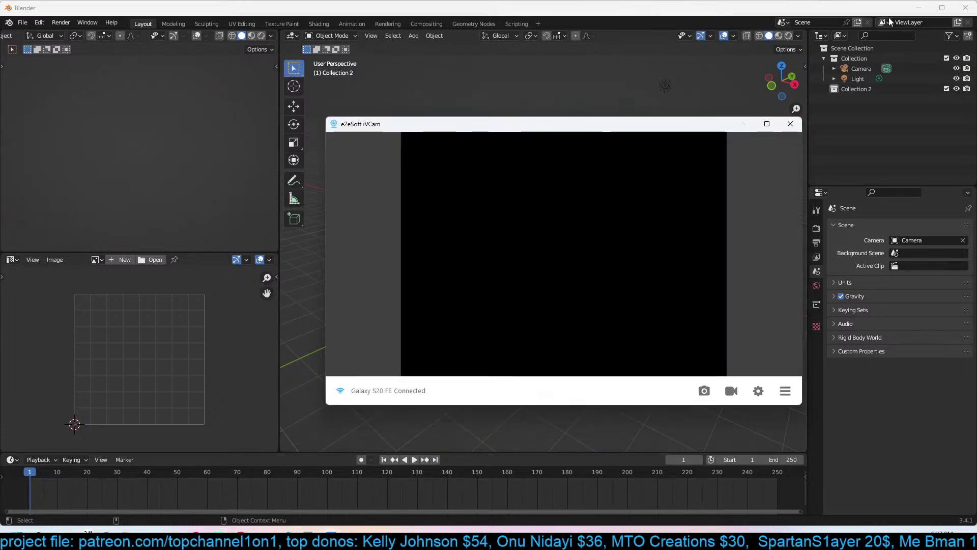
- Move the iVCam window out of the way and switch to the Chrome window showing the Motel Highway project
left_click_drag(715, 127, 748, 0)
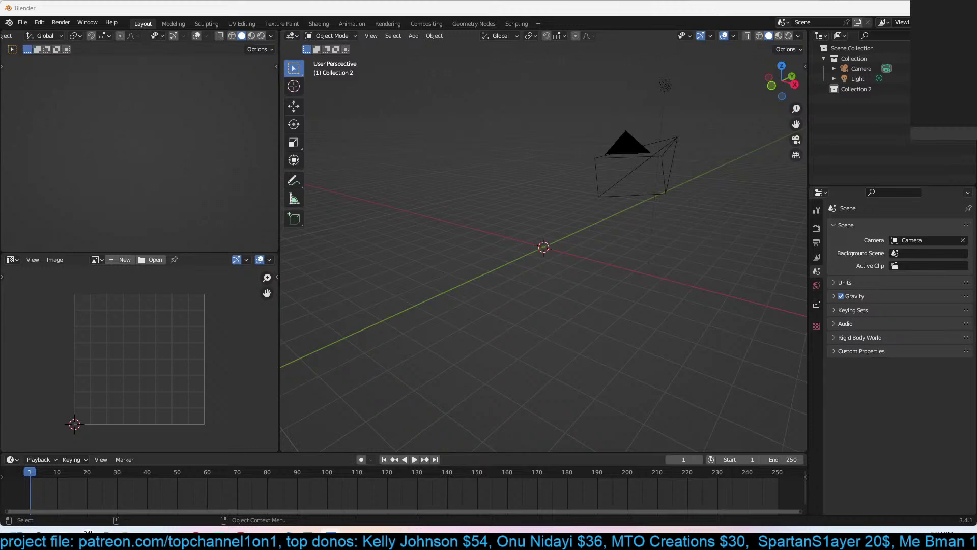
mouse_move(240, 532)
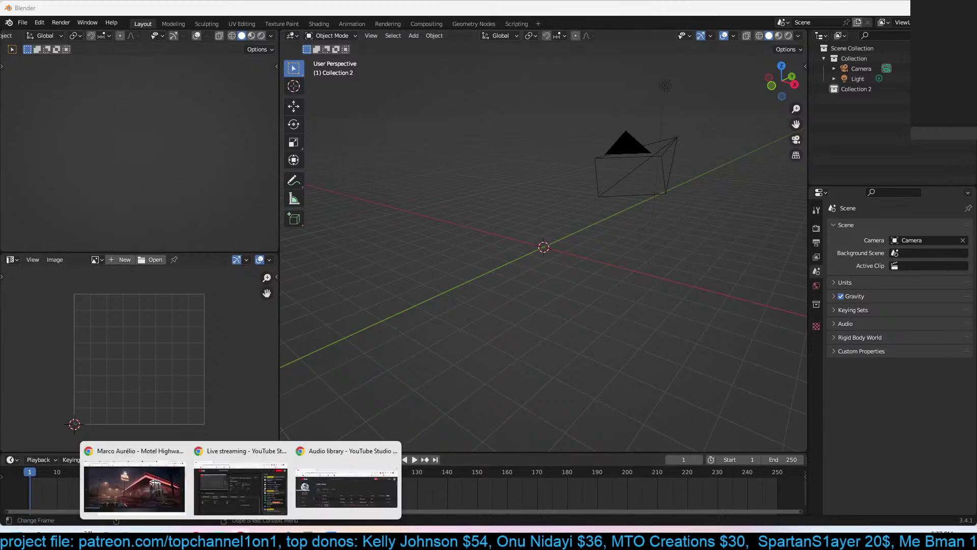
left_click(164, 485)
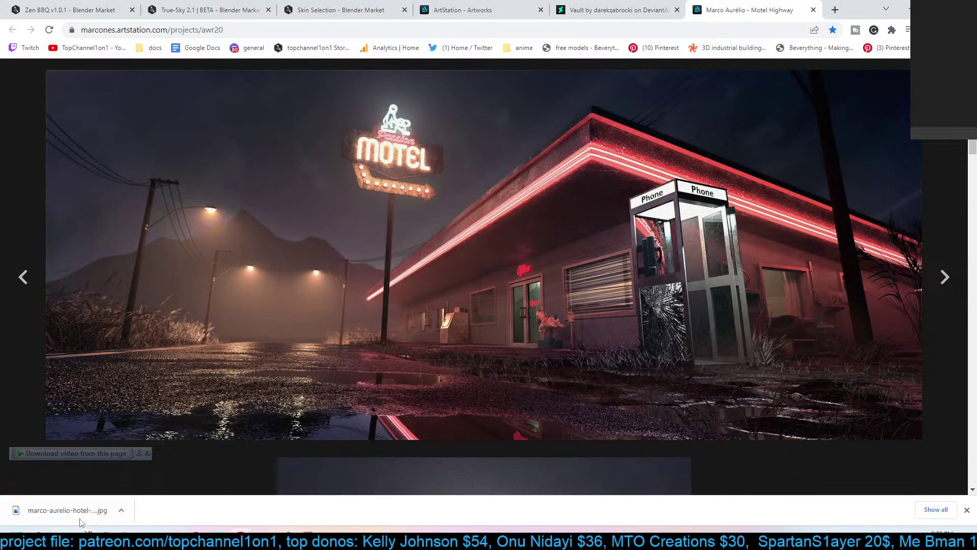
- Find and launch the iVCam app to bring up the webcam feed
left_click(38, 537)
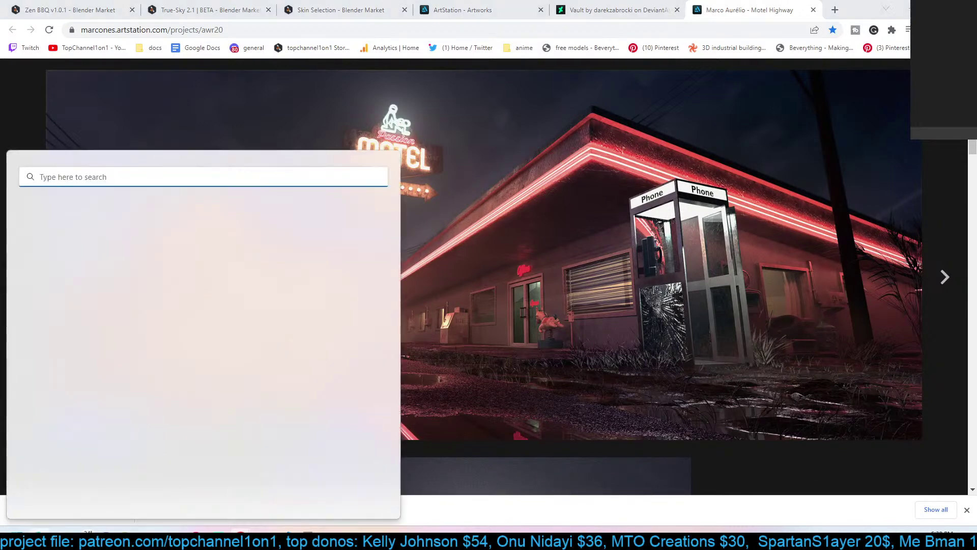
type("iv")
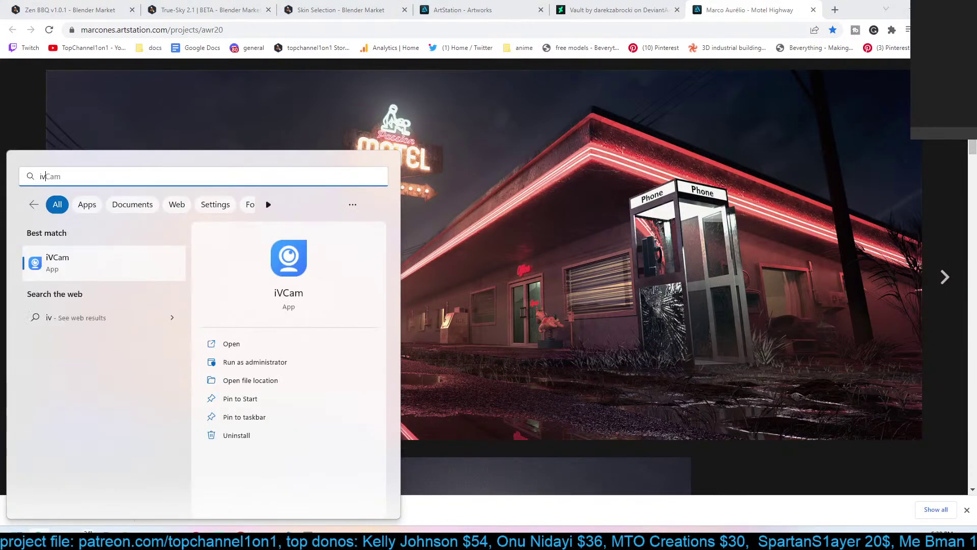
left_click(158, 275)
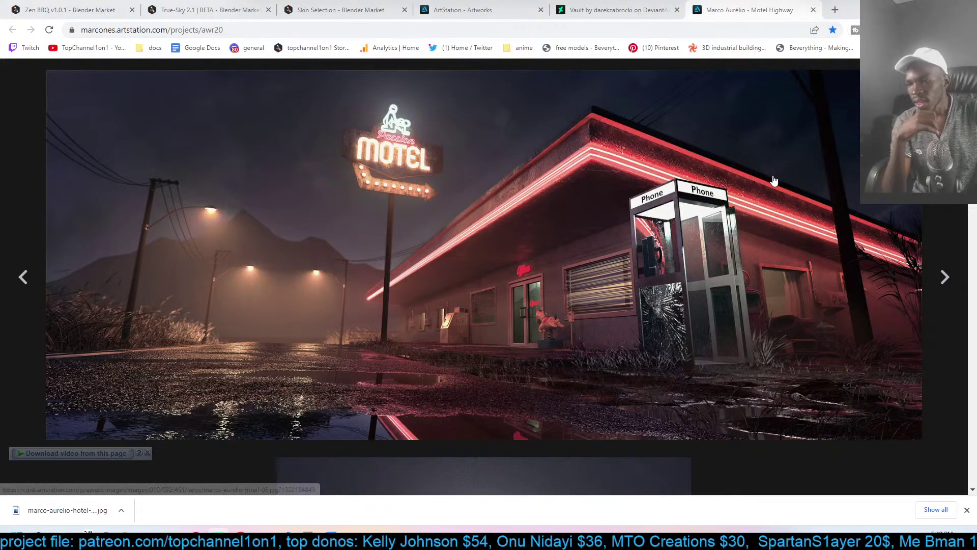
- Examine the renders on the Motel Highway project page, including the close-ups and the clay and topology versions
left_click(799, 173)
left_click(799, 173)
left_click(799, 173)
scroll(317, 162, "up", 3)
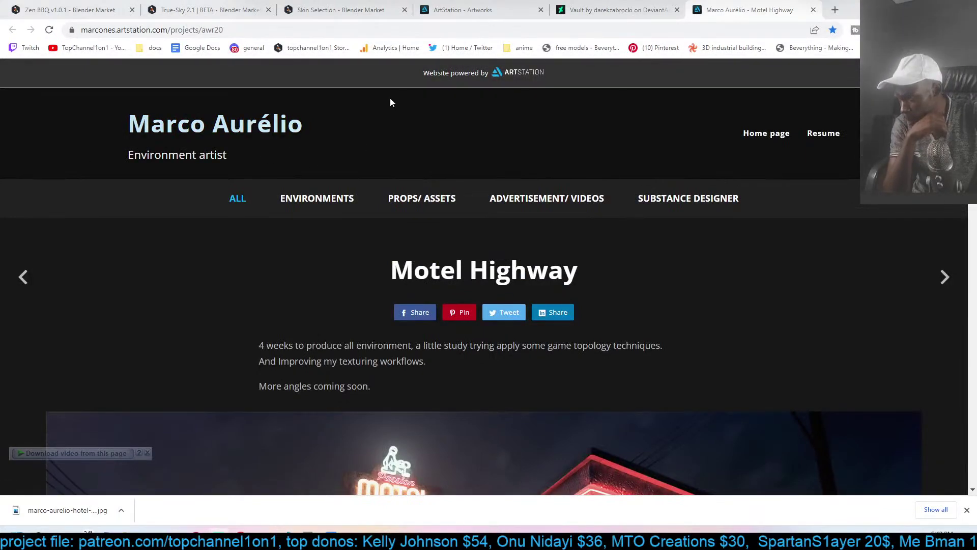
left_click(360, 33)
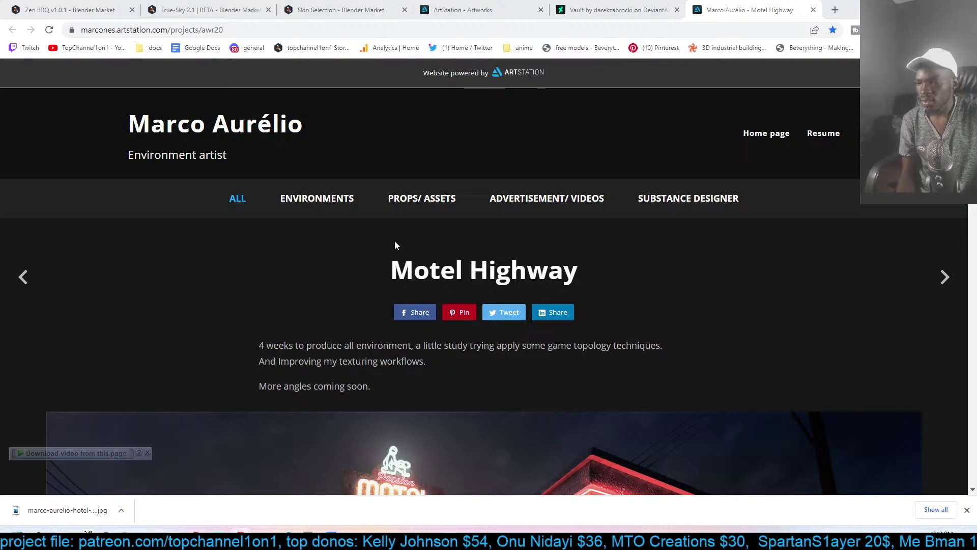
scroll(395, 245, "down", 8)
scroll(391, 256, "down", 20)
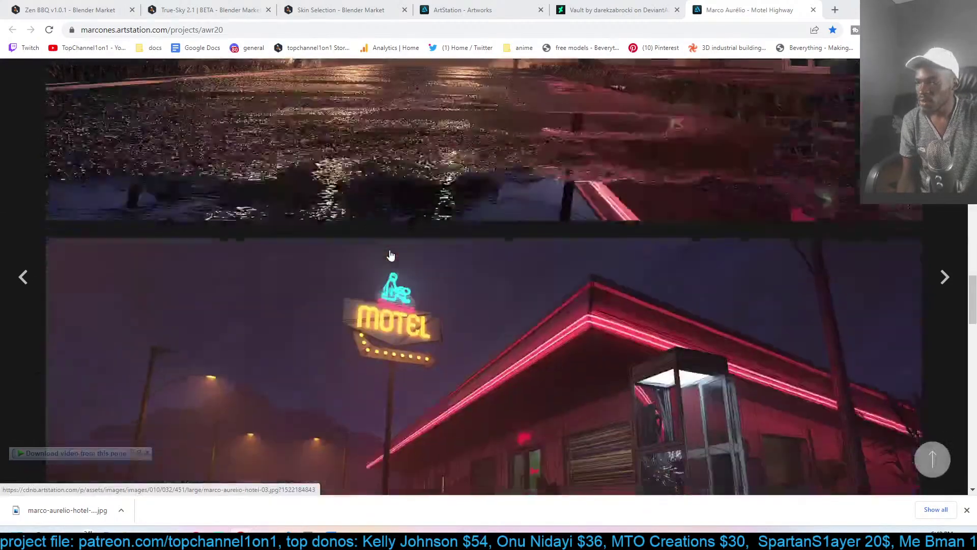
scroll(390, 256, "up", 15)
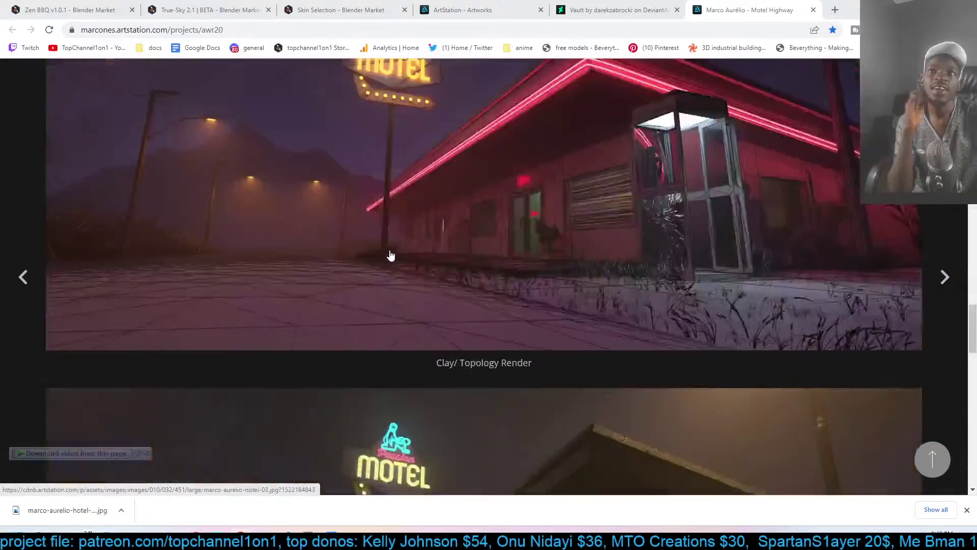
scroll(391, 256, "up", 3)
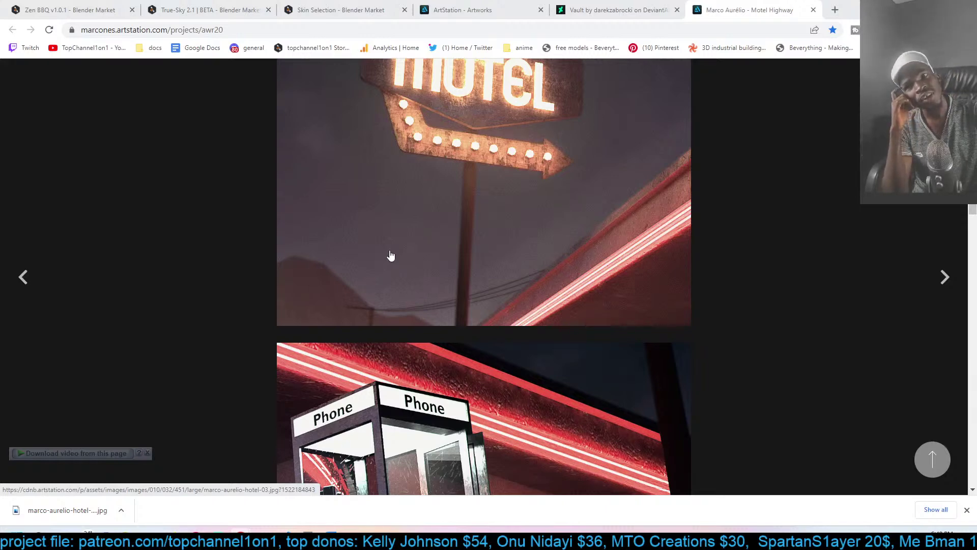
scroll(661, 305, "up", 15)
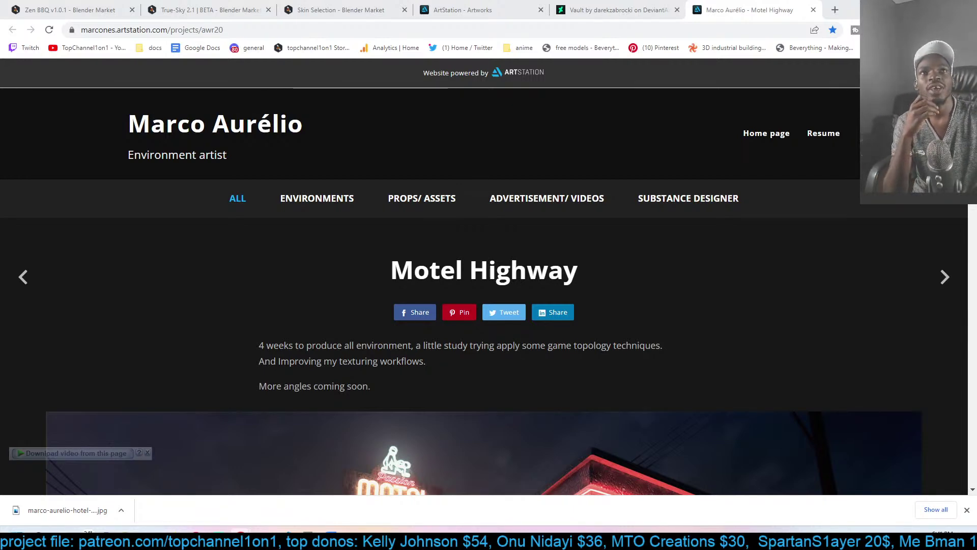
scroll(814, 300, "down", 9)
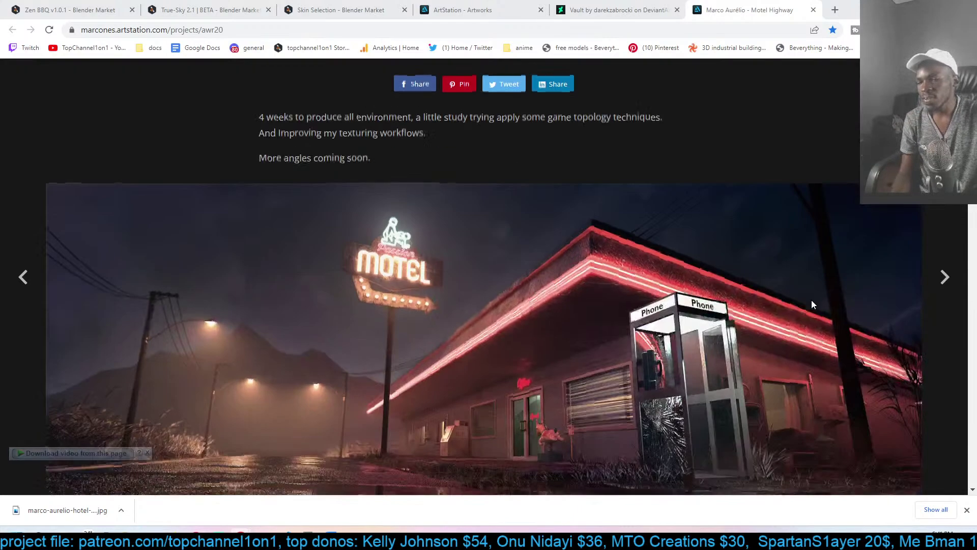
scroll(595, 197, "up", 2)
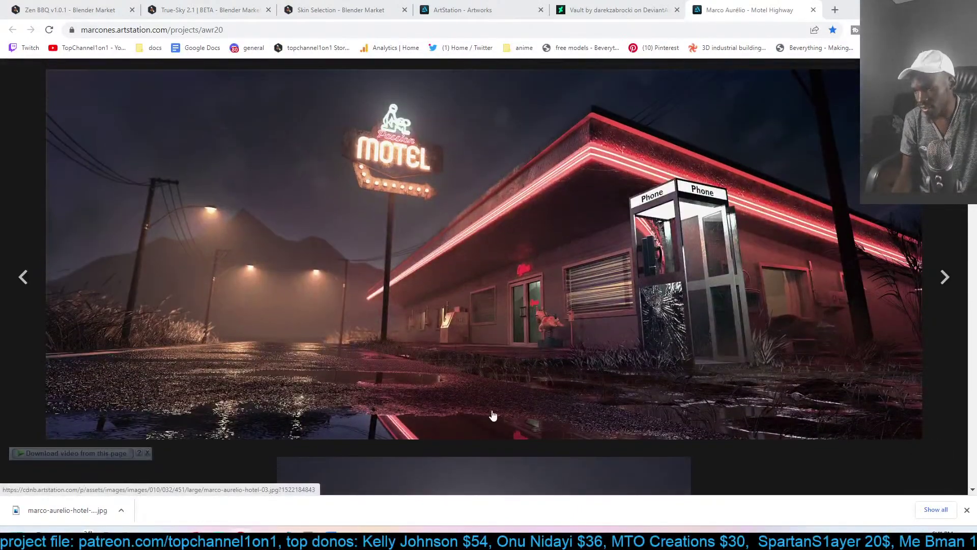
- Widen the Image Editor area in Blender and load the downloaded motel JPG from Chrome into it as a reference
left_click(264, 539)
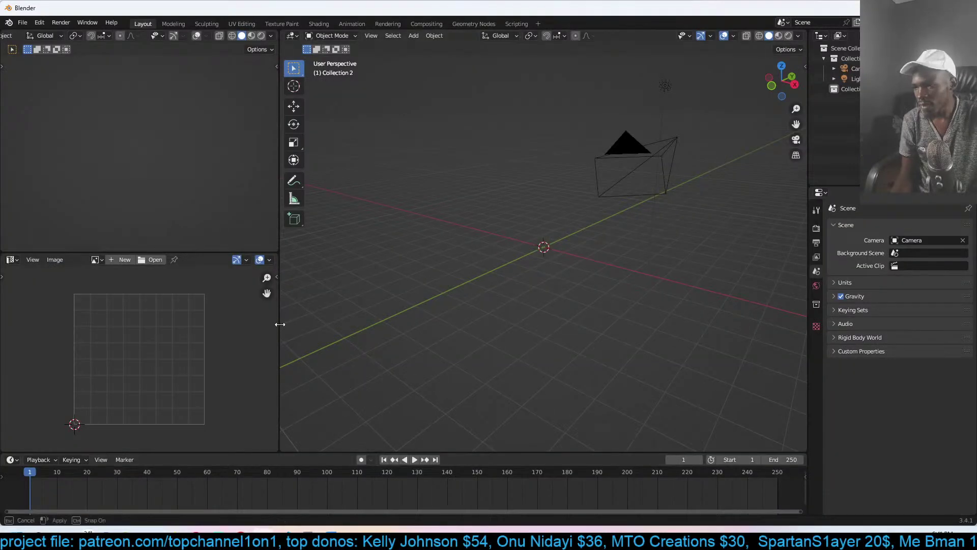
left_click_drag(278, 322, 374, 305)
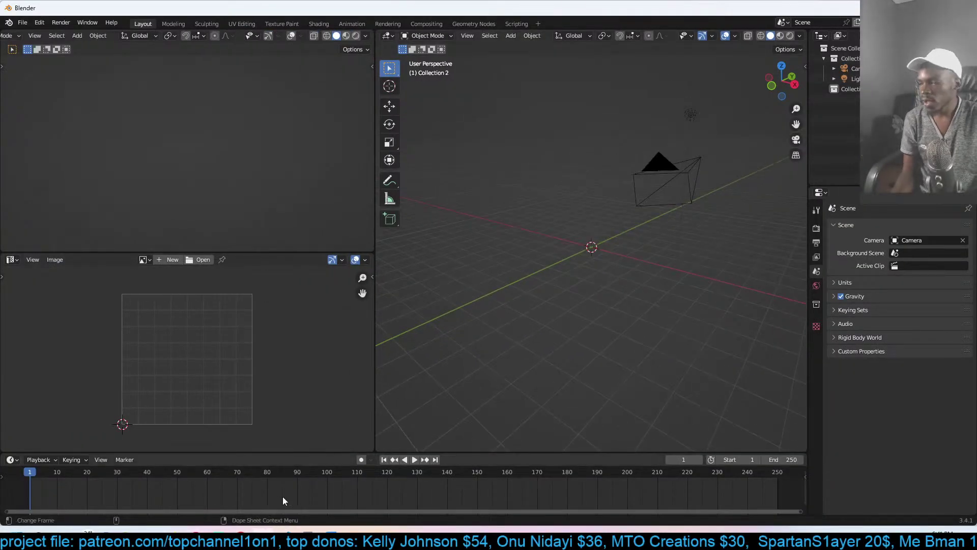
mouse_move(241, 538)
left_click(200, 487)
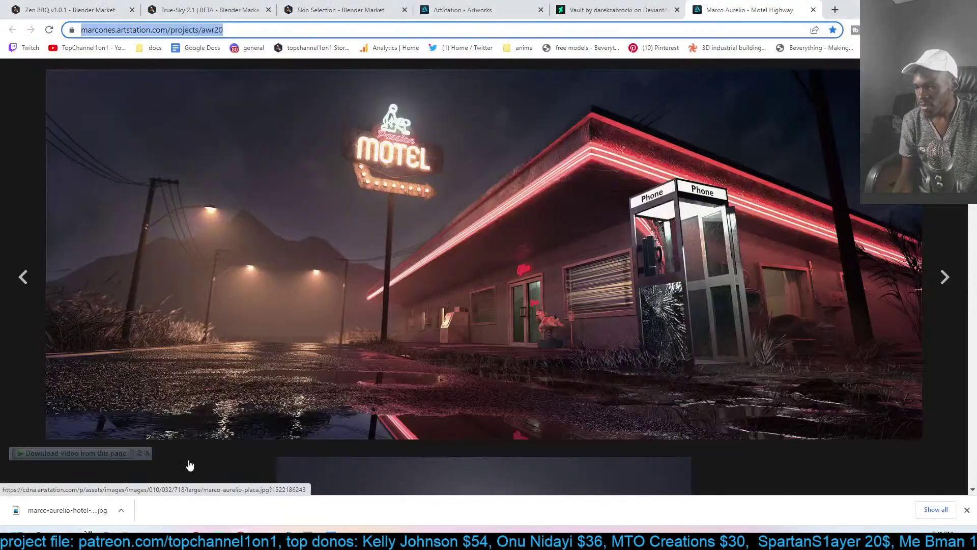
mouse_move(284, 539)
left_click_drag(285, 539, 149, 351)
key("Home")
key("shift+Home")
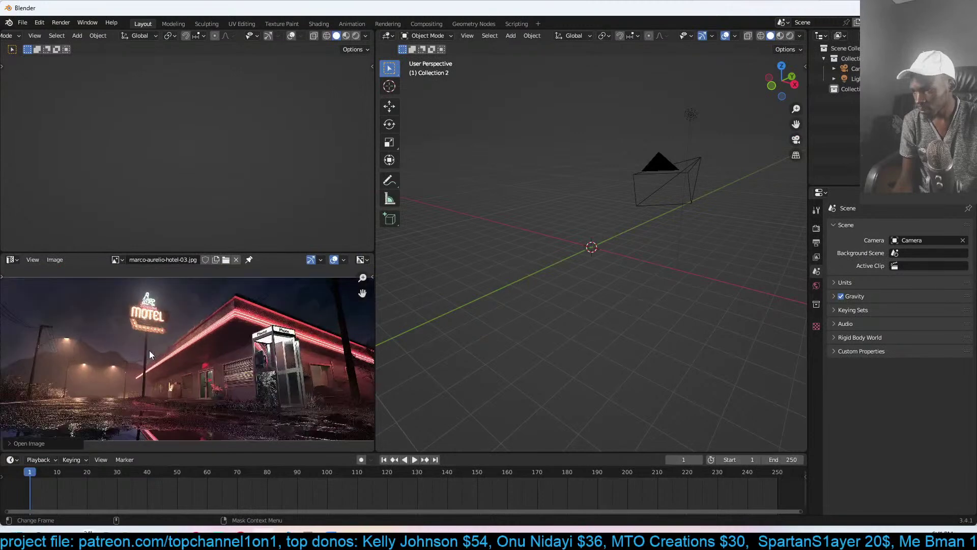
- Narrow the Image Editor area and fit the whole motel reference image inside it
left_click_drag(375, 428, 330, 428)
key("Home")
key("shift+Home")
- Align the camera to the front view and move it up above the ground grid
key("KP_1")
key("KP_0")
key("KP_1")
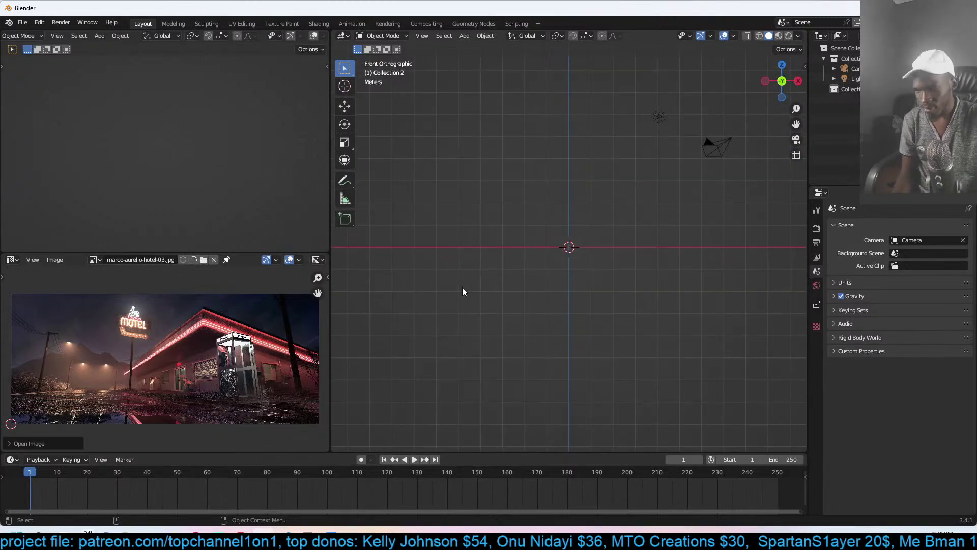
key("KP_0")
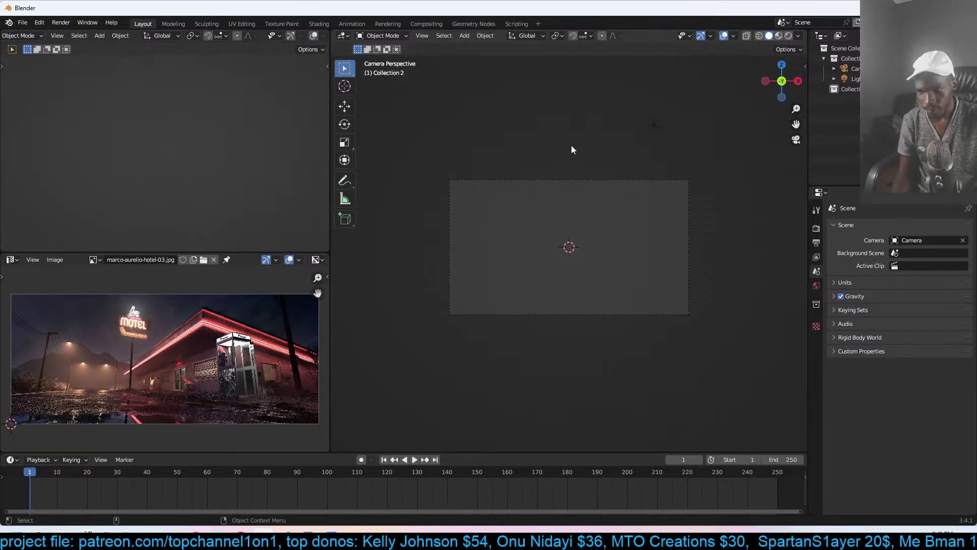
left_click(568, 179)
key("g")
left_click(595, 448)
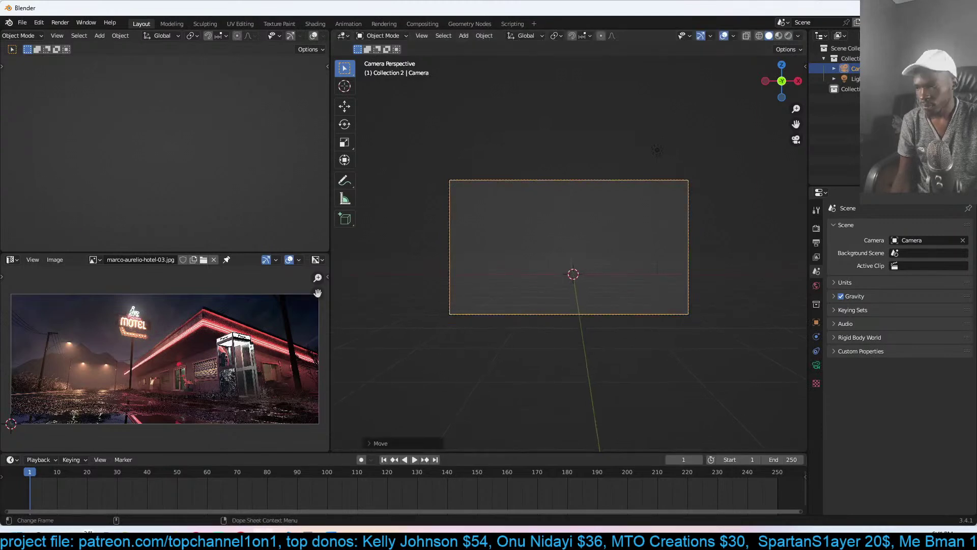
- Look up the reference image's dimensions and set the render resolution's Y value to 810 px to match
left_click(327, 276)
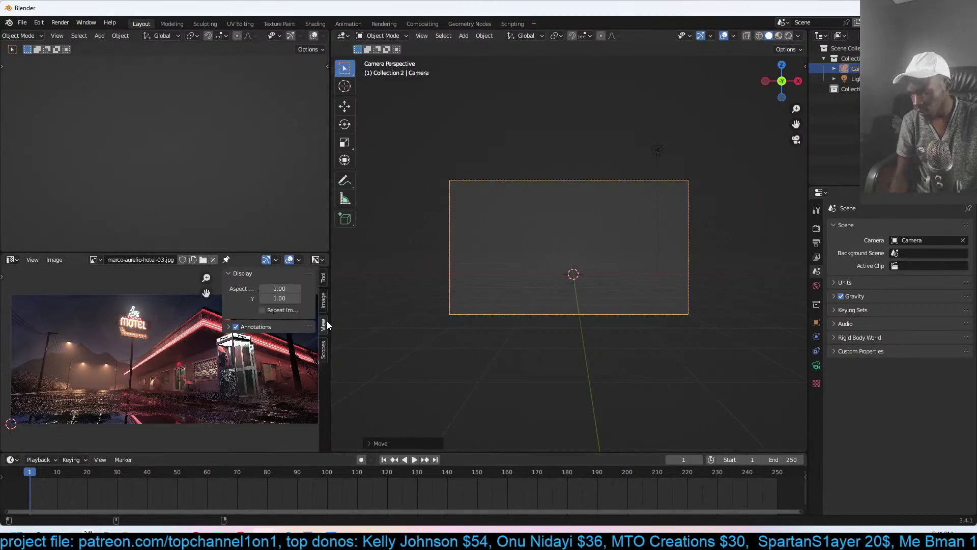
left_click(323, 350)
left_click(323, 302)
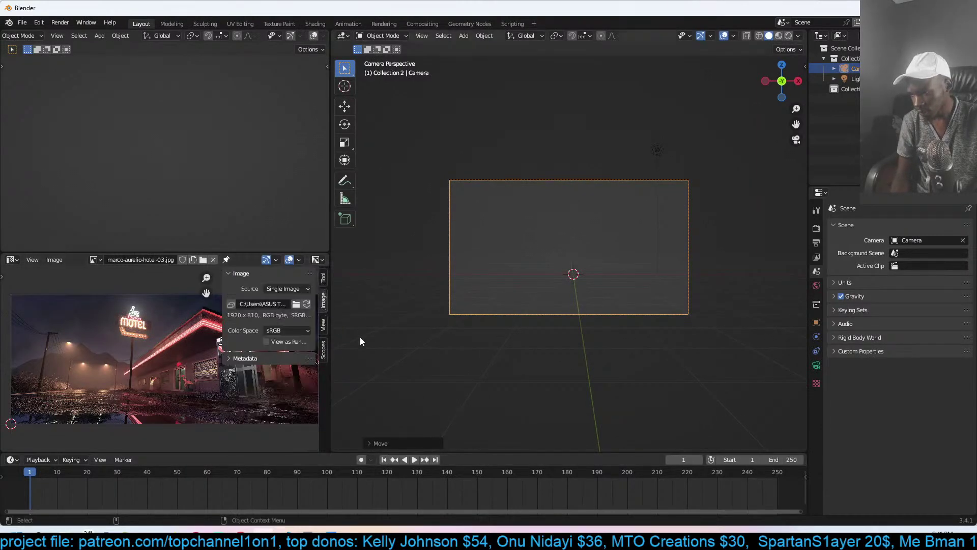
left_click(816, 228)
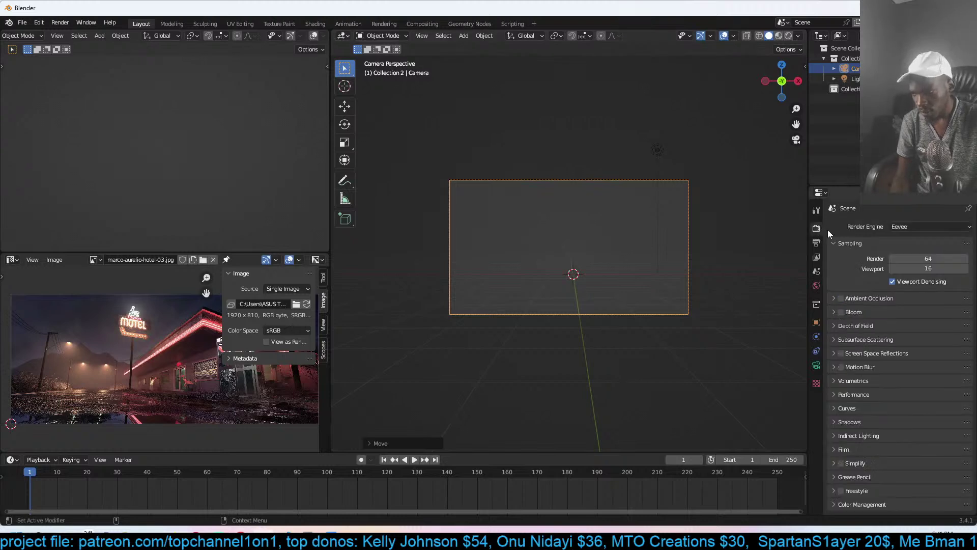
left_click(816, 242)
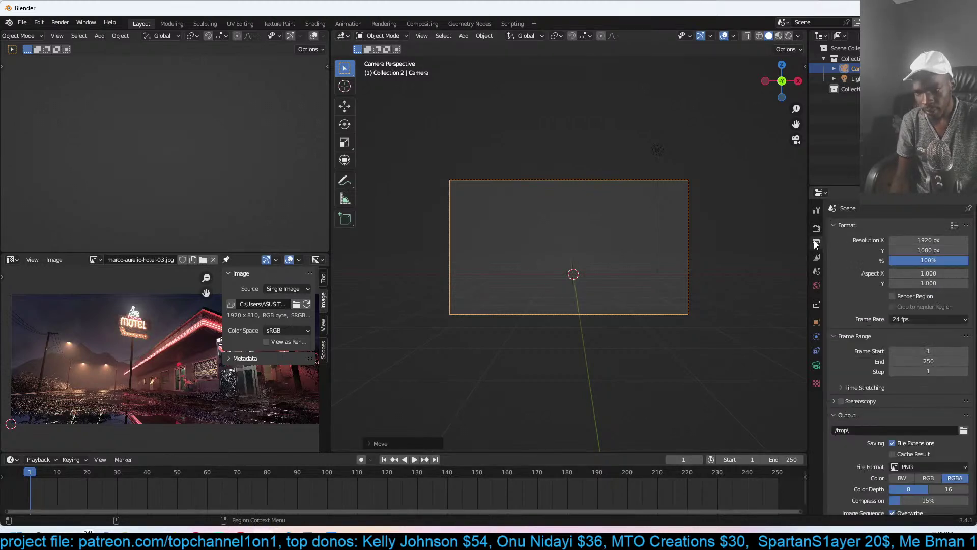
left_click(930, 249)
type("810")
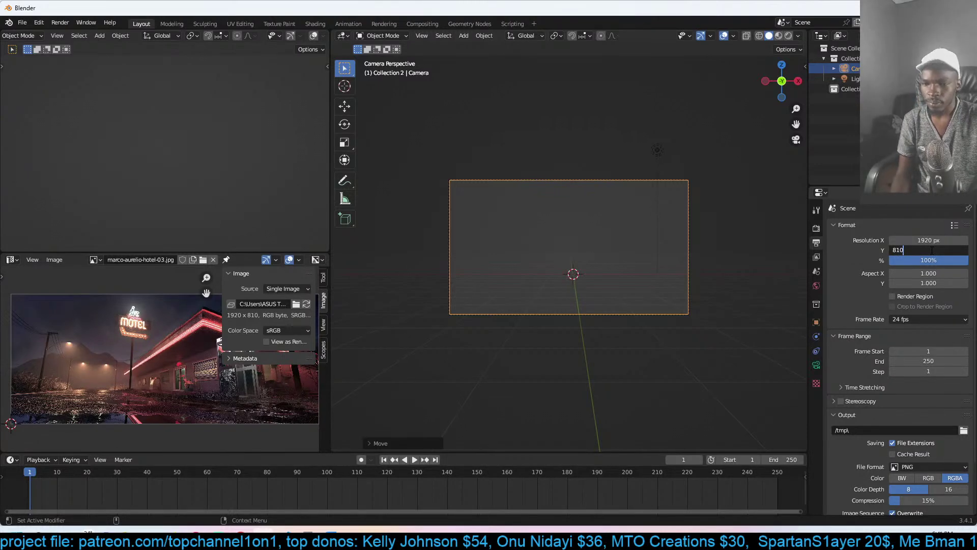
key("Return")
left_click(606, 278)
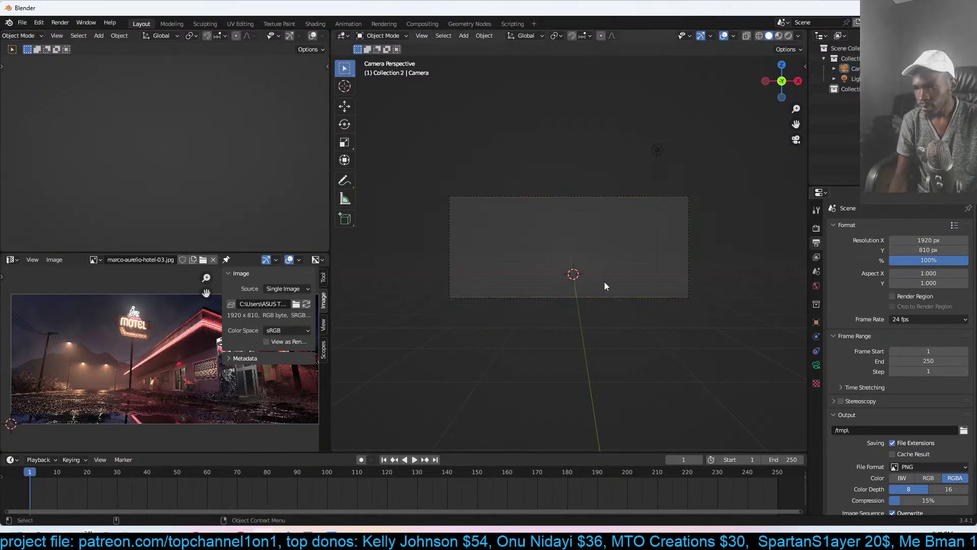
- Move the camera closer to the ground and tilt it with a trackball rotation to reframe the scene
left_click(603, 298)
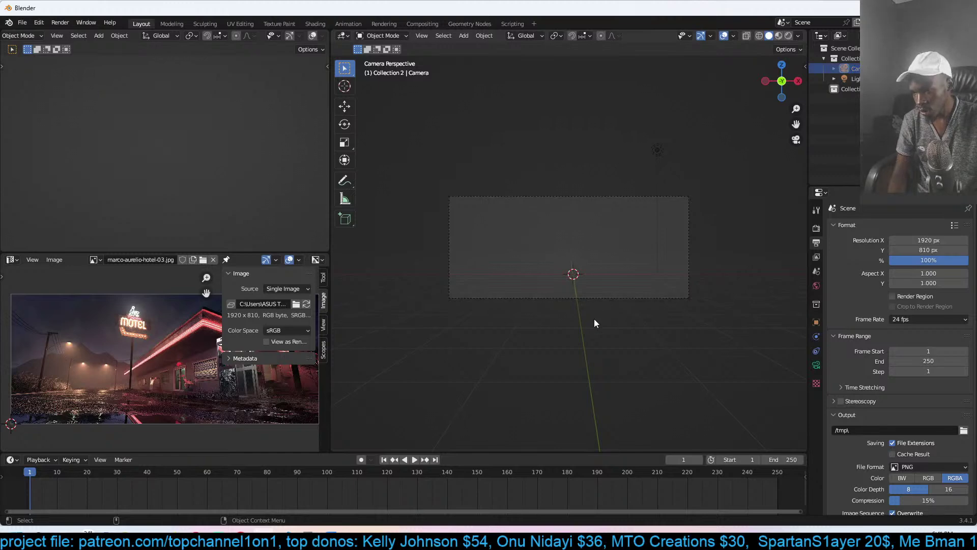
key("g")
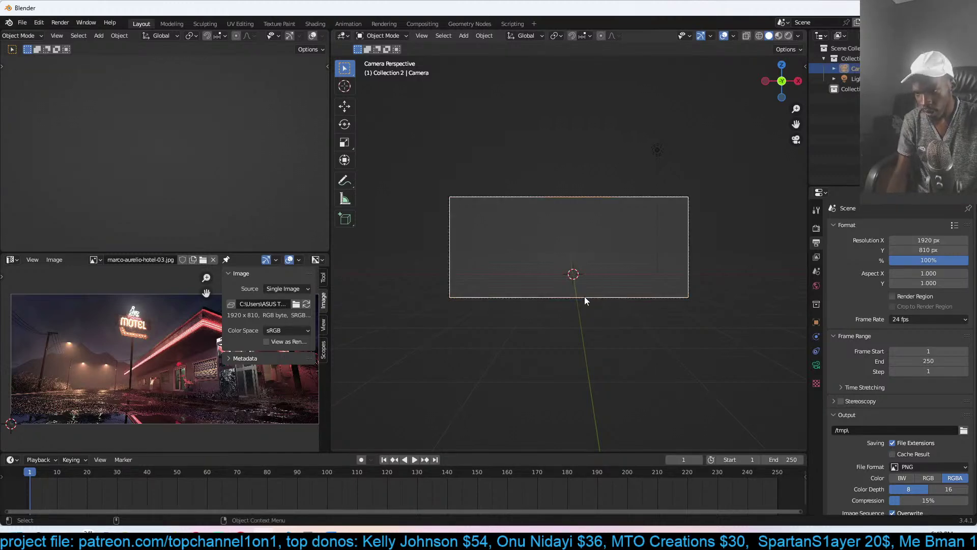
left_click(597, 272)
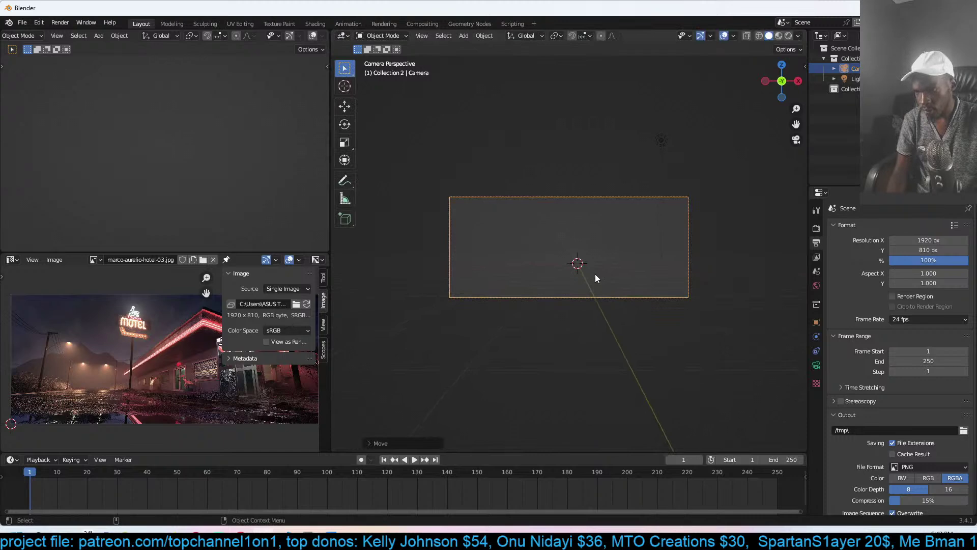
key("r")
key("r")
left_click(575, 280)
key("g")
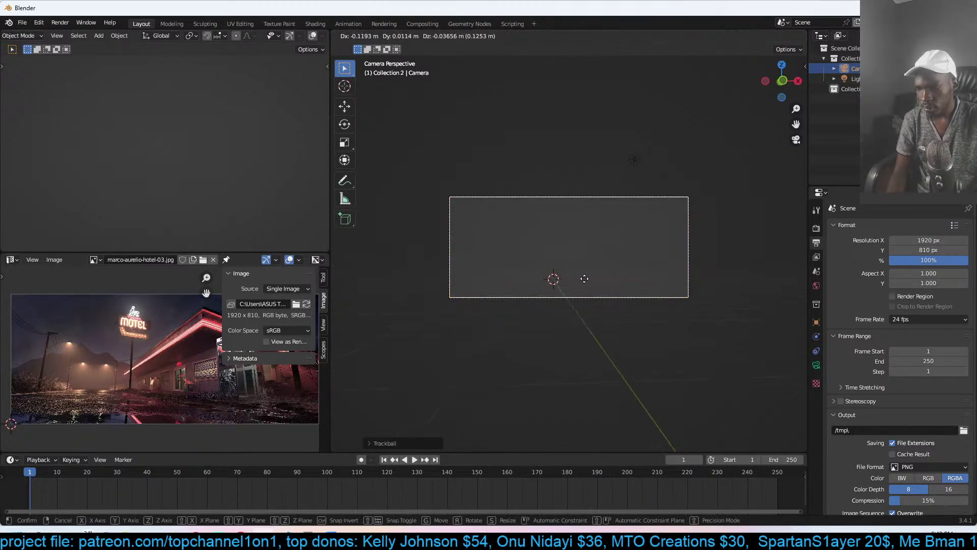
right_click(575, 282)
- Delete the default light from the scene
left_click(628, 152)
key("x")
left_click(630, 151)
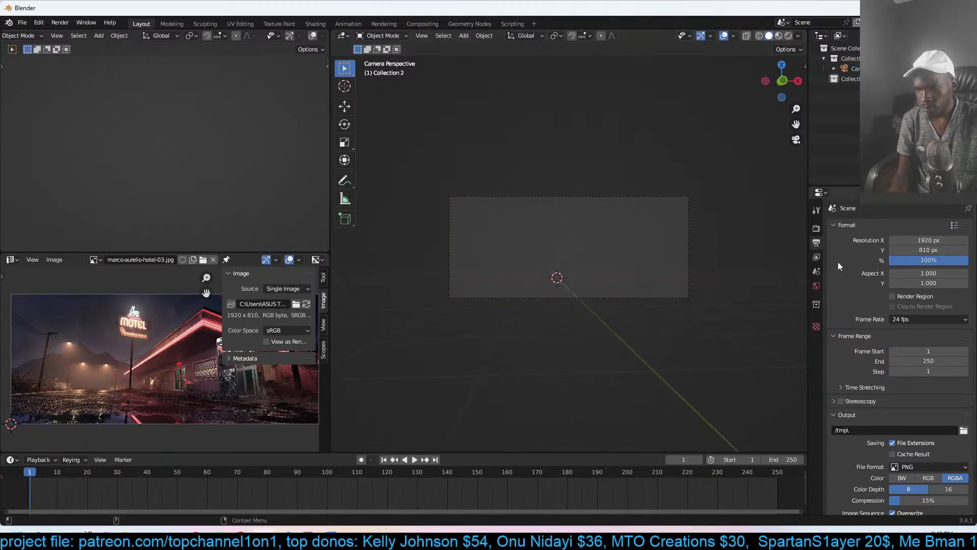
- Set the render engine to Cycles and the render device to GPU Compute
left_click(815, 230)
left_click(910, 227)
left_click(906, 268)
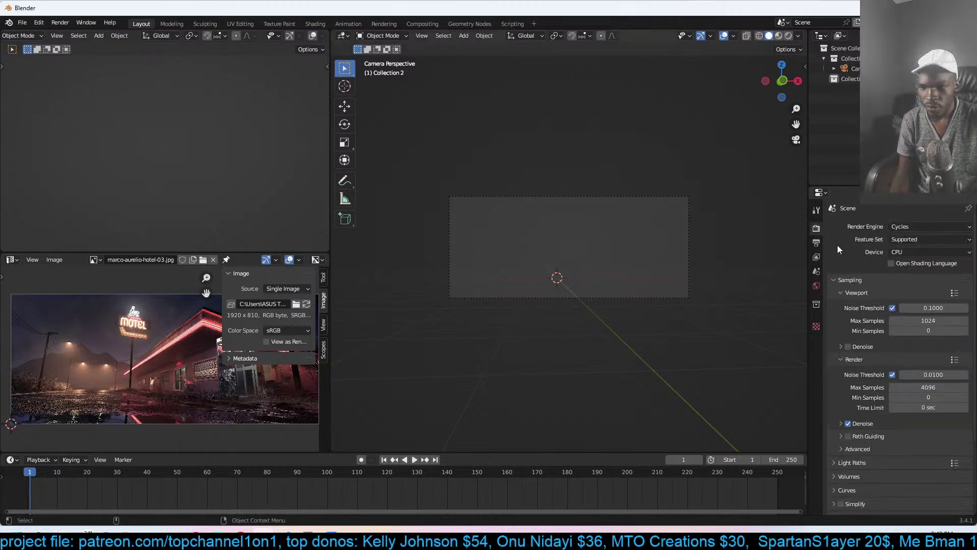
left_click(896, 251)
left_click(910, 275)
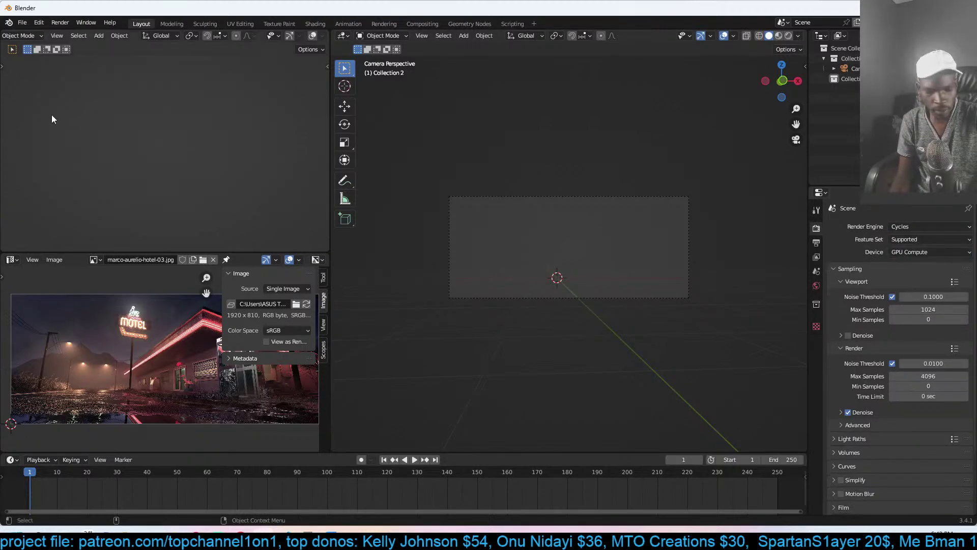
scroll(271, 218, "up", 3)
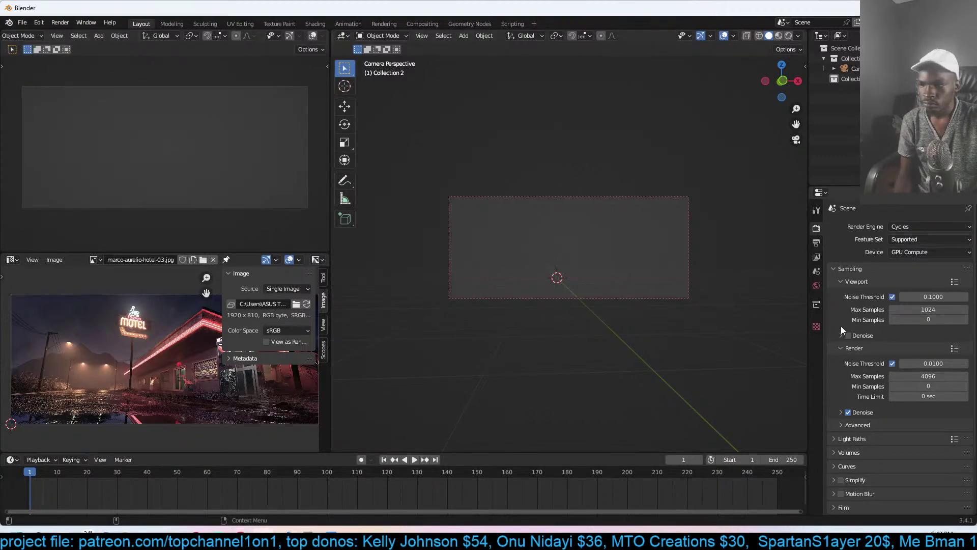
- Enable denoising for the viewport and use a Sky Texture as the world background color
left_click(857, 339)
scroll(314, 35, "down", 3)
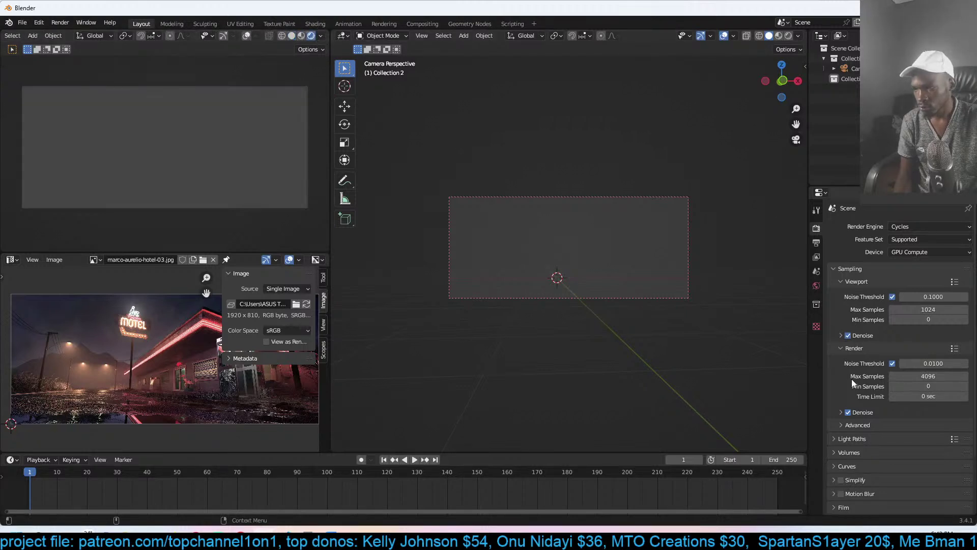
left_click(816, 285)
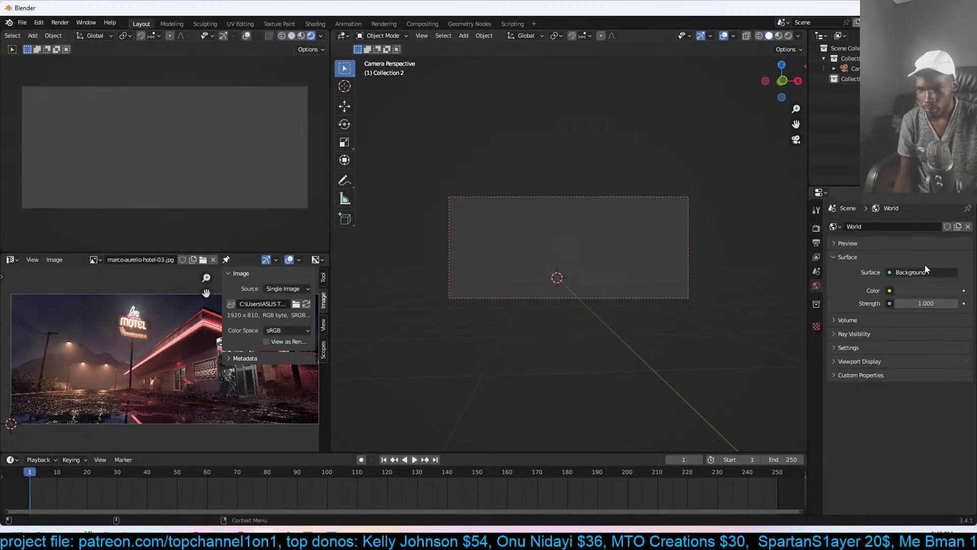
left_click(888, 291)
left_click(672, 406)
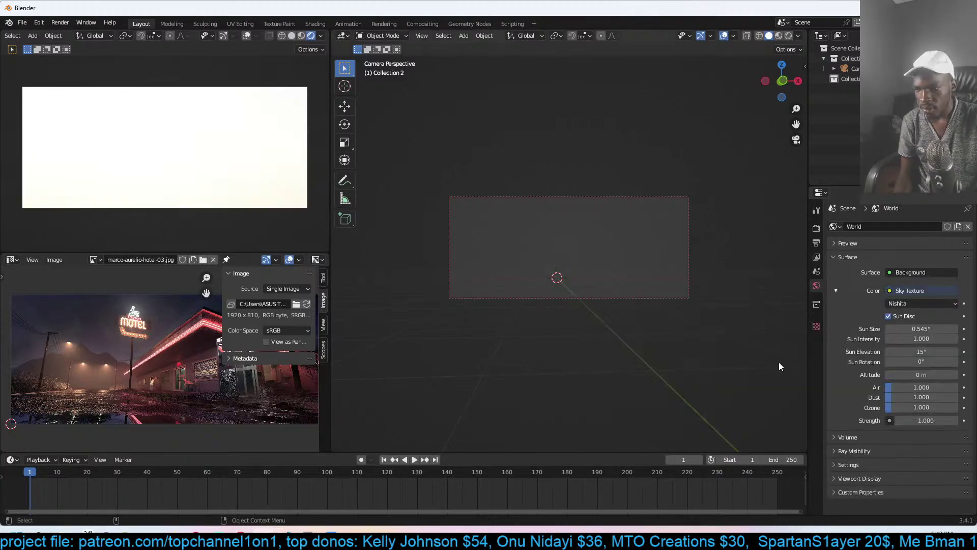
- Set the strength of the world background to 0.1
left_click(919, 420)
key("BackSpace")
type("0.1")
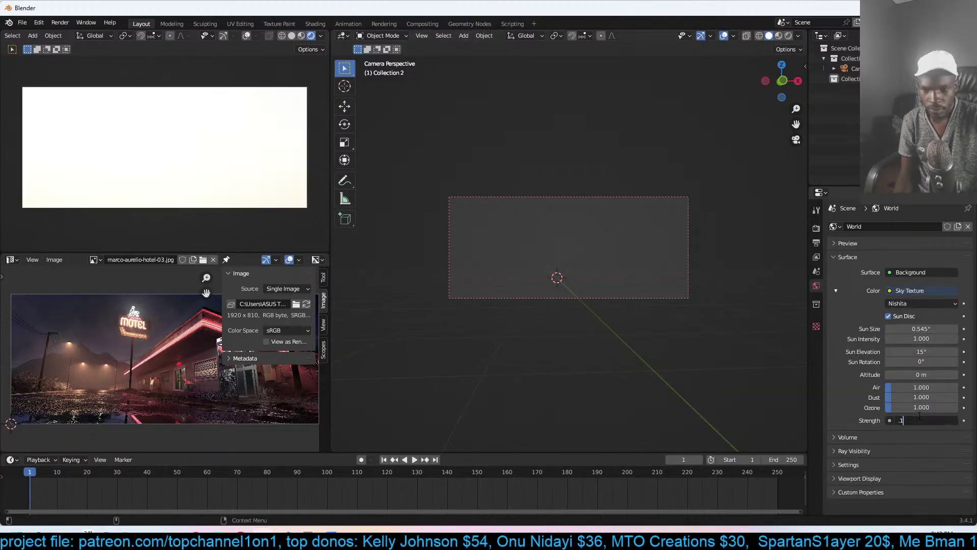
key("Return")
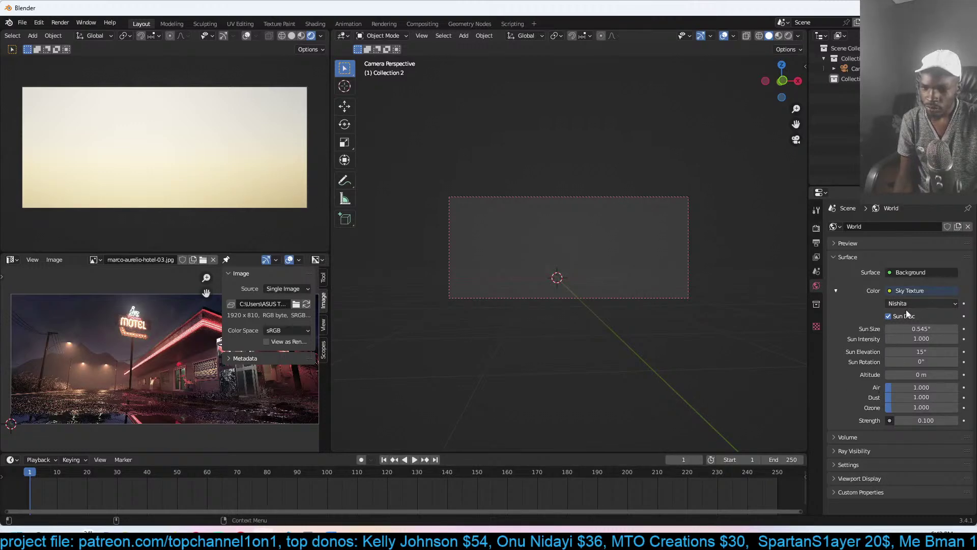
- Try lower sun elevations of 1° and 0.01° for the sky texture
left_click(930, 353)
type("1")
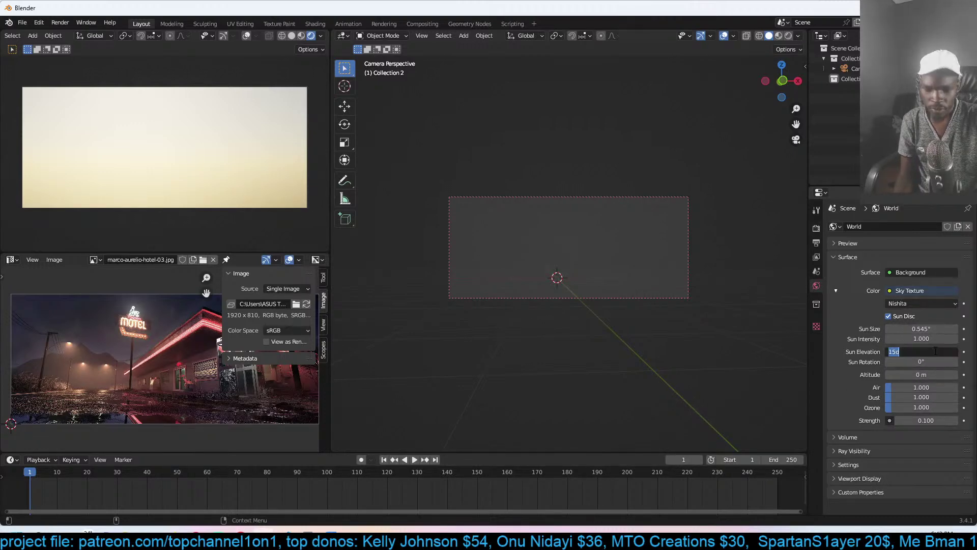
key("Return")
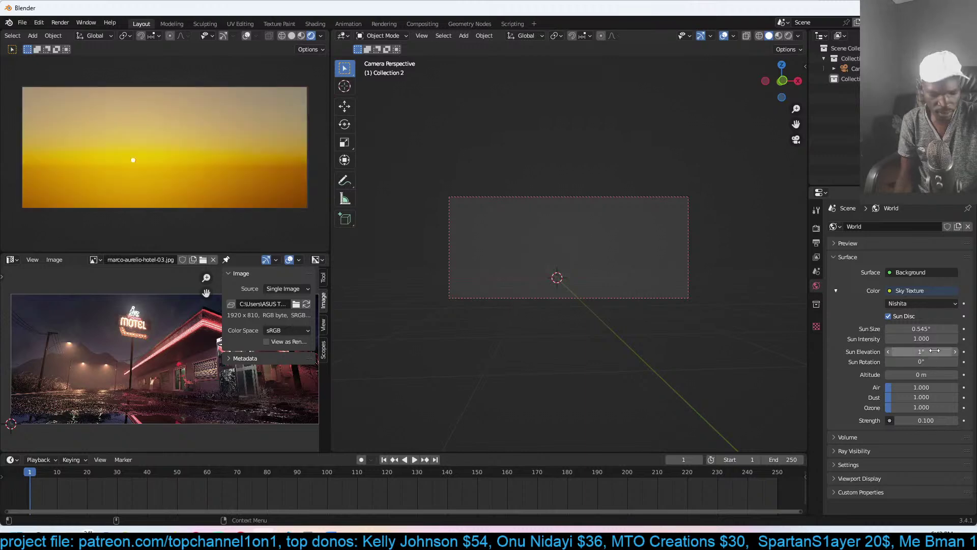
left_click(935, 351)
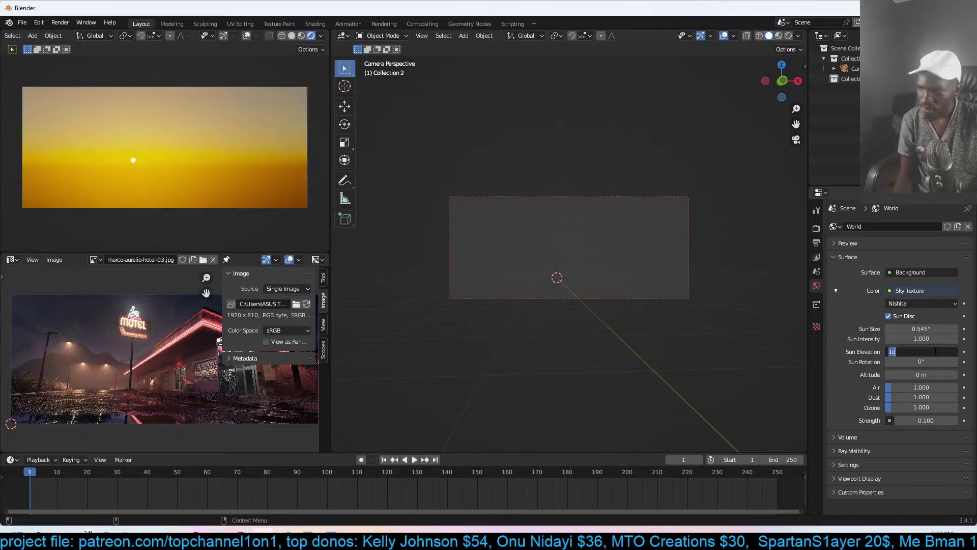
type(".01")
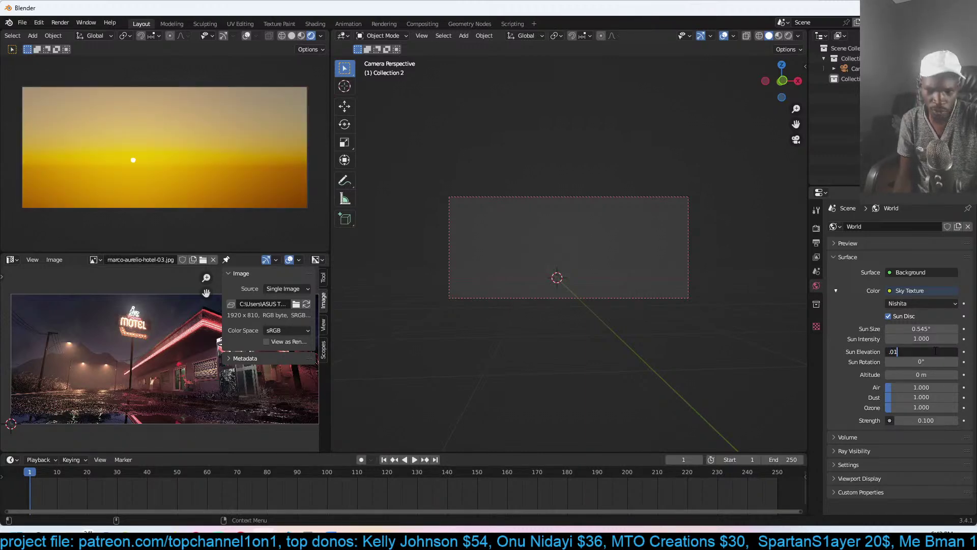
key("Return")
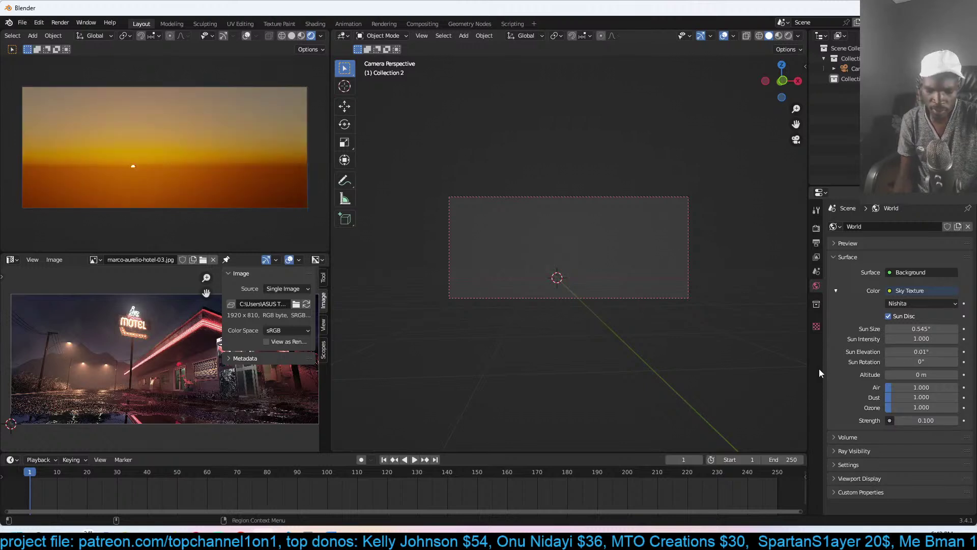
- Set the sky's sun elevation to -1° and raise its ozone to about 6.4 for a dark blue dusk
left_click(920, 351)
key("BackSpace")
type("-1")
key("Return")
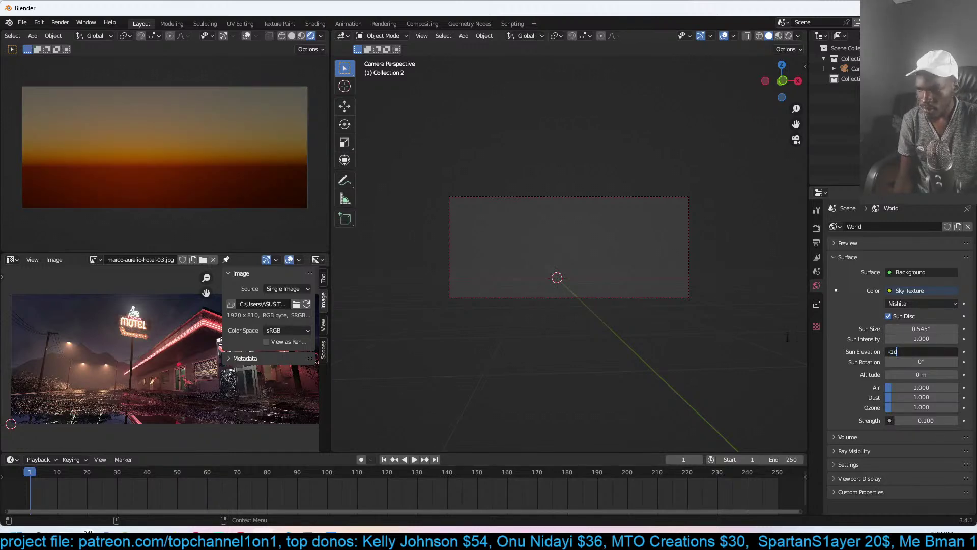
left_click_drag(885, 409, 930, 408)
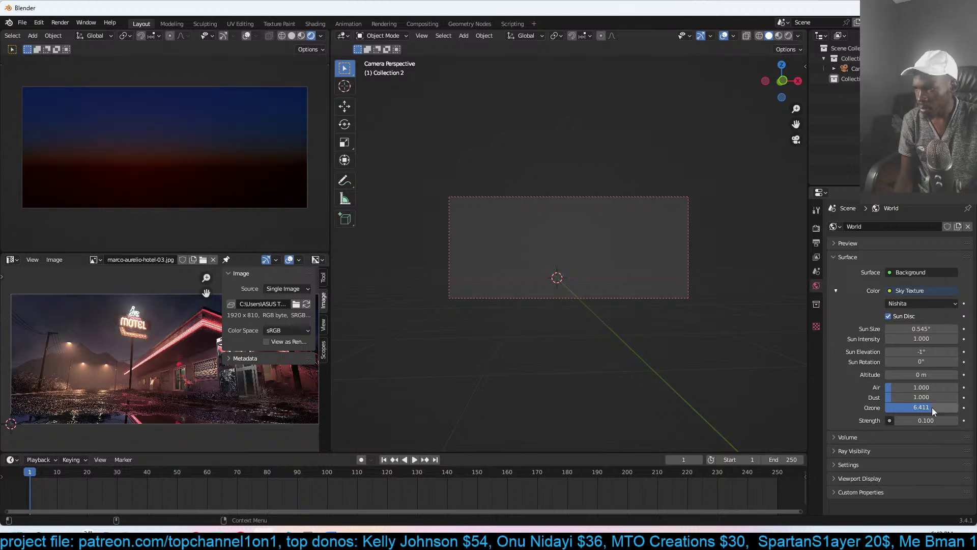
left_click(682, 259)
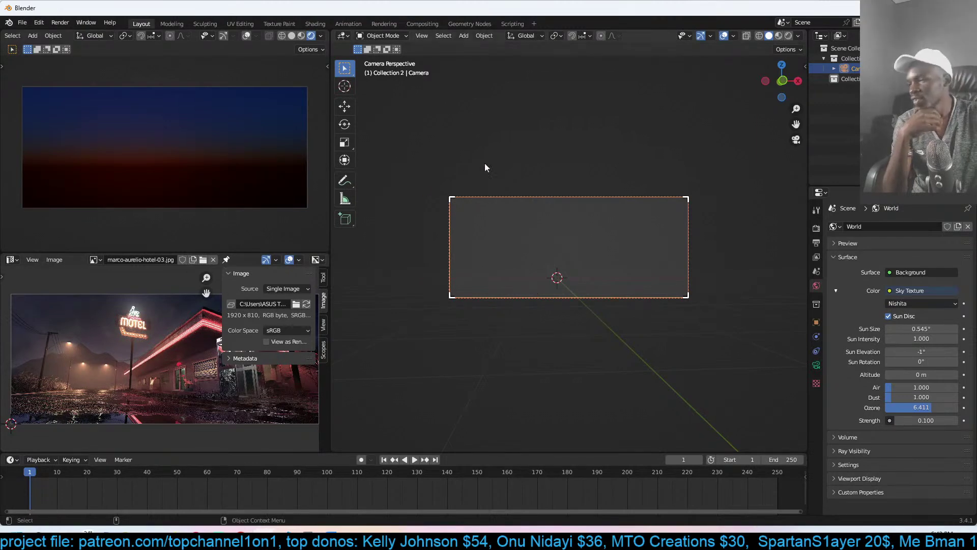
- Examine the motel sign and its surroundings up close in the reference image
scroll(164, 312, "up", 4)
middle_click_drag(164, 313, 202, 360)
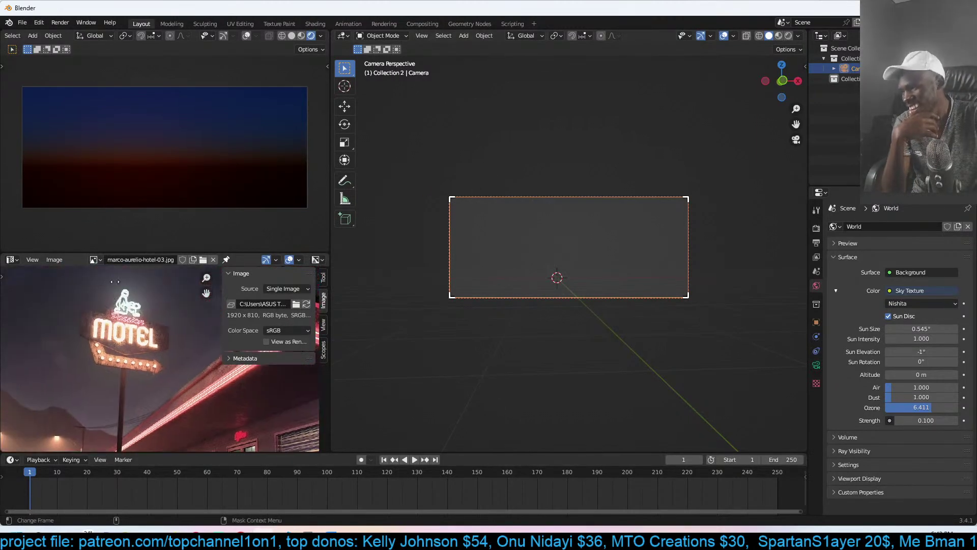
scroll(141, 305, "up", 1)
scroll(161, 351, "down", 2)
scroll(159, 350, "up", 3)
scroll(158, 350, "down", 3)
scroll(159, 351, "down", 3)
scroll(159, 351, "up", 2)
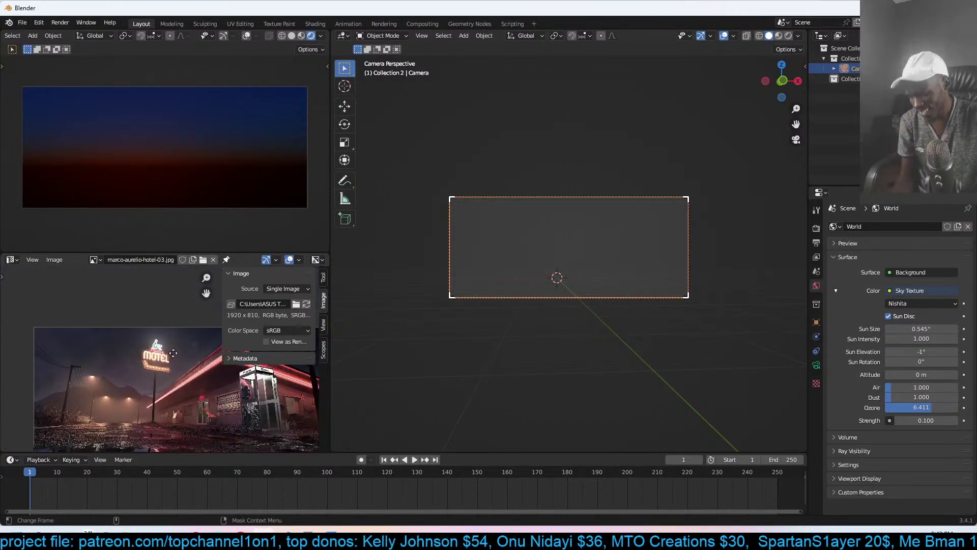
- Hide the reference image's sidebar and change its area from UV Editor to Image Editor
key("n")
scroll(184, 356, "down", 2)
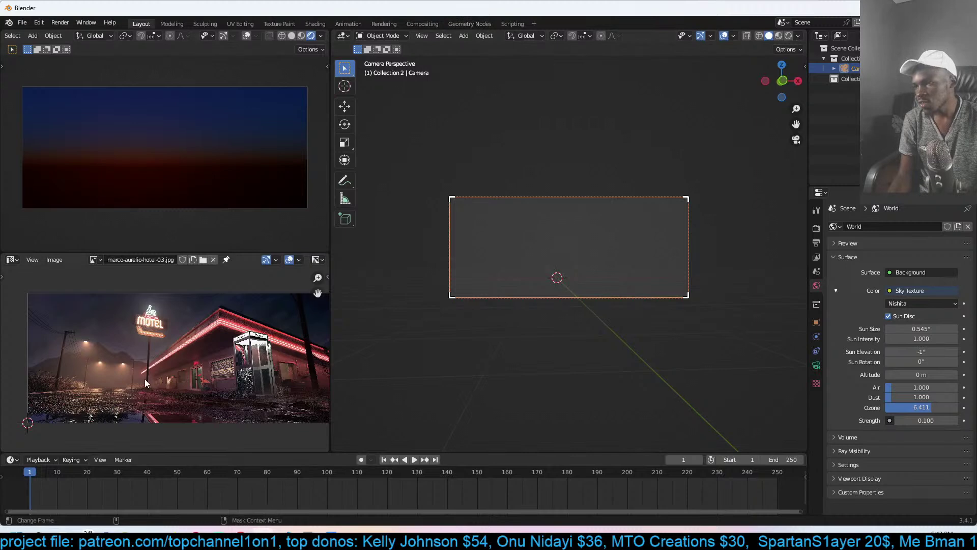
left_click(10, 261)
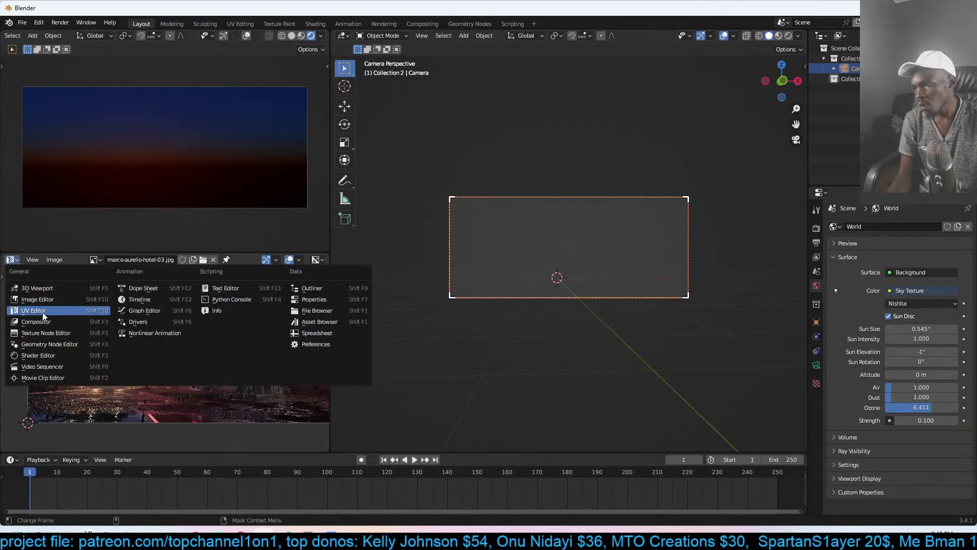
left_click(49, 299)
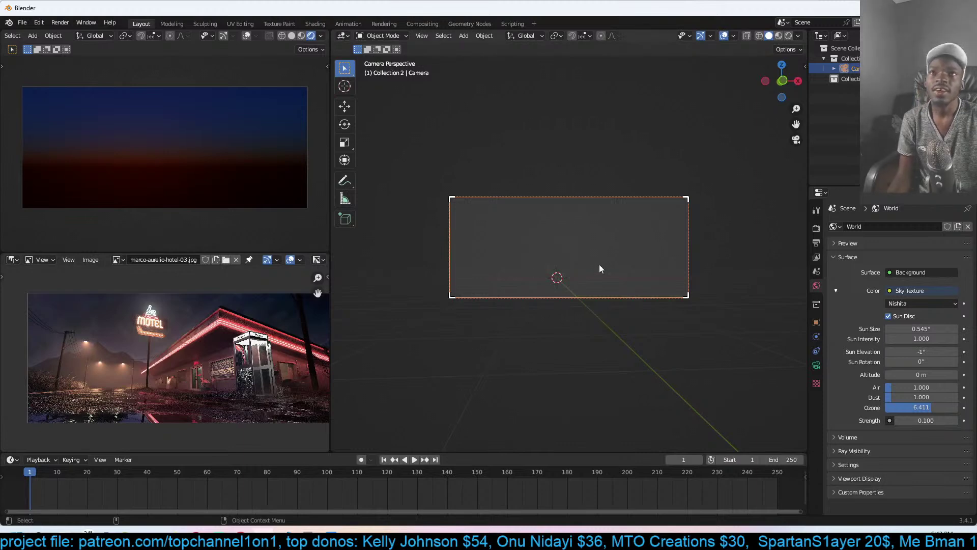
- Add a plane mesh and scale it up so the ground extends past both sides of the camera frame
scroll(593, 274, "up", 2)
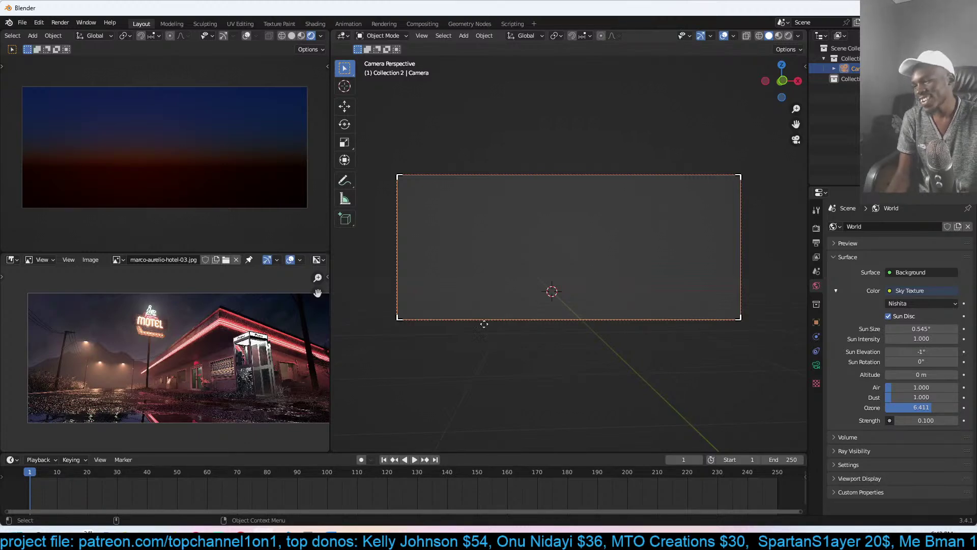
left_click(660, 225)
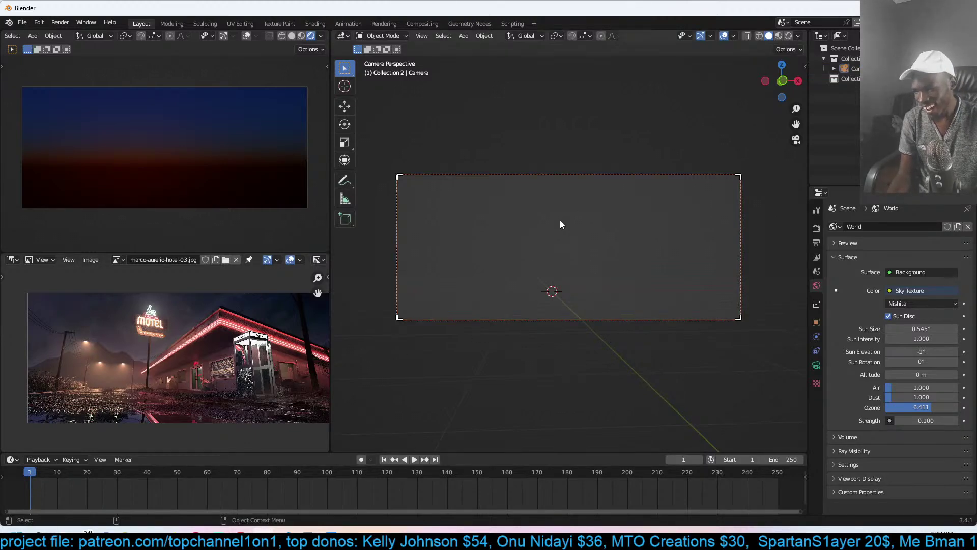
key("shift+a")
mouse_move(486, 268)
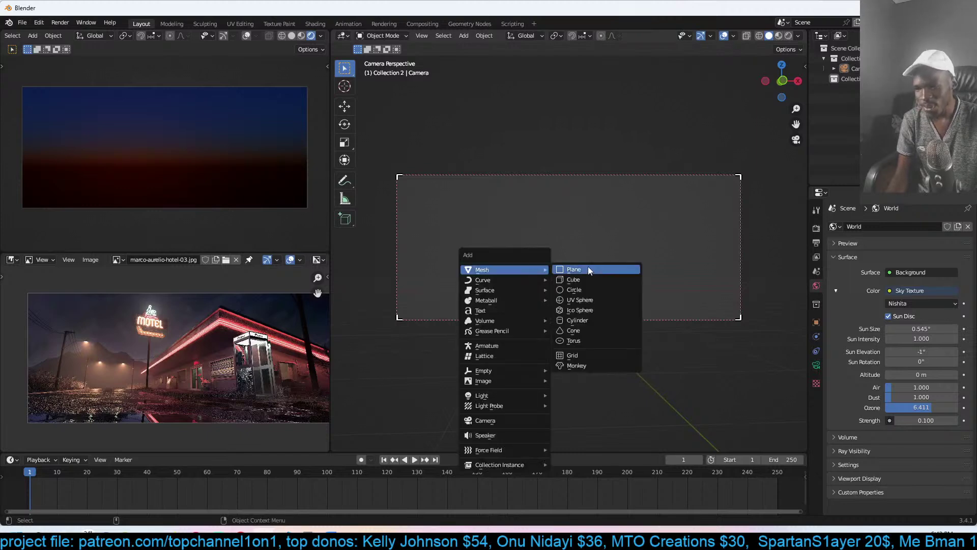
left_click(588, 267)
key("s")
left_click(695, 260)
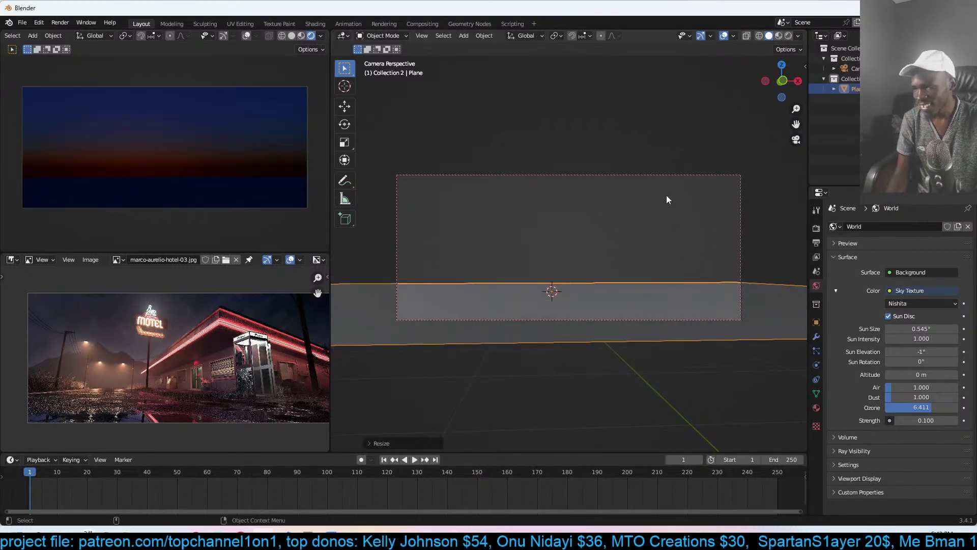
- Reposition the camera slightly and set its focal length to 25 mm
left_click(660, 174)
key("g")
left_click(650, 199)
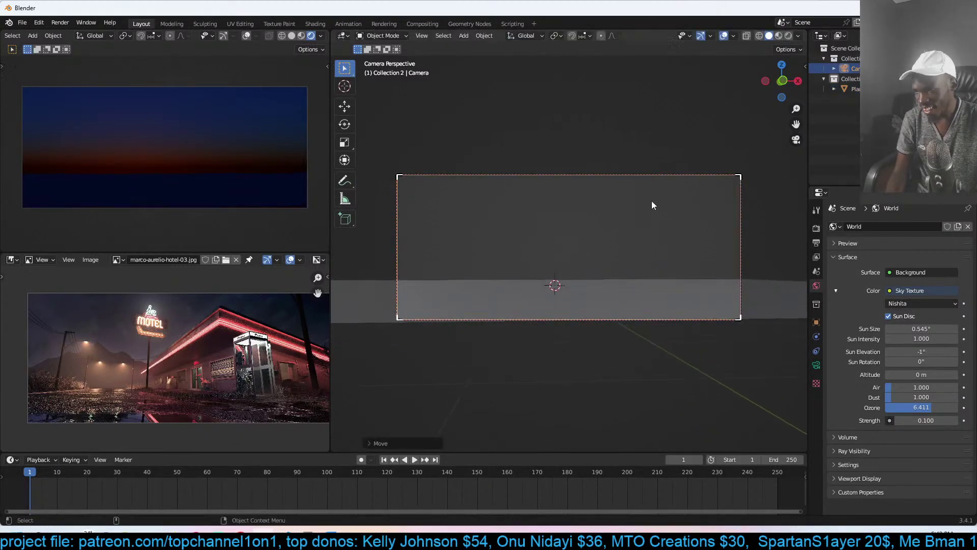
left_click(817, 366)
left_click(918, 275)
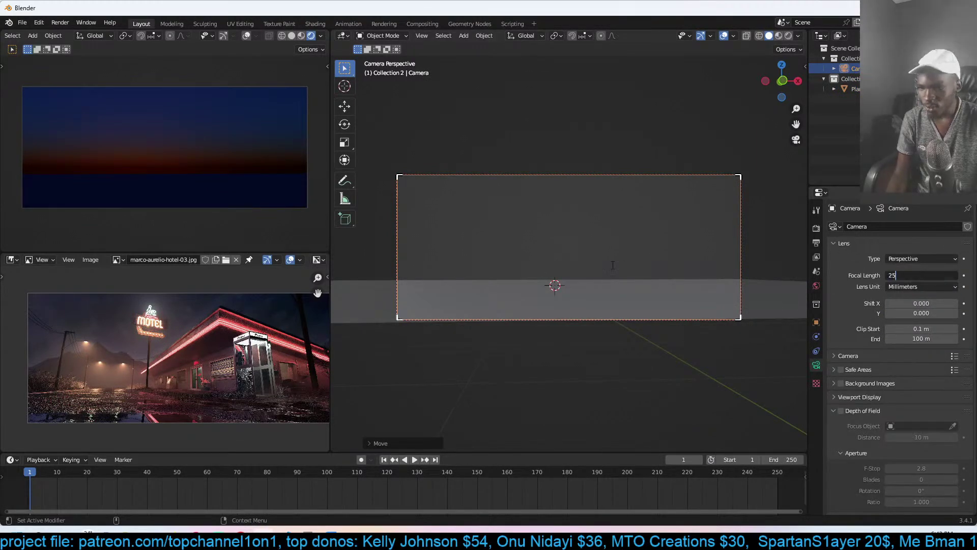
key("Return")
- Subdivide the whole ground plane several times into a dense grid and return to Object Mode
middle_click_drag(617, 289, 665, 288)
left_click(636, 328)
scroll(640, 324, "down", 2)
key("Tab")
scroll(673, 289, "up", 2)
right_click(677, 253)
left_click(677, 250)
right_click(676, 253)
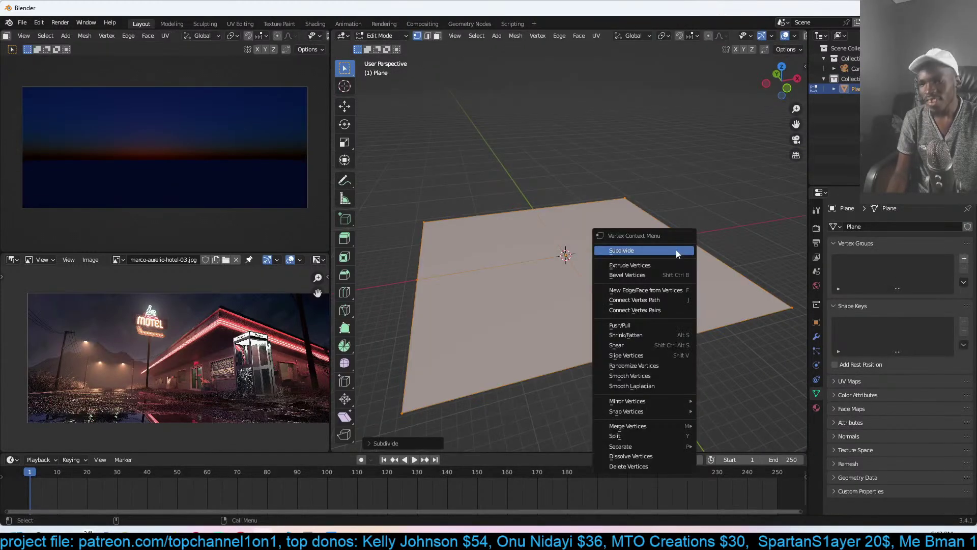
left_click(677, 251)
right_click(677, 253)
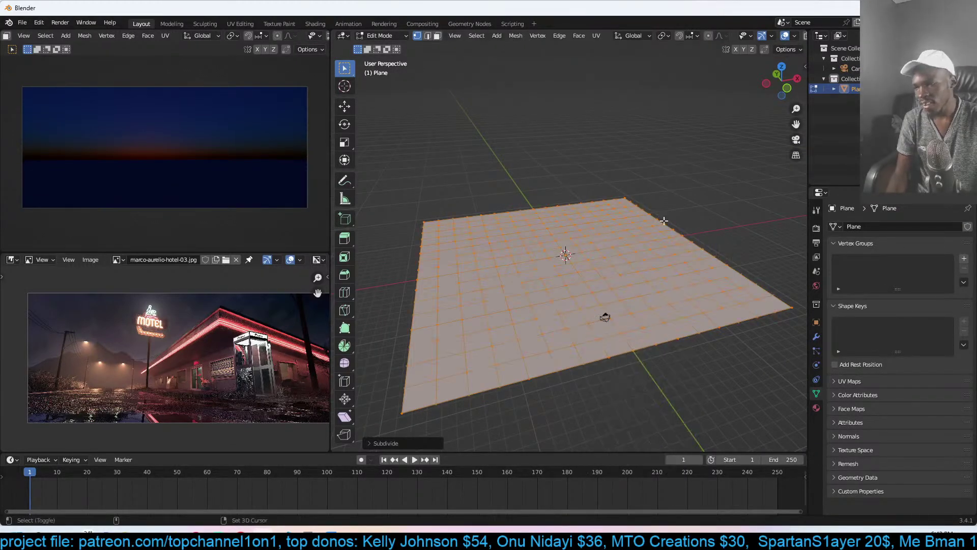
key("Tab")
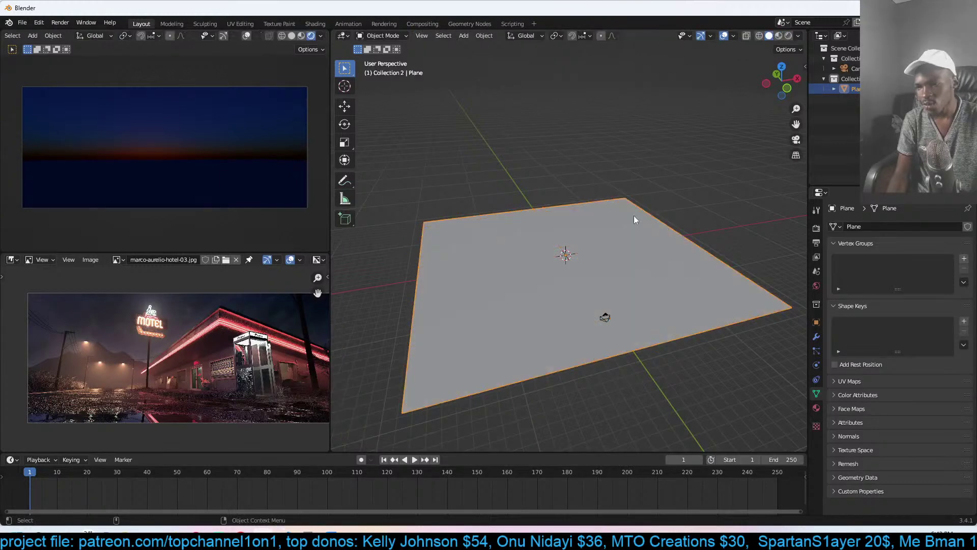
- Add a Displace modifier to the ground plane using the quick functions for modifiers
left_click(816, 336)
key("shift+q")
left_click(547, 272)
key("Escape")
key("shift+q")
left_click(547, 217)
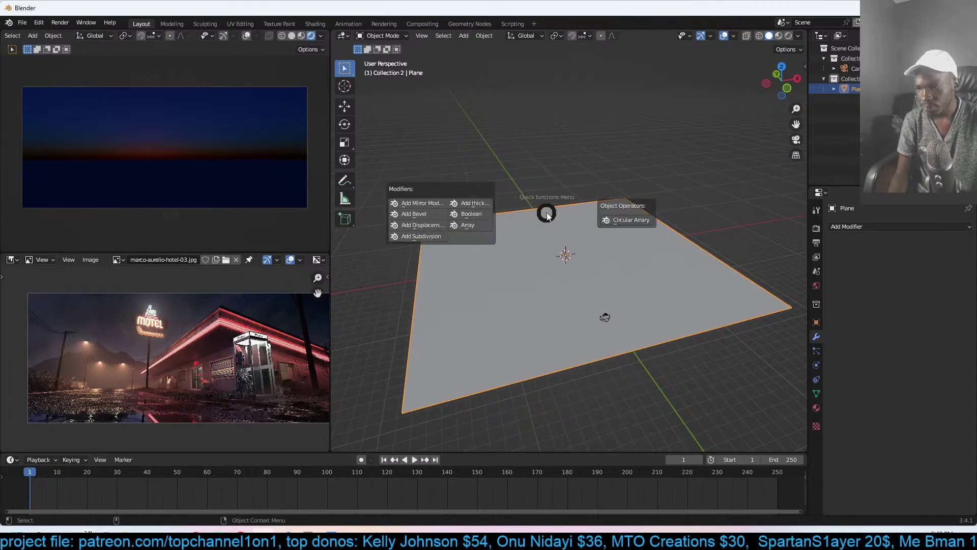
left_click(444, 224)
- Apply the ground plane's transforms and shade it smooth
key("ctrl+a")
left_click(632, 249)
mouse_move(631, 245)
middle_mouse_down()
mouse_move(679, 186)
mouse_move(615, 230)
mouse_move(618, 219)
mouse_move(615, 267)
mouse_move(696, 285)
mouse_move(660, 258)
mouse_move(626, 257)
middle_mouse_up()
right_click(679, 187)
left_click(679, 186)
middle_click_drag(661, 296, 572, 294)
scroll(586, 288, "up", 3)
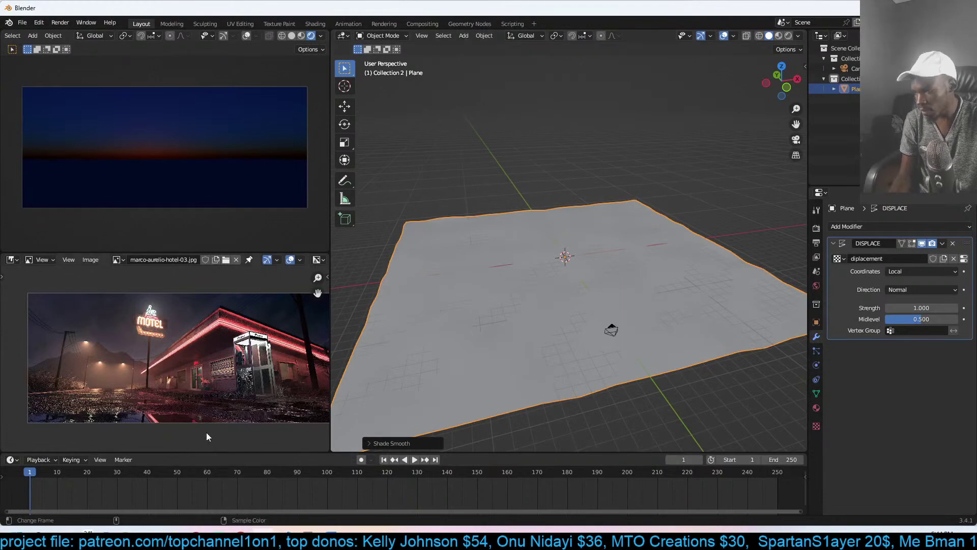
- Switch to the browser, examine the Motel Highway project's close-ups, clay and blocking renders, and return to Blender
scroll(264, 373, "up", 4)
mouse_move(285, 539)
mouse_move(239, 538)
left_click(122, 483)
scroll(497, 362, "down", 5)
scroll(496, 362, "down", 5)
scroll(487, 262, "up", 5)
scroll(541, 401, "down", 15)
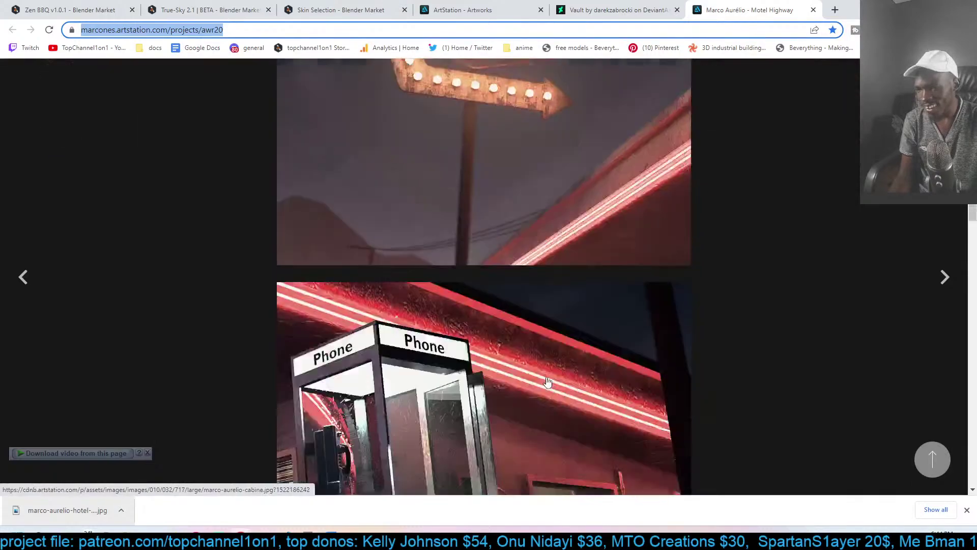
scroll(302, 311, "down", 12)
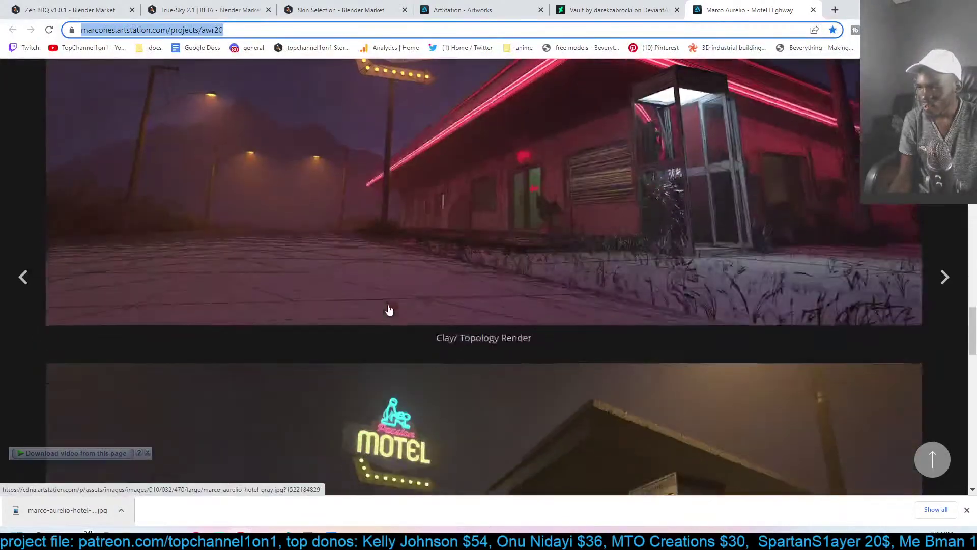
scroll(461, 329, "down", 12)
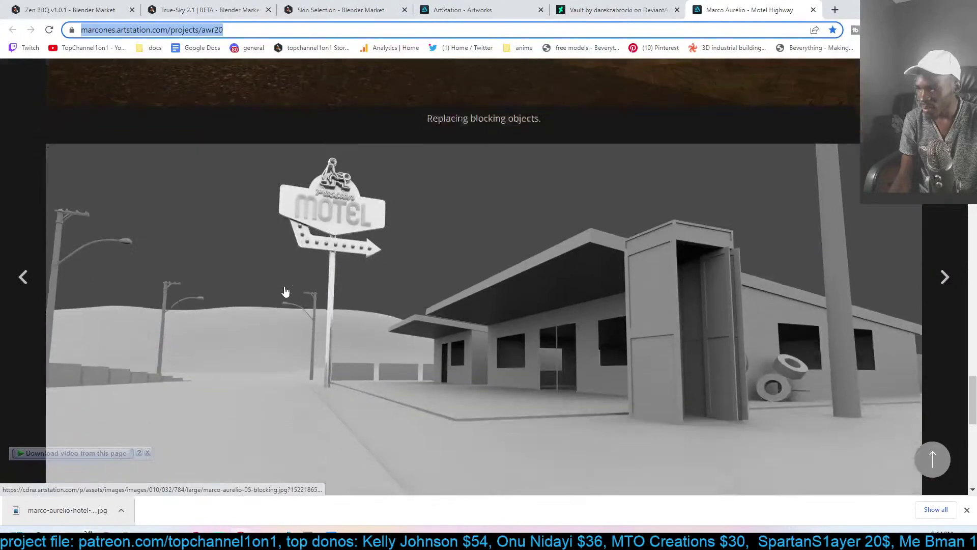
scroll(636, 290, "up", 2)
scroll(636, 291, "up", 4)
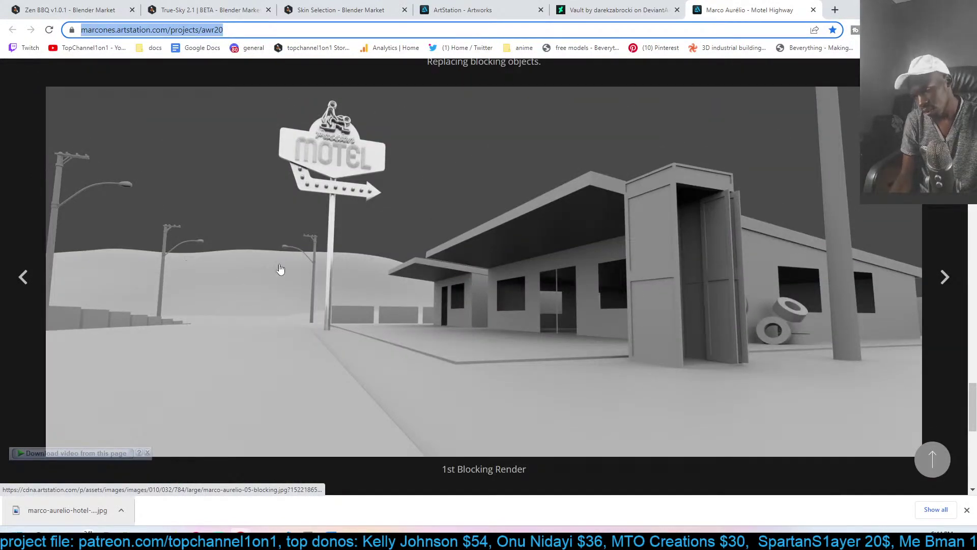
scroll(719, 281, "up", 20)
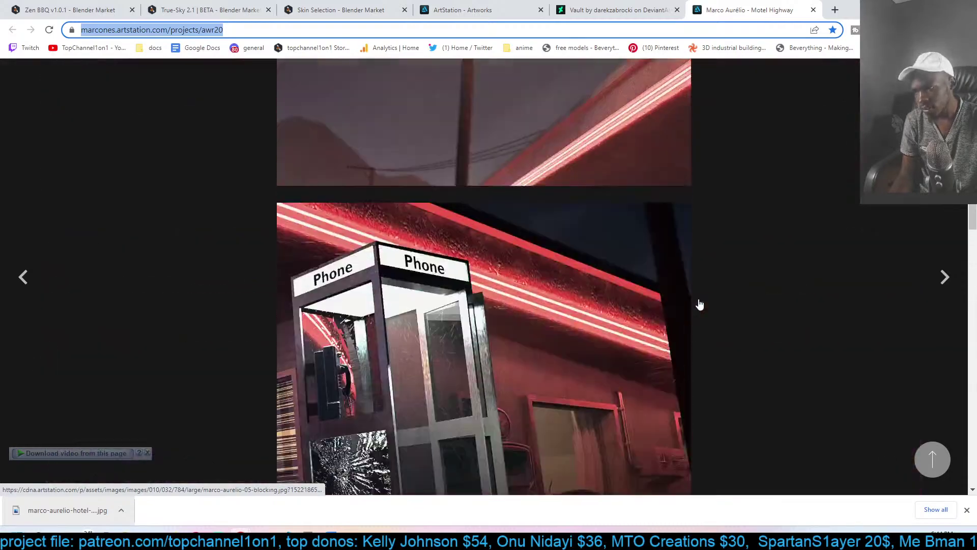
scroll(699, 304, "up", 4)
scroll(838, 225, "down", 2)
key("alt+Tab")
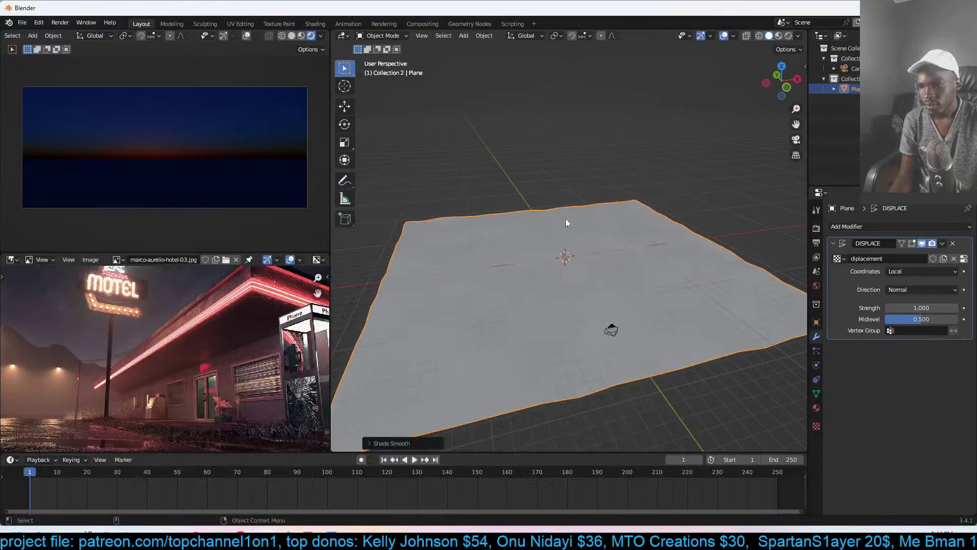
- Add a cube at the centre of the ground plane and stretch it along X
key("shift+a")
mouse_move(571, 235)
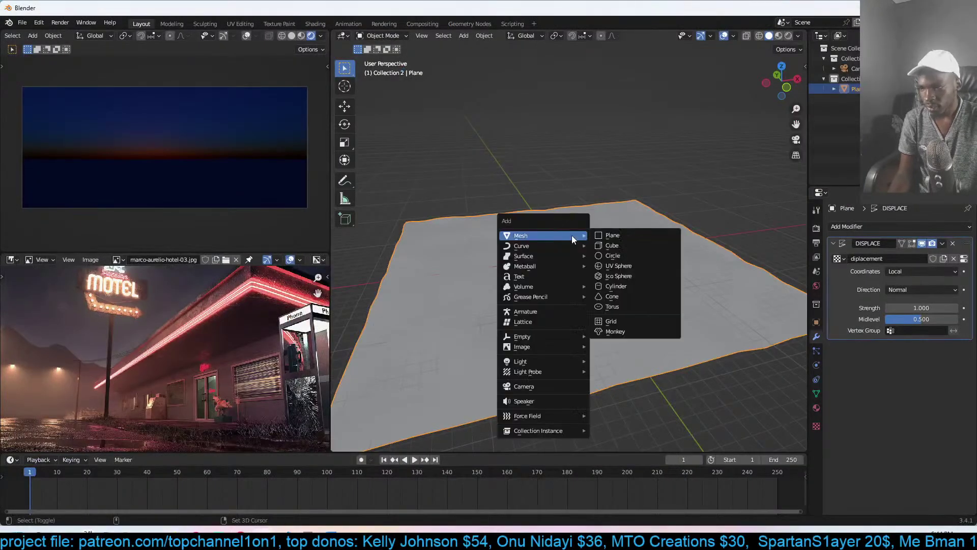
left_click(603, 242)
key("s")
key("x")
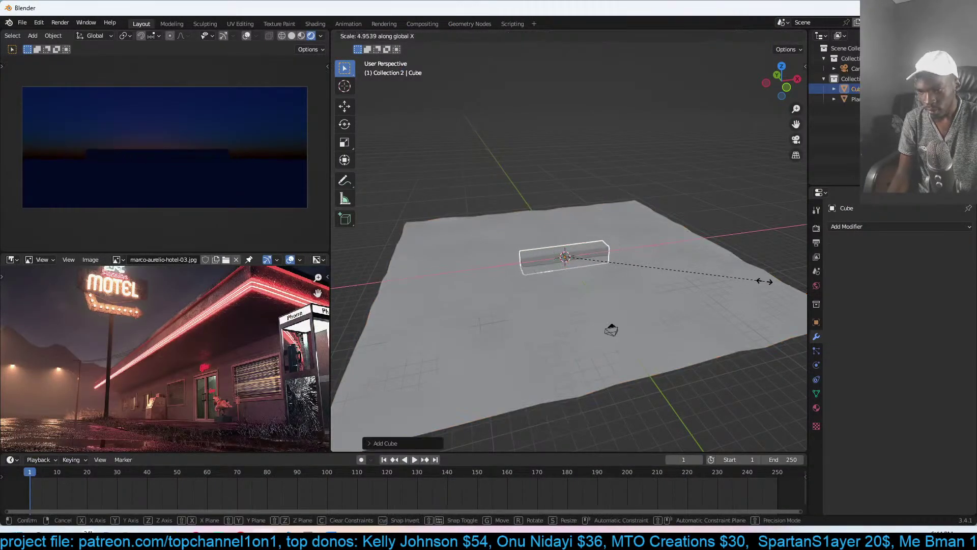
left_click(722, 270)
- Show random object colours in the viewport and stretch the cube along Y in top view
key("KP_7")
key("q")
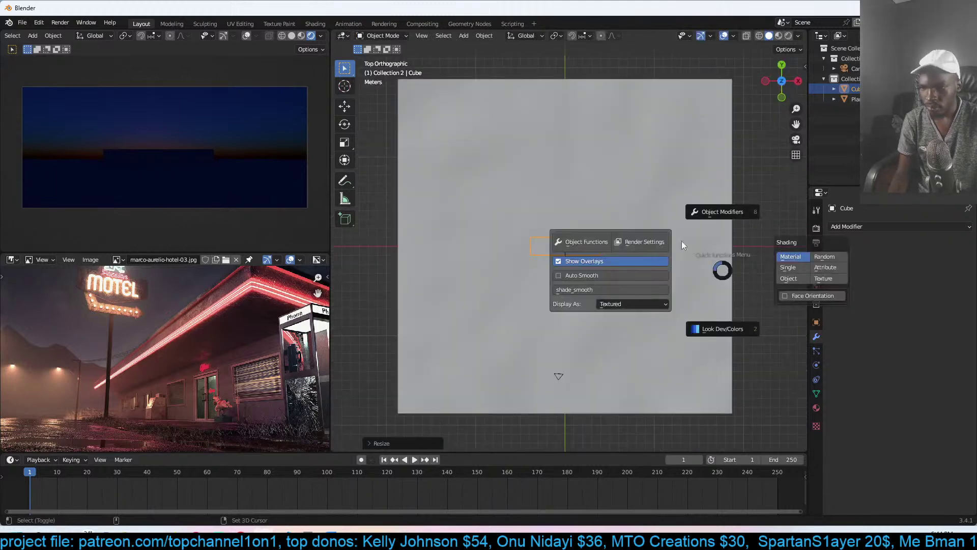
left_click(817, 257)
key("s")
key("y")
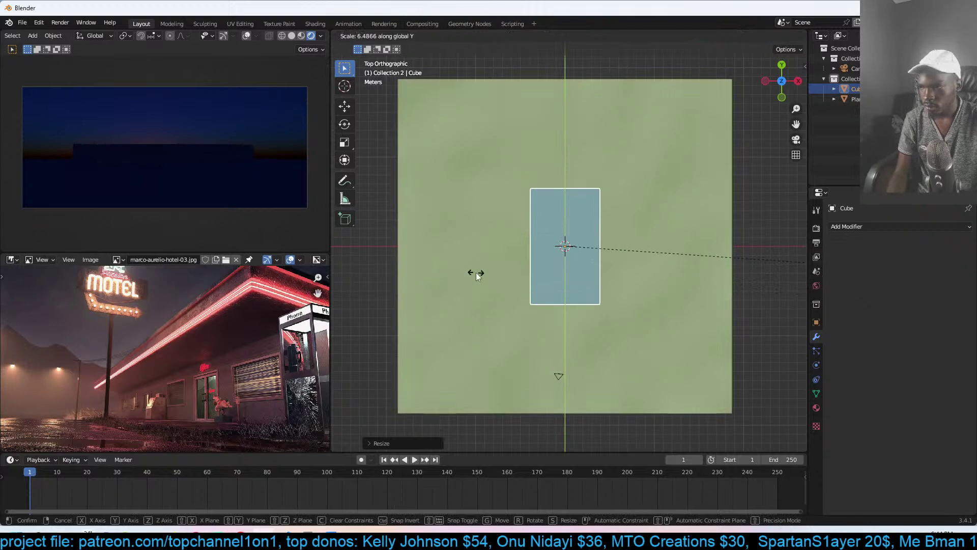
left_click(471, 295)
- Move the block off the scene centre and make it several times taller along Z
left_click_drag(532, 309, 568, 250)
middle_click_drag(568, 251, 634, 191)
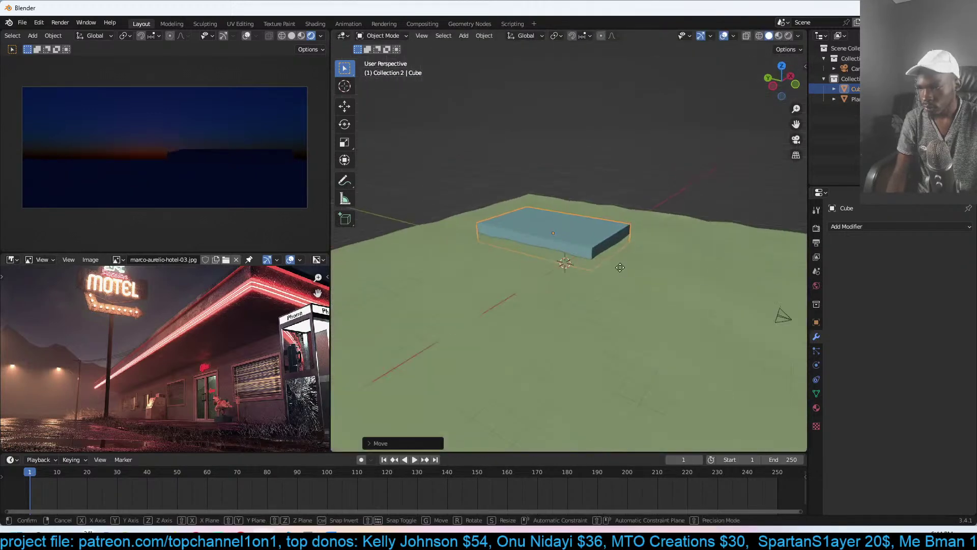
key("s")
key("z")
left_click(645, 253)
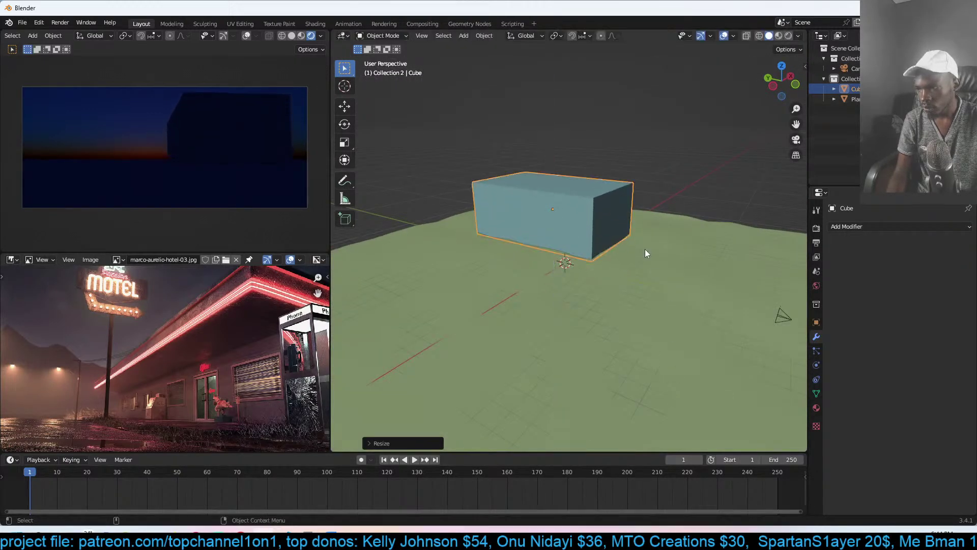
- Adjust the block's vertical position along Z and reposition it on the ground
key("g")
key("z")
left_click(600, 155)
key("g")
left_click(601, 168)
- Lengthen the block to about 1.14 times along Y and widen it slightly along X
middle_click_drag(600, 167, 665, 185)
key("s")
key("y")
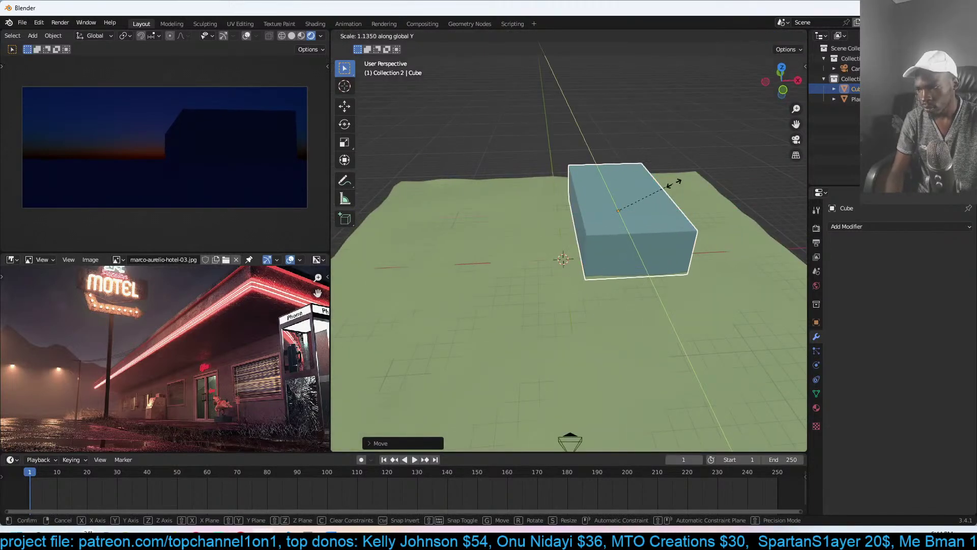
left_click(672, 182)
key("s")
key("x")
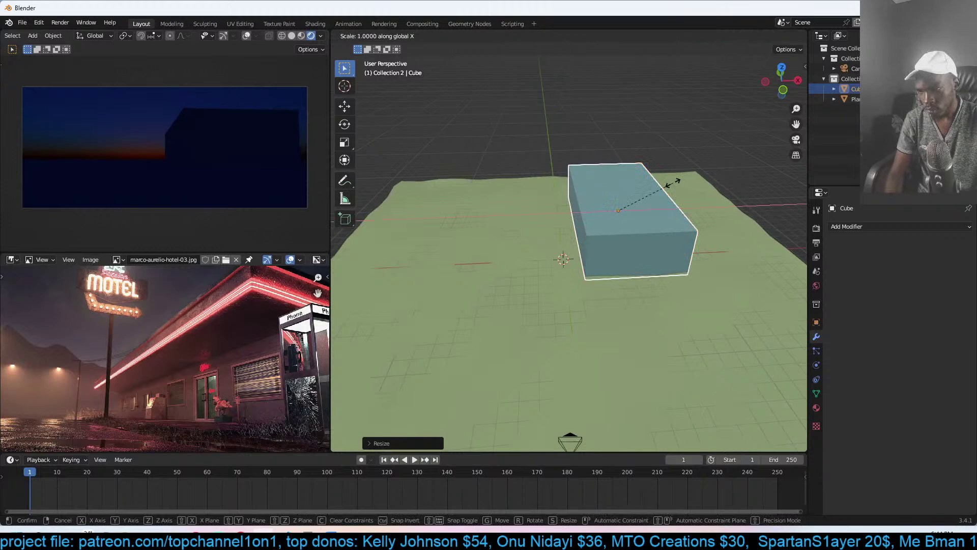
left_click(681, 179)
- Move the block closer to the camera with the Move tool
middle_click_drag(681, 179, 511, 152)
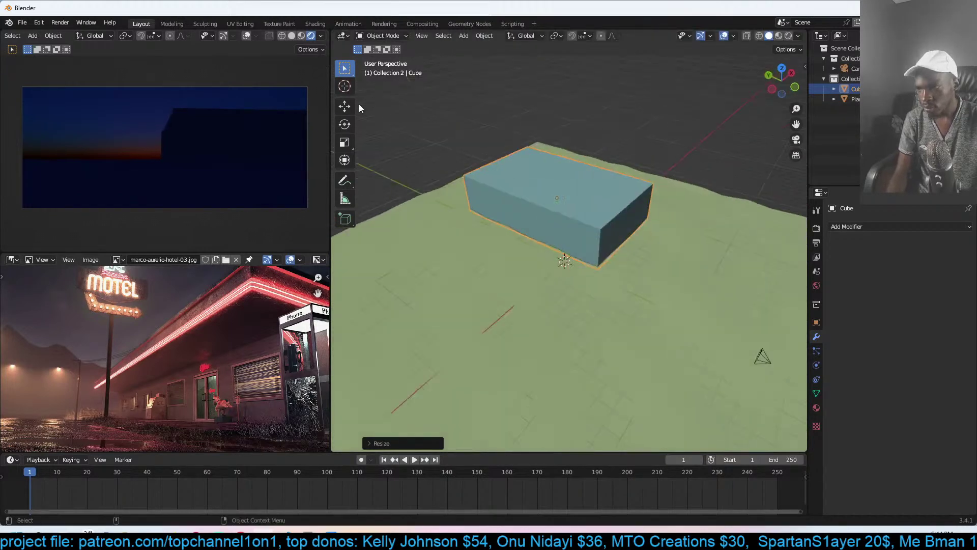
left_click(344, 105)
left_click(542, 192)
- Enlarge the ground plane well beyond the block and apply its transforms
scroll(680, 245, "down", 4)
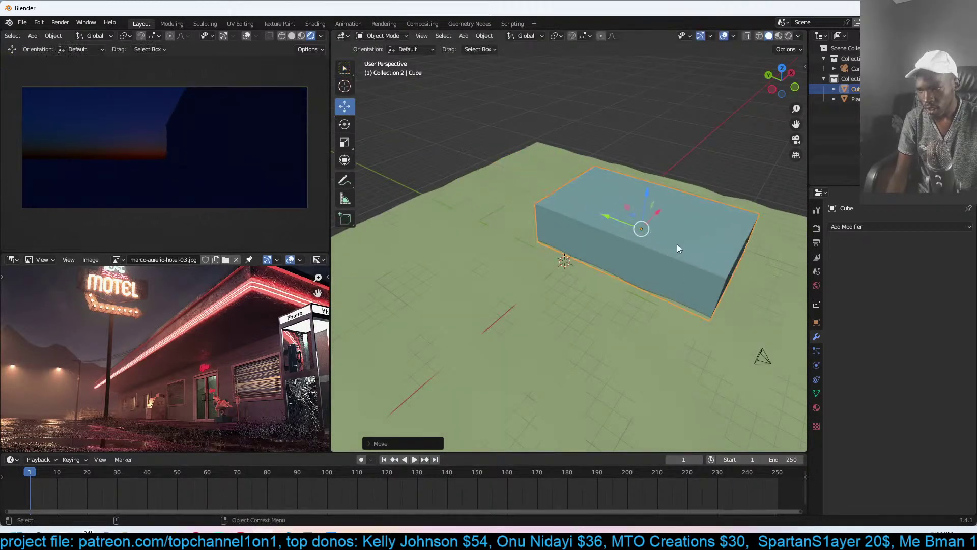
left_click(668, 293)
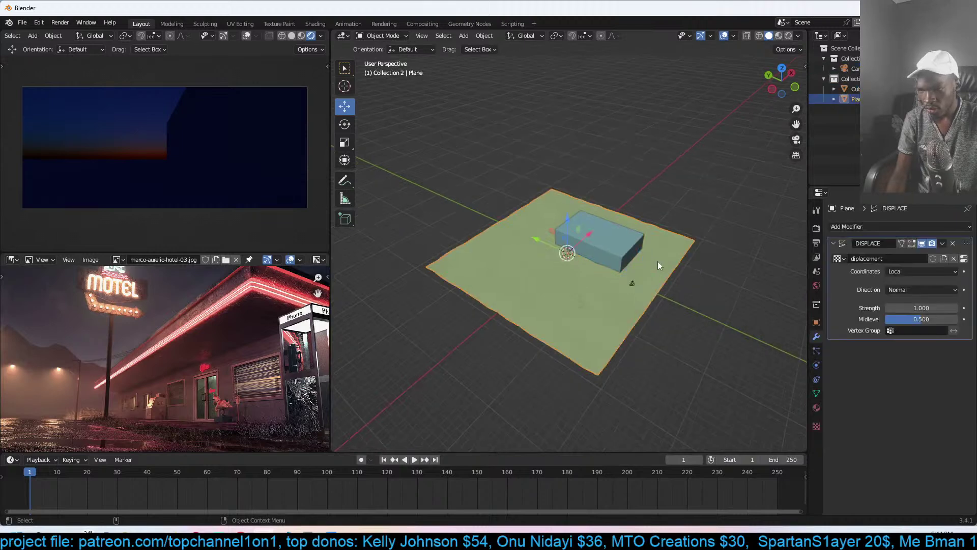
key("s")
left_click(719, 246)
key("ctrl+a")
left_click(719, 246)
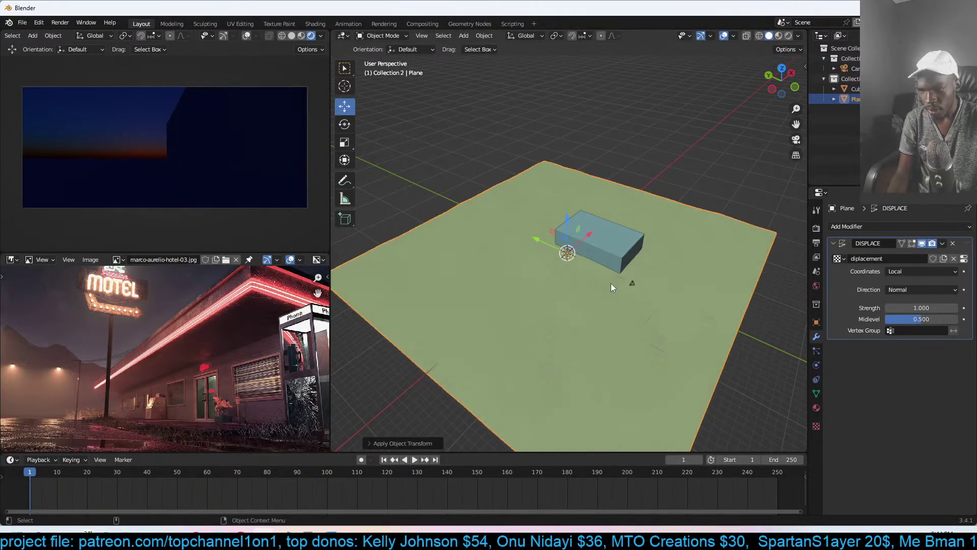
- Move the camera back along Y, away from the block
middle_click_drag(628, 280, 656, 253)
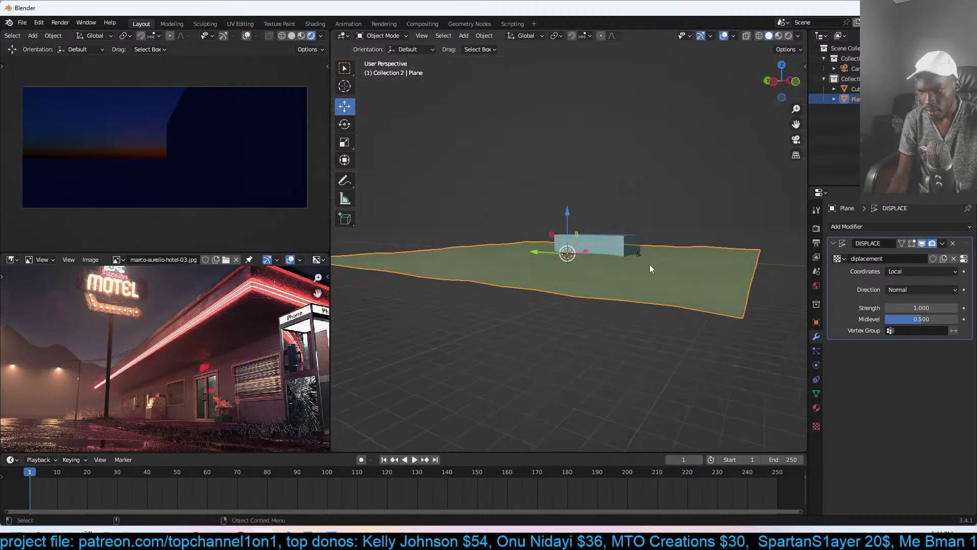
left_click(639, 257)
key("g")
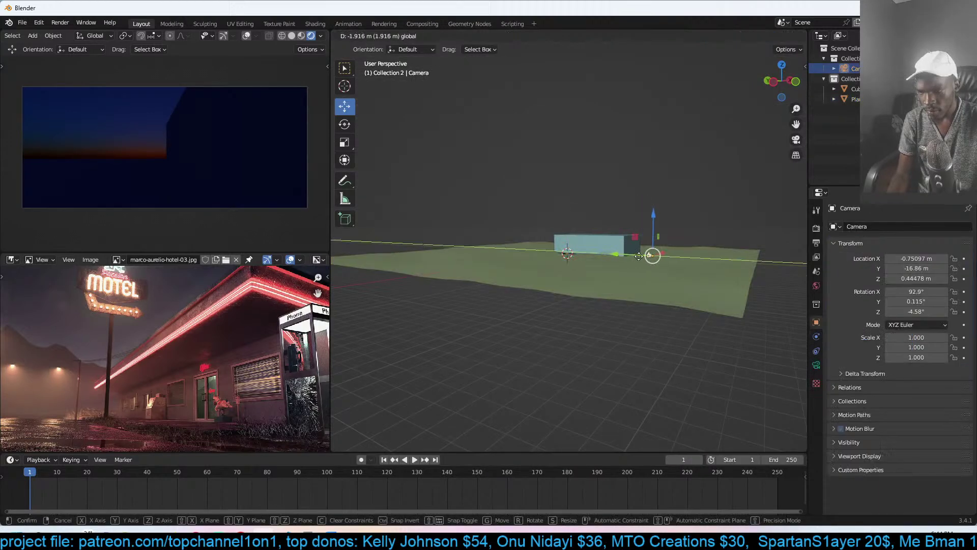
key("x")
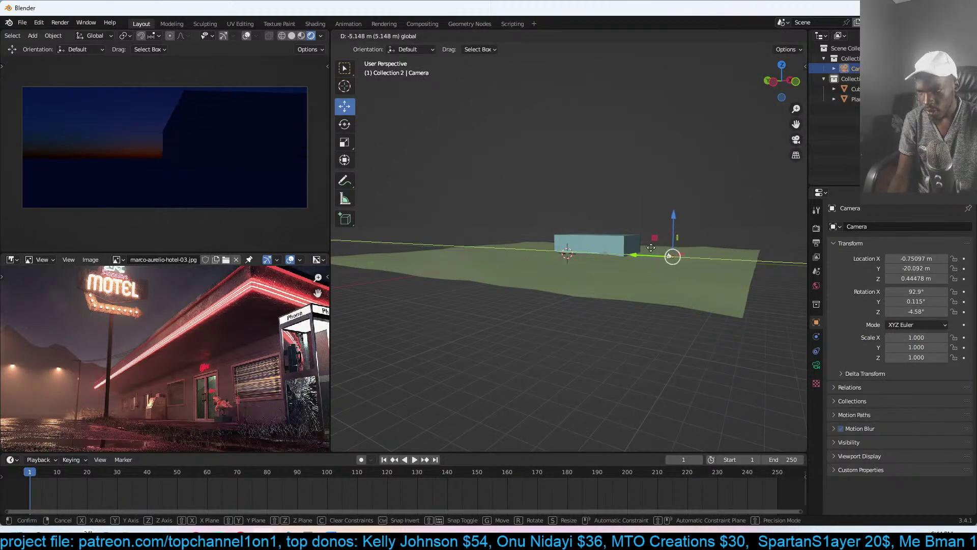
left_click(657, 253)
- Shift the block farther along positive X in top view and place a duplicate behind it along Y
left_click(612, 244)
key("KP_7")
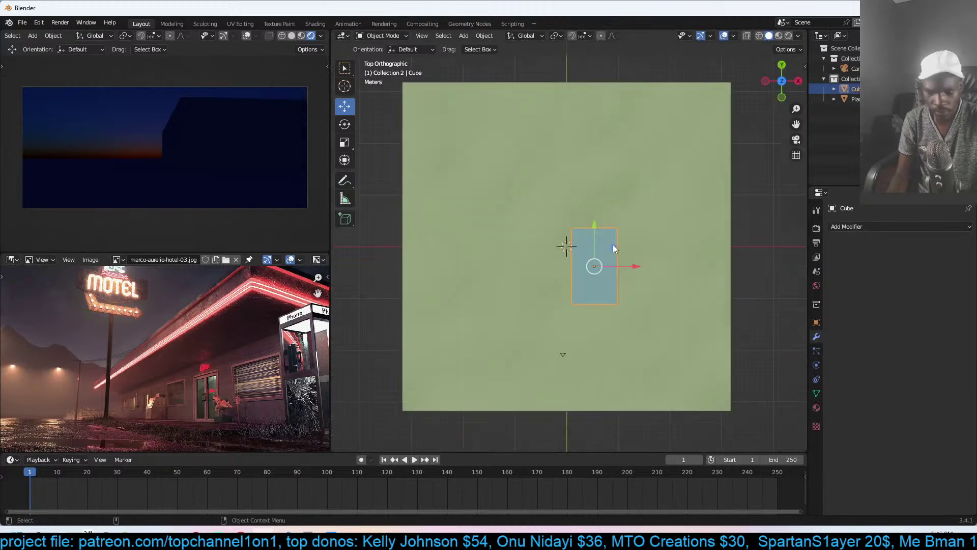
key("g")
left_click(631, 261)
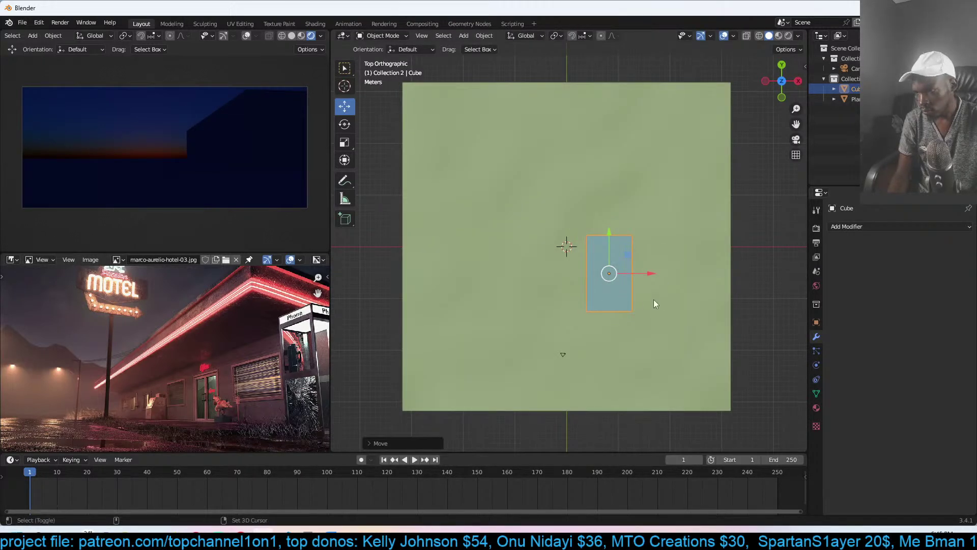
key("shift+d")
left_click(649, 154)
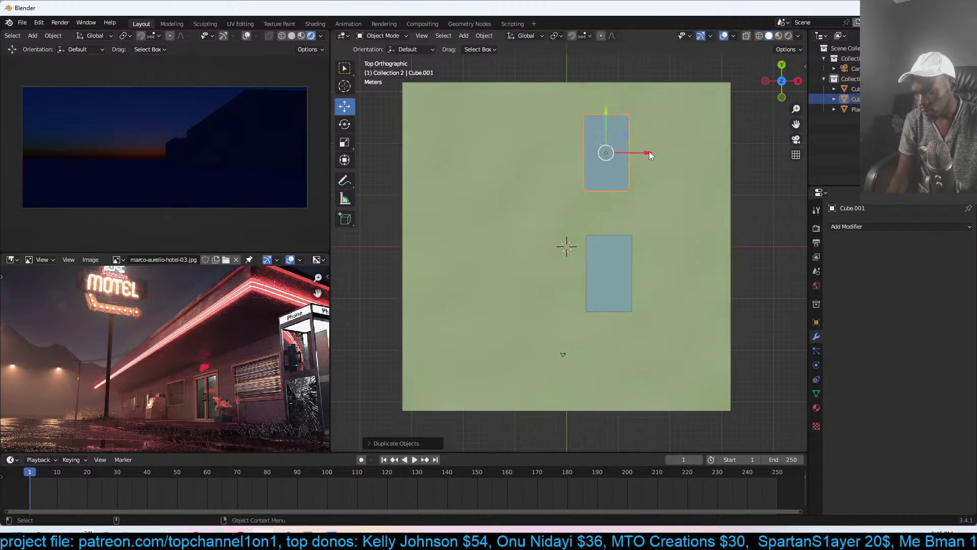
- Create a folder named "motel" in D:\models\2023\jan and save the scene in it as "motel .blend"
key("ctrl+s")
left_click(378, 128)
left_click(408, 129)
type("motel")
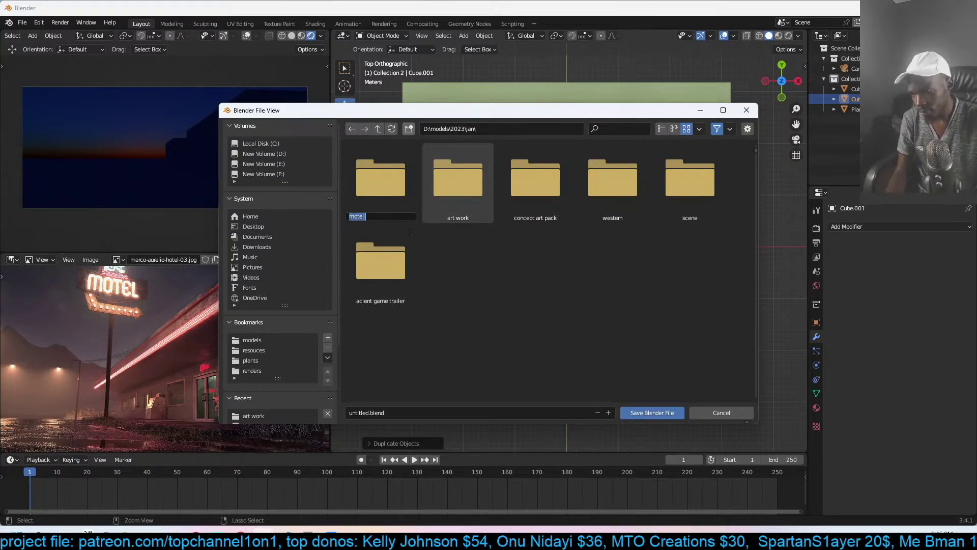
key("Return")
double_click(364, 182)
left_click(455, 413)
type("motel")
left_click(652, 412)
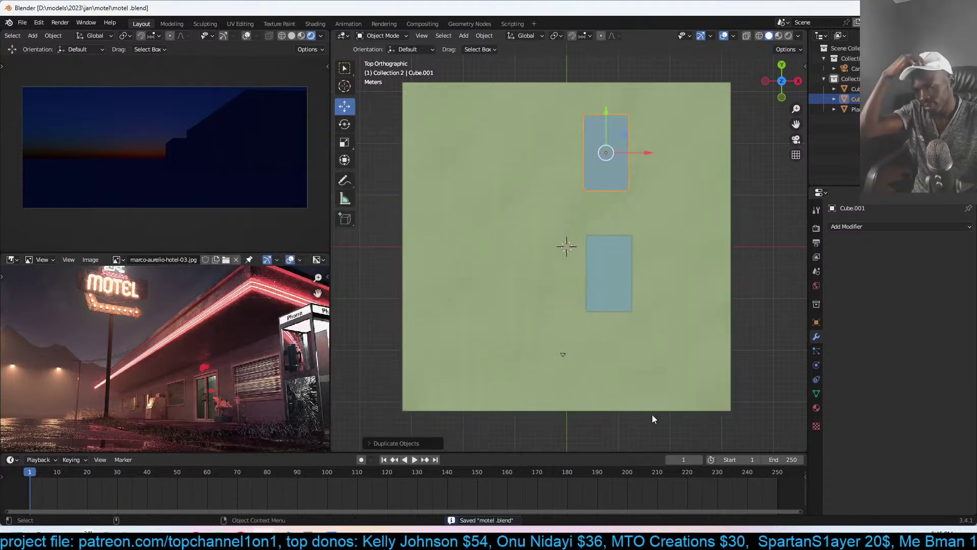
- Try to shorten the duplicate block along Y and move it closer to the front block
key("s")
key("y")
left_click(637, 182)
key("g")
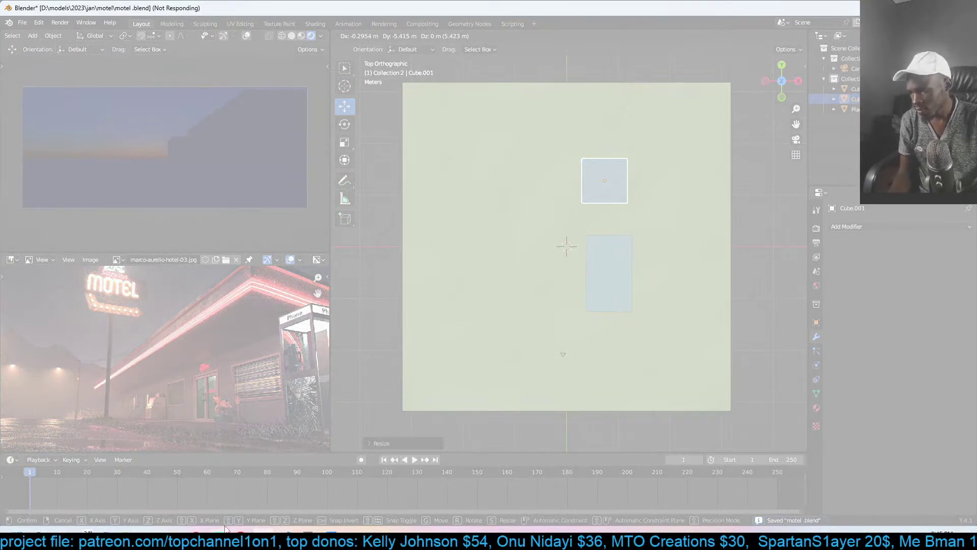
- Restart the program, reopen "motel .blend" and set the camera view to rendered shading
right_click(418, 529)
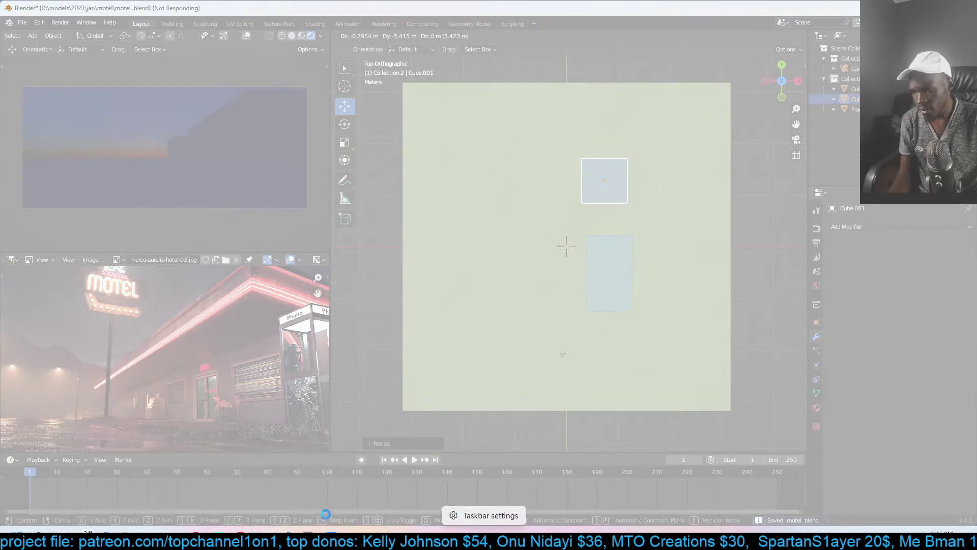
left_click(474, 253)
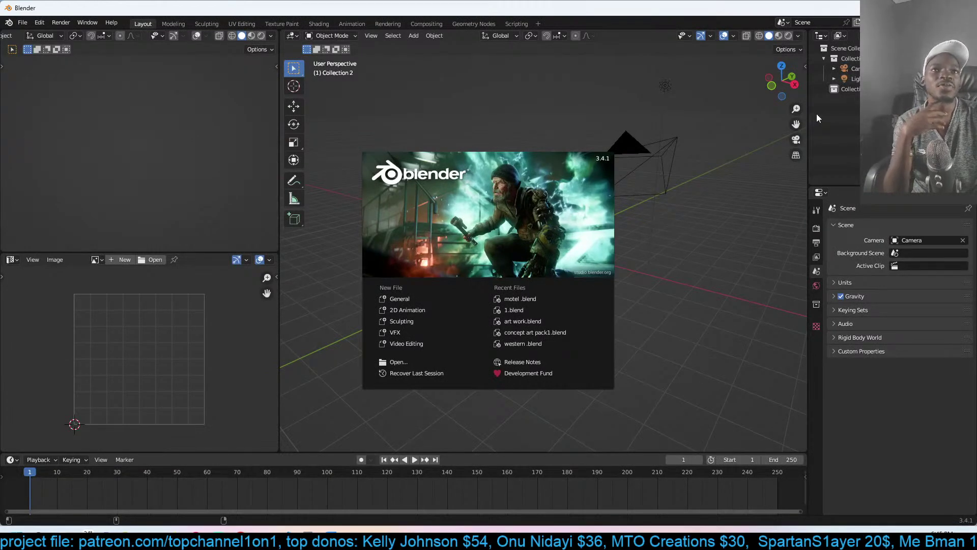
left_click(548, 296)
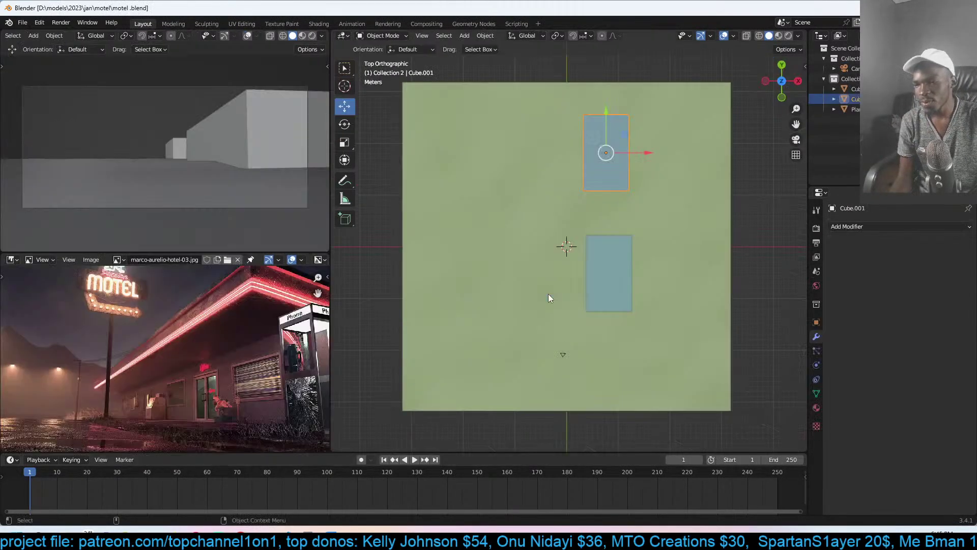
left_click(312, 36)
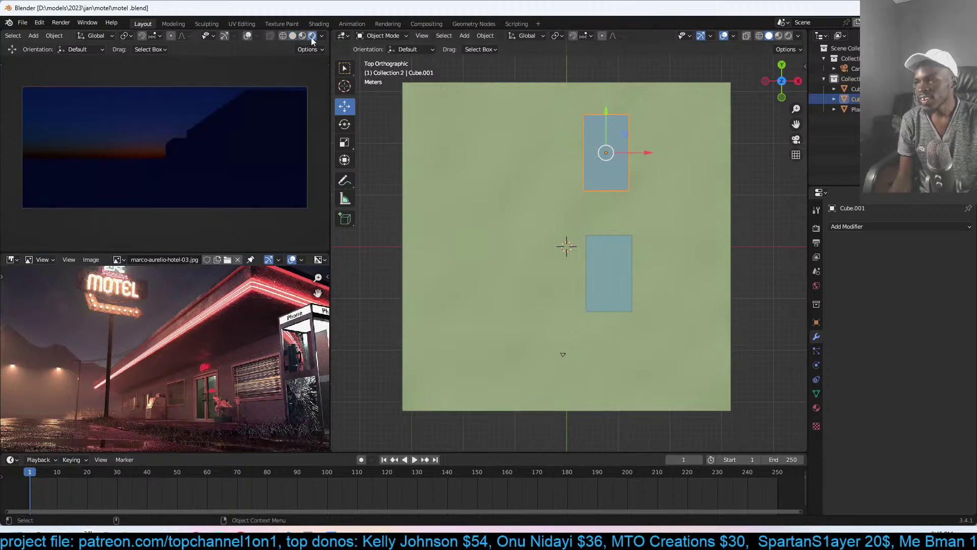
- Duplicate the front block in place and flatten the copy along Z into a thin slab
scroll(624, 234, "up", 3)
mouse_move(624, 234)
middle_mouse_down()
mouse_move(655, 126)
mouse_move(661, 187)
mouse_move(570, 197)
middle_mouse_up()
left_click(570, 197)
key("shift+d")
key("Escape")
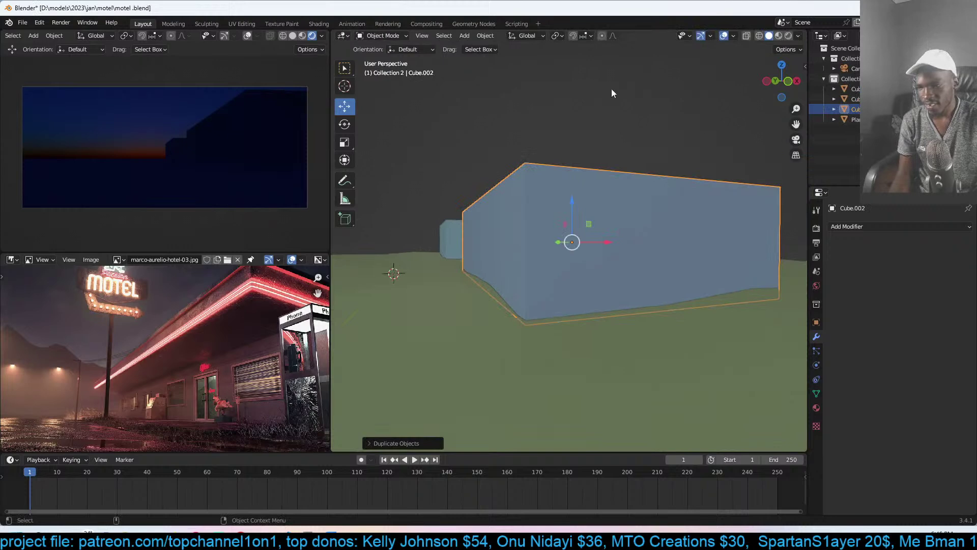
key("s")
key("z")
left_click(565, 228)
- Raise the flattened slab along Z to the top of the front block
key("g")
key("z")
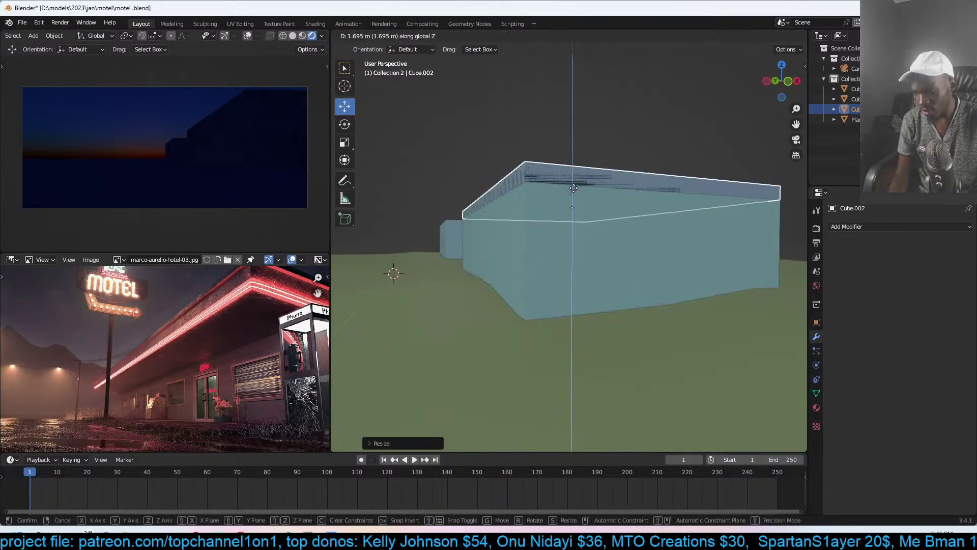
left_click(652, 175)
- Enlarge the slab to about 1.15 times in X and Y only, as an overhanging roof, and save the file
key("s")
key("shift+z")
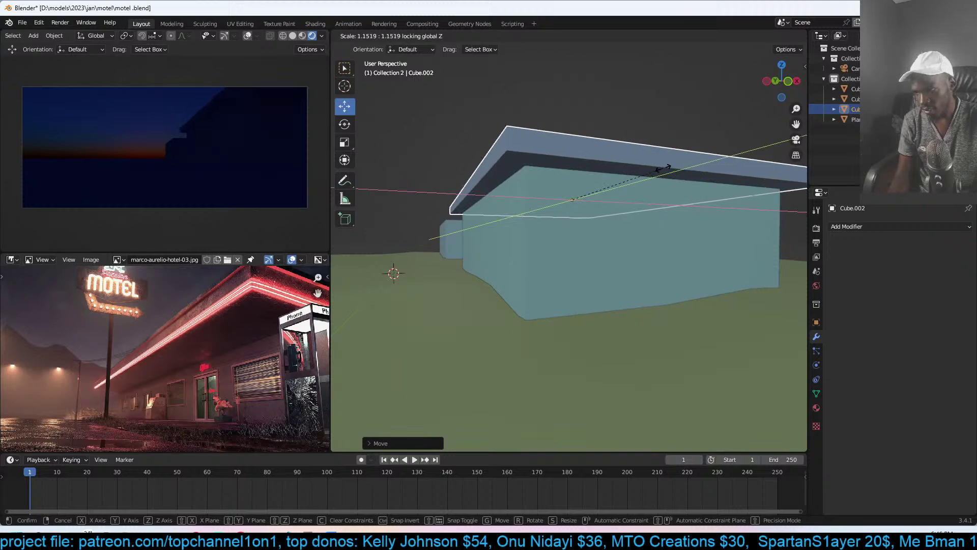
left_click(663, 168)
scroll(663, 169, "down", 1)
middle_click_drag(636, 171, 642, 189)
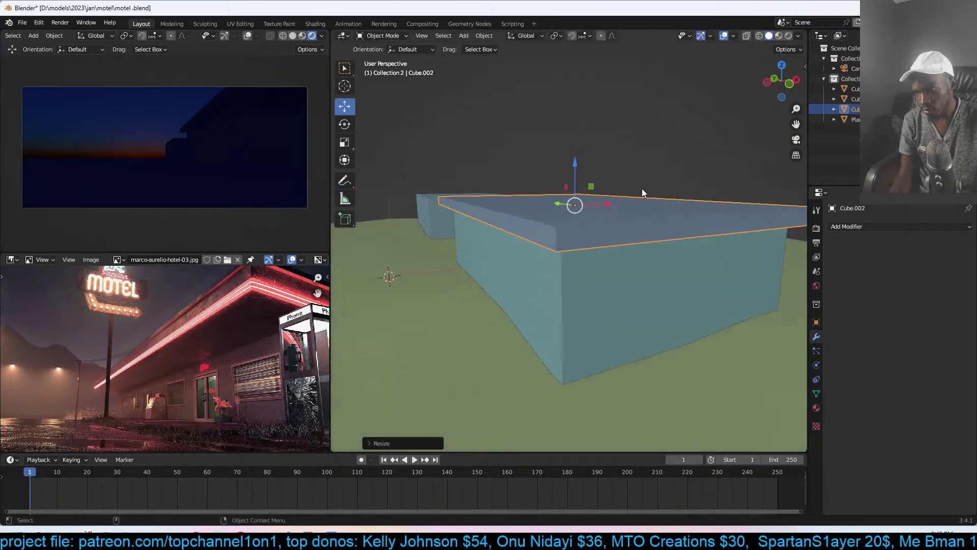
key("ctrl+s")
- Open the roof slab's mesh for editing in Edit Mode
scroll(616, 203, "up", 2)
scroll(613, 206, "down", 1)
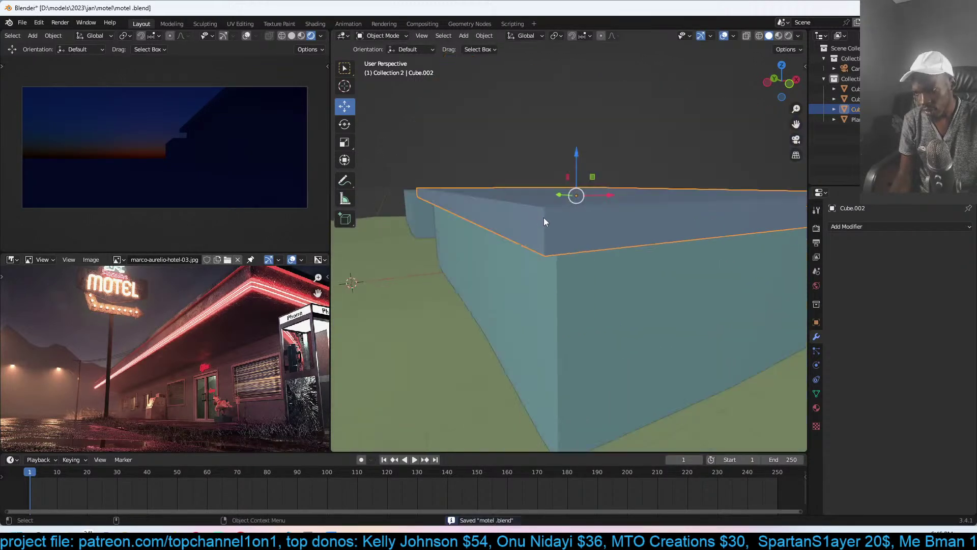
key("Tab")
key("ctrl+r")
scroll(543, 235, "up", 1)
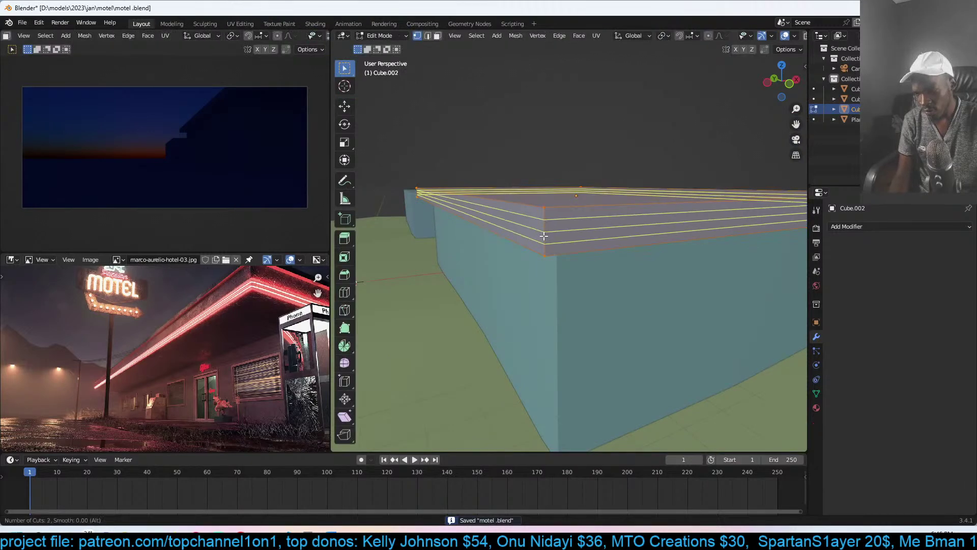
key("Escape")
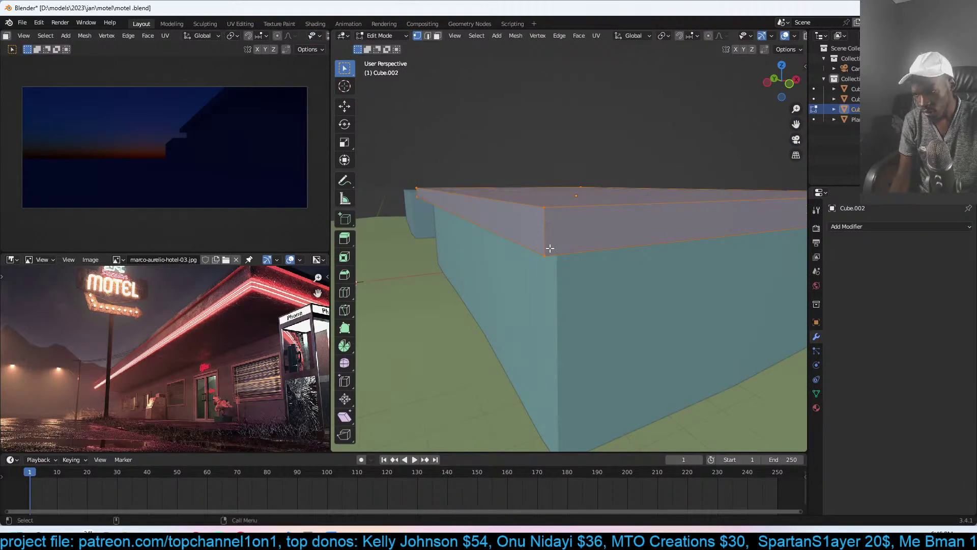
- Add a horizontal loop cut around the lower part of the roof slab's sides and convert that loop to a curve
key("ctrl+r")
left_click(545, 243)
left_click(557, 245)
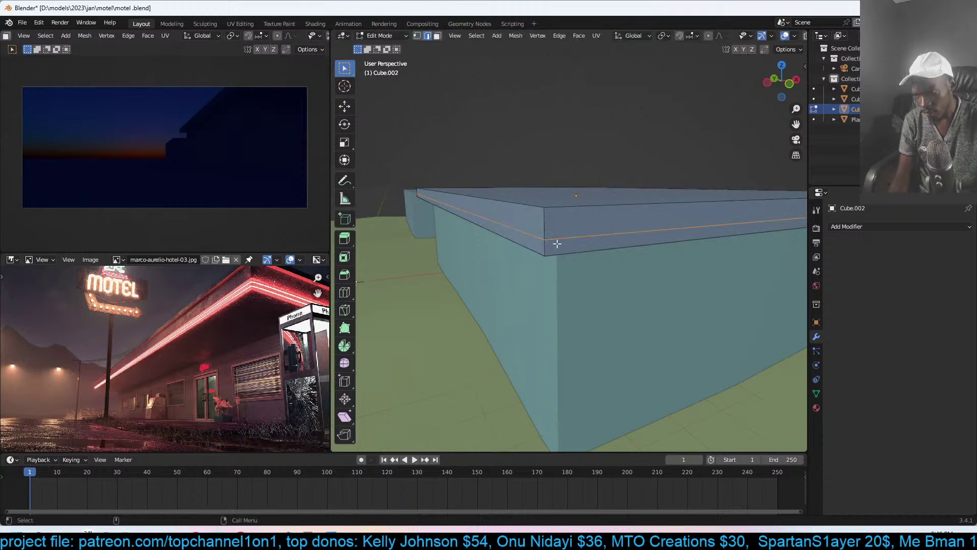
key("q")
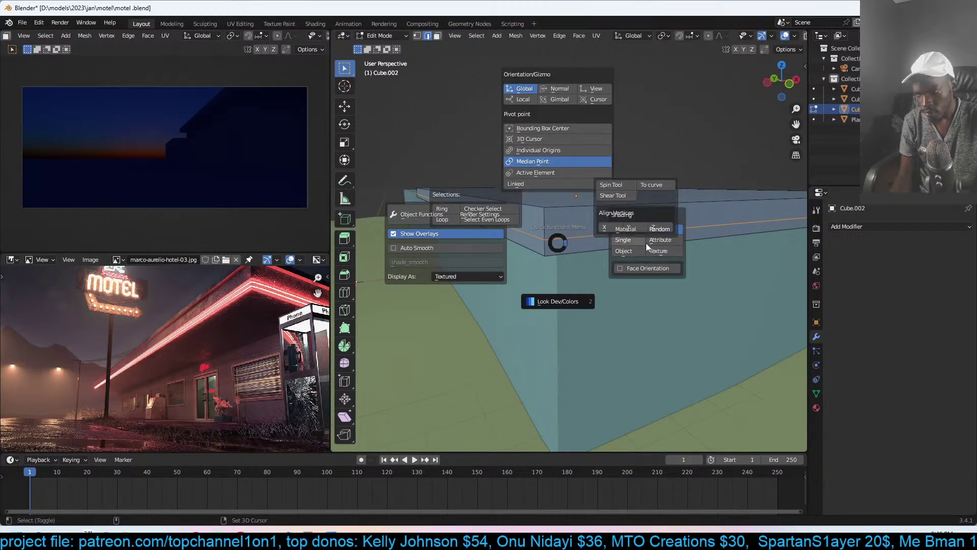
left_click(651, 185)
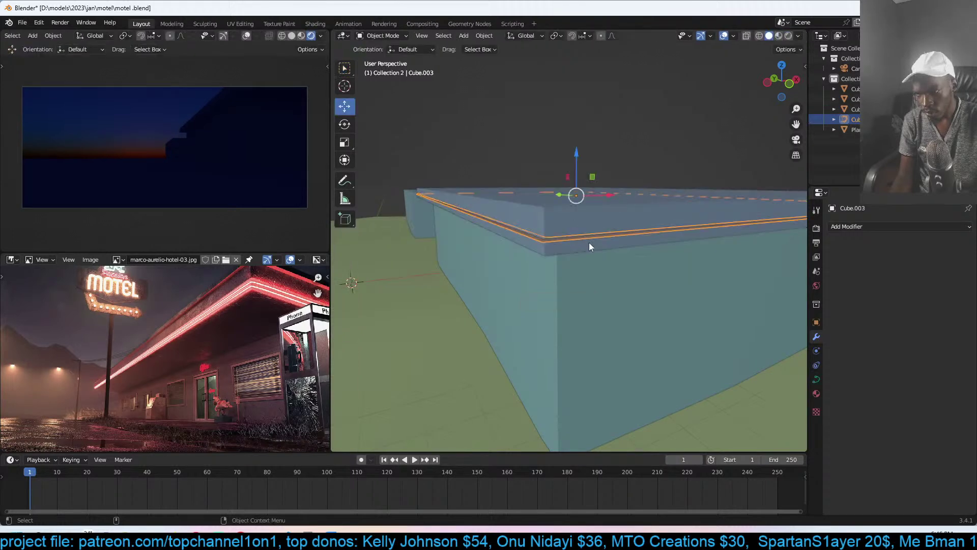
- Split the 3D viewport horizontally, make the lower area a Shader Editor, and create a new material for the roof trim curve
left_click_drag(806, 30, 382, 325)
left_click(342, 329)
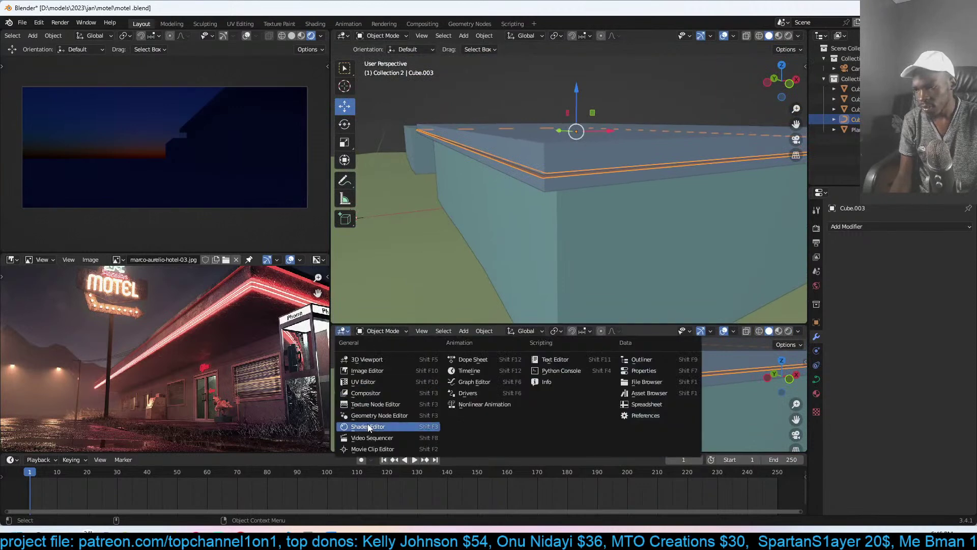
left_click(370, 428)
left_click(560, 336)
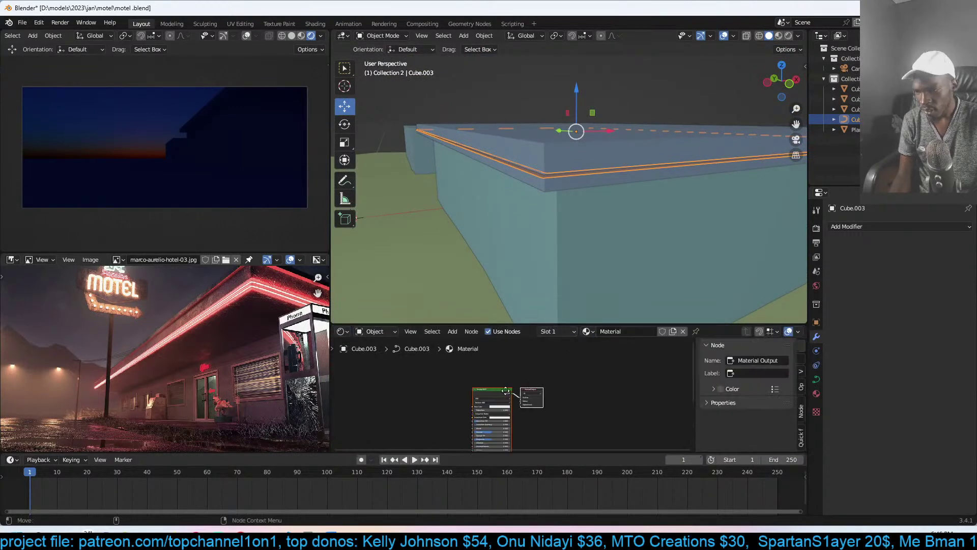
- Replace the trim material's Principled shader with an Emission node wired to Surface, and give it an orange colour
key("x")
key("shift+a")
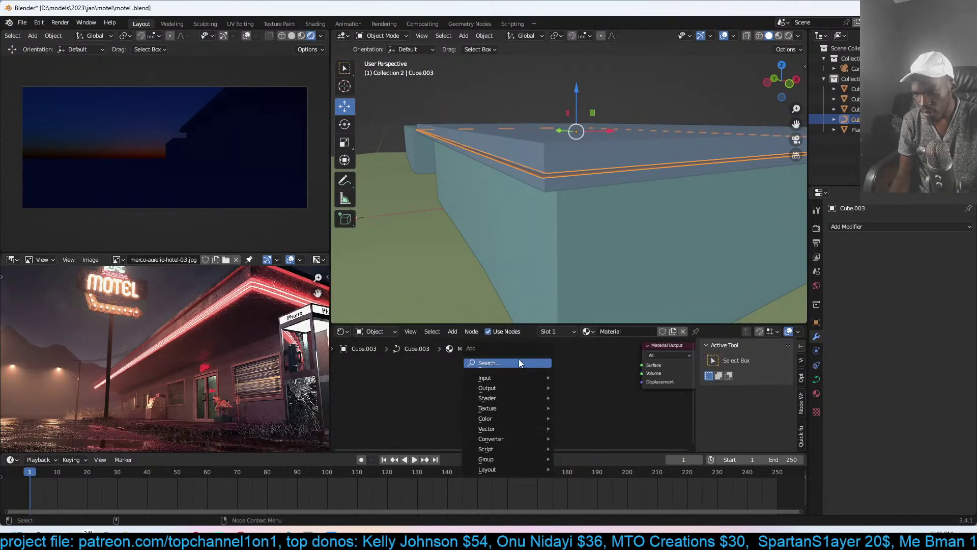
left_click(519, 362)
type("e")
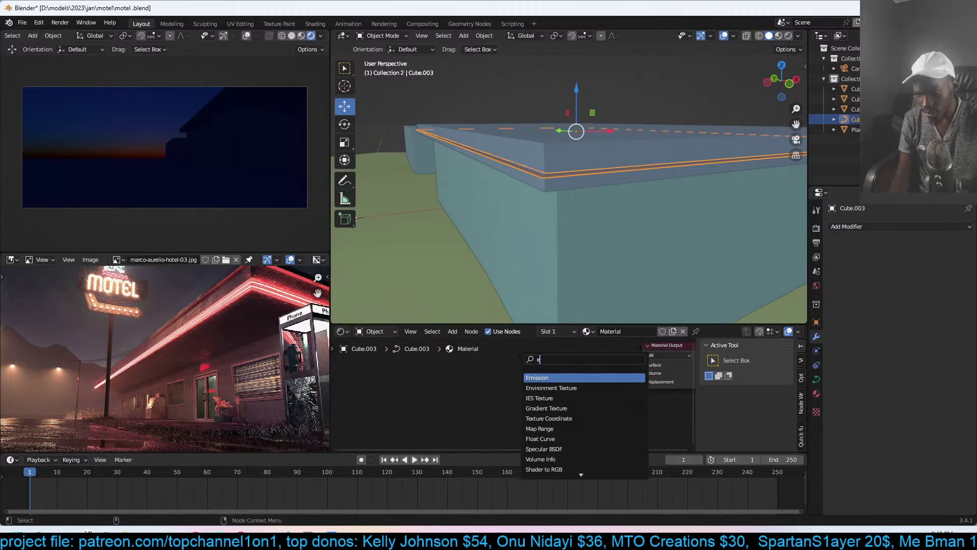
key("Return")
left_click(509, 364)
left_click_drag(539, 370, 642, 365)
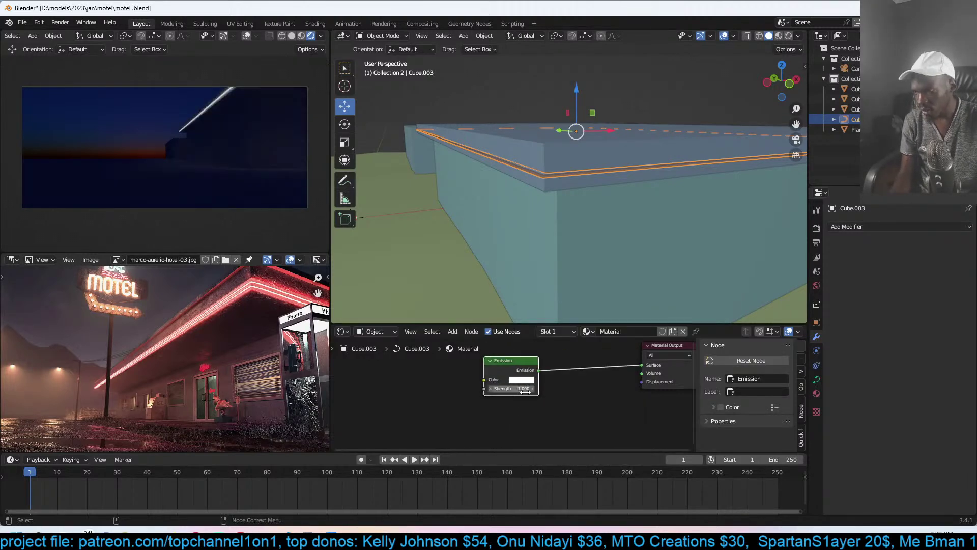
left_click(521, 379)
left_click(545, 298)
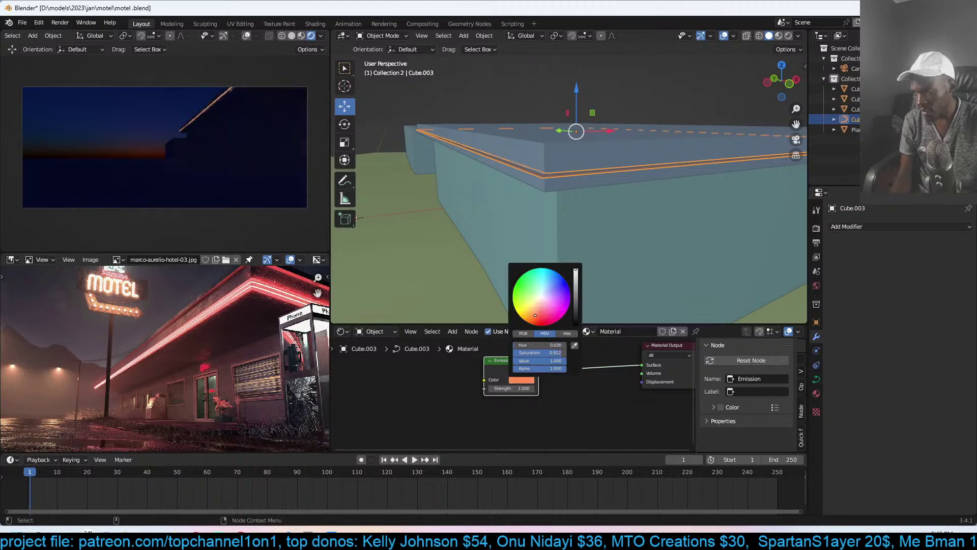
- Apply the trim curve's object transform and shrink its control point radius to about 0.2 in Edit Mode
scroll(633, 140, "up", 3)
scroll(616, 158, "down", 3)
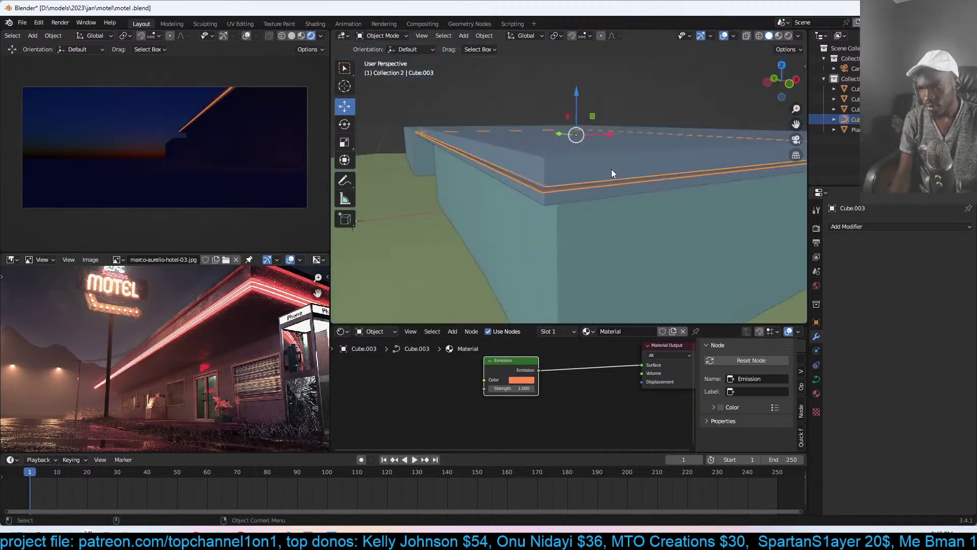
key("ctrl+a")
left_click(634, 207)
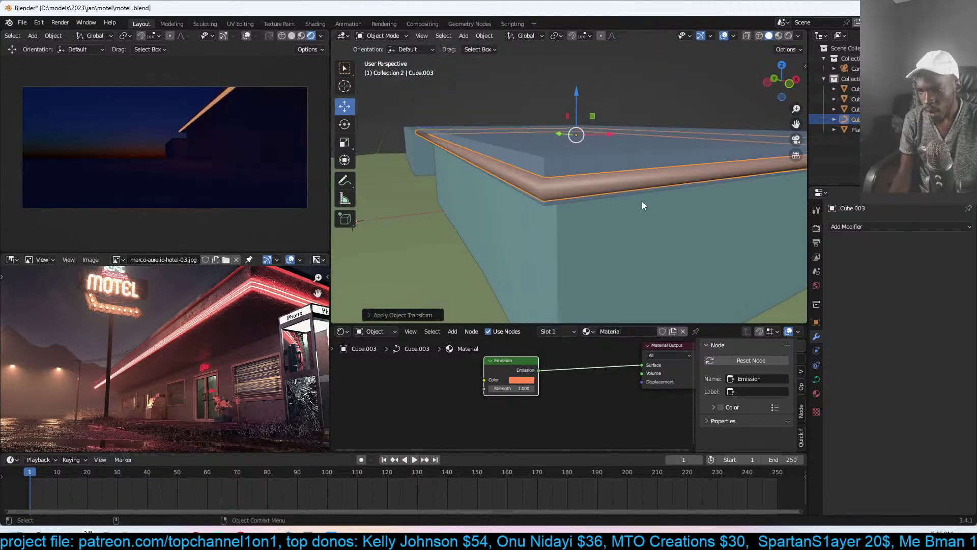
key("Tab")
key("alt+s")
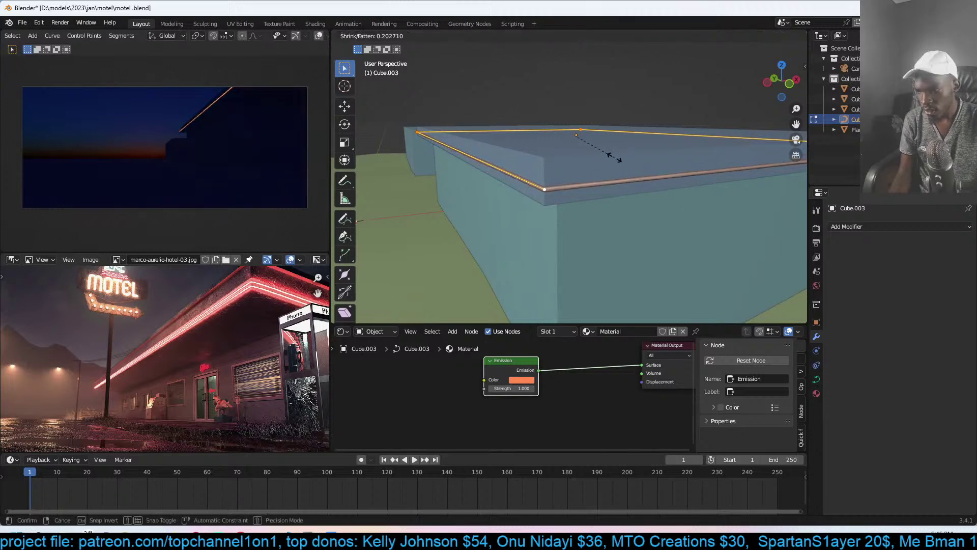
left_click(606, 154)
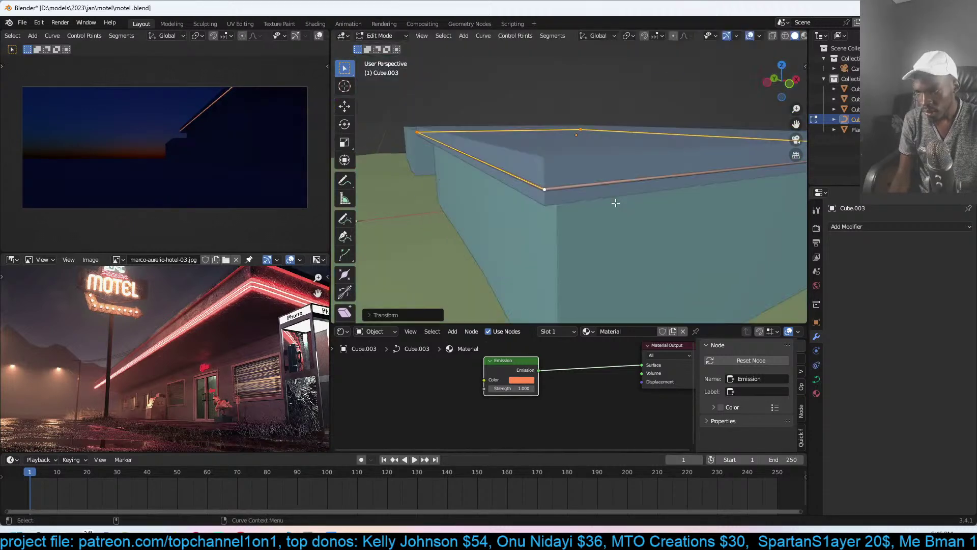
- Lower the trim curve along Z near the roof's bottom edge, and duplicate it twice vertically to make three parallel tubes
scroll(616, 202, "up", 2)
key("g")
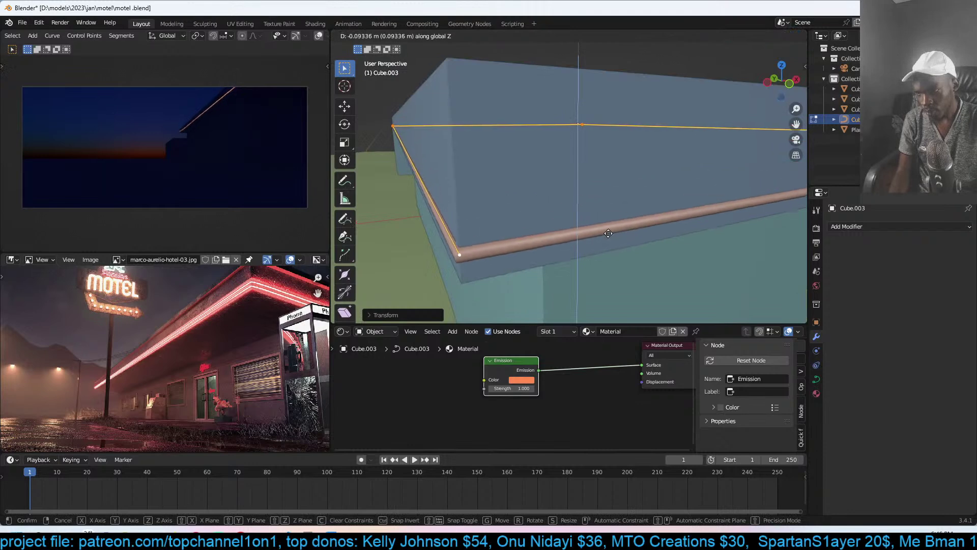
left_click(607, 240)
key("shift+d")
left_click(618, 245)
key("shift+d")
key("z")
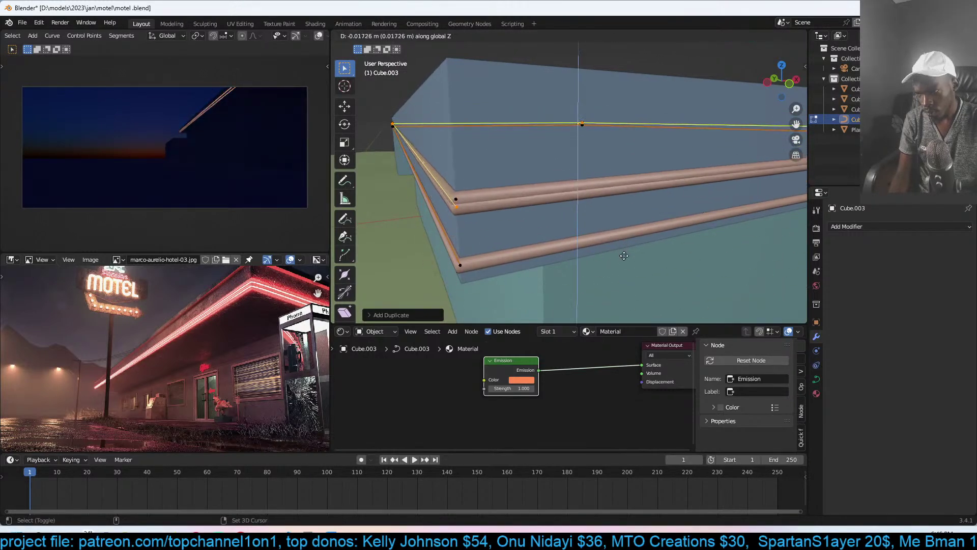
left_click(625, 269)
- Shrink the radius of all three trim tubes into thinner neon lines
key("alt+s")
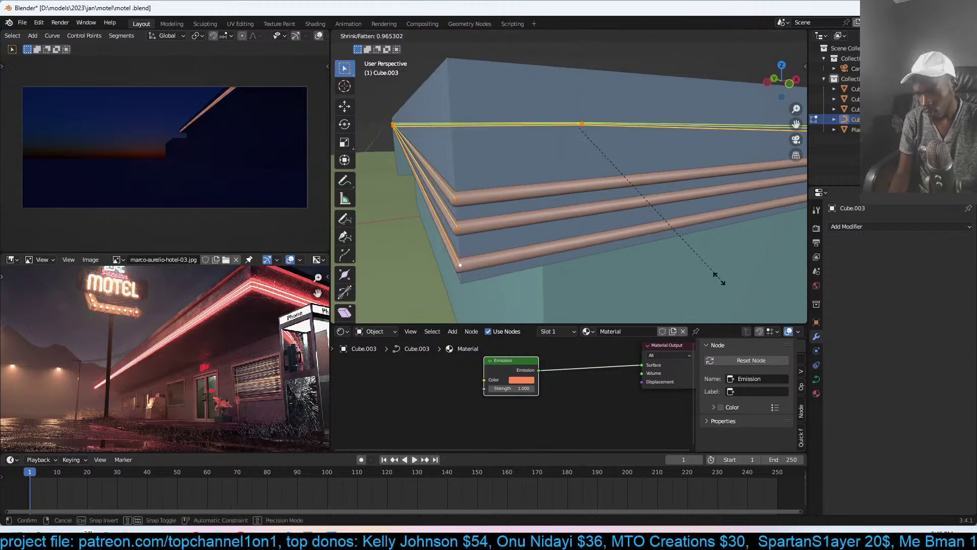
left_click(585, 193)
key("alt+s")
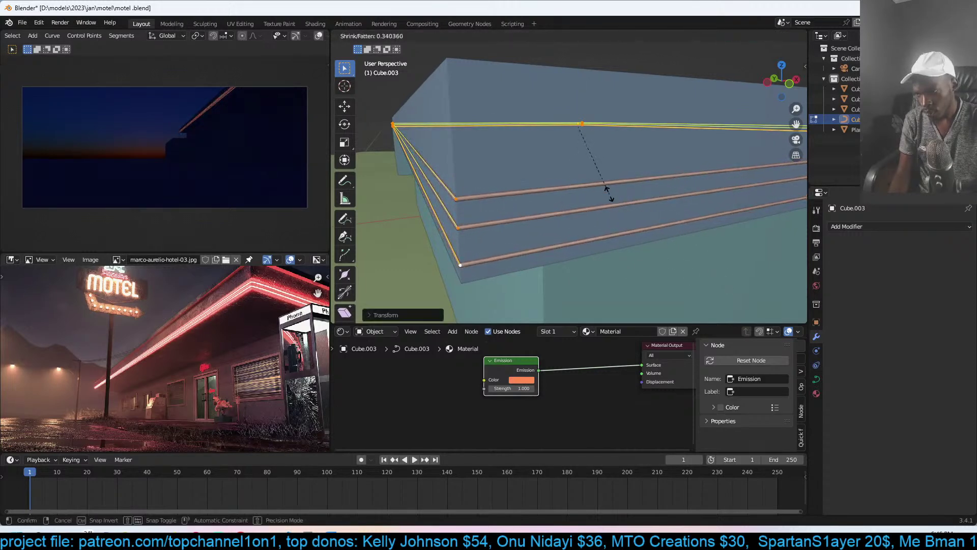
left_click(623, 217)
- Set the trim material's emission strength to 10 and leave Edit Mode
left_click(510, 390)
type("10")
key("Return")
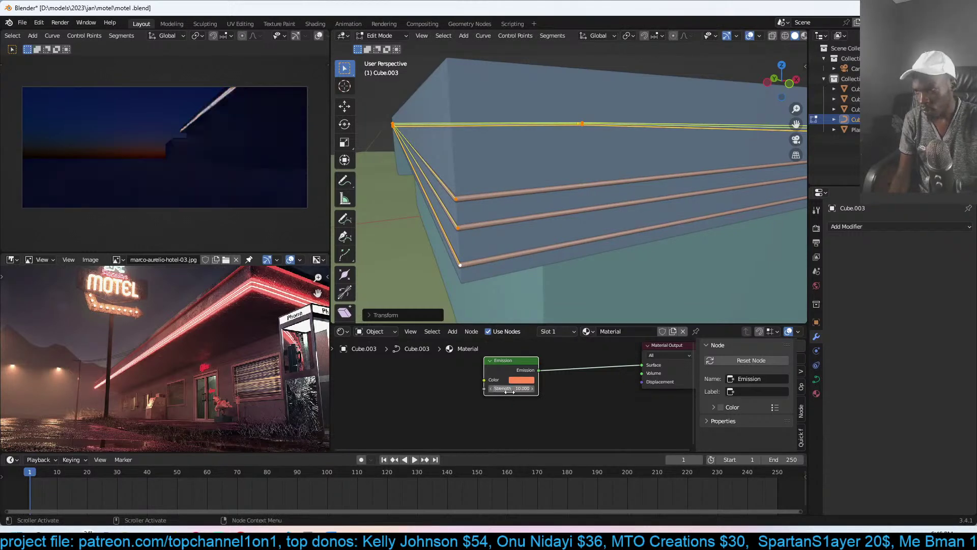
middle_click_drag(590, 218, 623, 222)
key("Tab")
left_click(623, 222)
key("Tab")
key("3")
key("Tab")
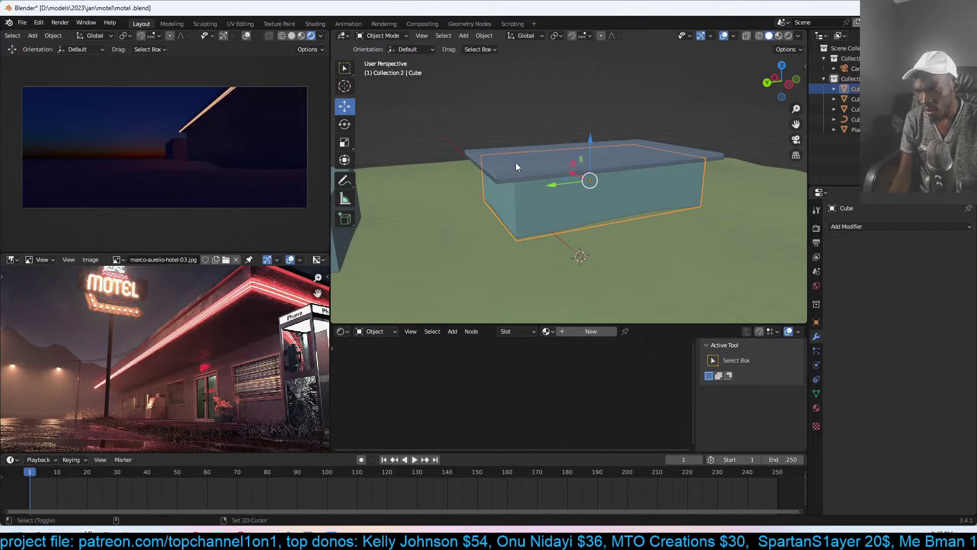
key("a")
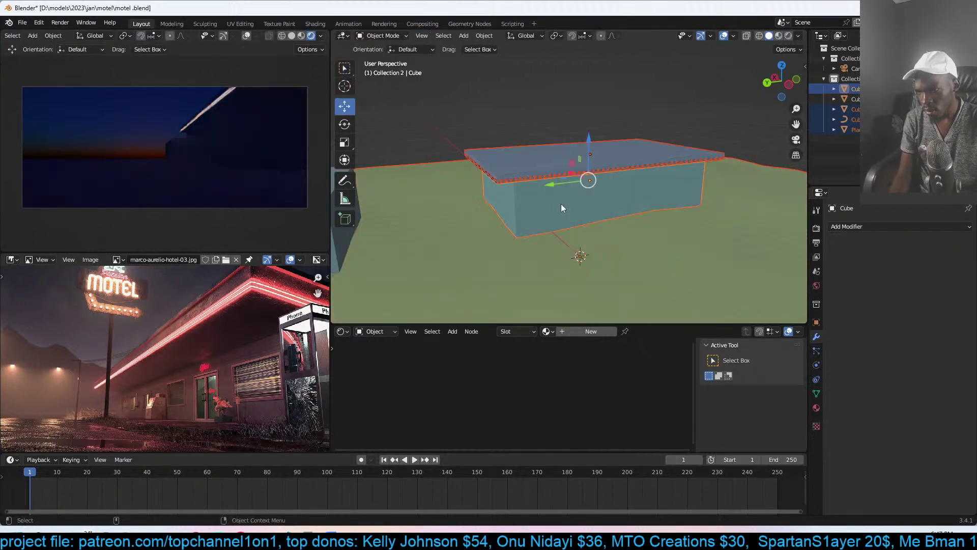
- Edit the front block and roof slab together and extend their far ends outward along Y
middle_click_drag(561, 216, 533, 171)
left_click(532, 162)
left_click(508, 154, "shift")
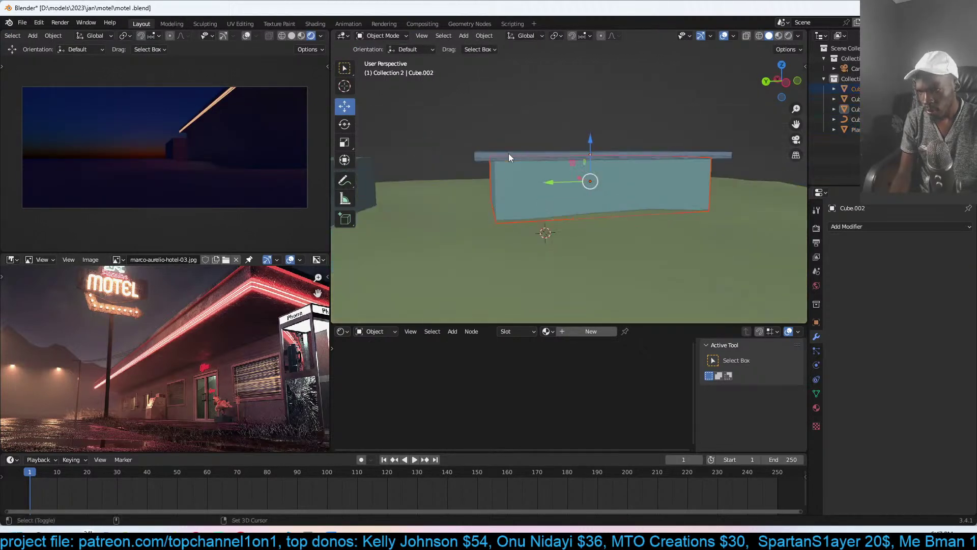
key("Tab")
key("alt+z")
left_click_drag(455, 115, 524, 196)
left_click(344, 106)
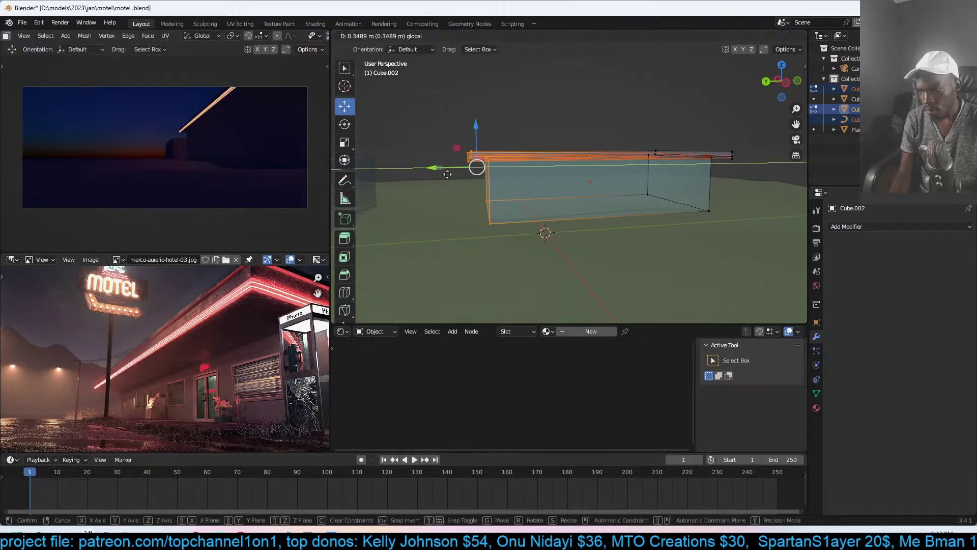
key("Tab")
- Move the trim curve's end control points along Y to the extended end of the roof slab
left_click(452, 158)
key("Tab")
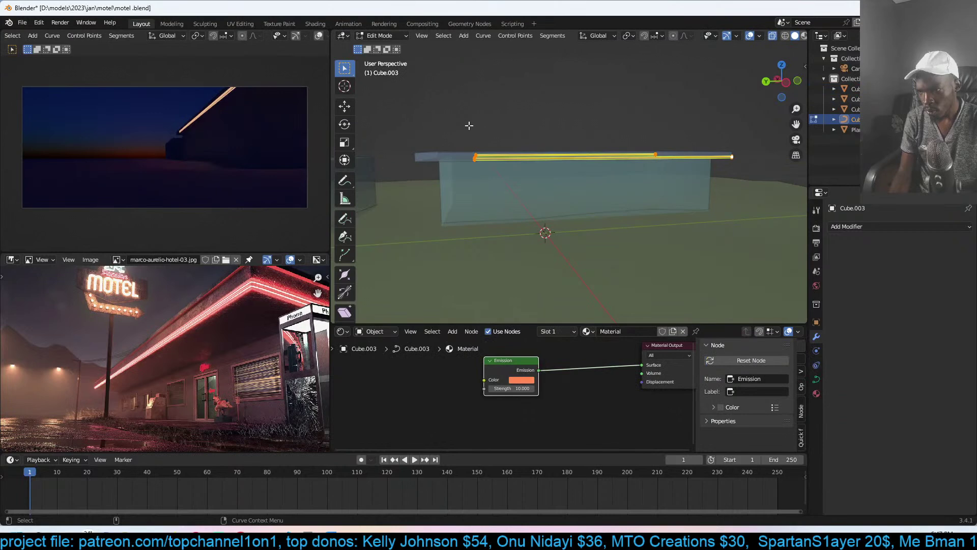
left_click(475, 157)
left_click(344, 106)
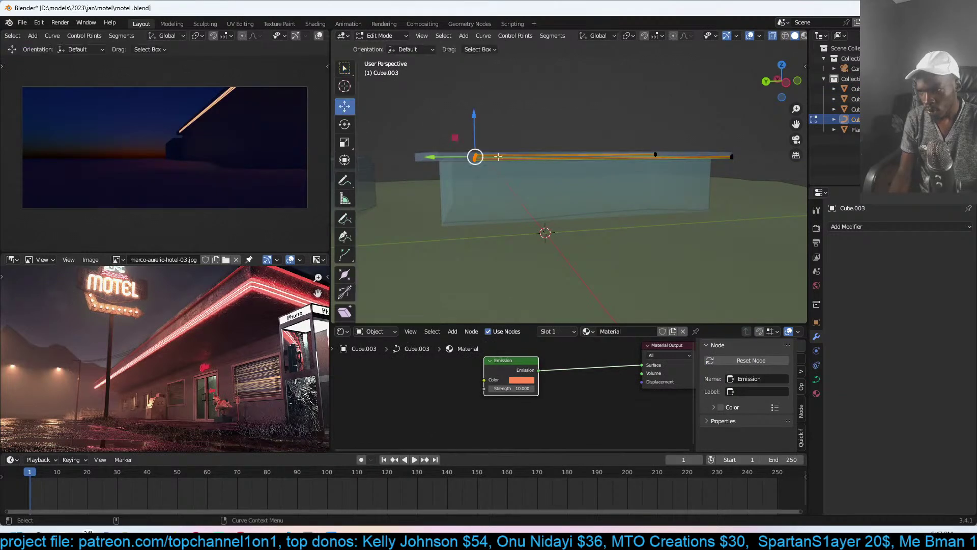
left_click_drag(454, 160, 402, 165)
key("Tab")
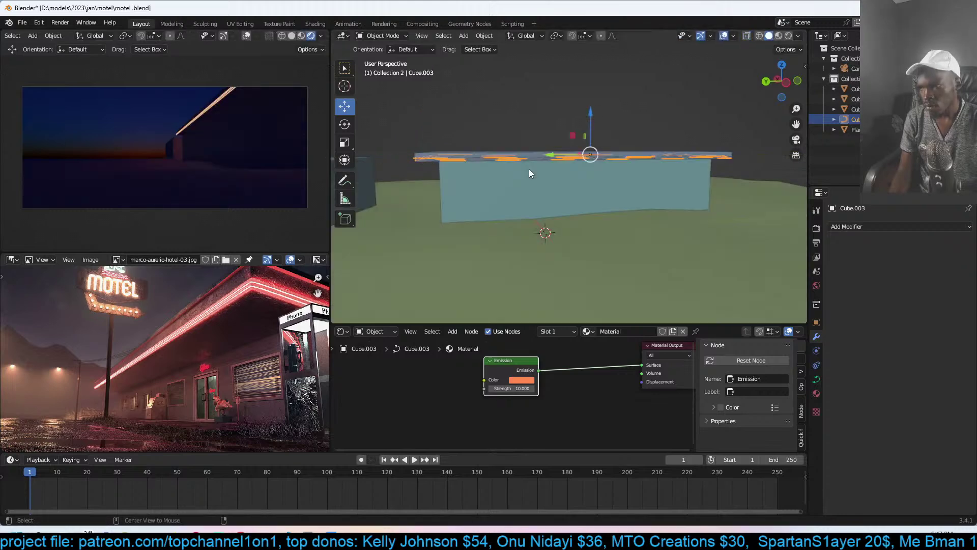
- Return the 3D viewport to the camera view and save the file
key("KP_0")
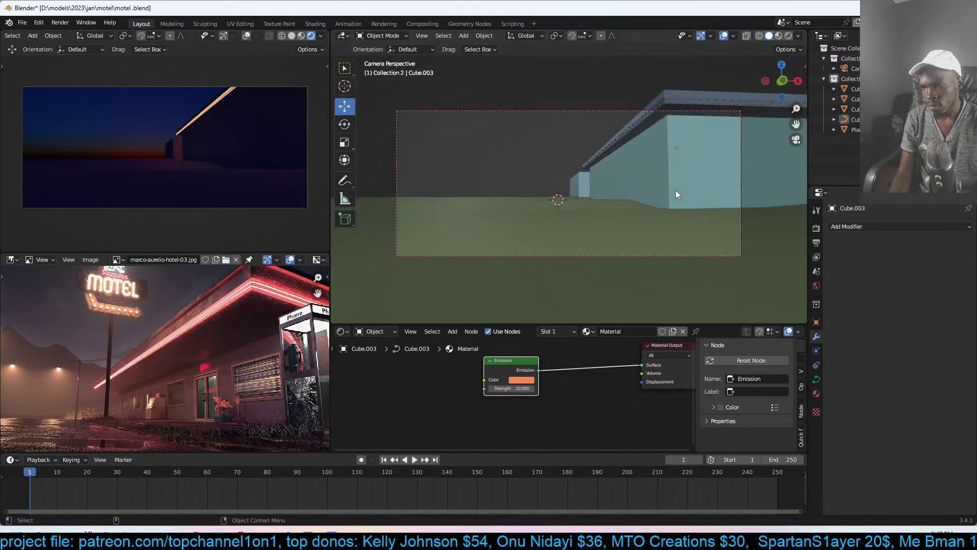
middle_click_drag(667, 166, 655, 182, "shift")
key("ctrl+s")
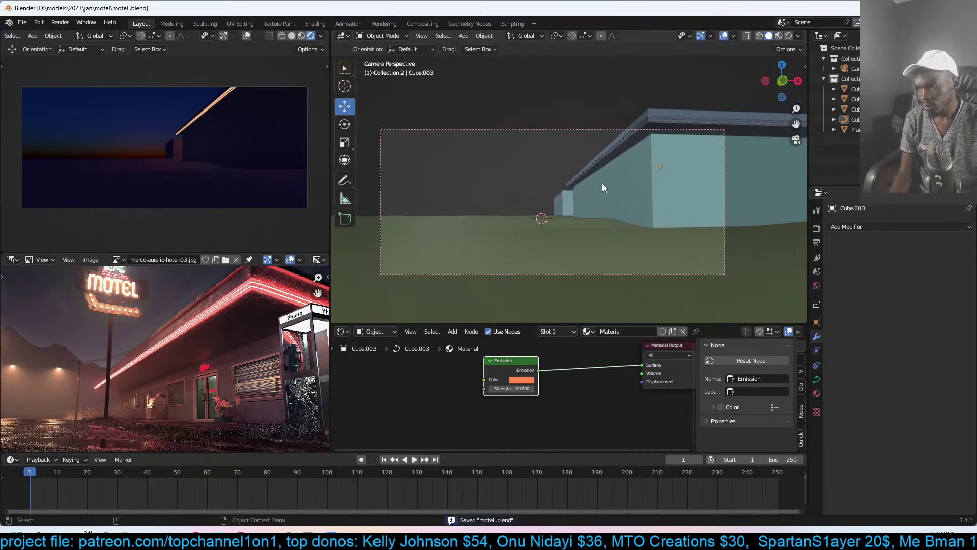
- Add an area light, place it at about X -2.9 m, Z 3.3 m, and tilt it about -34° around Y
key("shift+a")
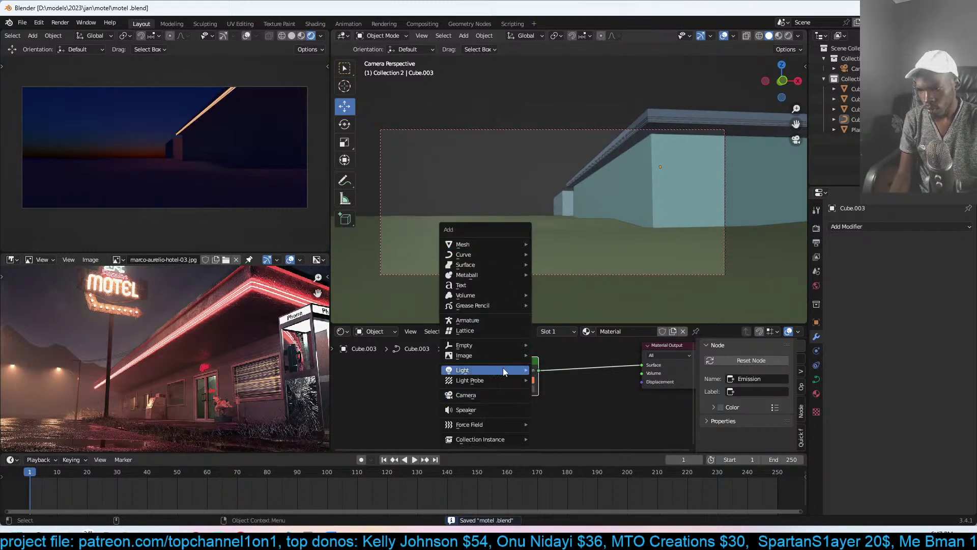
mouse_move(508, 368)
left_click(565, 402)
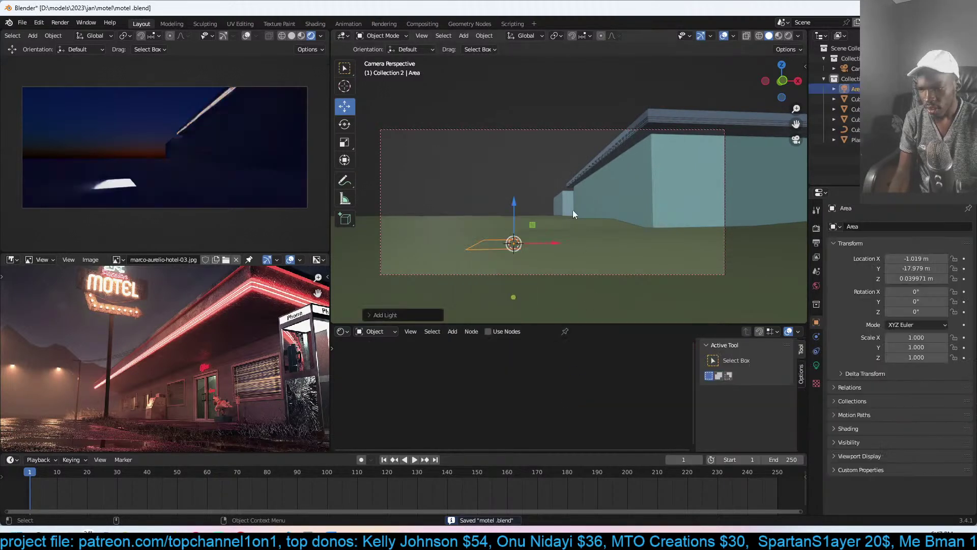
key("g")
key("Return")
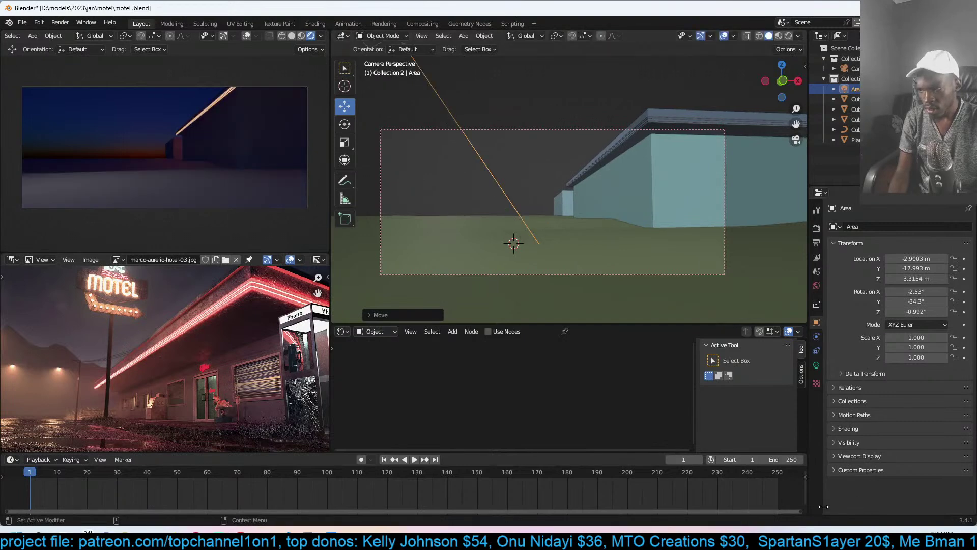
- Set the area light's colour to light cyan, hue 0.518 and saturation 0.525, and save the file
left_click(816, 365)
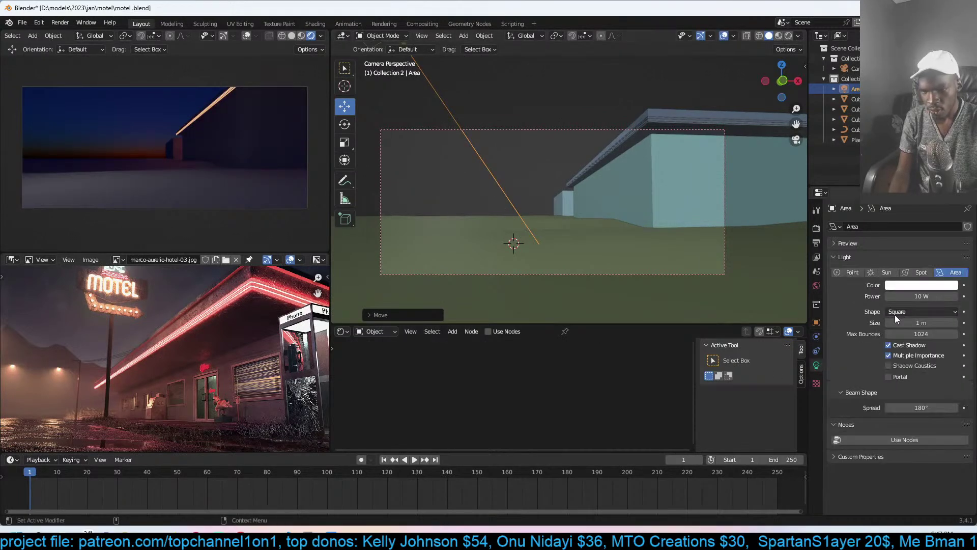
left_click(912, 285)
left_click_drag(902, 259, 886, 259)
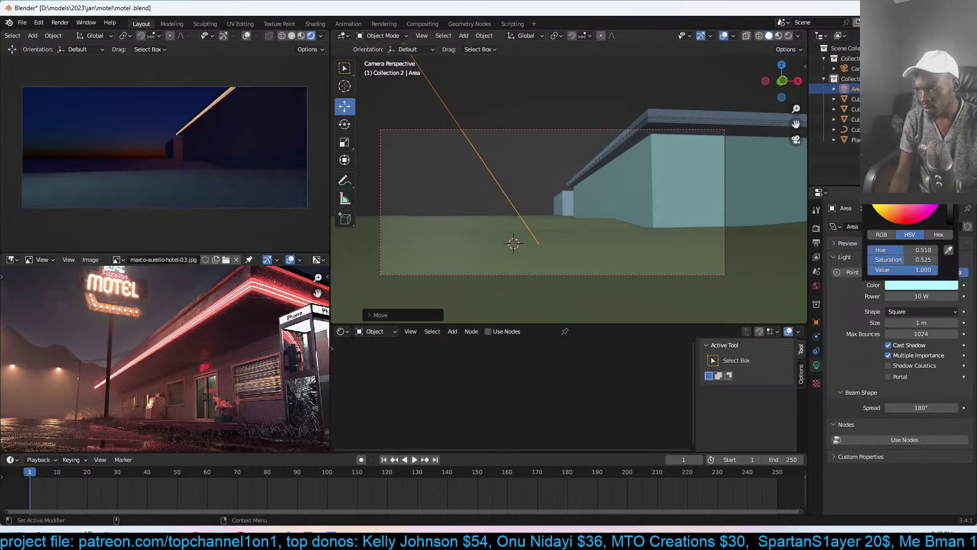
left_click(660, 199)
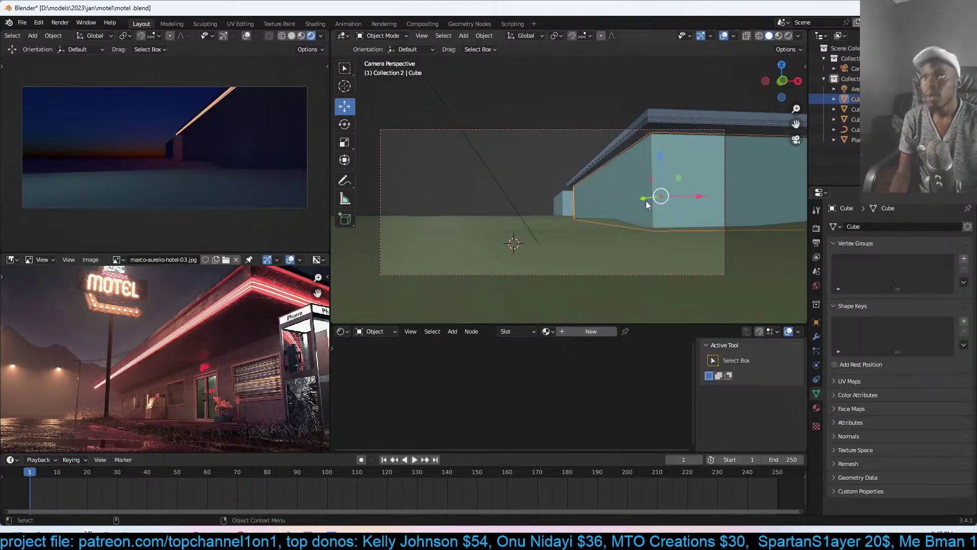
key("ctrl+s")
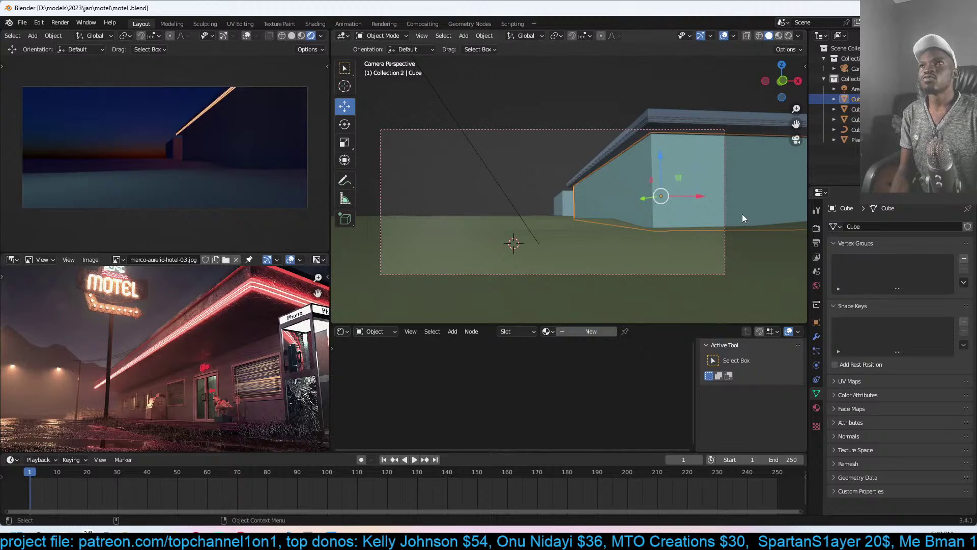
- Save the motel scene with the camera view framed in the 3D viewport
left_click(566, 187)
middle_click_drag(521, 167, 538, 176, "shift")
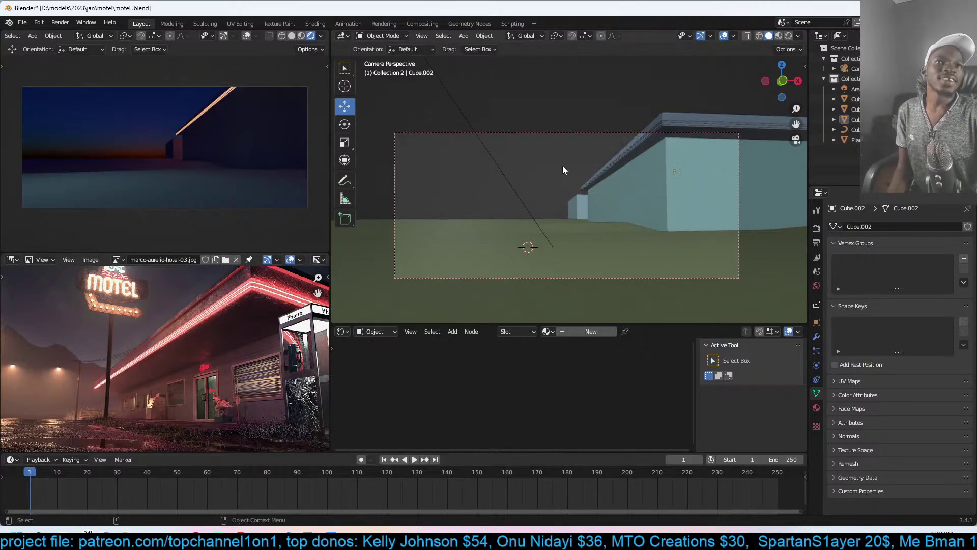
key("ctrl+s")
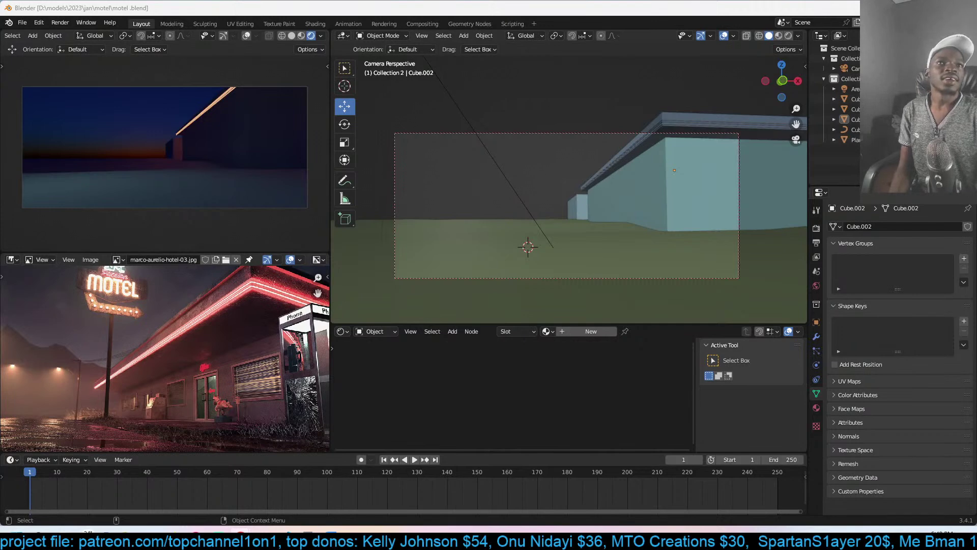
left_click(626, 163)
key("ctrl+s")
- Extend the near edge of the motel's roof slab and its neon trim curve about 2 m outward along negative X
left_click(663, 150)
scroll(657, 140, "up", 2)
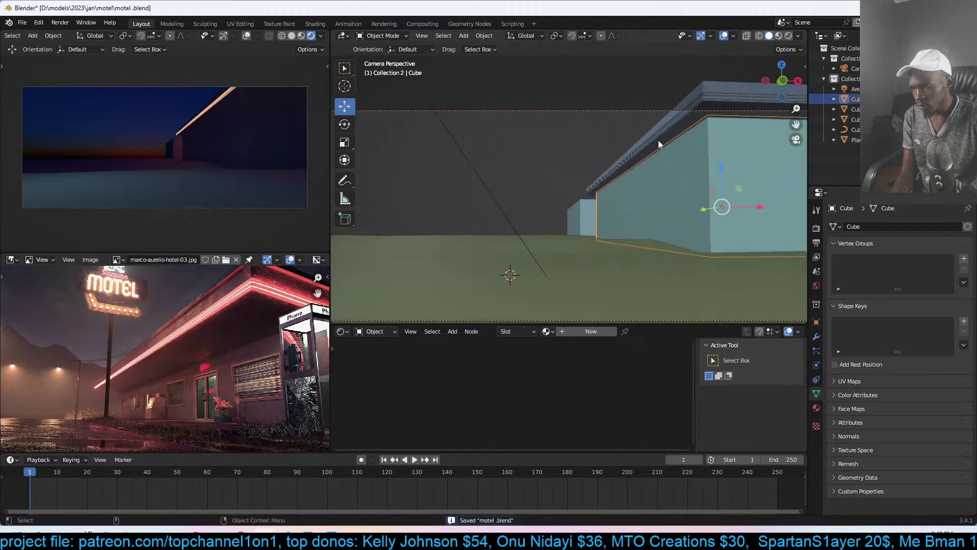
left_click(658, 139)
scroll(656, 145, "down", 1)
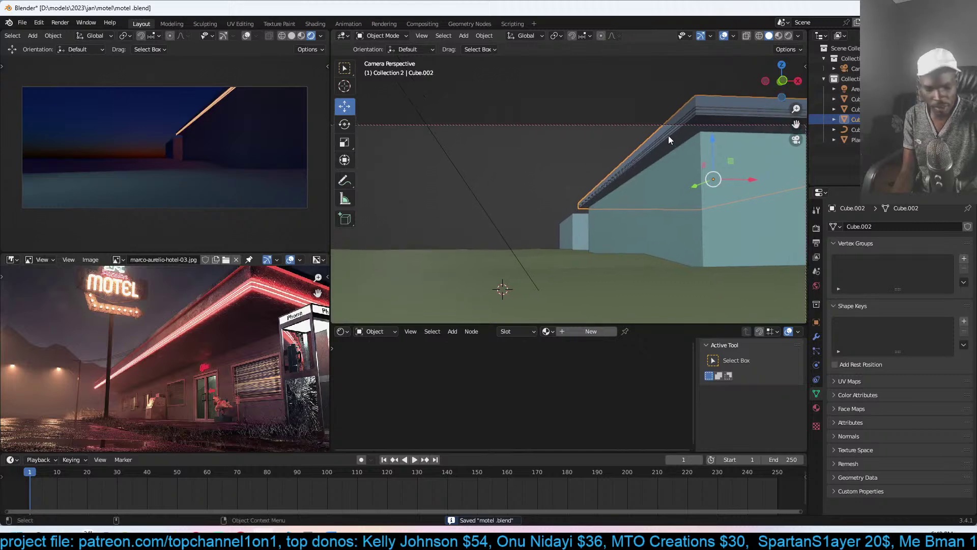
key("KP_1")
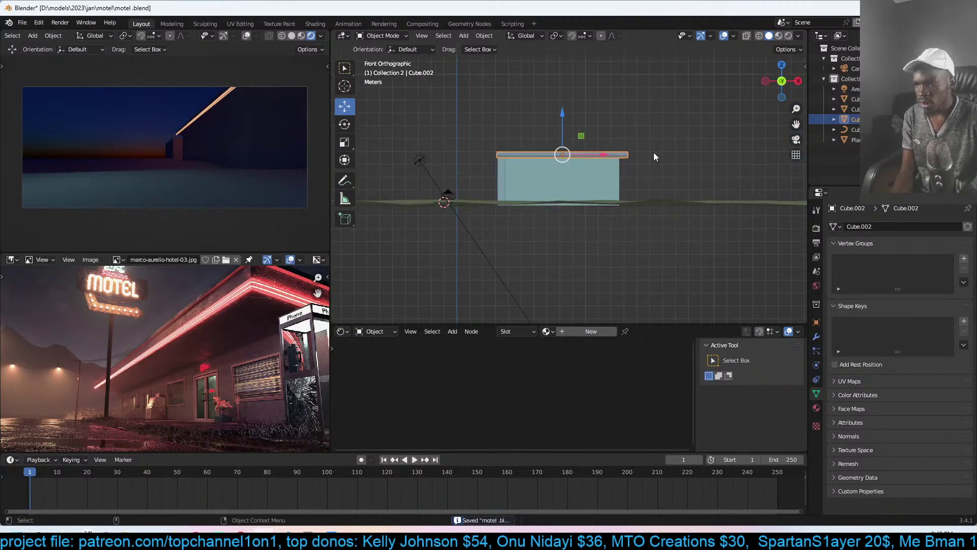
key("Tab")
scroll(559, 152, "up", 3)
left_click_drag(496, 89, 510, 128)
key("Tab")
left_click(533, 128)
key("Tab")
left_click(525, 130)
key("g")
key("x")
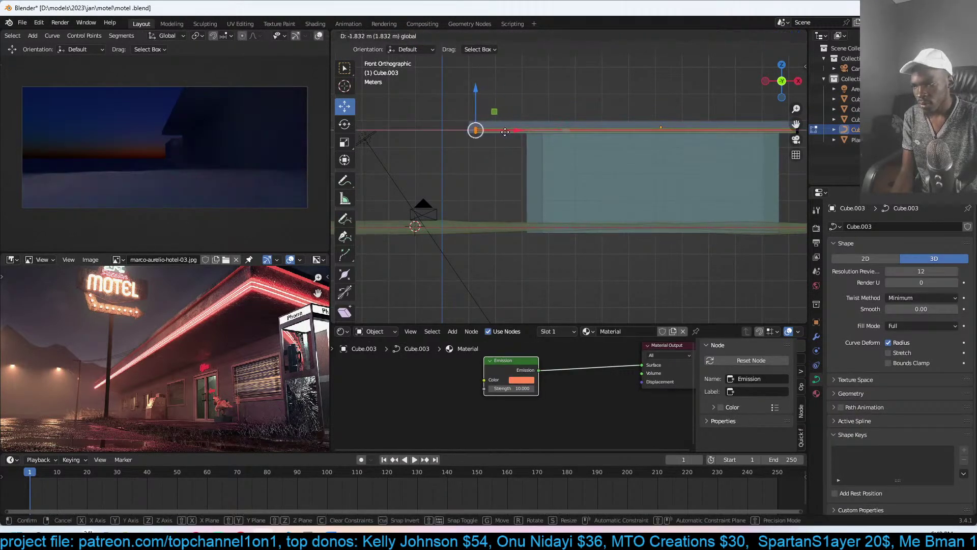
left_click(497, 134)
key("Tab")
middle_click_drag(510, 164, 616, 155)
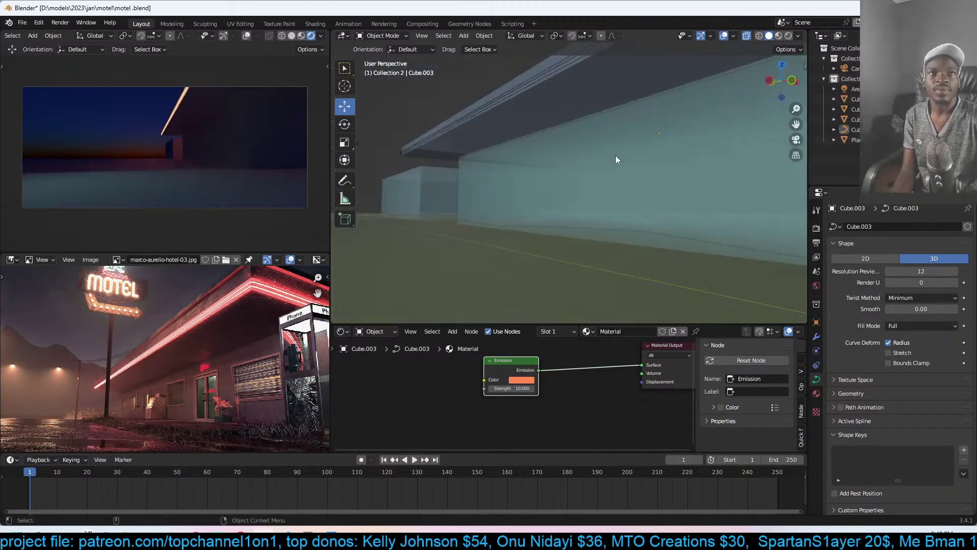
- Look through the camera with the whole frame in view and save the file
key("KP_0")
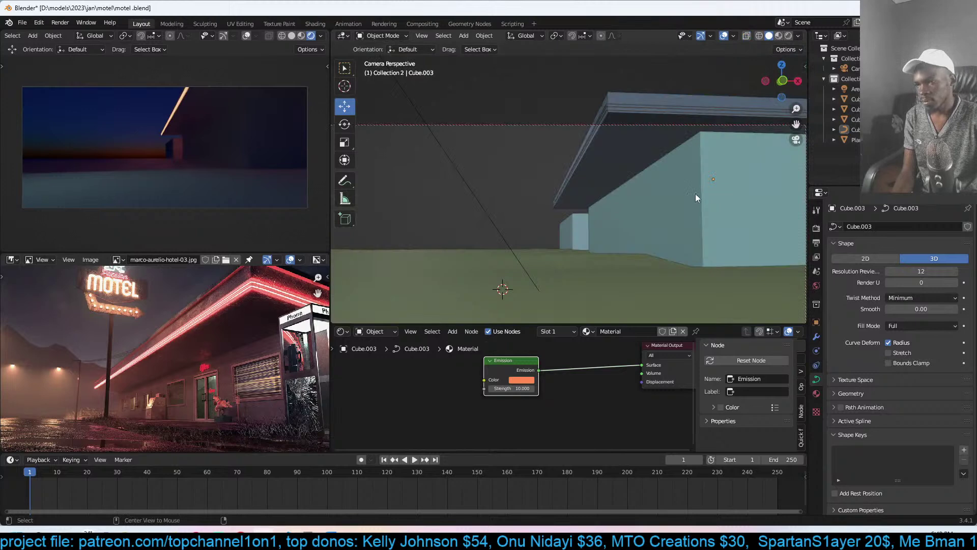
key("ctrl+s")
scroll(434, 268, "down", 3)
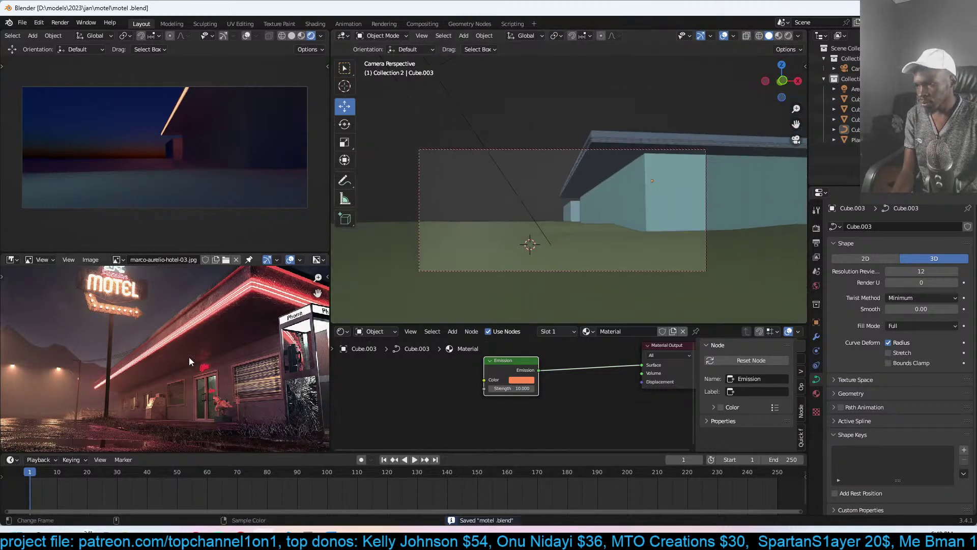
- Move the camera back about 3 m along its local Z axis
scroll(216, 346, "down", 4)
left_click(623, 150)
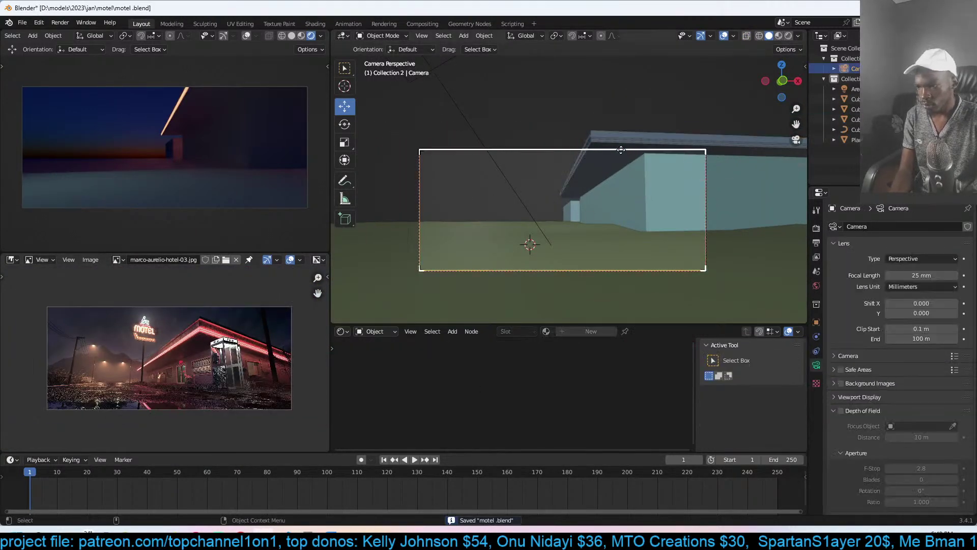
key("g")
key("z")
key("z")
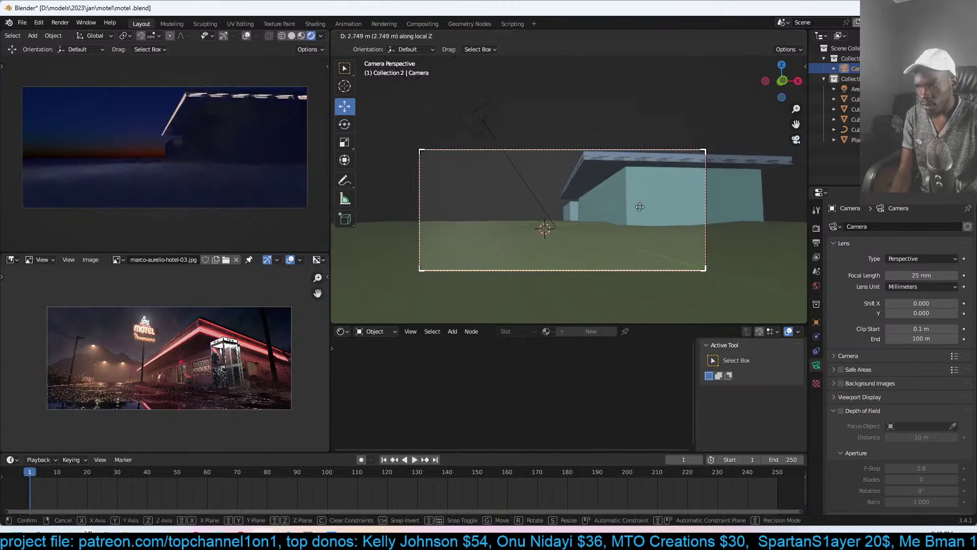
left_click(649, 210)
- Rotate the camera about Z and shift it to frame the building's front corner and roofline like the reference image
key("r")
key("z")
left_click(671, 185)
key("g")
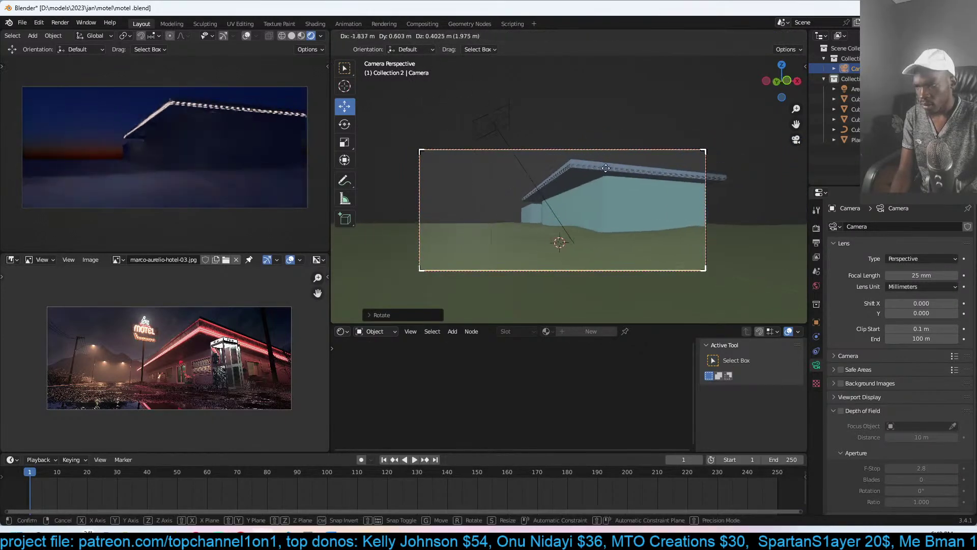
left_click(573, 179)
scroll(572, 206, "up", 2)
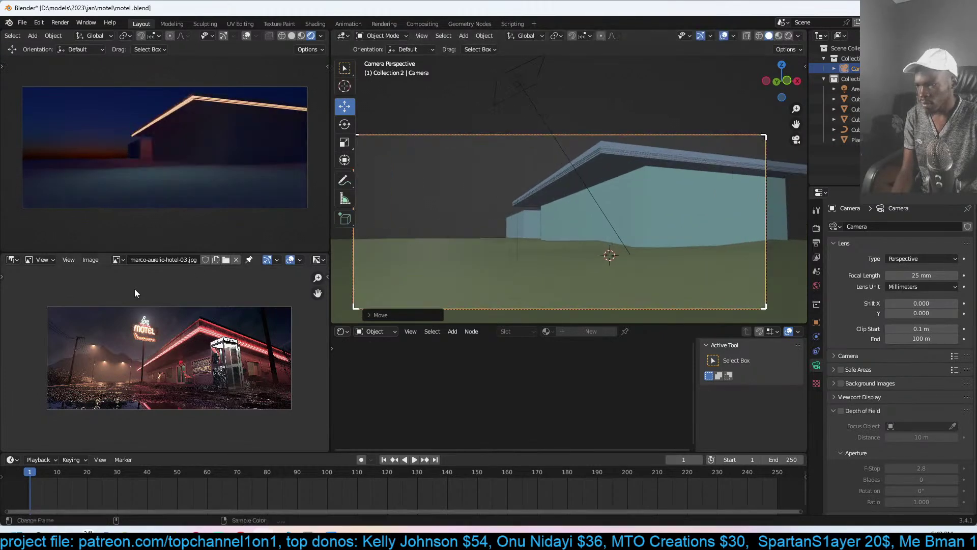
scroll(131, 301, "up", 2)
middle_click_drag(146, 308, 177, 295)
- Subdivide the ground plane's mesh
left_click(550, 232)
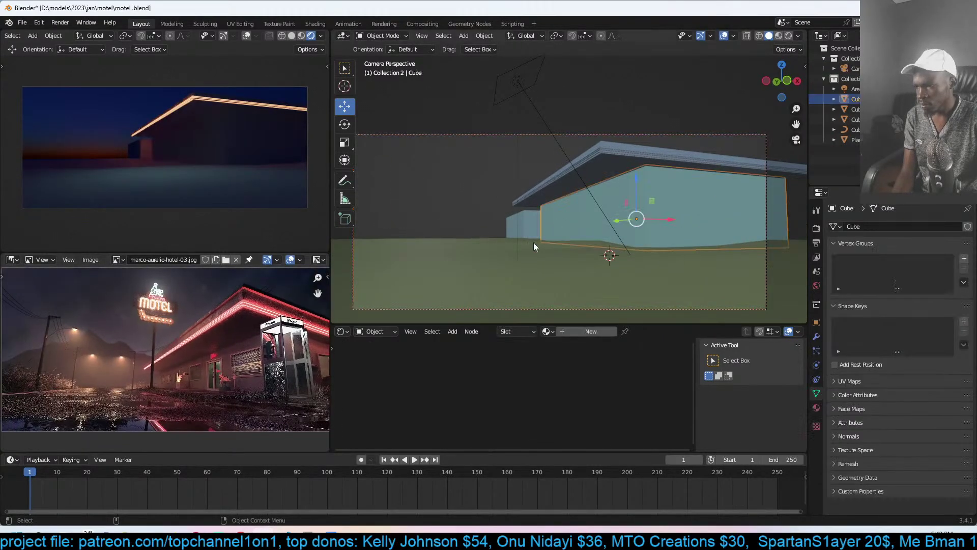
left_click(524, 252)
key("KP_7")
scroll(523, 256, "down", 4)
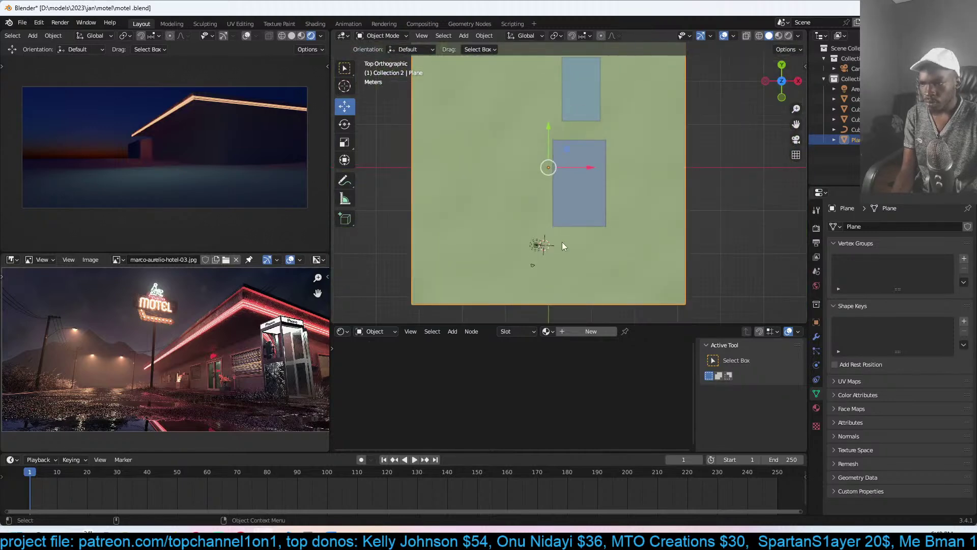
key("Tab")
right_click(636, 204)
left_click(638, 202)
key("Tab")
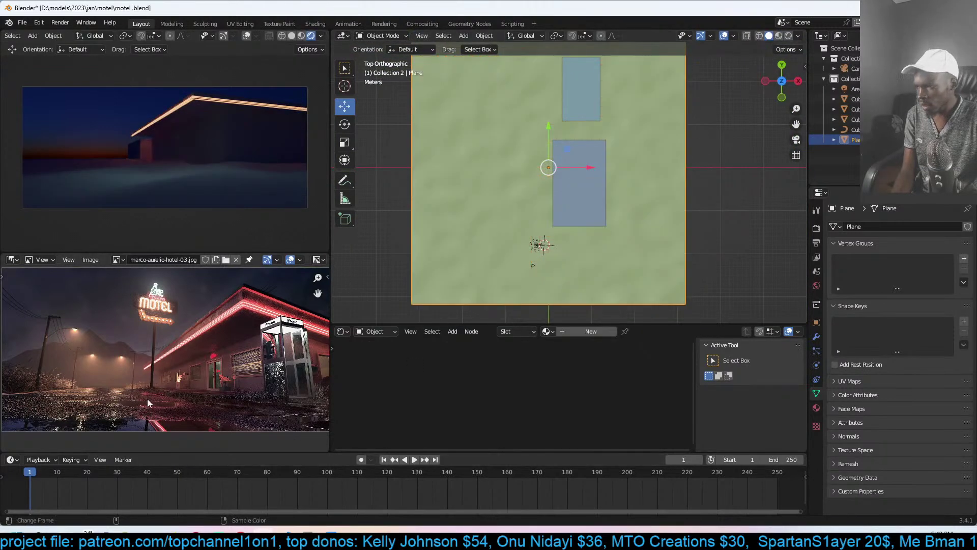
- Box-select a long strip of ground vertices running beside the building from the top view
middle_click_drag(549, 174, 594, 66)
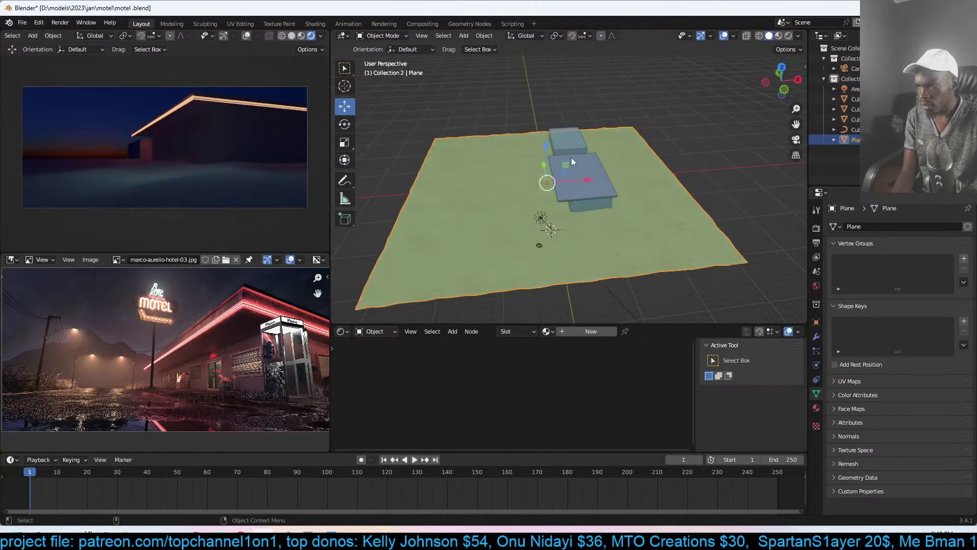
key("Tab")
key("KP_7")
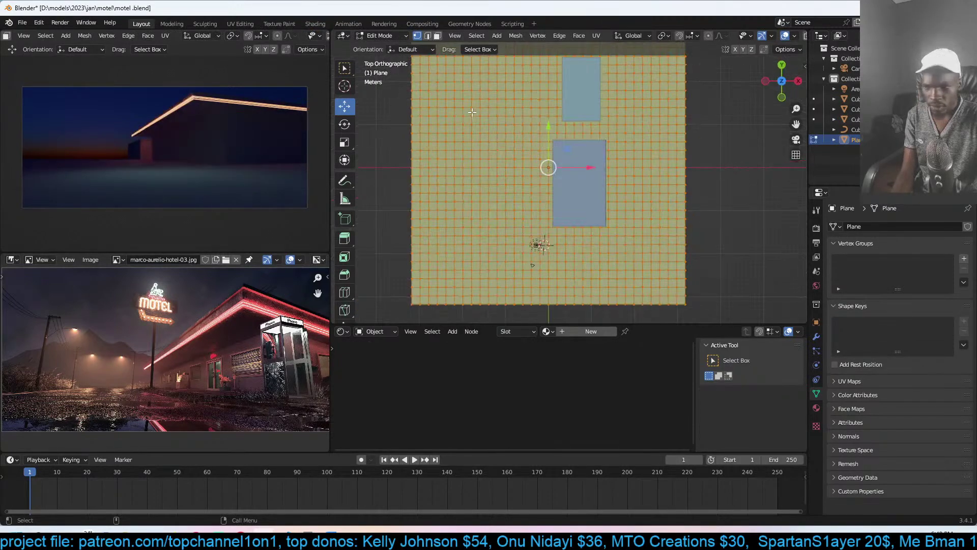
left_click_drag(512, 83, 560, 279)
middle_click_drag(560, 275, 579, 164)
scroll(551, 239, "up", 5)
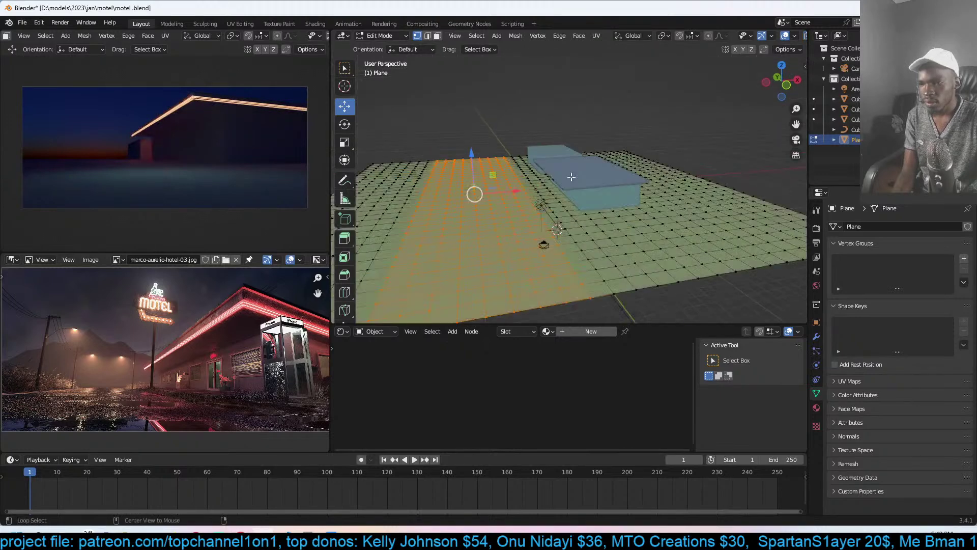
- Add a Subdivision Surface modifier with 2 viewport levels to the ground plane and show its modifier settings
key("Tab")
middle_click_drag(652, 279, 706, 257)
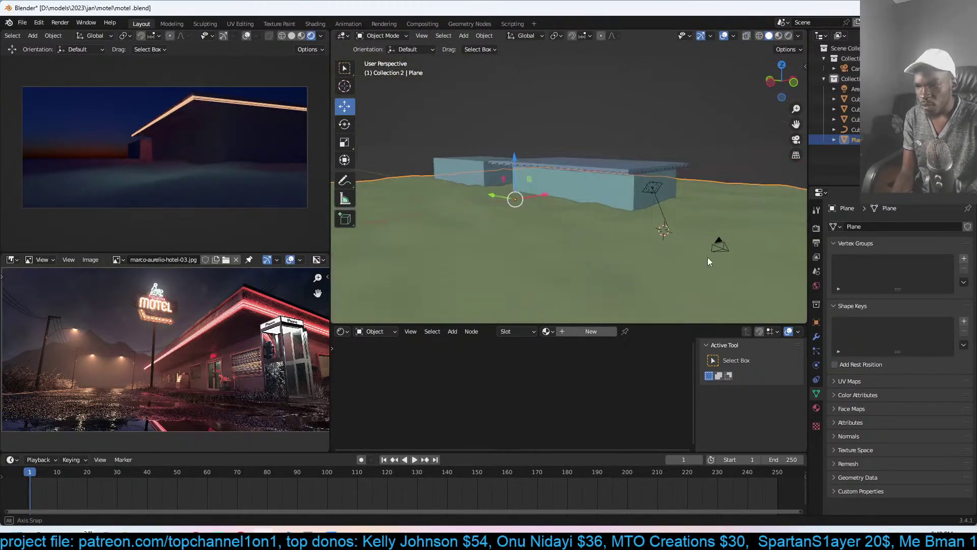
key("ctrl+1")
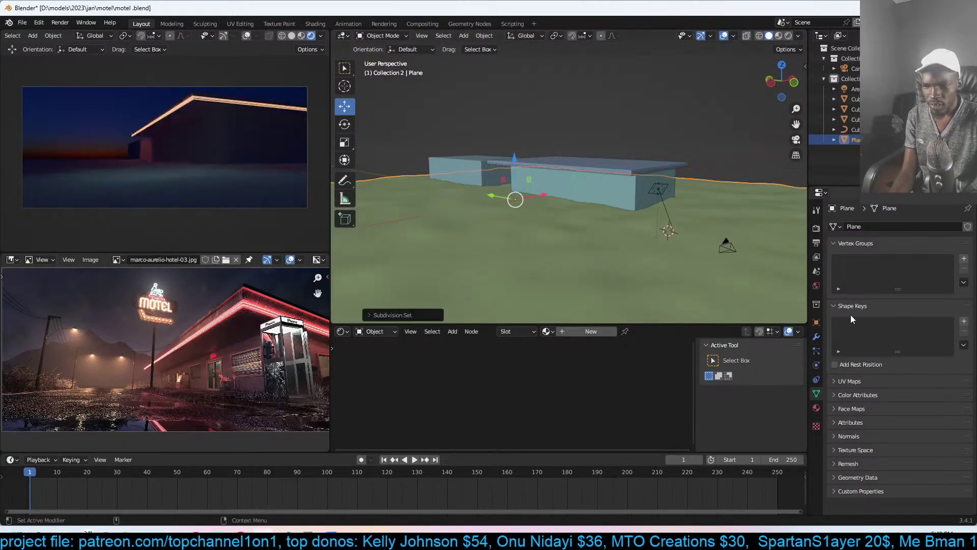
left_click(816, 337)
- Select a ground edge loop parallel to the building, grow it into a wide road strip, and add one more loop on the building side
key("Tab")
middle_click_drag(726, 266, 652, 252)
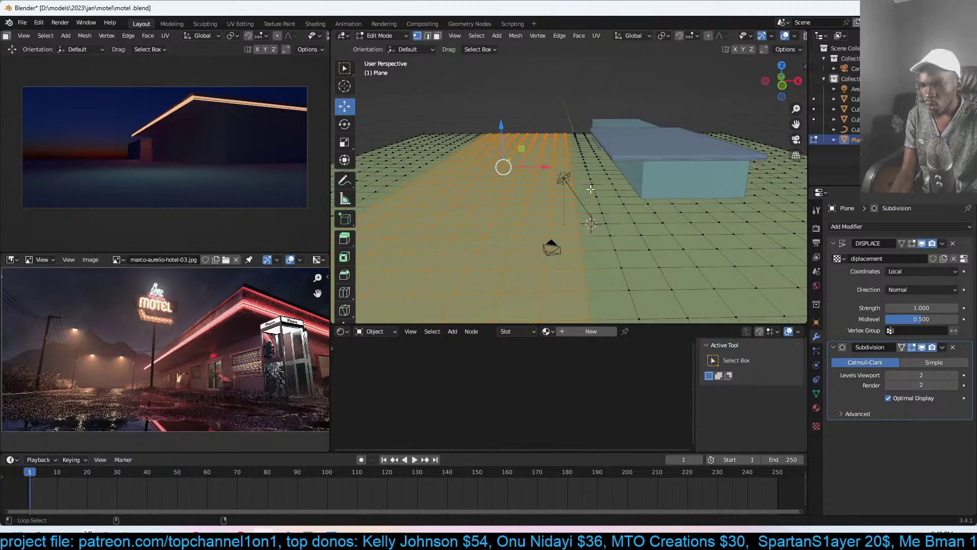
left_click(510, 187, "alt")
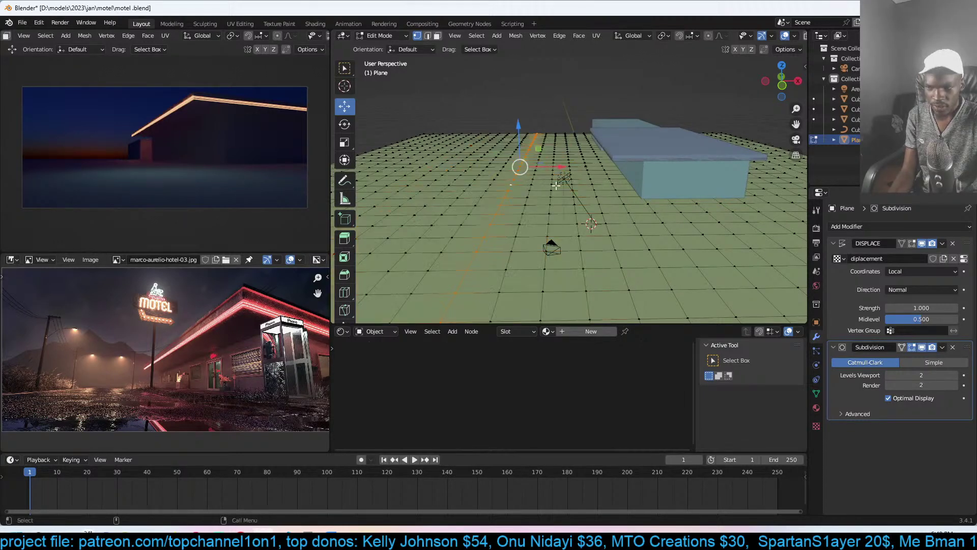
key("ctrl+KP_Add")
key("ctrl+KP_Add")
key("ctrl+KP_Add")
key("ctrl+KP_Add")
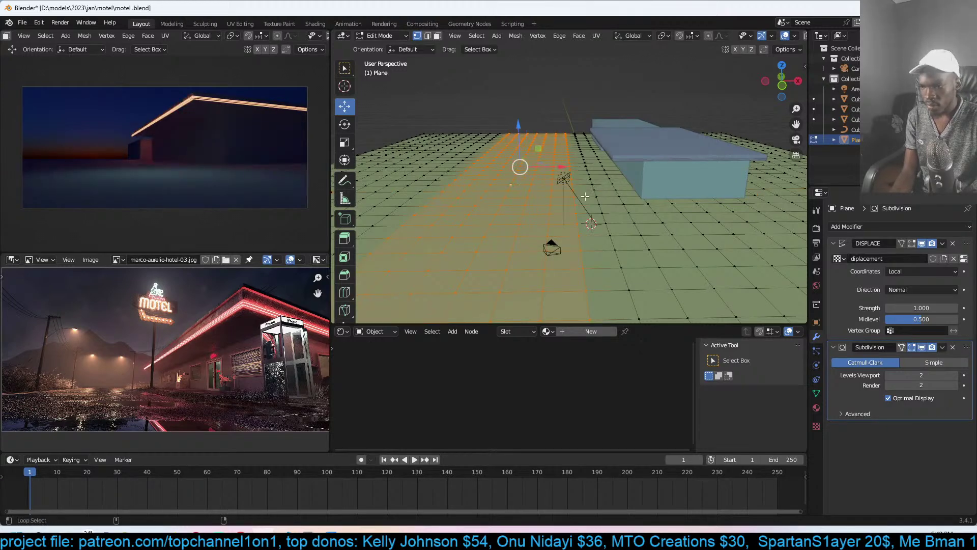
left_click(593, 194, "alt+shift")
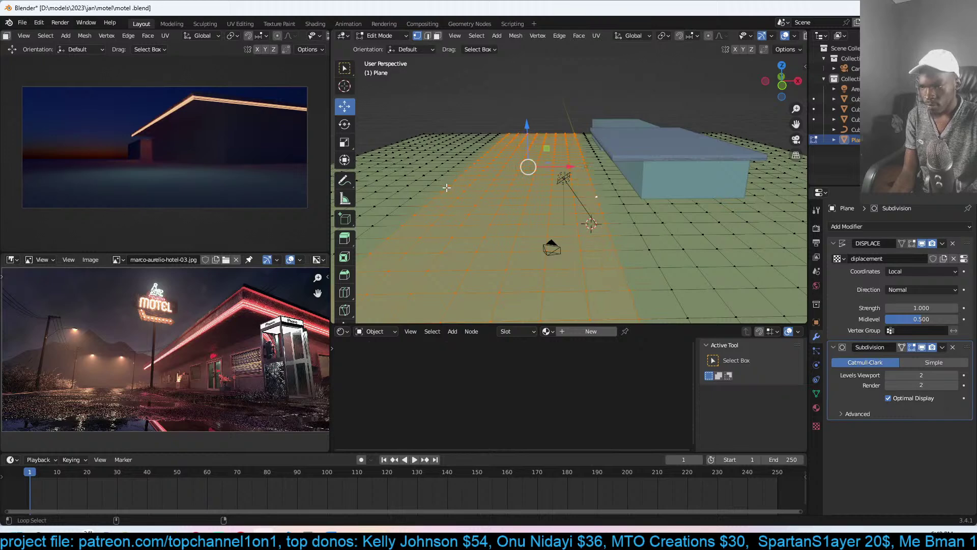
middle_click_drag(445, 187, 840, 371)
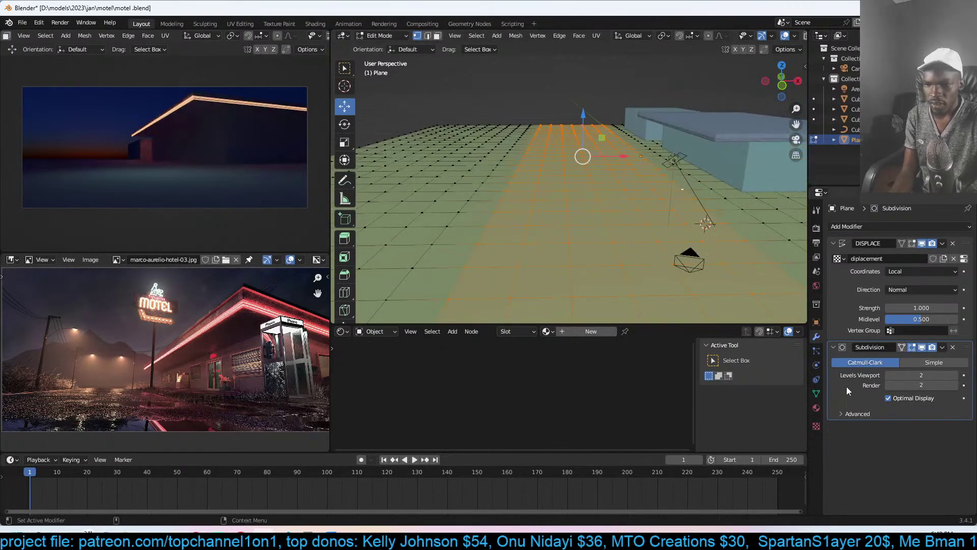
- Create a vertex group on the ground plane and assign the selected road strip to it
left_click(816, 393)
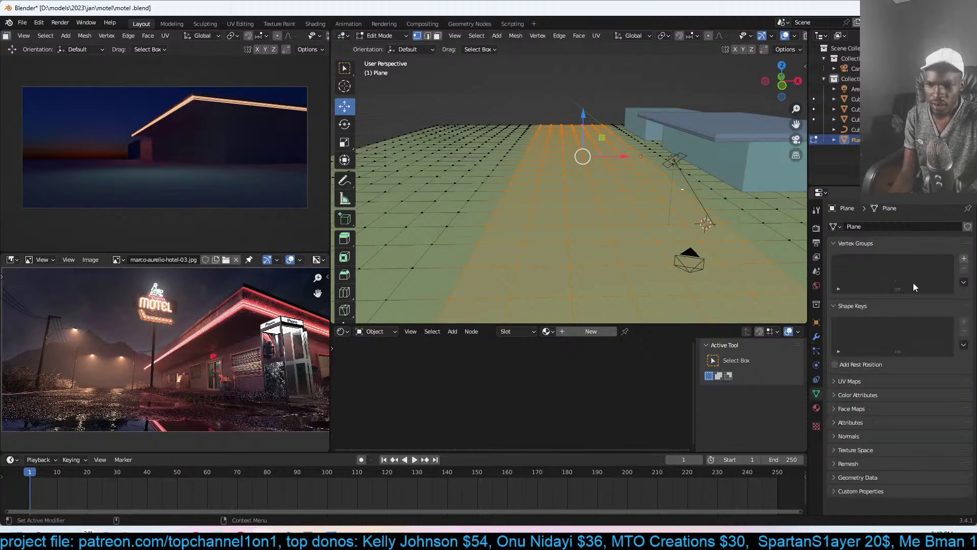
left_click(964, 258)
left_click(842, 324)
key("Tab")
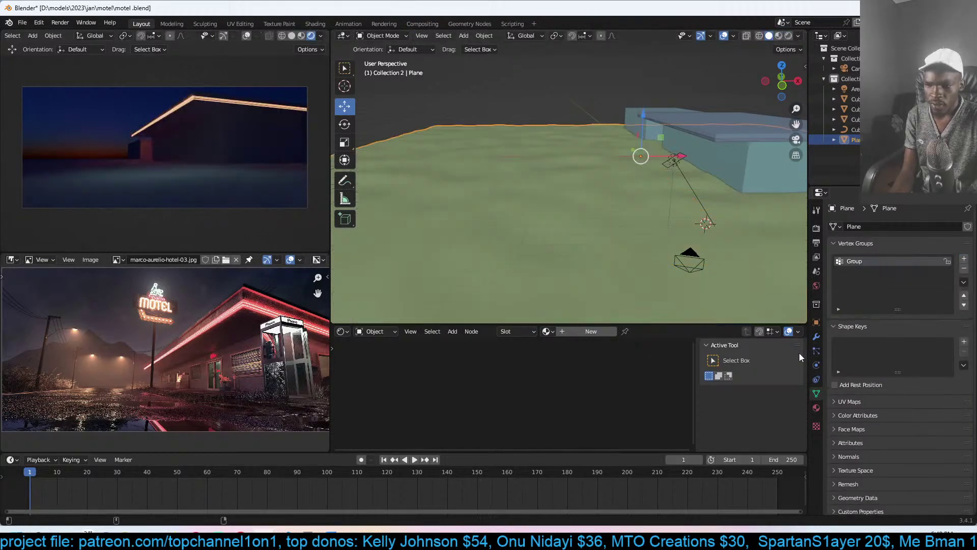
- Set the Displace modifier's vertex group to Group and invert its influence so the road strip is excluded
left_click(816, 336)
left_click(910, 330)
left_click(890, 346)
left_click(954, 330)
- Add loop cuts along both long edges of the road strip
middle_click_drag(601, 209, 519, 182)
key("Tab")
key("ctrl+r")
key("Escape")
key("Tab")
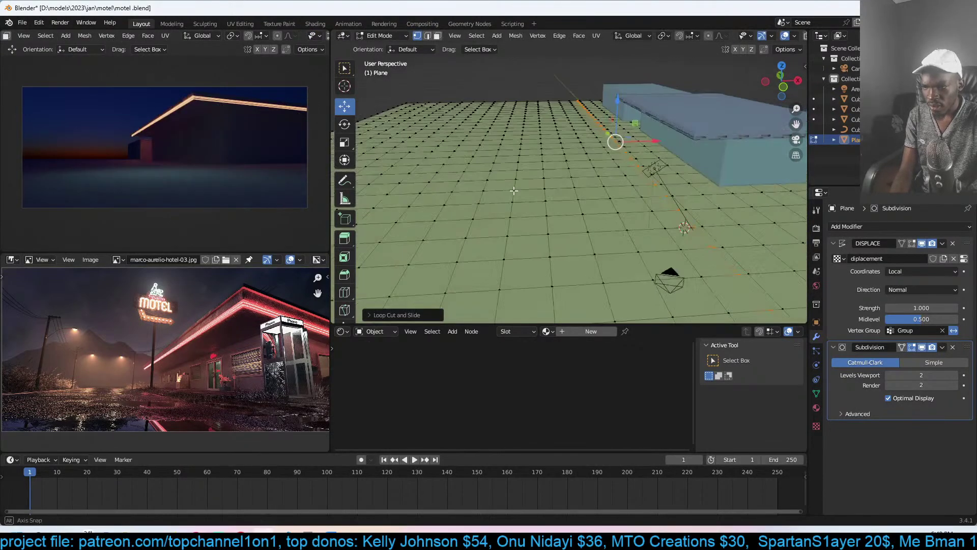
key("Tab")
key("ctrl+r")
left_click(509, 142)
left_click(507, 142)
- Select the faces stored in the vertex group, shrink the selection, and lower them about 0.08 m along Z
key("3")
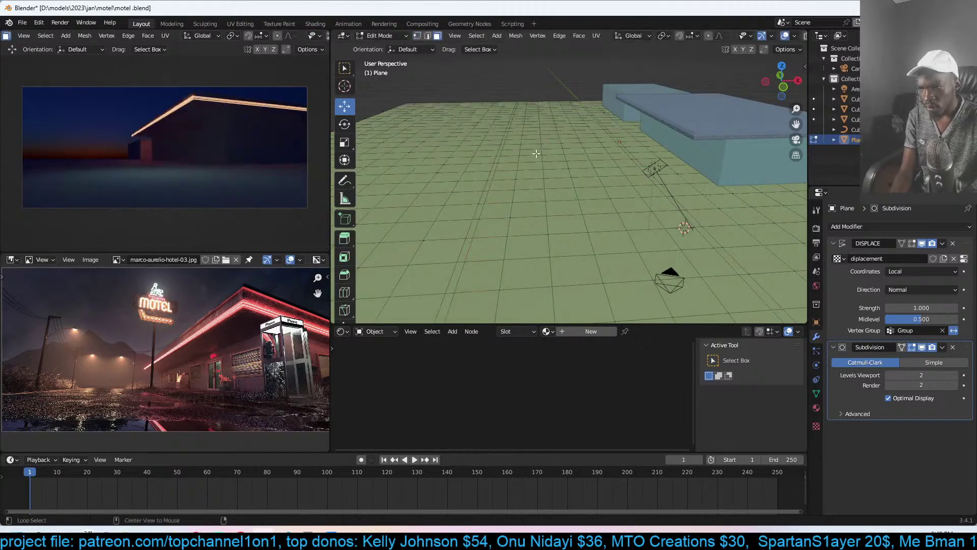
left_click(816, 393)
left_click(910, 323)
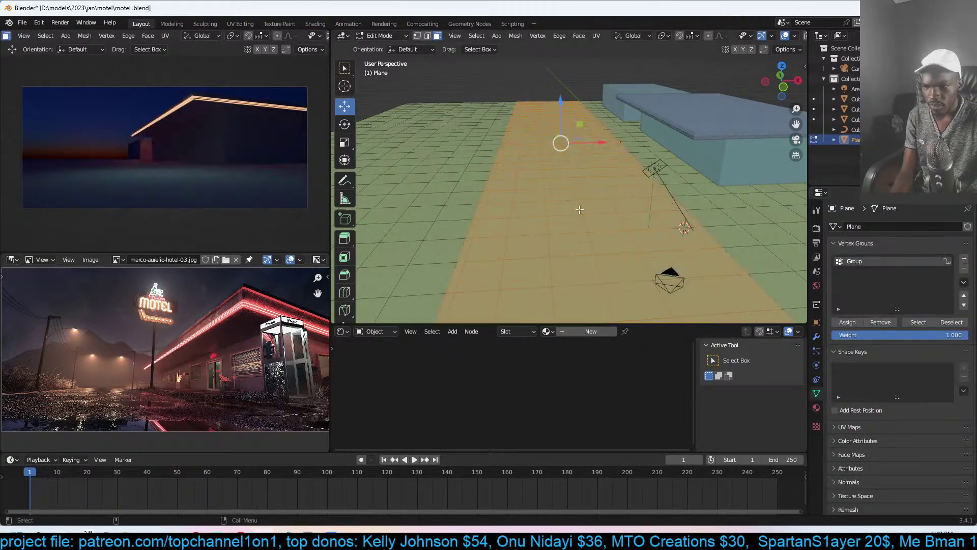
key("ctrl+KP_Subtract")
key("g")
key("z")
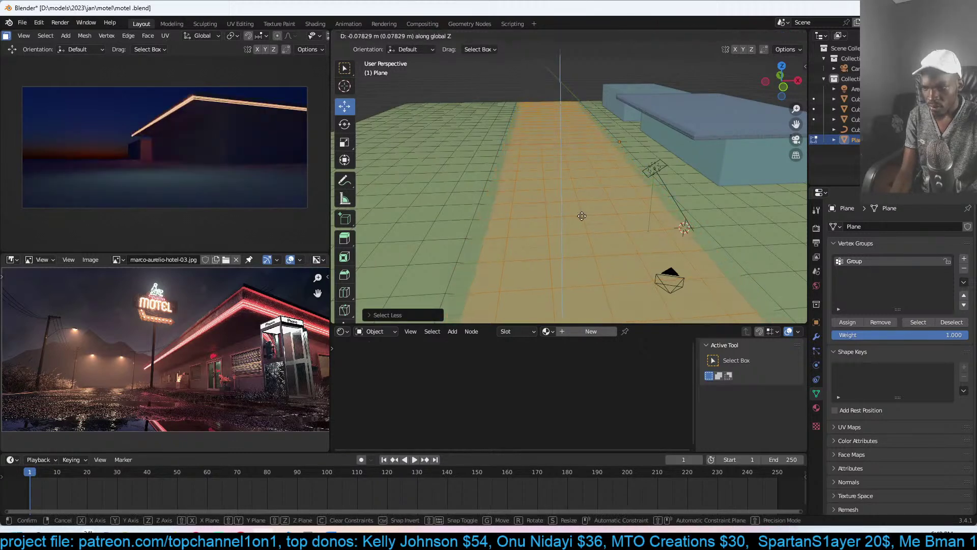
left_click(581, 215)
- Check the sunken road outside edit mode and move its selected faces again along Z
key("Tab")
middle_click_drag(581, 215, 522, 179)
key("Tab")
key("g")
key("z")
left_click(558, 177)
- Add further loop cuts along the sides of the sunken road and return to the camera view
key("alt+a")
key("ctrl+r")
left_click(611, 188)
left_click(611, 188)
key("Tab")
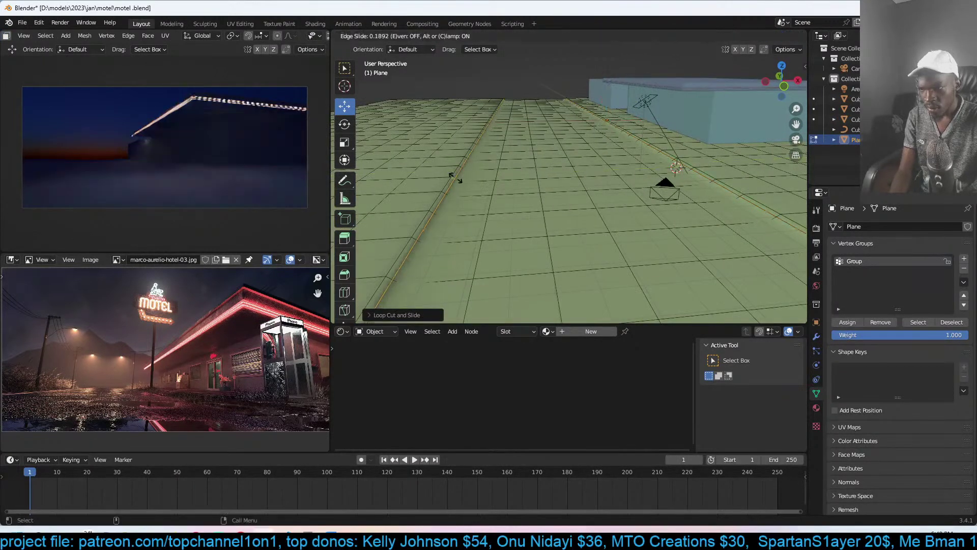
scroll(491, 177, "down", 3)
key("KP_0")
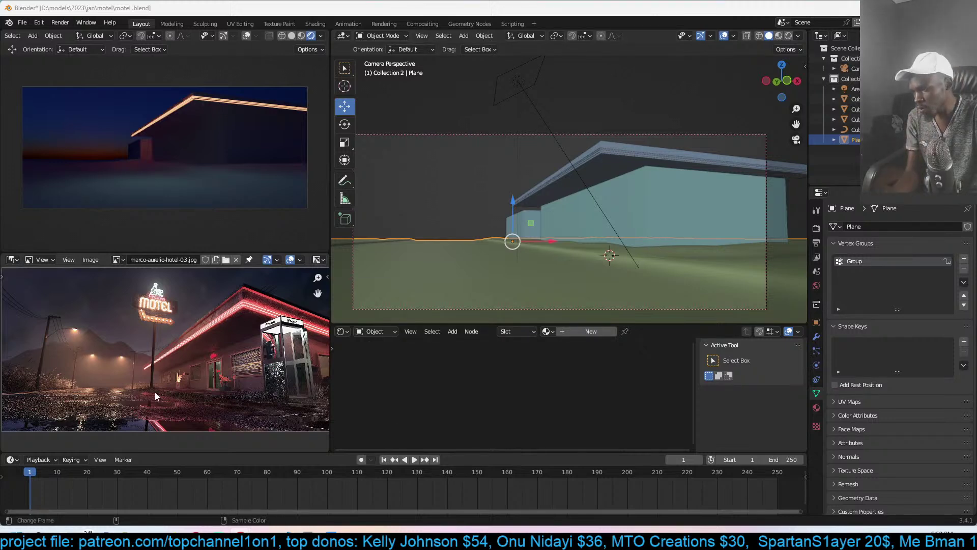
- Examine the street lamps, power poles and mountains in the reference image
scroll(146, 388, "down", 2)
scroll(189, 380, "up", 5)
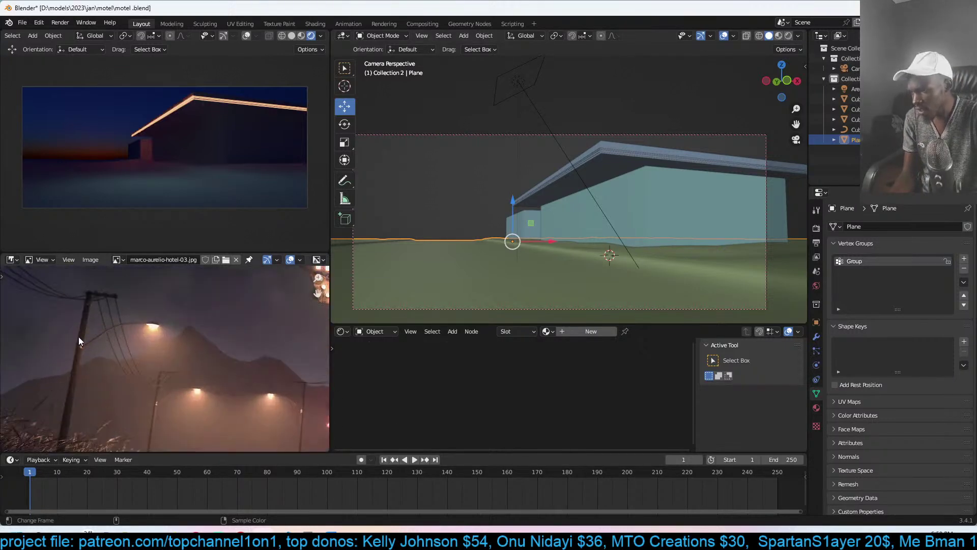
scroll(78, 337, "down", 2)
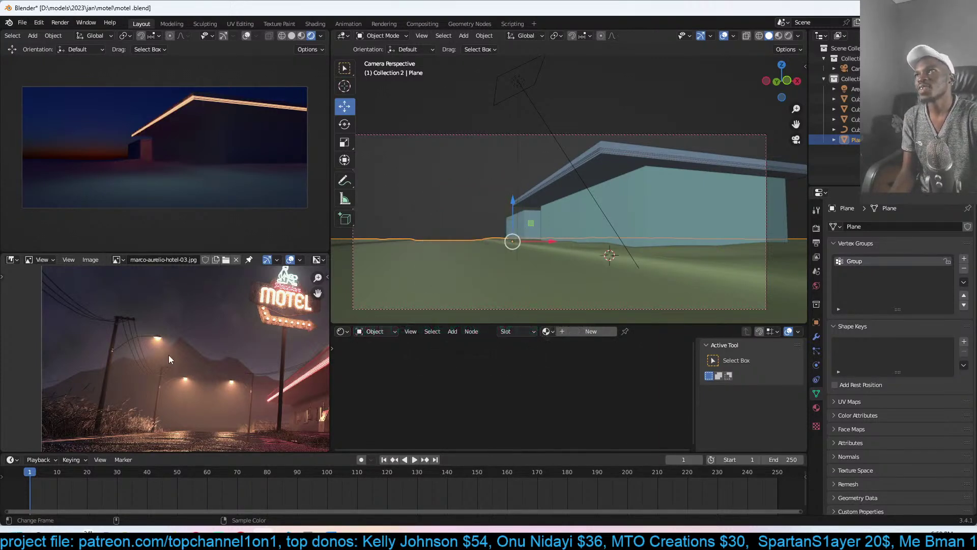
scroll(169, 355, "up", 2)
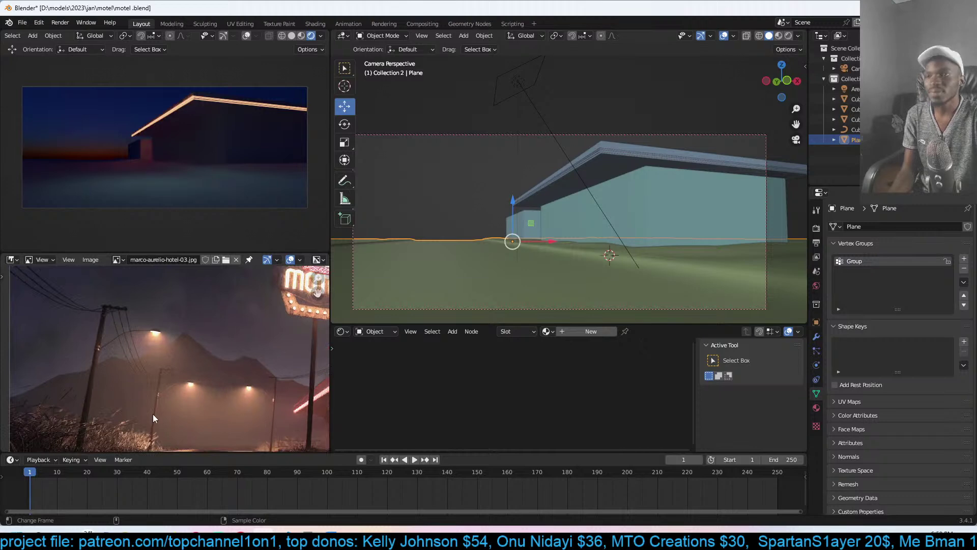
- Save the scene and zoom the reference image in on the motel sign
scroll(153, 413, "down", 2)
scroll(154, 414, "down", 1)
left_click(566, 220)
key("ctrl+s")
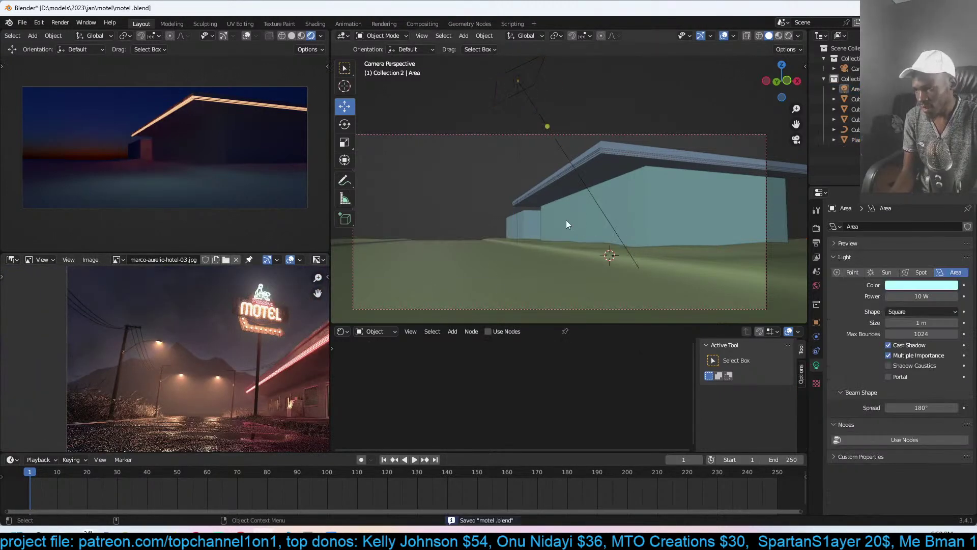
middle_click_drag(287, 400, 211, 381)
scroll(212, 334, "up", 5)
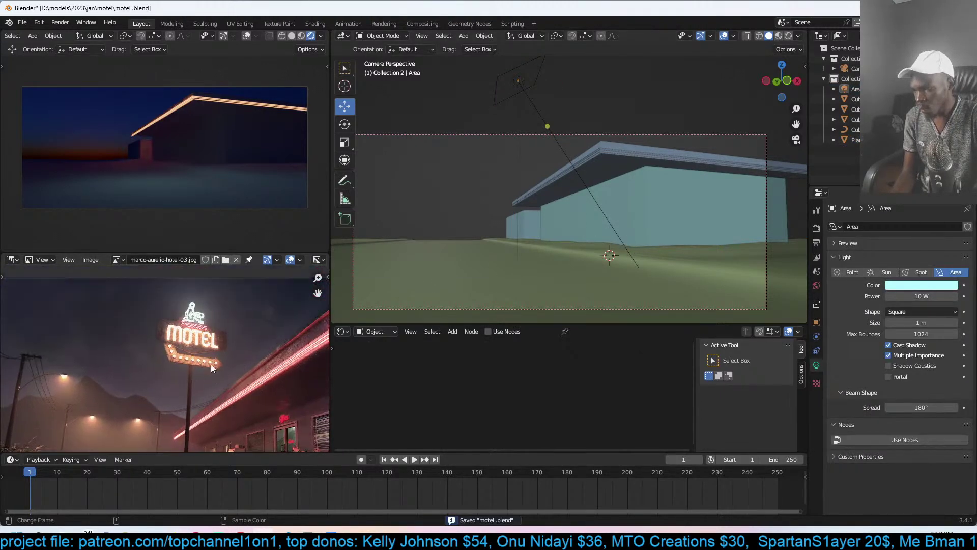
- Save the scene again and examine the neon roof edge and the arrow-shaped motel sign in the reference image
left_click(606, 216)
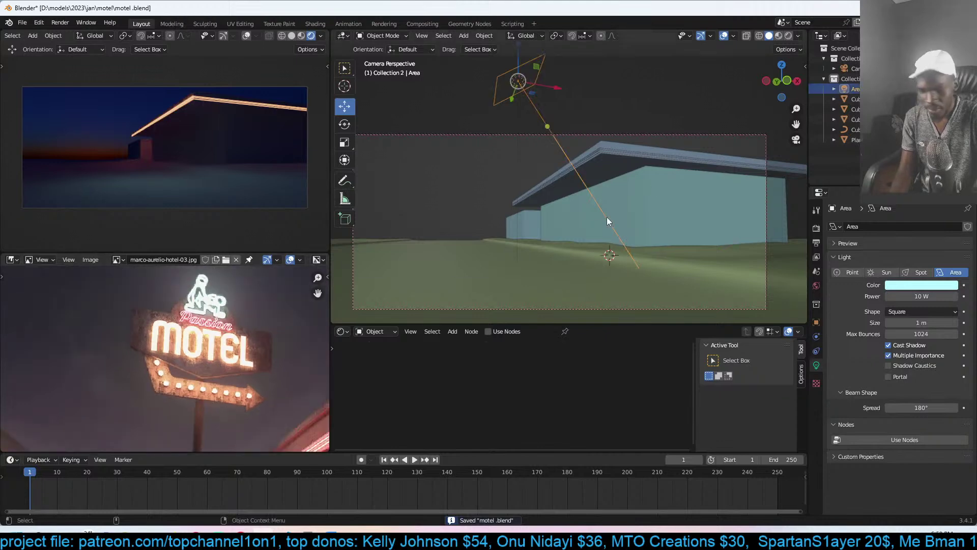
key("KP_1")
key("ctrl+s")
mouse_move(596, 204)
middle_mouse_down()
mouse_move(596, 265)
mouse_move(587, 258)
mouse_move(621, 249)
mouse_move(610, 210)
middle_mouse_up()
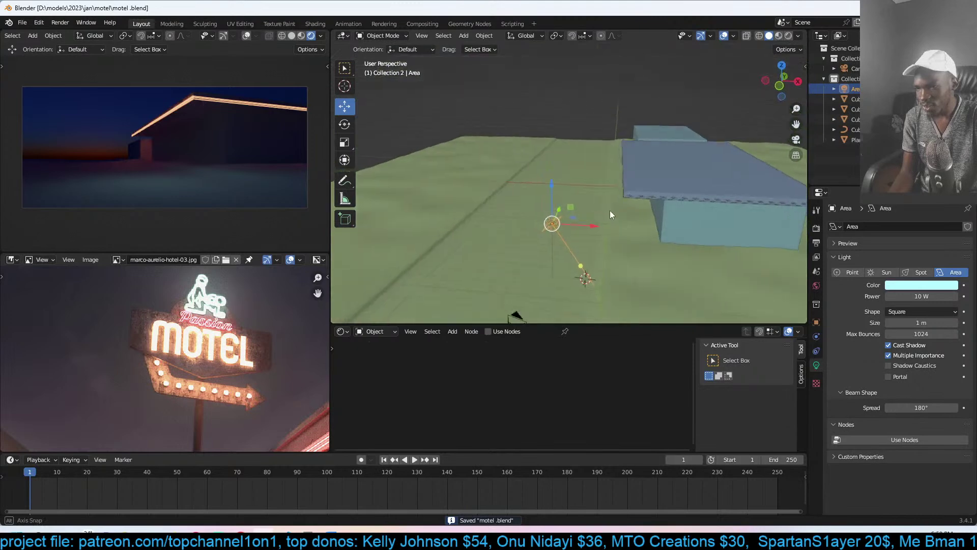
middle_click_drag(295, 387, 260, 295)
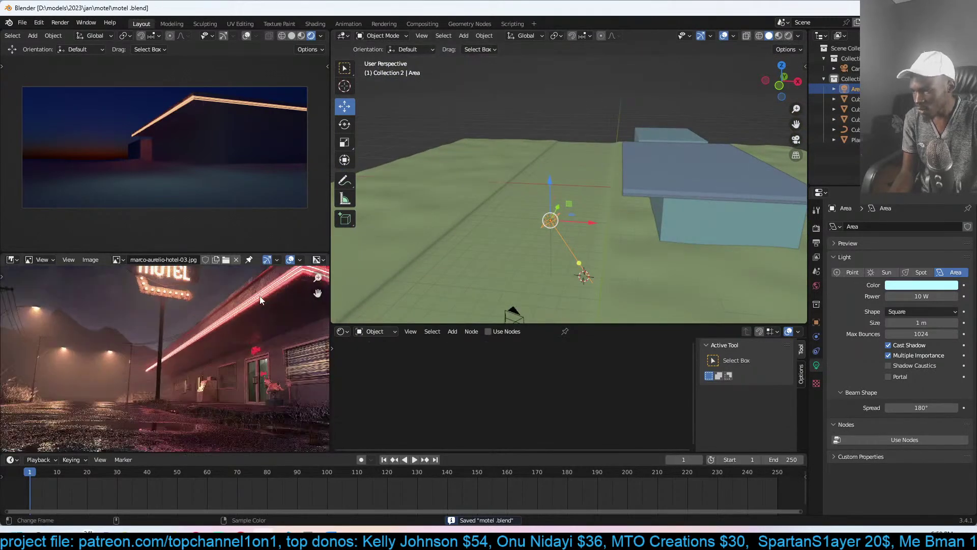
scroll(295, 312, "down", 2)
scroll(335, 311, "up", 3)
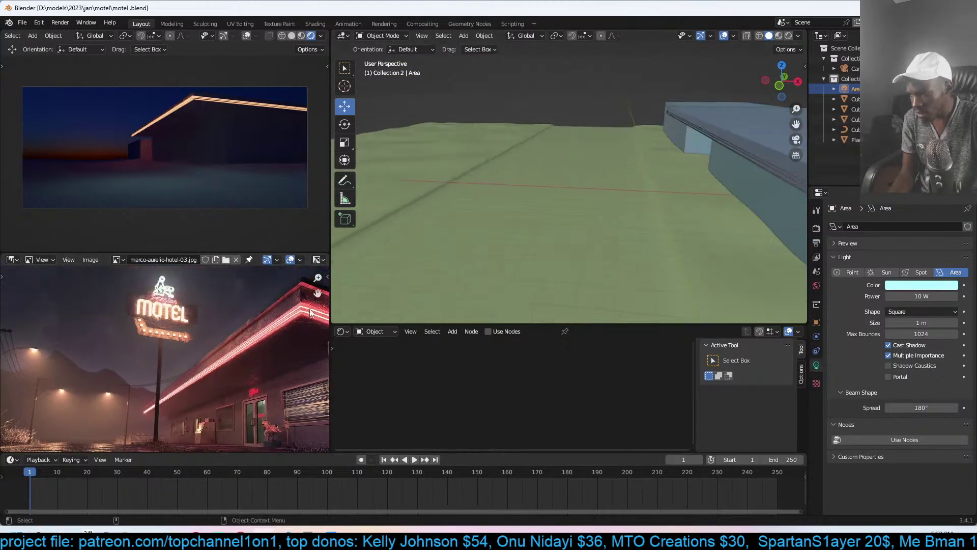
scroll(146, 328, "up", 4)
middle_click_drag(147, 332, 151, 403)
scroll(141, 378, "up", 2)
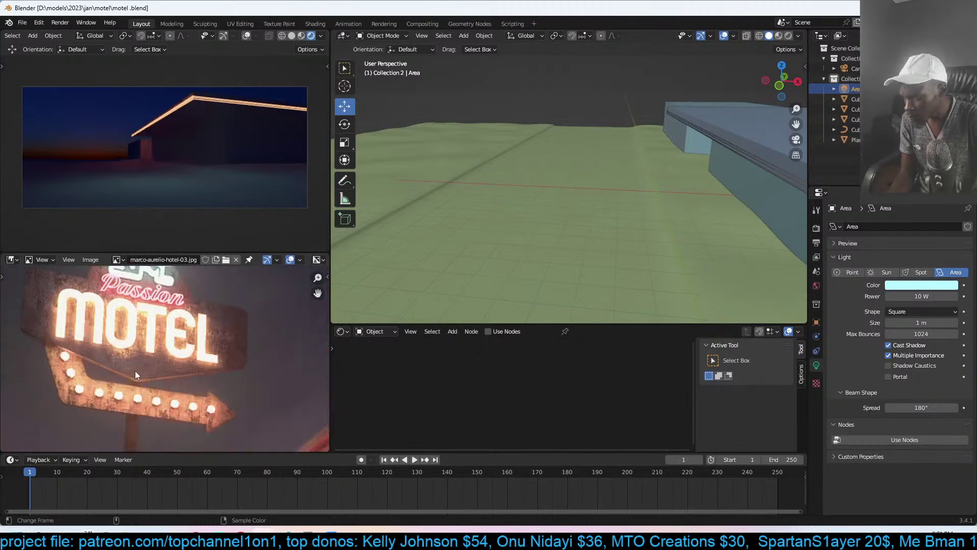
- Set a front orthographic view with empty space beside the motel, frame the sign lettering in the reference image, and save the scene
left_click(622, 231)
key("KP_1")
middle_click_drag(620, 197, 584, 274, "shift")
key("ctrl+s")
middle_click_drag(192, 353, 181, 399)
middle_click_drag(219, 349, 223, 375)
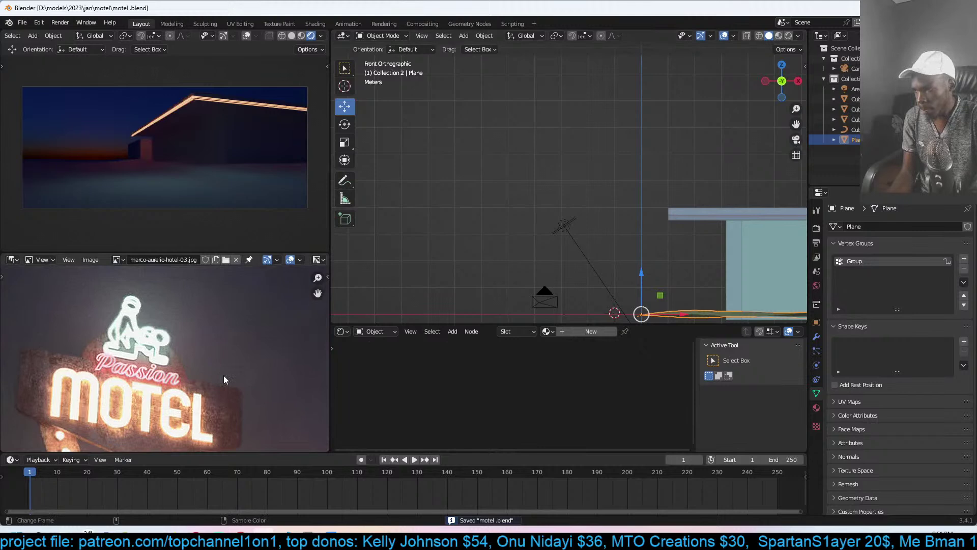
left_click(606, 142)
key("ctrl+s")
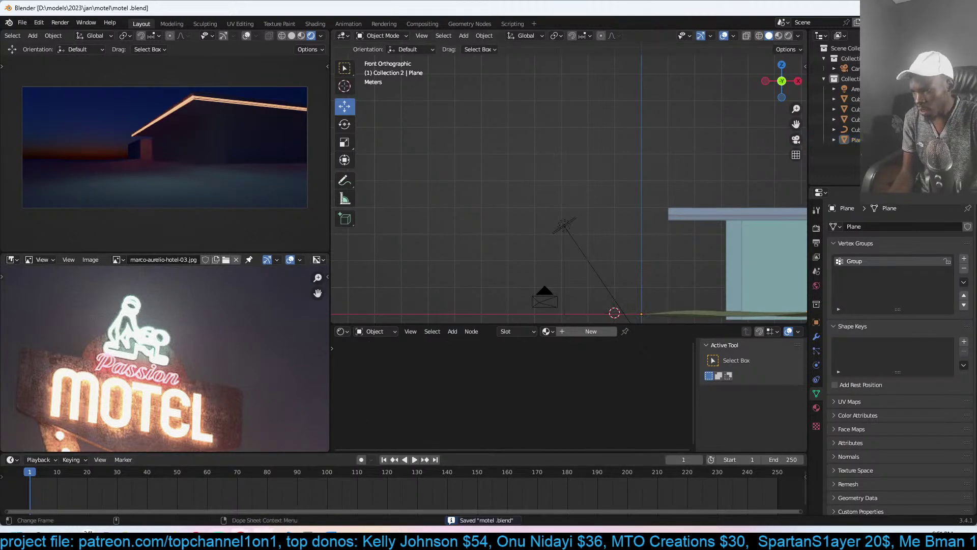
- Switch to the browser and look through the Zen BBQ add-on page on Blender Market
mouse_move(227, 526)
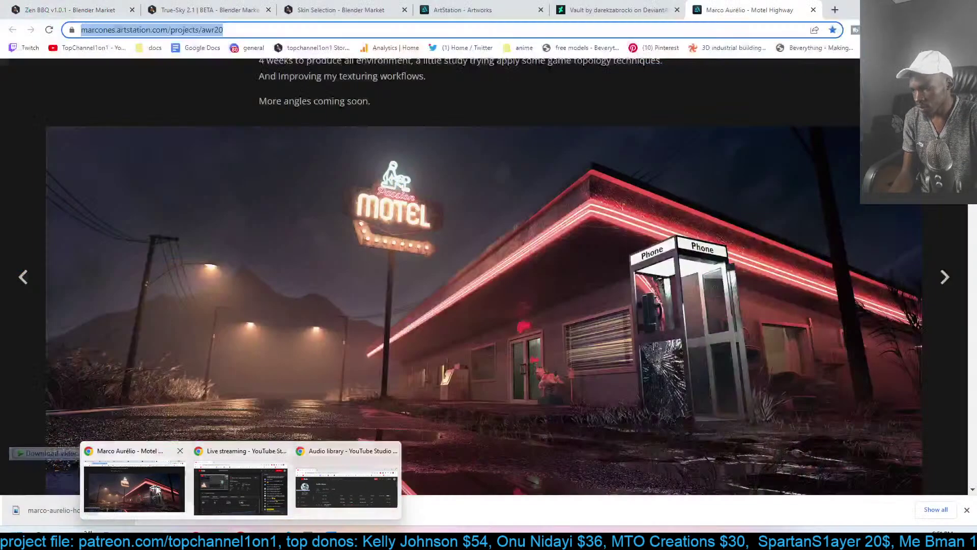
left_click(134, 486)
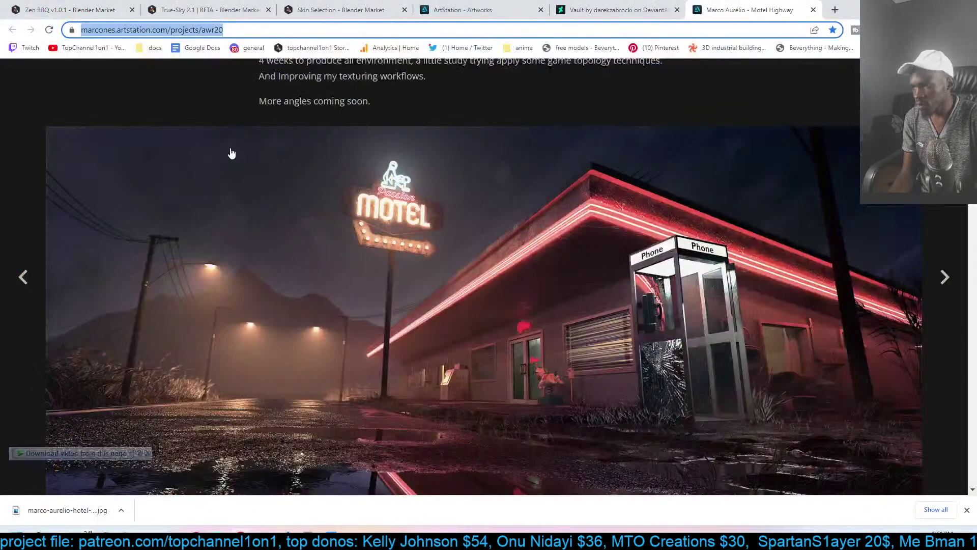
left_click(97, 10)
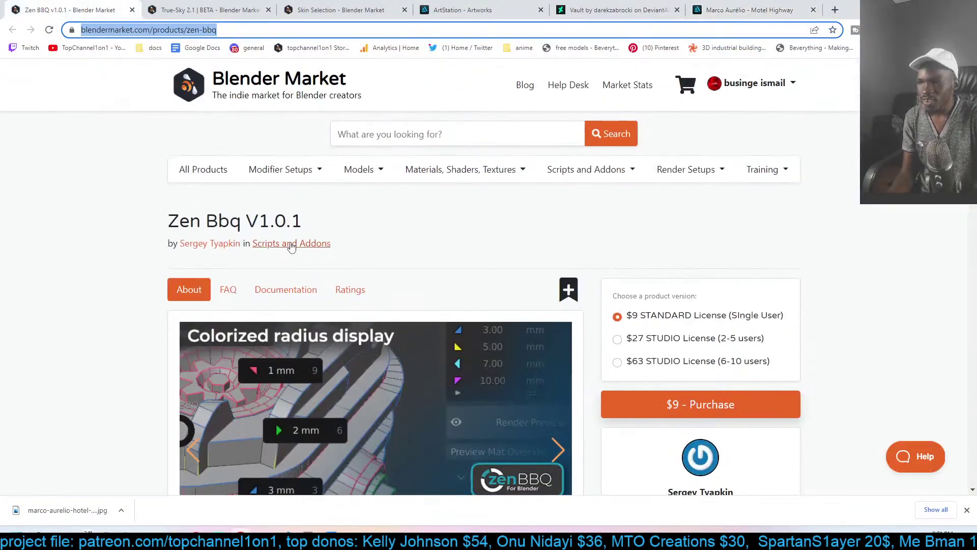
scroll(170, 254, "down", 1)
scroll(152, 252, "up", 1)
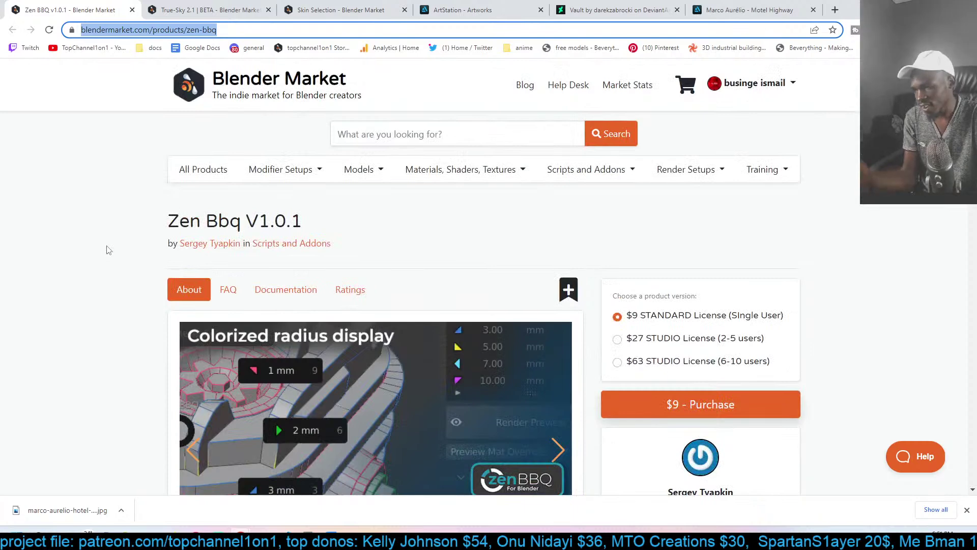
scroll(71, 239, "down", 1)
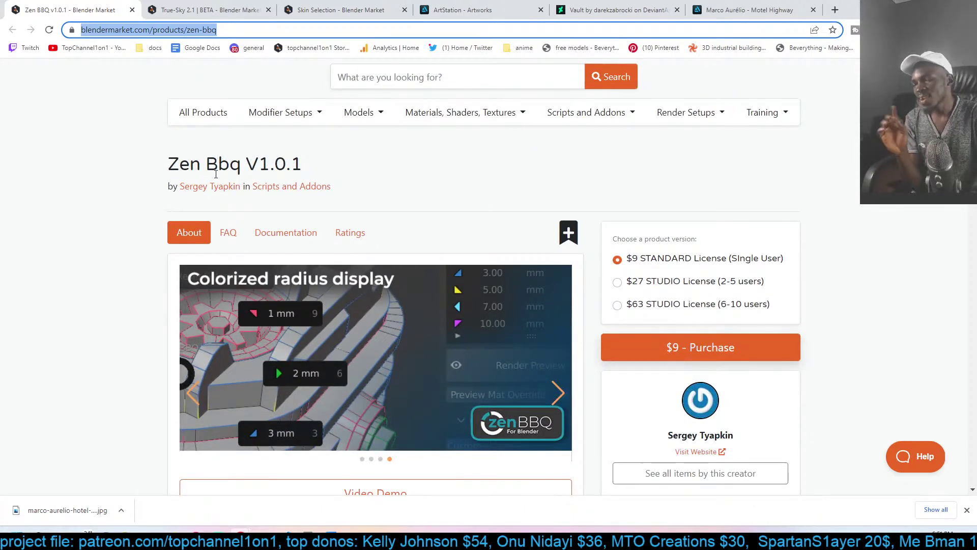
scroll(218, 229, "down", 6)
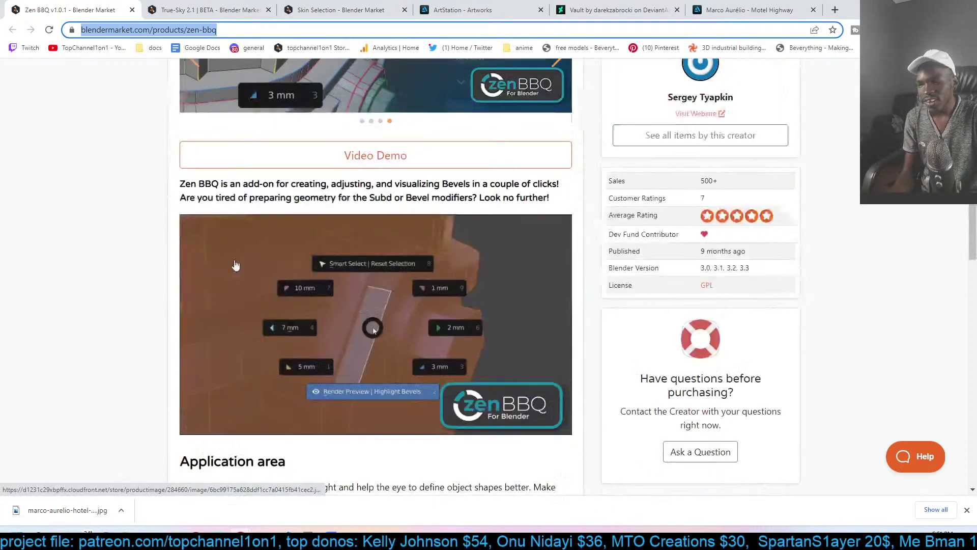
scroll(361, 322, "down", 5)
scroll(326, 291, "up", 6)
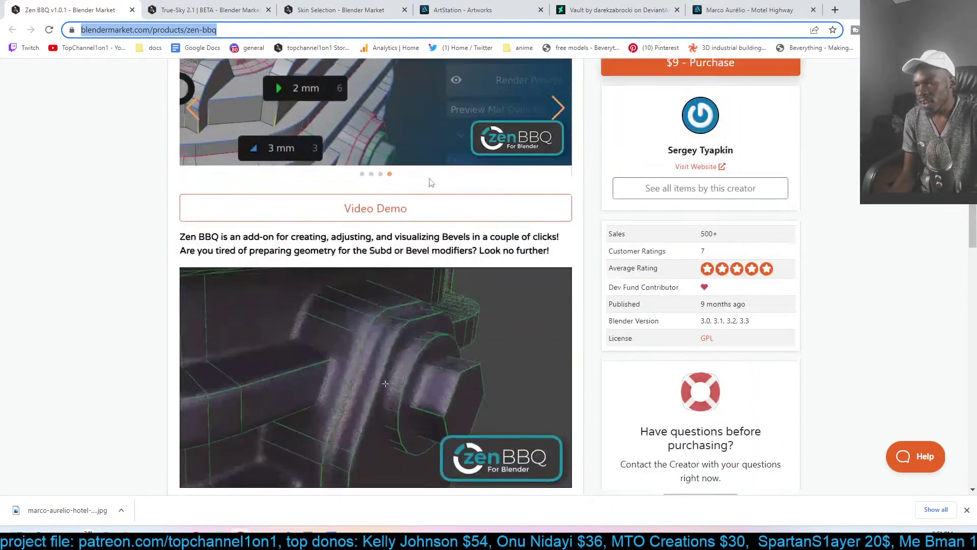
scroll(307, 303, "down", 1)
scroll(344, 303, "up", 1)
scroll(344, 303, "down", 2)
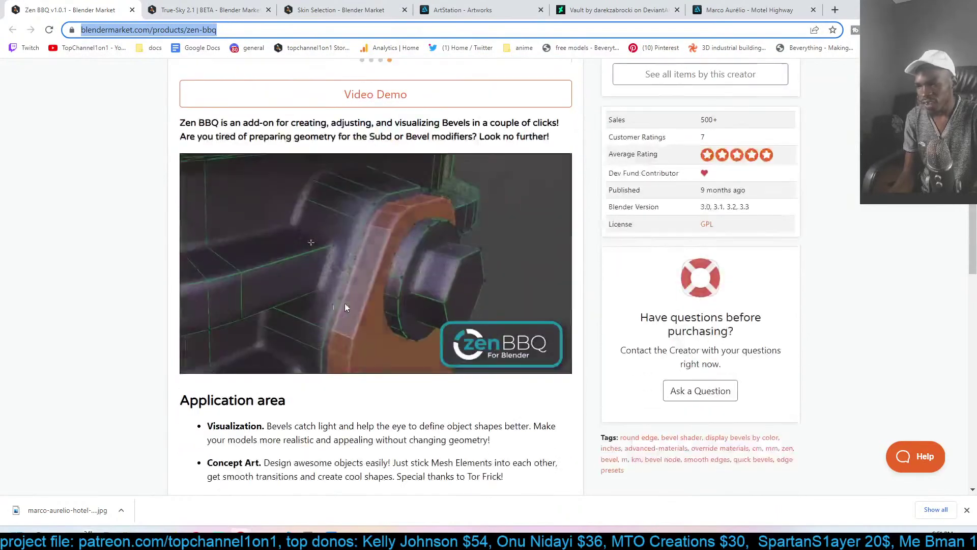
scroll(330, 308, "up", 1)
scroll(330, 303, "down", 12)
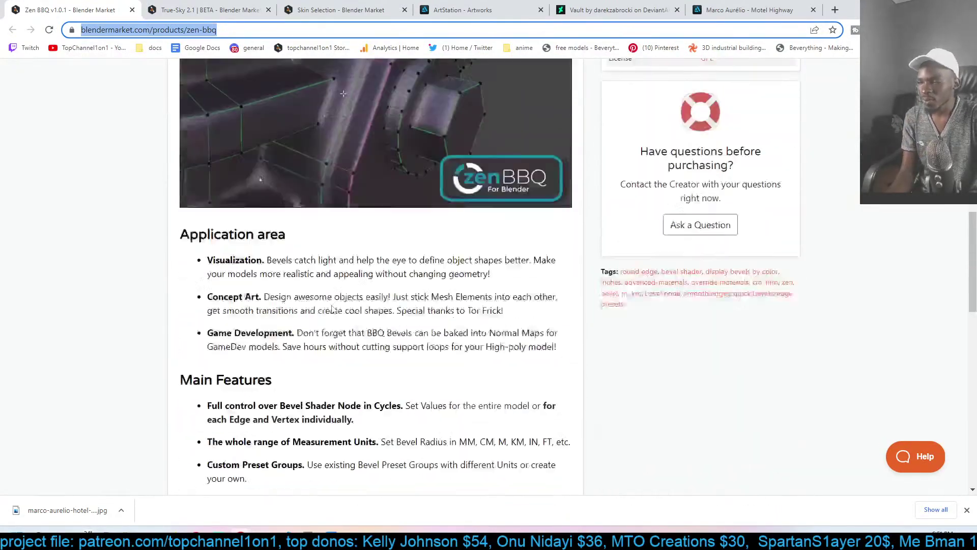
scroll(281, 297, "down", 5)
scroll(305, 229, "up", 11)
scroll(328, 135, "down", 10)
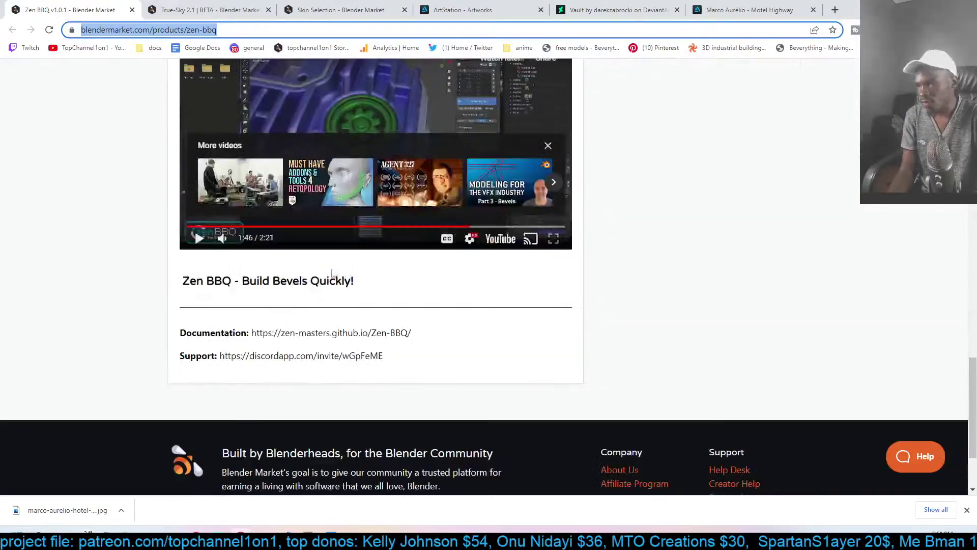
scroll(328, 135, "up", 20)
scroll(320, 228, "down", 4)
scroll(331, 232, "up", 3)
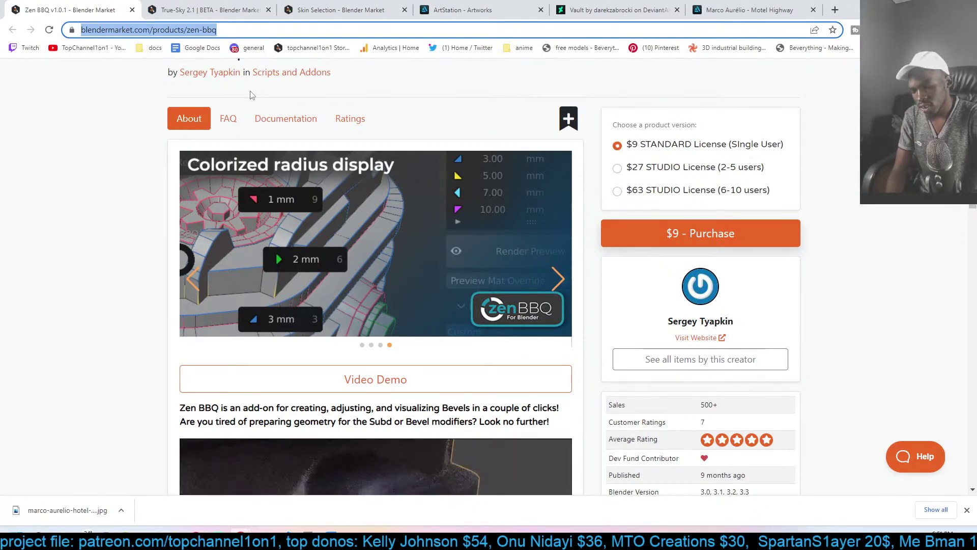
- Search the web for "fonts" and show the 1001 Fonts site in a smaller browser window beside the reference image
type("fonts")
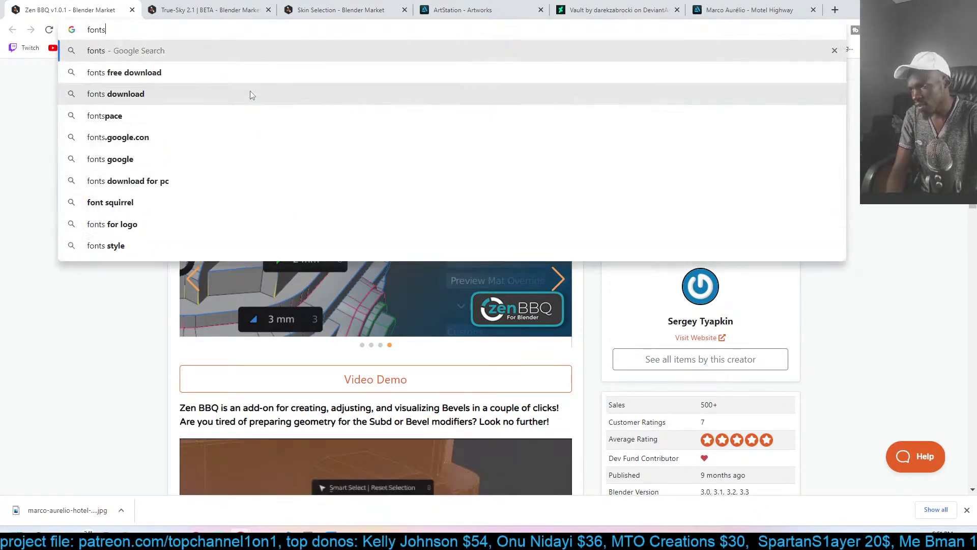
key("Return")
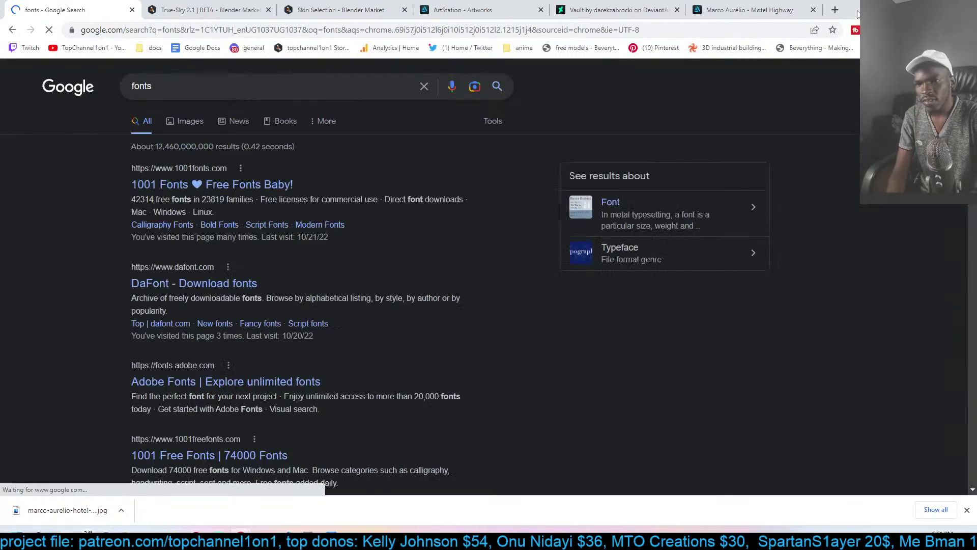
left_click(935, 7)
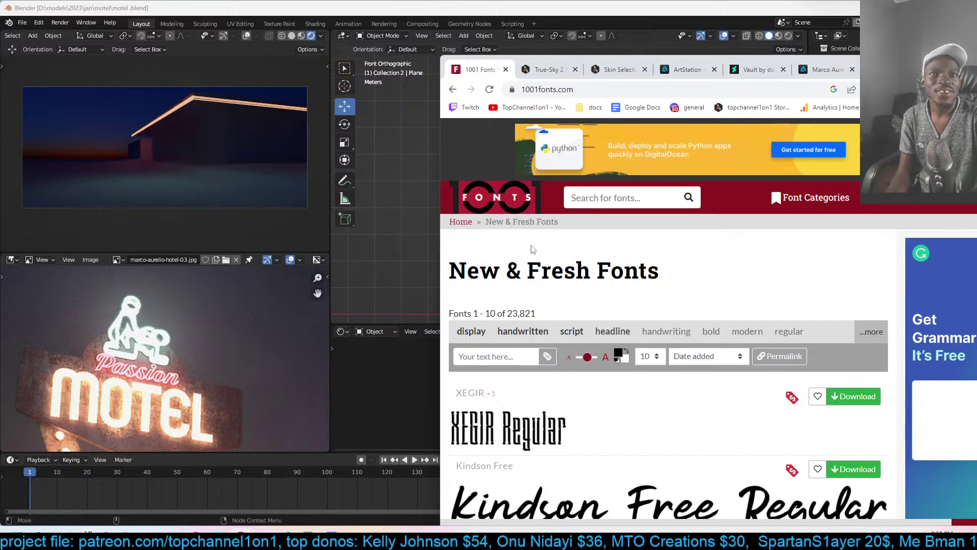
- Browse the New & Fresh Fonts list for lettering that matches the sign in the reference image
scroll(608, 349, "down", 3)
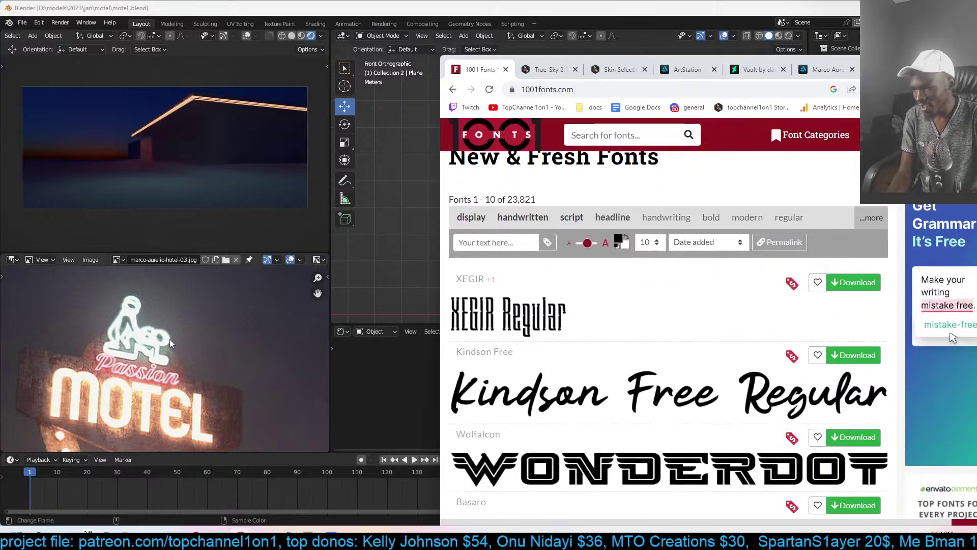
scroll(590, 349, "down", 3)
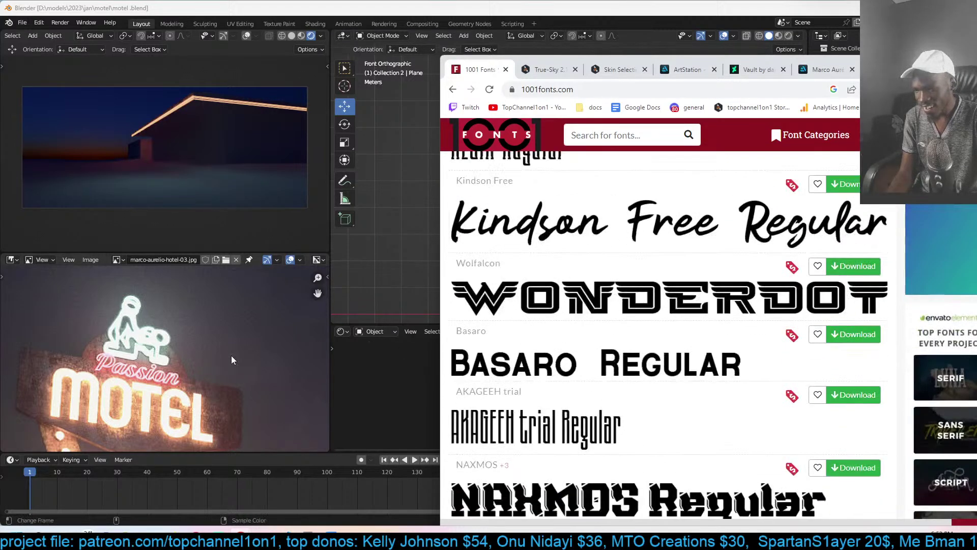
scroll(553, 345, "down", 5)
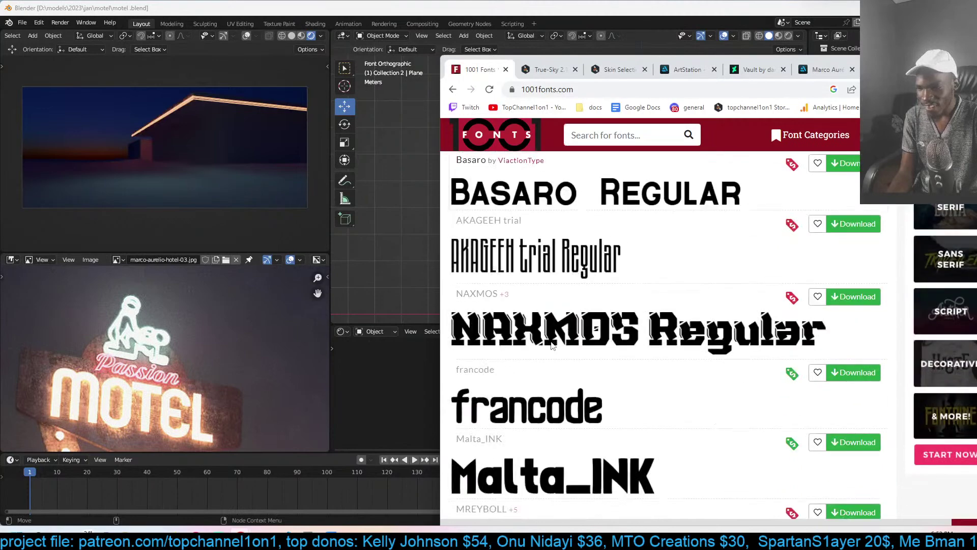
scroll(596, 284, "up", 3)
scroll(541, 316, "down", 5)
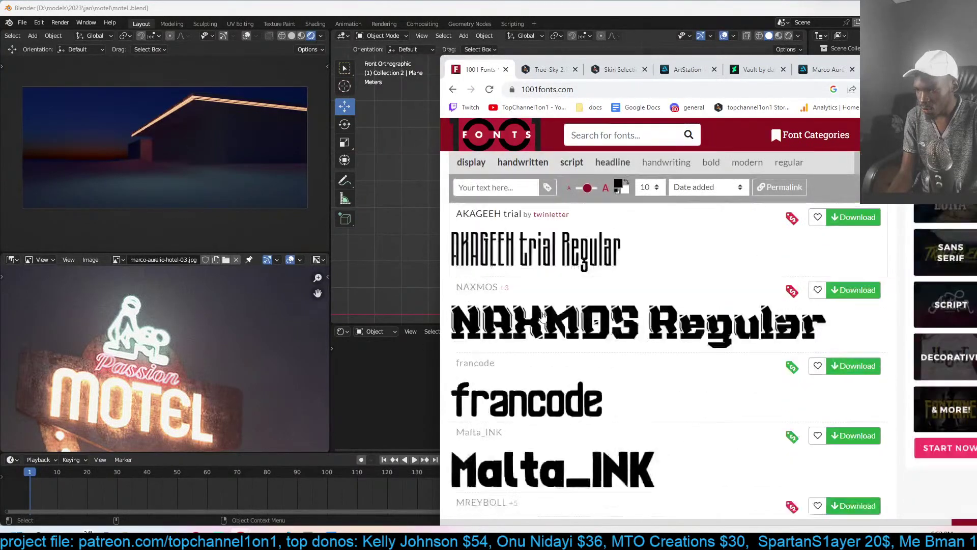
scroll(547, 315, "up", 5)
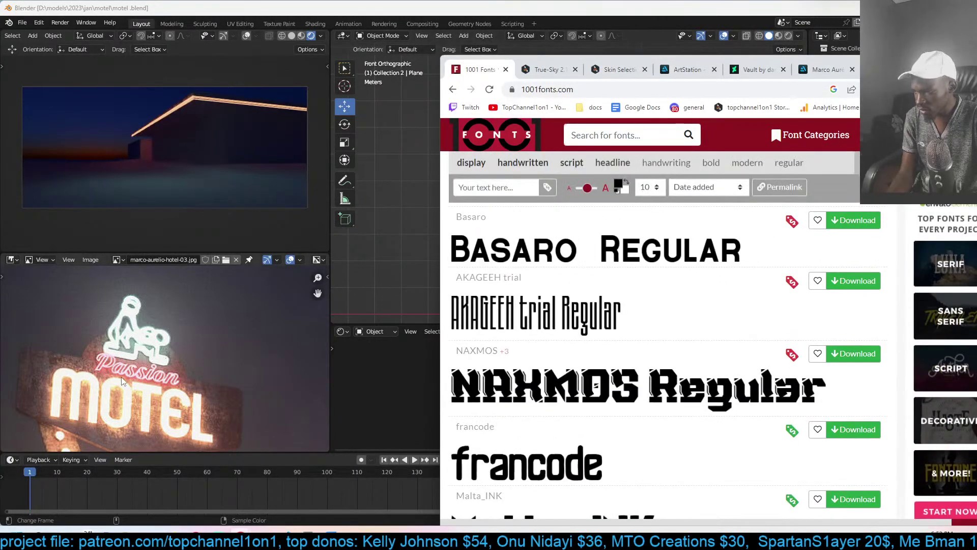
scroll(539, 346, "up", 5)
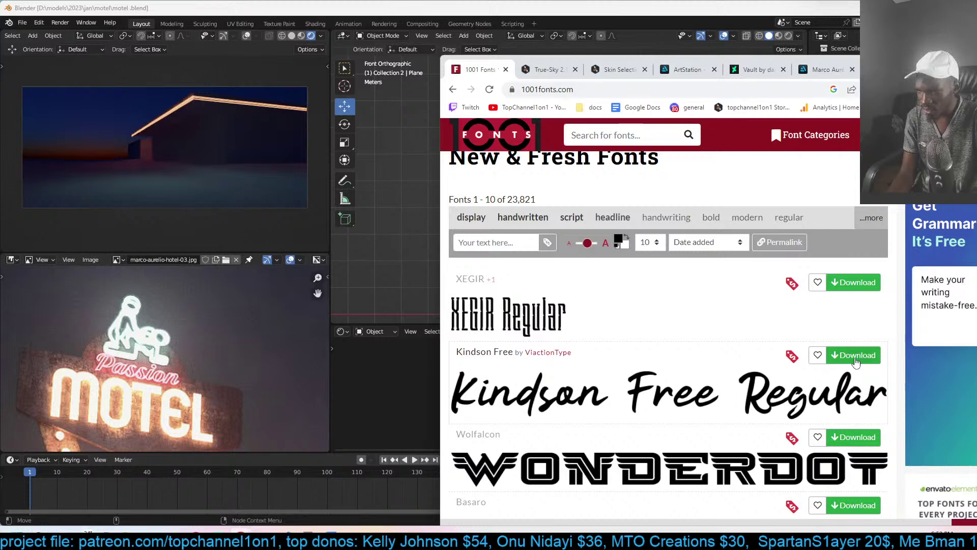
- Download the Kindson Free font and open the downloaded kindson-free.zip archive
left_click(854, 358)
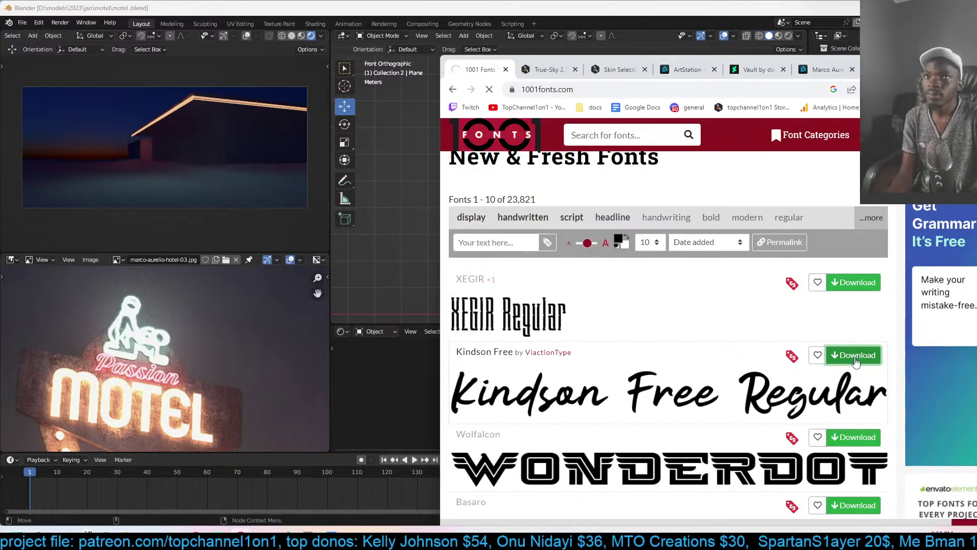
left_click(489, 318)
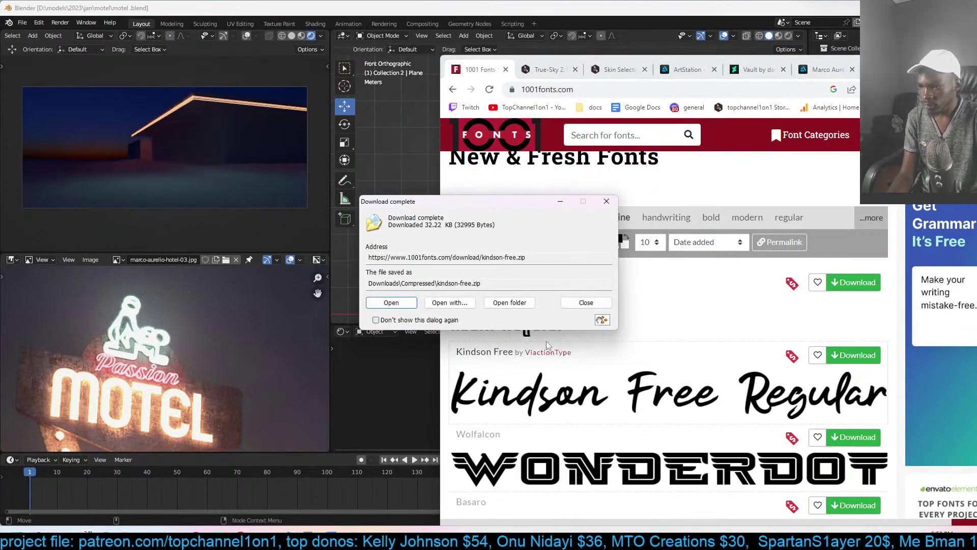
left_click(392, 303)
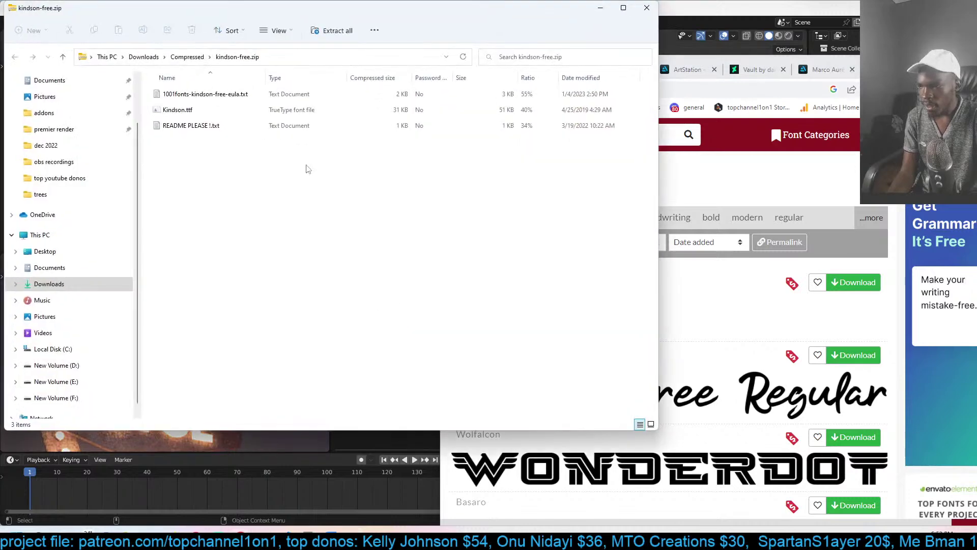
- Copy Kindson.ttf from the archive and create a folder named "blender fonts" on New Volume (F:)
left_click(303, 110)
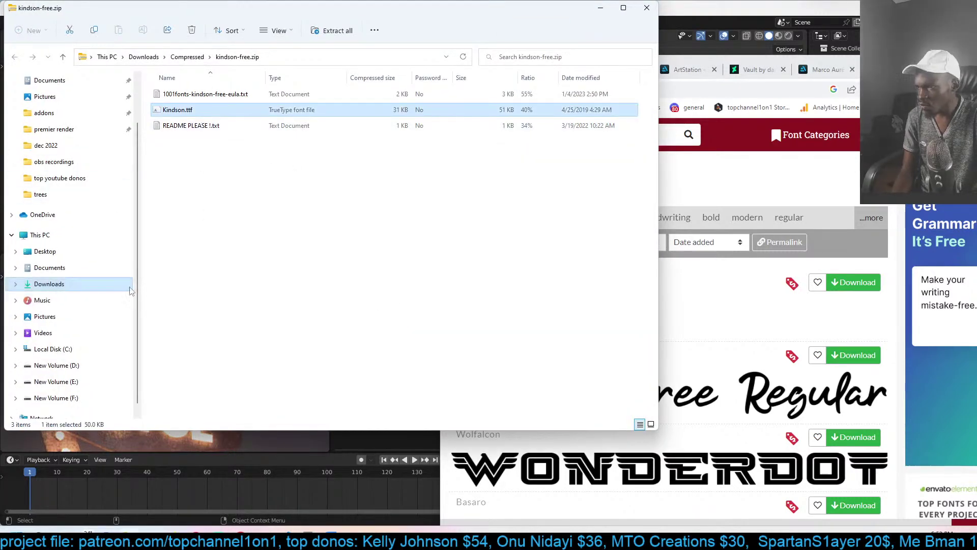
right_click(229, 112)
left_click(280, 144)
left_click(61, 398)
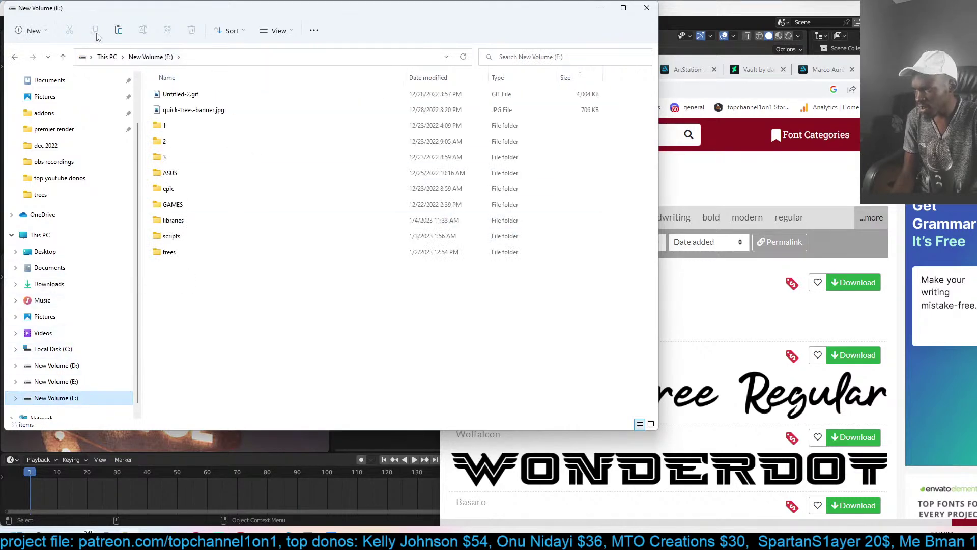
left_click(32, 31)
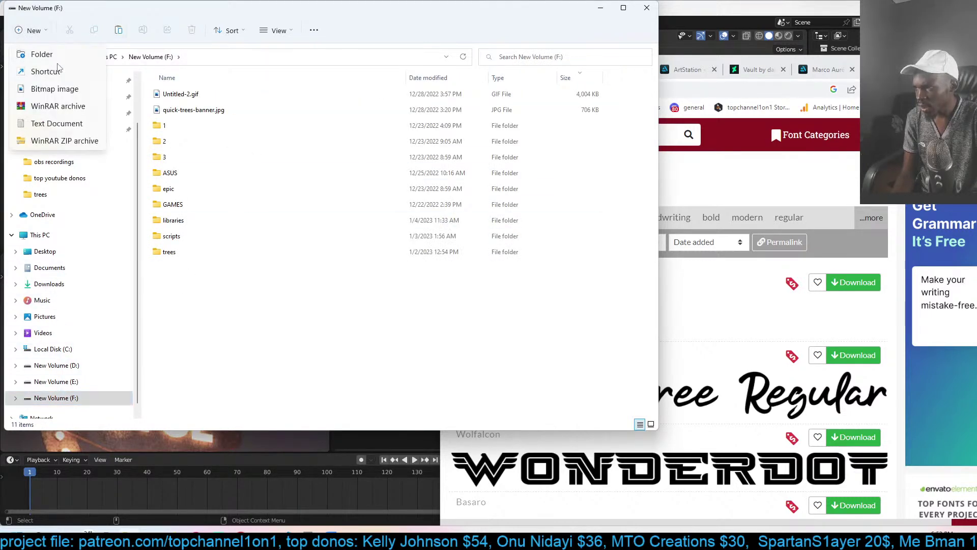
left_click(59, 55)
type("fon")
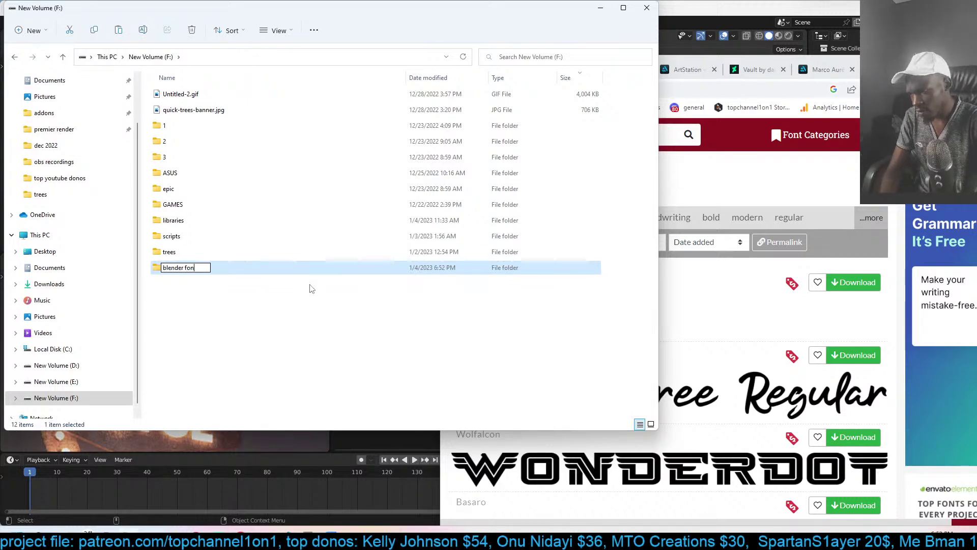
key("Return")
- Paste Kindson.ttf into the blender fonts folder and get the file window out of the way
double_click(320, 268)
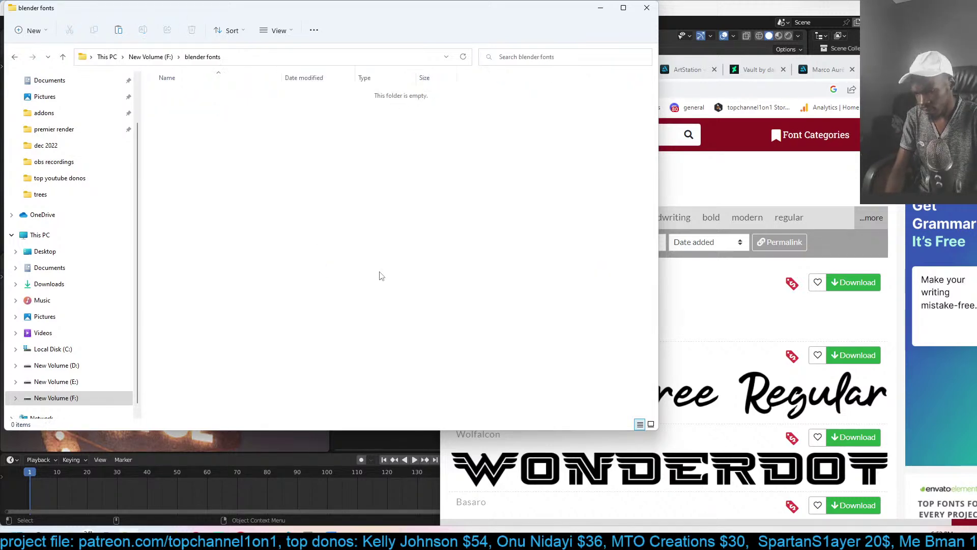
key("ctrl+v")
left_click(600, 7)
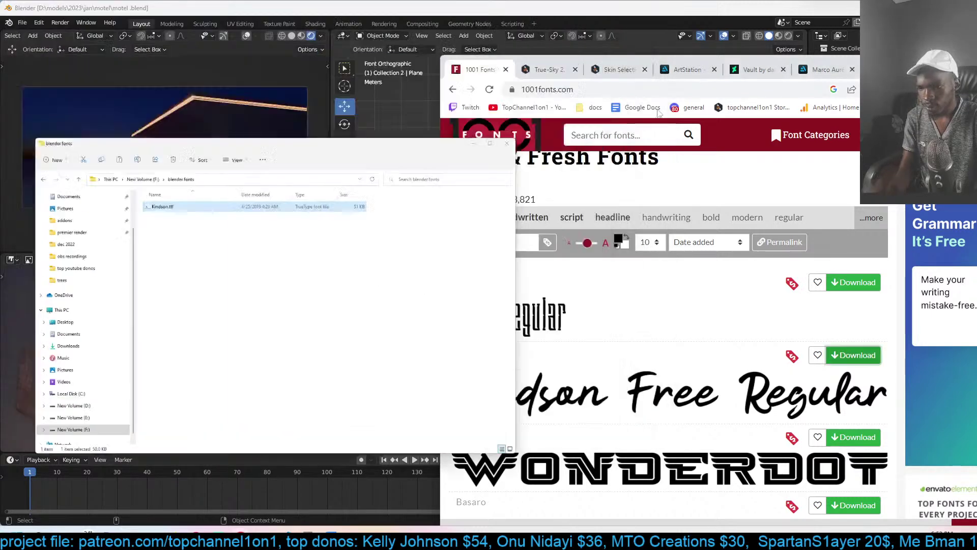
- Browse the first three pages of New & Fresh Fonts for lettering like the MOTEL and Passion signs in the reference
scroll(679, 305, "down", 5)
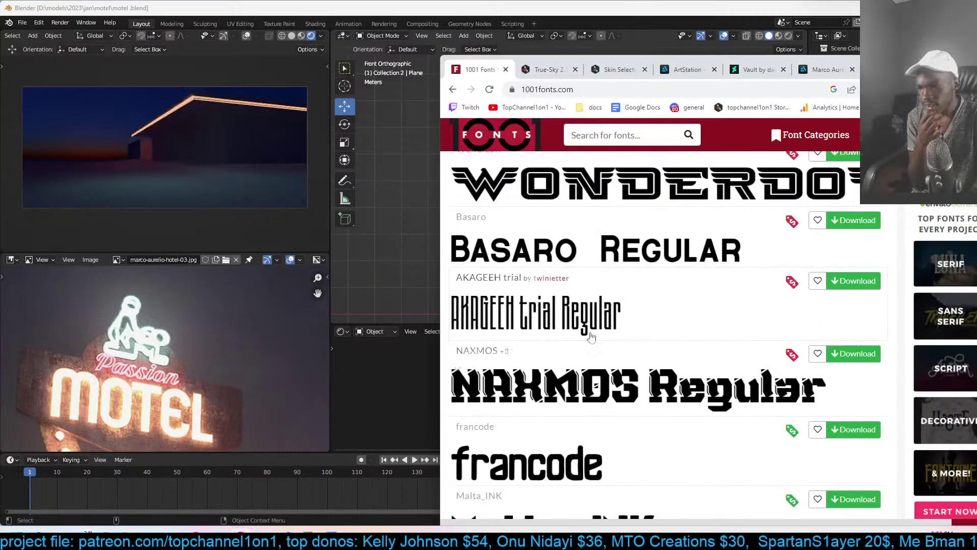
scroll(526, 298, "down", 3)
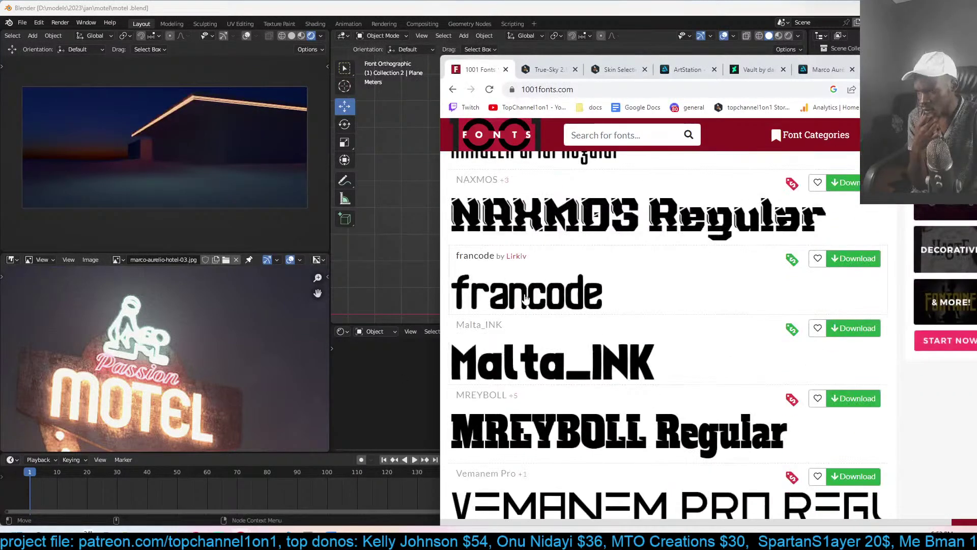
scroll(525, 298, "down", 4)
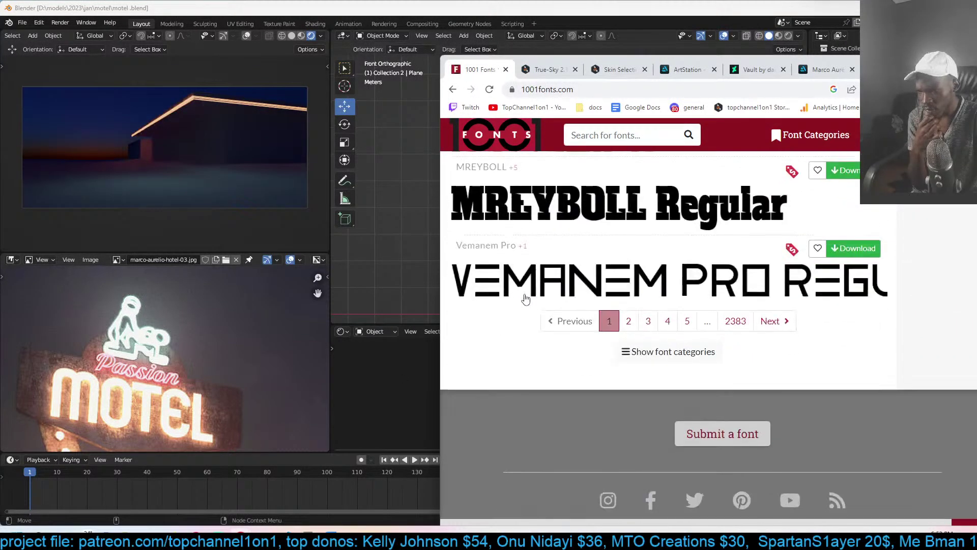
scroll(610, 407, "up", 2)
left_click(629, 436)
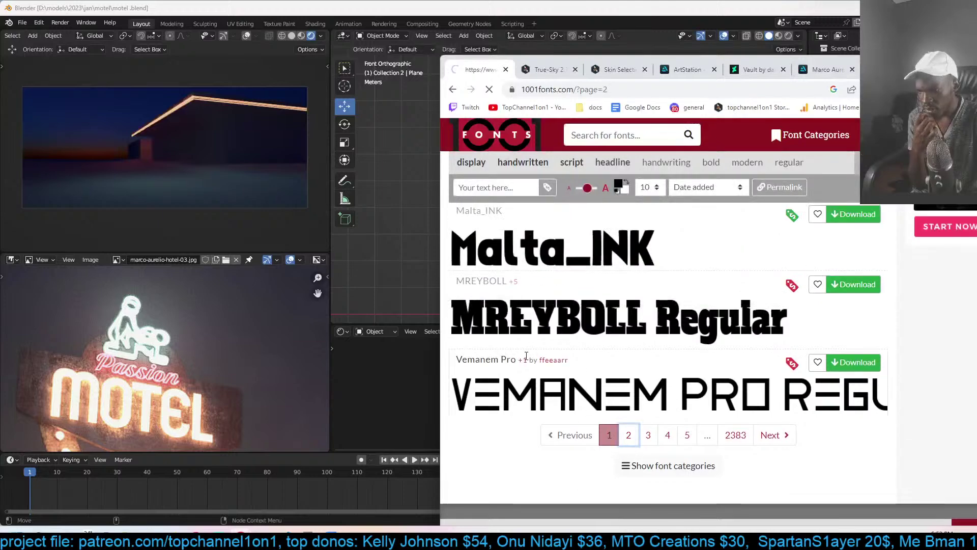
scroll(516, 348, "down", 8)
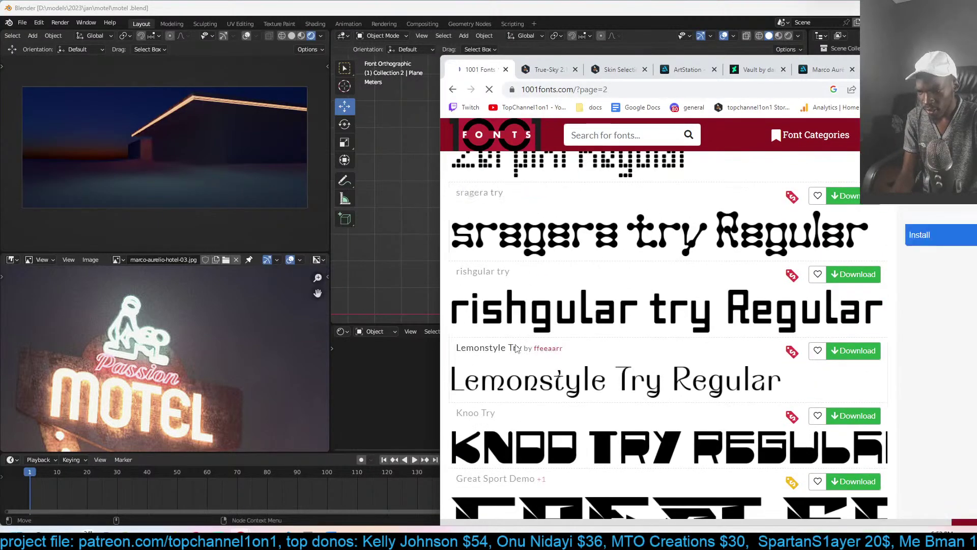
scroll(516, 344, "down", 5)
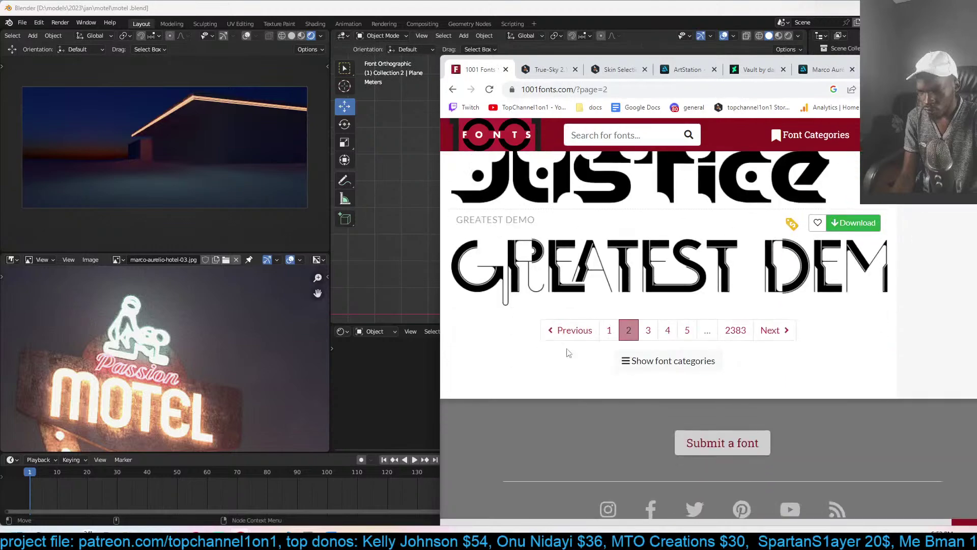
key("Return")
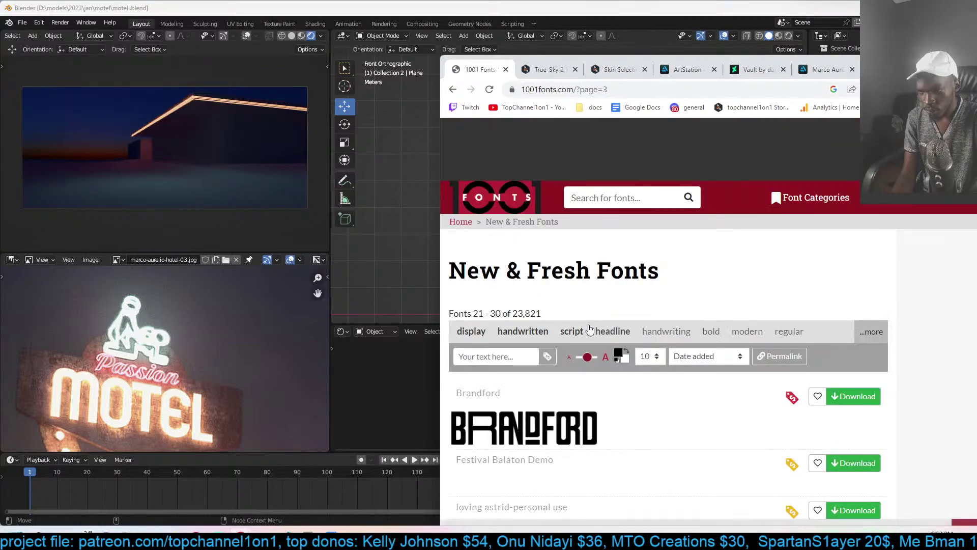
scroll(590, 328, "down", 3)
scroll(589, 328, "up", 3)
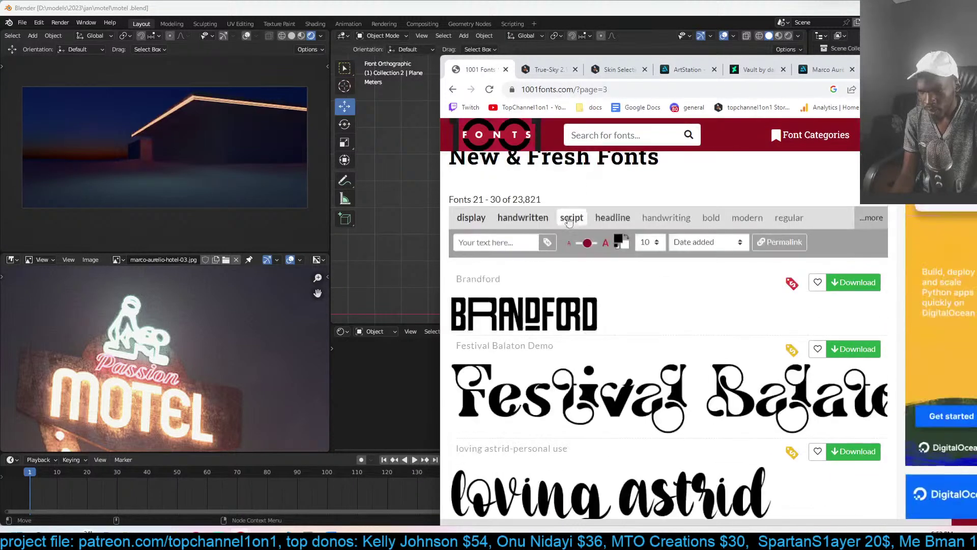
- Search the font site for "motel", look over the matching fonts and return to the New & Fresh Fonts list
type("mote")
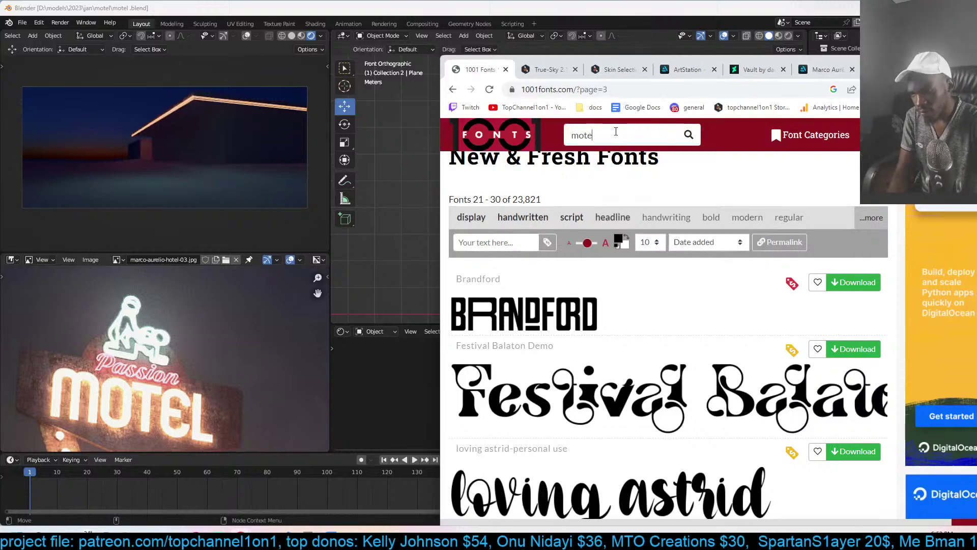
type("l")
key("Return")
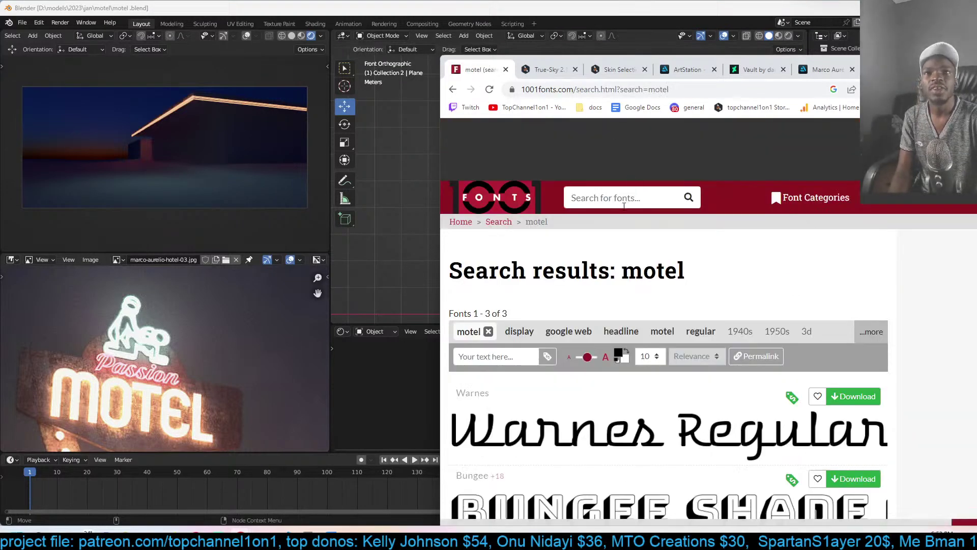
scroll(626, 254, "down", 5)
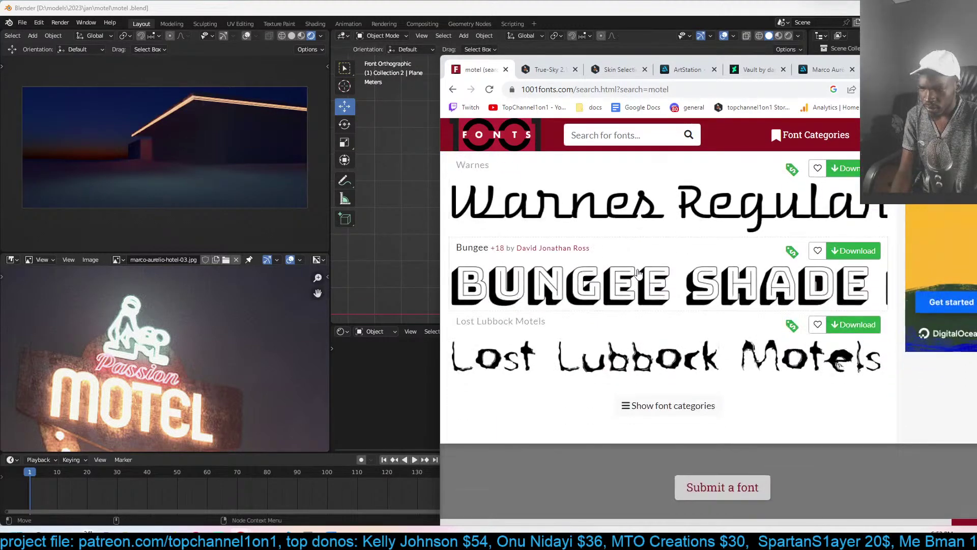
left_click(452, 89)
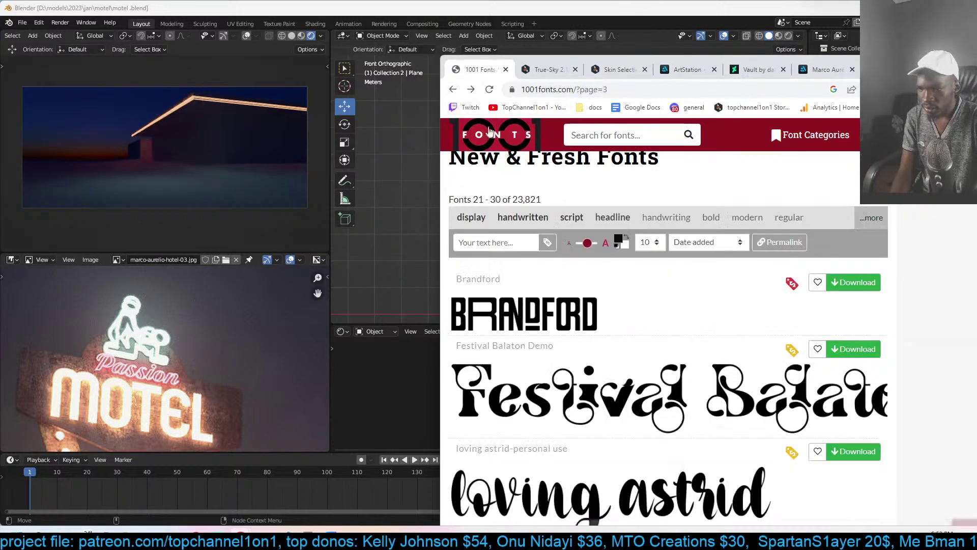
- Download the Sameday font from the third page of the list and open the sameday.zip archive
scroll(552, 257, "down", 10)
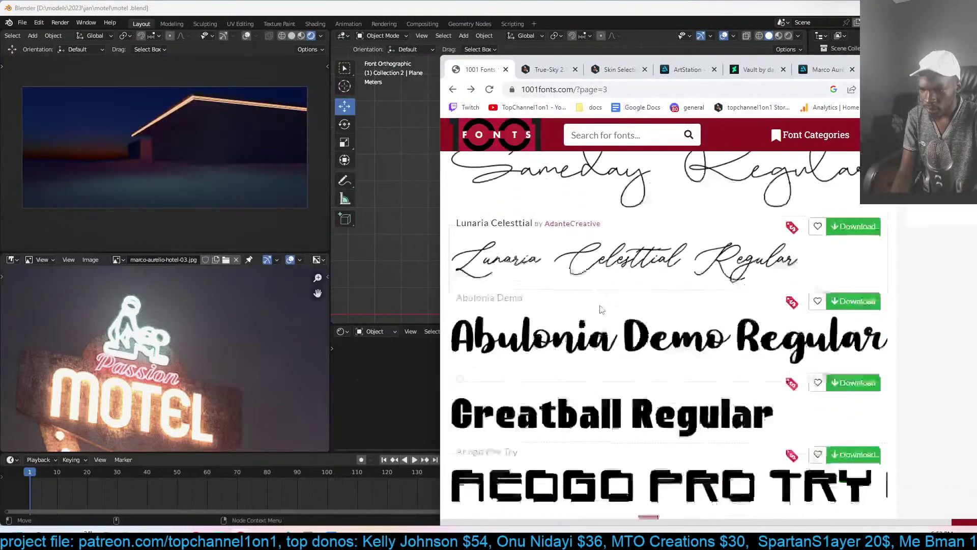
scroll(601, 309, "up", 3)
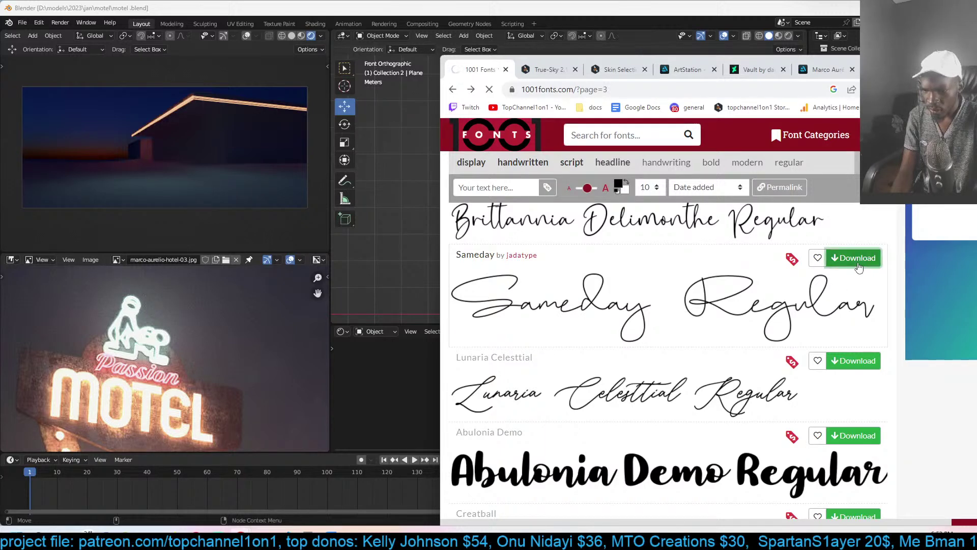
left_click(857, 258)
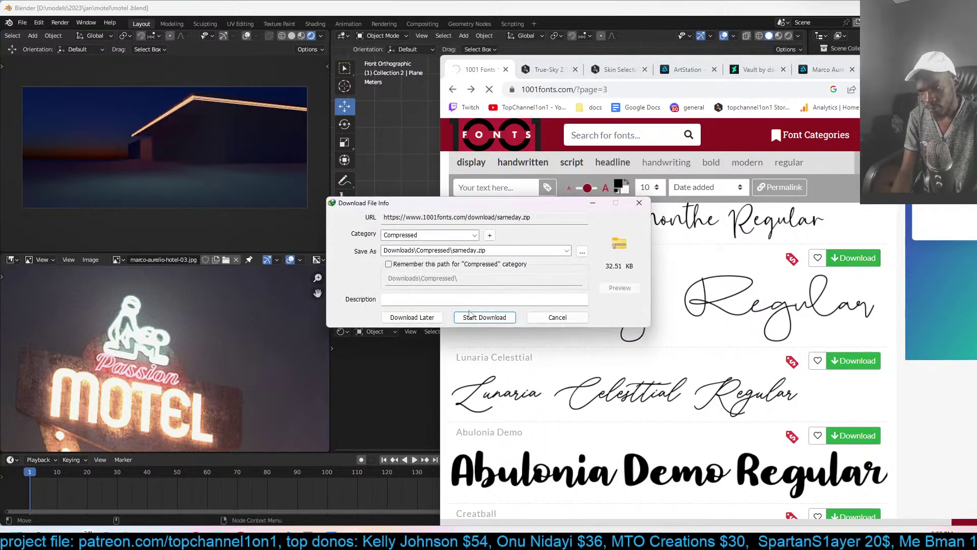
left_click(469, 314)
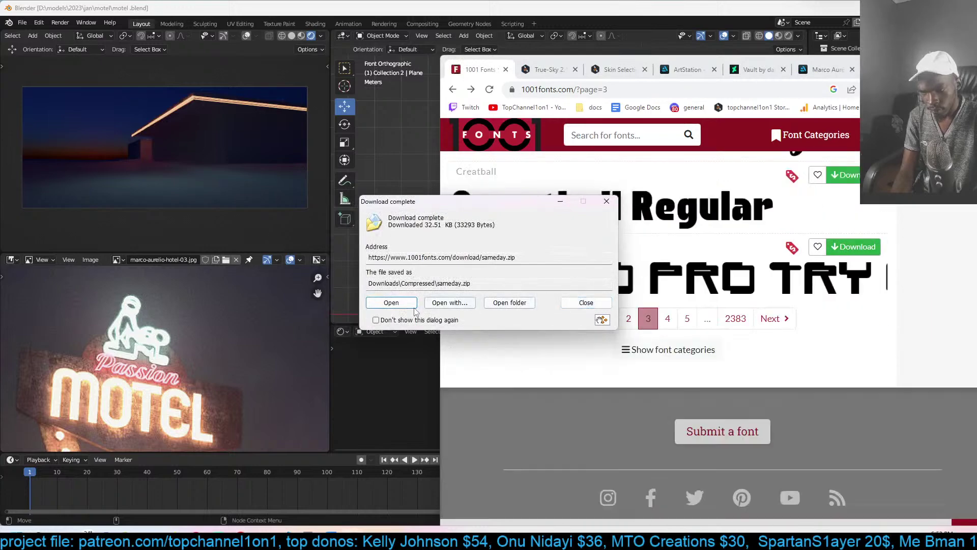
left_click(412, 303)
- Copy Sameday.ttf from the archive into the blender fonts folder on New Volume (F:)
left_click(285, 124)
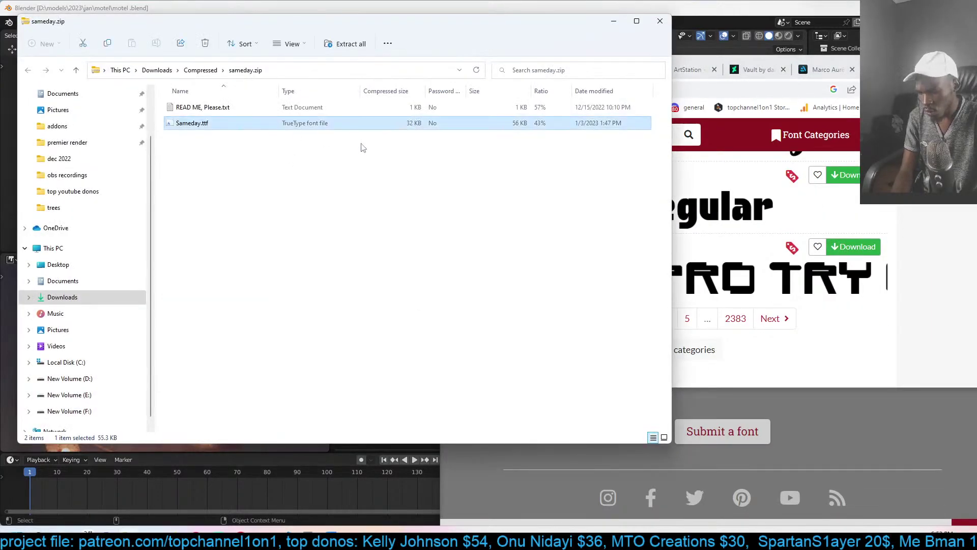
mouse_move(240, 540)
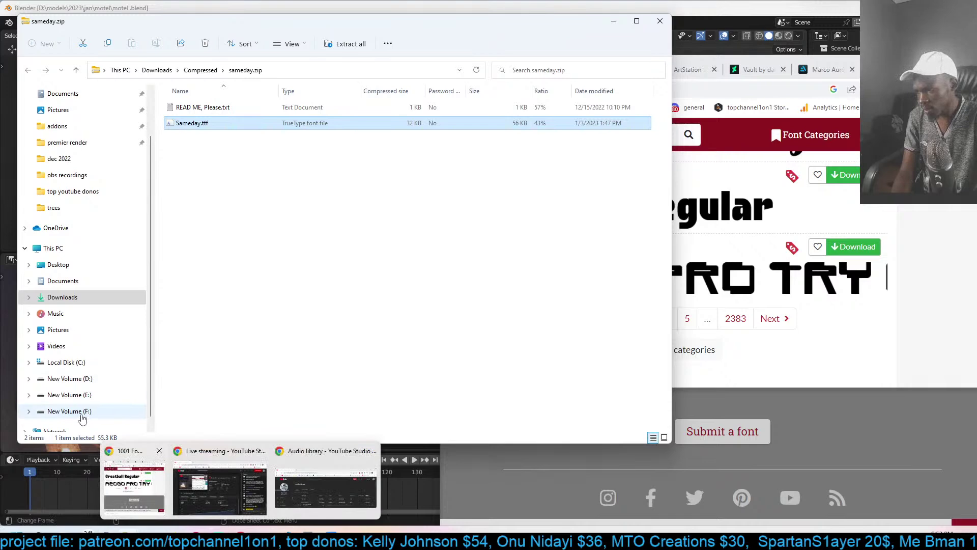
left_click(80, 413)
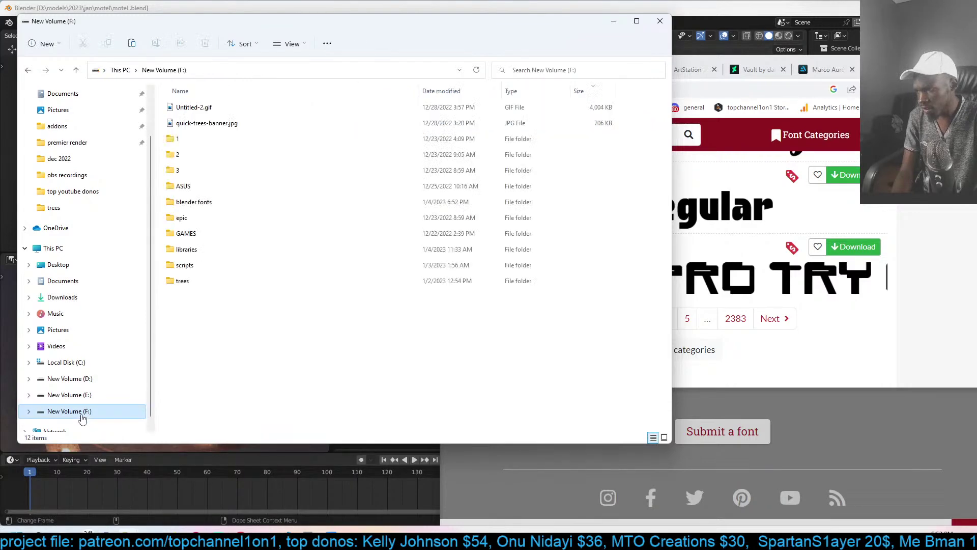
double_click(224, 202)
key("ctrl+v")
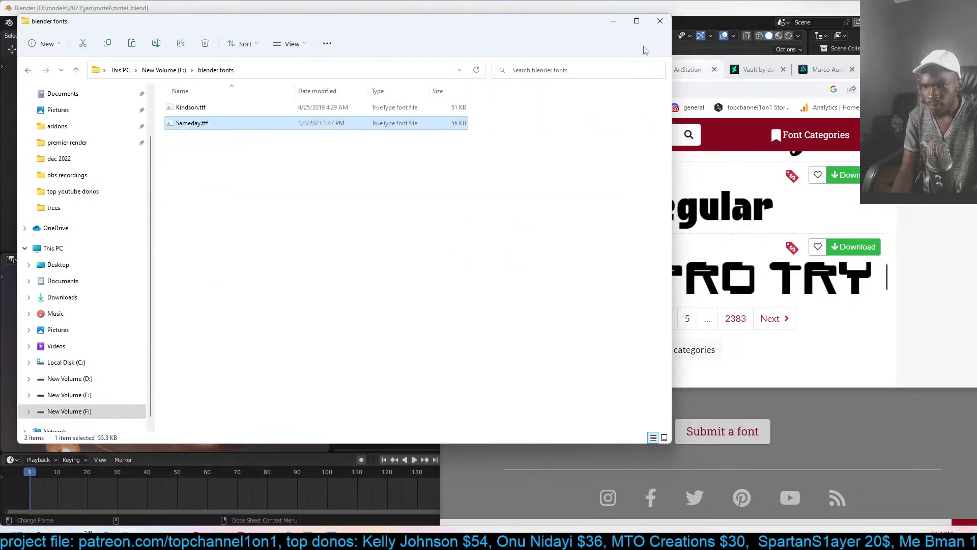
left_click(613, 21)
- Return to page 1 of the font list, download the francode font and open the francode.zip archive
scroll(709, 237, "up", 3)
scroll(649, 322, "down", 4)
left_click(609, 272)
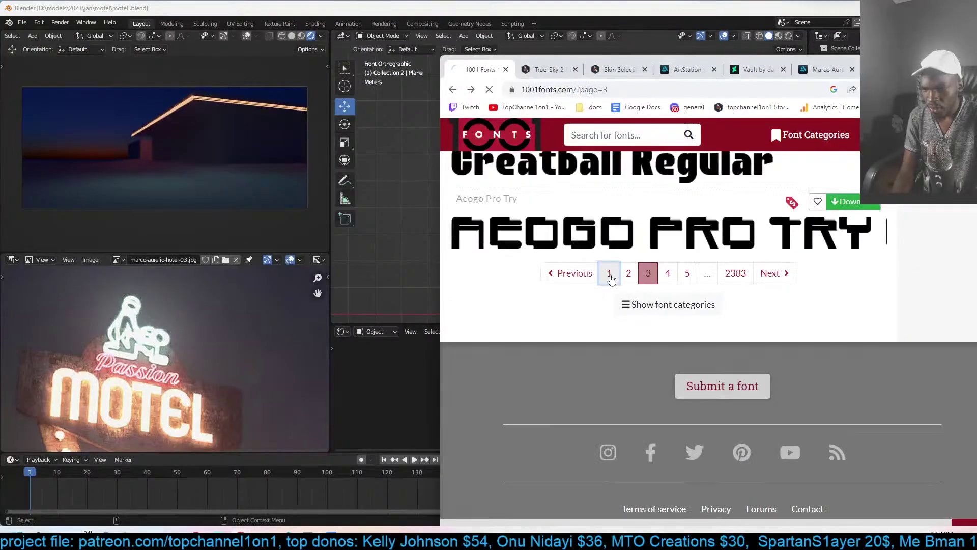
scroll(611, 280, "down", 5)
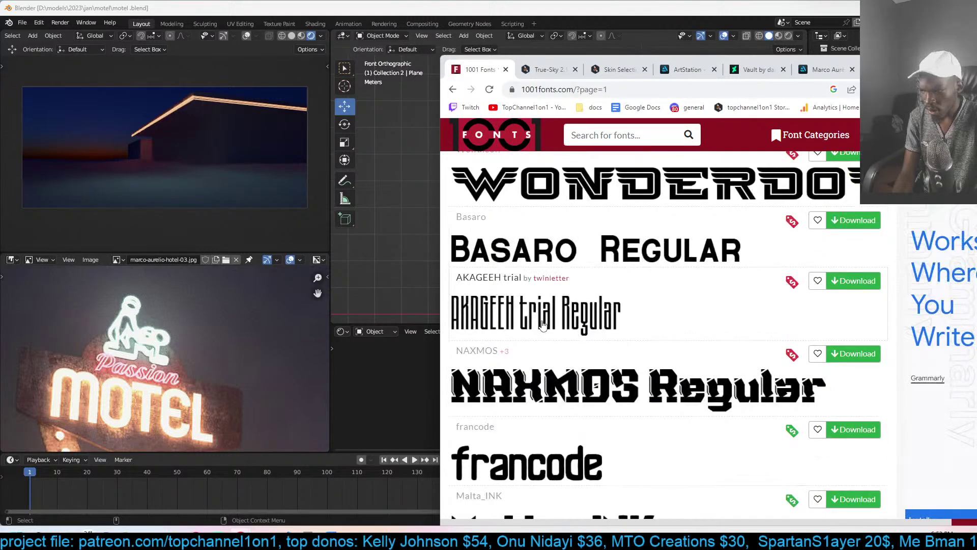
scroll(543, 324, "down", 1)
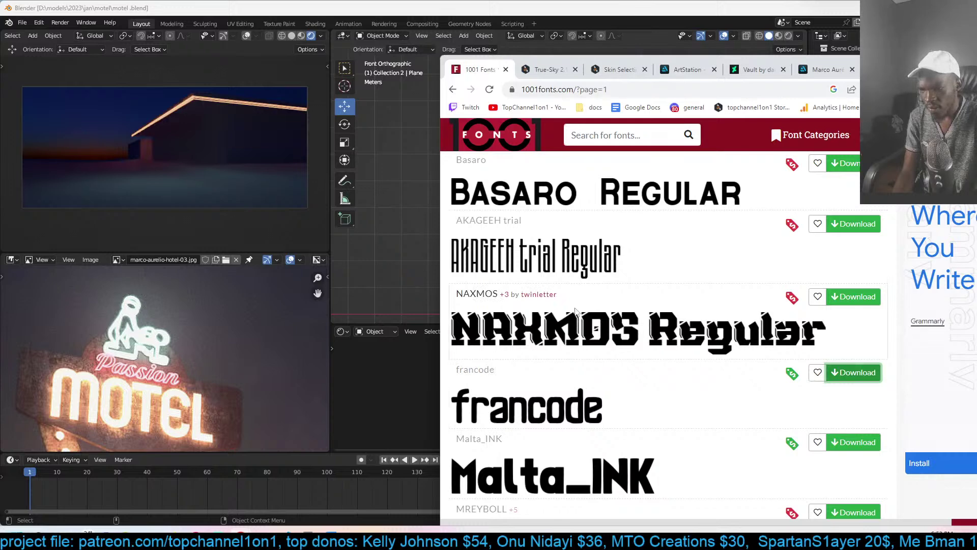
left_click(479, 315)
left_click(402, 304)
- Copy francode.ttf from the archive into the blender fonts folder
left_click(573, 137)
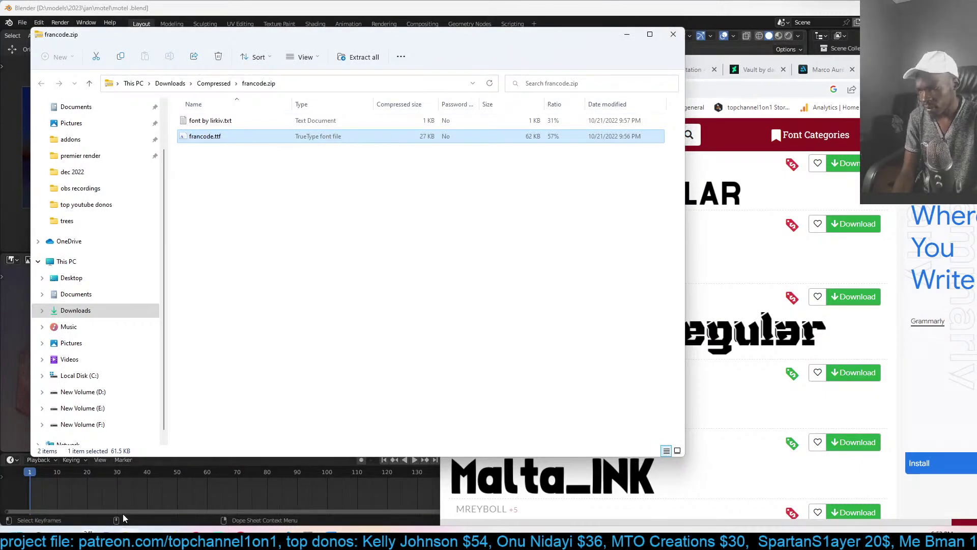
key("ctrl+c")
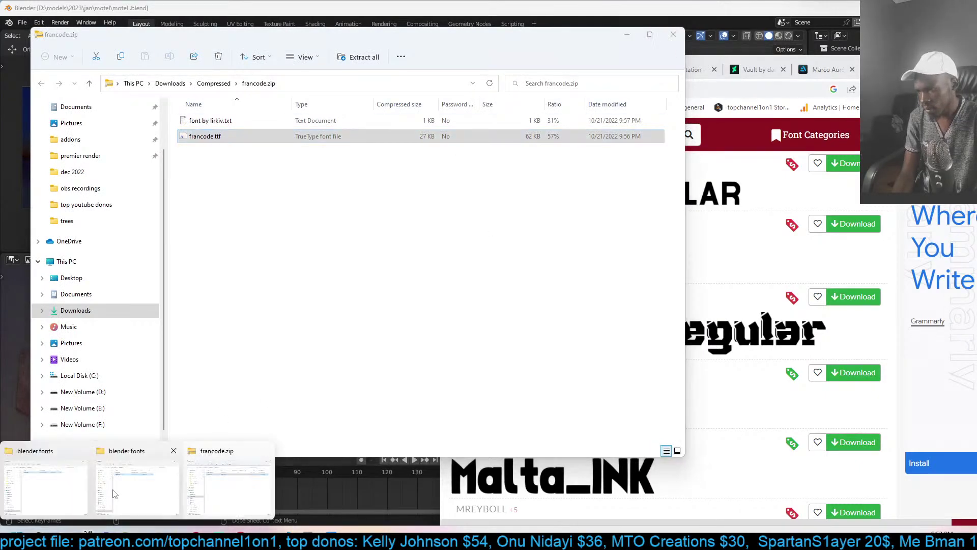
key("alt+Tab")
key("ctrl+v")
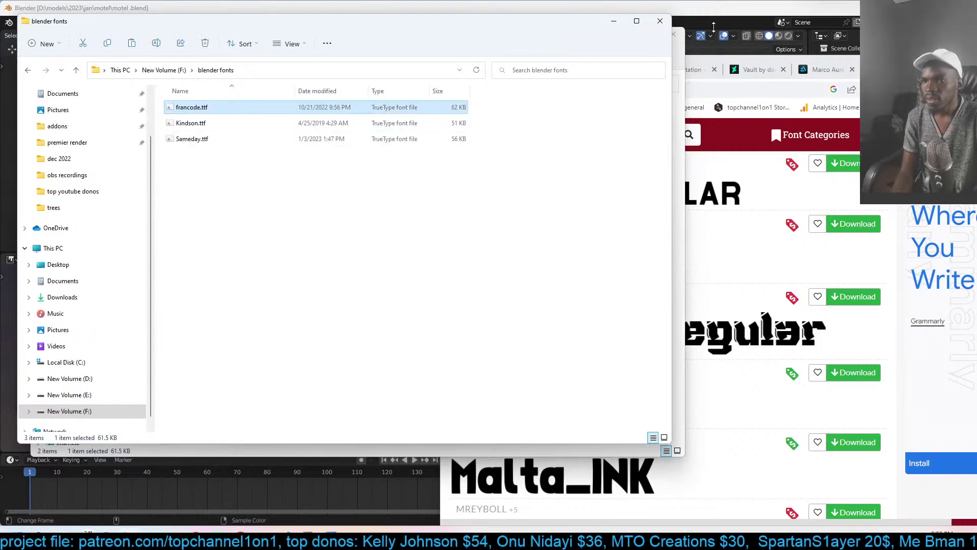
- Switch to Blender, add a text object in the front view and rotate it 90° about the X axis
left_click(734, 19)
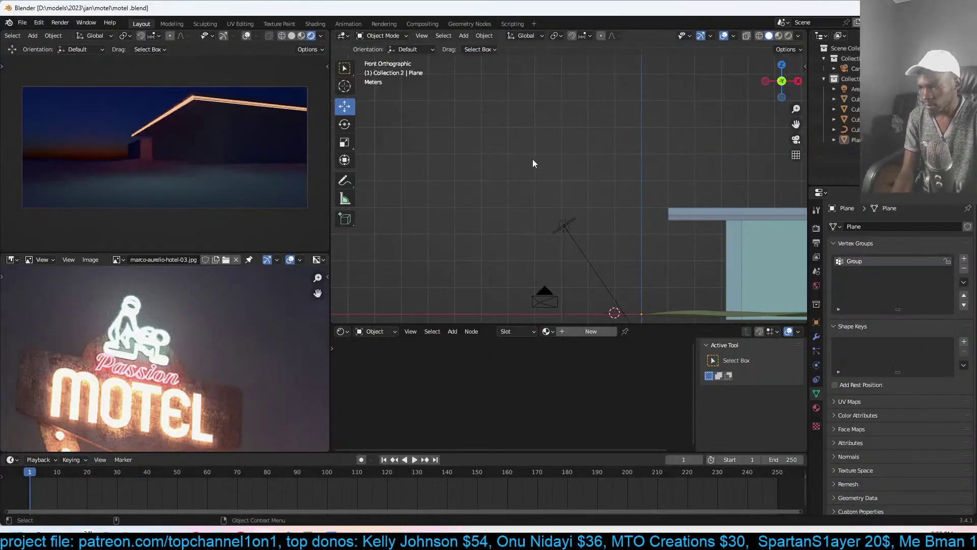
key("shift+a")
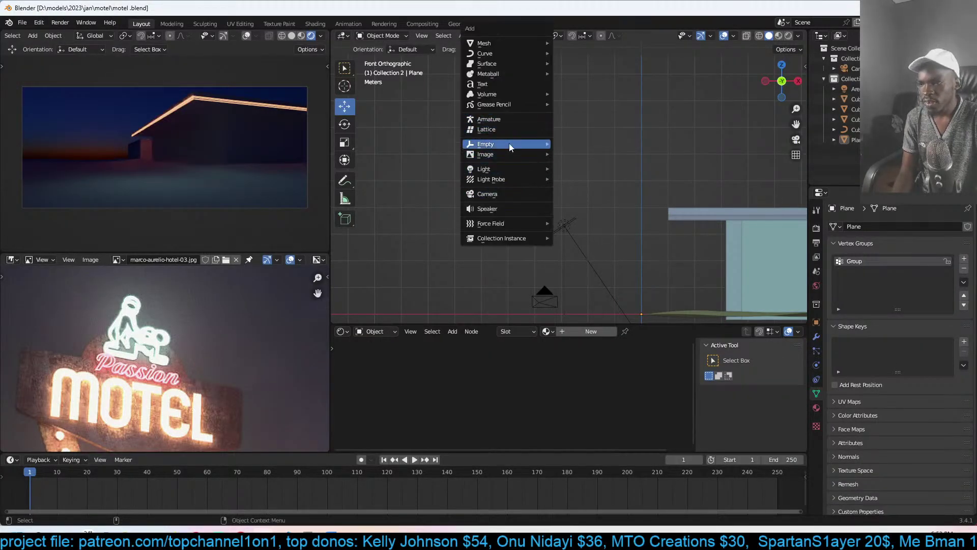
left_click(500, 83)
key("r")
key("x")
key("9")
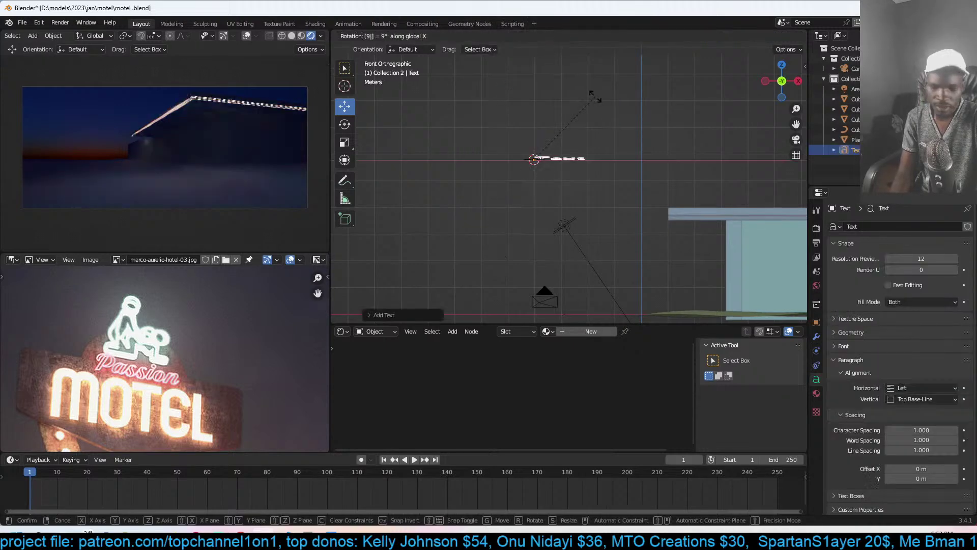
key("0")
key("Return")
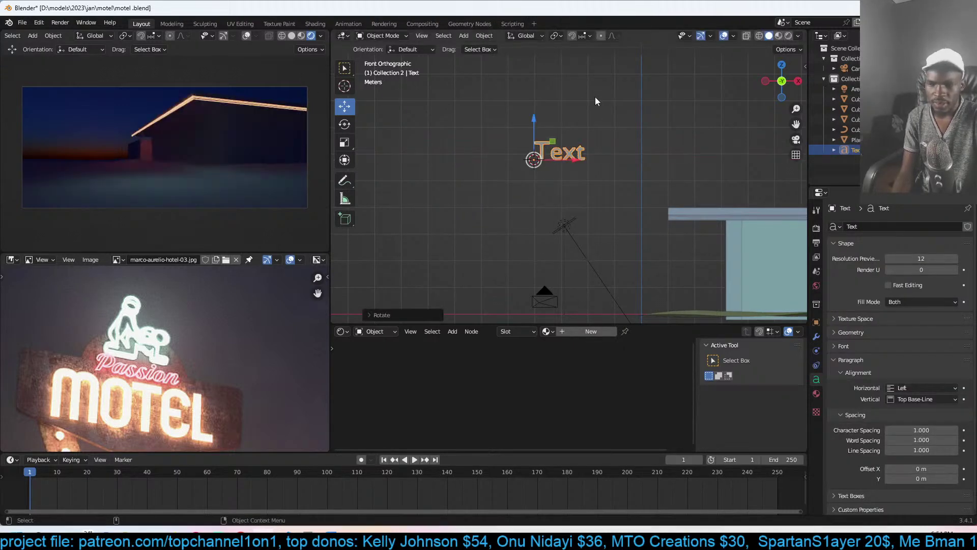
key("KP_Decimal")
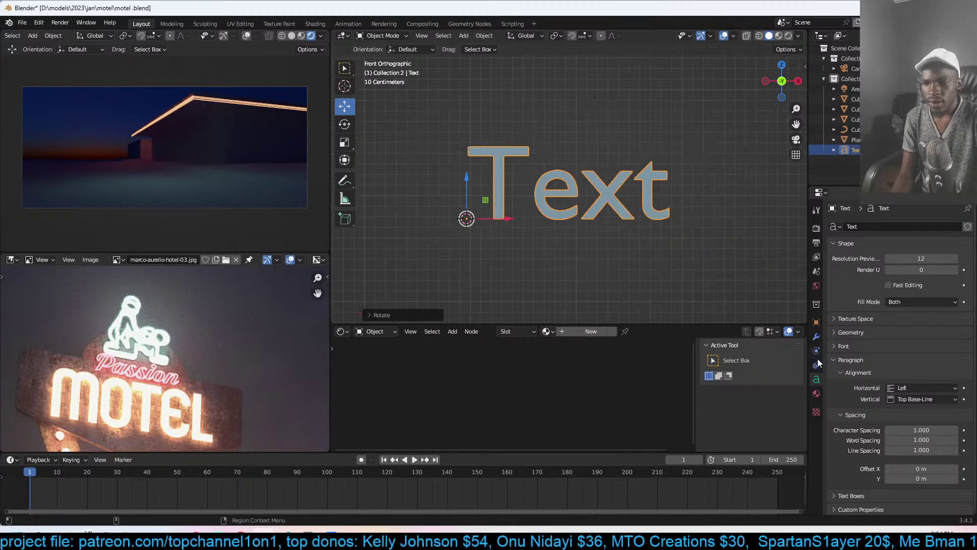
- Load the francode Book font from F:\blender fonts as the text's regular font
left_click(866, 348)
left_click(953, 361)
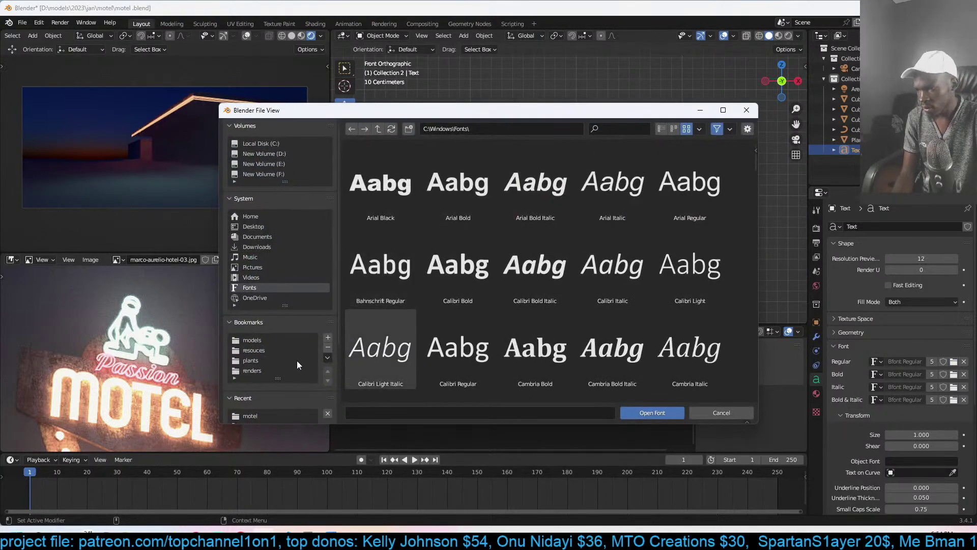
left_click(277, 174)
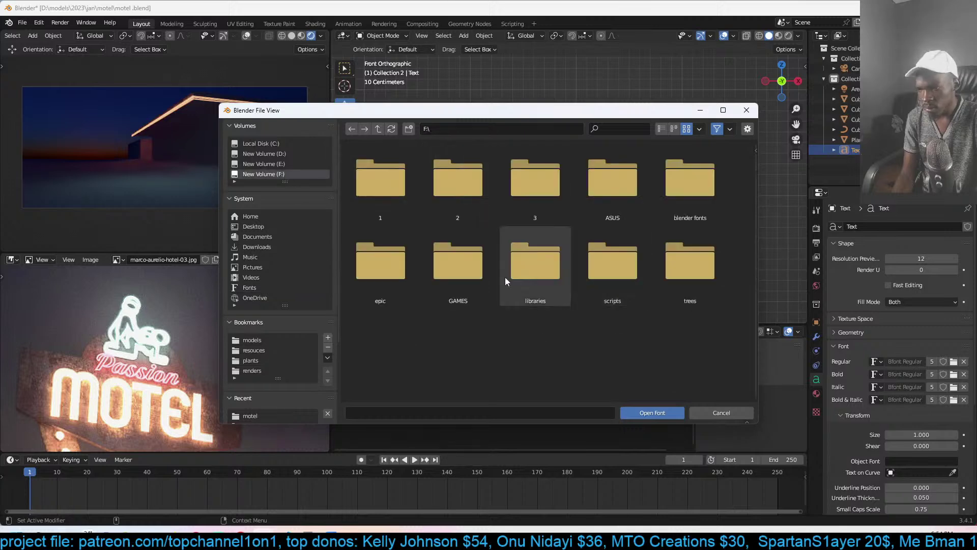
left_click(687, 196)
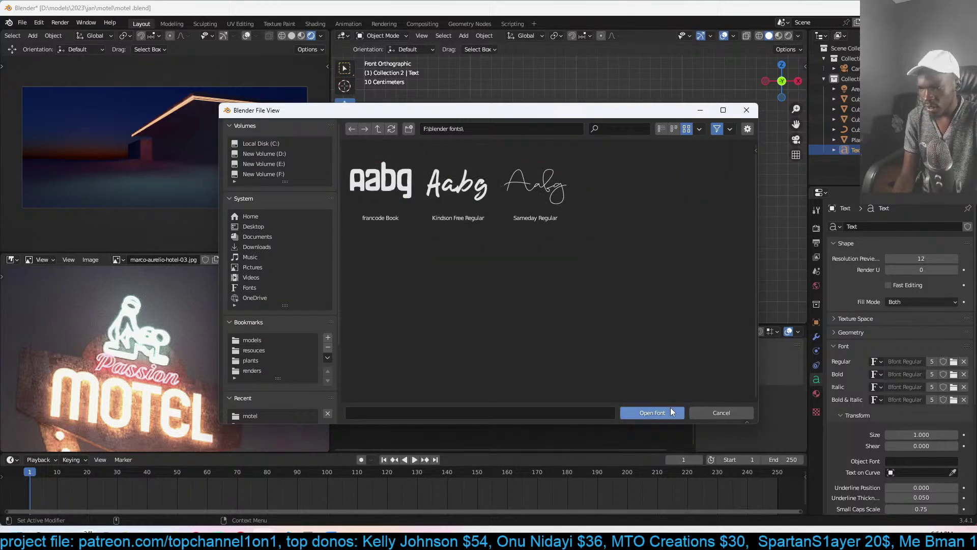
double_click(398, 196)
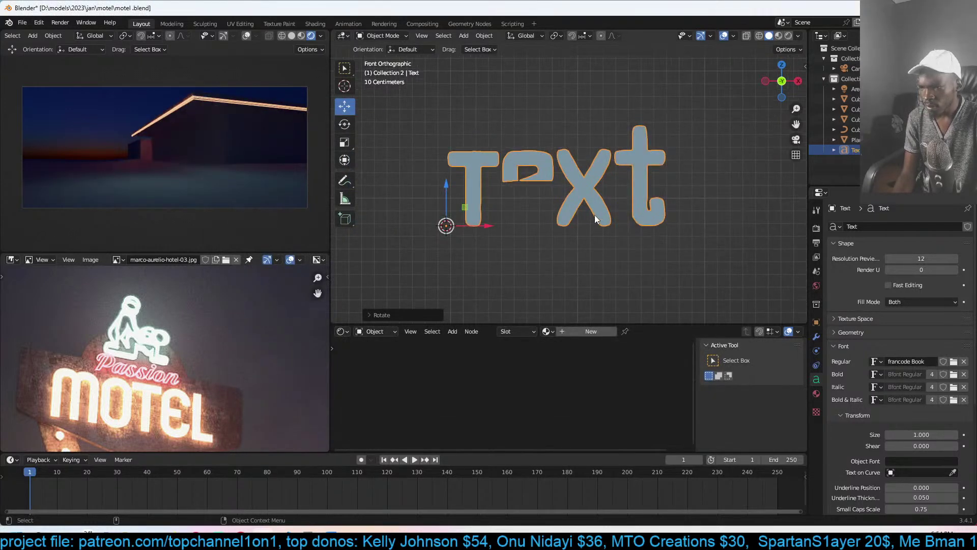
- Replace the default wording of the text object with "motel"
key("Tab")
key("ctrl+a")
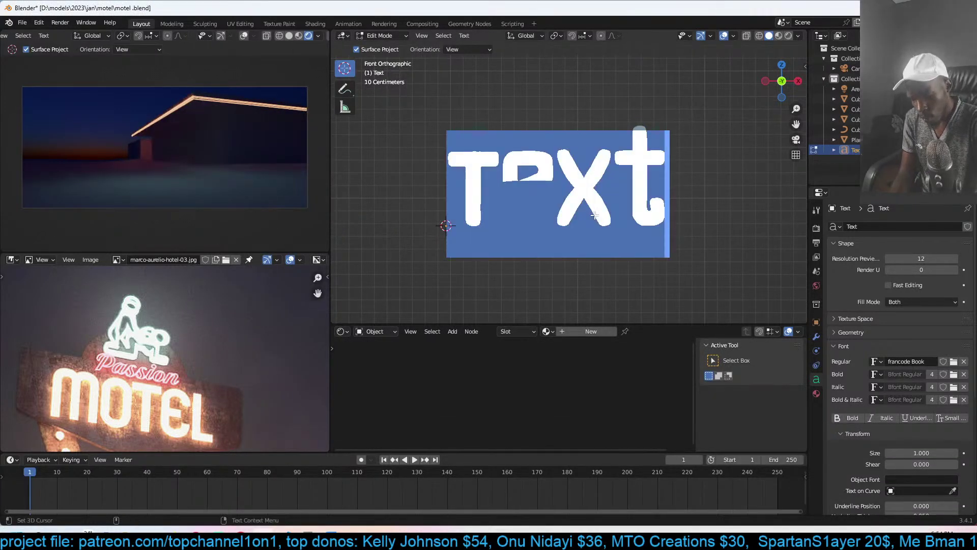
type("motel")
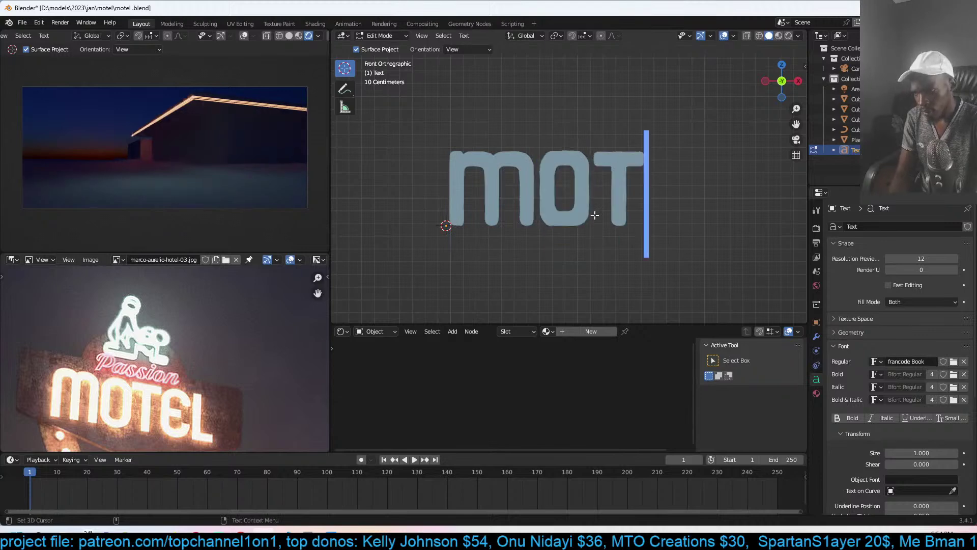
key("Tab")
- Scale down the MOTEL text and place a duplicate directly above the original
middle_click_drag(594, 215, 637, 202)
key("s")
left_click(588, 198)
key("shift+d")
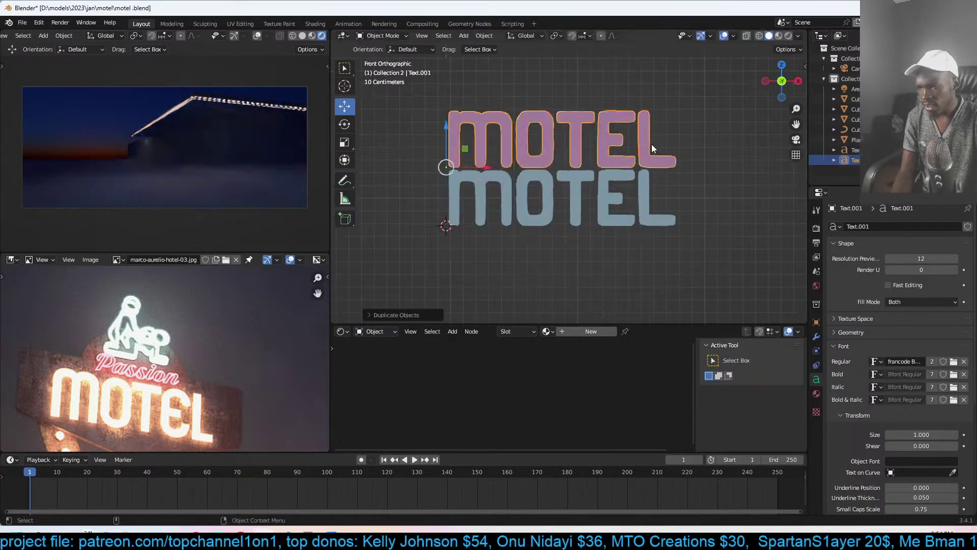
left_click(651, 145)
key("Tab")
key("ctrl+a")
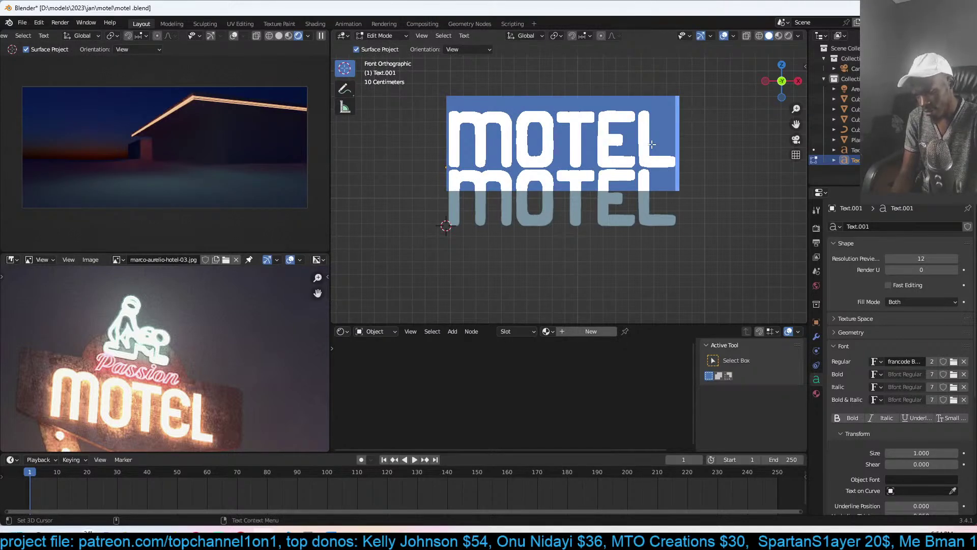
type("P")
key("BackSpace")
type("pun")
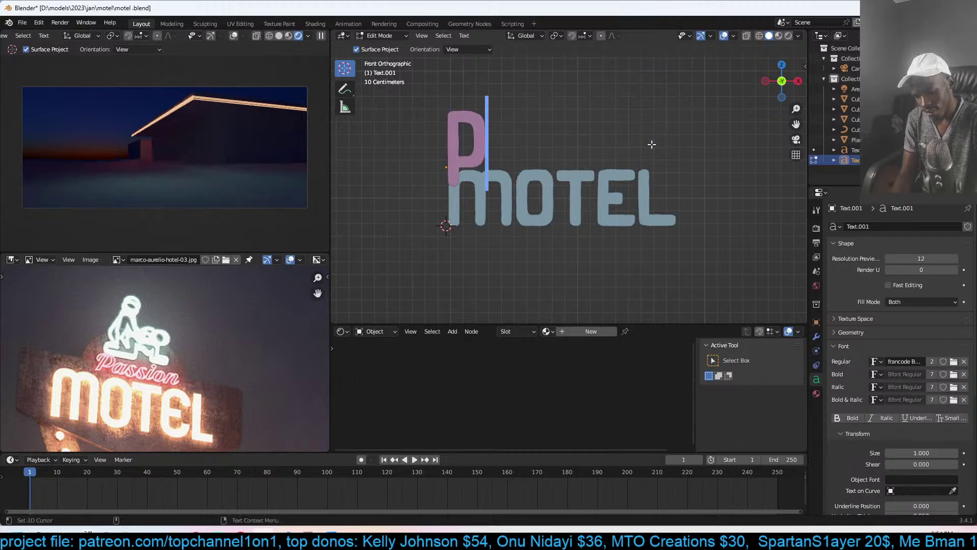
type("ps")
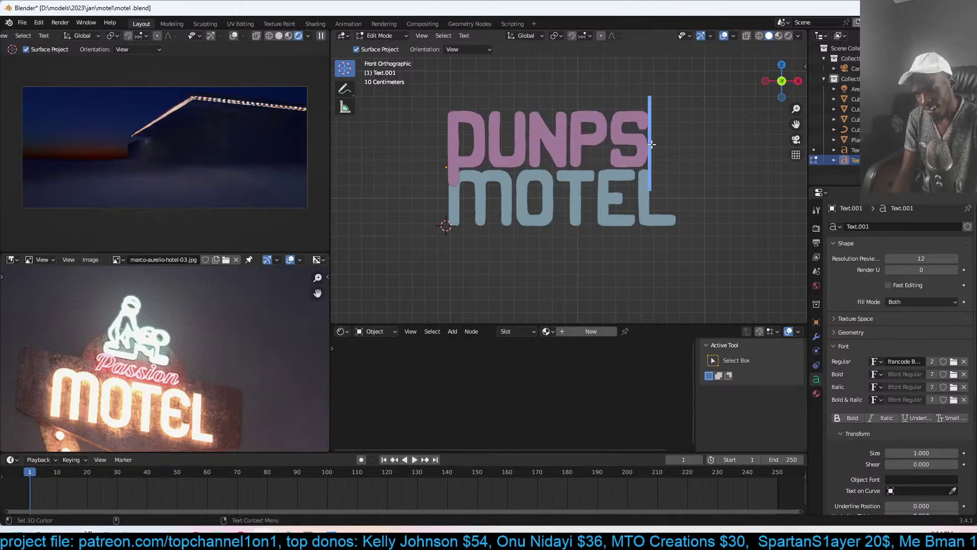
key("BackSpace")
key("BackSpace")
key("BackSpace")
type("mp")
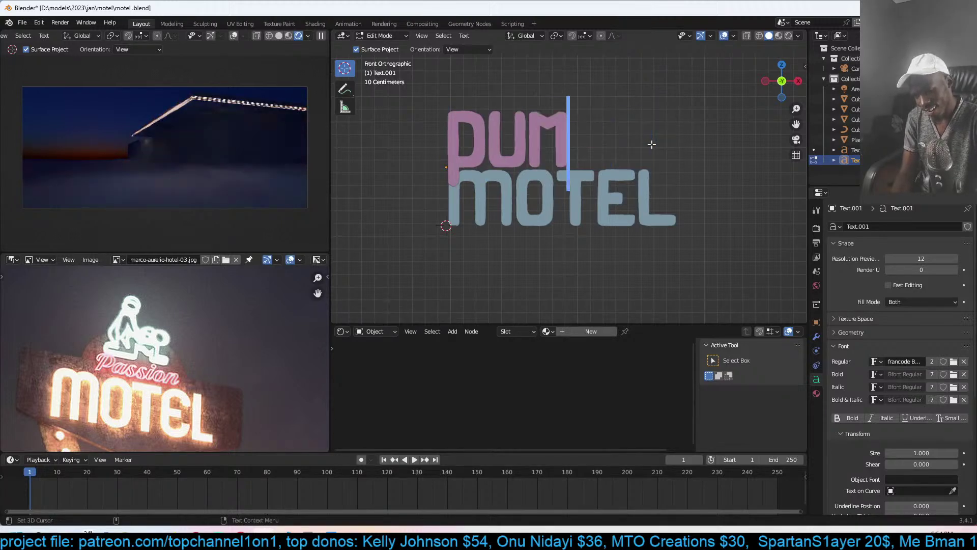
key("BackSpace")
key("BackSpace")
key("BackSpace")
key("BackSpace")
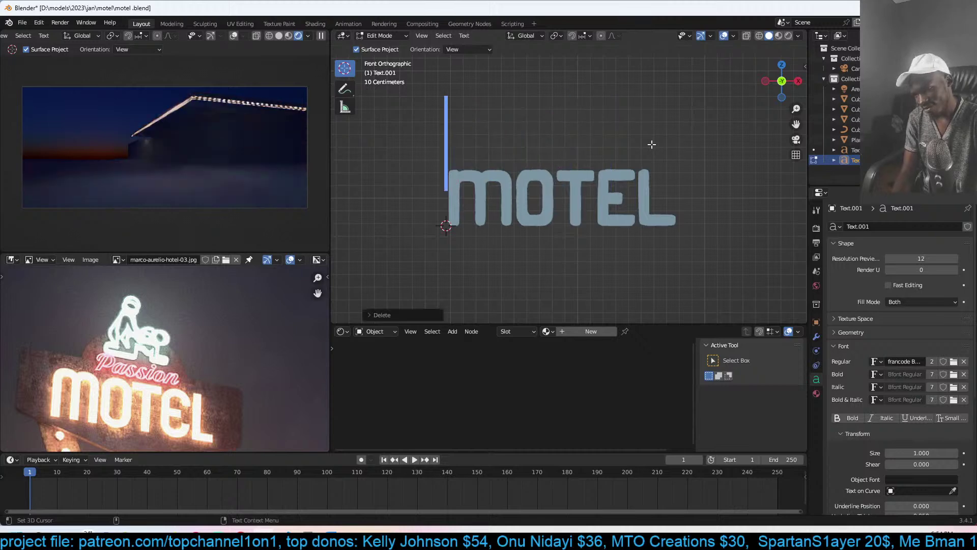
- Enter "toppumps" as the wording of the upper text copy
type("top")
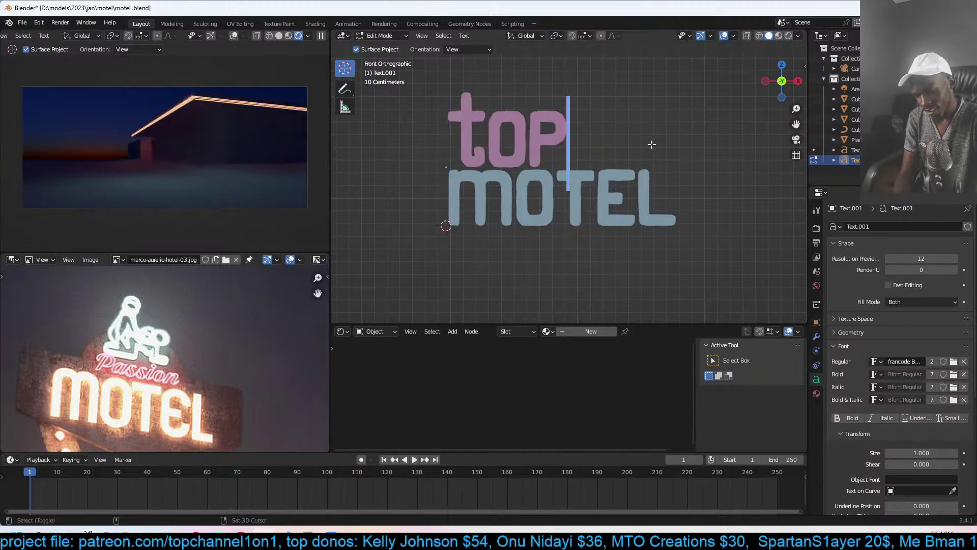
type("op")
key("BackSpace")
key("BackSpace")
type("p")
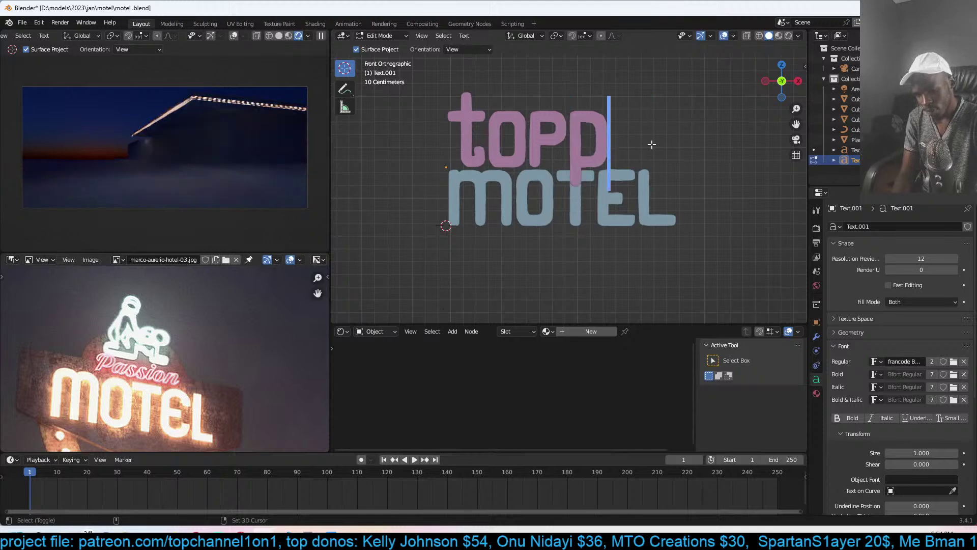
type("umps")
key("Tab")
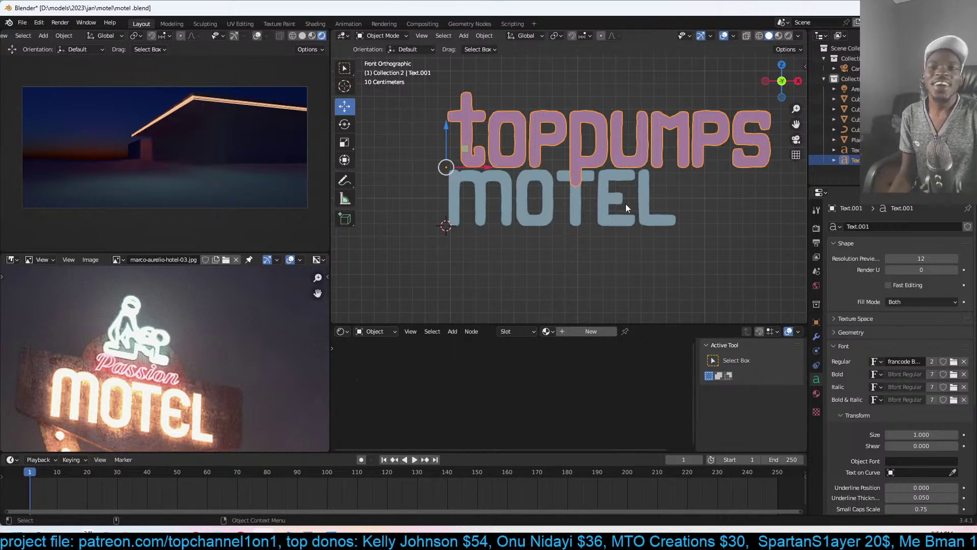
- Set the upper text's regular font to Sameday Regular from the blender fonts folder
middle_click_drag(684, 260, 672, 271, "shift")
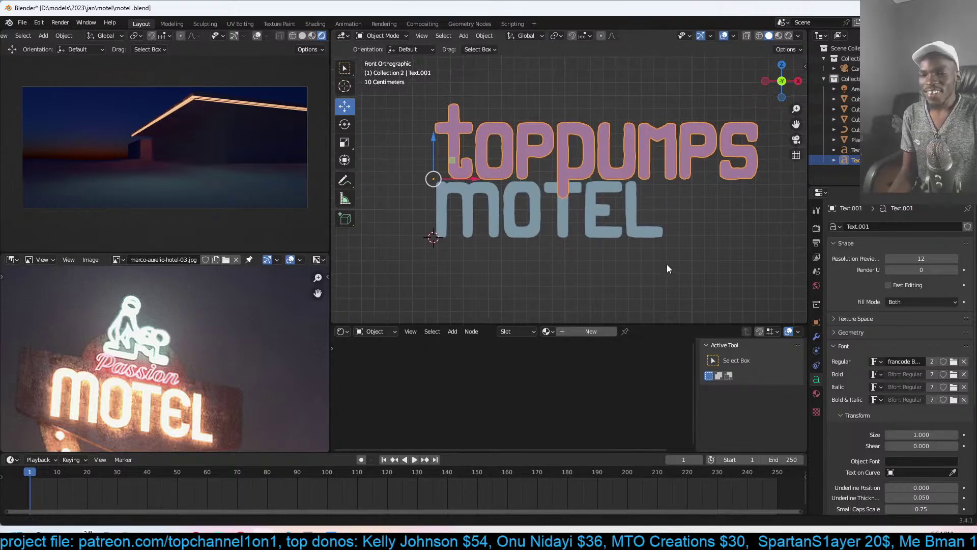
left_click(957, 361)
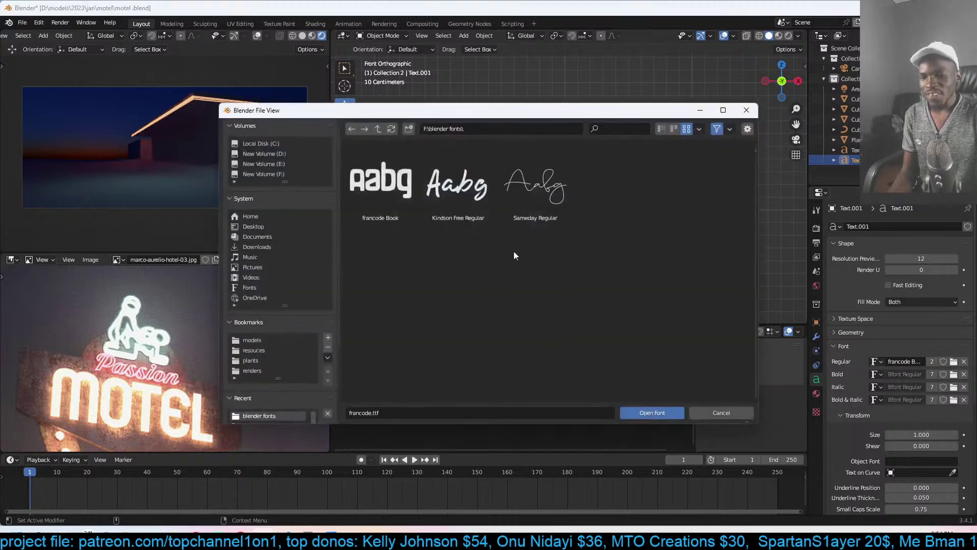
double_click(529, 200)
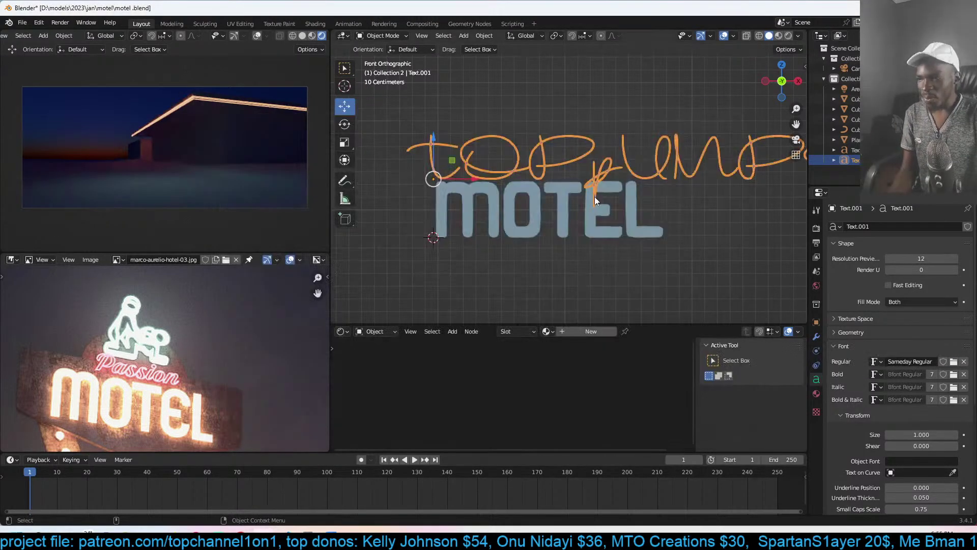
scroll(594, 197, "down", 2)
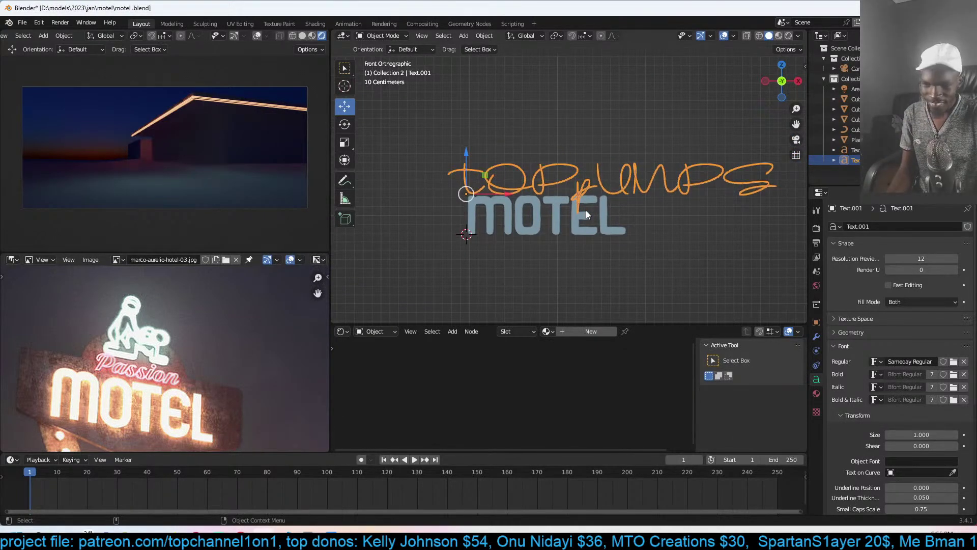
- Replace the whole wording of the upper script text with "TopPunbe", capitalising the T and the P
key("Tab")
key("ctrl+a")
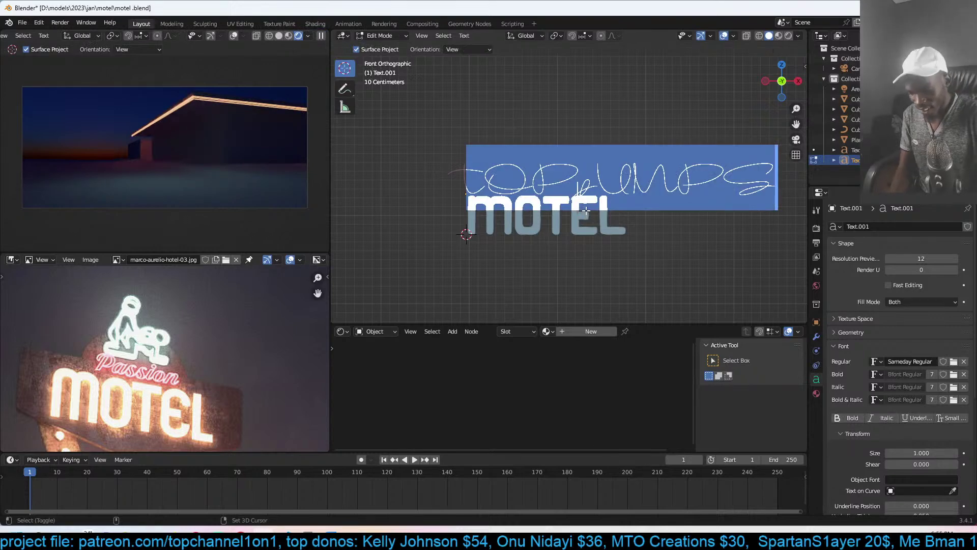
type("Top")
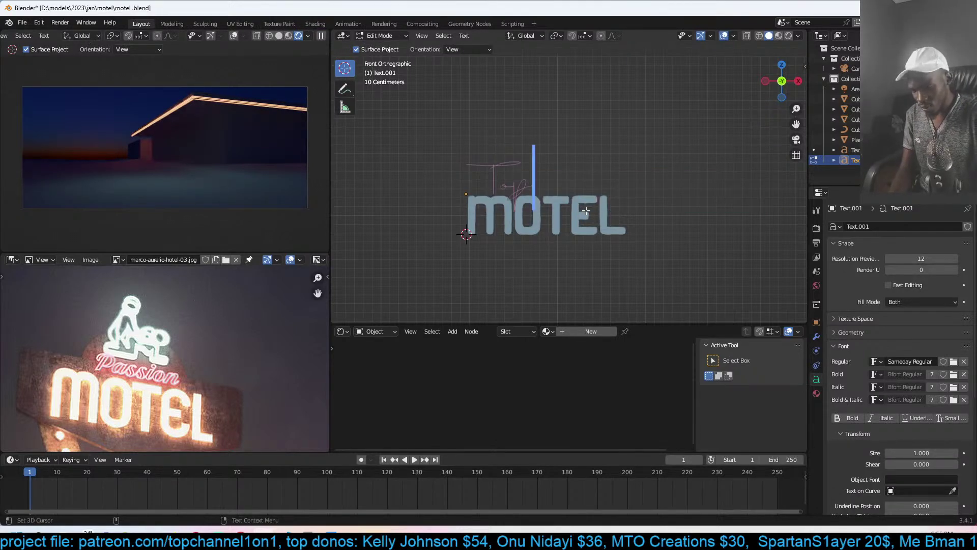
key("BackSpace")
key("BackSpace")
key("BackSpace")
type("T")
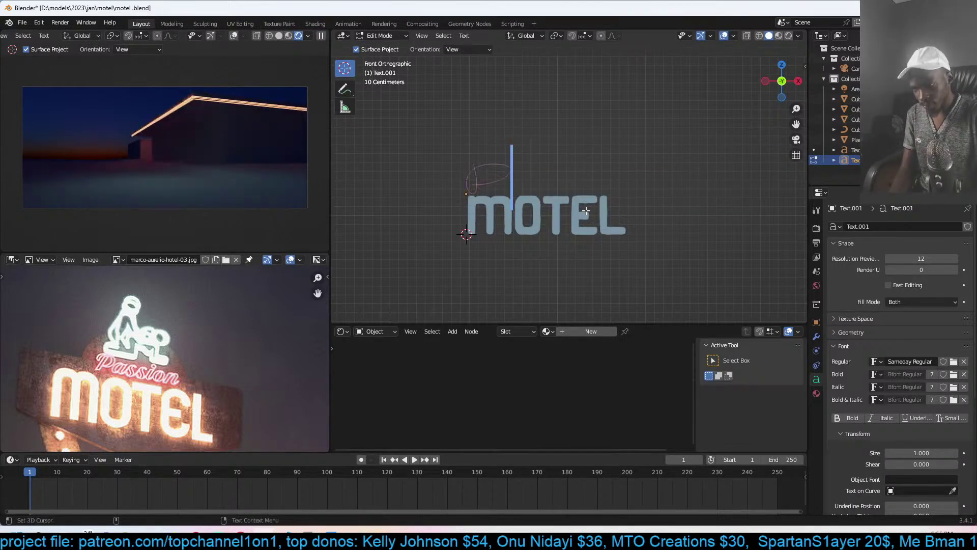
key("BackSpace")
type("To")
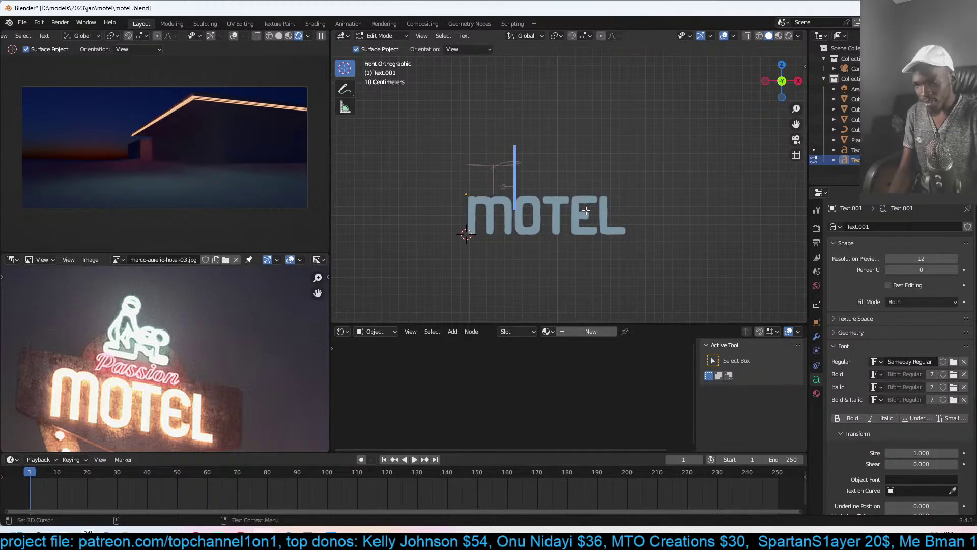
type("p")
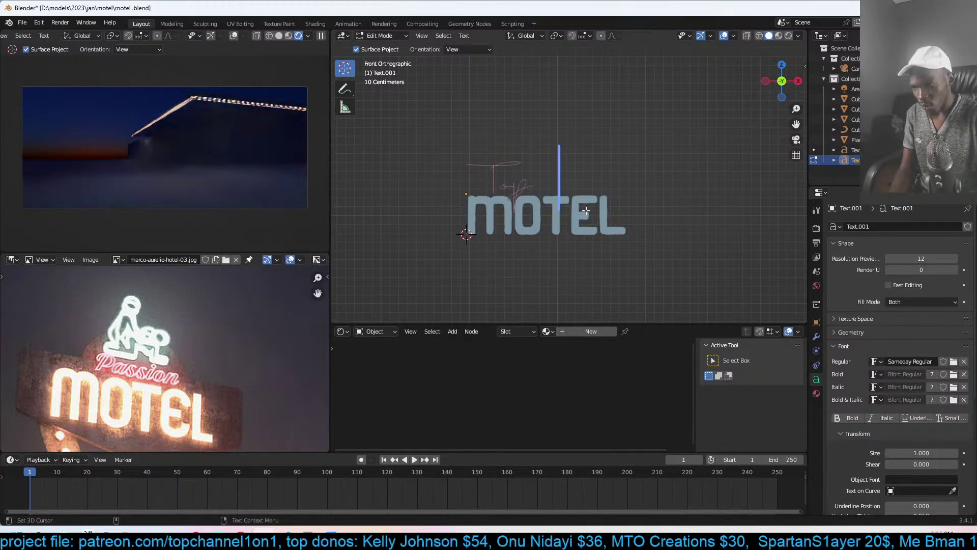
key("Delete")
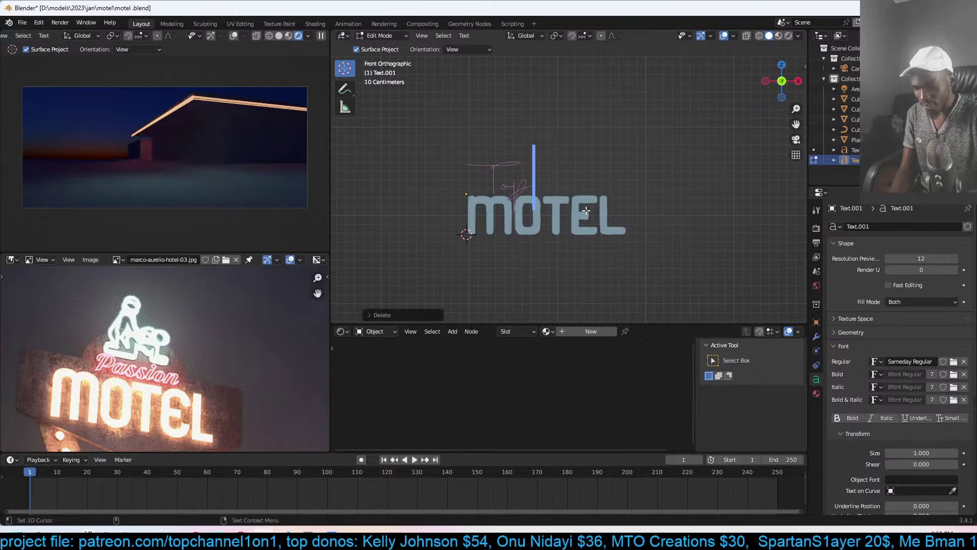
type("S")
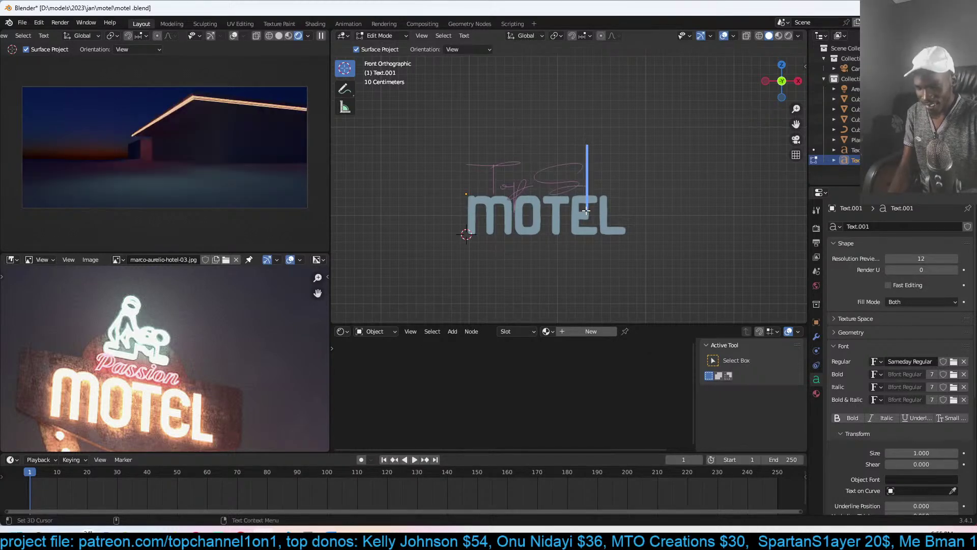
key("BackSpace")
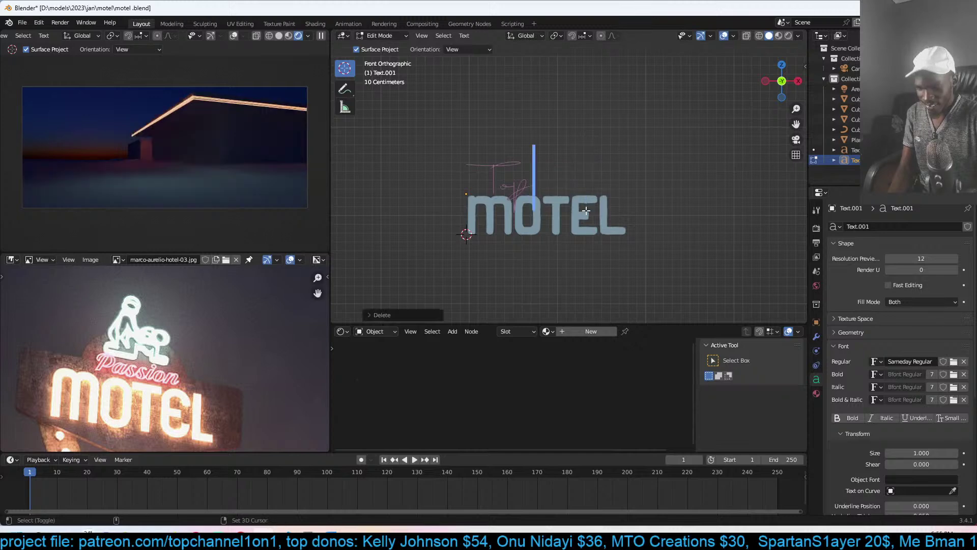
type("Punbe")
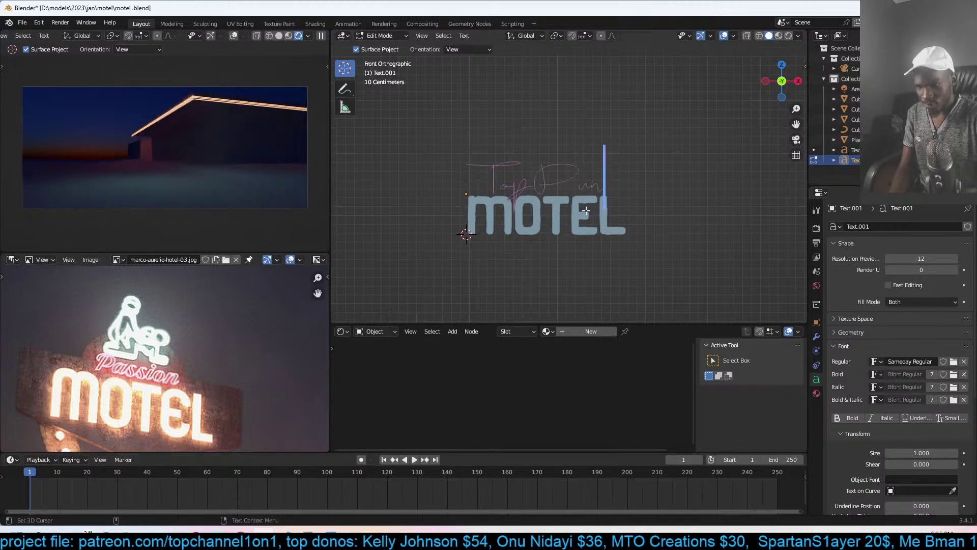
key("Tab")
- Scale down the TopPunbe script text to fit above the MOTEL lettering and select it
key("s")
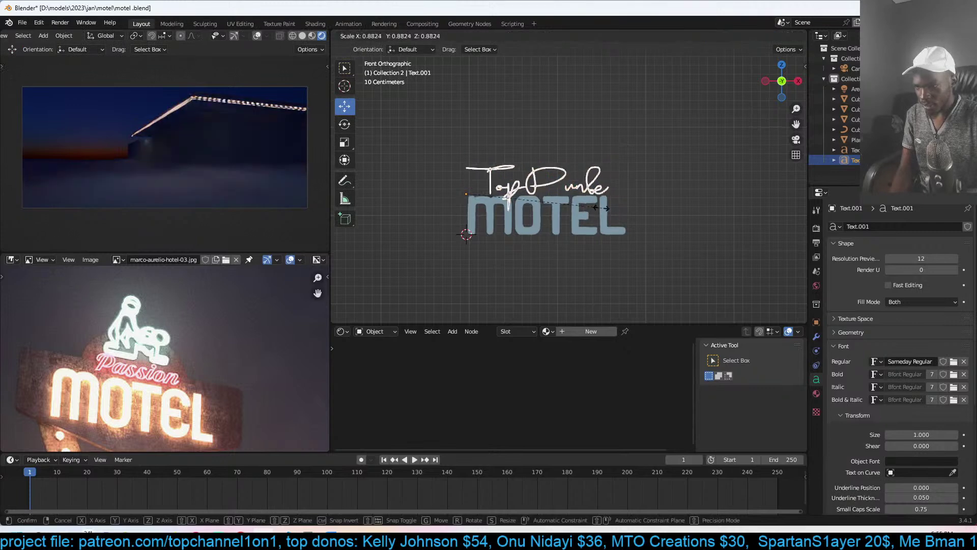
left_click(588, 210)
scroll(588, 211, "up", 3)
middle_click_drag(588, 210, 493, 192)
left_click(493, 191)
scroll(546, 211, "up", 8)
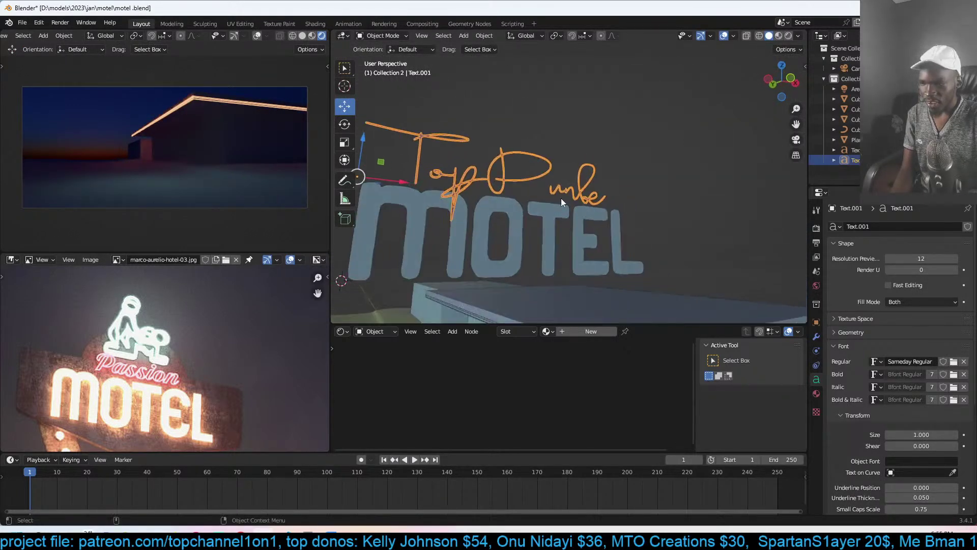
- Try the Kindson Free Regular font on the TopPunbe script text, and return it to Sameday Regular
scroll(641, 203, "down", 7)
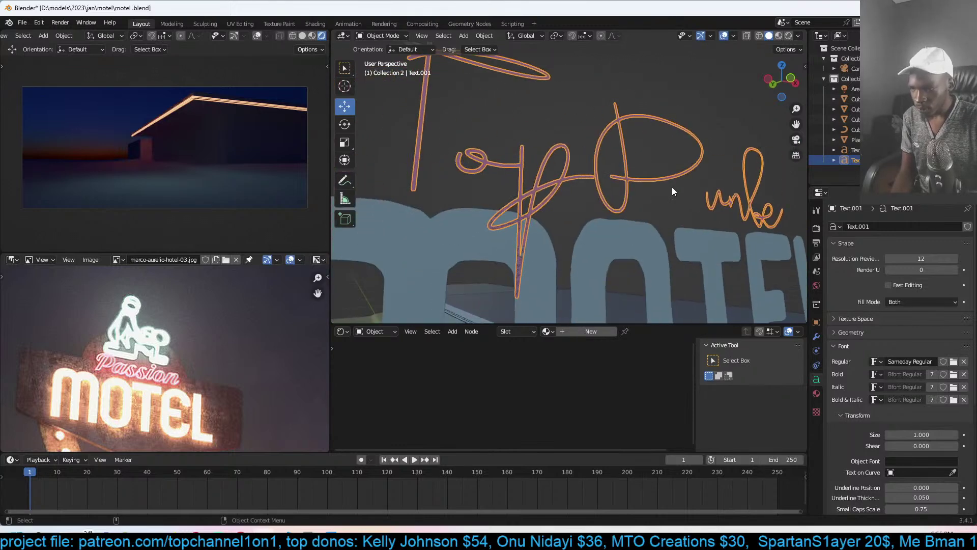
scroll(670, 192, "down", 2)
left_click(650, 194)
middle_click_drag(649, 195, 548, 212)
left_click(596, 177)
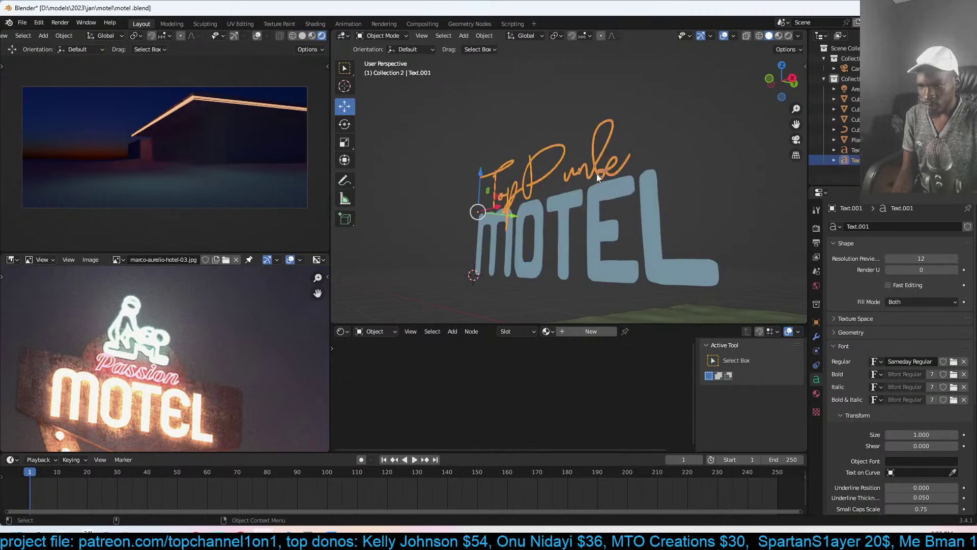
left_click(953, 361)
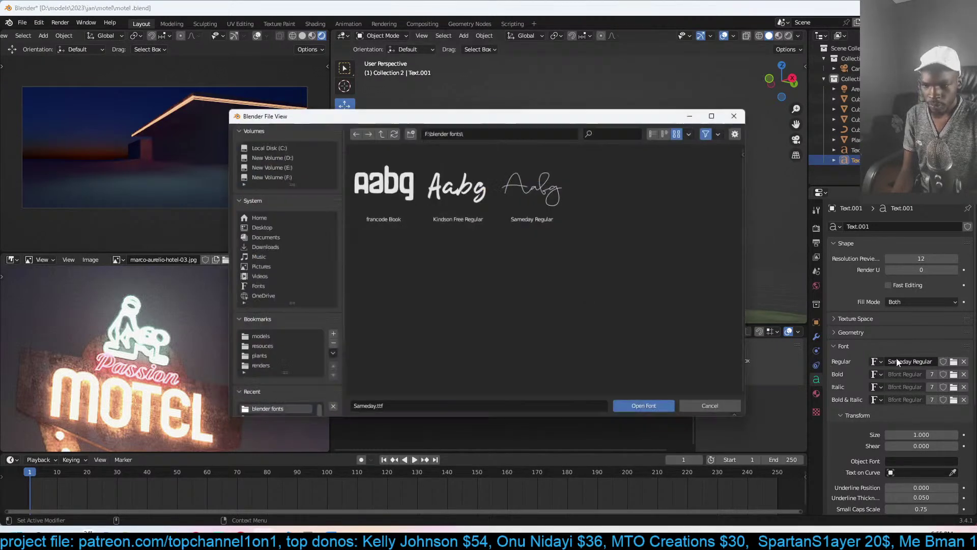
double_click(468, 207)
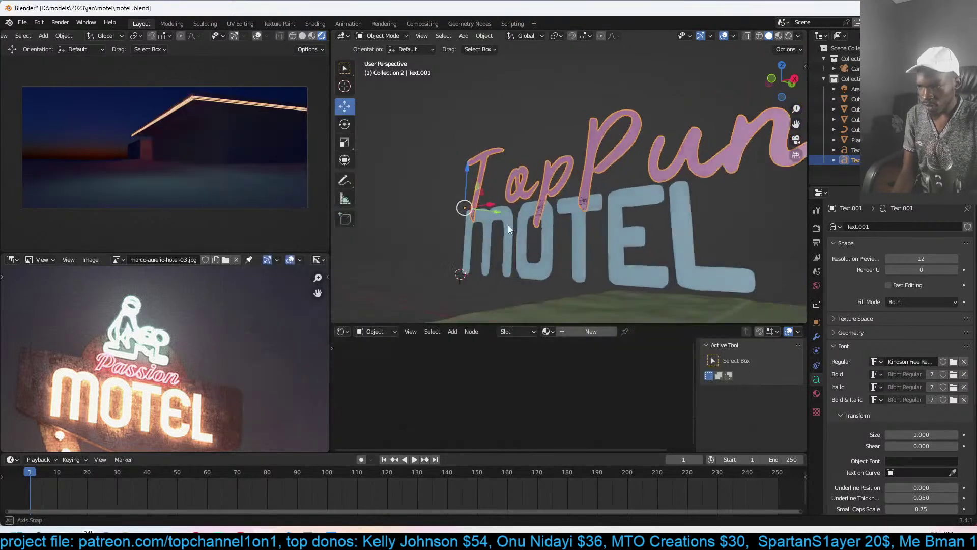
left_click(953, 361)
double_click(527, 201)
- In the front view, move the TopPunbe script text slightly higher above the MOTEL lettering
key("KP_1")
left_click(572, 203)
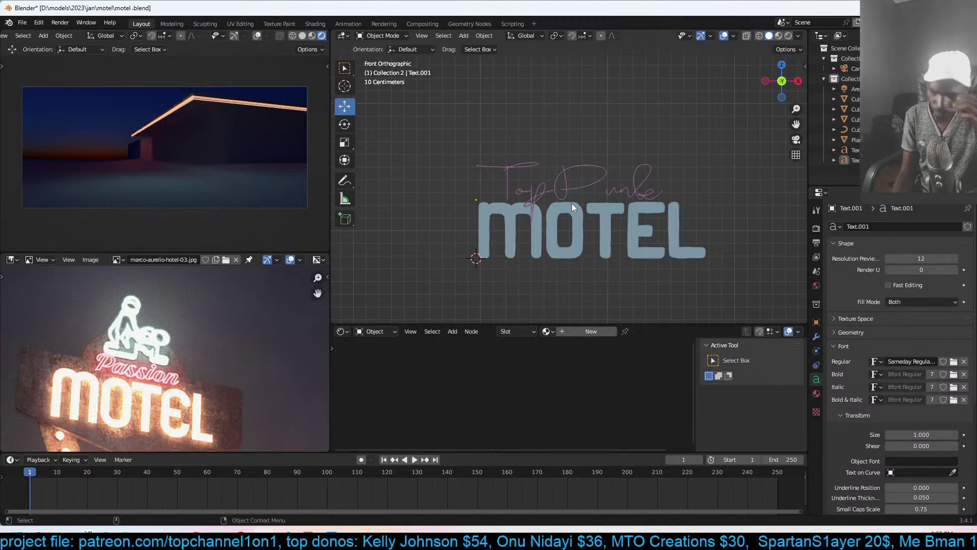
left_click_drag(579, 181, 579, 175)
left_click(579, 175)
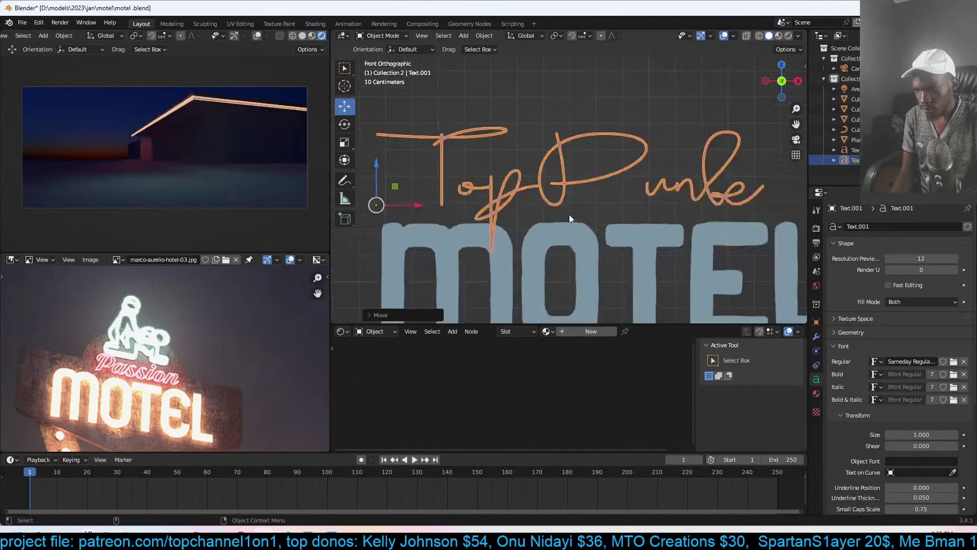
- Lower the MOTEL text's preview resolution and convert the text to a mesh
left_click(569, 221)
scroll(585, 181, "up", 7)
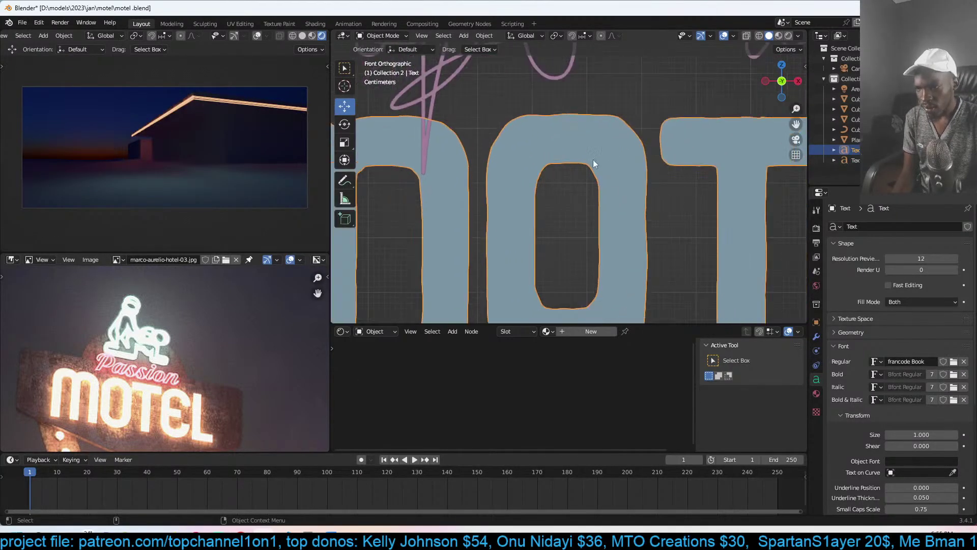
scroll(609, 190, "down", 3)
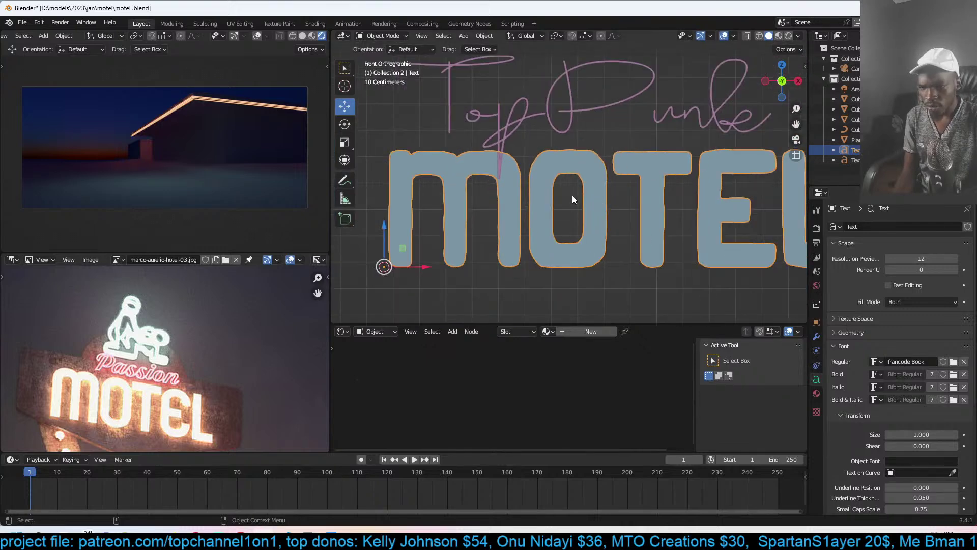
scroll(570, 195, "down", 2)
middle_click_drag(571, 195, 605, 208)
left_click_drag(931, 259, 907, 256)
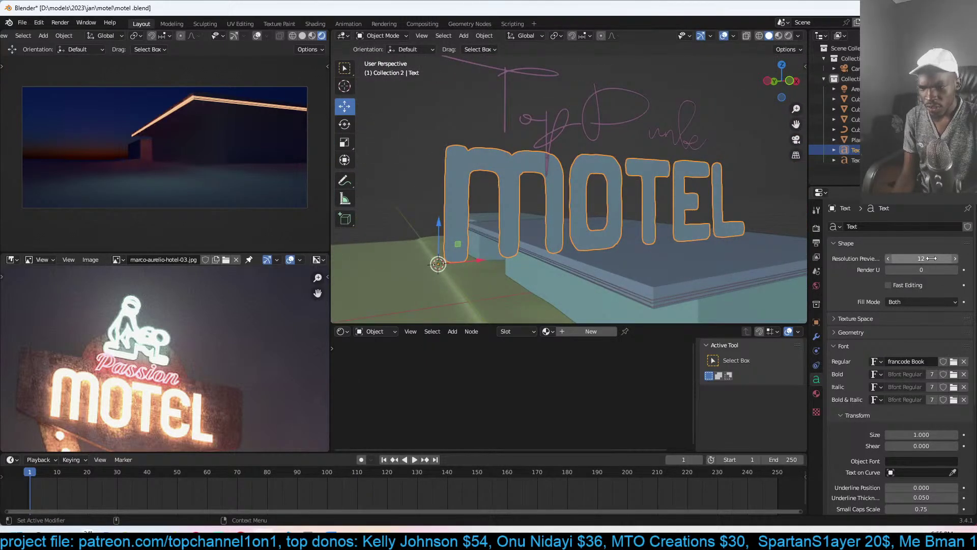
right_click(610, 176)
mouse_move(594, 203)
left_click(673, 209)
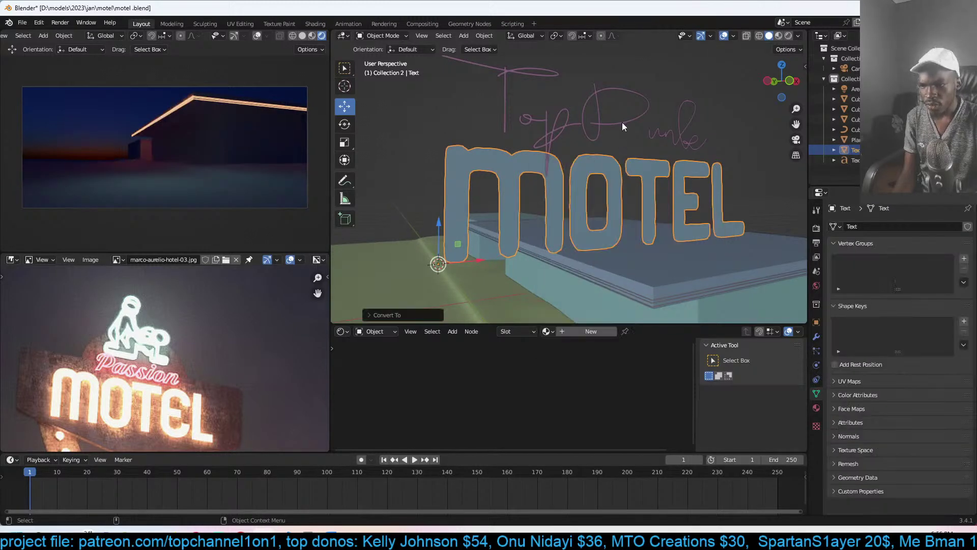
- Set the TopPunbe script text's preview resolution to 4 and convert the text to a mesh
left_click(622, 130)
left_click_drag(934, 258, 916, 258)
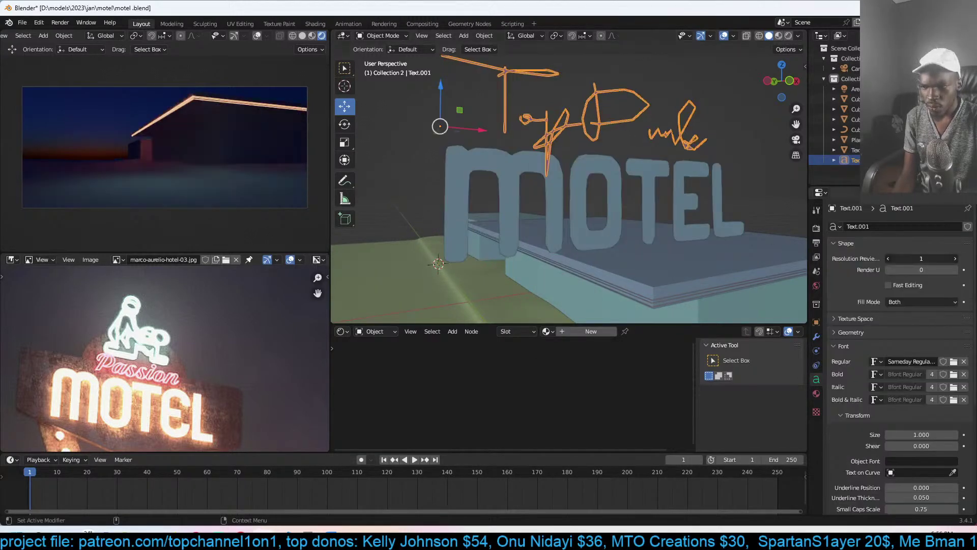
left_click(956, 259)
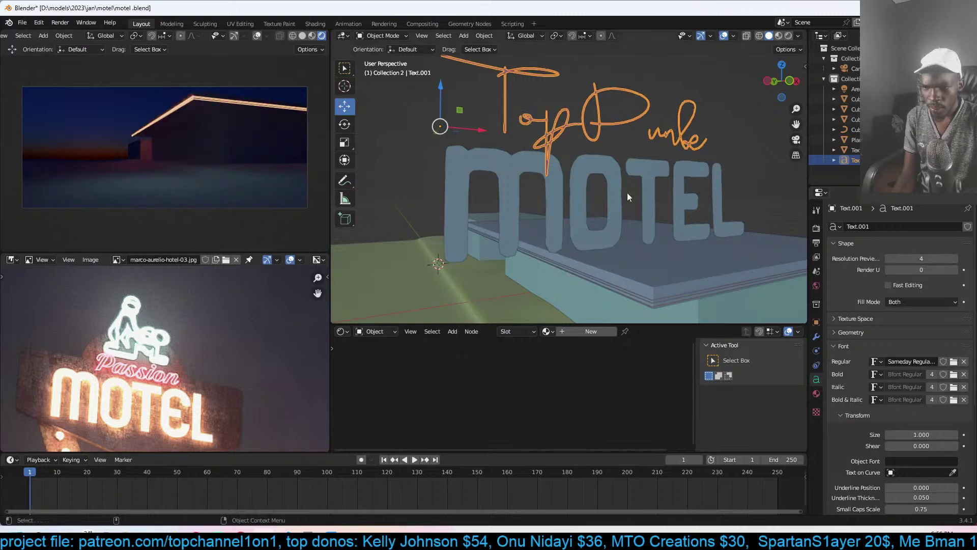
right_click(540, 117)
mouse_move(547, 120)
left_click(626, 127)
- Merge all vertices of the script mesh by distance and convert its triangles to quads
key("Tab")
middle_click_drag(568, 165, 631, 204)
key("w")
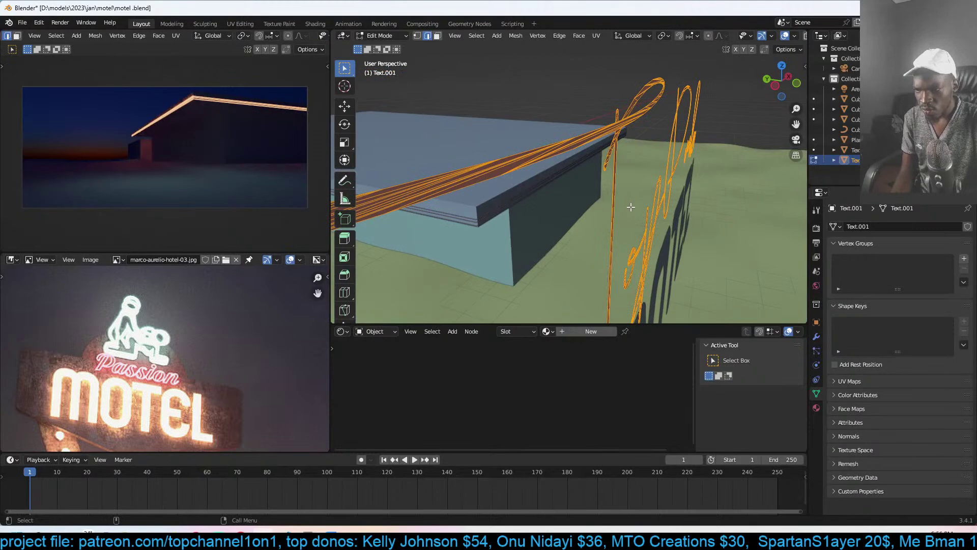
key("a")
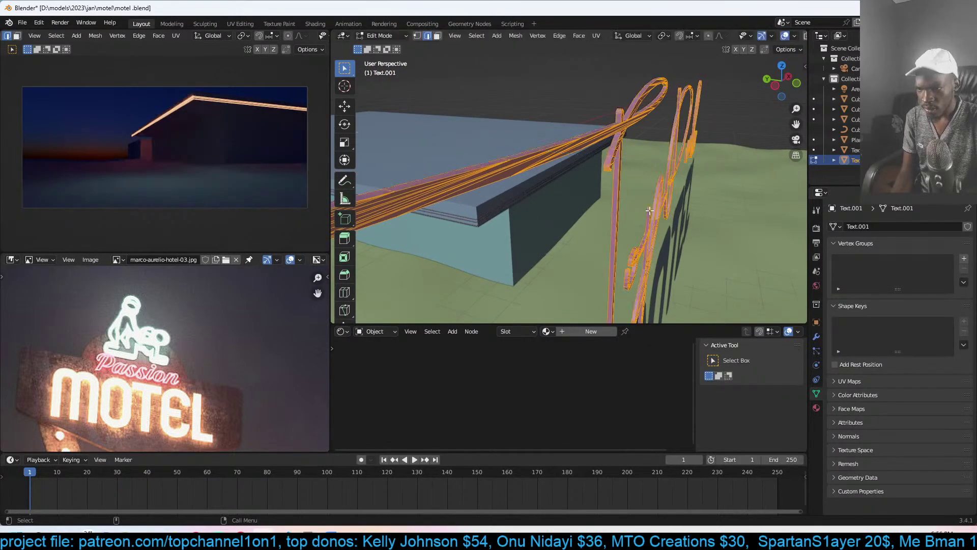
key("m")
left_click(643, 229)
key("alt+j")
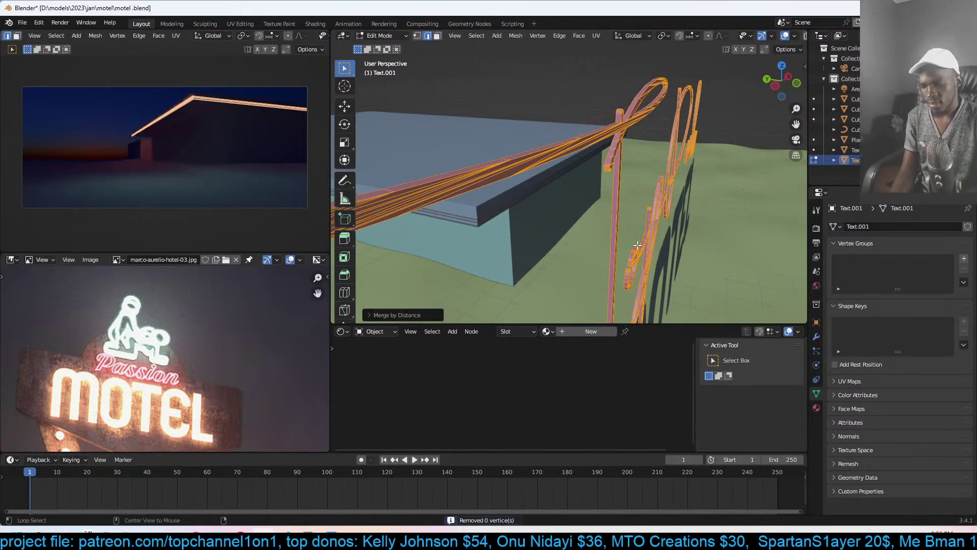
key("Tab")
- Examine the vertices and triangulated faces of the MOTEL mesh in the front view
middle_click_drag(676, 223, 615, 217)
left_click(591, 220)
key("KP_1")
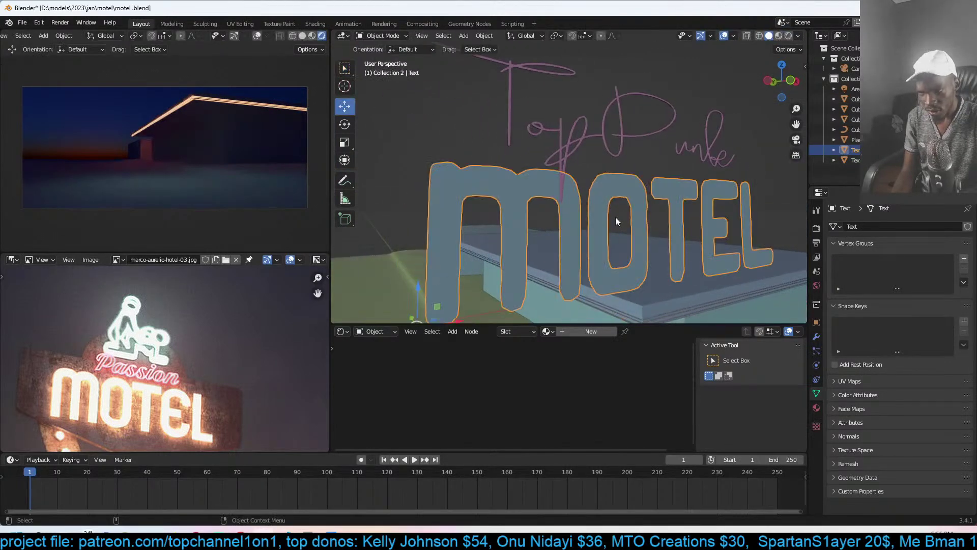
key("KP_1")
key("Tab")
scroll(615, 216, "up", 1)
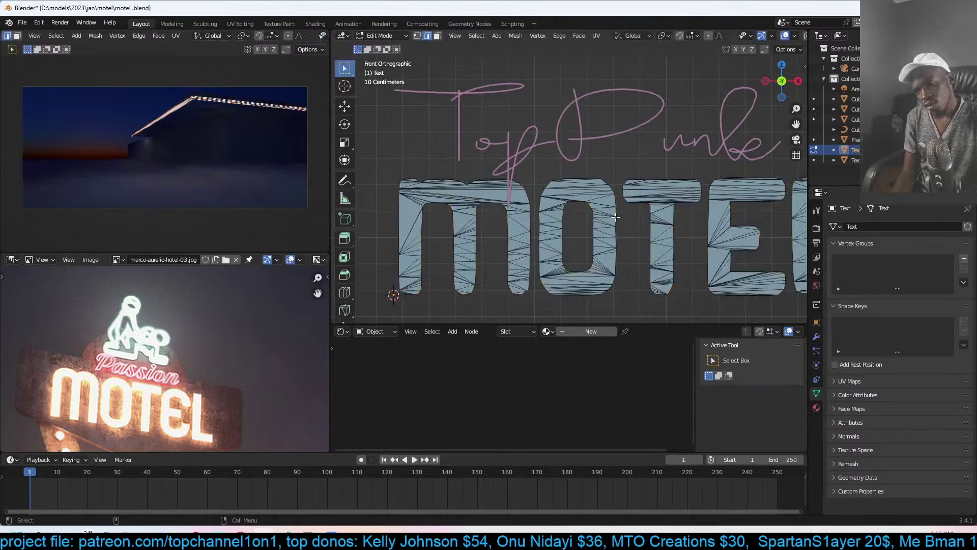
key("Tab")
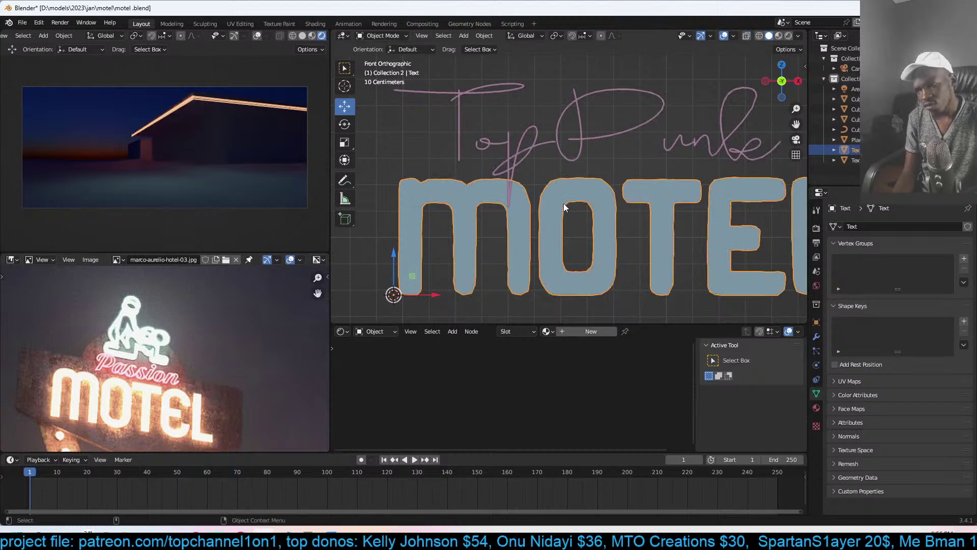
scroll(520, 225, "up", 3)
left_click(485, 169)
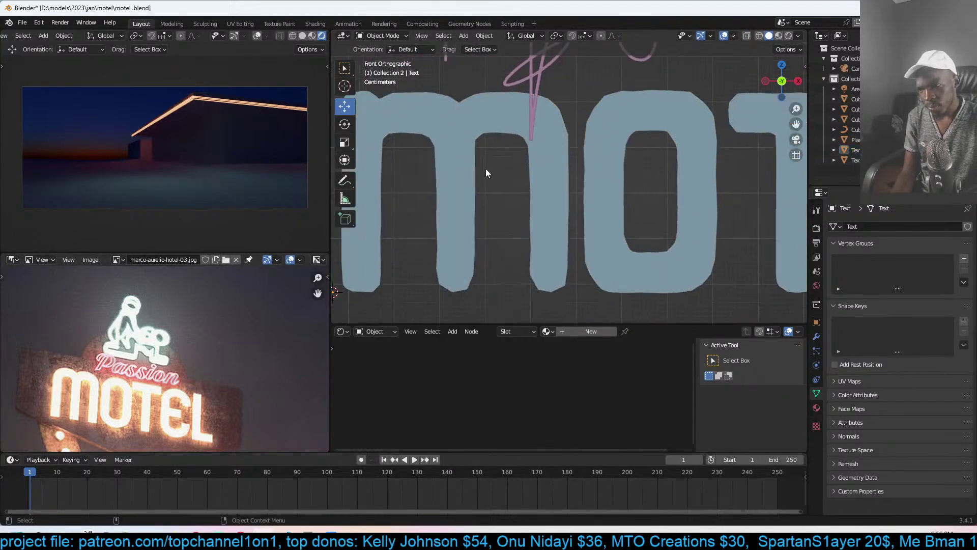
left_click(475, 183)
key("Tab")
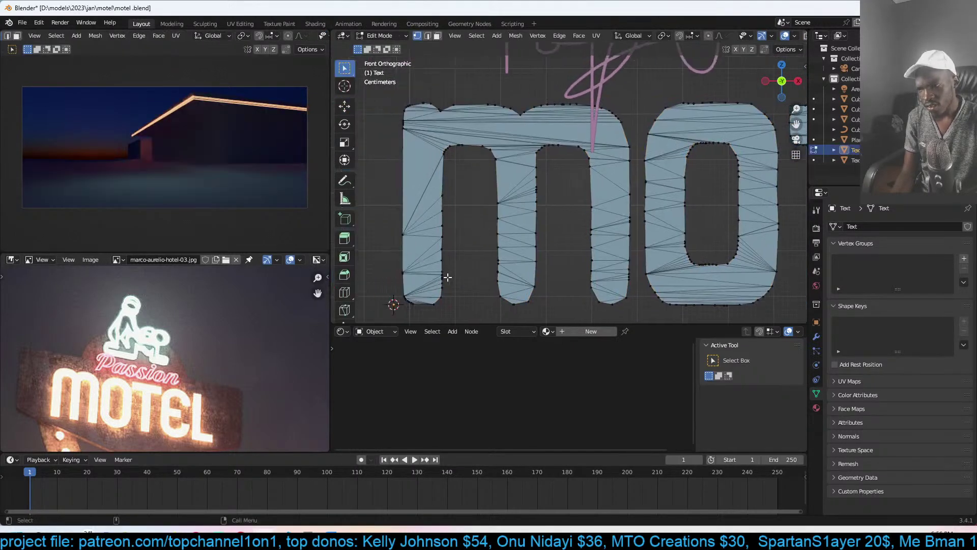
key("Tab")
scroll(545, 251, "down", 5)
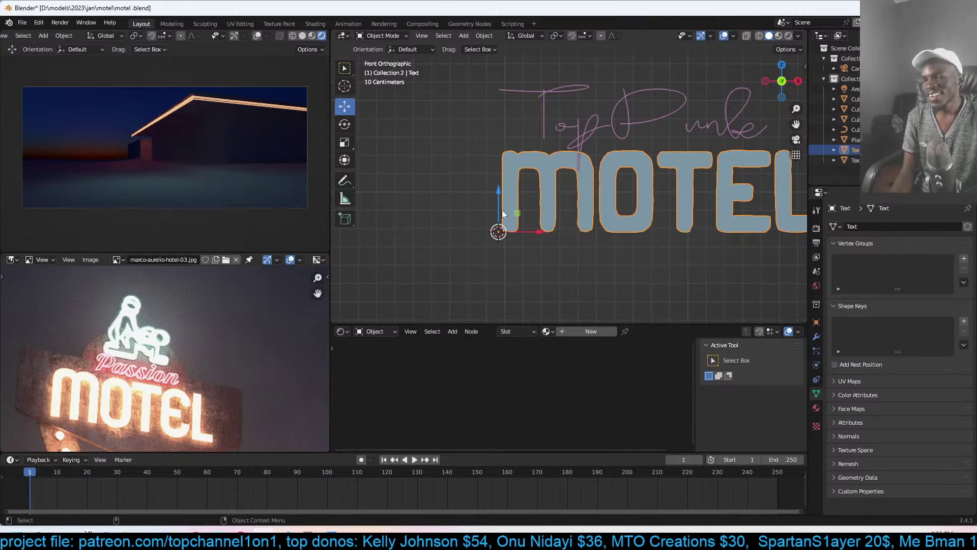
- Compare the neon sign in the reference photo with the modelled lettering and the TopPunbe script
scroll(224, 375, "down", 5)
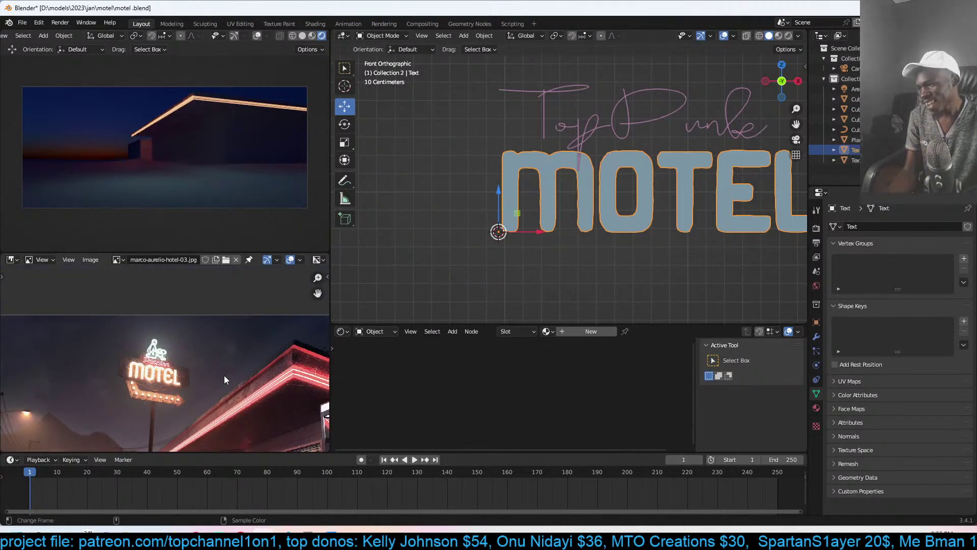
scroll(229, 384, "up", 4)
scroll(585, 234, "up", 3)
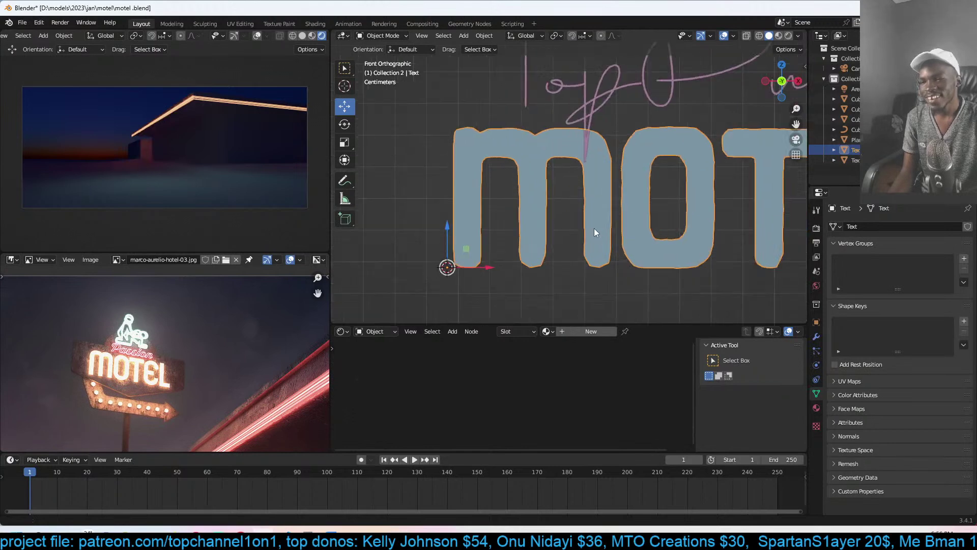
scroll(598, 229, "down", 3)
left_click(594, 106)
scroll(556, 190, "up", 3)
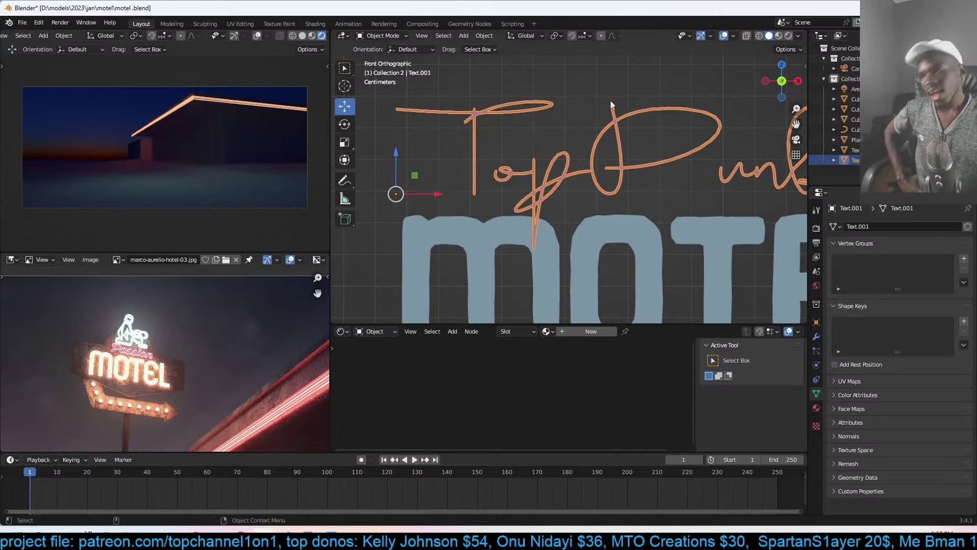
scroll(116, 366, "up", 4)
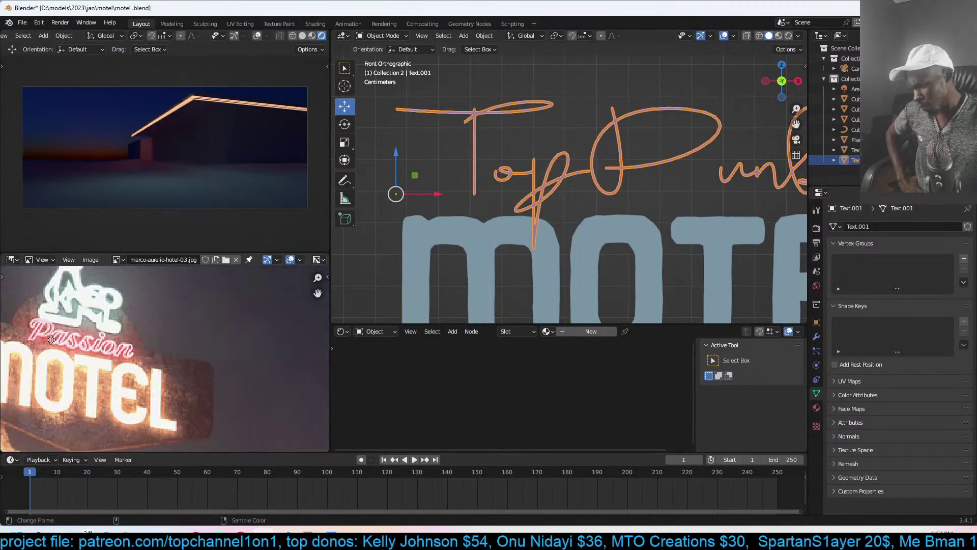
scroll(140, 330, "down", 2)
scroll(206, 371, "down", 1)
middle_click_drag(188, 356, 198, 362)
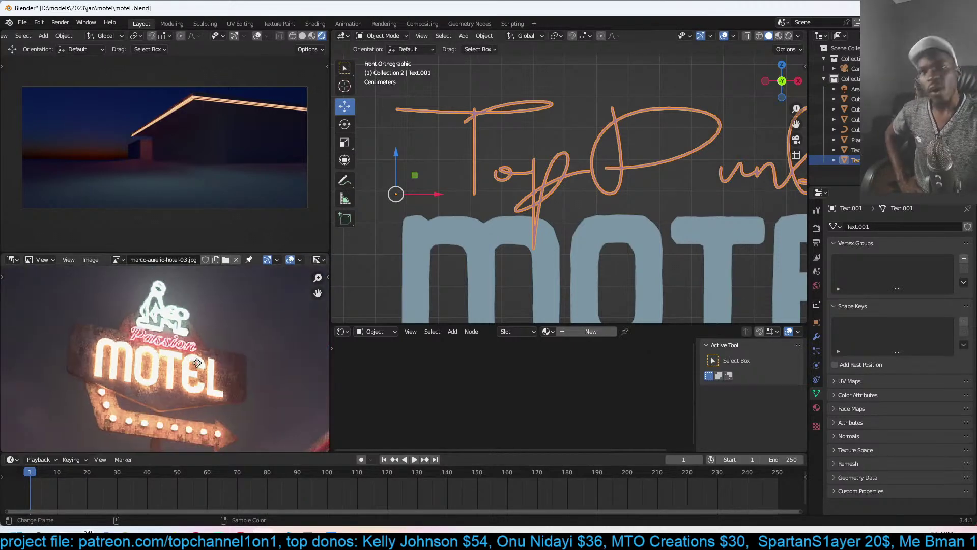
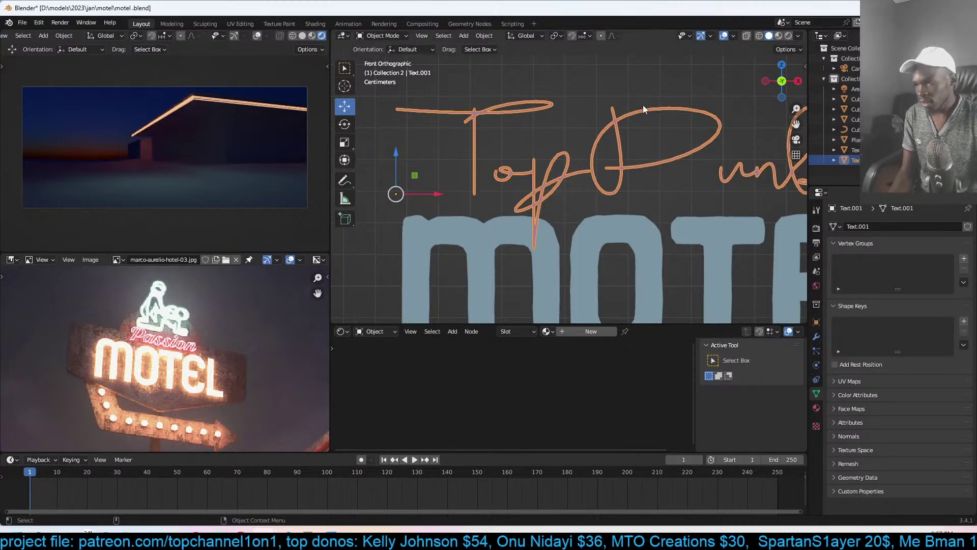
- Add a plane at the sign lettering and rotate it 90 degrees about the X axis
scroll(643, 105, "down", 5)
scroll(525, 169, "up", 2)
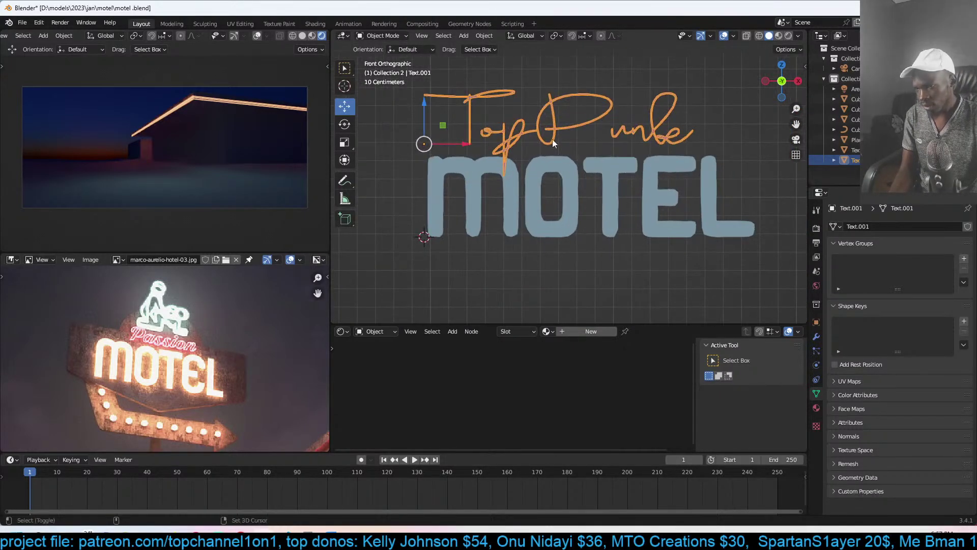
key("shift+a")
mouse_move(556, 96)
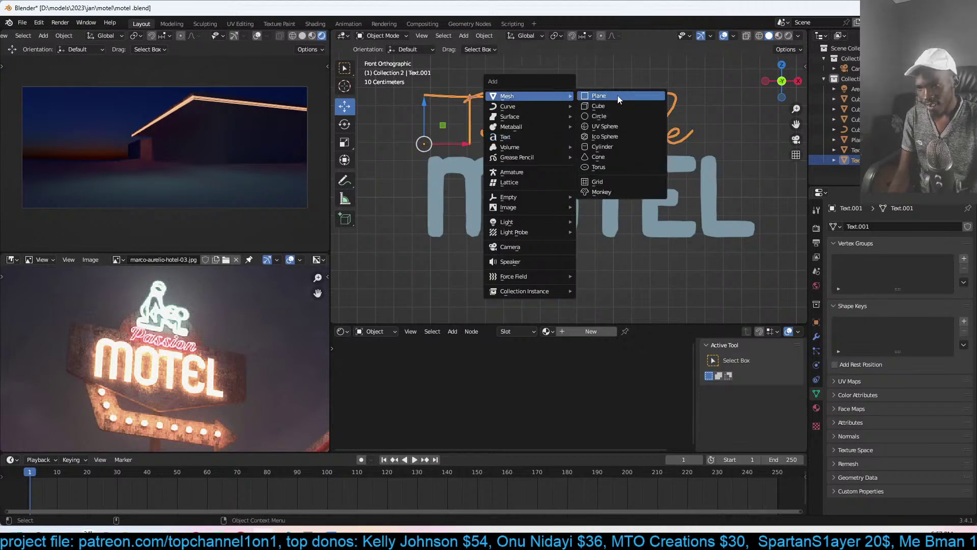
left_click(593, 97)
type("rx90")
key("Return")
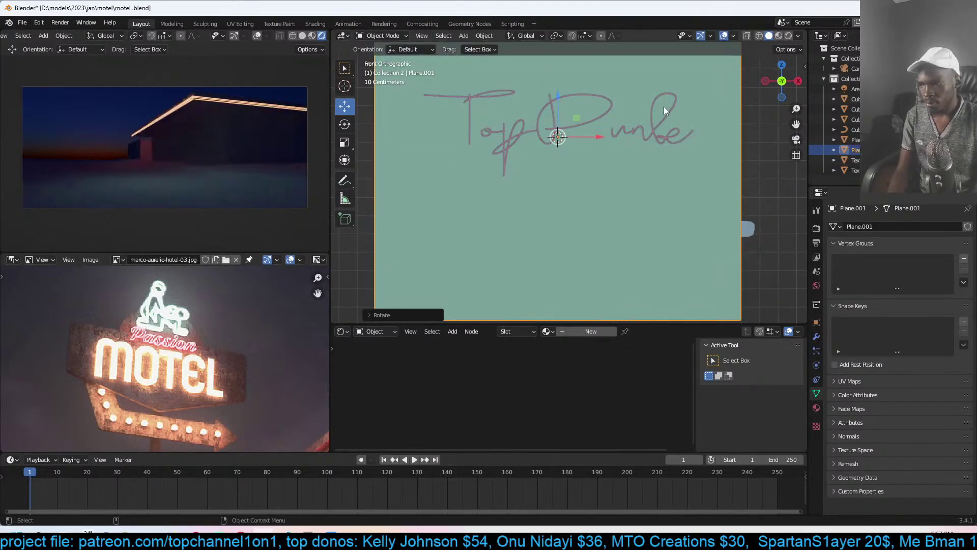
- Scale down the upright plane and place it over the middle of the TopPunbe script, just above MOTEL
key("s")
left_click(581, 127)
key("g")
left_click(601, 104)
- Widen the plane's bottom edge along the X axis to form a trapezoid above the MOTEL lettering
key("Tab")
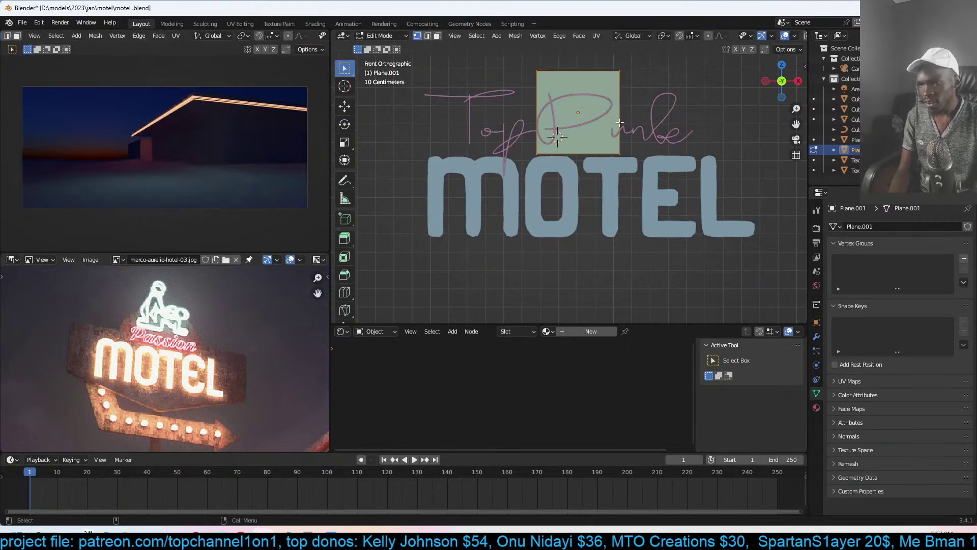
left_click_drag(529, 145, 629, 163)
key("s")
key("x")
left_click(599, 89)
- Bevel the trapezoid's two top corner vertices with four segments to round it into a dome
left_click(537, 72)
left_click(619, 72, "ctrl")
key("ctrl+b")
scroll(689, 197, "up", 9)
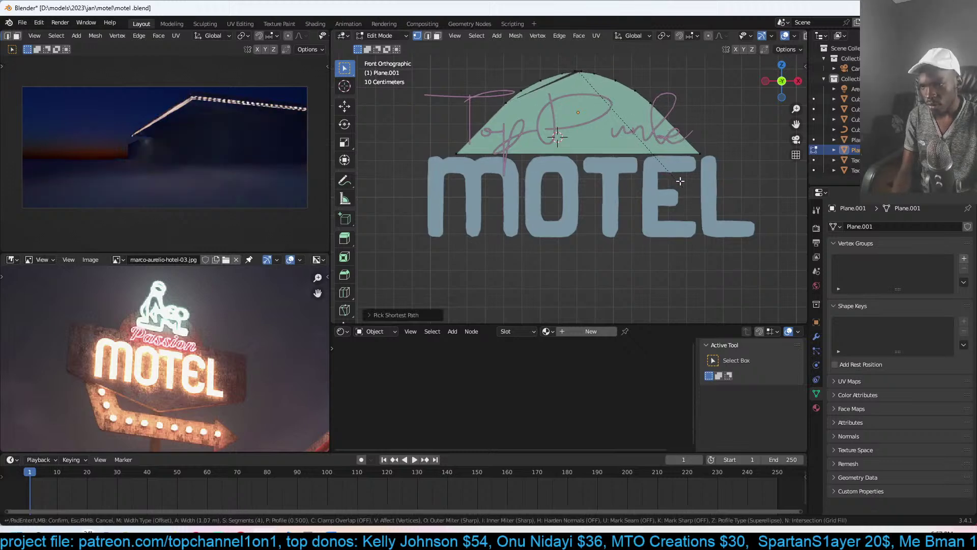
left_click(684, 170)
- Scale up the dome panel by about 1.25 and align its bottom edge with the top of MOTEL
key("s")
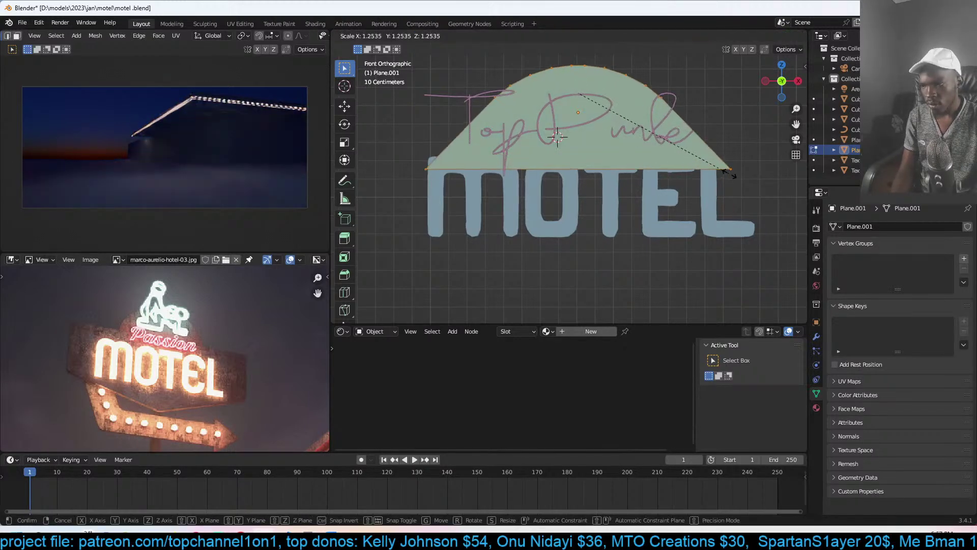
left_click(733, 174)
key("g")
left_click(717, 155)
key("g")
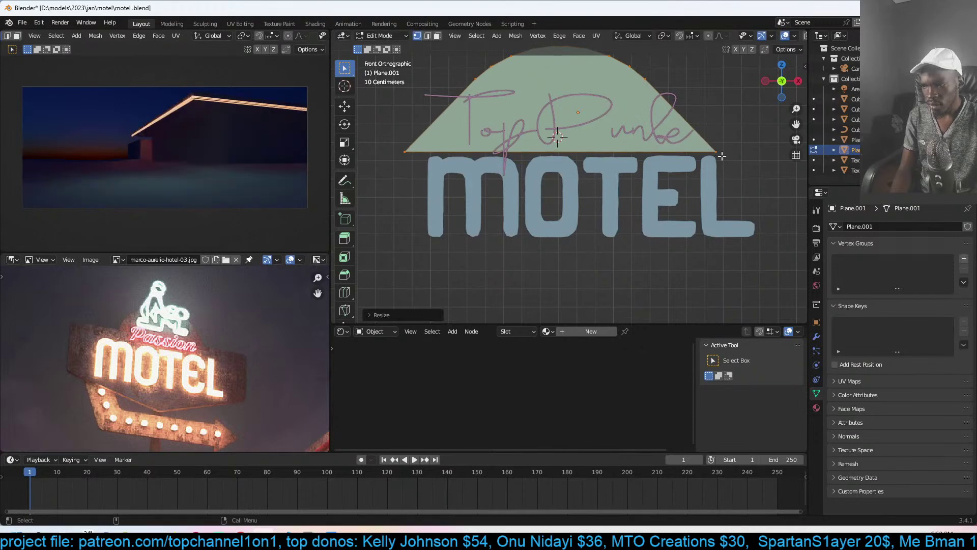
left_click(724, 158)
key("2")
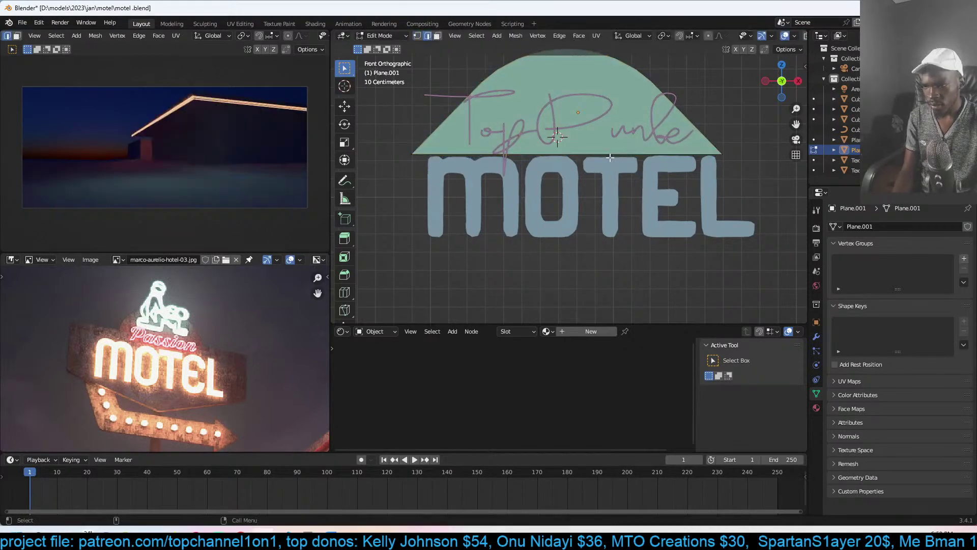
- Extrude the dome panel's bottom edge straight down about 0.58 m to form a rectangle behind the MOTEL lettering
key("z")
left_click(614, 224)
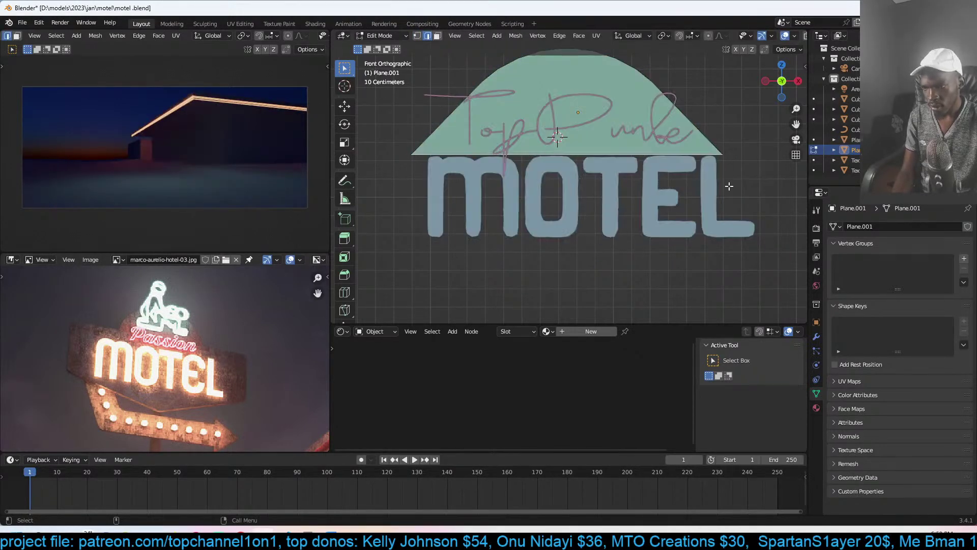
key("e")
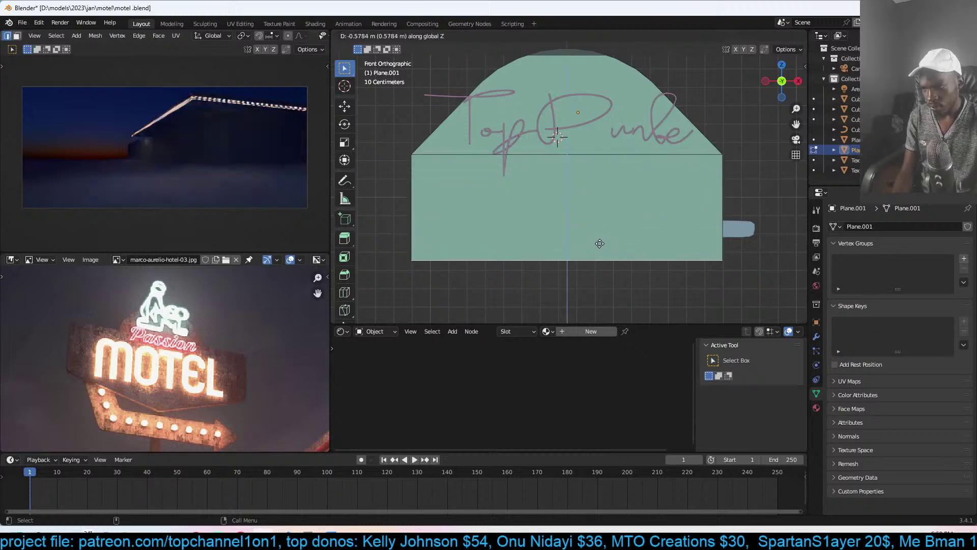
left_click(608, 243)
scroll(534, 214, "down", 2)
- Extrude both side edges of the rectangular section outward along X so the panel spans about 2.8 m
left_click(460, 173, "shift")
key("e")
right_click(586, 178)
key("s")
key("x")
left_click(675, 181)
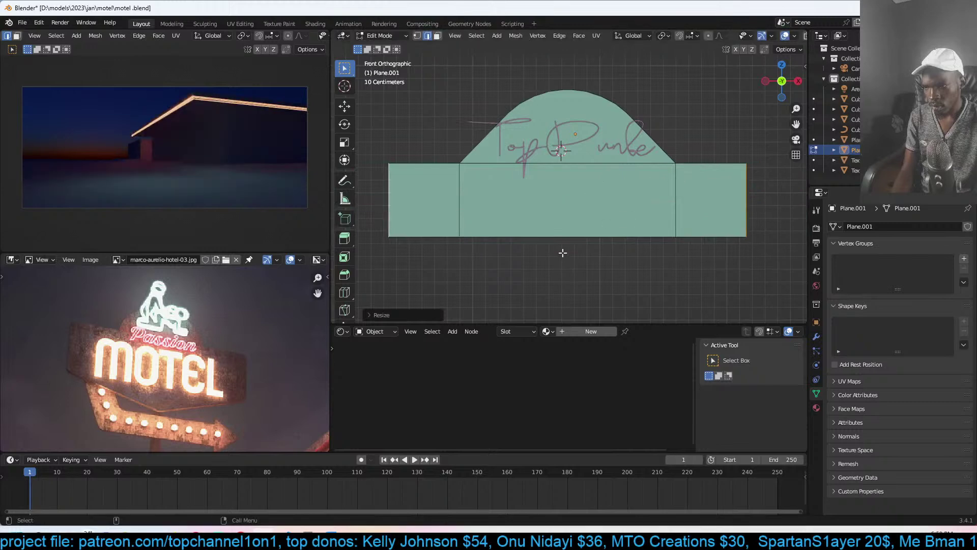
- Extrude the rectangle's whole bottom edge chain downward along Z and scale it inward to a narrow tip
middle_click_drag(562, 251, 589, 216, "shift")
left_click(745, 201)
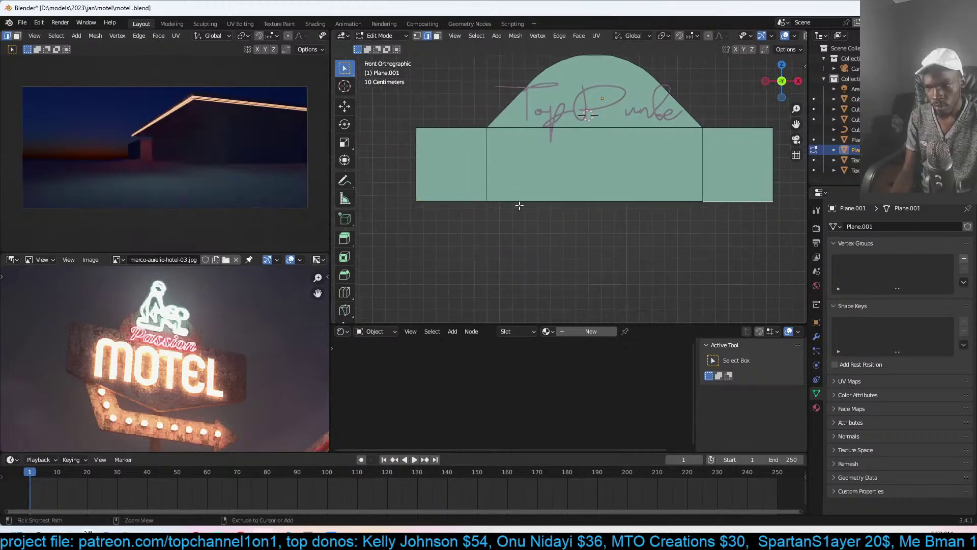
left_click(453, 201, "ctrl")
scroll(509, 214, "down", 1)
key("g")
key("z")
left_click(547, 289)
key("s")
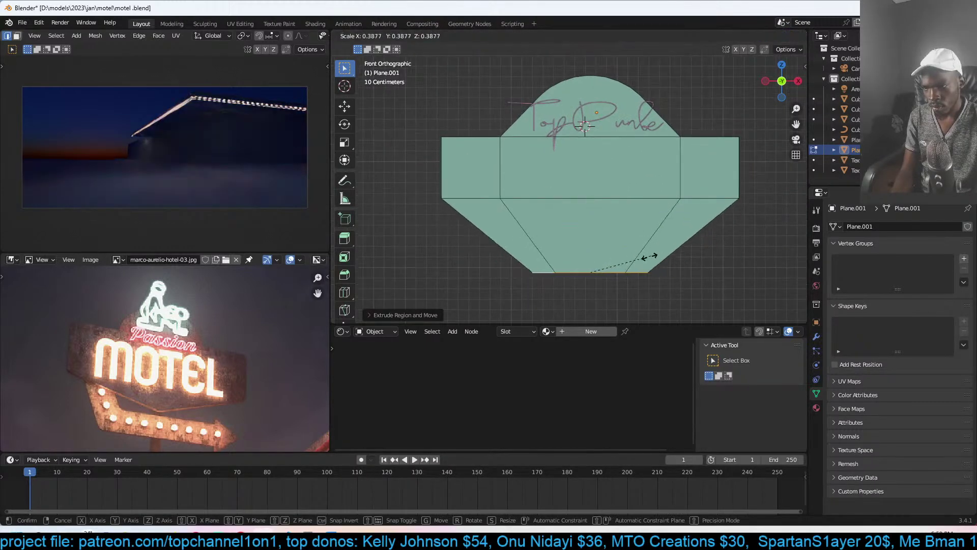
left_click(607, 264)
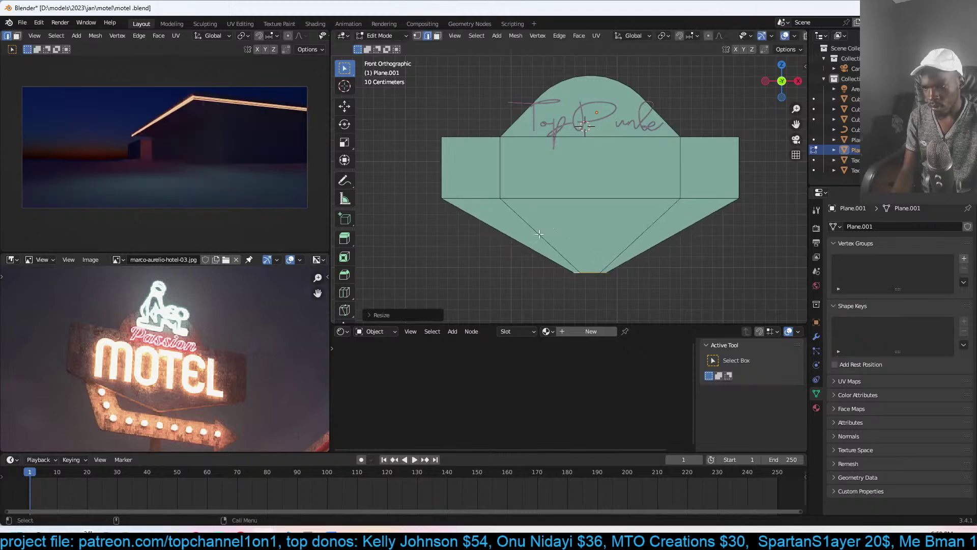
- Dissolve the inner vertical and diagonal edges dividing the middle and lower sections of the panel
left_click(503, 186)
left_click(594, 209, "shift")
left_click(651, 220)
left_click(673, 173, "shift")
left_click(512, 214, "shift")
key("ctrl+x")
- Scale the two bottom tip vertices closer together and lower them along Z to sharpen the point
key("1")
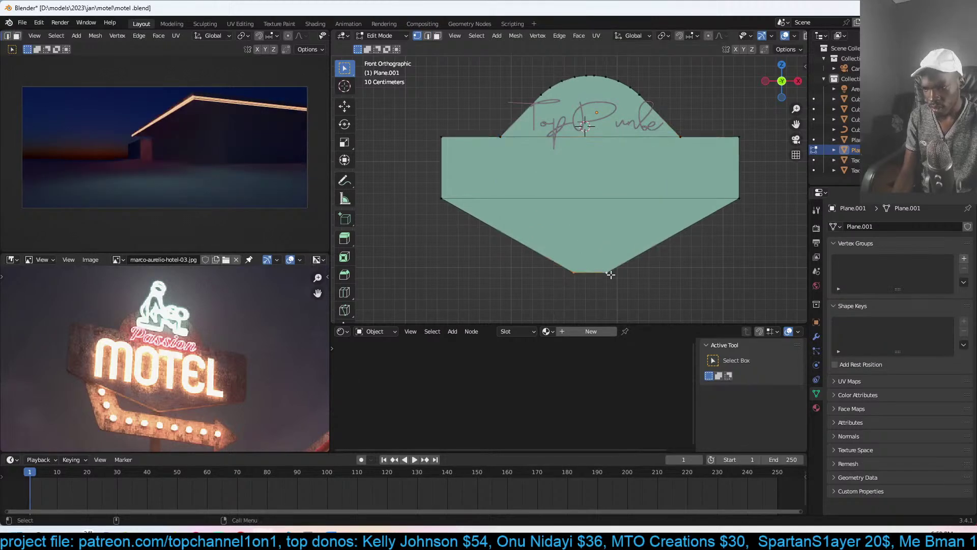
key("ctrl+shift+b")
right_click(665, 275)
key("s")
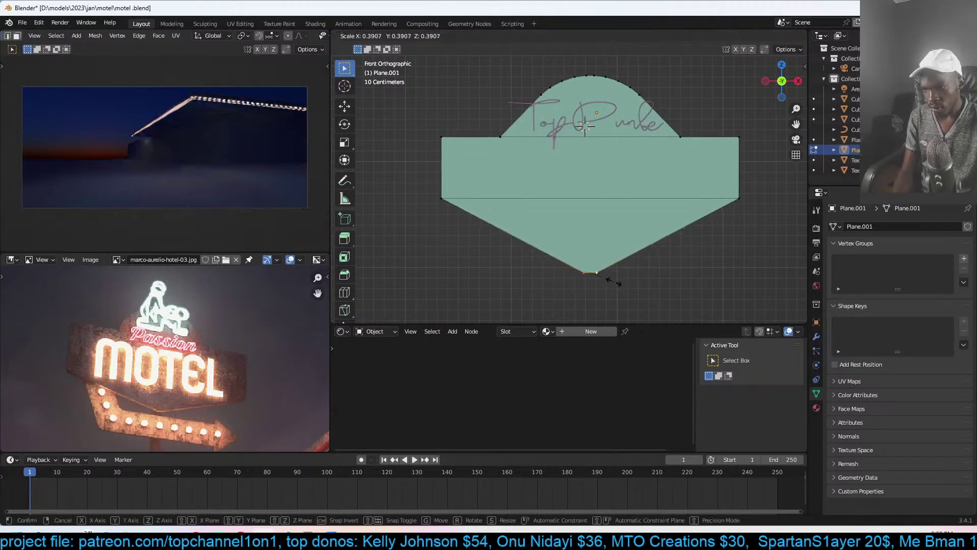
left_click(609, 279)
key("g")
key("z")
left_click(607, 304)
- Merge the bottom tip vertices into one and bevel that vertex to slightly round the point
key("ctrl+shift+b")
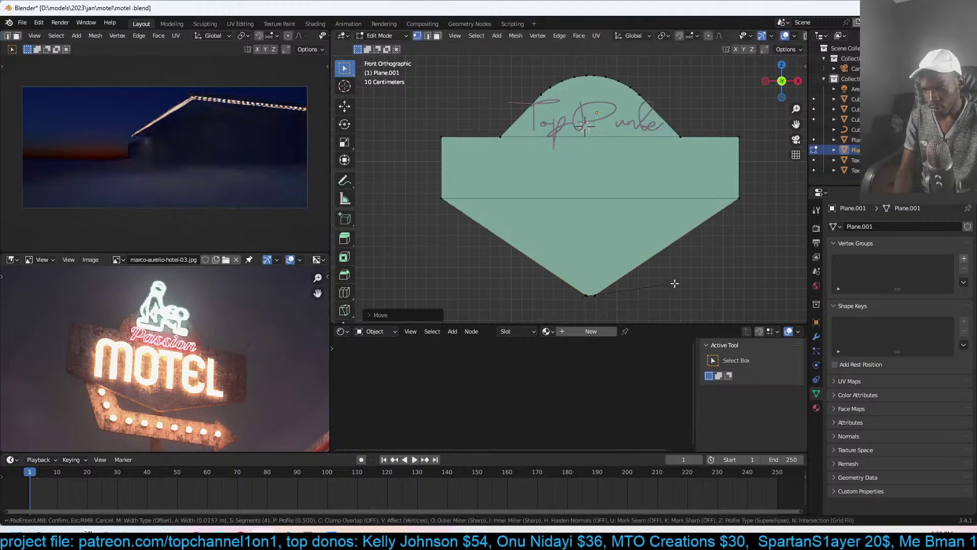
right_click(678, 283)
left_click_drag(578, 279, 613, 310)
key("m")
left_click(615, 229)
key("ctrl+shift+b")
left_click(676, 275)
- Move the finished panel back along the Y axis so it sits just behind the sign lettering
key("Tab")
middle_click_drag(655, 221, 553, 132)
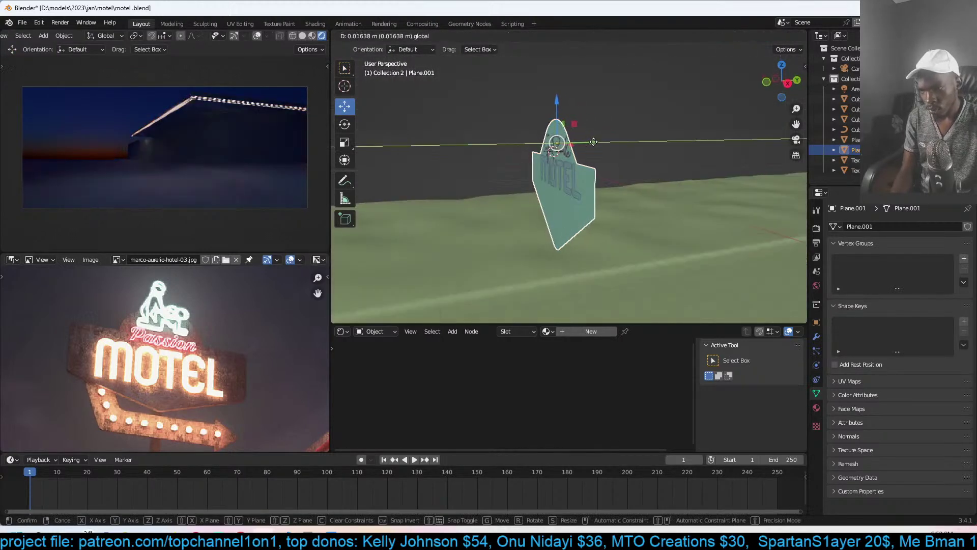
scroll(578, 170, "up", 5)
middle_click_drag(578, 170, 543, 222)
left_click(587, 168)
left_click(633, 203)
scroll(544, 222, "down", 2)
- Extrude the entire backing panel to give it a thickness of about 0.045 m
key("Tab")
key("a")
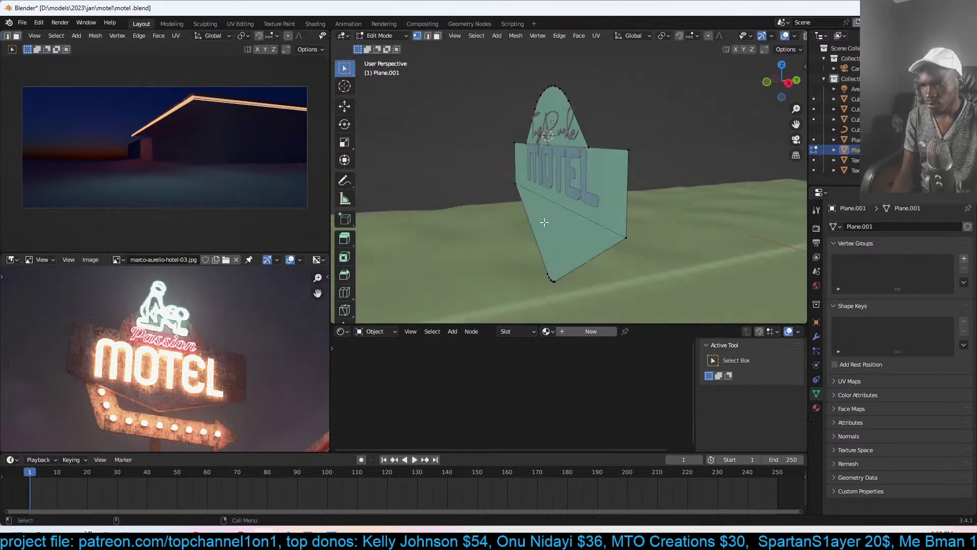
key("e")
left_click(625, 176)
key("x")
left_click(624, 176)
key("Tab")
- Fatten the TopPunbe script mesh outward by about 0.012 m to thicken its thin strokes
middle_click_drag(623, 197, 640, 208)
scroll(640, 207, "up", 2)
left_click(637, 201)
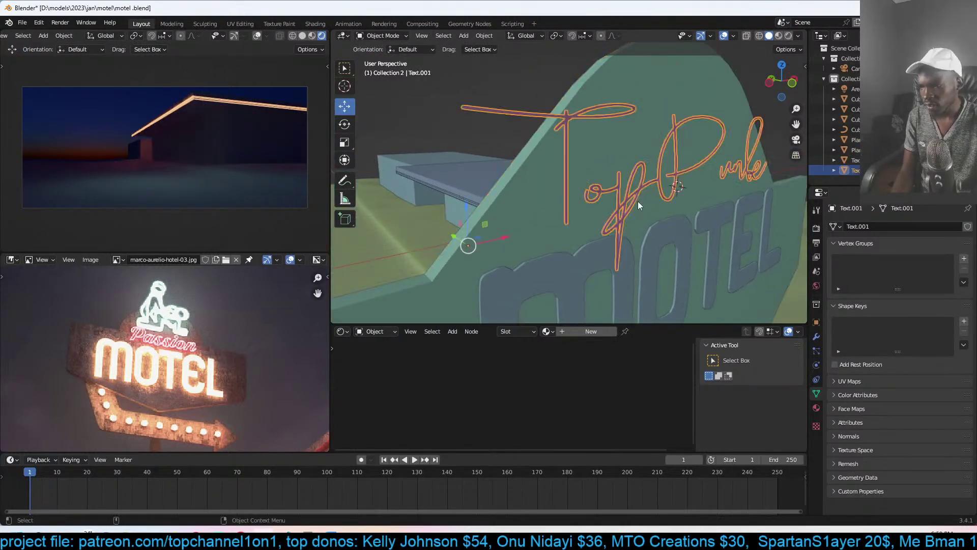
key("Tab")
key("alt+s")
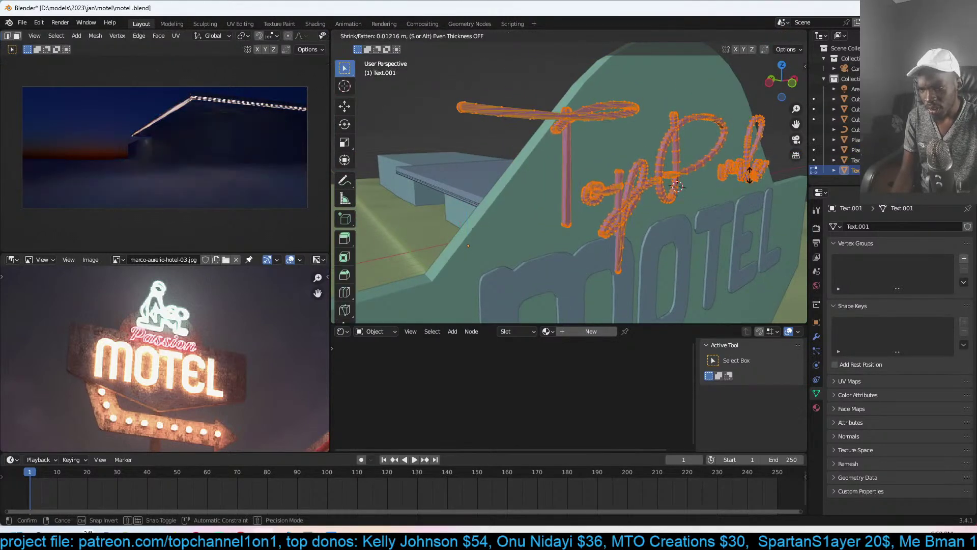
left_click(741, 189)
key("Tab")
scroll(651, 166, "up", 3)
key("alt+a")
scroll(652, 166, "down", 3)
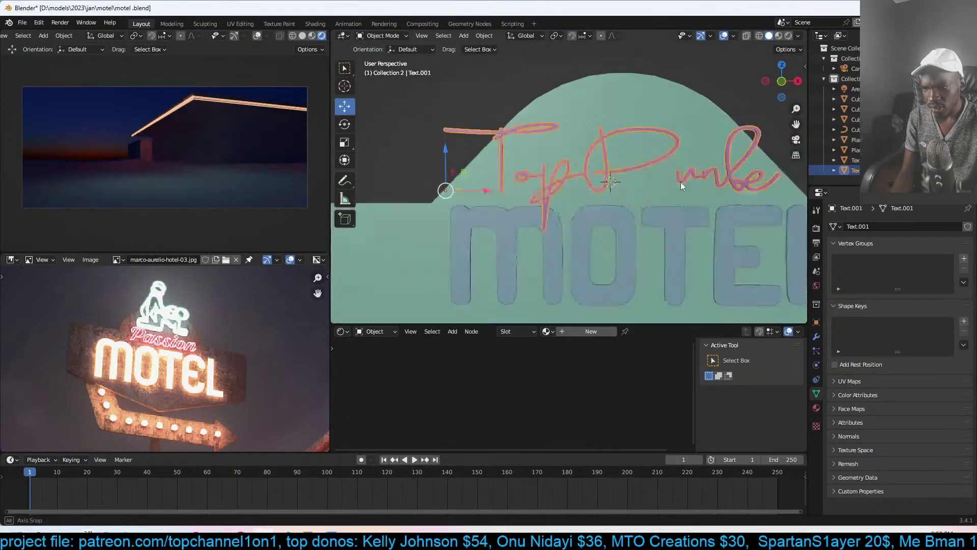
- Switch the modelling viewport to Material Preview shading and select the sign's backing panel
left_click(644, 229)
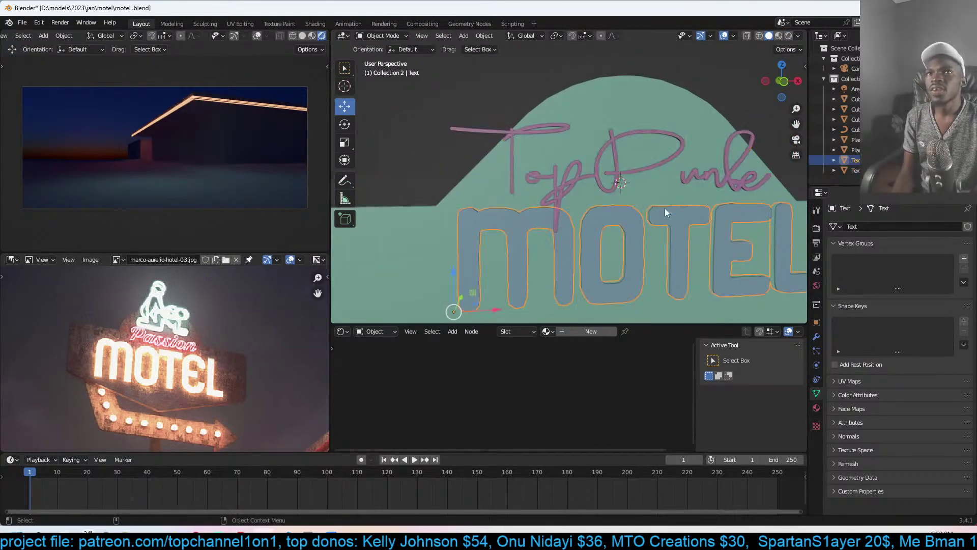
left_click(779, 37)
middle_click_drag(683, 203, 712, 149, "shift")
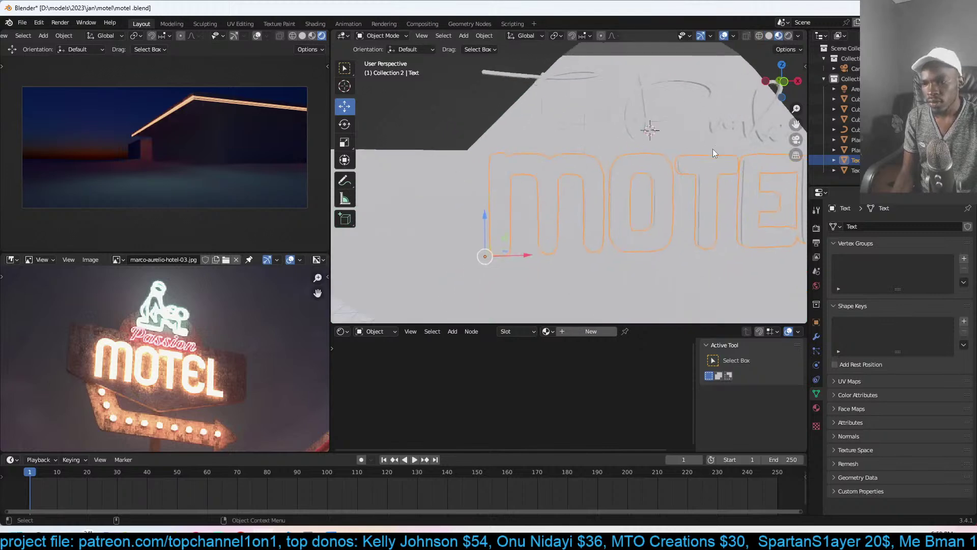
left_click(465, 226)
scroll(544, 231, "down", 5)
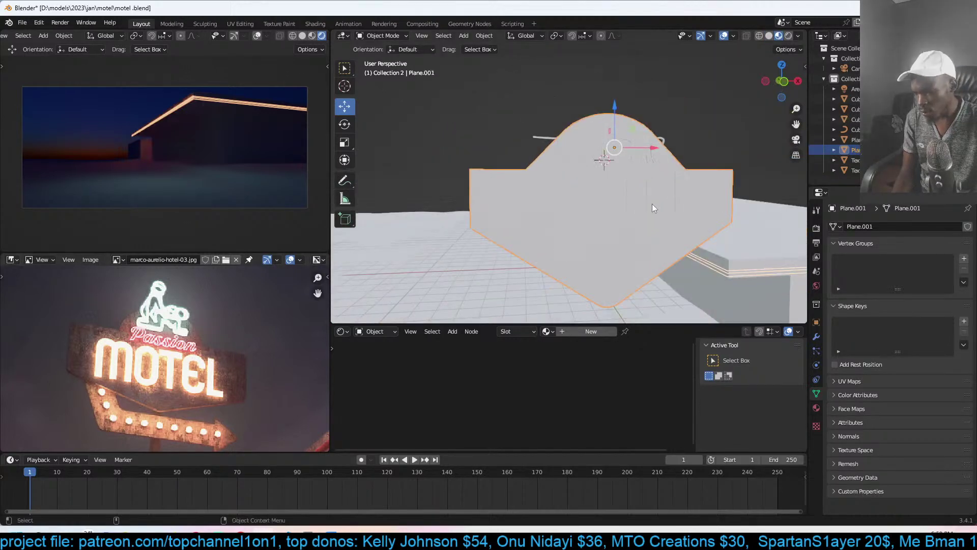
- Find and enable the Object: Texture Folders add-on in the preferences
key("n")
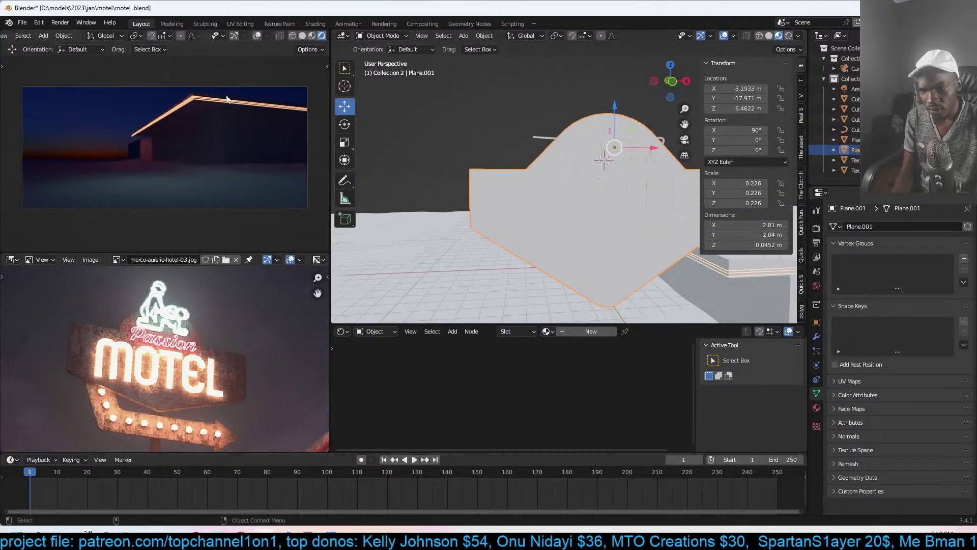
scroll(802, 282, "down", 4, "ctrl")
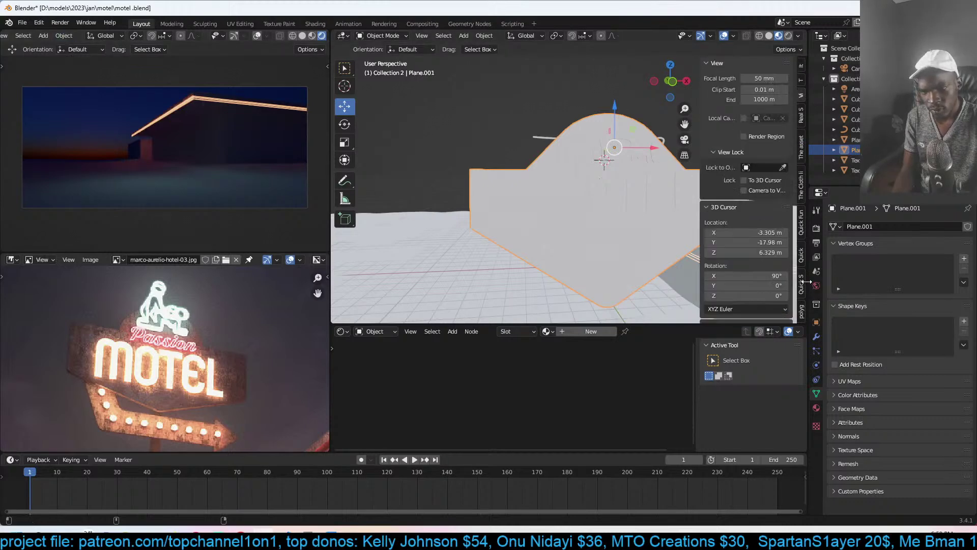
left_click(39, 22)
left_click(72, 178)
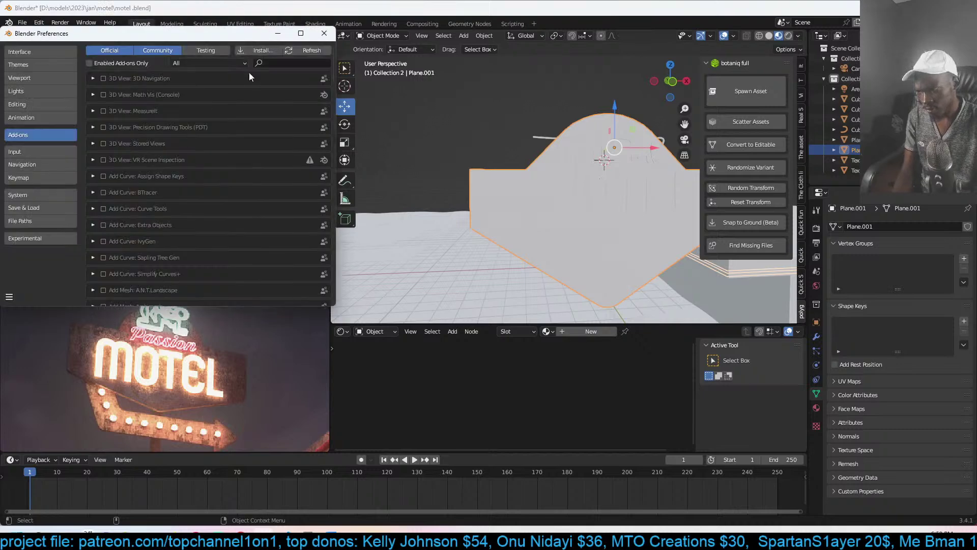
type("text")
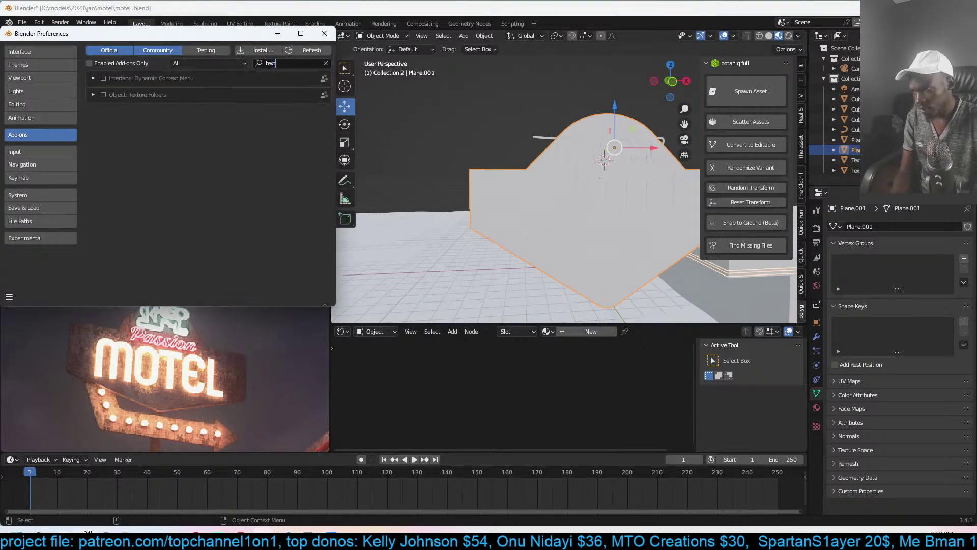
left_click(103, 95)
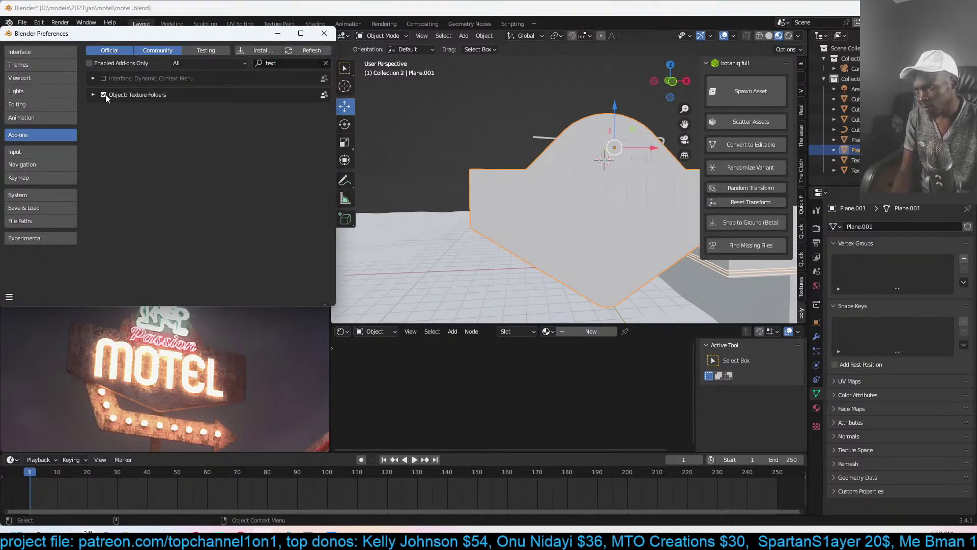
left_click(324, 33)
- Search all texture folders in the Texture Folders add-on for rust
left_click(802, 283)
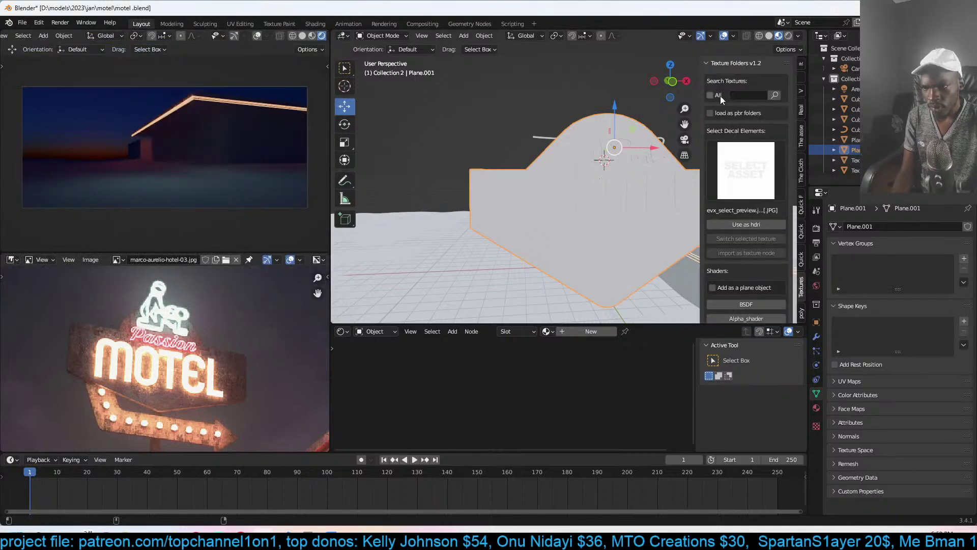
type("rust")
key("Return")
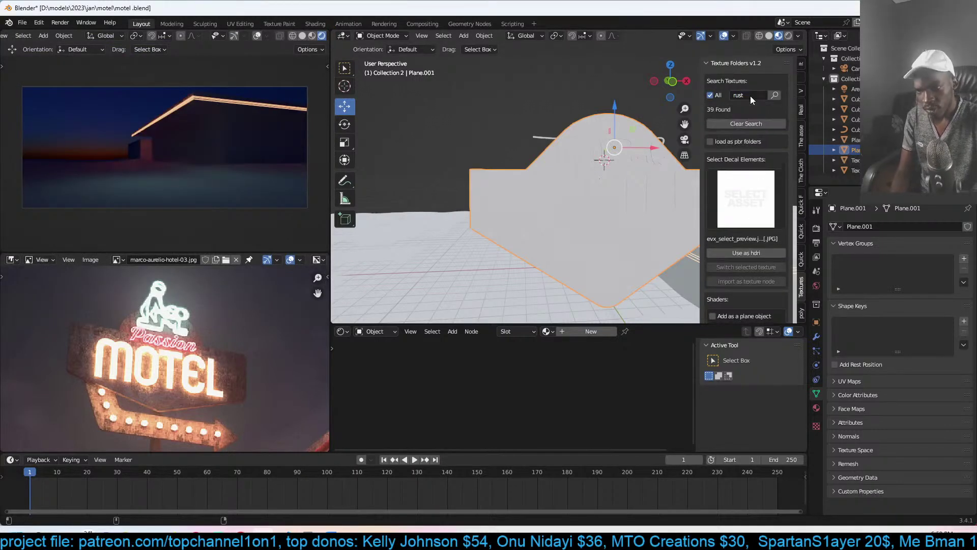
left_click(776, 95)
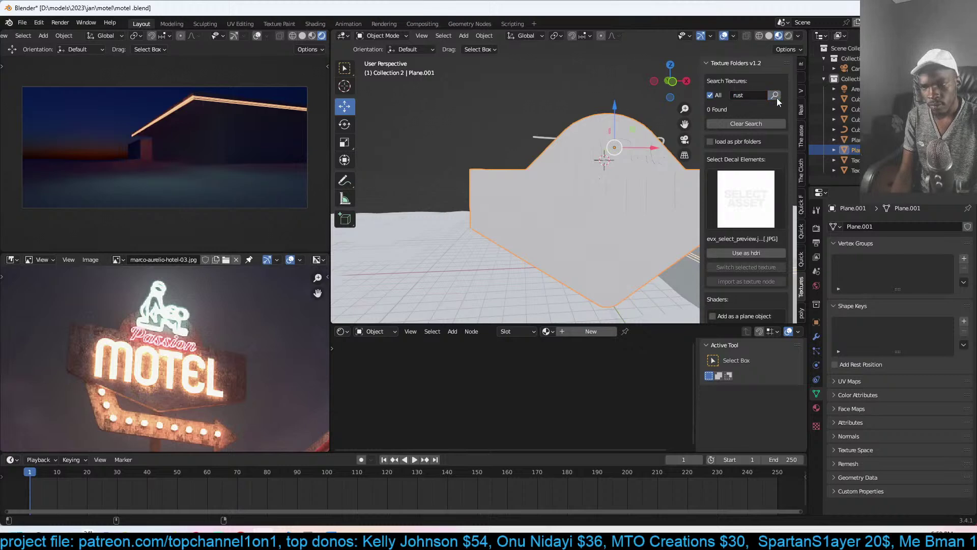
- Search all texture folders for metal and open the texture preview picker
left_click(742, 95)
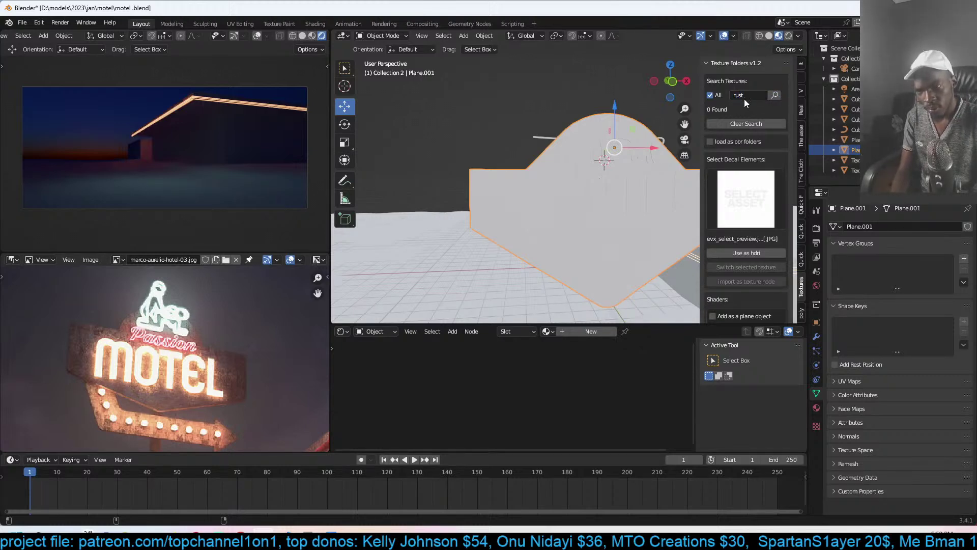
type("me")
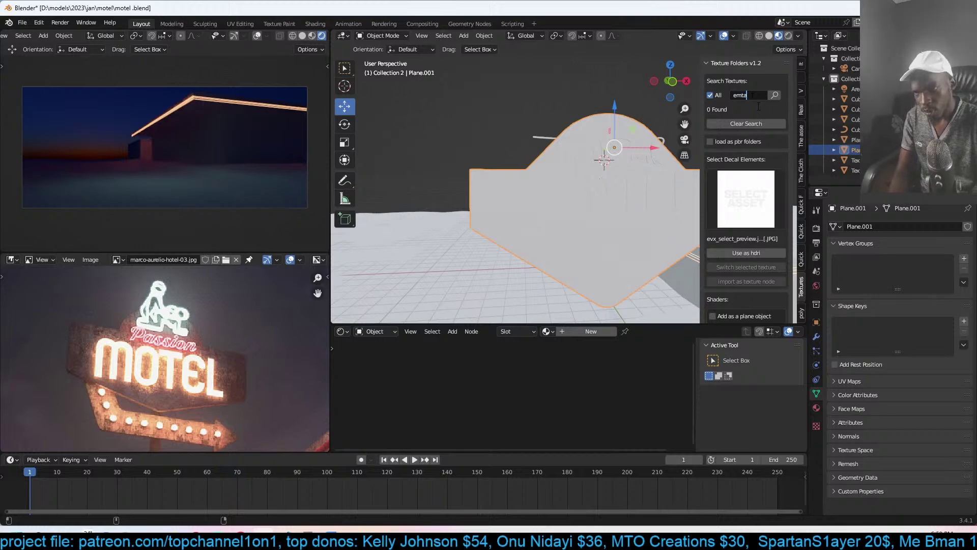
key("Return")
left_click(775, 96)
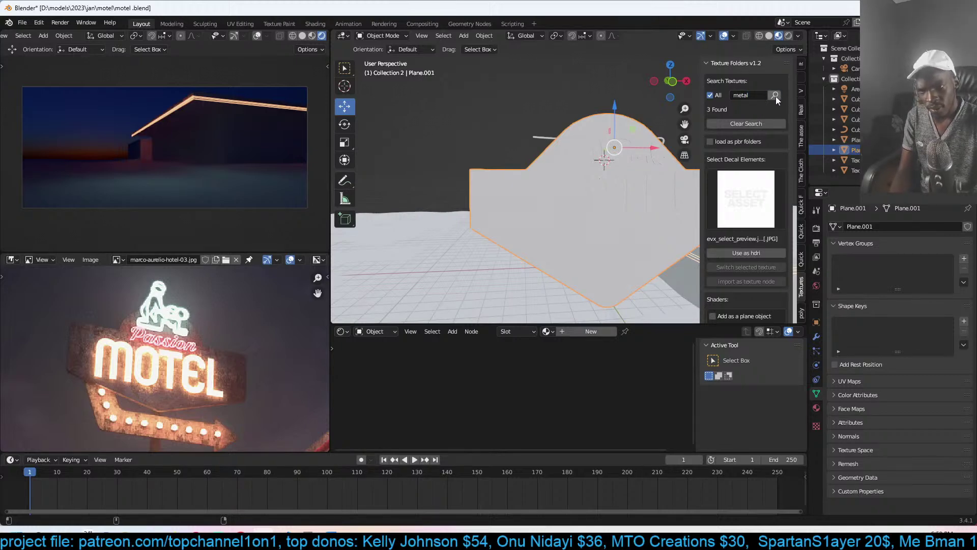
left_click(722, 195)
- Link the folder D:\resouces\floors\ as a new texture folder in the Texture Folders add-on
scroll(723, 212, "down", 5)
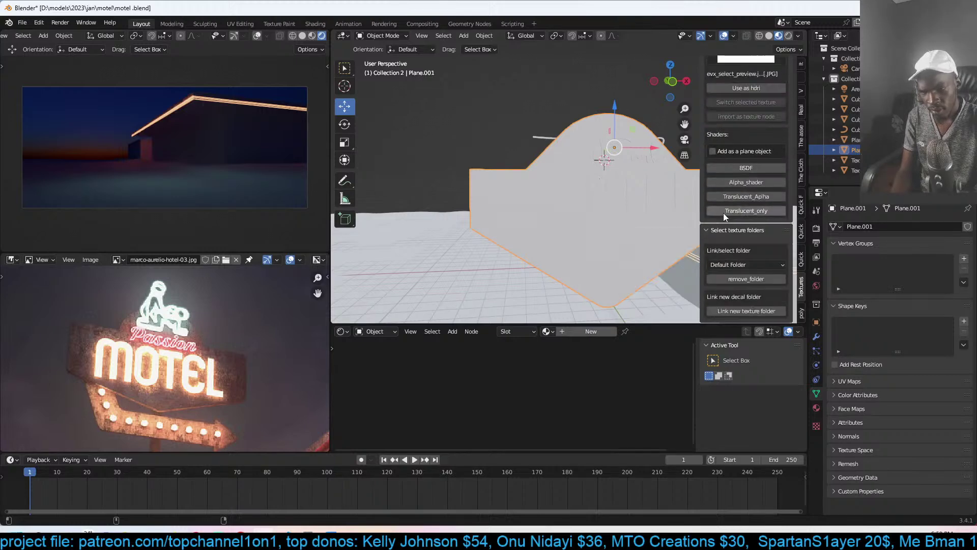
left_click(736, 263)
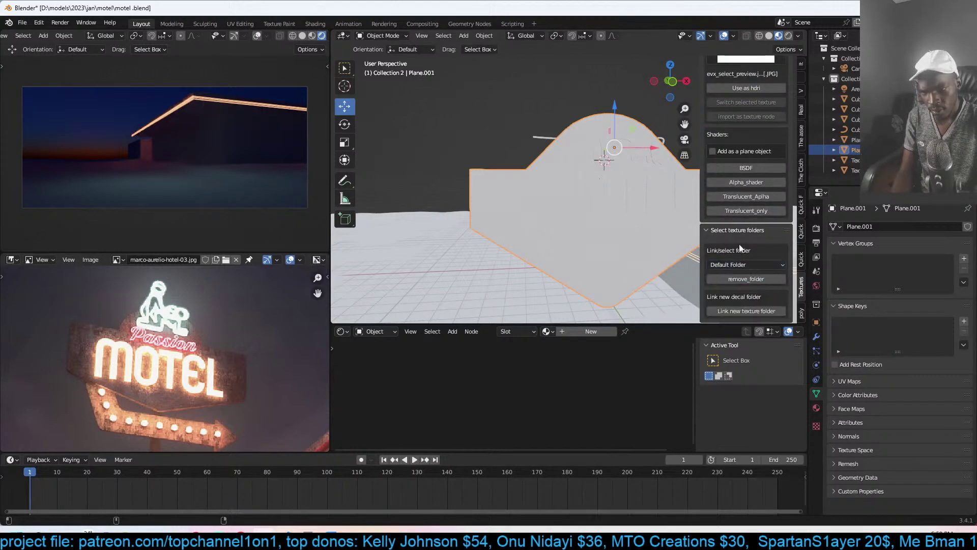
left_click(732, 310)
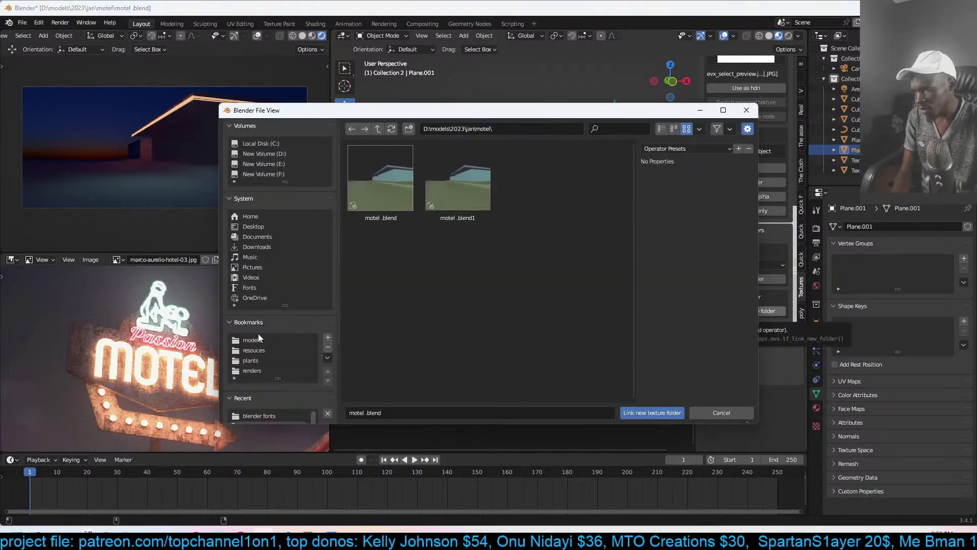
left_click(255, 349)
scroll(502, 236, "down", 5)
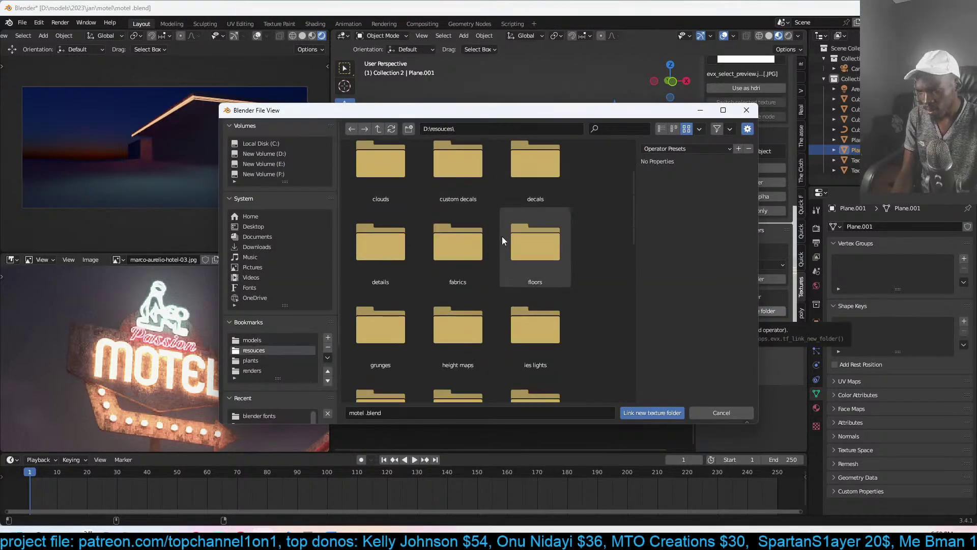
scroll(501, 236, "up", 2)
left_click(540, 239)
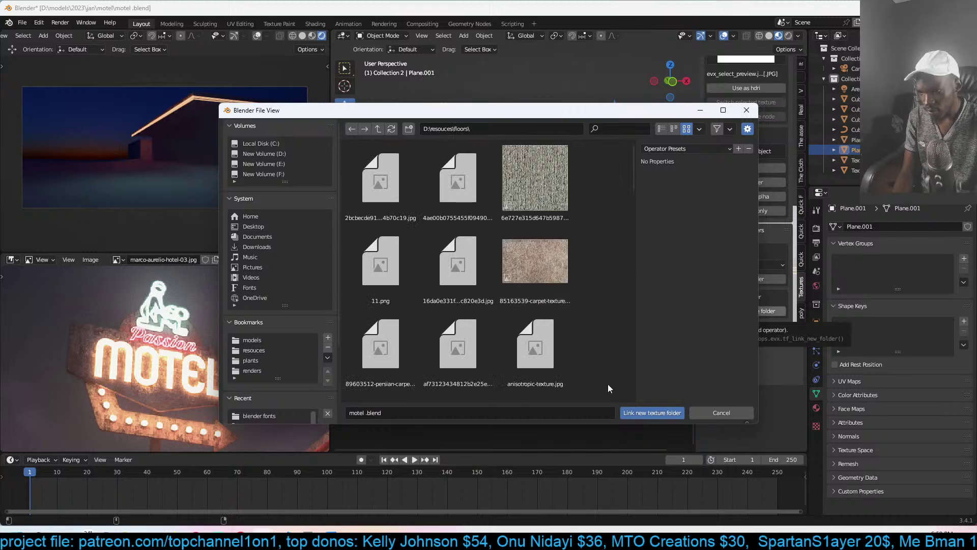
left_click(637, 411)
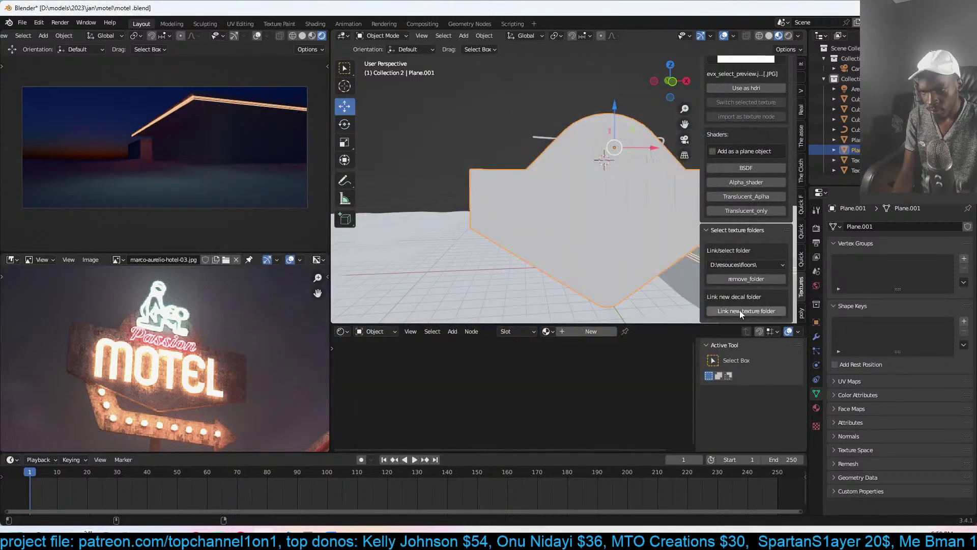
- Link the folder D:\resouces\details\ as a new texture folder in the Texture Folders add-on
left_click(728, 310)
left_click(377, 129)
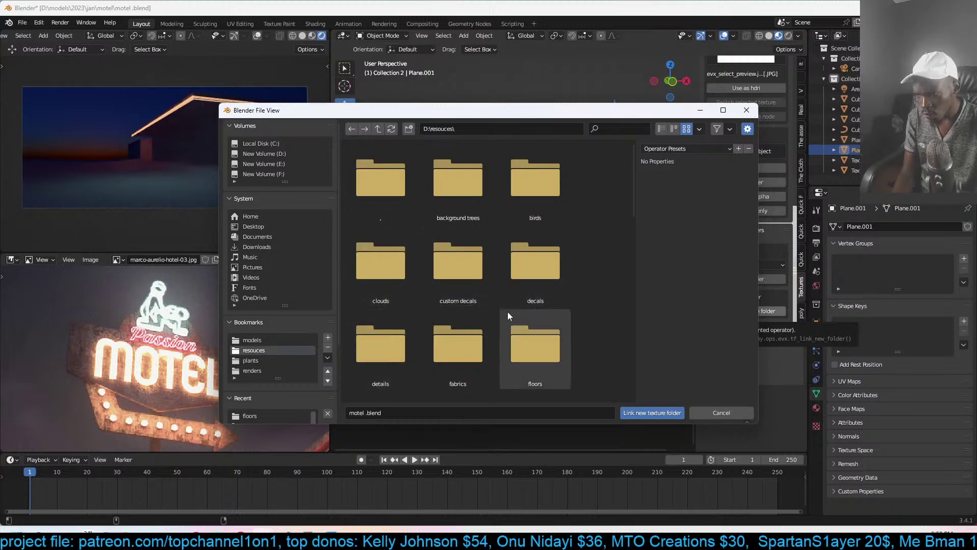
left_click(410, 348)
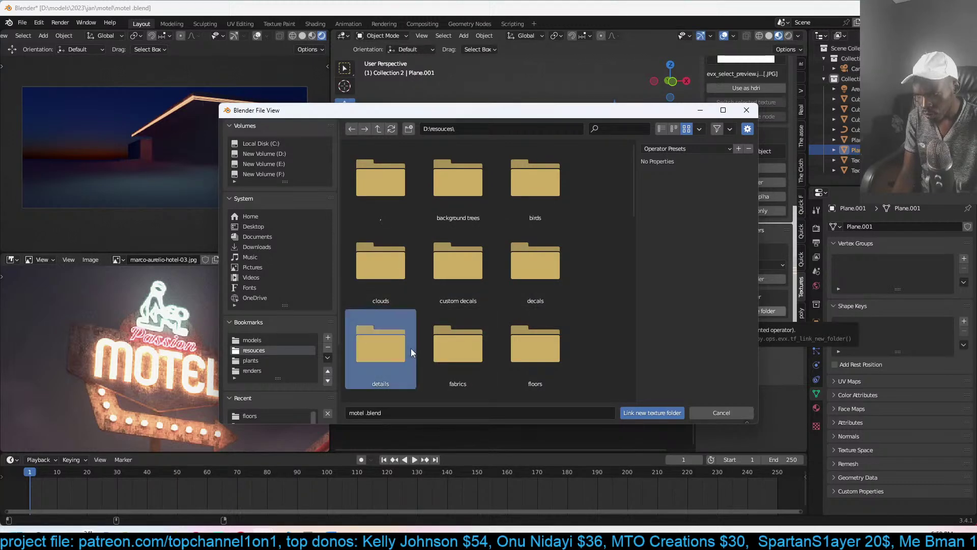
left_click(646, 412)
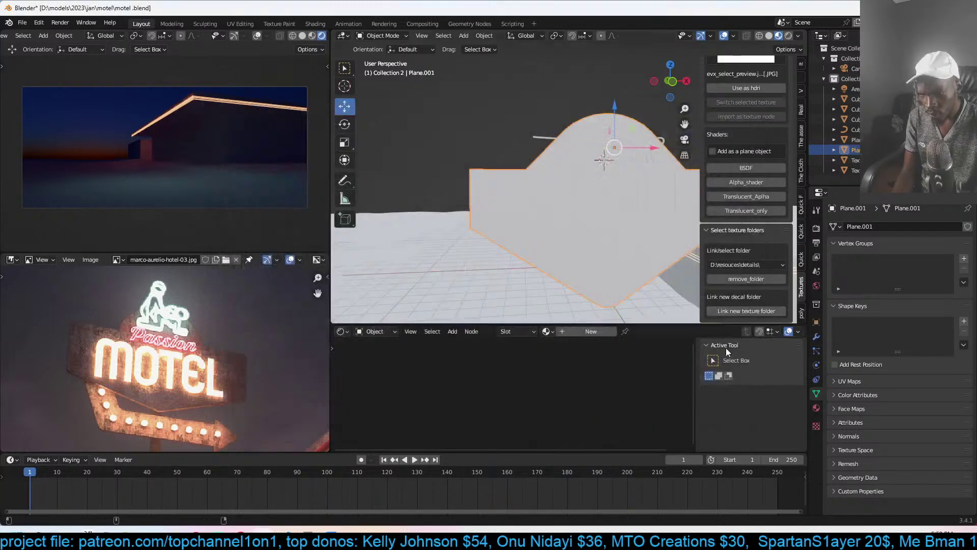
- Link the folder D:\resouces\height maps\ as another texture folder in the add-on
left_click(747, 310)
scroll(450, 285, "down", 5)
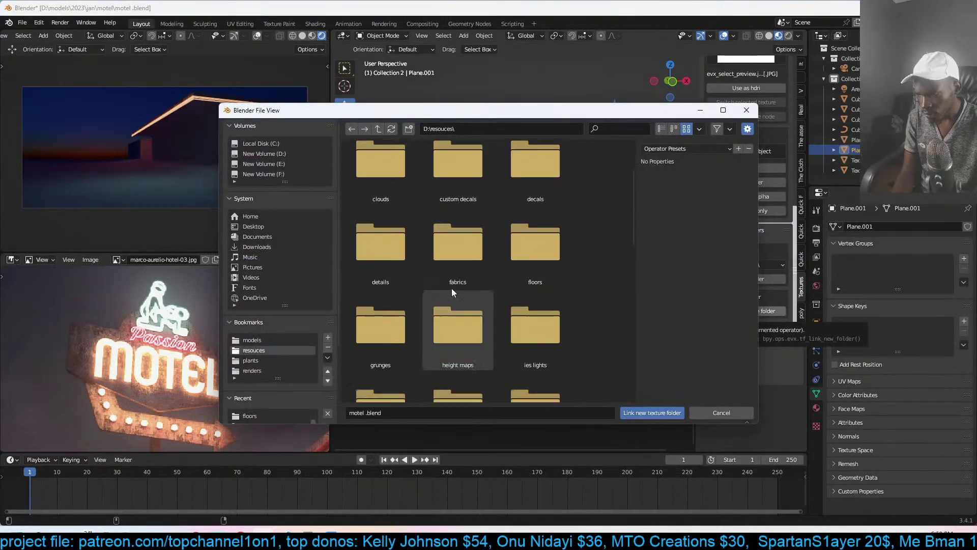
left_click(460, 292)
double_click(460, 292)
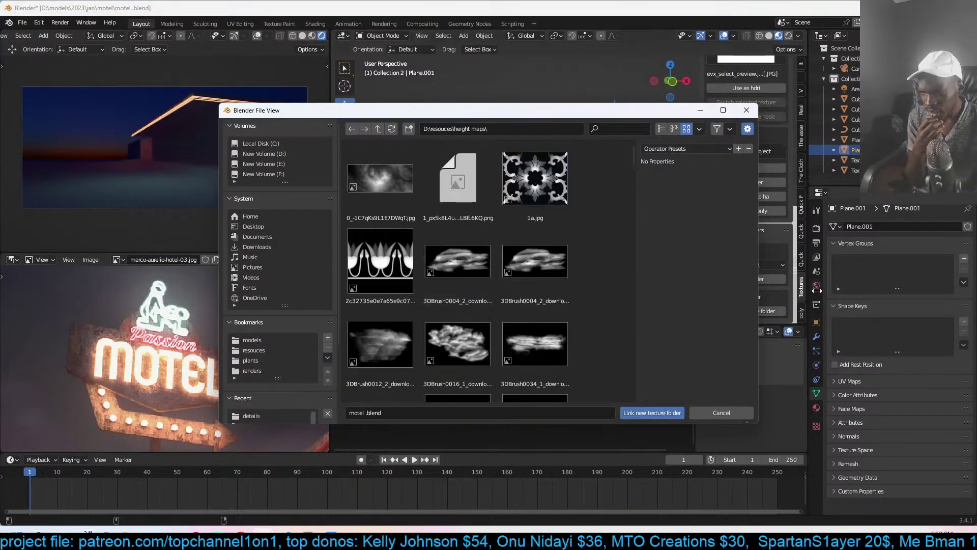
left_click(640, 413)
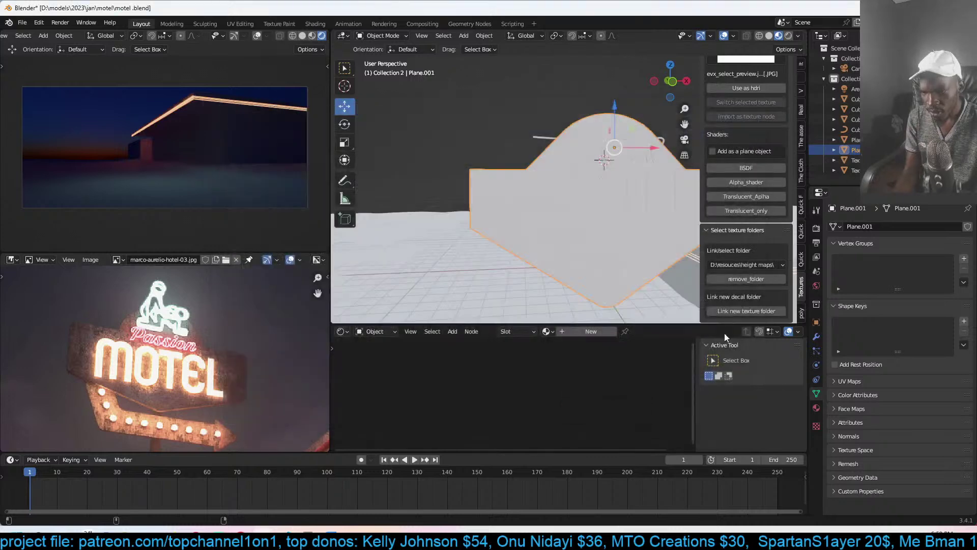
- Browse D:\resouces\ for the next texture folder to link and look inside its pbrs folder
left_click(751, 308)
left_click(377, 130)
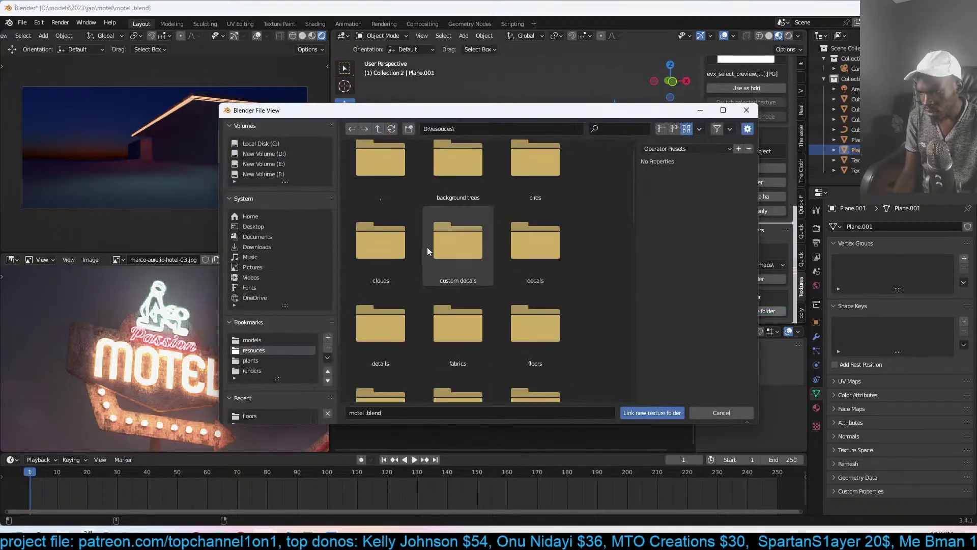
scroll(387, 350, "down", 2)
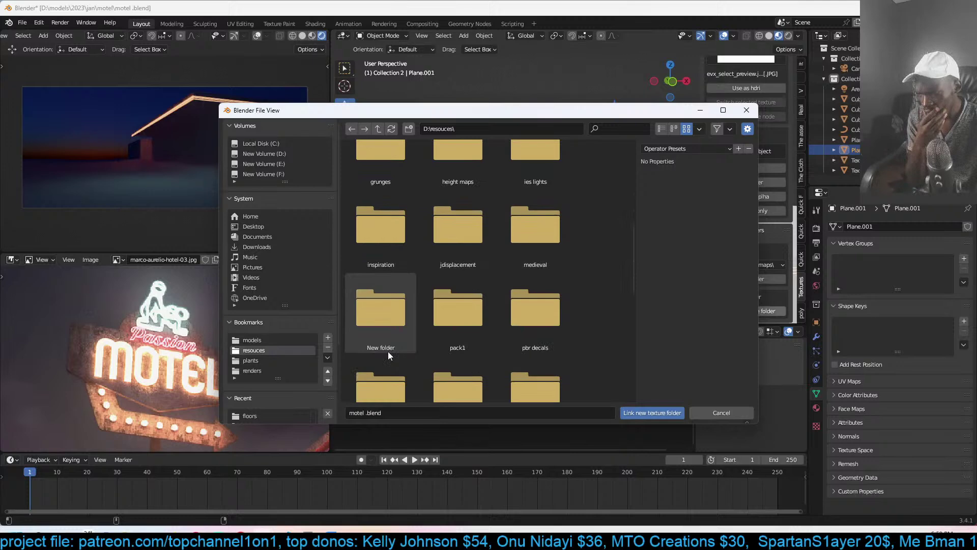
scroll(517, 337, "down", 2)
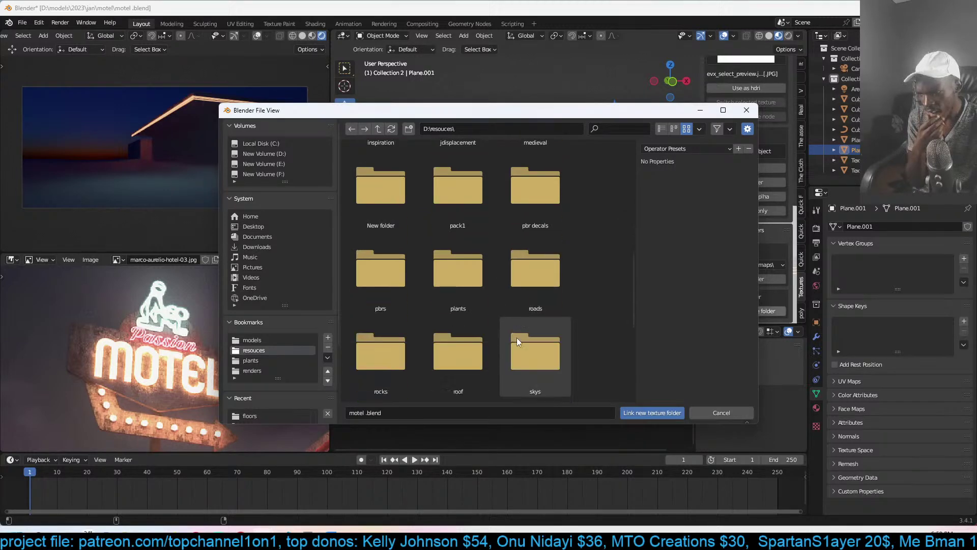
left_click(396, 302)
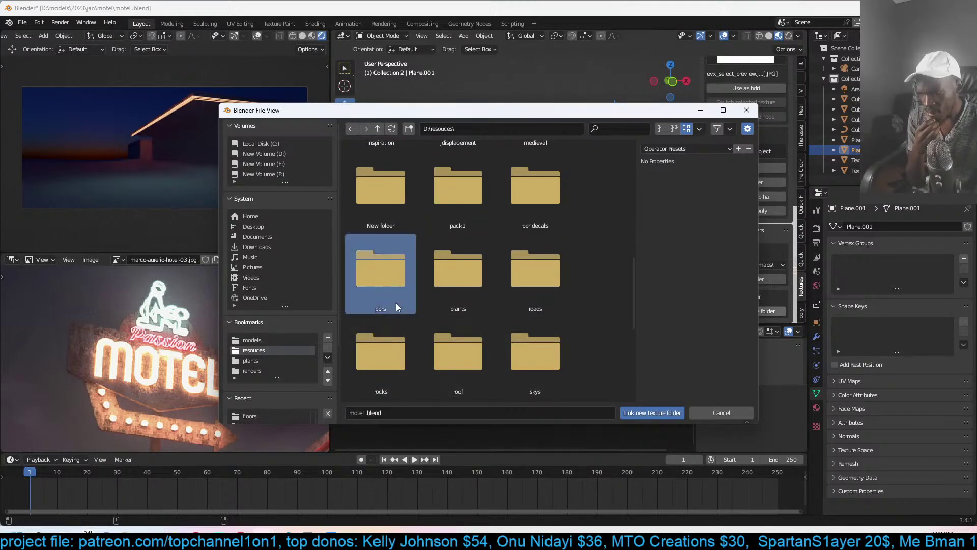
double_click(396, 302)
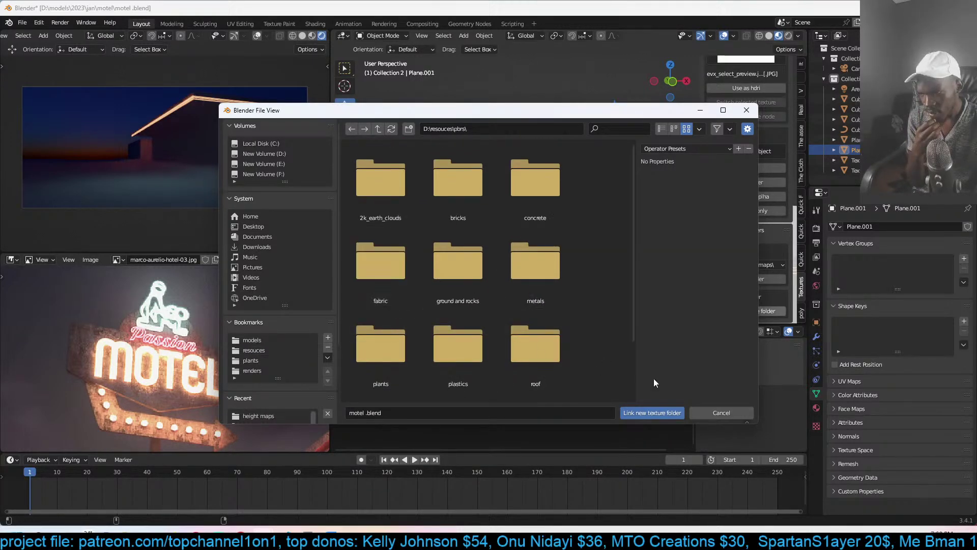
- Return to D:\resouces\ and link its roads folder as a new texture folder
left_click(377, 129)
scroll(463, 343, "down", 4)
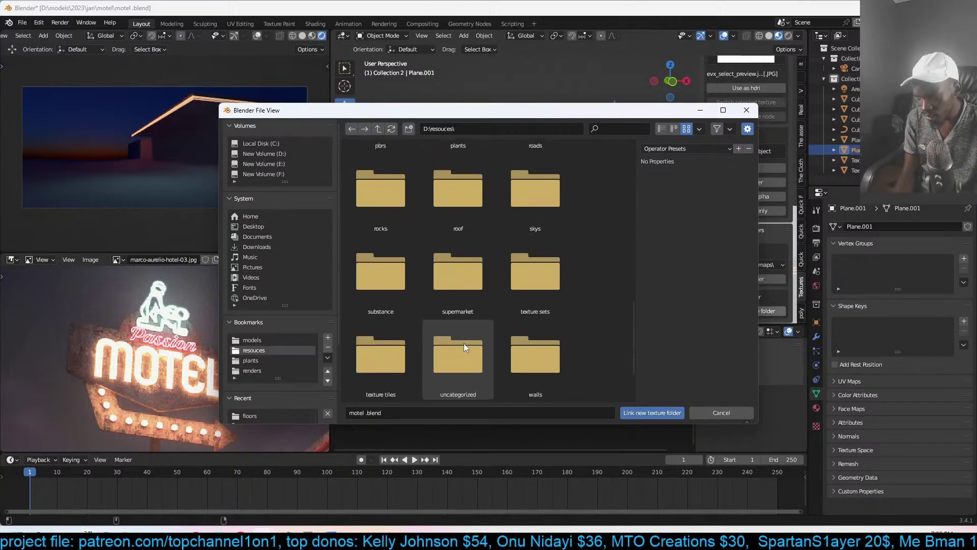
scroll(464, 348, "down", 2)
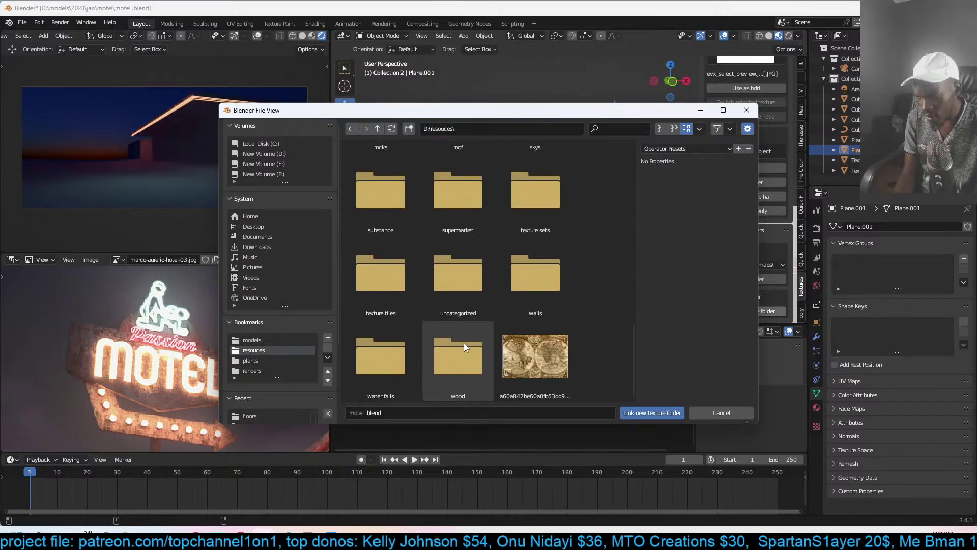
scroll(463, 343, "up", 3)
double_click(545, 187)
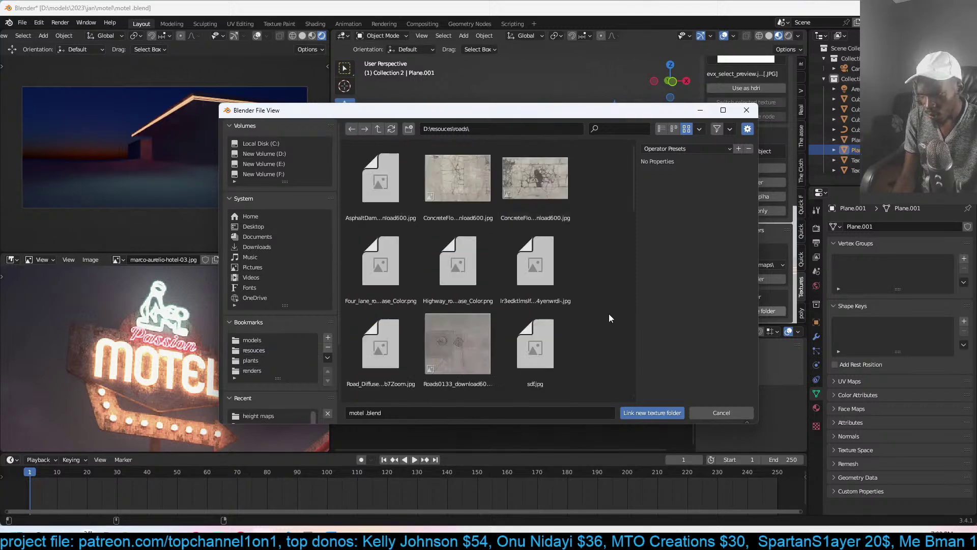
left_click(658, 412)
- Start linking one more texture folder and browse the remaining folders in D:\resouces\
left_click(746, 309)
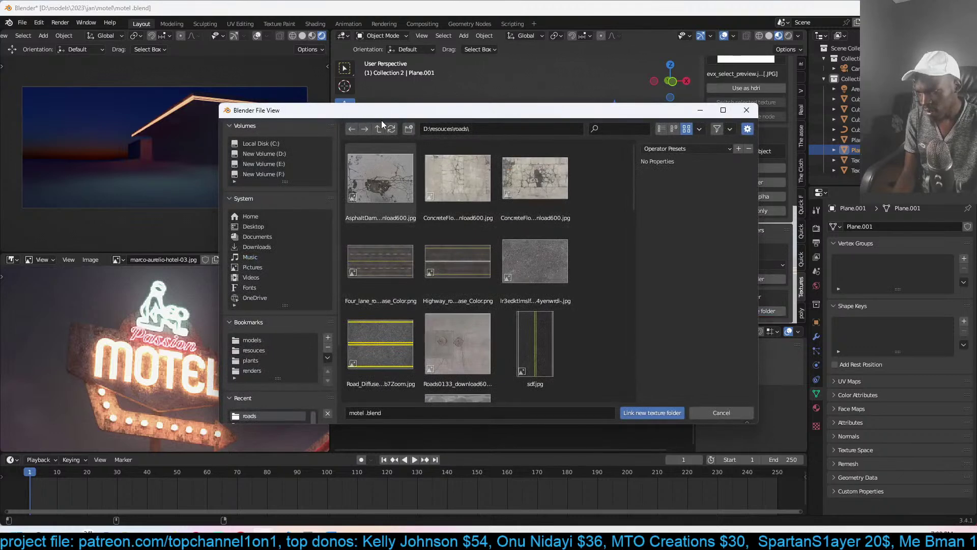
left_click(378, 128)
scroll(463, 258, "down", 5)
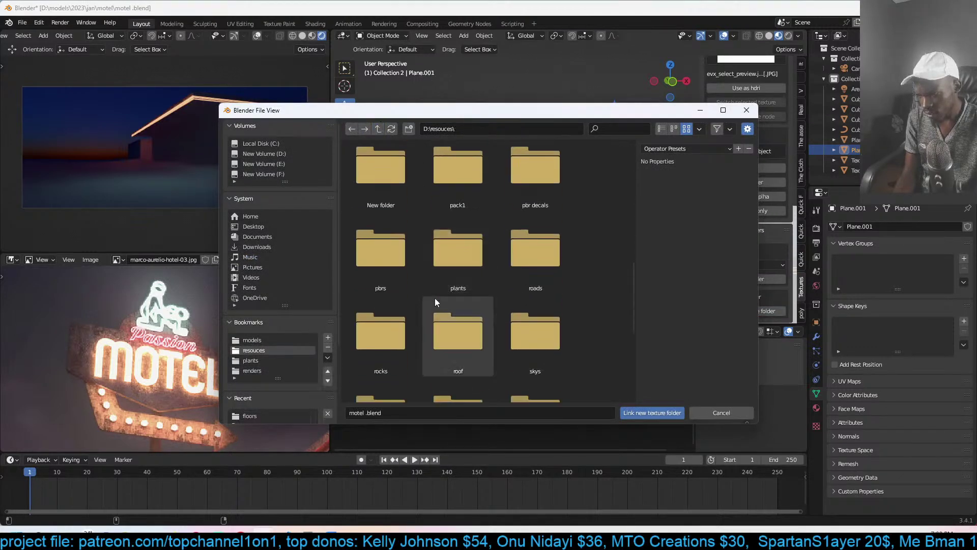
scroll(405, 316, "down", 5)
scroll(404, 319, "down", 1)
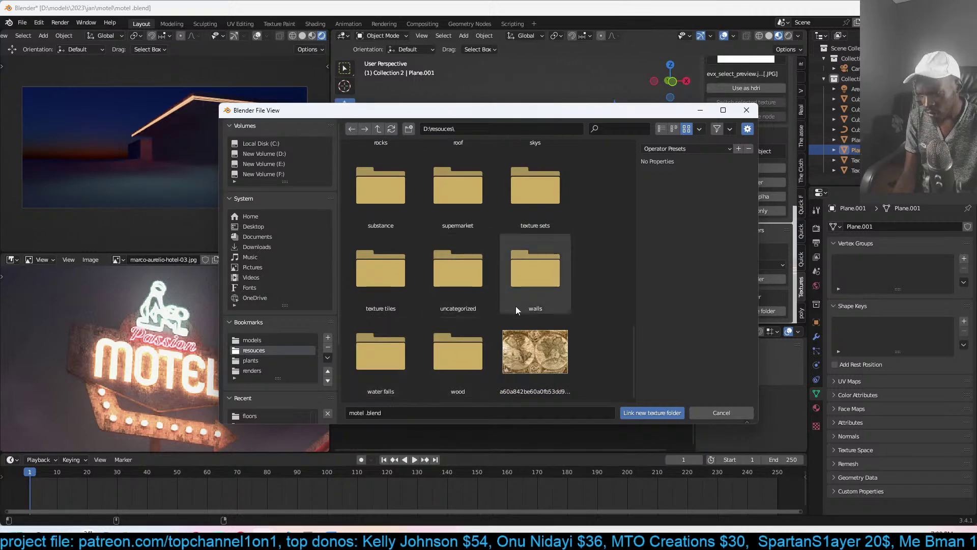
- Link the wood, details and height maps folders from D:\resouces as new texture folders
double_click(473, 328)
left_click(651, 413)
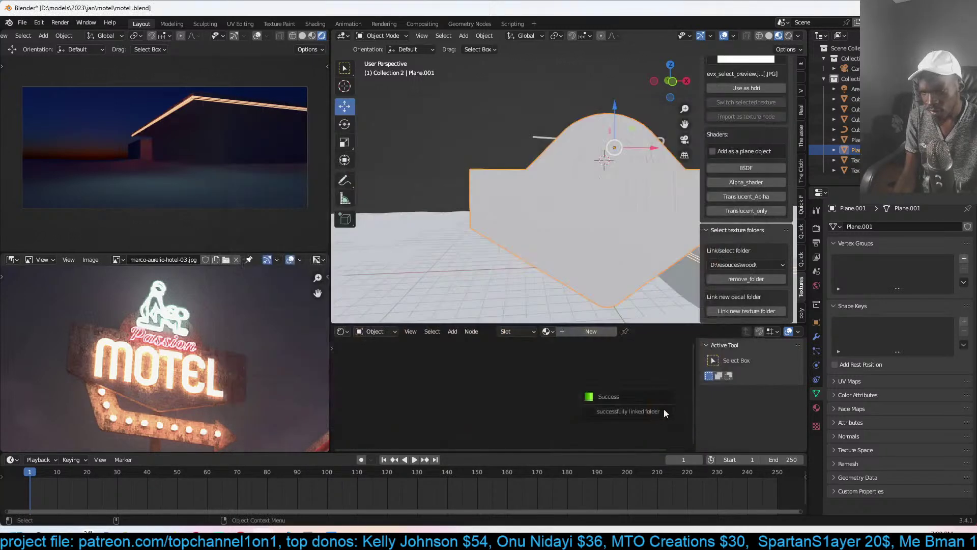
left_click(748, 309)
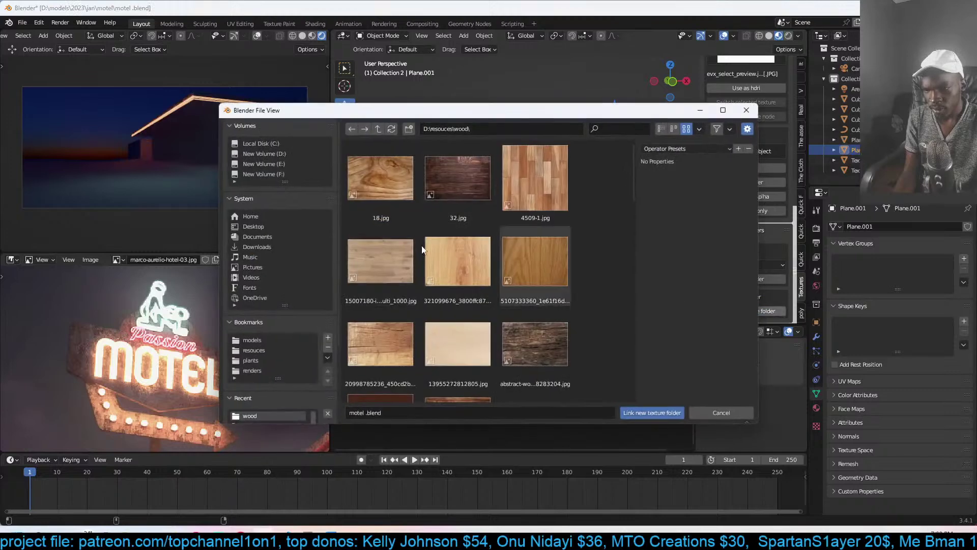
left_click(377, 128)
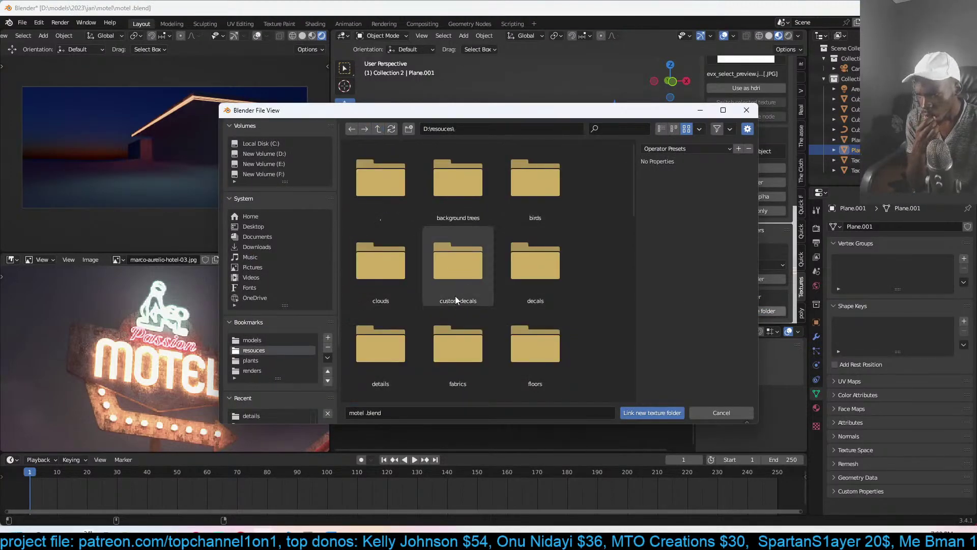
scroll(414, 315, "down", 4)
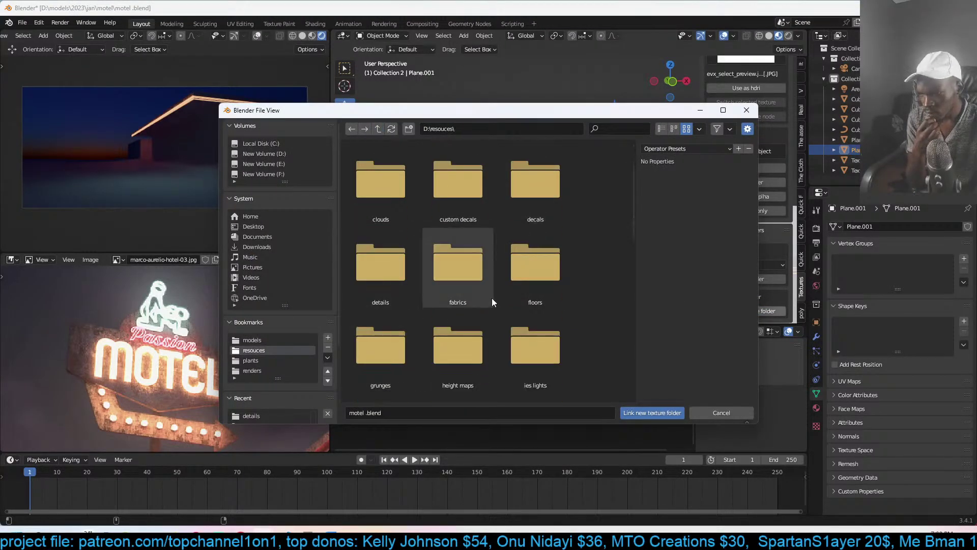
left_click(529, 224)
left_click(653, 411)
- Link the walls folder from D:\resouces as another texture folder
left_click(743, 310)
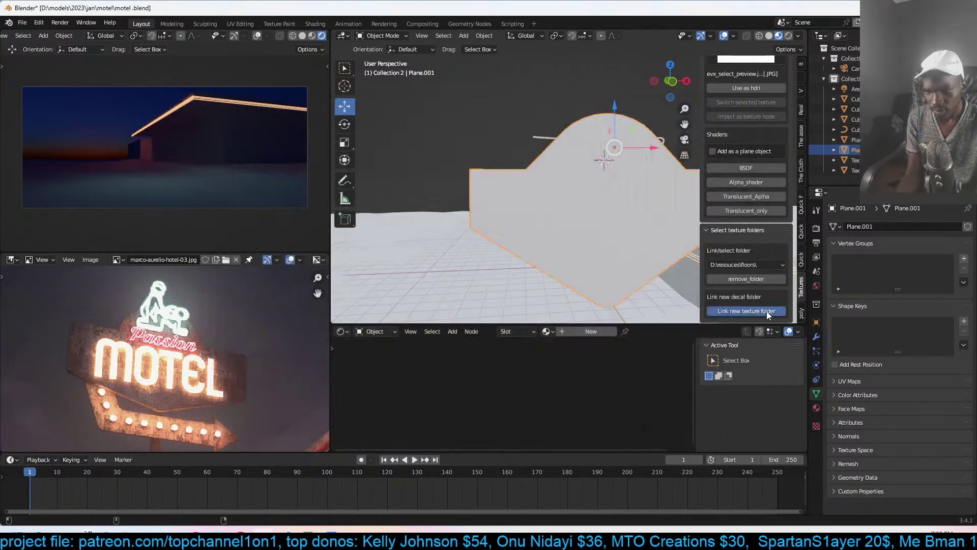
left_click(377, 128)
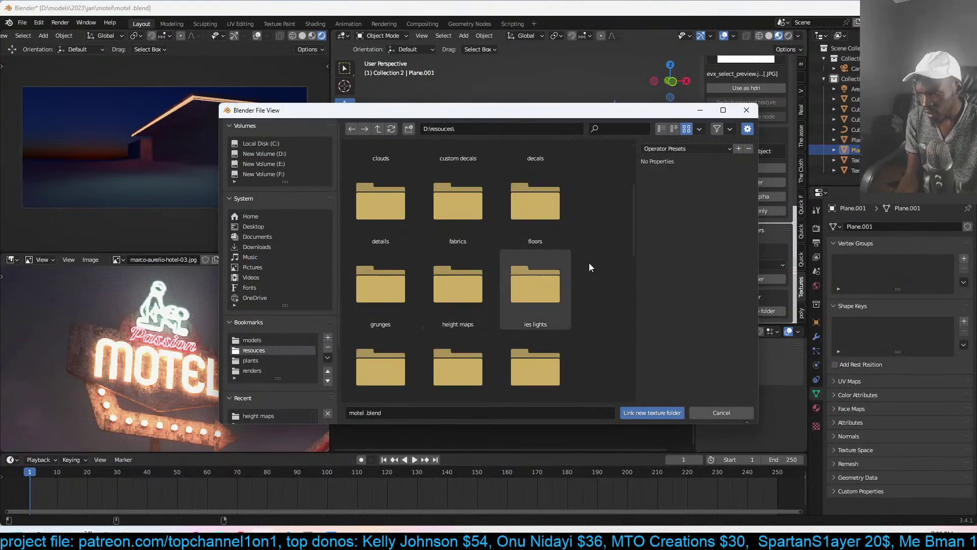
scroll(433, 299, "down", 5)
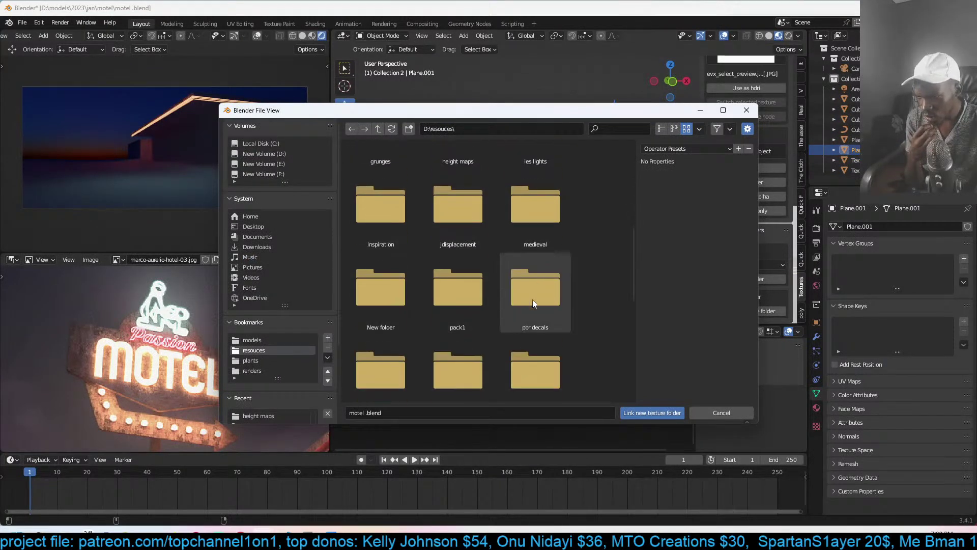
scroll(532, 300, "down", 3)
scroll(447, 303, "down", 8)
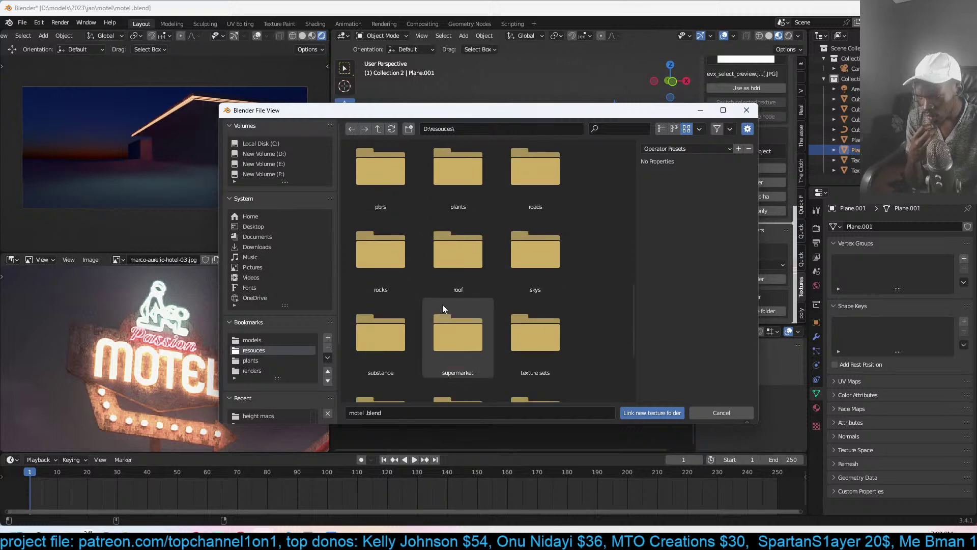
scroll(507, 300, "down", 2)
double_click(518, 292)
left_click(646, 411)
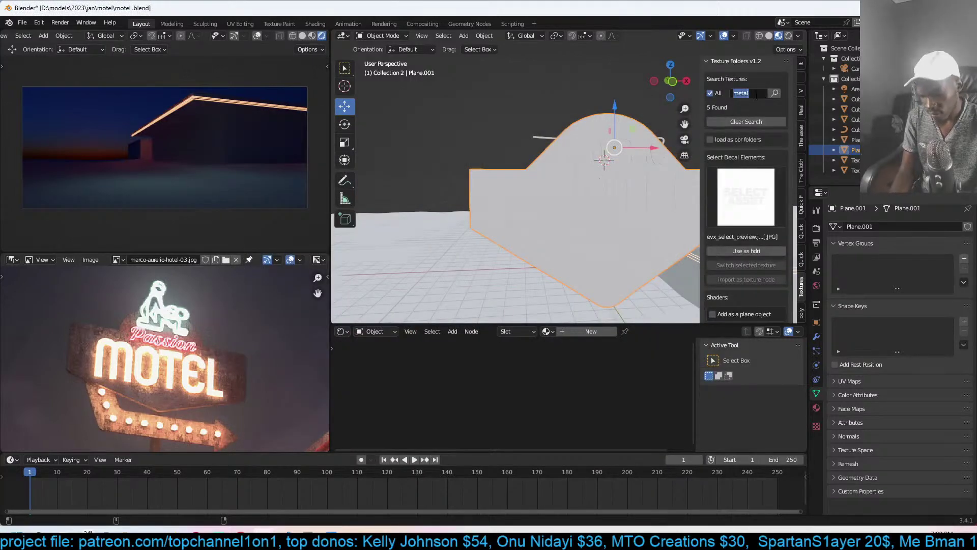
- Search the textures for rust, clear the search, and choose the reddish-brown rusted metal image from the walls folder
type("rust")
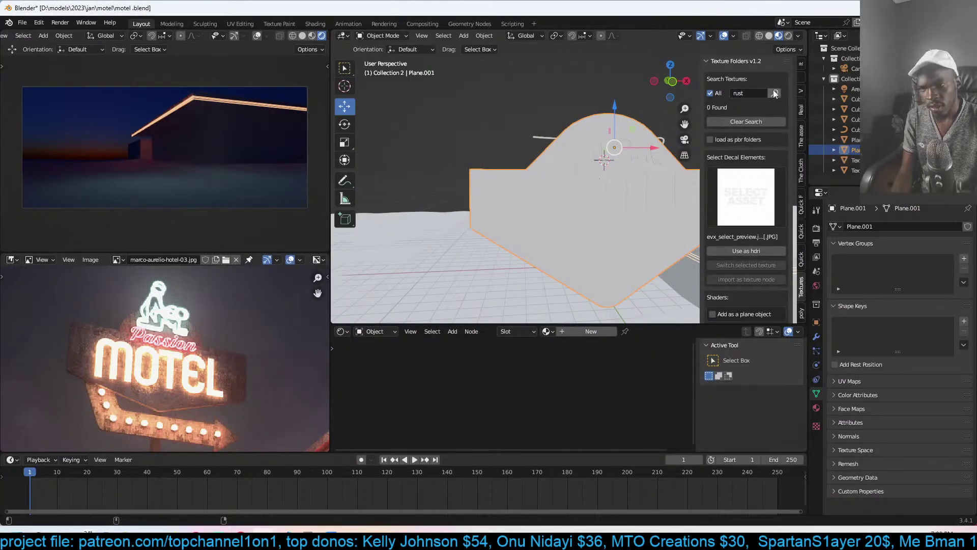
left_click(746, 121)
left_click(747, 174)
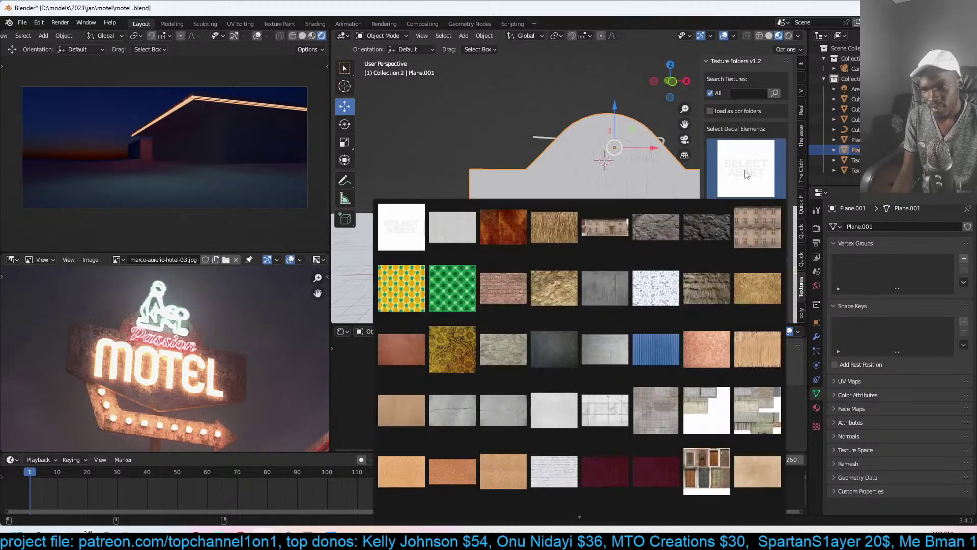
scroll(617, 472, "down", 2)
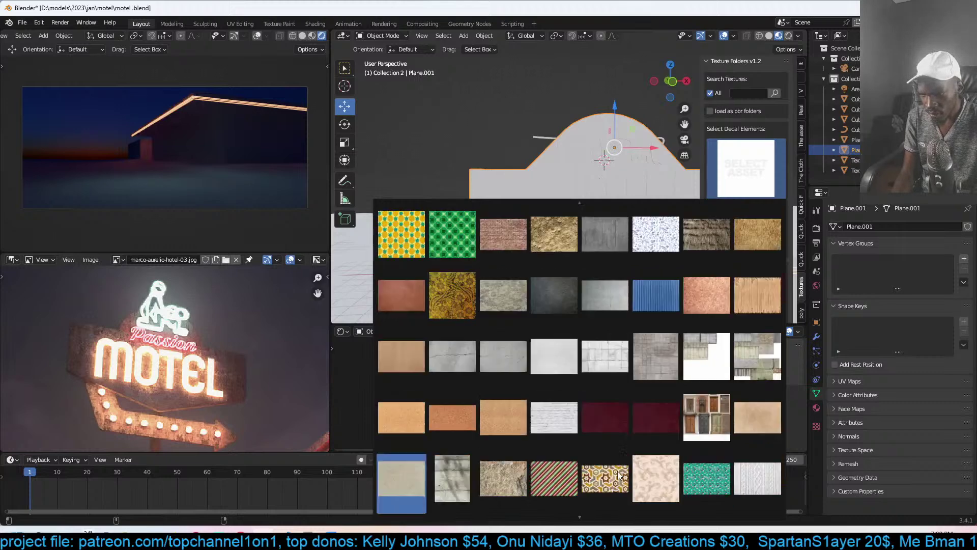
scroll(618, 473, "down", 1)
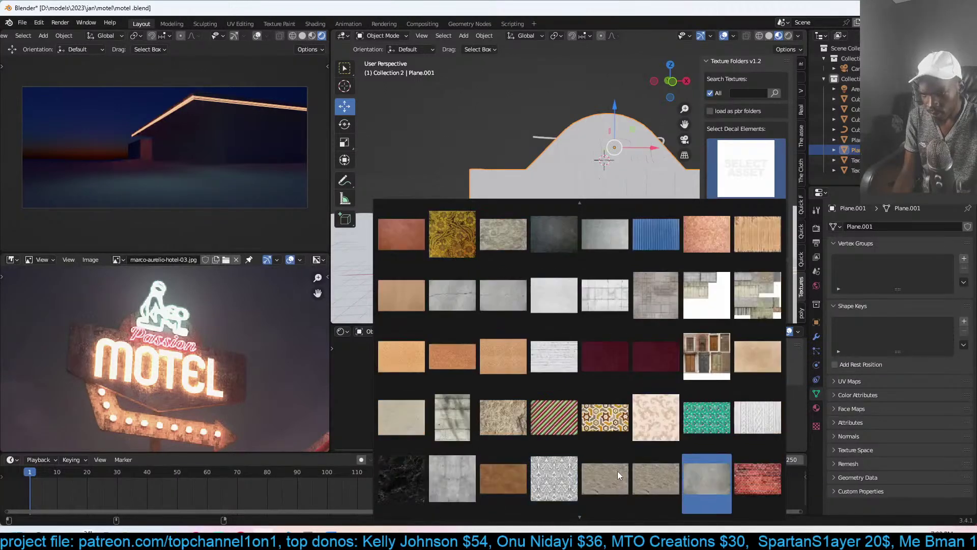
scroll(618, 473, "down", 1)
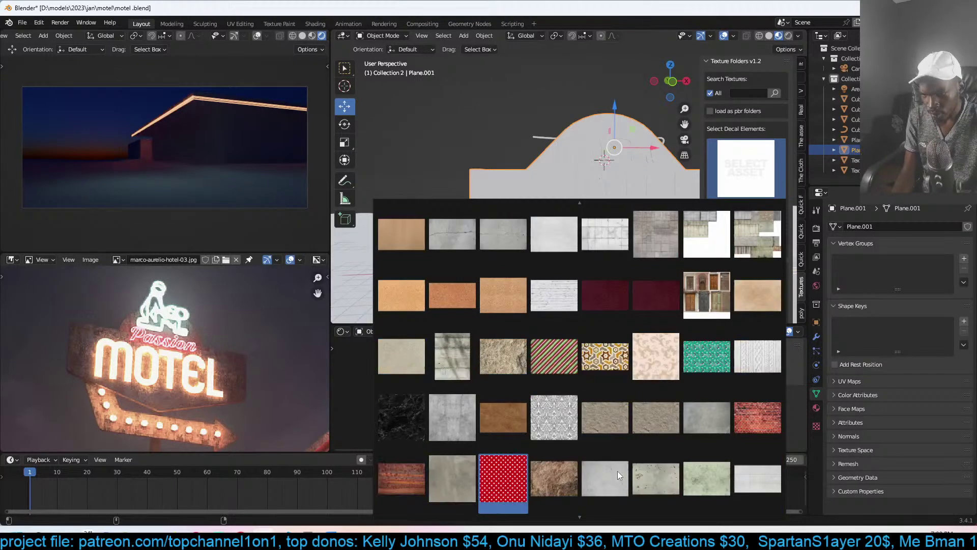
left_click(426, 477)
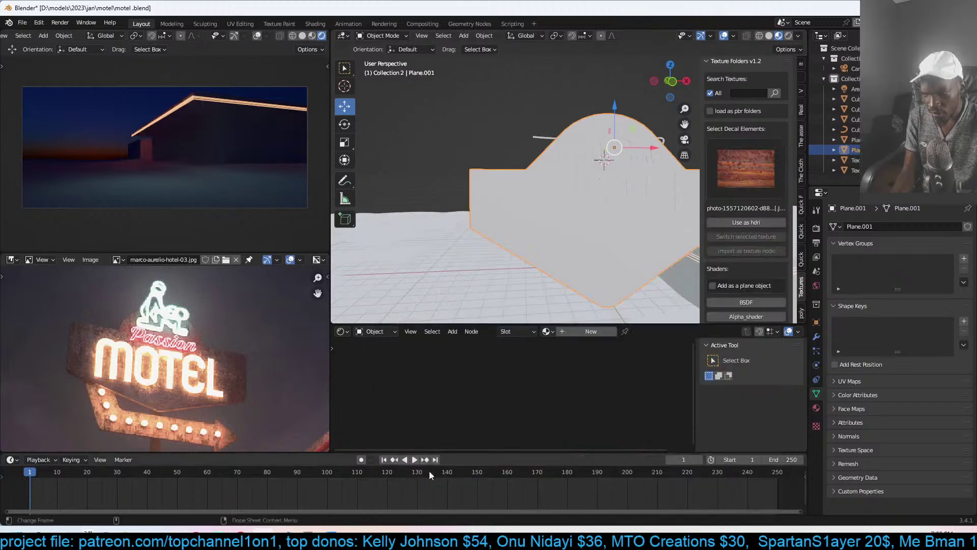
- Create a new material named "rust surface" on the motel sign board
middle_click_drag(547, 203, 537, 185, "shift")
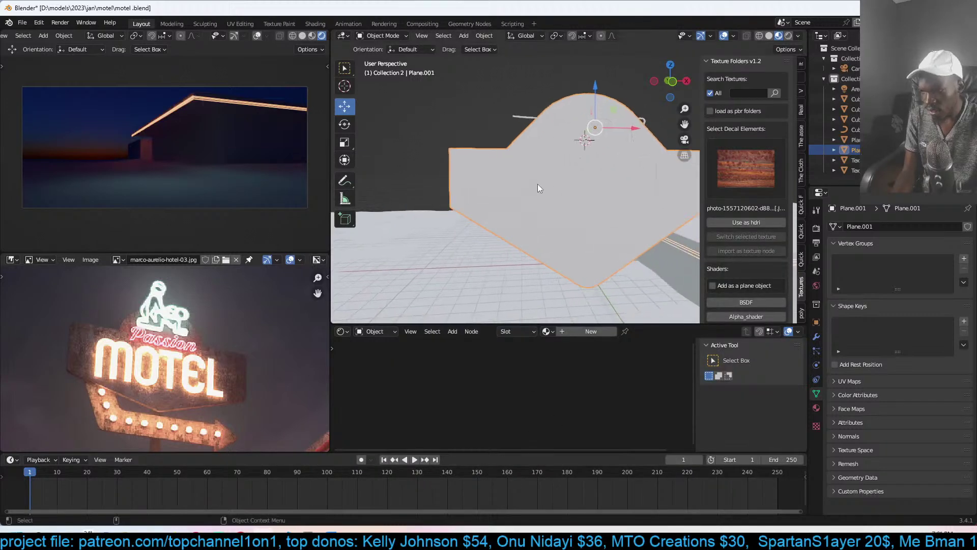
left_click(591, 332)
left_click(591, 331)
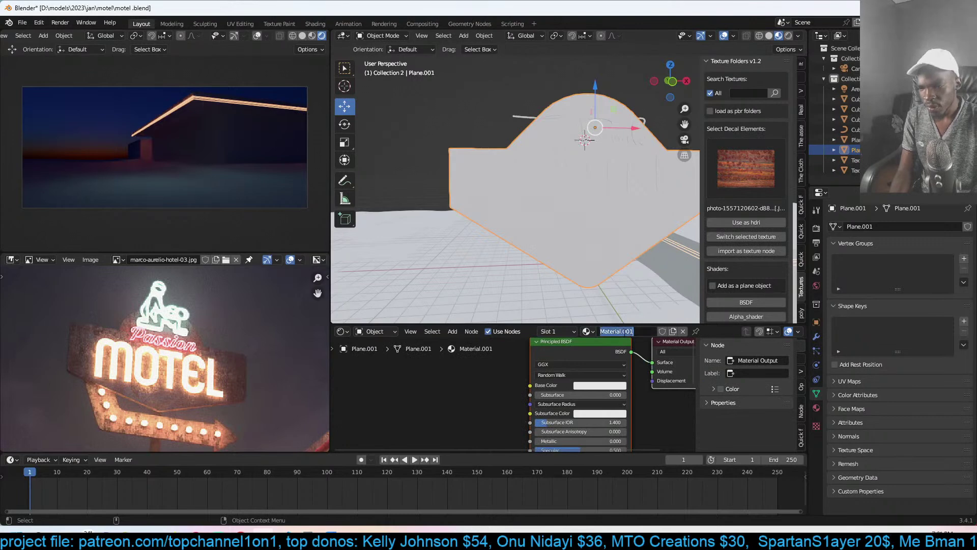
type("rust sur")
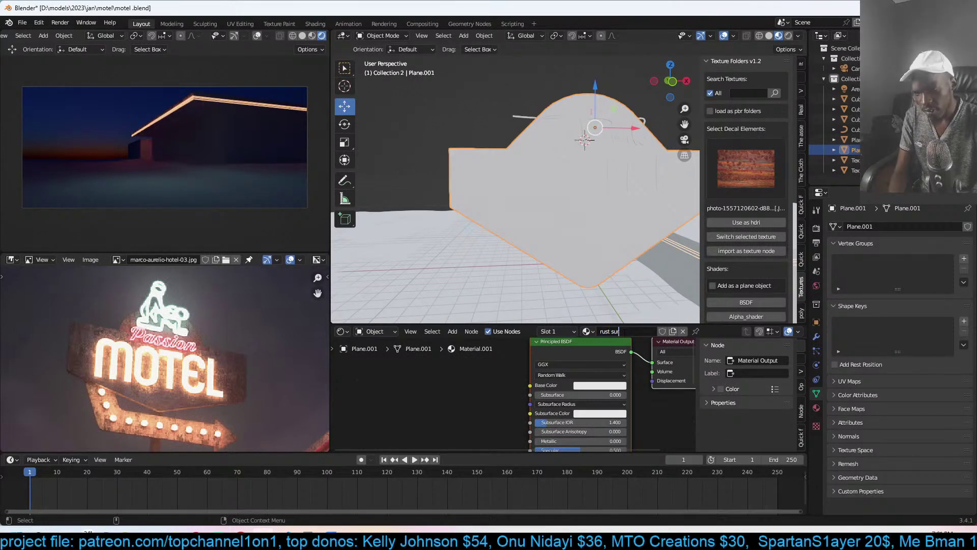
type("face")
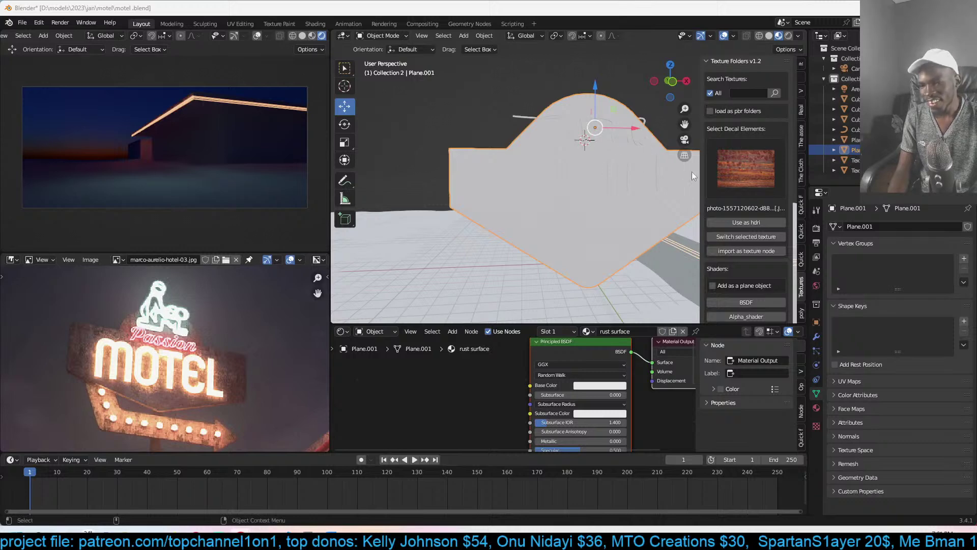
- Import the chosen rust image as a texture node feeding the material's Base Color, and inspect it on the sign
left_click(764, 252)
scroll(582, 417, "down", 3)
left_click_drag(538, 438, 522, 390)
scroll(563, 207, "up", 3)
- Unwrap the sign board mesh anew so the rust texture maps evenly instead of stretching
key("Tab")
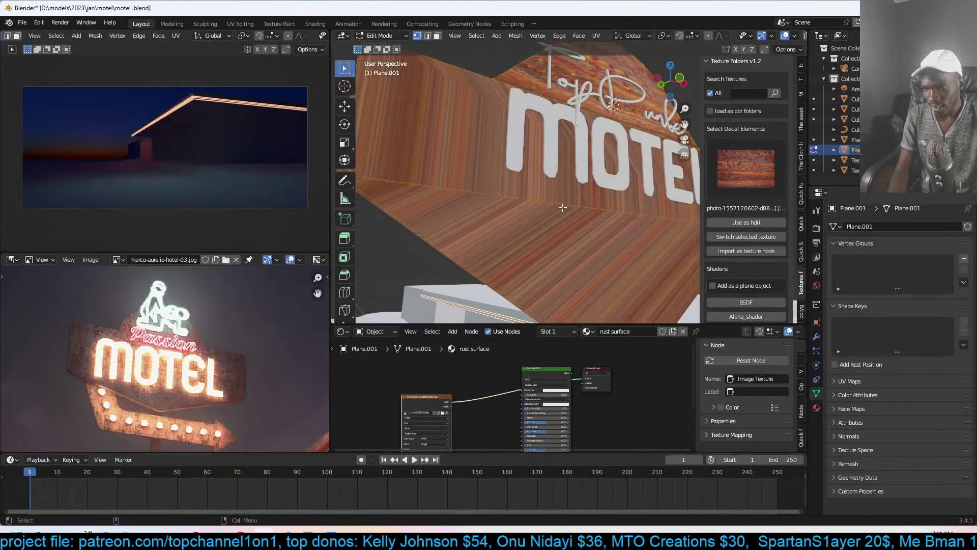
key("u")
left_click(534, 258)
key("Tab")
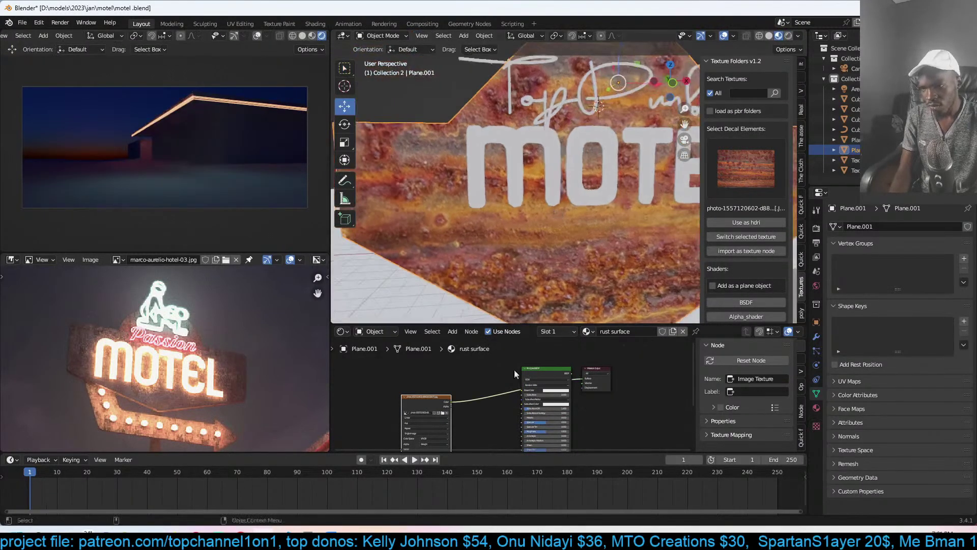
- Widen the gap between the rust texture node and the shader nodes, and switch the active texture folder to D:\resouces\grunges
left_click_drag(552, 408, 656, 405)
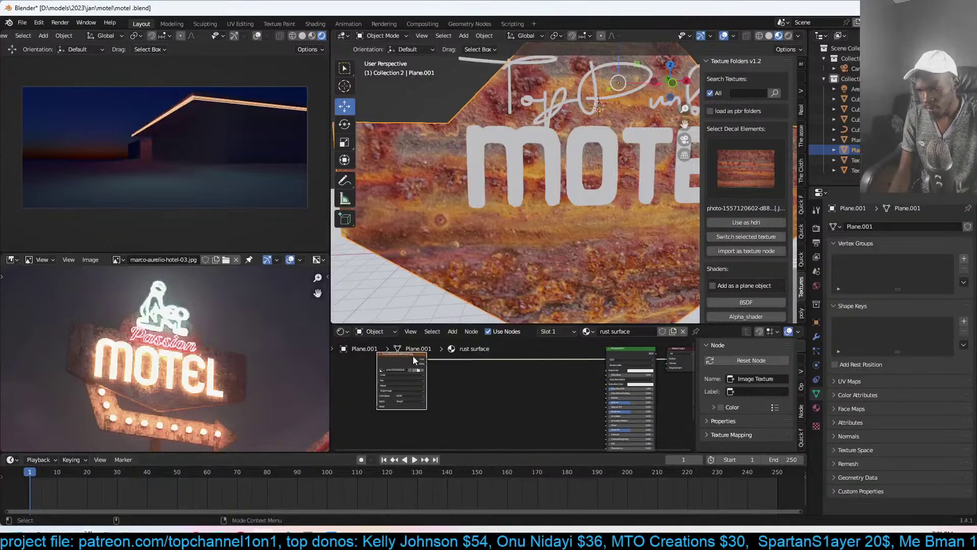
scroll(411, 356, "down", 1)
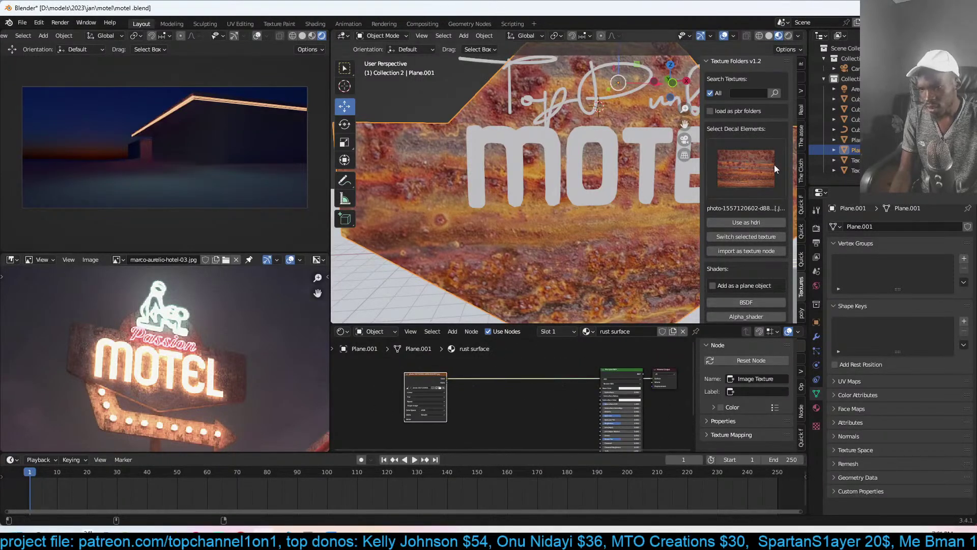
scroll(781, 161, "up", 1)
scroll(774, 279, "down", 5)
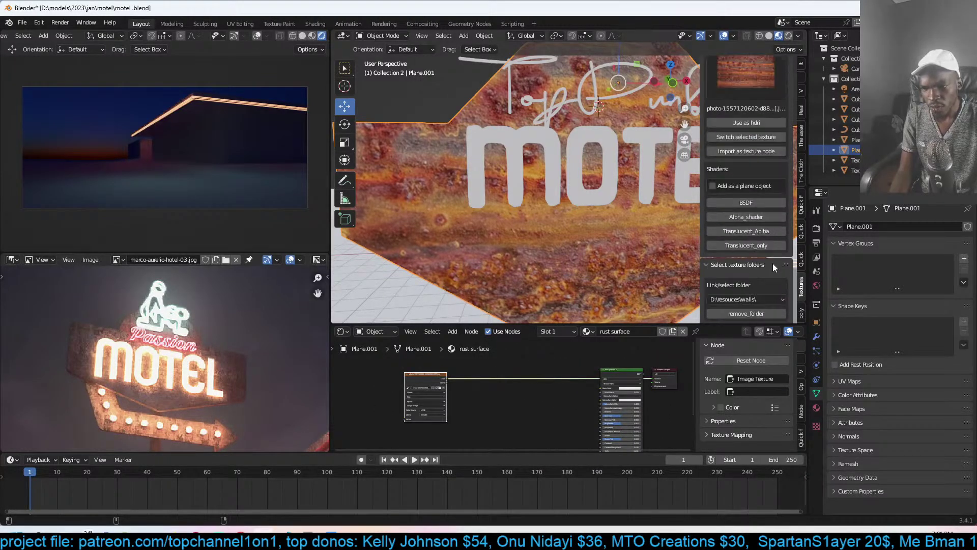
left_click(771, 264)
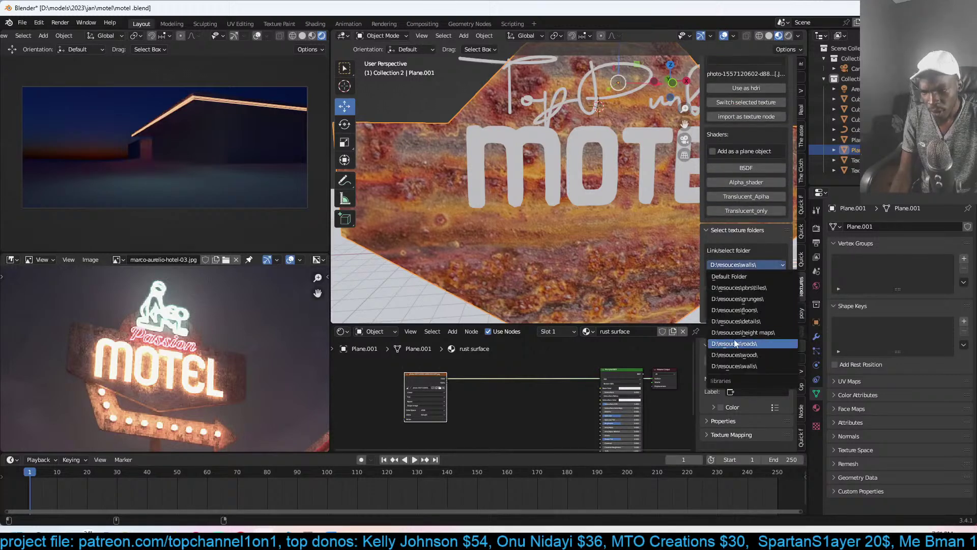
left_click(757, 308)
left_click(775, 264)
left_click(748, 300)
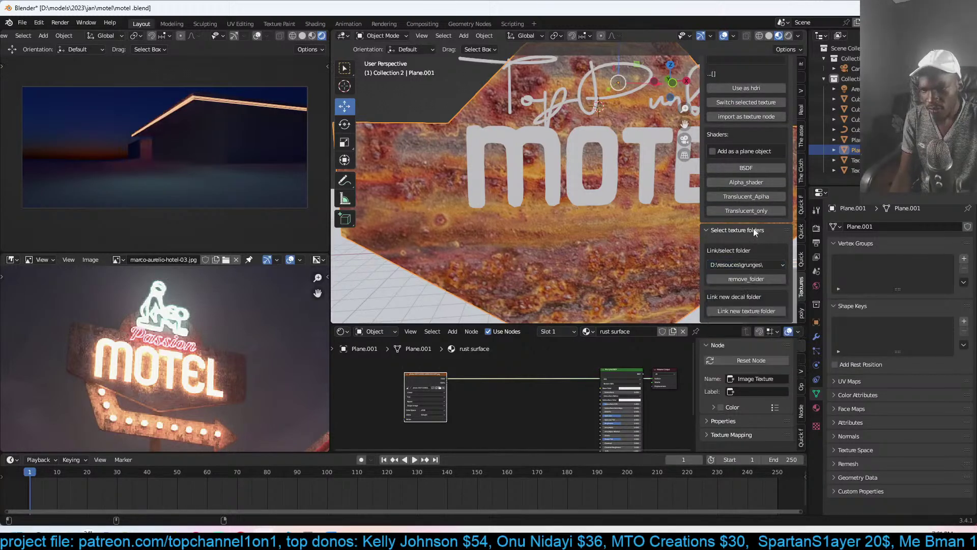
- Choose the blotchy grunge_map_16 image and import it as a texture node into the rust surface material
scroll(753, 228, "up", 5)
left_click(742, 163)
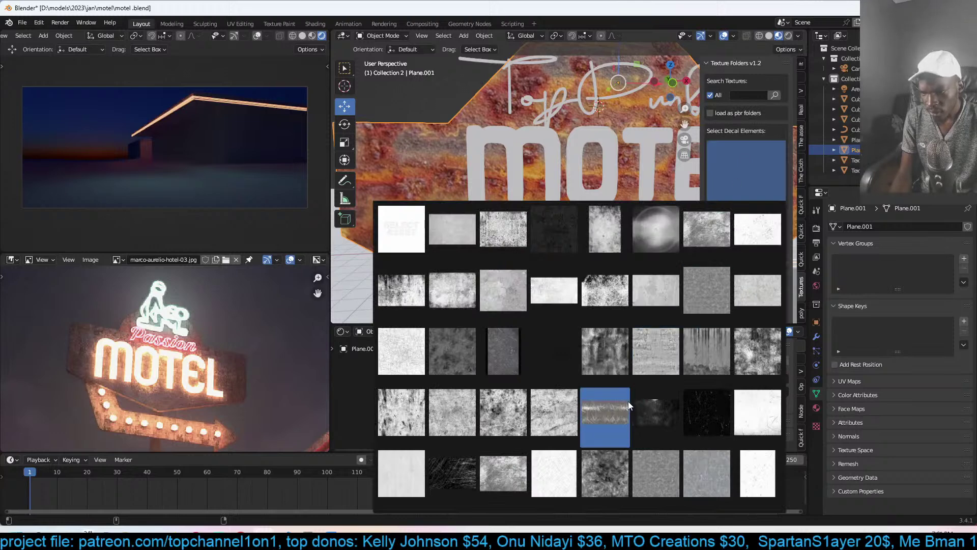
left_click(770, 347)
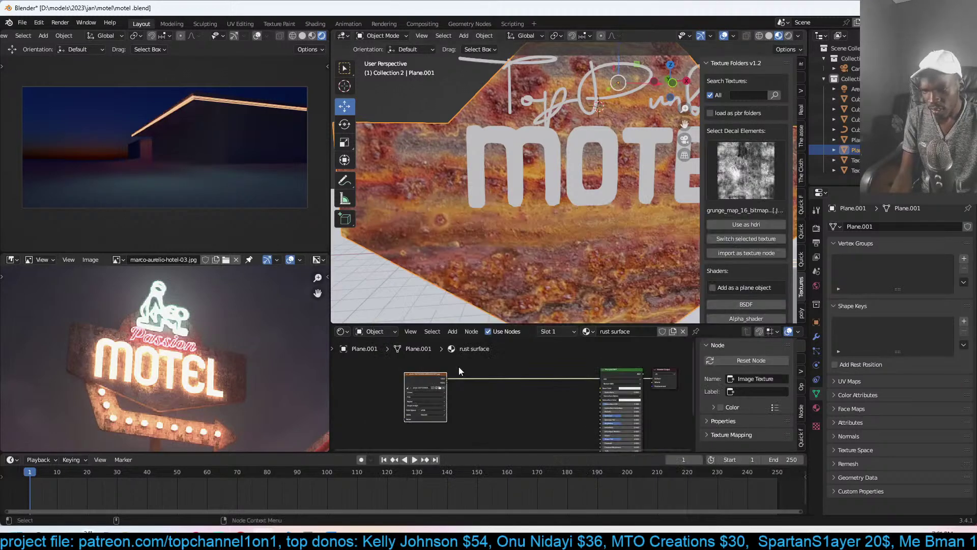
scroll(753, 257, "down", 3)
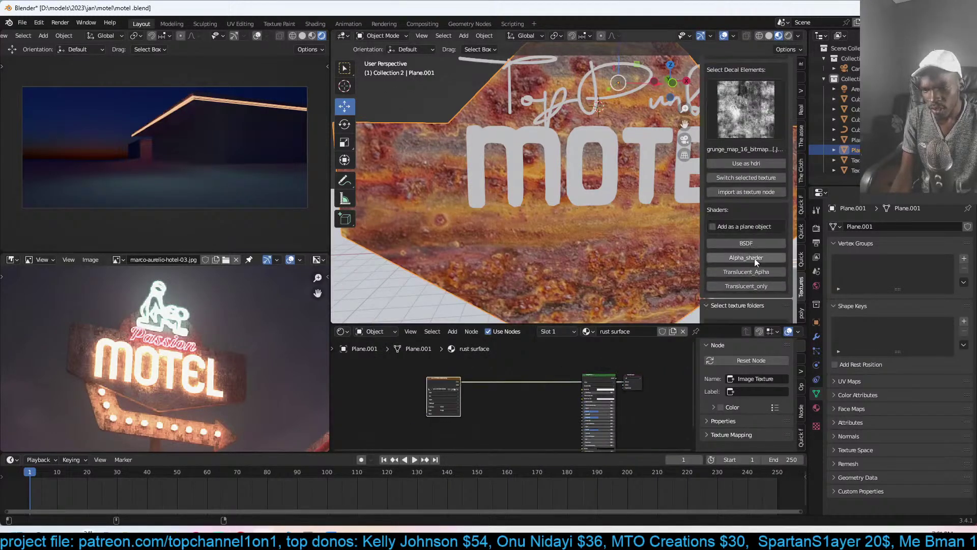
left_click(755, 189)
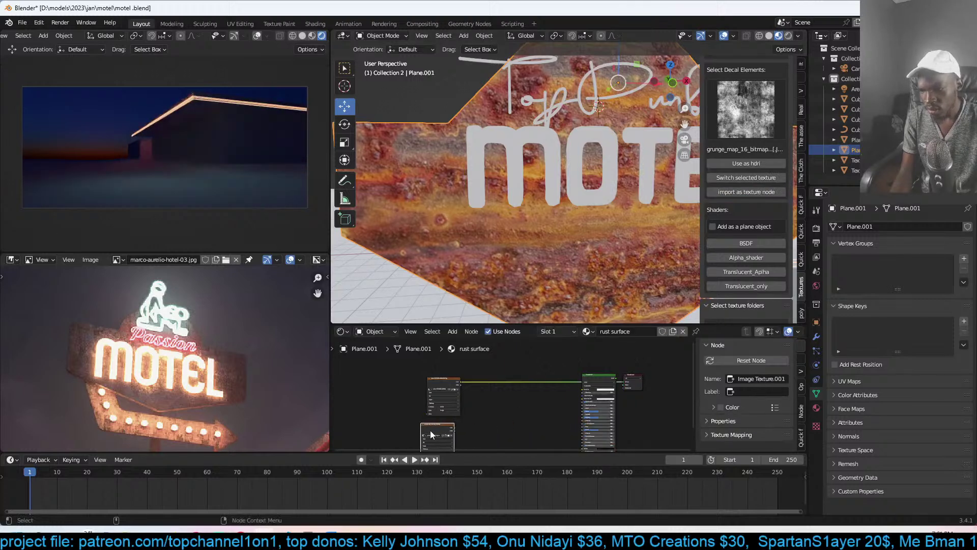
- Connect the grunge map texture to the Principled BSDF's Base Color in place of the rust image
left_click(433, 430)
scroll(520, 249, "down", 5)
scroll(520, 250, "up", 6)
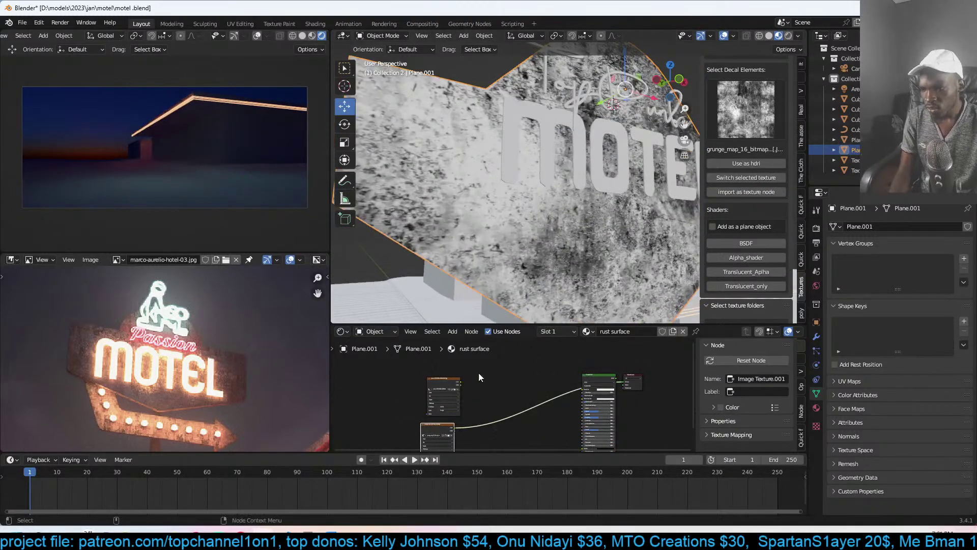
- Add Texture Coordinate and Mapping nodes to the grunge map and increase its mapping scale for a finer pattern
scroll(509, 387, "up", 2)
key("ctrl+t")
scroll(517, 416, "up", 2)
scroll(517, 417, "up", 2)
left_click_drag(524, 424, 567, 423)
scroll(568, 393, "down", 1)
mouse_move(569, 394)
middle_mouse_down()
mouse_move(511, 425)
mouse_move(432, 411)
middle_mouse_up()
scroll(432, 412, "down", 4)
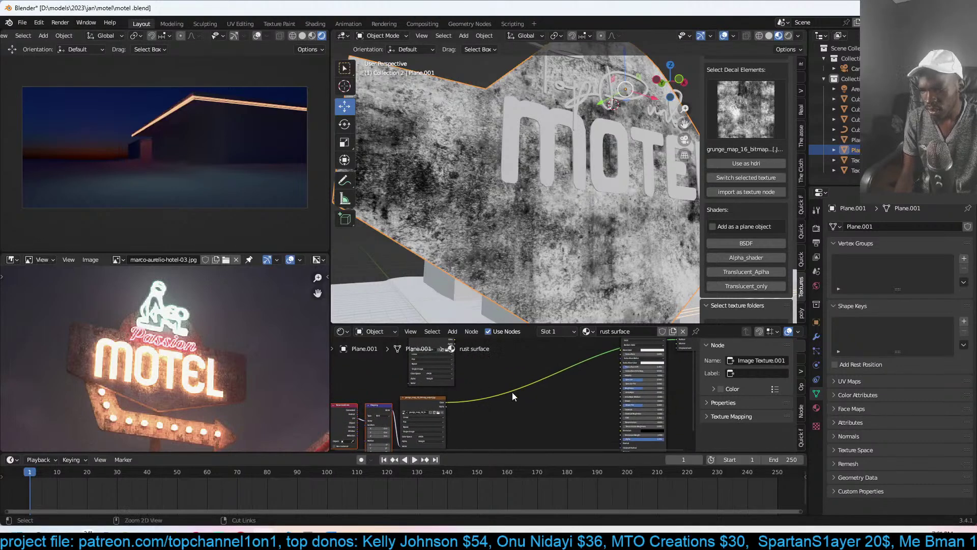
- Insert a ColorRamp between the grunge map and the Principled BSDF, and move its black stop inward for stronger contrast
key("shift+a")
mouse_move(483, 468)
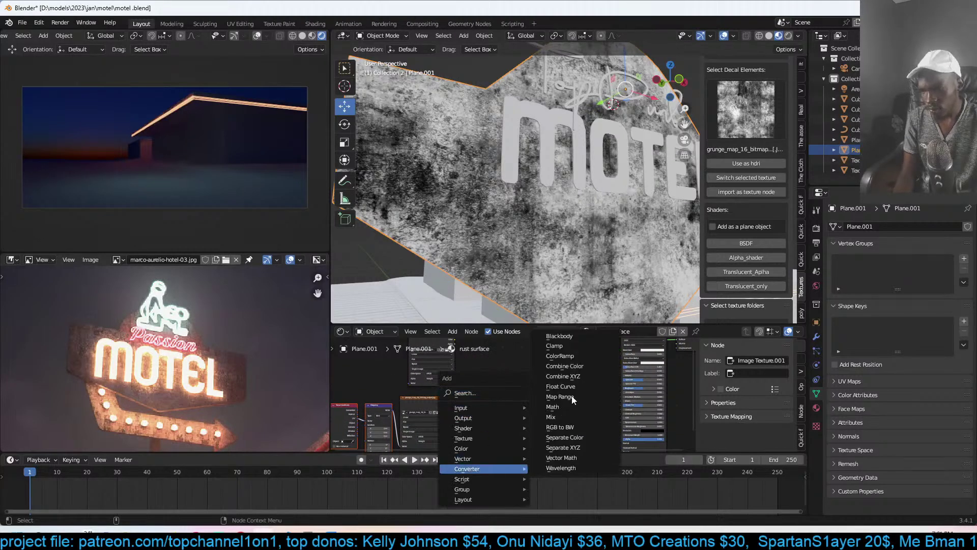
left_click(596, 358)
left_click(519, 377)
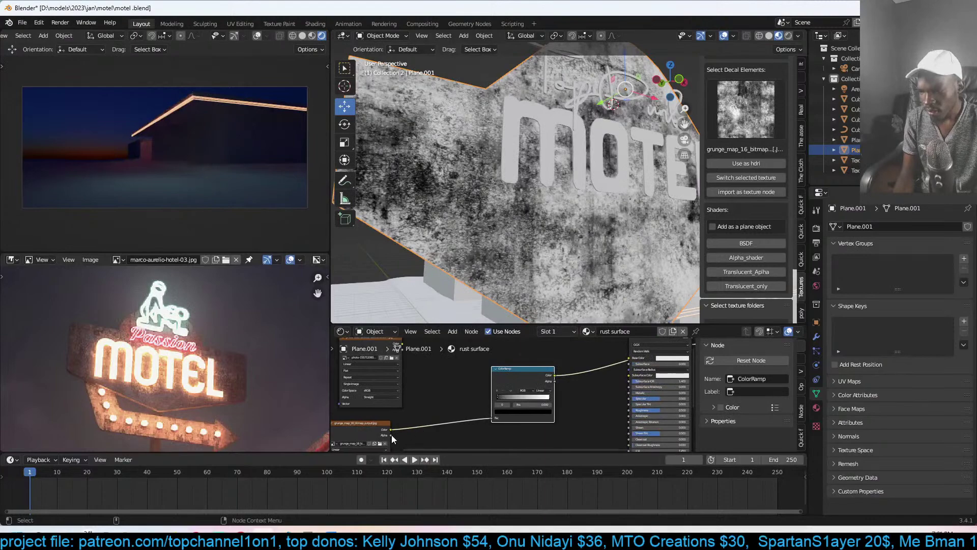
left_click_drag(506, 395, 516, 398)
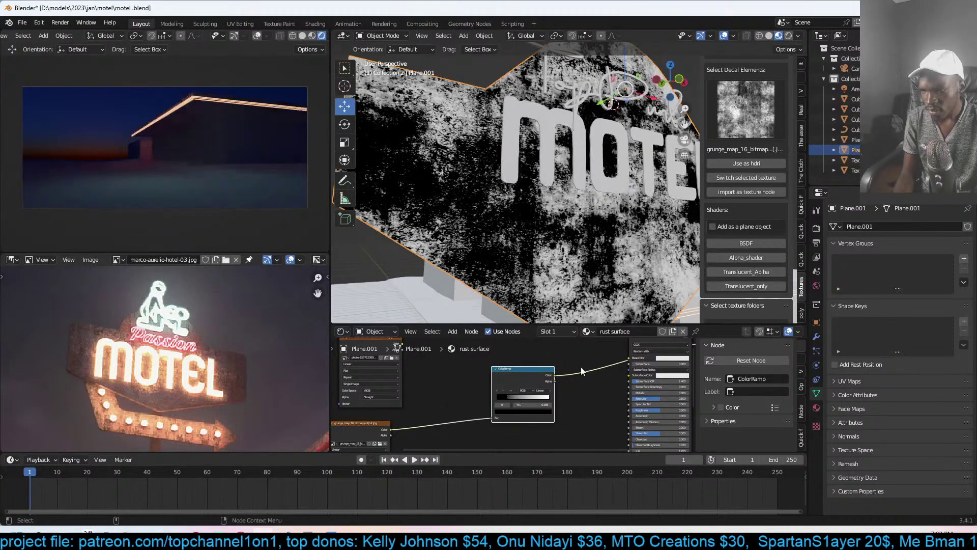
- Reroute the ColorRamp's output from the Principled BSDF's Base Color to its Metallic input
middle_click_drag(581, 367, 492, 389)
scroll(493, 389, "up", 1)
left_click_drag(533, 394, 543, 416)
- Move the ColorRamp lower in the node layout and place a Mix Color node above it, before the Principled BSDF
middle_click_drag(395, 371, 462, 371)
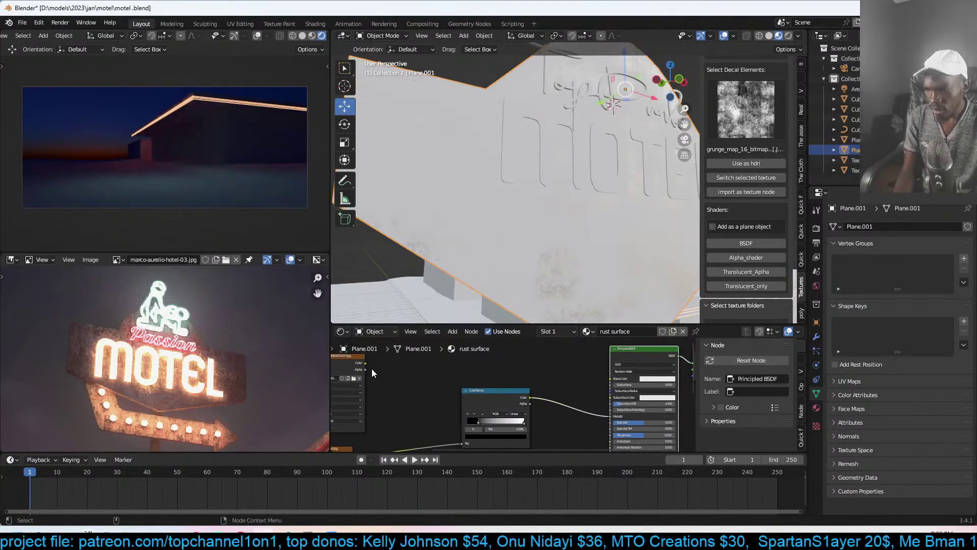
left_click_drag(464, 391, 471, 424)
key("shift+a")
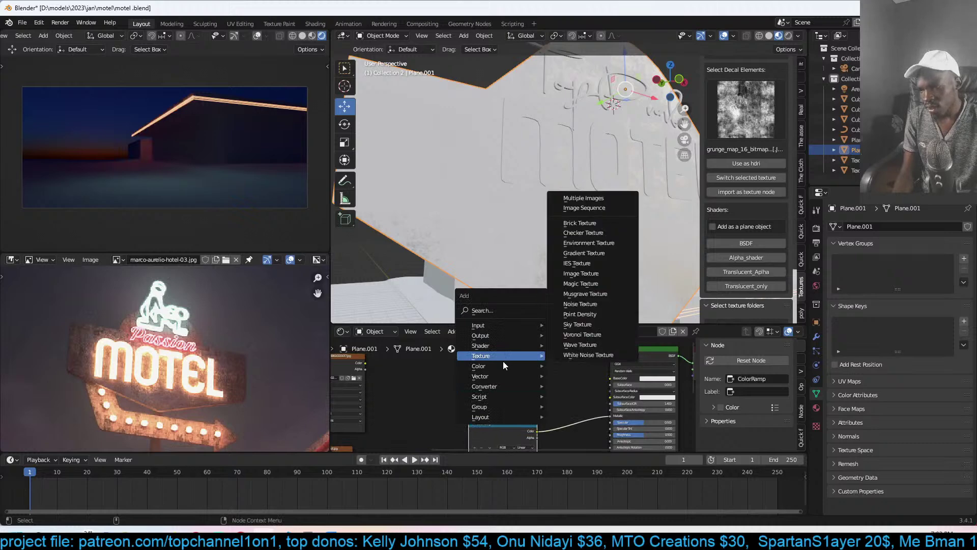
mouse_move(507, 365)
left_click(574, 416)
left_click(493, 345)
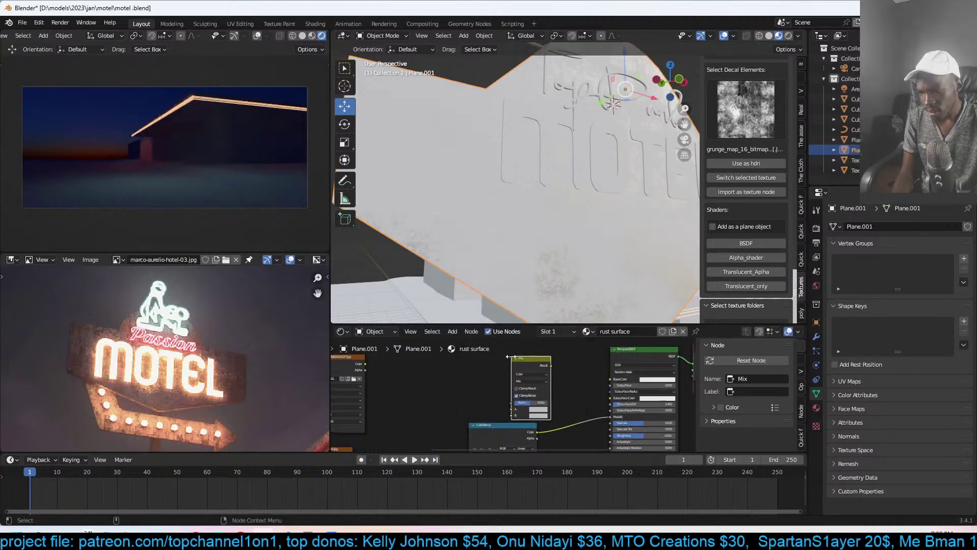
- Connect the rust image's color to the Mix node's A input and the Mix result to the Principled BSDF's Base Color
middle_click_drag(436, 373, 461, 371)
scroll(460, 371, "up", 2)
left_click_drag(369, 357, 554, 415)
middle_click_drag(583, 393, 550, 390)
left_click_drag(574, 356, 649, 374)
- Connect the ColorRamp's color output to the Mix node's Factor so the grunge map masks the rust
scroll(572, 401, "down", 3)
middle_click_drag(568, 400, 643, 357)
left_click_drag(573, 389, 588, 406)
left_click_drag(600, 365, 599, 364)
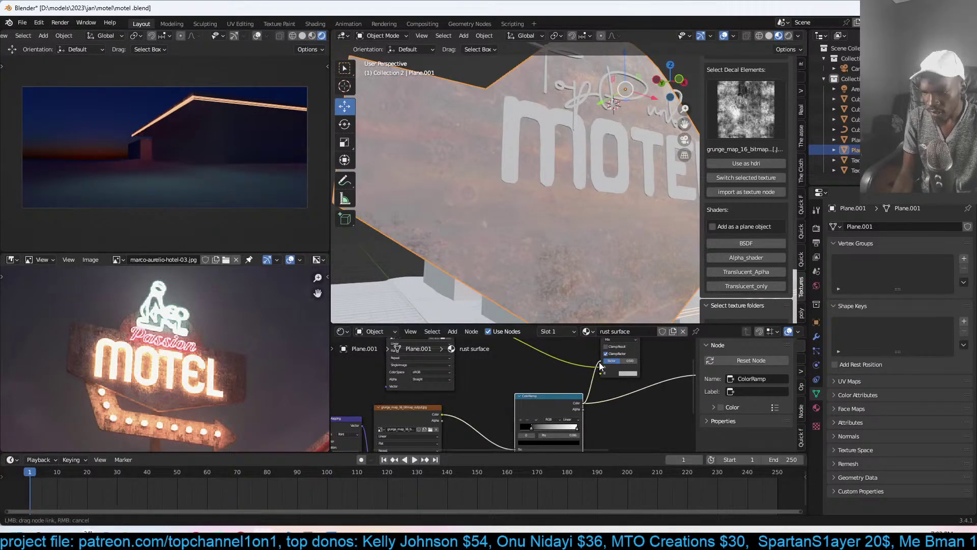
- Bring the ColorRamp's white and black stops close together near the dark end for a sharp rust mask
middle_click_drag(617, 240, 561, 222)
middle_click_drag(586, 378, 581, 375)
scroll(580, 375, "up", 2)
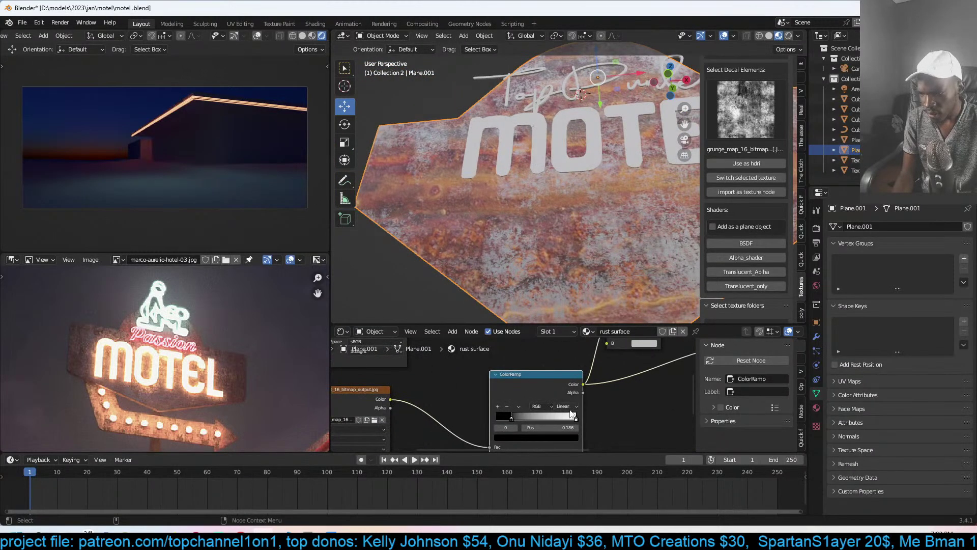
left_click_drag(563, 422, 532, 422)
mouse_move(600, 285)
middle_mouse_down()
mouse_move(634, 263)
mouse_move(619, 277)
middle_mouse_up()
left_click_drag(505, 416, 518, 416)
mouse_move(570, 265)
middle_mouse_down()
mouse_move(590, 284)
mouse_move(555, 285)
mouse_move(582, 277)
middle_mouse_up()
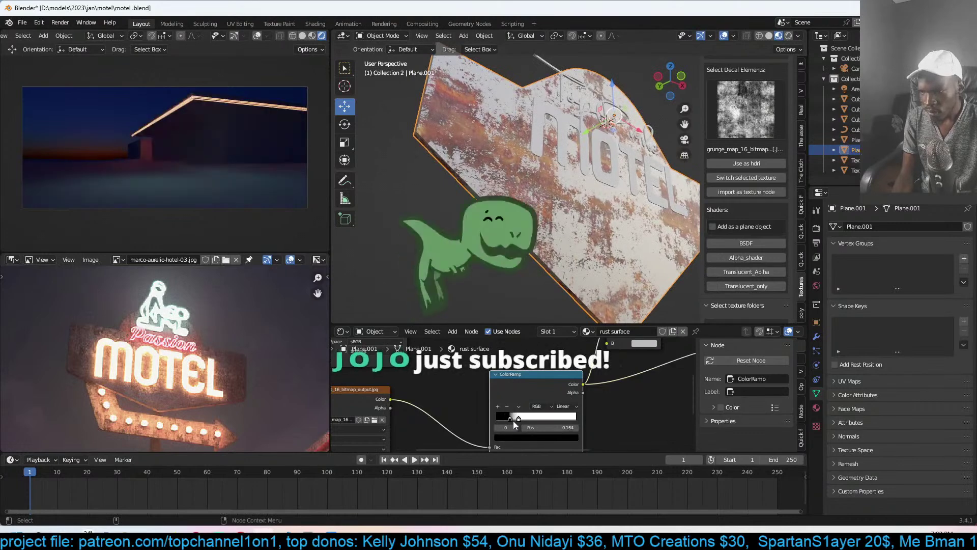
scroll(513, 420, "down", 1)
left_click_drag(504, 416, 510, 417)
middle_click_drag(594, 246, 557, 259)
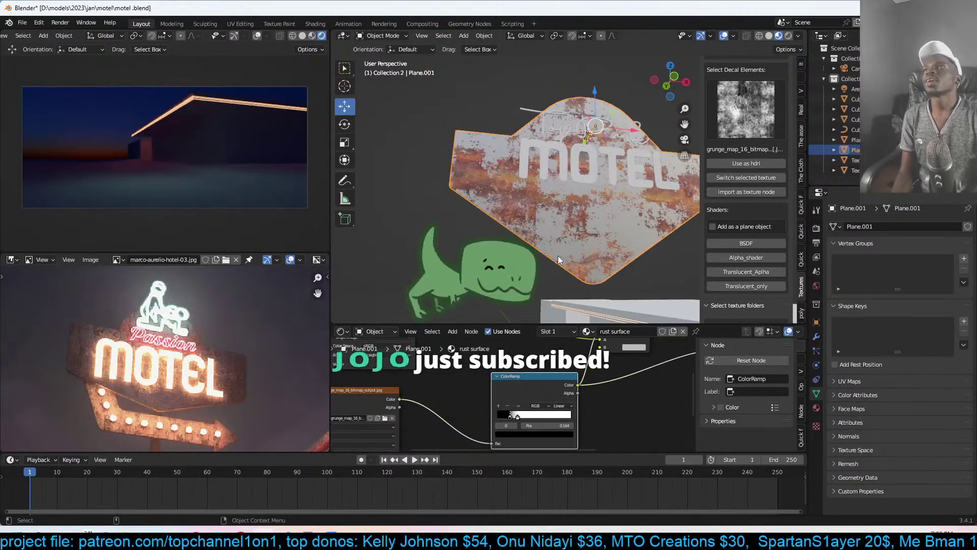
- Lower the Principled BSDF's Roughness to 0.205
middle_click_drag(590, 413, 521, 424)
scroll(572, 422, "up", 1)
left_click_drag(582, 436, 560, 437)
middle_click_drag(590, 193, 514, 219)
- Fine-tune the ColorRamp's black stop to about 0.155
middle_click_drag(477, 353, 542, 362)
left_click_drag(466, 418, 465, 418)
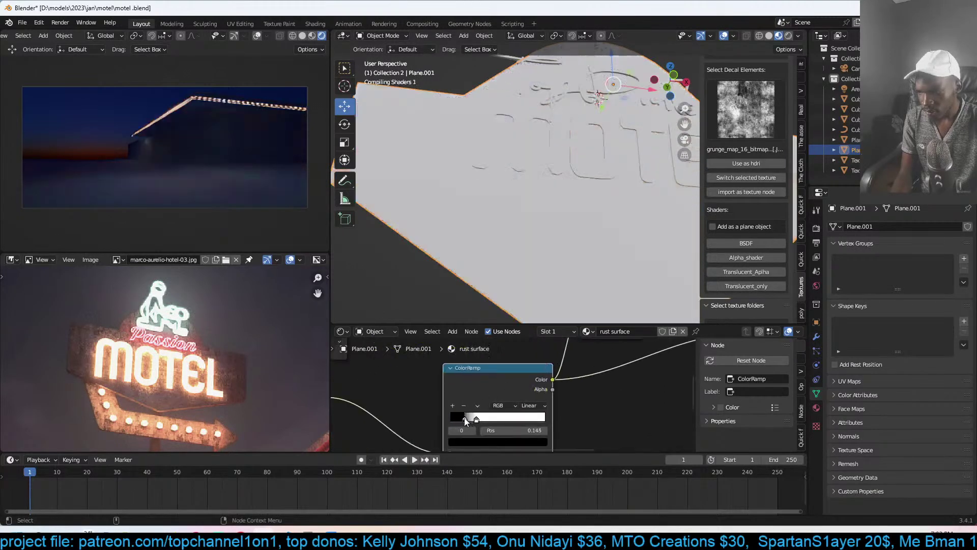
scroll(498, 372, "down", 3)
scroll(517, 386, "down", 4)
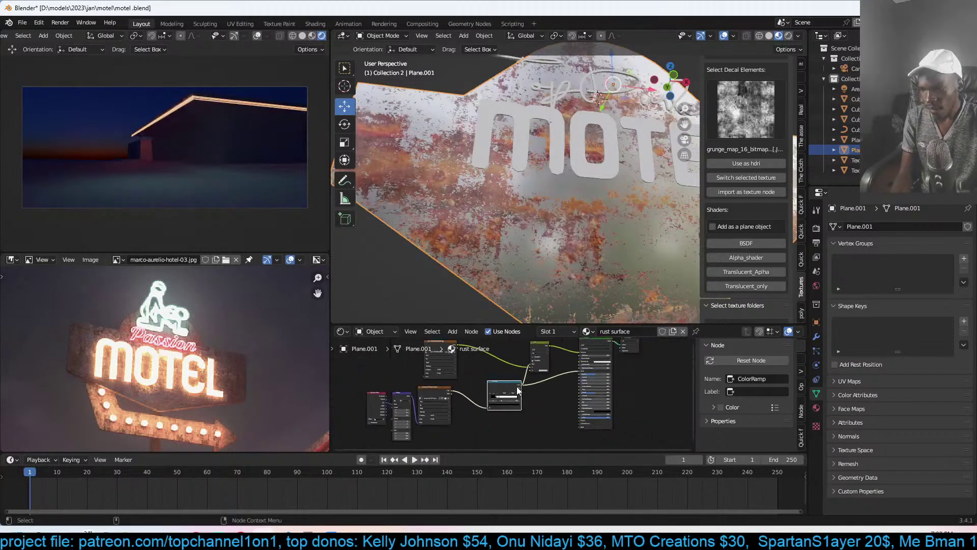
left_click(783, 118)
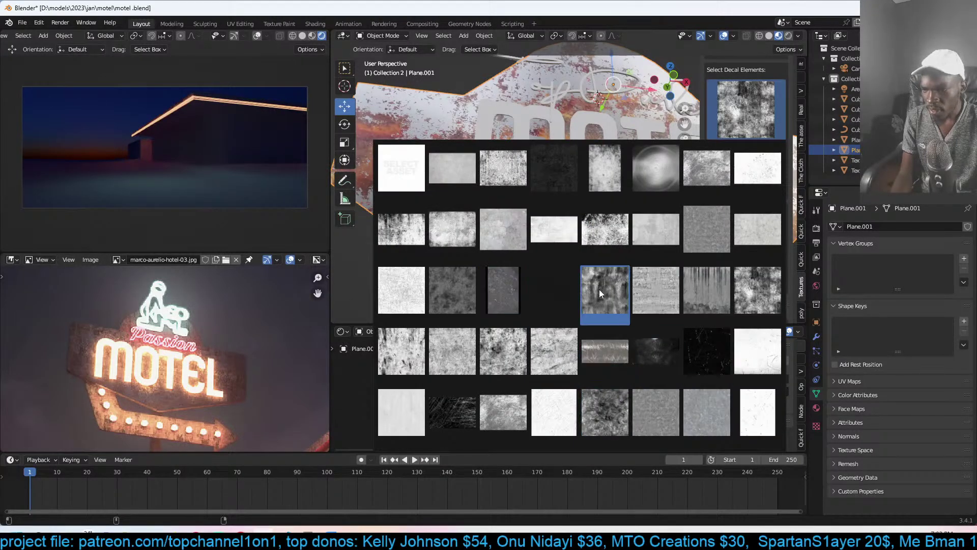
left_click(362, 336)
left_click(411, 373)
key("shift+d")
key("Escape")
key("ctrl+z")
- Connect the grunge map's color output directly to the Principled BSDF's Roughness, bypassing the ColorRamp
scroll(541, 398, "up", 2)
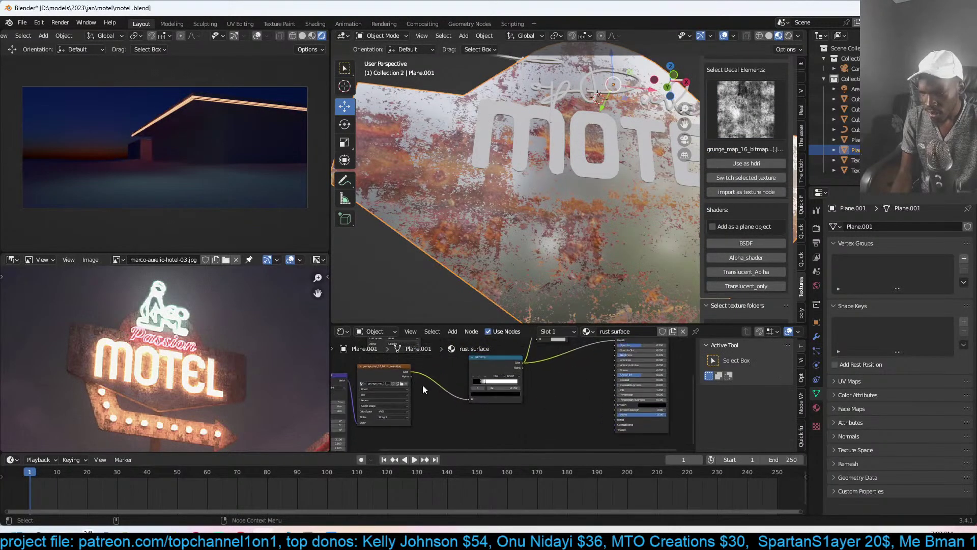
left_click_drag(410, 371, 618, 358)
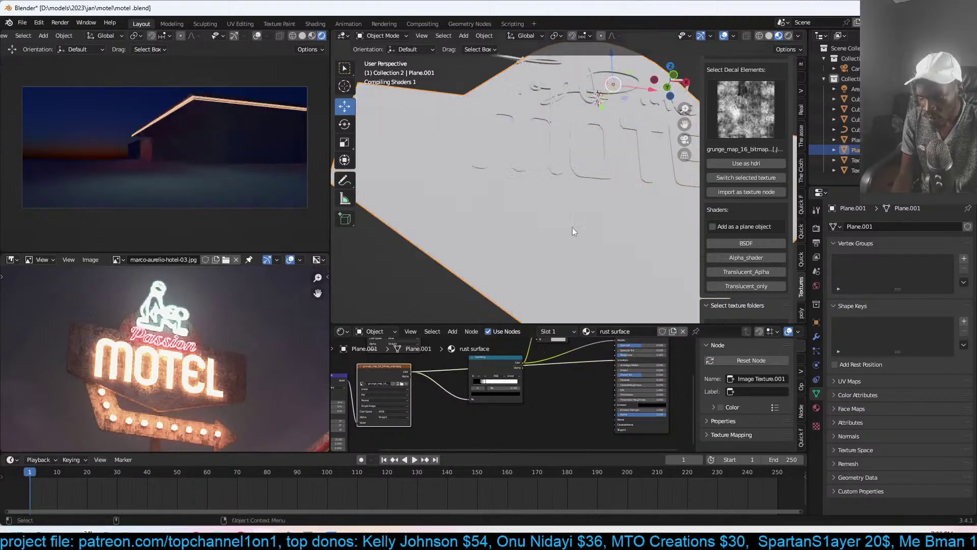
middle_click_drag(575, 232, 595, 227)
scroll(506, 364, "up", 2)
scroll(591, 379, "up", 2)
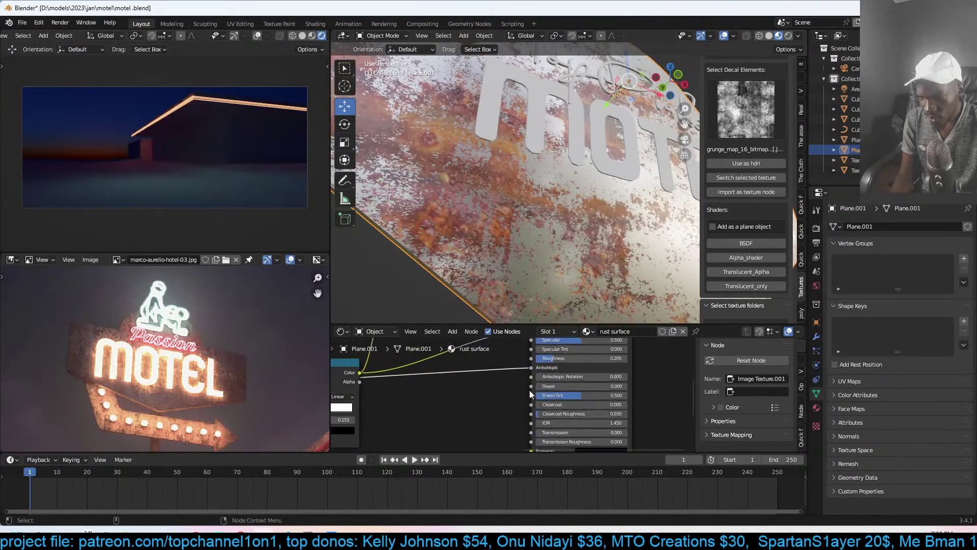
mouse_move(529, 368)
left_mouse_down()
mouse_move(527, 396)
mouse_move(532, 358)
left_mouse_up()
mouse_move(573, 258)
middle_mouse_down()
mouse_move(582, 262)
mouse_move(505, 260)
mouse_move(526, 267)
mouse_move(574, 246)
mouse_move(575, 263)
middle_mouse_up()
- Move the ColorRamp's black stop to 0.255 to expose more rust between the metal patches
middle_click_drag(469, 436, 640, 420)
left_click(445, 403)
left_click_drag(429, 404, 440, 404)
scroll(576, 368, "down", 2)
scroll(544, 392, "down", 4)
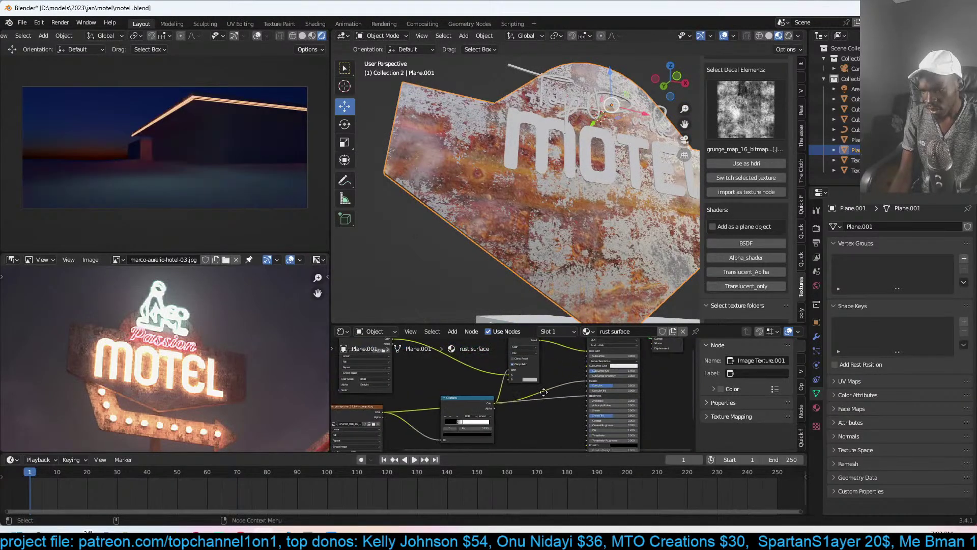
- Add a Bump node beside the Principled BSDF and enlarge the node editor area
key("shift+a")
mouse_move(512, 394)
left_click(593, 389)
left_click(513, 385)
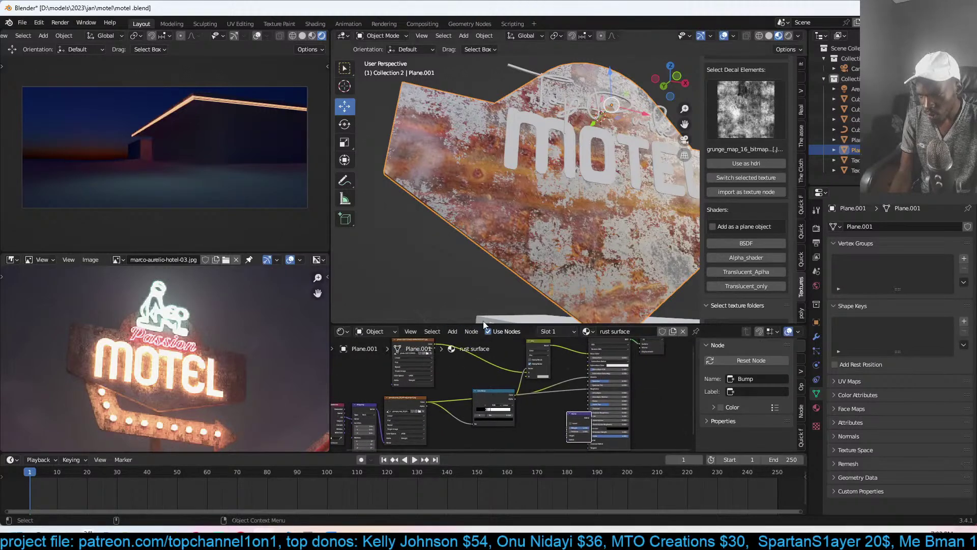
left_click_drag(484, 323, 484, 237)
- Connect the rust image to the Bump node's Height and the Bump's Normal output to the Principled BSDF's Normal
scroll(531, 328, "up", 3)
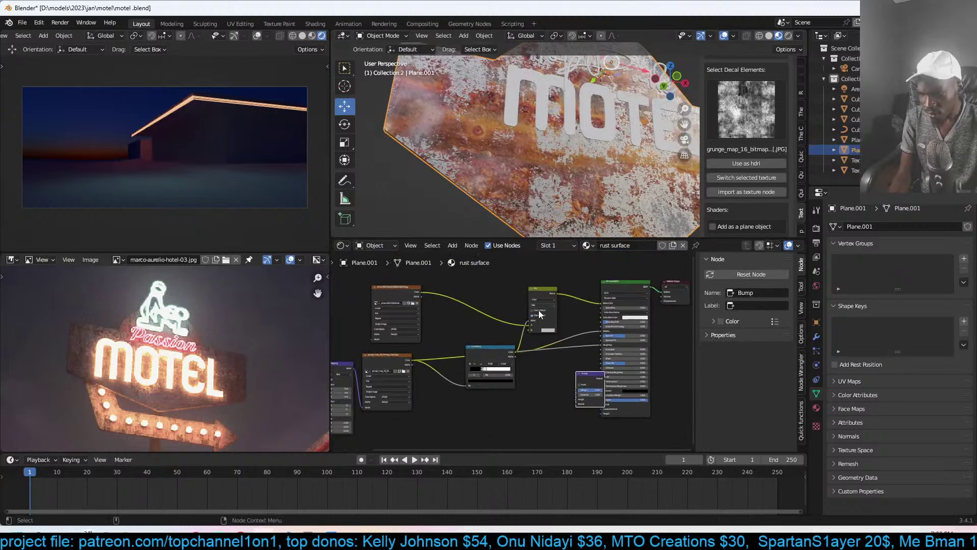
left_click_drag(410, 297, 567, 420)
middle_click_drag(567, 419, 557, 384)
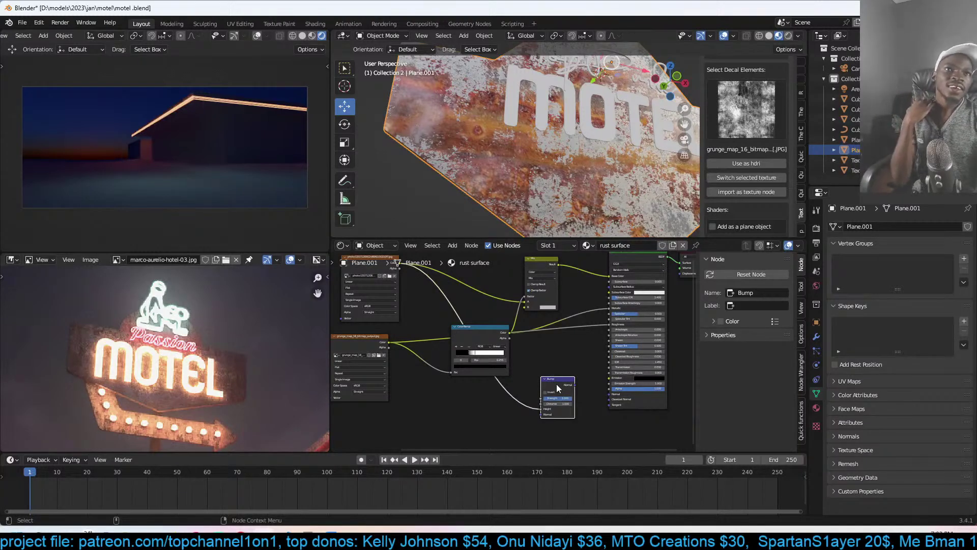
scroll(582, 373, "up", 2)
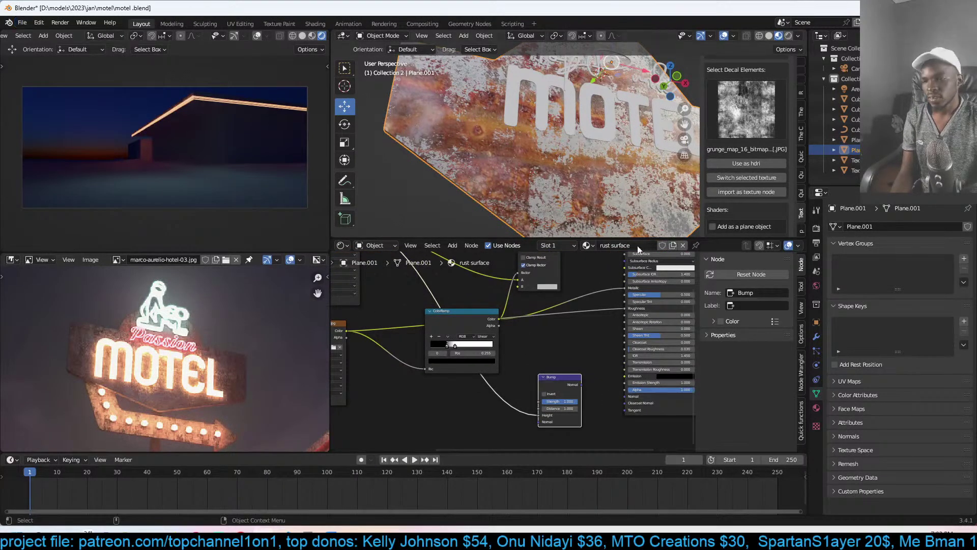
scroll(582, 396, "up", 2)
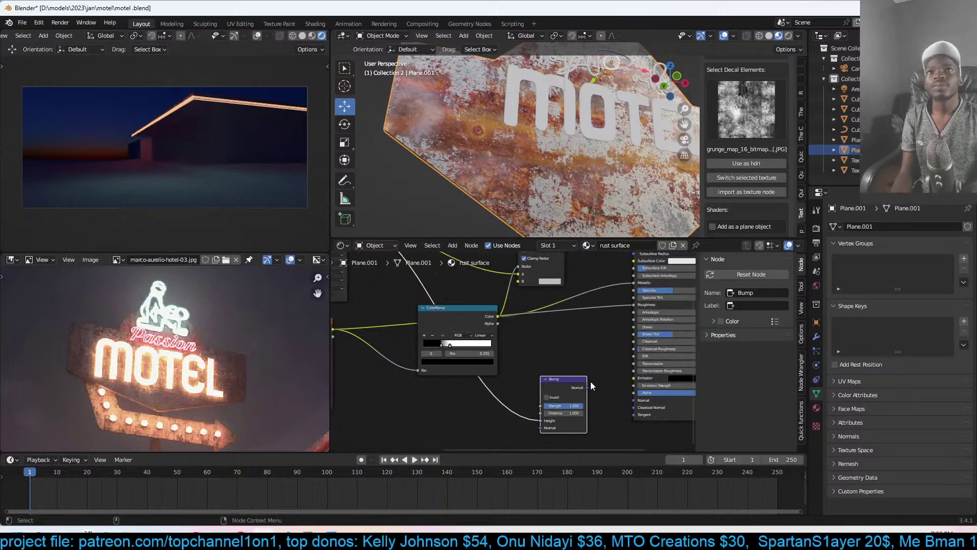
left_click_drag(533, 383, 591, 400)
- Lower the Bump node's Strength to 0.325 and further down to a subtle surface relief
left_click(505, 406)
type("0.325")
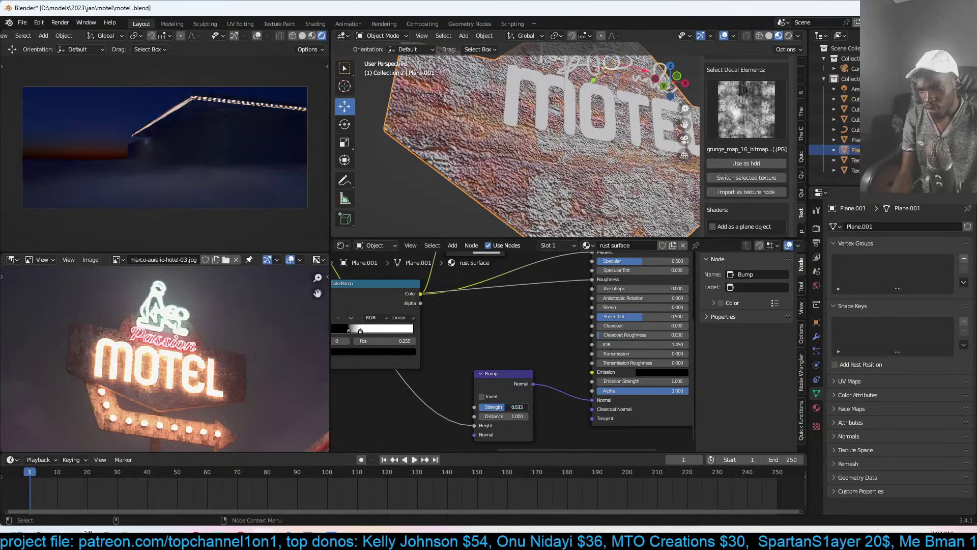
key("Return")
scroll(519, 353, "down", 1)
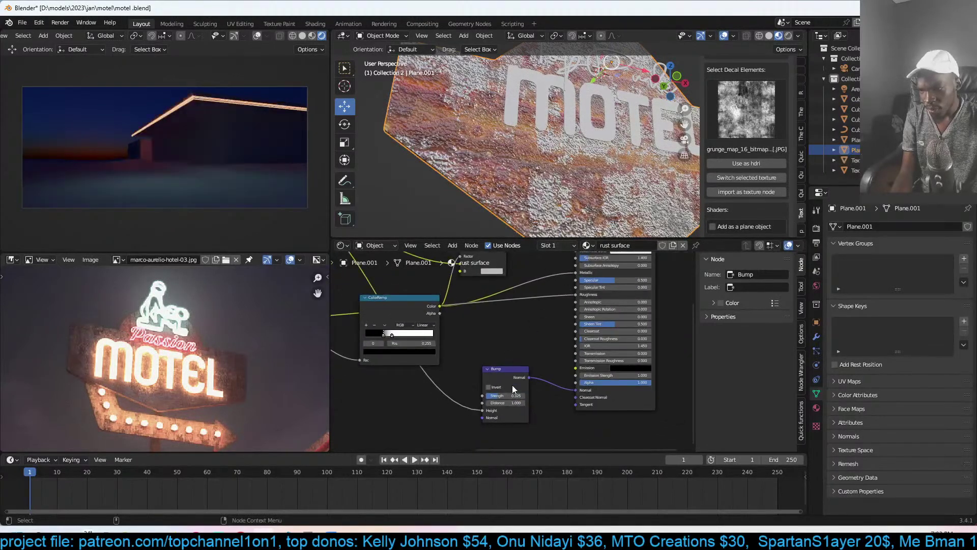
left_click_drag(508, 396, 492, 395)
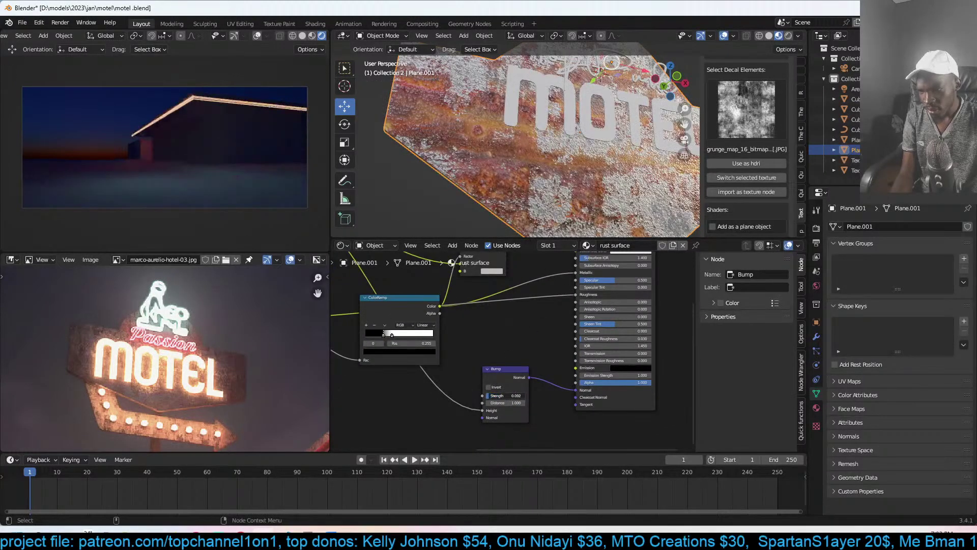
scroll(460, 395, "up", 2)
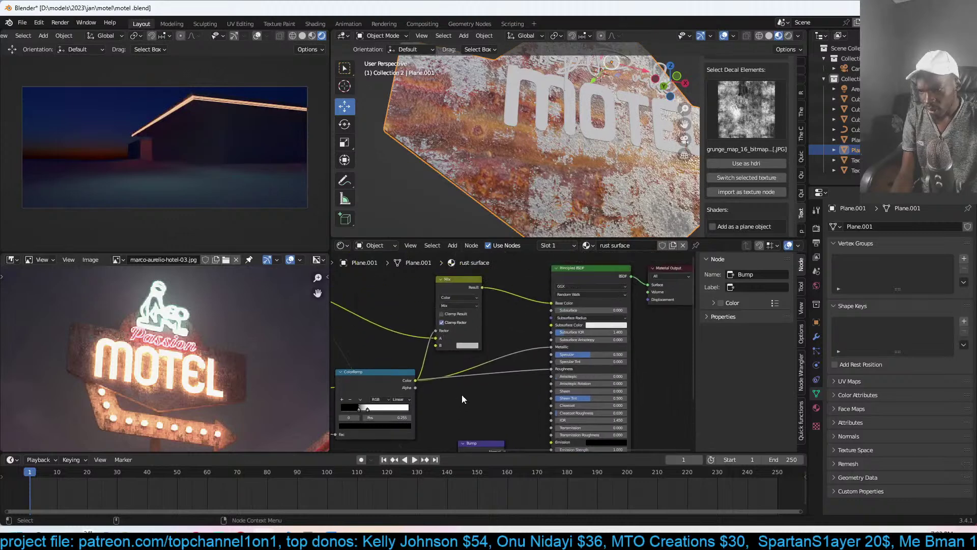
key("shift+a")
mouse_move(484, 379)
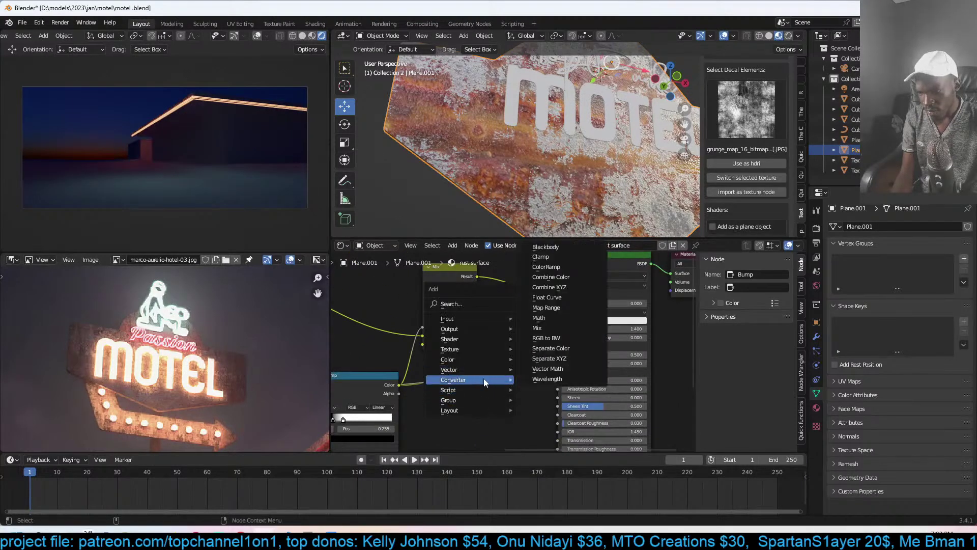
left_click(556, 338)
key("Escape")
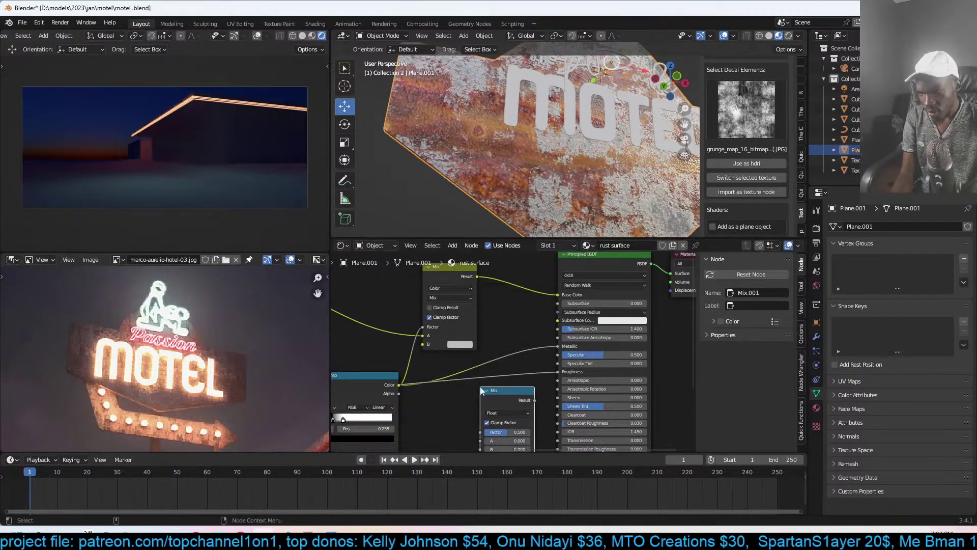
- Insert a Math node set to Add on the link from the grunge map to Roughness, with a value of 0.320
key("shift+a")
mouse_move(496, 379)
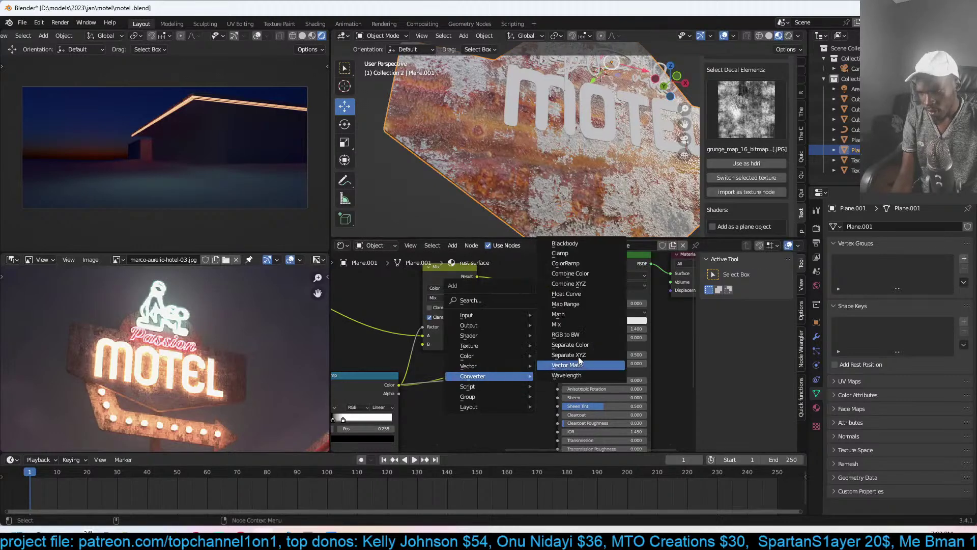
left_click(585, 321)
left_click(445, 388)
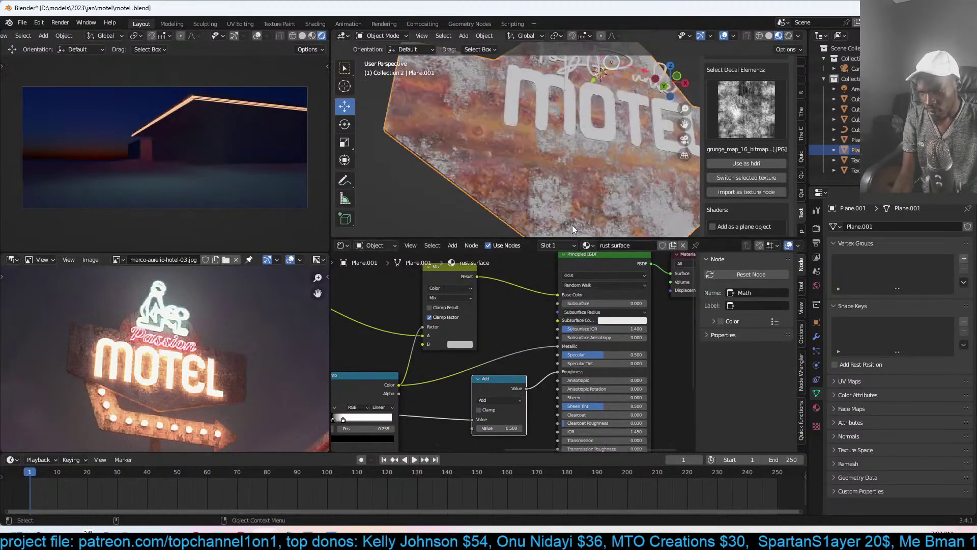
left_click_drag(503, 425, 486, 425)
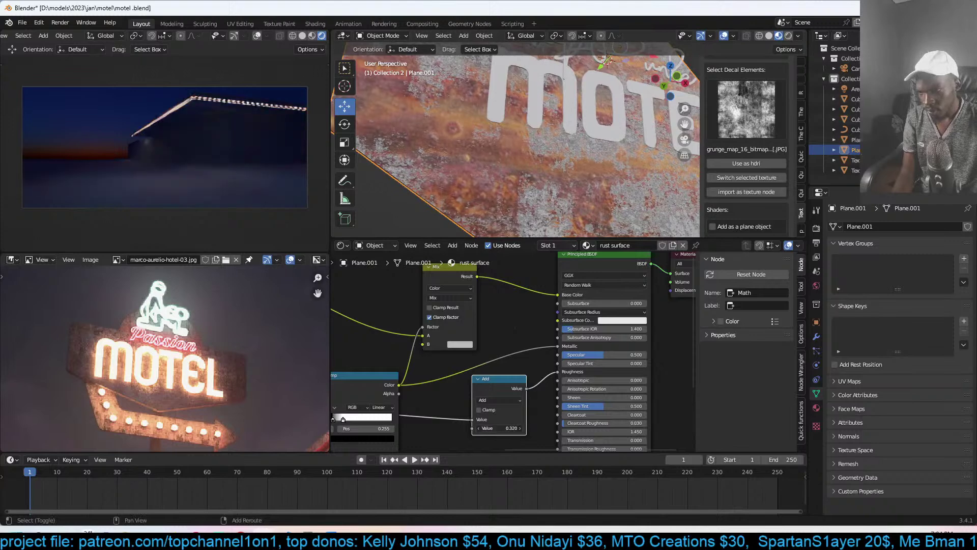
middle_click_drag(567, 185, 603, 169)
scroll(514, 407, "up", 1)
- Set the Bump node's Strength to 0.025 and save the file
middle_click_drag(509, 438, 558, 392)
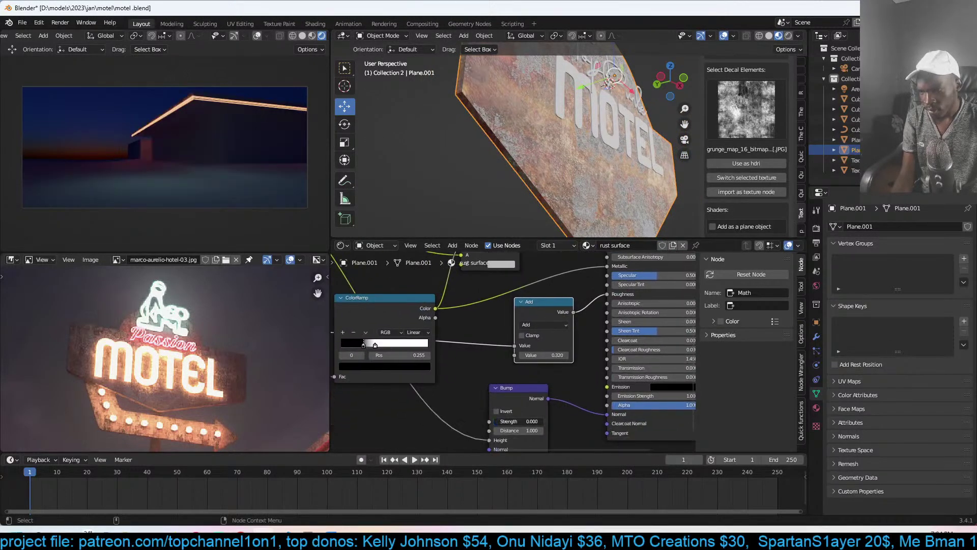
left_click_drag(524, 421, 531, 422)
middle_click_drag(564, 191, 543, 150)
scroll(509, 178, "up", 2)
key("ctrl+s")
- Select the sign panel with its lettering and, in camera view, move it into the sky beside the motel building
scroll(524, 151, "down", 3)
scroll(542, 149, "up", 1)
left_click_drag(555, 123, 591, 149)
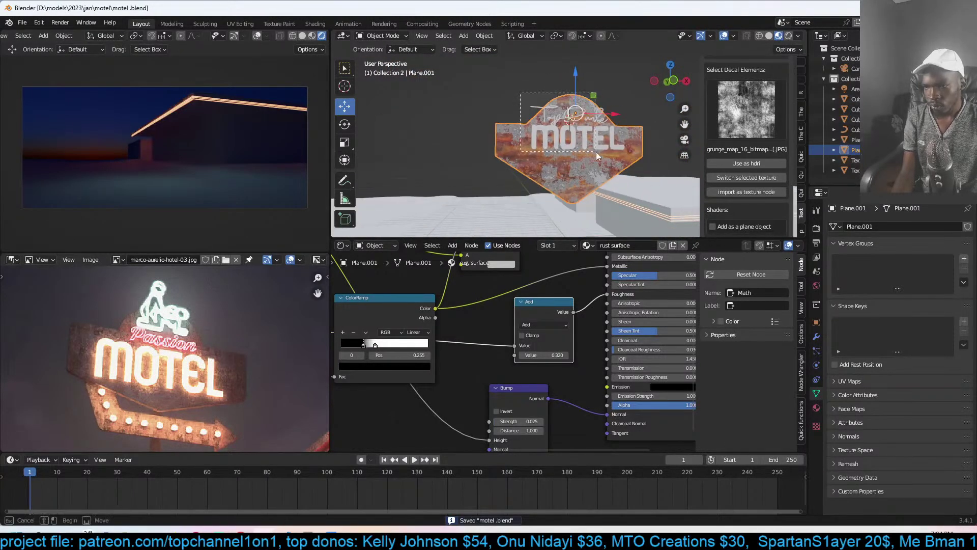
key("KP_0")
key("g")
left_click(612, 210)
- Scale the sign and its lettering down to suit the distant building in the camera frame
key("s")
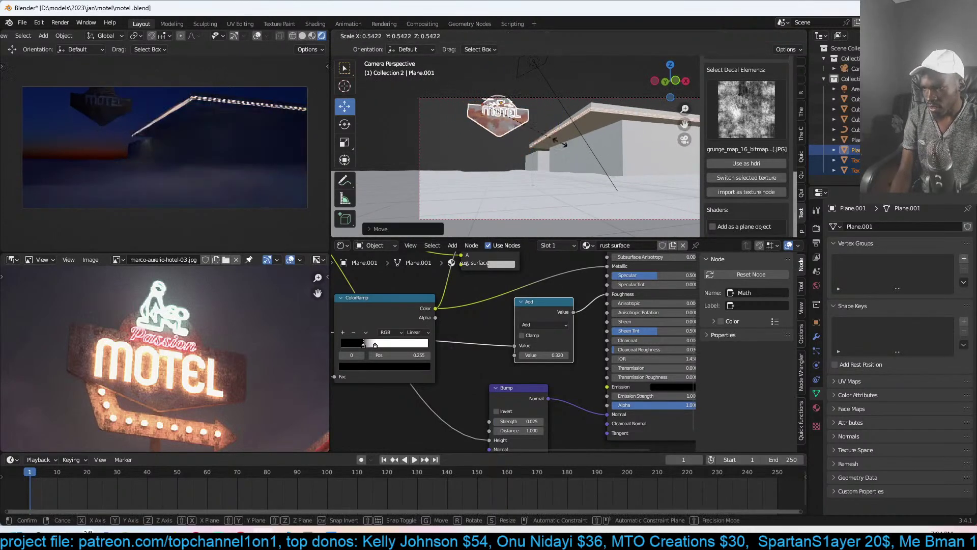
left_click(535, 129)
key("s")
left_click(539, 133)
- Select the MOTEL lettering, save the file, and open the lettering mesh in Edit Mode
left_click(502, 115)
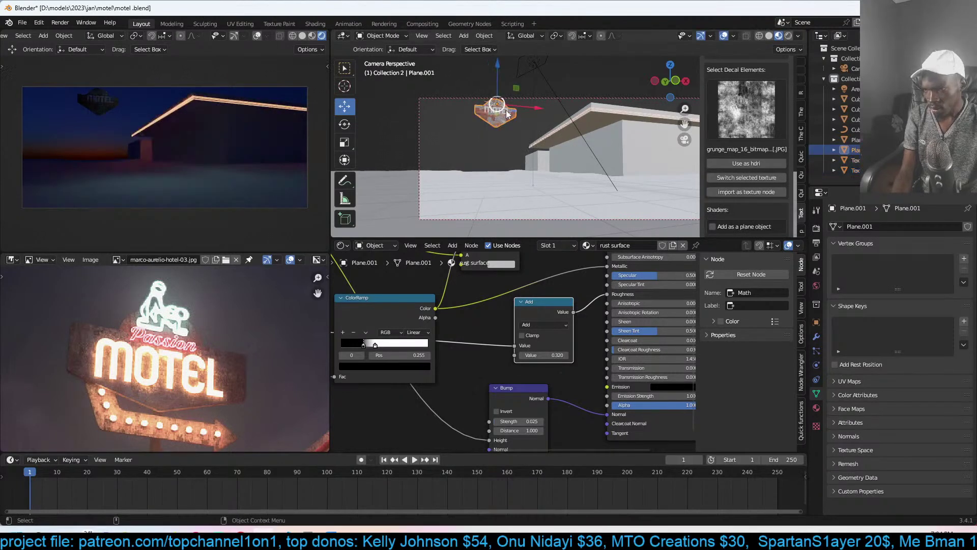
left_click(505, 111)
key("KP_Decimal")
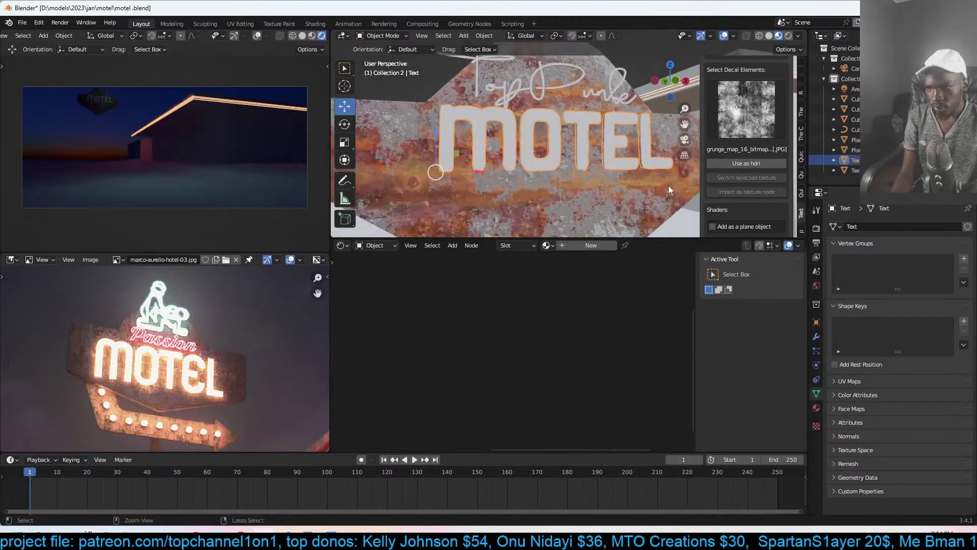
key("ctrl+s")
scroll(550, 157, "up", 4)
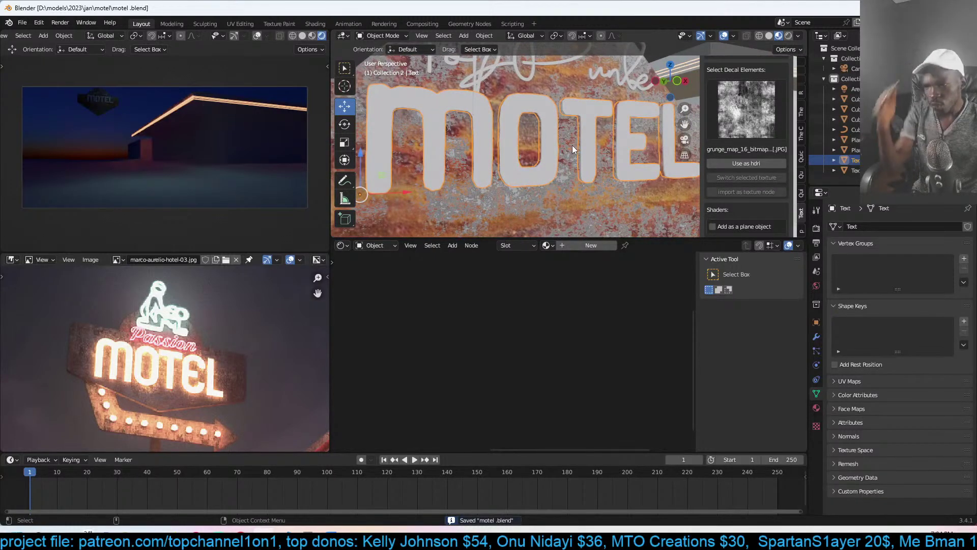
key("Tab")
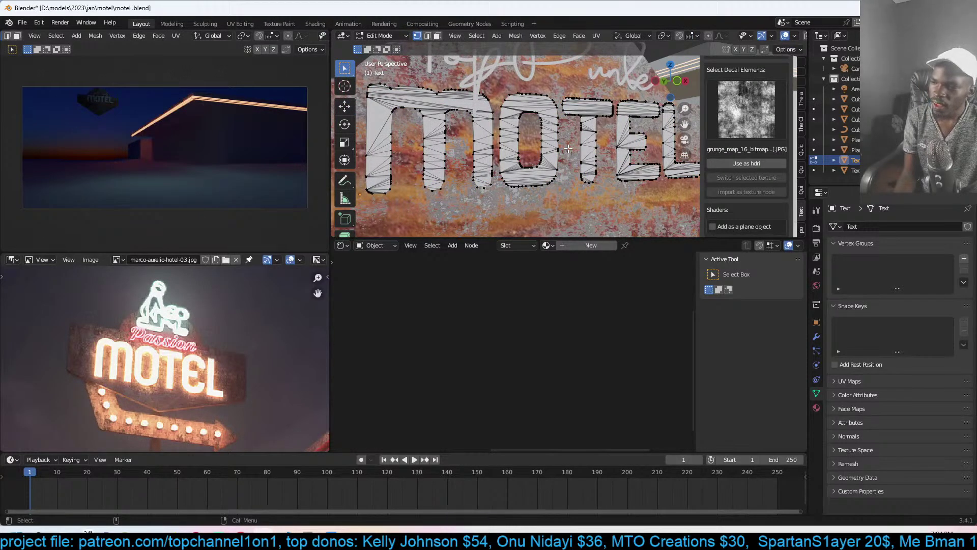
- Give the MOTEL lettering a new material, replacing its Principled BSDF with an Emission shader connected to the Material Output
key("Tab")
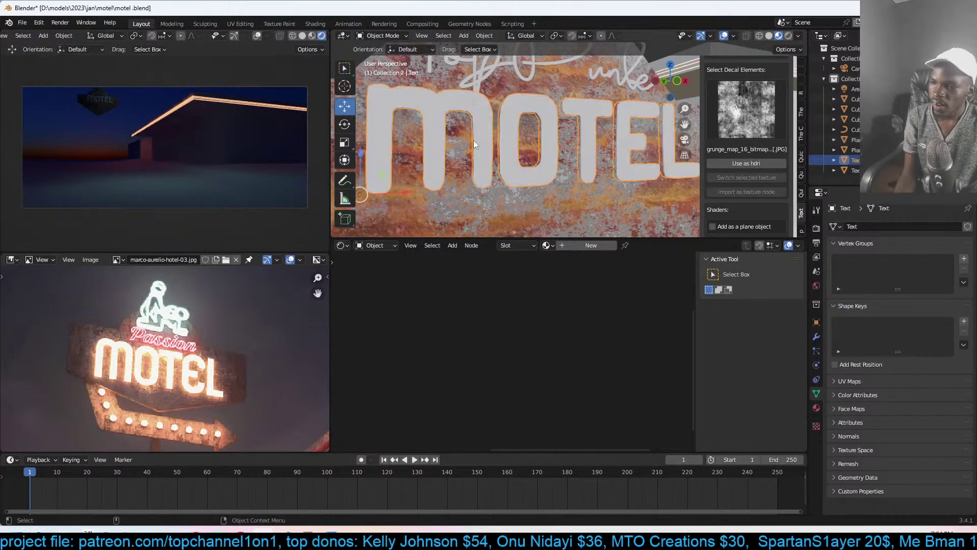
left_click(589, 245)
key("Home")
left_click(548, 303)
key("x")
key("shift+a")
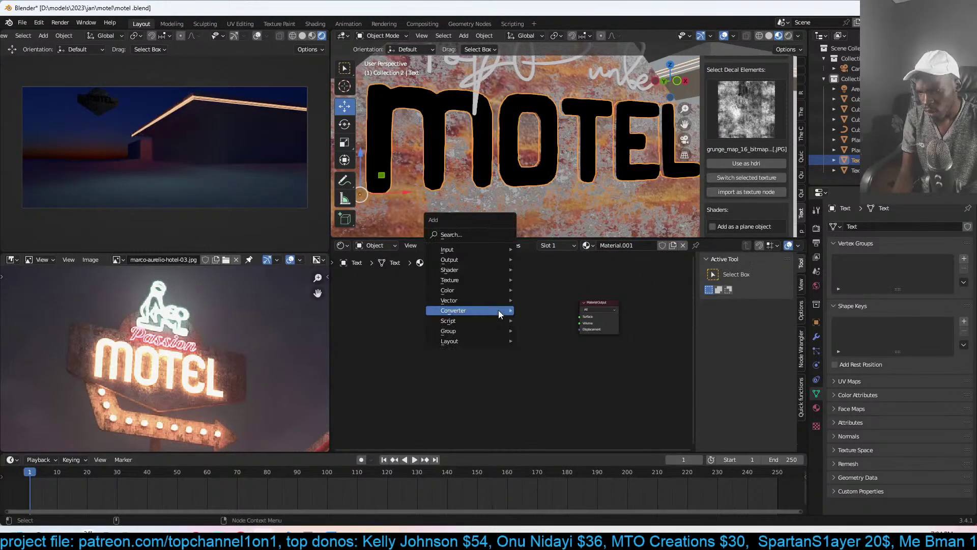
left_click(499, 237)
type("emis")
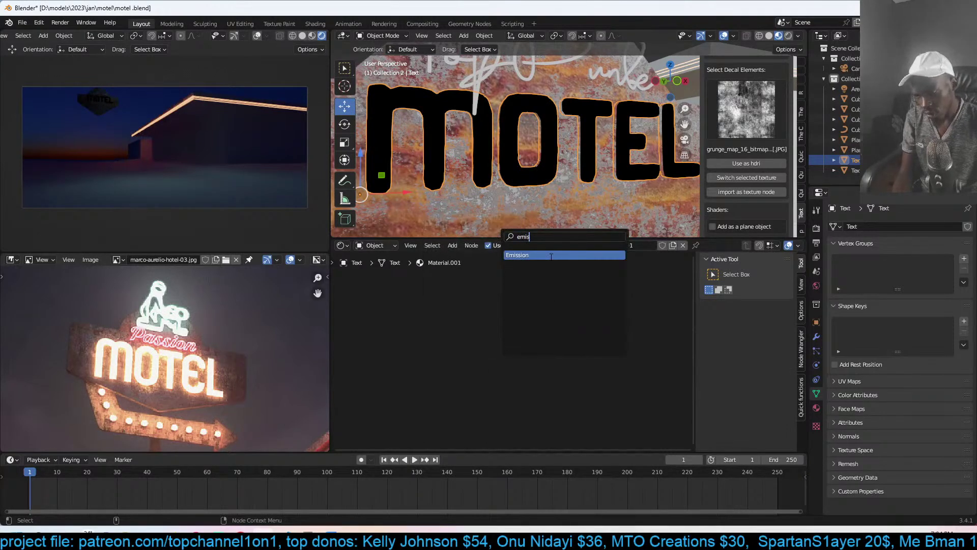
left_click(551, 254)
left_click(458, 310)
left_click(461, 312, "ctrl+shift")
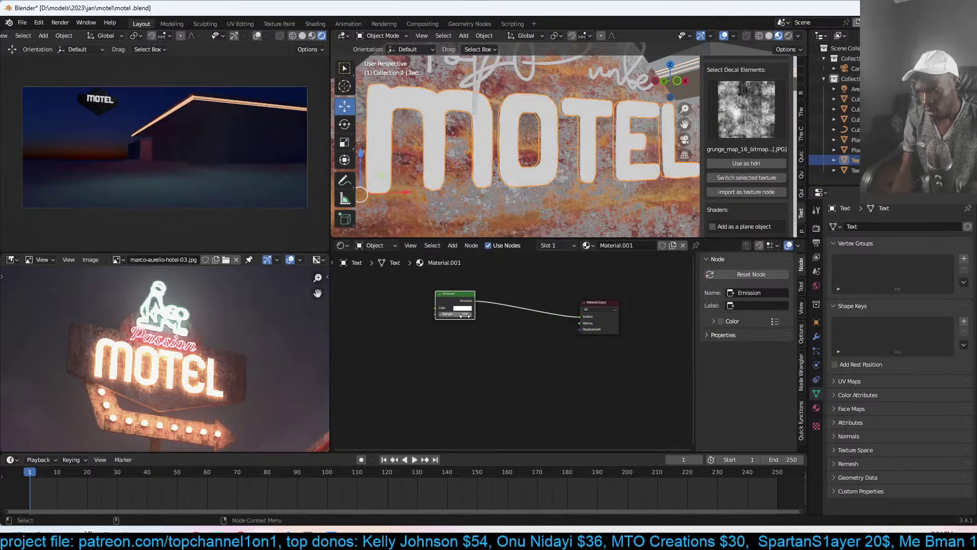
- Set the MOTEL lettering's Emission strength to 3 and its color to salmon pink
type("0")
key("Return")
scroll(497, 342, "up", 3)
double_click(451, 338)
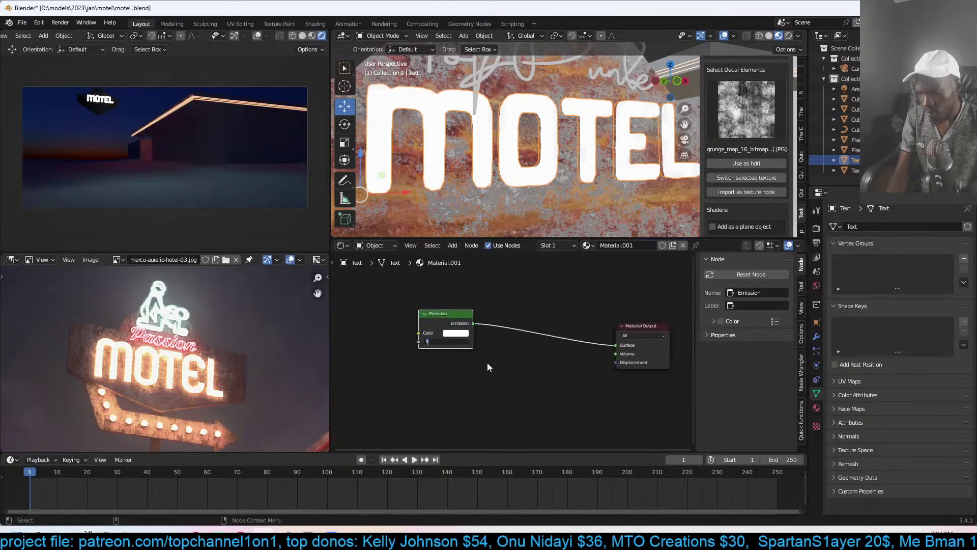
type("3")
key("Return")
left_click(456, 333)
left_click(471, 261)
left_click_drag(472, 260, 471, 264)
middle_click_drag(603, 157, 625, 151)
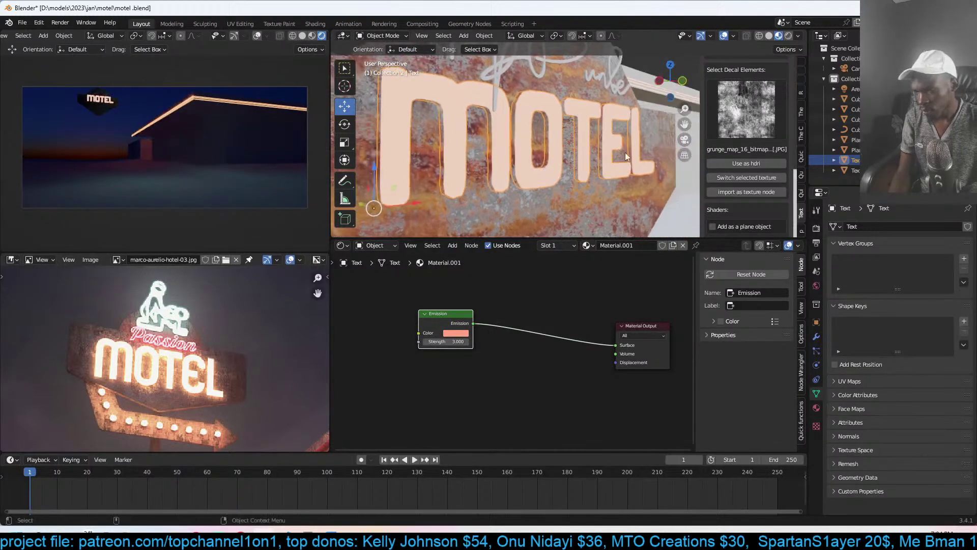
- Set the MOTEL lettering's Emission strength to 10 and its color to pale orange
double_click(457, 343)
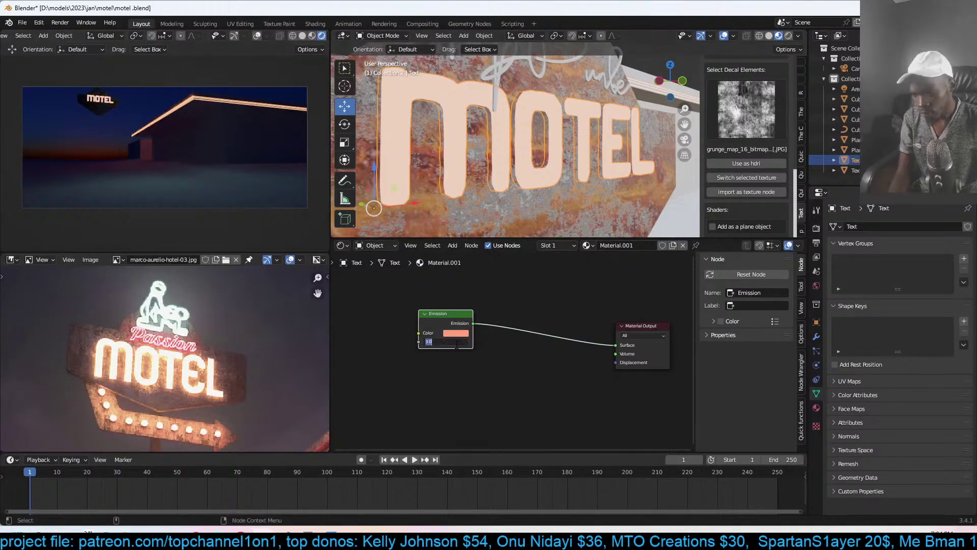
key("Return")
scroll(481, 402, "up", 3)
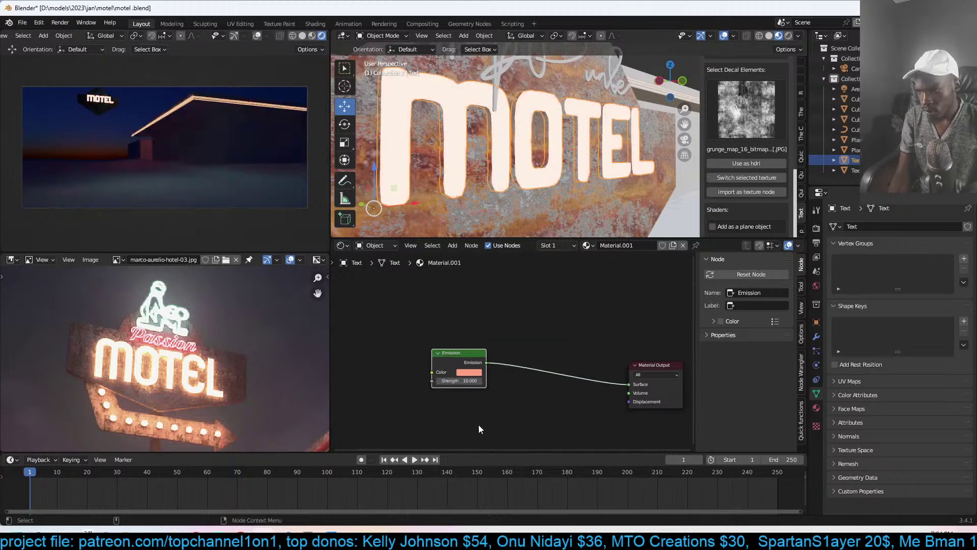
left_click(454, 381)
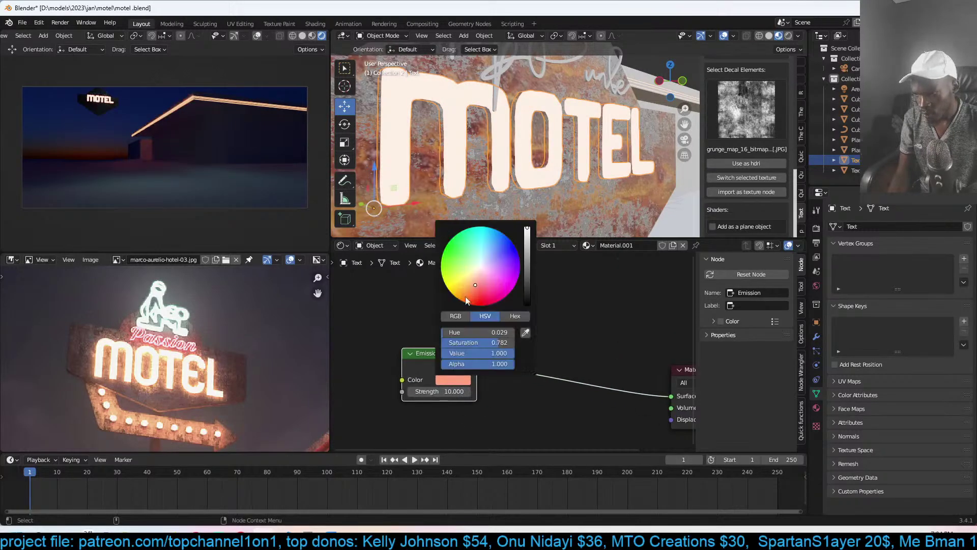
left_click_drag(473, 343, 491, 342)
scroll(652, 143, "down", 3)
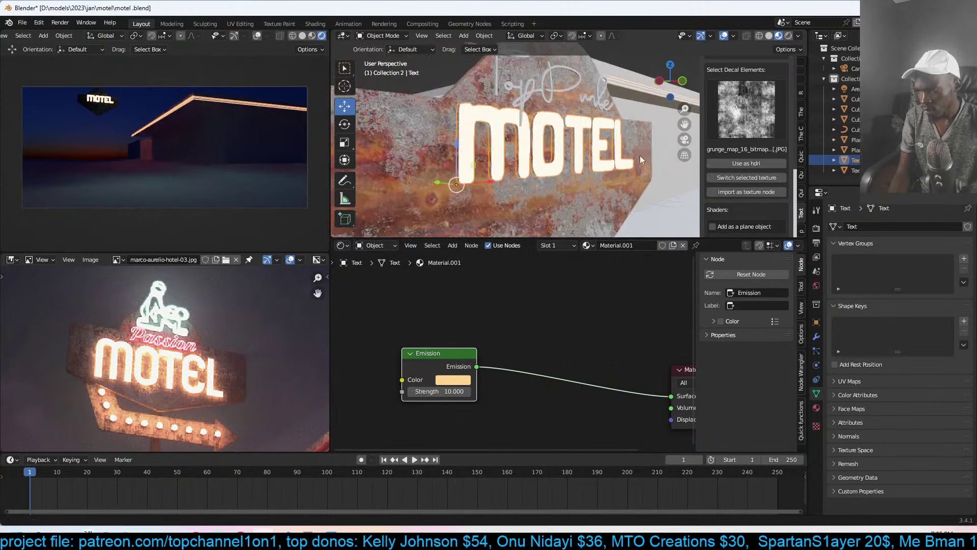
- Give the script lettering above MOTEL a new material, replacing its Principled BSDF with an Emission shader connected to the Material Output
left_click(565, 136)
left_click(577, 244)
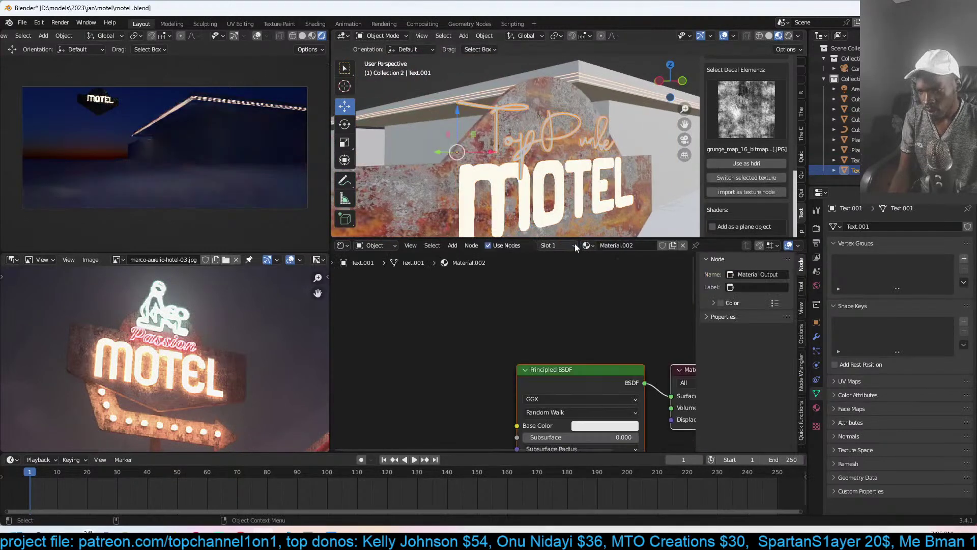
middle_click_drag(601, 359, 487, 333)
left_click(488, 334)
key("x")
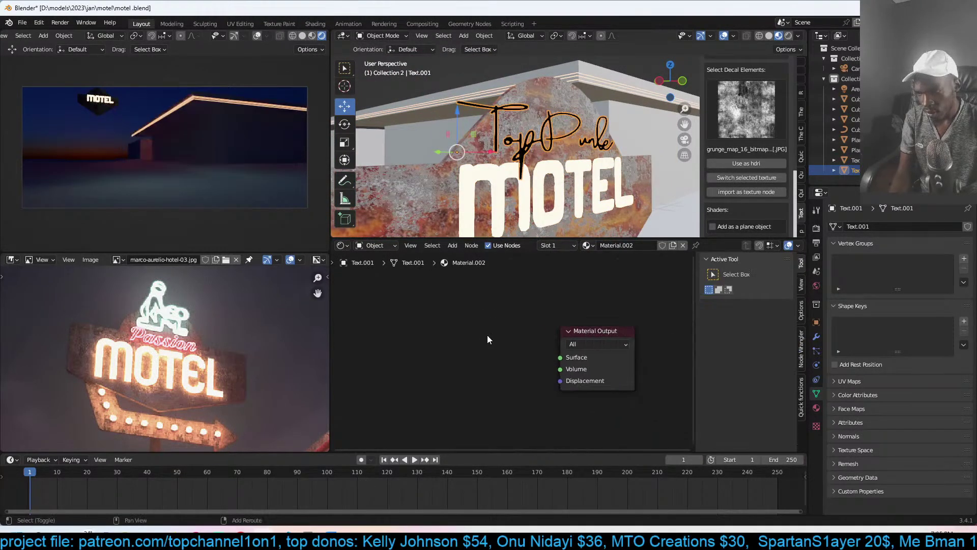
key("shift+a")
key("shift+a")
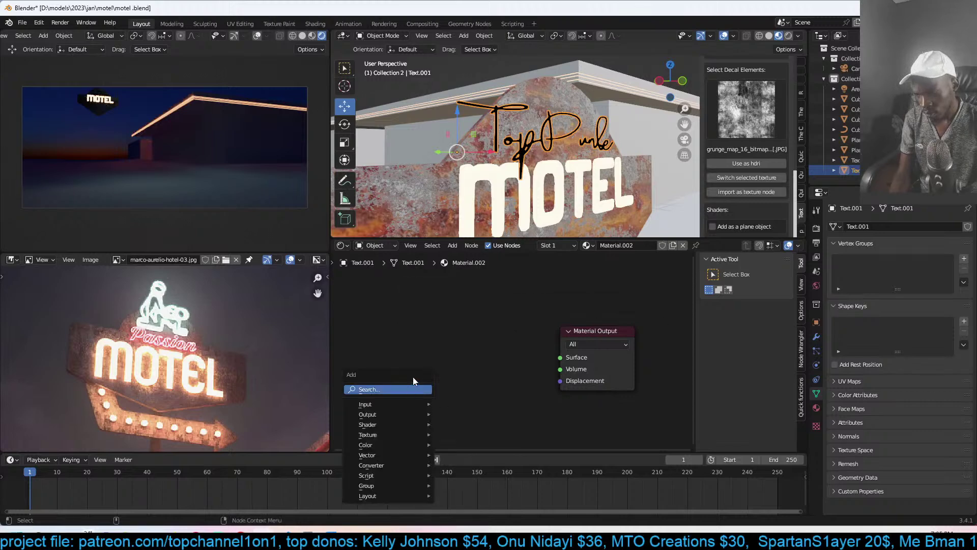
type("emis")
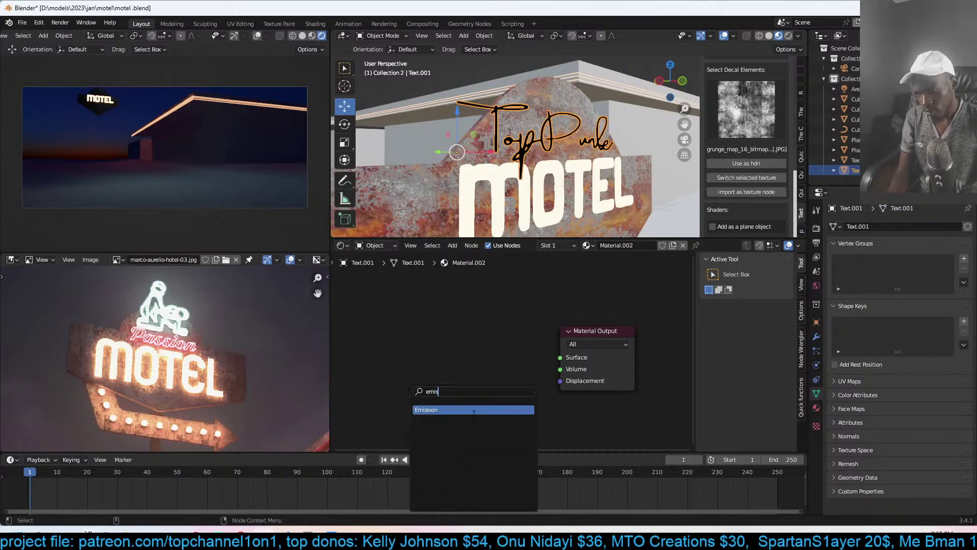
left_click(473, 409)
left_click(442, 365)
left_click(441, 365, "ctrl+shift")
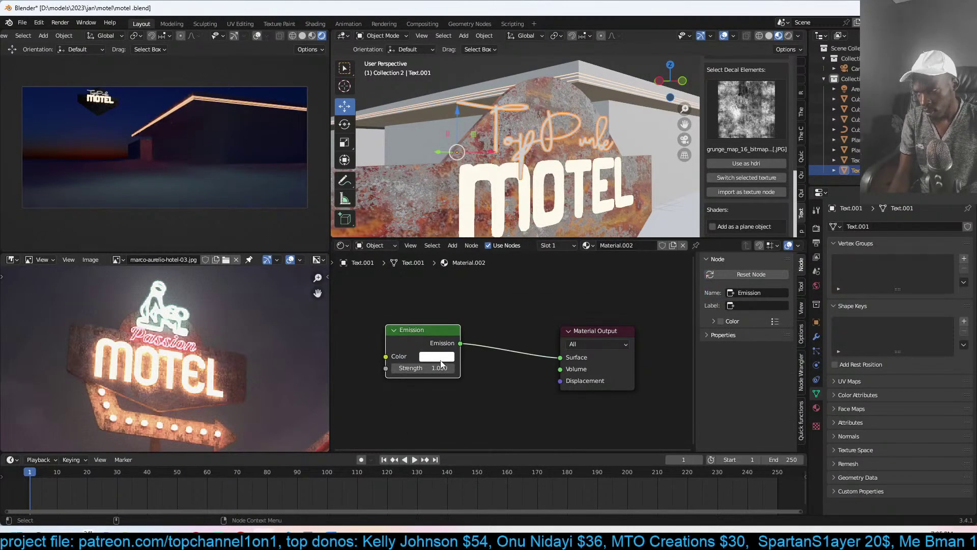
- Set the script lettering's Emission color to saturated orange and move the lettering slightly up along Z
left_click(442, 363)
left_click(449, 276)
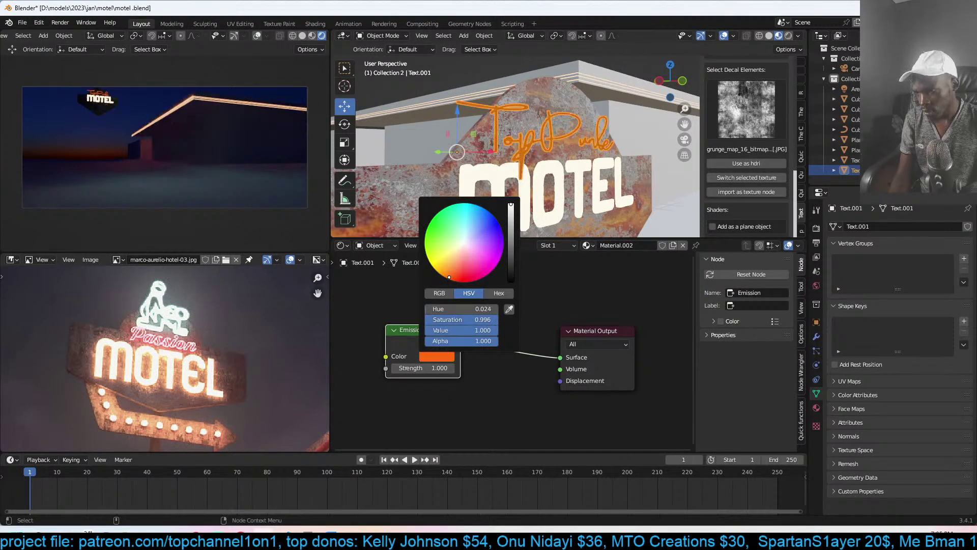
left_click_drag(457, 122, 457, 102)
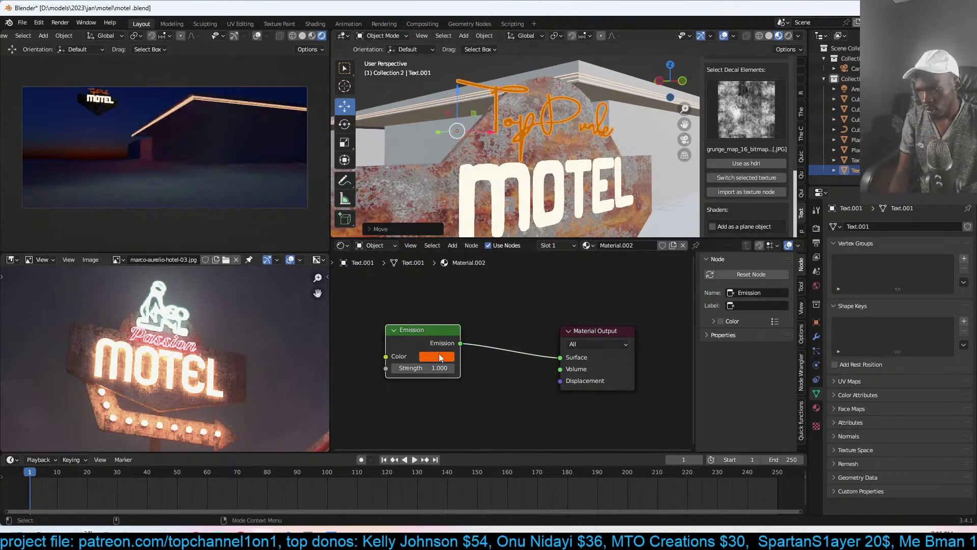
- Set the script lettering's Emission color to red and its strength to 100
left_click(435, 355)
left_click(465, 275)
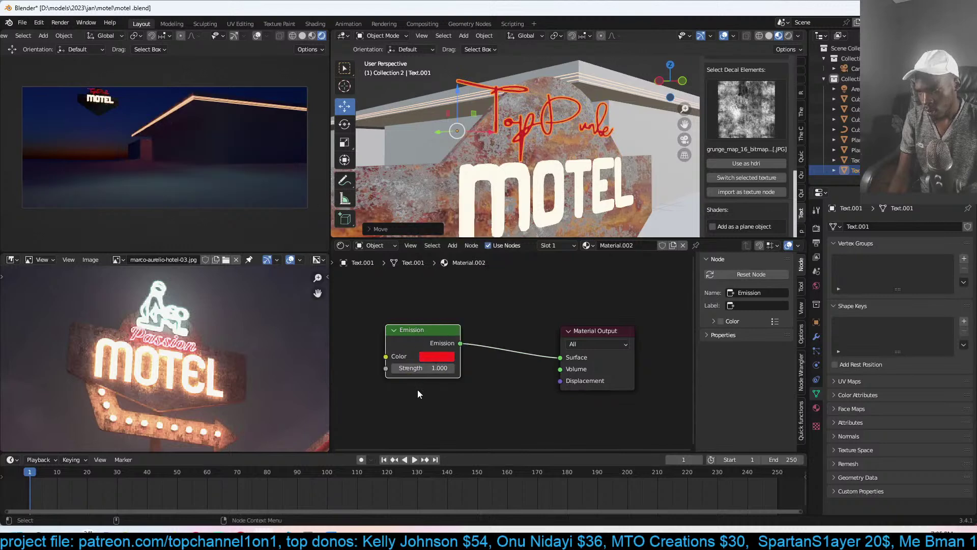
left_click(436, 369)
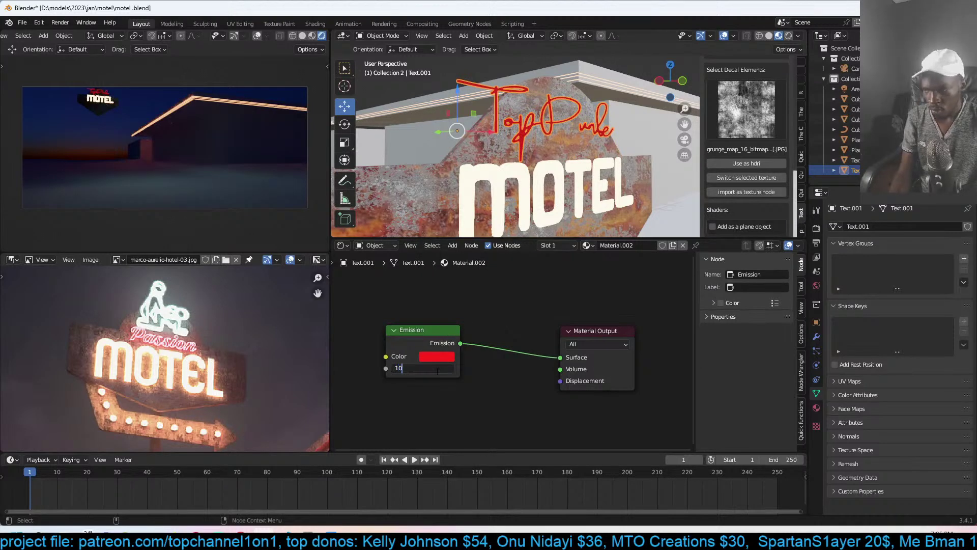
key("Return")
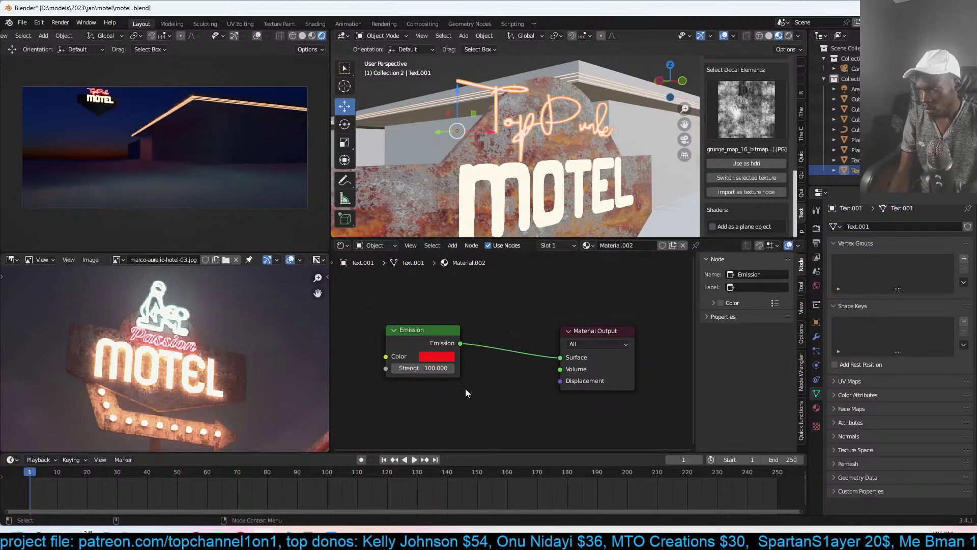
- Try an Emission strength of 1000 on the MOTEL lettering, reduce it to 100, and save the file
left_click(554, 210)
left_click(424, 366)
type("1")
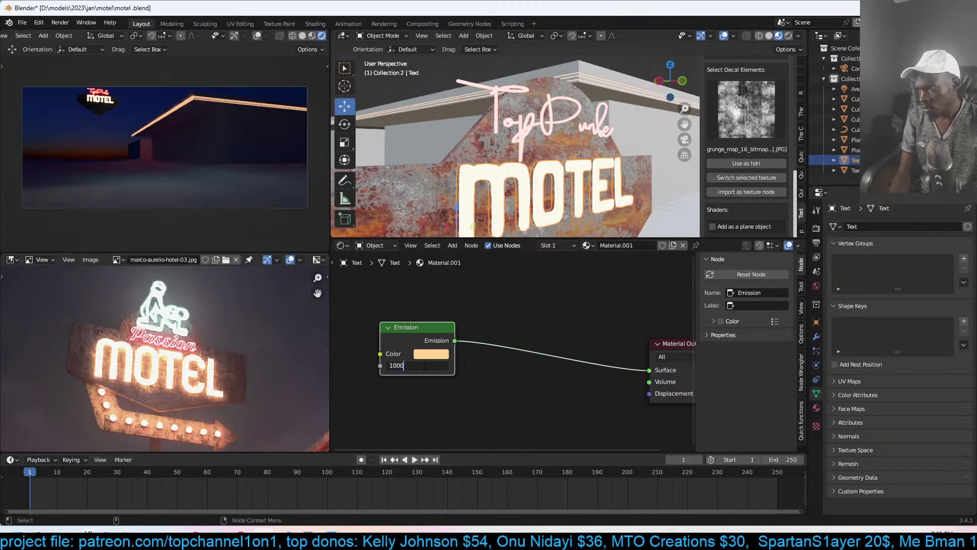
type("000")
key("Return")
left_click(425, 366)
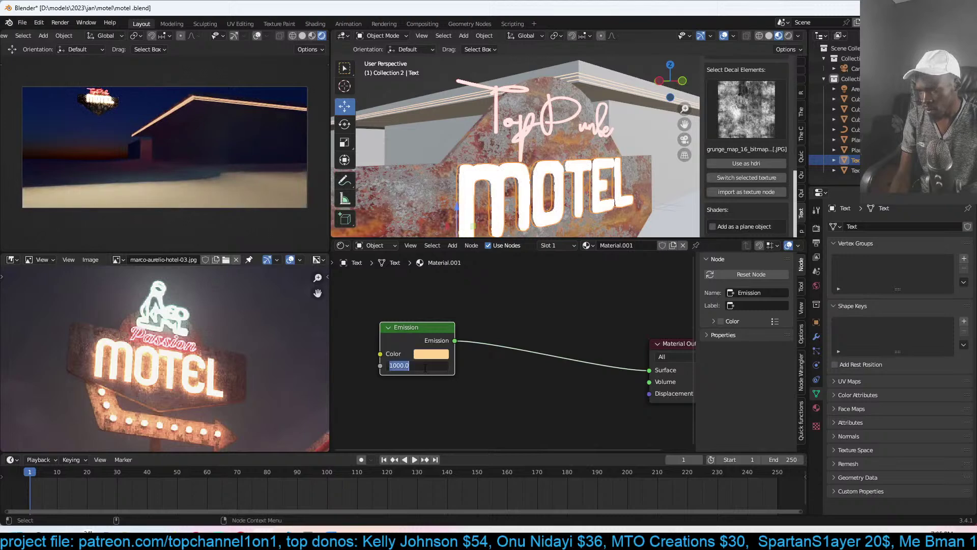
type("100")
key("Return")
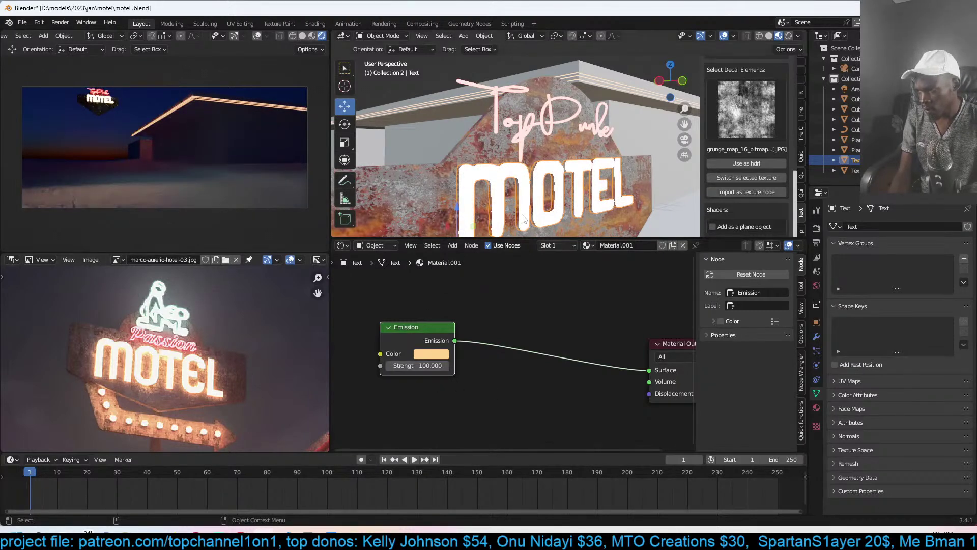
scroll(528, 186, "down", 3)
key("alt+a")
middle_click_drag(578, 203, 636, 203)
key("ctrl+s")
- Switch the render engine to Eevee and enable Ambient Occlusion and Bloom
left_click(816, 228)
left_click(915, 227)
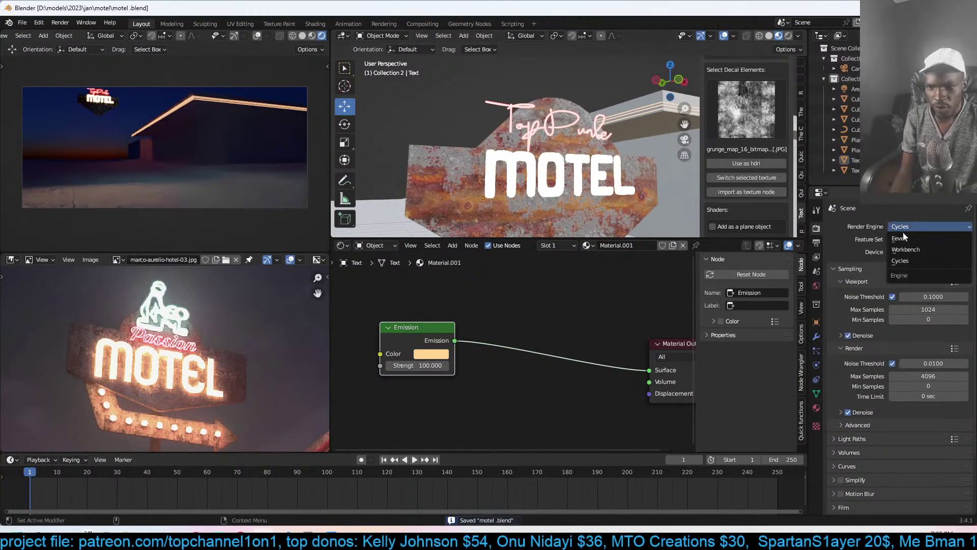
left_click(911, 238)
left_click(840, 298)
left_click(841, 312)
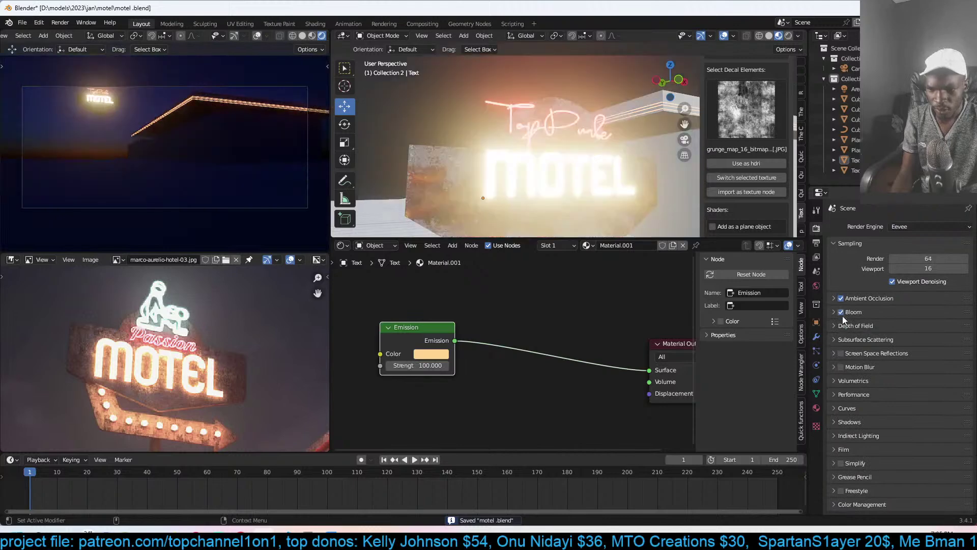
- Enable Screen Space Reflections in the Eevee render settings and save the file
middle_click_drag(560, 185, 579, 219)
left_click(845, 355)
left_click(843, 354)
key("ctrl+s")
left_click(857, 353)
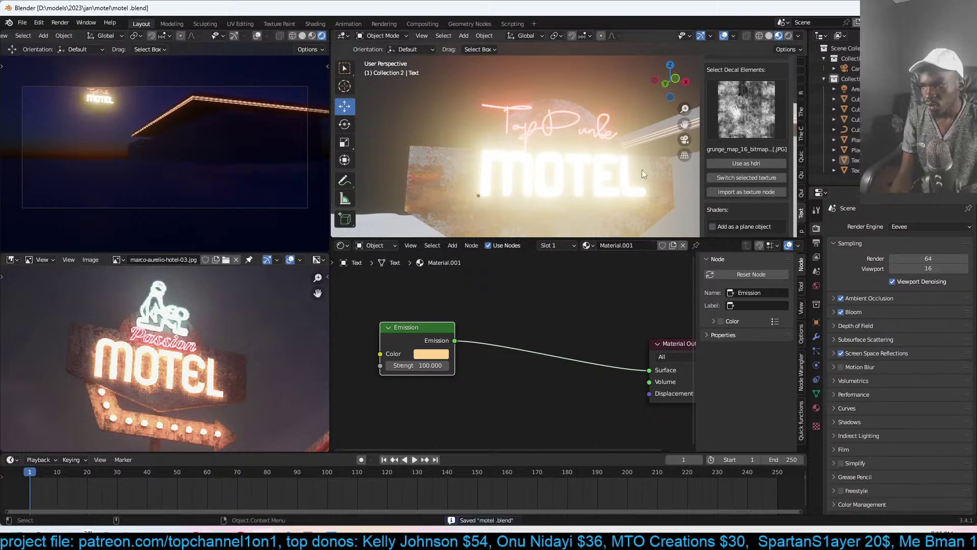
- Switch the render engine back to Cycles and set the MOTEL lettering's Emission strength to 50
left_click(911, 227)
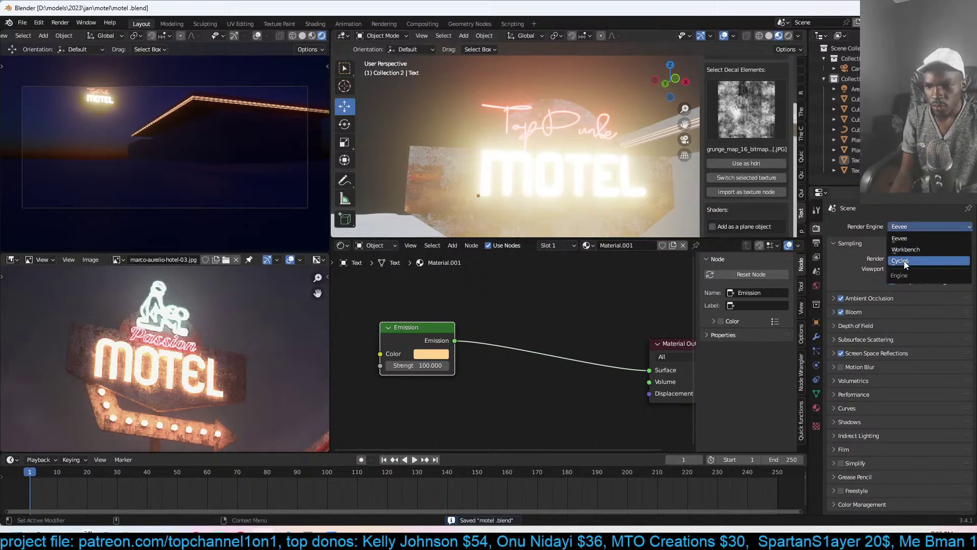
left_click(907, 262)
left_click(581, 170)
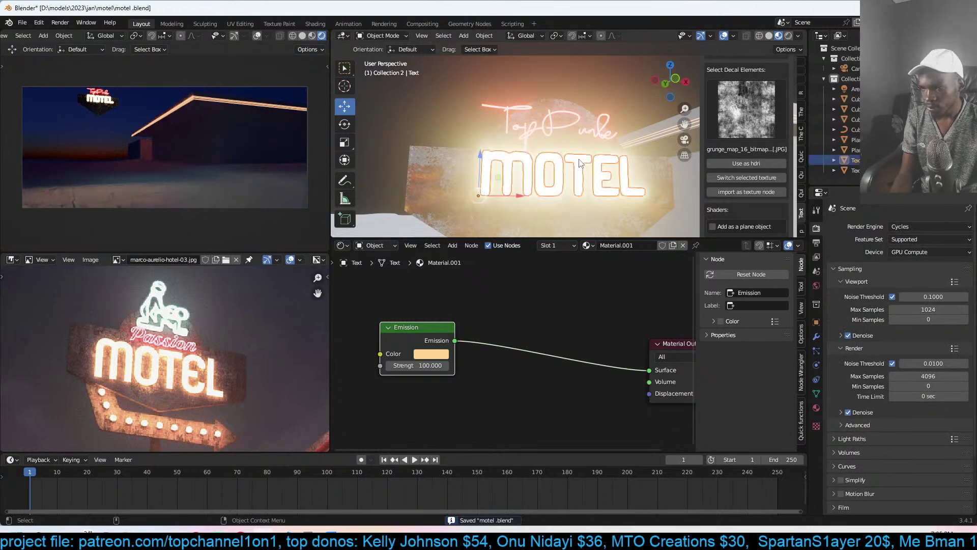
left_click(417, 365)
type("50")
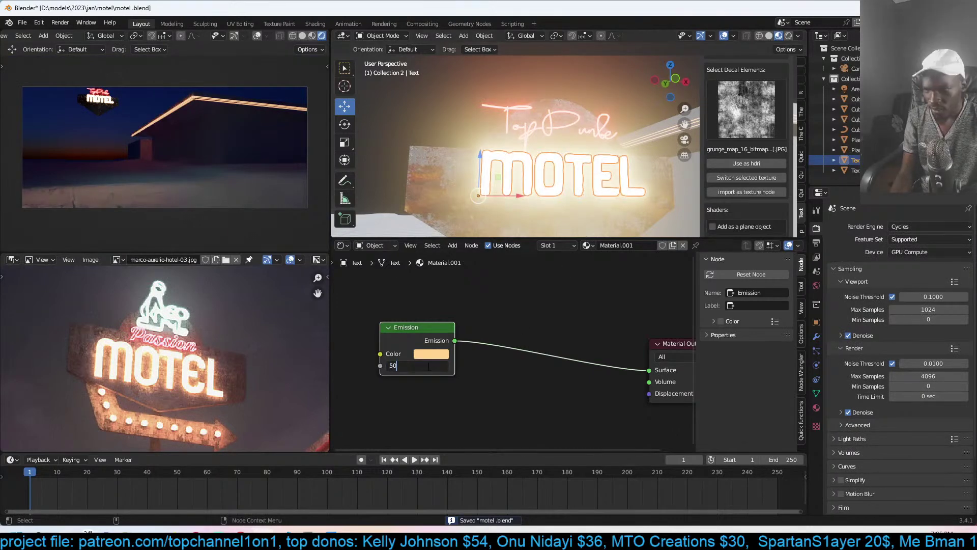
key("Return")
- Change the MOTEL lettering's Emission color to a deeper orange, deselect everything, and save the file
left_click(446, 354)
left_click_drag(458, 248, 444, 263)
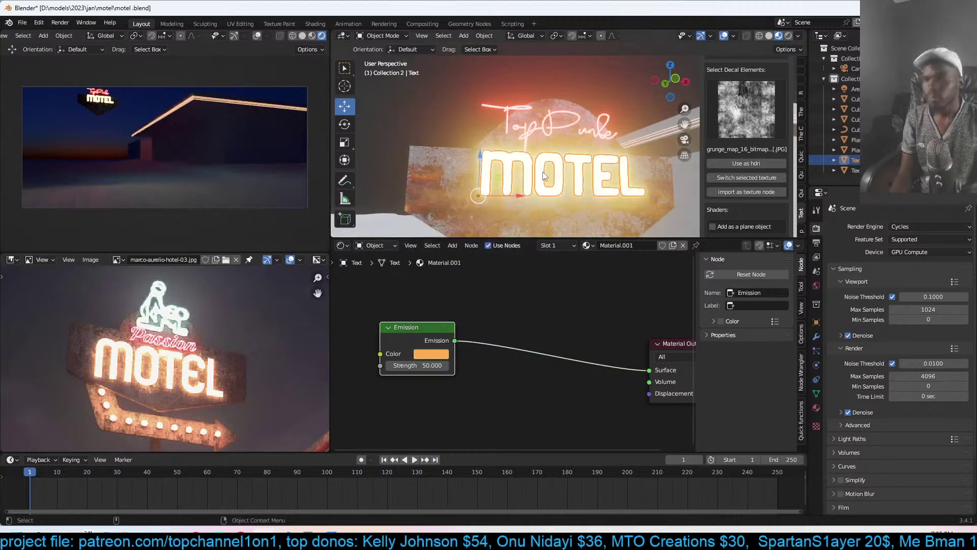
key("ctrl+s")
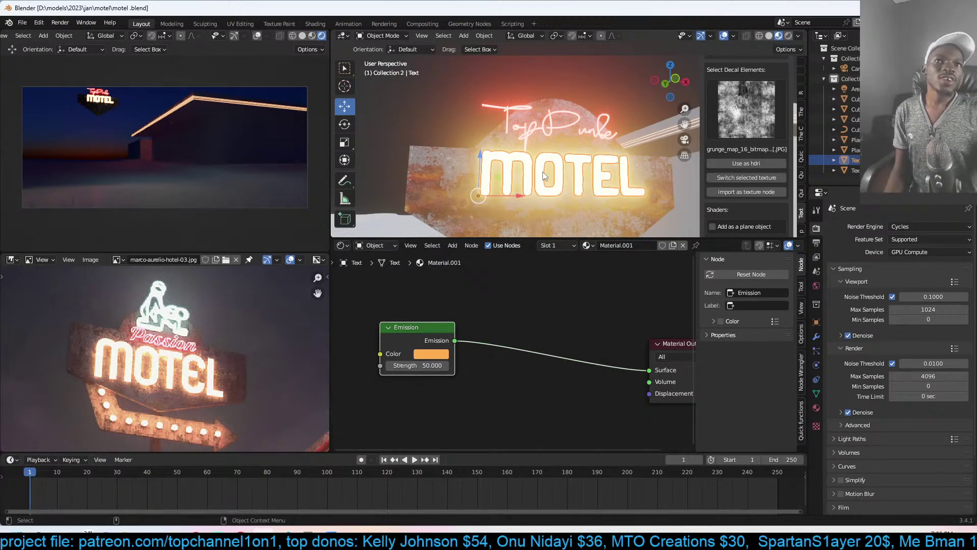
key("alt+a")
key("ctrl+s")
- Examine the rusty sign panel from the front and along its side edges, including its mesh in Edit Mode
key("KP_1")
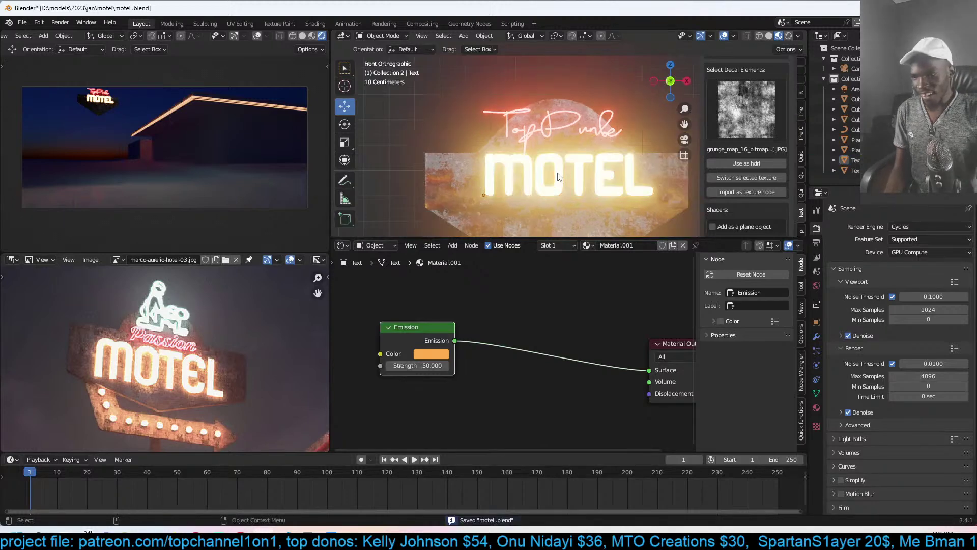
scroll(537, 149, "down", 3, "shift")
left_click(562, 188)
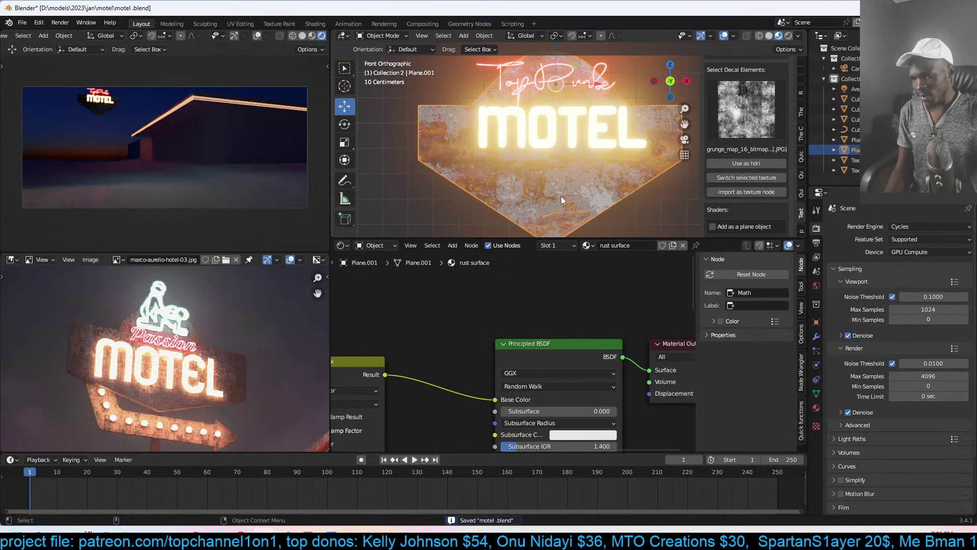
key("Tab")
middle_click_drag(561, 197, 480, 130)
key("2")
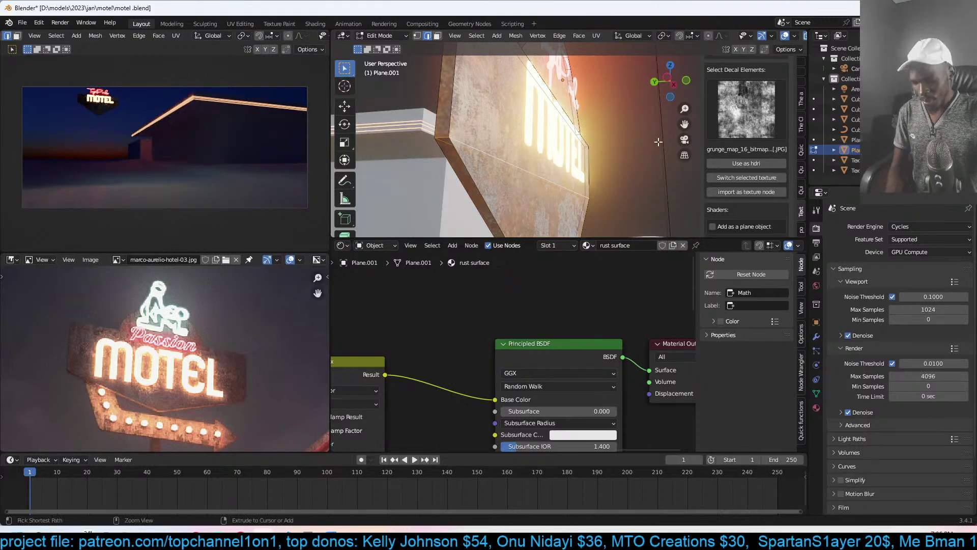
key("Tab")
middle_click_drag(671, 150, 616, 166)
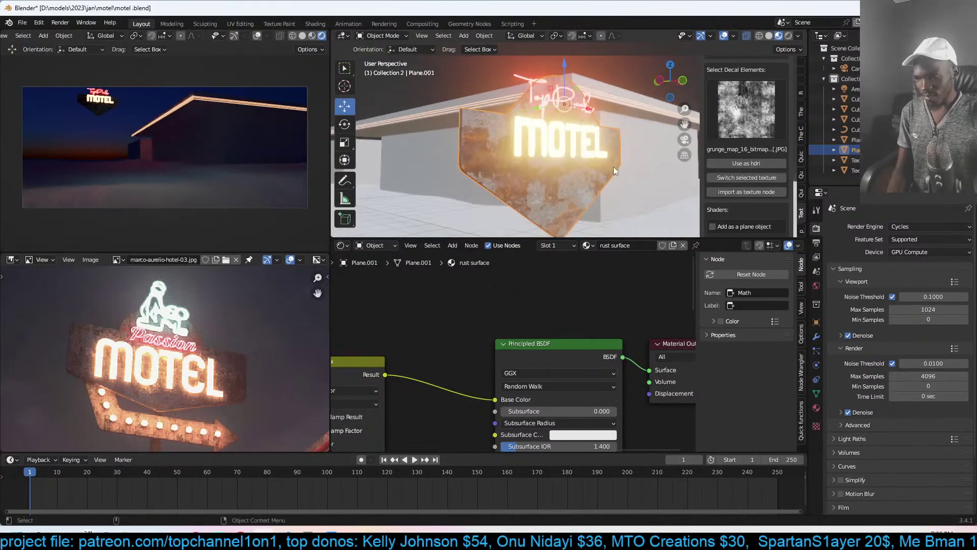
- Apply Shade Smooth to the rusty sign panel and save the file
right_click(610, 166)
left_click(607, 135)
key("q")
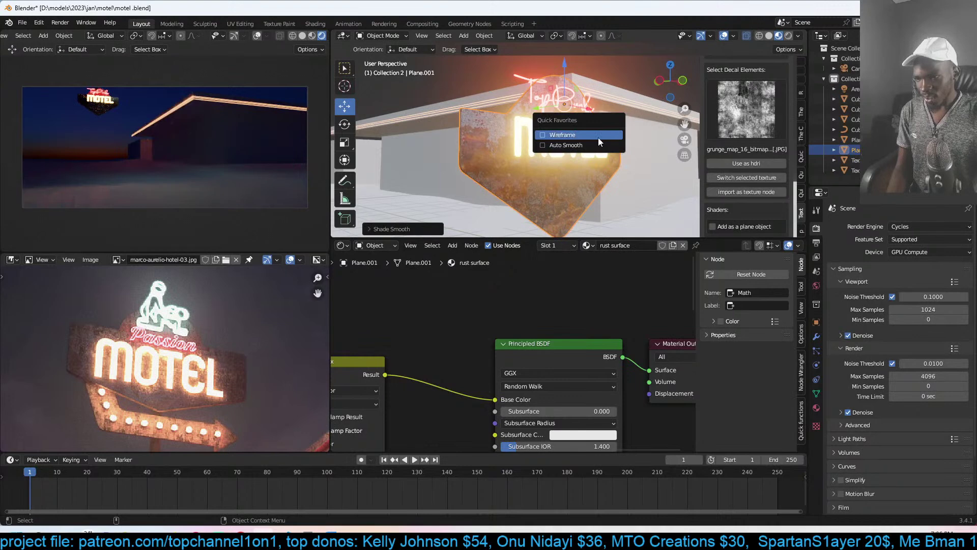
key("Escape")
key("ctrl+s")
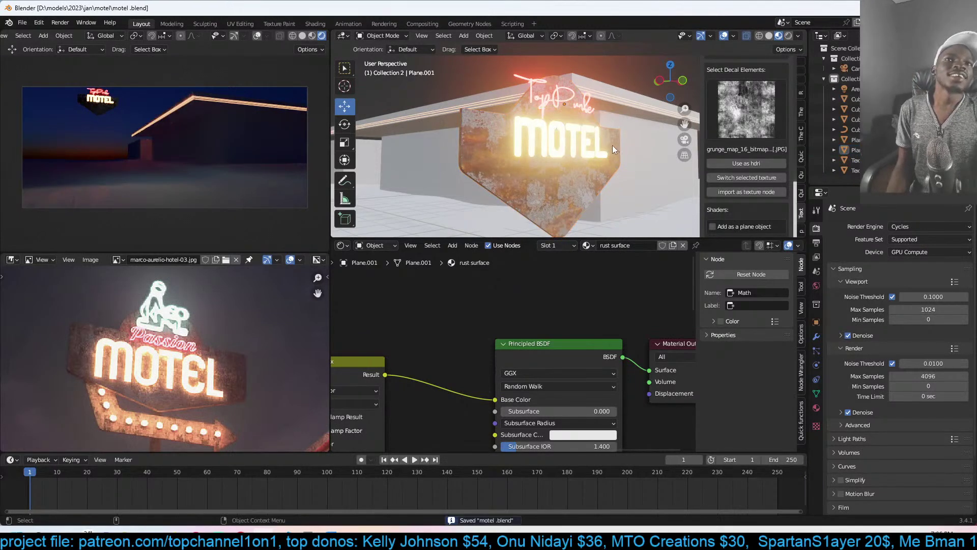
key("ctrl+s")
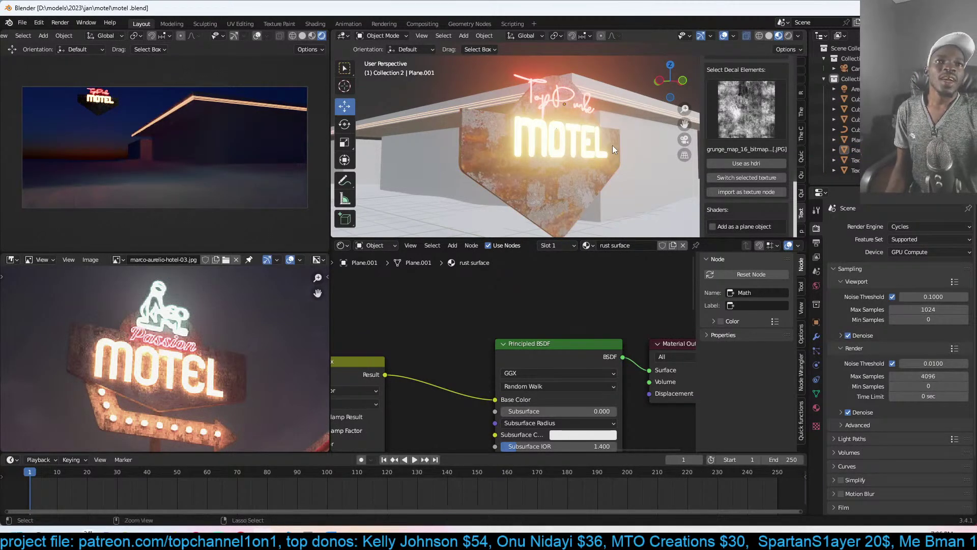
key("ctrl+s")
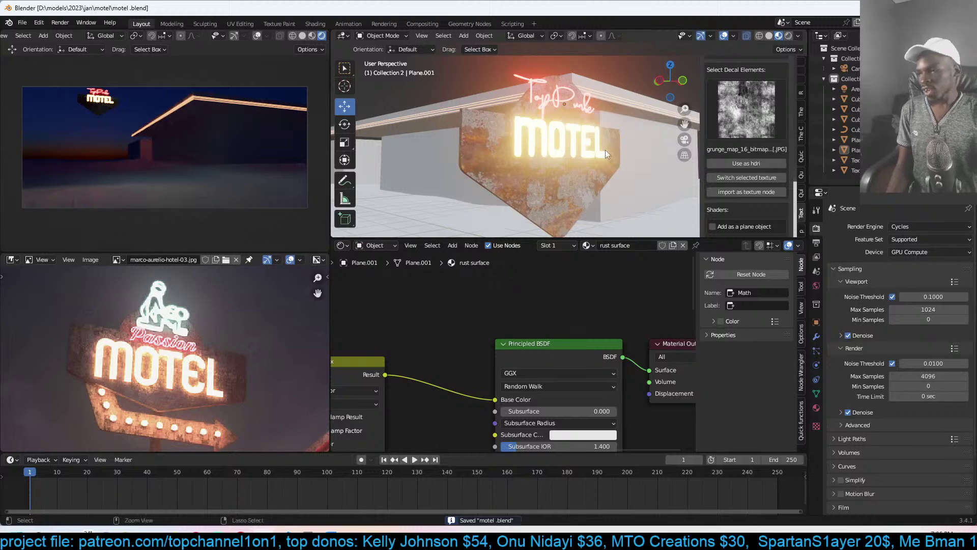
- Enlarge the MOTEL lettering in front view, recentre it on the sign panel, deselect it and save the file
middle_click_drag(417, 148, 572, 144)
left_click(511, 154)
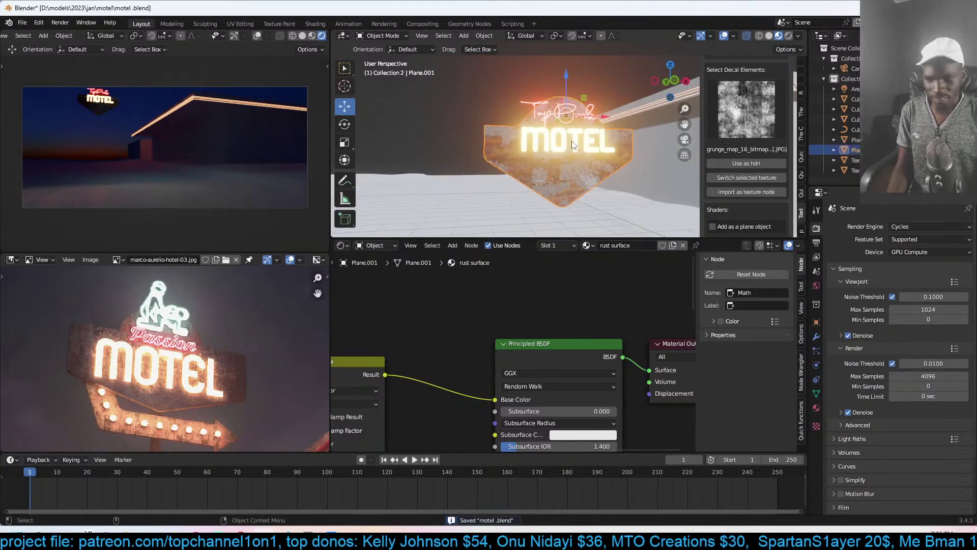
key("KP_1")
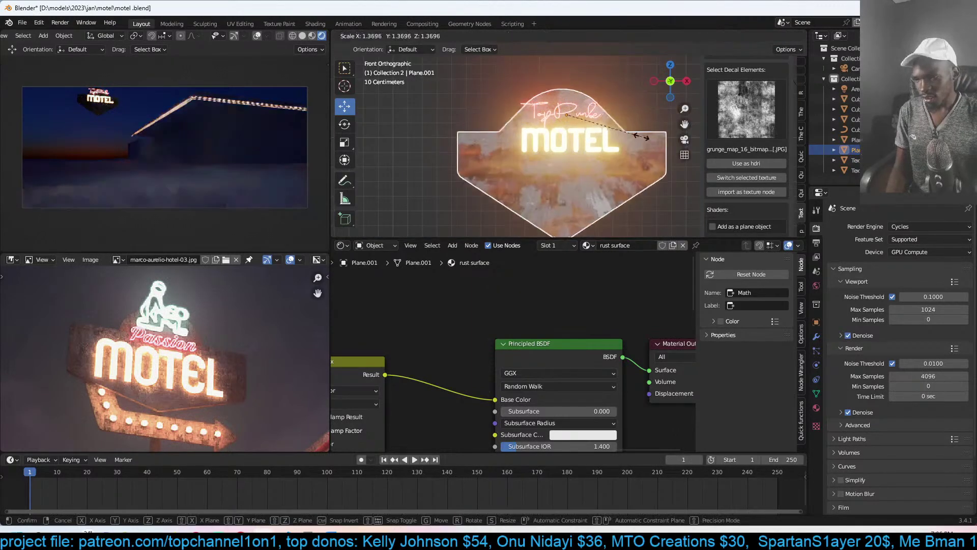
left_click(599, 141)
key("s")
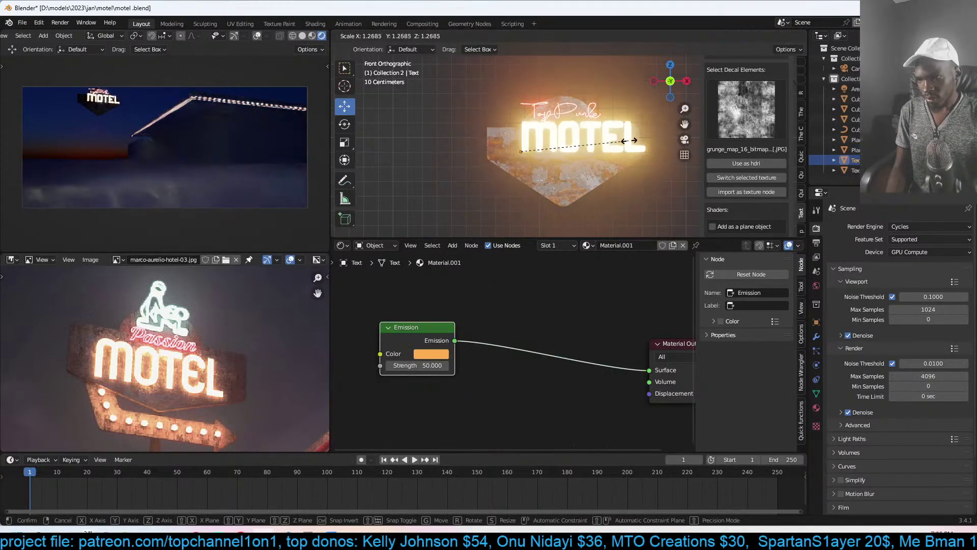
left_click(616, 145)
key("g")
left_click(621, 151)
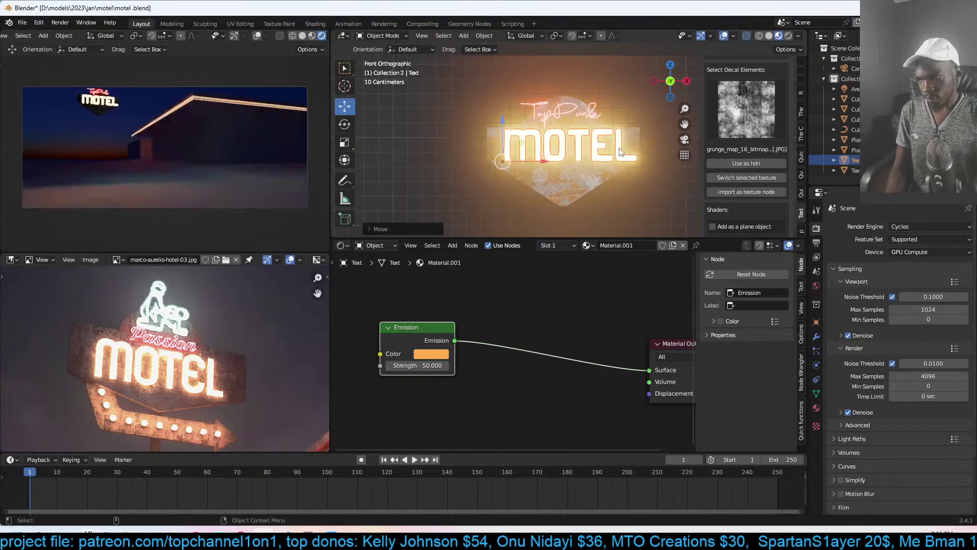
key("alt+a")
middle_click_drag(543, 175, 570, 141, "shift")
key("ctrl+s")
- In solid shading, add a mesh plane, rotate it 90° about X to face front, and scale it down
middle_click_drag(578, 176, 506, 175, "shift")
key("z")
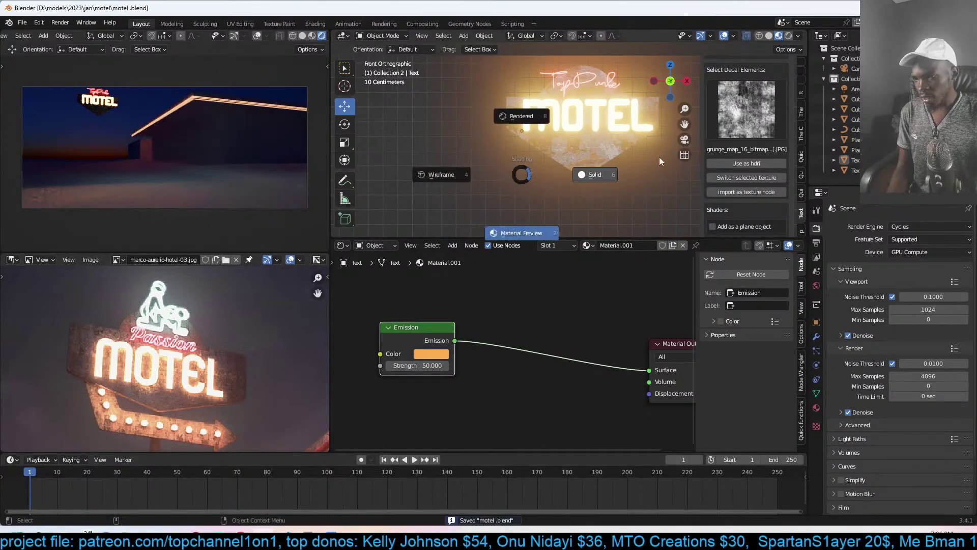
left_click(610, 166)
key("shift+a")
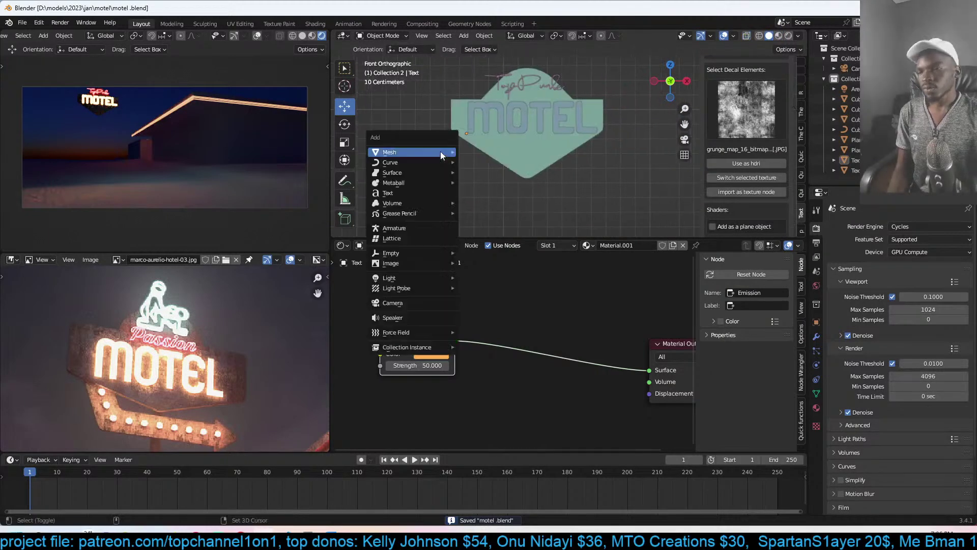
mouse_move(456, 150)
left_click(498, 152)
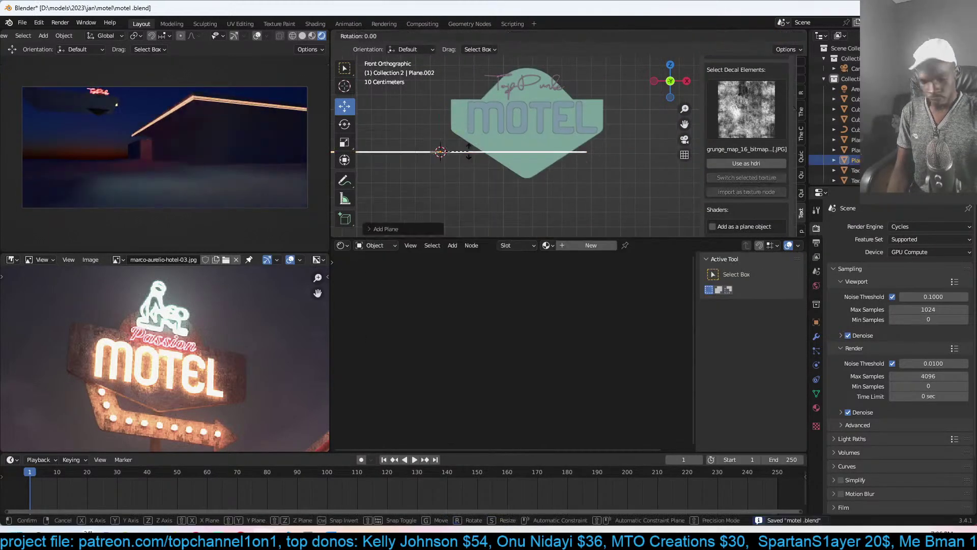
key("r")
key("x")
key("9")
key("0")
key("Return")
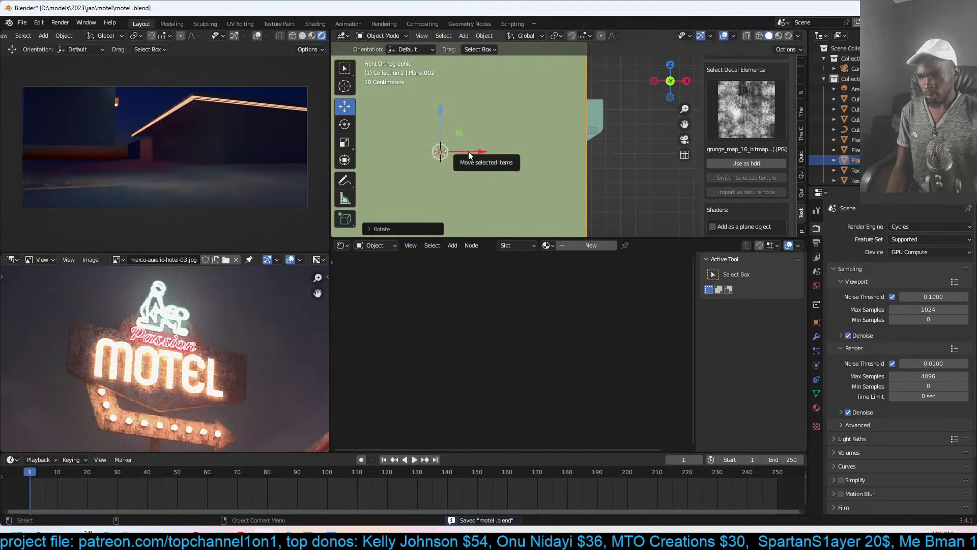
key("s")
left_click(487, 163)
- Delete the plane's upper-right vertex and move its two lower vertices below the sign, leaving a bent line of edges
key("Tab")
key("1")
left_click(500, 90)
key("x")
left_click(502, 87)
left_click_drag(383, 165, 517, 227)
key("g")
left_click(611, 205)
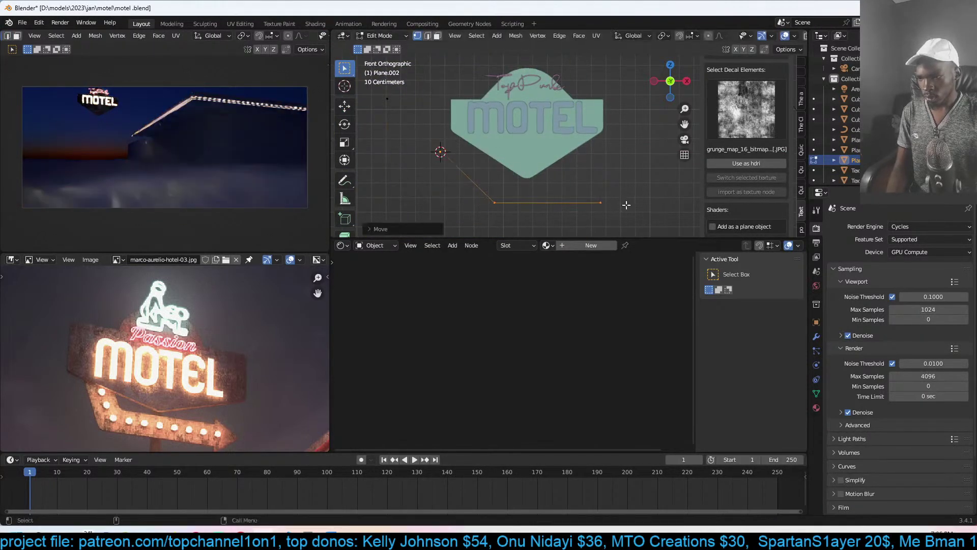
- Move the line's upper vertex onto the sign's lower-left edge and reposition the lower vertices to shape the arrow path
right_click(524, 145)
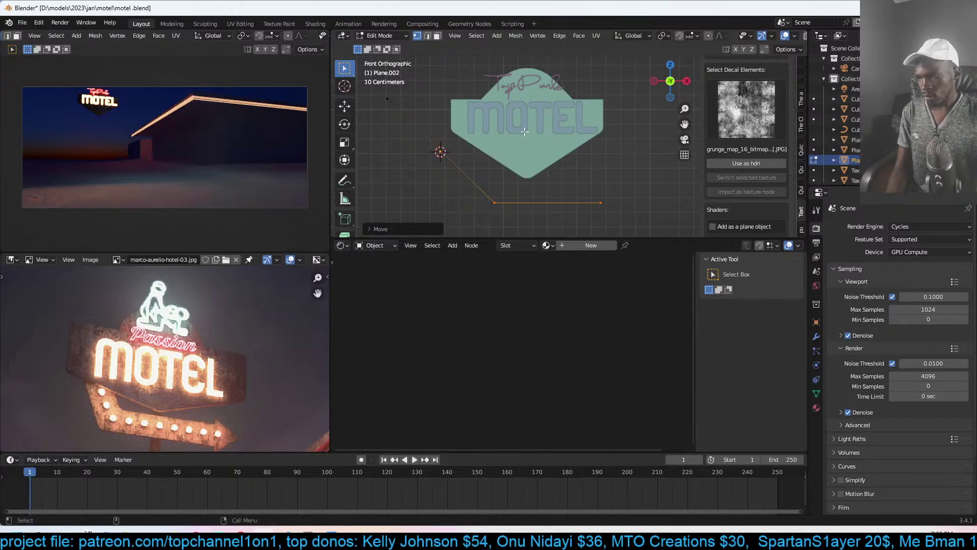
left_click(383, 100)
key("g")
left_click(474, 151)
left_click_drag(477, 180, 653, 234)
key("g")
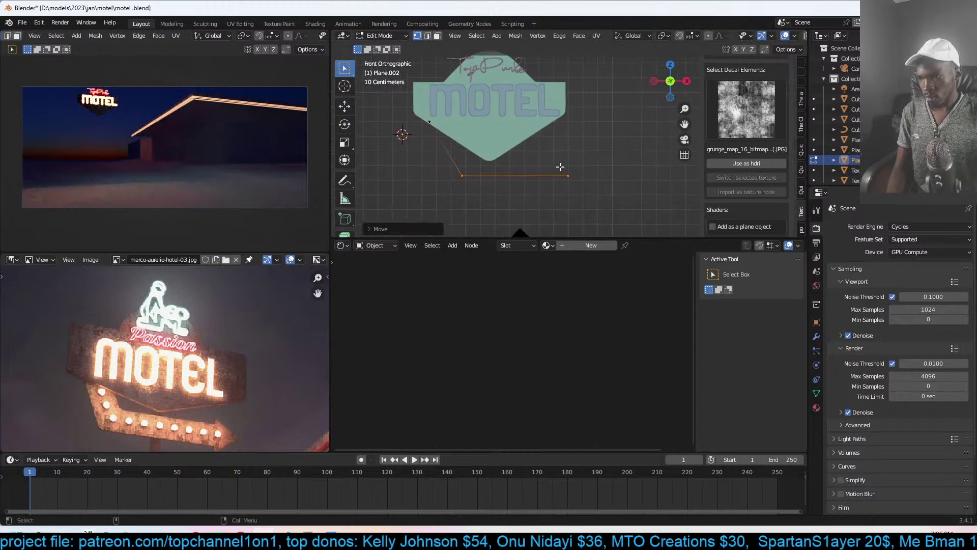
- Bevel the corner vertex of the arrow path into a rounded bend
left_click(468, 178)
key("ctrl+b")
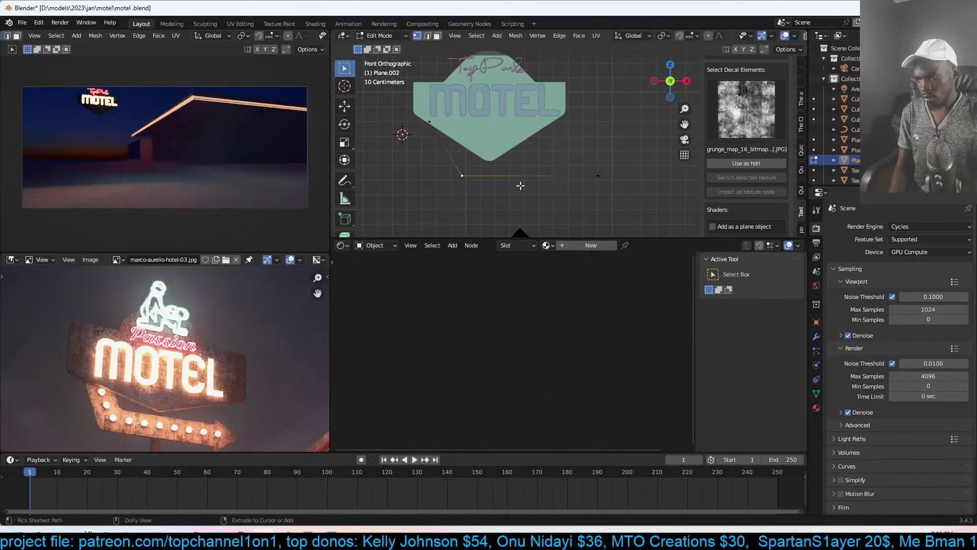
left_click(559, 186)
- Extrude the whole arrow path along Y into a narrow strip
scroll(568, 169, "up", 1)
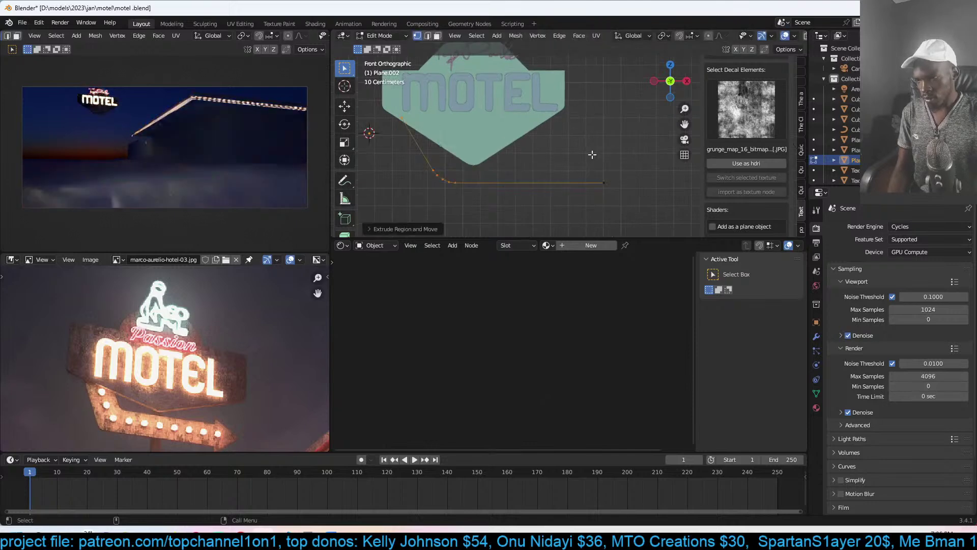
middle_click_drag(591, 153, 525, 184)
key("g")
key("y")
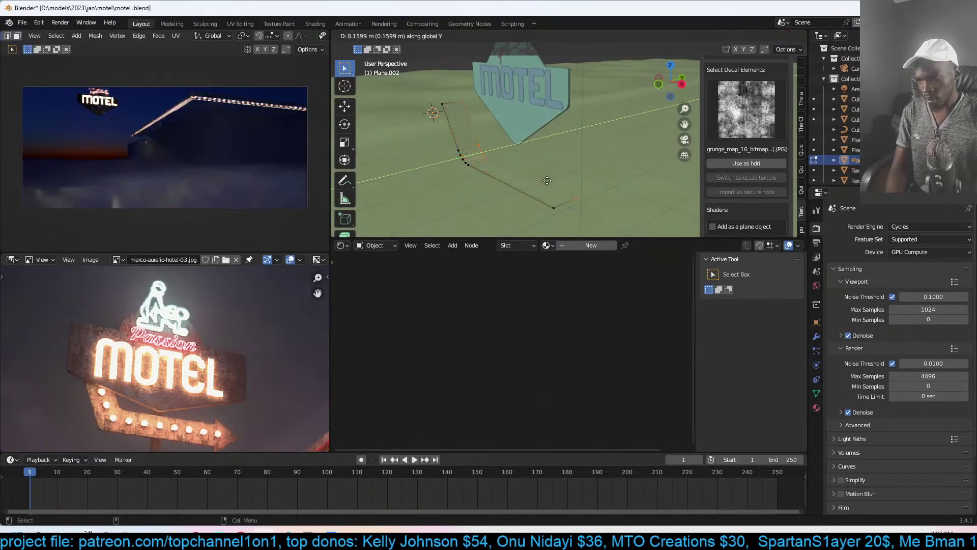
left_click(531, 182)
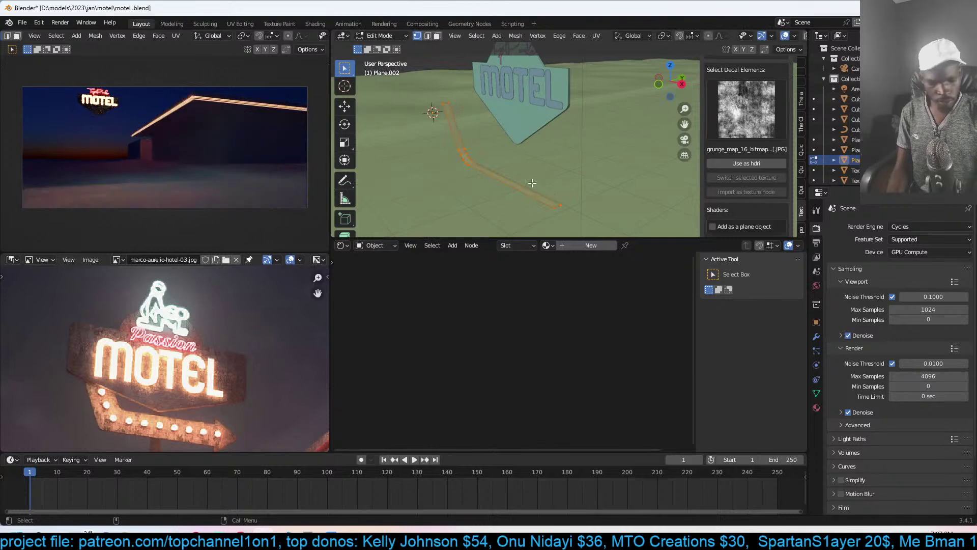
- Recalculate the strip's normals and extrude its faces along them by about 0.25 m to form the arrow shaft
key("KP_1")
key("alt+e")
left_click(532, 182)
left_click(610, 180)
key("alt+e")
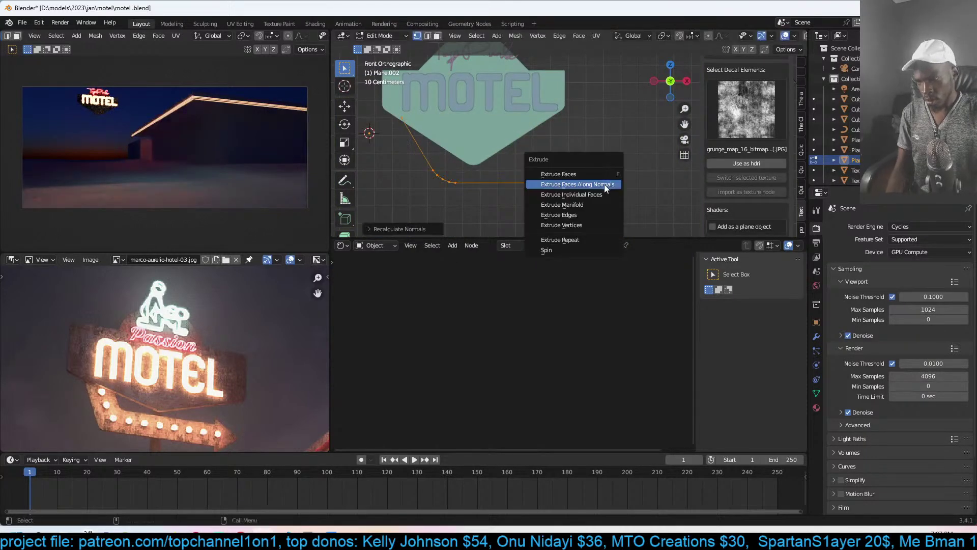
left_click(603, 185)
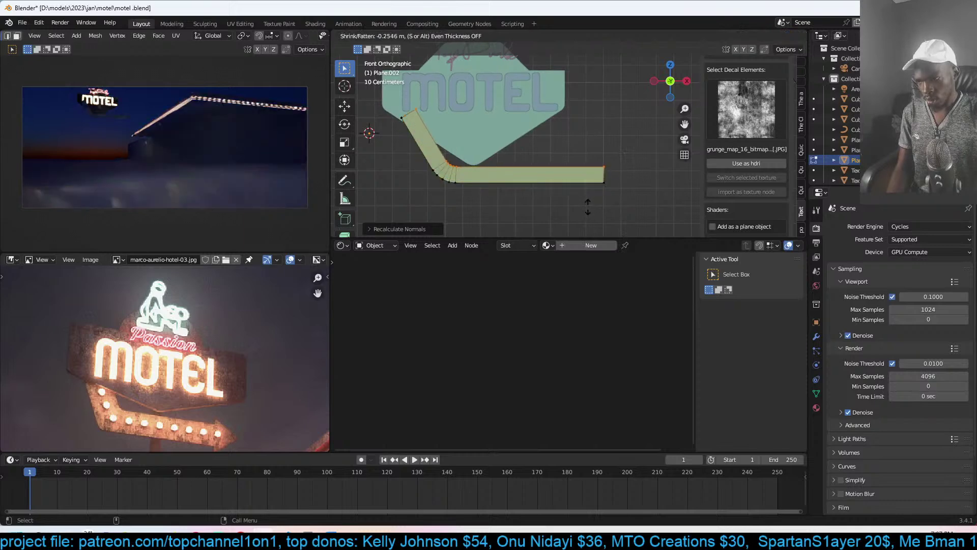
left_click(618, 178)
- Delete the face at the shaft's right end, extrude its open edge loop in place and widen it along Z
middle_click_drag(606, 198, 568, 186, "shift")
middle_click_drag(538, 118, 513, 216)
key("3")
left_click(483, 200)
key("x")
left_click(490, 222)
left_click(513, 215, "alt")
key("e")
key("Escape")
key("s")
key("z")
left_click(560, 134)
middle_click_drag(534, 141, 534, 141)
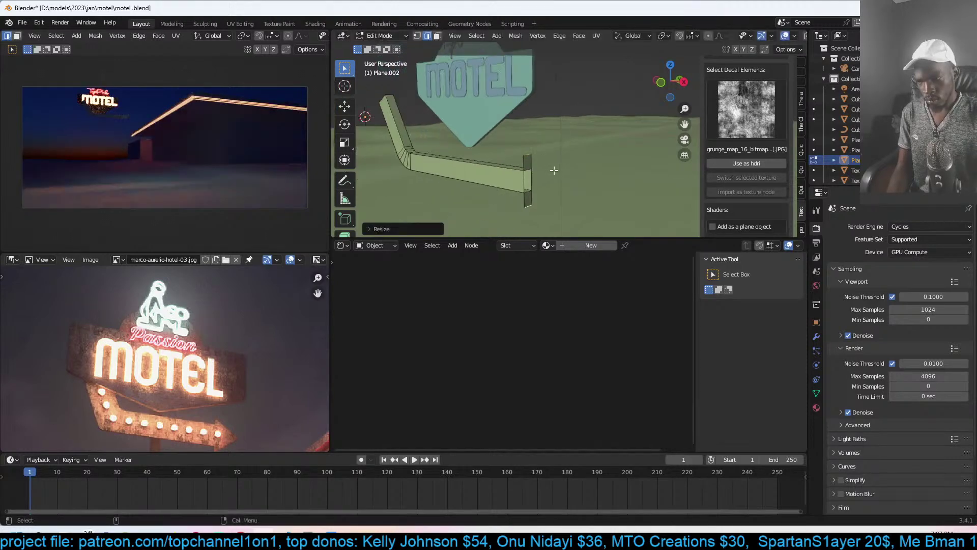
- Extrude the widened end loop outward from the shaft and scale it along Z to a point, completing the arrowhead
middle_click_drag(541, 176, 532, 174)
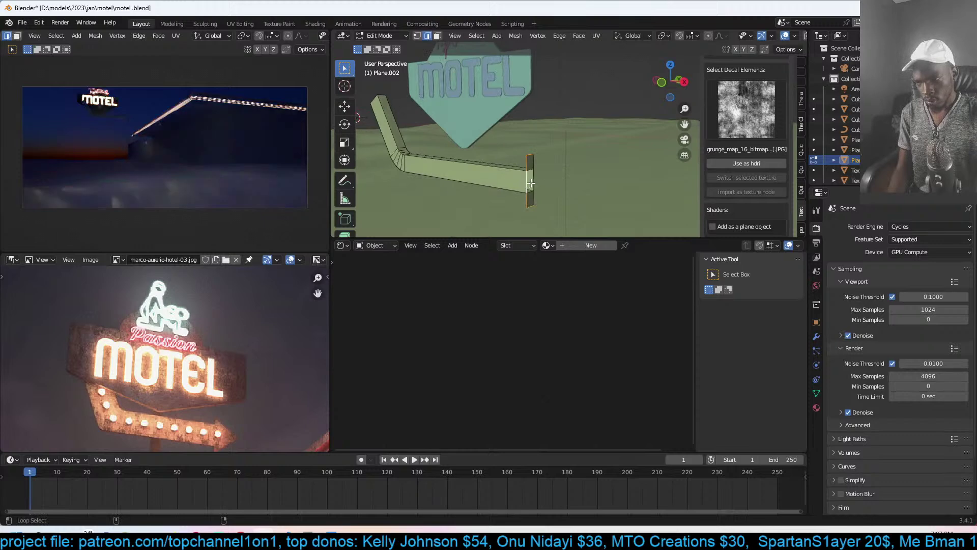
key("g")
key("z")
key("y")
left_click(563, 187)
key("s")
key("z")
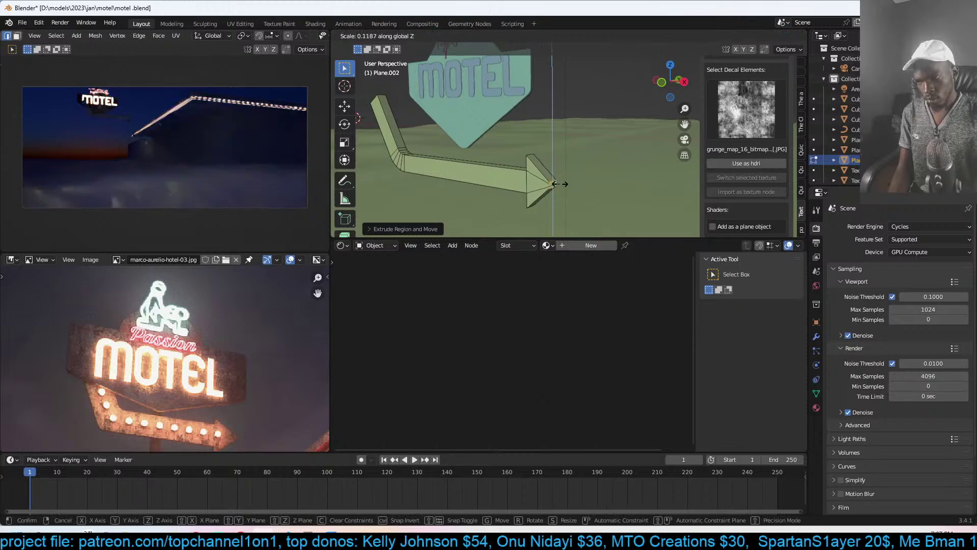
left_click(560, 183)
key("Tab")
mouse_move(559, 184)
middle_mouse_down()
mouse_move(601, 186)
mouse_move(566, 200)
middle_mouse_up()
- Link the sign panel's rust surface material to the arrow, and select the arrow alone
left_click(491, 129, "shift")
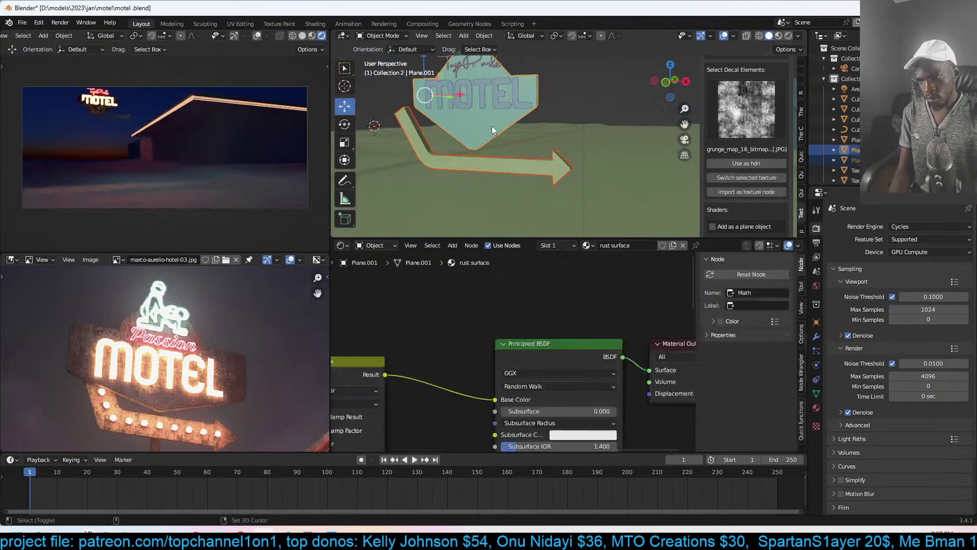
key("ctrl+l")
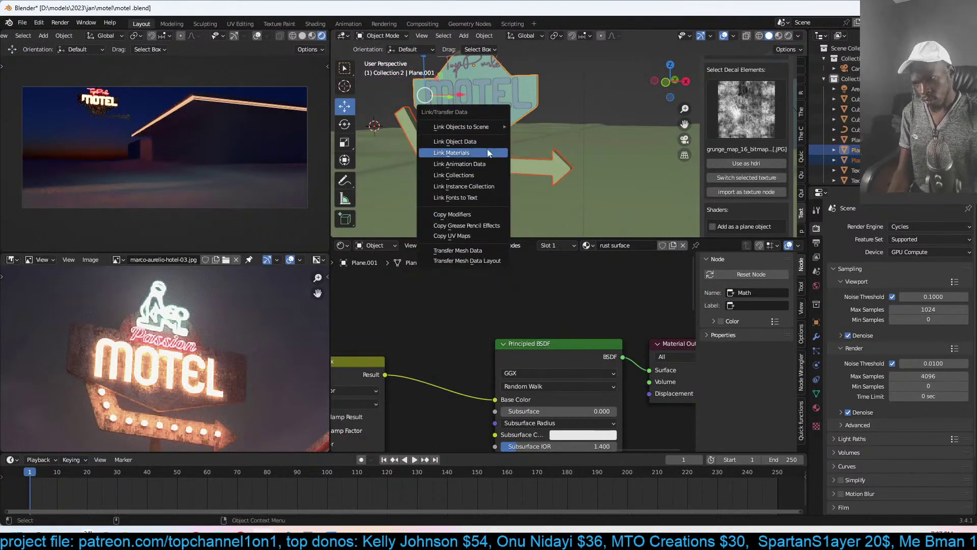
left_click(488, 148)
key("Tab")
middle_click_drag(551, 158, 613, 128)
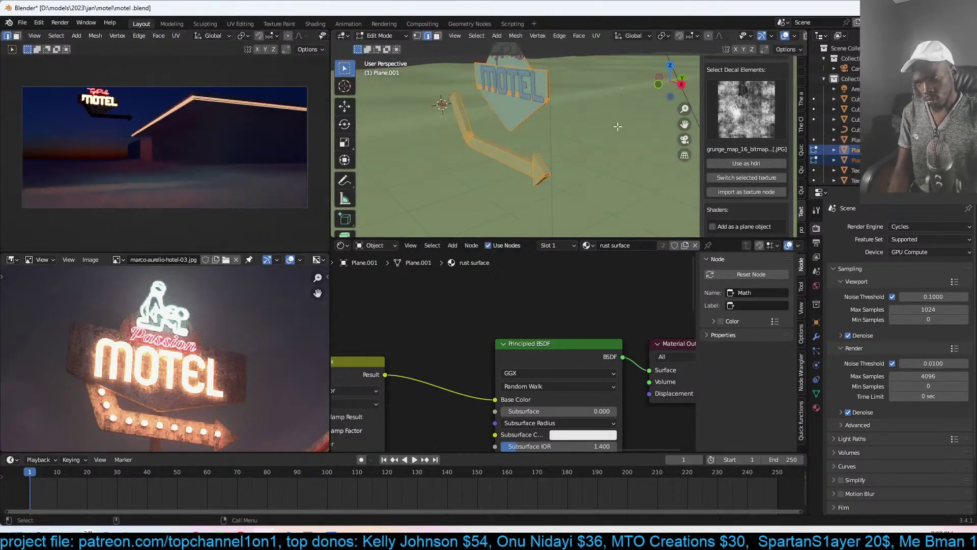
key("Tab")
left_click(541, 176)
key("Tab")
key("s")
key("y")
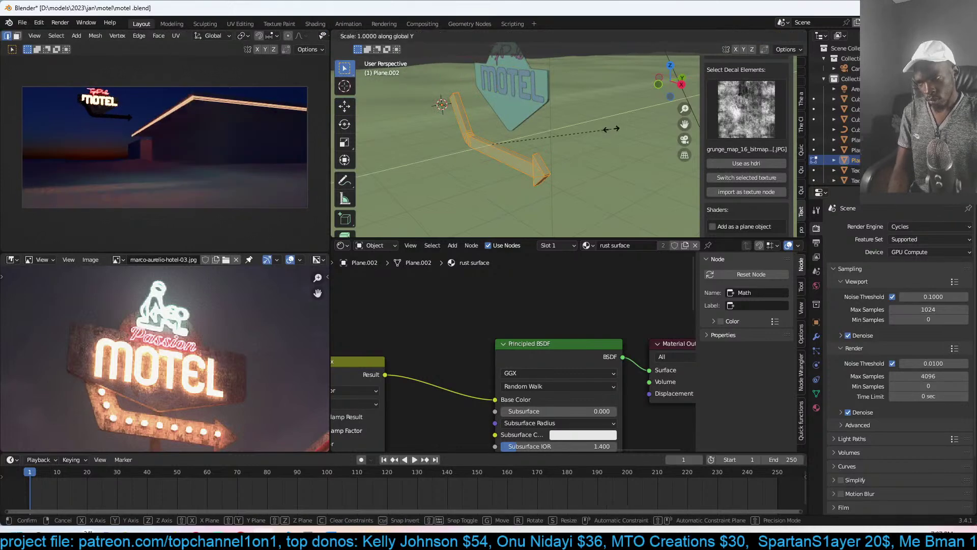
key("Escape")
key("Tab")
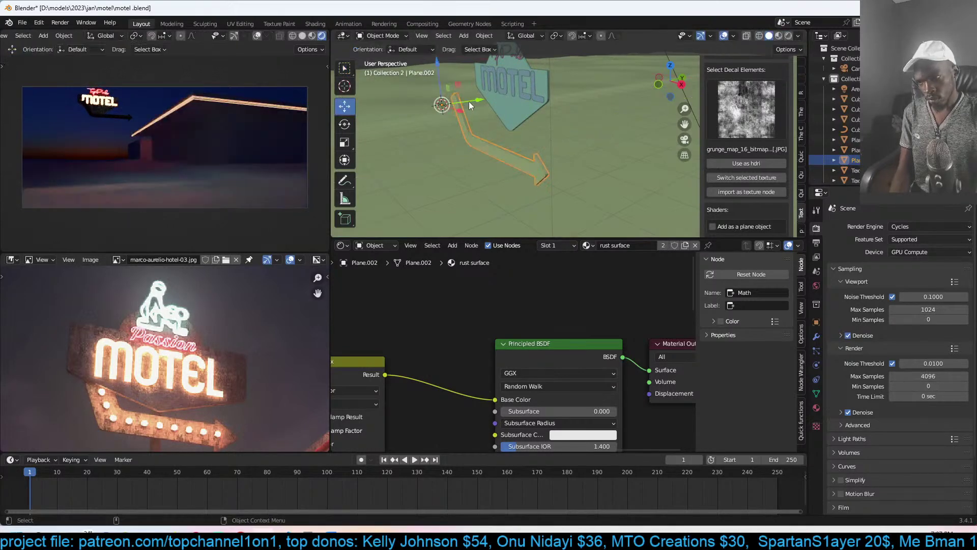
- Move the arrow along Y toward the sign and shift its arrowhead vertices inward to shorten the shaft
left_click_drag(465, 101, 508, 92)
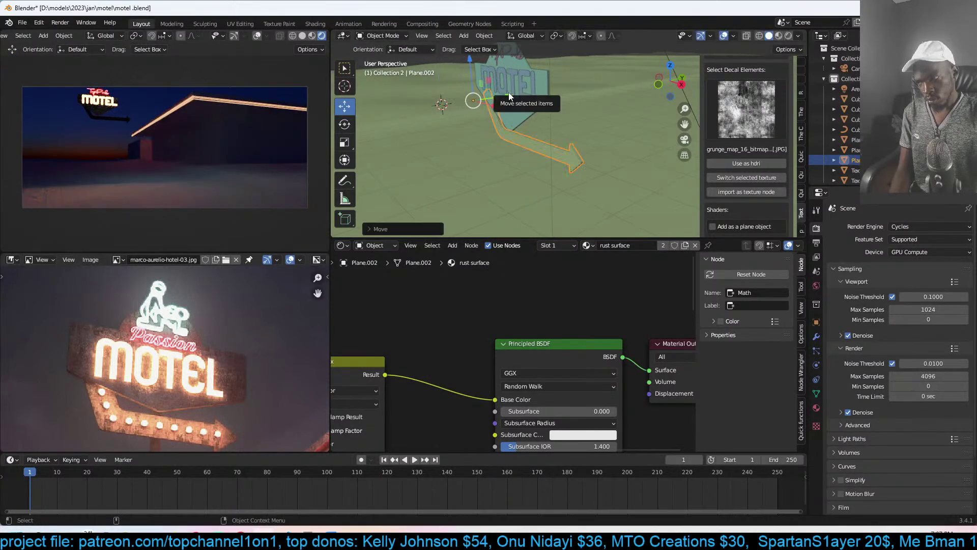
key("KP_1")
key("Tab")
left_click_drag(538, 123, 606, 222)
left_click(345, 104)
left_click_drag(574, 162, 536, 161)
key("Tab")
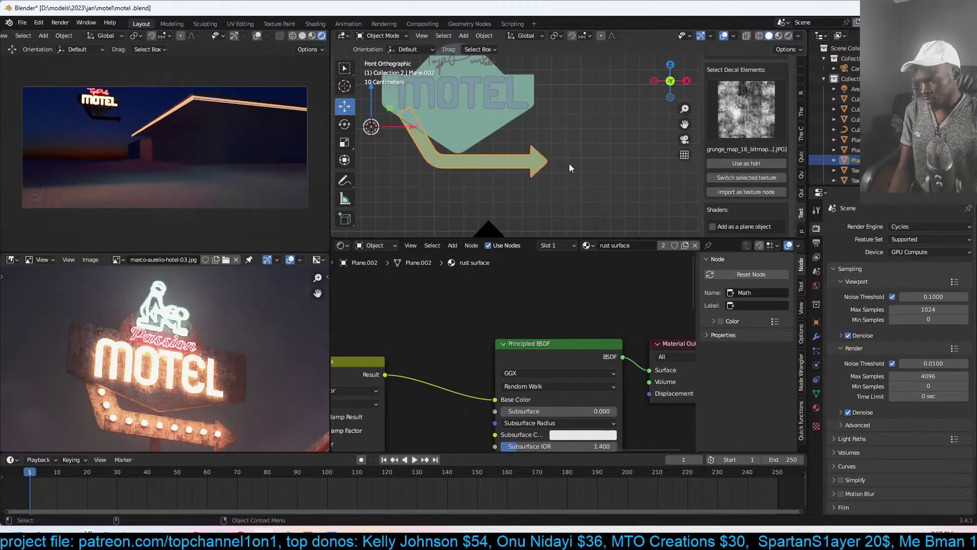
- Move the vertices along the arrow's upper edge outward to thicken the shaft, and adjust the inner bend vertices
key("Tab")
scroll(586, 160, "up", 2)
key("c")
mouse_move(446, 128)
left_mouse_down()
mouse_move(421, 91)
mouse_move(463, 148)
left_mouse_up()
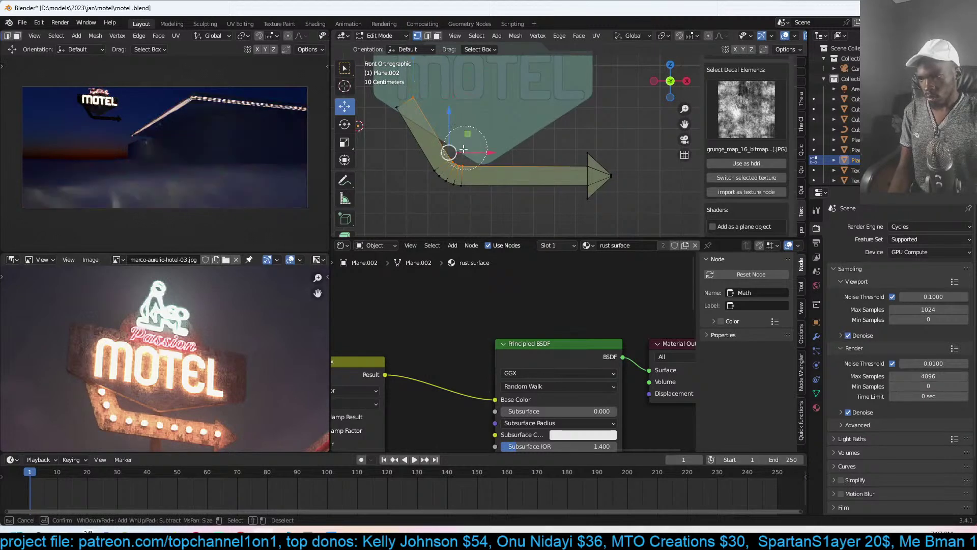
left_click(585, 155)
right_click(585, 164)
left_click_drag(482, 105, 486, 96)
left_click_drag(503, 145, 516, 142)
left_click(438, 138)
left_click(460, 153)
left_click_drag(460, 154, 460, 154)
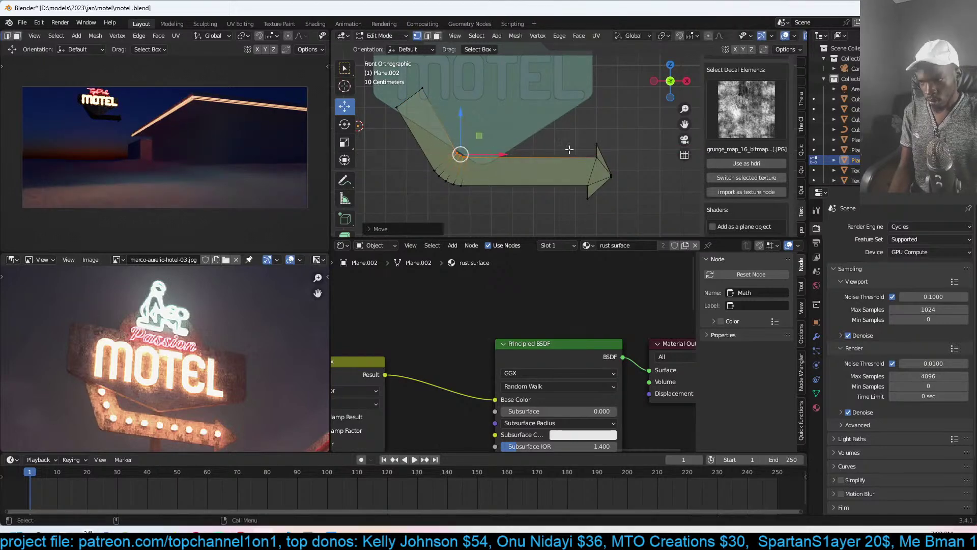
- Realign the arrowhead's upper corner and extend its tip slightly along X, deselect the arrow and save the file
left_click(595, 151)
left_click_drag(611, 151, 602, 153)
left_click(611, 174)
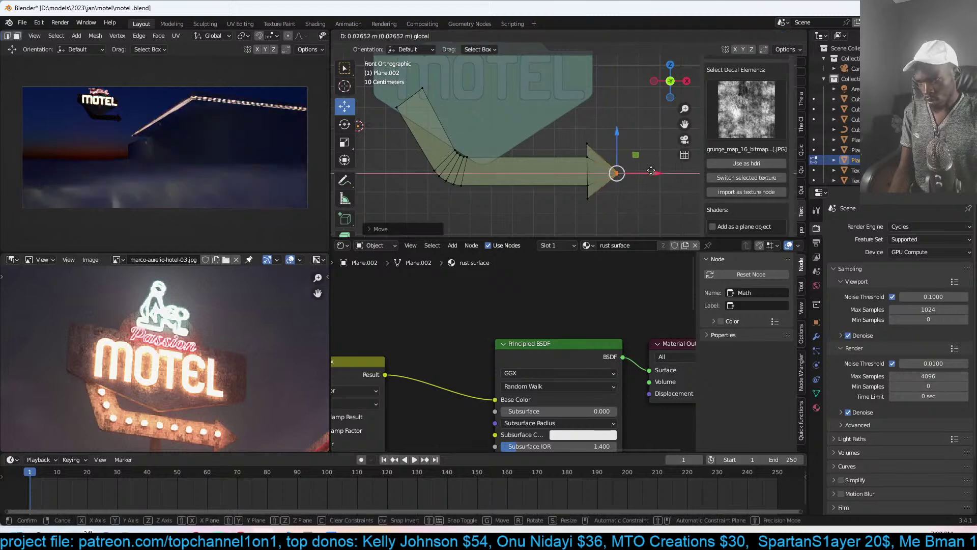
key("Tab")
left_click(496, 145)
key("alt+a")
key("ctrl+s")
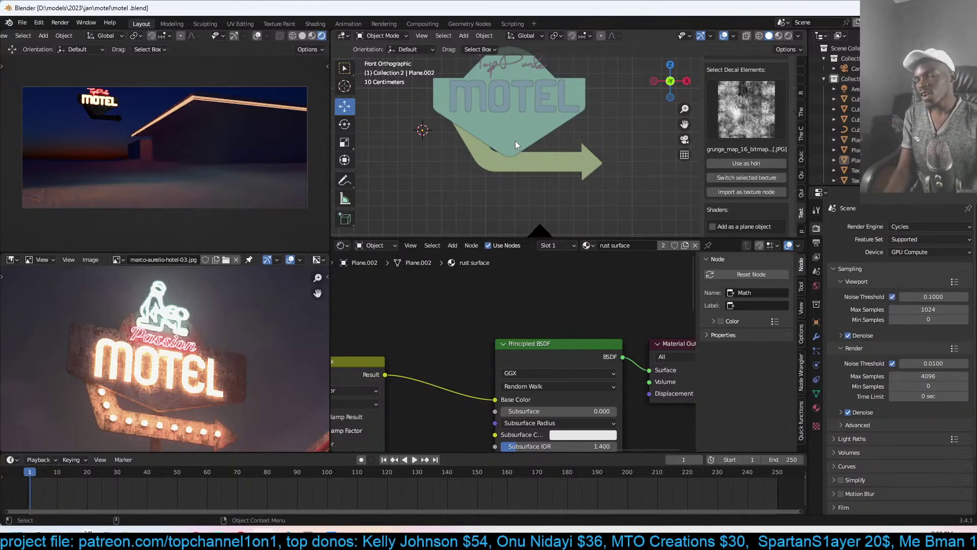
- Save the file, set the arrow's origin to its geometry, and save again
left_click(528, 157)
key("ctrl+s")
key("alt+a")
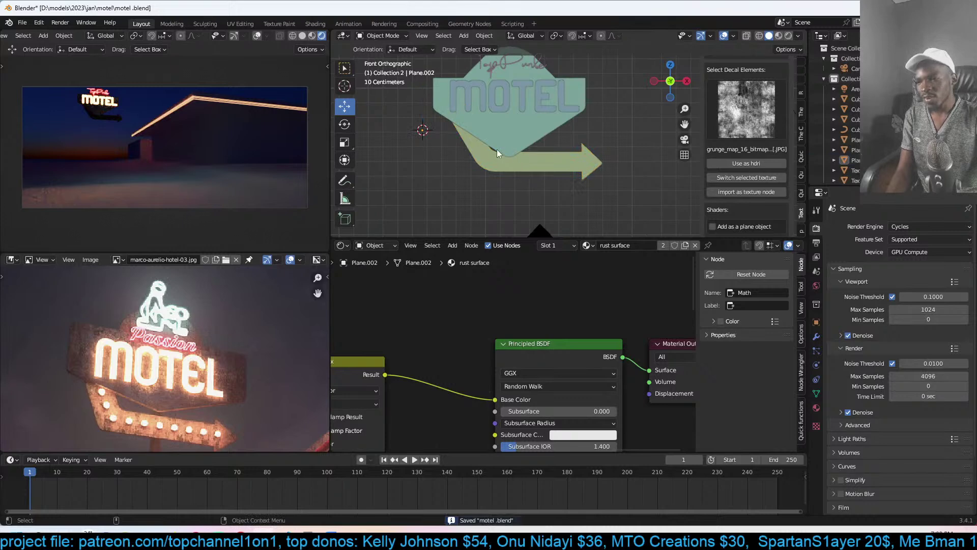
left_click(468, 146)
right_click(468, 146)
mouse_move(459, 191)
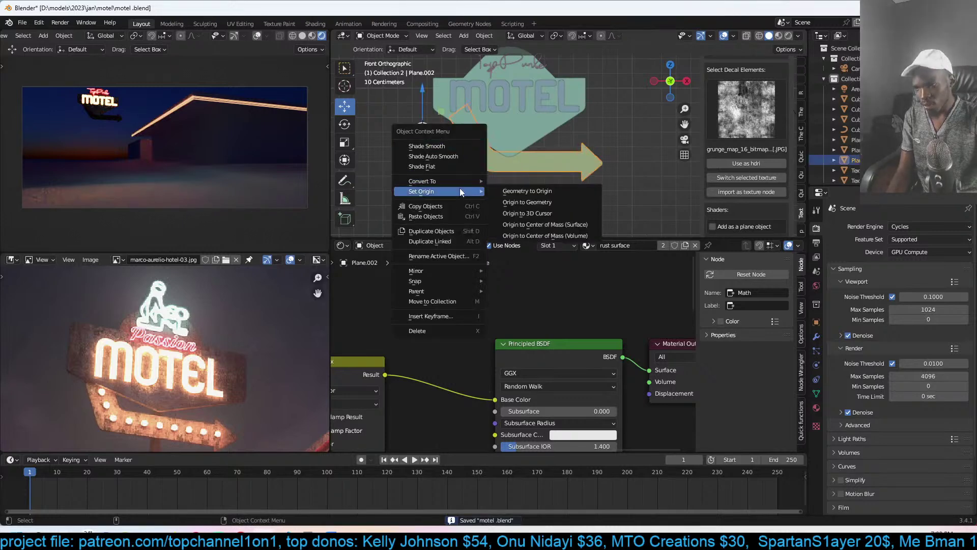
left_click(544, 204)
key("ctrl+s")
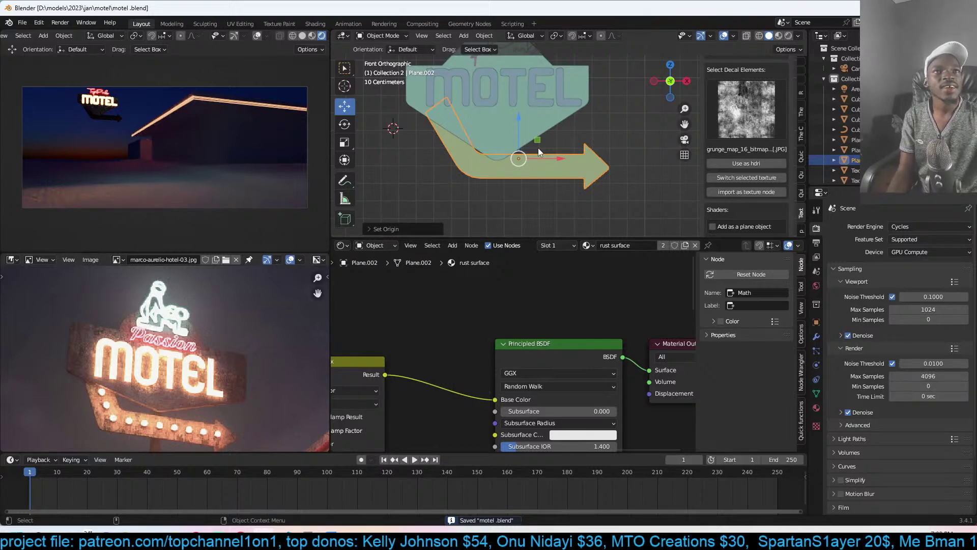
- Add a mesh circle with 16 vertices on the slanted section of the arrow
scroll(538, 151, "up", 2)
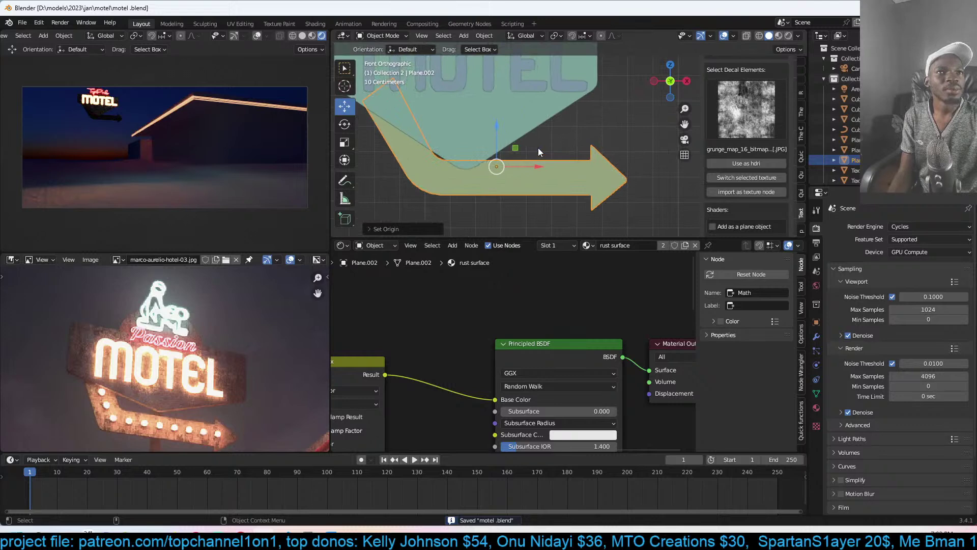
scroll(499, 154, "up", 1)
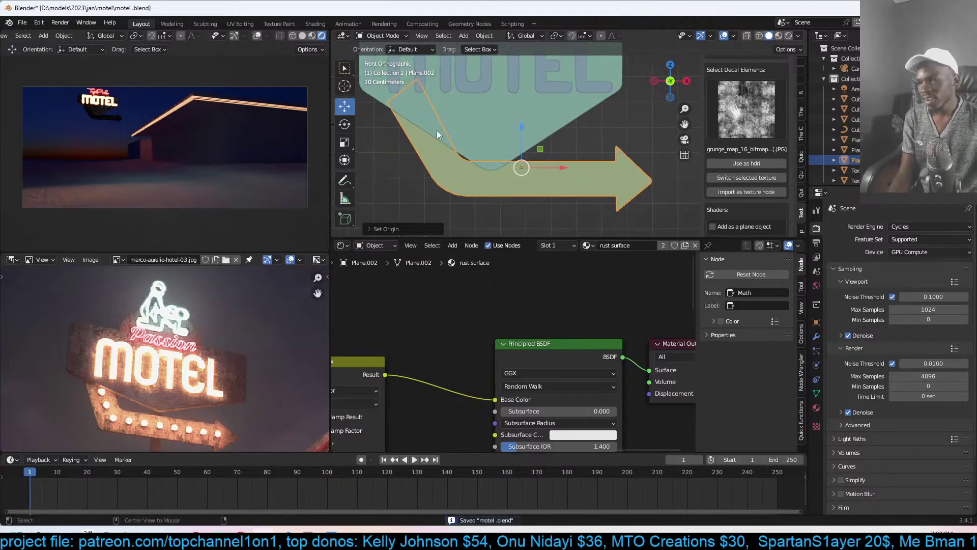
key("alt+a")
key("shift+a")
mouse_move(425, 142)
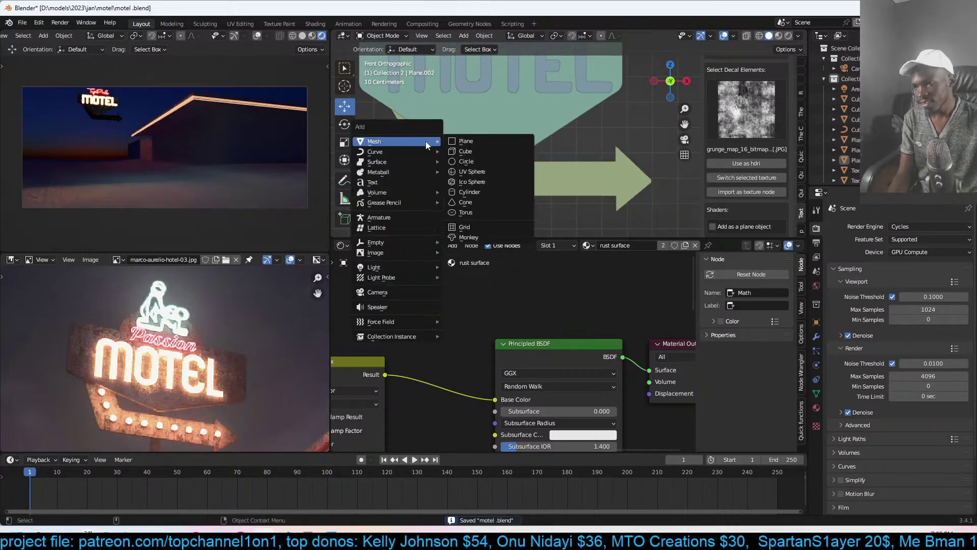
left_click(472, 162)
left_click(389, 231)
left_click(467, 119)
type("16")
key("Return")
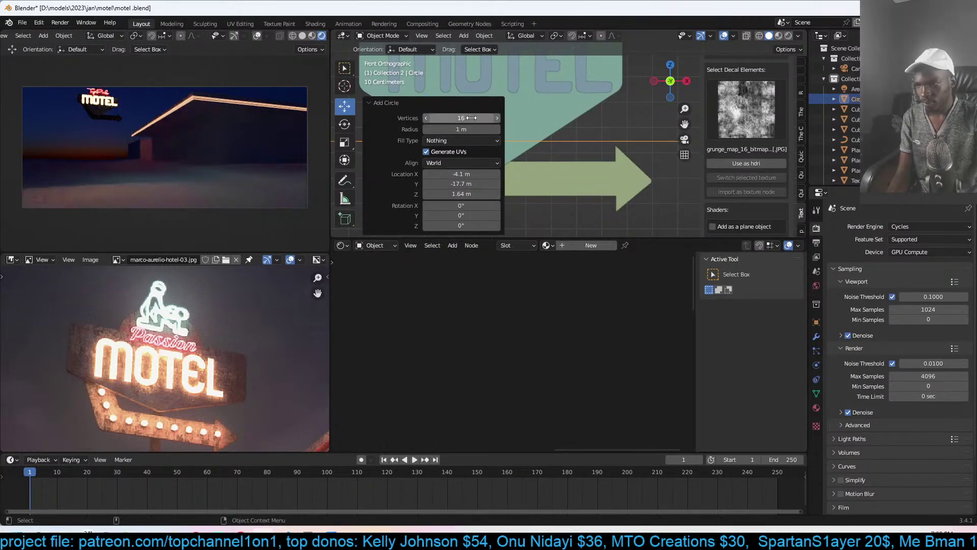
left_click(380, 104)
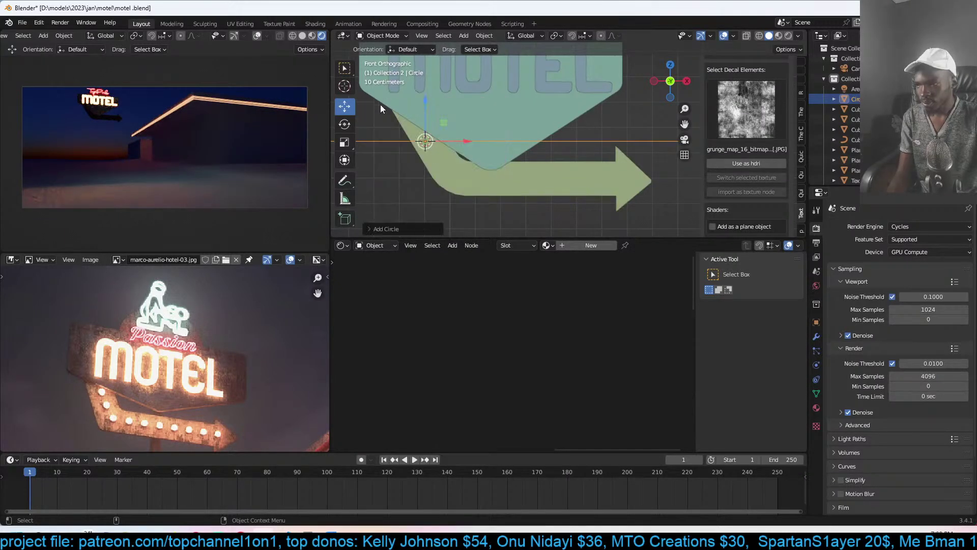
- Rotate the circle about X to face the front and scale it down to about 0.08
key("r")
key("x")
left_click(515, 141)
key("s")
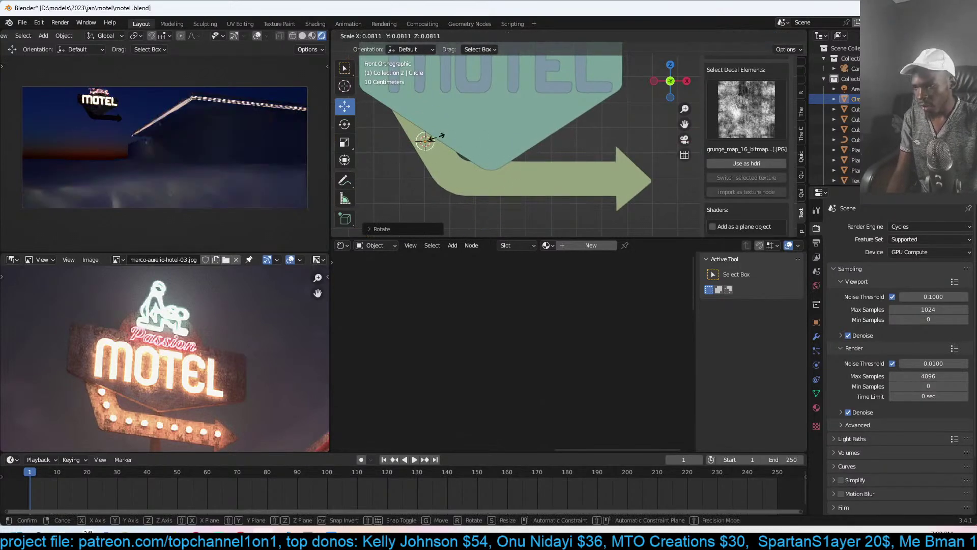
left_click(435, 136)
- Extrude the circle's edge loop into a short cylindrical ring
key("KP_Decimal")
middle_click_drag(435, 136, 517, 155)
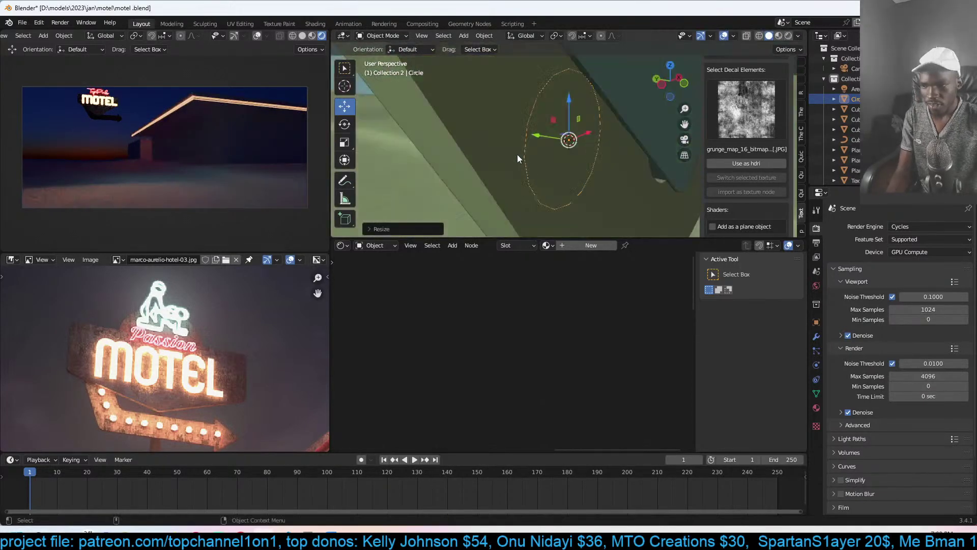
key("Tab")
key("g")
key("x")
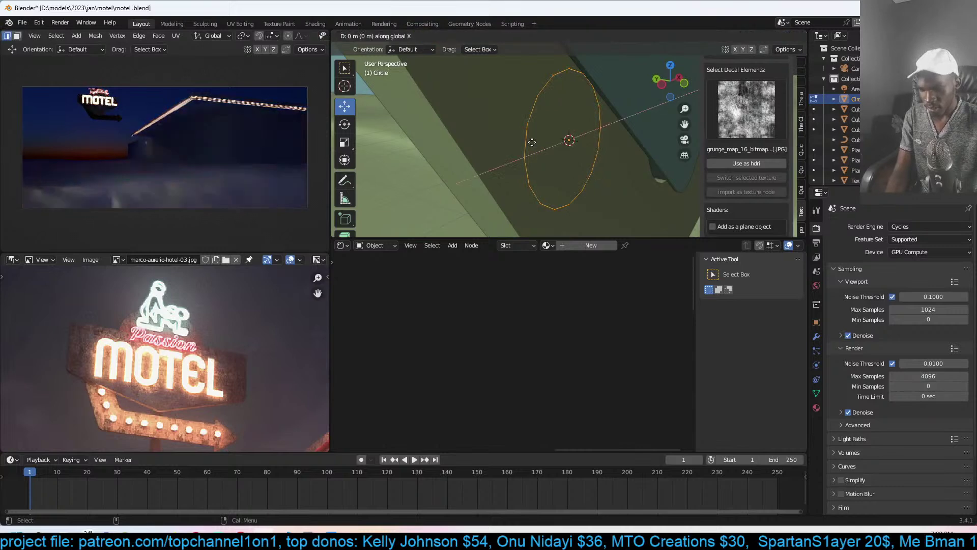
left_click(557, 142)
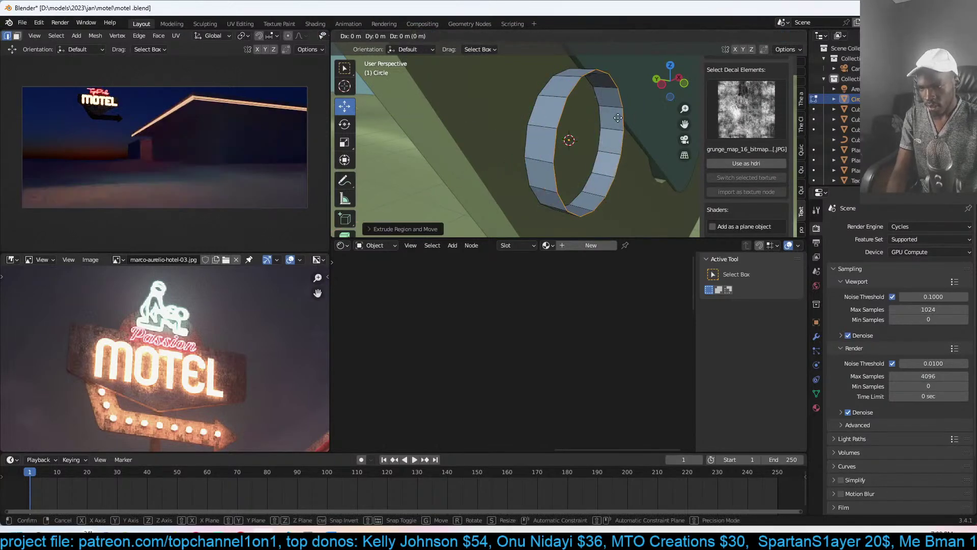
- Fill the ring's open end, inset the new face and extrude it inward to form a recessed bulb socket
key("f")
key("i")
left_click(645, 110)
key("e")
left_click(630, 116)
key("Tab")
- Shade the socket smooth and switch the modelling viewport to Material Preview
scroll(617, 122, "down", 4)
right_click(617, 122)
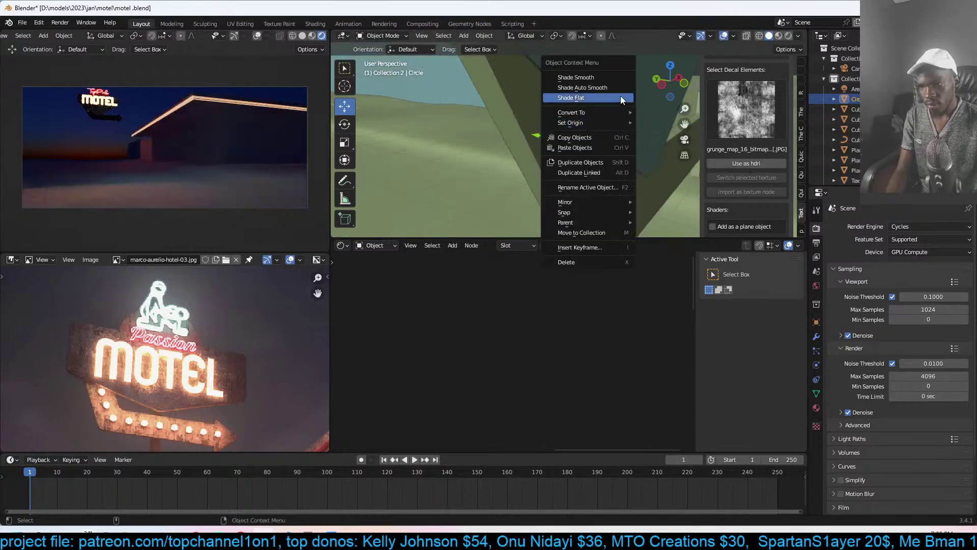
left_click(620, 81)
key("x")
left_click(779, 35)
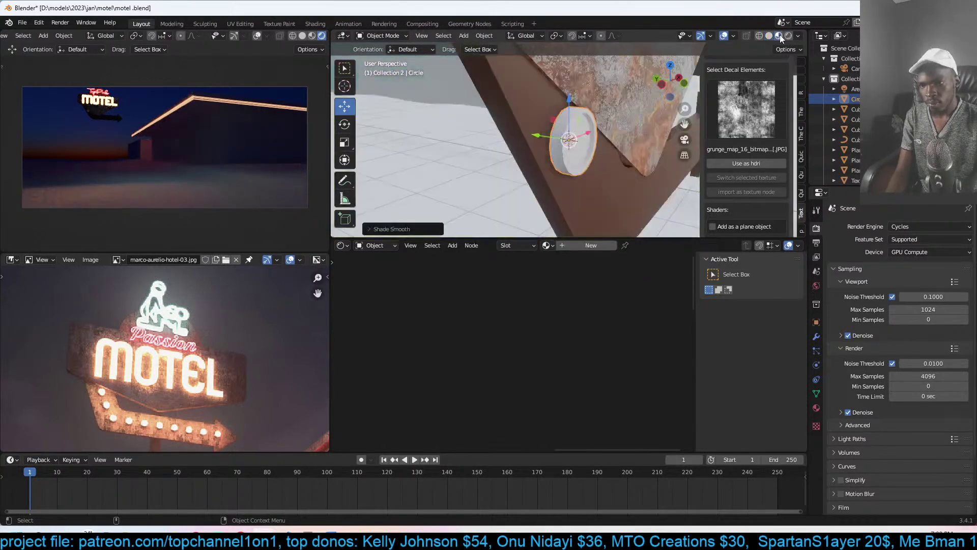
- UV unwrap the socket's mesh
mouse_move(657, 108)
middle_mouse_down()
mouse_move(604, 84)
mouse_move(619, 175)
mouse_move(611, 142)
mouse_move(568, 156)
mouse_move(497, 139)
mouse_move(541, 117)
mouse_move(559, 139)
mouse_move(458, 170)
middle_mouse_up()
left_click(619, 175)
key("Tab")
key("u")
left_click(603, 177)
key("Tab")
- Link the sign panel's rust surface material to the socket, and select the socket alone
left_click(458, 171)
left_click(508, 162, "shift")
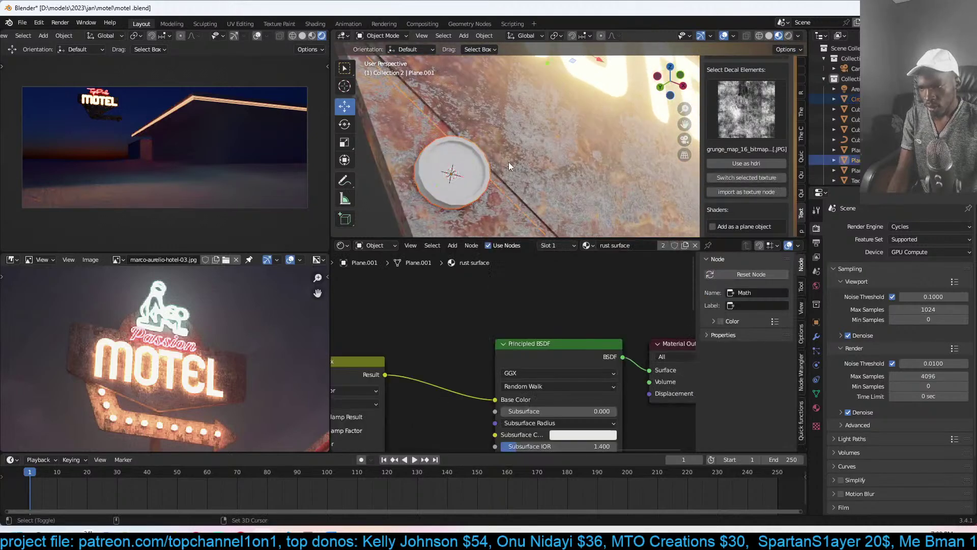
key("ctrl+l")
left_click(508, 162)
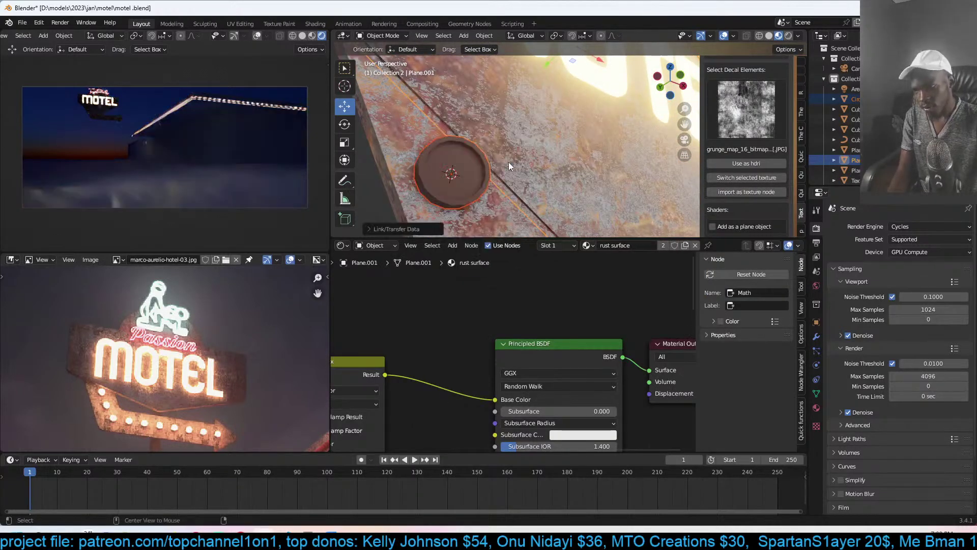
right_click(484, 172)
left_click(453, 173)
- Add a UV sphere to the socket's mesh as its light bulb
middle_click_drag(452, 173, 540, 159)
scroll(512, 152, "up", 5)
key("Left")
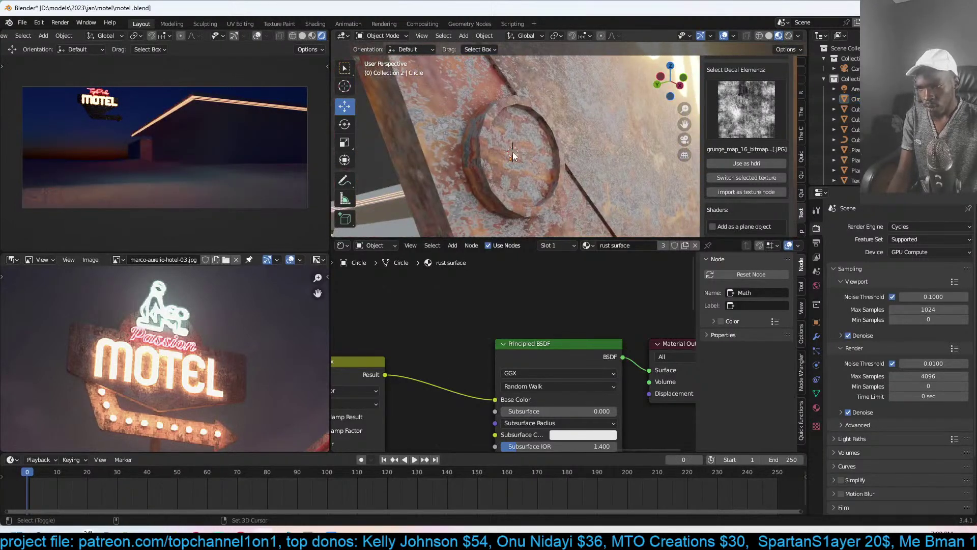
key("shift+a")
mouse_move(512, 155)
key("Escape")
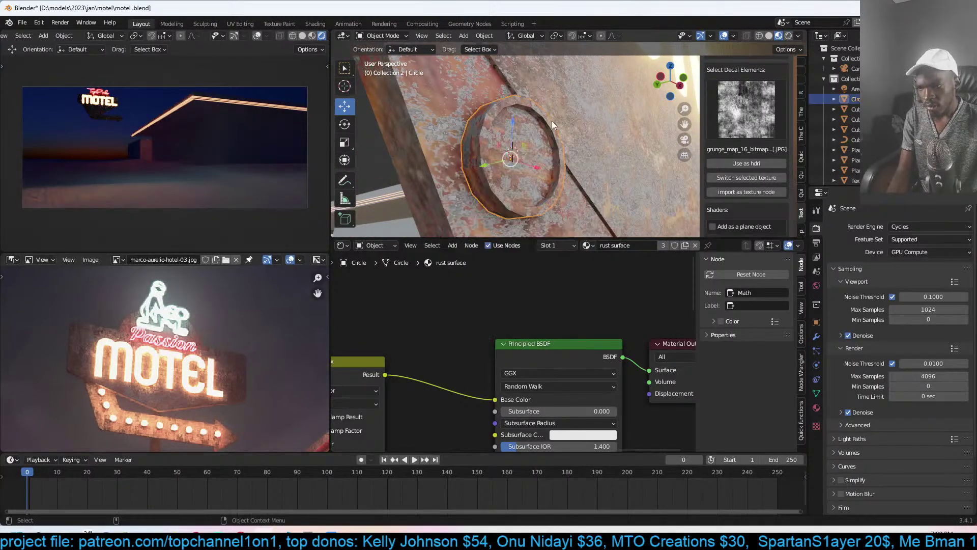
key("Tab")
key("shift+a")
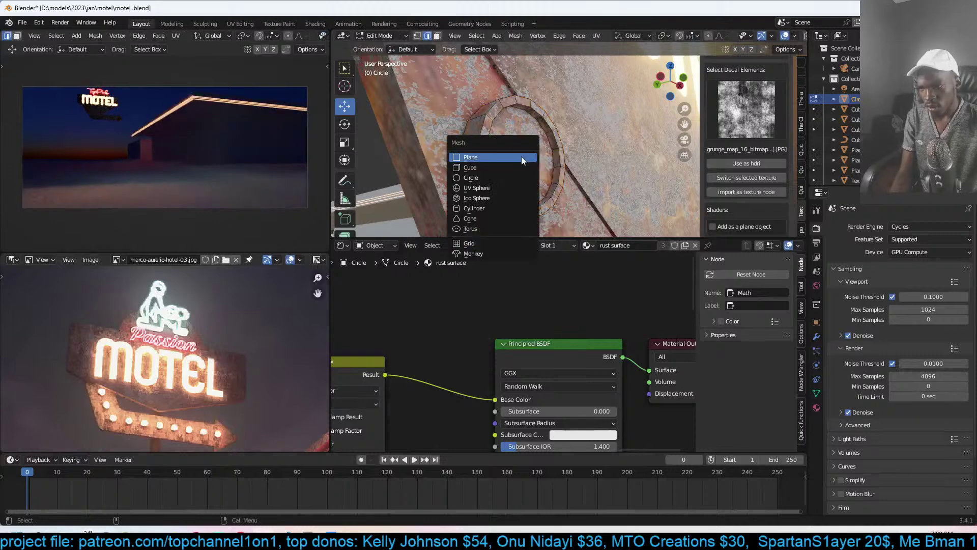
left_click(501, 184)
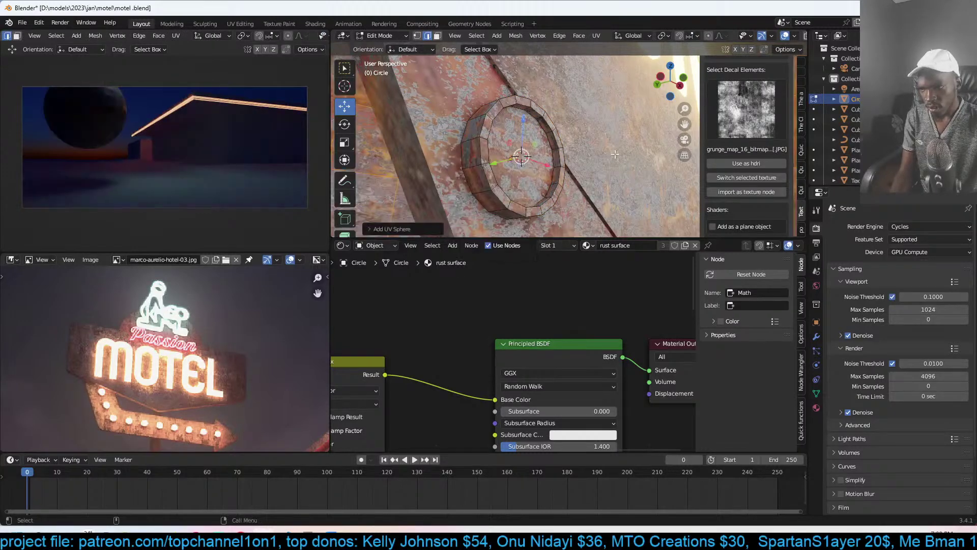
- Scale the sphere down to fit inside the socket and move it along Y so it protrudes from the front
key("s")
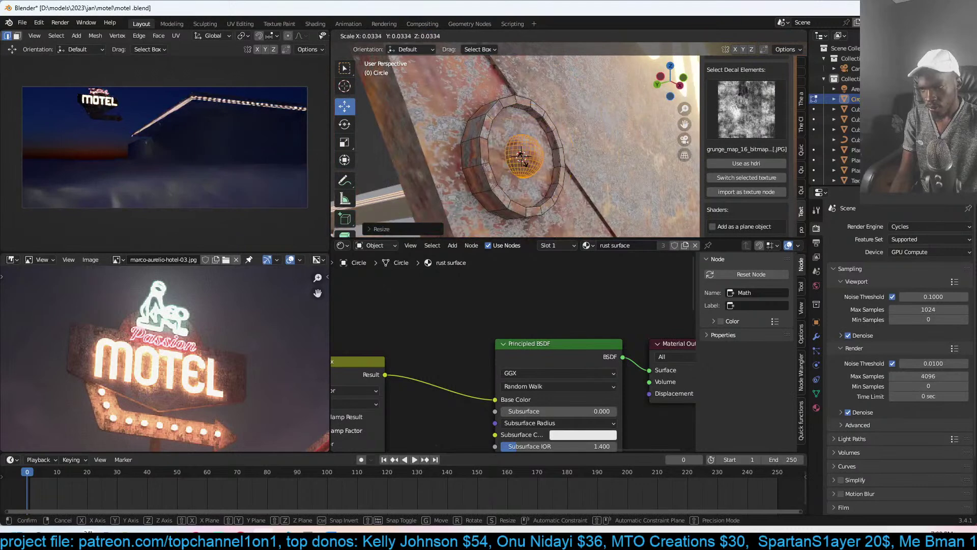
left_click(521, 158)
middle_click_drag(524, 160, 546, 188)
left_click_drag(513, 189, 509, 194)
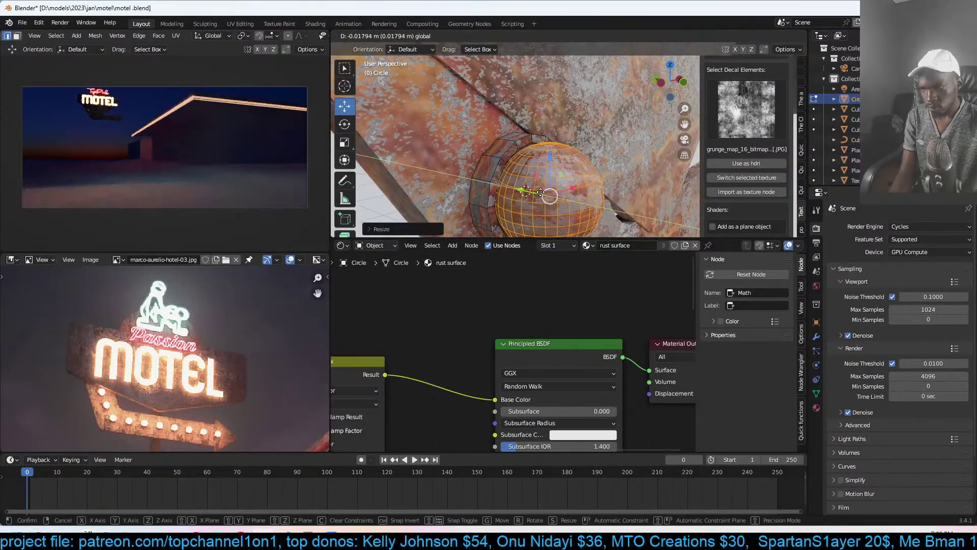
middle_click_drag(509, 194, 636, 206)
key("Tab")
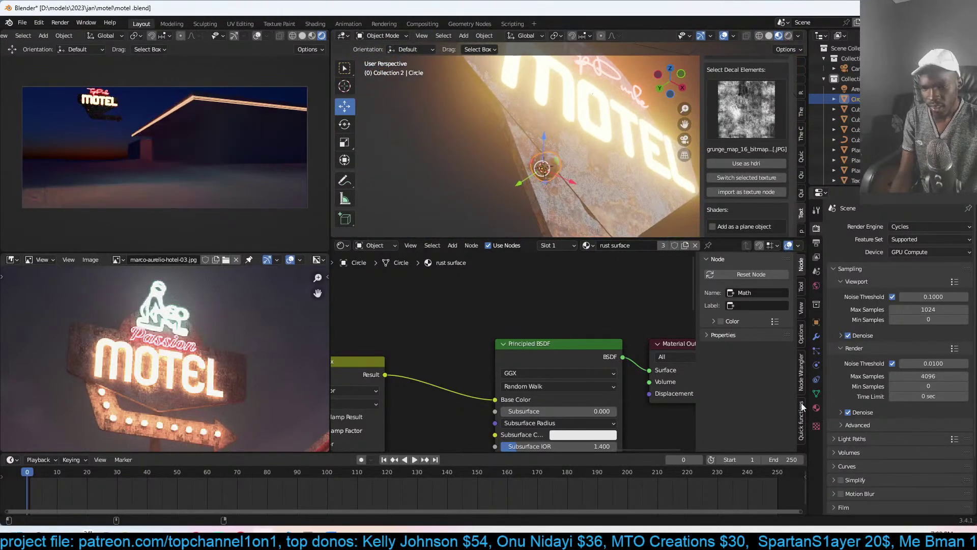
- Rename the MOTEL lettering's emission material as light
left_click(816, 395)
left_click(649, 158)
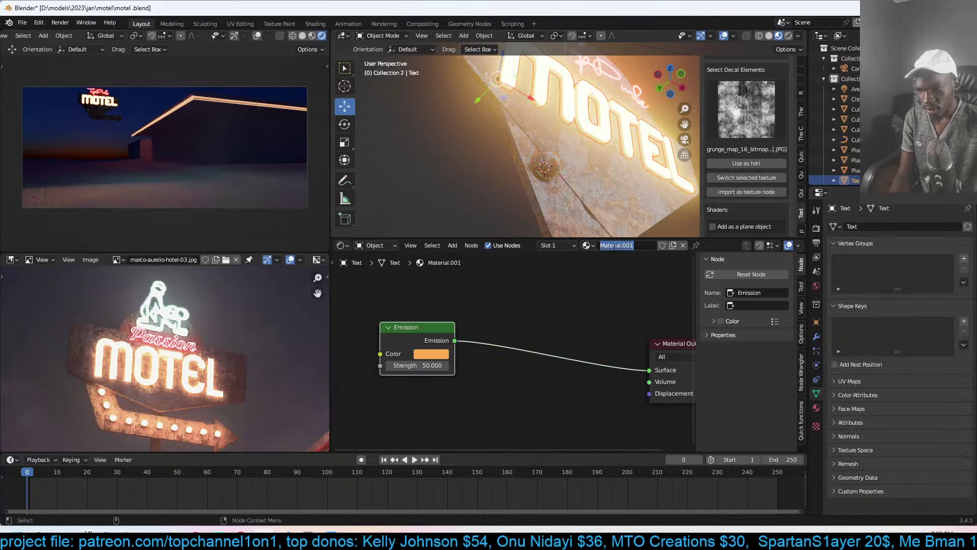
type("light")
key("Return")
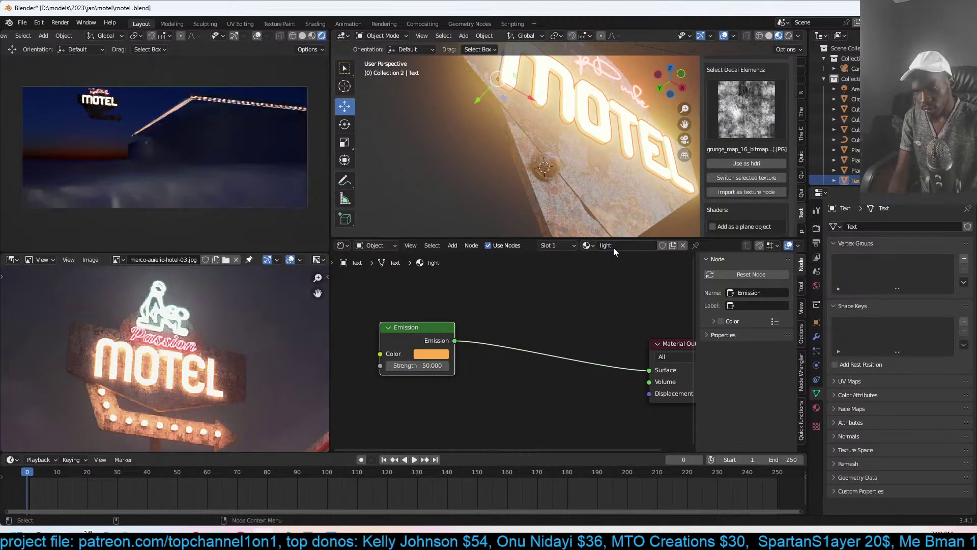
- Add a second material slot to the socket object, put the light material in it, and save the file
scroll(588, 194, "up", 4)
left_click(852, 99)
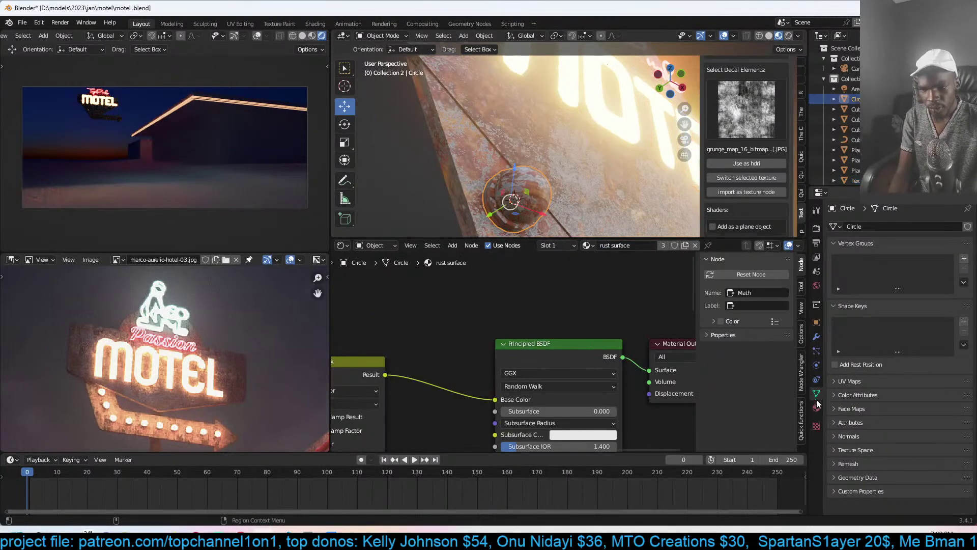
left_click(816, 407)
left_click(967, 227)
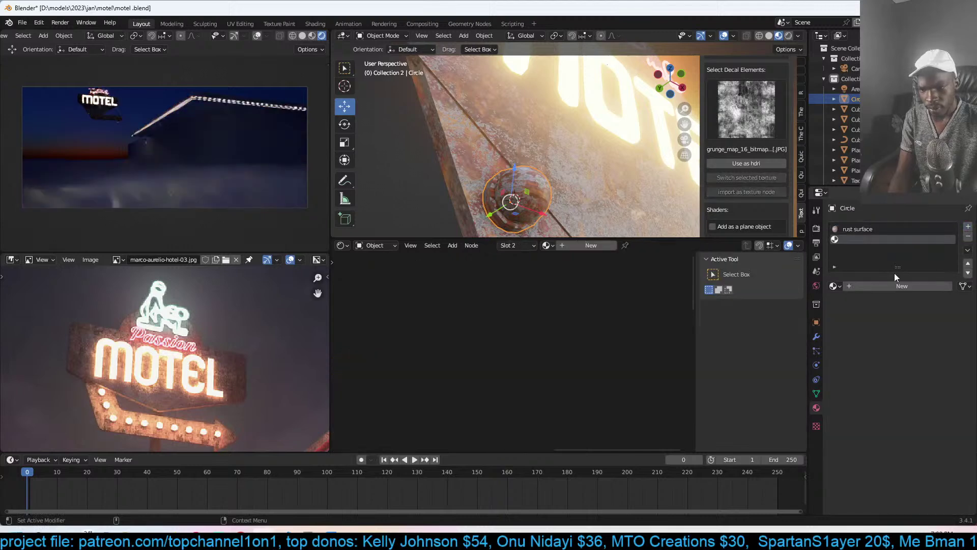
left_click(833, 286)
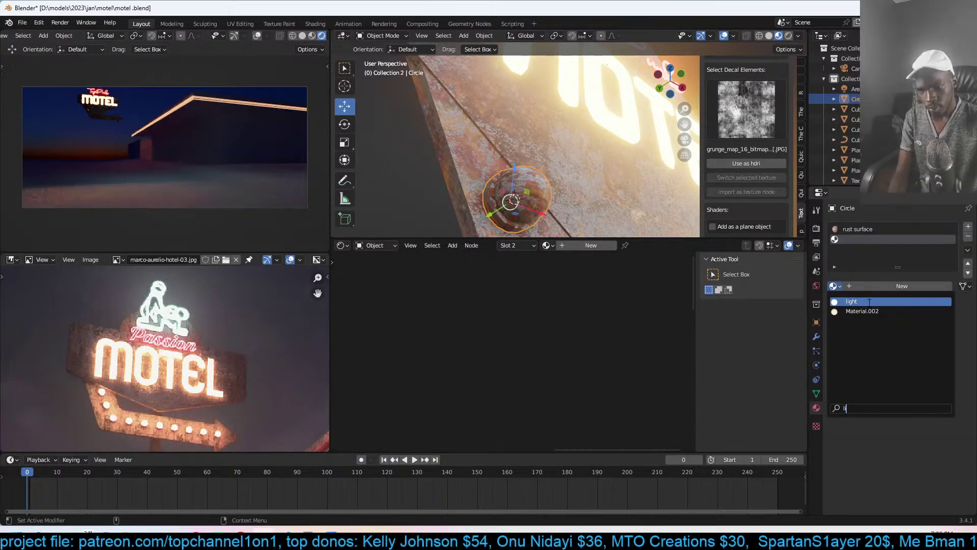
type("l")
left_click(869, 301)
key("ctrl+s")
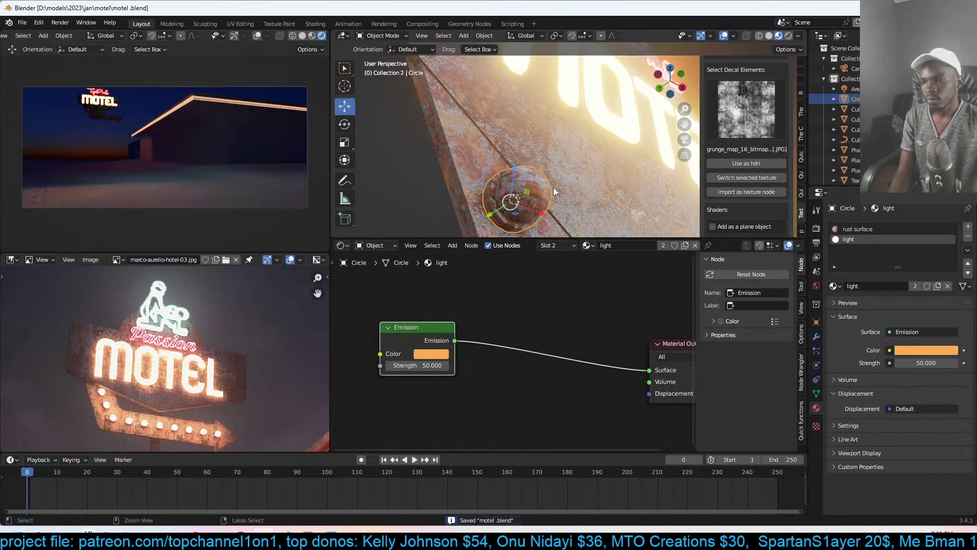
- Assign the light material to the sphere's faces
key("Tab")
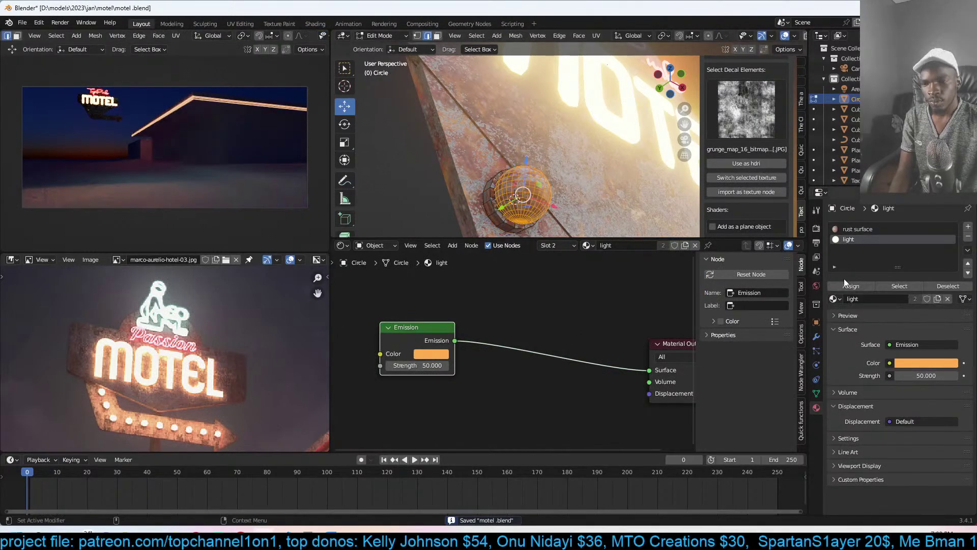
left_click(847, 284)
key("Tab")
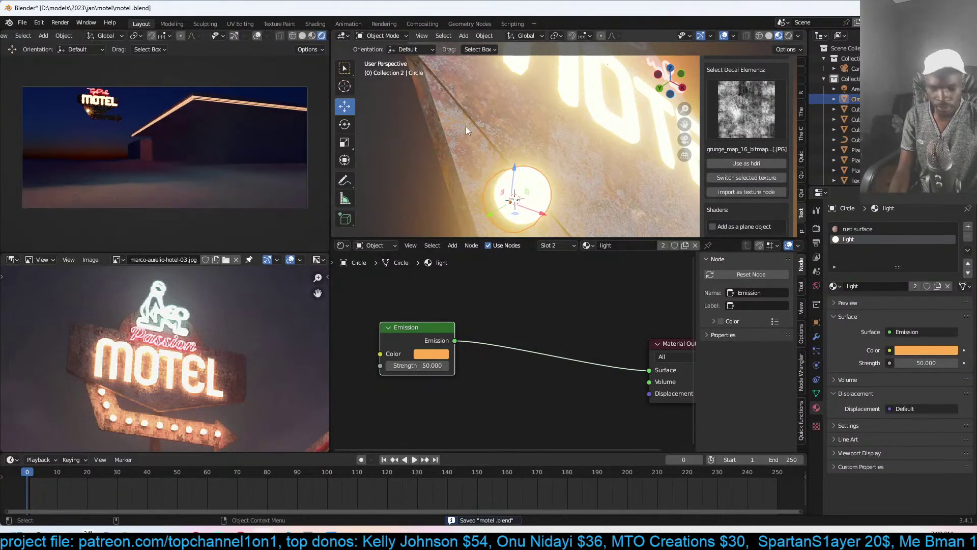
- Save the file and duplicate the bulb twice in front view, placing the copies down the slanted section and just past the bend
key("KP_1")
key("KP_Decimal")
scroll(503, 153, "down", 2)
middle_click_drag(517, 160, 495, 136, "shift")
key("ctrl+s")
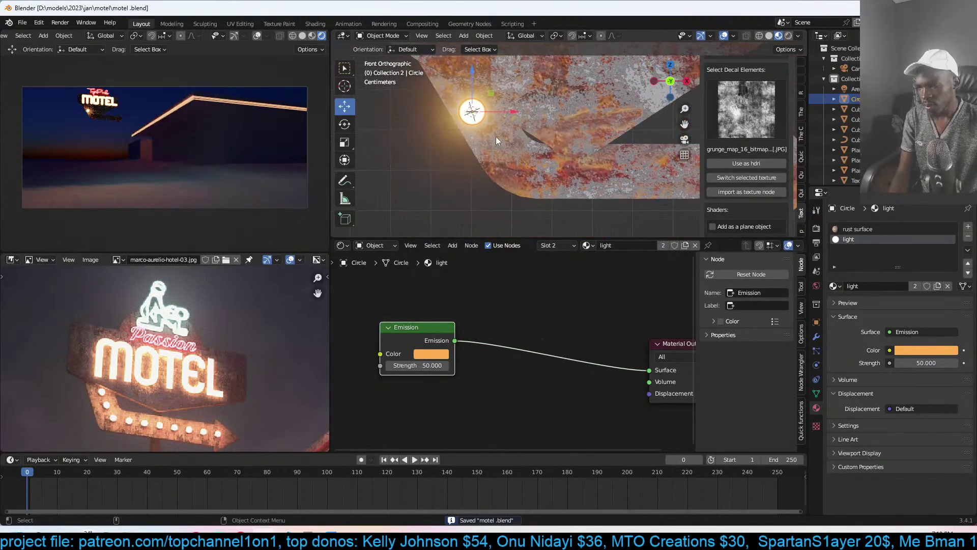
key("Tab")
key("shift+d")
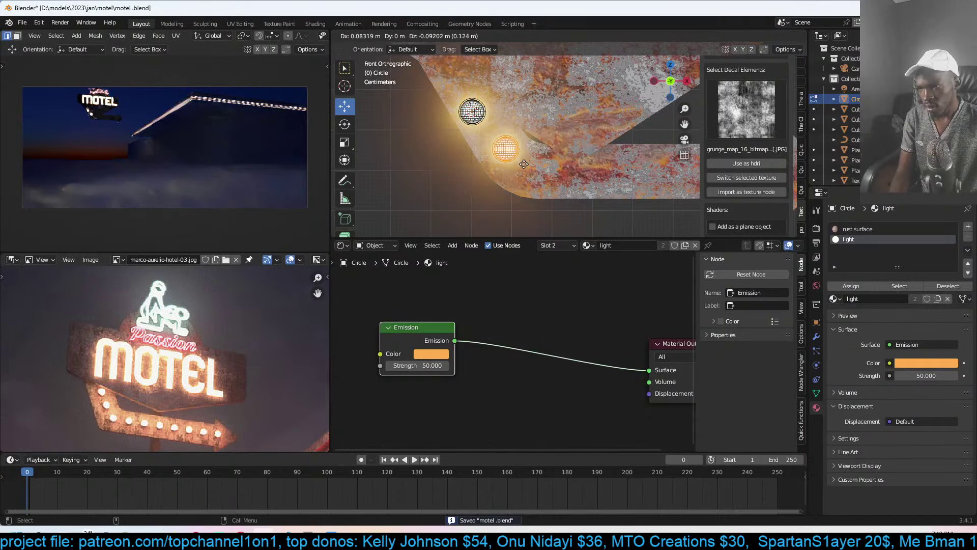
left_click(527, 168)
middle_click_drag(527, 168, 502, 157, "shift")
key("shift+d")
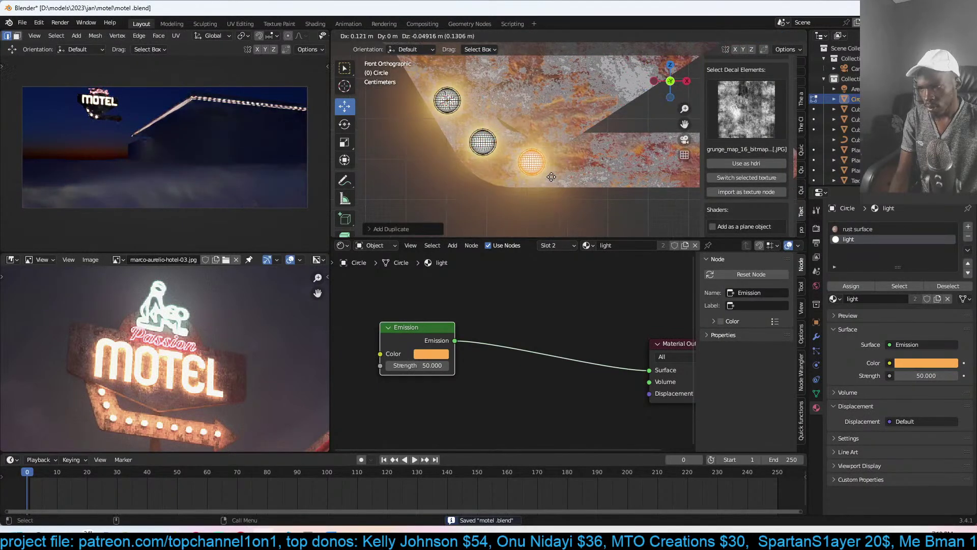
left_click(560, 179)
- Duplicate the last bulb sideways along the arrow's shaft and repeat the duplication to build an evenly spaced row
middle_click_drag(561, 180, 472, 173, "shift")
key("shift+d")
left_click(514, 172)
key("shift+r")
key("shift+r")
key("shift+r")
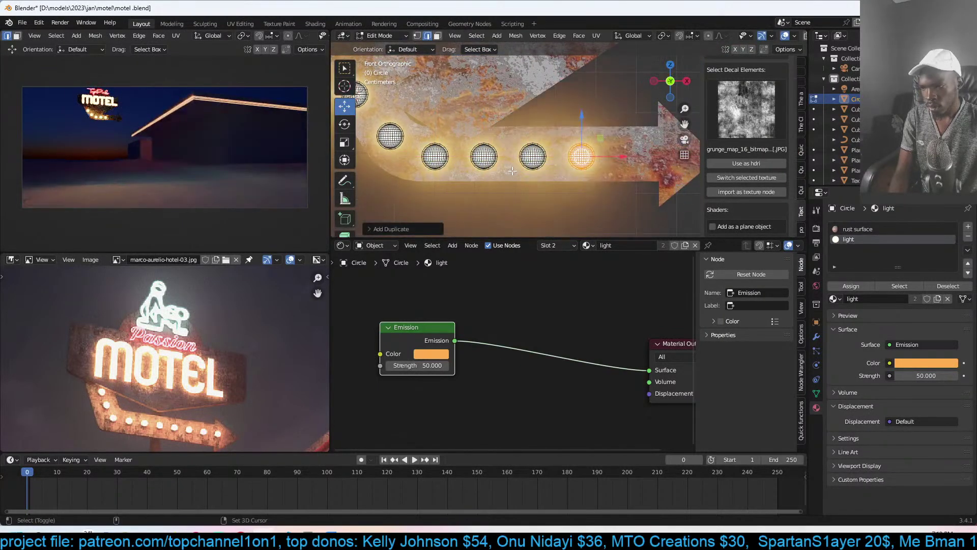
- Finish editing the bulb row, deselect everything, and examine the neon figure above the lettering in the reference photo
key("Tab")
scroll(575, 152, "down", 5)
mouse_move(575, 151)
middle_mouse_down()
mouse_move(603, 136)
mouse_move(572, 136)
middle_mouse_up()
key("alt+a")
scroll(172, 343, "down", 3)
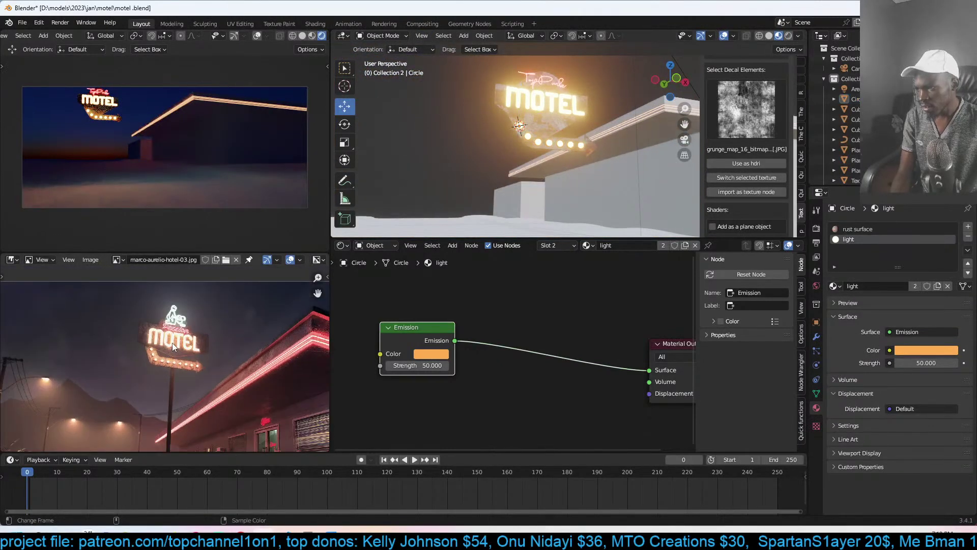
middle_click_drag(172, 343, 171, 355)
scroll(171, 356, "up", 5)
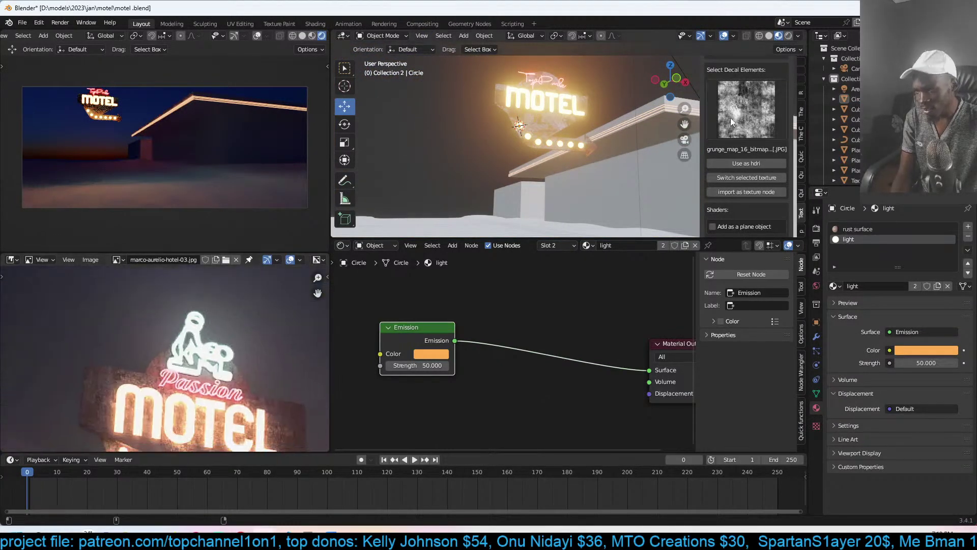
- Search all objects in the asset library for "neon" and choose the lips-and-tongue asset
scroll(748, 123, "up", 3)
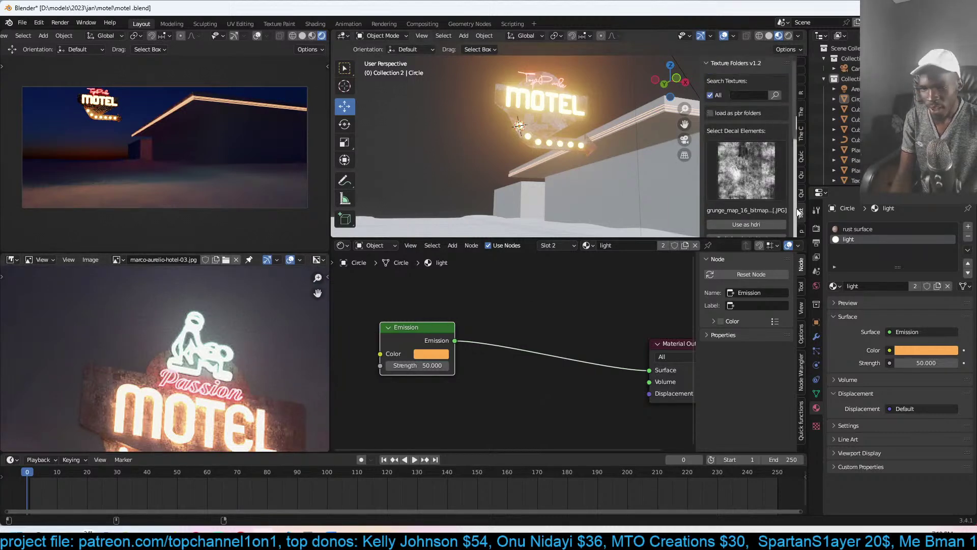
left_click(801, 140)
left_click(803, 113)
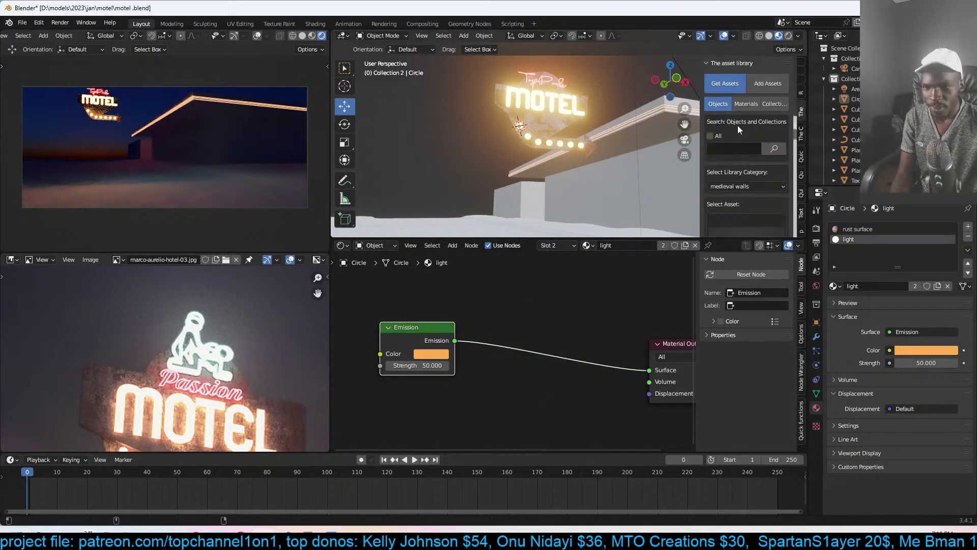
type("ne")
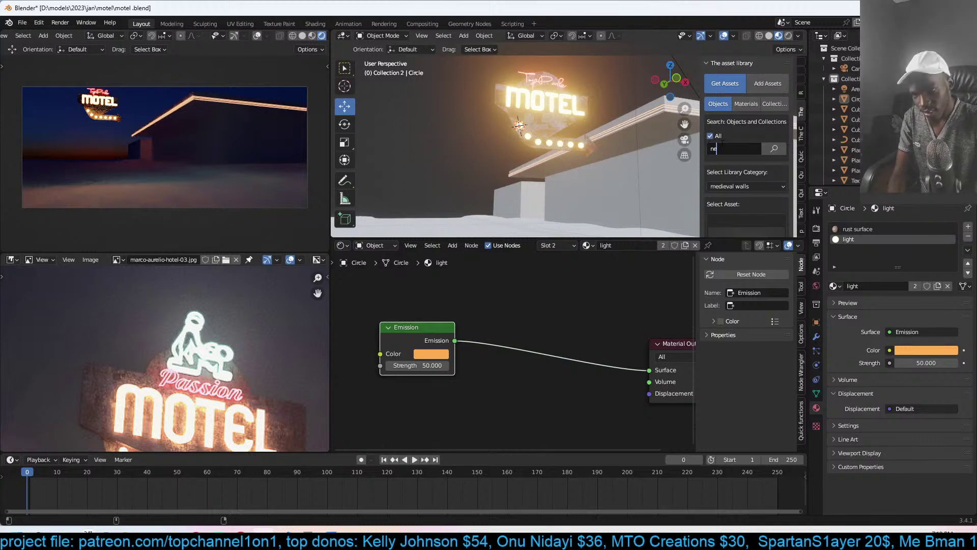
type("on")
key("Return")
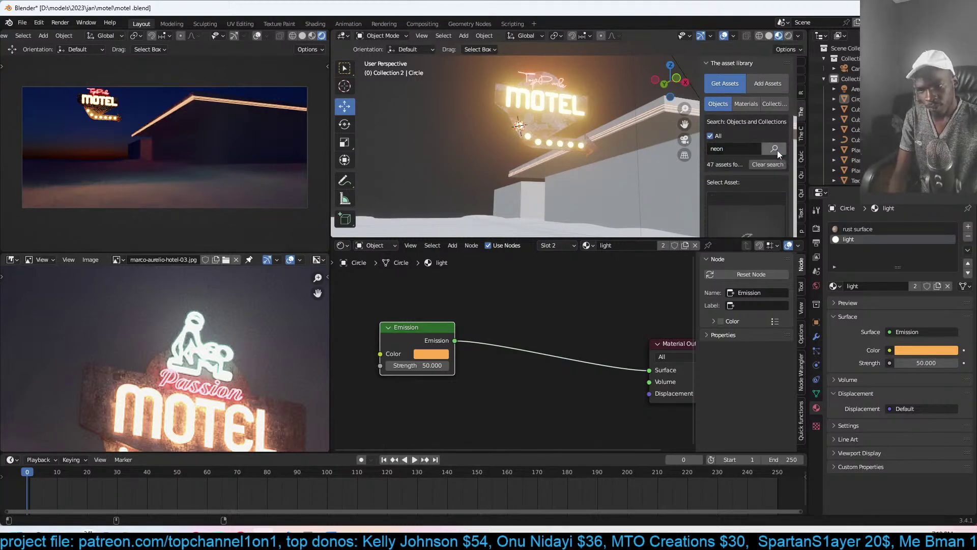
left_click(763, 224)
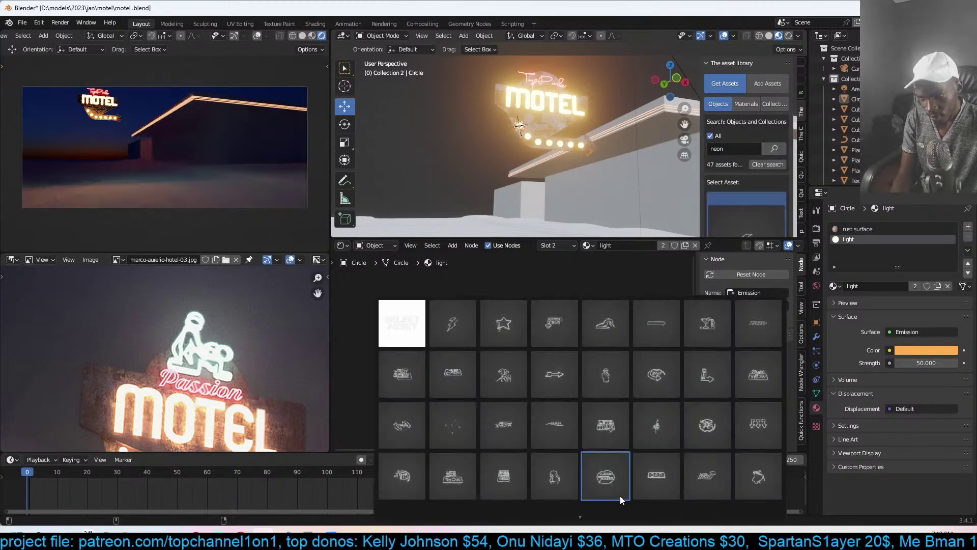
scroll(603, 411, "down", 2)
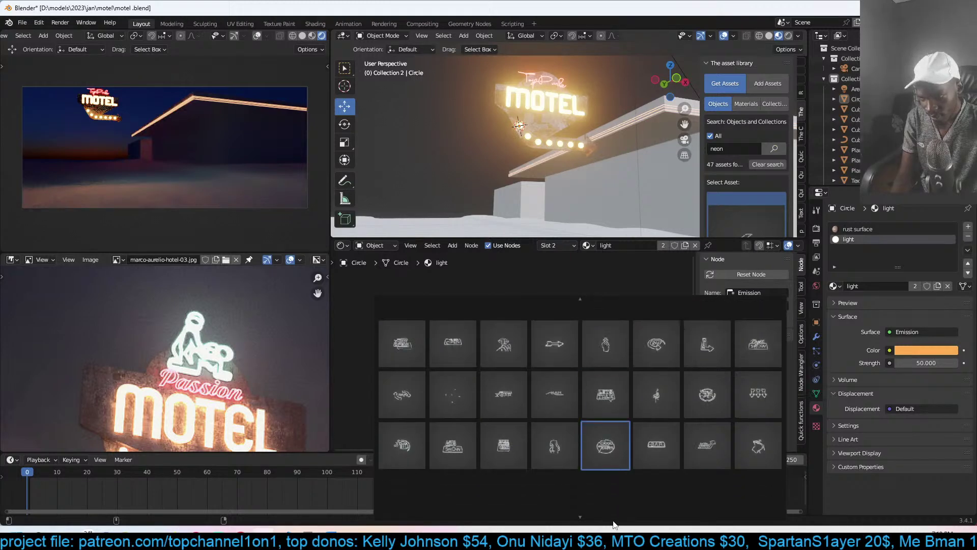
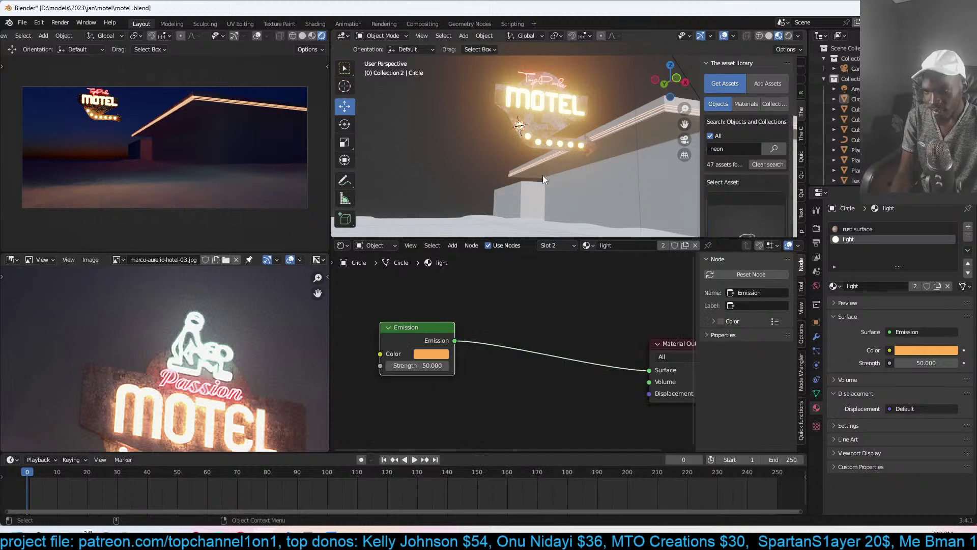
- In front view, place the 3D cursor just above the MOTEL lettering and add the neon lips asset to the scene
key("KP_1")
key("g")
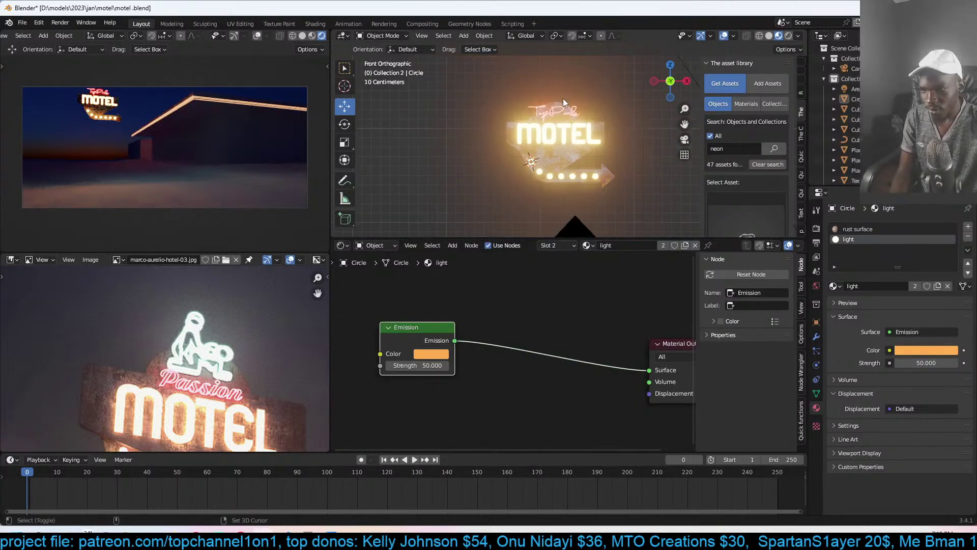
left_click(563, 99)
scroll(715, 194, "down", 2)
scroll(762, 228, "down", 2)
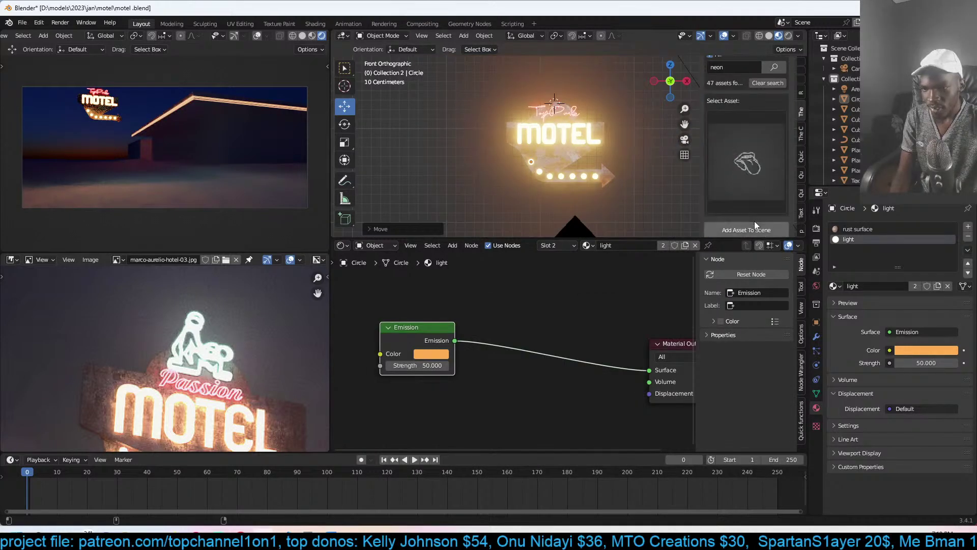
left_click(754, 229)
- Rotate and rescale the newly added neon lips
left_click(606, 127)
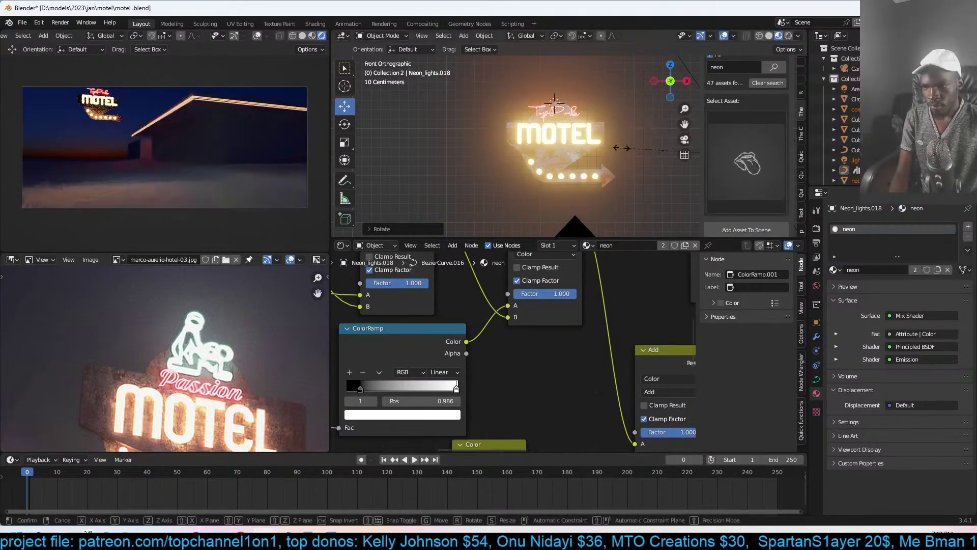
scroll(662, 133, "down", 5)
key("s")
left_click(630, 184)
- Select the neon lips away from the building and snap them to the 3D cursor at the sign
scroll(572, 164, "down", 1)
middle_click_drag(592, 149, 530, 155)
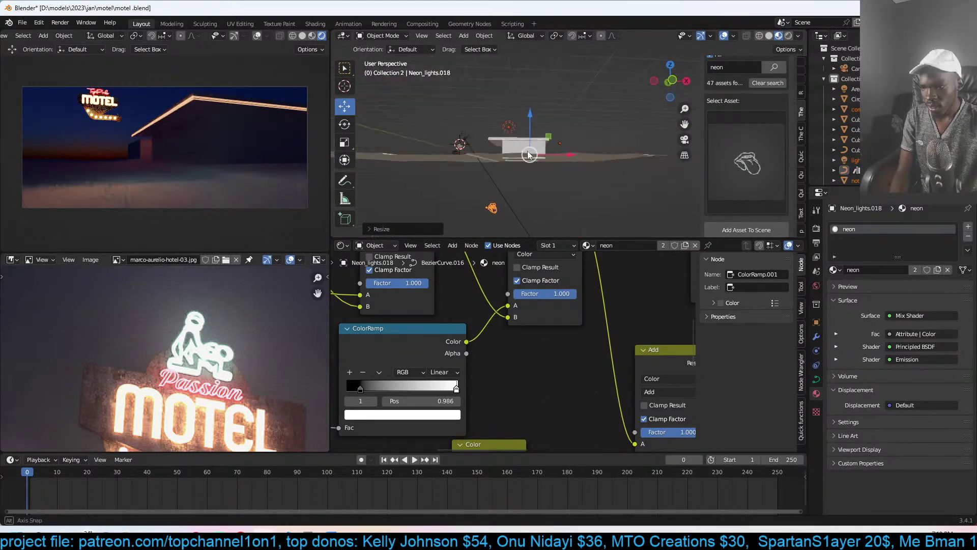
left_click(507, 128)
left_click(491, 214)
key("KP_1")
key("shift+s")
left_click(538, 44)
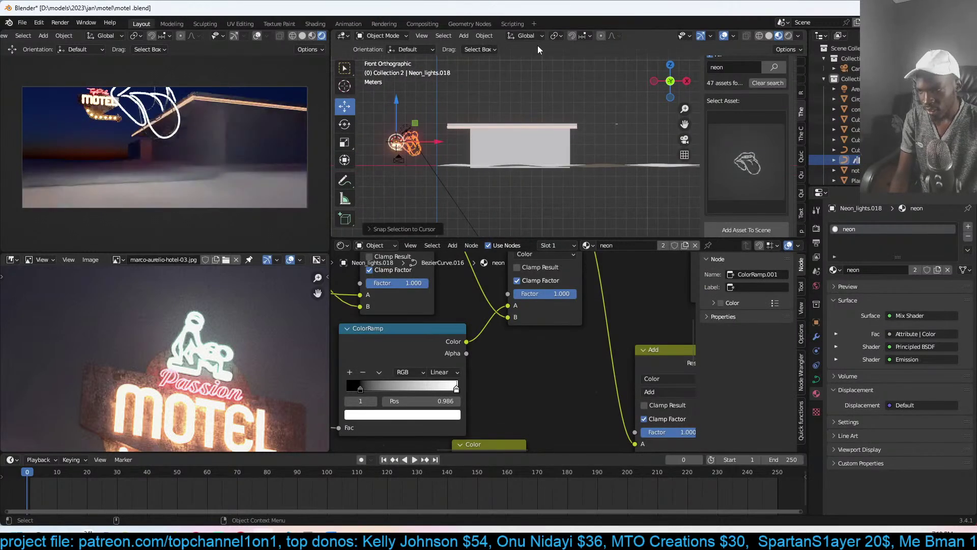
key("KP_Decimal")
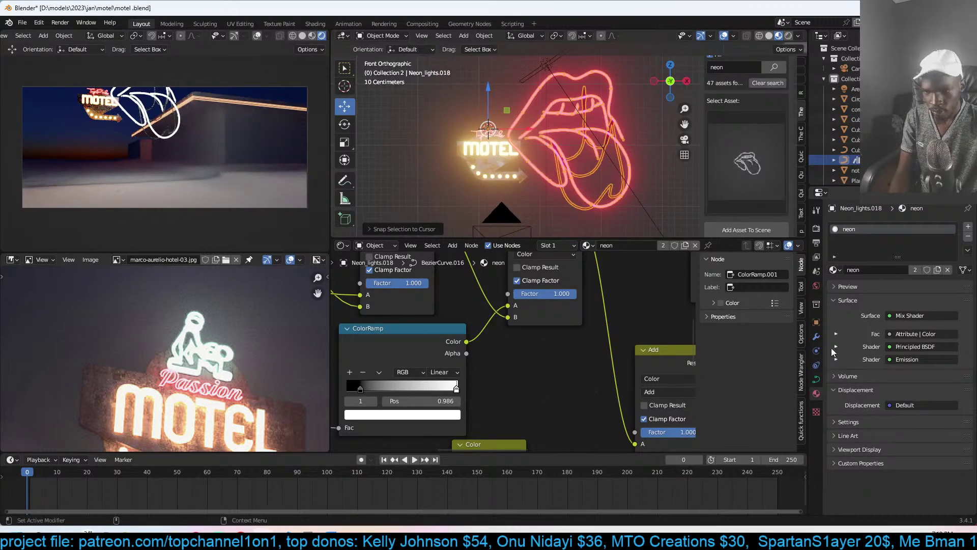
- Review the neon lips' shader nodes and the wire, light and metal support settings of their Geometry Nodes modifier
scroll(631, 350, "down", 3)
scroll(631, 350, "down", 3)
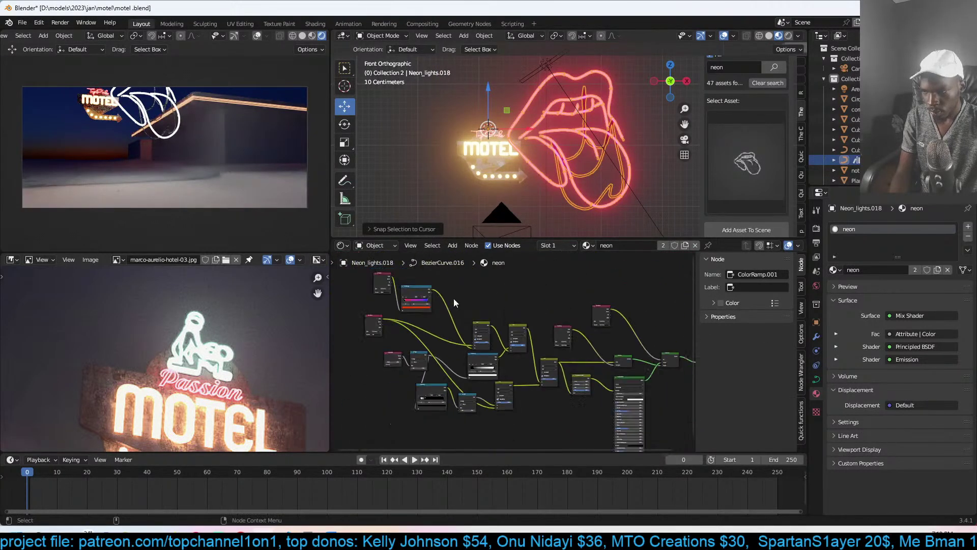
left_click(816, 336)
scroll(899, 418, "down", 1)
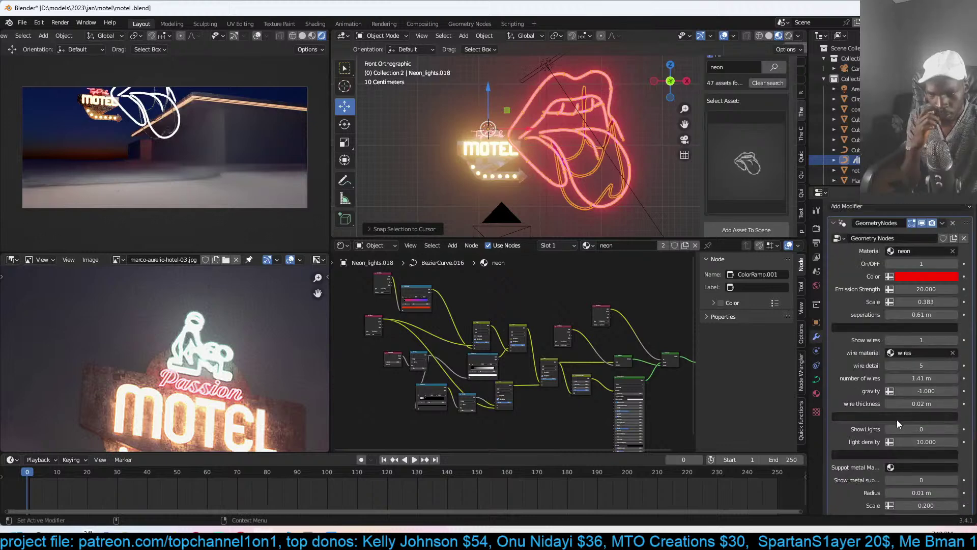
scroll(901, 468, "down", 1)
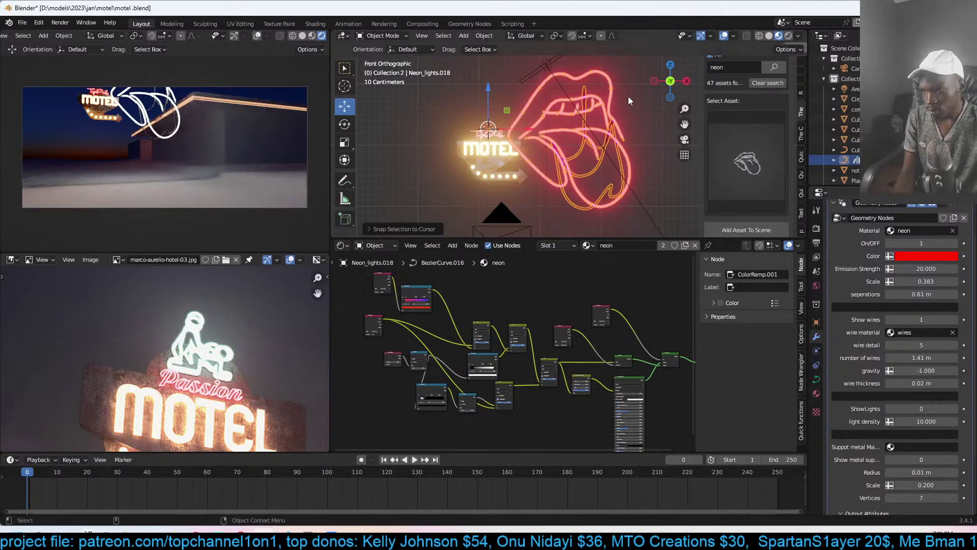
- Scale the neon lips down and position them on top of the motel sign, above the script lettering
key("s")
left_click(548, 145)
key("g")
left_click(550, 152)
key("s")
left_click(533, 158)
key("g")
left_click(544, 152)
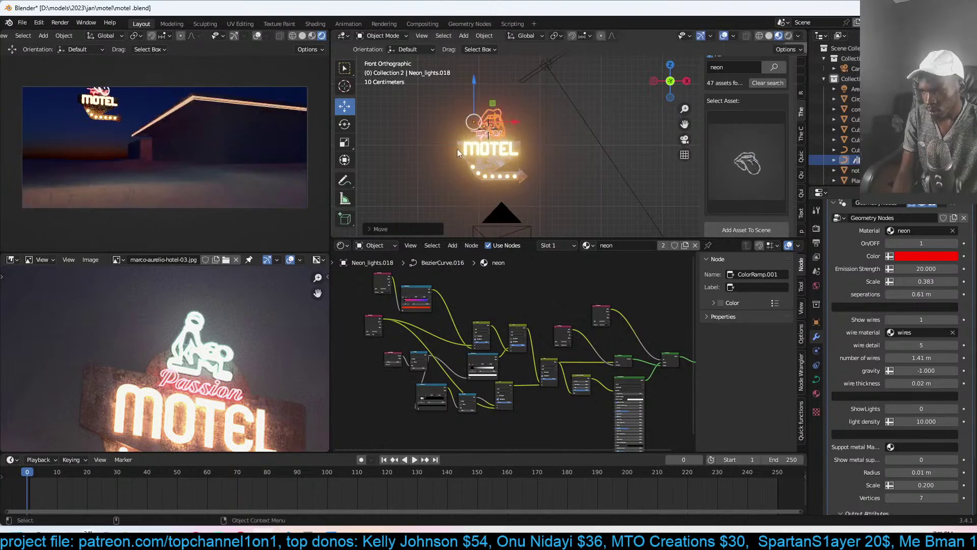
middle_click_drag(459, 146, 562, 181)
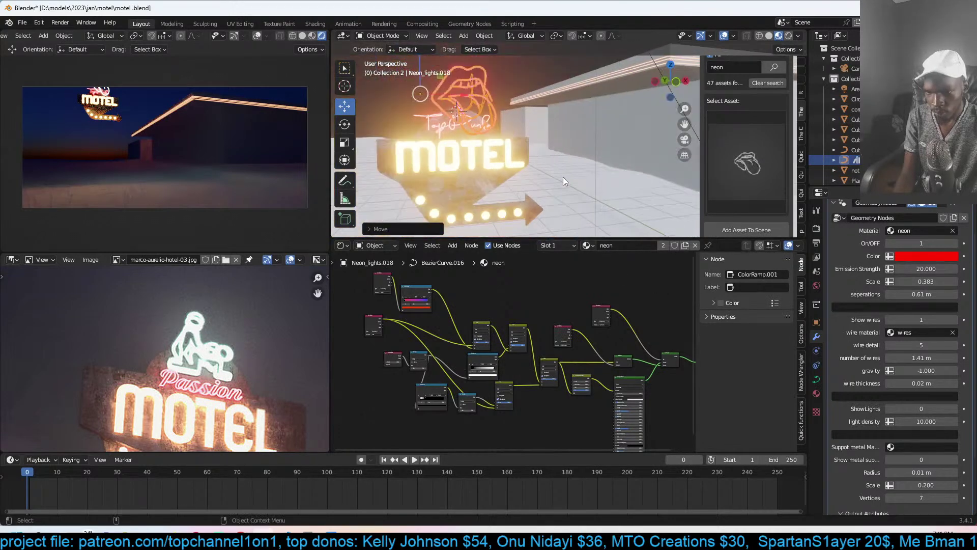
- Set the neon lips' metal support display to 1 and shift the lips slightly along the Y axis
scroll(875, 423, "down", 5)
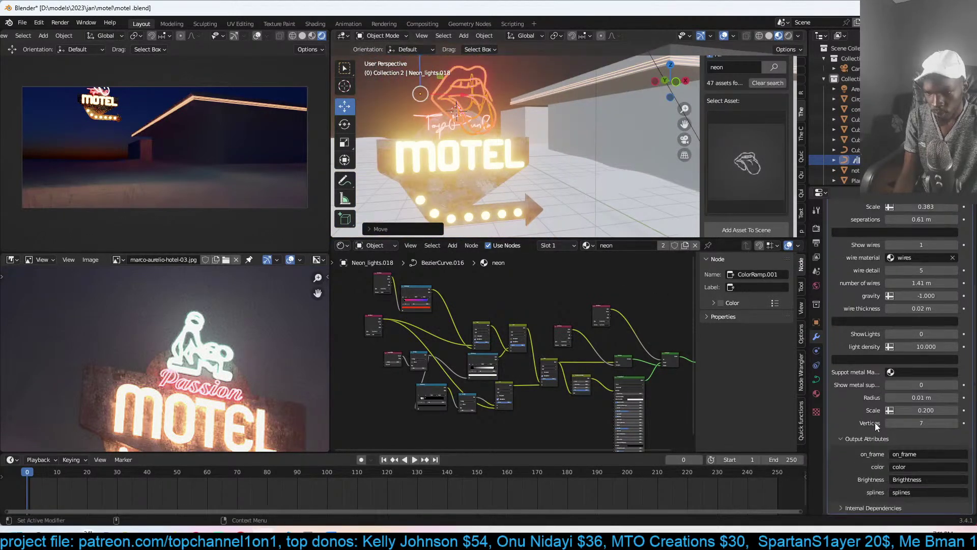
left_click(955, 385)
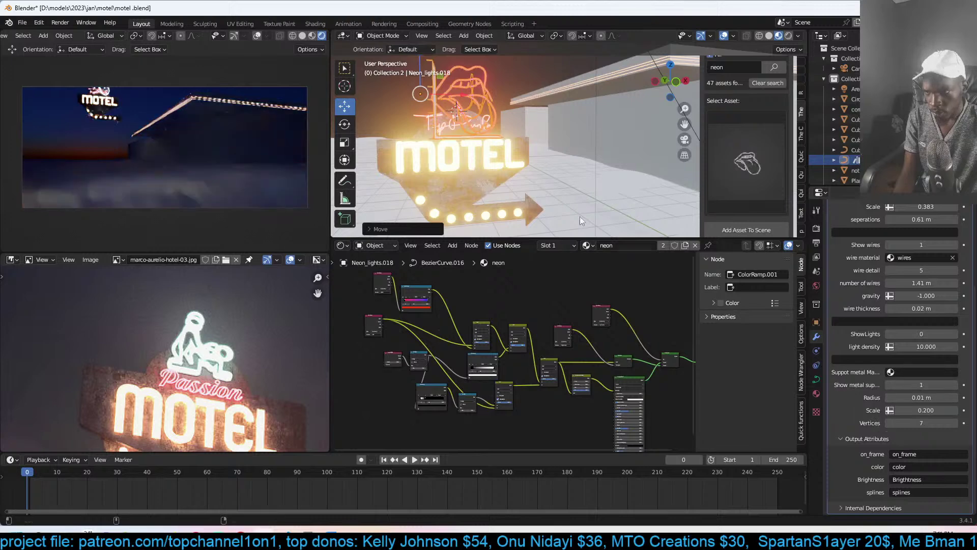
middle_click_drag(457, 160, 555, 174)
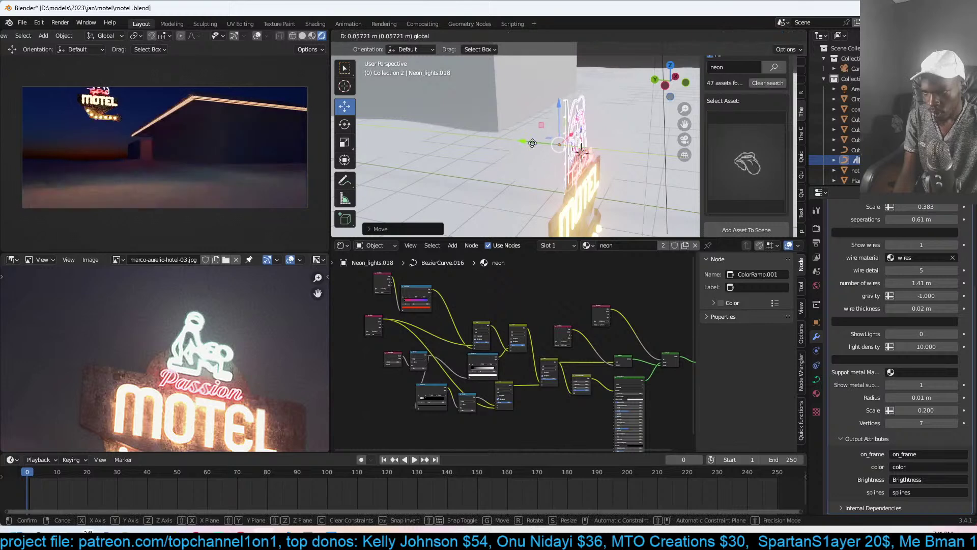
middle_click_drag(545, 148, 440, 99)
left_click(490, 142)
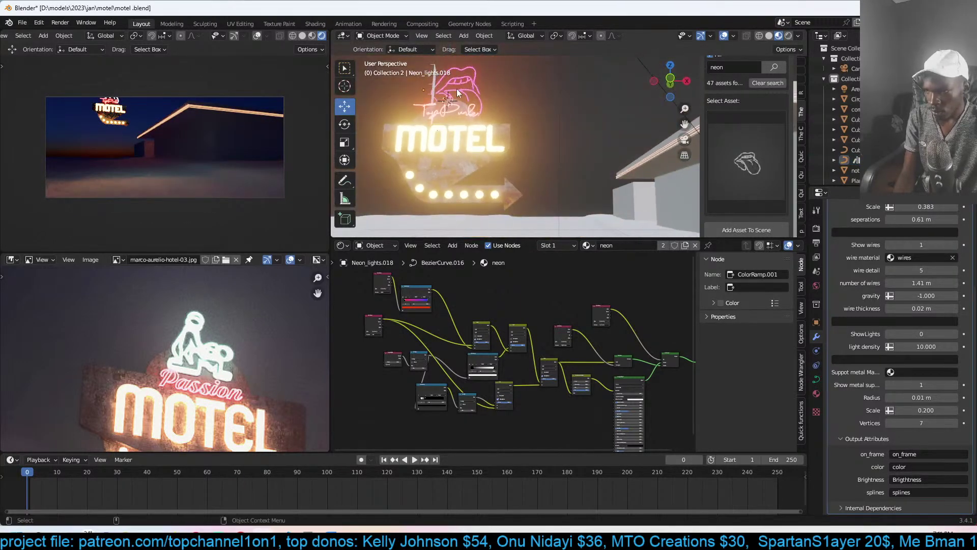
- Fine-tune the size of the neon lips above the script lettering
left_click(456, 88)
key("s")
left_click(484, 100)
middle_click_drag(484, 117, 518, 114)
left_click(518, 114)
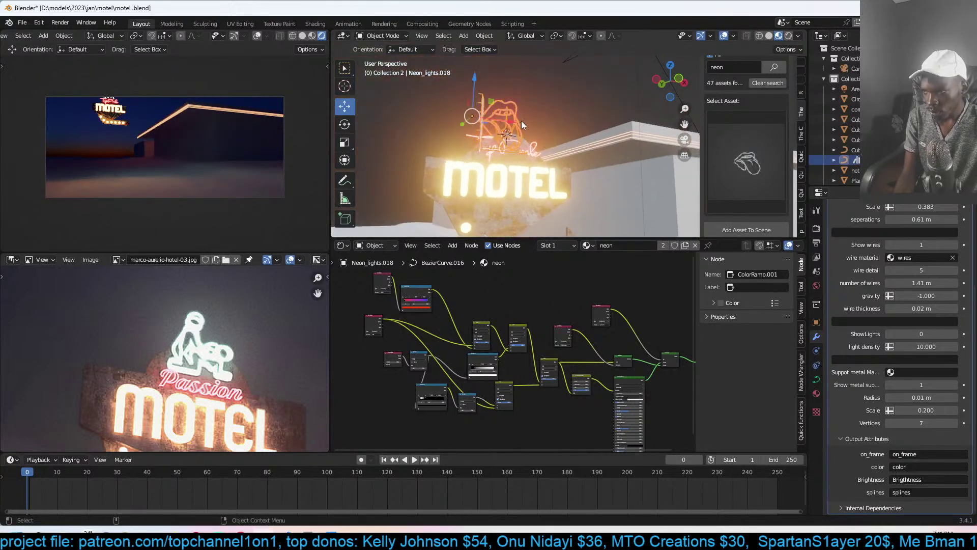
- Change the neon lips' material in the Geometry Nodes modifier to light
scroll(899, 265, "up", 5)
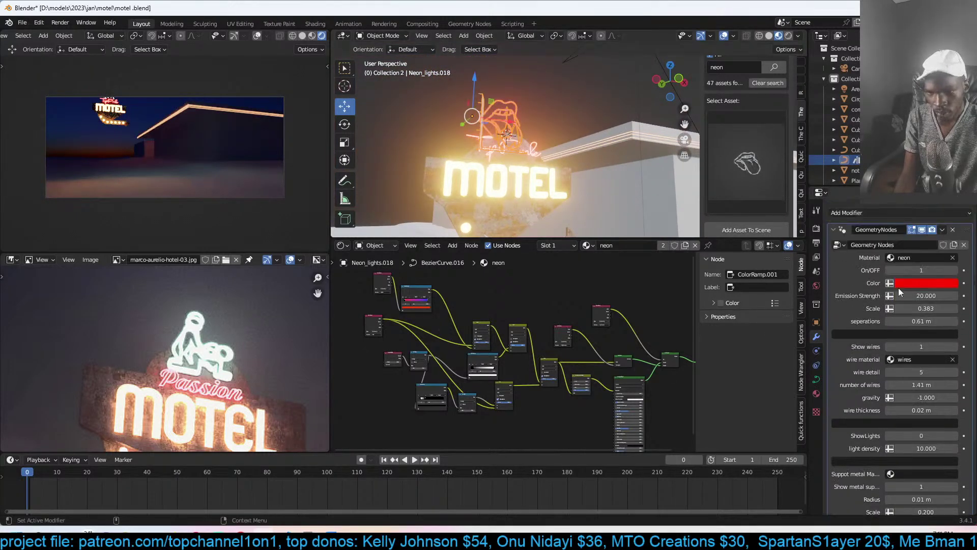
left_click(911, 257)
left_click(906, 283)
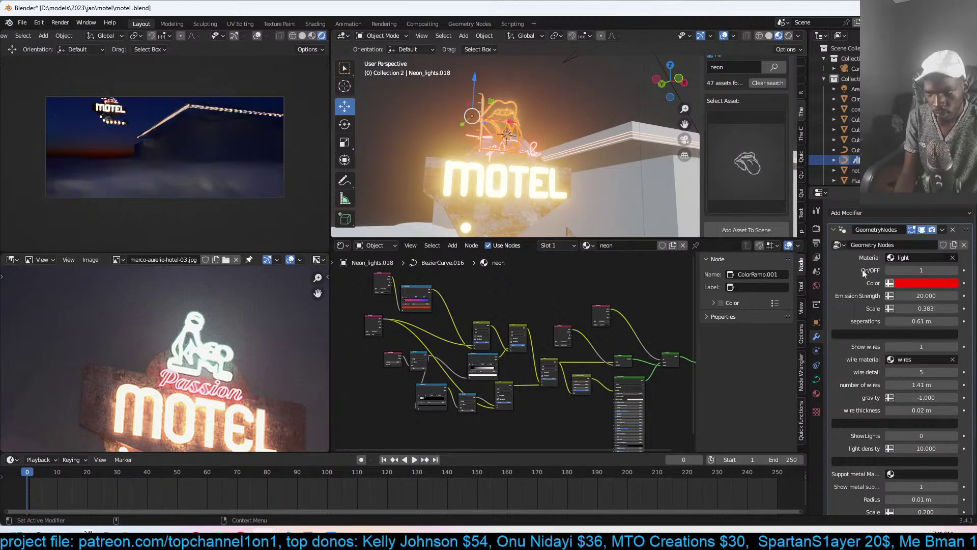
middle_click_drag(515, 173, 488, 156)
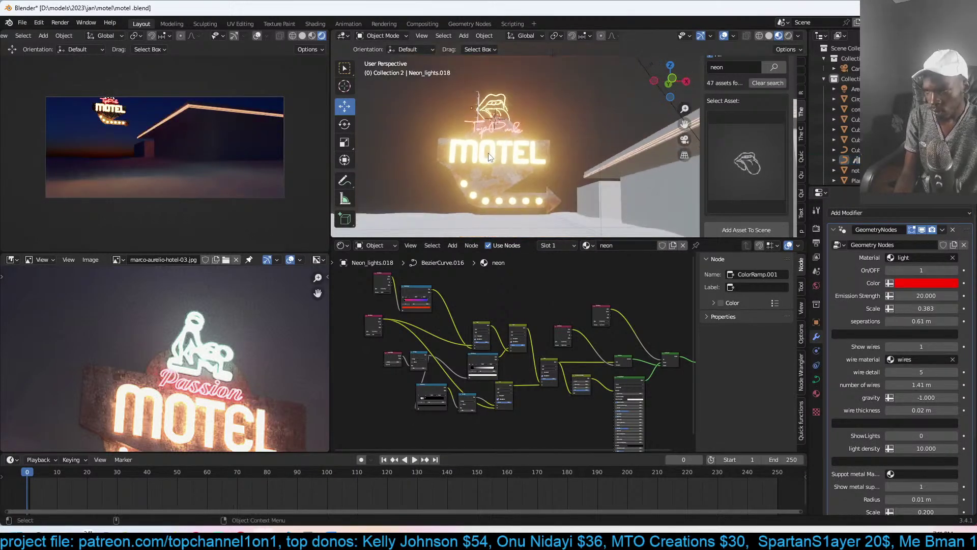
- Select all the sign's parts in front view and parent them to the rusty back panel
key("KP_1")
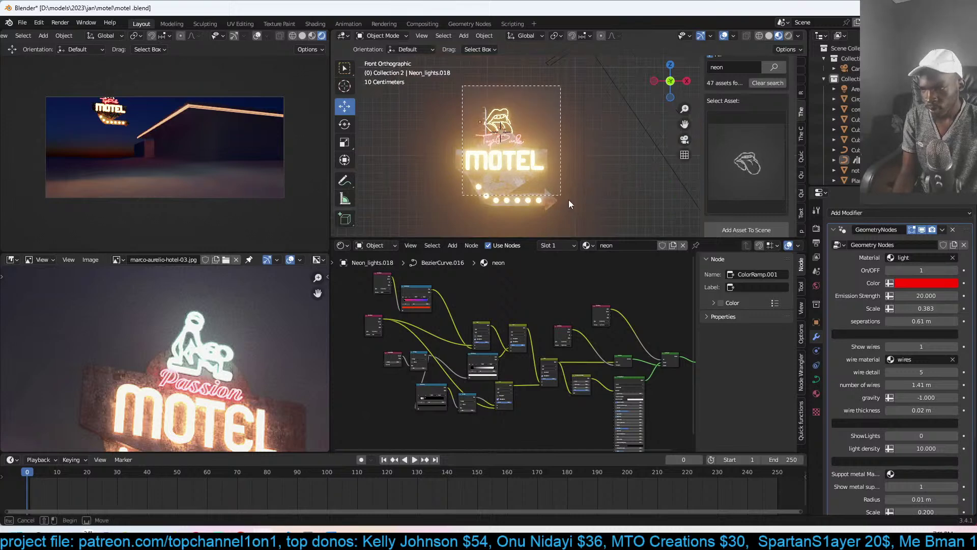
left_click(546, 185)
key("ctrl+p")
left_click(530, 181)
key("alt+a")
scroll(299, 328, "down", 5)
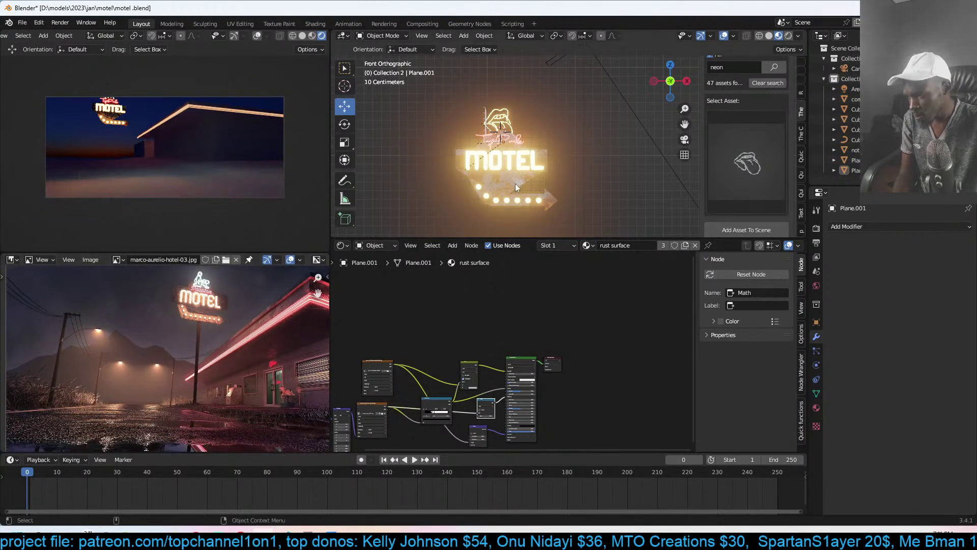
- Add a 16-vertex circle at the lower middle of the sign and scale it down for a support pole
scroll(524, 163, "up", 3)
key("shift+a")
mouse_move(472, 171)
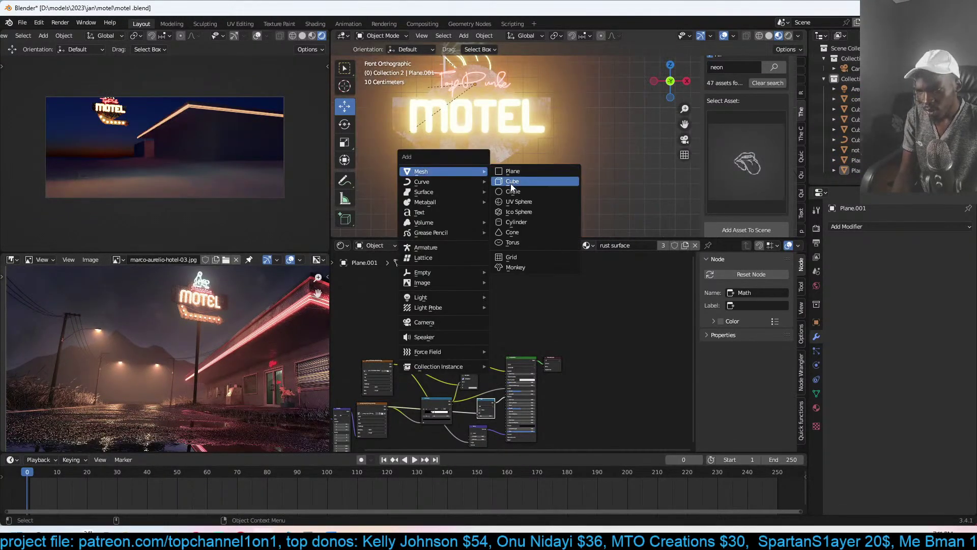
left_click(528, 190)
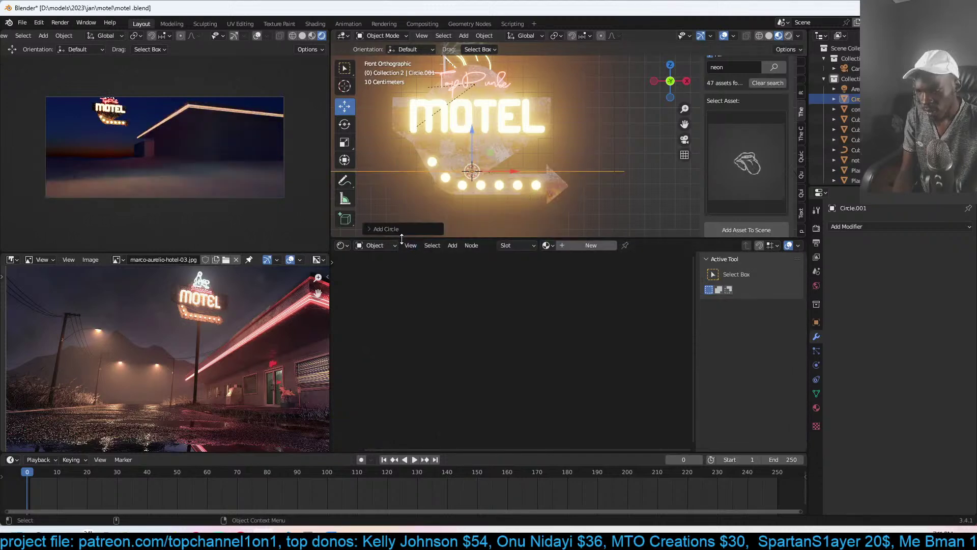
left_click(387, 228)
scroll(615, 130, "down", 2)
key("s")
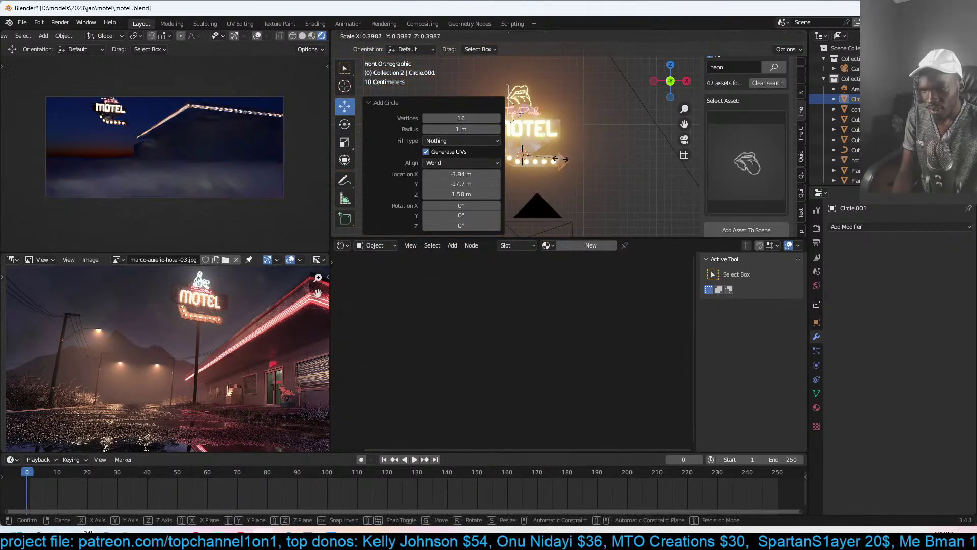
left_click(565, 158)
- Extrude the circle straight down along Z from beneath the sign to form the support pole
mouse_move(565, 158)
middle_mouse_down()
mouse_move(578, 131)
mouse_move(559, 153)
middle_mouse_up()
key("Tab")
key("g")
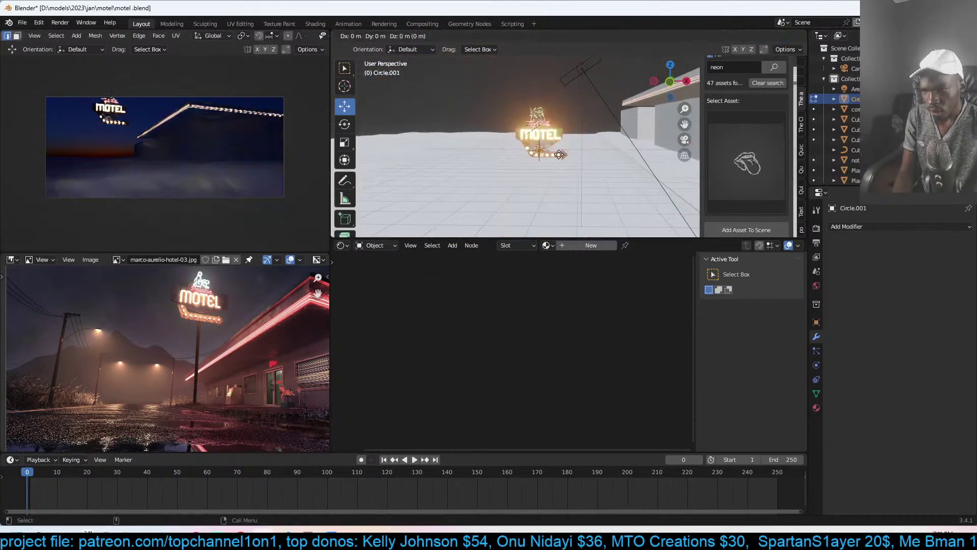
key("z")
left_click(559, 49)
key("Tab")
- Rescale the pole to adjust its thickness, then enlarge it uniformly by about 1.17
key("s")
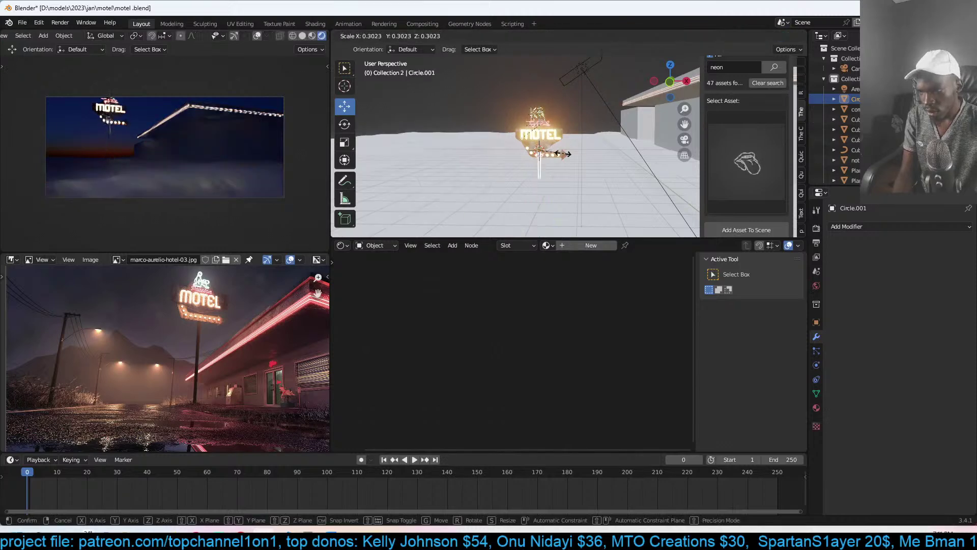
key("z")
left_click(567, 150)
key("s")
left_click(595, 142)
middle_click_drag(595, 142, 627, 147)
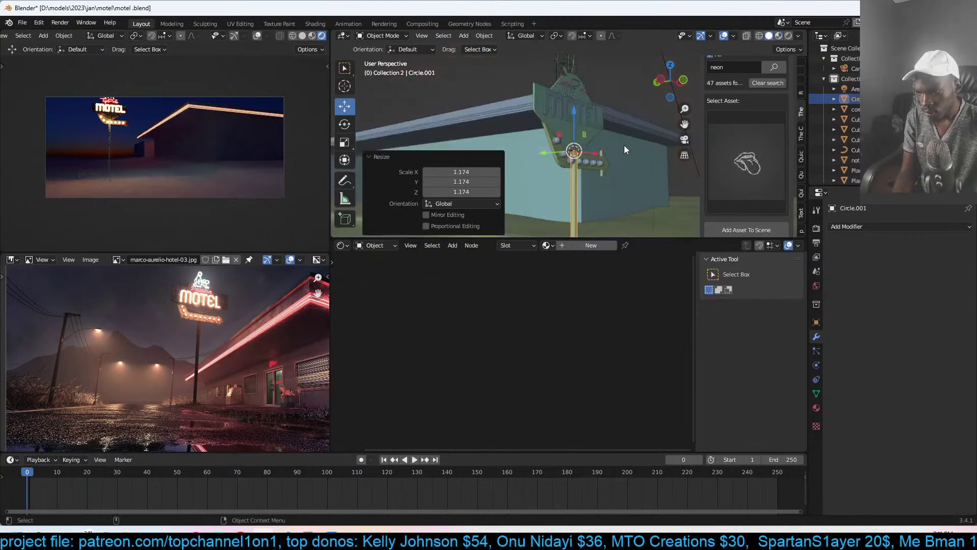
- Shade the arrow panel and the support pole smooth, and save the file
scroll(628, 146, "up", 4)
left_click(542, 174)
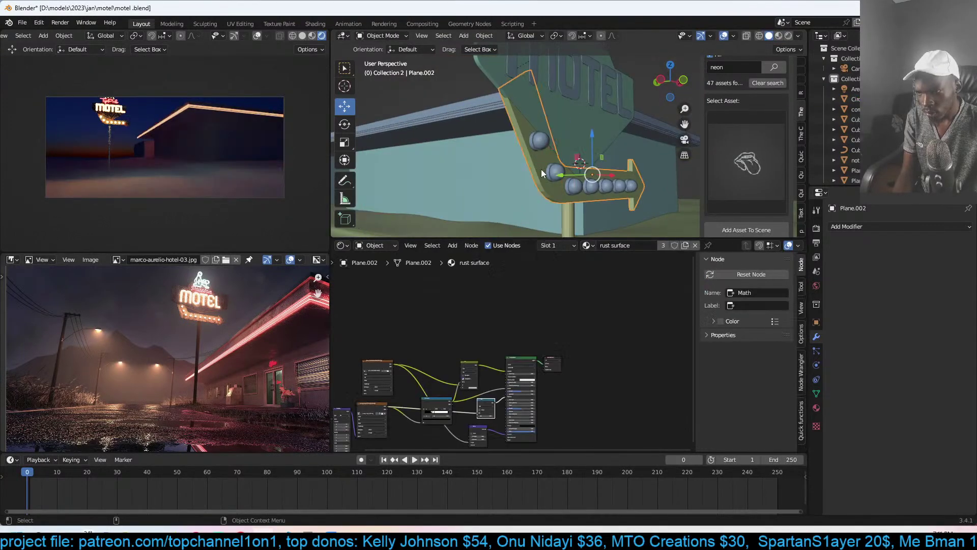
right_click(541, 170)
left_click(541, 169)
key("q")
left_click(541, 169)
middle_click_drag(542, 170, 564, 197)
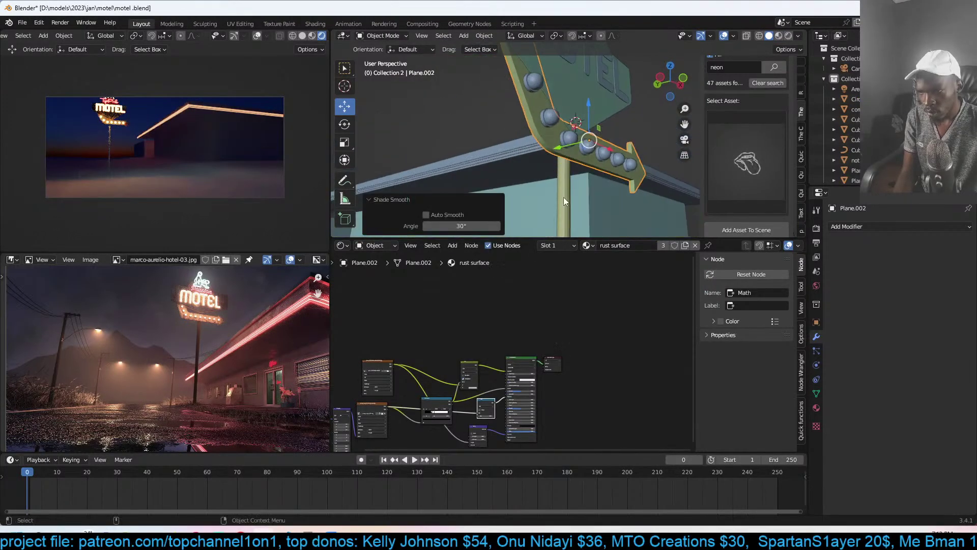
left_click(563, 197)
right_click(564, 197)
left_click(563, 197)
key("ctrl+s")
- Search the asset library's materials for wood, add the golden-brown wood material to the support pole, and save the file
scroll(737, 145, "up", 4)
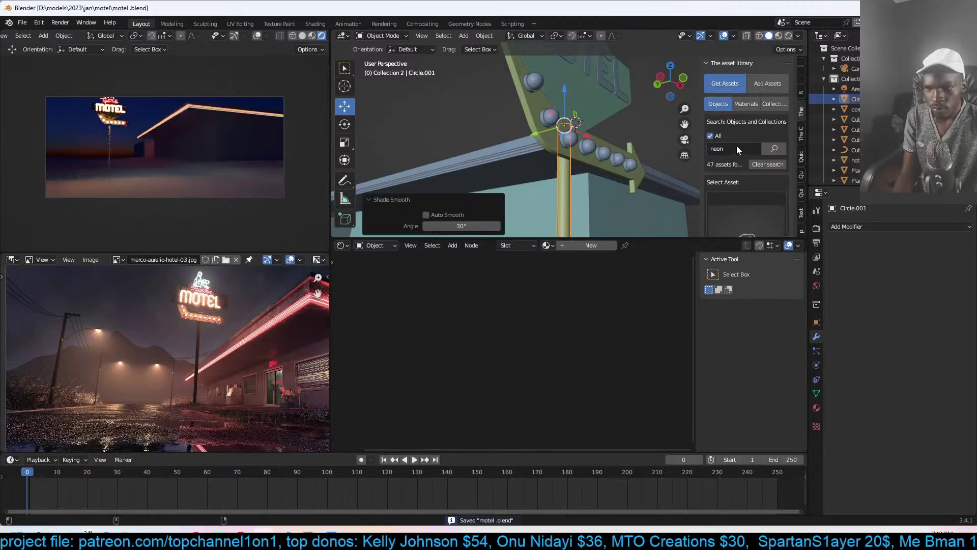
left_click(750, 103)
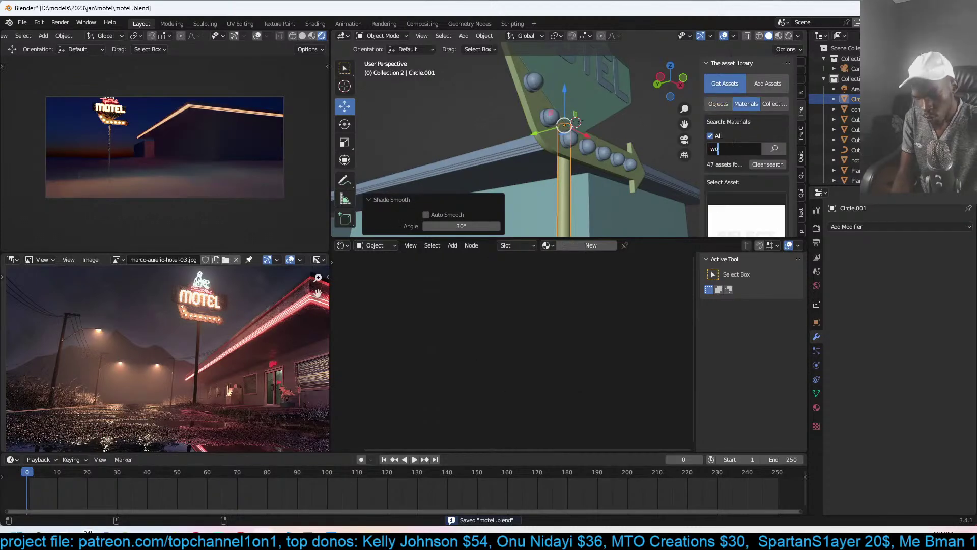
scroll(733, 148, "down", 4)
left_click(737, 155)
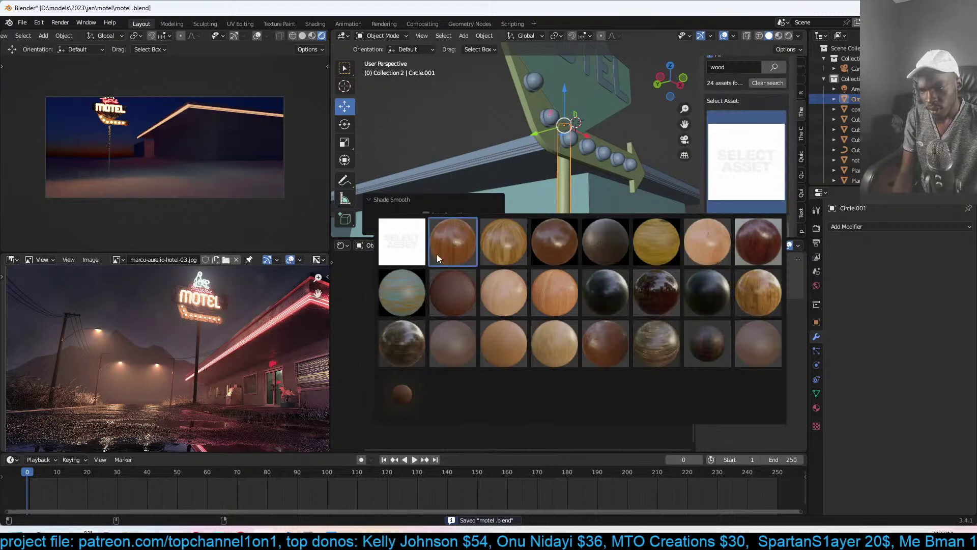
left_click(523, 255)
scroll(766, 193, "down", 4)
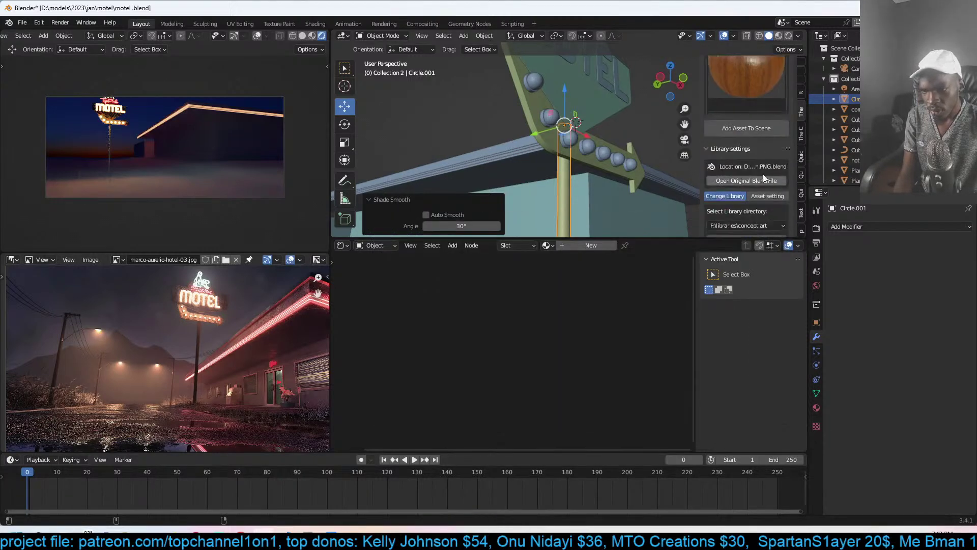
left_click(768, 130)
scroll(555, 166, "down", 4)
middle_click_drag(555, 166, 518, 186)
key("ctrl+s")
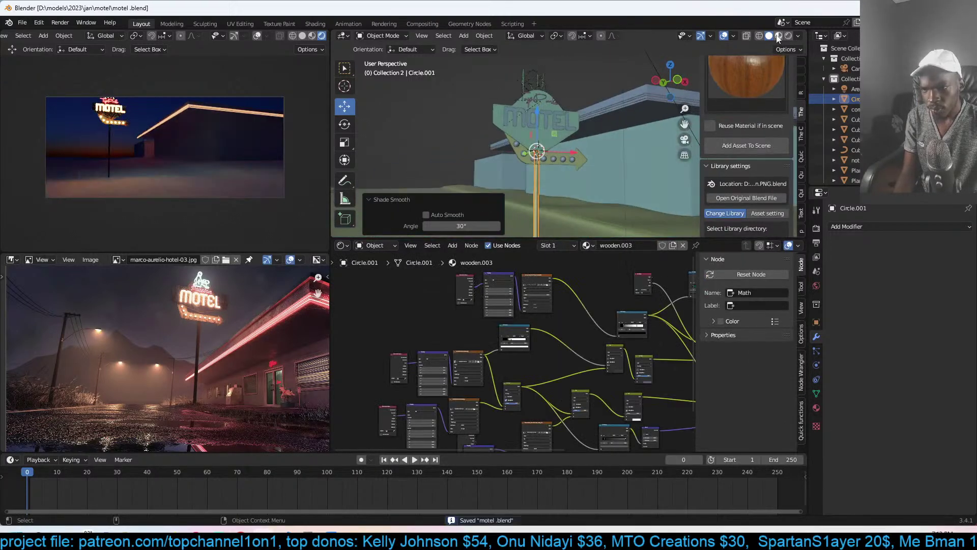
- Switch the viewport to material preview and try a Cube Projection UV mapping on the support pole
left_click(778, 35)
scroll(566, 142, "up", 6)
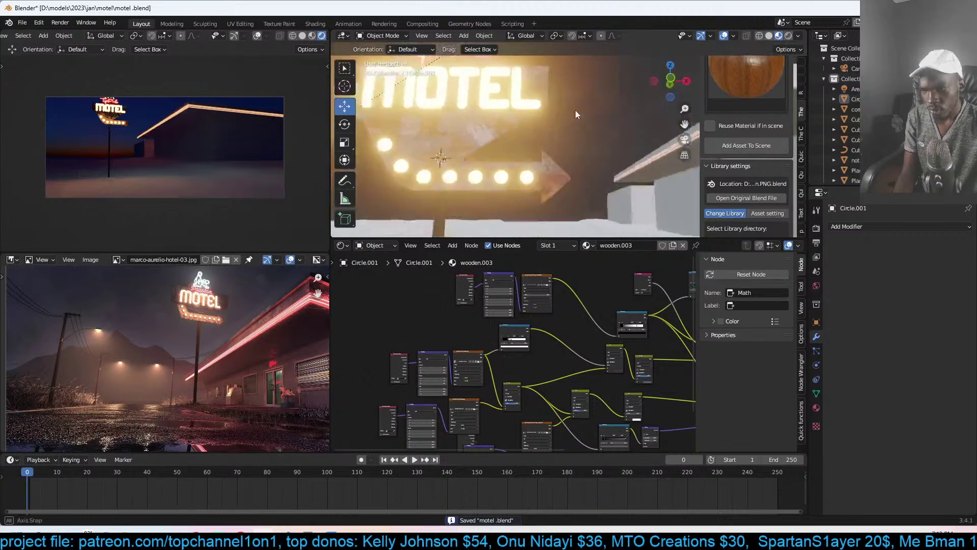
scroll(609, 103, "down", 1)
middle_click_drag(608, 102, 615, 116)
scroll(614, 116, "up", 3)
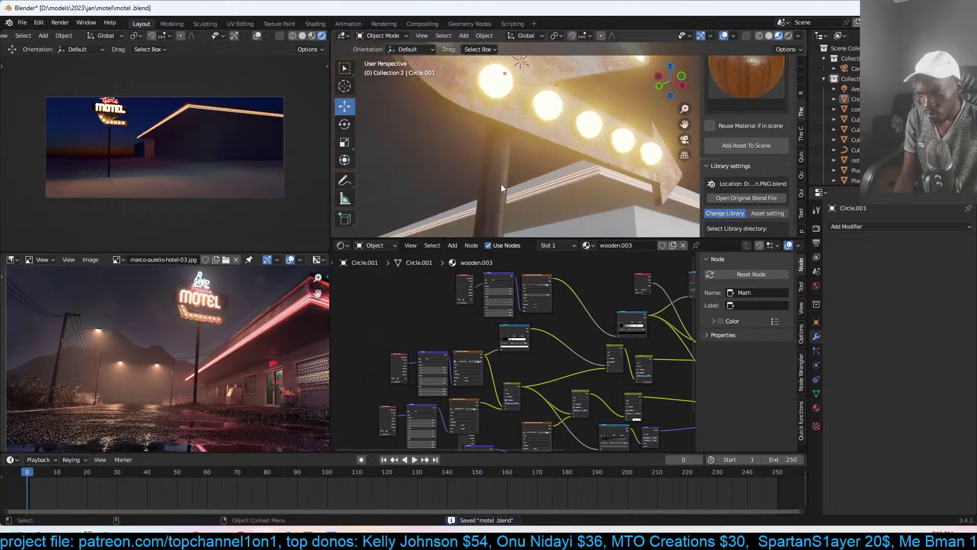
left_click(501, 184)
key("Tab")
right_click(603, 161)
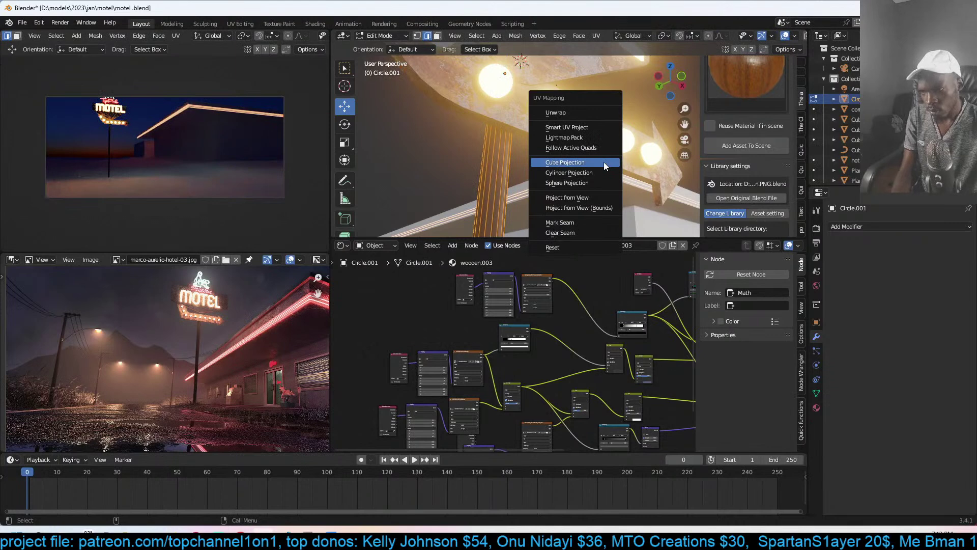
key("Escape")
key("Tab")
middle_click_drag(605, 160, 538, 181)
scroll(579, 150, "down", 4)
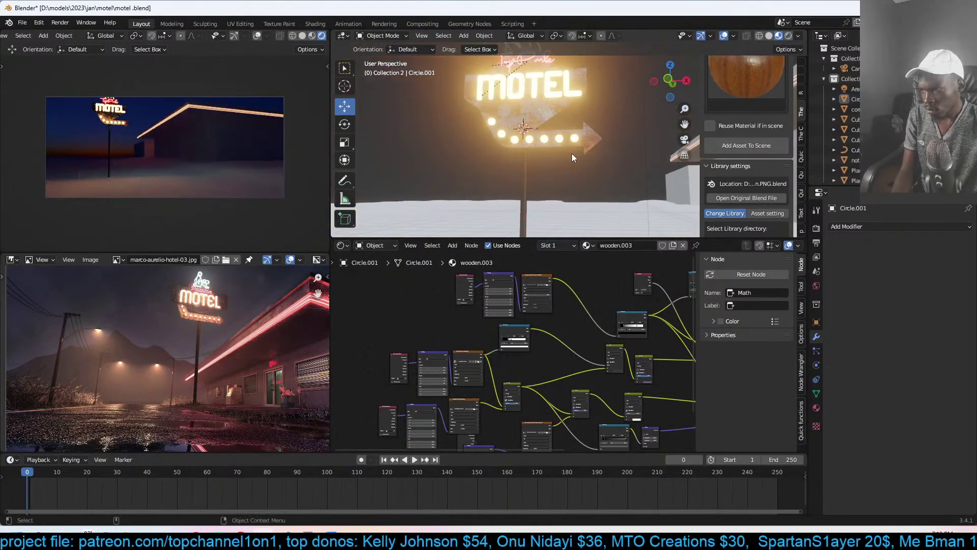
- Scale up the support pole by about 1.5 and parent the sign's back panel to it
left_click(520, 194)
key("s")
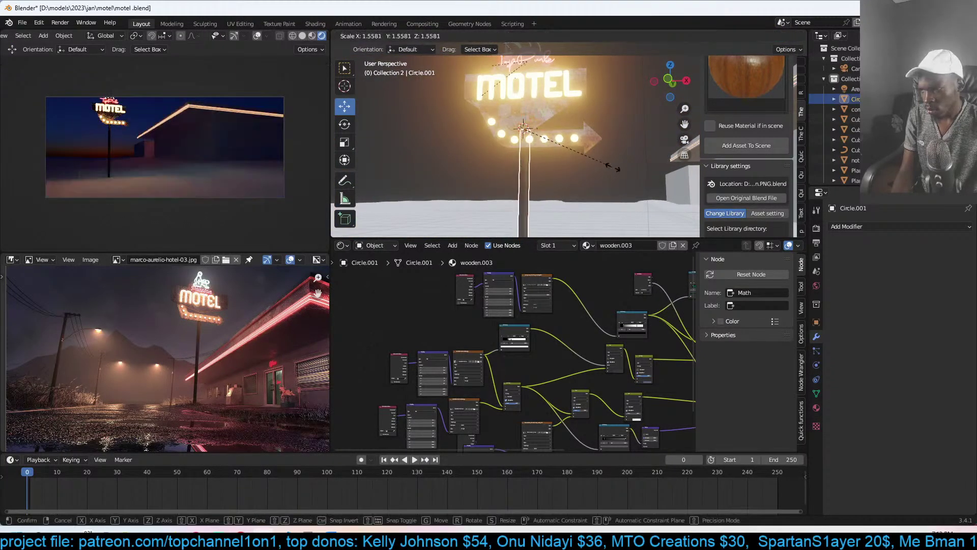
left_click(608, 166)
scroll(551, 118, "down", 2)
left_click(551, 118, "shift")
left_click(545, 157, "shift")
key("ctrl+p")
left_click(544, 158)
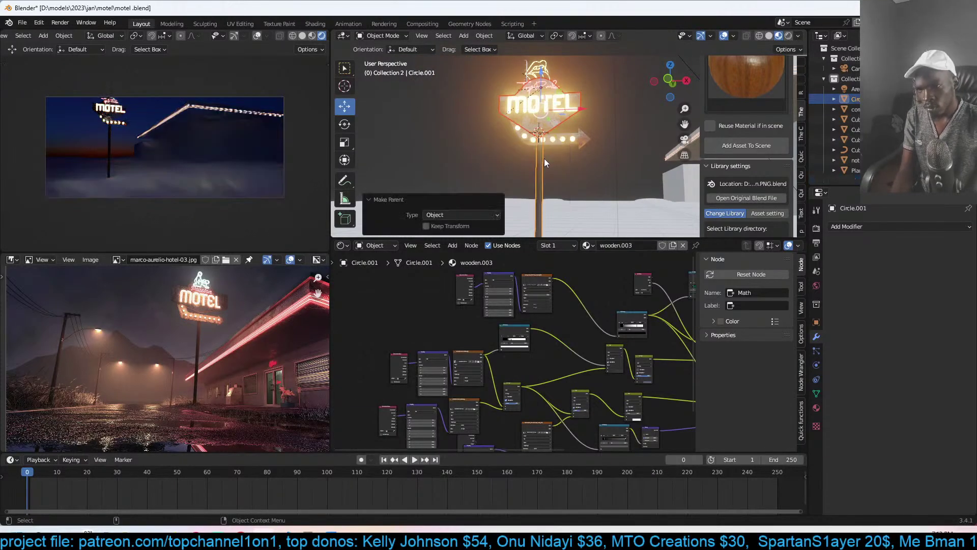
- Select the pole with all the sign's parts and move them into a new collection named sign
left_click(499, 81)
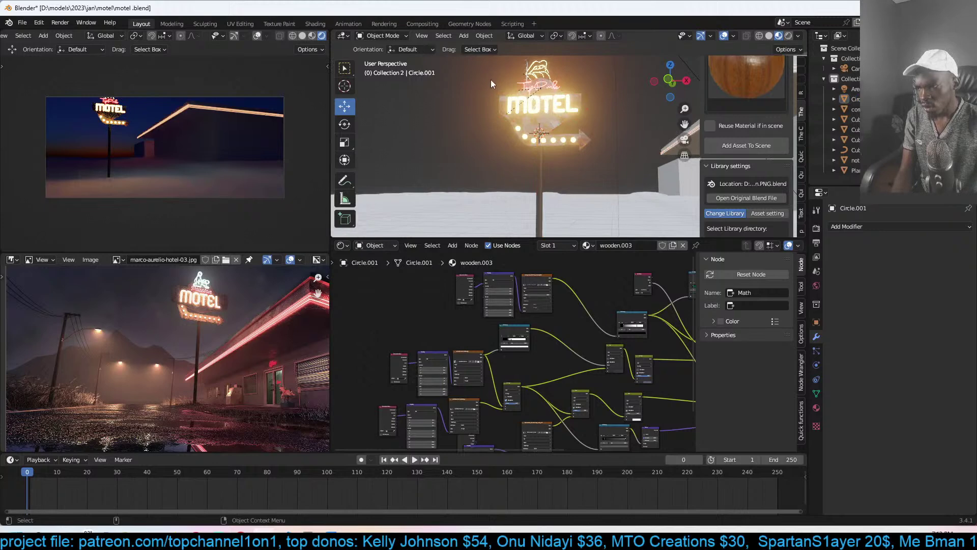
left_click(578, 152)
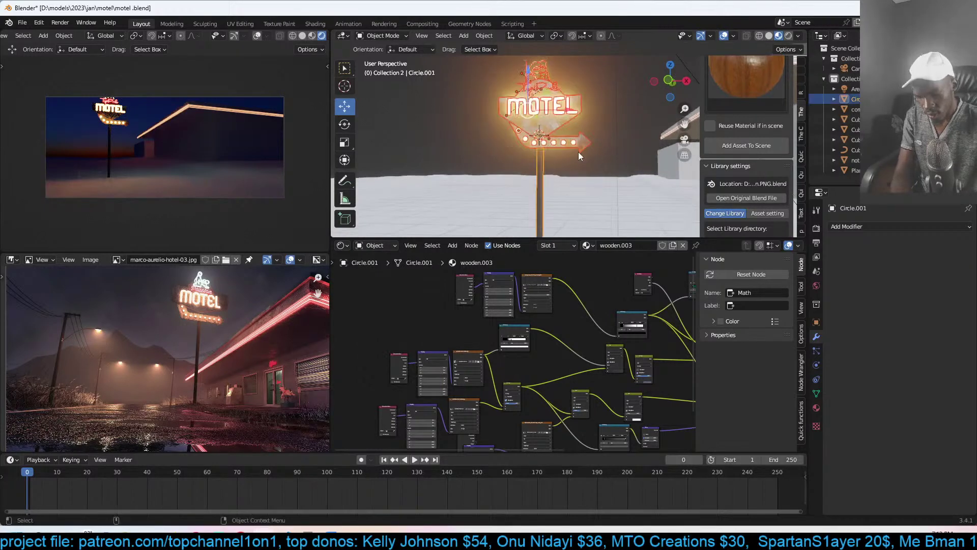
key("m")
left_click(578, 152)
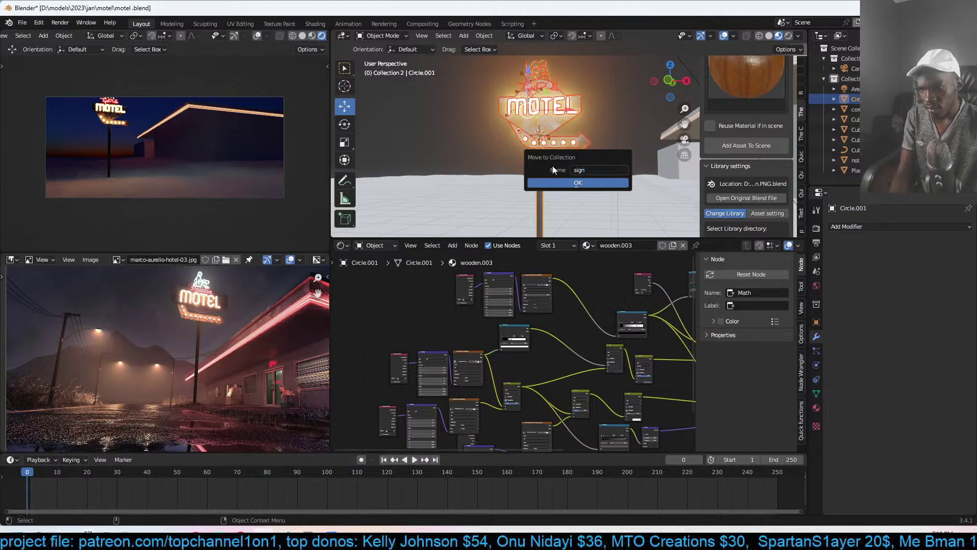
left_click(561, 183)
- In top-view wireframe, move the sign about 3.08 m along X and 17.57 m along Y to the world origin area
scroll(591, 154, "down", 5)
key("KP_7")
key("z")
left_click(483, 145)
scroll(572, 160, "down", 3)
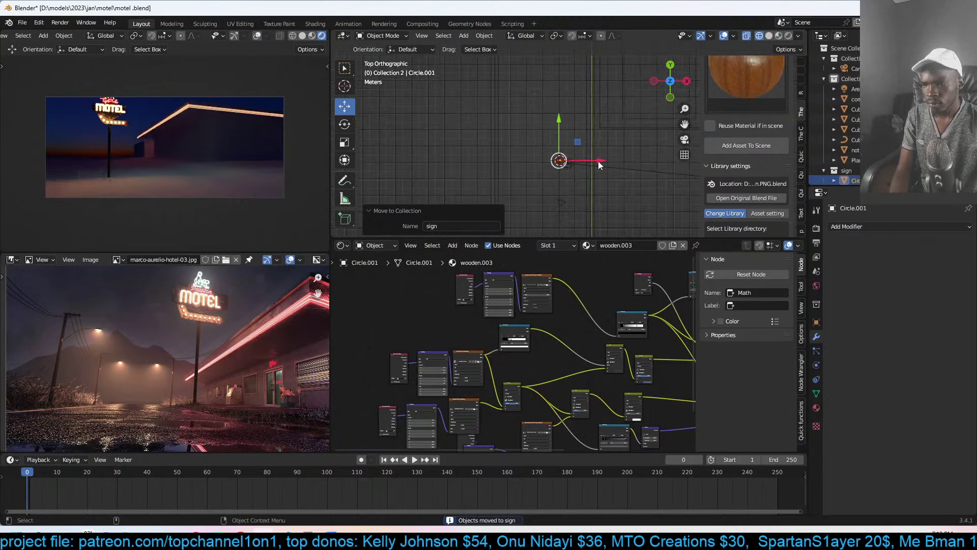
middle_click_drag(587, 192, 581, 196, "shift")
key("g")
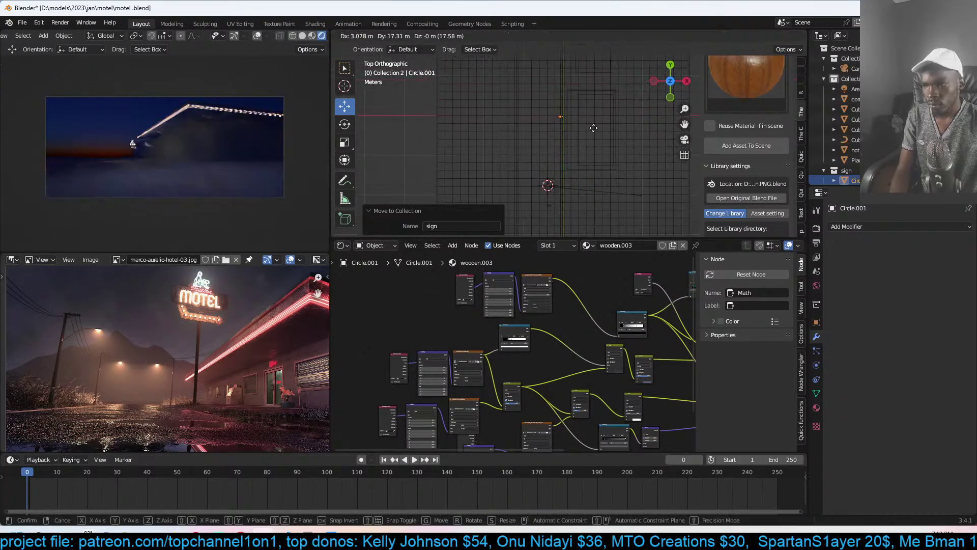
left_click(593, 125)
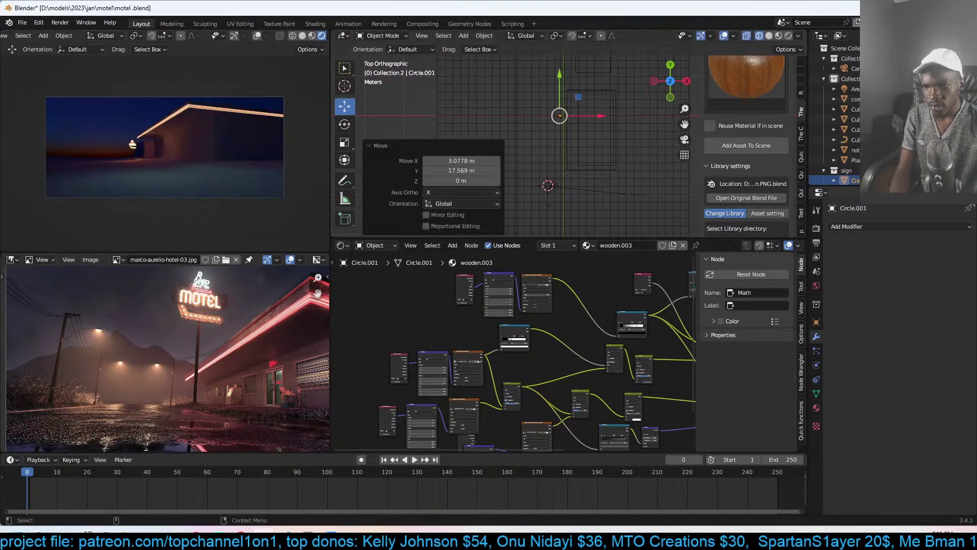
- Exclude the original sign collection from the view layer and add a collection instance of sign
left_click(582, 152)
key("shift+a")
mouse_move(557, 346)
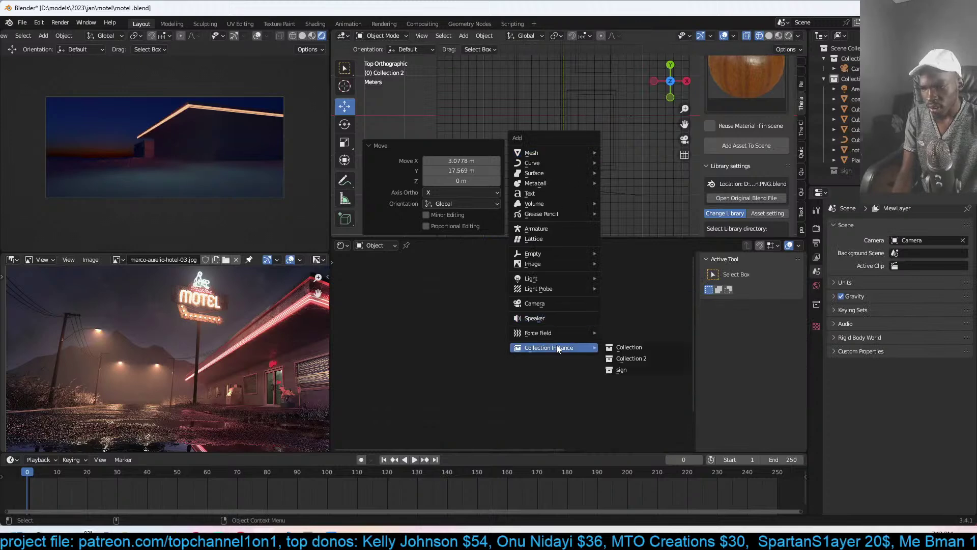
left_click(634, 366)
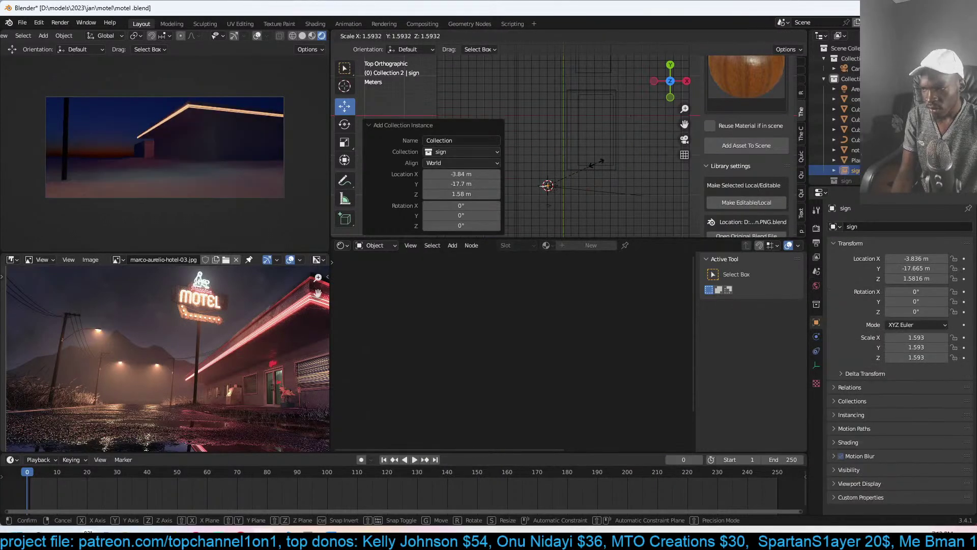
- Move the sign instance about 2.56 m along X and 7.57 m along Y in front of the building
key("g")
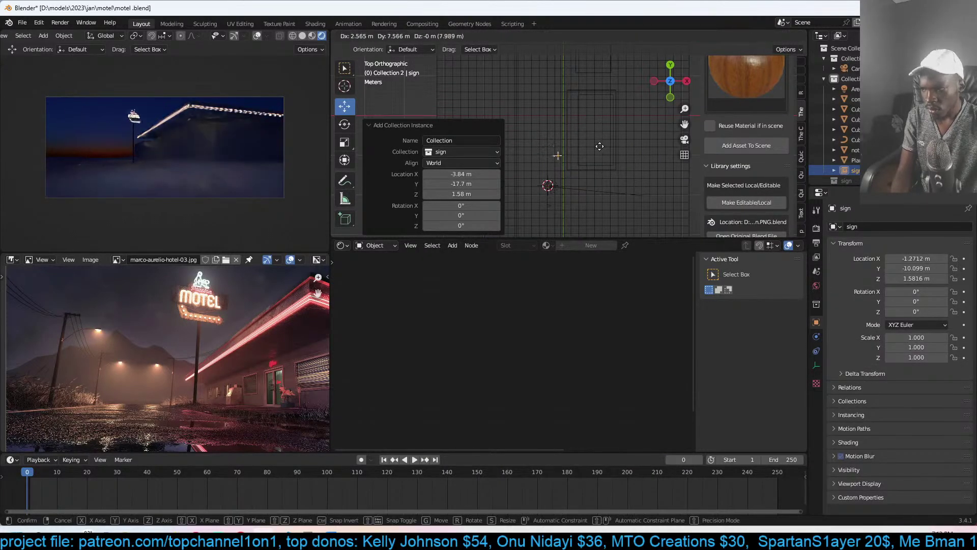
left_click(600, 150)
scroll(570, 133, "up", 1)
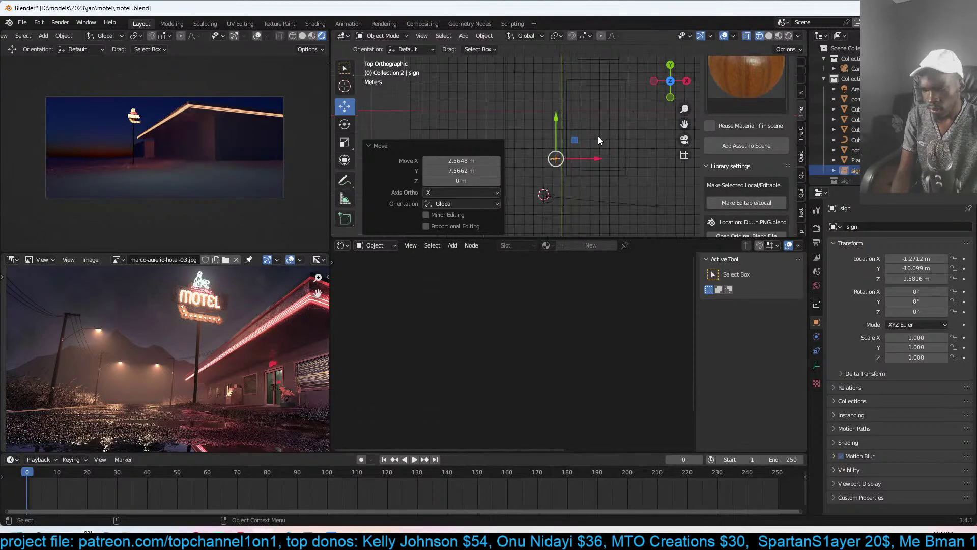
- In front view, scale the sign instance to about 1.88 and reposition it to about X -0.82 m, Z 1.61 m
key("KP_1")
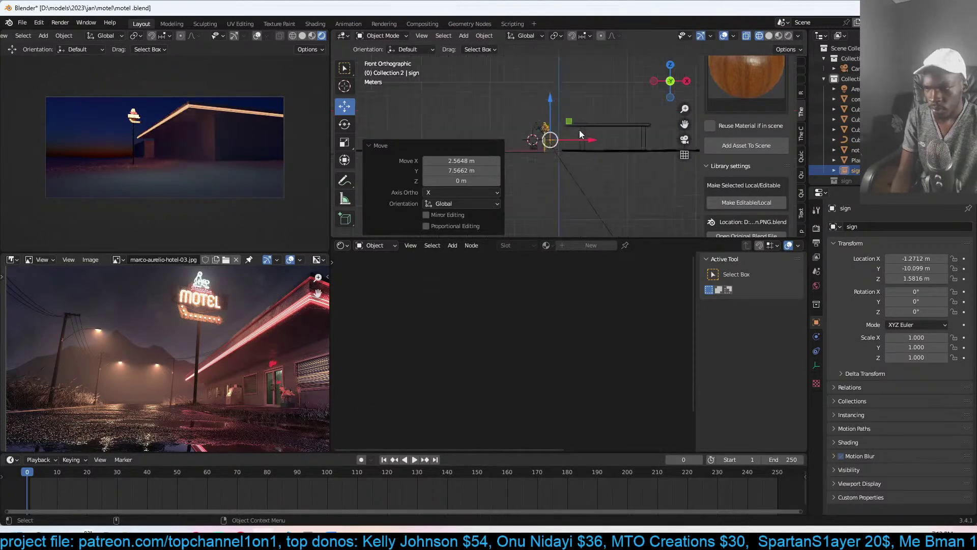
key("s")
left_click(568, 118)
key("g")
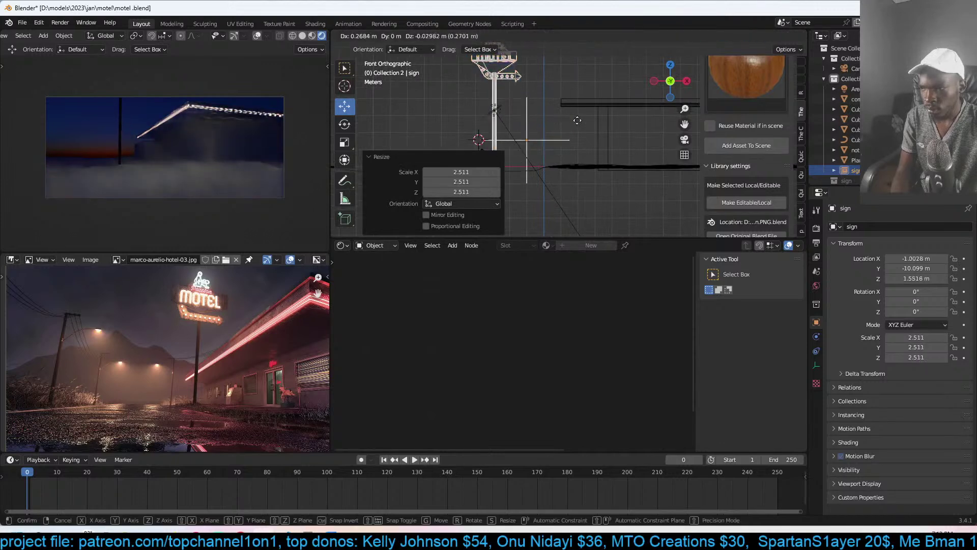
left_click(605, 143)
key("s")
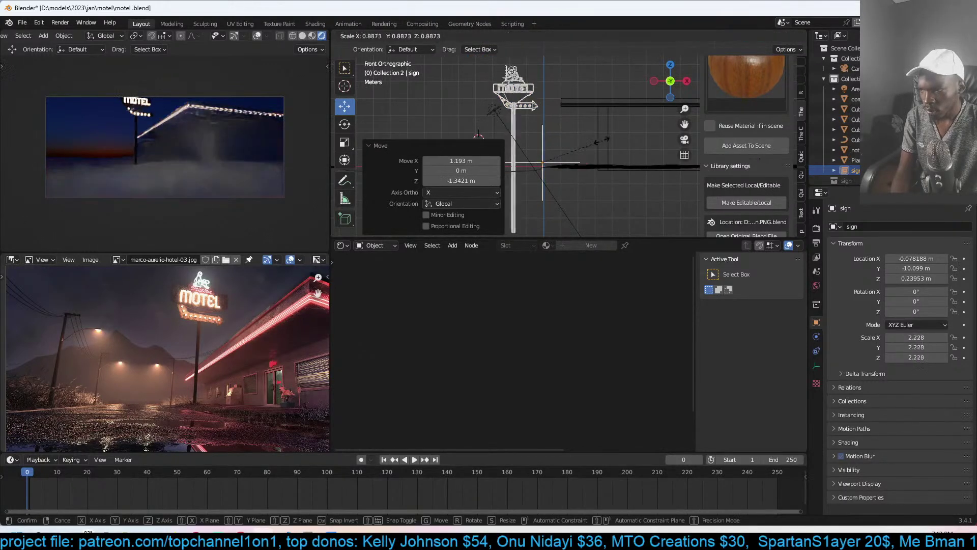
left_click(578, 133)
key("g")
left_click(568, 114)
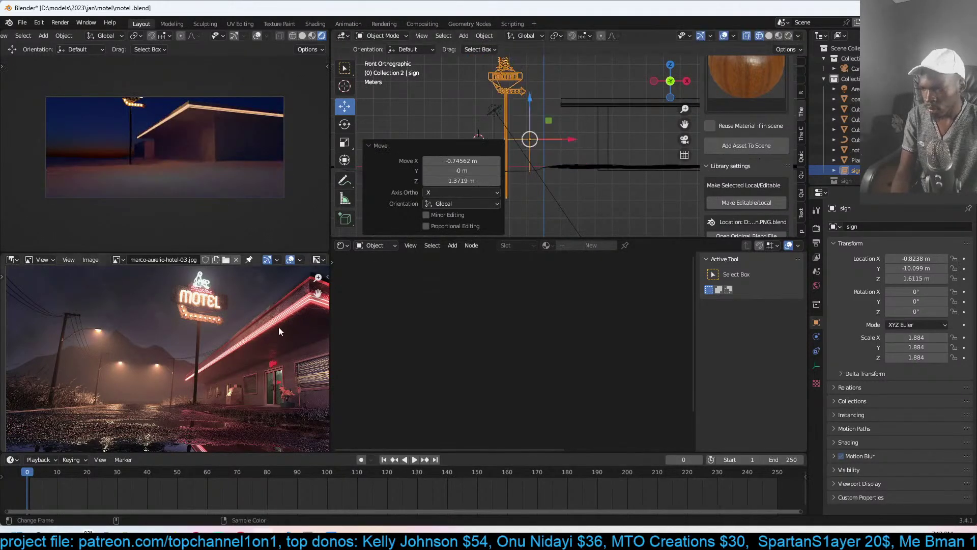
- Look through the camera in solid shading, select the camera and turn it about Z to about -7.66°
scroll(279, 331, "down", 2)
key("KP_0")
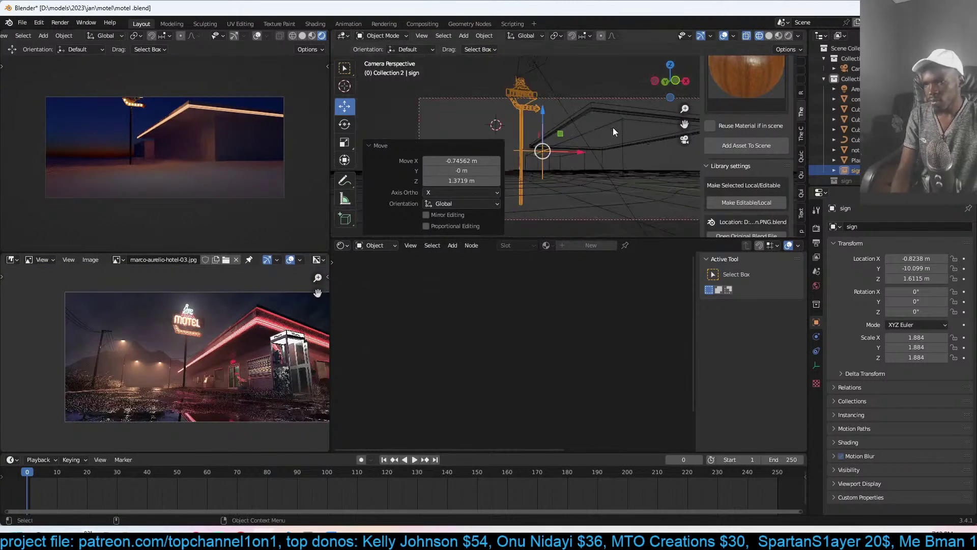
key("z")
left_click(714, 109)
left_click(510, 127)
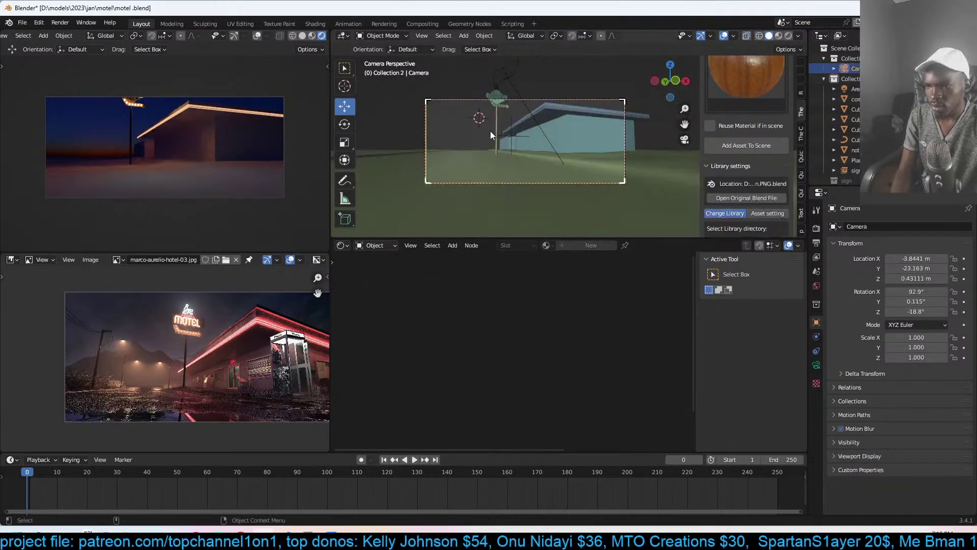
key("r")
key("z")
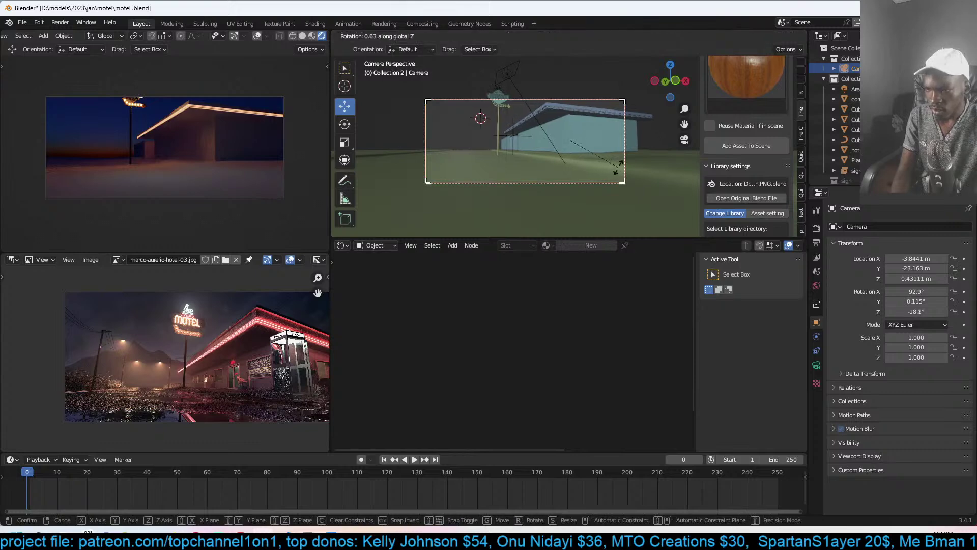
left_click(638, 156)
- Lower the camera to about 0.3 m and trackball-rotate it by about 6.88° and 1.15° to frame the whole sign
key("g")
left_click(628, 161)
key("r")
key("r")
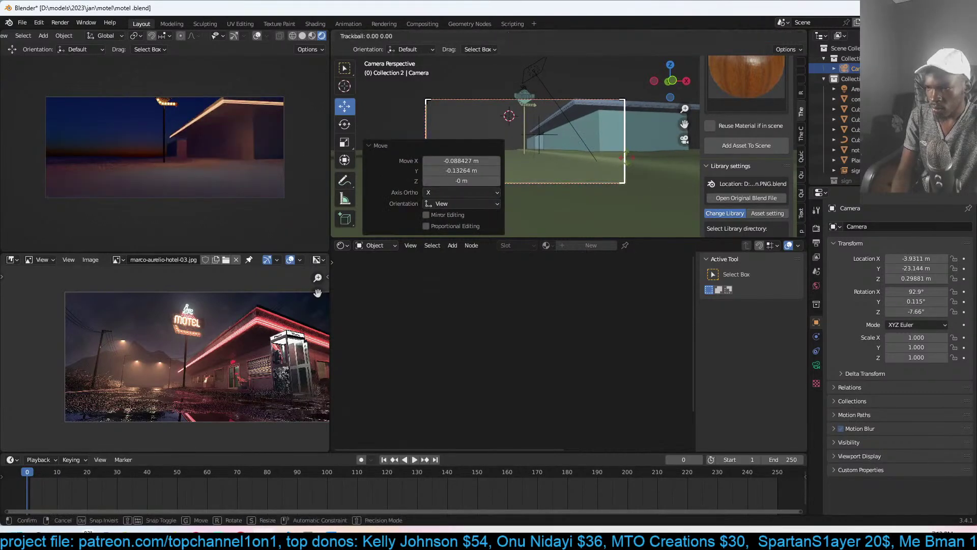
left_click(628, 163)
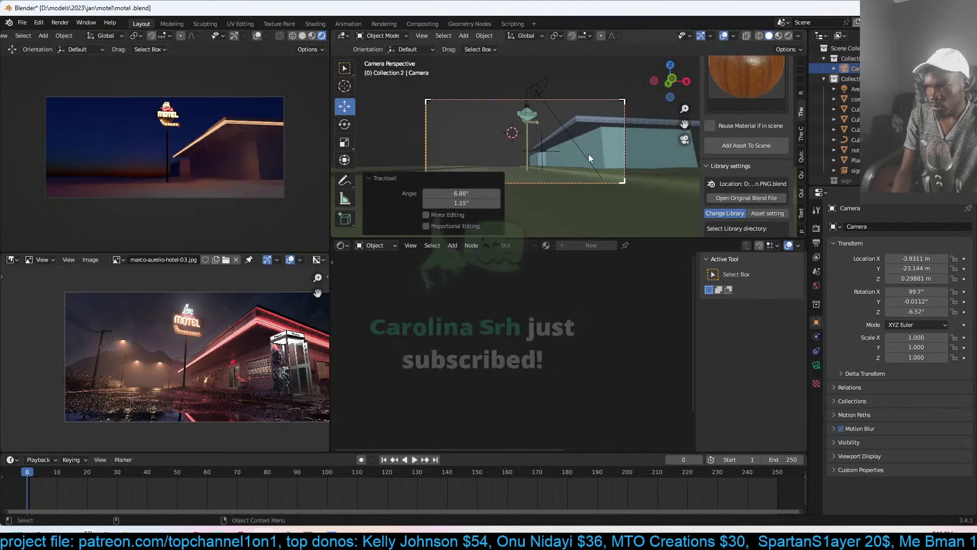
- Save the file and examine the motel facade in the reference photo against the camera view
key("ctrl+s")
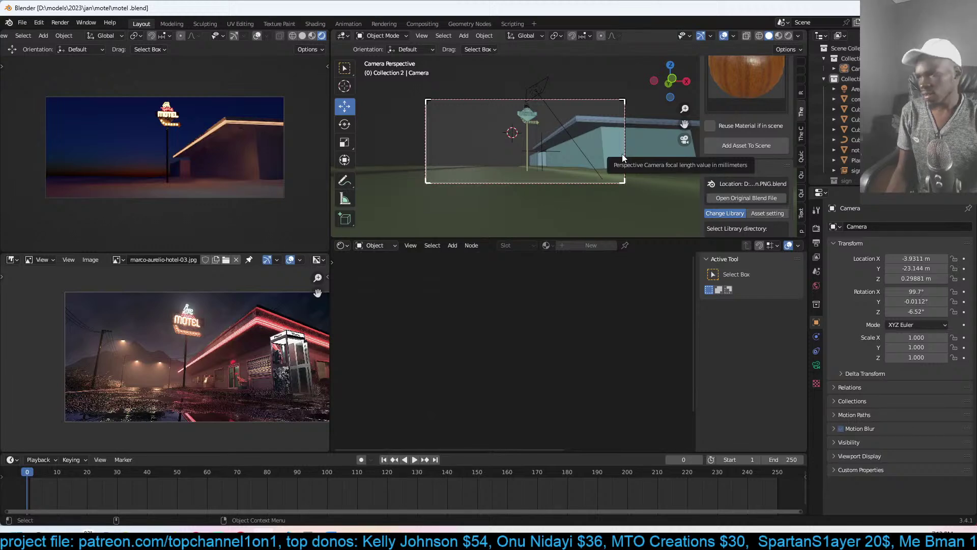
key("ctrl+s")
scroll(291, 335, "up", 2)
key("ctrl+s")
scroll(561, 161, "down", 2)
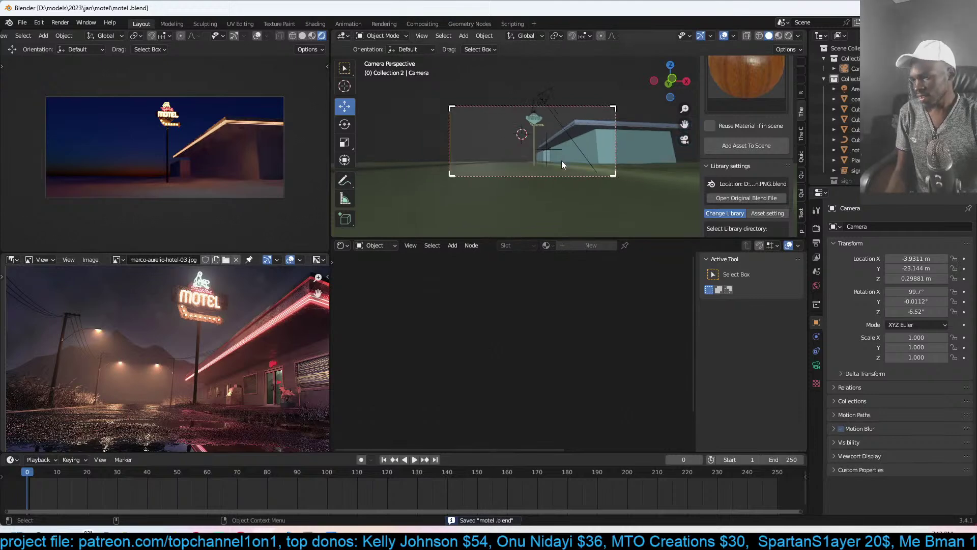
middle_click_drag(579, 154, 545, 148, "shift")
scroll(274, 396, "up", 2)
middle_click_drag(275, 395, 184, 369)
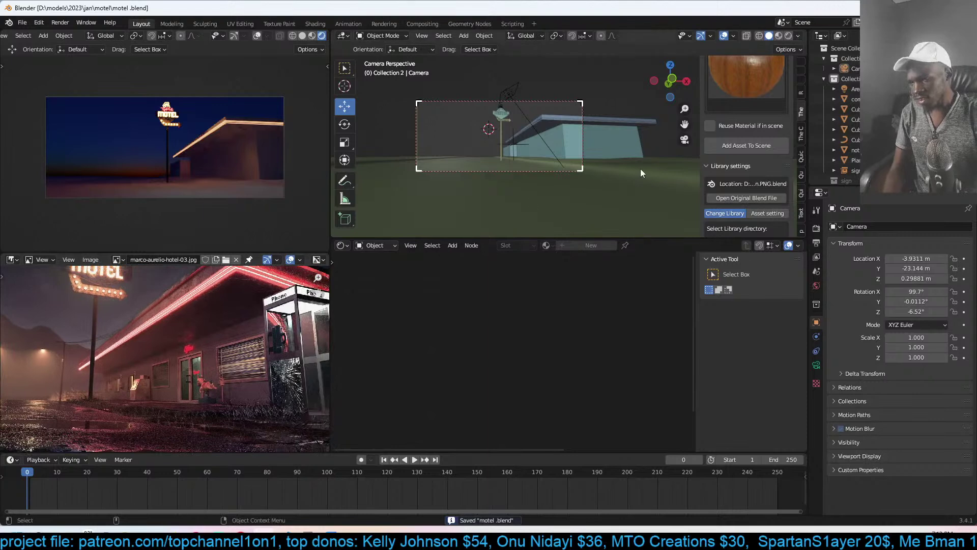
- Isolate the building's walls and roof in local view, select the walls, switch to material preview shading and save
left_click(601, 154)
scroll(601, 154, "up", 5)
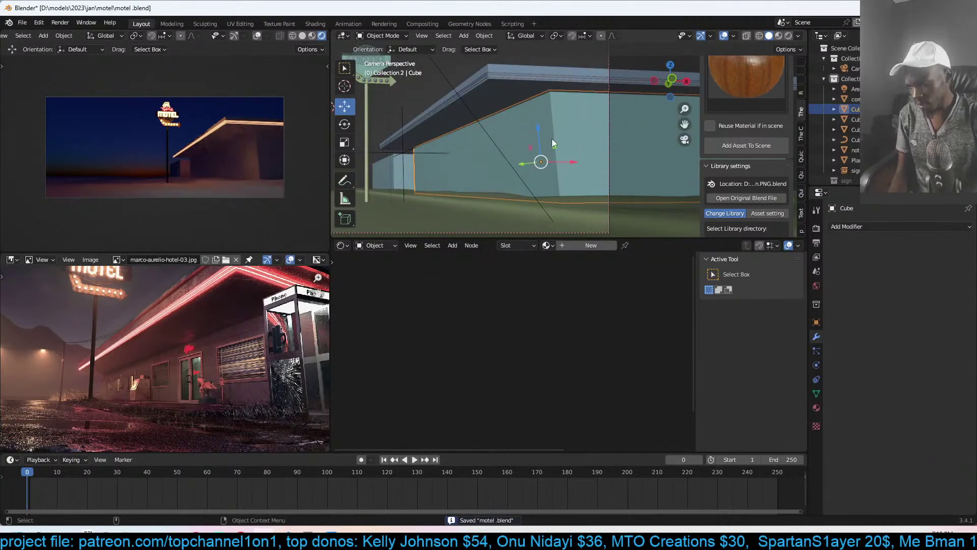
middle_click_drag(552, 138, 548, 152, "shift")
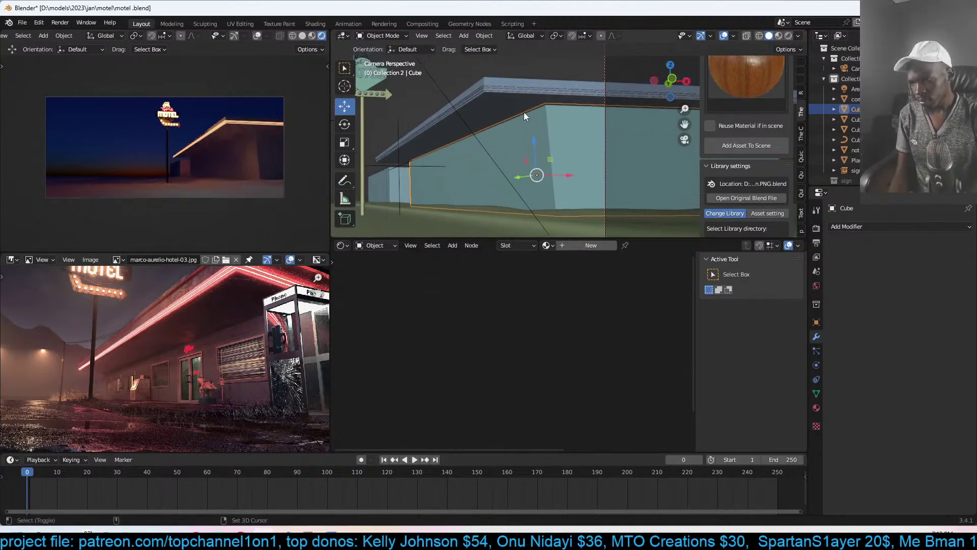
left_click(539, 84, "shift")
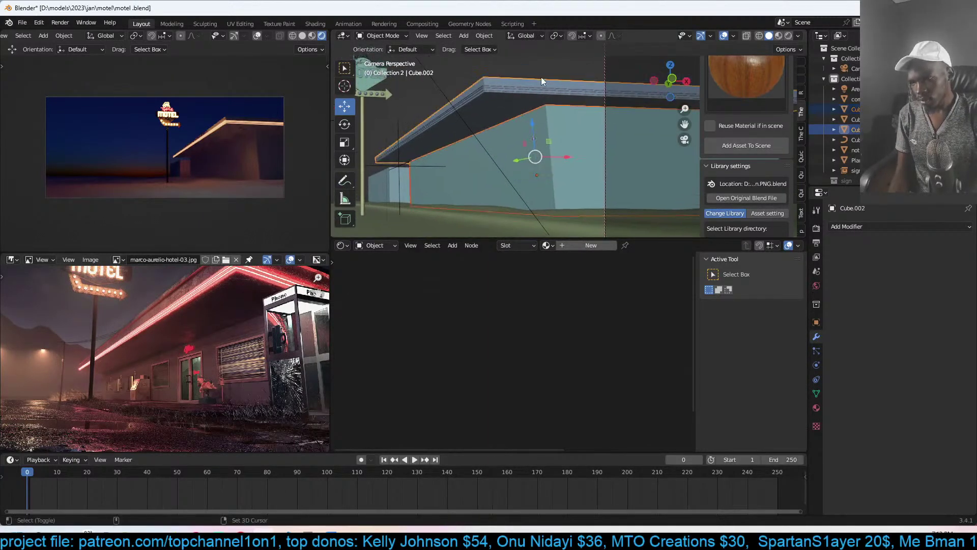
key("KP_Divide")
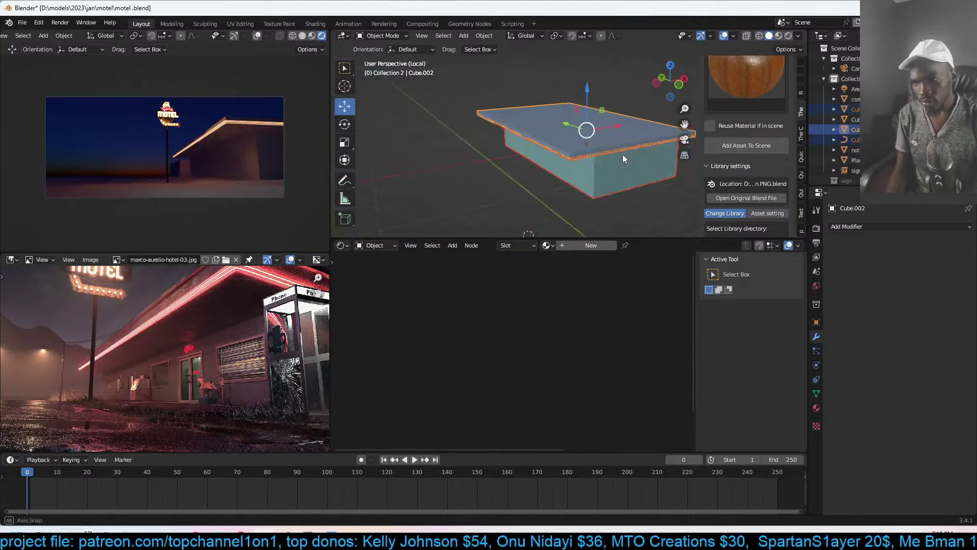
left_click(618, 151)
middle_click_drag(630, 151, 638, 148)
left_click(780, 36)
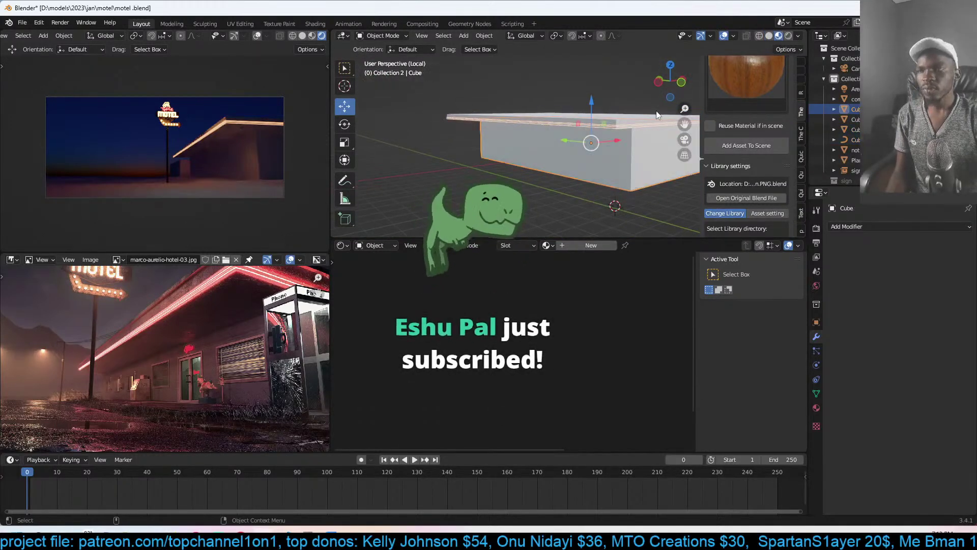
middle_click_drag(662, 110, 620, 107)
key("ctrl+s")
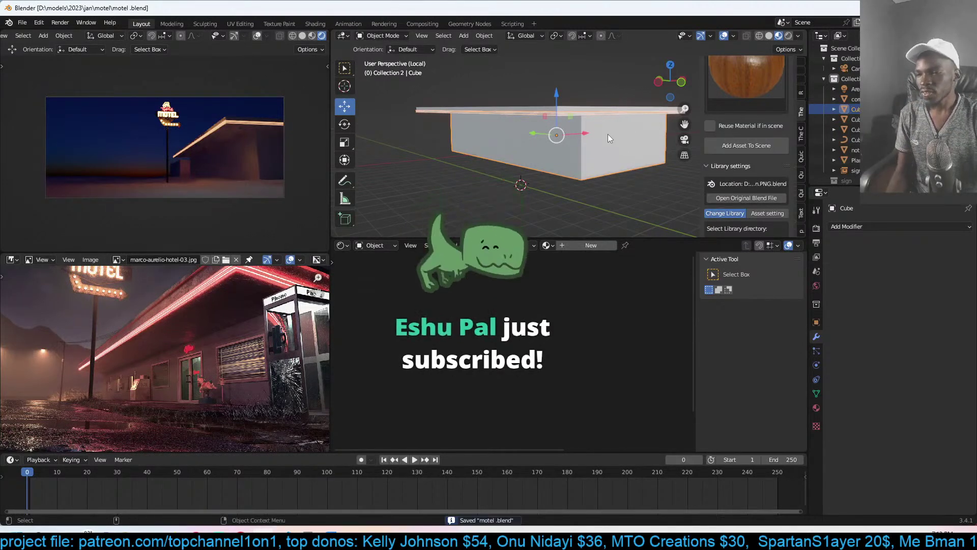
- Create a new material named "concrete" on the building walls and save the file
scroll(612, 151, "up", 5)
left_click(595, 249)
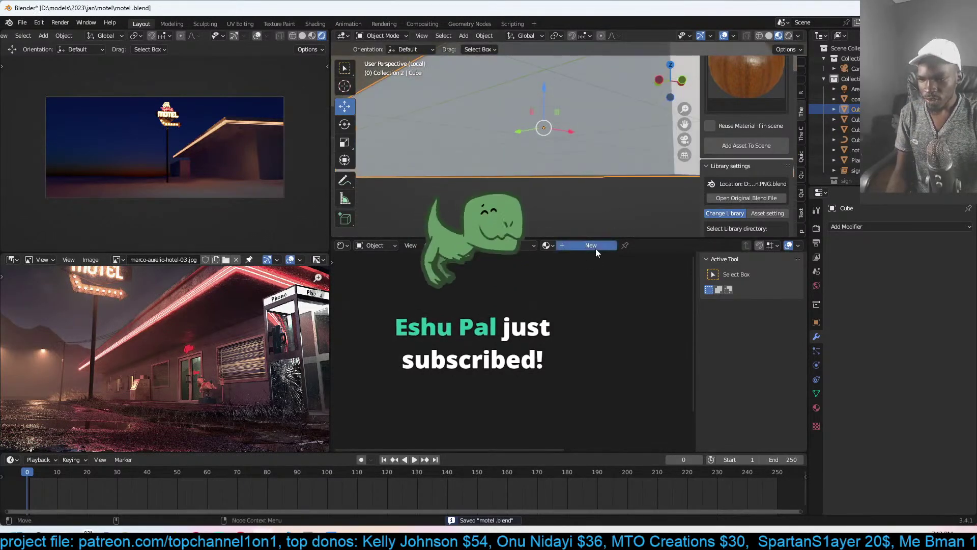
double_click(631, 246)
type("c")
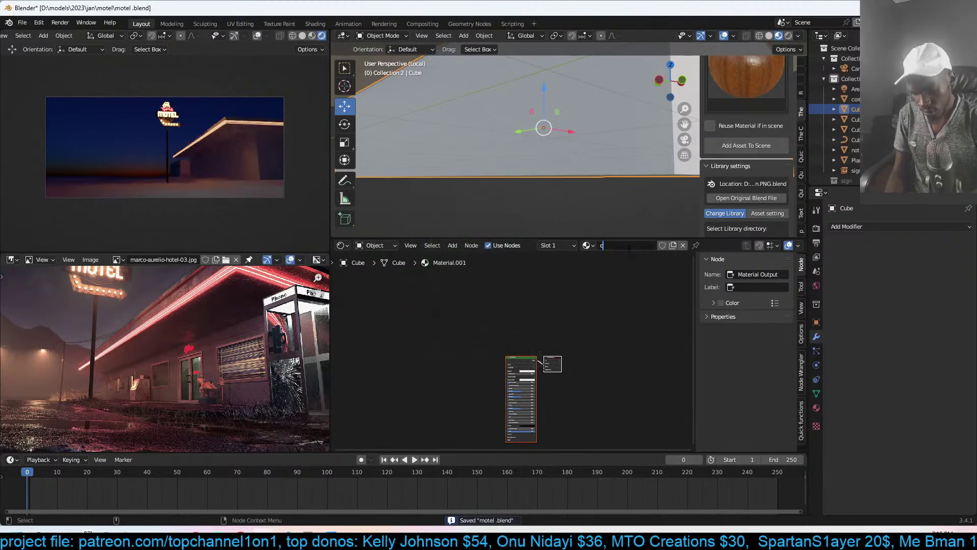
type("oncrete")
key("Return")
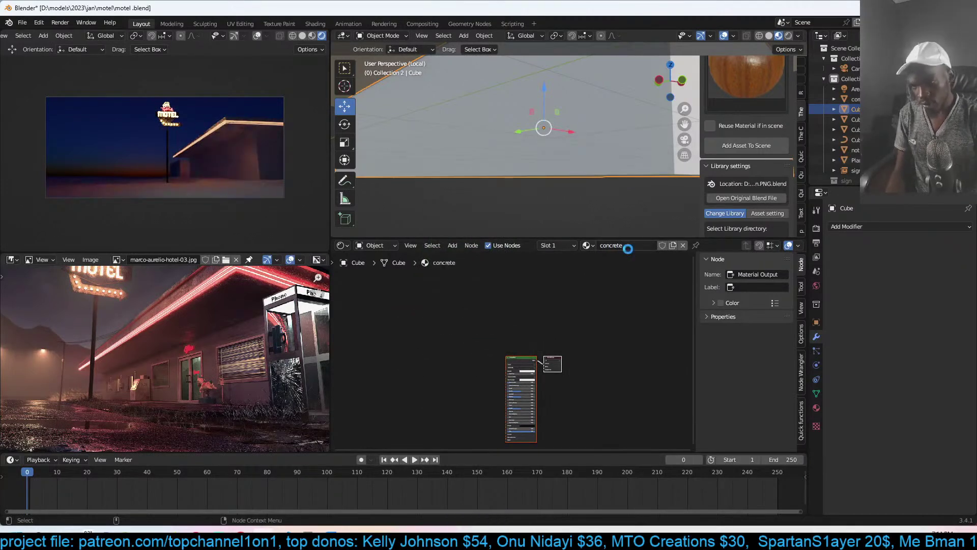
key("ctrl+s")
- Search the Texture Folders library for "concrete" and choose the concrete_001-Panorama texture
left_click(800, 131)
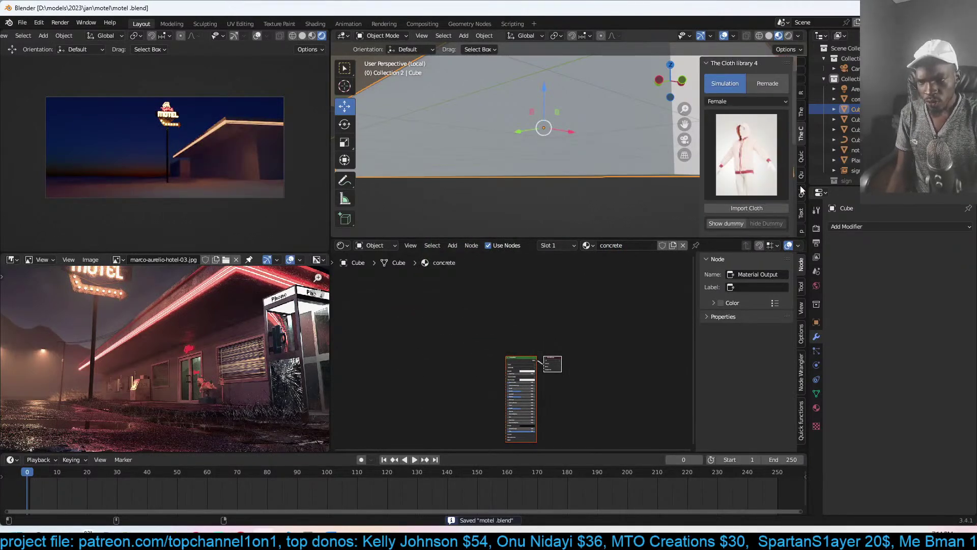
left_click(802, 215)
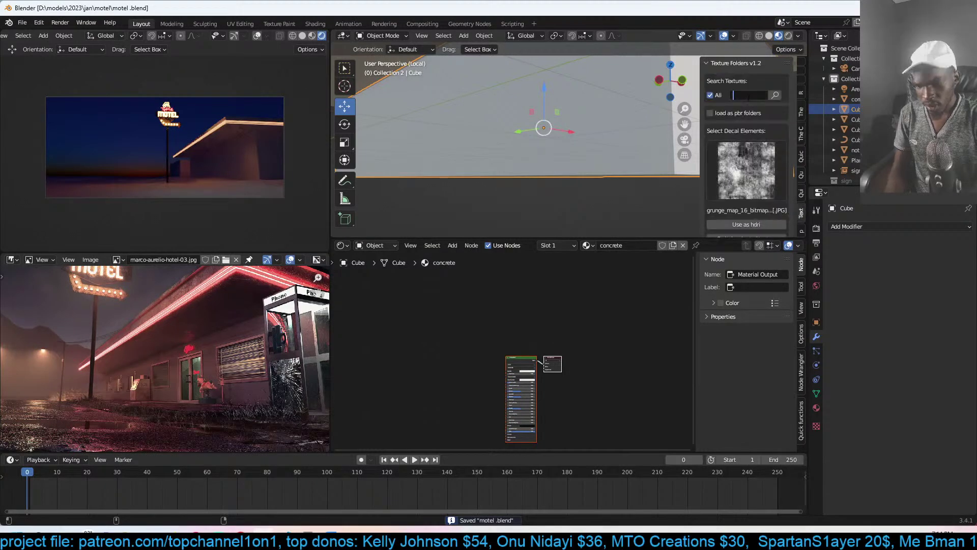
type("concrete")
key("Return")
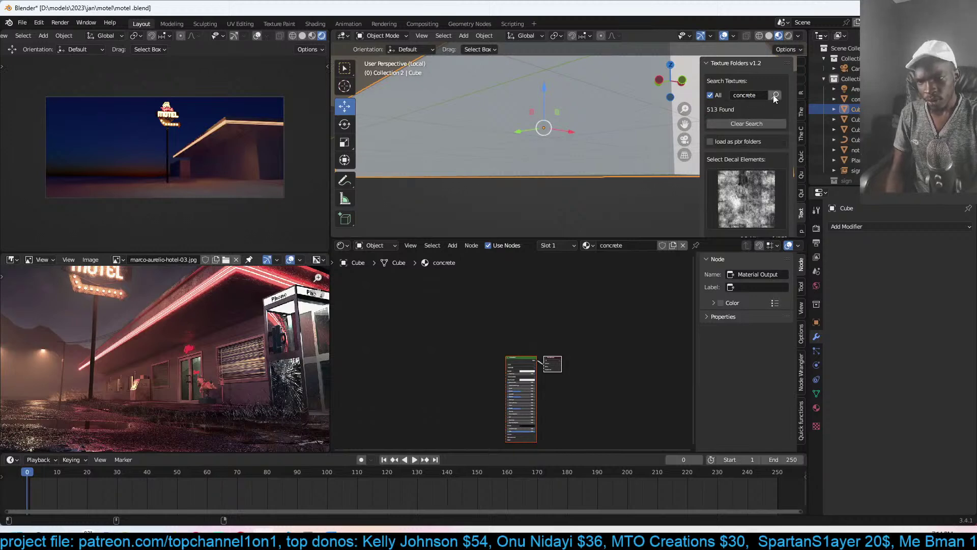
left_click(768, 188)
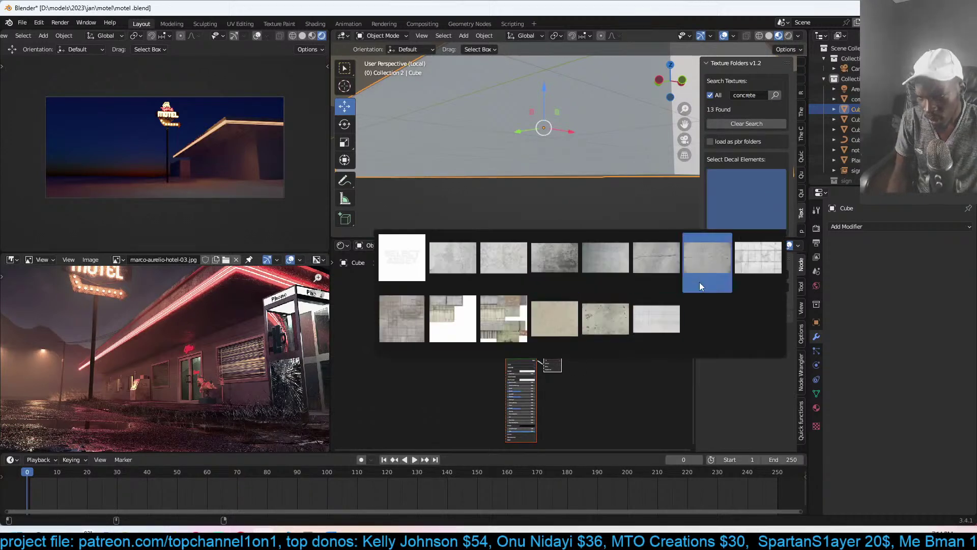
left_click(417, 321)
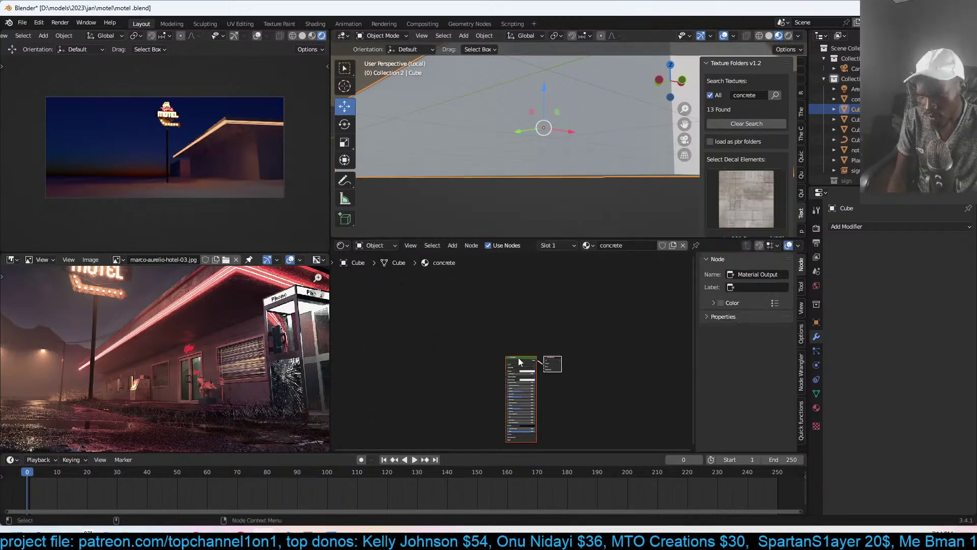
- Import the chosen concrete image as a texture node beside the Principled BSDF and preview it on the walls
scroll(737, 209, "down", 3)
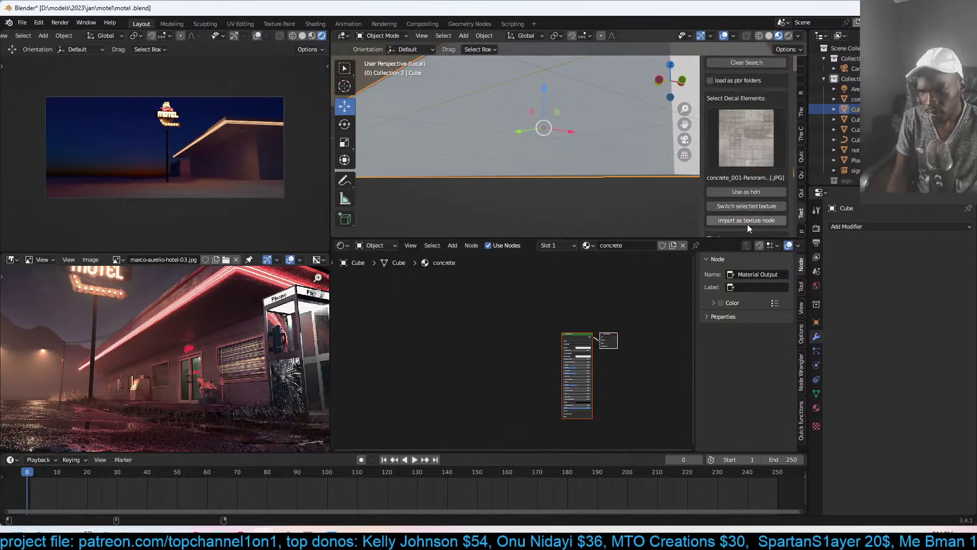
left_click(746, 221)
left_click_drag(594, 385, 496, 354)
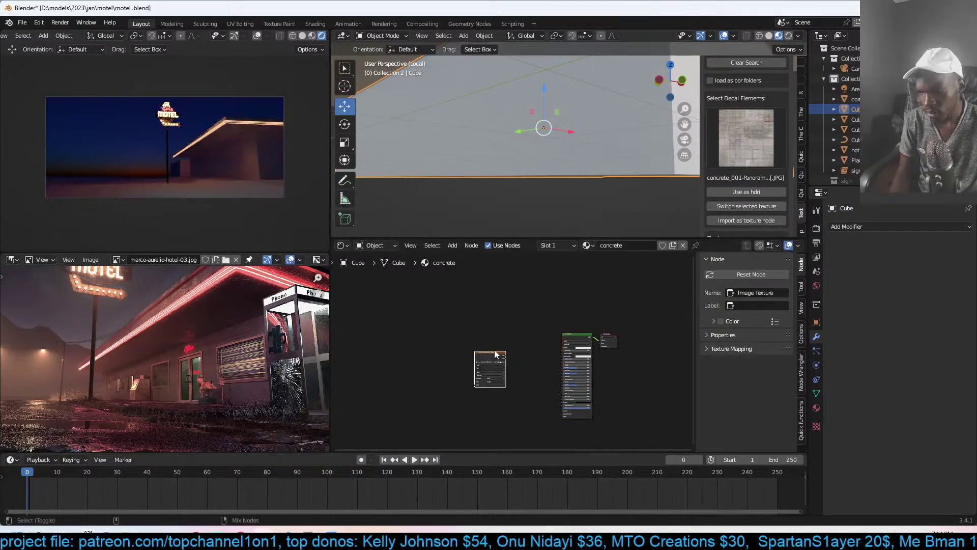
left_click(492, 352, "ctrl+shift")
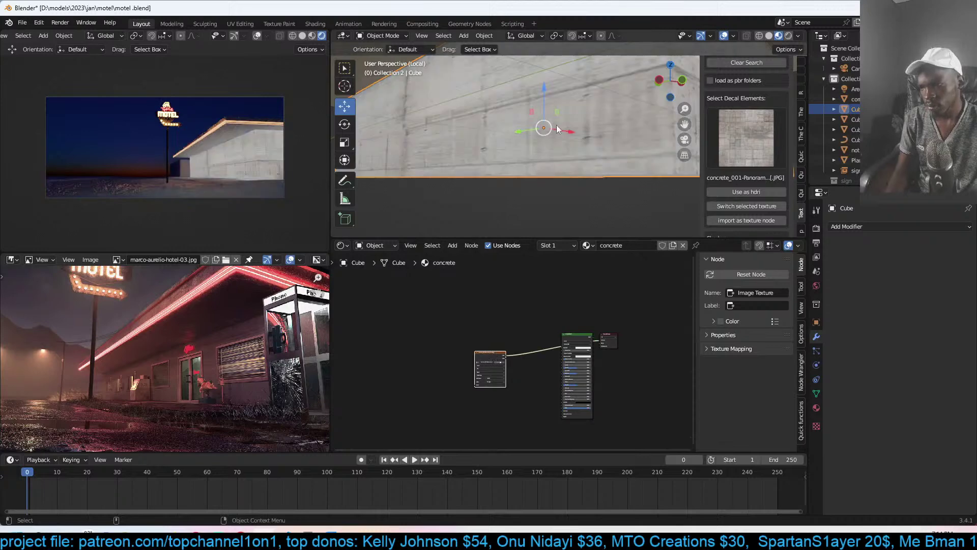
- Remap the wall mesh's UVs with Cube Projection
scroll(570, 133, "down", 4)
key("Tab")
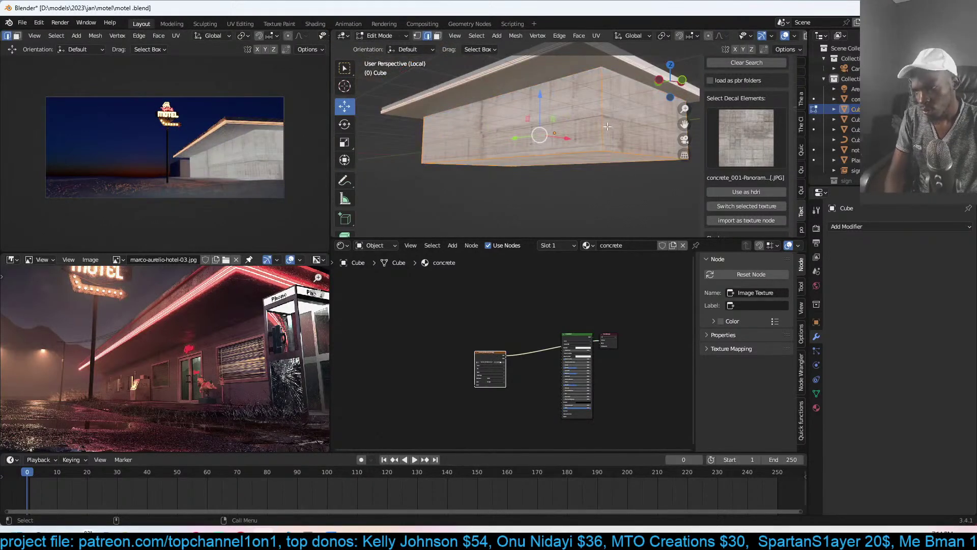
key("Tab")
scroll(614, 121, "up", 5)
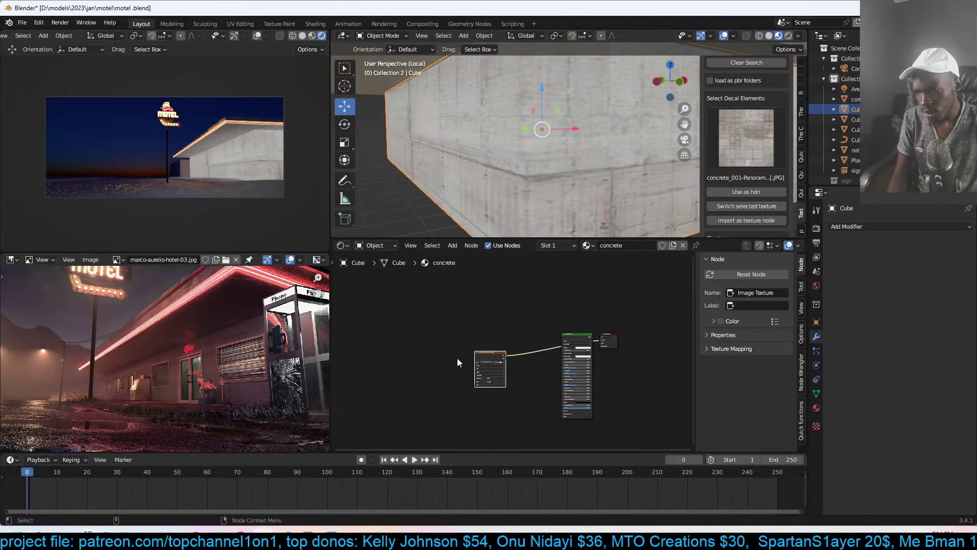
key("Tab")
scroll(290, 344, "down", 3)
scroll(515, 197, "down", 4)
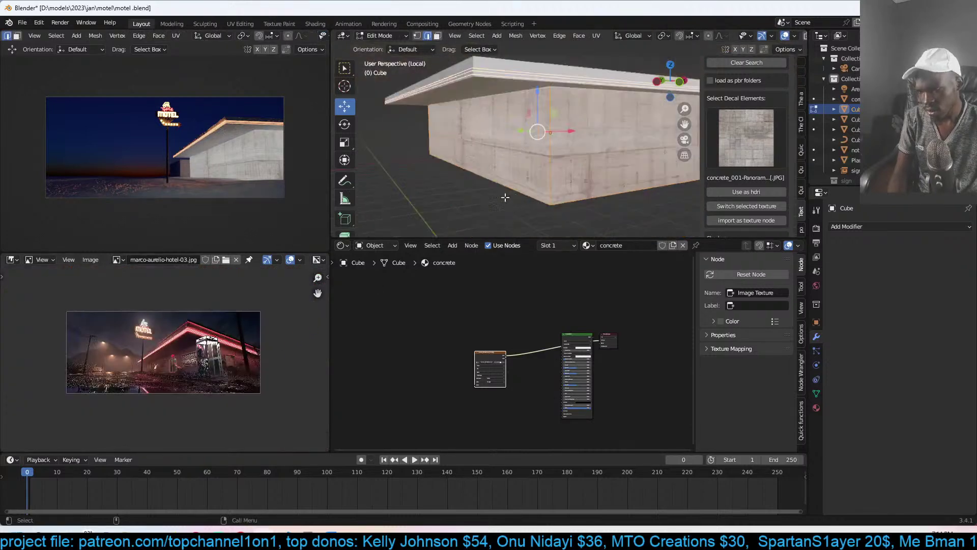
key("u")
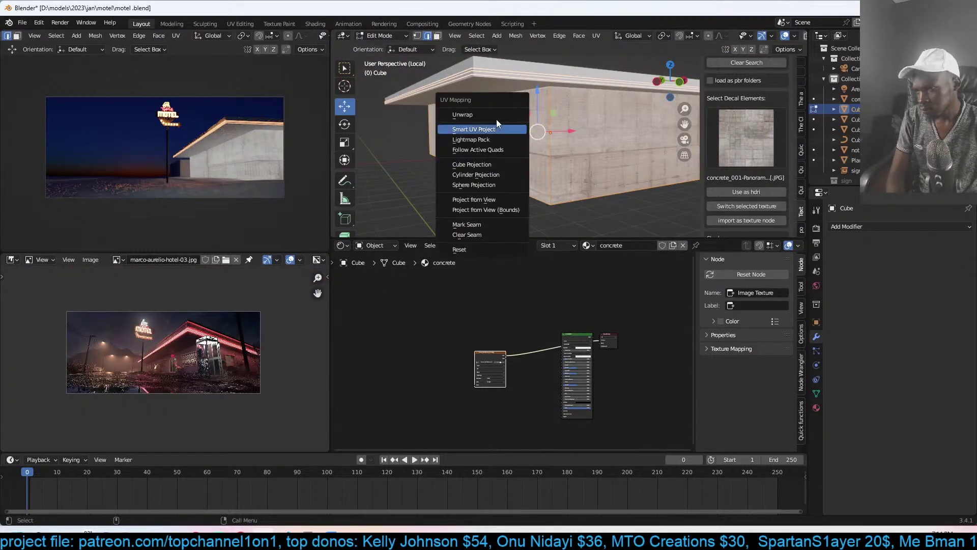
left_click(491, 164)
- Show the walls' UVs in the UV Editor and scale all of them up so the concrete texture repeats smaller
left_click(11, 259)
left_click(25, 309)
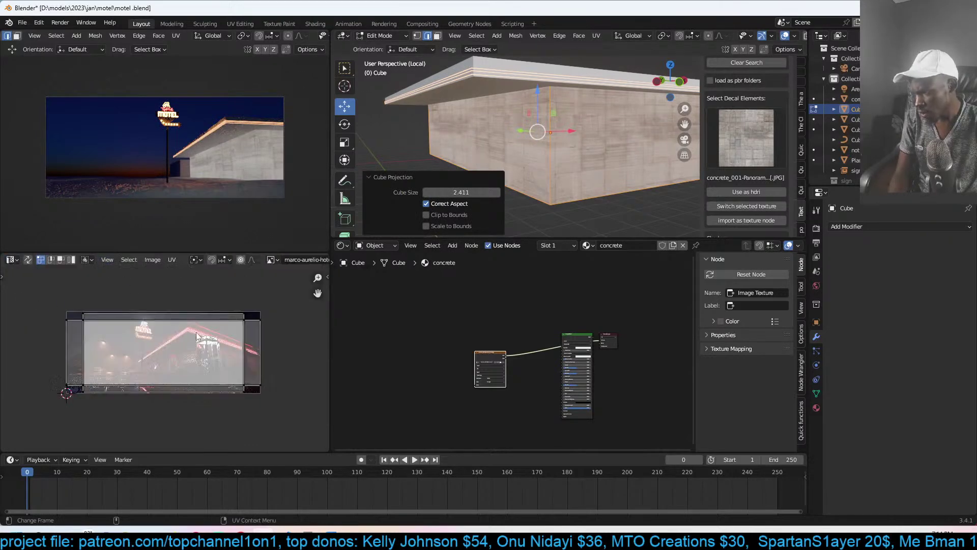
key("a")
key("s")
left_click(290, 338)
key("Tab")
- Link the walls' concrete material to the roof
middle_click_drag(537, 183, 568, 142)
left_click(582, 163, "shift")
key("ctrl+l")
left_click(583, 164)
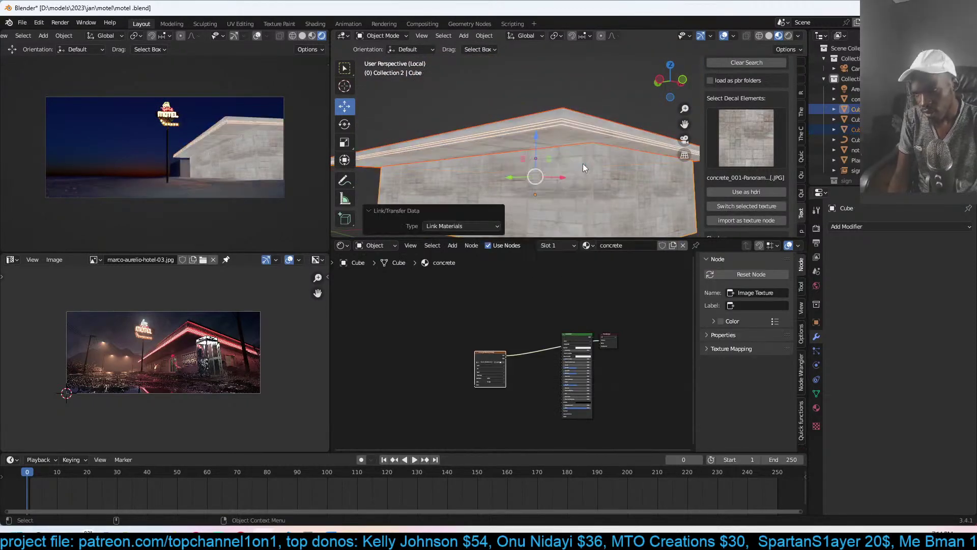
- UV-map the roof mesh for the concrete texture and reselect the walls
left_click(563, 141)
key("Tab")
key("u")
left_click(586, 148)
key("Tab")
left_click(589, 172)
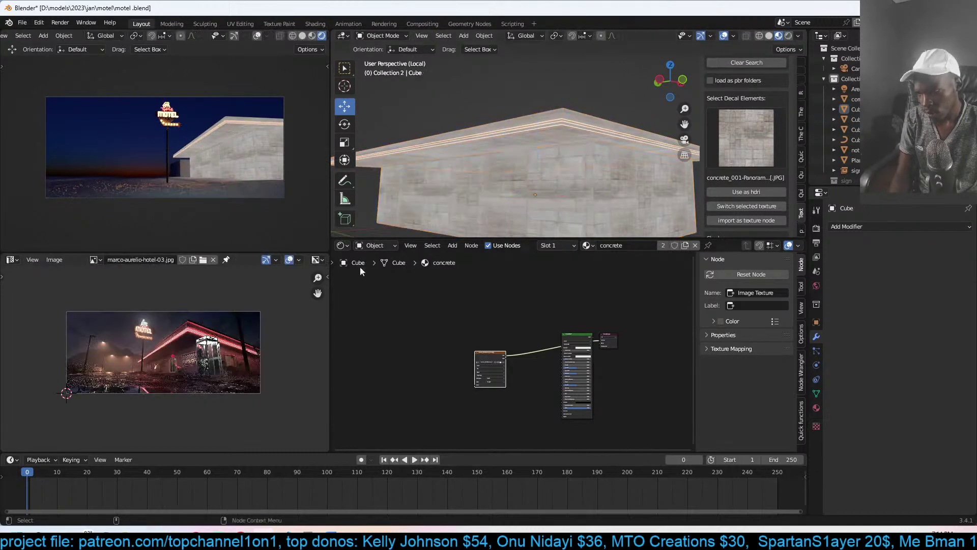
- Connect the concrete texture's Color to the Principled BSDF's Base Color, restore the shaded output and save
scroll(244, 325, "up", 4)
middle_click_drag(503, 206, 472, 192)
scroll(508, 352, "up", 2)
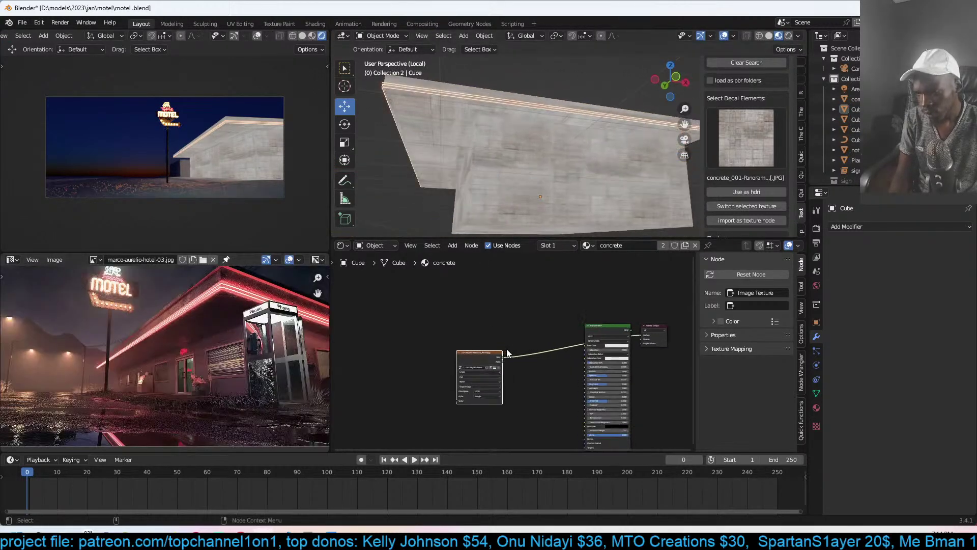
scroll(508, 353, "up", 2)
left_click_drag(508, 353, 613, 342)
left_click(621, 315)
middle_click_drag(586, 219, 556, 194)
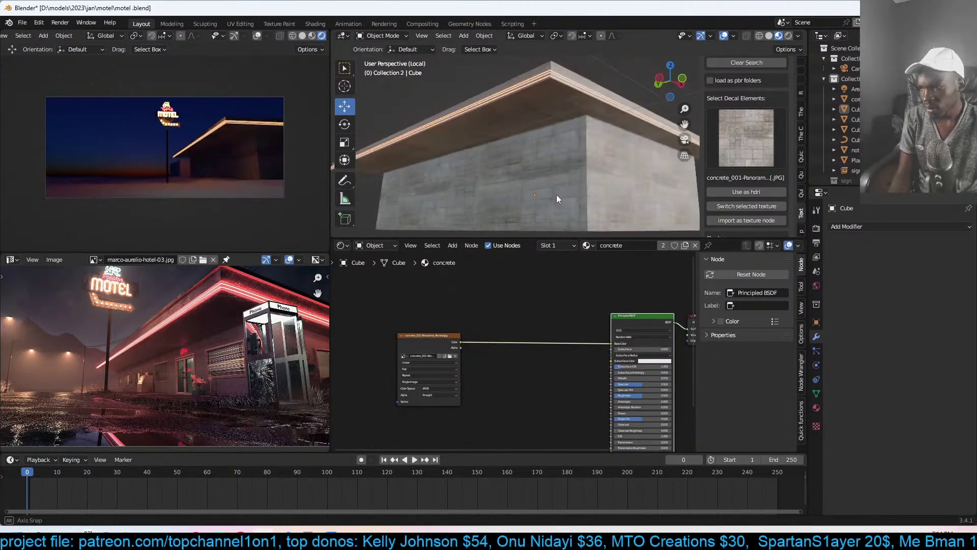
key("ctrl+s")
- Insert a Mix Color node between the concrete texture and the Principled BSDF's Base Color
scroll(426, 346, "up", 2)
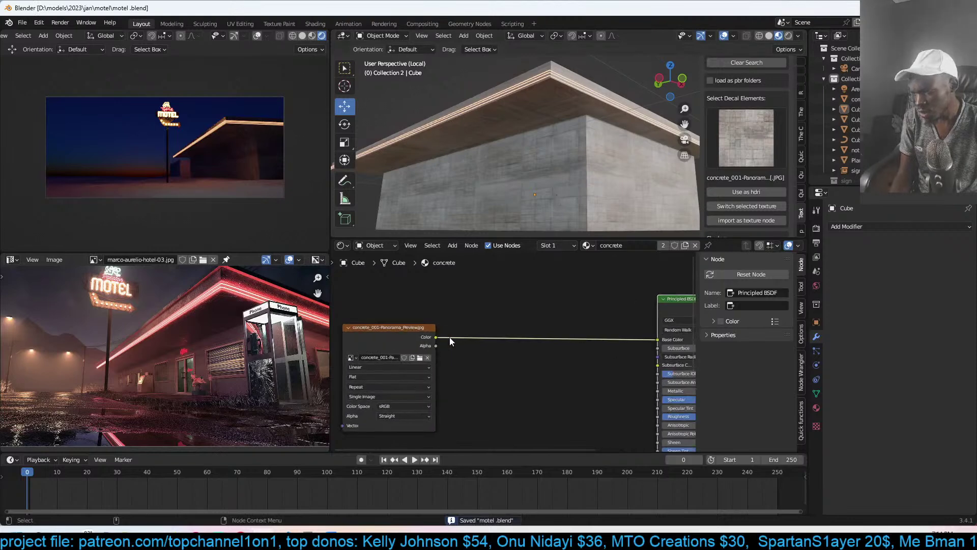
key("shift+a")
mouse_move(438, 401)
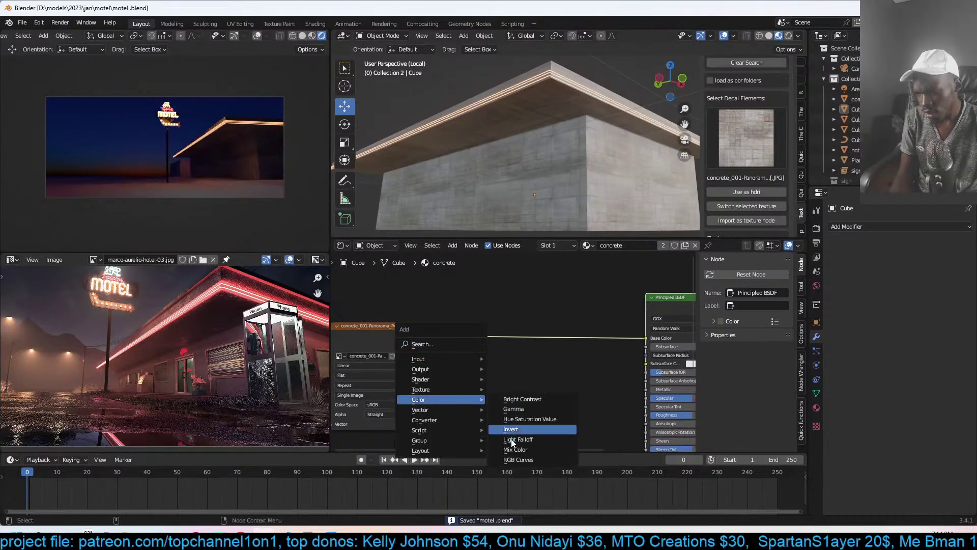
left_click(517, 451)
left_click(593, 379)
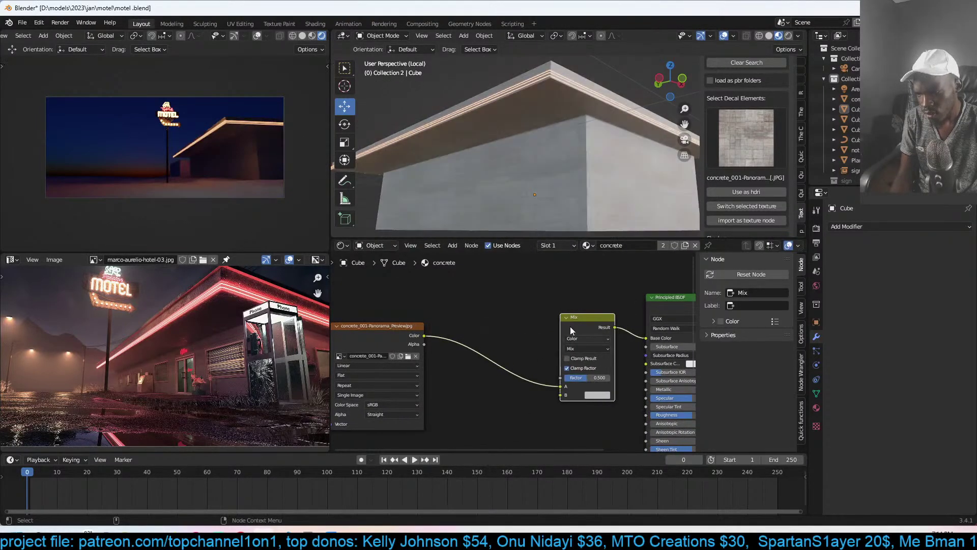
- Clear the concrete search in the texture library and switch its linked folder to D:\resouces\walls\
left_click(724, 136)
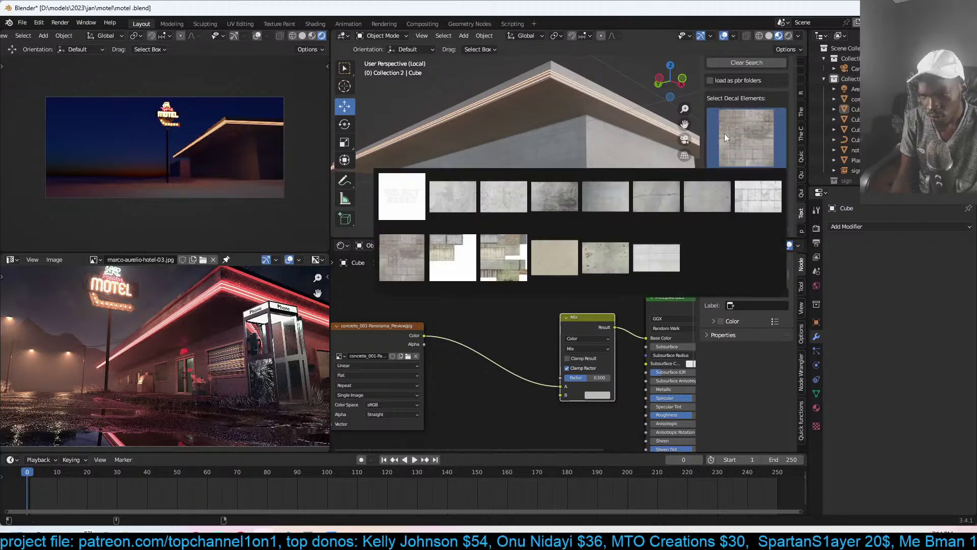
left_click(746, 62)
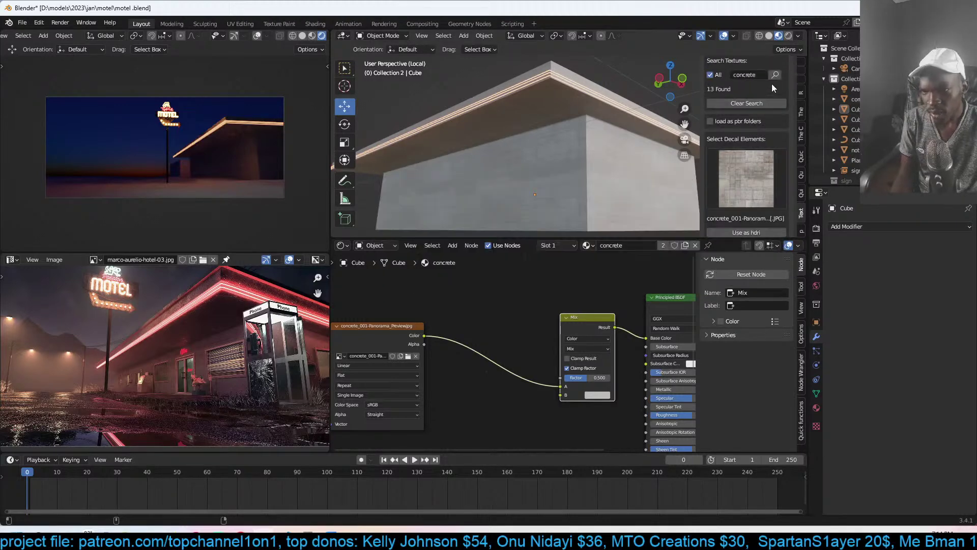
scroll(758, 137, "down", 6)
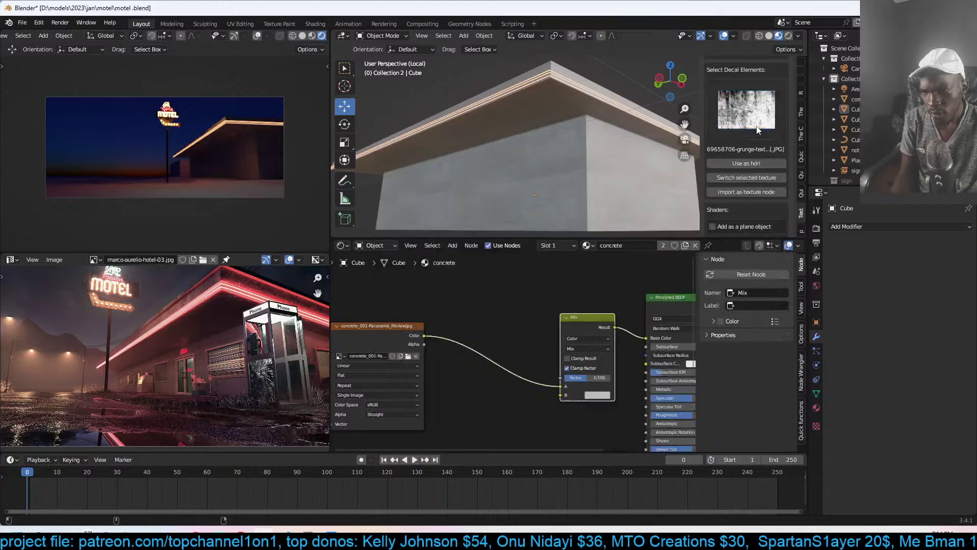
scroll(754, 164, "down", 3)
left_click(747, 179)
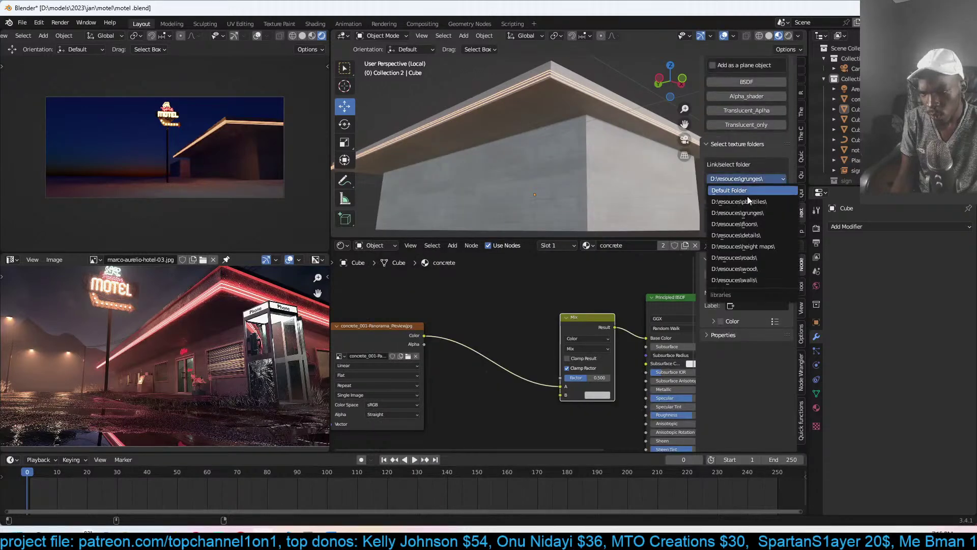
left_click(743, 274)
scroll(732, 168, "up", 4)
- Pick the TexturesCom concrete image with a mossy, stained upper edge from the wall textures
left_click(745, 102)
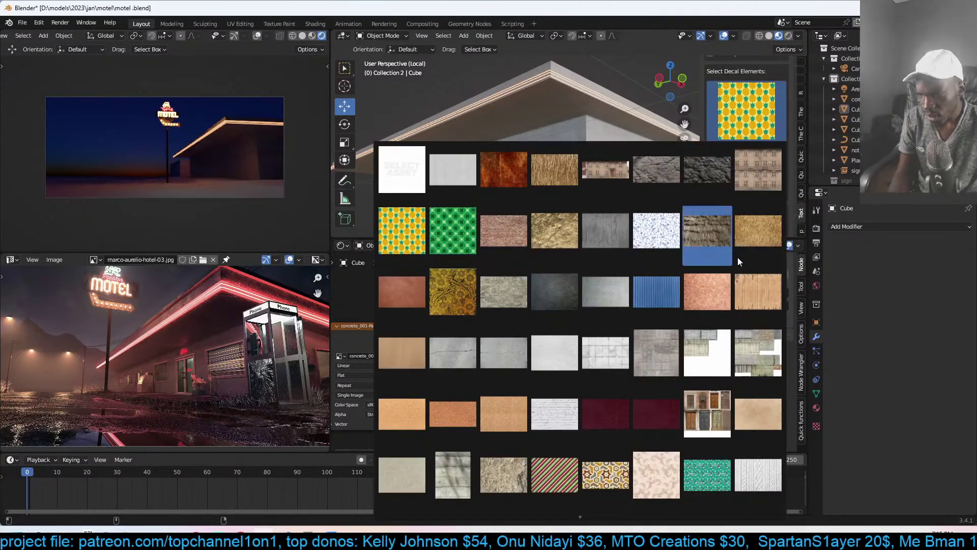
mouse_move(563, 513)
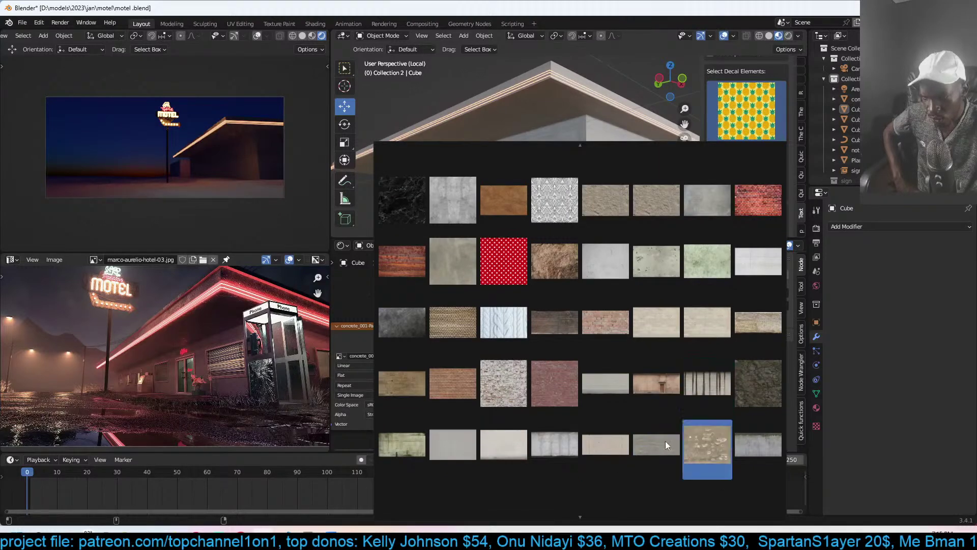
left_click(746, 400)
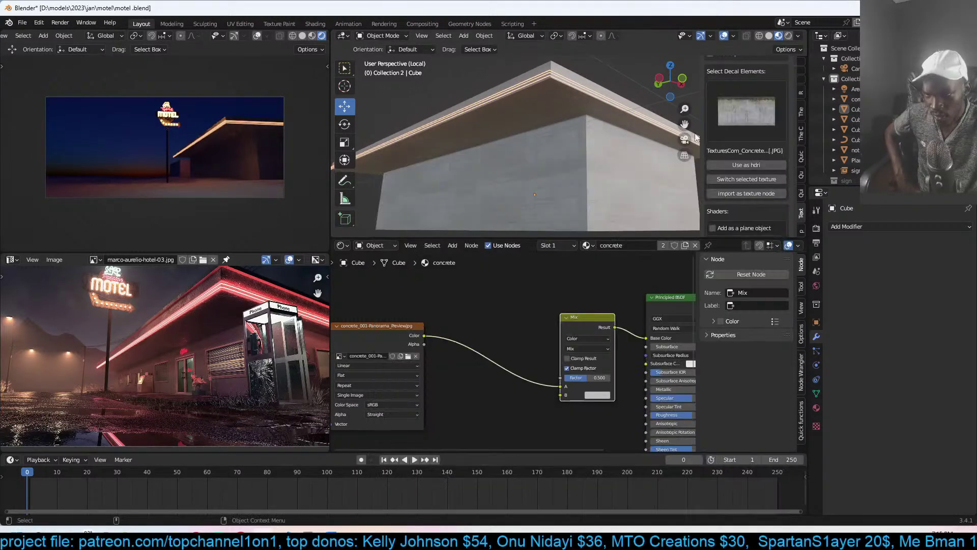
- Add a cube-shaped empty to the scene in front of the motel wall
middle_click_drag(560, 143, 480, 163)
key("shift+a")
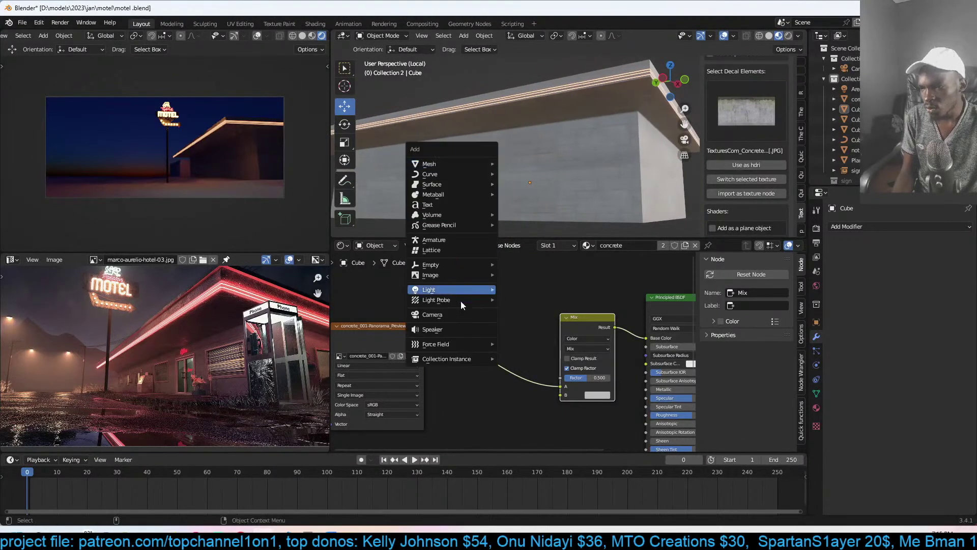
mouse_move(466, 289)
mouse_move(451, 264)
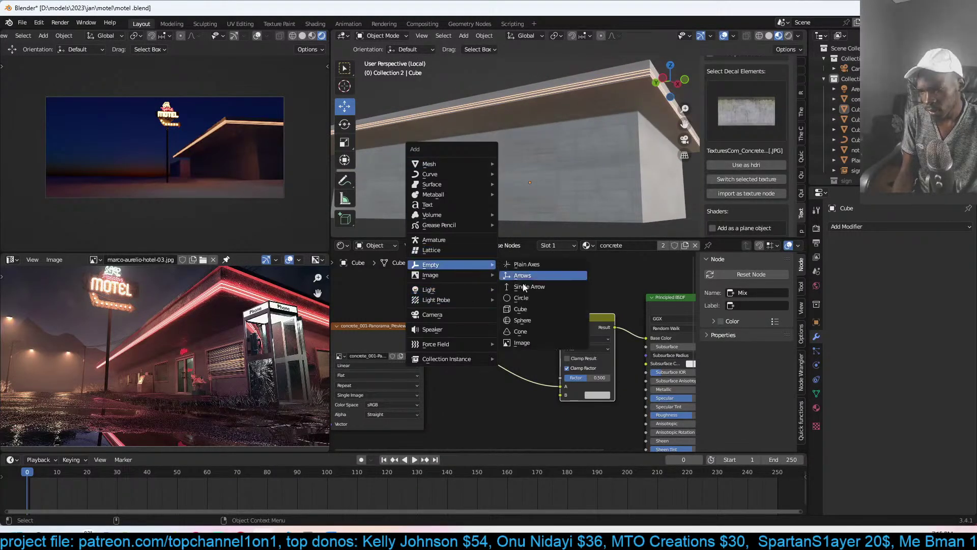
left_click(520, 309)
mouse_move(526, 153)
middle_mouse_down()
mouse_move(488, 161)
mouse_move(514, 160)
middle_mouse_up()
- Reselect the walls and import the stained concrete image as a texture node, placing it above the existing concrete texture
left_click(513, 160)
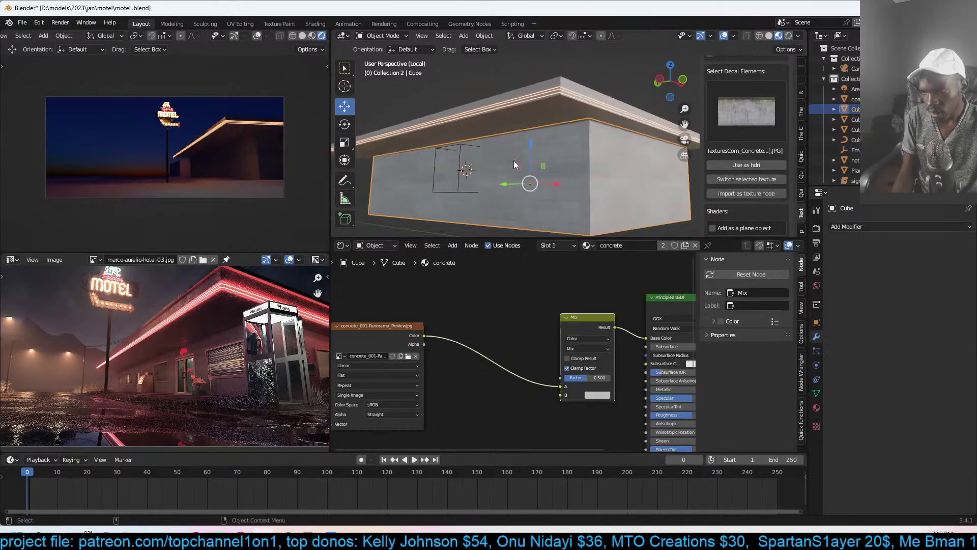
left_click(746, 197)
scroll(566, 337, "down", 1)
left_click_drag(615, 417, 401, 280)
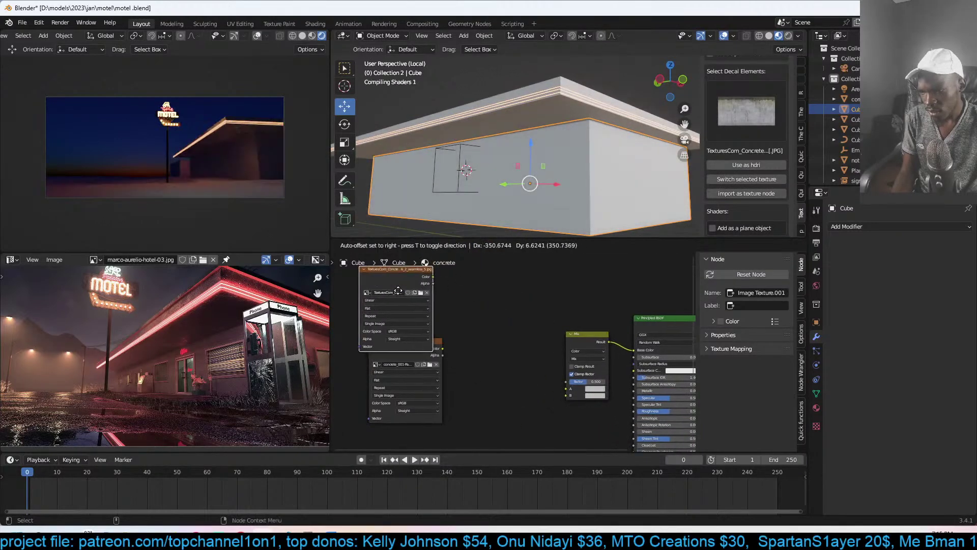
- Reconnect the original concrete texture's Color to the Mix node's A input and space the two texture nodes apart
left_click_drag(438, 347, 500, 371)
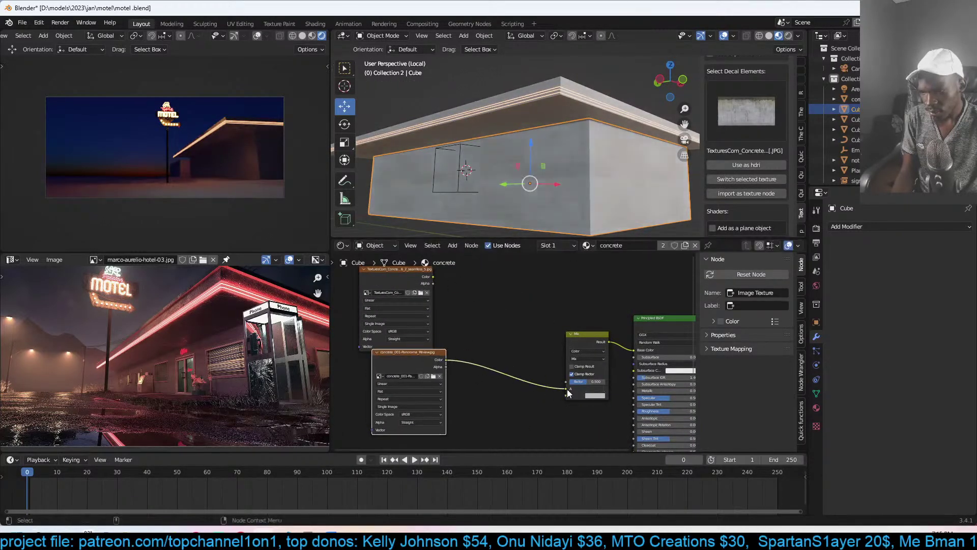
left_click_drag(567, 390, 568, 390)
middle_click_drag(567, 390, 598, 415)
left_click_drag(429, 298, 464, 282)
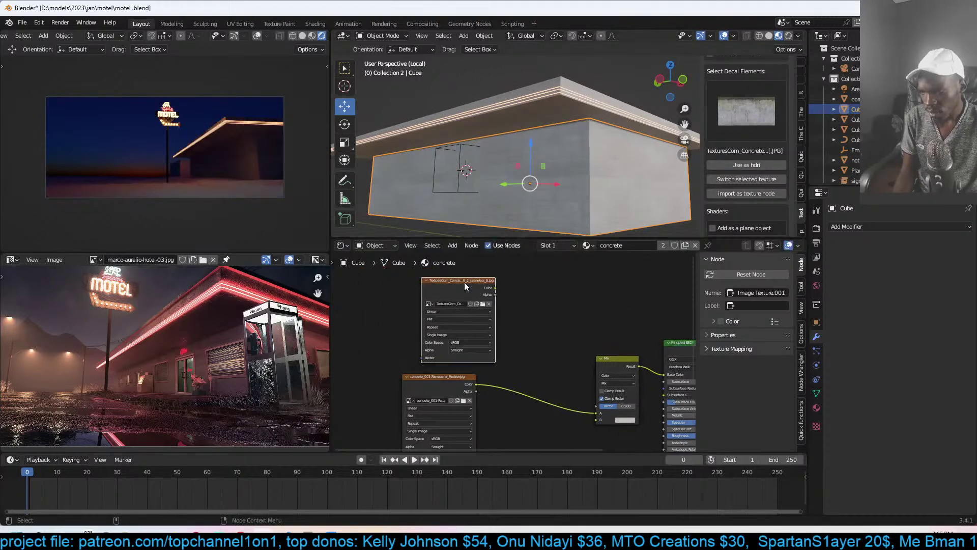
- Preview the stained concrete texture and give it Texture Coordinate and Mapping nodes driven by Object coordinates
left_click(464, 282, "ctrl+shift")
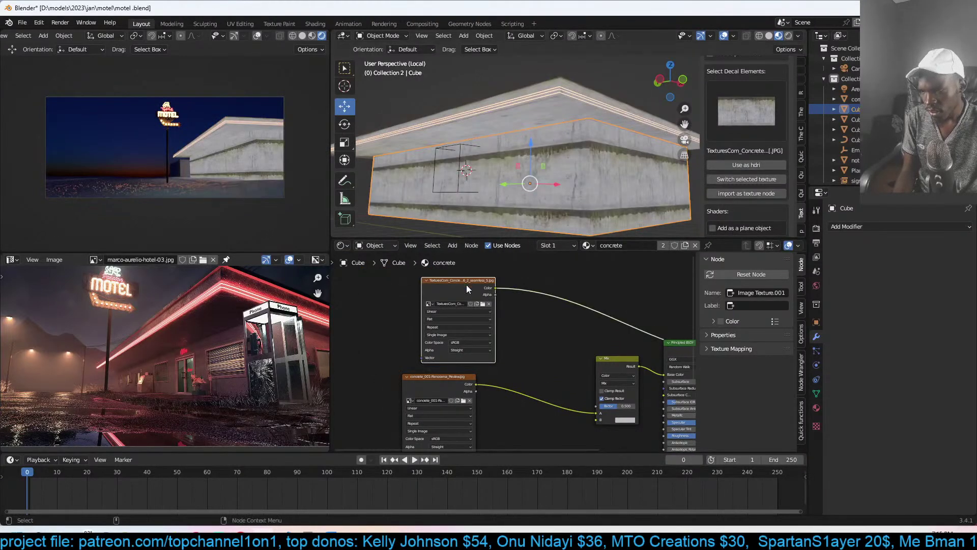
key("ctrl+t")
key("KP_Decimal")
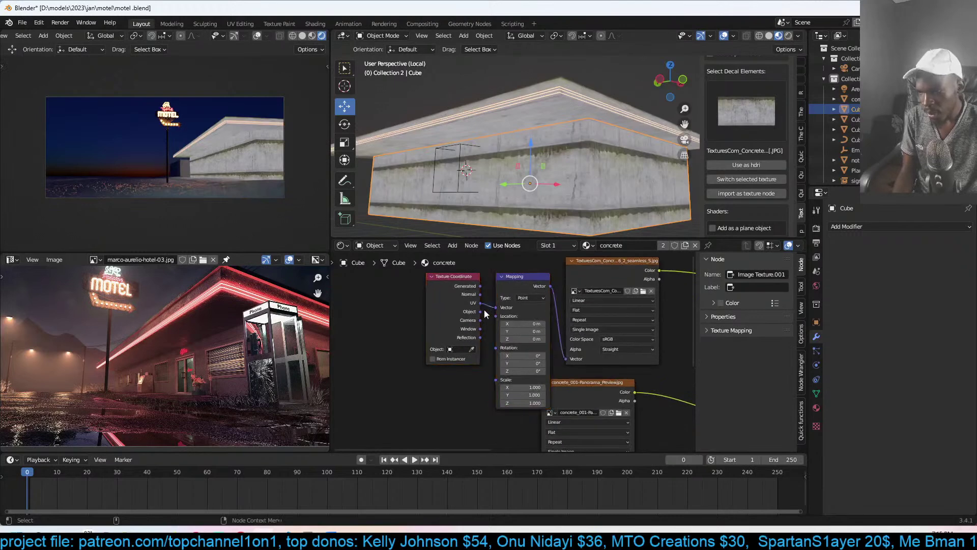
left_click_drag(480, 311, 495, 307)
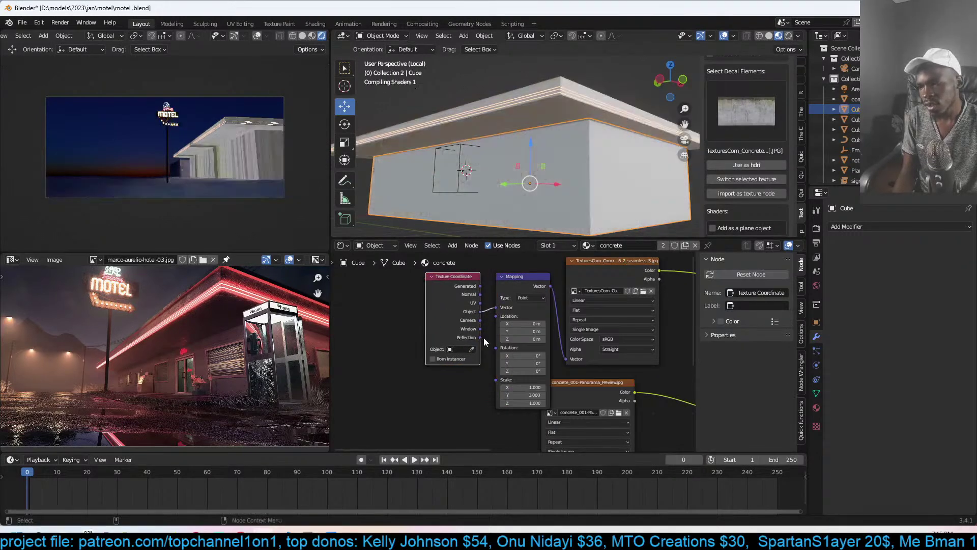
- Set the stained texture's projection to Box and use the cube empty as its coordinate object
left_click(607, 301)
left_click(606, 300)
left_click(586, 310)
left_click(602, 328)
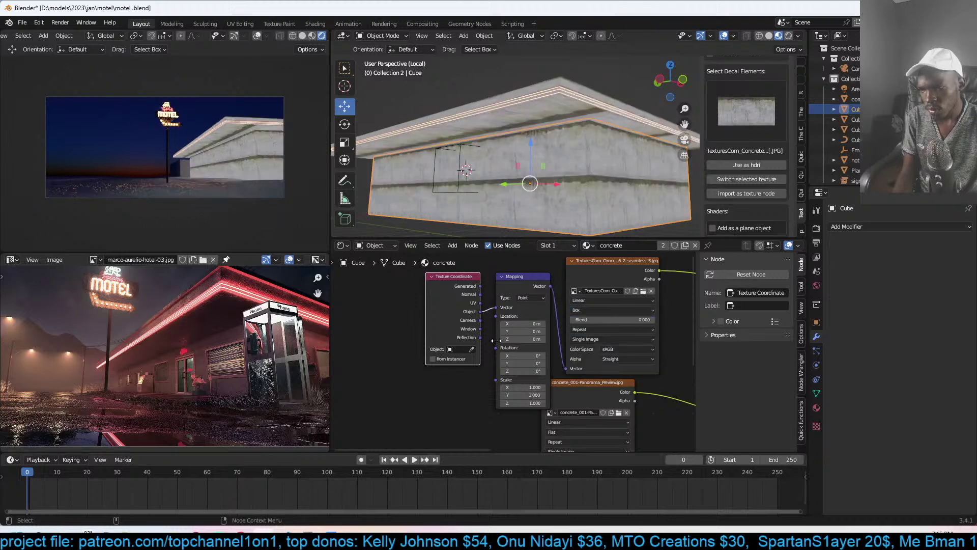
left_click(471, 349)
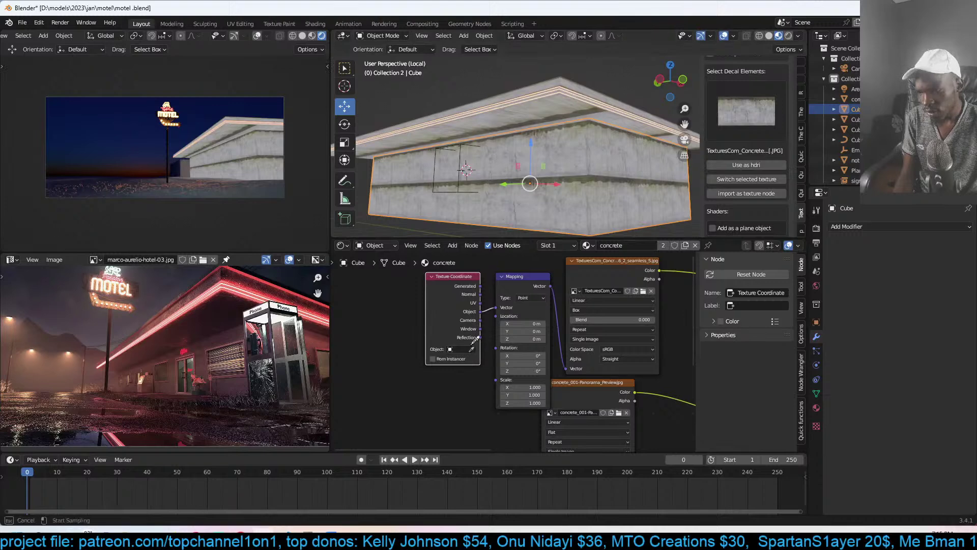
left_click(461, 178)
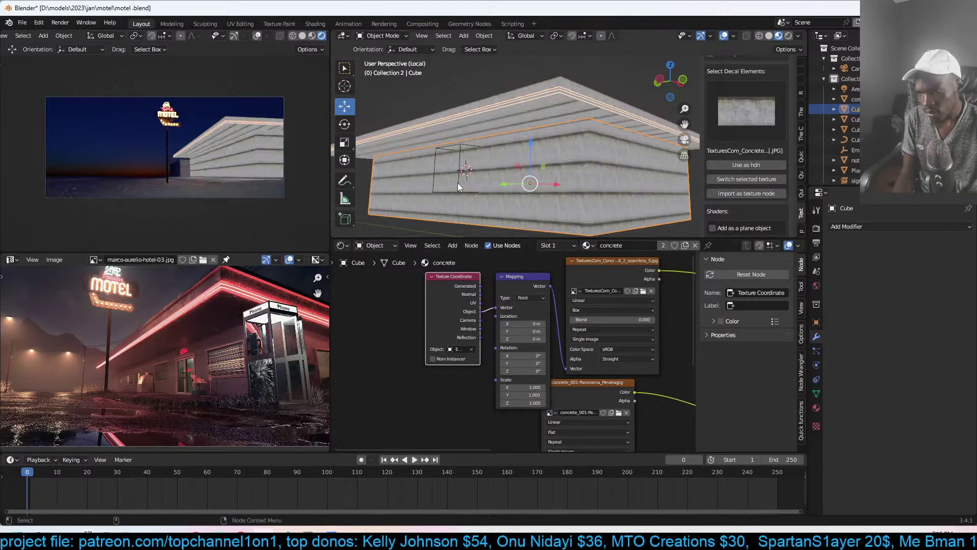
- Scale the empty up to about 3.675 and raise it to about 3.56 m on Z to align the stains
left_click(458, 179)
key("s")
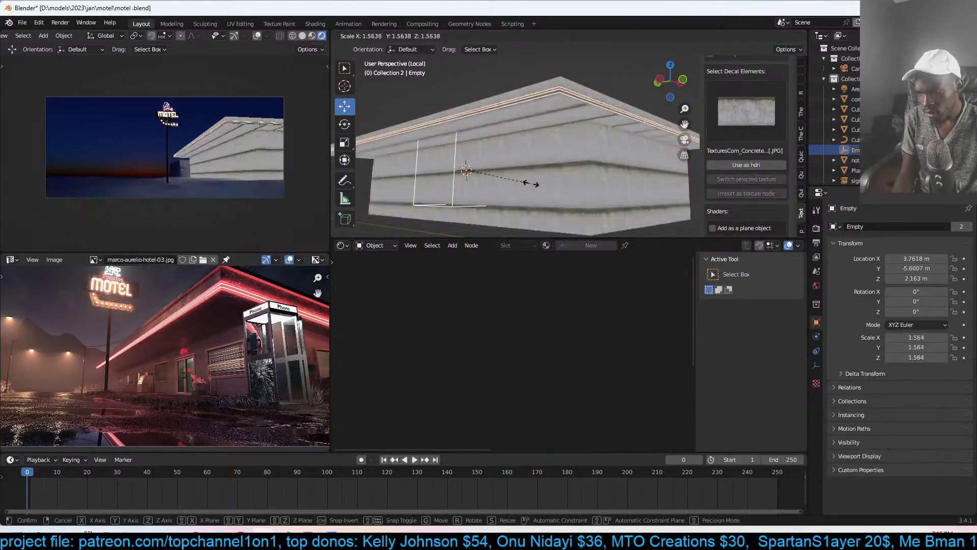
left_click(603, 173)
key("g")
key("z")
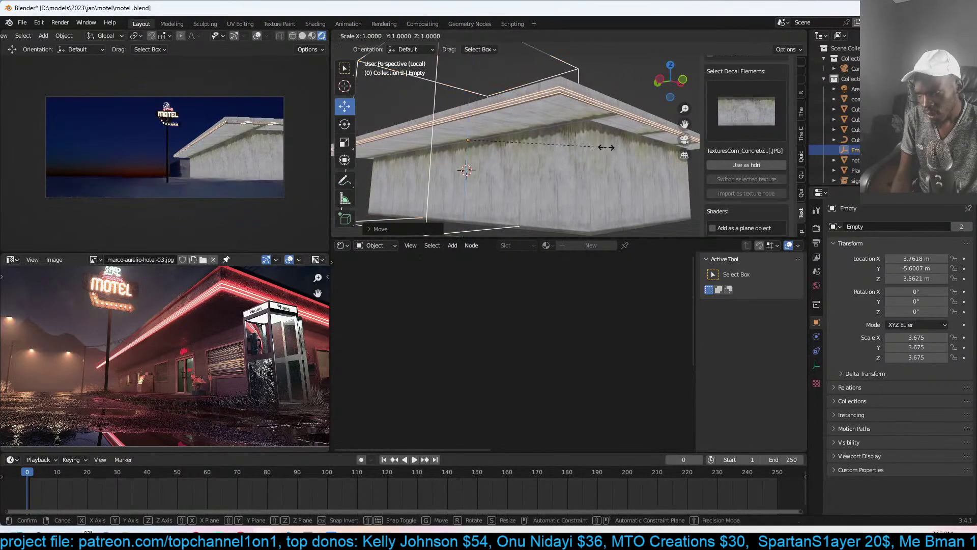
left_click(613, 145)
- Stretch the empty along each axis to a scale of about 4.433 on X, 5.629 on Y and 4.468 on Z
key("s")
key("z")
left_click(636, 133)
key("s")
key("y")
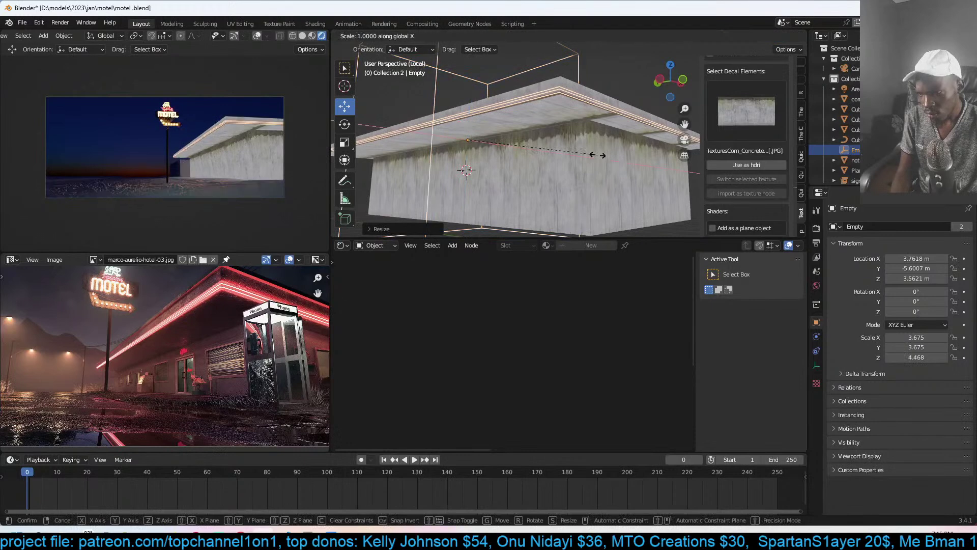
key("y")
key("y")
key("x")
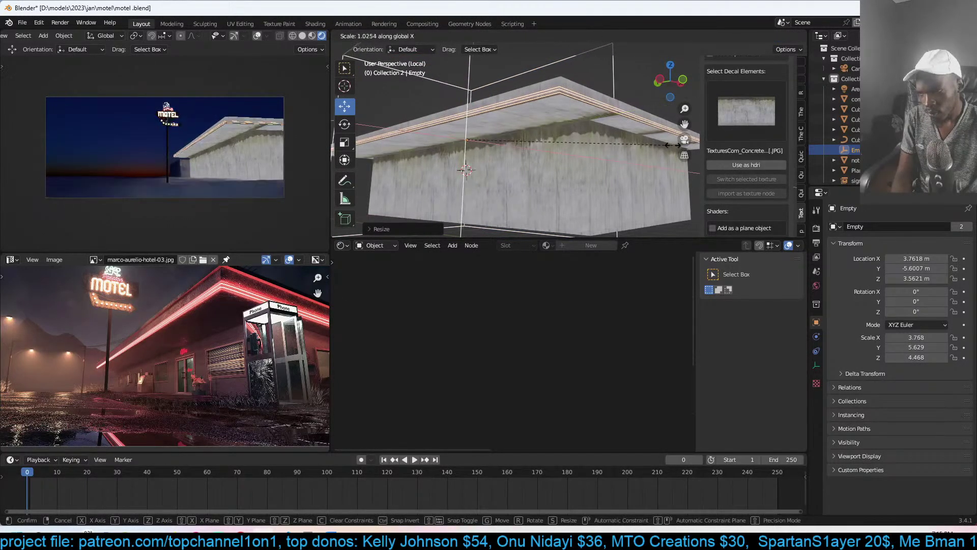
left_click(710, 145)
- Raise the empty to about 3.99 m on Z and fine-tune its vertical scale
key("g")
key("z")
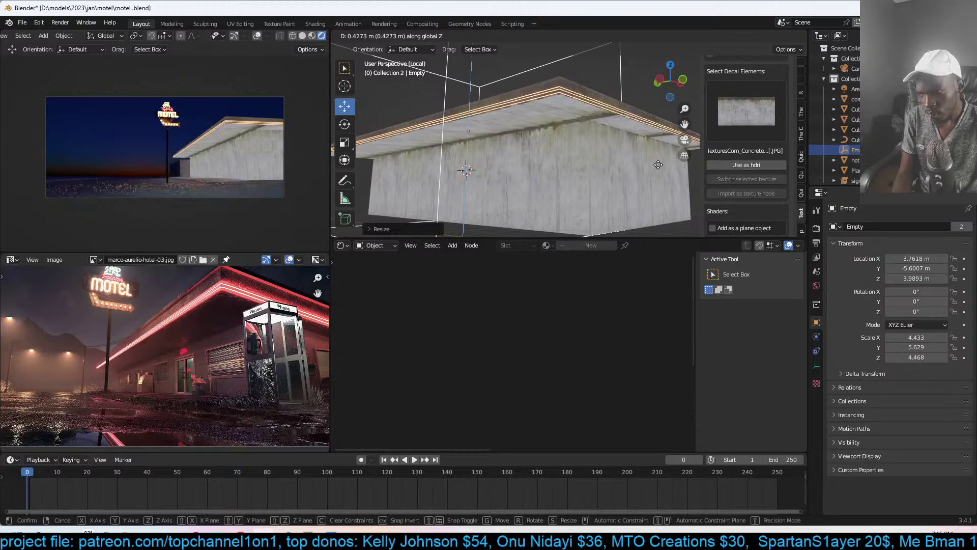
left_click(657, 164)
key("s")
key("z")
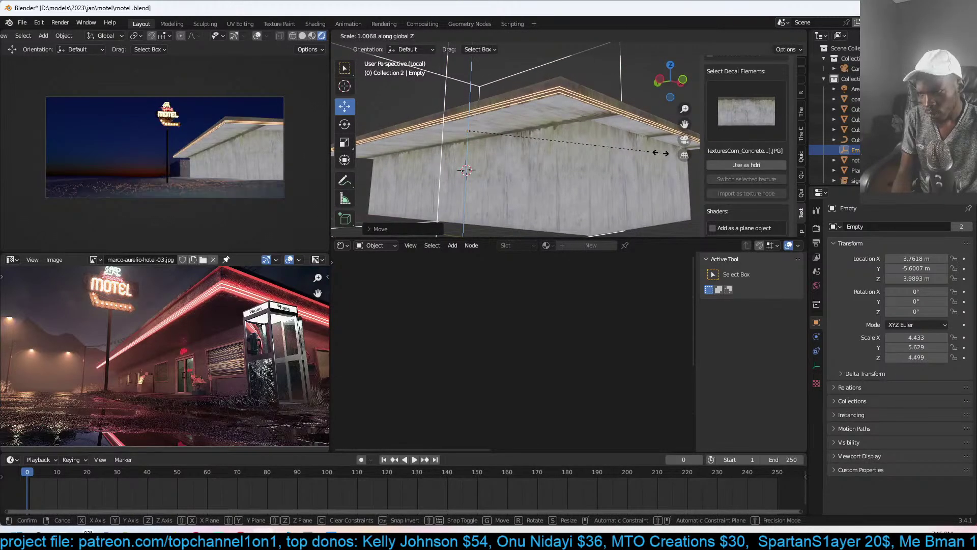
left_click(658, 155)
- Duplicate the walls' Mix node and feed it the first Mix result as A and the stained concrete as B
middle_click_drag(657, 155, 562, 193)
left_click(581, 153)
scroll(567, 305, "down", 2)
middle_click_drag(610, 356, 558, 354)
mouse_move(563, 355)
left_mouse_down()
mouse_move(583, 356)
mouse_move(502, 367)
mouse_move(569, 353)
left_mouse_up()
key("shift+d")
left_click(580, 352)
scroll(502, 368, "up", 1)
scroll(597, 319, "up", 1)
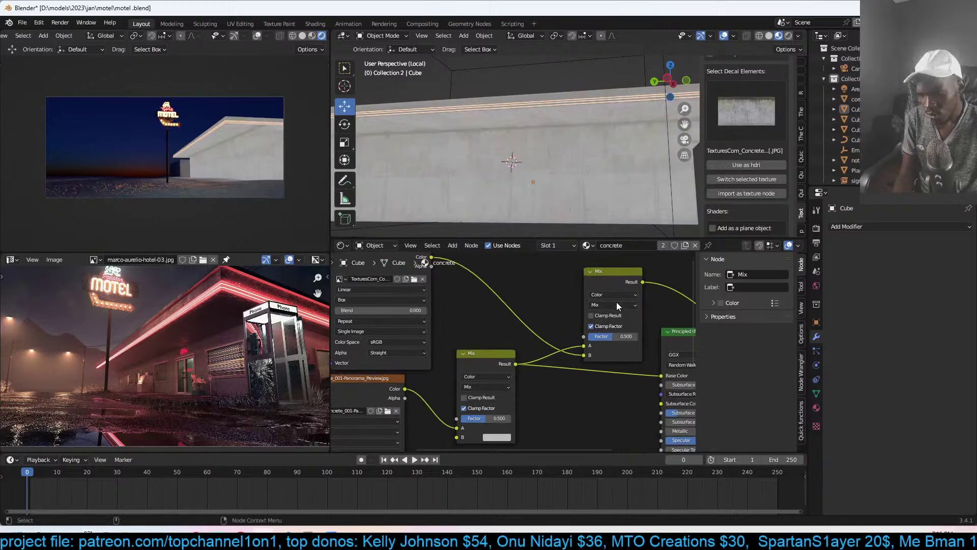
- Set the second Mix node's blend mode to Multiply with a factor of about 0.942 and check the walls
left_click(614, 305)
left_click(609, 321)
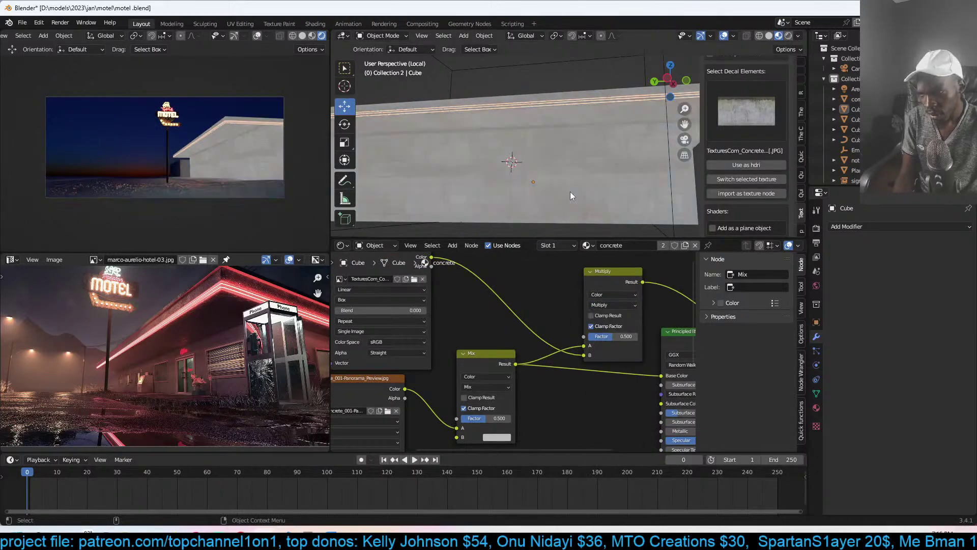
middle_click_drag(569, 194, 550, 197)
left_click_drag(614, 336, 636, 336)
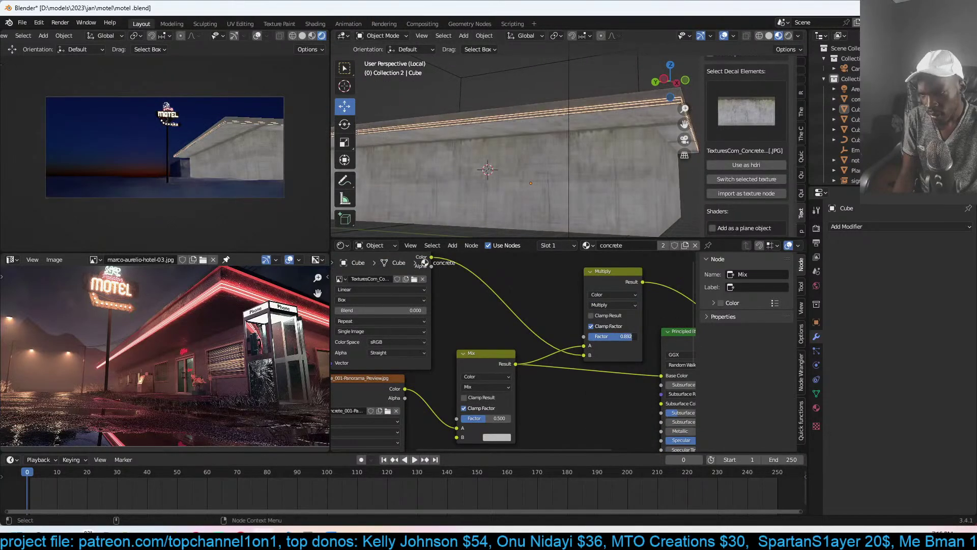
middle_click_drag(615, 204, 508, 193)
middle_click_drag(532, 149, 541, 126)
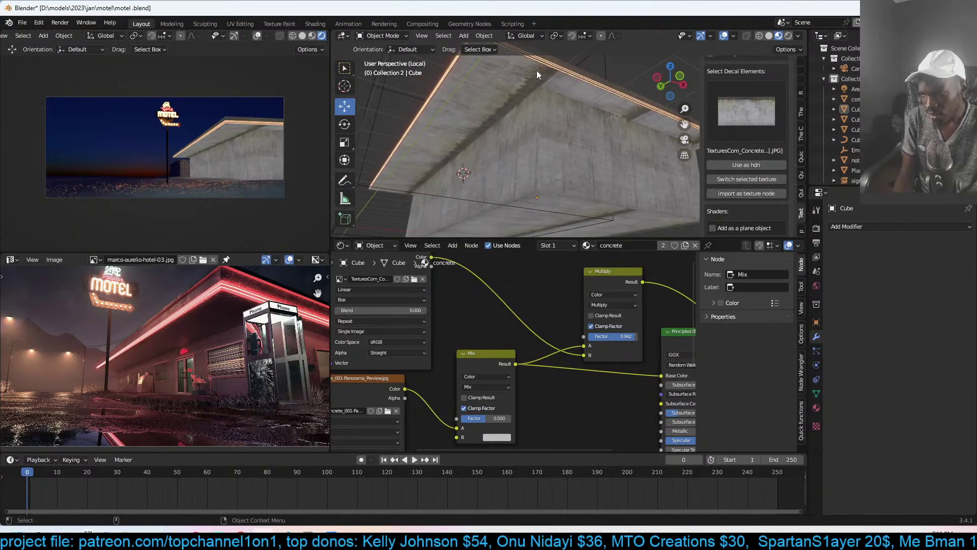
middle_click_drag(531, 117, 570, 163)
- Connect the Multiply result to the Principled BSDF's Base Color, restore the shaded output and move the Multiply node closer to the Mix node
left_click(554, 154)
key("alt+a")
middle_click_drag(497, 228, 591, 195)
middle_click_drag(626, 315, 570, 315)
left_click_drag(587, 283, 607, 381)
mouse_move(573, 339)
middle_mouse_down()
mouse_move(600, 301)
mouse_move(588, 329)
middle_mouse_up()
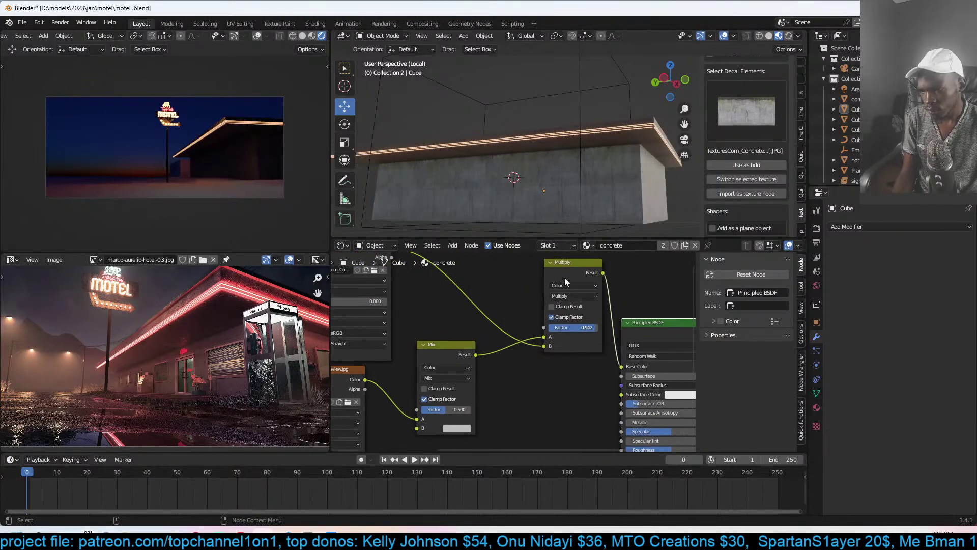
key("g")
left_click(533, 306)
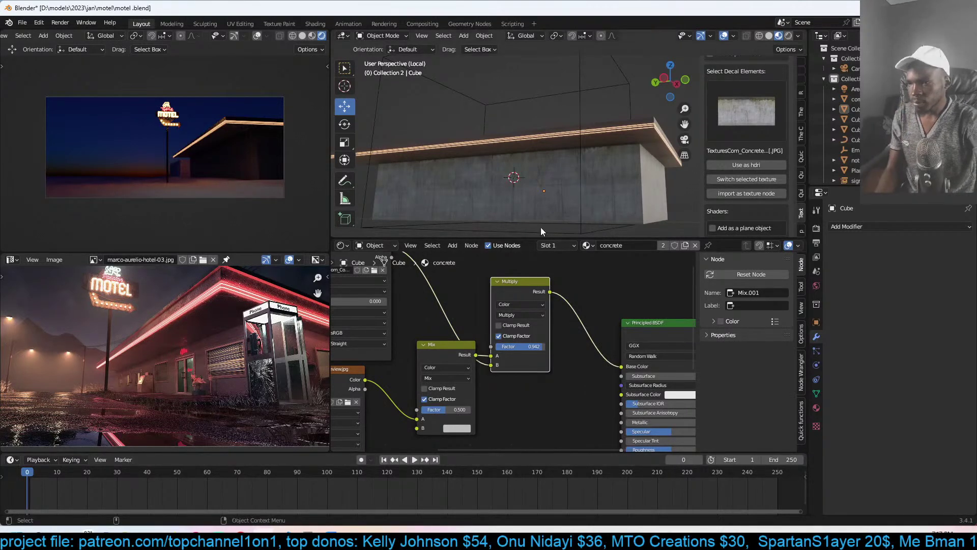
- Duplicate the Multiply node and insert the copy between the original and the Principled BSDF's Base Color
left_click(590, 219)
scroll(563, 326, "up", 2)
middle_click_drag(564, 326, 471, 336)
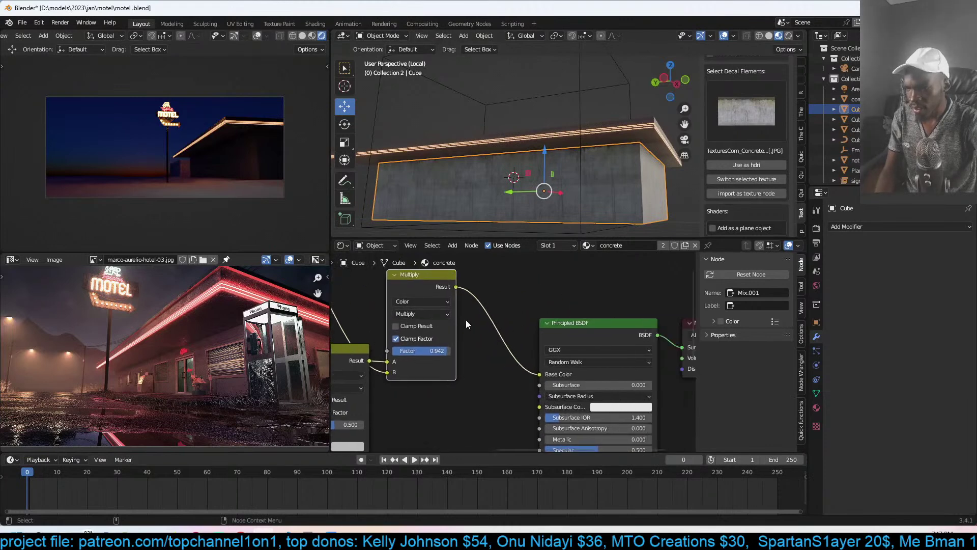
key("shift+d")
left_click(491, 308)
- Set the new Multiply node's factor to 0.475
scroll(525, 365, "up", 2)
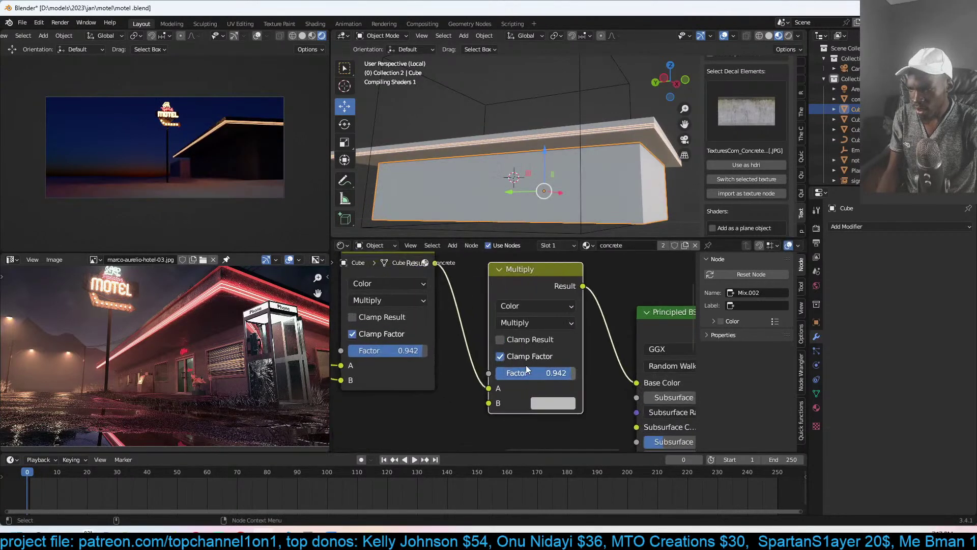
left_click_drag(525, 371, 558, 376)
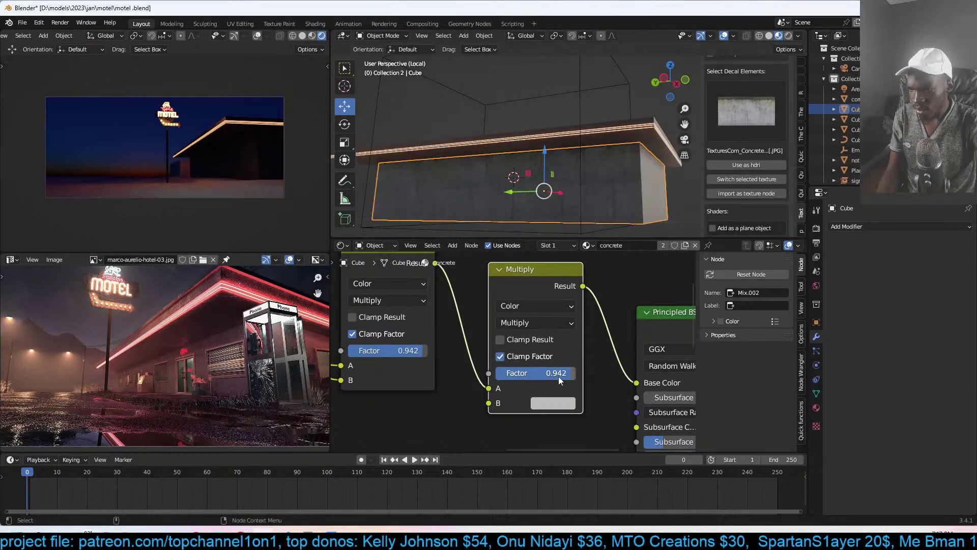
left_click(558, 309)
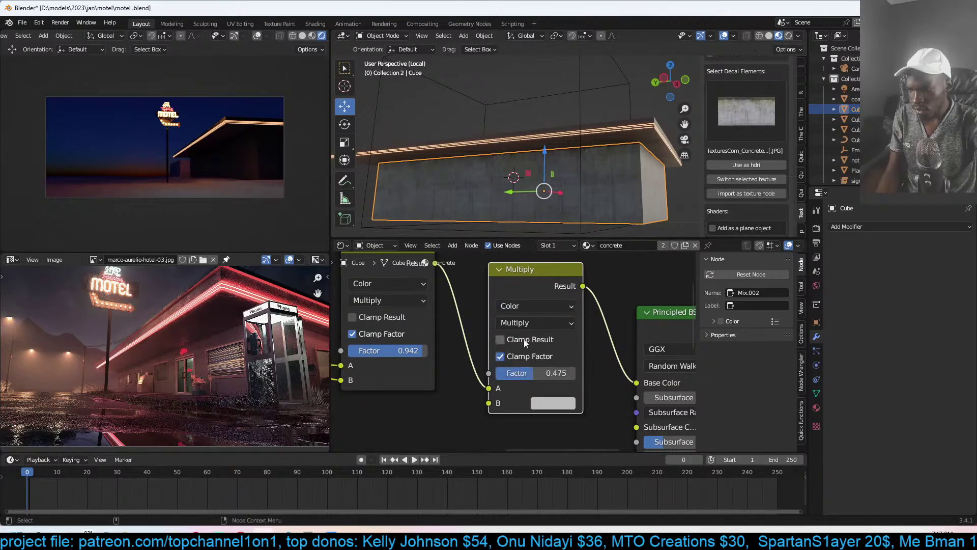
- Set the last mix node's blend mode to Value and check the effect on the motel walls up close
left_click(517, 322)
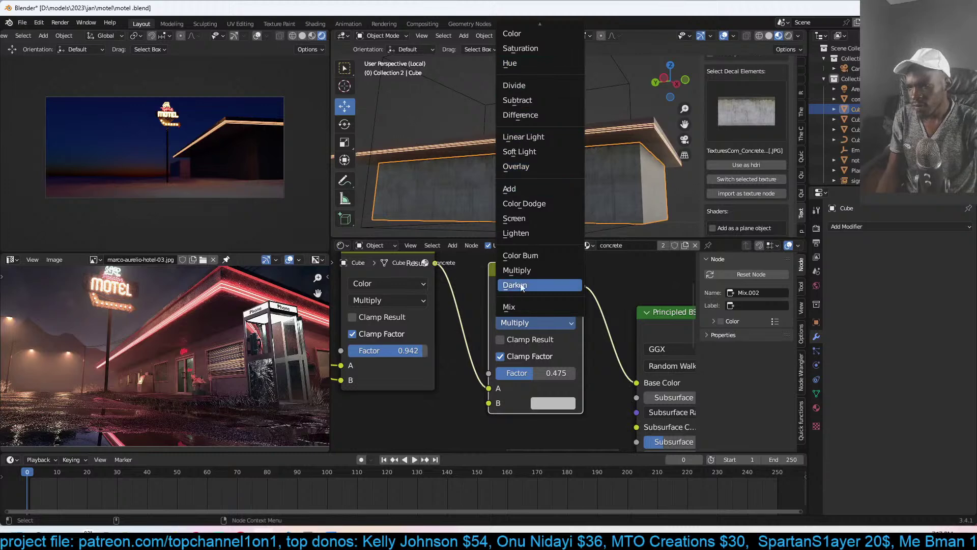
scroll(514, 66, "up", 2)
left_click(510, 51)
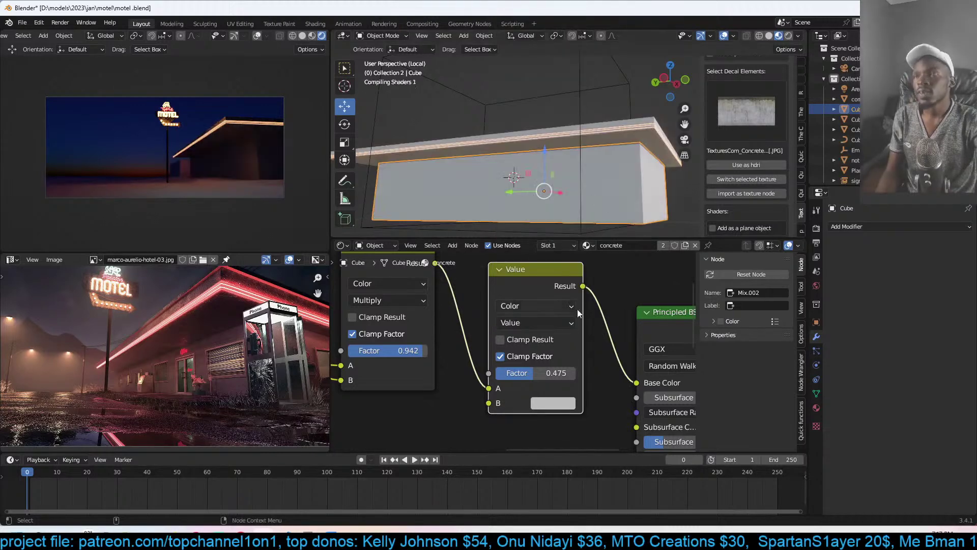
scroll(573, 75, "up", 10)
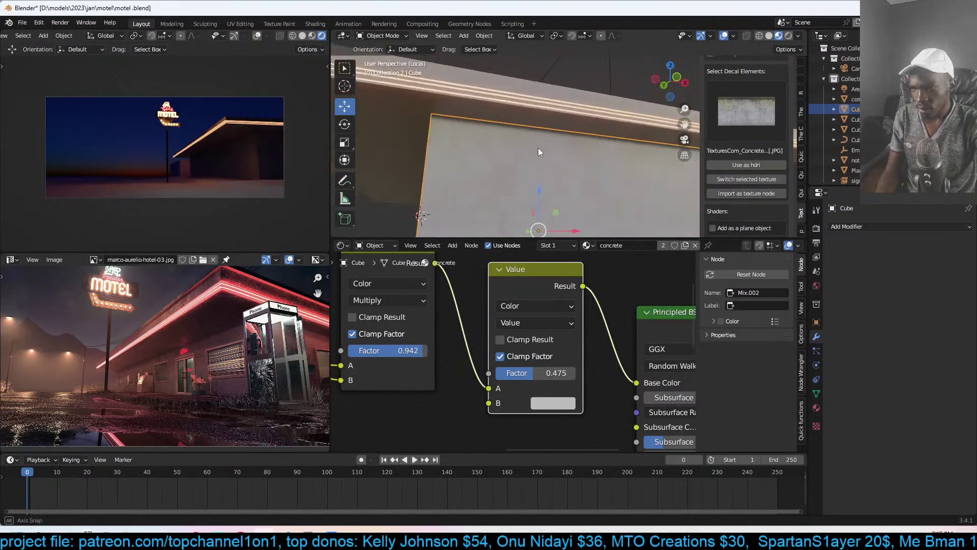
scroll(585, 162, "down", 5)
scroll(572, 156, "up", 5)
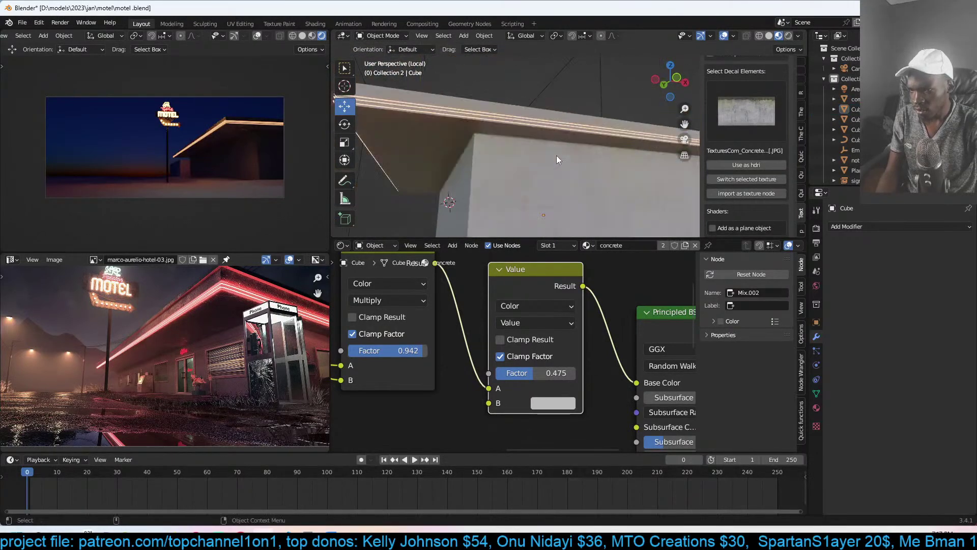
middle_click_drag(556, 155, 584, 155)
- Set the Value mix node's factor to 0.267, compare it in the camera view and save the file
mouse_move(531, 375)
left_mouse_down()
mouse_move(509, 374)
mouse_move(543, 371)
left_mouse_up()
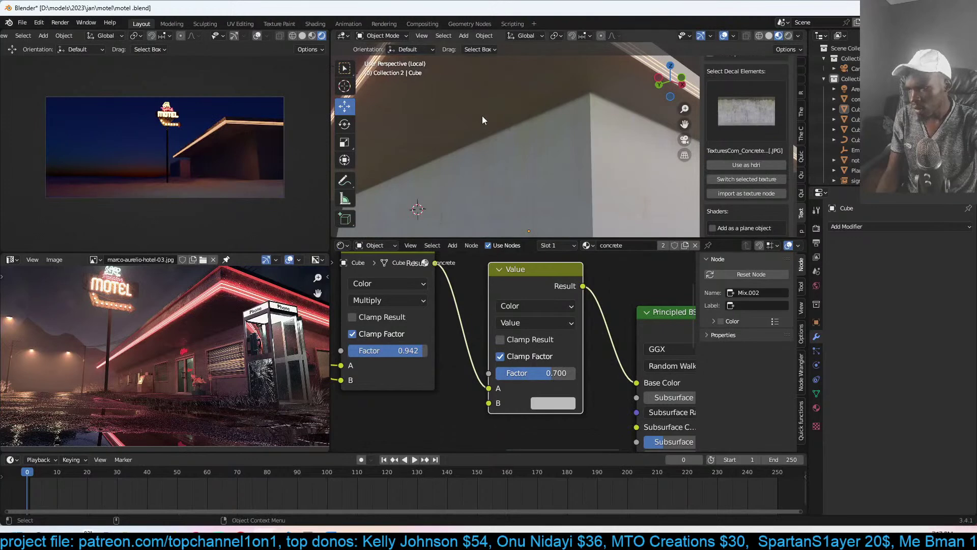
left_click(481, 115)
key("KP_0")
key("ctrl+s")
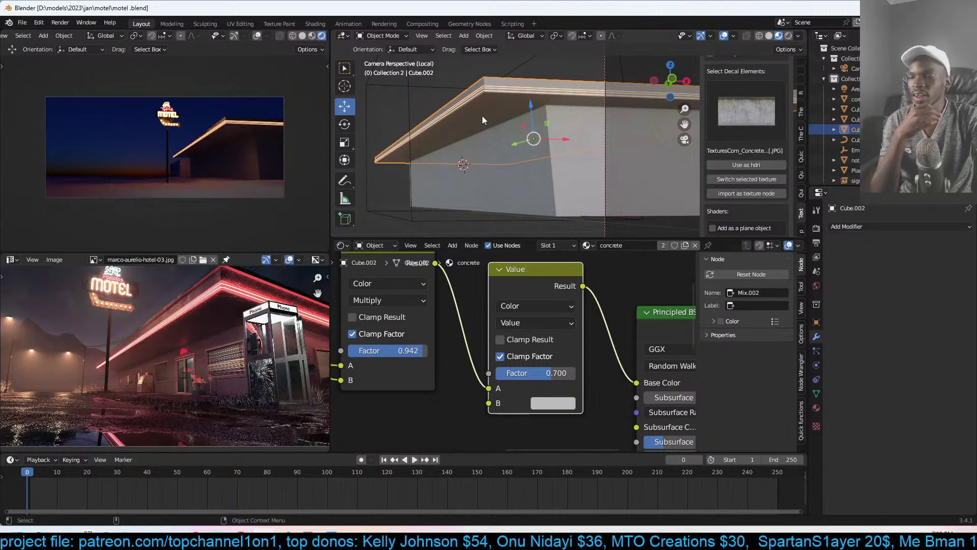
scroll(509, 160, "up", 3)
left_click_drag(540, 373, 515, 372)
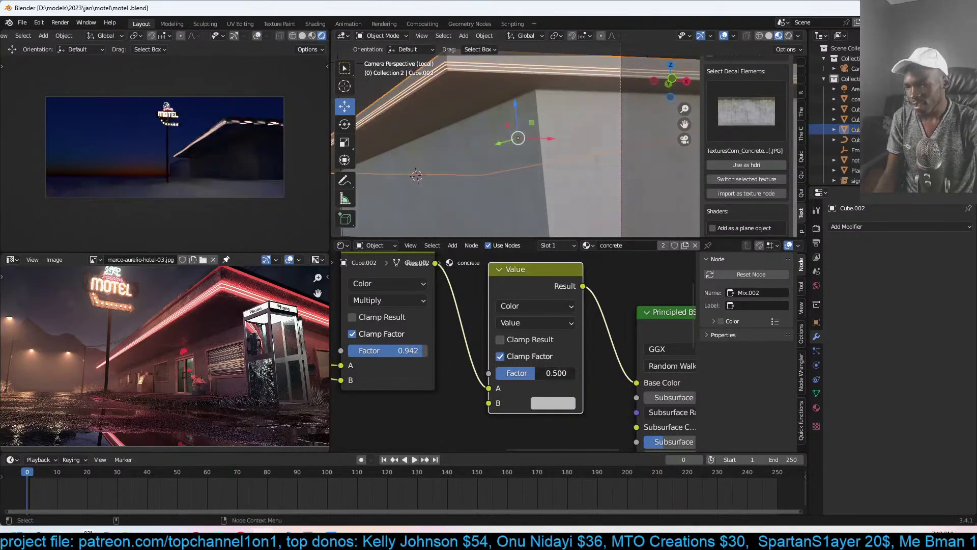
middle_click_drag(529, 84, 538, 127, "ctrl")
key("ctrl+s")
- Edit the motel wall block and add two vertical loop cuts near its corner for the sides of a window
scroll(209, 369, "up", 3)
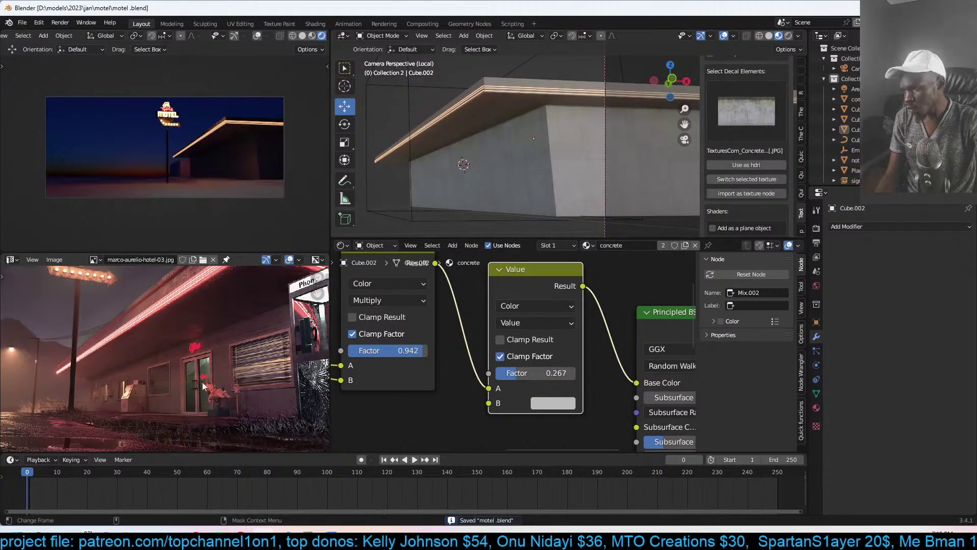
middle_click_drag(530, 151, 533, 182)
left_click(573, 152)
key("ctrl+s")
key("Tab")
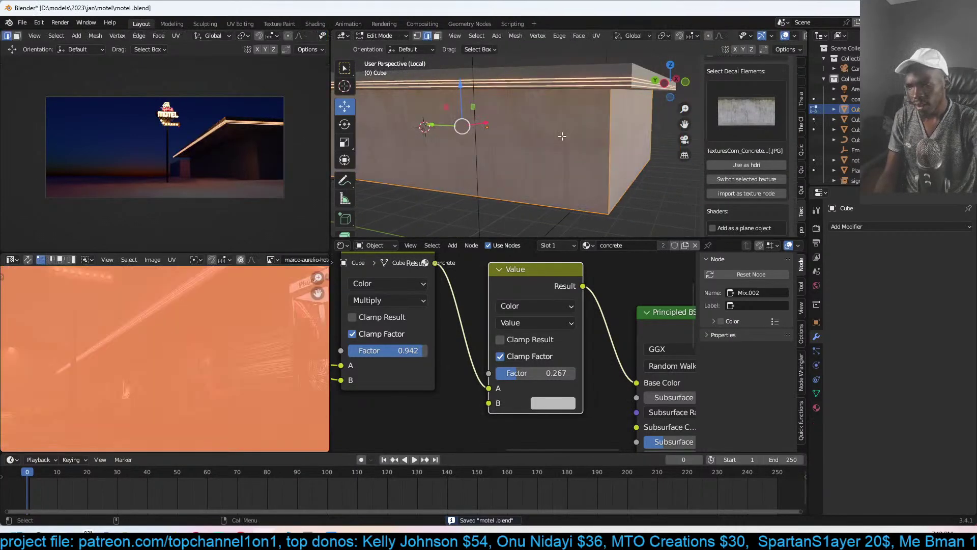
key("ctrl+r")
left_click(618, 128)
left_click(622, 128)
key("ctrl+r")
left_click(624, 122)
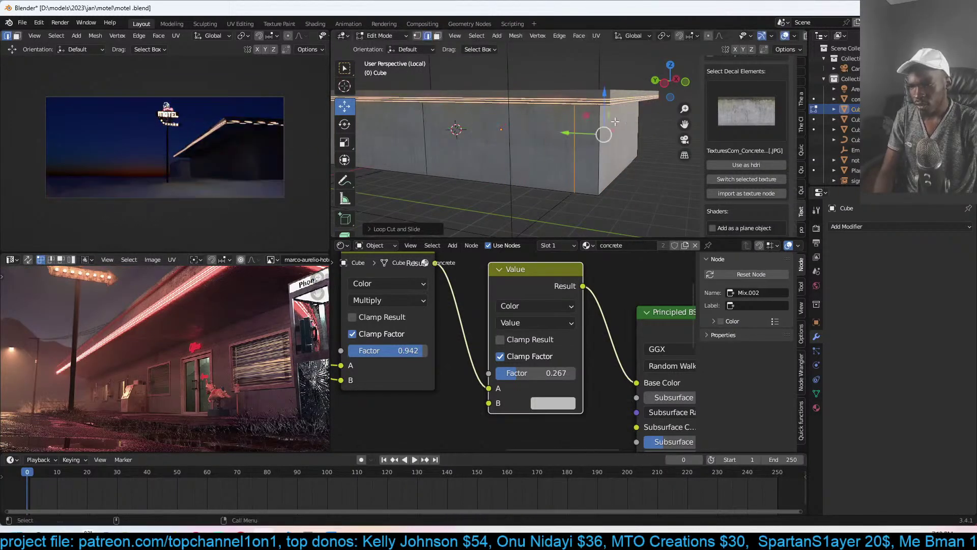
left_click(533, 130)
- Add horizontal loop cuts around the motel walls and slide an edge loop to frame the window's height
key("ctrl+r")
left_click(515, 121)
left_click(515, 154)
key("g")
key("g")
left_click(544, 139)
- Extrude the framed window face inward into the wall and separate it as its own object
key("3")
left_click(546, 138)
middle_click_drag(546, 139, 519, 141)
key("e")
left_click(526, 141)
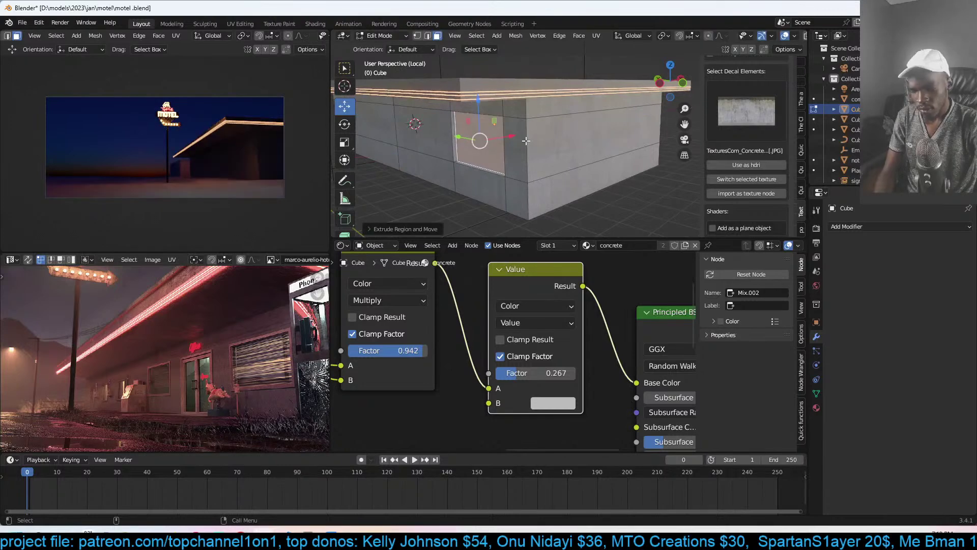
key("p")
left_click(526, 141)
key("Tab")
- Select the separated window pane and set its origin to its geometry
left_click(487, 141)
middle_click_drag(487, 141, 593, 156)
scroll(537, 142, "up", 2)
right_click(594, 161)
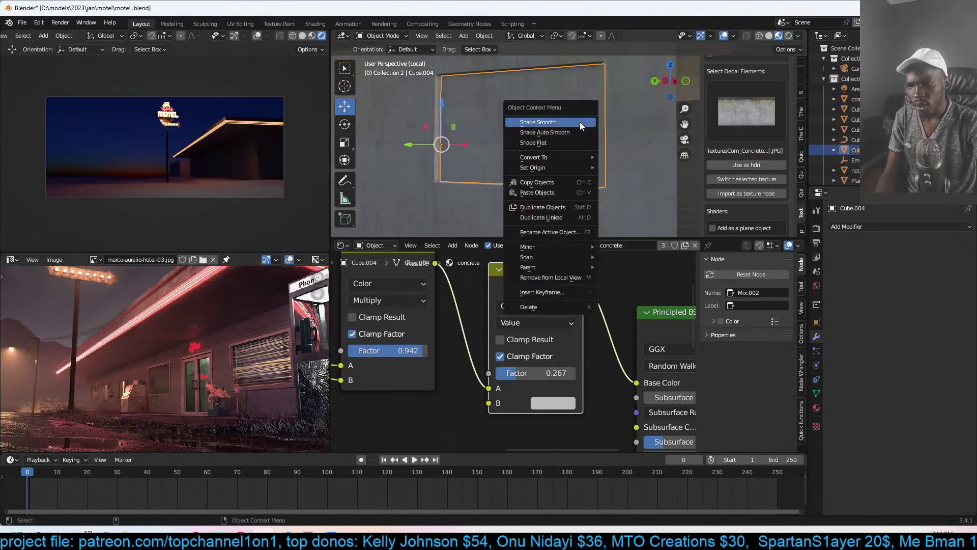
mouse_move(565, 168)
left_click(656, 179)
- Find the not refractive glass material among the asset library's "glass" materials and add it to the window pane
scroll(731, 150, "up", 1)
scroll(731, 150, "up", 2)
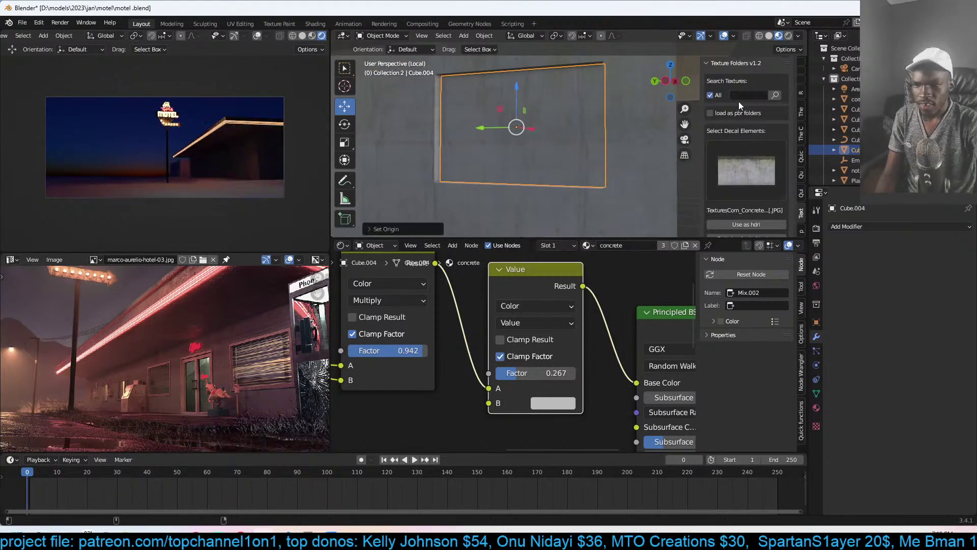
left_click(801, 111)
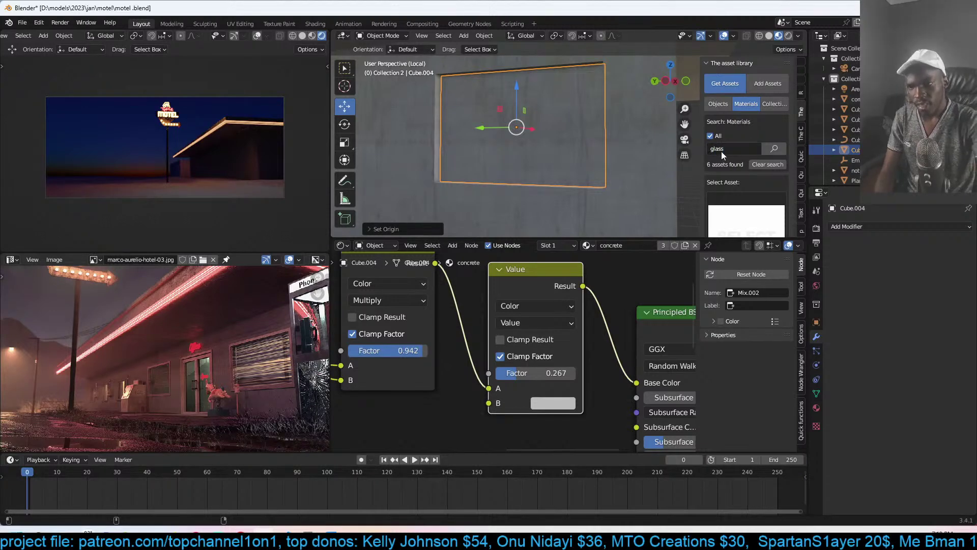
scroll(773, 163, "down", 3)
left_click(744, 208)
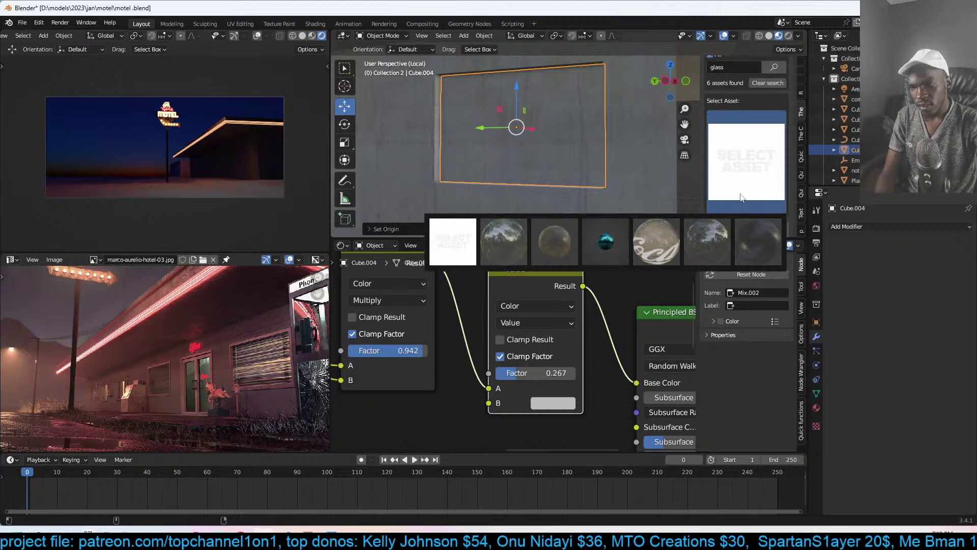
left_click(498, 233)
scroll(574, 154, "down", 2)
scroll(747, 204, "down", 1)
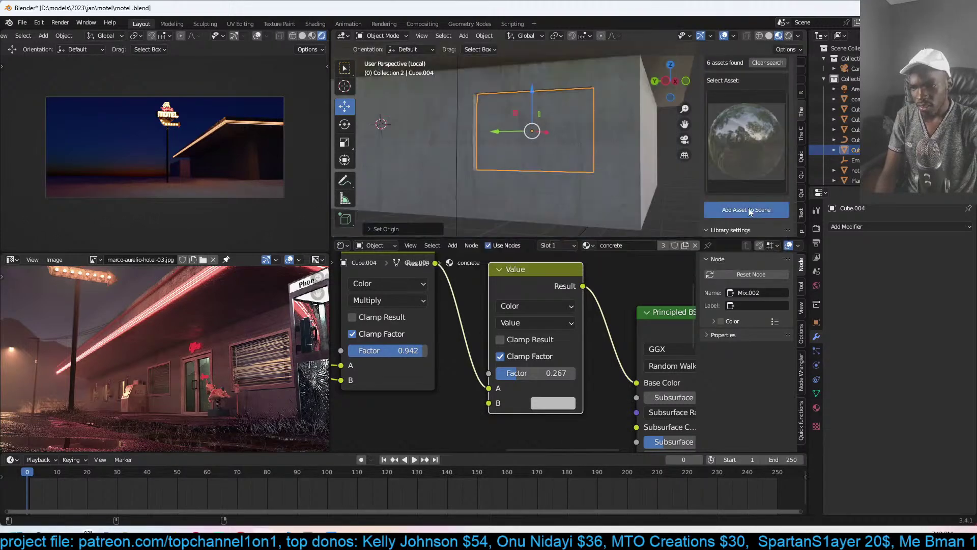
left_click(753, 209)
- Extrude the glass pane slightly along its normal for thickness, apply its object transform and save the file
scroll(573, 154, "down", 2)
scroll(560, 155, "up", 4)
key("Tab")
key("Tab")
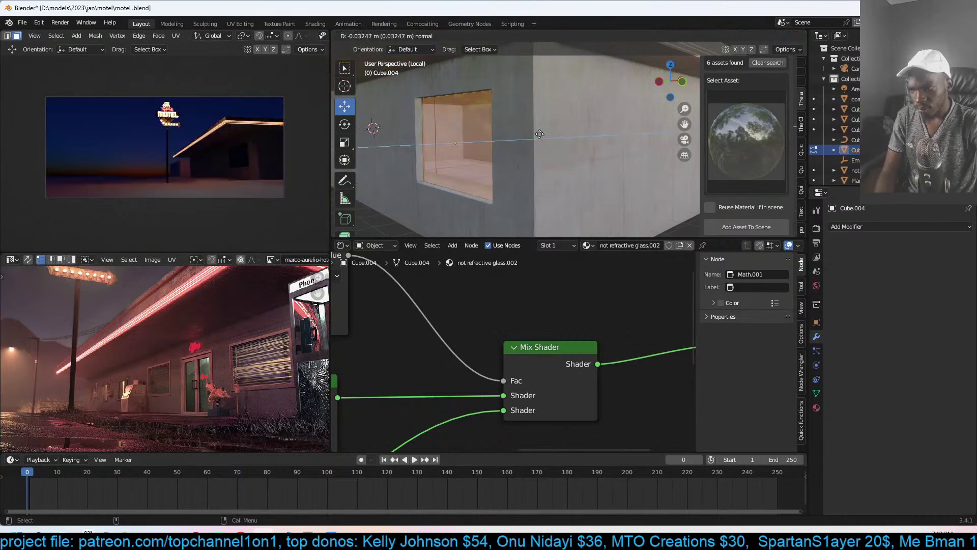
scroll(532, 140, "up", 3)
key("ctrl+a")
left_click(539, 139)
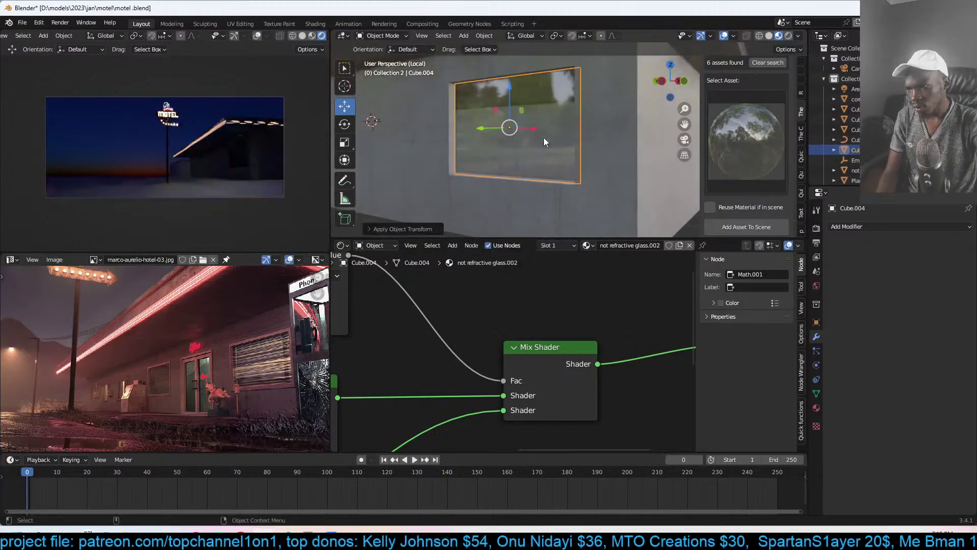
key("ctrl+s")
- Duplicate the outer edges of the window opening in the motel wall and separate them as a new object
middle_click_drag(559, 134, 548, 137)
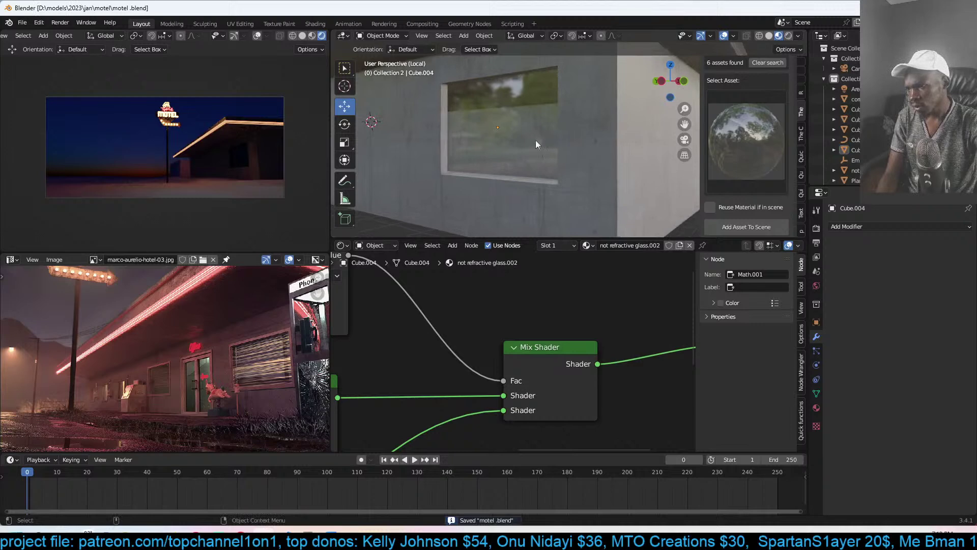
left_click(580, 126)
scroll(584, 135, "up", 2)
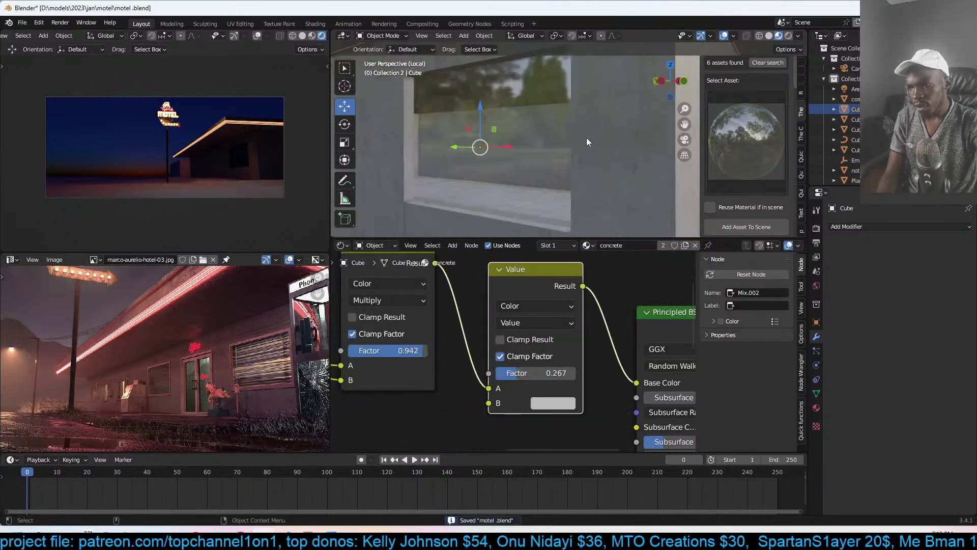
left_click(535, 135)
left_click(598, 99)
key("Tab")
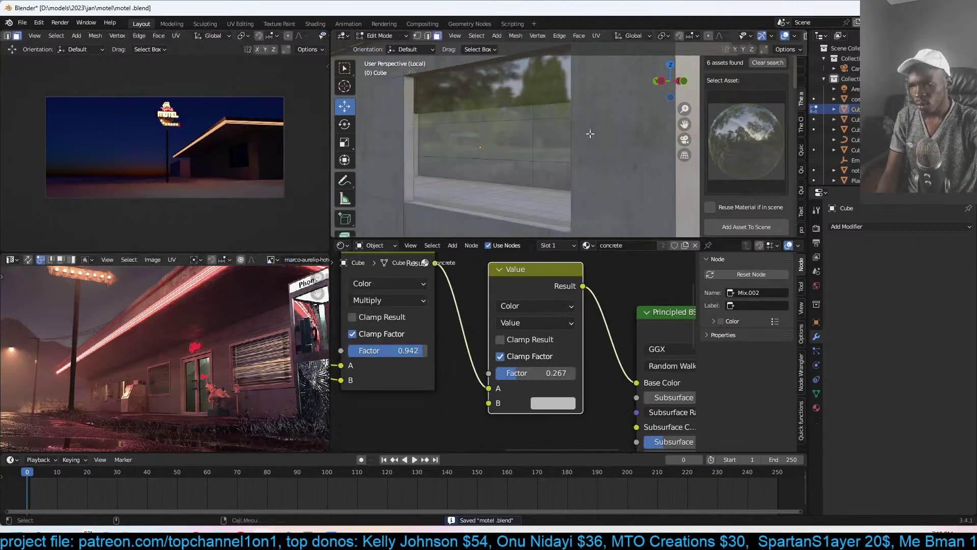
key("2")
left_click(473, 105, "alt")
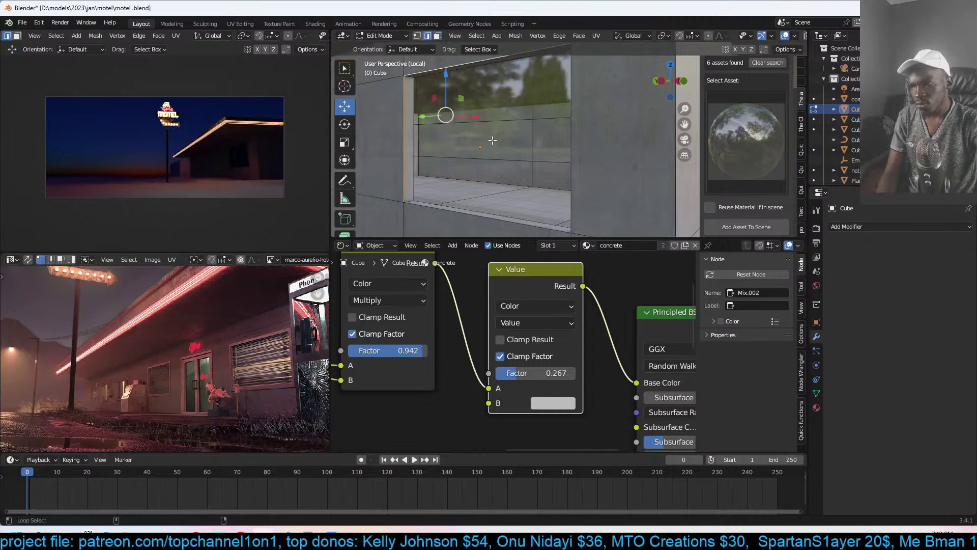
left_click(585, 151, "alt+shift")
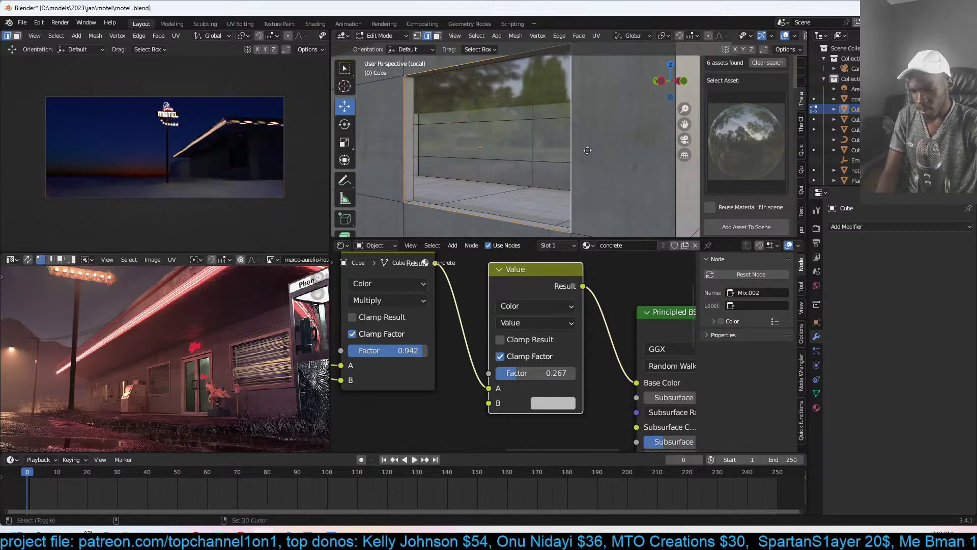
key("shift+d")
right_click(582, 142)
key("p")
left_click(581, 141)
key("Tab")
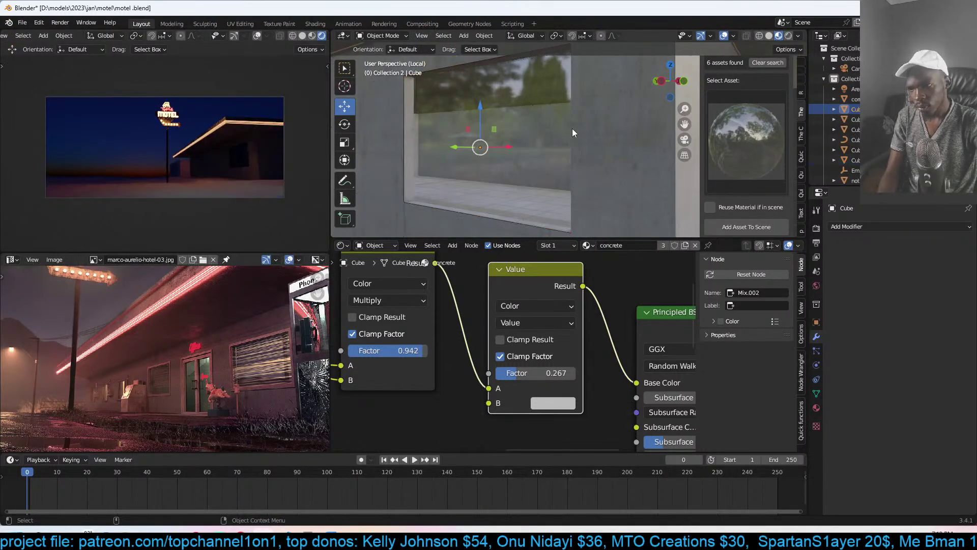
- Isolate the separated window outline and extrude it along its normals to build a window frame
left_click(404, 166)
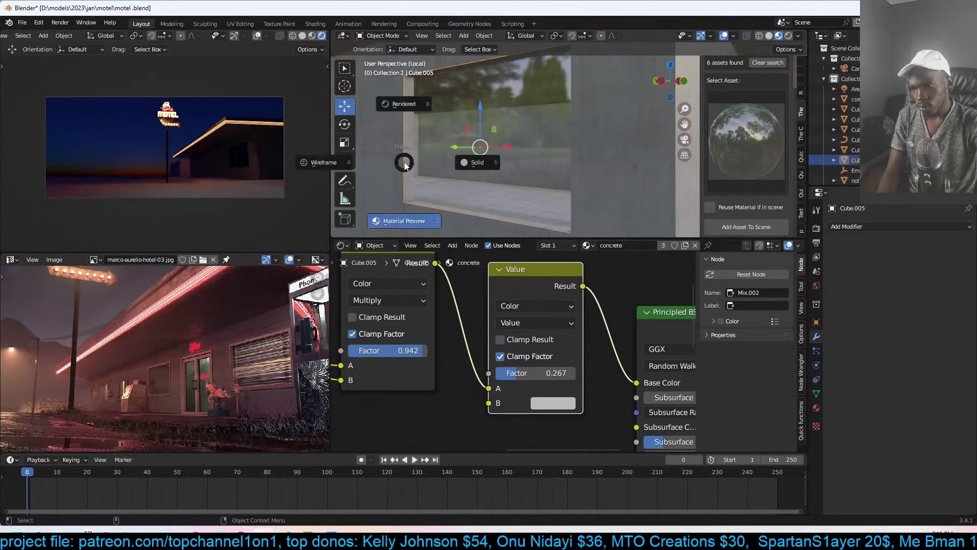
key("Tab")
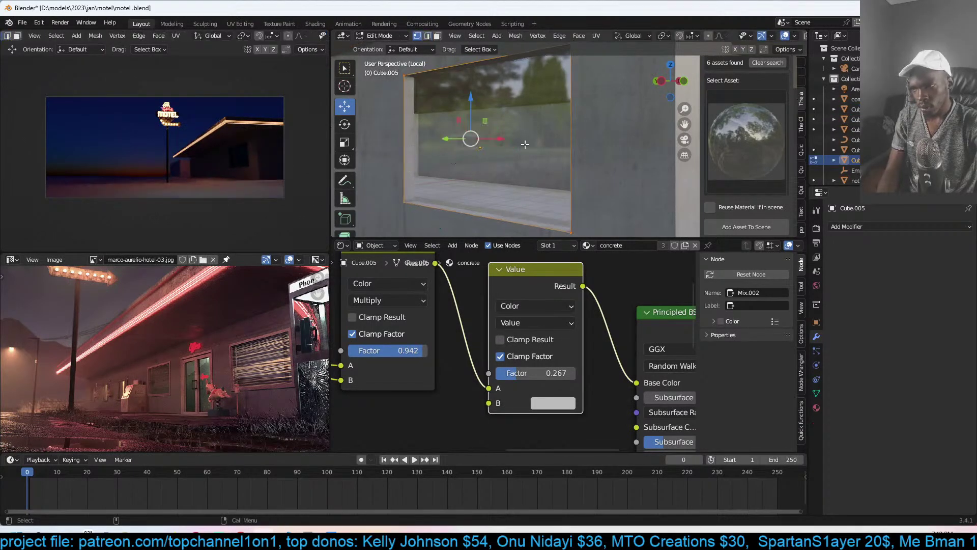
key("KP_Divide")
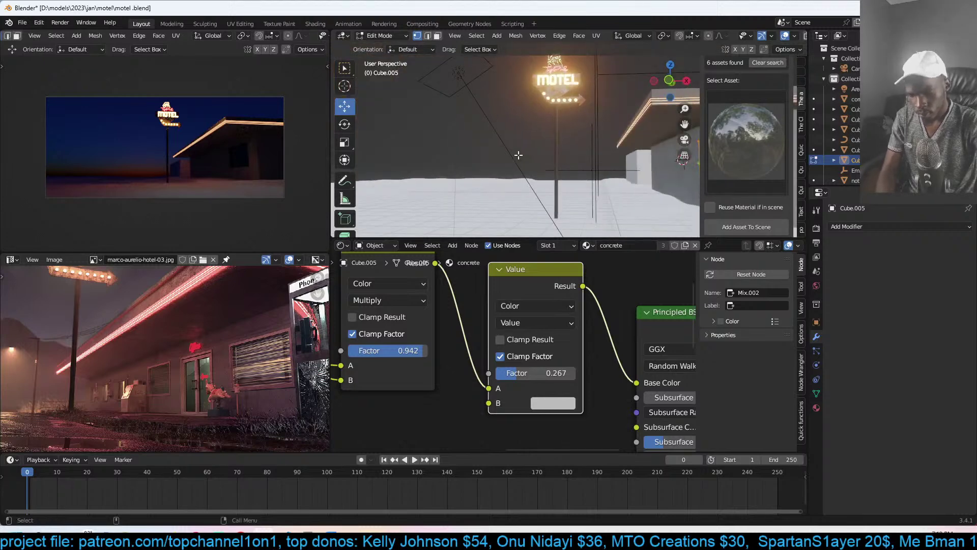
key("KP_Divide")
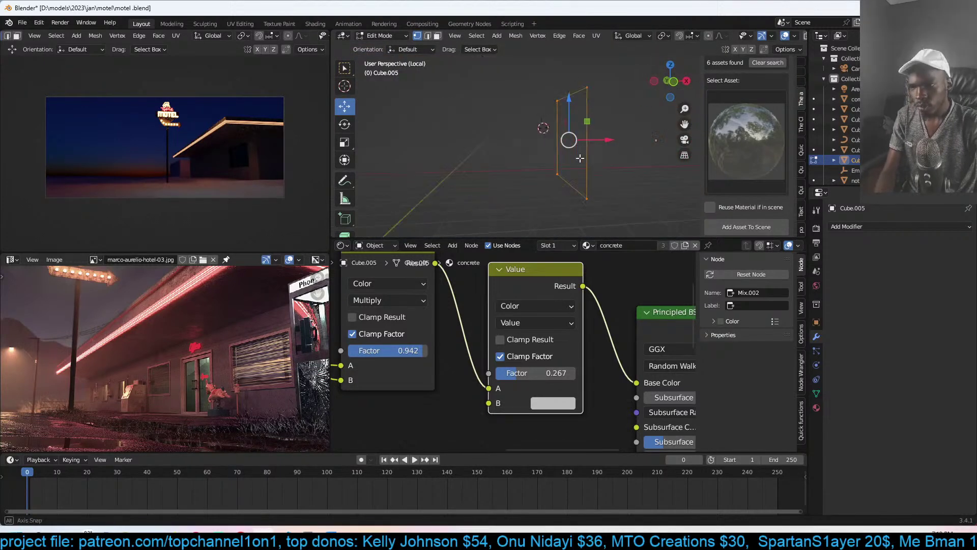
key("i")
middle_click_drag(612, 159, 585, 135)
key("alt+e")
left_click(585, 134)
left_click(584, 151)
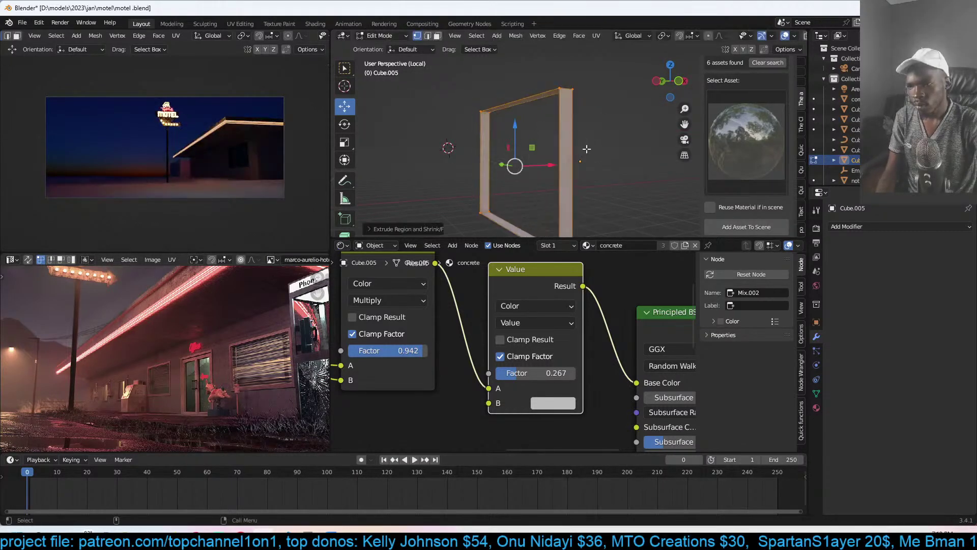
- Recalculate the window frame's normals and merge its vertices by distance
right_click(593, 147)
left_click(596, 149)
key("shift+n")
key("alt+e")
key("Escape")
key("m")
left_click(540, 167)
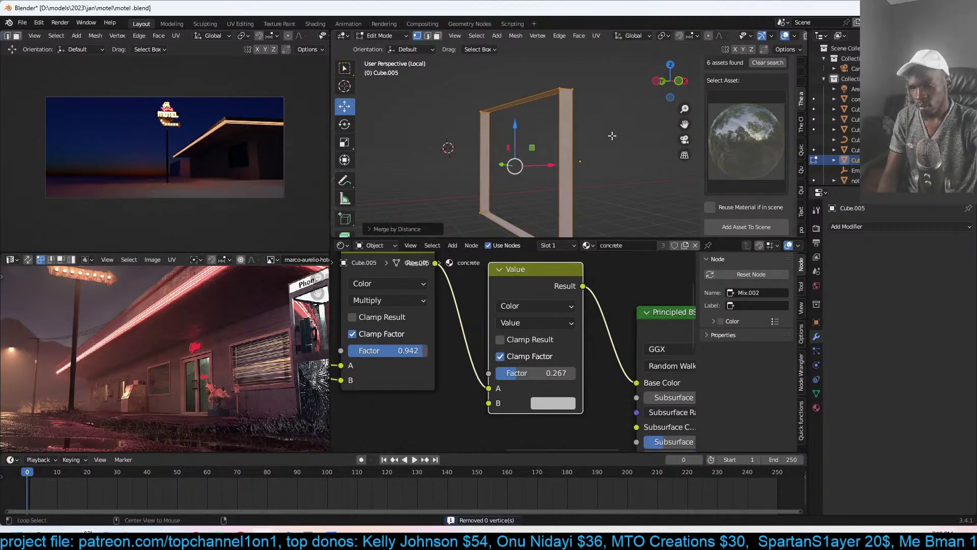
- Extrude the window frame's faces along their normals to give the frame thickness
key("ctrl+e")
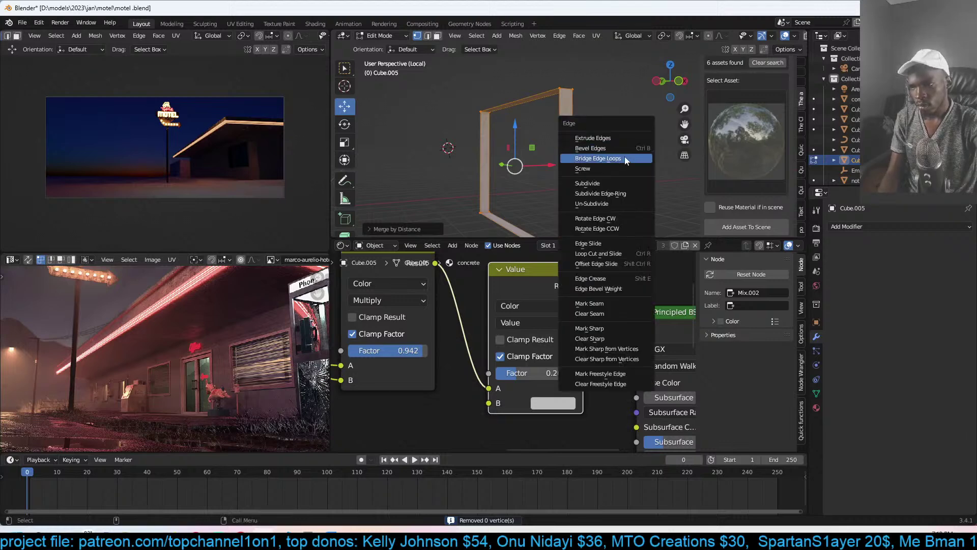
key("Escape")
key("alt+e")
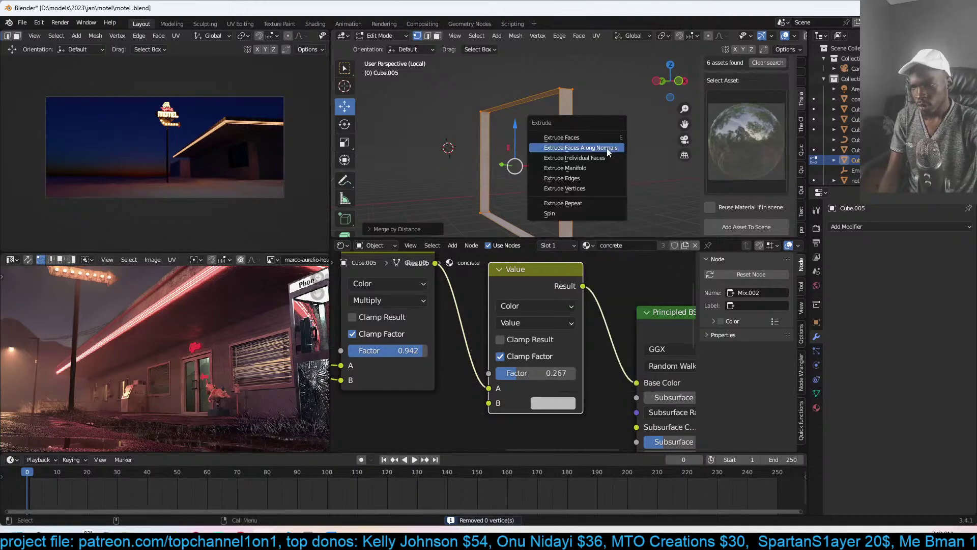
left_click(605, 149)
left_click(603, 152)
- Select the whole window frame mesh and scale it up slightly along the X axis
key("a")
middle_click_drag(597, 134, 606, 130)
key("s")
key("x")
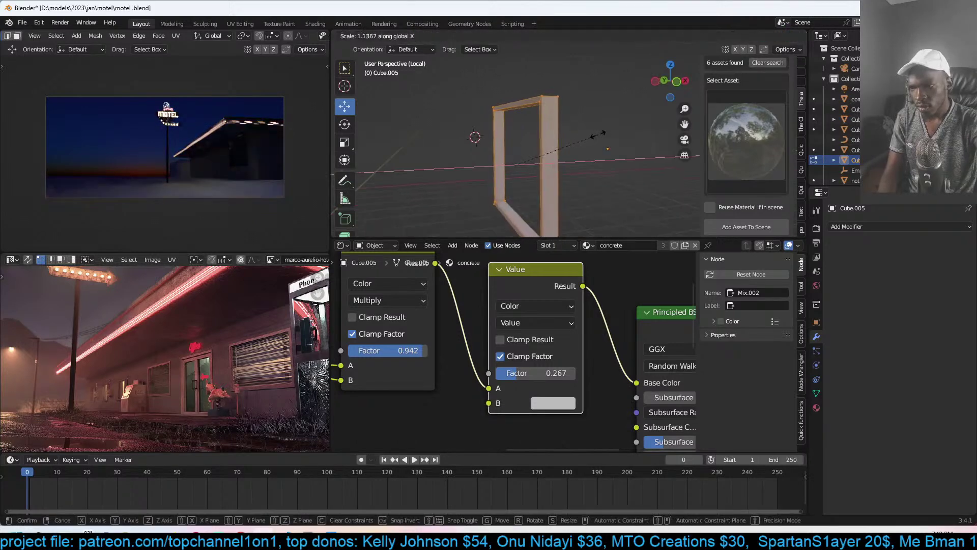
left_click(615, 125)
- Return to the full scene, focus on the window frame and unlink its concrete material
key("Tab")
key("KP_Divide")
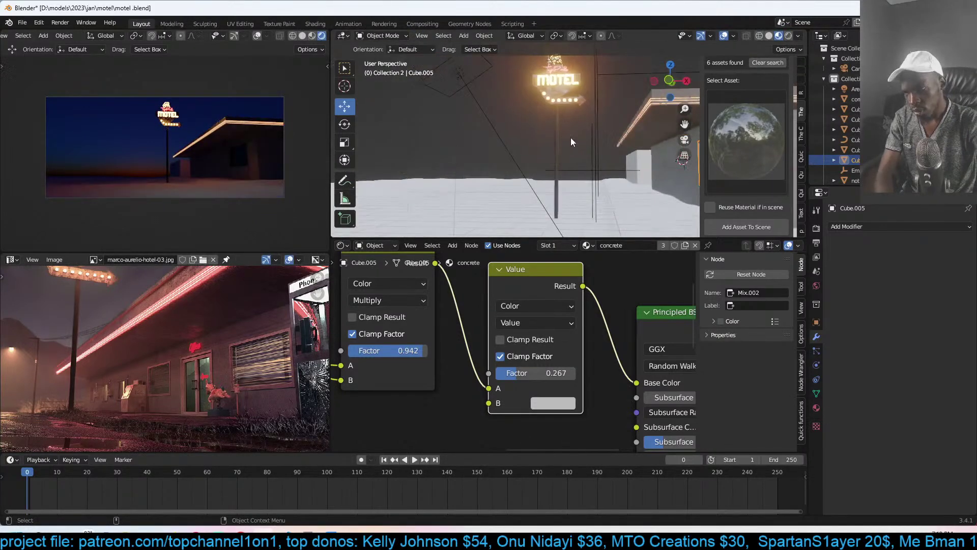
key("KP_Decimal")
middle_click_drag(601, 139, 649, 214)
left_click(634, 109)
left_click(695, 245)
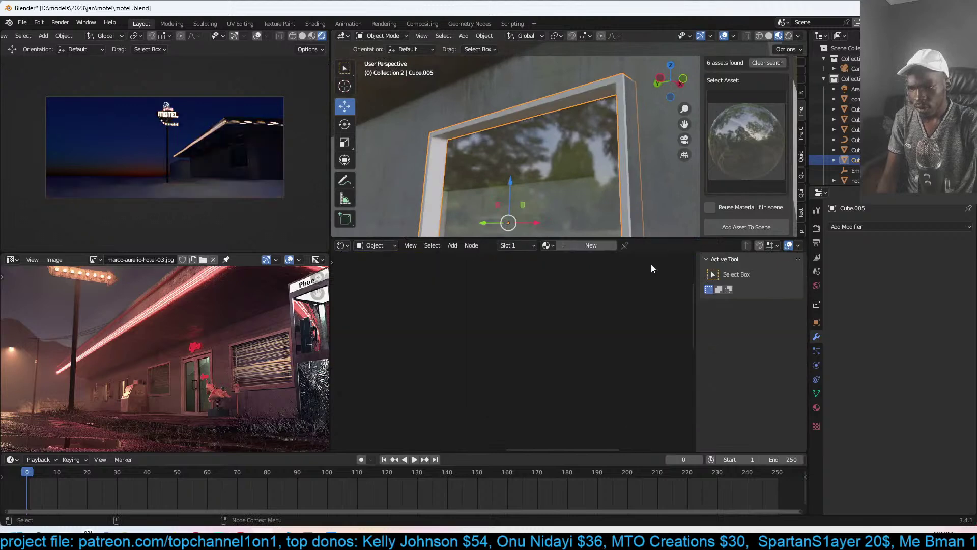
- Give the window frame a new material and add a centred loop cut around its inner faces
left_click(602, 243)
middle_click_drag(509, 152, 459, 147)
key("Tab")
key("ctrl+r")
left_click(458, 147)
- Try bevelling the frame's new edge loop into a four-segment band and extruding it along its normals, and undo both
key("ctrl+b")
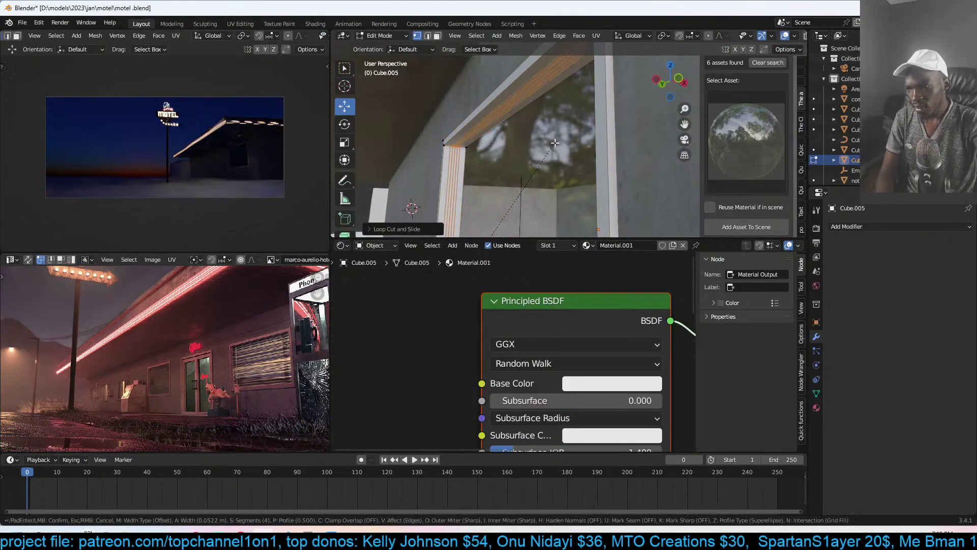
left_click(560, 142)
key("alt+e")
left_click(559, 137)
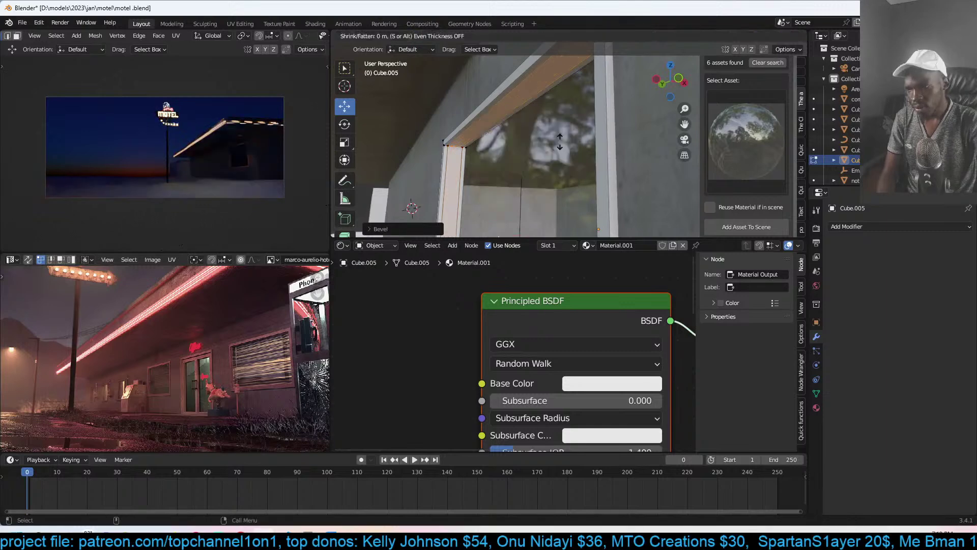
key("Escape")
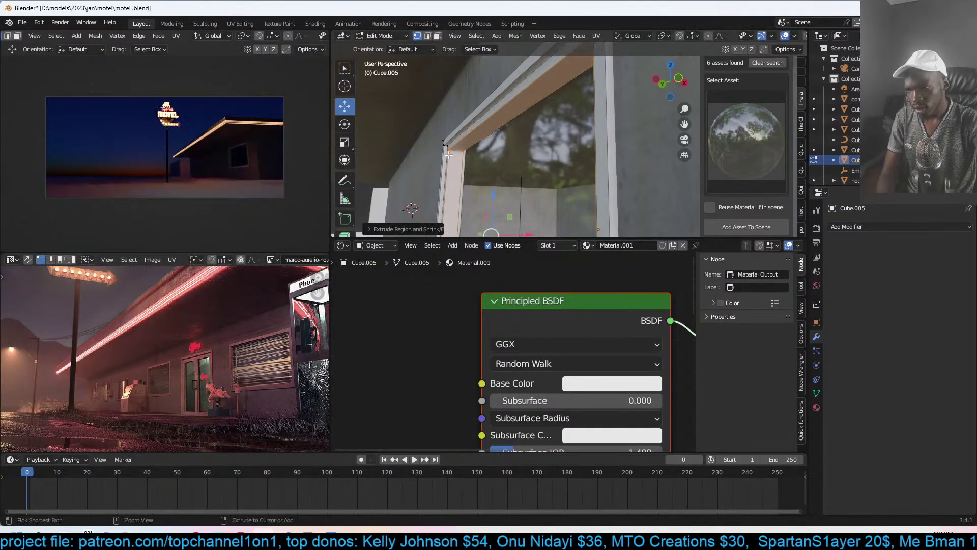
key("ctrl+z")
key("ctrl+z")
- Bevel the window frame's centre loop into a band and extrude that band along its normals by about 0.02 m
key("ctrl+b")
left_click(532, 144)
key("alt+e")
left_click(529, 137)
key("Escape")
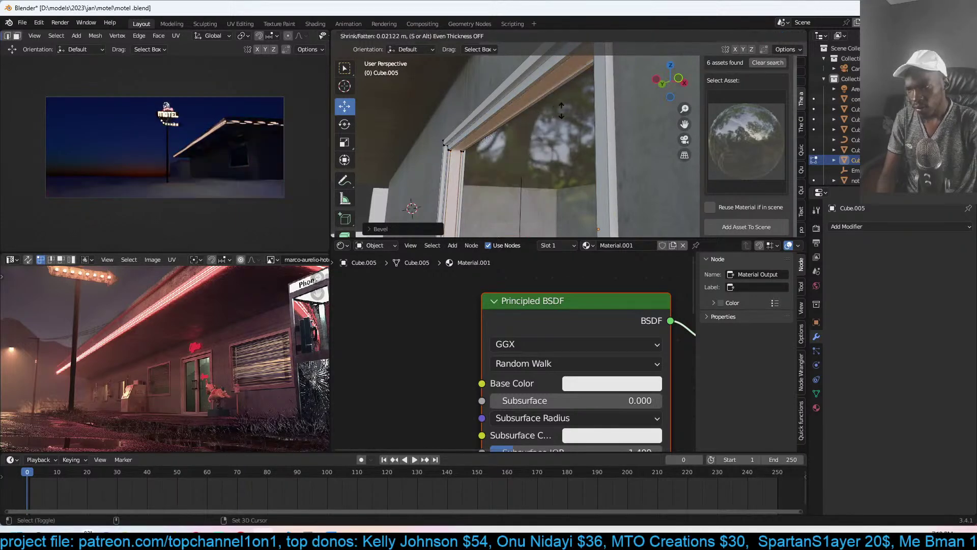
- Finish editing the frame mesh, select the window's glass pane and save the project file
key("Tab")
middle_click_drag(529, 137, 536, 158)
left_click(540, 172)
left_click_drag(549, 219, 542, 207)
middle_click_drag(538, 182, 602, 192)
key("ctrl+s")
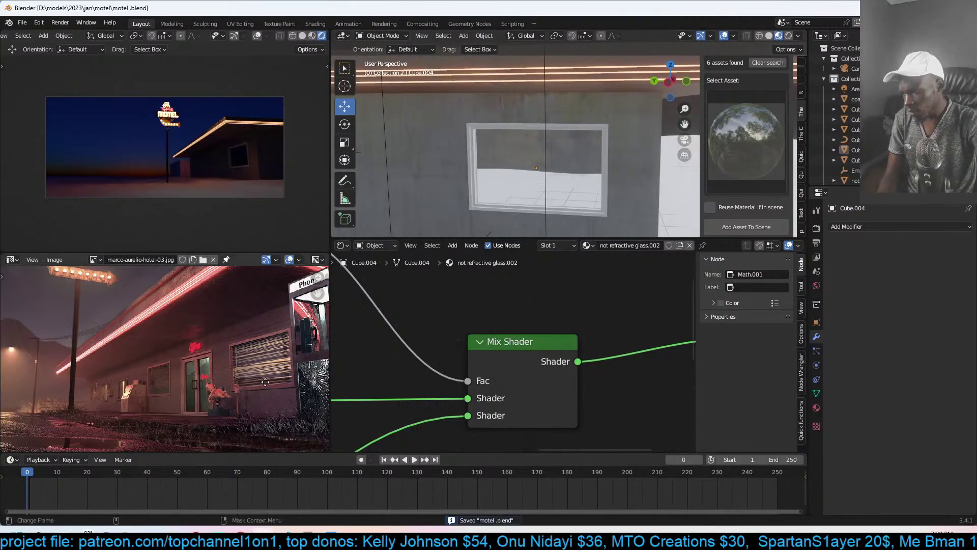
- Select the concrete walls, save the file and add an area light to the scene
scroll(264, 385, "up", 2)
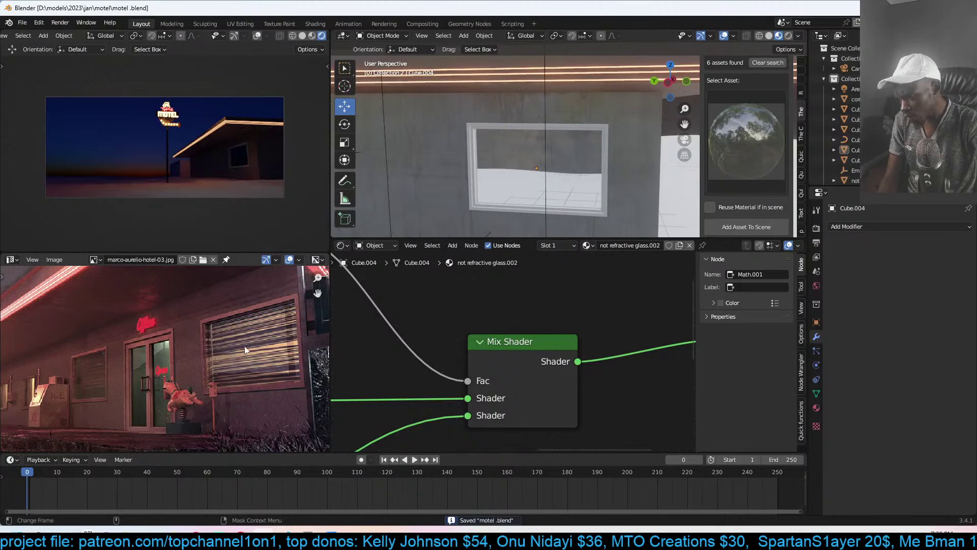
left_click(585, 102)
middle_click_drag(585, 102, 587, 151)
key("ctrl+s")
key("shift+a")
mouse_move(581, 177)
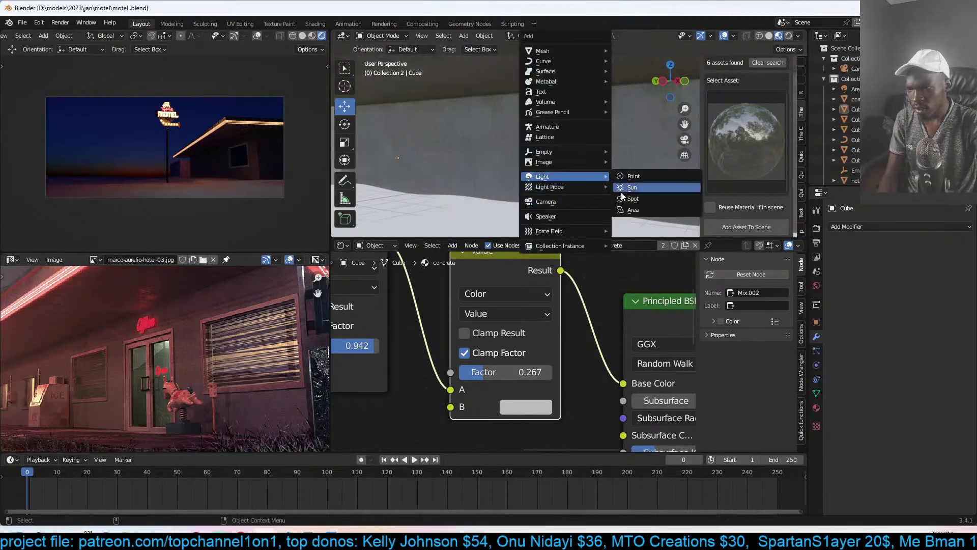
left_click(624, 210)
- Move the area light in front view to just under the roof behind the window, about X 4.49 m and Z 3.25 m
scroll(565, 170, "down", 5)
middle_click_drag(566, 170, 615, 148)
key("KP_1")
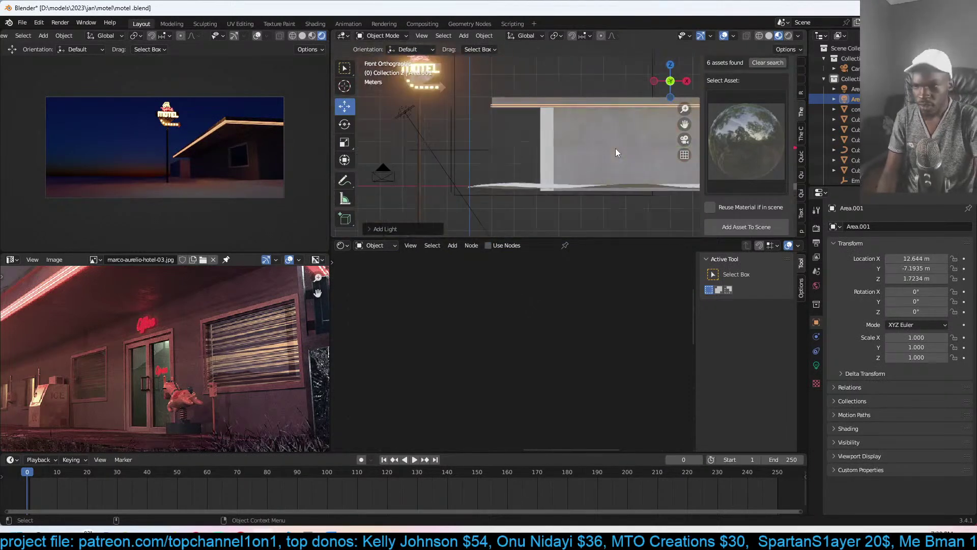
key("KP_5")
key("g")
left_click(486, 124)
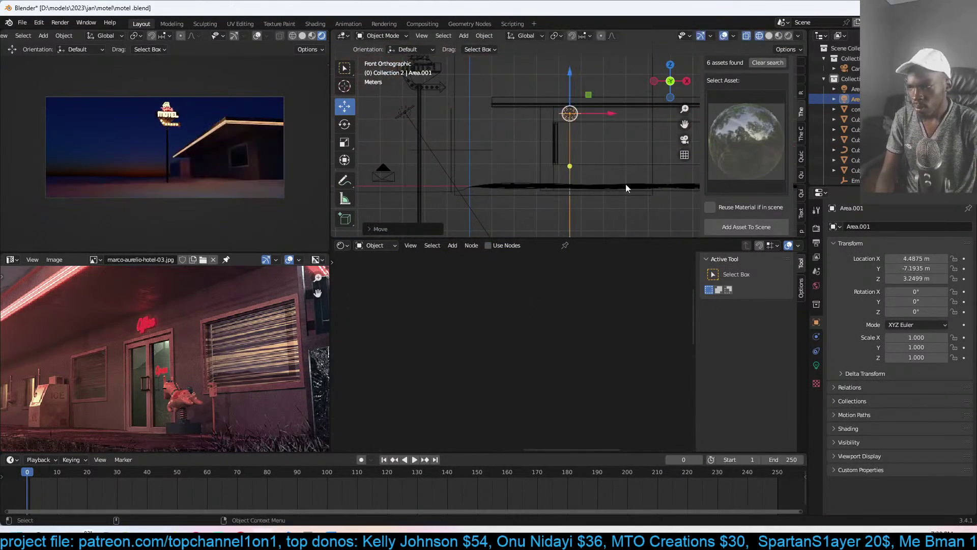
- Set the area light's power to 1000 W and its colour to orange with hue 0.026, saturation 0.989 and value 1.000
left_click(817, 365)
left_click(929, 290)
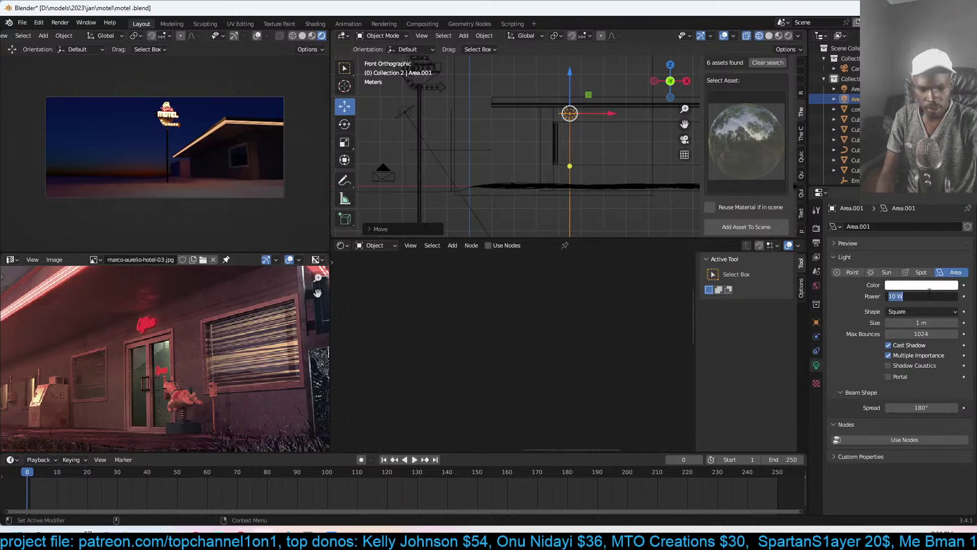
type("1000")
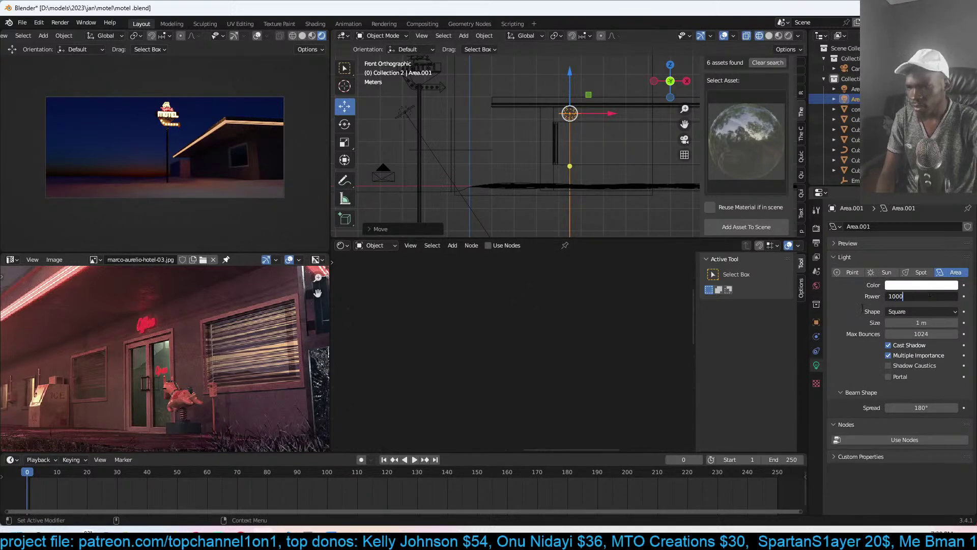
key("Return")
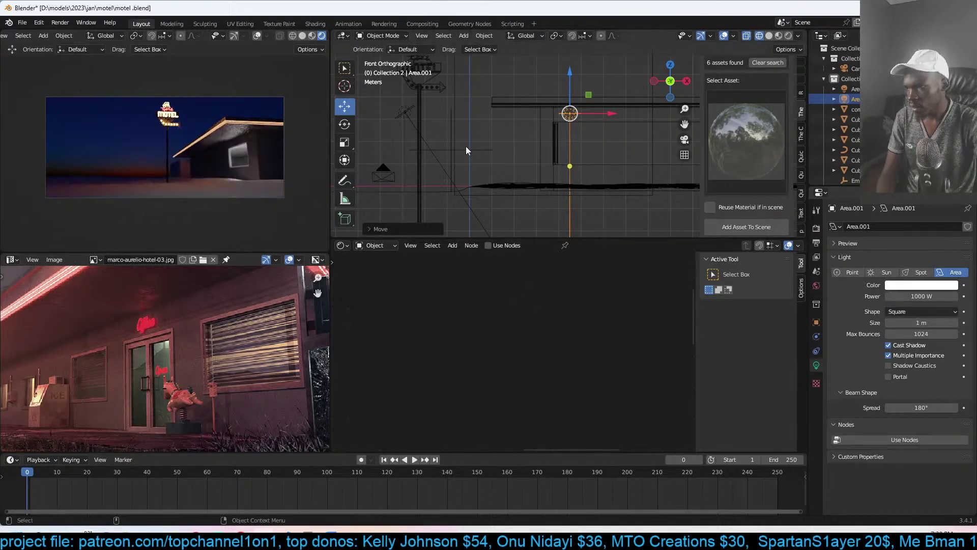
left_click(921, 285)
left_click(911, 134)
left_click(894, 221)
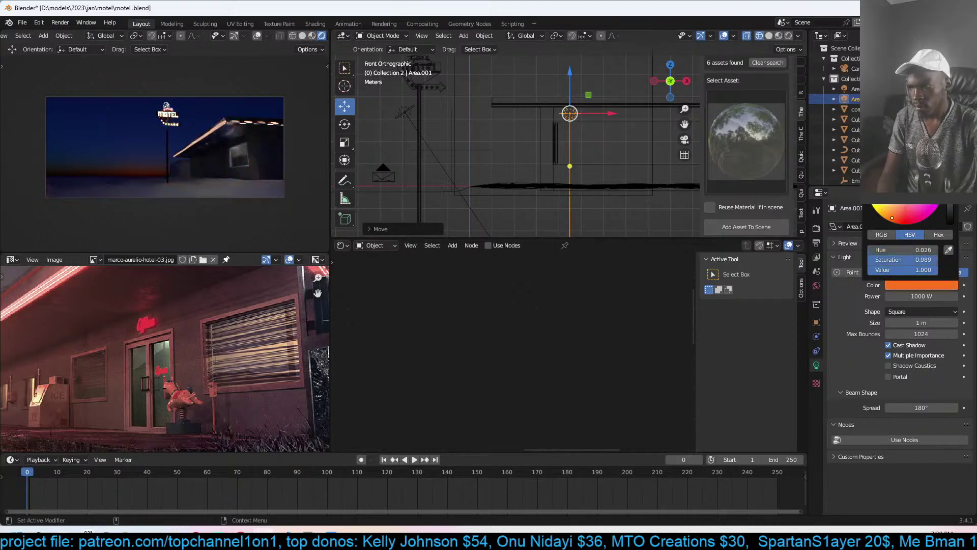
- Tilt the area light diagonally toward the window wall and move it lower and farther inside the building
key("r")
left_click(600, 174)
key("g")
left_click(625, 190)
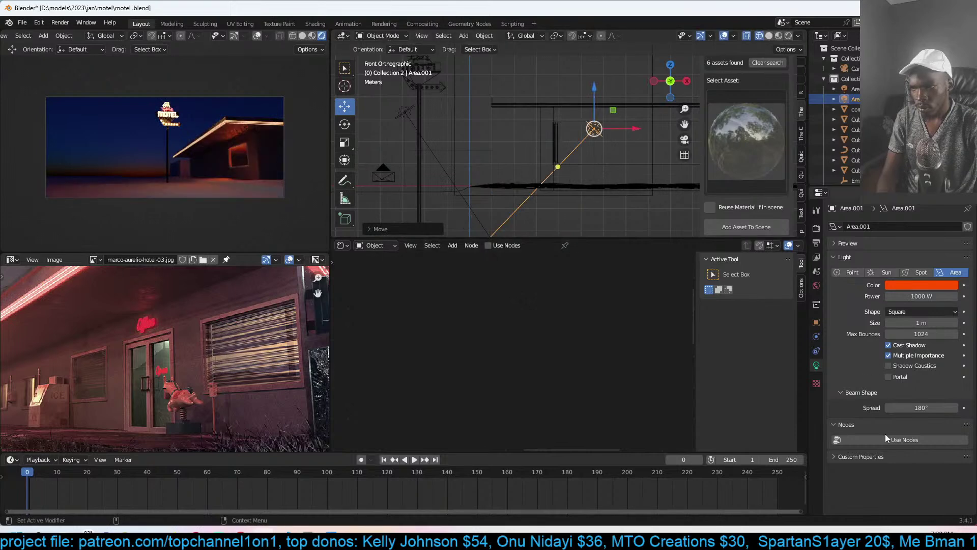
- Set the area light's beam spread to 45° and save the file
left_click(915, 407)
type("45")
key("Return")
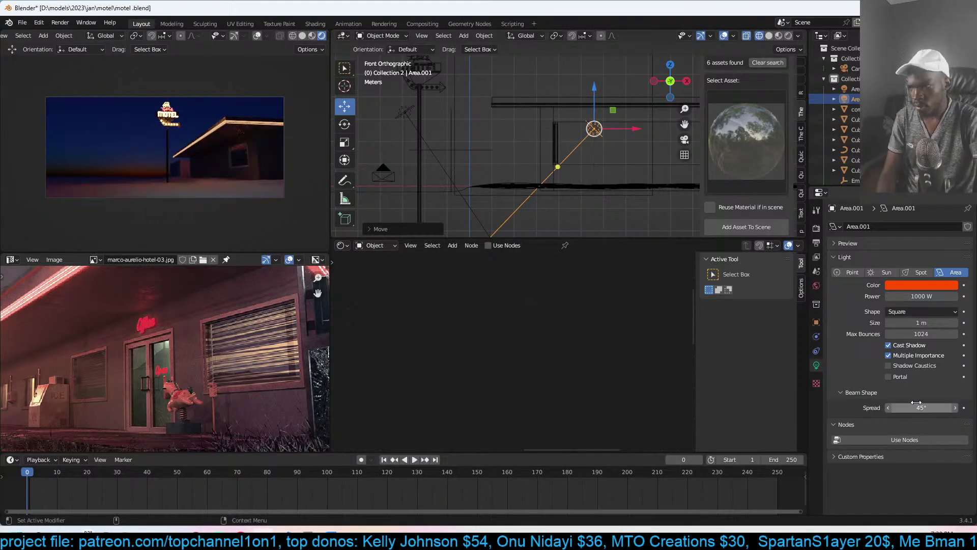
key("ctrl+s")
- Rotate the area light to point almost straight down and move it back up near the top of the window
key("r")
left_click(630, 142)
key("g")
left_click(616, 130)
- Change the area light's colour to a pale peach, switch the working viewport to solid shading and save the file
left_click(910, 285)
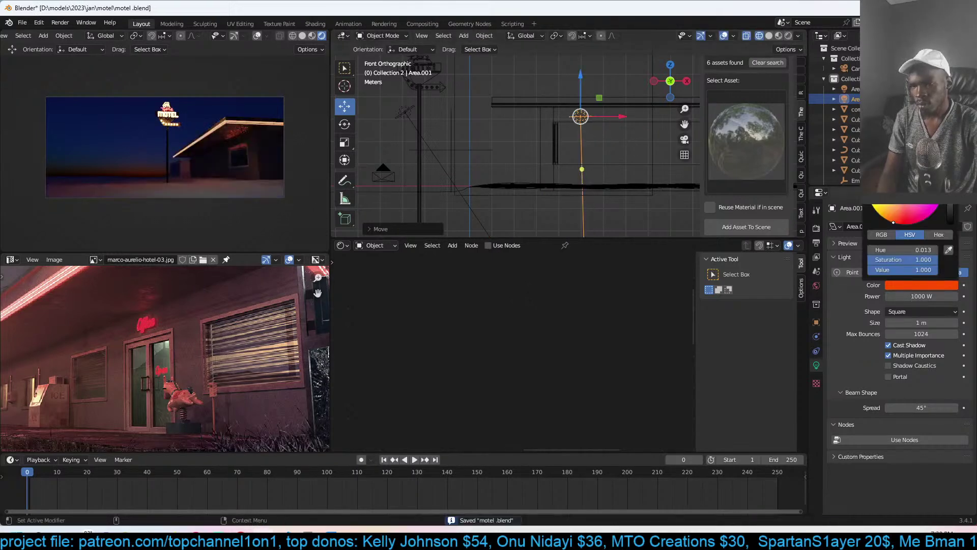
left_click(895, 239)
scroll(579, 170, "up", 1)
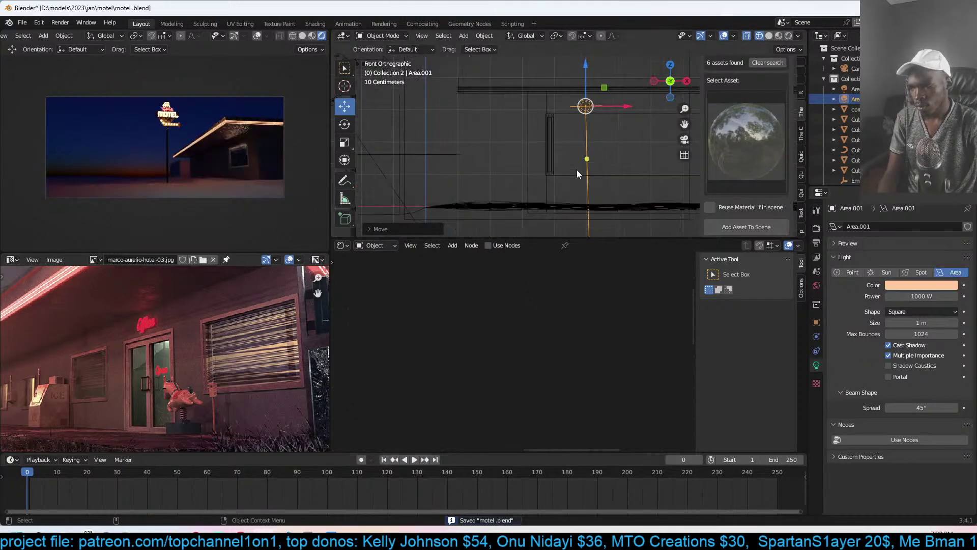
mouse_move(528, 164)
middle_mouse_down()
mouse_move(618, 158)
mouse_move(570, 144)
middle_mouse_up()
key("shift+z")
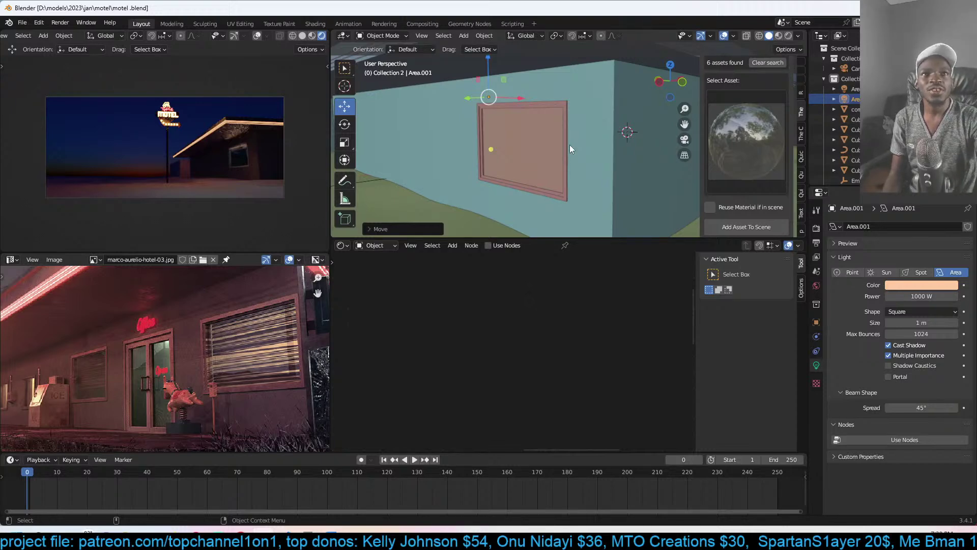
scroll(570, 145, "up", 2)
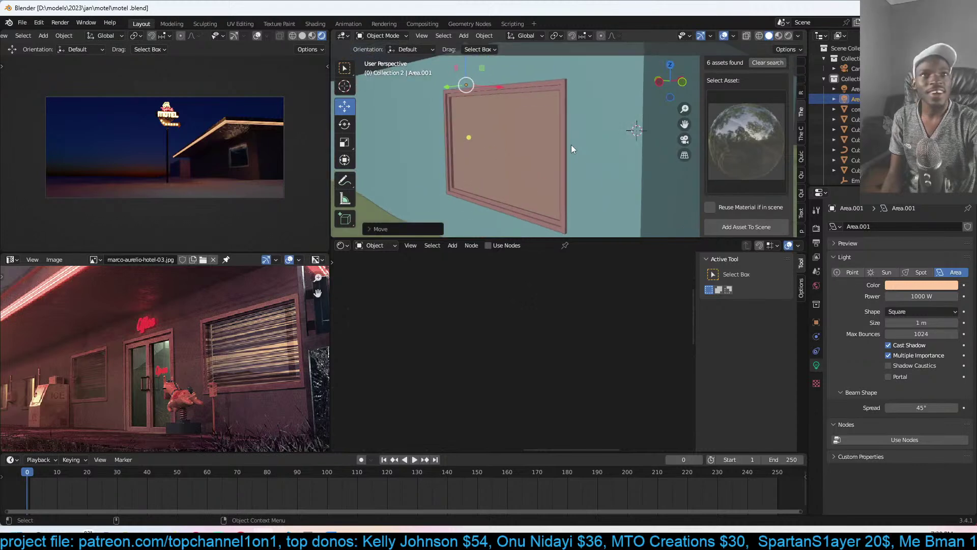
key("ctrl+s")
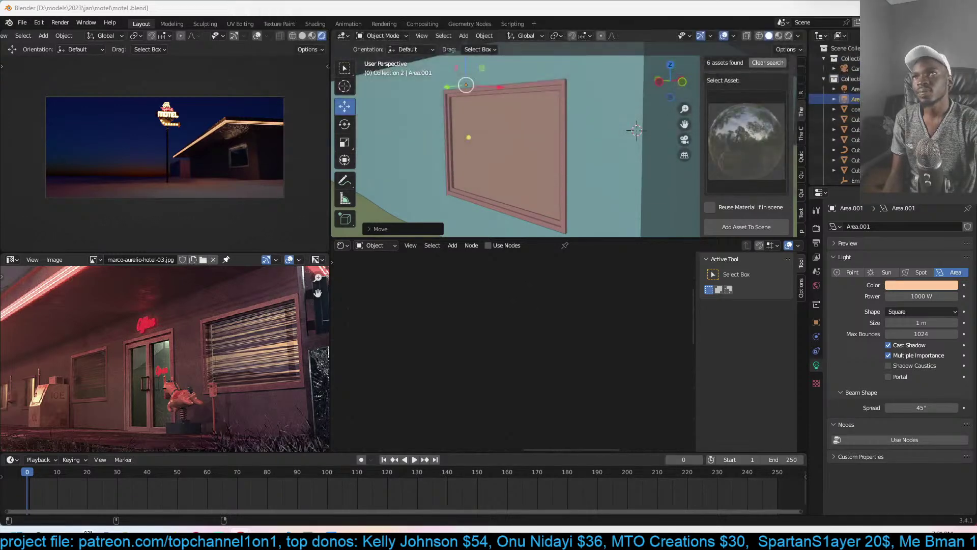
- Add a plane mesh outside the building, in front of the wall with the window frame
left_click(516, 196)
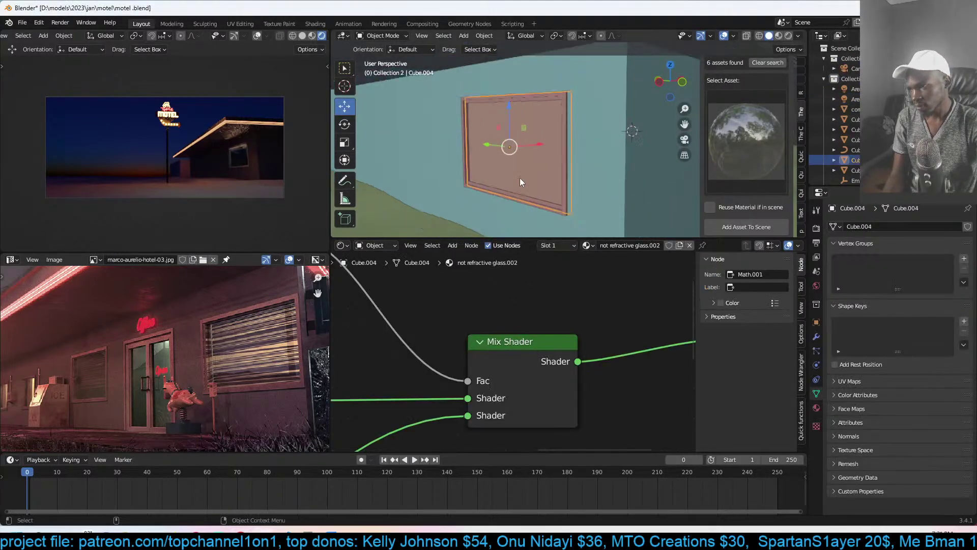
middle_click_drag(532, 140, 506, 127)
key("ctrl+s")
key("KP_1")
left_click(532, 132)
key("KP_Decimal")
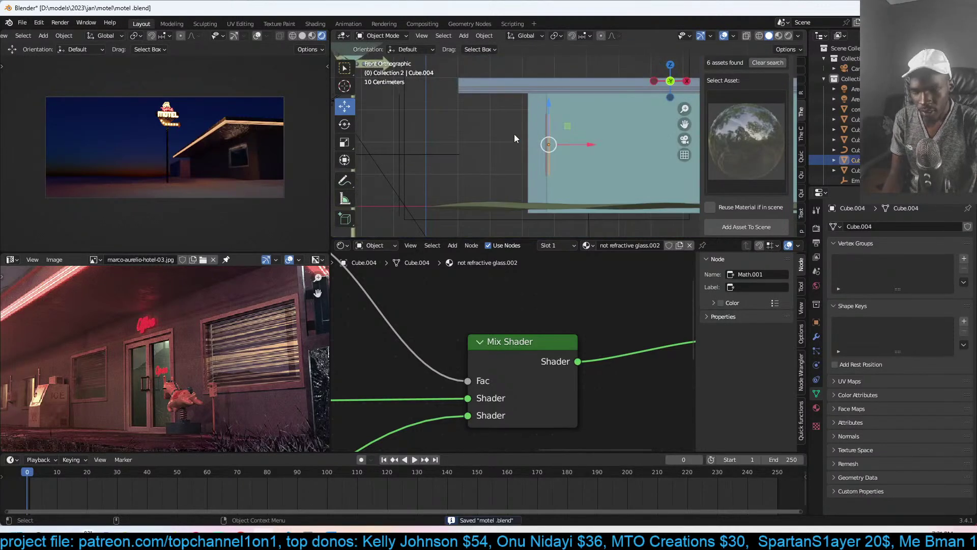
scroll(513, 133, "up", 1)
key("shift+a")
mouse_move(447, 43)
left_click(527, 44)
middle_click_drag(530, 103, 555, 164)
- Rotate the new plane -90° about the global Y axis so it stands upright
key("r")
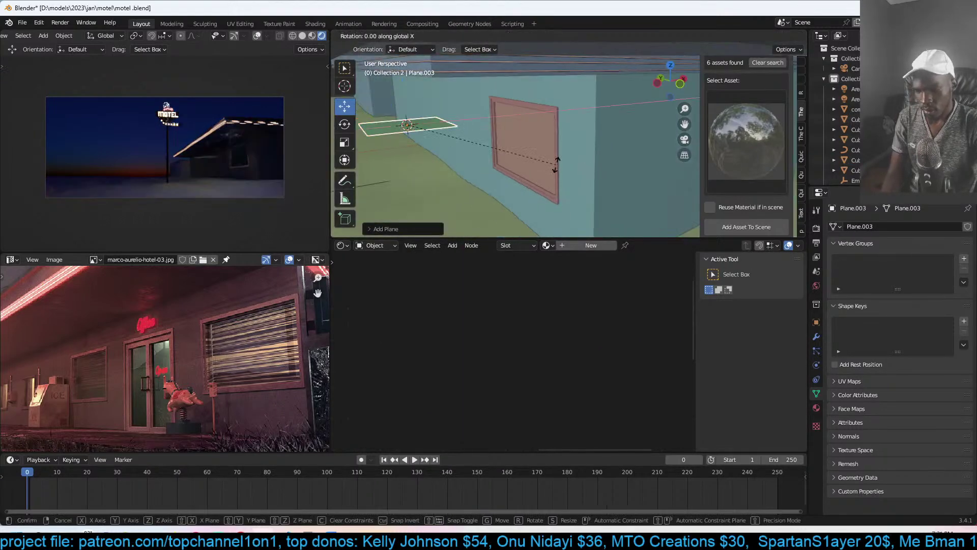
key("x")
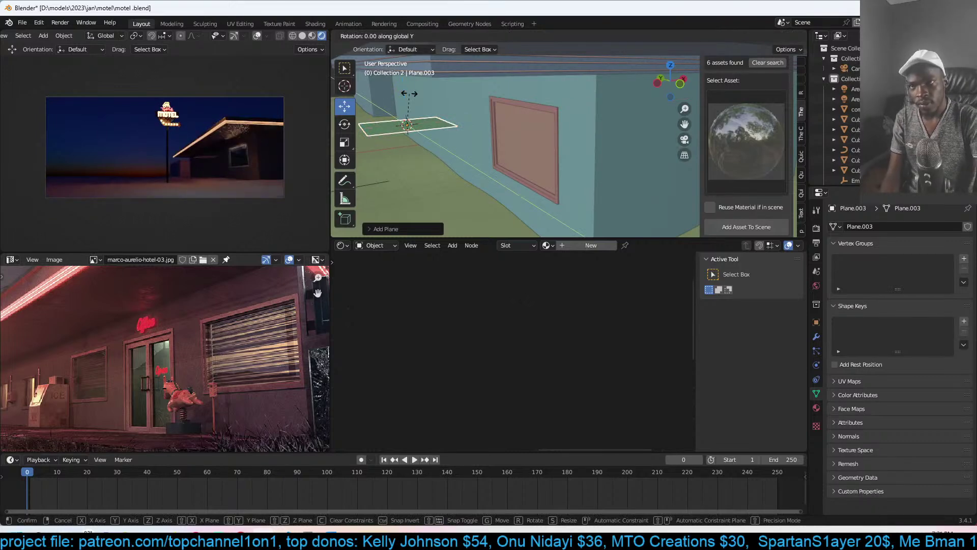
type("-90")
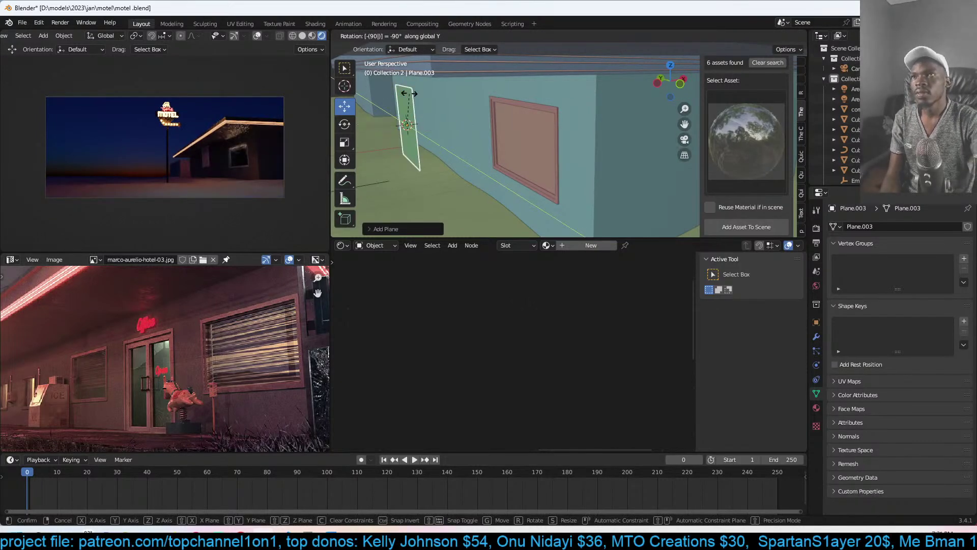
key("Return")
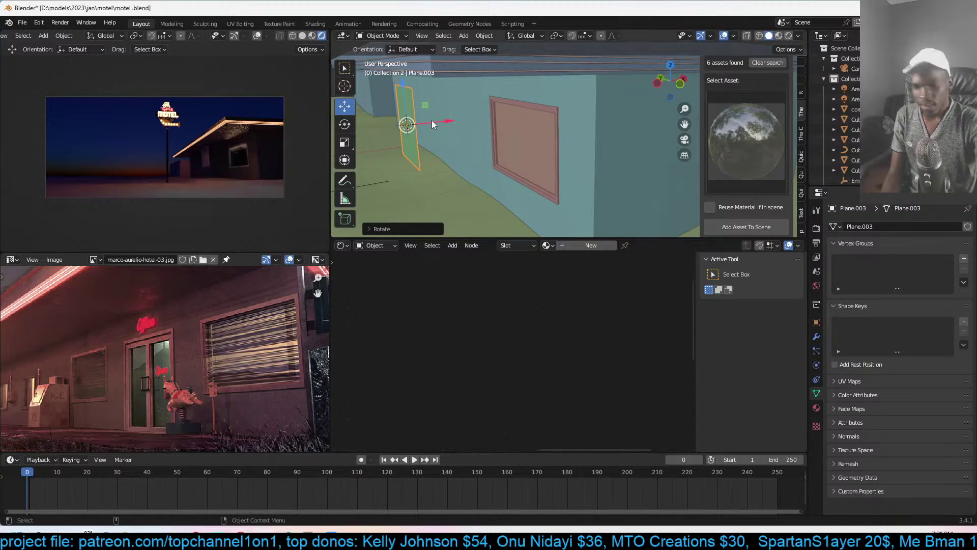
- Isolate the upright plane in local view and scale its mesh wider horizontally in Edit Mode
key("KP_Divide")
key("Tab")
key("s")
left_click(656, 155)
middle_click_drag(657, 155, 663, 114)
- Divide the plane into many narrow horizontal strips with evenly spaced loop cuts
key("ctrl+r")
scroll(560, 122, "up", 12)
left_click(561, 120)
left_click(560, 120)
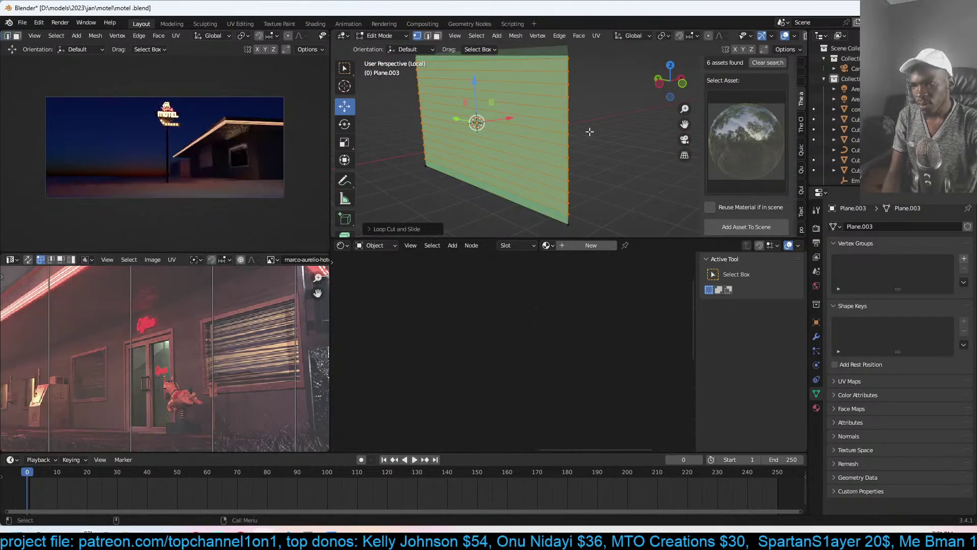
middle_click_drag(560, 121, 583, 168, "shift")
key("alt+a")
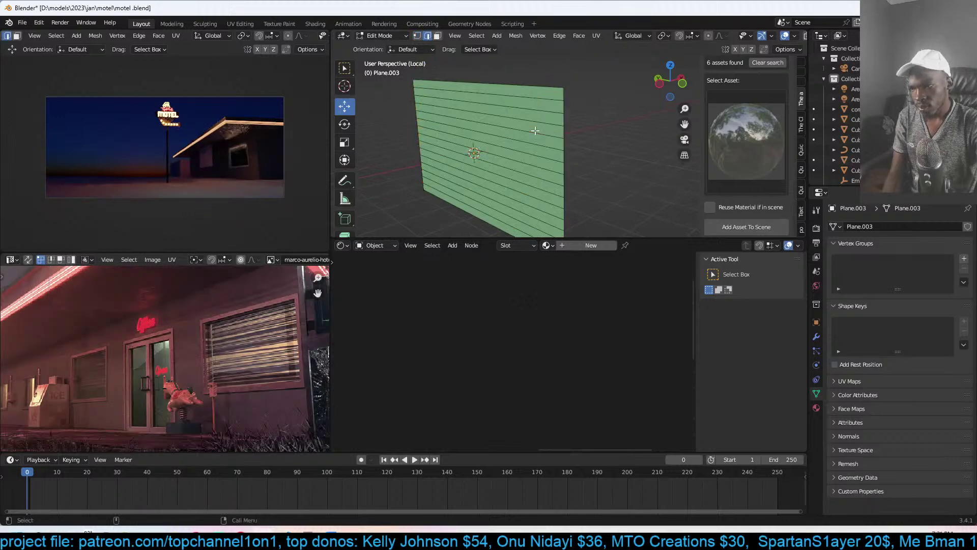
middle_click_drag(534, 132, 540, 113, "shift")
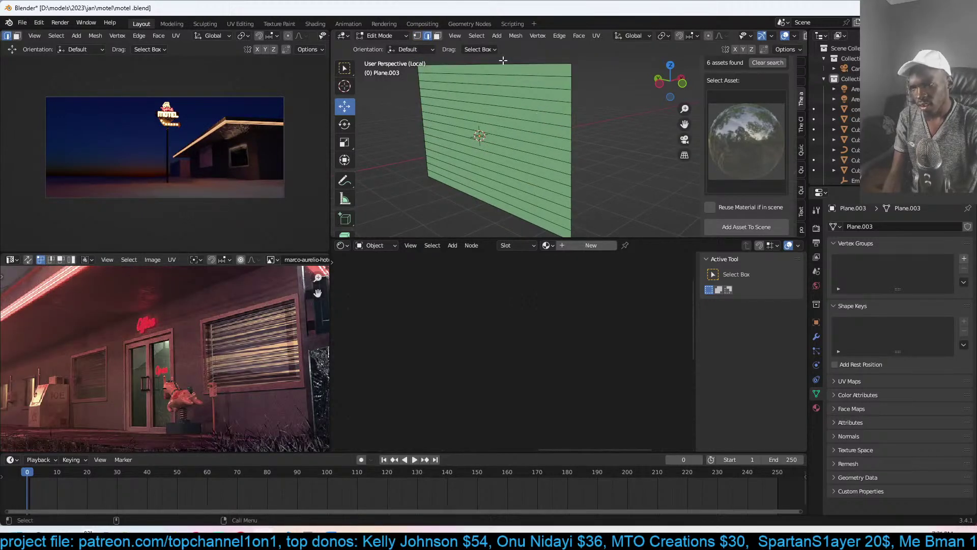
key("a")
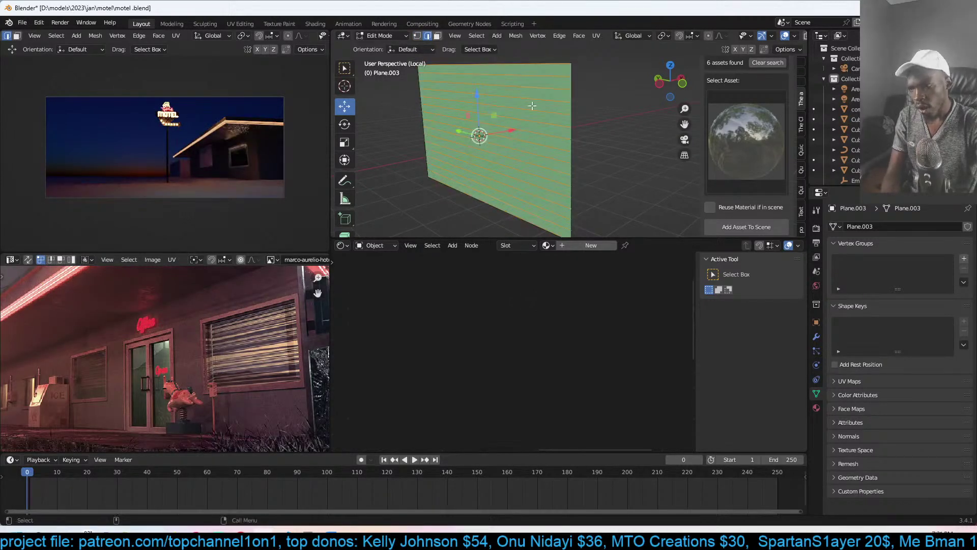
key("g")
key("z")
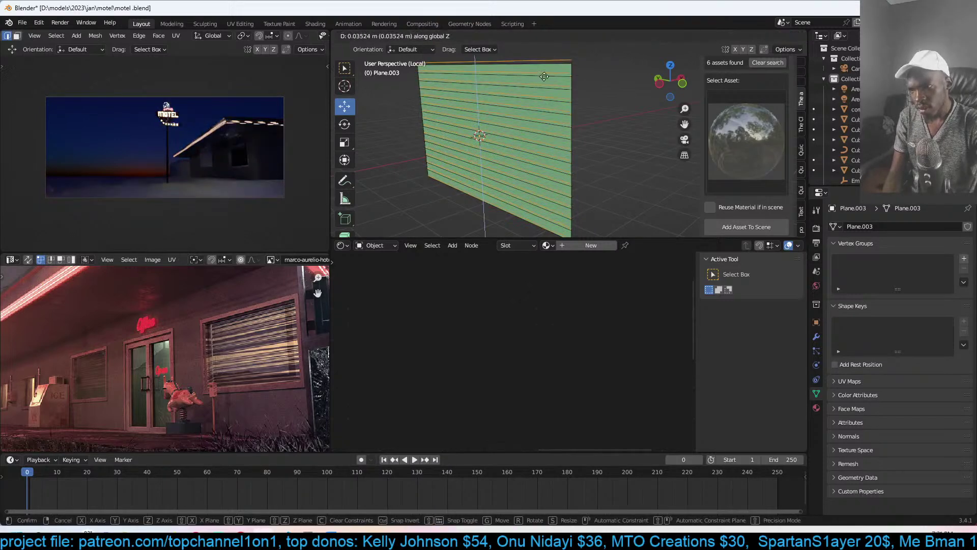
left_click(570, 122)
key("alt+a")
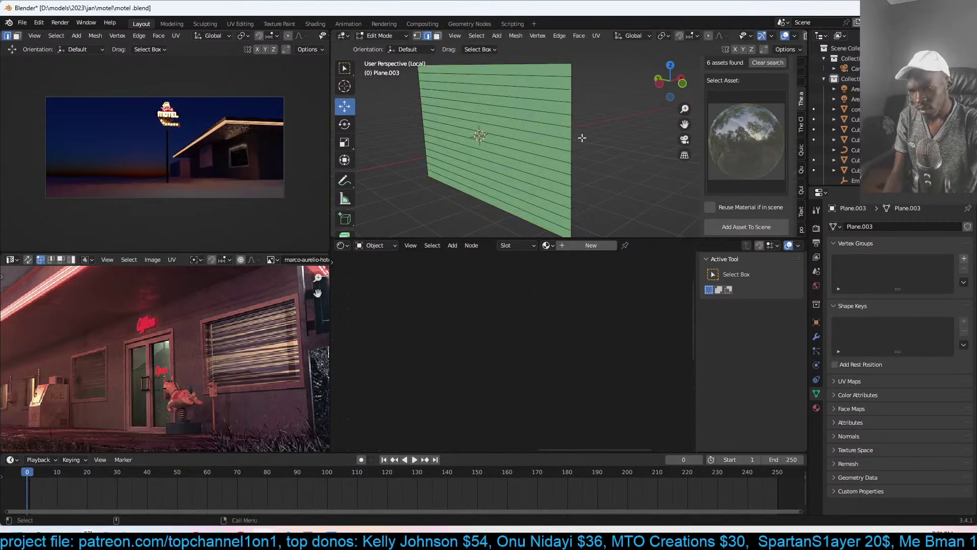
- Select the plane's horizontal edges and rip them so the strips become separate slats
left_click_drag(498, 58, 510, 242)
key("v")
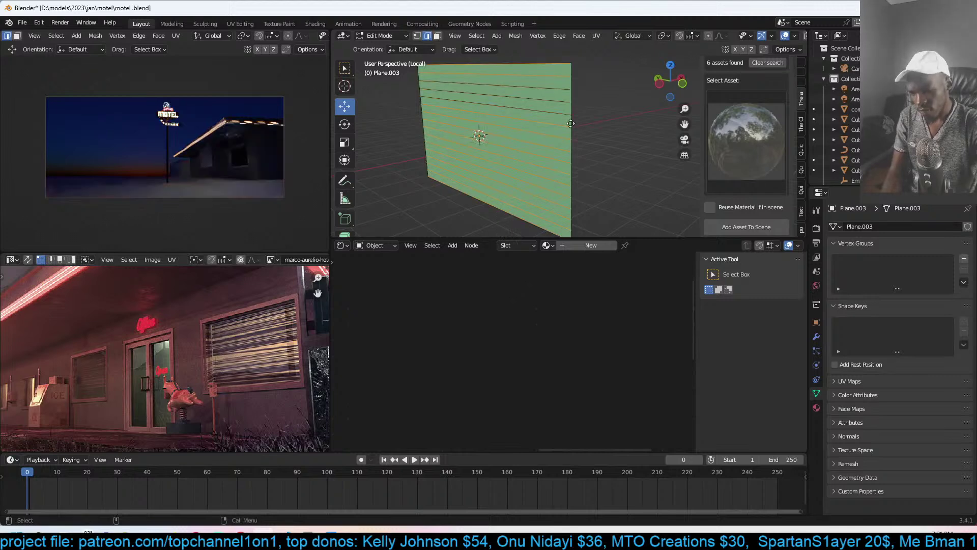
right_click(593, 119)
key("g")
right_click(621, 128)
key("g")
key("g")
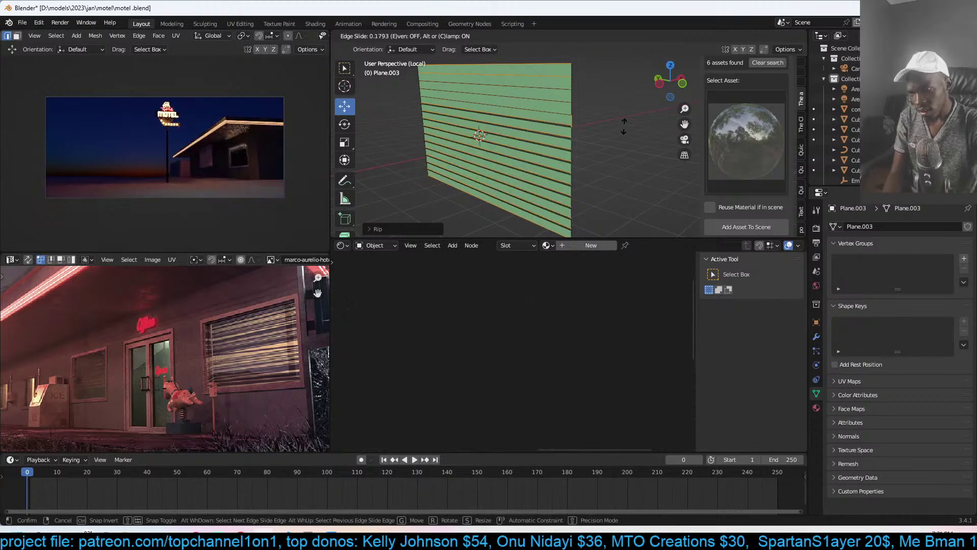
right_click(616, 125)
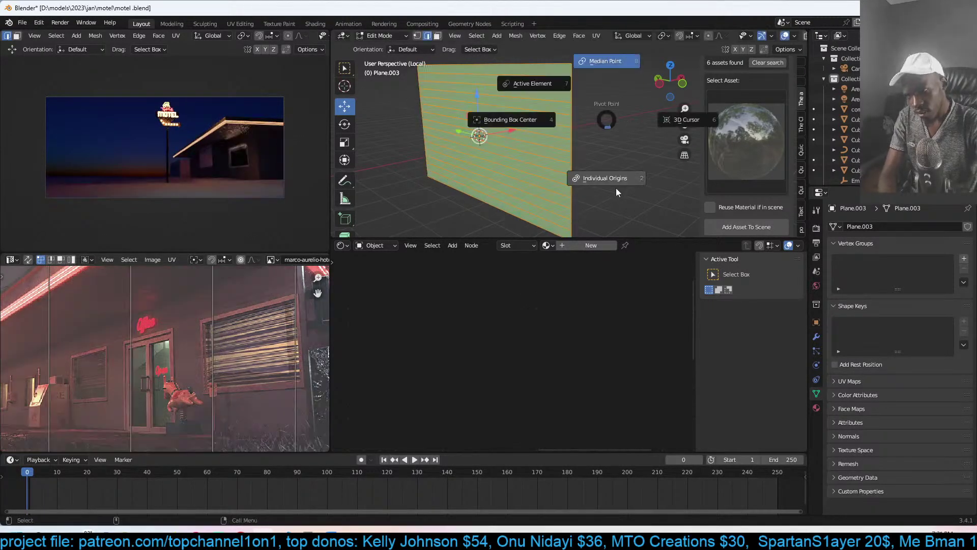
- Tilt all slats about the global Y axis around their individual origins and return to Object Mode
key("r")
key("y")
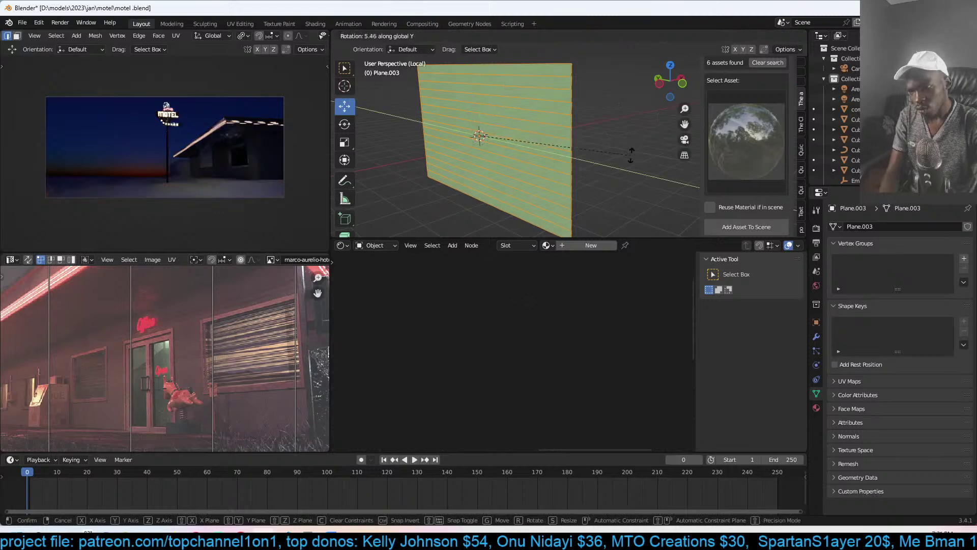
left_click(538, 179)
key("Tab")
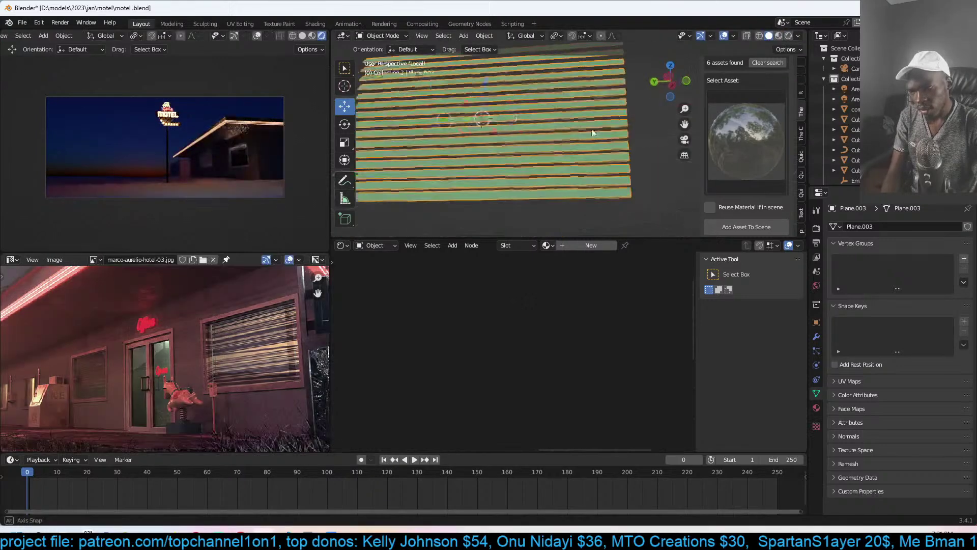
- Duplicate the topmost slat's face in Edit Mode and rotate the copy 90° about X to form a vertical strip
key("Tab")
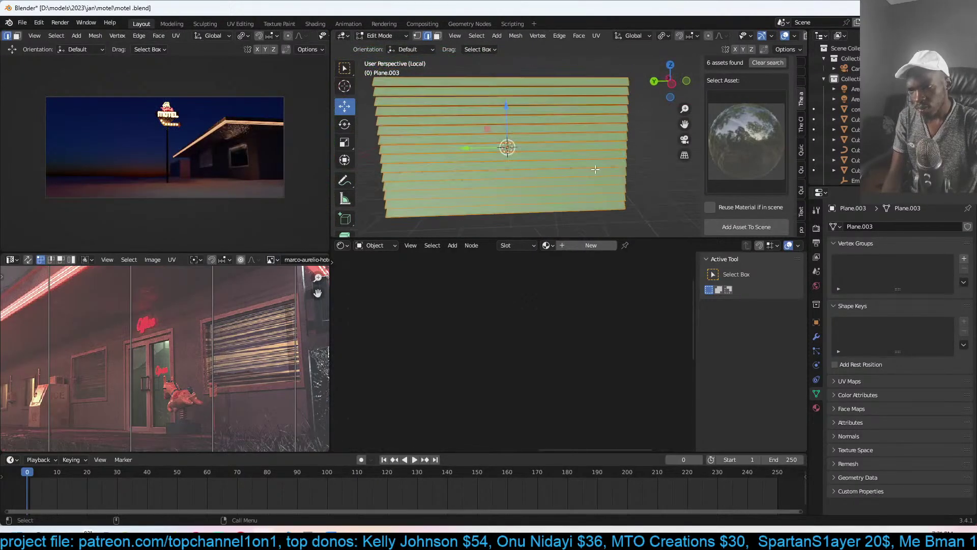
key("alt+a")
left_click(577, 82)
key("shift+d")
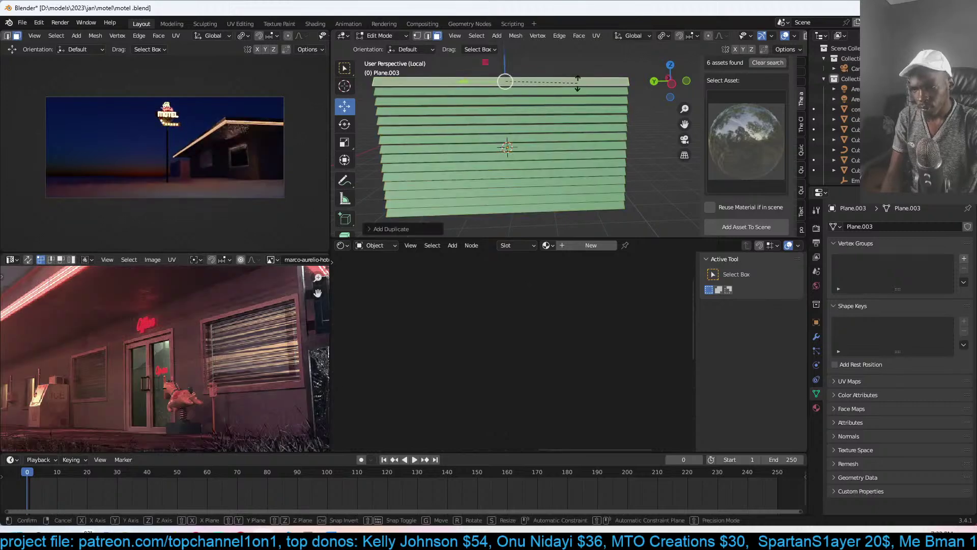
type("rx90")
left_click(577, 86)
- Scale and position the vertical strip as a strap near one end of the blind, and extrude it for thickness
key("g")
left_click(520, 136)
key("s")
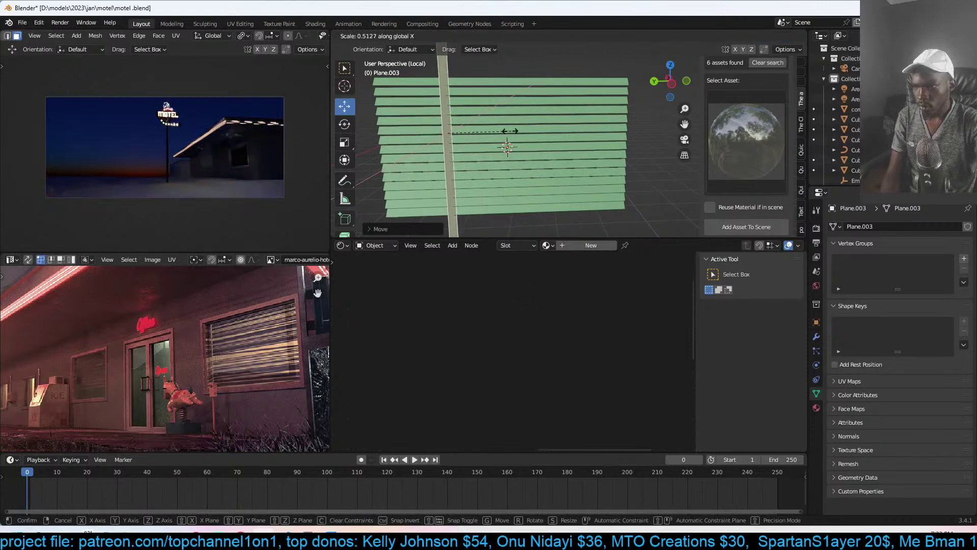
left_click(505, 131)
key("g")
left_click(498, 137)
middle_click_drag(498, 137, 463, 135)
left_click(464, 135)
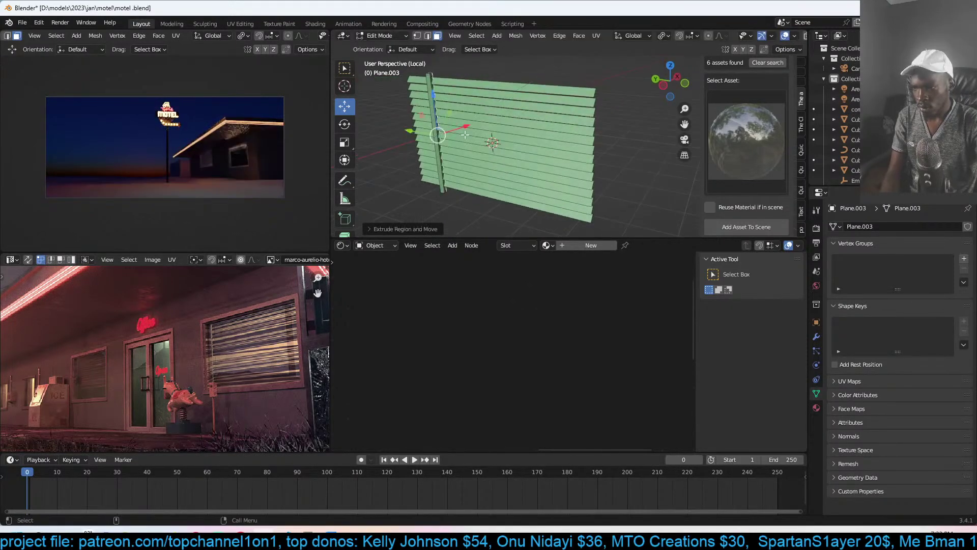
- Select the whole strap, place copies at the middle and other end of the blind, and save the file
key("ctrl+l")
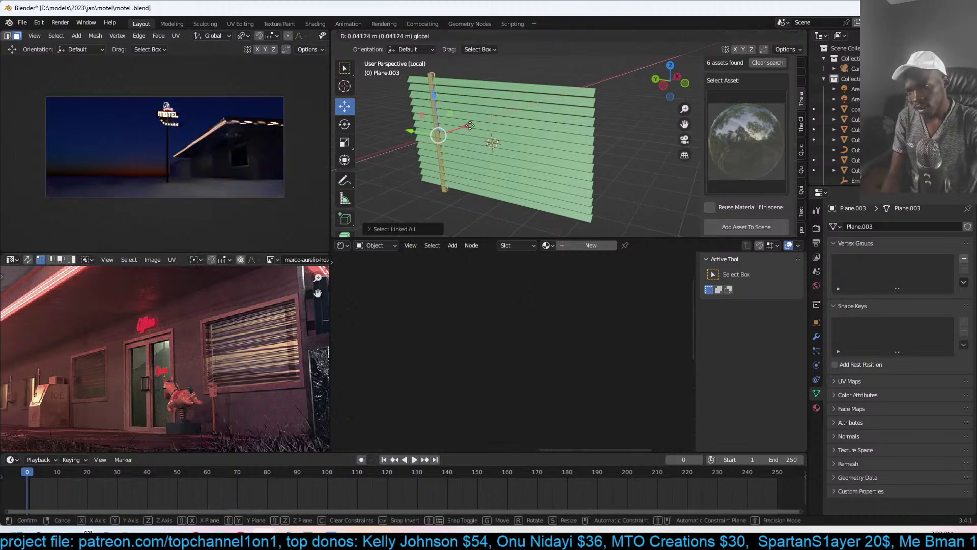
key("g")
key("x")
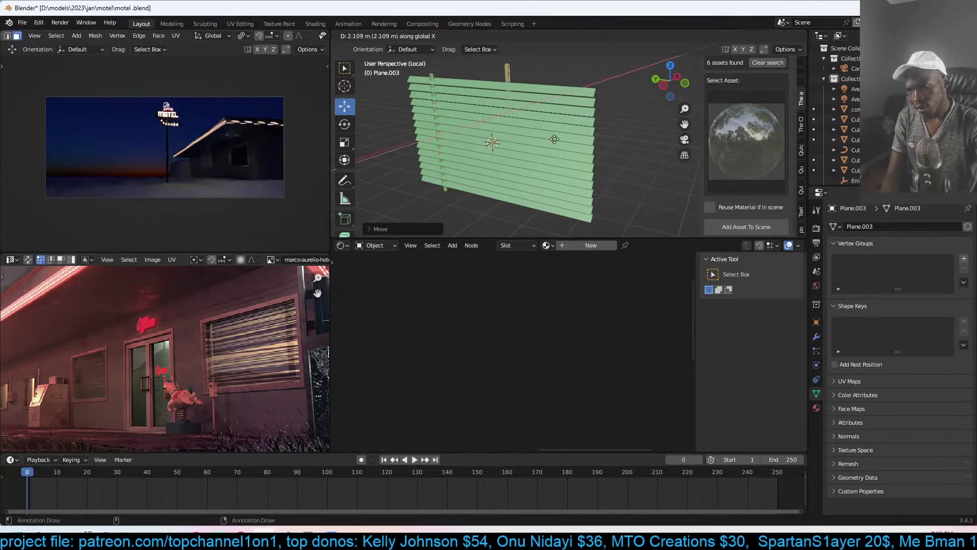
key("x")
left_click(525, 140)
key("Tab")
middle_click_drag(529, 136, 564, 129)
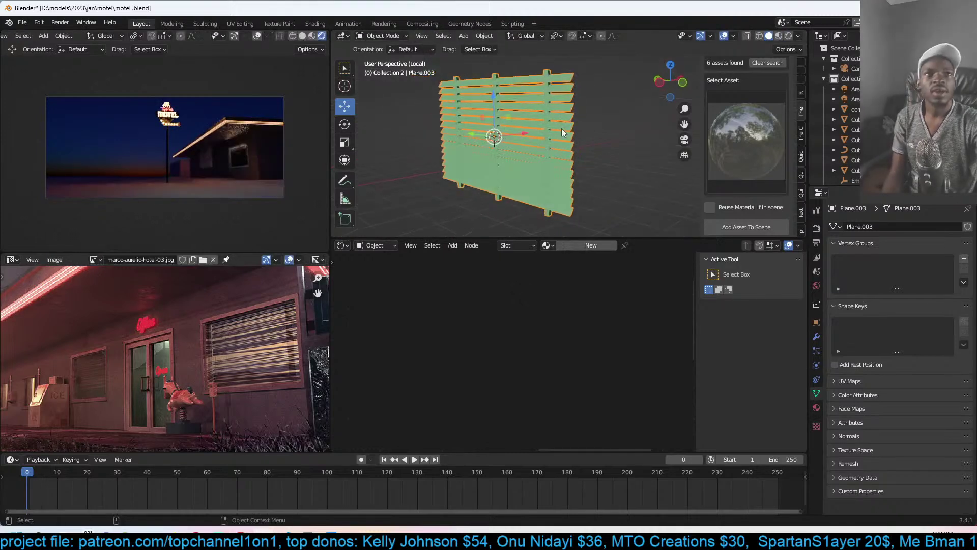
key("ctrl+s")
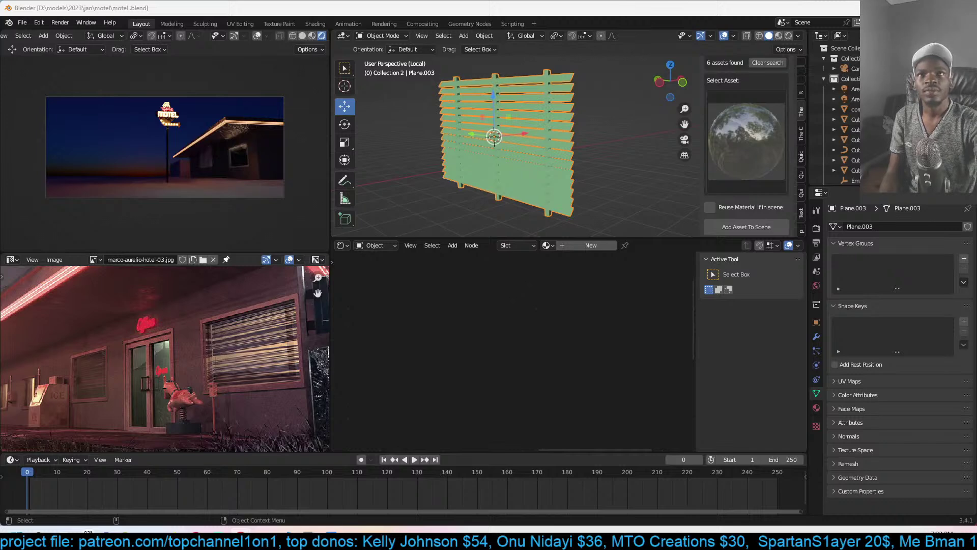
- Leave local view and set the blind's origin to the centre of its top edge using the 3D cursor
left_click(628, 190)
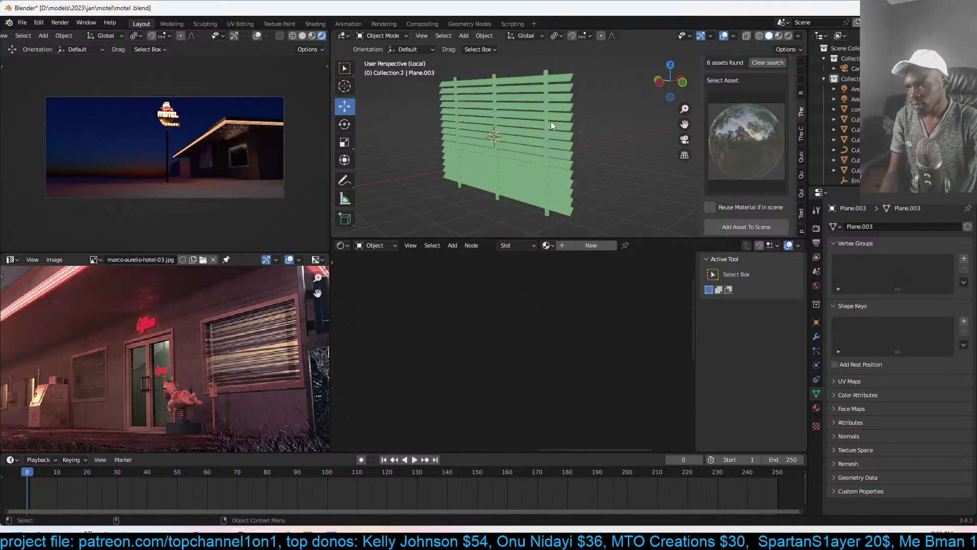
left_click(551, 121)
key("slash")
key("Tab")
middle_click_drag(504, 133, 479, 106)
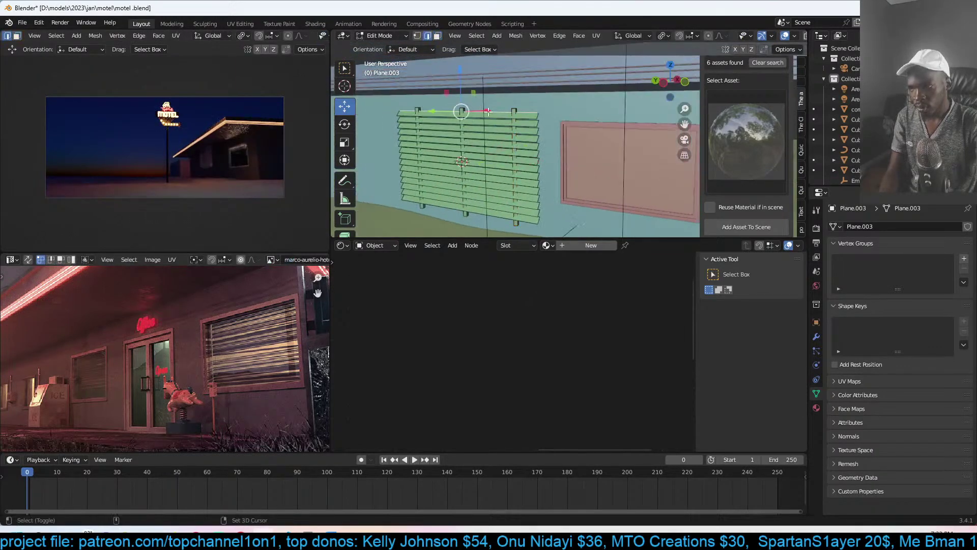
key("Tab")
right_click(526, 141)
left_click(588, 162)
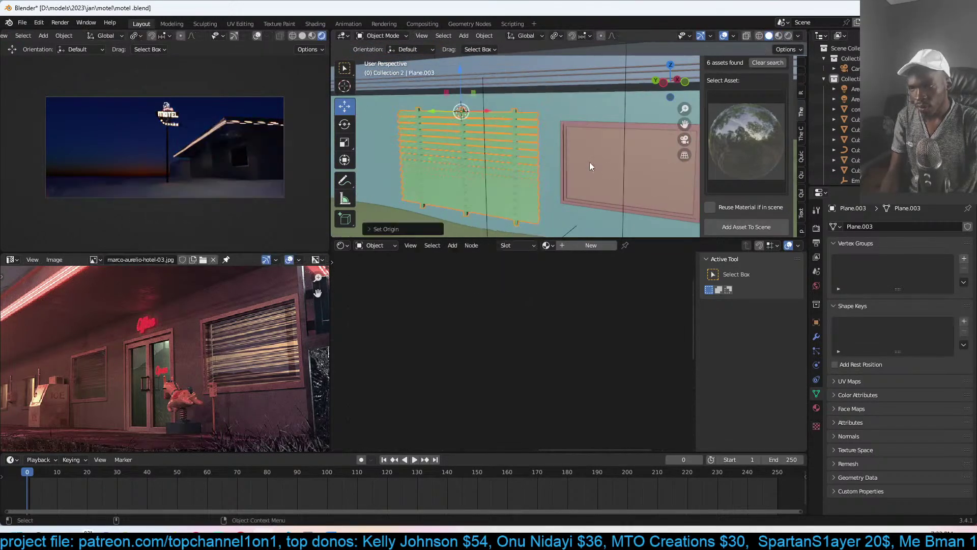
- Place the 3D cursor at the centre of the second window's top edge and snap the blind to it
key("Tab")
key("ctrl+Tab")
left_click(507, 142)
key("shift+s")
left_click(530, 55)
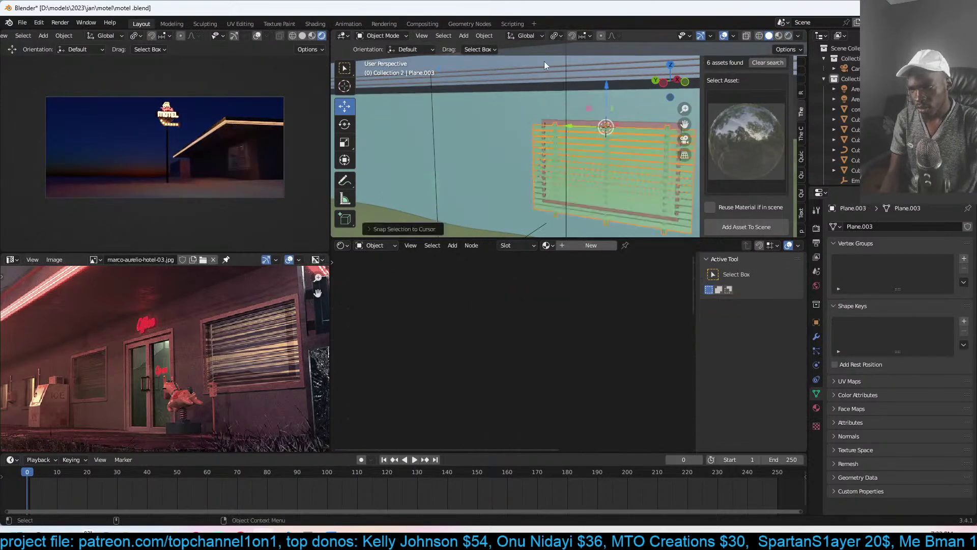
- Scale the blind down to about 0.75 and fine-tune its size to fit inside the window frame
scroll(587, 96, "up", 4)
key("s")
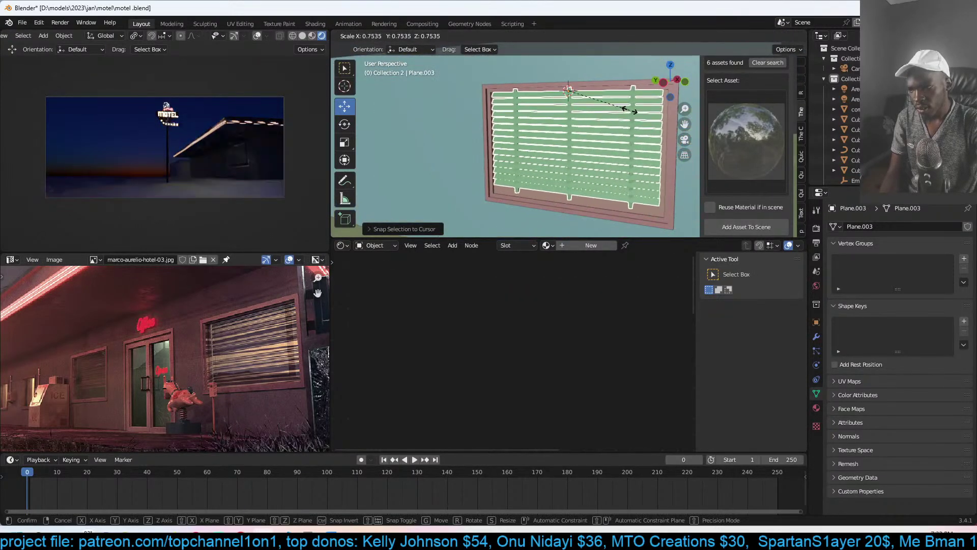
left_click(630, 110)
middle_click_drag(631, 110, 560, 108)
scroll(563, 104, "down", 5)
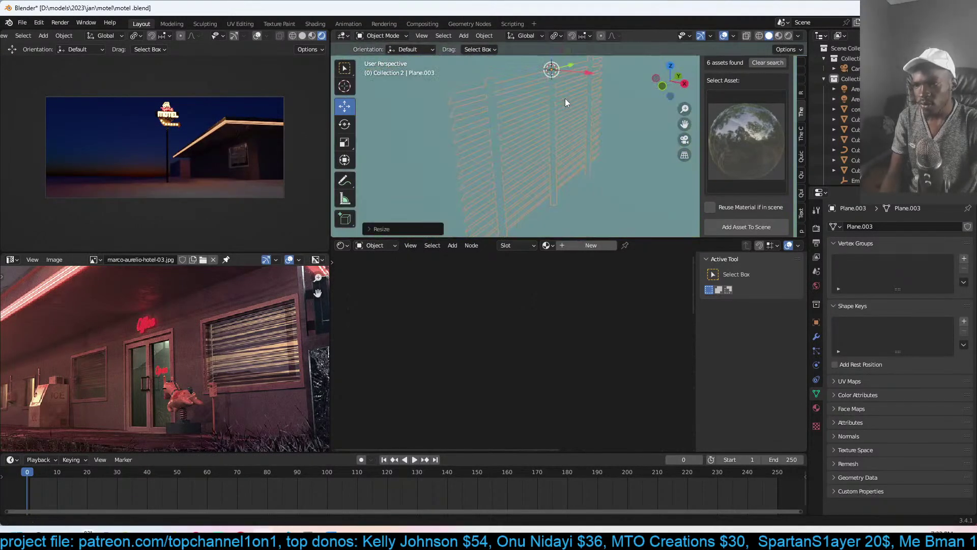
left_click_drag(585, 104, 594, 107)
middle_click_drag(594, 108, 660, 99)
key("s")
left_click(596, 135)
- Delete the 1000 W area light behind the window, using wireframe shading to select it
scroll(555, 117, "up", 4)
mouse_move(512, 101)
middle_mouse_down()
mouse_move(551, 102)
mouse_move(526, 108)
mouse_move(548, 117)
mouse_move(630, 108)
mouse_move(478, 111)
mouse_move(572, 122)
mouse_move(514, 125)
mouse_move(598, 137)
middle_mouse_up()
scroll(523, 114, "down", 5)
scroll(572, 103, "down", 3)
scroll(542, 118, "down", 2)
key("shift+z")
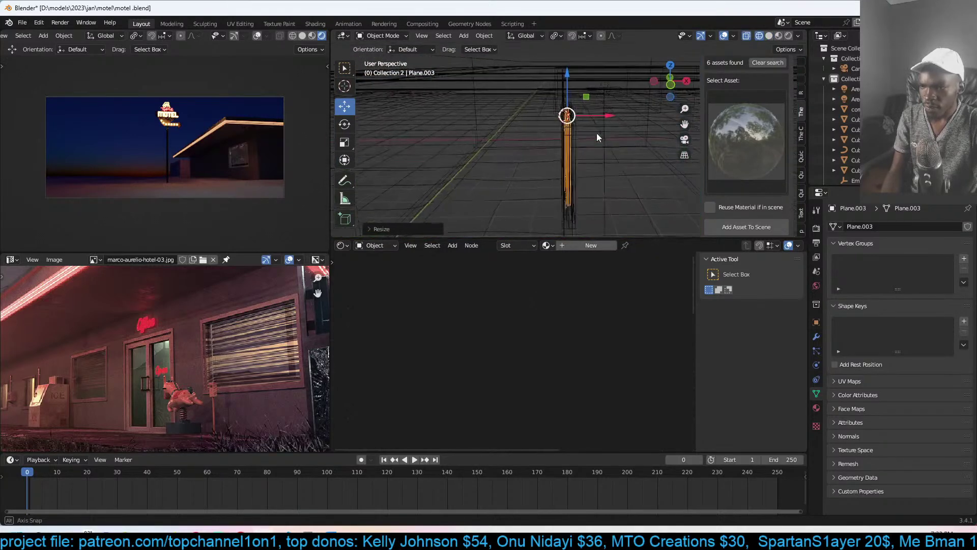
left_click(609, 95)
key("Delete")
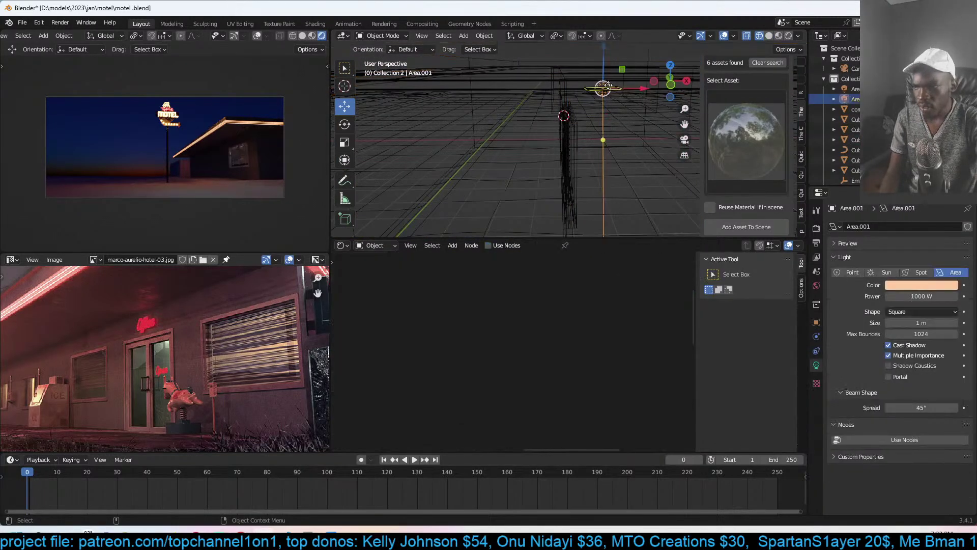
key("shift+z")
mouse_move(609, 85)
middle_mouse_down()
mouse_move(503, 135)
mouse_move(597, 151)
mouse_move(541, 163)
middle_mouse_up()
scroll(540, 163, "up", 1)
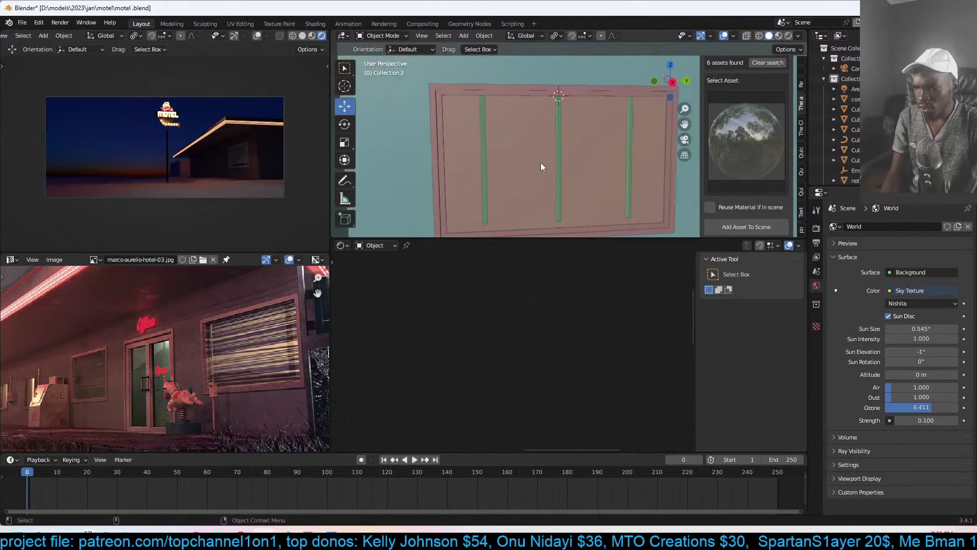
- Add a plane, rotate it 90° upright behind the blind, and move and scale it to cover the window opening
key("shift+a")
left_click(593, 161)
key("g")
key("r")
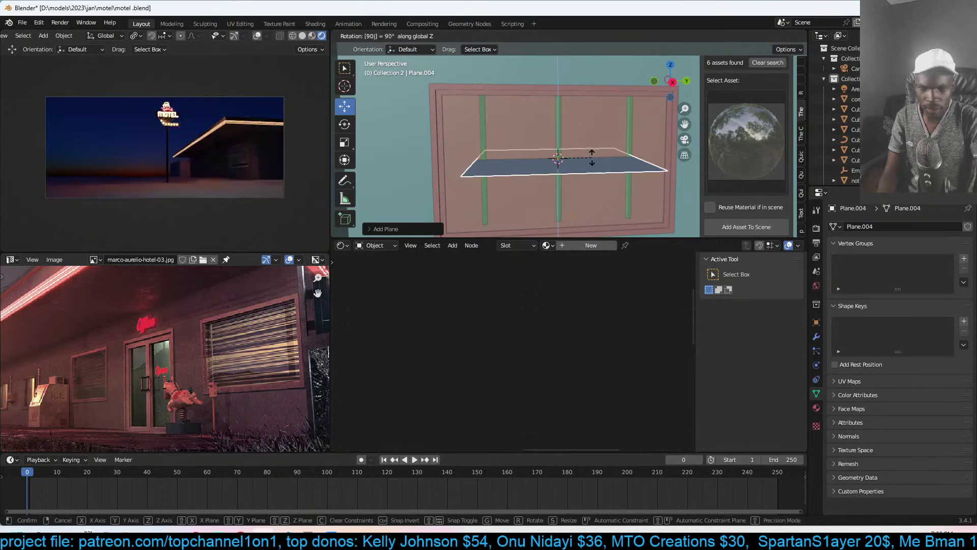
key("x")
key("9")
key("0")
key("Return")
key("g")
key("y")
key("Return")
key("s")
key("x")
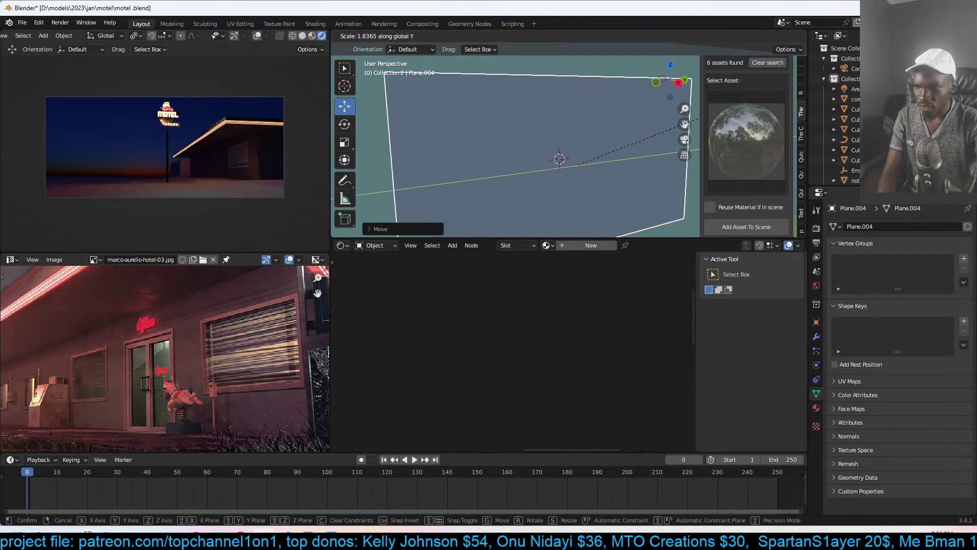
key("Return")
- Assign the light material to the plane as a single-user copy and set its emission strength to 2
left_click(549, 246)
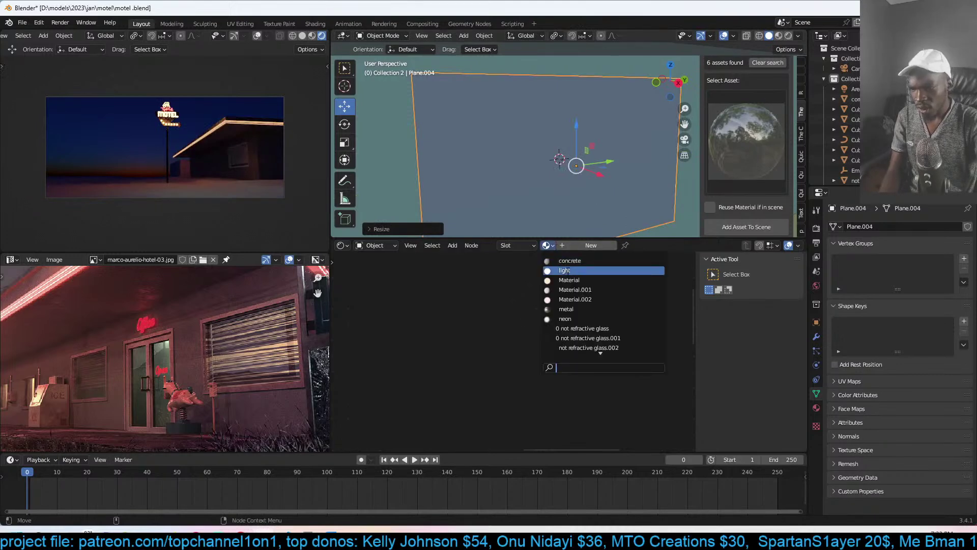
left_click(565, 273)
left_click(663, 246)
double_click(382, 332)
type("11")
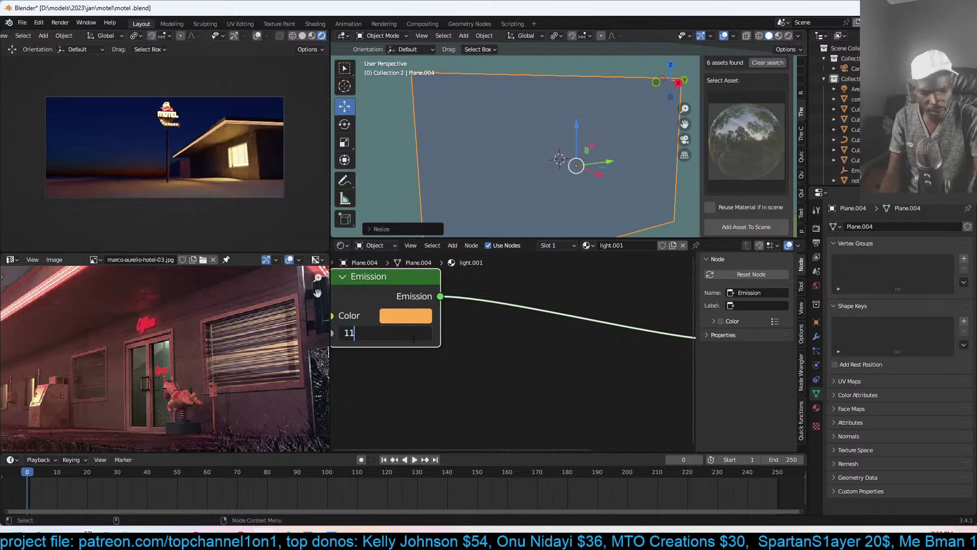
type("0")
key("Return")
double_click(394, 336)
type("2")
key("Return")
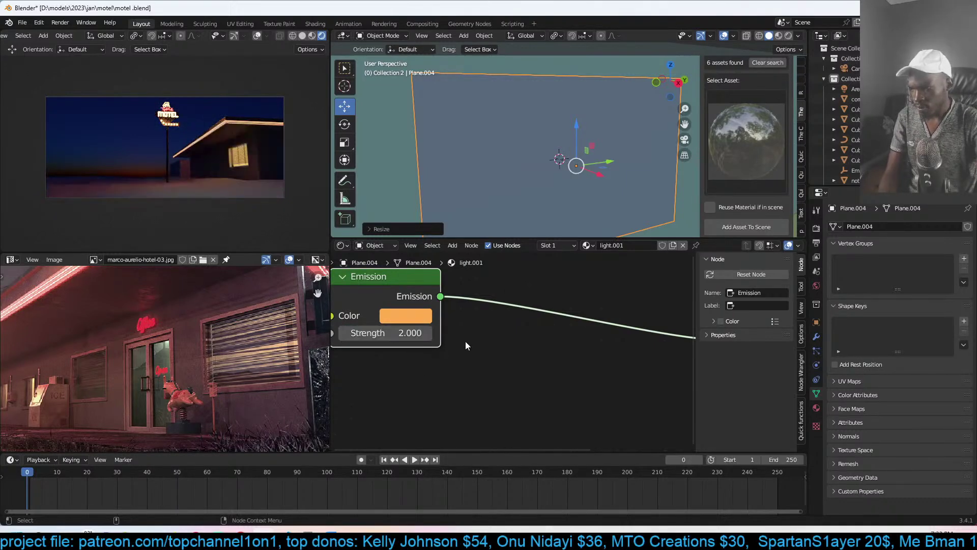
- Change the emission colour of the window plane's material to red
middle_click_drag(427, 331, 490, 372)
left_click(483, 356)
left_click_drag(488, 221, 508, 235)
- Resize the red emissive plane behind the window blind and save the file
mouse_move(667, 139)
middle_mouse_down()
mouse_move(550, 160)
mouse_move(681, 148)
middle_mouse_up()
key("s")
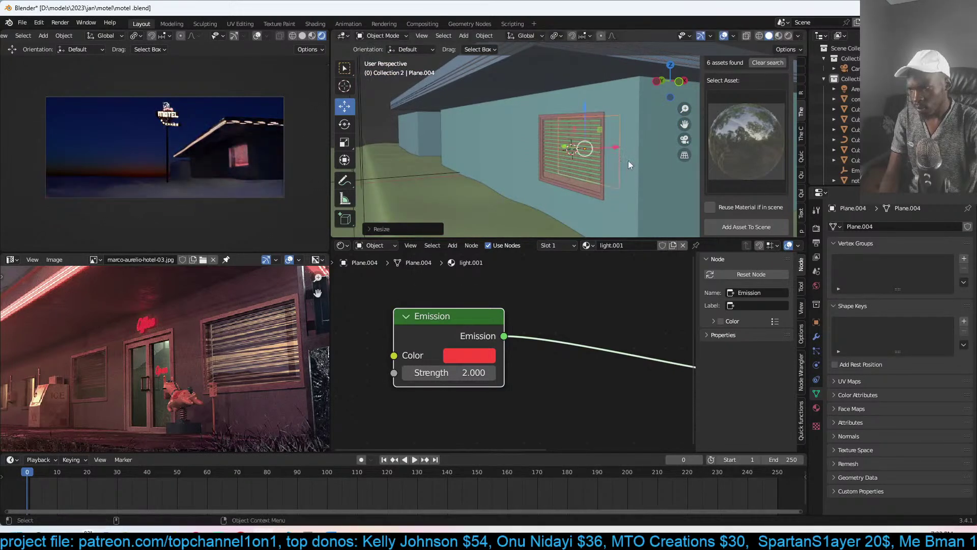
left_click(575, 174)
mouse_move(575, 174)
middle_mouse_down()
mouse_move(585, 187)
mouse_move(589, 176)
middle_mouse_up()
key("ctrl+s")
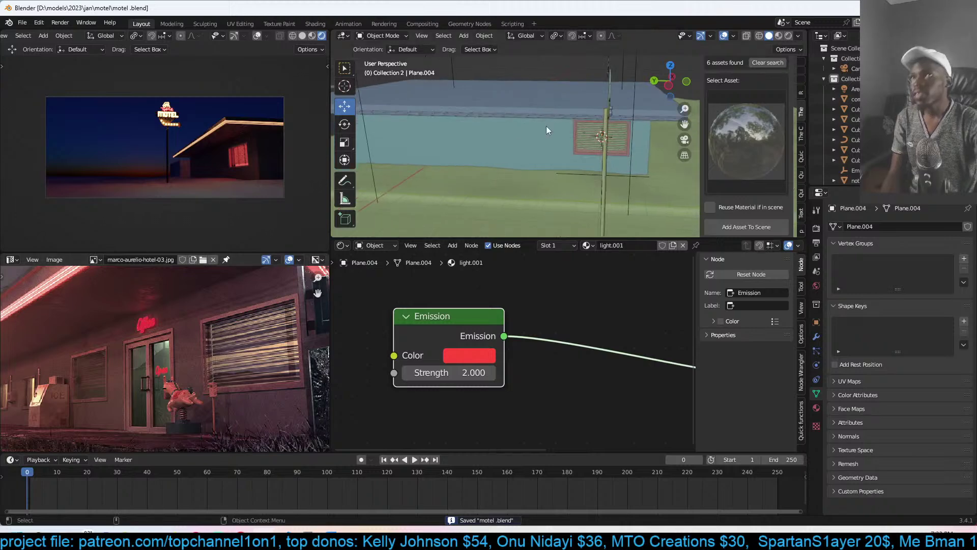
- Show the whole motel reference image and select the ground plane
middle_click_drag(547, 131, 623, 112)
scroll(233, 354, "down", 3)
middle_click_drag(233, 354, 290, 340)
scroll(289, 340, "down", 2)
left_click(578, 114)
middle_click_drag(578, 114, 529, 106)
left_click(572, 171)
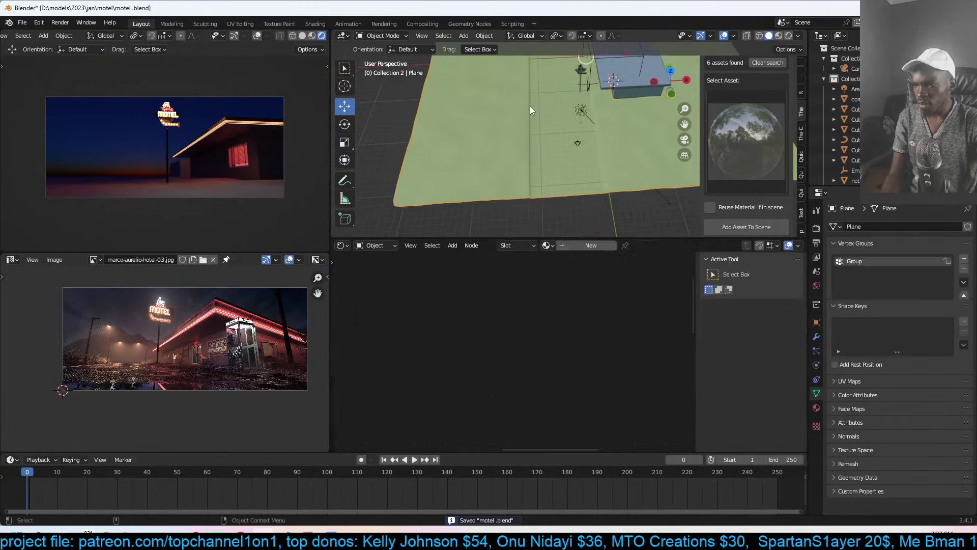
- In Edit Mode, select a lengthwise face loop on the ground's road strip and grow the selection to the road's full width
key("Tab")
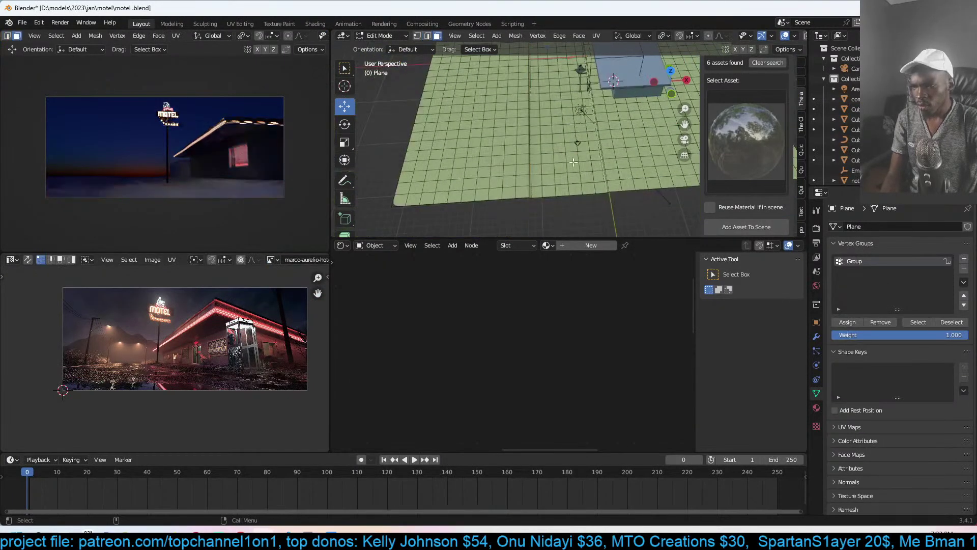
left_click(575, 164, "alt")
key("ctrl+KP_Add")
key("ctrl+KP_Add")
key("ctrl+KP_Add")
scroll(582, 155, "up", 3)
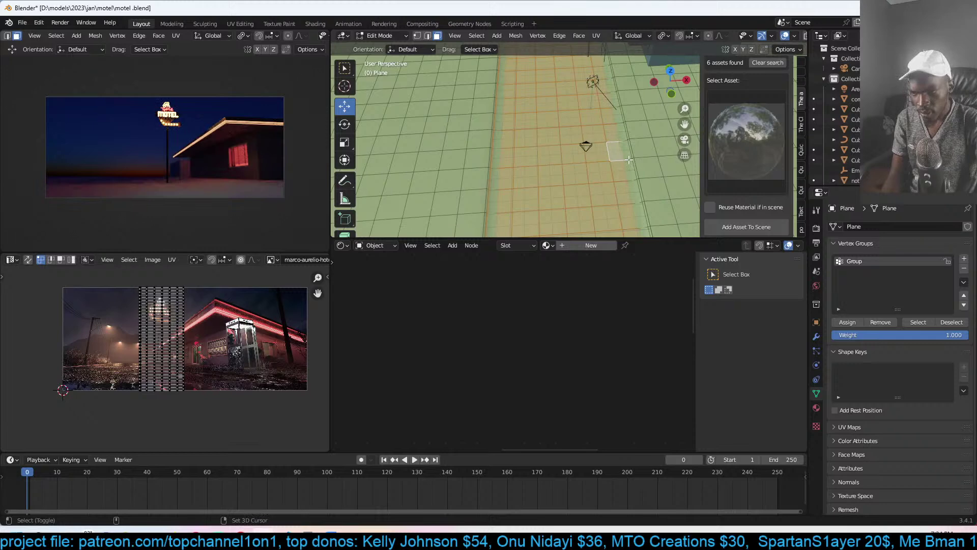
scroll(629, 160, "up", 5)
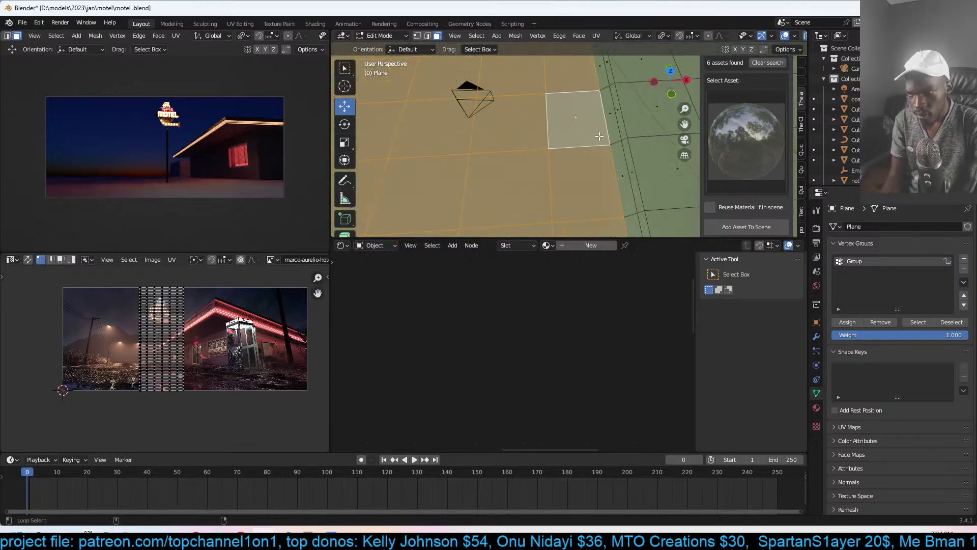
scroll(532, 172, "down", 5)
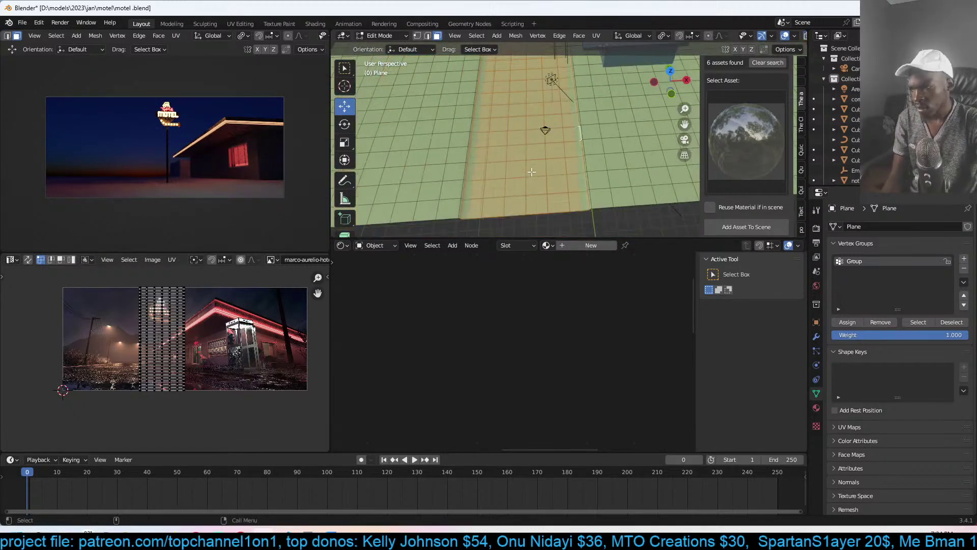
scroll(535, 171, "down", 2)
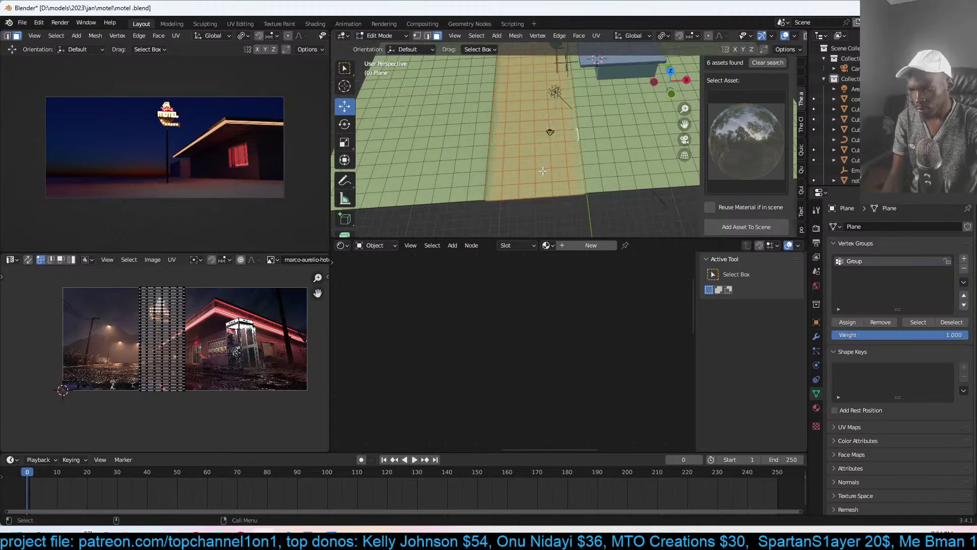
middle_click_drag(542, 171, 596, 137)
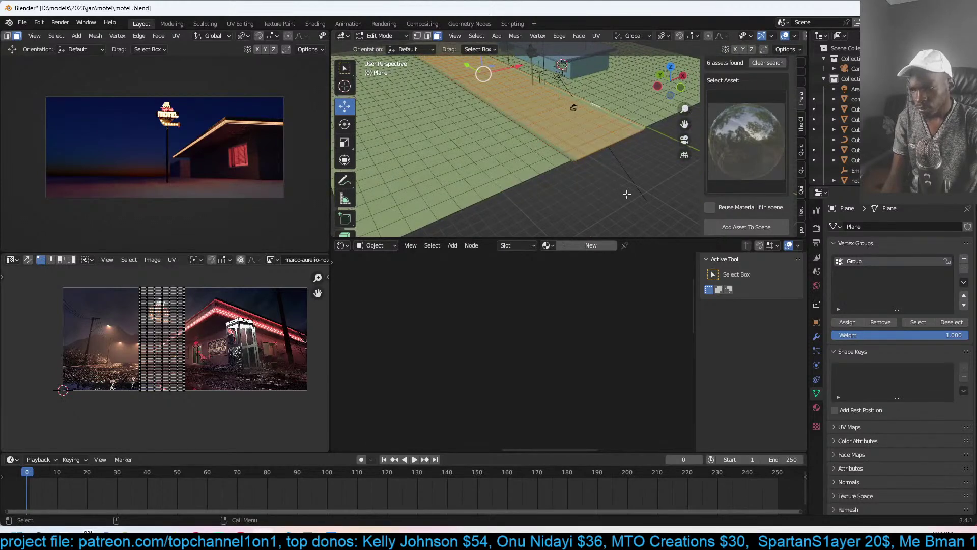
- Add a material slot with a new material to the ground plane and return to Object Mode
left_click(816, 407)
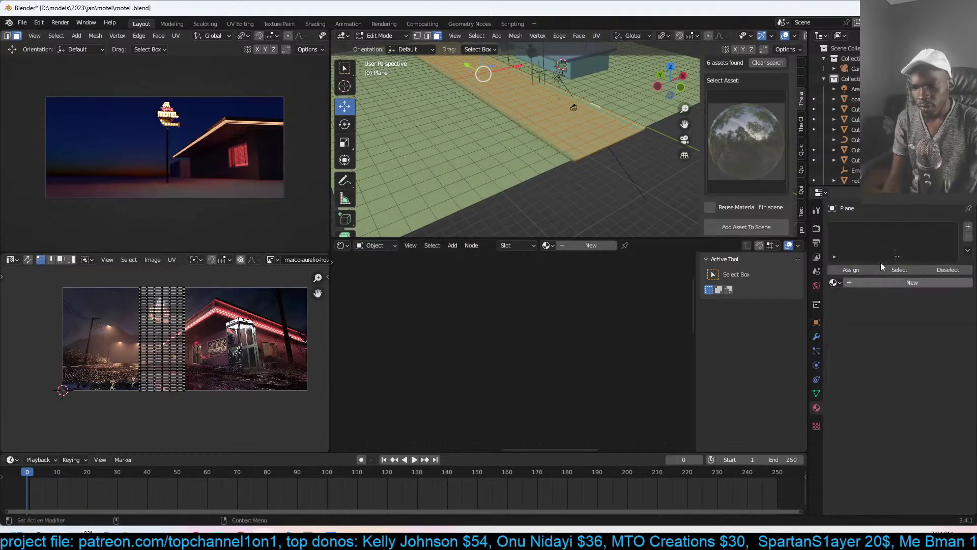
left_click(967, 226)
left_click(896, 279)
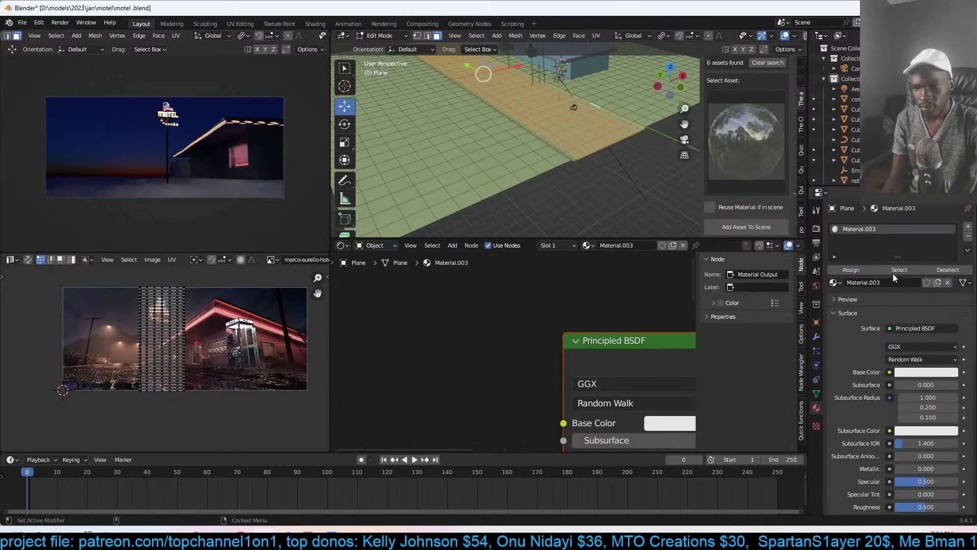
key("Tab")
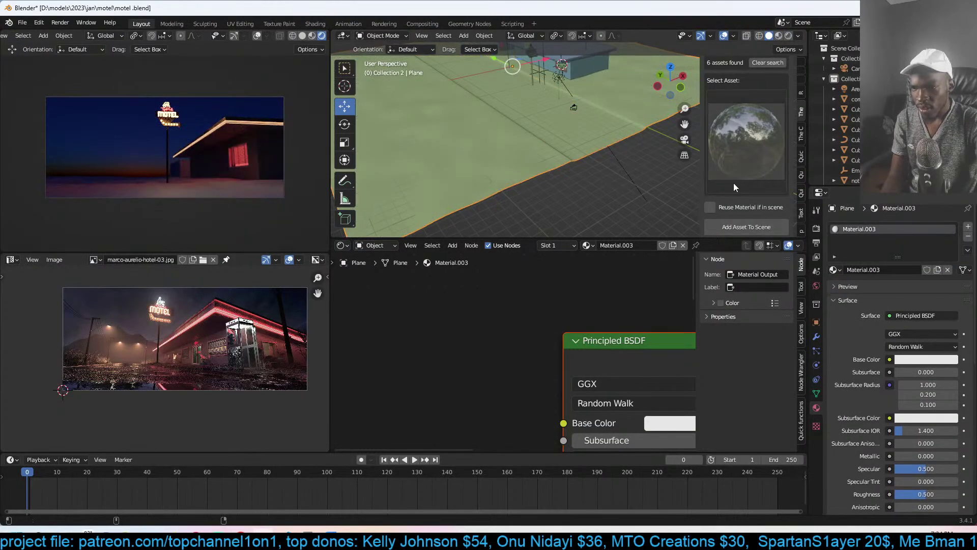
- Search the asset library's materials for "ground"
scroll(731, 184, "up", 5)
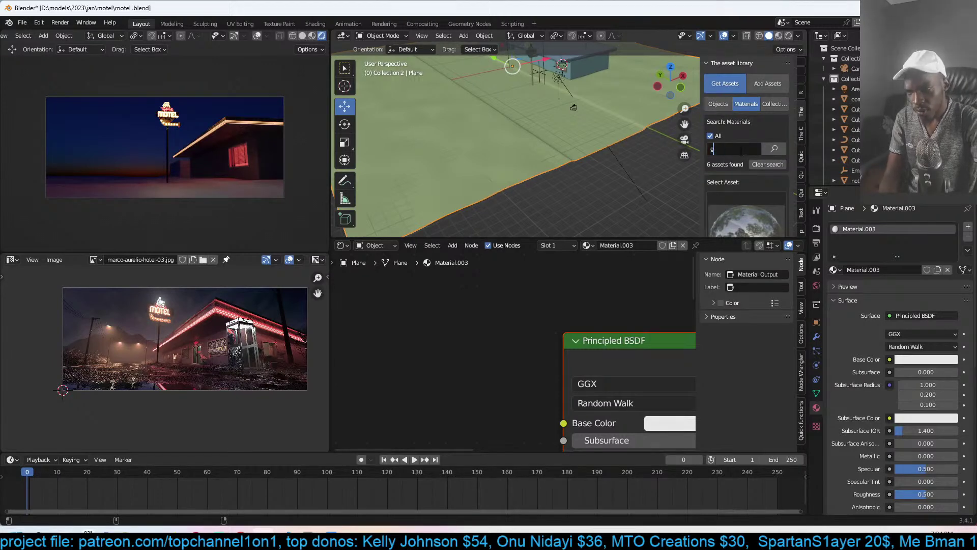
type("und")
key("Return")
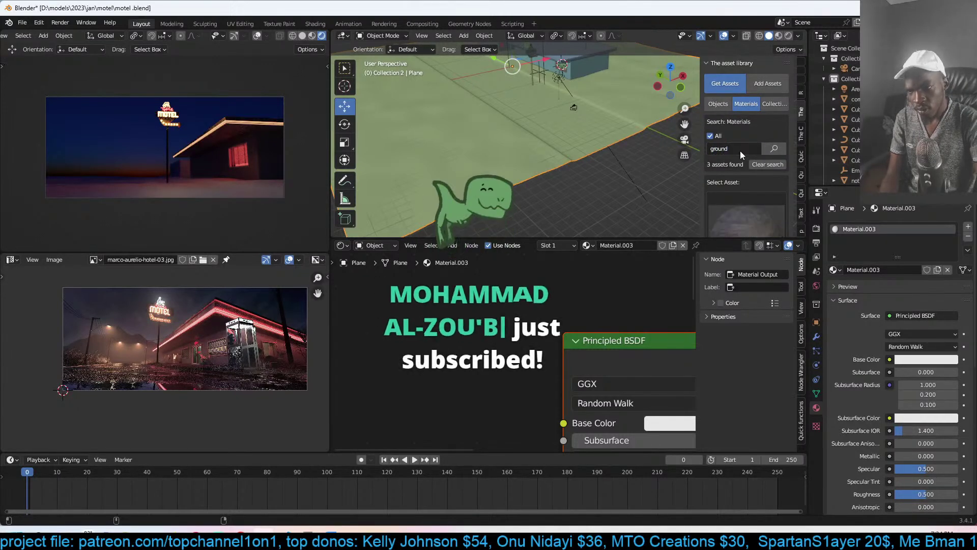
scroll(740, 150, "down", 3)
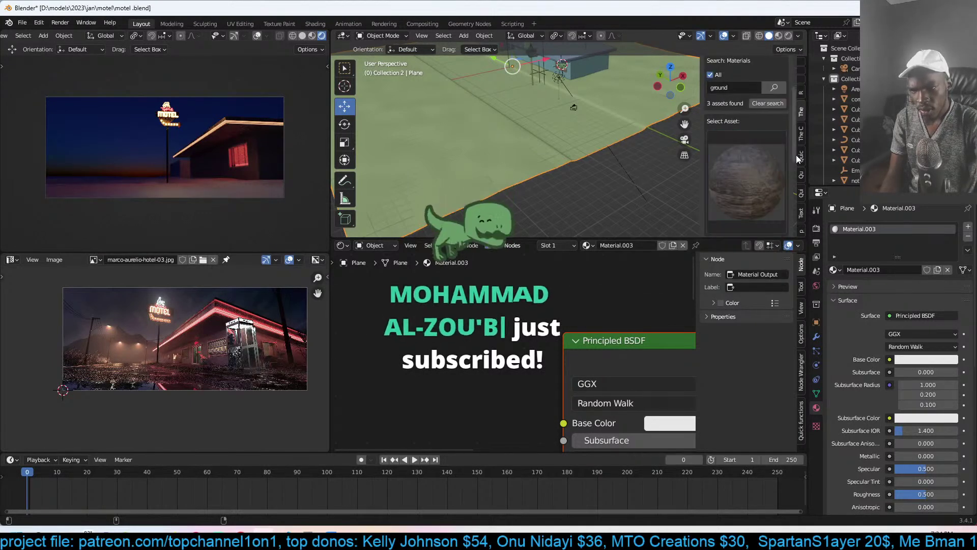
- Enable loading as PBR folders in the Texture Folders add-on and search its textures for "ground"
left_click(801, 211)
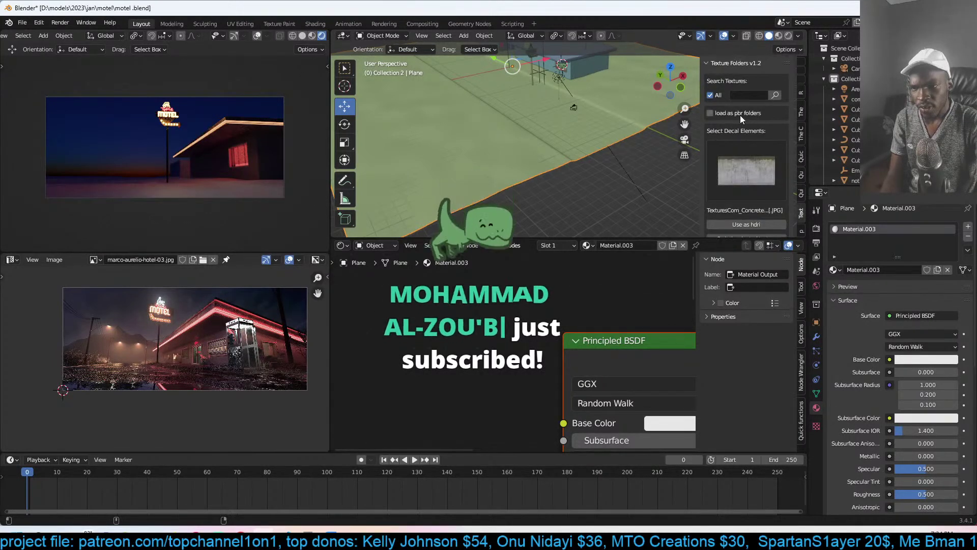
left_click(756, 96)
type("ground")
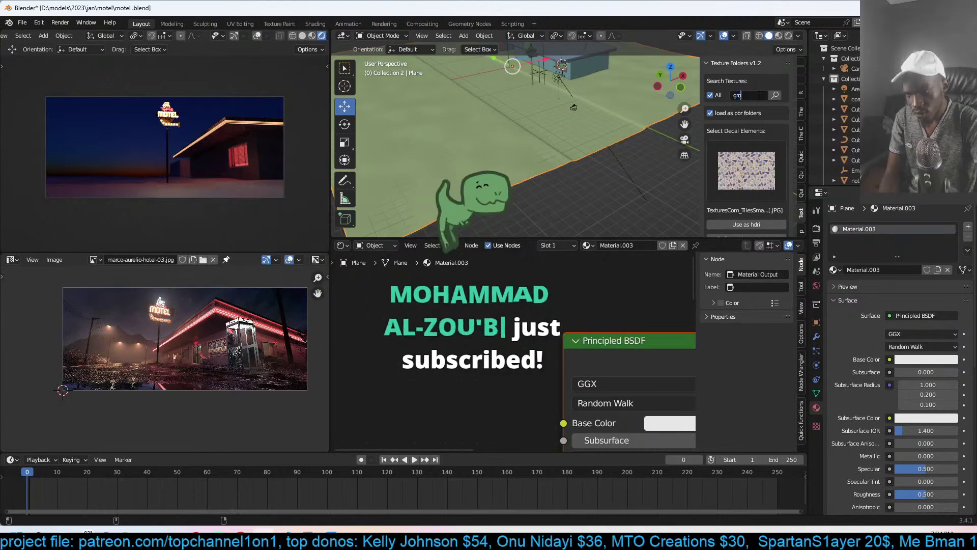
left_click(775, 95)
left_click(753, 214)
- Link the pbrs\ground and rocks folder from D:\resouces as a new texture folder in the Texture Folders add-on
scroll(759, 202, "down", 10)
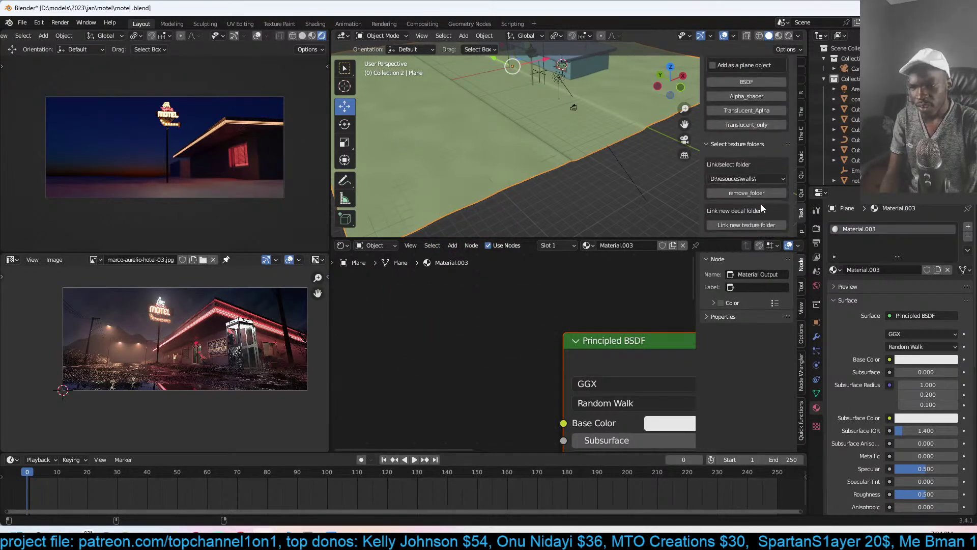
left_click(755, 224)
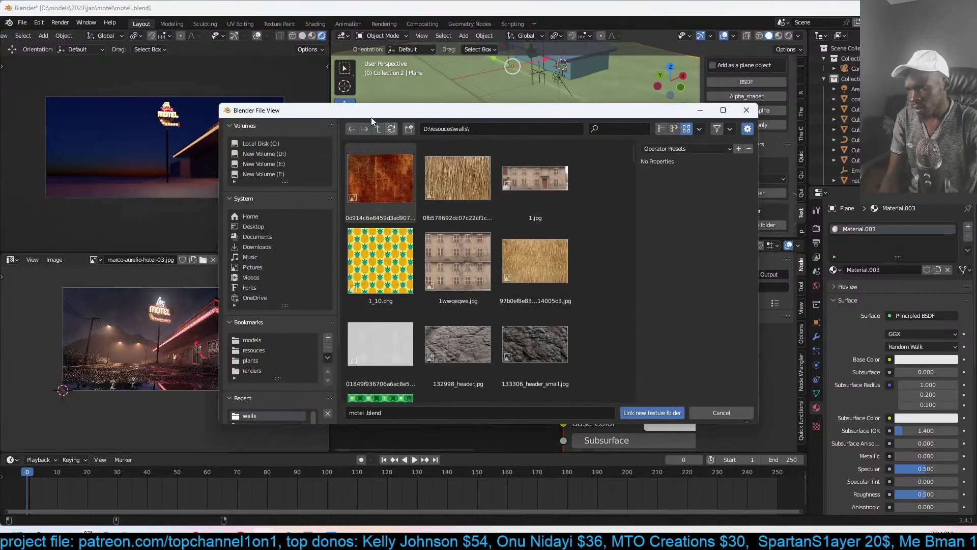
key("BackSpace")
scroll(456, 284, "down", 8)
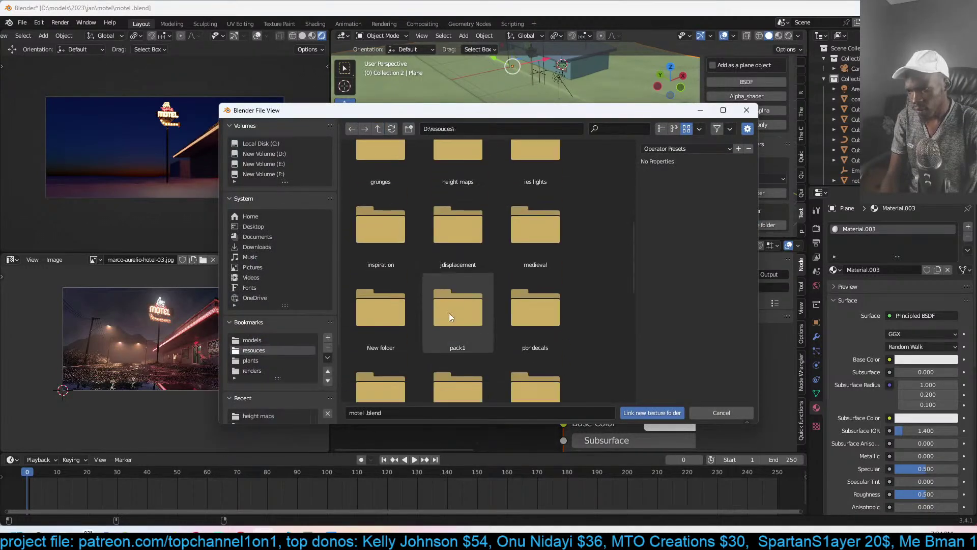
left_click(386, 321)
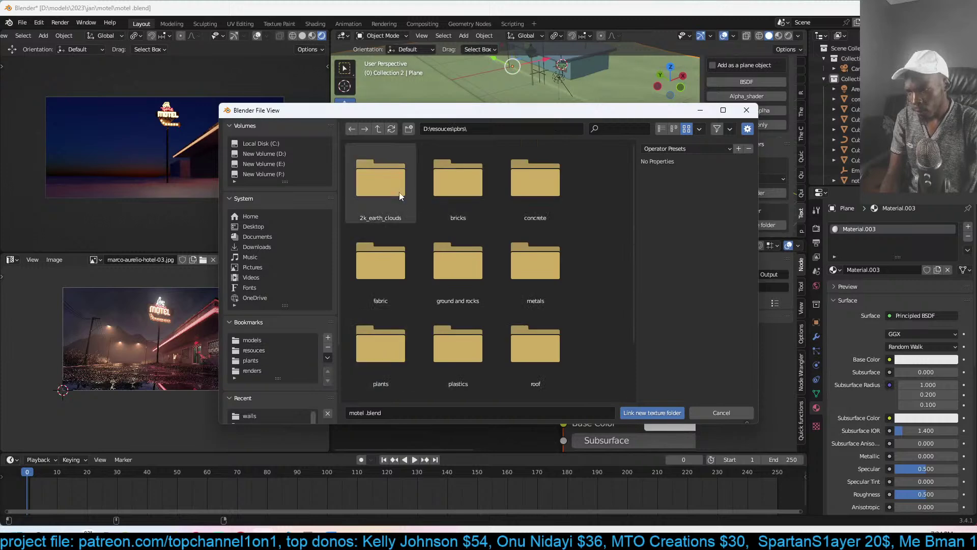
scroll(396, 294, "down", 4)
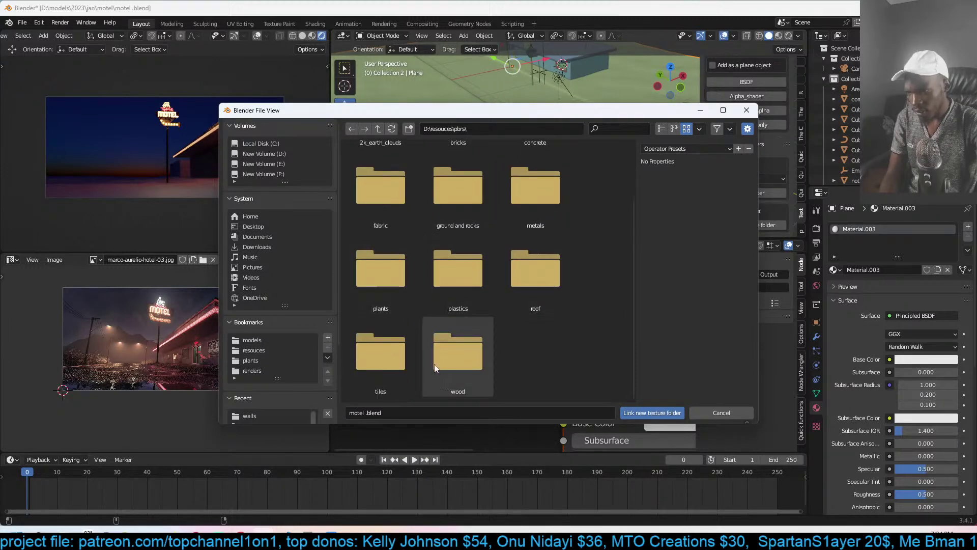
scroll(483, 318, "up", 4)
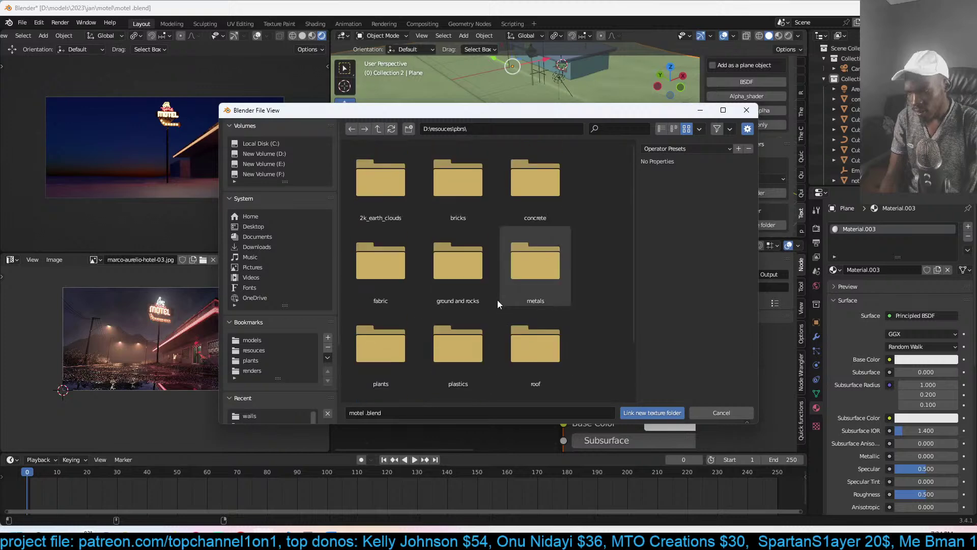
double_click(460, 285)
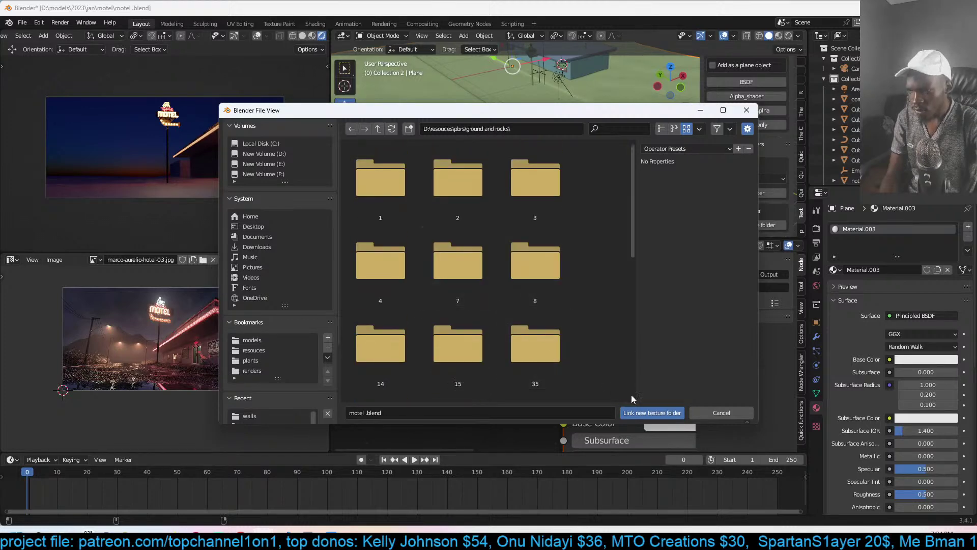
left_click(651, 413)
- Choose the brown dry_ground_rocks texture and apply it to the ground plane as a BSDF material, using Material Preview shading
scroll(748, 160, "up", 8)
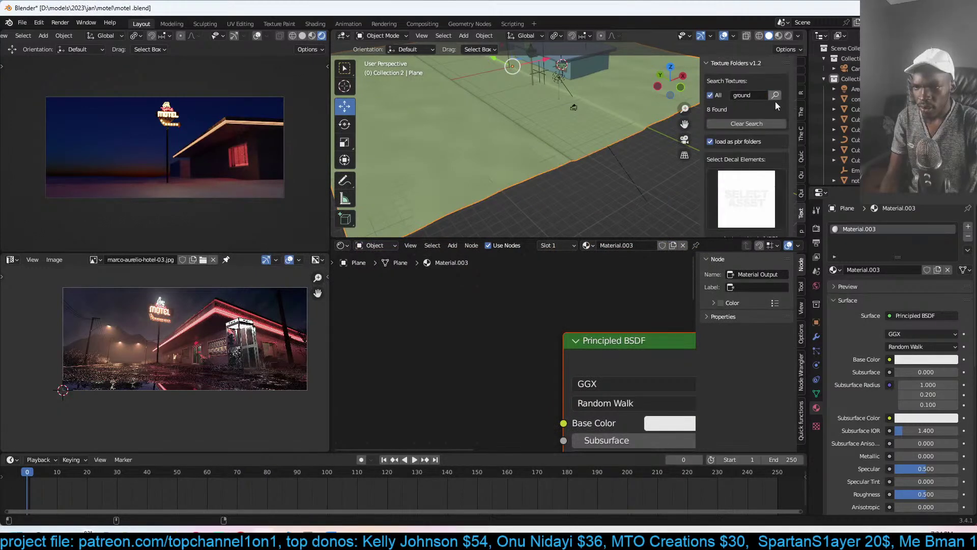
left_click(763, 204)
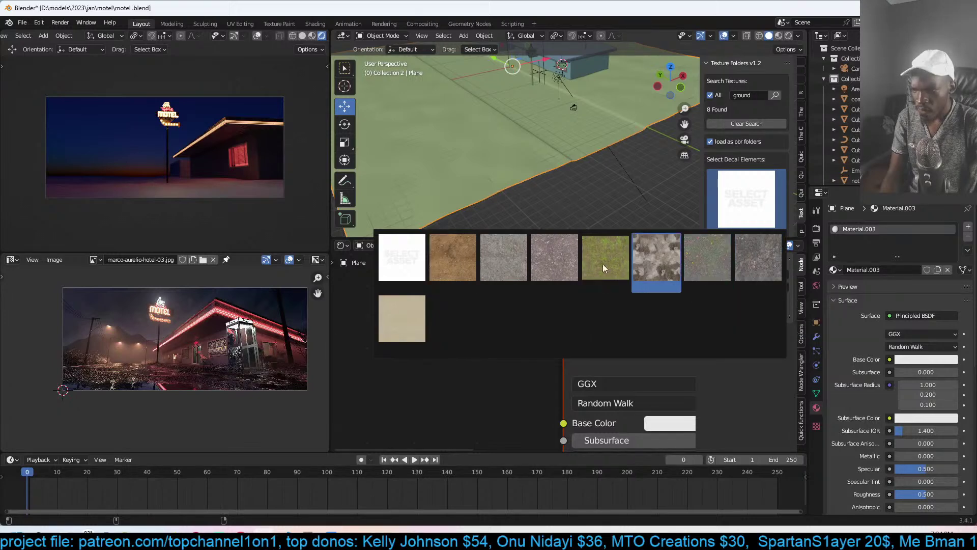
left_click(450, 260)
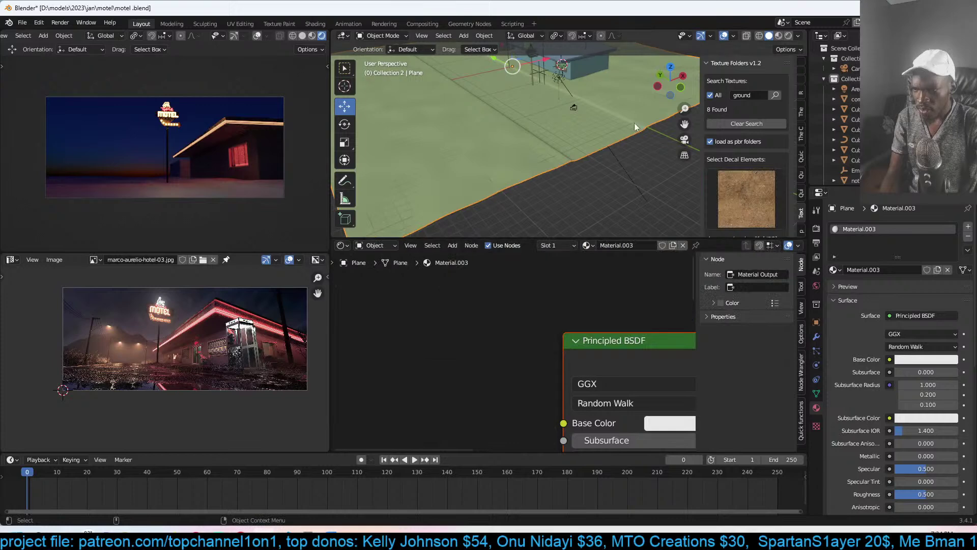
scroll(624, 116, "down", 2)
left_click(779, 35)
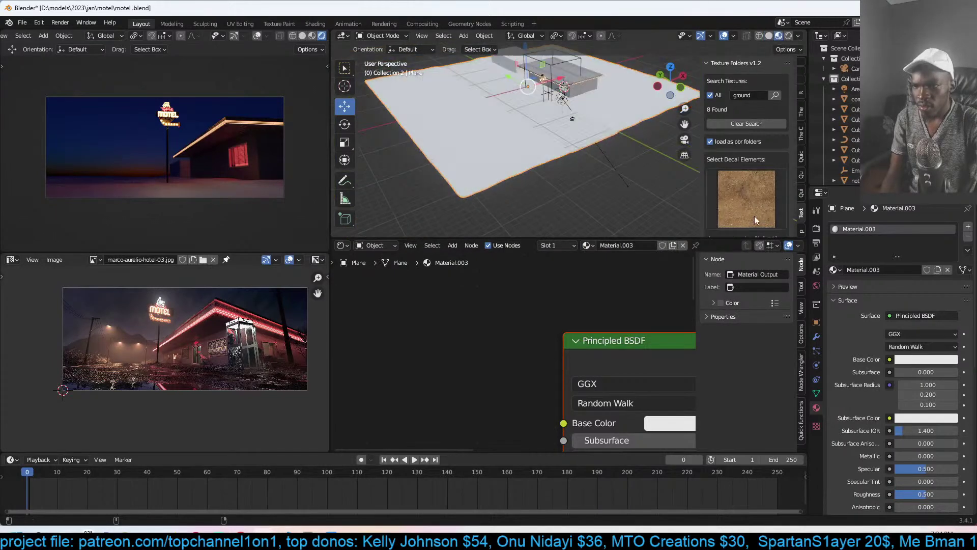
scroll(754, 216, "down", 4)
scroll(753, 213, "down", 2)
left_click(753, 213)
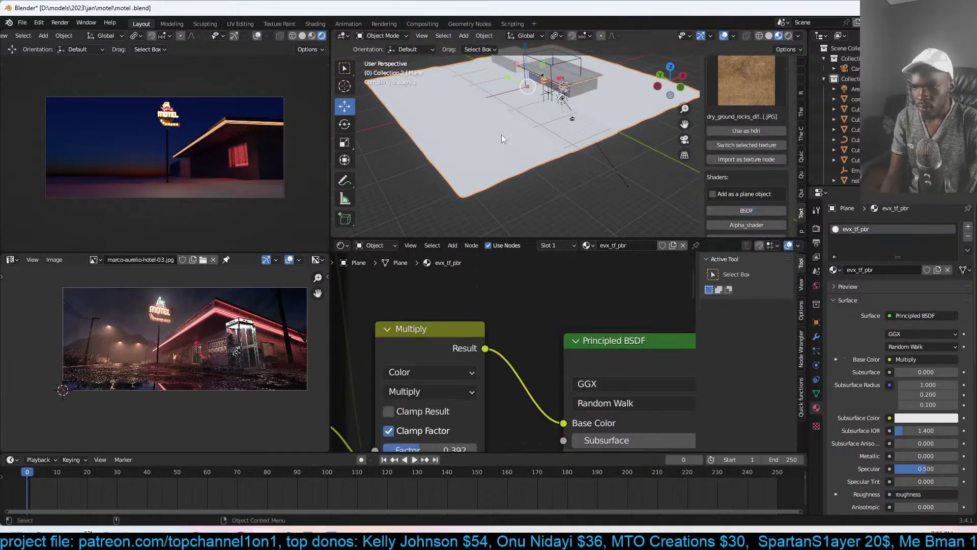
- UV-unwrap the ground plane in Edit Mode, return to Object Mode and save the file
scroll(521, 116, "up", 1)
scroll(524, 127, "up", 2)
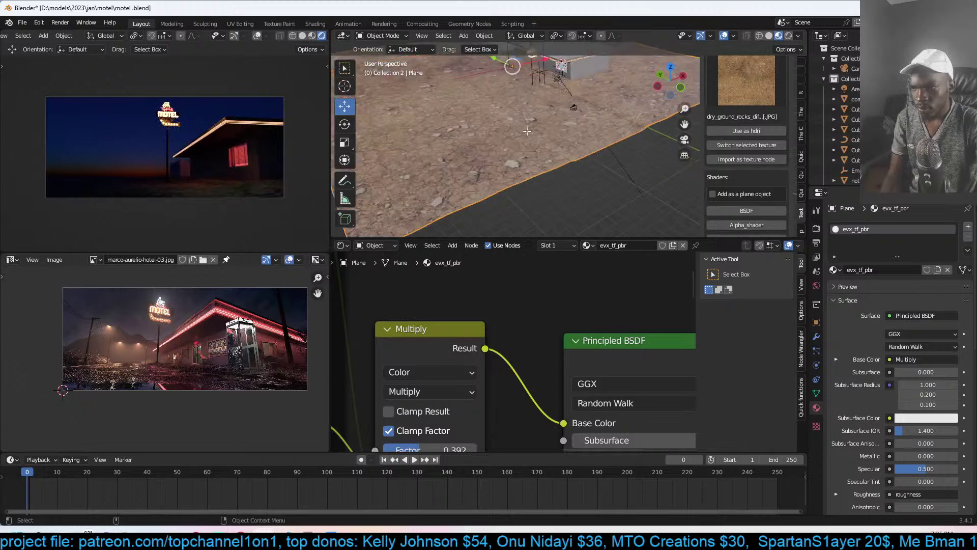
key("Tab")
key("u")
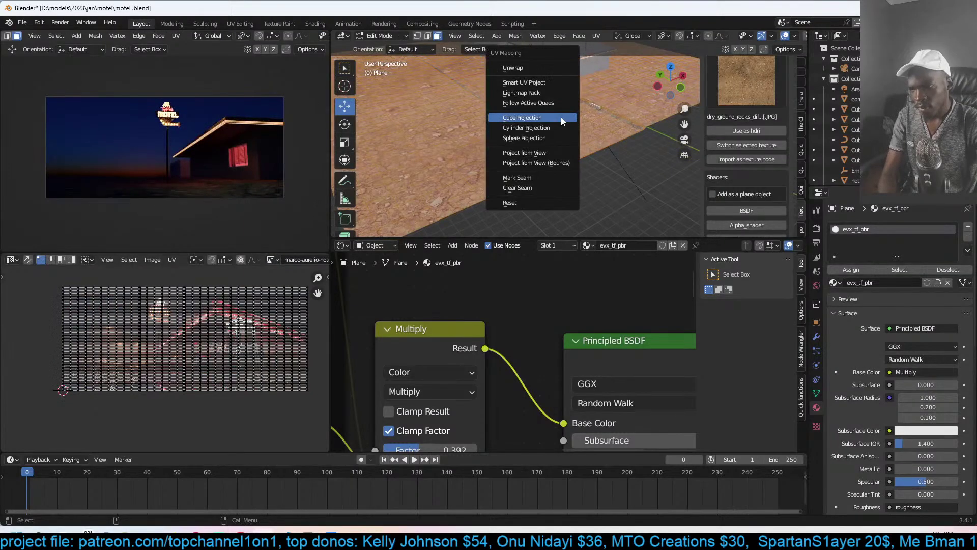
left_click(530, 54)
key("Tab")
scroll(580, 113, "down", 3)
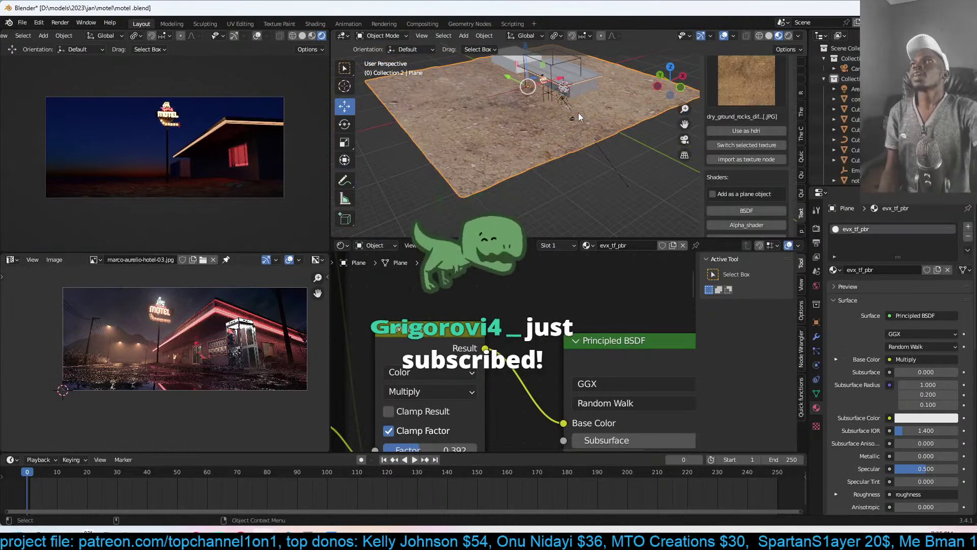
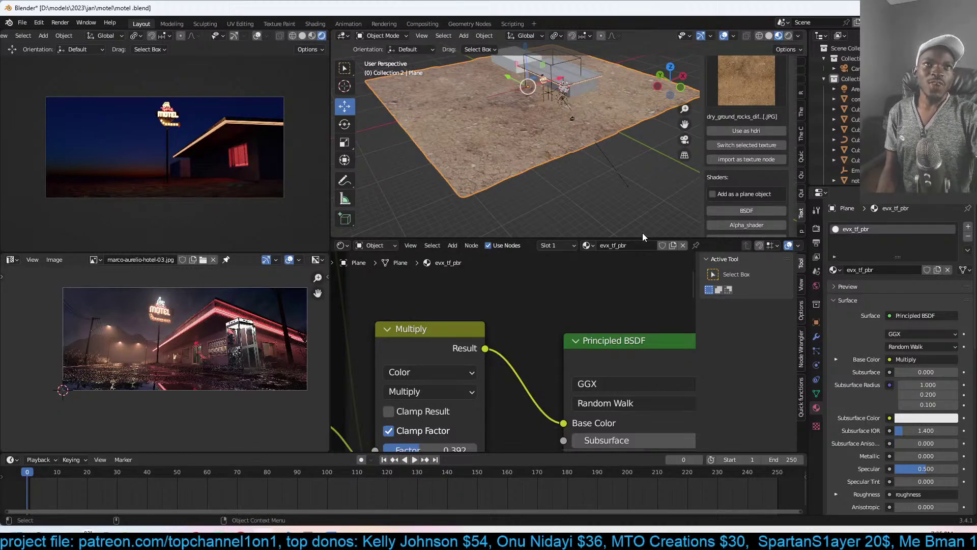
key("ctrl+s")
- Scale all of the ground plane's UVs down along X, and enlarge them uniformly to about double size
key("Tab")
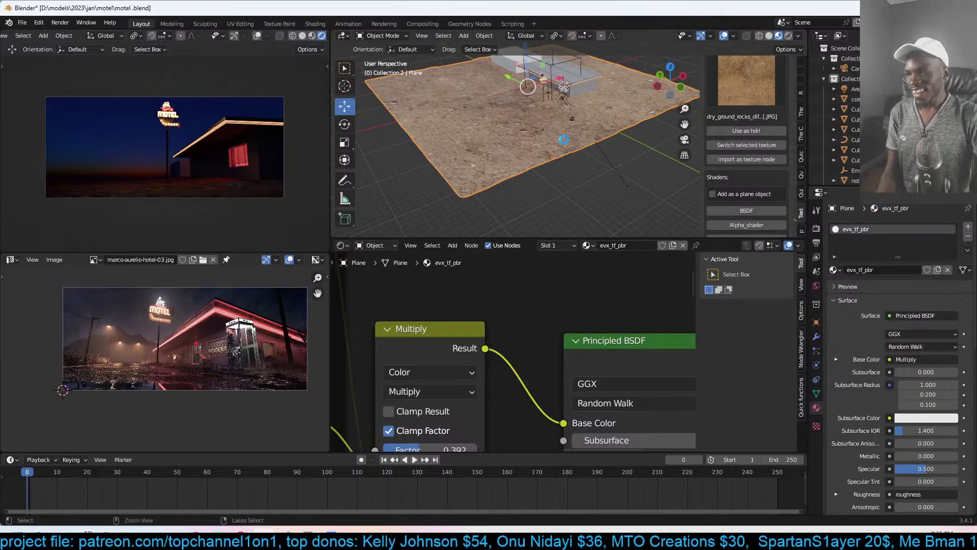
key("a")
key("s")
key("x")
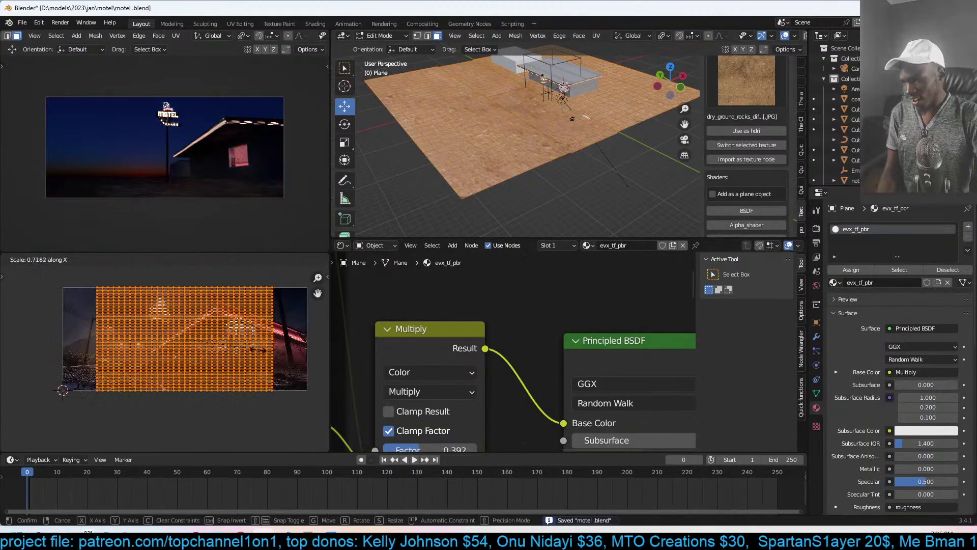
left_click(240, 350)
key("s")
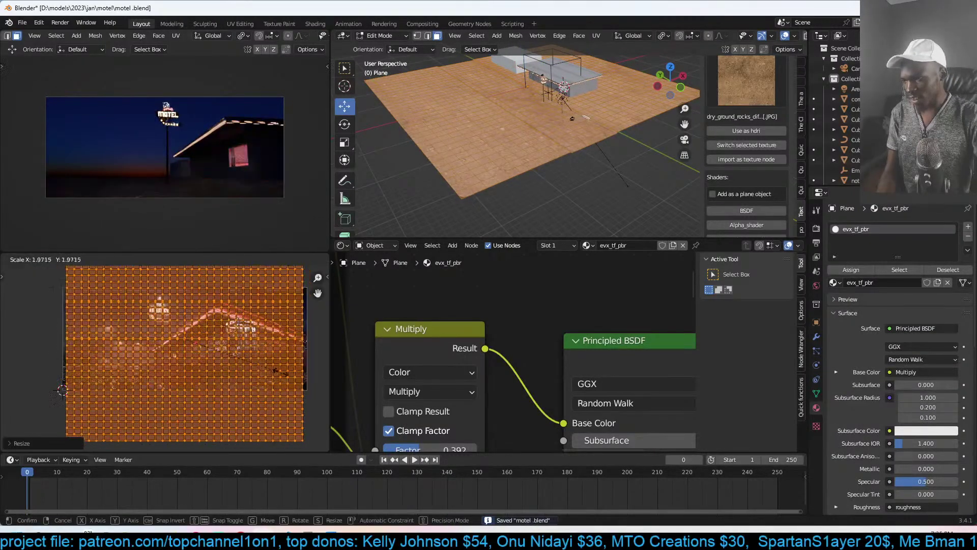
key("Return")
key("Tab")
scroll(587, 173, "up", 5)
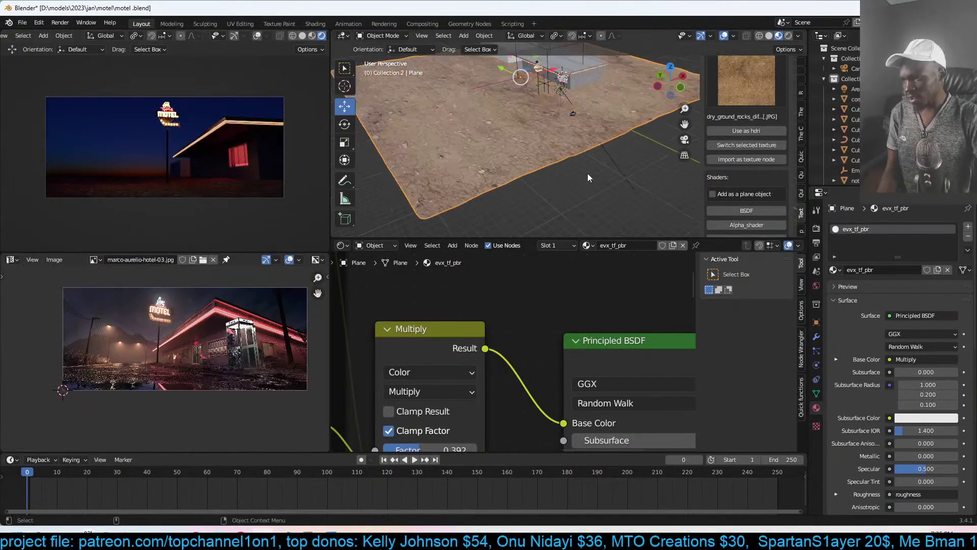
- Switch the 3D viewport to solid shading and save the file
key("z")
left_click(578, 168)
key("ctrl+s")
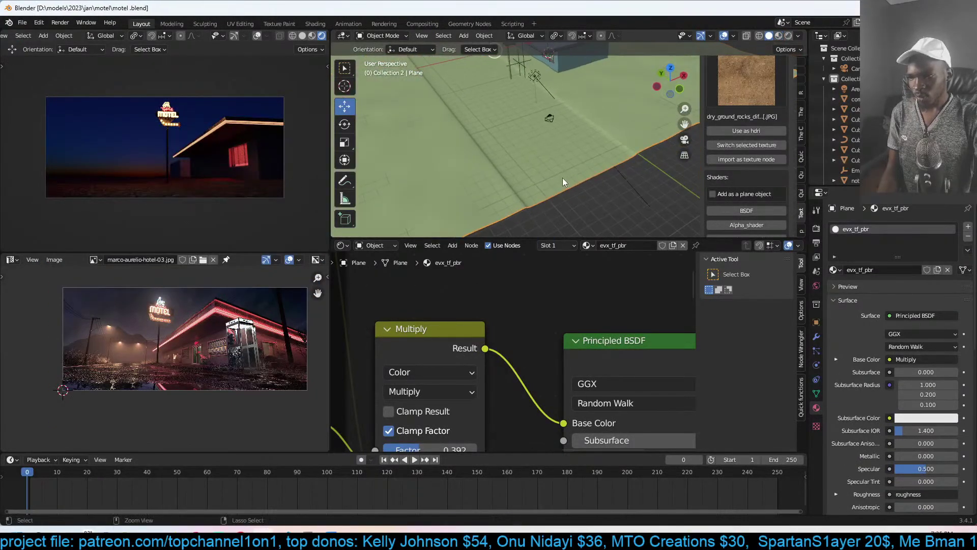
- In Edit Mode, clear the ground plane's selection and select only the road strip through its vertex group
middle_click_drag(563, 178, 525, 157)
key("Tab")
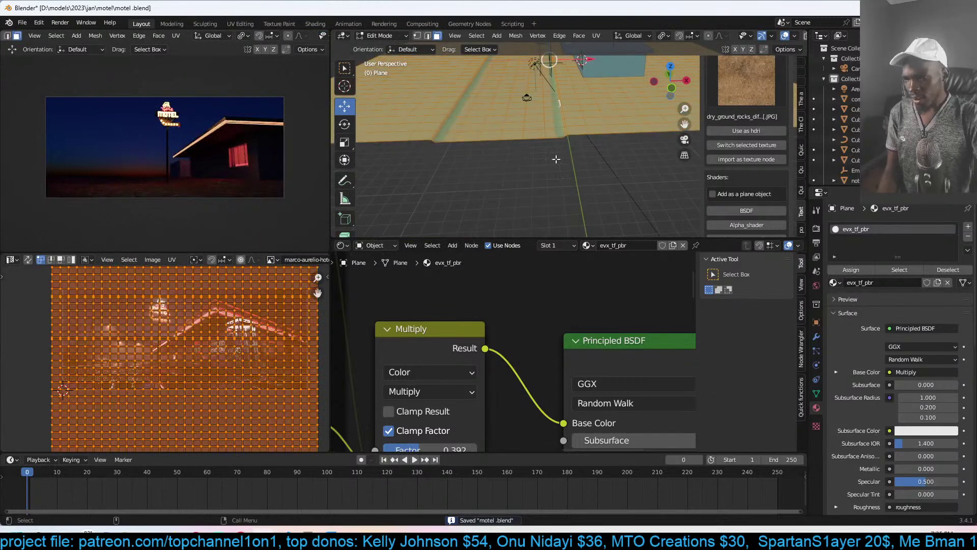
left_click(816, 395)
key("Tab")
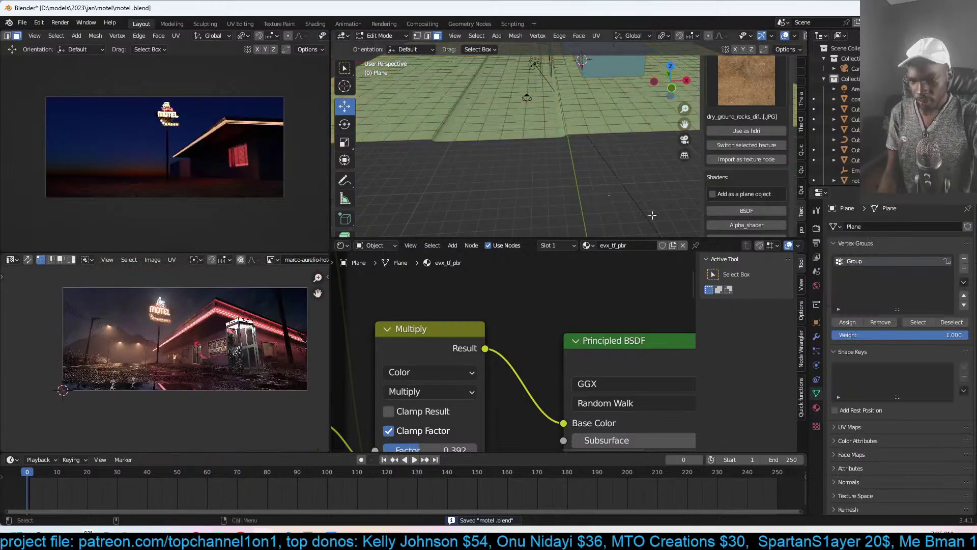
left_click(914, 322)
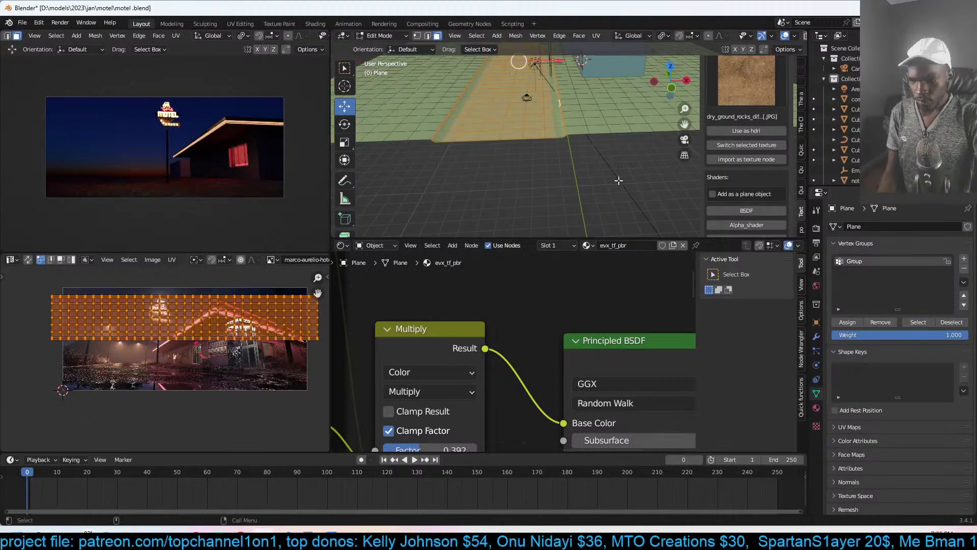
- Add a second material slot with a new material named "road" to the ground plane and assign it to the selected road faces
left_click(816, 407)
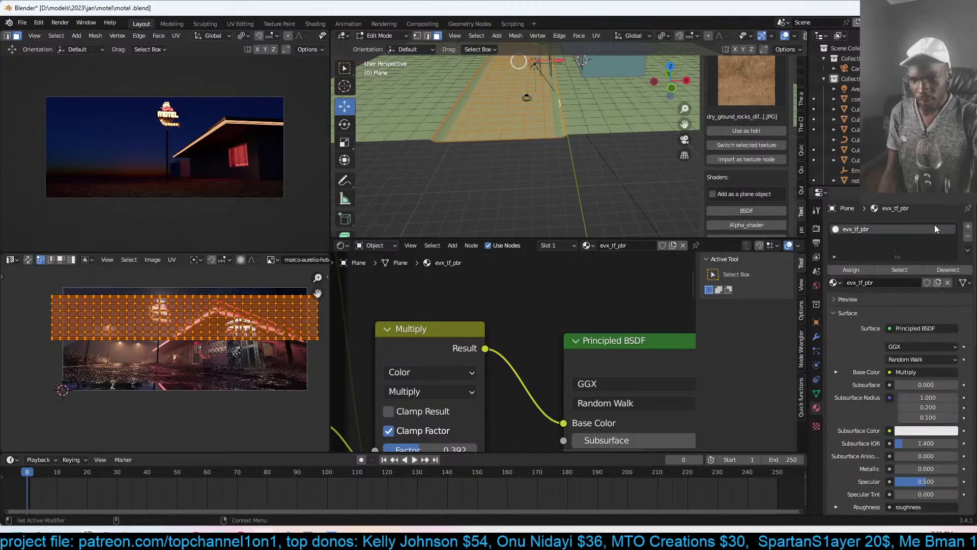
left_click(967, 226)
left_click(866, 298)
left_click(867, 298)
type("road")
key("Return")
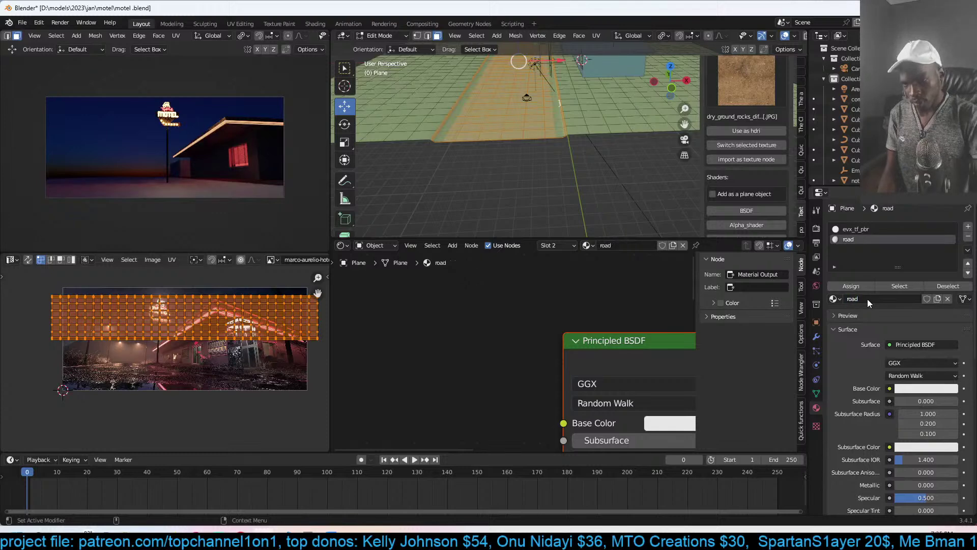
key("Tab")
- In camera view, tilt the camera slightly downward with a trackball rotation and nudge its position
scroll(511, 117, "down", 4)
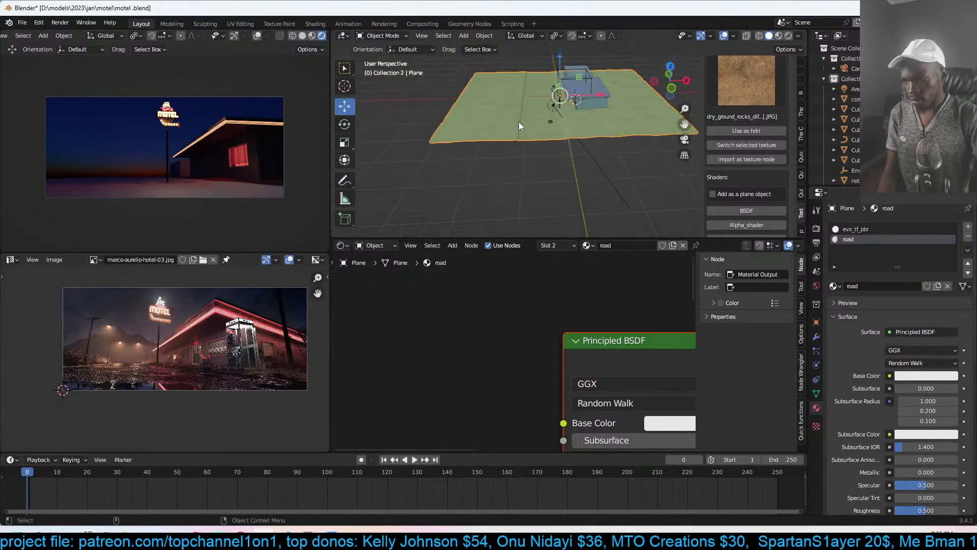
key("KP_0")
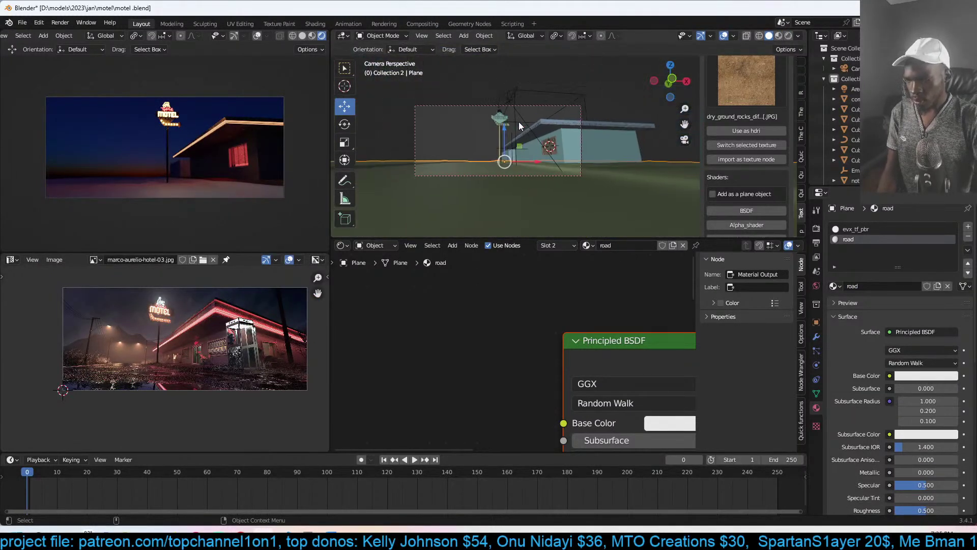
left_click(523, 73)
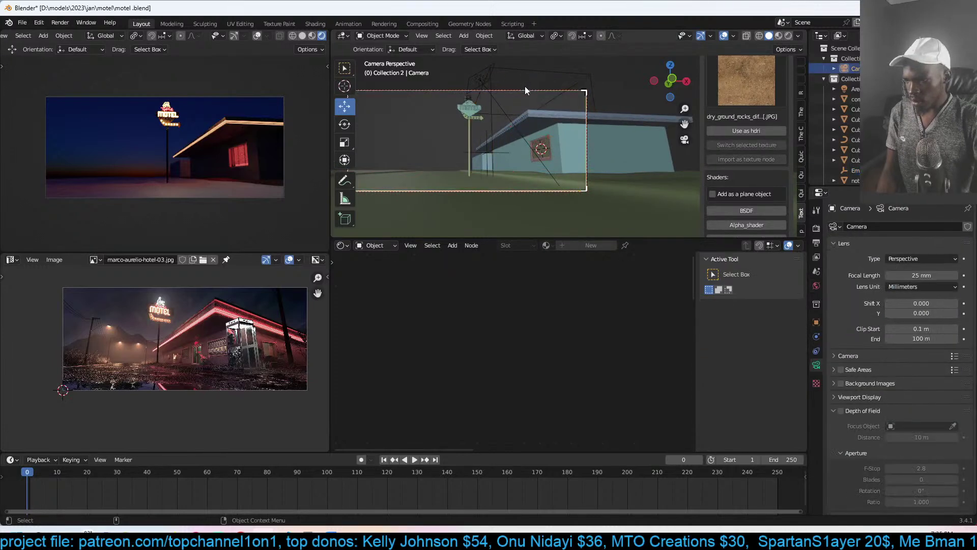
key("r")
key("r")
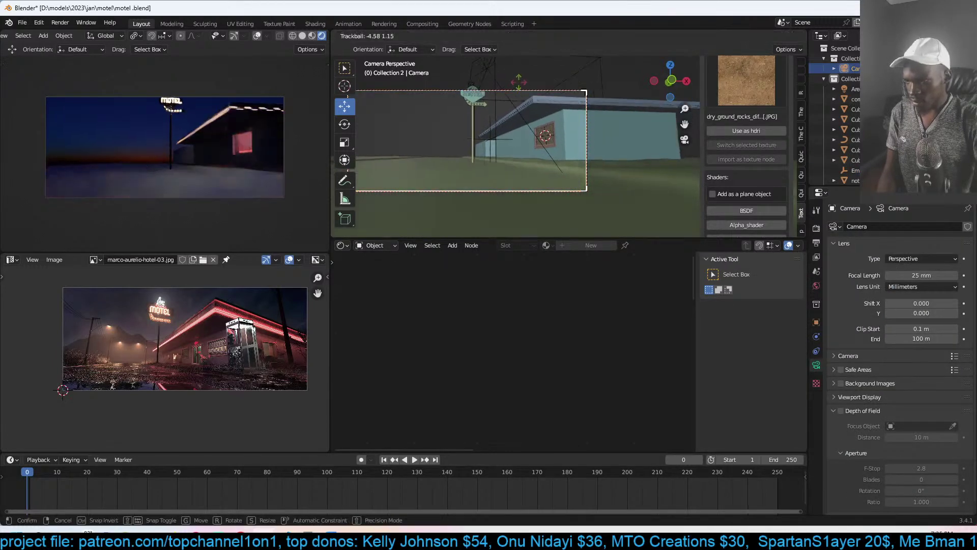
key("Return")
key("g")
left_click(520, 75)
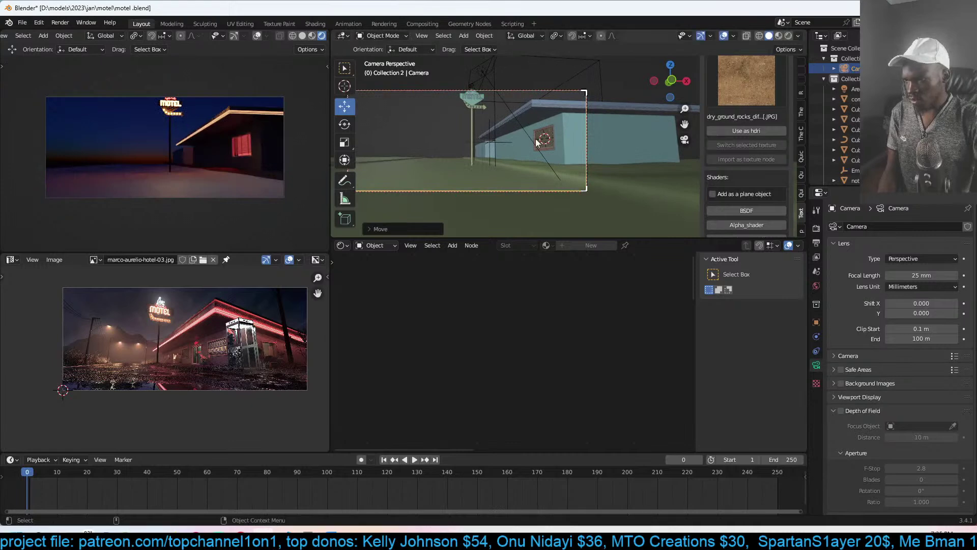
- In Edit Mode on the ground plane, narrow the selected road strip slightly along the X axis
key("KP_7")
scroll(522, 179, "down", 3)
scroll(544, 176, "down", 1)
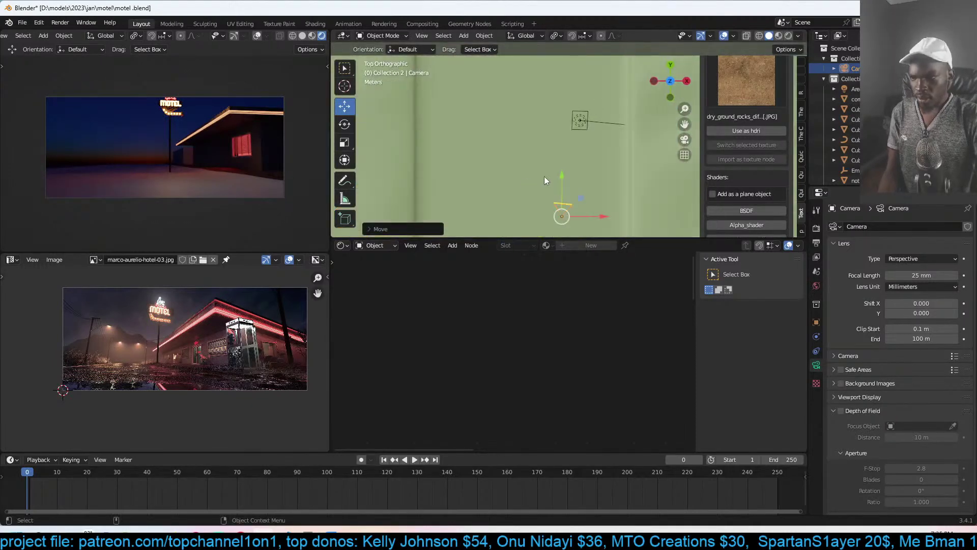
left_click(588, 170)
key("Tab")
scroll(588, 171, "down", 2)
scroll(595, 102, "up", 1)
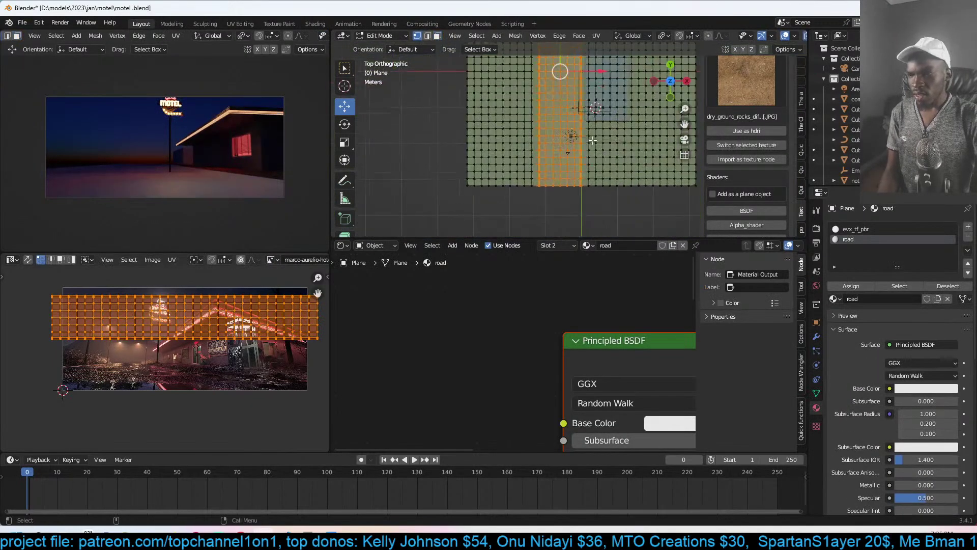
key("s")
key("x")
left_click(606, 83)
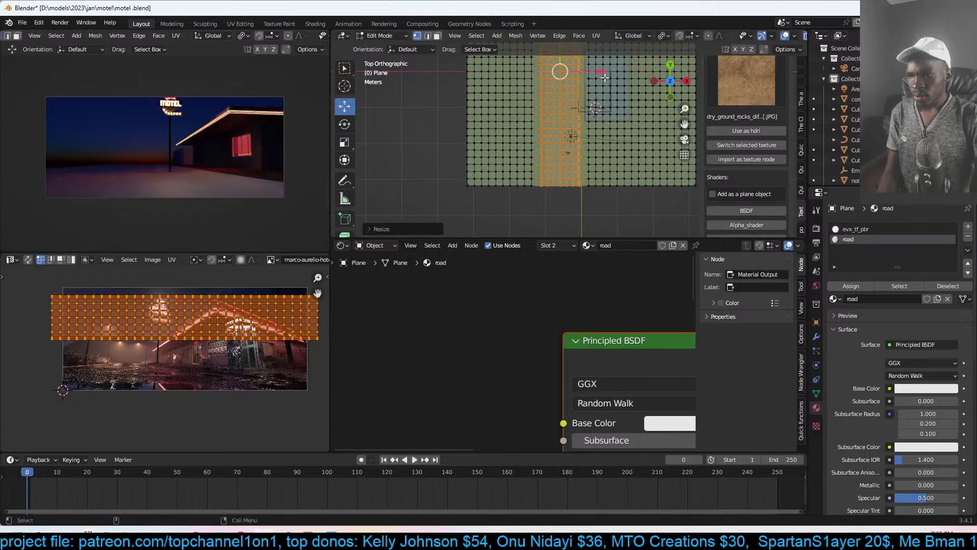
- Shift the road strip about 2 m along negative X, away from the motel, and return to Object Mode
key("g")
key("x")
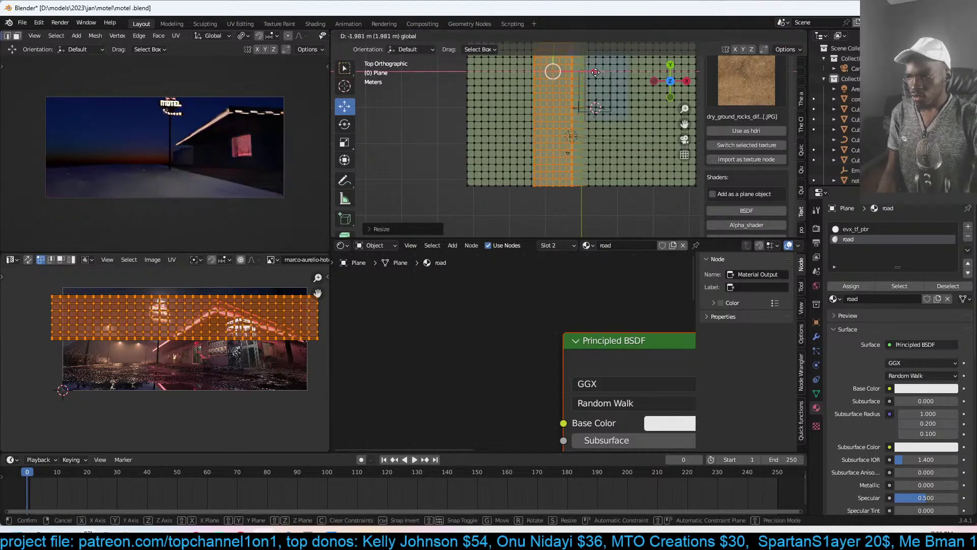
left_click(595, 72)
key("Tab")
- Search the asset library's objects and collections for "pole"
middle_click_drag(595, 71, 554, 134)
scroll(601, 116, "up", 2)
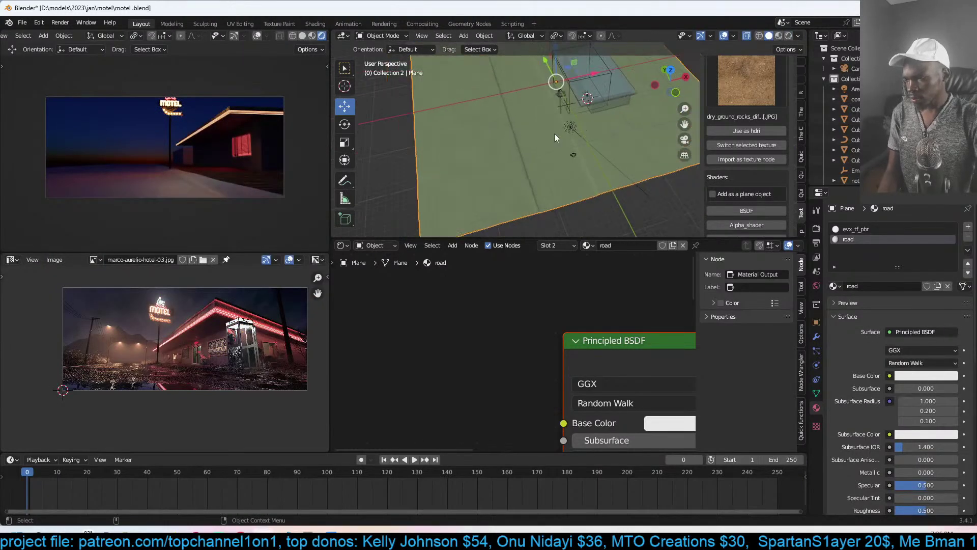
scroll(555, 133, "down", 2)
mouse_move(582, 179)
middle_mouse_down()
mouse_move(580, 187)
mouse_move(535, 150)
mouse_move(548, 148)
middle_mouse_up()
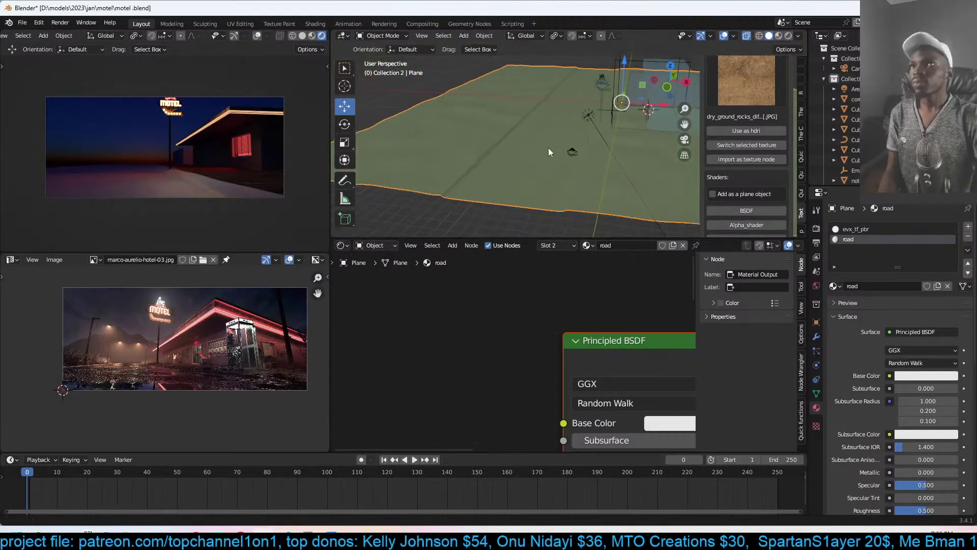
scroll(100, 353, "up", 3)
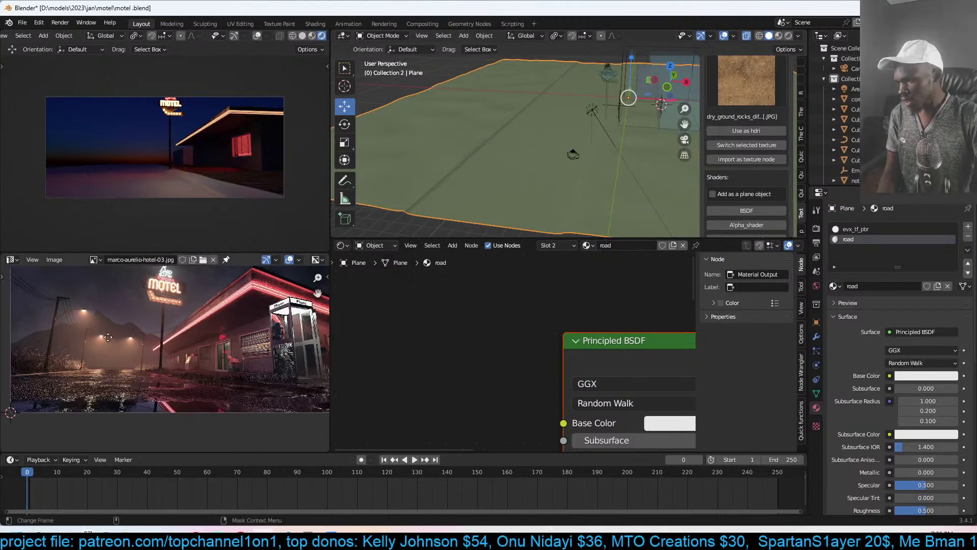
scroll(793, 102, "up", 4)
left_click(800, 132)
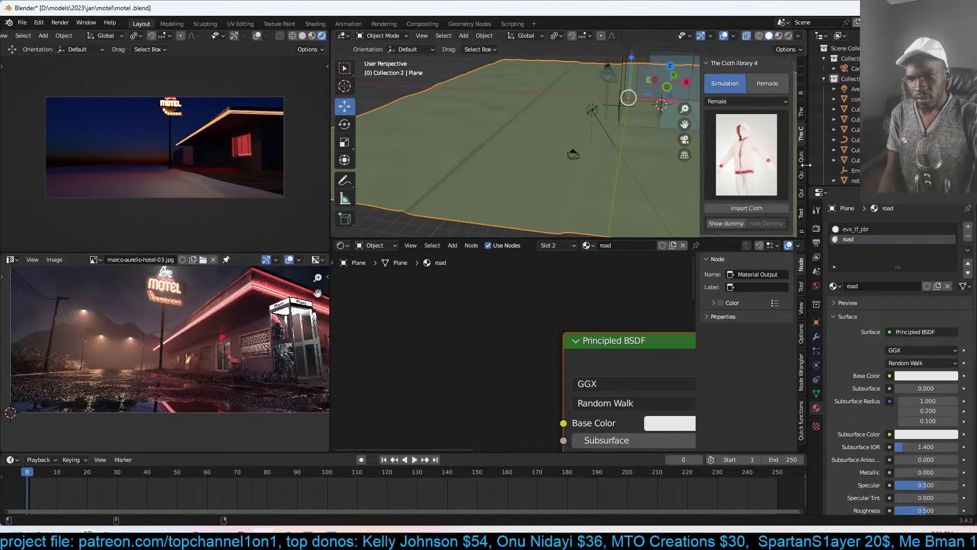
left_click(801, 112)
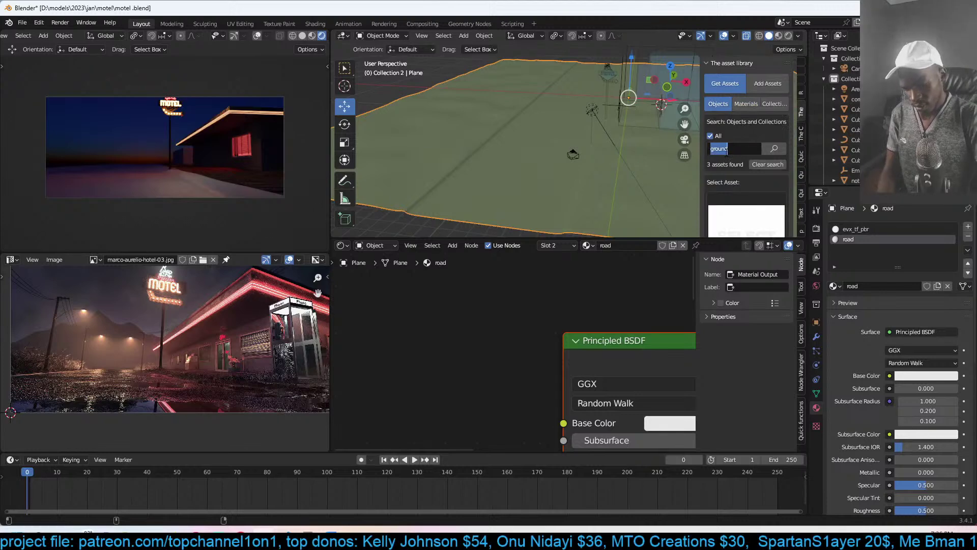
left_click(772, 147)
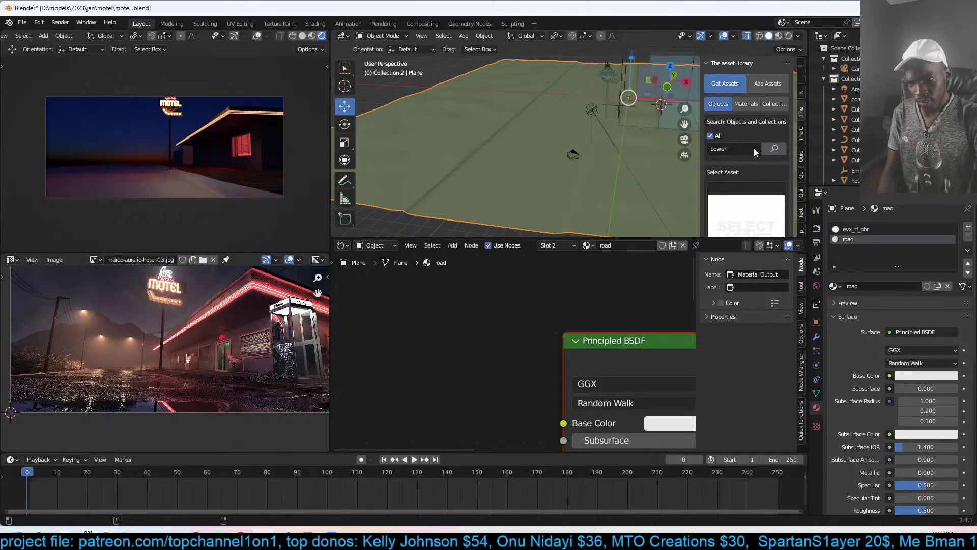
type("le")
key("Return")
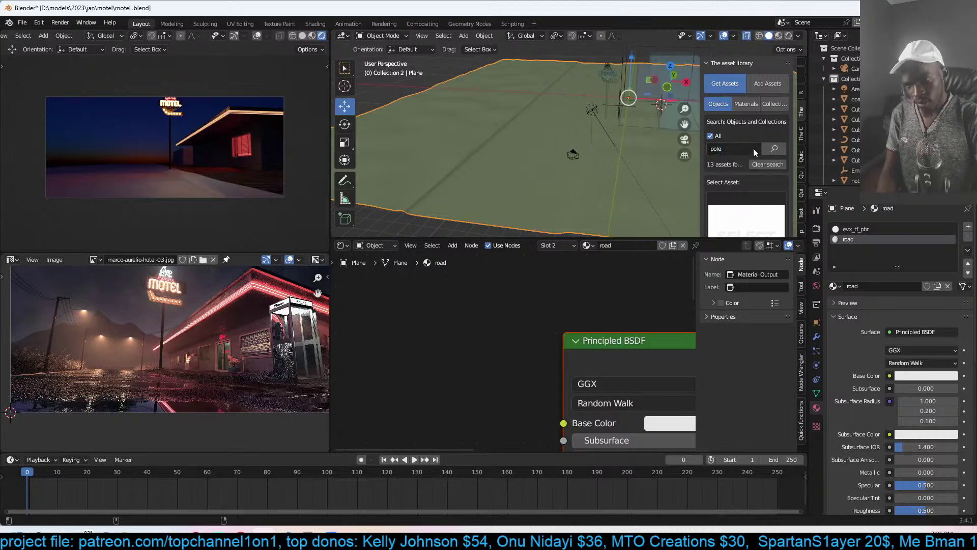
- Place the 3D cursor beside the road near the ground's edge and add the street electrical poles asset there
left_click(752, 211)
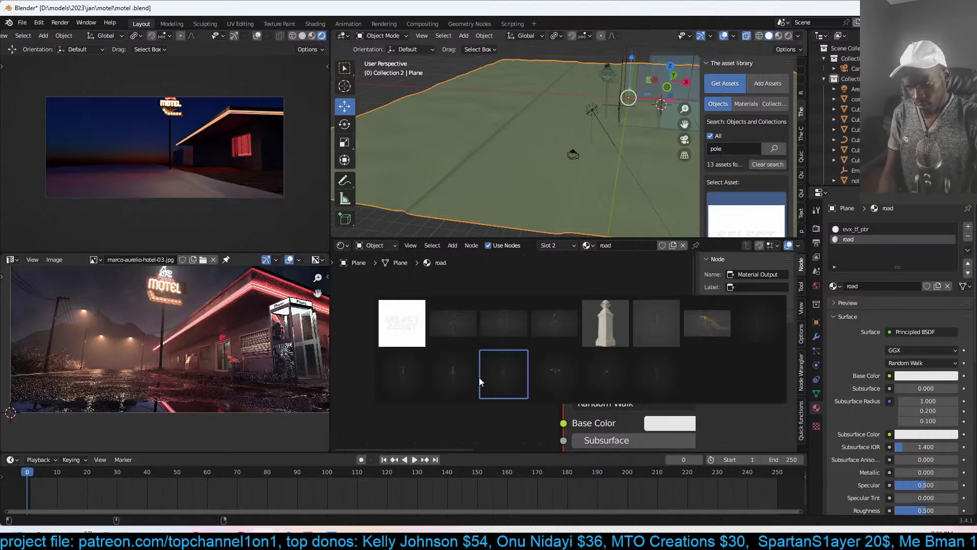
left_click(700, 323)
right_click(437, 166, "shift")
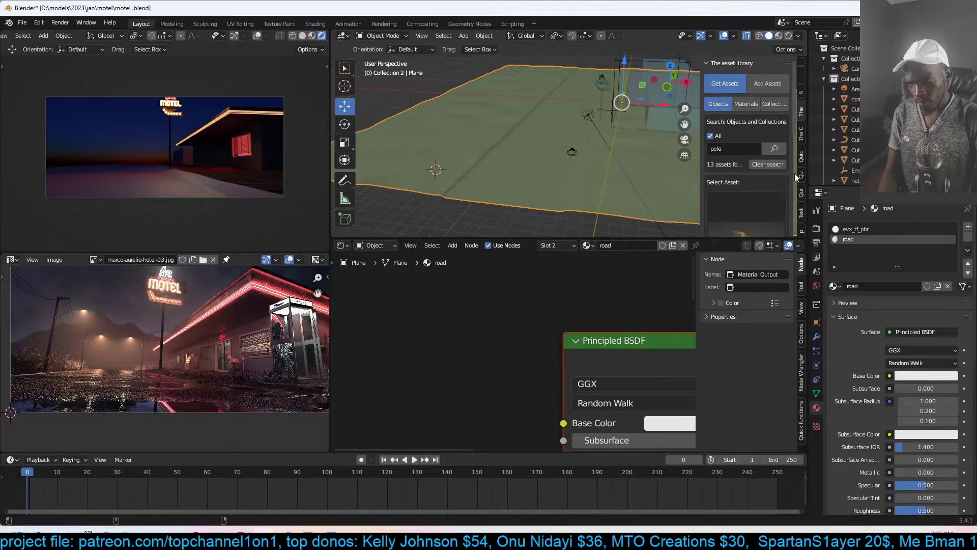
scroll(759, 188, "down", 4)
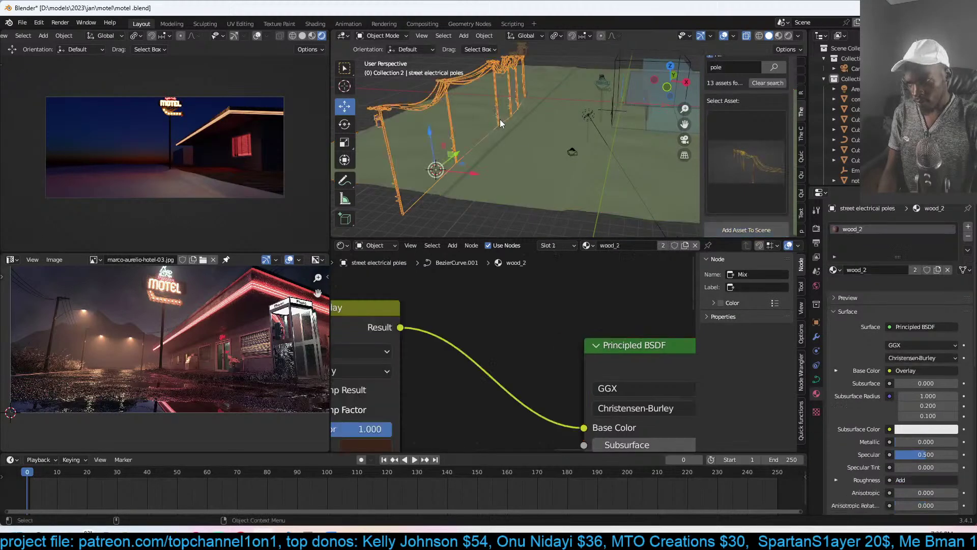
- Set the pole height to 12.3 m in the electrical poles' Geometry Nodes modifier
middle_click_drag(477, 159, 533, 133)
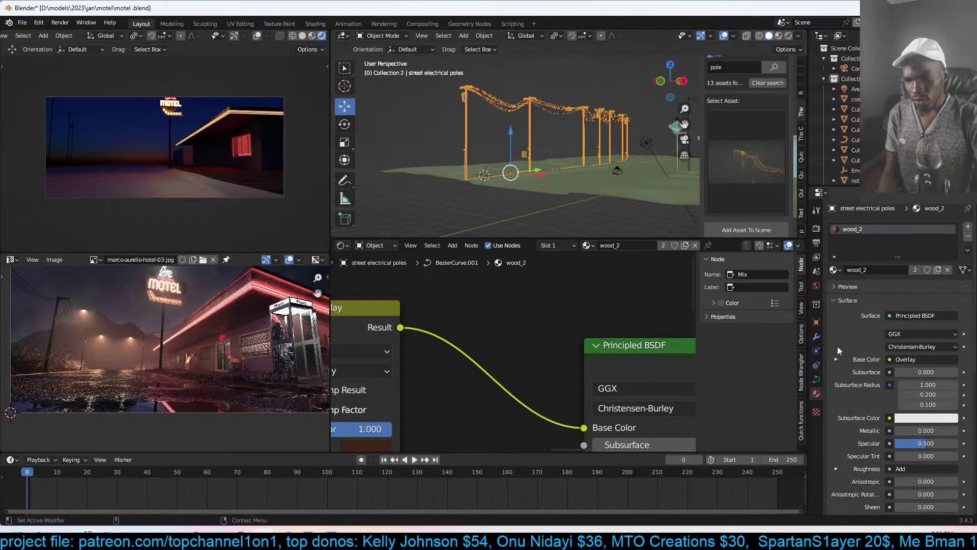
left_click(817, 336)
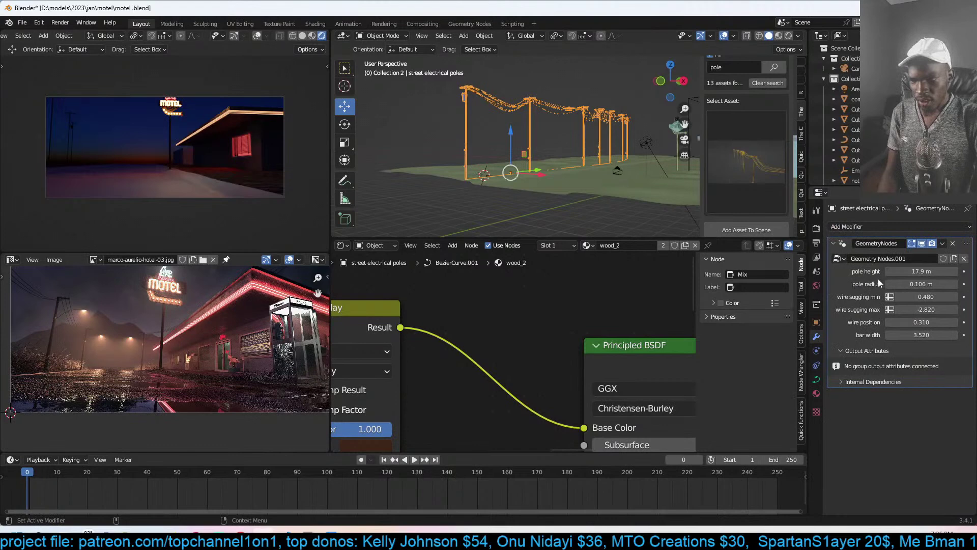
mouse_move(916, 274)
left_mouse_down()
mouse_move(902, 274)
mouse_move(919, 278)
left_mouse_up()
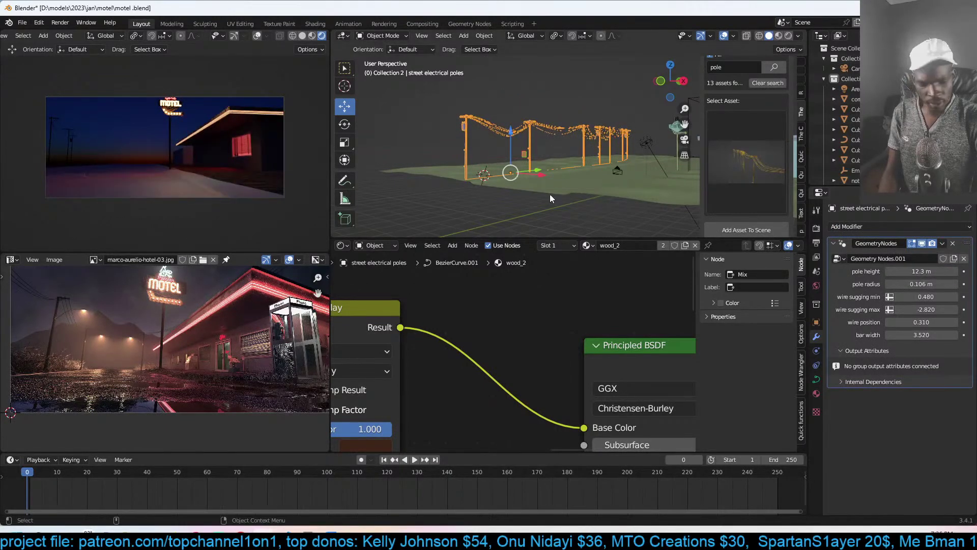
- In top view, extend the poles' curve with a point near the ground's far edge and another behind the far building
key("Tab")
key("KP_7")
scroll(568, 136, "down", 3)
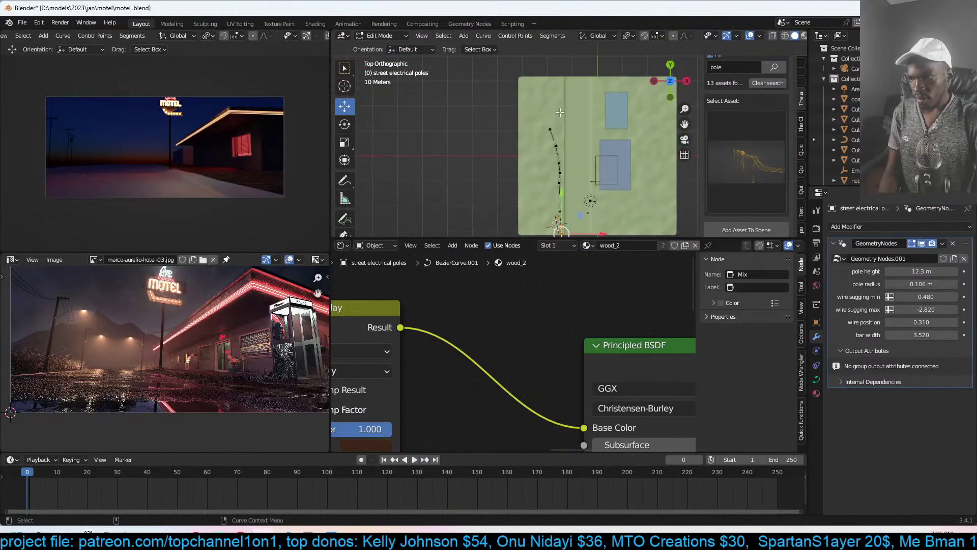
right_click(573, 64, "ctrl")
key("g")
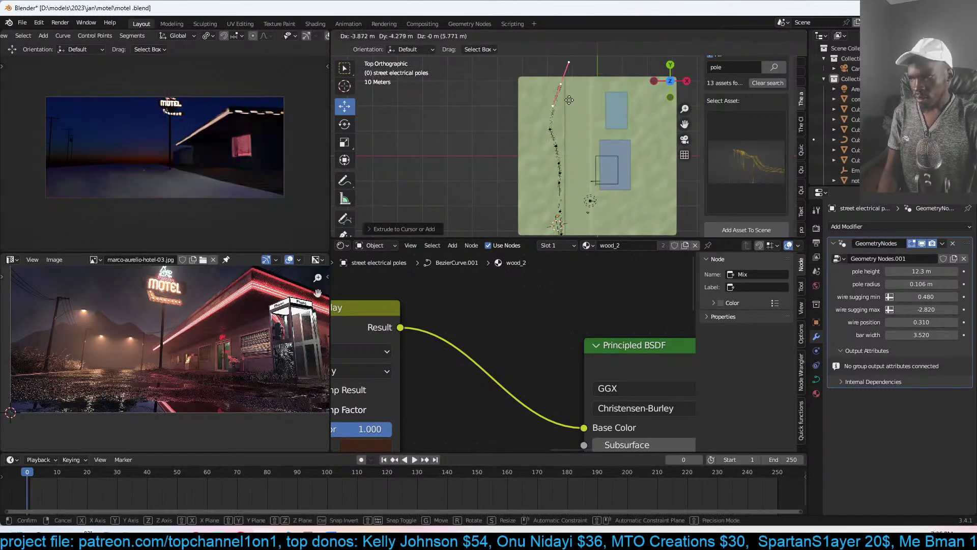
left_click(621, 85)
middle_click_drag(623, 81, 637, 110, "shift")
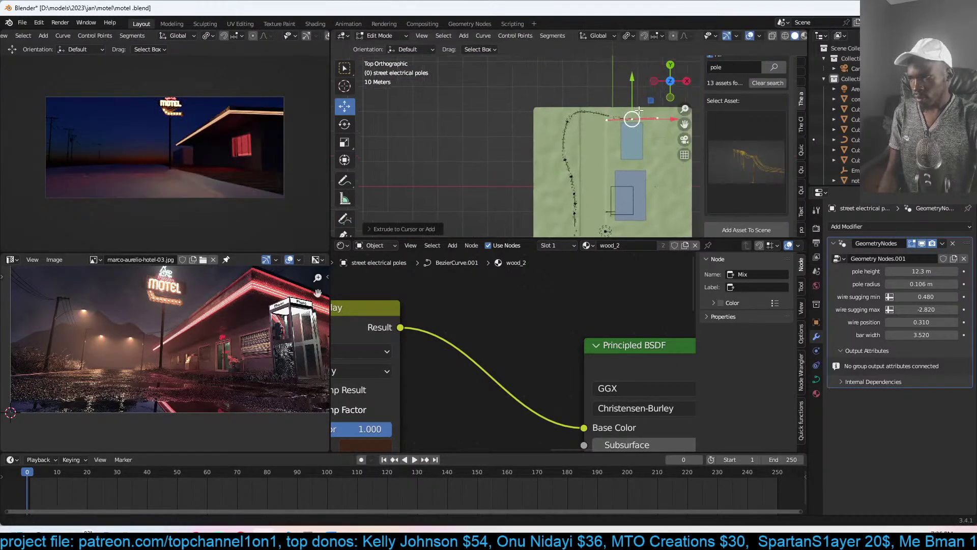
- Scale down the handles of the curve's new corner point to about 0.21
left_click(566, 120)
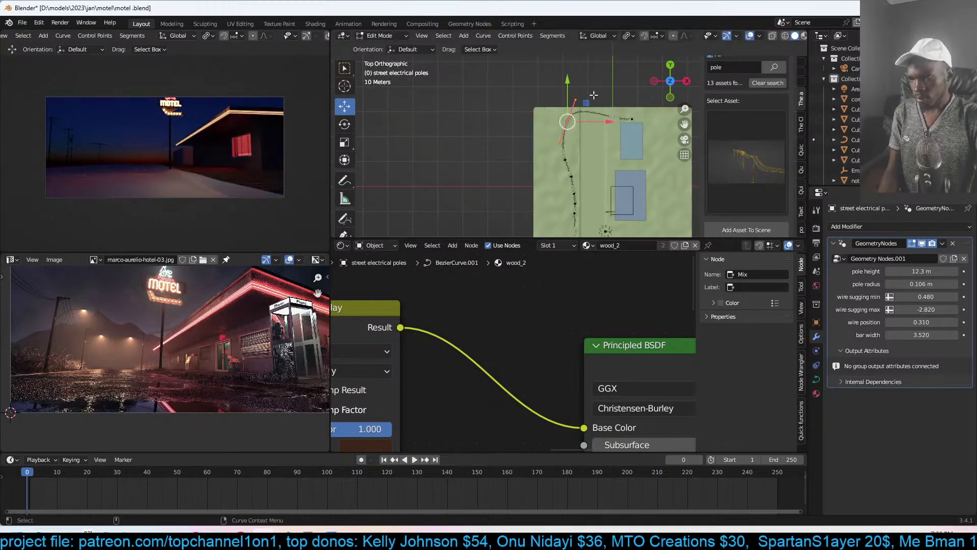
middle_click_drag(611, 123, 601, 144, "shift")
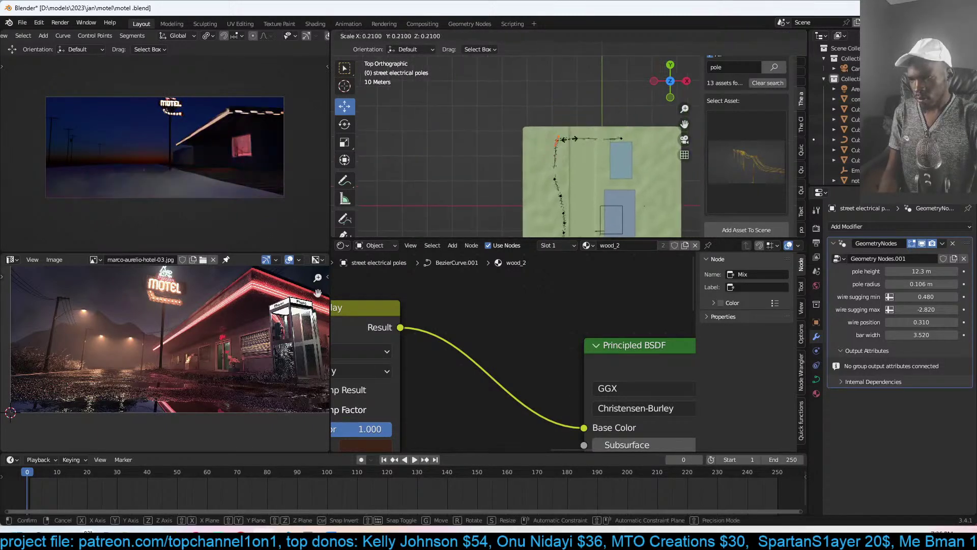
left_click(563, 192)
- Select the entire poles curve, change the handle type of its control points, and leave Edit Mode
key("ctrl+l")
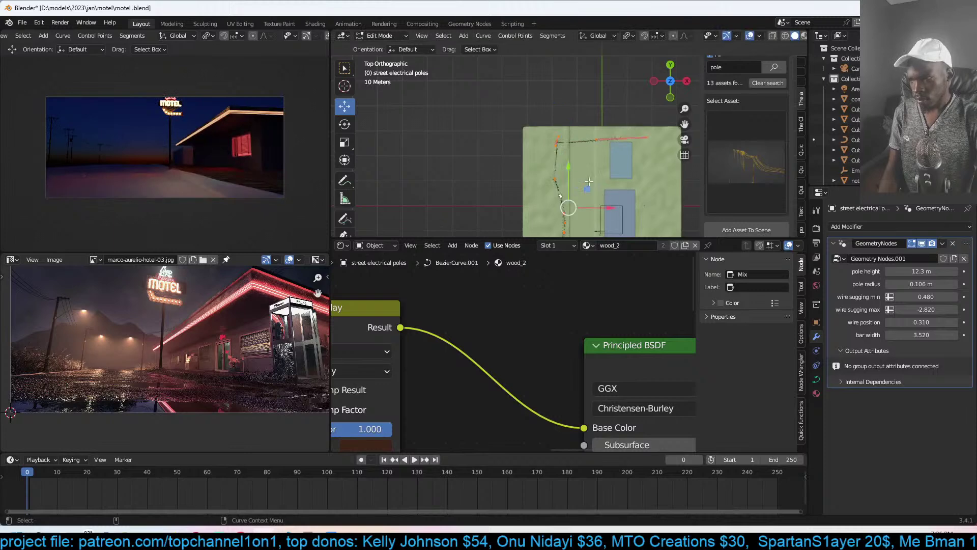
key("v")
left_click(588, 197)
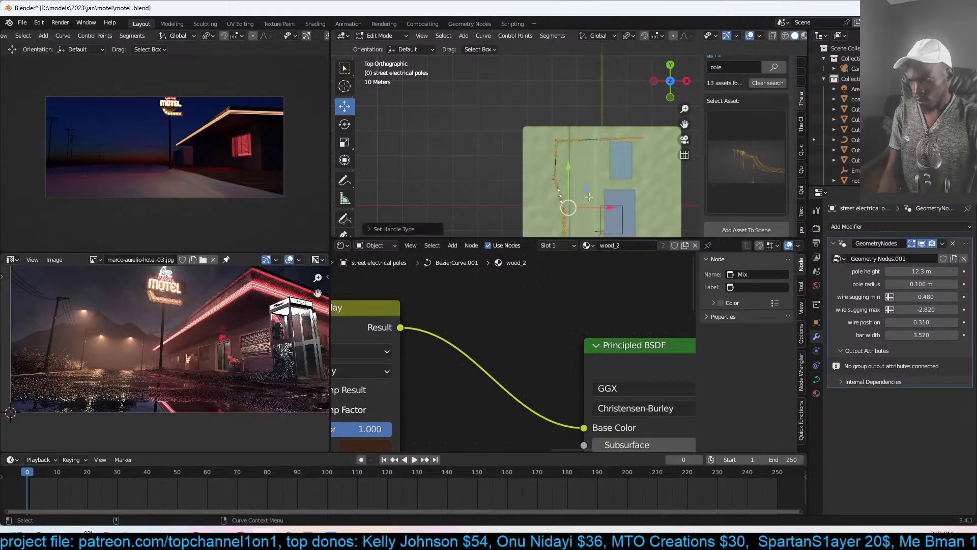
key("Tab")
middle_click_drag(609, 192, 637, 98)
key("Tab")
middle_click_drag(535, 125, 555, 132)
key("v")
left_click(573, 111)
key("Tab")
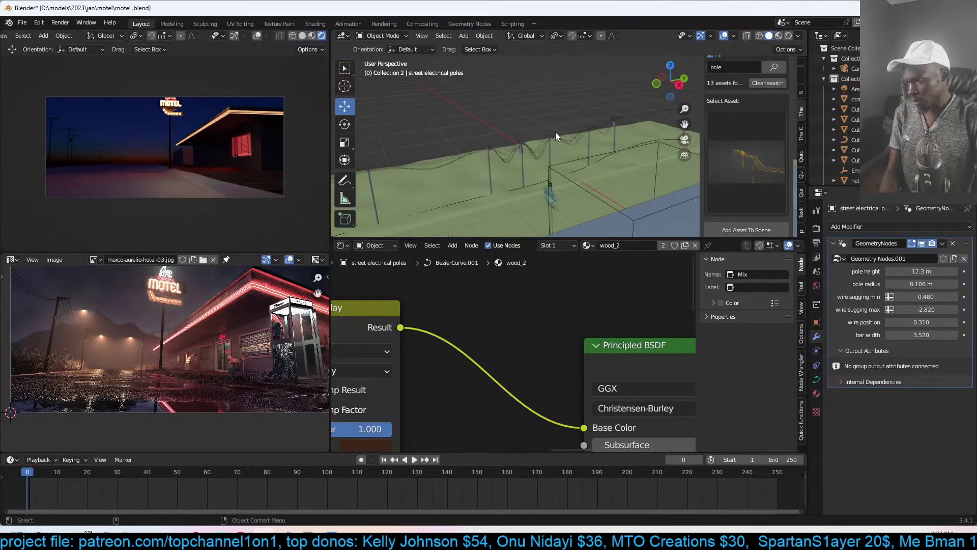
- Search the asset library's objects and collections for "mountain"
scroll(636, 127, "up", 5)
scroll(746, 102, "up", 4)
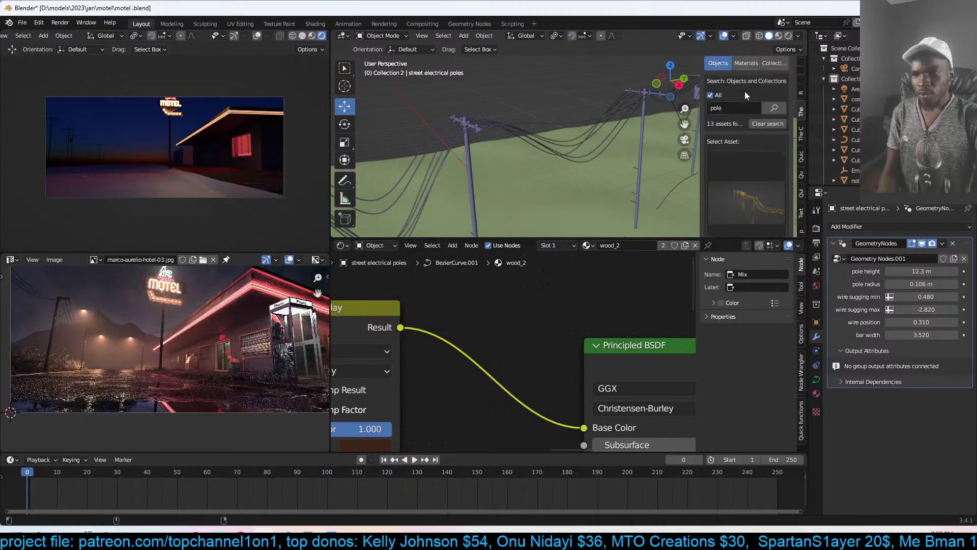
left_click(743, 148)
type("moun")
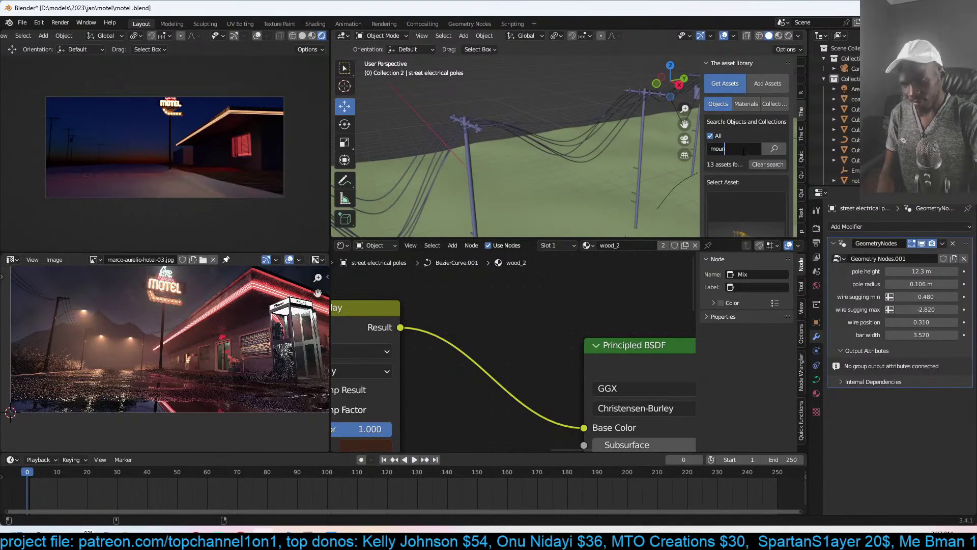
type("tain")
key("Return")
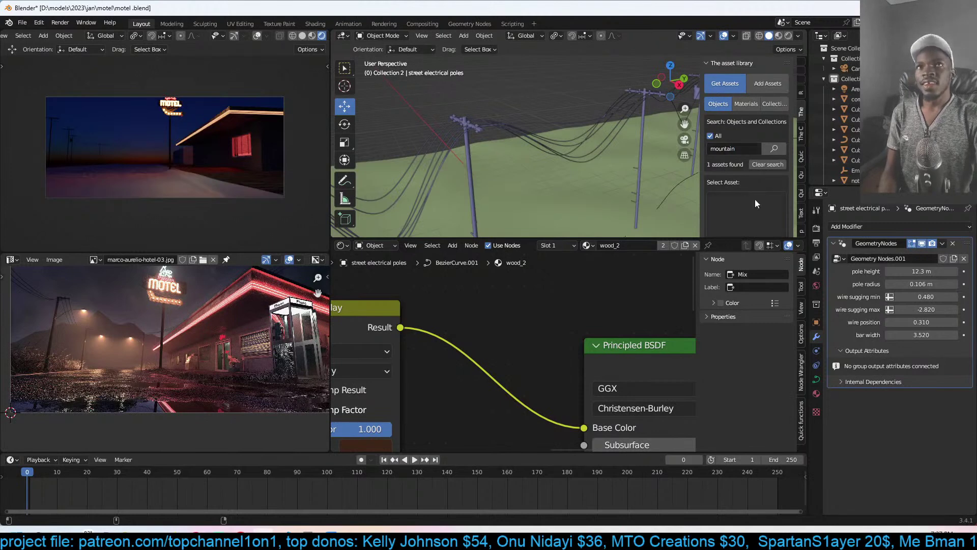
- Add the mountain asset to the scene and resize it
scroll(610, 112, "down", 10)
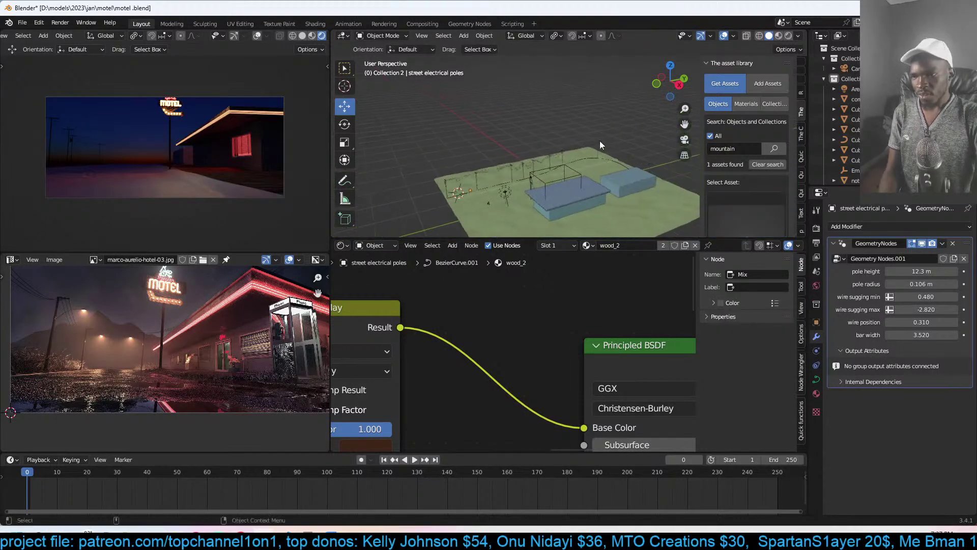
scroll(737, 209, "down", 4)
left_click(753, 229)
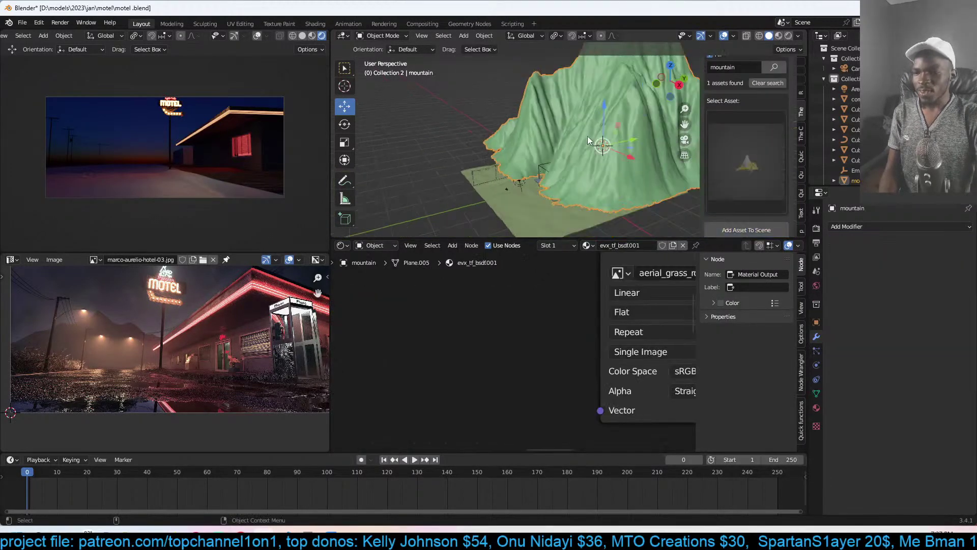
left_click(603, 137)
- In top view, move the mountain beyond the ground plane's far edge so it sits in the camera's background
key("KP_7")
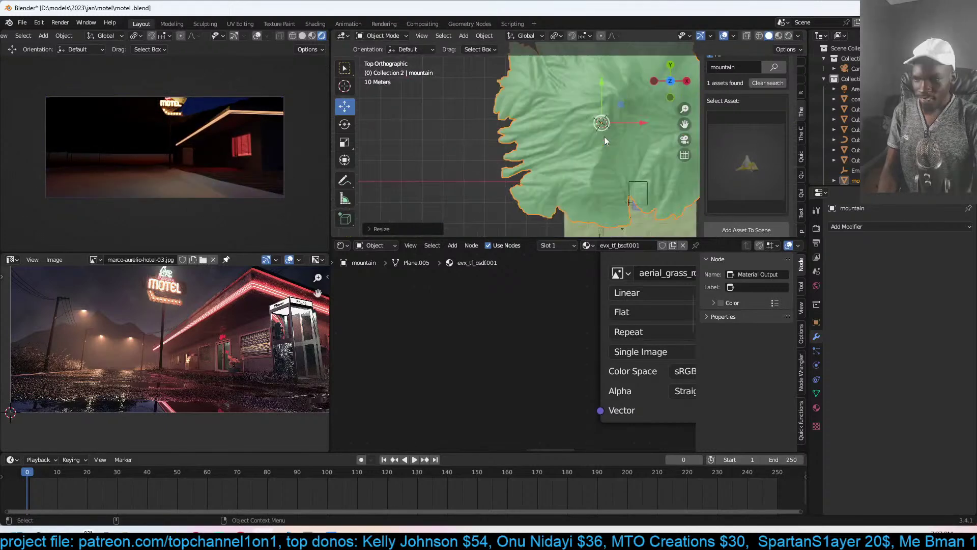
key("g")
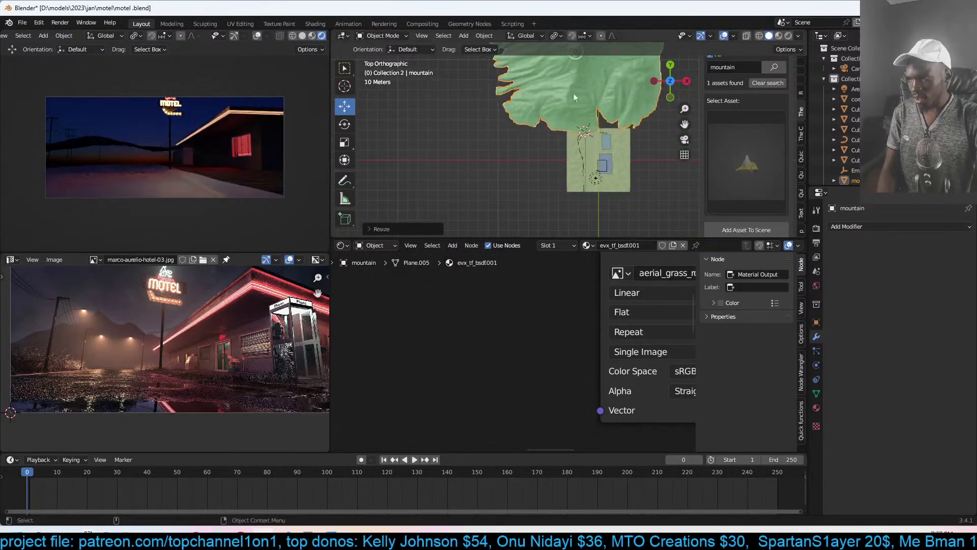
left_click(189, 143)
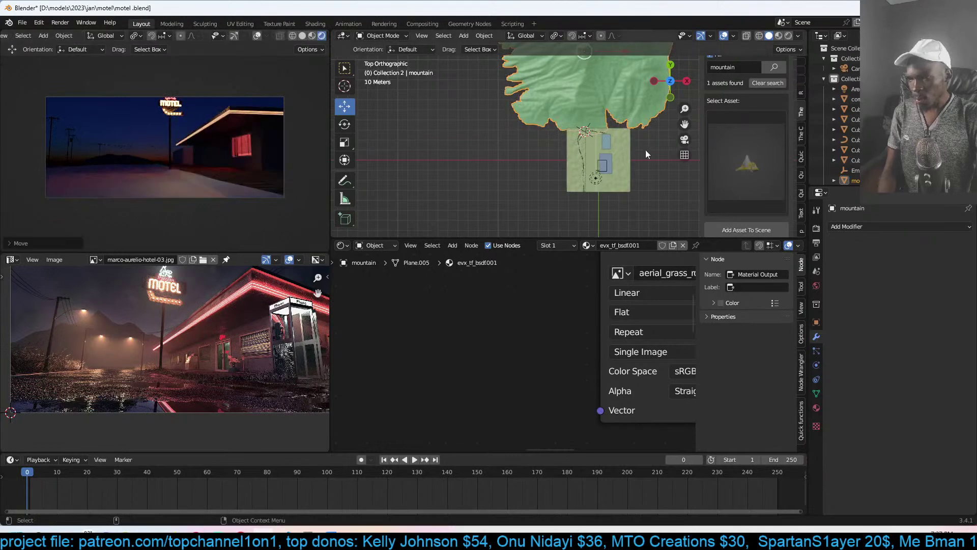
- Save the file, then switch to camera view and select the camera
scroll(645, 149, "down", 4)
key("ctrl+s")
key("KP_0")
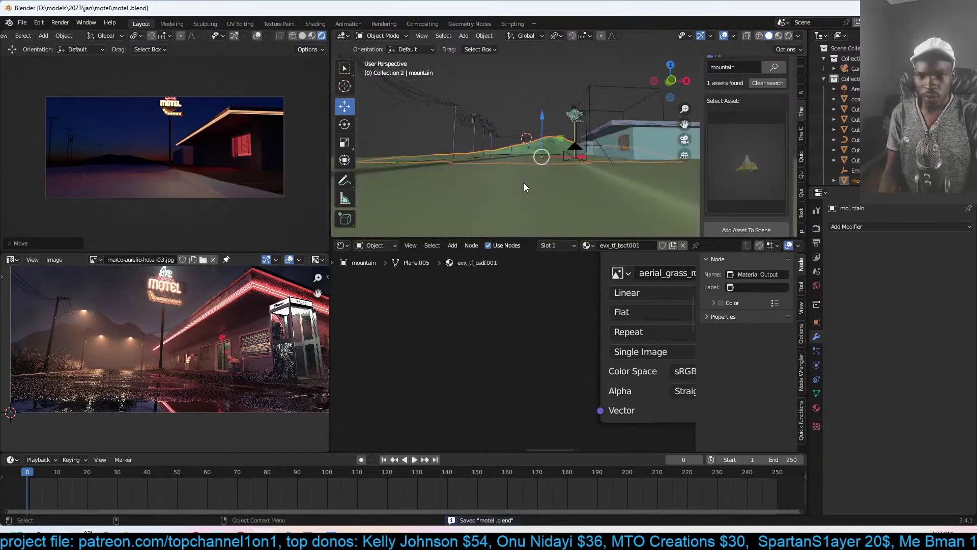
left_click(526, 170)
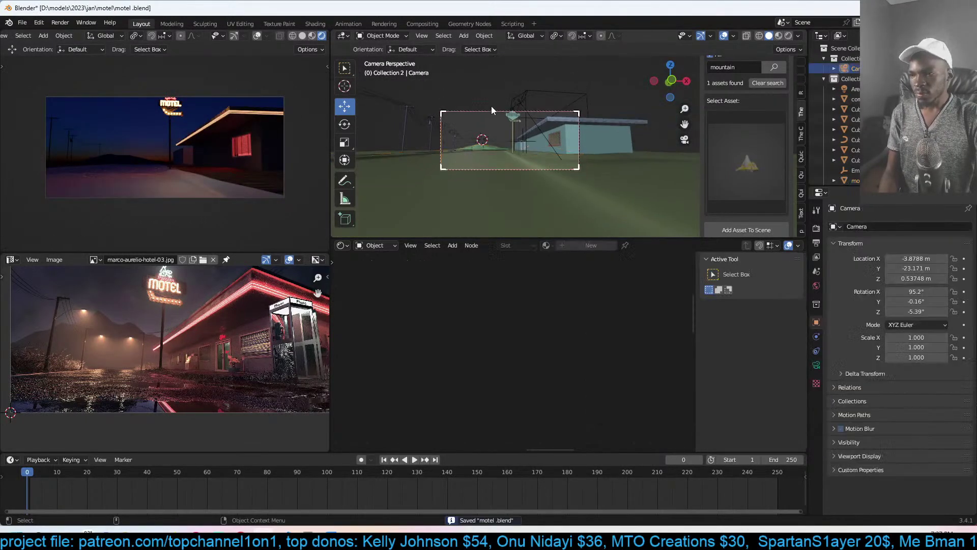
- Set the camera's clip end distance to 300 m and save the file
left_click(817, 365)
left_click(931, 339)
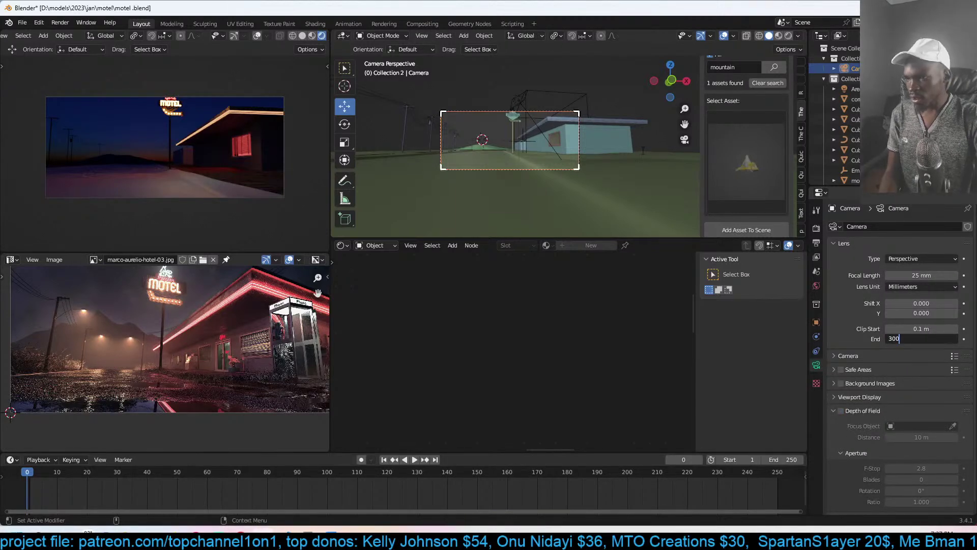
key("Return")
scroll(636, 145, "up", 2)
key("ctrl+s")
key("shift+a")
mouse_move(496, 116)
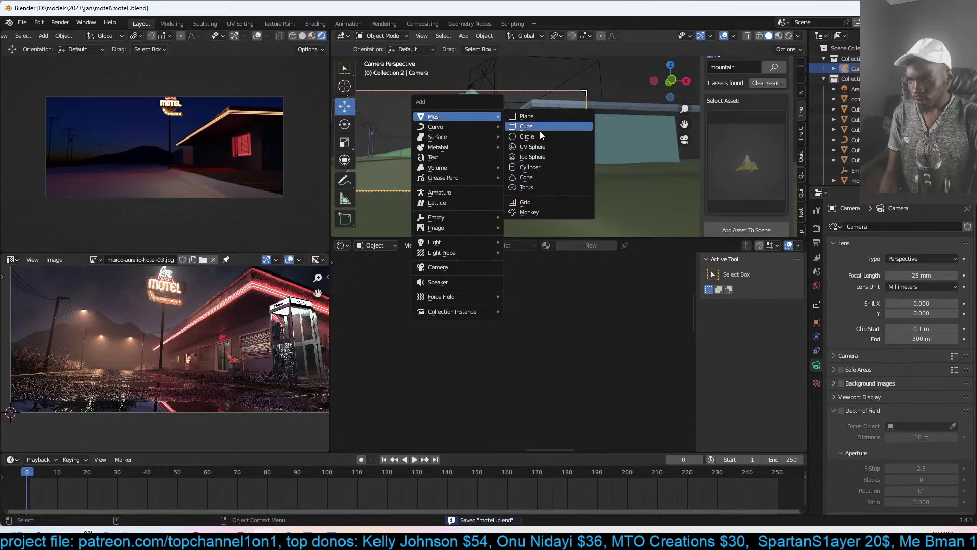
left_click(656, 129)
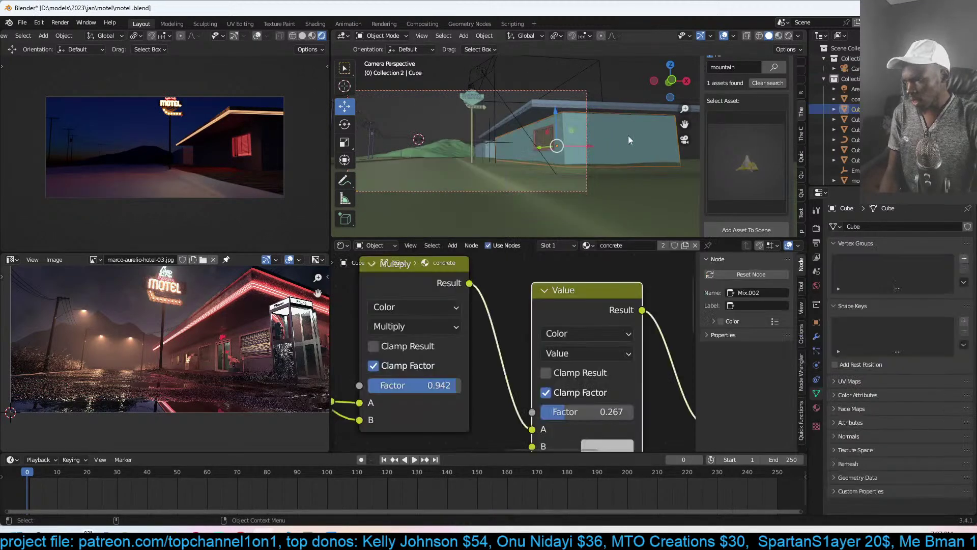
left_click(542, 146, "shift")
key("shift+a")
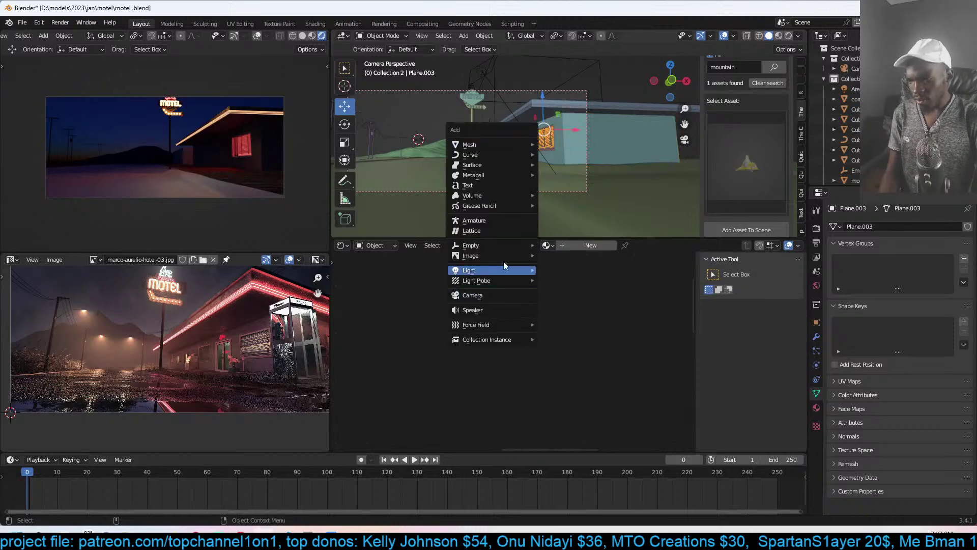
mouse_move(496, 272)
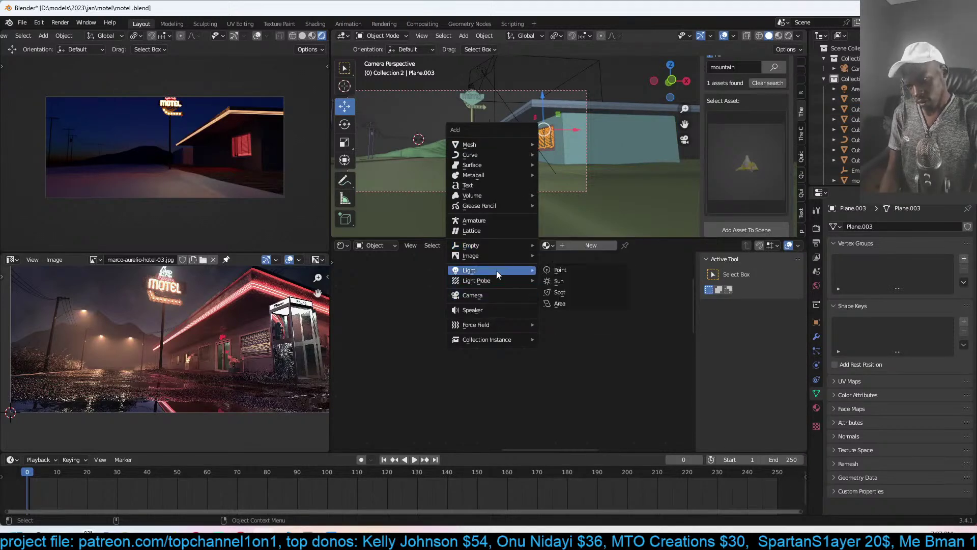
- Search the asset library for "vol" and add the dark purple volume object asset to the scene
left_click(750, 67)
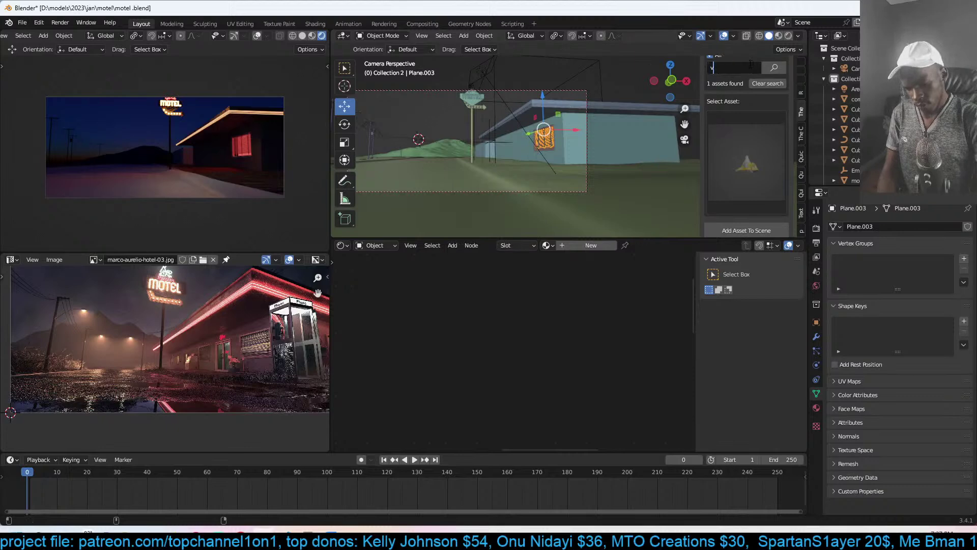
key("Return")
left_click(752, 114)
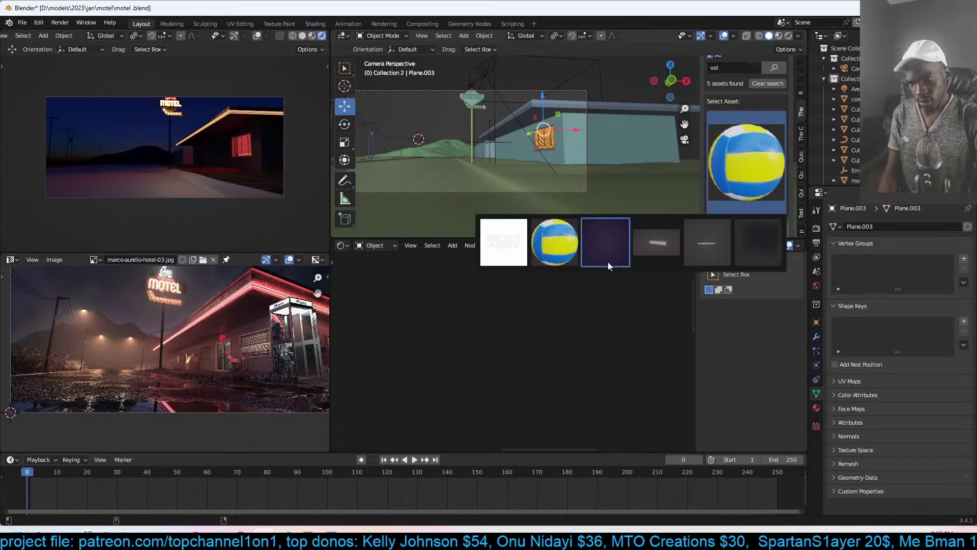
left_click(608, 252)
scroll(732, 218, "down", 2)
left_click(747, 191)
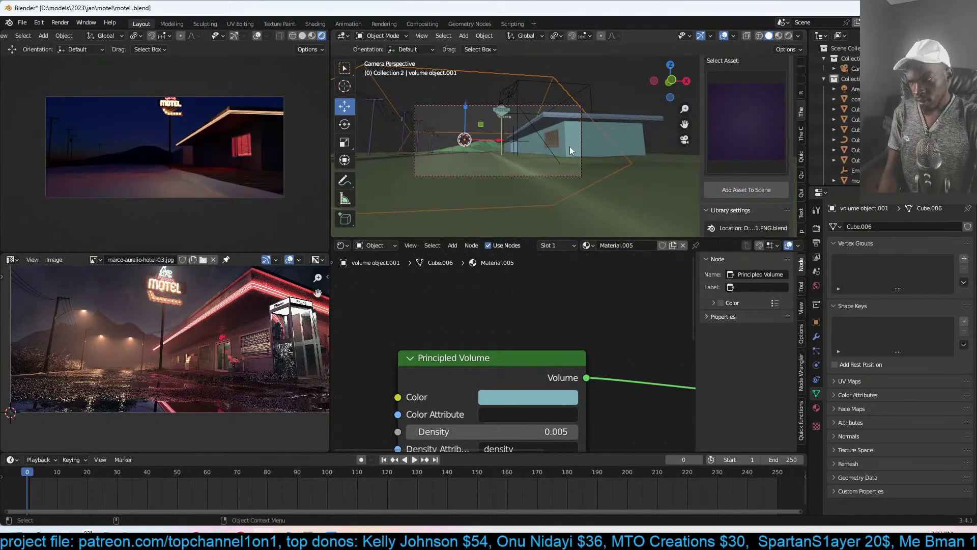
- In right side view, enlarge and rotate the volume box, and move it so it encloses the motel buildings
key("KP_3")
key("s")
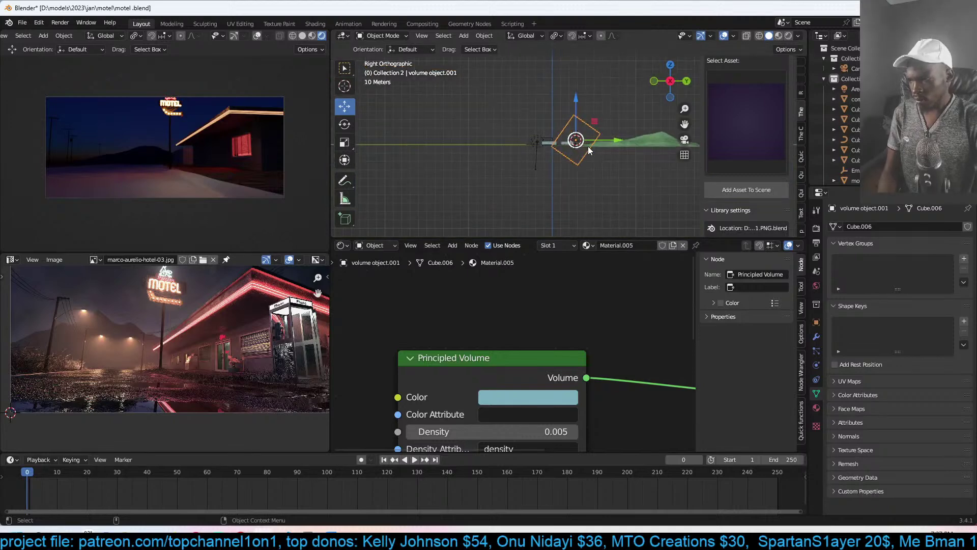
left_click(626, 141)
key("r")
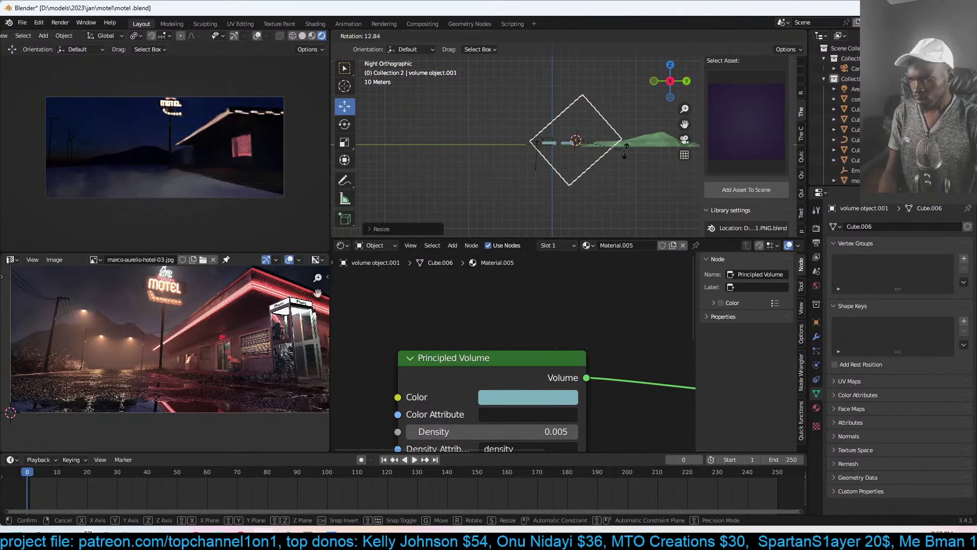
left_click(628, 160)
scroll(628, 161, "up", 2)
key("g")
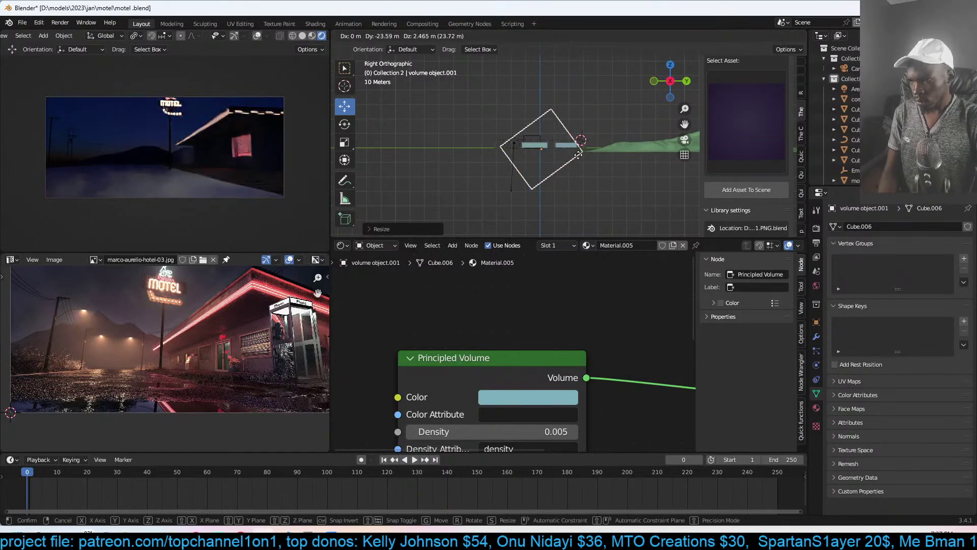
left_click(581, 161)
- Reset the volume material's density to its default and enter 0.01 in the Principled Volume node
key("KP_7")
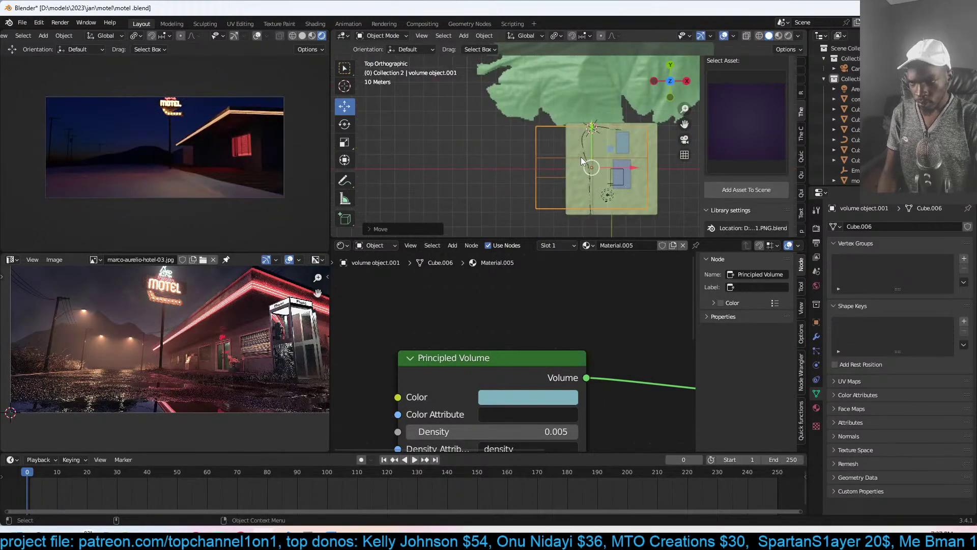
key("BackSpace")
scroll(603, 427, "up", 3)
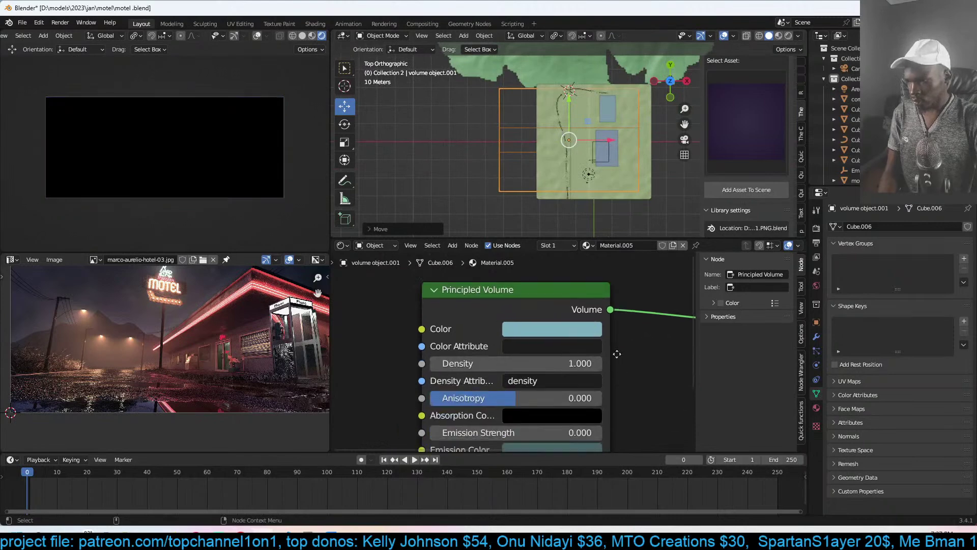
left_click(509, 365)
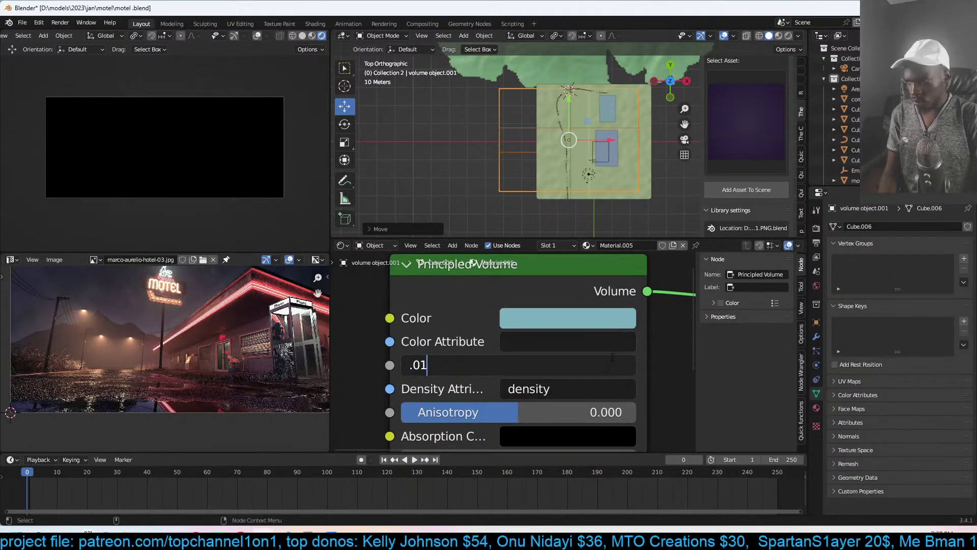
type(".01")
key("Return")
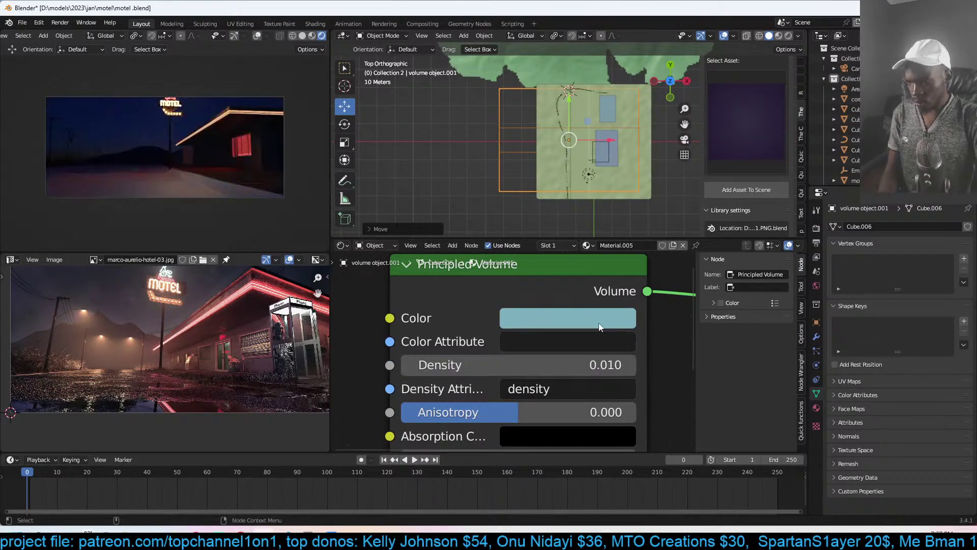
- Change the Principled Volume color to a pale pink
left_click(600, 327)
scroll(610, 329, "down", 4)
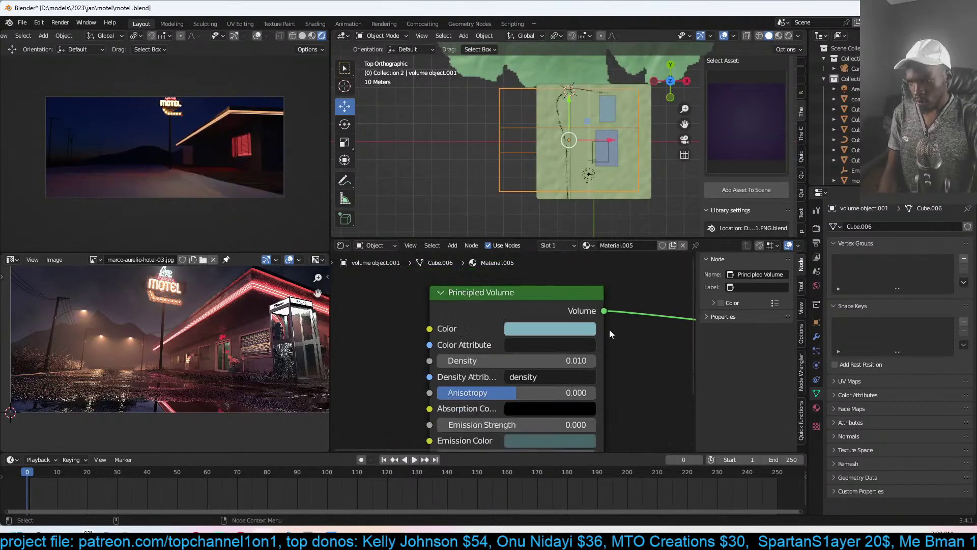
left_click(552, 336)
mouse_move(556, 236)
left_mouse_down()
mouse_move(542, 246)
mouse_move(592, 193)
left_mouse_up()
scroll(565, 396, "up", 2)
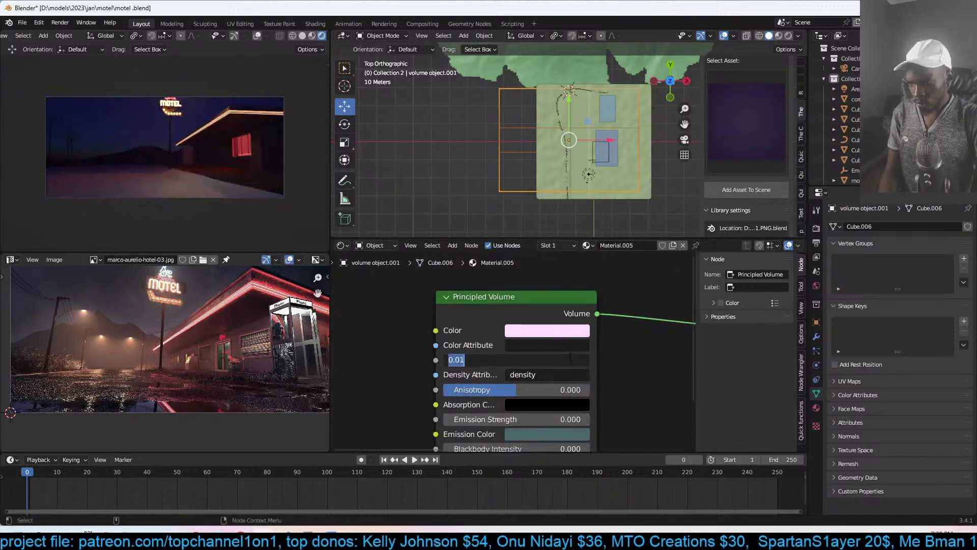
- Set the Principled Volume density to 0.1 and save the file
left_click(485, 359)
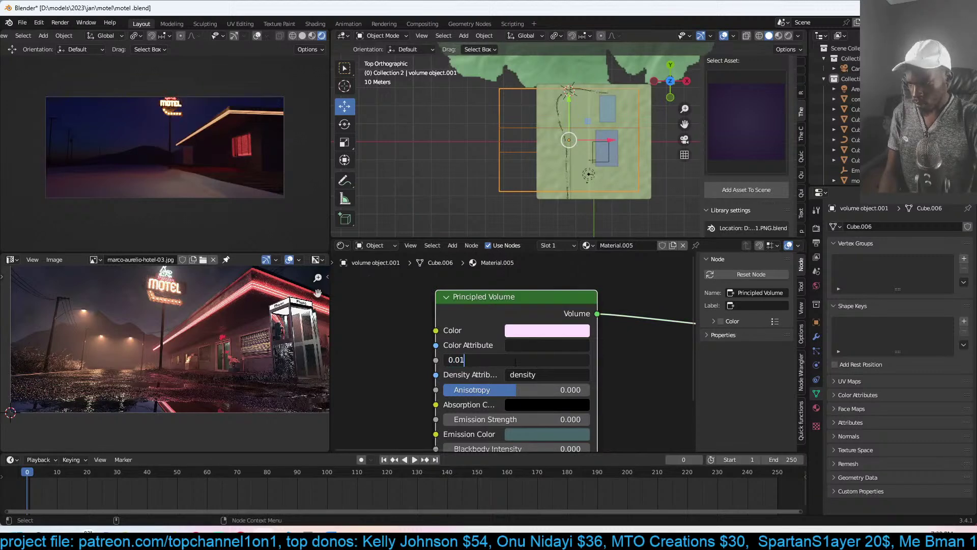
type("0.1")
key("Return")
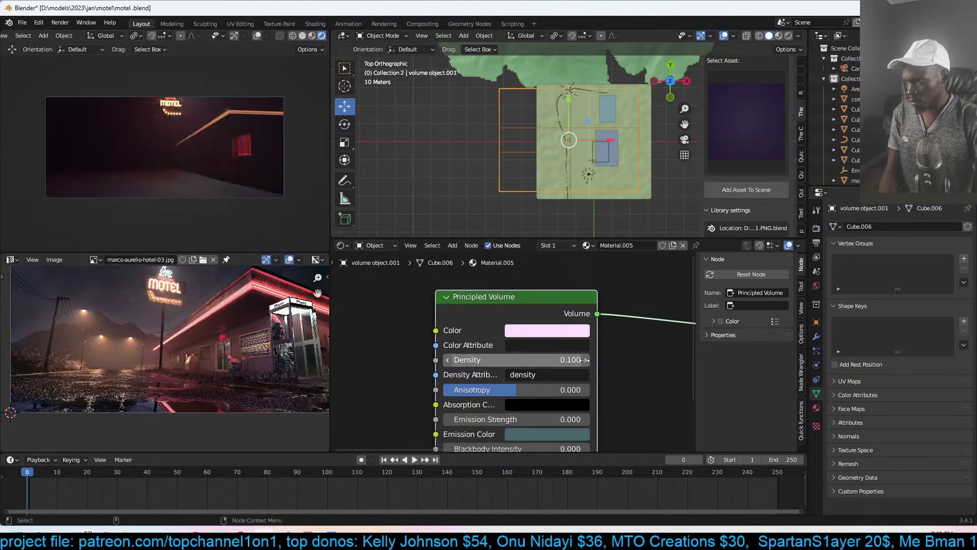
scroll(613, 364, "up", 1)
key("ctrl+s")
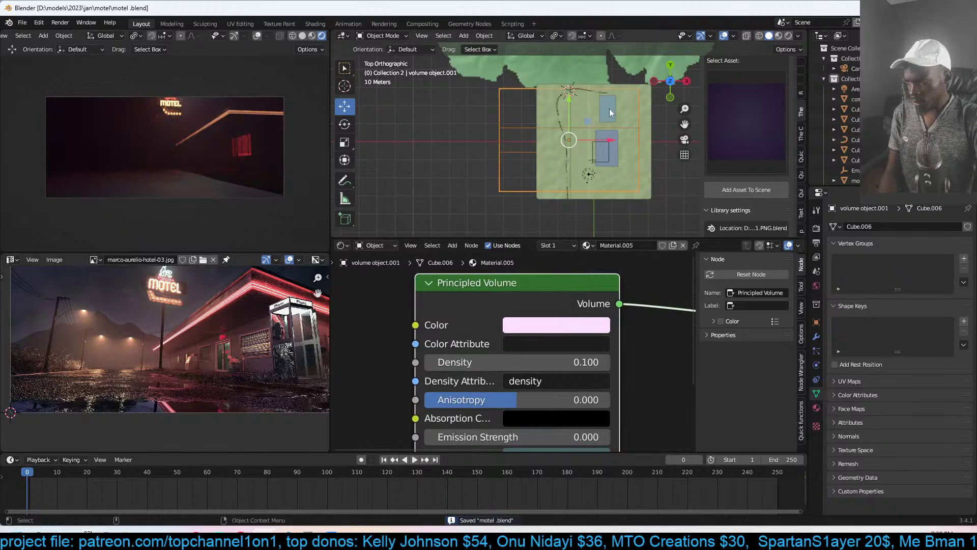
- Examine how the volume box sits around the motel and mountain, from several angles and in wireframe display
scroll(651, 178, "up", 2)
left_click(660, 198)
scroll(658, 203, "up", 2)
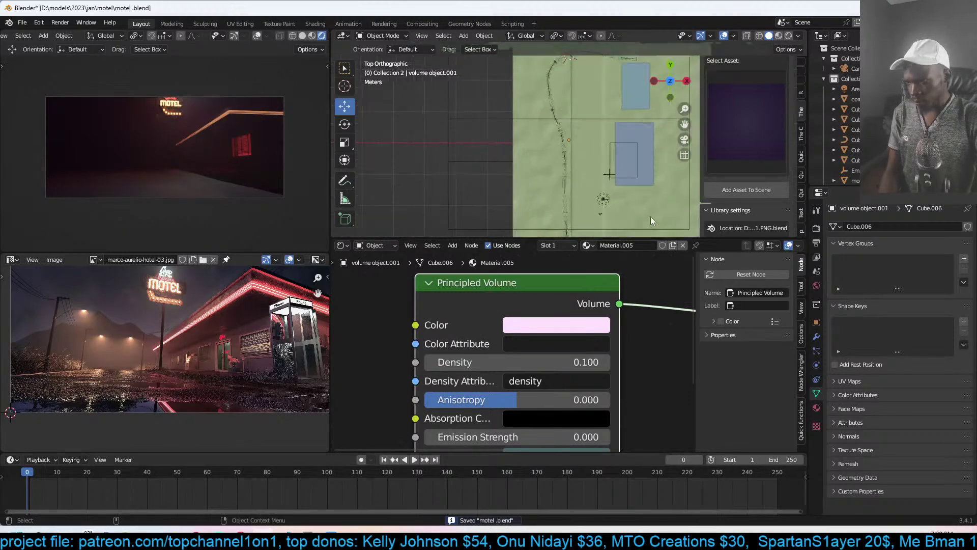
mouse_move(585, 195)
middle_mouse_down()
mouse_move(596, 135)
mouse_move(572, 143)
mouse_move(592, 141)
middle_mouse_up()
key("shift+z")
left_click(560, 160)
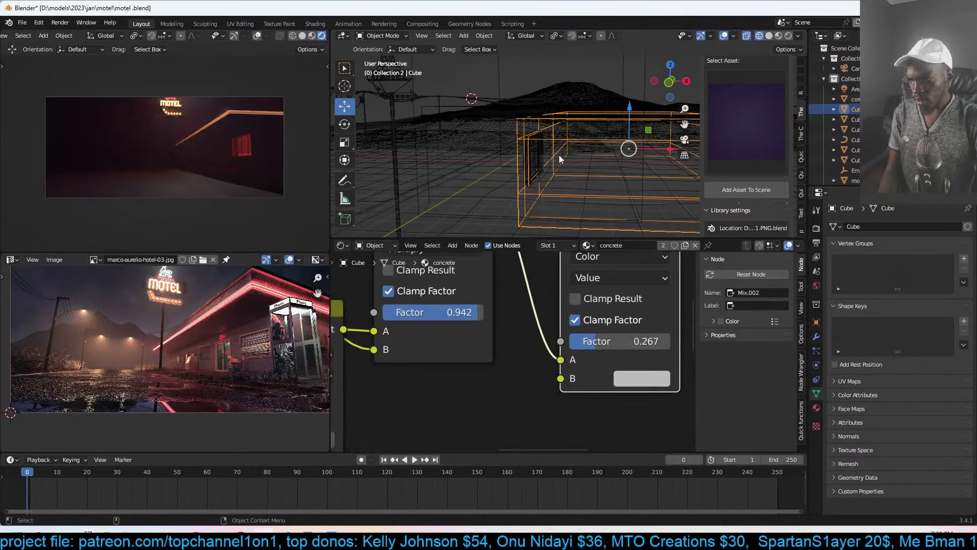
left_click(543, 166)
key("shift+z")
middle_click_drag(555, 139, 572, 155)
scroll(572, 156, "down", 3)
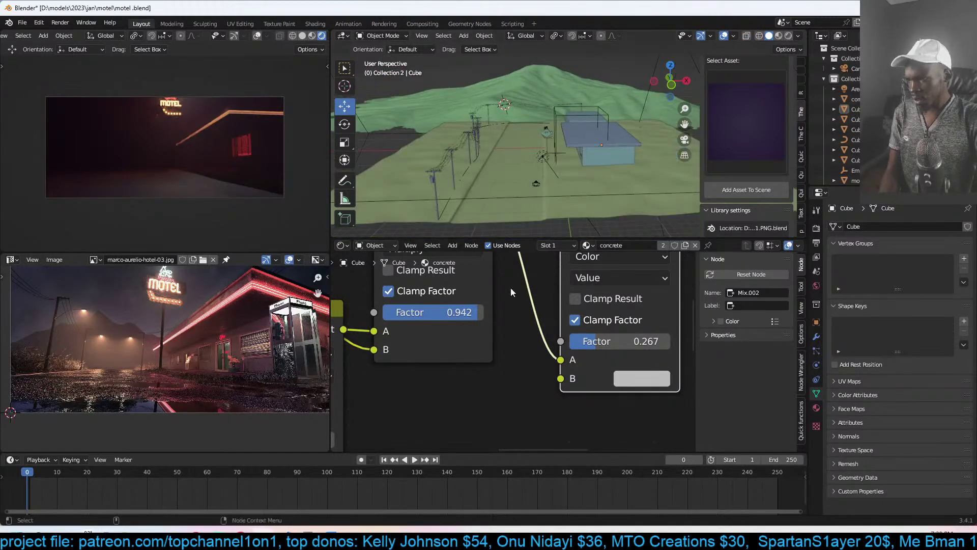
middle_click_drag(486, 322, 484, 342)
middle_click_drag(527, 132, 426, 130)
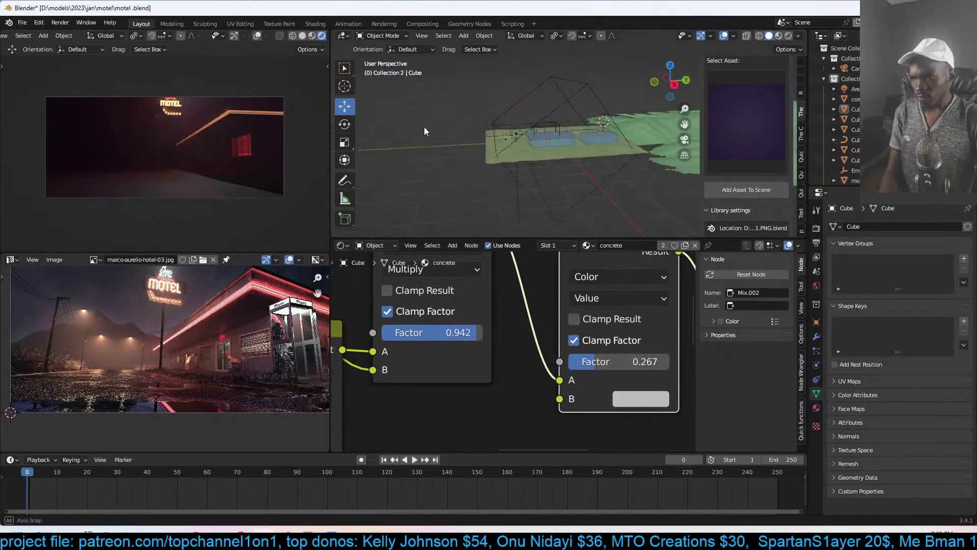
- Select the volume box around the motel and set its Principled Volume density to 0.05
left_click(585, 80)
mouse_move(585, 79)
left_mouse_down()
mouse_move(598, 86)
mouse_move(580, 87)
left_mouse_up()
left_click(583, 383)
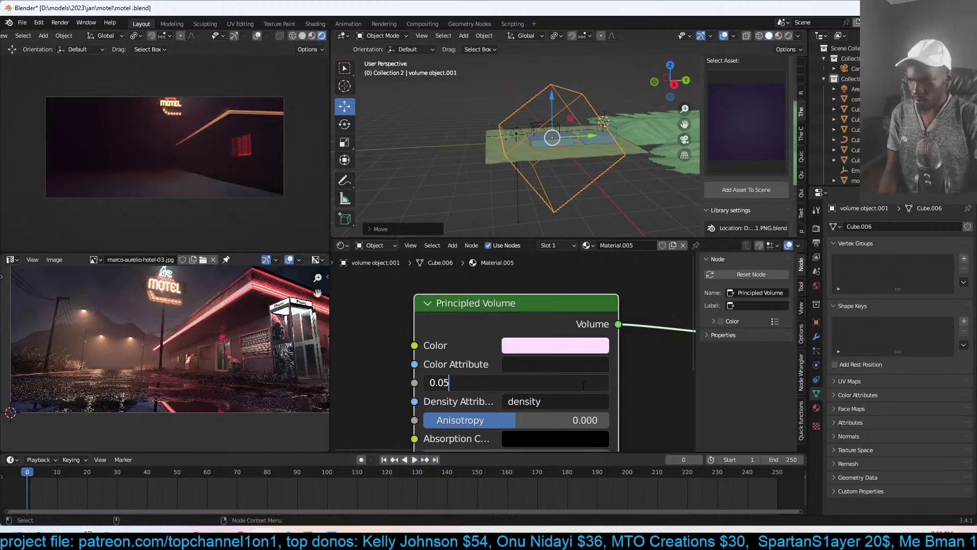
key("Return")
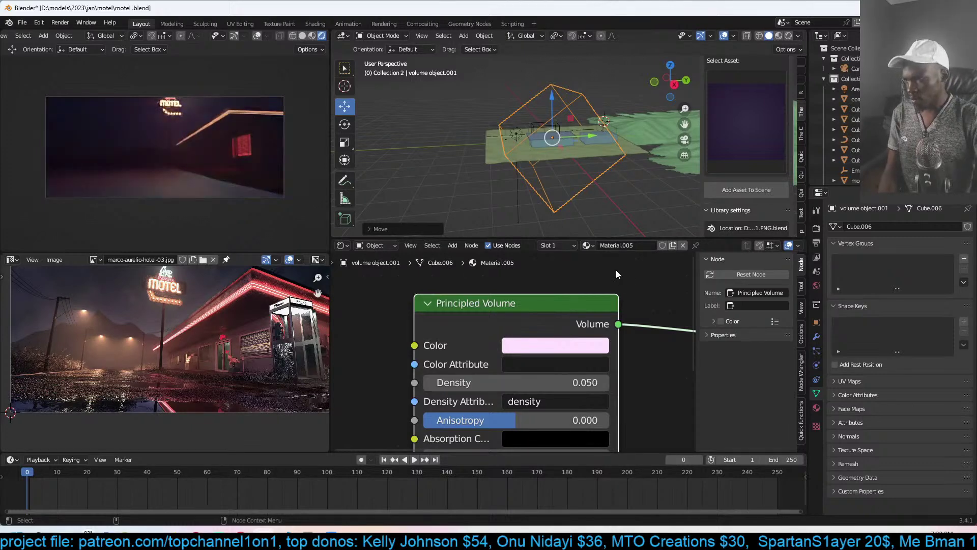
- Rotate the volume box about the Z axis, and reposition and turn it in top view to cover the ground plane's far part
middle_click_drag(569, 165, 611, 100)
key("alt+a")
left_click(633, 80)
key("r")
key("z")
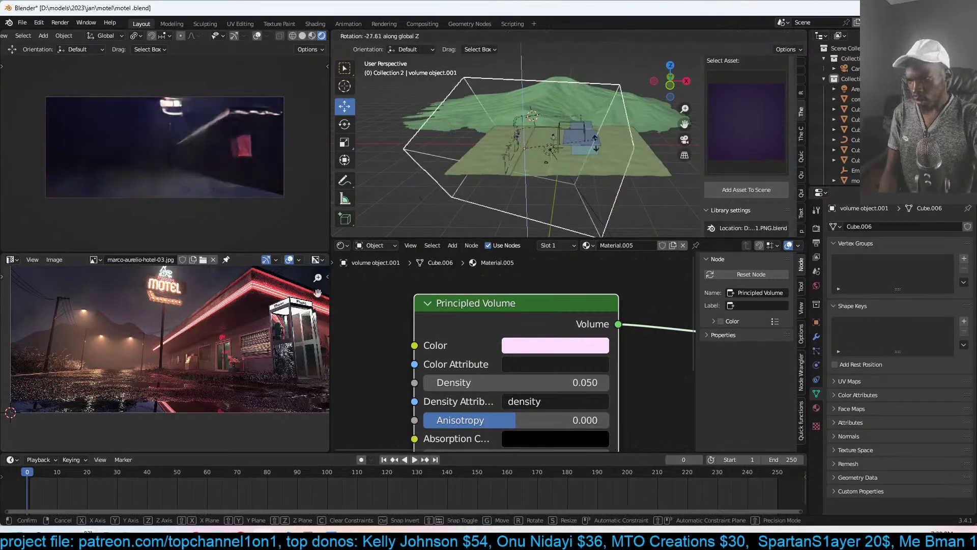
left_click(589, 154)
key("KP_7")
key("g")
left_click(613, 128)
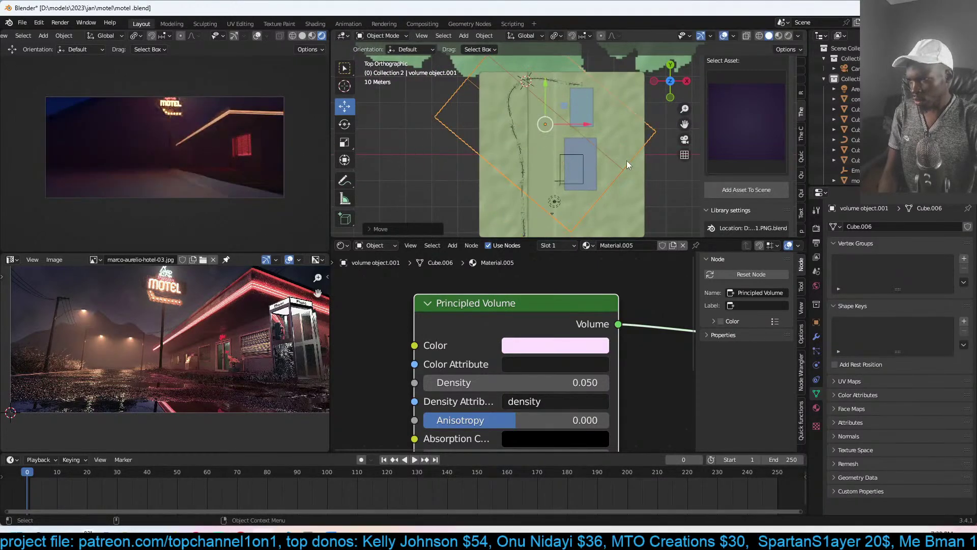
key("r")
left_click(652, 143)
- Try a density of 0.01 for the volume, and settle on 0.02
scroll(544, 377, "up", 2)
left_click(636, 369)
left_click(636, 369)
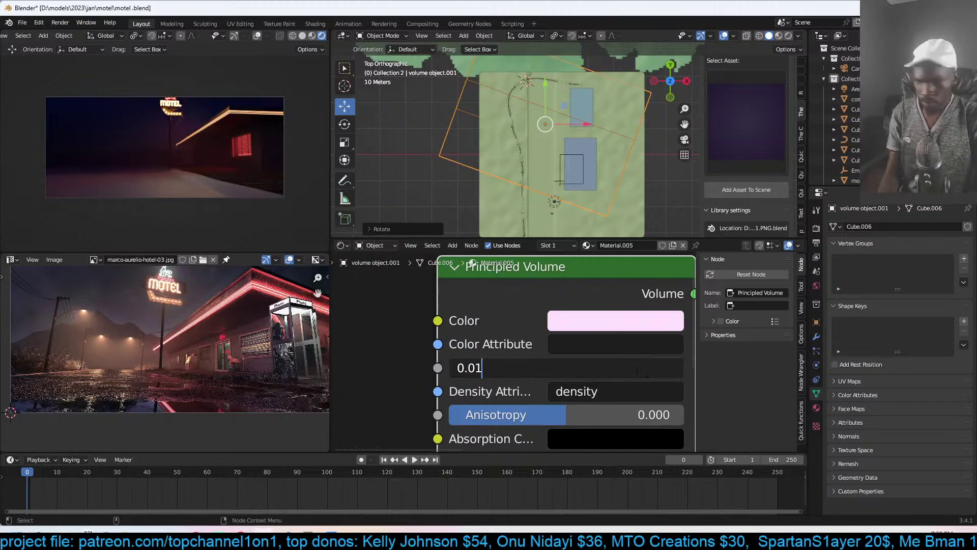
key("Return")
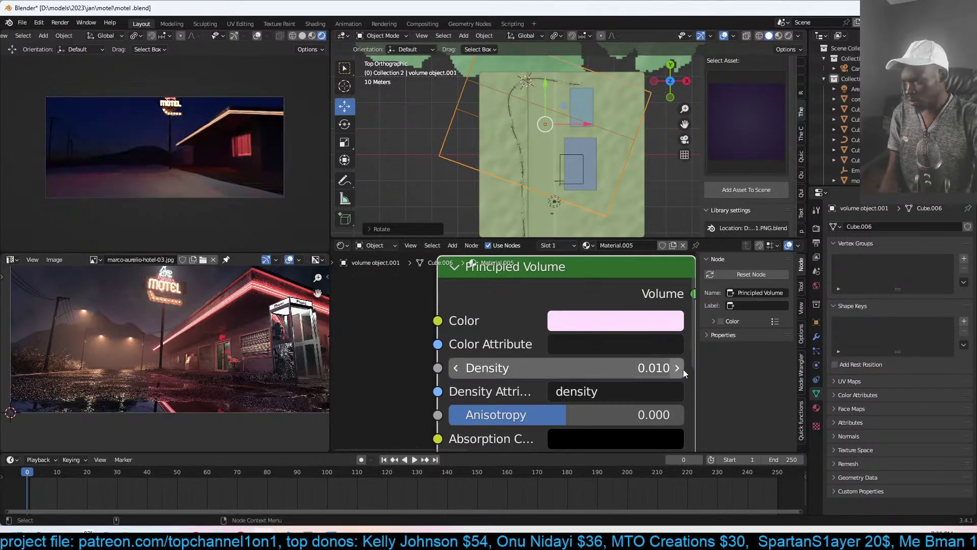
left_click(683, 368)
left_click(565, 369)
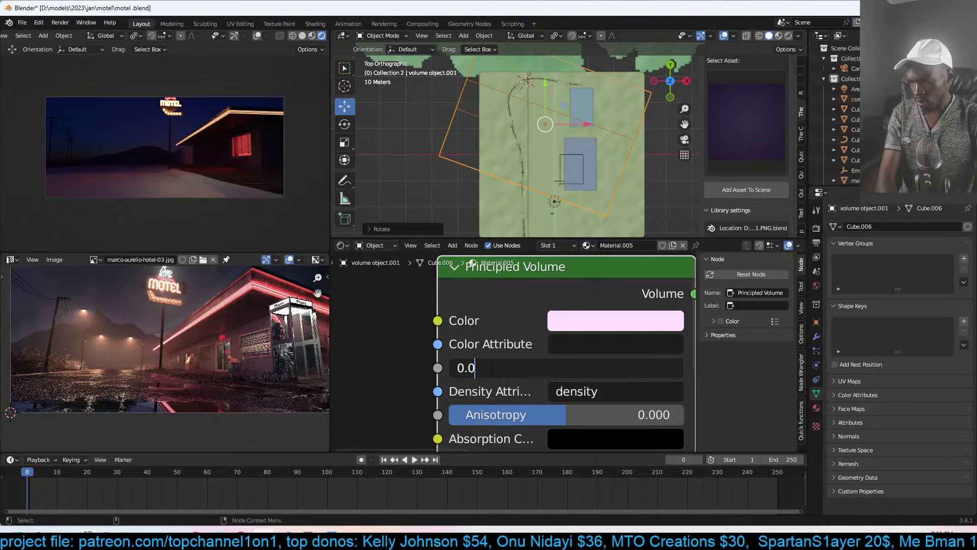
key("Return")
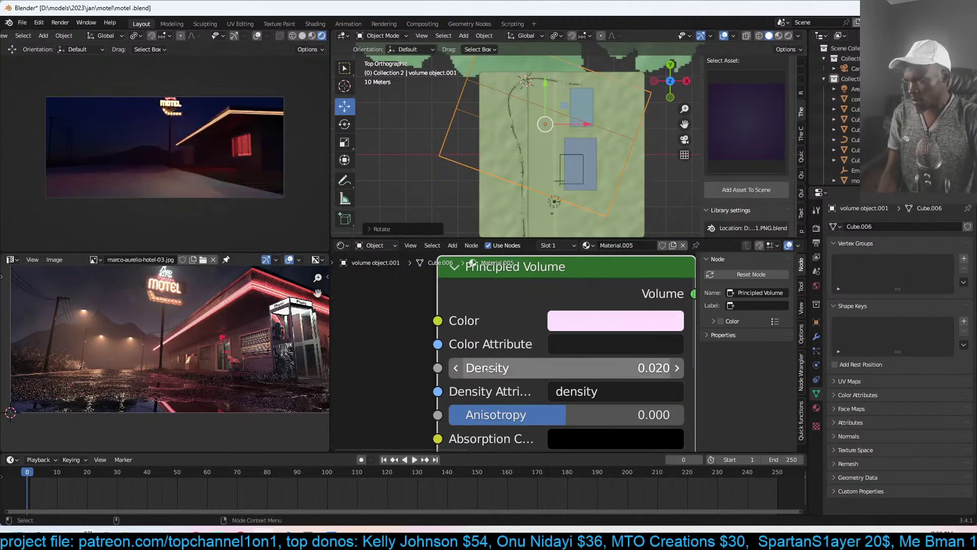
- Duplicate the volume box, placing the copy over the near part of the mountain, and scale it wider
scroll(590, 148, "down", 3)
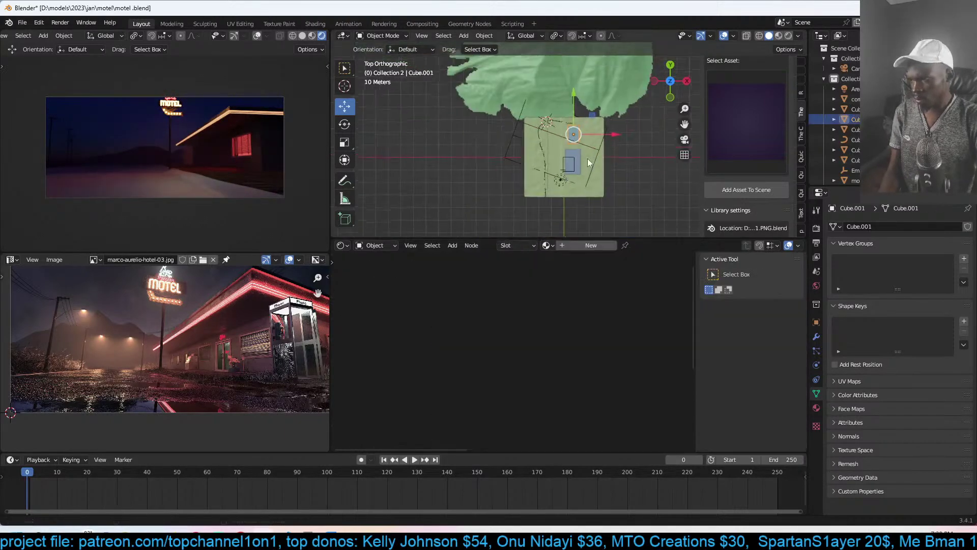
key("shift+d")
key("s")
key("x")
left_click(628, 104)
- Give the duplicated volume box its own material copy with density 0 and emission strength 0.01
left_click(662, 245)
key("BackSpace")
scroll(559, 367, "down", 5, "shift")
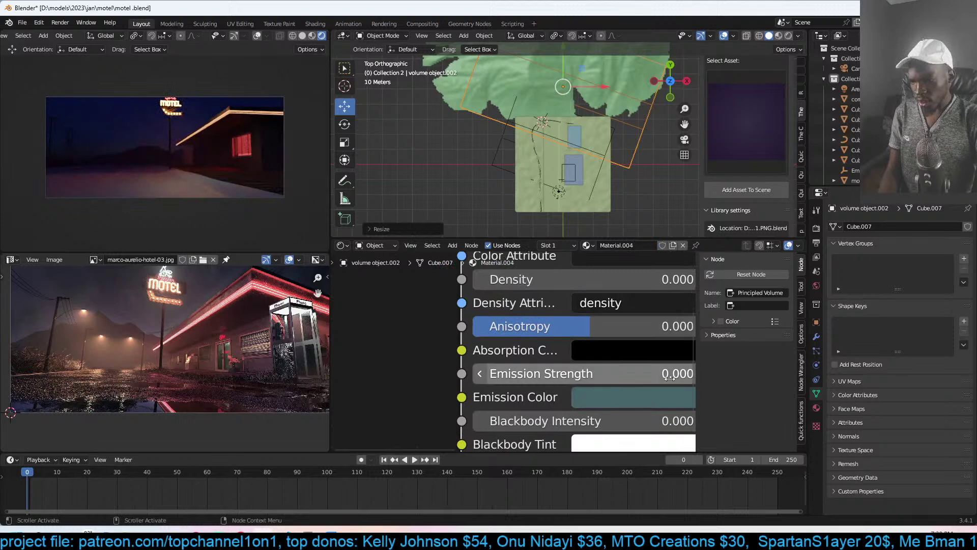
scroll(560, 367, "right", 2, "ctrl")
left_click_drag(559, 367, 565, 368)
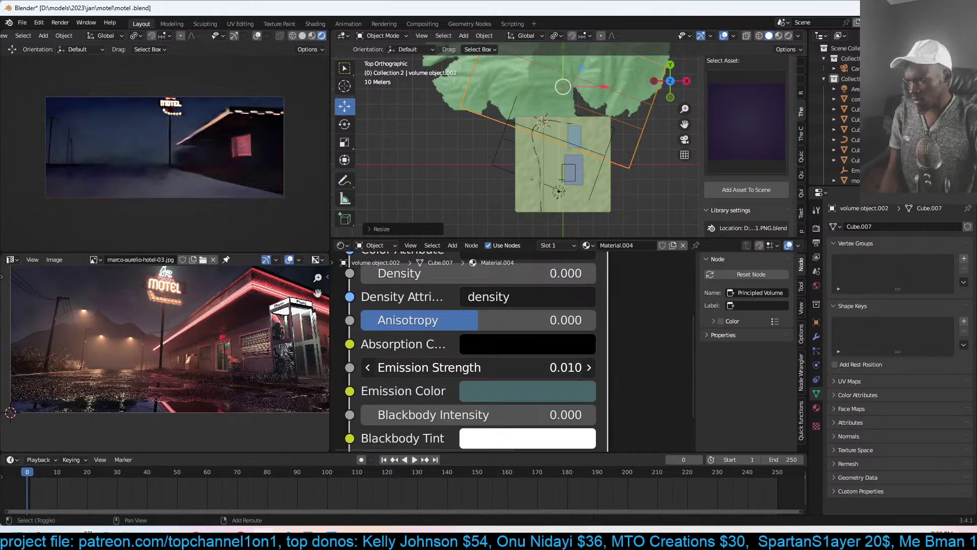
- Delete the duplicated volume box
key("x")
key("Return")
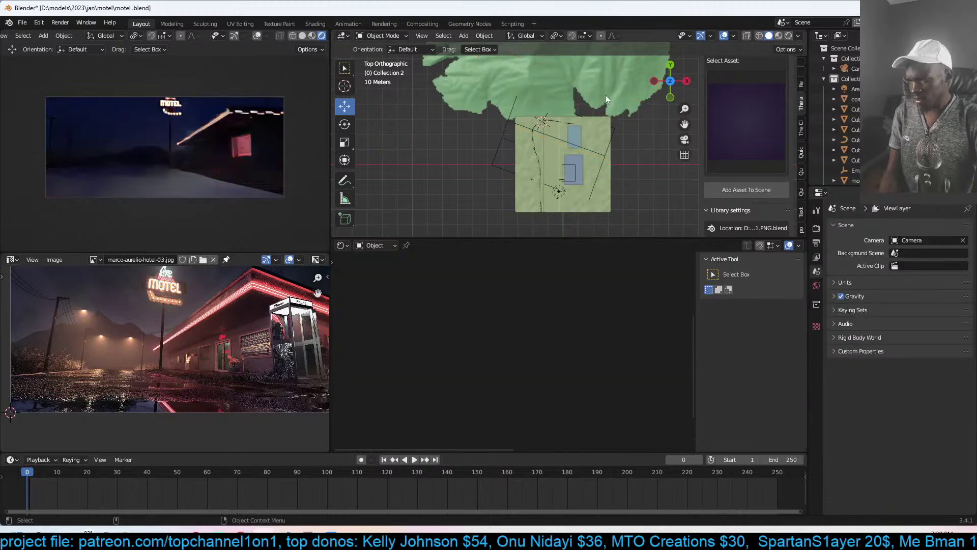
- Duplicate the mountain in top view, place the copy beside the original on the negative X side, and scale it, including along Z
left_click(640, 82)
scroll(509, 153, "down", 2)
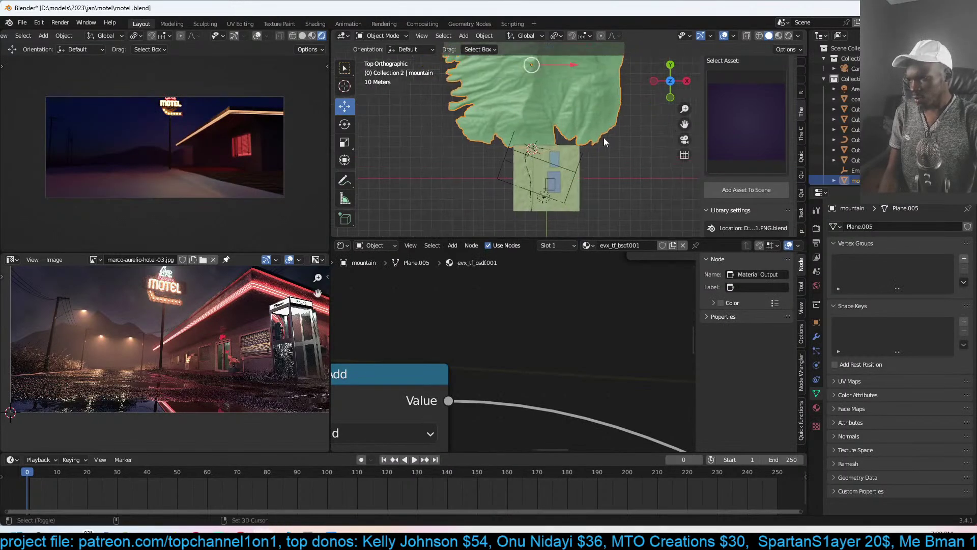
key("shift+d")
left_click(364, 157)
key("s")
key("Return")
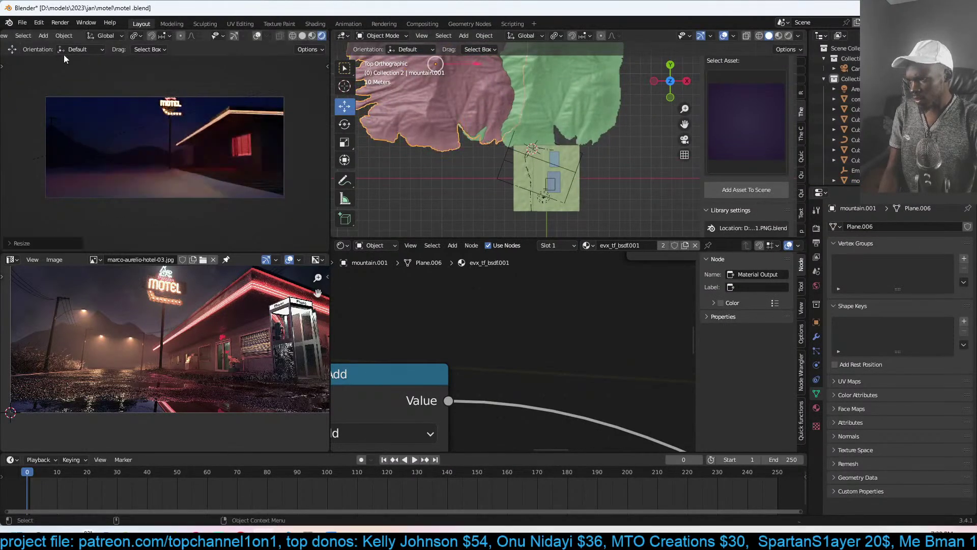
key("s")
key("z")
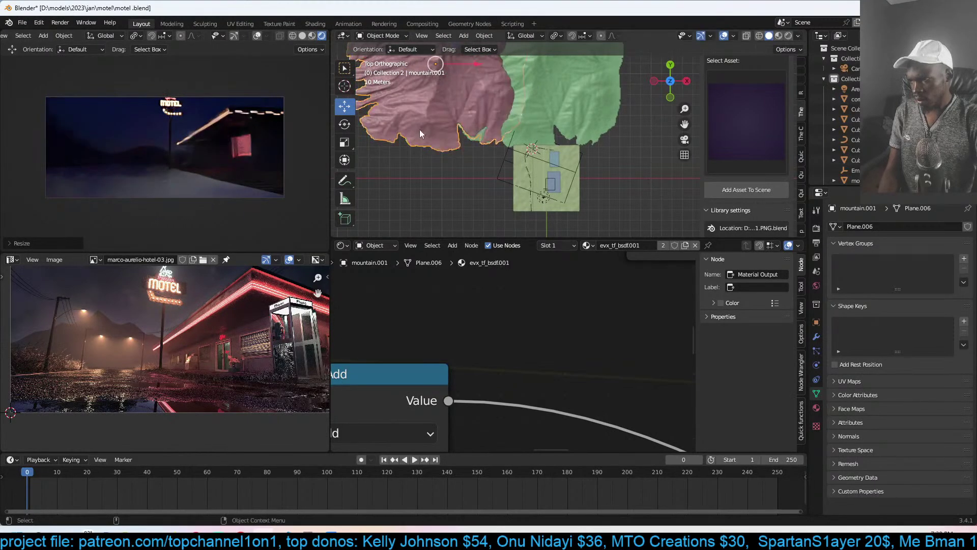
left_click(456, 77)
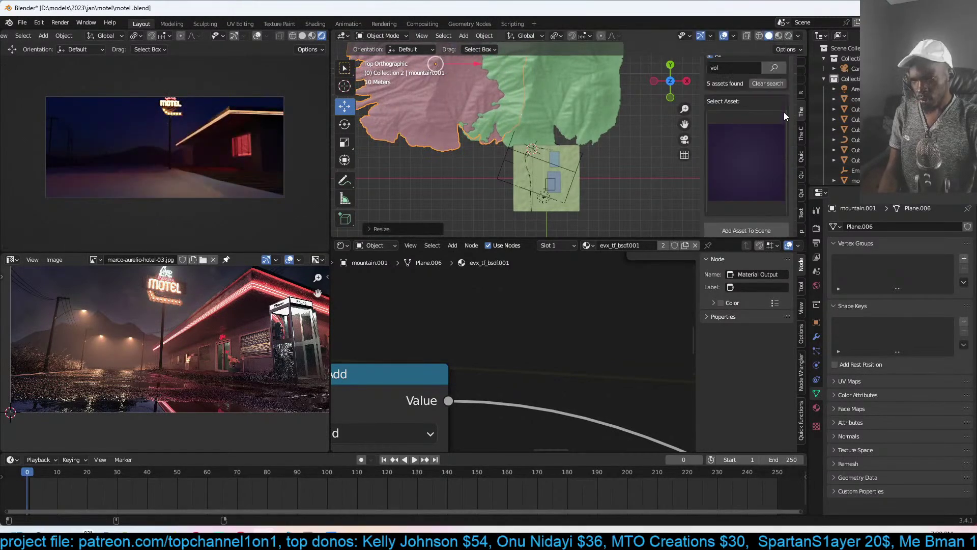
- Search the asset library for "road", choose the flat straight road asset, and save the file
left_click(747, 127)
type("road")
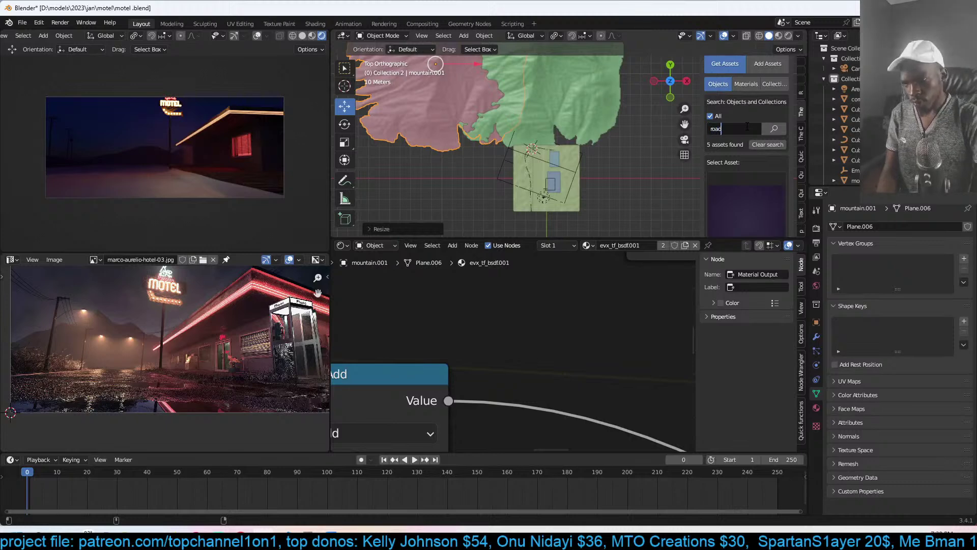
key("Return")
left_click(755, 199)
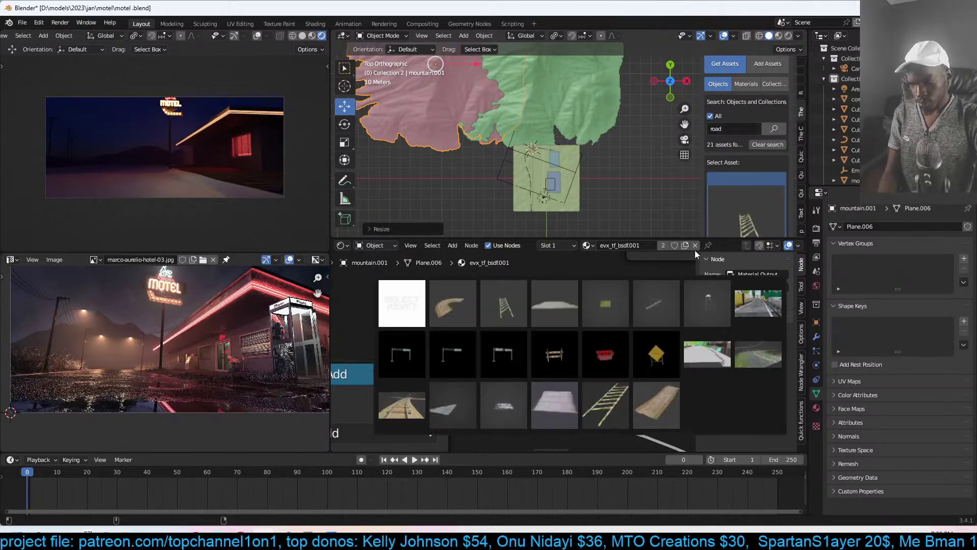
left_click(457, 411)
middle_click_drag(549, 231, 569, 206)
scroll(590, 208, "up", 2)
scroll(519, 117, "up", 4)
key("ctrl+s")
scroll(765, 181, "down", 4)
- Add the road asset to the scene, scale it down, and position it along the ground's road strip
left_click(753, 210)
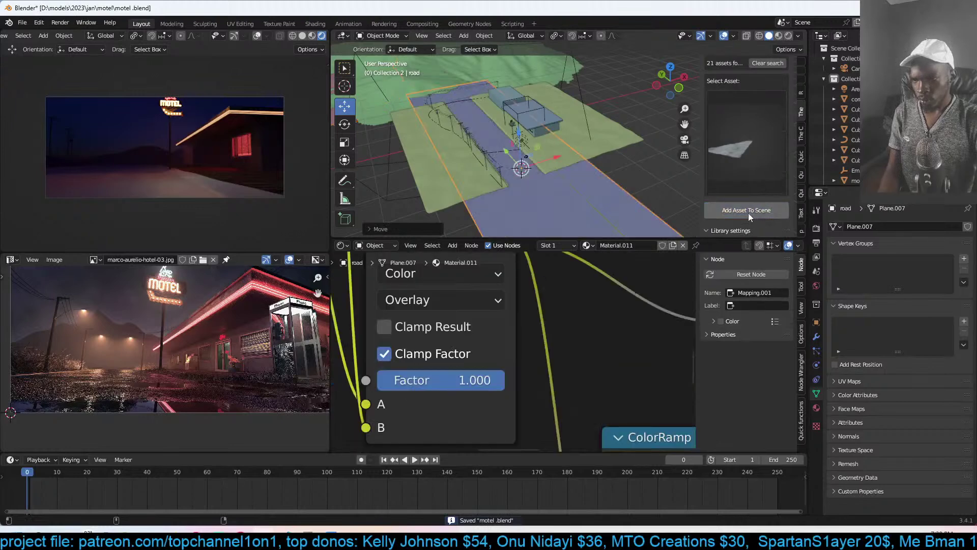
key("s")
key("Return")
key("g")
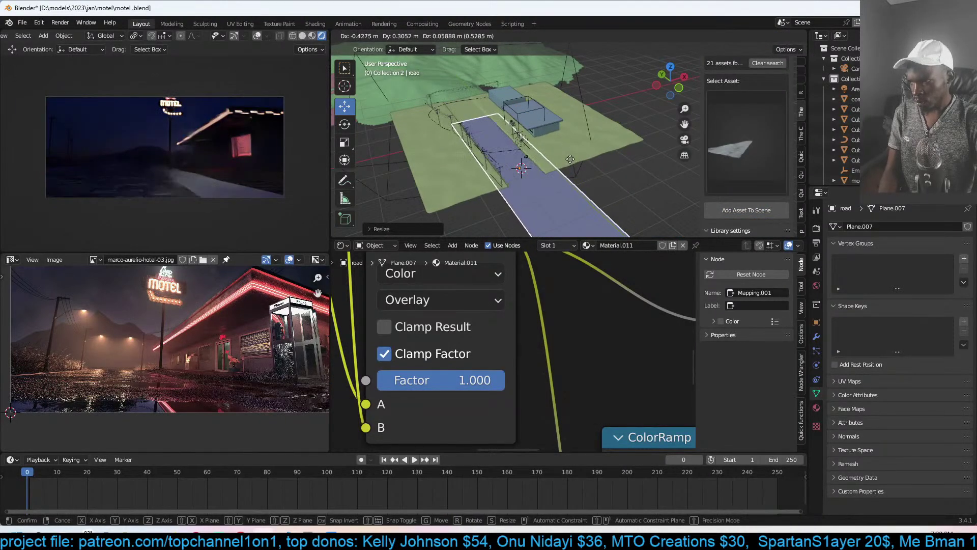
left_click(570, 159)
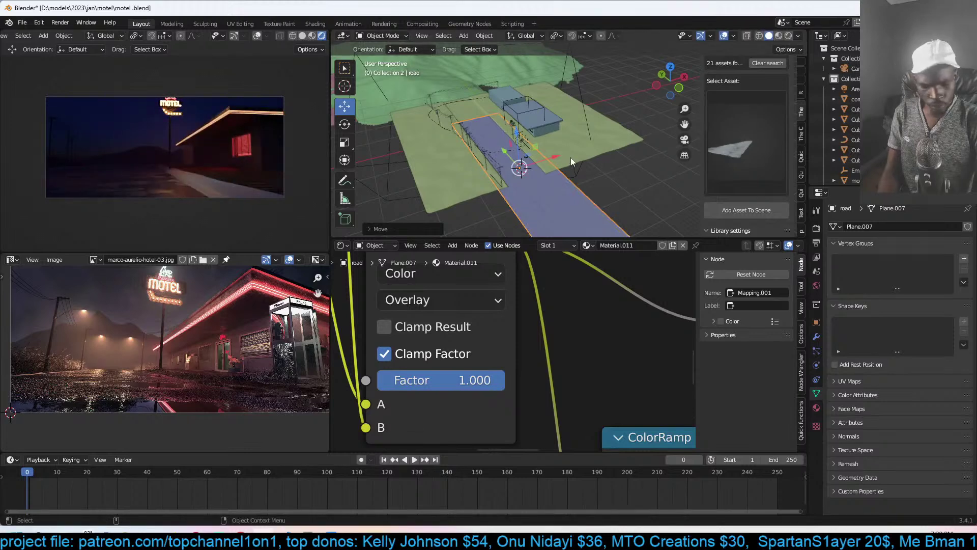
scroll(570, 158, "down", 3)
key("KP_7")
scroll(570, 162, "up", 4)
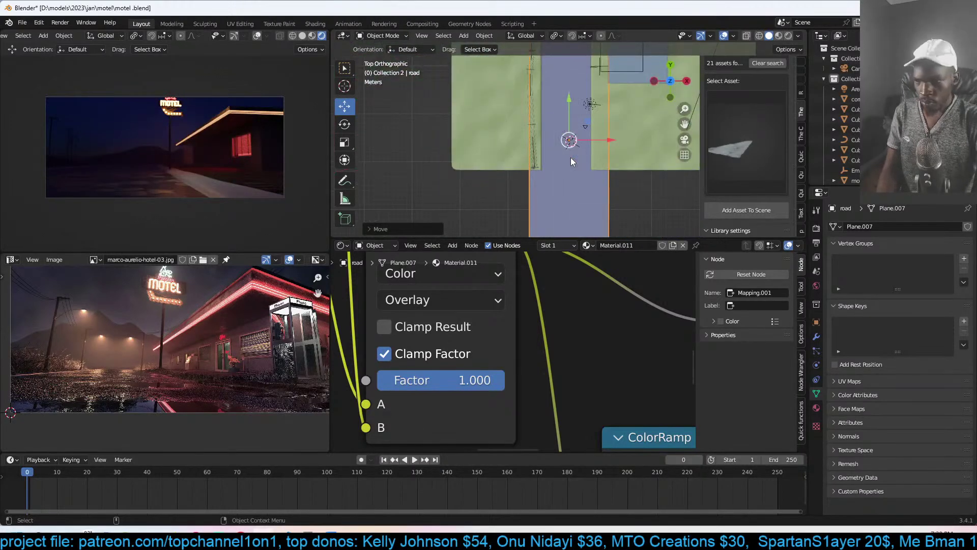
key("g")
key("y")
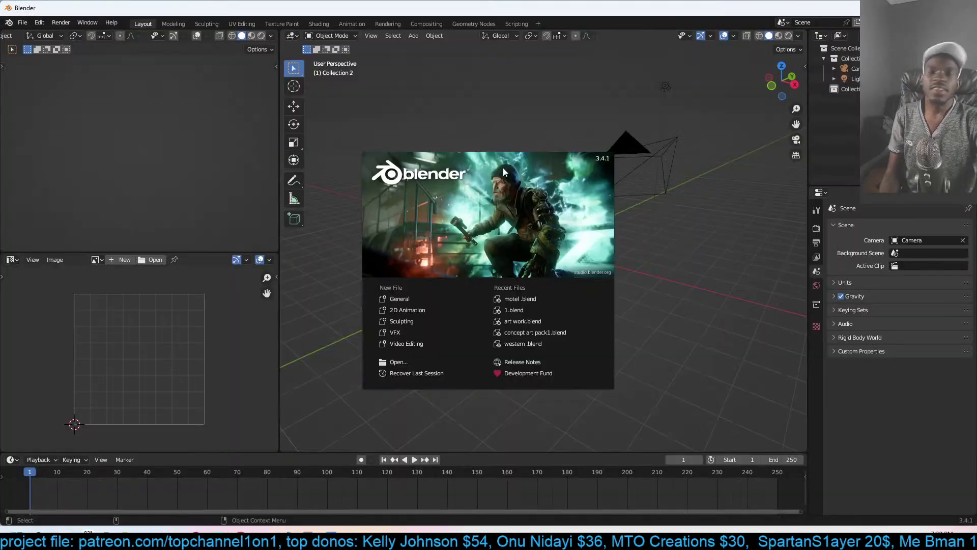
- Reopen the recent file motel .blend and show its camera viewport in rendered shading
left_click(528, 300)
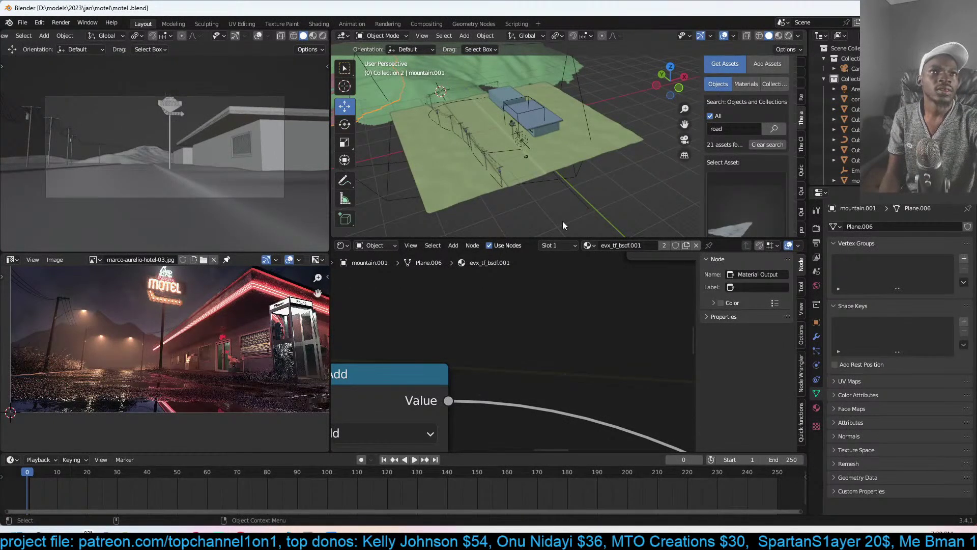
left_click(323, 36)
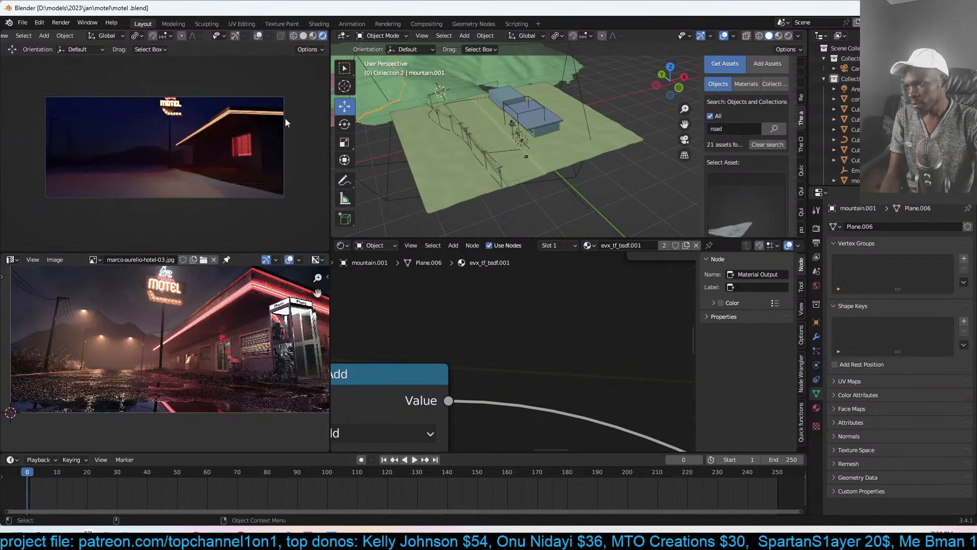
- Add the chosen road asset to the scene, scale it down, and move it onto the strip between the poles and the motel
left_click(481, 150)
scroll(739, 204, "down", 3)
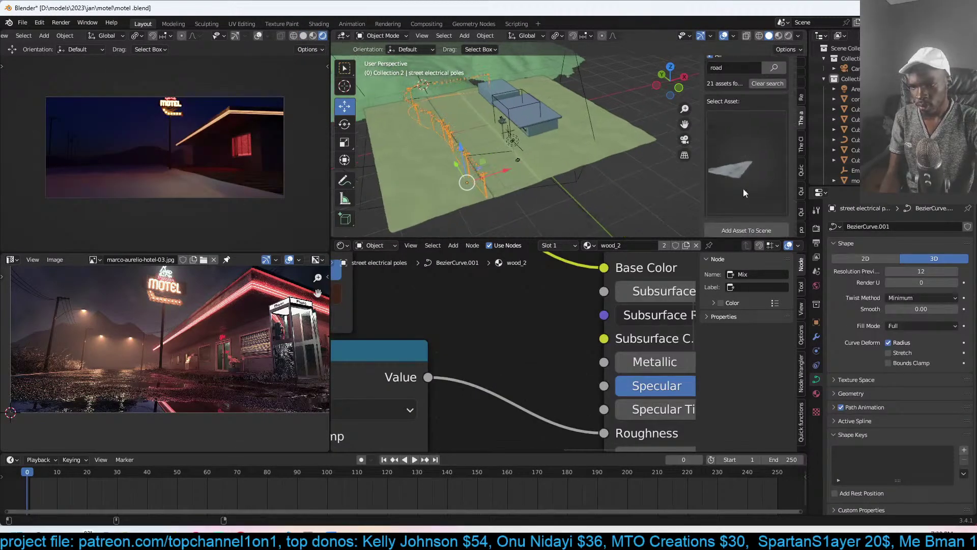
left_click(743, 188)
left_click(508, 352)
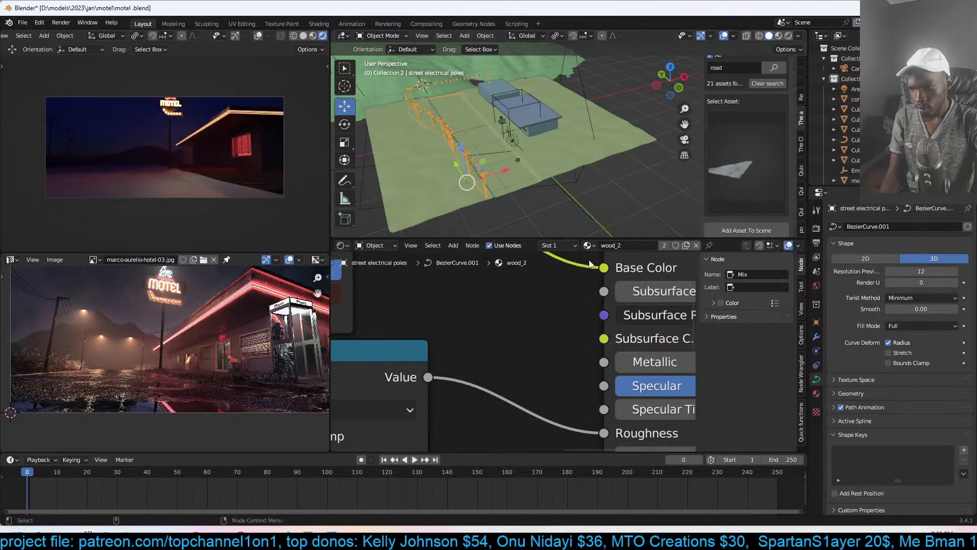
scroll(715, 167, "down", 2)
left_click(745, 190)
key("s")
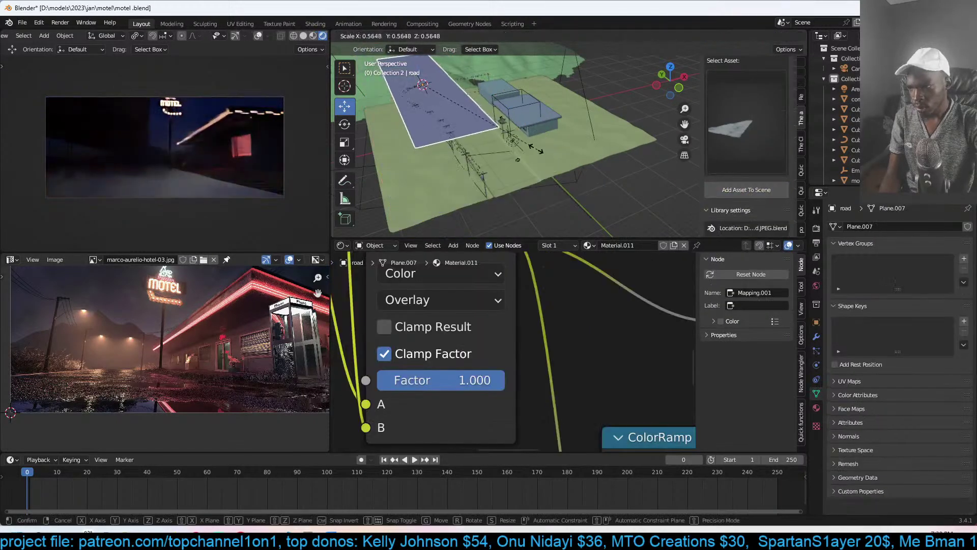
left_click(585, 181)
key("g")
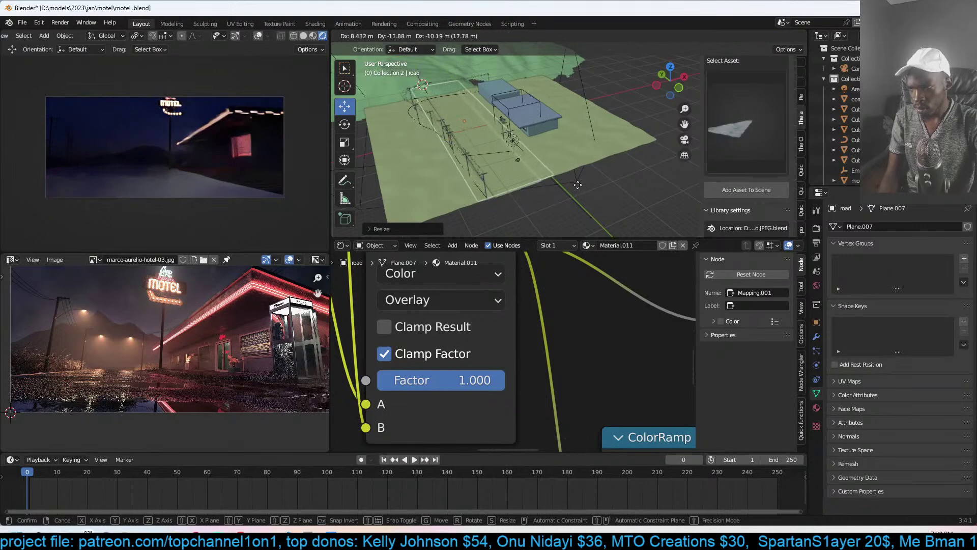
left_click(560, 173)
- Switch the perspective viewport to material preview shading and save the file
left_click(778, 35)
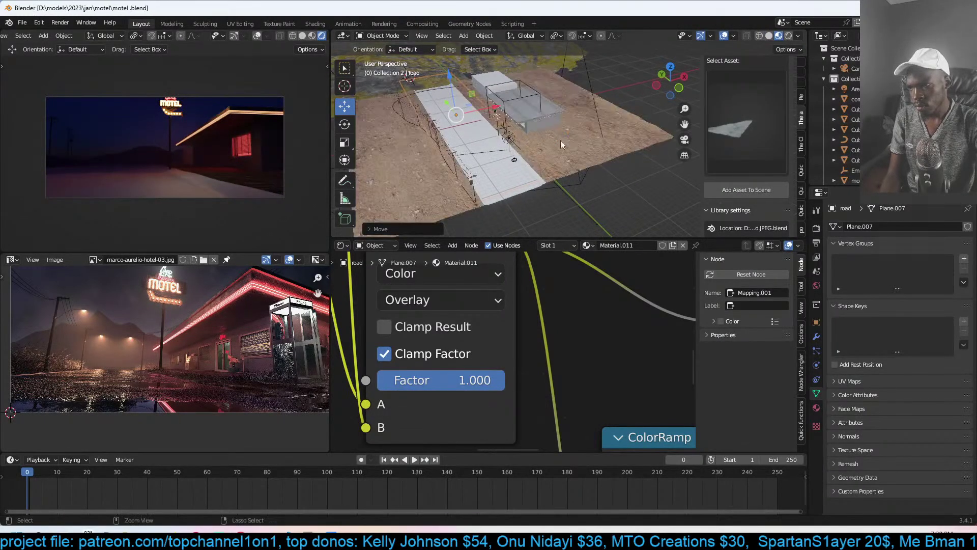
key("ctrl+s")
scroll(316, 32, "down", 2)
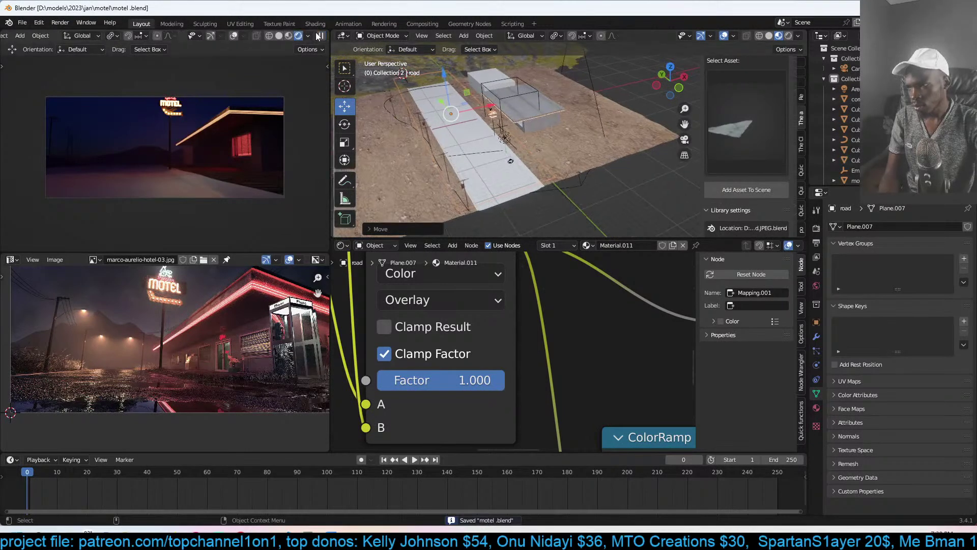
scroll(521, 140, "down", 5)
scroll(575, 110, "up", 4)
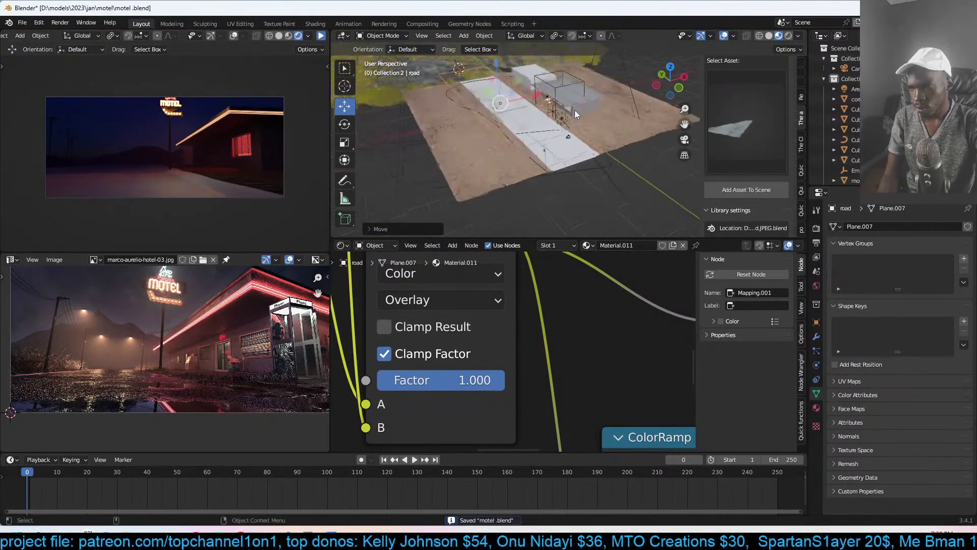
- Raise the road along the Z axis so it sits above the ground surface
key("g")
key("z")
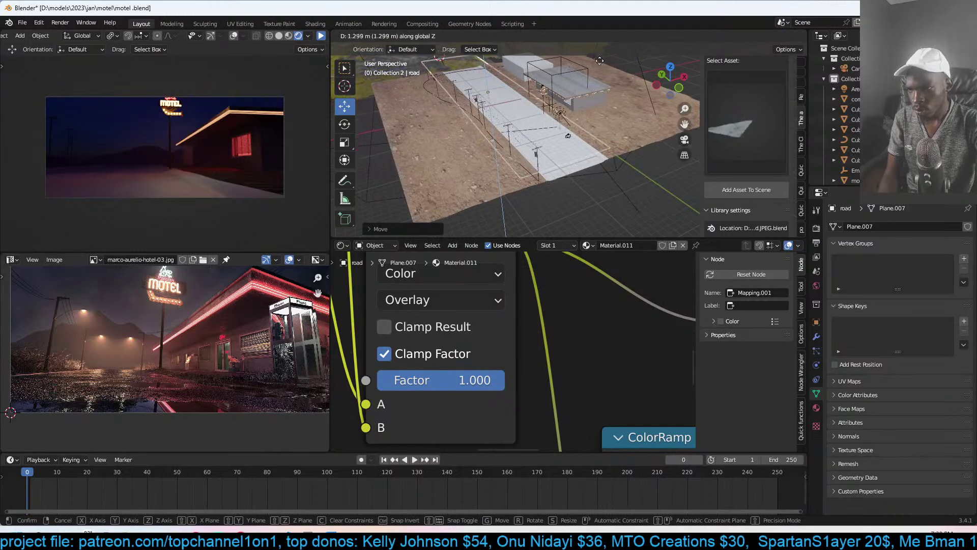
right_click(683, 146)
- Remove the "road" material slot from the ground plane
left_click(601, 135)
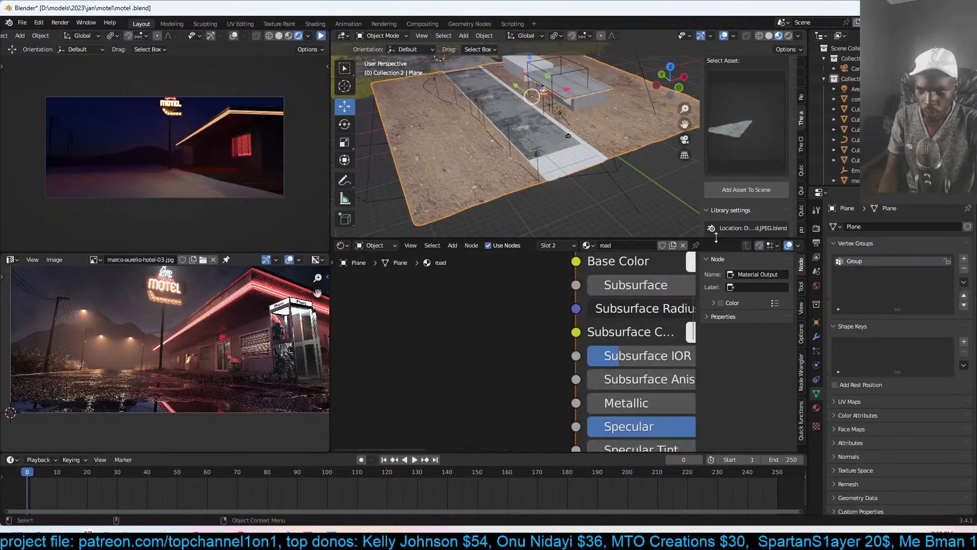
left_click(815, 336)
left_click(816, 408)
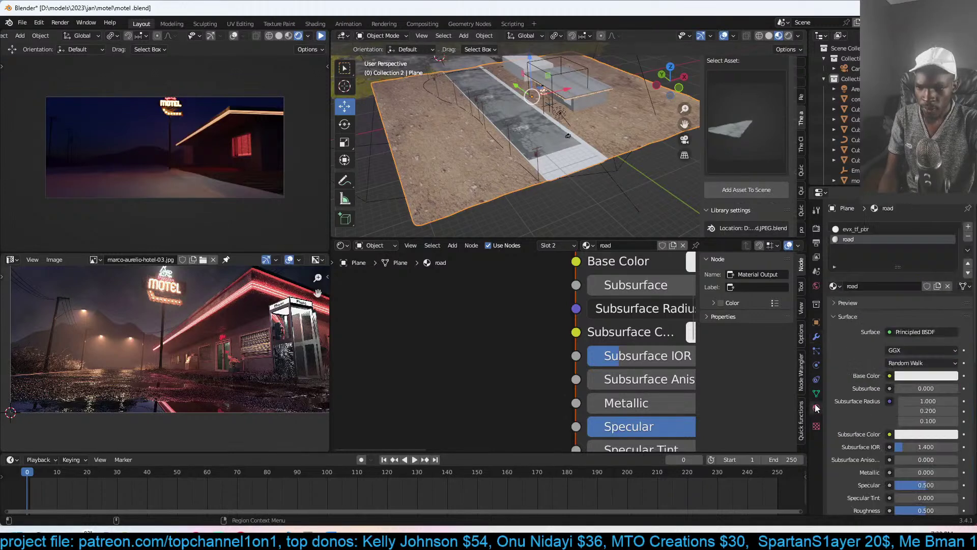
left_click(967, 236)
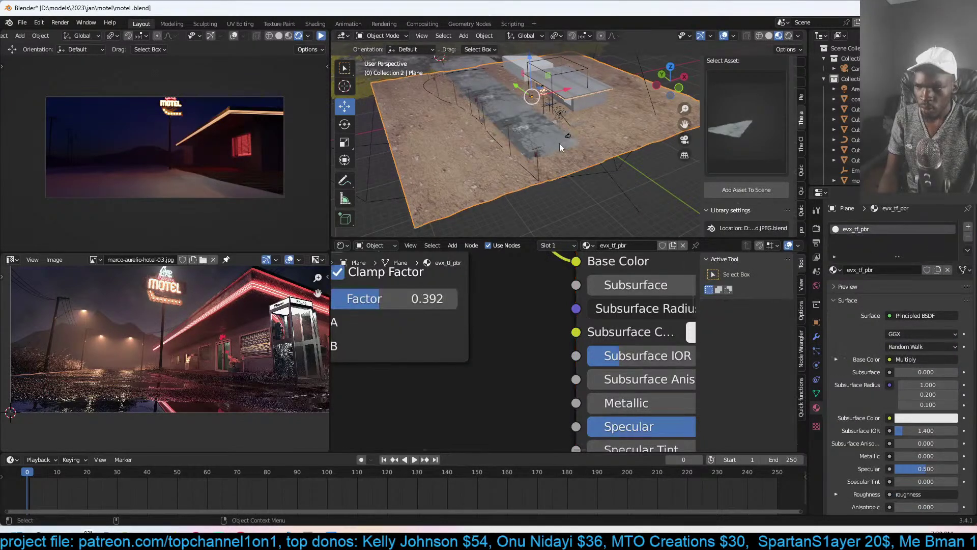
- In top view, scale the road down and reposition it so it runs alongside the motel building
left_click(560, 143)
key("KP_7")
scroll(559, 142, "up", 3)
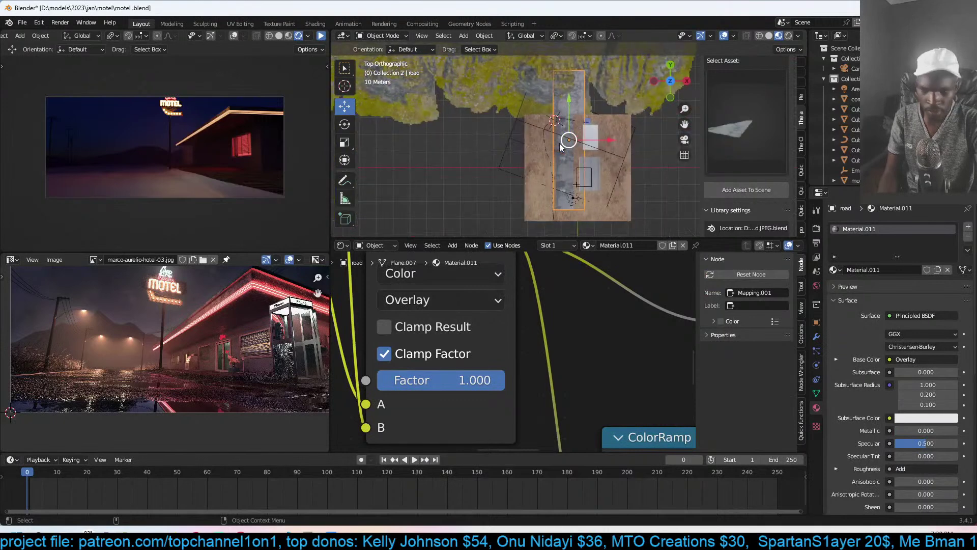
scroll(559, 142, "up", 5)
middle_click_drag(559, 143, 568, 81, "shift")
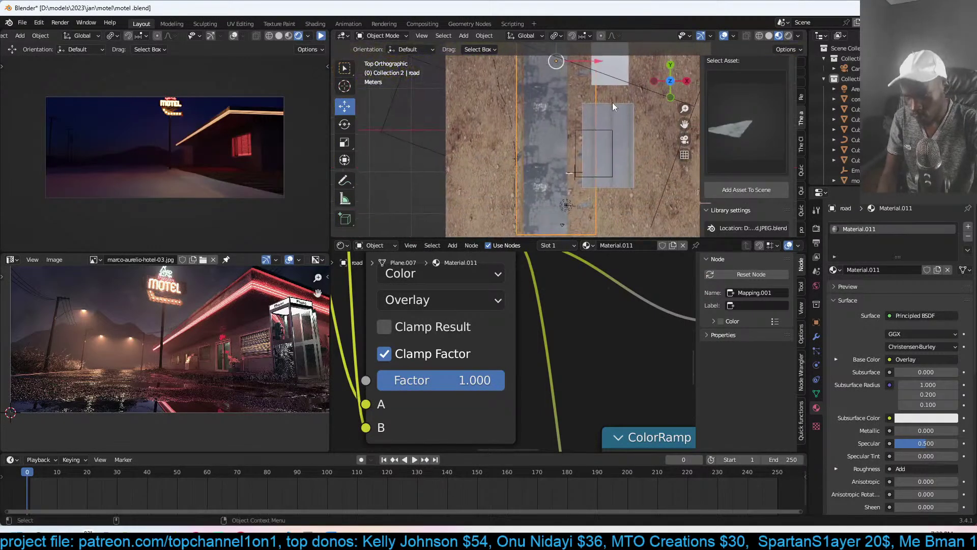
key("g")
left_click(552, 200)
key("s")
left_click(585, 188)
key("g")
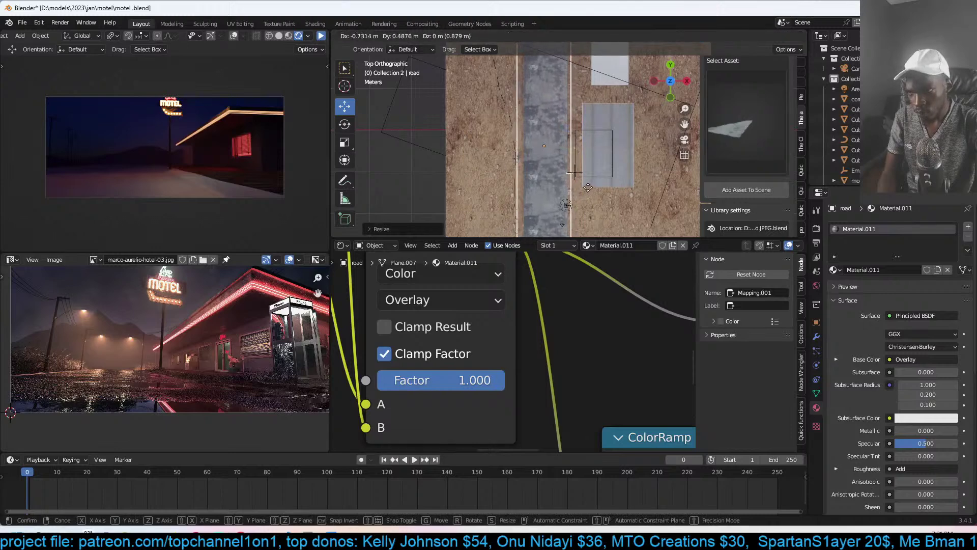
left_click(587, 187)
- Lower the road about 0.1 m along Z in camera view and refresh the rendered preview
middle_click_drag(590, 170, 586, 93)
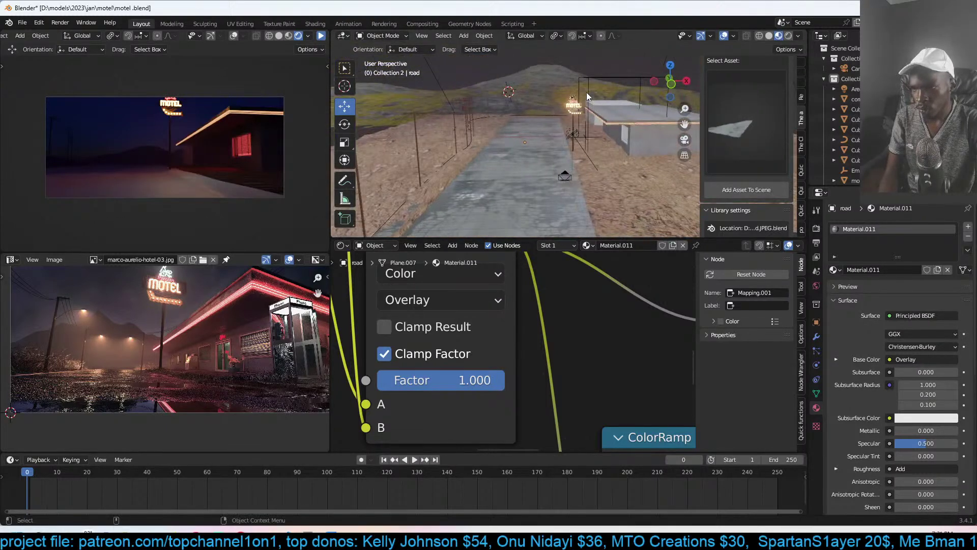
key("KP_0")
key("g")
key("z")
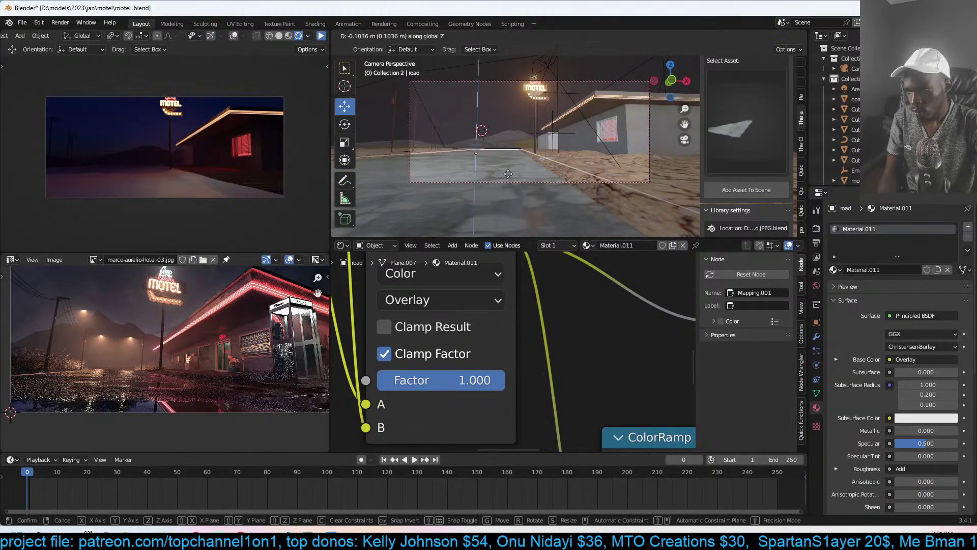
left_click(508, 174)
left_click(320, 41)
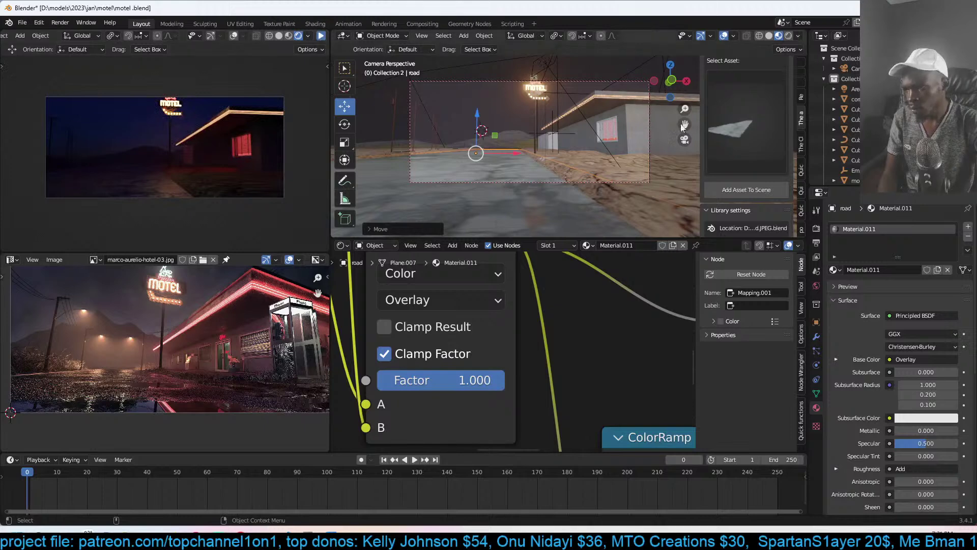
- Choose the grass plants collection in the Quick Trees add-on
left_click(800, 191)
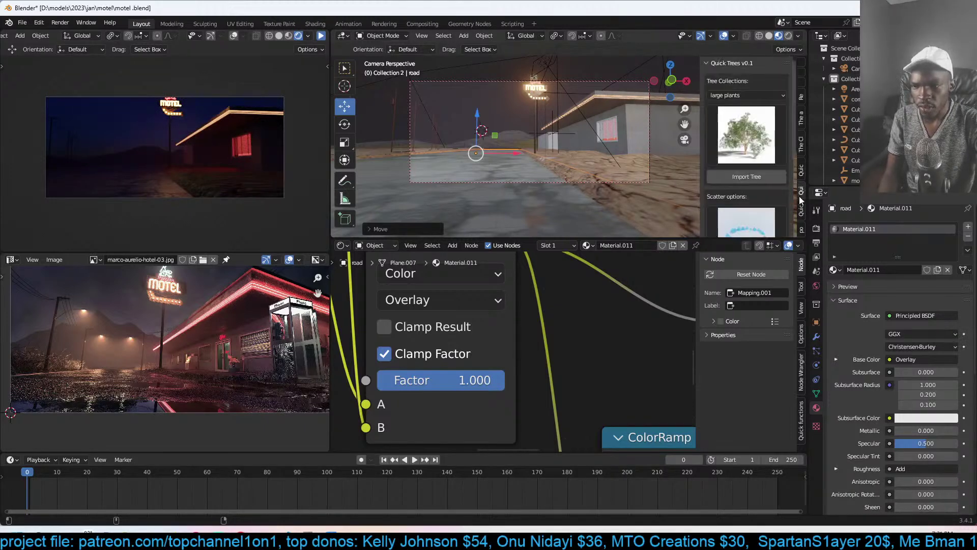
scroll(763, 201, "down", 2)
left_click(756, 201)
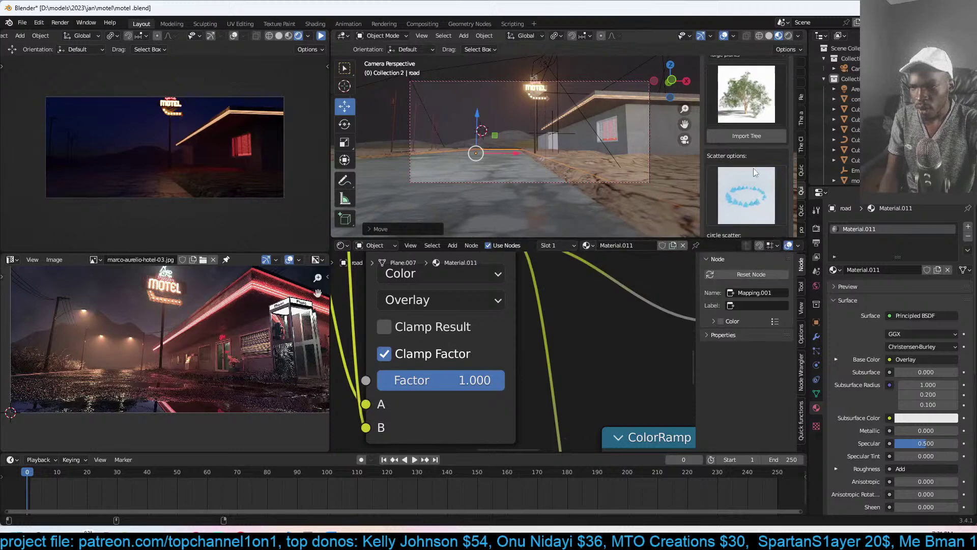
left_click(750, 95)
scroll(732, 84, "up", 3)
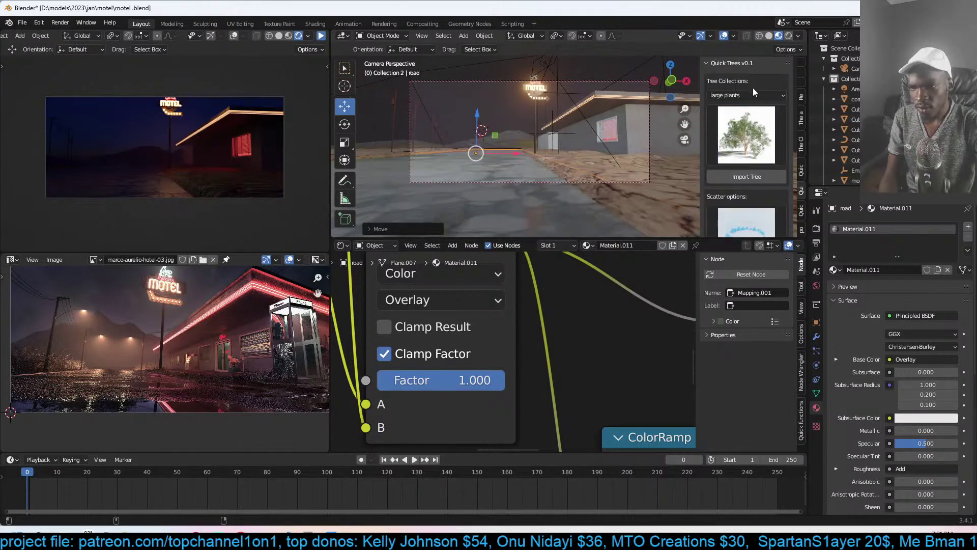
left_click(747, 95)
left_click(736, 166)
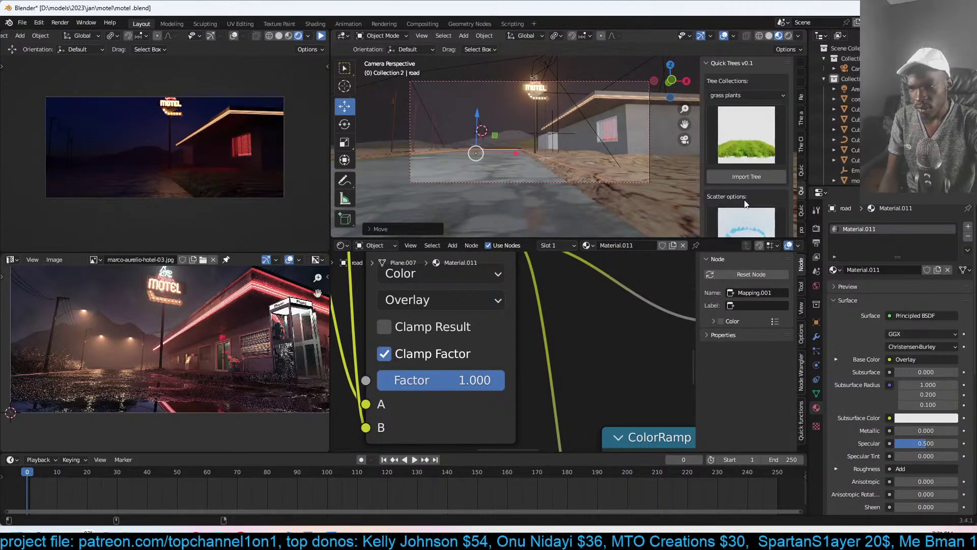
- Pick the dark green grass patch in Quick Trees and set the ground plane's Displace modifier strength to 0.550
left_click(747, 217)
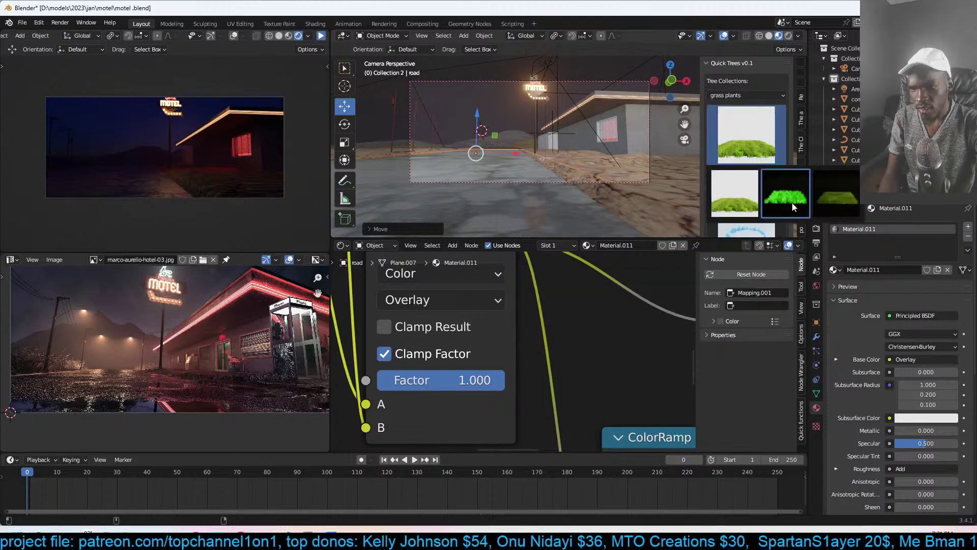
middle_click_drag(698, 209, 590, 167)
left_click(595, 160)
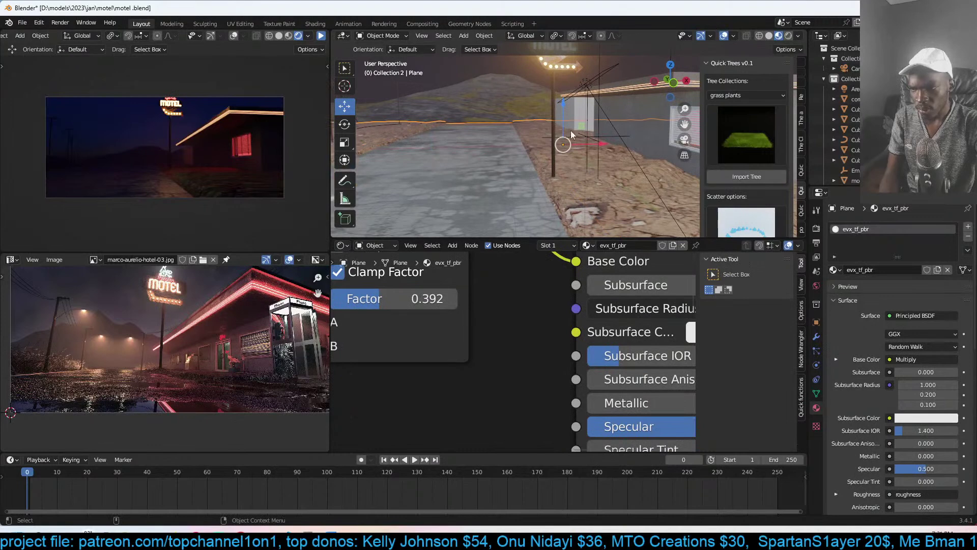
key("s")
key("z")
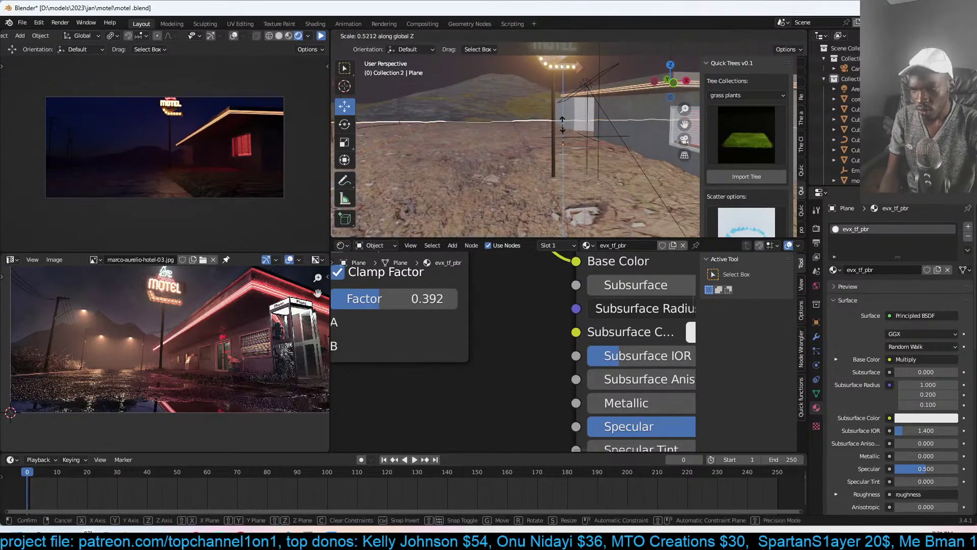
left_click(563, 128)
left_click(816, 337)
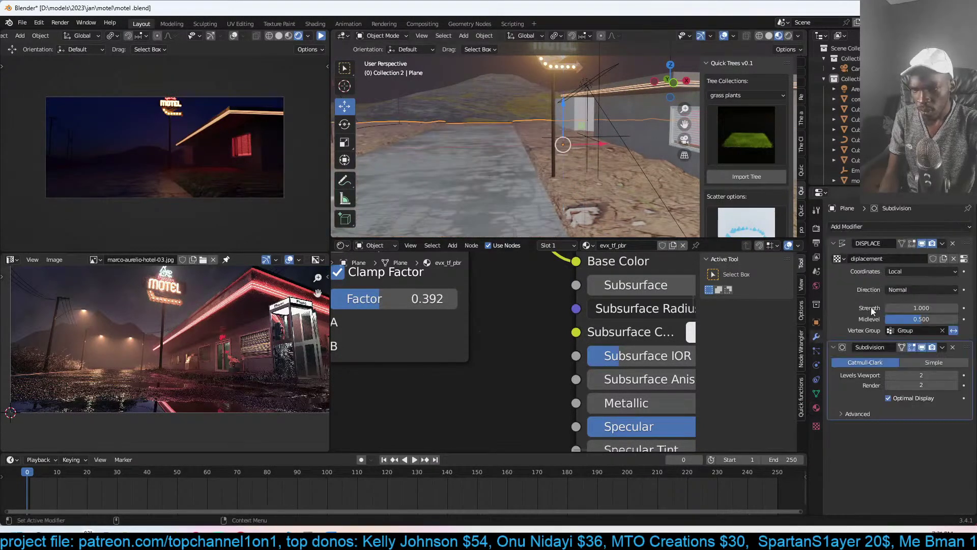
left_click_drag(922, 308, 898, 308)
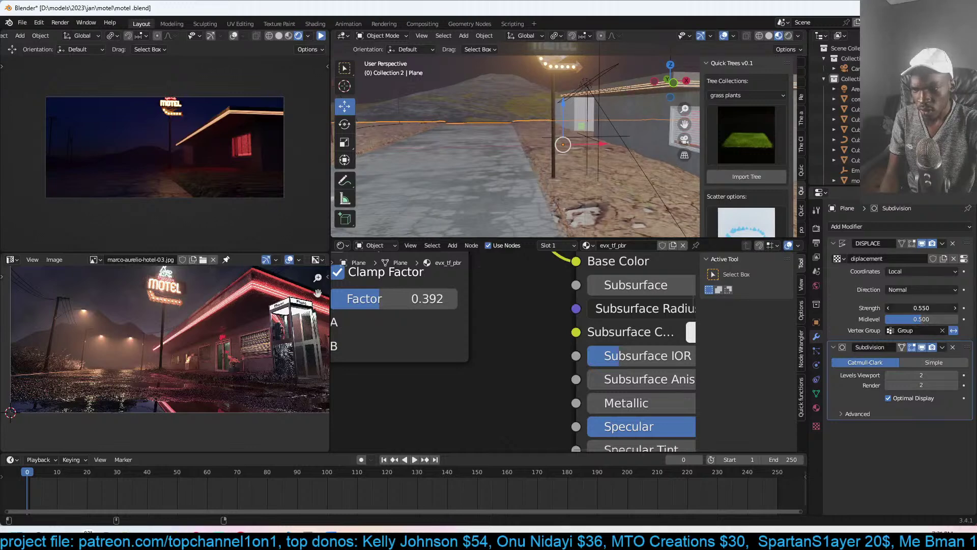
- Try the Quick Trees grass patch on the ground near the motel at a different scale, and delete it
left_click(746, 177)
key("shift+s")
left_click(576, 158)
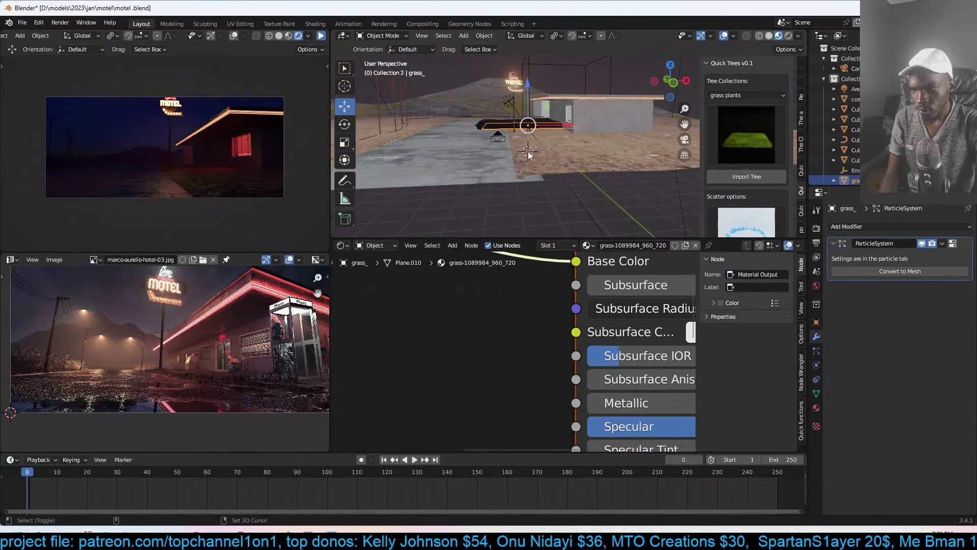
key("s")
left_click(561, 157)
left_click_drag(565, 153, 578, 154)
key("KP_7")
scroll(578, 154, "up", 2)
middle_click_drag(578, 153, 610, 126)
key("Delete")
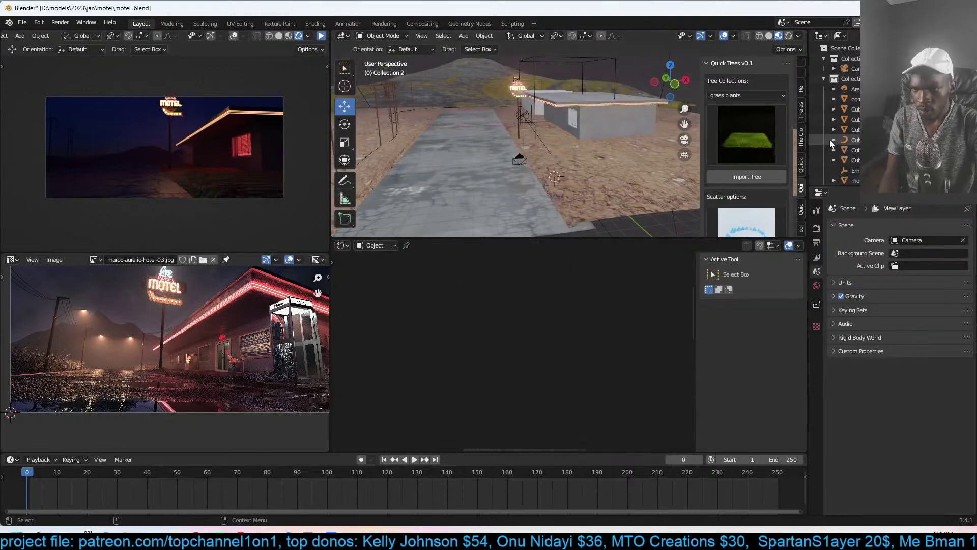
- Search the asset library's objects and collections for "grass"
left_click(801, 115)
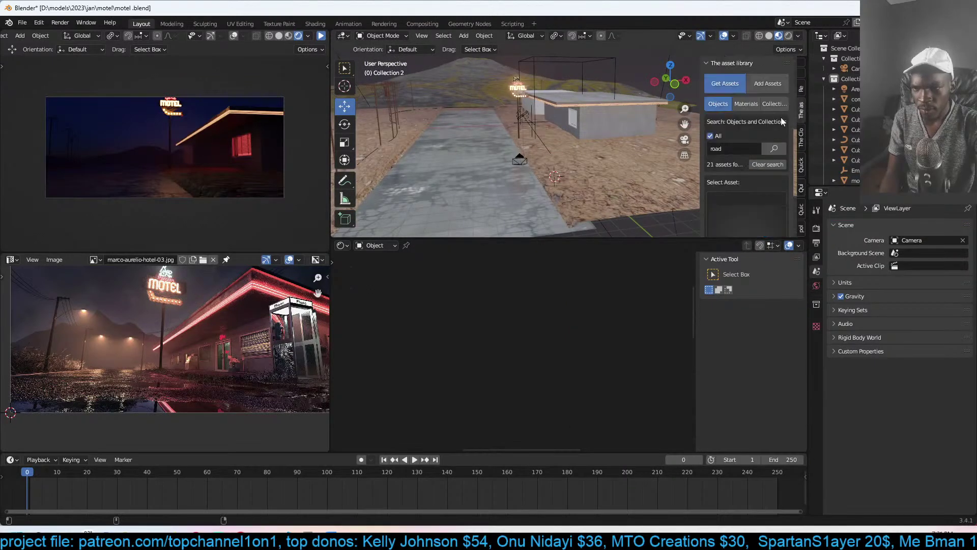
left_click(732, 148)
type("grass")
key("Return")
scroll(732, 143, "down", 2)
- Add the yellow-green grass asset to the scene and delete the large terrain imported with it
left_click(747, 172)
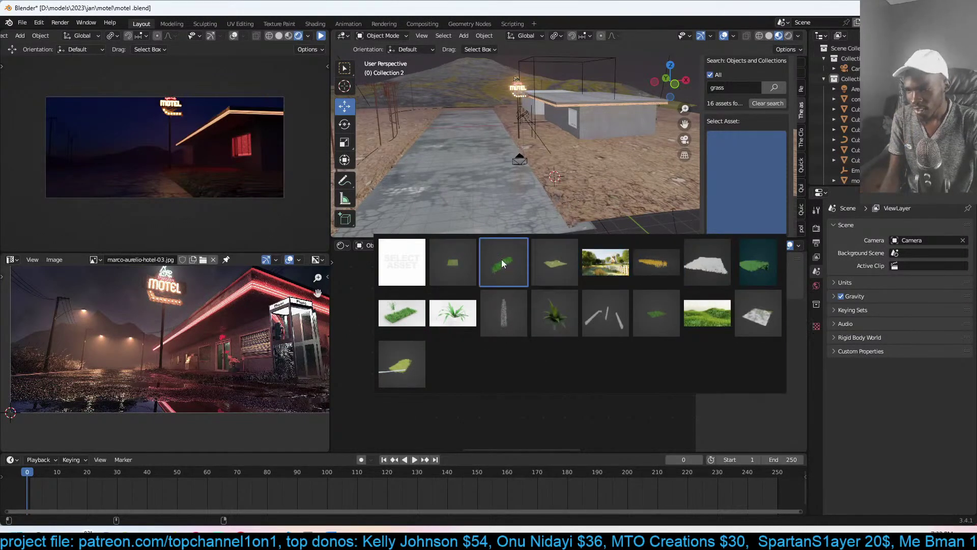
left_click(410, 324)
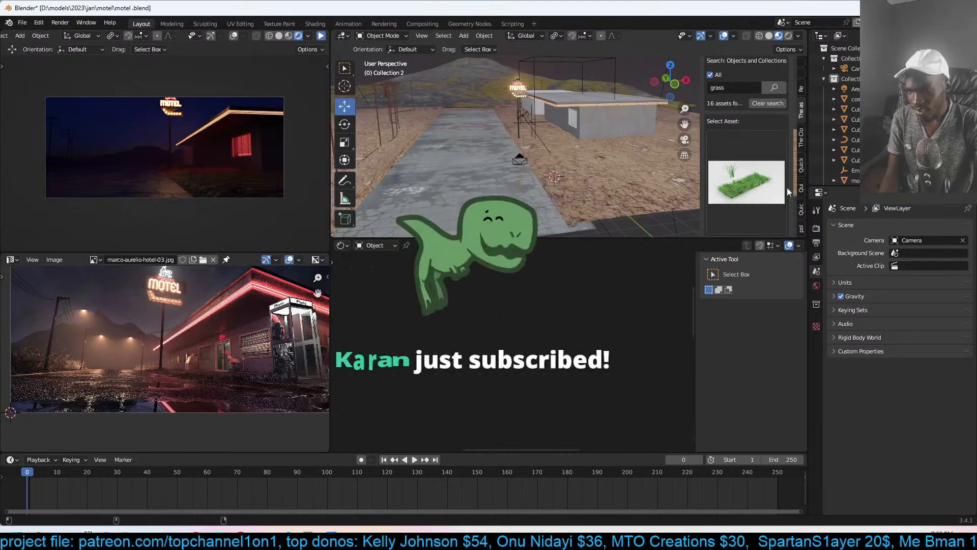
left_click(723, 183)
left_click(395, 379)
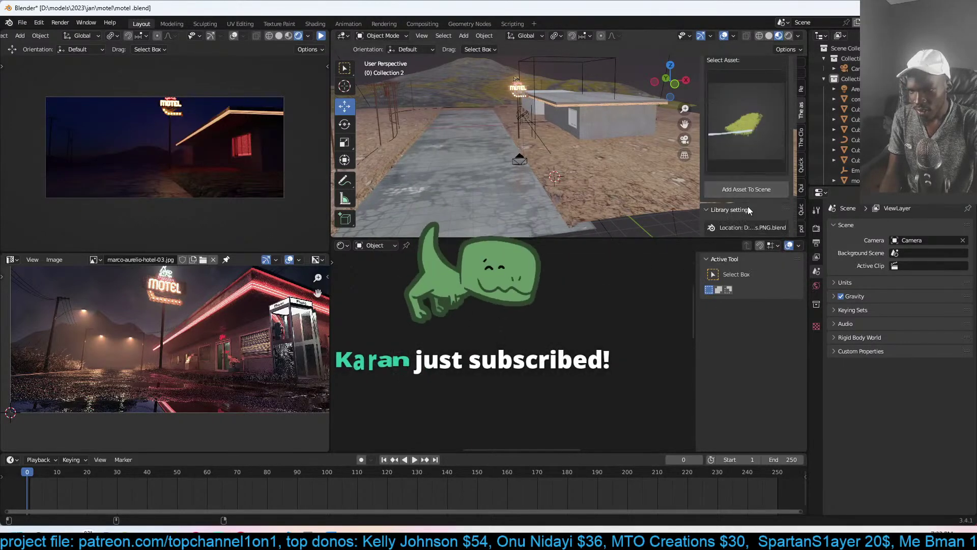
left_click(746, 189)
scroll(555, 173, "down", 3)
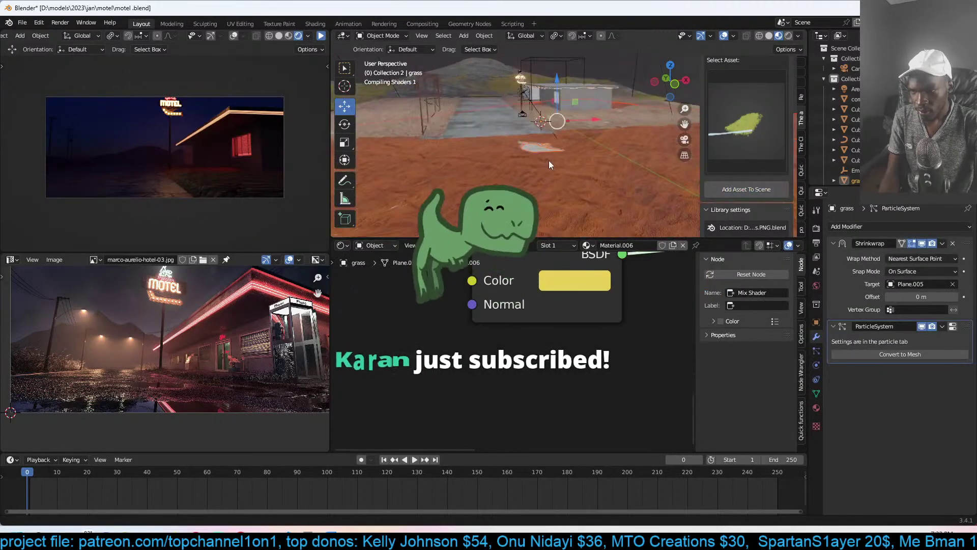
left_click(549, 161)
key("x")
left_click(549, 161)
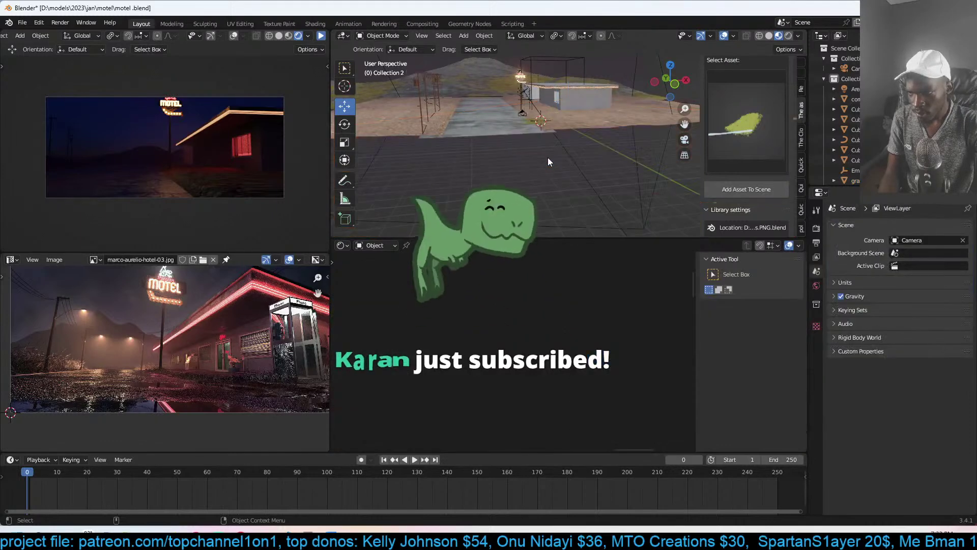
- Try the grass patch beside the road, moving it there and scaling it up, and remove it from the scene
scroll(540, 116, "up", 5)
scroll(539, 120, "down", 5)
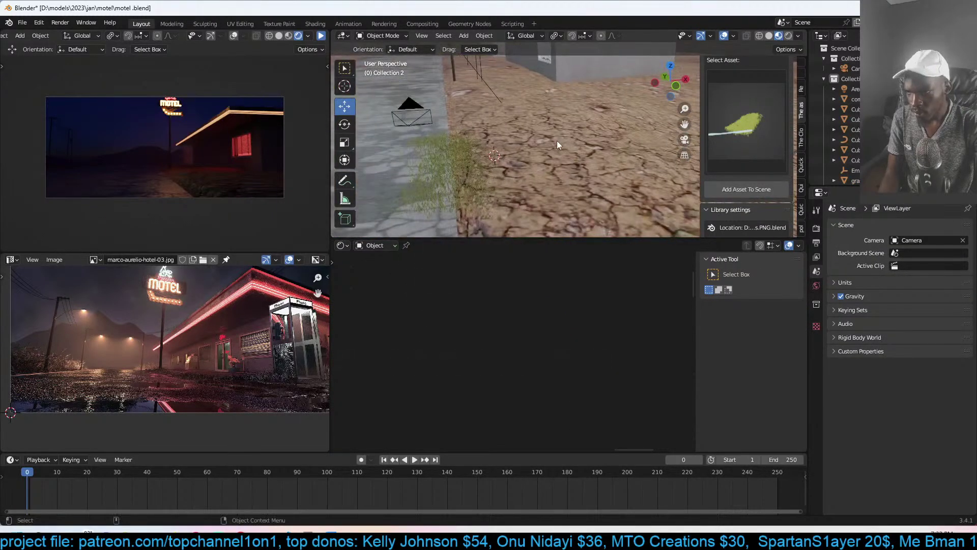
left_click(468, 164)
key("g")
left_click(507, 153)
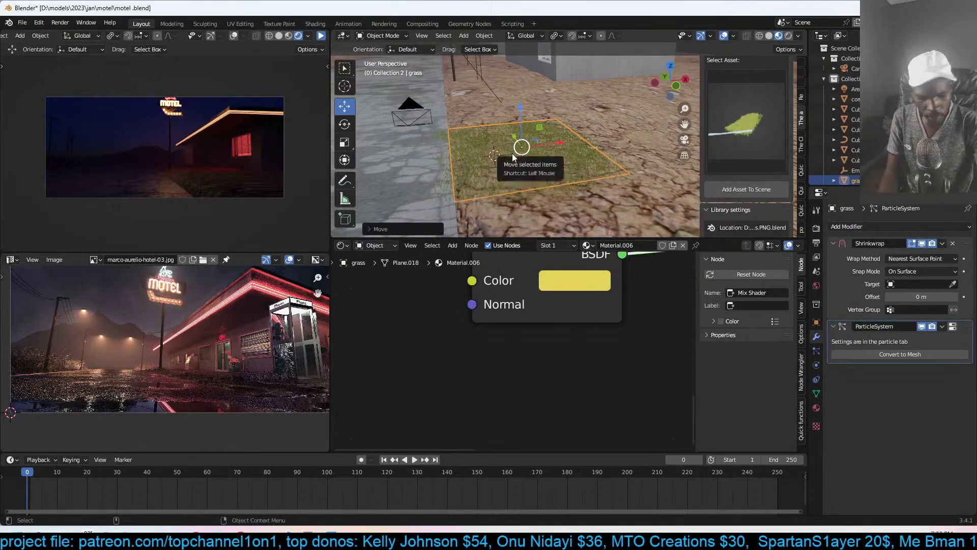
scroll(512, 154, "up", 4)
scroll(512, 153, "down", 5)
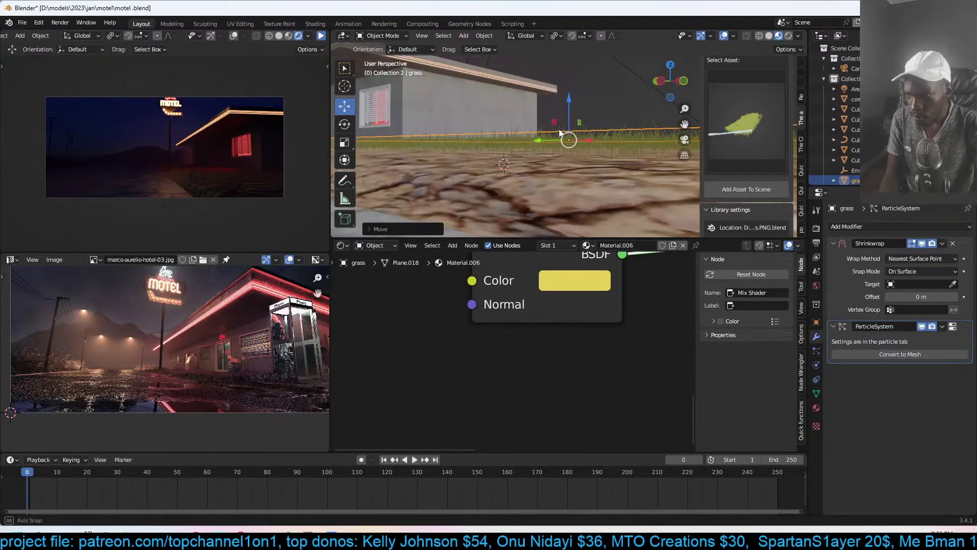
scroll(559, 129, "up", 4)
scroll(525, 161, "down", 2)
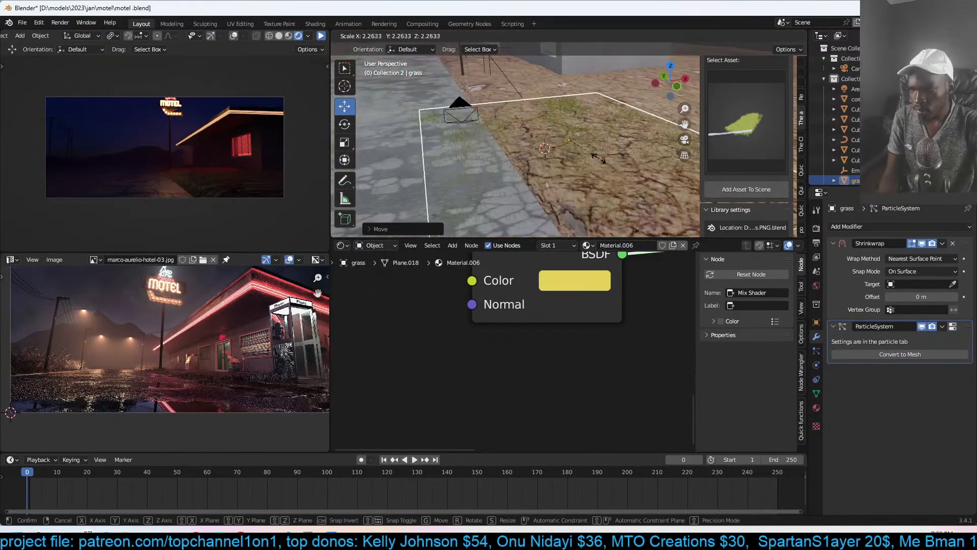
key("Delete")
- Add the yellow grass strip asset to the scene and isolate the imported objects in local view
left_click(743, 129)
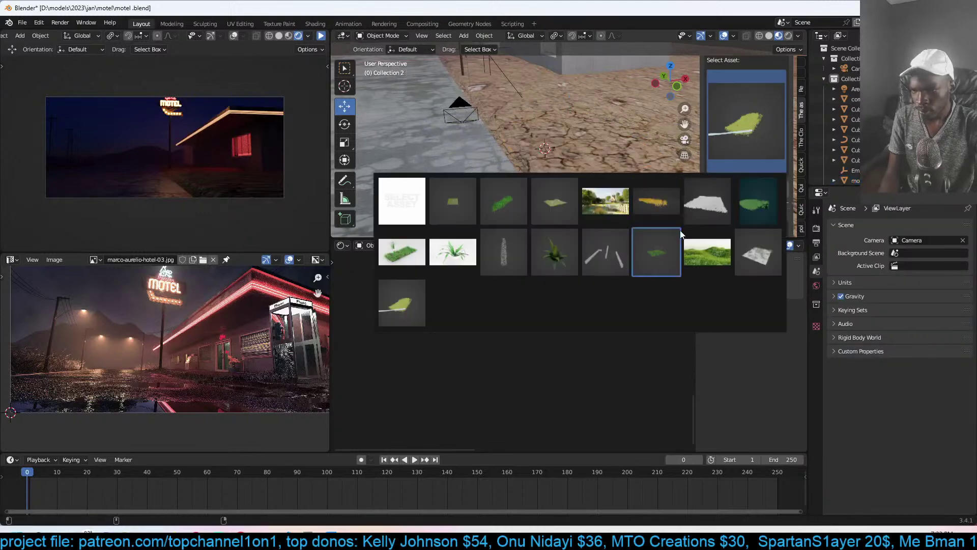
left_click(651, 250)
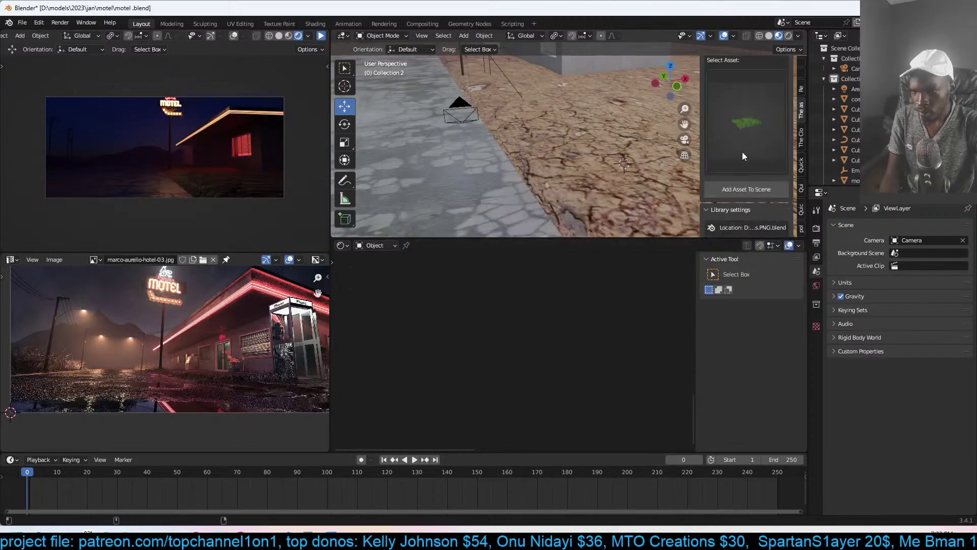
left_click(739, 161)
left_click(674, 203)
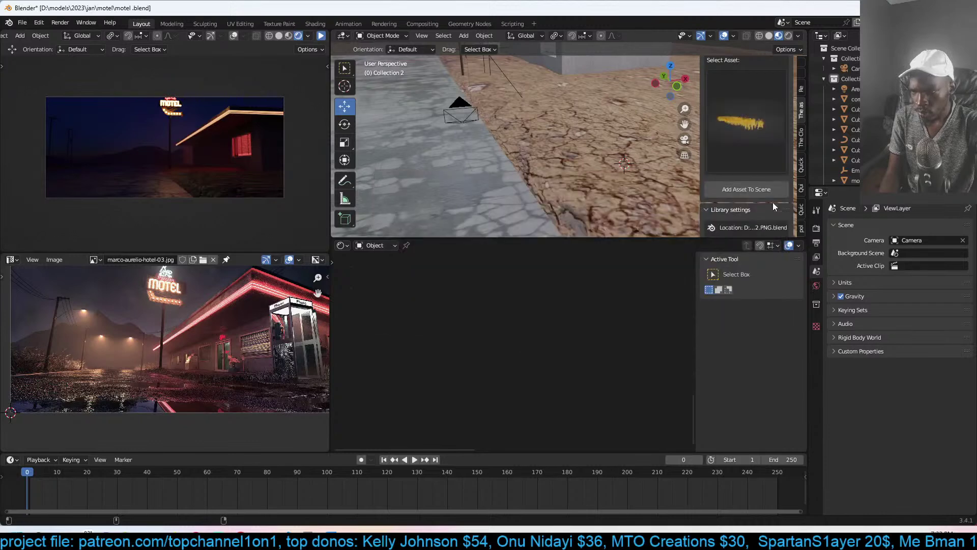
mouse_move(584, 180)
middle_mouse_down()
mouse_move(597, 182)
mouse_move(581, 163)
mouse_move(576, 174)
middle_mouse_up()
key("KP_Divide")
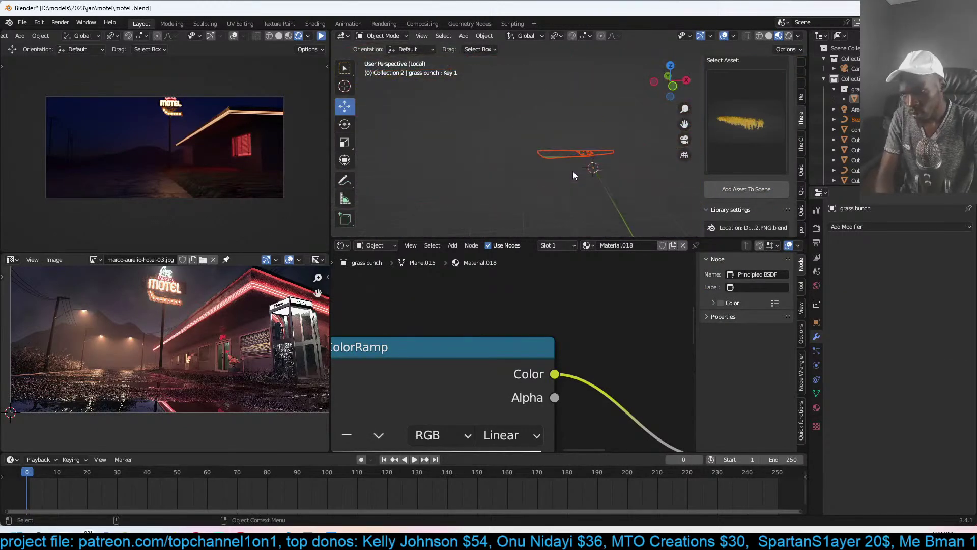
- Delete the dirt road terrain imported with the yellow grass, keeping the short grass, and return to the full scene
left_click(605, 175)
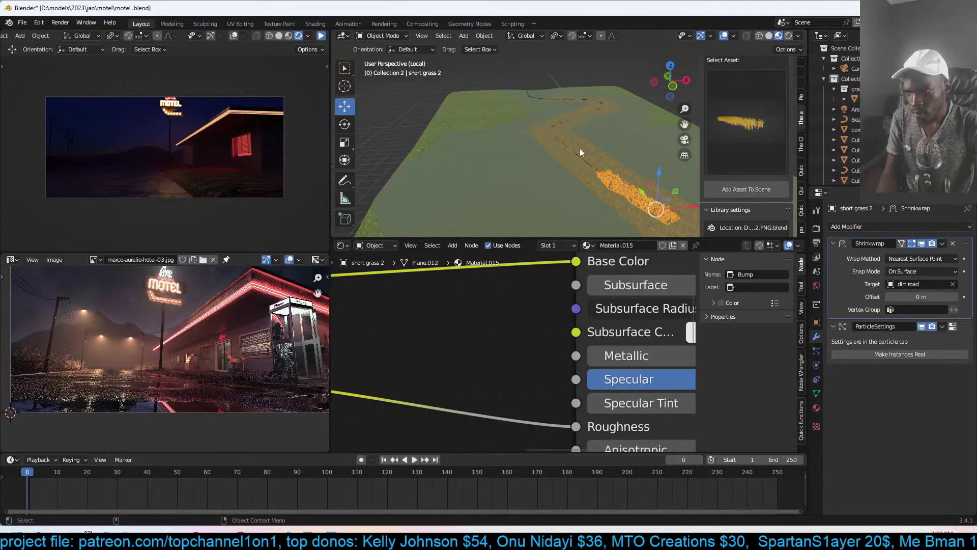
left_click_drag(627, 131, 626, 133)
key("x")
left_click(625, 137)
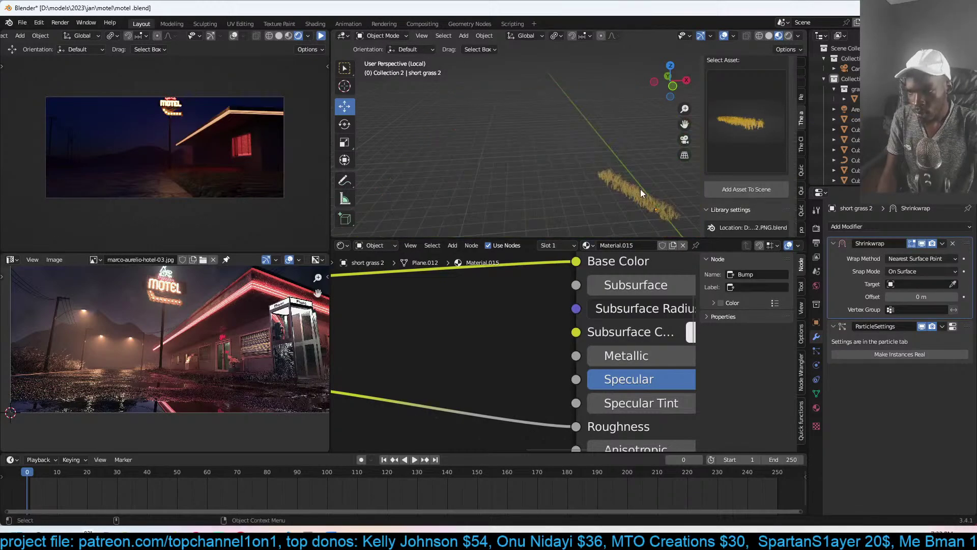
key("KP_Divide")
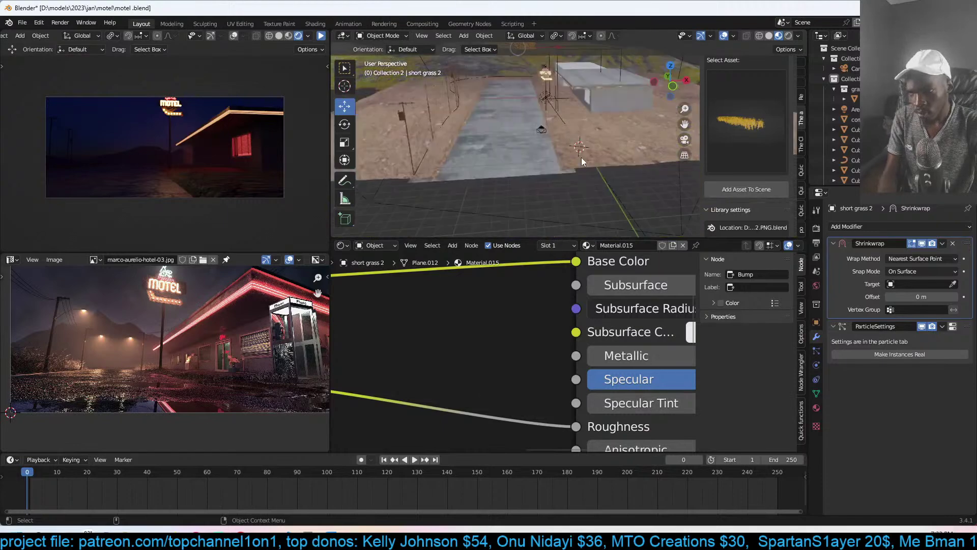
- Place the 3D cursor on the ground beside the road and snap the short grass to it
right_click(571, 136, "shift")
key("shift+s")
left_click(543, 82)
key("KP_0")
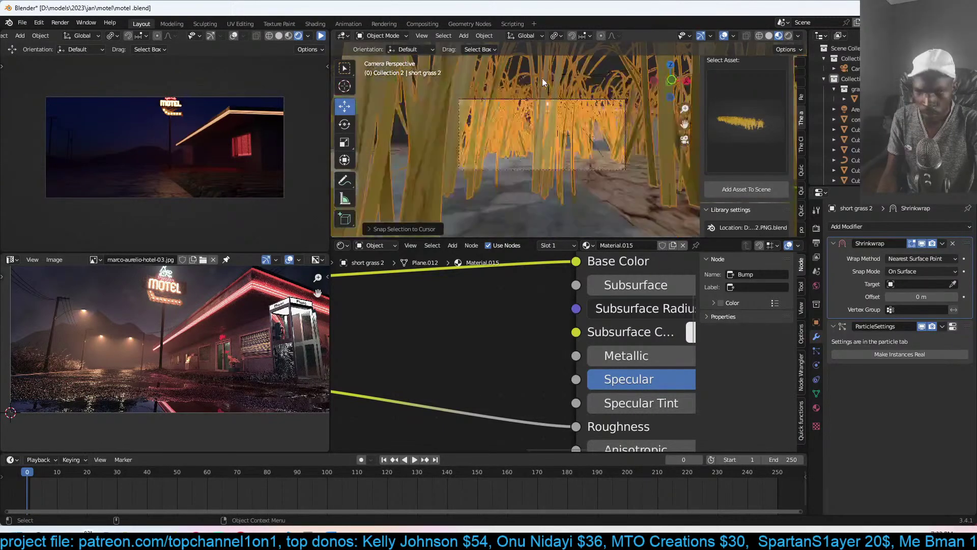
- Scale the short grass down to suit the roadside, checking its size from the camera and from above
key("s")
left_click(576, 114)
middle_click_drag(576, 114, 630, 166)
key("s")
right_click(638, 170)
key("s")
left_click(661, 175)
middle_click_drag(661, 175, 611, 160)
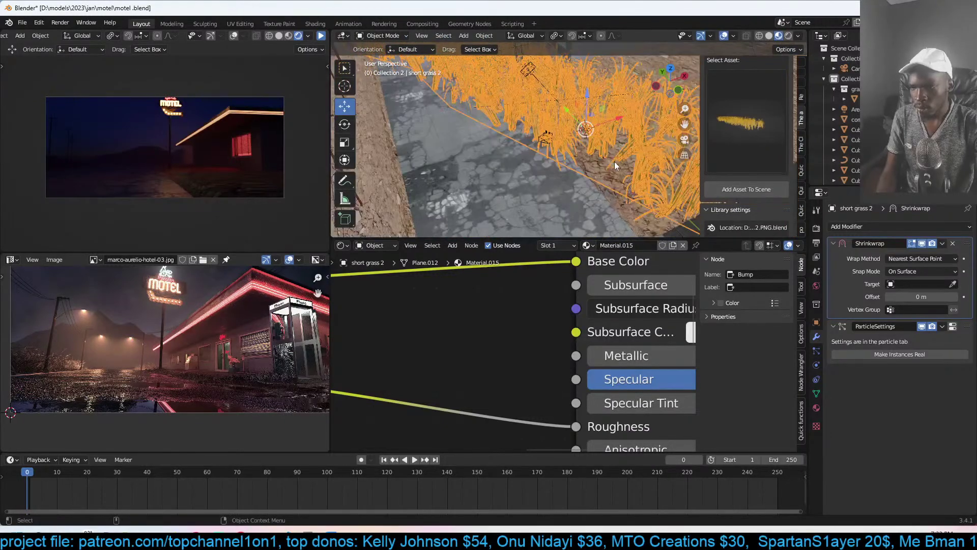
key("s")
left_click(596, 147)
- Place the 3D cursor at the road's edge and add a plane there within the short grass emitter's mesh
key("Tab")
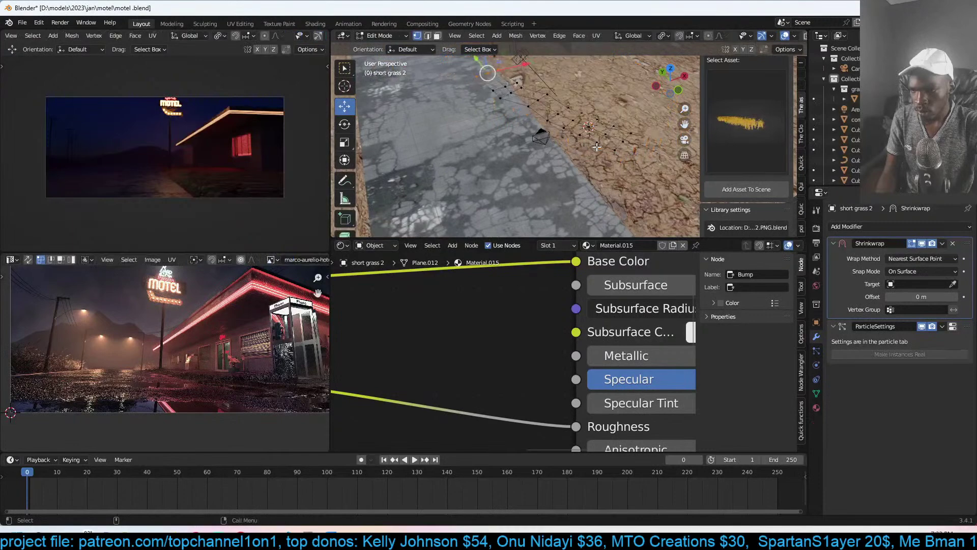
key("shift+a")
key("Escape")
right_click(569, 127, "shift")
key("shift+a")
left_click(570, 125)
key("Tab")
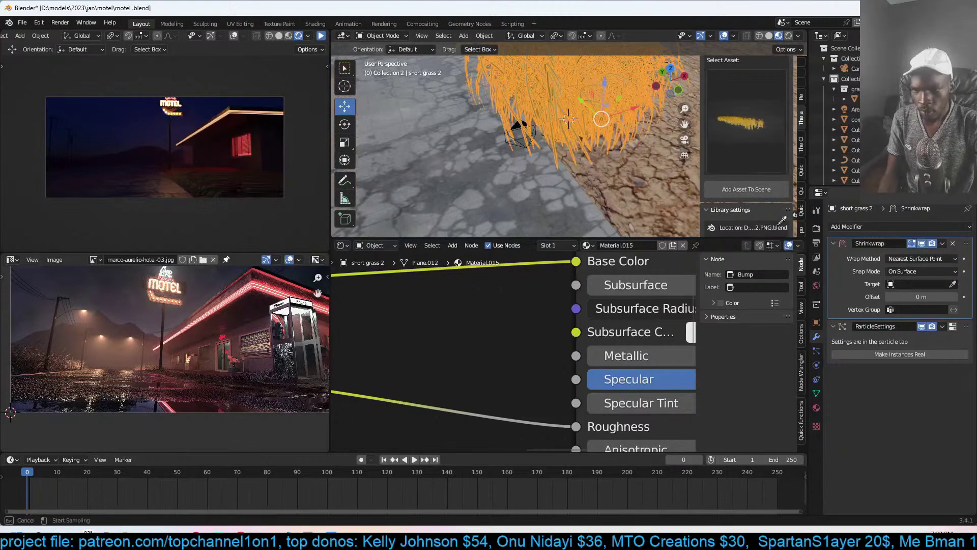
- Set the short grass's Shrinkwrap target to Plane and stretch its emitter mesh along Y in top view to follow the road's edge
key("KP_7")
left_click(582, 143)
key("Tab")
key("s")
key("y")
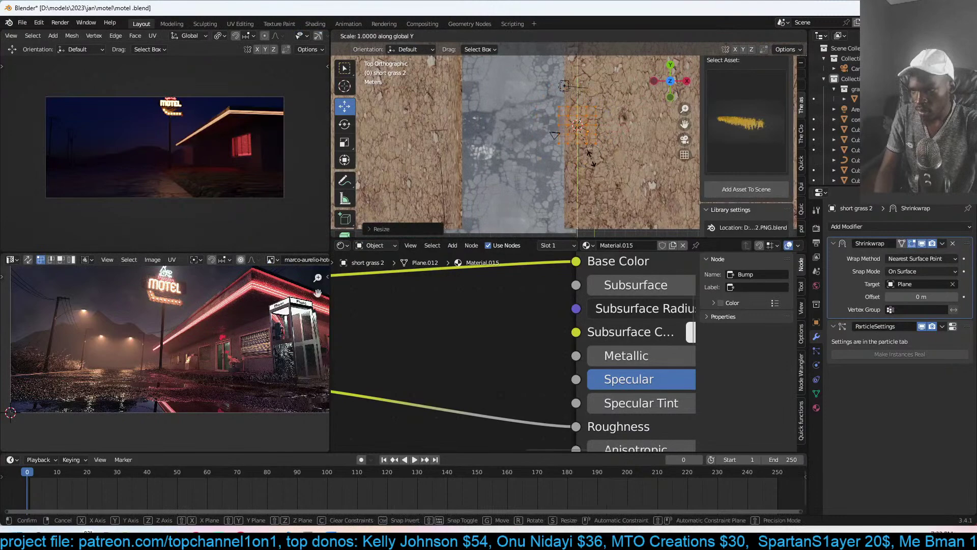
left_click(601, 146)
key("g")
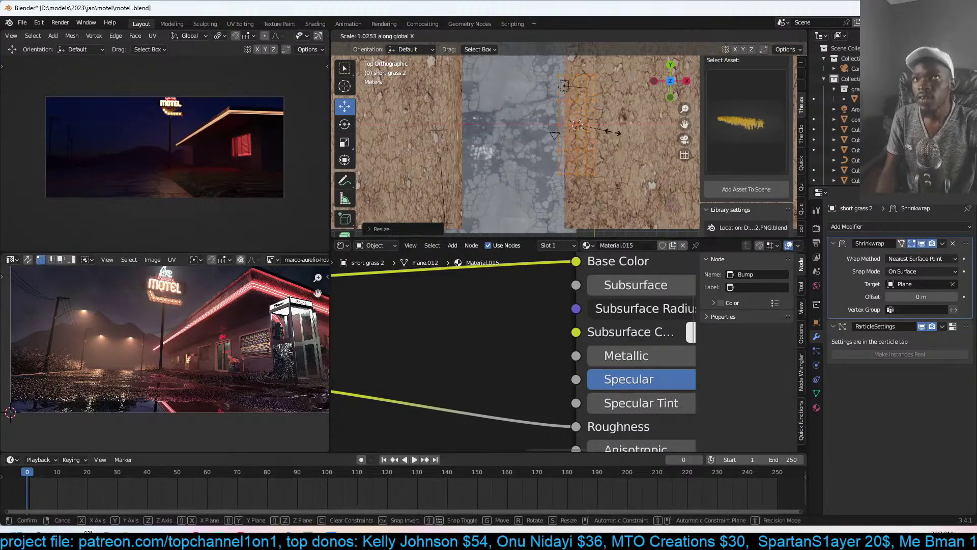
left_click(600, 146)
key("Tab")
- Set the short grass particle system's hair length to 10 m
middle_click_drag(610, 143, 530, 152)
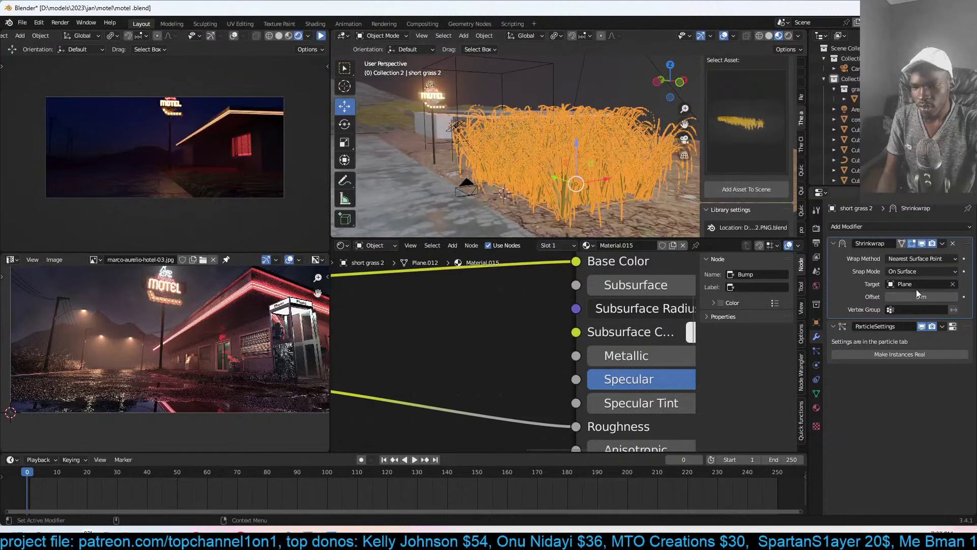
left_click(953, 328)
left_click(924, 349)
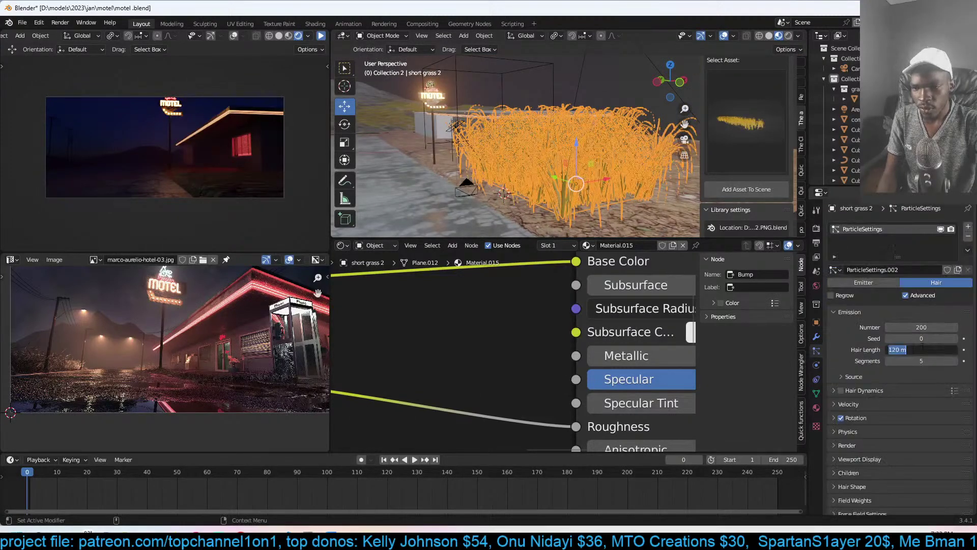
type("9.34")
key("Return")
left_click(940, 349)
type("10")
key("Return")
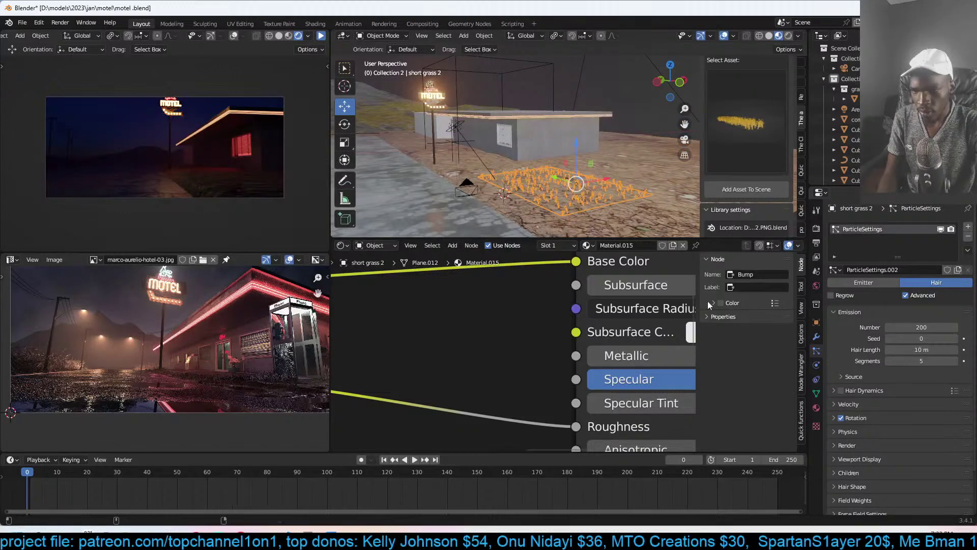
- Scale down the short grass mesh in Edit Mode and set the particle number to 582
scroll(511, 217, "up", 3)
middle_click_drag(511, 216, 508, 141)
left_click(509, 140)
key("Tab")
key("s")
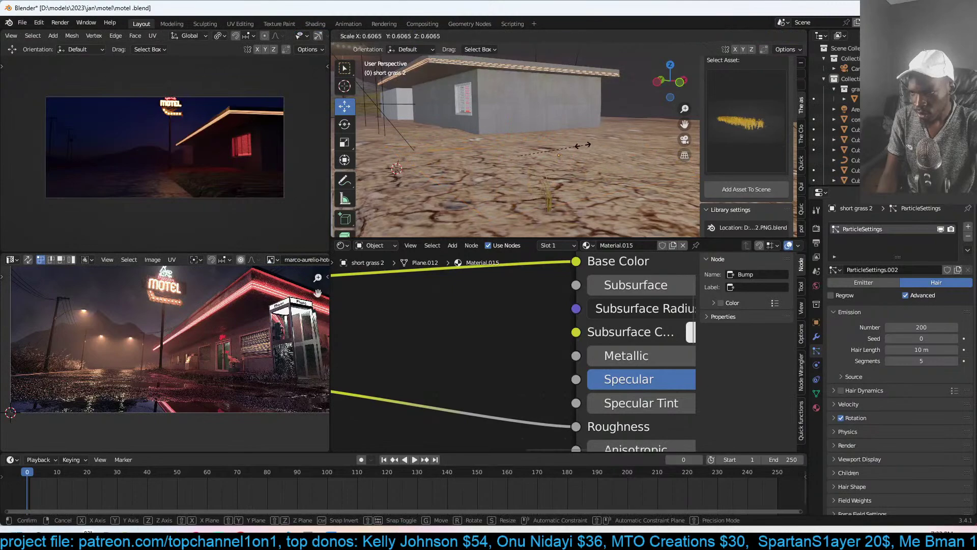
left_click(595, 141)
key("Tab")
middle_click_drag(584, 143, 505, 179)
left_click_drag(900, 326, 942, 326)
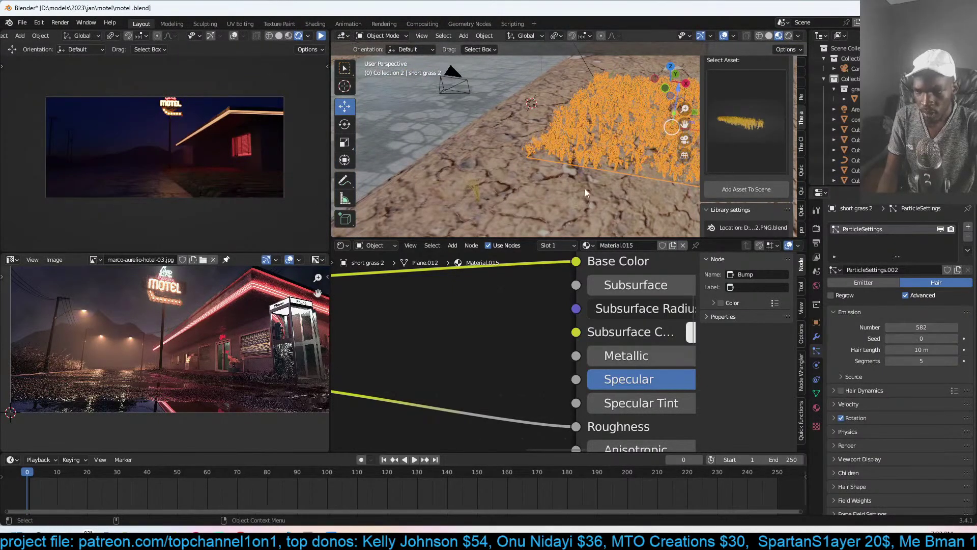
- Move the short grass patch to the road's edge in the camera's foreground, in front of the motel
key("KP_0")
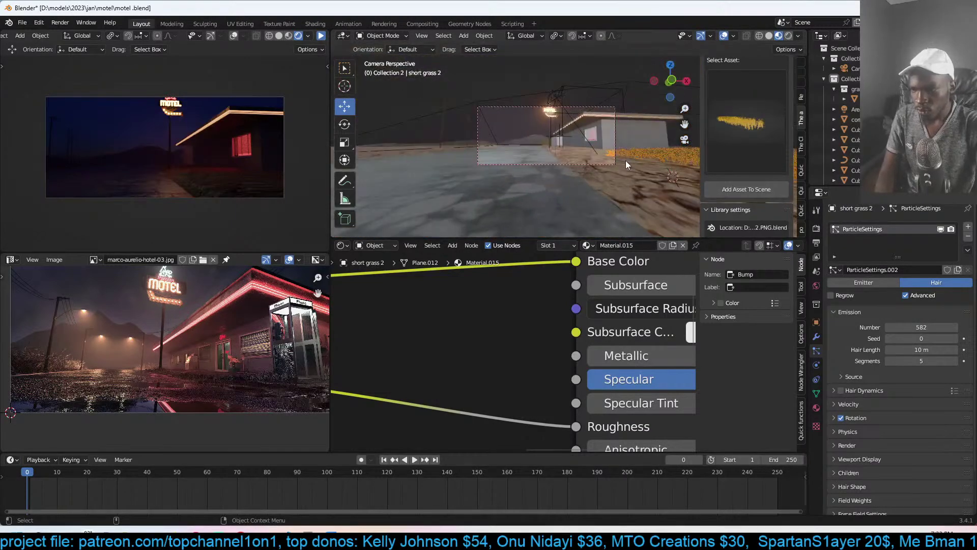
key("g")
left_click(417, 174)
key("s")
left_click_drag(620, 178, 447, 157)
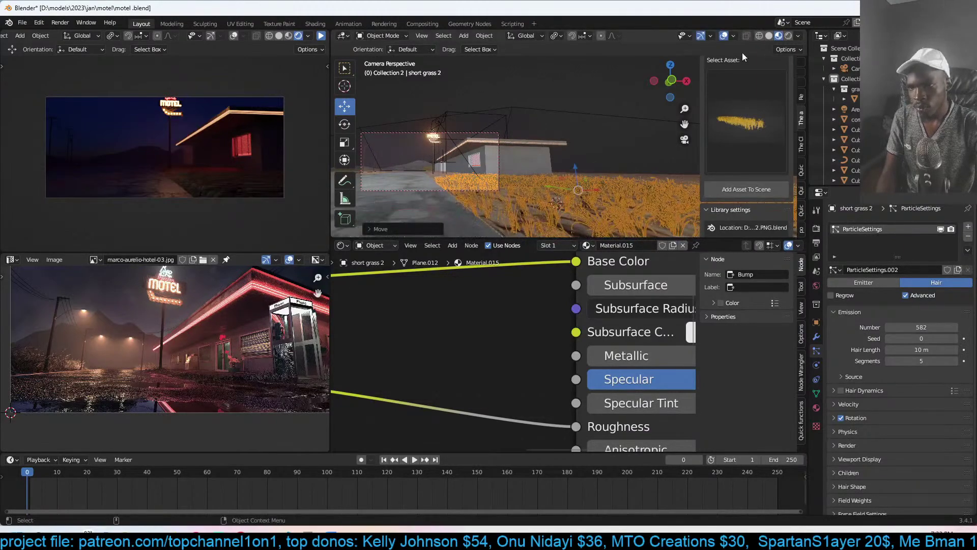
left_click(797, 36)
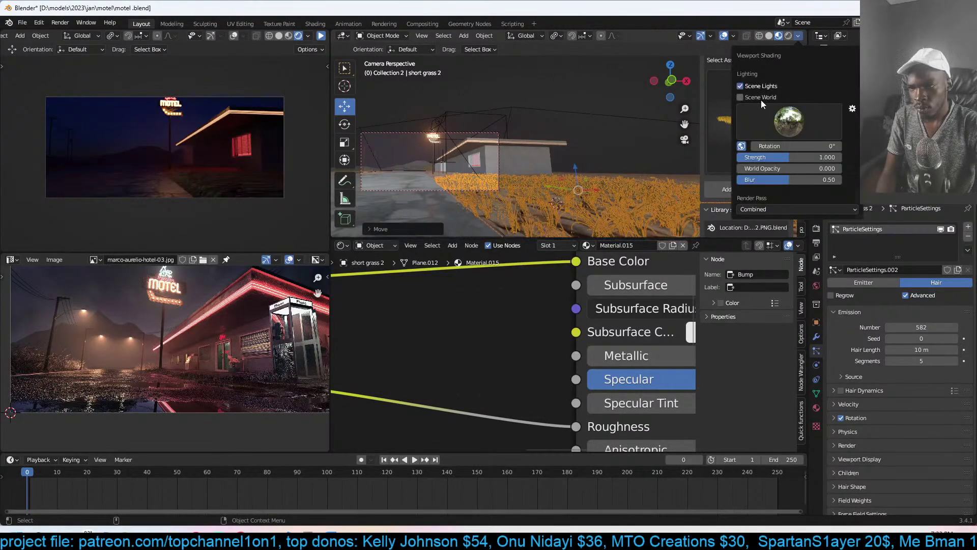
left_click(761, 98)
left_click(762, 97)
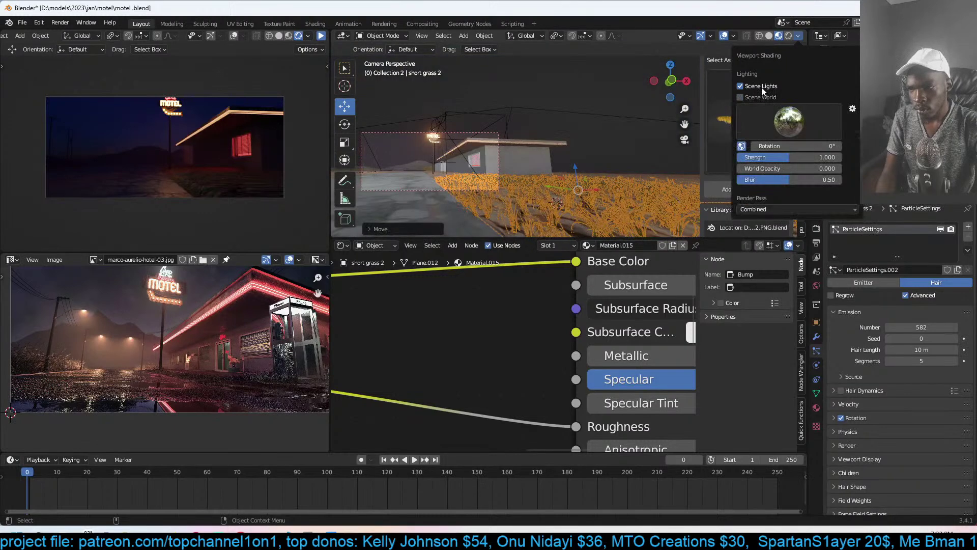
- Duplicate the short grass patch about 7 m farther along the same road edge toward the motel in top view and rotate it
mouse_move(585, 142)
middle_mouse_down()
mouse_move(566, 120)
mouse_move(591, 160)
middle_mouse_up()
scroll(591, 160, "down", 3)
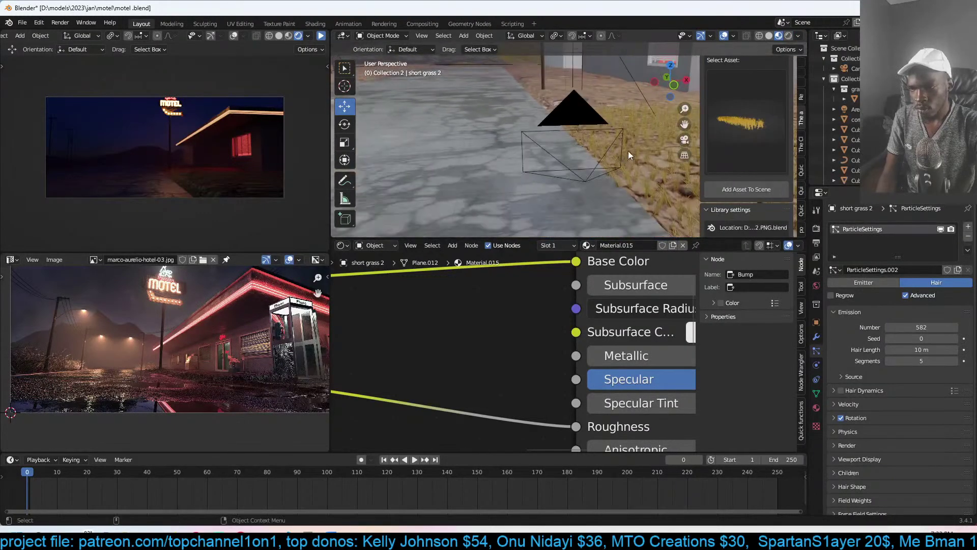
left_click(624, 152)
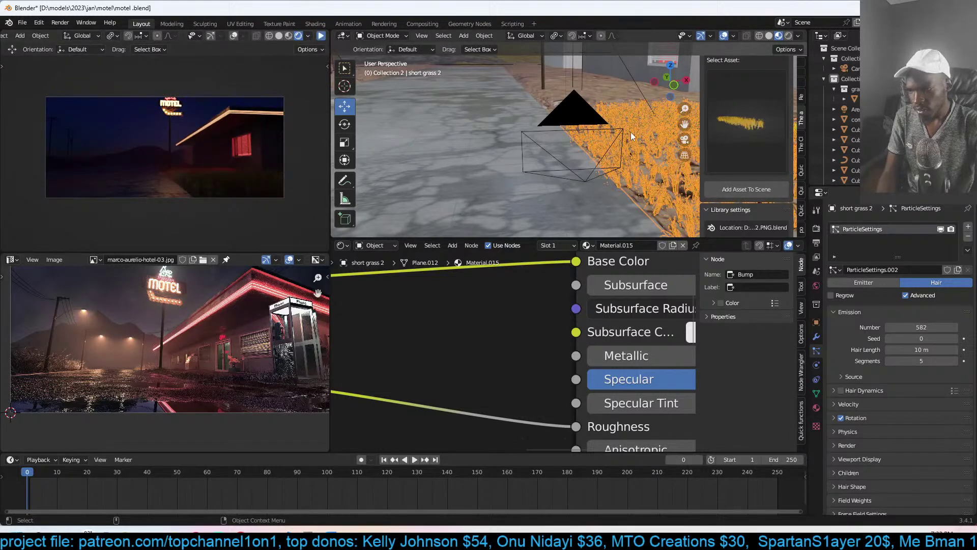
key("KP_7")
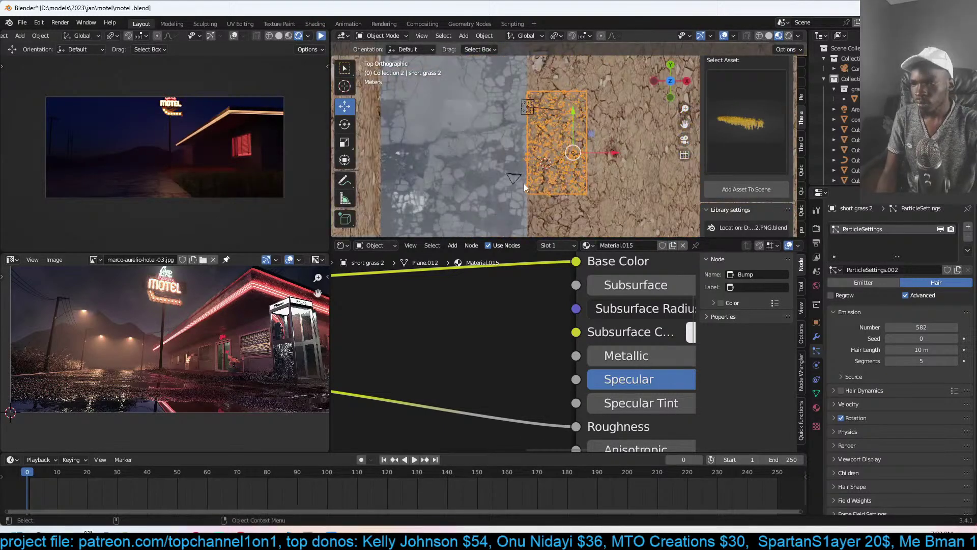
key("shift+d")
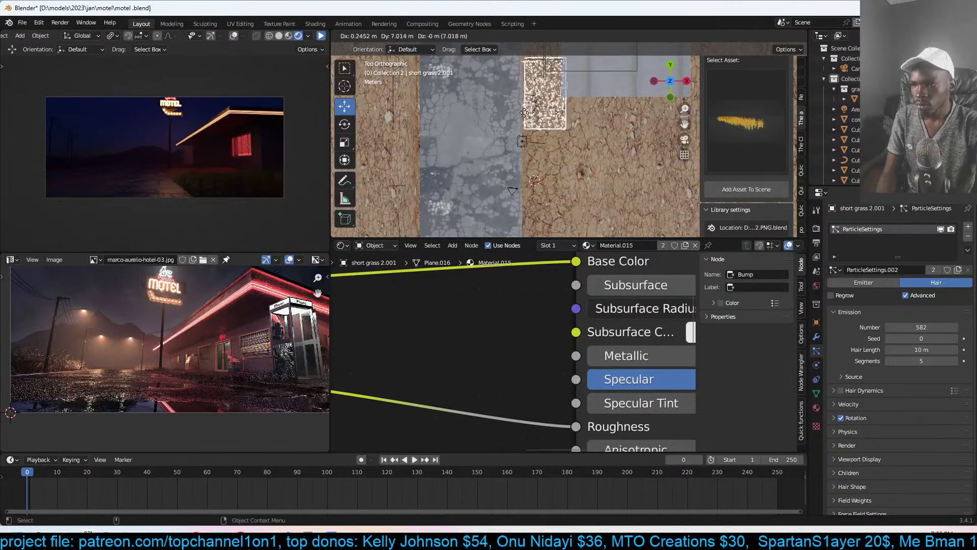
left_click(524, 112)
key("r")
left_click(585, 127)
- Duplicate the short grass patch to the opposite side of the road and rotate it slightly
middle_click_drag(586, 128, 657, 115, "shift")
key("shift+d")
key("r")
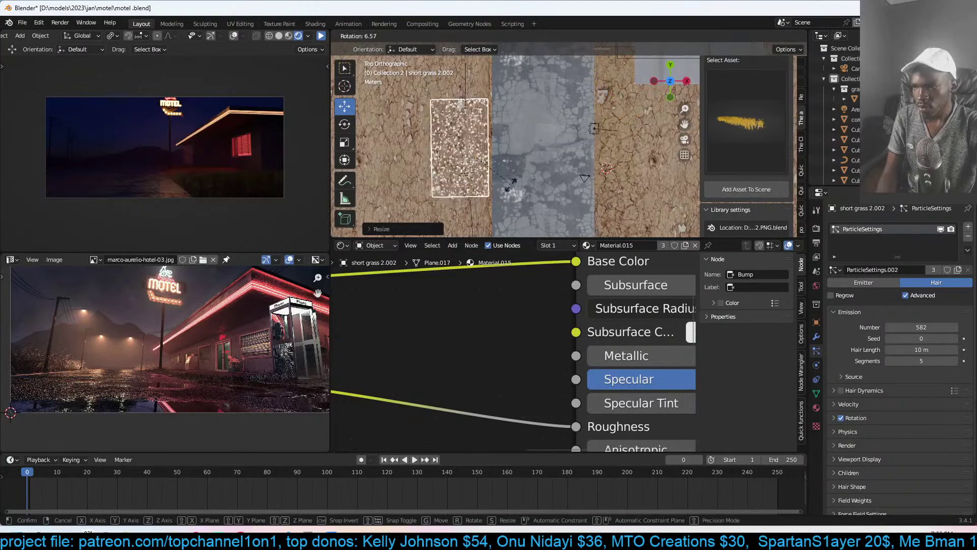
left_click(510, 184)
- Try a hair length of 25 m for the shared grass particle settings in camera view, and settle on 20 m
left_click(917, 350)
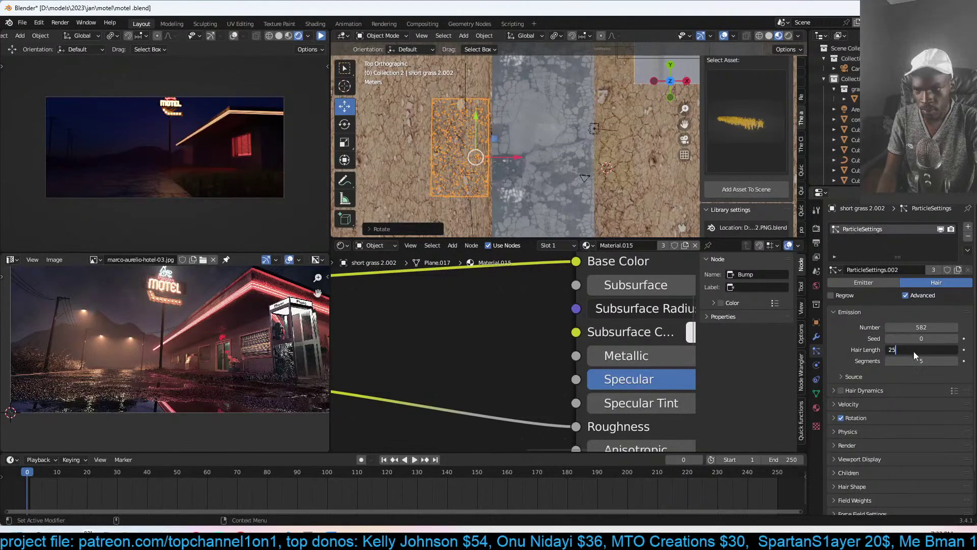
type("25")
key("Return")
key("KP_0")
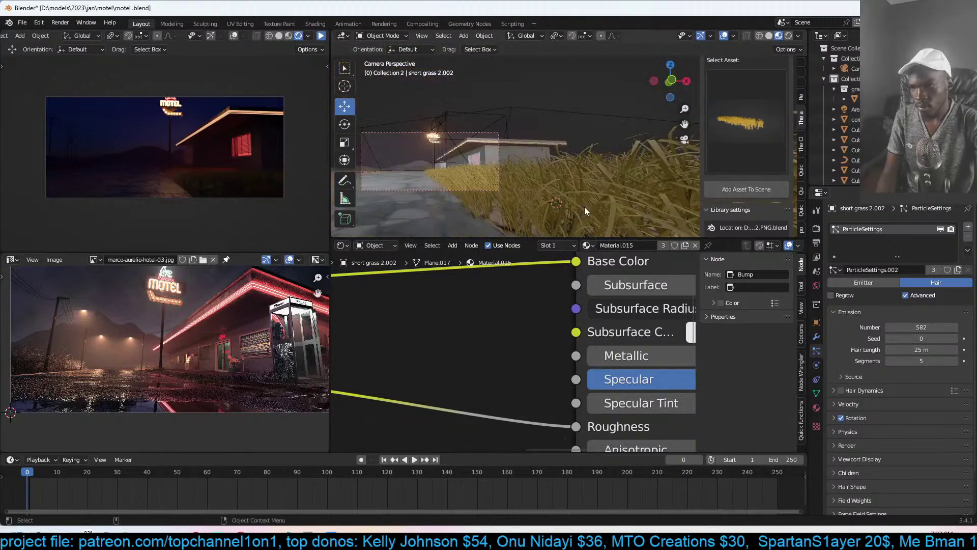
left_click(572, 211)
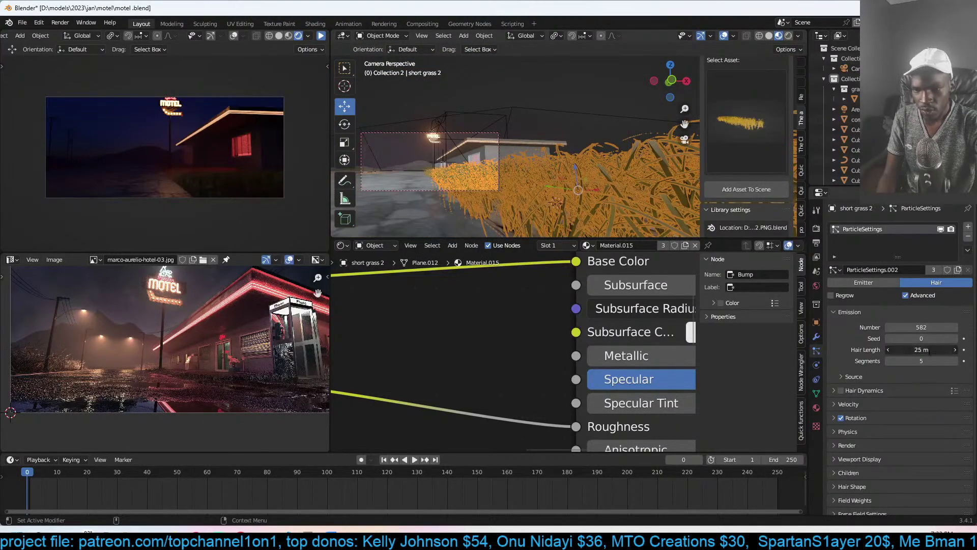
type("20")
key("Return")
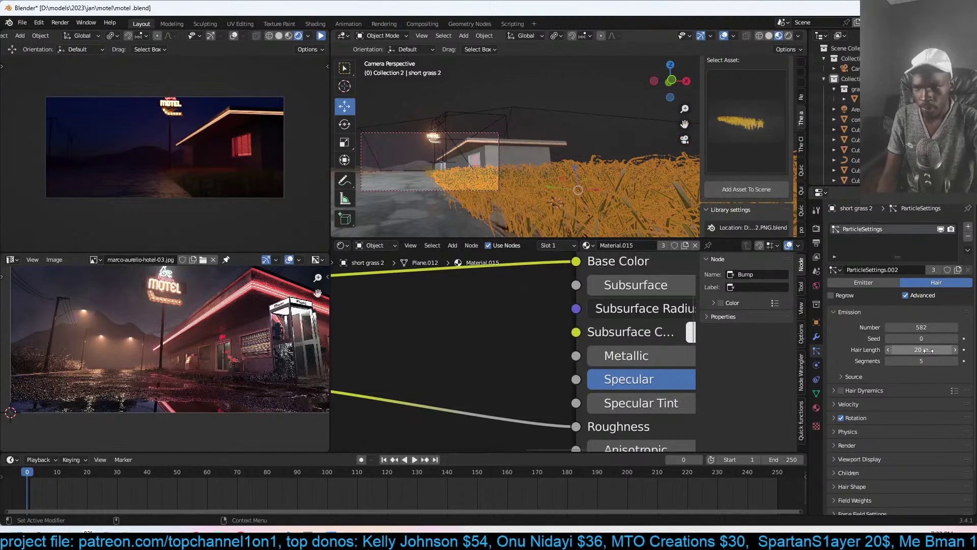
- Set the grass particles' render scale to 0.046 and scale randomness to 1.000, and save the file
scroll(891, 469, "down", 2)
left_click(872, 400)
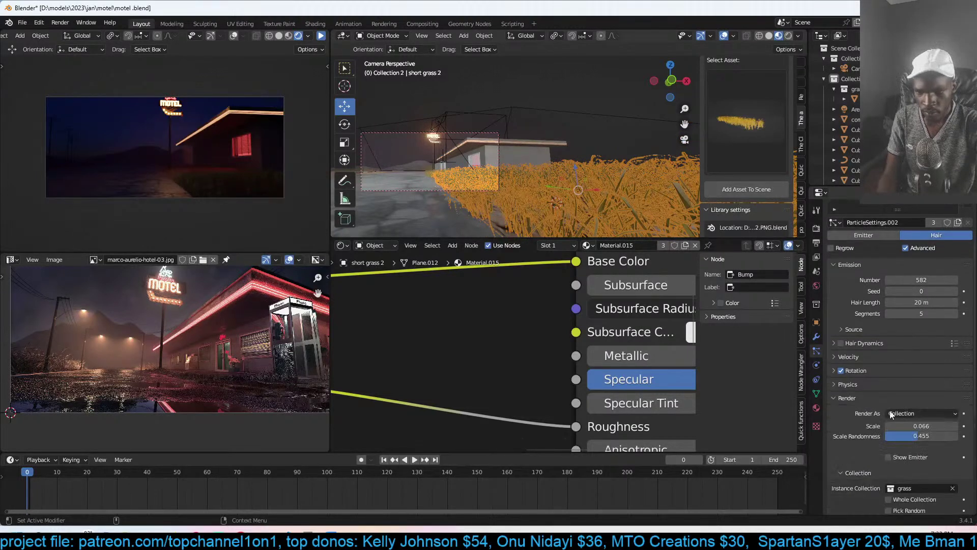
mouse_move(918, 436)
left_mouse_down()
mouse_move(956, 436)
mouse_move(900, 425)
mouse_move(921, 425)
left_mouse_up()
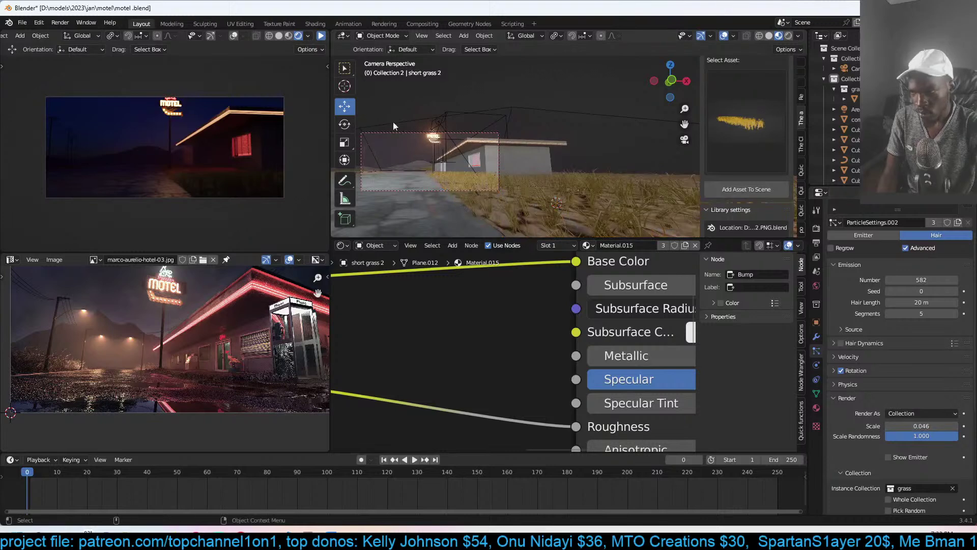
key("ctrl+s")
left_click(324, 37)
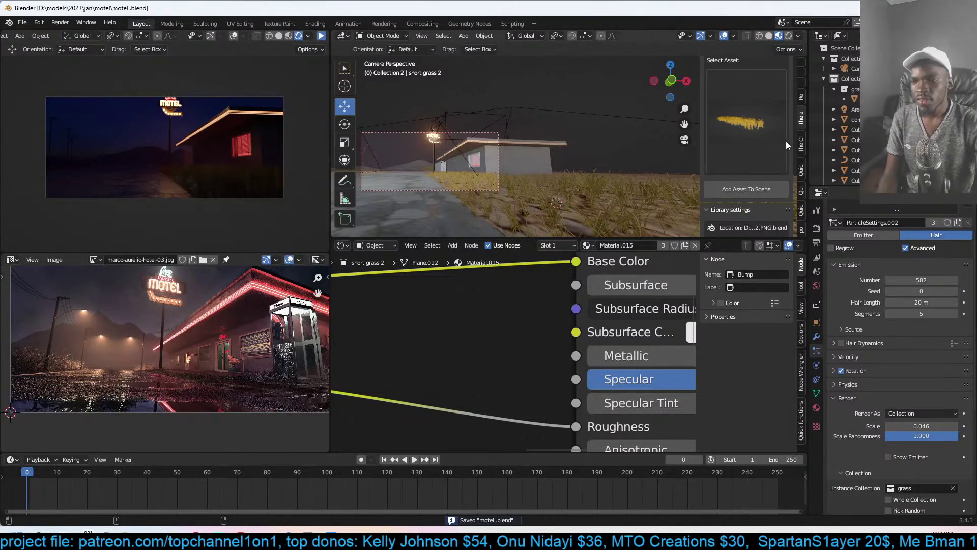
- Search all objects in the asset library for "door"
scroll(787, 113, "up", 5)
type("door")
key("BackSpace")
key("BackSpace")
key("BackSpace")
key("BackSpace")
key("Return")
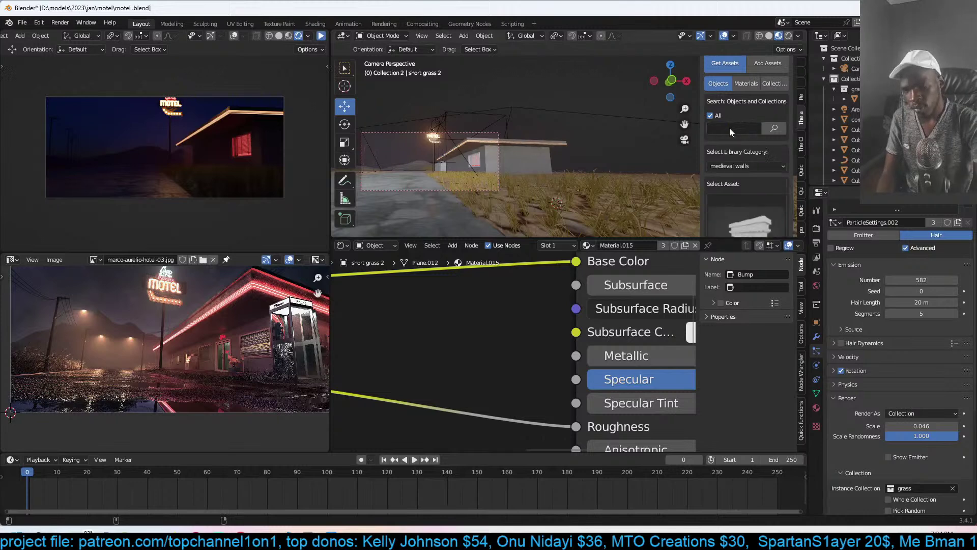
type("door")
key("Return")
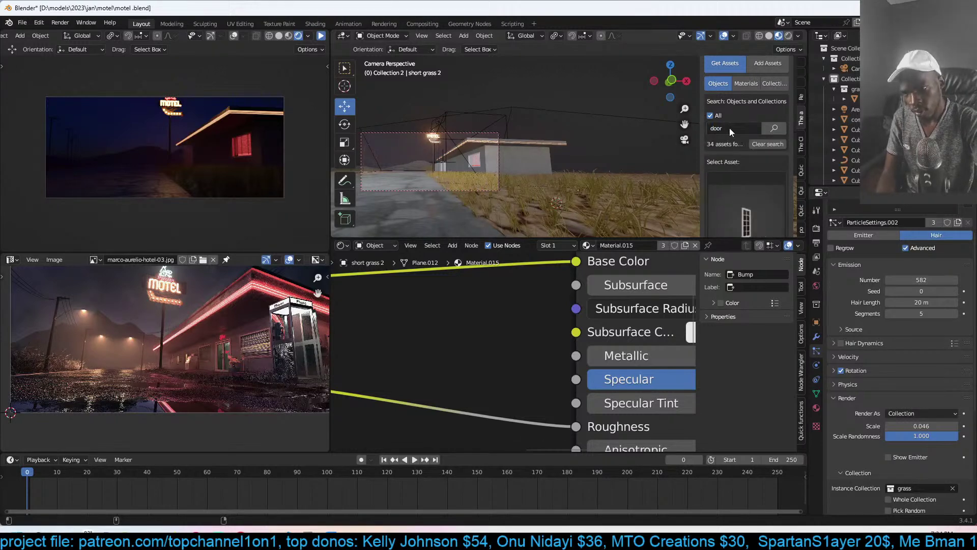
- Choose the white-framed double glass door asset and add it to the scene at the motel's front wall
left_click(731, 189)
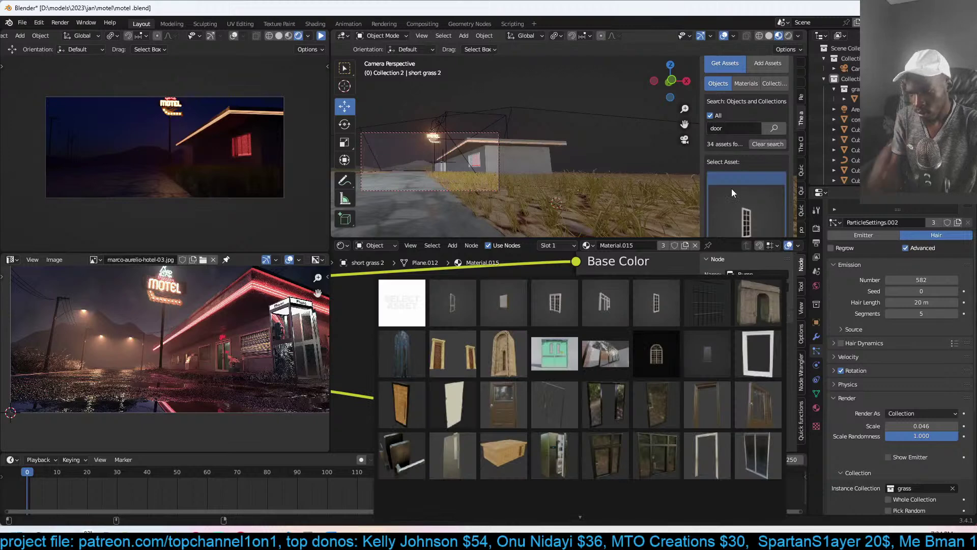
scroll(542, 515, "down", 1)
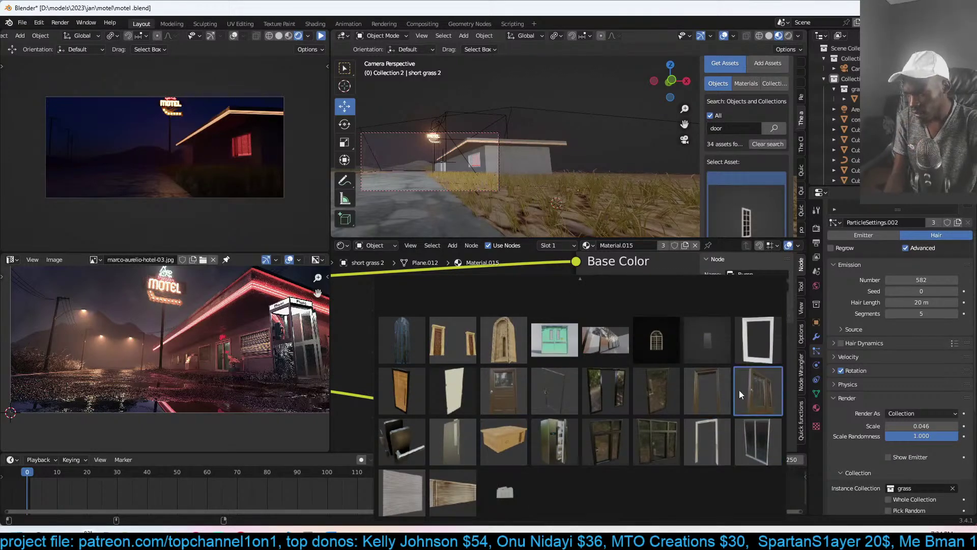
scroll(722, 356, "up", 1)
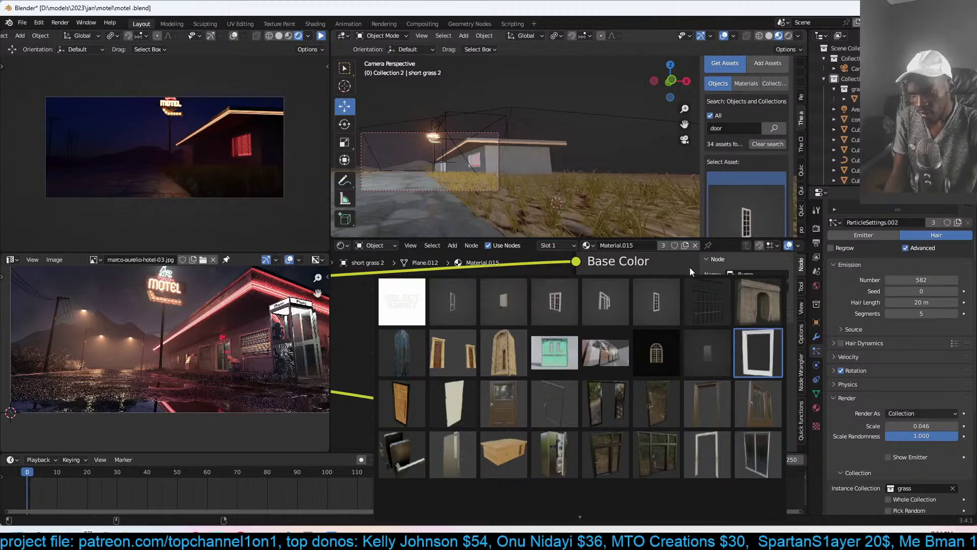
left_click(749, 452)
key("Home")
middle_click_drag(509, 219, 457, 141)
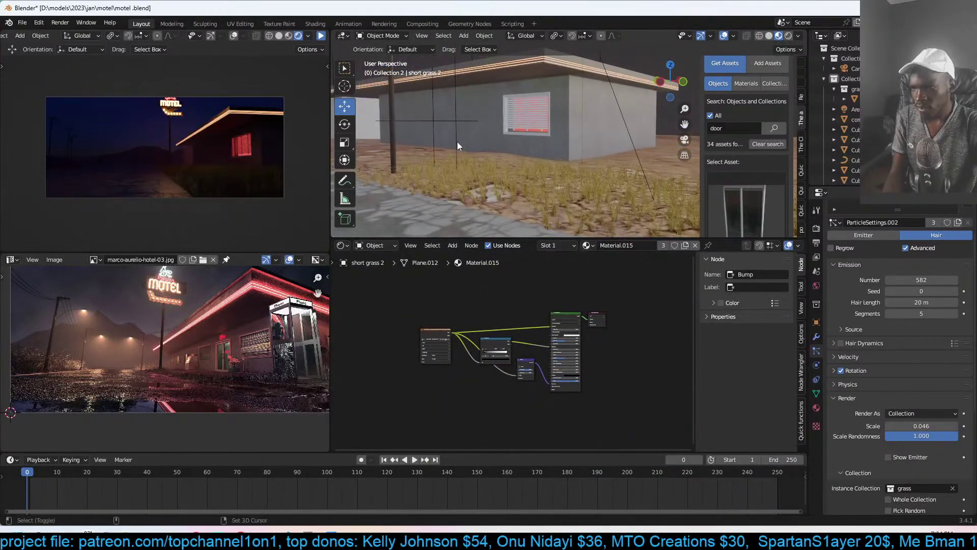
scroll(743, 211, "down", 4)
left_click(743, 210)
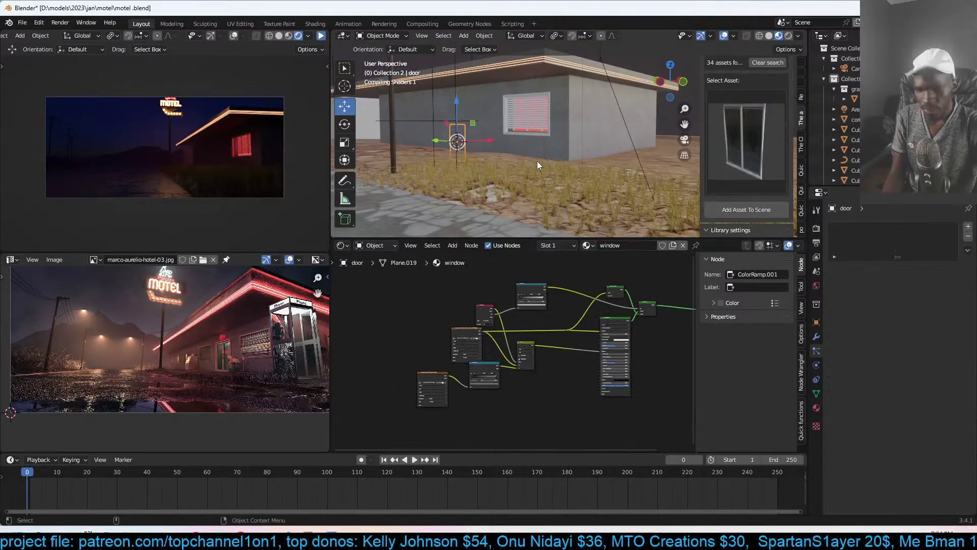
- Enlarge the door and raise it along Z until it stands against the motel's wall above the ground
key("KP_Decimal")
middle_click_drag(538, 162, 618, 137)
key("ctrl+s")
scroll(551, 129, "down", 3)
key("s")
left_click(625, 145)
key("g")
key("z")
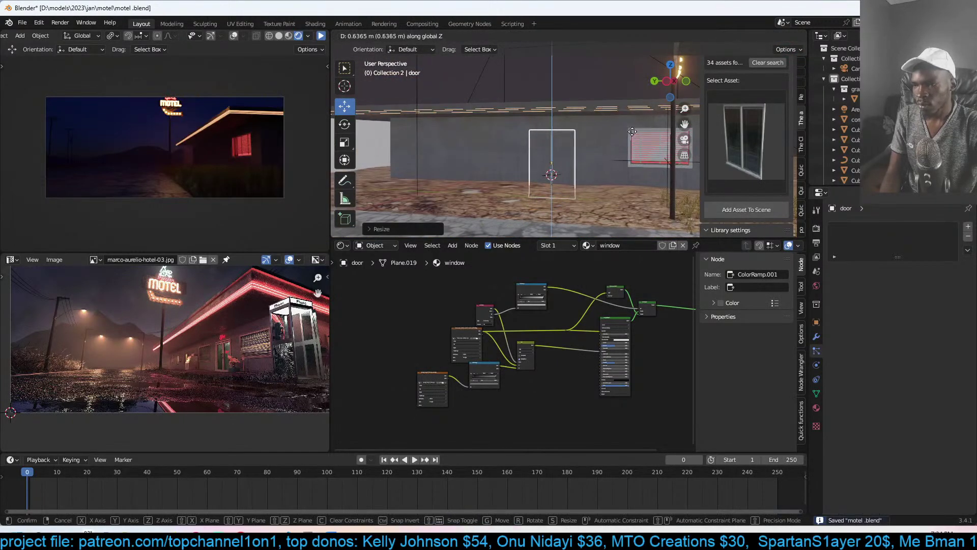
left_click(639, 123)
key("g")
key("z")
left_click(634, 126)
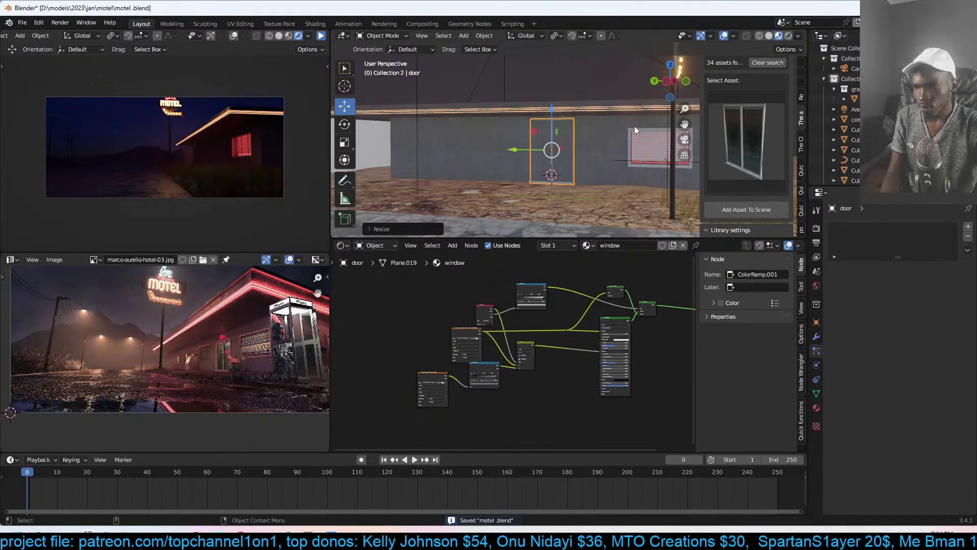
- Fine-tune the door's size and position on the motel's front wall and save the file
key("KP_Decimal")
scroll(634, 126, "down", 2)
key("s")
left_click(631, 141)
key("g")
left_click(630, 148)
middle_click_drag(630, 149, 615, 174)
key("ctrl+s")
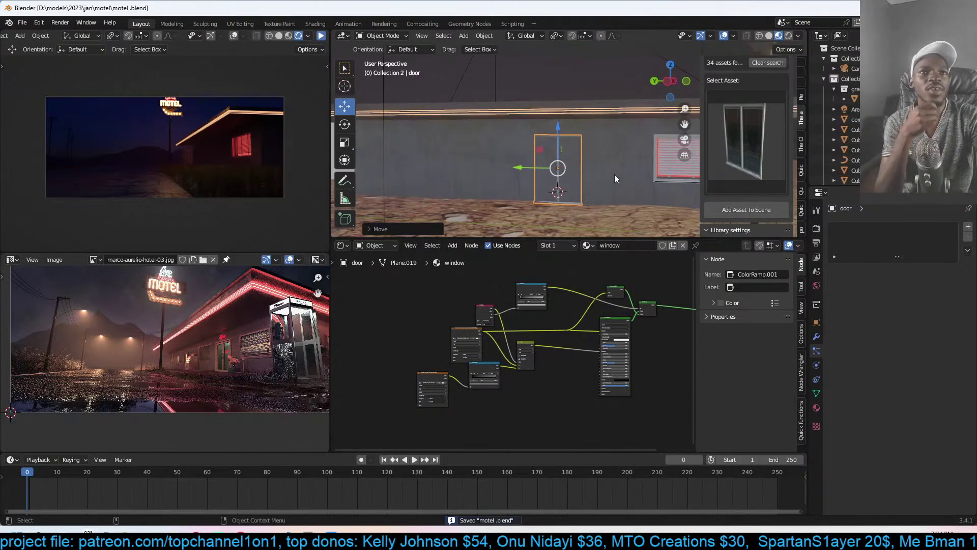
- Add a vertical loop cut to the motel wall mesh and slide it to line up with the door's side
left_click(616, 173)
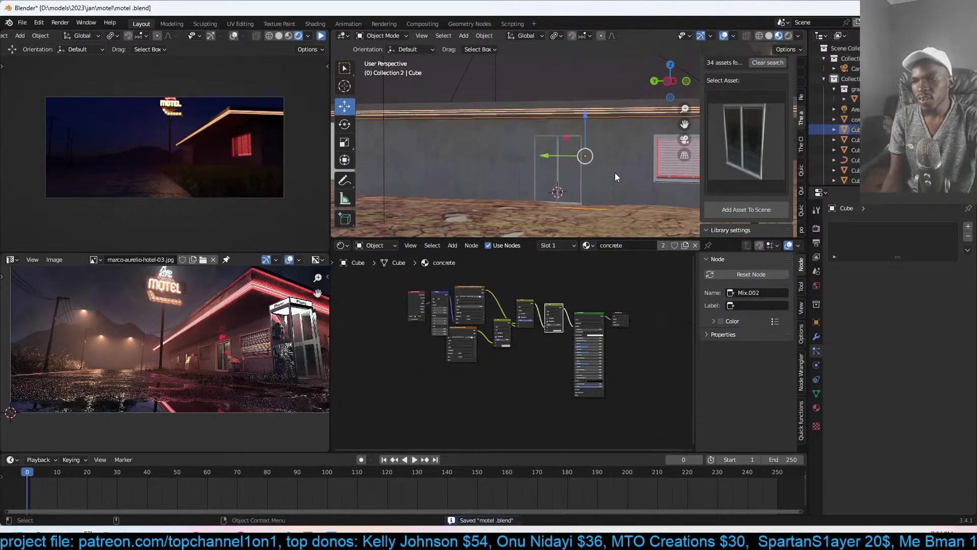
middle_click_drag(615, 173, 591, 163)
key("Tab")
key("ctrl+r")
left_click(580, 142)
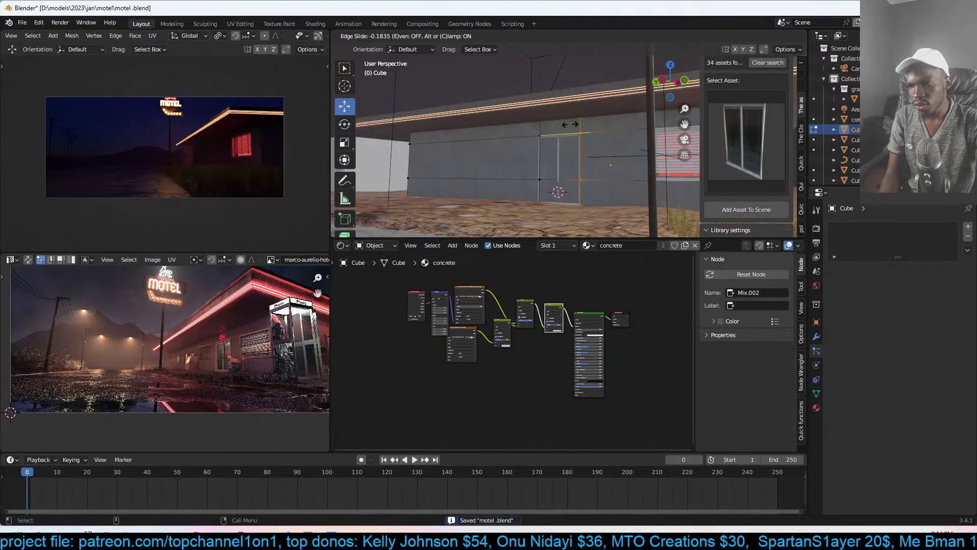
left_click(574, 126)
- Select the wall faces behind the door, extrude them inward and delete them to open the doorway
left_click(565, 170)
left_click(562, 191, "shift")
right_click(582, 188)
middle_click_drag(581, 189, 539, 173)
key("e")
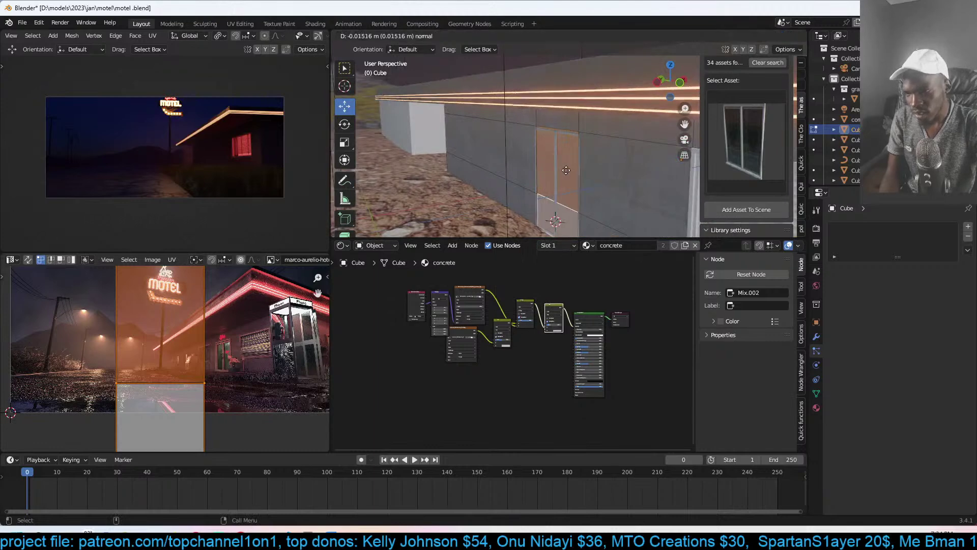
left_click(566, 171)
key("x")
left_click(556, 192)
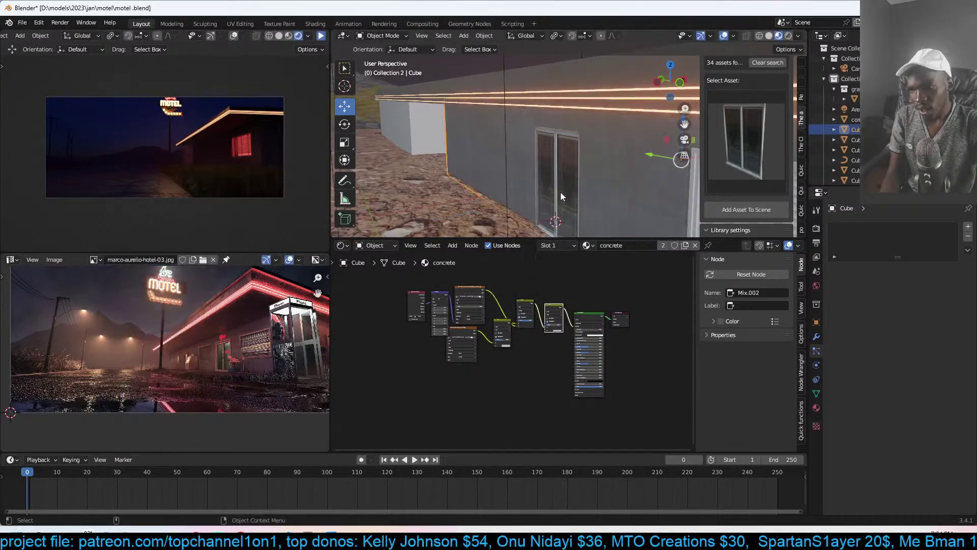
- Scale the door along Z to fit the doorway and save the file
scroll(558, 193, "up", 3)
key("Tab")
left_click(556, 155)
key("s")
key("z")
left_click(566, 148)
middle_click_drag(568, 151, 587, 174)
key("ctrl+s")
left_click(581, 165)
scroll(587, 174, "down", 2)
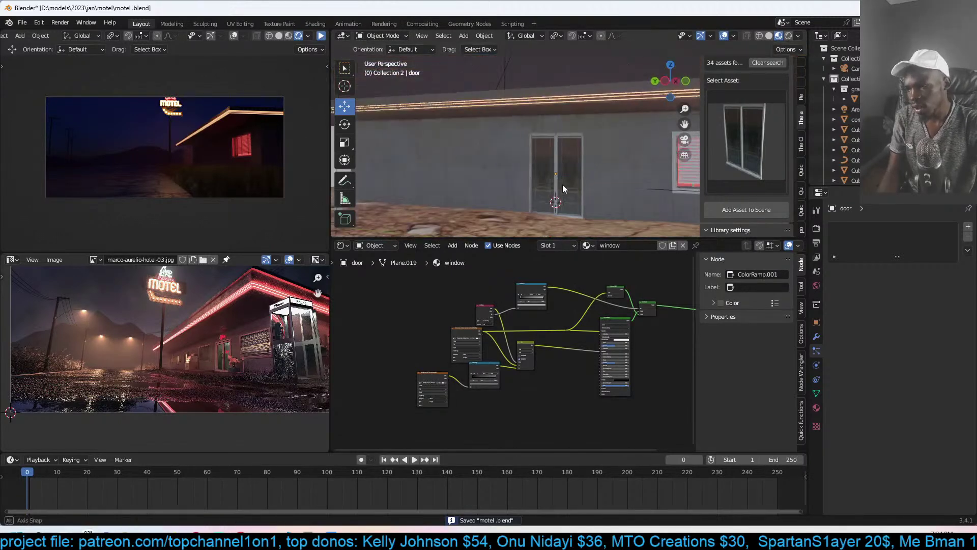
- Place a new plane at the glass door, rotate it 90° about X and scale it down
scroll(562, 184, "up", 5)
right_click(534, 161)
middle_click_drag(609, 154, 531, 173)
key("shift+a")
mouse_move(534, 174)
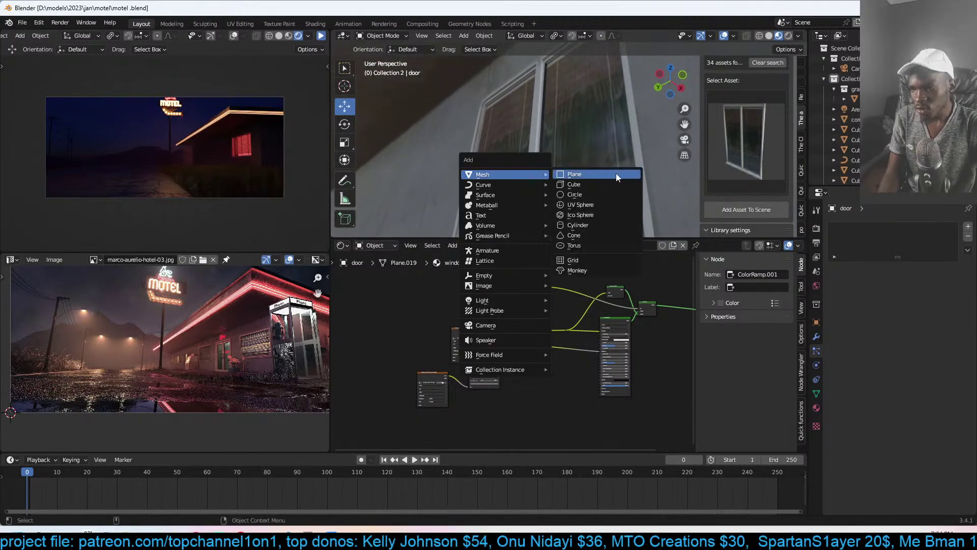
left_click(574, 174)
type("rx90")
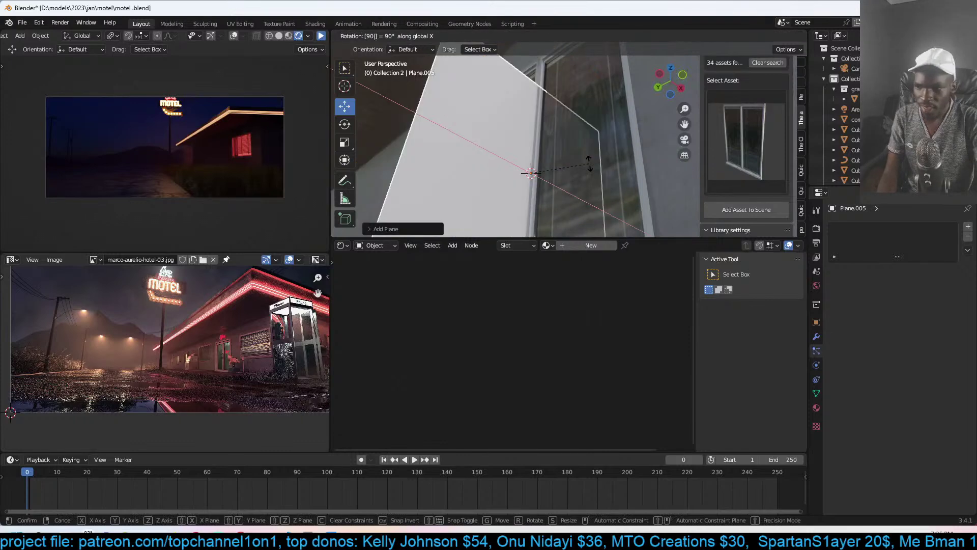
key("Return")
key("s")
left_click(553, 177)
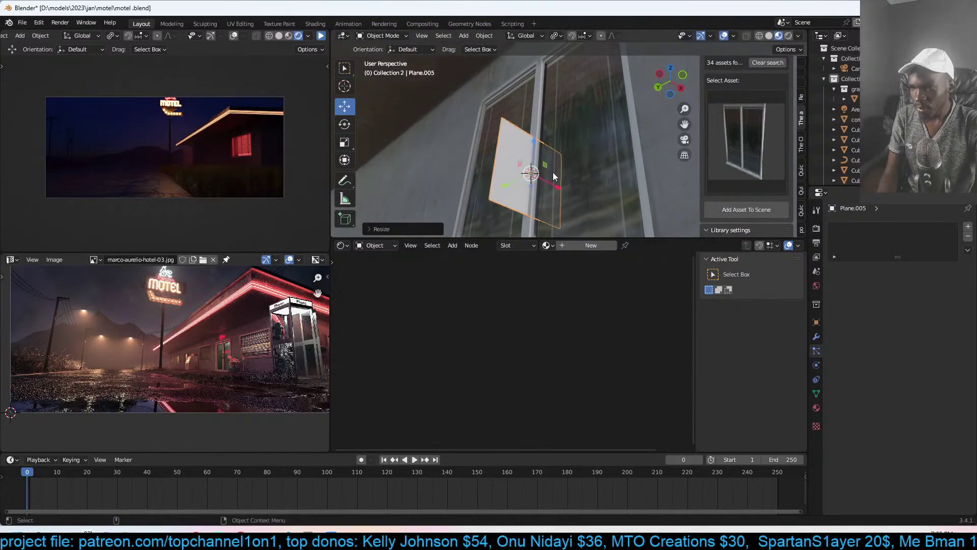
- Delete the edge on one side of the plane while keeping its vertices, leaving a C-shaped door handle outline
middle_click_drag(561, 169, 580, 162)
key("Tab")
key("1")
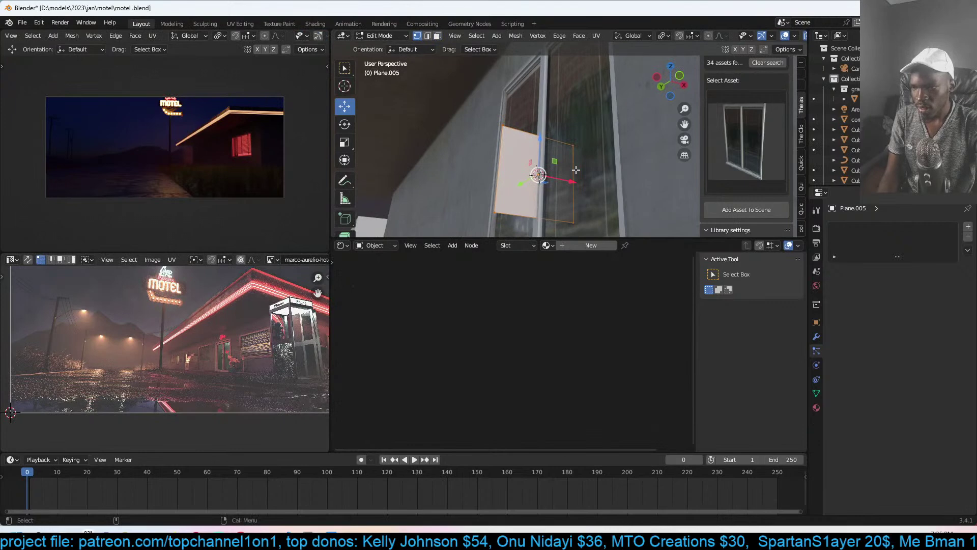
left_click(576, 148)
left_click(579, 202, "shift")
key("x")
left_click(600, 151)
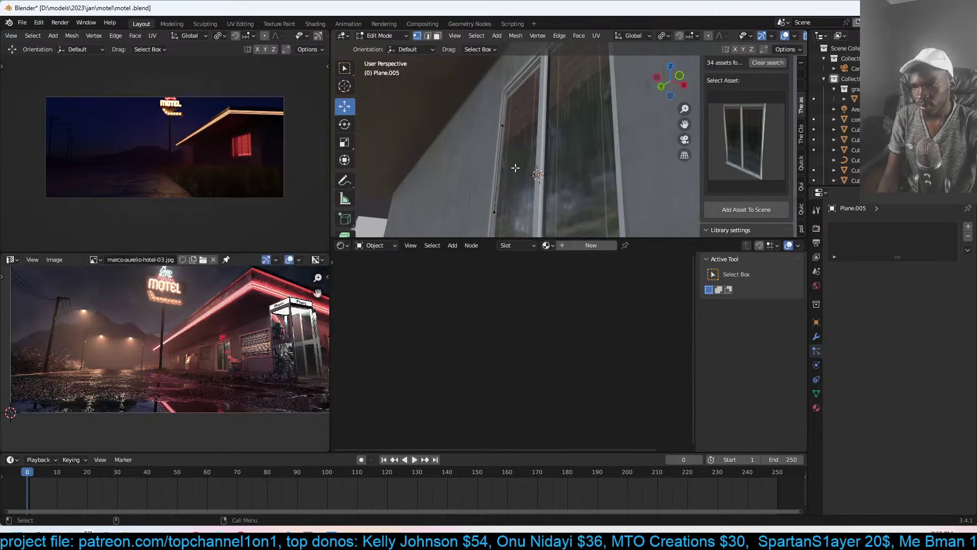
key("ctrl+z")
key("x")
left_click(548, 164)
- Scale the whole handle outline down along X to make it shallower
key("a")
middle_click_drag(517, 156, 512, 178)
key("s")
key("x")
left_click(560, 153)
- Shift the handle outline toward the door frame and extend it along Y
left_click_drag(606, 138, 617, 138)
middle_click_drag(618, 138, 601, 177)
key("g")
key("y")
left_click(595, 172)
- Extrude the handle's faces along their normals to give the handle thickness
middle_click_drag(596, 172, 570, 146)
key("alt+e")
left_click(596, 152)
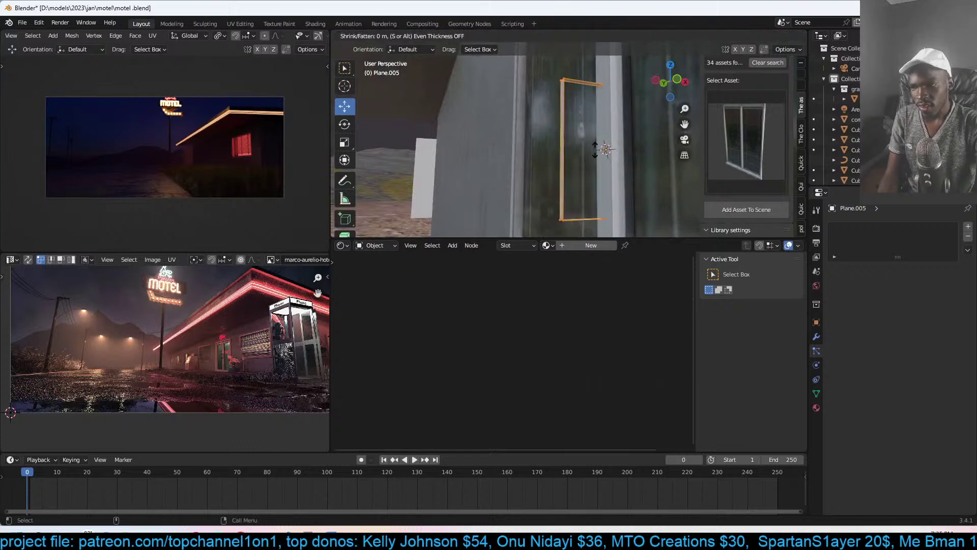
left_click(604, 148)
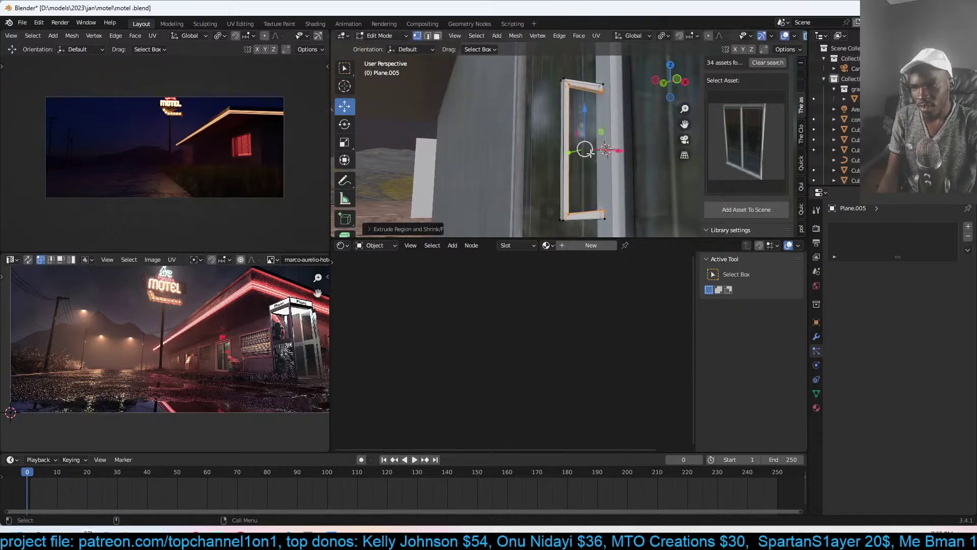
left_click(407, 226)
left_click(446, 204)
key("Tab")
- Move the handle into place on the glass door's central frame, select the door and save the file
middle_click_drag(614, 151, 604, 160)
left_click_drag(618, 147, 581, 159)
middle_click_drag(581, 160, 541, 147)
key("Tab")
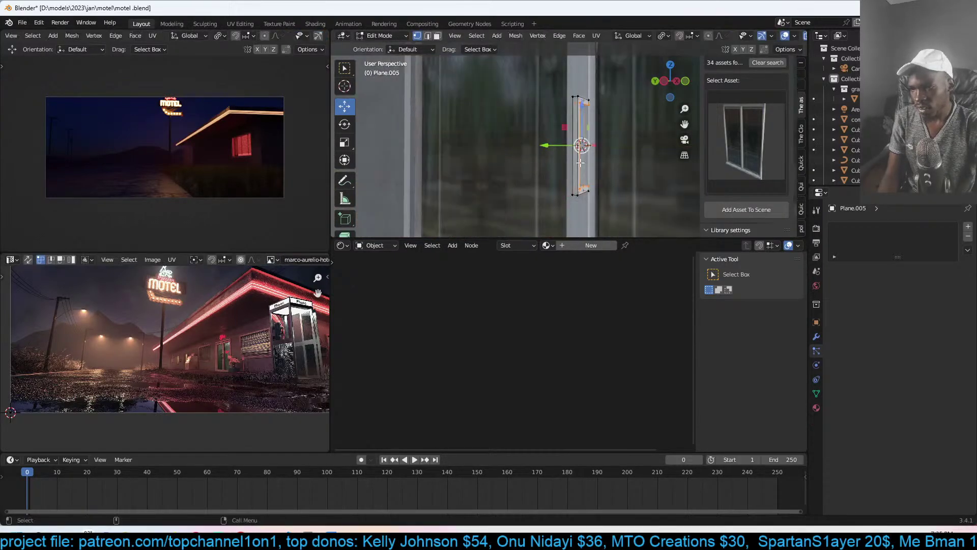
key("Tab")
middle_click_drag(607, 176, 590, 130)
left_click(593, 151)
scroll(593, 151, "down", 5)
scroll(576, 154, "down", 4)
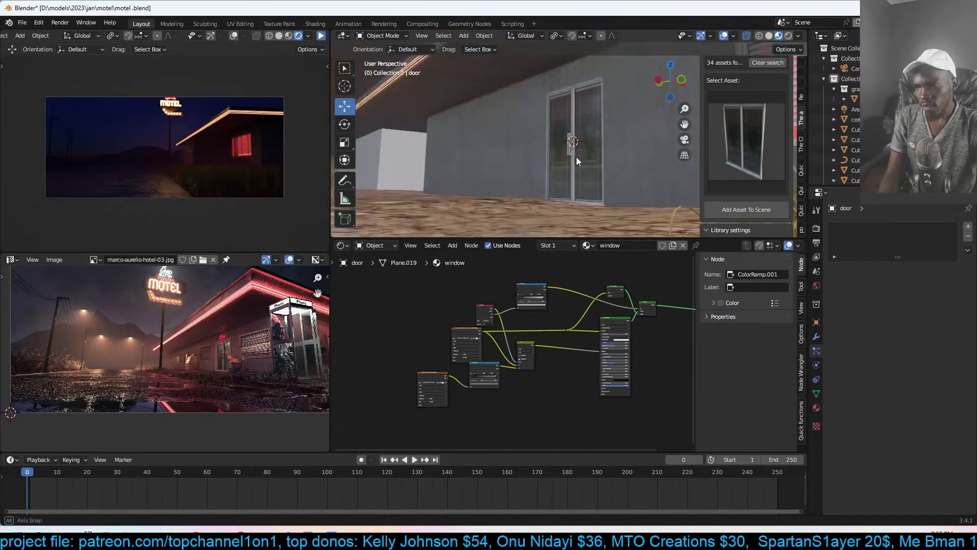
left_click(589, 161)
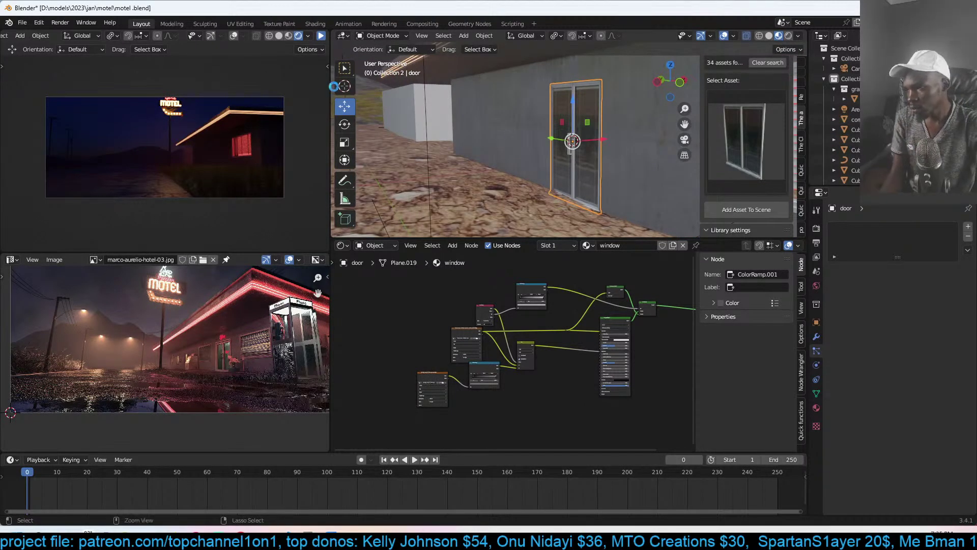
key("ctrl+s")
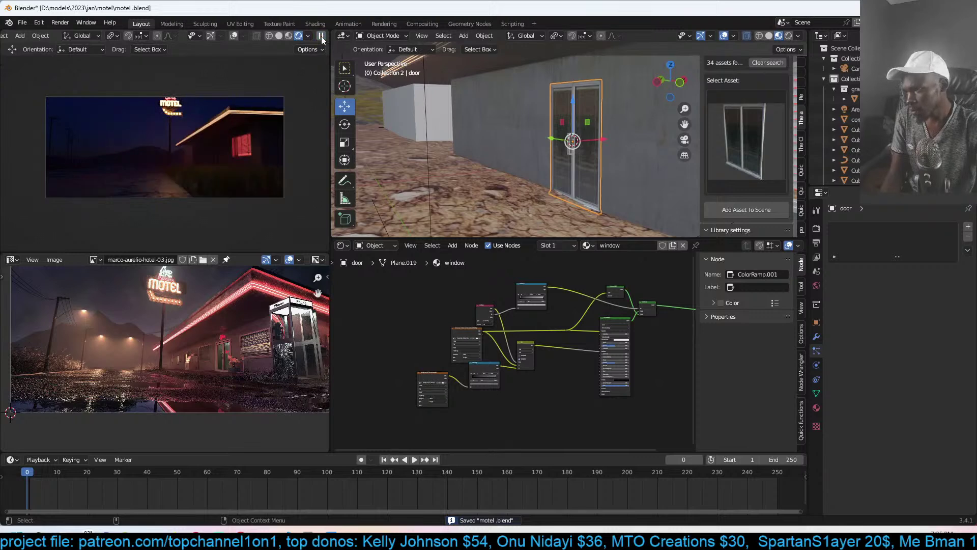
- Add an area light, tilt it toward the motel and move it high up beside the motel sign
scroll(552, 131, "down", 6)
middle_click_drag(551, 133, 518, 138)
scroll(529, 127, "up", 3)
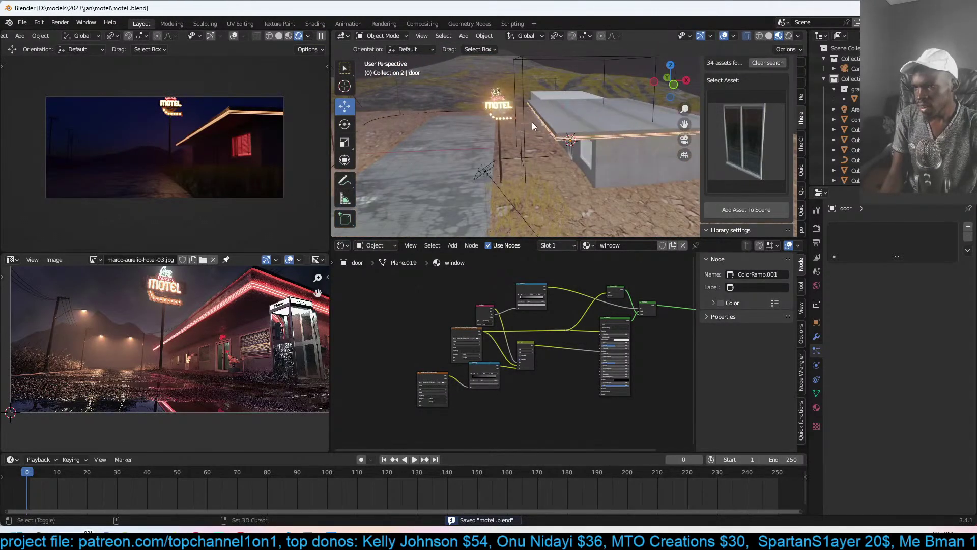
key("shift+a")
mouse_move(491, 249)
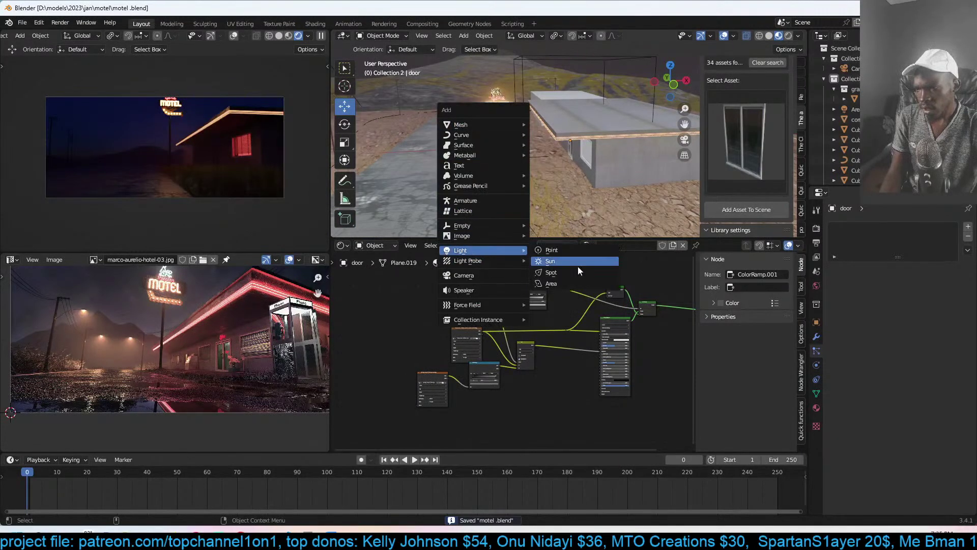
left_click(575, 283)
scroll(582, 178, "down", 4)
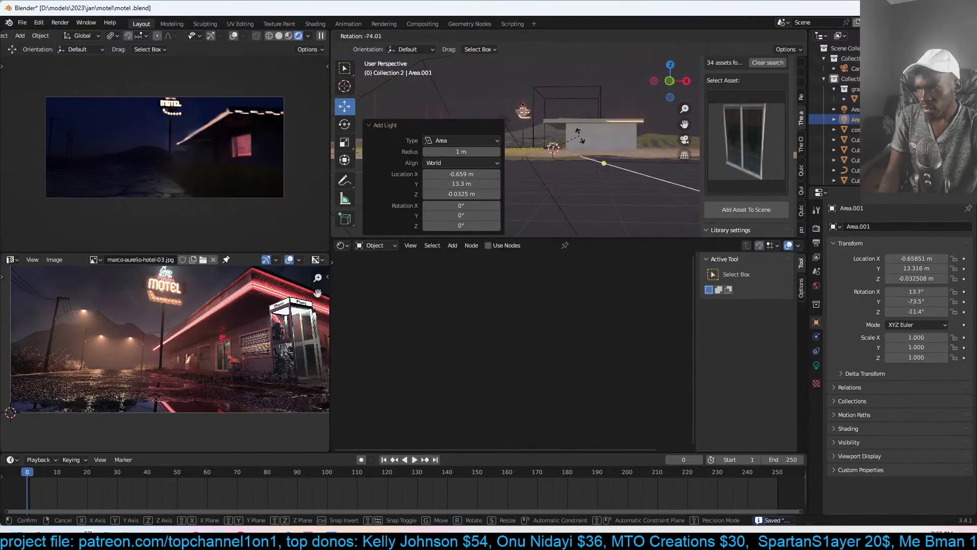
key("r")
left_click(582, 161)
key("g")
left_click(517, 95)
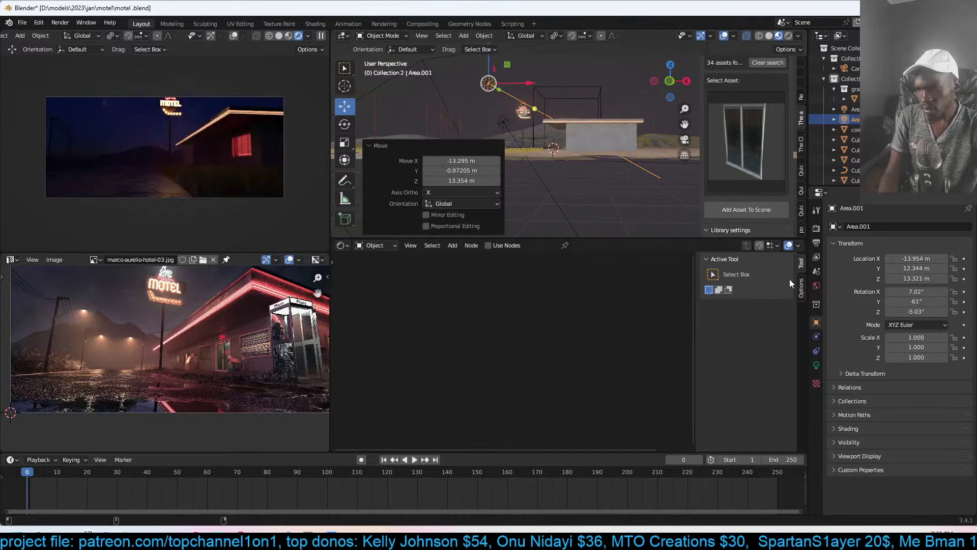
- Set the area light's power to 1000 W and move it farther up and away from the motel
left_click(819, 363)
left_click(918, 296)
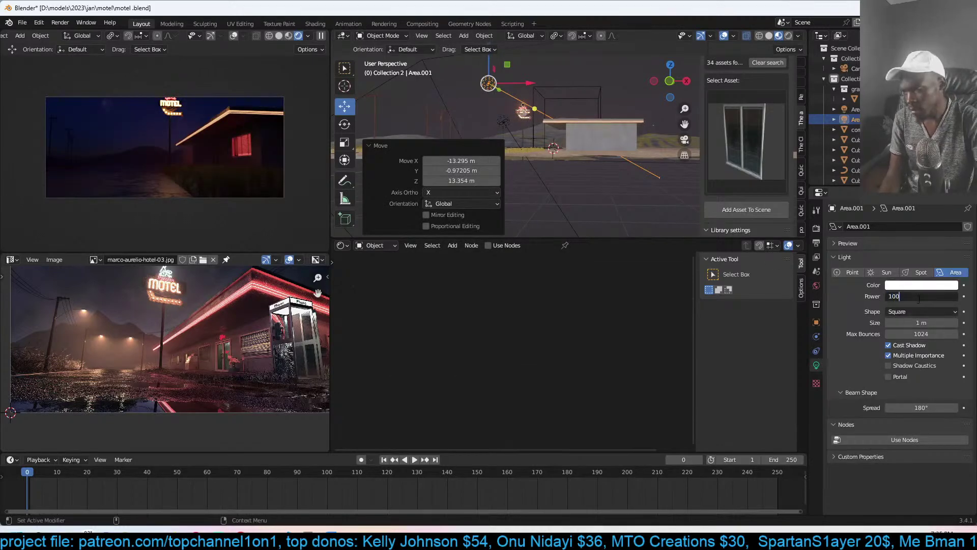
type("1000")
key("Return")
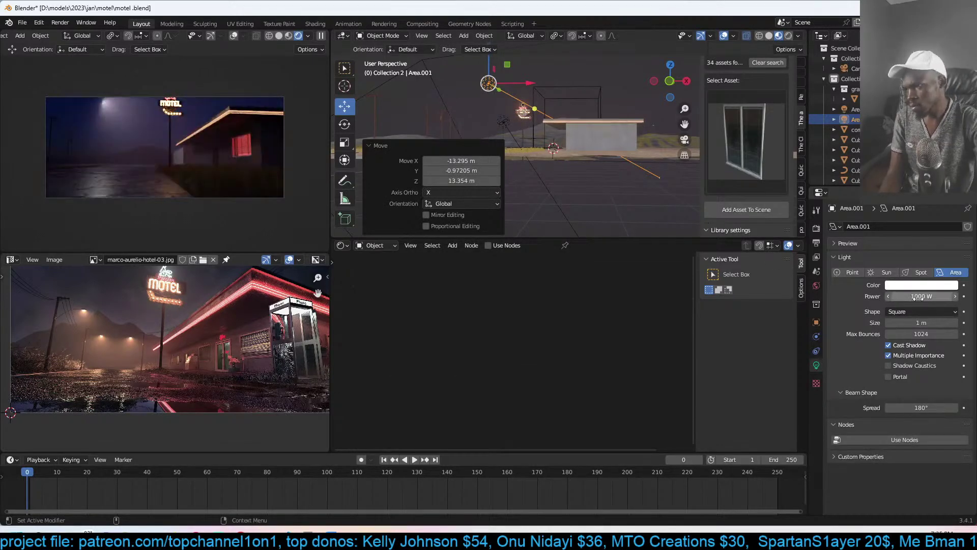
middle_click_drag(538, 212, 542, 158)
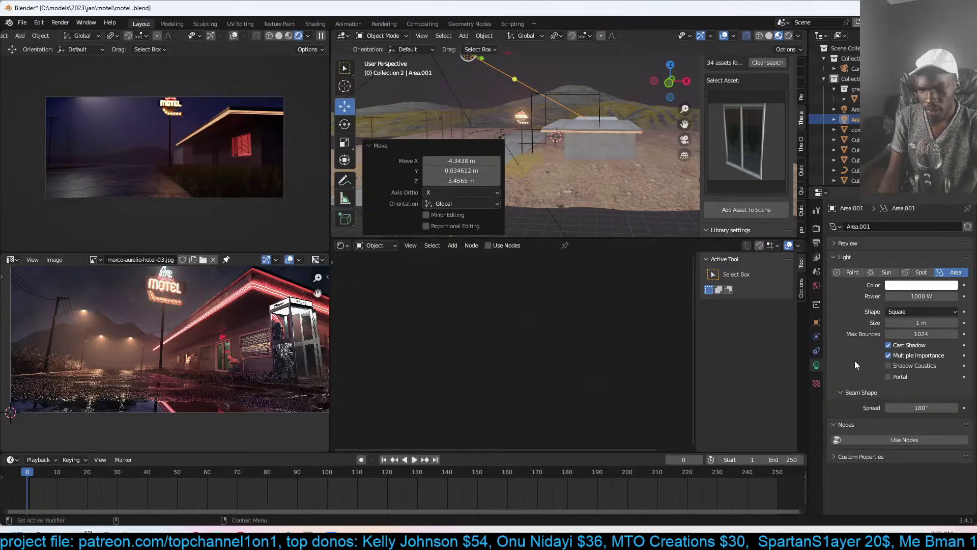
- Toggle the area light's Volume Scatter ray visibility off and back on to compare the render
left_click(815, 320)
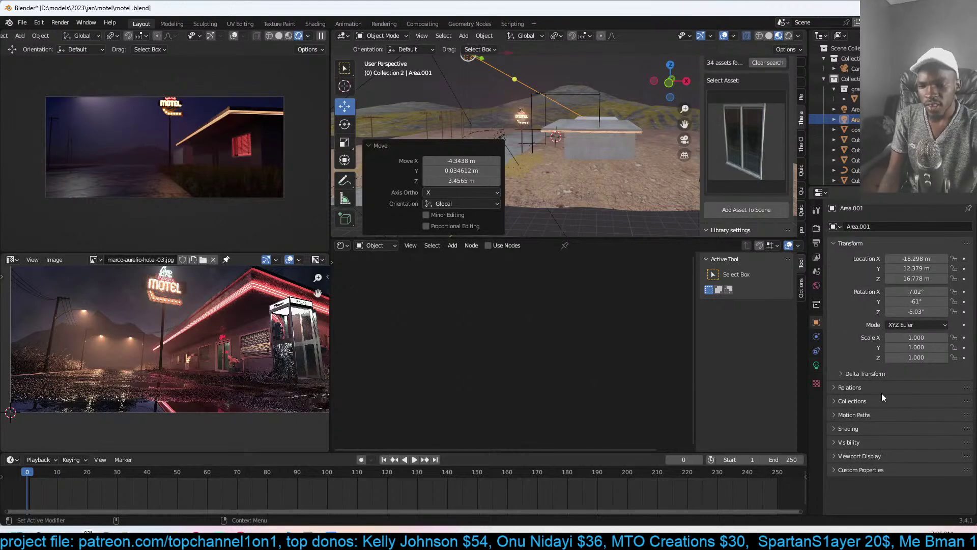
left_click(848, 441)
scroll(895, 448, "down", 5)
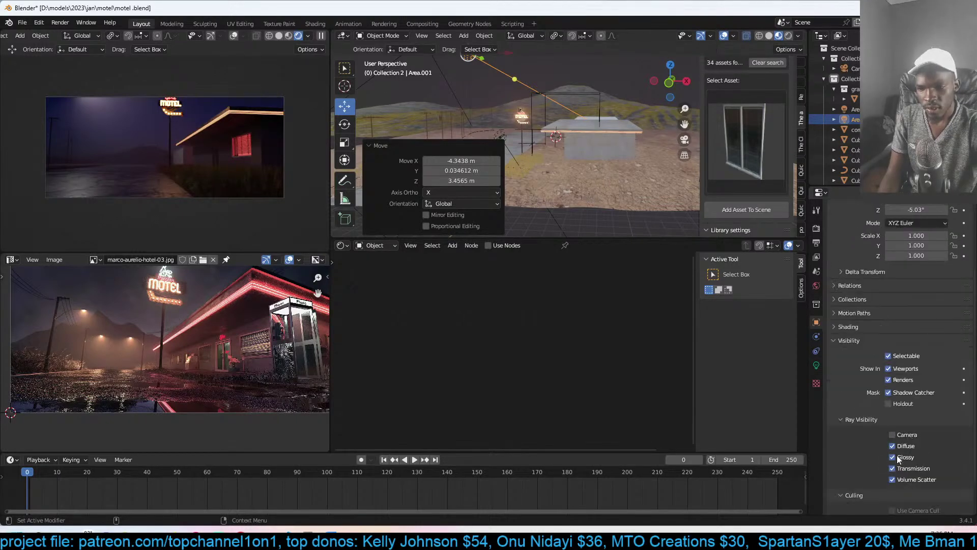
left_click(894, 478)
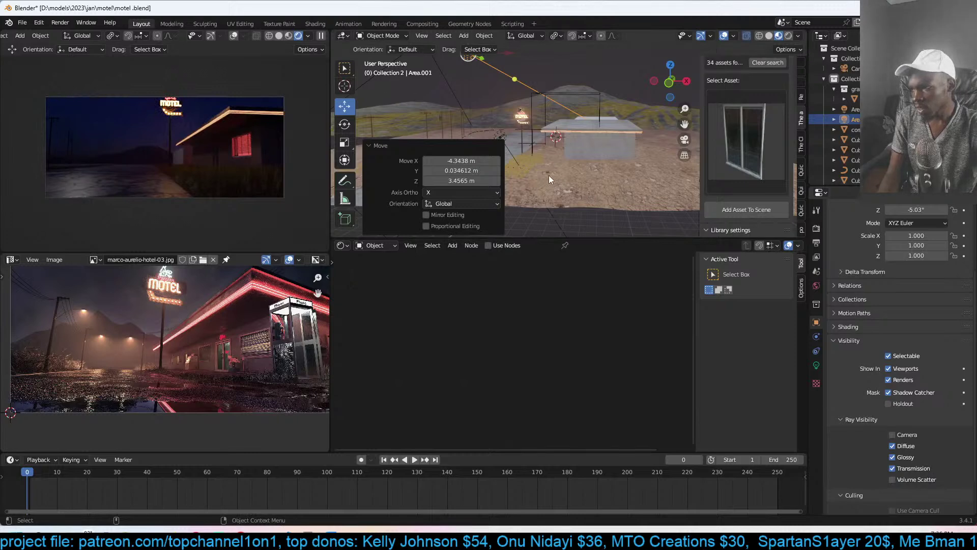
left_click(892, 479)
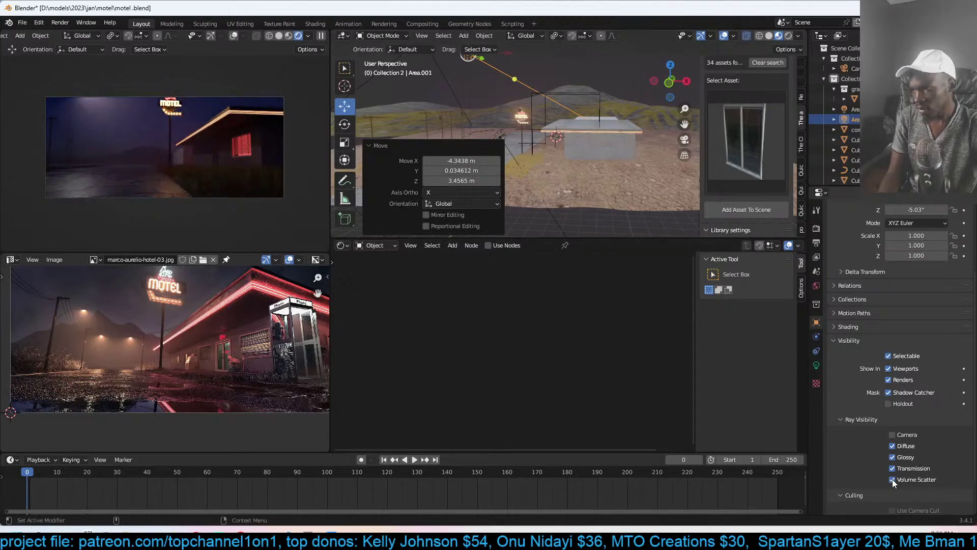
- Move the area light higher and farther out from the motel in two adjustments, and save the file
key("g")
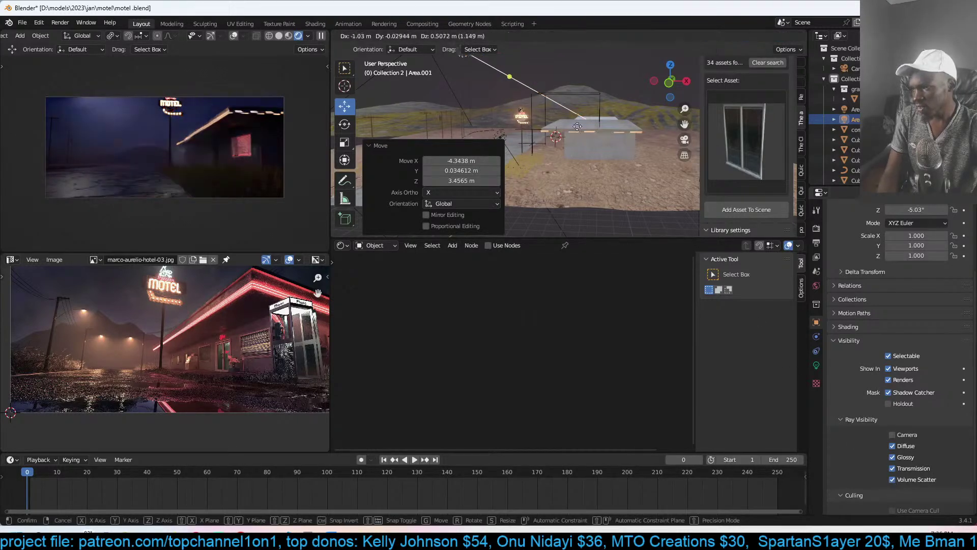
left_click(574, 125)
key("g")
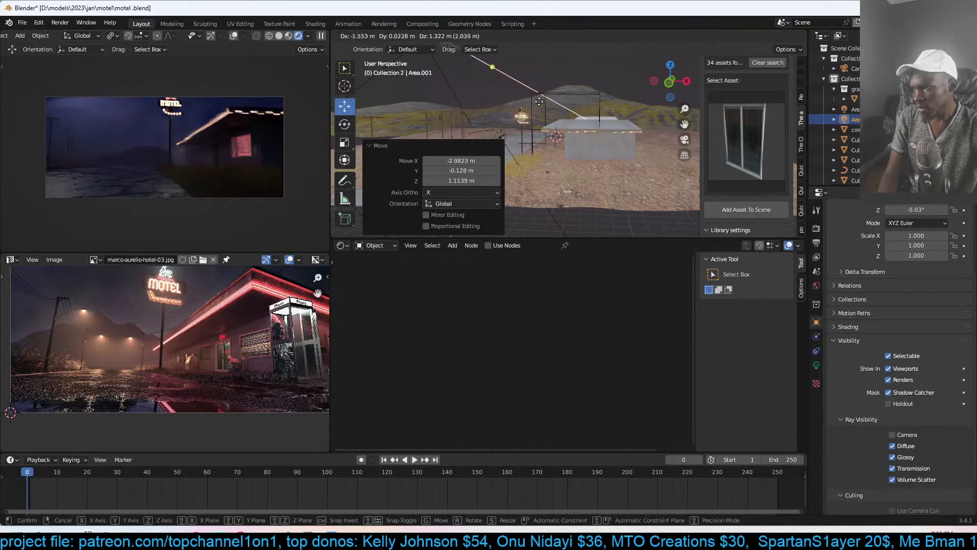
left_click(540, 101)
key("ctrl+s")
middle_click_drag(541, 120, 603, 144)
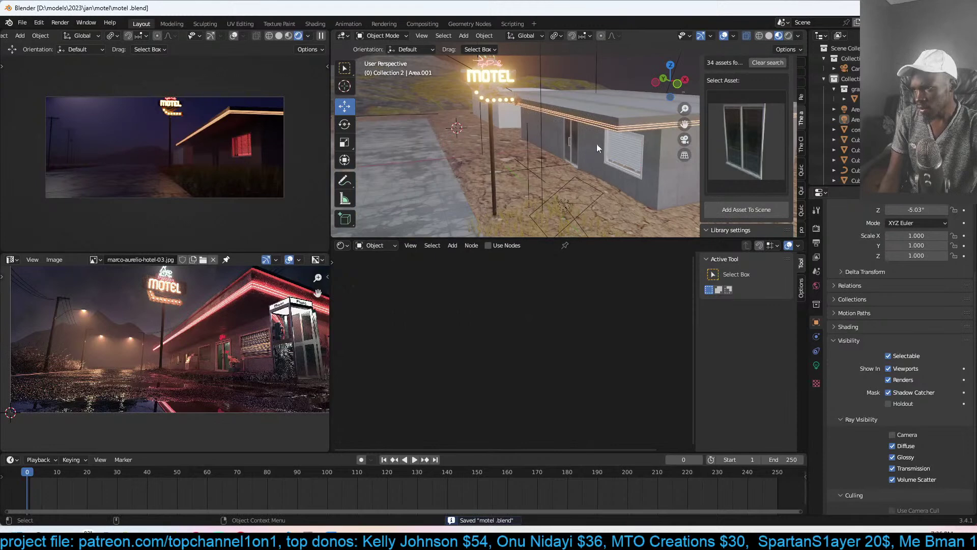
scroll(594, 147, "up", 3)
scroll(594, 148, "down", 1)
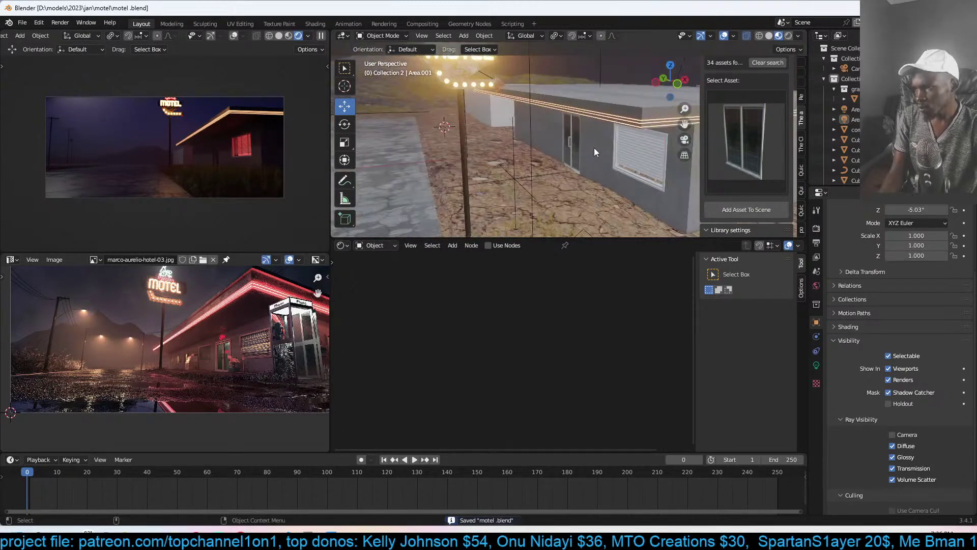
scroll(593, 148, "down", 2)
key("ctrl+s")
- Scale the motel sign up by about 1.656 and lower it about 2.5 m
left_click(497, 124)
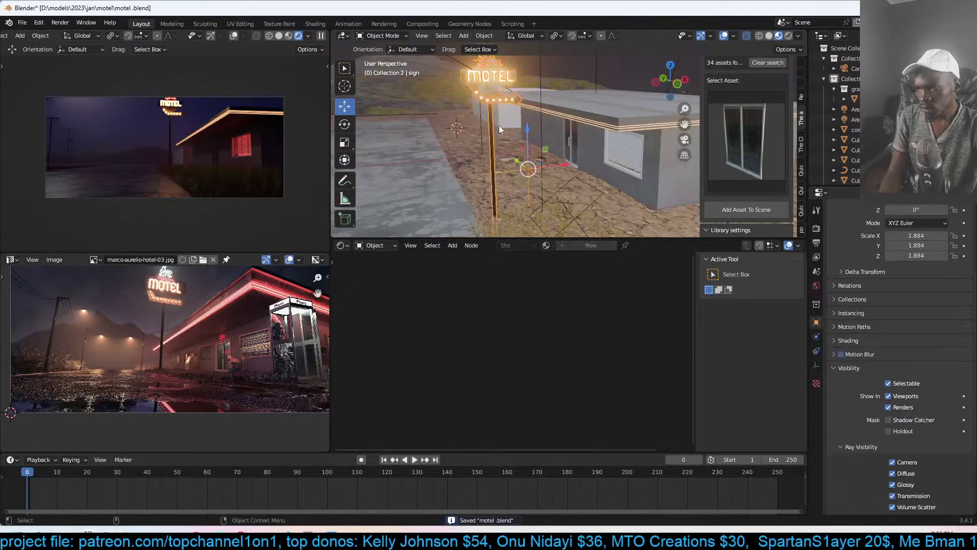
key("s")
left_click(478, 107)
key("g")
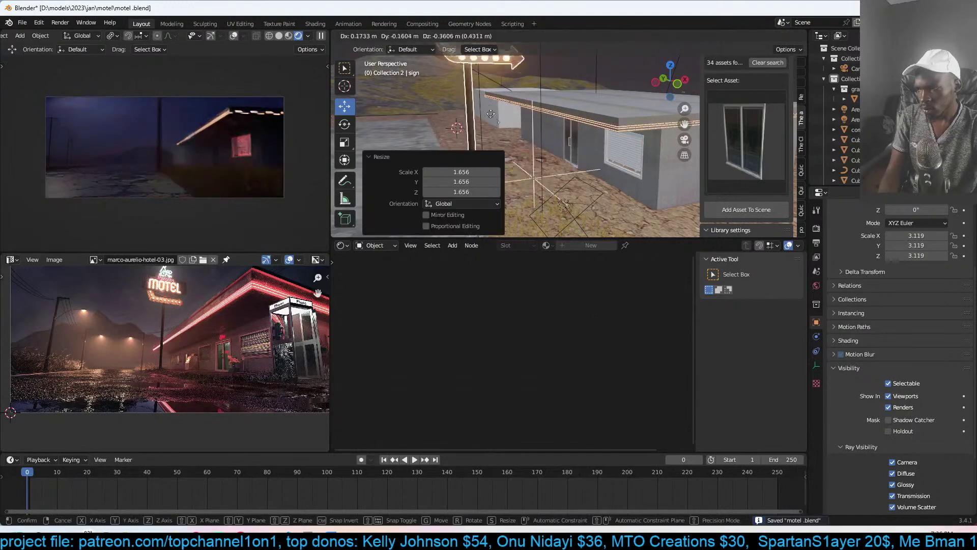
left_click(498, 164)
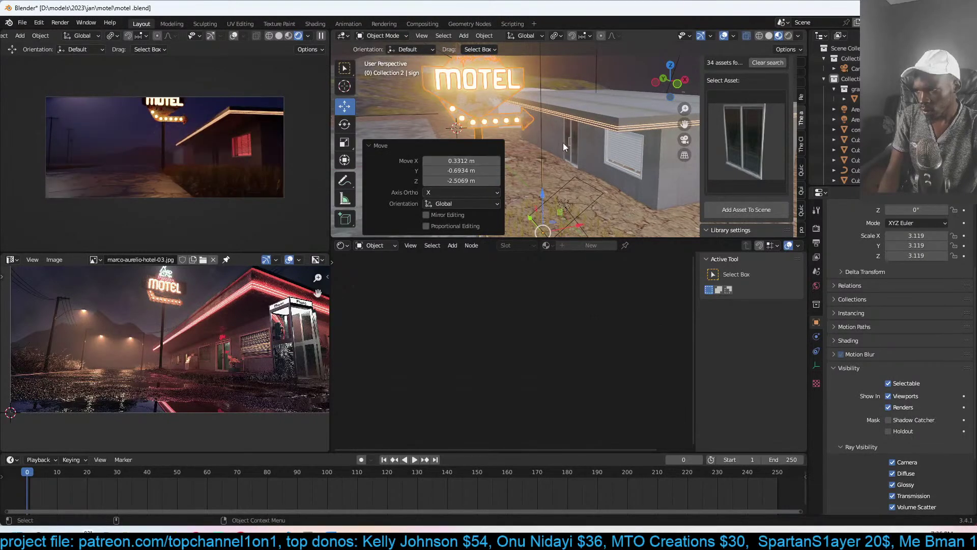
- Scale the motel sign down by about 0.769 and raise it about 1.55 m along Z
key("s")
left_click(597, 188)
key("g")
key("z")
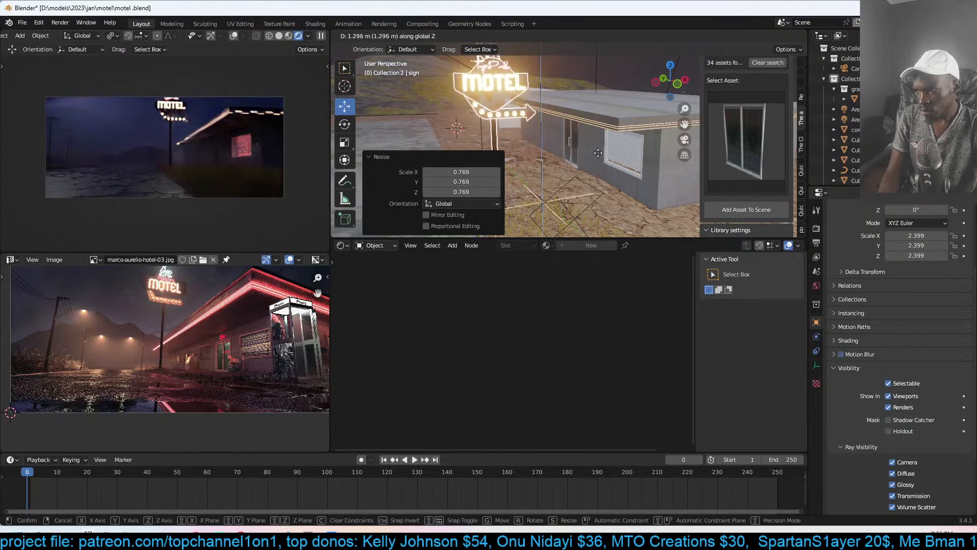
left_click(598, 151)
- Look through the camera and tilt it up about X to about 99.2° to fit the whole sign in the frame
scroll(611, 144, "down", 2)
scroll(611, 143, "down", 2)
scroll(255, 197, "down", 2)
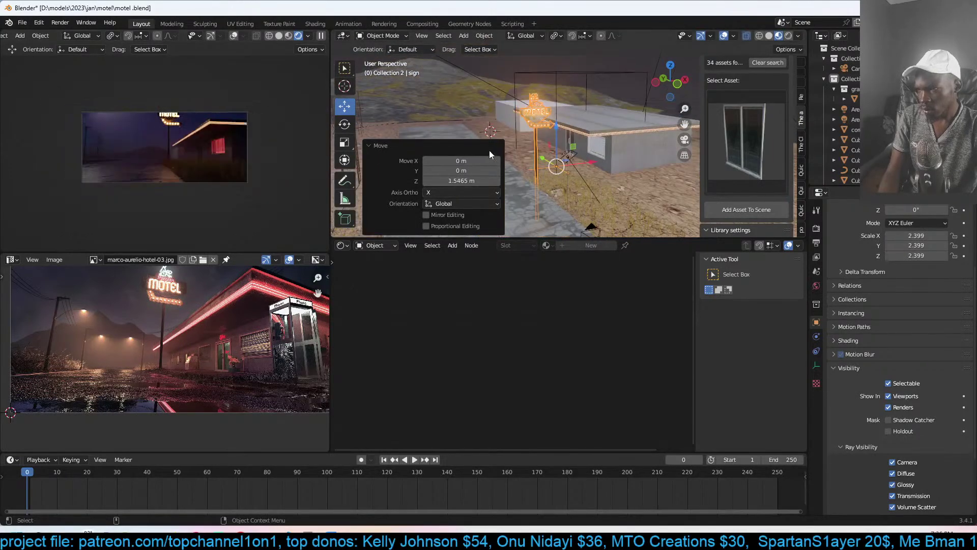
scroll(271, 324, "down", 2)
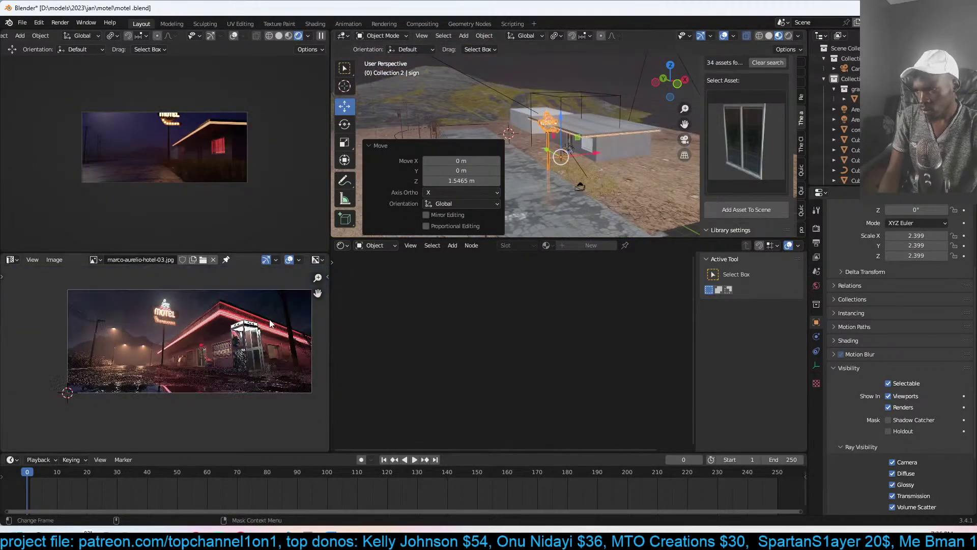
key("KP_0")
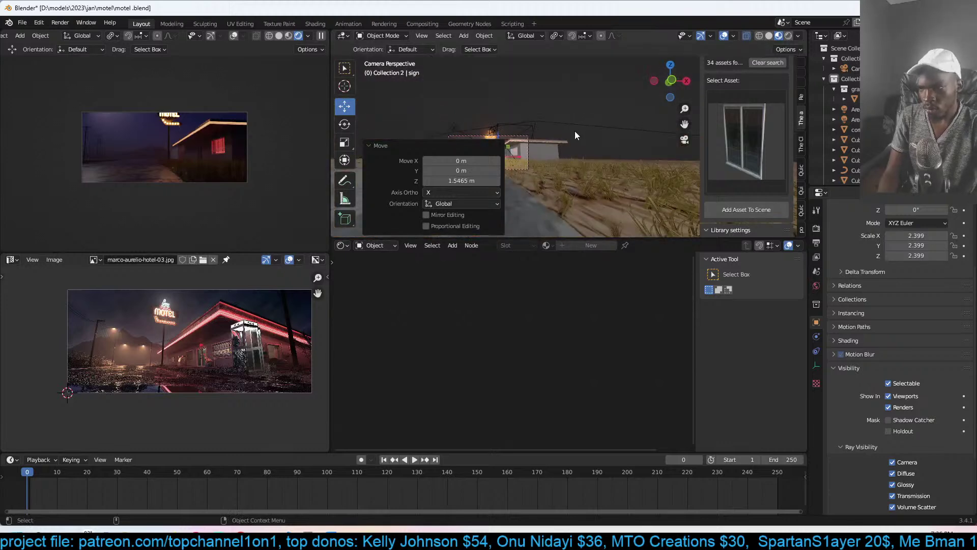
key("n")
scroll(498, 139, "up", 1)
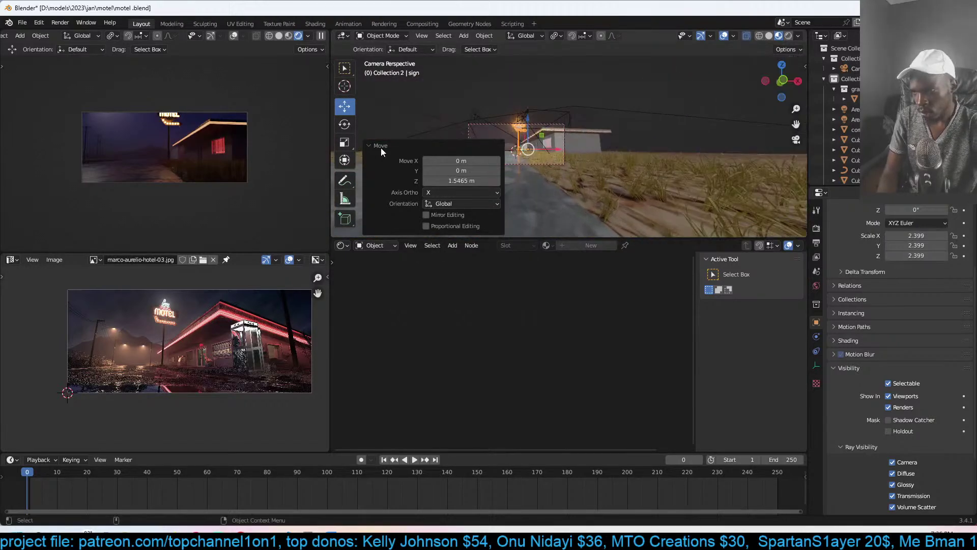
left_click(380, 146)
scroll(458, 138, "up", 4)
left_click(558, 107)
key("r")
key("x")
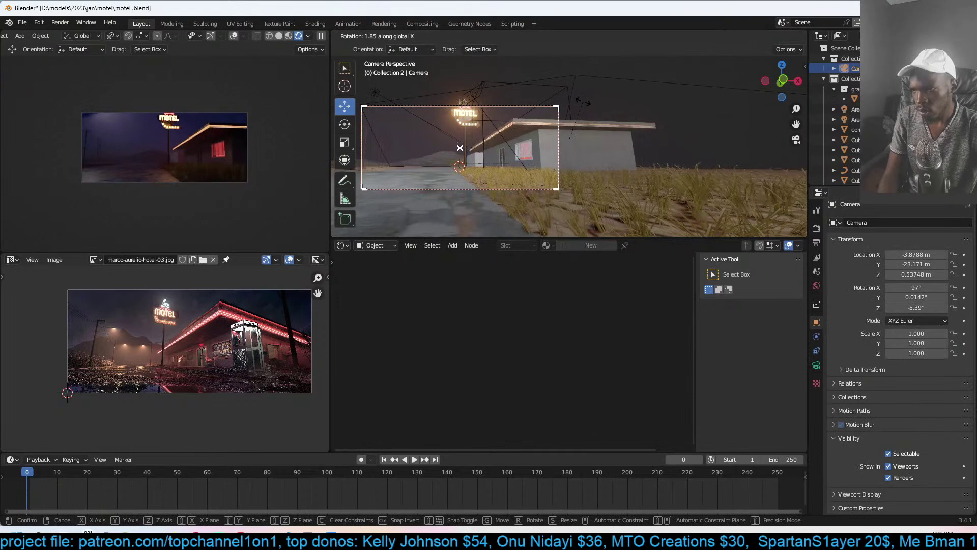
left_click(581, 108)
- Reposition the area light from the camera view in two moves, bringing it closer to the scene
scroll(642, 116, "up", 1)
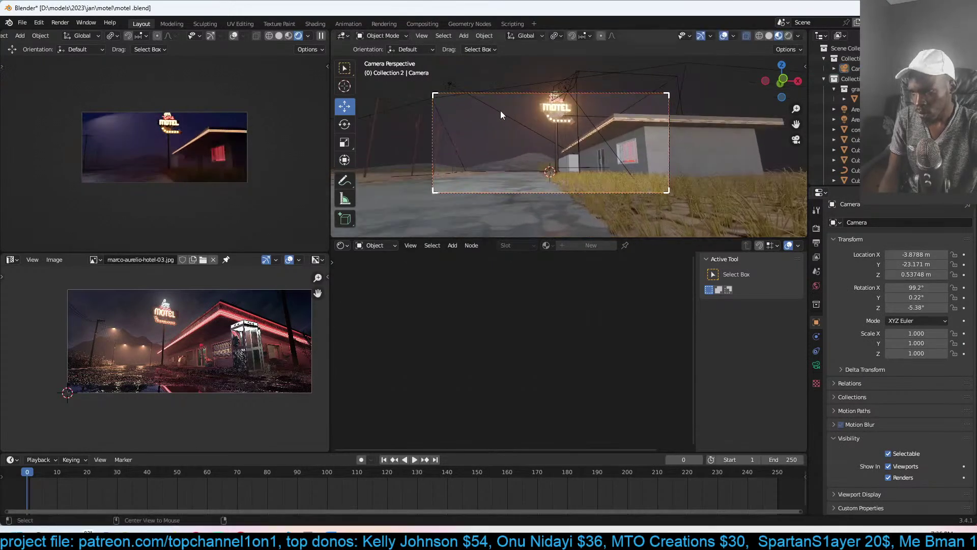
left_click(452, 86)
key("g")
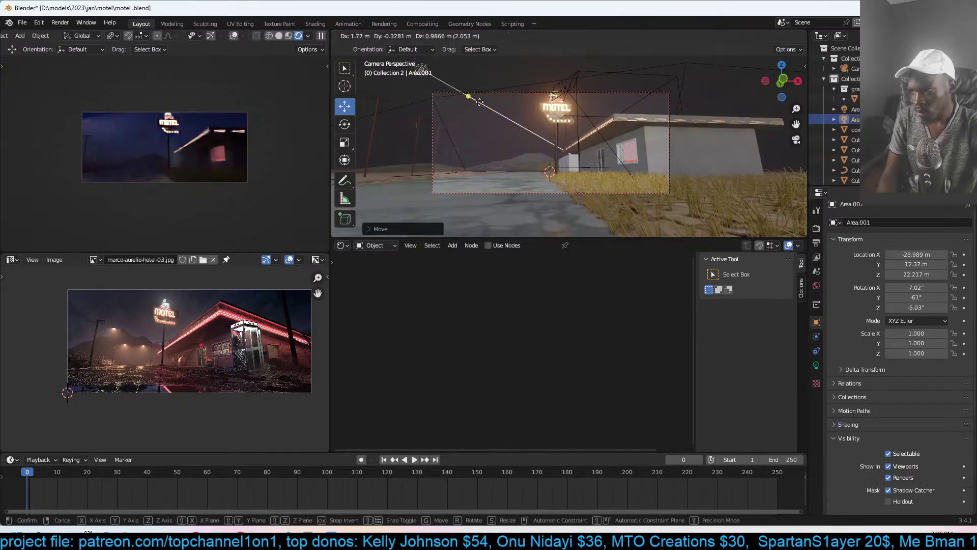
left_click(481, 102)
key("g")
left_click(509, 117)
- Freely rotate the fog volume box to about 51.1°, 2.25° and -14.5°, and check the fog in the rendered preview
left_click(537, 81)
key("r")
key("r")
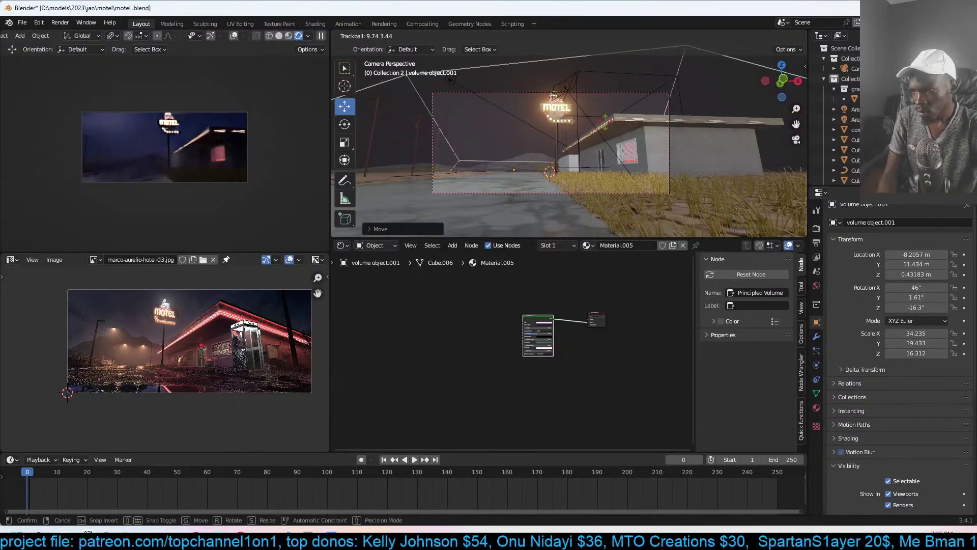
left_click(608, 131)
scroll(621, 140, "up", 1)
scroll(276, 175, "up", 4)
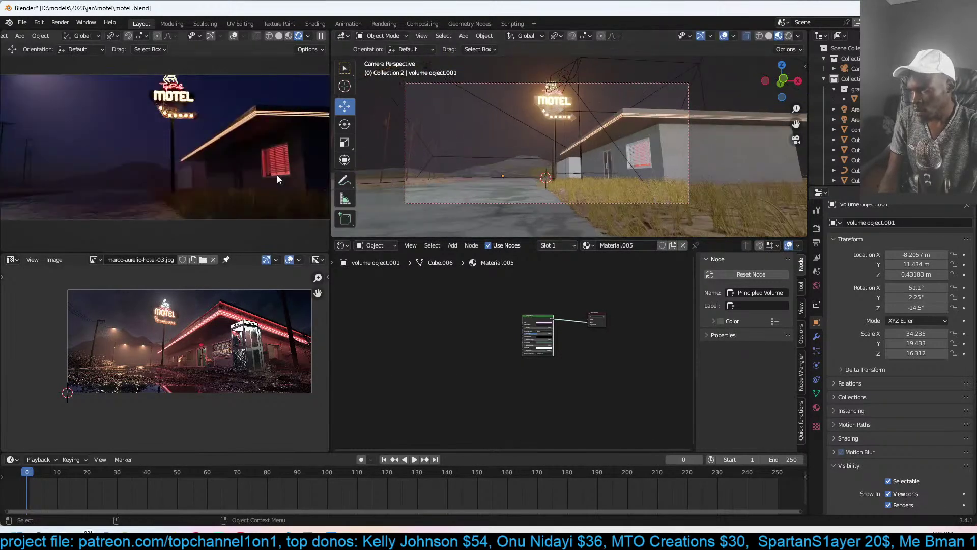
scroll(277, 175, "down", 2)
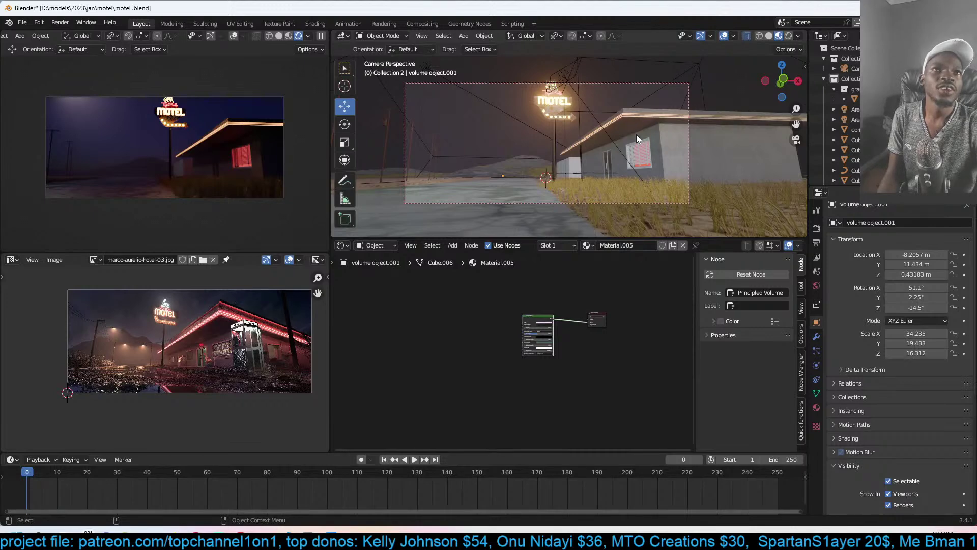
- Save the file and select the fog volume box in a wide view of the whole scene
left_click(647, 131)
key("ctrl+s")
middle_click_drag(647, 132, 568, 166)
scroll(568, 166, "down", 6)
left_click(614, 79)
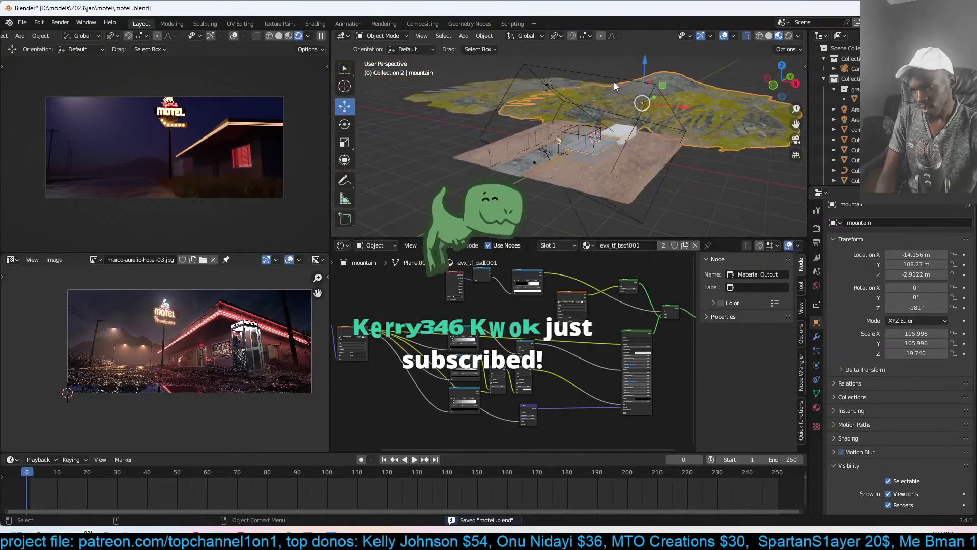
left_click(615, 80)
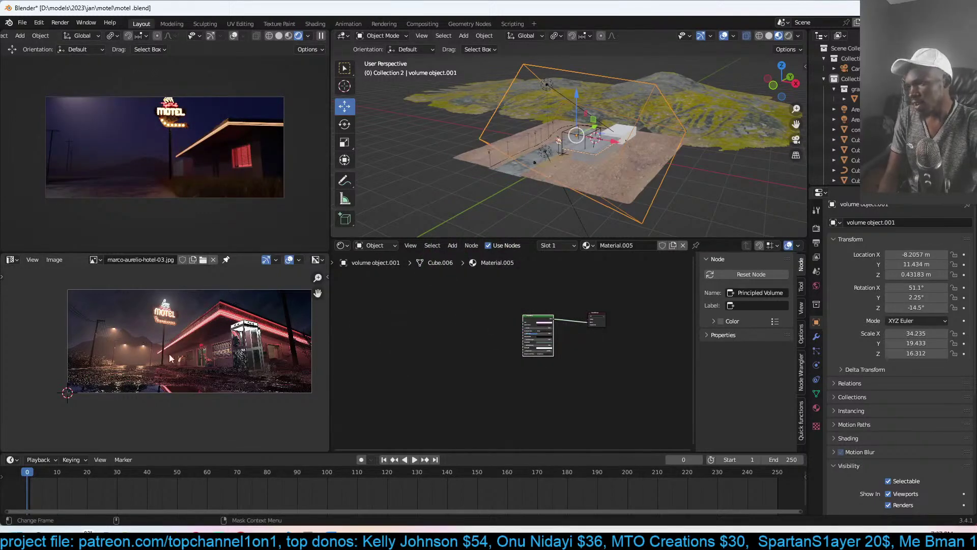
- Save the file again and return to the camera view, comparing the scene with the enlarged street lamps in the reference image
left_click(568, 170)
key("ctrl+s")
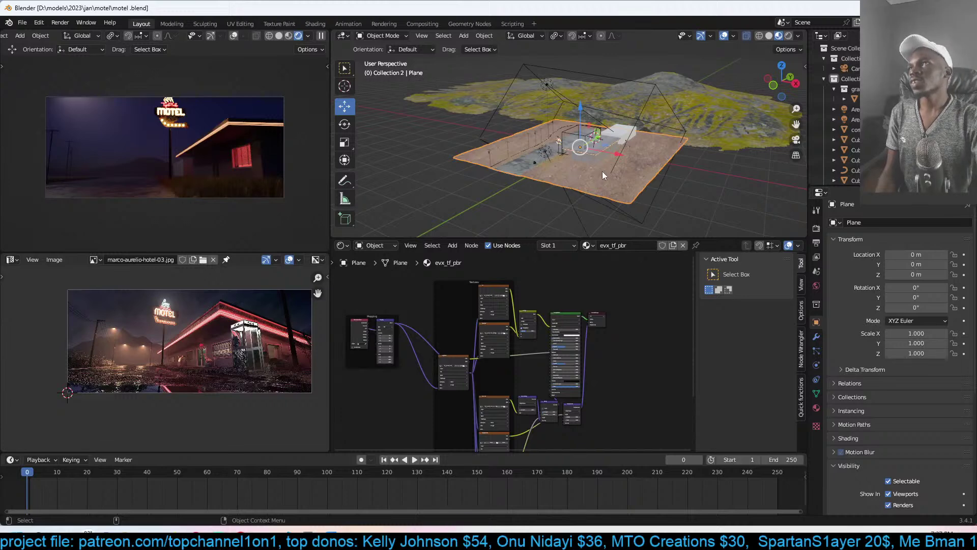
left_click(668, 192)
key("ctrl+s")
key("KP_0")
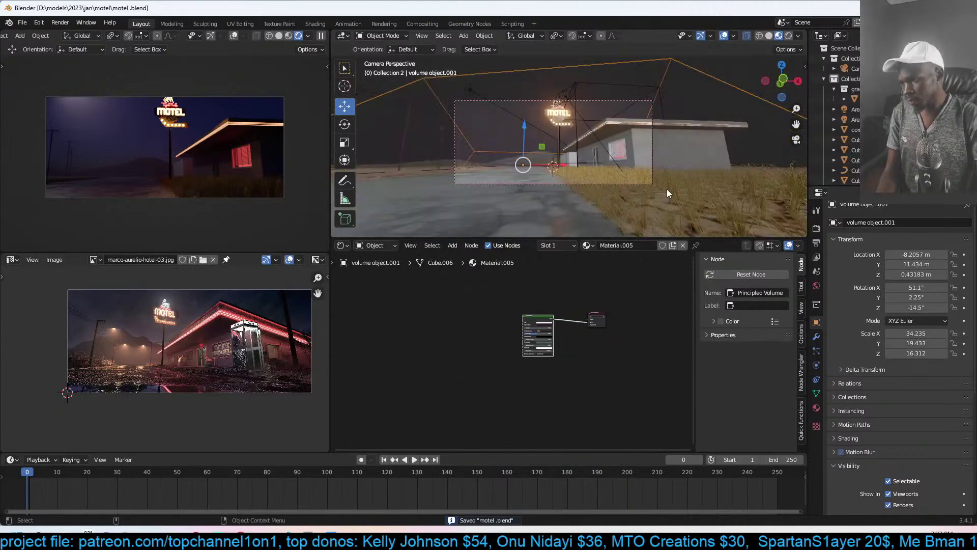
scroll(591, 176, "up", 1)
scroll(102, 332, "up", 3)
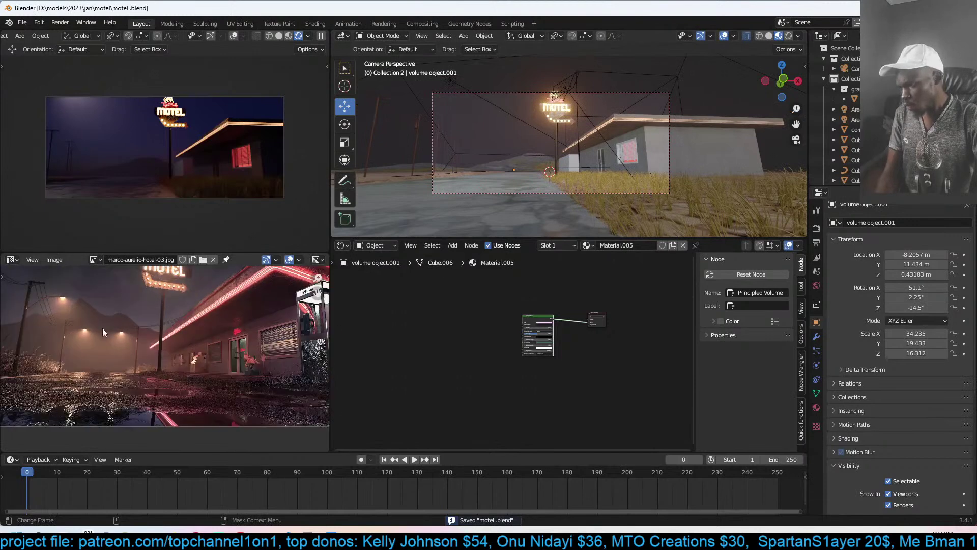
- Search the asset library's objects and collections for "light"
left_click(591, 173)
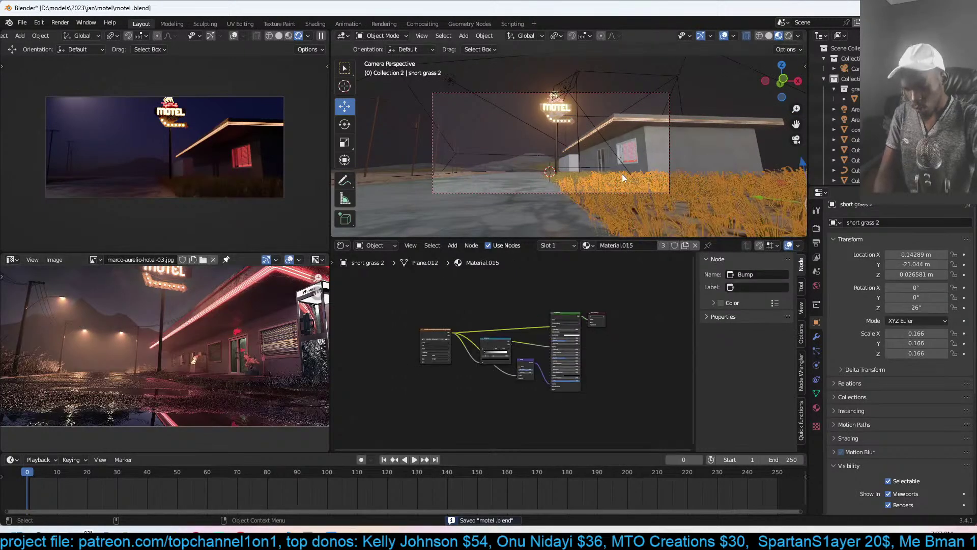
key("n")
scroll(755, 137, "up", 2)
left_click(744, 146)
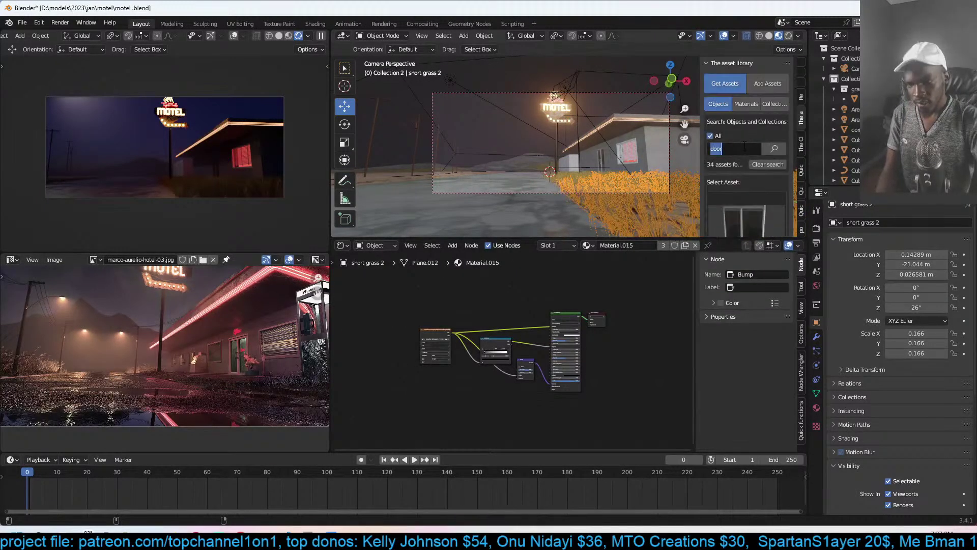
key("Return")
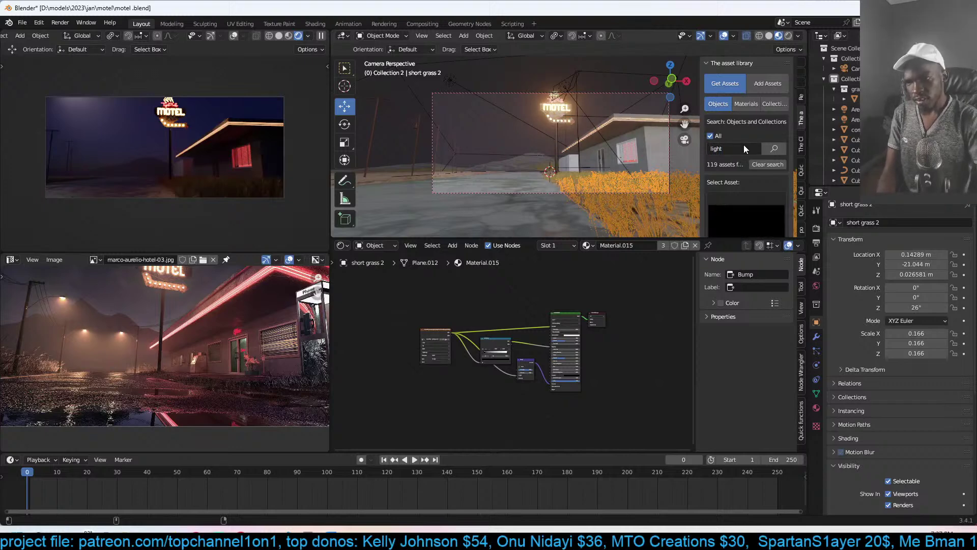
- Pick the curved single-arm street light from the asset results and add it to the scene on the road
scroll(741, 145, "down", 3)
left_click(733, 161)
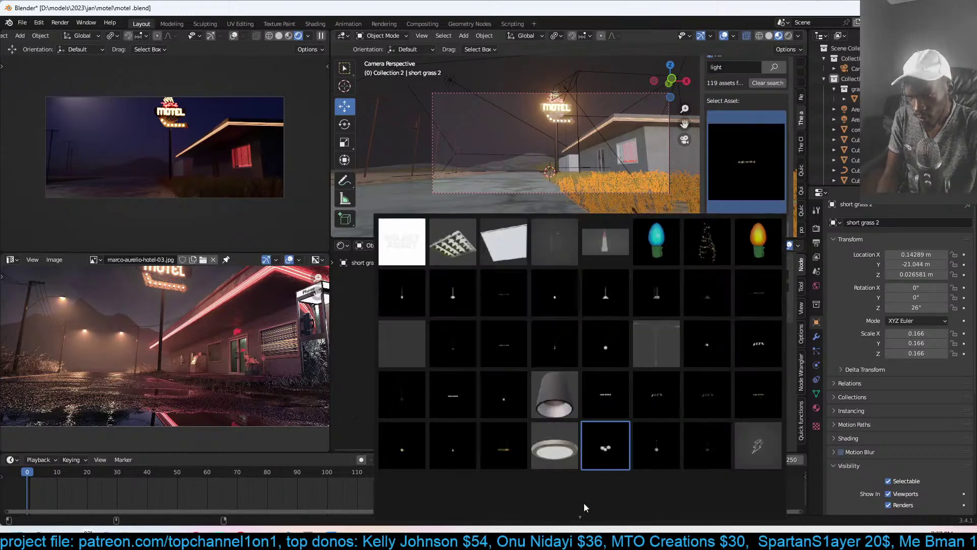
mouse_move(584, 504)
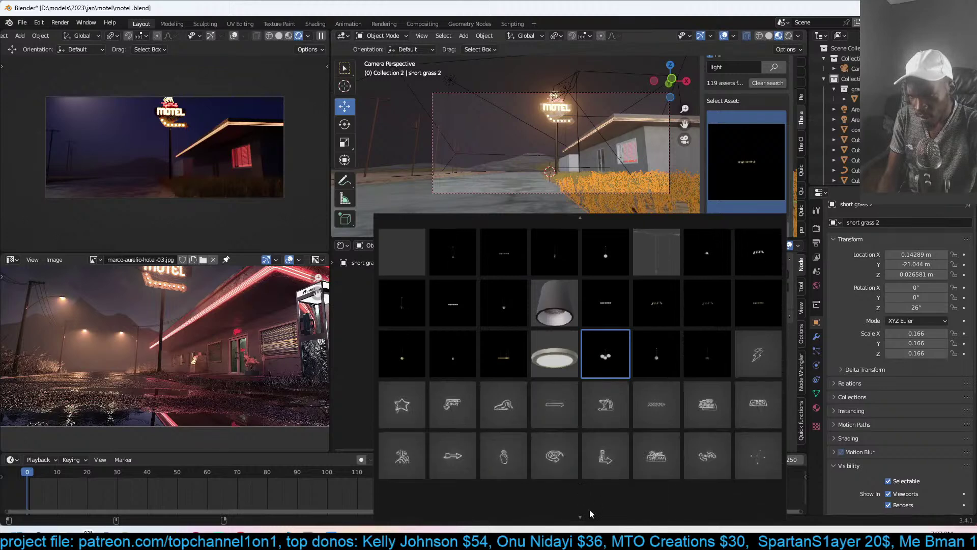
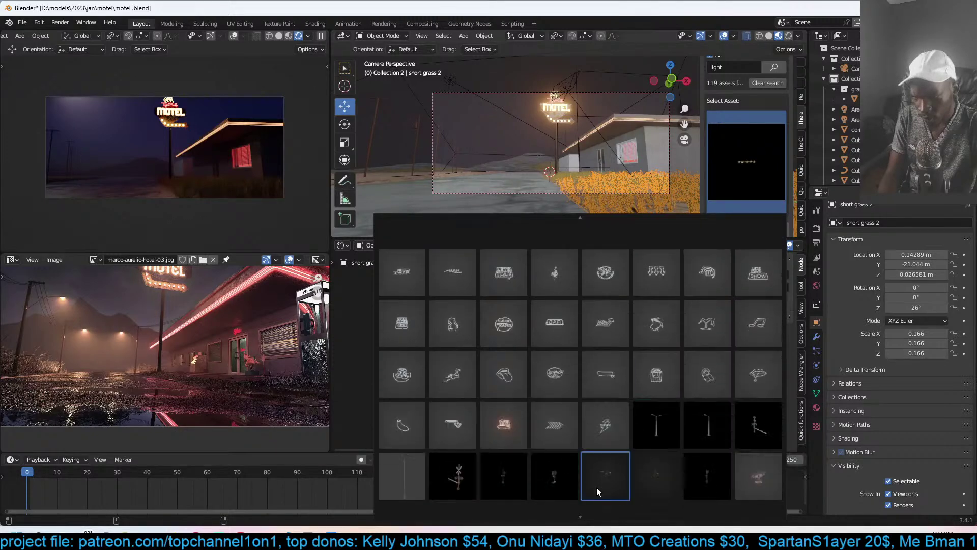
scroll(587, 508, "down", 3)
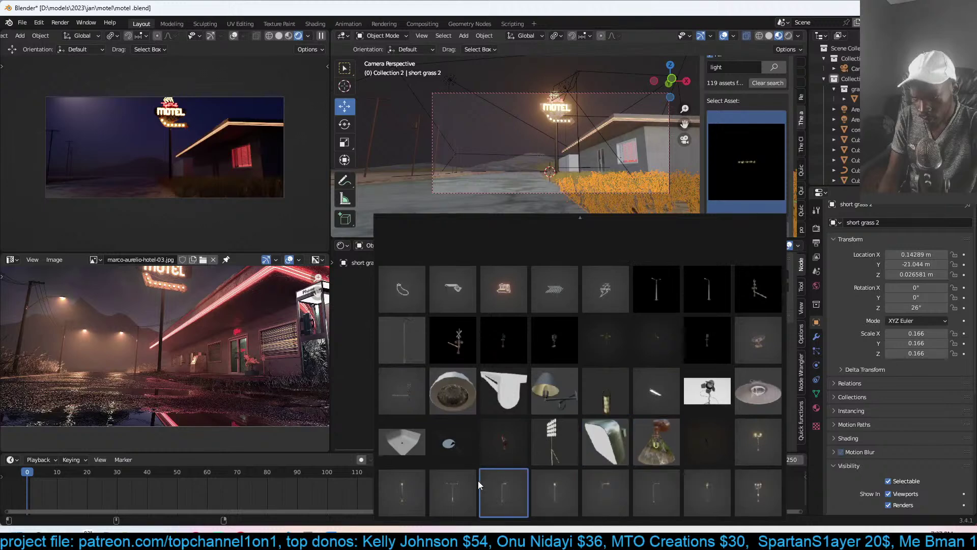
left_click(499, 487)
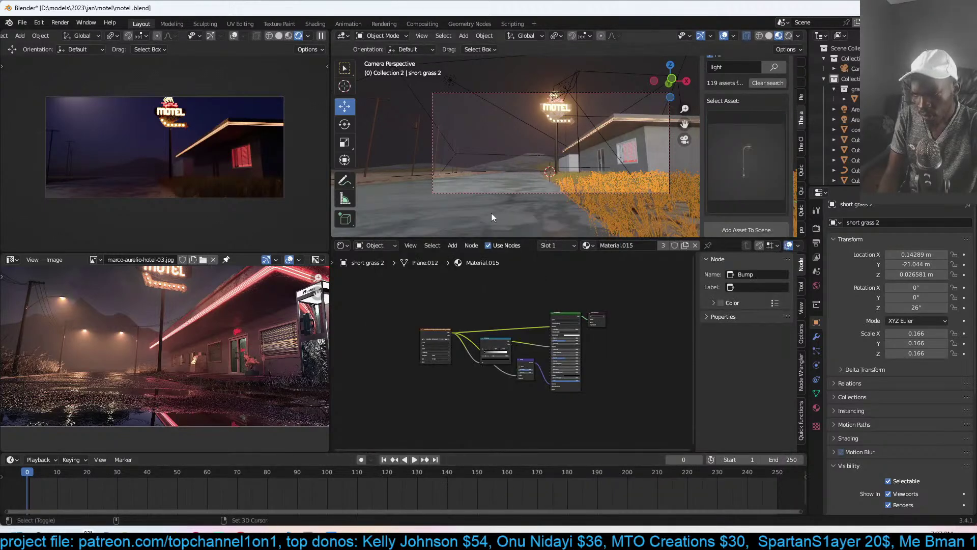
left_click(747, 229)
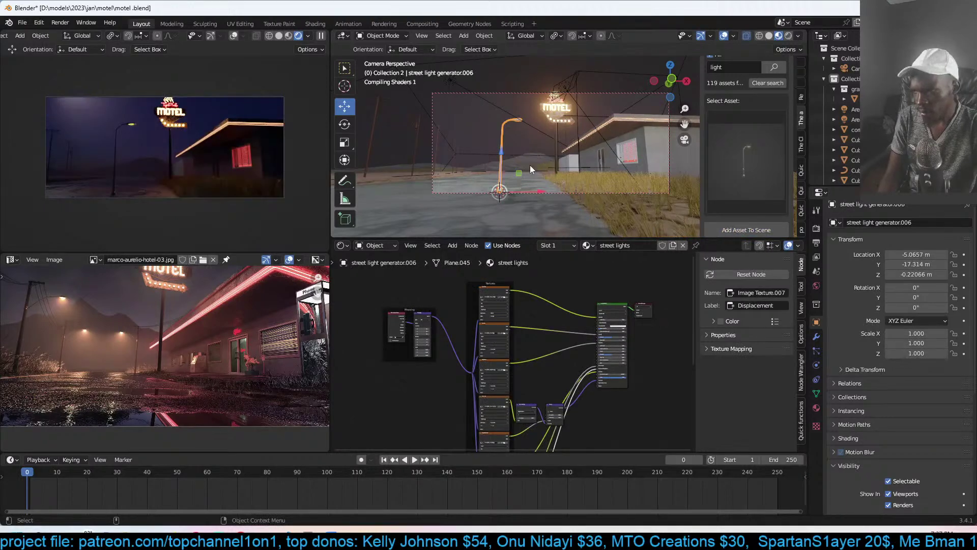
- Save the file and snap the street light to the 3D cursor on the dirt beside the road
mouse_move(530, 197)
middle_mouse_down()
mouse_move(563, 178)
mouse_move(545, 168)
mouse_move(529, 187)
middle_mouse_up()
key("ctrl+s")
key("shift+s")
left_click(533, 100)
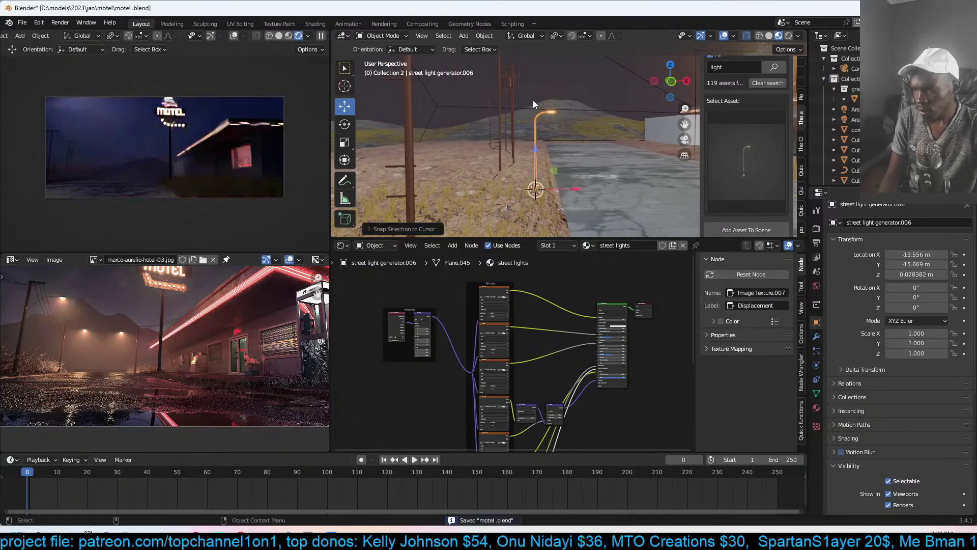
- Scale the street light to about 1.491 and move it about 0.94 m along X to the road's edge
key("s")
left_click(614, 98)
key("g")
key("x")
left_click(605, 182)
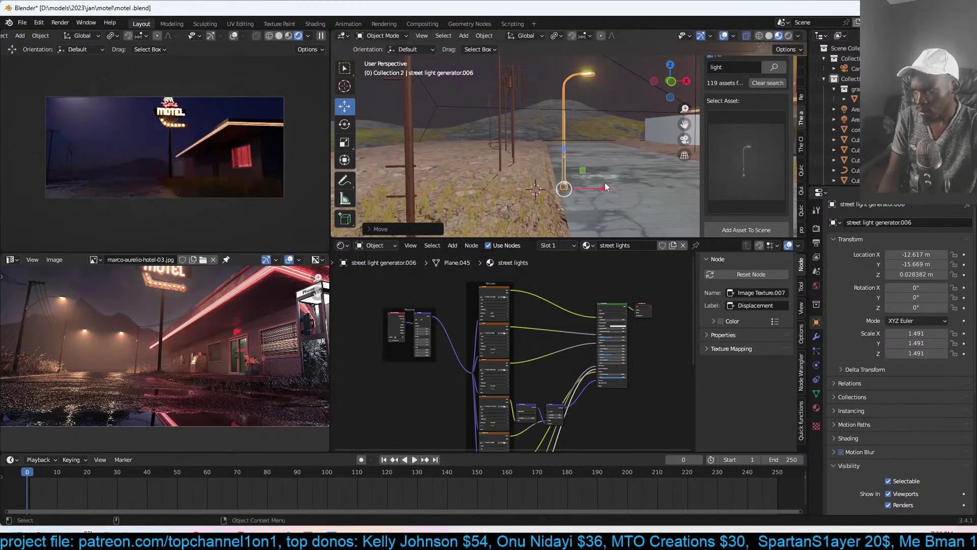
- Move the street light about 8.1 m along Y down the road and scale it up to about 1.612
key("KP_0")
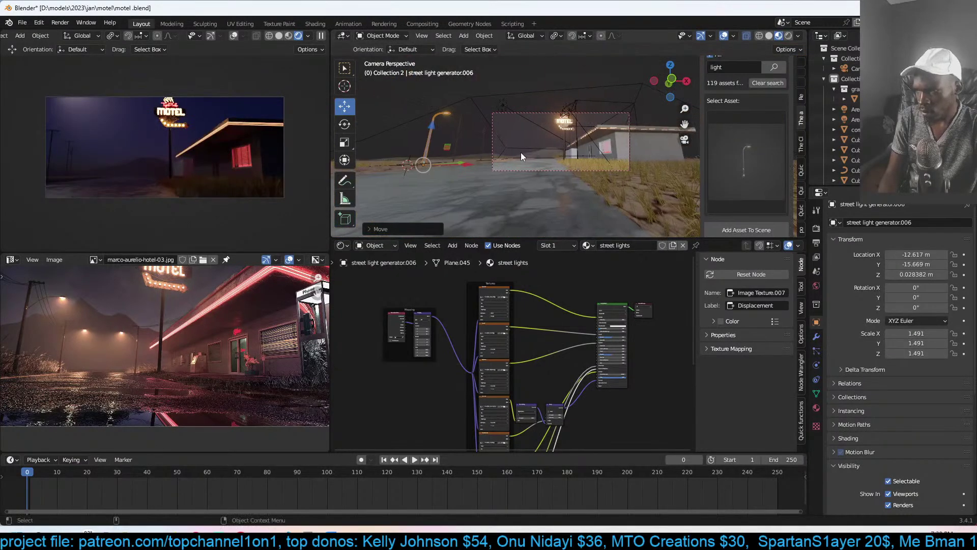
key("KP_7")
scroll(529, 158, "down", 3)
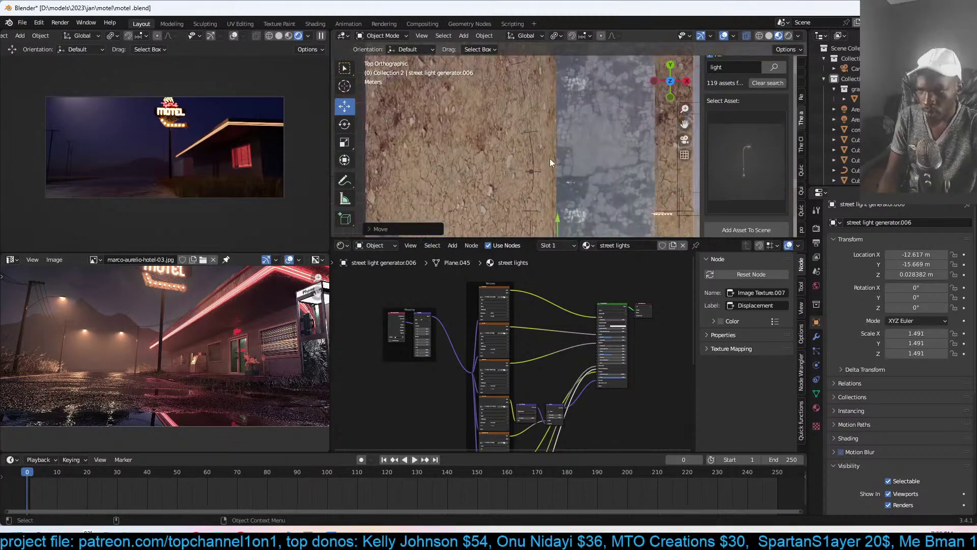
key("g")
key("y")
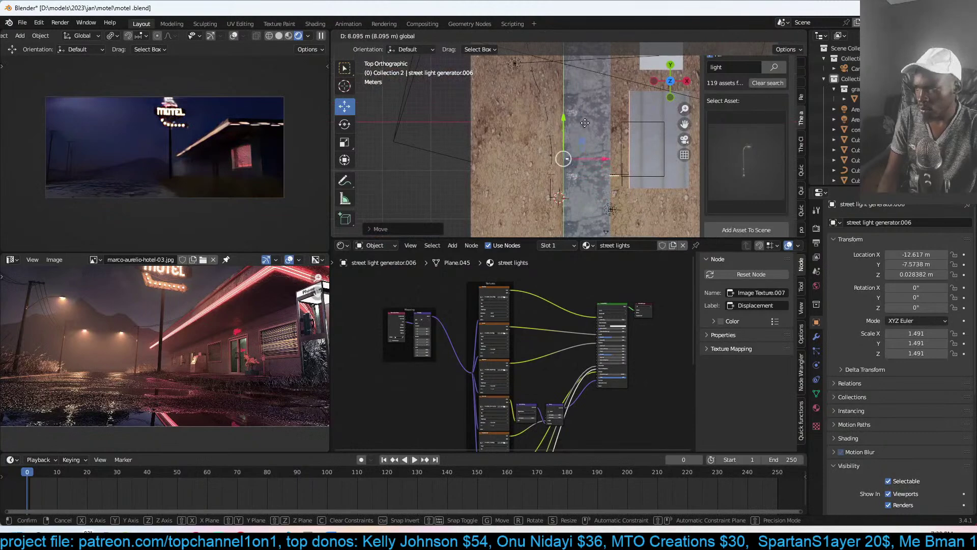
left_click(575, 123)
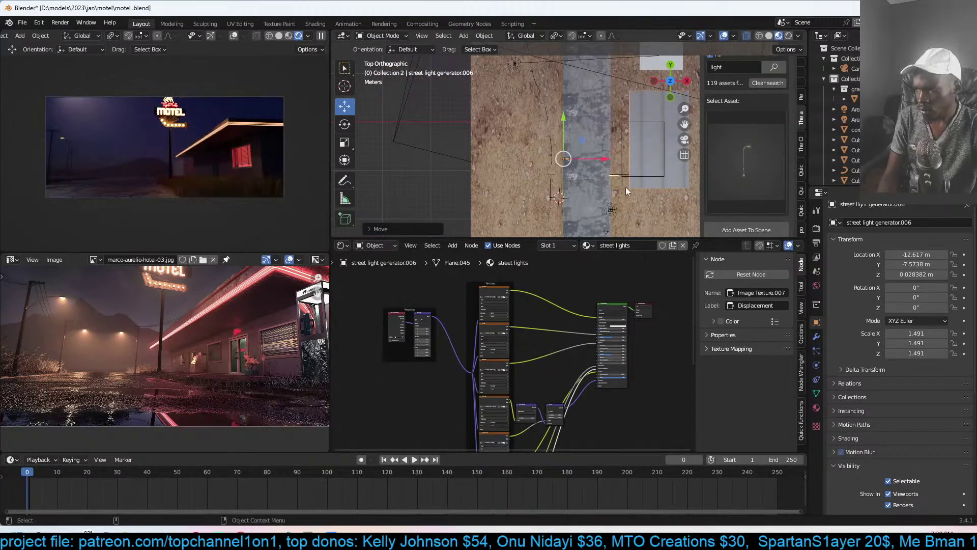
middle_click_drag(617, 191, 596, 106)
key("s")
left_click(591, 114)
- Add an area light at the head of the street light
key("shift+a")
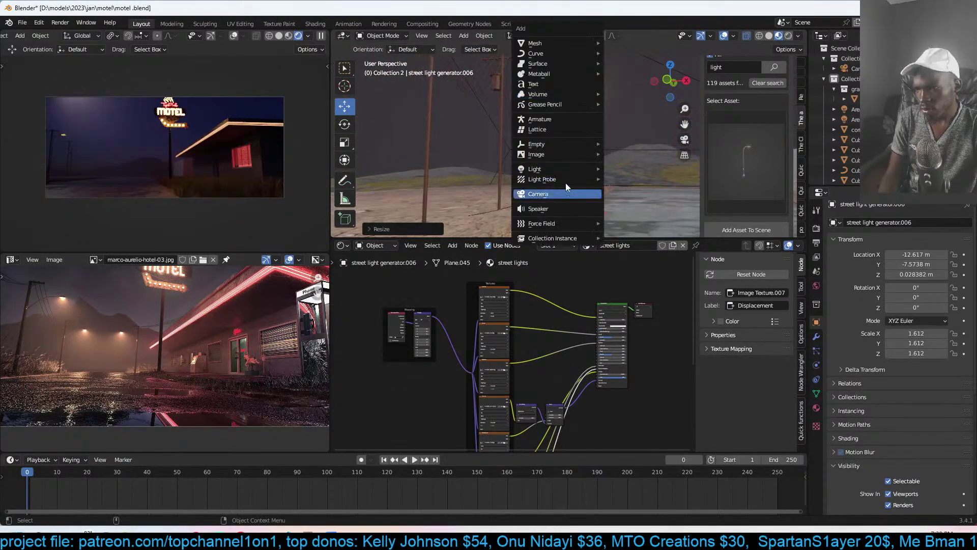
mouse_move(575, 173)
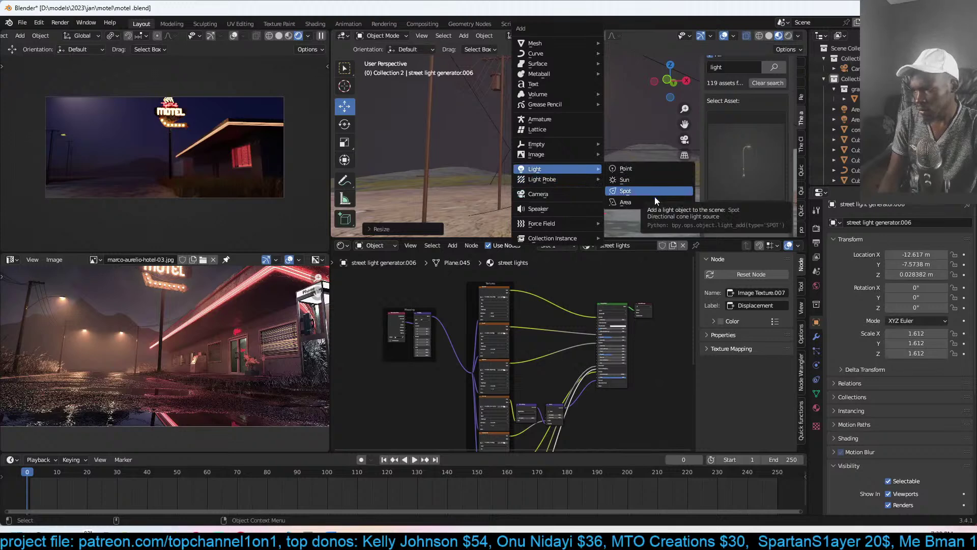
left_click(652, 201)
key("KP_Decimal")
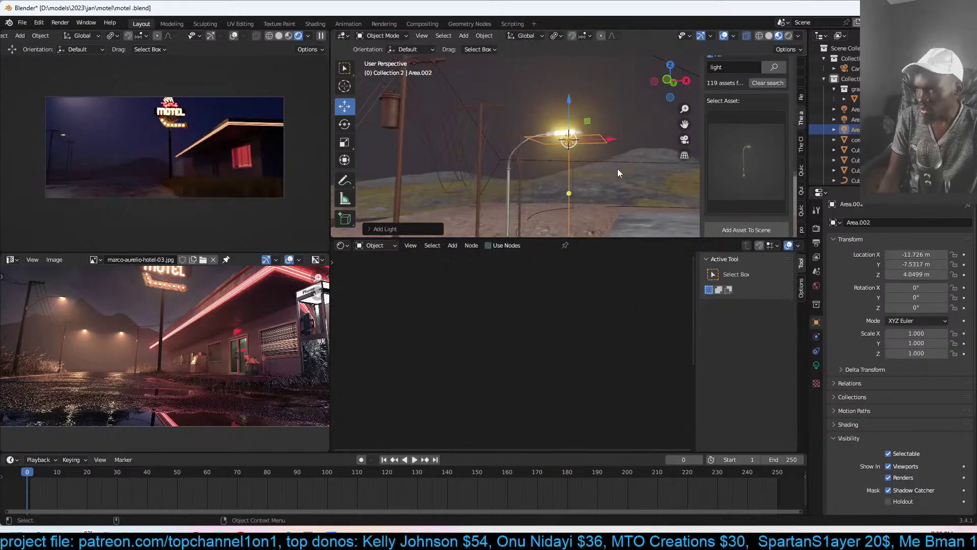
middle_click_drag(679, 224, 564, 162)
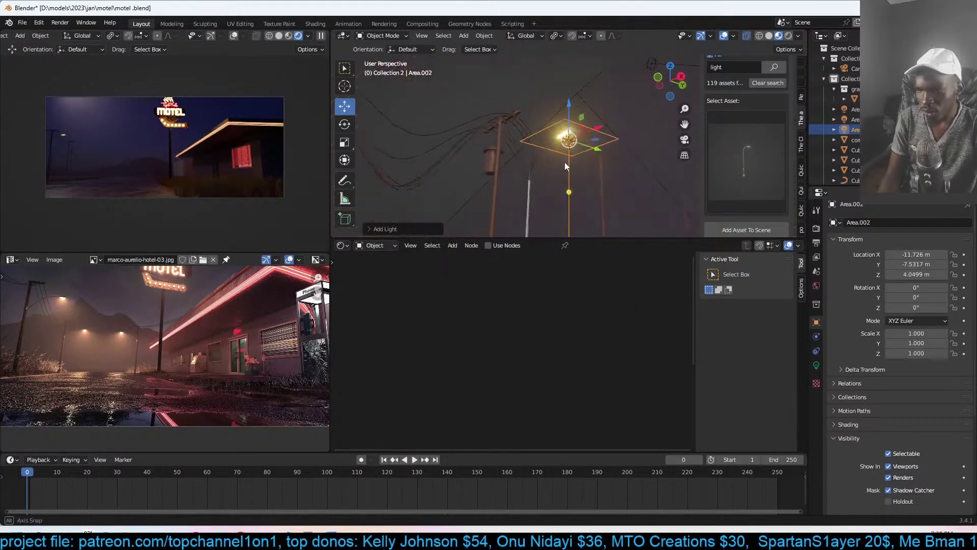
- Set the street light's area light to a size of 0.25 m and a power of 1000 W
left_click(816, 364)
mouse_move(924, 322)
left_mouse_down()
mouse_move(908, 322)
mouse_move(923, 323)
left_mouse_up()
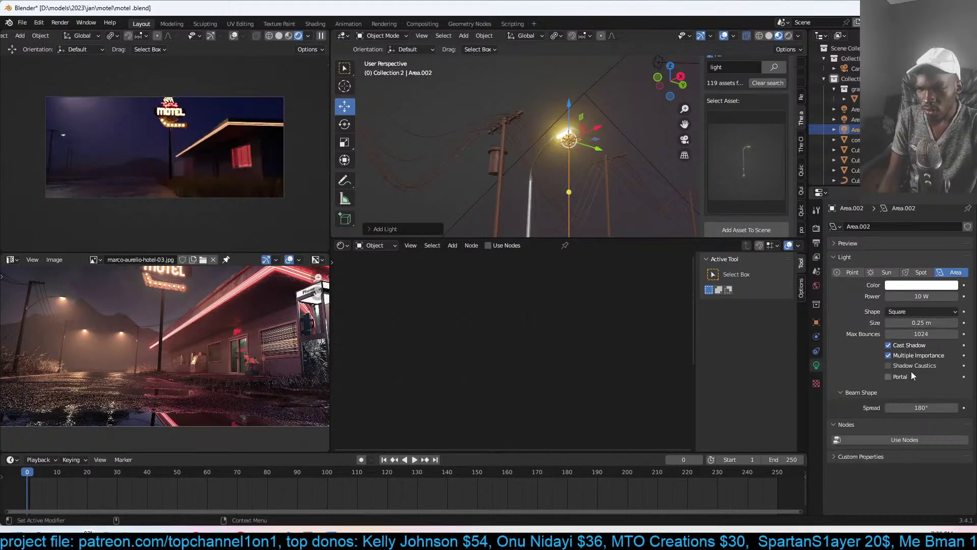
left_click(923, 296)
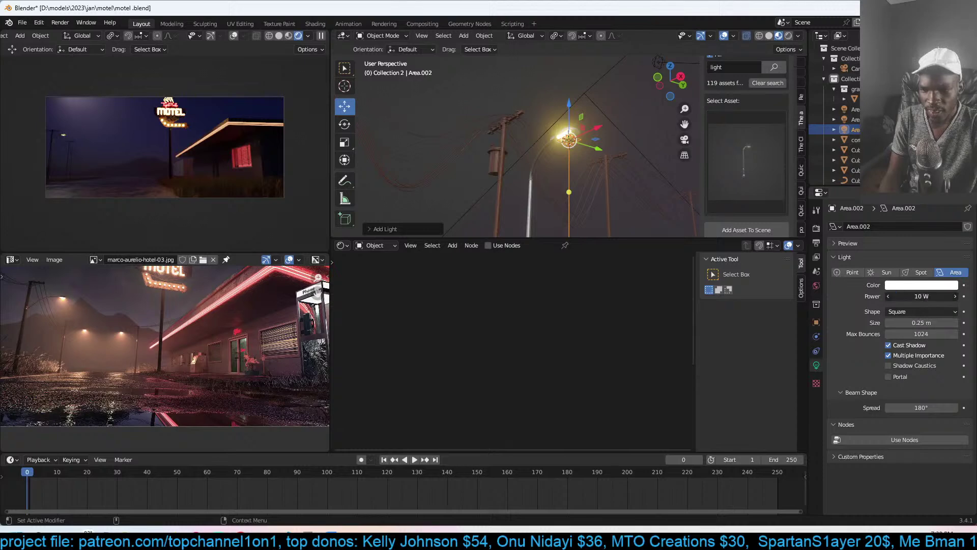
type("1000")
key("Return")
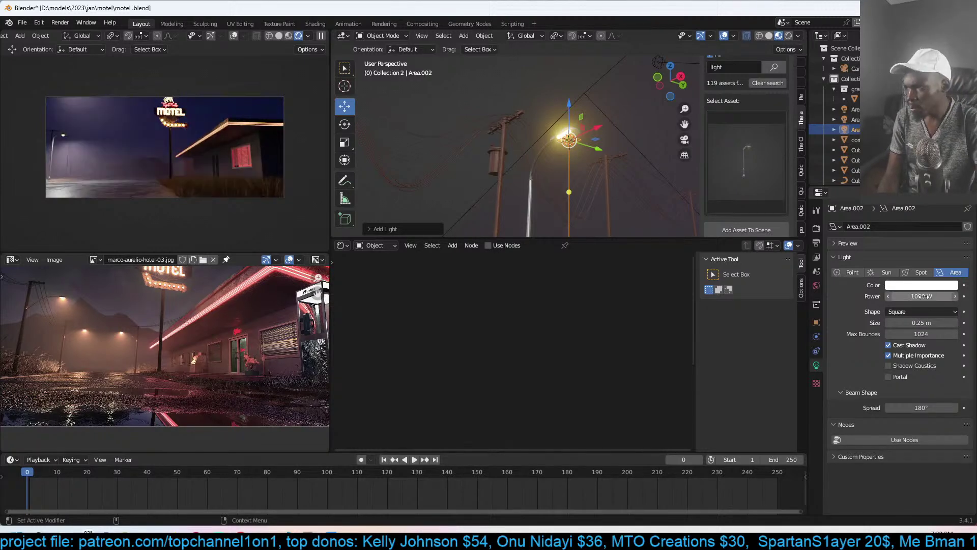
- Narrow the area light's beam spread to 30°
left_click(921, 408)
type("30")
key("Return")
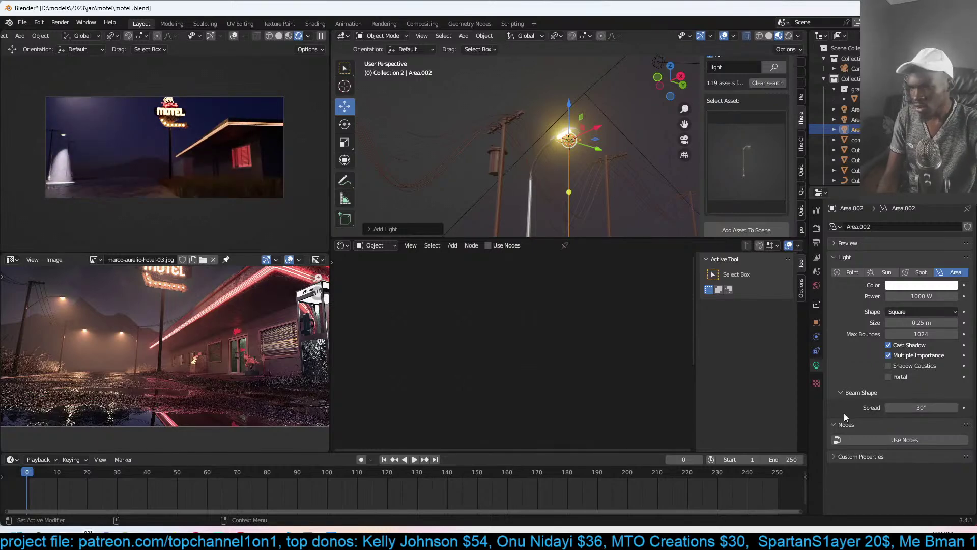
- Move the fog volume box in the negative Y direction so its fog fills the street light's beam, and save the file
middle_click_drag(560, 206, 642, 174)
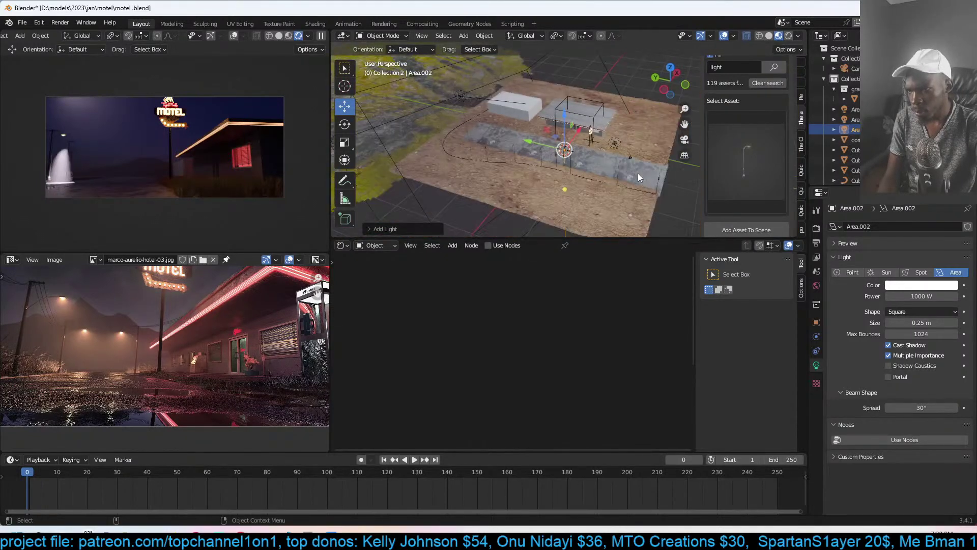
left_click(603, 65)
middle_click_drag(603, 65, 454, 160)
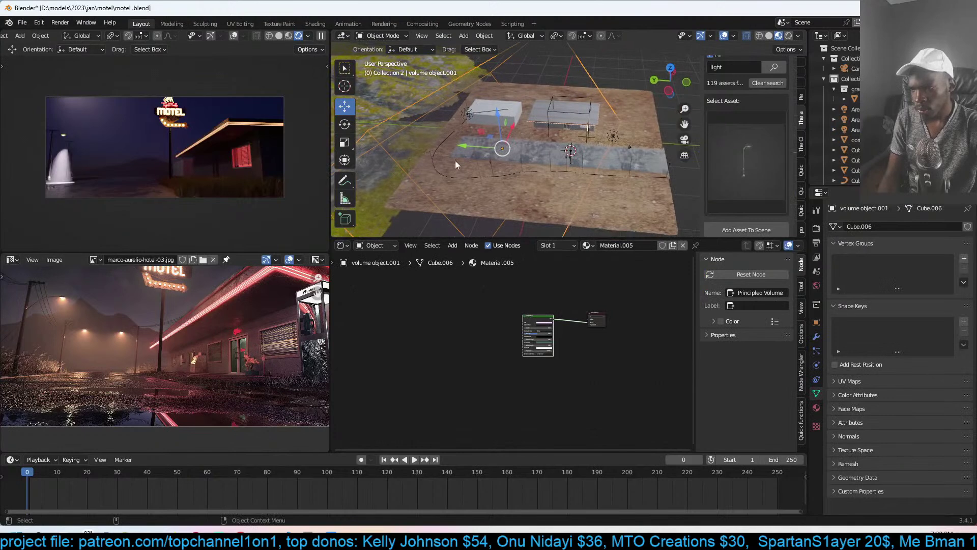
left_click_drag(477, 153, 541, 163)
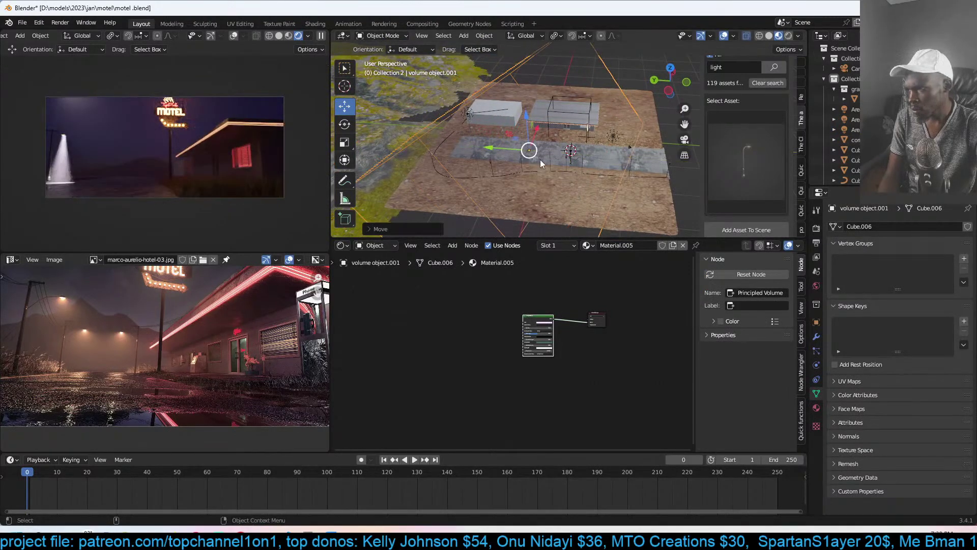
key("KP_0")
middle_click_drag(581, 138, 555, 146)
key("ctrl+s")
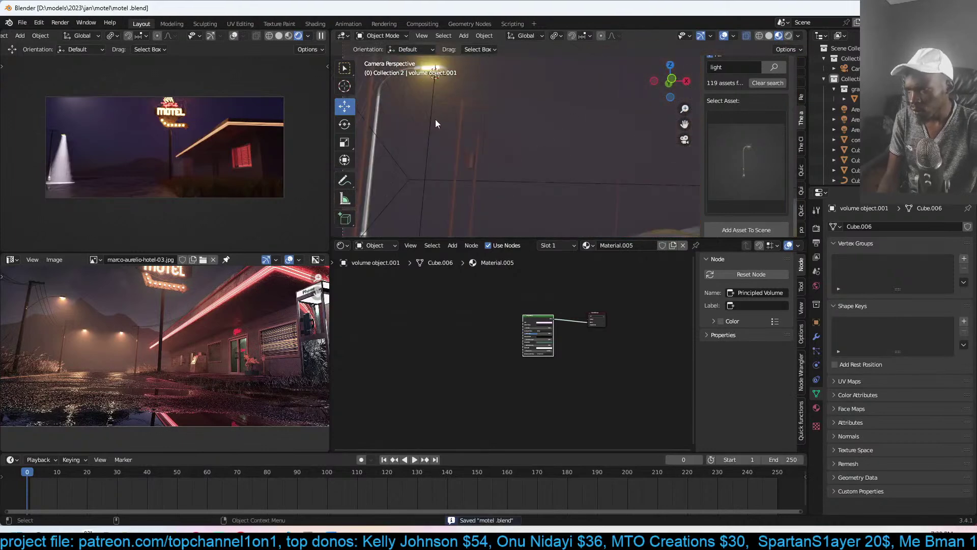
- Set the street light's area light to a beam spread of 90° and a power of 500 W
left_click(427, 131)
left_click(427, 140)
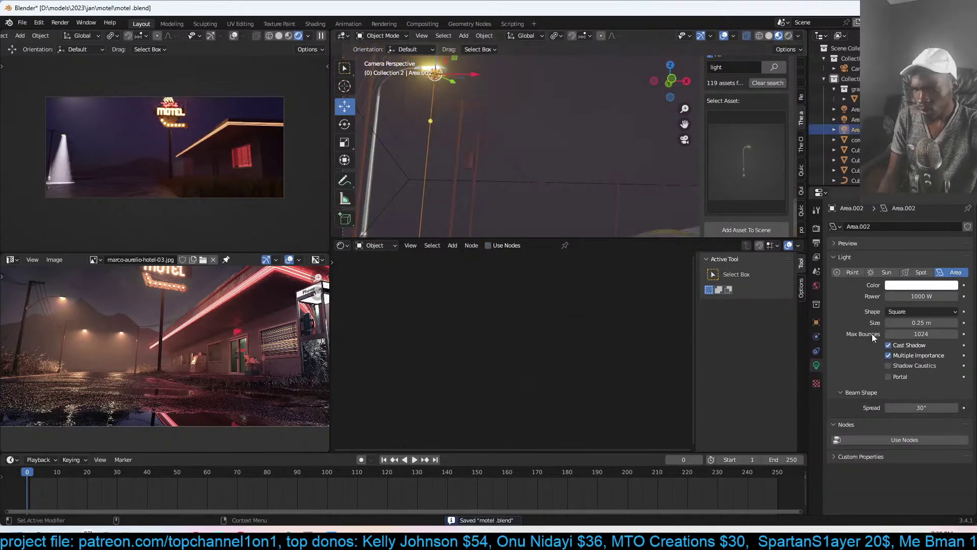
left_click(939, 406)
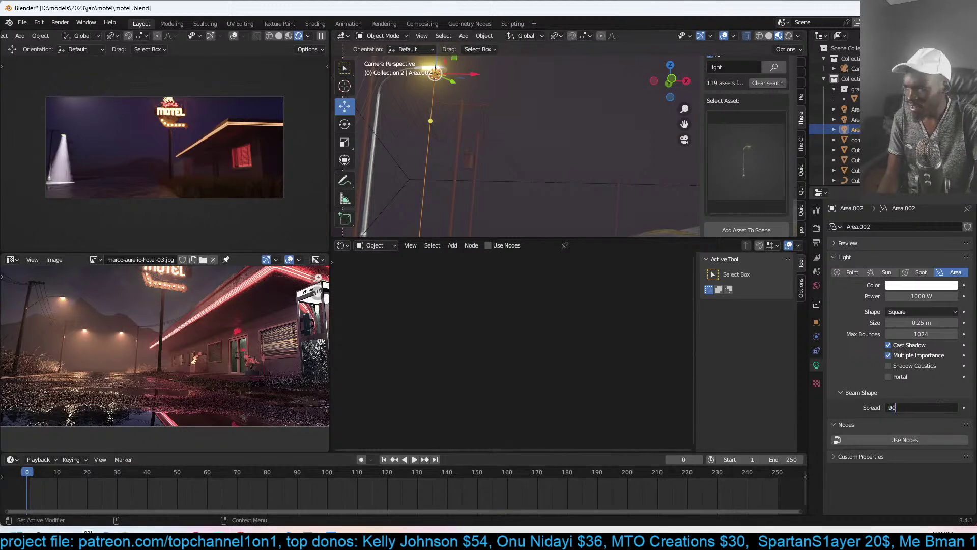
key("Return")
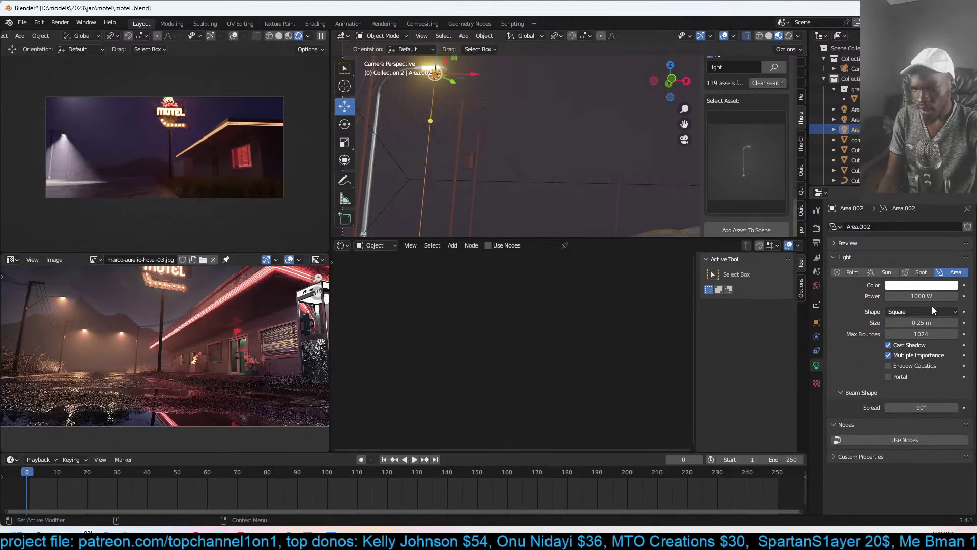
left_click(920, 295)
type("500")
key("Return")
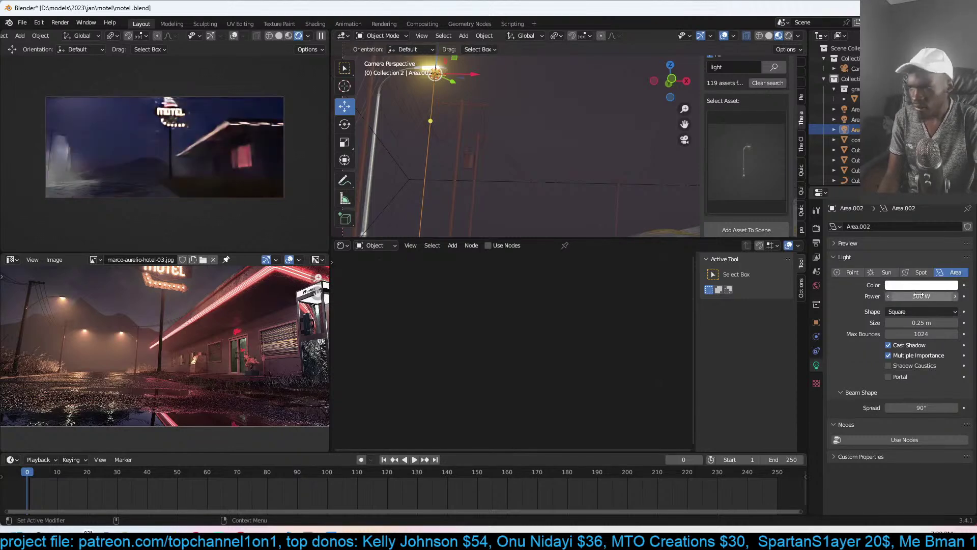
- Set the anisotropy of the fog volume's Principled Volume node to about 0.782
scroll(555, 102, "down", 4)
middle_click_drag(555, 102, 497, 92)
left_click(489, 93)
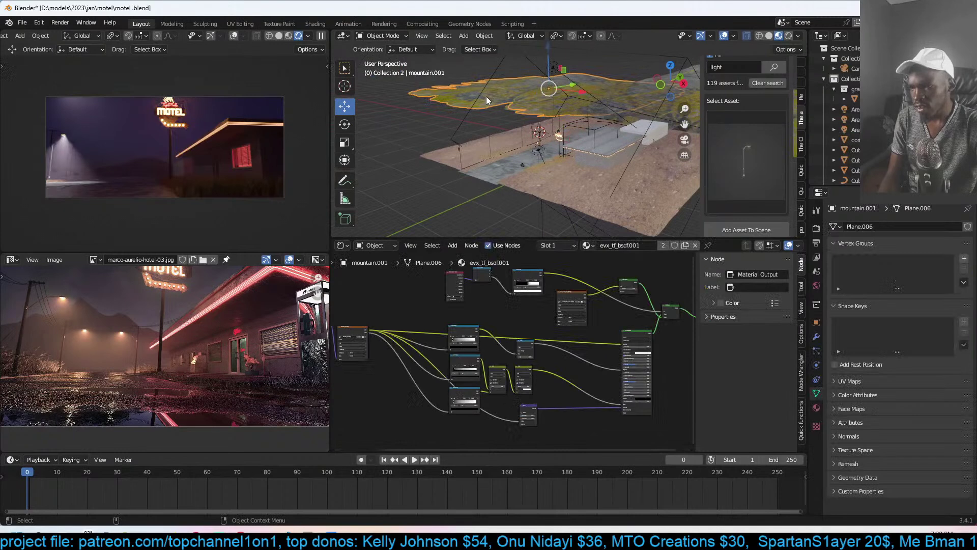
left_click(465, 111)
key("Home")
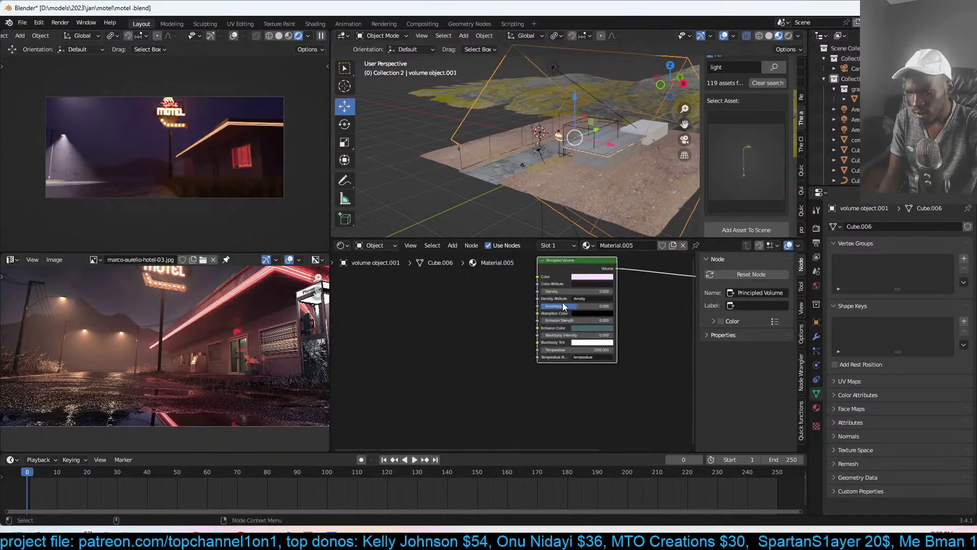
left_click_drag(448, 402, 481, 403)
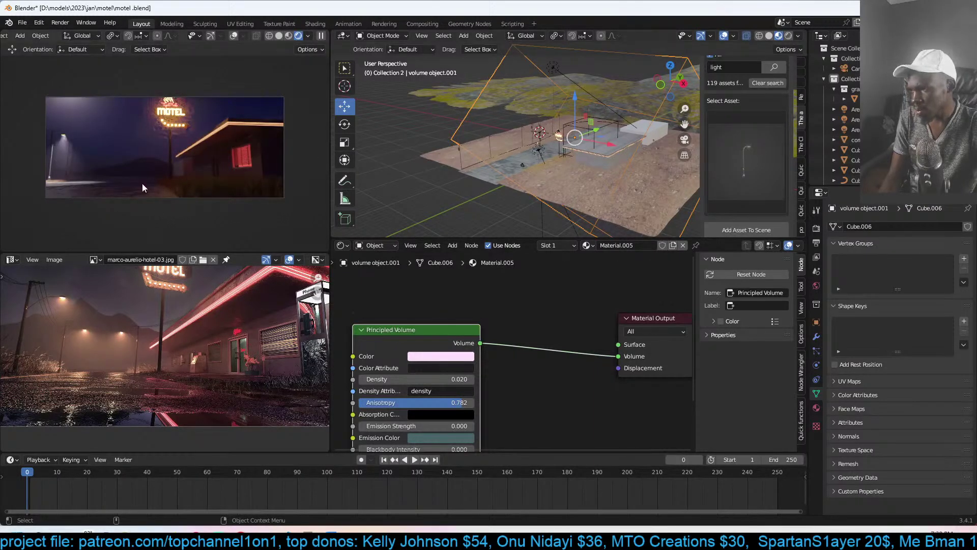
- Give the street light's area light a warm, pale orange-yellow color
scroll(509, 163, "up", 3)
middle_click_drag(523, 170, 496, 84)
key("KP_0")
left_click(500, 79)
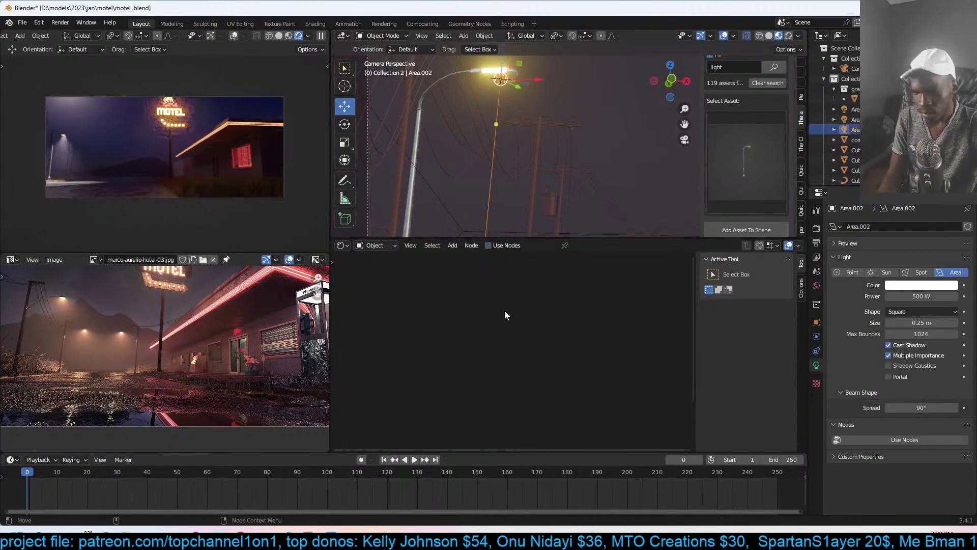
left_click(923, 285)
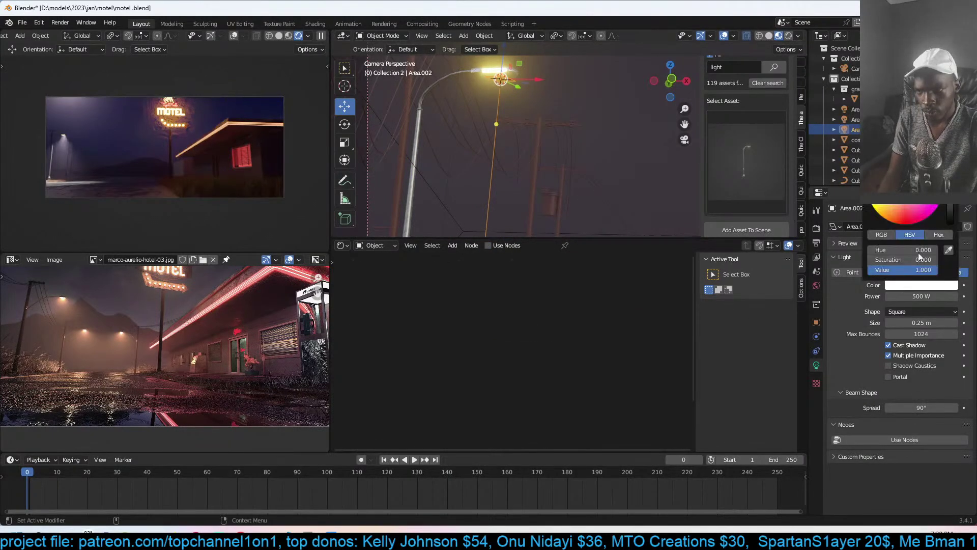
left_click(898, 196)
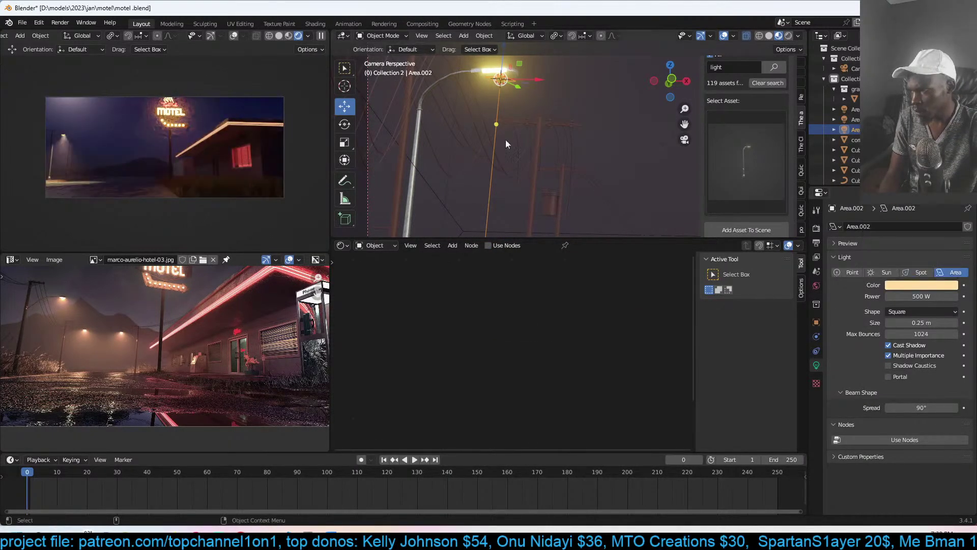
- Scale the street light's area light freehand and save the file
key("s")
left_click(537, 97)
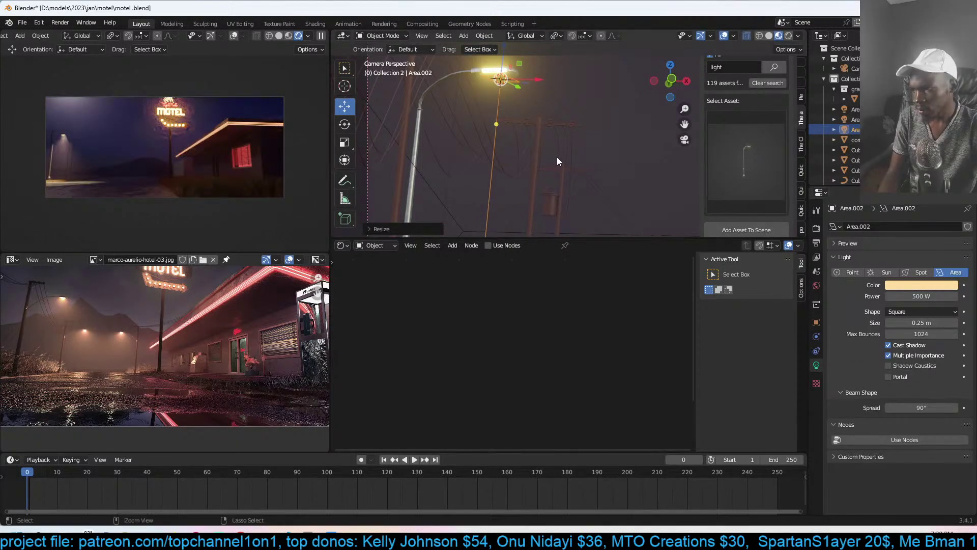
key("ctrl+s")
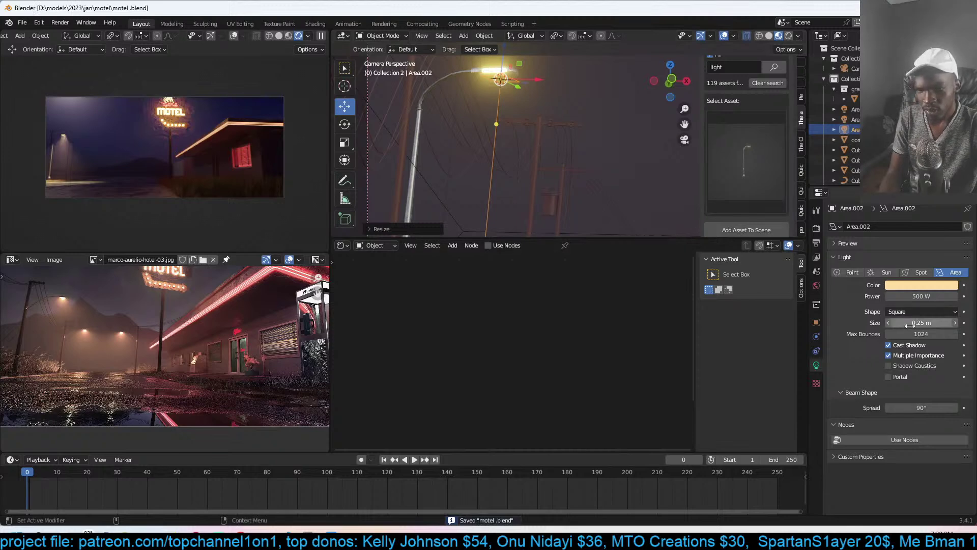
- Widen the area light's beam spread to 120° and save the file
double_click(929, 406)
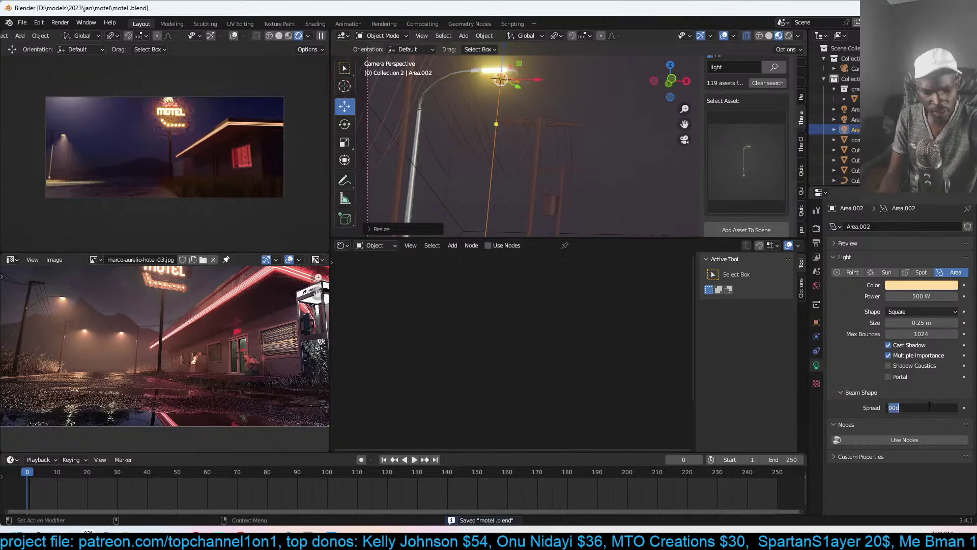
type("1")
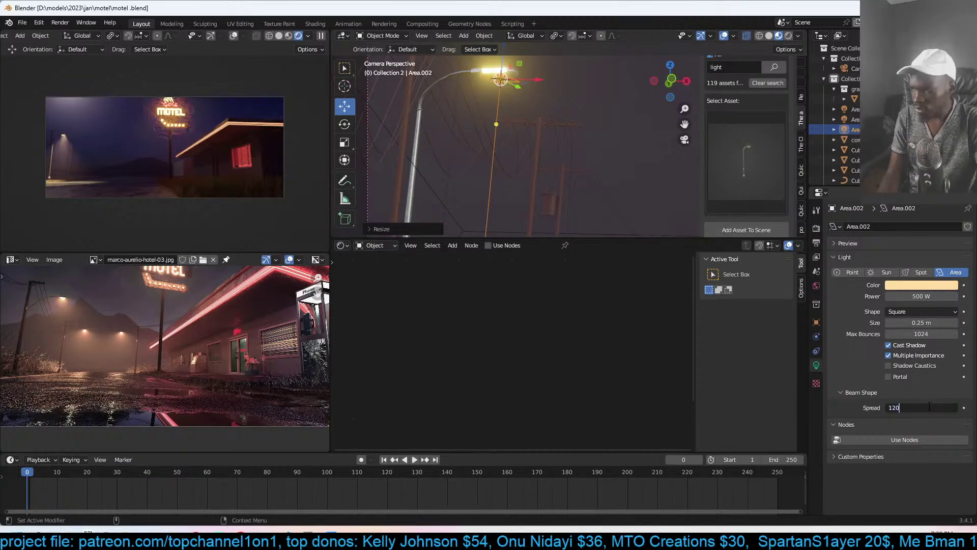
type("20")
key("Return")
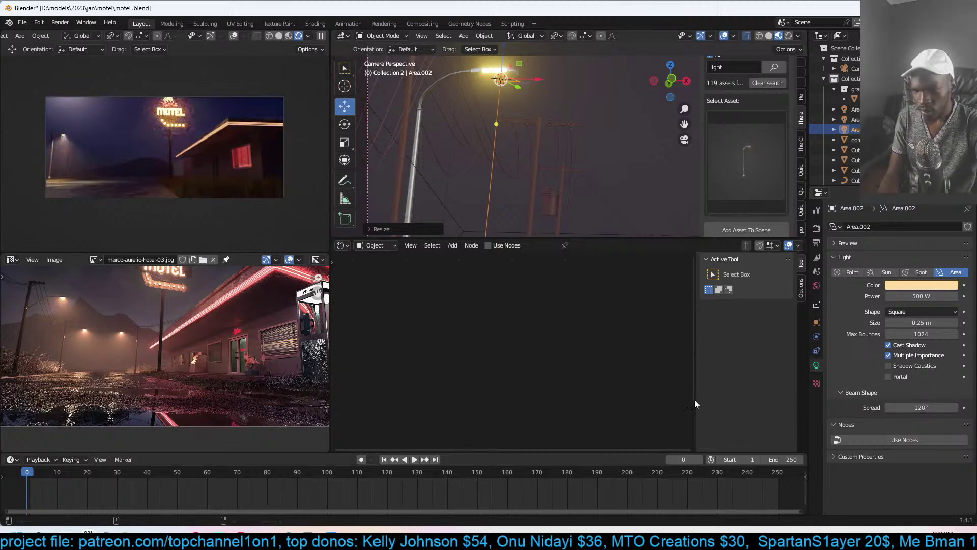
key("ctrl+s")
- Make a linked duplicate of the street light and its area light about 14 m farther along the road in Y, and rotate it slightly
middle_click_drag(600, 123, 610, 153, "shift")
left_click(506, 118)
key("KP_7")
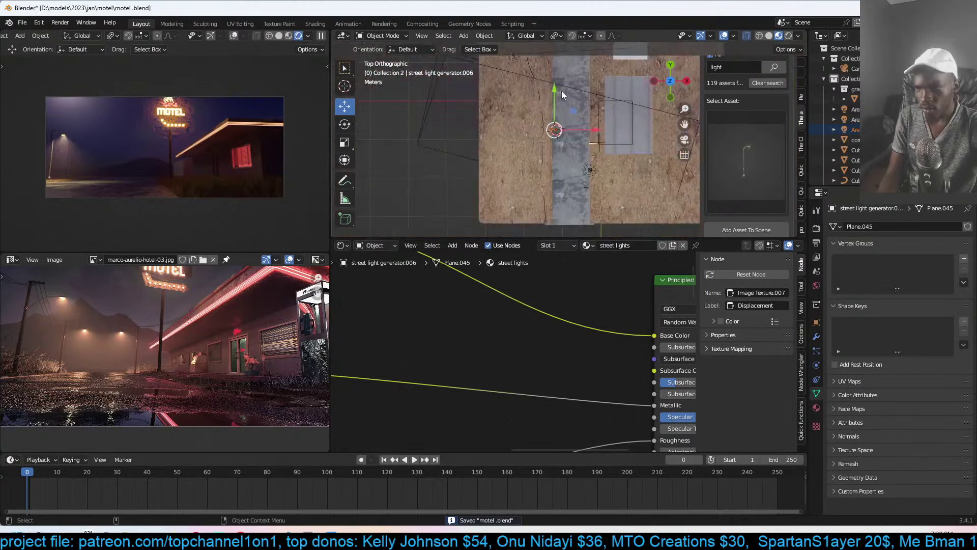
middle_click_drag(556, 98, 557, 210, "shift")
key("shift+d")
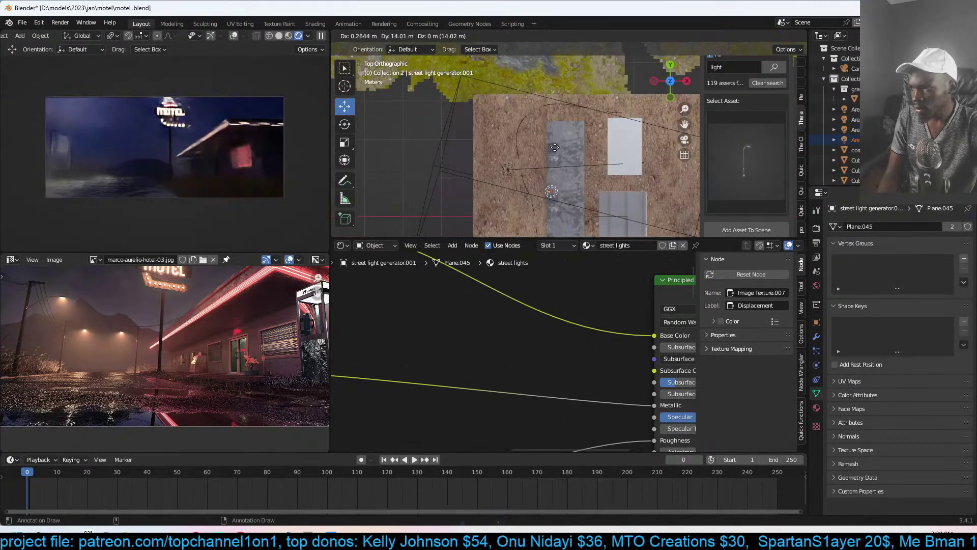
left_click(561, 148)
key("r")
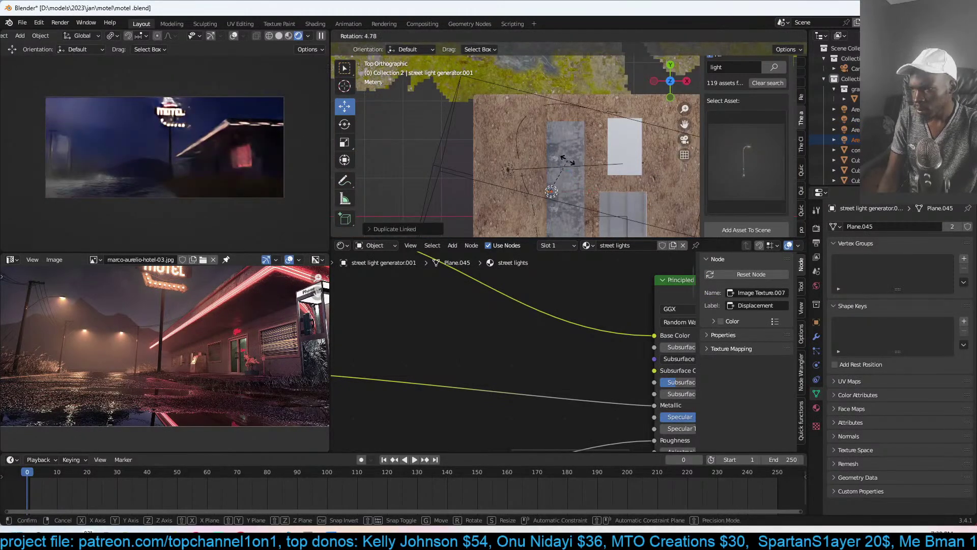
left_click(567, 160)
- Place another linked duplicate of the street light and its area light near the far end of the road, and save the file
middle_click_drag(583, 188, 579, 204, "shift")
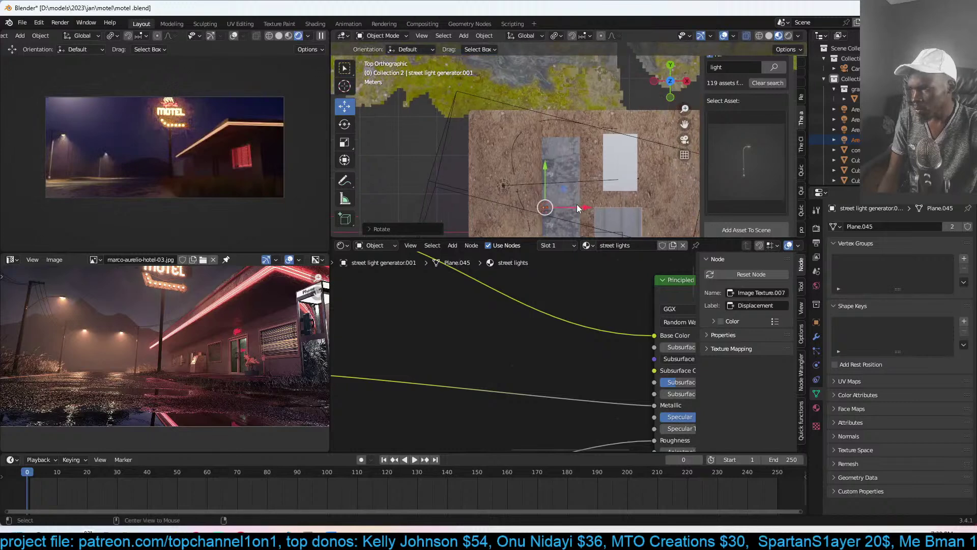
key("shift+d")
left_click(592, 129)
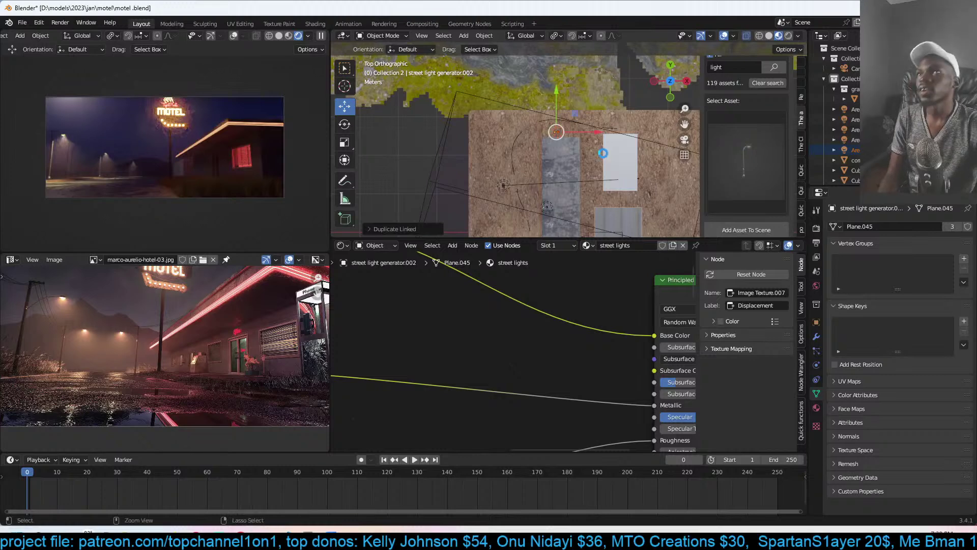
key("ctrl+s")
scroll(605, 157, "down", 3)
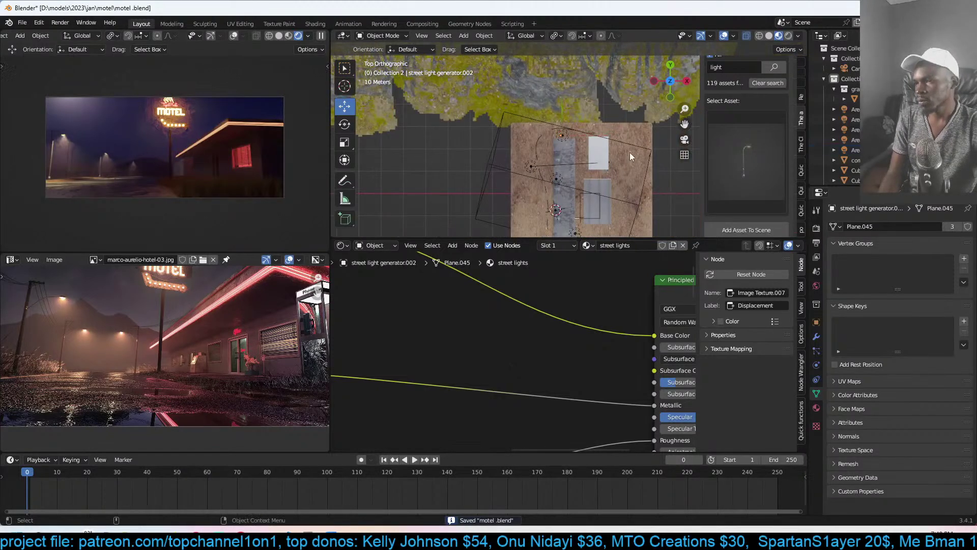
- Duplicate the street electrical poles beside the road and rotate the copy in the top view
left_click(554, 159)
key("shift+d")
key("Escape")
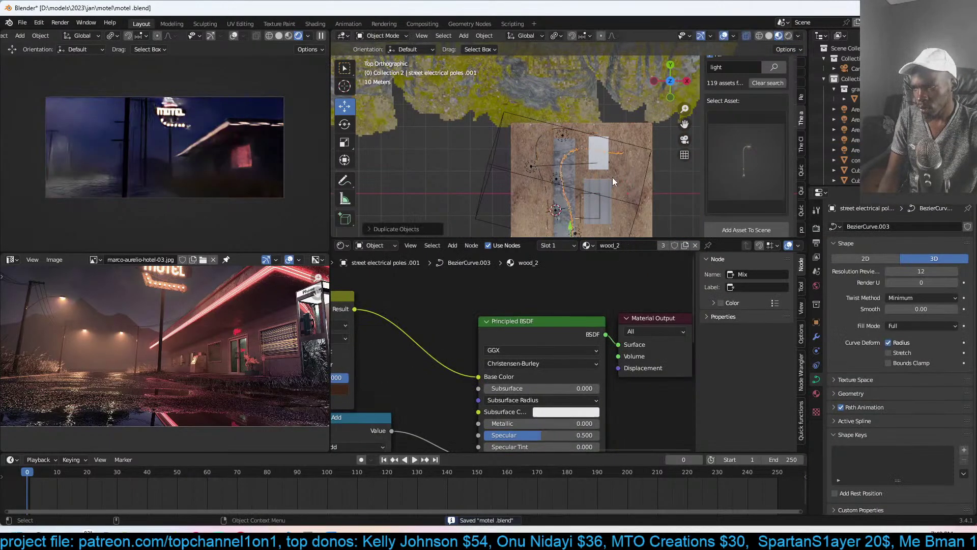
key("r")
left_click(645, 196)
key("g")
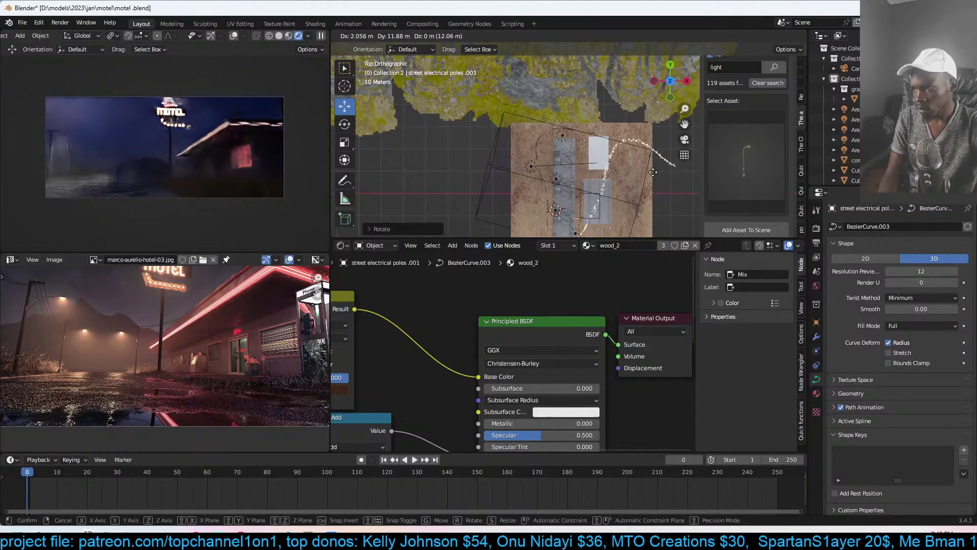
key("Escape")
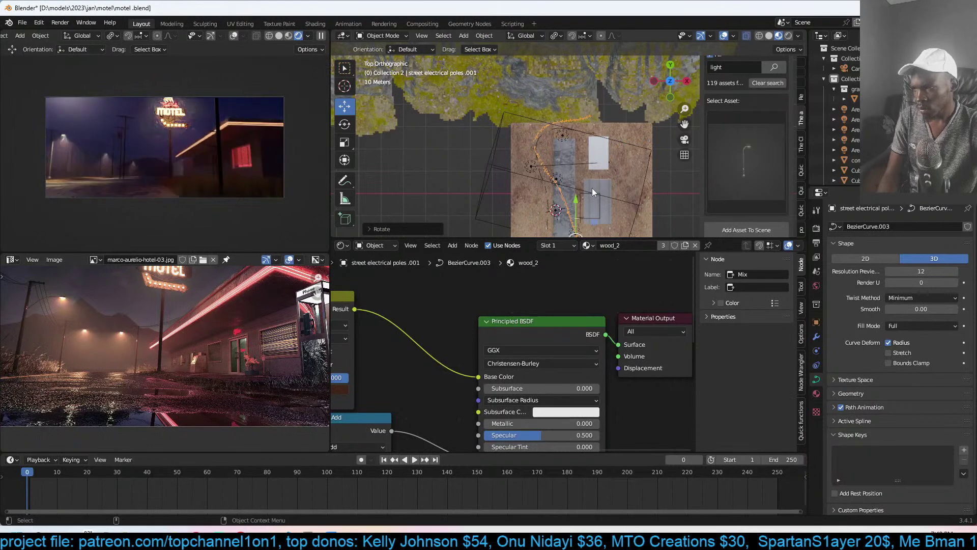
- Move the duplicated electrical poles across the road towards the motel side, check the camera view and save the file
key("g")
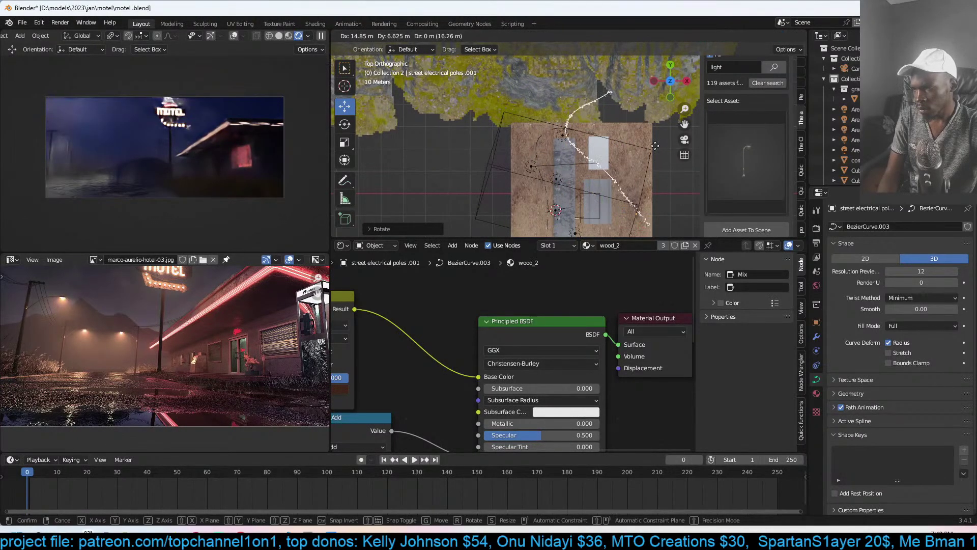
left_click(644, 159)
left_click_drag(636, 168, 629, 173)
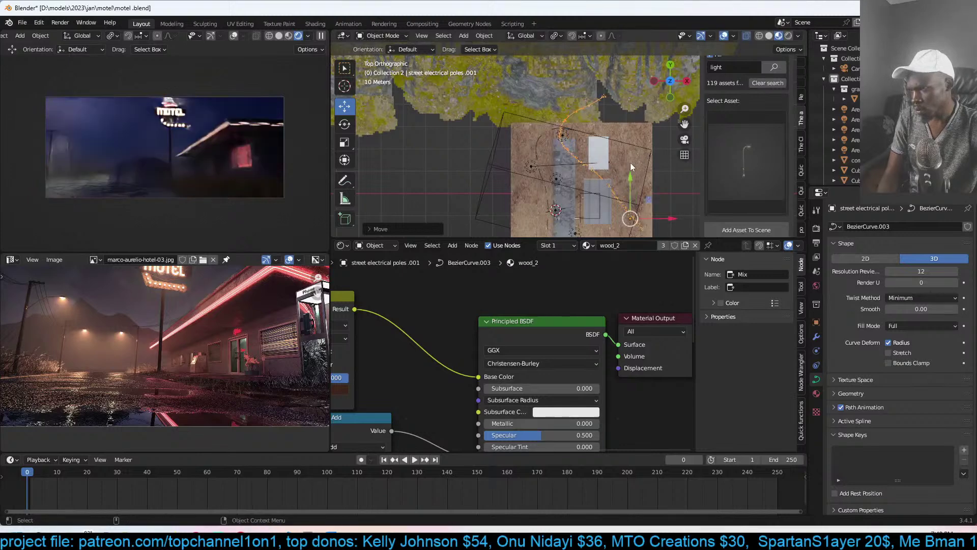
key("KP_0")
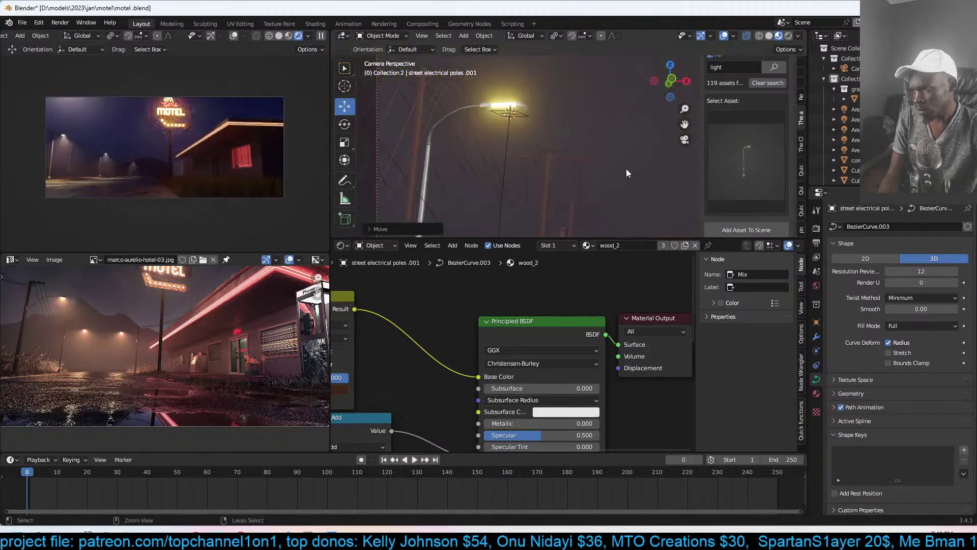
key("ctrl+s")
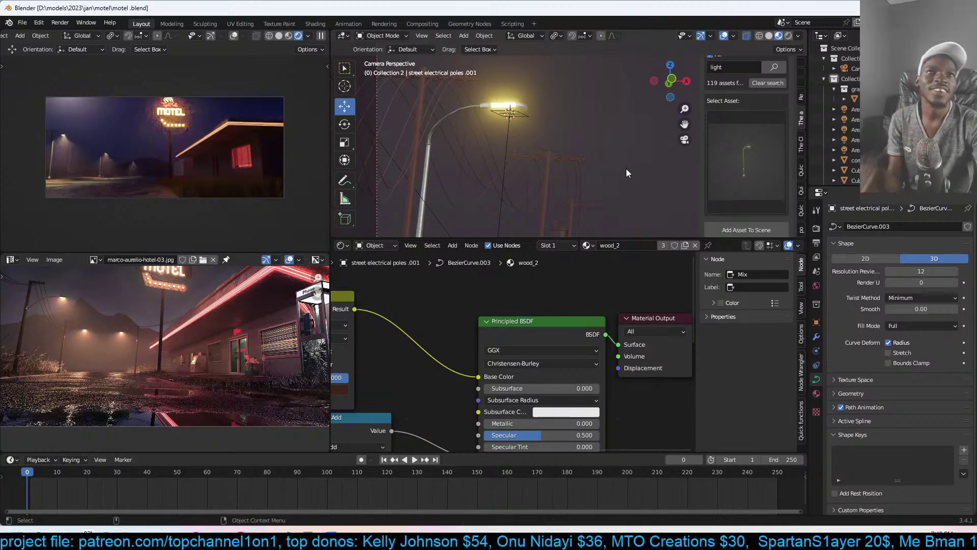
key("ctrl+s")
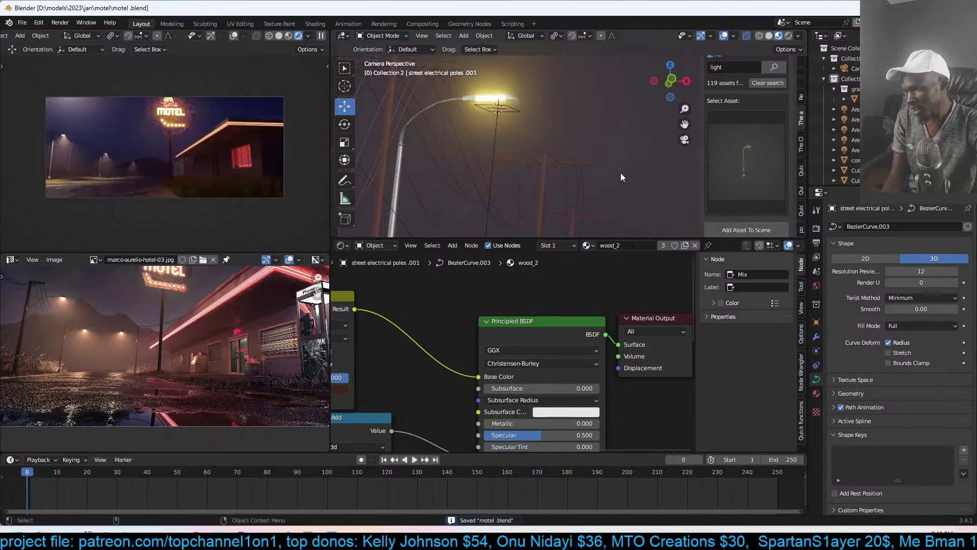
- Search all assets in the asset library for "rock" and choose the scattered rocks asset
scroll(252, 371, "up", 2)
middle_click_drag(249, 374, 286, 347)
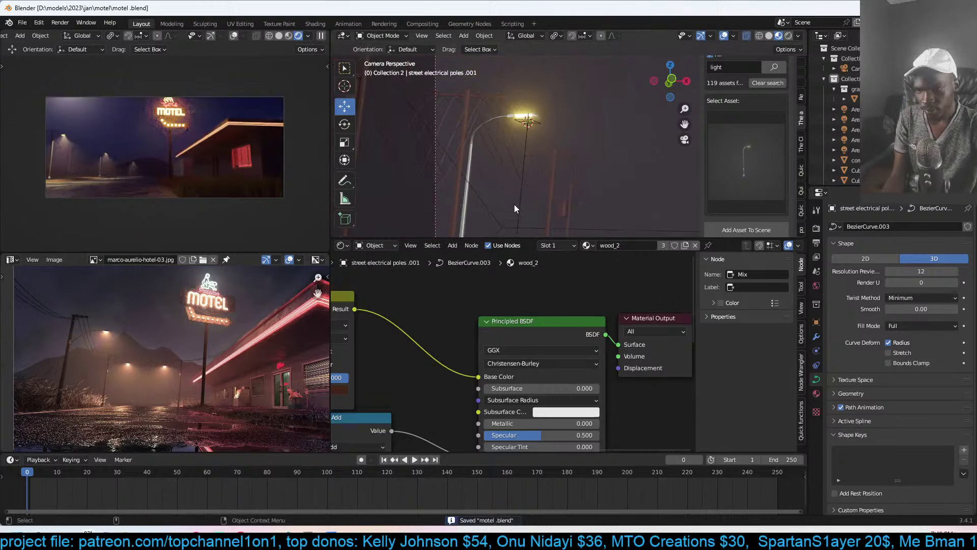
scroll(759, 148, "up", 2)
type("rock")
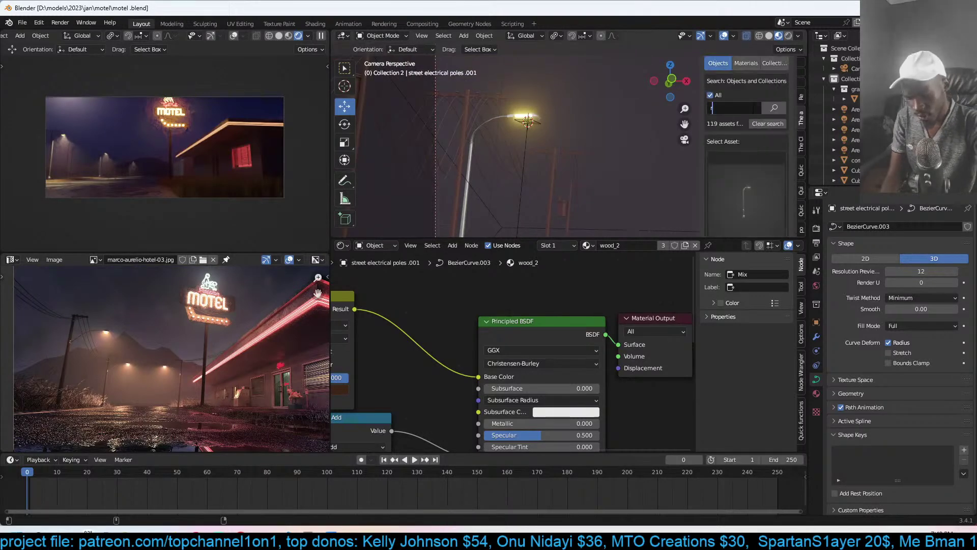
left_click(736, 173)
left_click(651, 402)
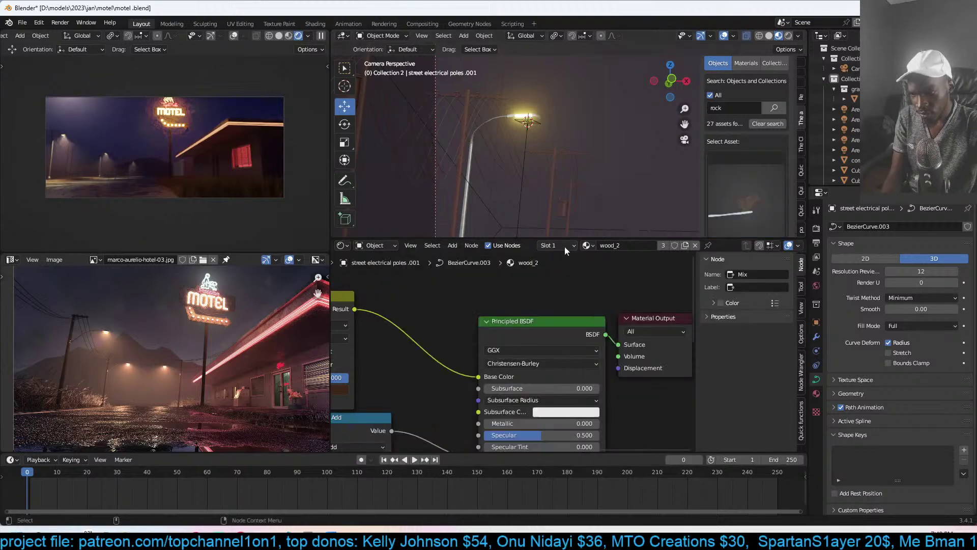
- Save the file, add the chosen rock asset to the scene and isolate the imported objects in local view
middle_click_drag(588, 139, 663, 175)
key("ctrl+s")
scroll(737, 195, "down", 4)
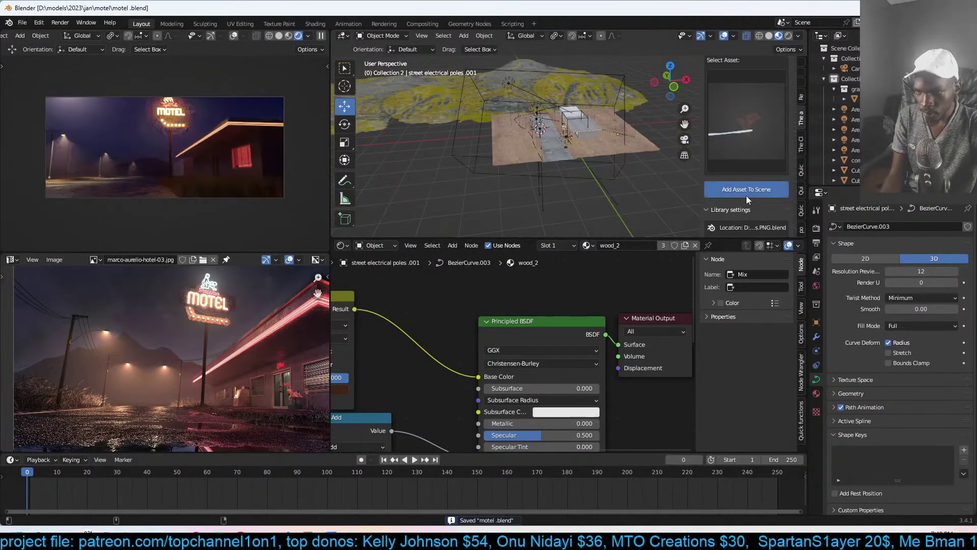
left_click(745, 194)
key("KP_Divide")
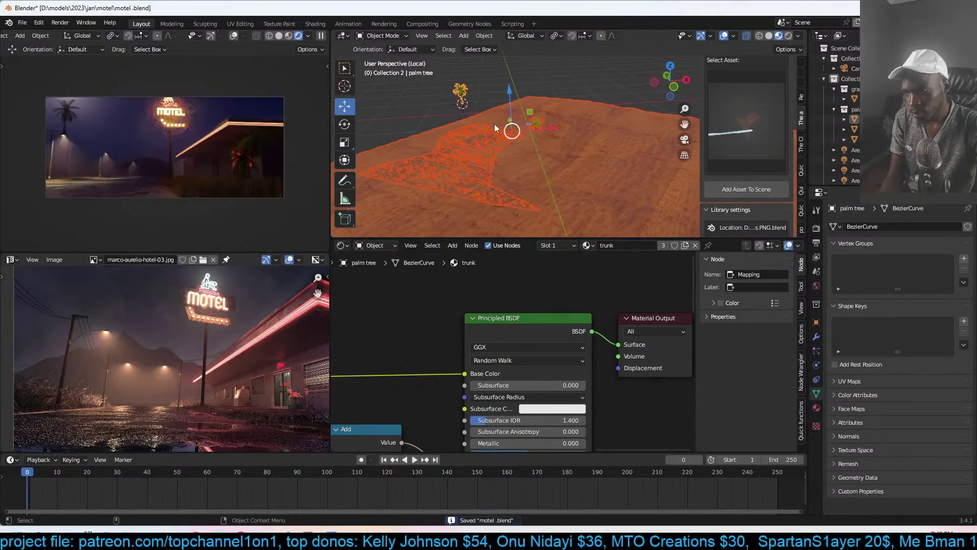
- Clear the imported palm tree and ground from the isolated view, keeping only the rocks object
left_click(457, 105)
key("x")
left_click(523, 99)
left_click_drag(537, 99, 629, 160)
key("shift+h")
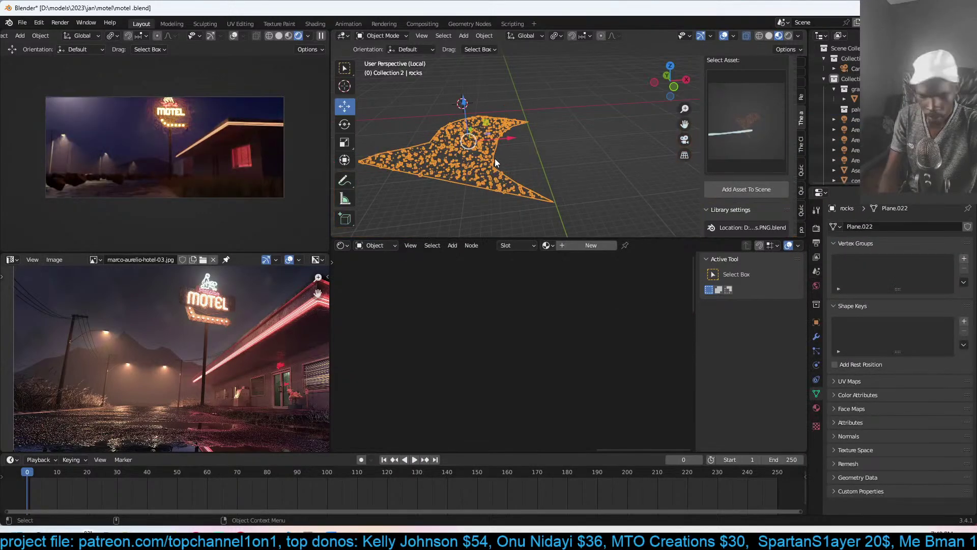
- Return to the full scene and replace the rocks object's mesh with a new plane, scaled and moved in the top view
key("KP_Divide")
key("KP_7")
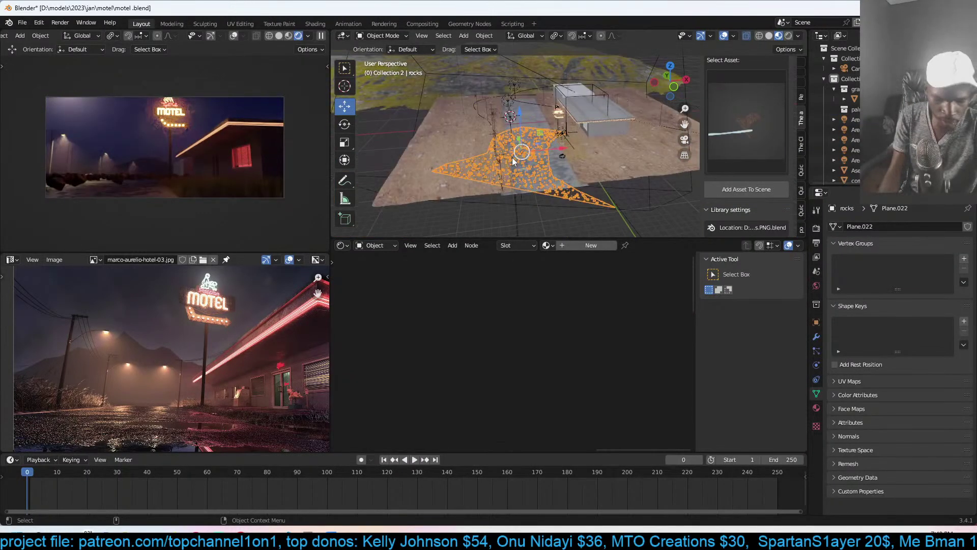
middle_click_drag(532, 214, 558, 145, "shift")
key("Tab")
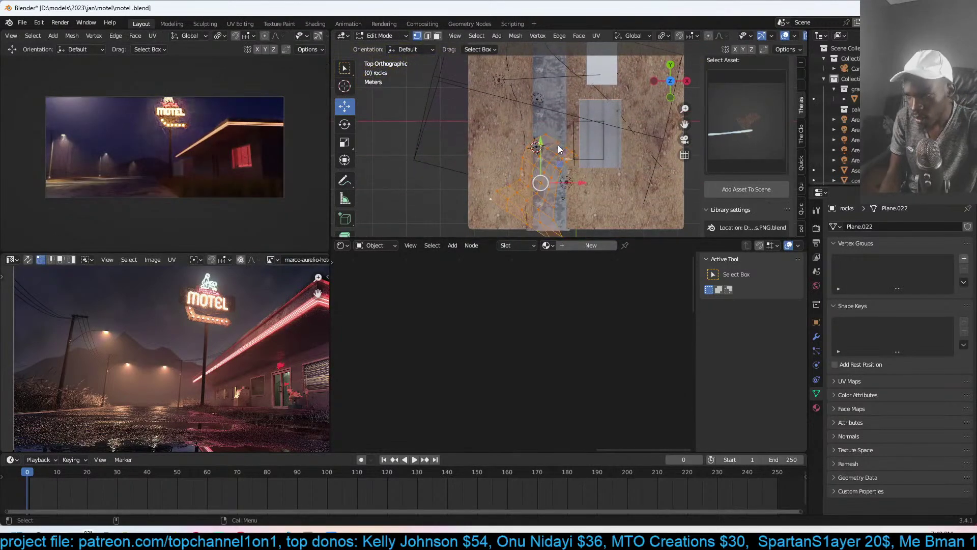
key("shift+a")
left_click(563, 145)
key("s")
left_click(580, 173)
key("g")
left_click(596, 181)
key("Tab")
- Place the 3D cursor on the road, centre the rocks object's origin on its geometry and snap the object to the cursor
middle_click_drag(596, 184, 577, 135)
right_click(531, 140, "shift")
key("shift+s")
left_click(544, 99)
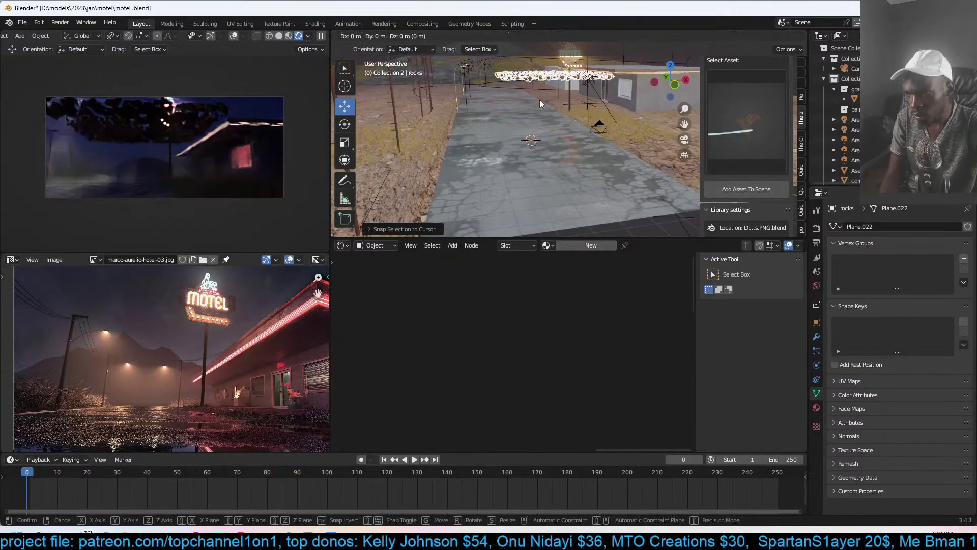
right_click(528, 102)
mouse_move(520, 146)
left_click(615, 156)
key("shift+s")
left_click(549, 82)
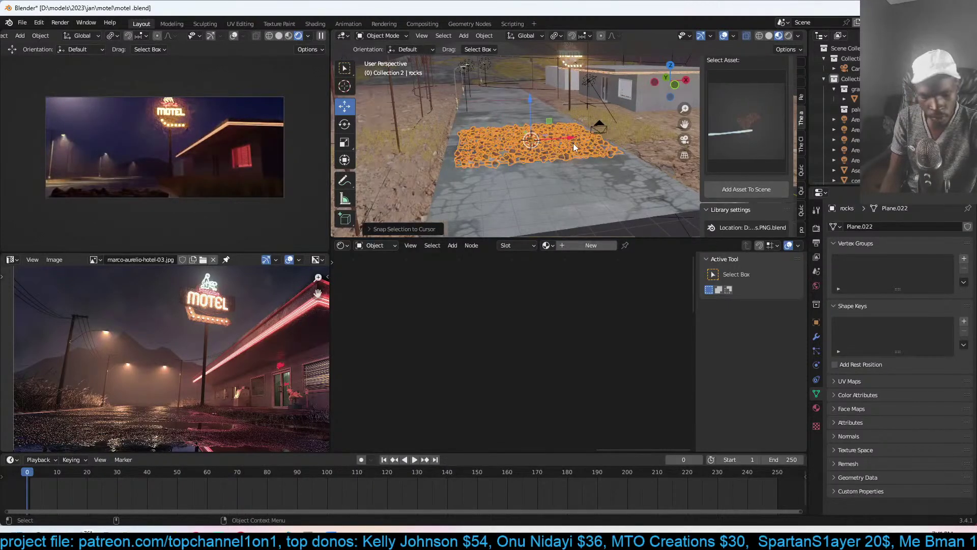
- Reposition the rocks on the road in the top view and scale their emitter mesh up to about the road's width
key("KP_7")
scroll(573, 145, "down", 3)
key("g")
left_click(579, 174)
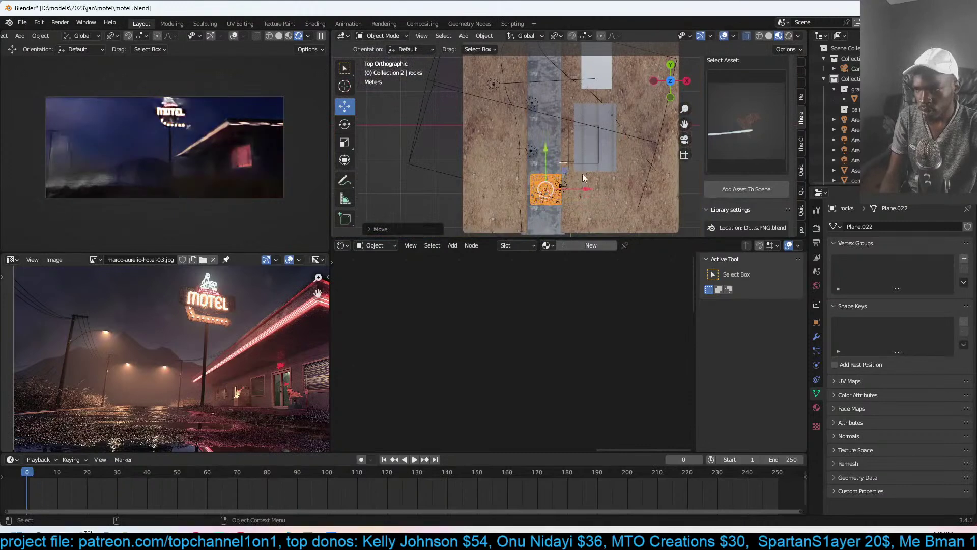
key("Tab")
key("s")
left_click(592, 163)
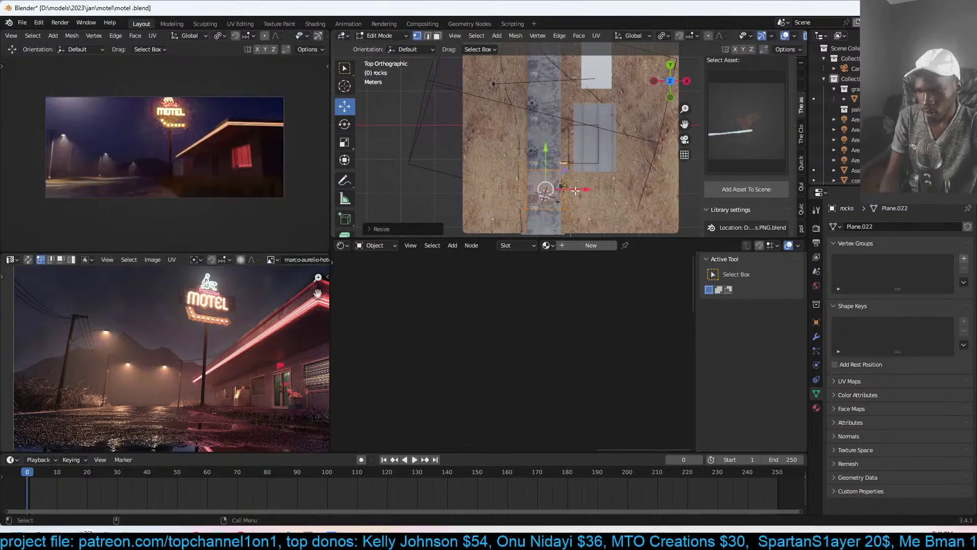
- Stretch the rocks' emitter mesh along Y and move it to cover the stretch of road in front of the motel
key("s")
key("y")
left_click(660, 142)
key("g")
left_click(594, 145)
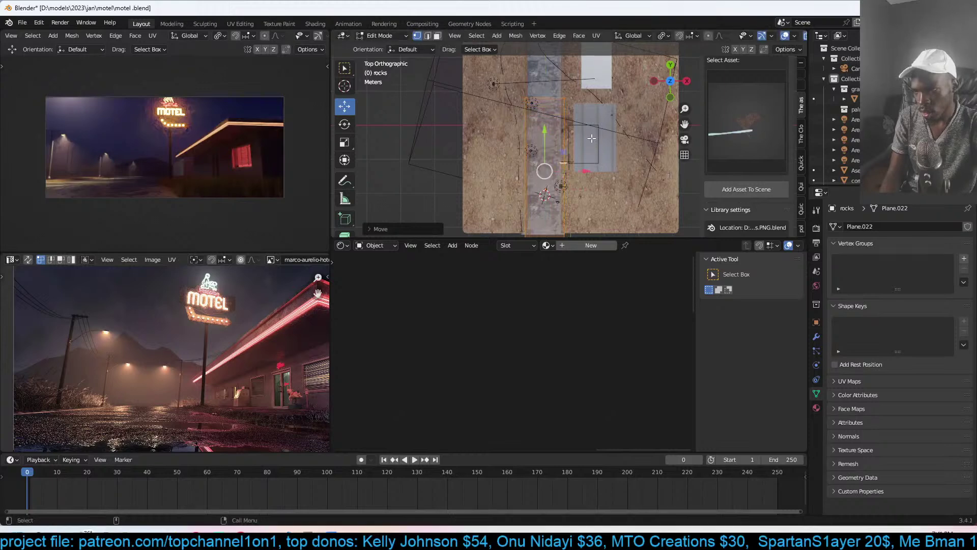
key("Tab")
- Set the object-aligned Z velocity of the rocks' particle system to 1.11 m/s
mouse_move(593, 148)
middle_mouse_down()
mouse_move(591, 170)
mouse_move(599, 151)
middle_mouse_up()
scroll(599, 151, "up", 4)
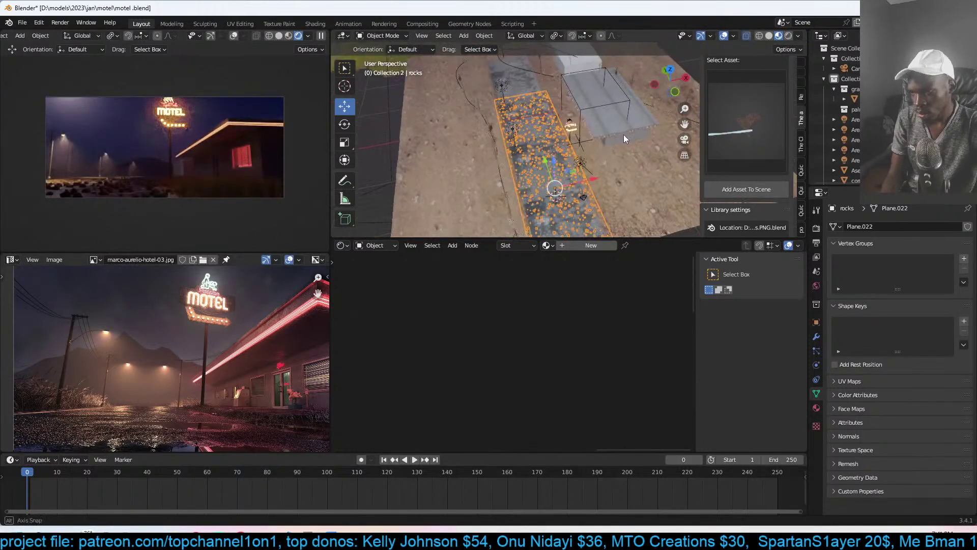
left_click(816, 348)
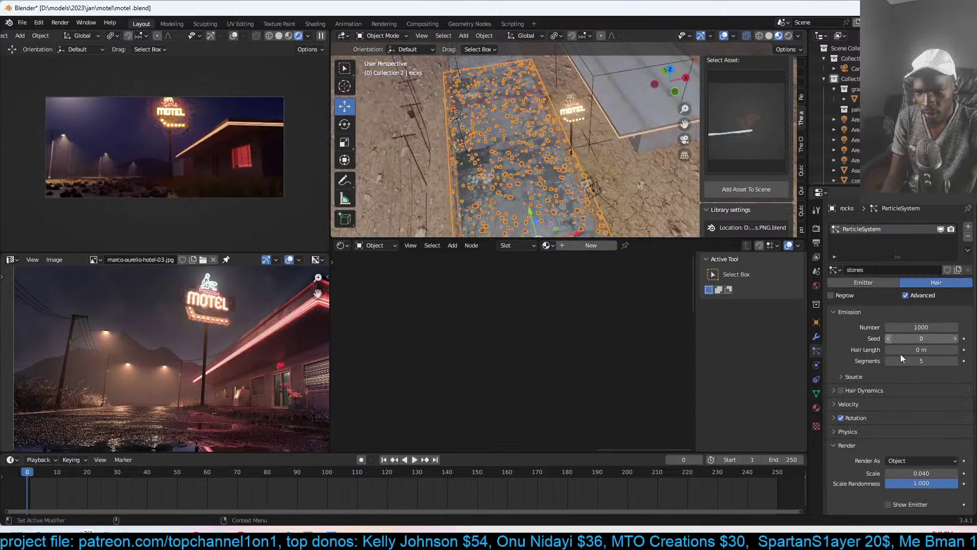
middle_click_drag(514, 168, 539, 168)
scroll(539, 168, "up", 3)
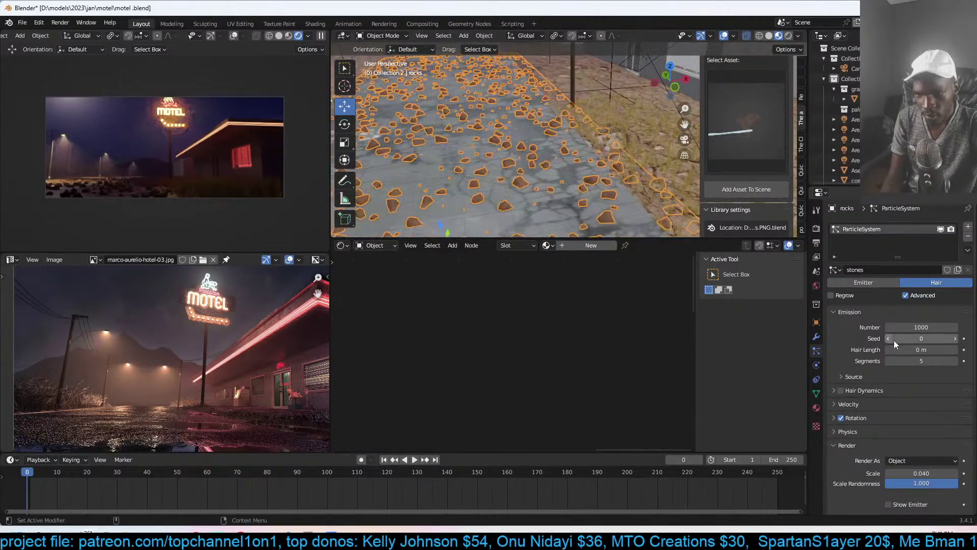
scroll(919, 422, "down", 6)
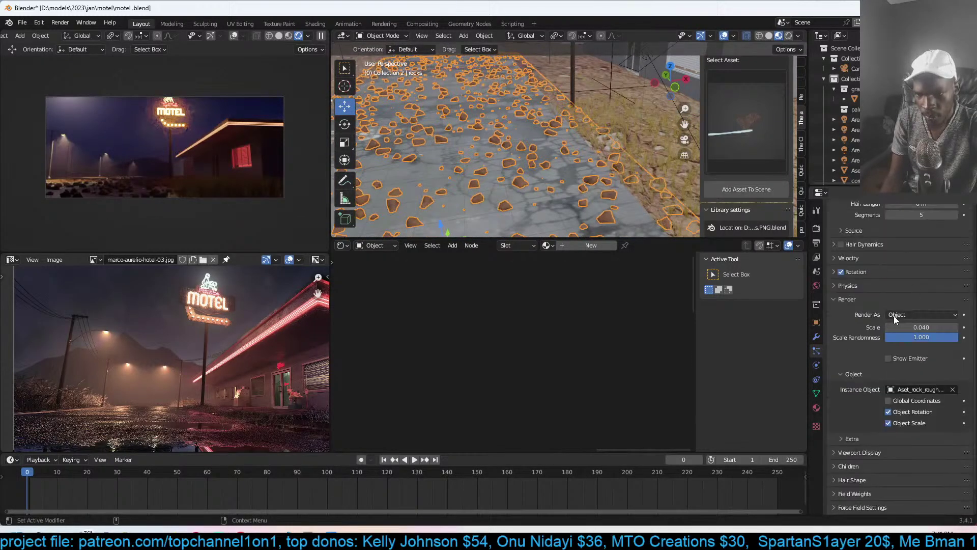
left_click(870, 258)
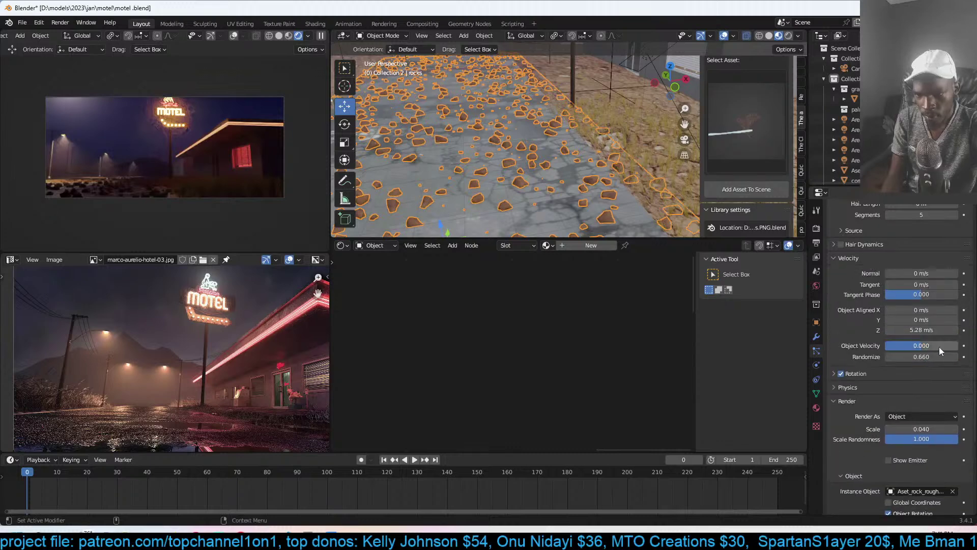
left_click(923, 330)
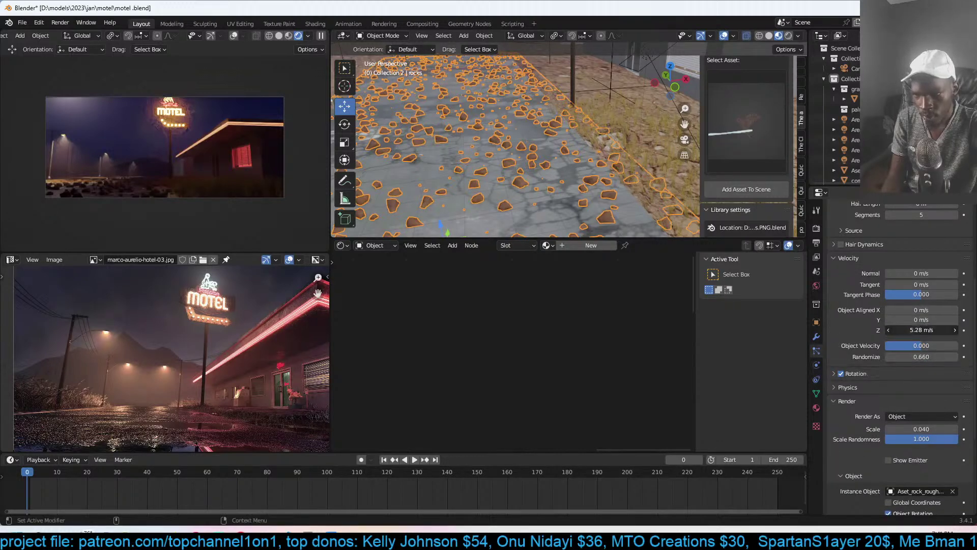
type("1")
key("Return")
left_click_drag(923, 329, 927, 329)
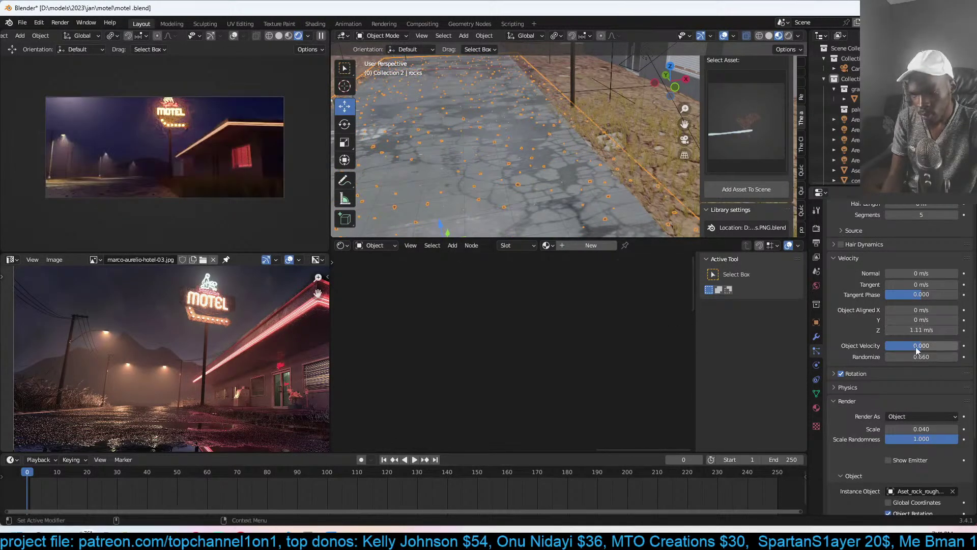
- Set the rock particles' render scale to 0.070, deselect everything and save the file
left_click_drag(914, 425, 919, 425)
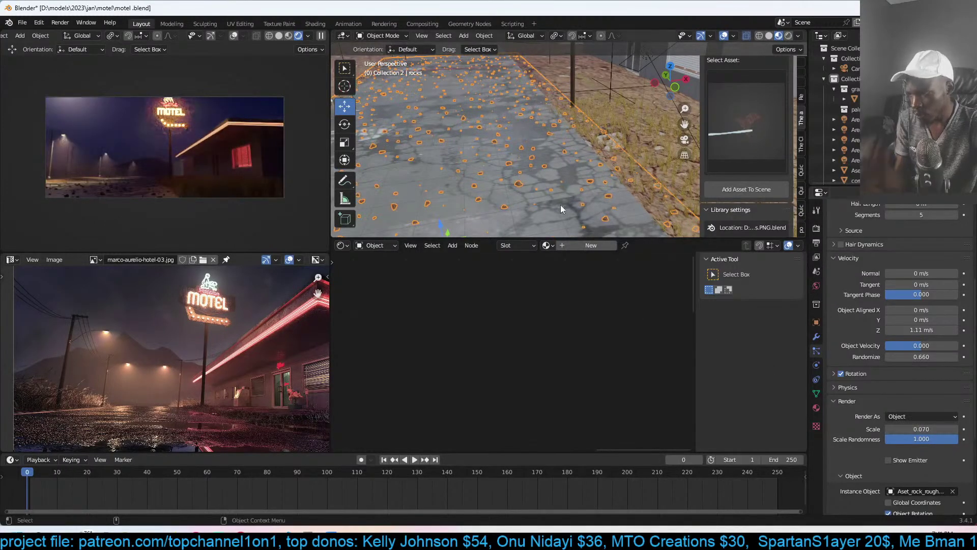
scroll(555, 163, "down", 2)
key("alt+a")
key("ctrl+s")
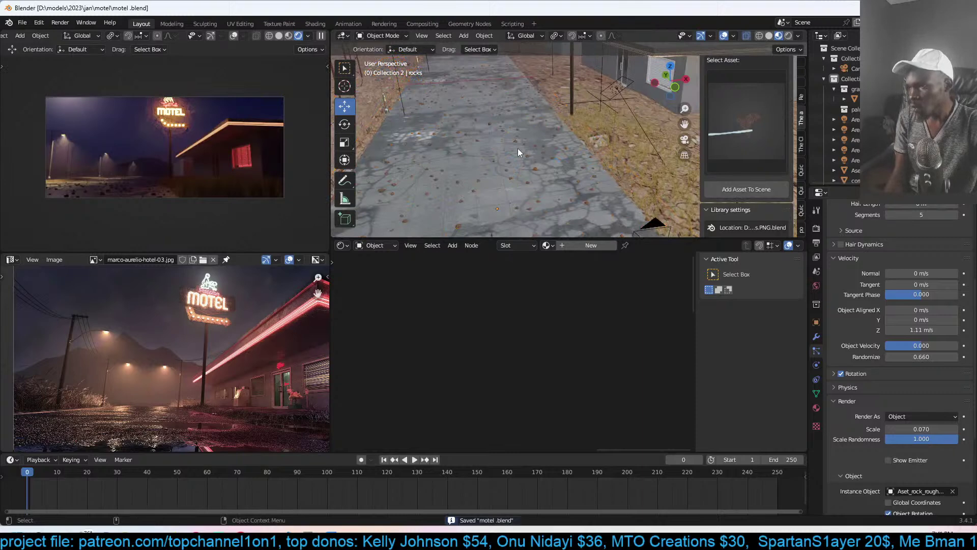
- Select the road, move its Material Output node away from the Principled BSDF to make room, and save the file
middle_click_drag(494, 151, 521, 136, "shift")
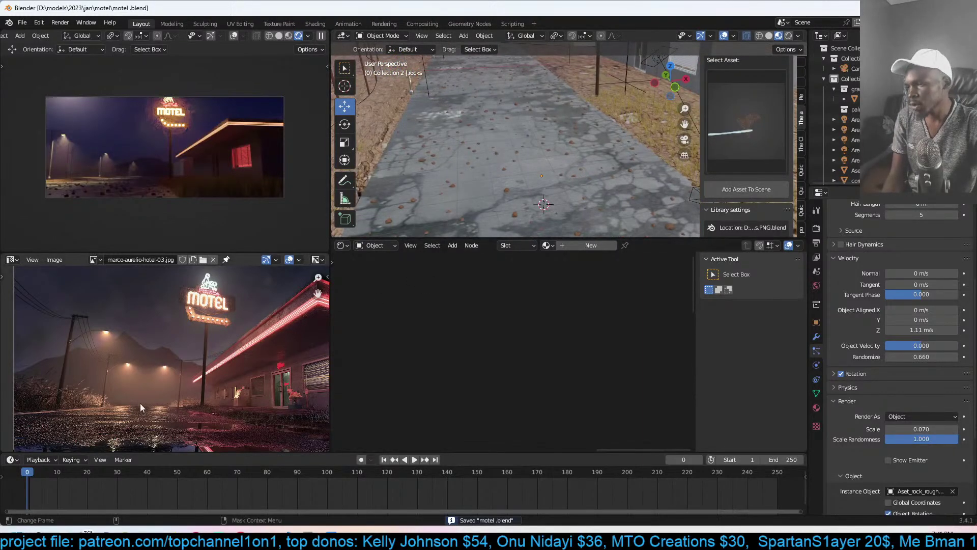
middle_click_drag(187, 445, 199, 425)
left_click(466, 184)
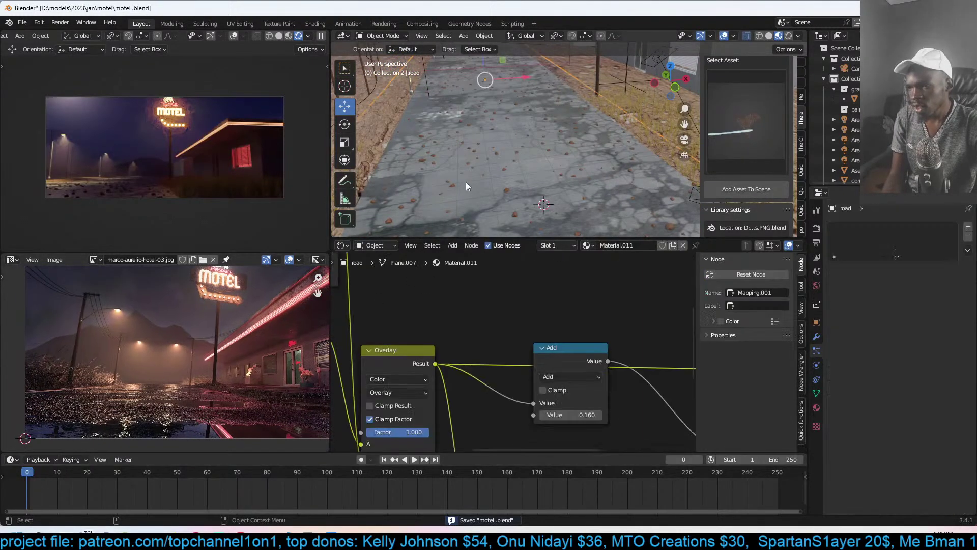
scroll(531, 331, "down", 5)
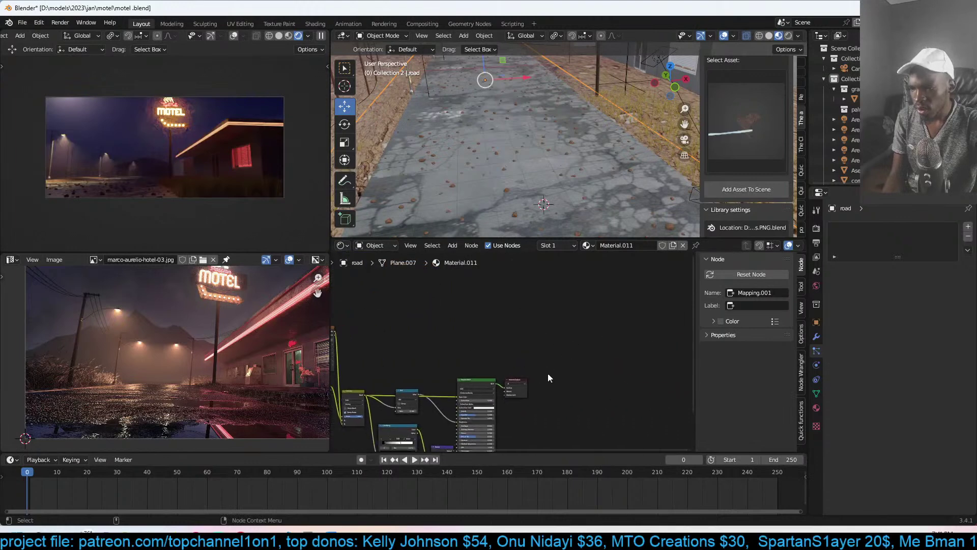
left_click_drag(522, 380, 585, 377)
scroll(490, 318, "up", 2)
key("ctrl+s")
- Duplicate the road material's Principled BSDF, place the copy above the original and combine both with a Mix Shader
middle_click_drag(465, 339, 534, 352)
left_click(536, 398)
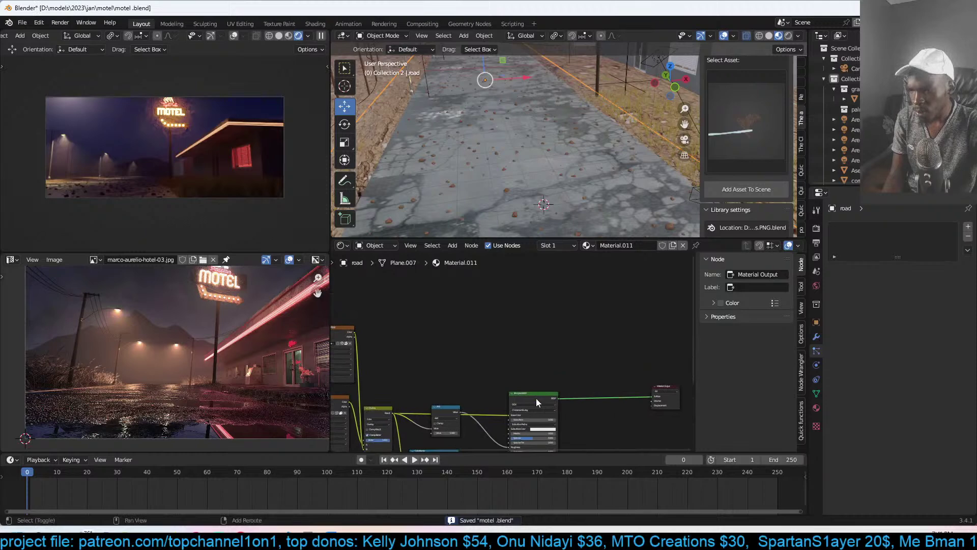
key("shift+d")
left_click(576, 309)
left_click_drag(573, 278, 541, 277)
right_click_drag(543, 330, 542, 433, "ctrl+shift")
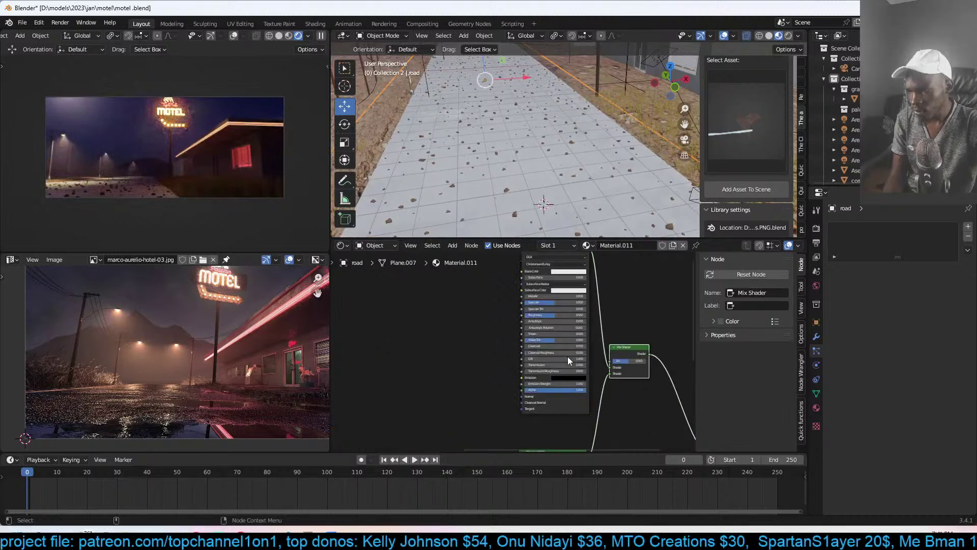
- Save the file, then set the Mix Shader's factor to 0 and the upper Principled BSDF's roughness to 0
scroll(572, 313, "up", 2)
key("ctrl+s")
left_click_drag(625, 381, 614, 378)
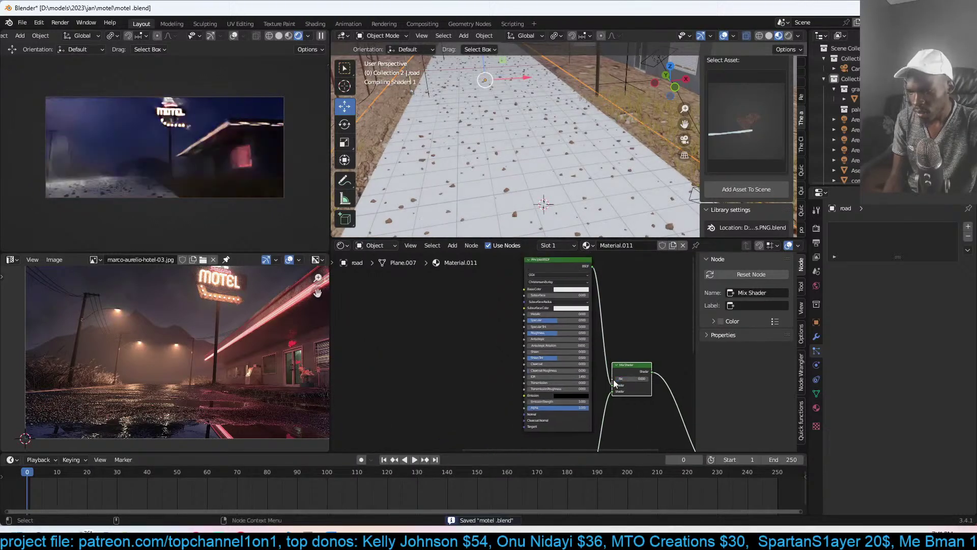
scroll(611, 357, "up", 2)
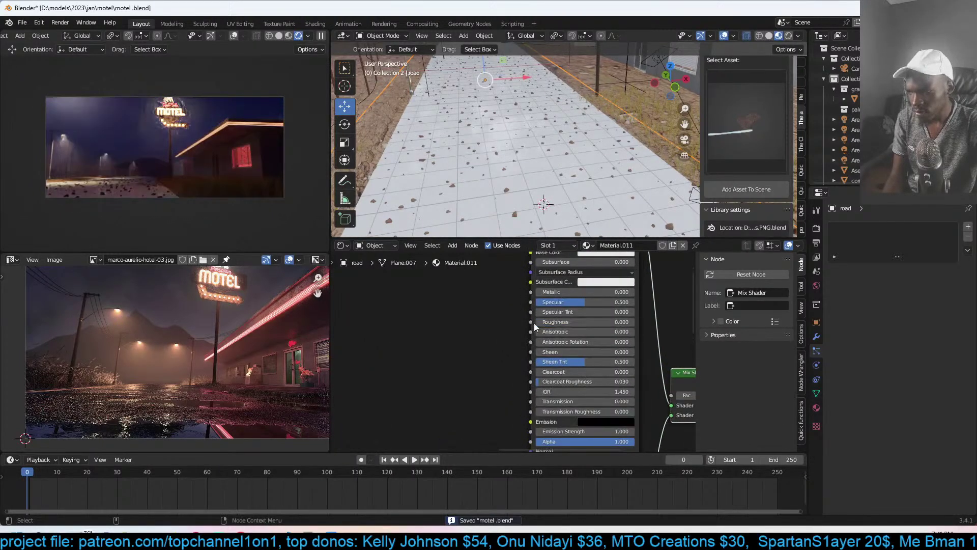
- Make the upper Principled BSDF mirror-like with metallic 1.000 and a white base colour of value 1.000
middle_click_drag(590, 278, 556, 351)
left_click(578, 329)
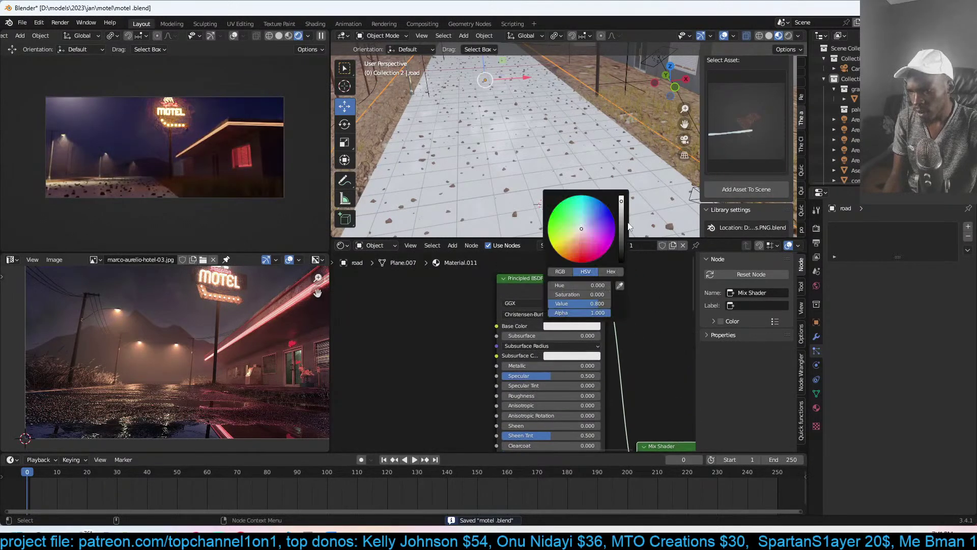
left_click_drag(621, 226, 621, 260)
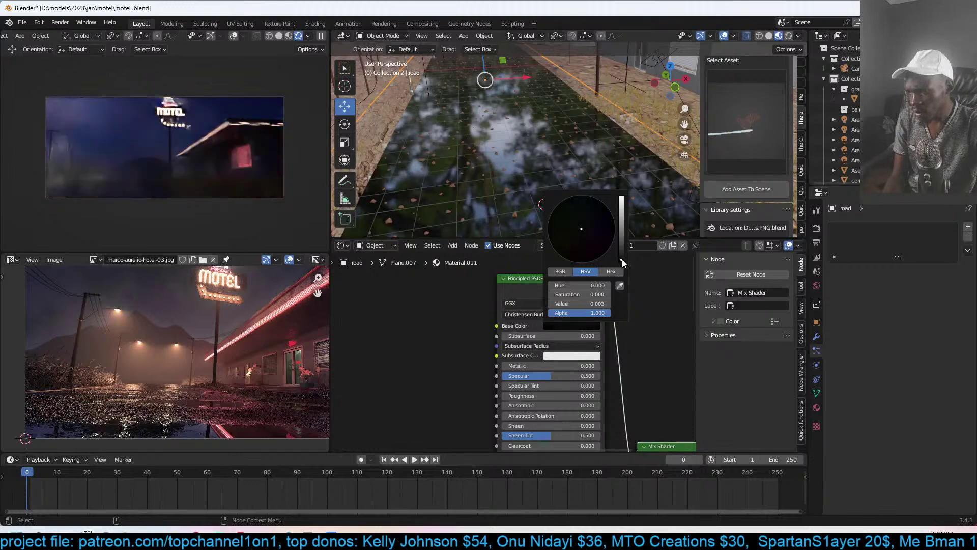
type("1")
key("Return")
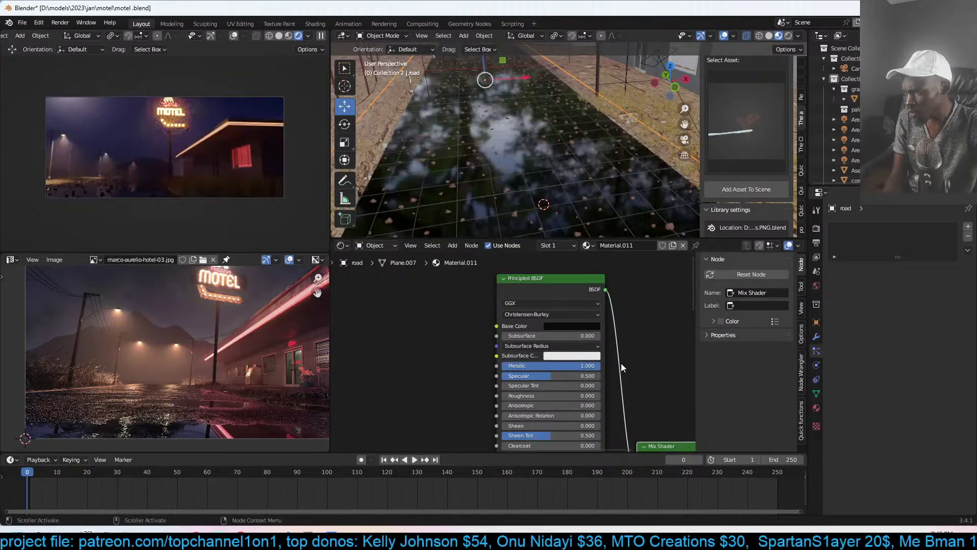
left_click(590, 326)
left_click_drag(618, 241, 620, 196)
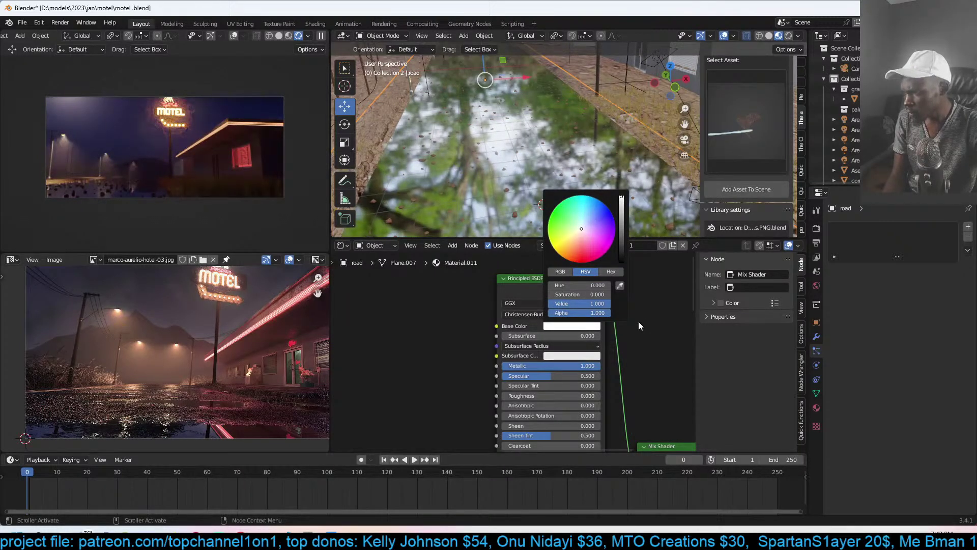
- Add a Noise Texture to the road material, connect its Fac output to the Mix Shader's Fac and move it clear of the neighbouring nodes
scroll(573, 372, "down", 3)
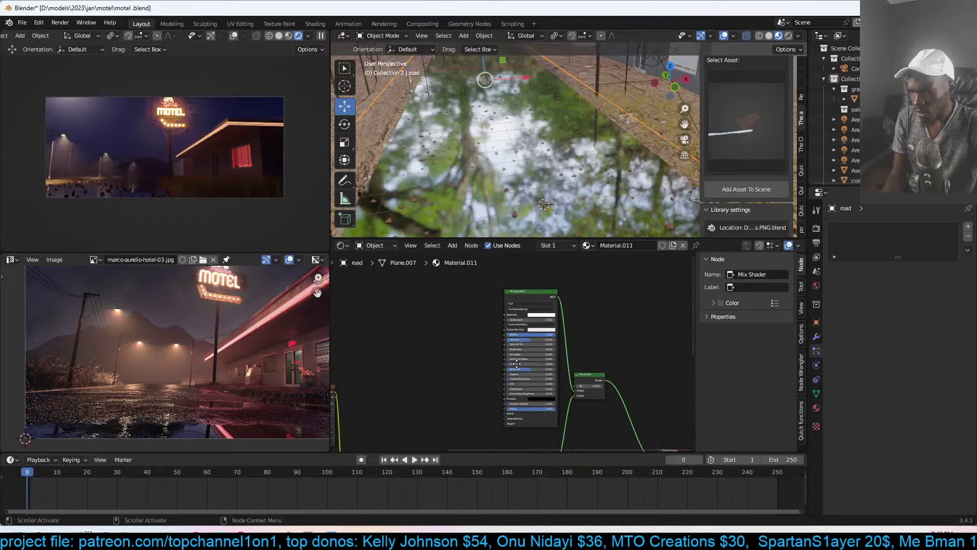
key("shift+a")
left_click(466, 361)
type("nois")
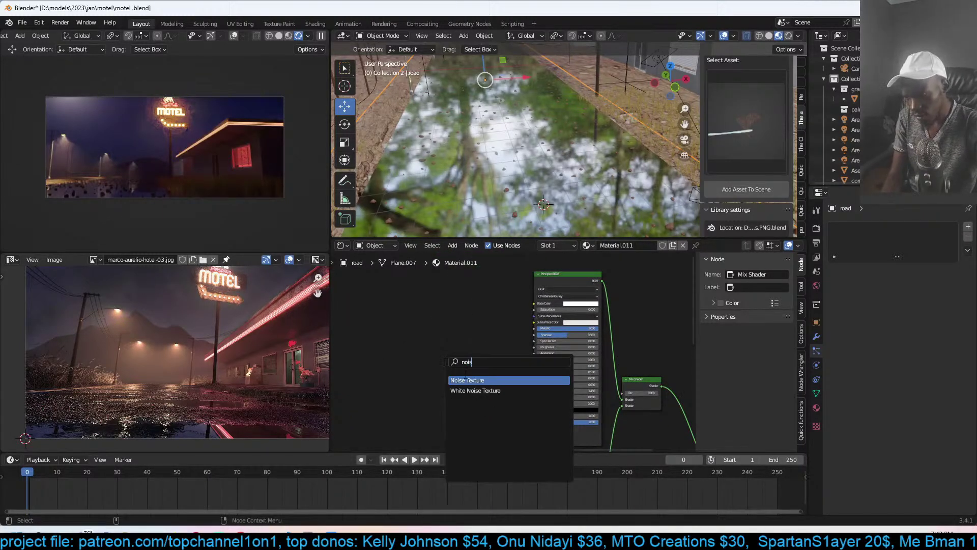
key("Return")
scroll(401, 343, "up", 1)
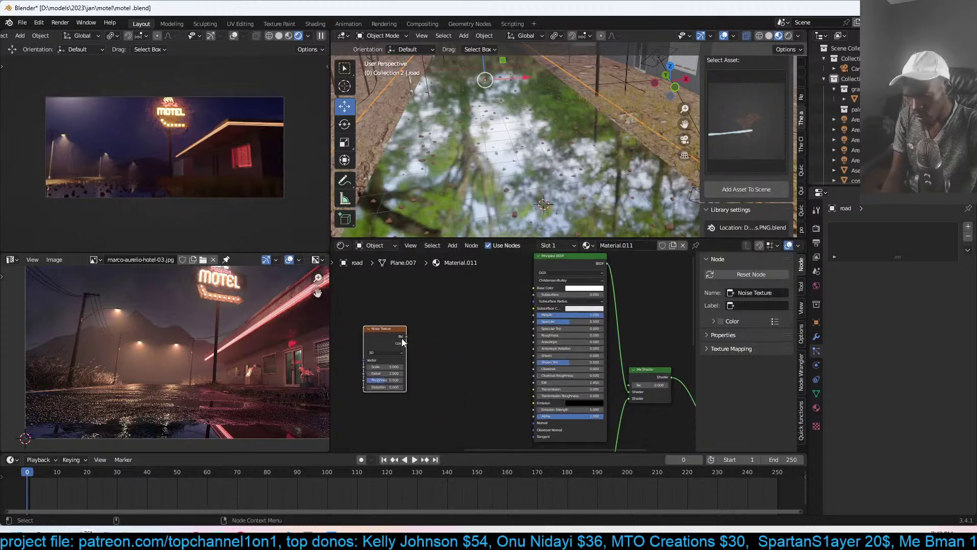
left_click_drag(635, 389, 631, 385)
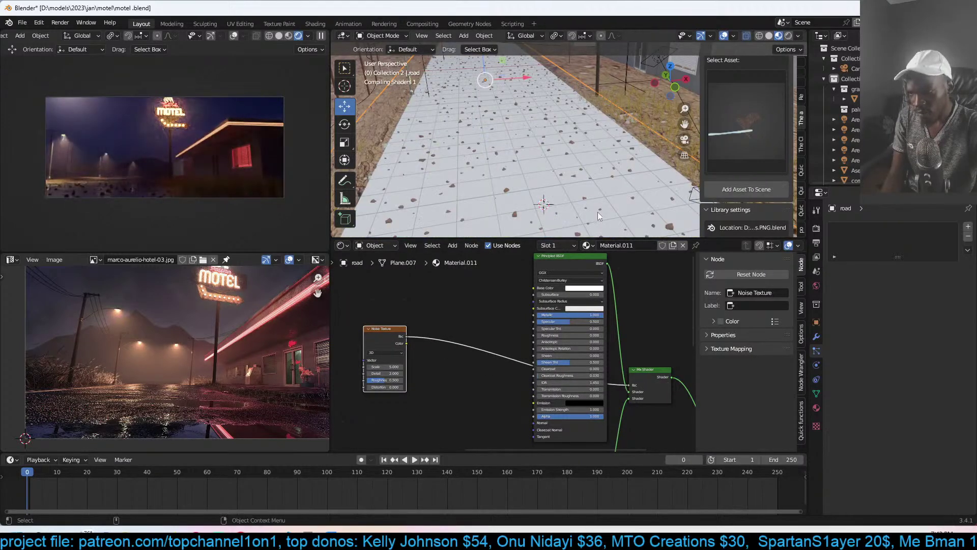
middle_click_drag(435, 365, 501, 371)
scroll(505, 370, "up", 2)
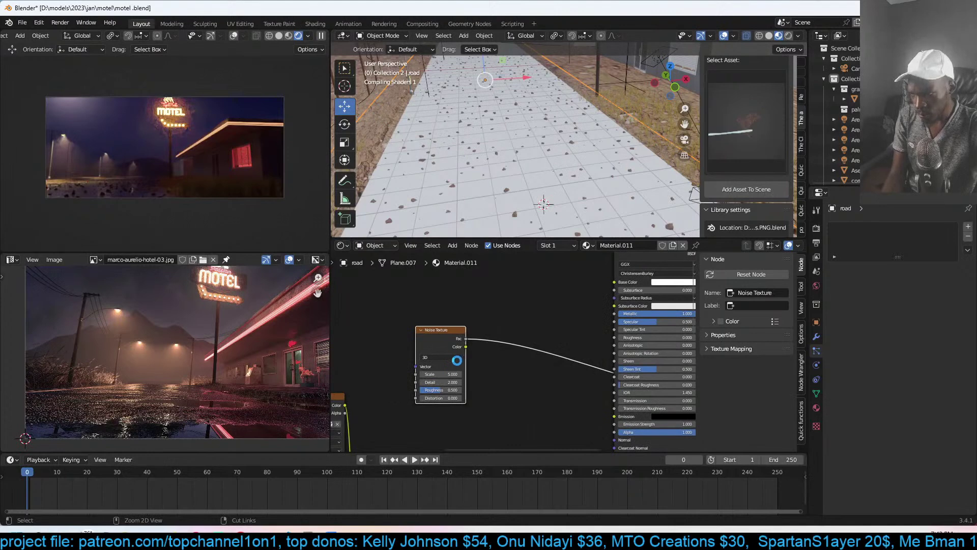
left_click_drag(452, 362, 433, 327)
key("shift+a")
mouse_move(464, 379)
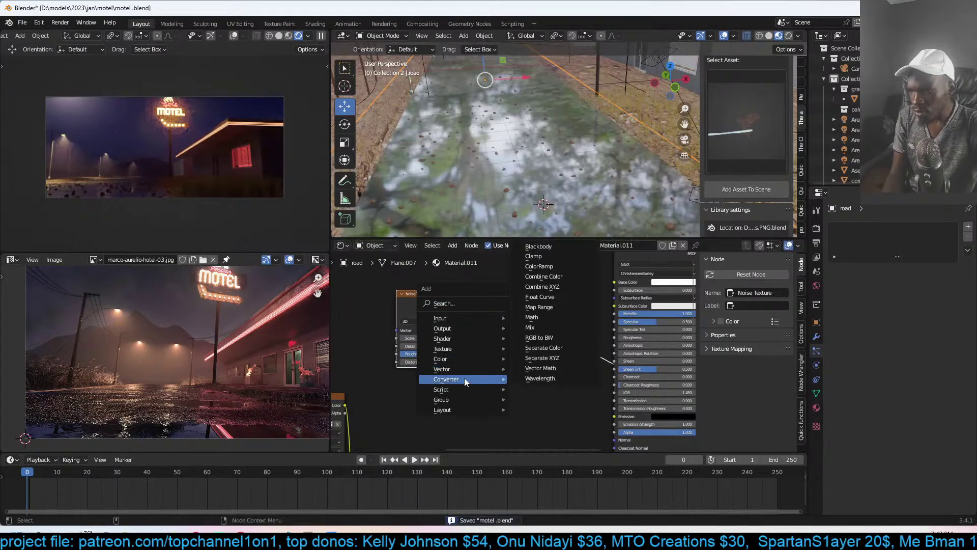
left_click(543, 276)
left_click(506, 318)
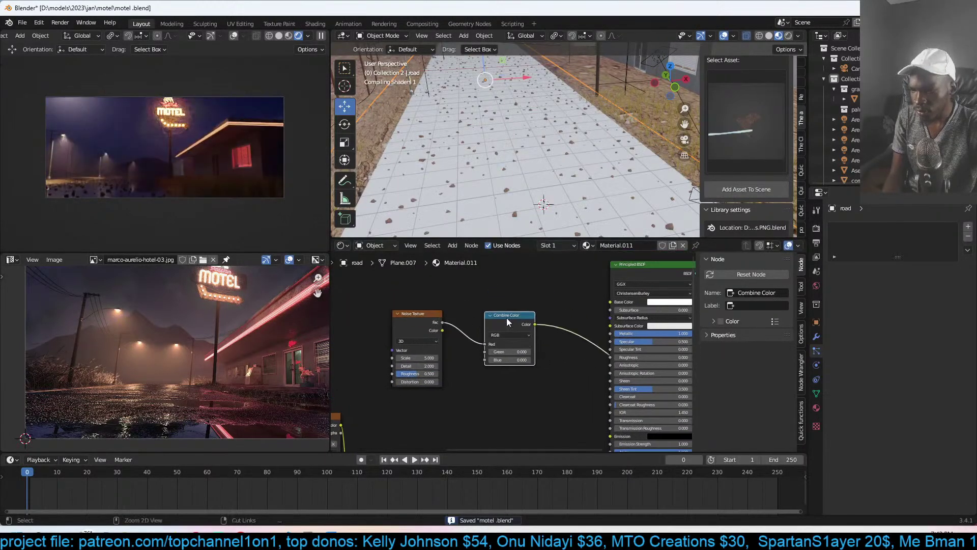
key("ctrl+z")
- Insert a ColorRamp between the Noise Texture and the Mix Shader's factor
key("shift+a")
mouse_move(509, 316)
left_click(558, 338)
left_click(495, 304)
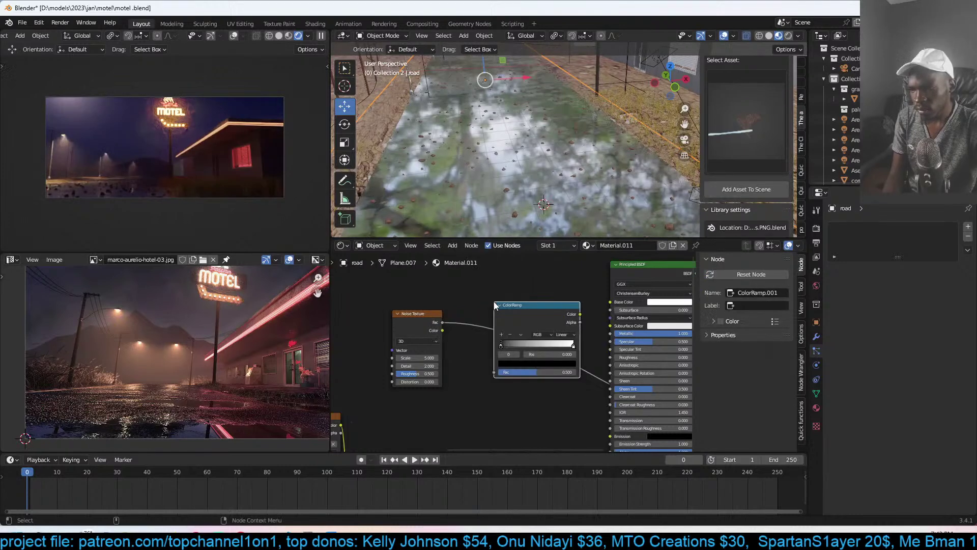
left_click(513, 310)
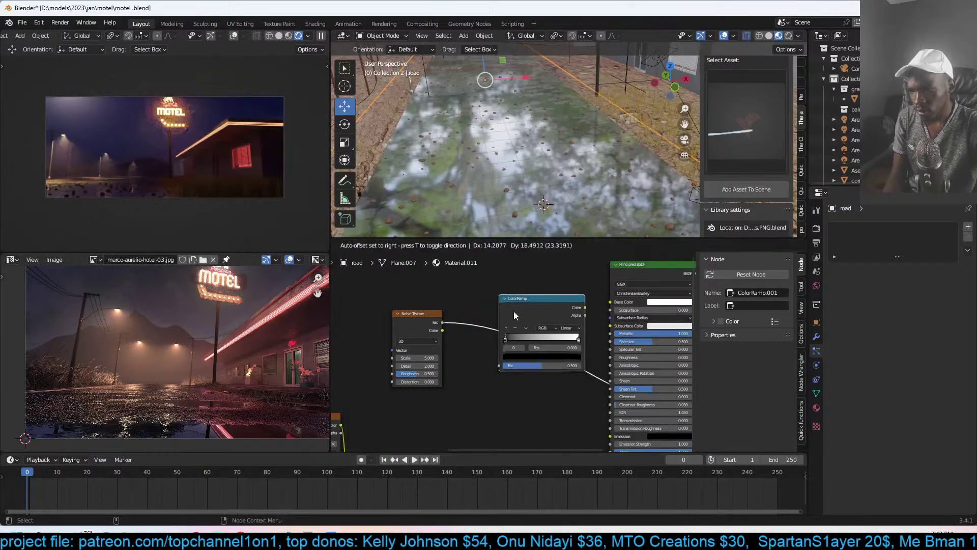
- Sharpen the ColorRamp by setting its black stop to 0.450 with the white stop close beside it, and preview the ramp on the road
left_click_drag(505, 338, 539, 338)
middle_click_drag(575, 198, 509, 265)
middle_click_drag(479, 318, 534, 322)
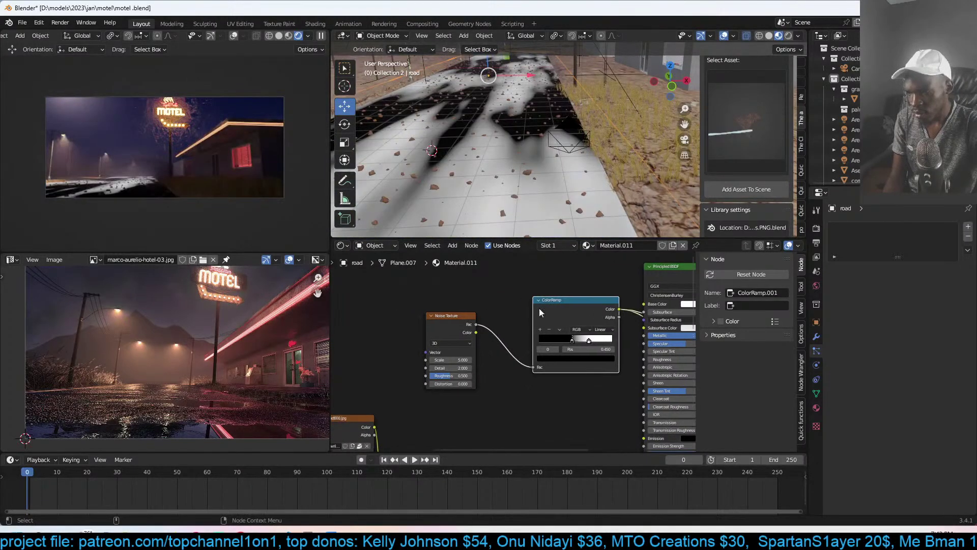
- Apply the road's scale and unwrap its mesh
middle_click_drag(517, 175, 530, 176)
key("ctrl+a")
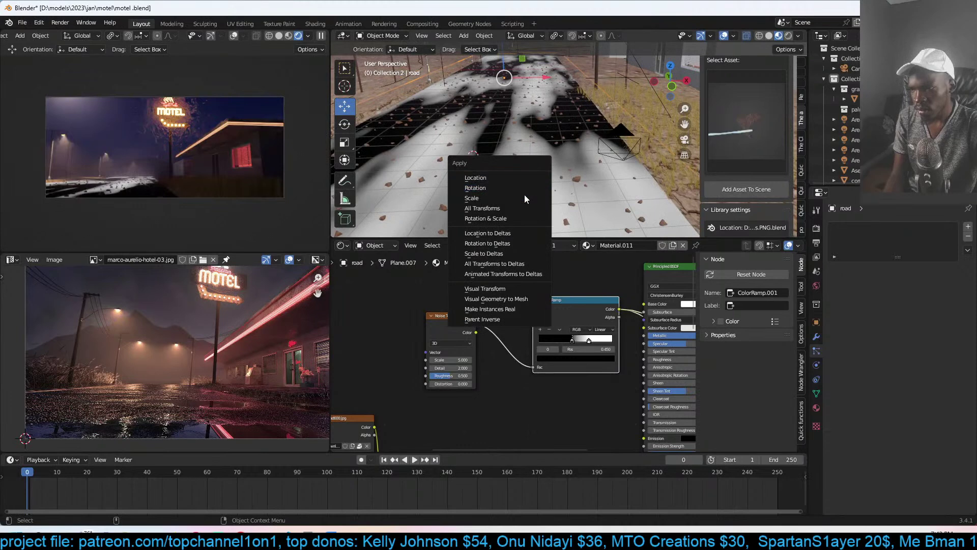
left_click(525, 196)
key("Tab")
key("u")
left_click(547, 176)
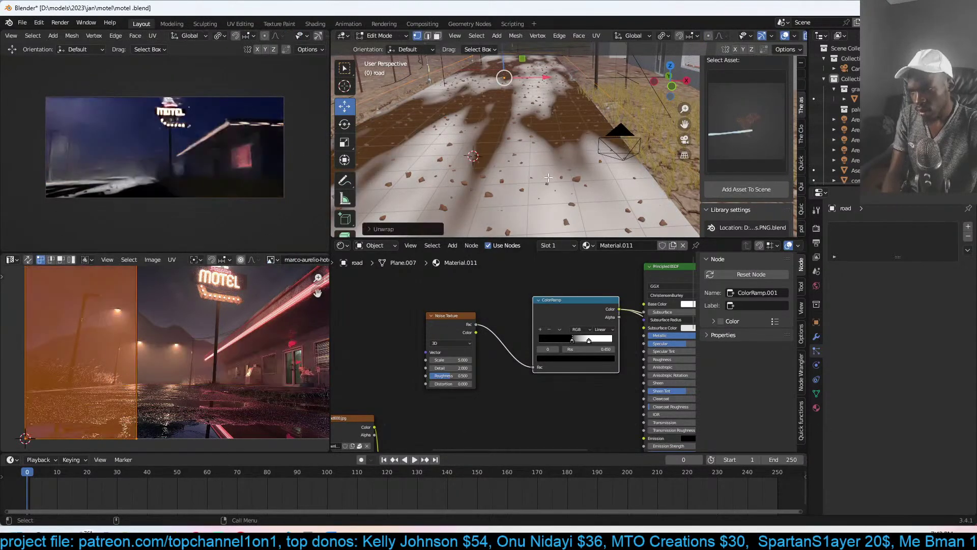
key("Tab")
- Add a Texture Coordinate setup to the Noise Texture, drive it with the Object output and dissolve the Mapping node
left_click(450, 323)
key("ctrl+t")
middle_click_drag(436, 331, 535, 325)
scroll(514, 351, "up", 1)
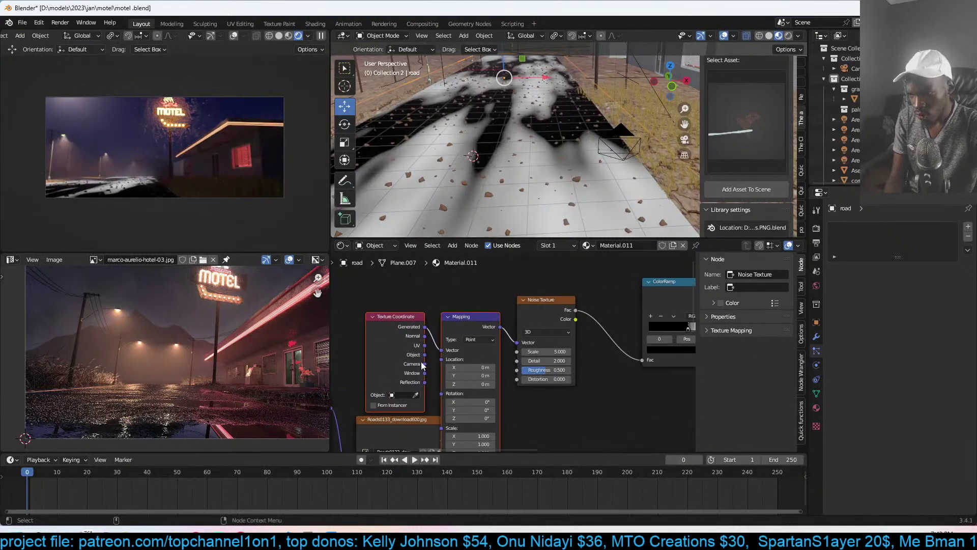
left_click_drag(425, 355, 442, 350)
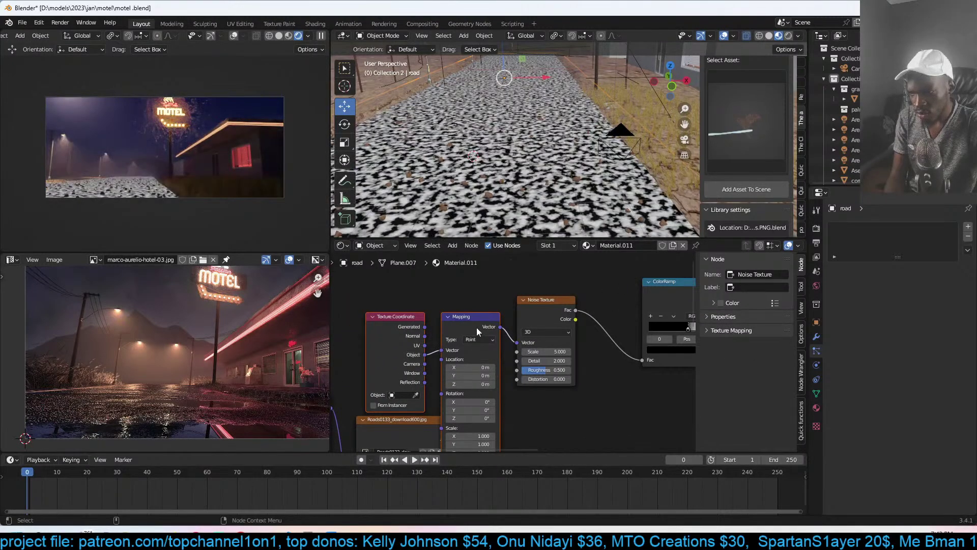
left_click(478, 327)
key("ctrl+x")
- Set the Noise Texture's scale to 0.600 and the ColorRamp's black stop position to 0.409
scroll(525, 359, "up", 1)
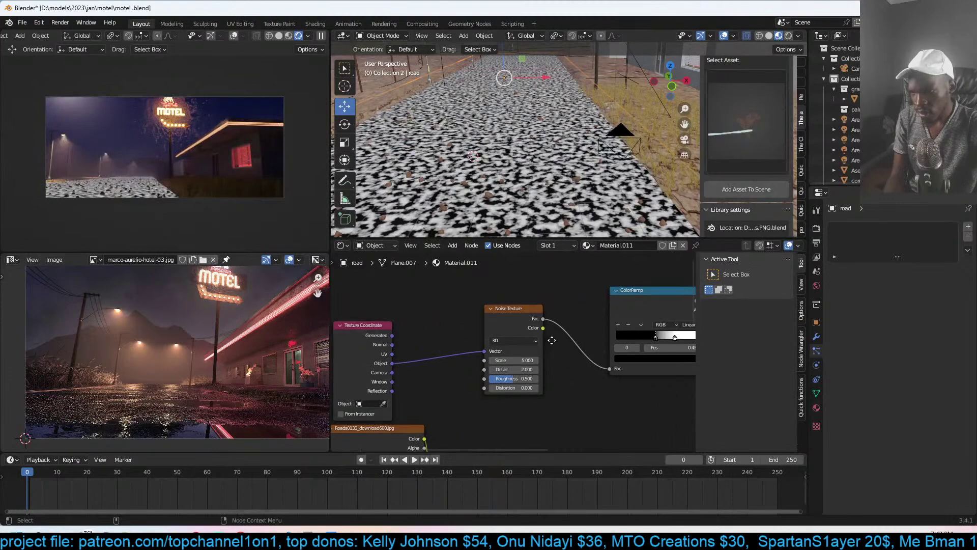
left_click_drag(526, 358, 490, 359)
middle_click_drag(682, 334, 583, 354)
mouse_move(583, 355)
left_mouse_down()
mouse_move(566, 355)
mouse_move(577, 356)
left_mouse_up()
- Set the Noise Texture's detail to 5.000 and adjust its roughness for more broken-up puddle edges
middle_click_drag(471, 388, 508, 369)
mouse_move(442, 384)
left_mouse_down()
mouse_move(452, 385)
mouse_move(450, 370)
left_mouse_up()
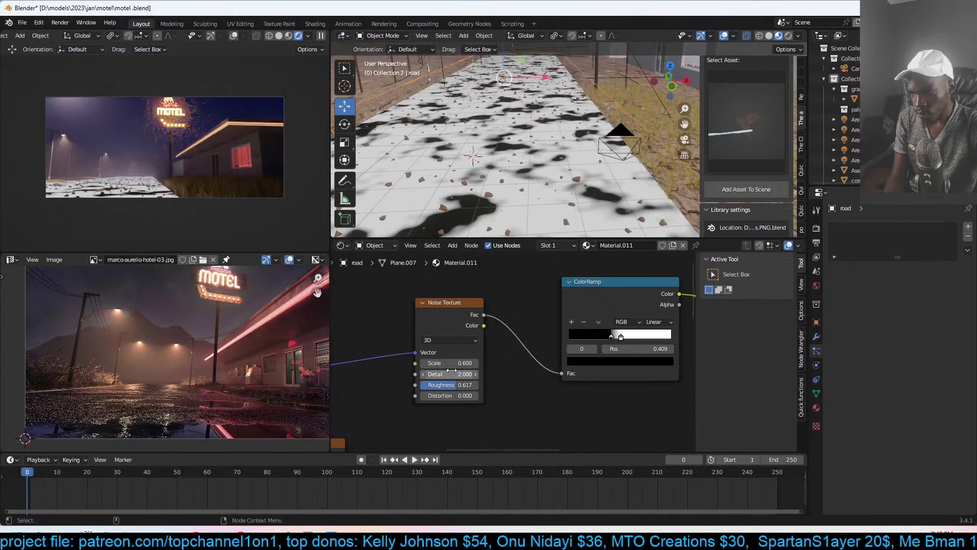
type("5")
key("Return")
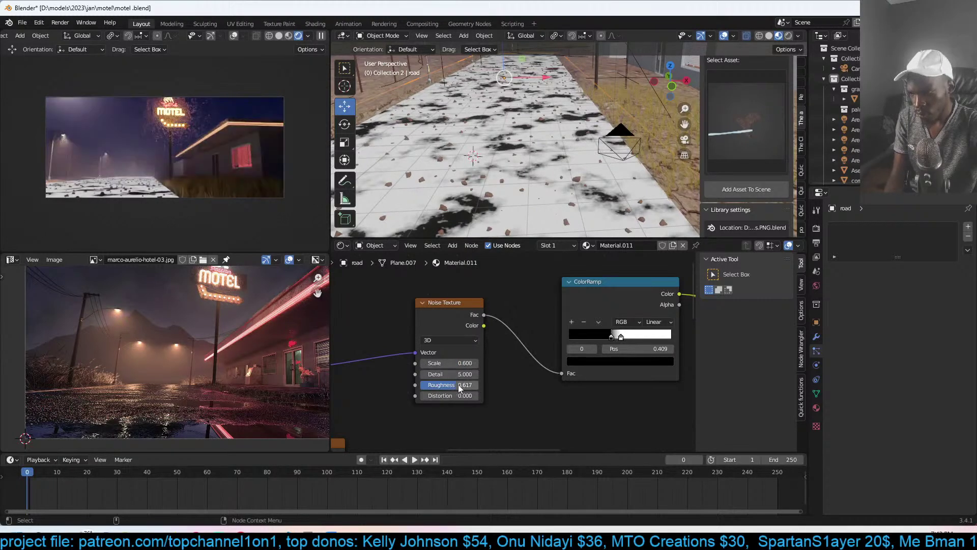
left_click_drag(477, 384, 471, 384)
- Route the Mix Shader back to the Material Output, check the puddles on the road up close and save the file
scroll(477, 383, "down", 3)
scroll(589, 330, "up", 1)
scroll(588, 330, "right", 2, "ctrl")
left_click(634, 403)
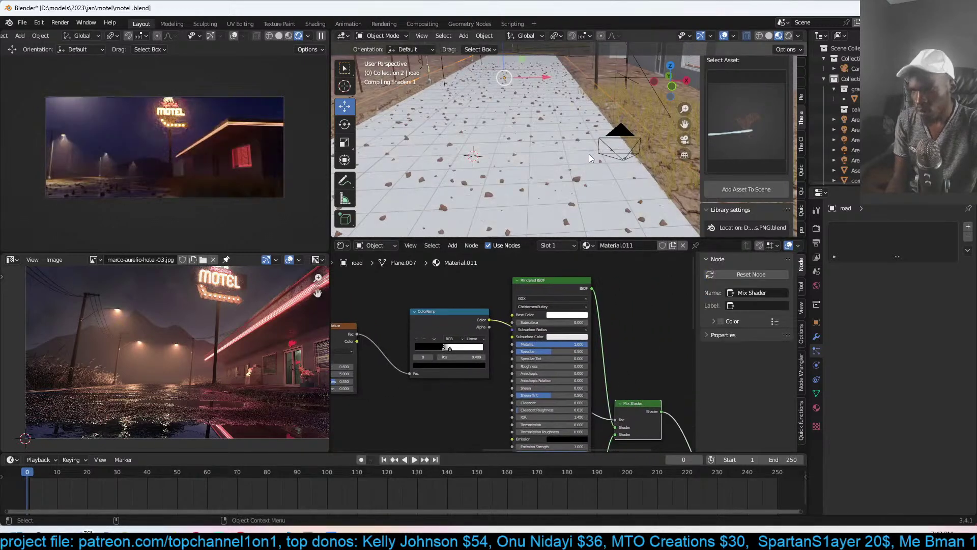
middle_click_drag(619, 160, 625, 190)
scroll(625, 189, "down", 3)
scroll(642, 197, "up", 10)
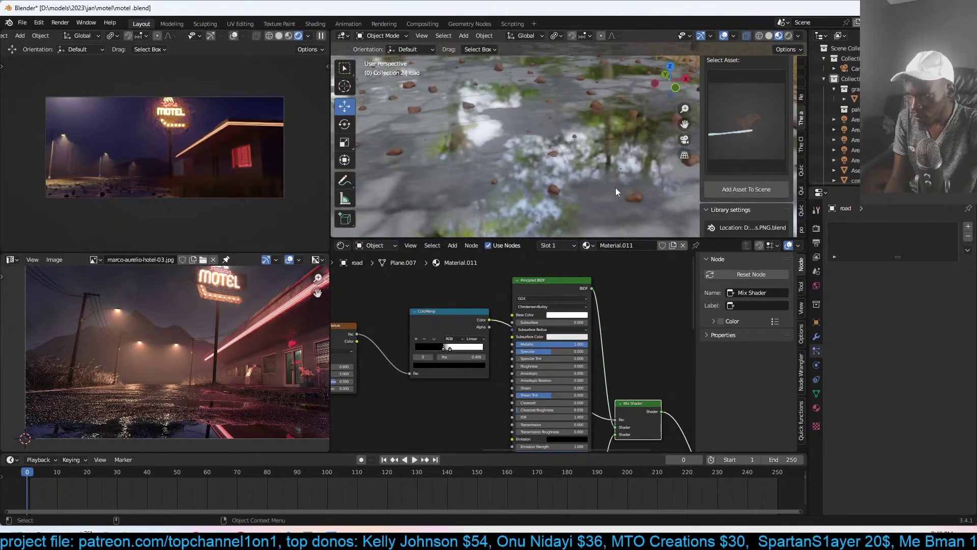
scroll(584, 166, "down", 4)
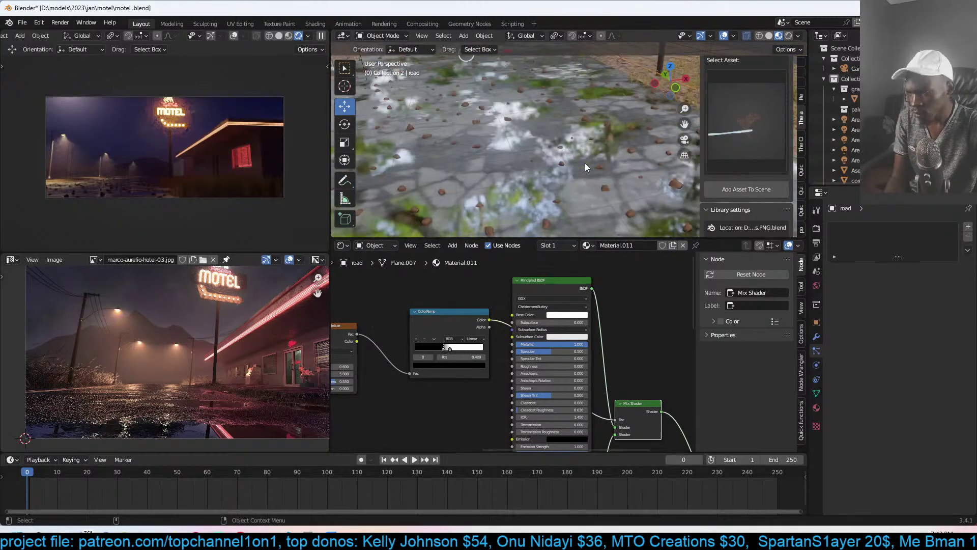
key("ctrl+s")
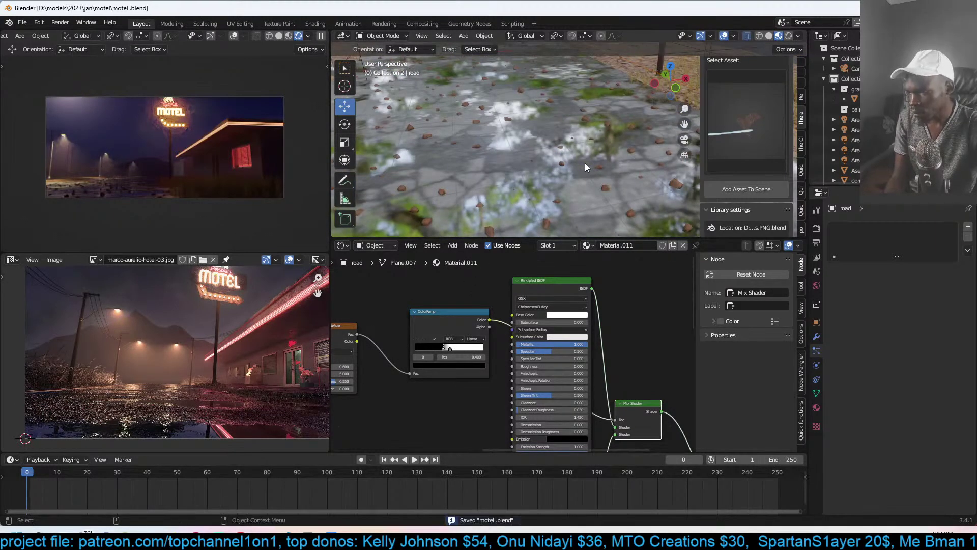
- Connect the original lower Principled BSDF directly to the Material Output and check the road's mesh in Edit Mode
scroll(586, 160, "down", 3)
scroll(555, 189, "down", 5)
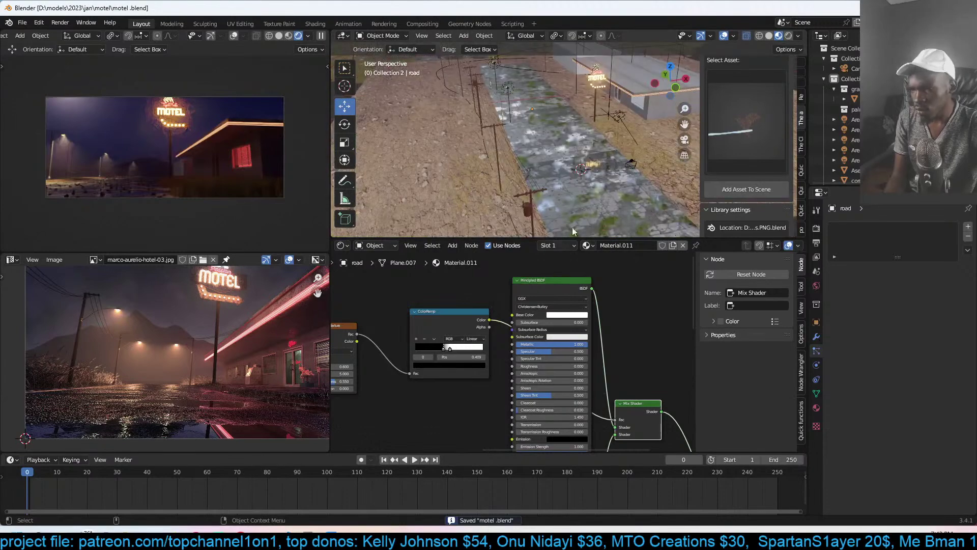
scroll(593, 337, "down", 3)
left_click(547, 415, "ctrl+shift")
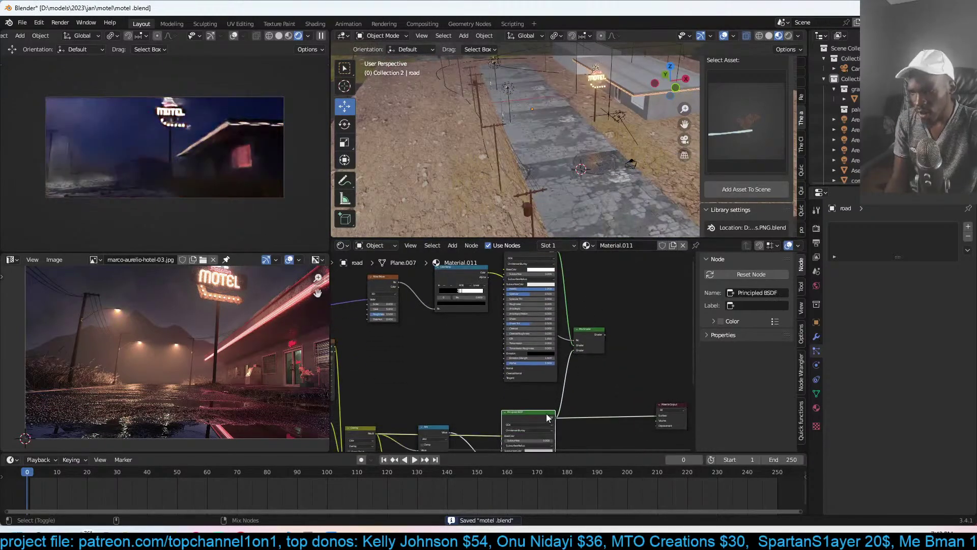
scroll(585, 143, "up", 5)
scroll(572, 143, "down", 4)
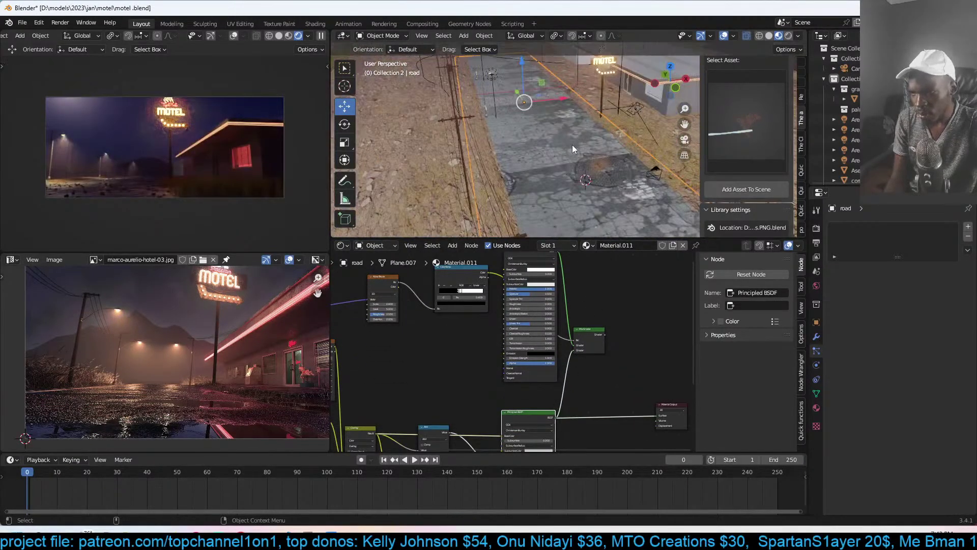
key("Tab")
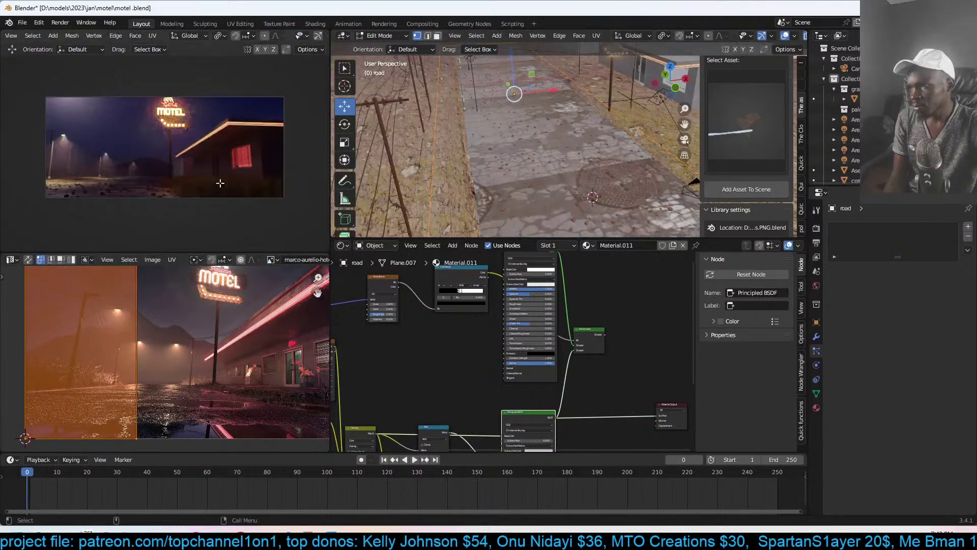
key("Tab")
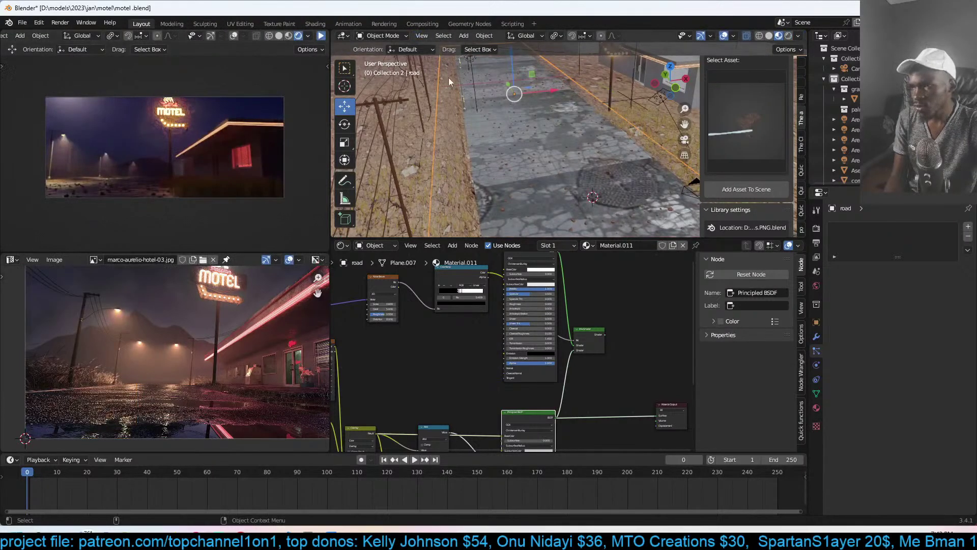
- Add a Multiresolution modifier to the road and subdivide it to level 3
scroll(516, 141, "down", 4)
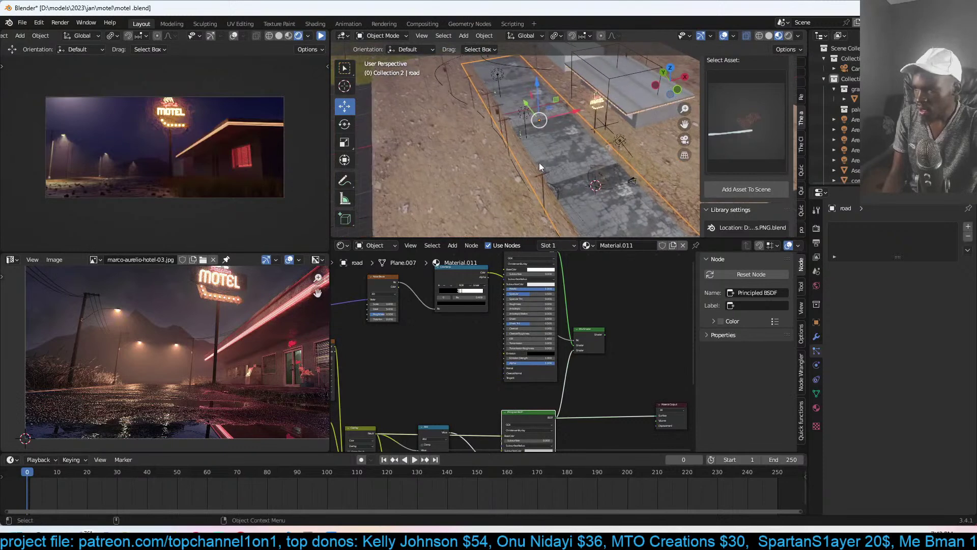
scroll(586, 153, "down", 5)
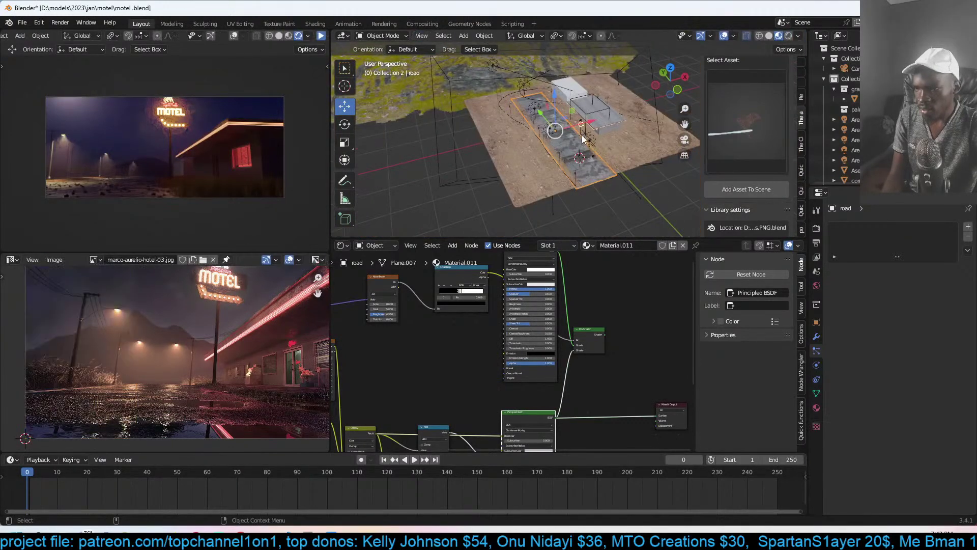
left_click(817, 336)
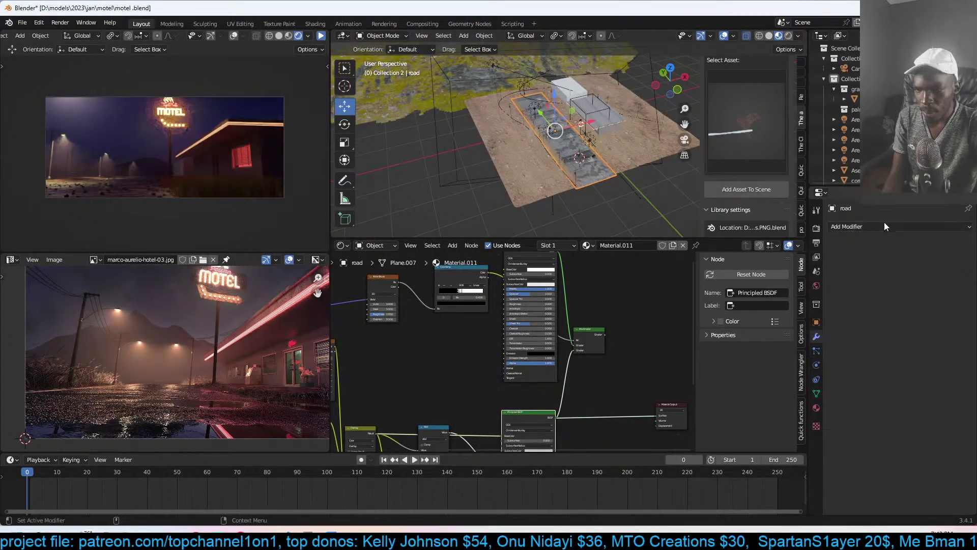
left_click(865, 228)
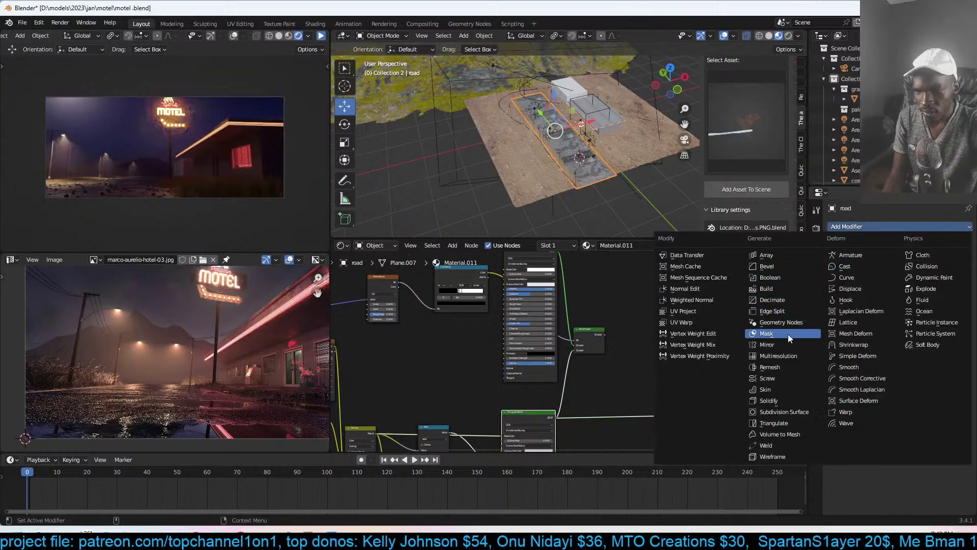
left_click(786, 356)
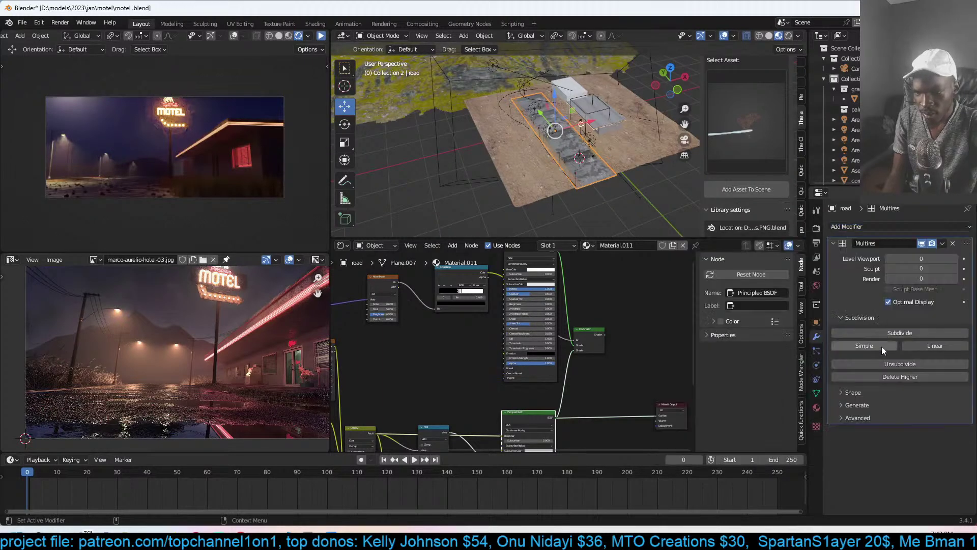
left_click(924, 346)
- Isolate the road in local view, turn off the modifier's Optimal Display and apply the road's object transform
key("KP_Divide")
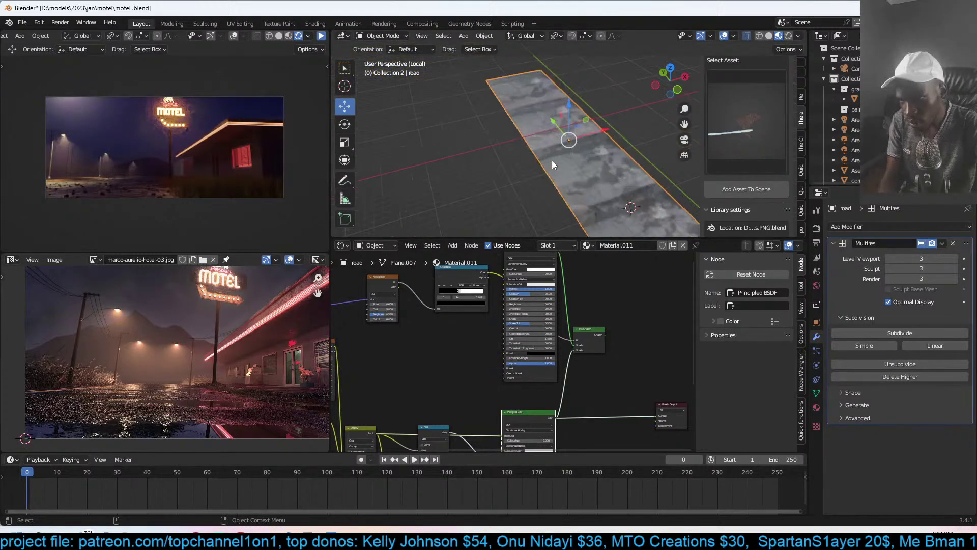
key("x")
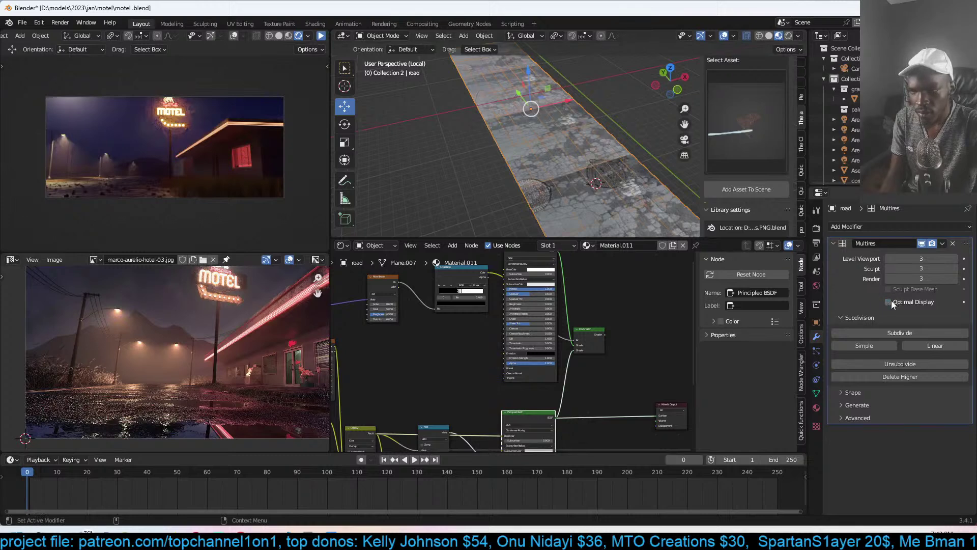
scroll(569, 175, "down", 2)
right_click(569, 175)
left_click(569, 175)
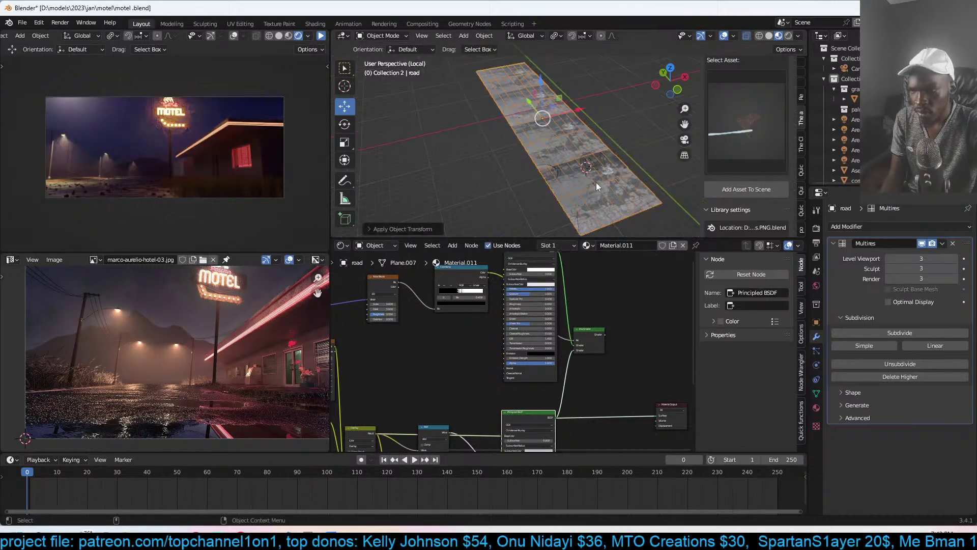
- Cut four evenly spaced edge loops across the length of the road in Edit Mode
key("Tab")
key("ctrl+r")
scroll(555, 137, "up", 3)
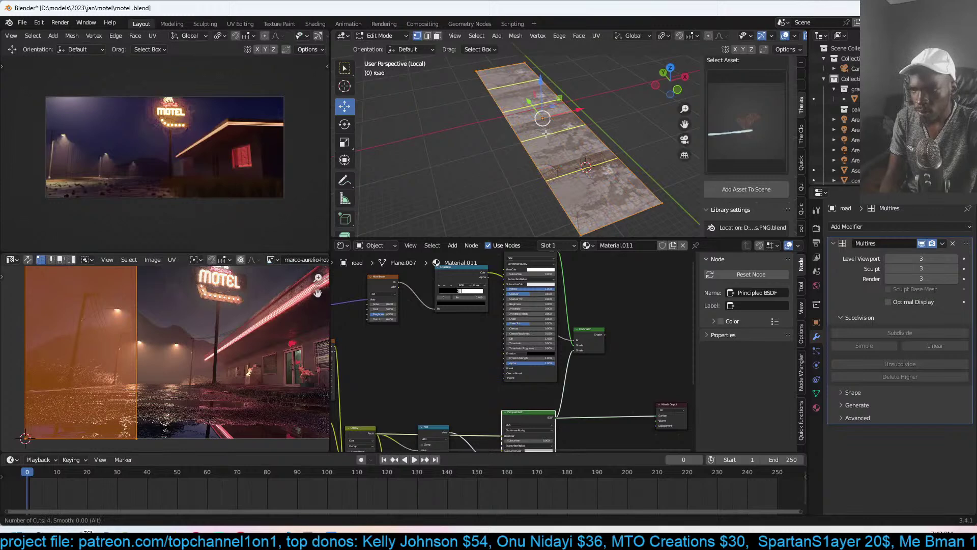
left_click(545, 134)
right_click(546, 134)
key("Tab")
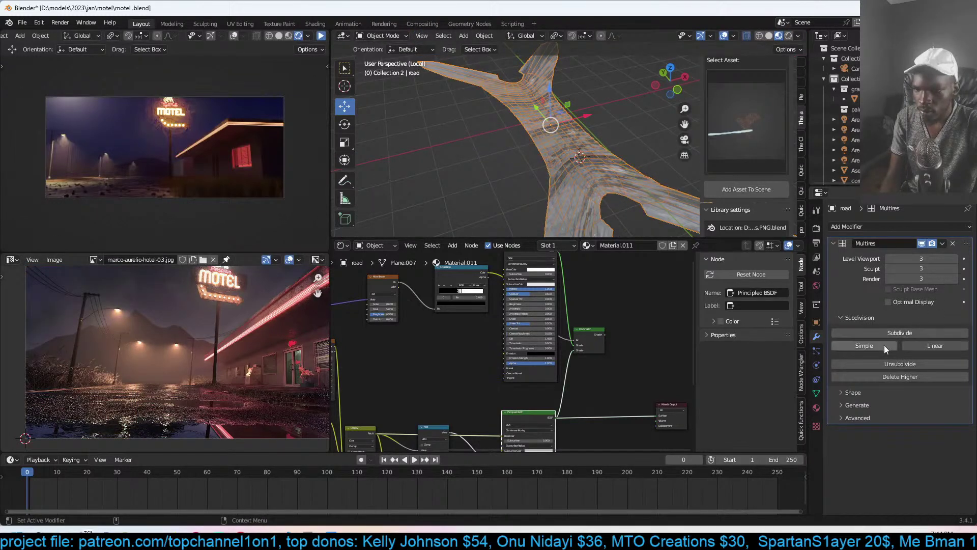
- Replace the road's Multires modifier with a new one, subdivide it with Simple to level 6 and turn off Optimal Display
left_click(952, 243)
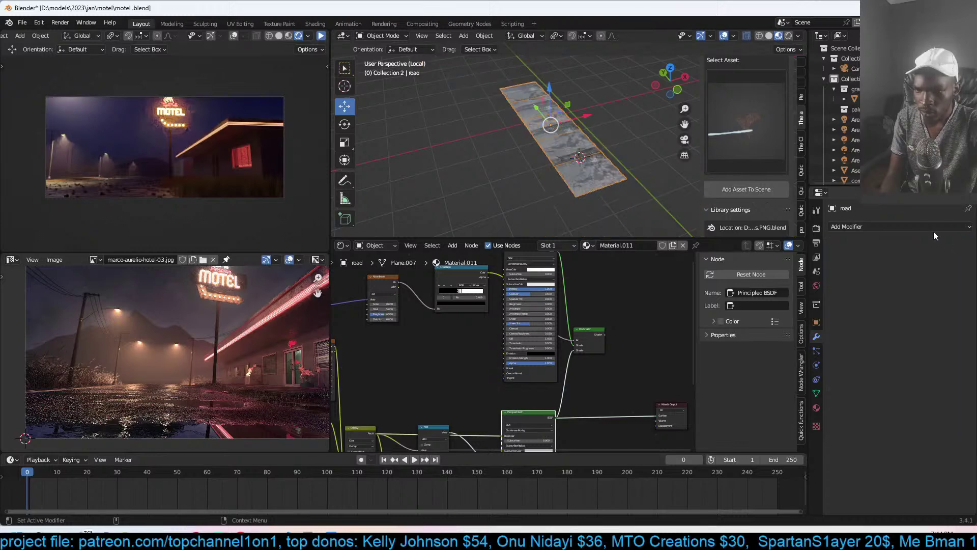
left_click(929, 227)
left_click(781, 356)
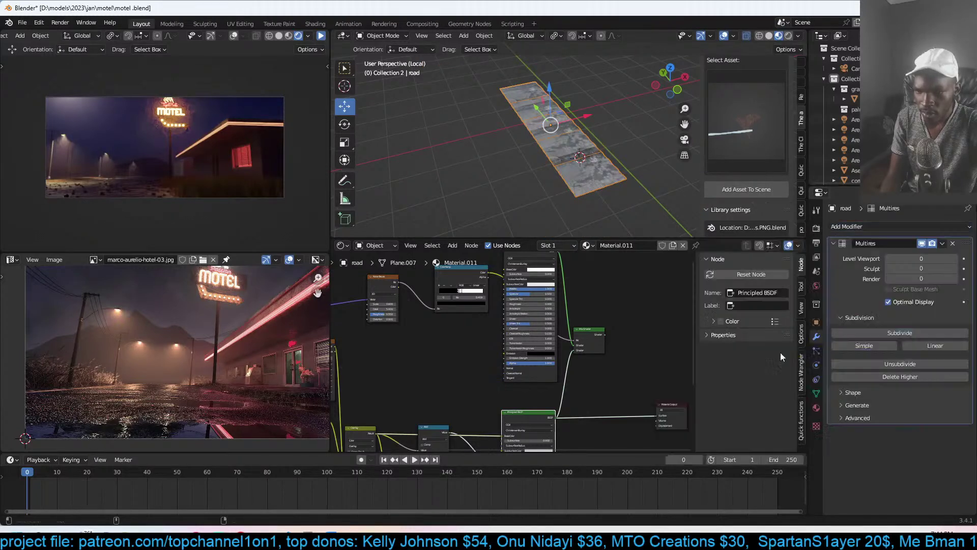
left_click(885, 346)
left_click(884, 346)
left_click(885, 346)
left_click(884, 346)
left_click(899, 303)
scroll(562, 158, "up", 3)
mouse_move(563, 158)
middle_mouse_down()
mouse_move(594, 161)
mouse_move(466, 159)
mouse_move(541, 165)
mouse_move(565, 197)
mouse_move(572, 168)
middle_mouse_up()
scroll(471, 160, "down", 2)
left_click(860, 347)
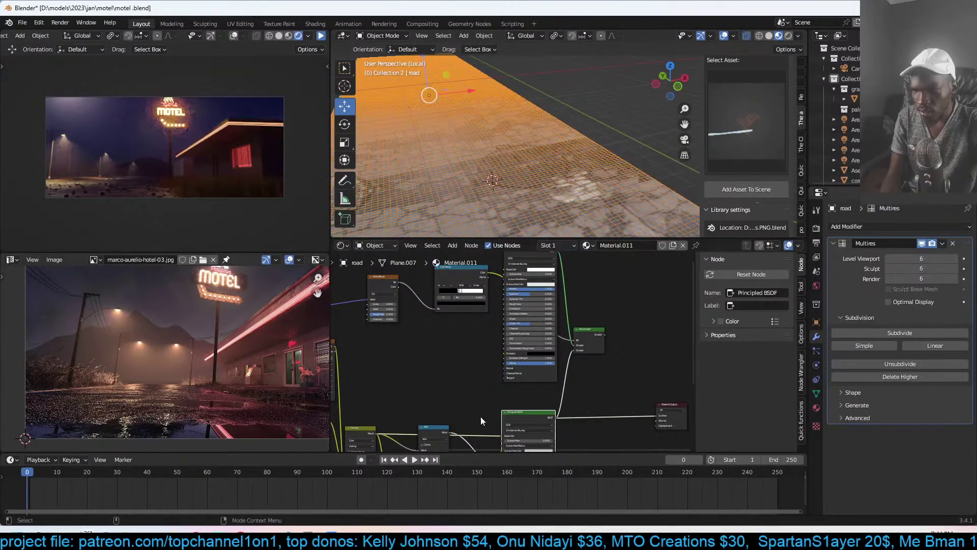
- Sculpt several puddle dents and uneven spots along the road with the SculptDraw brush at 50 px radius and 0.500 strength
left_click(394, 36)
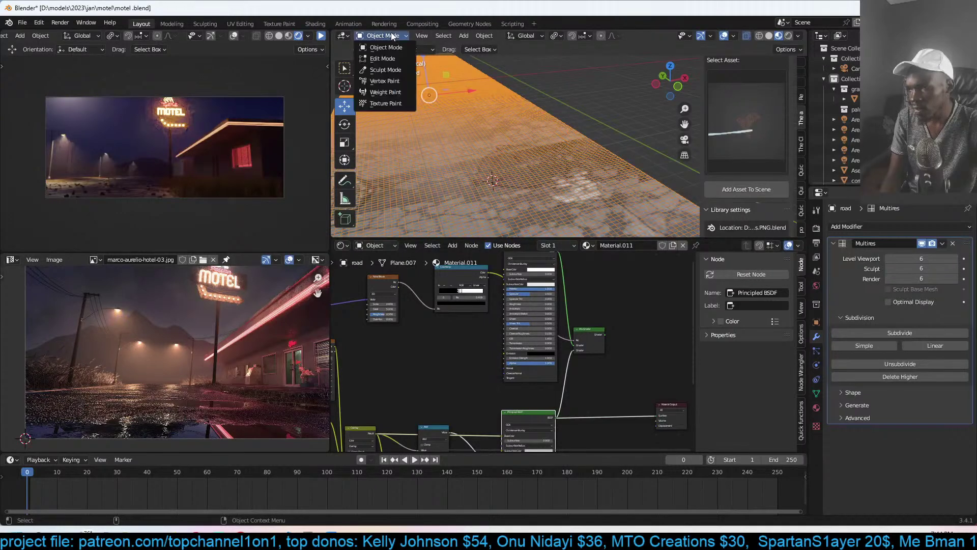
left_click(390, 73)
mouse_move(557, 168)
left_mouse_down()
mouse_move(509, 184)
mouse_move(529, 187)
mouse_move(507, 162)
left_mouse_up()
scroll(507, 162, "up", 5)
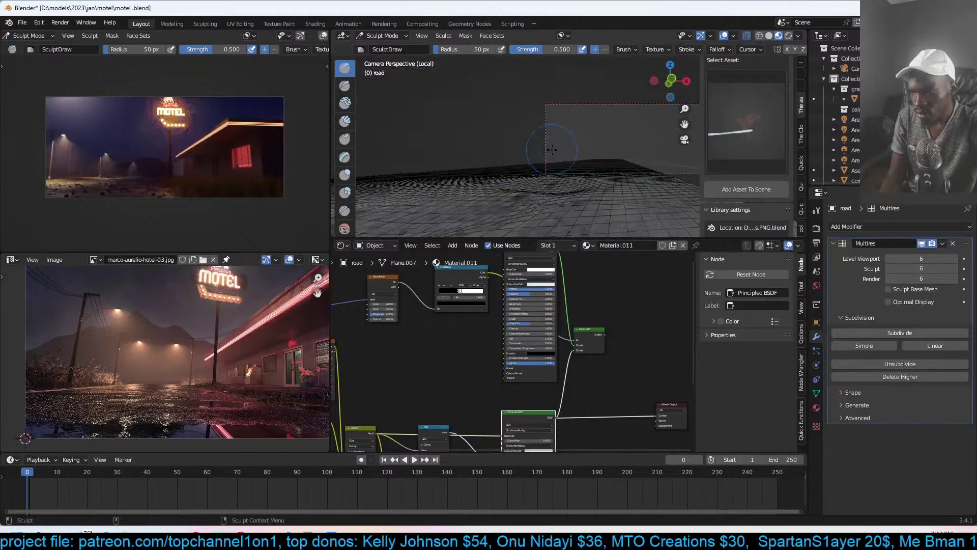
scroll(569, 191, "down", 5)
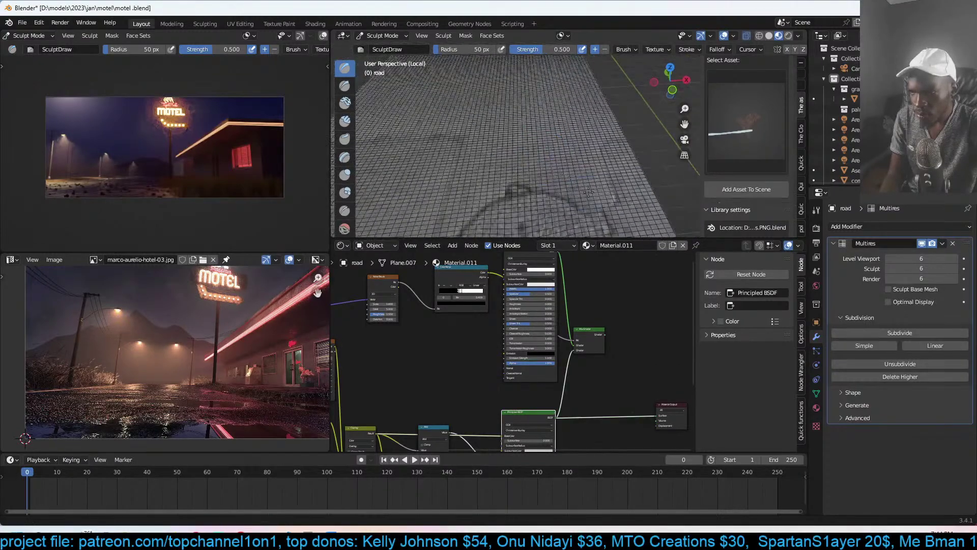
left_click_drag(519, 99, 501, 140)
middle_click_drag(433, 122, 477, 166, "shift")
mouse_move(415, 119)
left_mouse_down("ctrl")
mouse_move(451, 122)
mouse_move(411, 144)
left_mouse_up("ctrl")
middle_click_drag(453, 117, 490, 84, "ctrl")
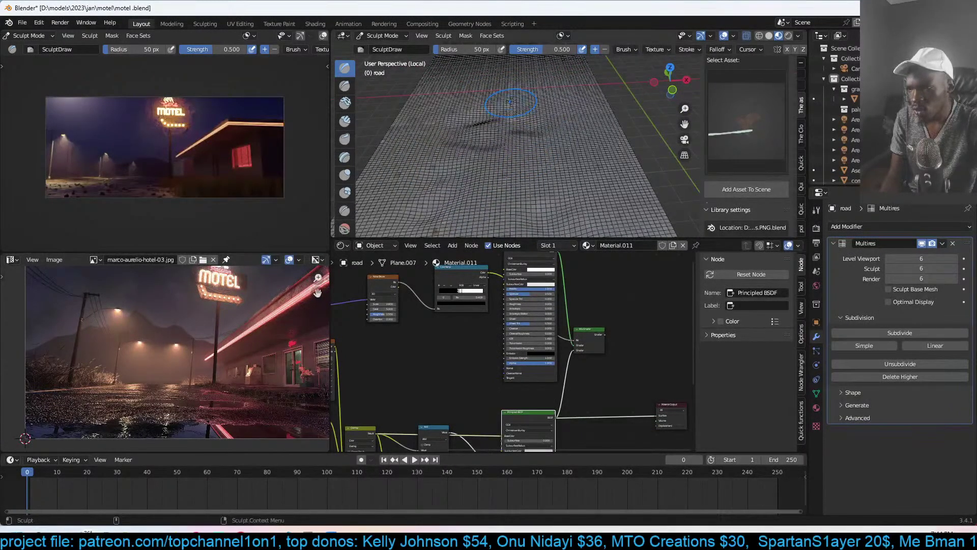
middle_click_drag(511, 107, 560, 77, "shift")
mouse_move(560, 76)
left_mouse_down("ctrl")
mouse_move(473, 69)
mouse_move(502, 116)
left_mouse_up("ctrl")
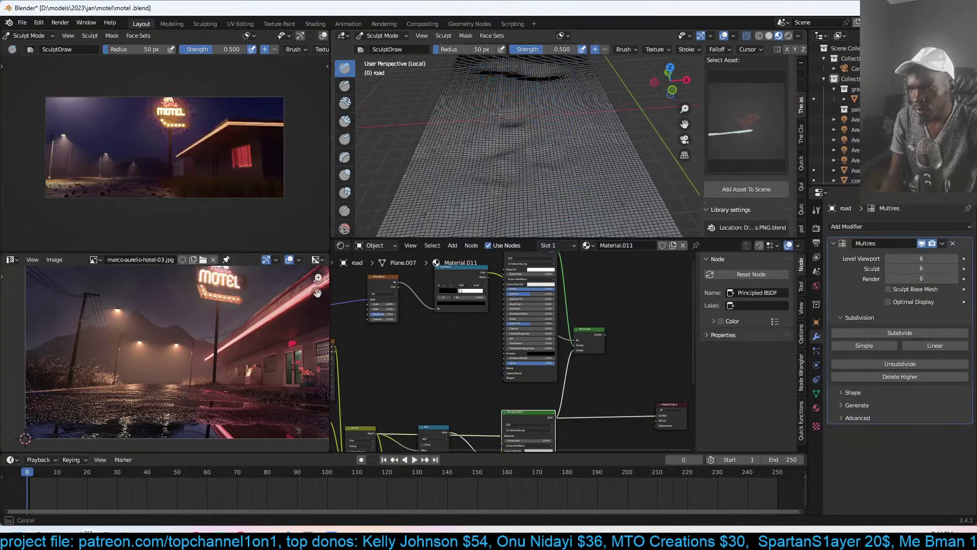
mouse_move(532, 159)
middle_mouse_down()
mouse_move(545, 182)
mouse_move(616, 135)
middle_mouse_up()
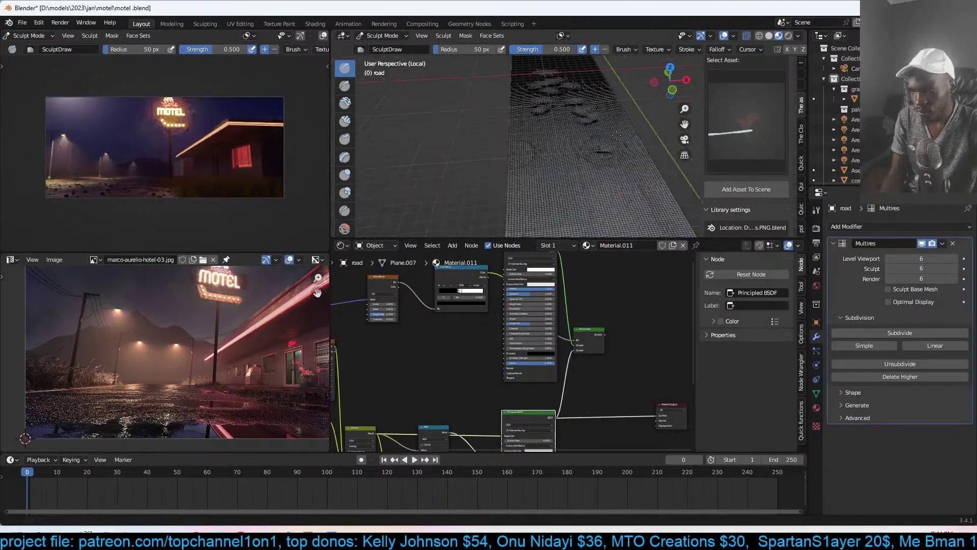
- Return the road to Object Mode and turn the Multires modifier's Optimal Display back on
key("KP_0")
left_click(384, 34)
left_click(386, 65)
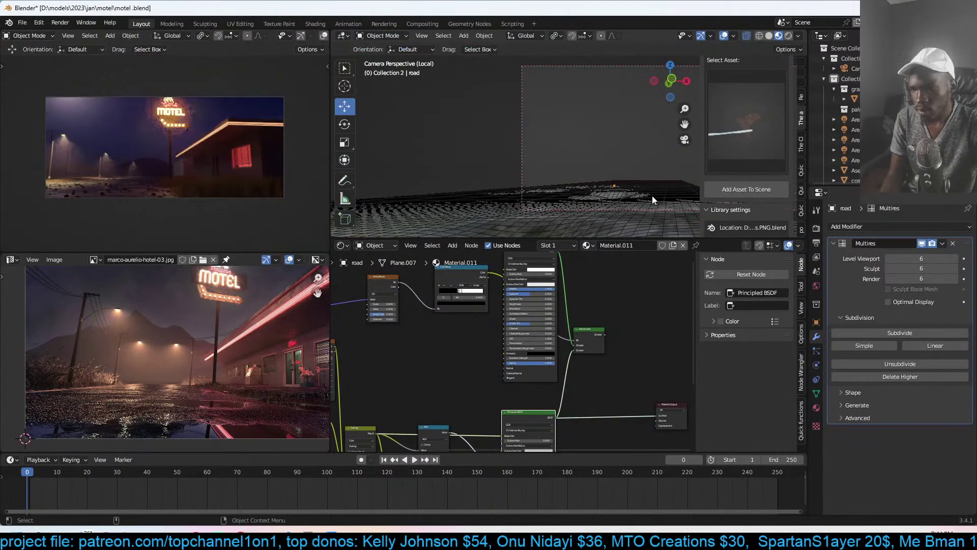
left_click(912, 303)
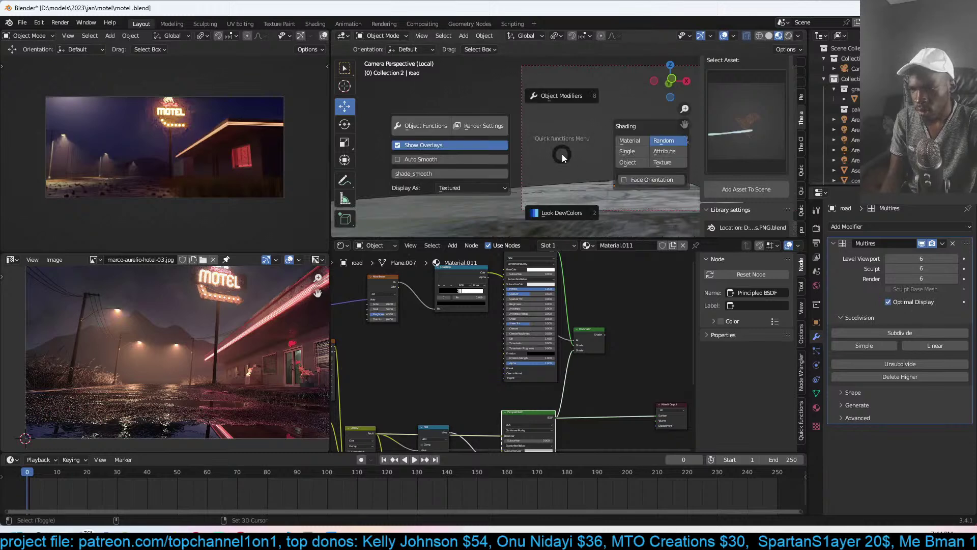
middle_click_drag(572, 151, 578, 181)
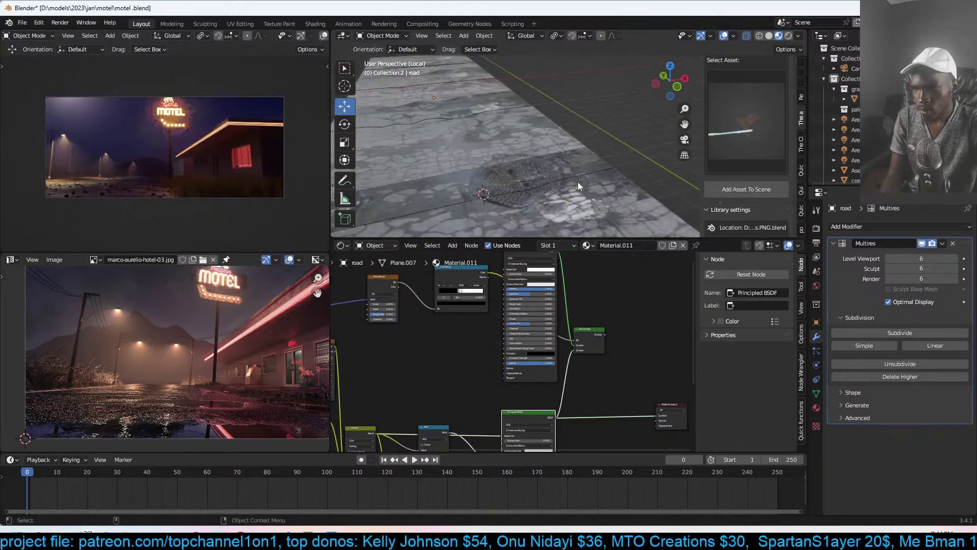
- Save the file and leave local view to bring the whole motel scene back
key("shift+s")
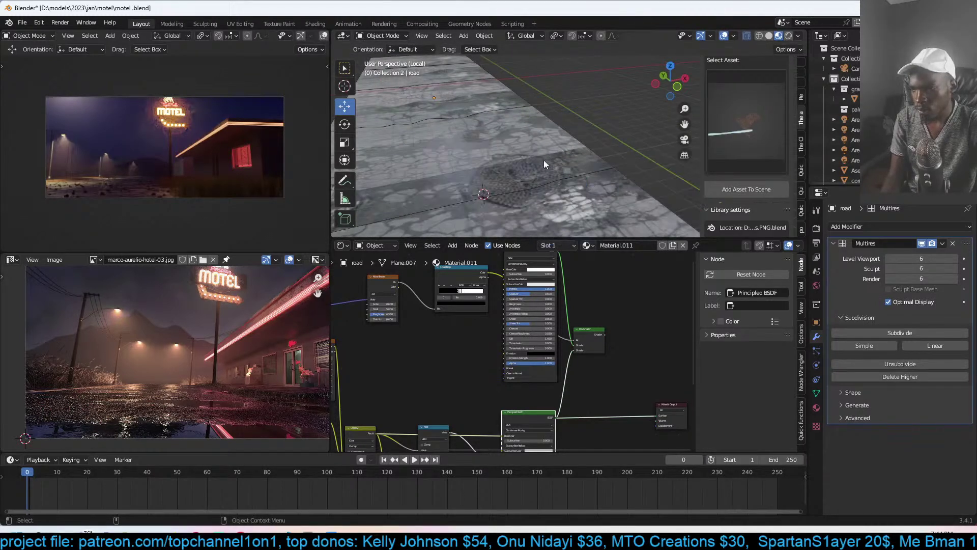
key("ctrl+s")
left_click(543, 160)
middle_click_drag(544, 160, 520, 167)
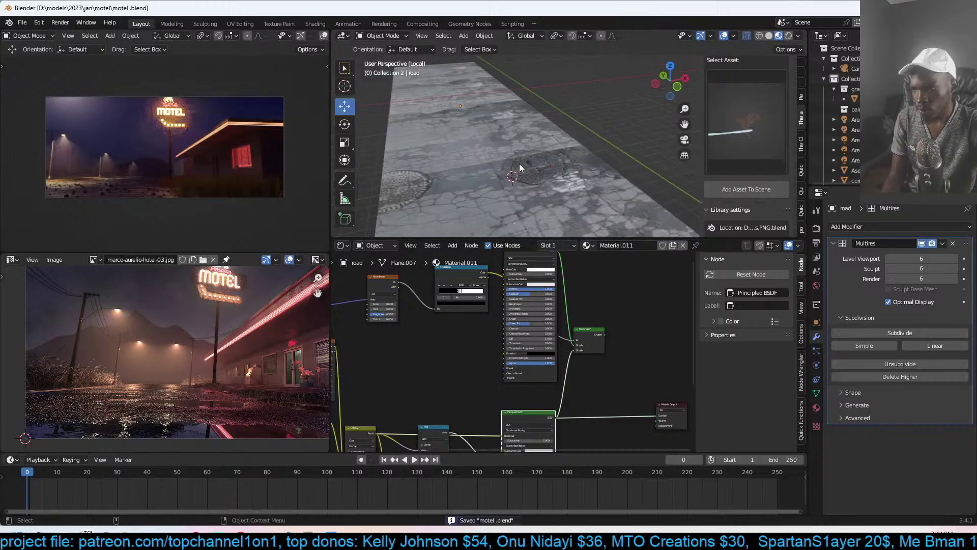
key("KP_Divide")
scroll(548, 164, "up", 8)
scroll(596, 154, "down", 5)
- Add a plane in the middle of the road and scale it up until it is wider than the road
key("shift+a")
left_click(590, 144)
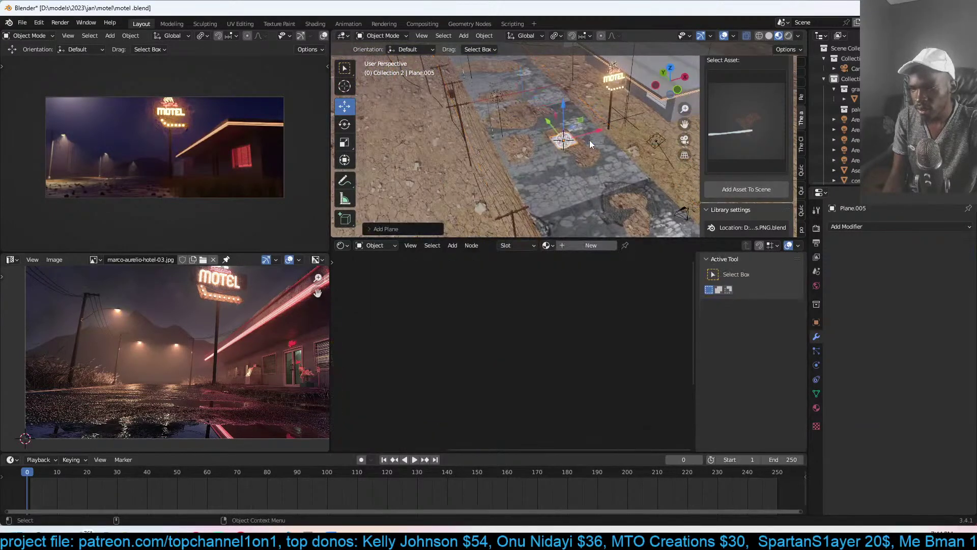
key("s")
left_click(741, 92)
- Search the asset library's materials for "water" and apply the dark green reflective water material to the new plane
scroll(756, 103, "up", 5)
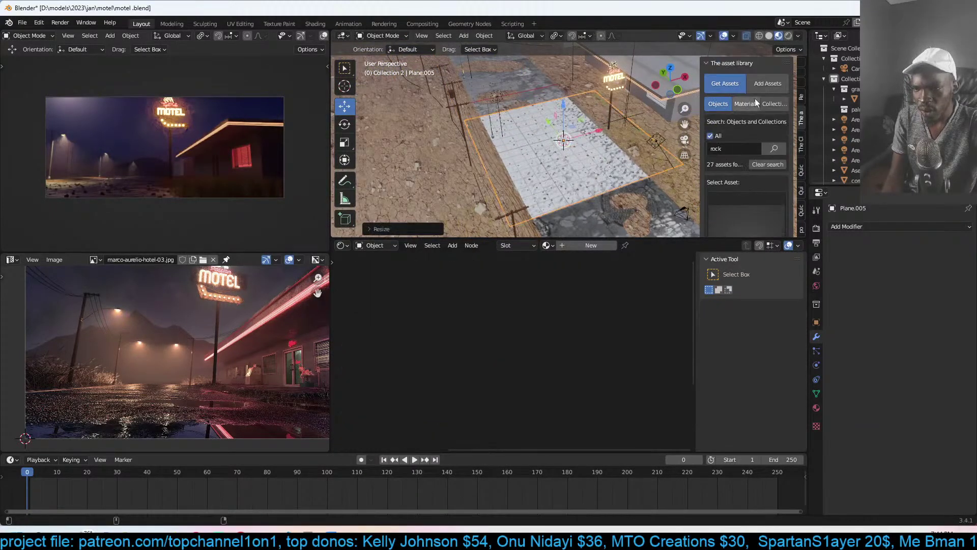
left_click(756, 104)
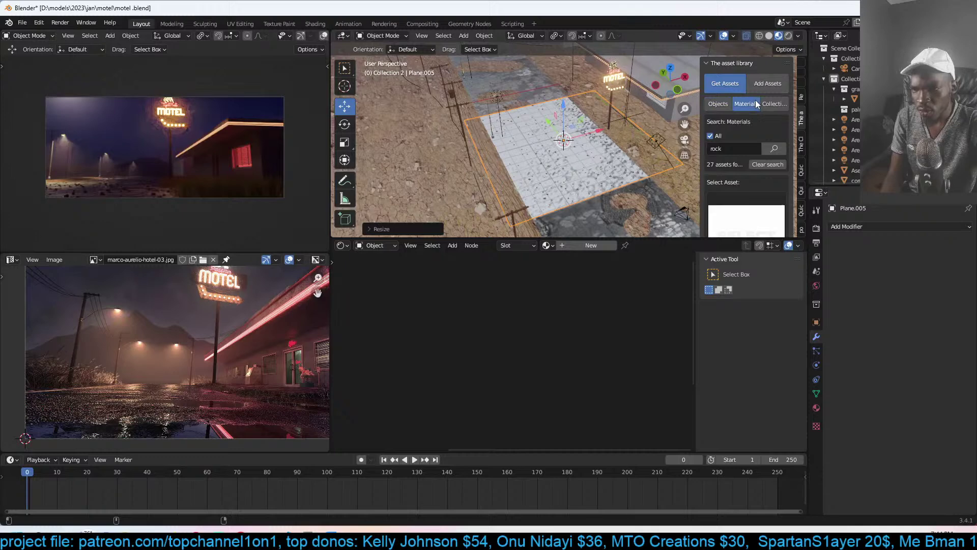
left_click(740, 148)
type("water")
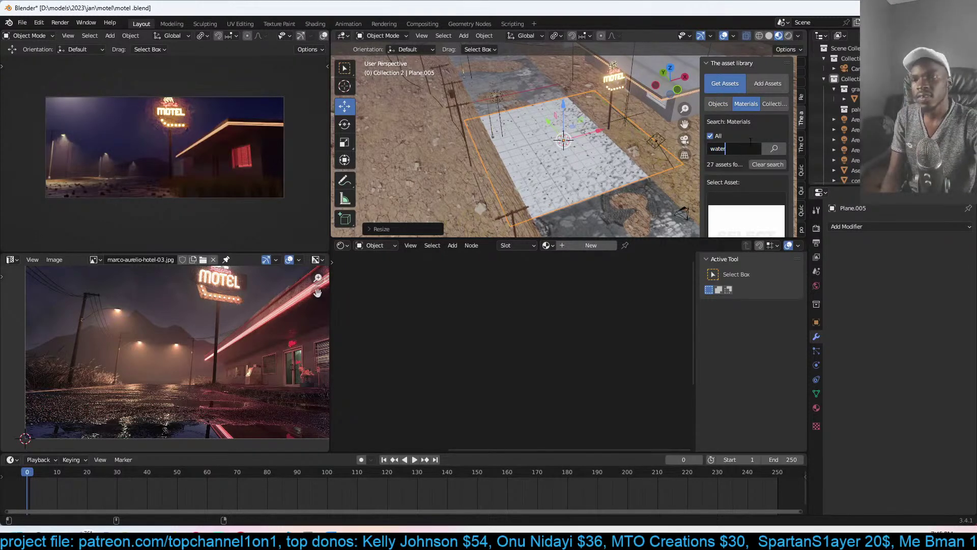
left_click(762, 219)
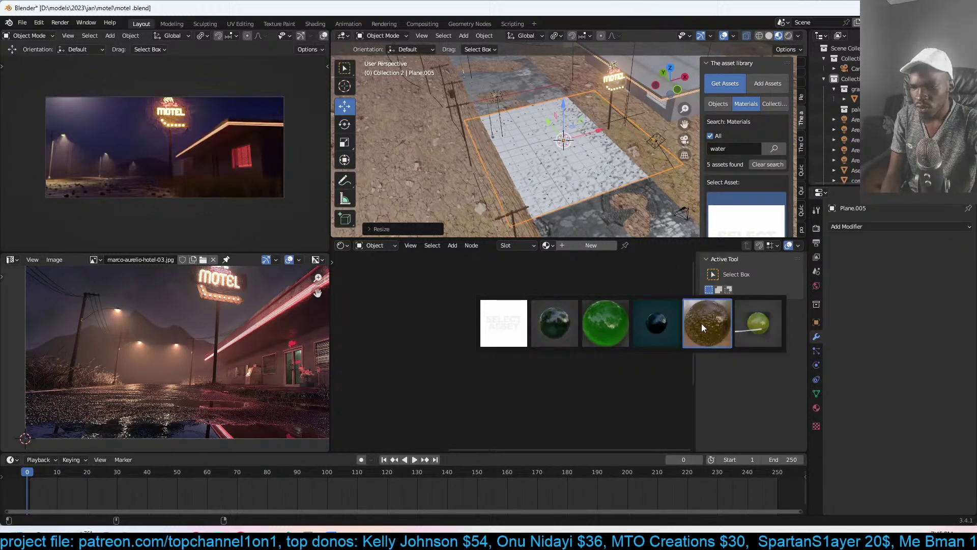
left_click(553, 323)
scroll(723, 172, "down", 2)
scroll(723, 172, "down", 2)
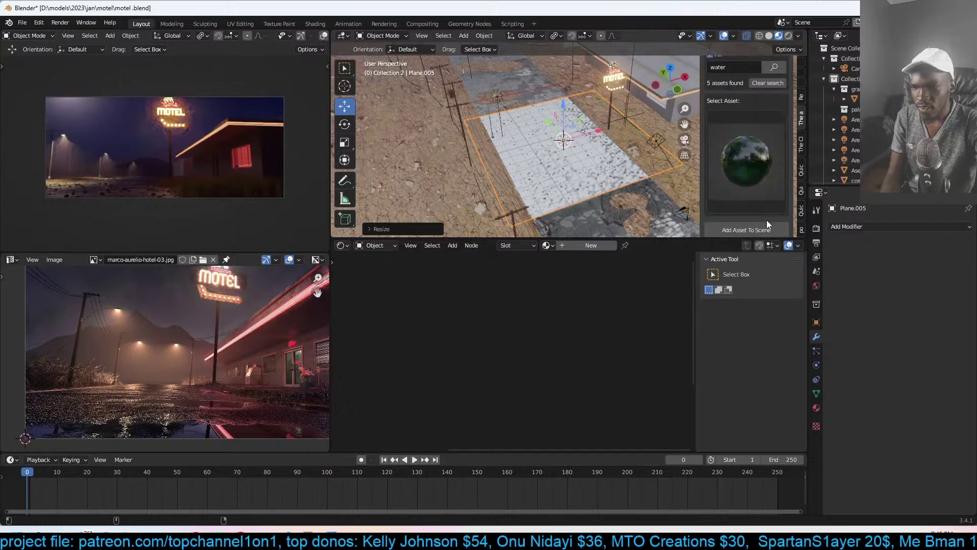
left_click(746, 229)
- Lower the water plane along Z by about 0.05 m into the road surface
middle_click_drag(609, 163, 600, 144)
scroll(601, 144, "up", 3)
key("g")
key("z")
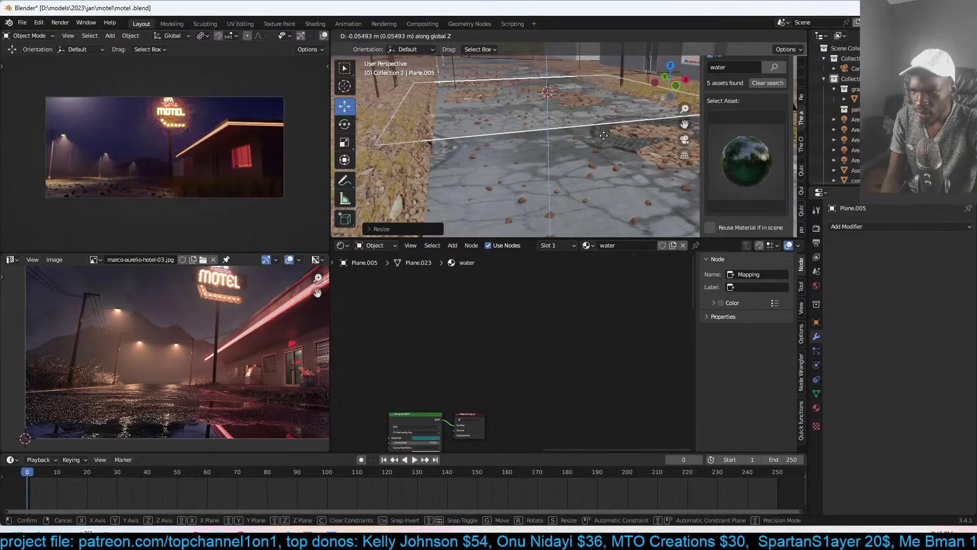
left_click(604, 140)
- Stretch the water plane's mesh along Y to about 3.9 times its length so it runs along the road
scroll(604, 140, "down", 5)
key("s")
key("y")
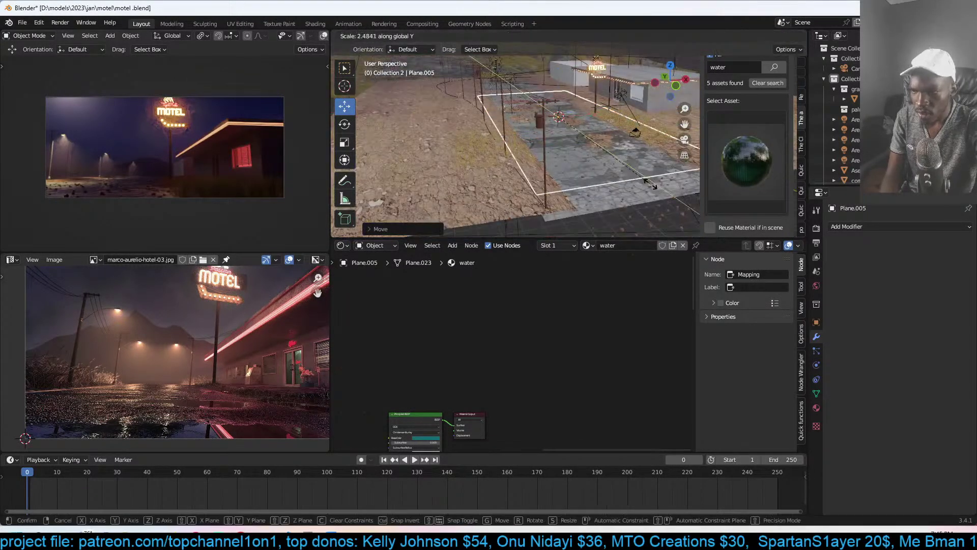
right_click(630, 168)
key("Tab")
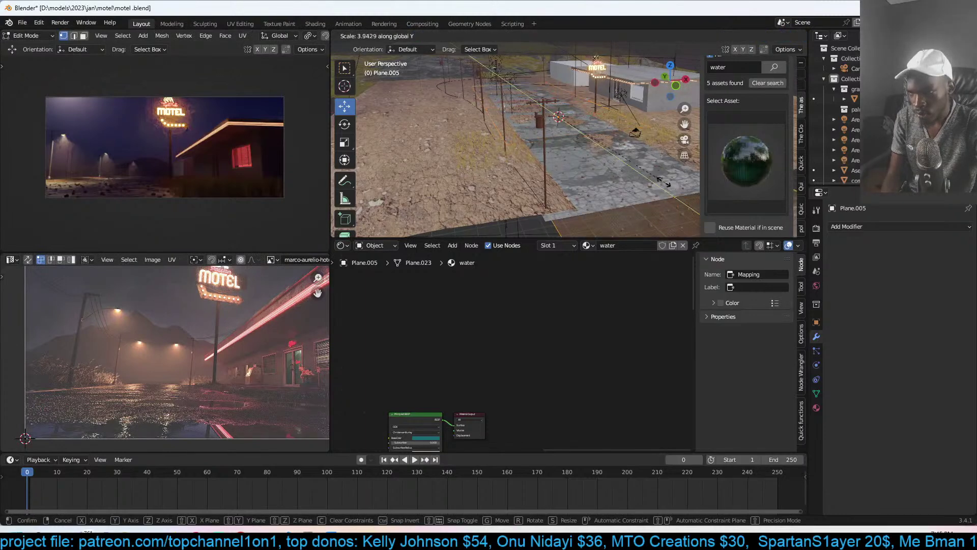
key("Tab")
- Adjust the water plane's position slightly while checking how it fills the sculpted dents
scroll(628, 164, "up", 3)
middle_click_drag(581, 181, 570, 178)
key("g")
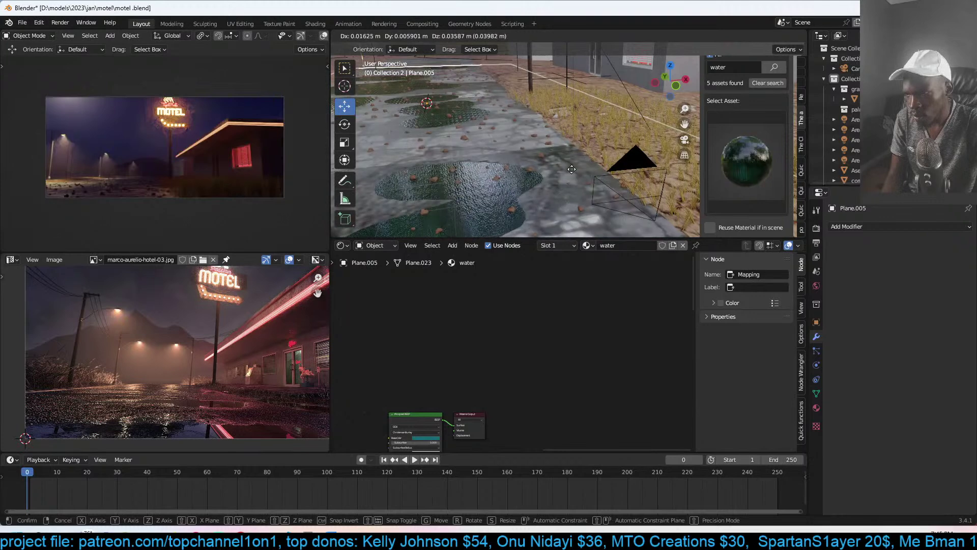
left_click(572, 169)
right_click(571, 169)
- Finish nudging the water plane in the road and hide the rocks scatter object covering the surface
left_click(469, 191)
right_click(478, 191)
key("Escape")
middle_click_drag(448, 216, 480, 204)
scroll(488, 201, "down", 2)
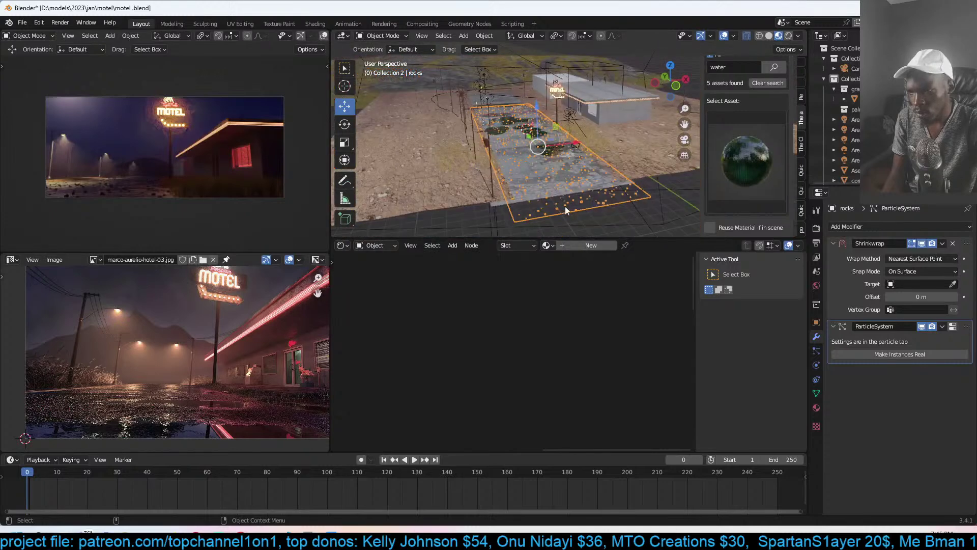
scroll(566, 212, "up", 3)
- Select the water plane and apply its object transform
left_click(506, 182)
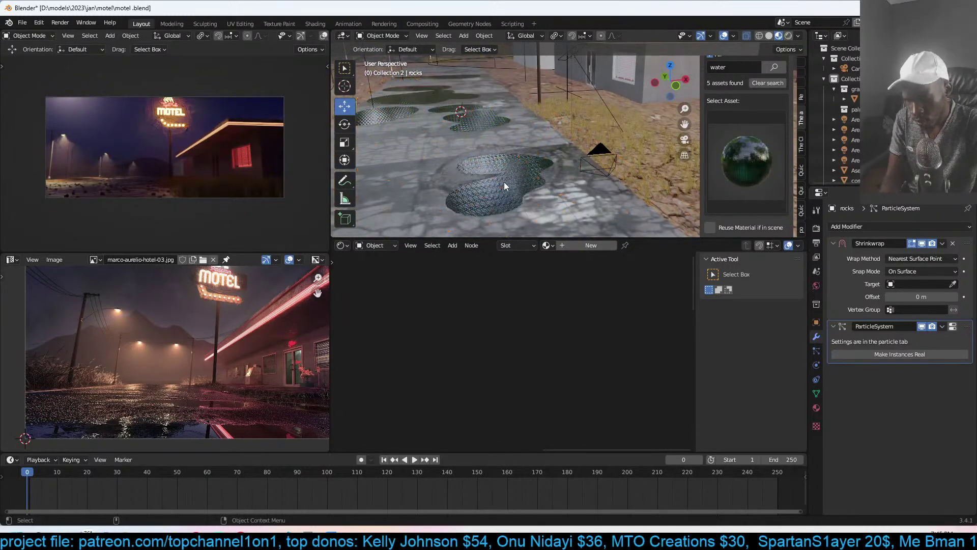
key("ctrl+a")
left_click(509, 179)
- Set the Mapping node's X, Y and Z scale to 1 in the water material
middle_click_drag(514, 325, 578, 272)
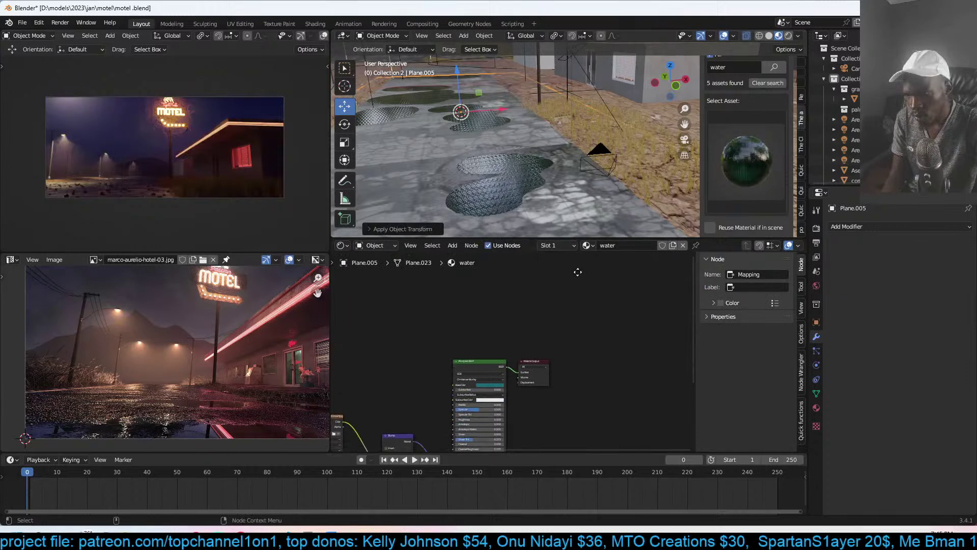
middle_click_drag(519, 339, 662, 234)
middle_click_drag(485, 377, 548, 379)
scroll(511, 381, "up", 4)
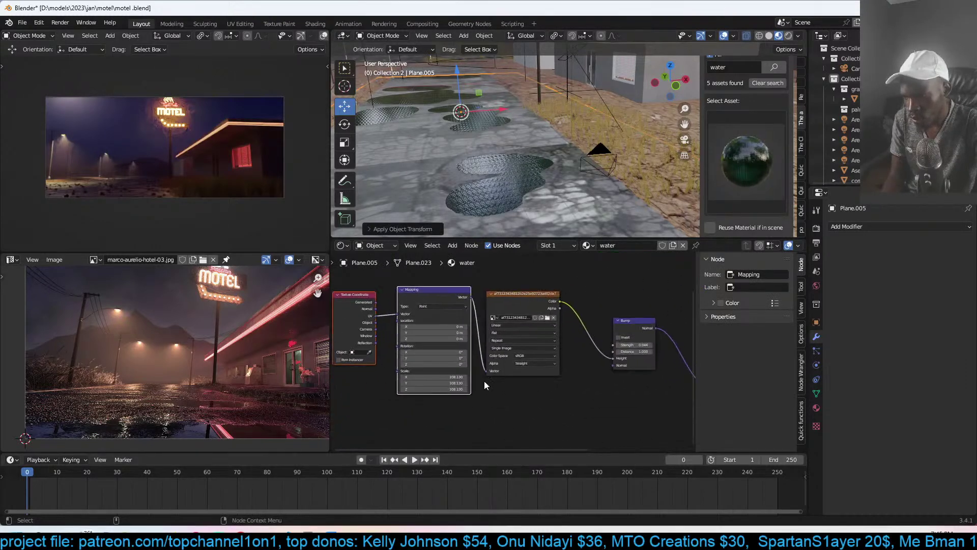
type("1")
left_click_drag(434, 377, 458, 402)
key("Return")
- Set the Strength of the water material's Bump node to 0.01
scroll(407, 385, "up", 2)
middle_click_drag(593, 360, 460, 409)
scroll(460, 409, "up", 3)
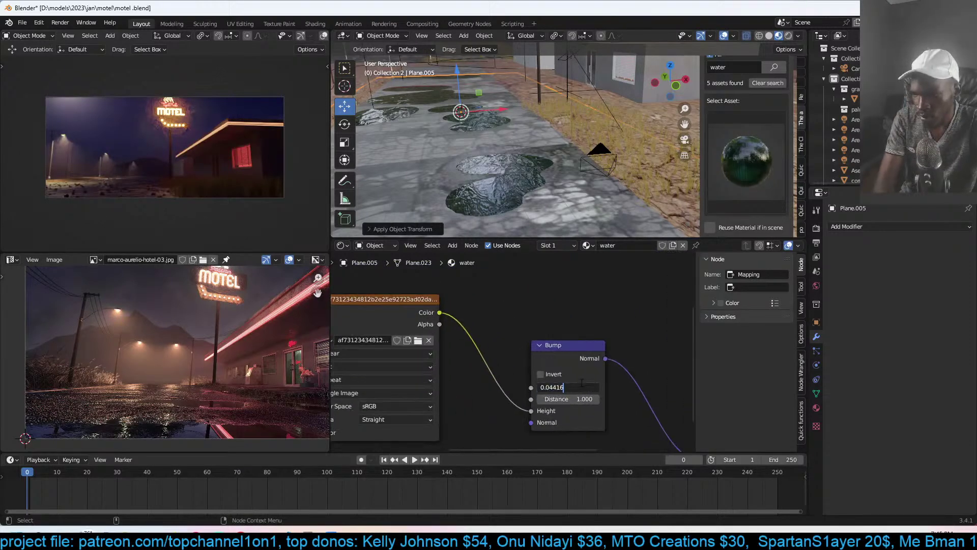
key("Return")
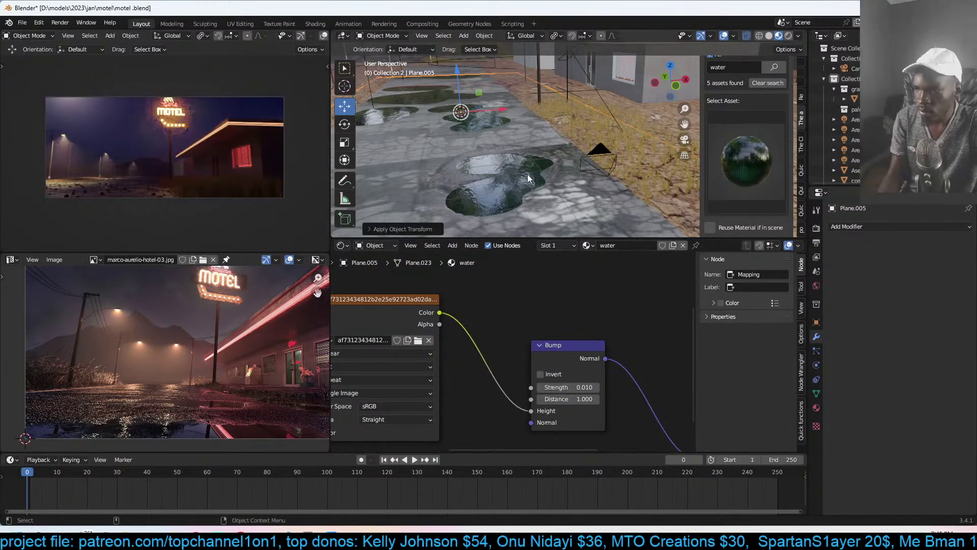
- Save the file and resume the paused rendered preview, working from the camera view
key("KP_0")
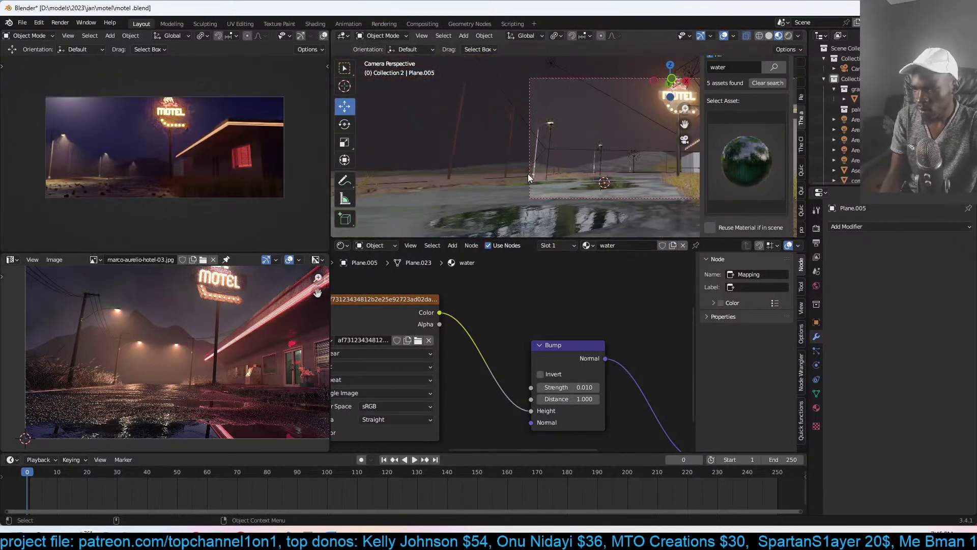
key("ctrl+s")
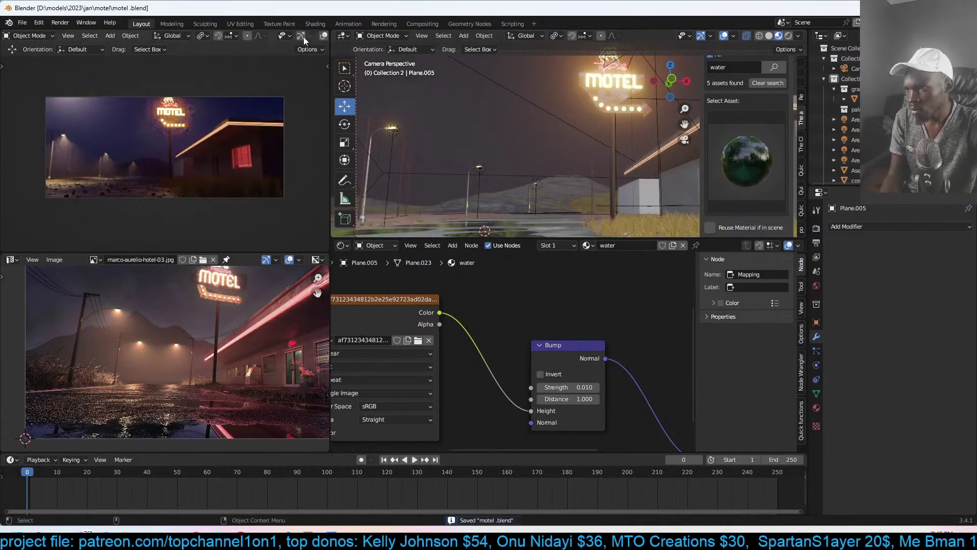
scroll(305, 37, "down", 4)
left_click(320, 36)
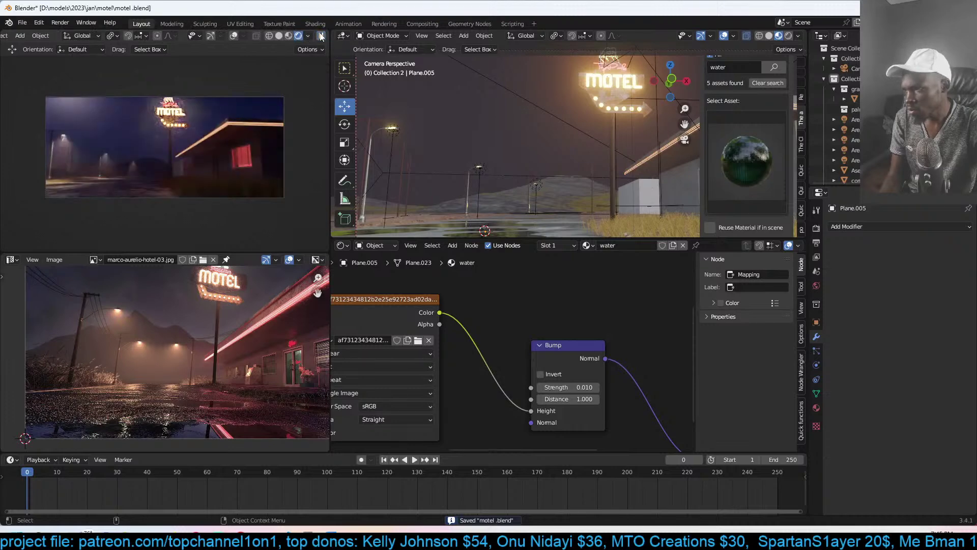
scroll(560, 105, "down", 3)
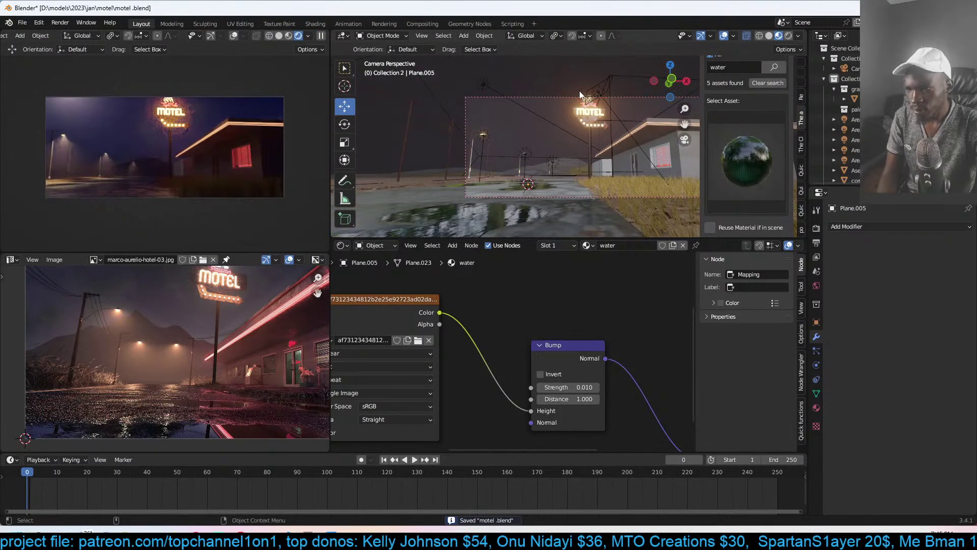
- Move the camera to about X -6.23, Y -22.89, Z 0.20 m and rotate it about -8.7° around Z
left_click(575, 98)
key("g")
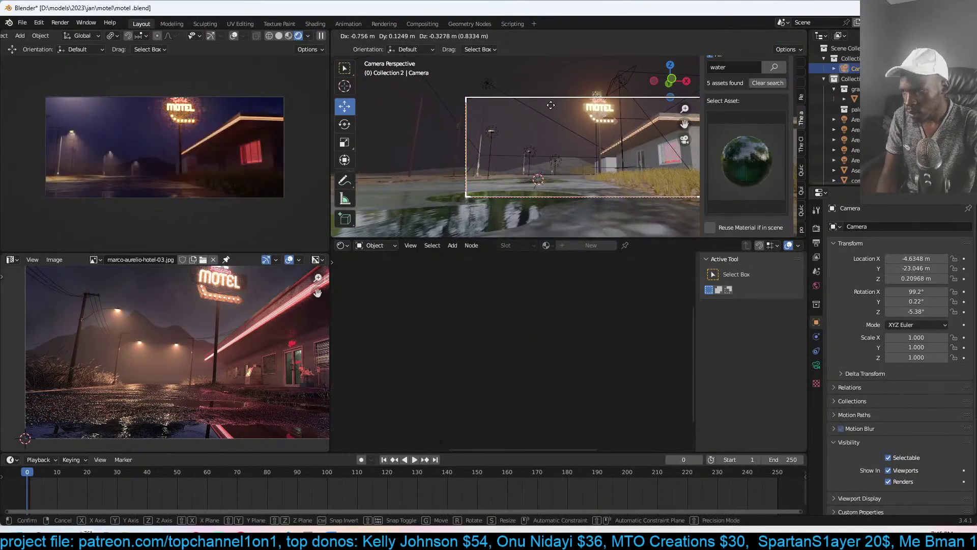
left_click(543, 109)
middle_click_drag(558, 118, 524, 118, "shift")
key("r")
key("z")
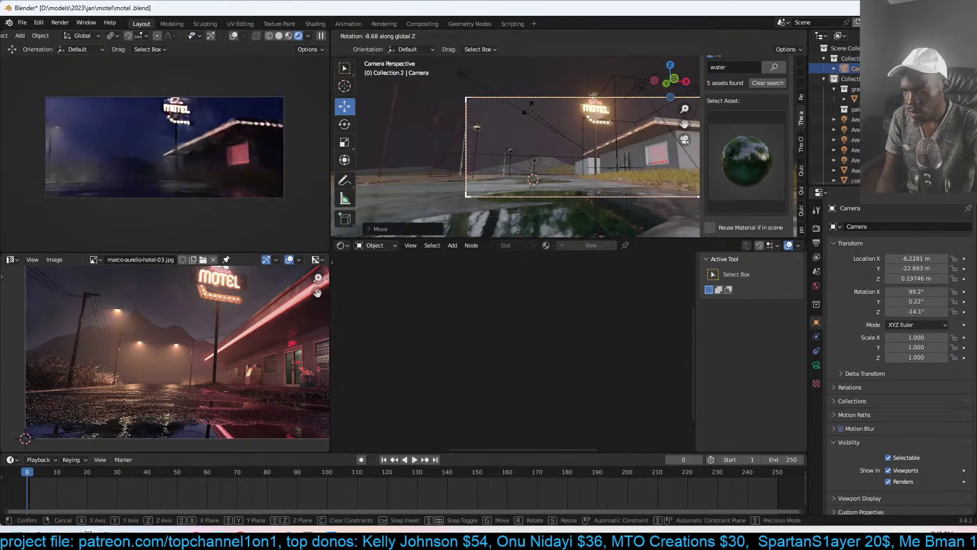
left_click(529, 108)
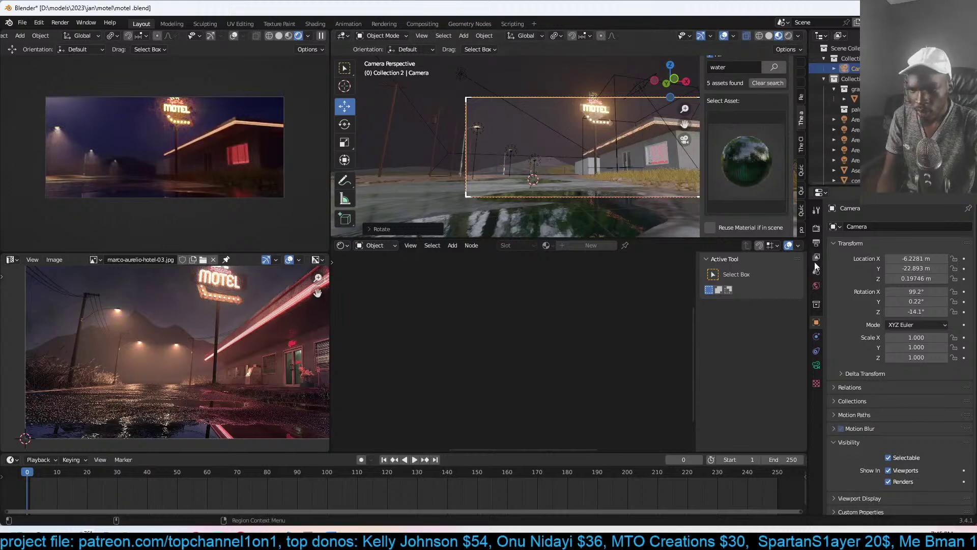
- Increase the render resolution's Y value to 1003 px for a taller frame
left_click(817, 242)
mouse_move(936, 250)
left_mouse_down()
mouse_move(962, 250)
mouse_move(919, 252)
left_mouse_up()
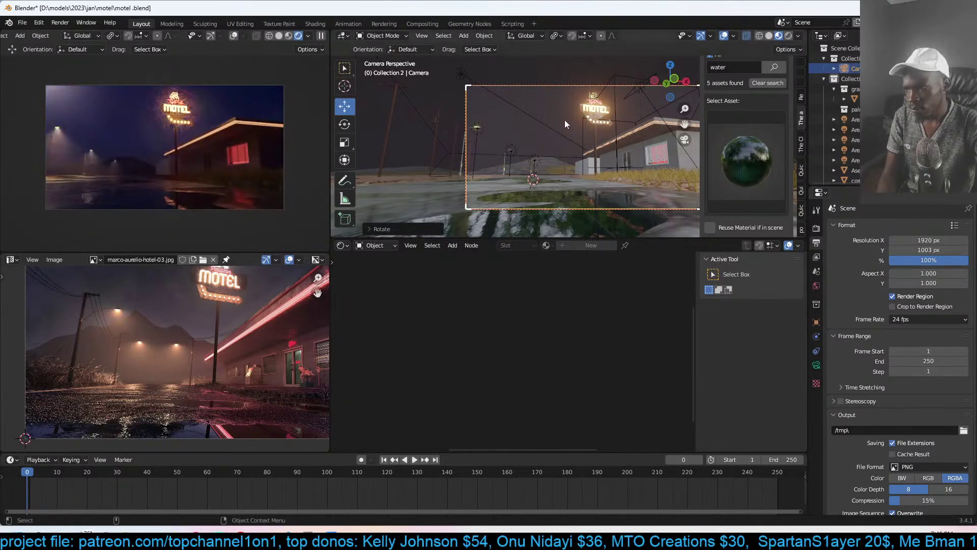
- Reframe the shot by moving the camera, tilting it freely and turning it slightly around Z towards the road and motel
key("g")
left_click(527, 112)
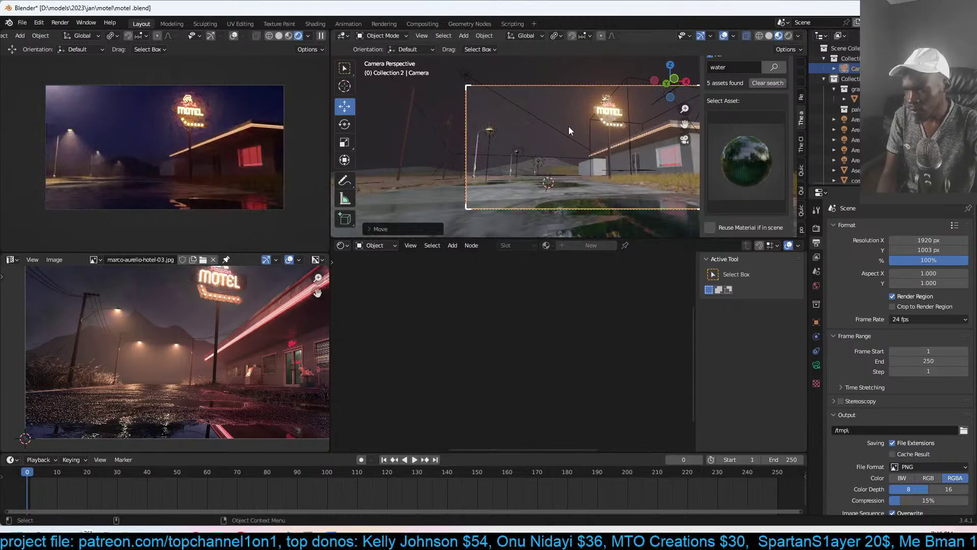
key("r")
key("r")
left_click(604, 118)
key("g")
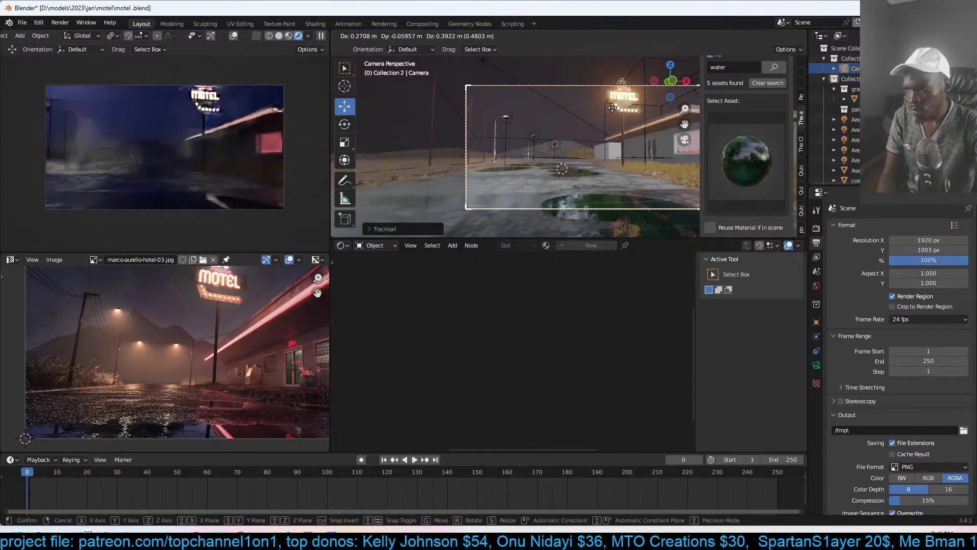
left_click(613, 111)
key("r")
key("z")
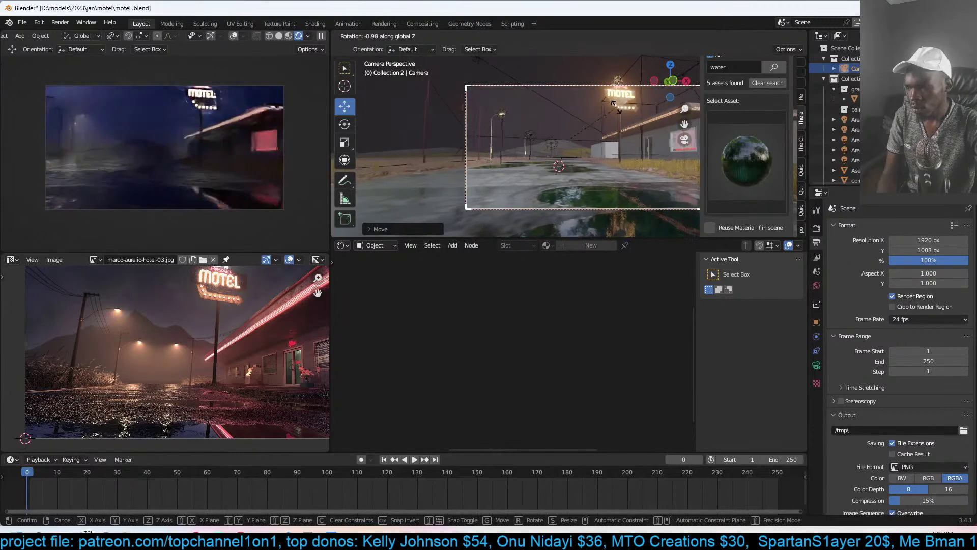
left_click(613, 108)
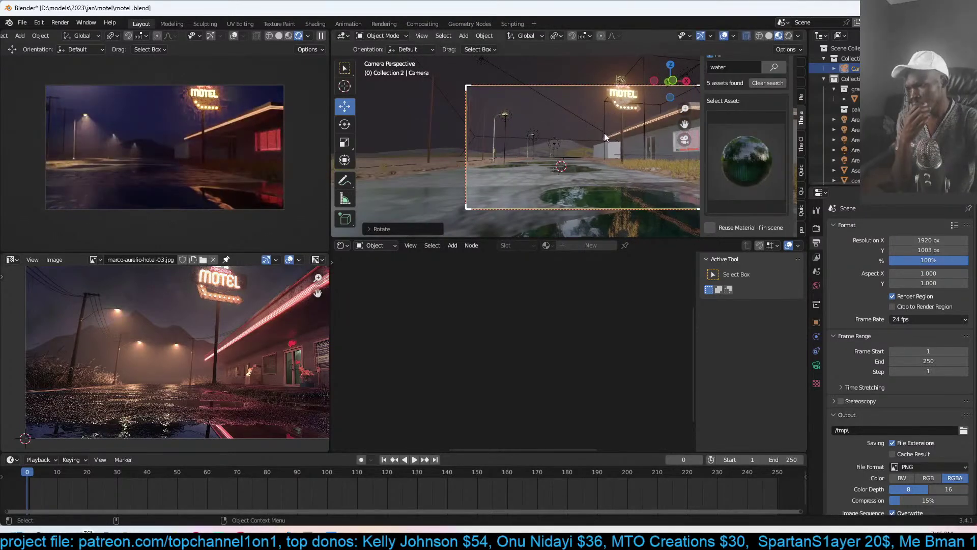
- Save the file and change the emission color of the neon strips along the motel's roof edge to saturated red
scroll(244, 325, "down", 1)
middle_click_drag(576, 187, 544, 192, "shift")
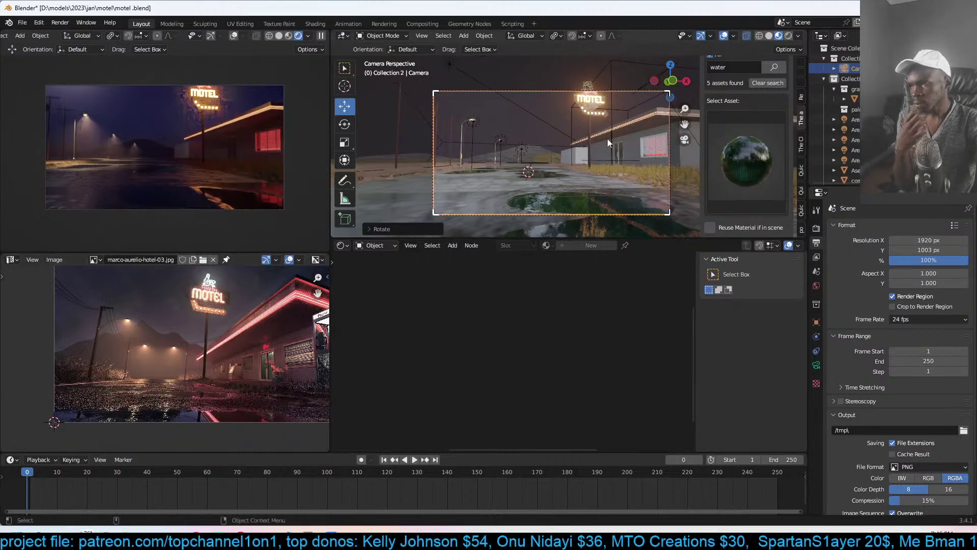
scroll(591, 162, "up", 3)
middle_click_drag(605, 135, 529, 163, "shift")
left_click(566, 158)
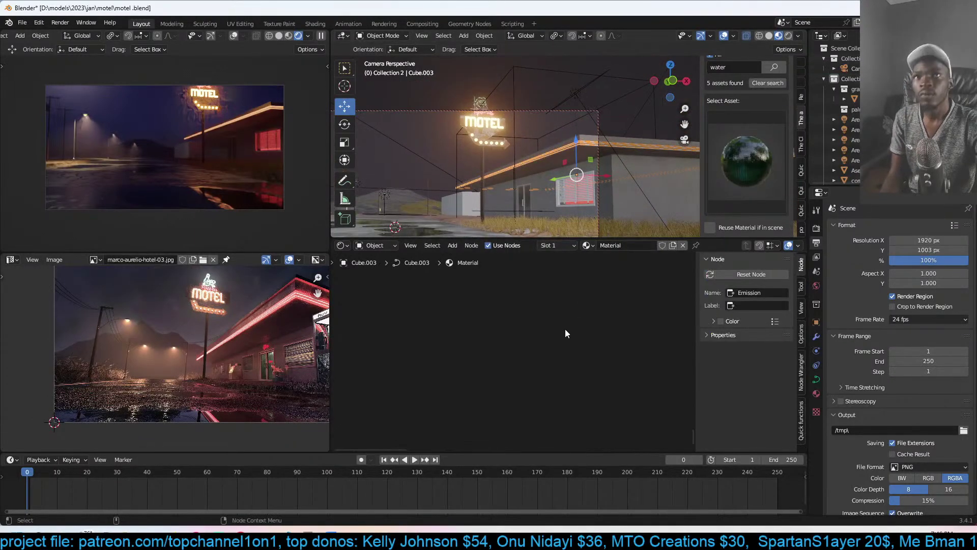
key("ctrl+s")
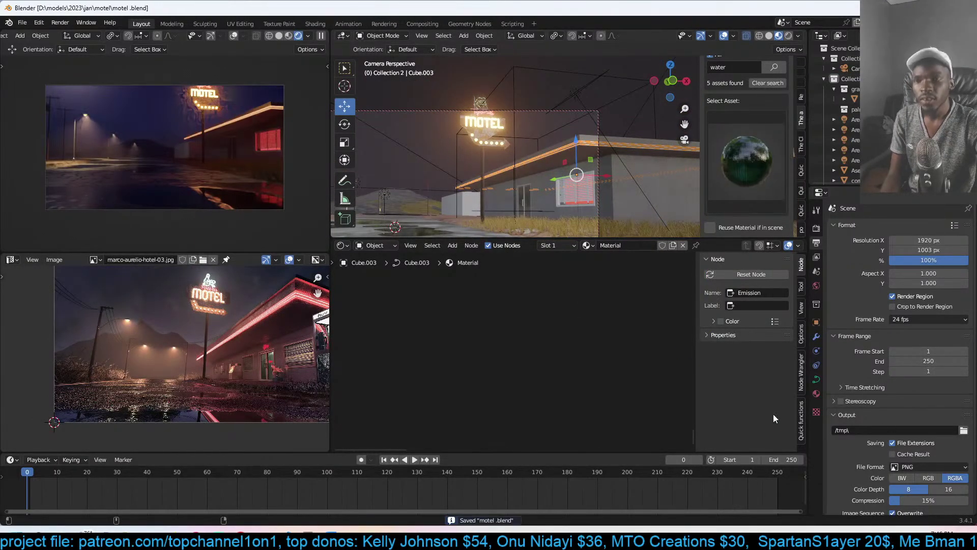
left_click(816, 393)
left_click(939, 337)
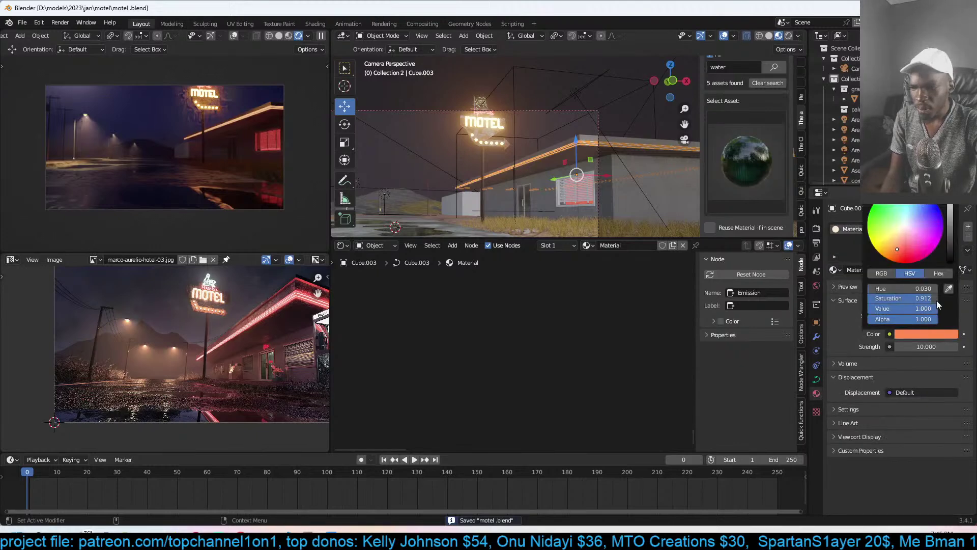
left_click_drag(917, 252, 916, 258)
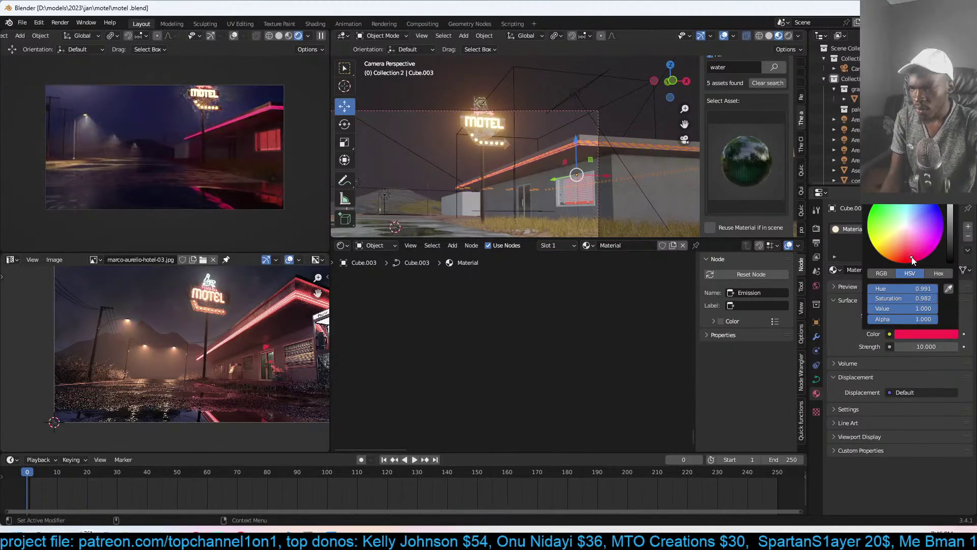
left_click(904, 259)
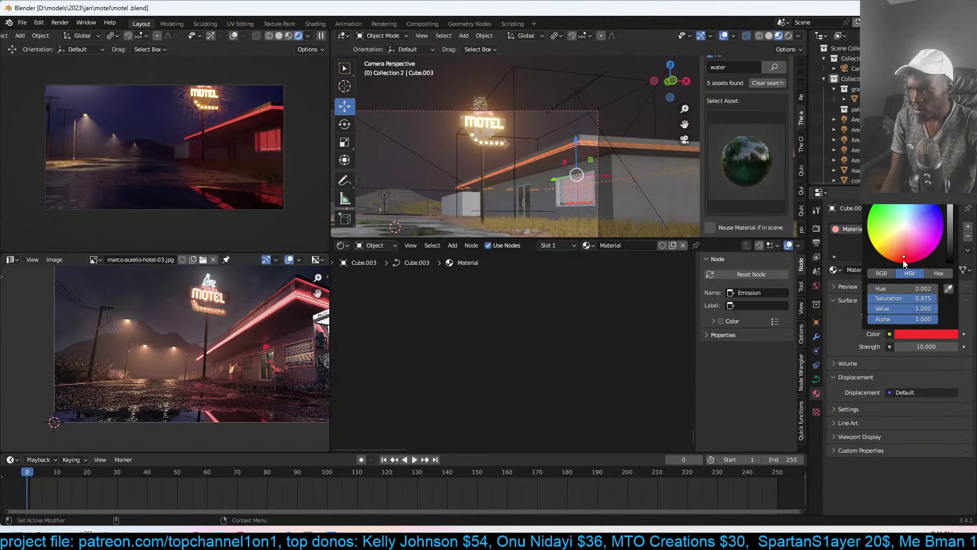
- Make the motel's roof slab taller by scaling its mesh along Z and raising its top along Z
scroll(571, 210, "up", 5)
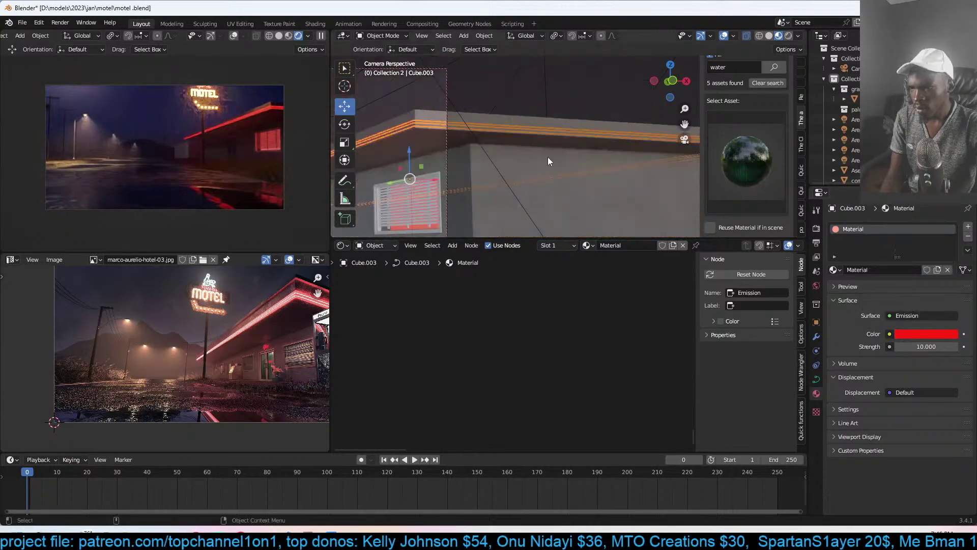
left_click(502, 136)
key("Tab")
key("s")
key("z")
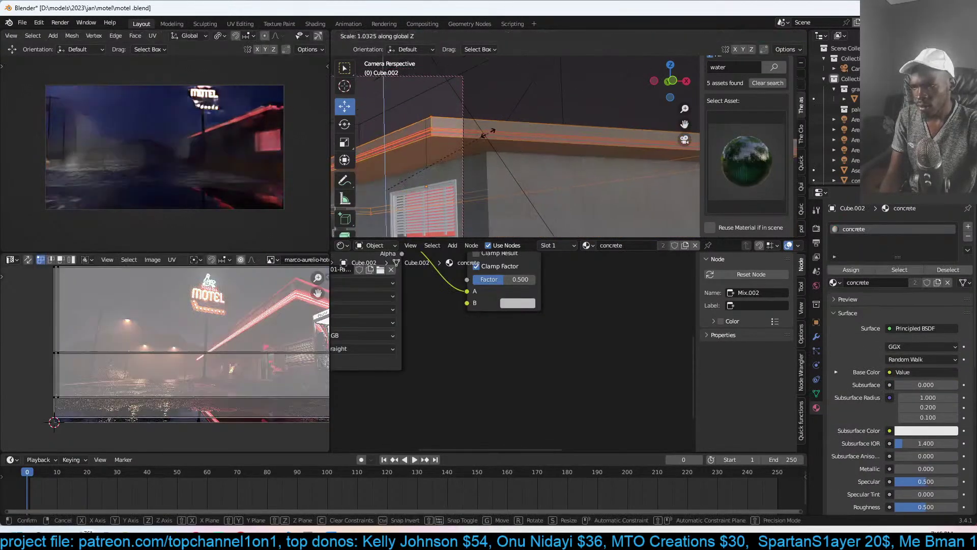
left_click(487, 131)
key("g")
key("z")
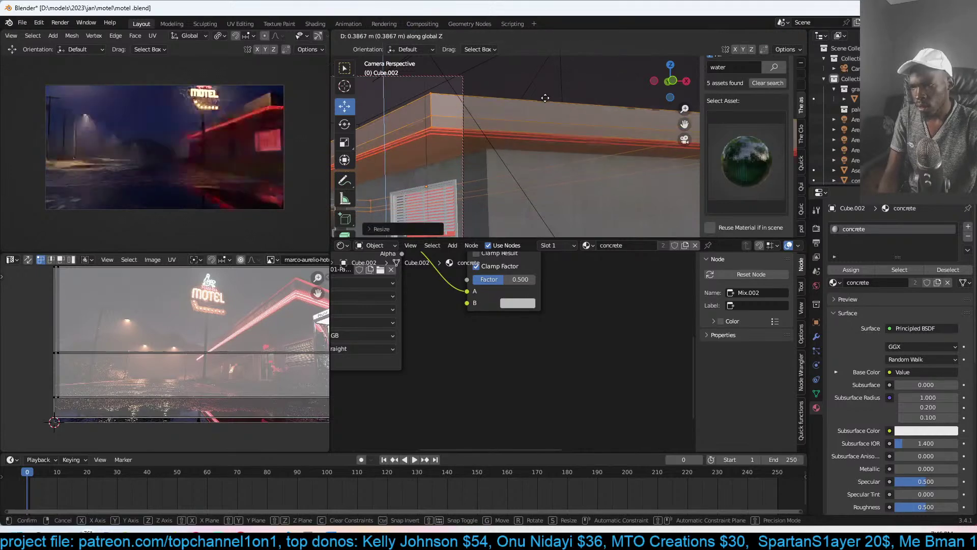
left_click(435, 115)
- Slide the edge loop near the roof's upper rim and push the face band around the rim outward about 0.03 m
key("g")
key("g")
left_click(435, 114)
left_click(515, 116, "alt")
left_click(489, 117)
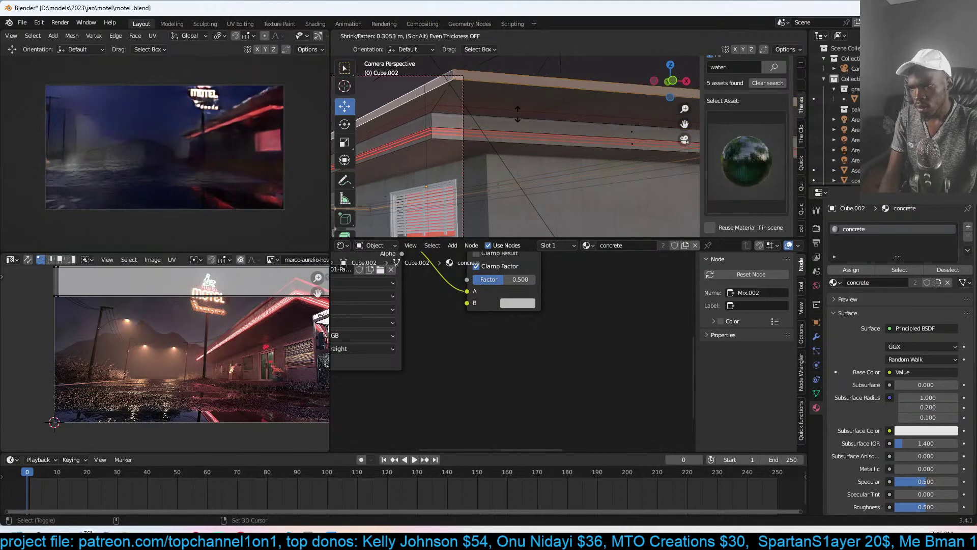
left_click(513, 142)
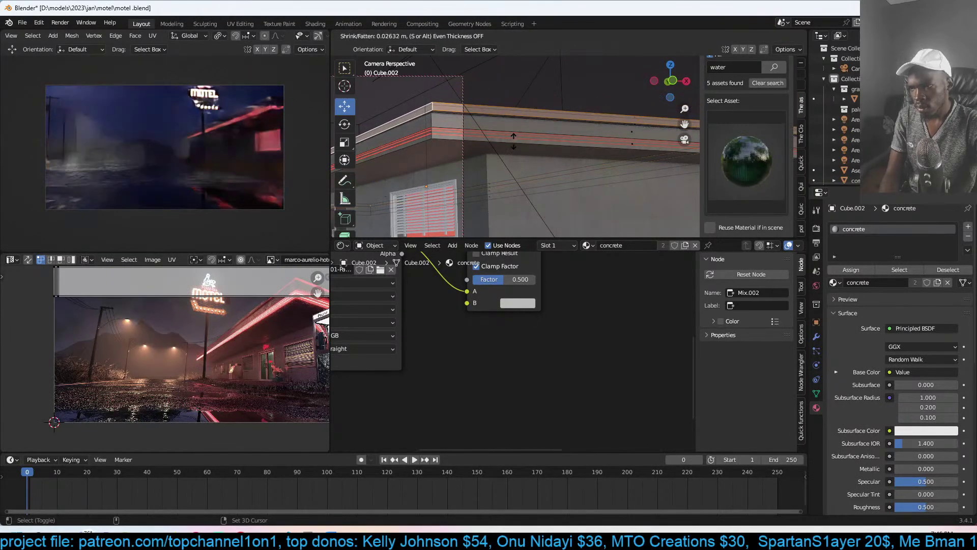
- Scale the whole roof slab object along Z to about 1.3 times its height
key("Tab")
key("s")
key("z")
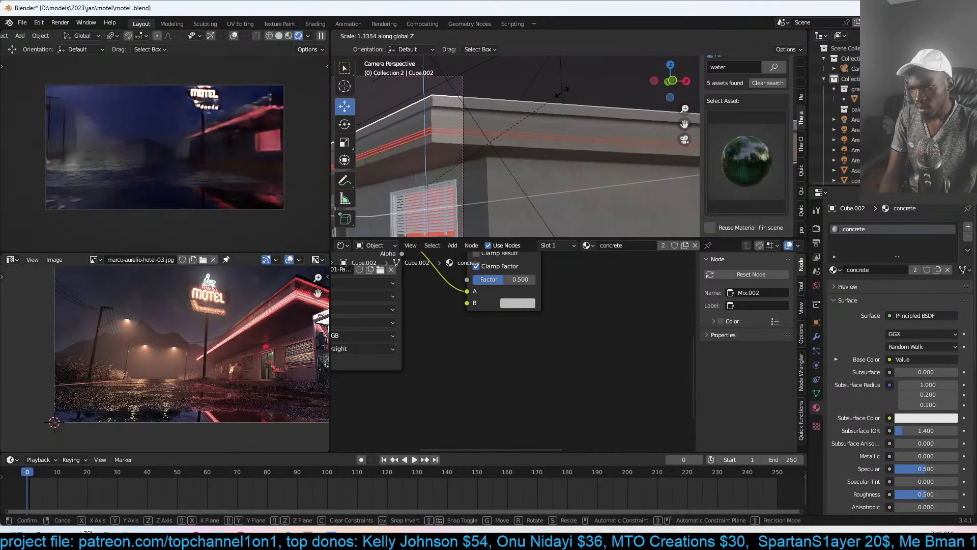
left_click(539, 113)
- Spread the roof-edge neon curves farther apart by scaling all their points along Z about a shared pivot
left_click(518, 133)
key("Tab")
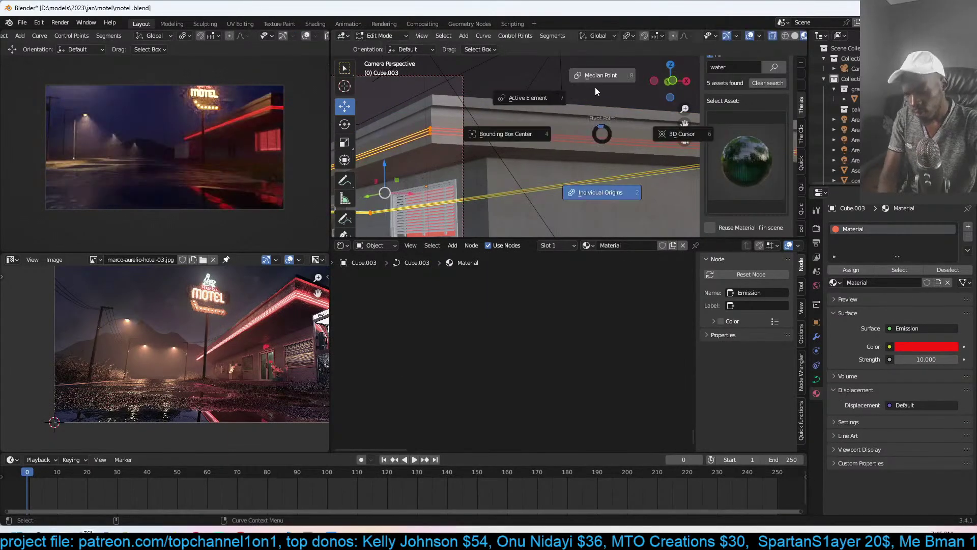
key("s")
key("z")
left_click(608, 145)
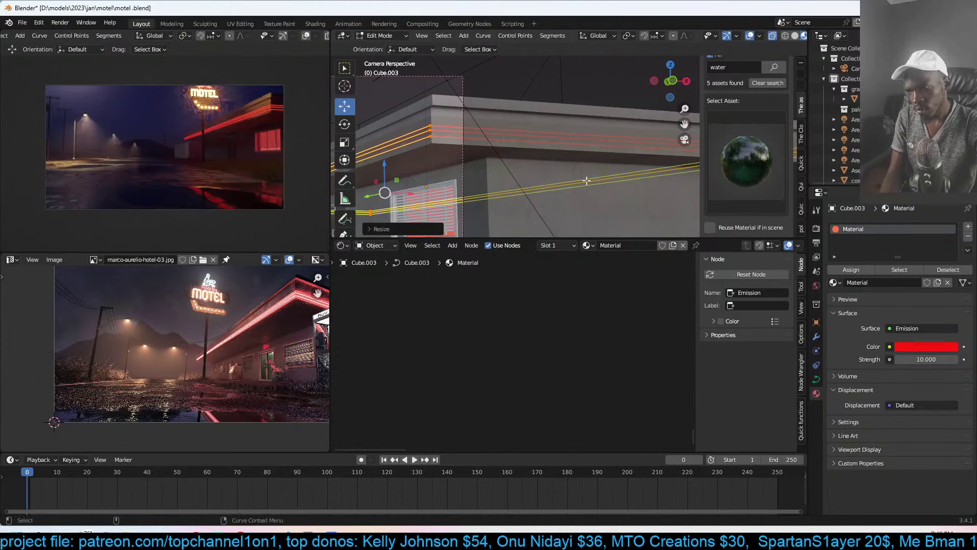
- Adjust the thickness of the neon curves with Shrink/Fatten, save the file and inspect the roof's underside
key("alt+s")
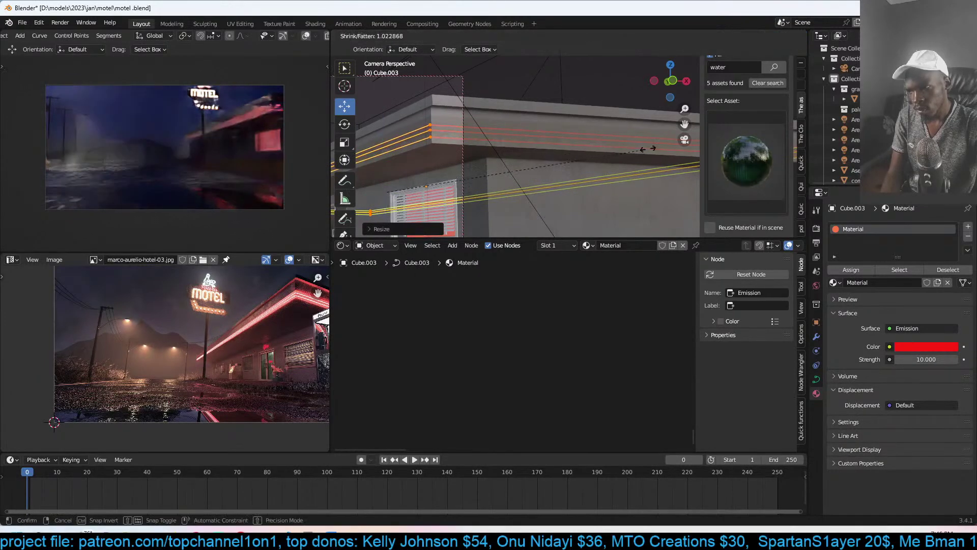
left_click(442, 157)
key("Tab")
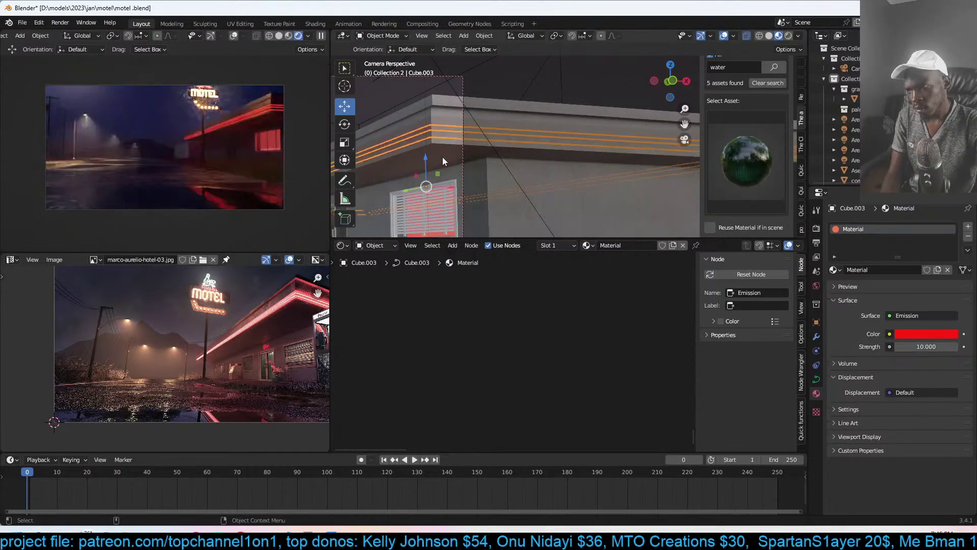
mouse_move(460, 173)
middle_mouse_down()
mouse_move(494, 144)
mouse_move(517, 169)
mouse_move(448, 175)
middle_mouse_up()
key("ctrl+s")
scroll(502, 141, "up", 4)
middle_click_drag(503, 141, 558, 157)
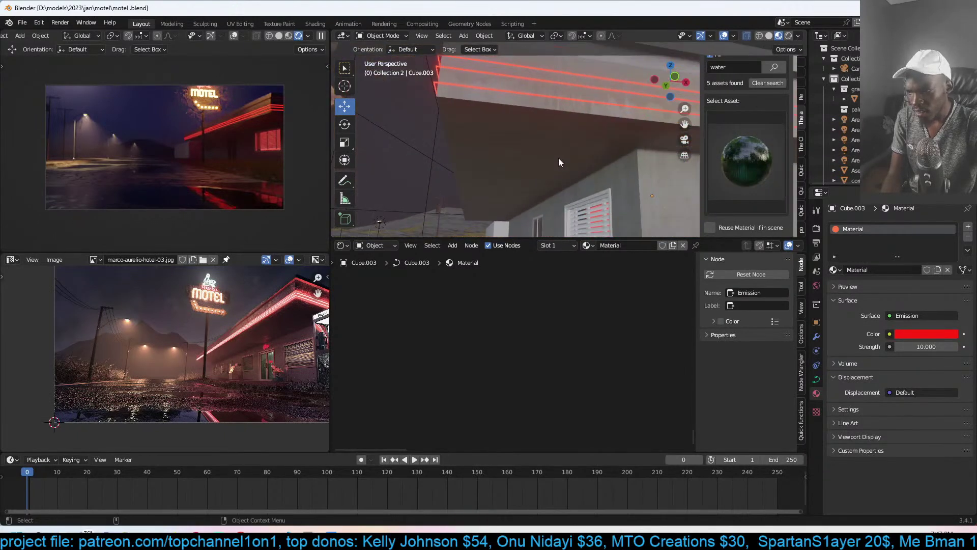
- Switch the asset browser from materials to objects and search for "light"
left_click(779, 144)
scroll(758, 137, "up", 3)
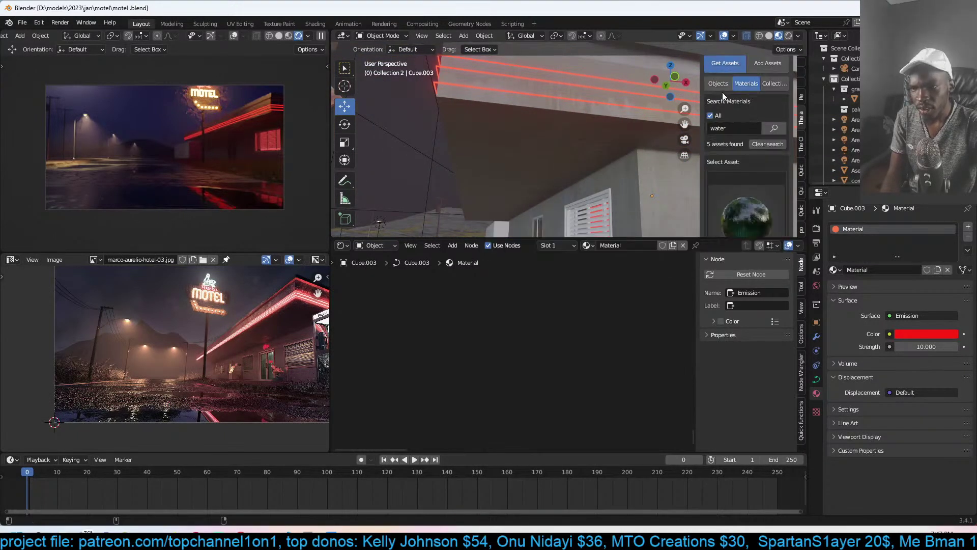
left_click(719, 84)
left_click(737, 130)
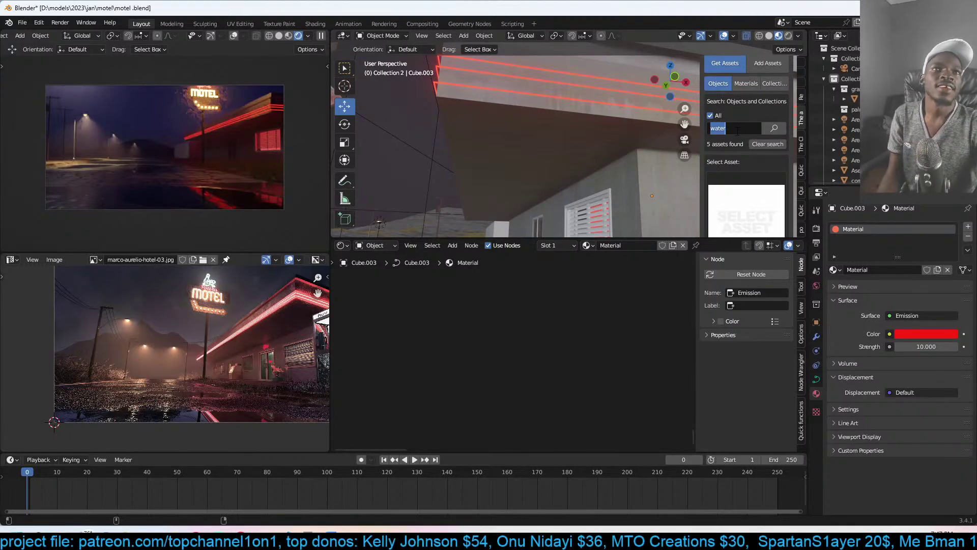
key("BackSpace")
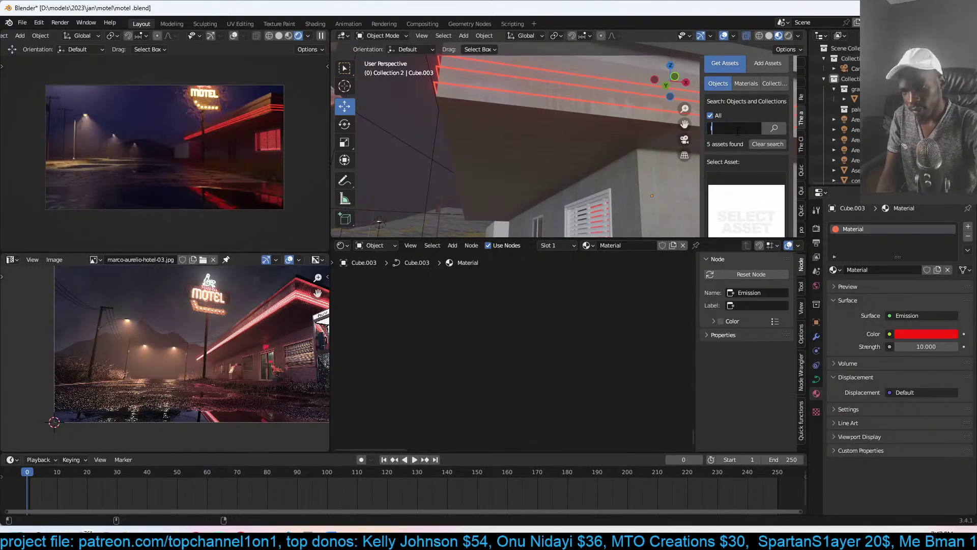
type("light")
key("Return")
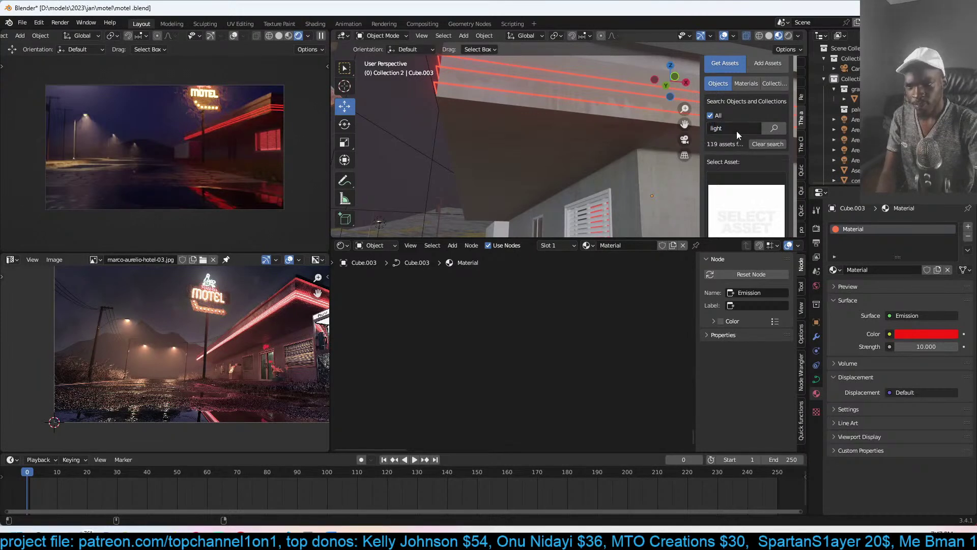
- Choose the round ceiling light asset from the results and add it to the scene under the roof overhang
scroll(739, 144, "down", 2)
left_click(739, 153)
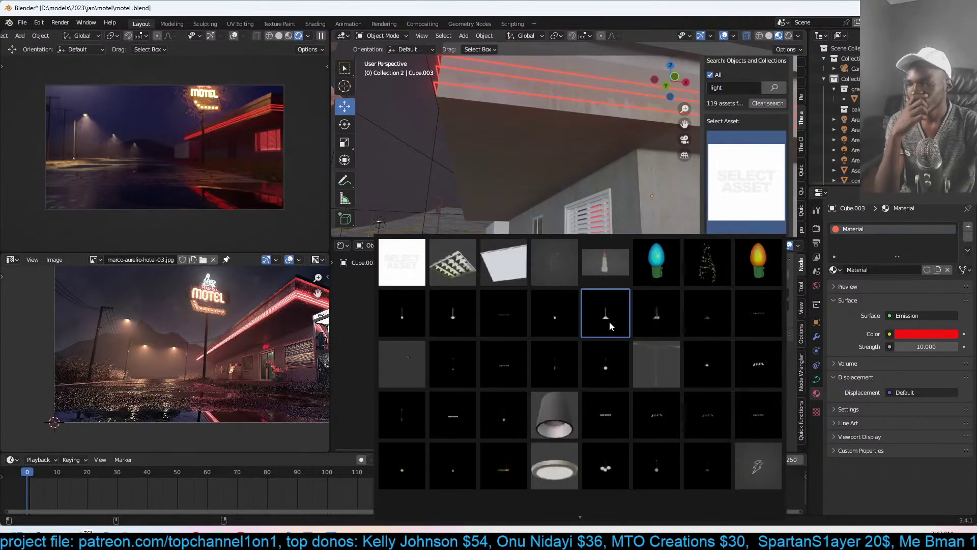
left_click(554, 455)
scroll(746, 162, "down", 3)
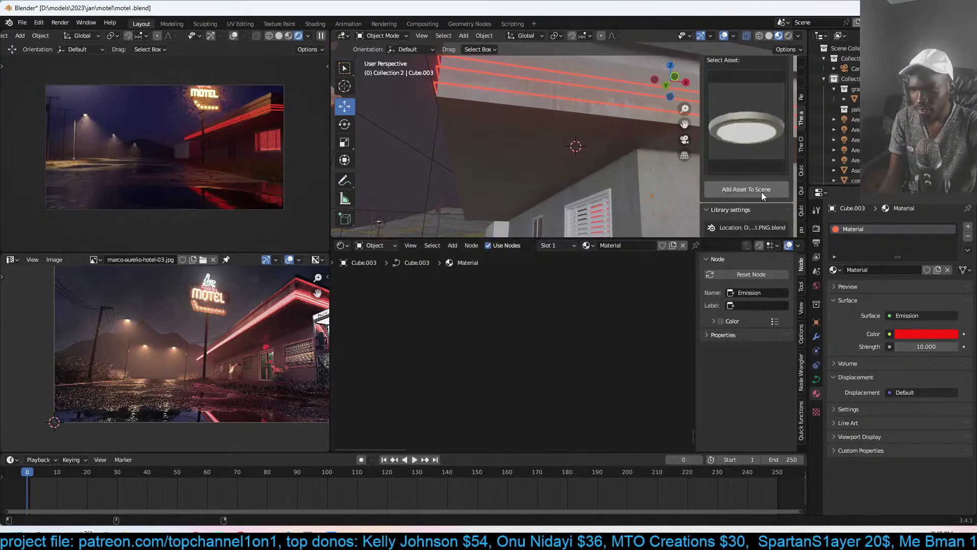
left_click(746, 189)
- Lower the ceiling light about 0.13 m along Z, scale it down and move it toward the roof overhang's outer edge
key("z")
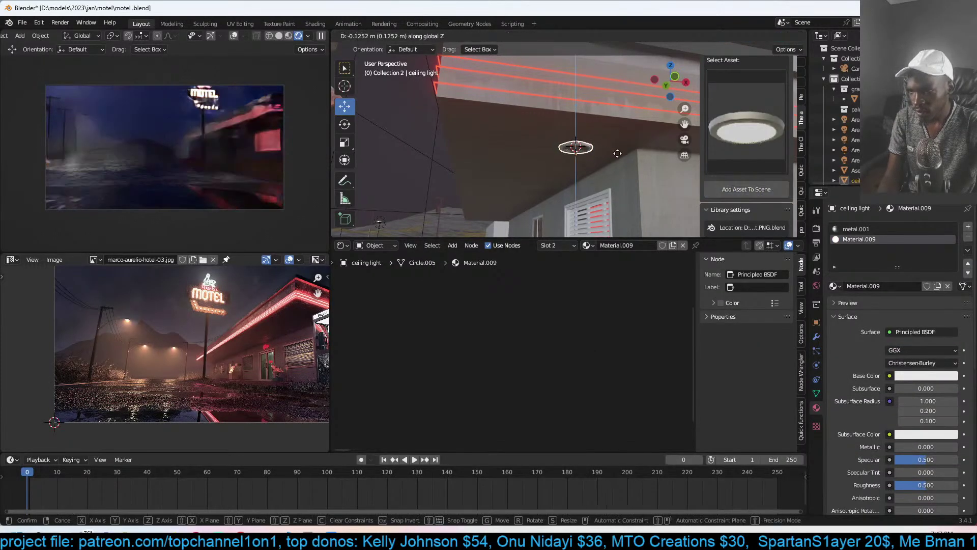
left_click(617, 153)
key("s")
left_click(619, 152)
key("g")
left_click(560, 151)
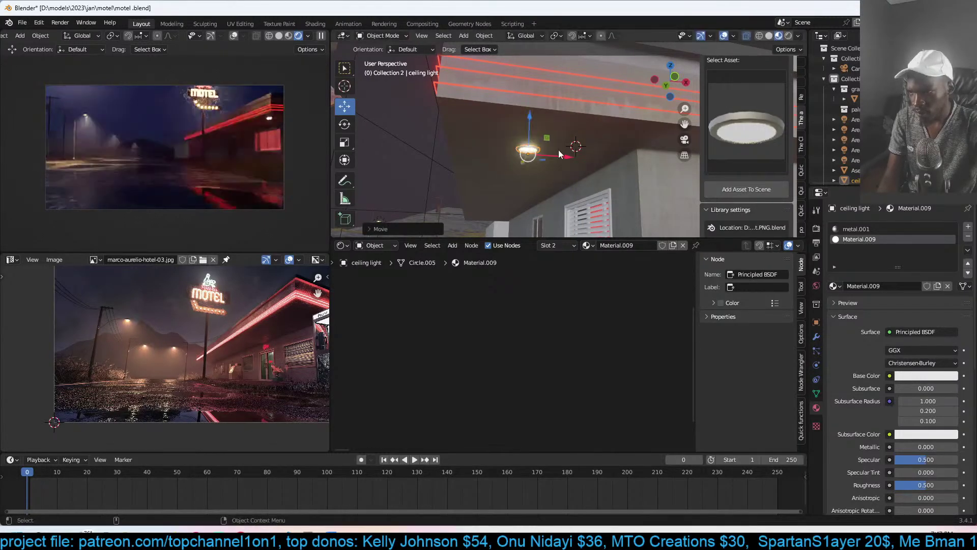
middle_click_drag(557, 150, 585, 183)
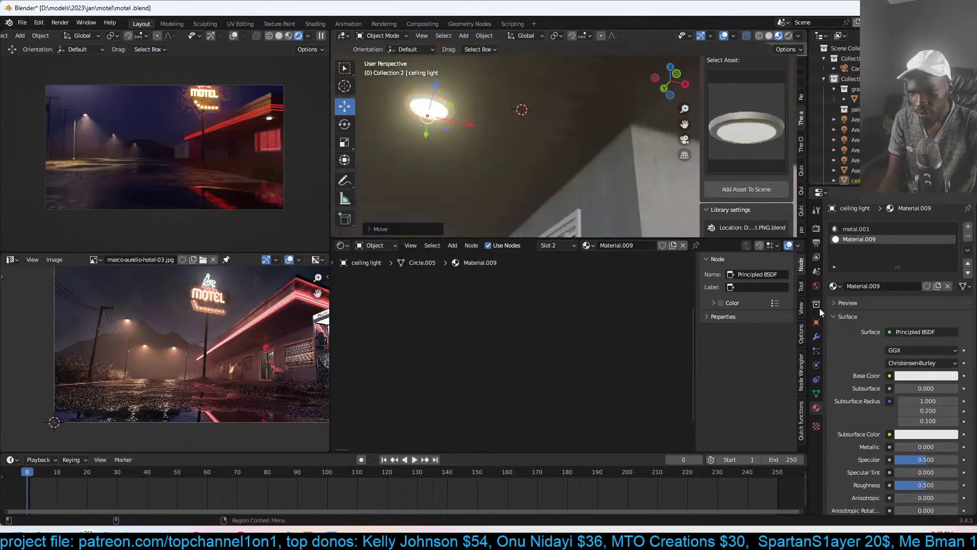
- Add an Array modifier to the ceiling light and set its relative offset Y to 7.9
left_click(816, 337)
left_click(919, 227)
left_click(799, 254)
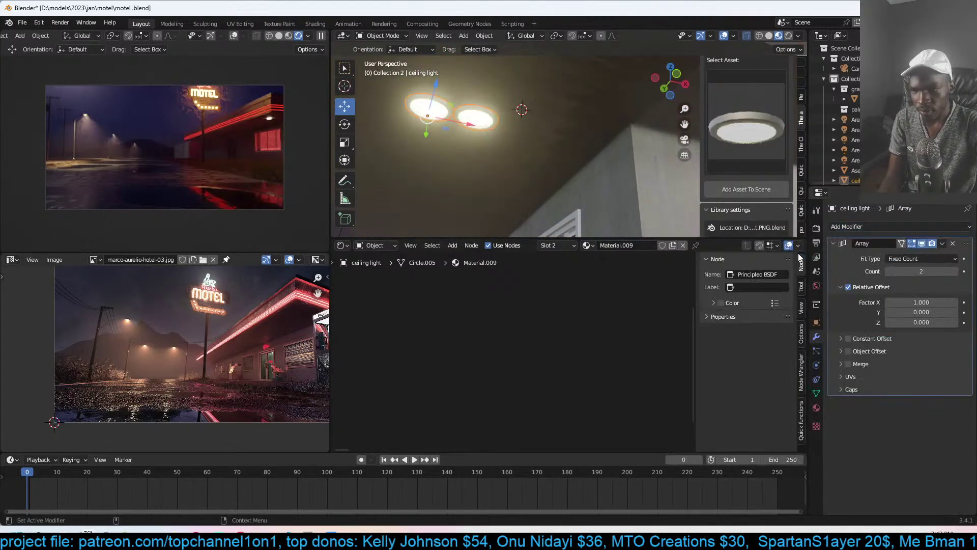
type("1")
key("BackSpace")
type("0")
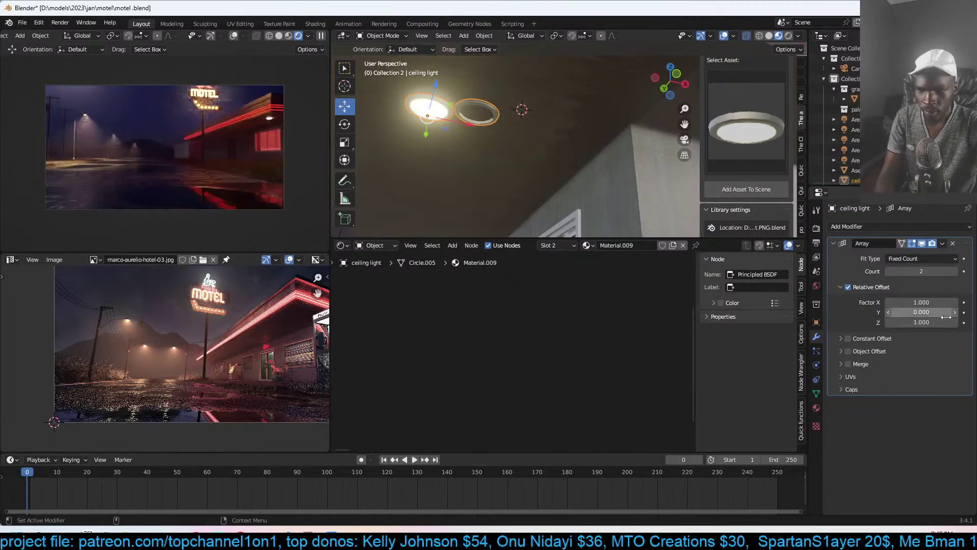
left_click(892, 312)
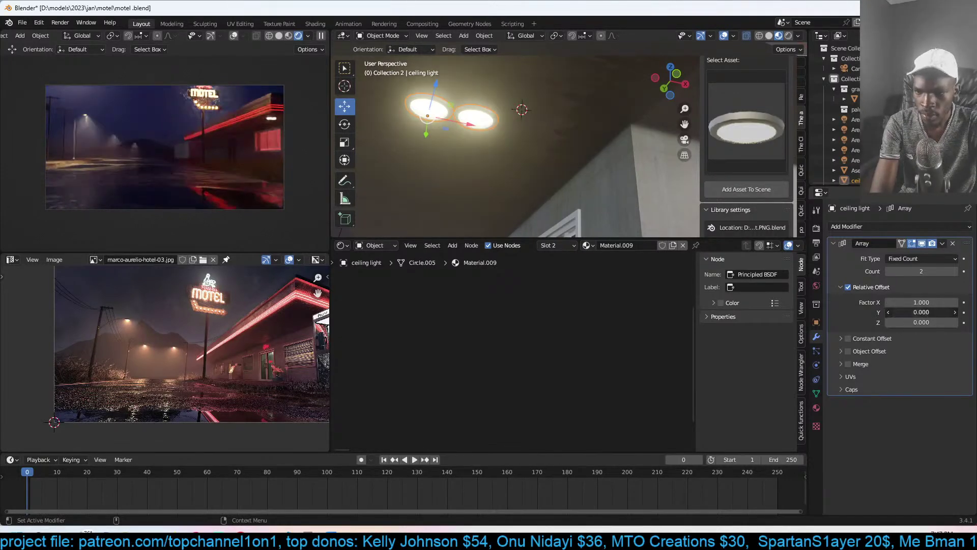
type("1")
key("Return")
left_click_drag(924, 312, 947, 311)
- Add a second Array modifier to the ceiling light with count 4 and relative offsets X 0 and Y 1.7
middle_click_drag(632, 212, 590, 214)
scroll(442, 166, "down", 5)
left_click(832, 245)
left_click(875, 228)
left_click(804, 251)
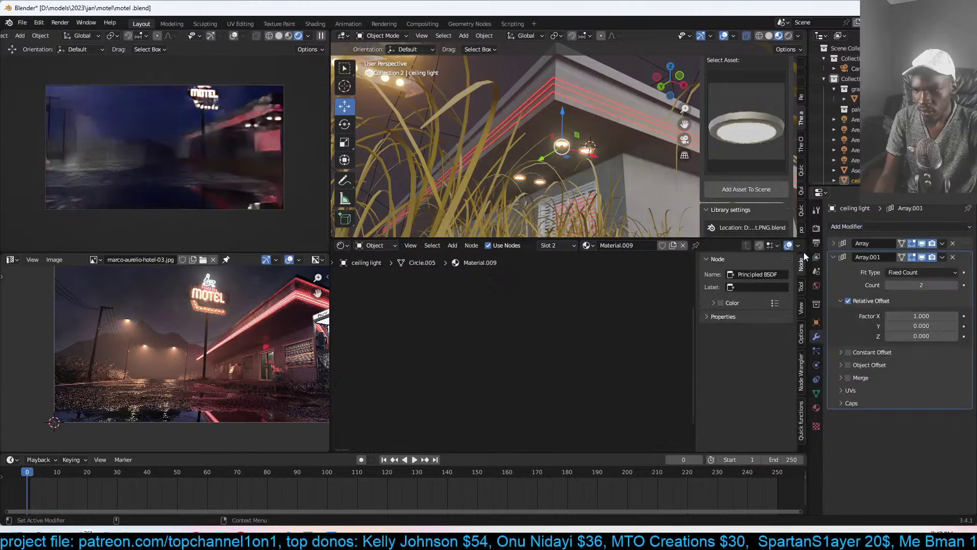
left_click(921, 326)
type("1")
key("Return")
key("BackSpace")
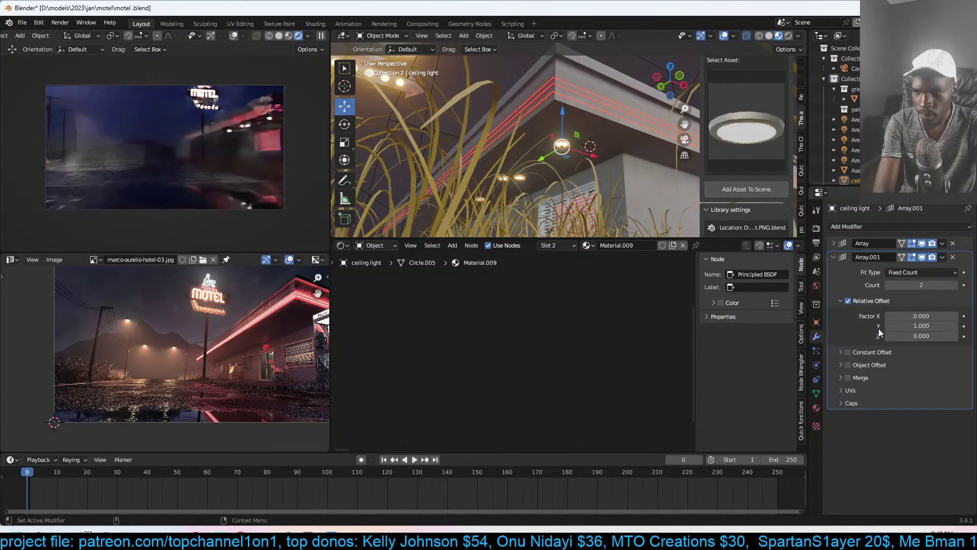
mouse_move(916, 326)
left_mouse_down()
mouse_move(947, 325)
mouse_move(911, 326)
left_mouse_up()
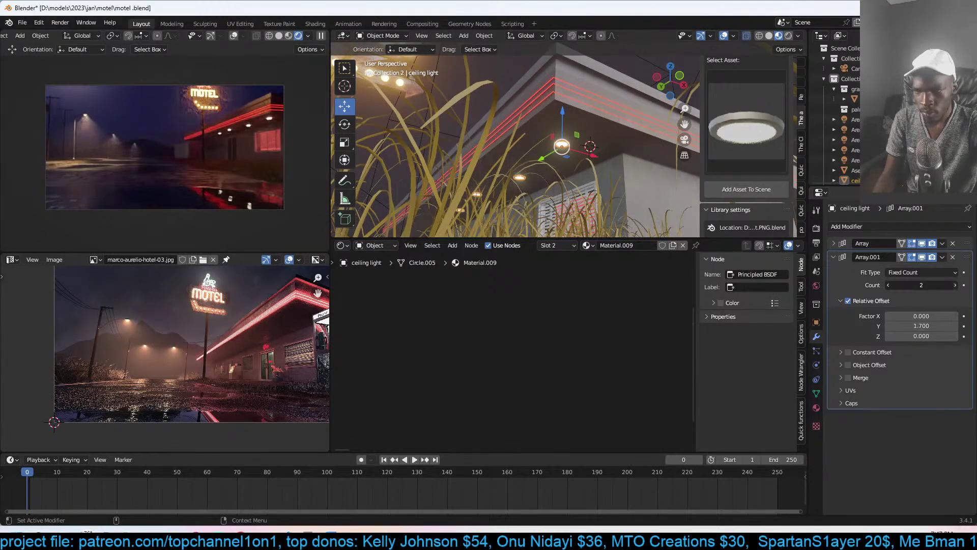
left_click(955, 285)
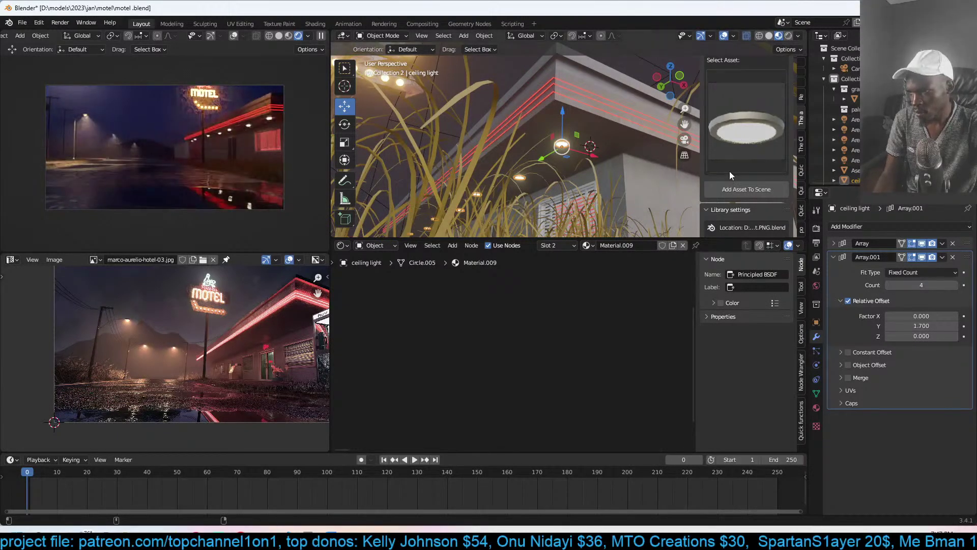
- Scale the ceiling light's mesh down in Edit Mode to about 0.59
middle_click_drag(588, 159, 577, 164, "shift")
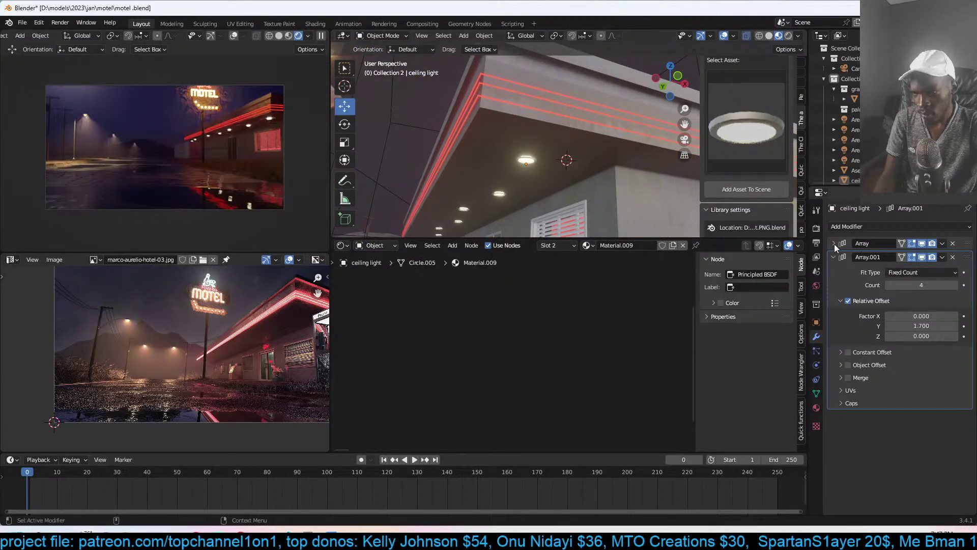
key("Tab")
key("s")
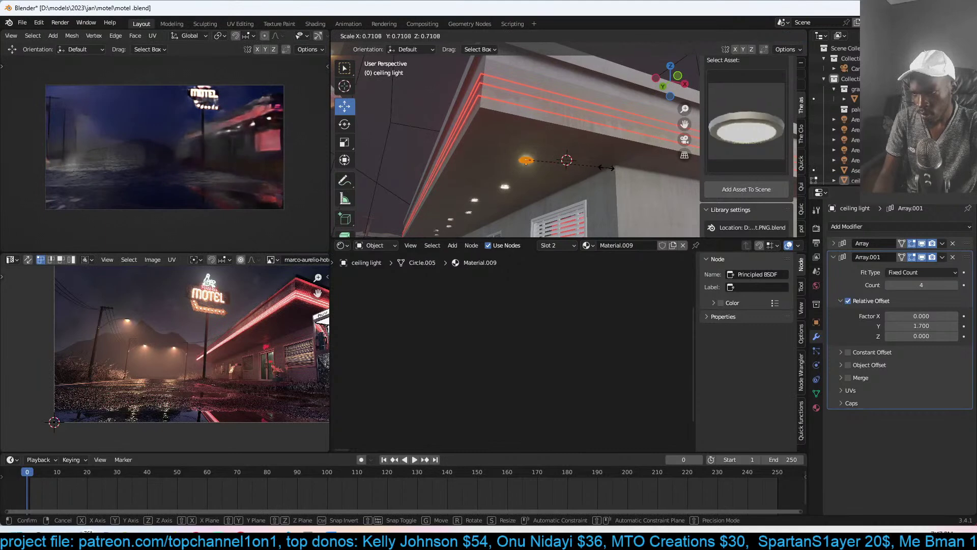
left_click(598, 167)
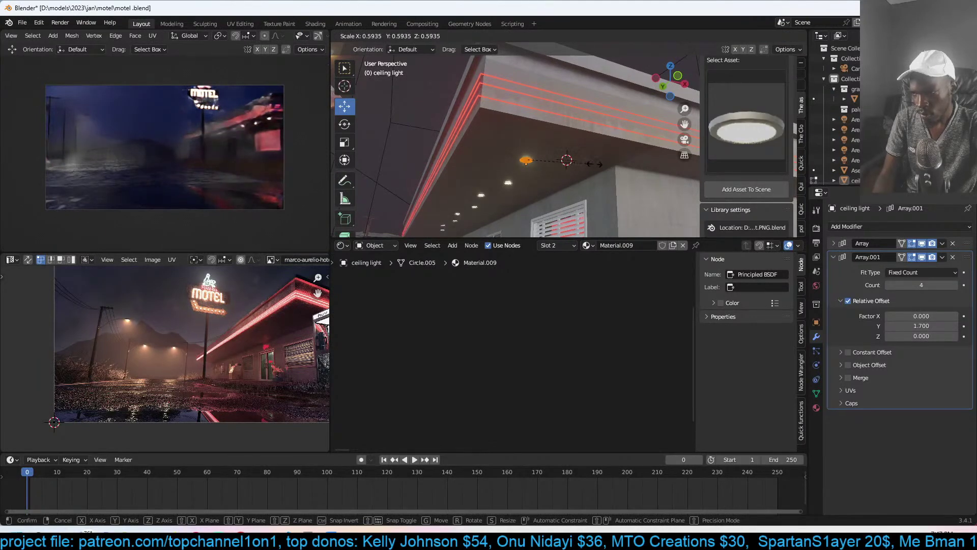
key("Tab")
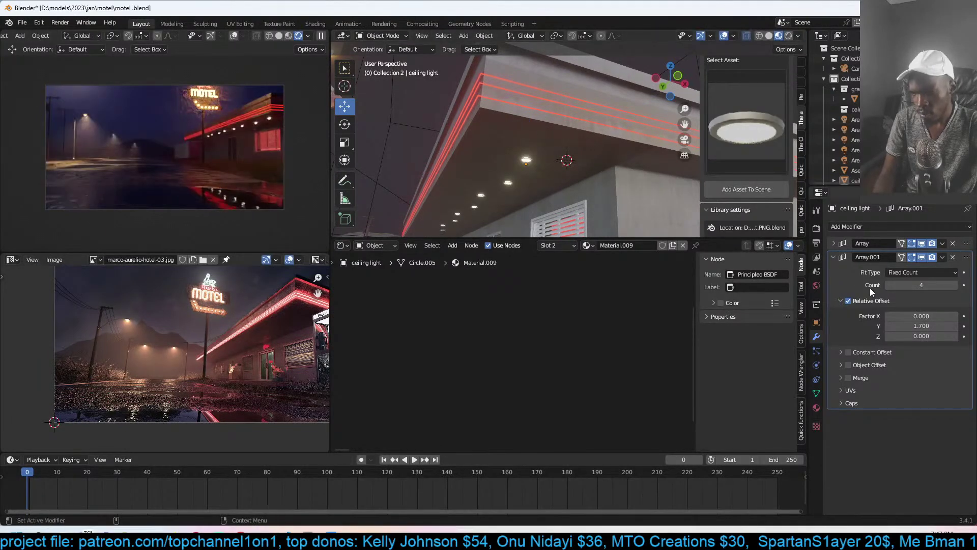
- Remove the second Array modifier and set the first one to count 4 with relative offsets X 0 and Y 23.9
left_click(952, 257)
left_click(833, 243)
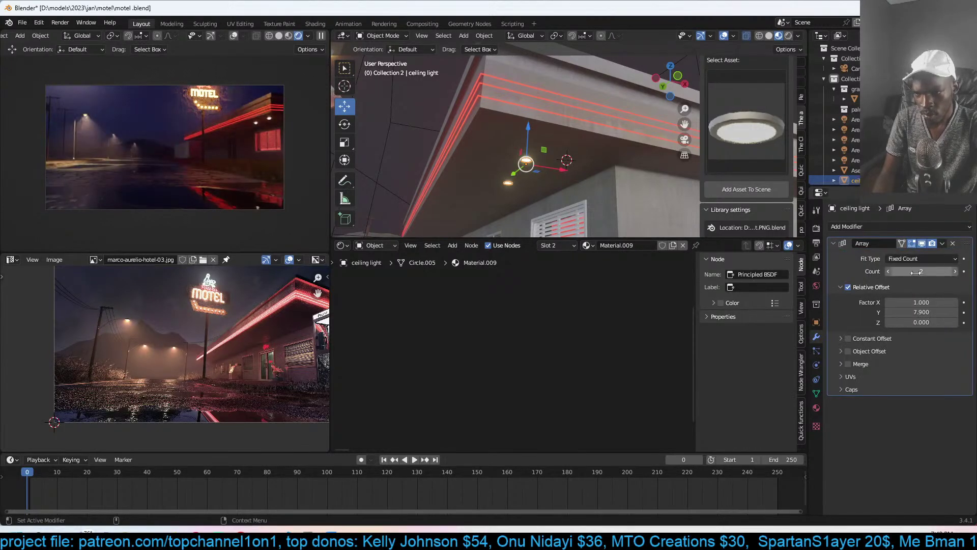
mouse_move(921, 312)
left_mouse_down()
mouse_move(949, 312)
mouse_move(916, 312)
left_mouse_up()
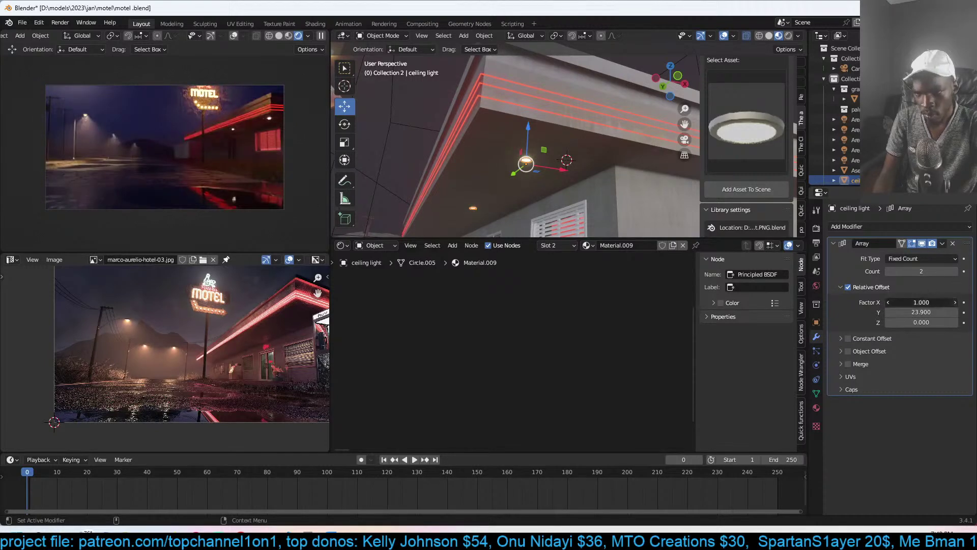
left_click(954, 302)
left_click(954, 302)
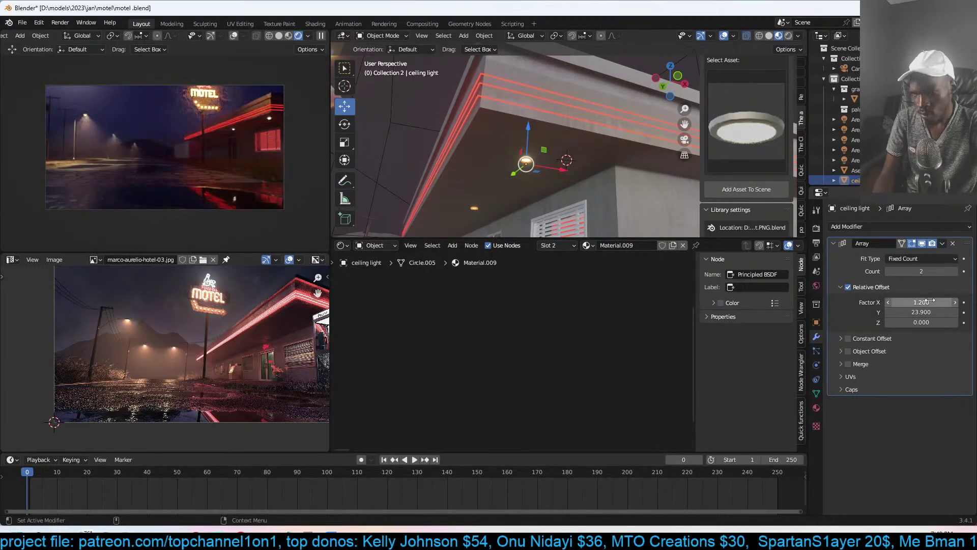
left_click(955, 271)
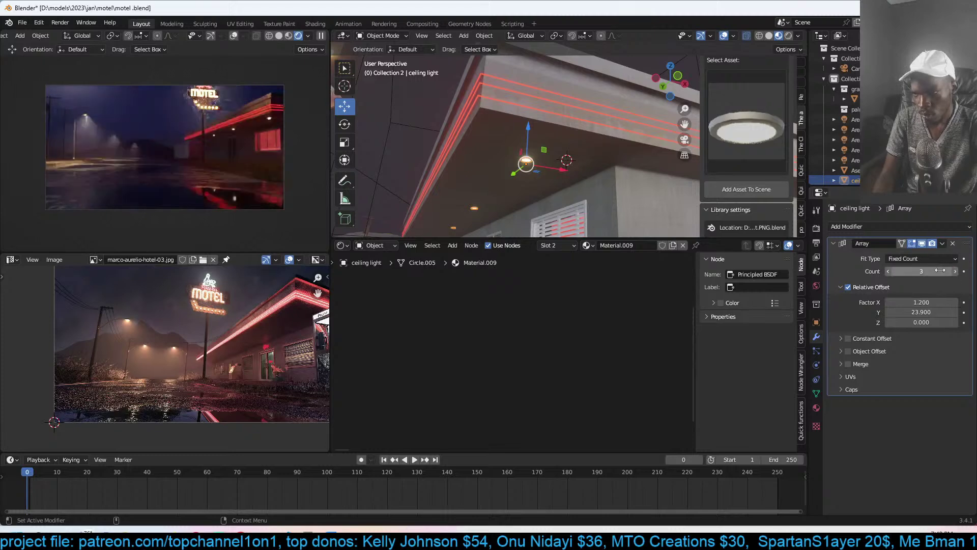
left_click(955, 271)
key("BackSpace")
- Add the neon "We're Open" sign asset to the scene above the motel door
middle_click_drag(639, 184, 657, 172)
scroll(656, 172, "up", 3)
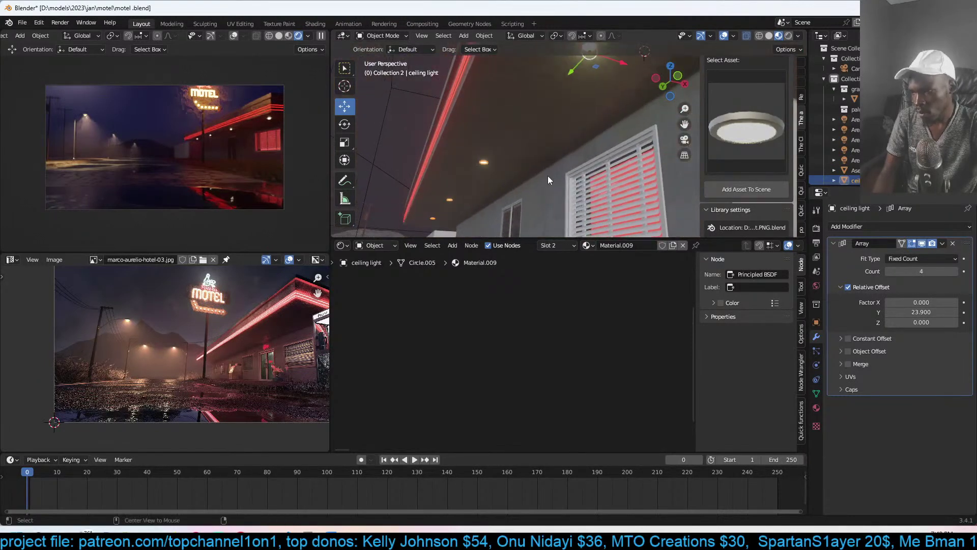
middle_click_drag(547, 175, 565, 178)
left_click(740, 136)
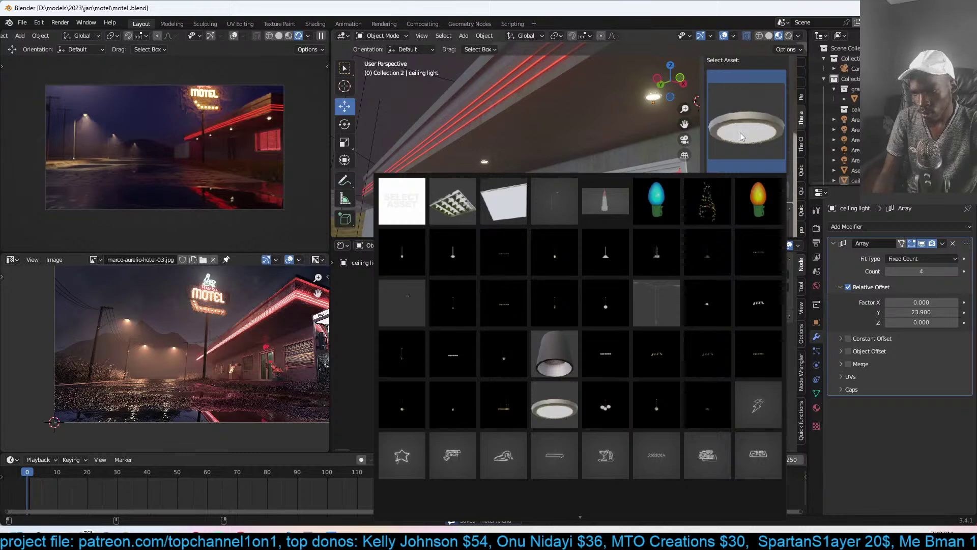
left_click(744, 450)
middle_click_drag(524, 213, 624, 191)
left_click(775, 193)
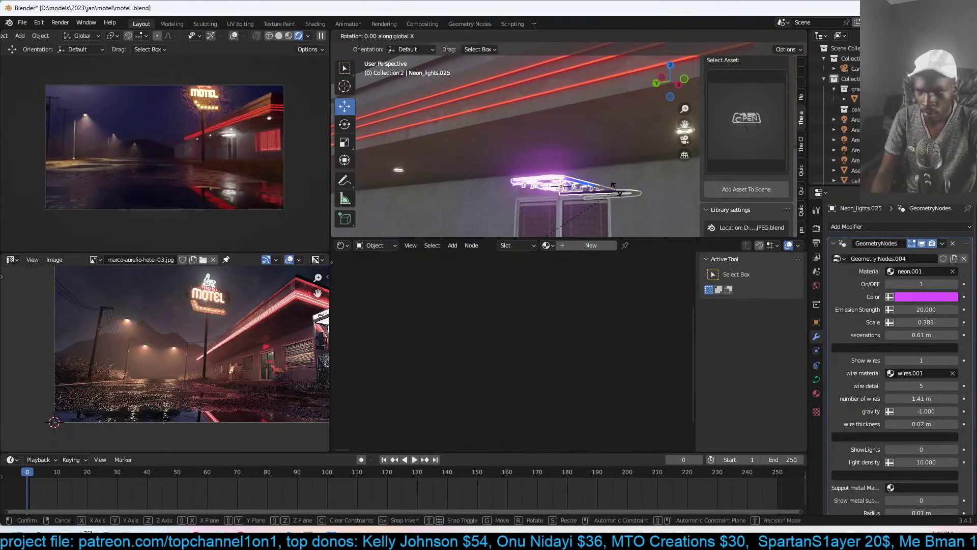
- Rotate the neon sign 90° about X and 90° about Z to stand it upright along the wall
left_click(609, 193)
key("r")
key("x")
key("9")
key("0")
key("Return")
key("r")
key("z")
key("9")
key("0")
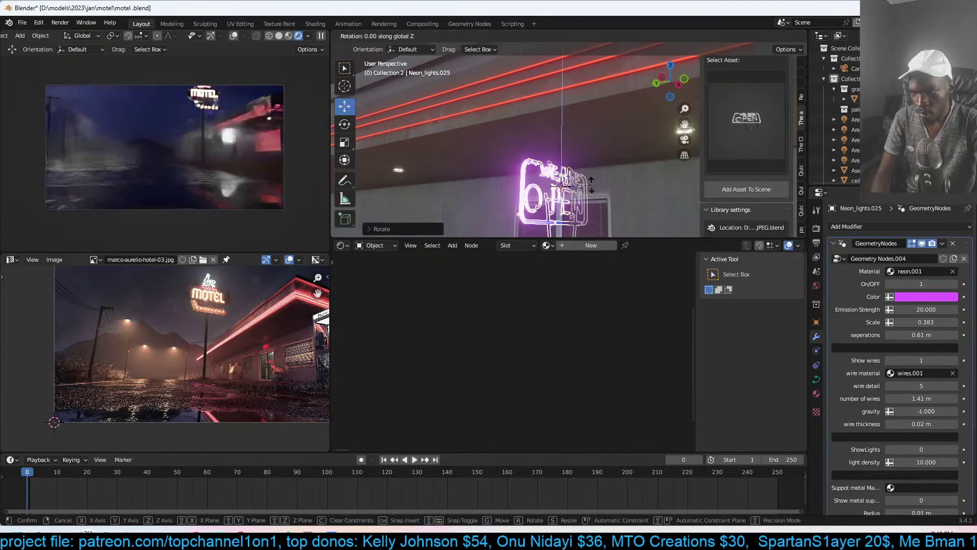
key("Return")
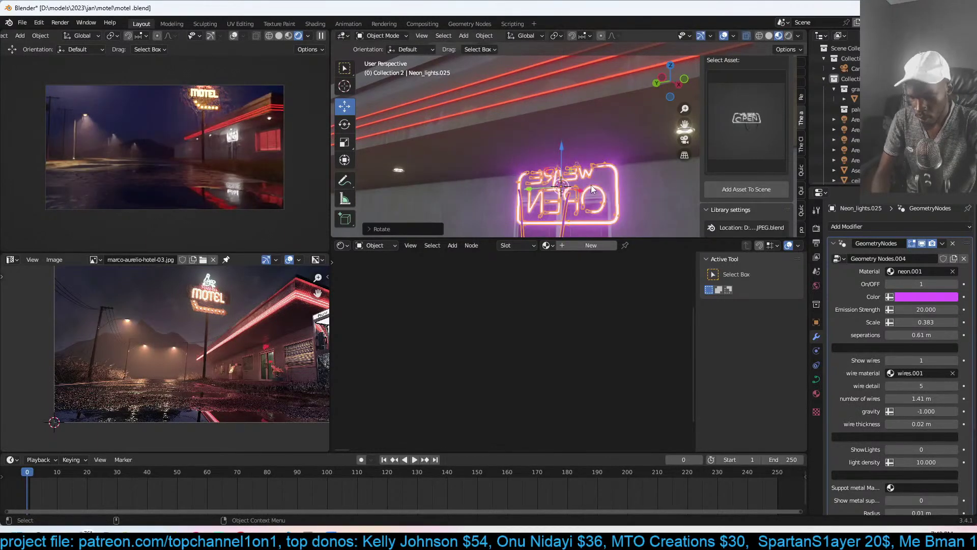
- Rotate the neon sign 180° about Z so its text faces outward, and scale it down above the door
key("r")
key("z")
key("1")
key("8")
key("0")
key("Return")
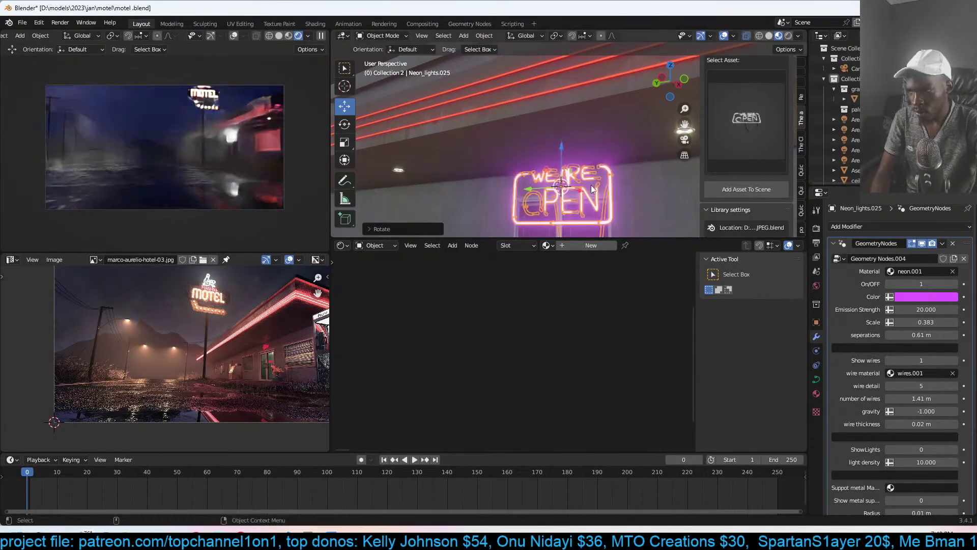
key("s")
left_click(591, 211)
- Set the neon sign's material to "light" and save the file
left_click(908, 271)
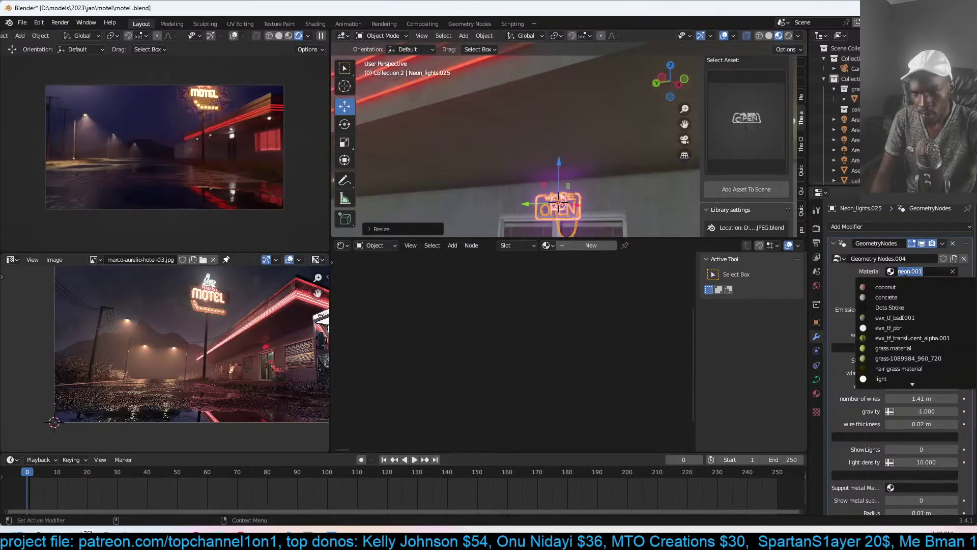
type("l")
left_click(899, 286)
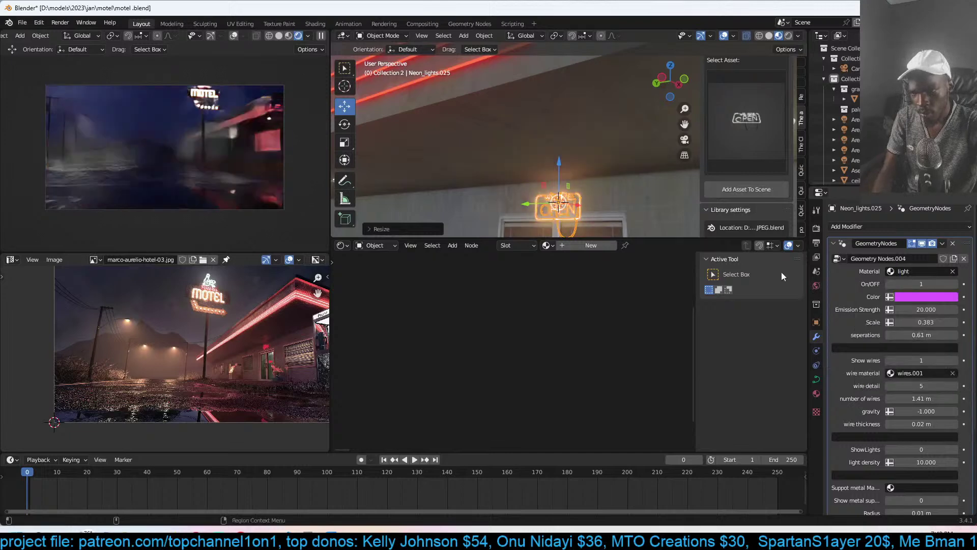
middle_click_drag(614, 201, 587, 185)
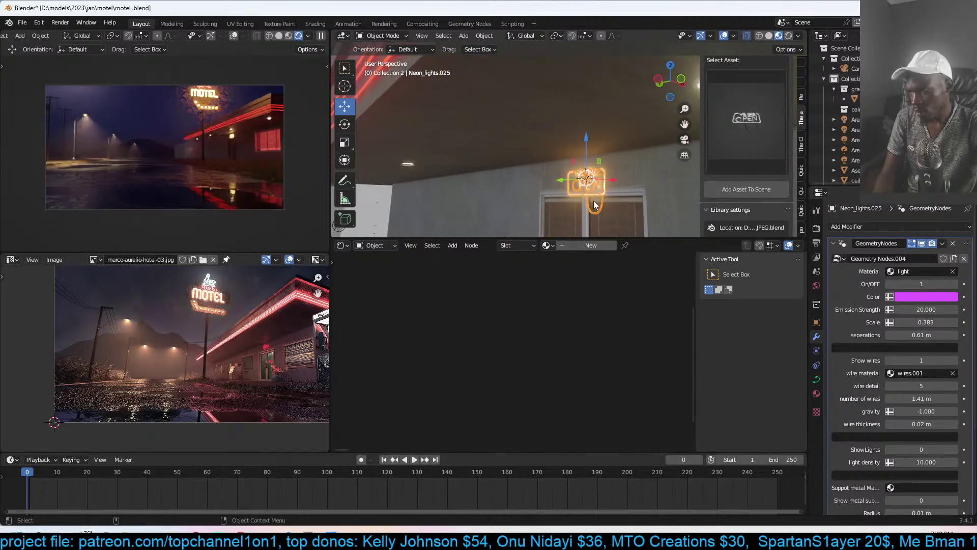
scroll(594, 204, "down", 2)
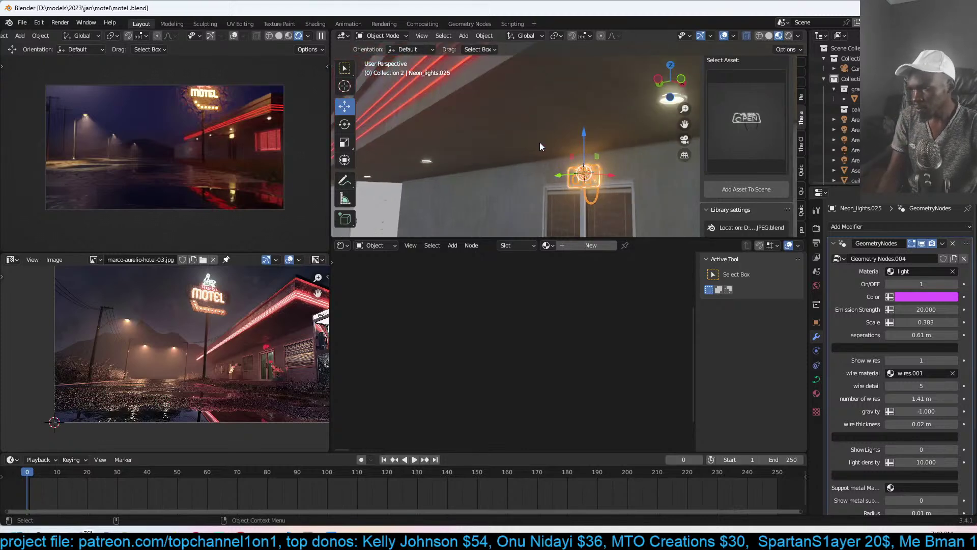
scroll(539, 142, "down", 2)
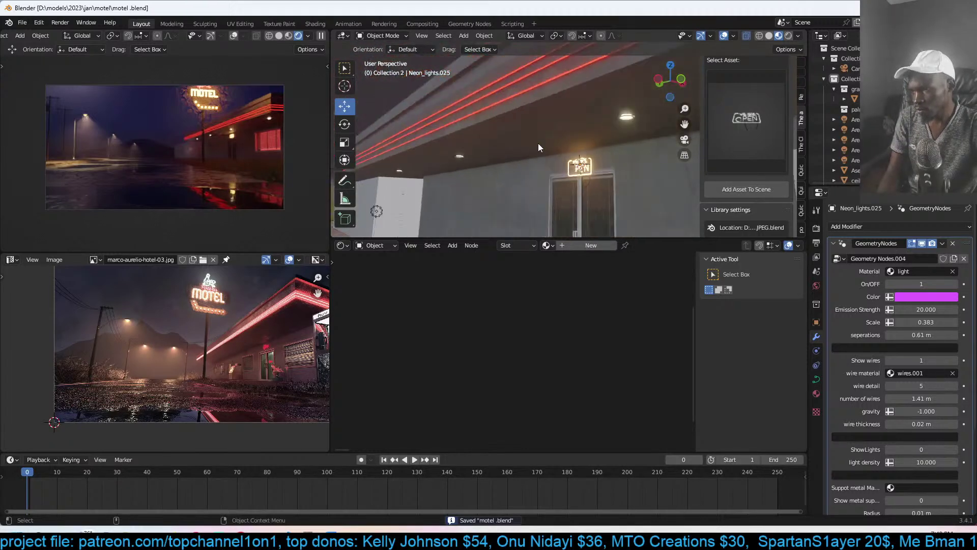
- Duplicate the motel's glass double door along Y and place the copy near the far end of the wall
middle_click_drag(539, 143, 580, 157)
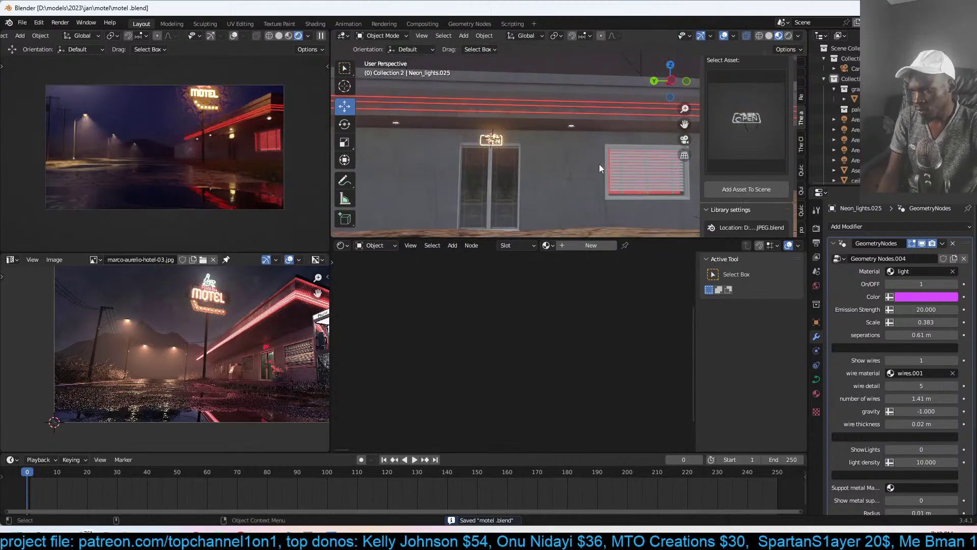
left_click(581, 161)
middle_click_drag(413, 199, 522, 197, "shift")
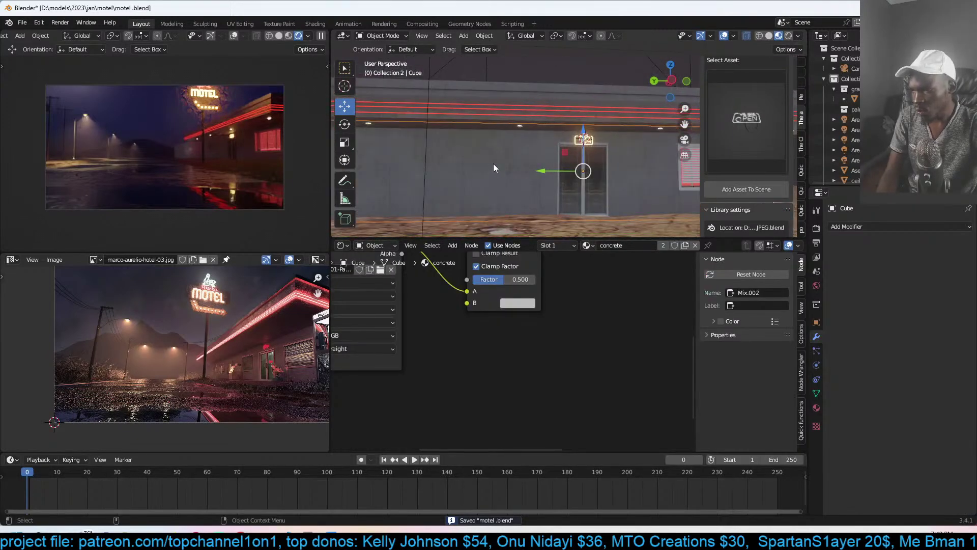
left_click(580, 173)
key("shift+d")
key("y")
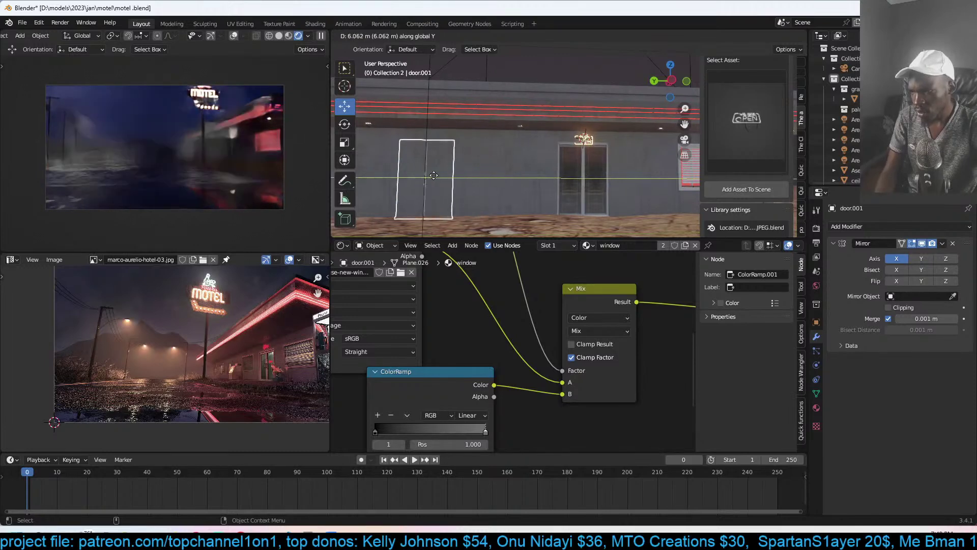
left_click(444, 177)
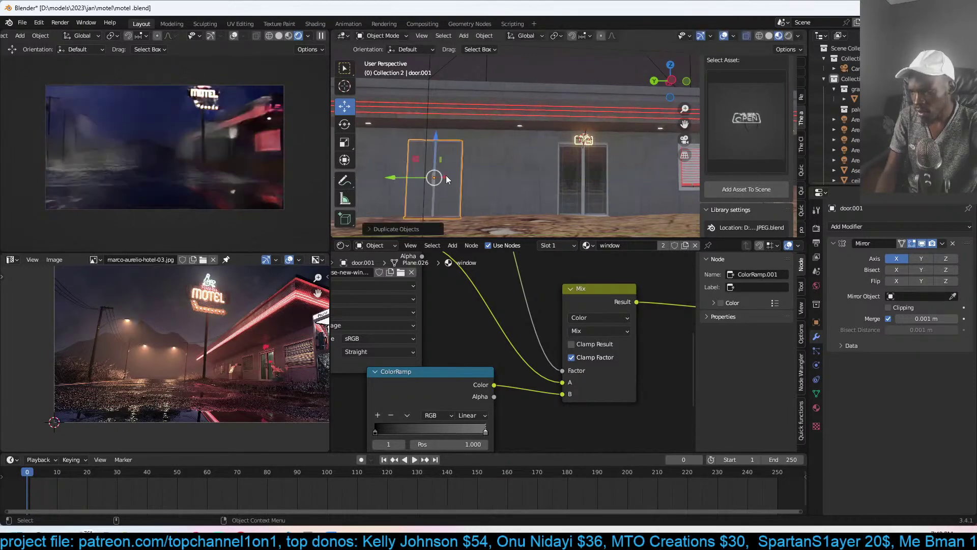
middle_click_drag(407, 191, 542, 185, "shift")
left_click_drag(543, 185, 495, 176)
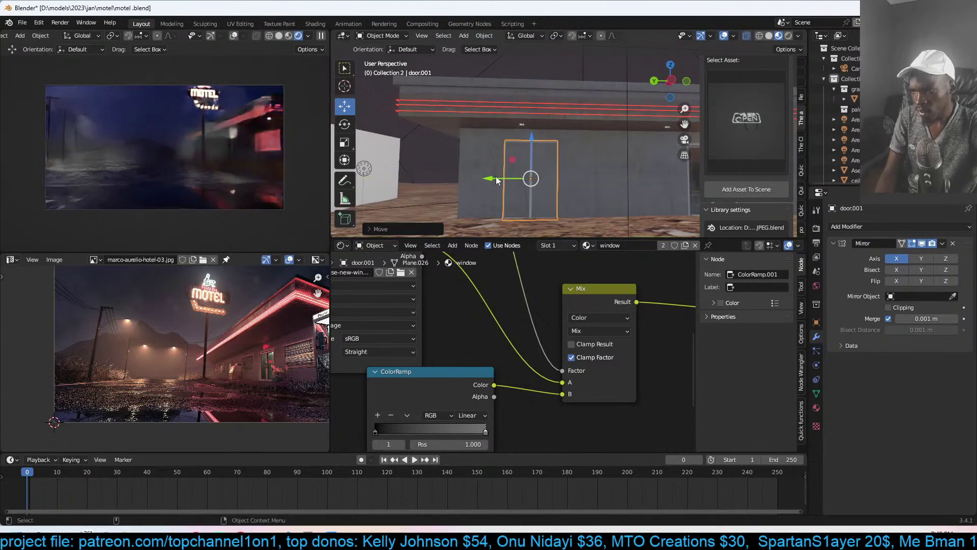
- Add vertical loop cuts to the motel wall along both sides of the duplicated door
left_click(579, 163)
key("Tab")
key("ctrl+r")
left_click(510, 142)
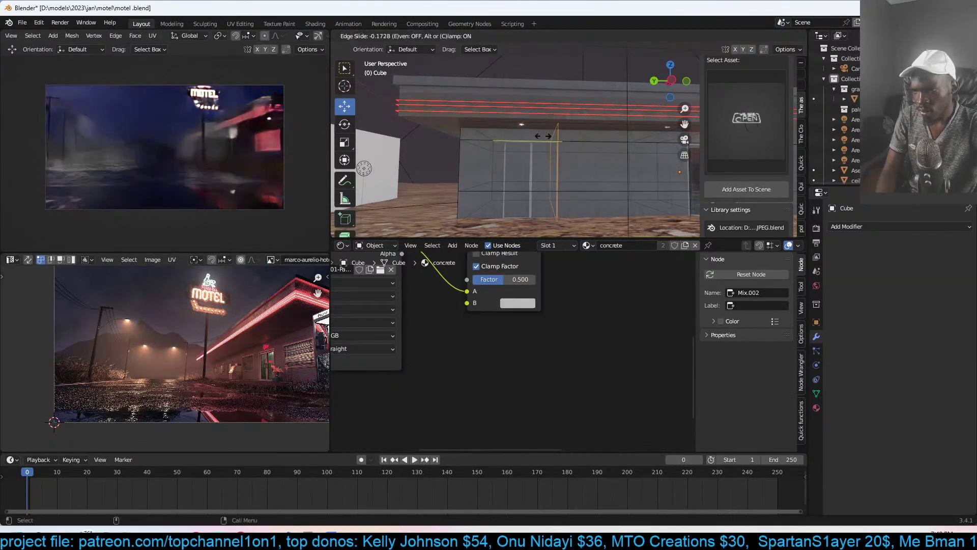
left_click(511, 141)
key("g")
left_click(489, 157)
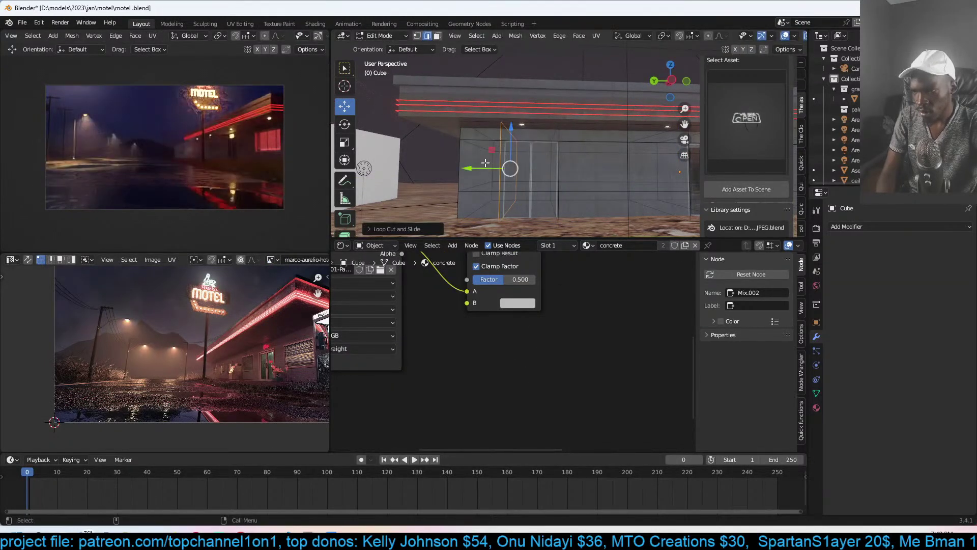
- Extrude the wall faces covering the duplicated door about 0.39 m inward to form its recess
key("3")
left_click(531, 161)
middle_click_drag(532, 168, 541, 196)
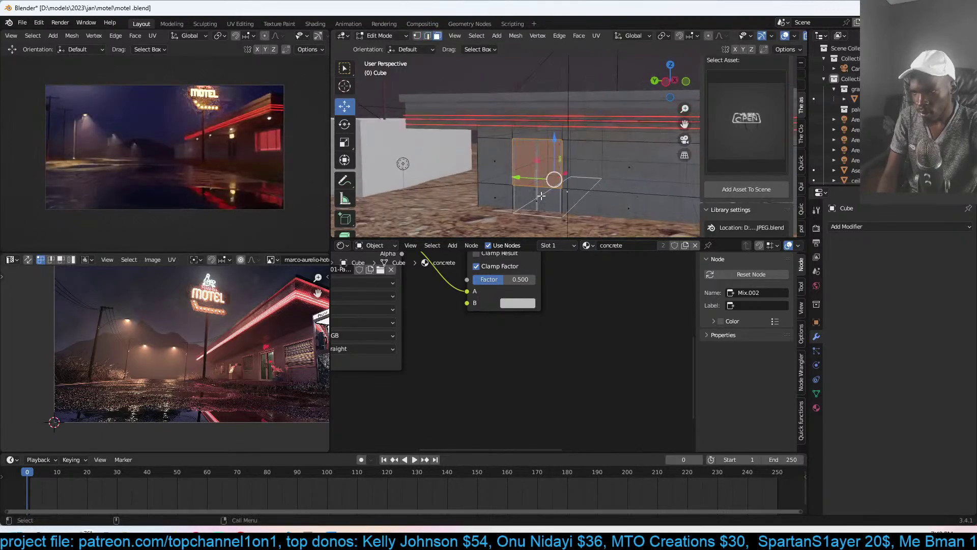
key("e")
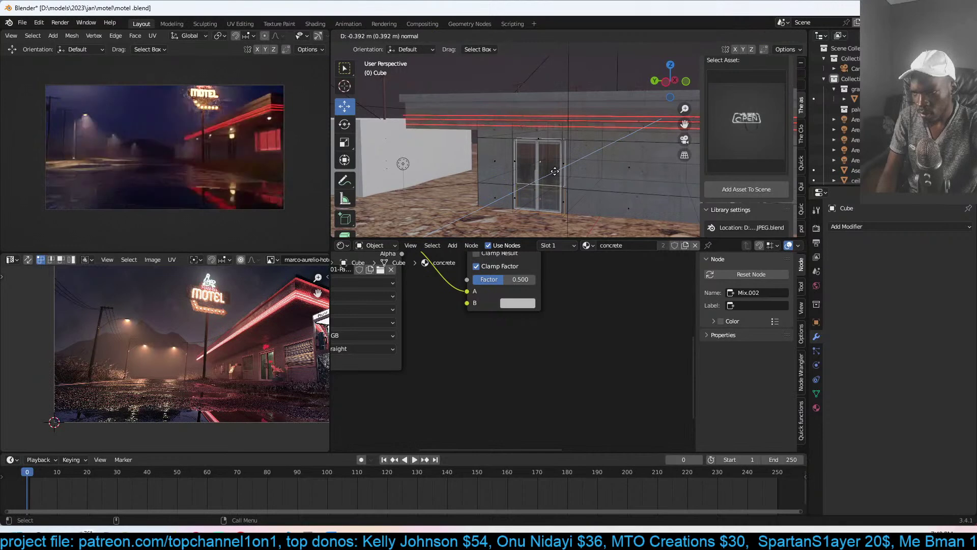
left_click(555, 172)
key("alt+a")
key("Tab")
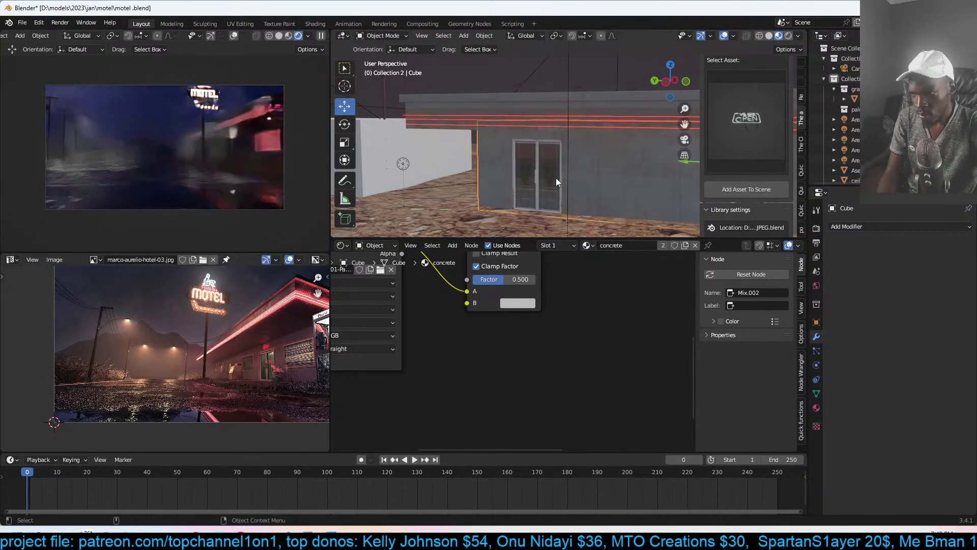
- Duplicate the slatted window along Y and place the copy on the wall between the two doors
middle_click_drag(556, 178, 656, 167)
left_click(657, 166)
left_click(597, 172)
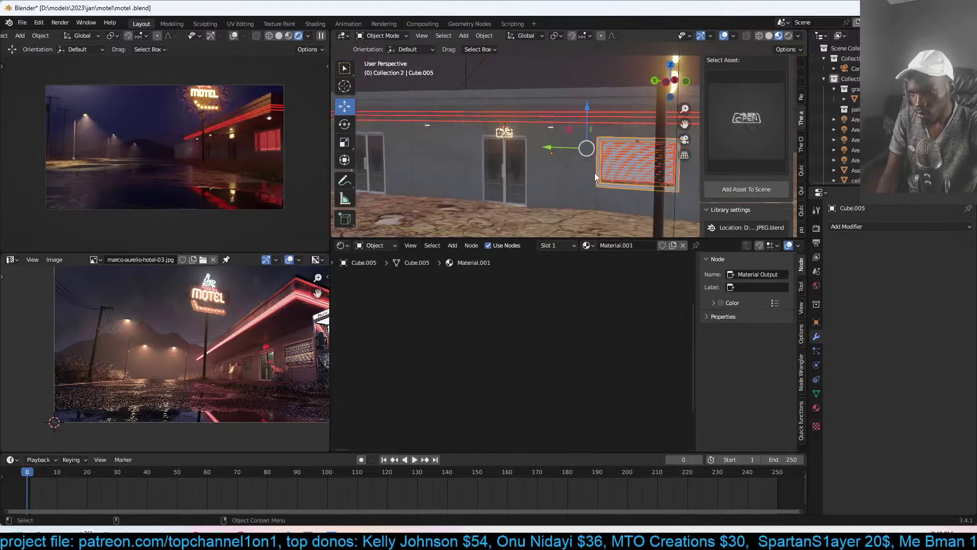
middle_click_drag(595, 172, 600, 179)
key("shift+d")
key("x")
left_click(483, 168)
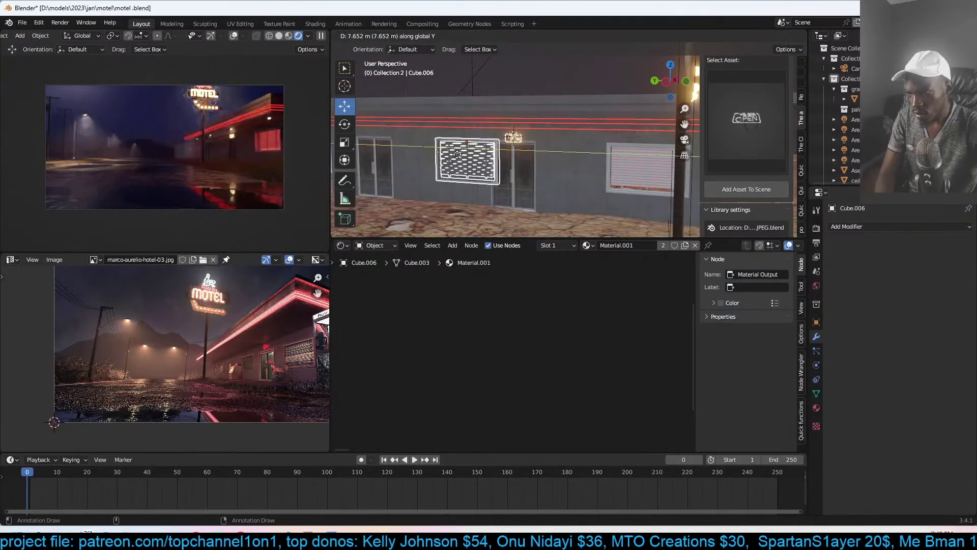
key("s")
key("y")
left_click(530, 174)
middle_click_drag(521, 181, 591, 190)
scroll(591, 189, "down", 3)
key("g")
right_click(591, 137)
- Recenter the duplicated window's origin on its geometry and scale it to about 0.78 along Y
scroll(569, 176, "up", 5)
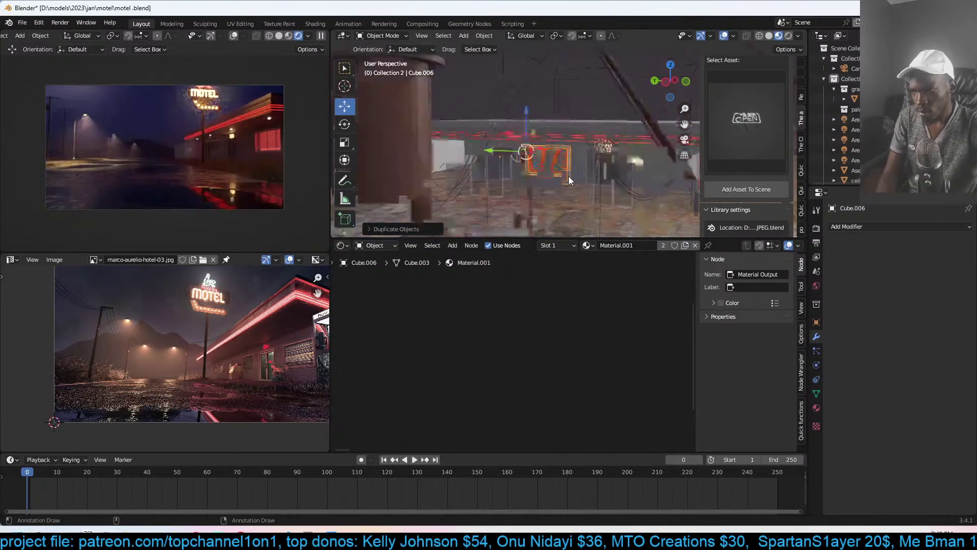
right_click(569, 176)
mouse_move(584, 179)
left_click(615, 189)
key("s")
key("y")
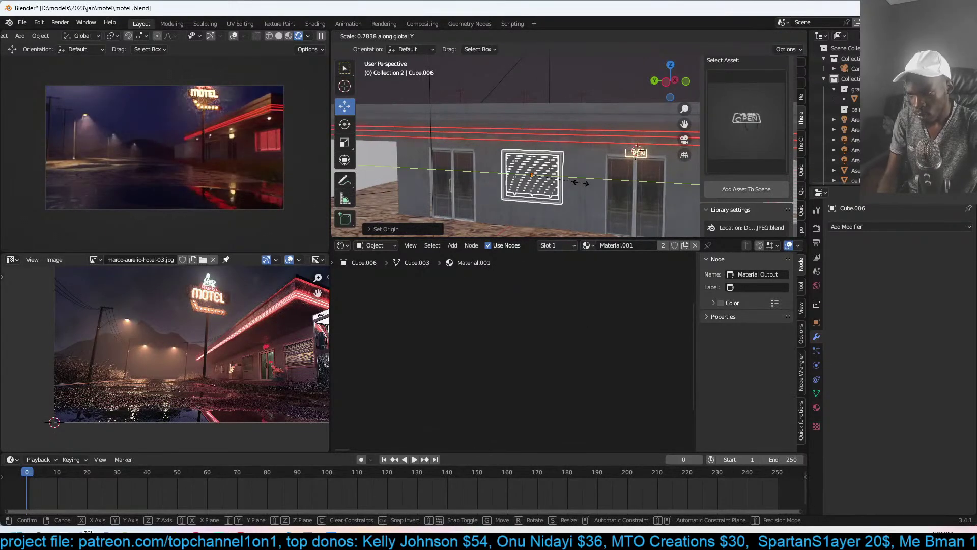
left_click(580, 183)
- Add vertical loop cuts to the motel wall along both side edges of the duplicated window
left_click(597, 178)
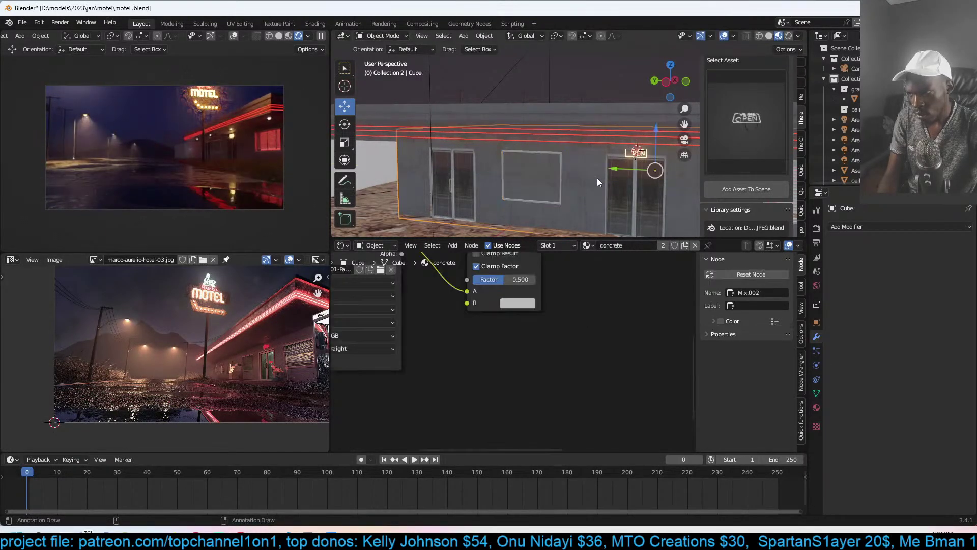
key("Tab")
key("ctrl+r")
left_click(598, 166)
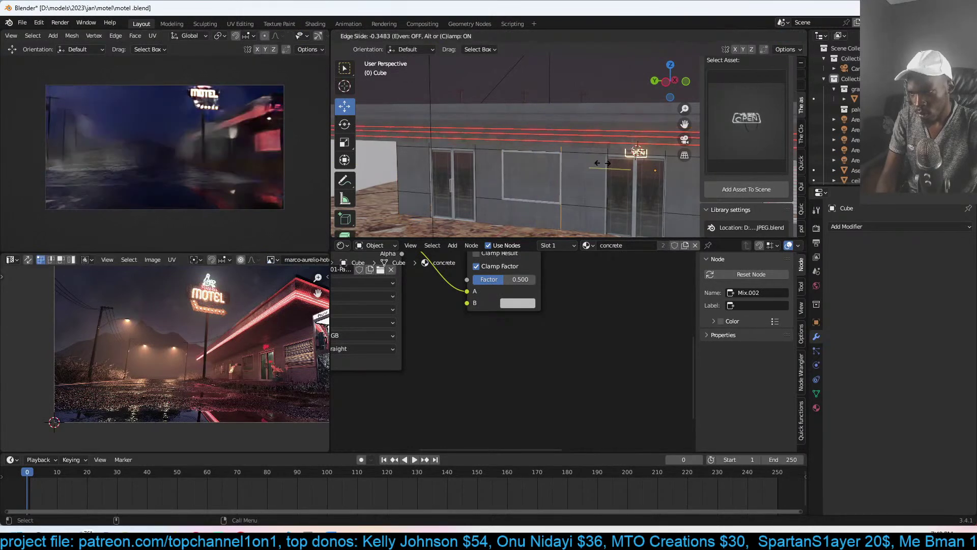
left_click(501, 153)
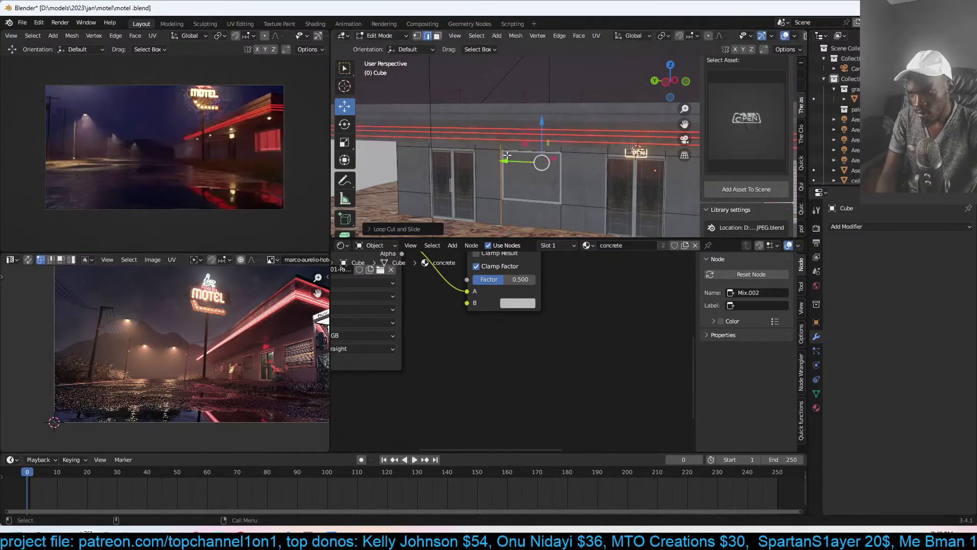
- Delete the wall face behind the duplicated window to open a hole in the wall
left_click(522, 172)
middle_click_drag(522, 172, 480, 167)
left_click(550, 177)
right_click(550, 177)
left_click(546, 185)
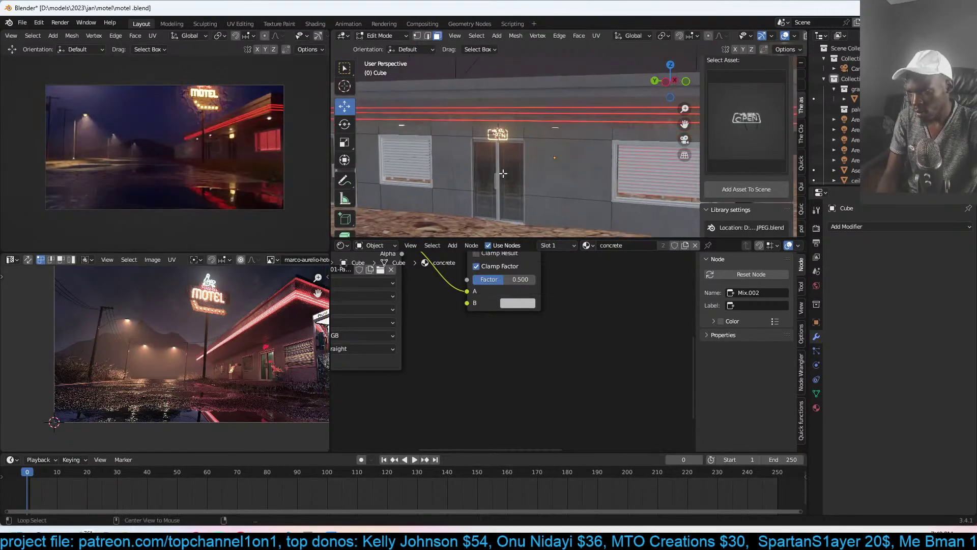
- Duplicate the red glowing plane along Y so the copy sits behind the new window, and save the file
key("Tab")
middle_click_drag(594, 196, 406, 186)
scroll(404, 186, "down", 3)
left_click(403, 187)
middle_click_drag(519, 181, 454, 184, "shift")
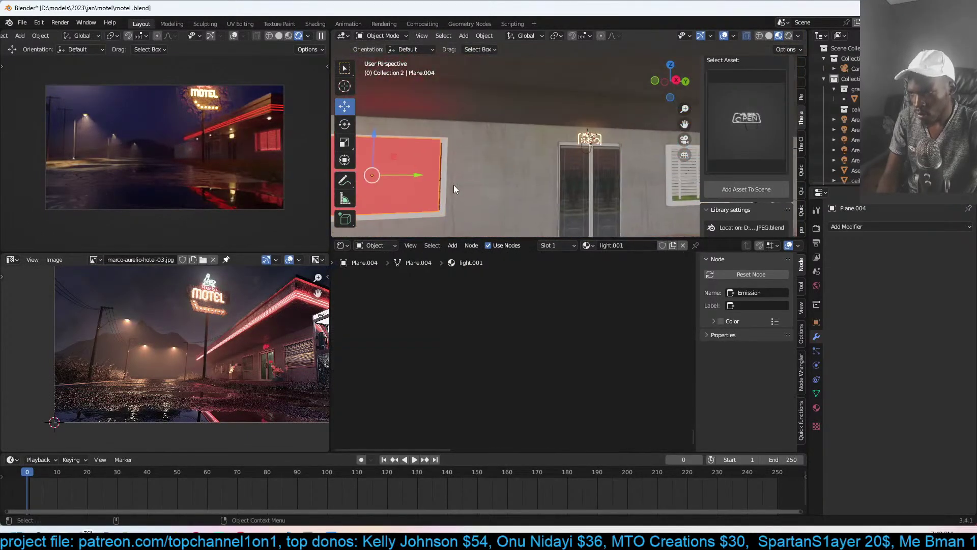
key("shift+d")
key("y")
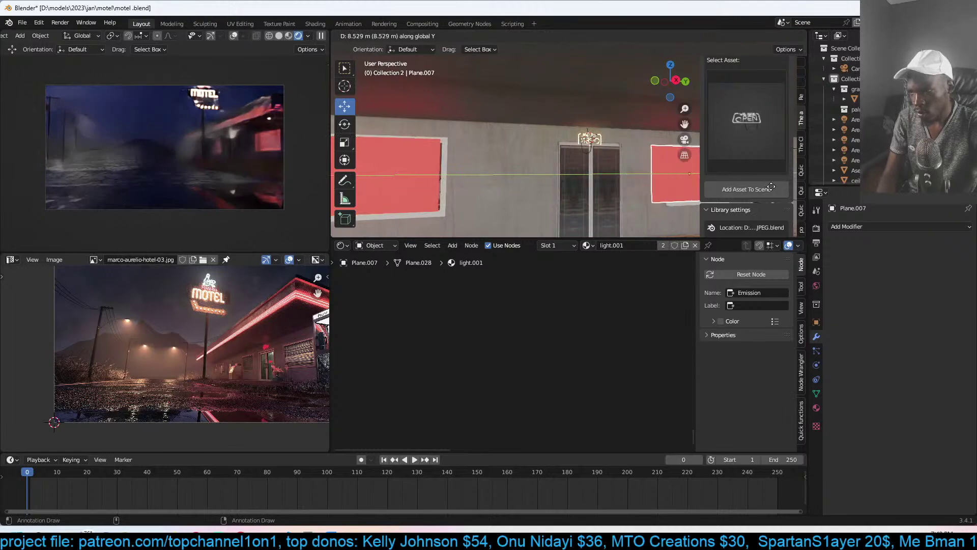
left_click(773, 187)
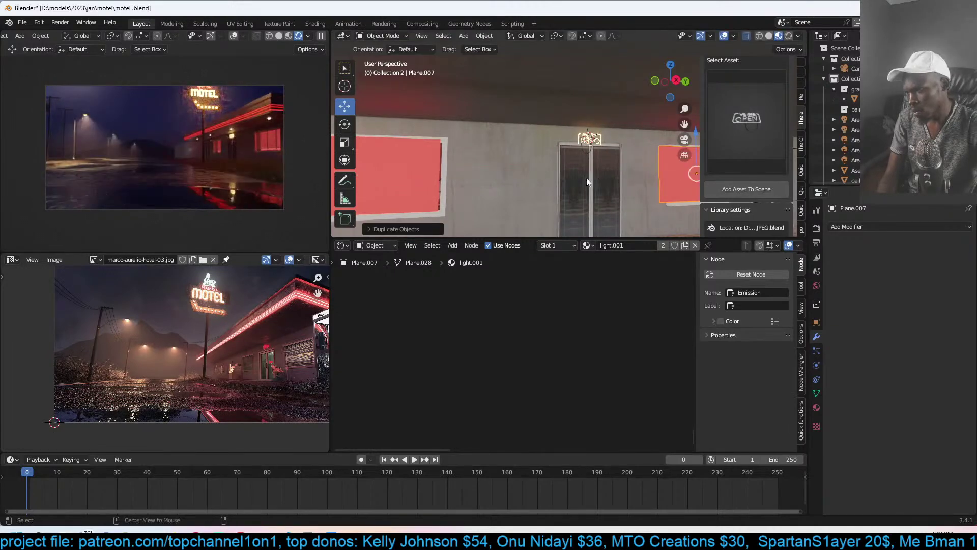
key("ctrl+s")
- Tilt the scene camera upward to an X rotation of 96.7° and save the file
scroll(518, 172, "up", 5)
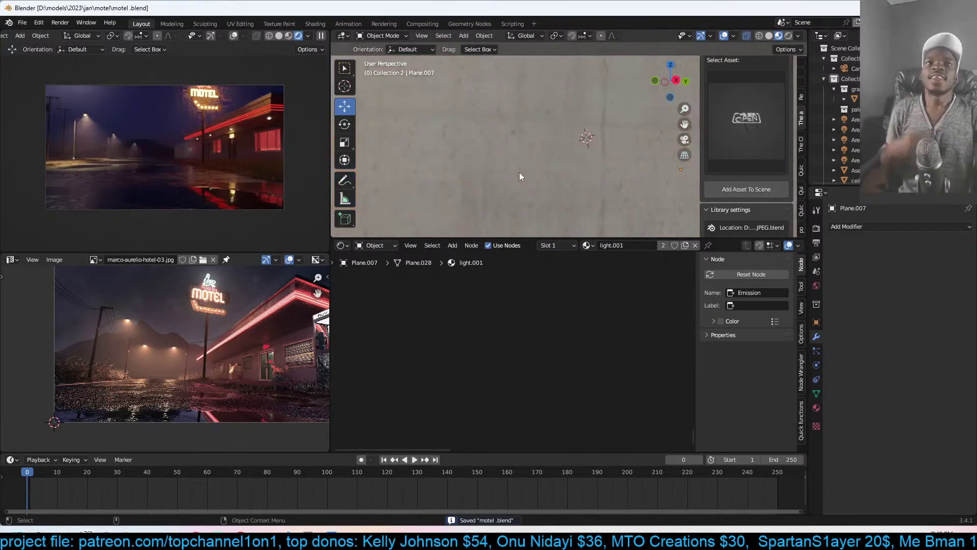
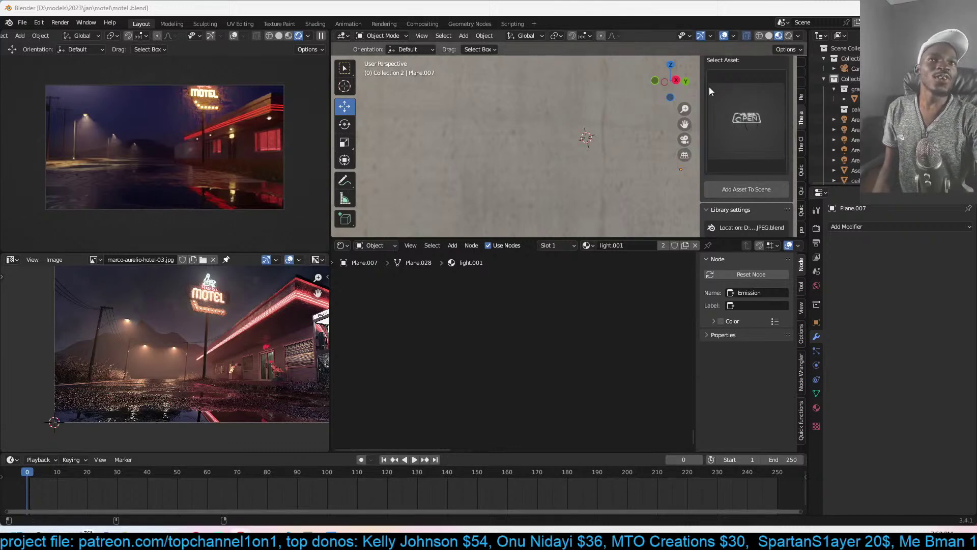
left_click(465, 136)
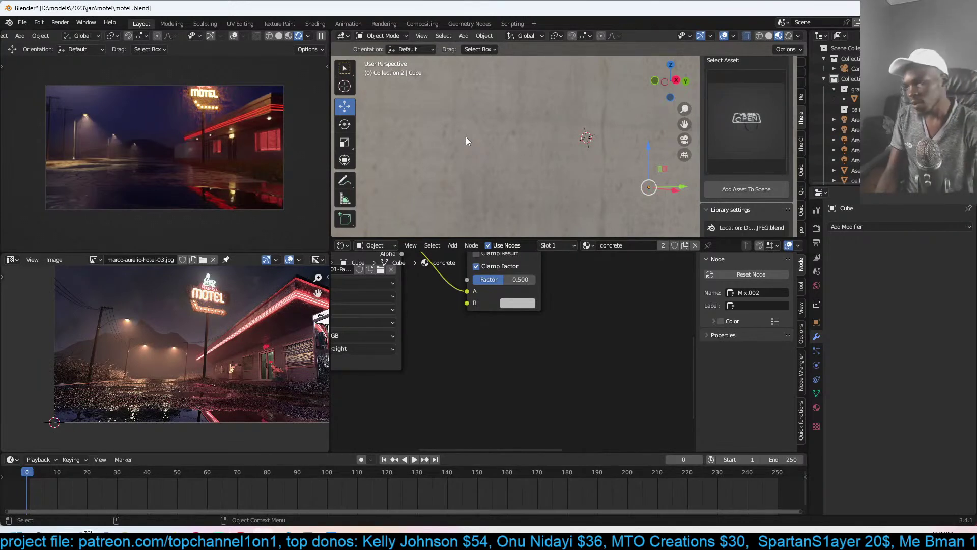
key("KP_0")
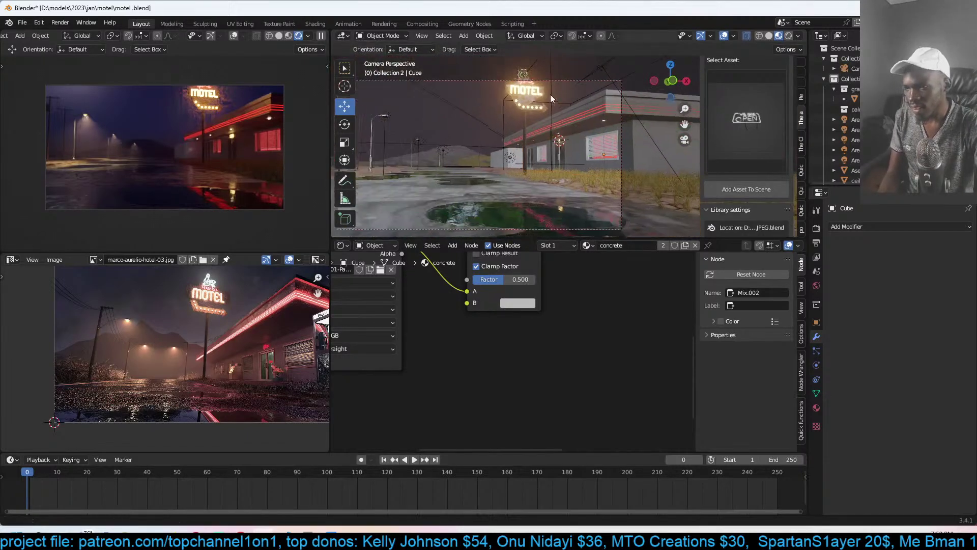
left_click(542, 99)
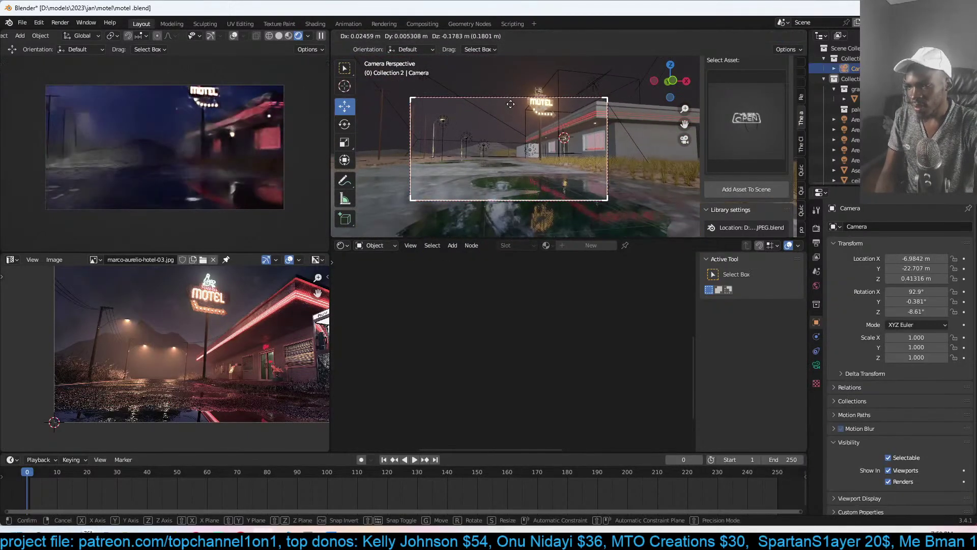
key("r")
key("x")
left_click(609, 77)
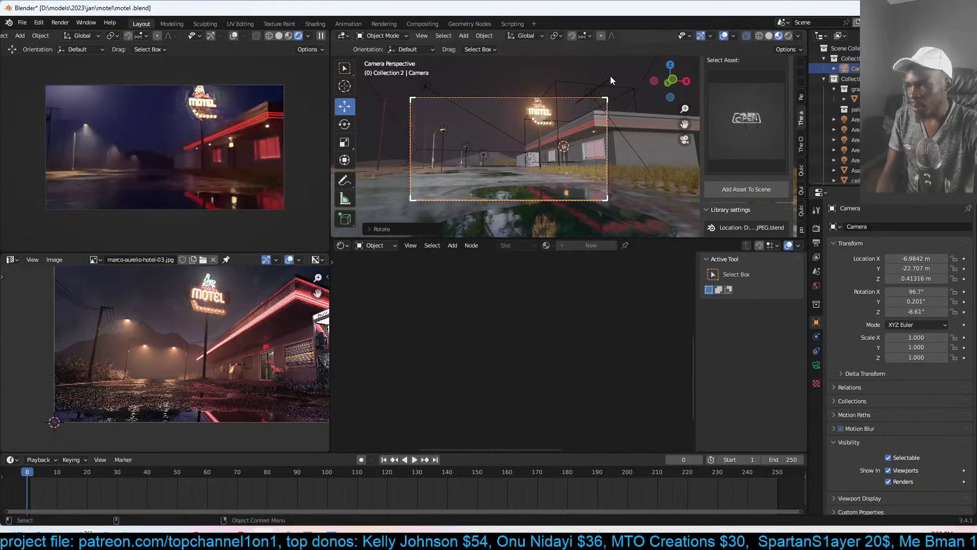
key("ctrl+s")
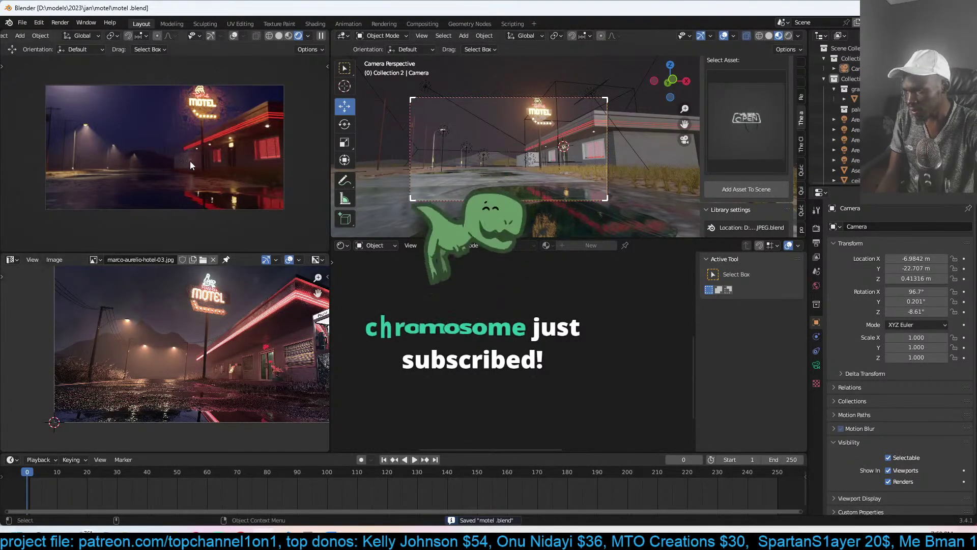
- Set the emission color of the roof-edge neon strips to a lighter, less saturated pinkish red
left_click(521, 160)
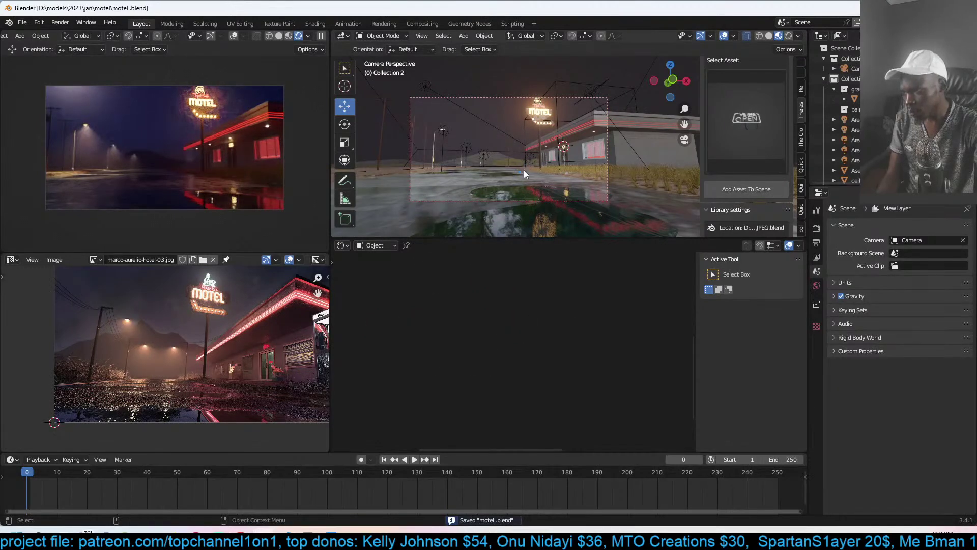
scroll(589, 133, "up", 3)
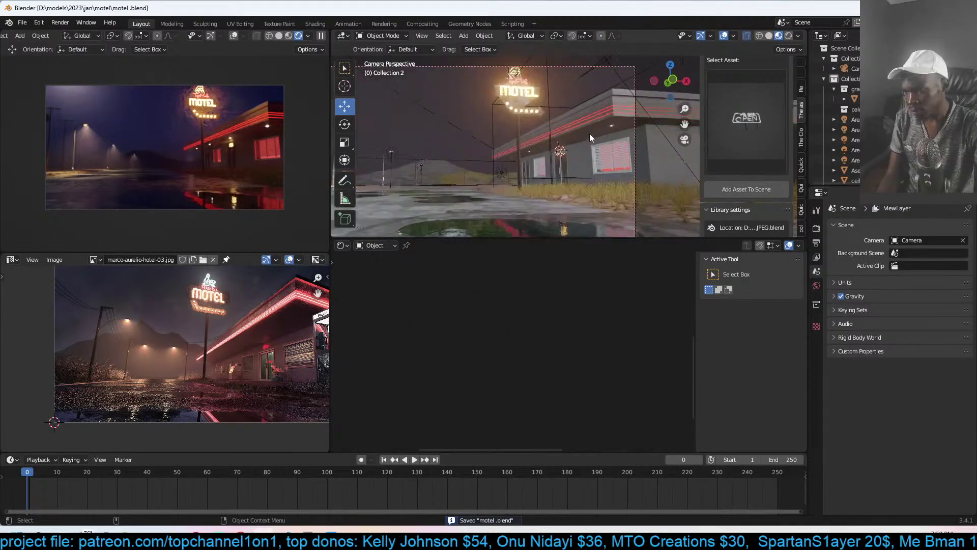
left_click(613, 103)
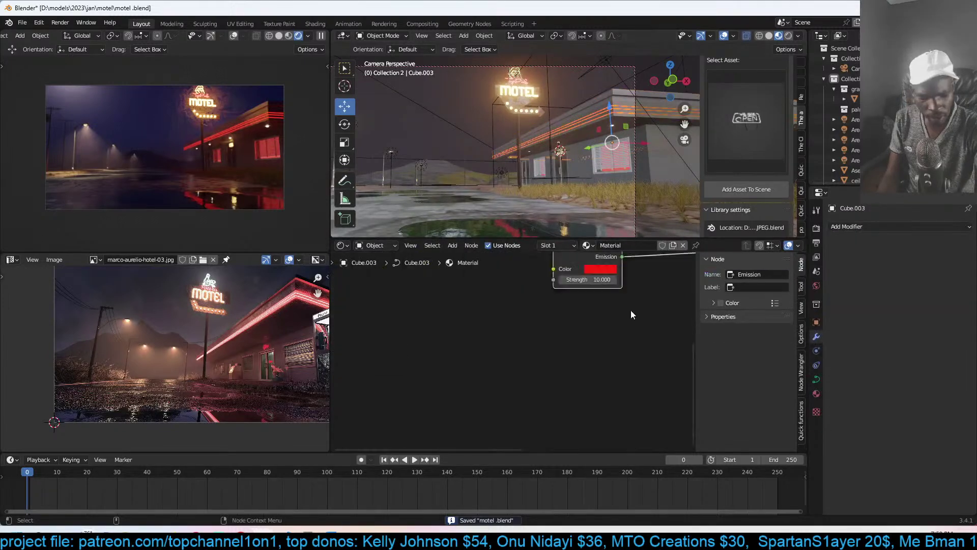
key("Home")
left_click(404, 370)
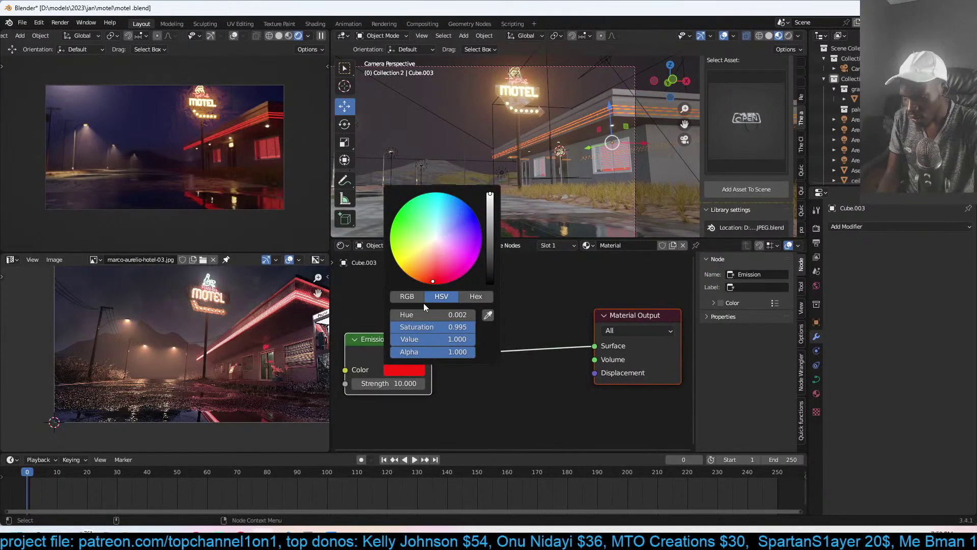
left_click(435, 257)
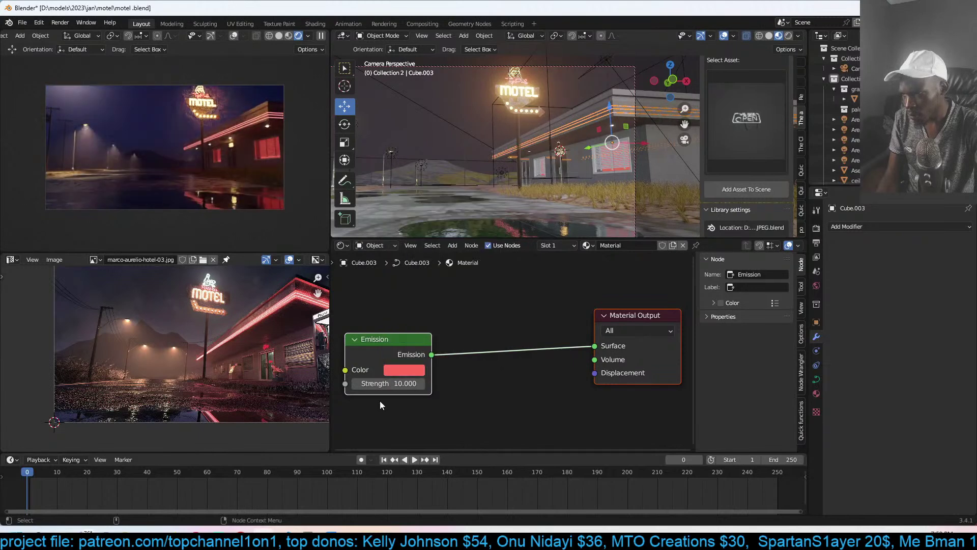
left_click(404, 370)
left_click(433, 251)
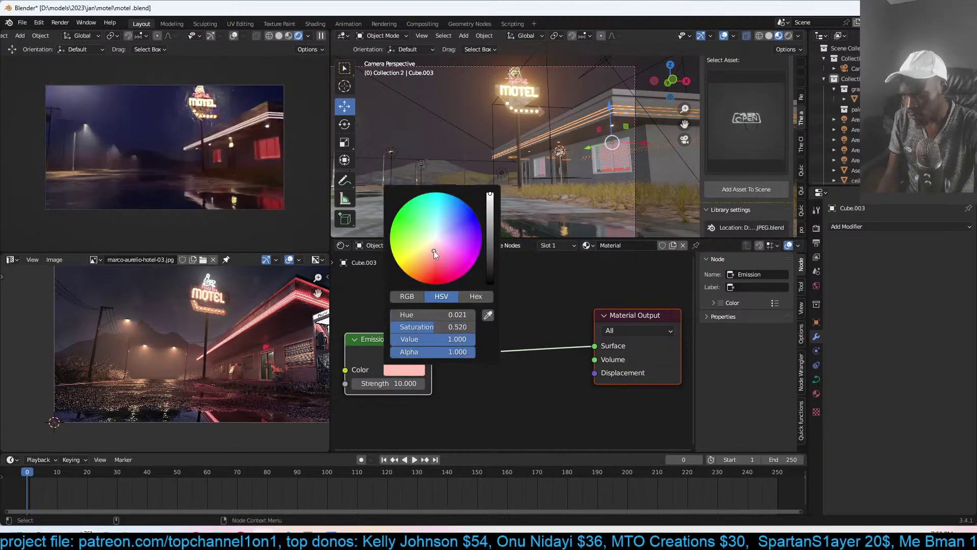
left_click(433, 258)
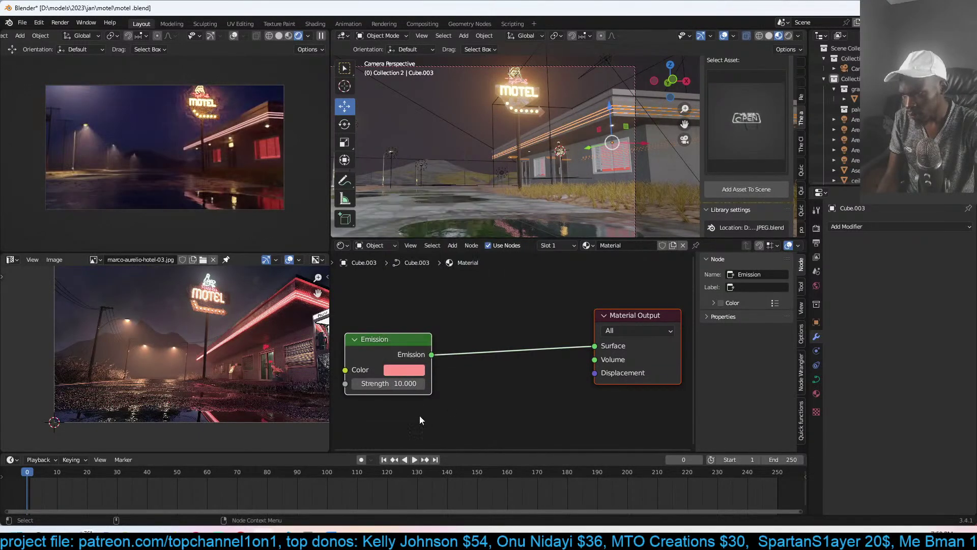
- Set the roof-edge neon strips' emission strength to 30, deepen their color to hue 0.998 and saturation 0.838, and save the file
left_click(406, 385)
type("30")
key("Return")
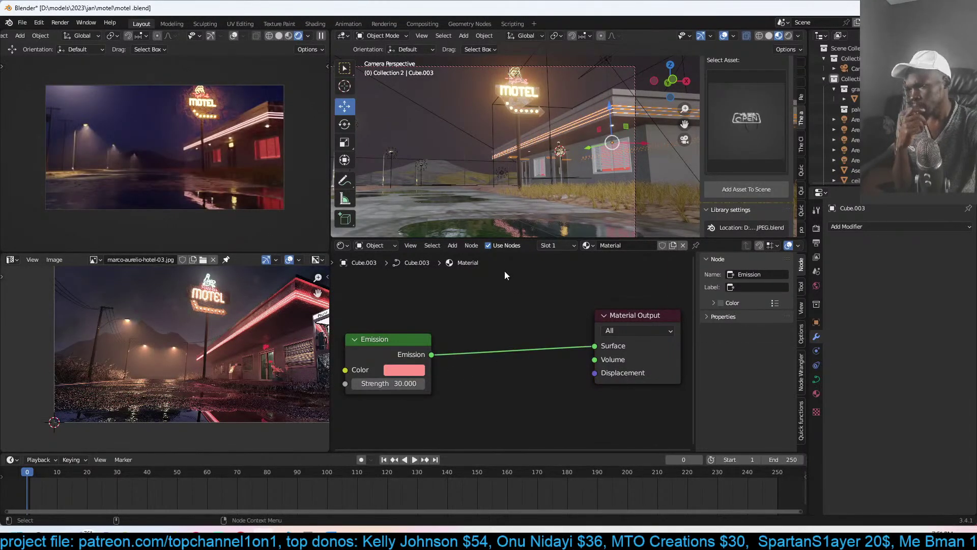
left_click(414, 371)
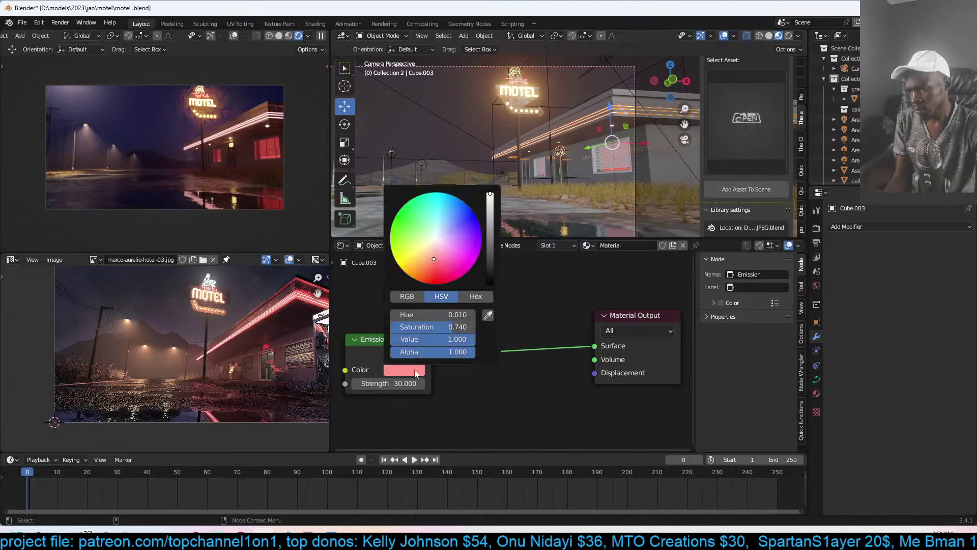
left_click_drag(436, 261, 436, 264)
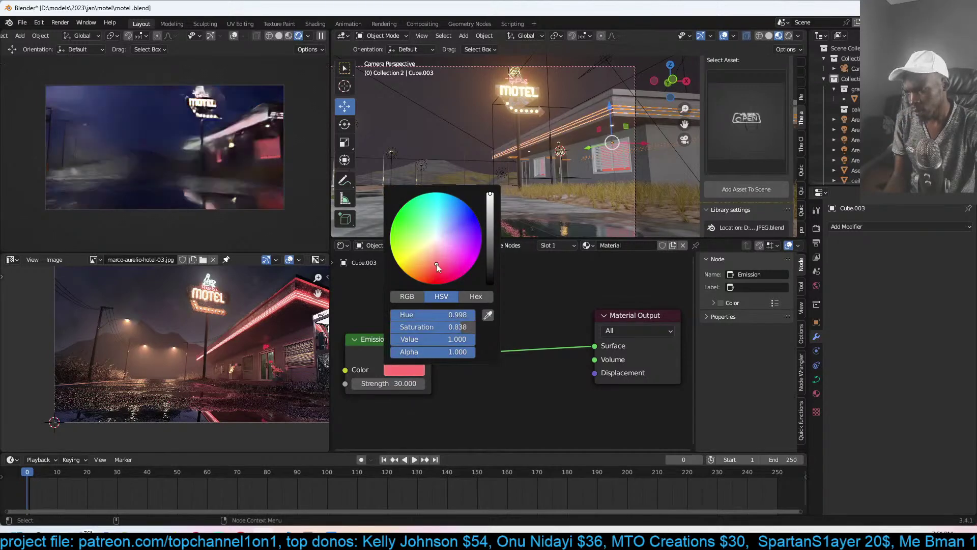
left_click(609, 154)
key("ctrl+s")
scroll(290, 345, "down", 1)
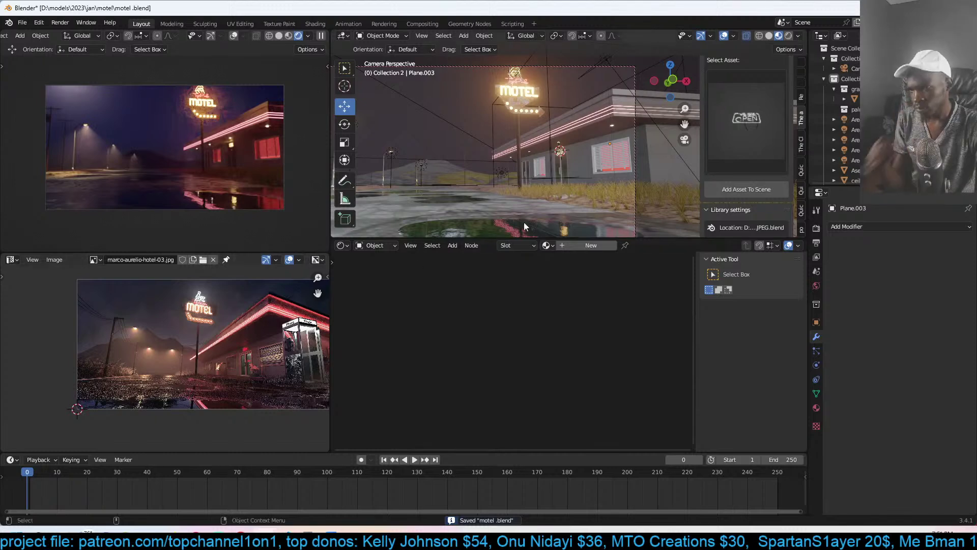
- Search the asset library's objects for "phone" and look through the matching assets
scroll(746, 127, "up", 5)
left_click(733, 148)
type("phone")
key("Return")
left_click(744, 210)
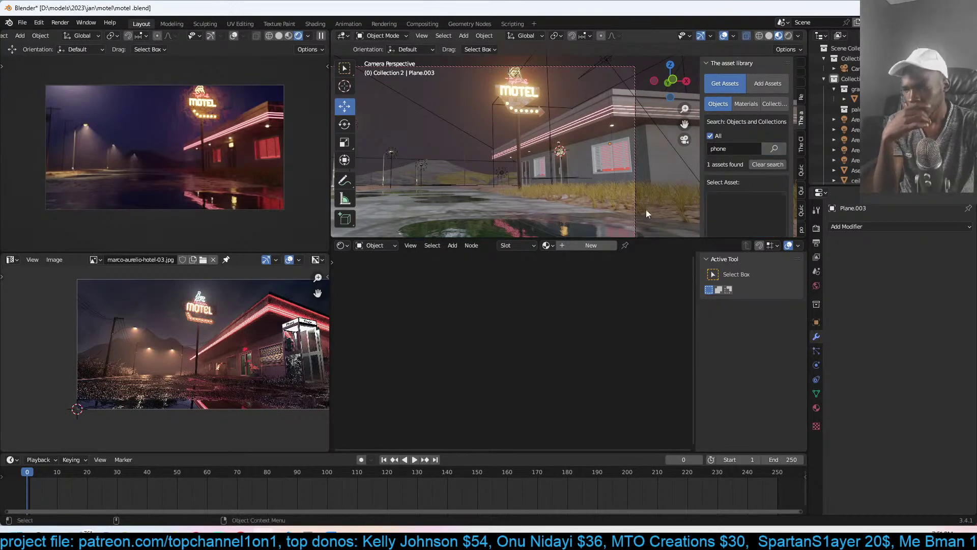
left_click(594, 201)
key("n")
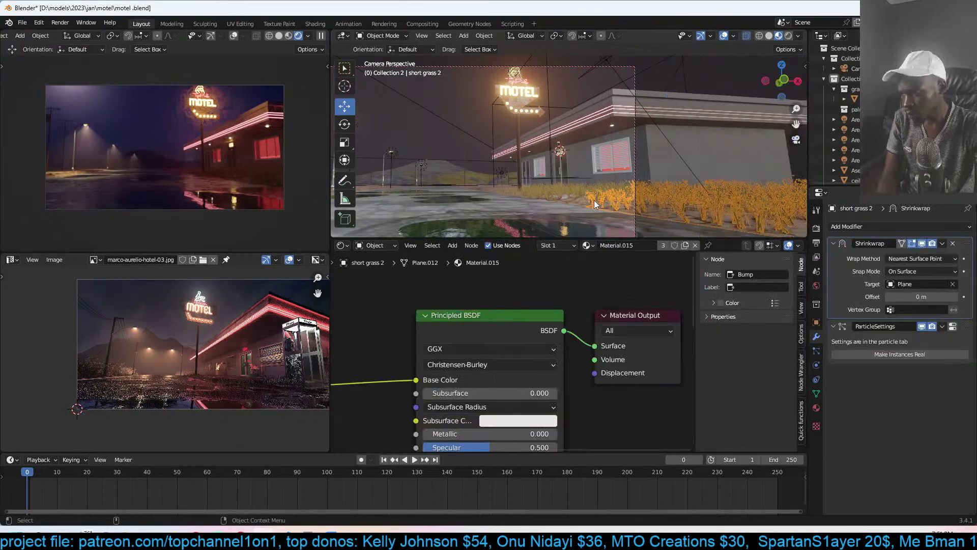
- Shift the volume object surrounding the scene slightly along Y, rescale it, and save the file
key("ctrl+s")
scroll(645, 144, "down", 3)
middle_click_drag(645, 145, 556, 169)
middle_click_drag(582, 117, 521, 136)
middle_click_drag(557, 97, 545, 103)
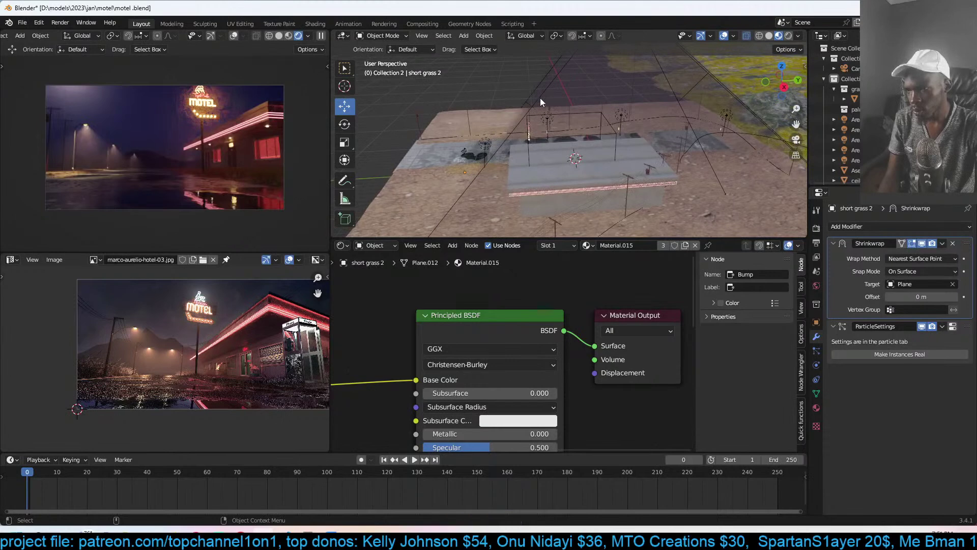
left_click(540, 98)
left_click_drag(656, 138, 660, 140)
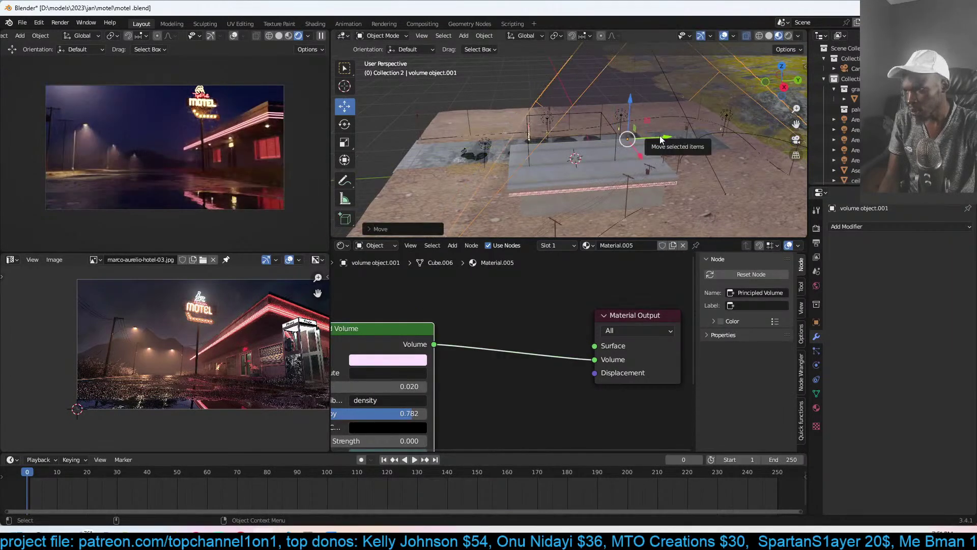
key("s")
left_click(662, 140)
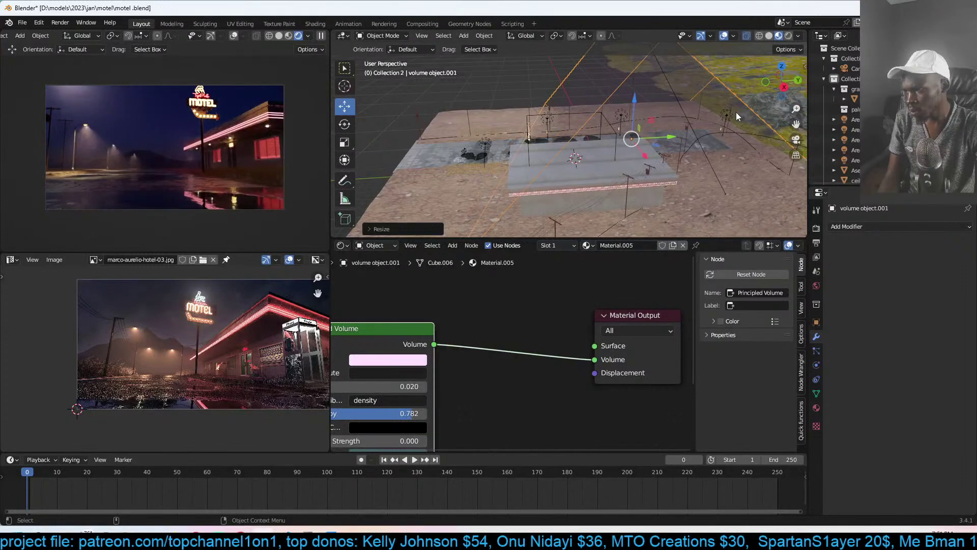
key("ctrl+s")
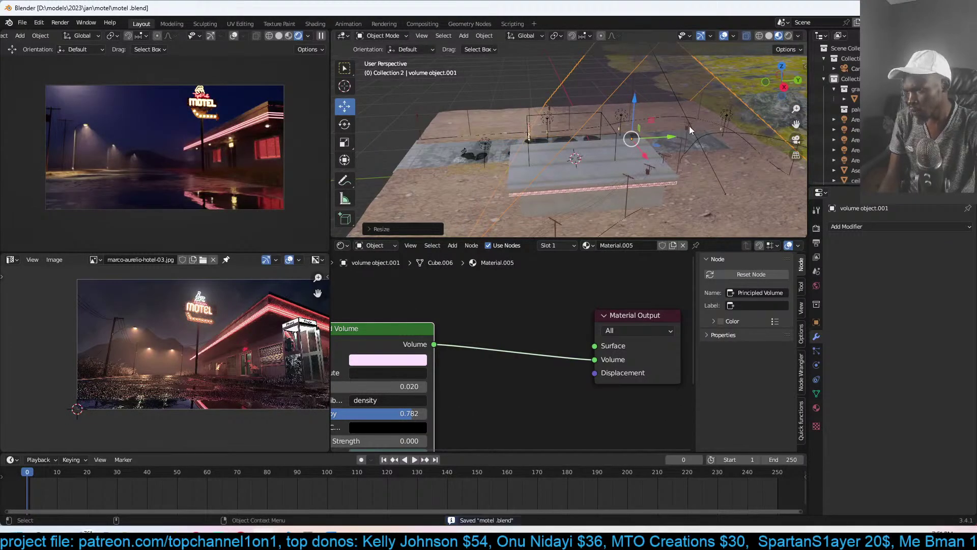
middle_click_drag(660, 139, 617, 184)
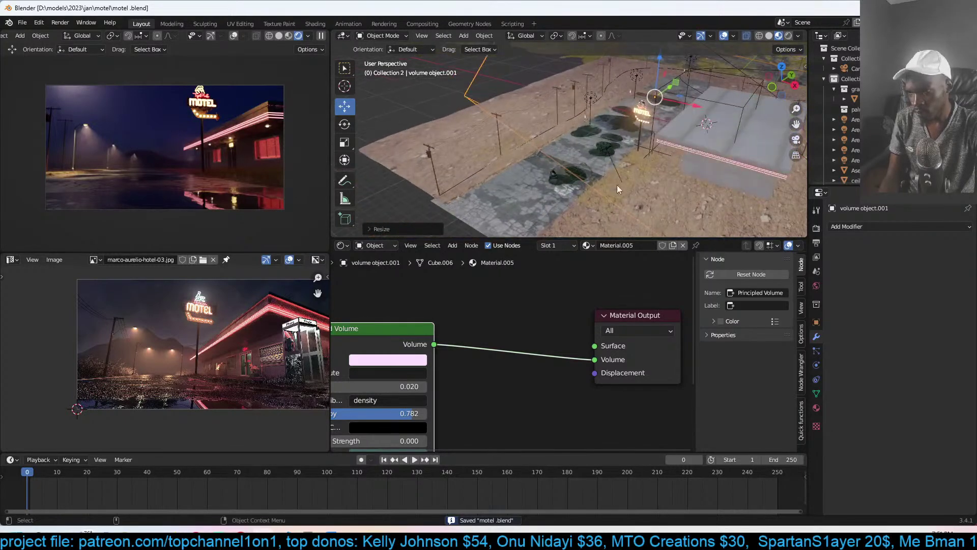
left_click(504, 151)
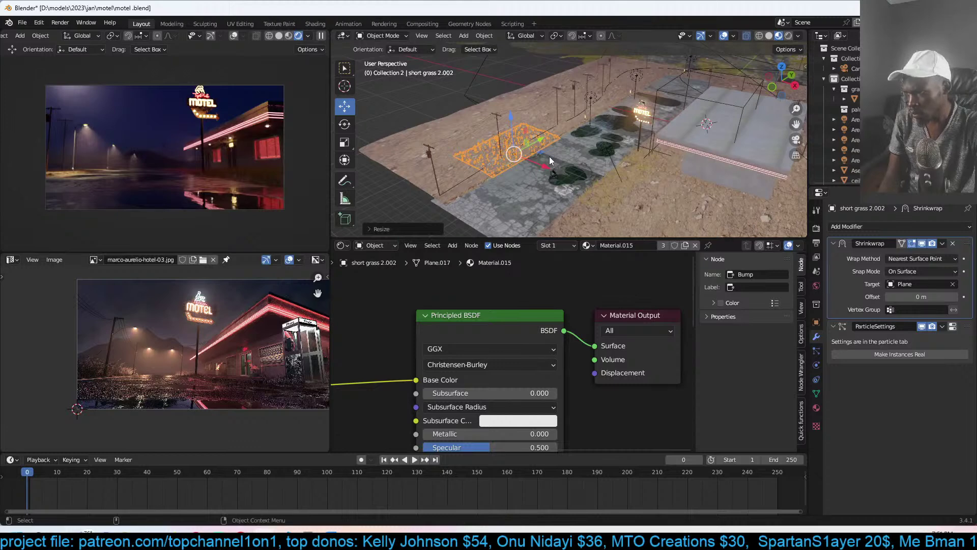
key("ctrl+s")
middle_click_drag(579, 160, 560, 148, "shift")
key("ctrl+s")
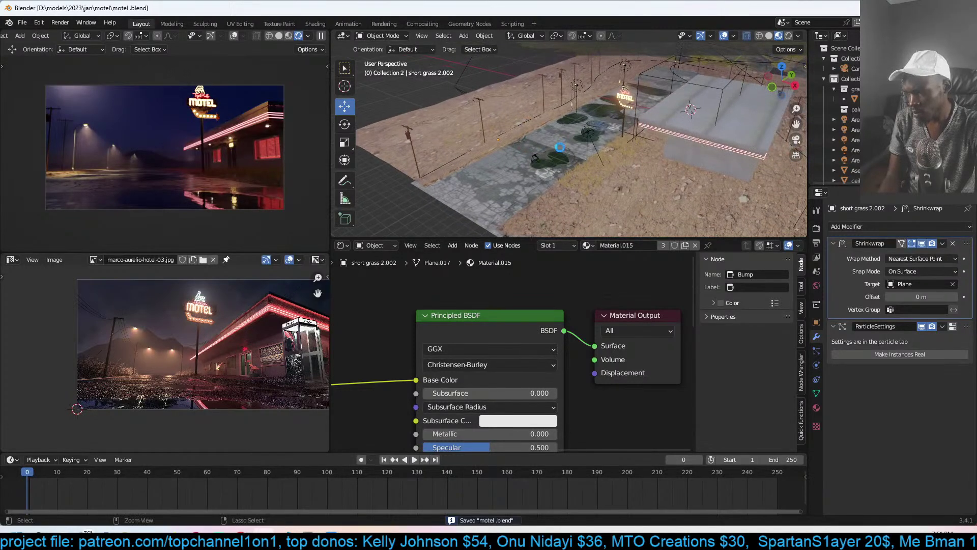
- Search the asset library for "street" and add the broken street chair asset to the grass in front of the motel
key("n")
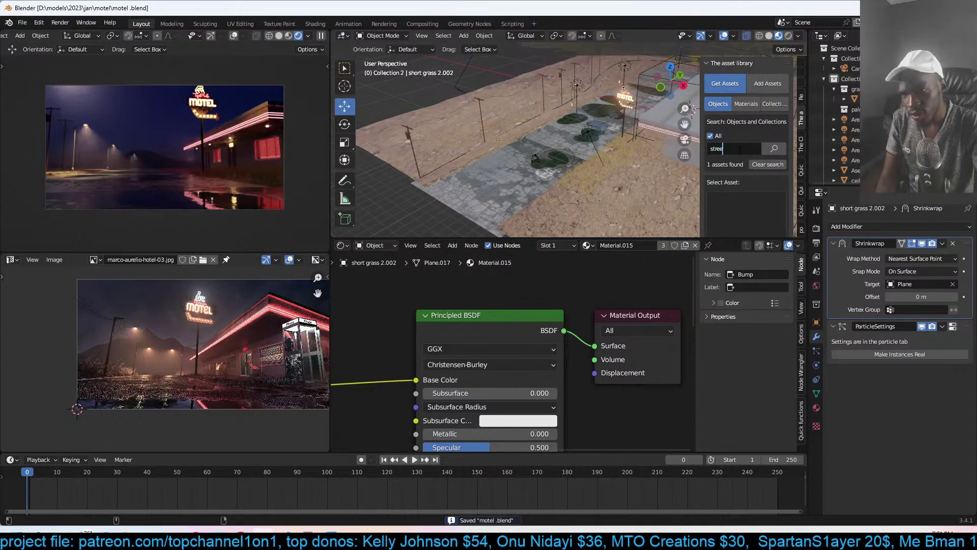
key("Return")
left_click(747, 219)
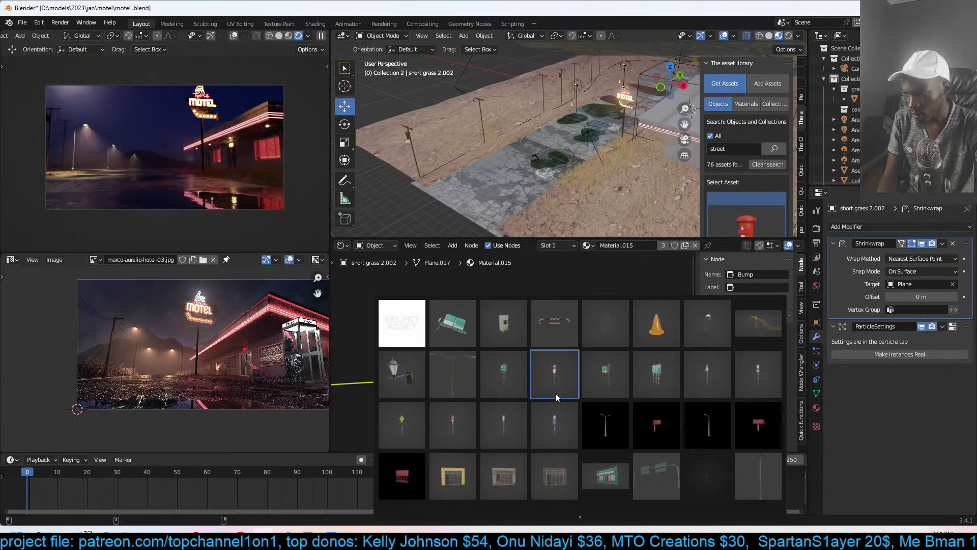
left_click(470, 318)
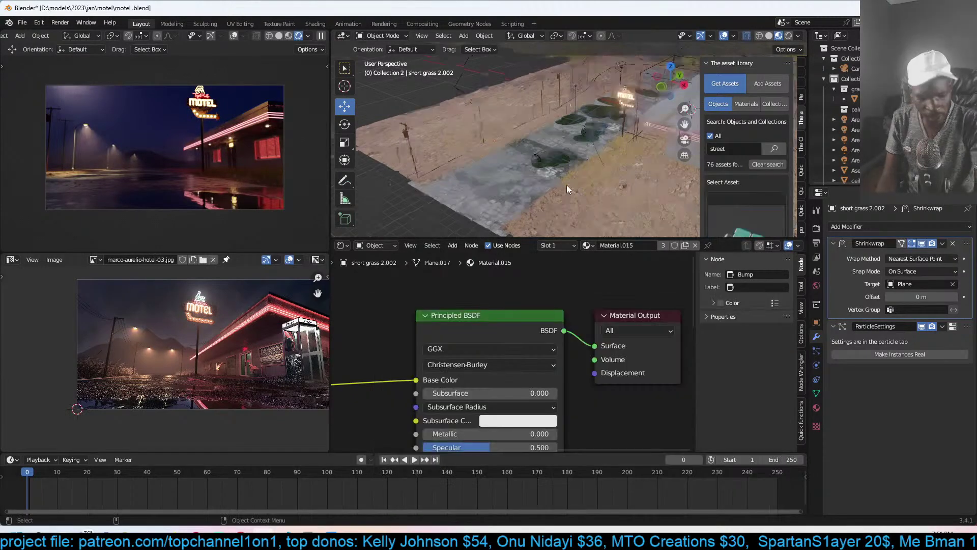
key("KP_0")
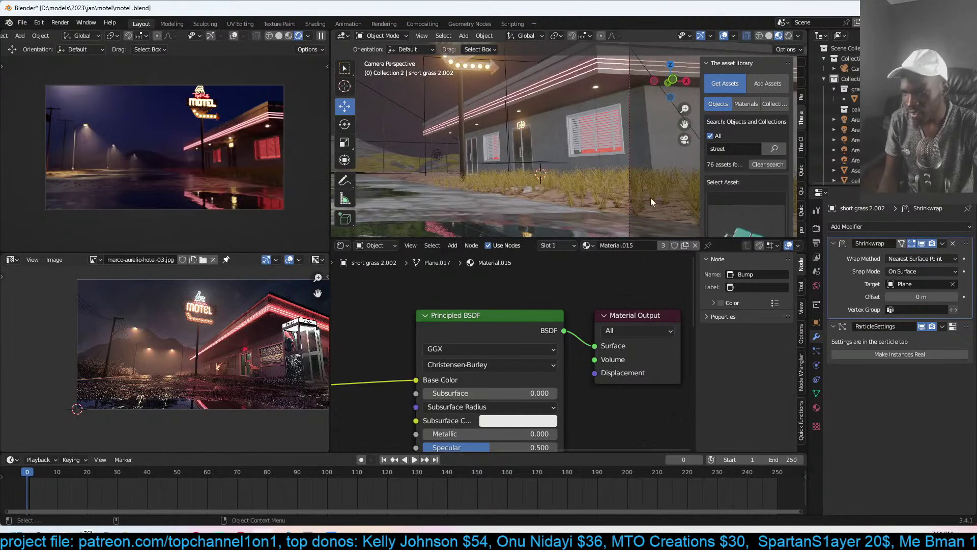
scroll(621, 194, "down", 3)
scroll(713, 193, "down", 5)
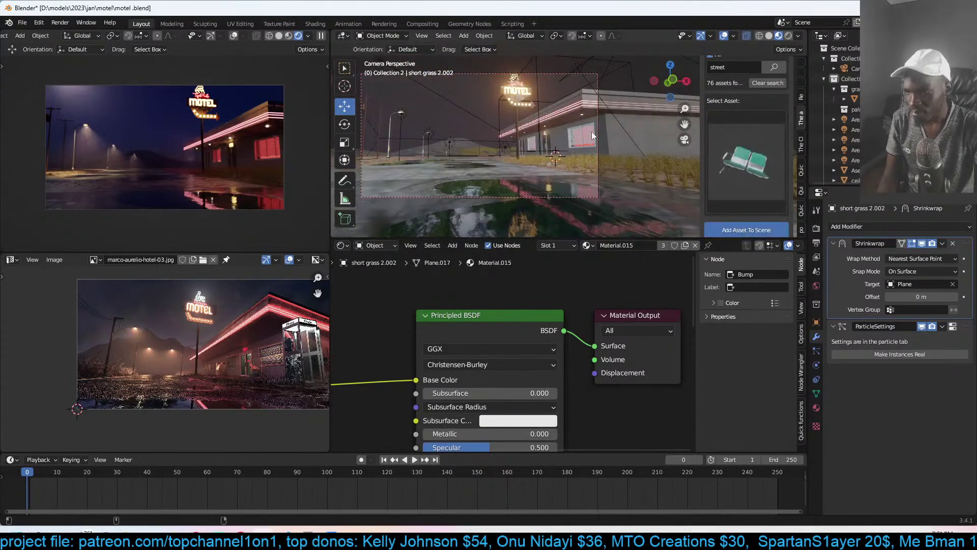
left_click(746, 230)
- Rescale and rotate the broken street chair, and move it horizontally into the grass in front of the large window
key("s")
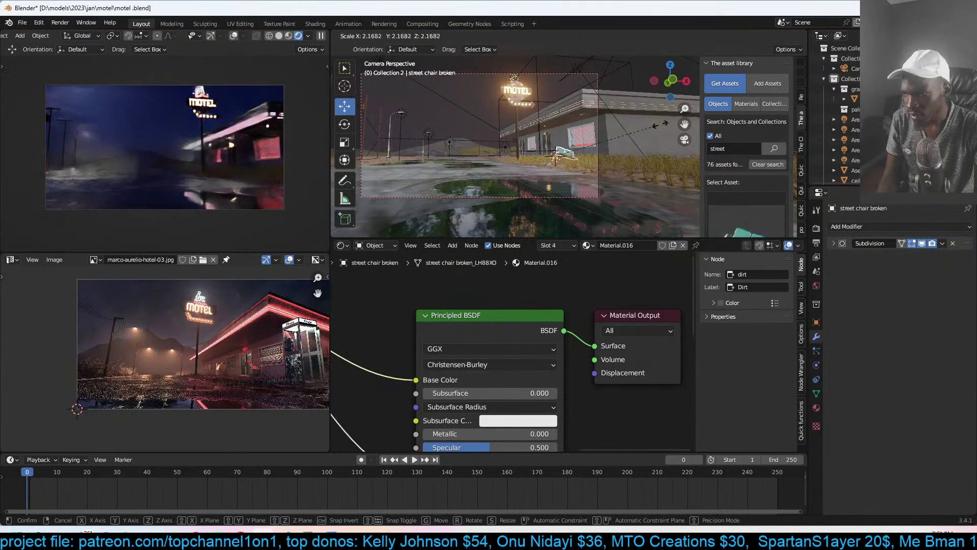
left_click(555, 155)
key("r")
left_click(560, 177)
scroll(560, 178, "up", 3)
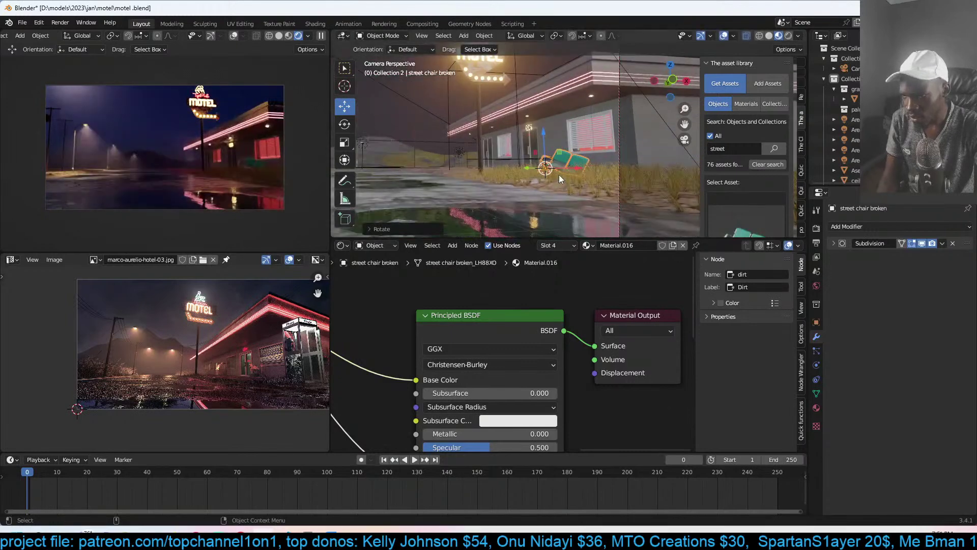
key("g")
key("shift+z")
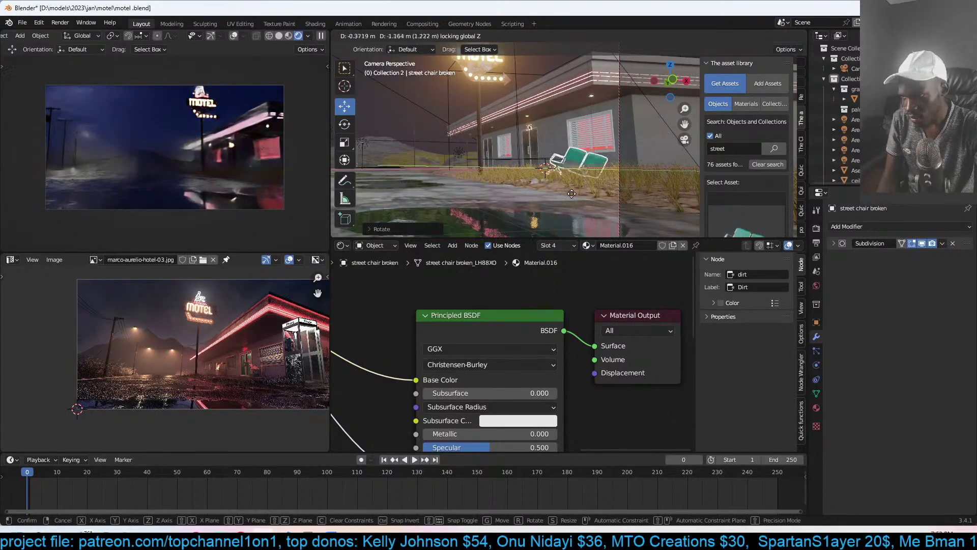
left_click(596, 147)
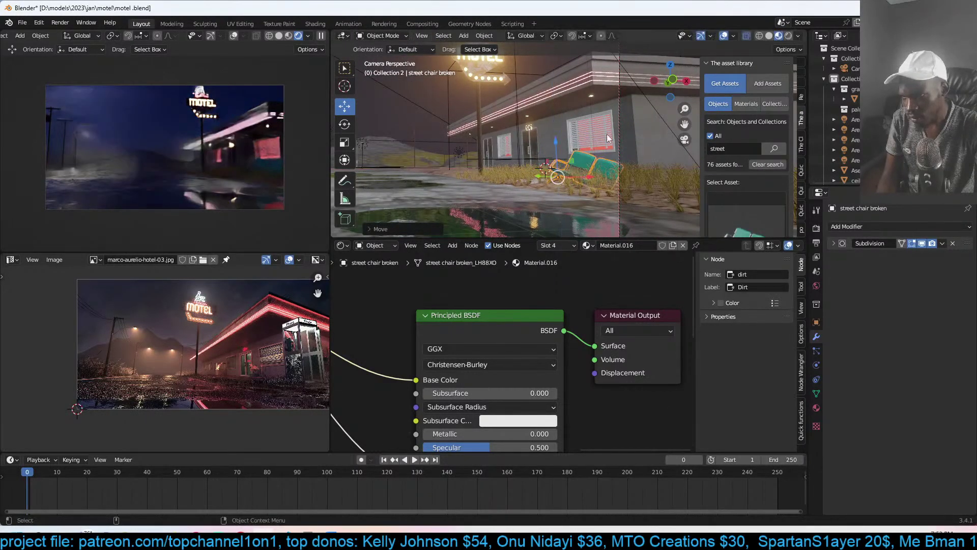
key("s")
key("Return")
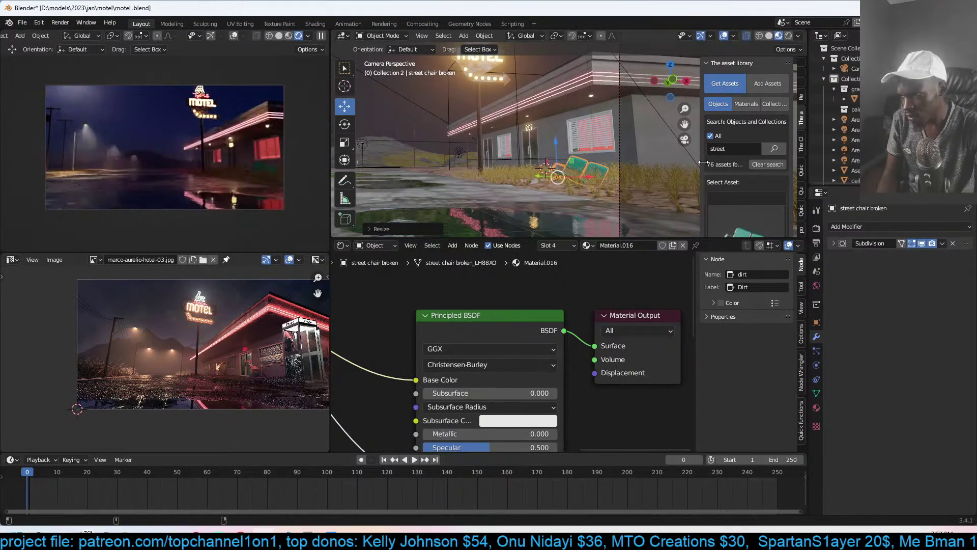
- Try to add the city street shop asset on the open ground beside the motel
left_click(724, 203)
scroll(560, 448, "down", 2)
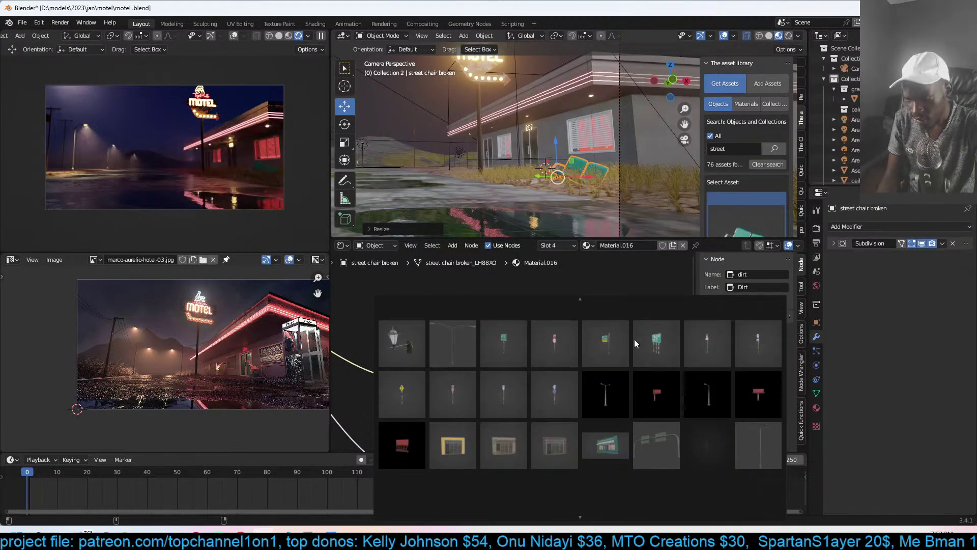
scroll(597, 340, "up", 1)
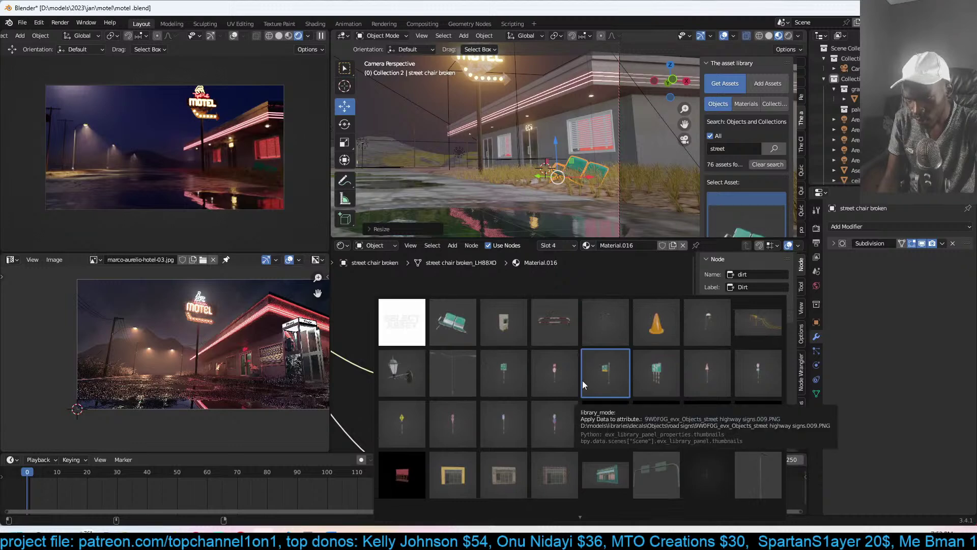
left_click(505, 317)
middle_click_drag(451, 128, 595, 194)
scroll(541, 148, "down", 3)
scroll(541, 148, "down", 2)
scroll(524, 151, "up", 3)
middle_click_drag(524, 152, 516, 197, "shift")
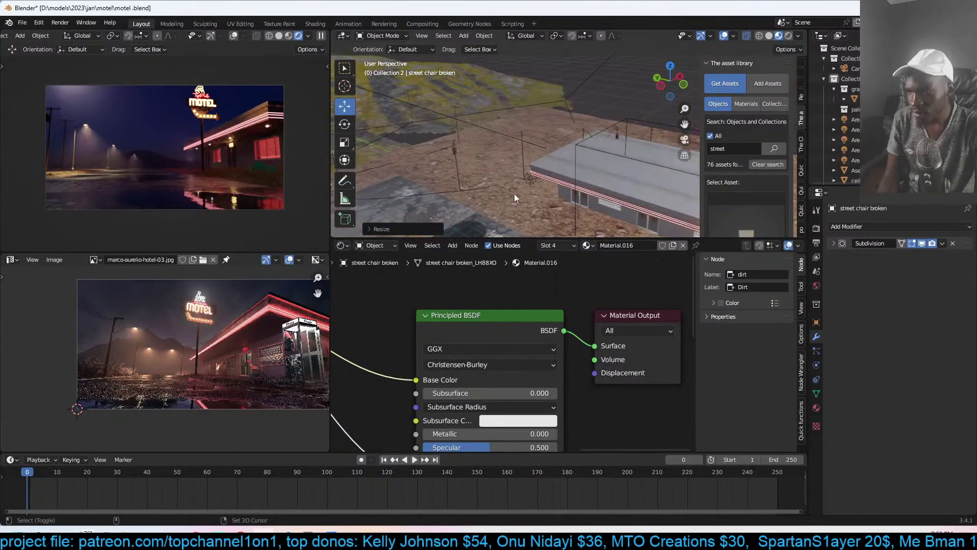
scroll(747, 193, "down", 5)
left_click(746, 212)
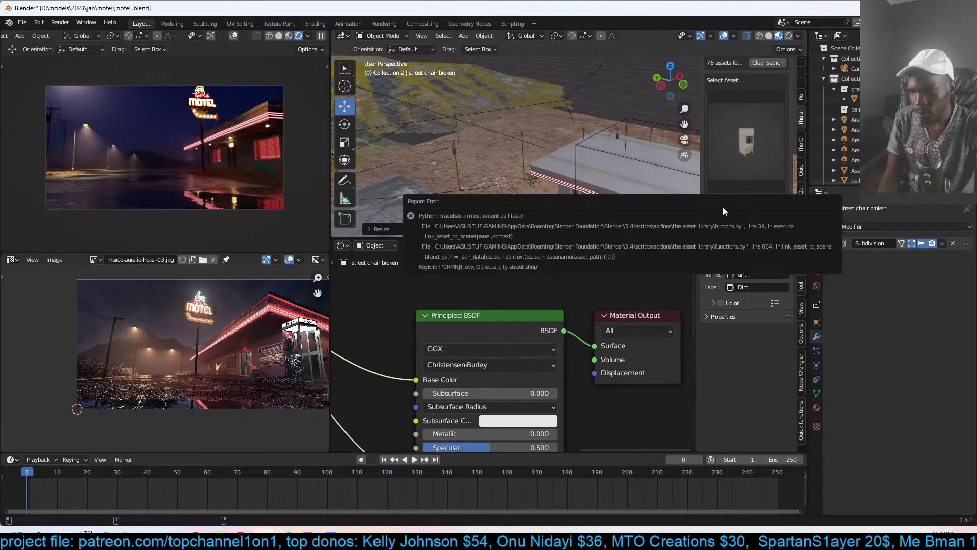
- Choose the green-and-yellow street highway sign asset and add it to the scene in front of the motel
left_click(724, 156)
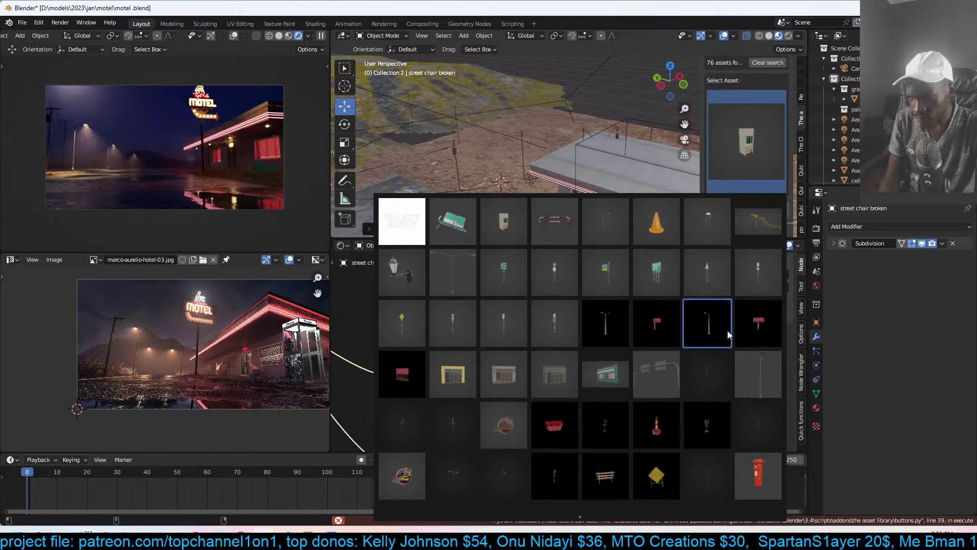
left_click(629, 292)
key("KP_0")
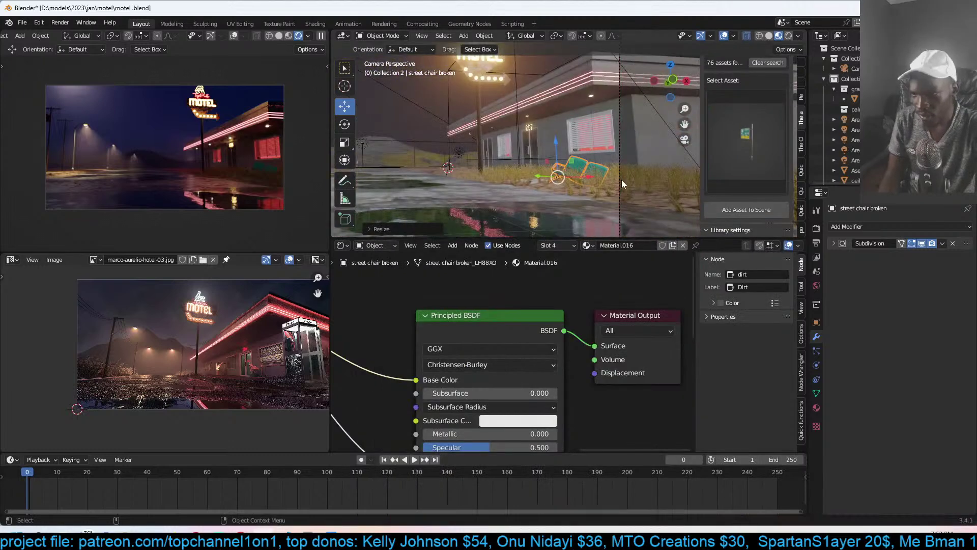
left_click(734, 210)
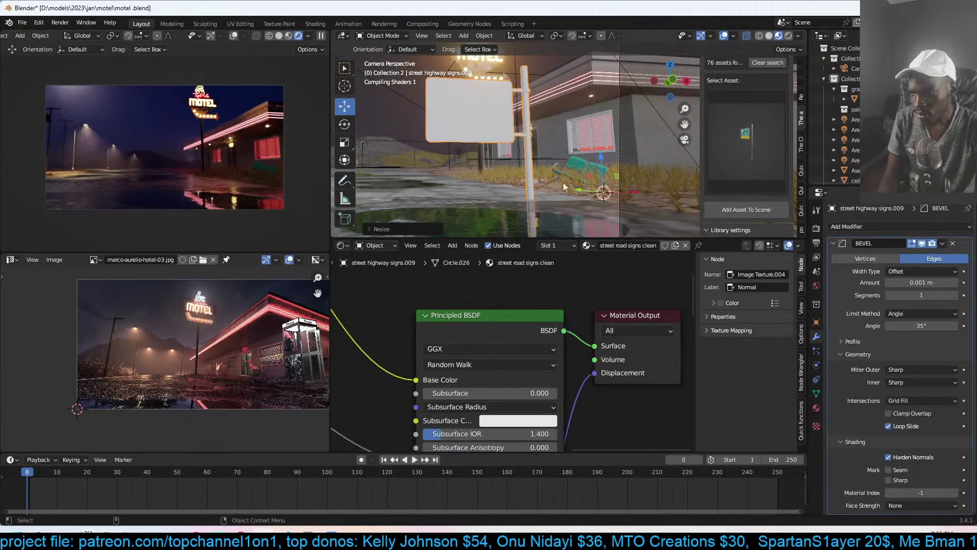
- Set the highway sign's origin to the base of its pole using the pole's bottom edge loop
scroll(539, 185, "down", 4)
key("Tab")
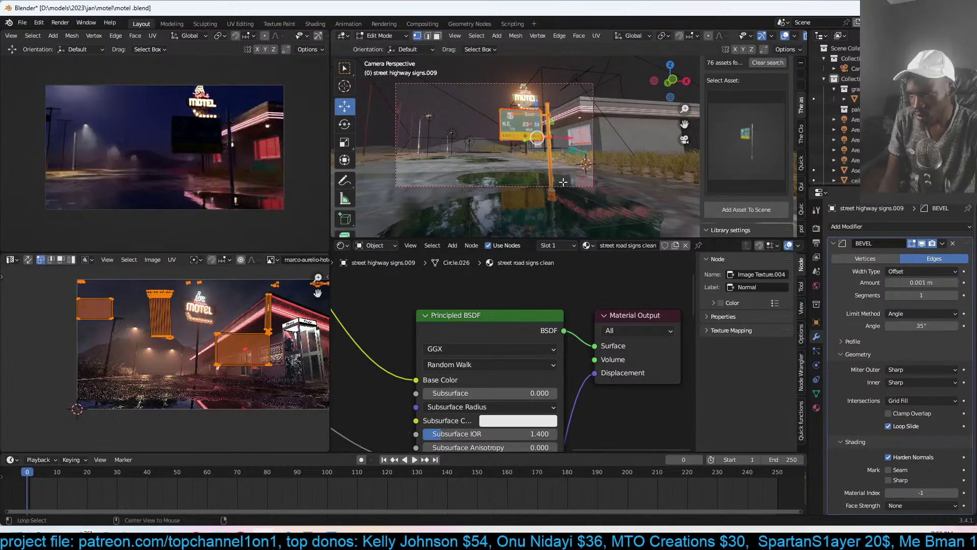
left_click(557, 191, "alt")
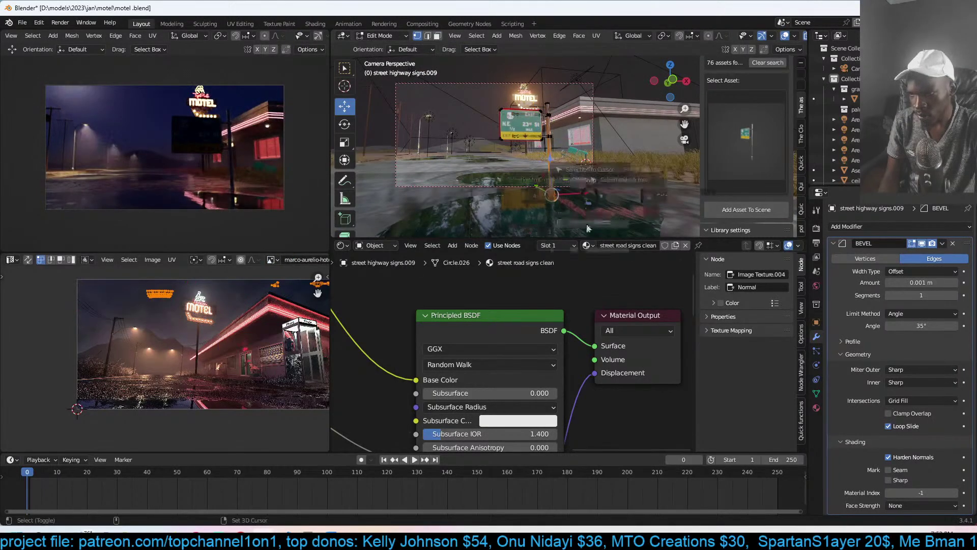
key("Tab")
right_click(559, 168)
left_click(632, 190)
- Snap the highway sign to the 3D cursor placed on the roadside near the motel, and scale it to about 0.42
right_click(578, 165, "shift")
key("shift+s")
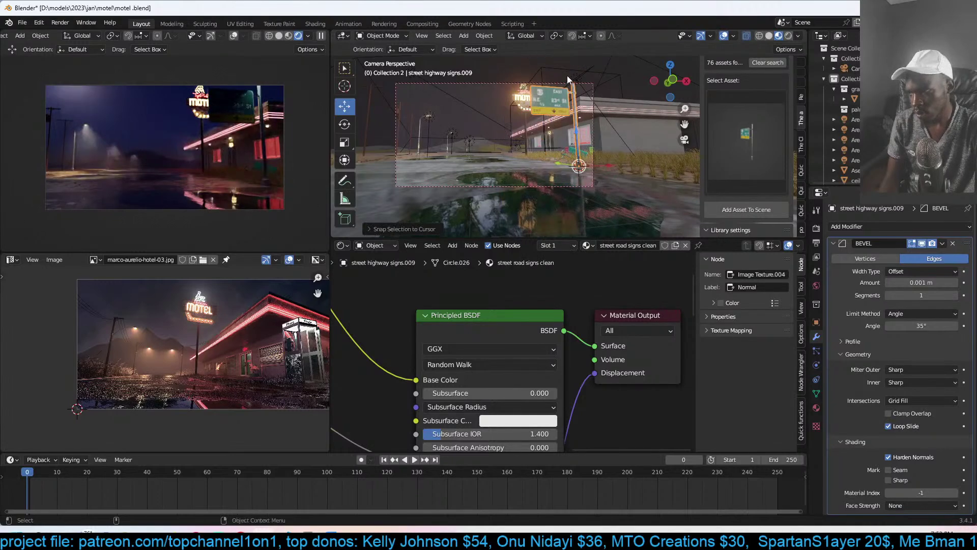
key("s")
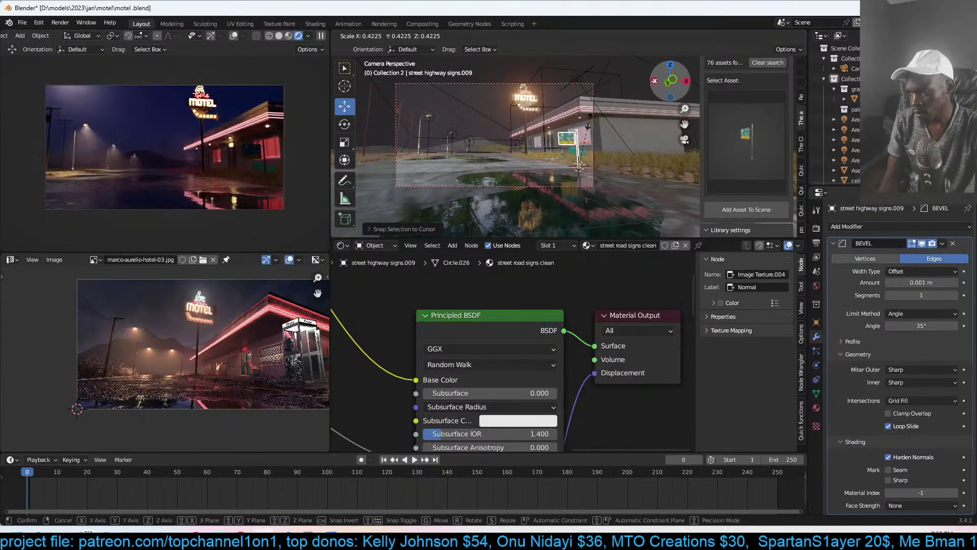
left_click(587, 118)
middle_click_drag(476, 136, 546, 145, "shift")
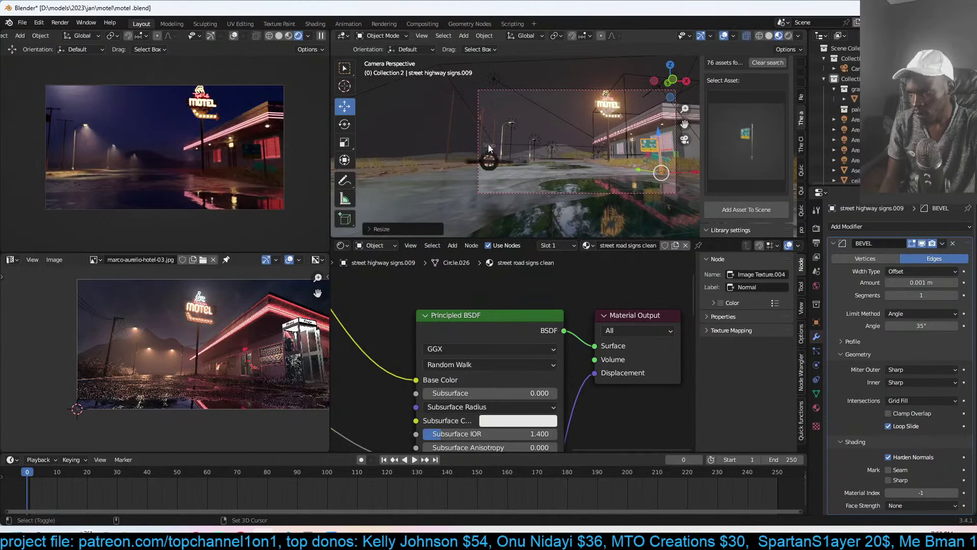
- Snap the highway sign to a farther spot on the opposite roadside and shift it in beside the street lamp
right_click(490, 160, "shift")
key("shift+s")
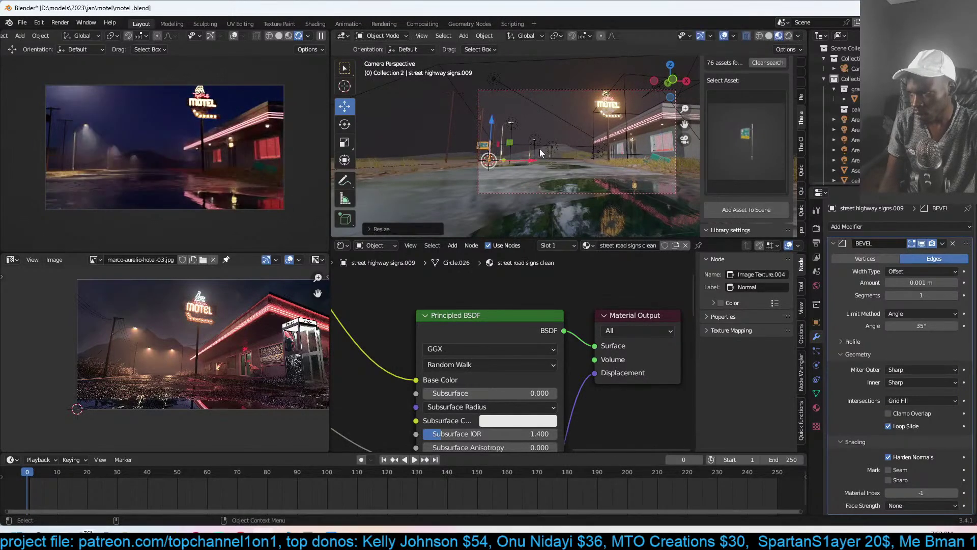
key("g")
left_click(537, 158)
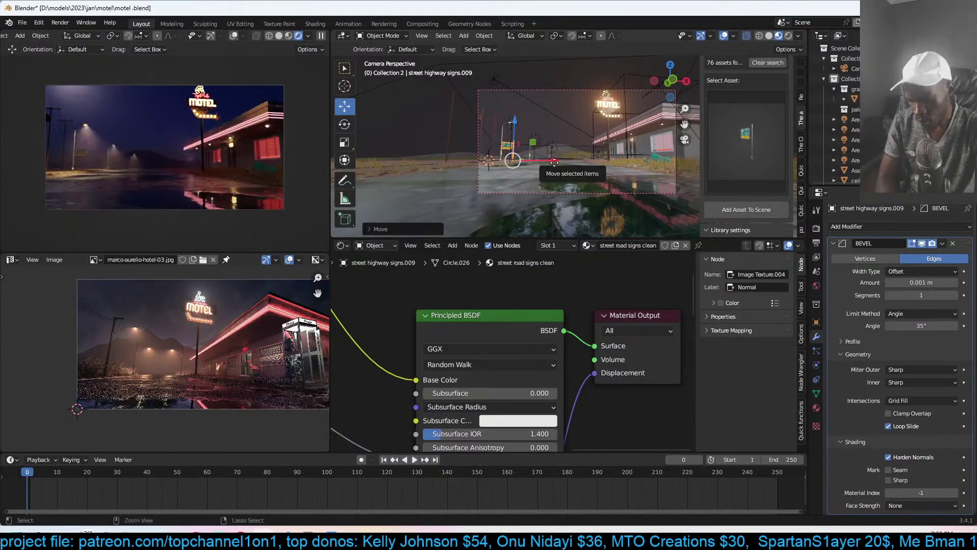
- Mirror the highway sign along the X axis and save the file
key("ctrl+m")
key("x")
key("Return")
key("ctrl+s")
- Add the black garbage bag asset, place and scale it beside the broken green chair near the motel corner, and save
left_click(746, 135)
scroll(561, 506, "down", 2)
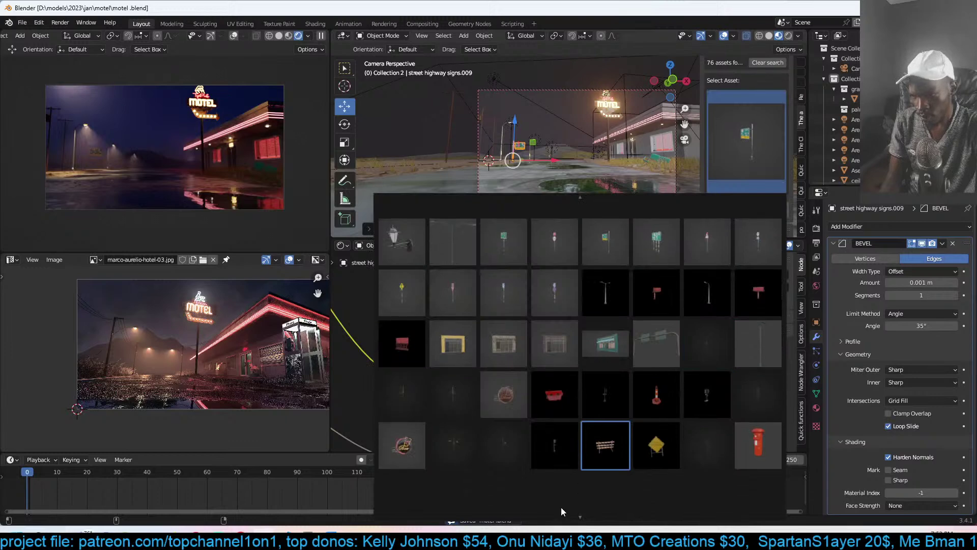
scroll(598, 466, "down", 1)
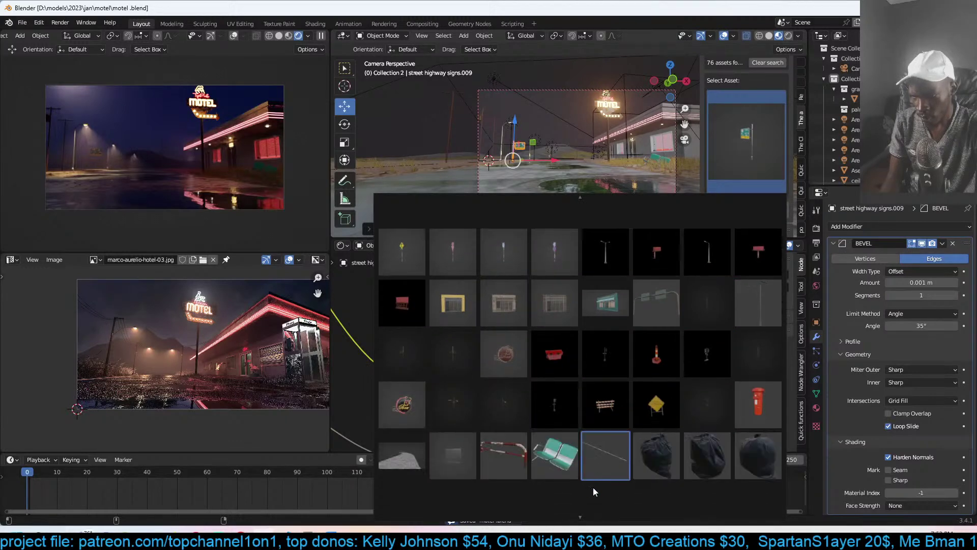
left_click(656, 462)
scroll(606, 188, "up", 6)
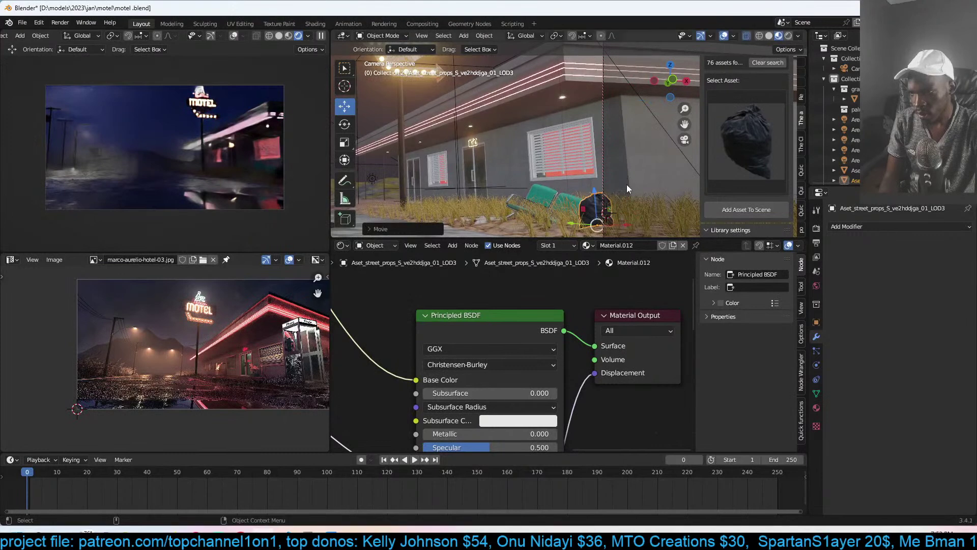
left_click(627, 184)
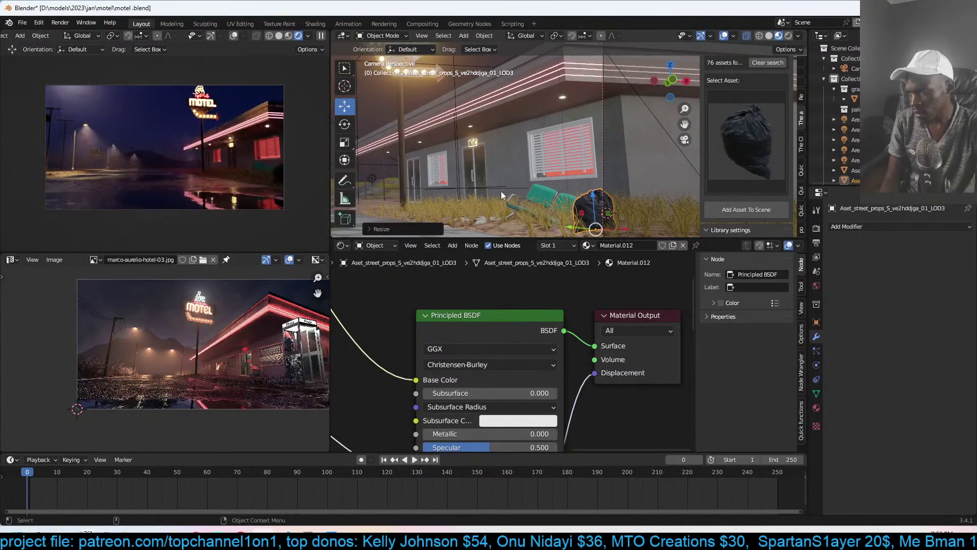
key("ctrl+s")
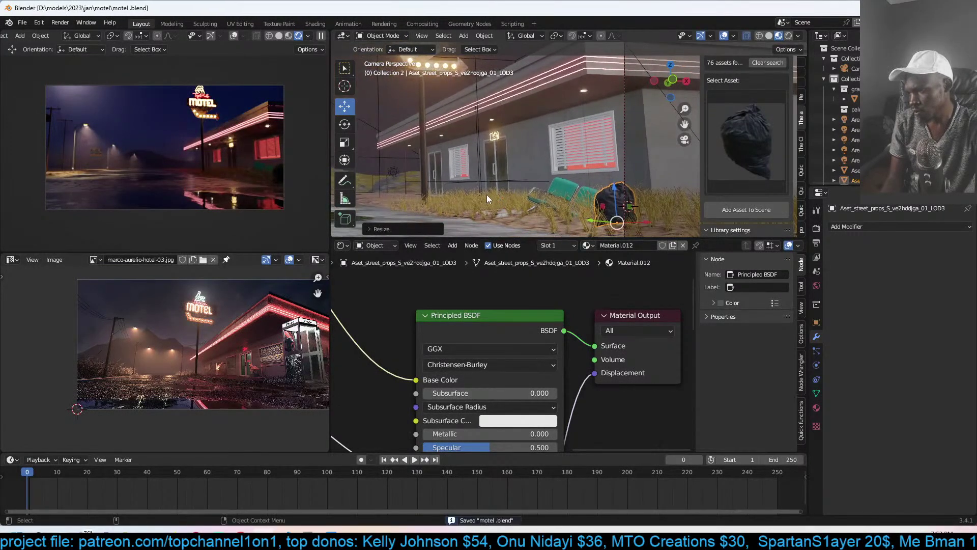
- Set the scene camera's focal length to 15 mm
scroll(575, 129, "down", 5)
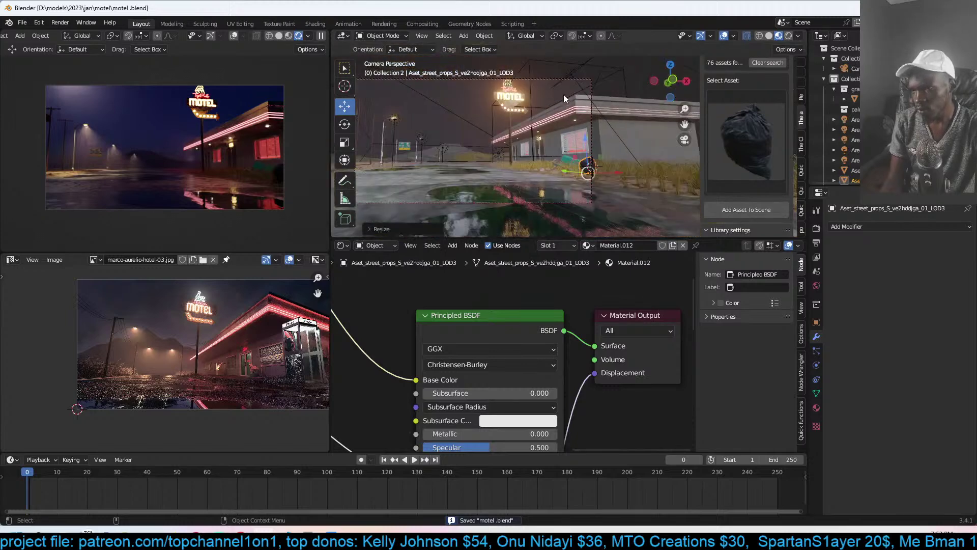
left_click(558, 82)
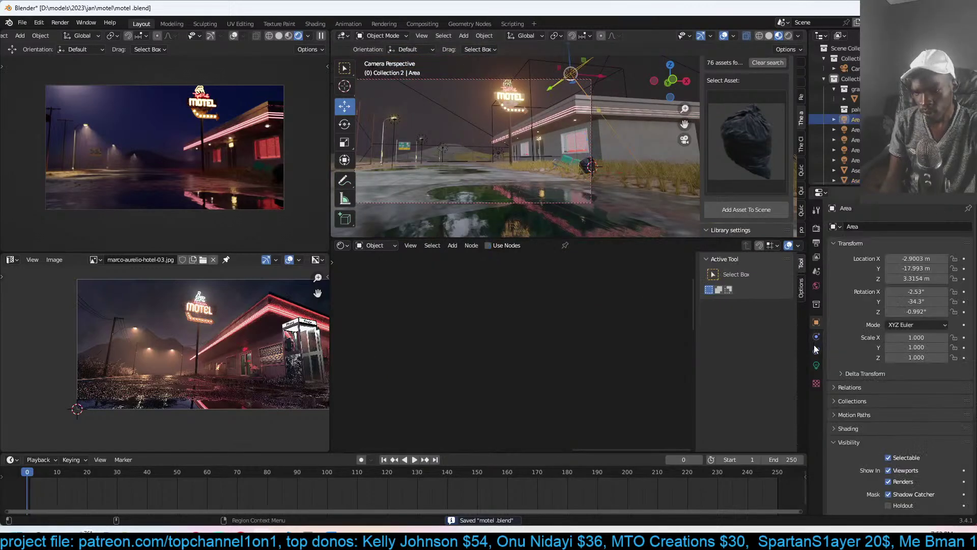
left_click(816, 365)
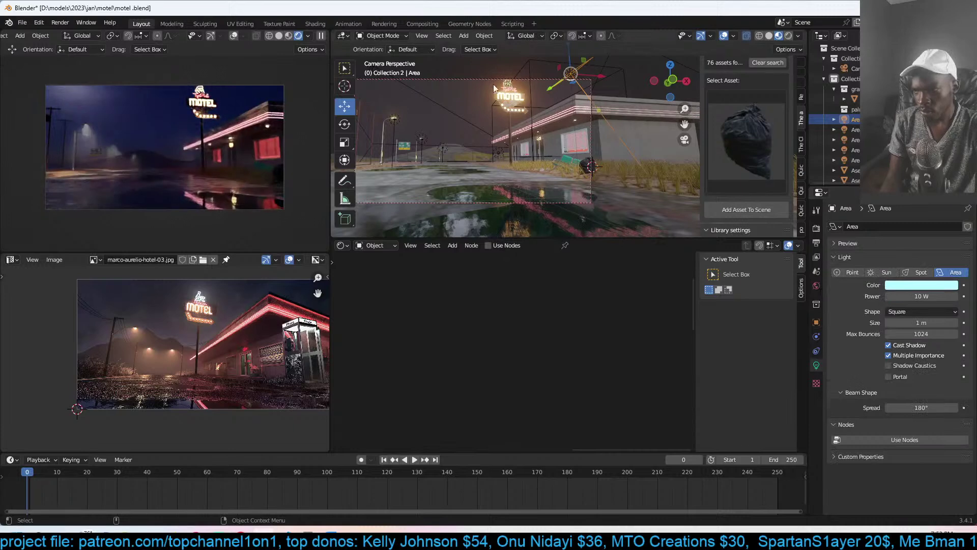
left_click(851, 68)
left_click(907, 275)
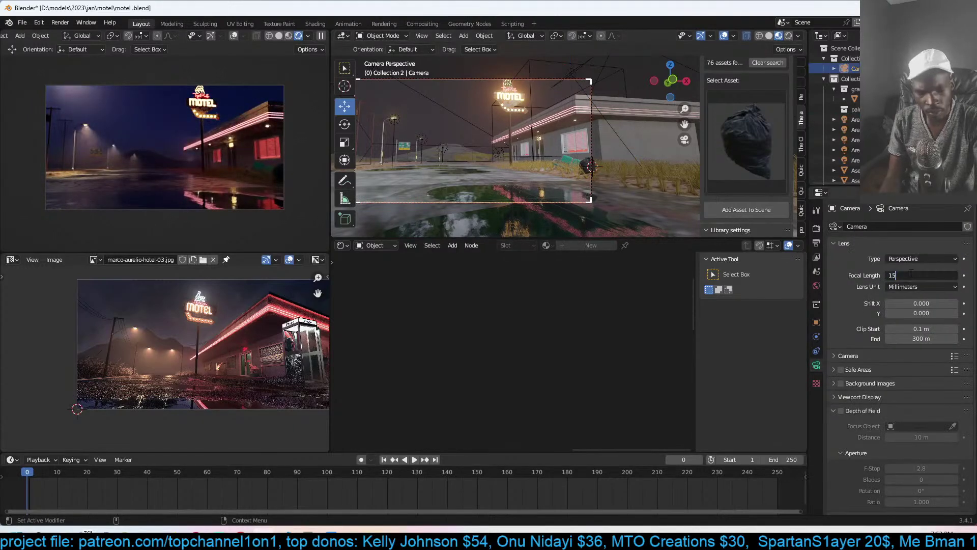
key("Return")
- Lower the camera toward the wet road, re-aim it at the motel, and roll it about 9° for a tilted shot
key("g")
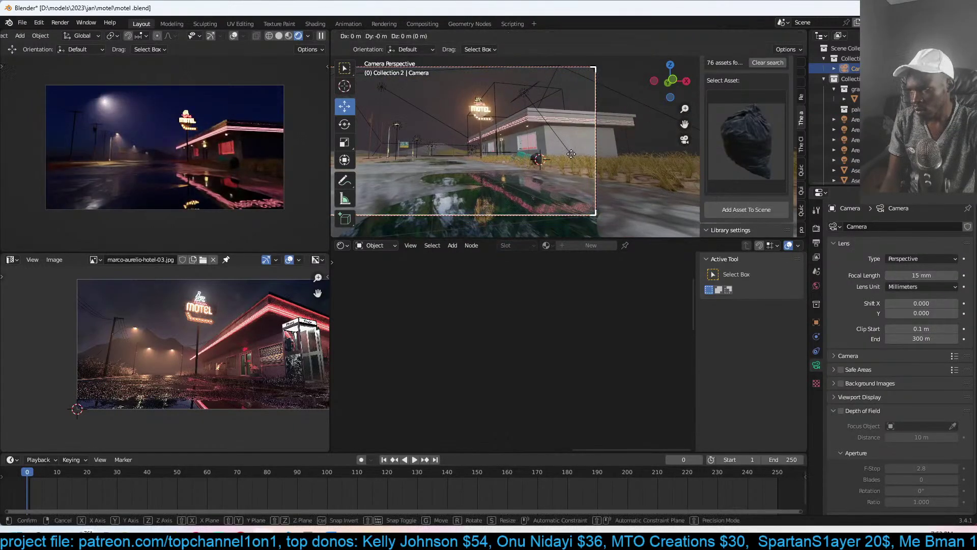
left_click(569, 147)
key("r")
key("r")
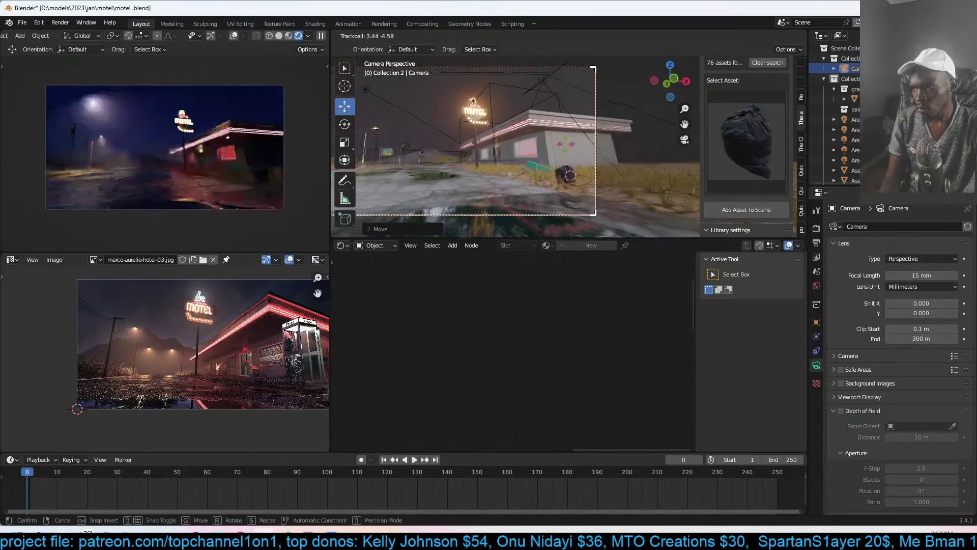
left_click(555, 163)
key("g")
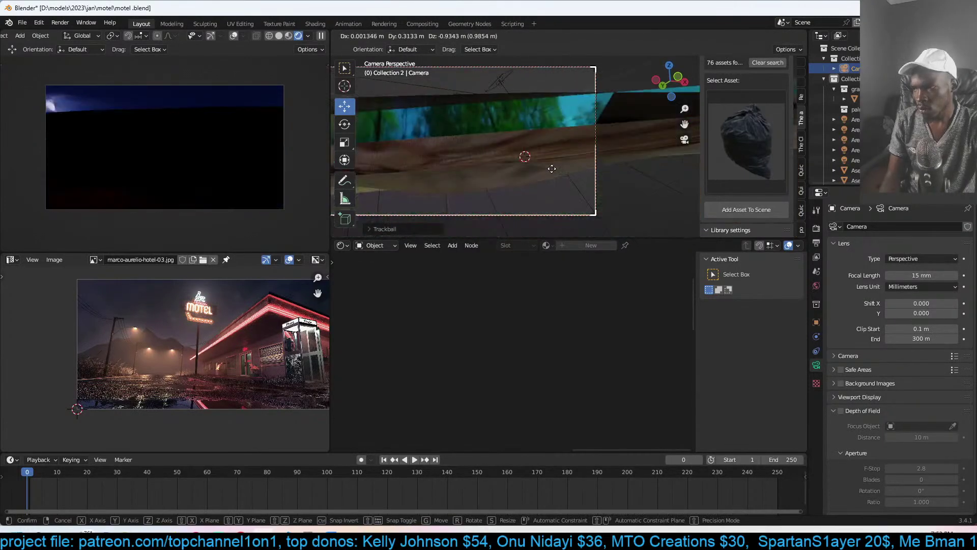
left_click(553, 168)
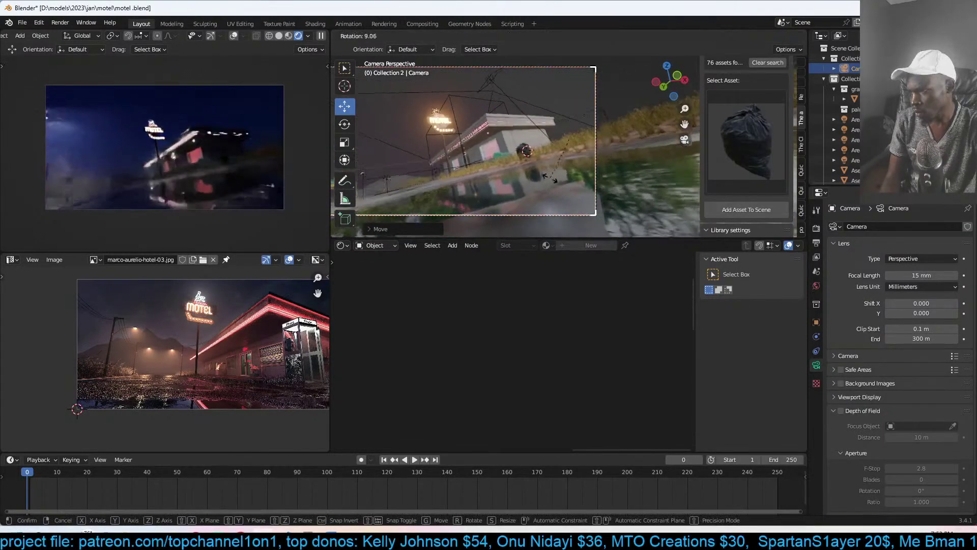
left_click(549, 179)
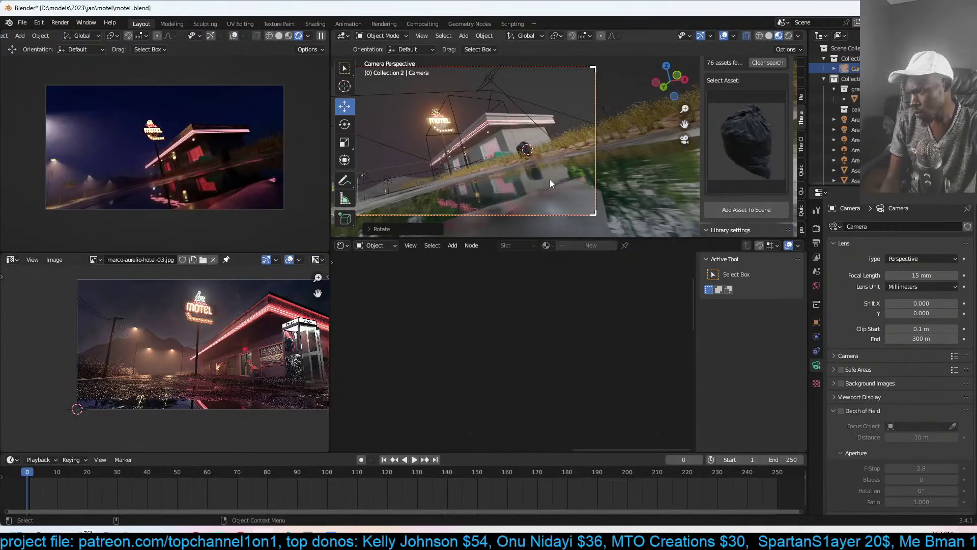
- Move the camera along its local Z axis closer to the motel, fine-tune its framing, and save the file
key("g")
key("z")
key("z")
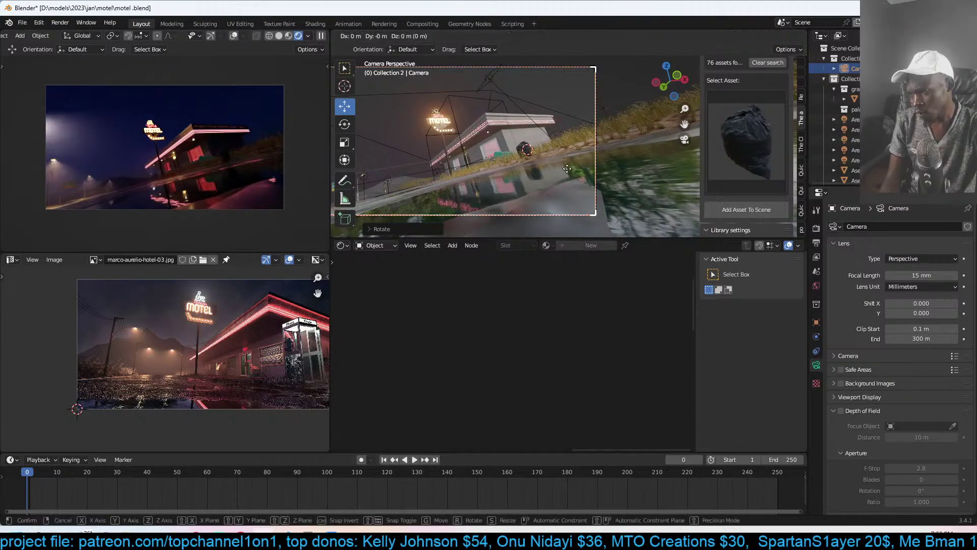
left_click(567, 164)
key("g")
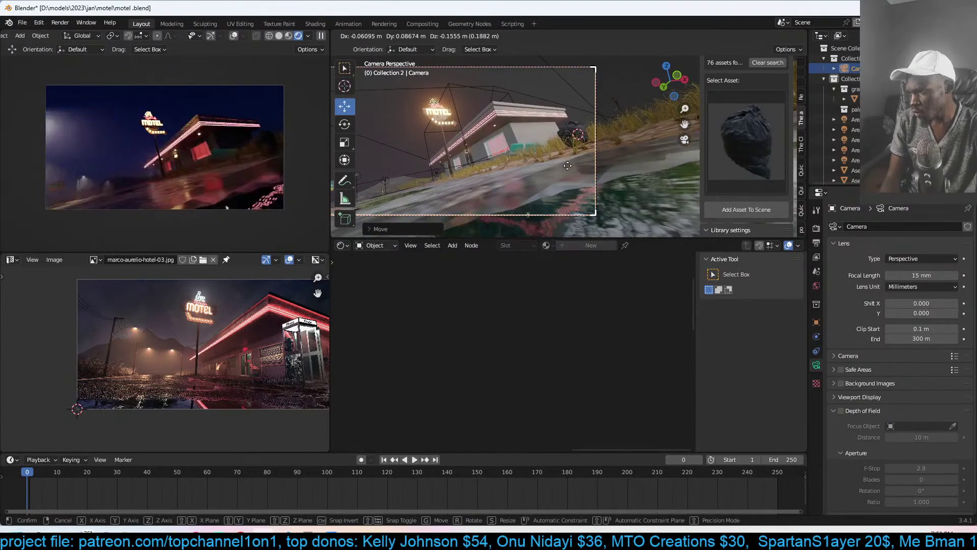
left_click(568, 168)
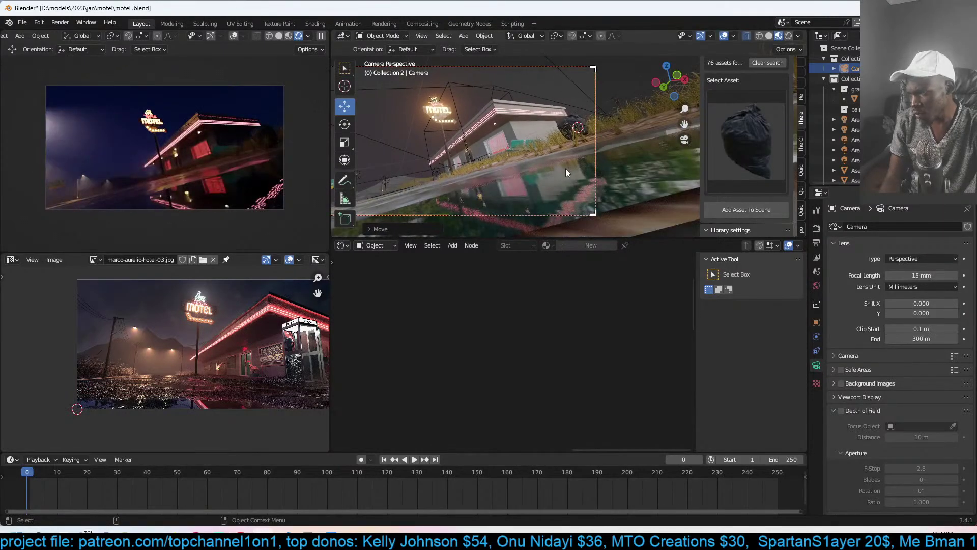
key("Home")
key("ctrl+s")
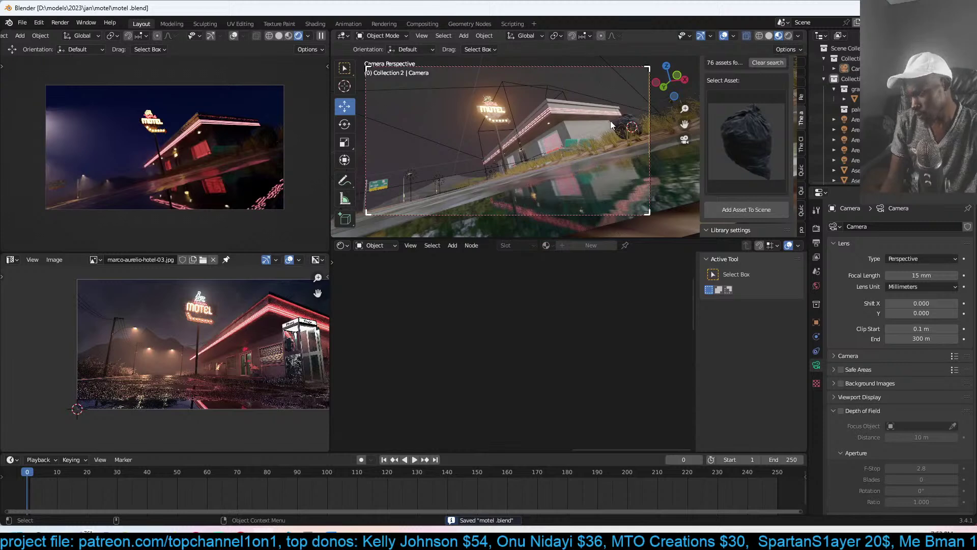
- Duplicate the roadside street electrical poles in top view and place the copy between the road and the motel
middle_click_drag(609, 120, 612, 133, "shift")
left_click(456, 180)
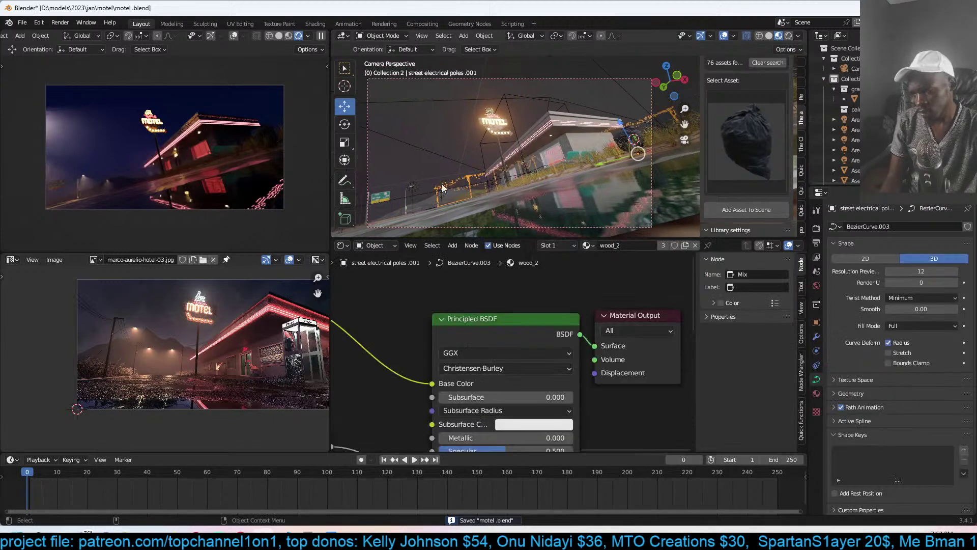
left_click(408, 192)
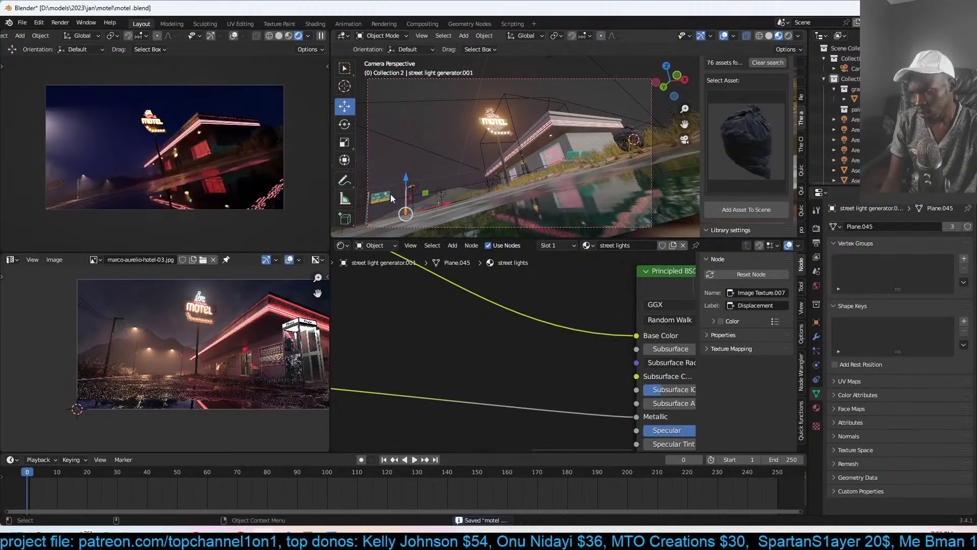
left_click(428, 189)
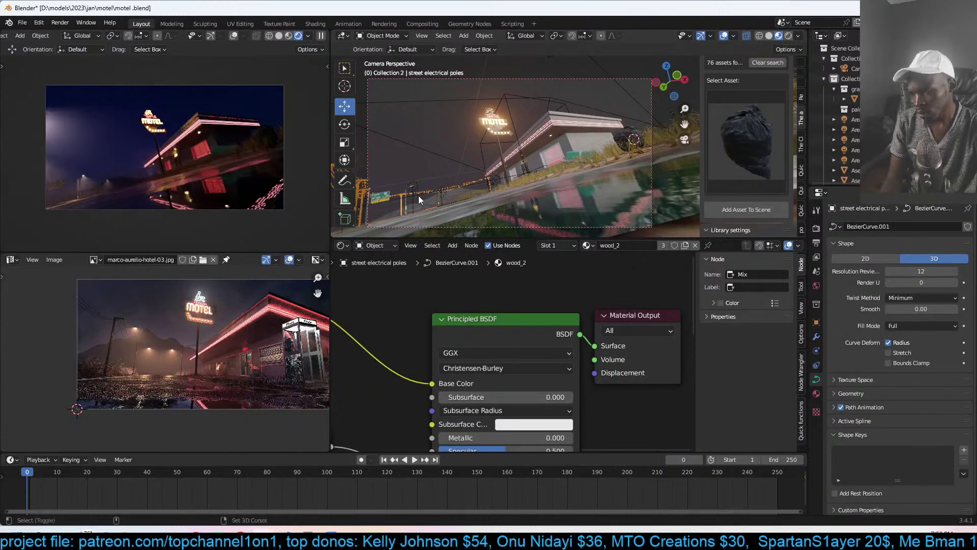
key("KP_7")
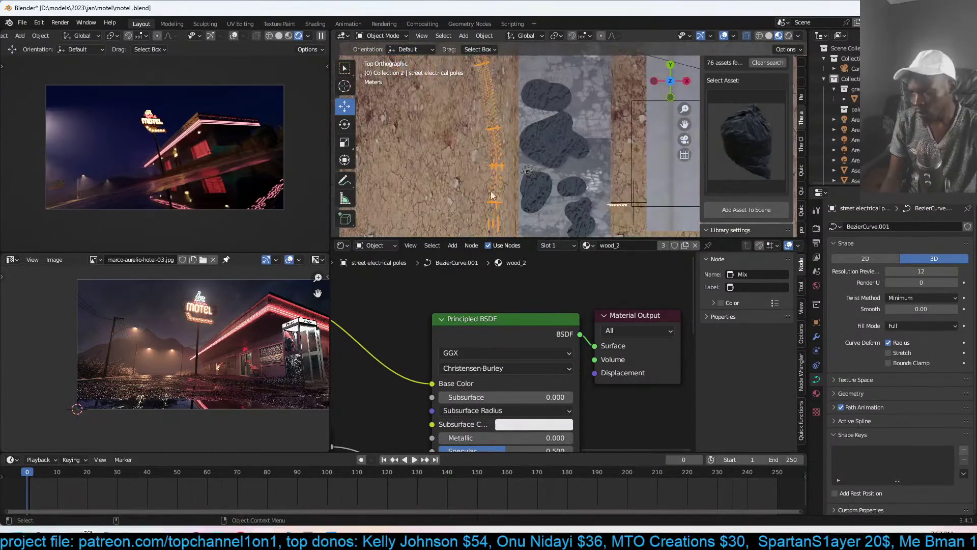
scroll(504, 192, "down", 2)
key("shift+d")
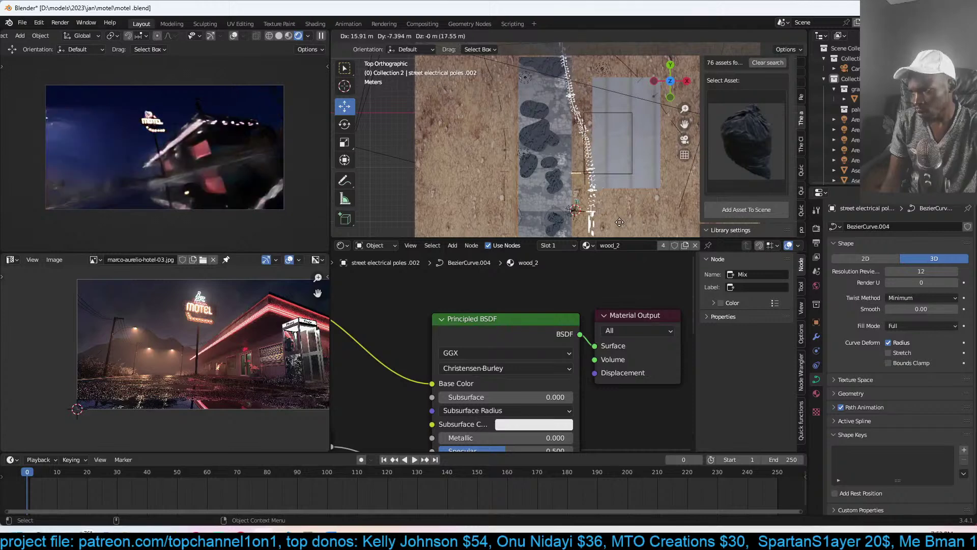
left_click(612, 222)
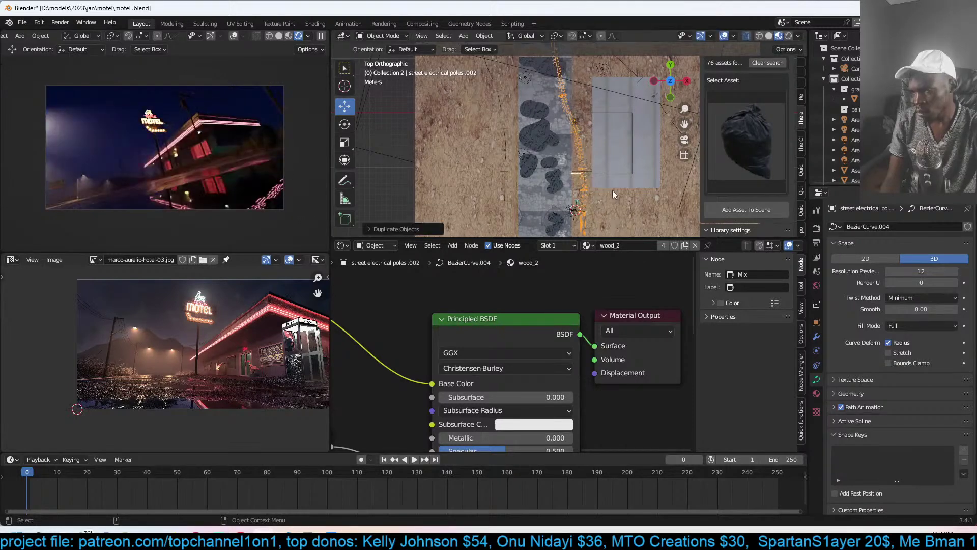
- Edit the duplicated pole curve by rotating, scaling and moving its control point near the far end of the motel lot
key("Tab")
scroll(552, 110, "down", 2)
key("Tab")
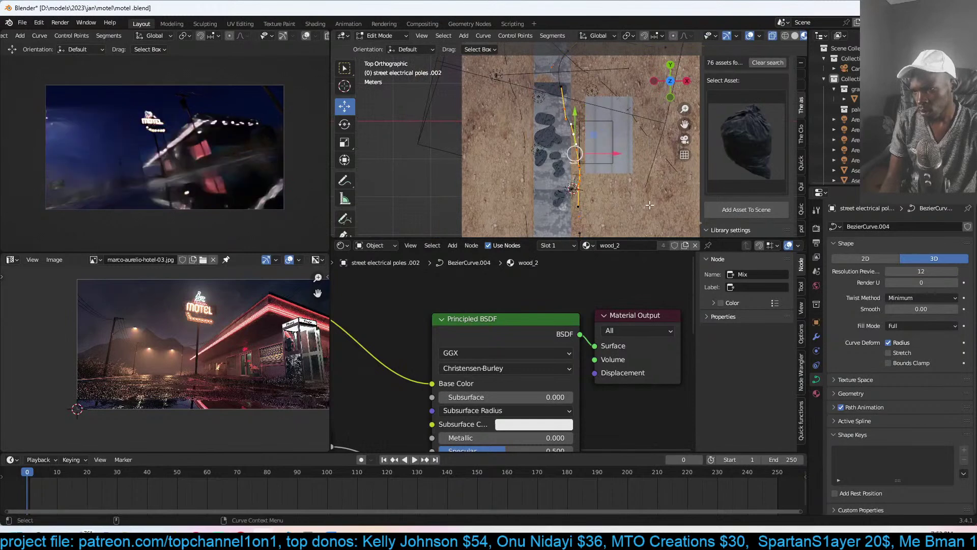
key("Tab")
scroll(574, 127, "down", 1)
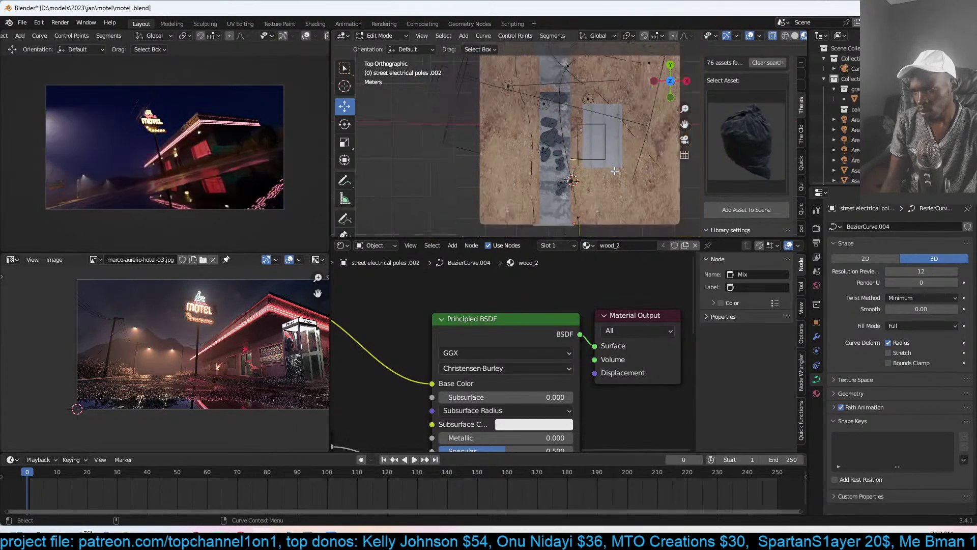
key("r")
left_click(643, 142)
key("s")
left_click(624, 128)
key("g")
left_click(625, 128)
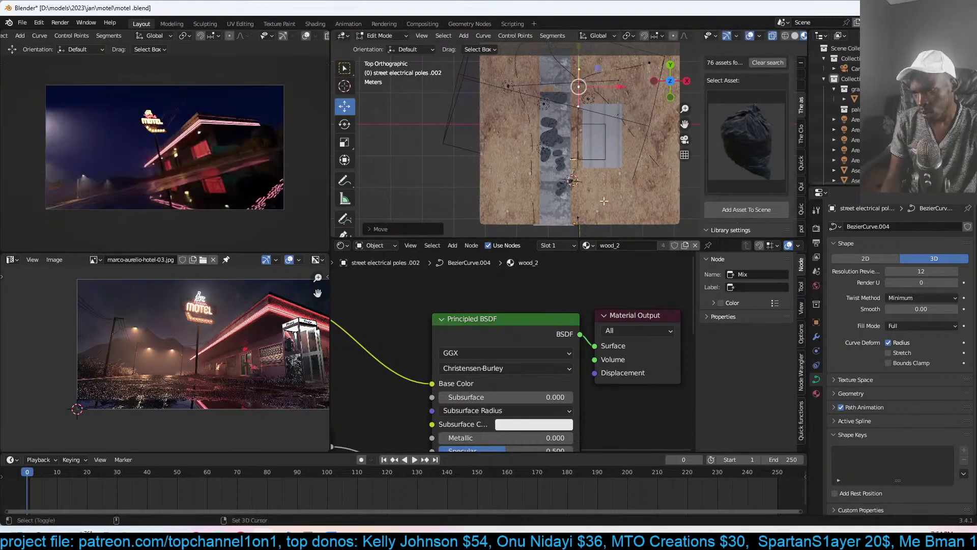
- Subdivide the duplicated pole curve, move the new point to the motel's front corner, and check the result through the camera
right_click(631, 185)
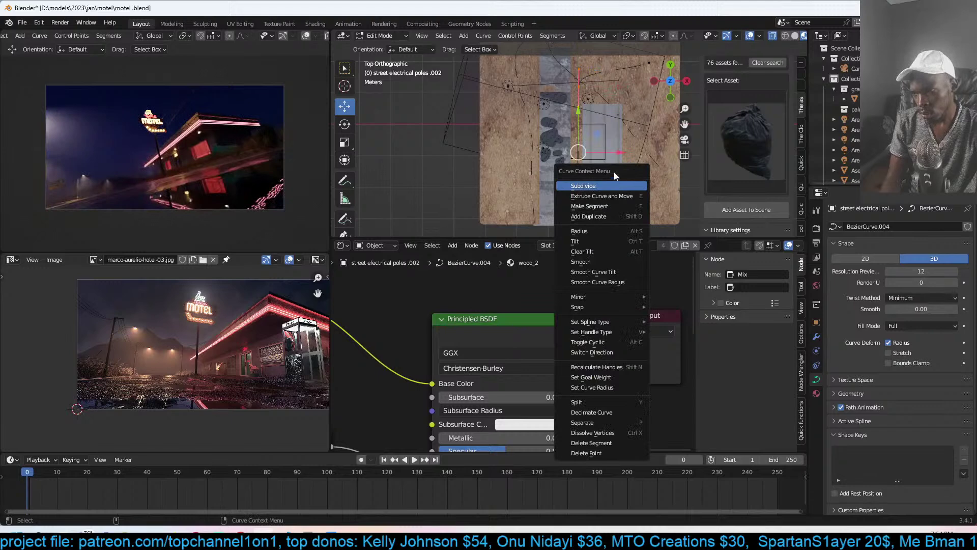
left_click(603, 185)
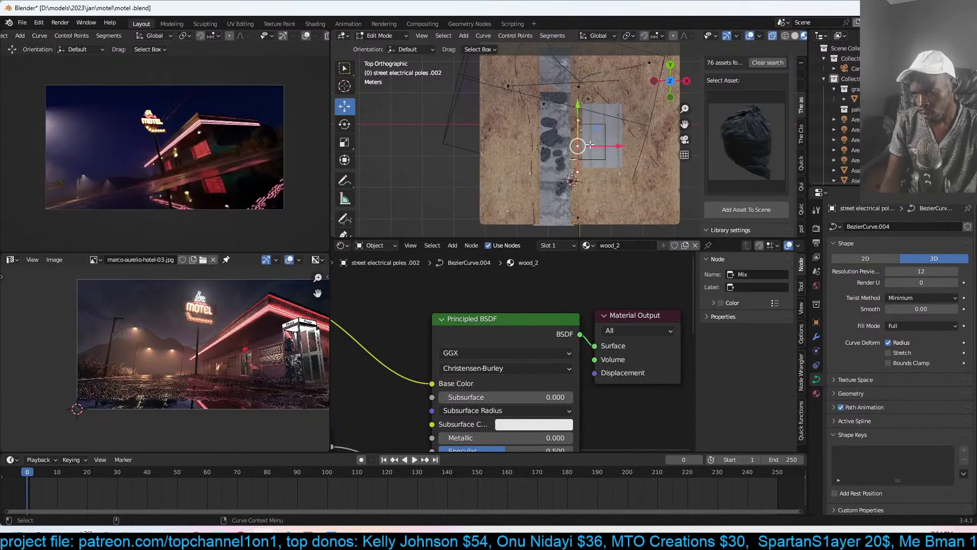
left_click_drag(591, 146, 582, 171)
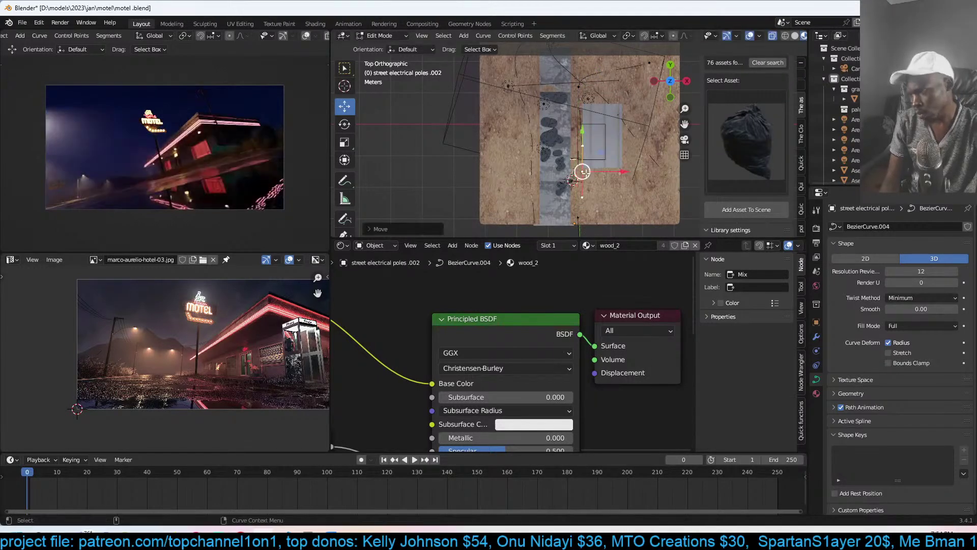
key("Tab")
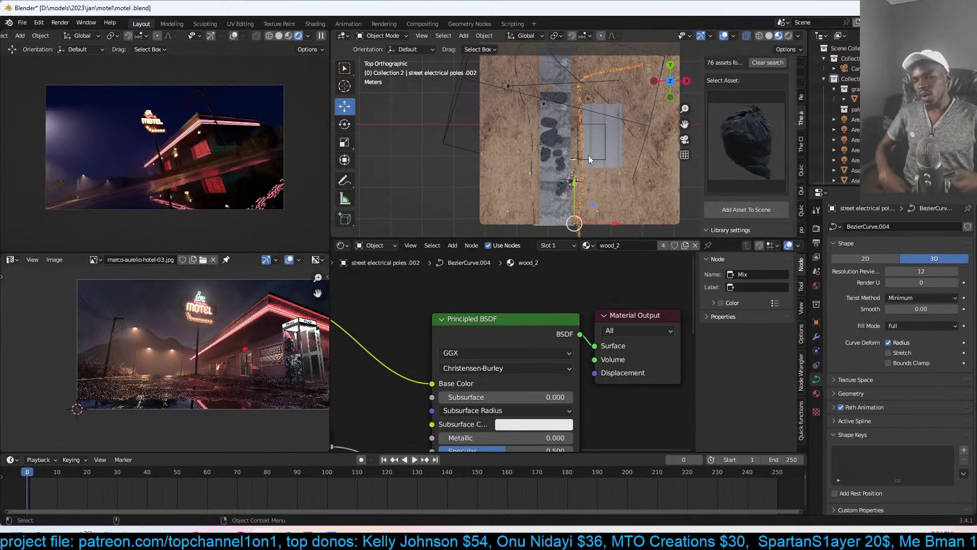
left_click(478, 170)
scroll(480, 173, "up", 3)
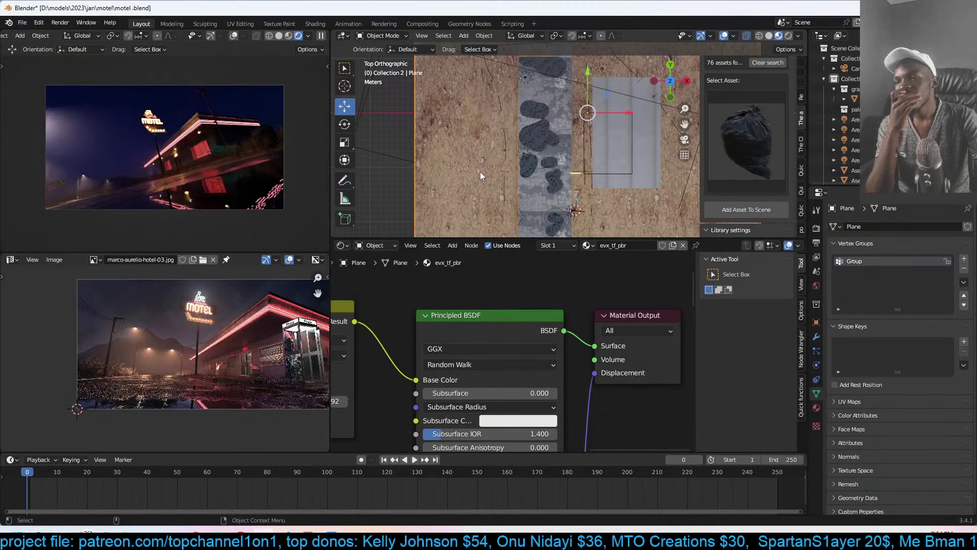
key("KP_0")
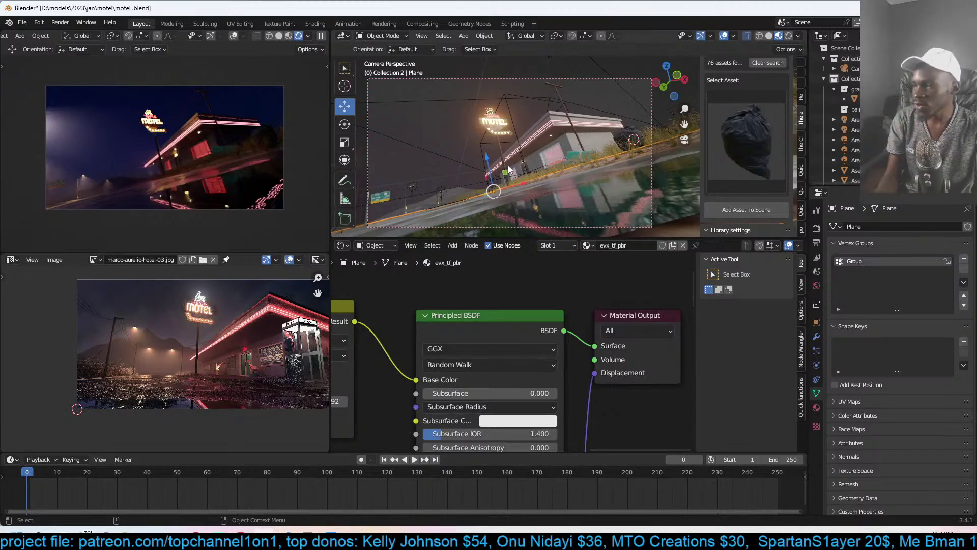
- Save the motel scene file
key("ctrl+s")
left_click(598, 87)
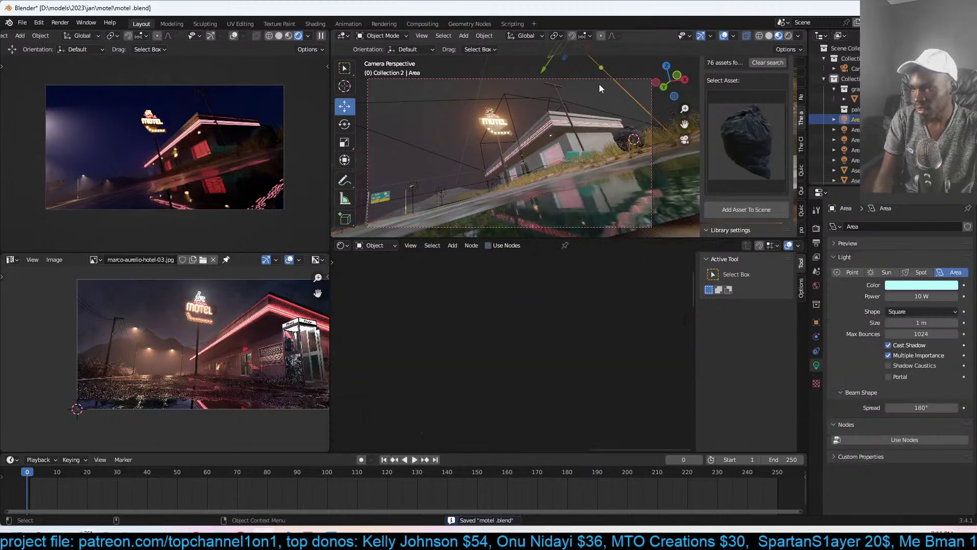
left_click(595, 80)
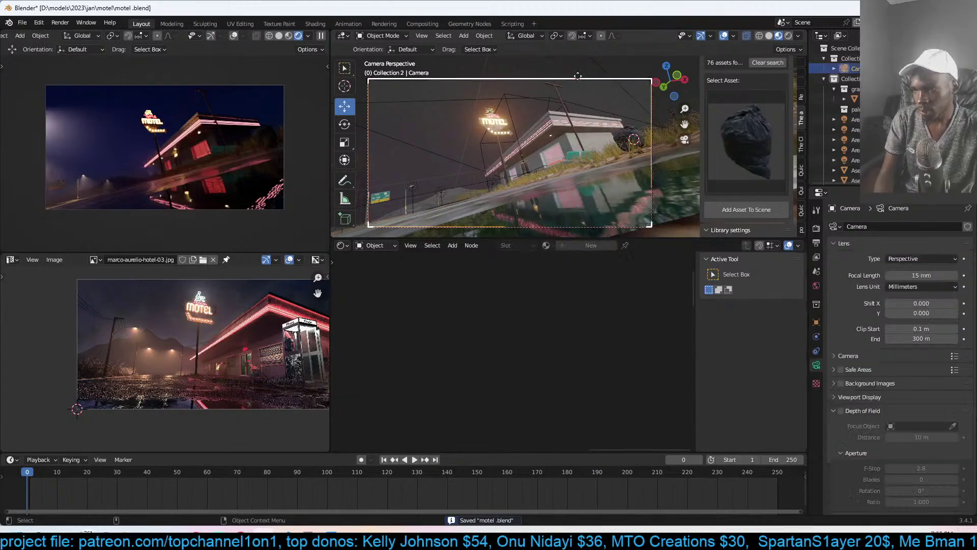
key("g")
key("z")
key("z")
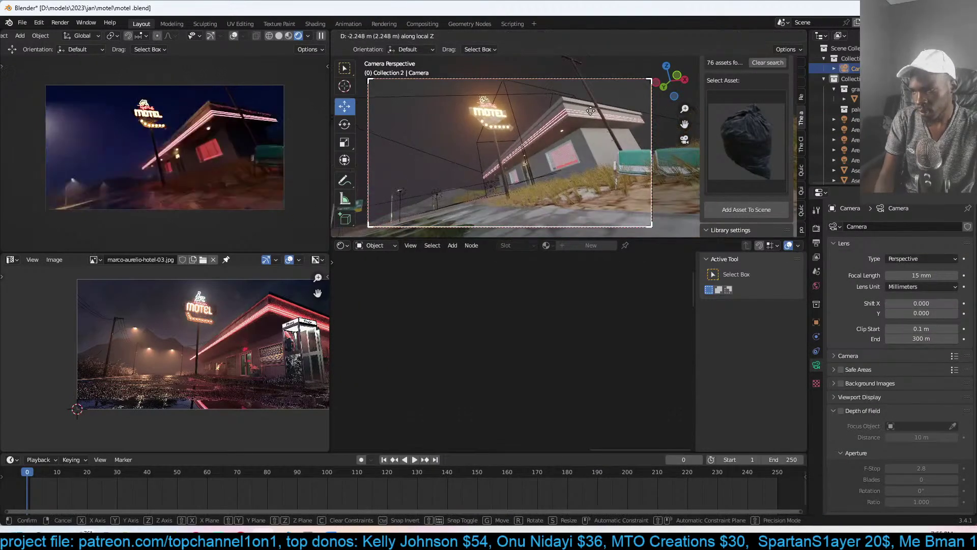
left_click(591, 128)
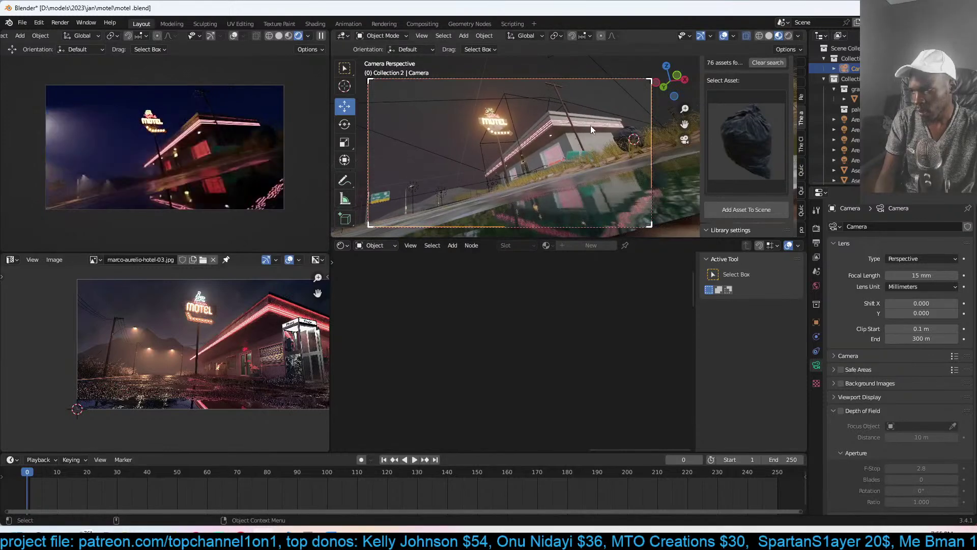
- Select the rocks plane on the road and set its particle system's emission number to 2000
middle_click_drag(585, 135, 602, 114)
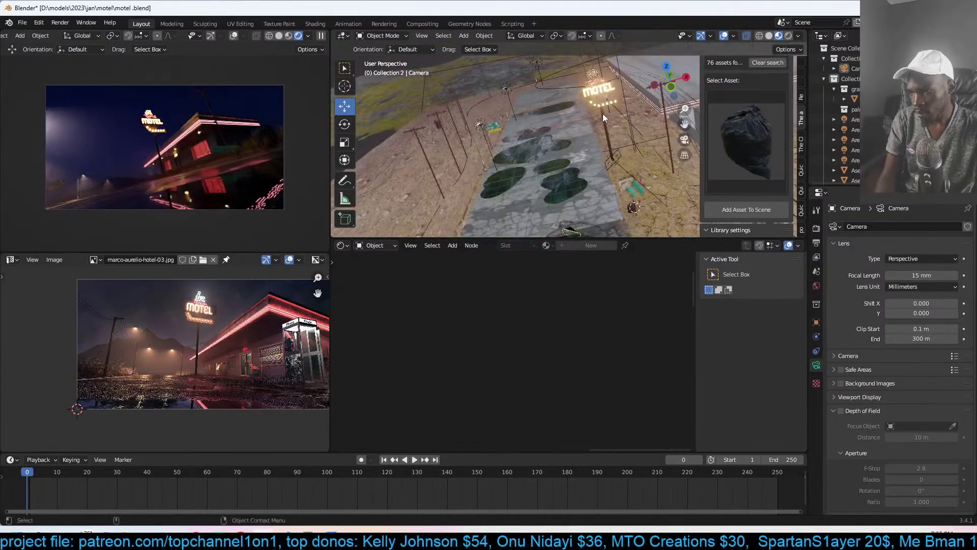
left_click(572, 133)
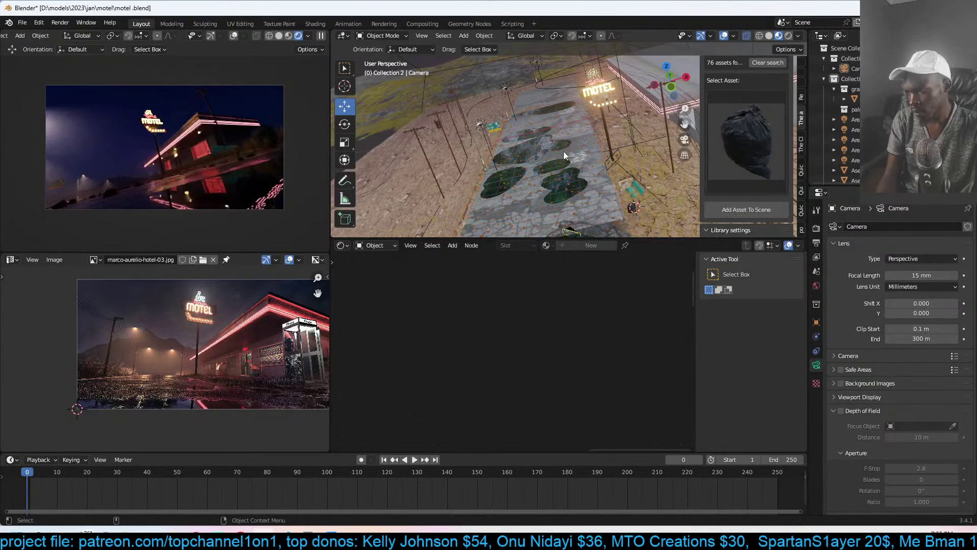
left_click(555, 167)
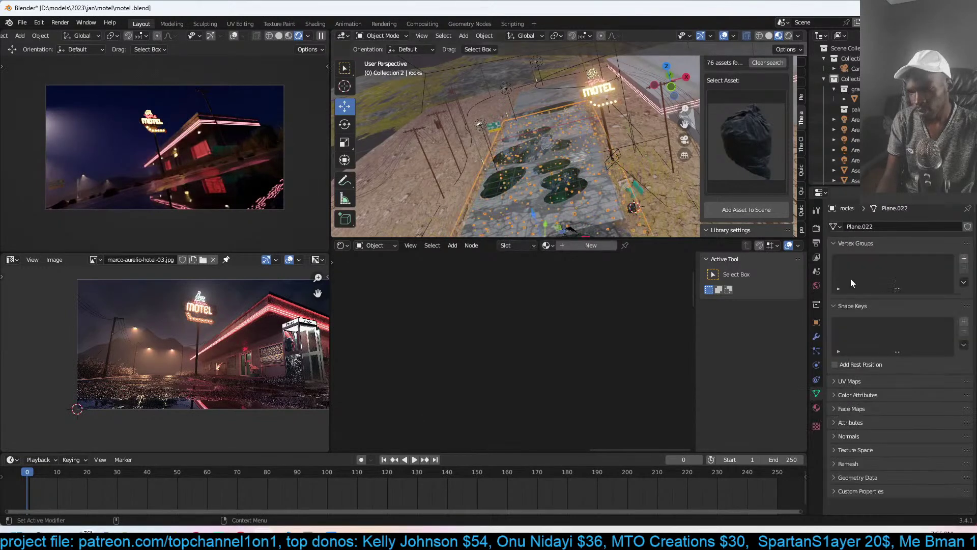
left_click(815, 352)
left_click(910, 327)
type("2000")
key("Return")
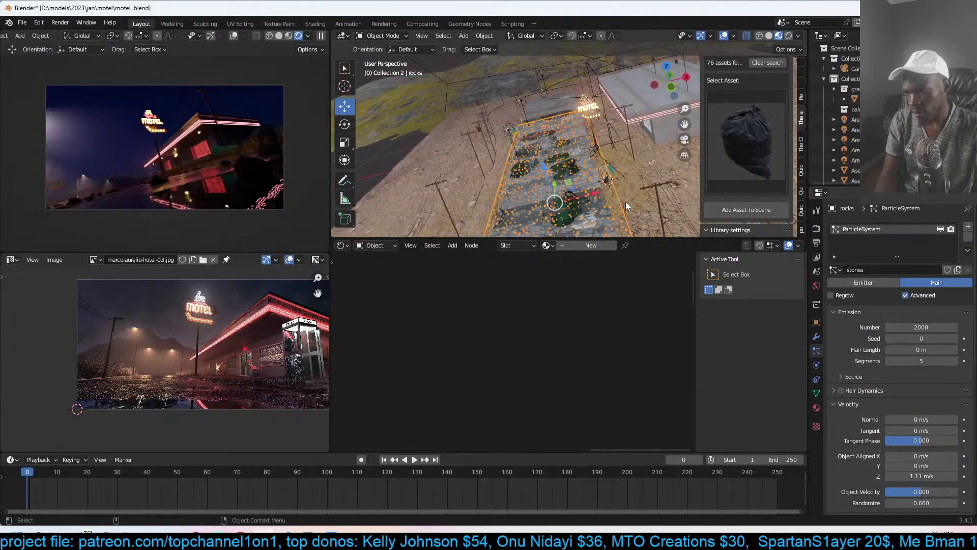
- Through the camera view, nudge the camera slightly upward and roll it to reduce the tilt of the shot
key("KP_0")
left_click(619, 79)
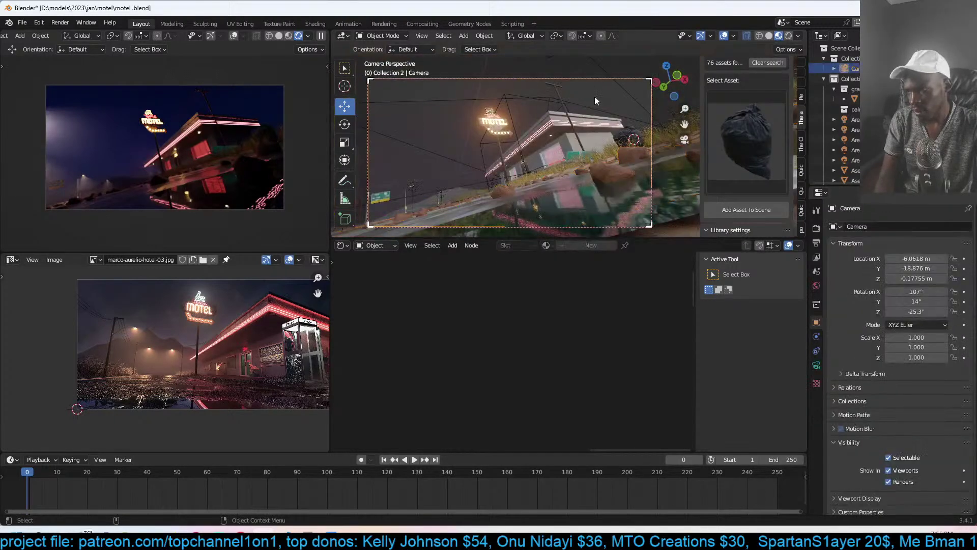
key("g")
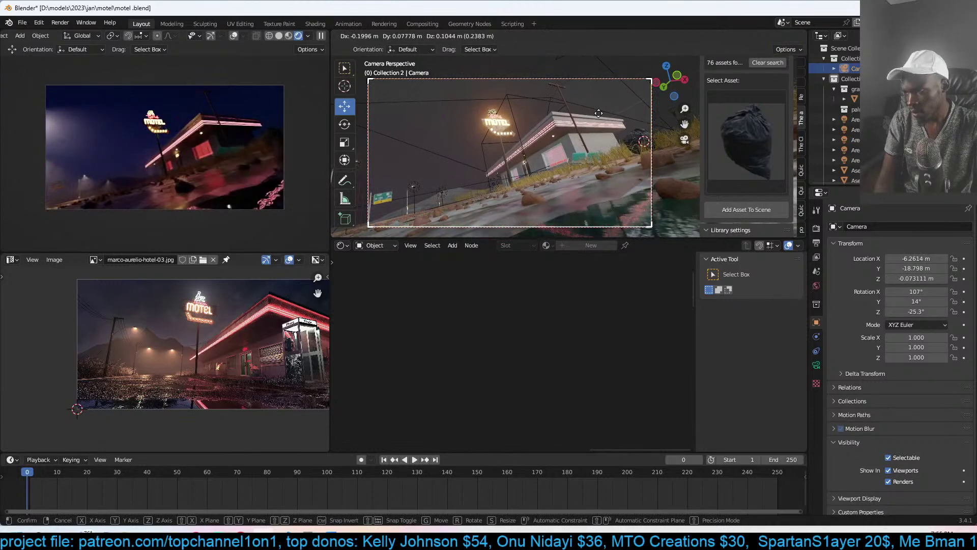
left_click(600, 119)
key("r")
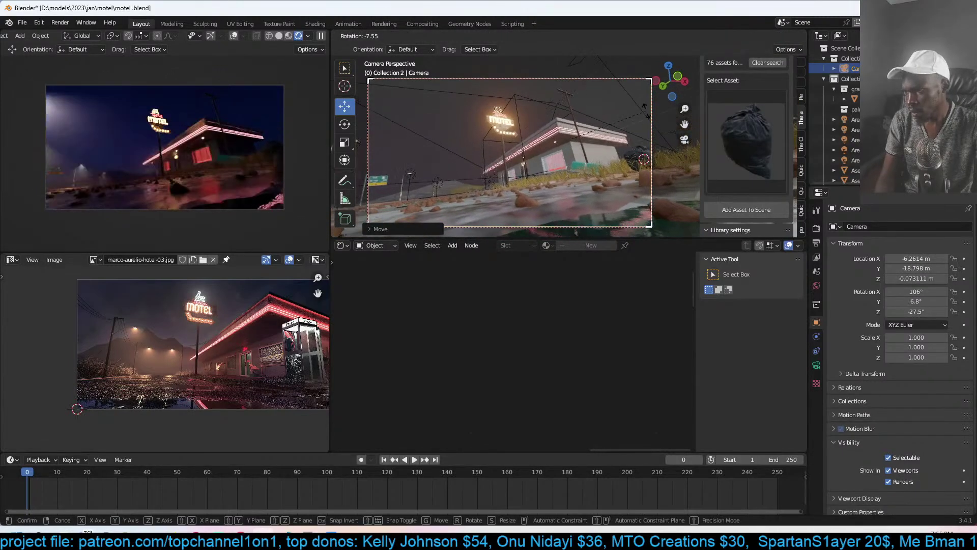
left_click(643, 114)
- Shift the camera further and roll it nearly level, to about -1.8° Y rotation, keeping it low over the road
key("r")
right_click(644, 116)
key("g")
left_click(633, 120)
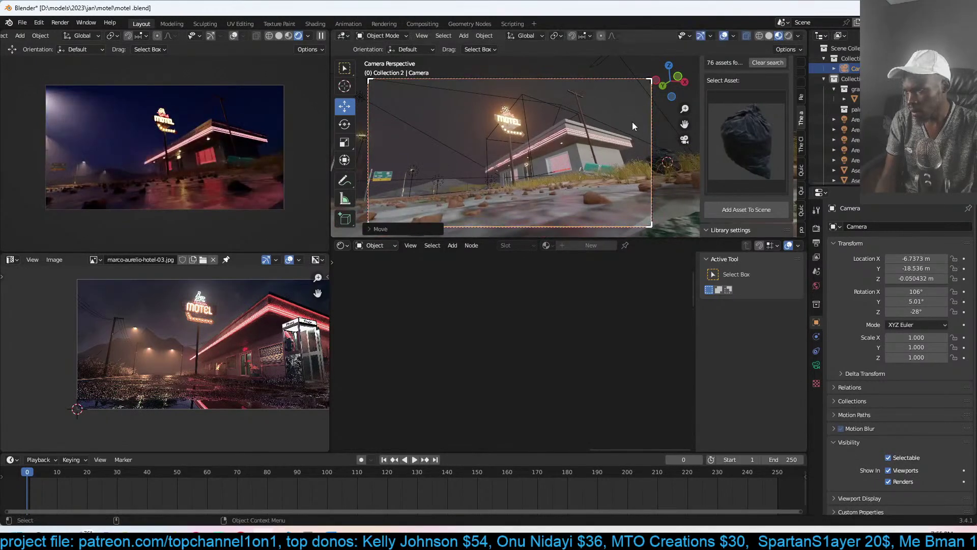
key("g")
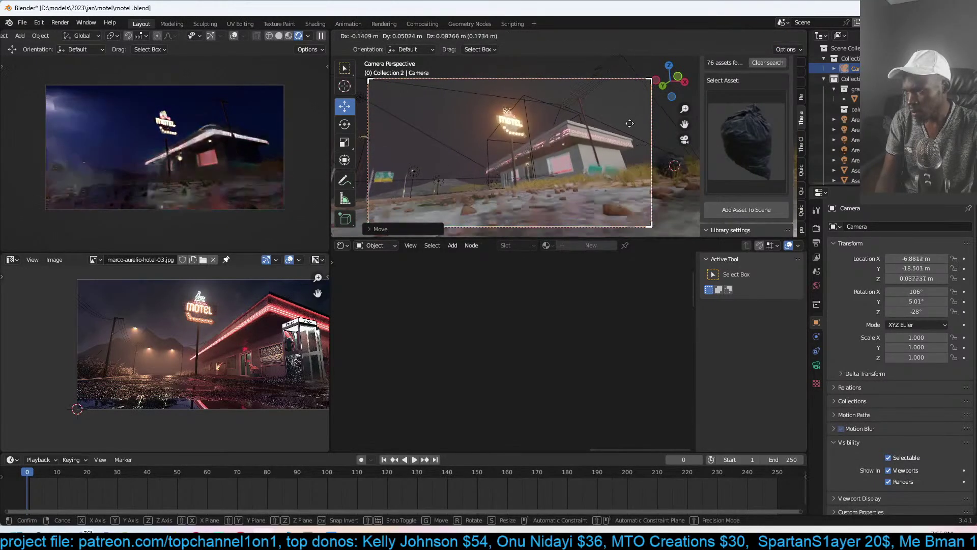
left_click(657, 120)
key("r")
left_click(682, 125)
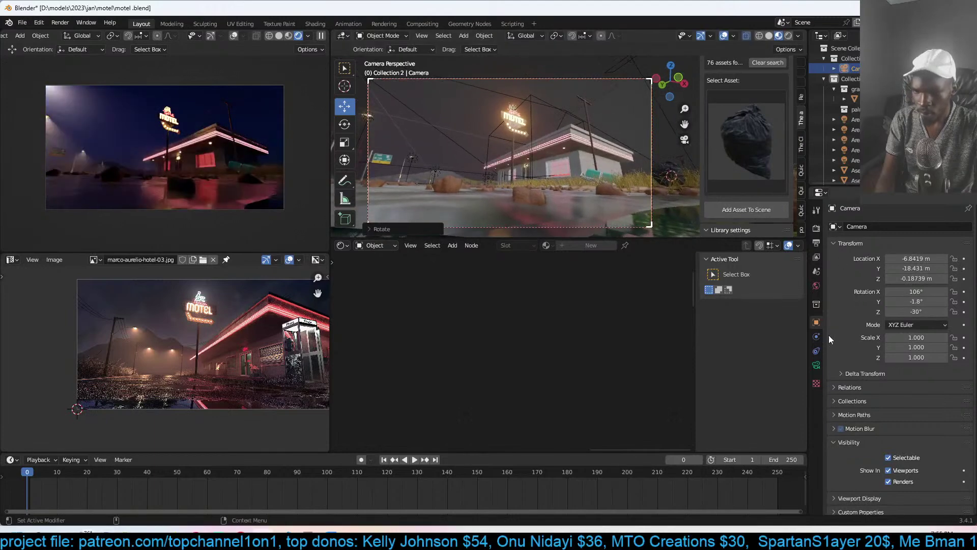
- Set the camera's focal length to 25 mm
left_click(816, 365)
left_click(933, 275)
type("25")
key("Return")
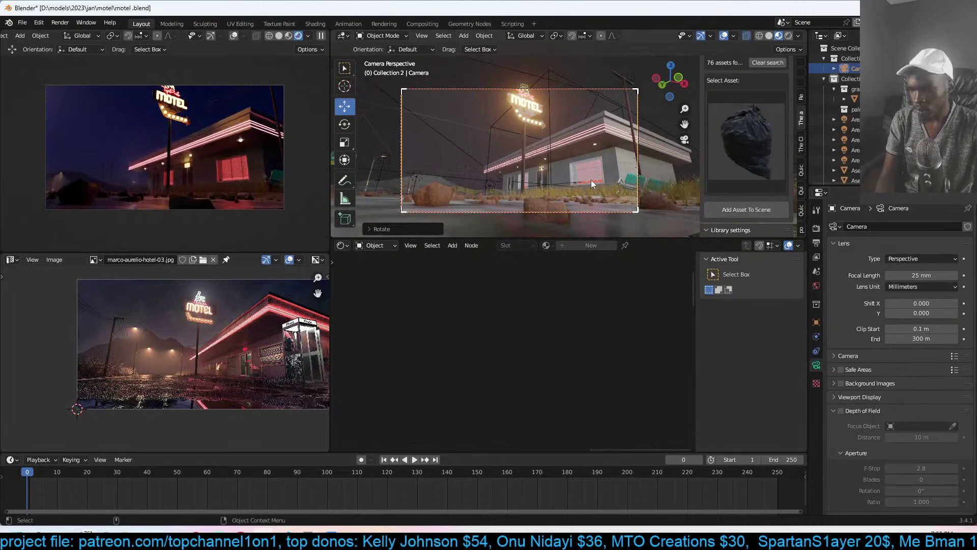
- In top view, move the camera back along the road and turn it so the motel sits on the right of the shot
key("KP_7")
key("g")
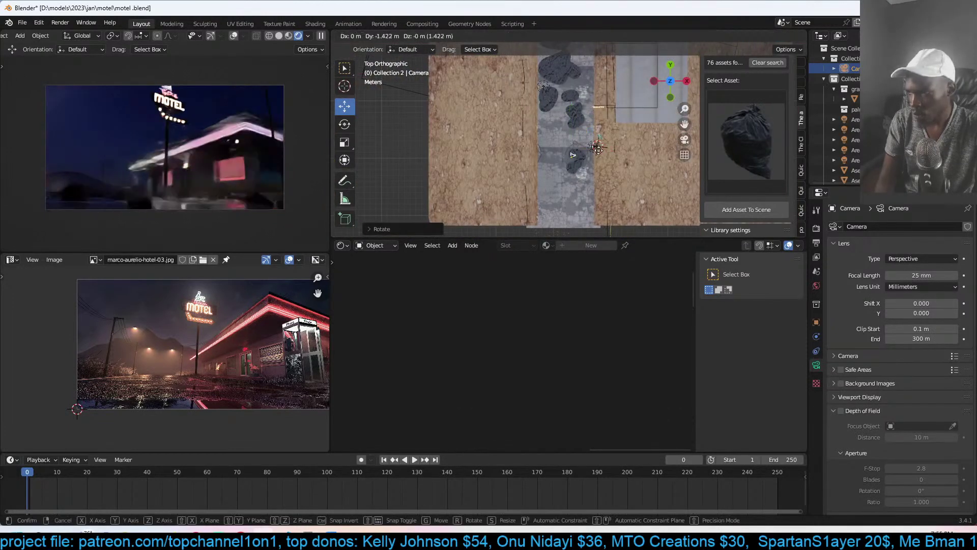
left_click(598, 169)
key("r")
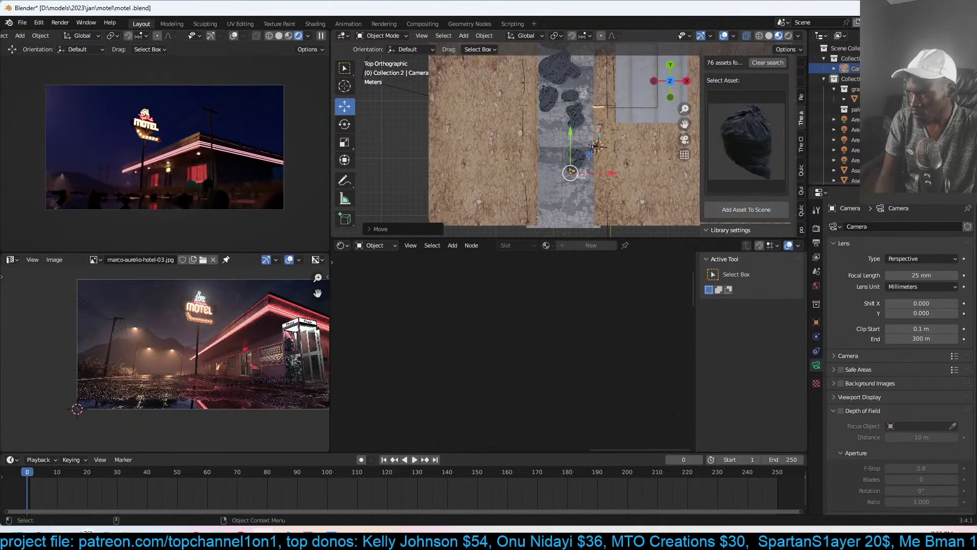
left_click(635, 136)
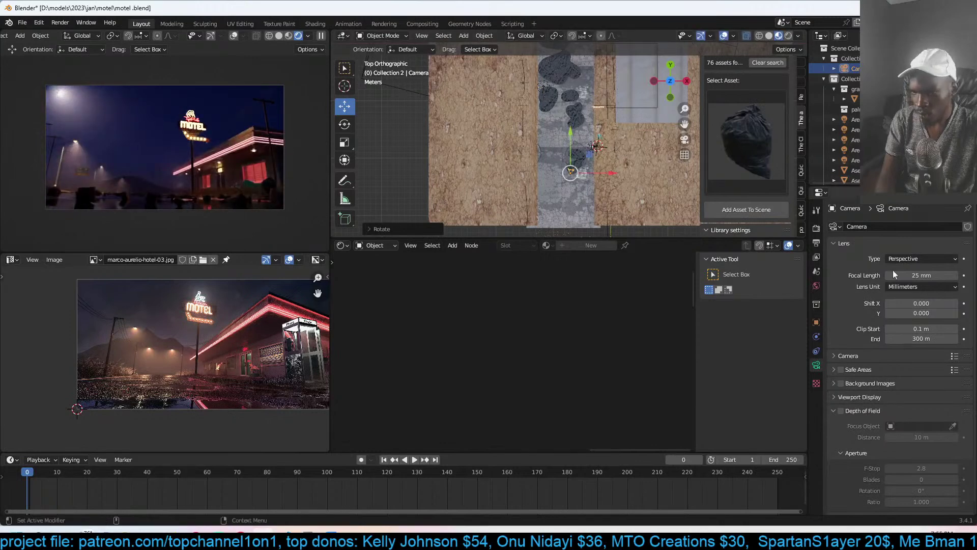
- Set the camera's focal length to 20 mm and look through the camera
left_click(905, 275)
type("20")
key("Return")
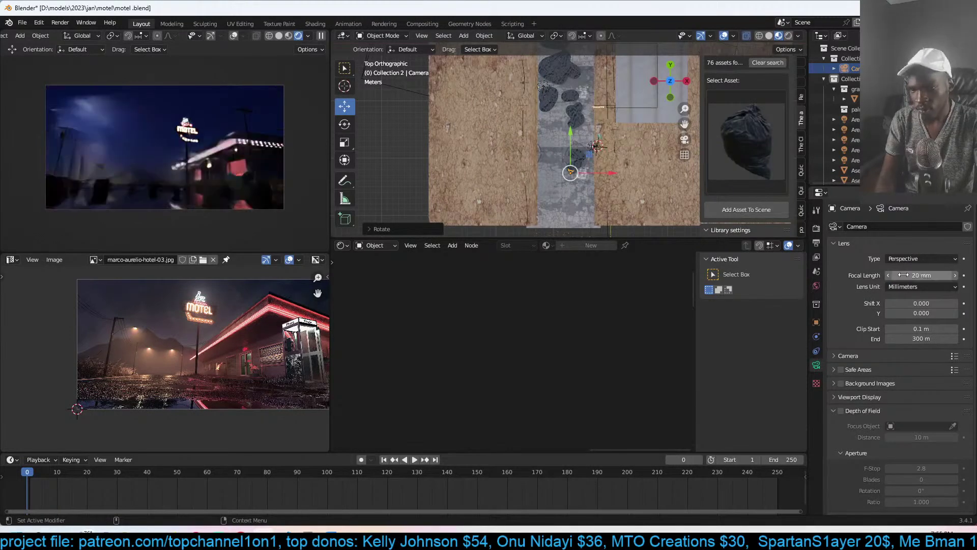
key("KP_0")
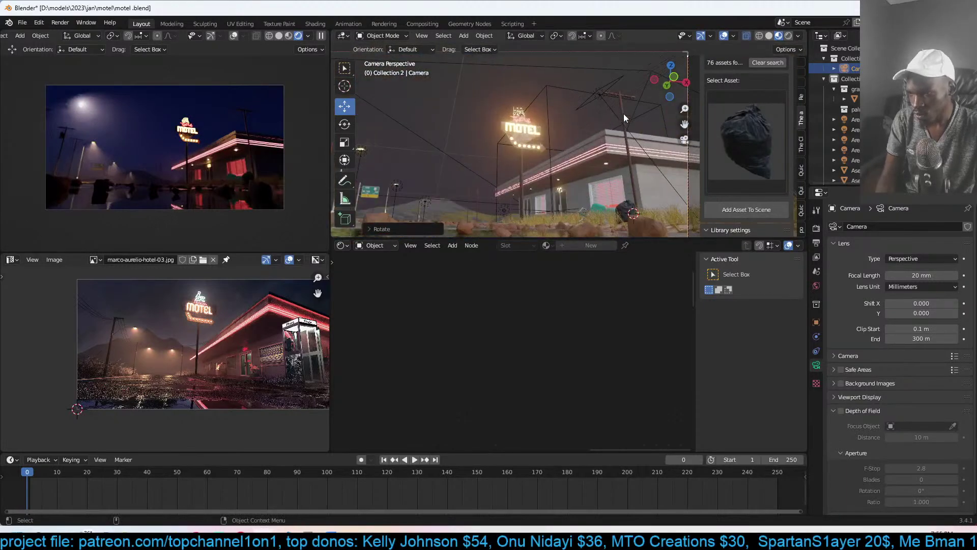
- Remove the Shrinkwrap modifier from the rocks object, open its particle settings, and save the file
left_click(646, 227)
left_click(816, 336)
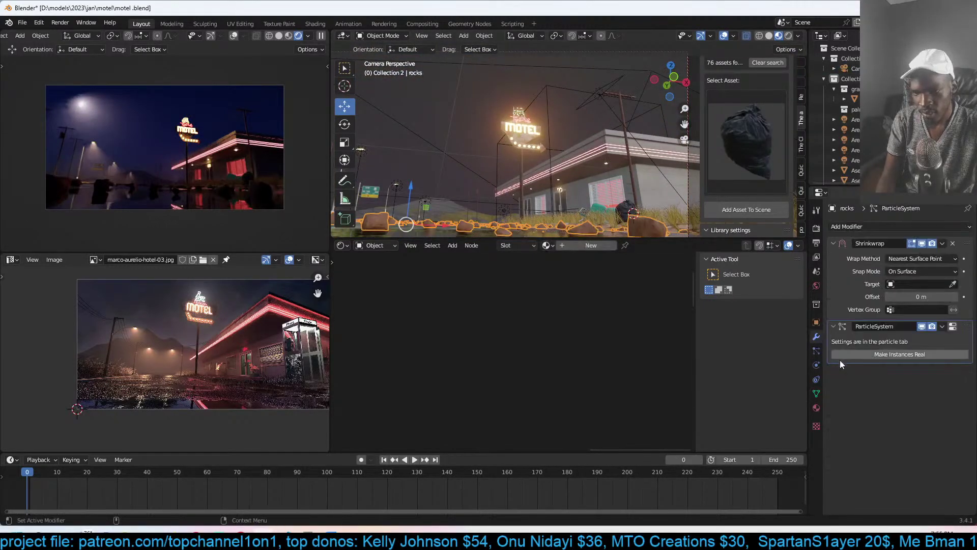
left_click(953, 244)
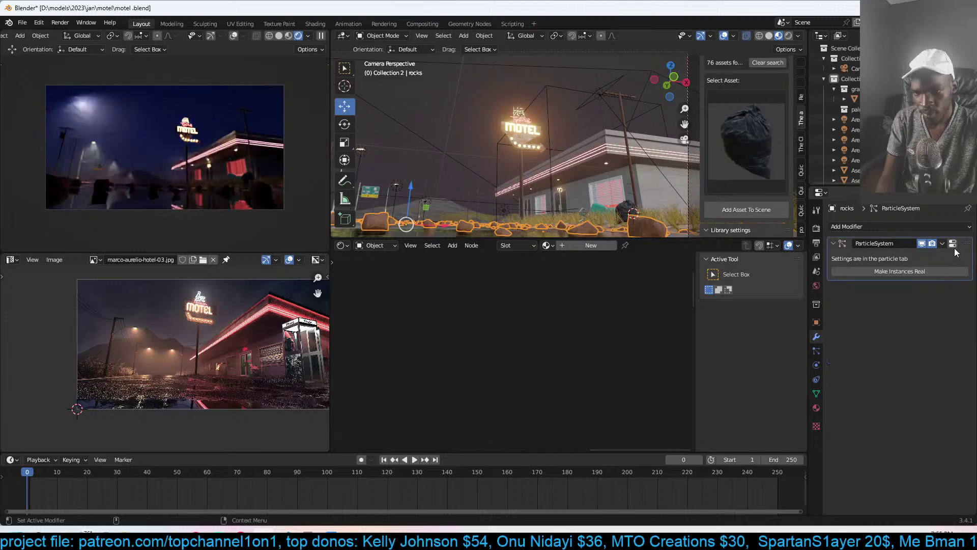
left_click(953, 244)
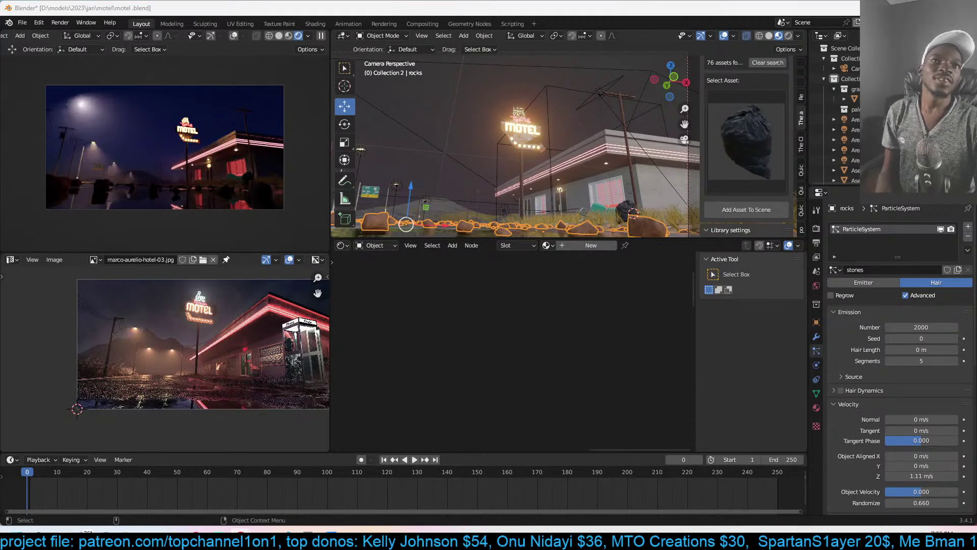
key("ctrl+s")
left_click(585, 124)
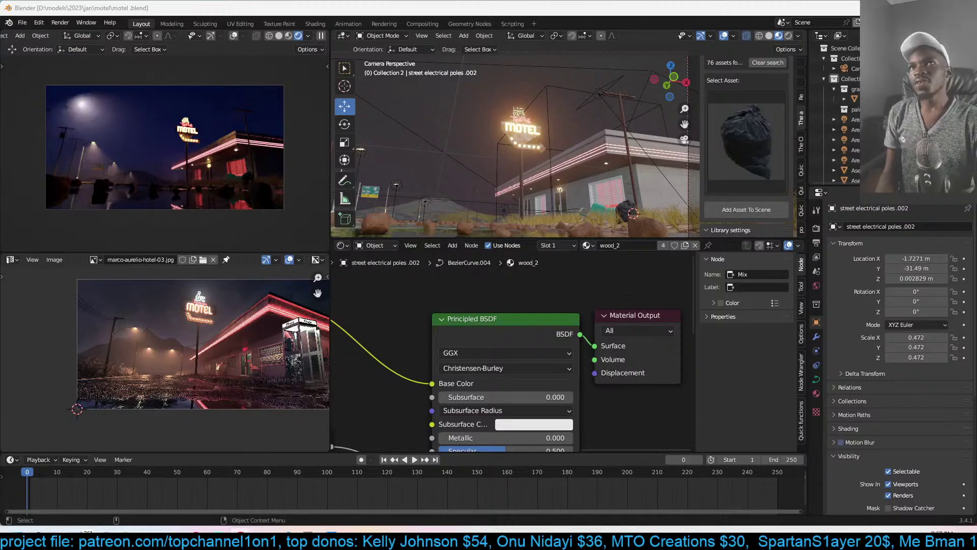
- Switch to Discord in the browser and look through the feature-you-render, blender-help, yt-livestream-suggestions and discord-suggestions channels
key("alt+Tab")
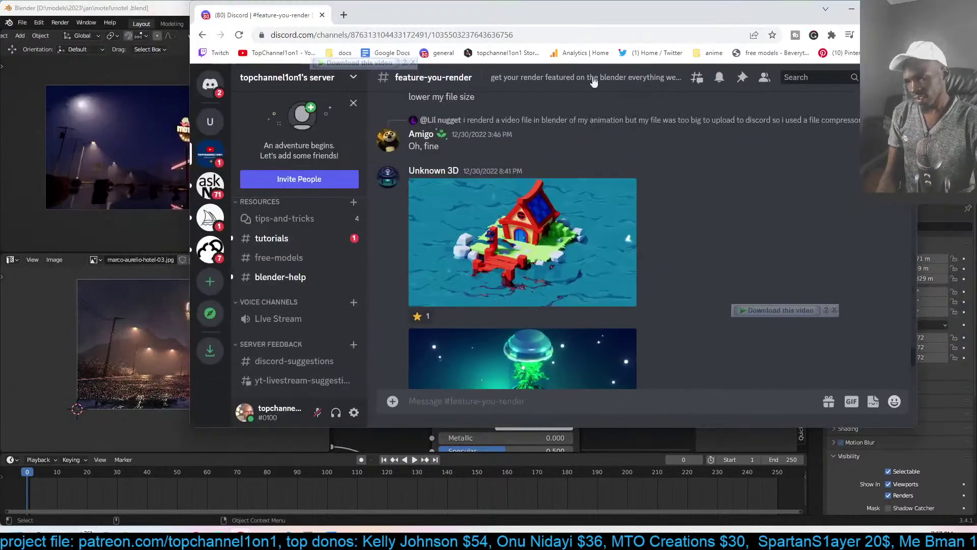
scroll(619, 186, "down", 5)
scroll(619, 186, "down", 5)
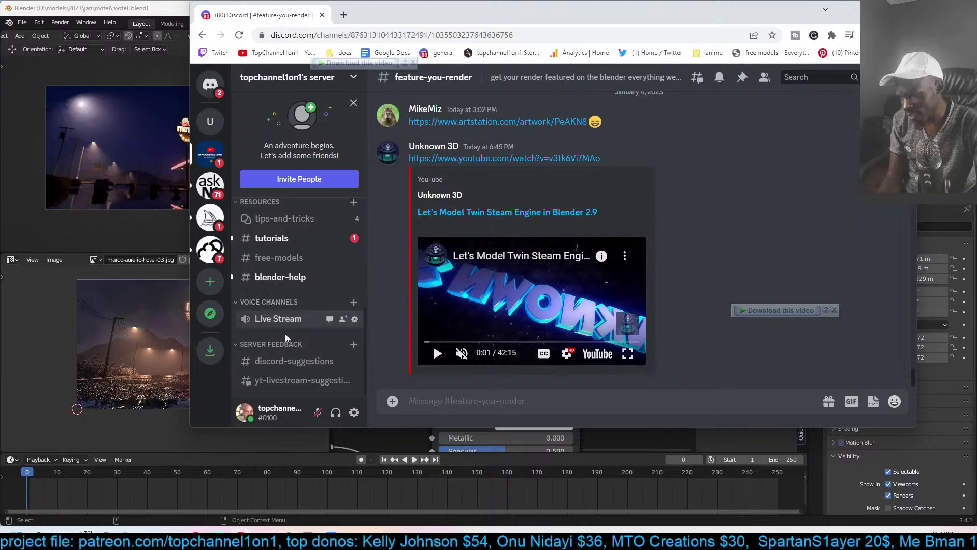
left_click(283, 278)
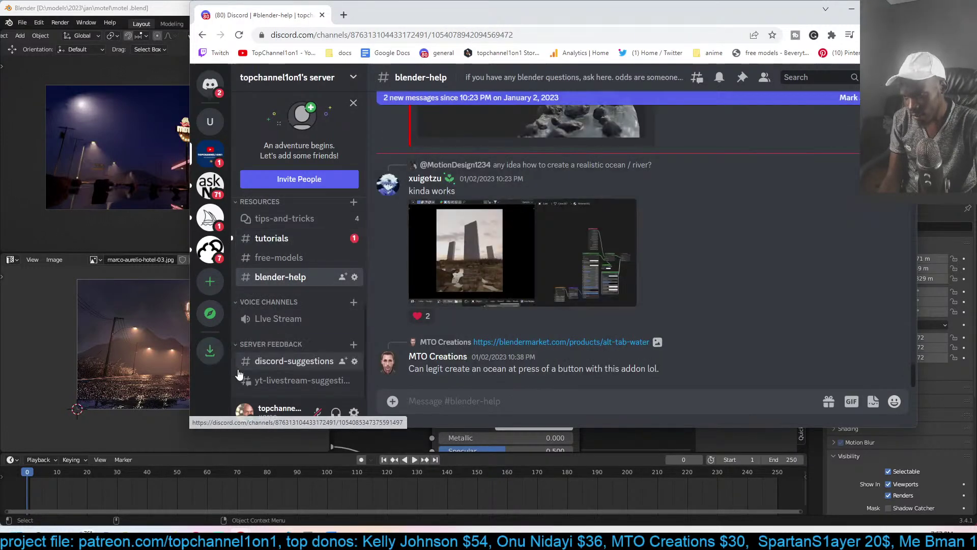
left_click(285, 381)
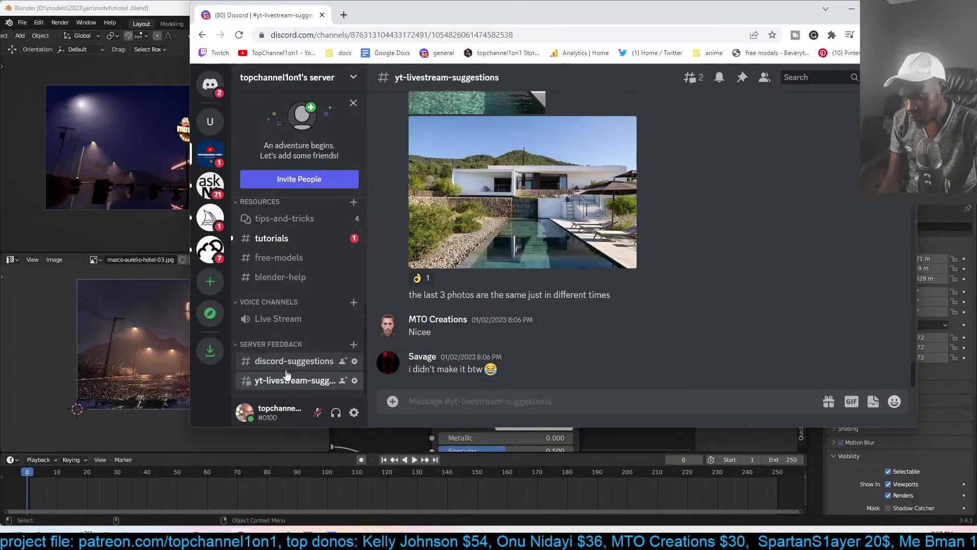
left_click(286, 362)
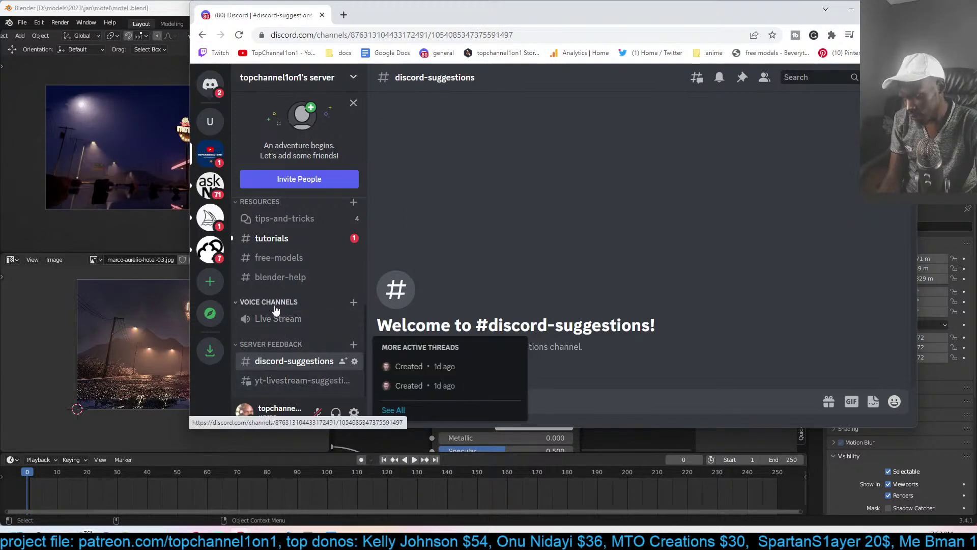
- Browse the share-your-art channel and view the steam engine and flower-covered van renders enlarged
scroll(277, 305, "up", 3)
scroll(276, 288, "up", 2)
left_click(276, 289)
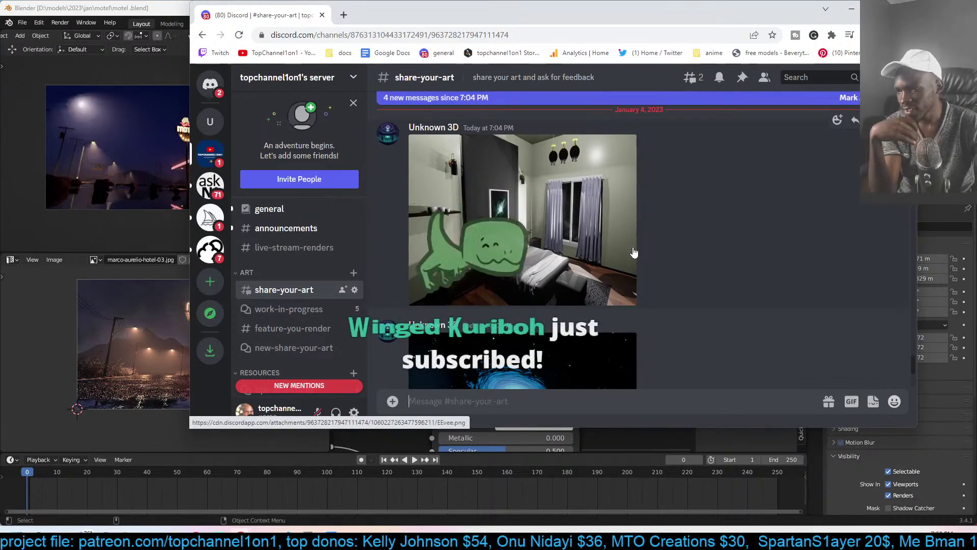
scroll(570, 234, "down", 3)
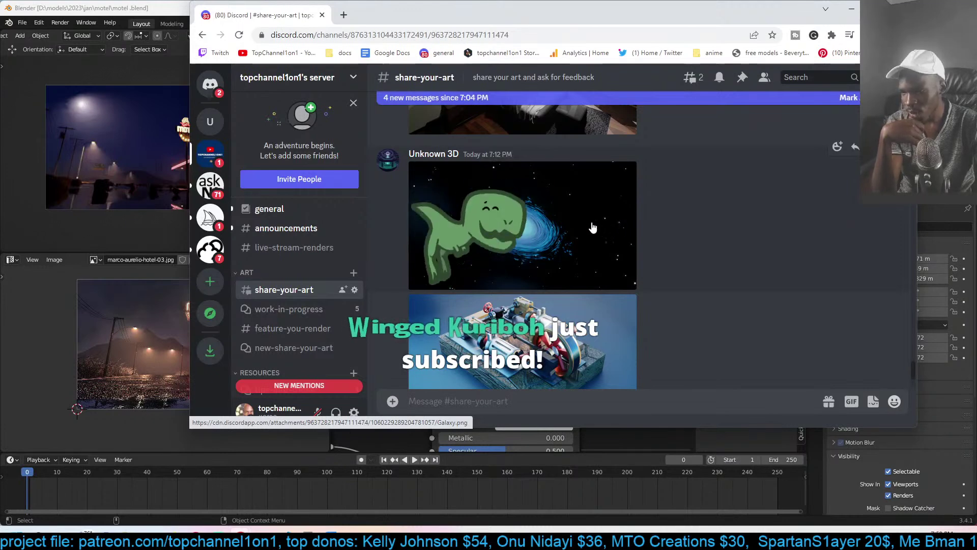
scroll(629, 230, "down", 1)
scroll(629, 230, "down", 1)
left_click(629, 230)
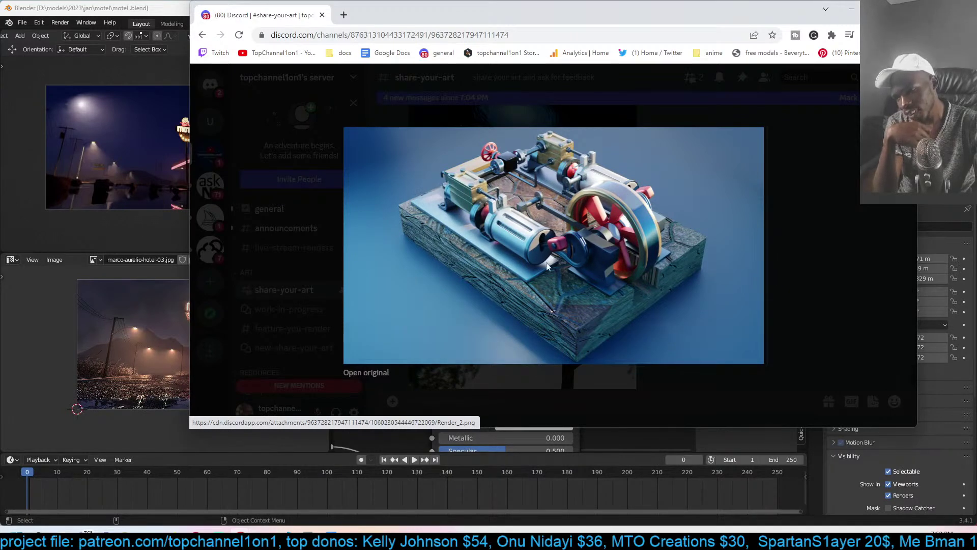
left_click(801, 206)
scroll(800, 207, "down", 2)
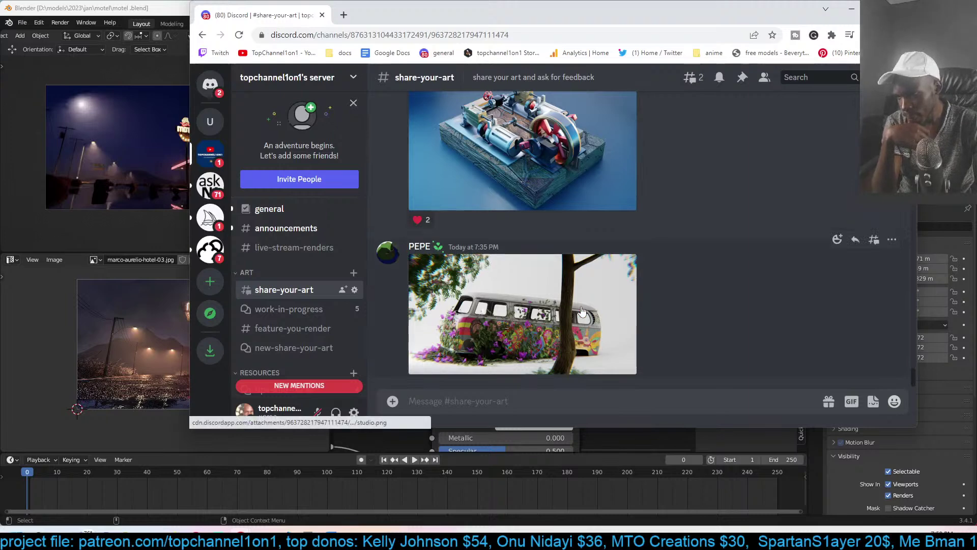
left_click(582, 311)
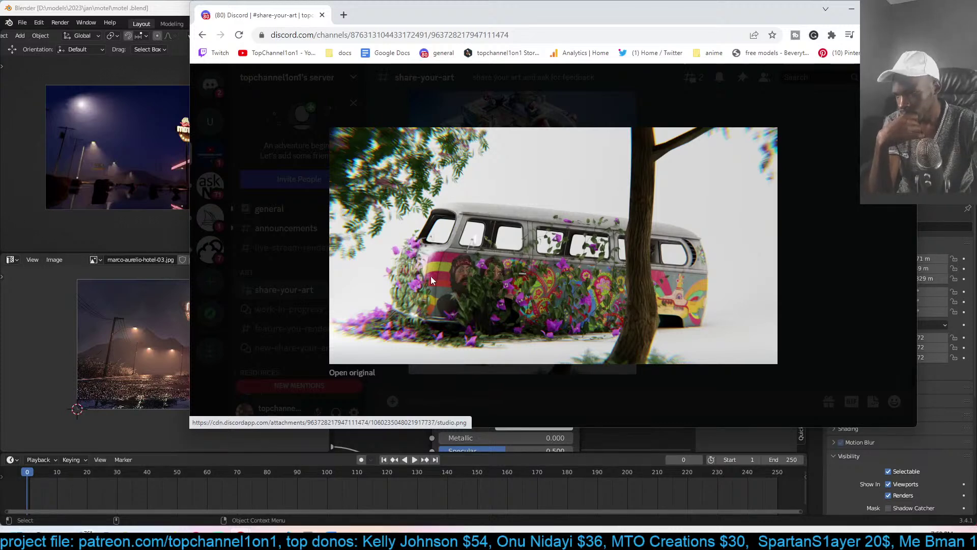
left_click(845, 200)
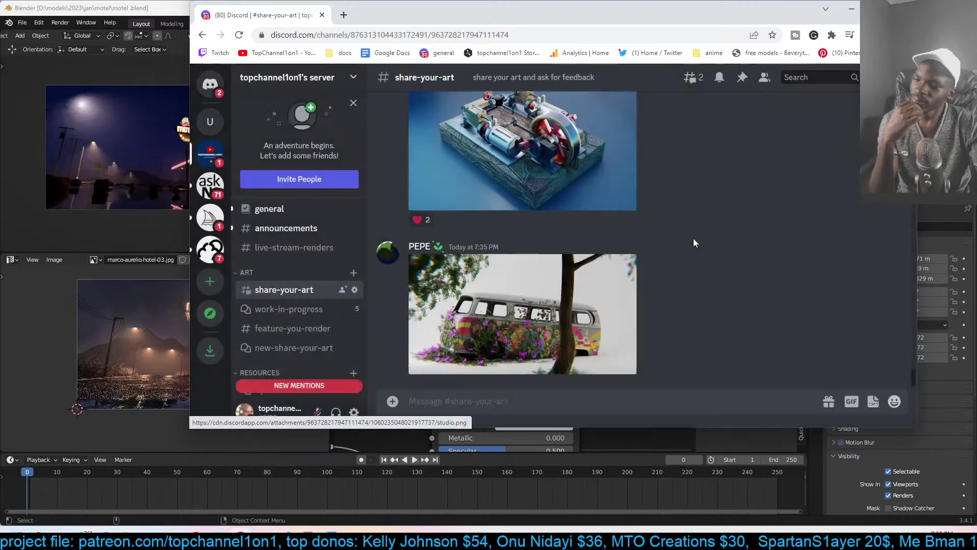
- View the flower-covered van render enlarged in the share-your-art channel and browse the channel's earlier video posts
left_click(492, 294)
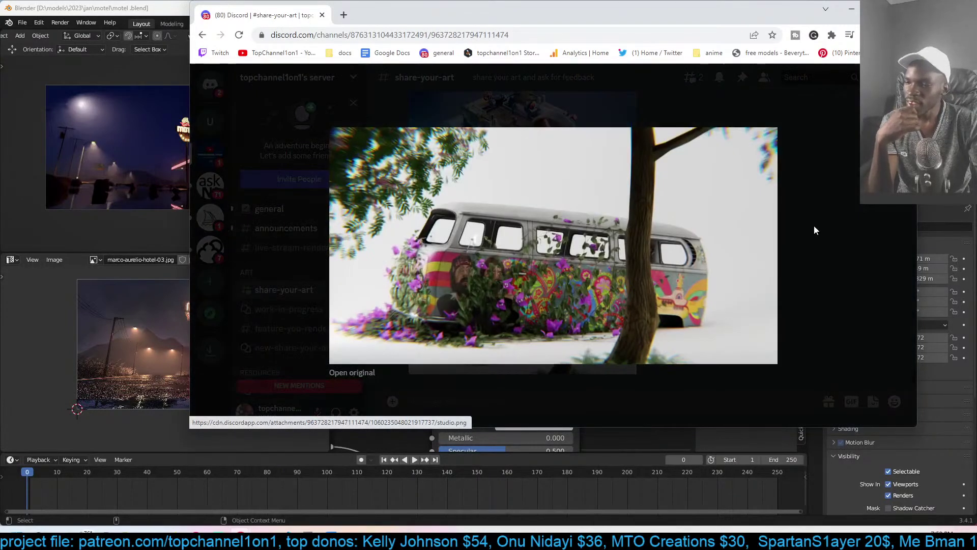
left_click(661, 268)
scroll(654, 268, "up", 10)
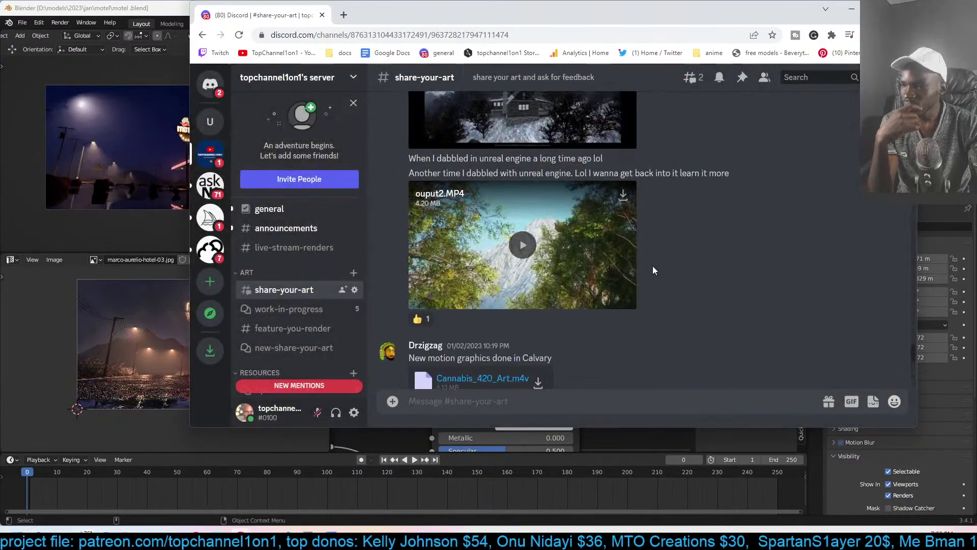
scroll(653, 266, "up", 5)
scroll(652, 266, "down", 3)
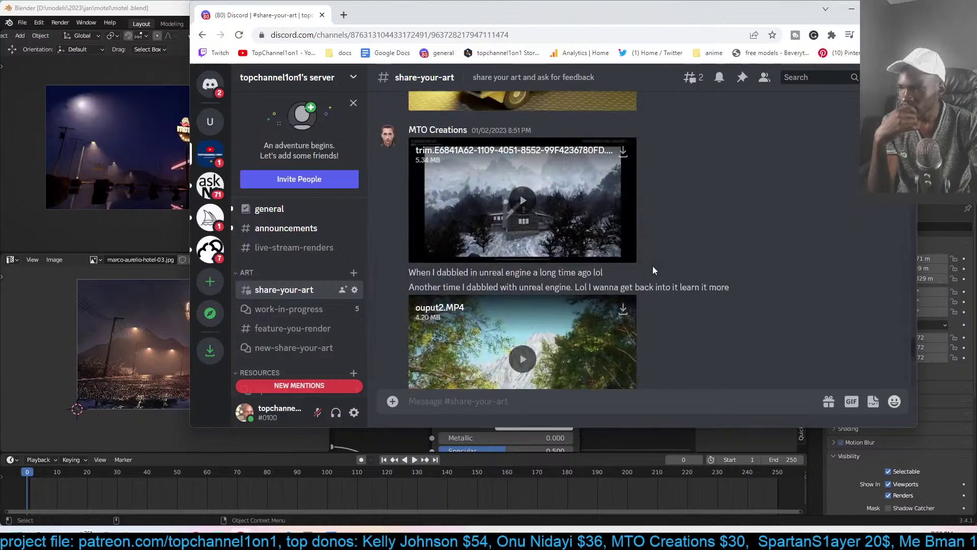
scroll(683, 242, "up", 2)
scroll(682, 243, "down", 1)
scroll(683, 242, "down", 4)
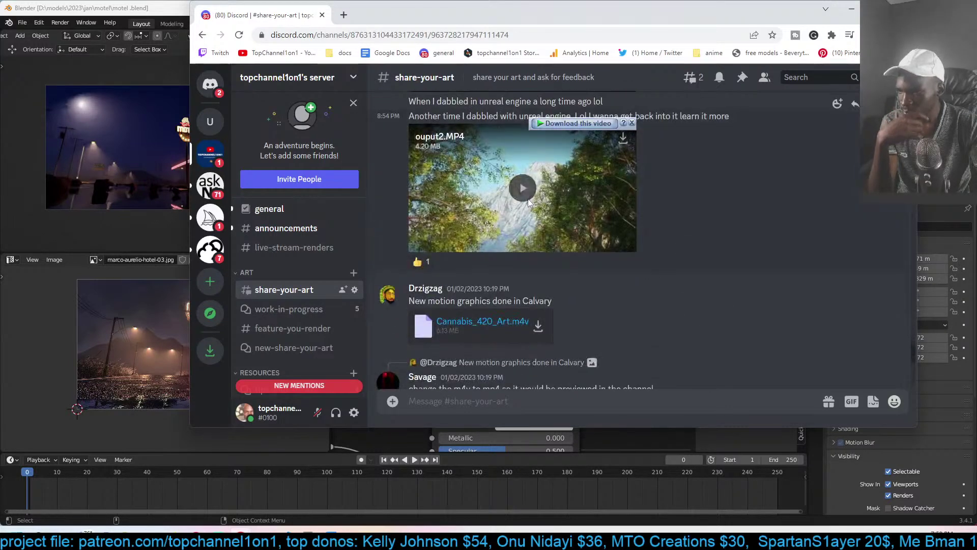
scroll(675, 300, "down", 10)
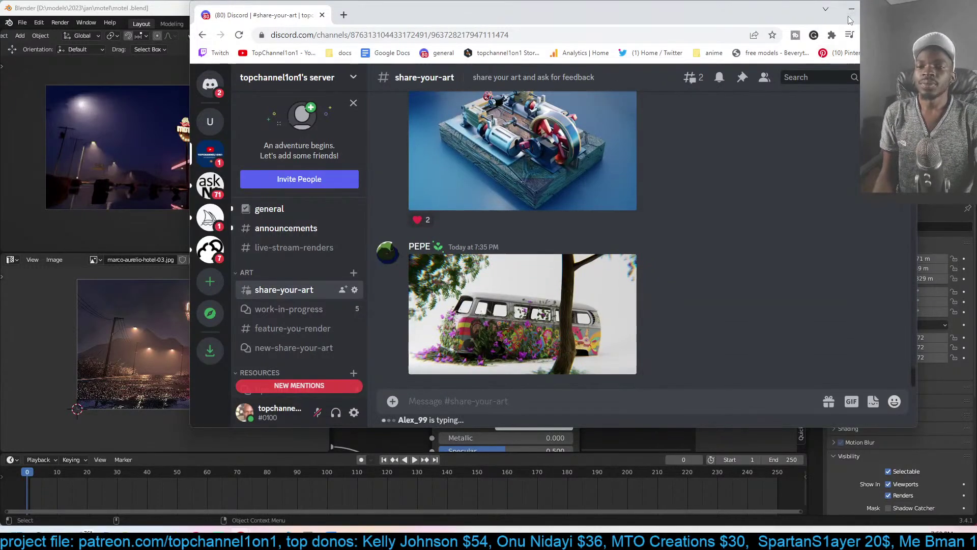
scroll(713, 201, "up", 2)
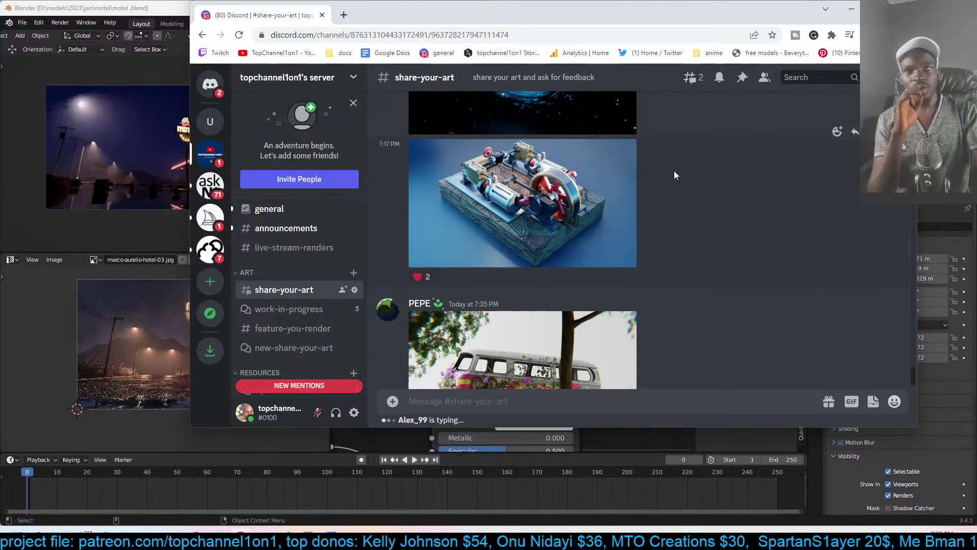
- Switch back to Blender, save the file, and move the area light Area.001 to X -32.36 m, Y 11.553 m, Z 28.845 m
left_click(852, 9)
left_click(547, 130)
left_click(477, 136)
key("ctrl+s")
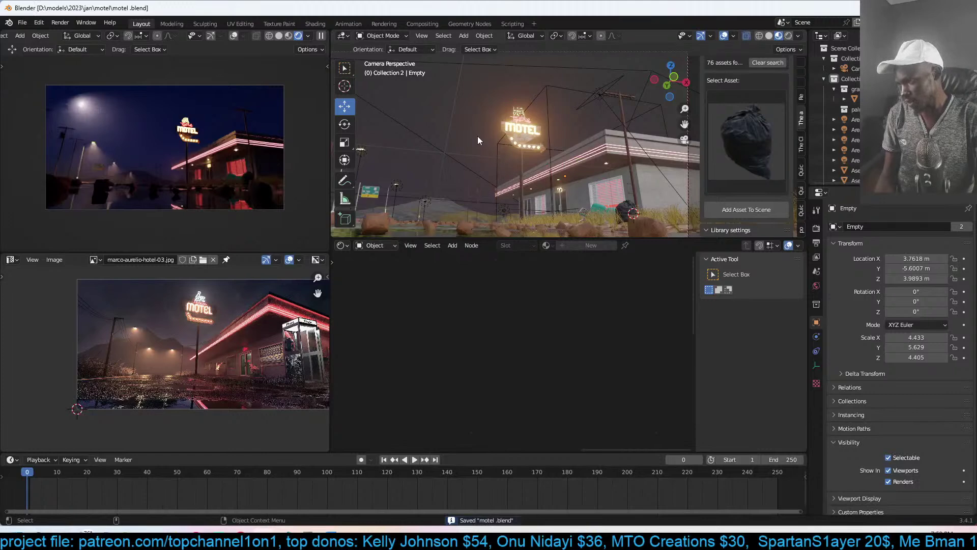
middle_click_drag(477, 136, 521, 100)
left_click(521, 99)
left_click_drag(499, 89, 464, 53)
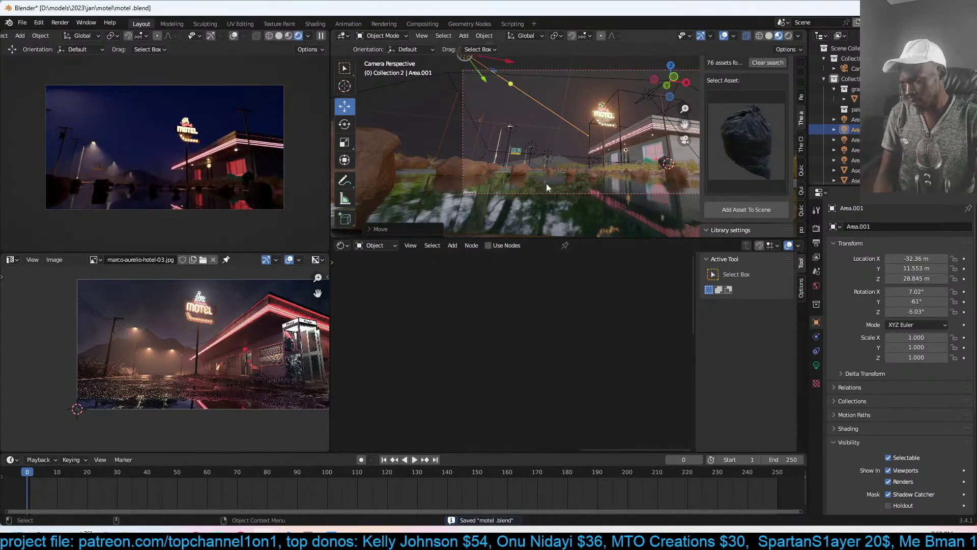
- Select the street electrical poles, examine the puddled road and its scattered rocks from above, and save the file
left_click(572, 164)
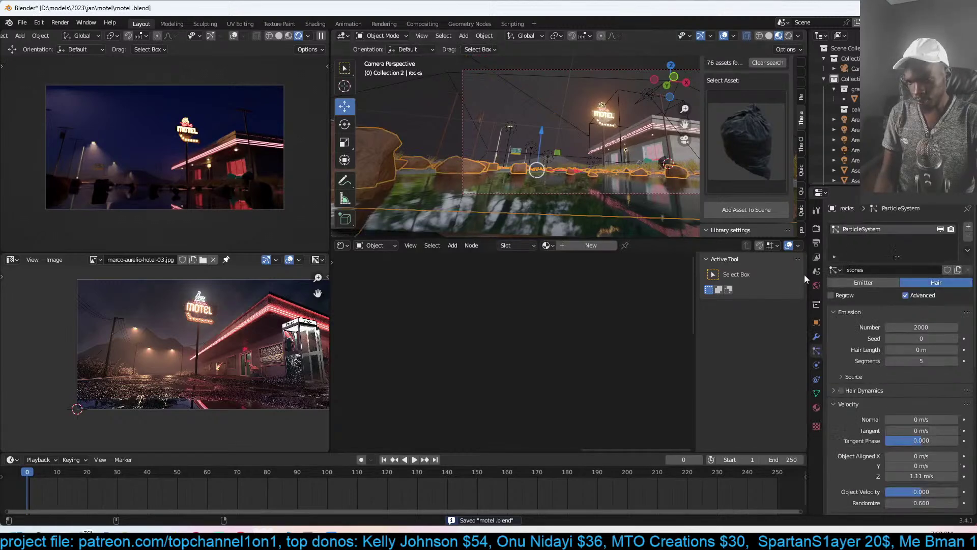
left_click(558, 155)
middle_click_drag(240, 169, 300, 181)
middle_click_drag(661, 127, 594, 196)
scroll(584, 183, "up", 2)
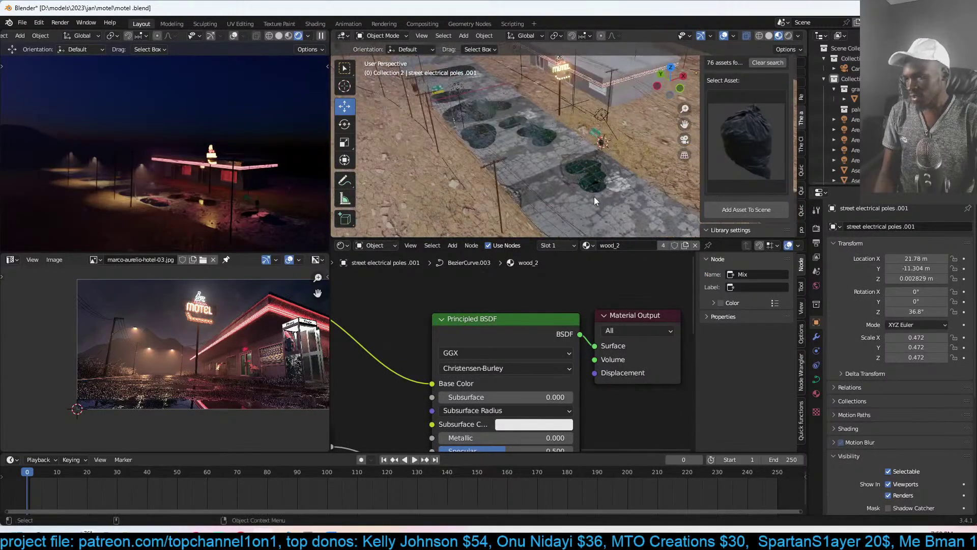
scroll(593, 196, "up", 2)
key("ctrl+s")
- Align the camera to a low, wide view across the wet road, with the motel beyond and utility poles to its left
middle_click_drag(260, 182, 175, 163)
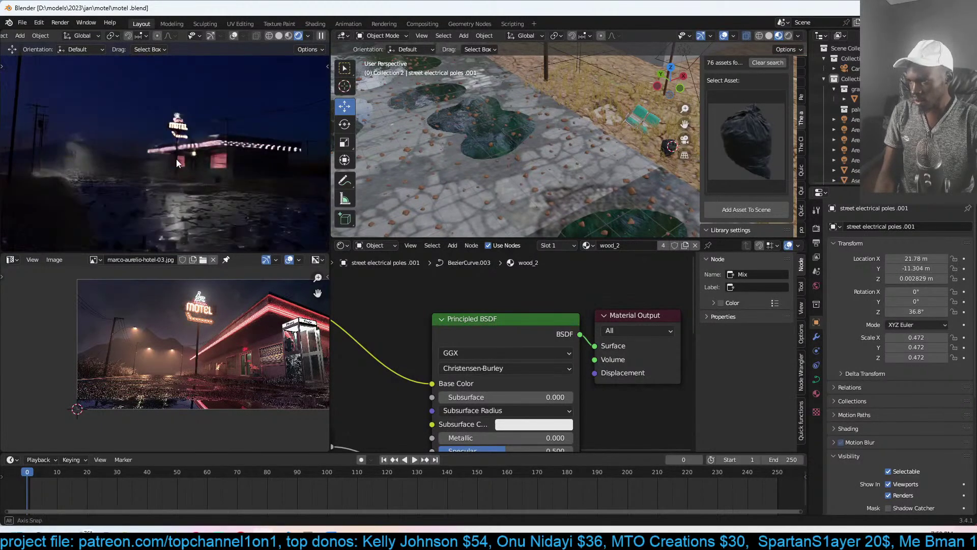
key("ctrl+alt+KP_0")
scroll(176, 159, "up", 2)
scroll(230, 164, "down", 1)
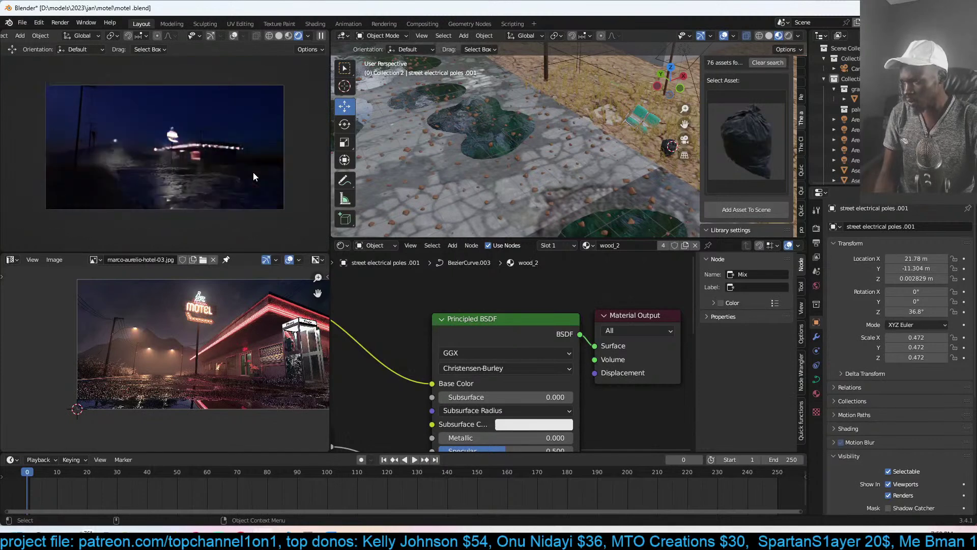
- Set the object-aligned Z velocity of the rocks object's particle system to 0.5 m/s and save the file
left_click(538, 160)
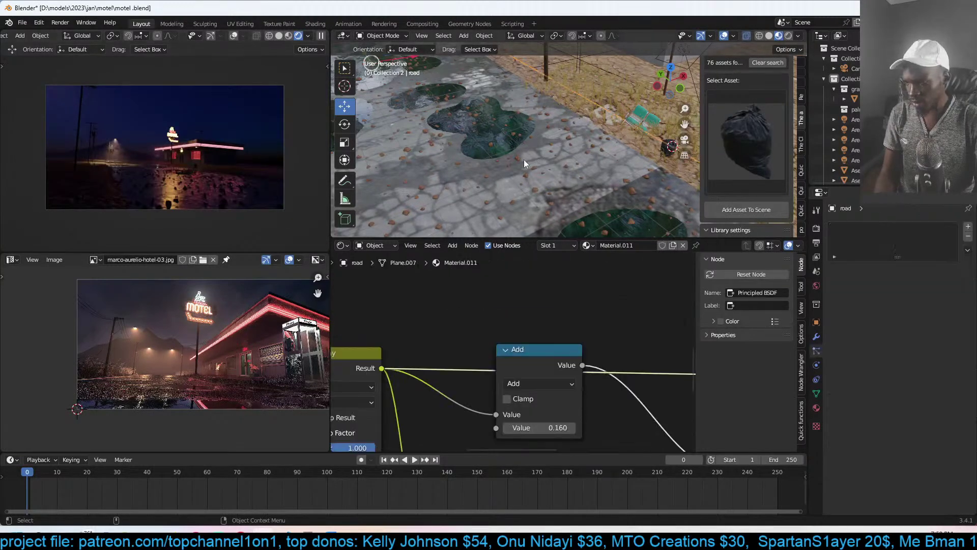
left_click(519, 158)
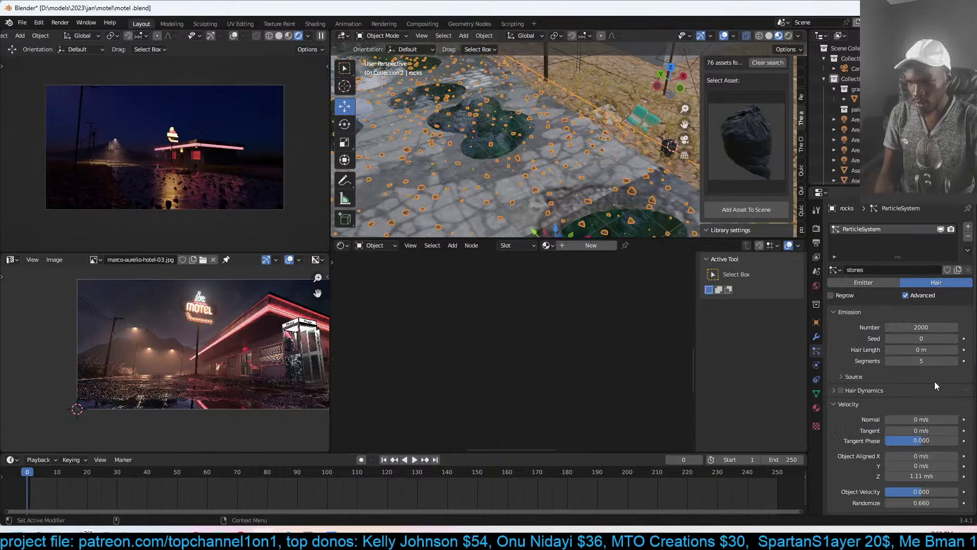
scroll(934, 382, "down", 6)
left_click(924, 333)
type("0.5")
key("Return")
left_click(411, 94)
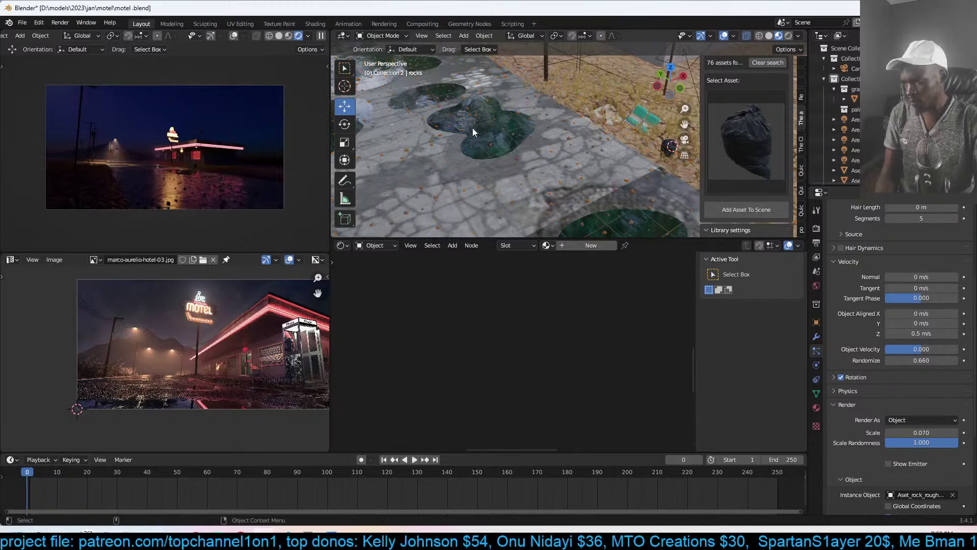
scroll(509, 142, "down", 2)
left_click(640, 203)
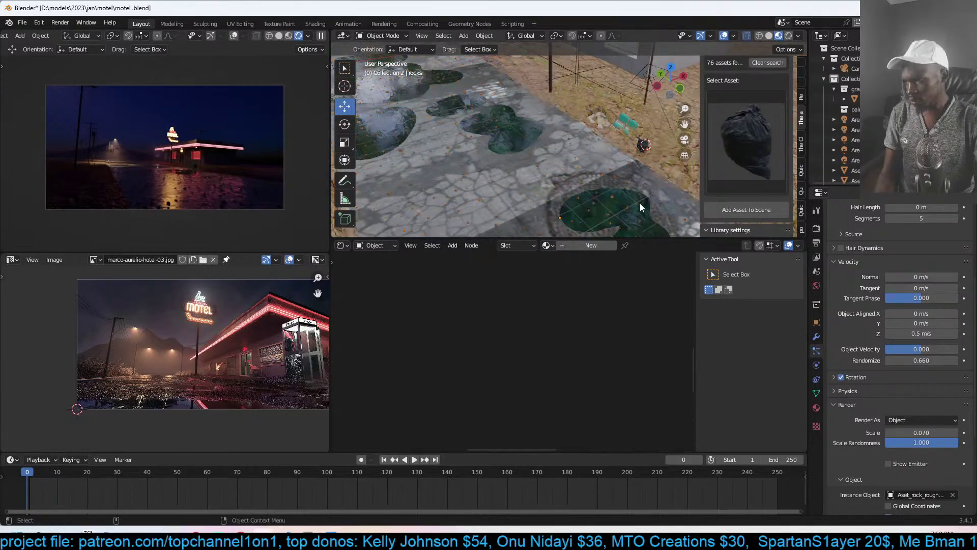
scroll(640, 206, "down", 6)
key("ctrl+s")
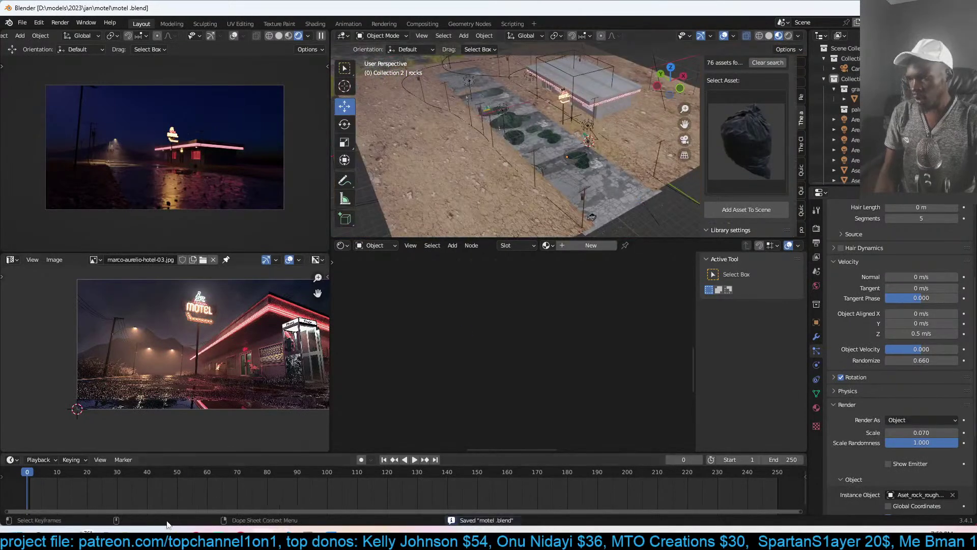
- Switch to Discord in the browser and read the newest messages in the share-your-art channel
mouse_move(138, 540)
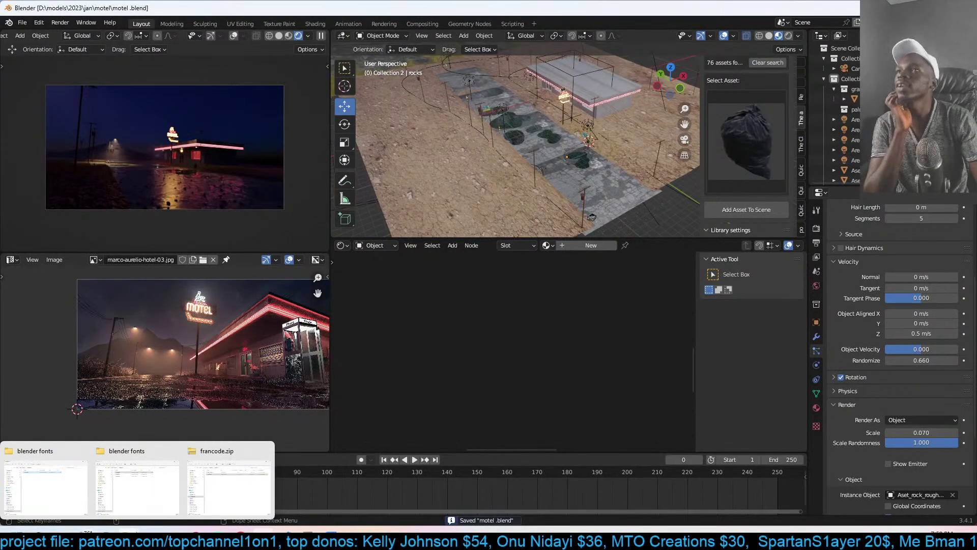
mouse_move(240, 541)
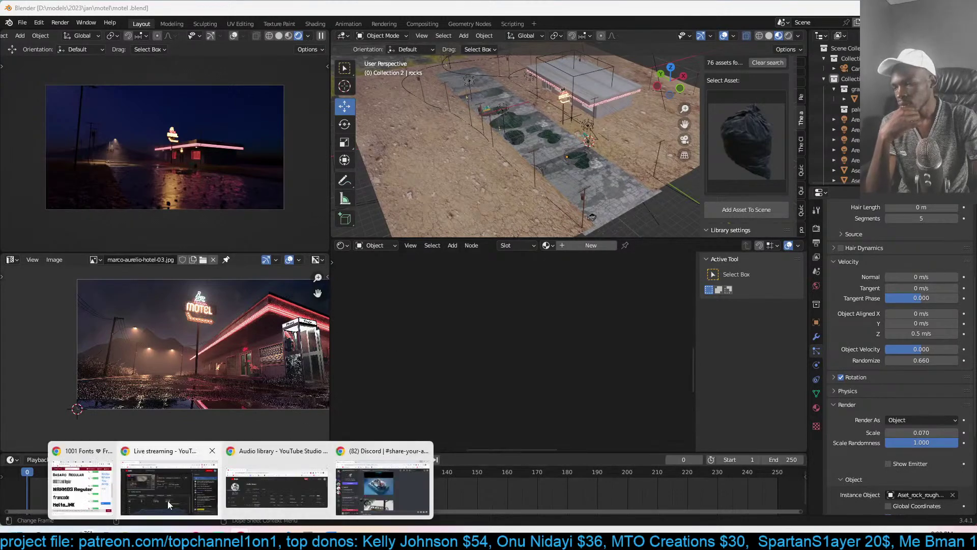
left_click(366, 503)
scroll(563, 344, "down", 3)
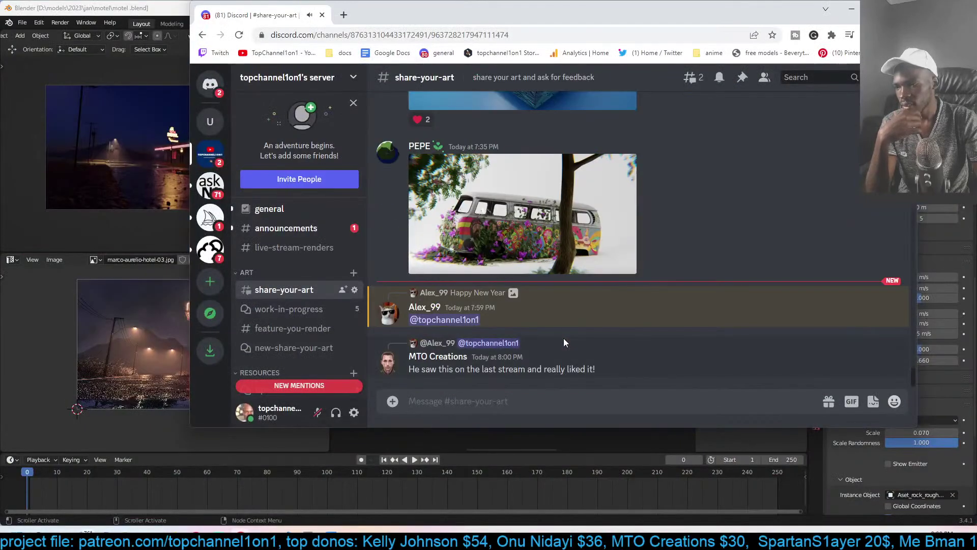
- Open the tutorials channel and look through the shared Unreal Engine 5 beginner and forest tutorial posts
left_click(308, 387)
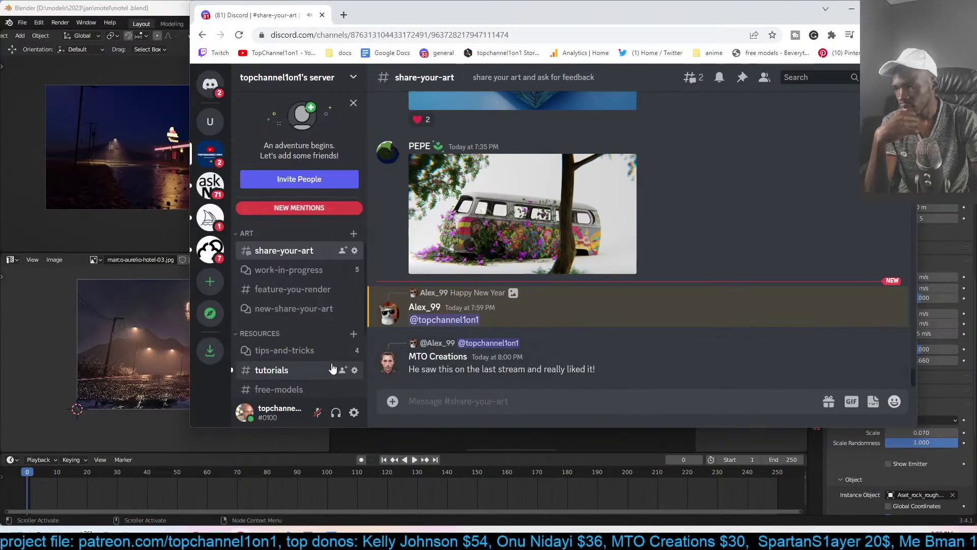
left_click(316, 370)
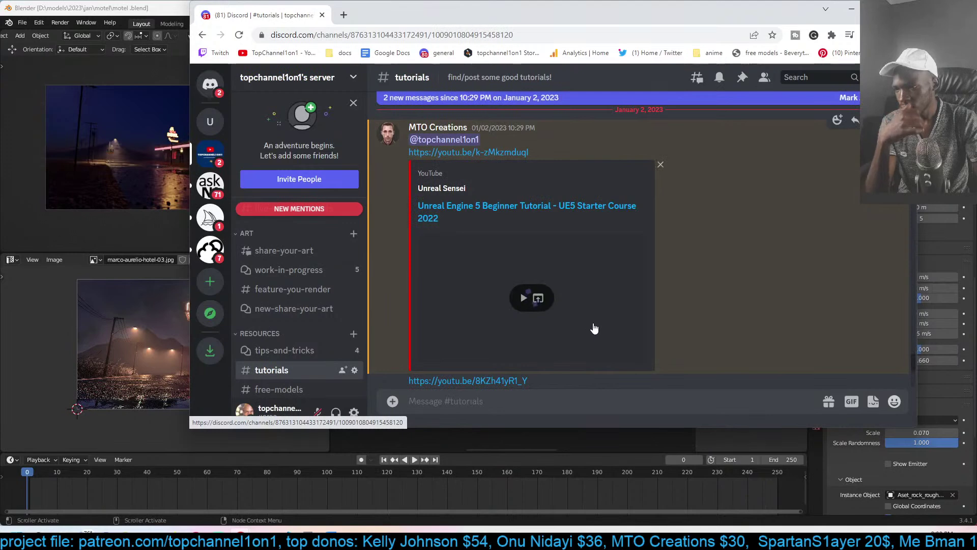
scroll(696, 321, "down", 2)
scroll(696, 324, "up", 2)
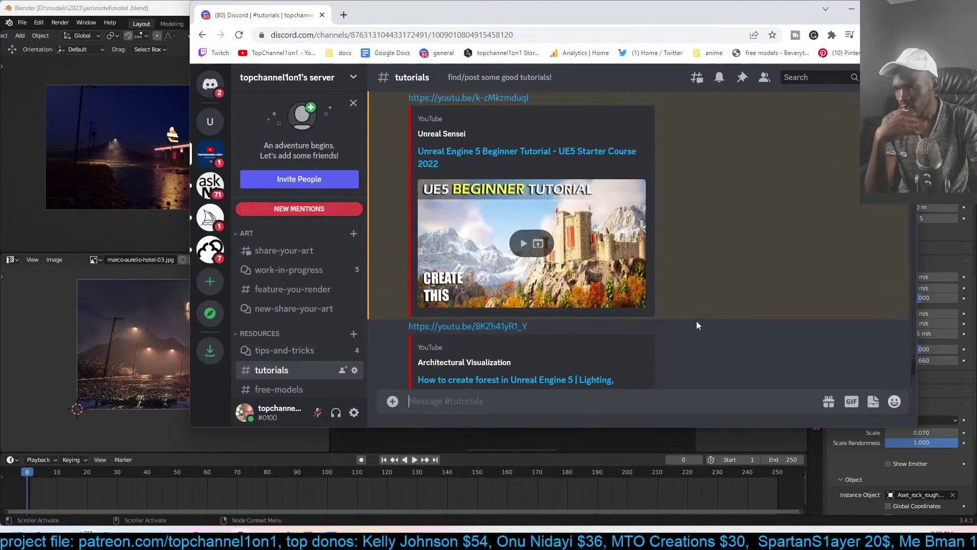
scroll(696, 324, "down", 5)
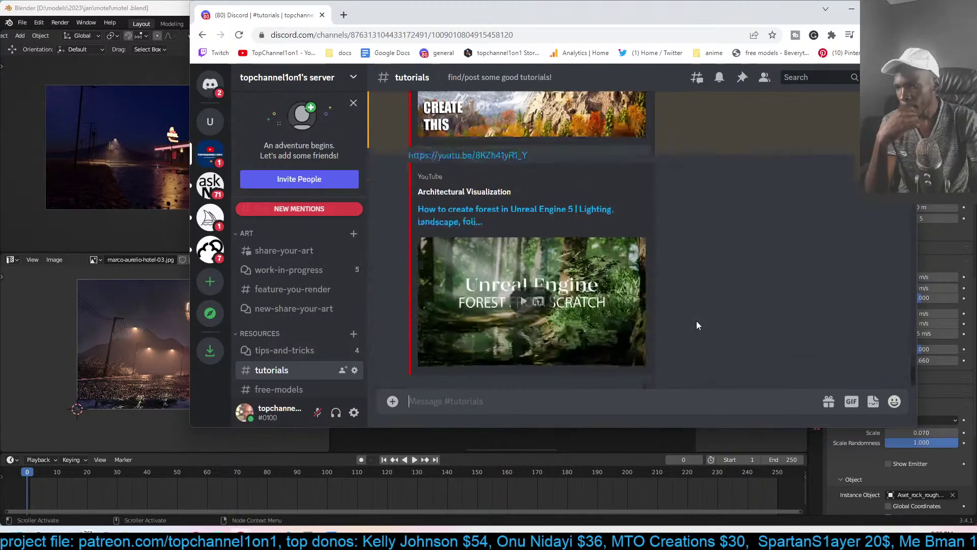
scroll(534, 196, "up", 5)
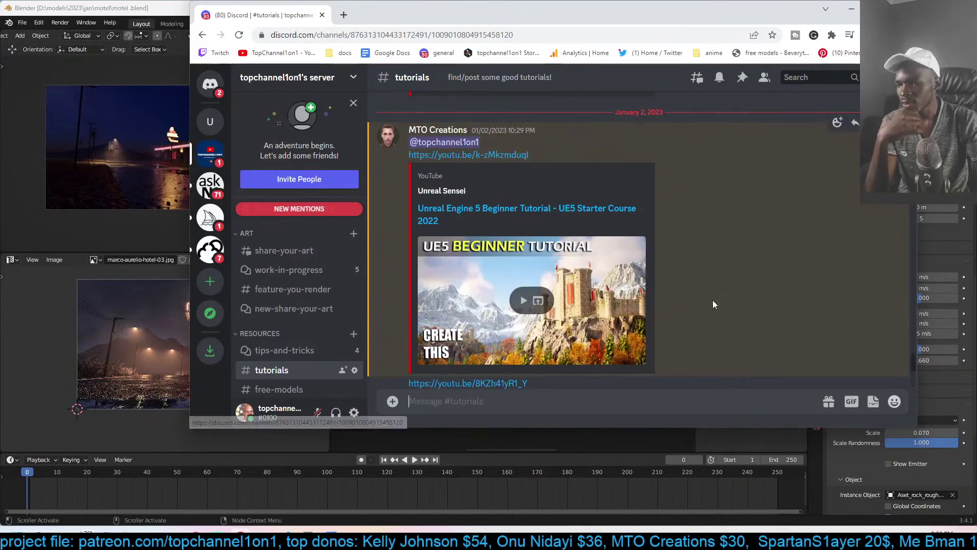
scroll(699, 298, "down", 5)
scroll(282, 344, "down", 3)
- Read the latest posts in the announcements and general channels, and return to Blender
scroll(282, 344, "up", 5)
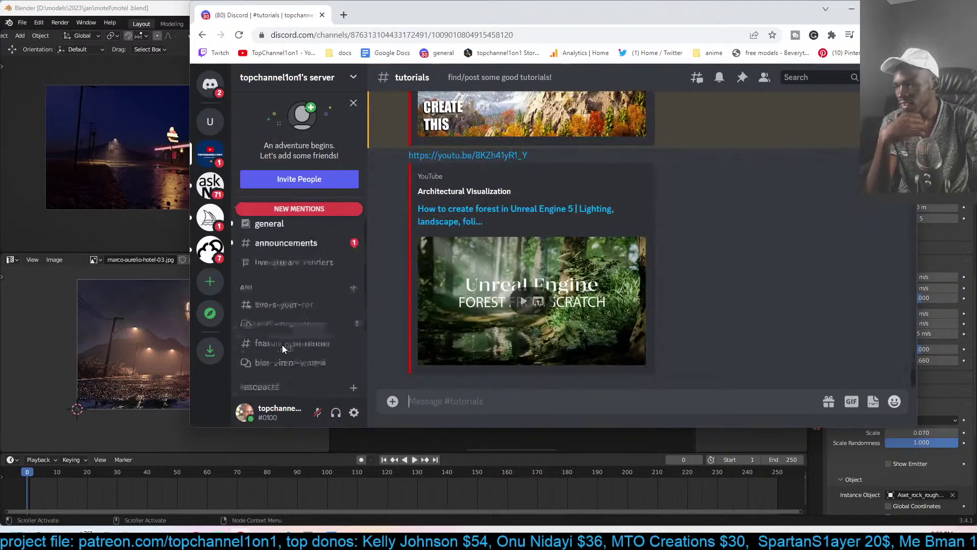
left_click(302, 288)
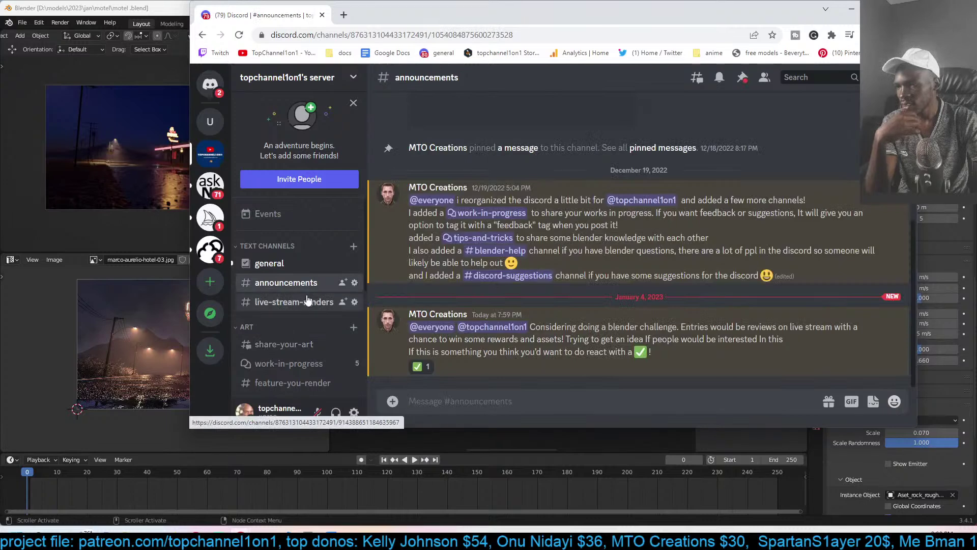
left_click(269, 263)
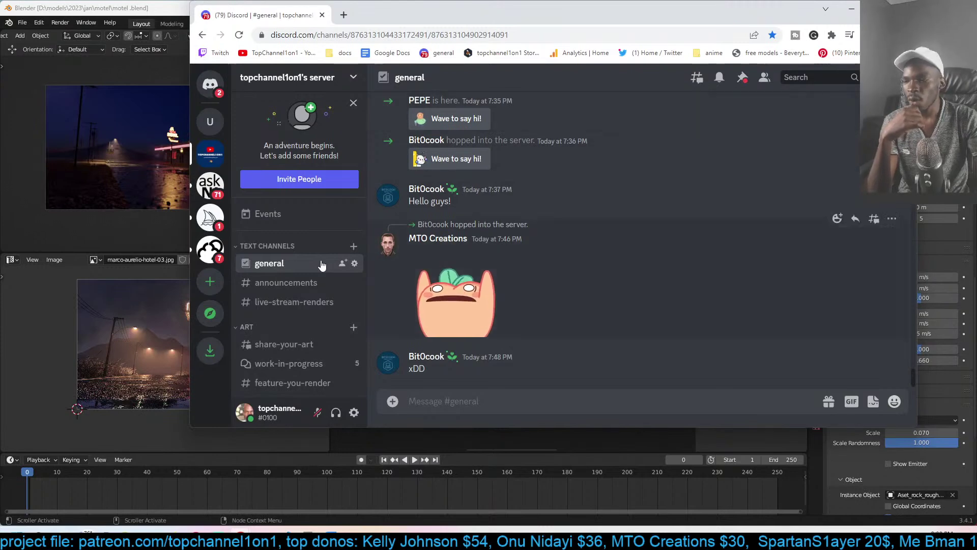
left_click(852, 11)
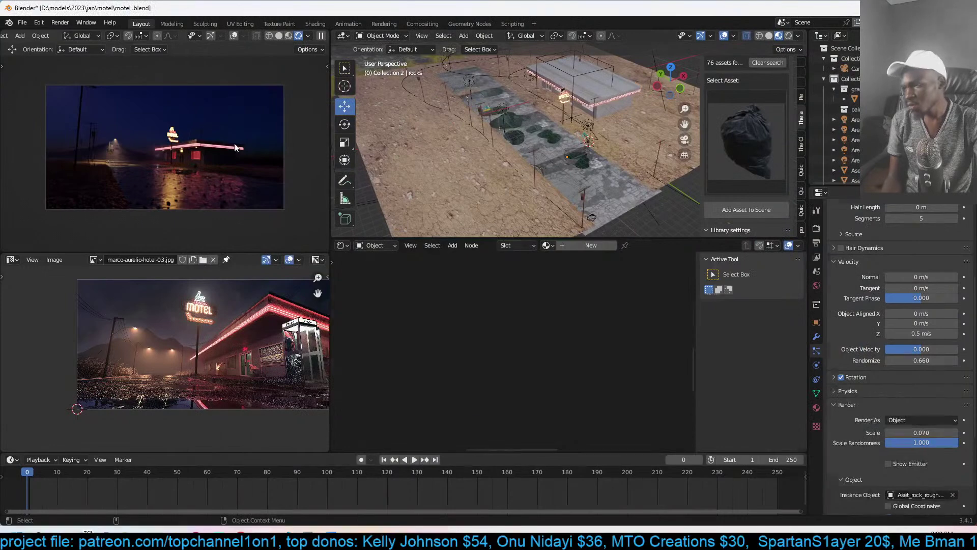
- Save the file, select the road, and look through the camera
key("ctrl+s")
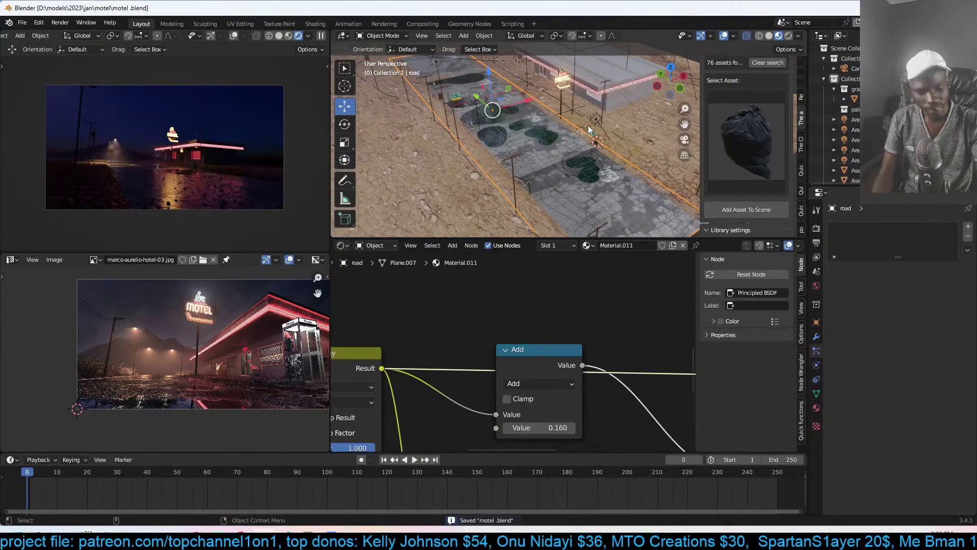
key("KP_0")
left_click(589, 129)
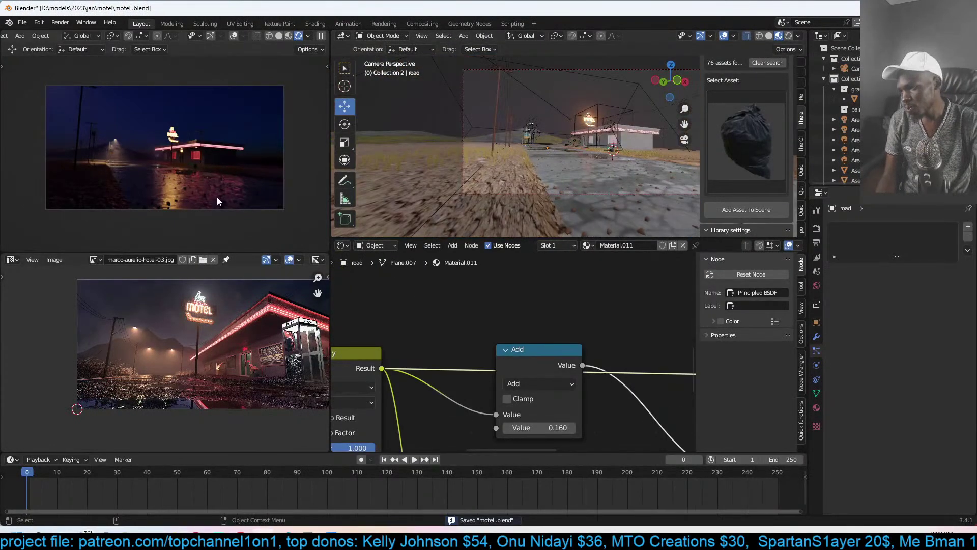
- Switch to Discord's general channel, maximize the browser window, and restore it to its smaller size
mouse_move(218, 530)
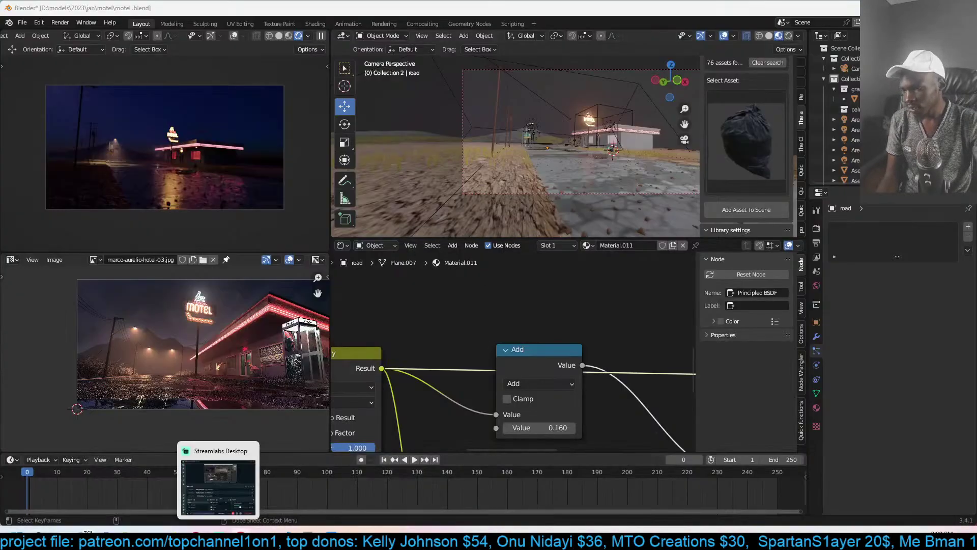
left_click(264, 532)
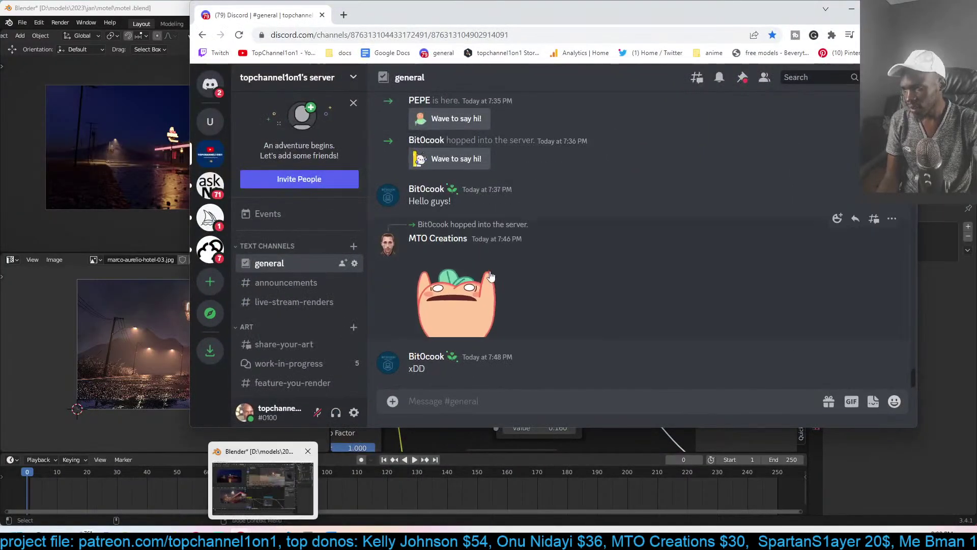
double_click(625, 22)
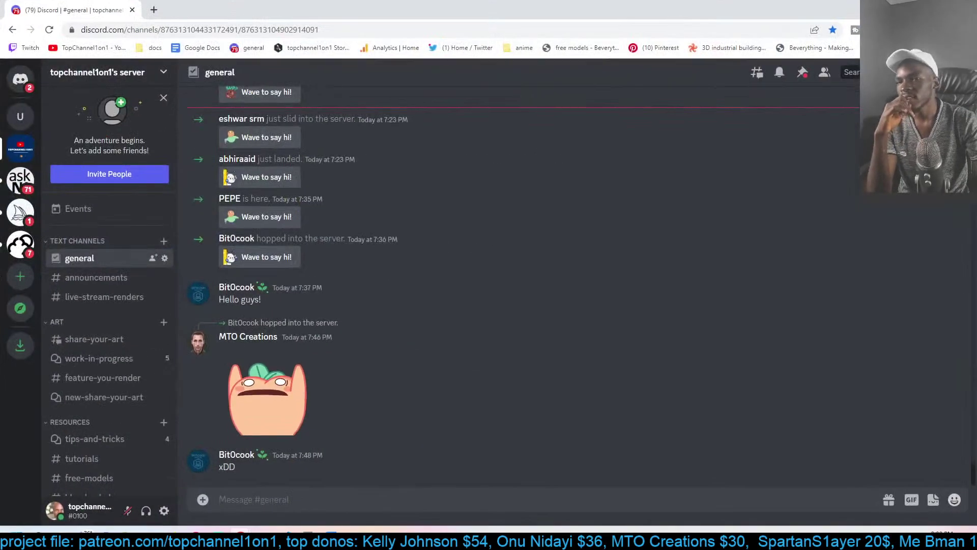
left_click(939, 9)
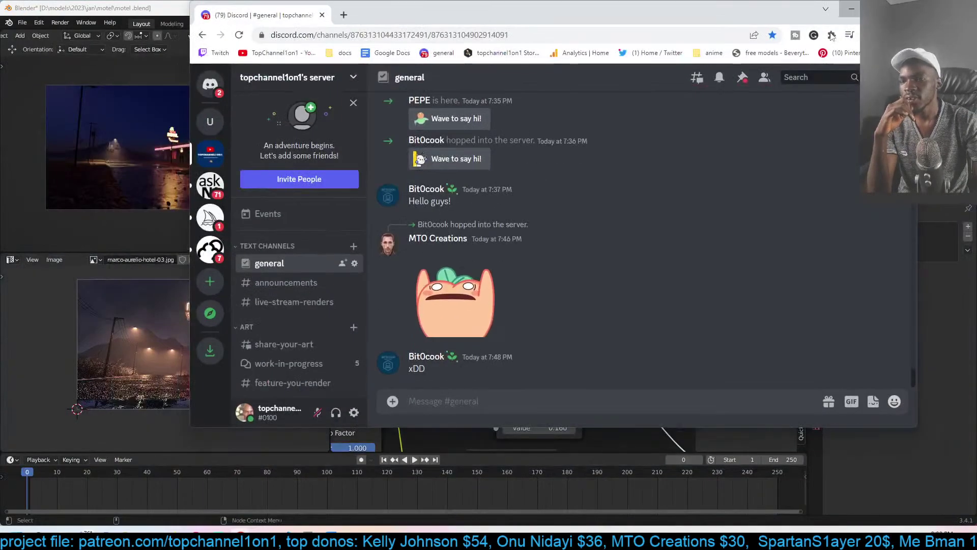
- Switch to the browser window with the font site and examine the introduction on the True-Sky 2.1 Blender Market page
left_click(274, 531)
mouse_move(273, 532)
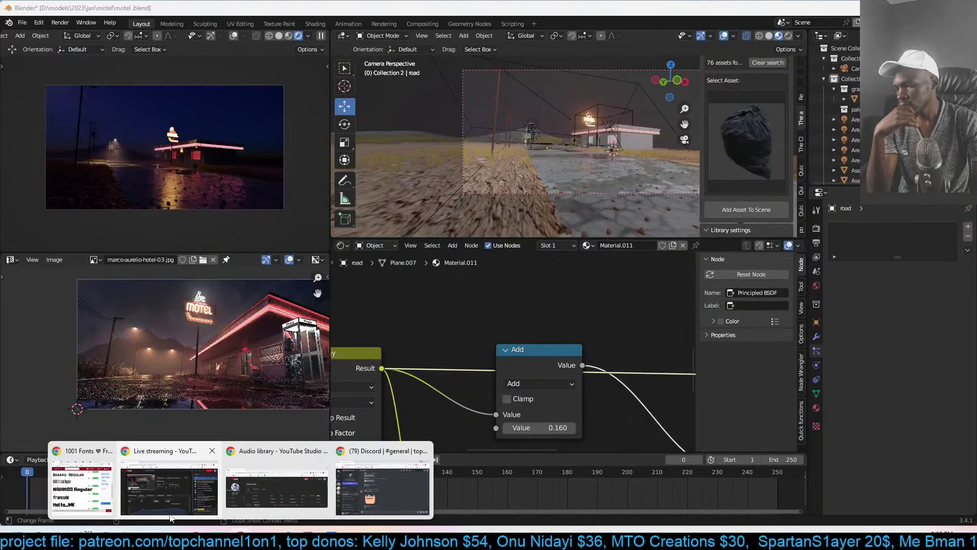
left_click(110, 495)
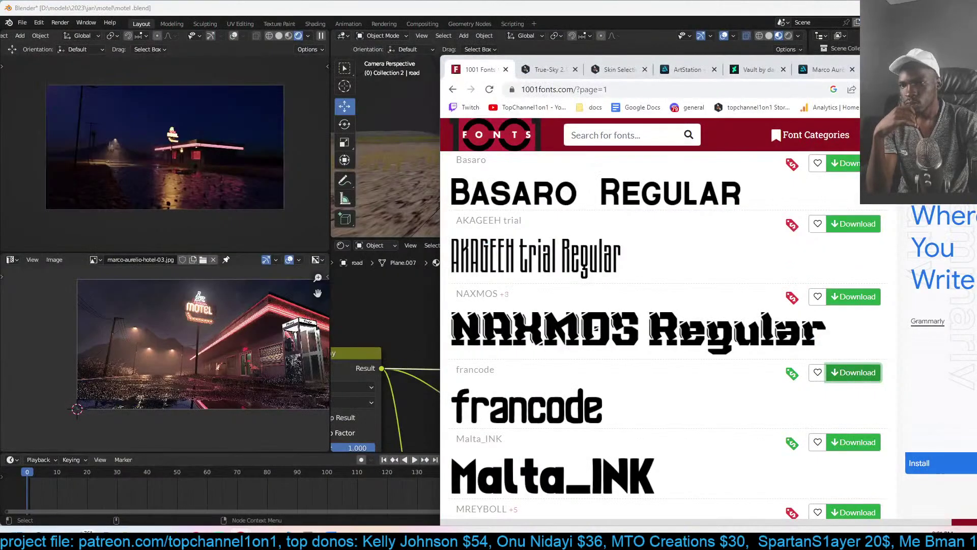
key("ctrl+Tab")
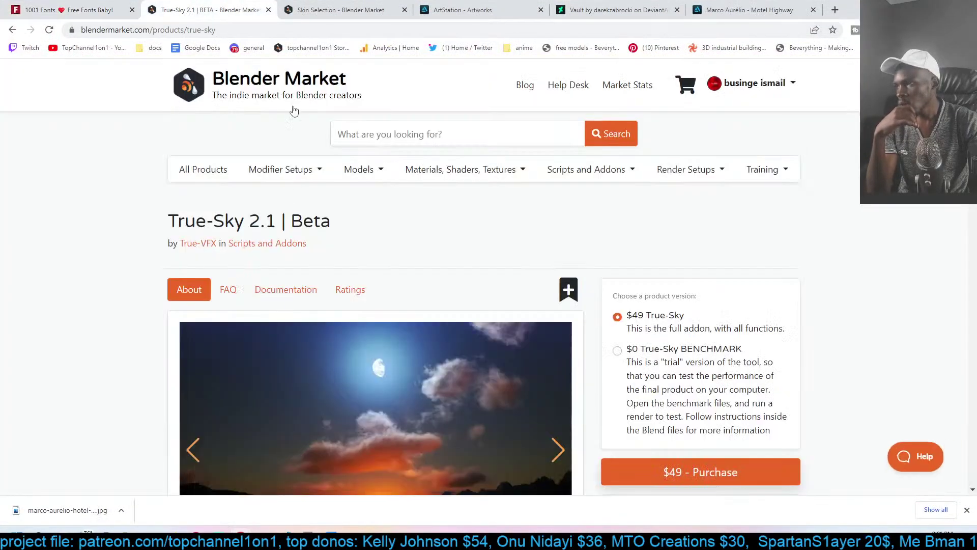
scroll(316, 319, "down", 3)
scroll(425, 306, "up", 3)
scroll(425, 306, "down", 5)
scroll(286, 275, "up", 1)
scroll(389, 286, "down", 4)
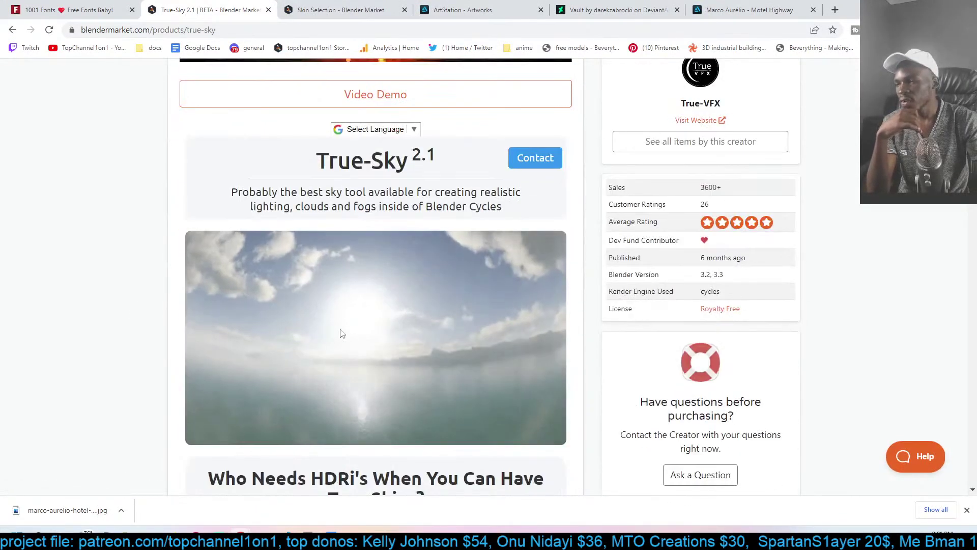
scroll(375, 317, "down", 1)
scroll(396, 288, "up", 3)
scroll(416, 230, "down", 5)
scroll(397, 255, "up", 4)
scroll(395, 238, "down", 4)
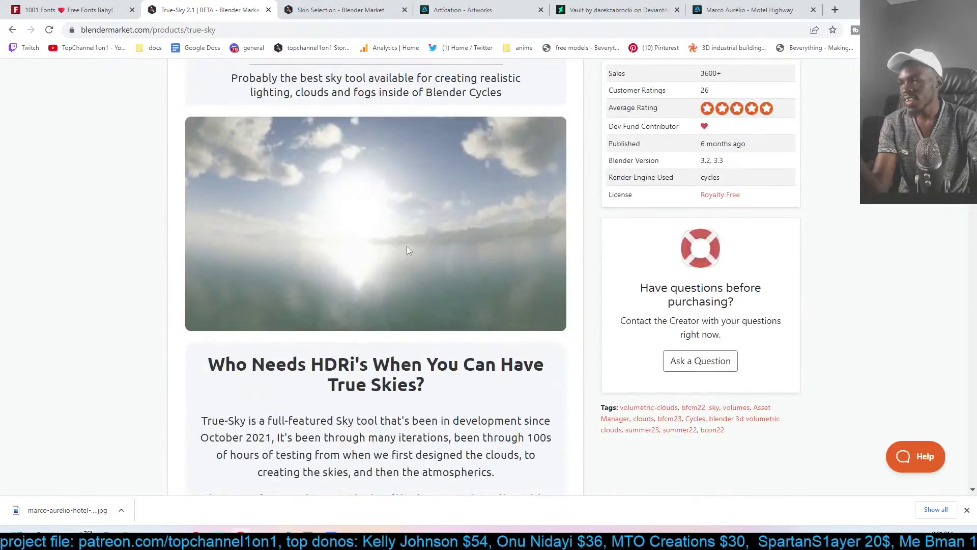
scroll(394, 239, "down", 9)
scroll(364, 208, "up", 9)
scroll(365, 209, "down", 12)
scroll(368, 270, "up", 9)
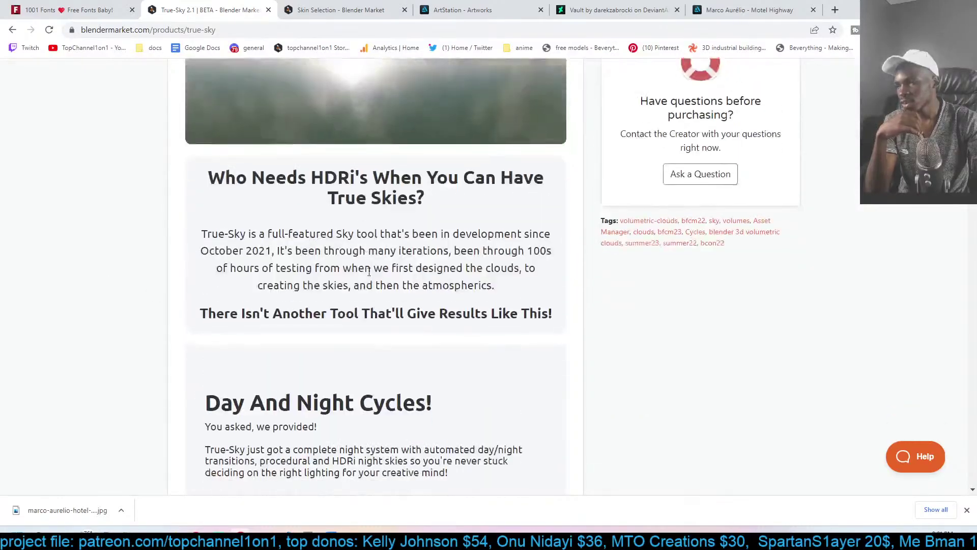
- Look through the cloud features down to the tutorial video, and close the True-Sky page
scroll(368, 269, "down", 20)
scroll(249, 314, "down", 13)
scroll(361, 282, "up", 4)
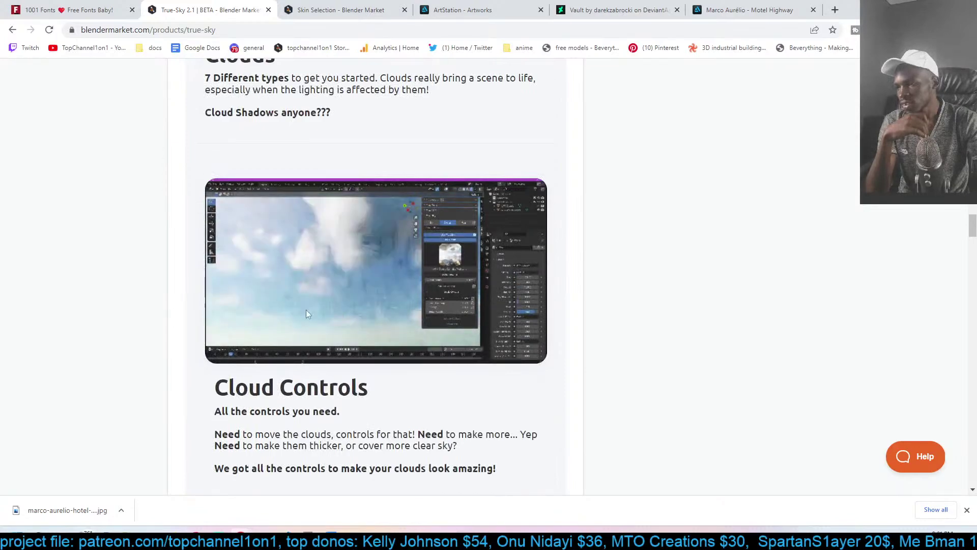
scroll(305, 313, "down", 20)
scroll(300, 314, "down", 20)
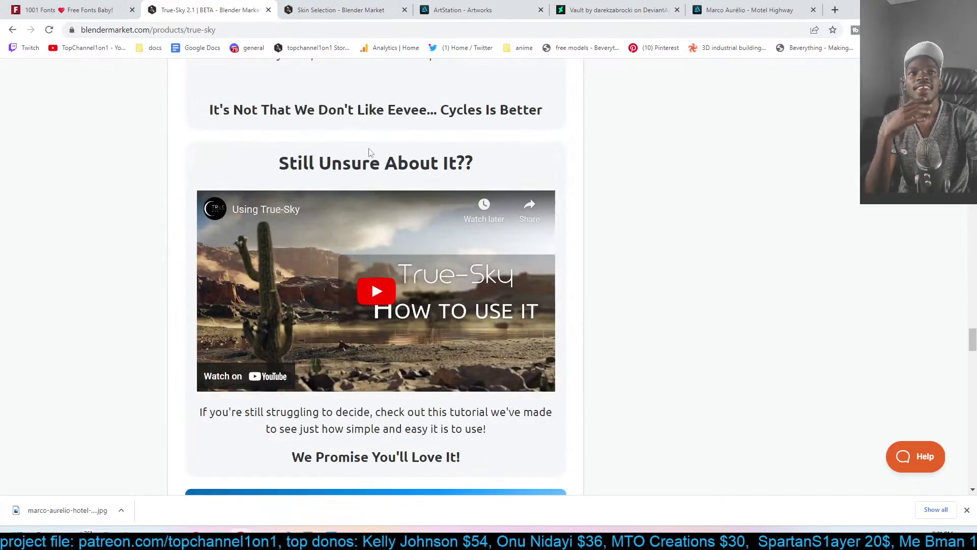
left_click(268, 9)
left_click(115, 10)
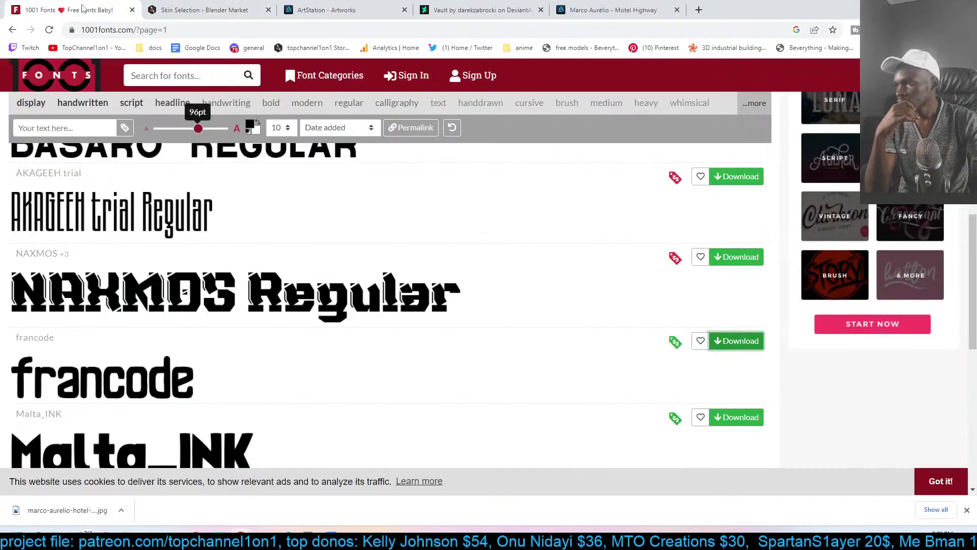
- Save the Vault artwork from DeviantArt as a JPEG image in Downloads, and switch to the empty Blender scene
left_click(472, 7)
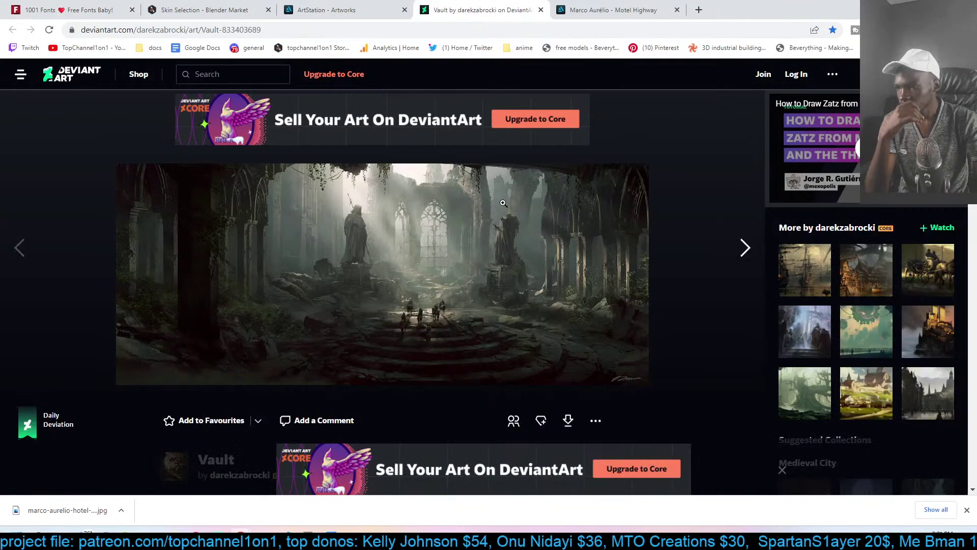
right_click(424, 224)
left_click(501, 252)
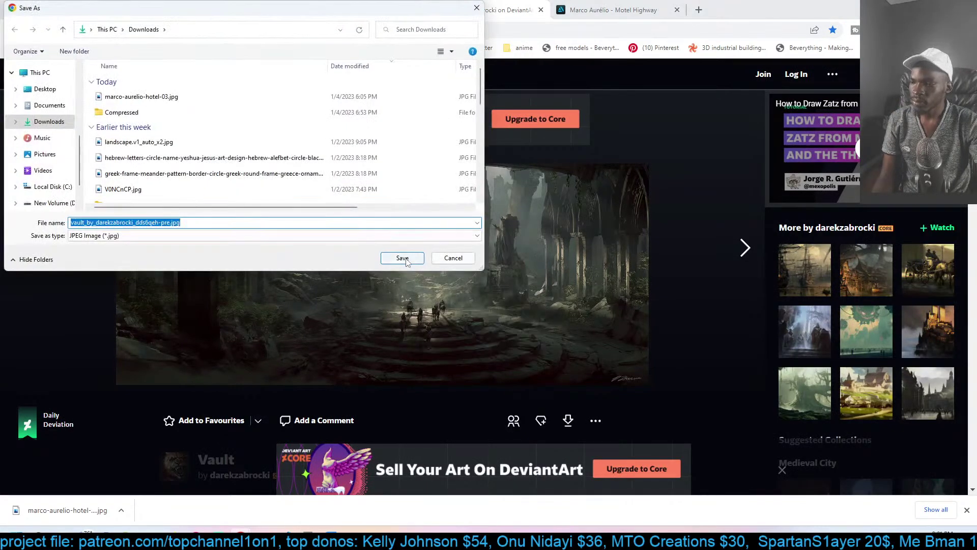
left_click(401, 254)
left_click(263, 466)
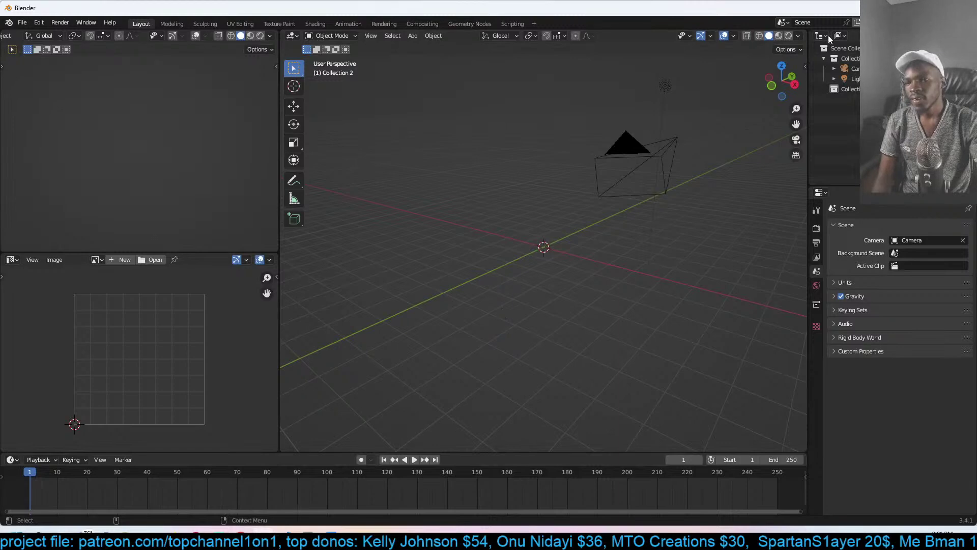
- Split the main 3D viewport horizontally and turn the lower area into a Shader Editor
left_click_drag(803, 32, 755, 289)
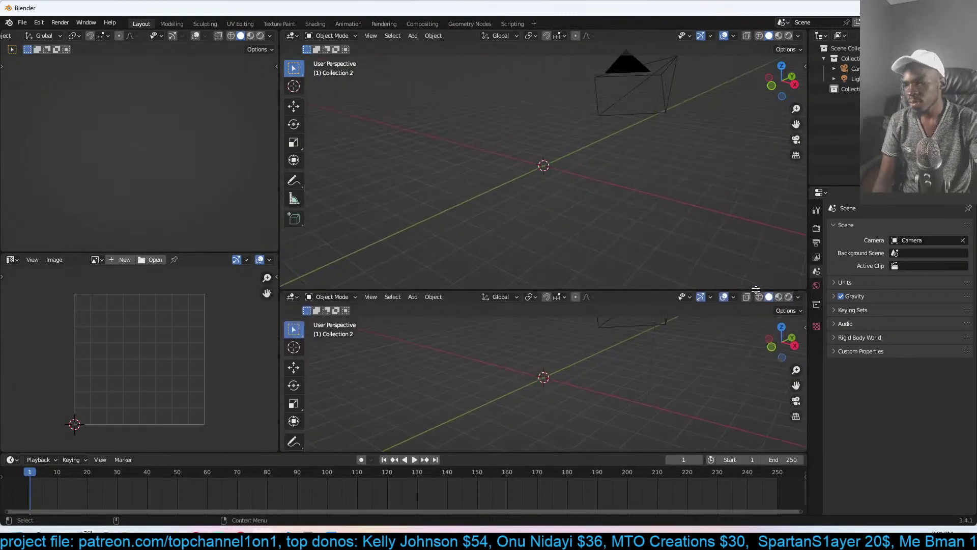
left_click(291, 297)
left_click(321, 394)
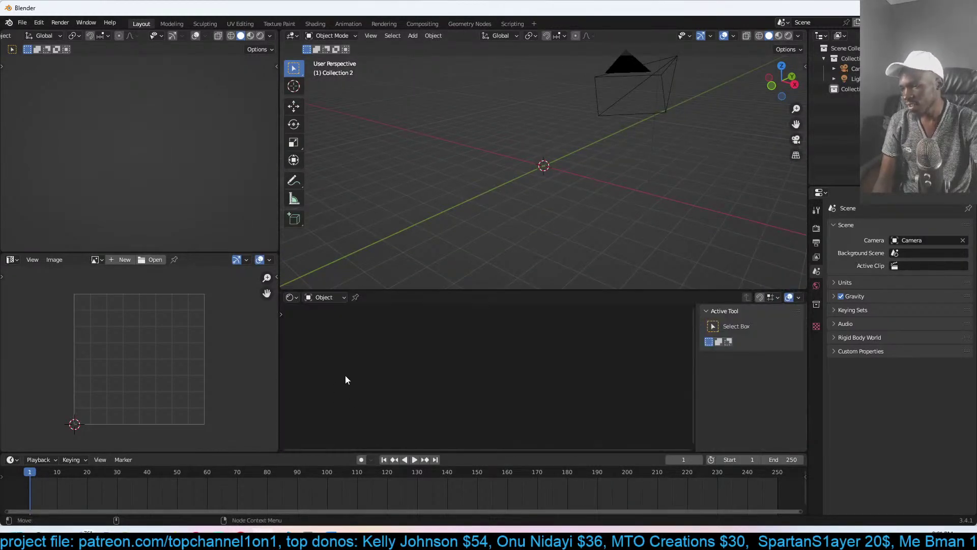
- Switch to the browser's Vault artwork page and bring its image into Blender's Image Editor as a reference
mouse_move(244, 540)
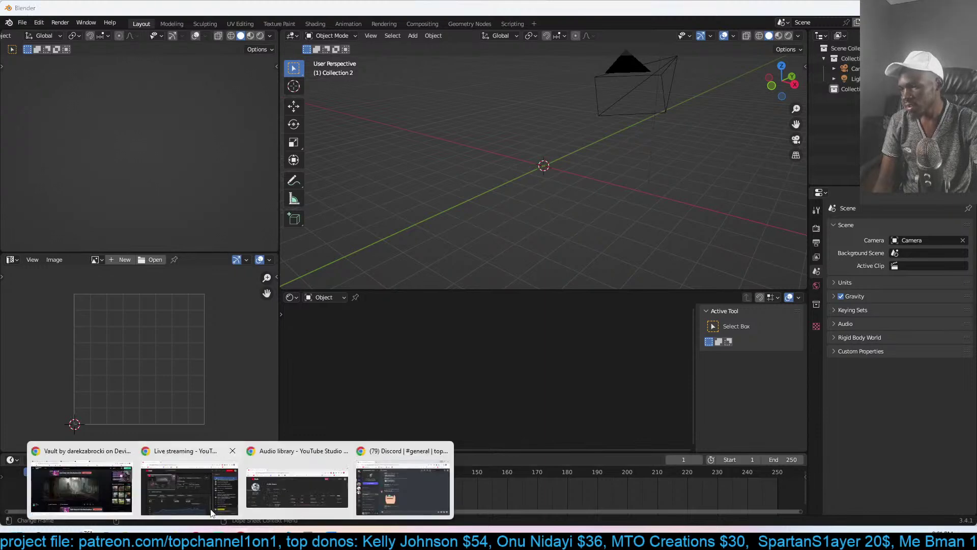
left_click(61, 498)
left_click_drag(44, 518, 187, 414)
- Look through the camera, then move it and rotate it freely so it faces the scene origin from slightly above the ground
key("KP_1")
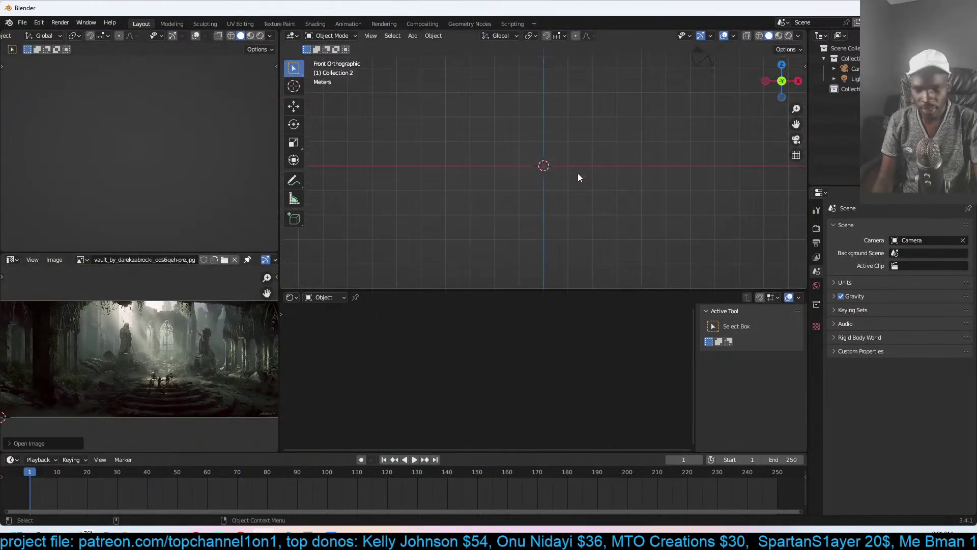
key("KP_0")
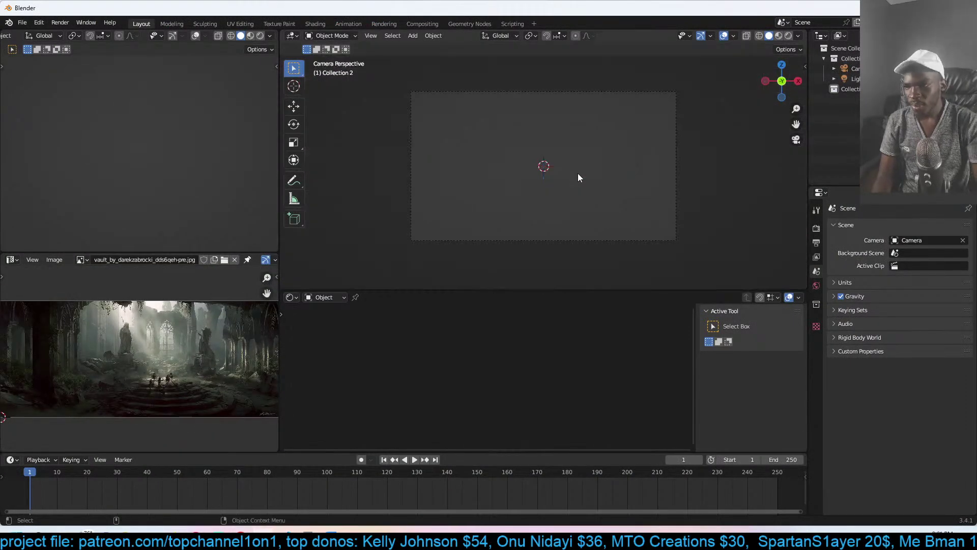
left_click(588, 100)
key("g")
left_click(576, 121)
key("r")
key("r")
key("Return")
- Set the render engine to Cycles with the GPU Compute device and enable viewport denoising
left_click(817, 352)
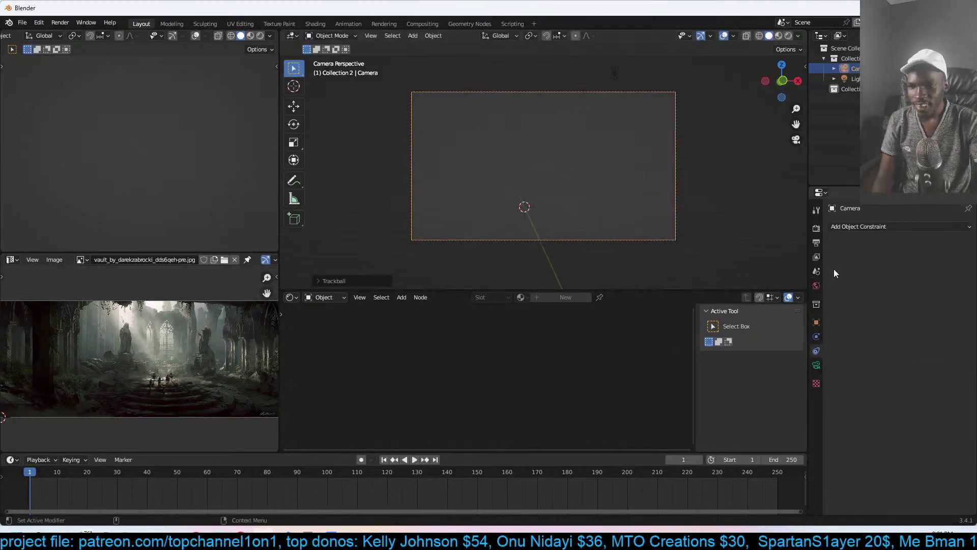
left_click(816, 228)
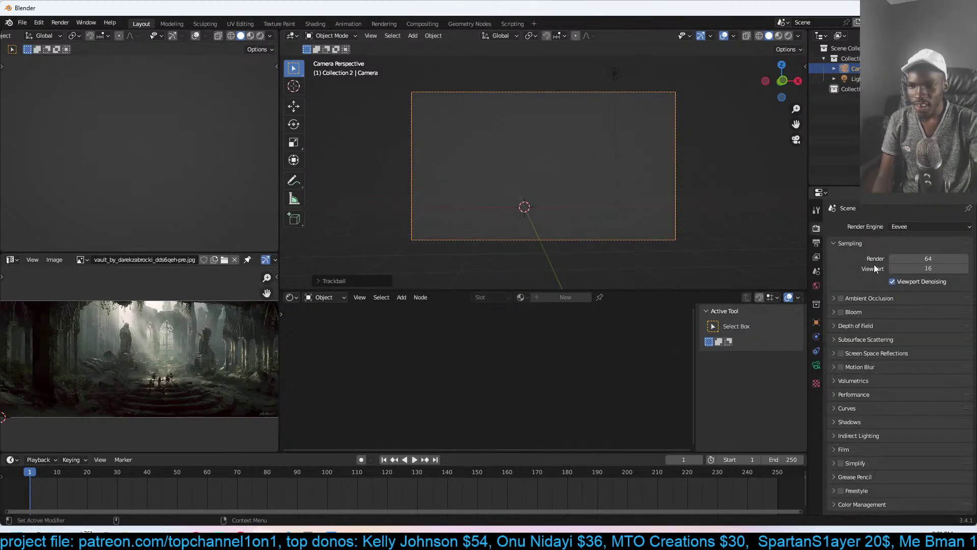
left_click(931, 225)
left_click(932, 260)
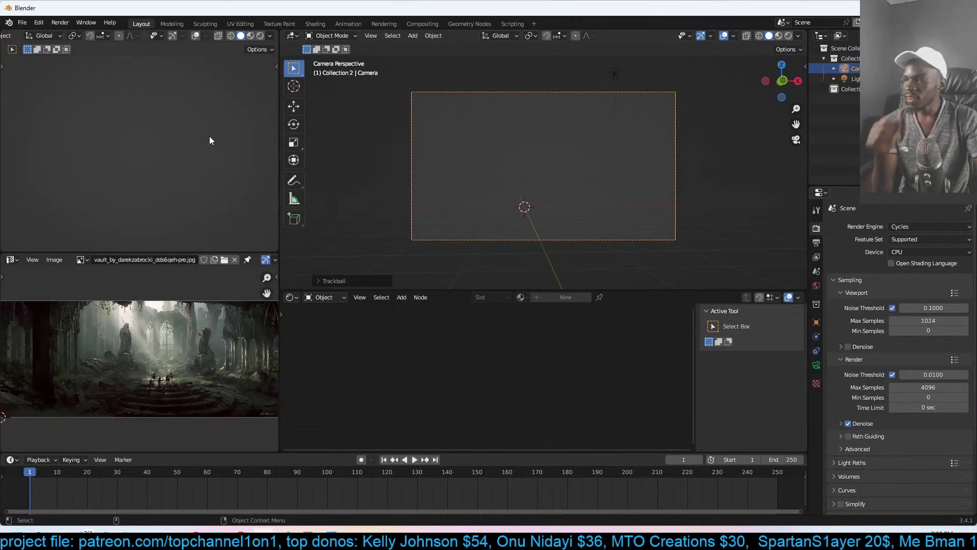
left_click(899, 251)
left_click(917, 275)
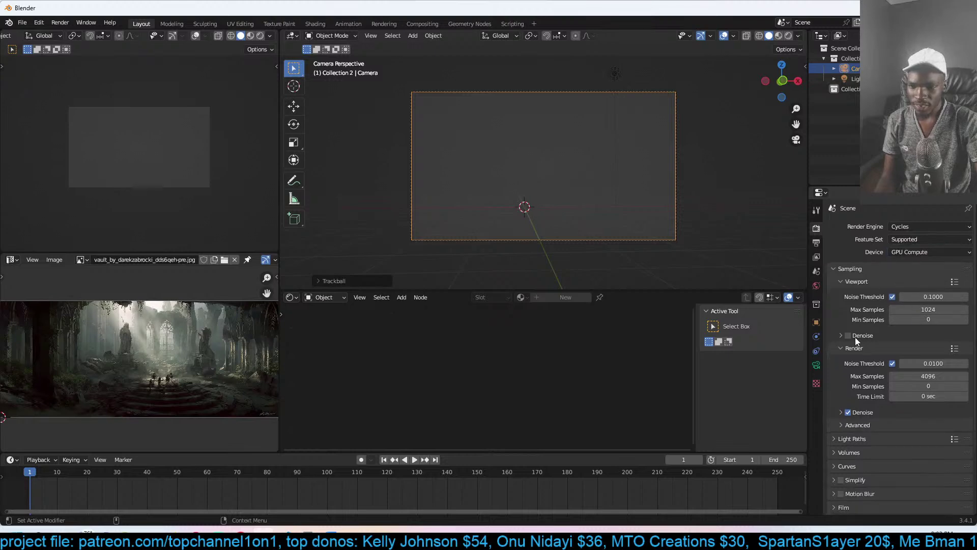
- Set the render resolution to 1382 by 578 px, taken from the reference image's dimensions
left_click(816, 243)
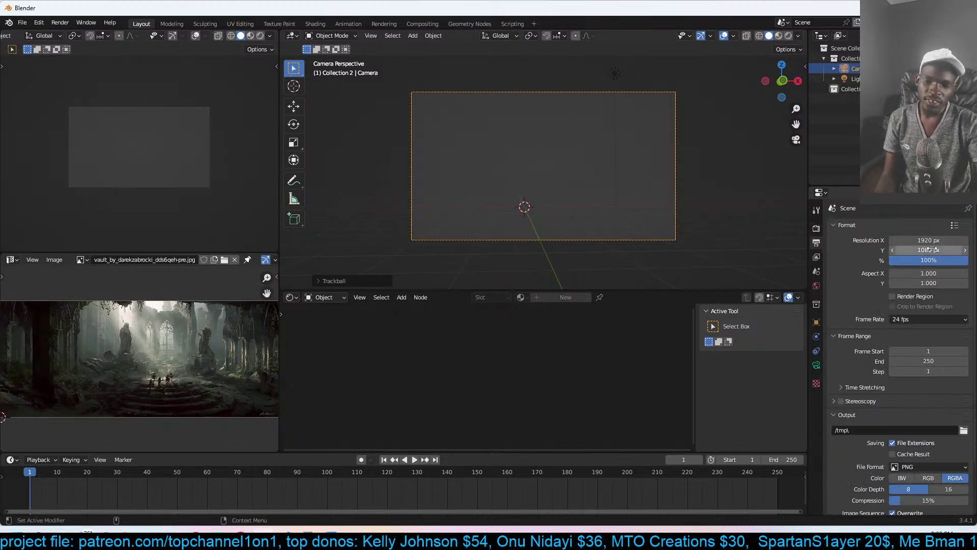
scroll(193, 405, "down", 2)
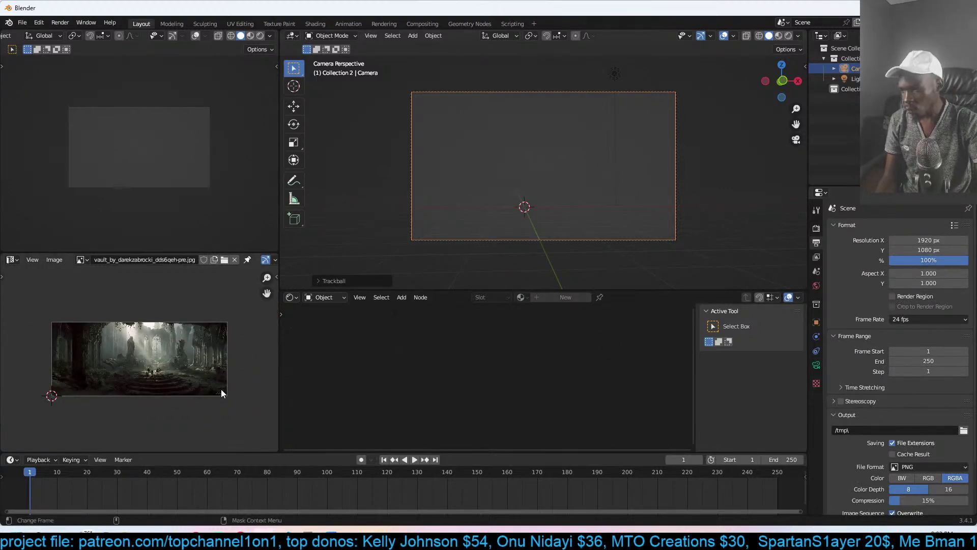
scroll(218, 386, "up", 3)
key("n")
left_click(273, 301)
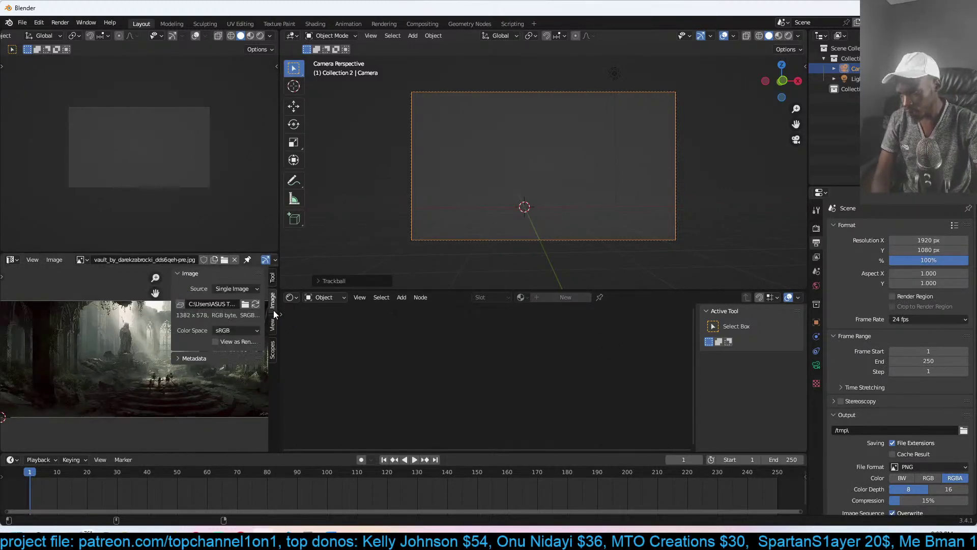
left_click(938, 240)
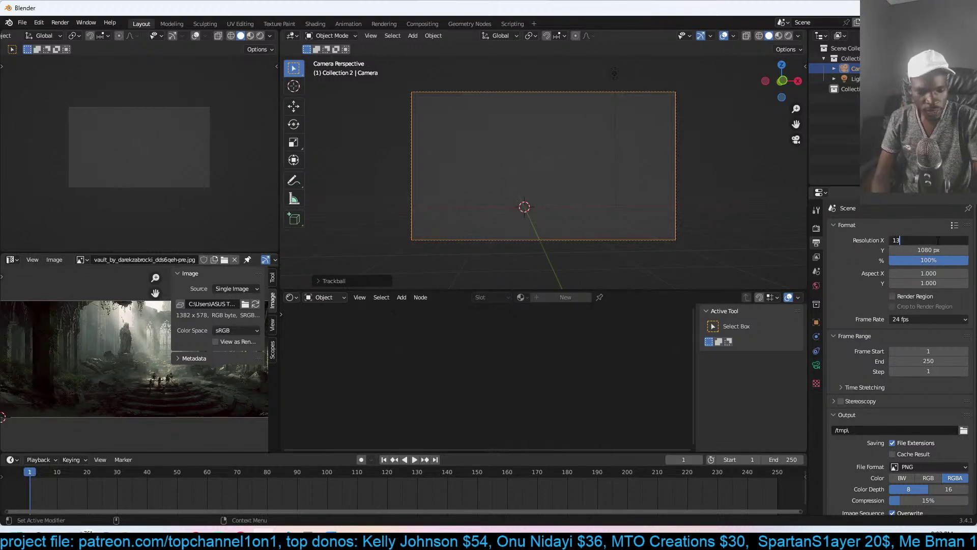
type("1382")
key("Return")
left_click(938, 251)
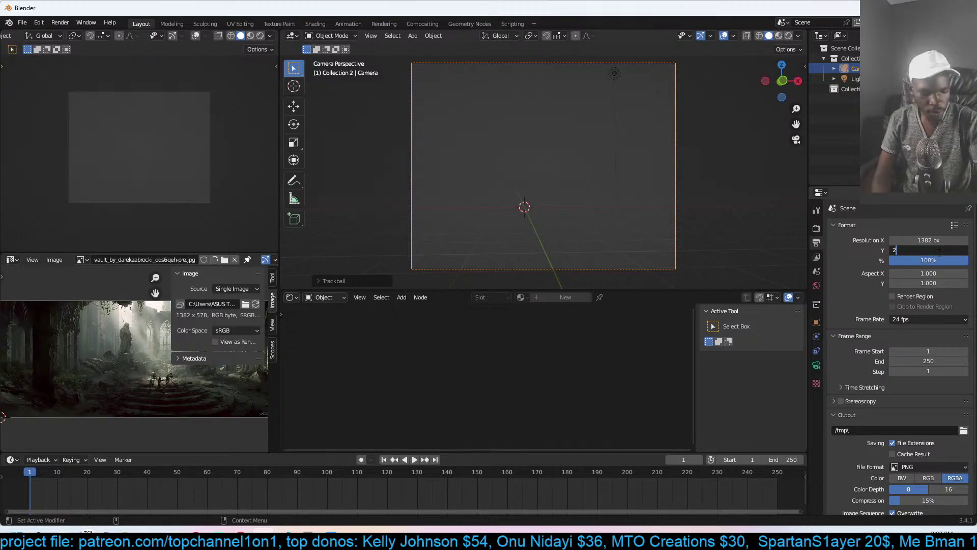
key("ctrl+a")
type("578")
key("Return")
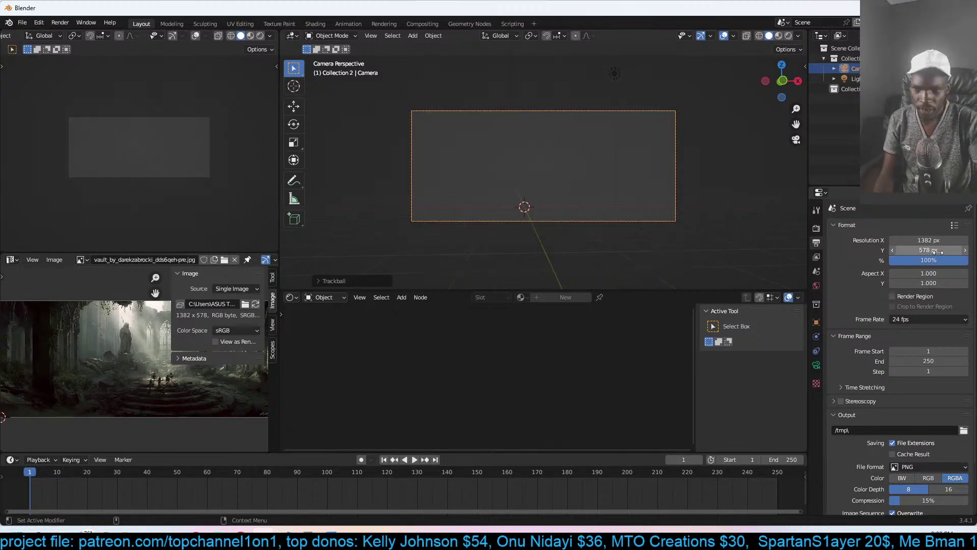
- Move the camera slightly to reframe the origin, hide the reference image's properties and deselect the camera
key("g")
left_click(511, 163)
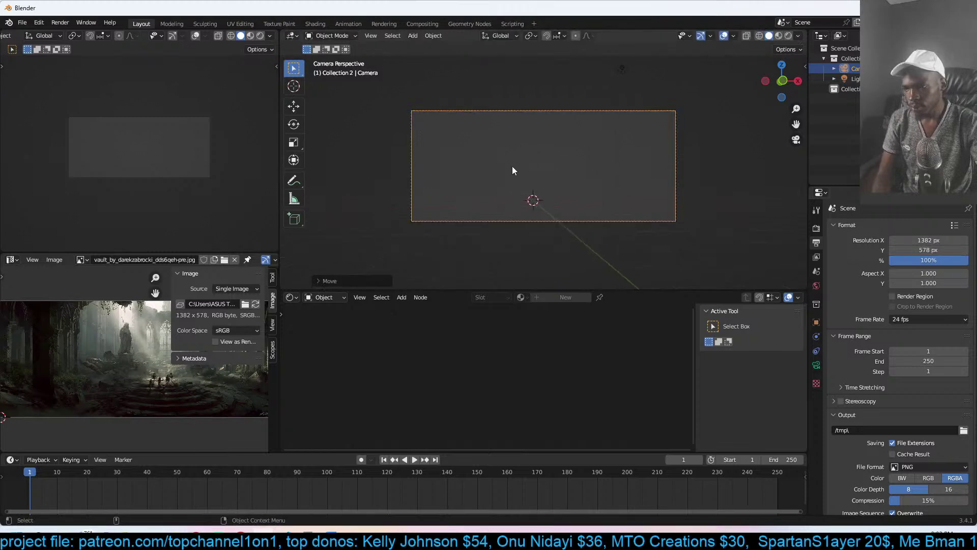
key("n")
scroll(191, 384, "up", 1)
left_click(573, 197)
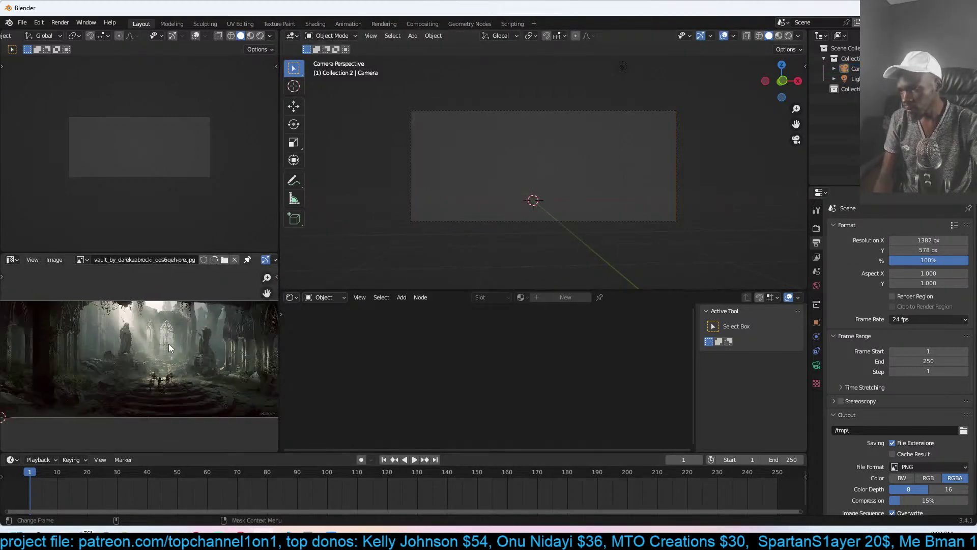
scroll(167, 344, "up", 1)
scroll(575, 156, "up", 2)
- Show the asset library in the 3D viewport and examine its medieval walls assets and library settings
key("n")
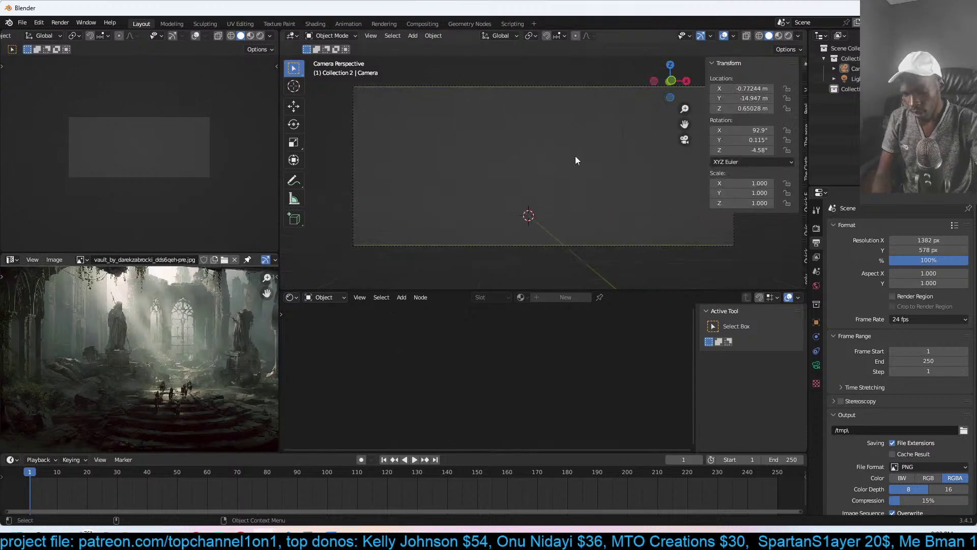
scroll(182, 191, "up", 2)
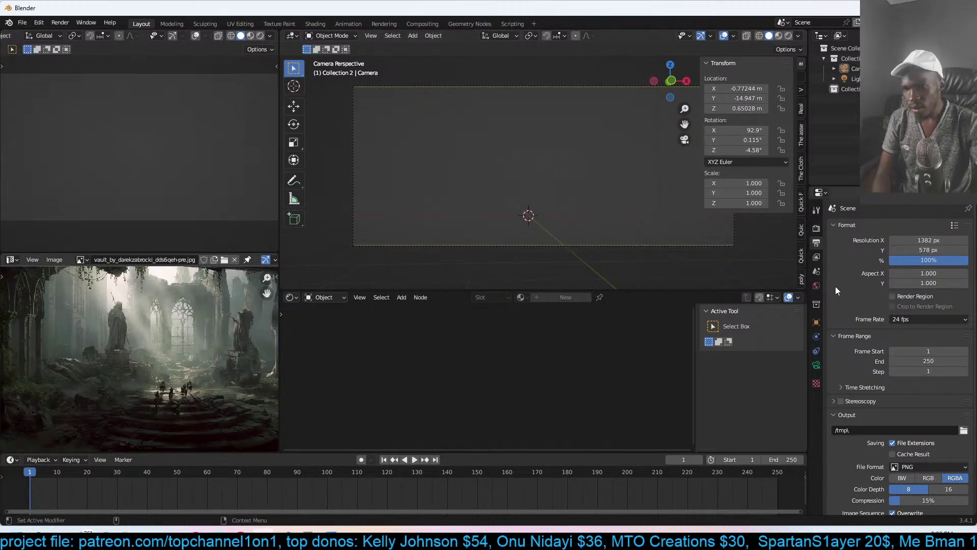
left_click(817, 229)
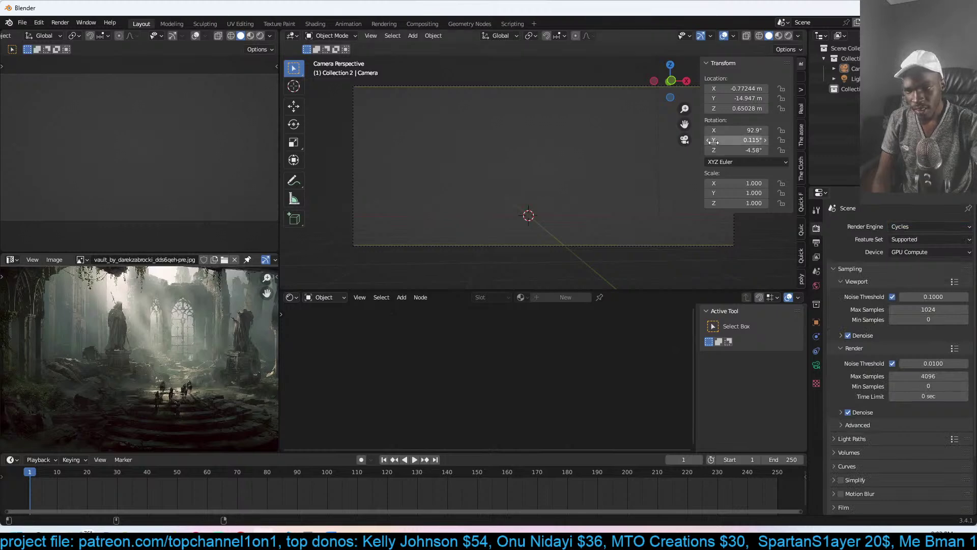
left_click(802, 133)
scroll(769, 270, "down", 3)
scroll(756, 257, "up", 5)
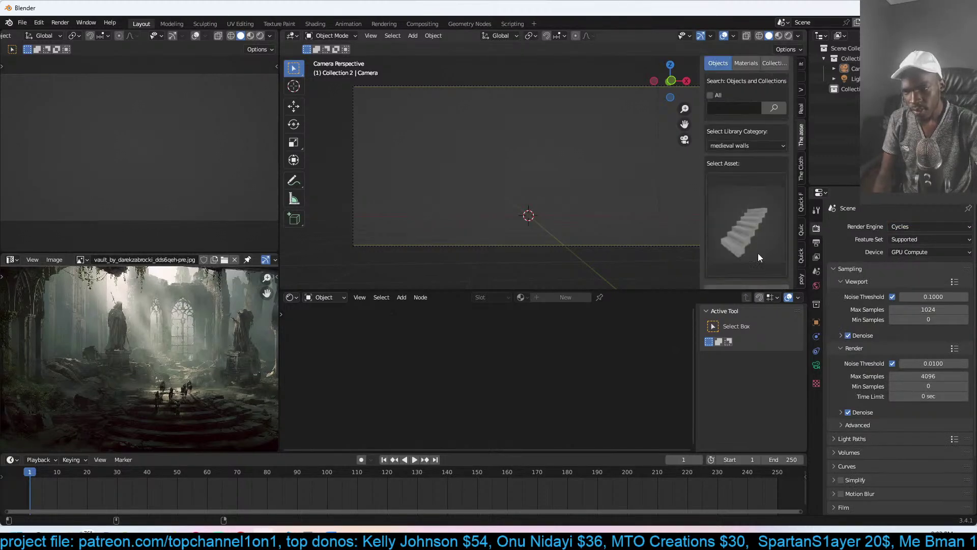
left_click(767, 231)
scroll(767, 231, "down", 4)
scroll(767, 231, "down", 3)
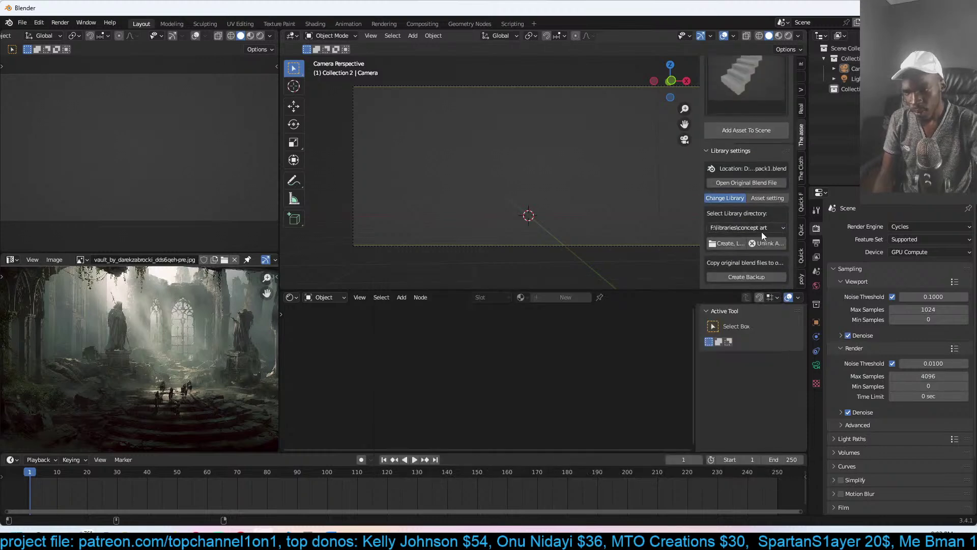
scroll(732, 208, "up", 6)
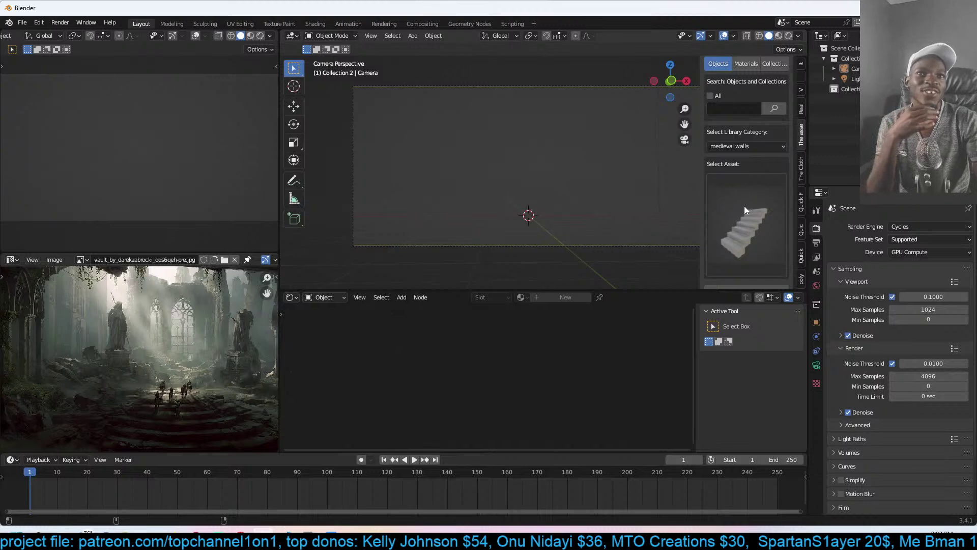
left_click(728, 224)
left_click(729, 226)
left_click(729, 224)
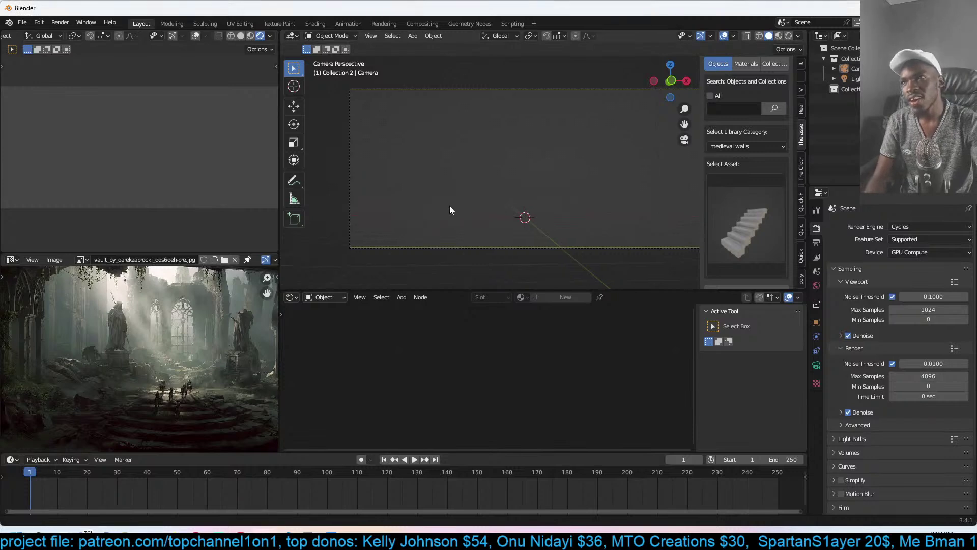
- Choose the stone archway with two side columns from the medieval walls category and add it to the scene
middle_click_drag(463, 200, 443, 210, "shift")
scroll(443, 212, "down", 1)
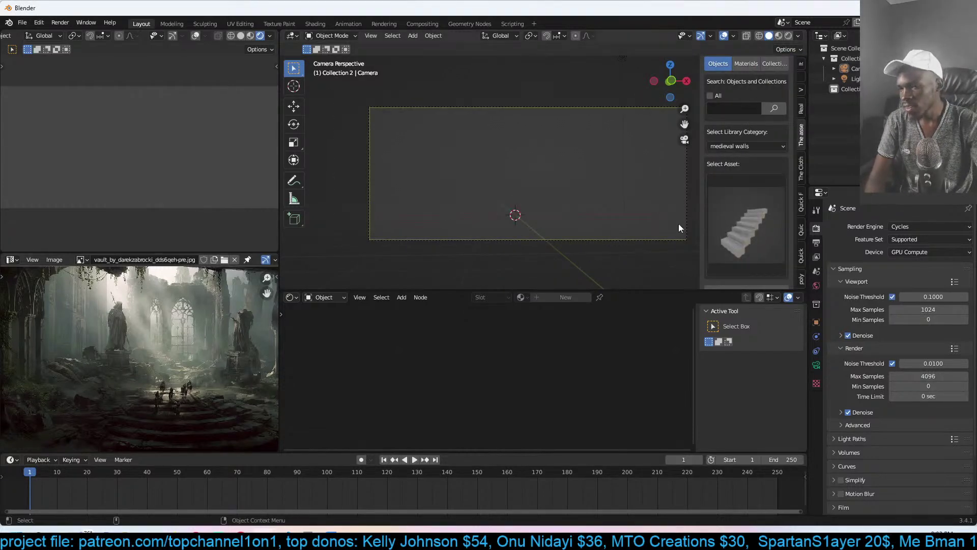
left_click(720, 232)
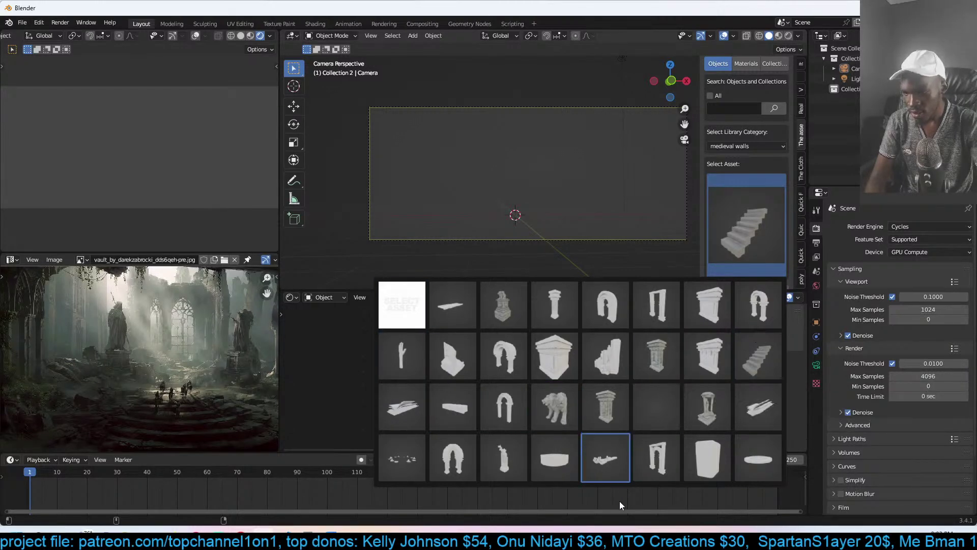
left_click(655, 458)
scroll(753, 275, "down", 3)
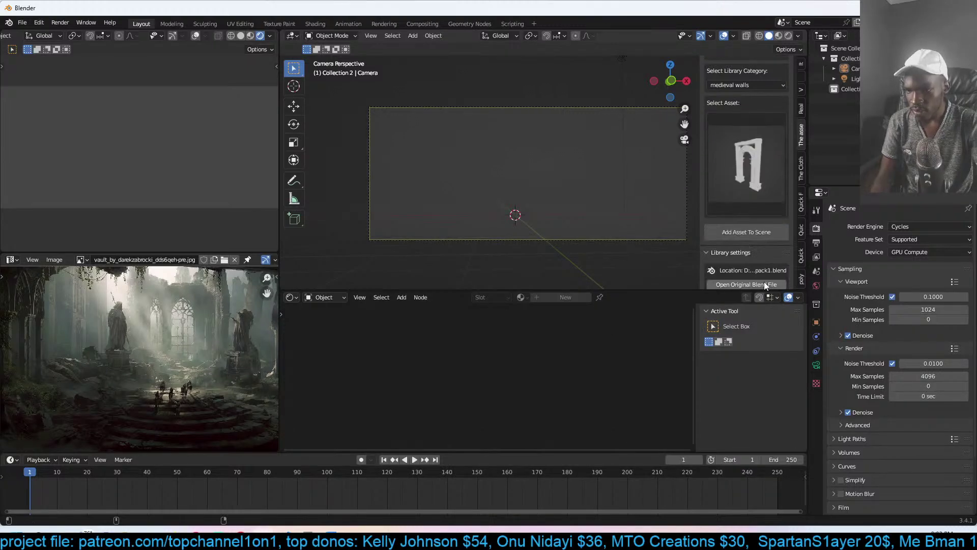
left_click(777, 233)
- Scale the archway down to about 0.21 and move it back along the Y axis in the top view
key("s")
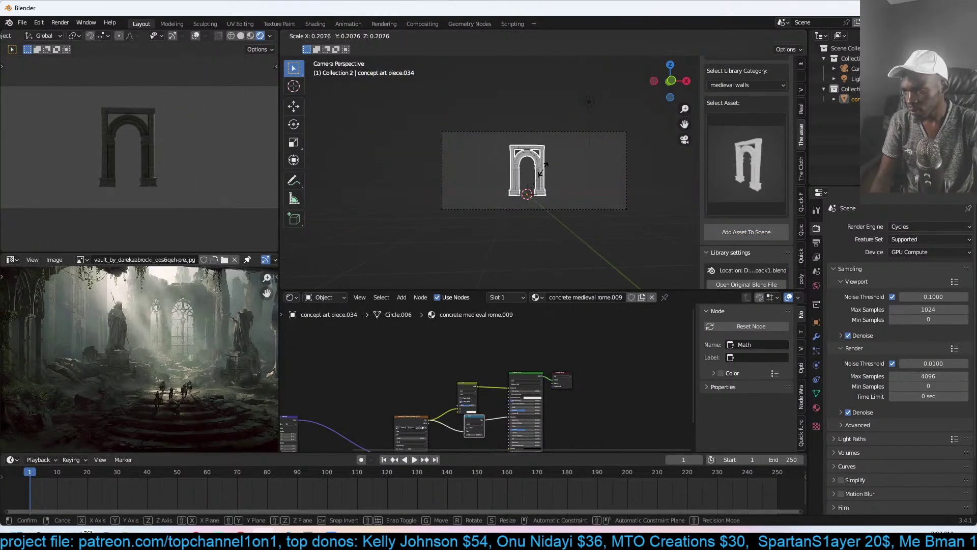
left_click(542, 169)
key("KP_Decimal")
key("KP_7")
key("g")
left_click(579, 95)
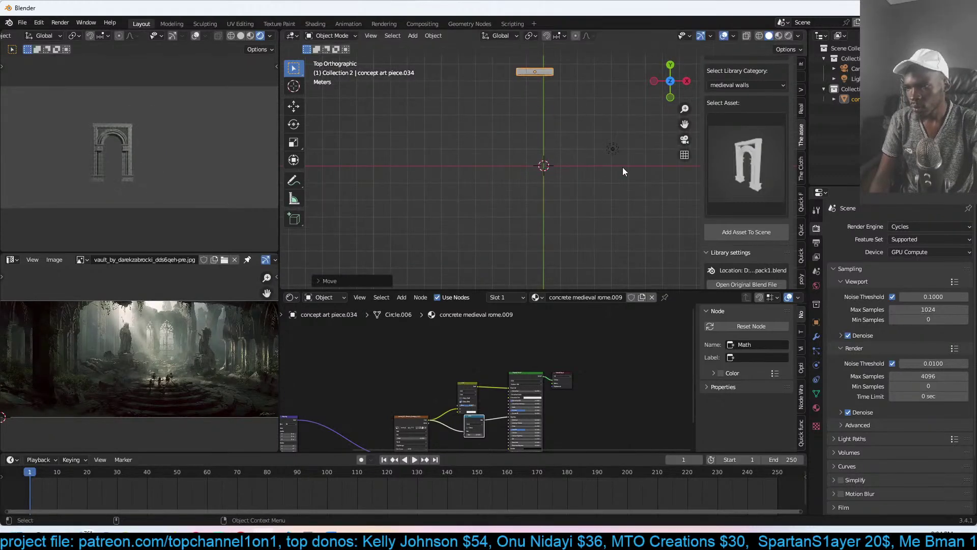
left_click(621, 157)
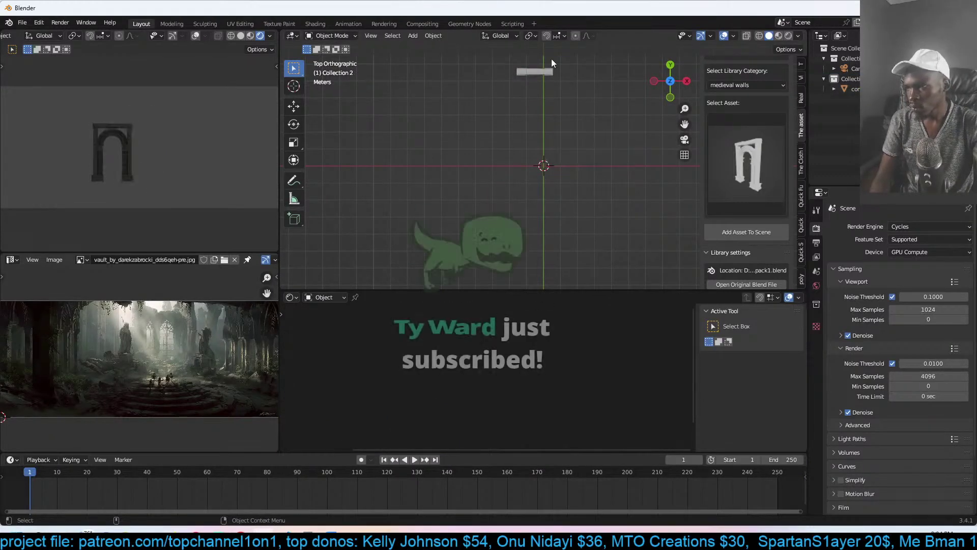
- Enlarge the archway uniformly by a factor of about 1.4
left_click(535, 71)
key("s")
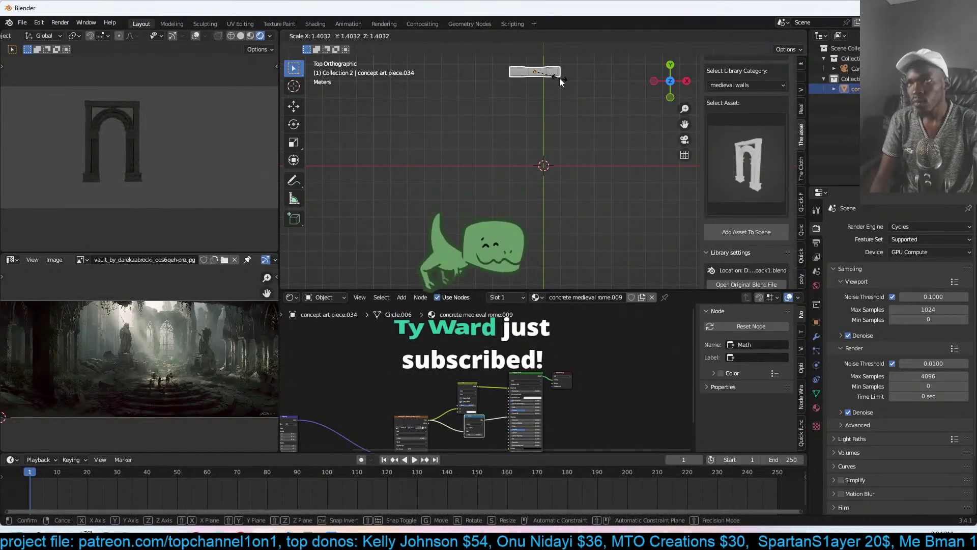
left_click(559, 78)
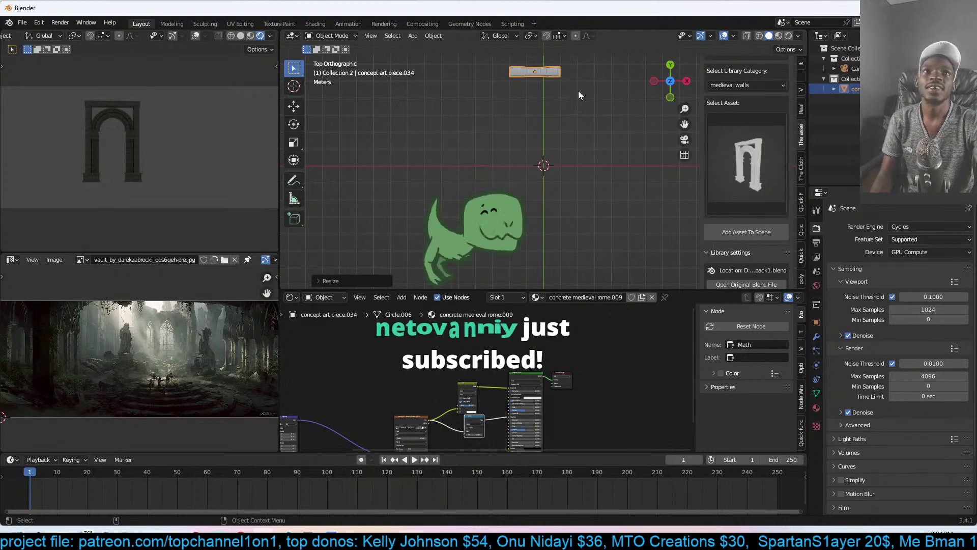
- Reposition the archway in the top view, farther back and slightly toward positive X, using the reference's tall windows as a guide
scroll(84, 399, "up", 2)
middle_click_drag(536, 112, 517, 178, "shift")
key("g")
left_click(525, 165)
scroll(139, 388, "up", 3)
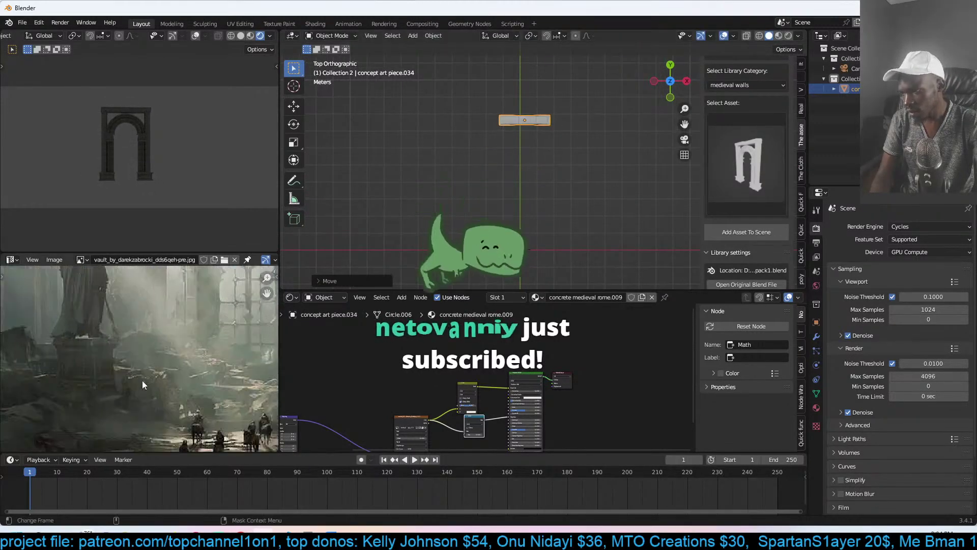
scroll(124, 343, "up", 2)
scroll(116, 368, "down", 2)
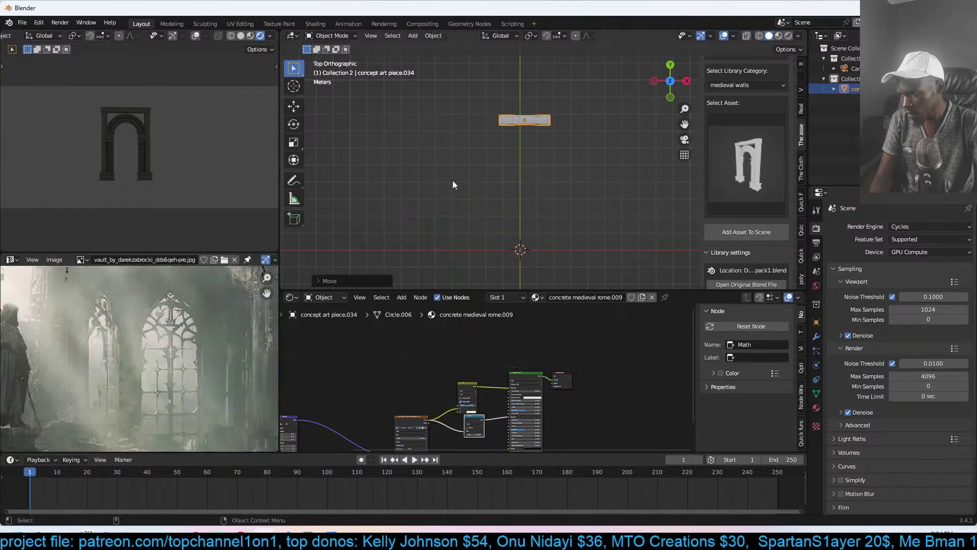
key("g")
left_click(478, 133)
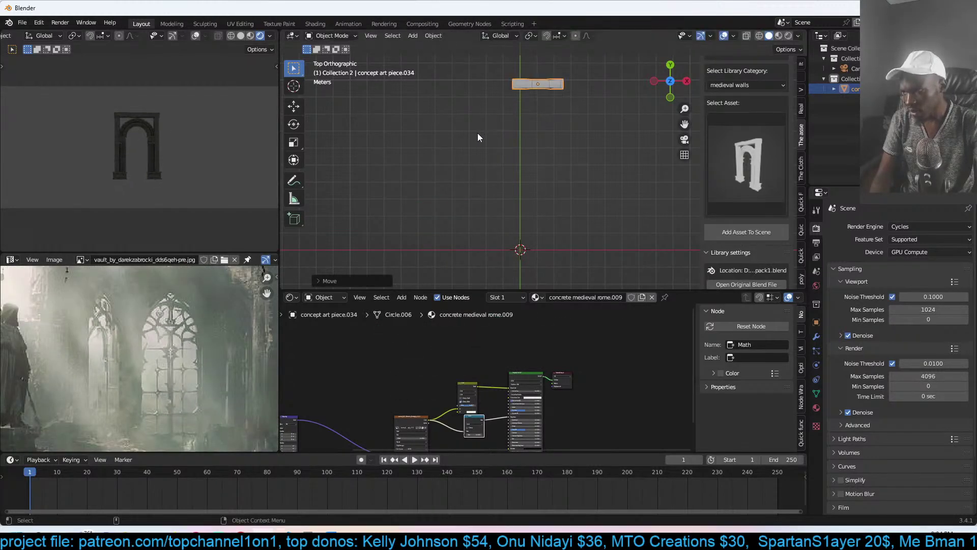
- Rotate the archway slightly counterclockwise in the top view and enlarge it a little to match the reference
scroll(256, 291, "down", 3)
key("r")
left_click(549, 132)
middle_click_drag(531, 90, 552, 127, "shift")
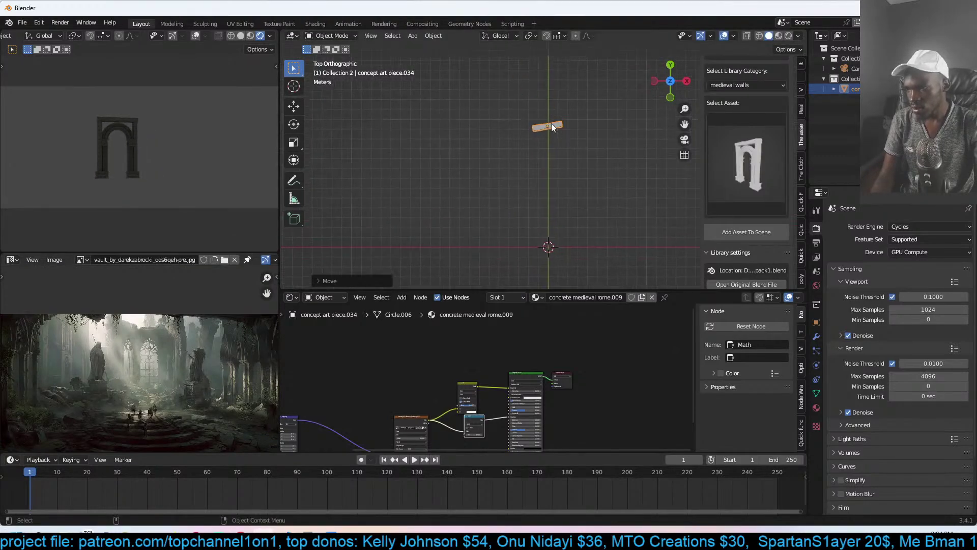
key("s")
left_click(555, 129)
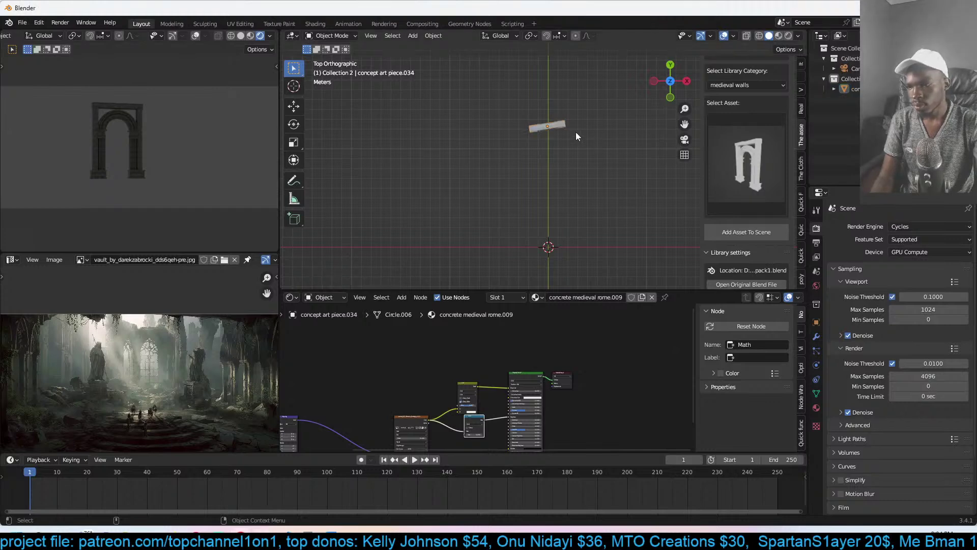
- Make two linked duplicates of the archway, angled toward the front, and line them up end to end toward negative X
key("alt+d")
key("r")
left_click(545, 121)
key("g")
left_click(553, 125)
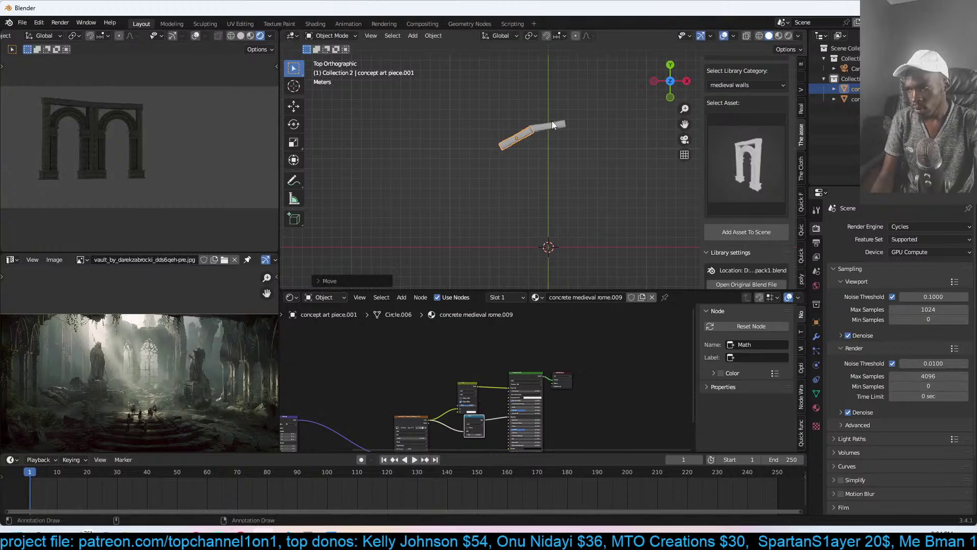
key("alt+d")
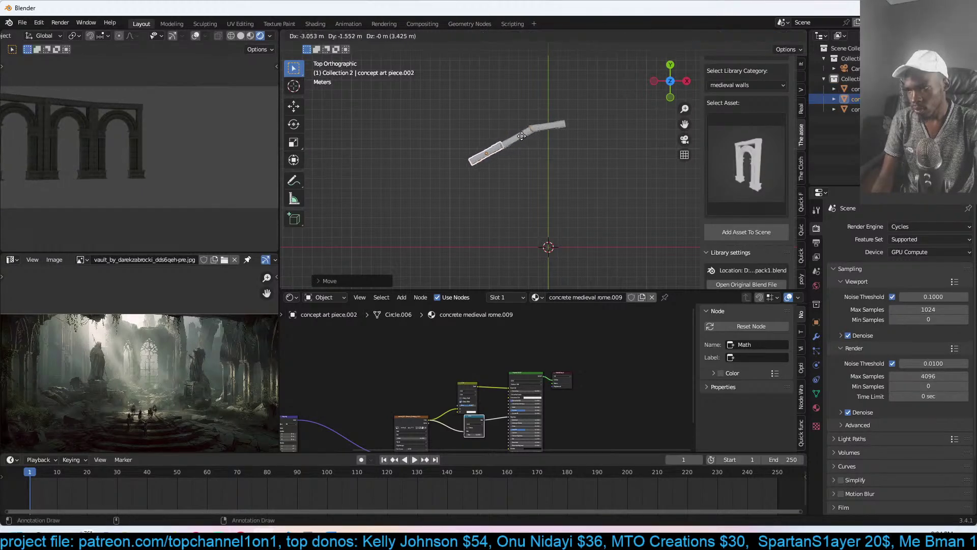
left_click(523, 162)
middle_click_drag(429, 396, 529, 378)
left_click_drag(489, 384, 481, 373)
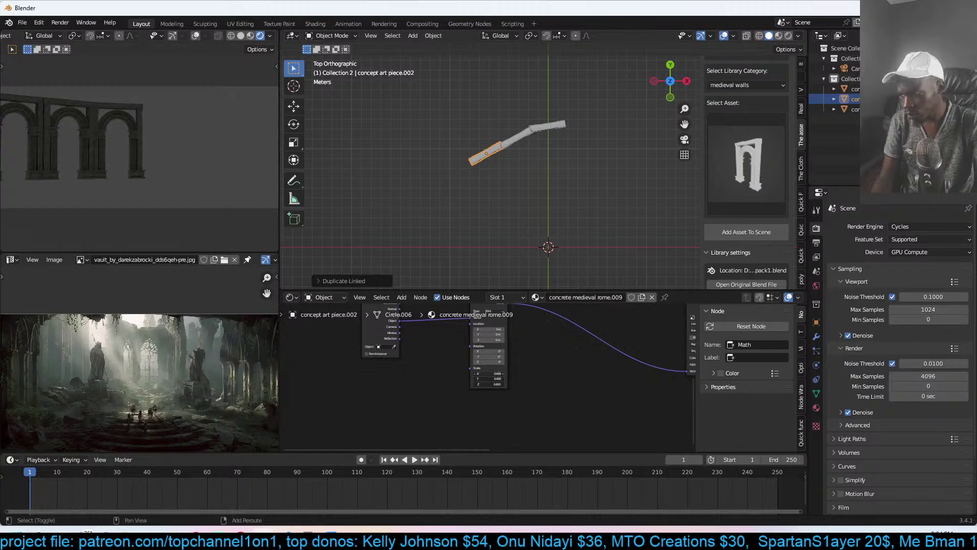
- Make a linked duplicate of the outermost archway, rotate it more steeply and join it to the second archway's end
middle_click_drag(485, 160, 510, 148, "shift")
key("shift+d")
left_click(484, 170)
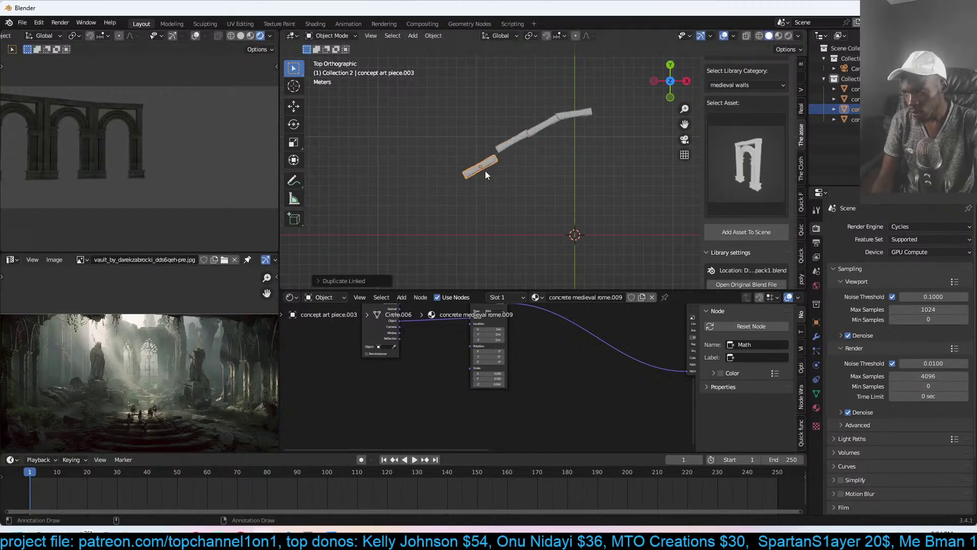
key("r")
left_click(517, 146)
key("g")
left_click(556, 130)
key("r")
left_click(553, 111)
- Delete the redundant archway that overlaps the steeply rotated one
left_click(513, 137)
key("x")
left_click(513, 136)
- Make linked duplicates of the three archways, then rotate and move them to the positive X side to continue the semicircle
left_click_drag(501, 93, 641, 168)
middle_click_drag(643, 173, 567, 185, "shift")
key("alt+d")
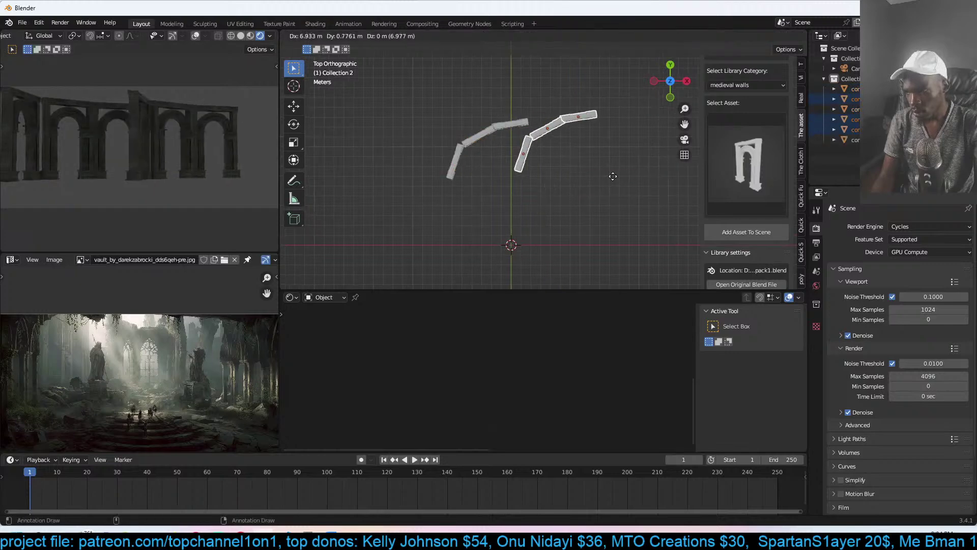
left_click(608, 175)
key("r")
left_click(490, 220)
key("g")
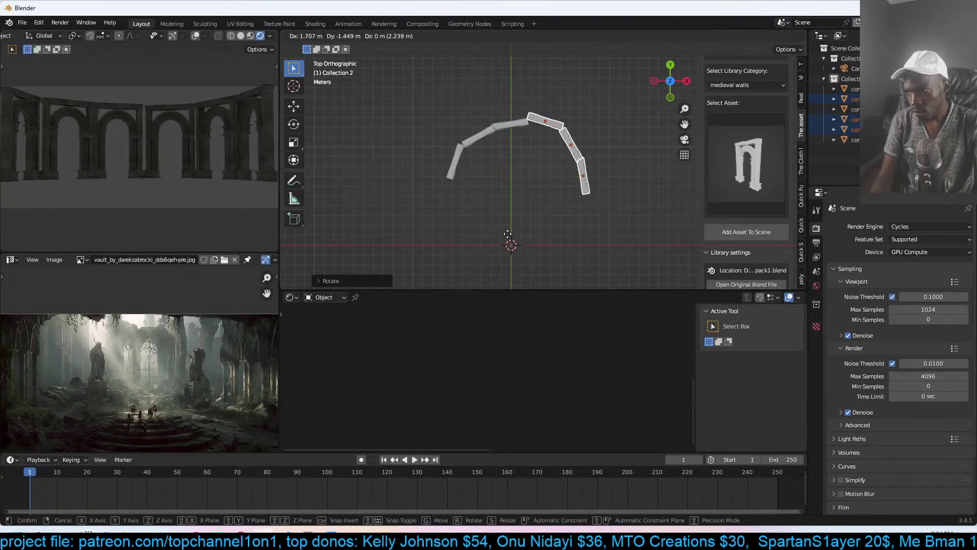
left_click(507, 238)
- Choose the solid wall block with a cornice from the medieval walls category and add it at the arcade's positive X end
scroll(504, 203, "down", 1)
left_click(503, 192)
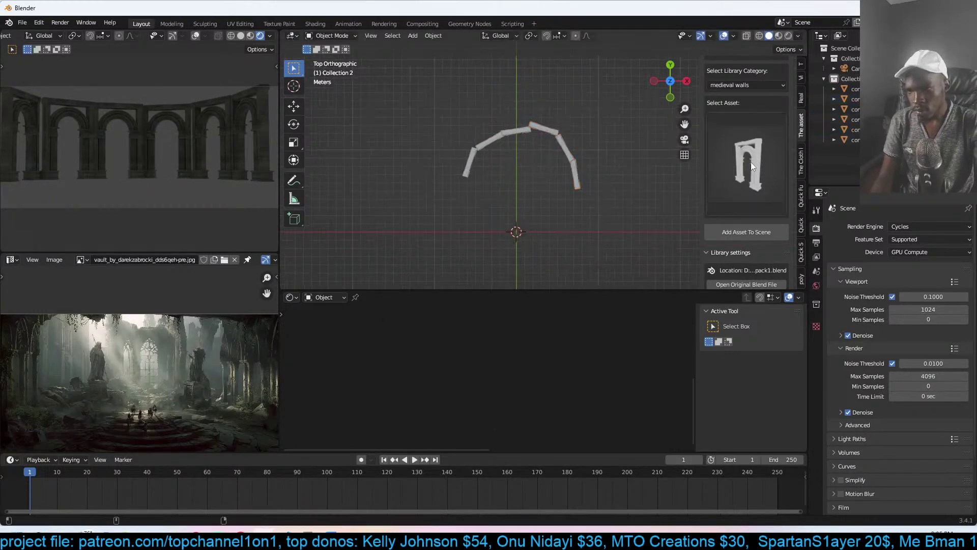
left_click(750, 162)
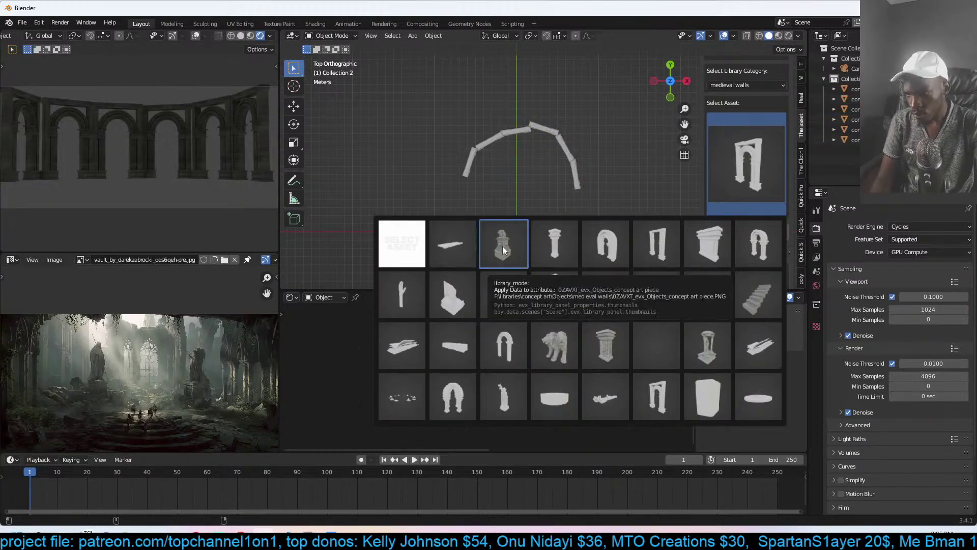
left_click(713, 253)
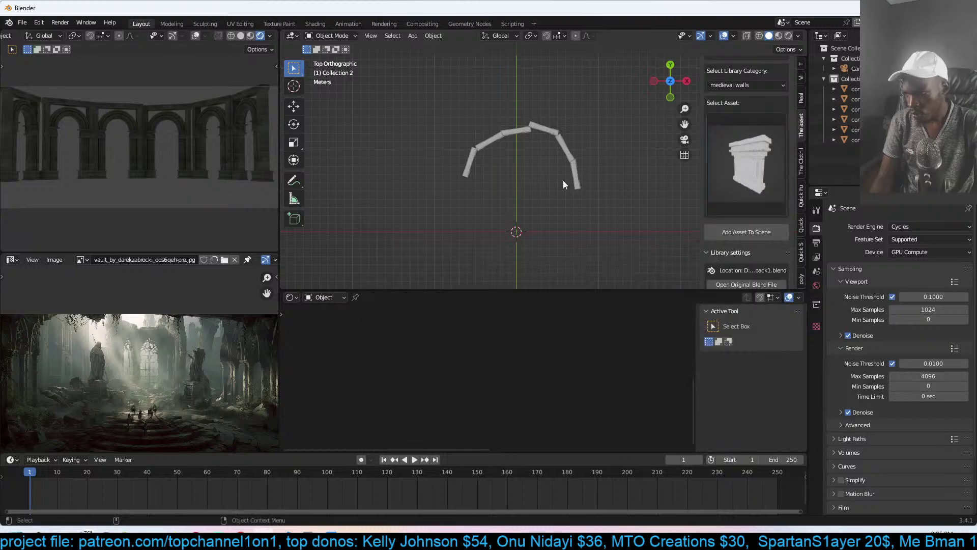
left_click(746, 232)
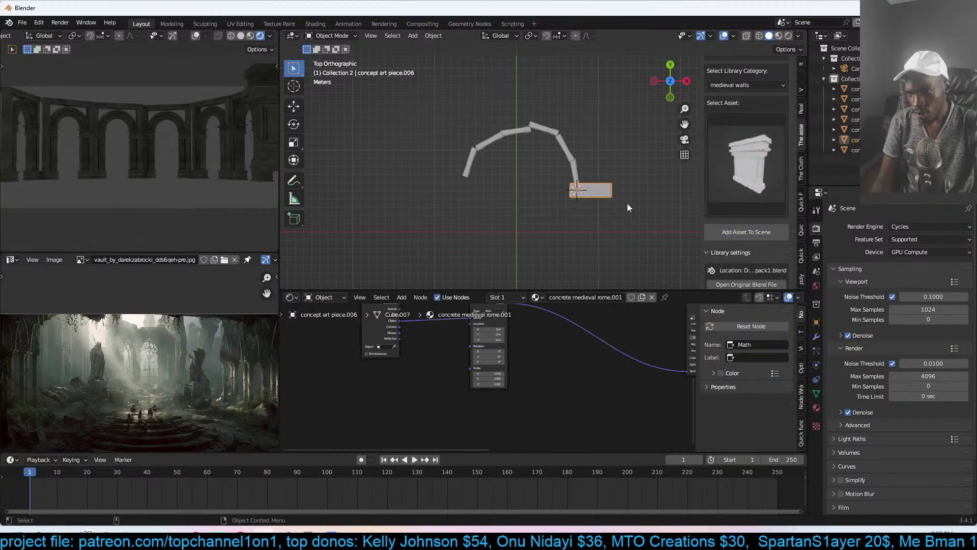
- Rotate the wall block in the top view to continue the arcade's curve and lower it slightly along Z
key("r")
left_click(502, 242)
middle_click_drag(502, 241, 606, 181)
key("g")
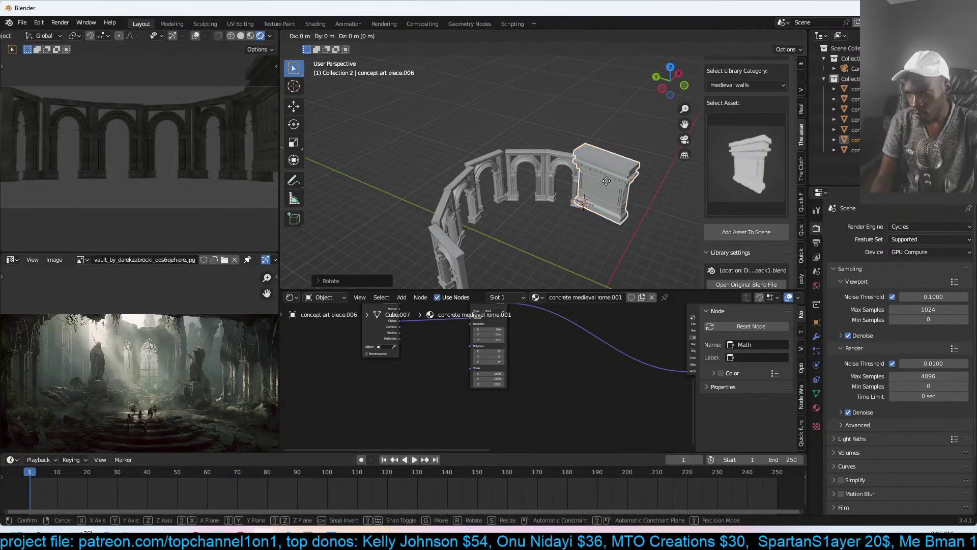
key("z")
left_click(608, 186)
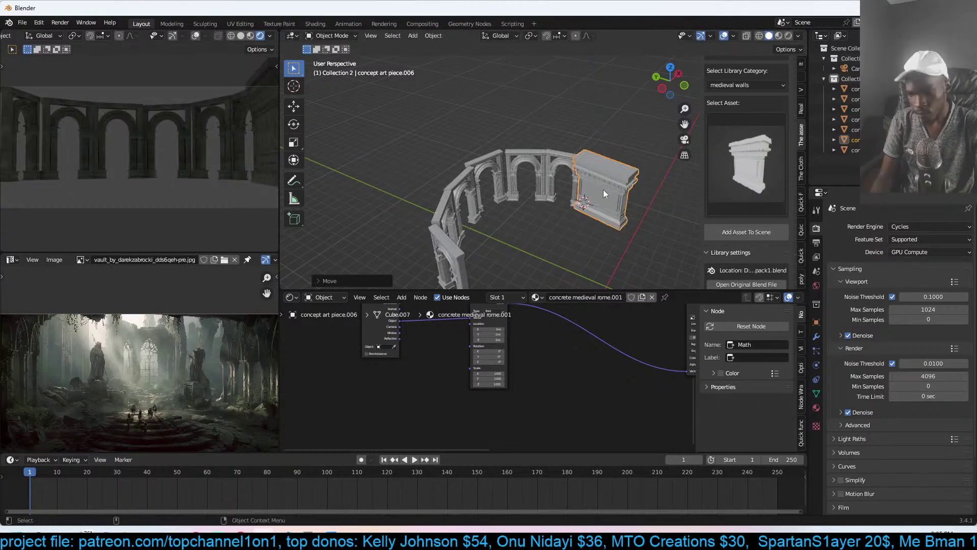
- View the scene through the camera and display the viewport objects in random colours
key("KP_7")
key("KP_0")
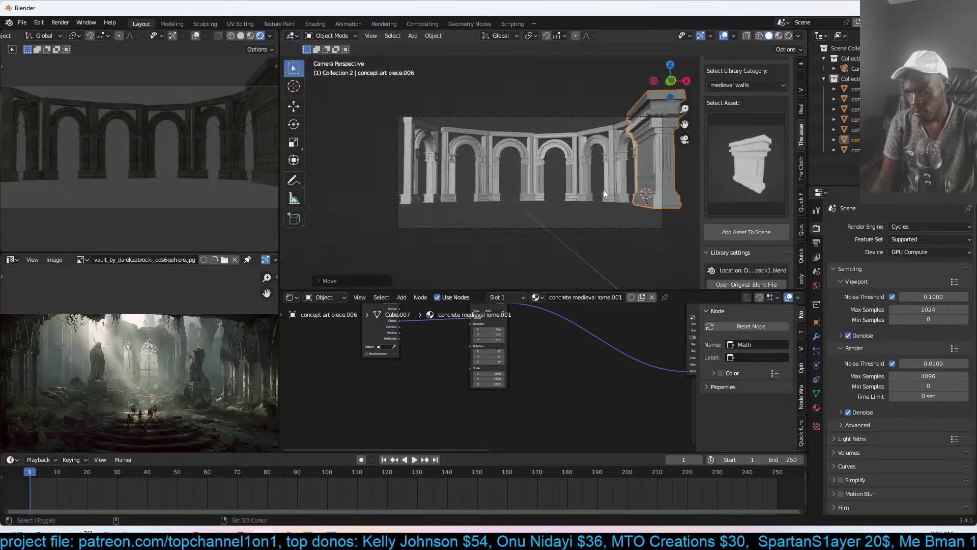
key("shift+q")
left_click(706, 177)
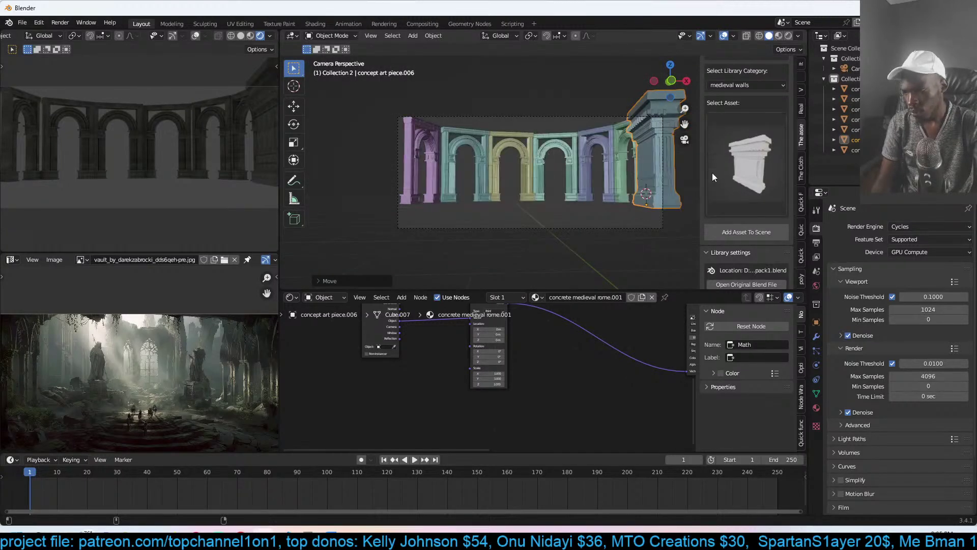
- Add an area light angled toward the arcade and position it behind the arches on the negative X side
left_click(505, 132)
key("shift+a")
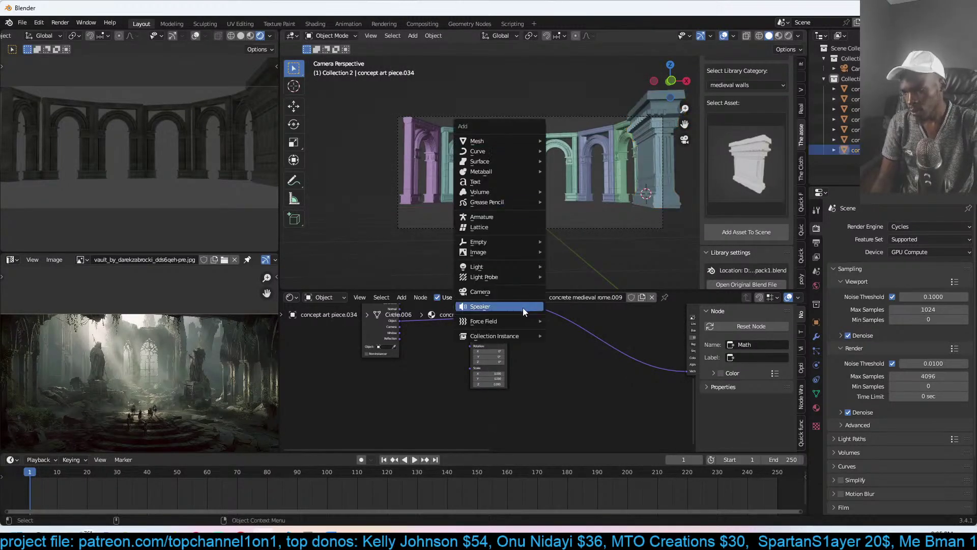
mouse_move(509, 266)
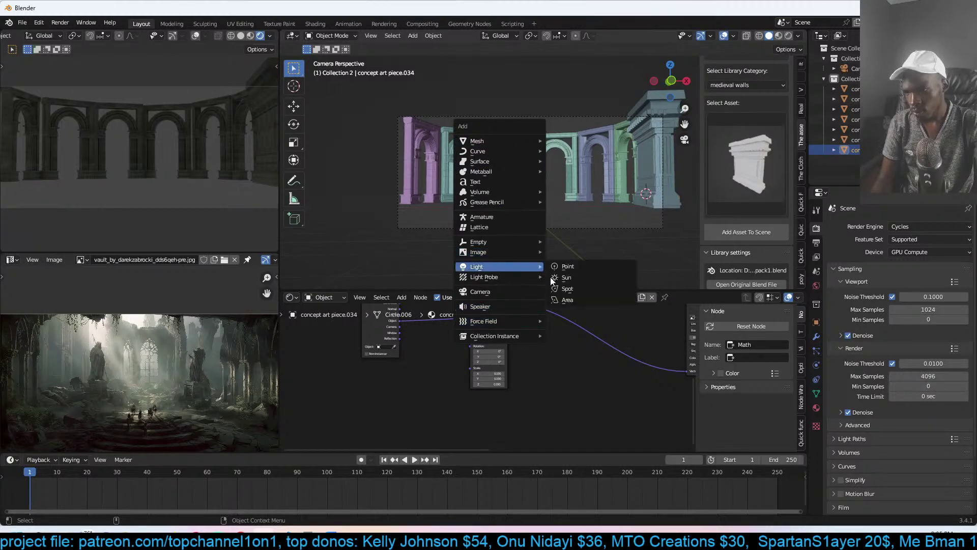
left_click(567, 301)
key("g")
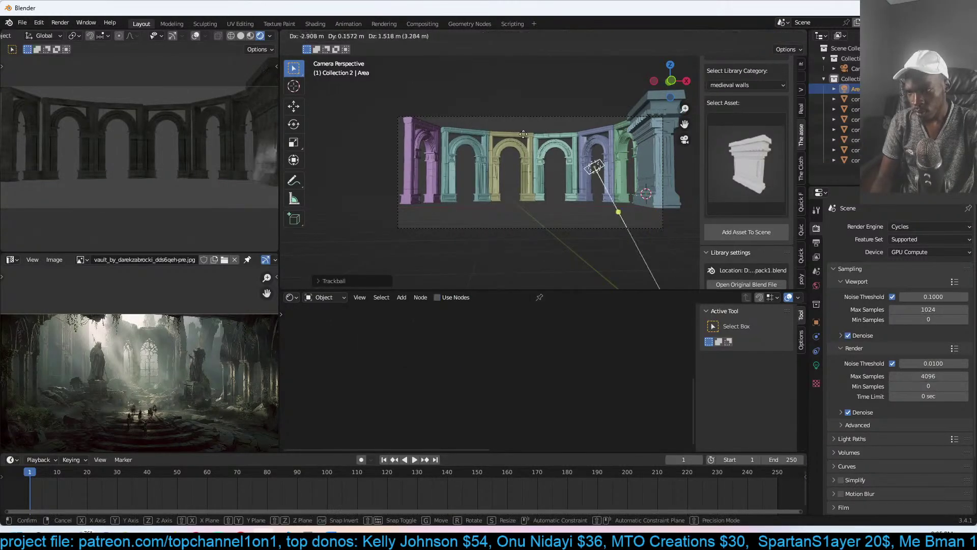
left_click(508, 152)
key("KP_7")
key("g")
left_click(487, 285)
- Set the area light's power to 1000 W
left_click(816, 365)
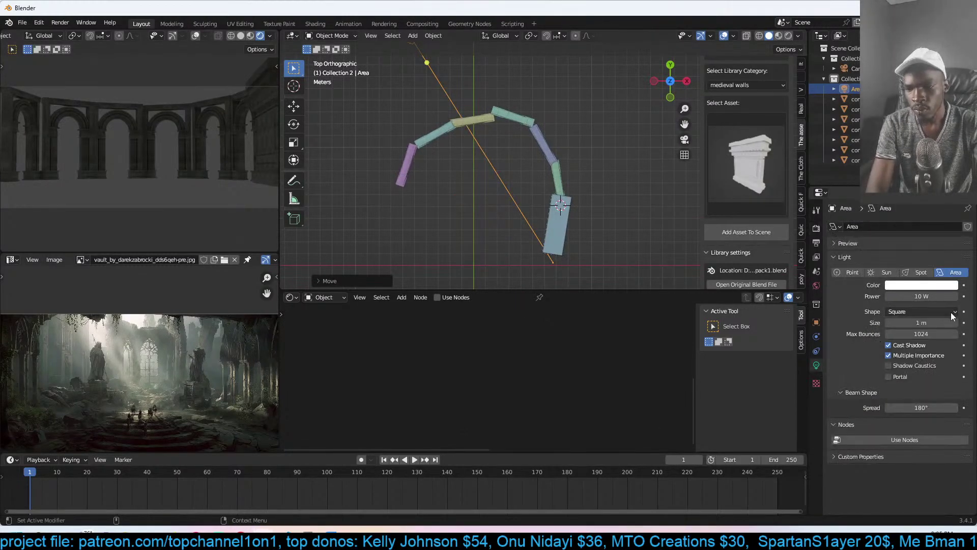
left_click(921, 296)
type("1000")
key("Return")
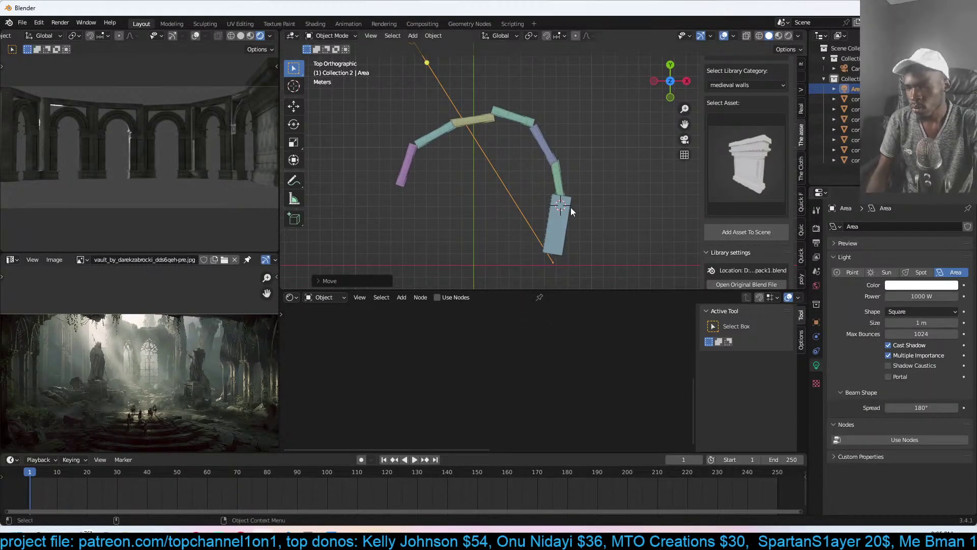
- Add a cube, scale it up uniformly and move it over the arcade in the top view
key("shift+a")
mouse_move(542, 75)
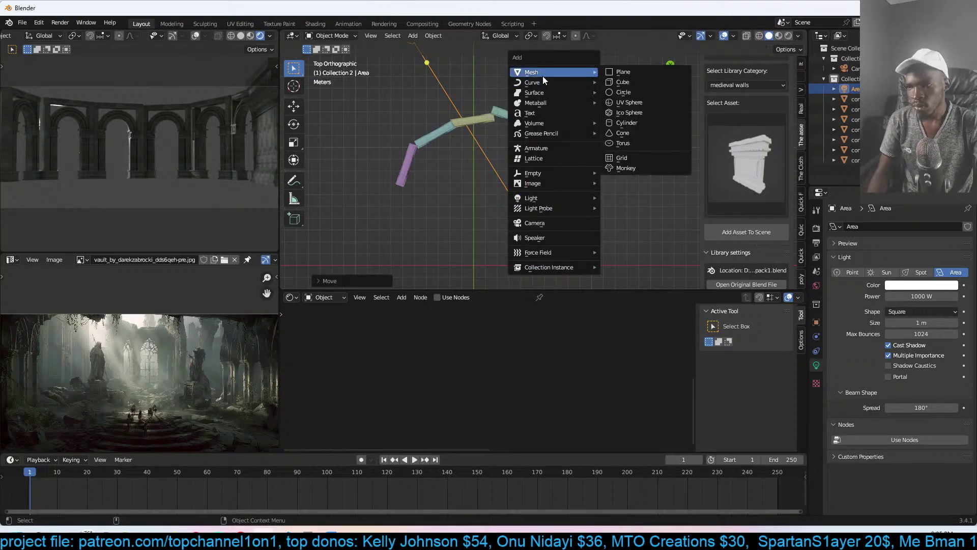
left_click(611, 82)
scroll(615, 90, "down", 3)
key("s")
left_click(661, 145)
key("g")
left_click(530, 148)
- Stretch the cube along X and by about 1.39 along Y so it encloses the arcade and the light
key("s")
key("x")
left_click(605, 145)
key("s")
key("y")
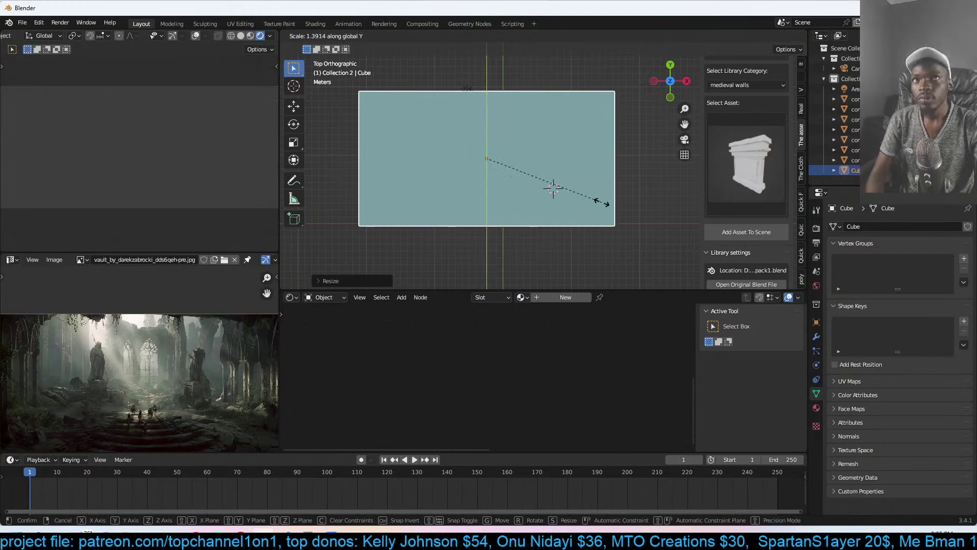
left_click(602, 203)
- Display the cube as an outline only in the viewport so the objects inside can be seen
key("shift+q")
key("Escape")
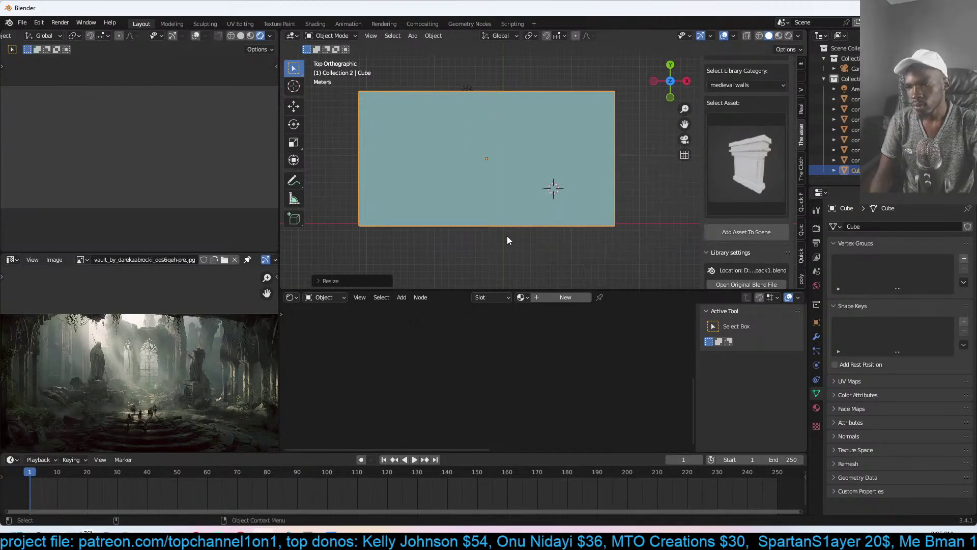
key("shift+q")
left_click(421, 269)
left_click(472, 280)
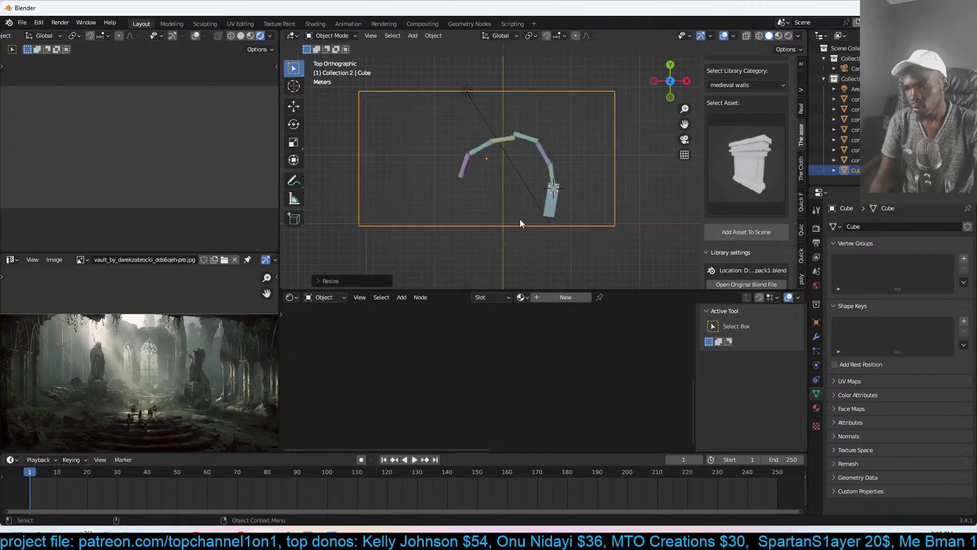
- Create a new material for the enclosing cube and bring its nodes into view
left_click(540, 297)
key("Home")
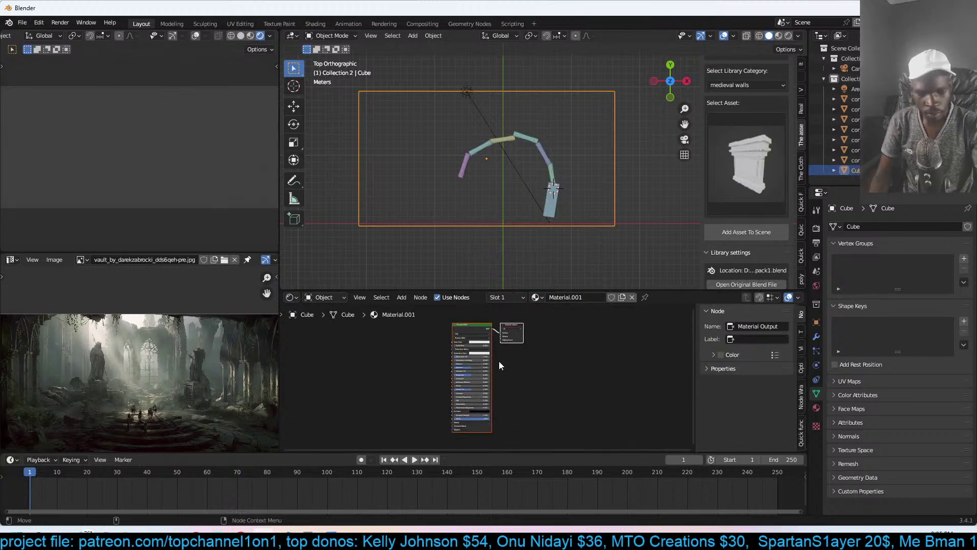
scroll(437, 351, "up", 2)
middle_click_drag(447, 330, 487, 402)
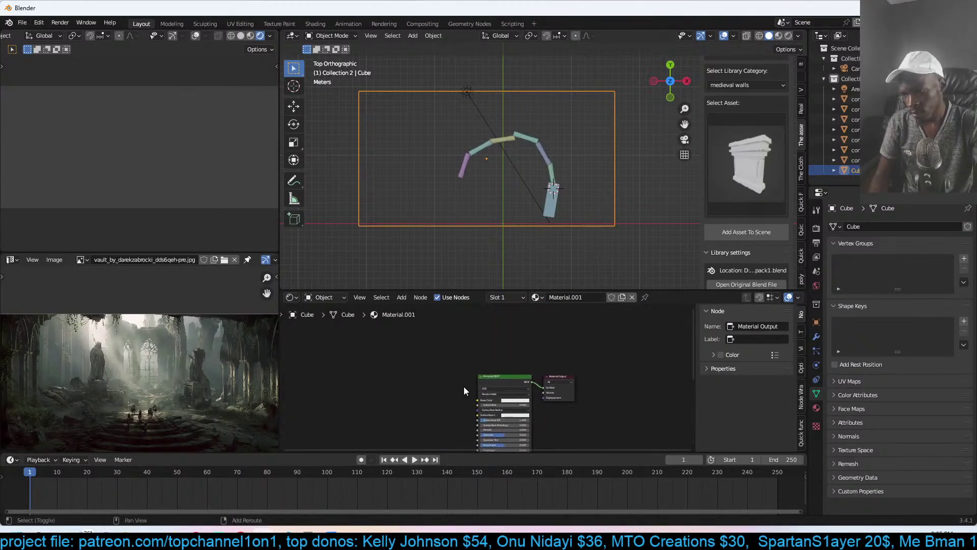
- Add a Principled Volume node feeding the material output's Volume input, in place of the Principled BSDF
key("shift+a")
left_click(465, 388)
type("pri")
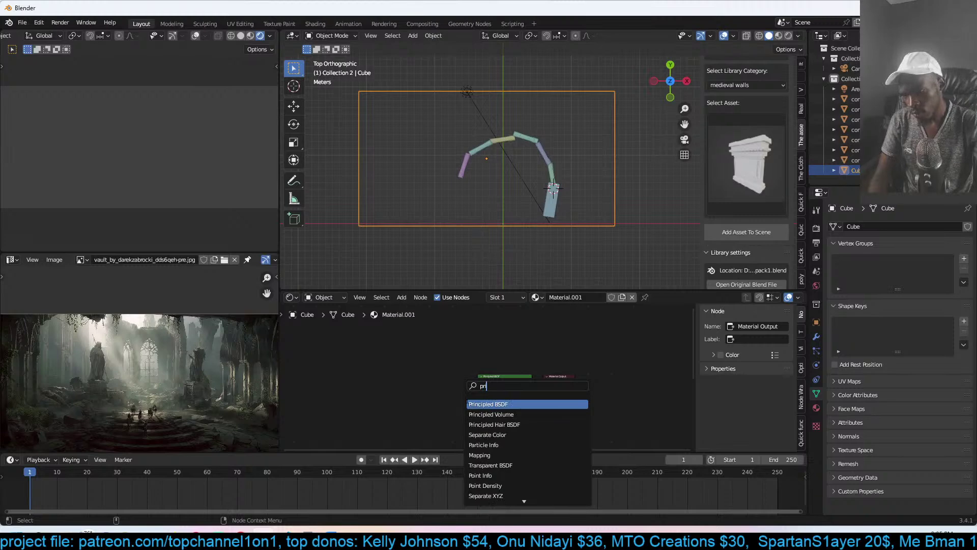
left_click(489, 413)
left_click(421, 369)
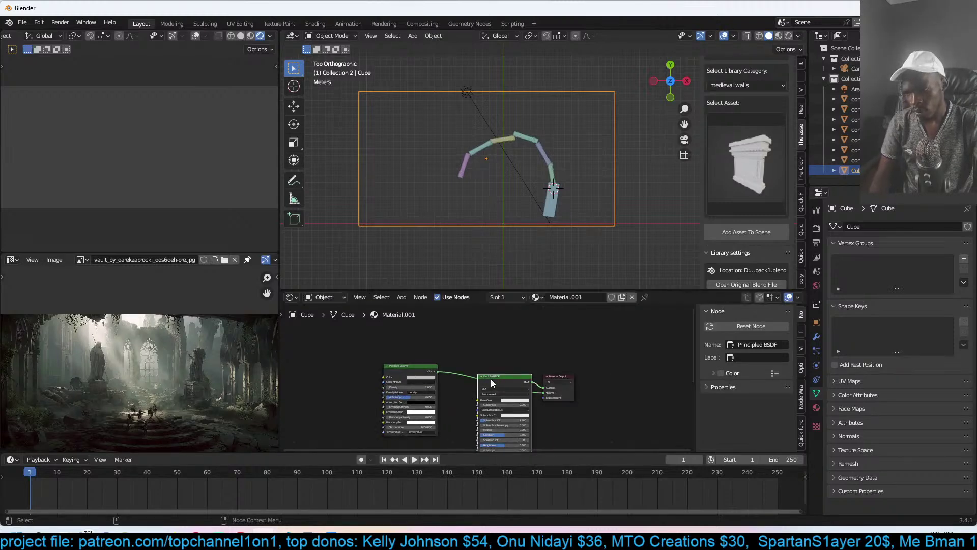
- Set the Principled Volume's density to 0.3 and its anisotropy to about 0.736
scroll(490, 378, "up", 3)
left_click(522, 375)
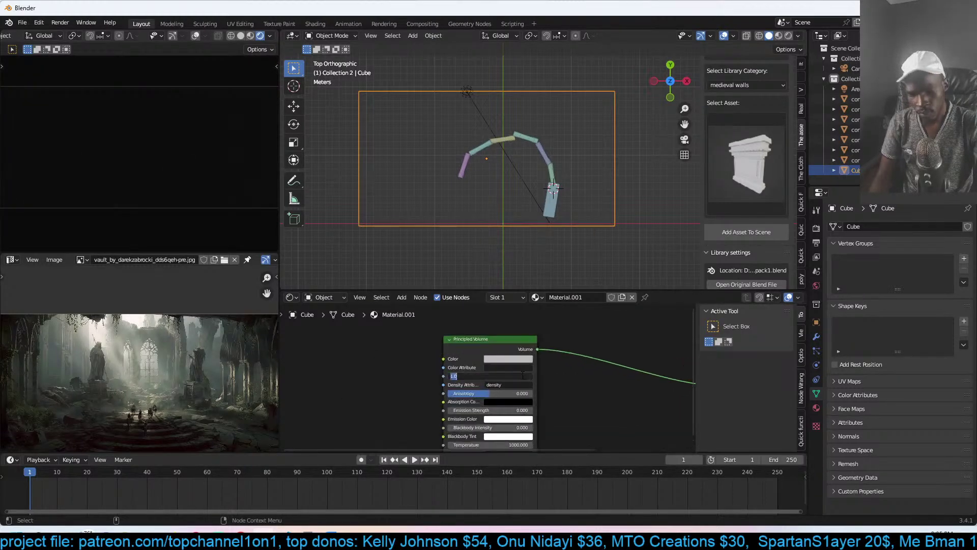
type(".3")
key("Return")
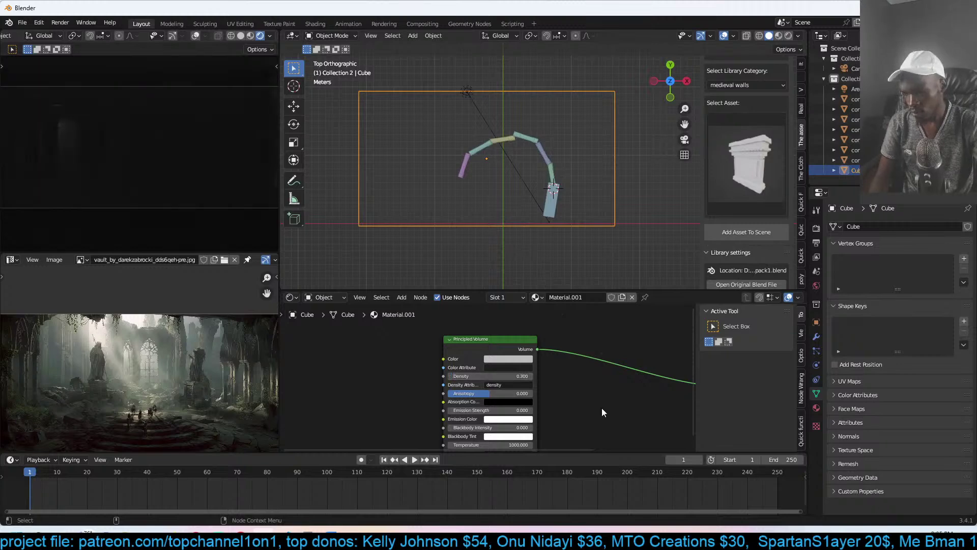
scroll(522, 375, "up", 2)
left_click_drag(524, 356, 561, 355)
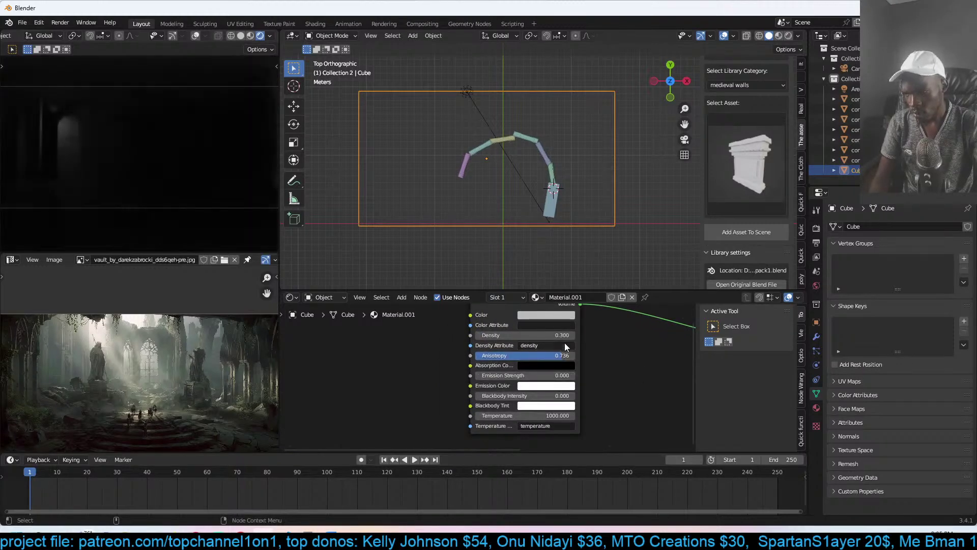
- Lower the Principled Volume's density to thin the fog and select the area light behind the arches
middle_click_drag(533, 224, 584, 189)
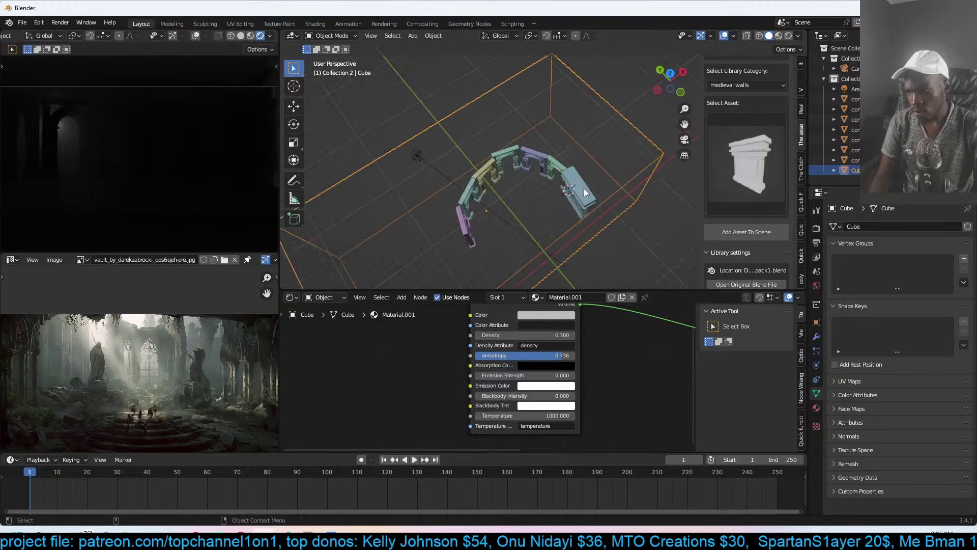
middle_click_drag(560, 230, 546, 177)
scroll(543, 188, "up", 2)
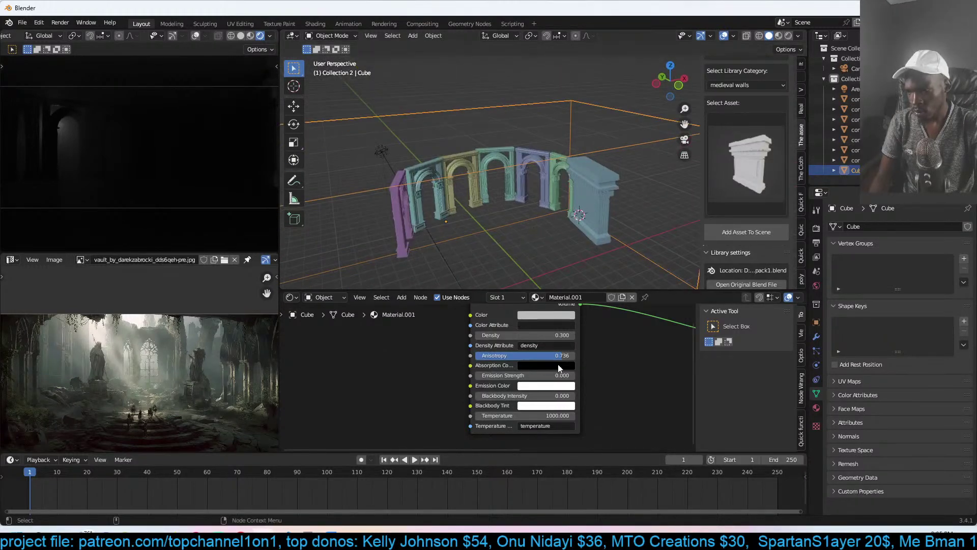
mouse_move(561, 335)
left_mouse_down()
mouse_move(540, 336)
mouse_move(562, 336)
left_mouse_up()
left_click(381, 151)
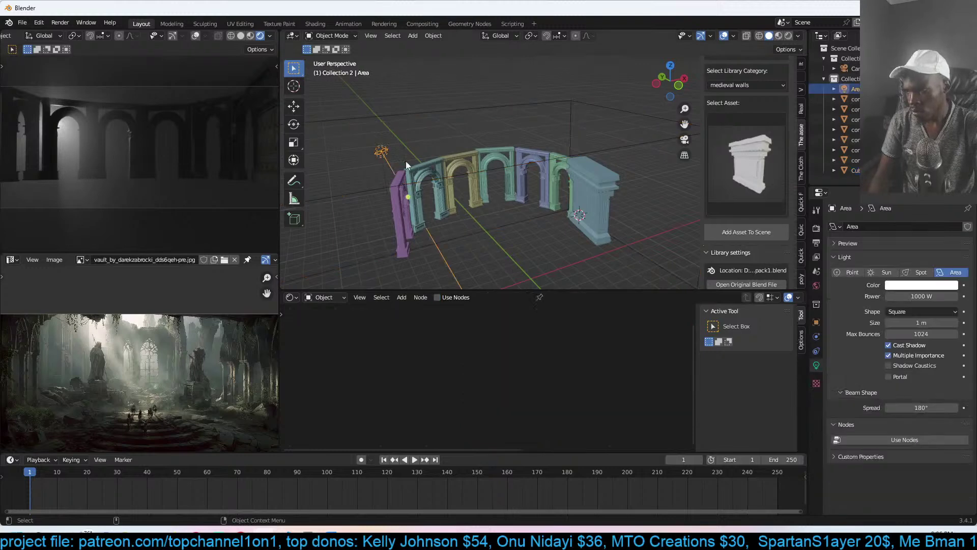
- Rotate the area light from the top view and with trackball rotation so it aims down through the arches
middle_click_drag(398, 166, 426, 178)
key("KP_7")
key("r")
left_click(509, 181)
middle_click_drag(509, 181, 585, 206)
key("r")
key("r")
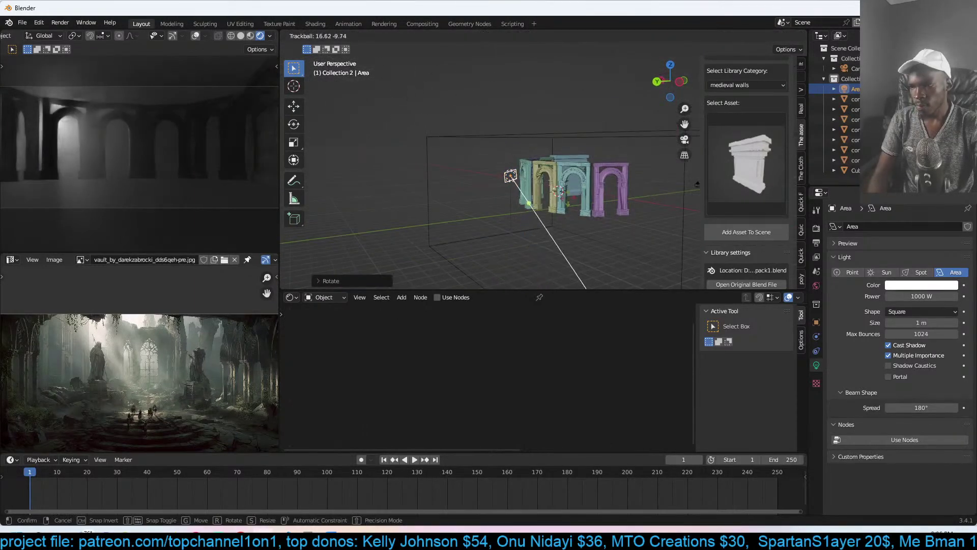
left_click(567, 208)
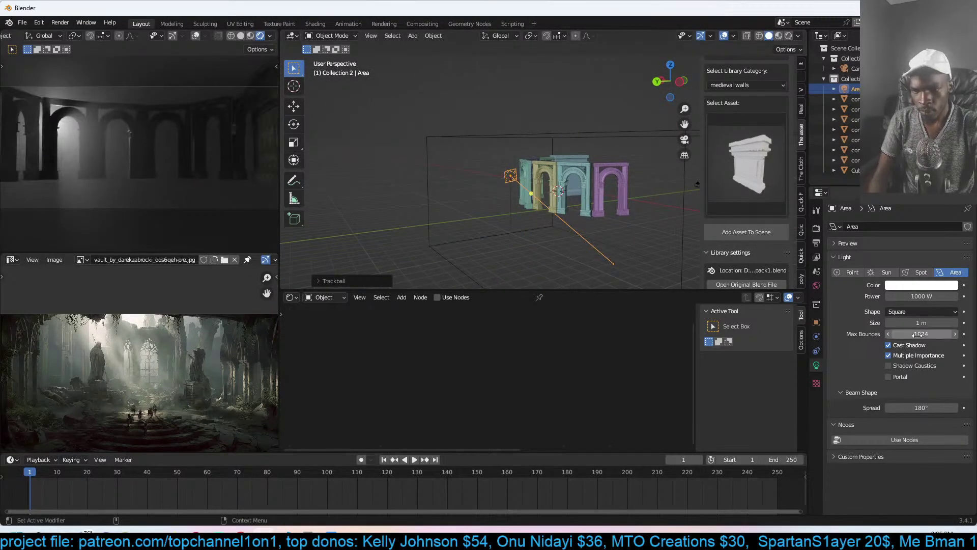
- Set the area light's size to 0.38 m and its beam spread to 90°
left_click_drag(924, 322, 895, 322)
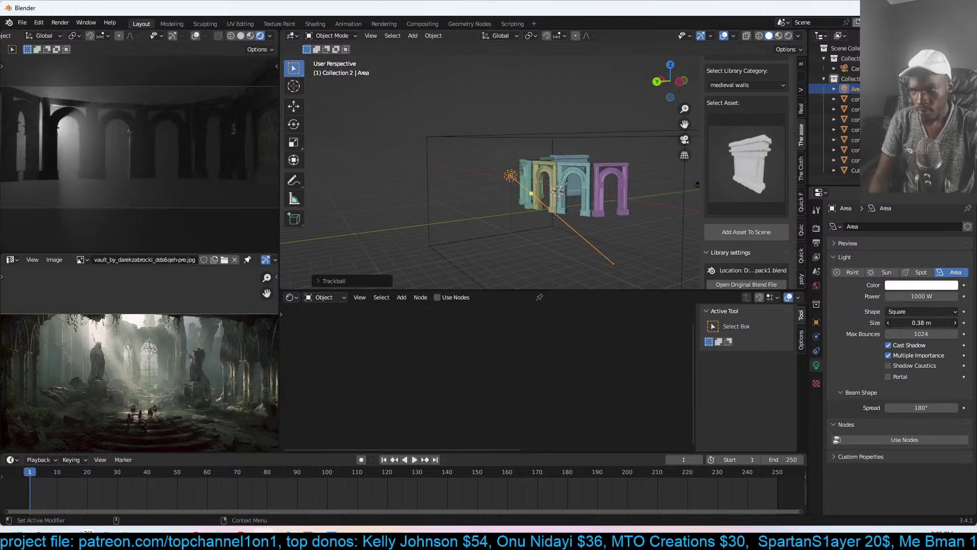
left_click(933, 408)
type("90")
key("Return")
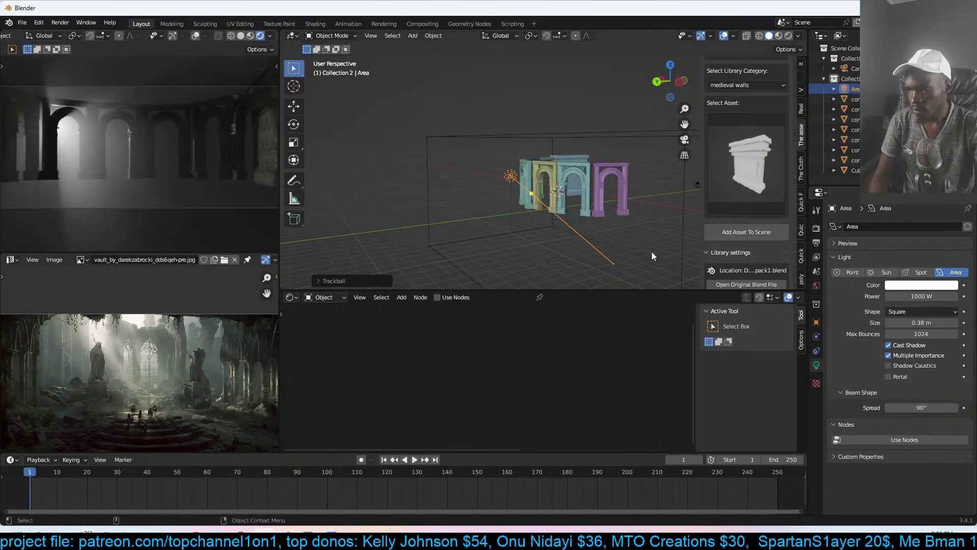
- Move the area light up so it shines down from above the row of arches
middle_click_drag(674, 269, 616, 239)
key("g")
left_click(645, 206)
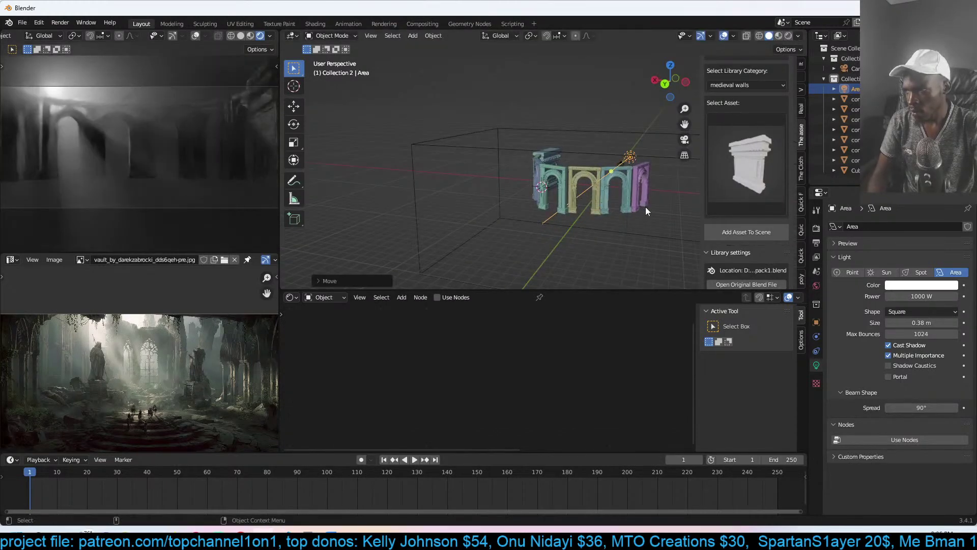
middle_click_drag(575, 212, 764, 111)
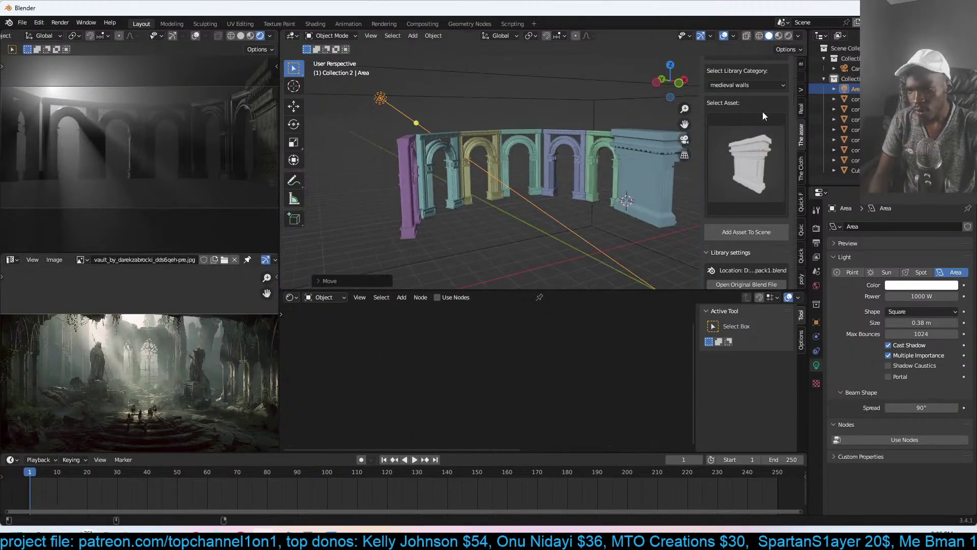
- Search the asset library for "rock" and add the large flat nature rock to the scene
scroll(748, 141, "up", 5)
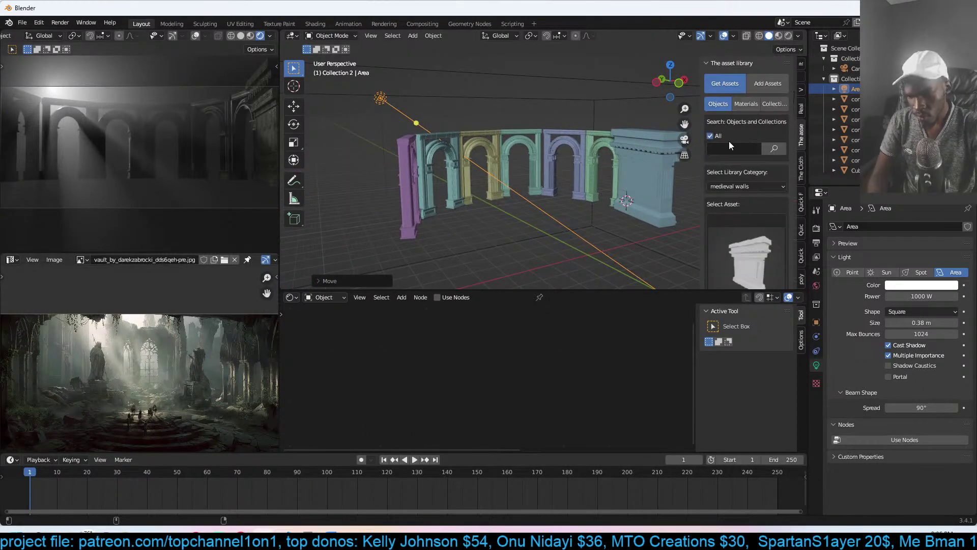
left_click(731, 148)
type("rock")
key("Return")
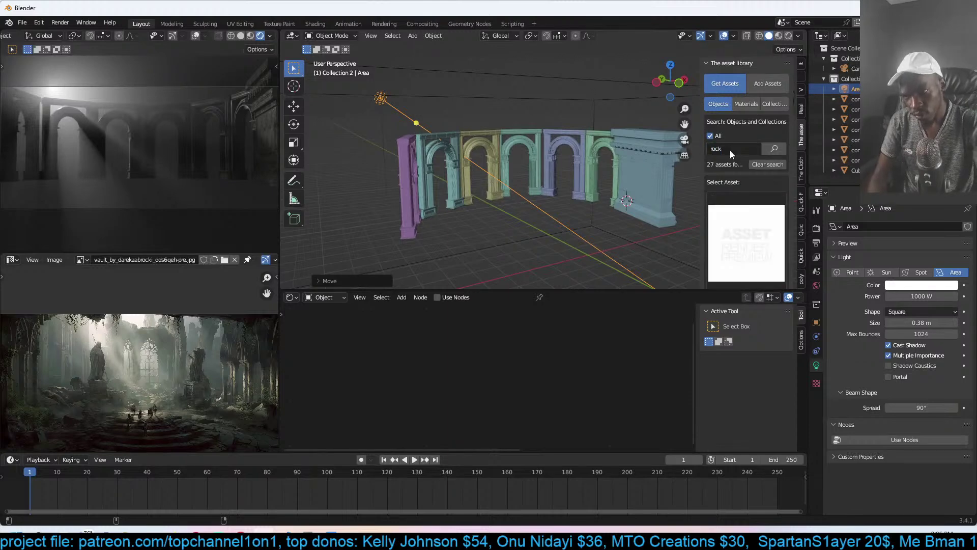
left_click(746, 239)
left_click(606, 428)
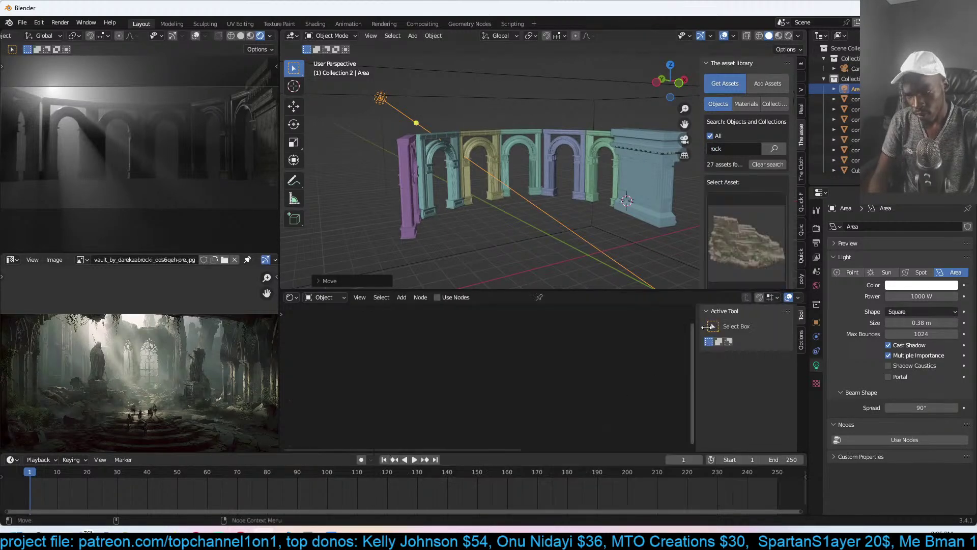
scroll(752, 261, "down", 3)
left_click(758, 253)
- Move the rock in front of the arches and enlarge it with Z locked so it spreads across the floor
middle_click_drag(635, 202, 608, 212)
key("g")
left_click(564, 224)
key("s")
key("z")
left_click(567, 199)
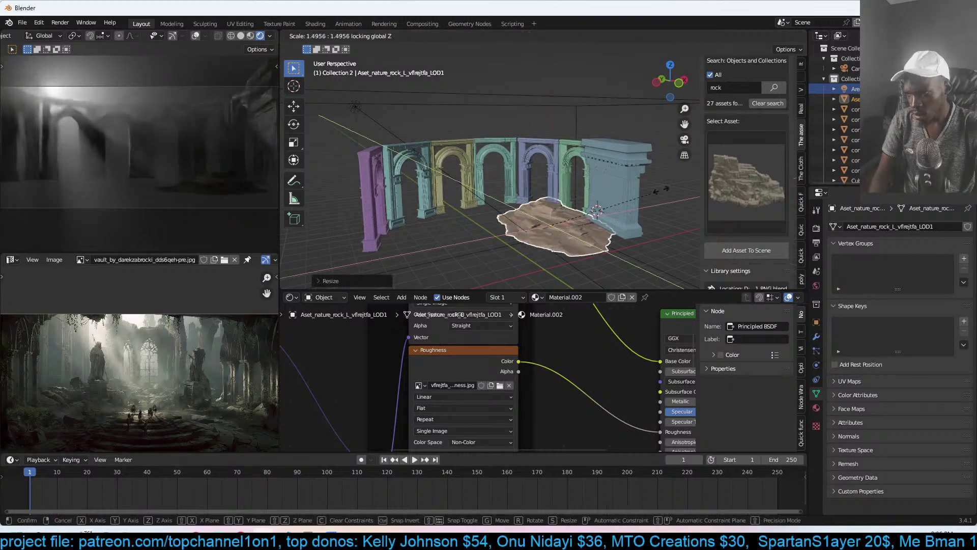
left_click(707, 172)
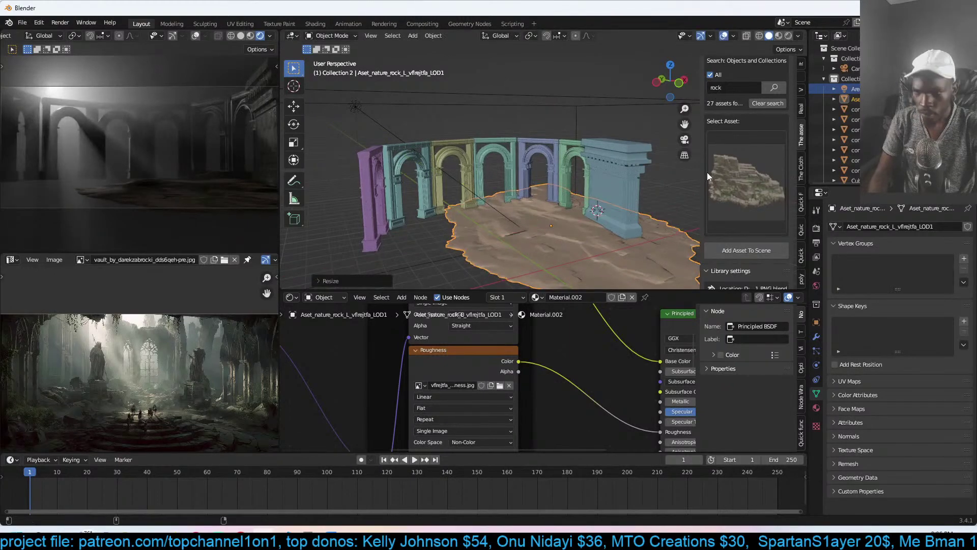
- Scale the floor rock along the Z axis to adjust the height of its relief
key("KP_7")
middle_click_drag(685, 162, 634, 164)
key("s")
key("z")
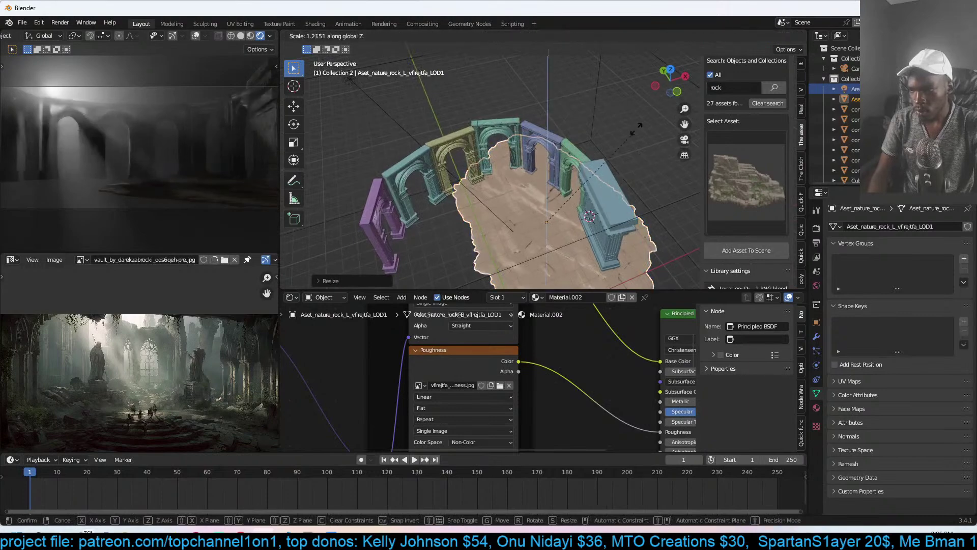
left_click(604, 139)
- Duplicate the rock twice in top view, placing rotated copies under the far arches and beyond the purple end arch
key("KP_7")
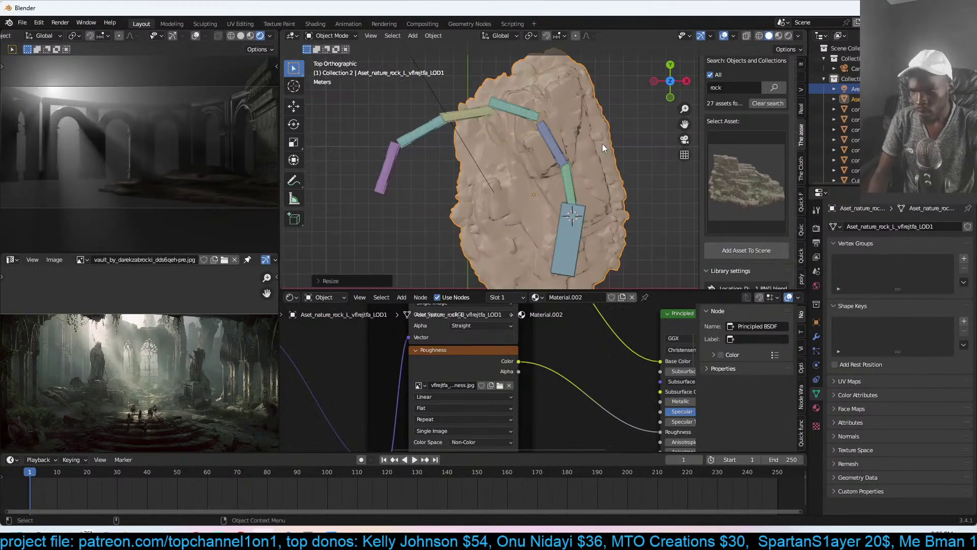
key("shift+d")
left_click(562, 129)
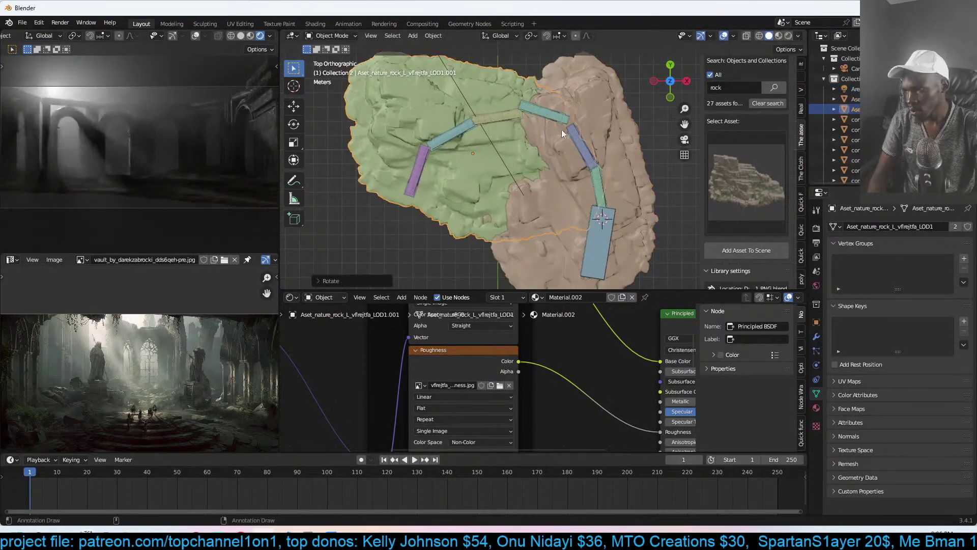
middle_click_drag(569, 159, 607, 126, "shift")
key("shift+d")
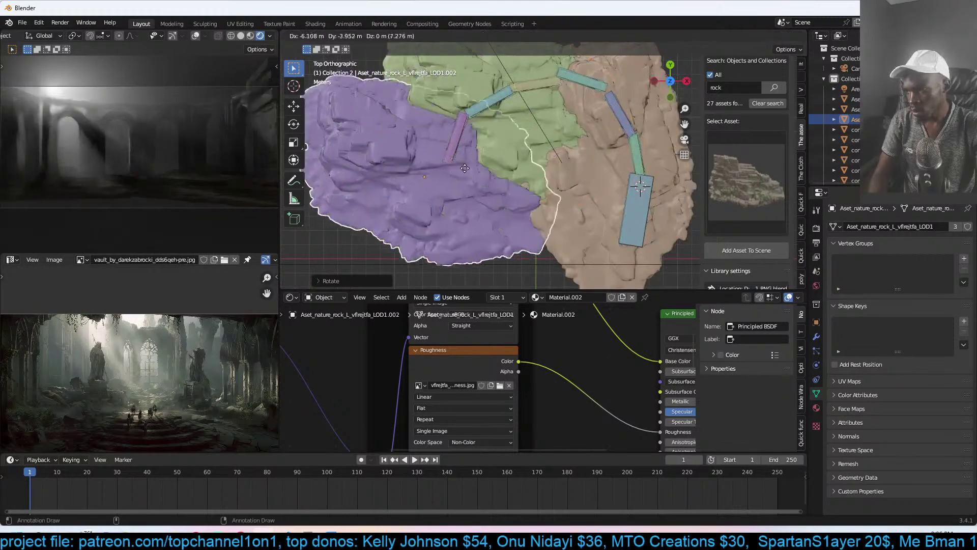
left_click(484, 118)
- Place a linked duplicate of the rock in the foreground to cover the open floor and rescale it along Z
middle_click_drag(484, 118, 559, 107, "shift")
key("alt+d")
left_click(695, 224)
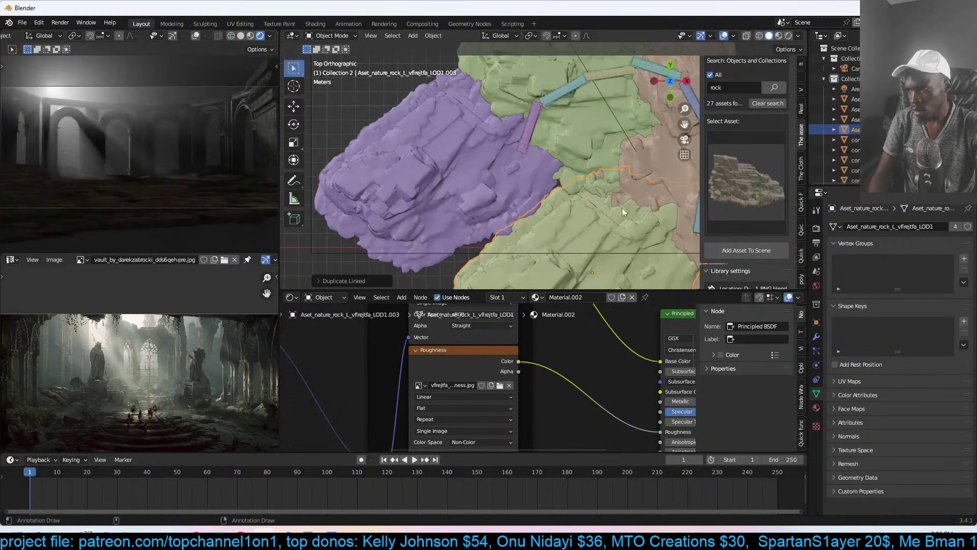
middle_click_drag(613, 194, 609, 142)
scroll(169, 132, "down", 2)
scroll(195, 162, "up", 2)
scroll(537, 184, "up", 6)
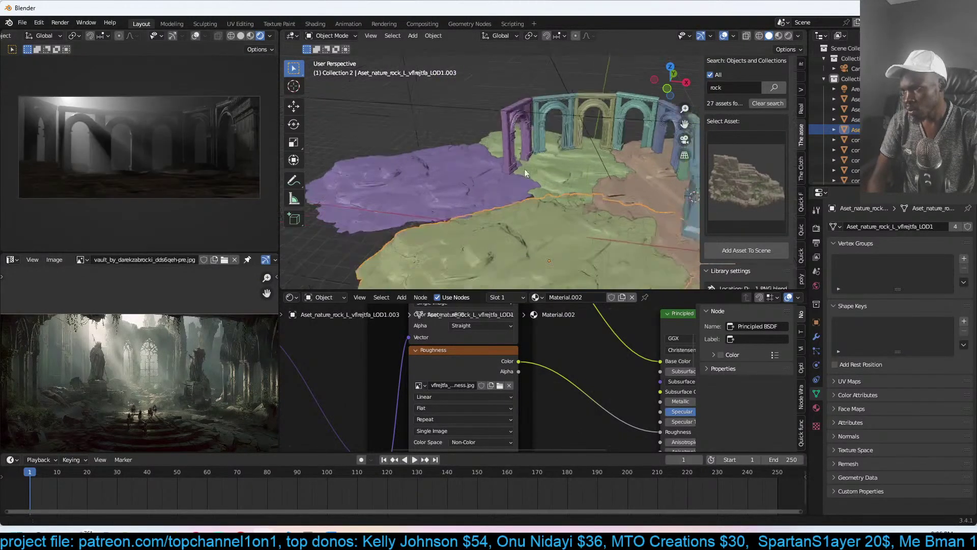
key("s")
key("z")
left_click(561, 178)
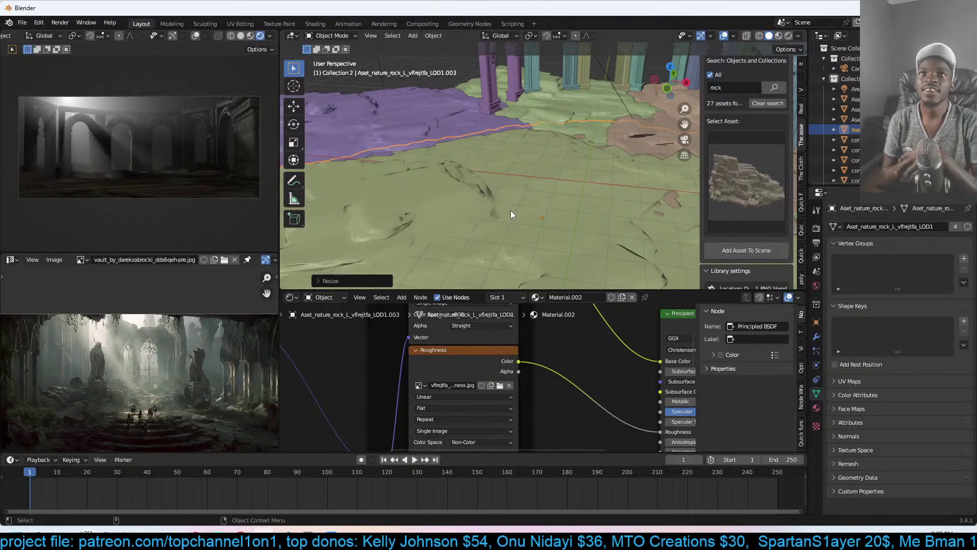
- Search the asset library for "arch" and browse the matching assets
scroll(511, 210, "down", 5)
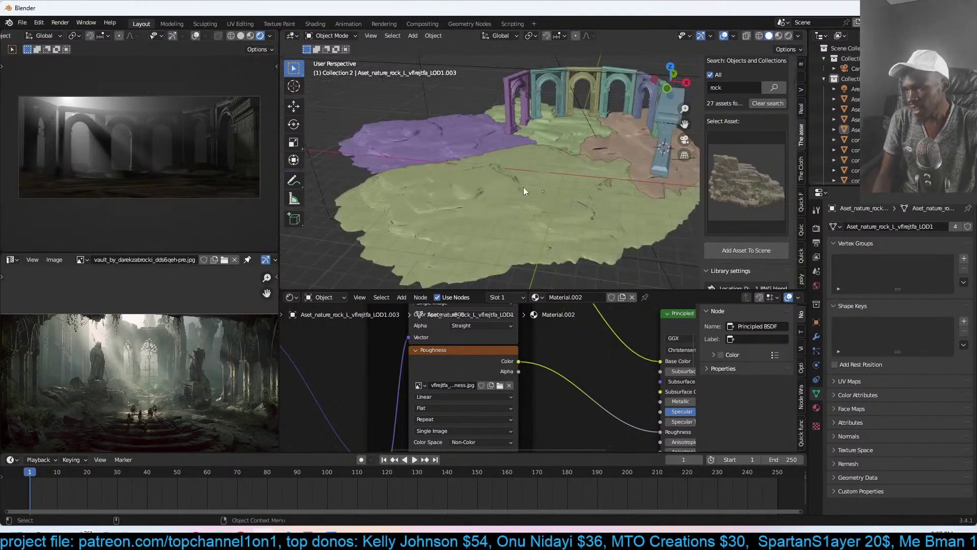
scroll(537, 172, "up", 4)
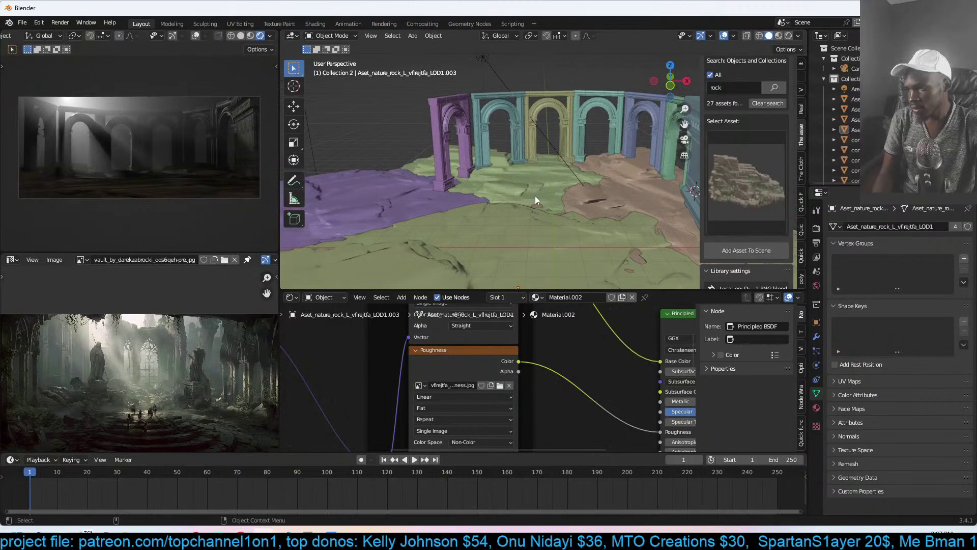
scroll(475, 209, "up", 3)
left_click(755, 187)
left_click(755, 187)
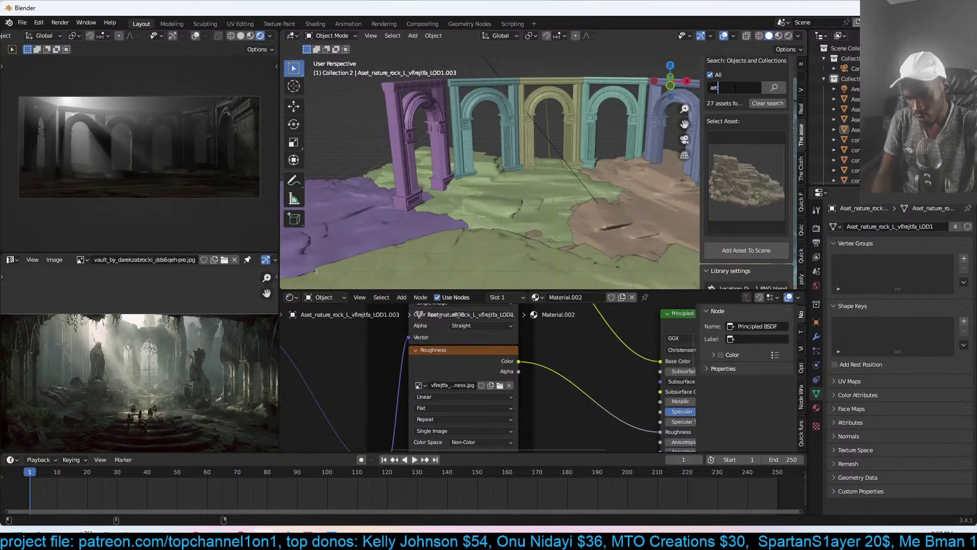
key("Return")
left_click(740, 152)
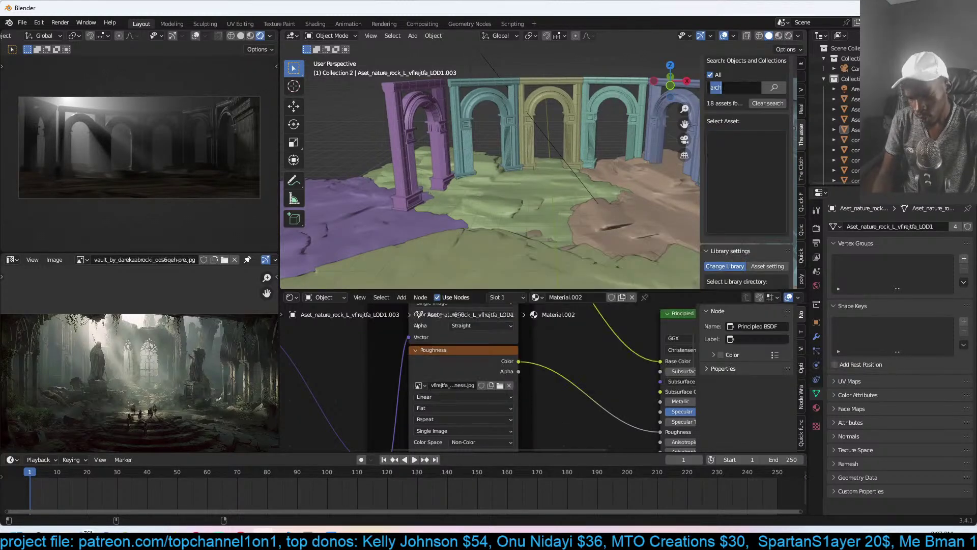
- Search the asset library for "door" and add the arched door asset to the scene
type("r")
key("Return")
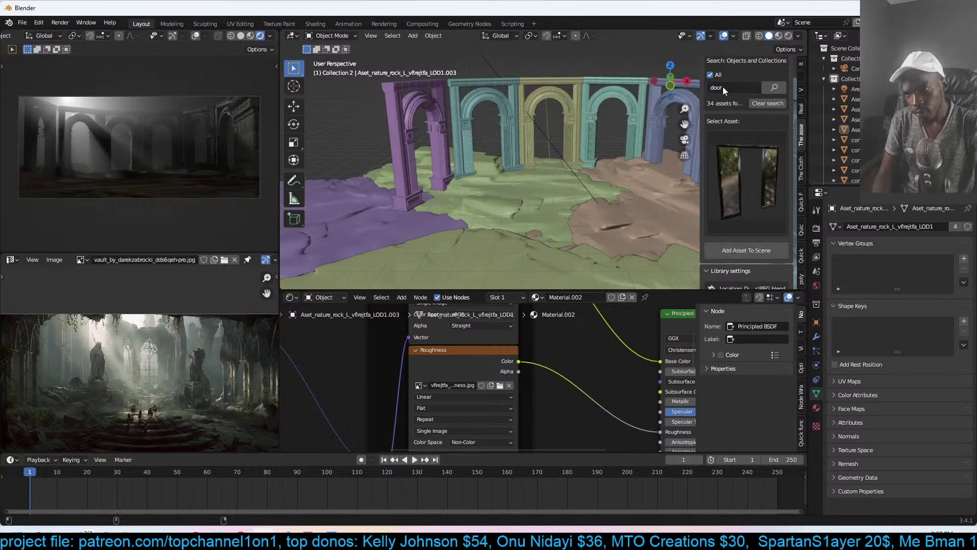
left_click(748, 150)
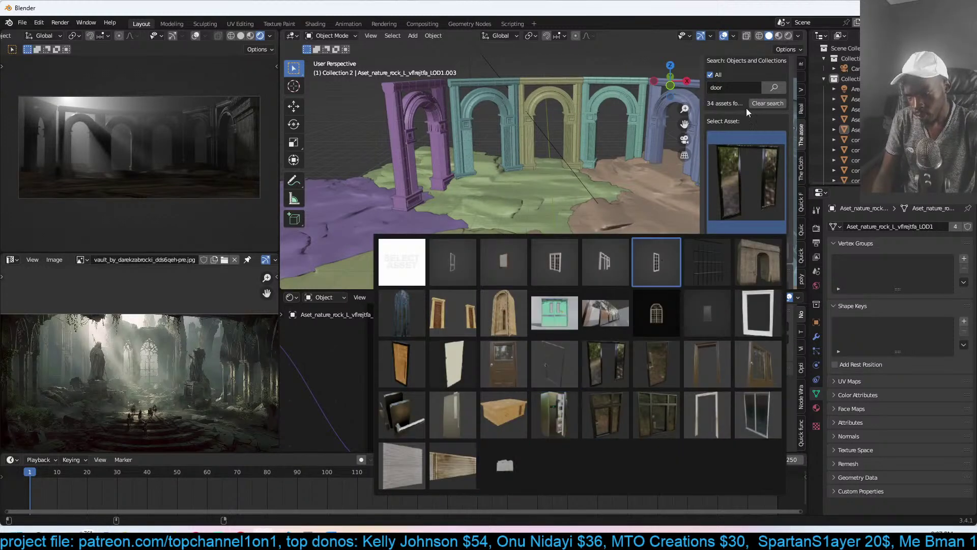
left_click(744, 162)
left_click(382, 311)
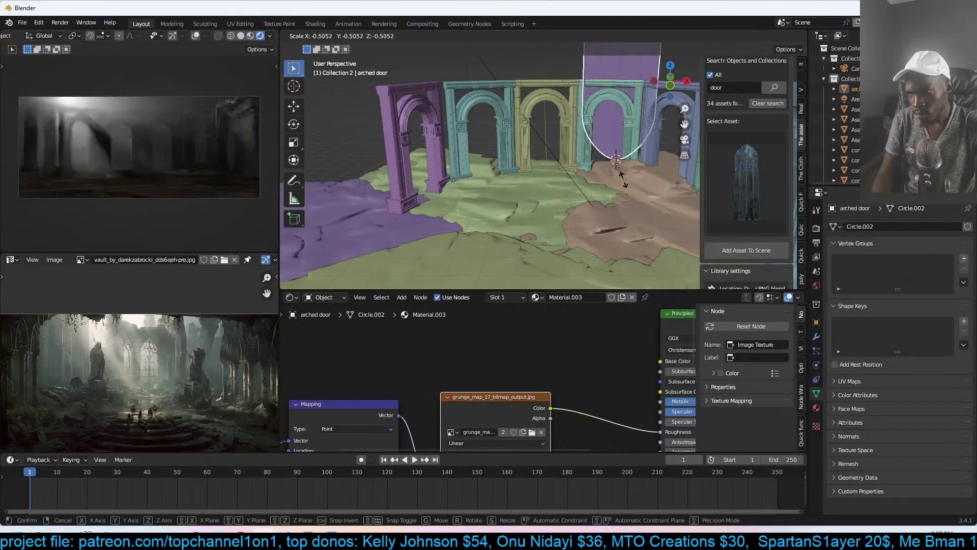
- Move the arched door into the teal arch beside the blue one and scale it down to the opening
key("g")
left_click(630, 108)
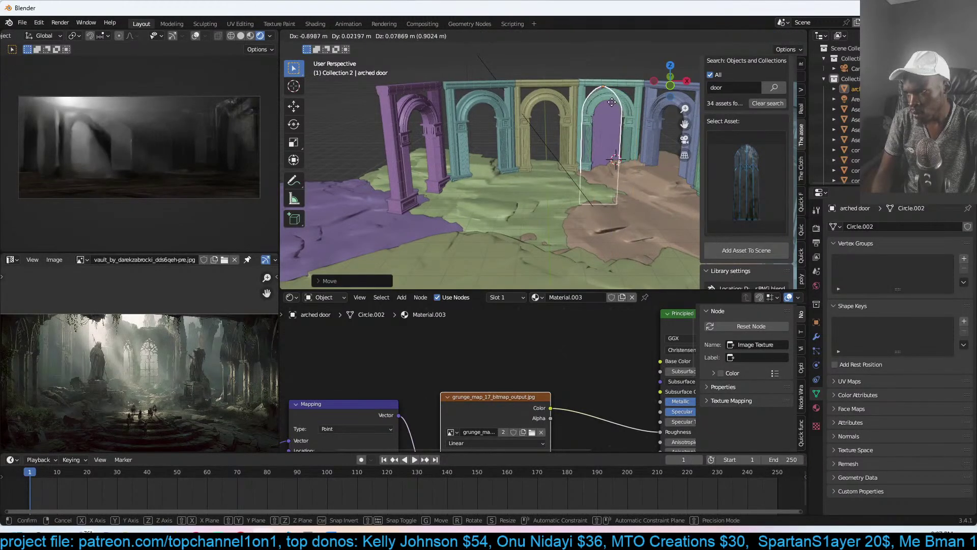
middle_click_drag(622, 115, 617, 125)
key("s")
left_click(622, 120)
key("g")
left_click(625, 118)
- Refine the arched door's size and position until it fills the teal arch's opening
key("g")
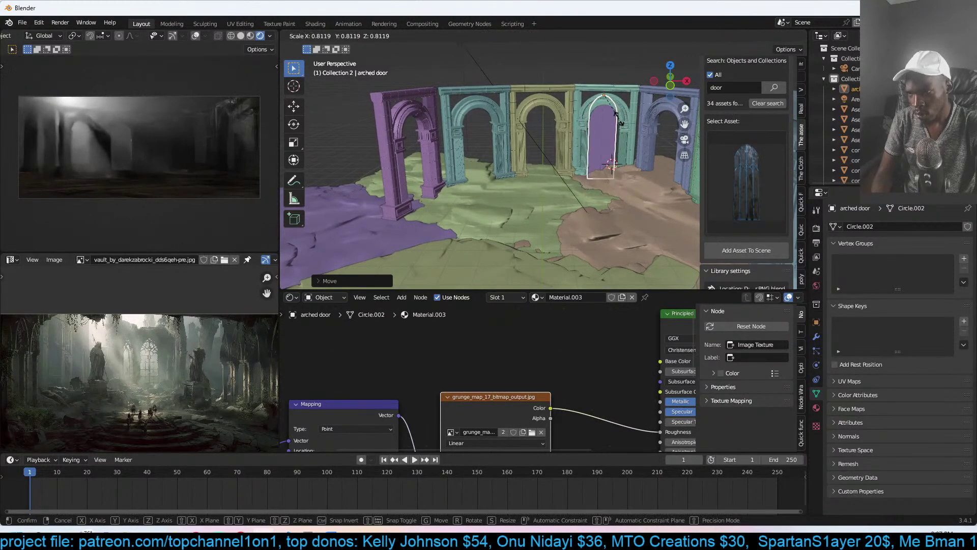
left_click(621, 128)
key("s")
left_click(631, 125)
key("s")
left_click(640, 123)
key("g")
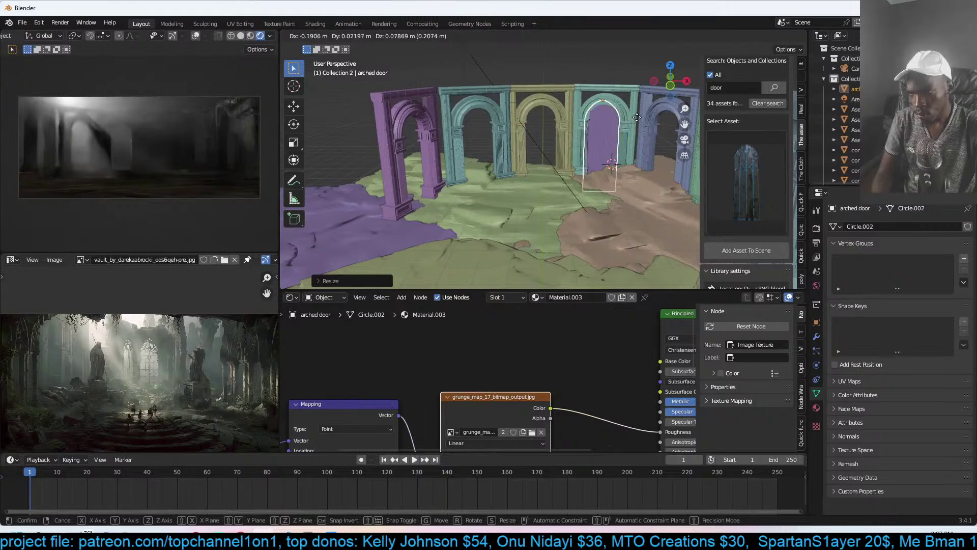
left_click(629, 137)
- Rotate the arched door in top view to line up with the angle of its arch
key("KP_7")
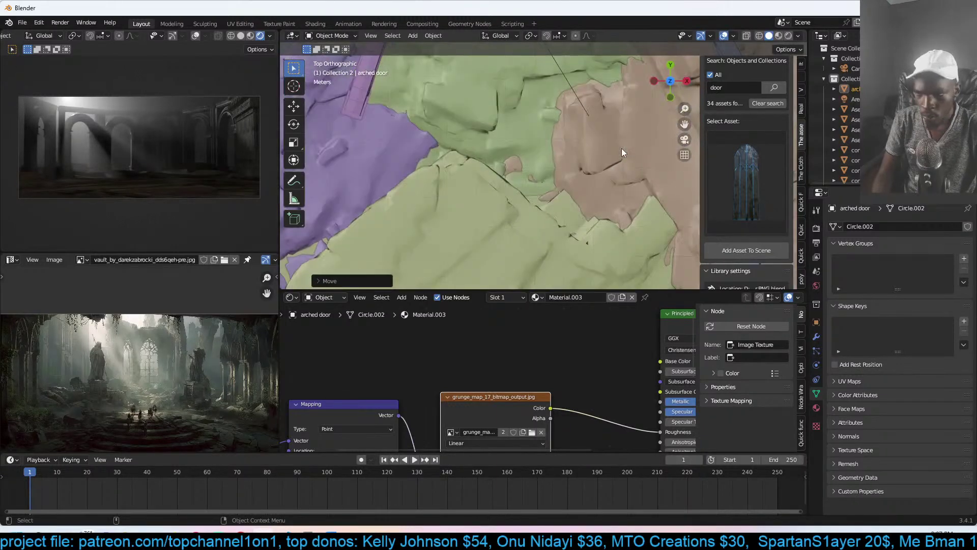
scroll(621, 148, "up", 3)
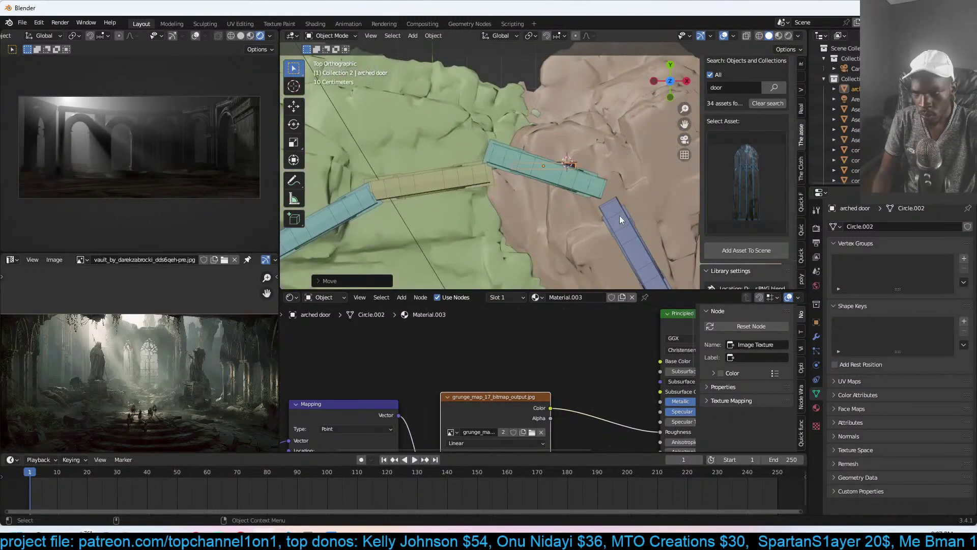
key("r")
left_click(596, 225)
- Select the arched door's second material, Material.004, and bring its whole node tree into view
left_click(817, 407)
left_click(859, 239)
key("Home")
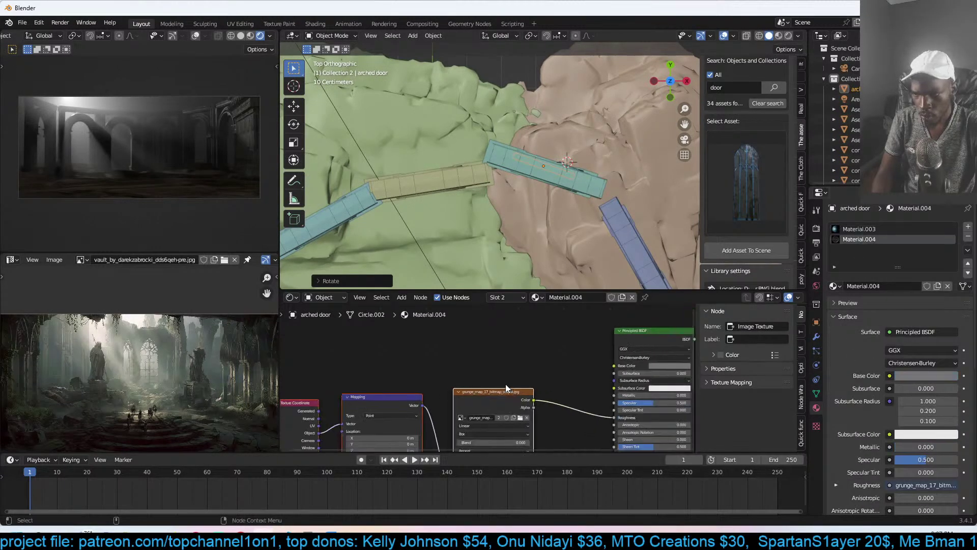
scroll(643, 397, "up", 3)
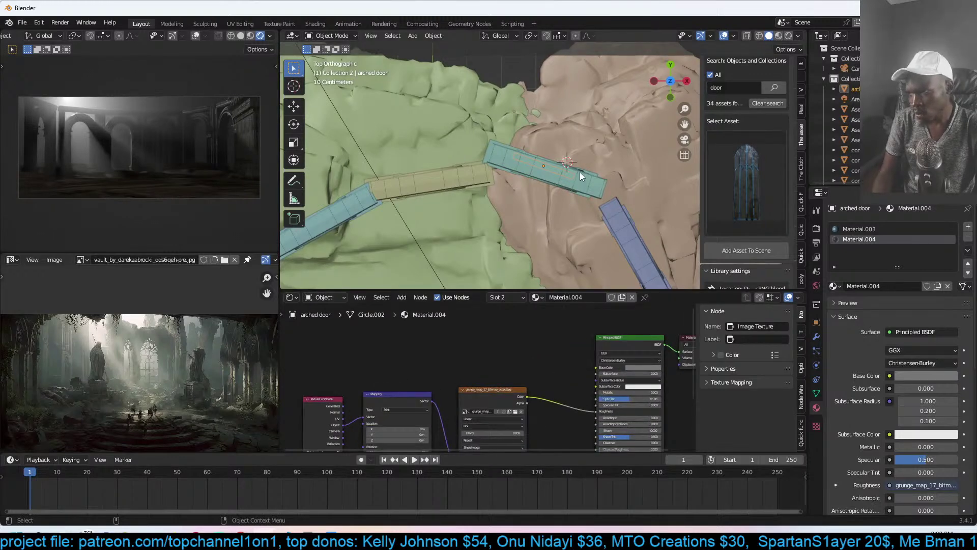
- Make a linked duplicate of the arched door, rotated and positioned inside the neighbouring yellow arch
middle_click_drag(579, 172, 624, 184, "shift")
key("alt+d")
key("r")
left_click(524, 192)
key("g")
left_click(545, 232)
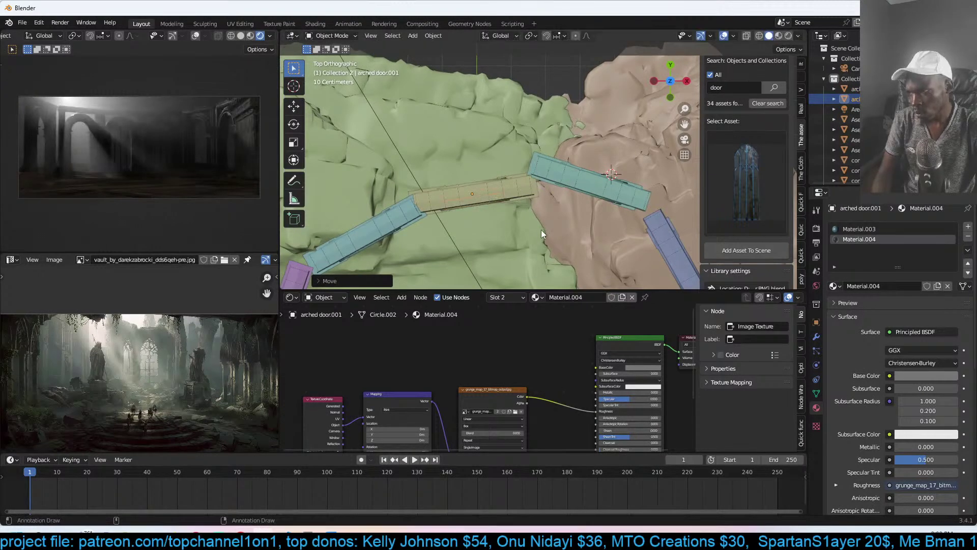
- Make another linked duplicate of the arched door, rotated and fitted into the arch between the yellow and purple ones
middle_click_drag(533, 232, 587, 180, "shift")
key("alt+d")
key("r")
left_click(501, 206)
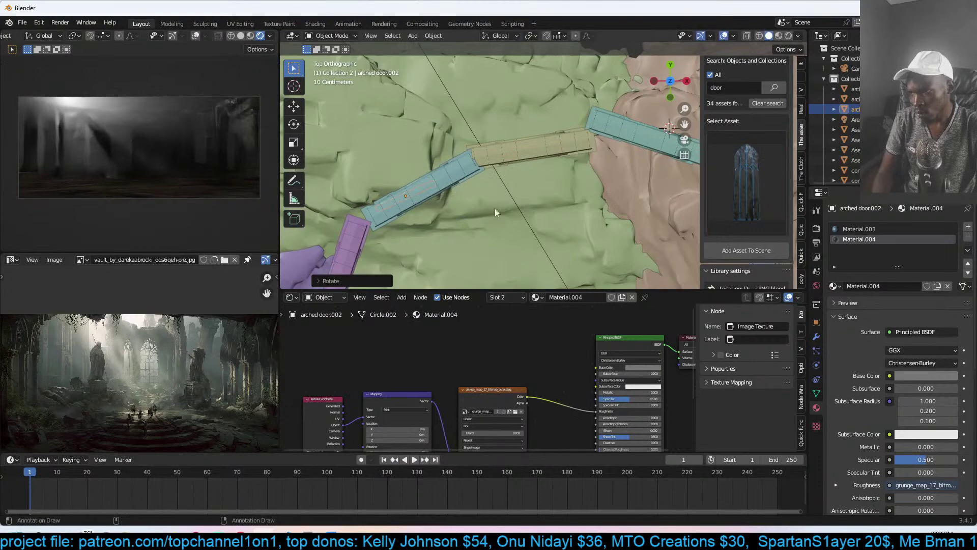
key("g")
left_click(483, 222)
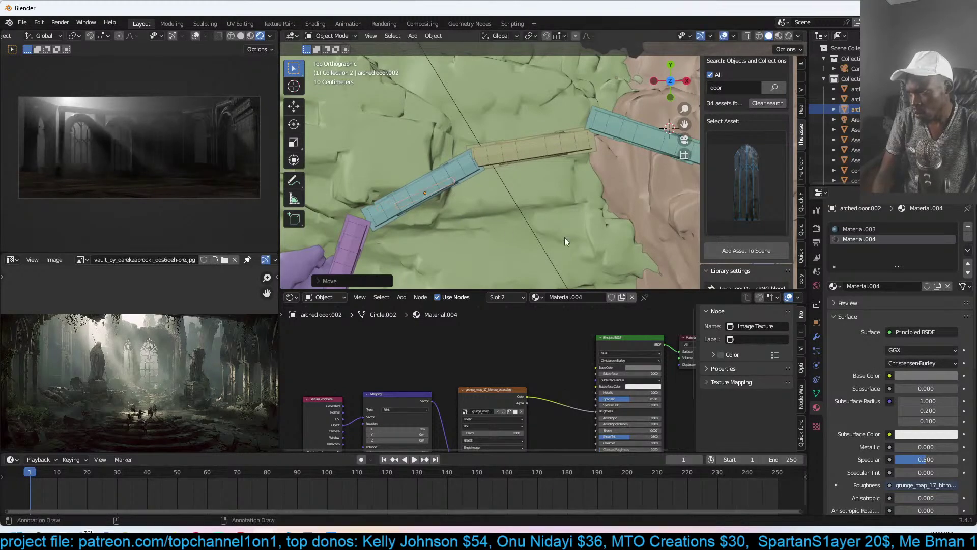
- Select the three rock pieces around the arches and scale them taller along Z
middle_click_drag(500, 227, 478, 145)
middle_click_drag(504, 175, 523, 166)
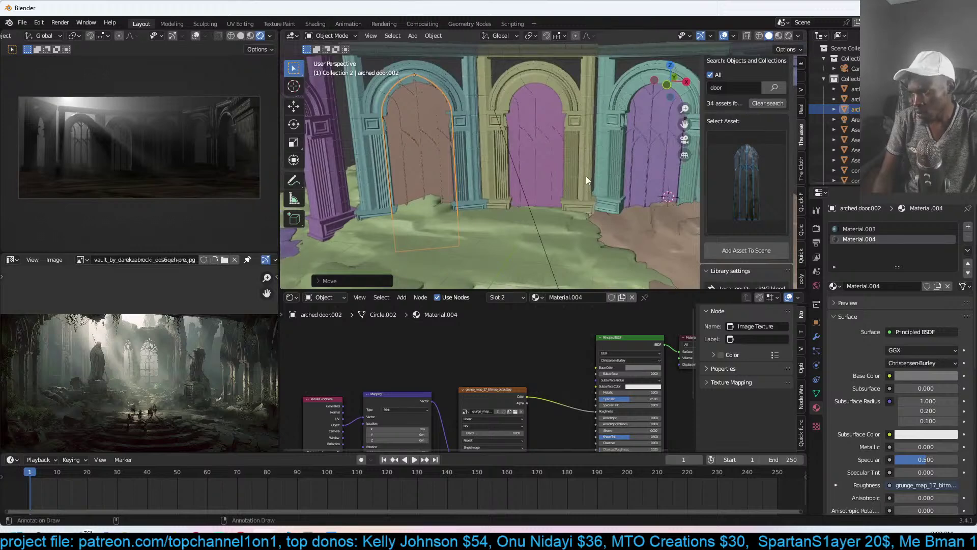
scroll(585, 176, "down", 2)
scroll(593, 188, "up", 6)
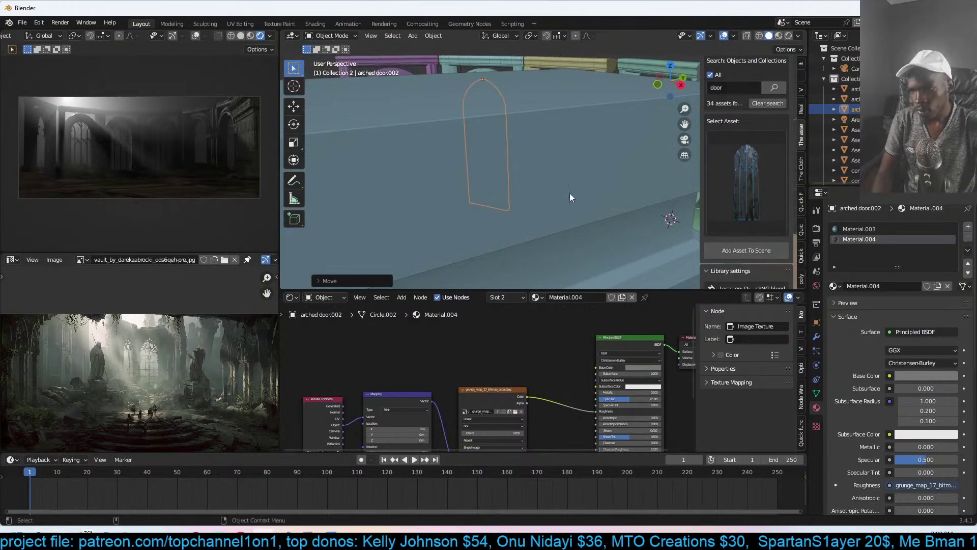
scroll(565, 196, "down", 7)
left_click(478, 231)
middle_click_drag(477, 230, 532, 255)
key("shift+d")
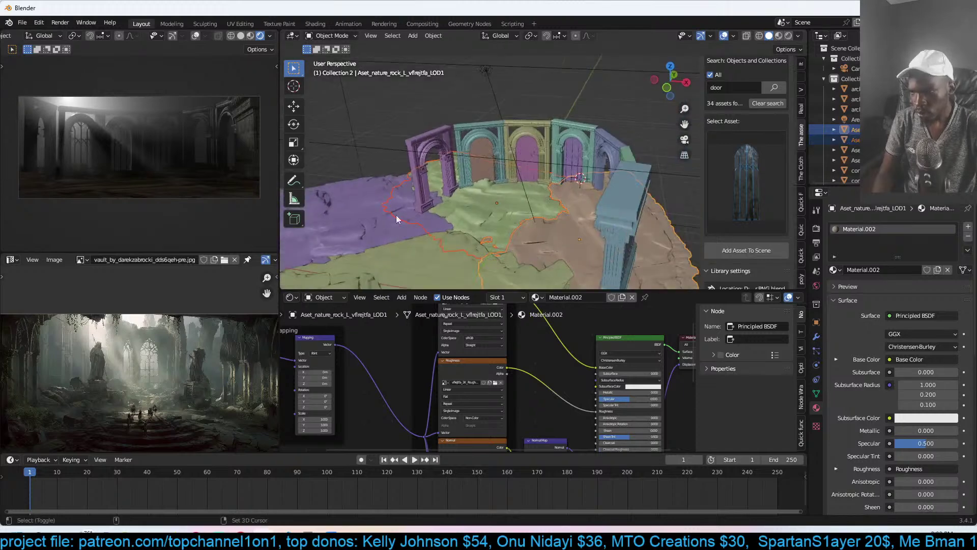
key("s")
key("z")
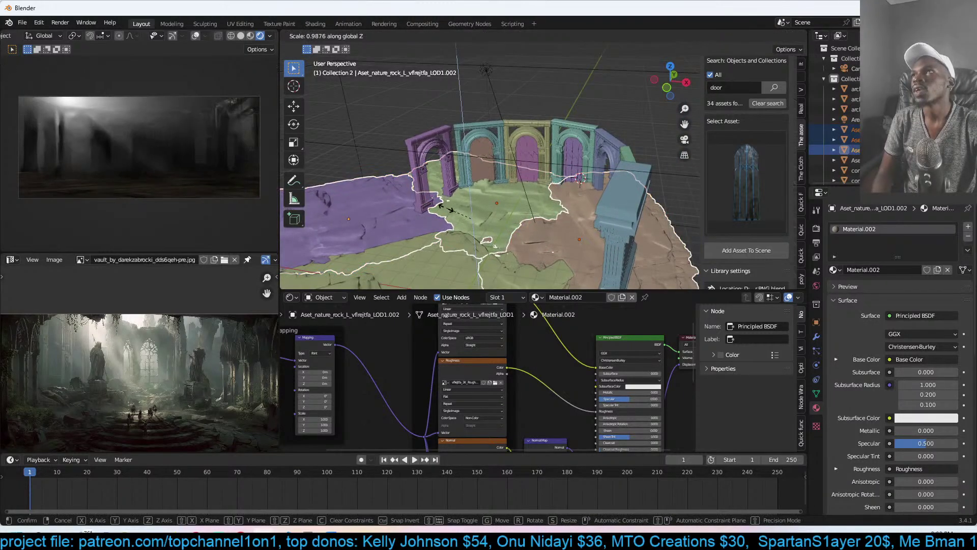
left_click(407, 237)
- Lower the three scaled rocks along Z so they settle around the bases of the arches
middle_click_drag(407, 236, 475, 164)
key("g")
key("z")
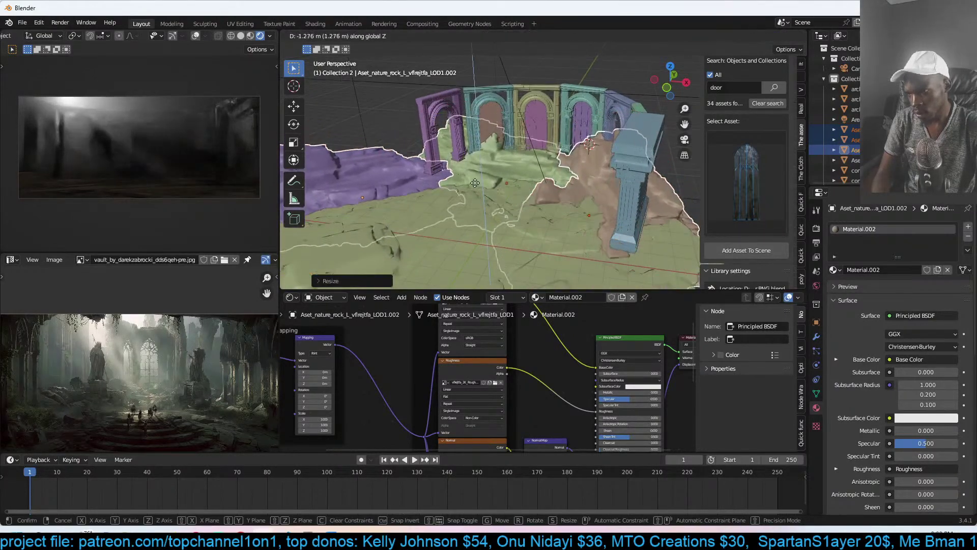
left_click(460, 202)
- Select the large foreground ground rock and move it down along Z
left_click(459, 206)
middle_click_drag(460, 205, 481, 133, "shift")
key("g")
key("z")
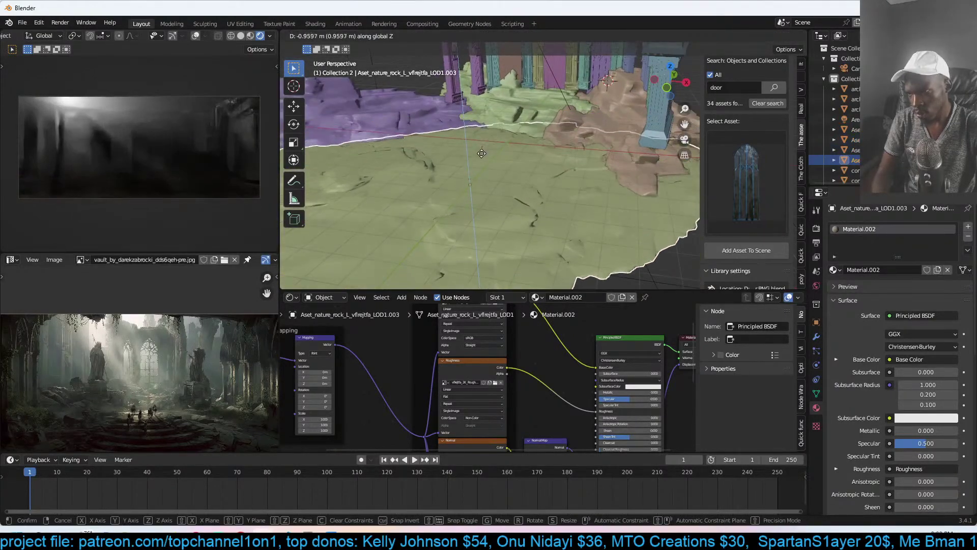
left_click(491, 159)
- Select the camera in camera view, move it along Z and re-aim it at the arches with trackball rotation
scroll(490, 159, "down", 4)
key("KP_0")
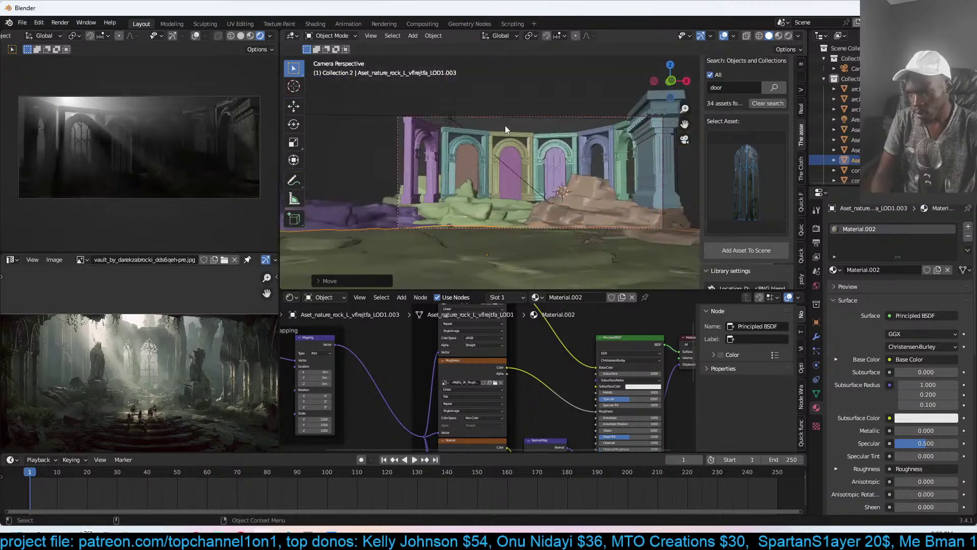
left_click(529, 140)
key("r")
key("r")
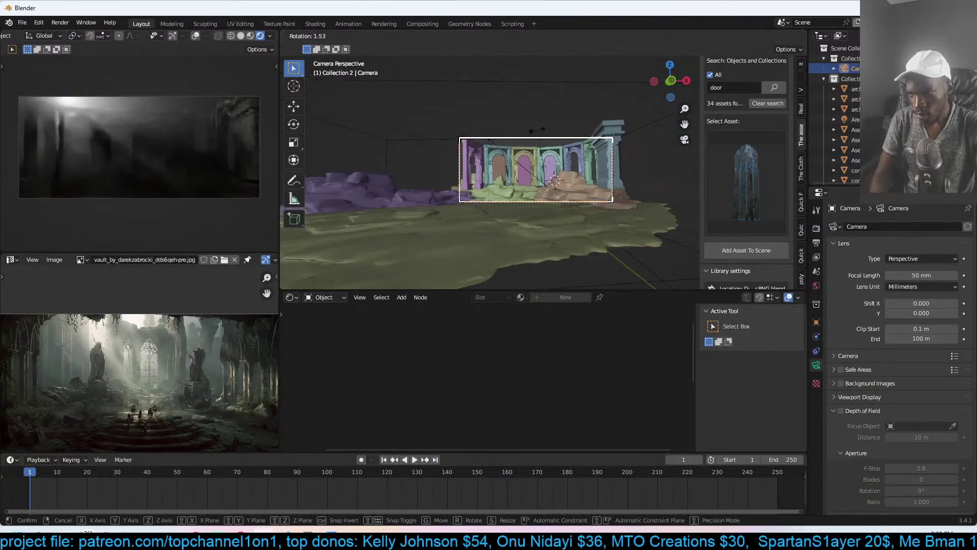
left_click(537, 136)
key("g")
key("z")
left_click(557, 74)
key("r")
key("r")
left_click(551, 101)
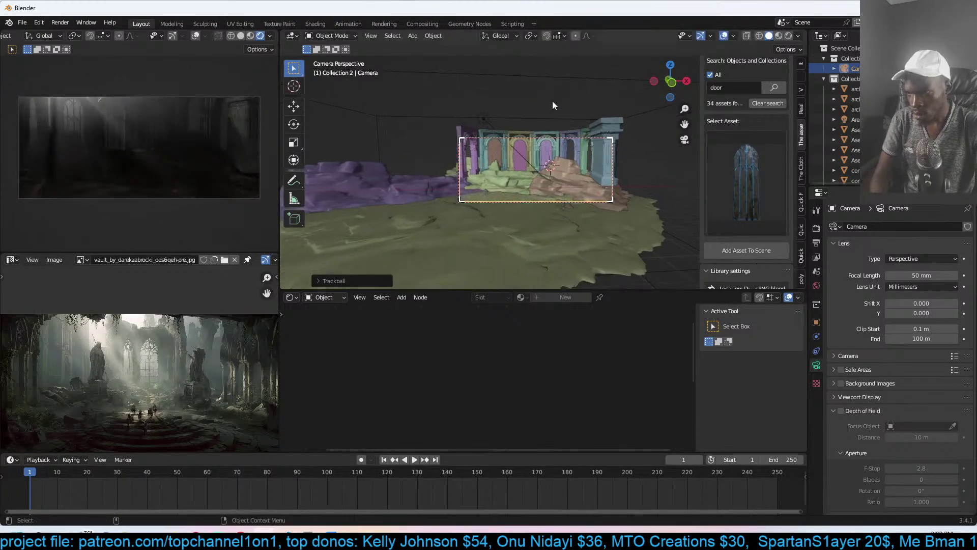
- Set the camera's focal length to 25 mm and move it closer to the arches along its local Z axis
type("25")
key("Return")
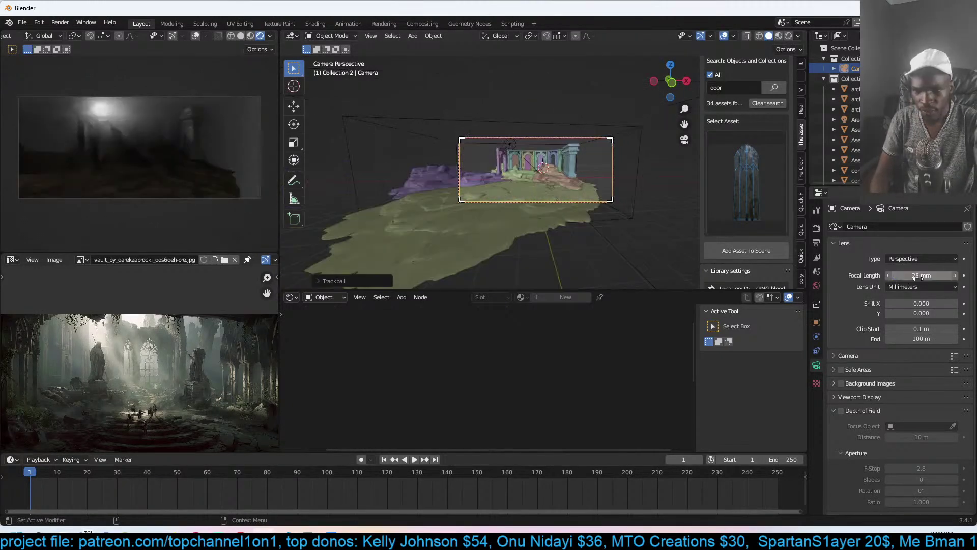
scroll(646, 188, "up", 2)
key("g")
key("z")
key("z")
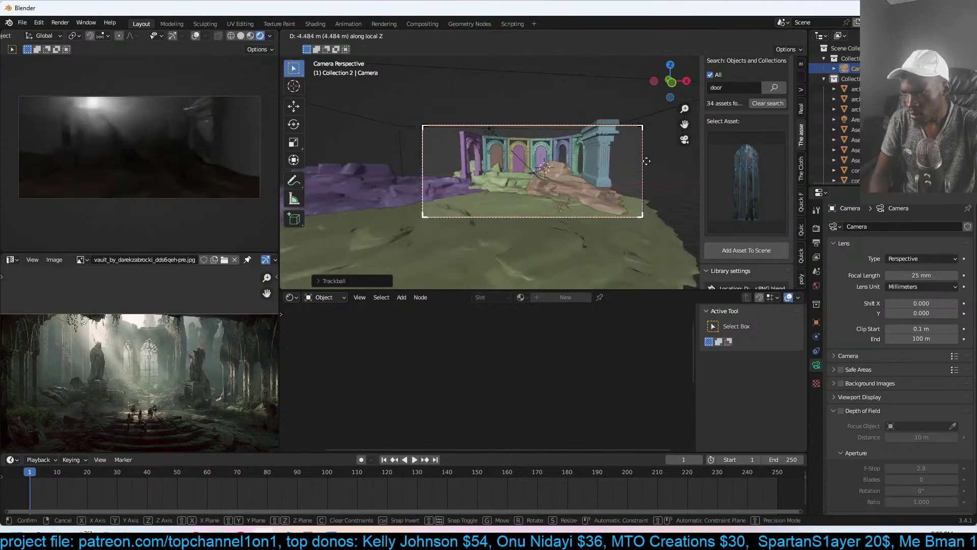
left_click(611, 158)
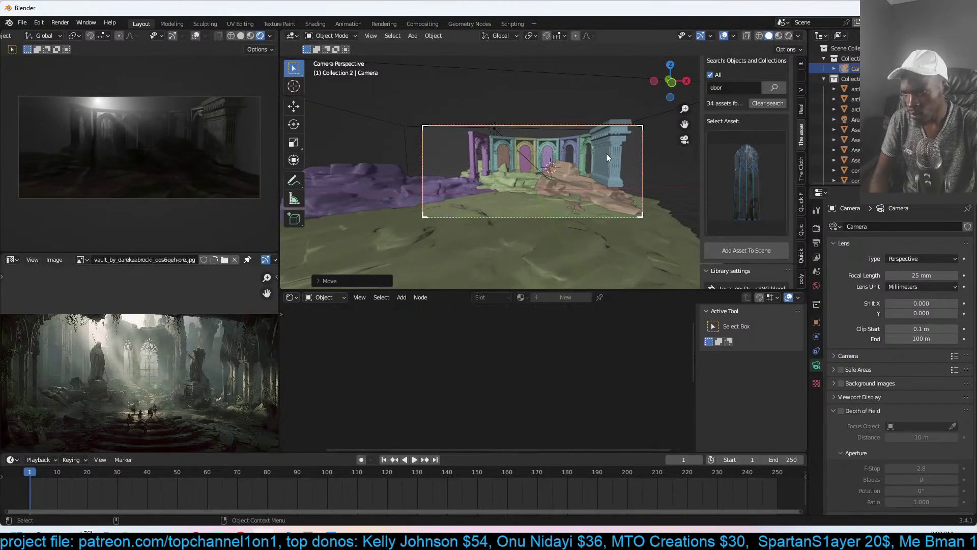
- Adjust the height of the large blue pillar block by scaling it along Z
left_click(606, 176)
key("s")
key("z")
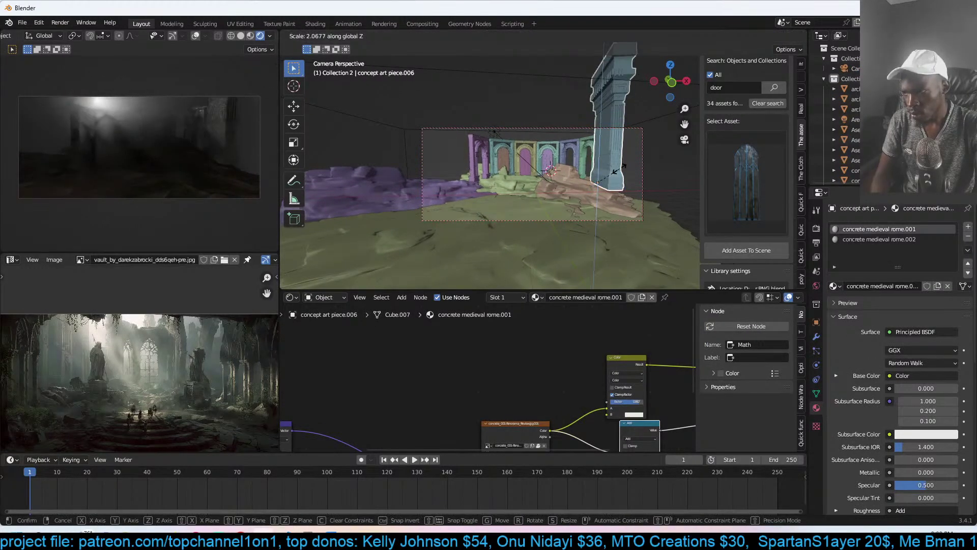
left_click(621, 171)
key("s")
key("z")
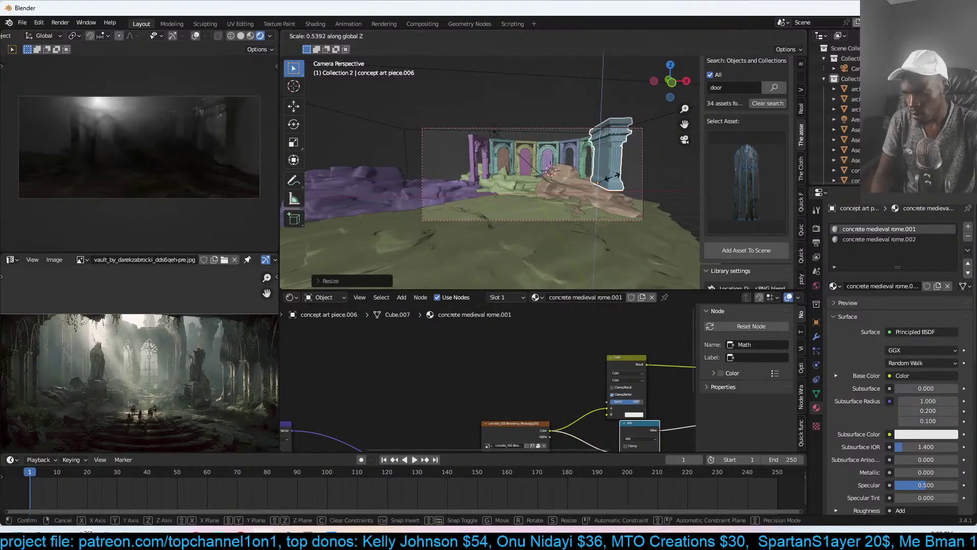
left_click(705, 169)
- Clear the asset library search and choose the pedimented block from the medieval walls category
scroll(748, 153, "up", 3)
left_click(774, 163)
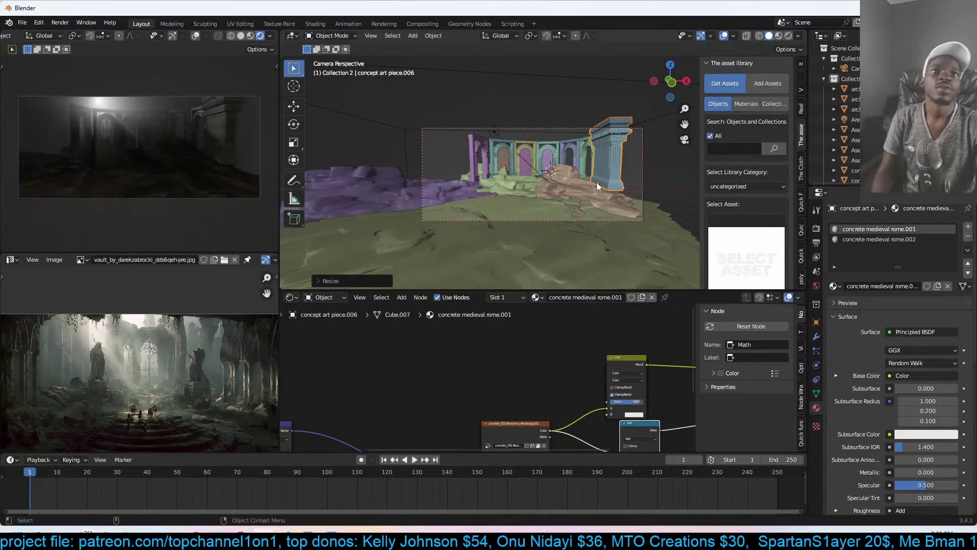
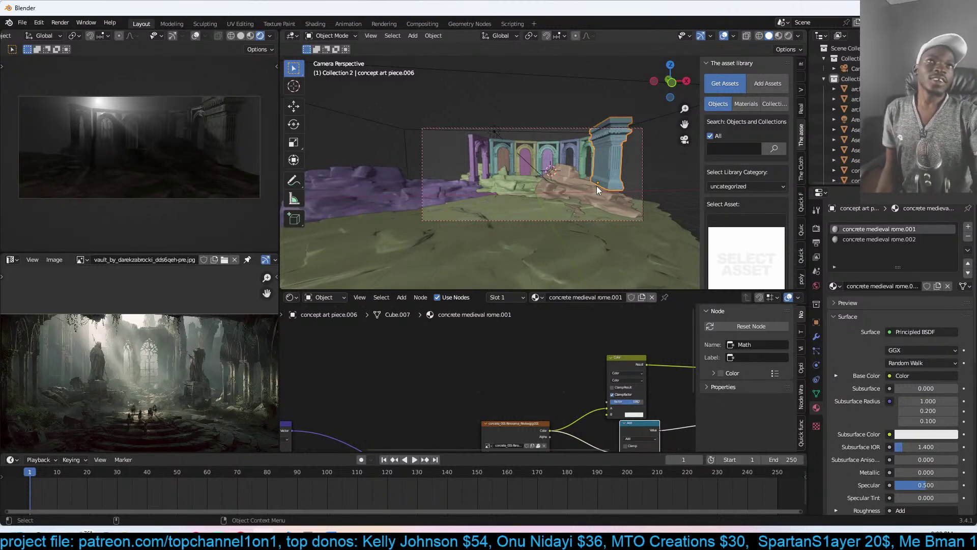
scroll(538, 208, "up", 4)
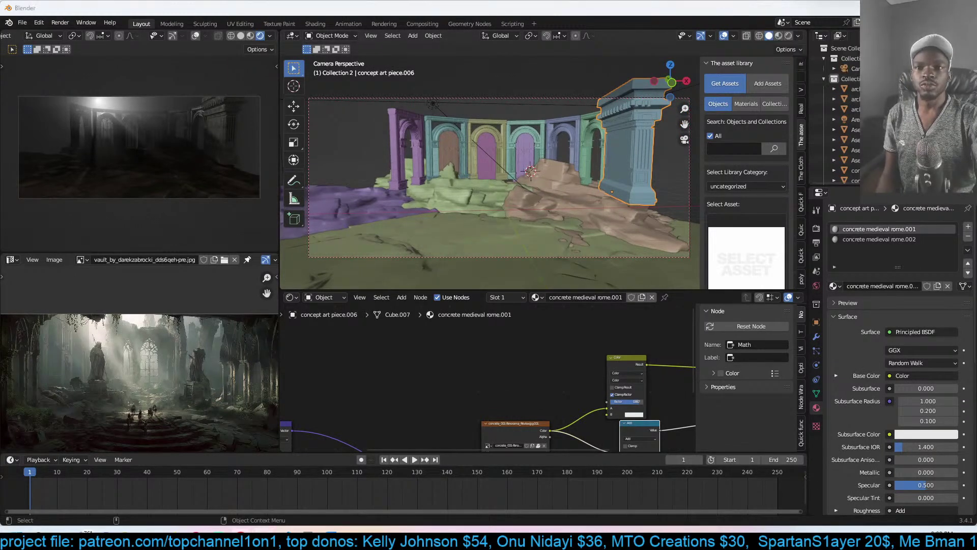
middle_click_drag(619, 161, 613, 171, "shift")
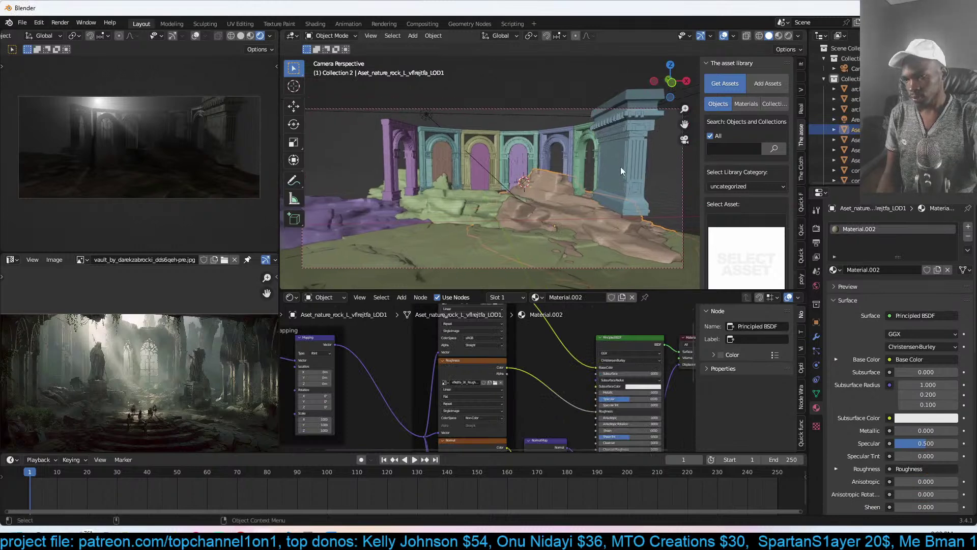
left_click(773, 189)
left_click(755, 211)
left_click(763, 187)
left_click(730, 198)
left_click(751, 253)
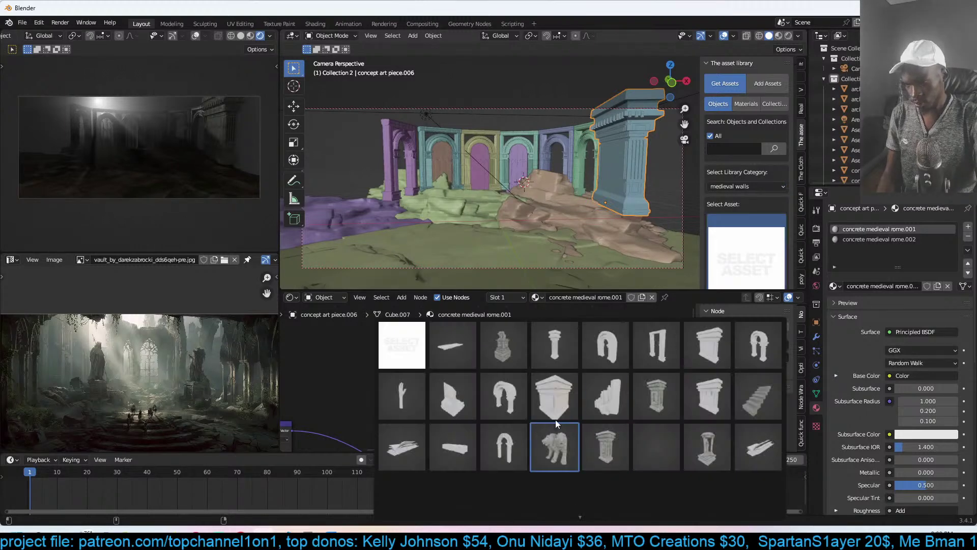
left_click(554, 397)
- Set the 3D cursor on the rocks in front of the arches and add the pedimented block there
middle_click_drag(505, 250, 527, 211, "shift")
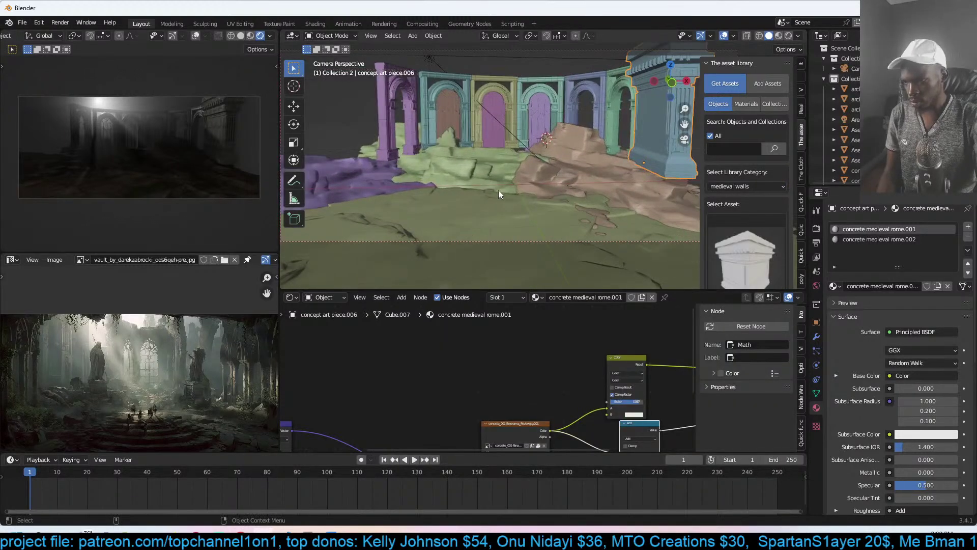
scroll(519, 190, "up", 2)
scroll(714, 208, "down", 5)
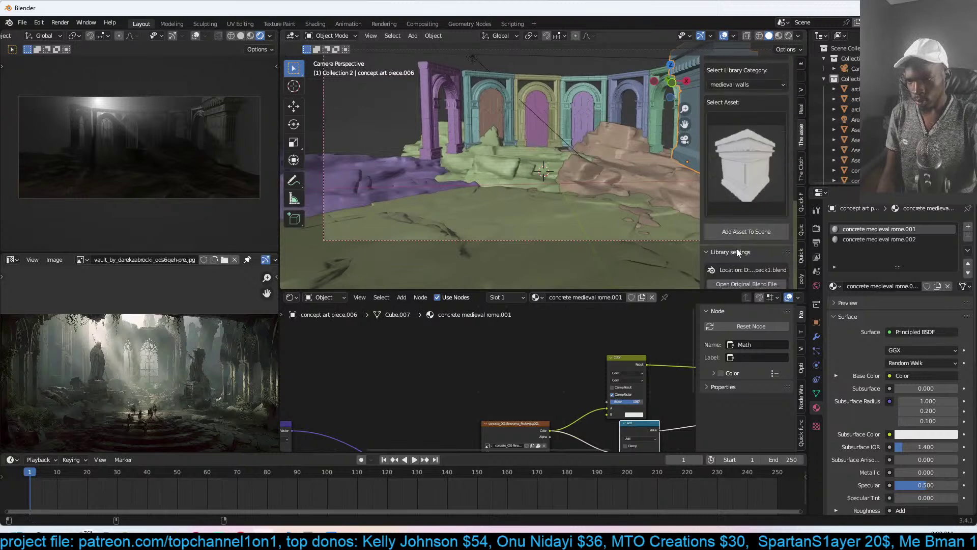
left_click(762, 230)
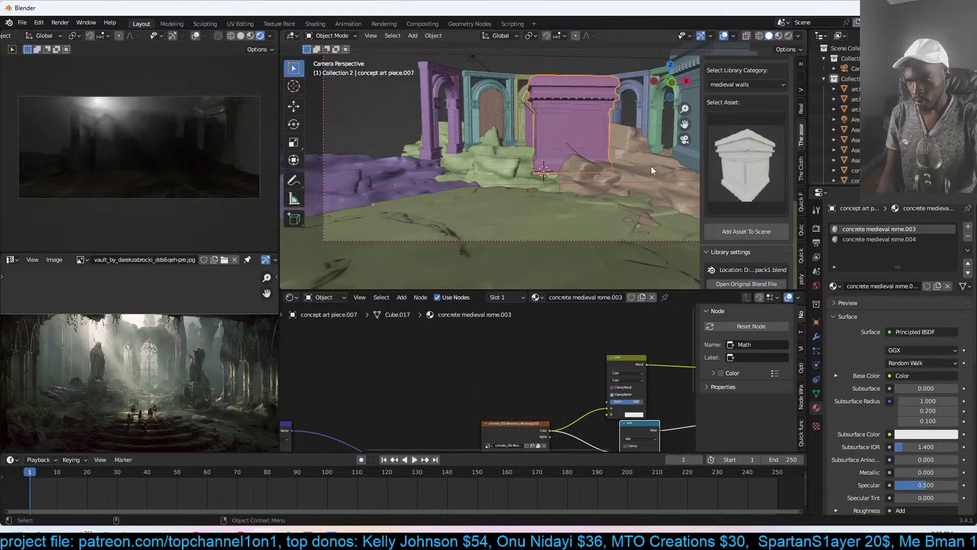
- Scale the added pedimented block down to a small pedestal and move it onto the rocks before the arches
key("s")
left_click(576, 164)
mouse_move(577, 164)
middle_mouse_down()
mouse_move(604, 184)
mouse_move(570, 176)
middle_mouse_up()
key("g")
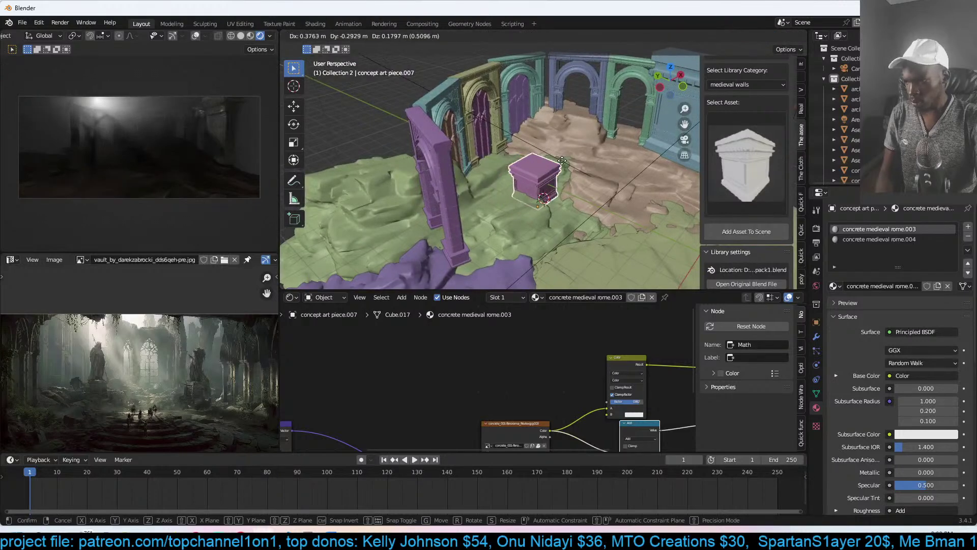
left_click(544, 171)
- Duplicate the area light and move the copy closer to the arches
middle_click_drag(506, 149, 476, 114)
left_click(452, 98)
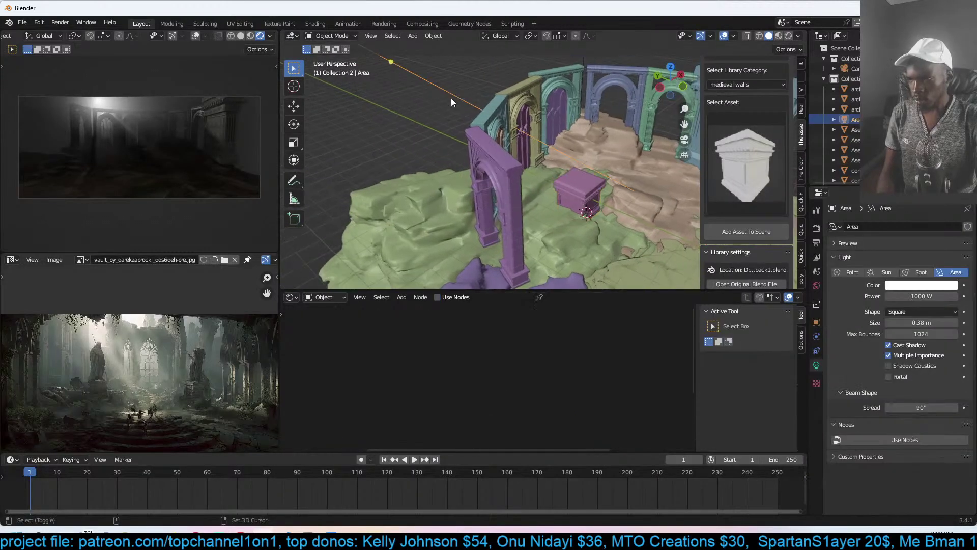
key("g")
left_click(560, 140)
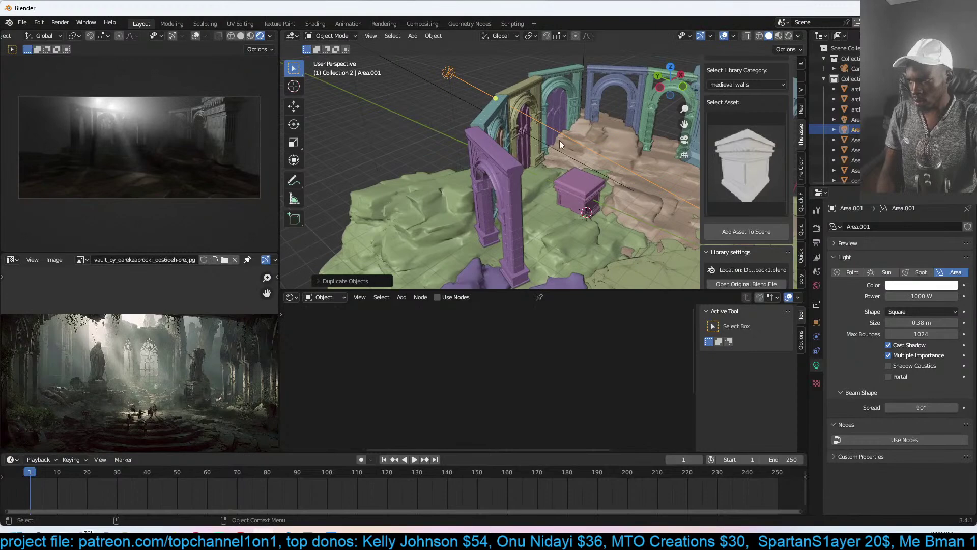
key("g")
left_click(640, 216)
- Resize the duplicated area light and reposition it to shine through the arches toward the pedestal
middle_click_drag(641, 216, 634, 187)
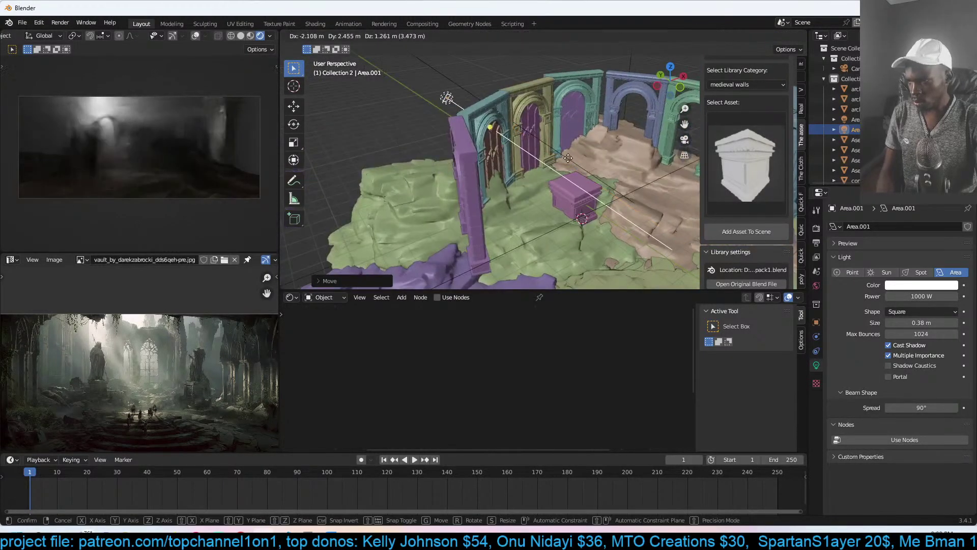
key("s")
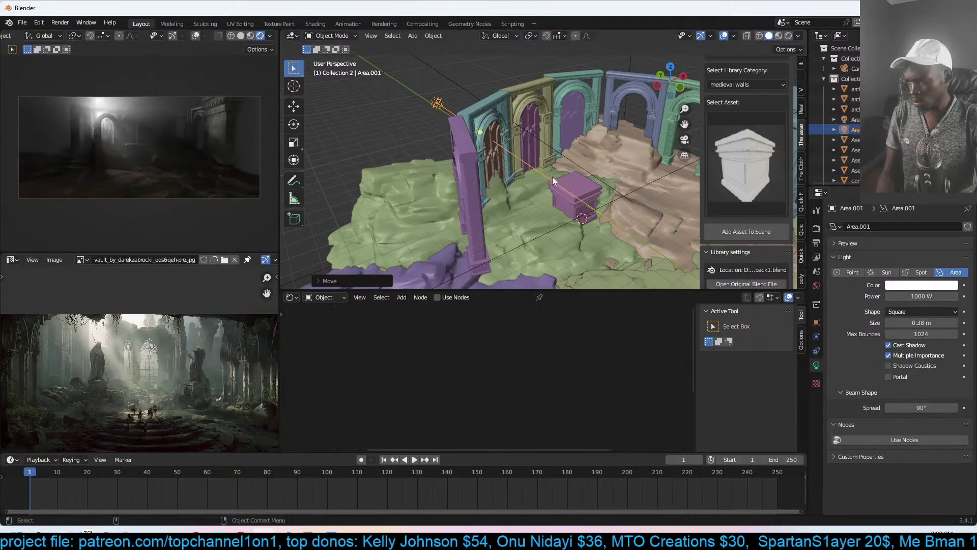
left_click(662, 199)
key("g")
left_click(559, 177)
- Make a linked duplicate of the purple arch, place it beside the original and scale it up into a giant arch
middle_click_drag(565, 173, 466, 142)
scroll(494, 167, "up", 3)
scroll(451, 175, "down", 3)
left_click(460, 141)
key("shift+d")
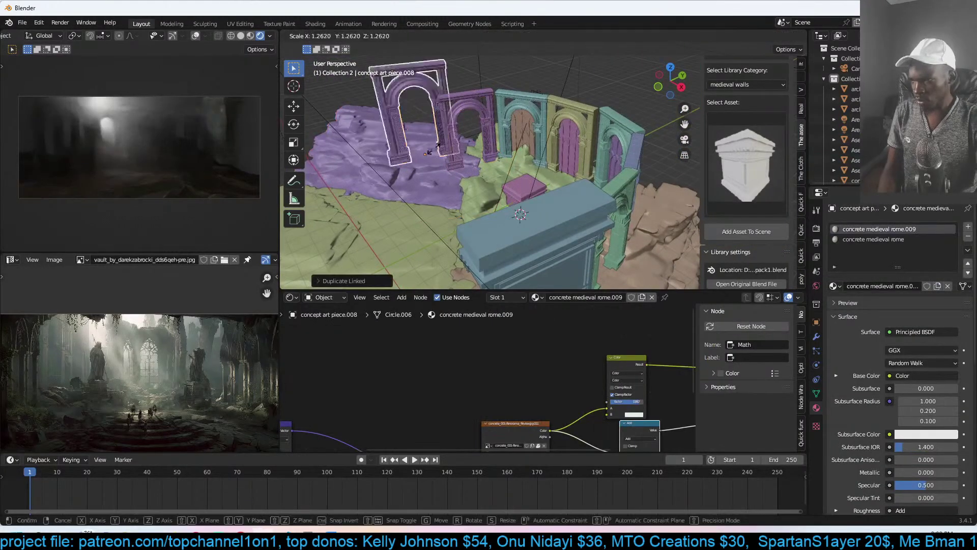
key("s")
left_click(480, 146)
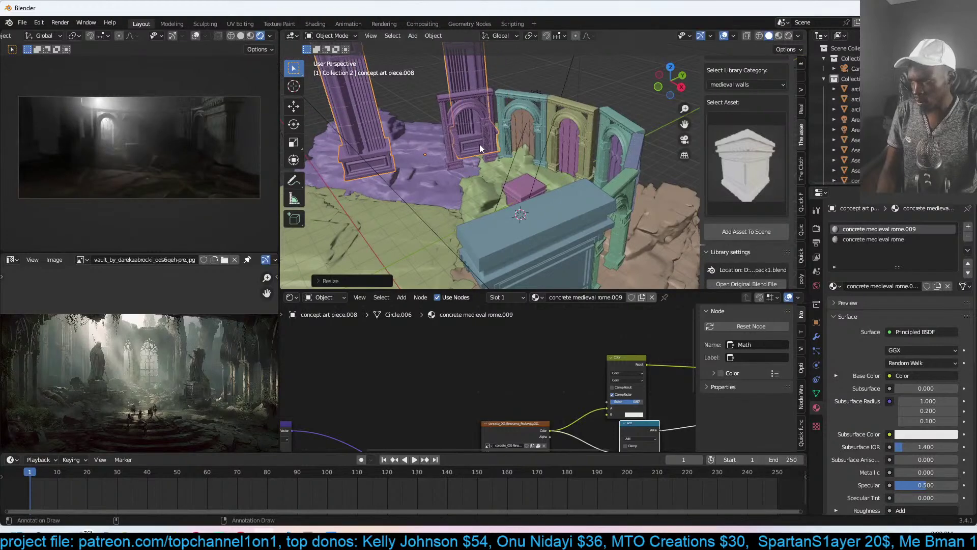
- Make a linked duplicate of the arched door near the giant purple arch and rotate it about Z
left_click(522, 141)
middle_click_drag(521, 142, 498, 133)
key("alt+d")
key("r")
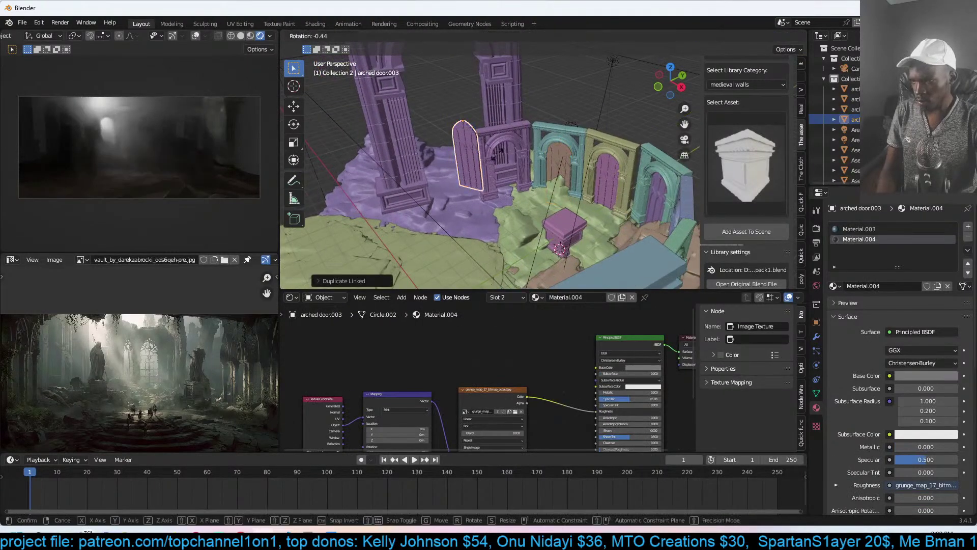
key("z")
left_click(533, 114)
- Scale up the new arched door and move it into the opening of the giant purple arch
key("s")
left_click(534, 102)
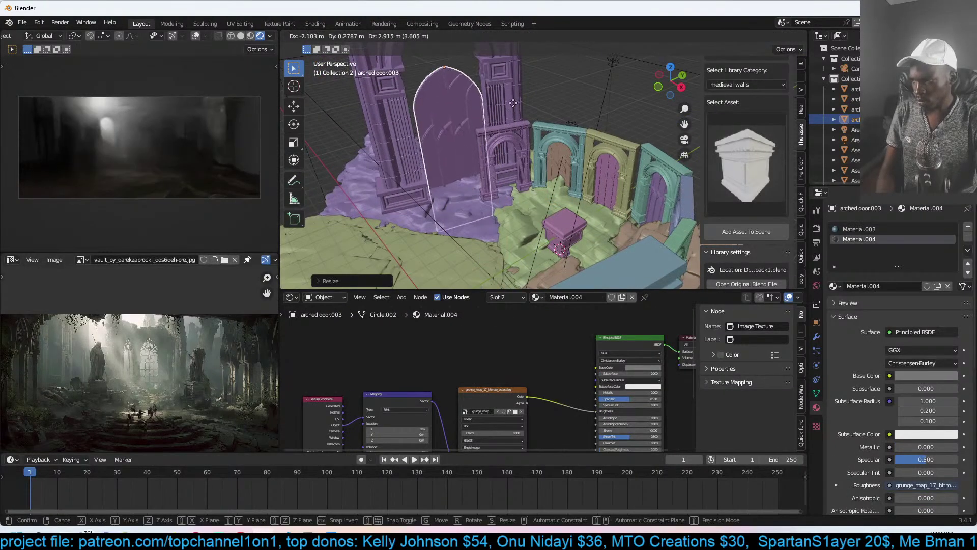
key("g")
left_click(549, 112)
- Add the medieval walls asset with columns on a stepped base beside the blue pillar block and scale it up
middle_click_drag(537, 141, 584, 167)
scroll(549, 155, "down", 4)
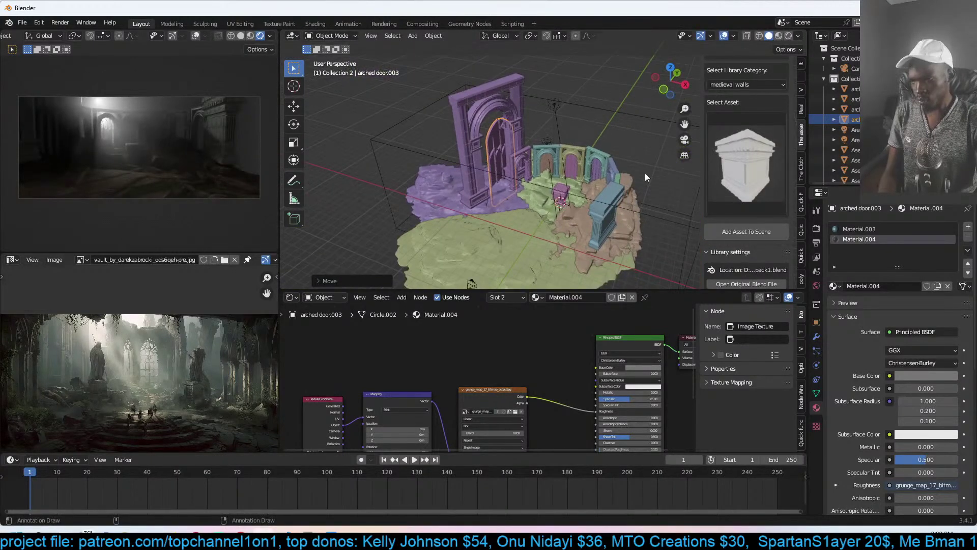
left_click(733, 160)
left_click(726, 364)
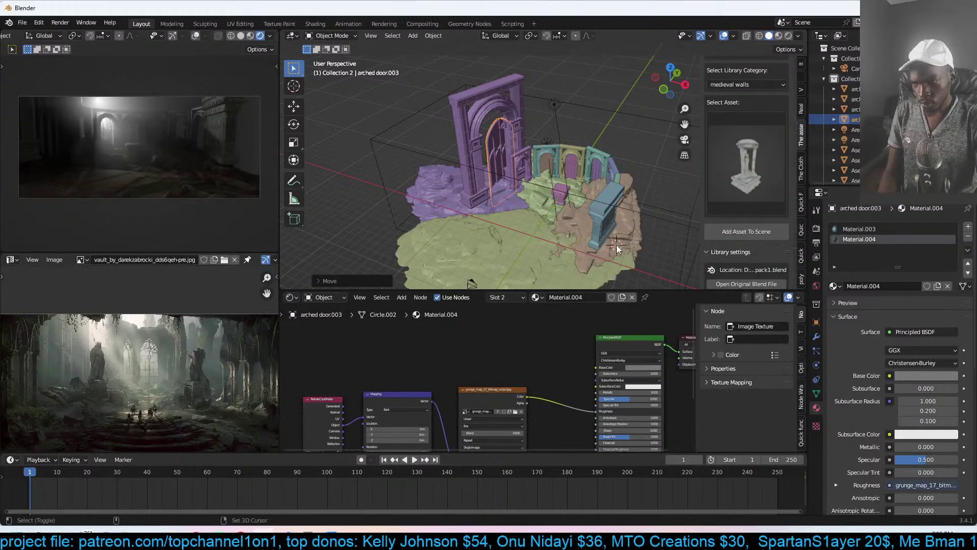
left_click(737, 235)
key("s")
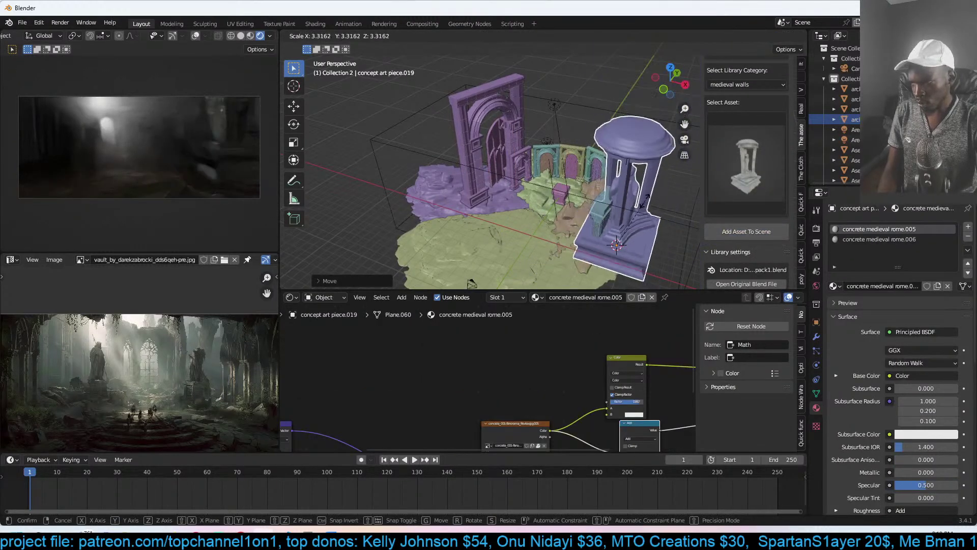
left_click(651, 198)
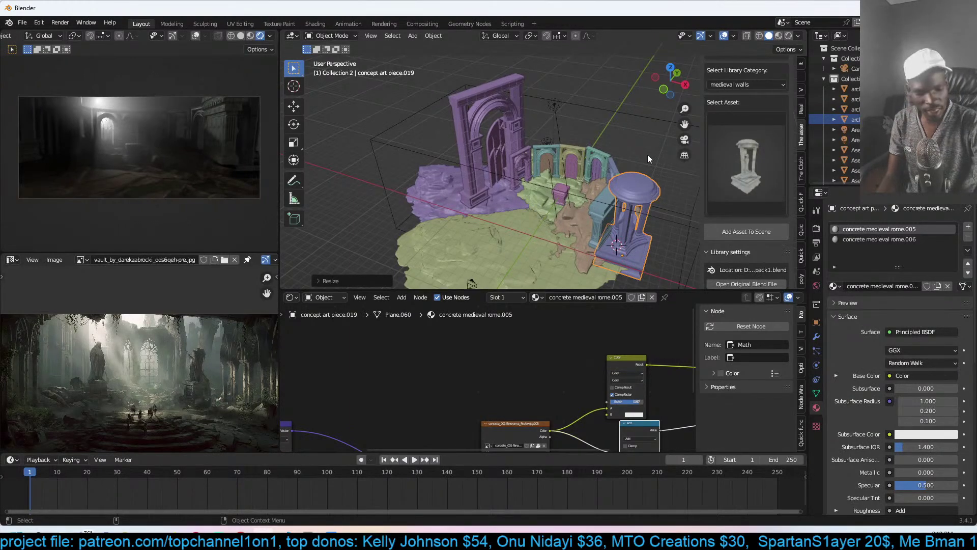
- Delete the medieval asset with columns on a stepped base beside the blue pillar block
key("KP_0")
middle_click_drag(648, 154, 576, 136, "shift")
key("x")
left_click(575, 136)
- Resize the blue pillar block and move it to the end of the arch row, at the edge of the camera view
middle_click_drag(501, 146, 537, 147, "shift")
left_click(595, 138)
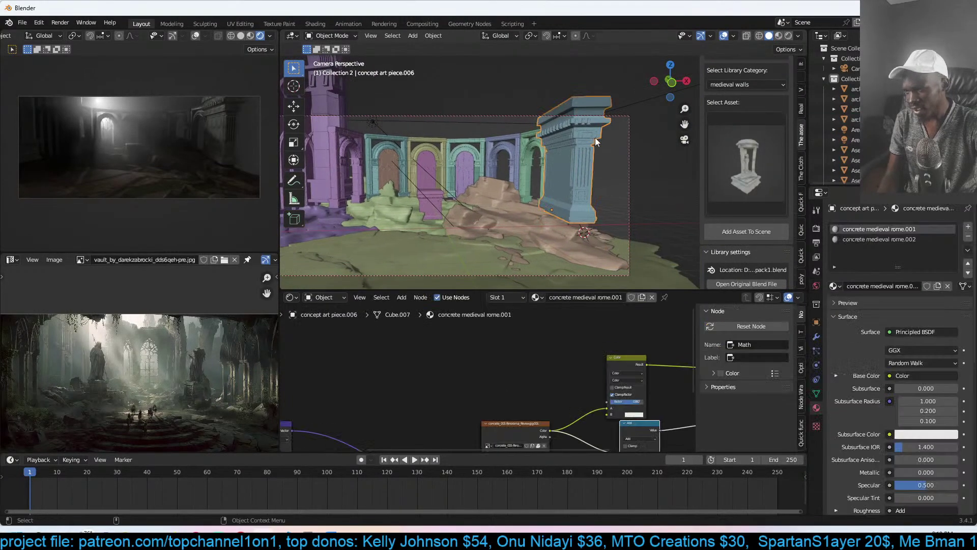
key("s")
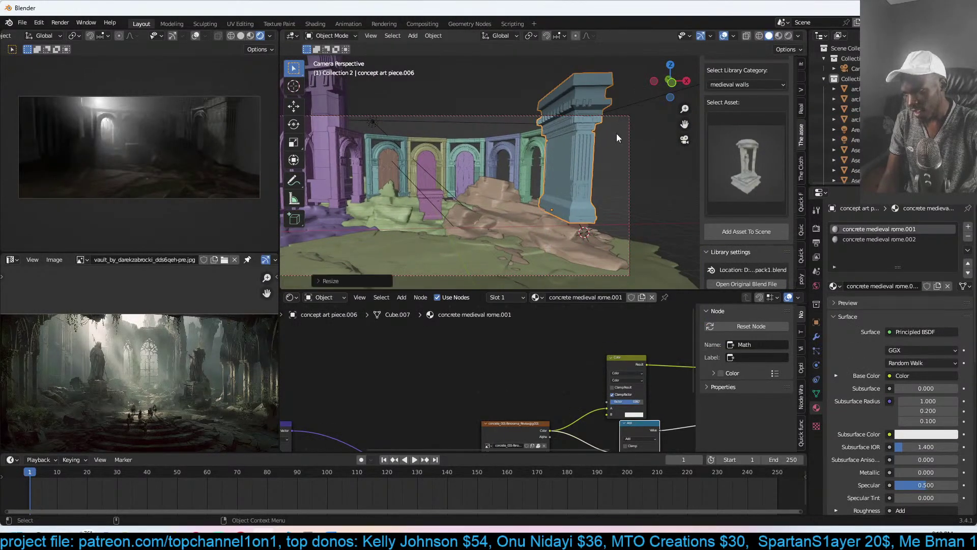
left_click(588, 158)
key("g")
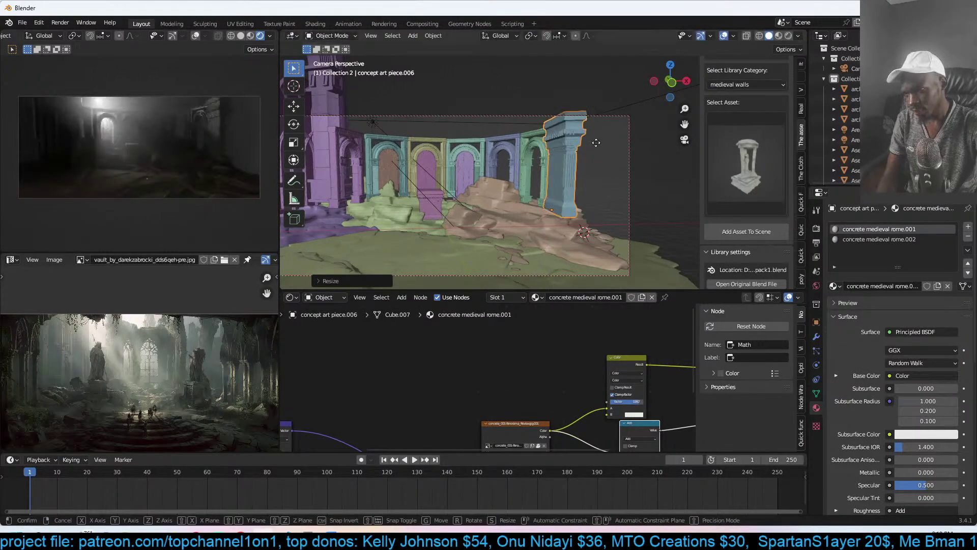
left_click(578, 163)
key("g")
left_click(591, 167)
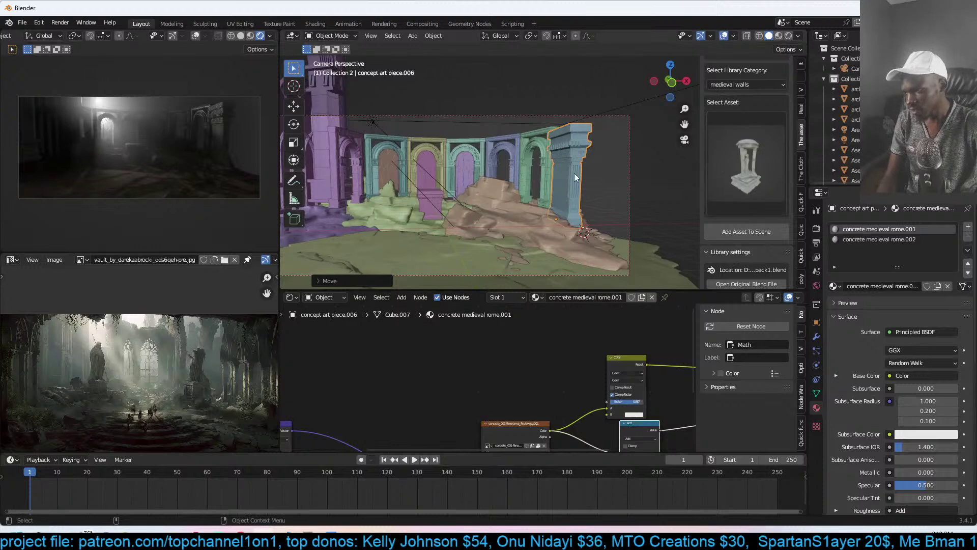
middle_click_drag(574, 173, 592, 188, "shift")
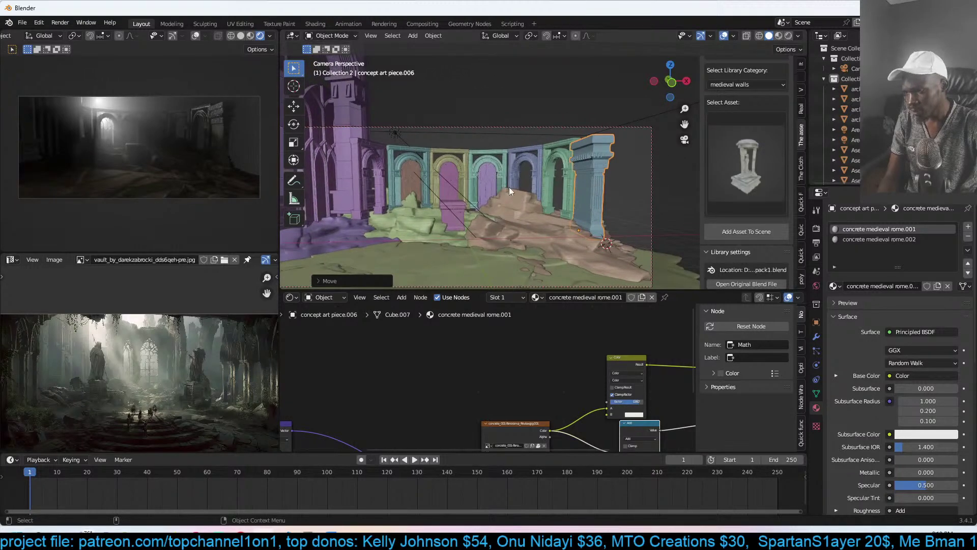
- Scale down the large green ground rock and reposition it in the foreground of the camera view
left_click(744, 167)
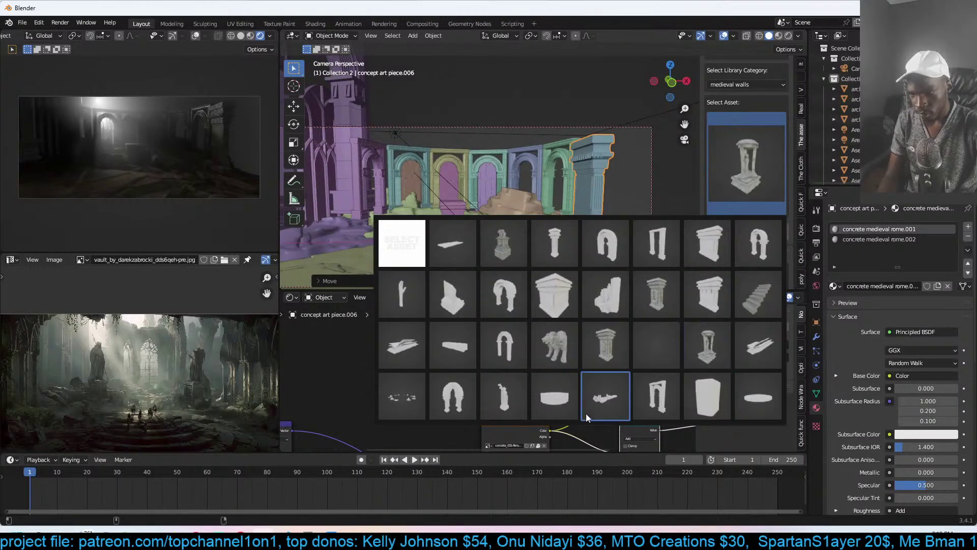
middle_click_drag(480, 171, 534, 136, "shift")
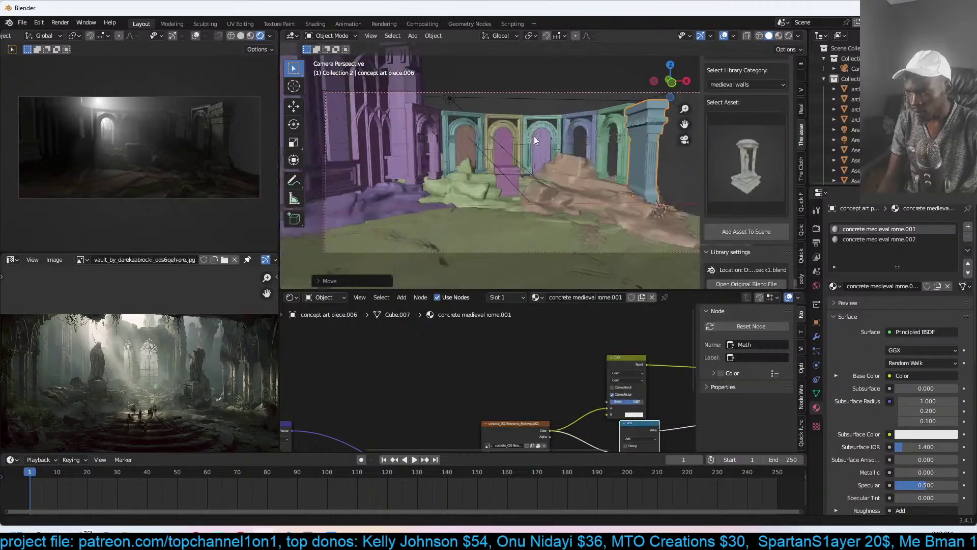
left_click(535, 206)
key("s")
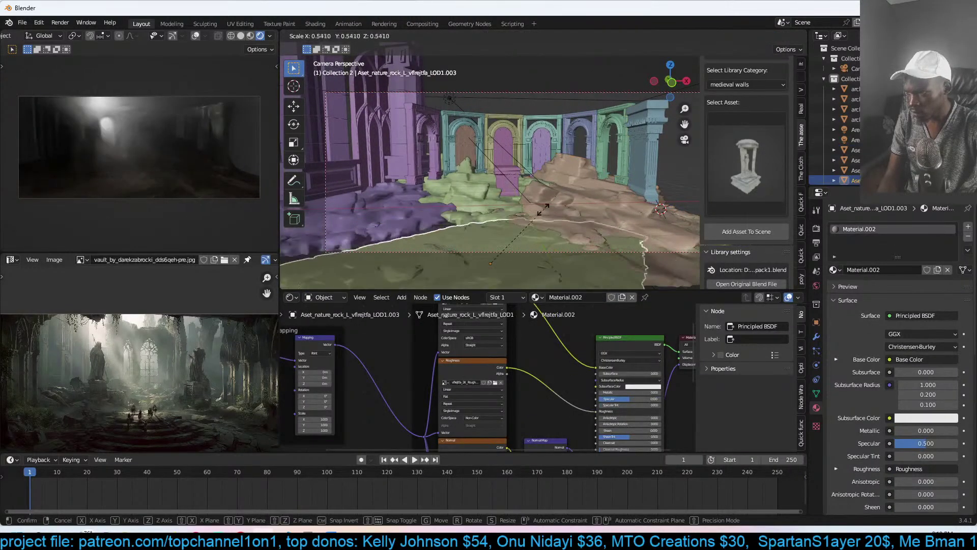
left_click(511, 235)
key("g")
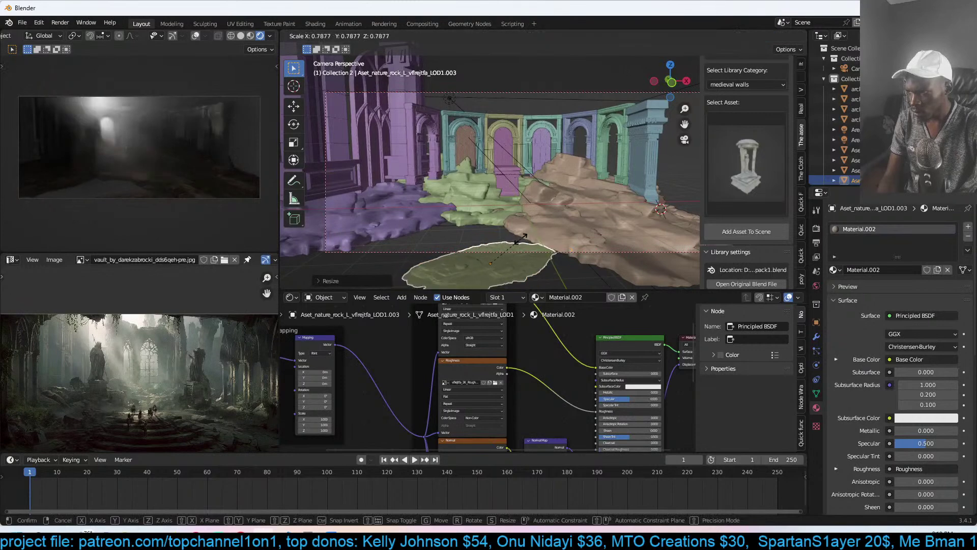
left_click(557, 239)
- Try placing a linked duplicate of the green ground rock beside it in the foreground
key("alt+d")
left_click(512, 207)
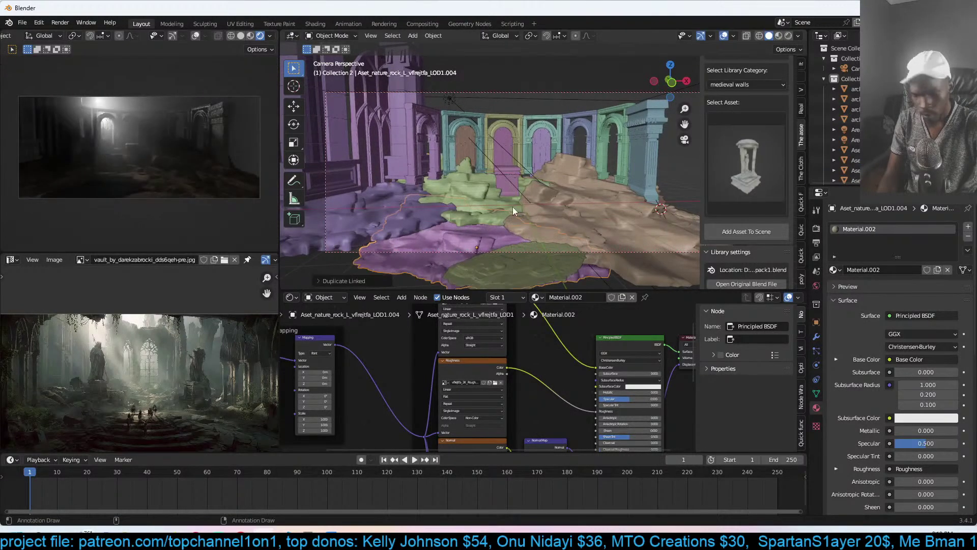
key("KP_0")
key("KP_0")
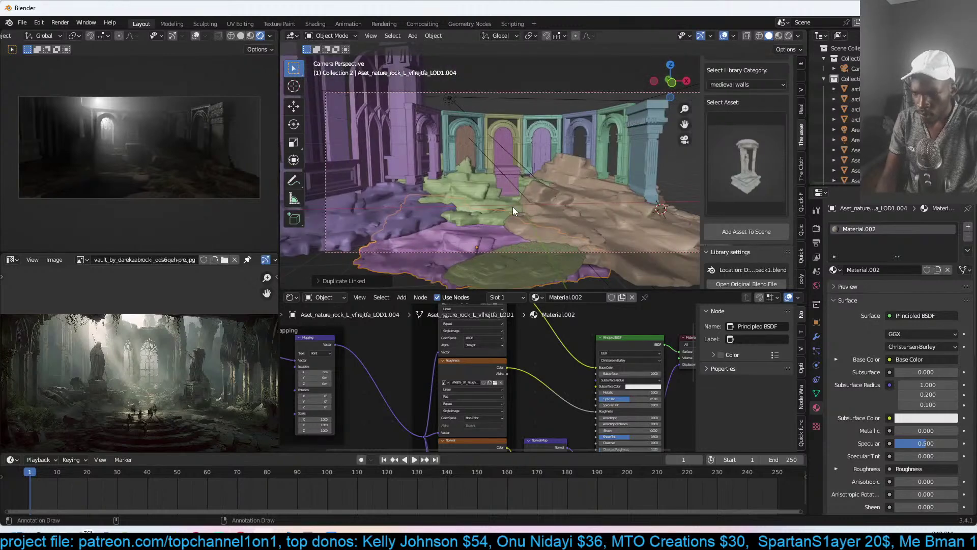
- Add the round stepped platform from the medieval walls library between the rock masses and scale it up
key("KP_7")
left_click(670, 199)
left_click(713, 182)
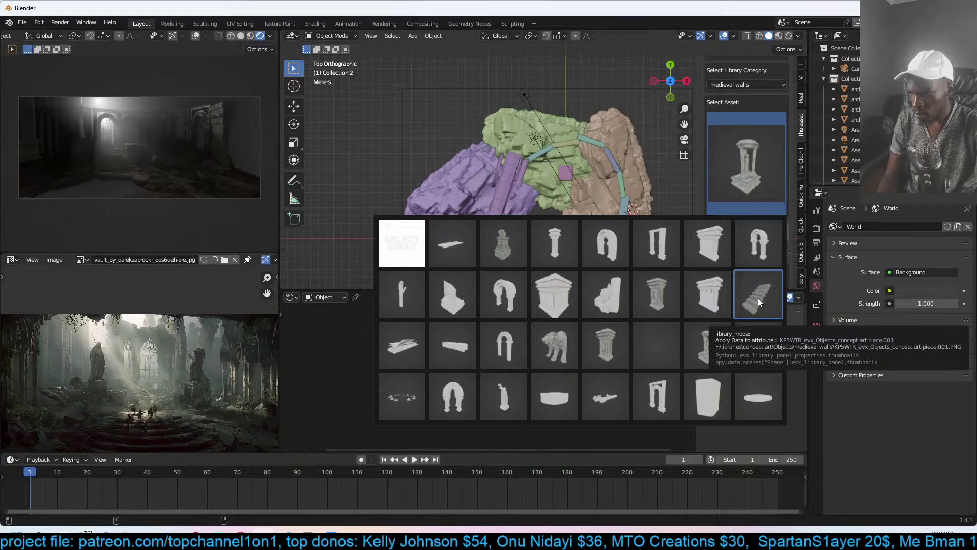
left_click(762, 385)
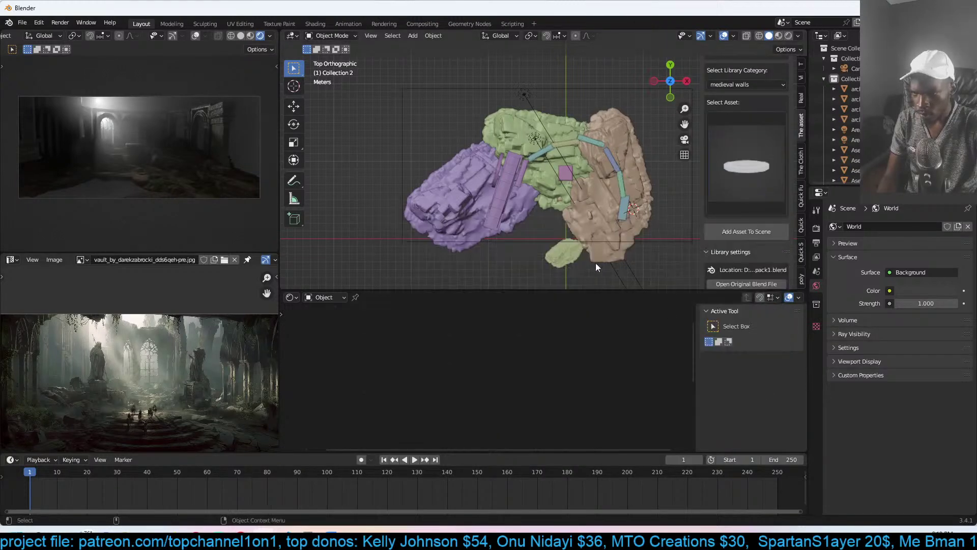
left_click(746, 231)
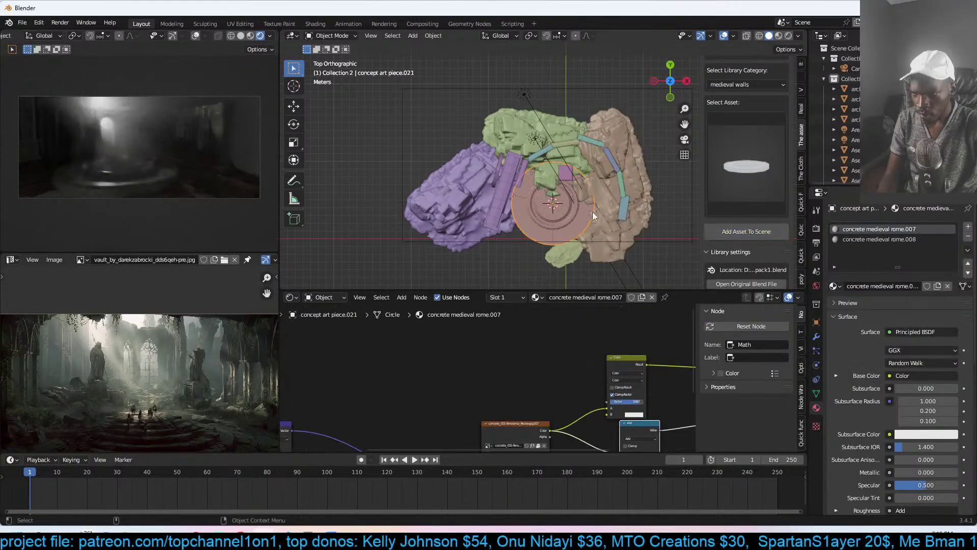
key("s")
left_click(608, 224)
- Link the brown rock's material to the round stepped platform
middle_click_drag(608, 223, 565, 125)
scroll(592, 150, "up", 3)
left_click(655, 168, "shift")
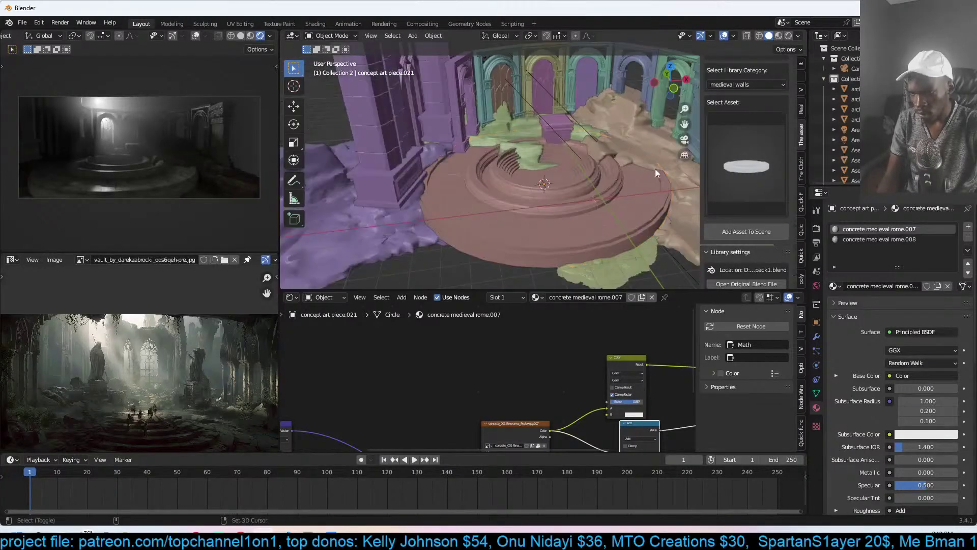
left_click(612, 187, "shift")
left_click(655, 156, "shift")
key("ctrl+l")
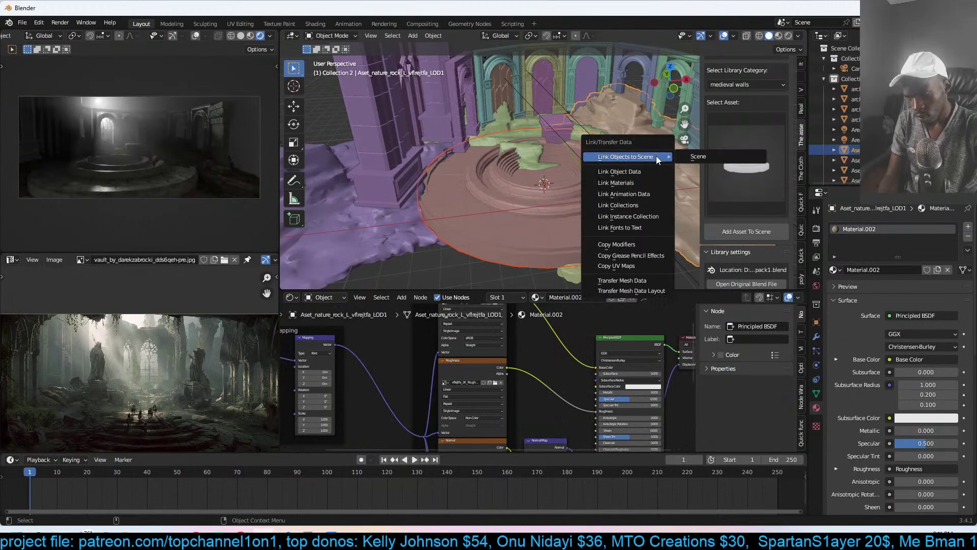
left_click(642, 181)
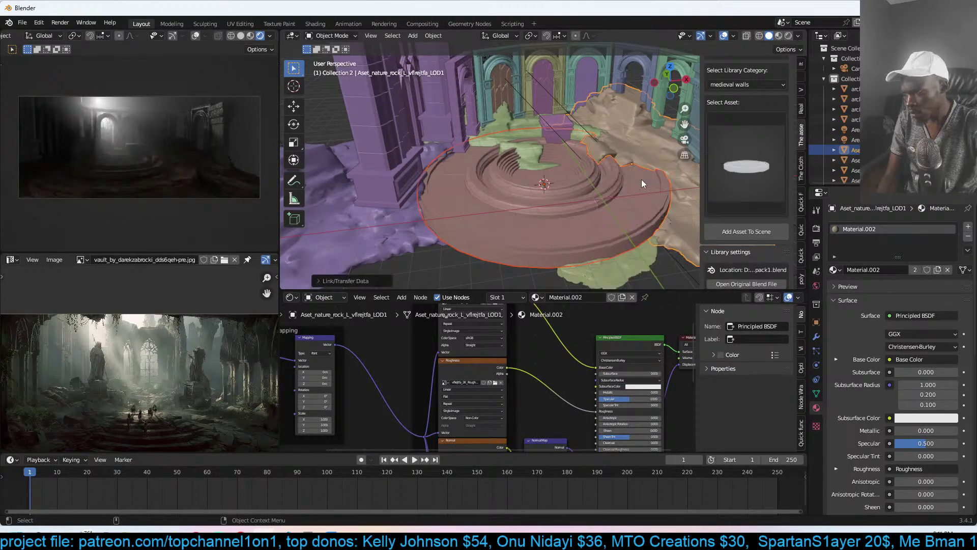
- Move the round stepped platform down into the ground and adjust its scale to fit between the rocks
left_click(641, 179)
middle_click_drag(580, 185, 575, 140, "shift")
key("g")
left_click(579, 152)
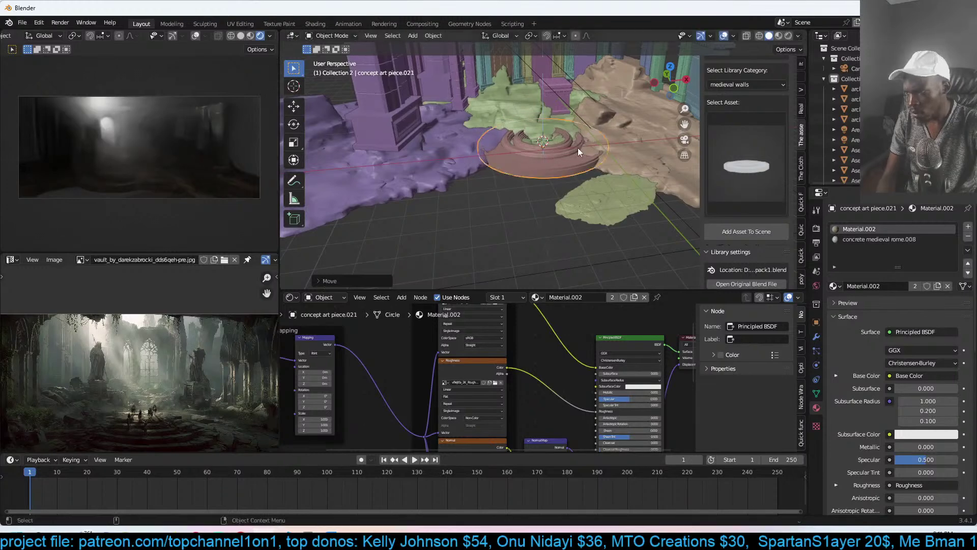
key("s")
left_click(589, 150)
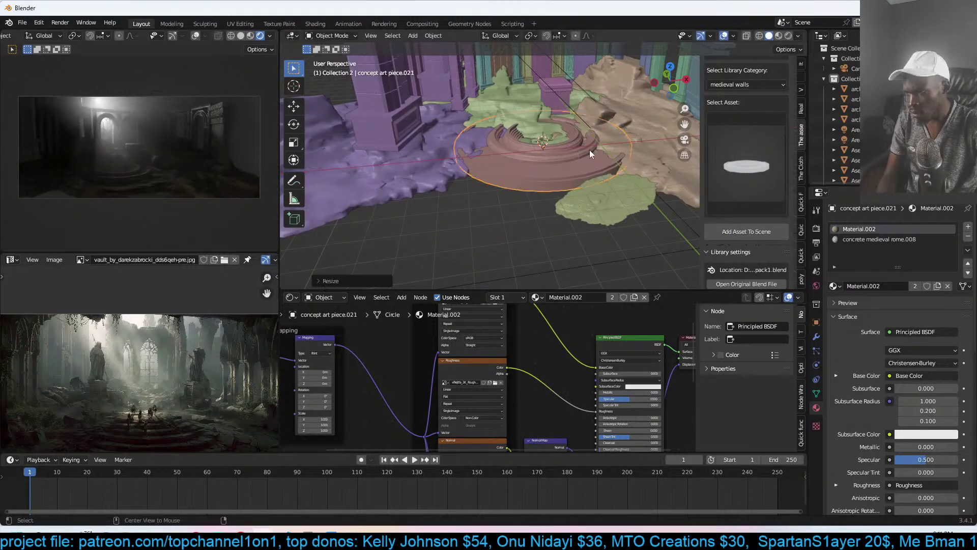
- Duplicate the round platform below the original, scale the copy up into a wide base and adjust its height along Z
left_click(590, 151)
key("g")
left_click(592, 156)
key("s")
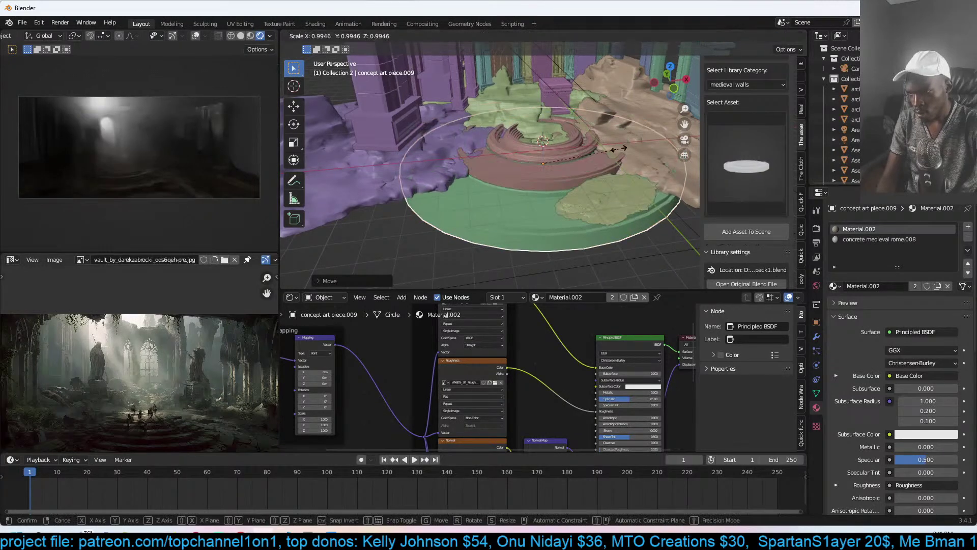
left_click(586, 155)
key("s")
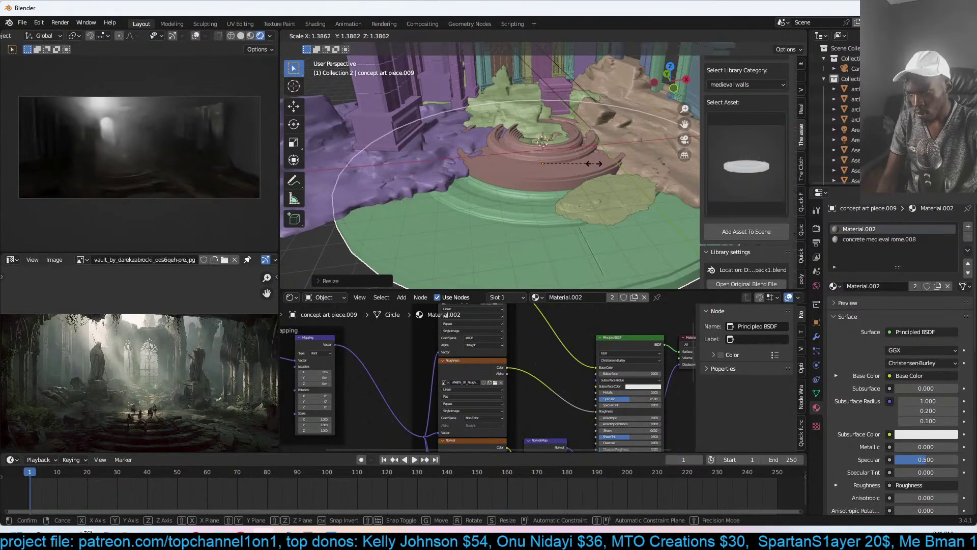
key("g")
key("z")
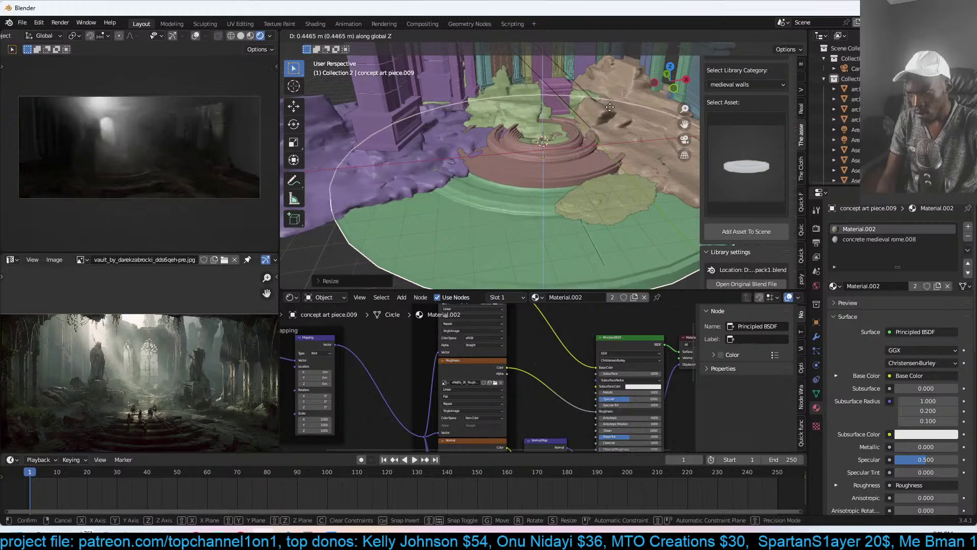
left_click(583, 170)
- Resize the green foreground rock, lower it along Z and settle it into the surface of the wide round base
left_click(602, 192)
key("KP_Decimal")
key("s")
left_click(581, 180)
key("g")
key("z")
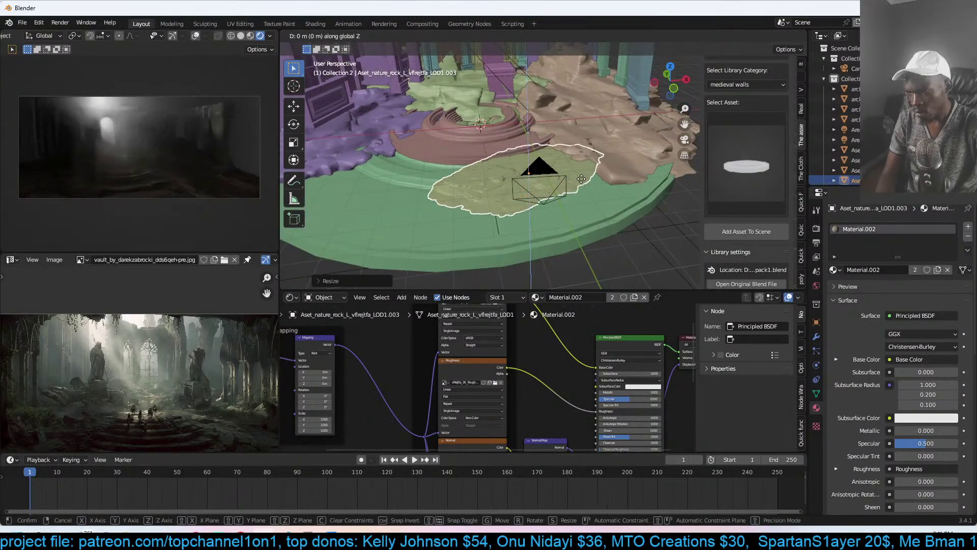
left_click(587, 188)
key("g")
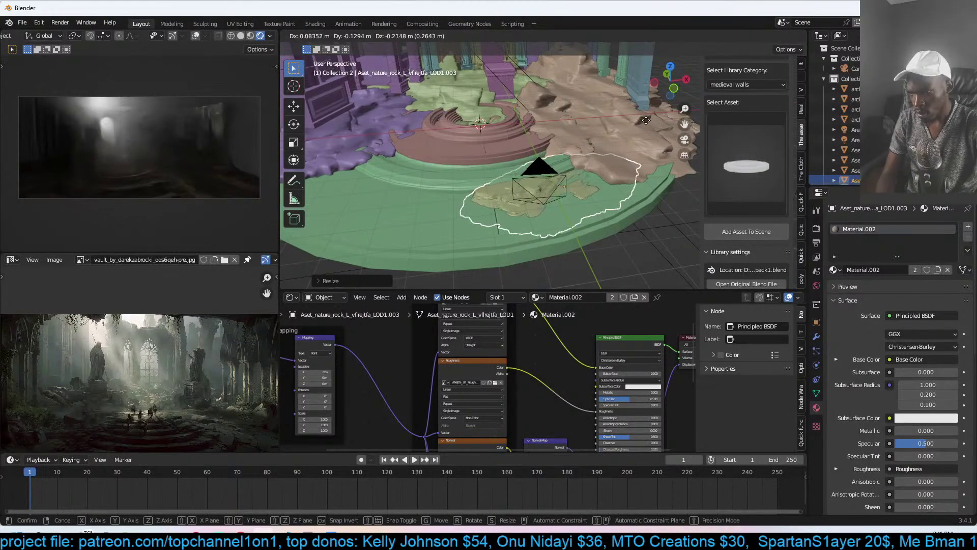
left_click(610, 135)
- Link the brown rock's material to the blue pillar block
middle_click_drag(612, 135, 572, 196)
left_click(595, 141, "shift")
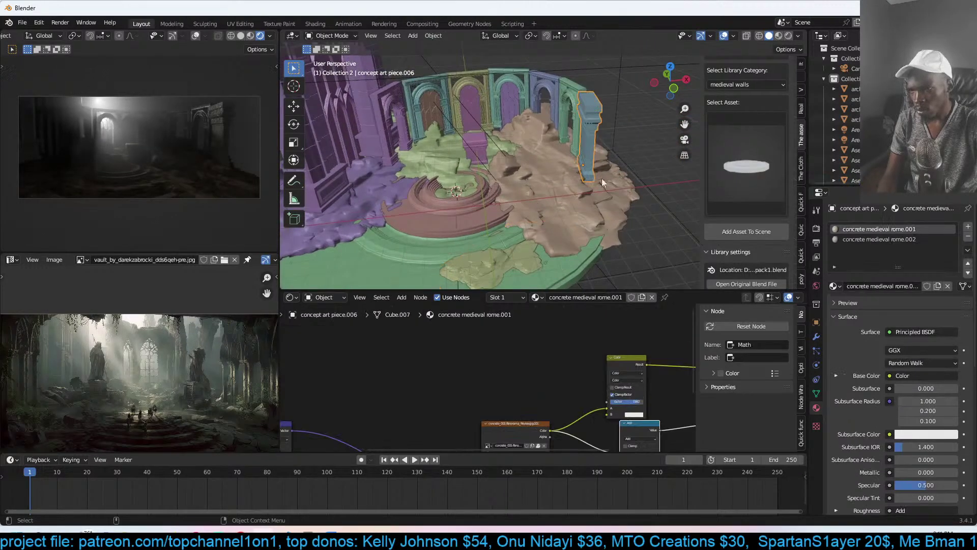
key("ctrl+l")
left_click(604, 191)
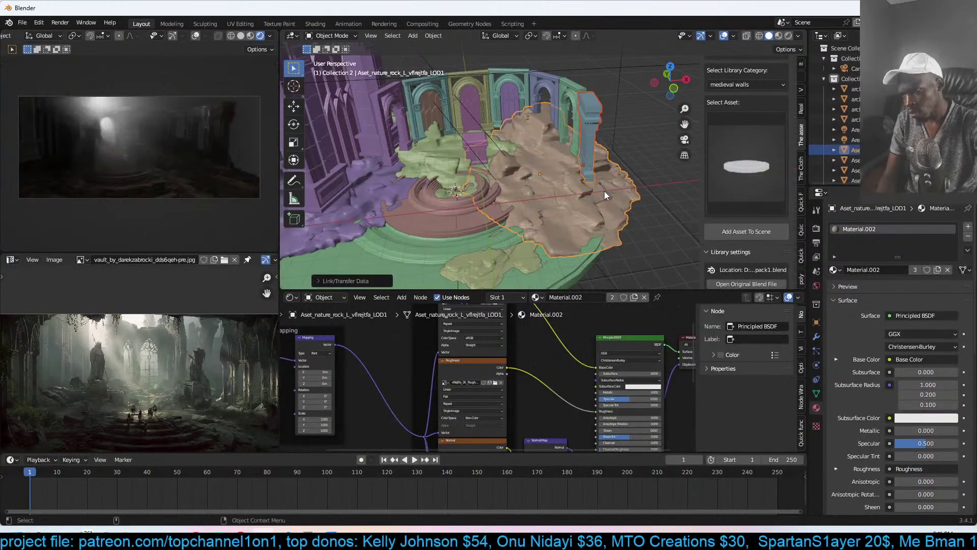
- Duplicate the blue pillar block, place the copy beside it and scale it up into a giant pillar
left_click(588, 137)
key("shift+d")
key("s")
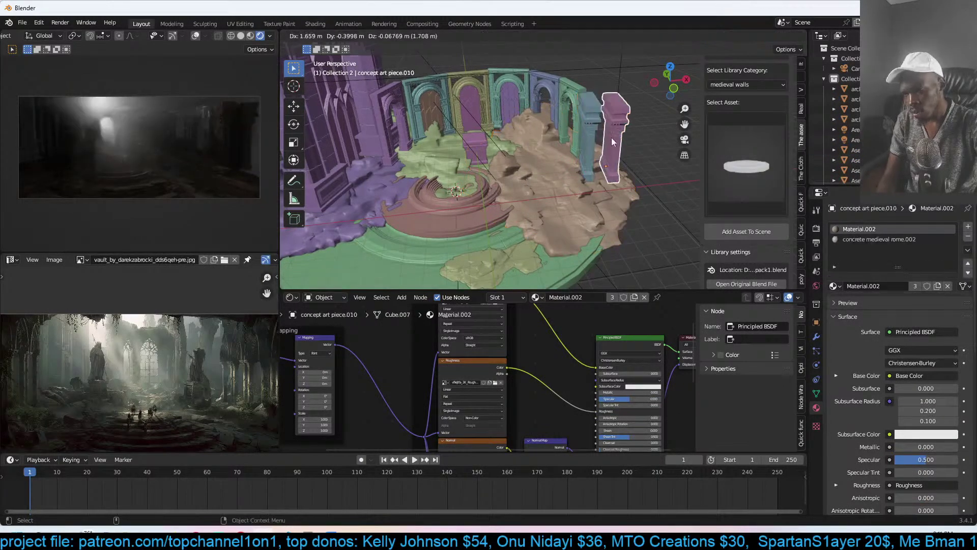
left_click(624, 137)
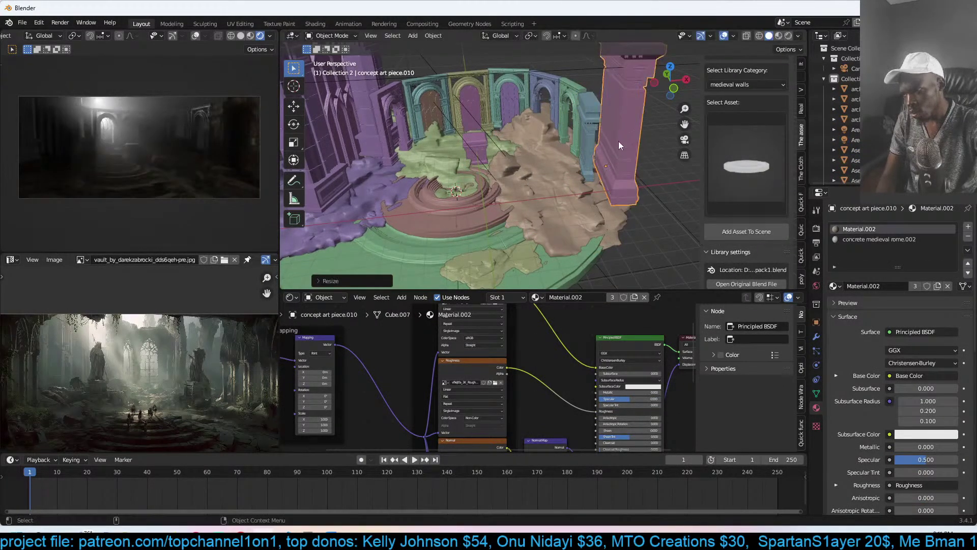
- Link the green rock's material to all the arches in the curved row
middle_click_drag(572, 155, 602, 181, "shift")
scroll(602, 181, "up", 2)
left_click(625, 123)
left_click(586, 101, "shift")
left_click(512, 89, "shift")
left_click(458, 90, "shift")
left_click(412, 99, "shift")
left_click(377, 117, "shift")
left_click(408, 181, "shift")
key("ctrl+l")
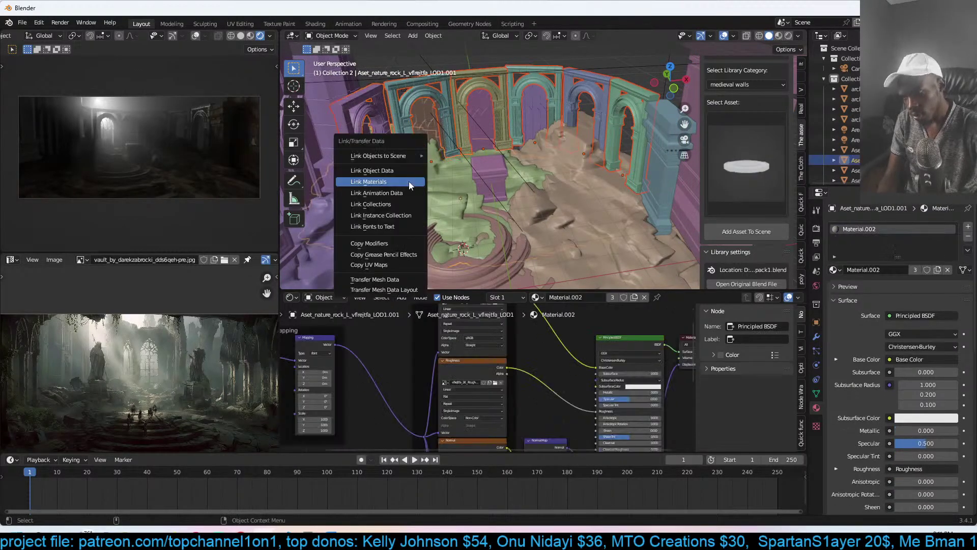
left_click(408, 181)
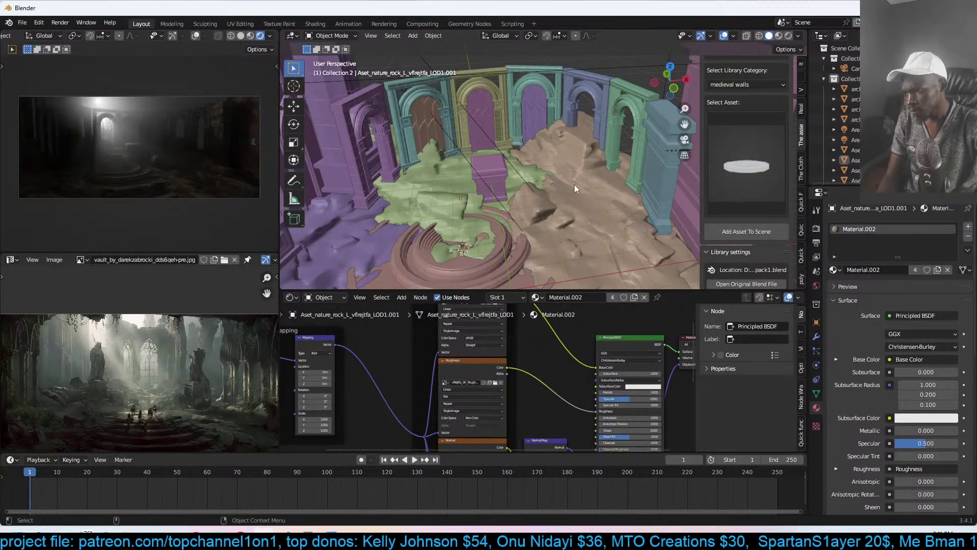
- Choose the broken arch asset in the medieval walls library
middle_click_drag(572, 187, 570, 196, "shift")
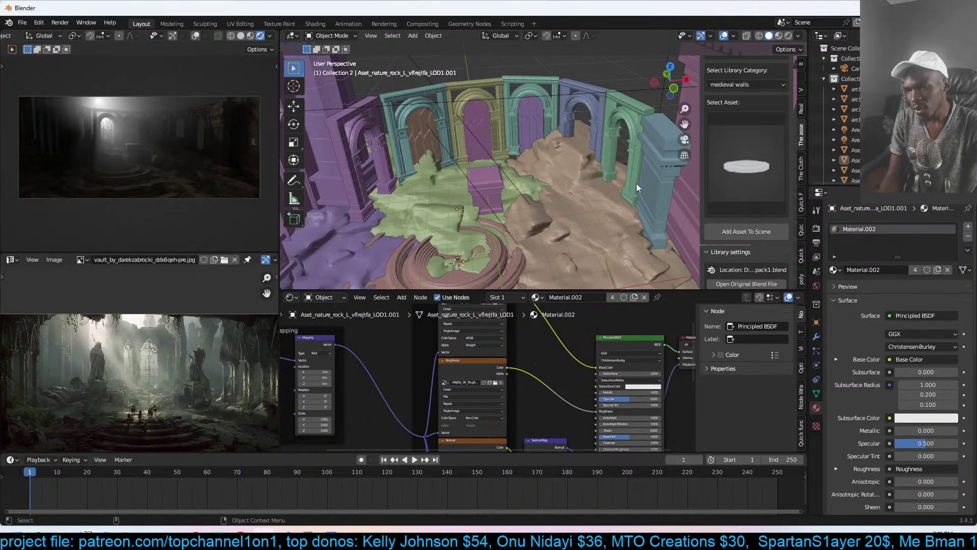
left_click(742, 176)
left_click(758, 243)
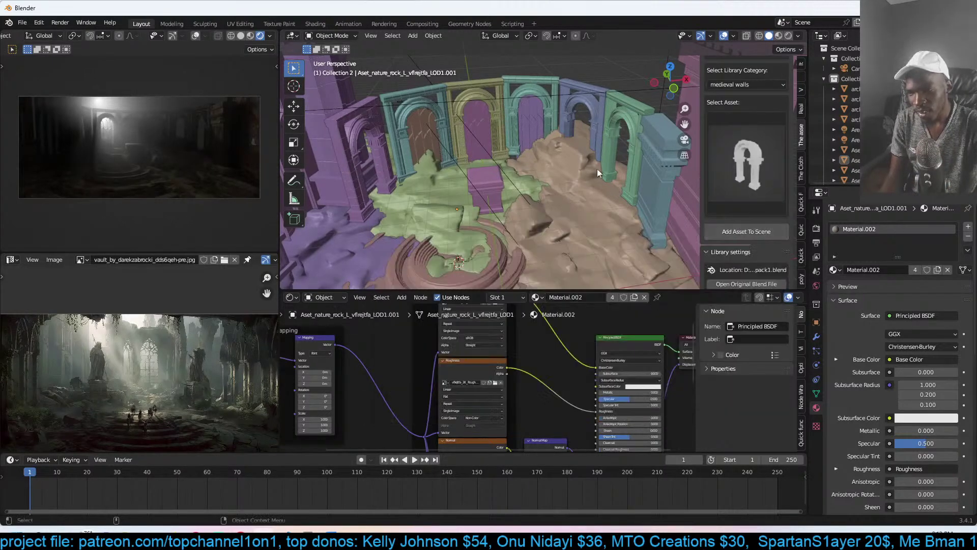
scroll(514, 176, "down", 2)
- Start saving the file and create a folder named "misty enviroment" in the parent directory of the motel folder
key("ctrl+s")
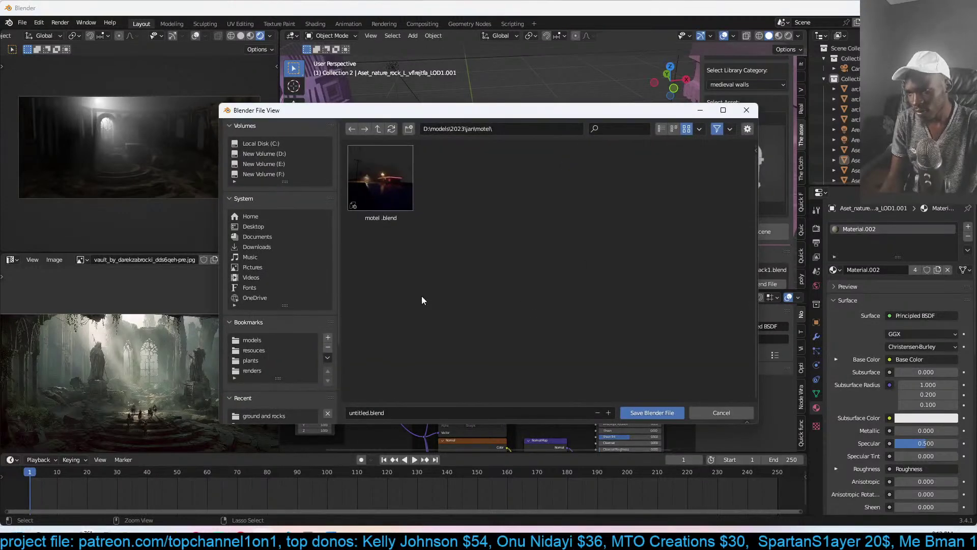
left_click(378, 129)
left_click(408, 130)
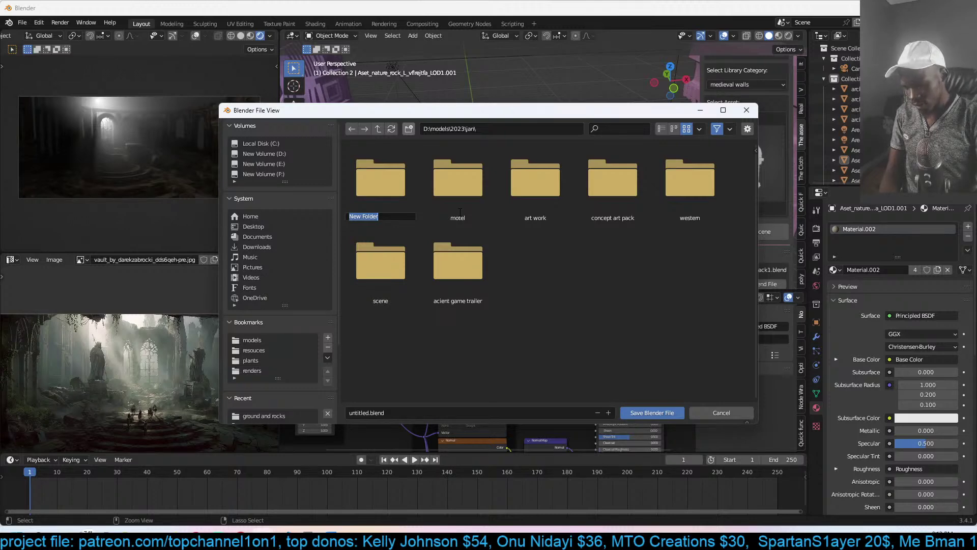
type("misty")
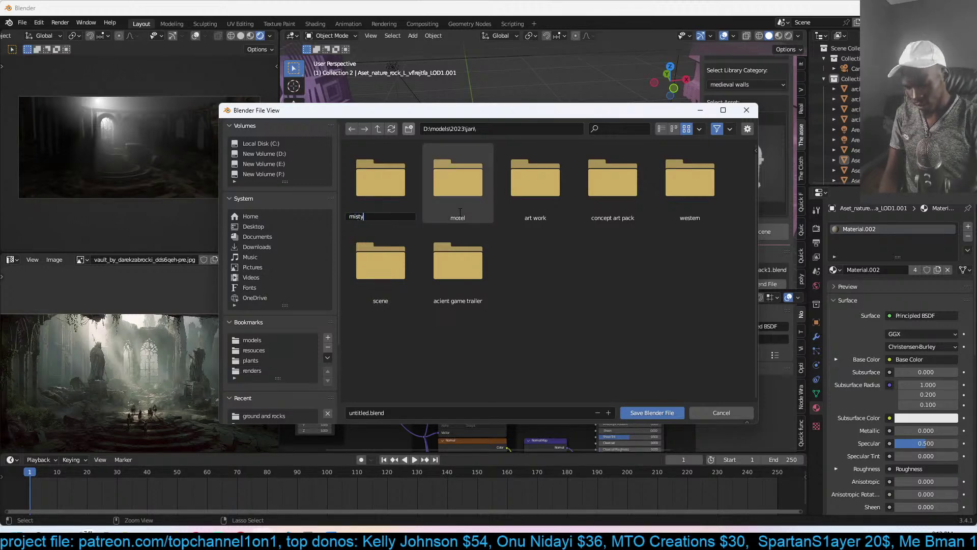
type(" enviroment")
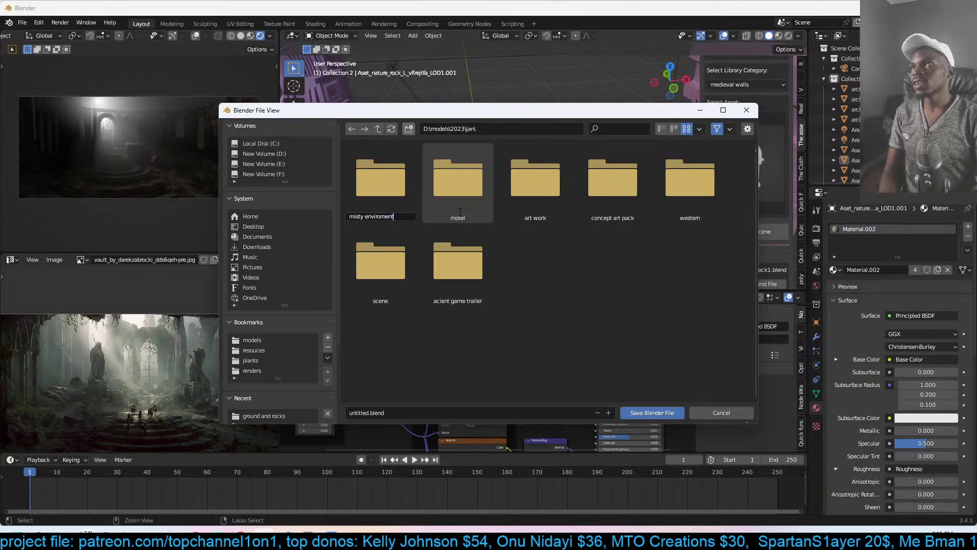
key("ctrl+a")
key("ctrl+c")
key("Return")
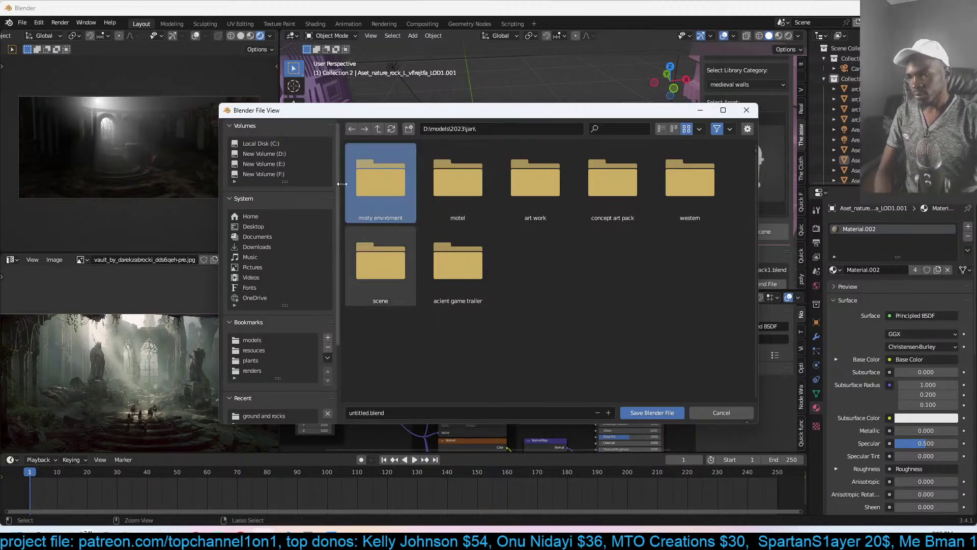
- Save the scene as "misty enviroment.blend" inside the misty enviroment folder
double_click(354, 182)
left_click(501, 412)
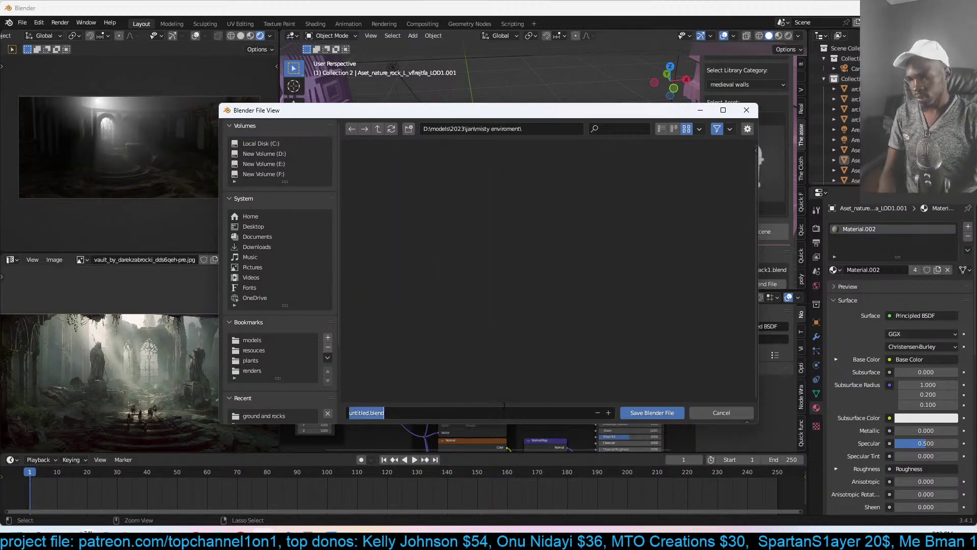
key("ctrl+v")
left_click(652, 412)
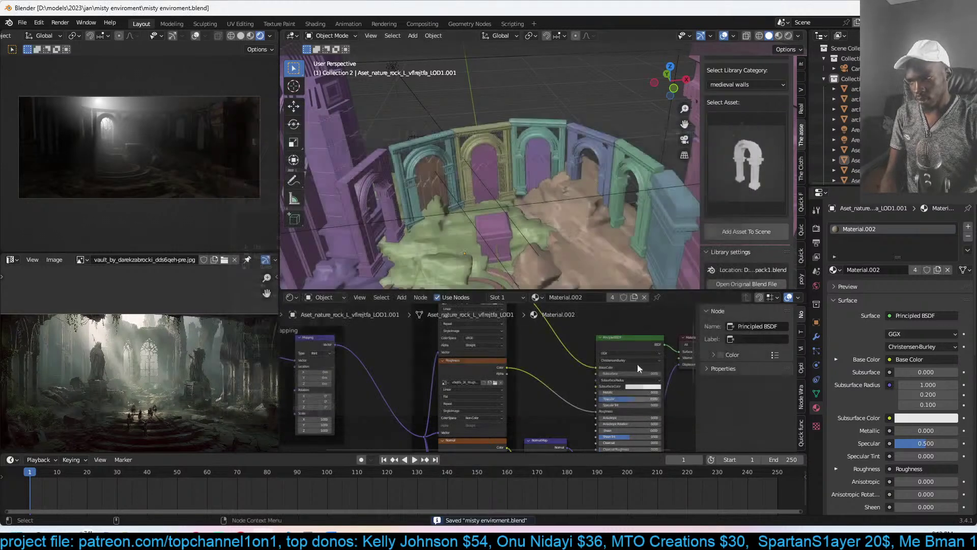
- Add the broken arch asset to the scene and raise it above the curved row of arches
middle_click_drag(584, 138, 597, 144)
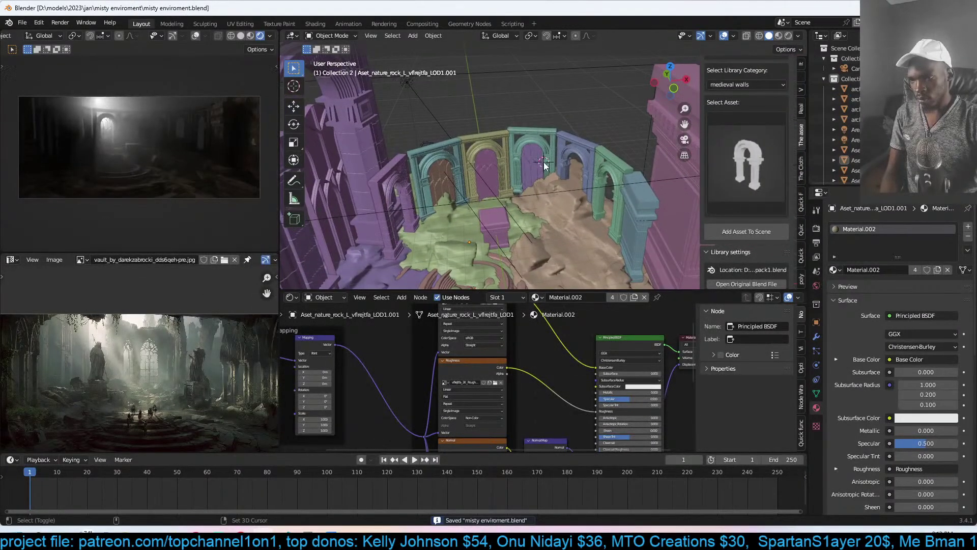
left_click(739, 232)
key("g")
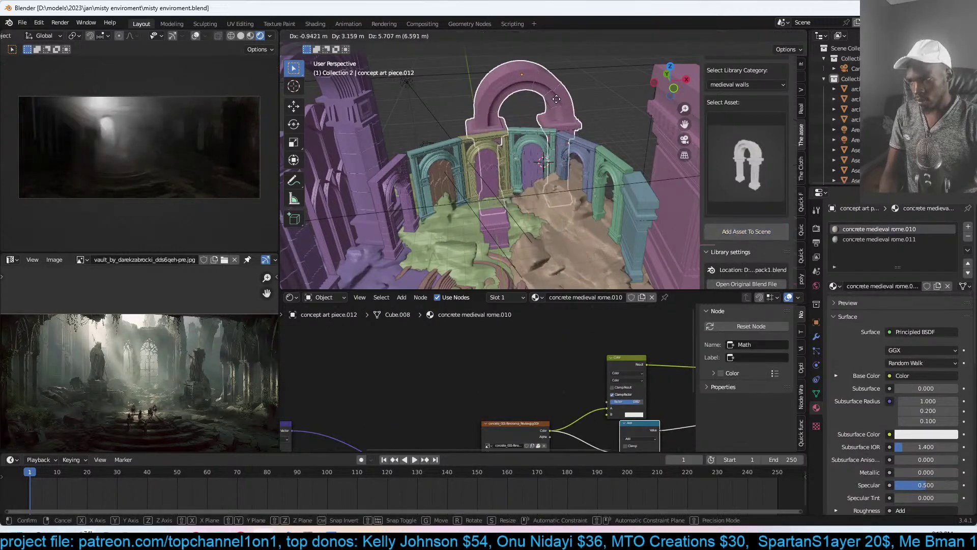
left_click(557, 96)
- Link the giant pillar's material to the new broken arch
left_click(663, 152, "shift")
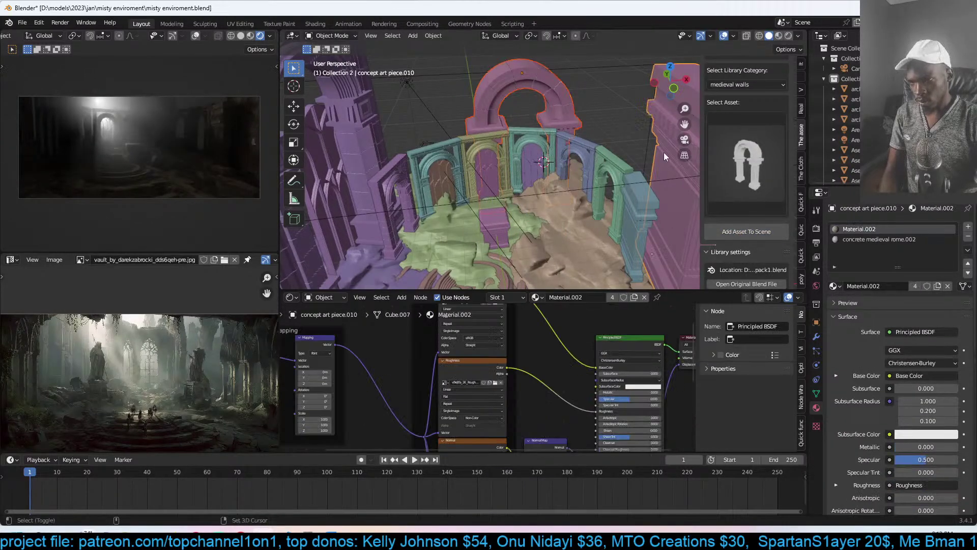
key("ctrl+l")
left_click(663, 152)
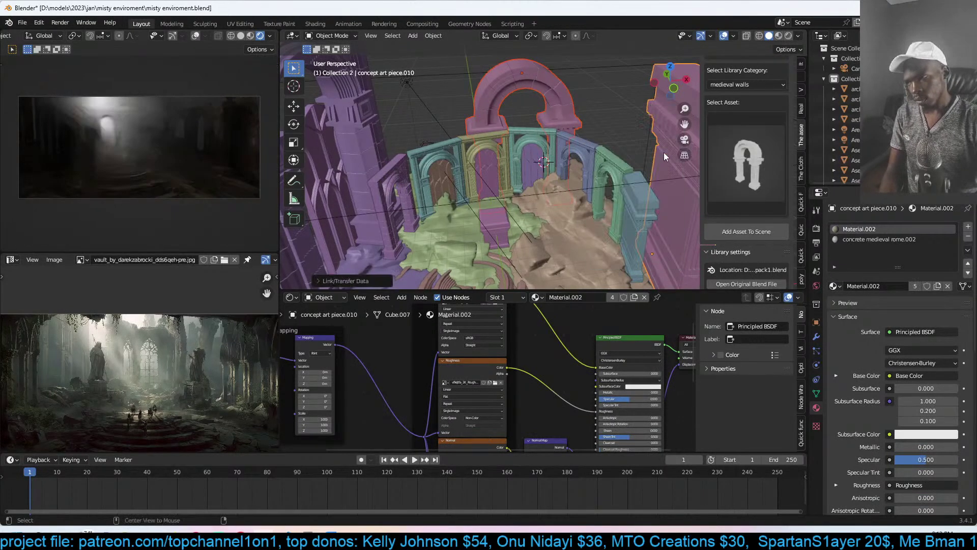
- Rotate the large broken arch and place it behind the curved row, on the giant pillar's side
left_click(570, 101)
key("r")
left_click(565, 139)
key("g")
left_click(602, 177)
middle_click_drag(602, 178, 616, 141)
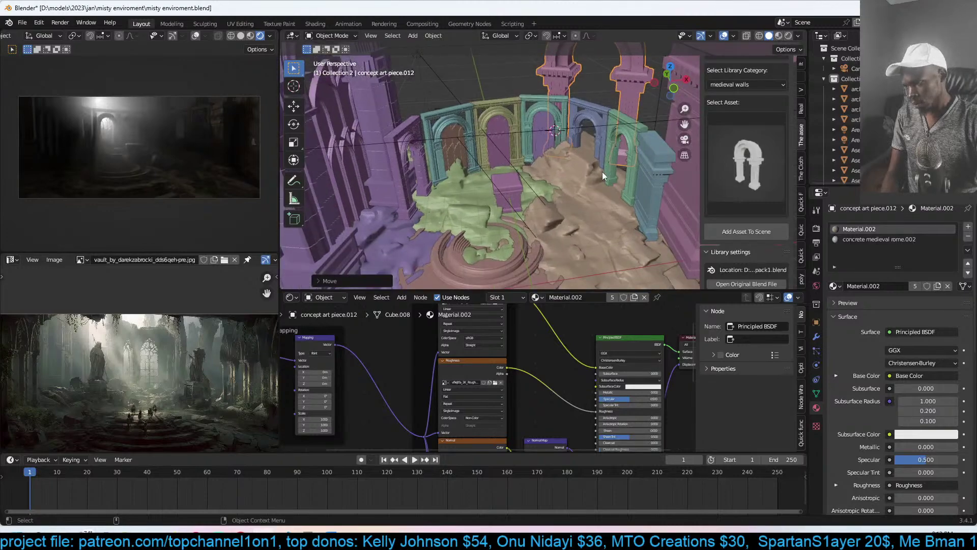
- Look through the camera and move it backward along its local Z axis to widen the framing
middle_click_drag(526, 202, 576, 166)
scroll(559, 169, "down", 4)
key("KP_0")
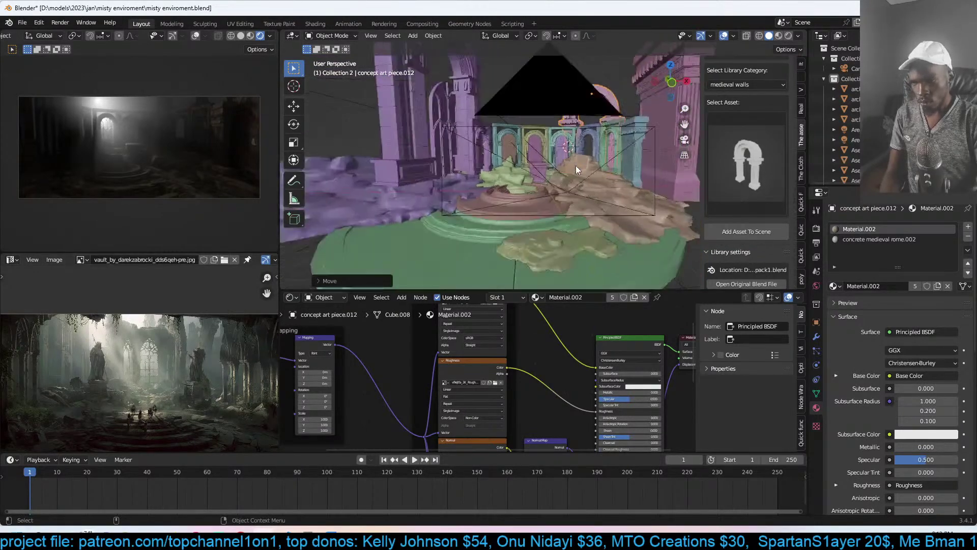
left_click(608, 124)
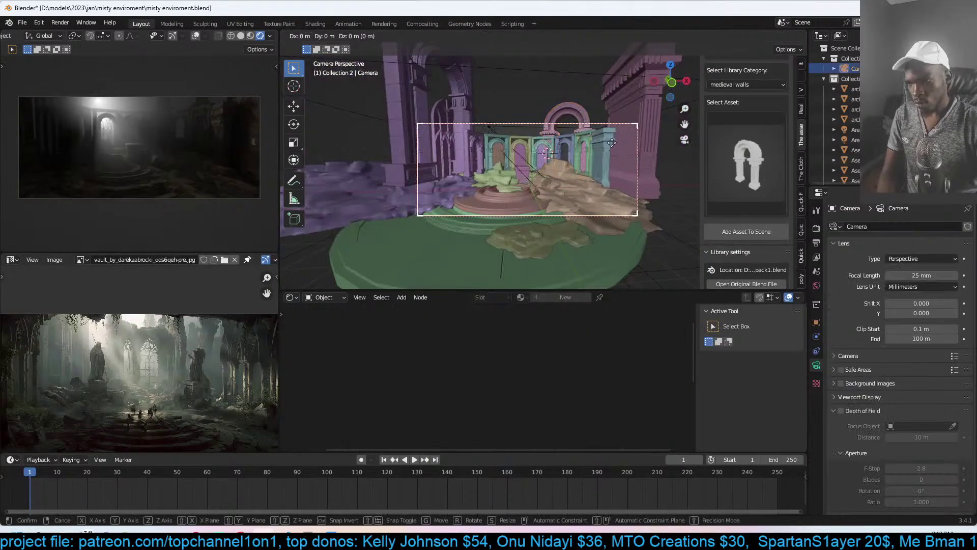
key("g")
key("z")
key("z")
left_click(615, 161)
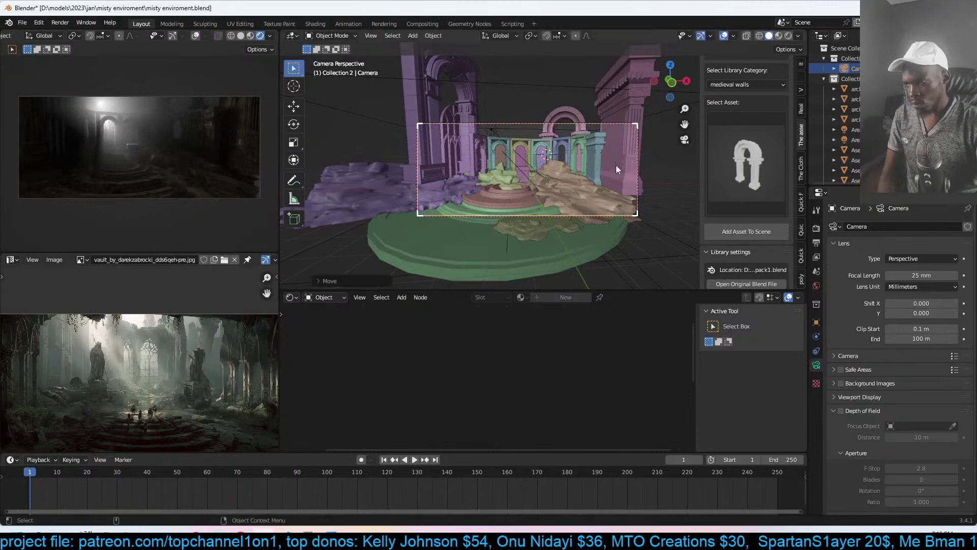
- Place a linked duplicate of the rock mound at the foot of the giant pillar, on its outer side
left_click(666, 190)
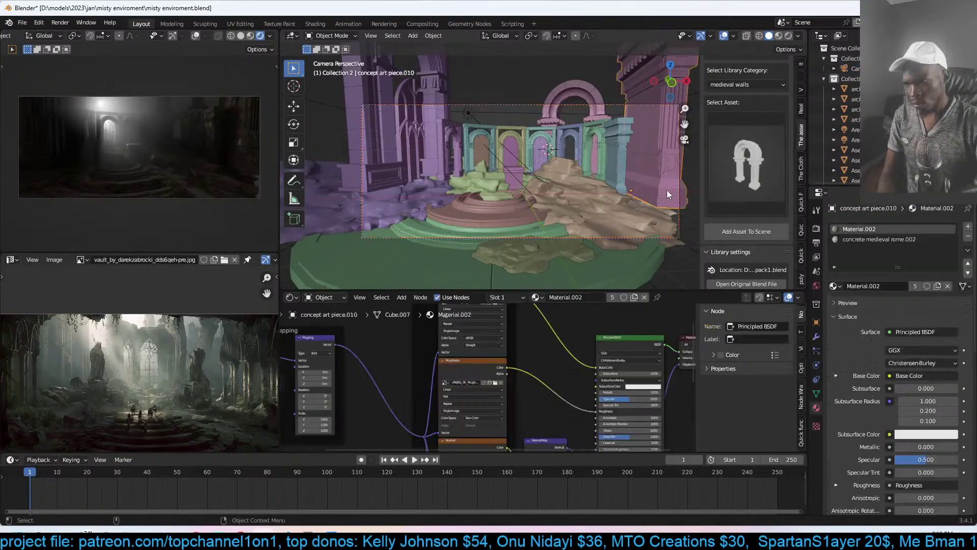
key("g")
left_click(738, 240)
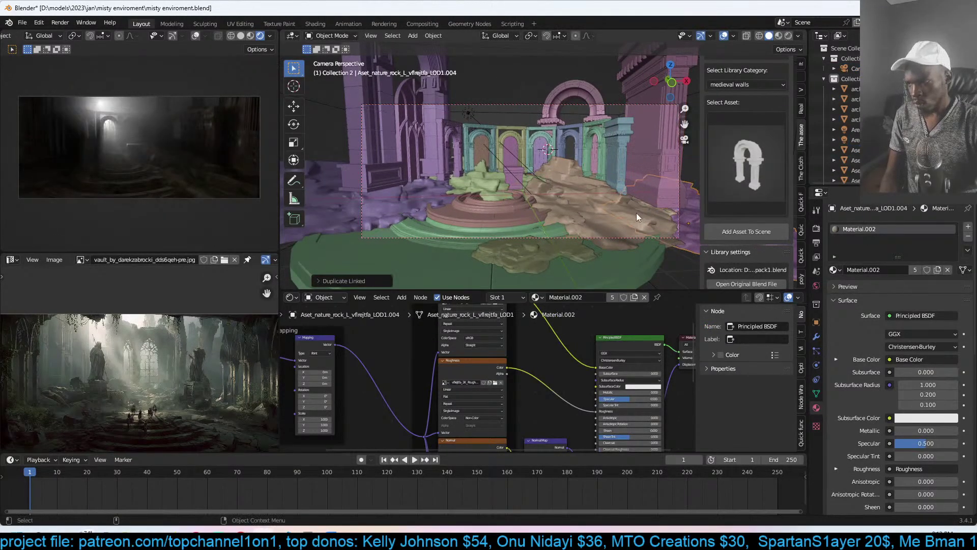
middle_click_drag(640, 213, 598, 202, "shift")
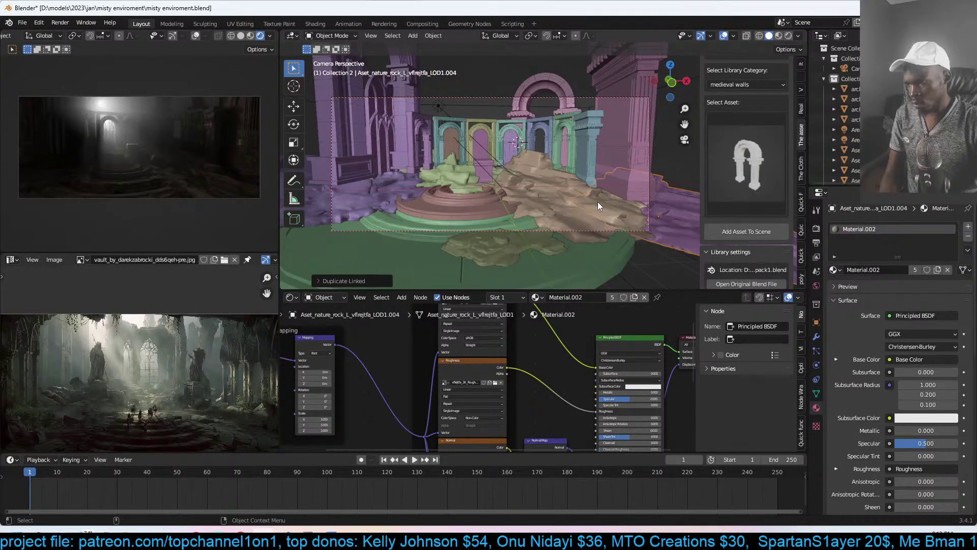
- Place a linked duplicate of the rock mound behind the ruins and stretch it along Z into a tall cliff
key("KP_7")
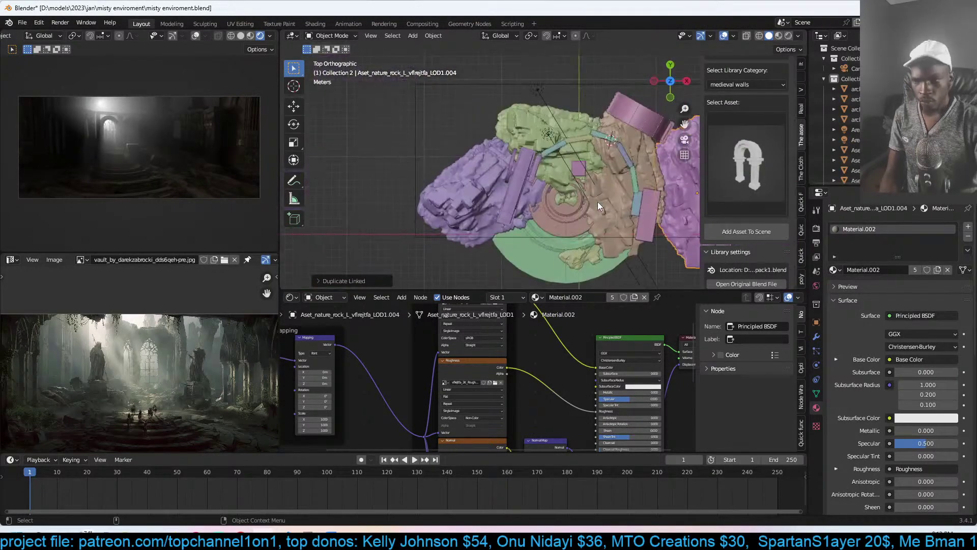
middle_click_drag(580, 212, 529, 163)
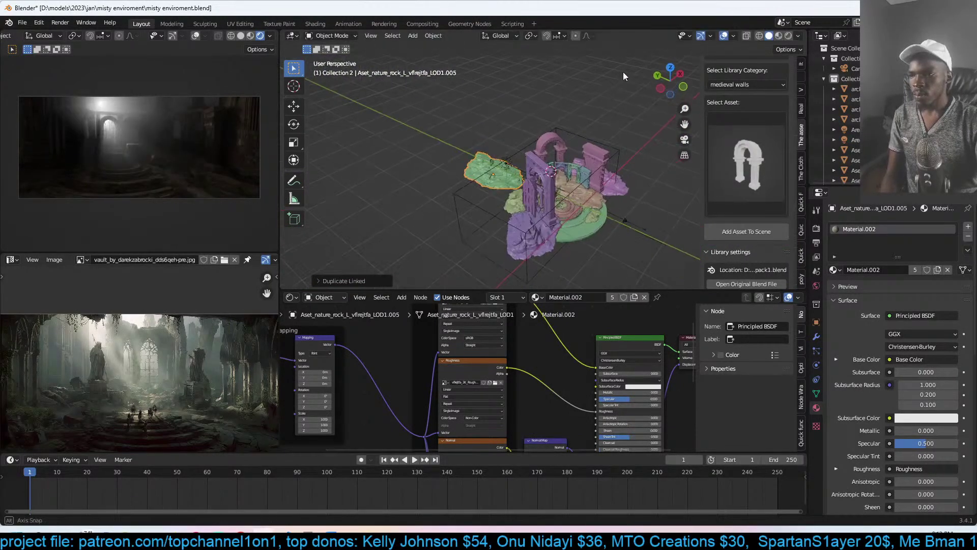
key("alt+d")
key("s")
key("z")
left_click(769, 160)
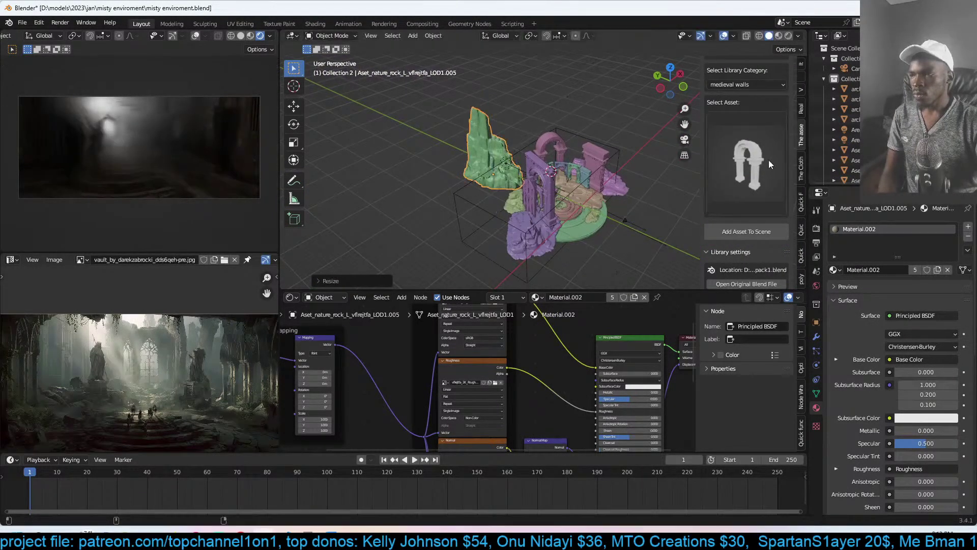
- Reposition the tall cliff through the camera view so it stands behind the large broken arch
left_click(684, 143)
key("g")
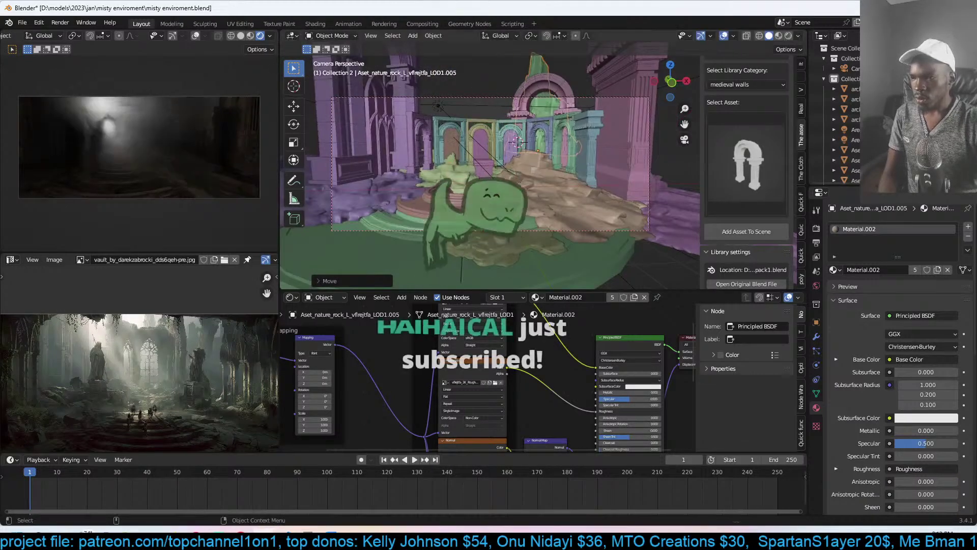
left_click(604, 189)
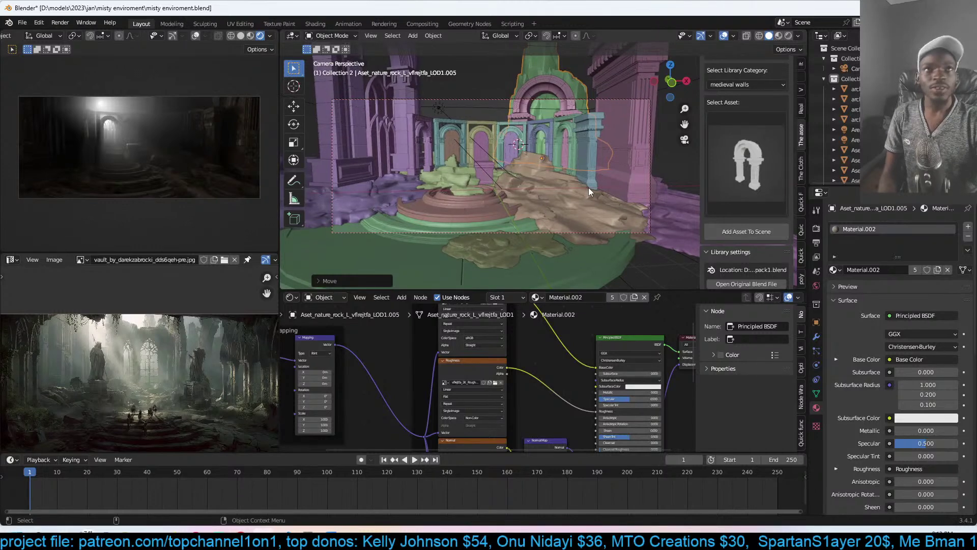
key("g")
left_click(593, 200)
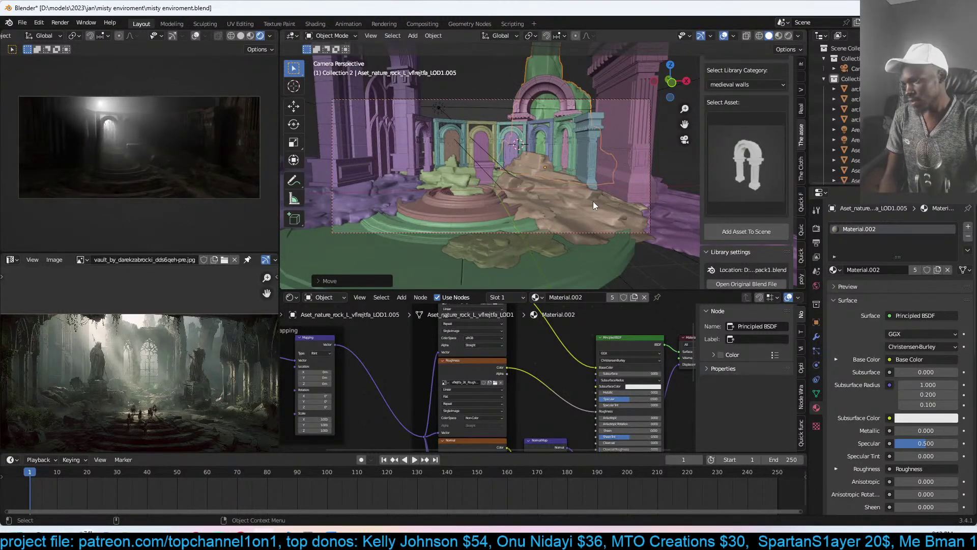
- Place a linked duplicate of the cliff beside it behind the ruins, save the file and clear the selection
key("KP_7")
key("alt+d")
left_click(543, 192)
key("ctrl+s")
key("alt+a")
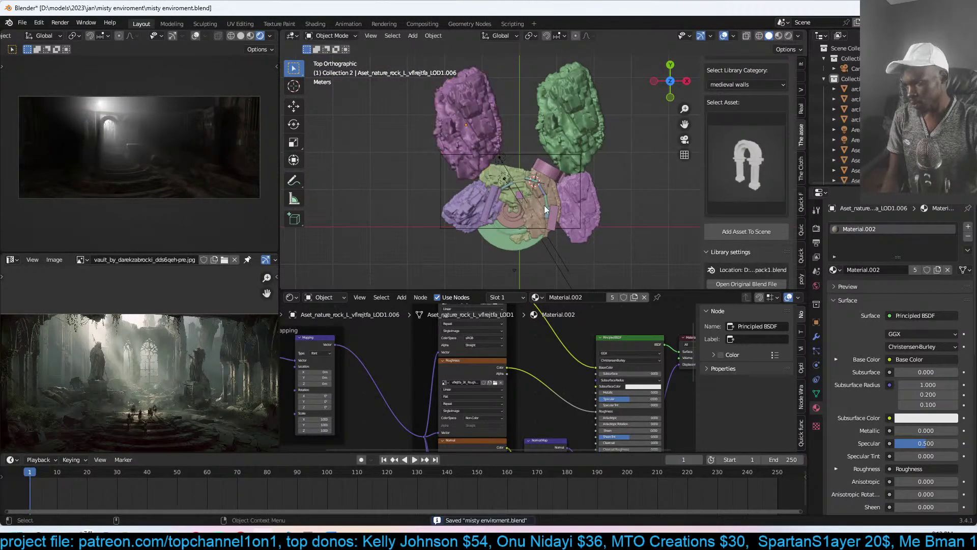
- Duplicate the fog cube, place the copy over the cliffs, scale it up and widen it along X
scroll(565, 211, "down", 3)
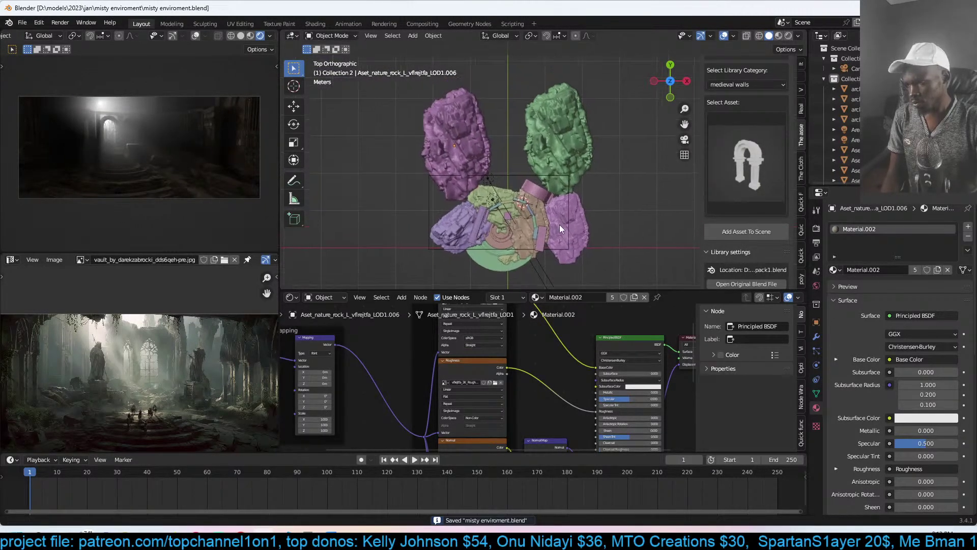
right_click(515, 167, "shift")
left_click(528, 190)
left_click(528, 189)
key("s")
left_click(580, 109)
key("s")
key("x")
left_click(596, 145)
- Rotate the green cliff about the Z axis to vary it from the purple one
mouse_move(595, 145)
middle_mouse_down()
mouse_move(559, 106)
mouse_move(631, 120)
mouse_move(607, 133)
middle_mouse_up()
key("r")
key("x")
left_click(595, 132)
left_click(599, 134)
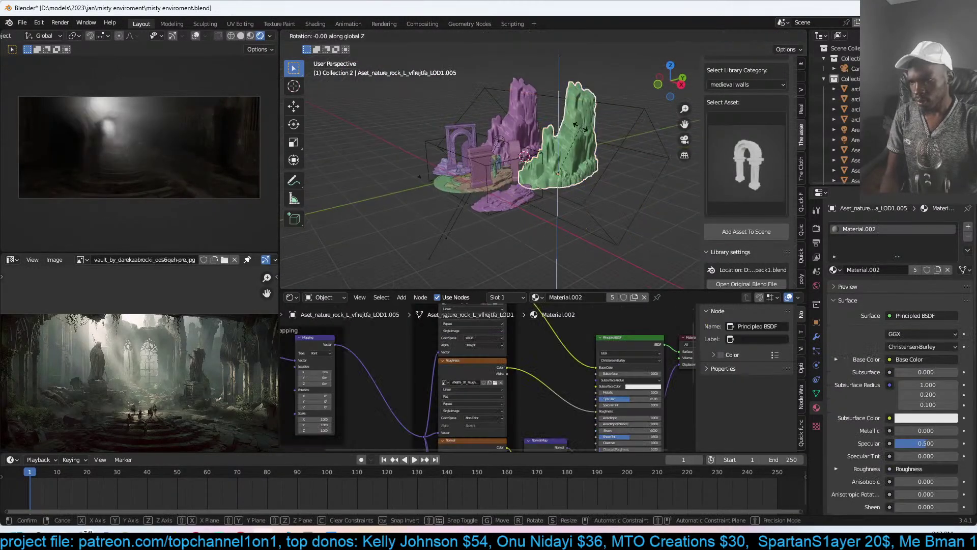
key("r")
left_click(619, 101)
- Give the large fog cube its own material copy with volume density 0 and emission strength 0.080
left_click(619, 104)
scroll(546, 365, "up", 3)
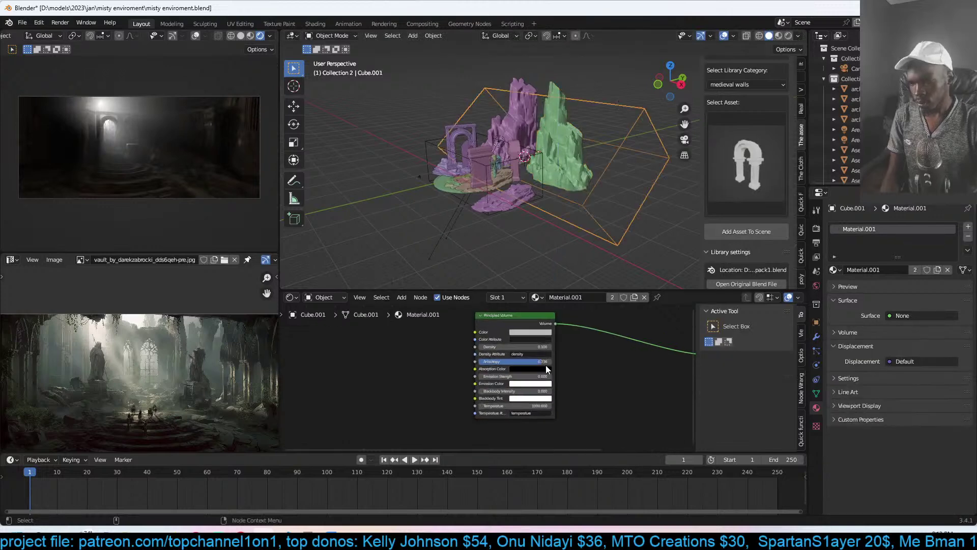
left_click(612, 297)
scroll(655, 356, "up", 2)
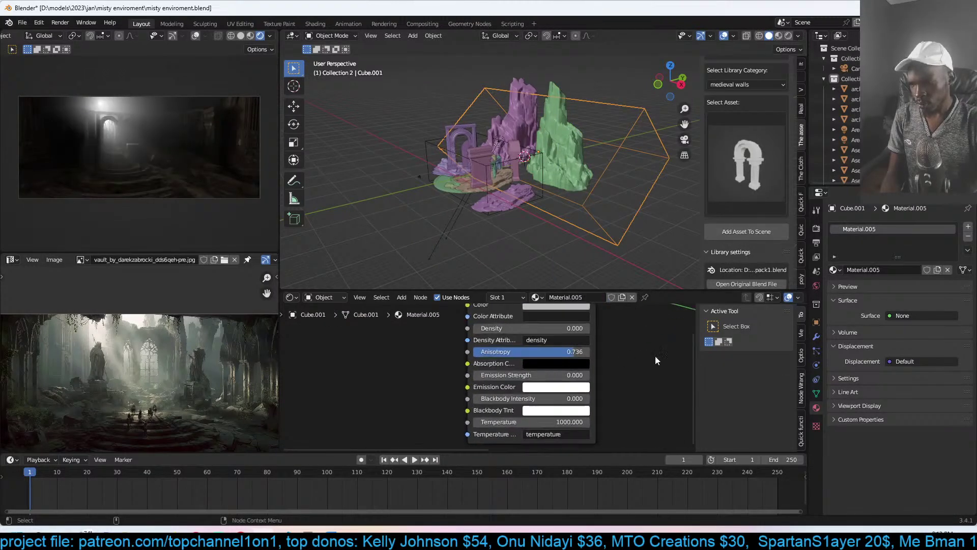
left_click_drag(544, 374, 554, 374)
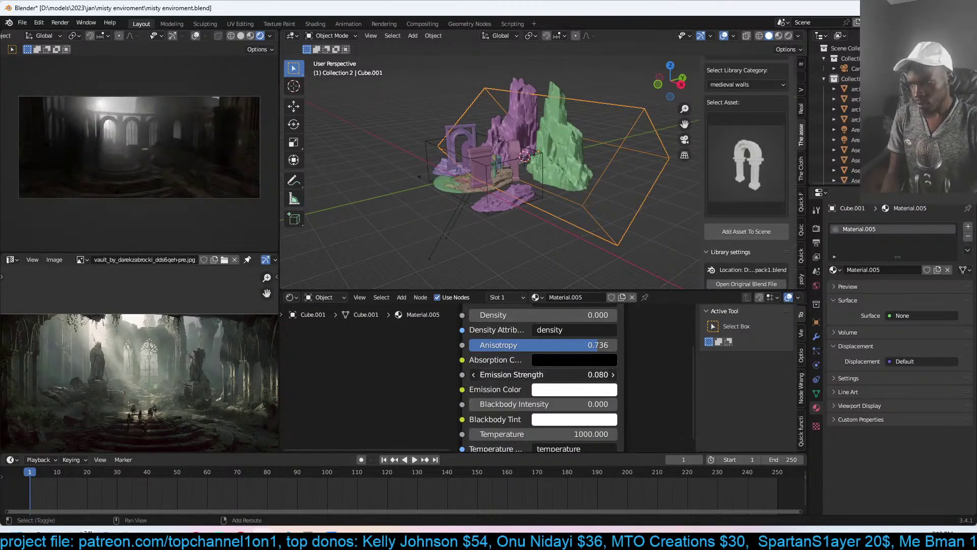
- Move the large fog cube and scale it up so it encloses the cliffs and ruins
middle_click_drag(614, 144, 636, 139)
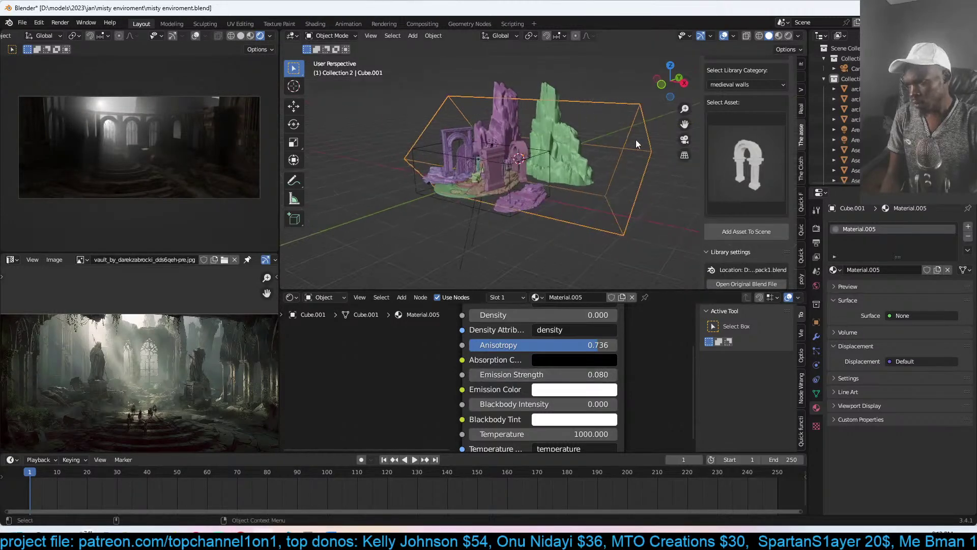
key("g")
left_click(640, 138)
key("s")
left_click(670, 129)
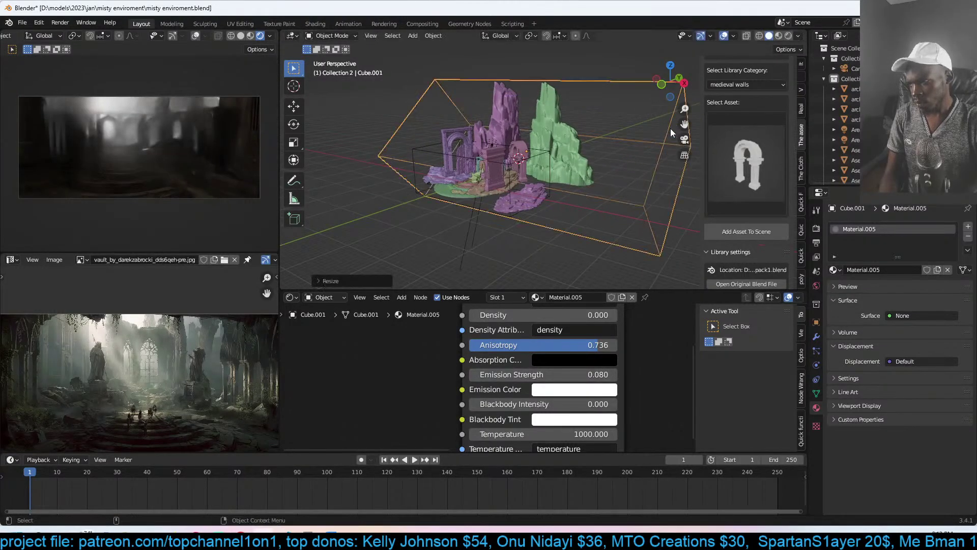
- Tint the large fog cube's emission colour a dark grey-green with hue 0.402, saturation 0.215 and value 0.192
middle_click_drag(582, 188, 643, 168)
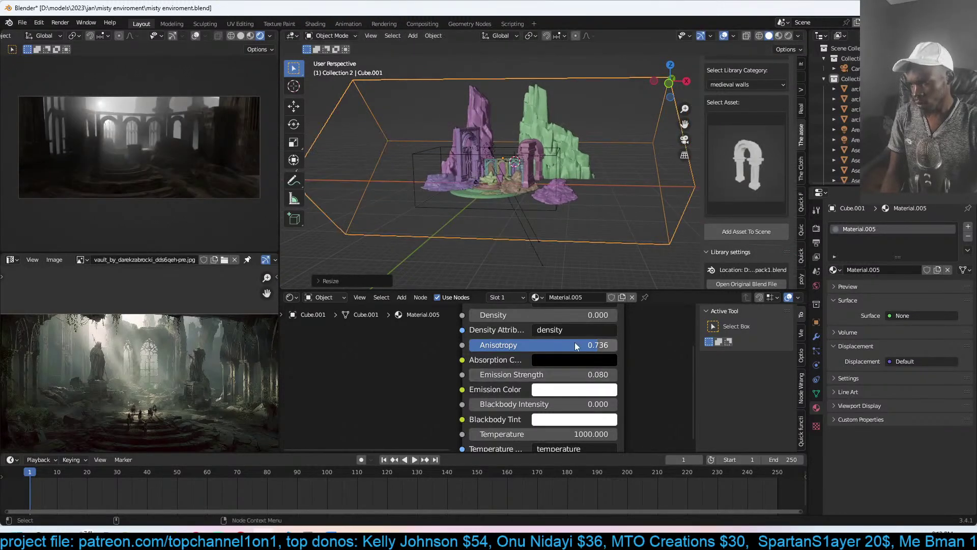
middle_click_drag(577, 346, 575, 358)
scroll(574, 358, "up", 1)
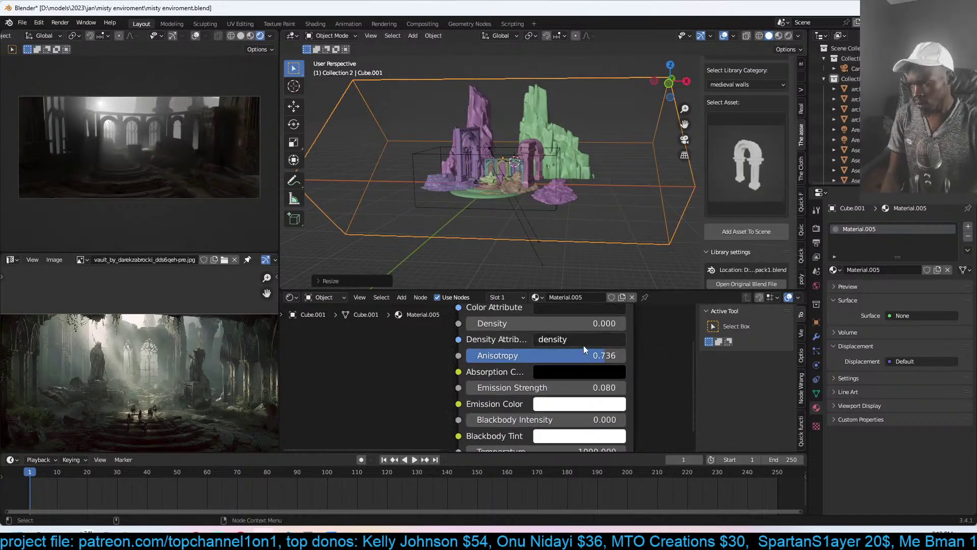
left_click(607, 406)
left_click(597, 228)
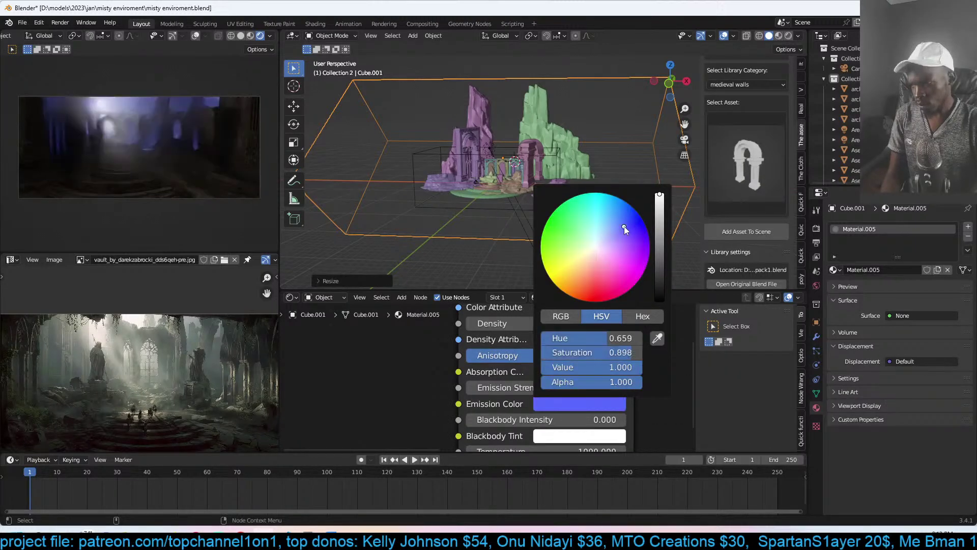
left_click(592, 244)
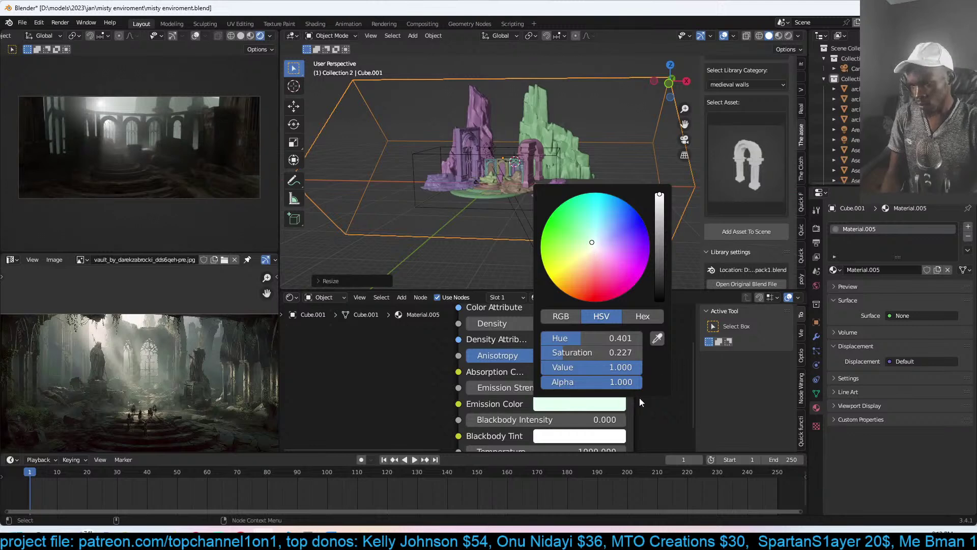
left_click(610, 407)
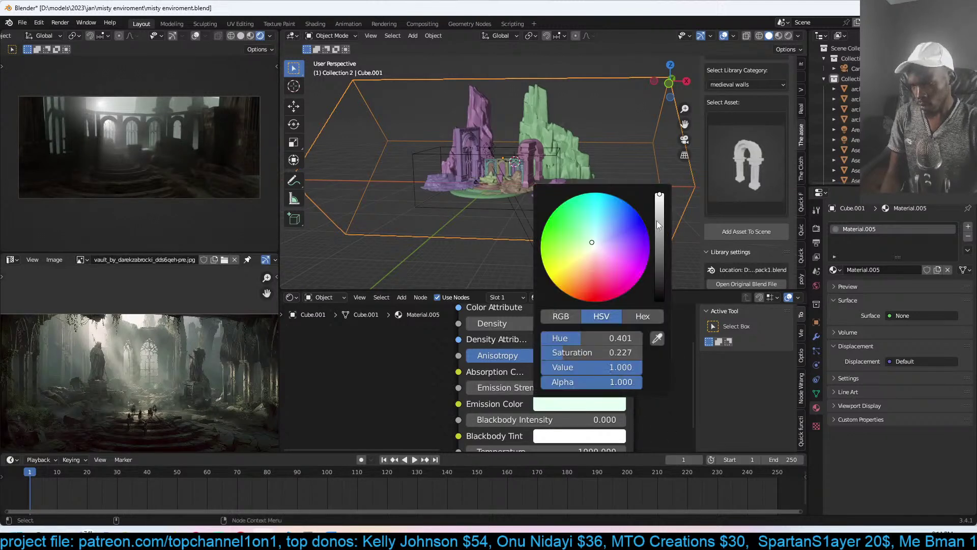
left_click_drag(657, 223, 660, 250)
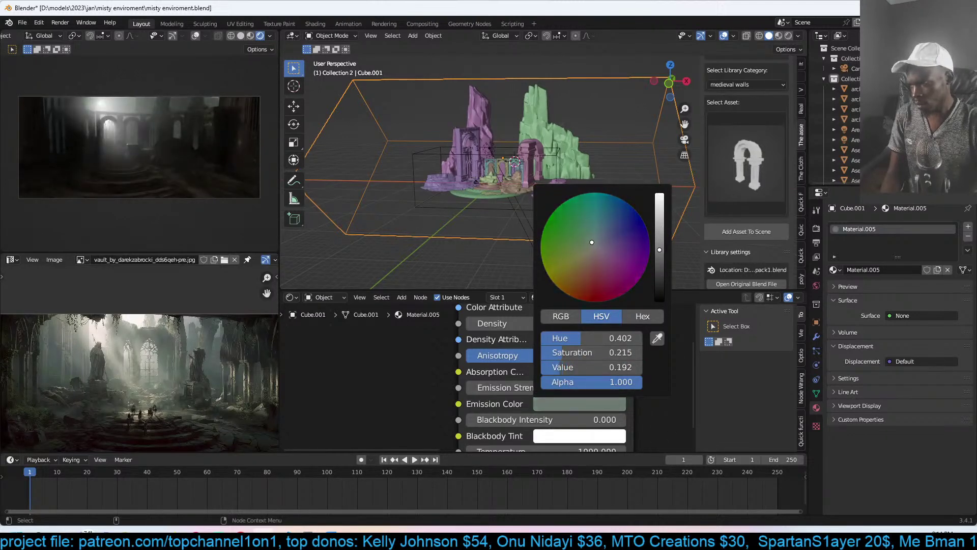
left_click(504, 140)
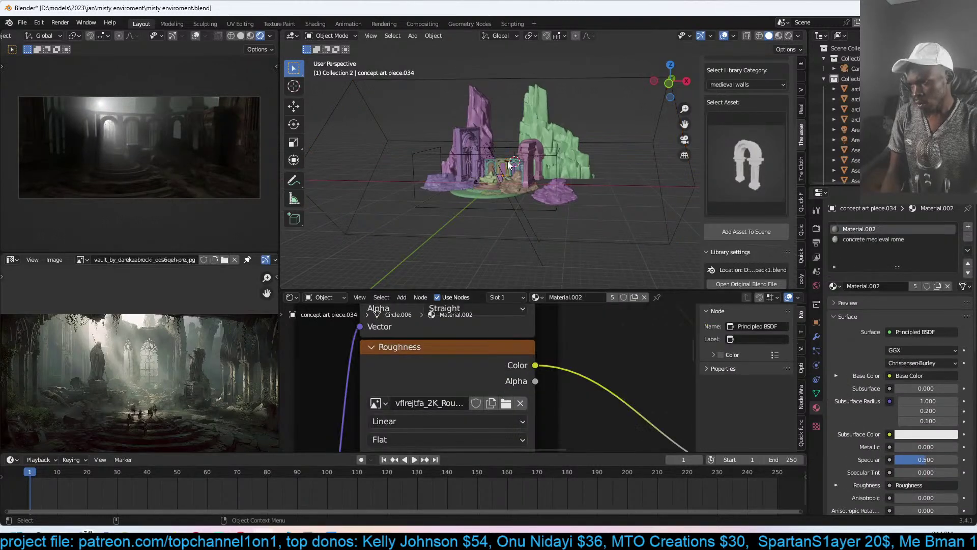
key("KP_0")
scroll(508, 162, "up", 2)
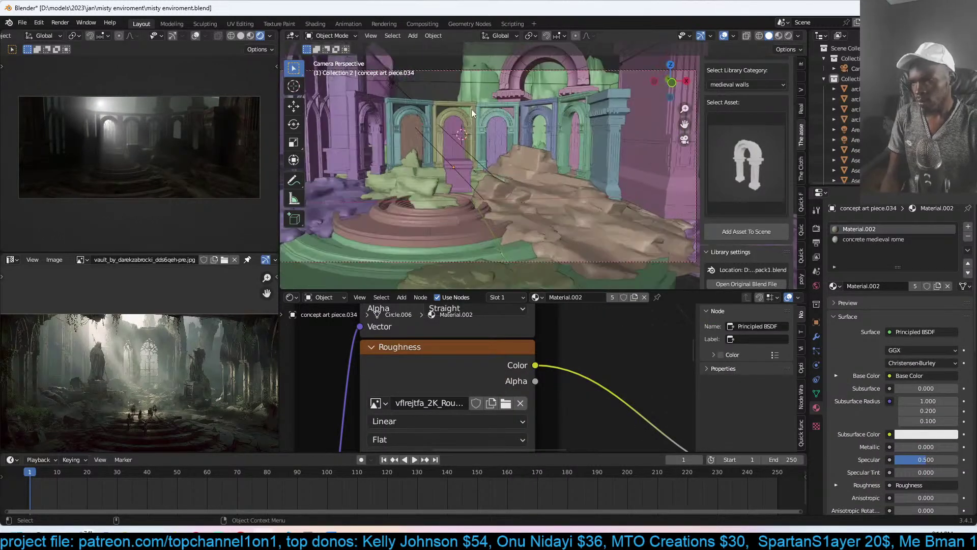
key("s")
key("z")
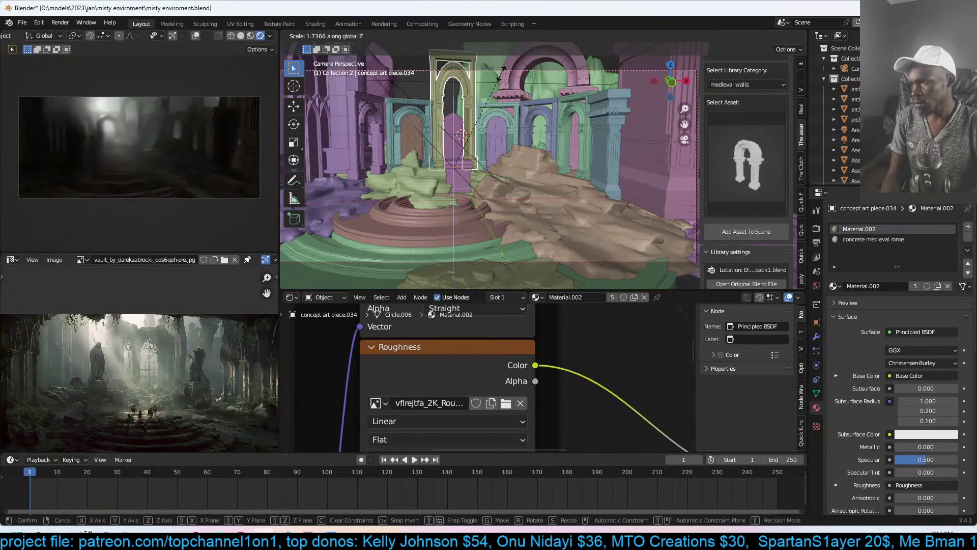
key("Escape")
- Add the arched doors and neighbouring arches to the selection and stretch all three arch-and-door pairs taller along Z
left_click(471, 118)
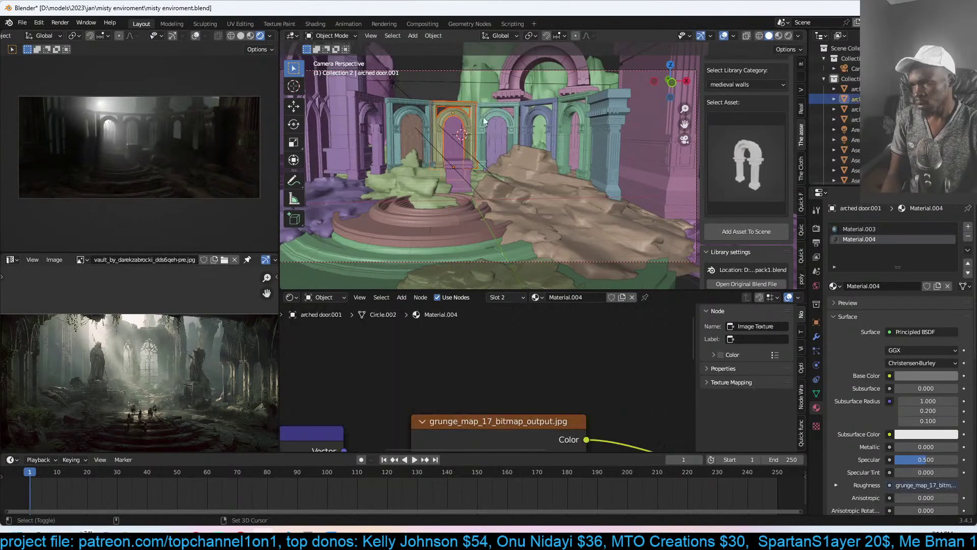
left_click(498, 117)
left_click(476, 132, "shift")
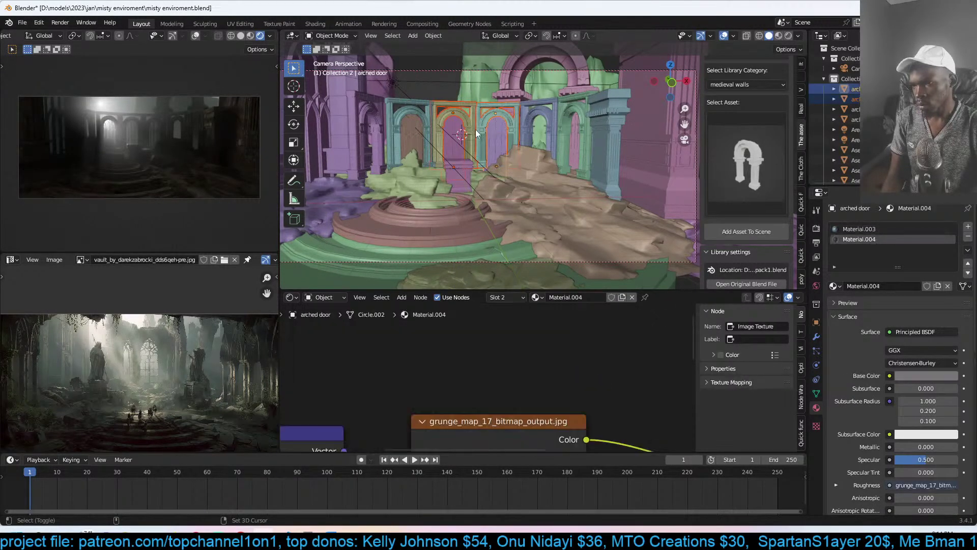
left_click(413, 120, "shift")
left_click(423, 112, "shift")
key("s")
key("z")
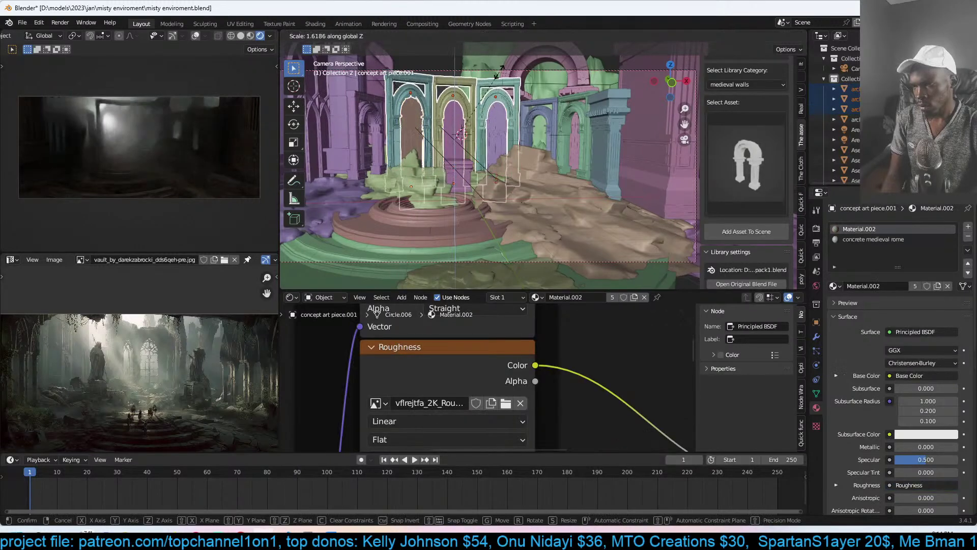
right_click(503, 69)
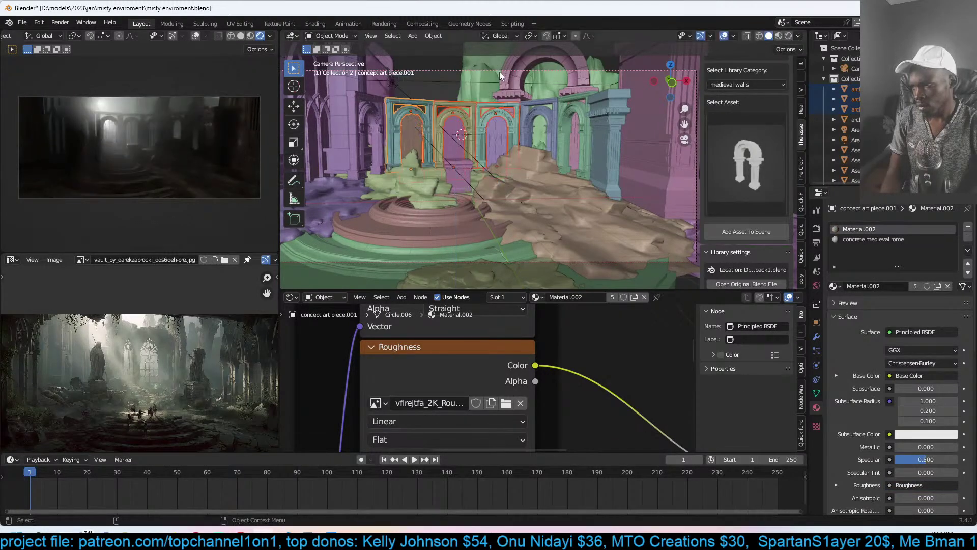
key("s")
key("z")
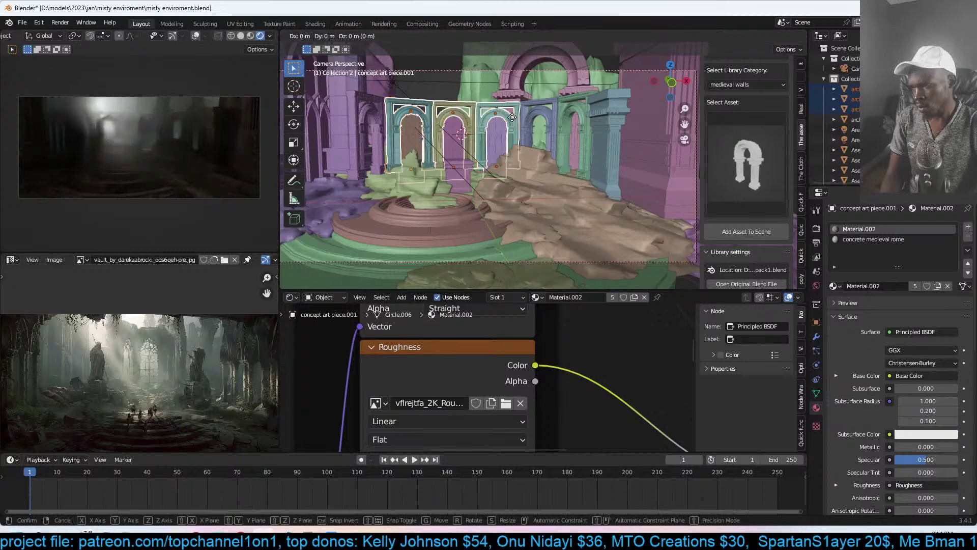
left_click(550, 69)
- Shift the three arch-and-door pairs along Z and scale them slightly taller along the same axis
key("g")
key("z")
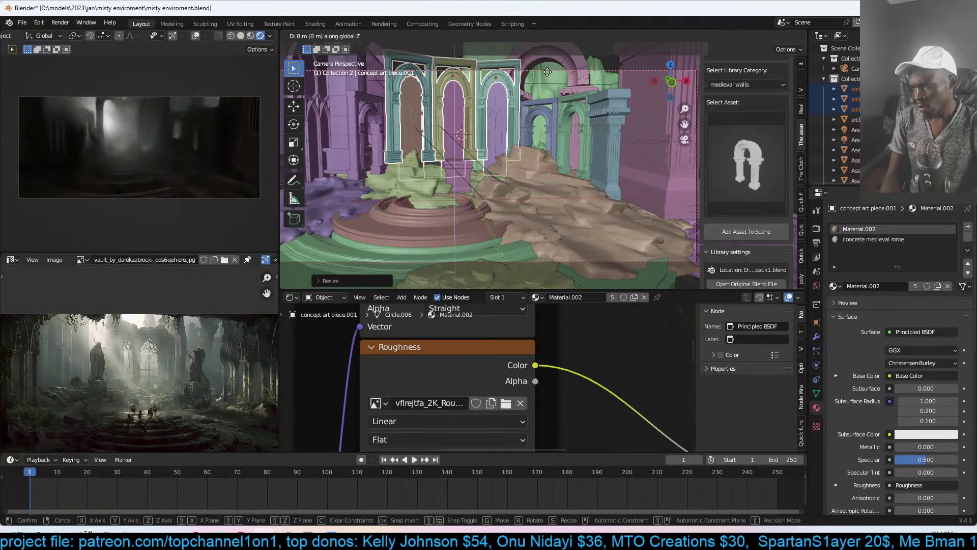
left_click(541, 87)
key("s")
key("z")
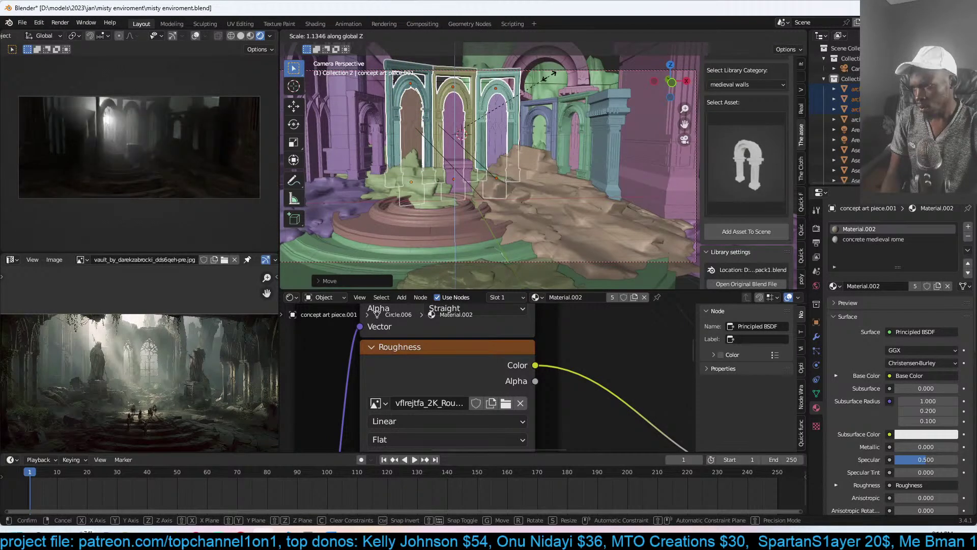
left_click(549, 78)
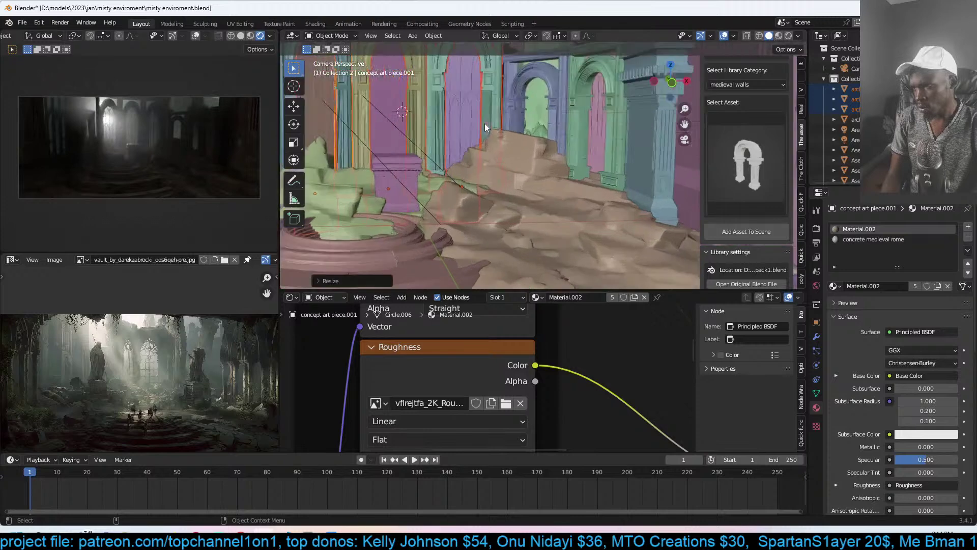
- In the arched door's Material.004, drive Alpha with the grunge map's colour and set Transmission to 0
scroll(512, 111, "up", 4)
left_click(402, 111)
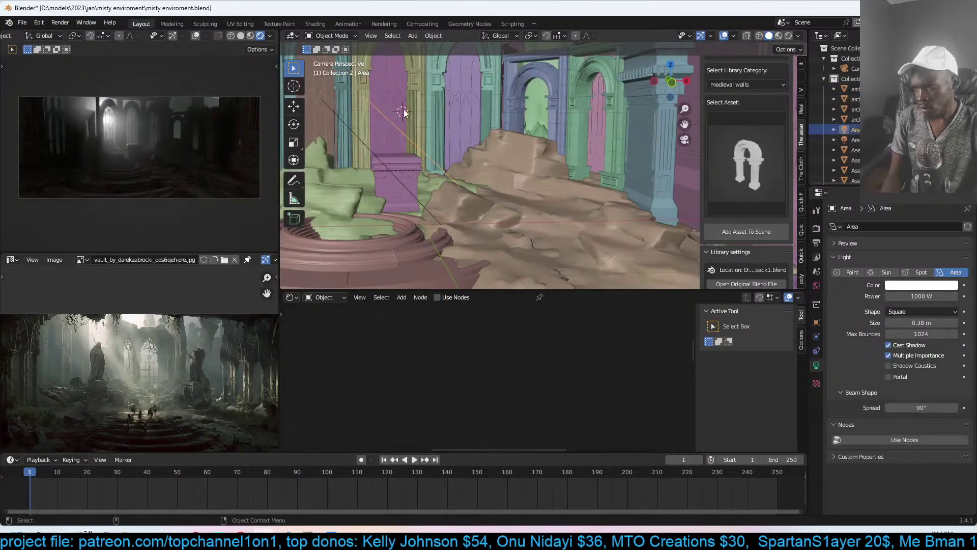
left_click(456, 117)
scroll(555, 382, "up", 3)
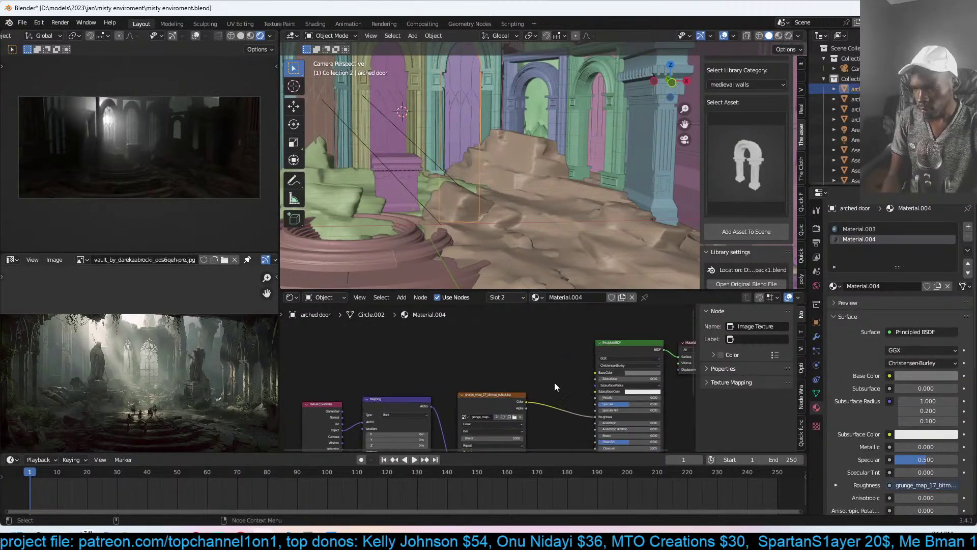
middle_click_drag(569, 385, 537, 339)
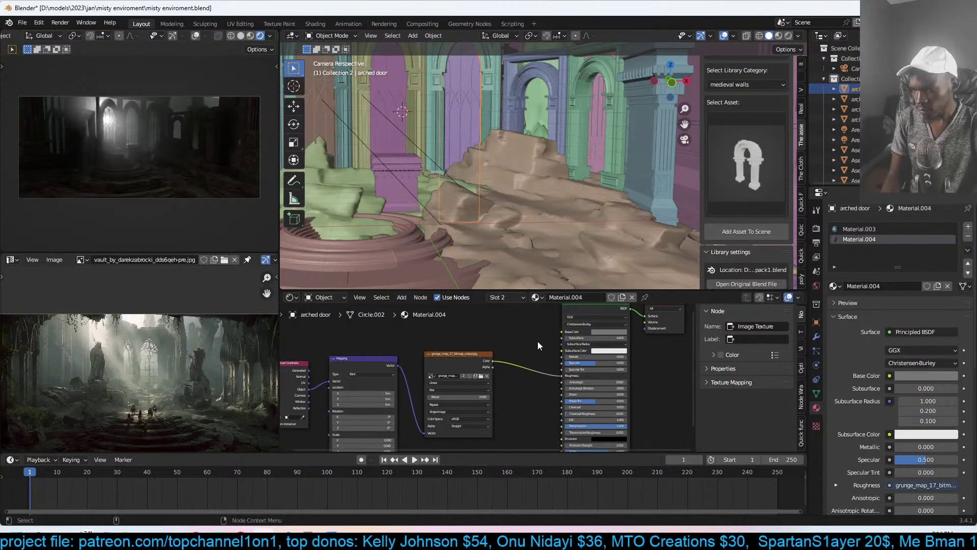
middle_click_drag(593, 374, 544, 341)
scroll(545, 341, "up", 1)
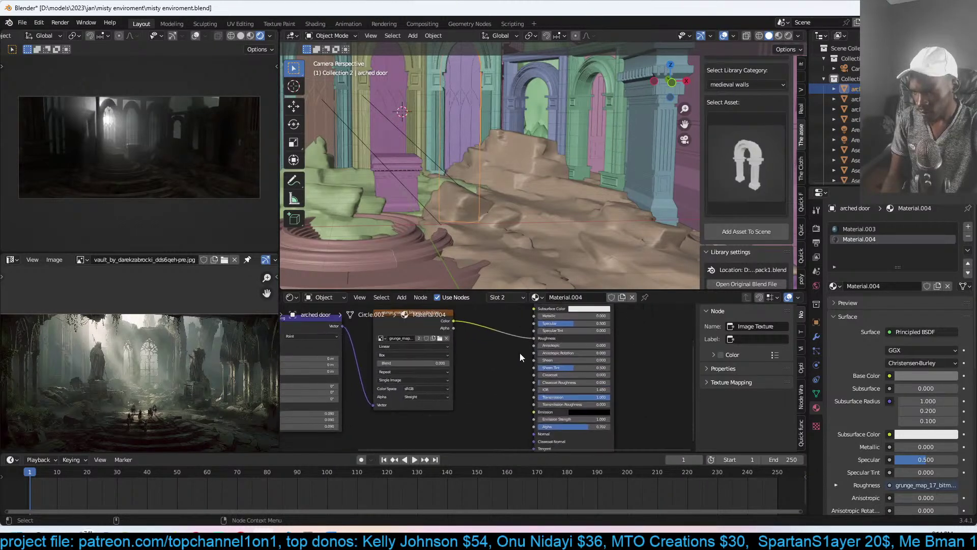
scroll(519, 352, "down", 1)
left_click_drag(437, 341, 532, 407)
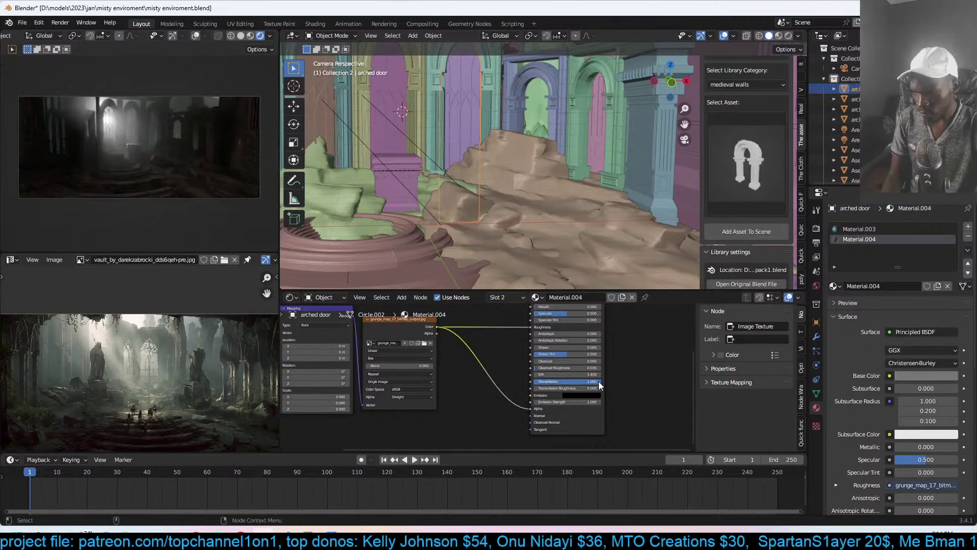
left_click_drag(598, 381, 530, 383)
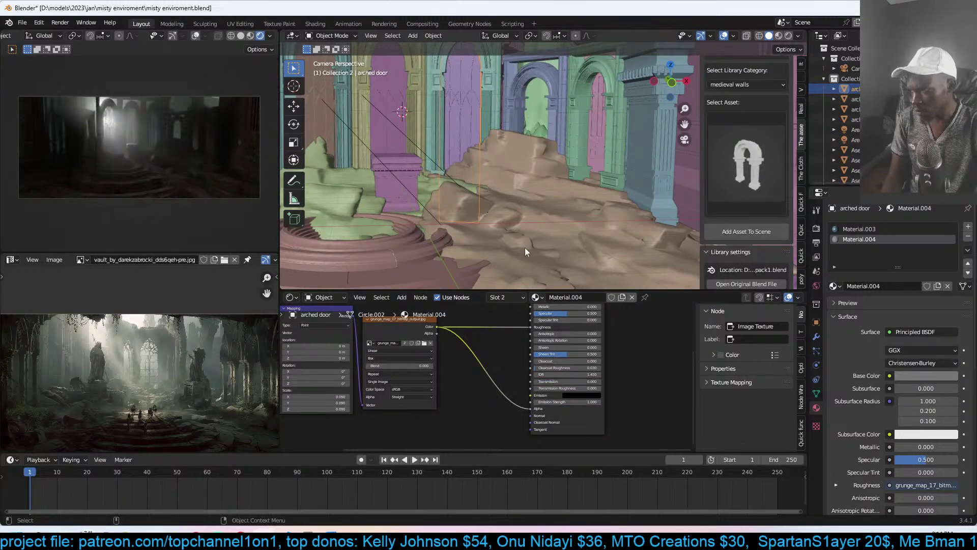
- Deselect everything and save misty enviroment.blend
middle_click_drag(479, 135, 549, 181, "shift")
scroll(549, 181, "up", 1)
key("alt+a")
scroll(471, 169, "down", 1)
middle_click_drag(476, 173, 518, 184, "shift")
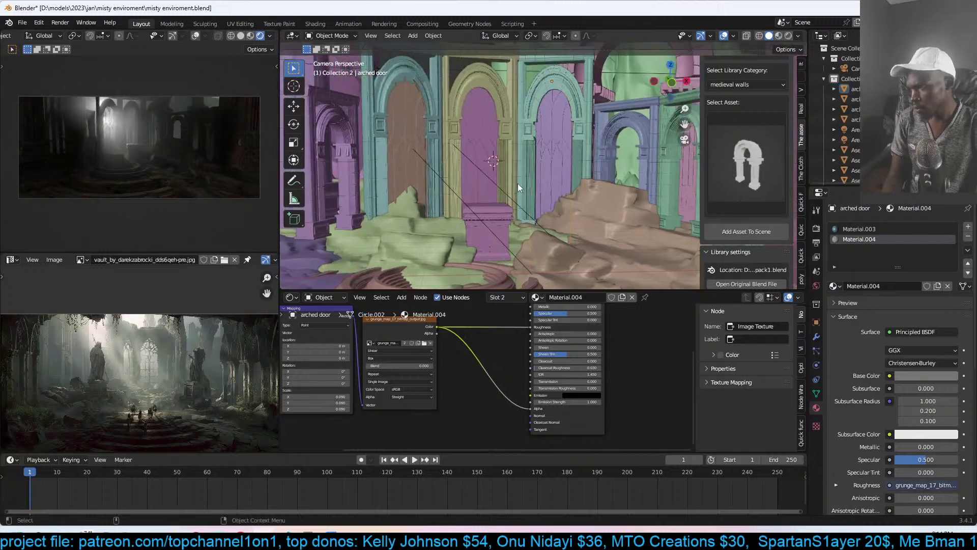
scroll(518, 183, "down", 6)
key("ctrl+s")
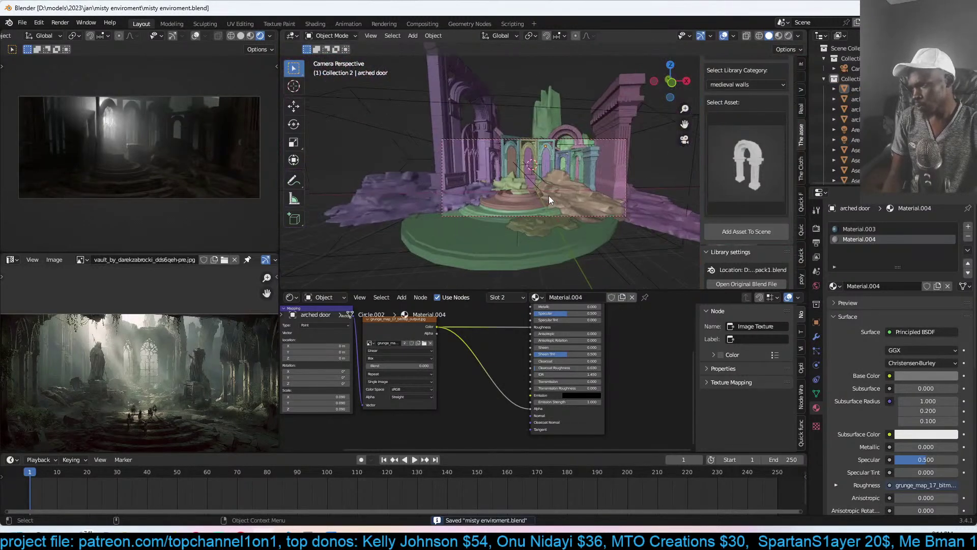
- Add an area light, place it by the large round arch behind the ruins and tilt it
middle_click_drag(573, 200, 560, 202, "shift")
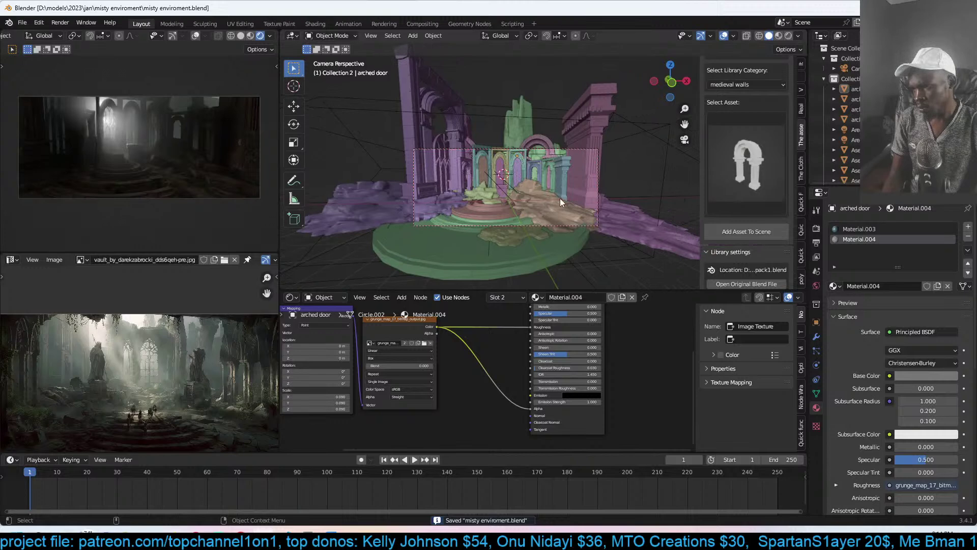
scroll(574, 223, "up", 5)
key("shift+a")
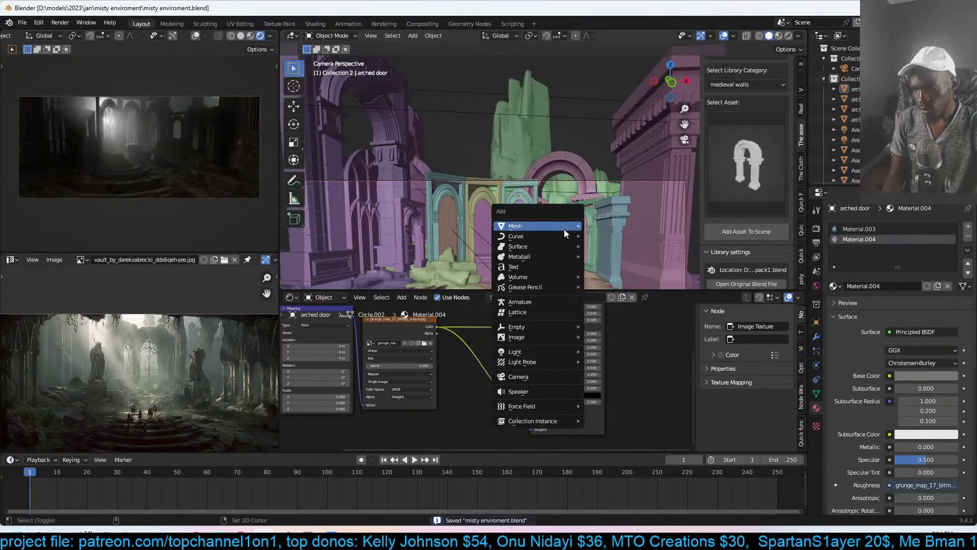
mouse_move(576, 356)
left_click(623, 386)
key("g")
left_click(593, 206)
key("r")
left_click(652, 168)
- Set the new area light's power to 100 W and turn it in the top view
double_click(921, 296)
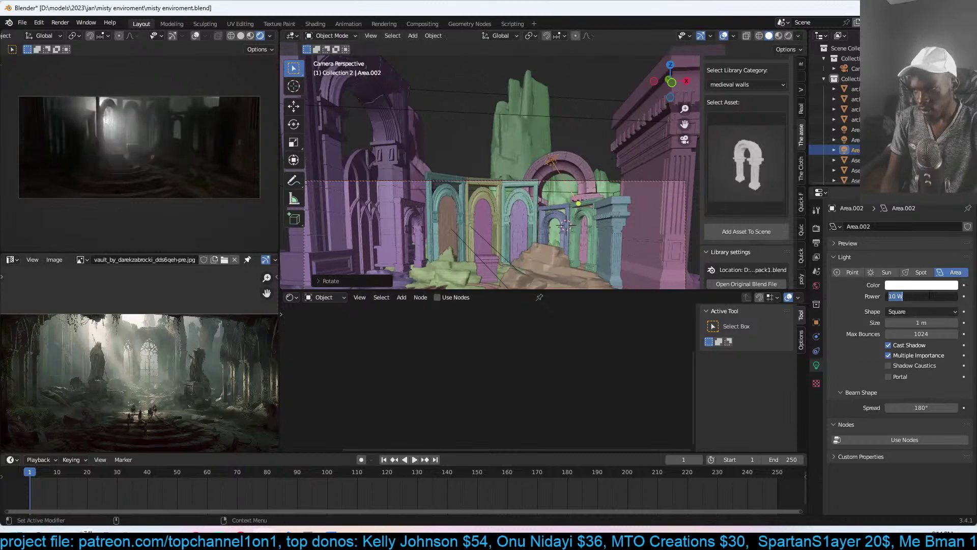
type("100")
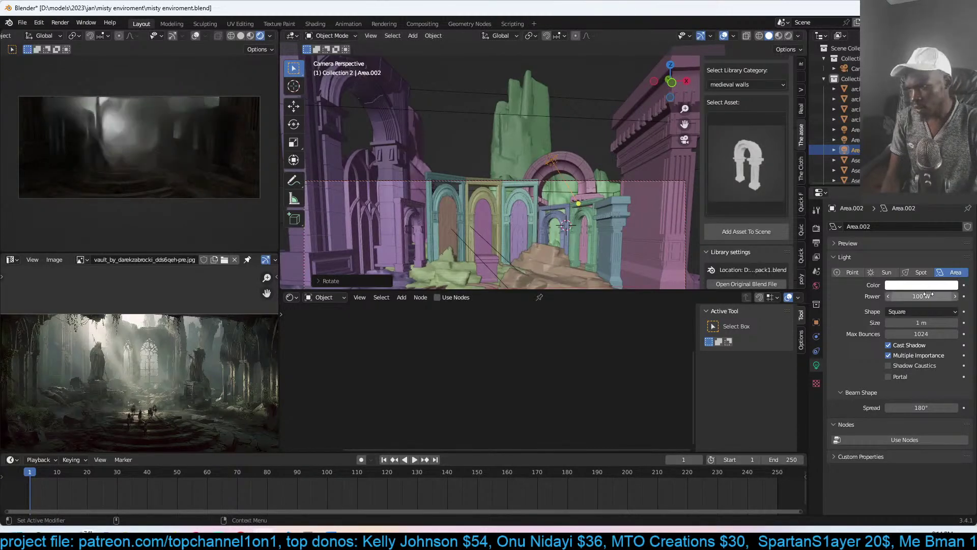
key("Return")
key("KP_7")
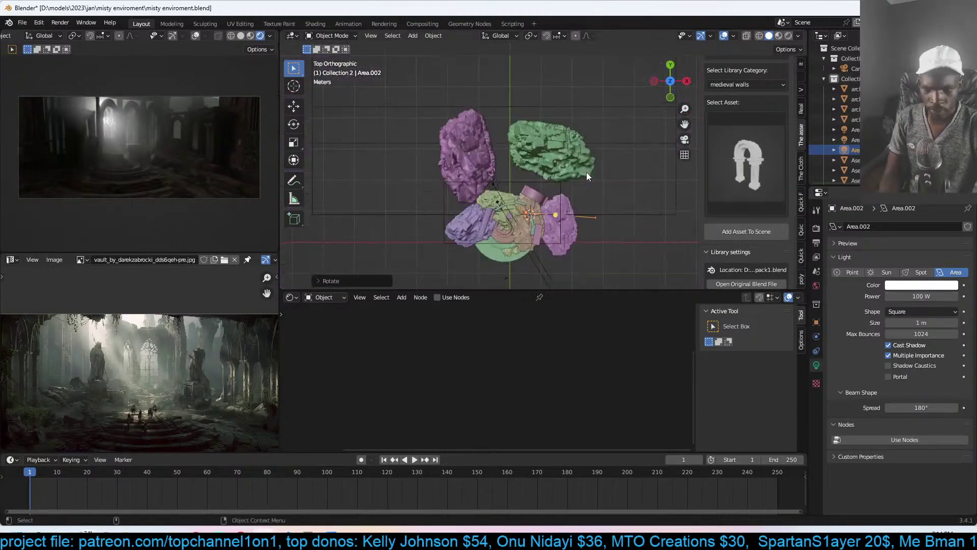
key("r")
left_click(583, 224)
- Raise the new area light's power to 1000 W and save the file
middle_click_drag(583, 226, 715, 211)
left_click(926, 296)
type("1000")
key("Return")
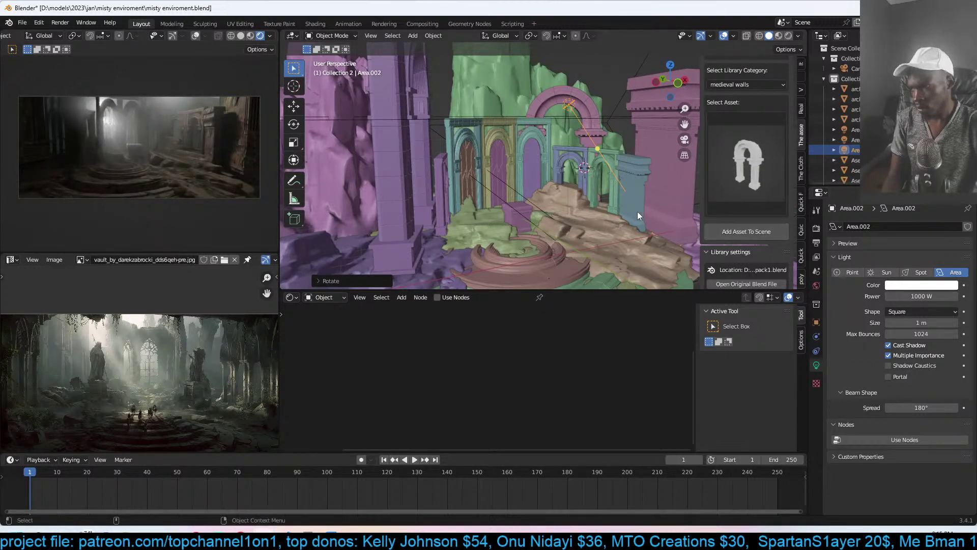
middle_click_drag(638, 214, 614, 203)
key("ctrl+s")
- Give the new area light a pale warm peach colour and set its beam spread to 60°
left_click(913, 285)
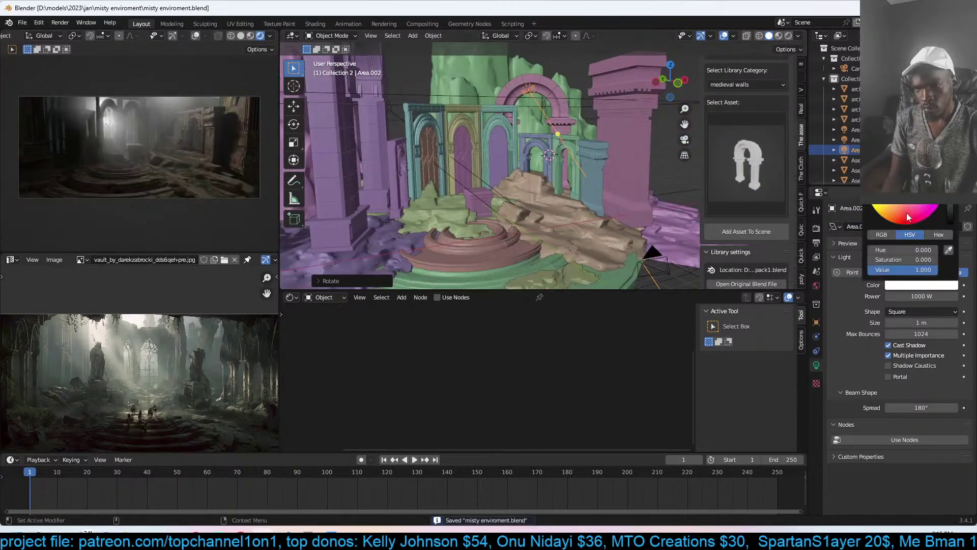
left_click(901, 194)
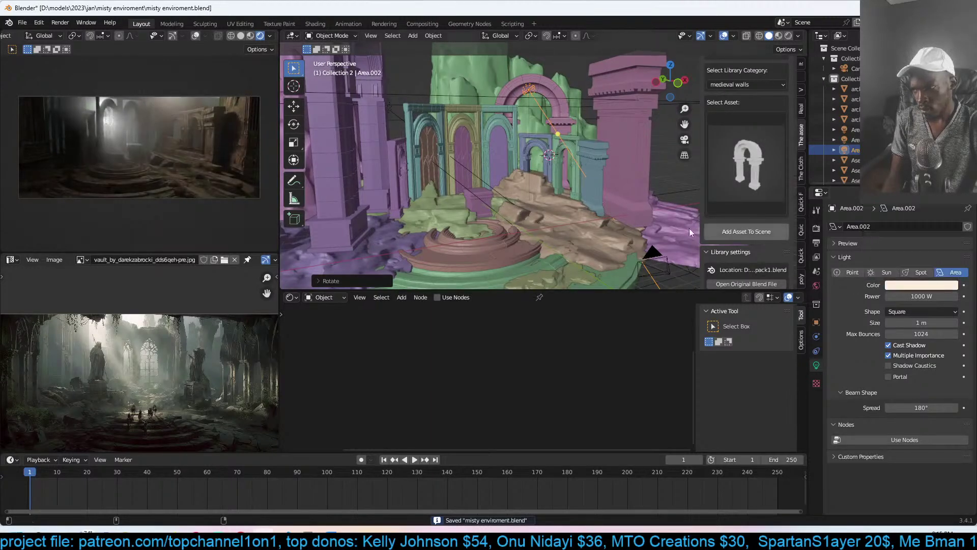
left_click(923, 408)
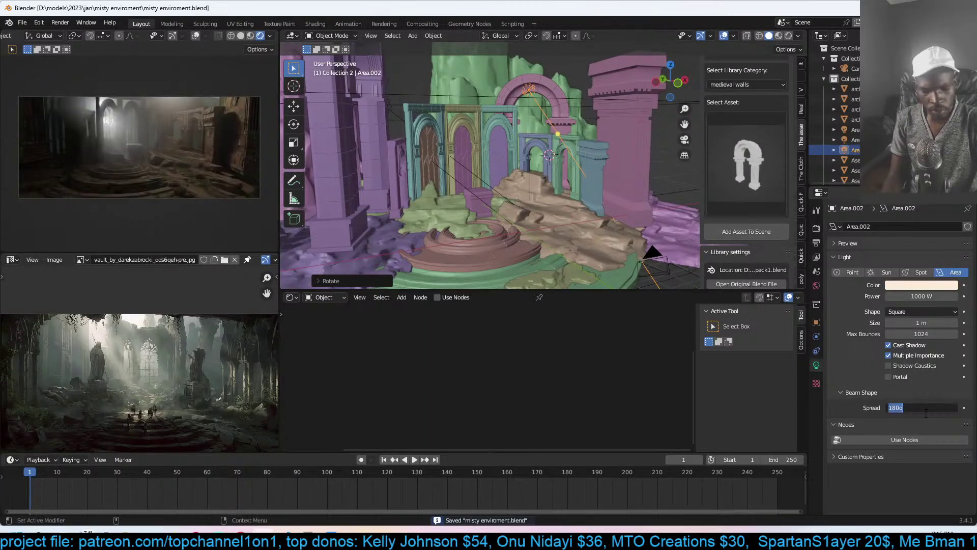
type("60")
key("Return")
- Rotate and reposition the area light above the doors and narrow its beam spread to 30°
middle_click_drag(556, 168, 575, 172)
key("r")
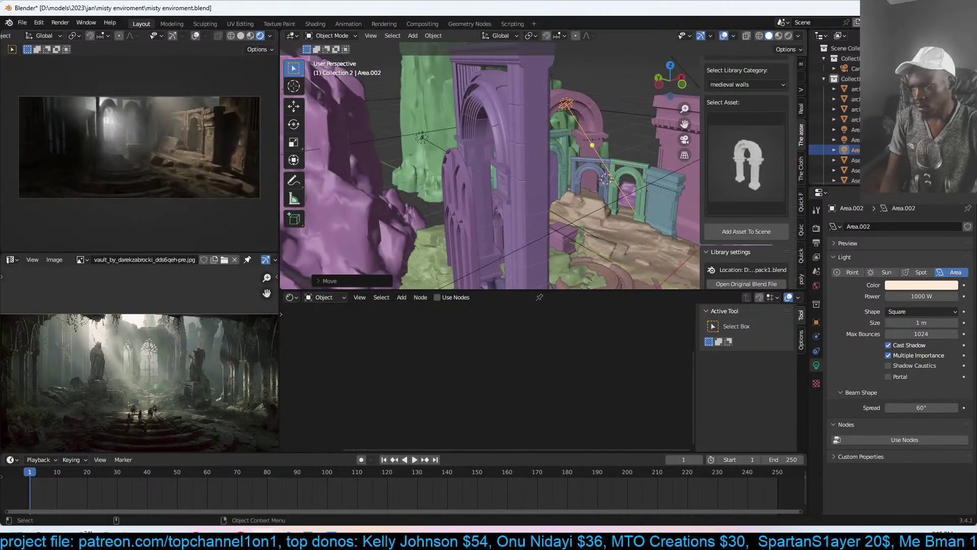
left_click(595, 160)
middle_click_drag(596, 170, 556, 157)
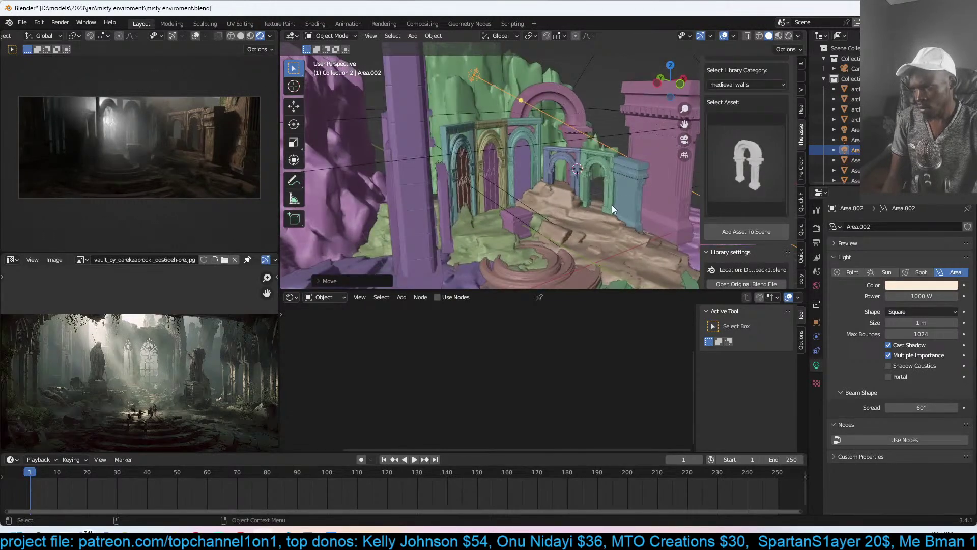
left_click_drag(920, 407, 899, 408)
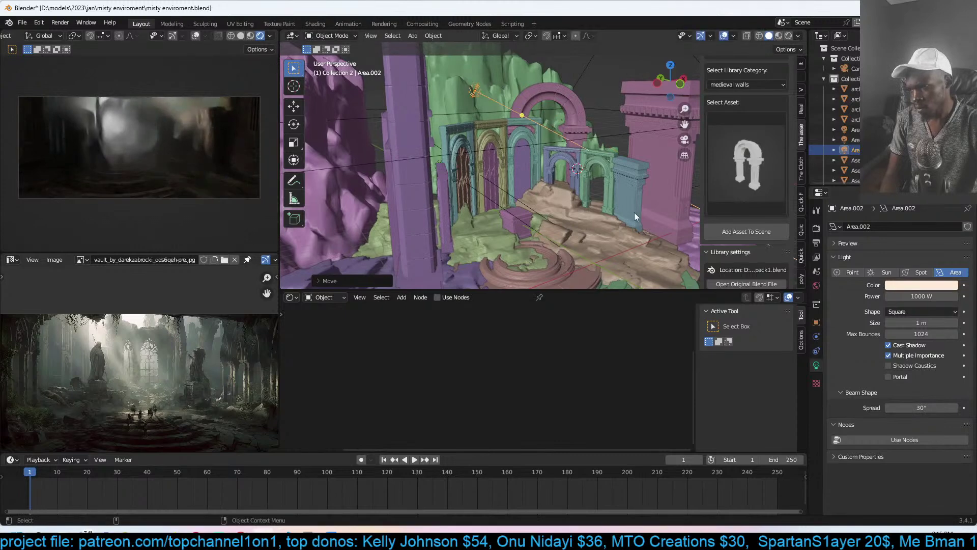
key("r")
left_click(612, 213)
- Duplicate the area light, rotate the copy and place it near the large arched door beside the cliffs
middle_click_drag(614, 195, 554, 203)
key("shift+d")
left_click(479, 216)
key("r")
left_click(450, 226)
middle_click_drag(451, 224, 475, 216)
key("g")
left_click(579, 202)
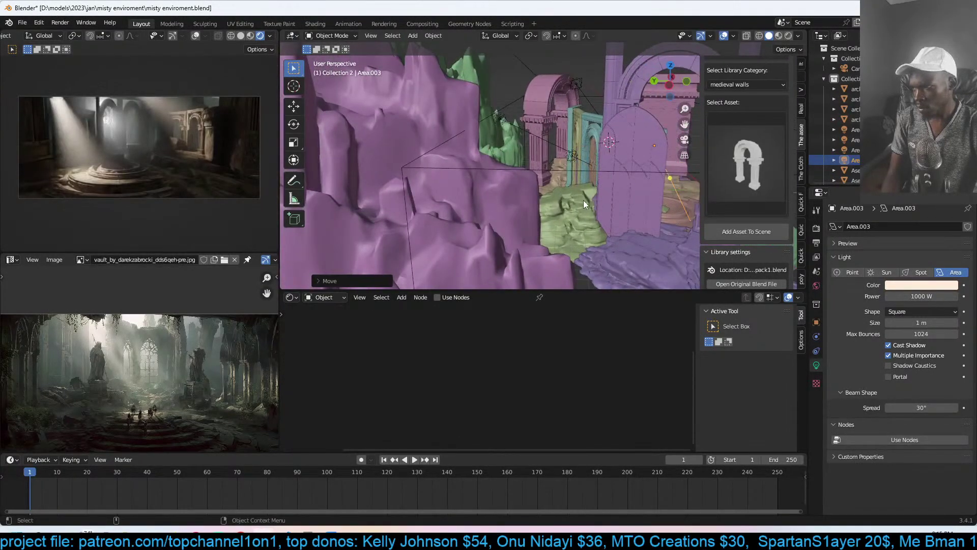
- Turn the copied light freely to aim at the round steps and slide it along its local Z axis
key("r")
key("r")
left_click(604, 213)
middle_click_drag(616, 206, 592, 203)
key("g")
key("y")
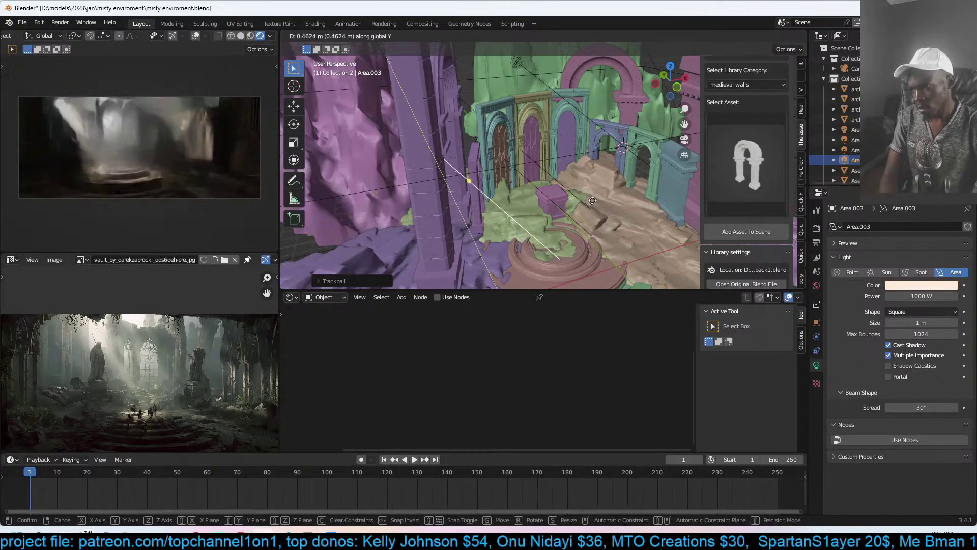
key("z")
key("z")
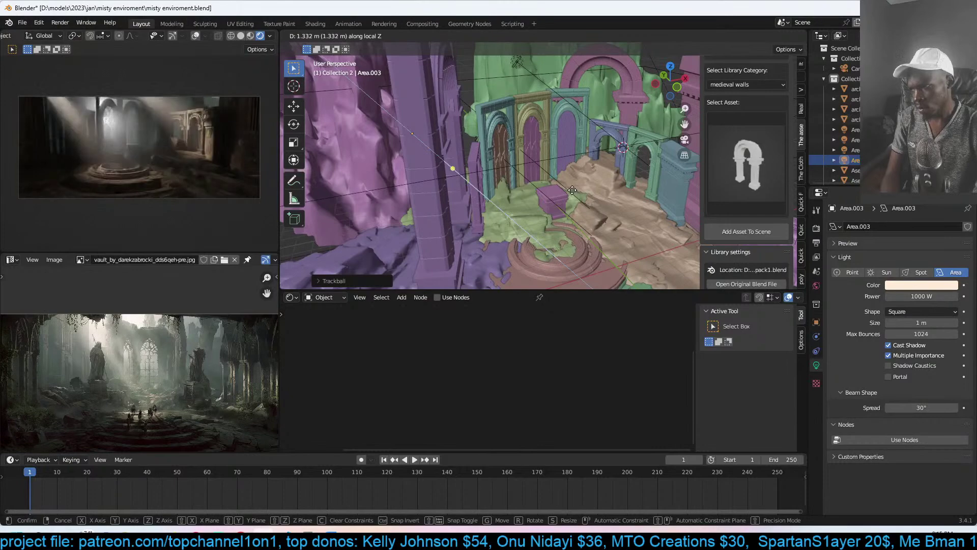
left_click(552, 182)
- Move the arched door up into the opening of the large arch frame beside the cliffs
middle_click_drag(552, 182, 558, 204)
left_click(635, 211)
key("g")
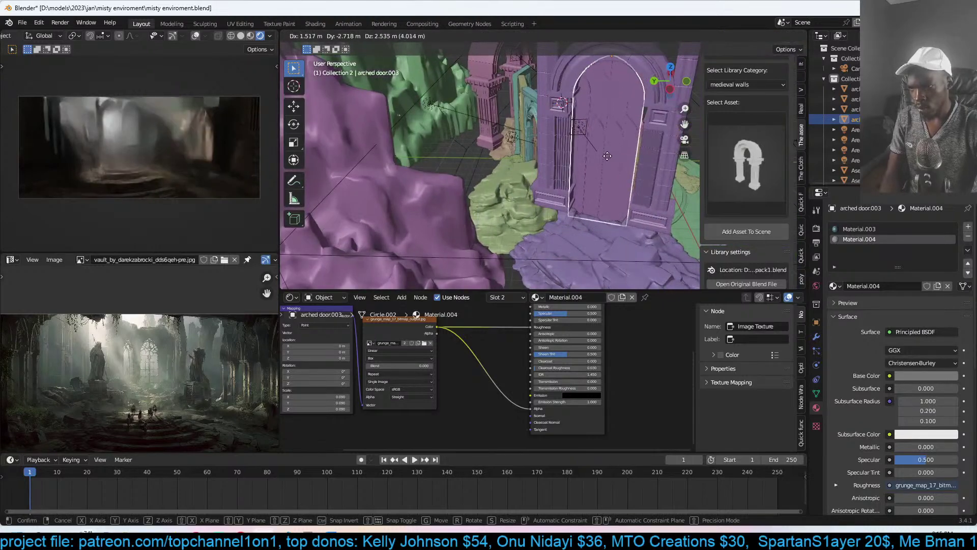
left_click(617, 185)
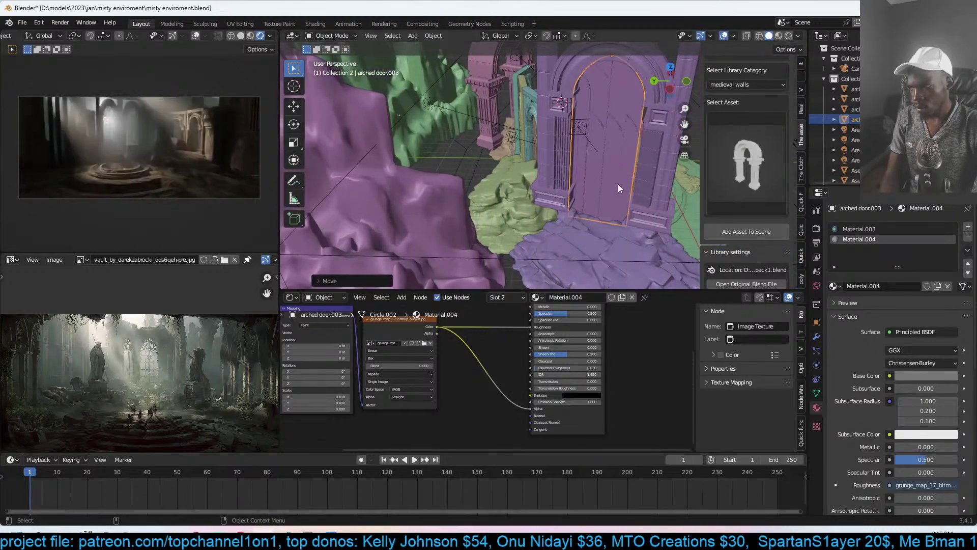
left_click(584, 123)
left_click(618, 119)
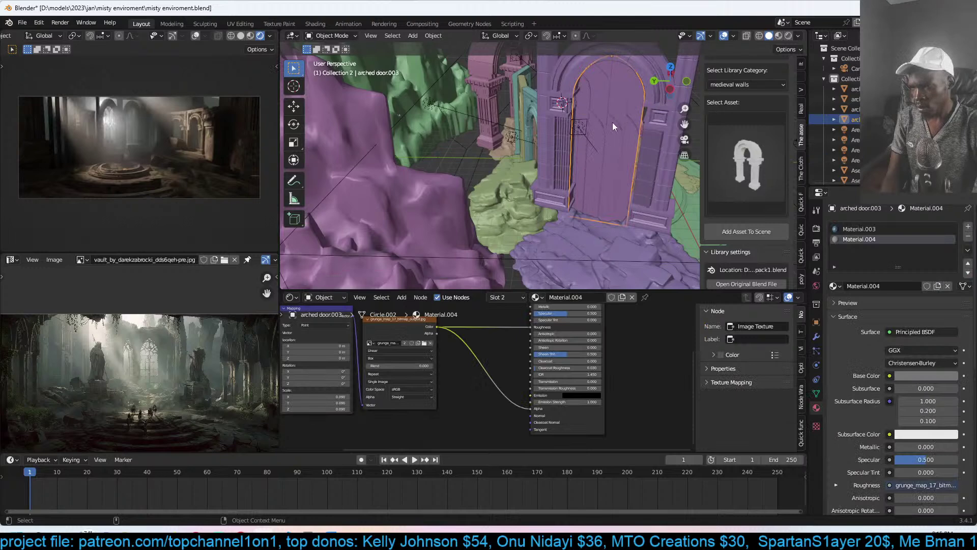
- Try to shorten the arched door along Z and lower it within the arch frame
key("s")
key("z")
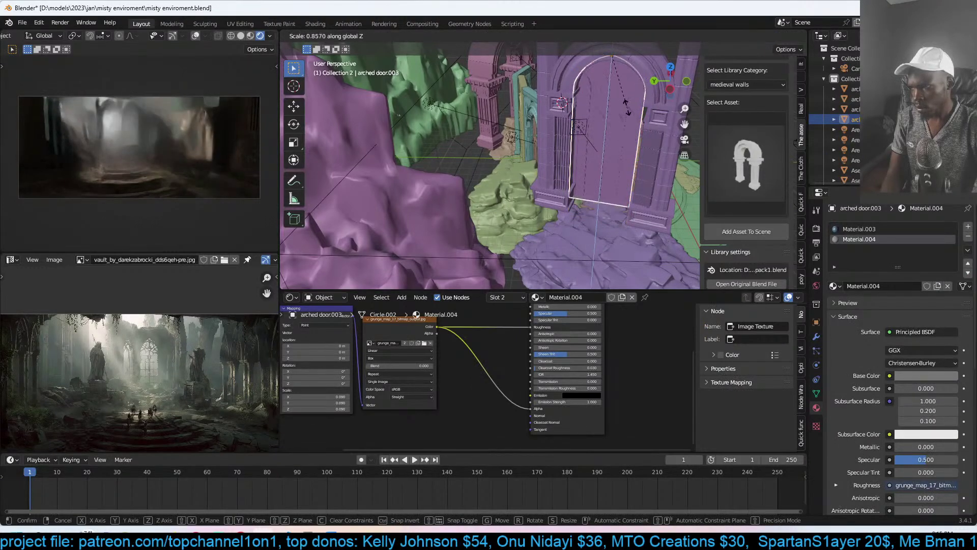
left_click(630, 99)
key("g")
key("z")
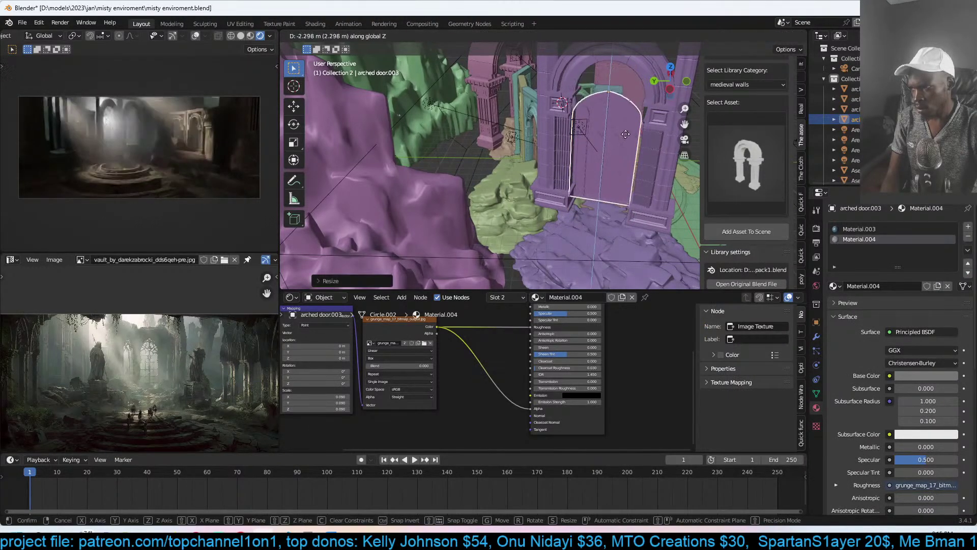
left_click(623, 156)
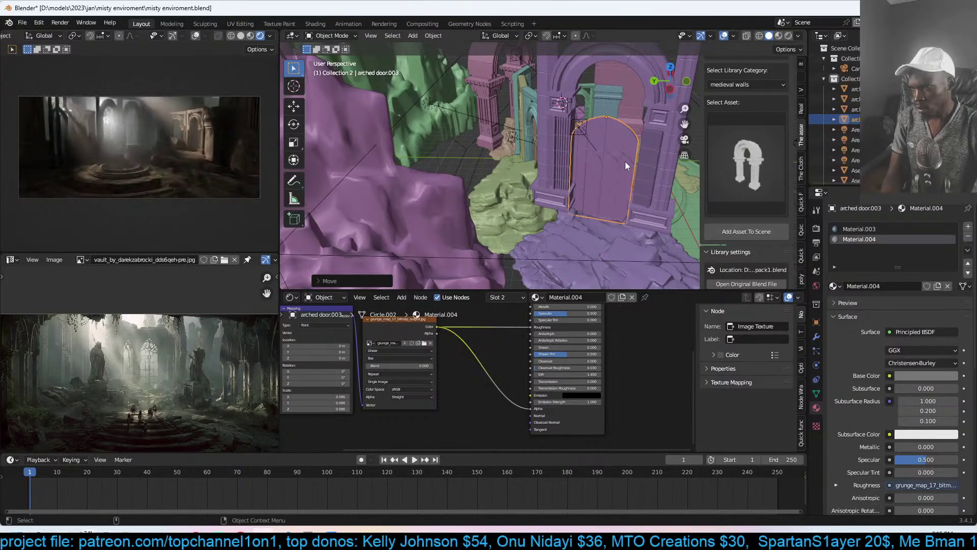
key("ctrl+z")
key("ctrl+z")
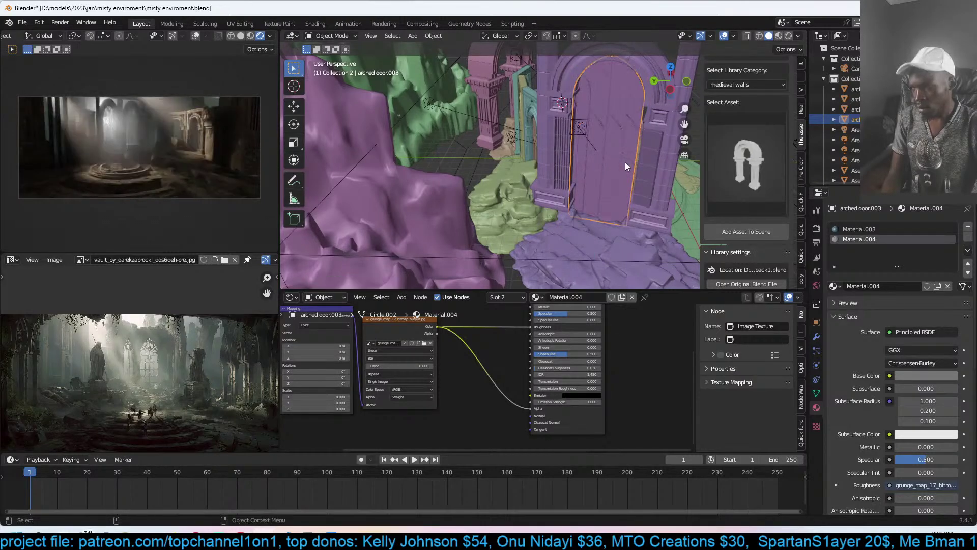
- Inspect the arch frame around the door, reselect the arched door and save the file
key("ctrl+s")
left_click(569, 139)
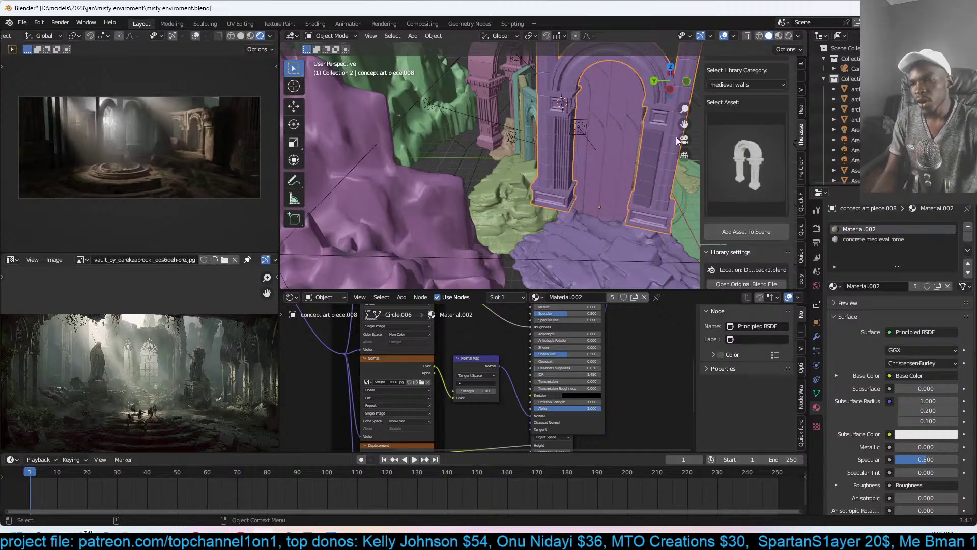
scroll(746, 153, "up", 5)
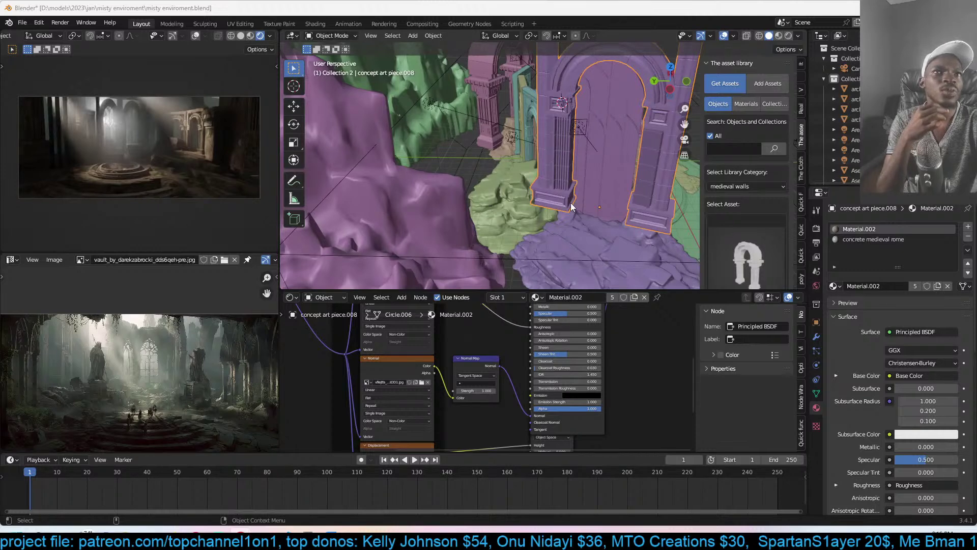
middle_click_drag(571, 206, 565, 199)
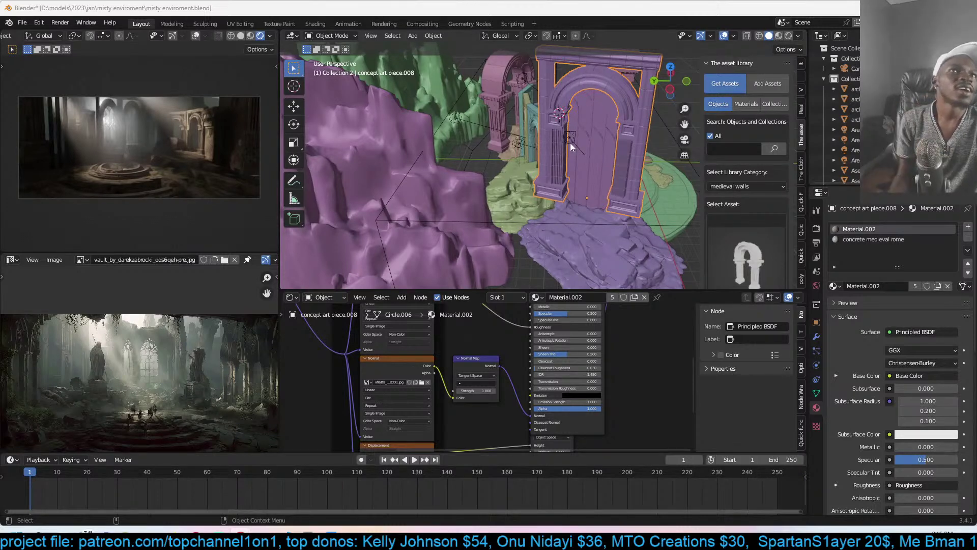
left_click(606, 136)
key("ctrl+s")
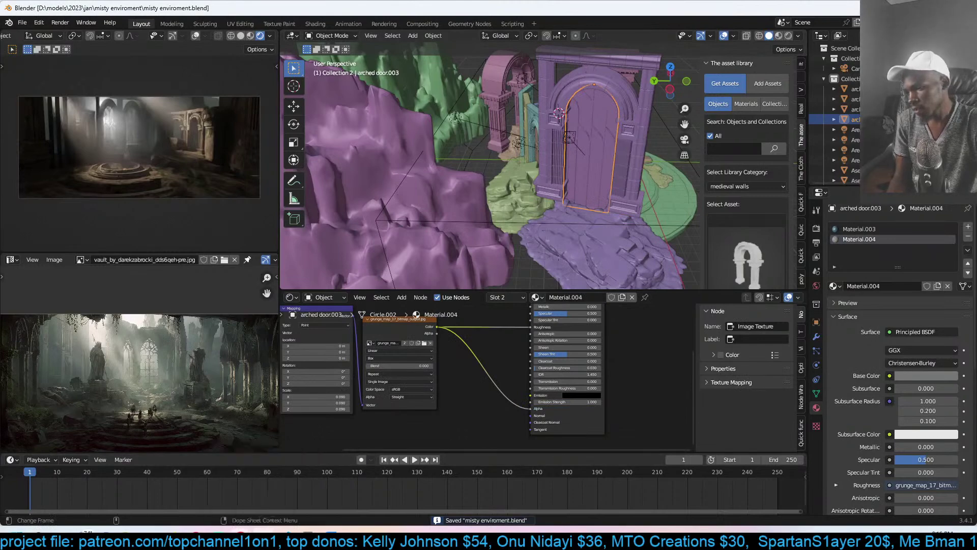
- Switch to Discord in the browser and examine the reference images in the yt-livestream-suggestions channel
mouse_move(241, 529)
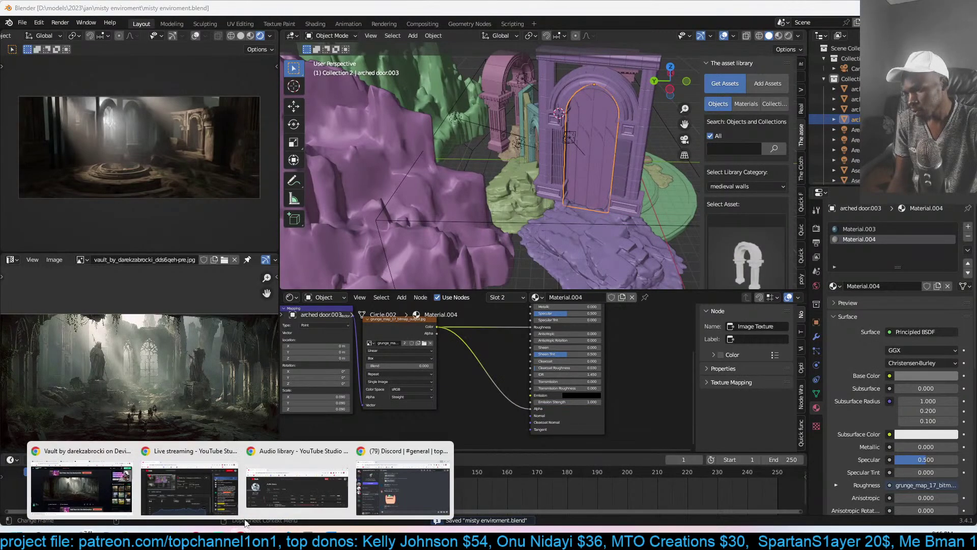
left_click(379, 492)
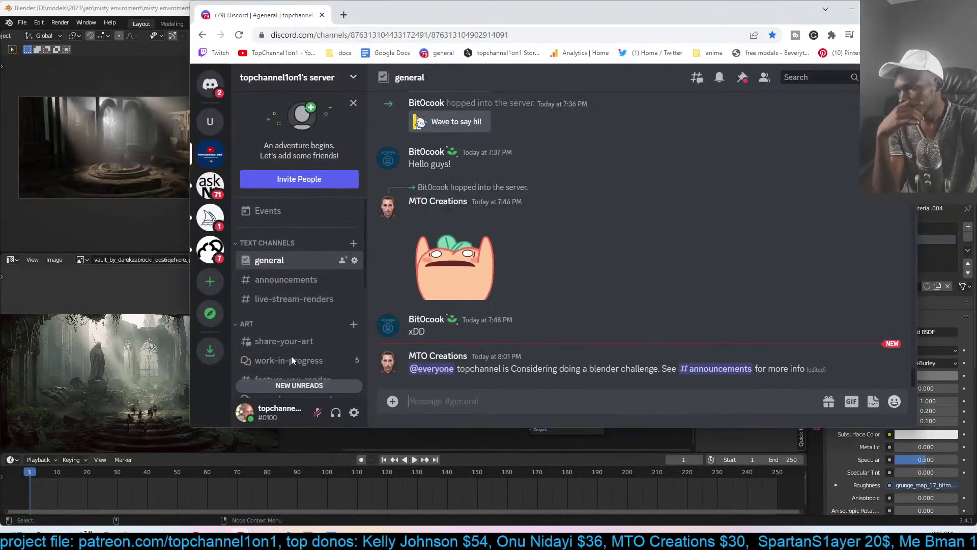
key("alt+Tab")
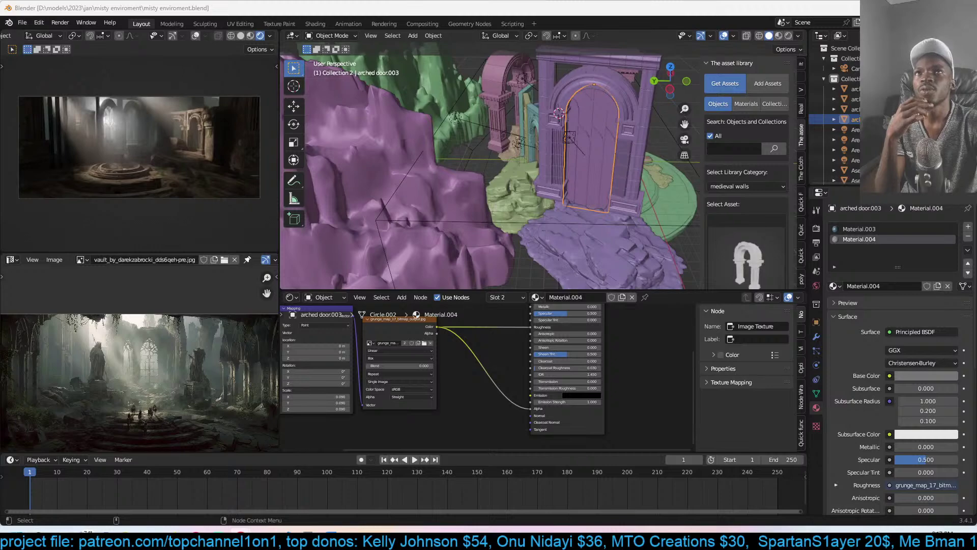
key("alt+Tab")
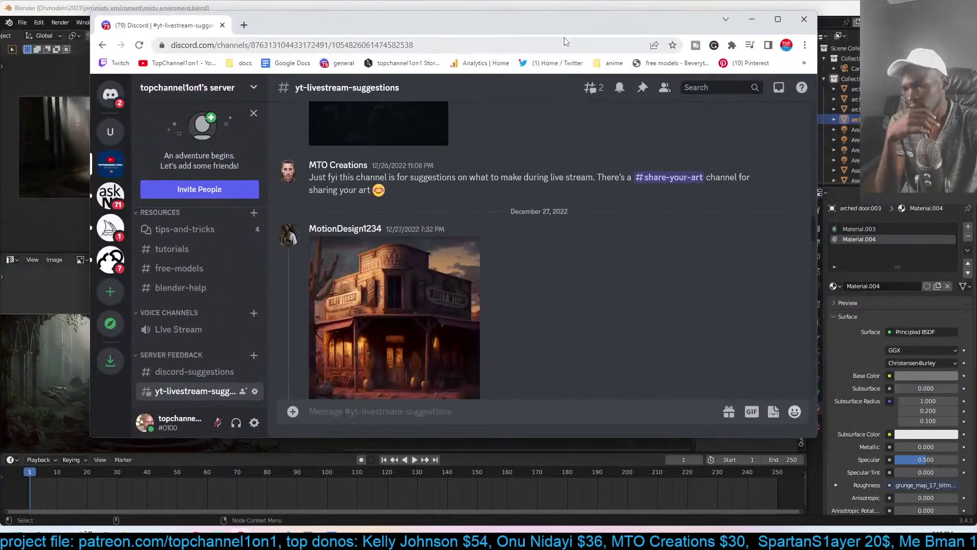
scroll(578, 301, "down", 5)
scroll(584, 315, "down", 5)
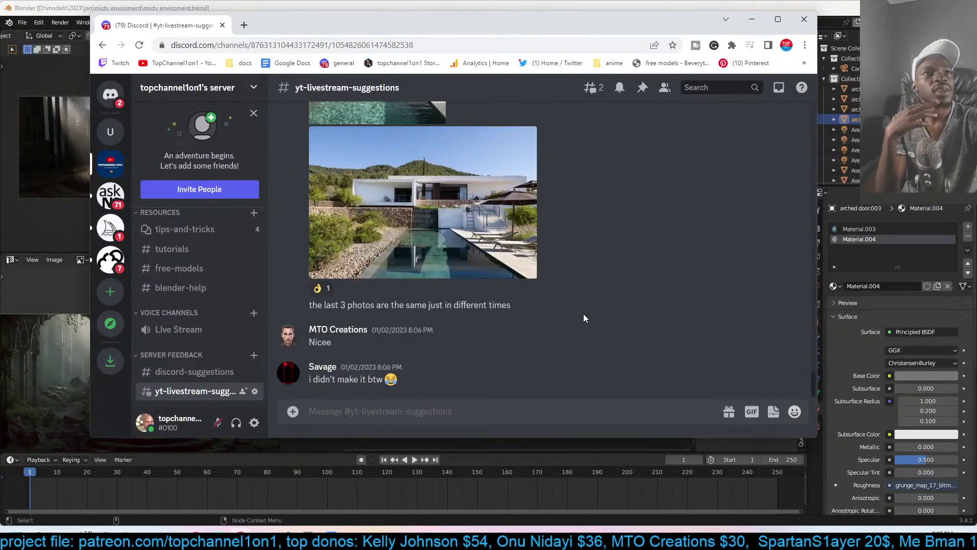
scroll(583, 315, "up", 6)
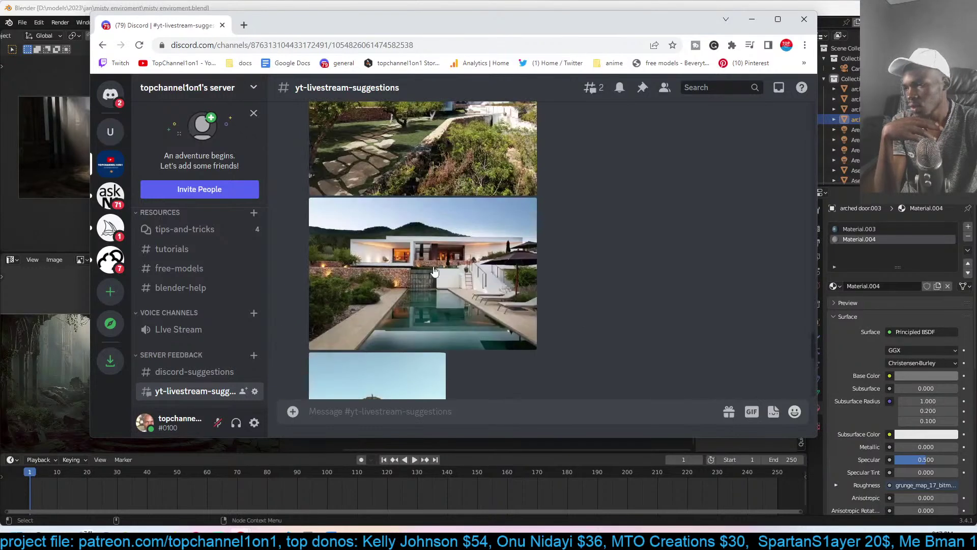
scroll(419, 273, "down", 2)
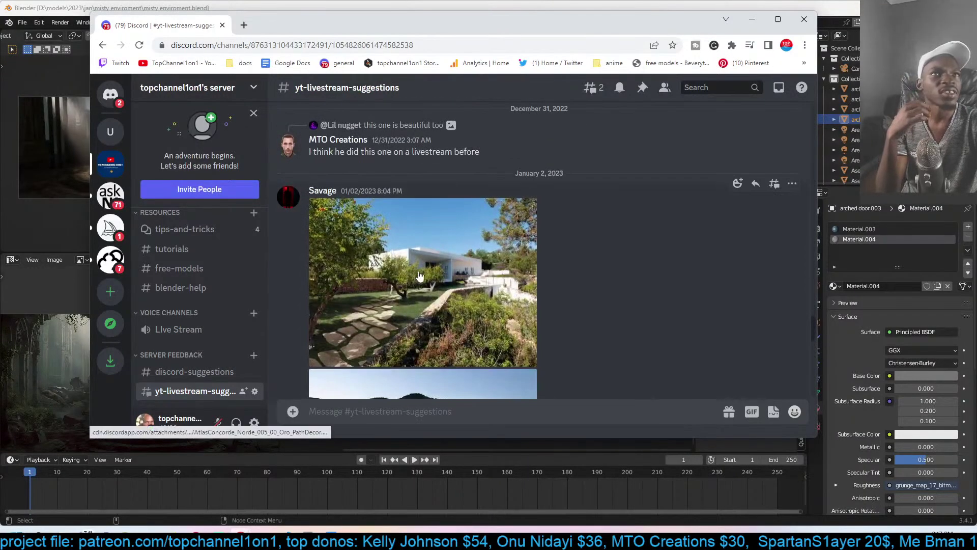
scroll(572, 253, "down", 1)
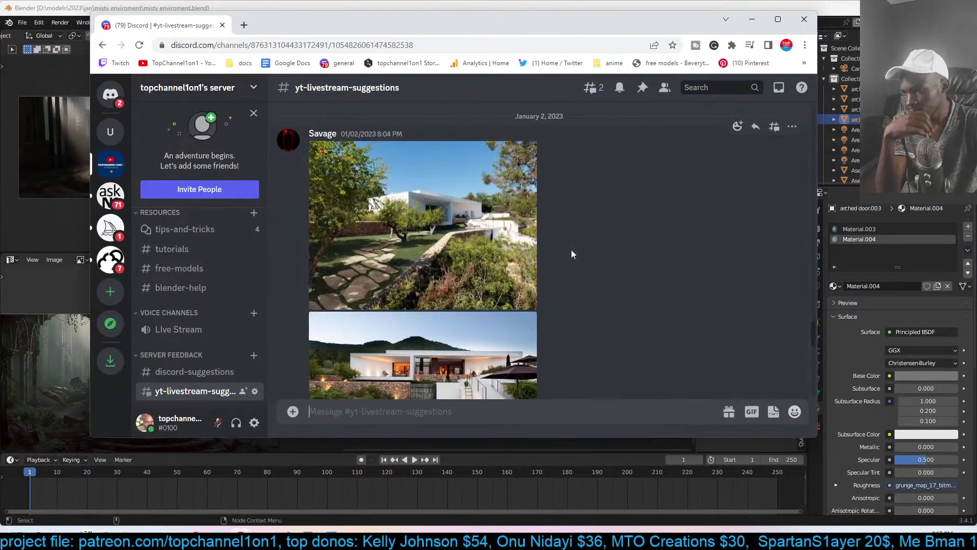
scroll(475, 216, "down", 3)
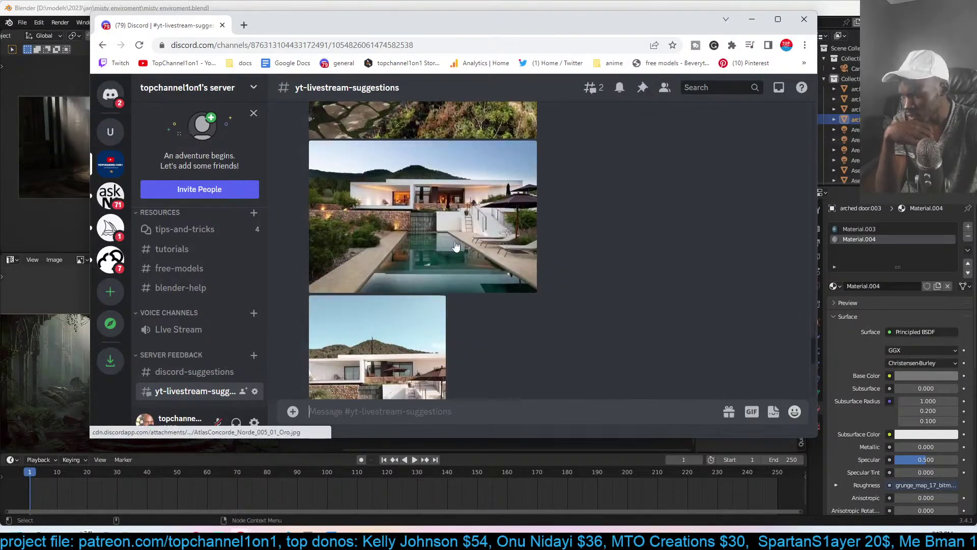
left_click(456, 247)
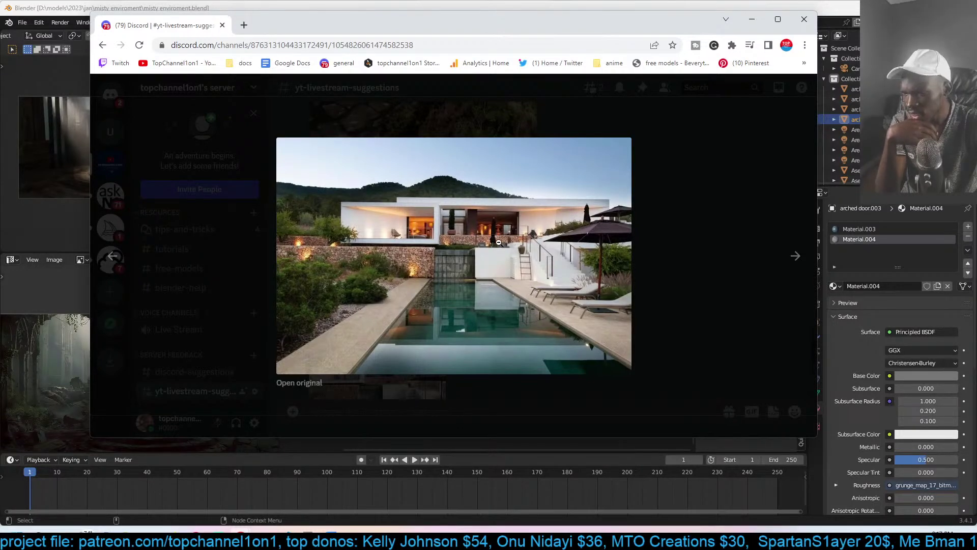
left_click(752, 19)
- Save the Blender file, search the asset library for "man" and choose the walking man in a white shirt
left_click(540, 159)
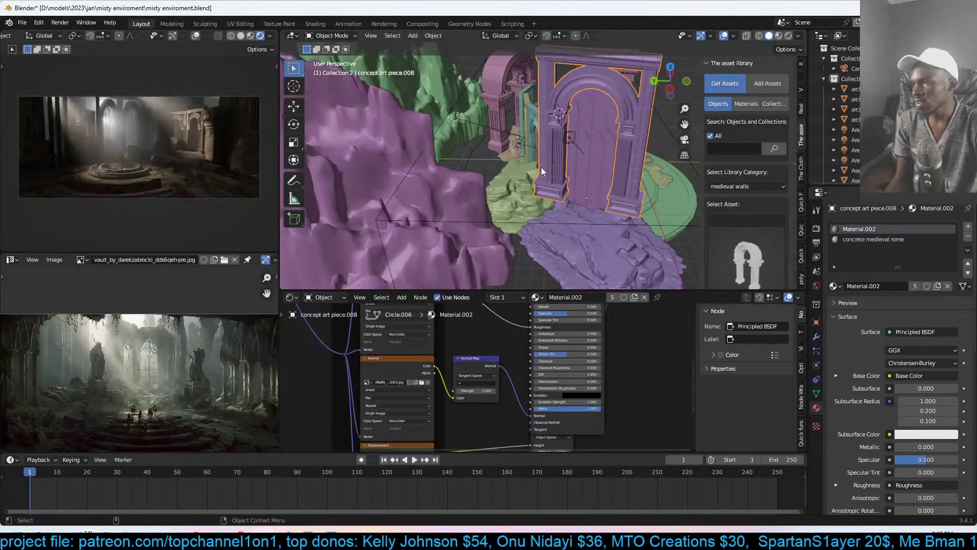
key("ctrl+s")
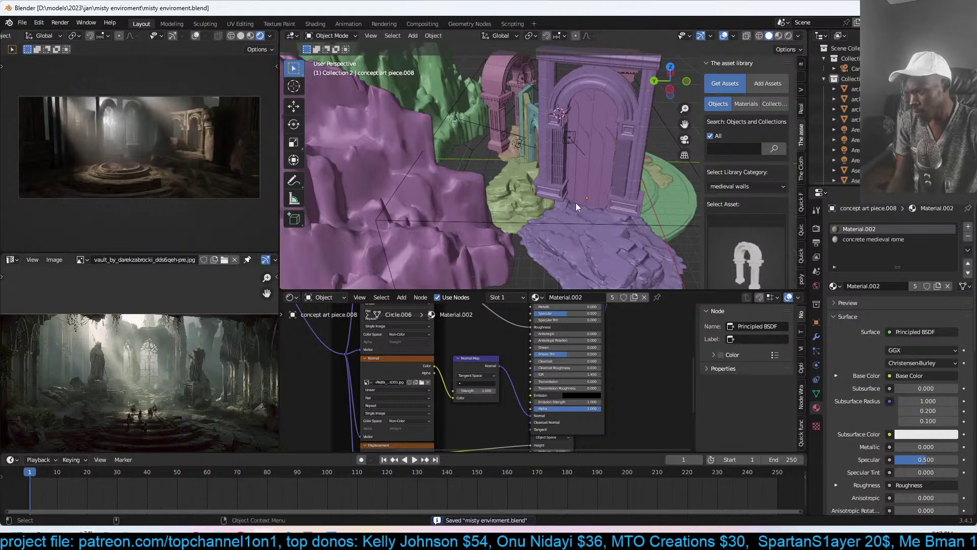
left_click(749, 149)
type("man")
key("Return")
left_click(749, 207)
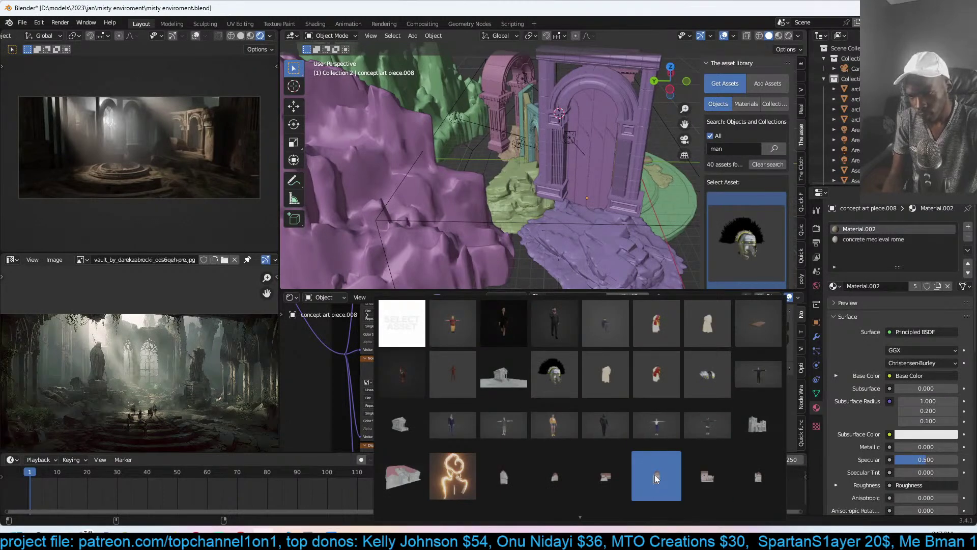
scroll(498, 444, "down", 3)
left_click(753, 451)
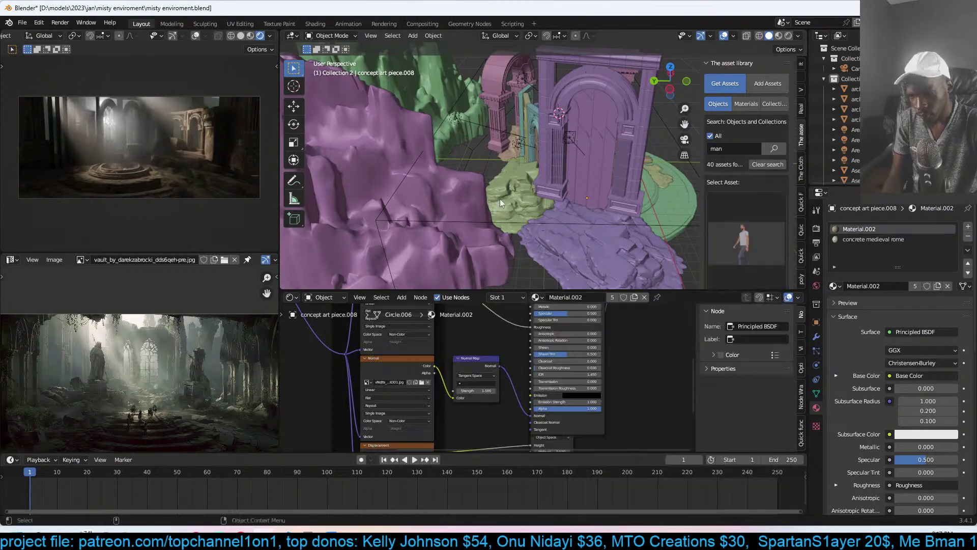
- Place the 3D cursor on the round steps in camera view, save the file and add the chosen man asset there
middle_click_drag(561, 262, 469, 133)
key("KP_0")
middle_click_drag(532, 211, 566, 89)
key("ctrl+s")
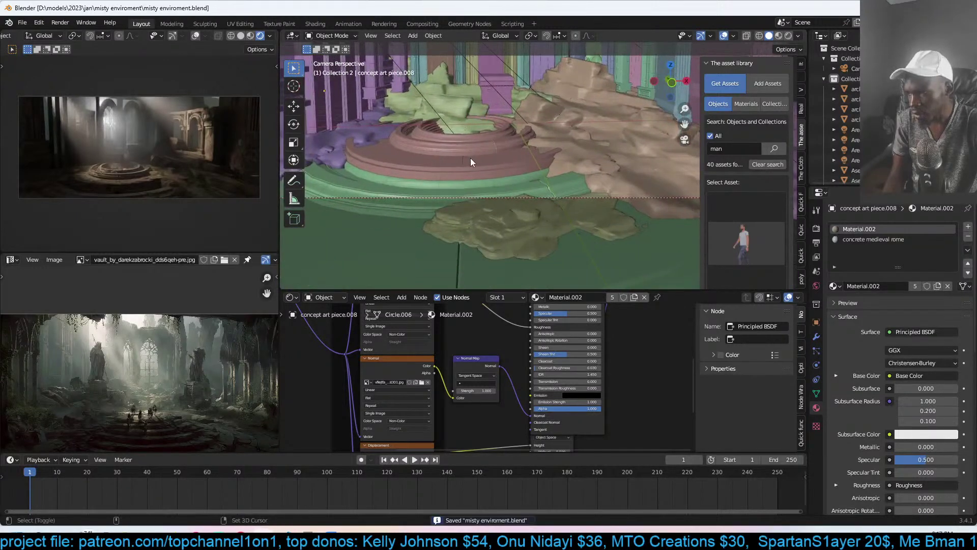
scroll(748, 269, "down", 1)
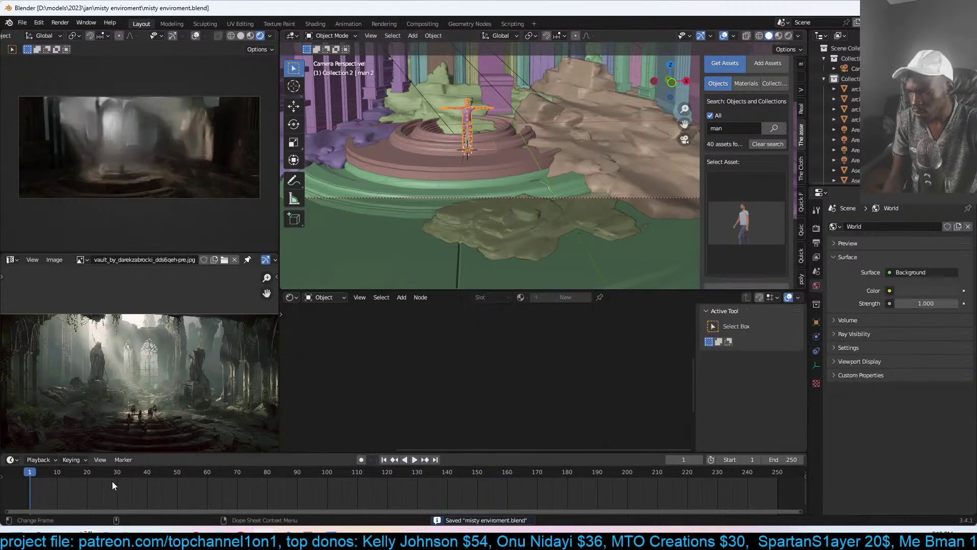
- Advance the animation to frame 8 to bring the man out of his T-pose
mouse_move(129, 538)
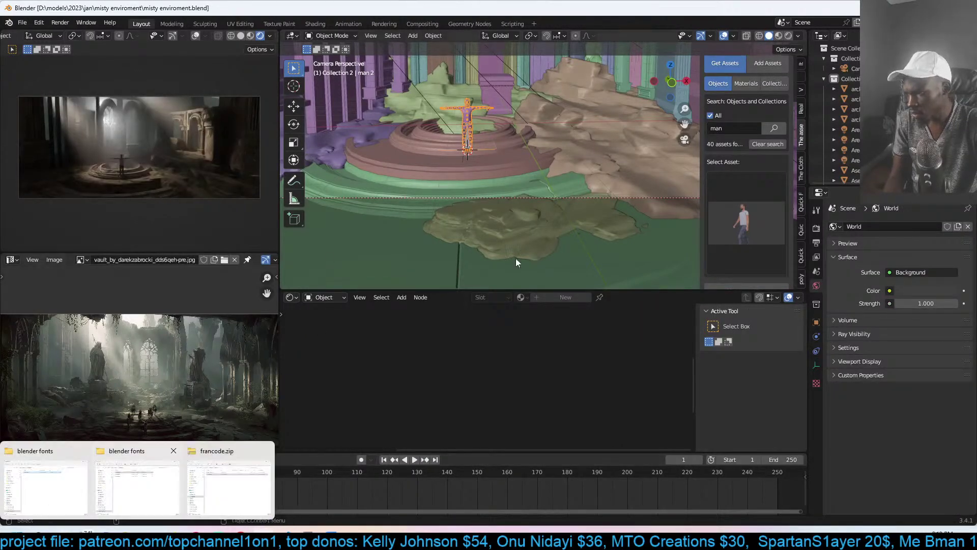
left_click(51, 501)
key("space")
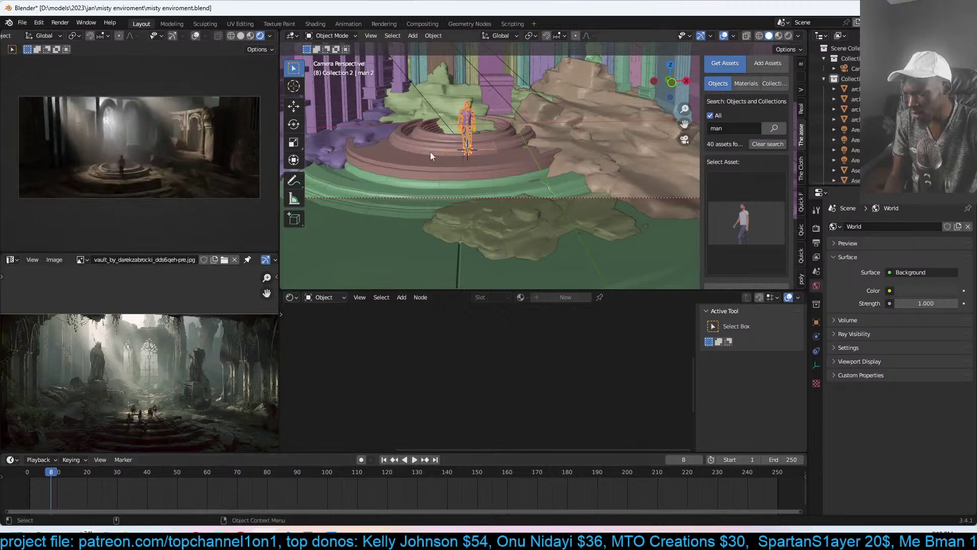
- Move the animation to frame 54 and make the added man asset local and editable through the asset library
mouse_move(183, 493)
left_mouse_down()
mouse_move(207, 502)
mouse_move(190, 495)
left_mouse_up()
key("space")
left_click(801, 230)
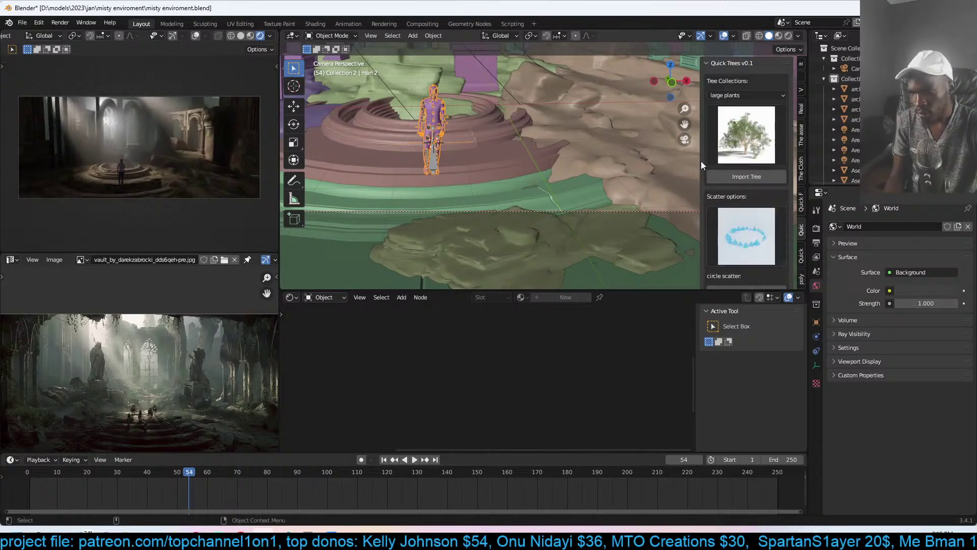
left_click(801, 134)
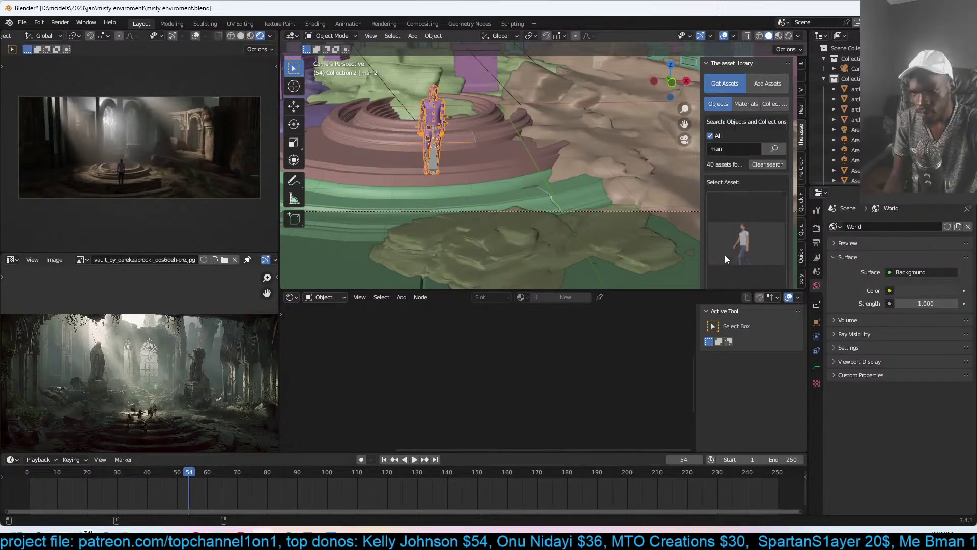
scroll(732, 238, "down", 3)
scroll(752, 252, "down", 1)
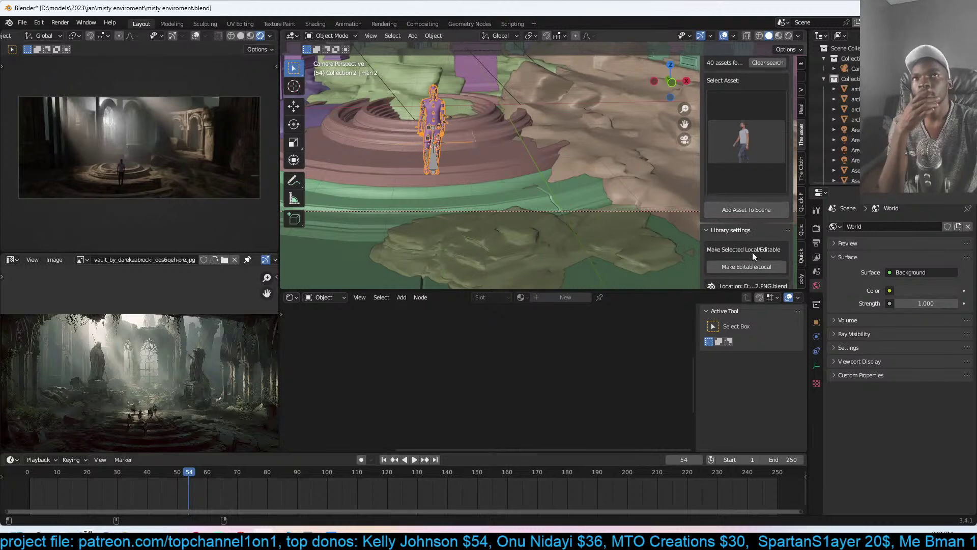
left_click(752, 265)
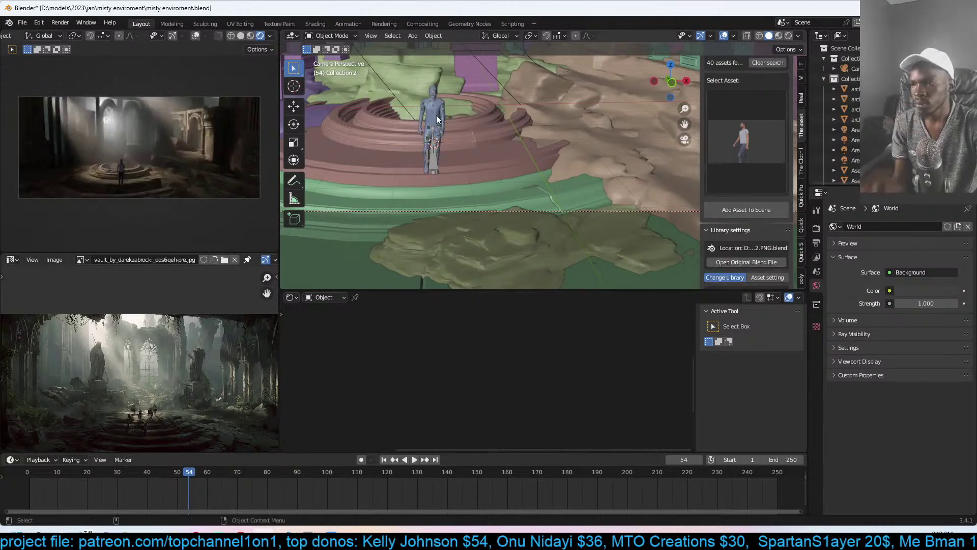
- Save the file and parent the man's mesh to its armature
middle_click_drag(436, 116, 416, 152)
key("ctrl+s")
left_click(524, 127)
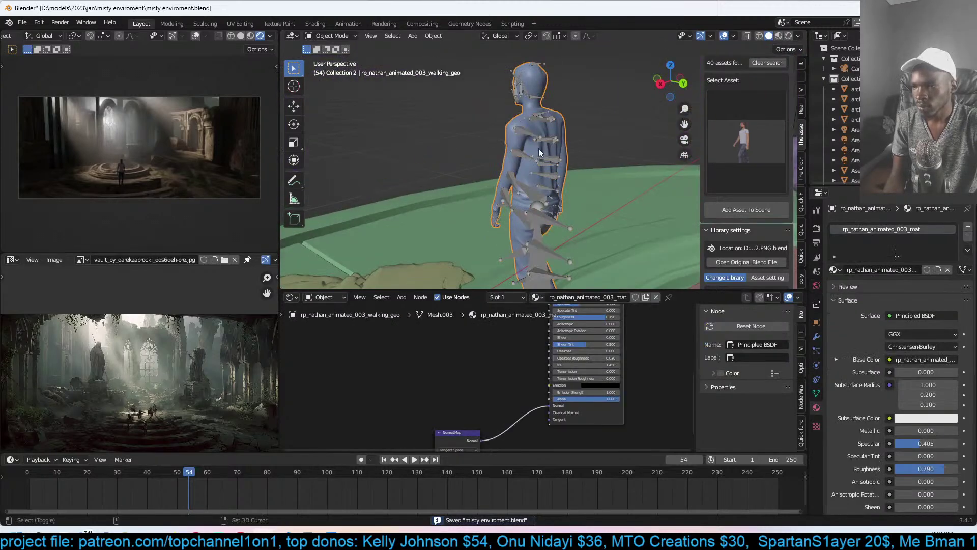
left_click(529, 128, "shift")
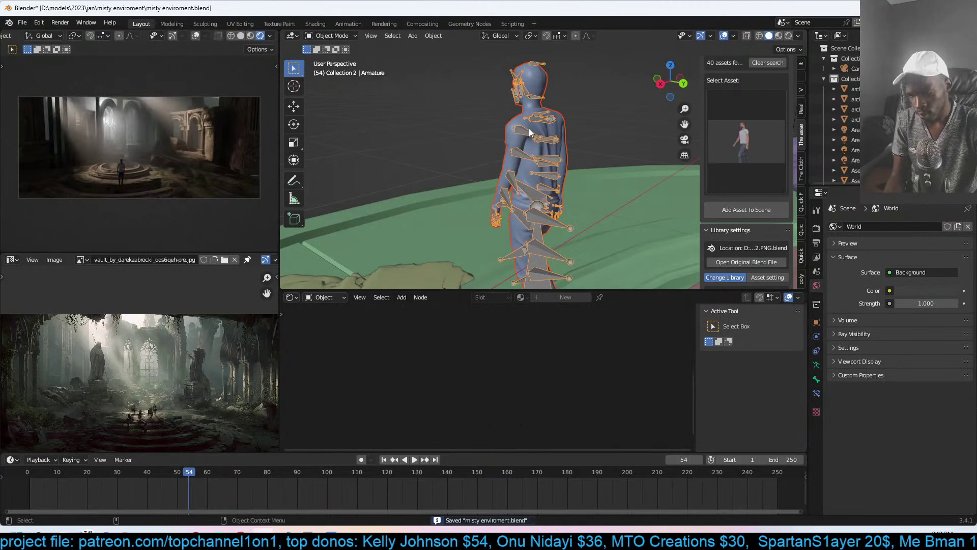
key("ctrl+p")
left_click(529, 129)
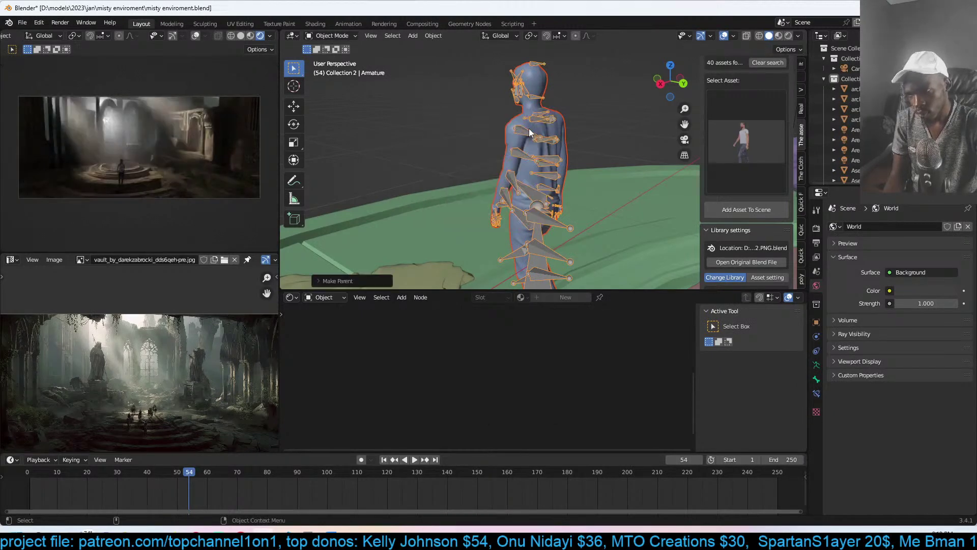
- Try to resize the man by scaling his armature
left_click(532, 119)
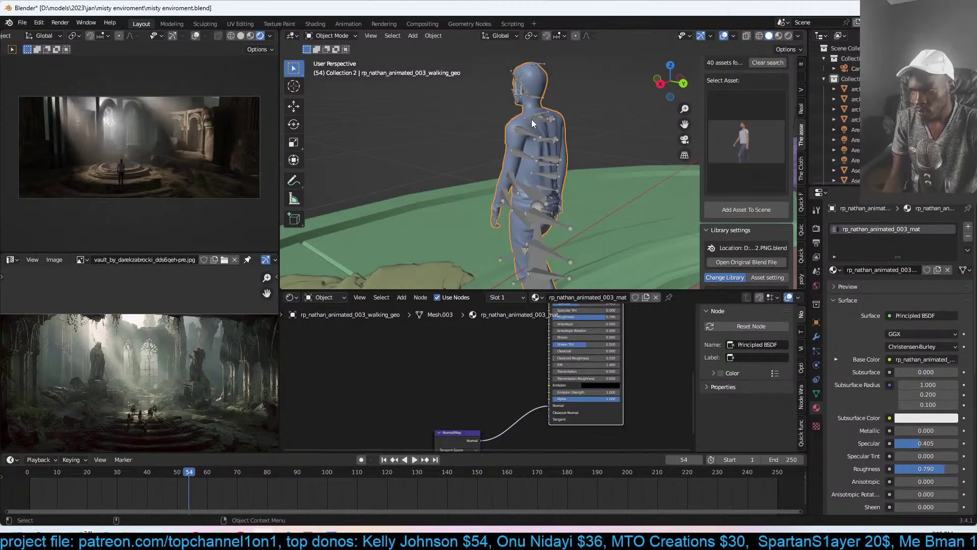
left_click(550, 135)
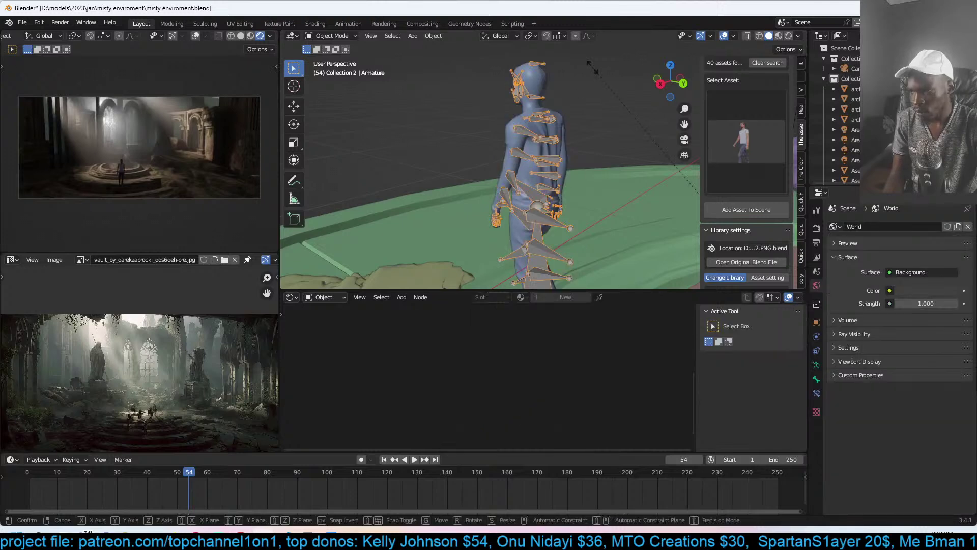
scroll(513, 200, "down", 4)
middle_click_drag(515, 201, 552, 201)
- Apply the Armature modifier on the man's mesh and delete the leftover armature
left_click(536, 120)
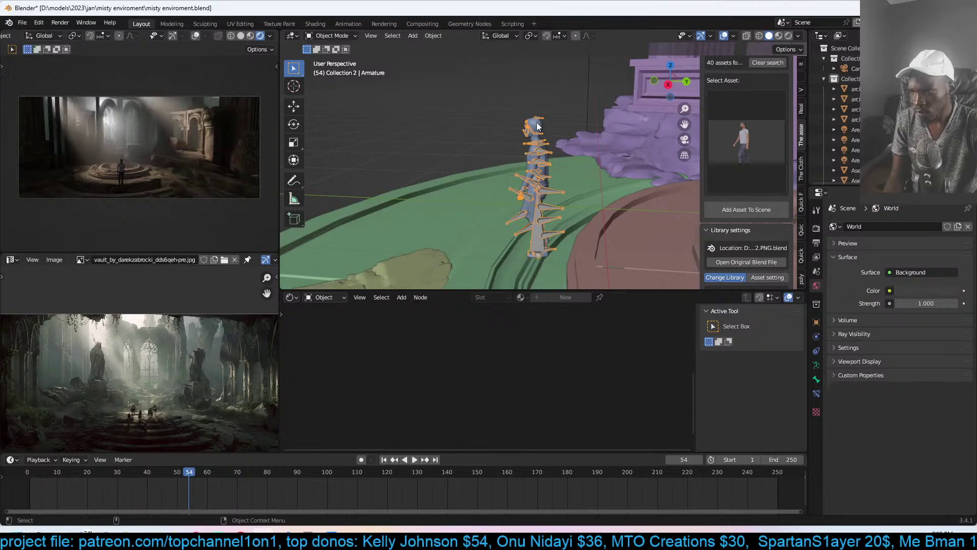
left_click(816, 335)
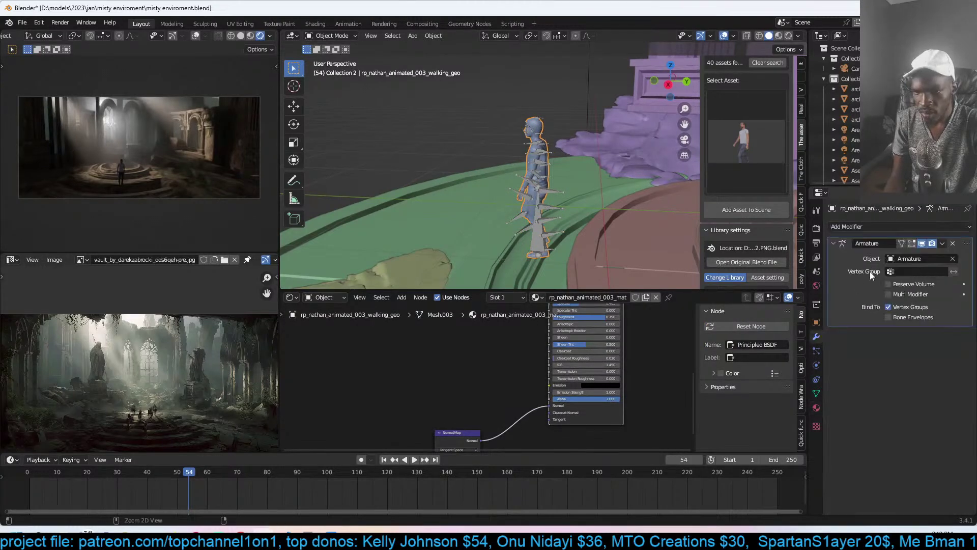
key("ctrl+a")
left_click(549, 184)
key("x")
left_click(550, 194)
left_click(542, 187)
- Select the man's feet in Edit Mode with X-ray on and move the object's origin down to them
right_click(545, 188)
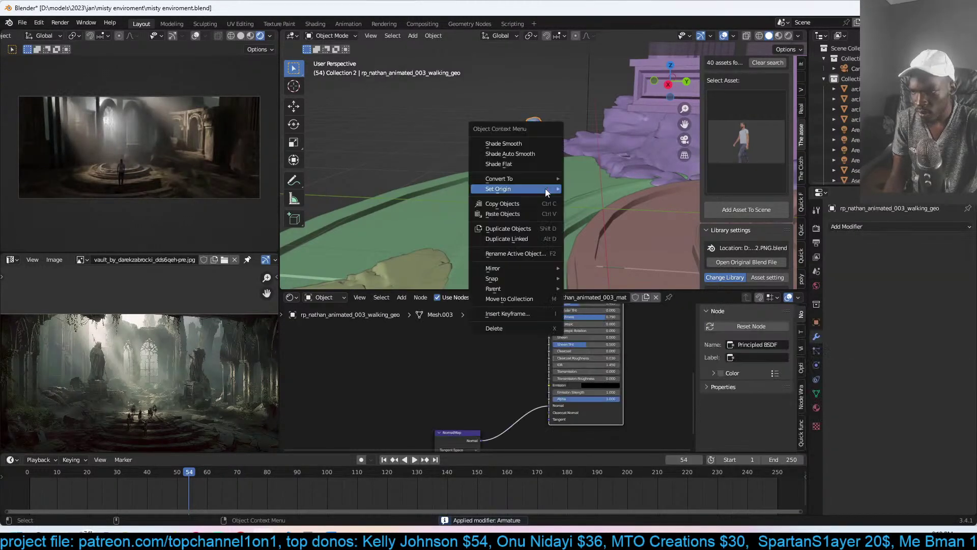
mouse_move(545, 189)
left_click(605, 200)
key("Tab")
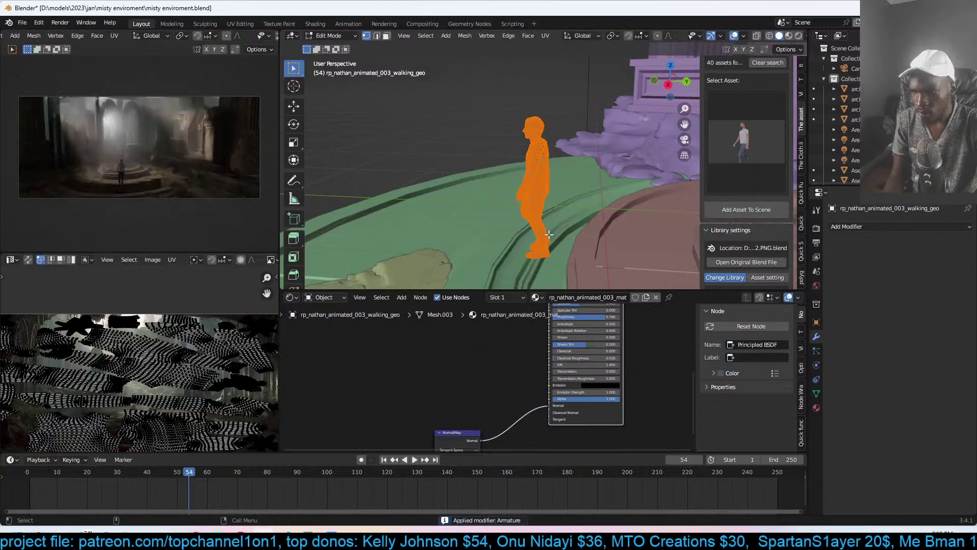
key("alt+z")
left_click_drag(503, 239, 566, 268)
key("Tab")
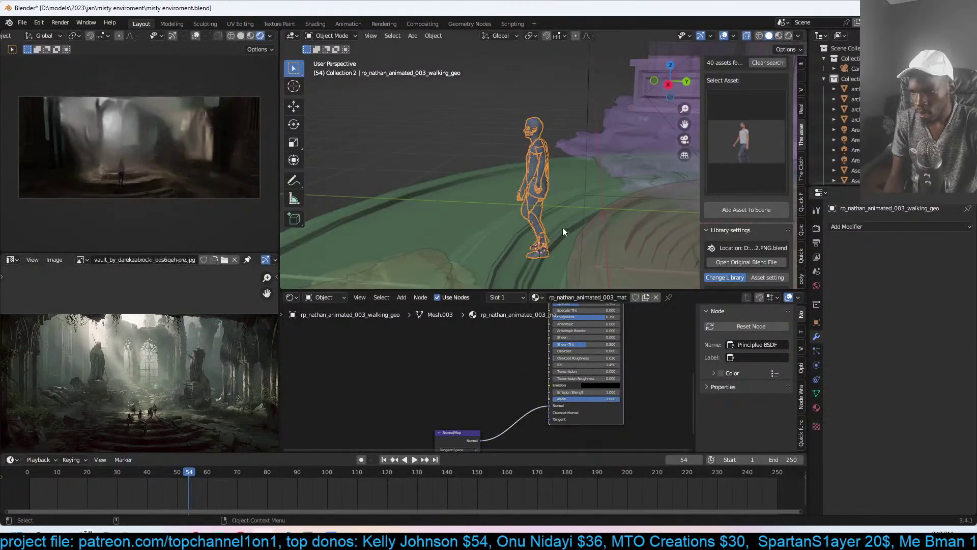
key("alt+z")
right_click(563, 227)
mouse_move(562, 227)
left_click(609, 249)
- Snap the man to the 3D cursor on the round steps and scale him down
middle_click_drag(610, 233, 520, 202)
key("shift+s")
left_click(485, 91)
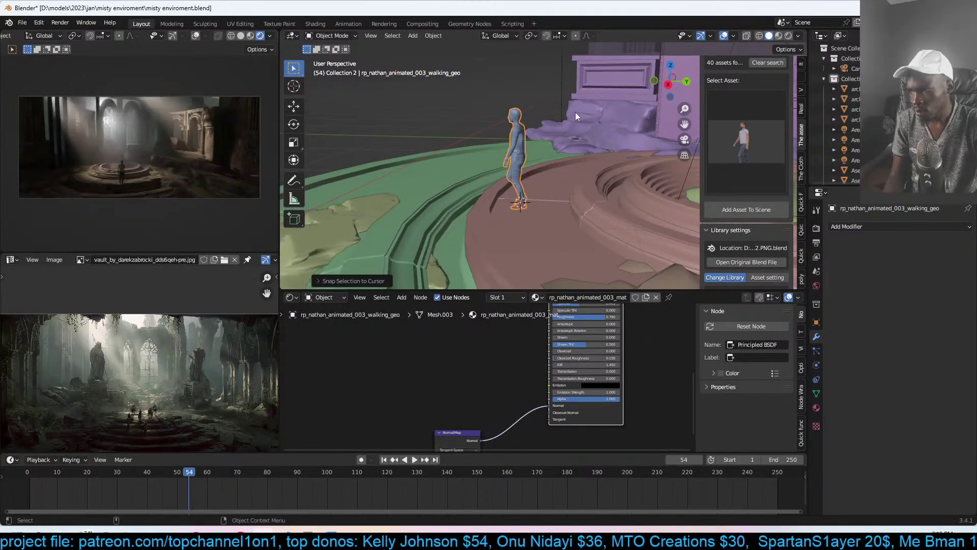
key("s")
left_click(542, 151)
- Rotate the man around the global Z axis and compare him with the reference image's figures in camera view
key("r")
key("z")
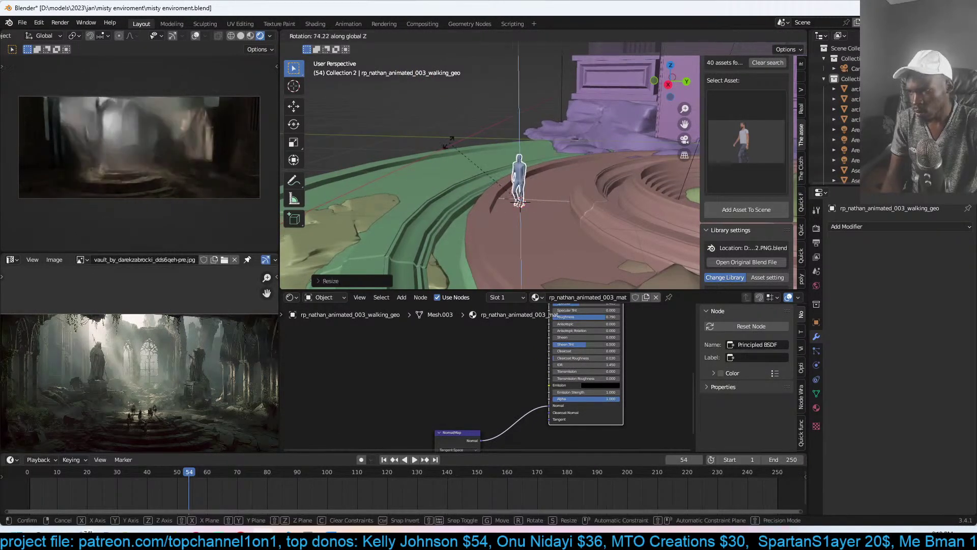
left_click(488, 264)
key("KP_0")
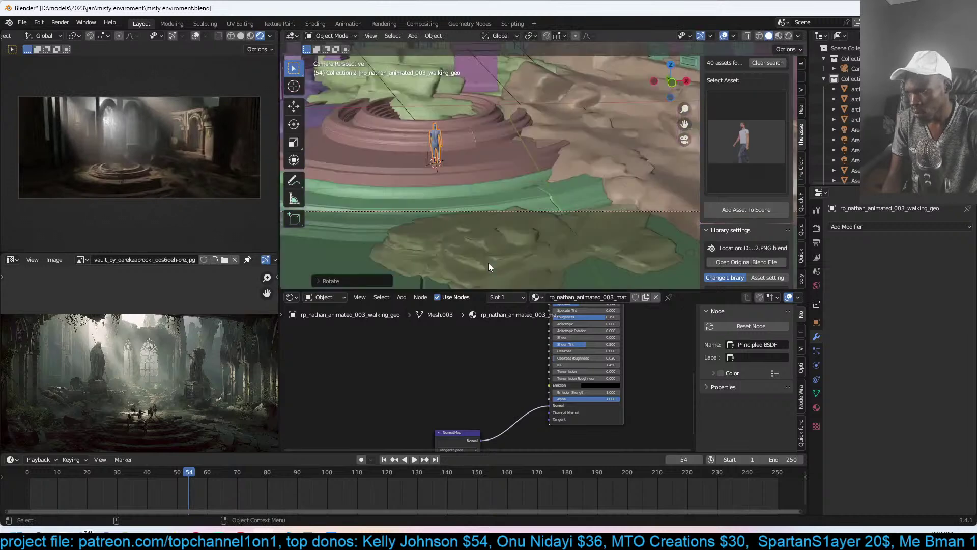
scroll(134, 430, "up", 4)
middle_click_drag(134, 430, 180, 299)
scroll(476, 202, "down", 4)
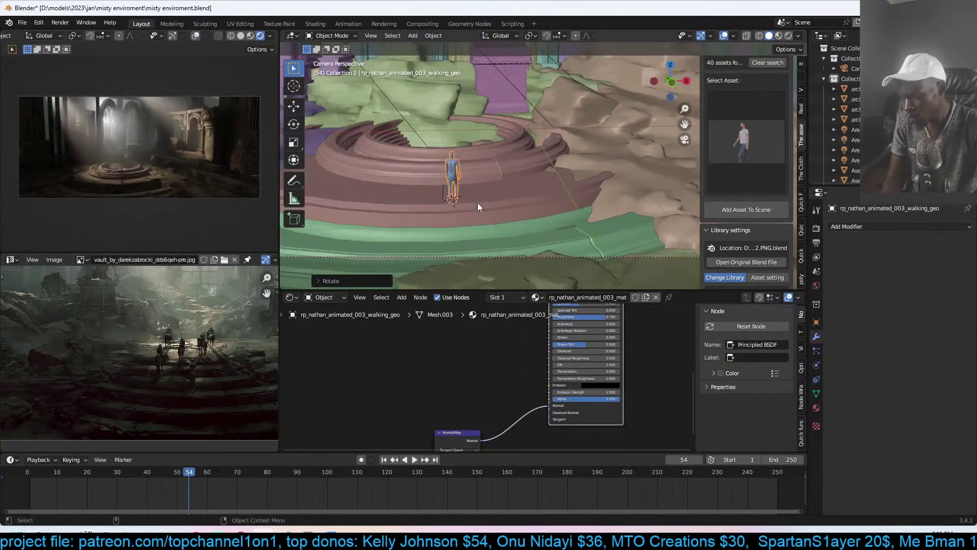
scroll(521, 198, "down", 3)
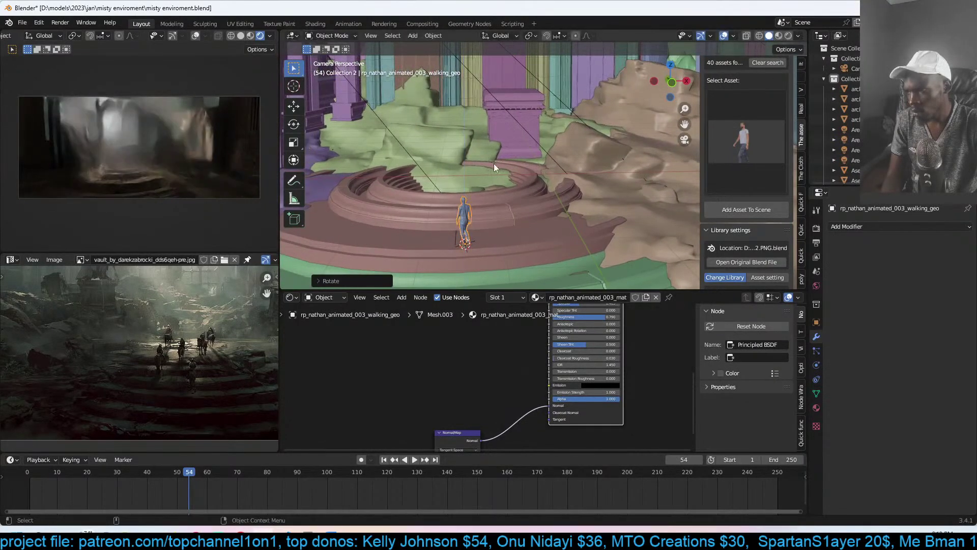
- Insert an RGB Curves node between the man's image texture and Principled BSDF, pulling the curve down to darken his colours
scroll(605, 389, "down", 1)
scroll(604, 390, "down", 1)
middle_click_drag(605, 376, 612, 447)
middle_click_drag(532, 399, 546, 436)
left_click(508, 352)
left_click_drag(508, 352, 425, 356)
scroll(503, 366, "up", 1)
key("shift+a")
mouse_move(503, 396)
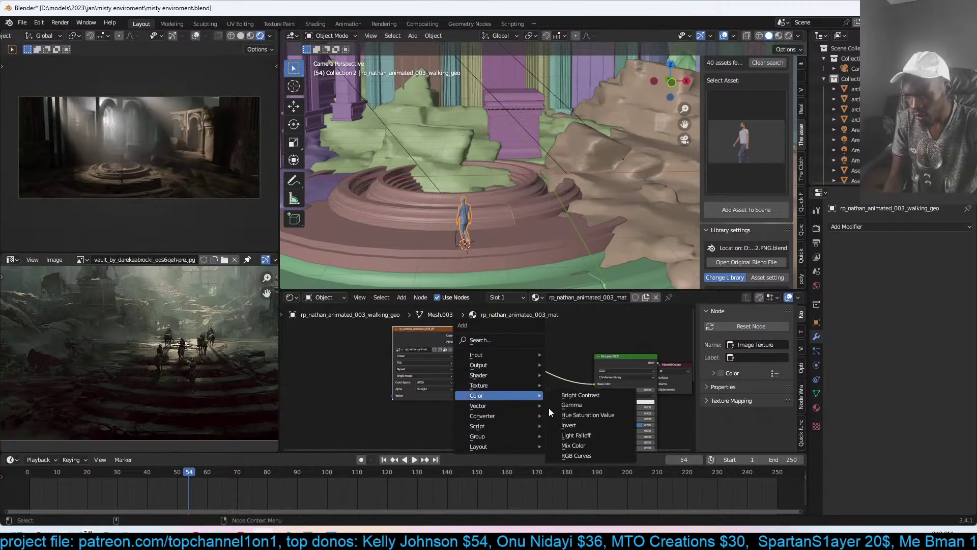
left_click(578, 456)
left_click(541, 374)
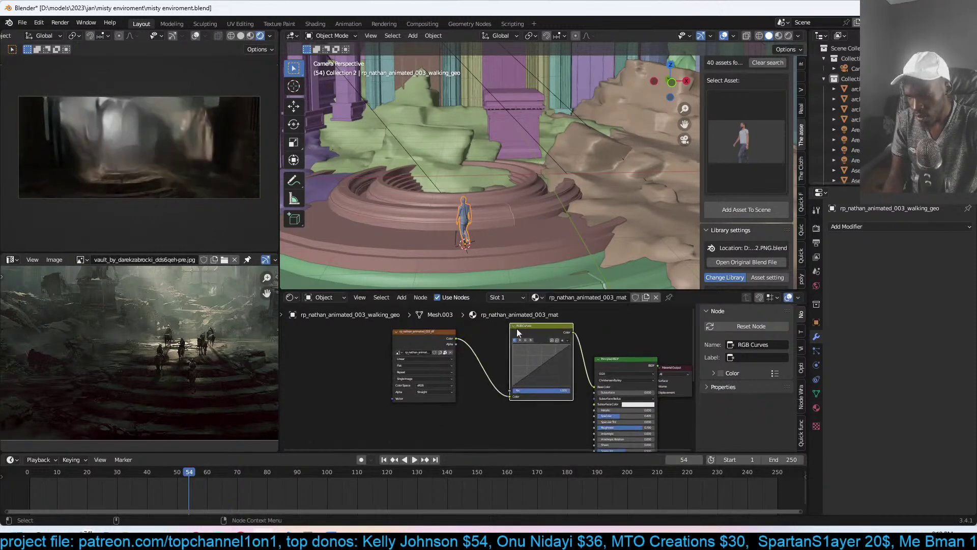
left_click_drag(541, 358, 544, 380)
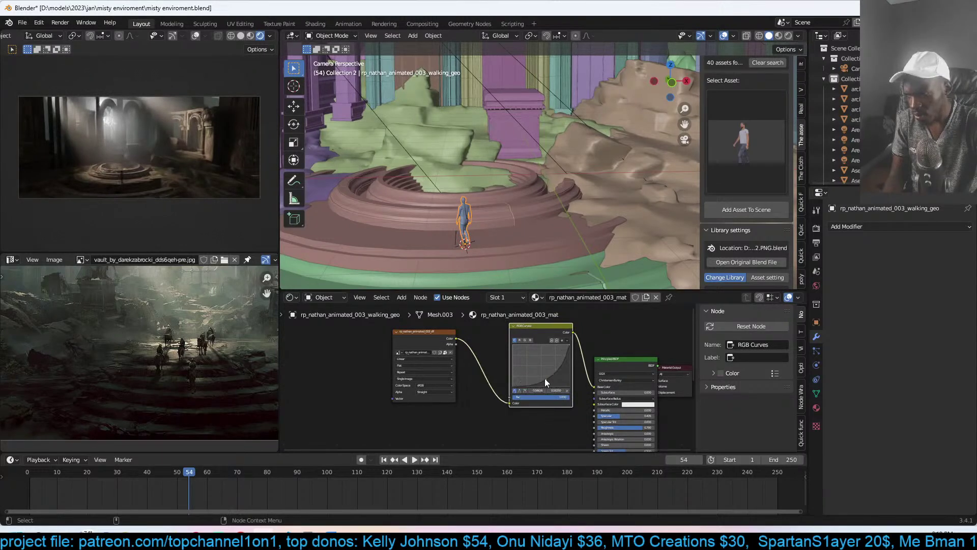
- Place the 3D cursor slightly further right on the round steps and snap the man to it
right_click(489, 235, "shift")
key("shift+s")
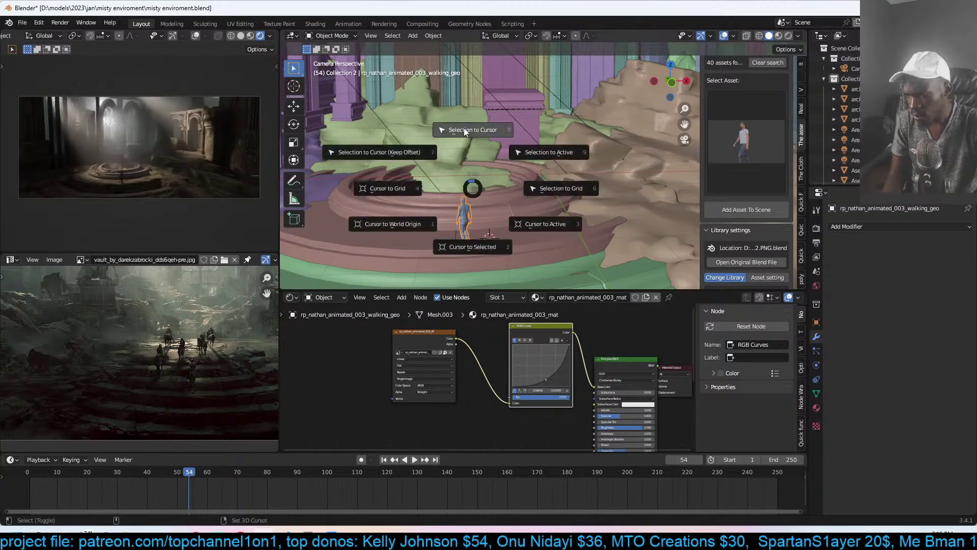
left_click(464, 128)
key("r")
key("s")
key("Escape")
- Create a linked duplicate of the man, snap it to the inner rings of the round steps and rotate it
middle_click_drag(524, 169, 588, 147, "shift")
key("alt+d")
key("Escape")
right_click(470, 175, "shift")
key("shift+s")
left_click(550, 56)
key("r")
left_click(548, 218)
middle_click_drag(547, 218, 505, 182, "shift")
- Create another linked duplicate of the man, snap it to the left part of the steps and adjust its scale
key("alt+d")
key("Escape")
right_click(446, 200, "shift")
key("shift+s")
left_click(434, 170)
key("s")
left_click(500, 175)
- Create a linked duplicate of the man on the front edge of the steps and rotate it
key("alt+d")
key("Escape")
right_click(509, 254, "shift")
key("shift+s")
left_click(497, 224)
key("r")
left_click(547, 145)
scroll(527, 120, "up", 1)
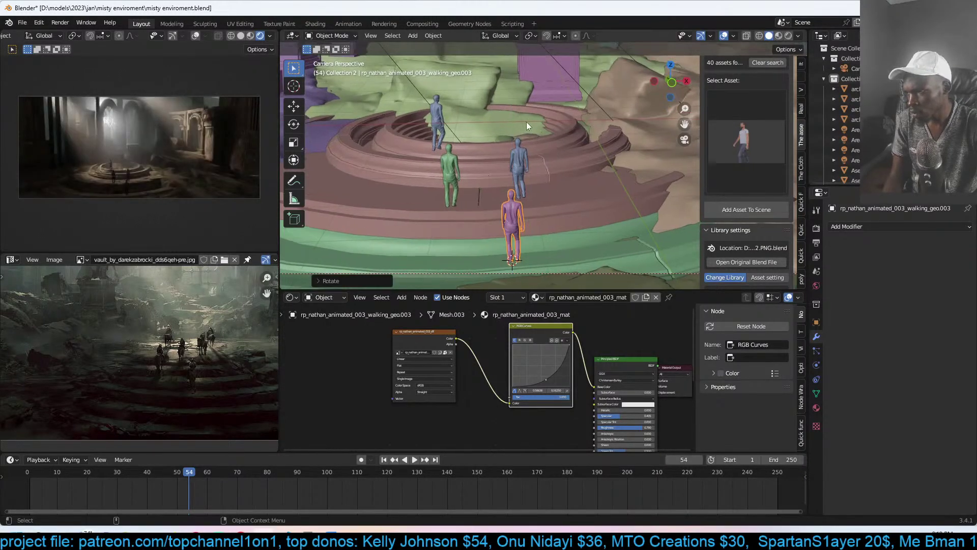
- Move the green figure horizontally to stand nearer the man on its right, and save the file
left_click(462, 179)
key("g")
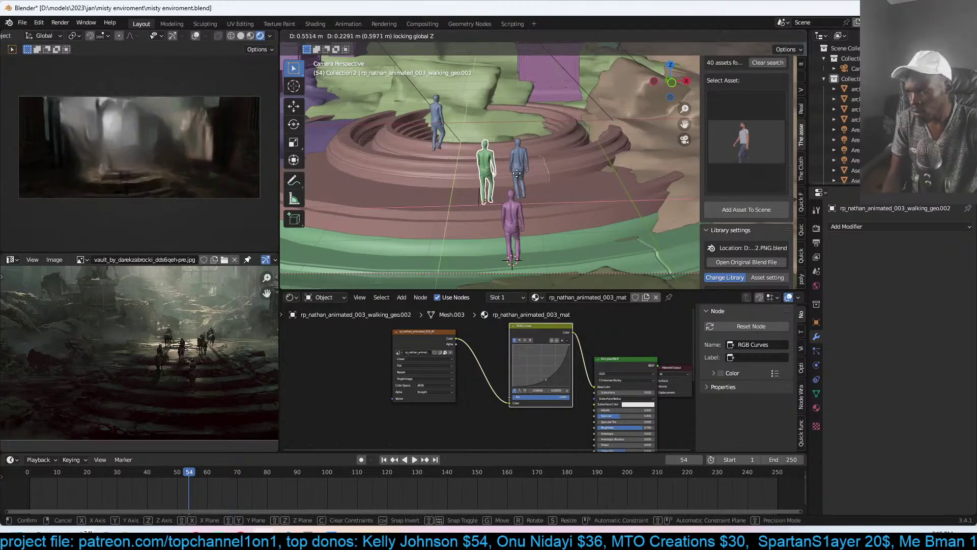
left_click(523, 143)
scroll(529, 153, "up", 1)
scroll(513, 173, "up", 2)
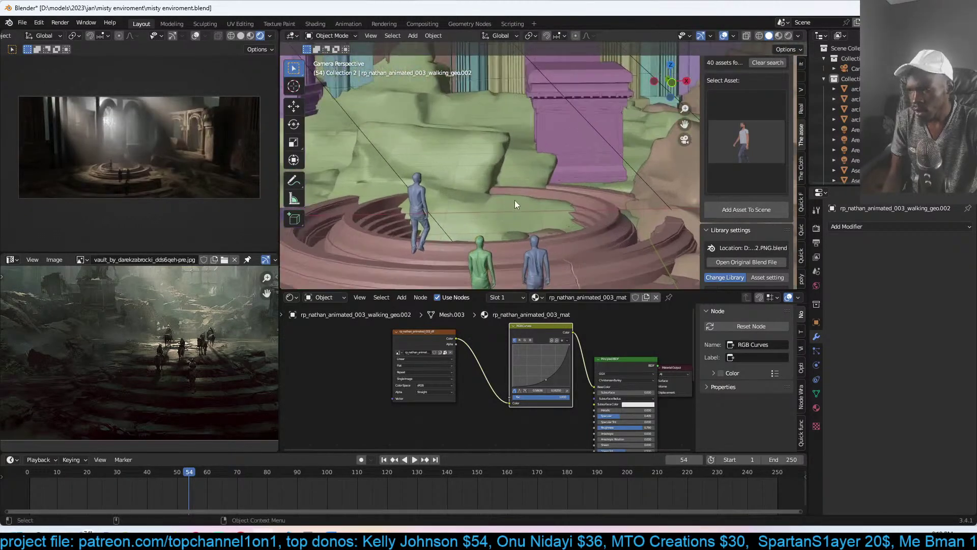
key("ctrl+s")
- Place the 3D cursor in the centre of the round steps and switch the asset library to the medieval walls category
right_click(492, 208)
right_click(492, 208, "shift")
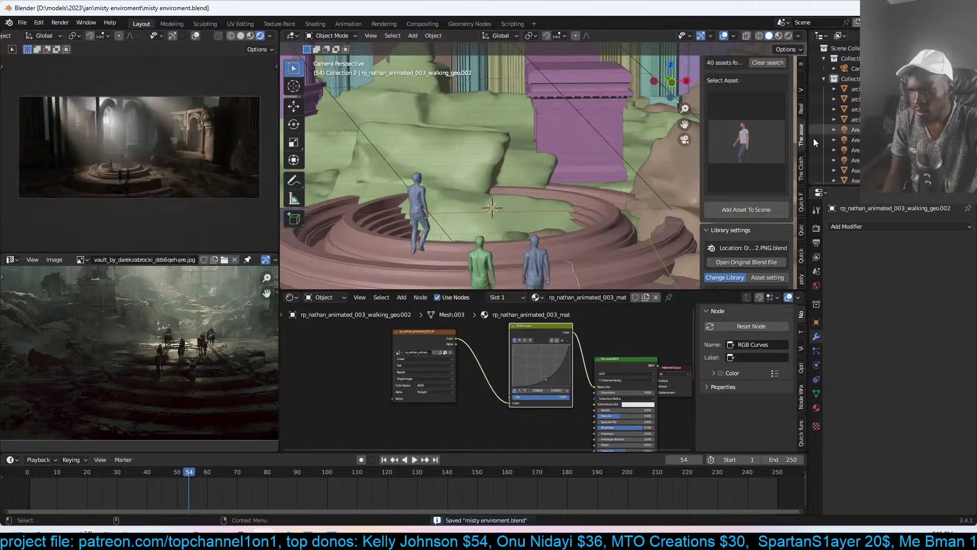
scroll(742, 184, "up", 5)
left_click(769, 166)
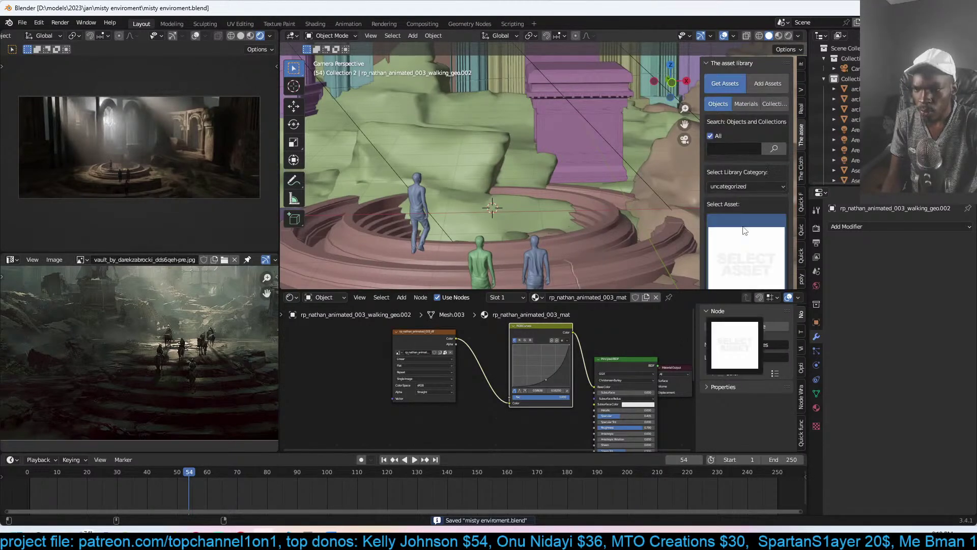
left_click(758, 184)
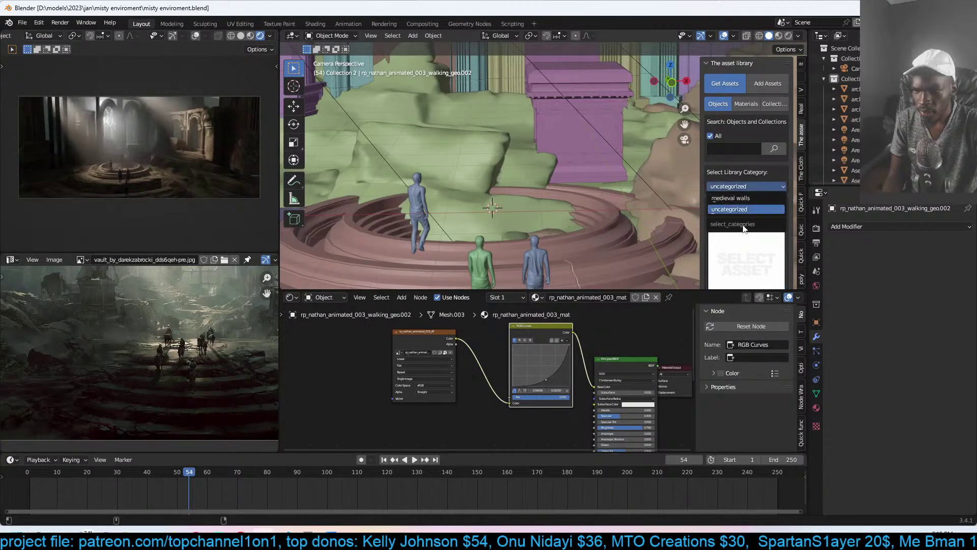
left_click(750, 198)
- Choose the open-book asset from the medieval walls thumbnails and add it to the scene
left_click(746, 250)
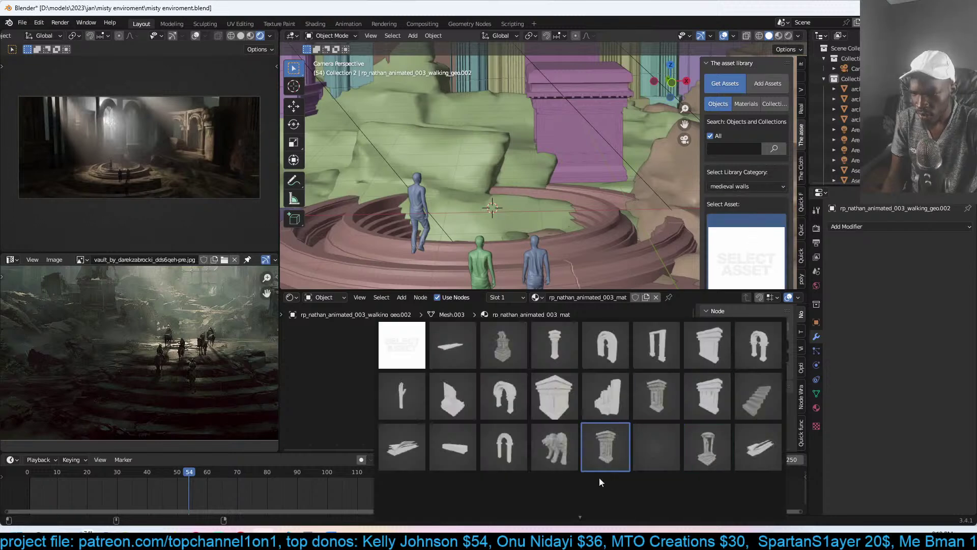
scroll(605, 456, "down", 2)
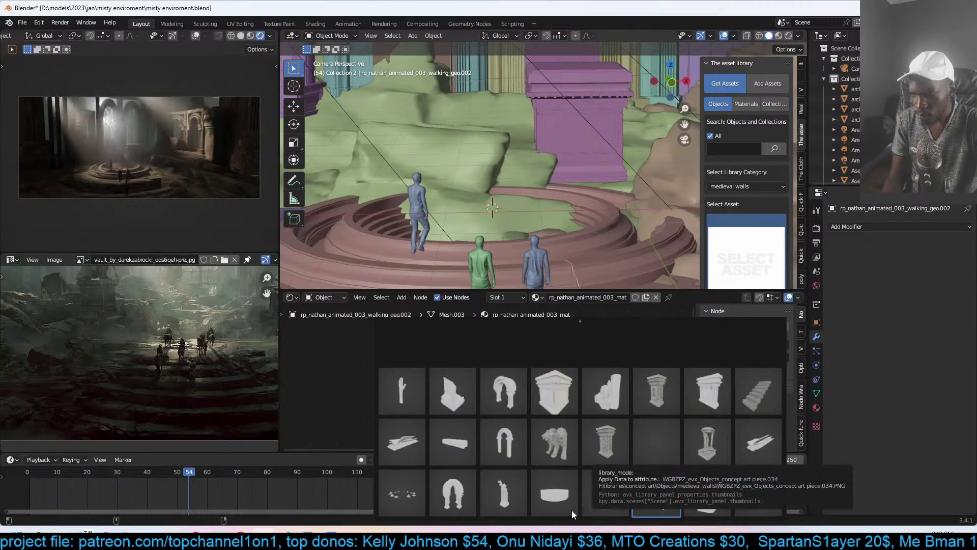
left_click(447, 427)
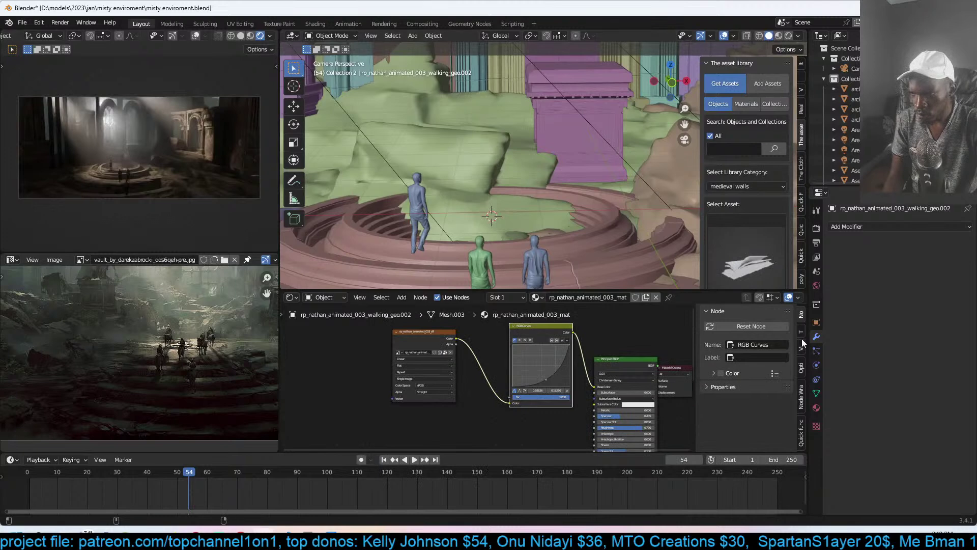
scroll(754, 232, "down", 3)
left_click(747, 271)
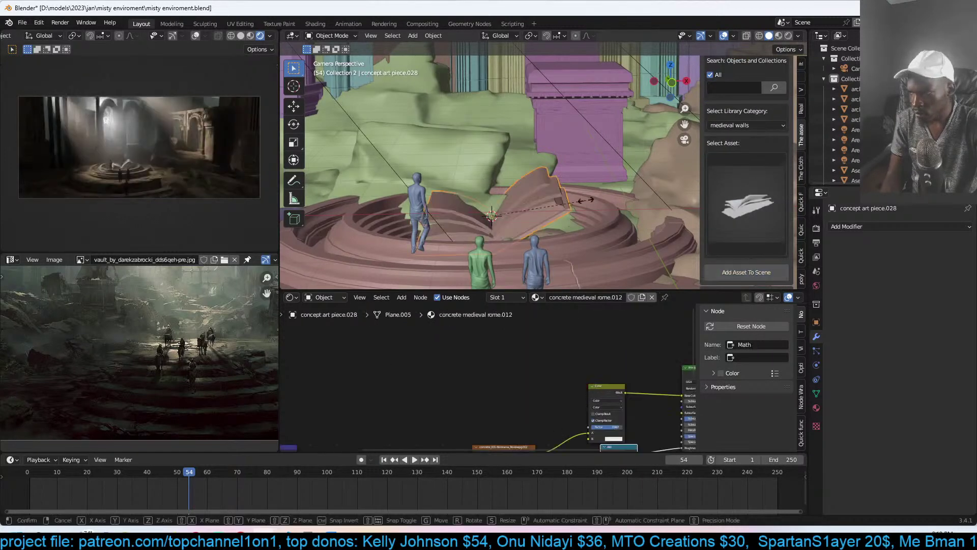
- Raise the open book above the centre of the round steps and adjust its scale
key("g")
left_click(510, 204)
key("g")
left_click(515, 129)
key("s")
left_click(556, 149)
- Link the material of the rock behind the round steps to the open book, and adjust the book's scale
left_click(645, 234, "shift")
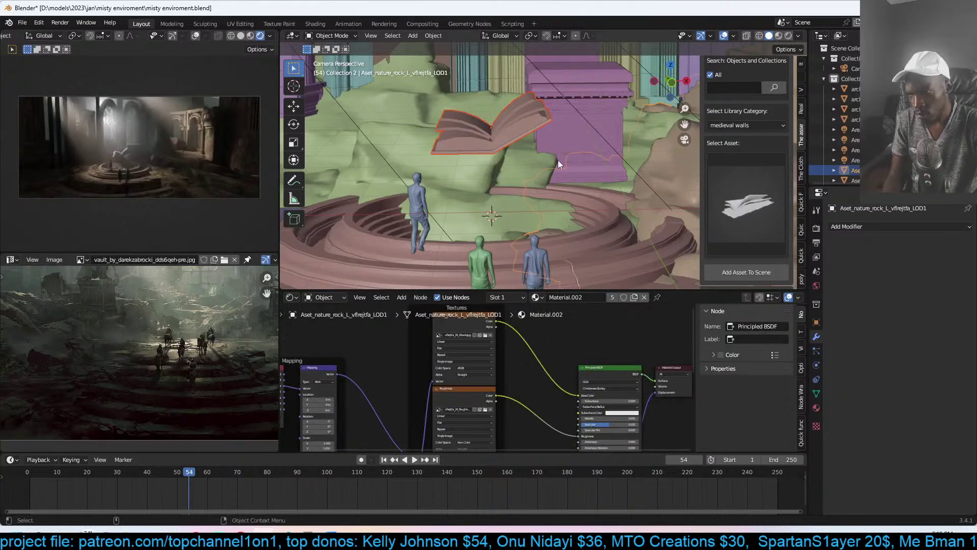
key("ctrl+l")
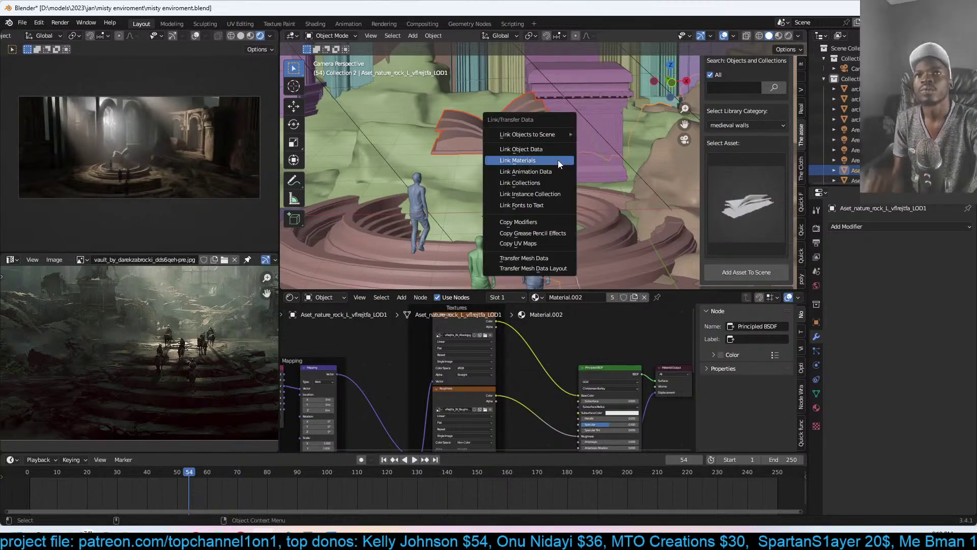
left_click(558, 160)
left_click(518, 128)
key("s")
left_click(537, 121)
- Select the area light beside the tall arched door and freely rotate its beam toward the round steps
scroll(539, 123, "down", 4)
middle_click_drag(539, 122, 527, 204)
left_click(514, 122)
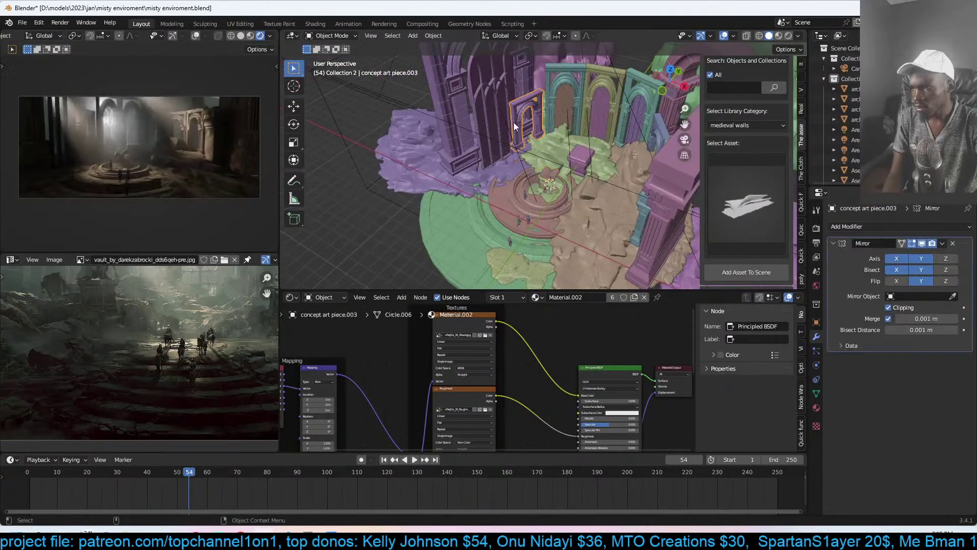
left_click(491, 100)
key("g")
left_click(503, 112)
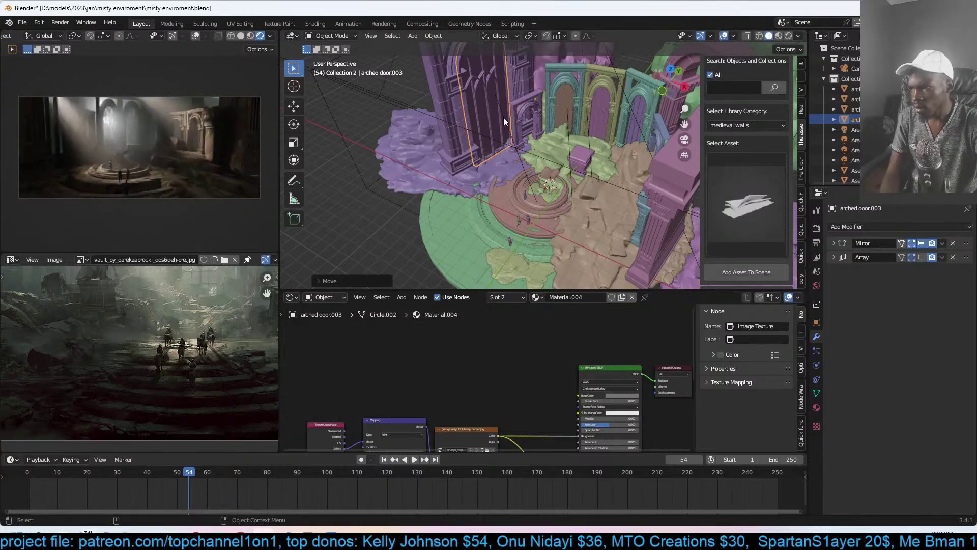
left_click(503, 117)
key("r")
key("r")
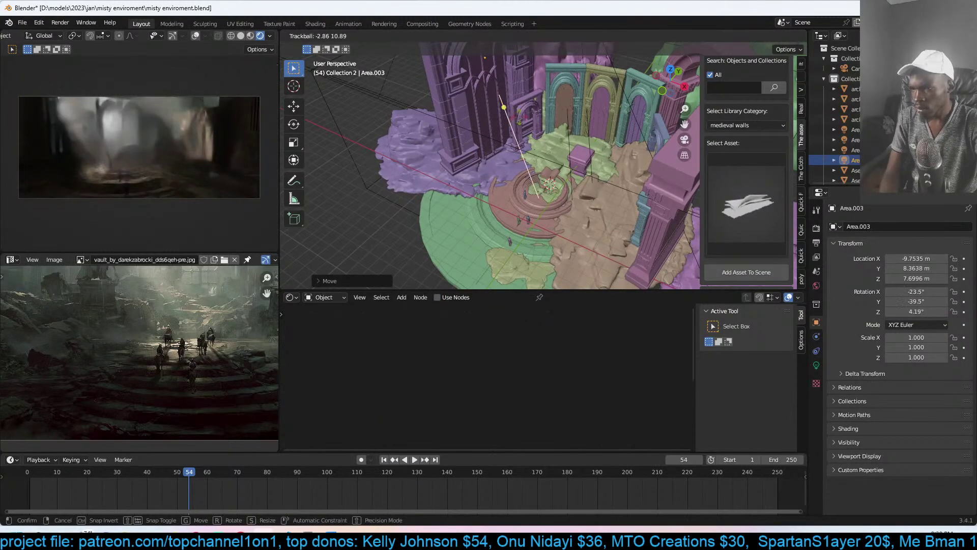
left_click(500, 96)
- Turn the same area light in the top view so its beam crosses the round steps
key("KP_7")
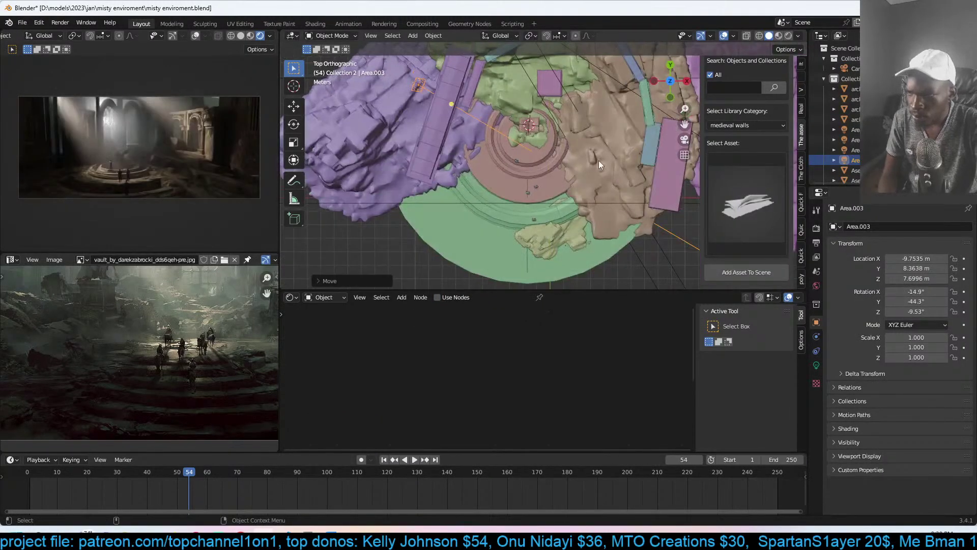
key("r")
left_click(620, 218)
middle_click_drag(620, 217, 603, 204)
left_click(615, 192)
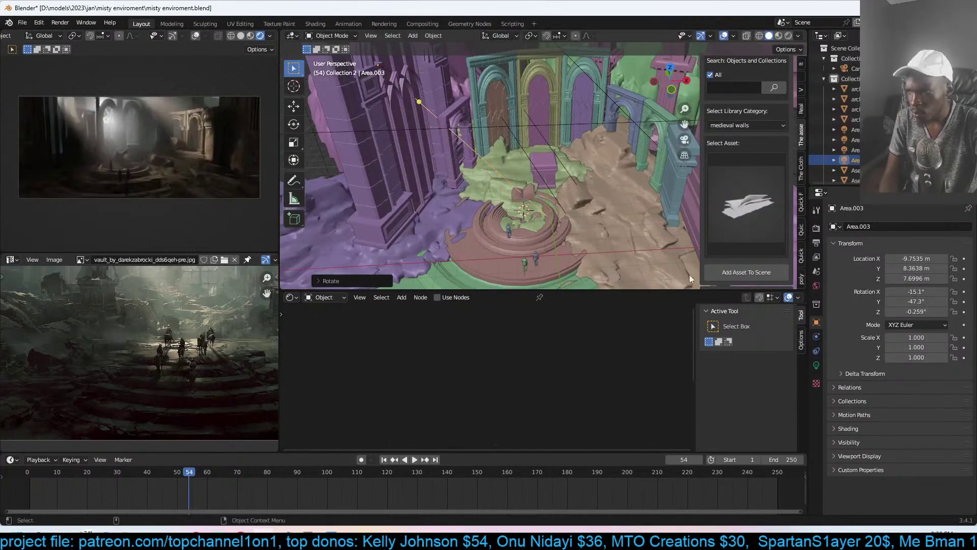
- Narrow the area light's beam spread to 10° and set its power to 10000 W
left_click(817, 365)
left_click_drag(935, 410, 923, 410)
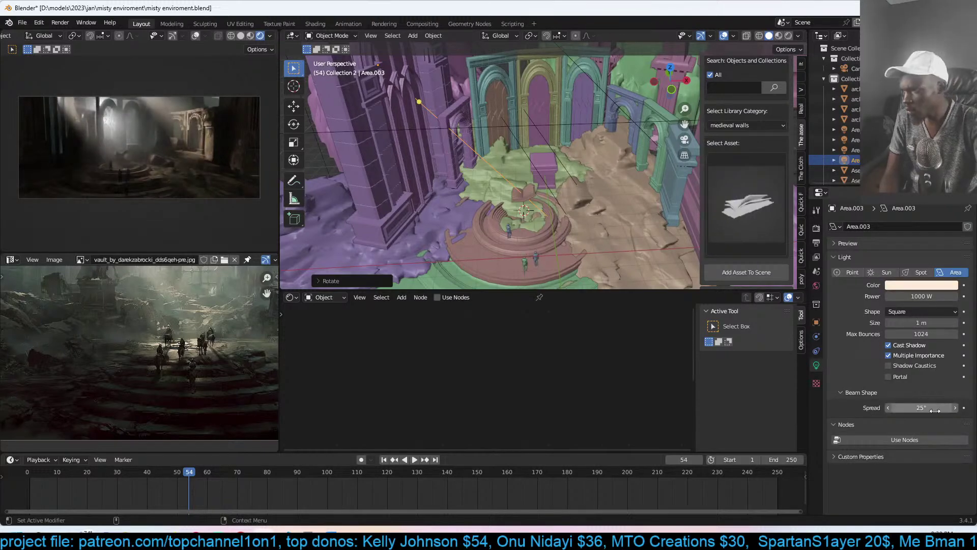
left_click(931, 409)
type("10")
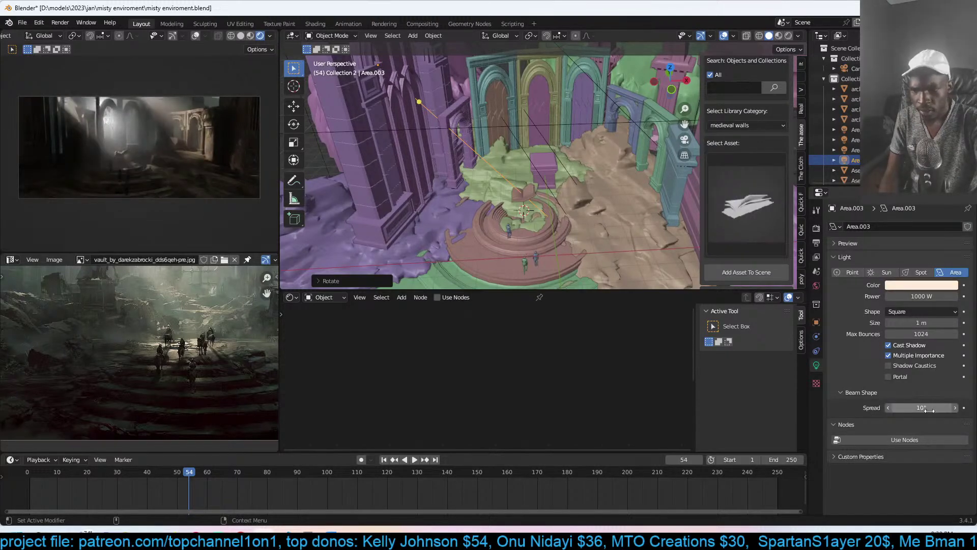
key("Return")
left_click(923, 297)
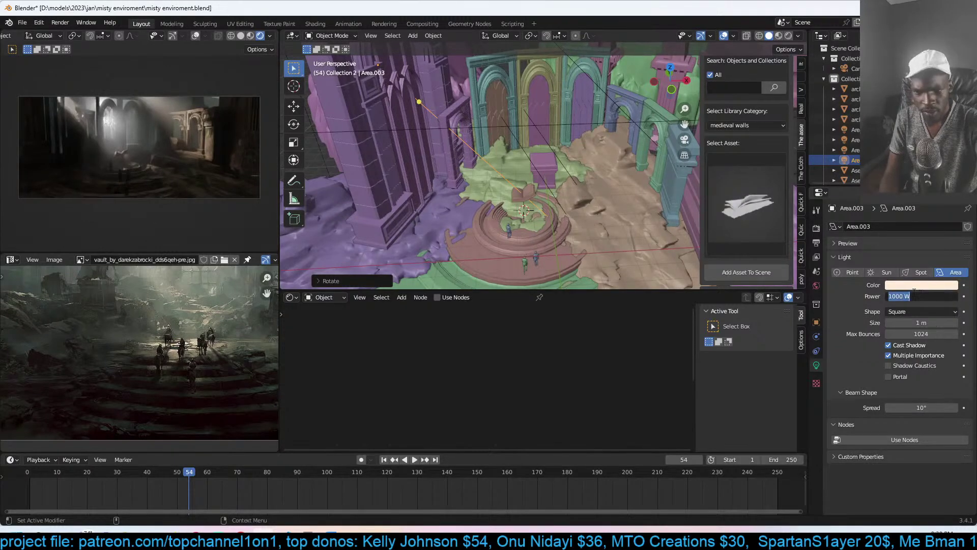
type("10000")
key("Return")
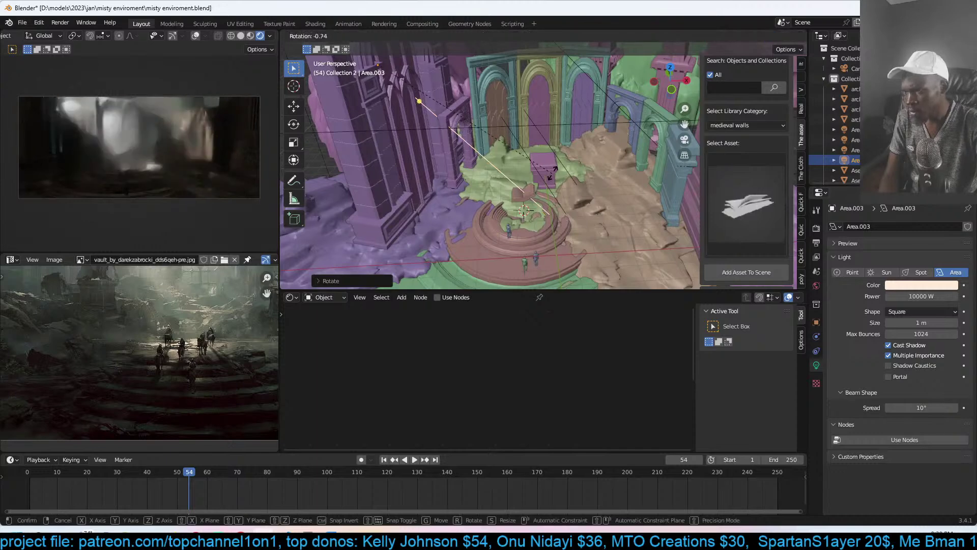
- Rotate the narrow light beam so it falls on the floating book, and save the file
scroll(556, 192, "up", 2)
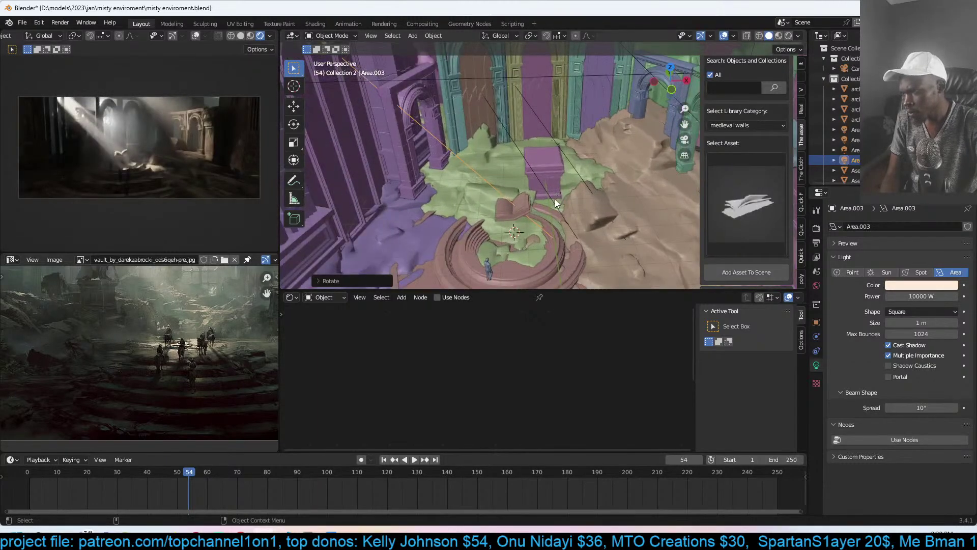
scroll(554, 200, "up", 2)
key("ctrl+s")
- Try a duplicate of the area light, snapped, moved and rotated above the round steps, and delete the copy
middle_click_drag(487, 167, 594, 212)
key("shift+d")
right_click(594, 212)
key("shift+s")
left_click(538, 172)
middle_click_drag(538, 260, 615, 153)
key("g")
left_click(600, 216)
key("r")
left_click(611, 222)
key("g")
left_click(624, 131)
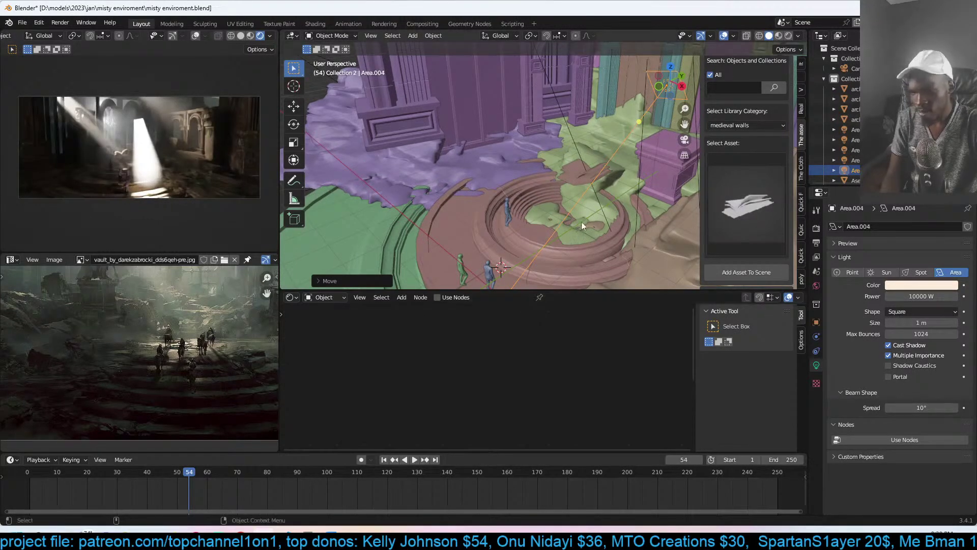
key("Delete")
- Add a new area light and move it close to the figure standing on the round steps
key("shift+a")
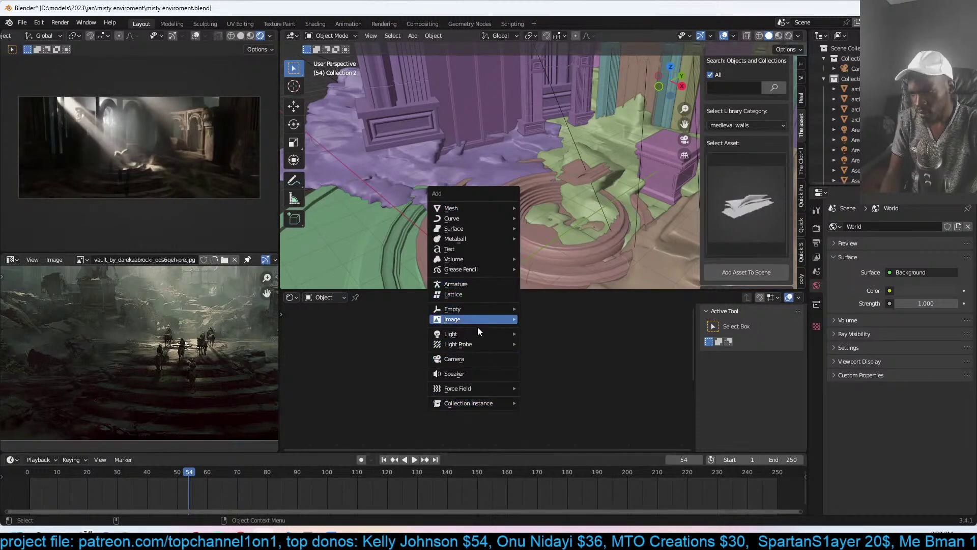
mouse_move(479, 334)
left_click(541, 369)
middle_click_drag(552, 232, 524, 203)
key("shift+s")
key("g")
left_click(574, 261)
- Open the new area light's ray visibility settings, and set its power to 1000 W
middle_click_drag(575, 260, 700, 250)
left_click(816, 325)
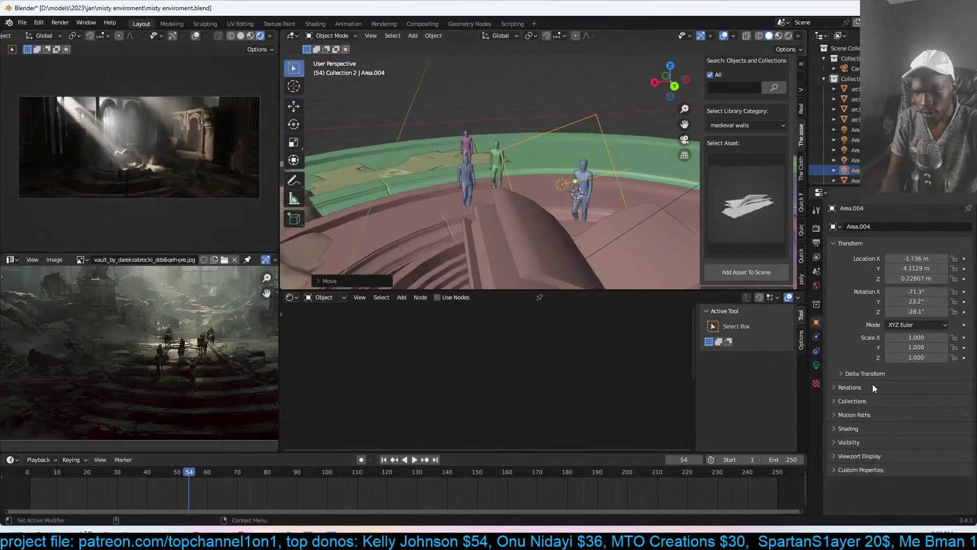
left_click(867, 439)
scroll(879, 446, "down", 6)
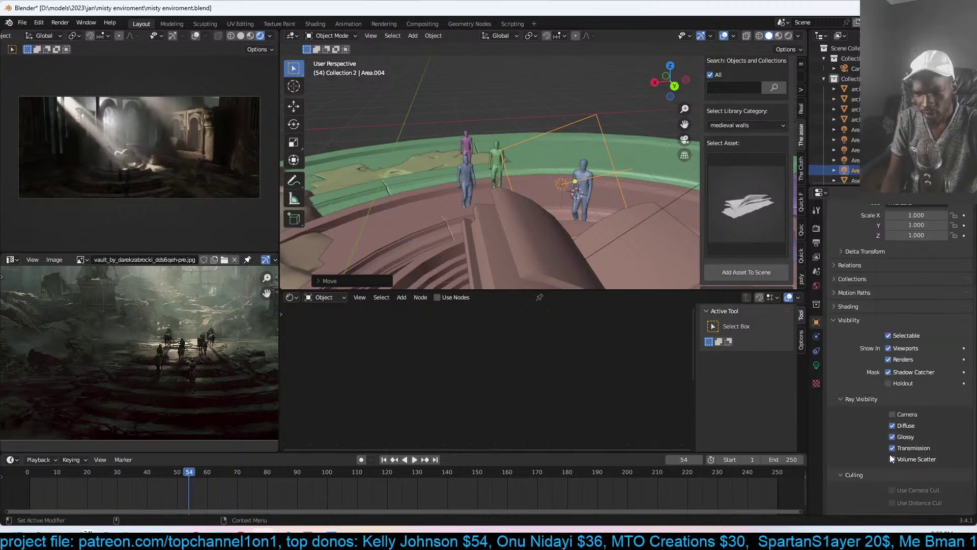
left_click(816, 366)
double_click(923, 296)
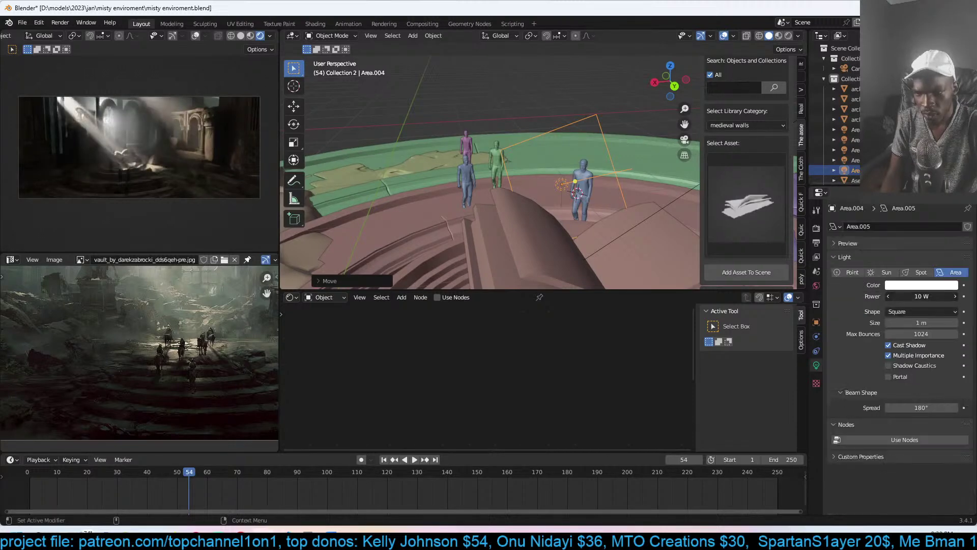
type("1000")
key("Return")
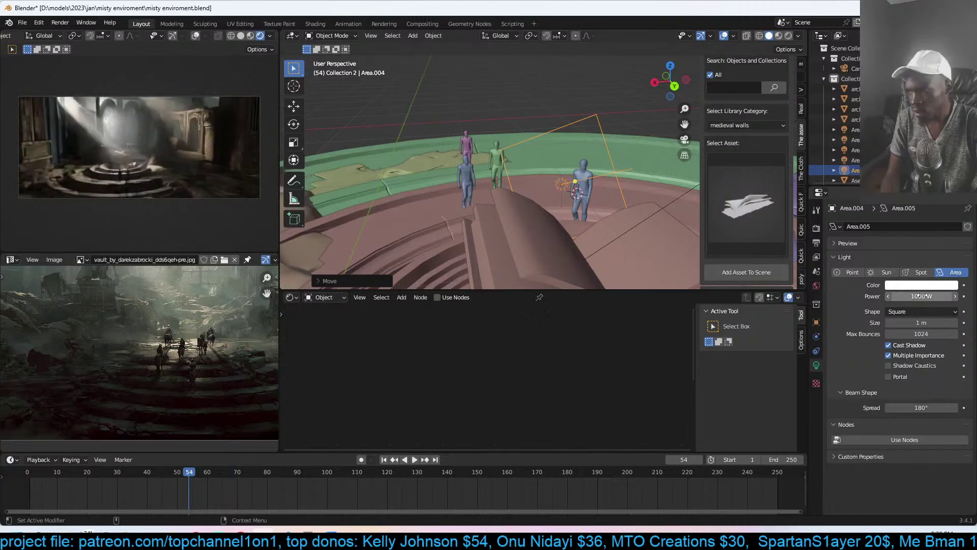
- Move the new area light above and behind the figure on the round steps, and set its power to 100 W
middle_click_drag(455, 113, 465, 179)
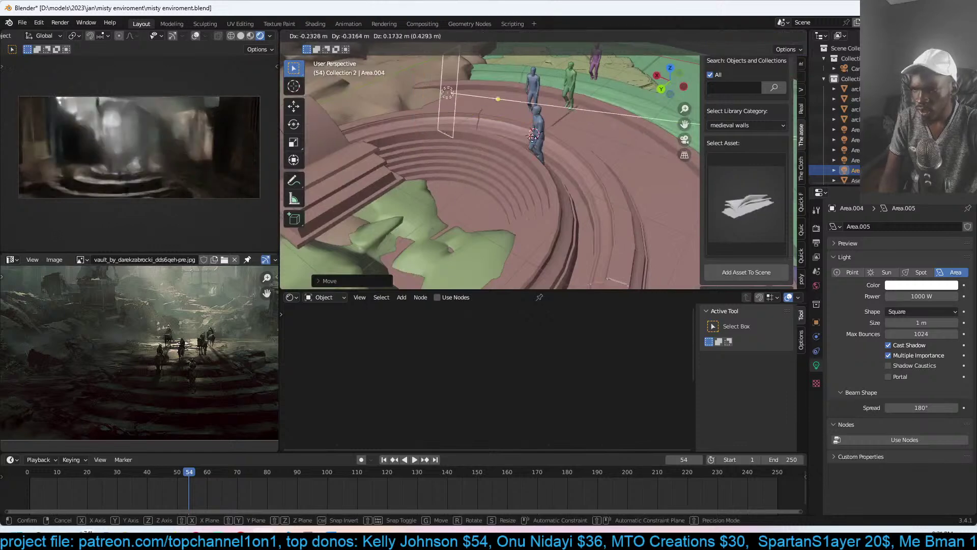
key("g")
left_click(545, 146)
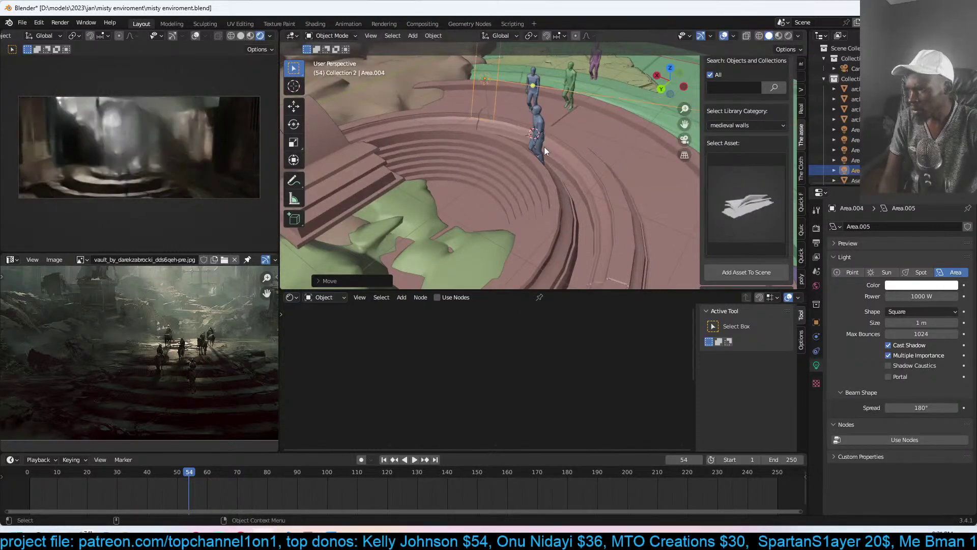
left_click(928, 297)
type("100")
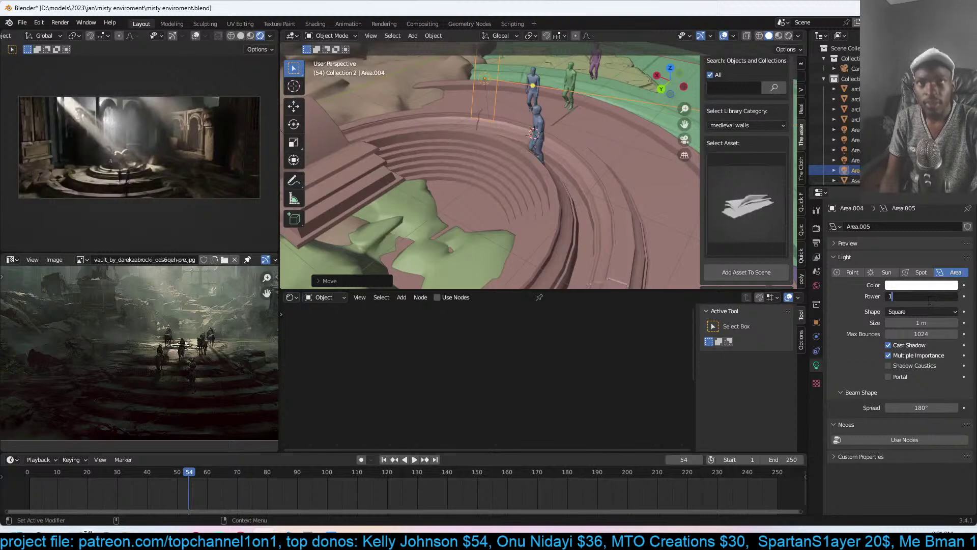
key("Return")
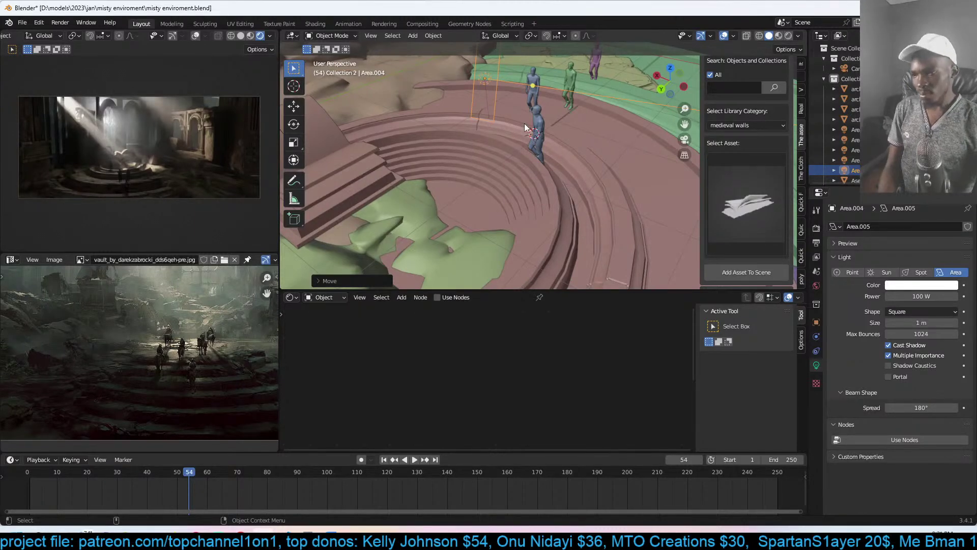
- Clear the new area light's rotation, rotate it freely to point toward the figure on the steps, and save the file
key("KP_7")
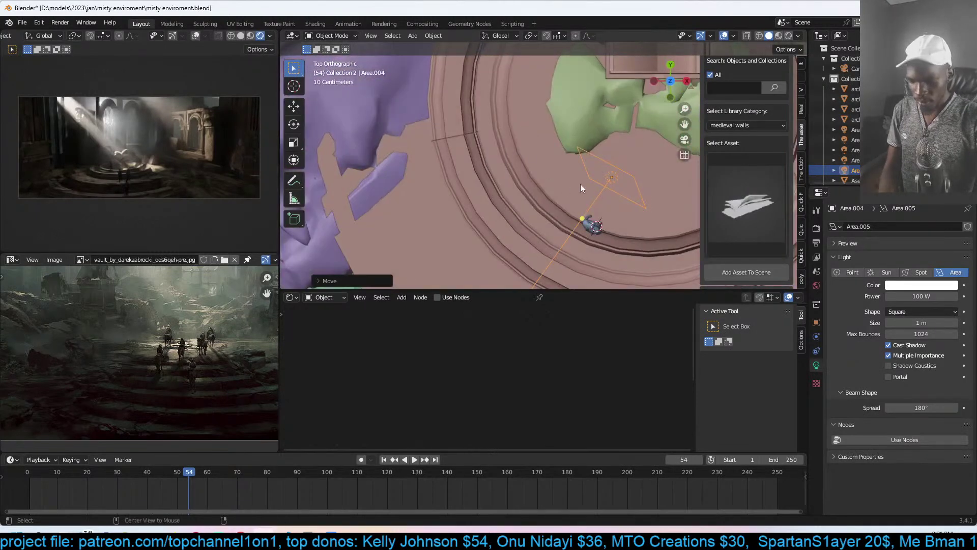
key("alt+r")
key("r")
key("r")
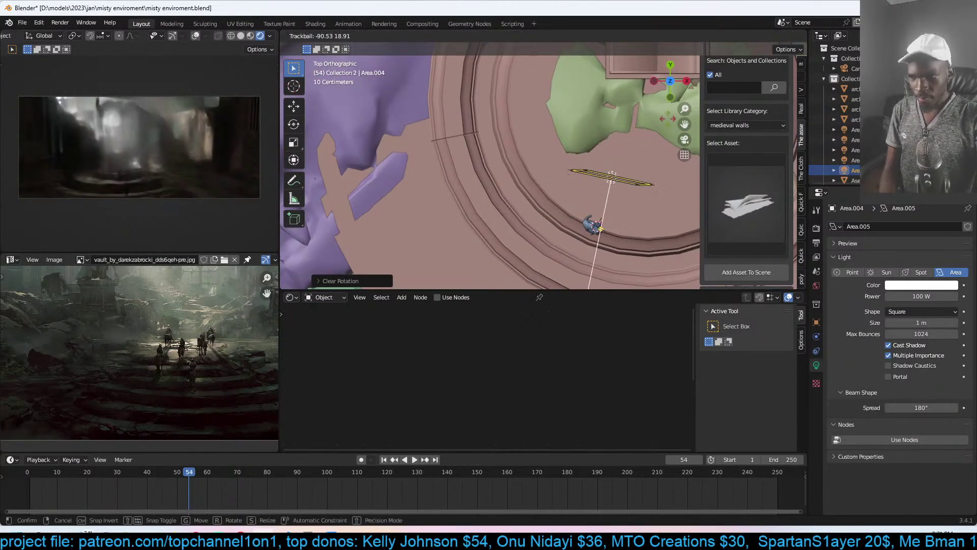
key("Return")
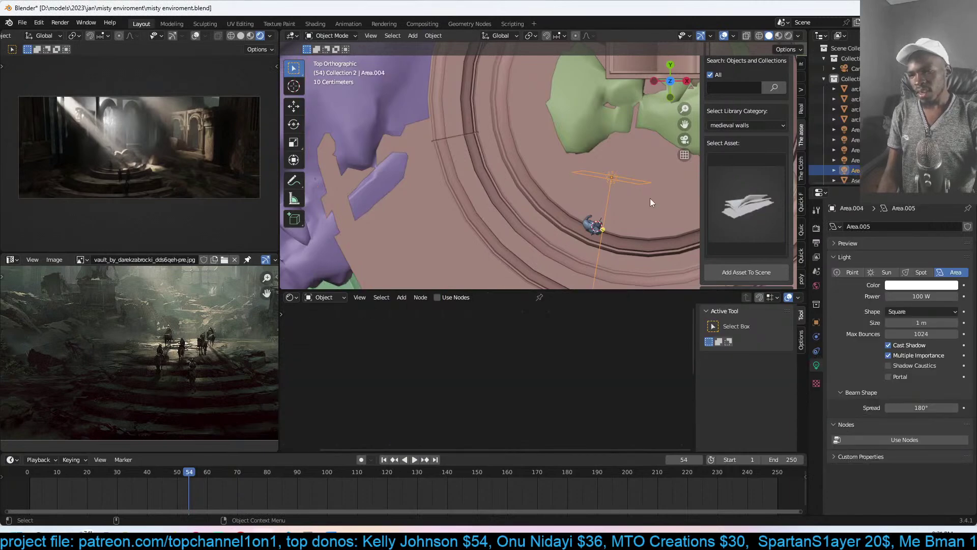
key("ctrl+s")
- Tilt the area light around its local X axis so it shines down past the figure, and save the file
middle_click_drag(650, 202, 575, 128)
key("r")
key("x")
key("x")
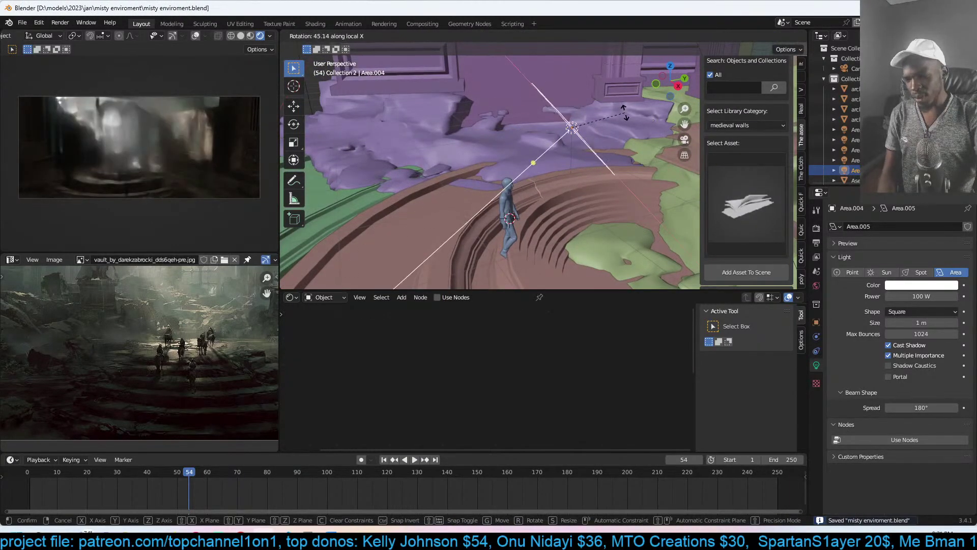
left_click(619, 134)
middle_click_drag(619, 134, 635, 149)
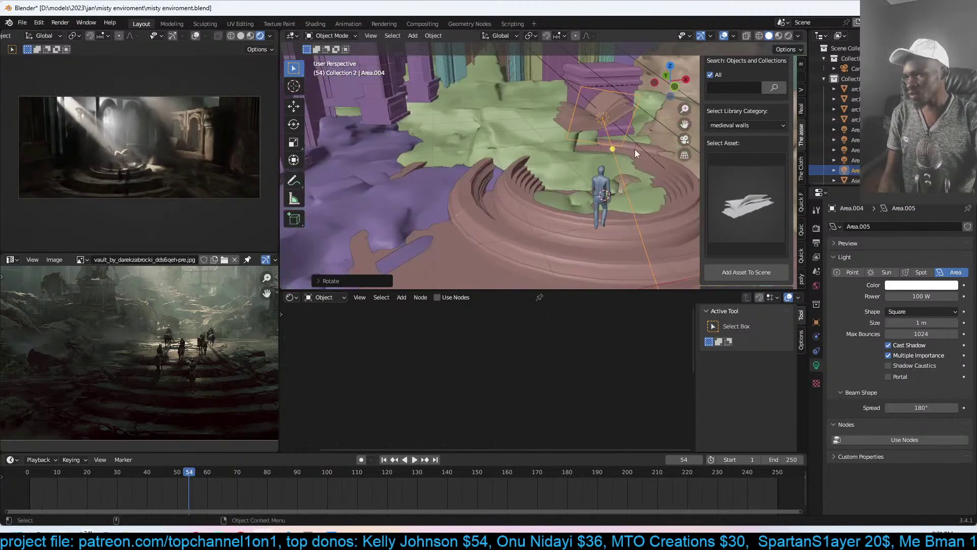
key("ctrl+s")
middle_click_drag(525, 199, 580, 169)
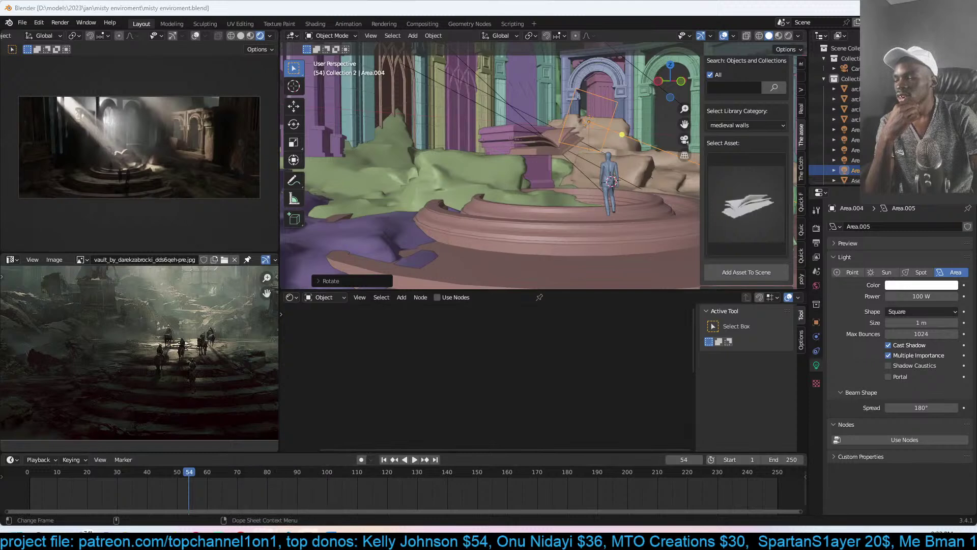
left_click(309, 539)
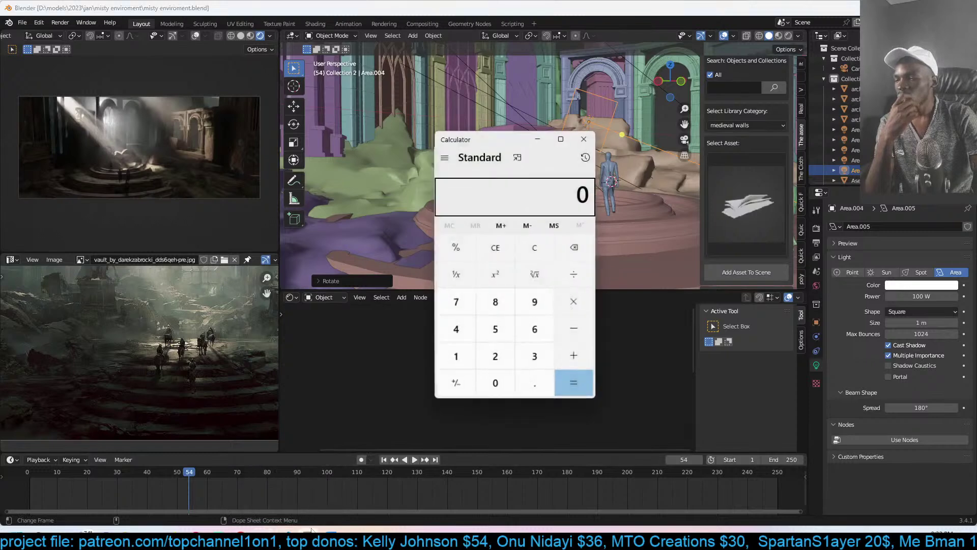
left_click(584, 138)
- Try the area light higher up behind the floating book, save the file, and undo the last change
middle_click_drag(580, 143, 499, 220, "ctrl")
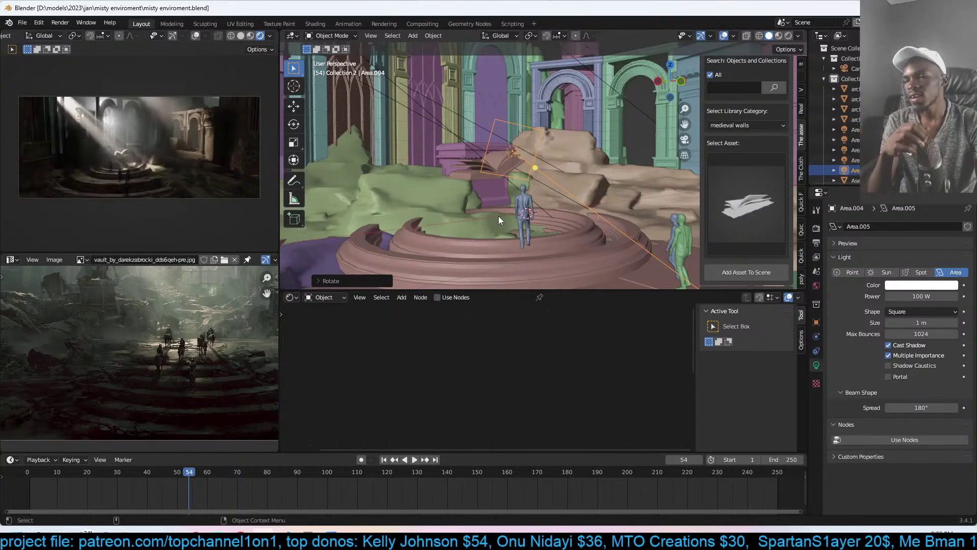
middle_click_drag(499, 204, 422, 199)
key("g")
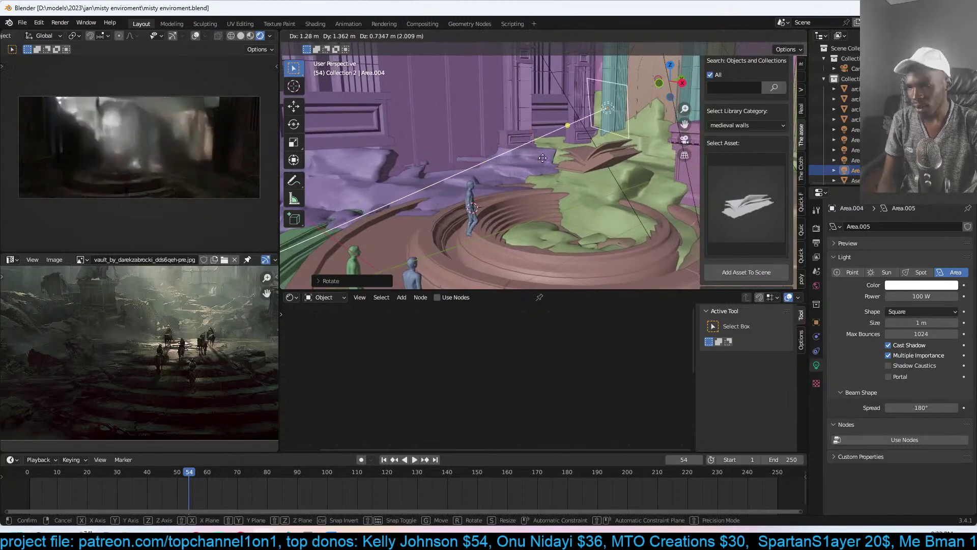
left_click(601, 139)
middle_click_drag(570, 150, 537, 175)
key("ctrl+s")
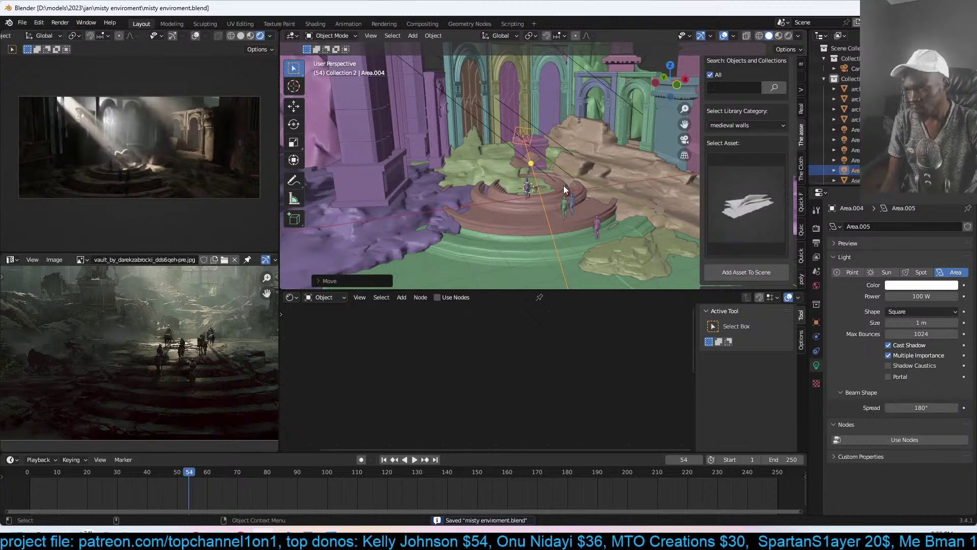
key("ctrl+z")
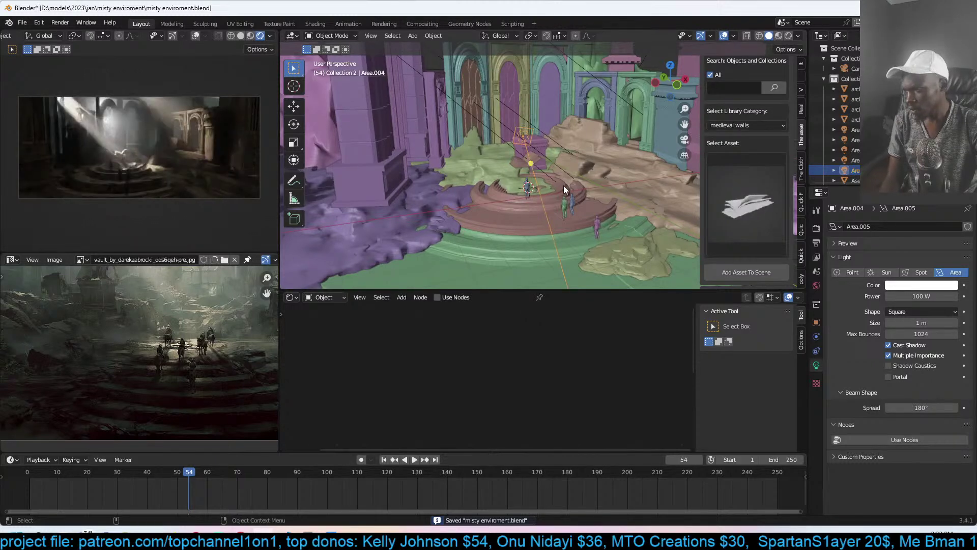
- Snap the area light to the 3D cursor at the figure, and move it between the figure and the floating book
scroll(564, 185, "up", 3)
middle_click_drag(571, 194, 524, 196, "shift")
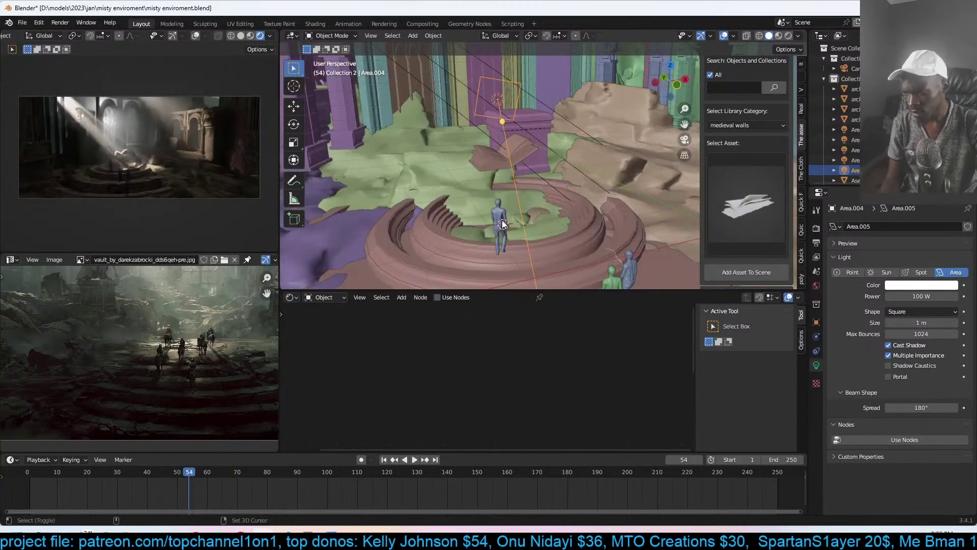
key("shift+s")
left_click(473, 135)
middle_click_drag(492, 166, 644, 159)
key("g")
left_click(556, 130)
- Reduce the area light's size to 0.32 m and set its power to 1000 W
mouse_move(922, 323)
left_mouse_down()
mouse_move(895, 322)
mouse_move(919, 323)
left_mouse_up()
double_click(923, 297)
type("1000")
key("Return")
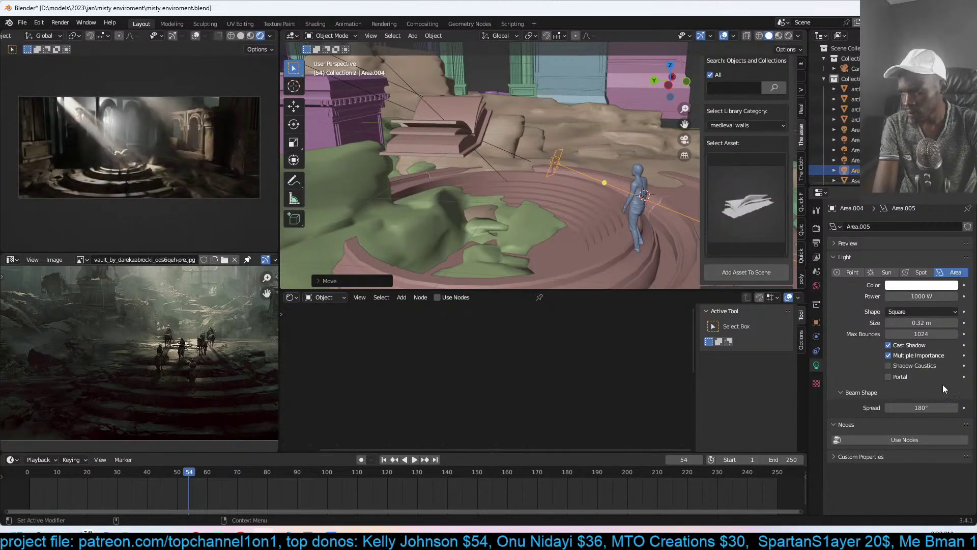
- Set the area light's beam spread to 90°
double_click(926, 405)
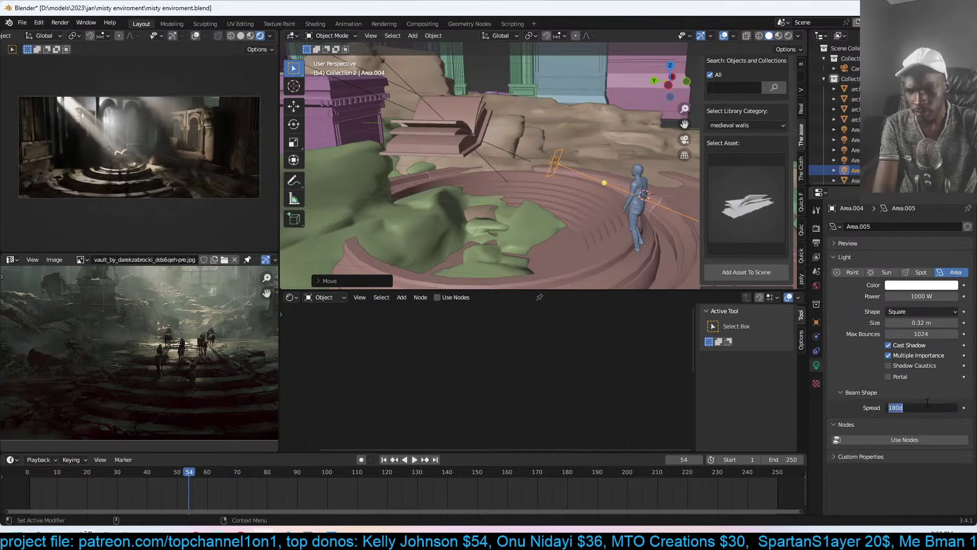
type("90")
key("Return")
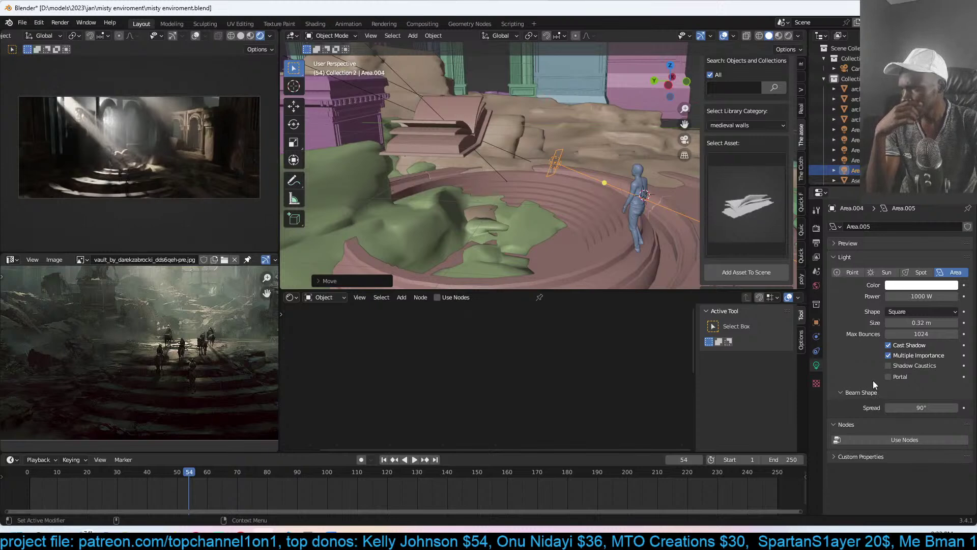
- Rotate the area light and move it away from the figure, up beside the tall purple arches, with its beam crossing the circular steps
middle_click_drag(584, 174, 508, 154, "shift")
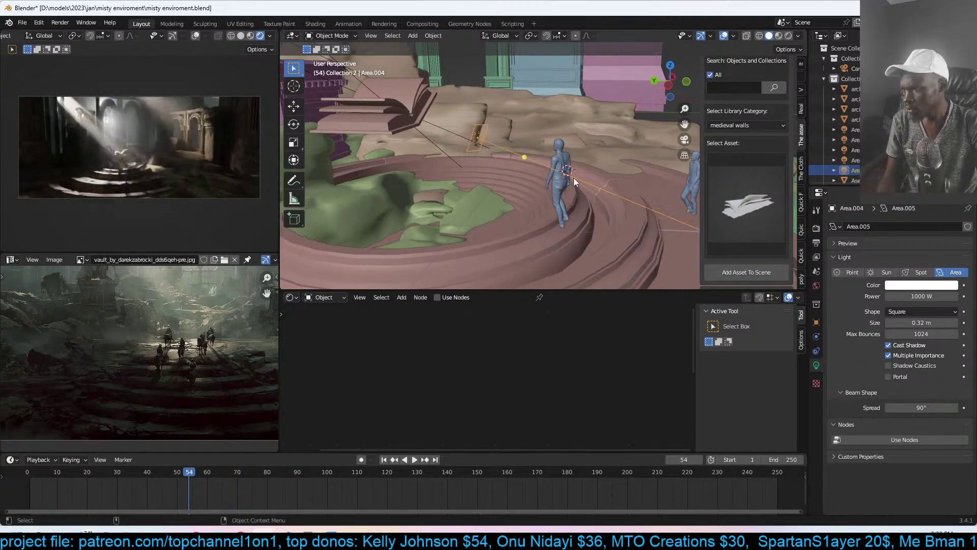
scroll(577, 169, "up", 5)
scroll(578, 168, "down", 8)
middle_click_drag(577, 169, 491, 193)
key("r")
key("z")
key("r")
left_click(483, 198)
key("g")
left_click(438, 152)
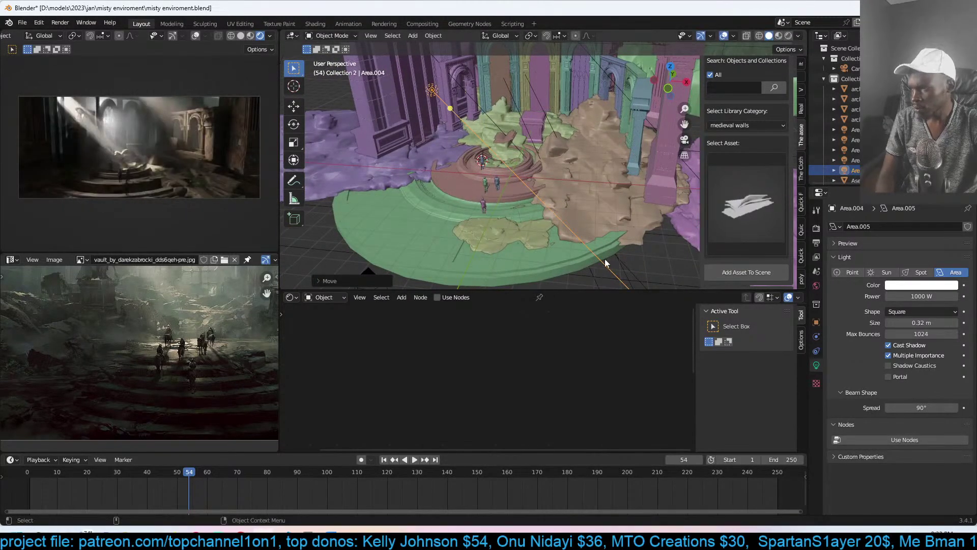
- Darken the area light's colour to an HSV value of 0.163, save the file, and compare the render with the concept art
left_click(926, 285)
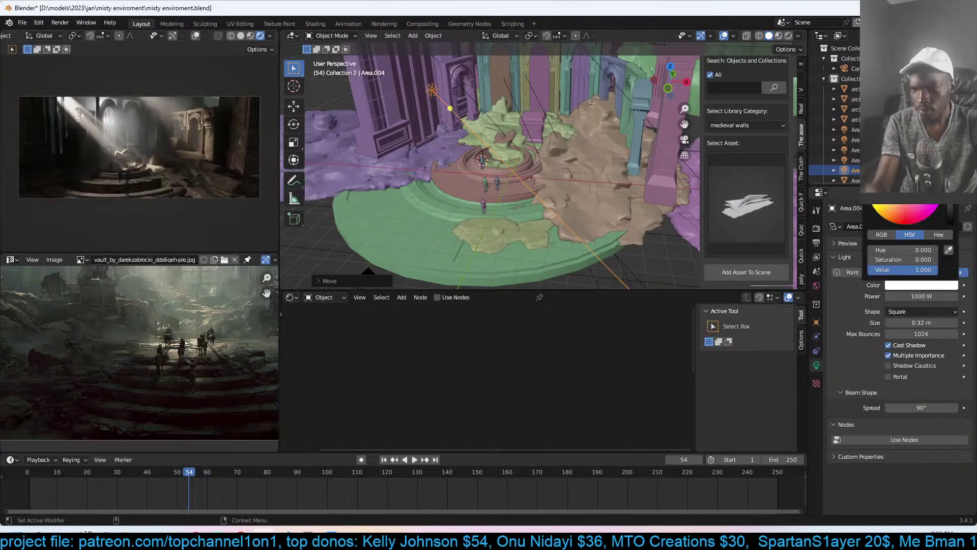
left_click_drag(910, 269, 877, 269)
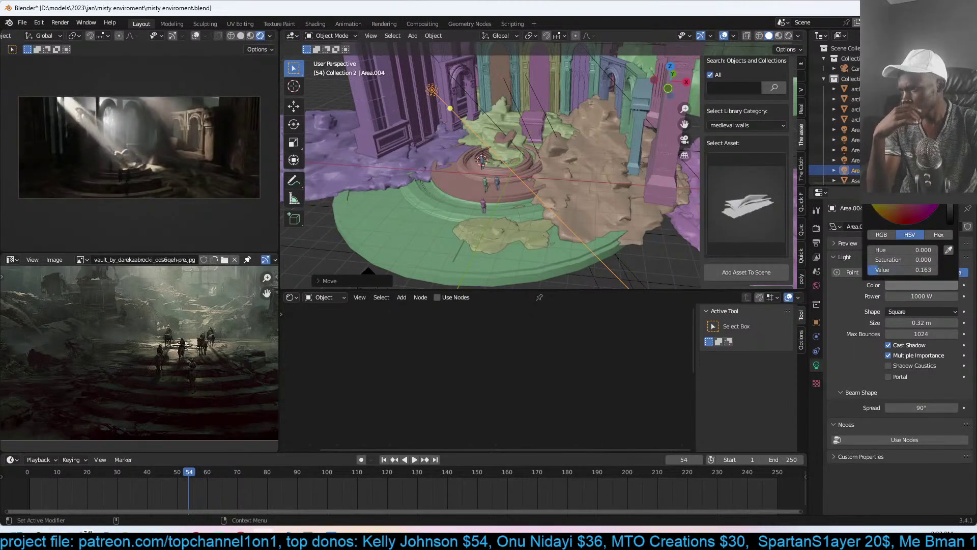
key("ctrl+s")
scroll(145, 347, "down", 2)
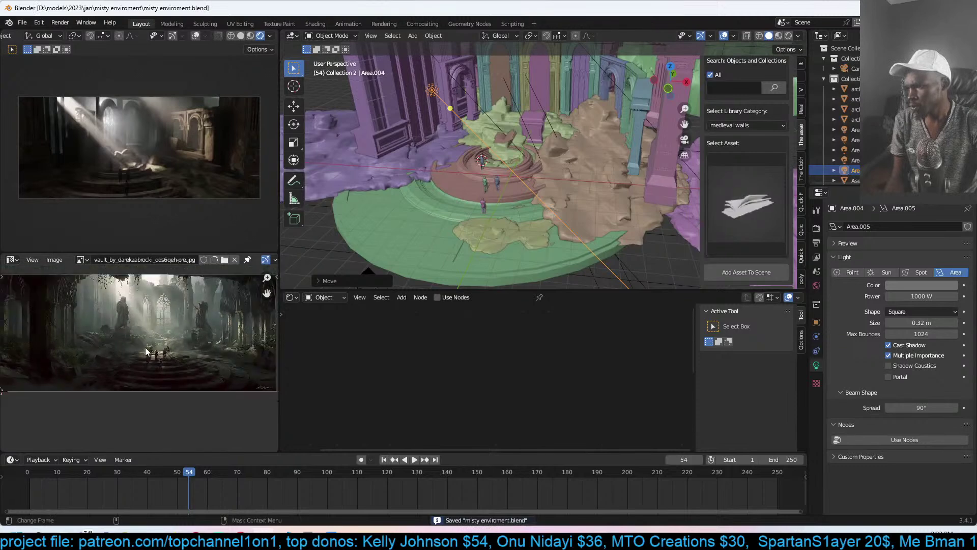
scroll(145, 347, "up", 1)
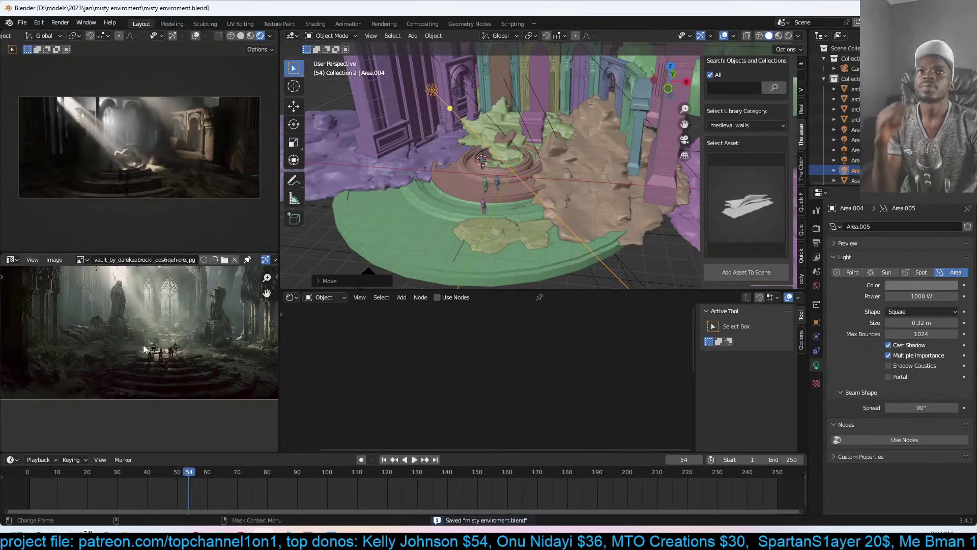
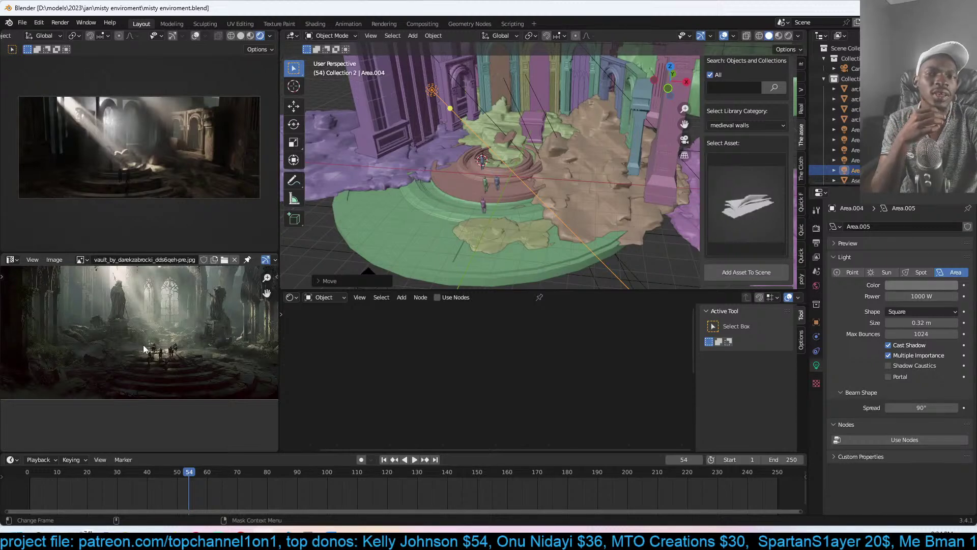
left_click(518, 165)
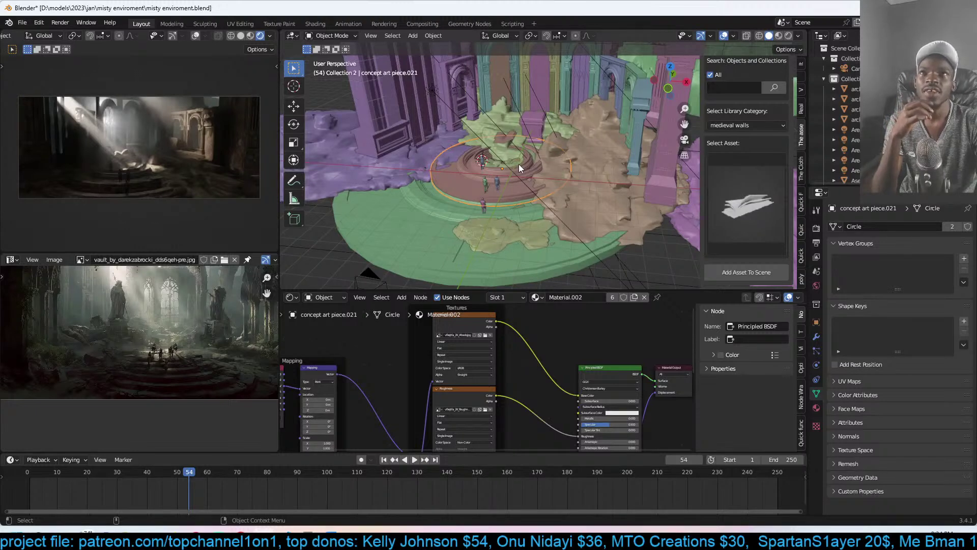
key("ctrl+s")
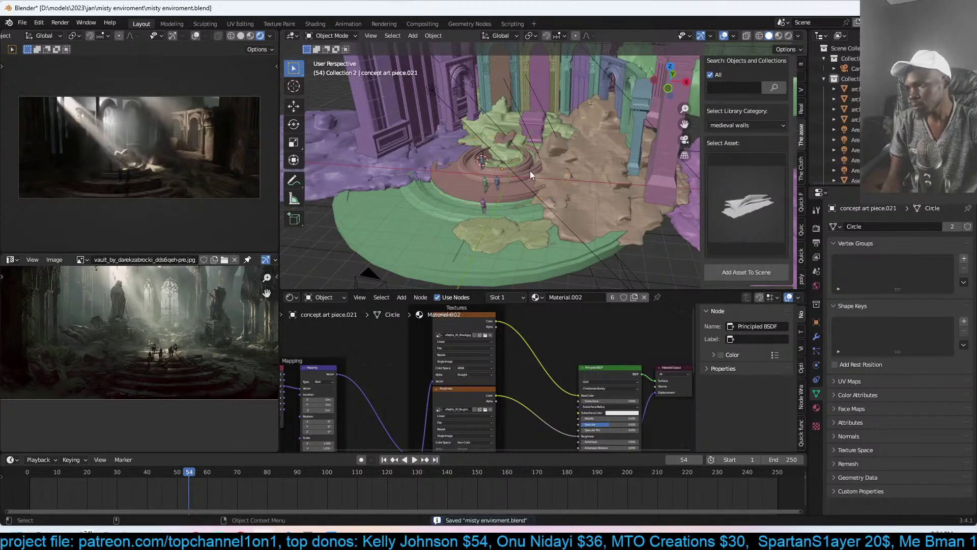
- Duplicate the blue walking figure beside the green one in place, and set the 3D cursor at the edge of the raised circular steps
middle_click_drag(530, 170, 490, 216)
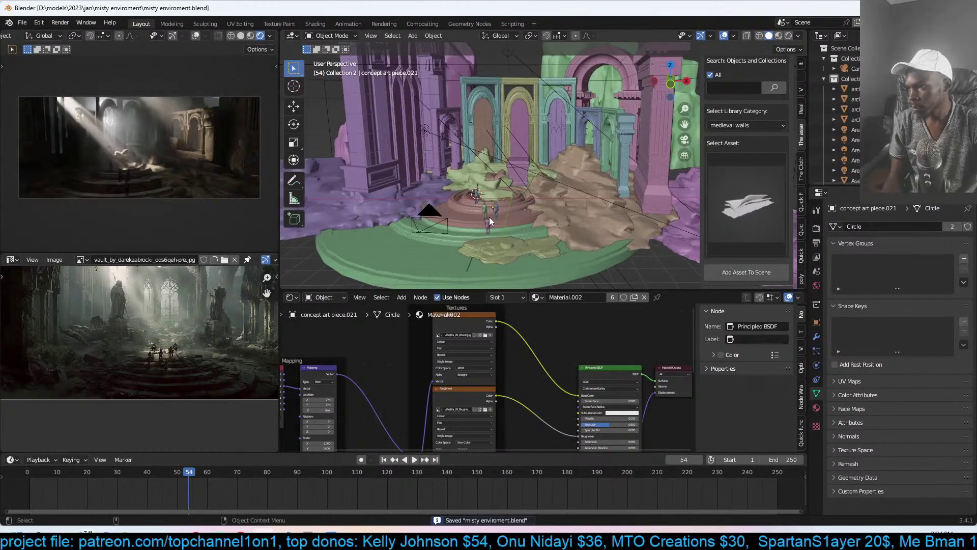
scroll(496, 189, "up", 5)
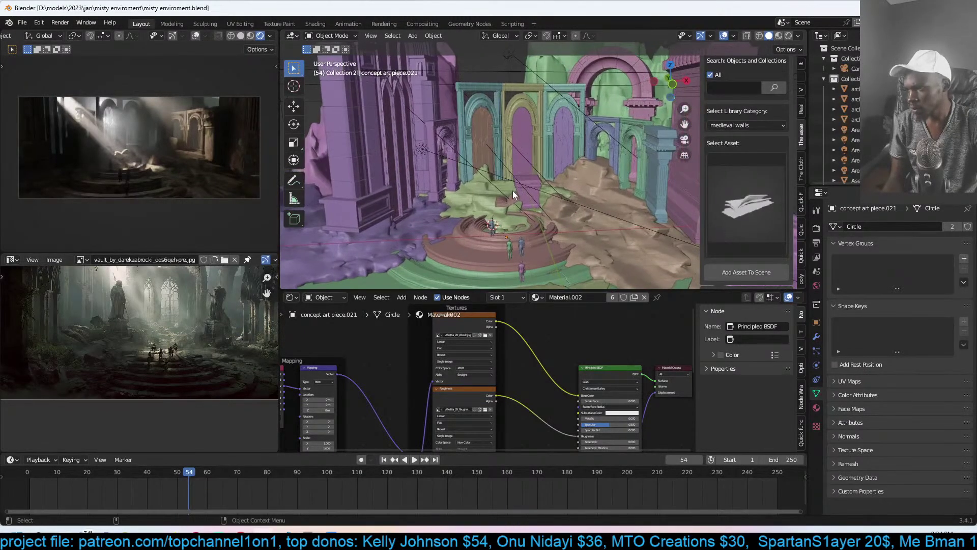
scroll(512, 190, "up", 6)
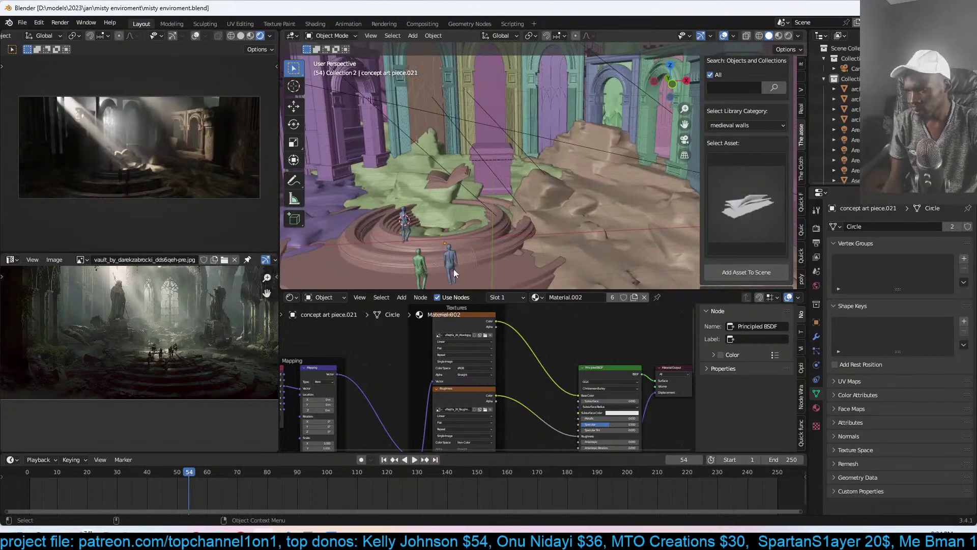
left_click(451, 261)
middle_click_drag(465, 249, 460, 187, "shift")
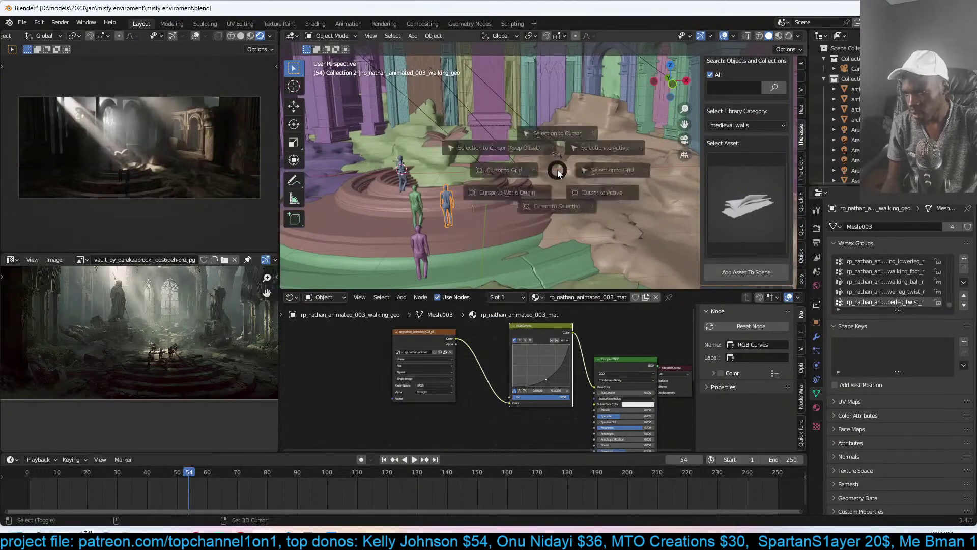
key("g")
right_click(499, 211)
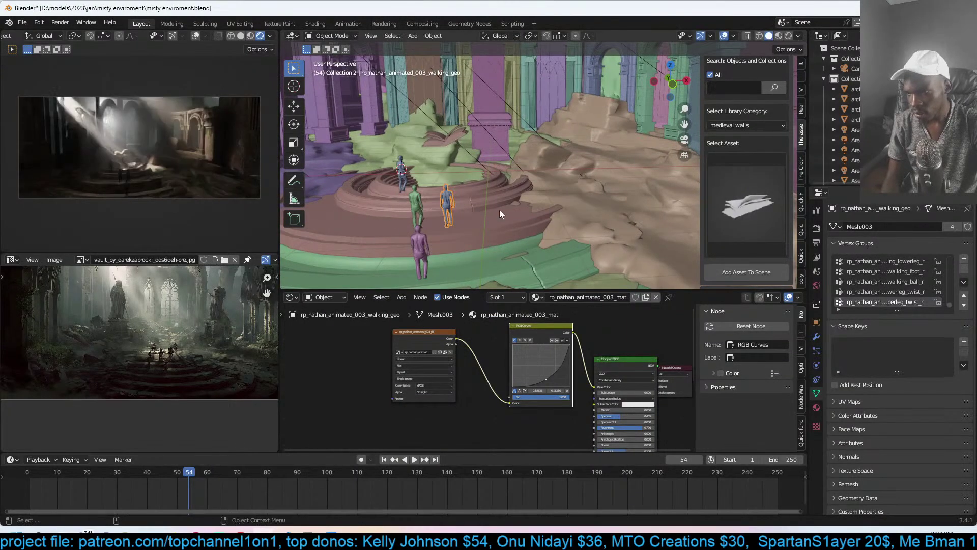
key("shift+d")
right_click(523, 186)
right_click(515, 184, "shift")
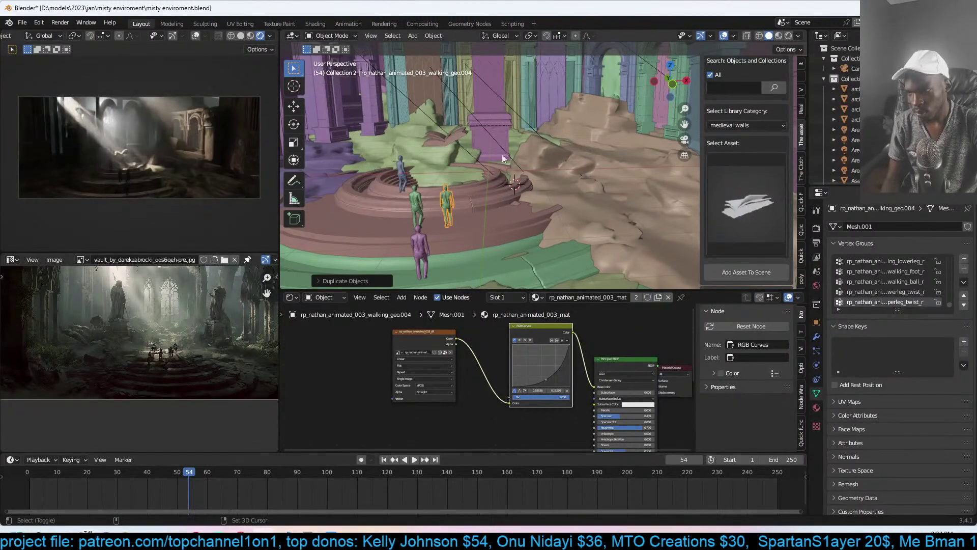
- Snap the duplicated walking figure to the 3D cursor beside the stepped platform and rotate it about the Z axis
key("shift+s")
left_click(520, 148)
key("r")
key("z")
left_click(468, 144)
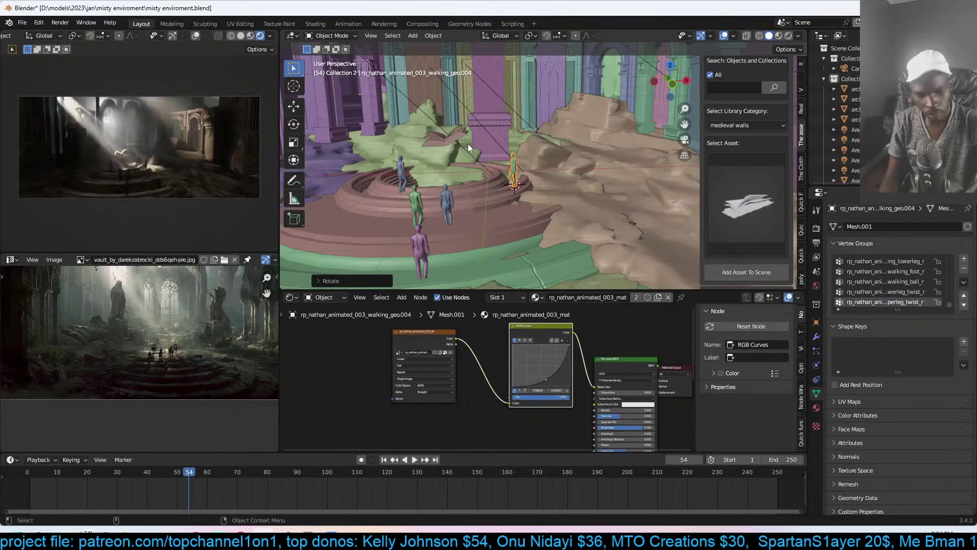
- Reposition the duplicated figure onto the platform's upper circular step, check it in the camera view, and save the file
key("KP_Decimal")
scroll(496, 182, "down", 2)
right_click(445, 167, "shift")
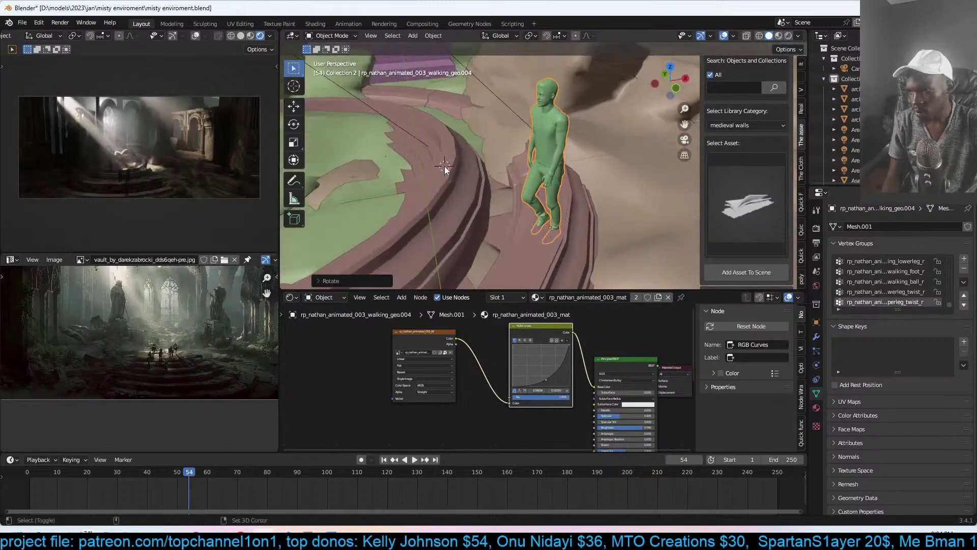
key("shift+s")
left_click(398, 102)
key("g")
left_click(377, 171)
key("KP_0")
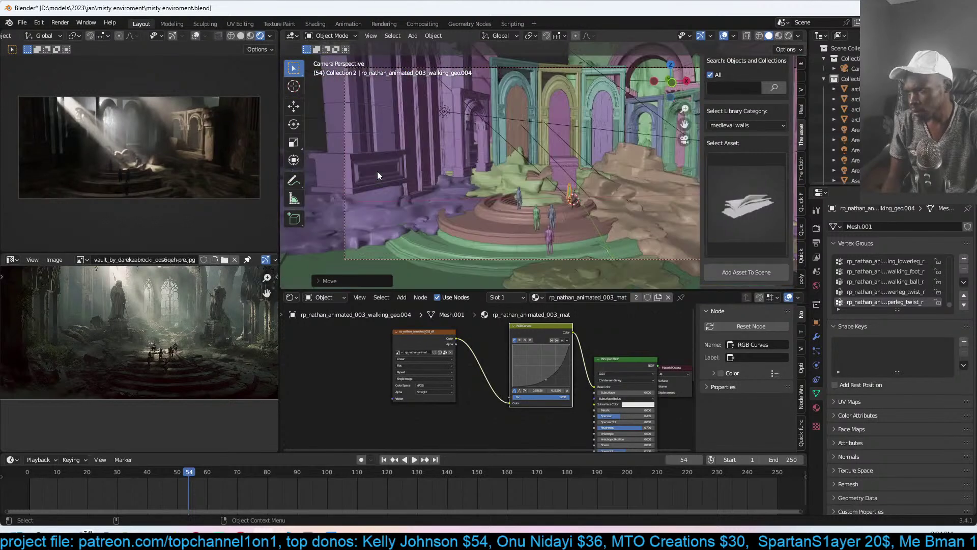
key("ctrl+s")
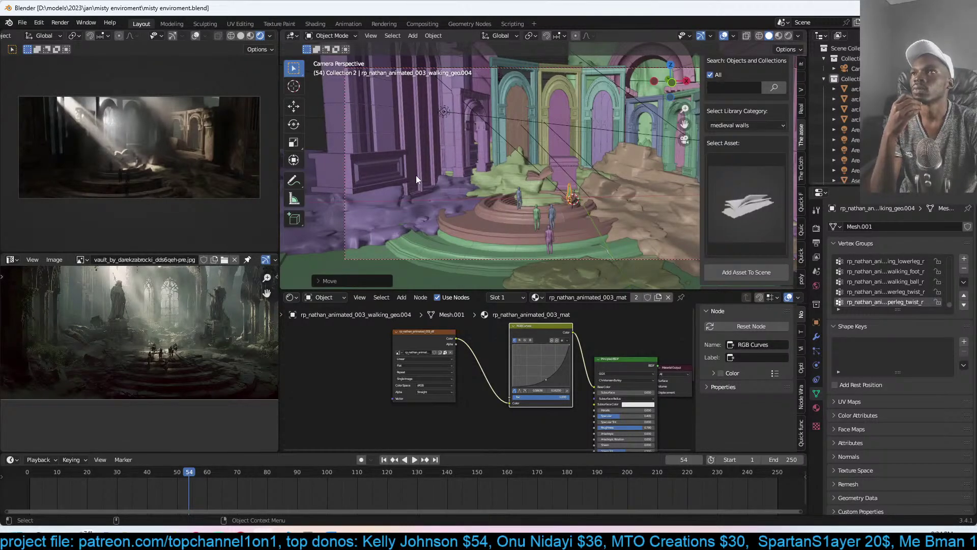
left_click(517, 218)
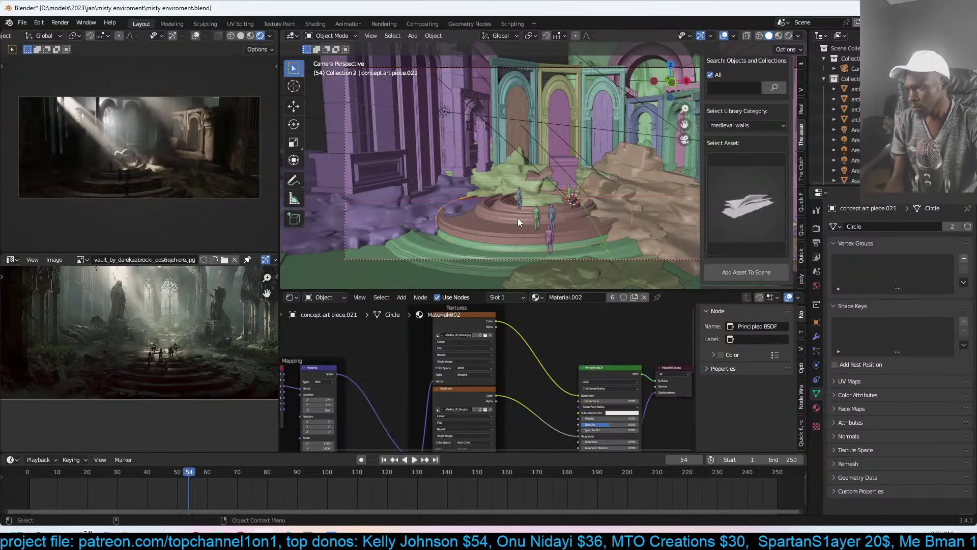
key("ctrl+s")
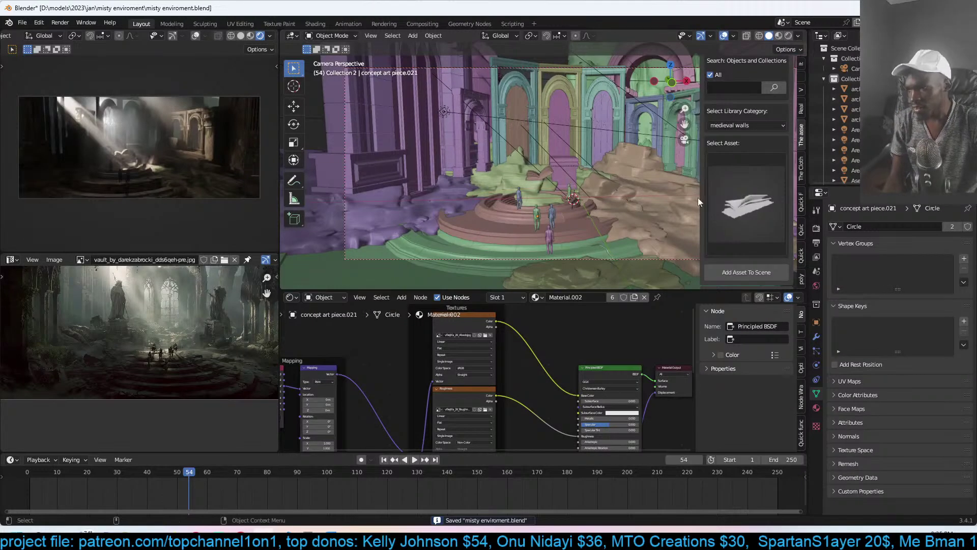
- Import the first tree from the small plants collection of Quick Trees into the scene
left_click(800, 231)
left_click(746, 145)
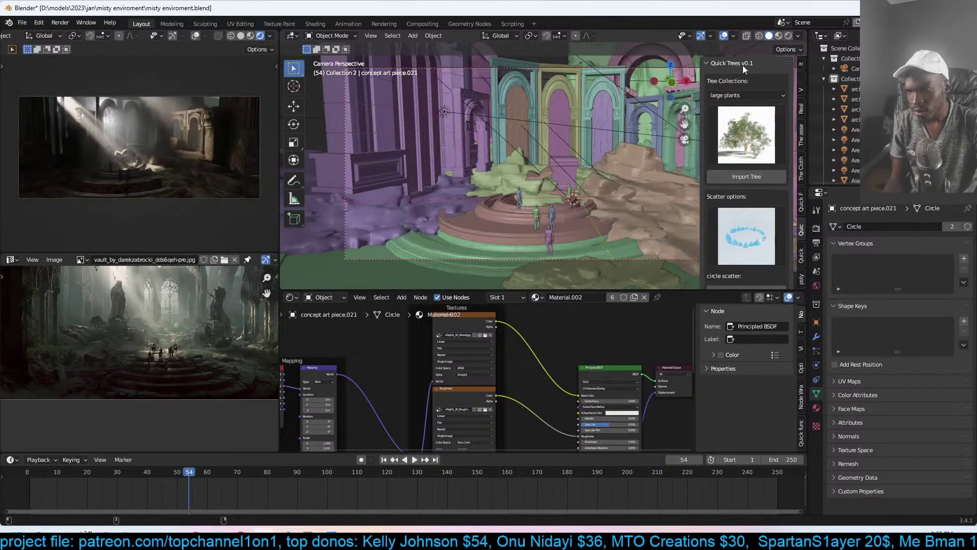
left_click(743, 94)
left_click(739, 115)
left_click(742, 123)
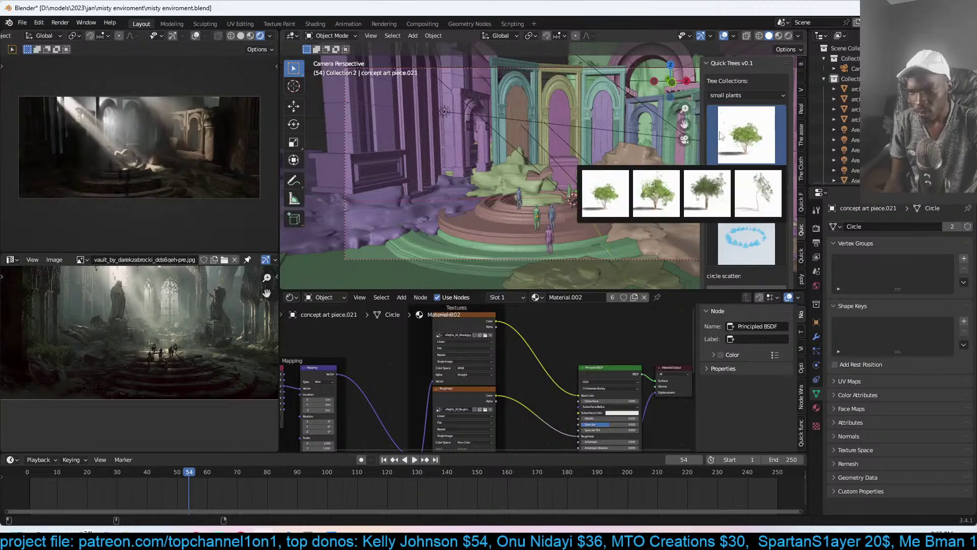
scroll(549, 170, "up", 5)
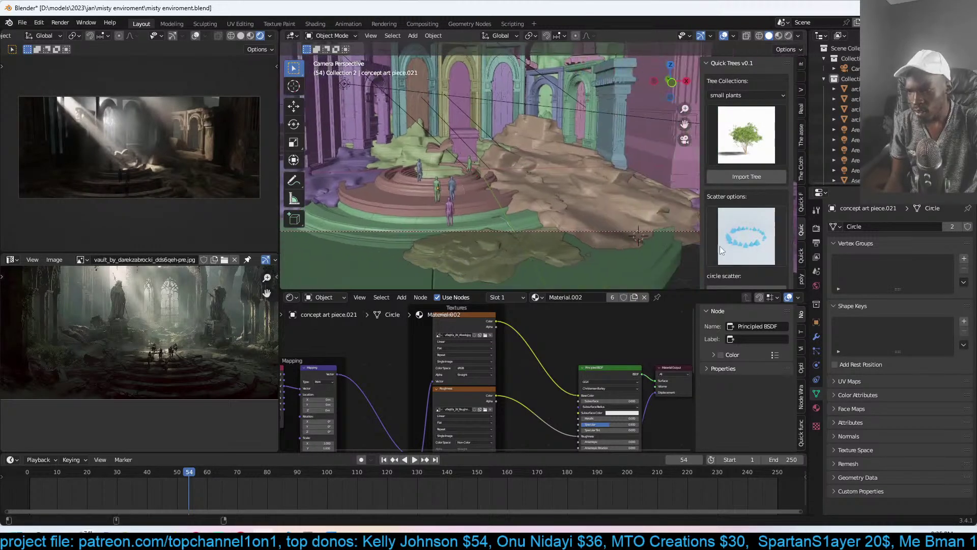
left_click(747, 176)
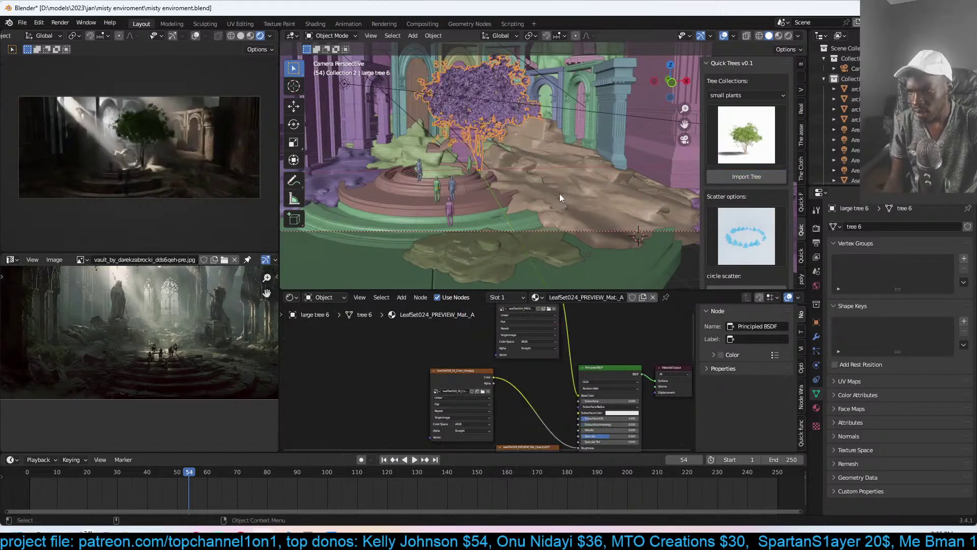
- Move the imported tree to the right foreground of the camera frame and adjust its scale
key("g")
left_click(554, 130)
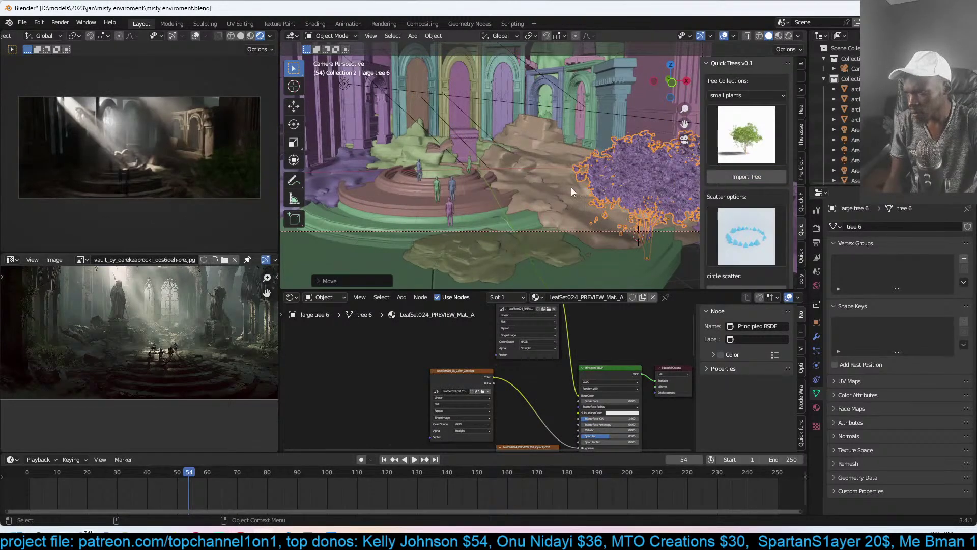
middle_click_drag(571, 191, 486, 198)
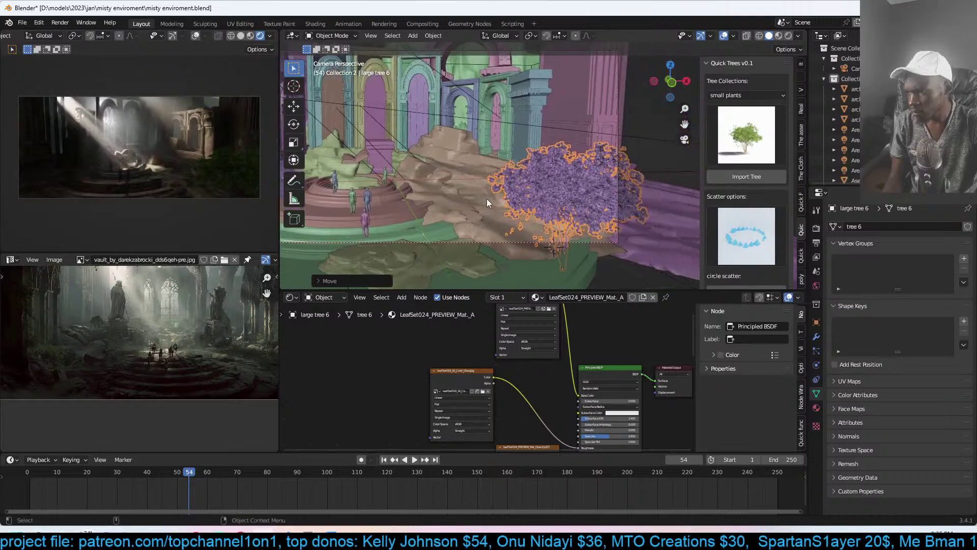
key("s")
left_click(668, 225)
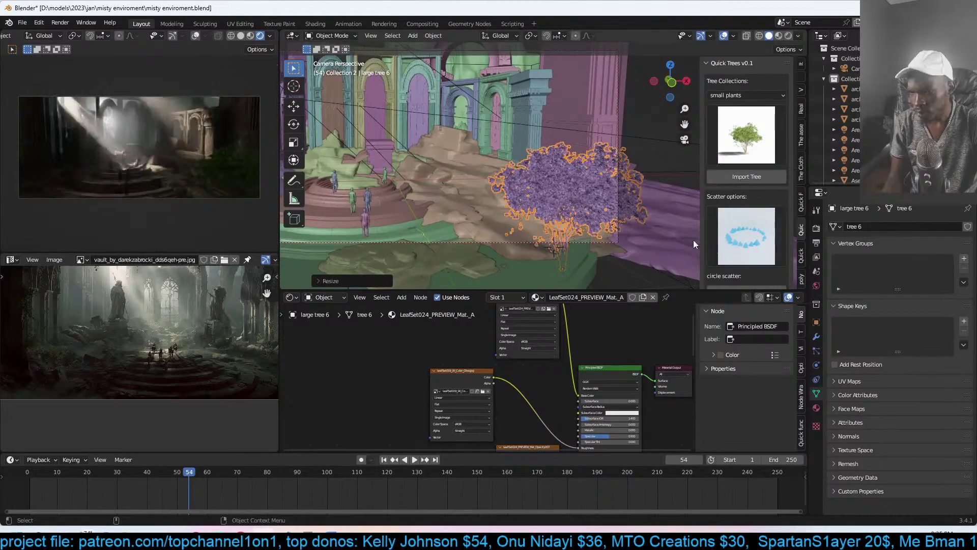
- Show the world settings and save the file, clearing the selection
left_click(816, 286)
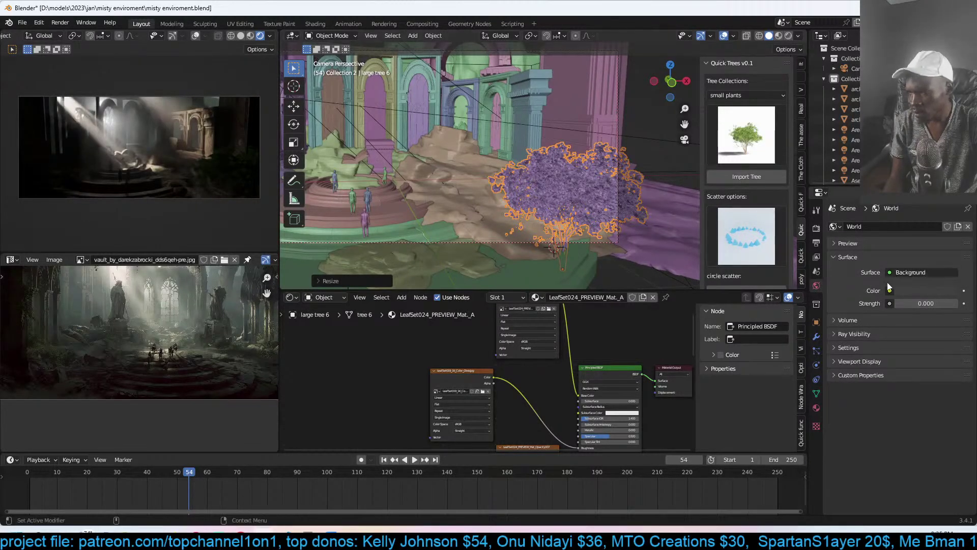
key("ctrl+s")
key("alt+a")
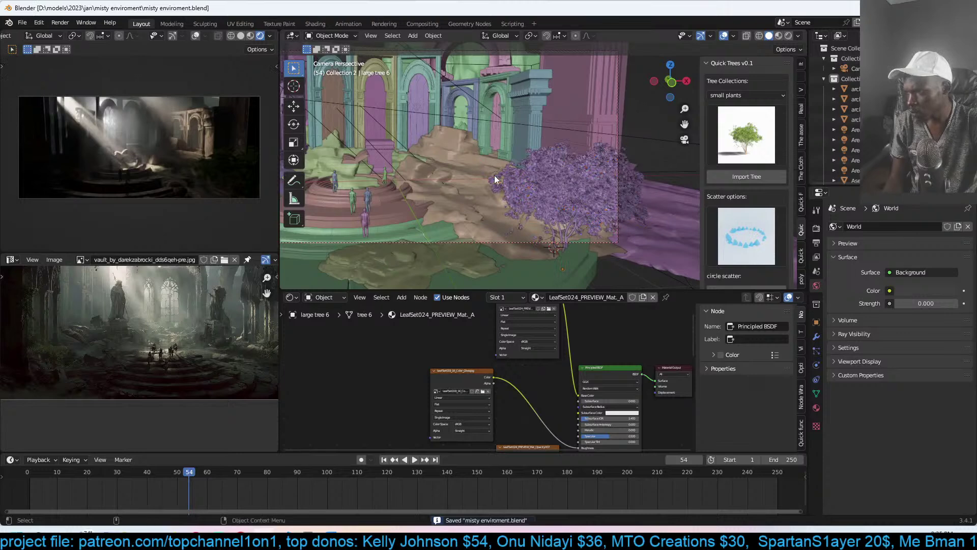
- Place a linked duplicate of the tree on the green ground at the left foreground of the camera frame
middle_click_drag(540, 209, 560, 192, "shift")
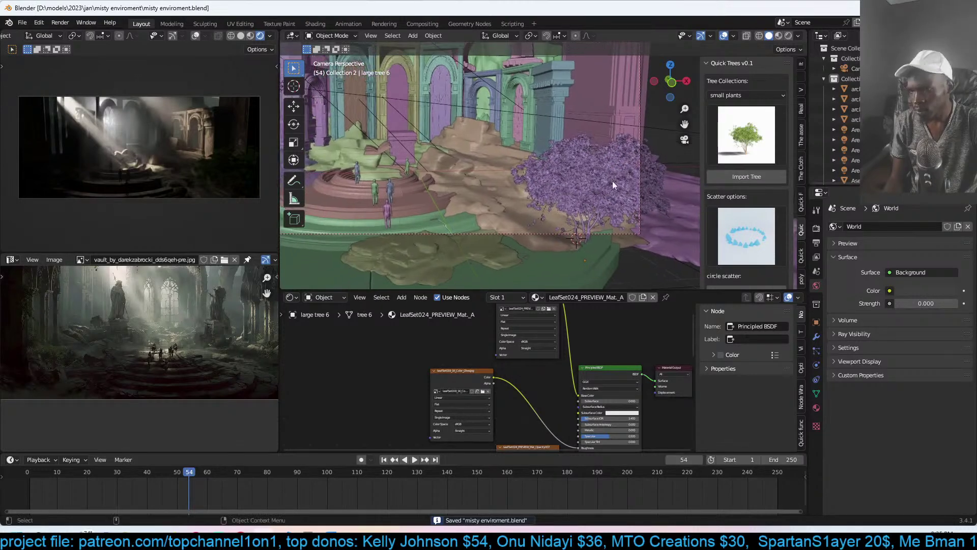
left_click(561, 192)
middle_click_drag(311, 204, 493, 185, "shift")
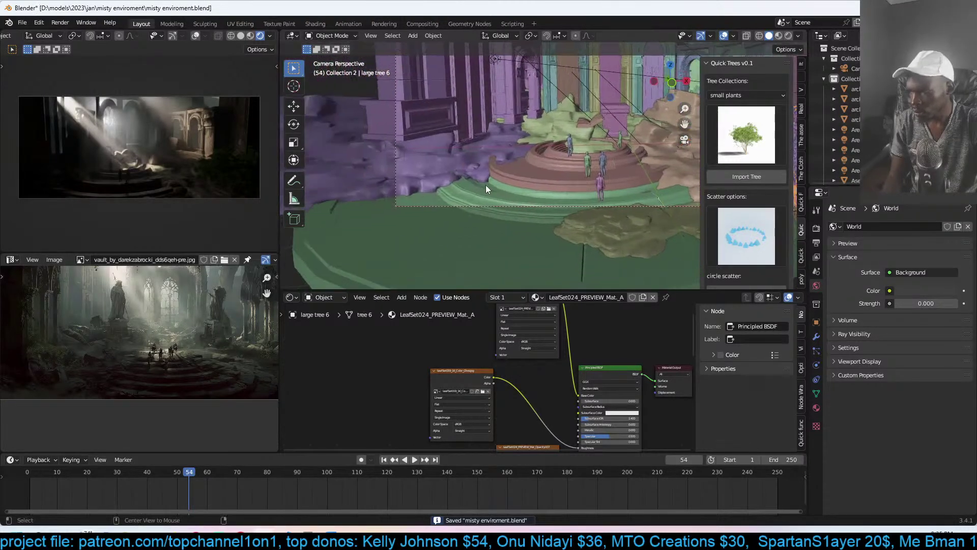
key("alt+d")
right_click(413, 243)
right_click(399, 238, "shift")
key("shift+s")
key("g")
left_click(397, 144)
scroll(173, 329, "down", 2)
scroll(173, 329, "up", 3)
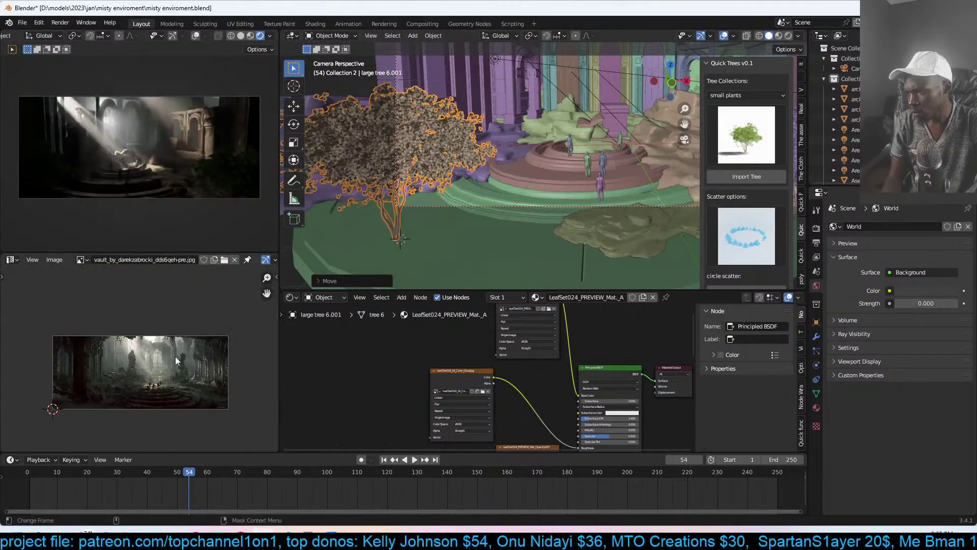
key("alt+a")
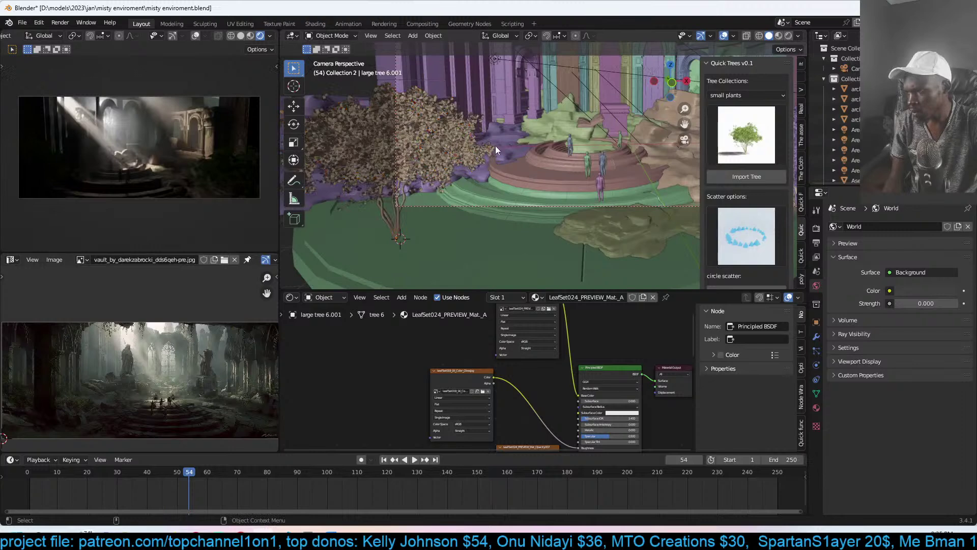
- Scale the blue arched door beside the purple arch down along the Z axis to about 0.65
middle_click_drag(495, 145, 489, 195, "shift")
scroll(504, 171, "up", 1)
middle_click_drag(517, 141, 464, 233, "shift")
scroll(464, 233, "up", 2)
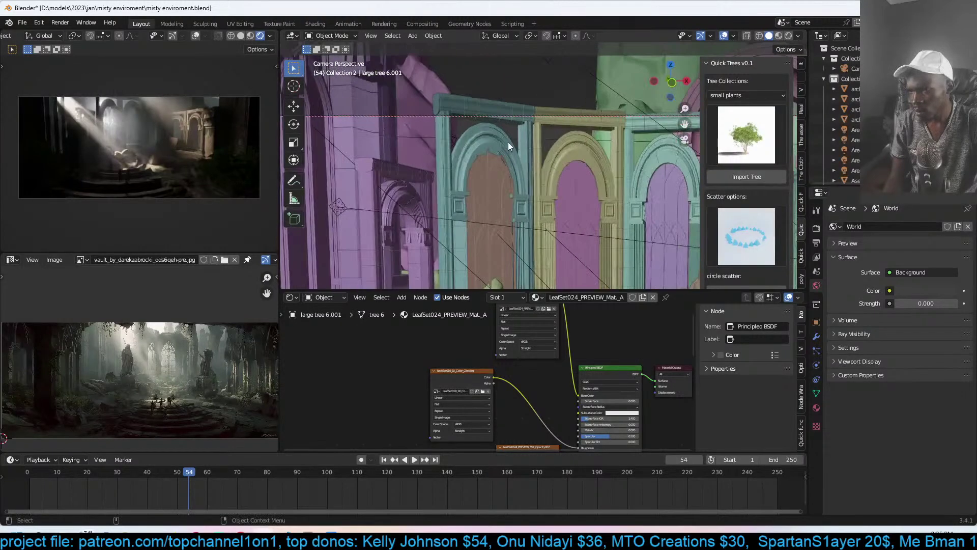
left_click(493, 170)
left_click(492, 172)
key("s")
key("z")
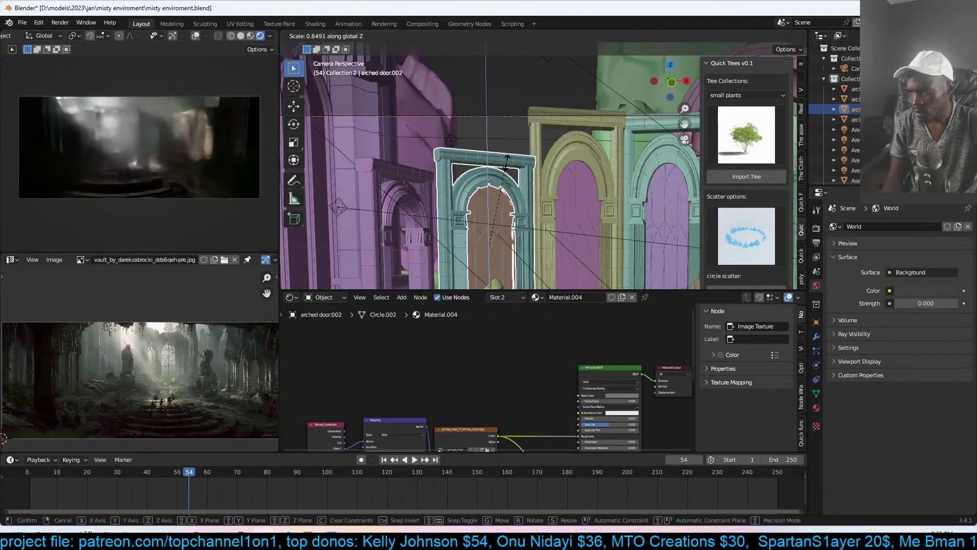
left_click(508, 161)
- Shorten the neighbouring yellow arched doorway along the Z axis and save the file
left_click(570, 147)
left_click(585, 115, "shift")
left_click(577, 181)
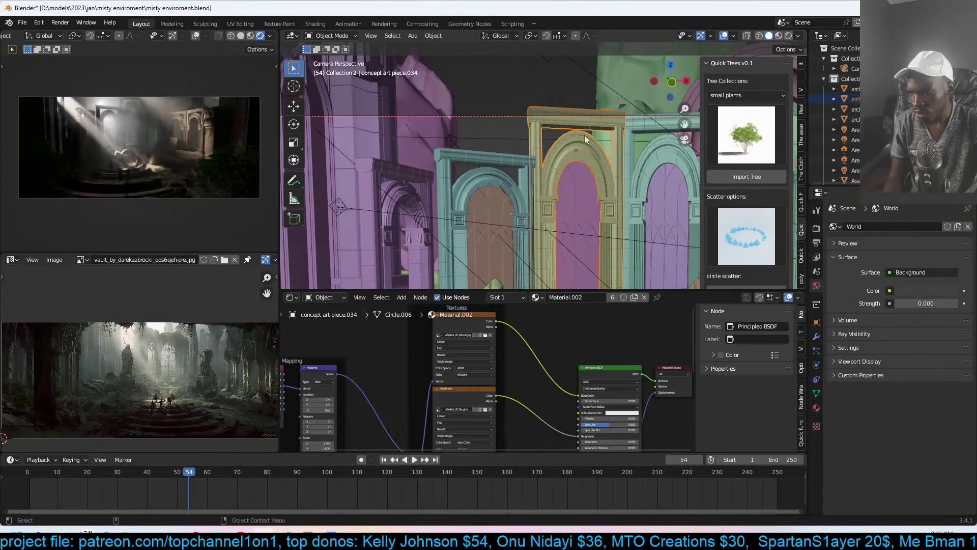
key("s")
key("z")
left_click(576, 186)
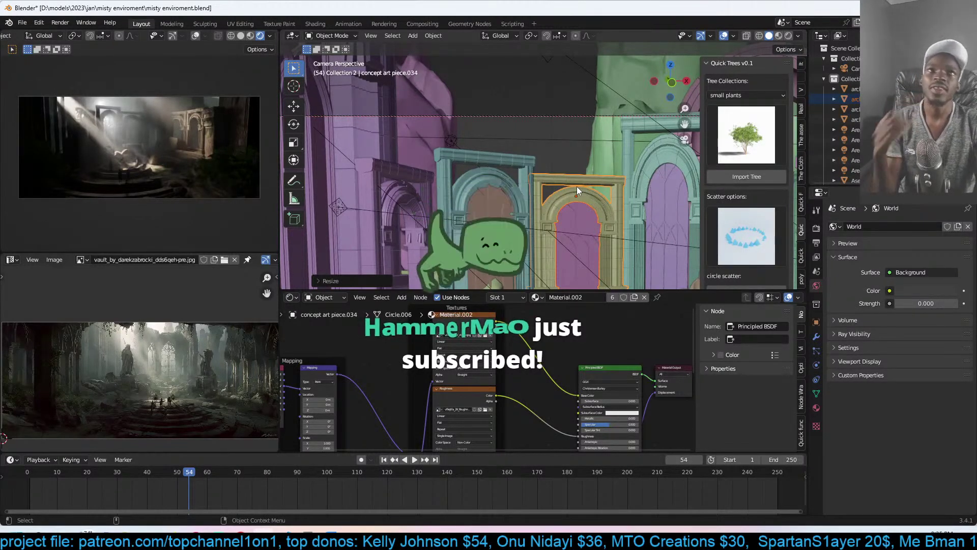
left_click(576, 186)
key("ctrl+s")
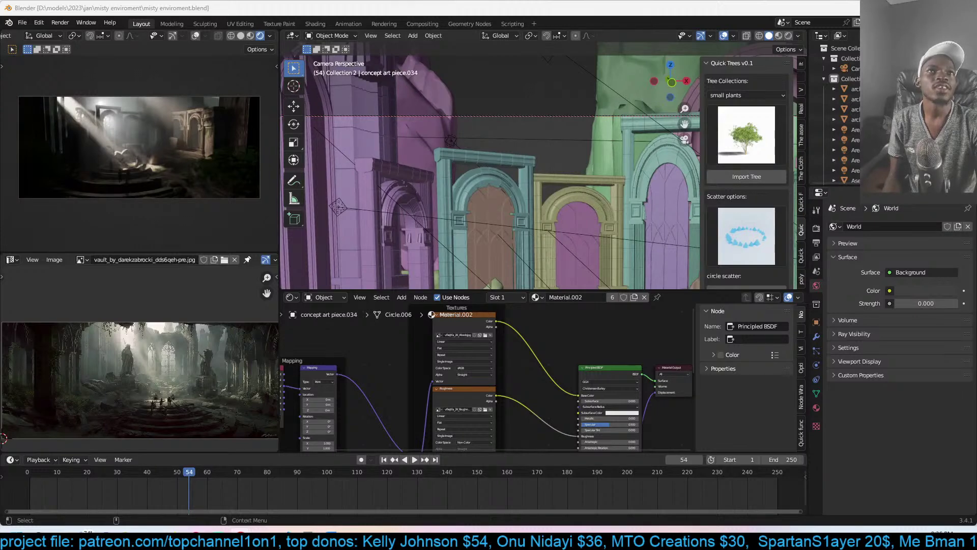
left_click(534, 171)
left_click(545, 174)
key("ctrl+s")
- Choose the hanging vine asset from the weeds plants collection
left_click(745, 135)
left_click(755, 95)
left_click(729, 131)
left_click(746, 133)
left_click(746, 95)
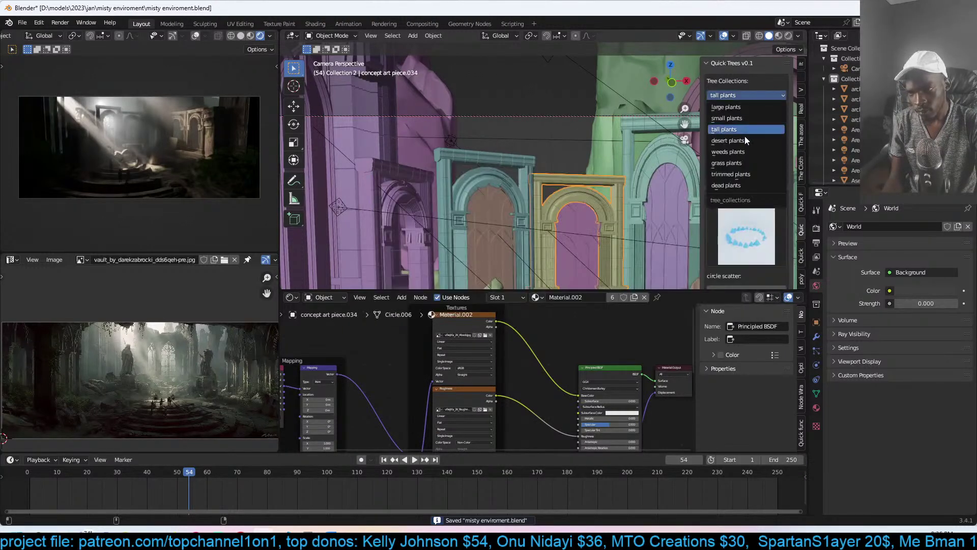
left_click(742, 151)
left_click(742, 153)
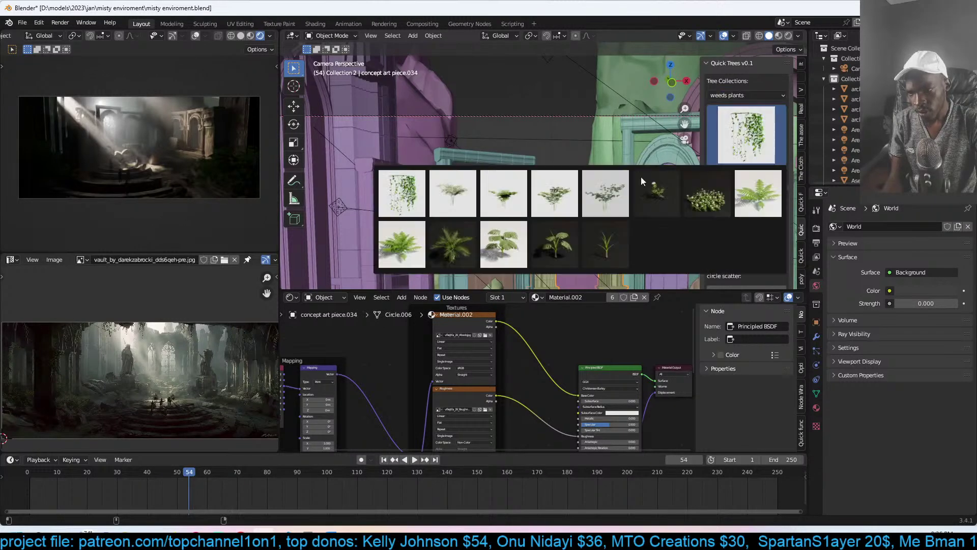
left_click(402, 193)
- Import the hanging vine, snap it to the 3D cursor at the blue arch's upper corner, and shrink it to fit
scroll(447, 176, "up", 5)
left_click(446, 129, "shift")
left_click(728, 177)
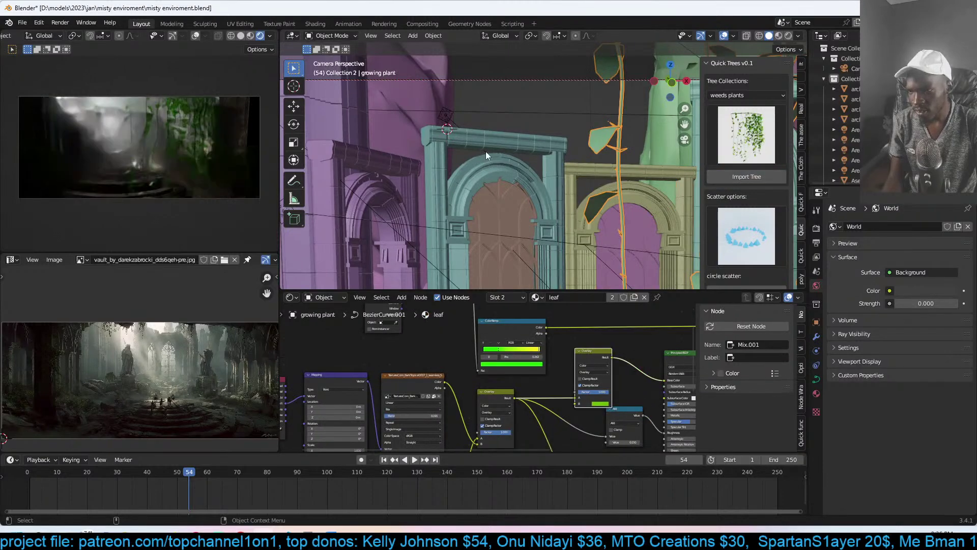
key("shift+s")
left_click(528, 102)
key("s")
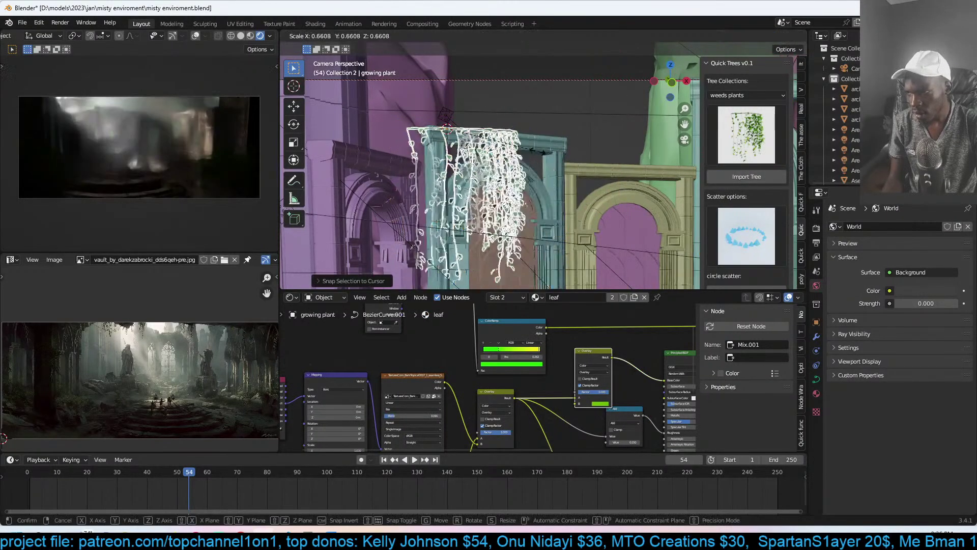
left_click(514, 145)
key("g")
left_click(518, 142)
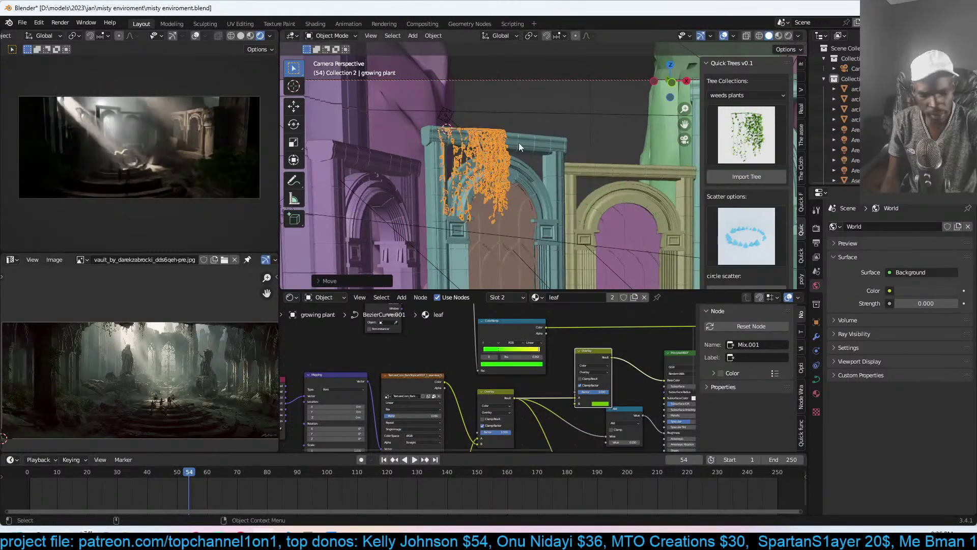
- Edit the vine's guide curve and delete its extra section beyond the first straight run
scroll(518, 143, "up", 3)
middle_click_drag(518, 143, 459, 167)
key("Tab")
scroll(574, 98, "up", 2)
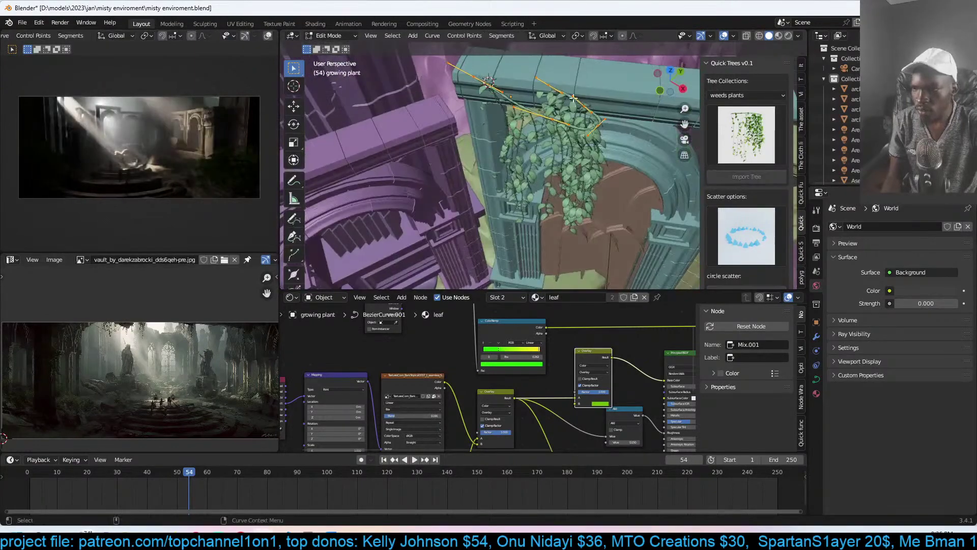
left_click(560, 89)
key("x")
left_click(602, 114)
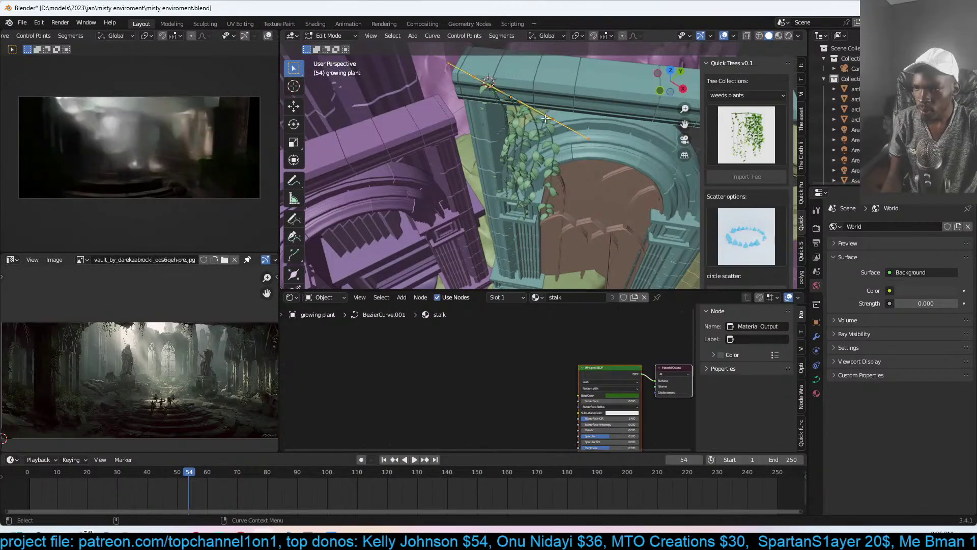
- Align the vine's guide curve with the blue arch's lintel and return to Object Mode
key("r")
left_click(571, 113)
key("KP_7")
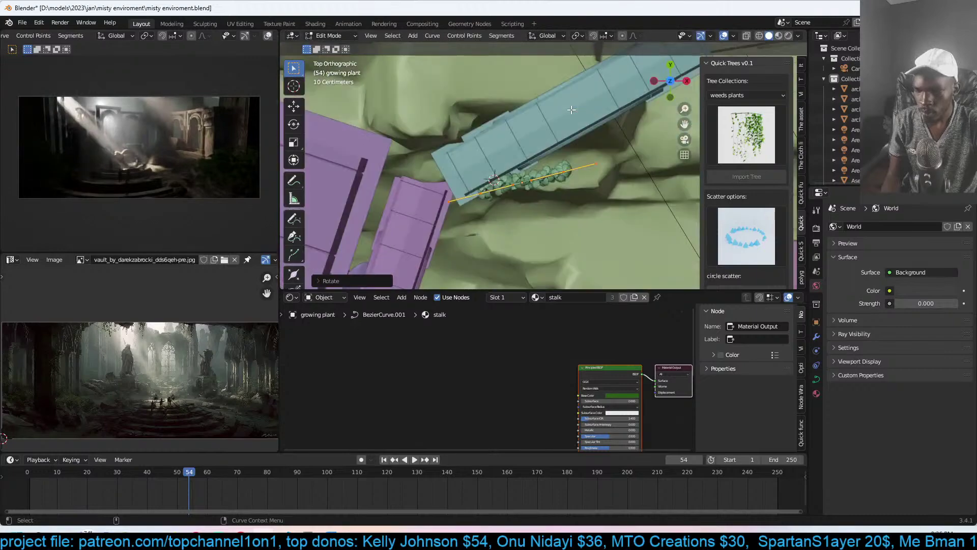
scroll(519, 166, "down", 2)
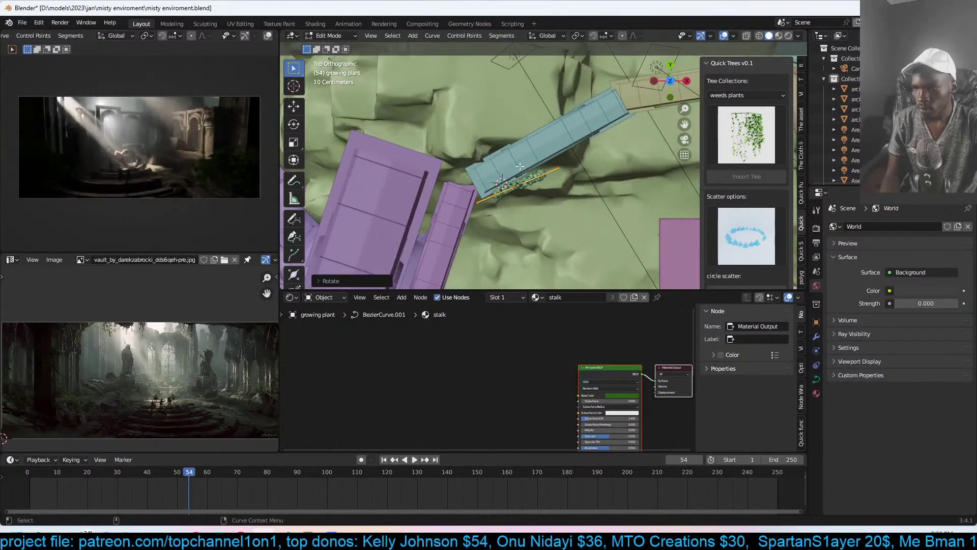
key("Tab")
middle_click_drag(606, 179, 547, 163)
- Save the file and change the shader area to the Geometry Node Editor for the vine
key("ctrl+s")
left_click(289, 297)
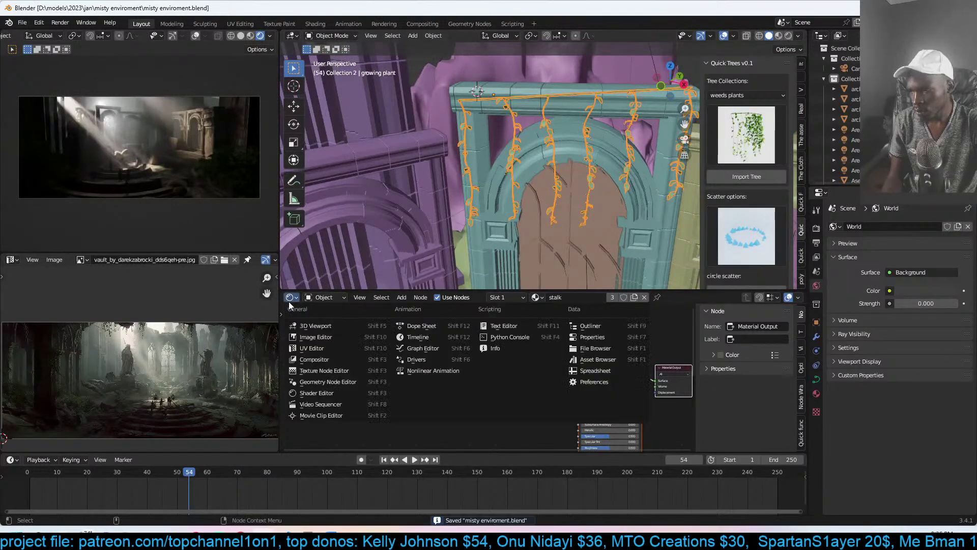
left_click(387, 381)
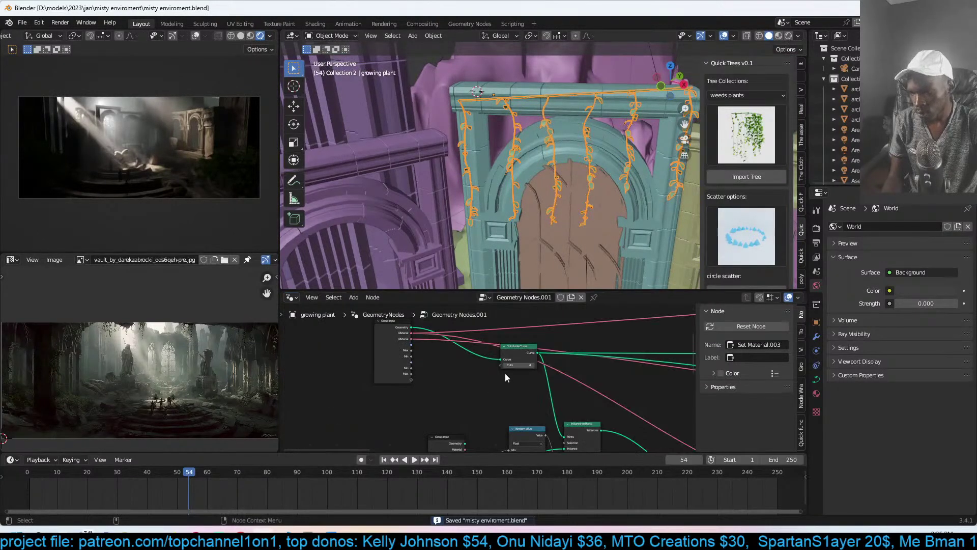
- Move the Subdivide Curve node beside the group input, expose its Cuts as a group input, and save the file
left_click_drag(521, 364, 411, 380)
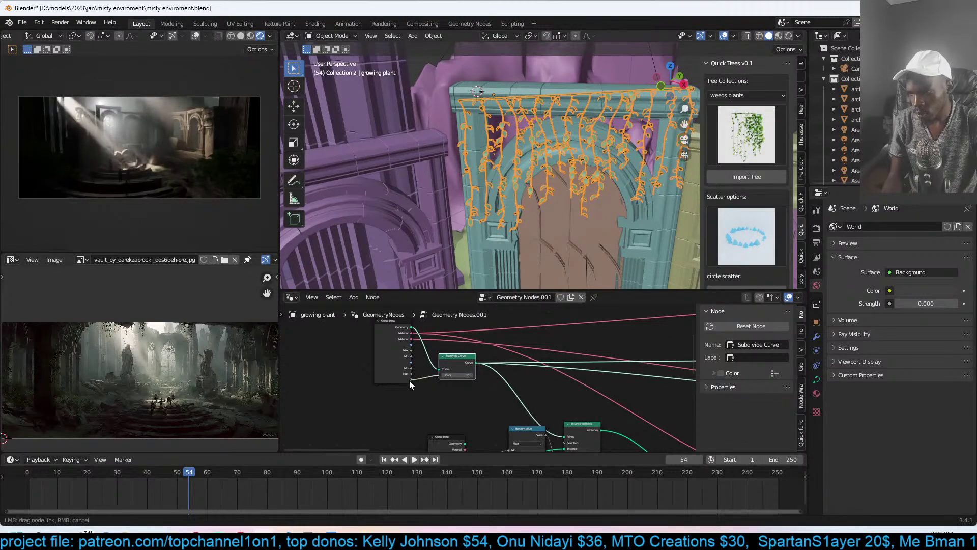
key("ctrl+s")
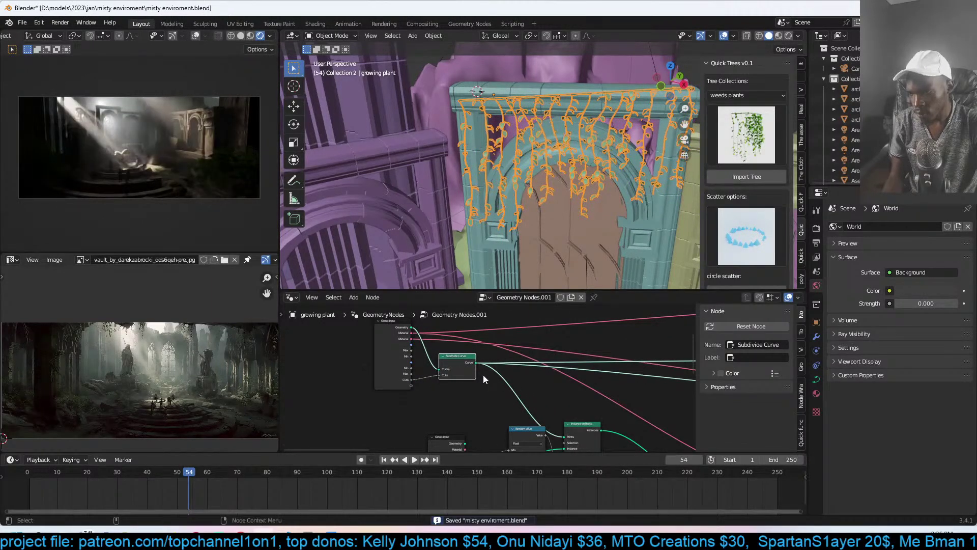
- Switch the node area back to the Shader Editor and set the vine modifier's Cuts to 37
left_click(290, 297)
left_click(306, 396)
left_click(816, 336)
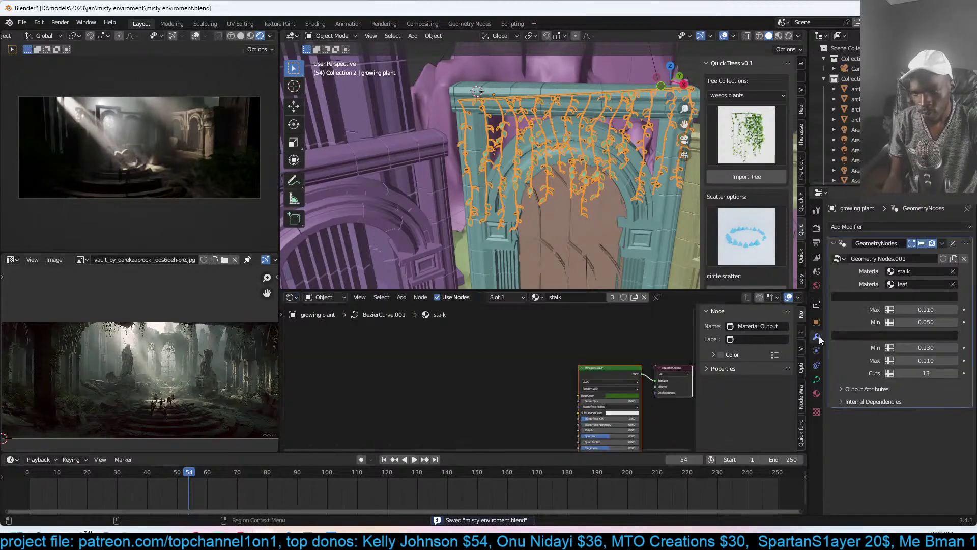
left_click_drag(924, 372, 956, 372)
- Make a linked duplicate of the vine, snap it to the 3D cursor on the yellow arch, and rotate and move it along the arch
middle_click_drag(557, 161, 536, 164)
scroll(514, 171, "down", 5)
key("alt+d")
right_click(524, 156, "shift")
key("shift+s")
left_click(518, 116)
scroll(536, 165, "up", 2)
key("KP_7")
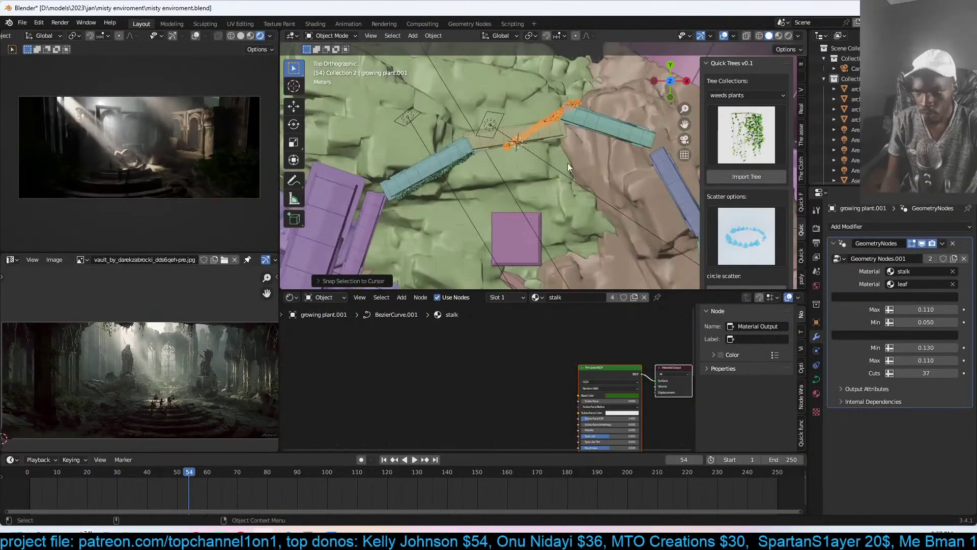
key("r")
left_click(604, 206)
key("shift+d")
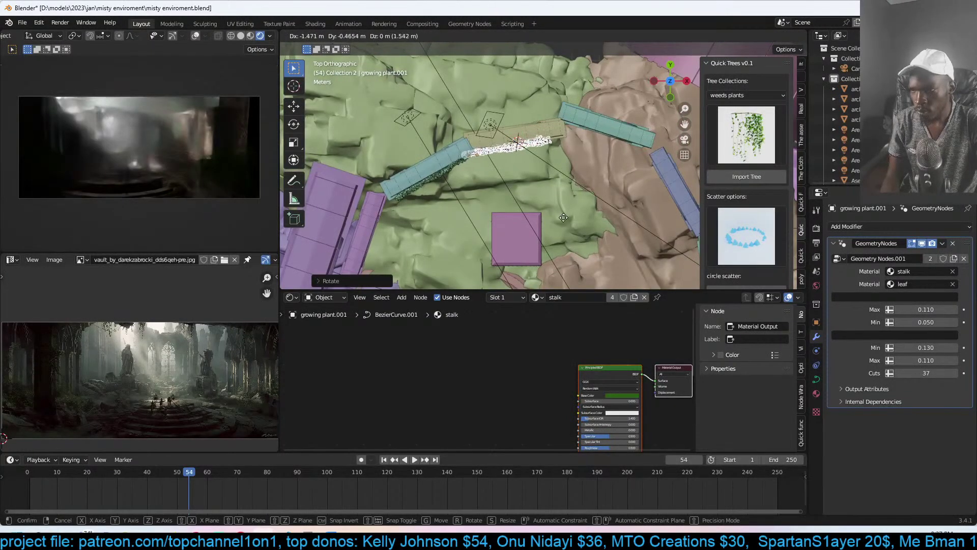
left_click(568, 205)
- Snap another linked vine copy to the 3D cursor at the tall teal arch and align it with the arch in top view
right_click(569, 123, "shift")
key("shift+s")
left_click(569, 84)
key("r")
left_click(623, 174)
key("g")
left_click(622, 177)
mouse_move(622, 177)
middle_mouse_down()
mouse_move(626, 125)
mouse_move(591, 160)
middle_mouse_up()
key("z")
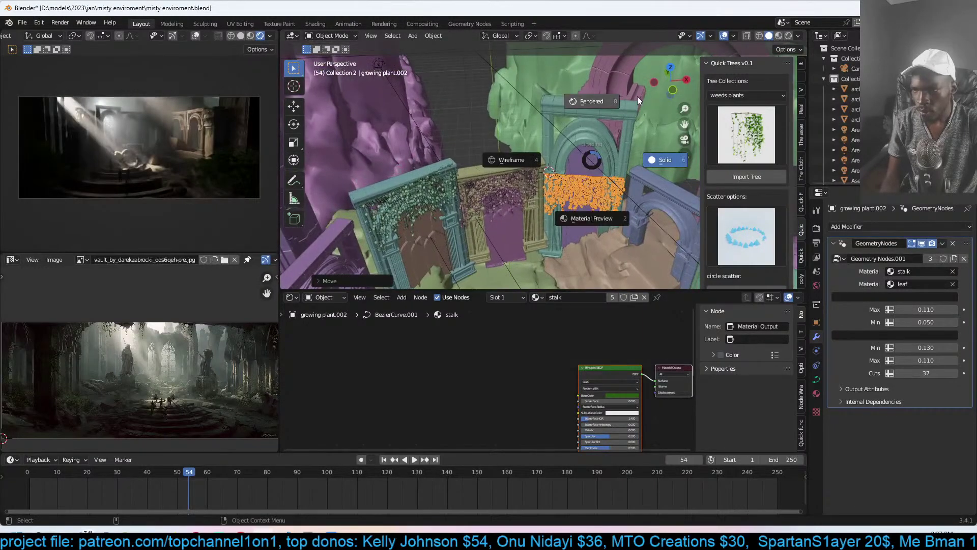
left_click(637, 96)
right_click(598, 133)
key("Escape")
key("z")
left_click(584, 154)
- Raise the vine about 3.2 m along Z to the top of the tall teal arch and scale it to fit
middle_click_drag(584, 153, 579, 214)
key("g")
key("z")
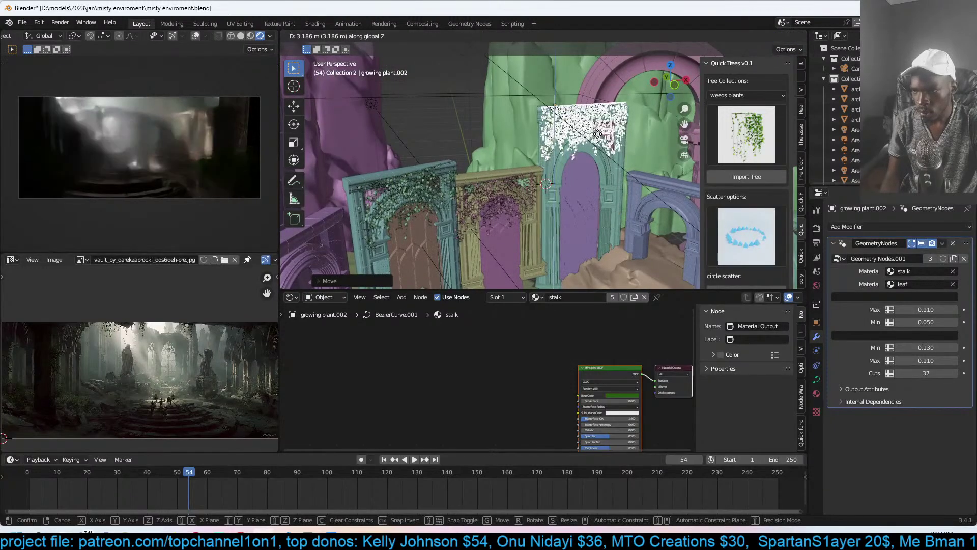
left_click(597, 133)
scroll(601, 118, "up", 2)
middle_click_drag(603, 125, 368, 165)
key("s")
left_click(598, 178)
- Duplicate the tall arch's vine onto the neighbouring blue-violet arch, and rotate and move it along the arch front in top view
key("KP_0")
scroll(458, 135, "down", 1)
key("alt+a")
middle_click_drag(538, 184, 491, 172, "shift")
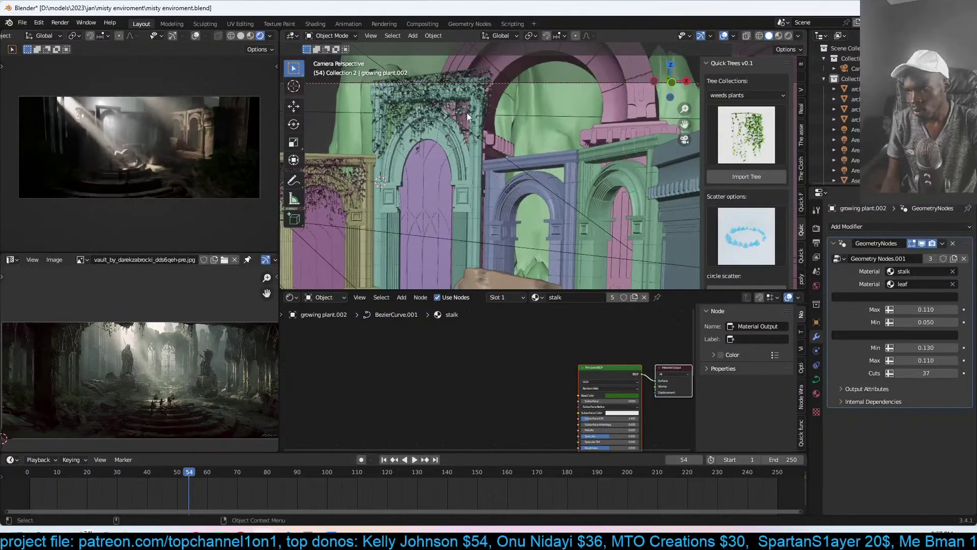
left_click(469, 97)
key("shift+d")
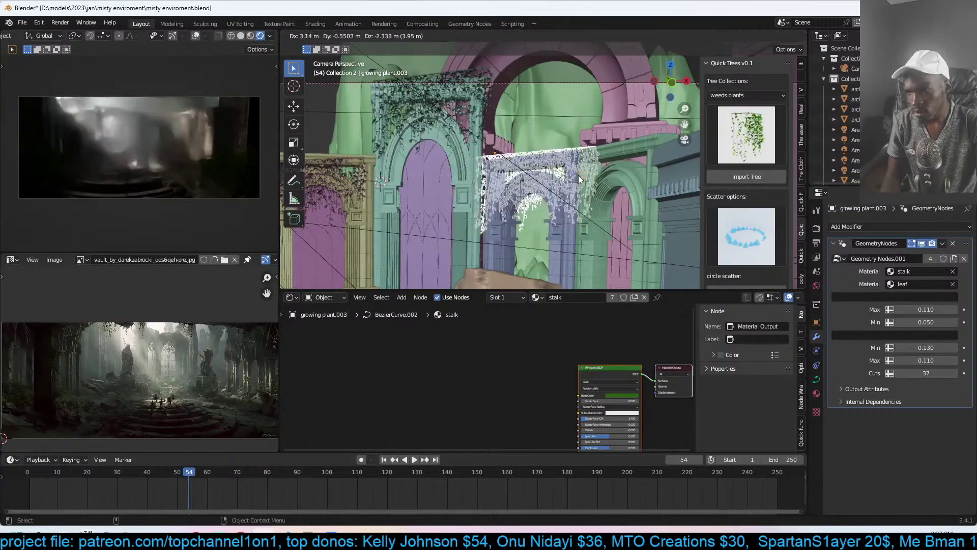
left_click(578, 175)
key("KP_7")
scroll(578, 175, "down", 2)
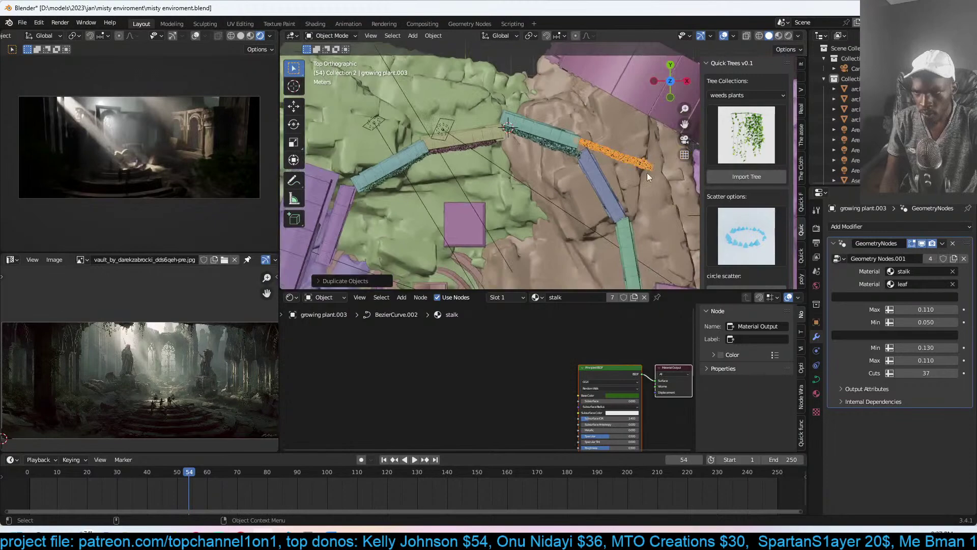
key("r")
key("g")
left_click(613, 236)
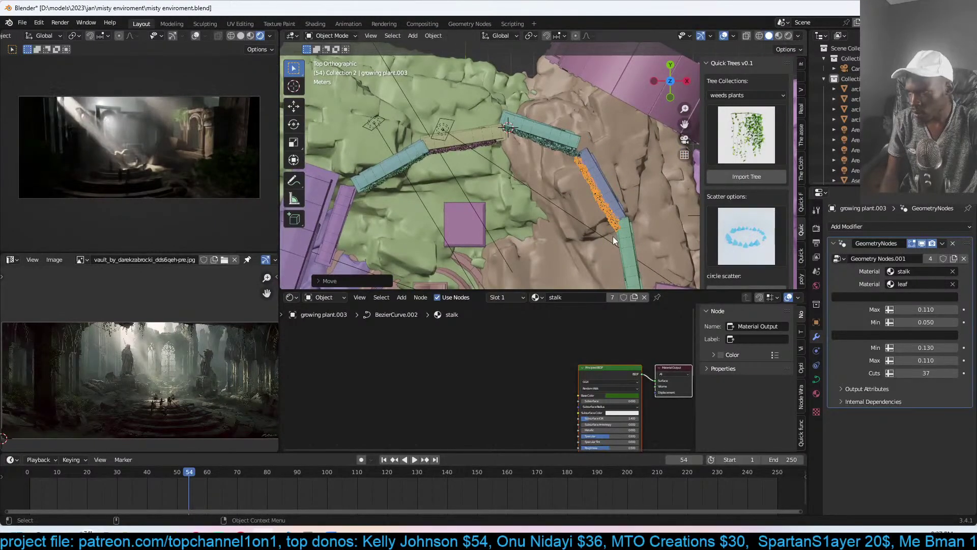
- Flatten the new vine's guide curve to 0 along Z in Edit Mode and align it with the blue-violet arch's lintel
middle_click_drag(616, 239, 608, 107)
key("Tab")
key("s")
key("z")
key("0")
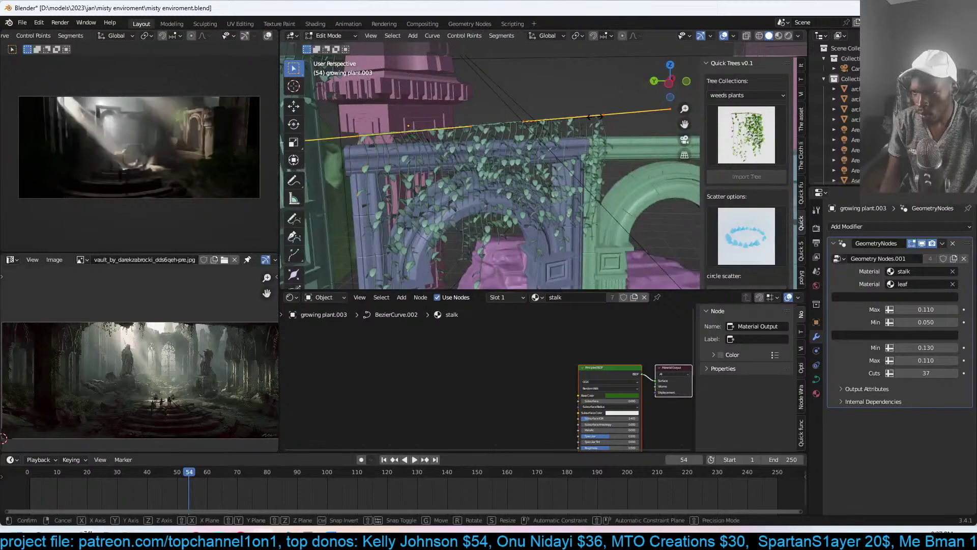
key("Return")
key("Tab")
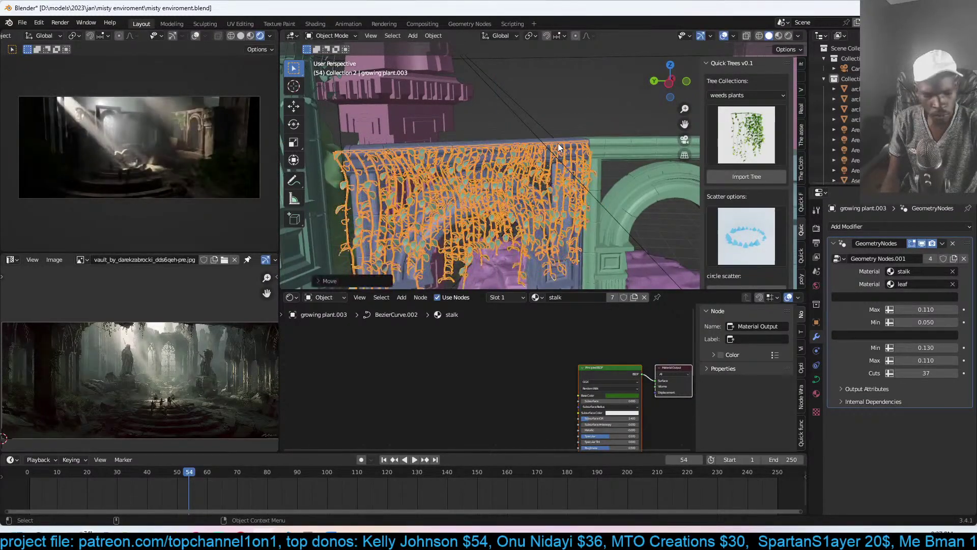
- Duplicate the vine onto the adjoining green arch, rotating and moving it along the arch front in top view
key("KP_7")
scroll(560, 129, "up", 3)
middle_click_drag(554, 162, 565, 126, "shift")
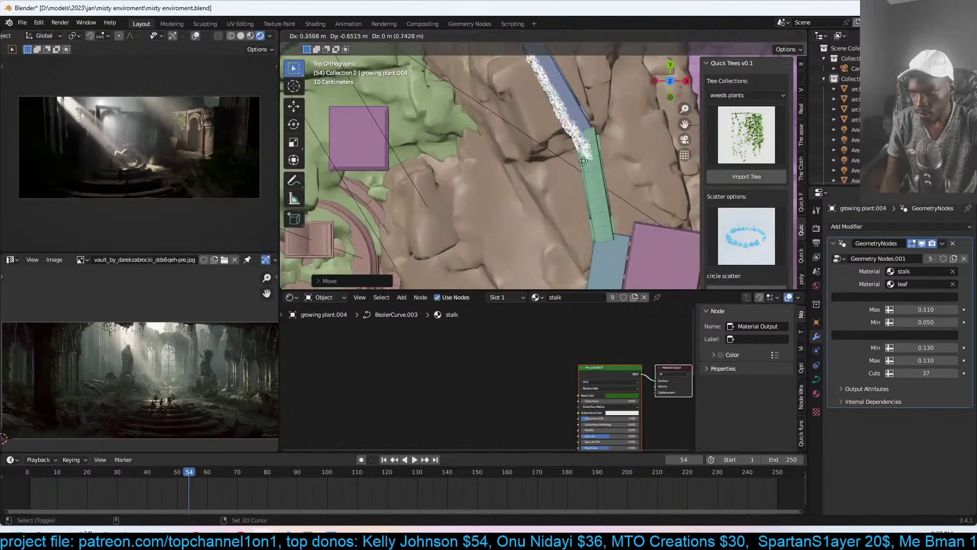
key("shift+d")
key("r")
key("g")
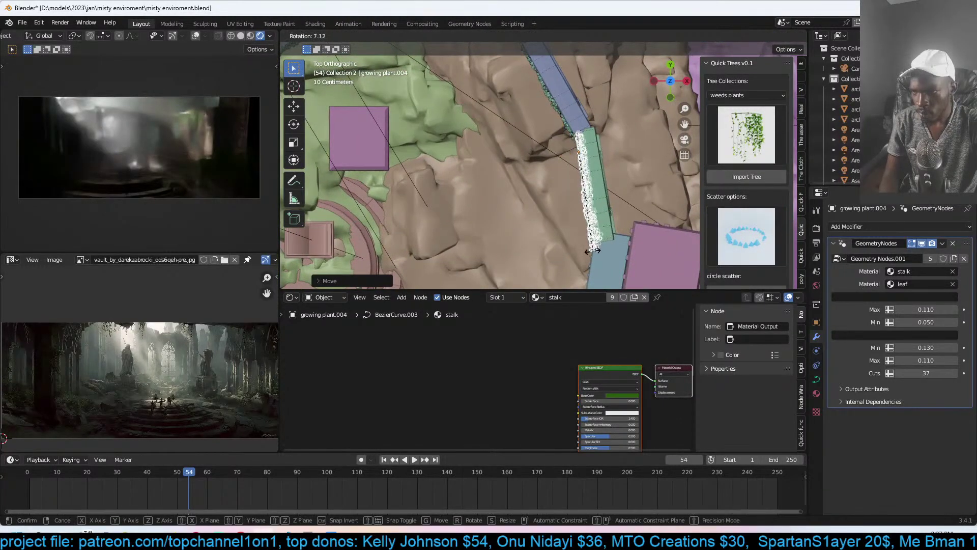
left_click(590, 248)
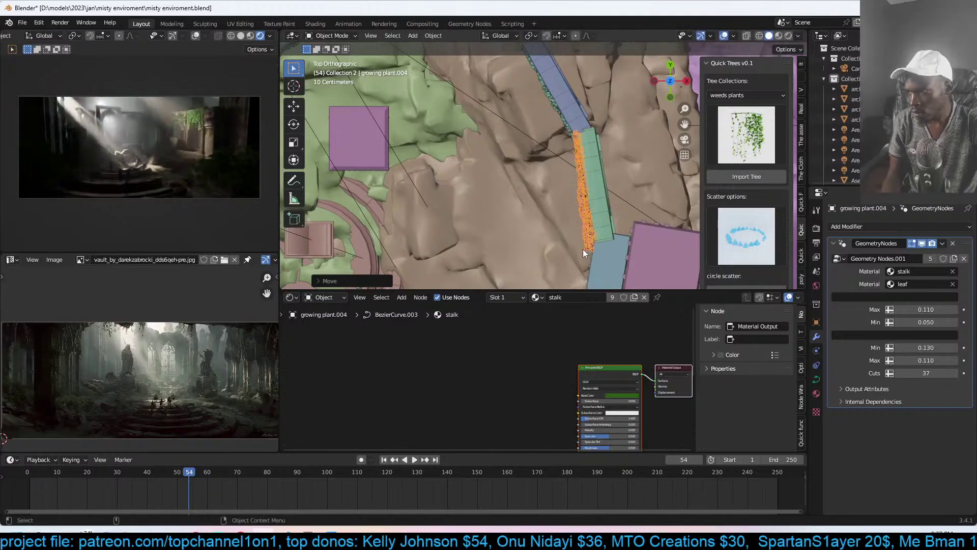
middle_click_drag(585, 253, 591, 181)
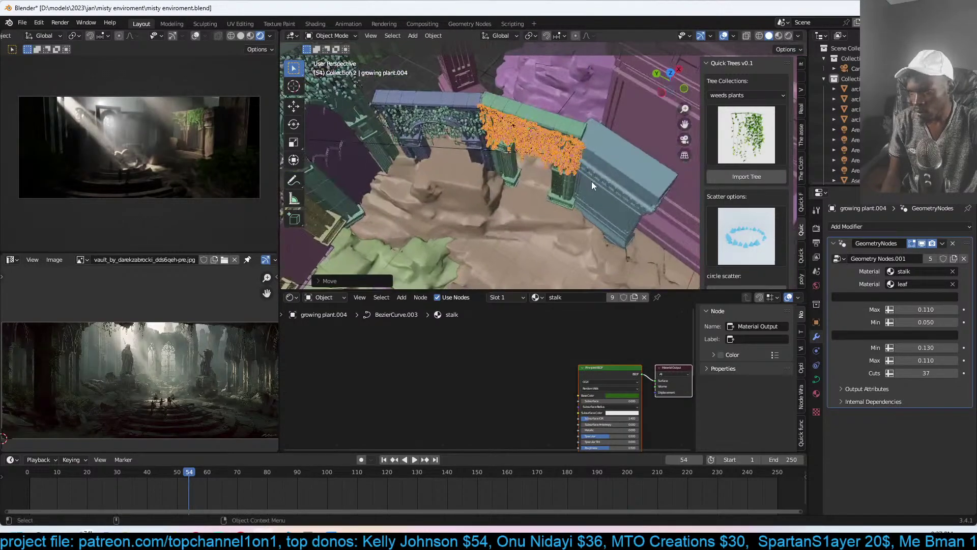
- Duplicate the green arch's vine onto the light-blue arch beside it, and rotate, scale and move it along the front
key("KP_7")
scroll(591, 181, "up", 2)
key("shift+d")
left_click(601, 244)
key("r")
left_click(579, 239)
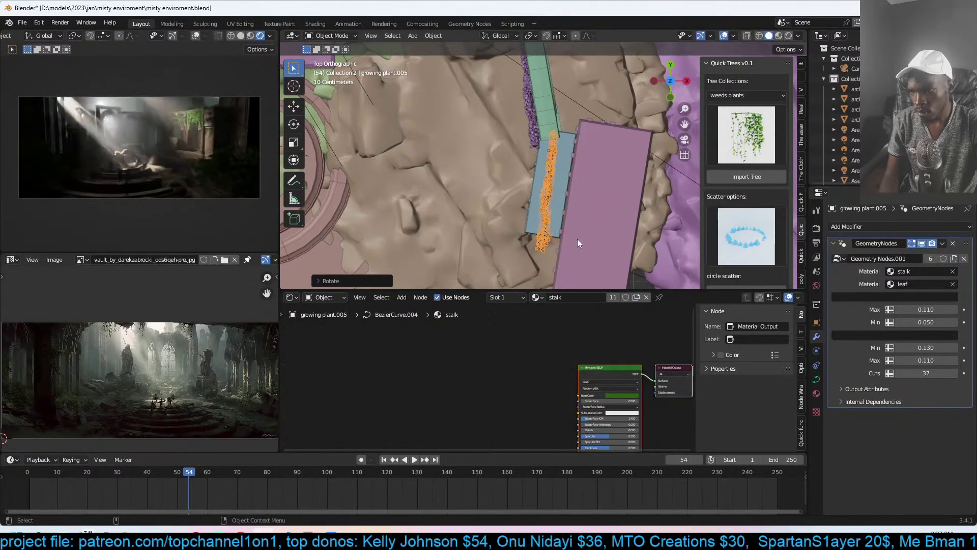
key("s")
key("g")
left_click(533, 237)
middle_click_drag(533, 237, 621, 160)
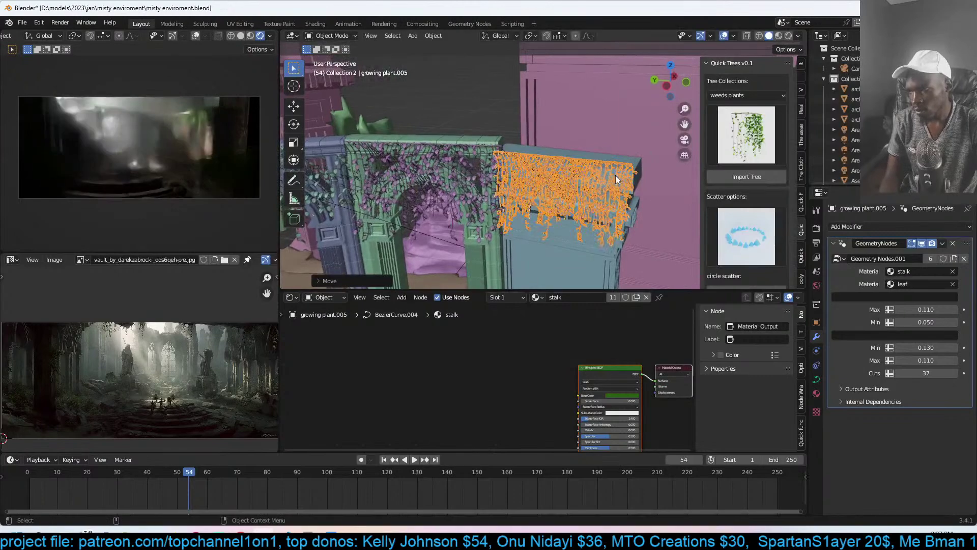
- Duplicate the vine up to the large pink building's wall and lengthen the copy's guide curve in Edit Mode
middle_click_drag(590, 205, 533, 243)
key("shift+d")
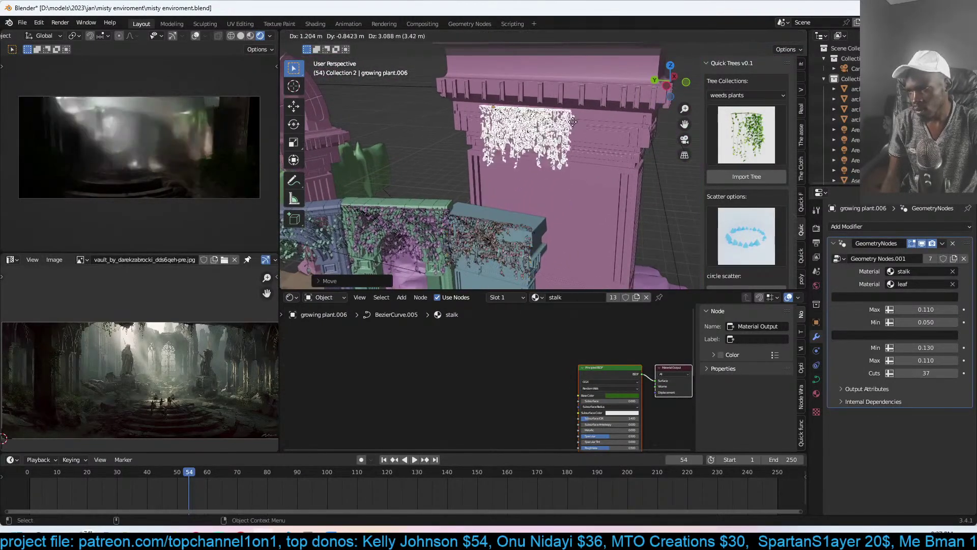
left_click(541, 136)
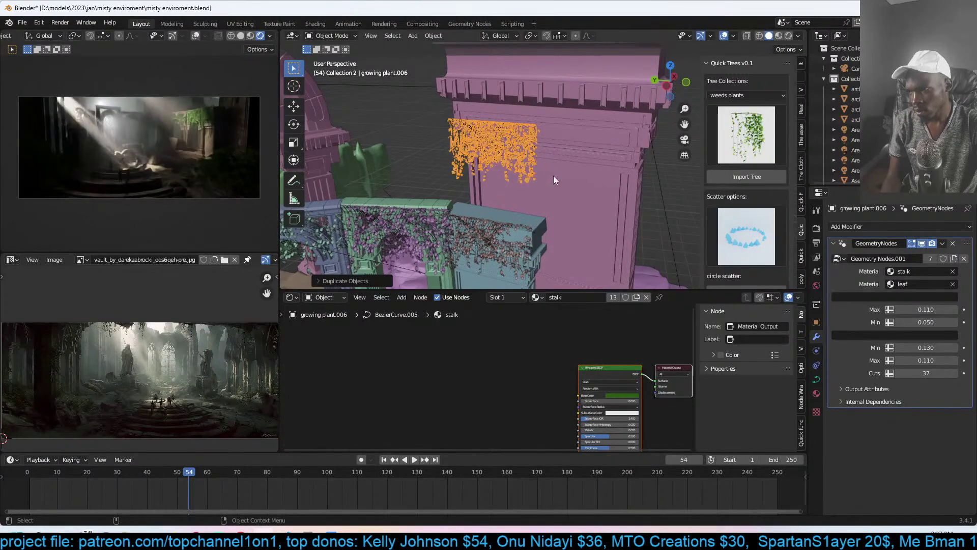
middle_click_drag(551, 175, 607, 187)
key("Tab")
key("s")
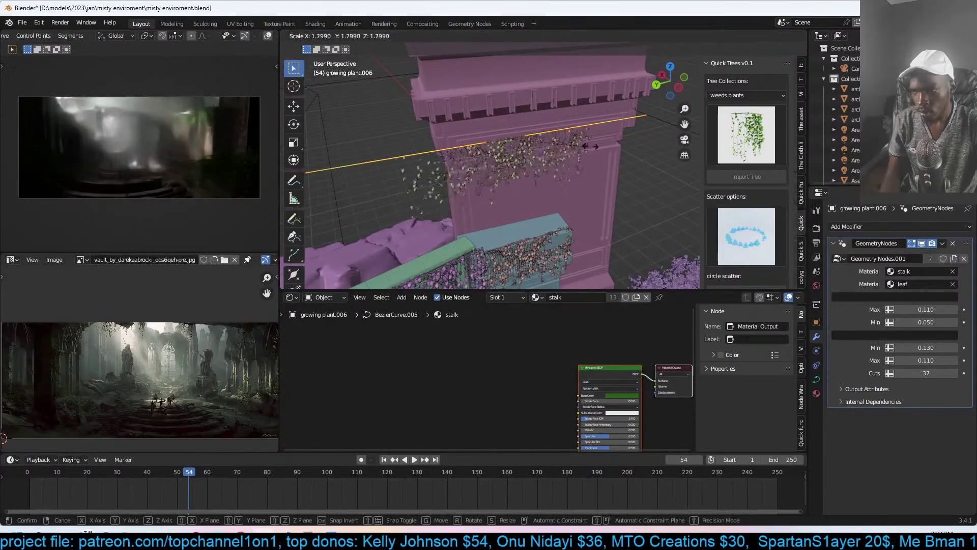
left_click(570, 149)
key("Tab")
- Snap the vine to the 3D cursor at the pink wall's upper corner and move it to hang just below the cornice
right_click(447, 124, "shift")
key("shift+s")
left_click(442, 105)
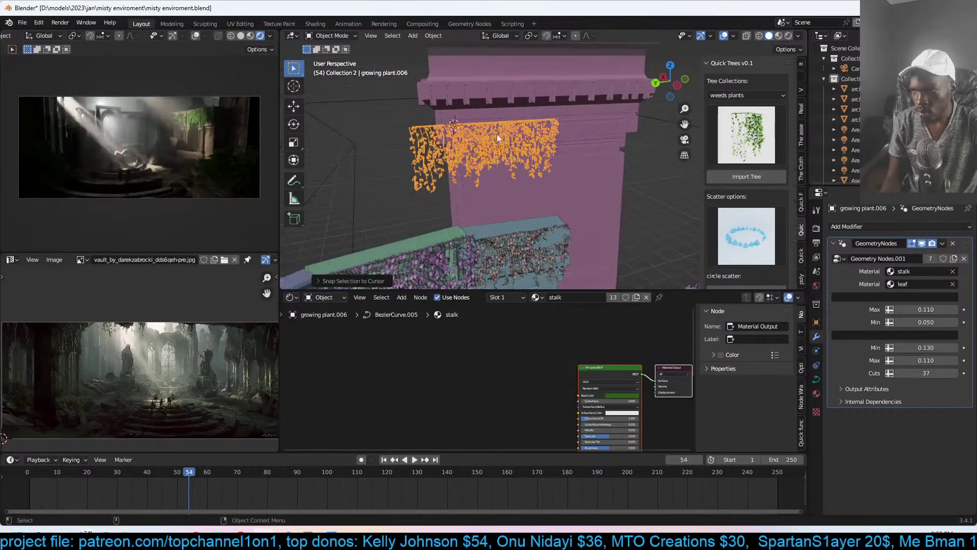
key("g")
left_click(575, 127)
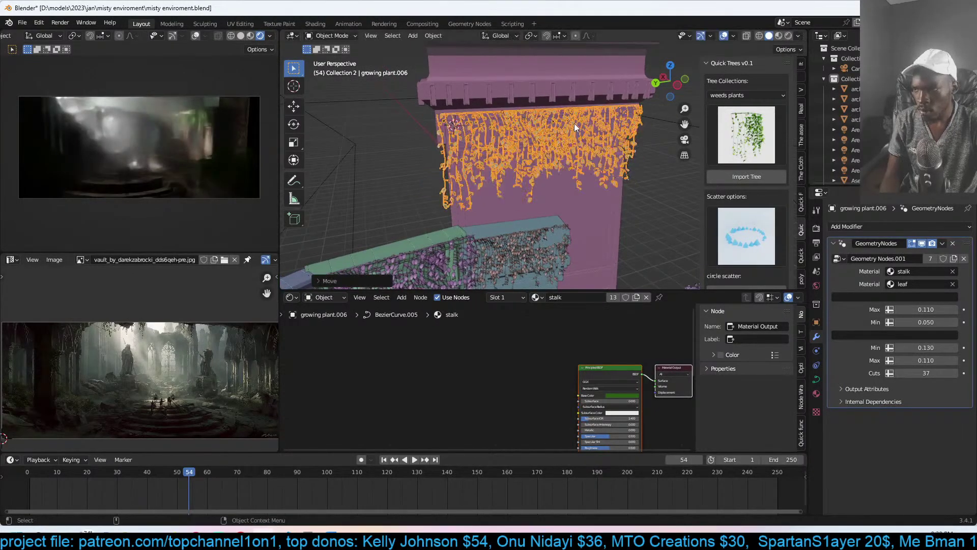
- Reposition the pink wall's vine in camera view and scale it down
key("KP_0")
key("g")
left_click(603, 164)
scroll(637, 176, "up", 2)
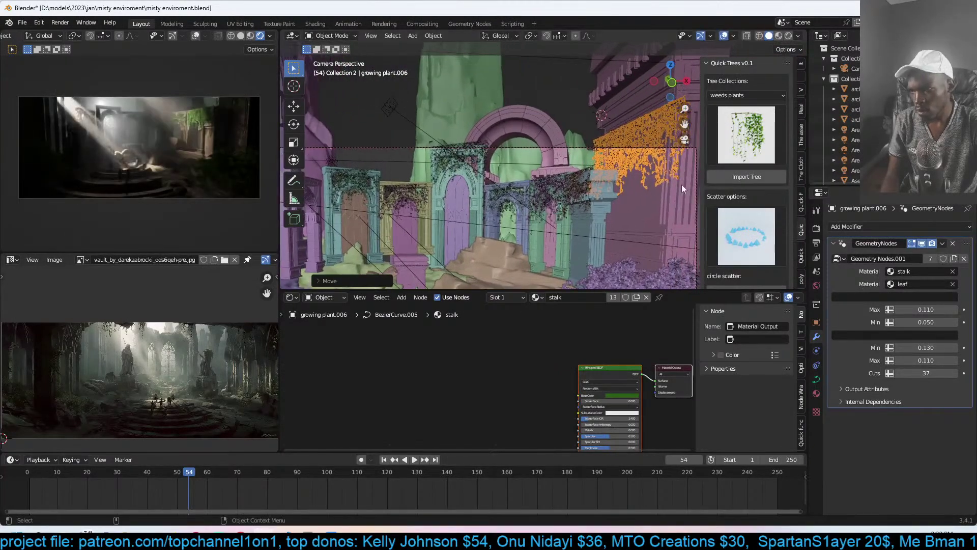
key("s")
left_click(654, 185)
key("s")
left_click(650, 190)
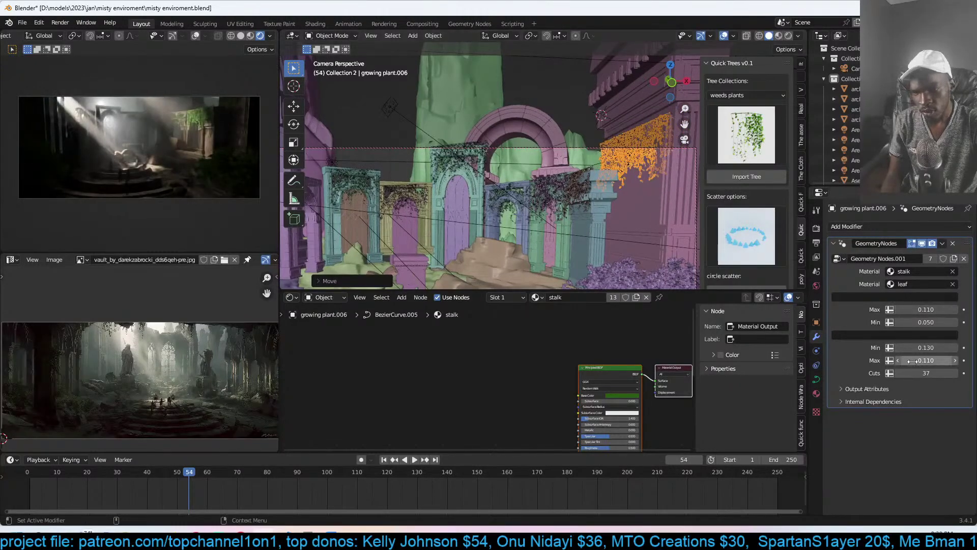
- Set the first Min value of the pink wall vine's modifier to 0.210 and save the file
left_click_drag(922, 322, 967, 323)
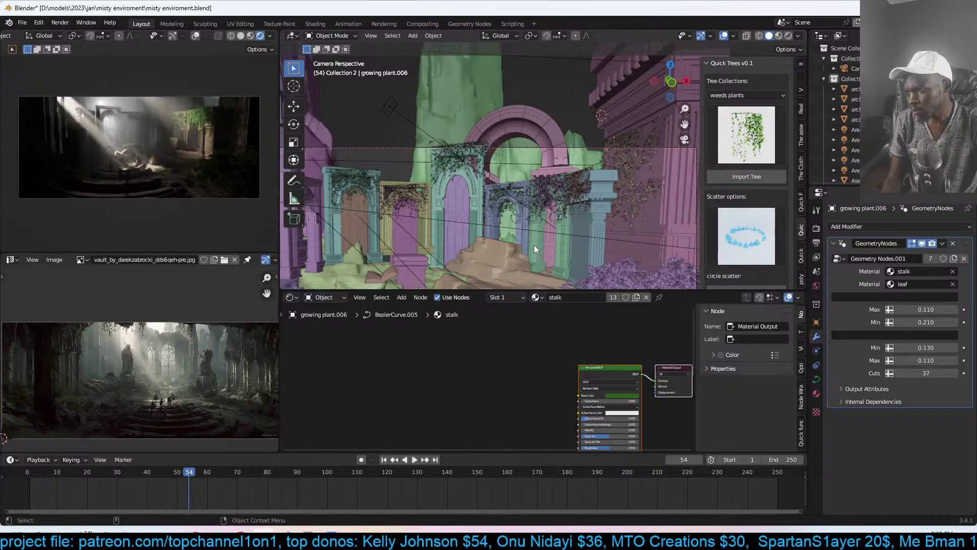
key("ctrl+s")
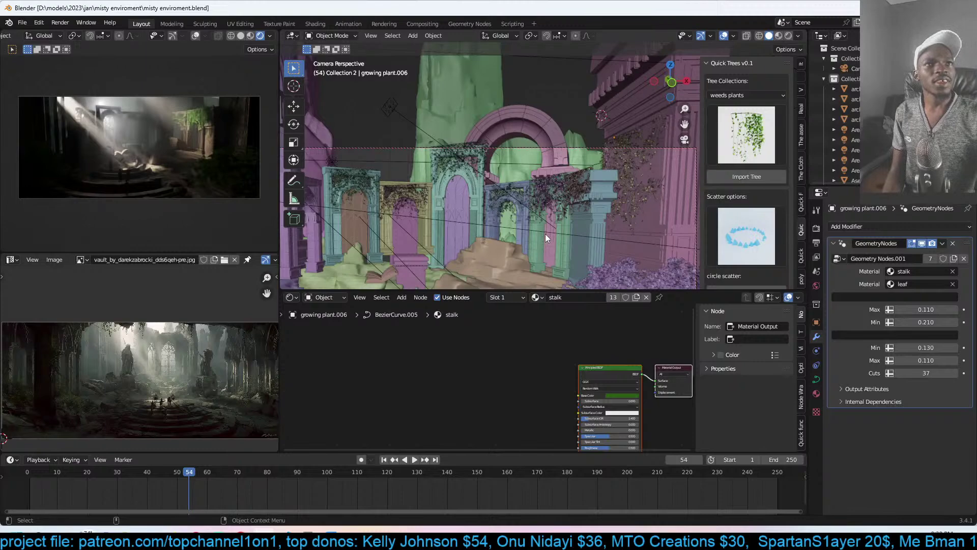
scroll(548, 184, "up", 8)
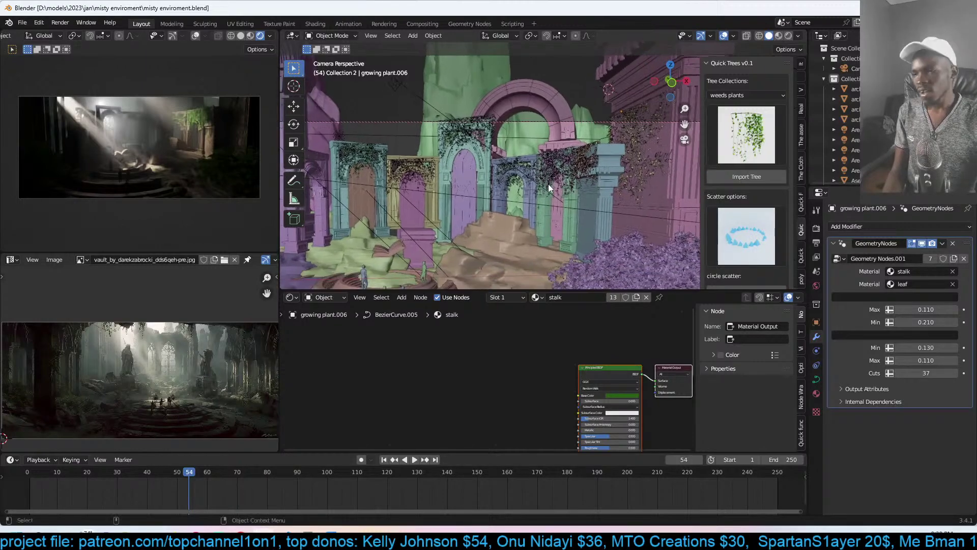
key("ctrl+s")
- Duplicate the area light near the purple arches, clear its rotation, turn it to shine upward, and move it to the circular steps
scroll(444, 161, "down", 8)
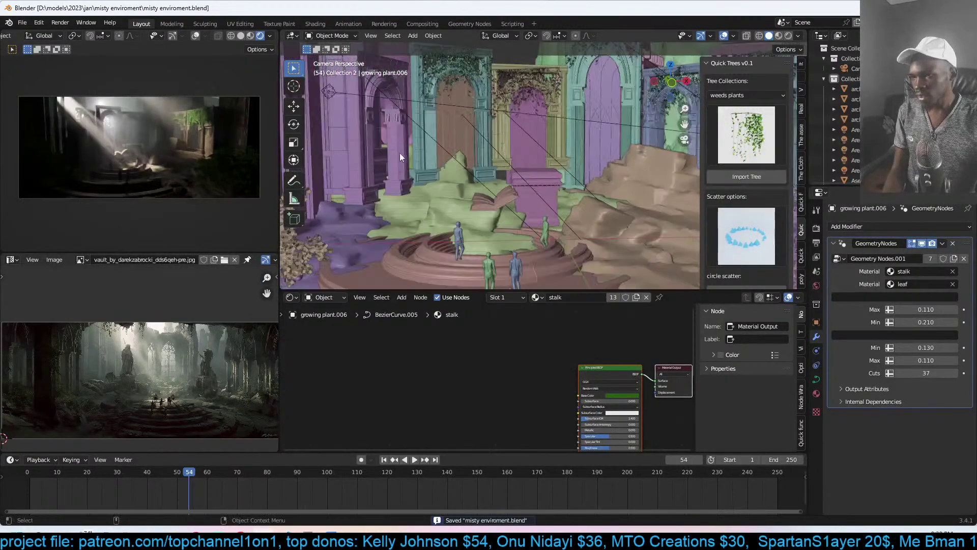
left_click(388, 88)
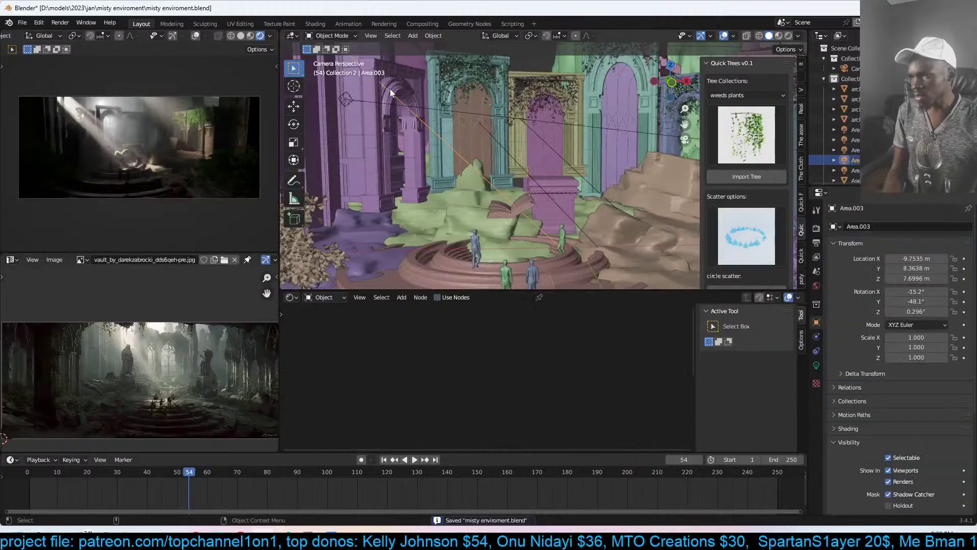
key("alt+r")
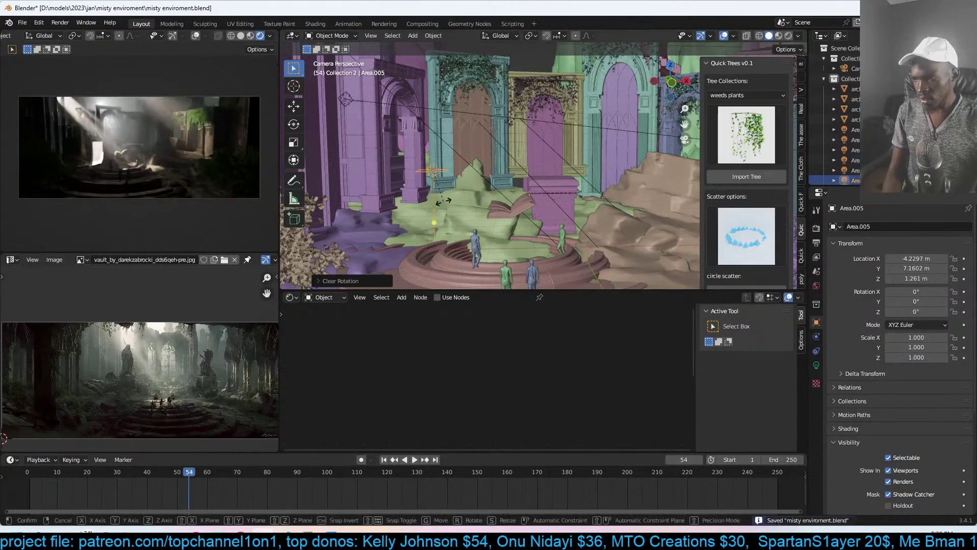
key("r")
left_click(443, 201)
key("g")
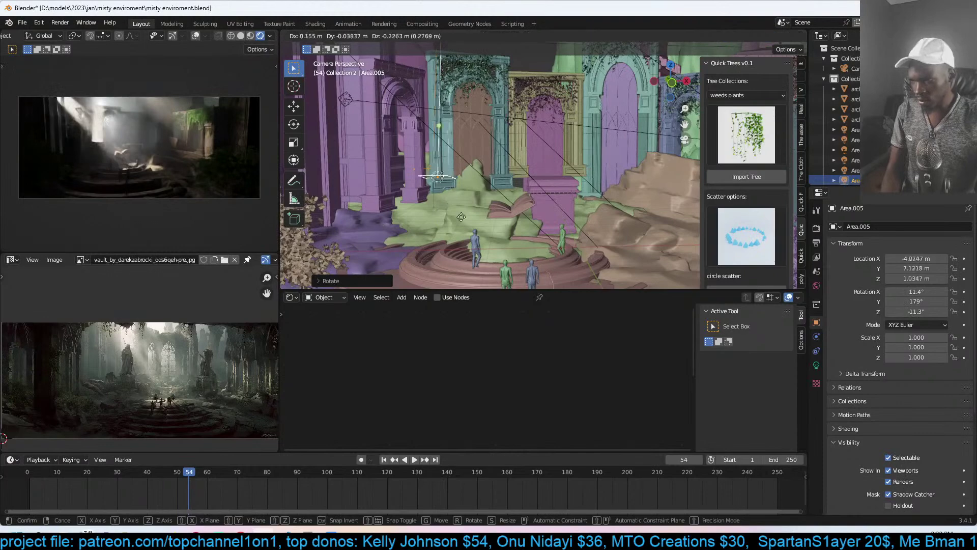
left_click(522, 265)
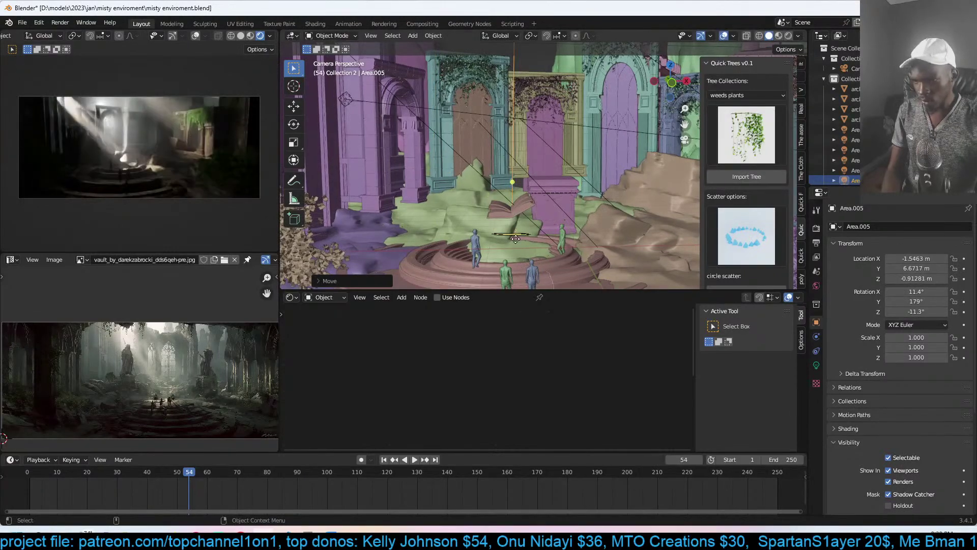
- Snap the new area light to the 3D cursor at the rear figure on the circular steps
key("KP_Decimal")
middle_click_drag(515, 239, 591, 187)
key("shift+s")
left_click(524, 103)
middle_click_drag(535, 124, 566, 143)
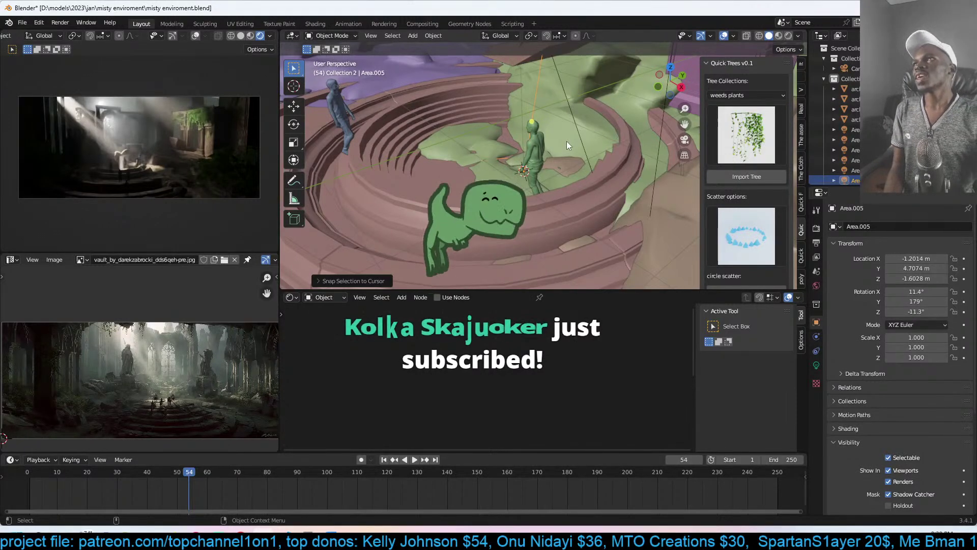
- Raise the new area light above the circular steps and centre it between the two figures
middle_click_drag(597, 132, 596, 175)
key("g")
key("x")
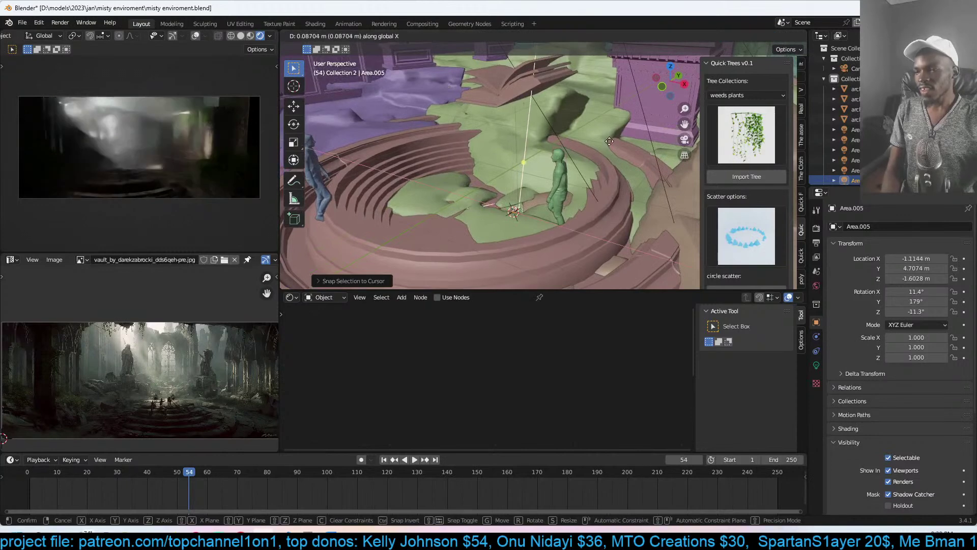
key("z")
left_click(607, 136)
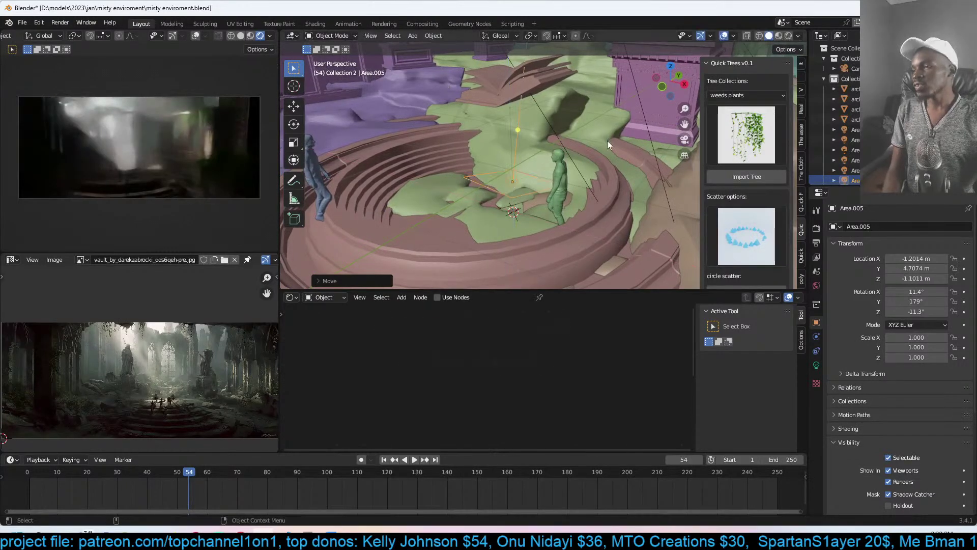
mouse_move(562, 177)
middle_mouse_down()
mouse_move(600, 163)
mouse_move(561, 163)
middle_mouse_up()
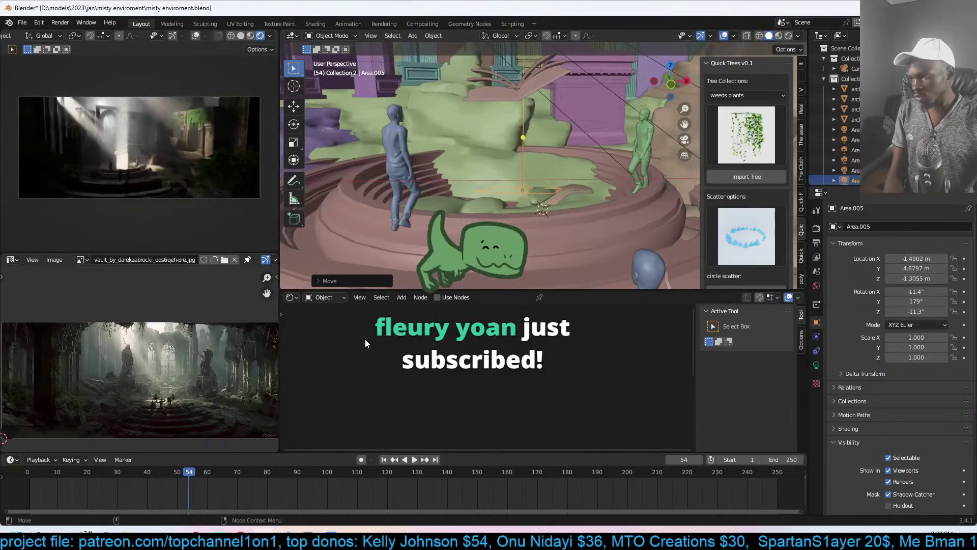
- Change the color of the upward-shining area light on the circular steps to a saturated blue
key("shift+a")
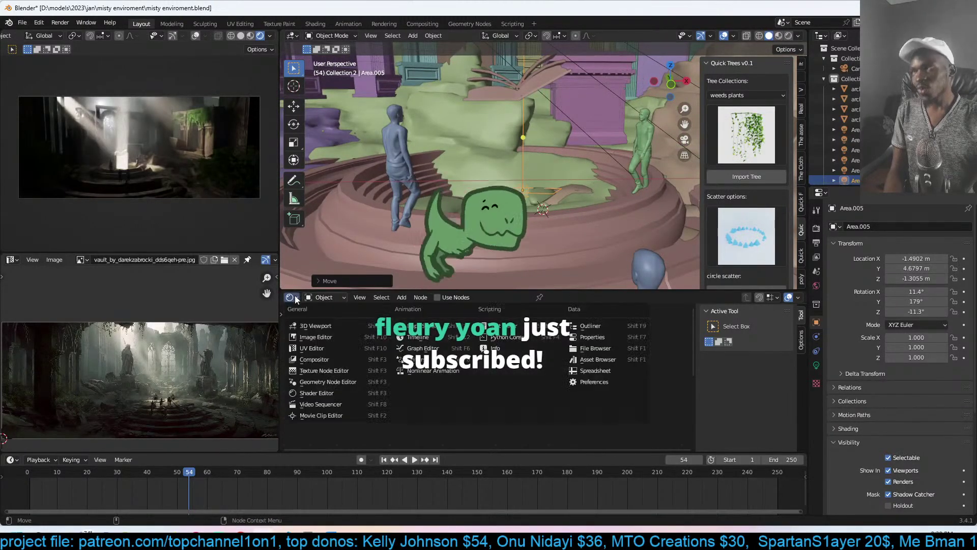
key("Escape")
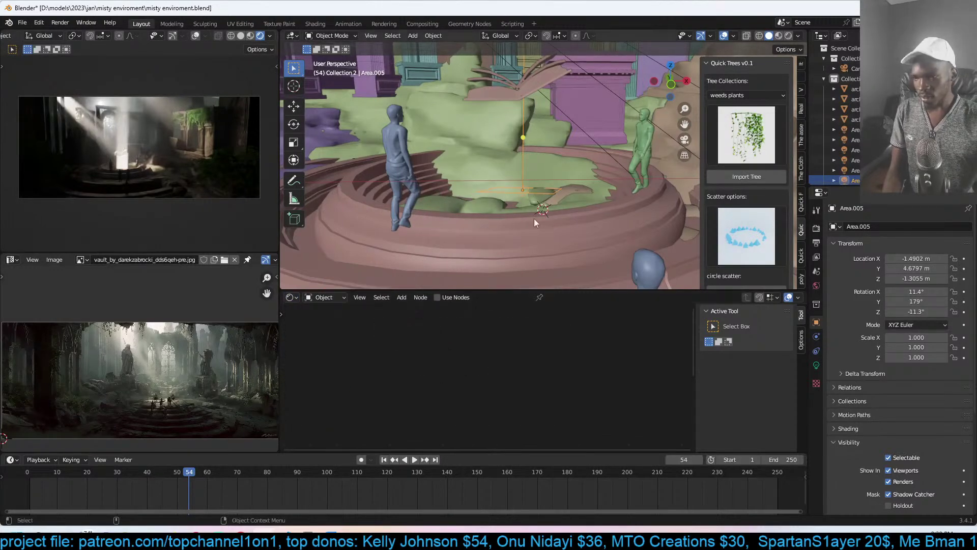
left_click(816, 366)
left_click(937, 286)
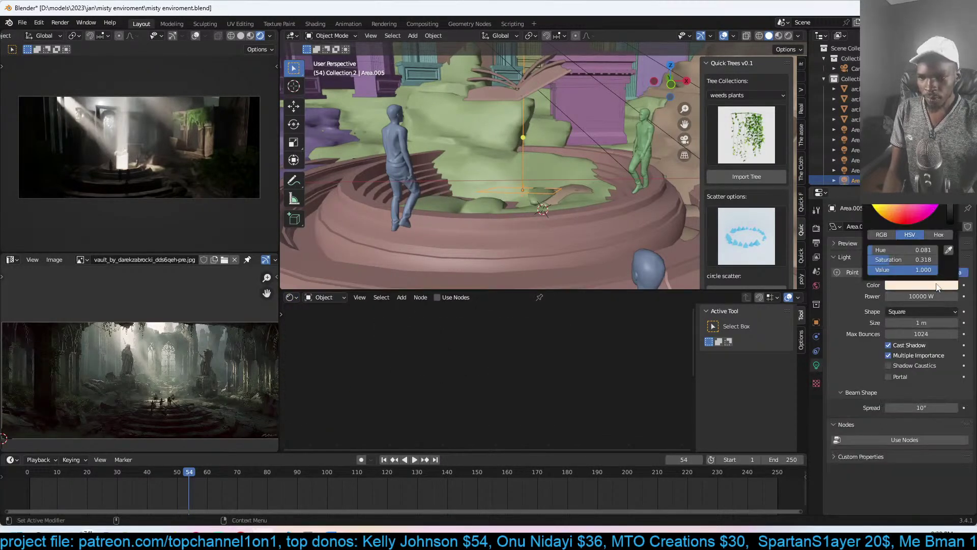
left_click(931, 176)
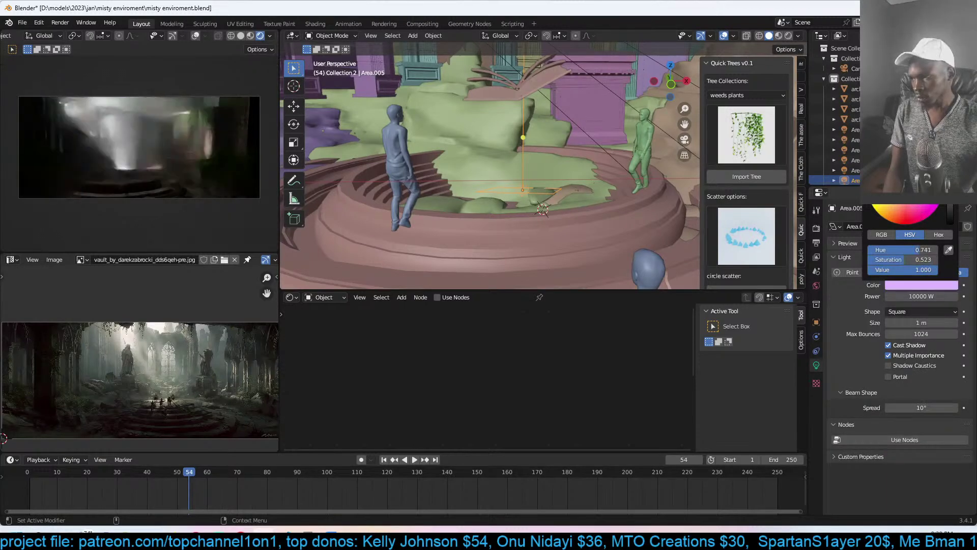
left_click(949, 153)
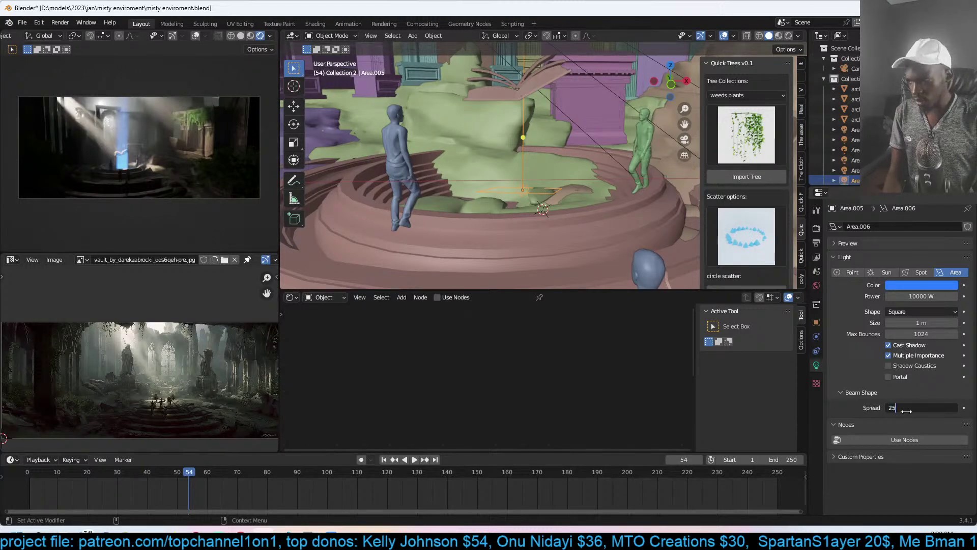
- Try beam spreads of 25°, 30° and 45° on the blue area light
key("Return")
left_click(922, 410)
type("30")
key("Return")
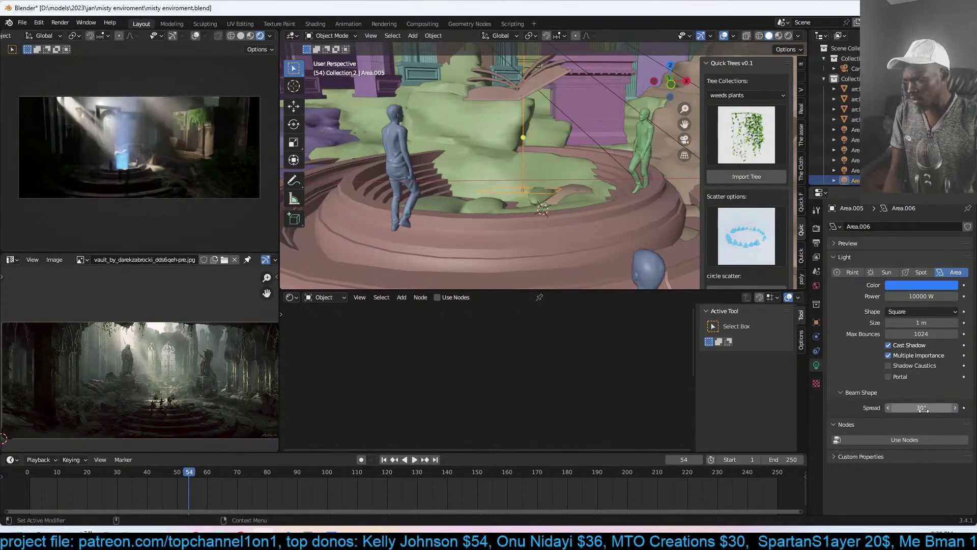
left_click(929, 407)
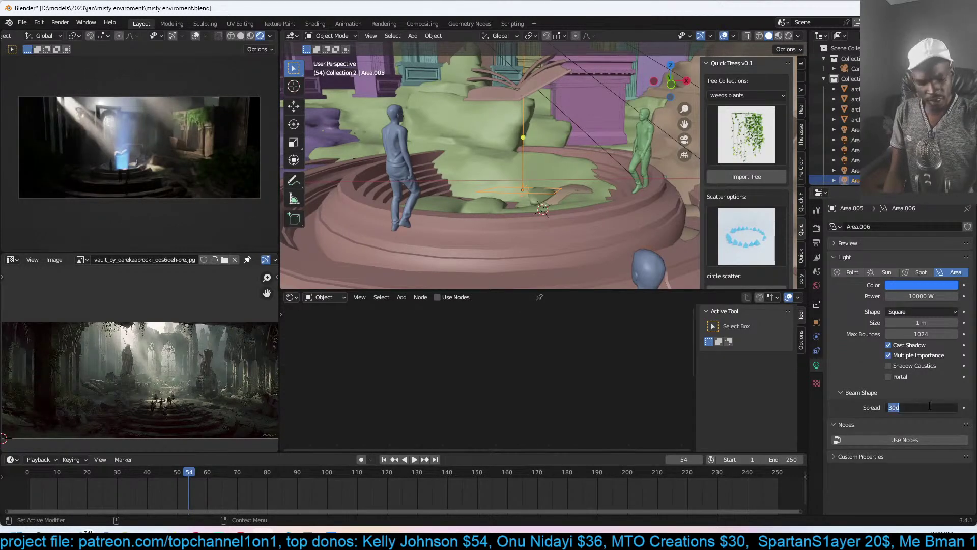
key("Return")
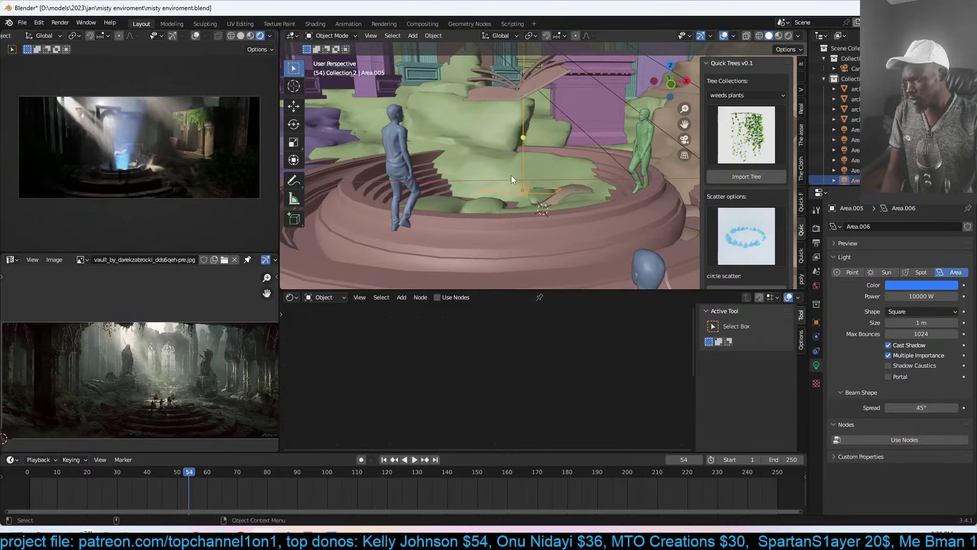
- Lower the blue area light slightly and give it 100000 W of power with a 35° beam spread
left_click_drag(547, 196, 539, 207)
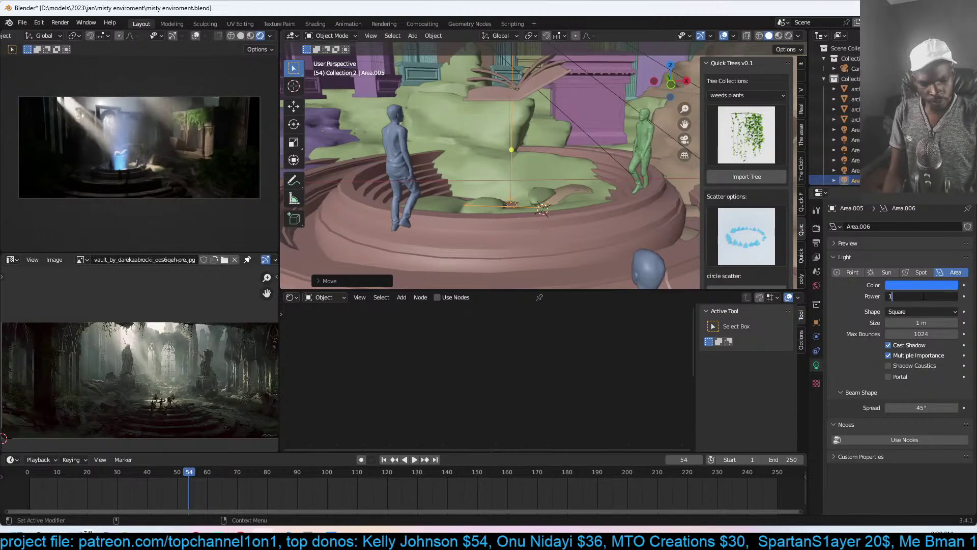
key("Return")
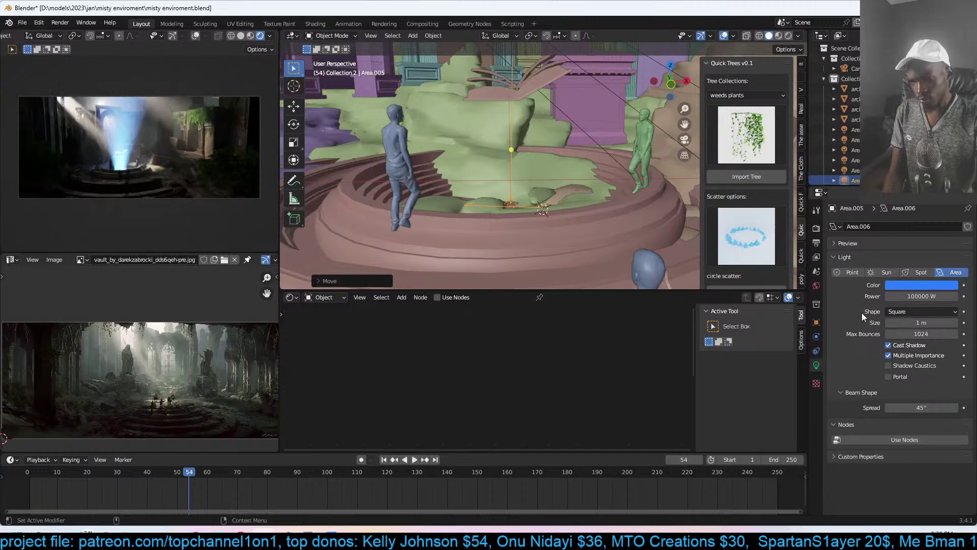
left_click(918, 407)
type("35")
key("Return")
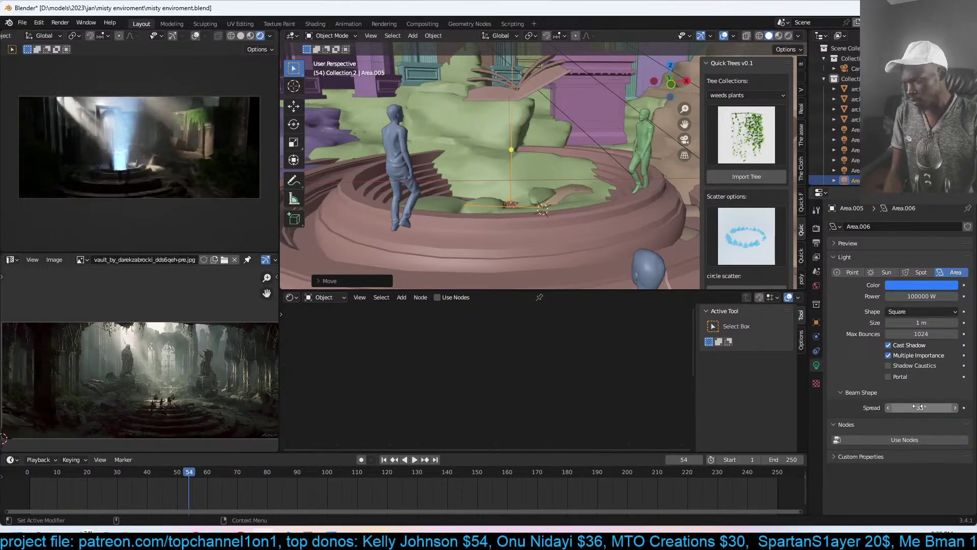
- Shift the broken stone fragment above the circular steps and scale it down
middle_click_drag(555, 265, 506, 234)
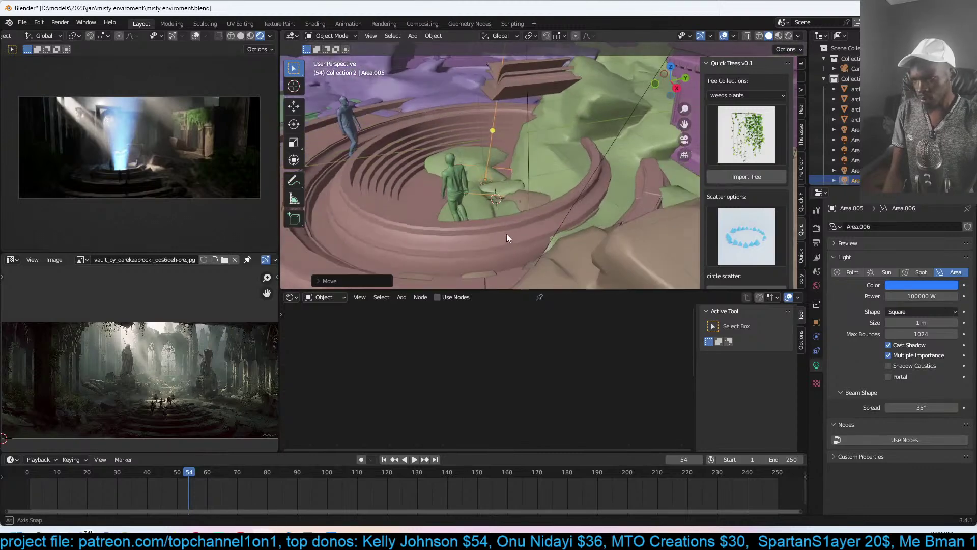
left_click(551, 86)
key("g")
left_click(514, 146)
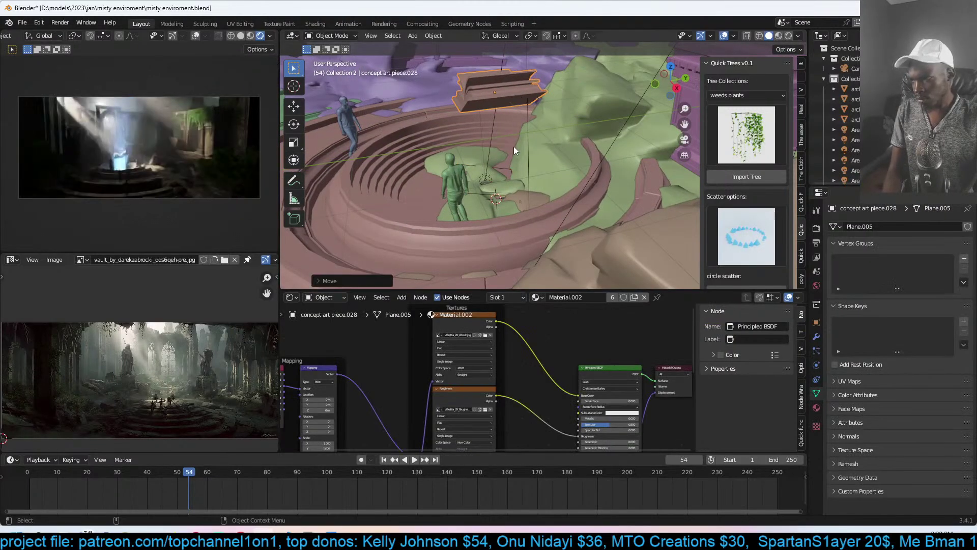
middle_click_drag(507, 190, 548, 190)
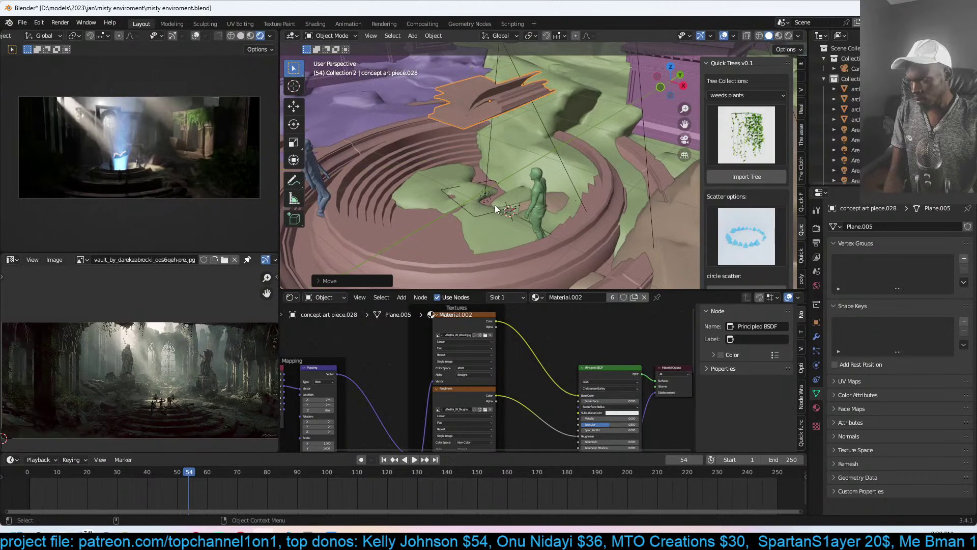
key("s")
left_click(512, 151)
key("s")
left_click(505, 178)
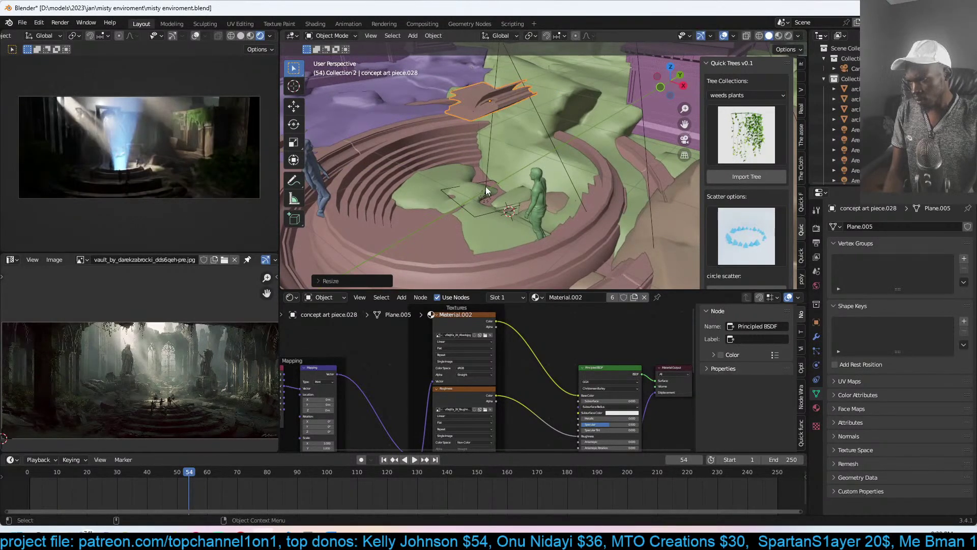
- Change the color of the light on the circular steps to a brighter cyan-blue and save the file
left_click(488, 192)
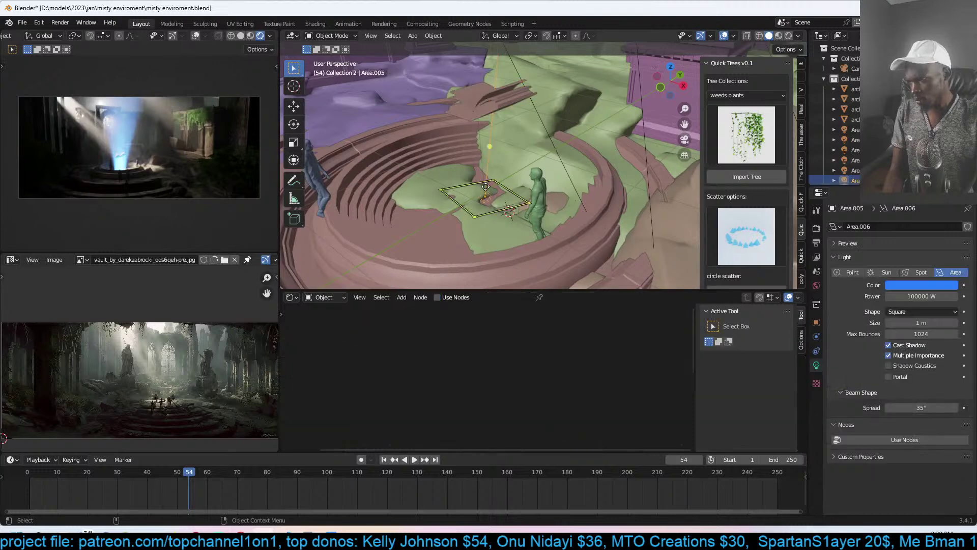
left_click(902, 283)
left_click(908, 206)
key("ctrl+z")
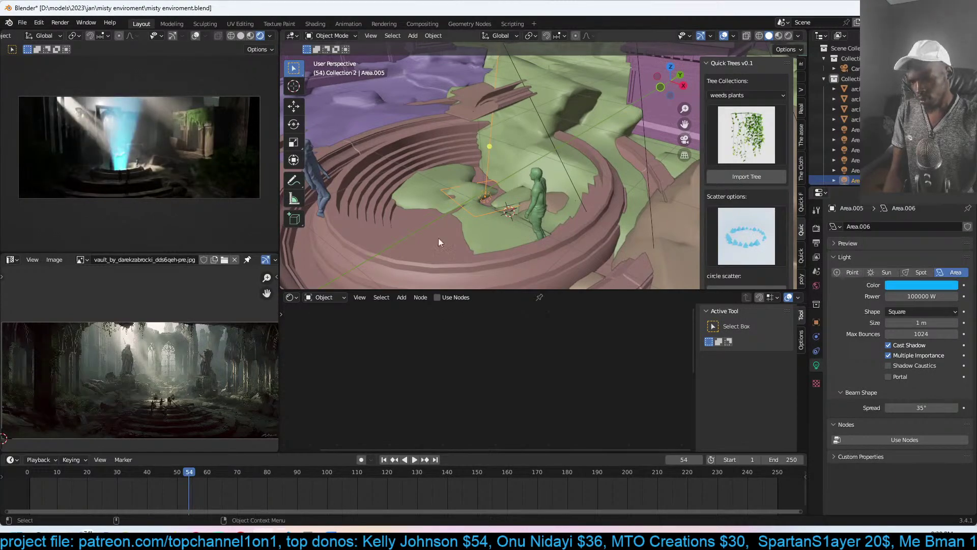
key("ctrl+s")
- Duplicate the cyan-blue area light and move the copy straight up along the Z axis
middle_click_drag(453, 218, 535, 213)
left_click(540, 215)
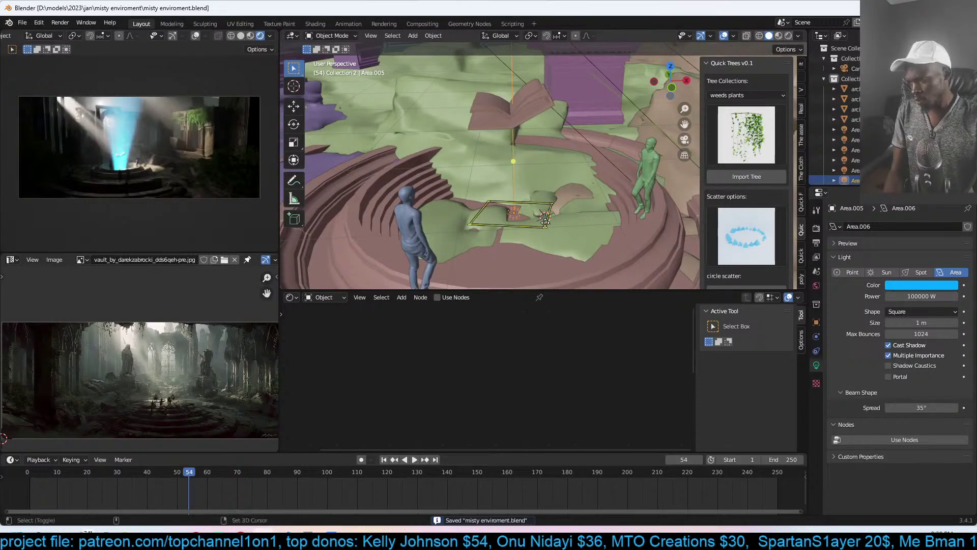
key("shift+d")
key("z")
left_click(636, 227)
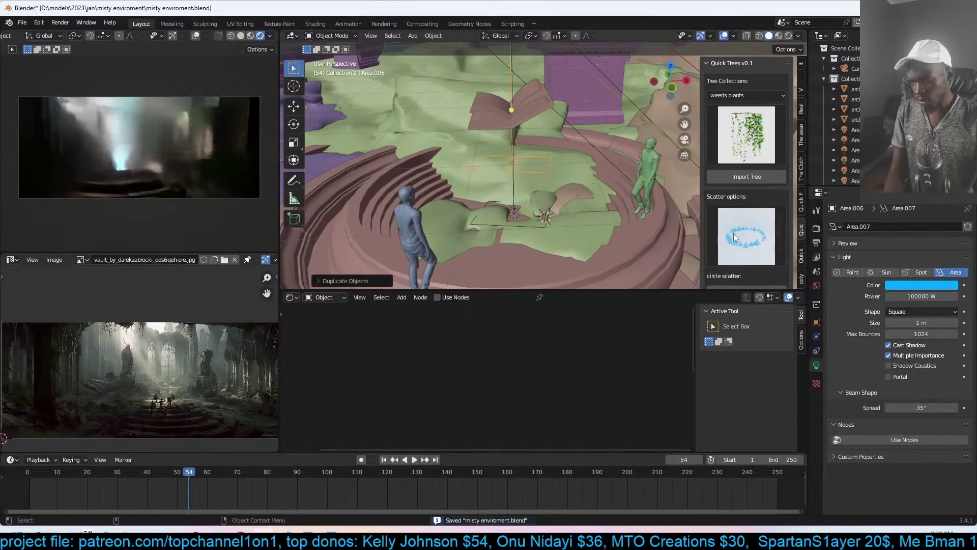
- Convert the duplicated light to a Point light and set its power to 1000 W
left_click(853, 273)
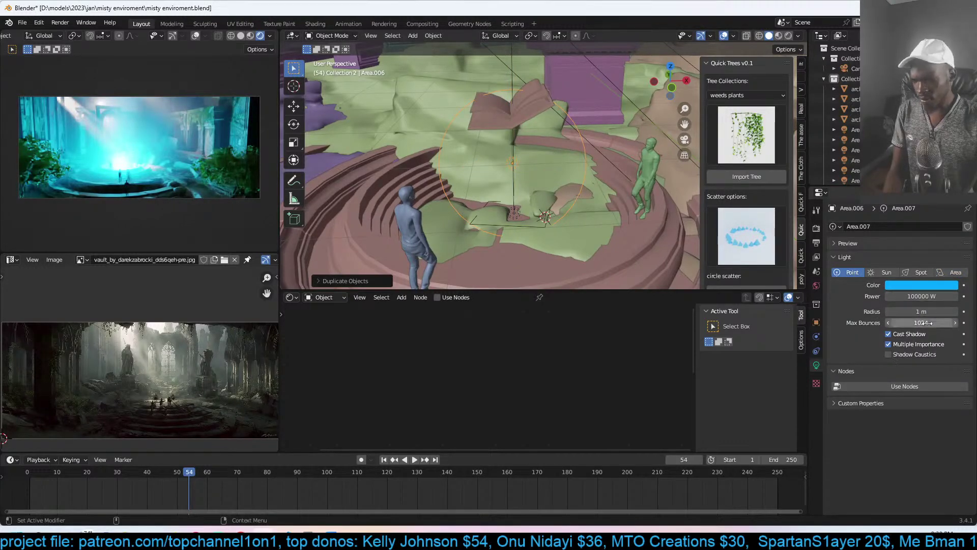
double_click(899, 296)
key("BackSpace")
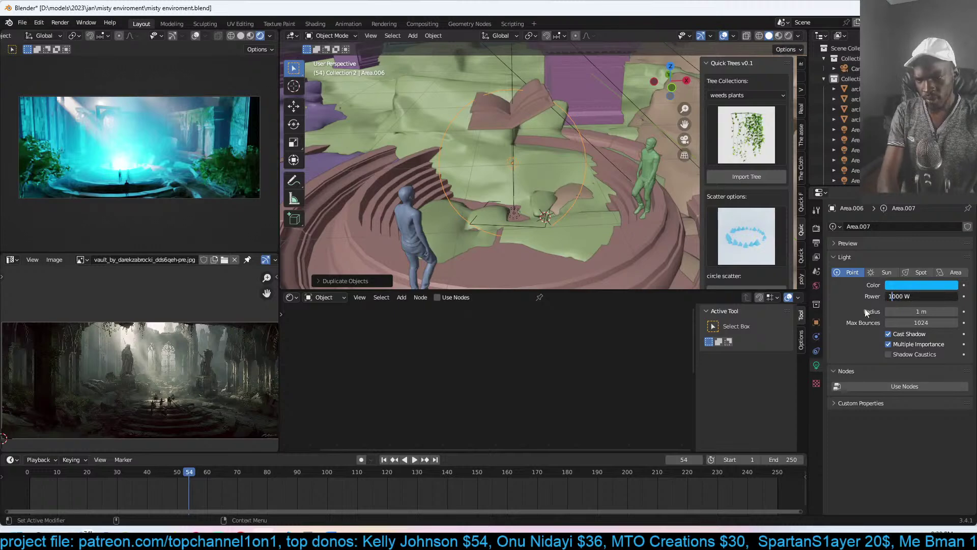
key("Return")
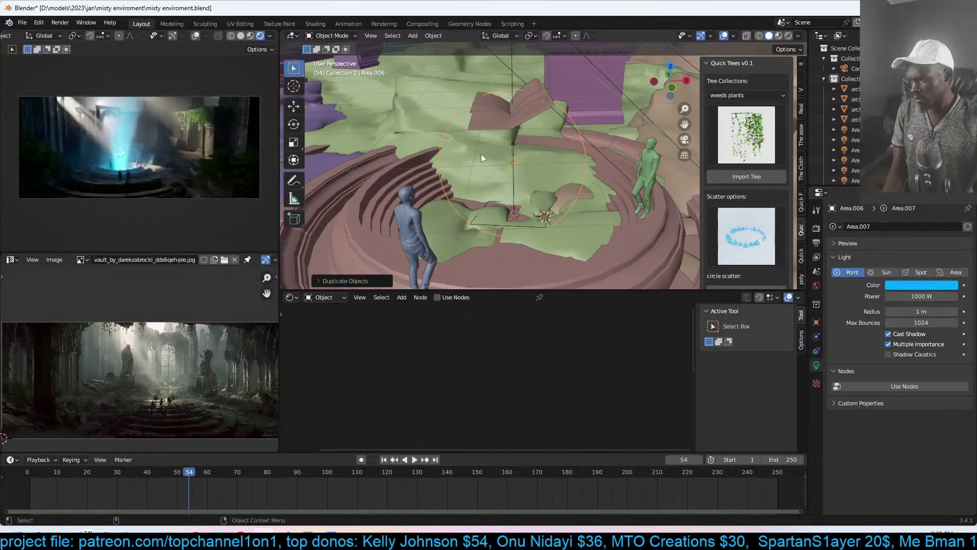
- Select the area light near the tall purple wall and save the file
middle_click_drag(481, 153, 433, 121)
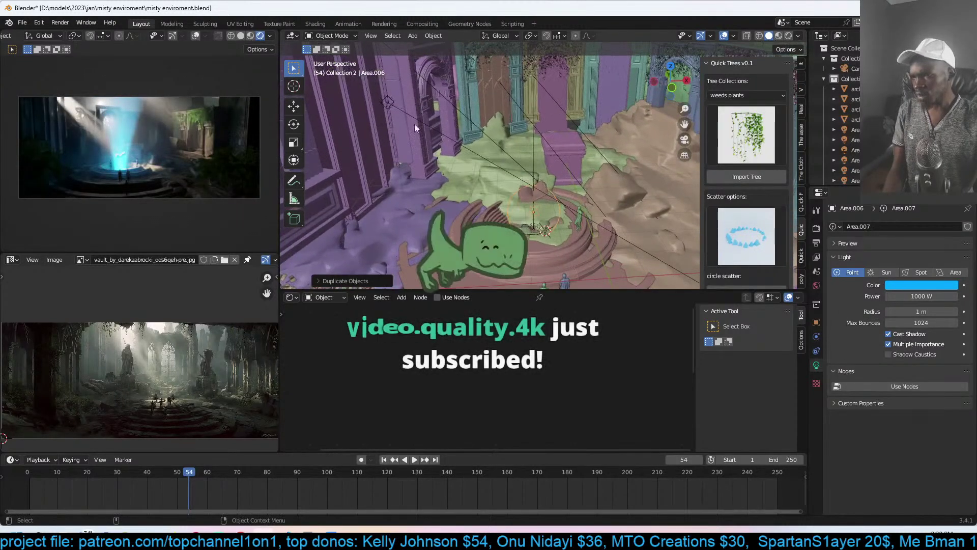
left_click(416, 122)
left_click(425, 121)
key("ctrl+s")
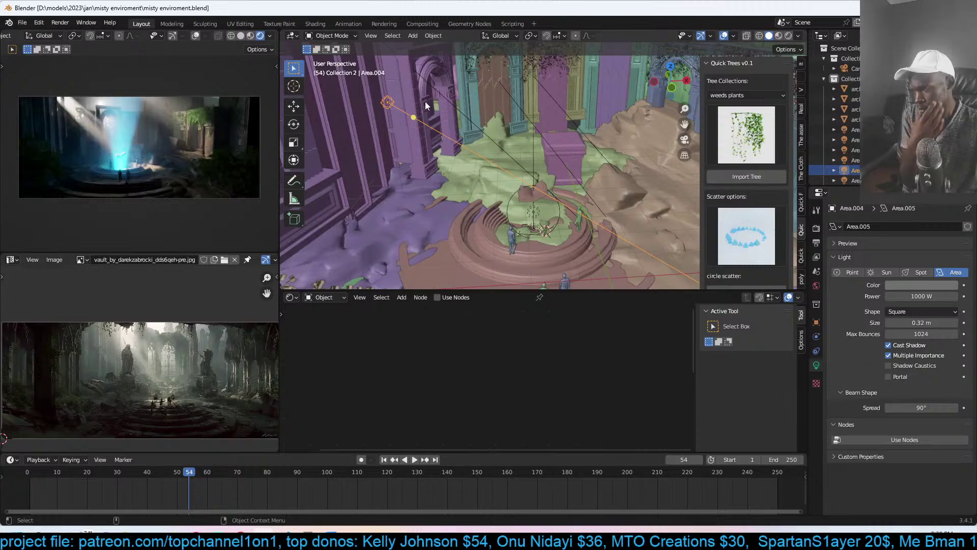
middle_click_drag(425, 121, 432, 135)
key("ctrl+s")
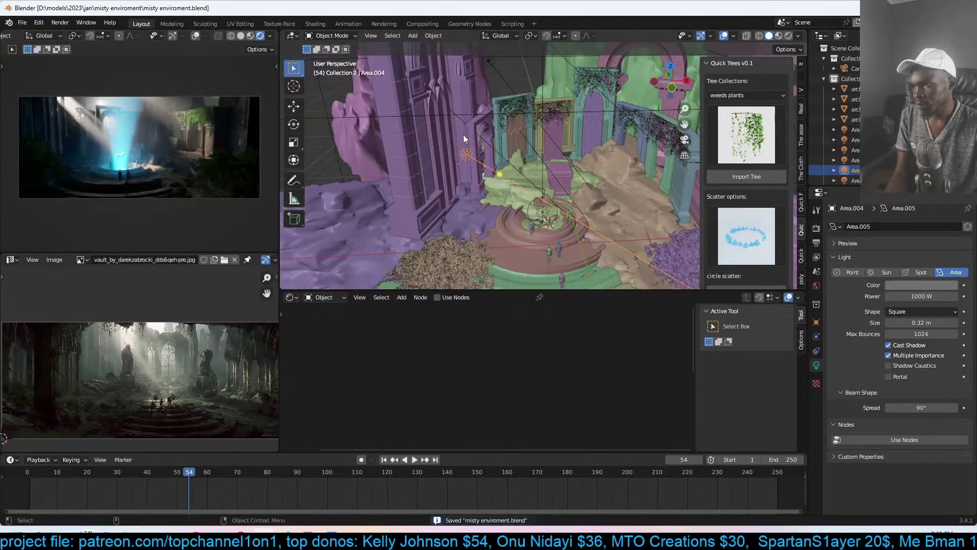
- Change the color of the 10000 W area light by the purple wall to pale cyan
left_click(469, 138)
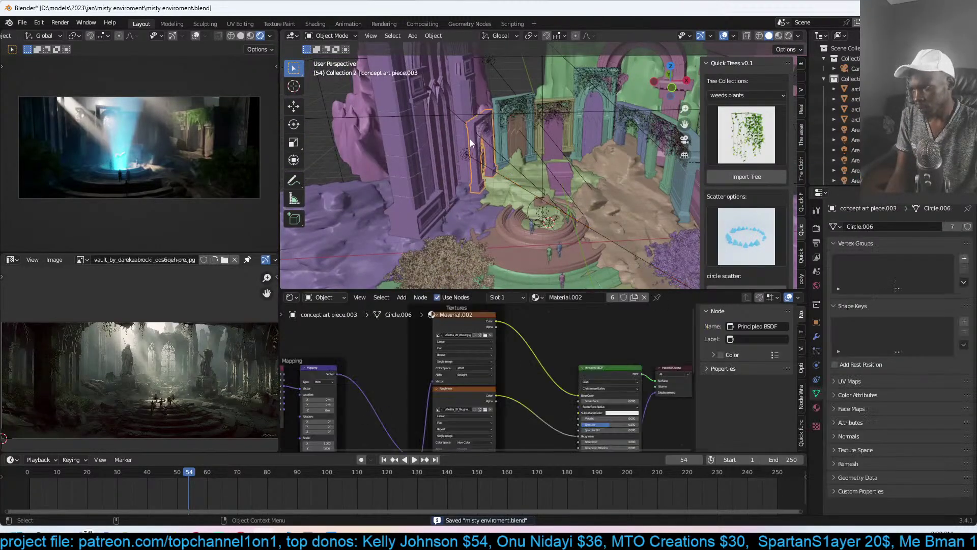
left_click(517, 167)
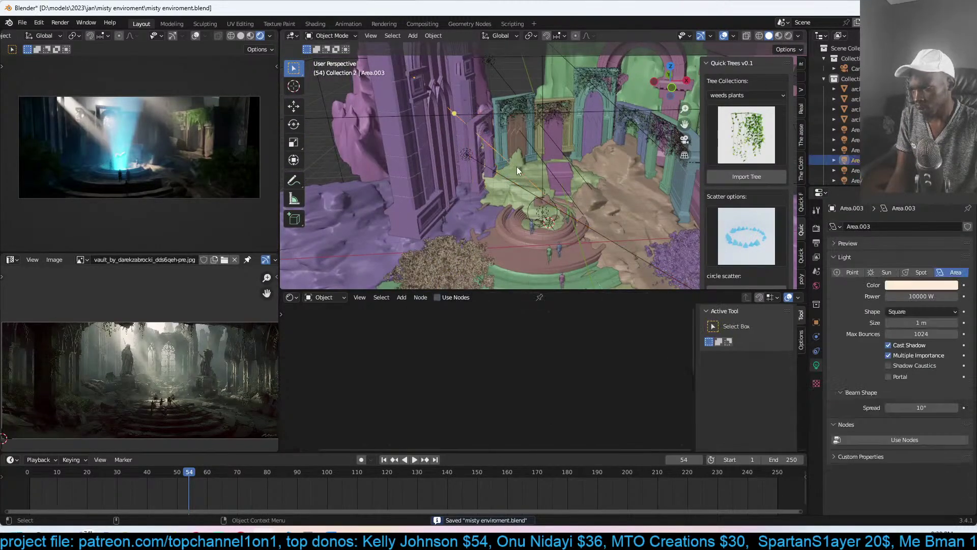
left_click(902, 286)
left_click(939, 155)
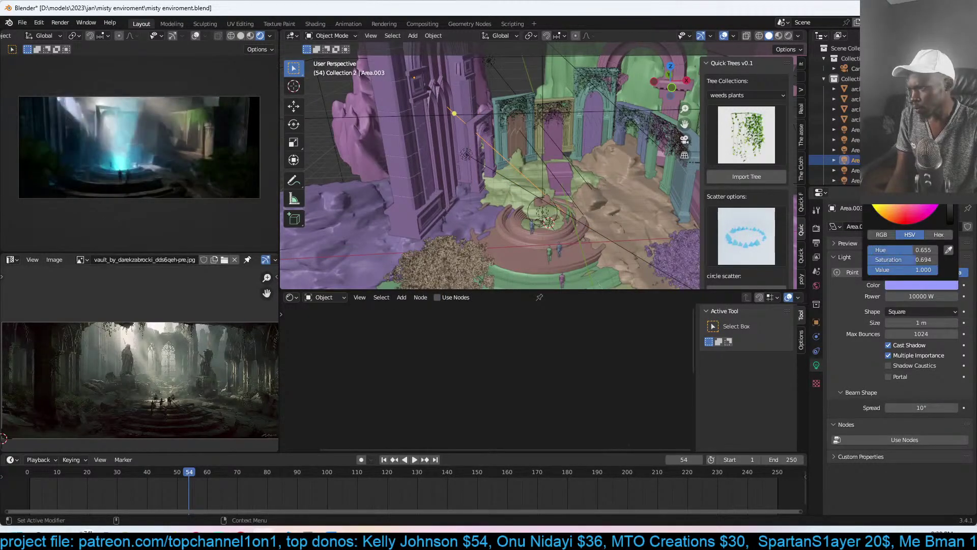
left_click(912, 208)
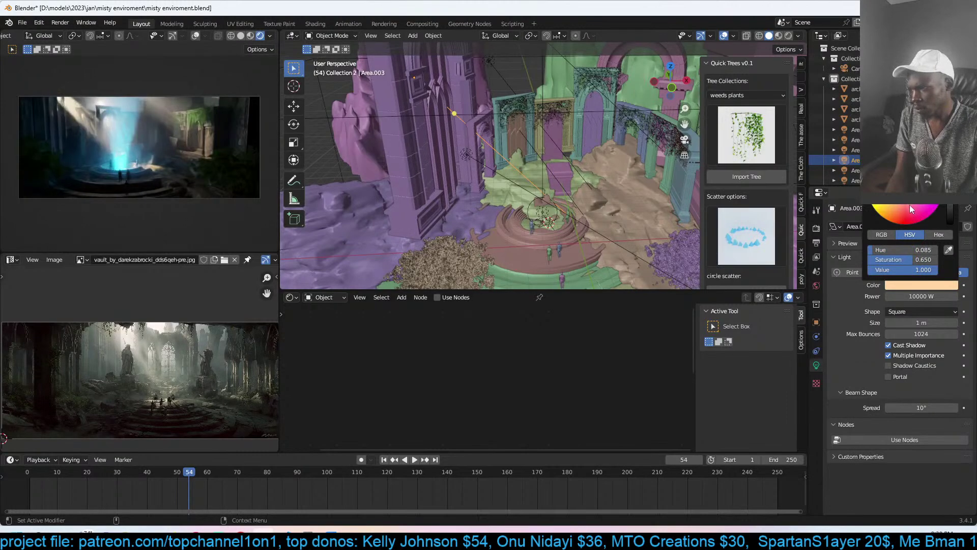
left_click(946, 150)
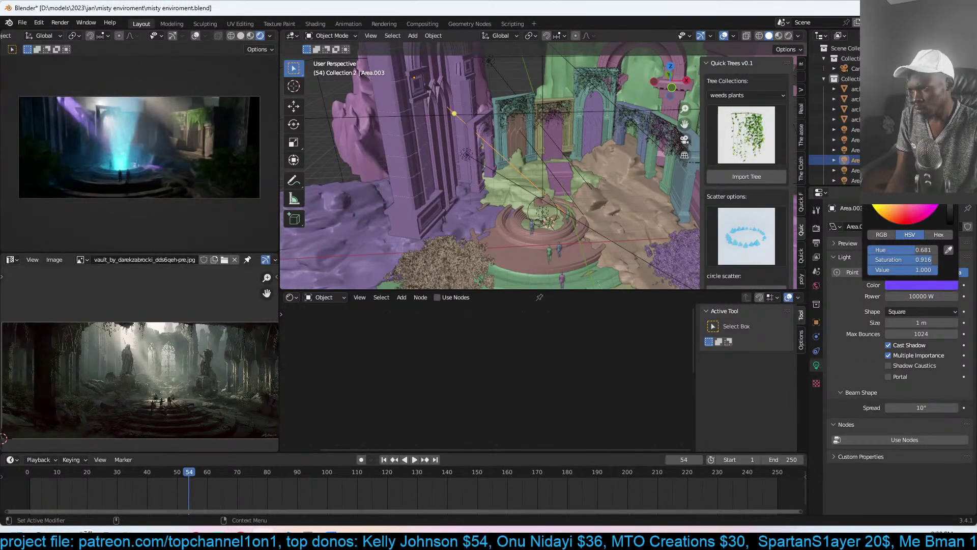
left_click(911, 162)
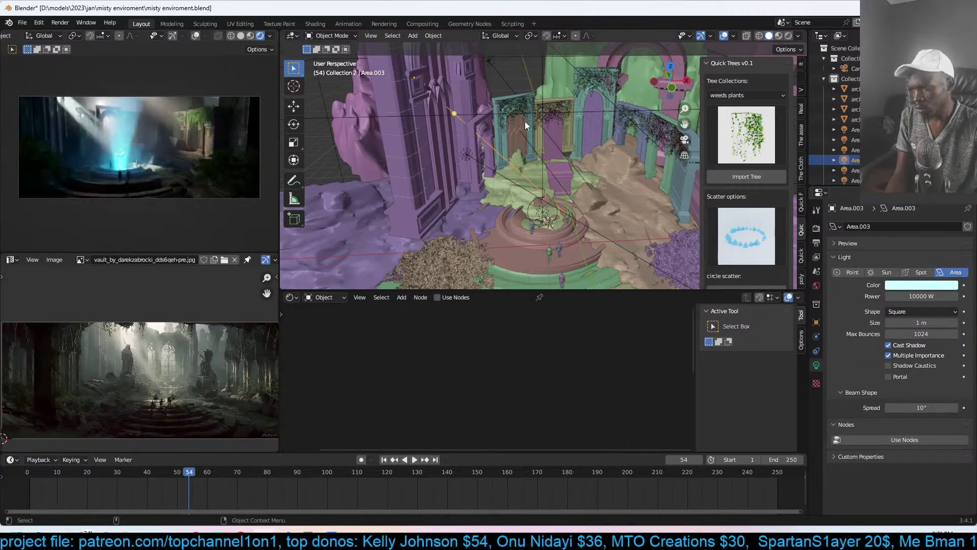
- Change the color of the white 1000 W area light with the 90° spread to light cyan
left_click(518, 82)
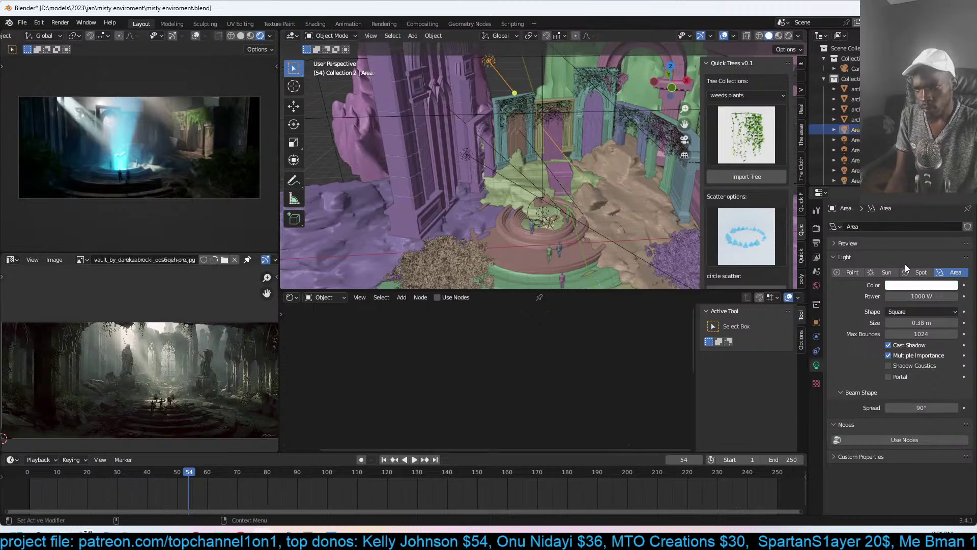
left_click(916, 284)
left_click(911, 162)
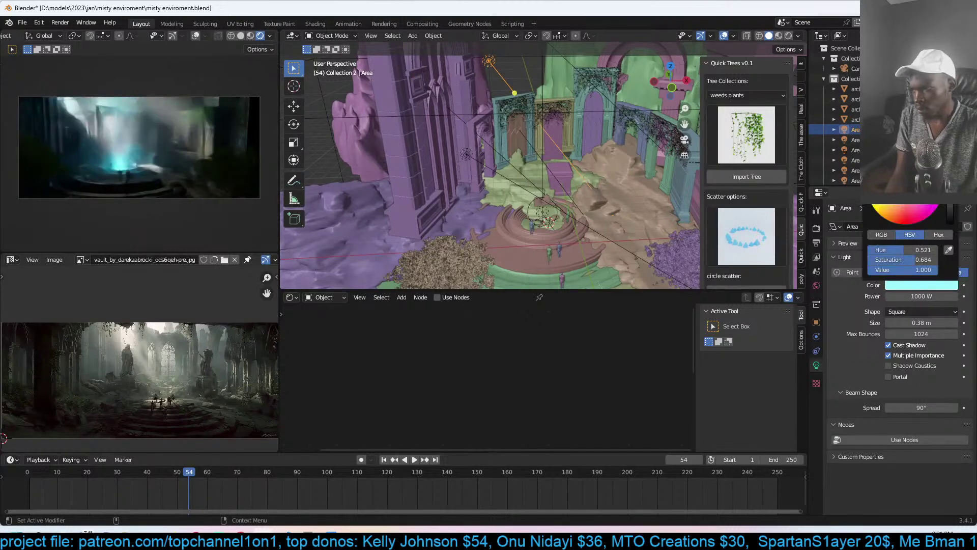
- Change the color of the 1000 W area light with the 30° spread to pale cyan and save the file
middle_click_drag(581, 87, 566, 111)
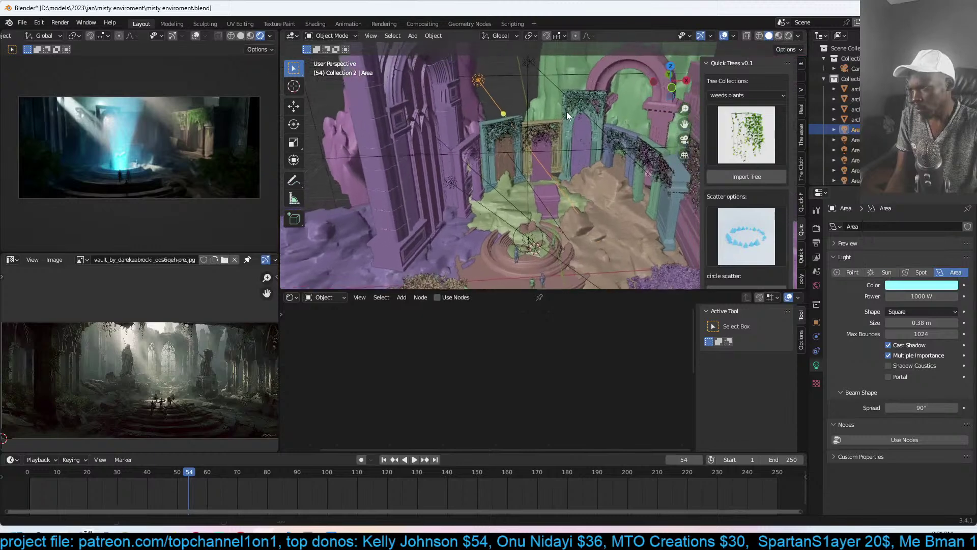
left_click(552, 85)
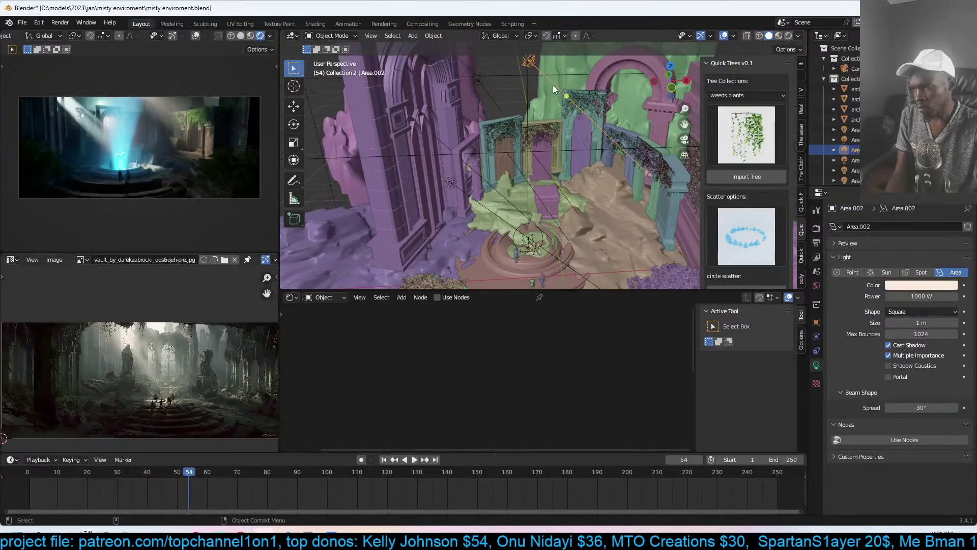
left_click(921, 285)
left_click(889, 254)
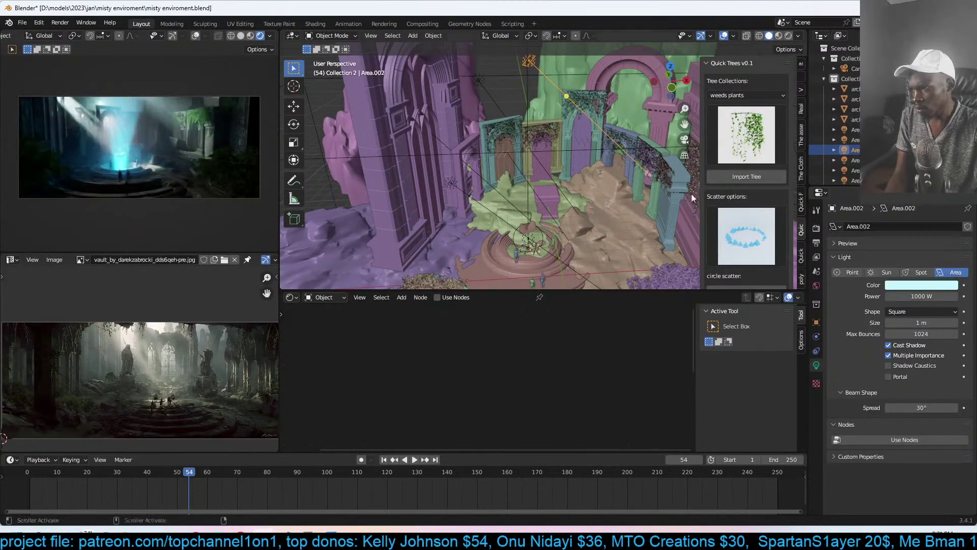
key("ctrl+s")
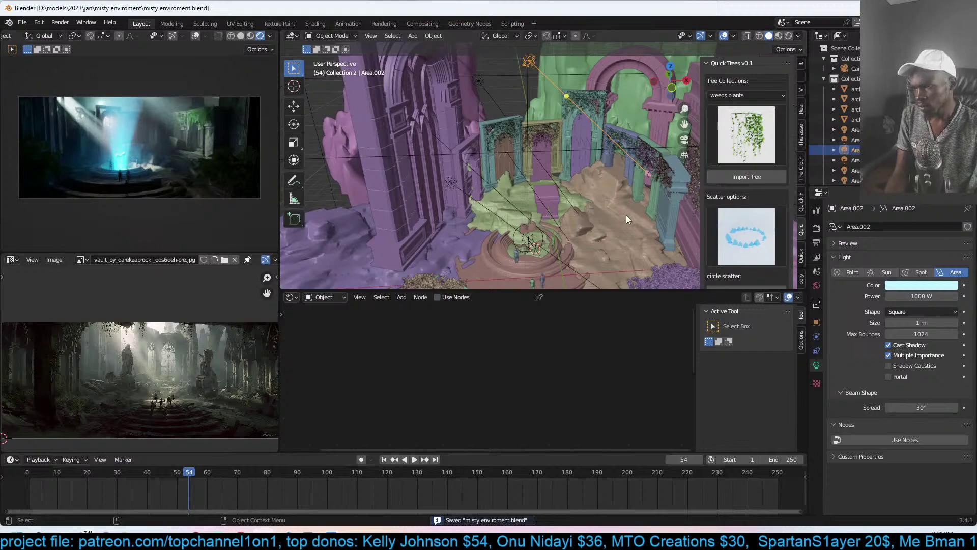
- Reframe the shot by moving the camera and rotating it slightly around the global Z axis
key("KP_0")
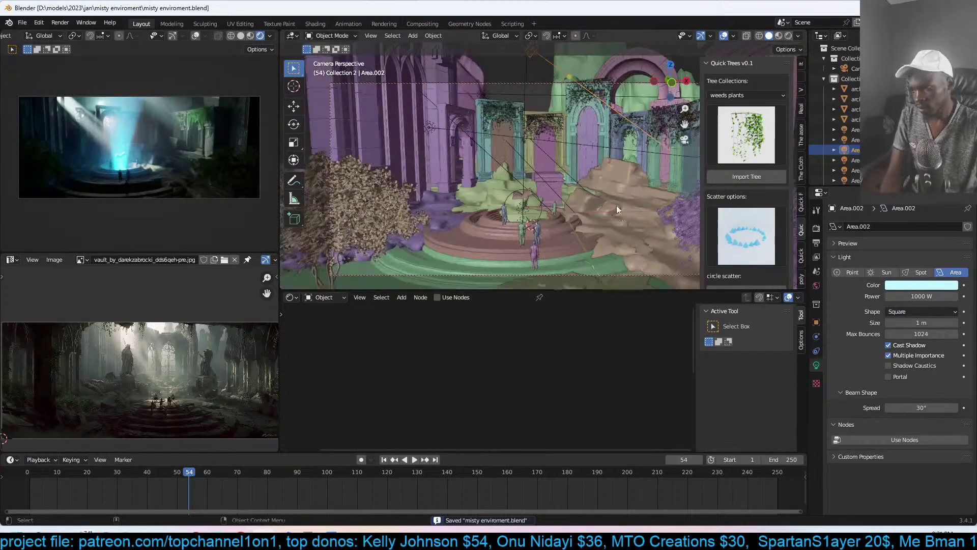
left_click(628, 219)
left_click(628, 218)
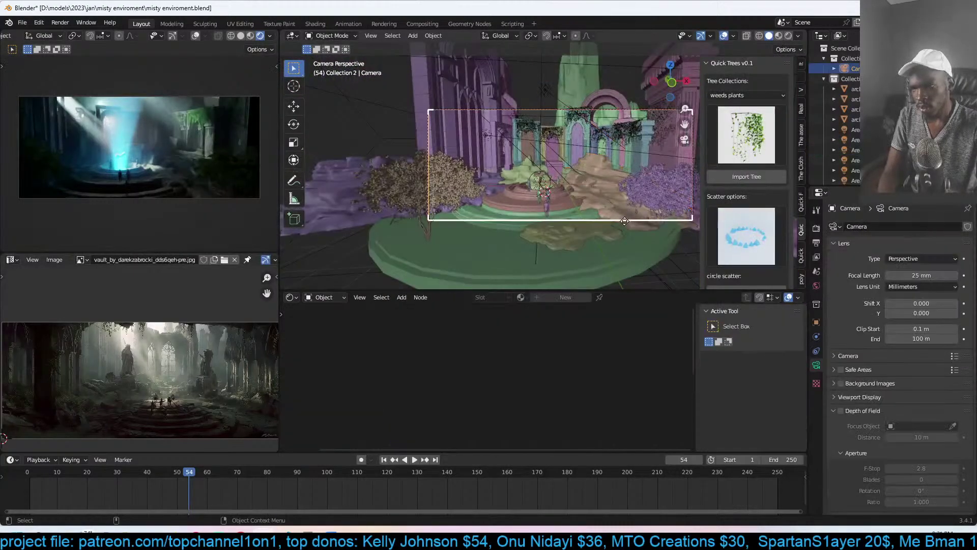
key("g")
left_click(619, 223)
key("r")
key("z")
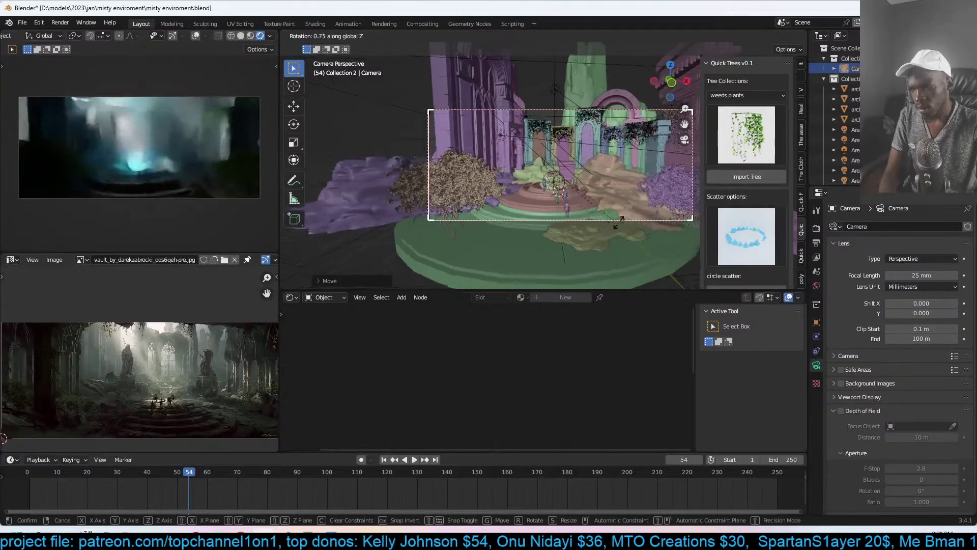
left_click(620, 217)
- Set the Principled Volume color of the large outer fog cube to a teal blue
middle_click_drag(593, 222, 495, 233)
scroll(533, 224, "down", 3)
scroll(495, 233, "down", 3)
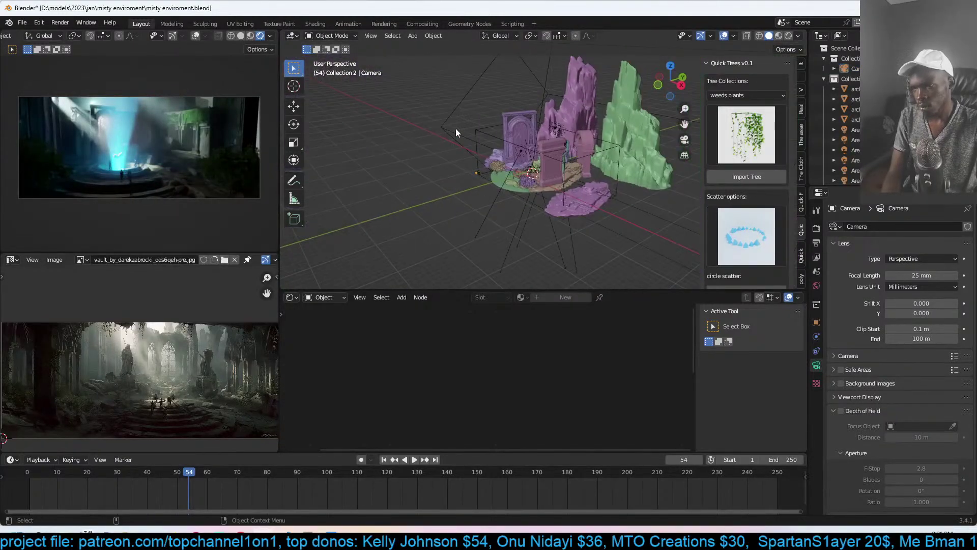
left_click(461, 105)
scroll(561, 327, "up", 4)
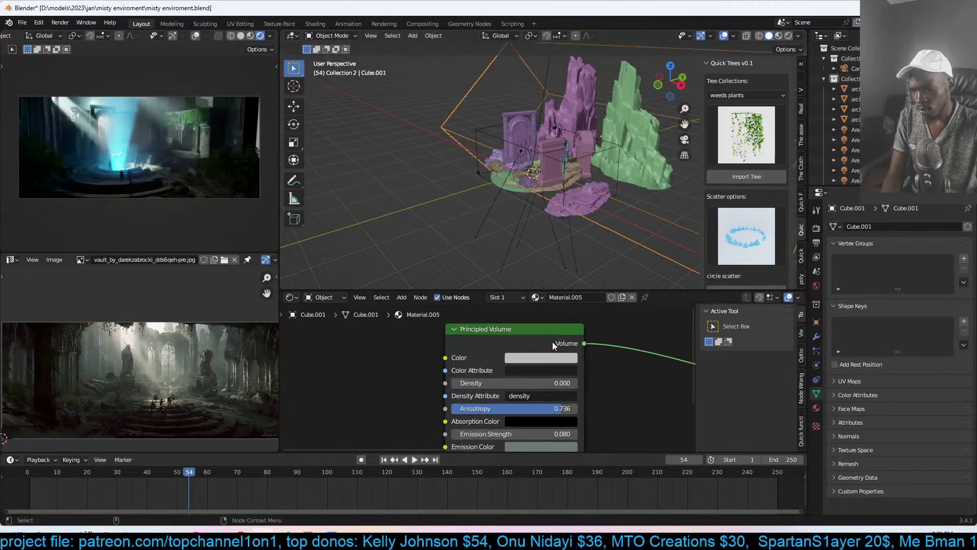
left_click(553, 360)
mouse_move(553, 233)
left_mouse_down()
mouse_move(574, 217)
mouse_move(558, 211)
left_mouse_up()
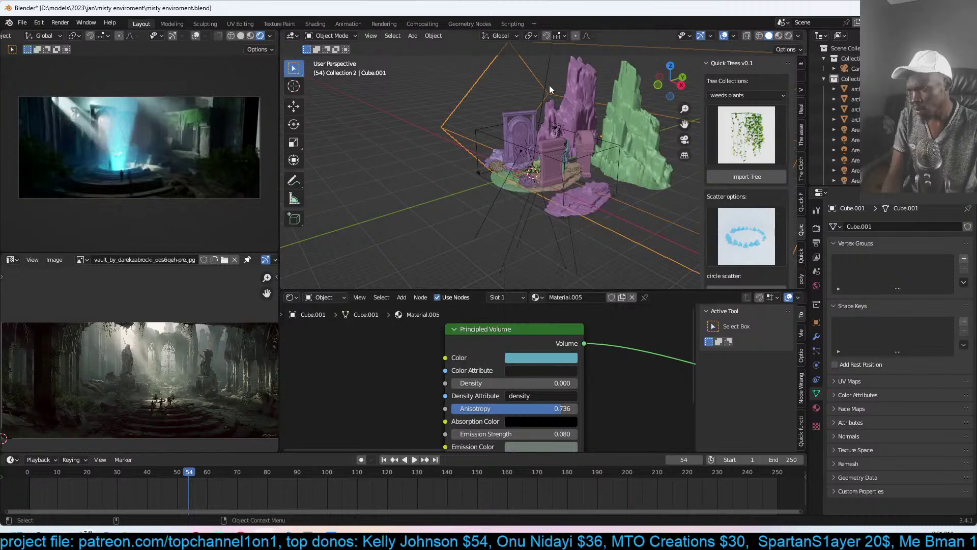
- Set the Principled Volume color of the smaller fog cube to a muted light blue, save, and return to the camera view
left_click(504, 138)
left_click(539, 357)
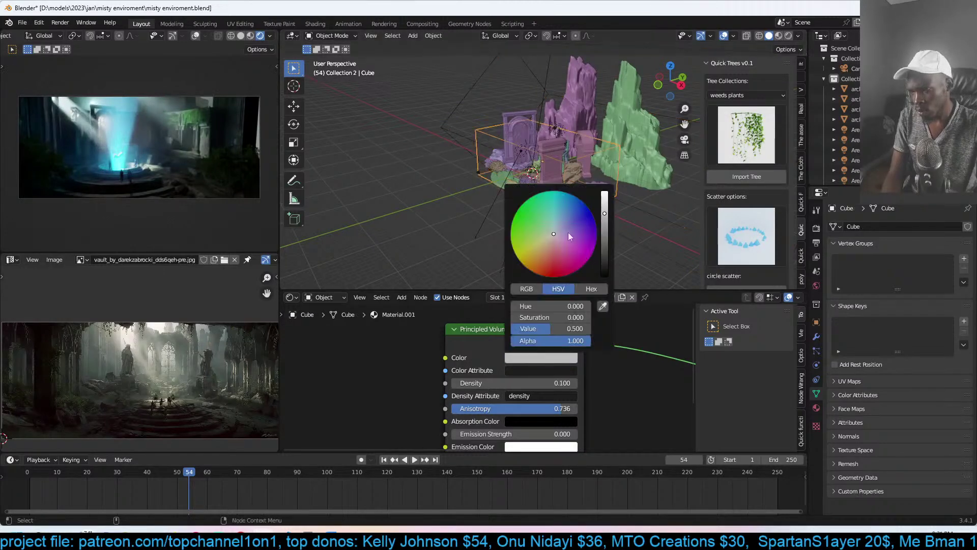
left_click(559, 213)
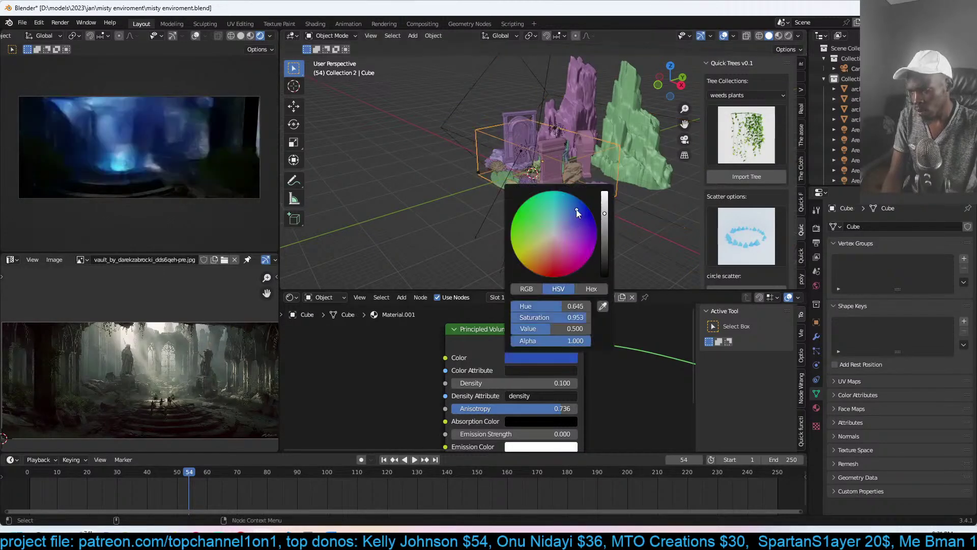
left_click(554, 227)
key("ctrl+s")
key("KP_0")
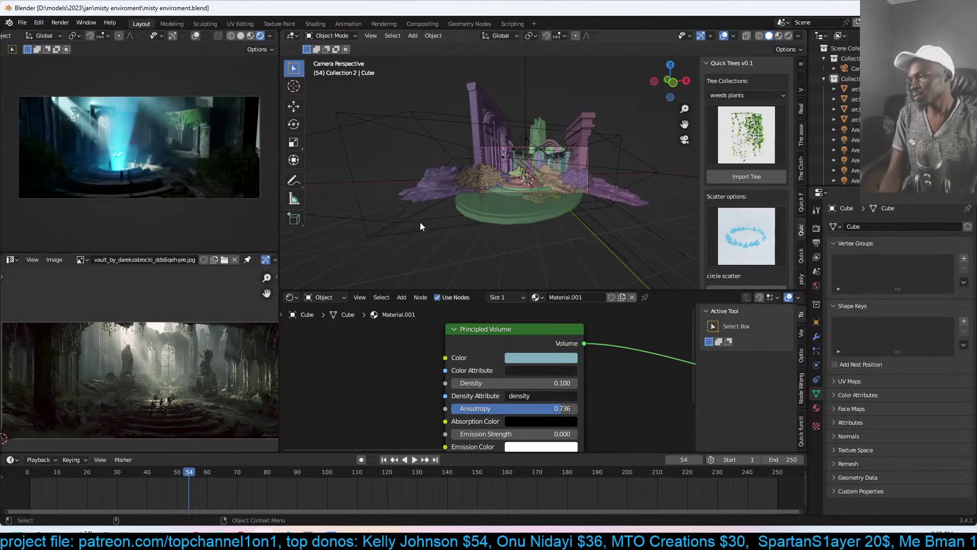
key("ctrl+s")
scroll(469, 210, "up", 5)
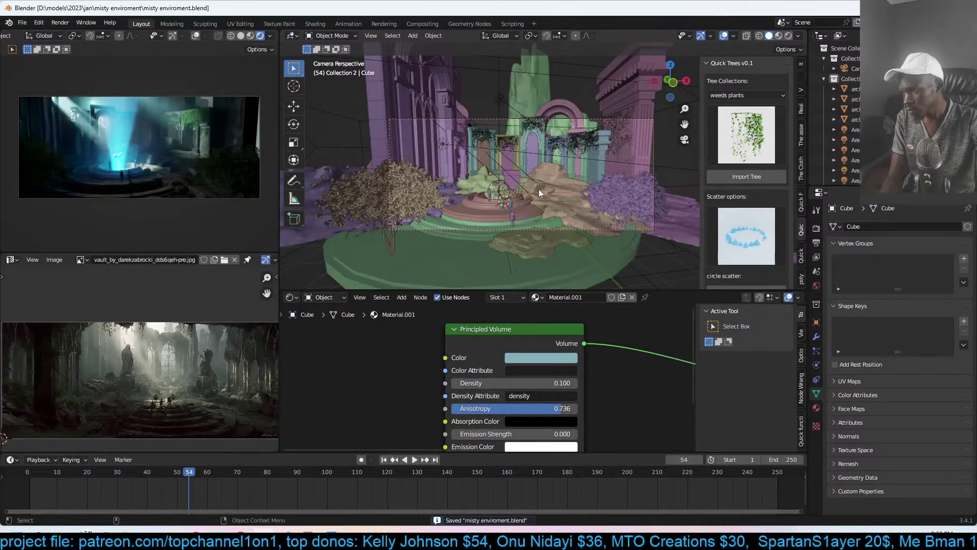
- Browse the medieval walls assets in the asset library without adding any, and save the file
left_click(801, 169)
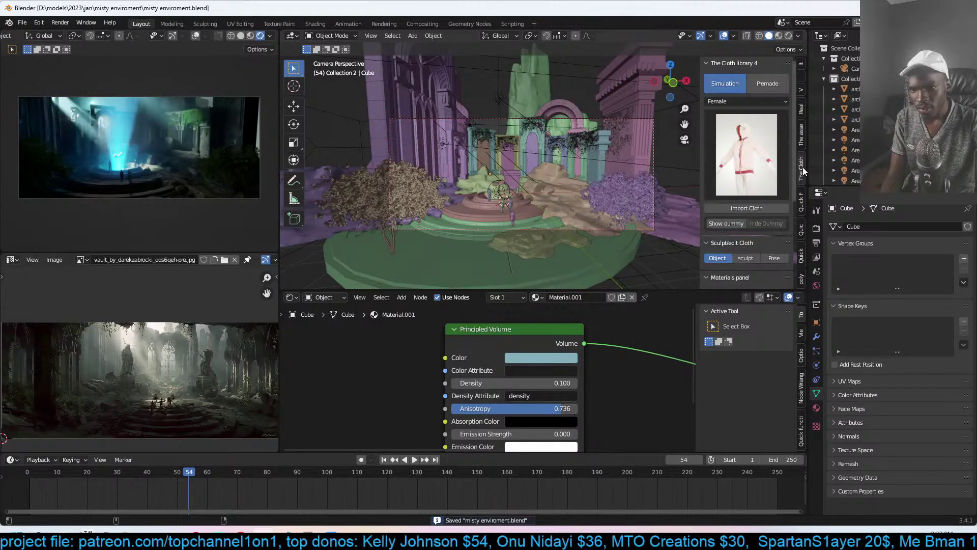
left_click(801, 136)
left_click(747, 221)
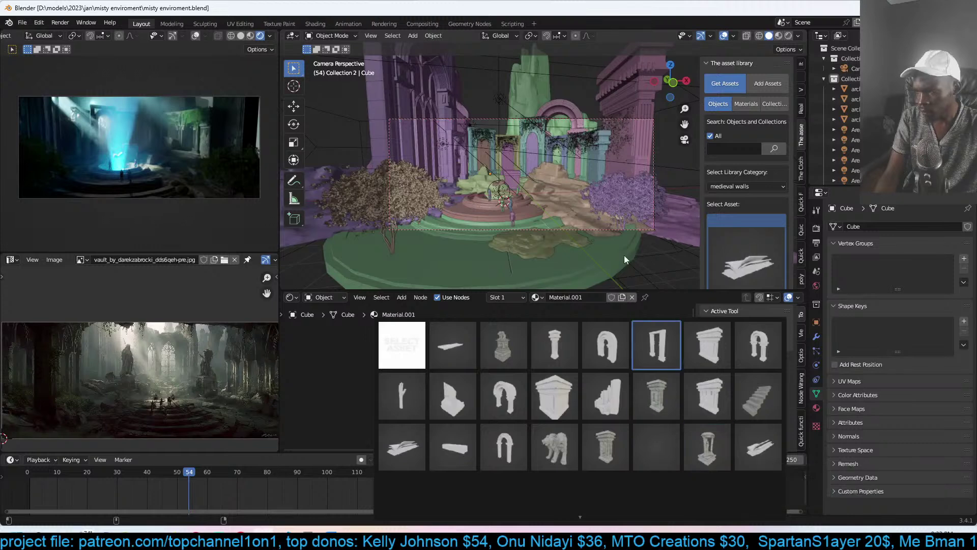
scroll(584, 210, "up", 2)
key("ctrl+s")
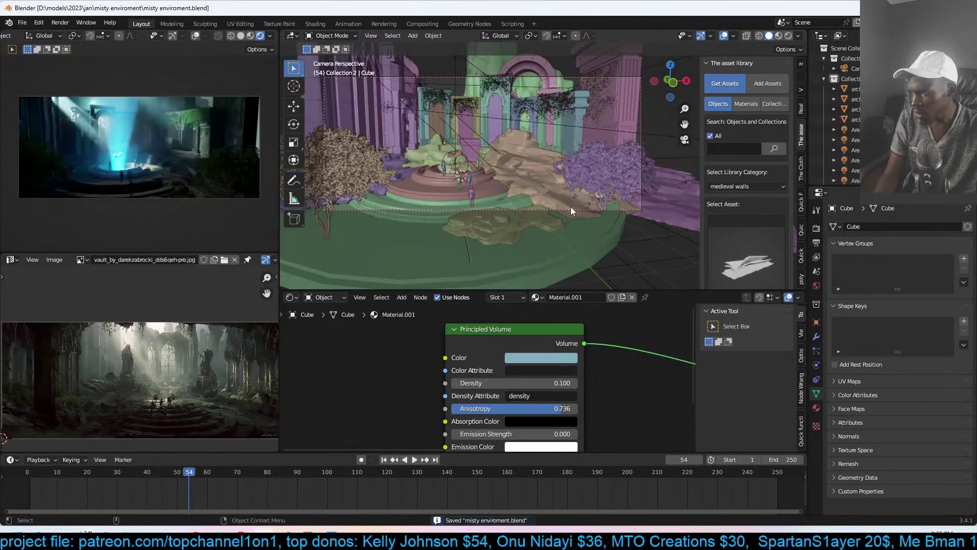
- Add a plane, scale it up and move it over the foreground ground of the temple
key("shift+a")
mouse_move(530, 78)
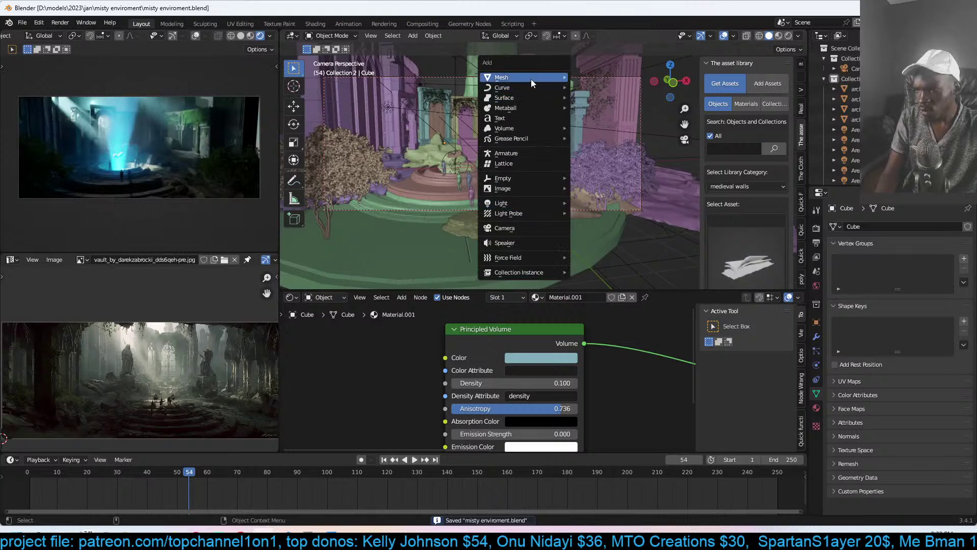
left_click(590, 78)
key("s")
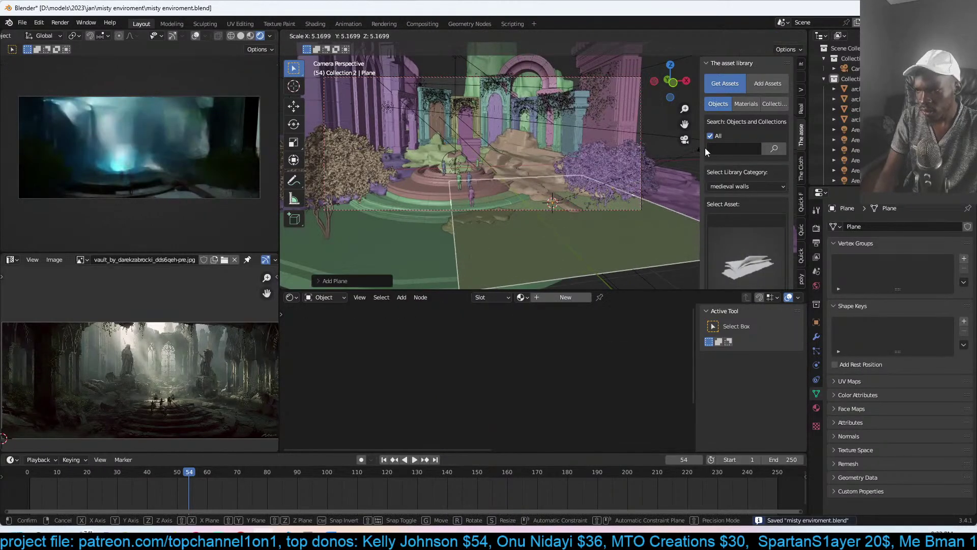
left_click(642, 163)
key("g")
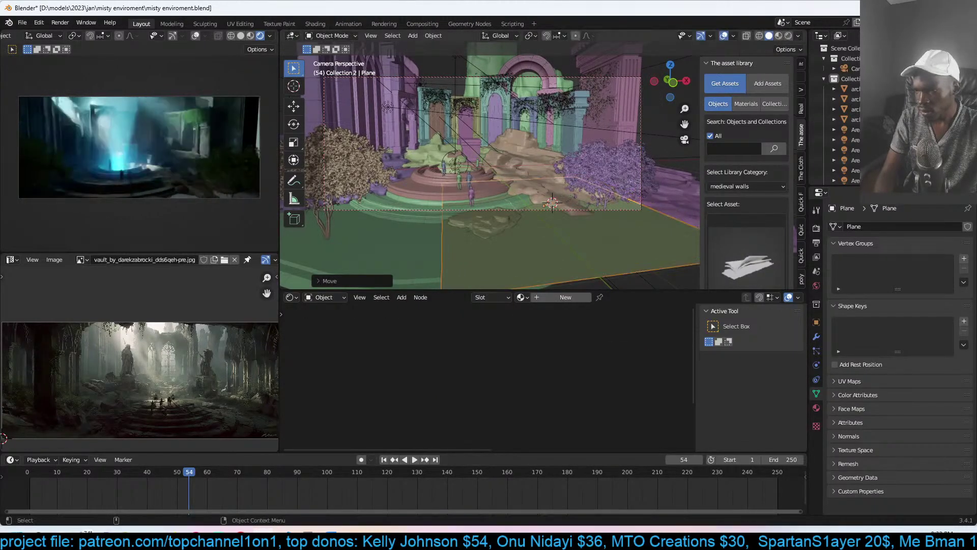
left_click(654, 166)
- Search the asset library materials for "water" and add the green water material to the plane
scroll(609, 184, "up", 5)
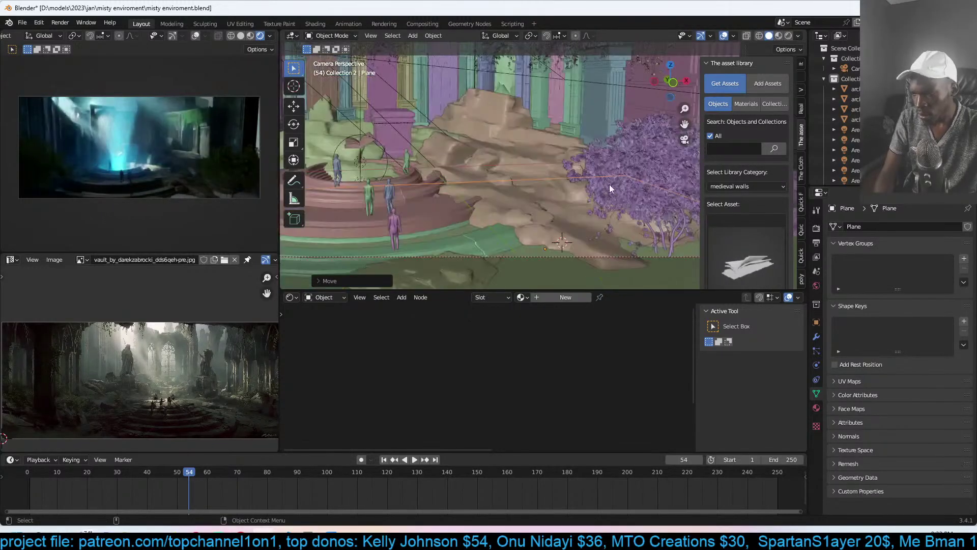
left_click(746, 103)
left_click(733, 148)
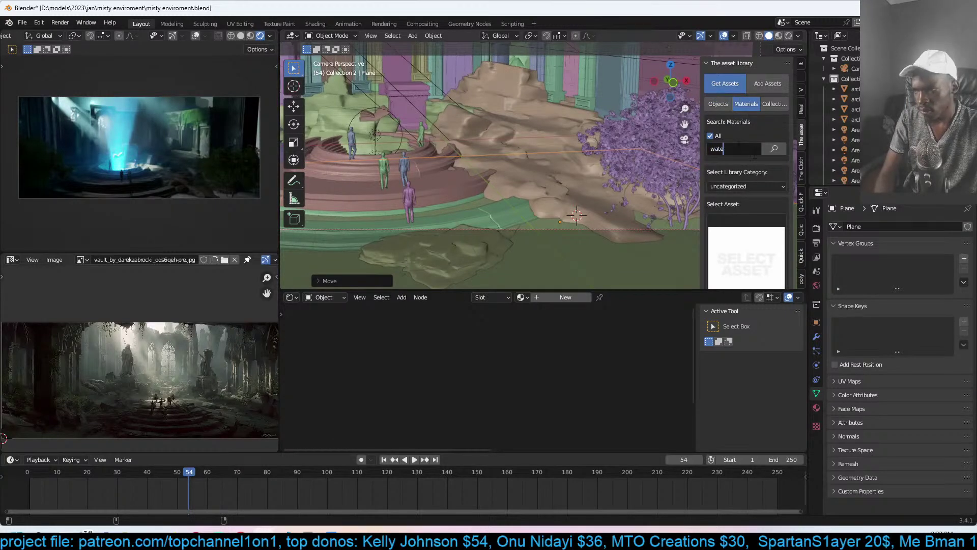
key("Return")
left_click(746, 241)
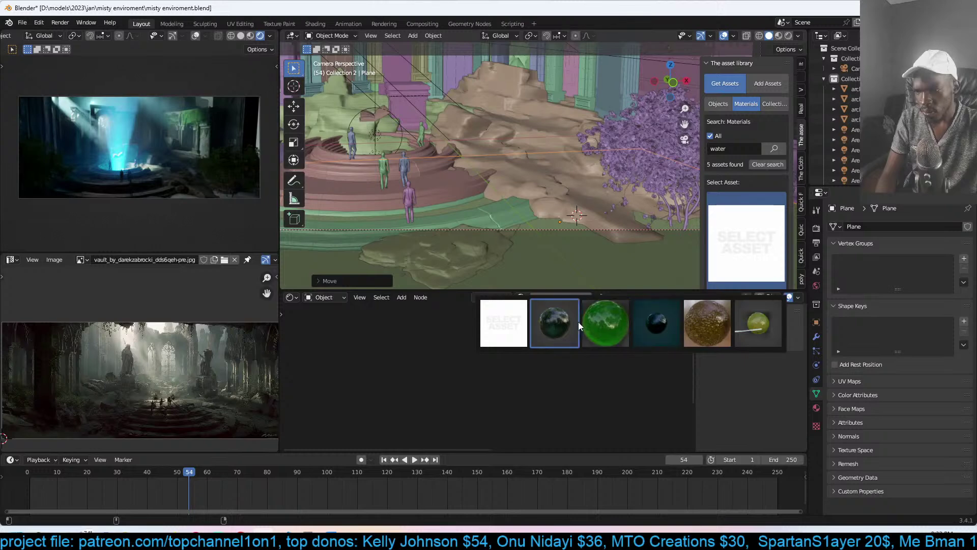
left_click(613, 322)
scroll(750, 253, "down", 3)
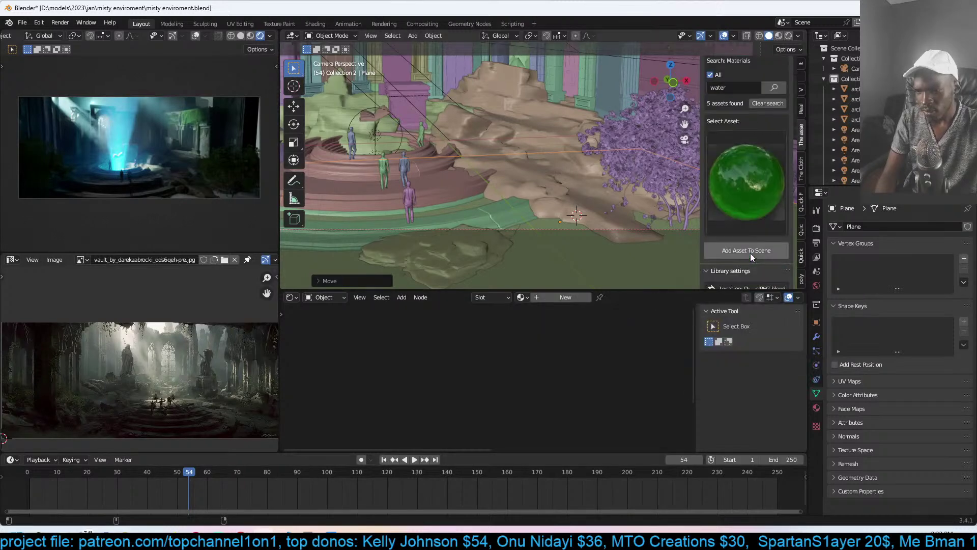
left_click(750, 254)
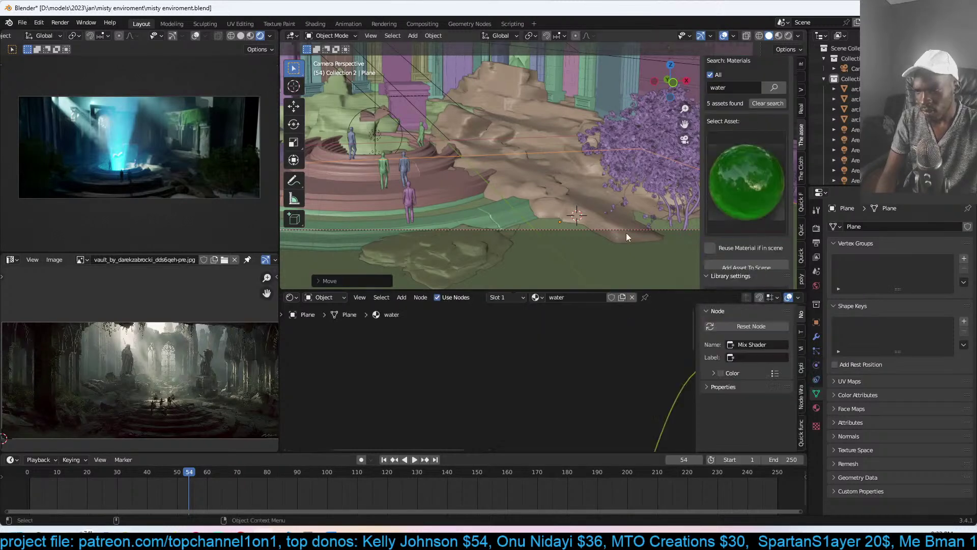
- Reposition the water plane around the temple steps, lower it slightly along the Z axis and apply its object transform
key("g")
left_click(569, 227)
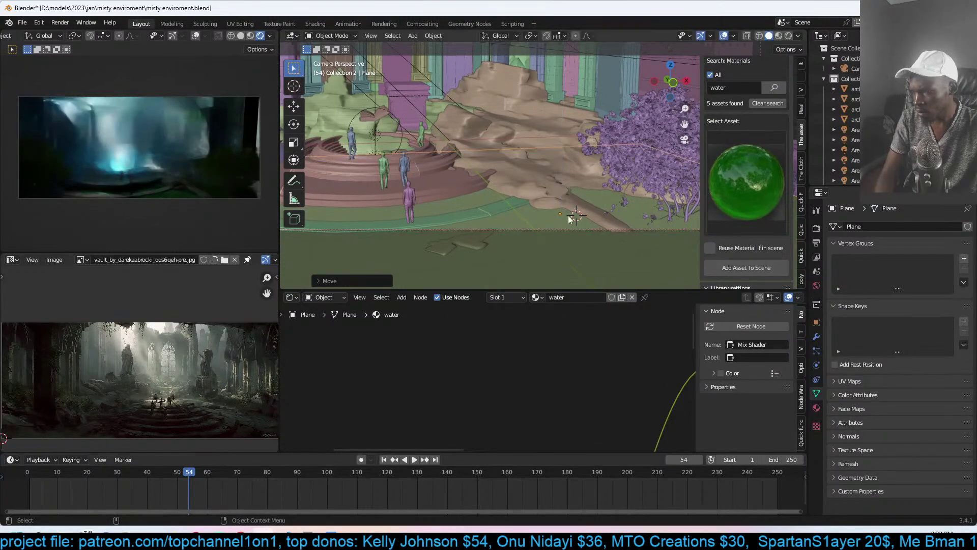
key("g")
key("z")
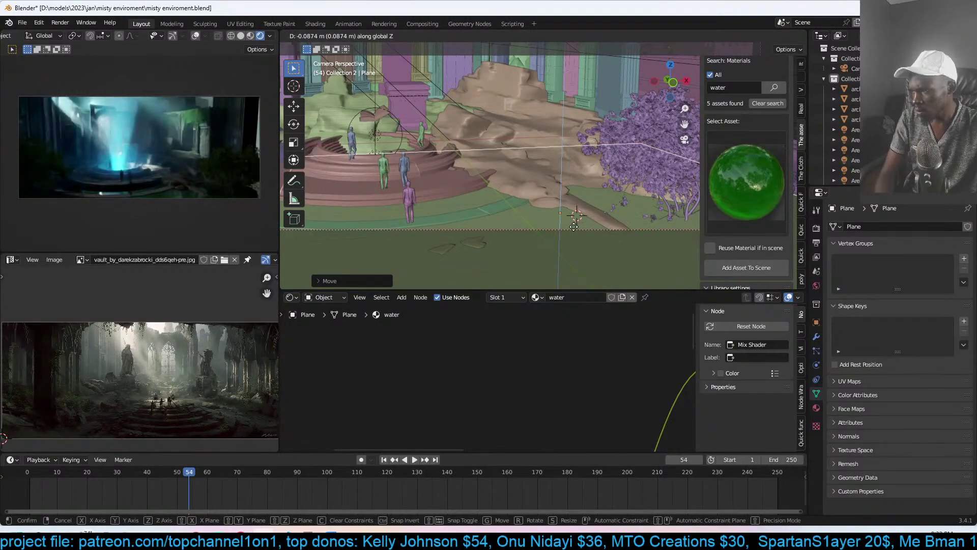
left_click(573, 227)
key("ctrl+a")
left_click(616, 232)
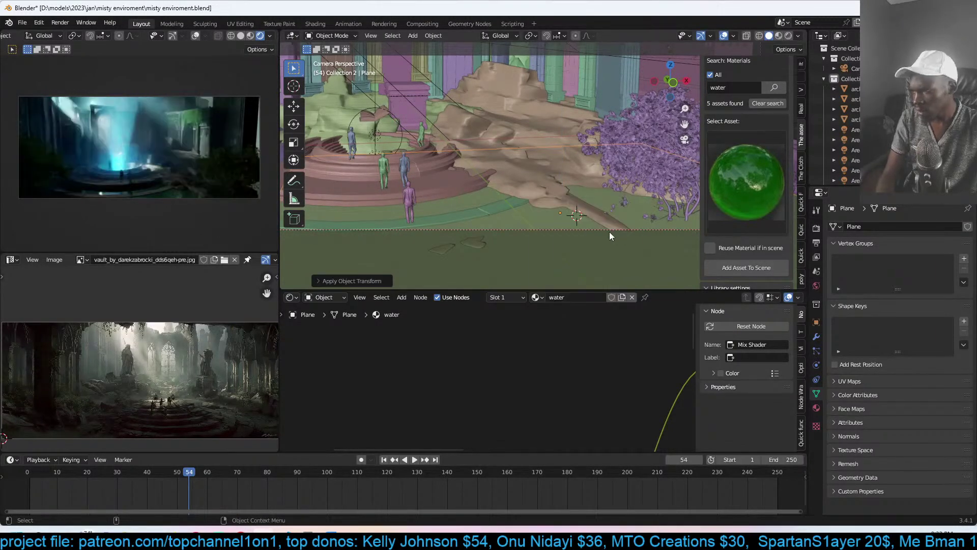
- Delete the Hue Saturation Value node beside the Principled BSDF in the water material
key("Home")
middle_click_drag(548, 395, 592, 347)
scroll(593, 348, "up", 3)
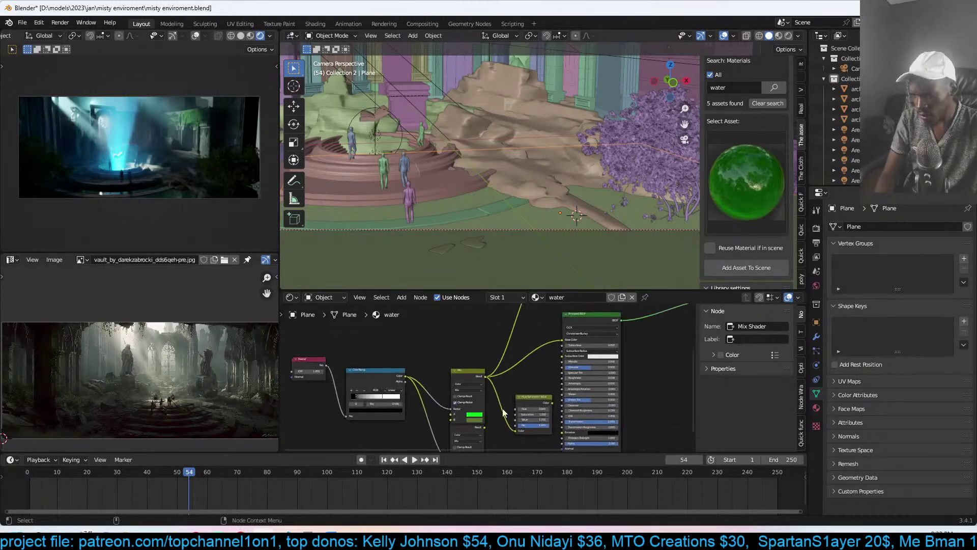
scroll(578, 361, "up", 2)
scroll(578, 360, "down", 3)
middle_click_drag(517, 344, 557, 383)
scroll(519, 413, "up", 1)
scroll(519, 413, "up", 2)
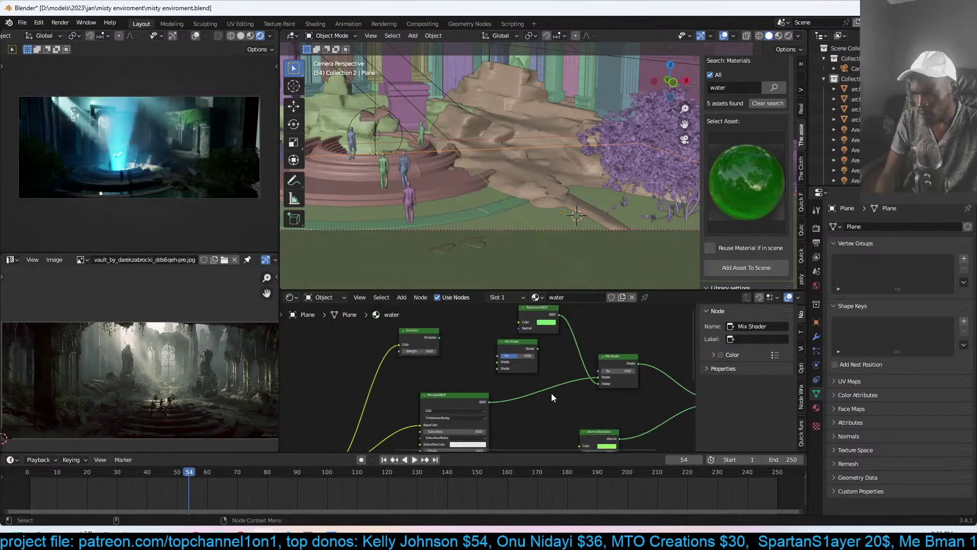
middle_click_drag(481, 428, 595, 316)
scroll(543, 353, "up", 1)
scroll(595, 316, "down", 1)
left_click(484, 354)
key("ctrl+x")
- Save the file and delete the Emission node from the water material
middle_click_drag(432, 359, 542, 386)
scroll(542, 386, "down", 4)
middle_click_drag(514, 416, 491, 399)
scroll(490, 400, "down", 1)
key("ctrl+s")
left_click(476, 322)
key("x")
- Move the water material's red input node, ColorRamp and Mix nodes up and away from the Principled BSDF
left_click_drag(459, 334, 341, 398)
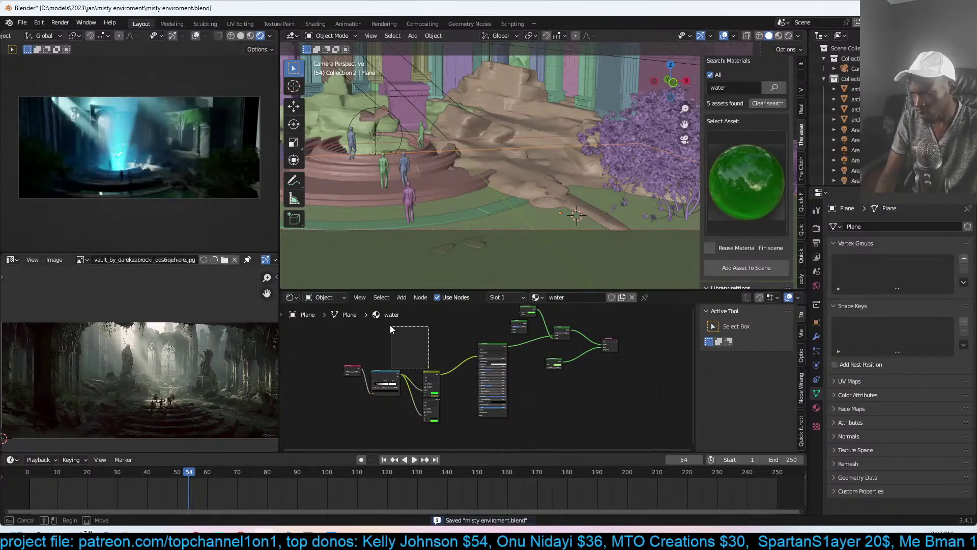
left_click_drag(431, 318, 326, 404)
left_click_drag(435, 376, 411, 340)
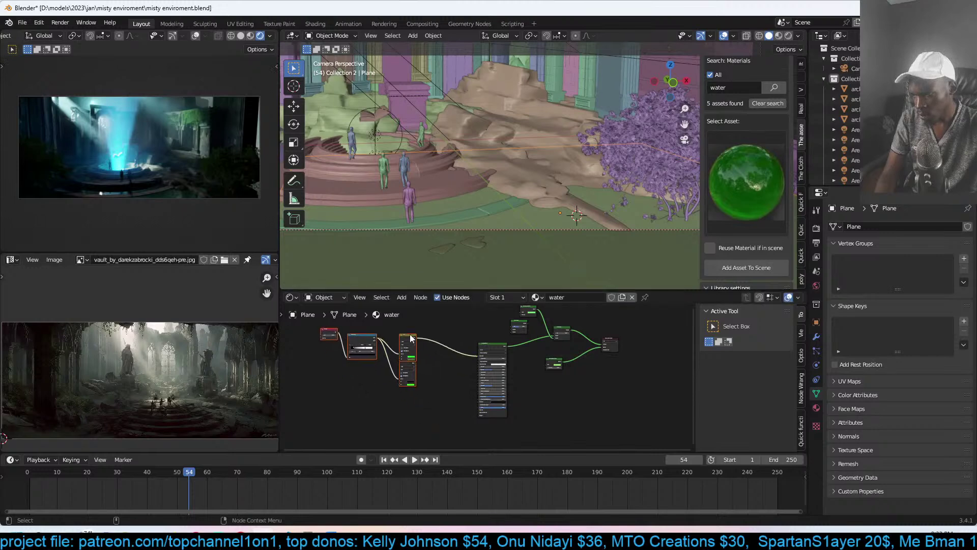
- Add a Noise Texture node to the water material below the ColorRamp and Mix nodes
key("shift+a")
left_click(428, 359)
type("n")
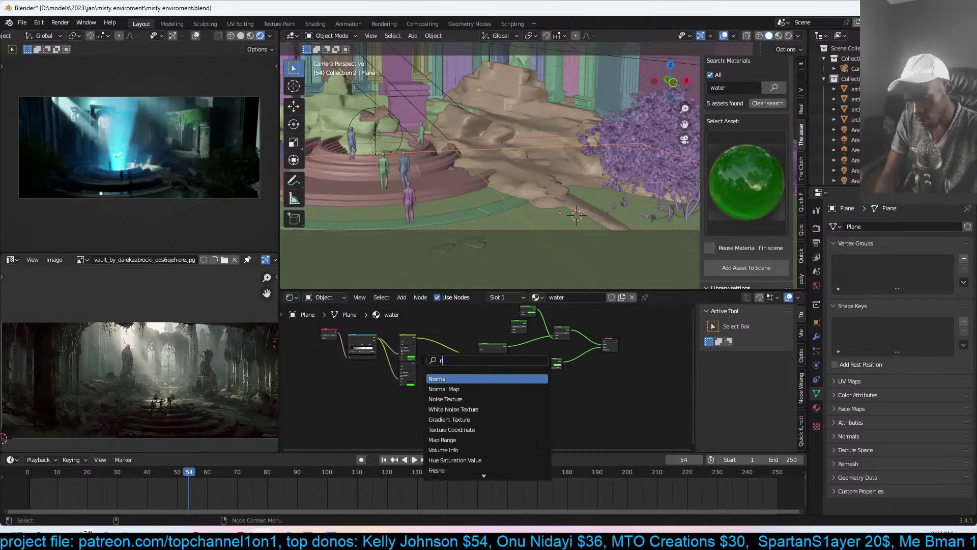
type("oise")
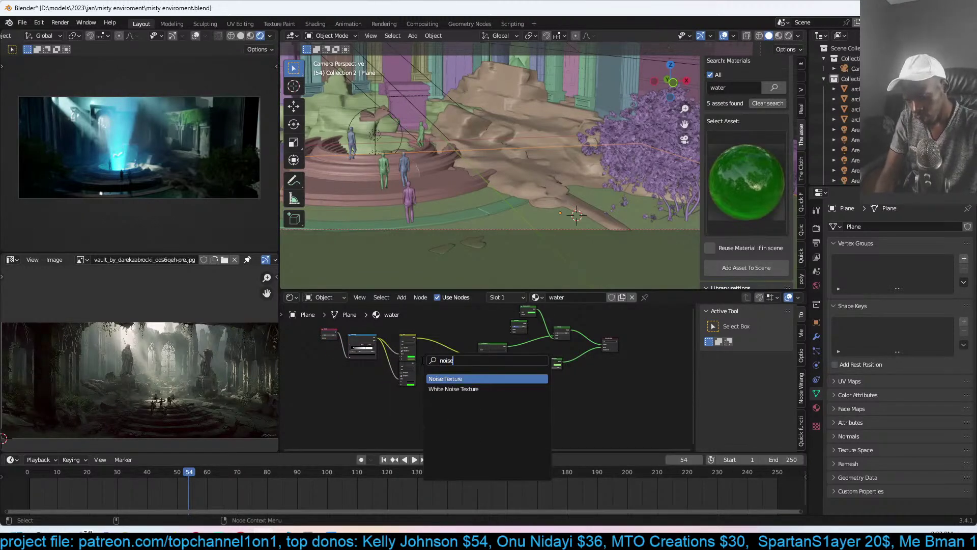
left_click(449, 378)
left_click(336, 410)
- Connect the Noise Texture through a Bump node to the Normal input of the Principled BSDF
scroll(371, 408, "up", 3)
middle_click_drag(371, 409, 514, 374)
scroll(409, 388, "up", 3)
key("shift+q")
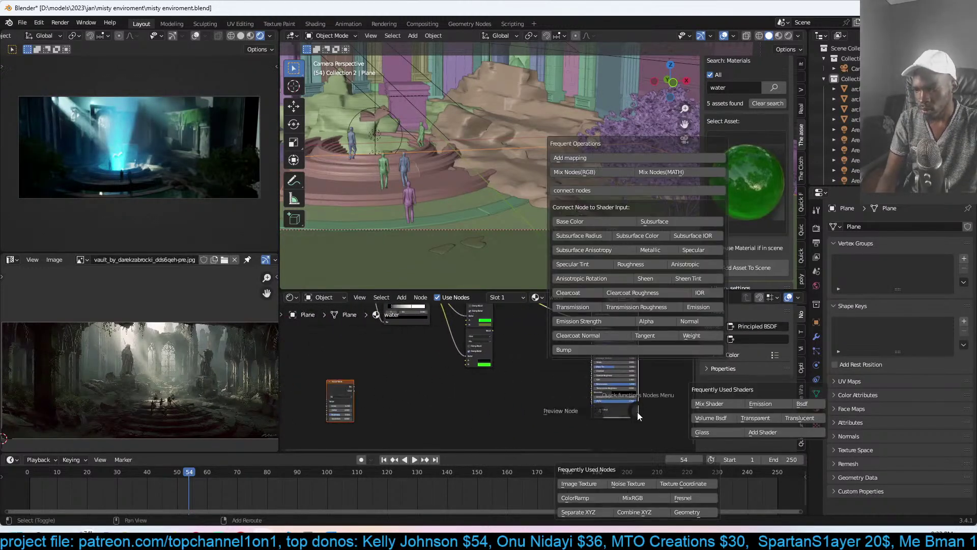
left_click(627, 350)
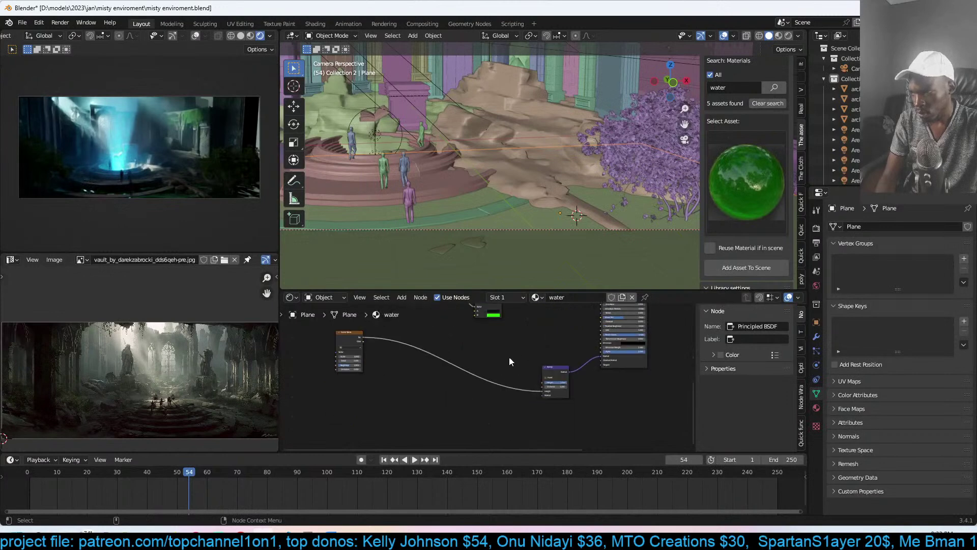
- Move the Noise Texture node closer to the Bump node and set its Scale to about 24.2
key("g")
left_click(459, 380)
scroll(459, 380, "up", 2)
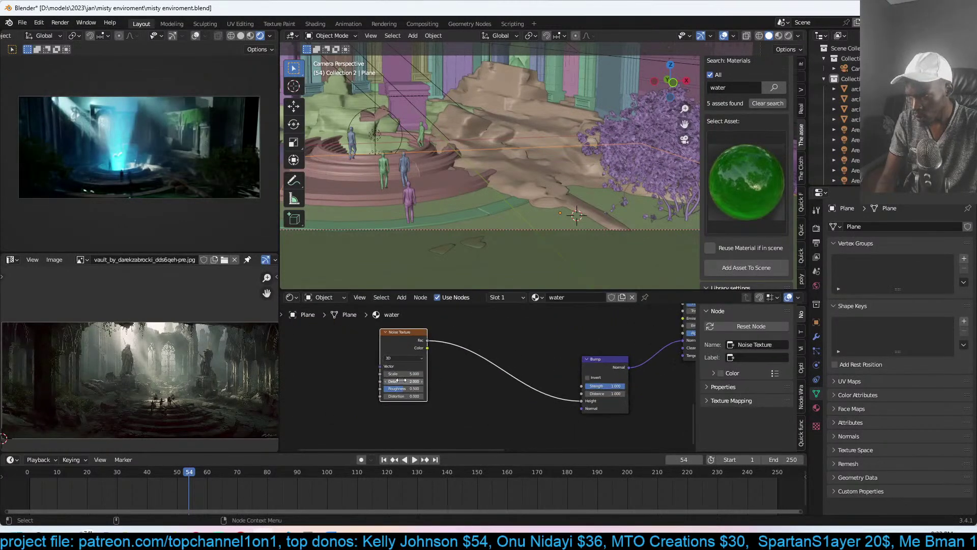
left_click_drag(407, 373, 422, 373)
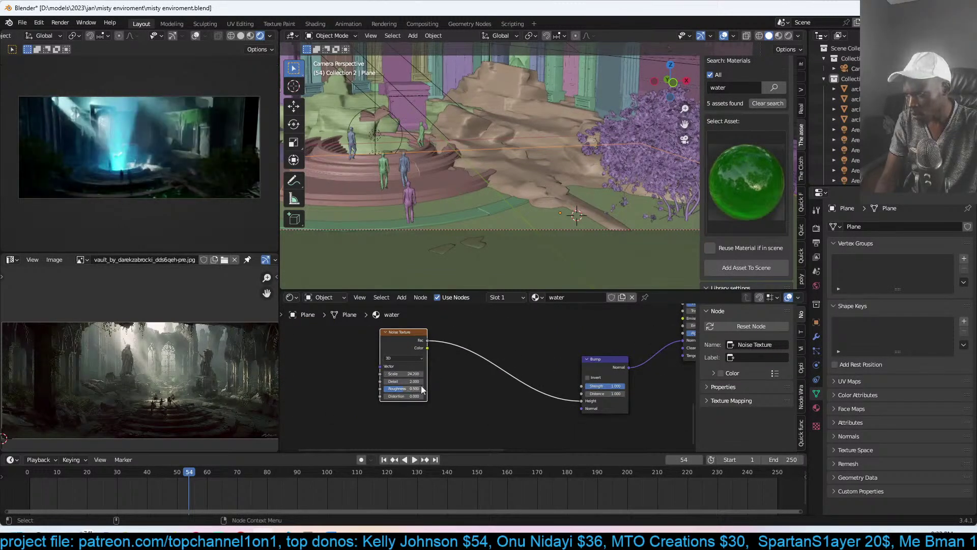
- Set the Bump node's Strength to 0.1 and save the file
left_click(620, 385)
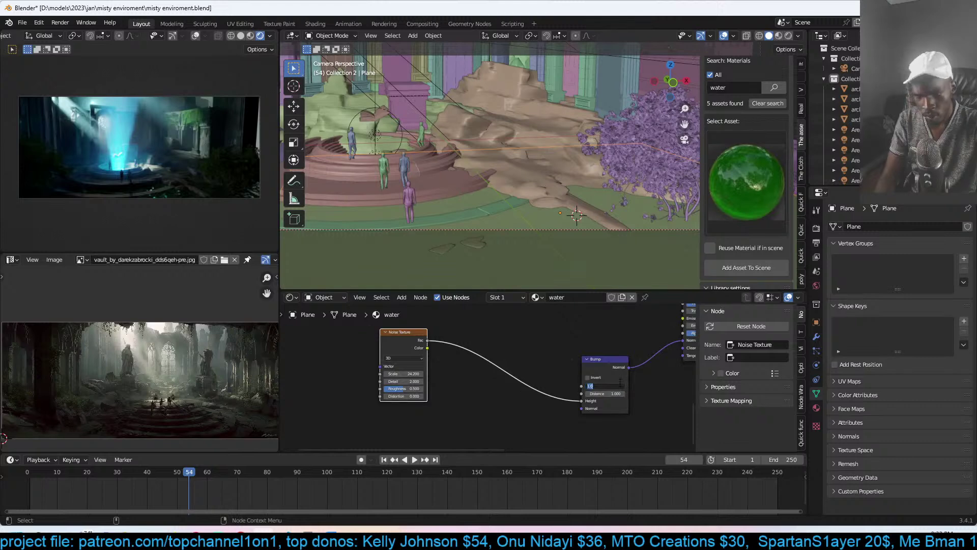
type("0.1")
key("Return")
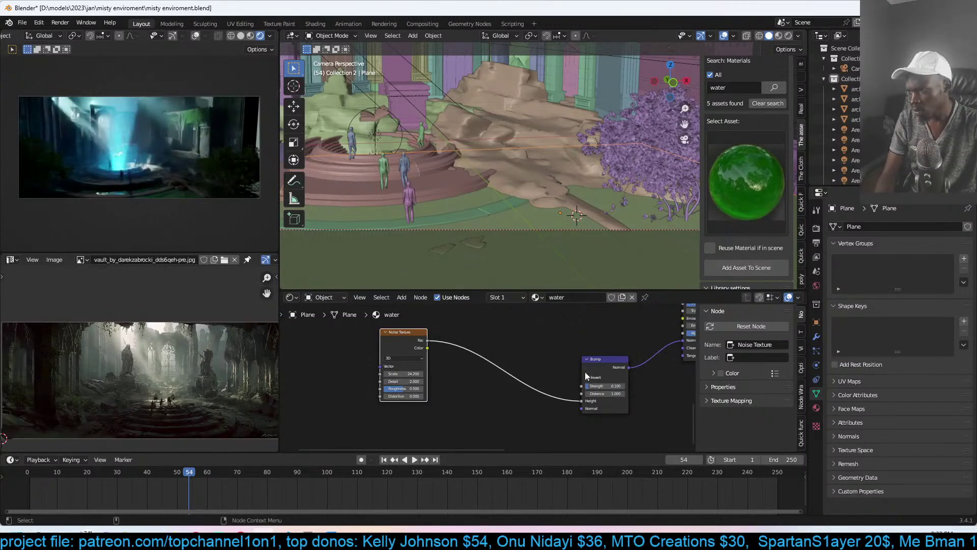
key("ctrl+s")
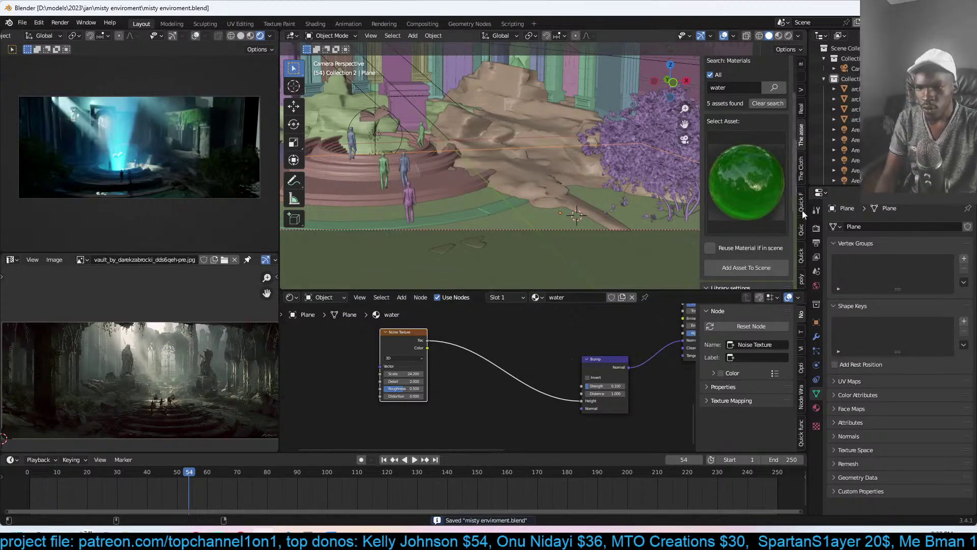
- Choose the daisy flowers bush from the weeds plants collection in Quick Trees, with the ground beside the steps in view
left_click(802, 225)
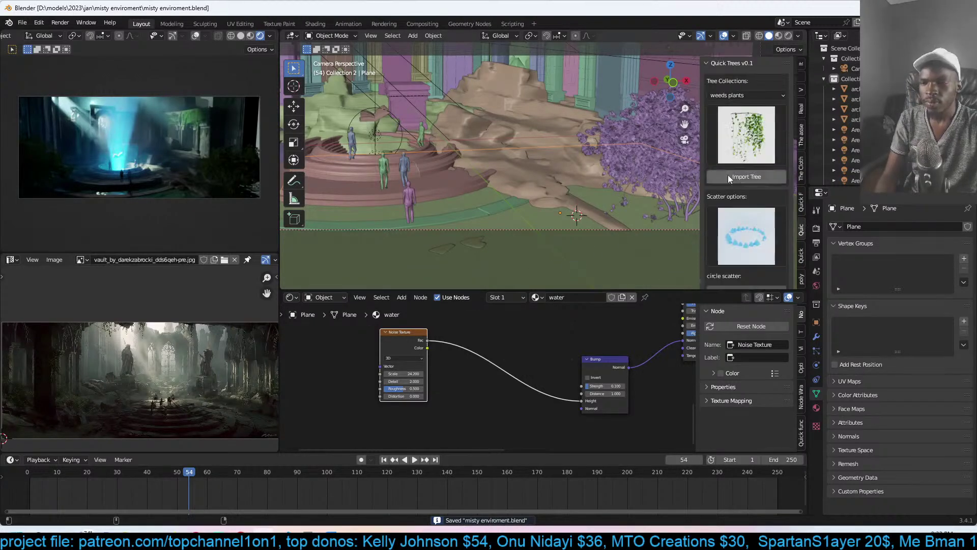
left_click(739, 141)
left_click(707, 193)
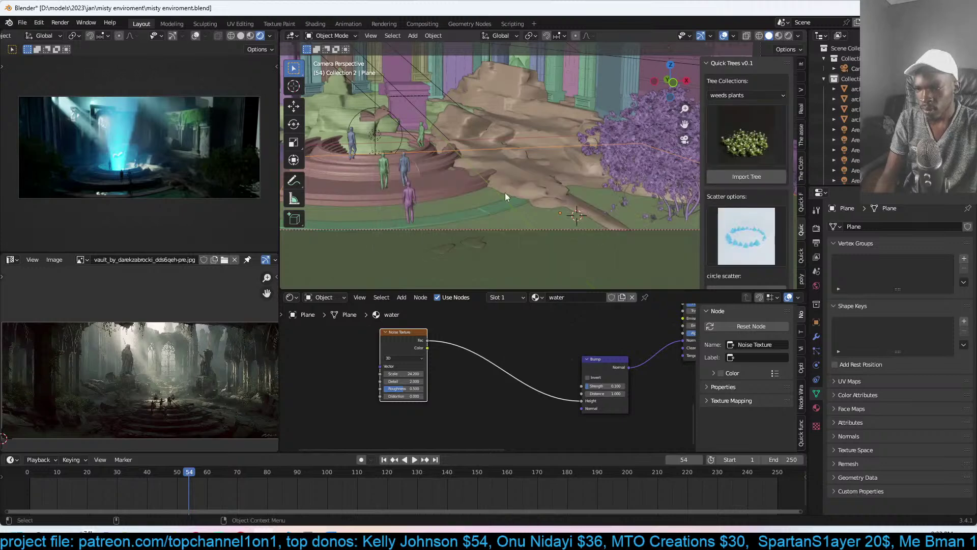
scroll(505, 192, "up", 5)
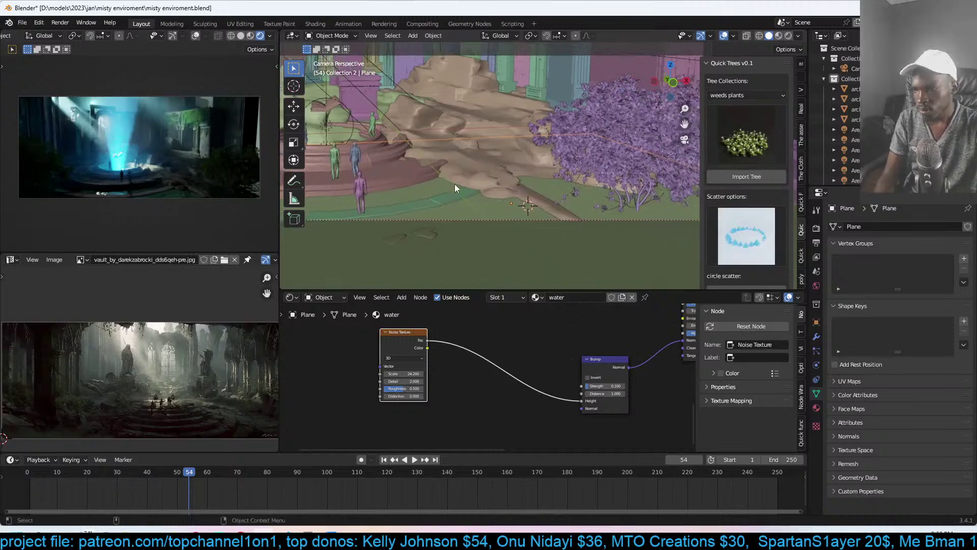
scroll(719, 233, "down", 3)
left_click(733, 231)
key("shift+s")
left_click(491, 134)
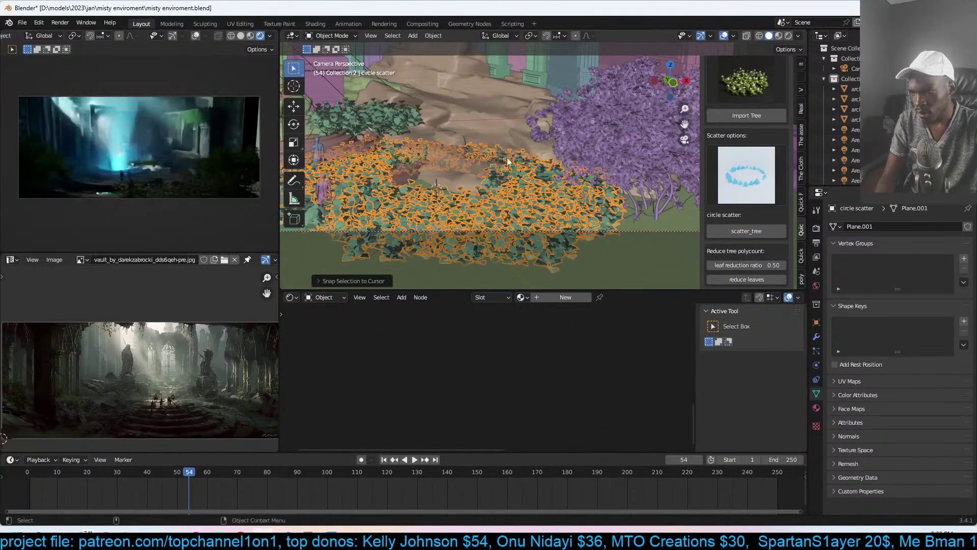
key("s")
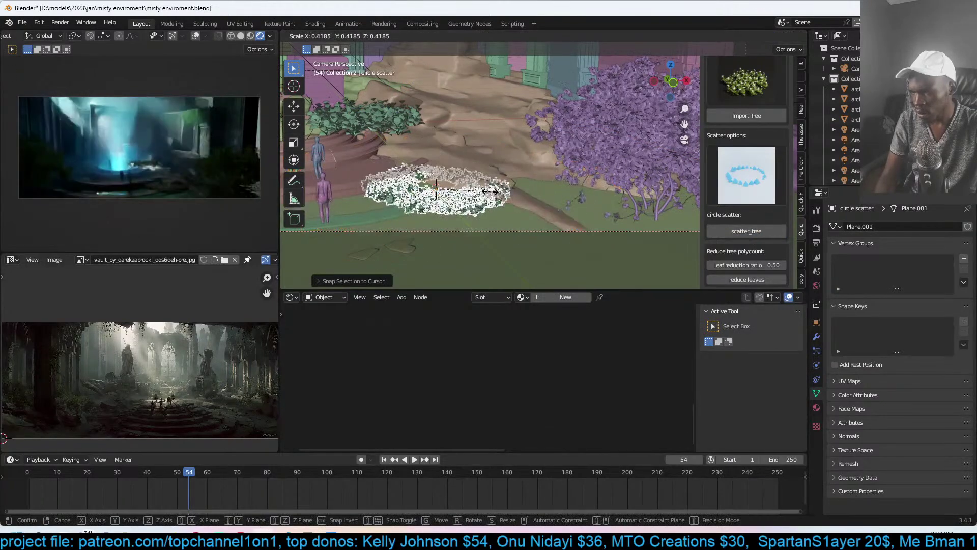
right_click(490, 191)
key("Delete")
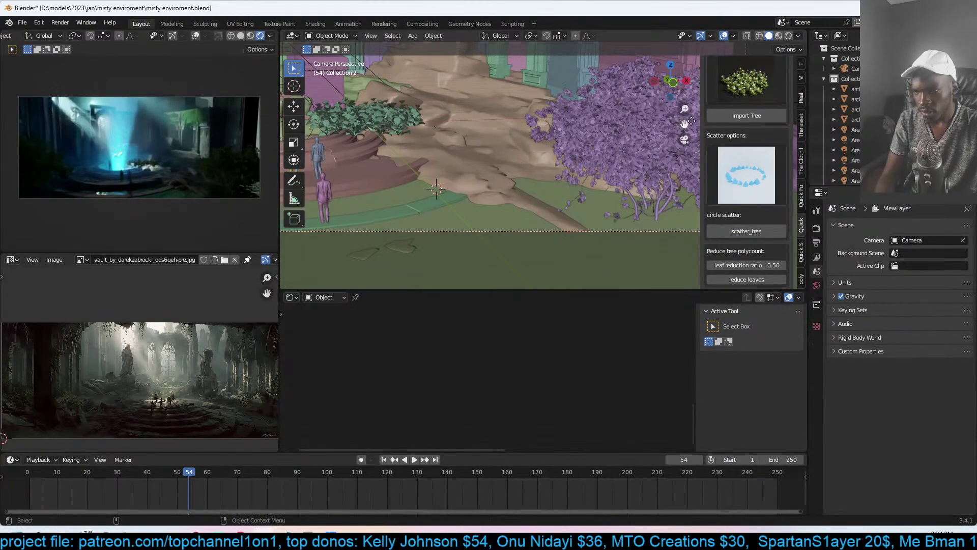
- Import the daisy flowers bush and snap it to the 3D cursor on the ground beside the temple steps
left_click(746, 116)
key("shift+s")
left_click(420, 114)
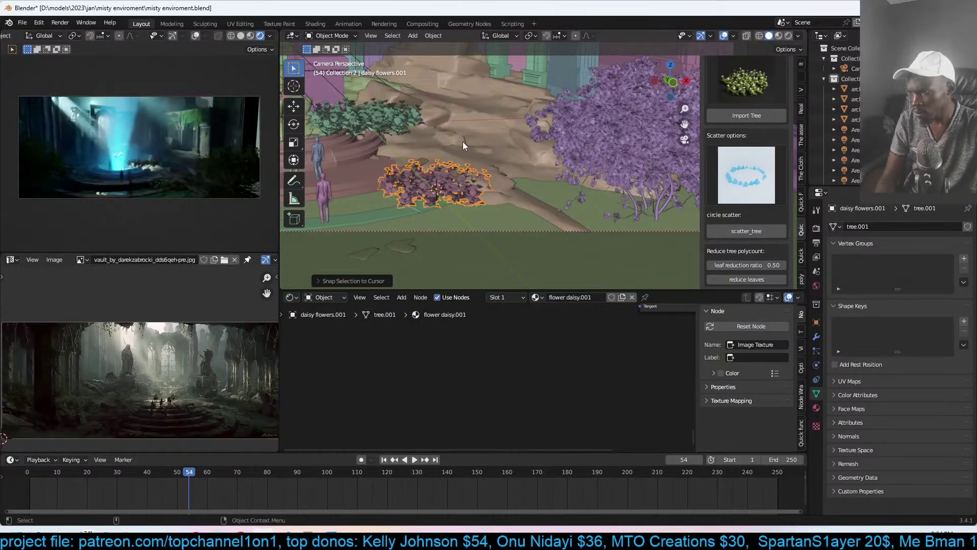
middle_click_drag(462, 146, 532, 177, "shift")
- Delete the extra bush sitting on the temple steps and save the file
left_click(449, 151)
key("x")
left_click(450, 150)
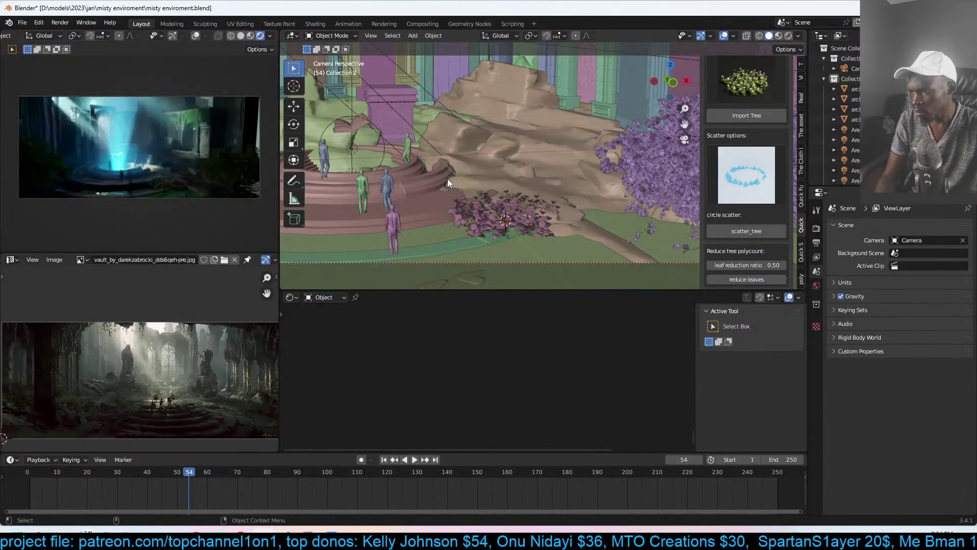
middle_click_drag(447, 179, 511, 164, "shift")
key("ctrl+s")
- Pick the dark fern from the weeds plants collection and import it at the far side of the temple steps
left_click(726, 162)
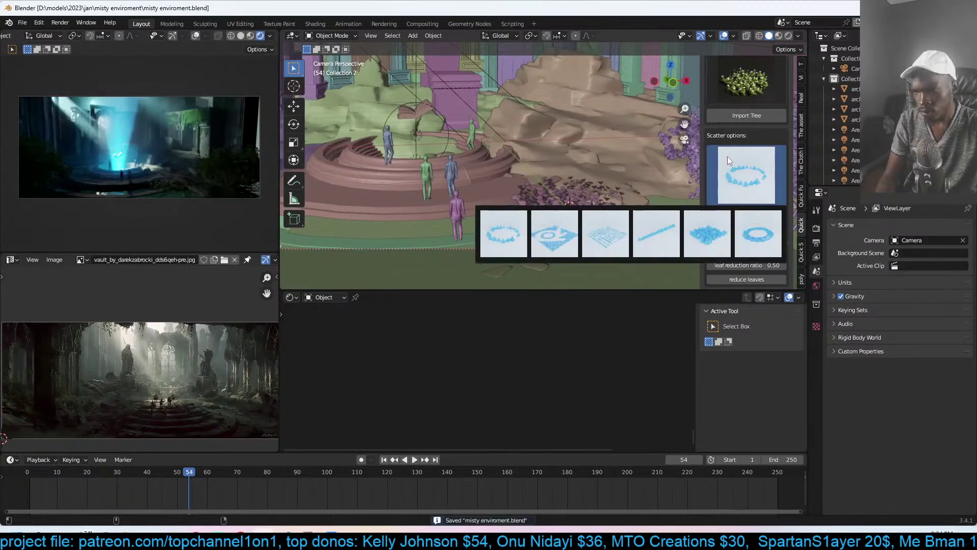
left_click(753, 93)
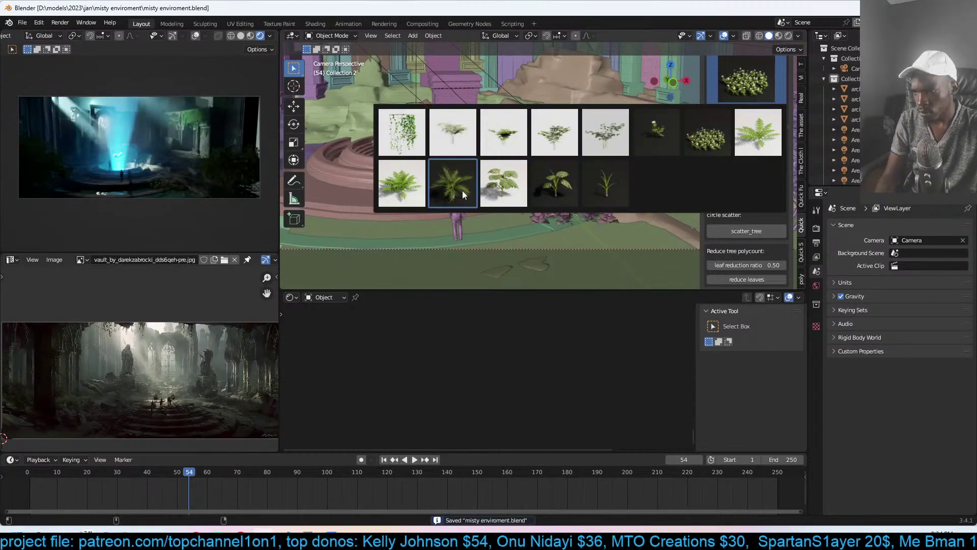
left_click(448, 187)
middle_click_drag(451, 165, 383, 185)
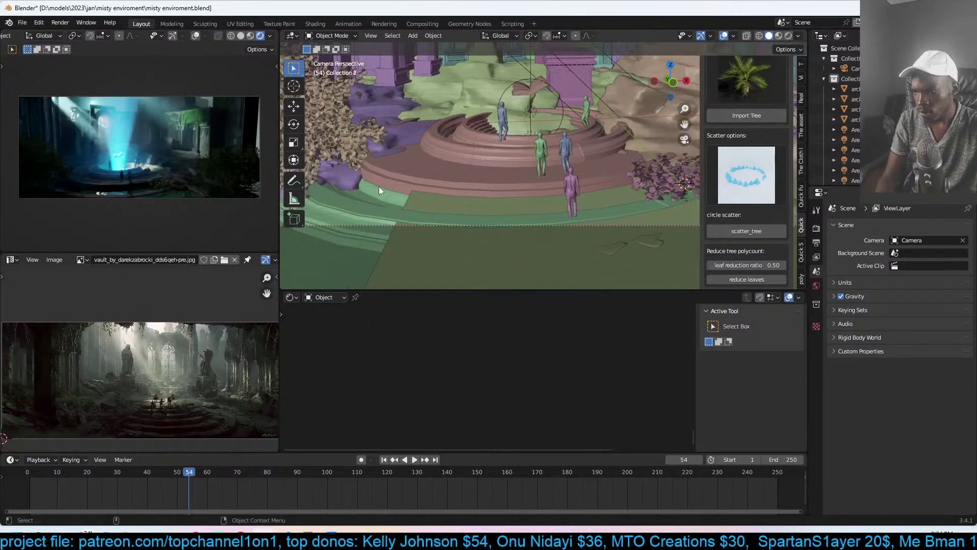
left_click(759, 118)
- Enlarge the imported fern and move it to the outer edge of the steps, beside the dry bush
key("s")
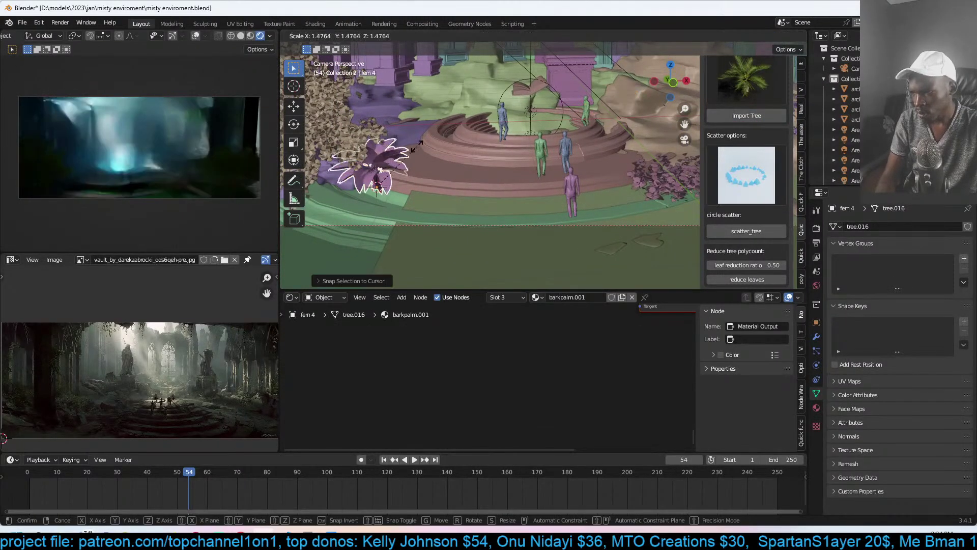
left_click(395, 173)
key("g")
left_click(399, 189)
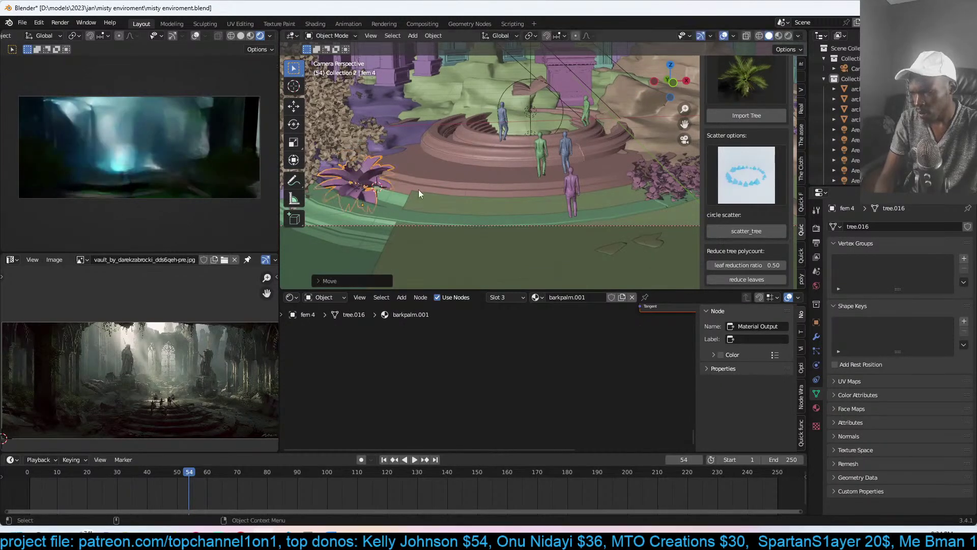
- Browse the weeds plants previews and save the file
middle_click_drag(429, 189, 409, 203)
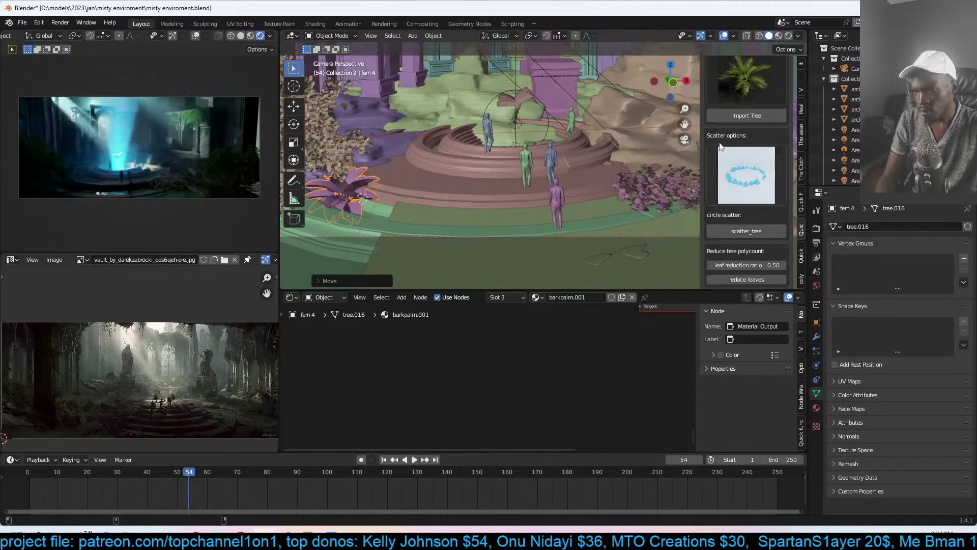
scroll(748, 142, "up", 3)
left_click(754, 136)
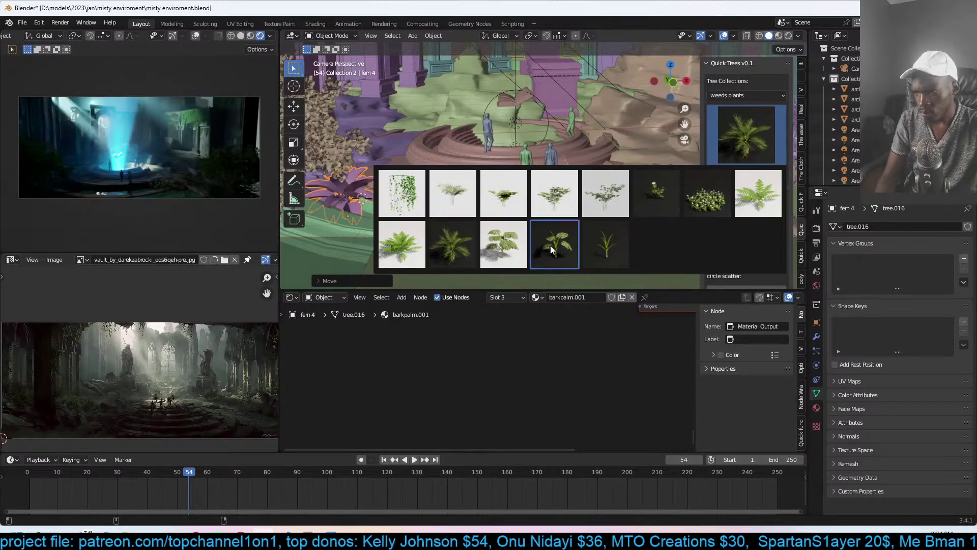
left_click(657, 194)
key("ctrl+s")
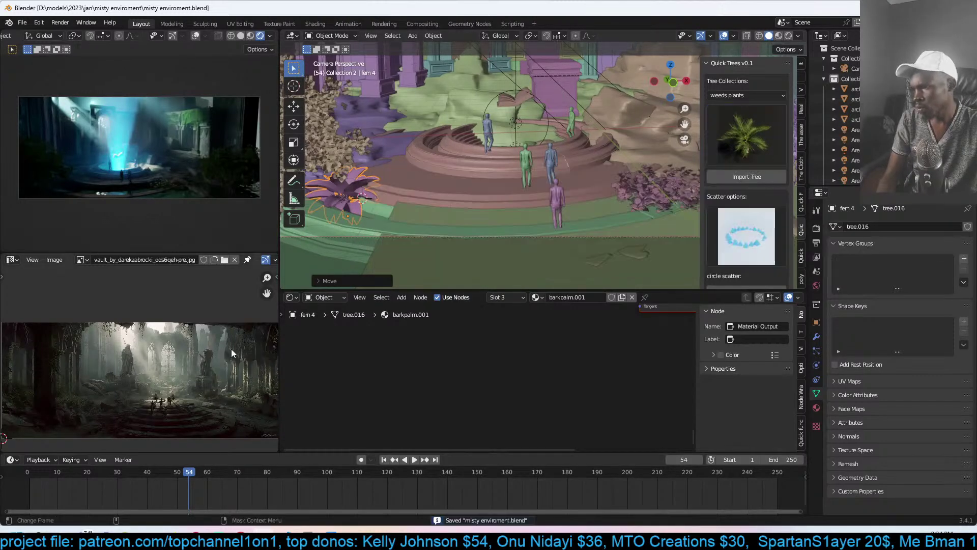
- Switch the asset library from Materials to Objects and clear the water search
scroll(216, 359, "down", 1)
scroll(530, 133, "up", 5)
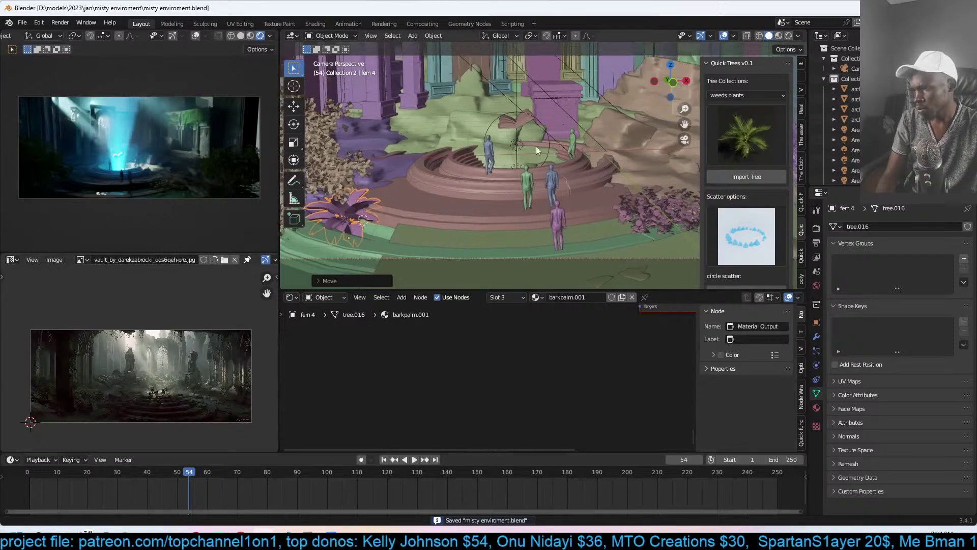
scroll(535, 137, "up", 3)
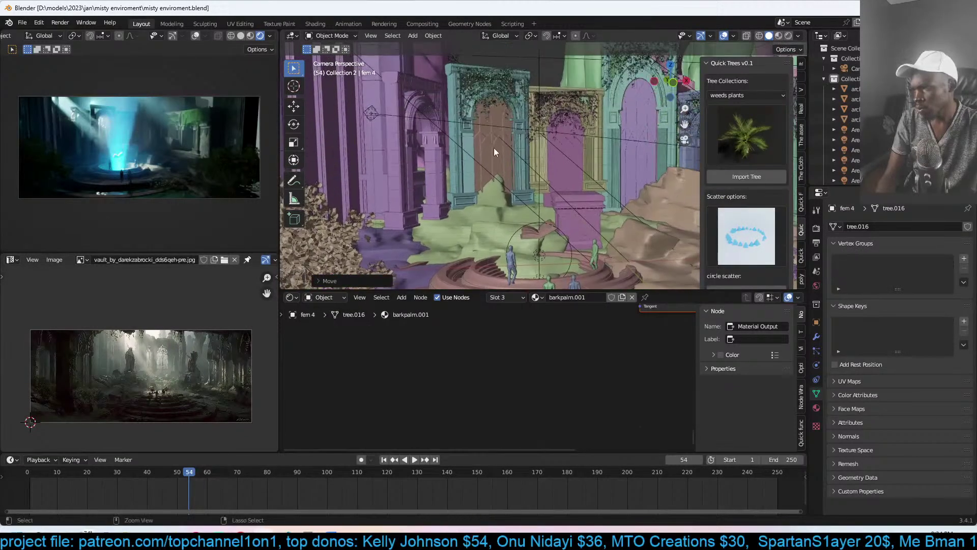
scroll(489, 154, "up", 3)
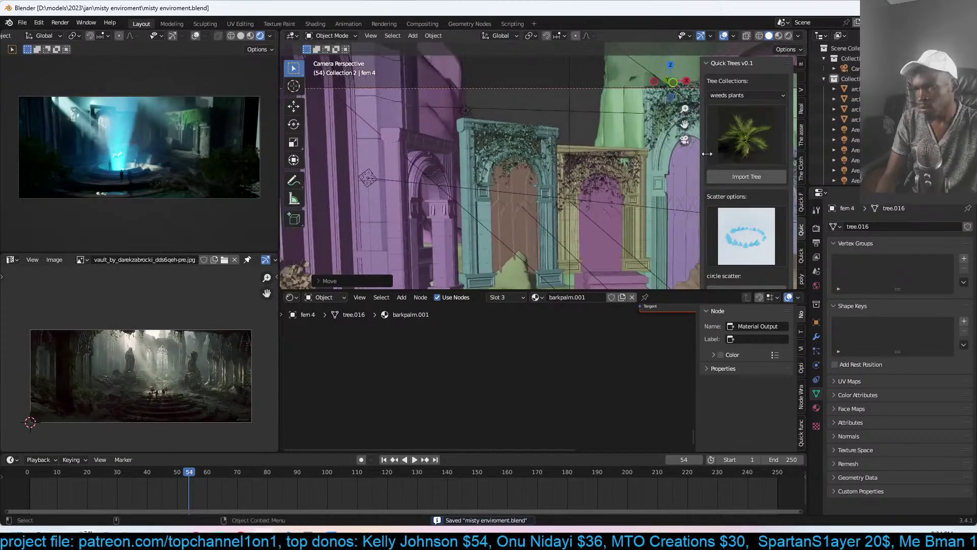
left_click(745, 134)
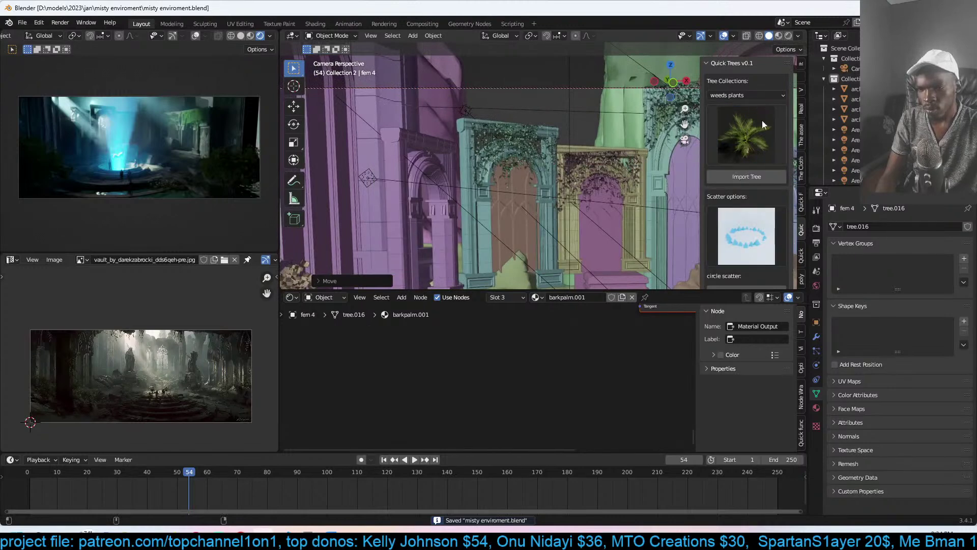
left_click(801, 135)
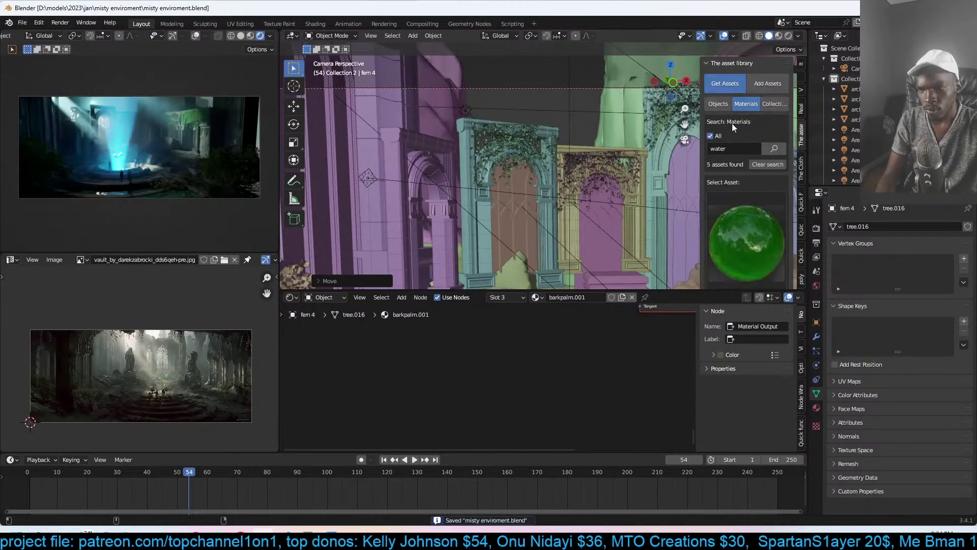
left_click(717, 103)
left_click(767, 164)
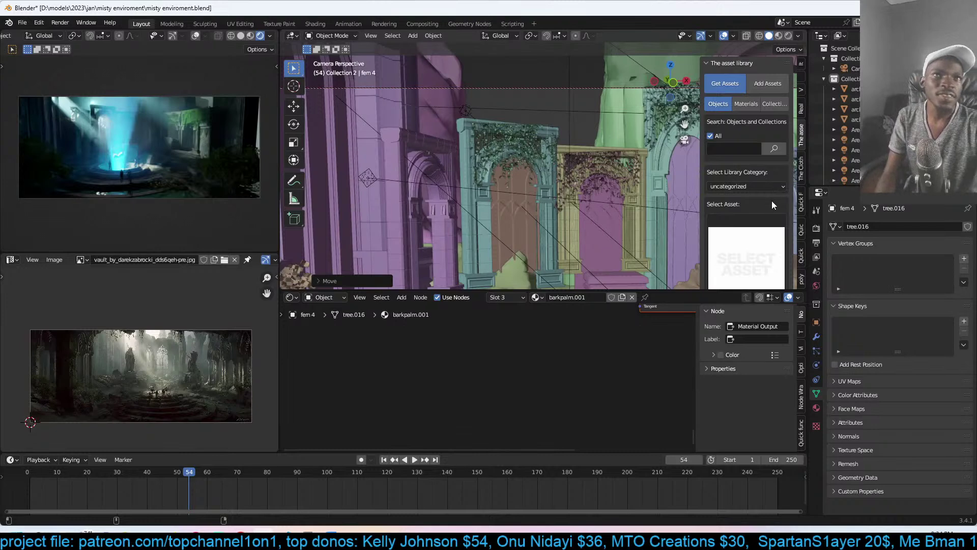
- Choose the broken wall piece from the medieval walls category and add it to the scene in front of the ivy-covered arch
scroll(770, 224, "down", 2)
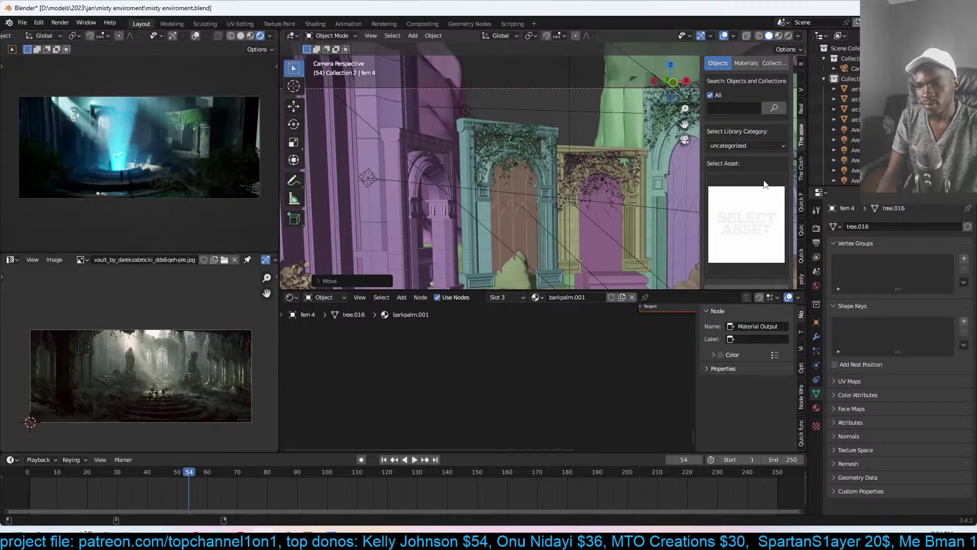
left_click(762, 145)
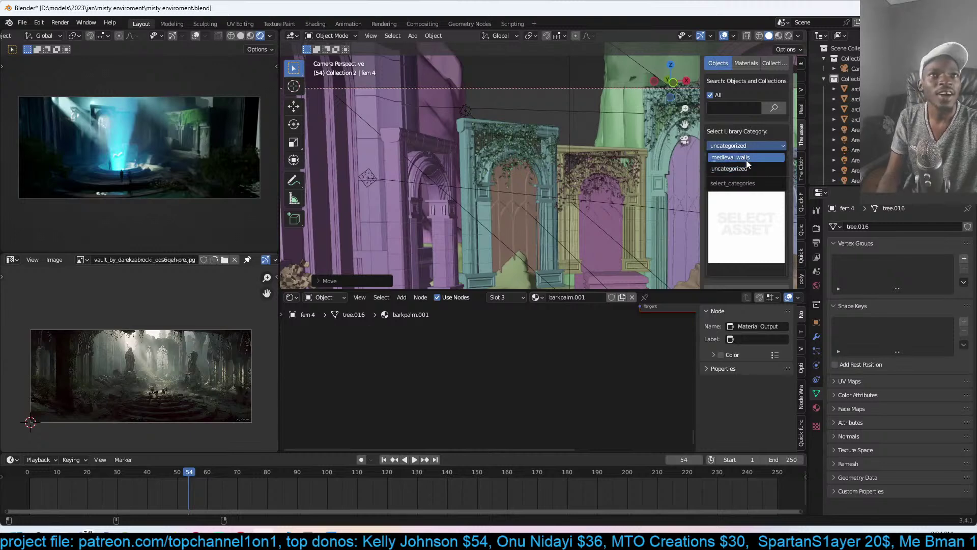
left_click(748, 158)
left_click(747, 221)
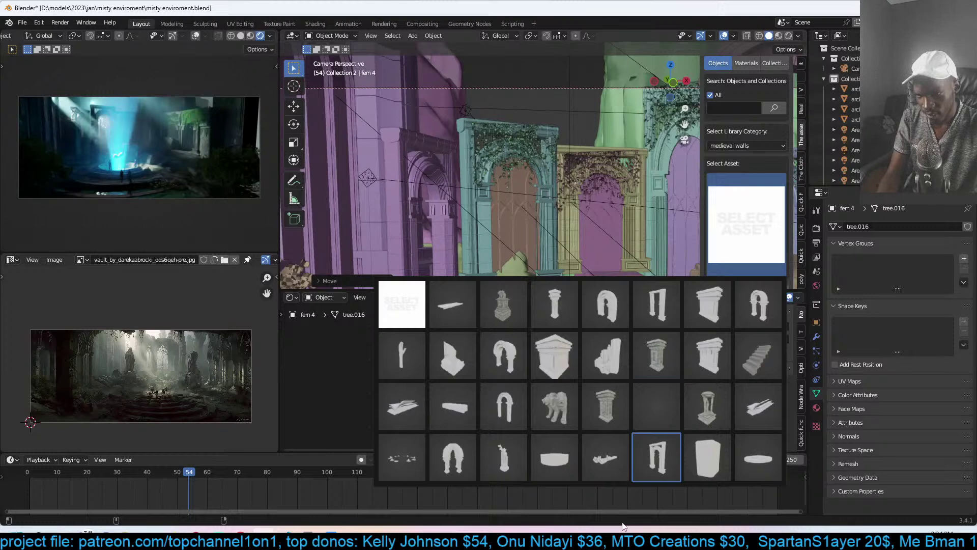
left_click(451, 365)
middle_click_drag(523, 282, 532, 209, "shift")
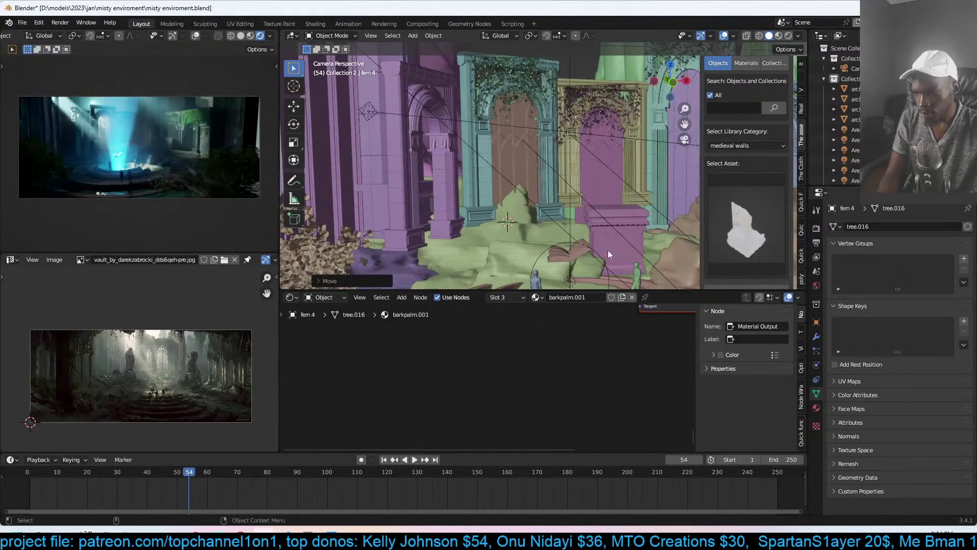
scroll(756, 265, "down", 3)
left_click(763, 230)
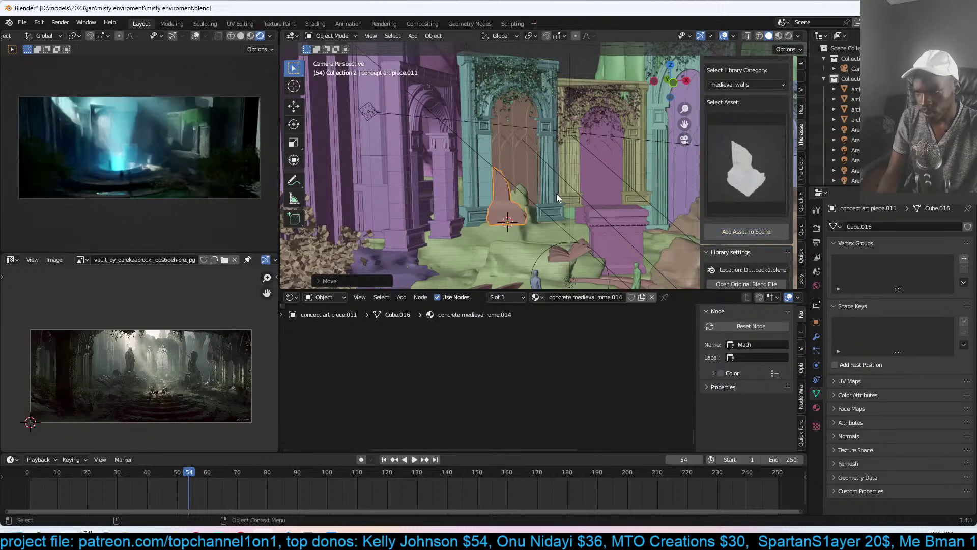
- Link the ivy-covered arch's material to the imported broken wall piece
left_click(551, 181, "shift")
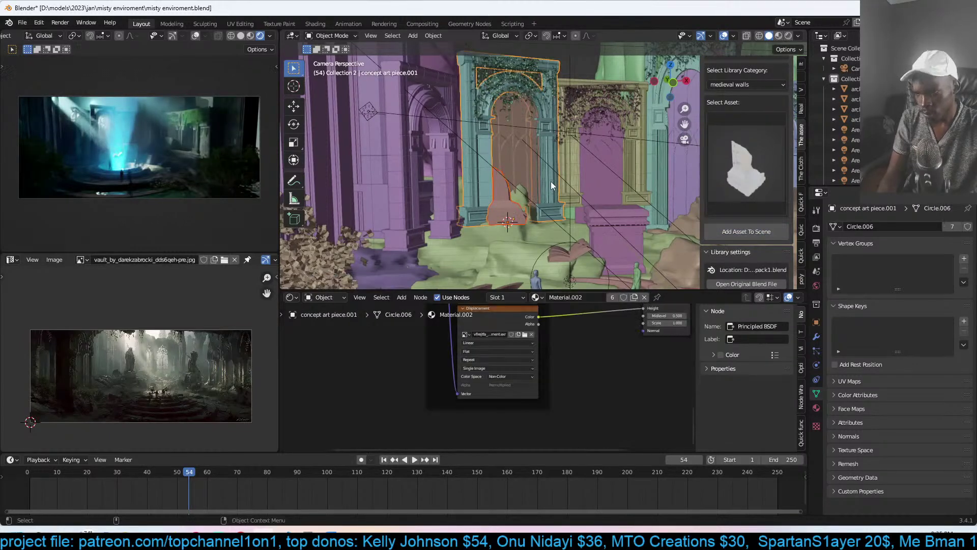
key("ctrl+l")
left_click(551, 181)
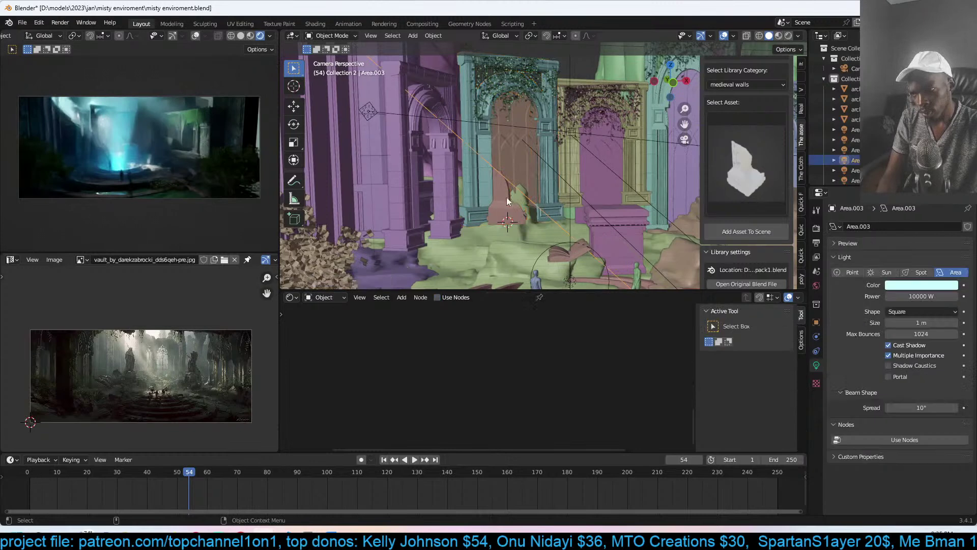
- Snap the broken wall piece to the 3D cursor at the upper corner of the ivy-covered arch and enlarge it
left_click(508, 236)
key("shift+s")
left_click(471, 49)
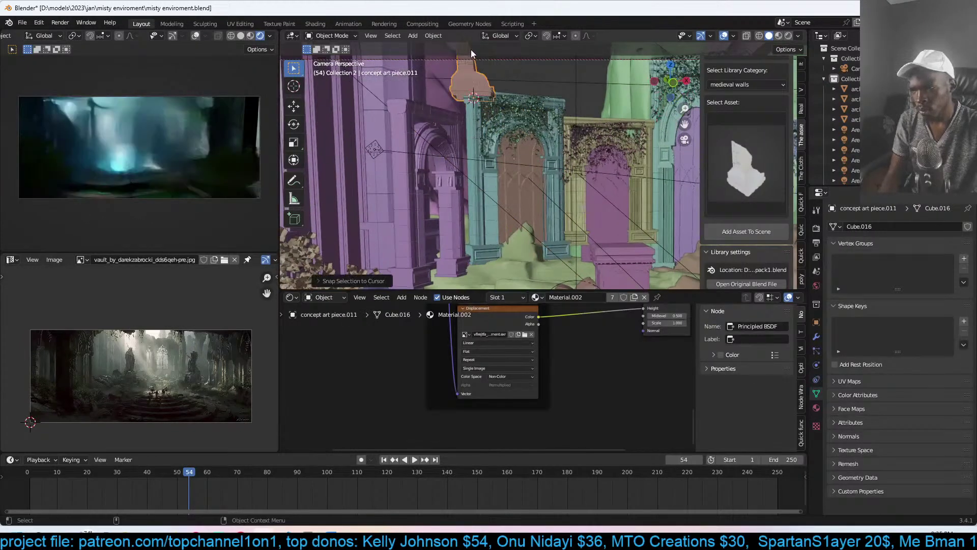
key("s")
left_click(517, 98)
key("s")
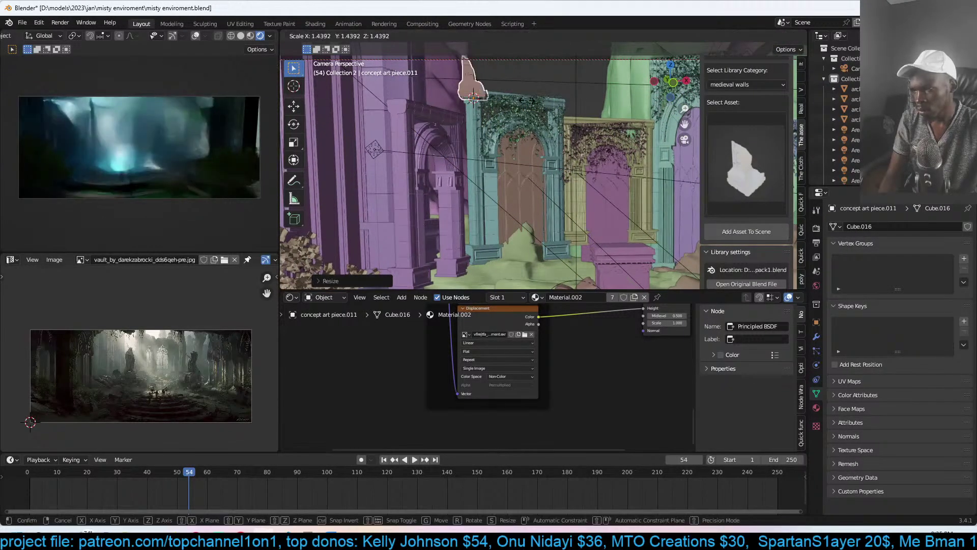
left_click(527, 99)
- Stretch the broken wall piece along its local X axis from the top view
key("KP_7")
key("KP_Decimal")
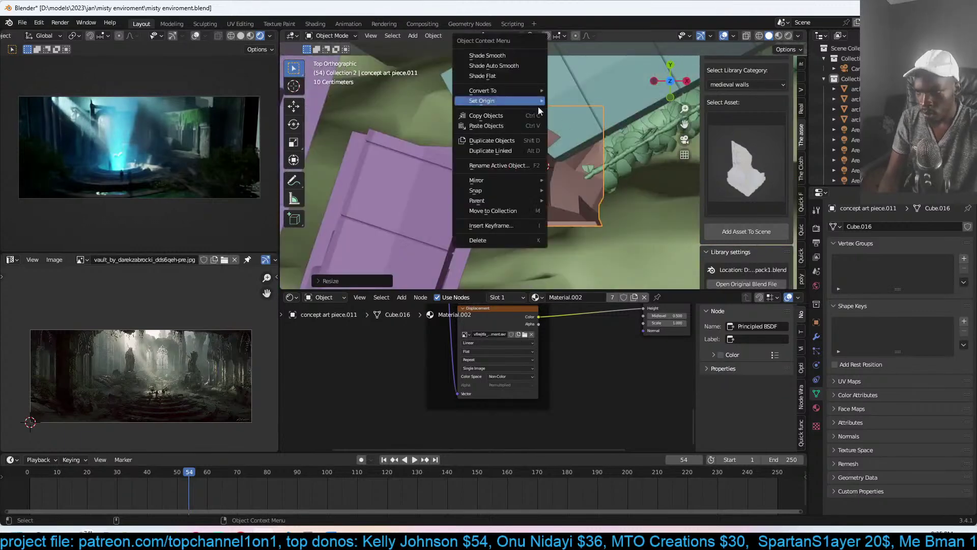
key("KP_7")
scroll(548, 200, "down", 2)
key("s")
key("x")
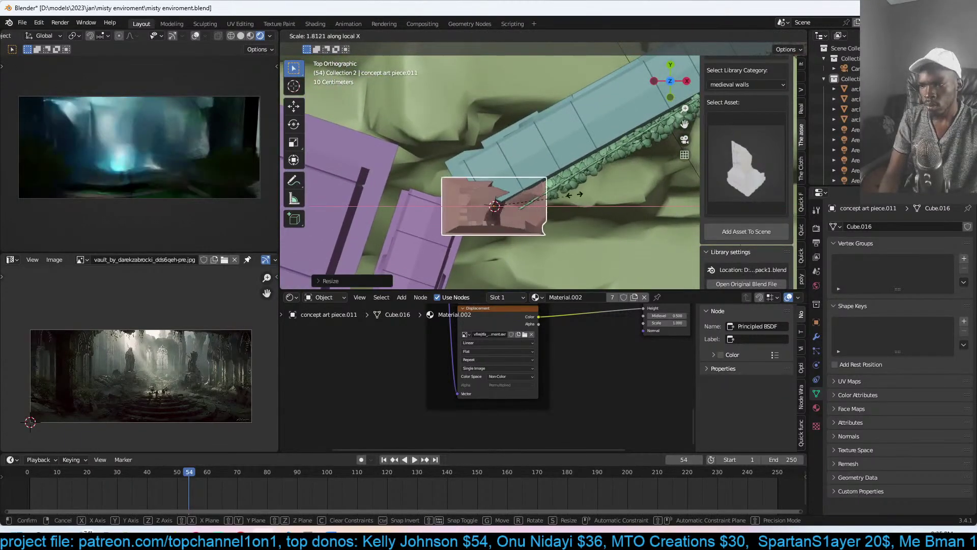
left_click(617, 201)
- Rotate and move the wall piece to line up with the arch, and adjust its X scale to span the arch's width
scroll(613, 197, "down", 4)
key("r")
left_click(583, 163)
key("g")
left_click(626, 131)
key("s")
key("x")
left_click(611, 181)
- Scale the broken wall piece along Z and rotate it about the Z axis to sit along the top of the arch
middle_click_drag(610, 182, 584, 130)
scroll(584, 130, "up", 1)
scroll(606, 142, "up", 2)
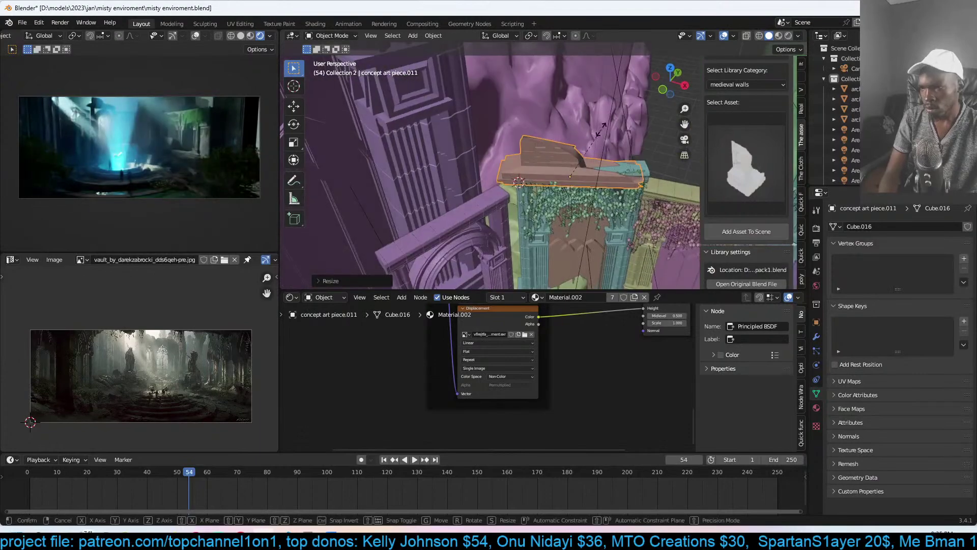
key("s")
key("z")
left_click(615, 147)
middle_click_drag(614, 148, 616, 188)
key("r")
key("z")
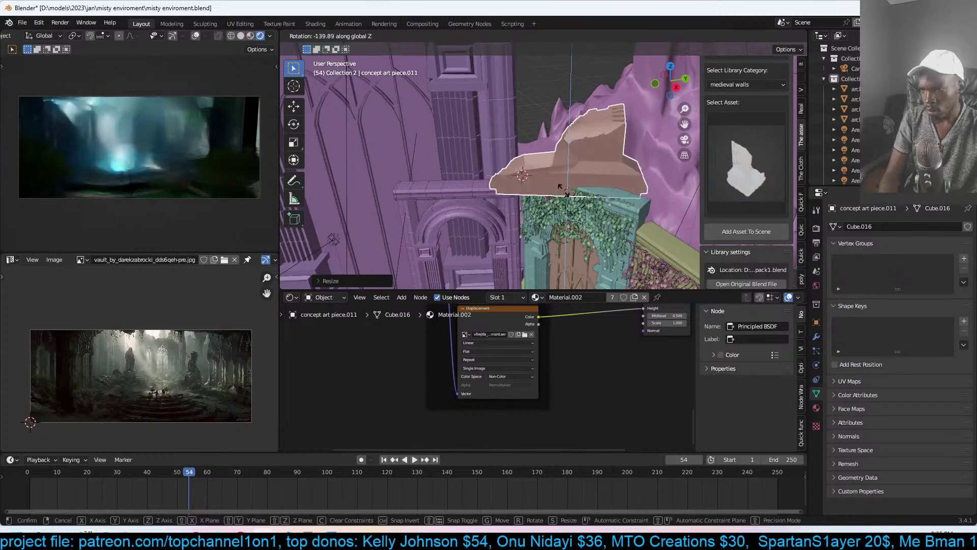
left_click(534, 200)
- Try a linked duplicate of the broken wall piece, rotated about Z, on top of the neighbouring purple arch, and delete it
mouse_move(544, 205)
middle_mouse_down("shift")
mouse_move(532, 199)
mouse_move(552, 195)
middle_mouse_up("shift")
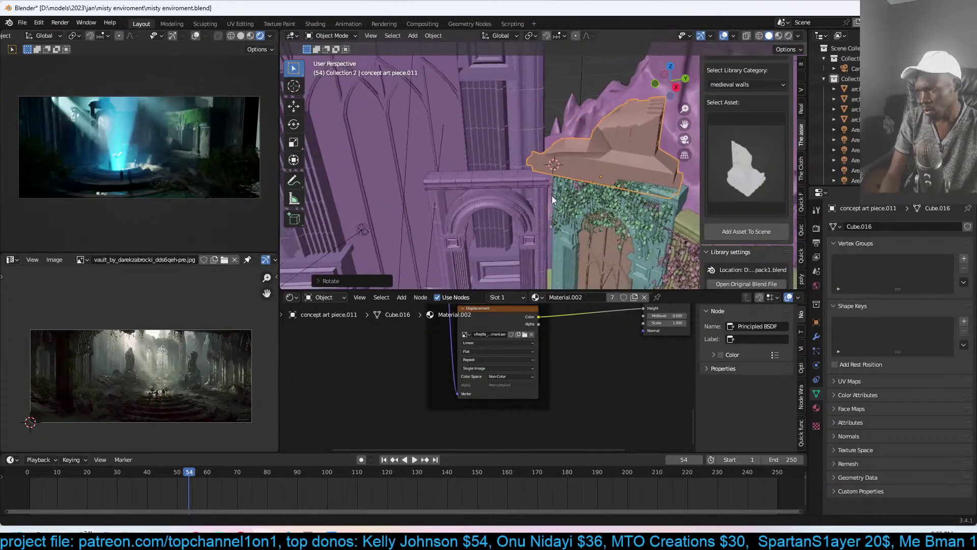
key("alt+d")
right_click(552, 195)
right_click(496, 178, "shift")
key("shift+s")
key("8")
key("r")
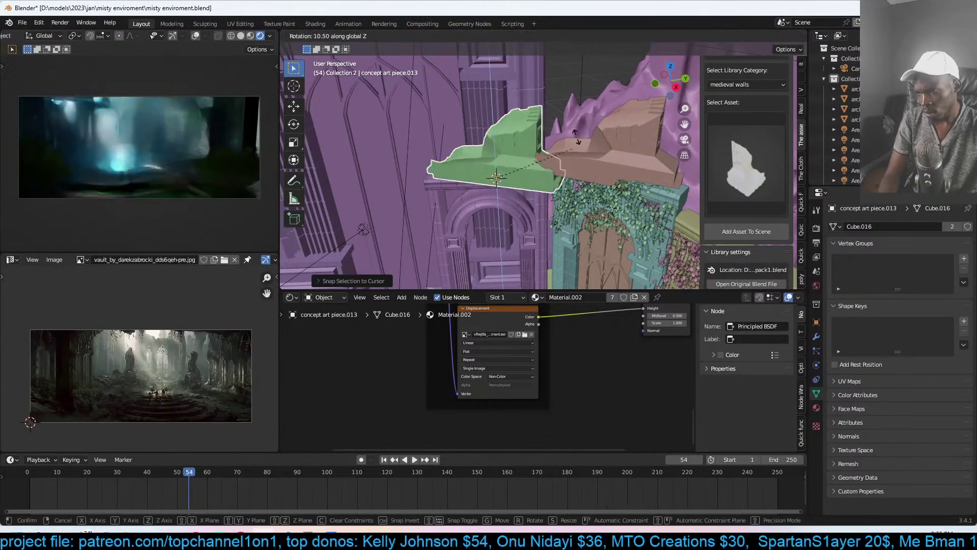
left_click(578, 149)
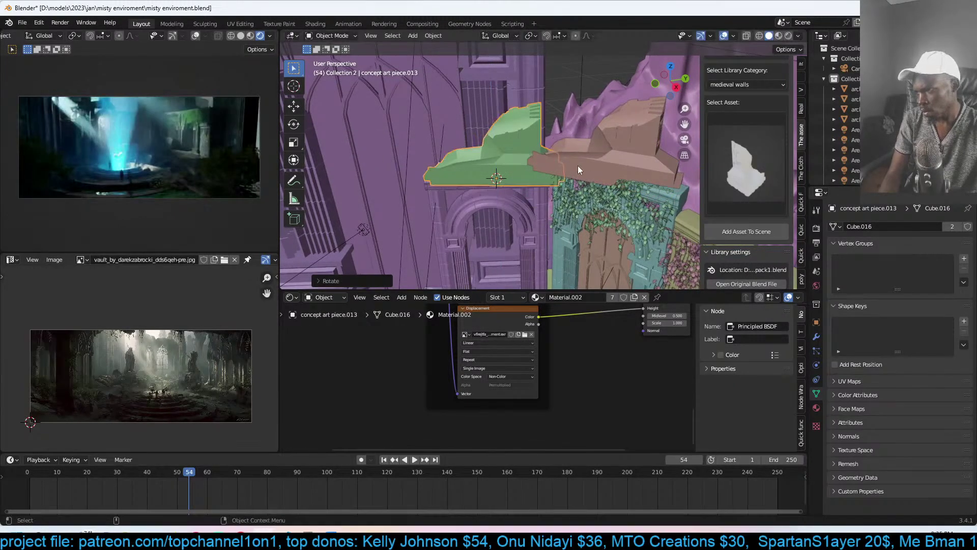
key("x")
left_click(578, 166)
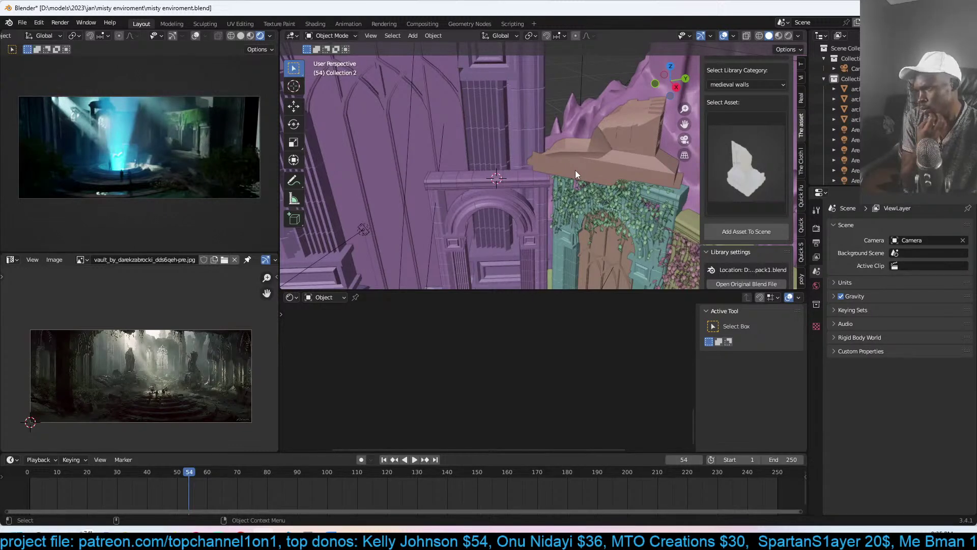
- Save the file and return to the camera view
key("ctrl+s")
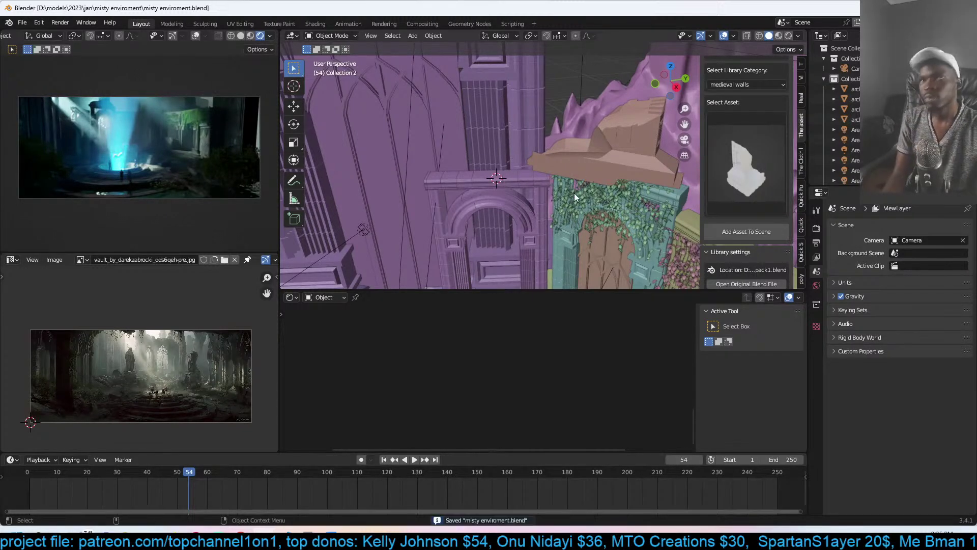
key("KP_0")
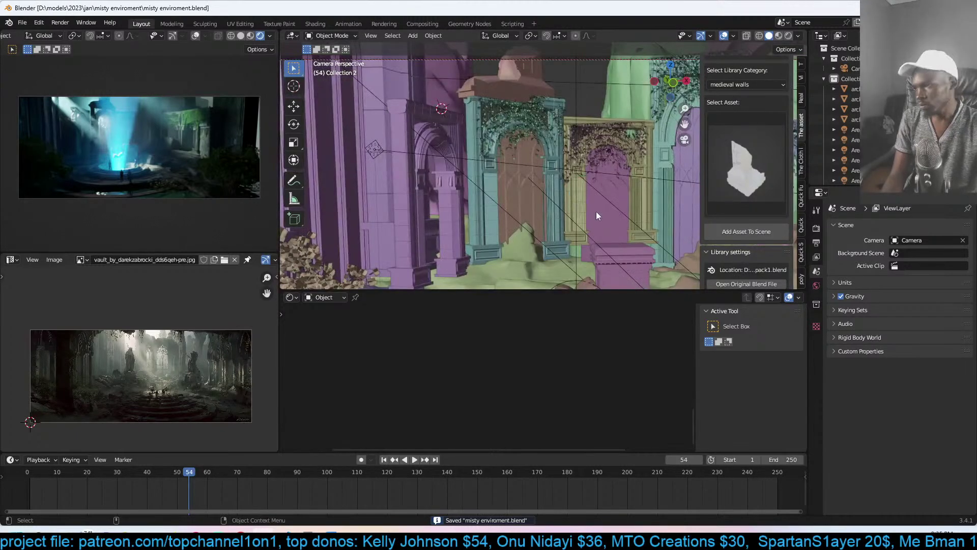
- Enable custom curve colors and set the look to Medium High Contrast, exposure to 0.380 and gamma to 1.222
left_click(800, 195)
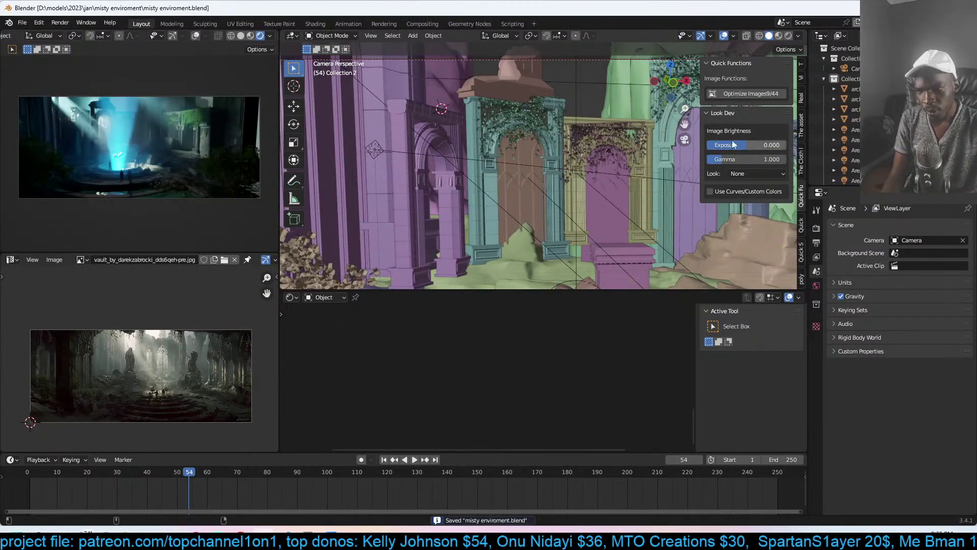
left_click(710, 191)
left_click(755, 173)
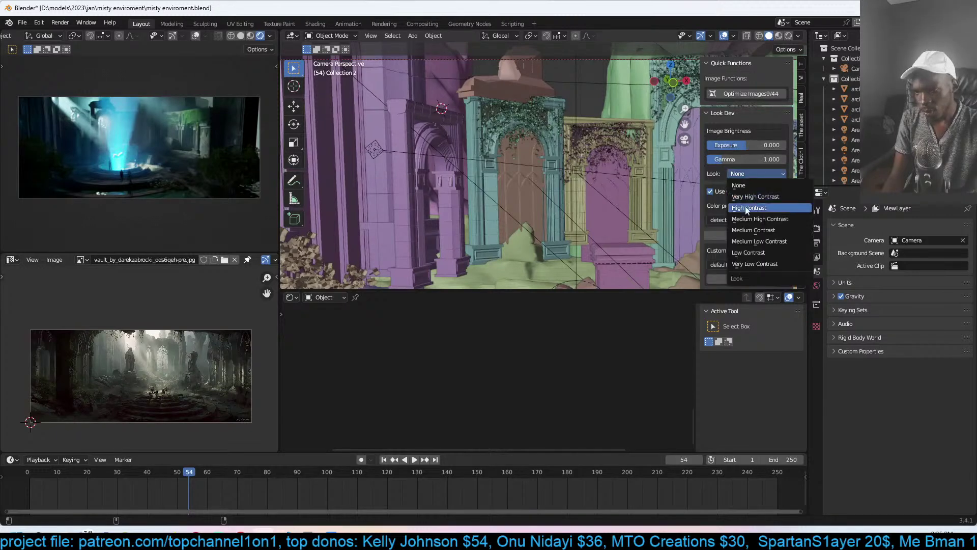
left_click(752, 221)
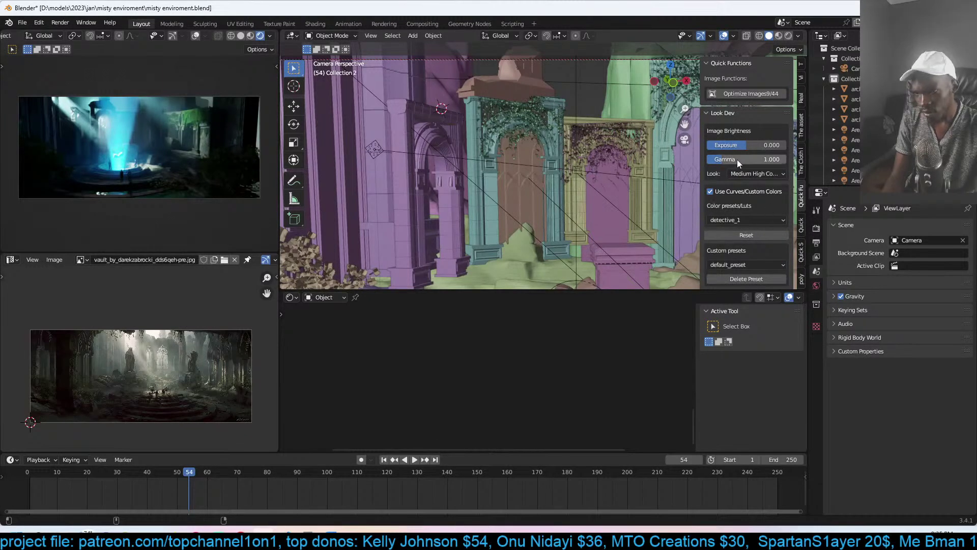
mouse_move(744, 142)
left_mouse_down()
mouse_move(763, 142)
mouse_move(748, 144)
left_mouse_up()
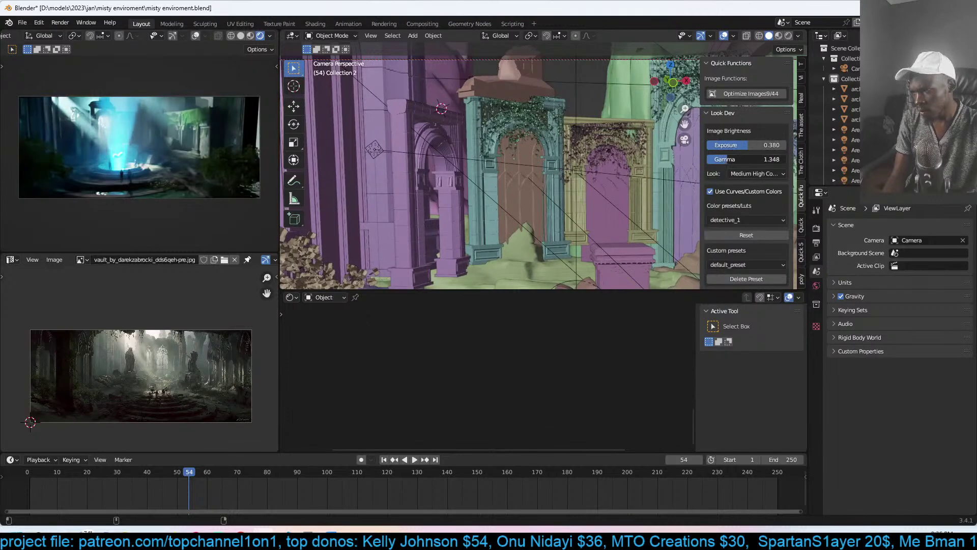
- Try the warming, old_desert and cold_contrast color presets on the render
scroll(743, 243, "down", 6)
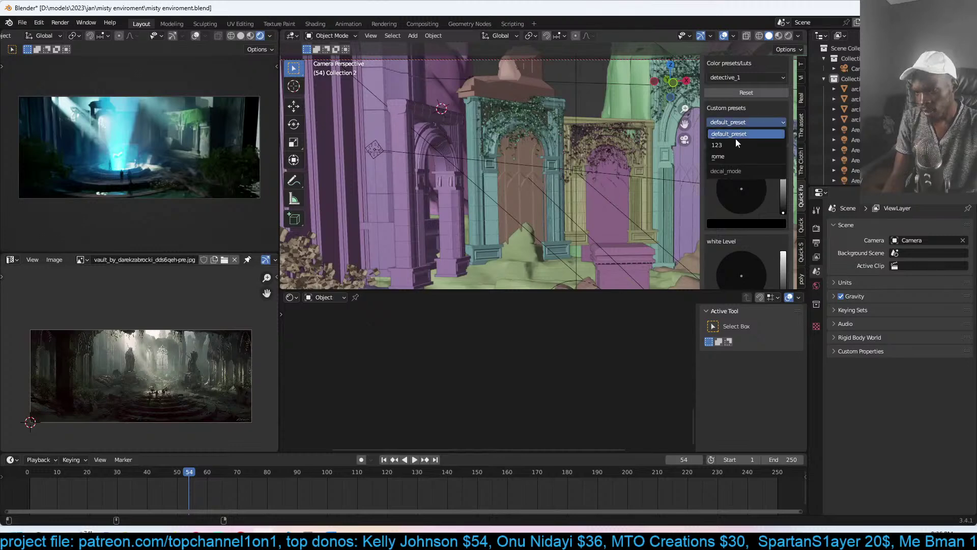
scroll(748, 122, "up", 3)
left_click(757, 138)
left_click(738, 145)
left_click(754, 142)
left_click(736, 156)
left_click(751, 138)
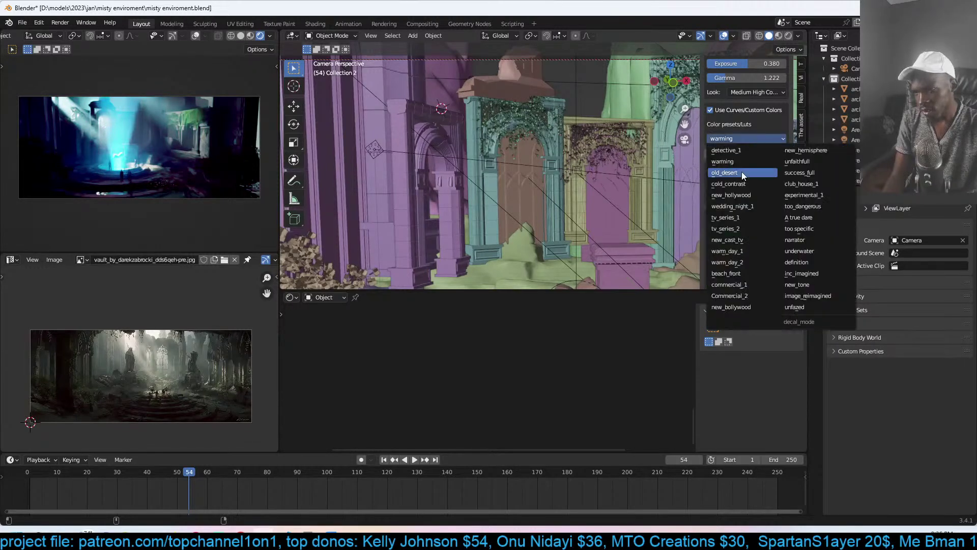
left_click(741, 172)
left_click(761, 137)
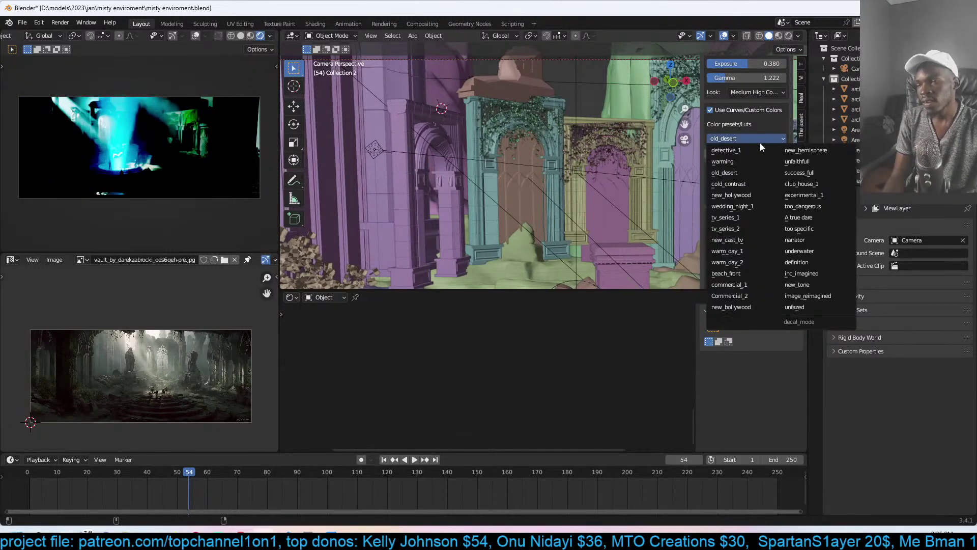
left_click(747, 183)
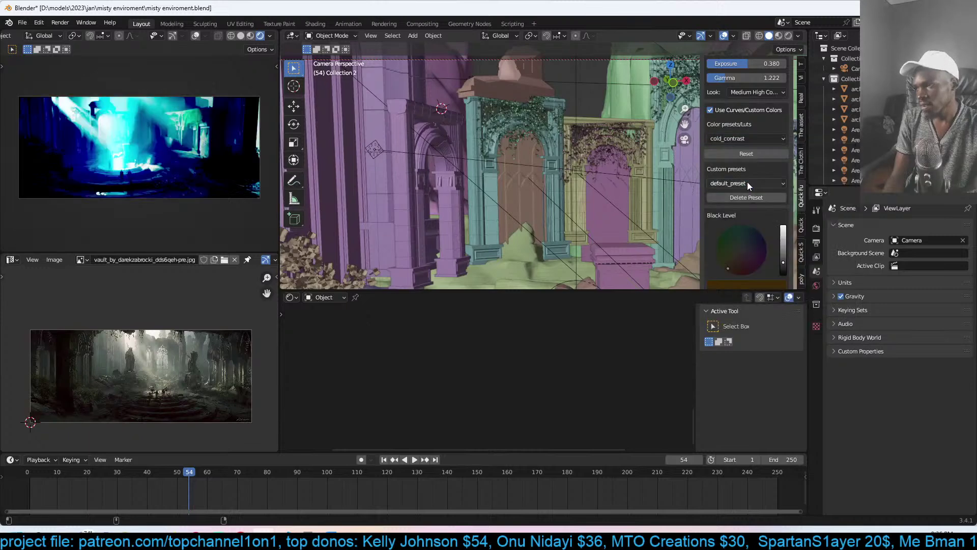
- Try more color presets, including beach_front and too_dangerous, and reset the color curves
left_click(764, 140)
left_click(740, 215)
left_click(769, 142)
left_click(733, 276)
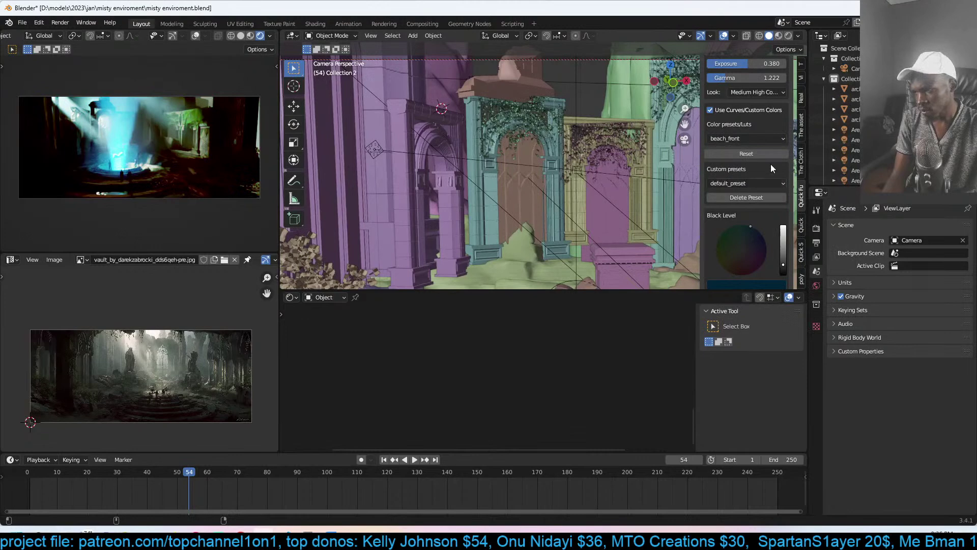
left_click(769, 141)
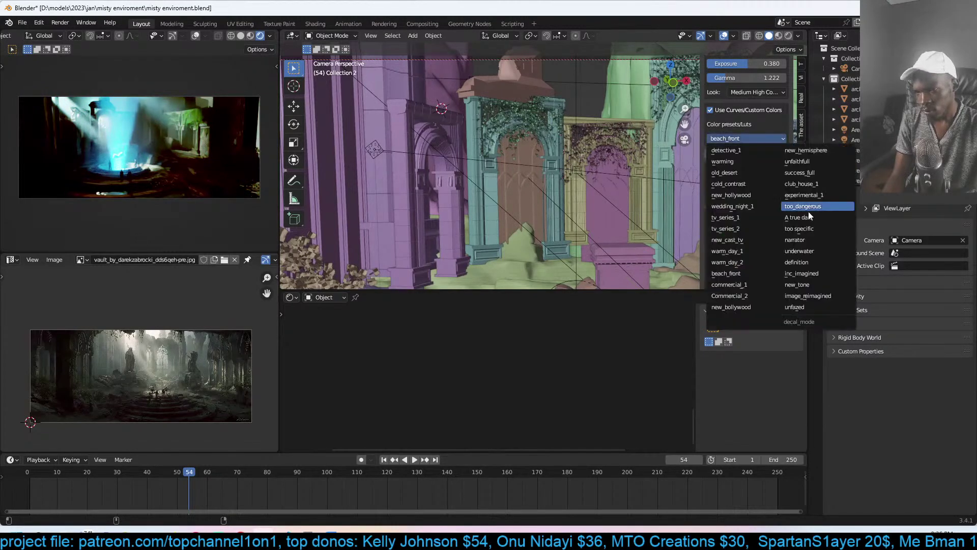
left_click(808, 212)
left_click(772, 141)
left_click(732, 151)
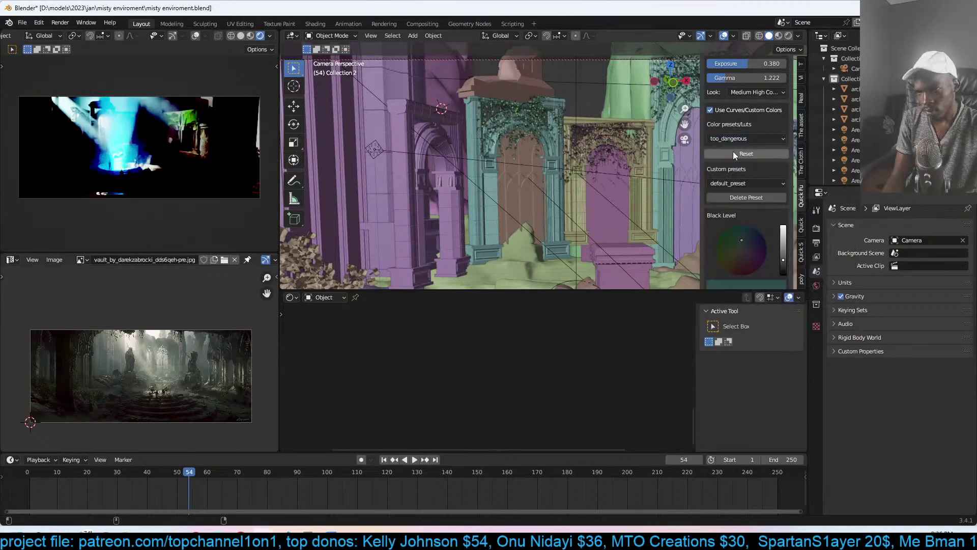
- Tint the white level of the color curves a pale green
scroll(769, 248, "down", 1)
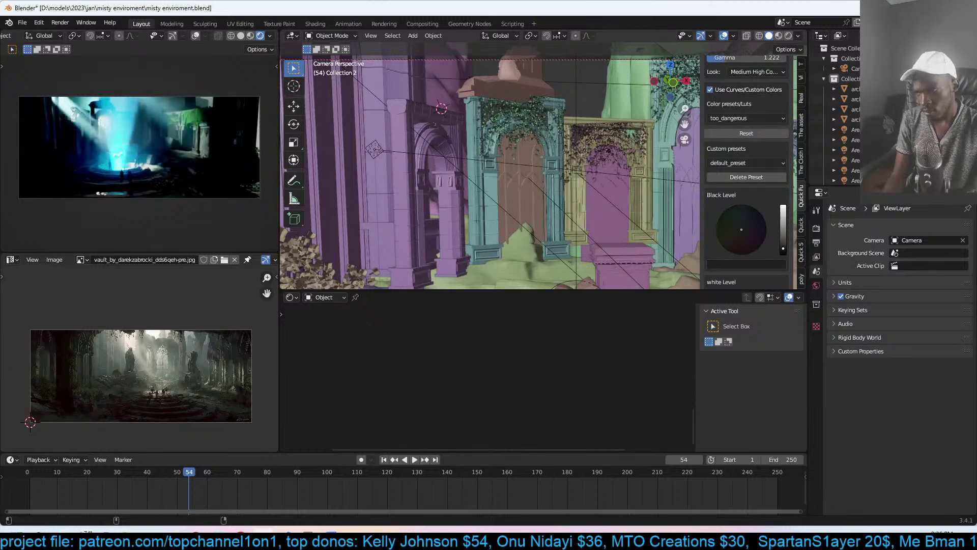
scroll(780, 270, "down", 3)
scroll(778, 267, "down", 1)
left_click_drag(786, 236, 738, 233)
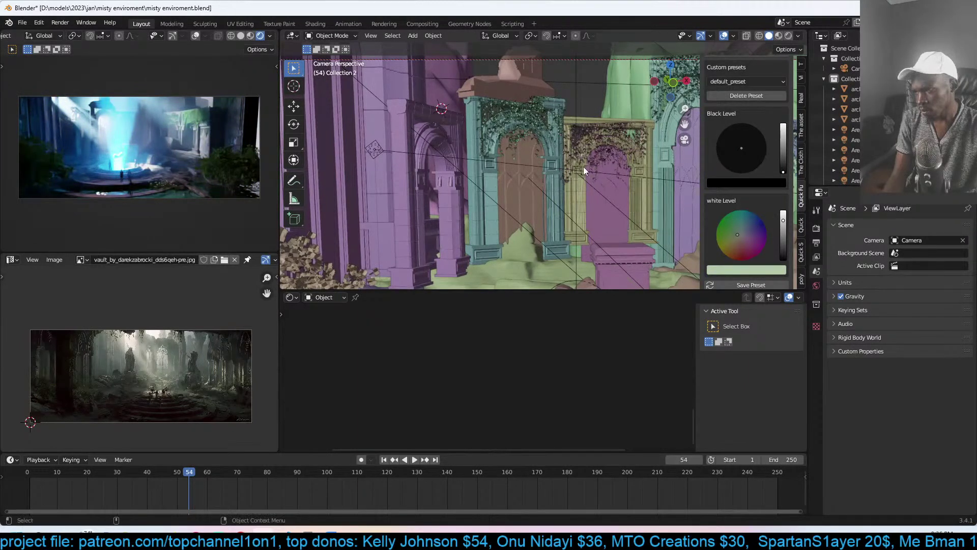
- Apply the object transform to the teal arch and remove the loose rocks from its top
middle_click_drag(583, 167, 591, 189, "shift")
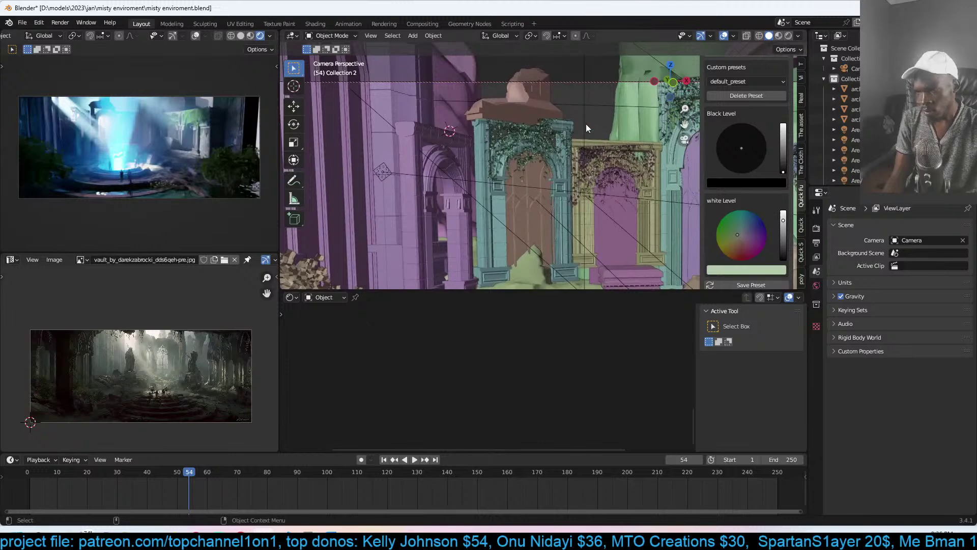
left_click(569, 125)
key("ctrl+a")
left_click(569, 125)
left_click(562, 125)
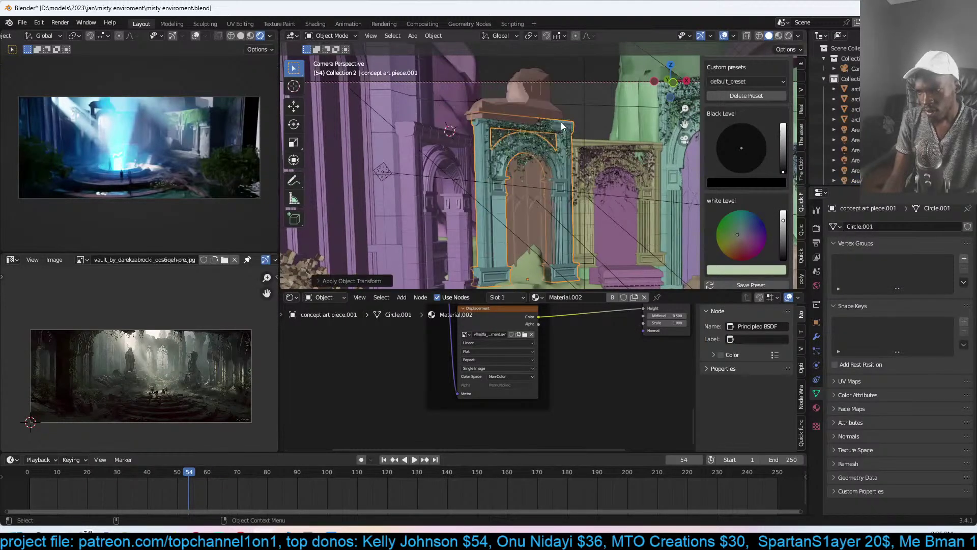
- Try to reshape the curve of the vines hanging on the teal arch by moving its control points
left_click(533, 126)
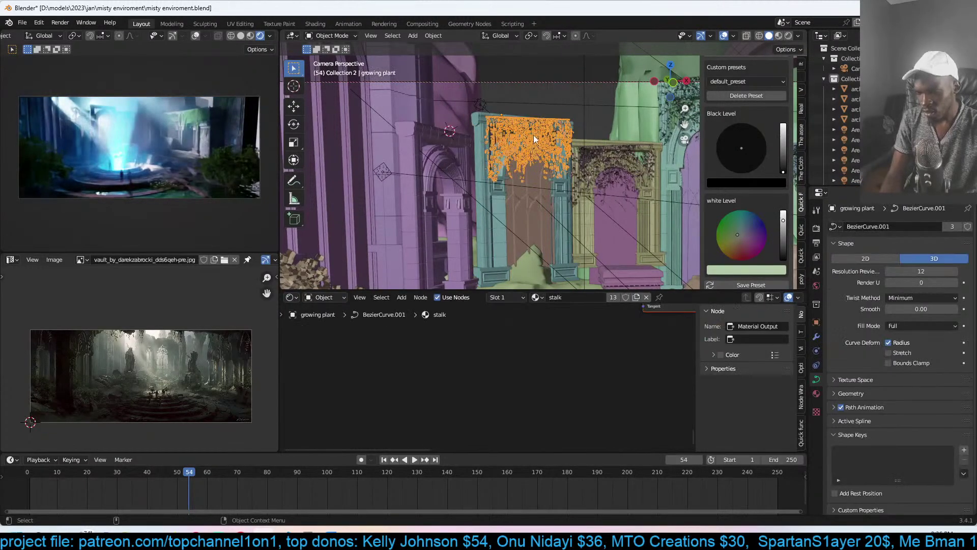
key("KP_Decimal")
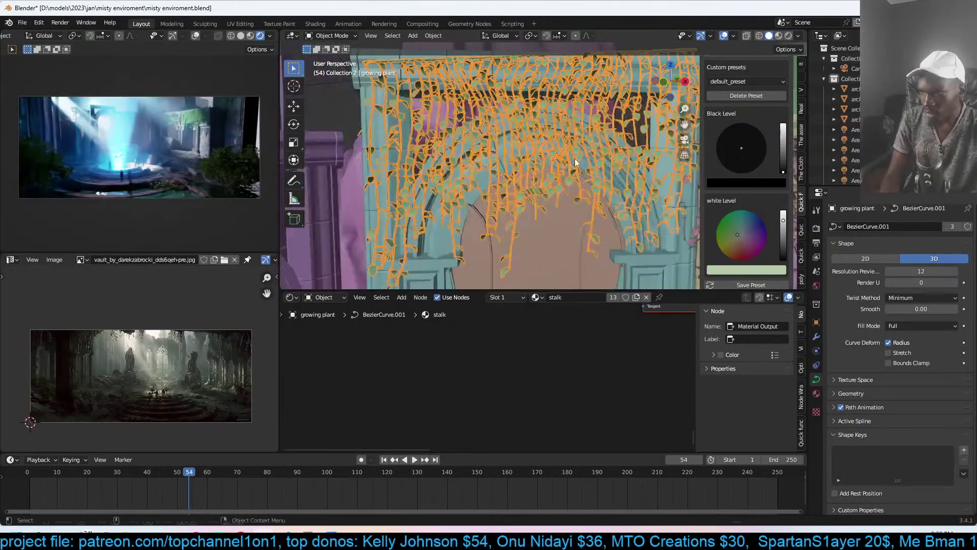
key("Tab")
scroll(465, 152, "down", 5)
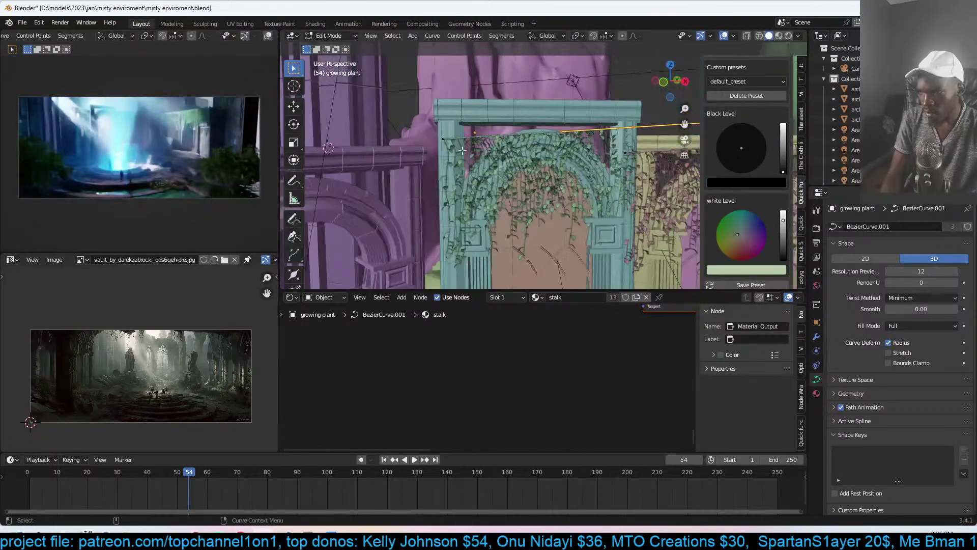
right_click(566, 127)
left_click(566, 127)
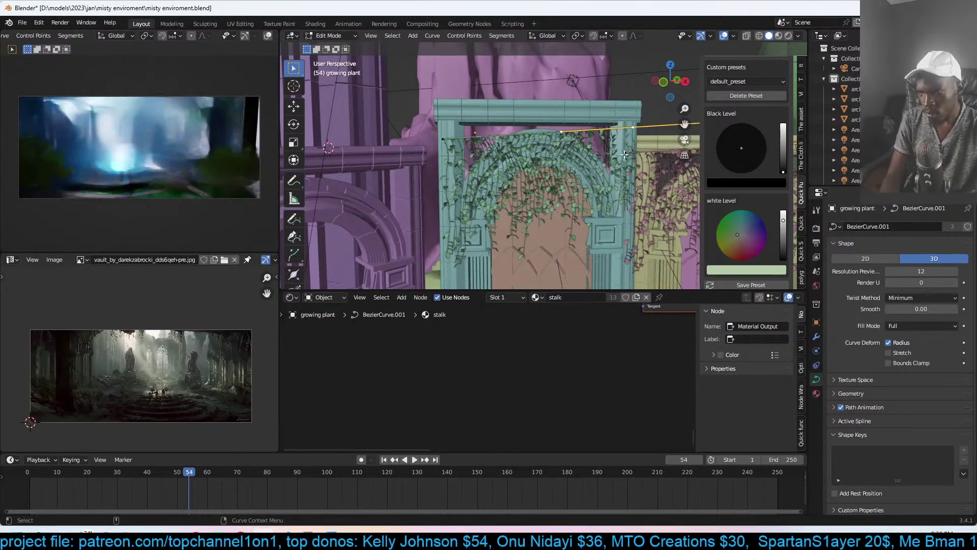
middle_click_drag(625, 146, 527, 176)
left_click(597, 146)
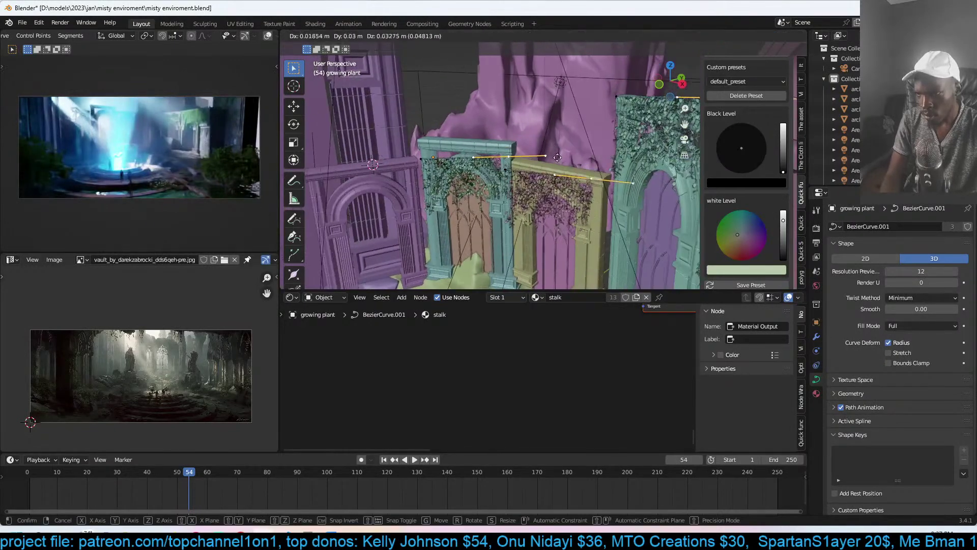
- Apply the object transform to the teal arch's vines, giving them their own single-user curve data
key("Tab")
key("ctrl+a")
left_click(497, 168)
left_click(497, 165)
- Move the vine curve across the teal arch and subdivide it to add a control point
middle_click_drag(497, 165, 487, 187)
key("Tab")
key("g")
left_click(488, 187)
right_click(417, 168)
left_click(417, 167)
middle_click_drag(418, 168, 427, 144)
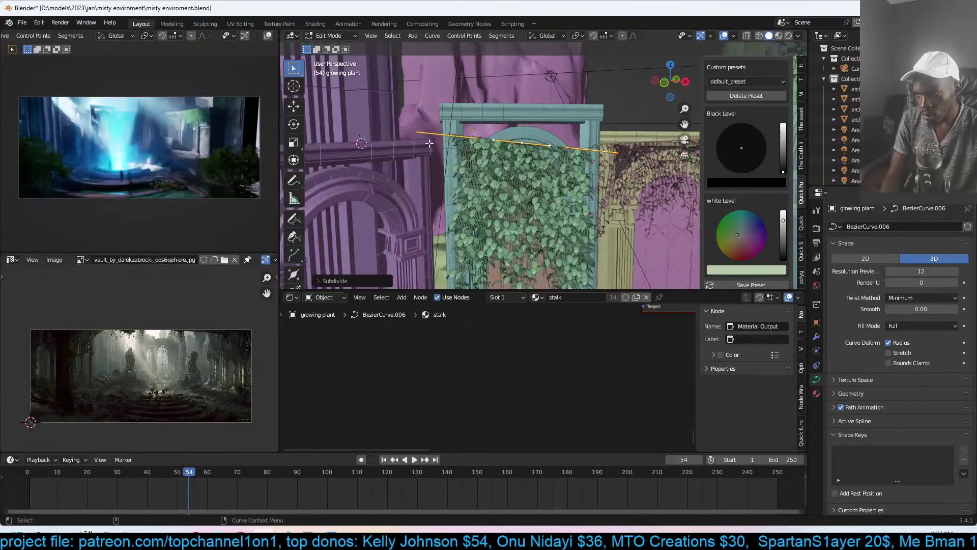
- Move the vine curve's control points so the foliage follows the rounded top of the teal arch
key("g")
left_click(458, 134)
key("g")
left_click(559, 129)
middle_click_drag(587, 153, 593, 120)
key("g")
left_click(582, 162)
key("Tab")
- Delete the straight lintel across the top of the teal arch mesh
left_click(589, 127)
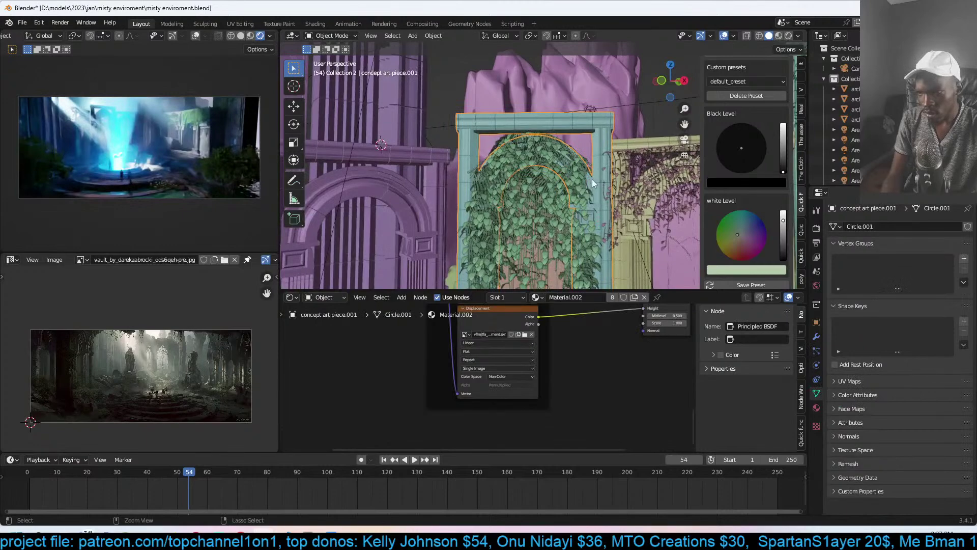
key("Tab")
key("alt+a")
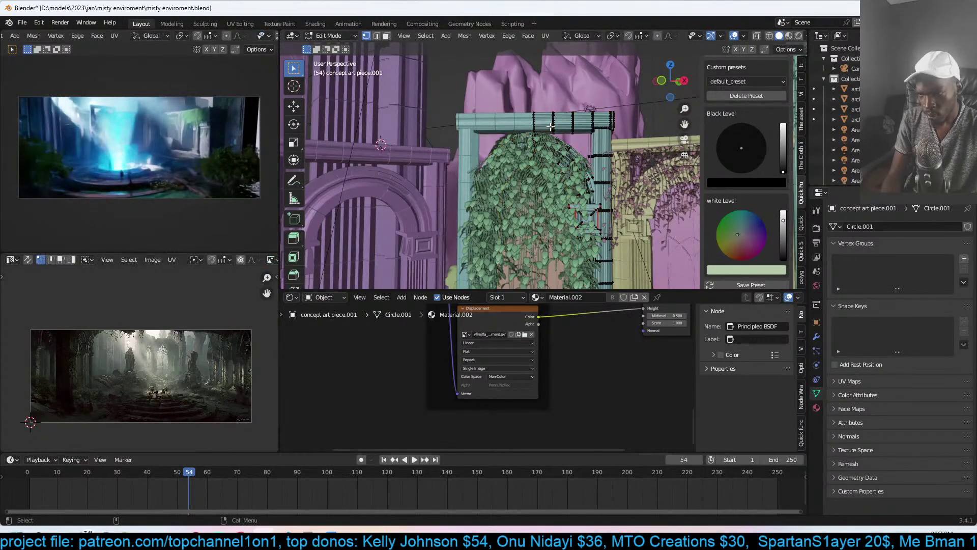
right_click(550, 126)
key("Escape")
key("Tab")
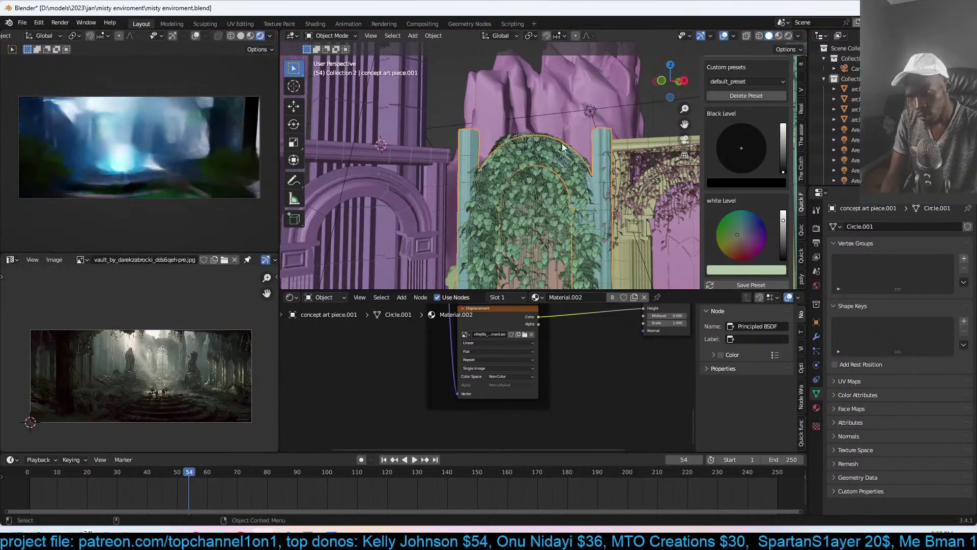
- Select the top end of the teal arch's side pillar and enable proportional editing
middle_click_drag(551, 126, 568, 168)
scroll(575, 166, "up", 2)
key("Tab")
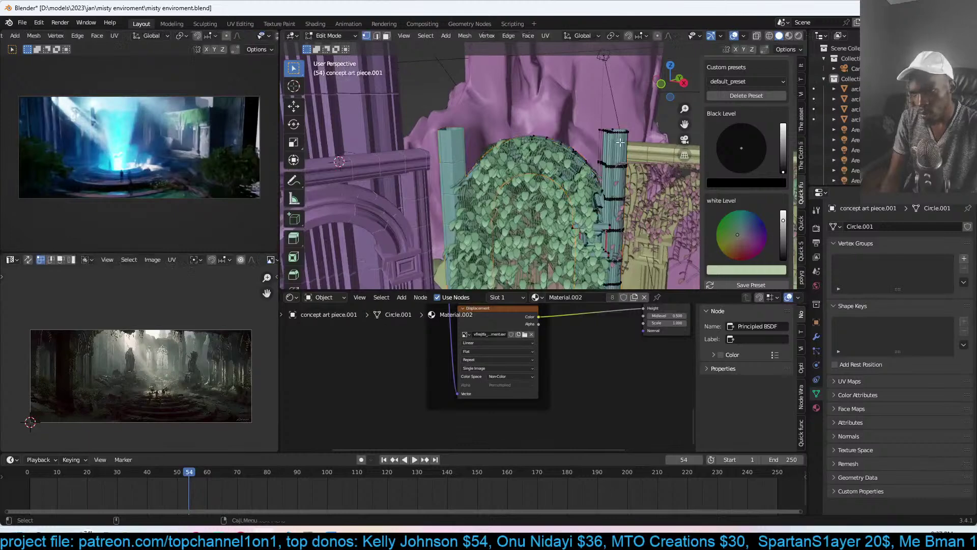
key("ctrl+l")
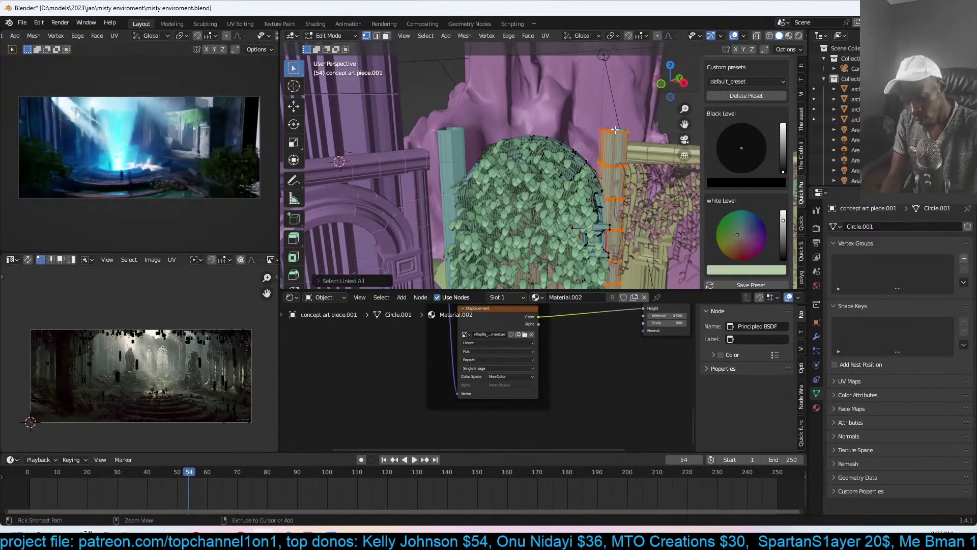
key("alt+a")
left_click_drag(665, 136, 665, 136)
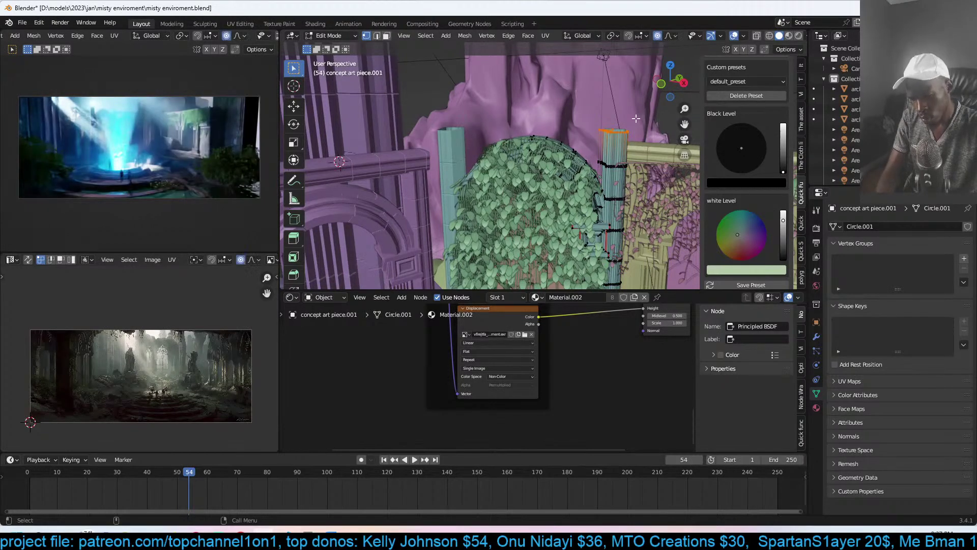
key("g")
key("z")
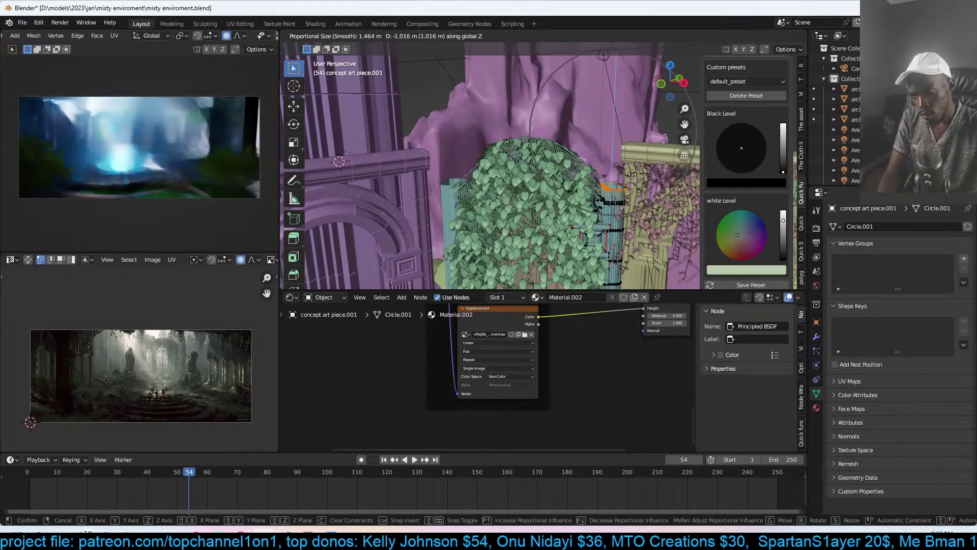
key("Escape")
- Limit proportional editing to connected geometry and lower the pillar top about 1.68 m along Z with a 3.452 m falloff
left_click(669, 36)
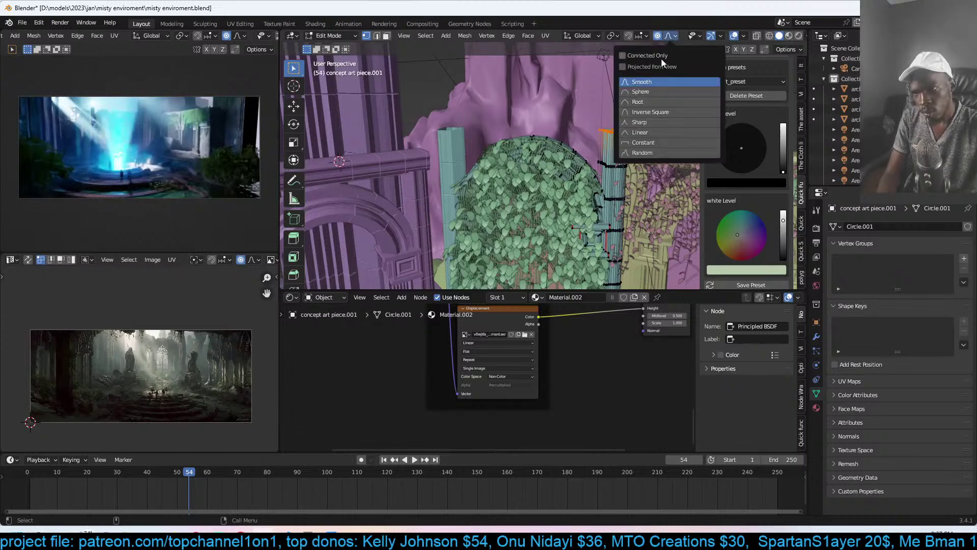
key("g")
key("z")
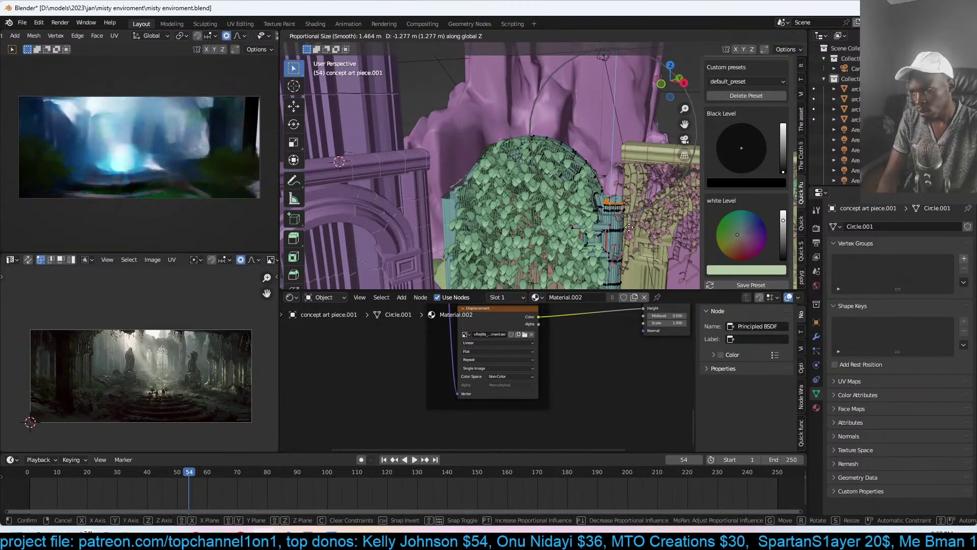
scroll(629, 227, "down", 2)
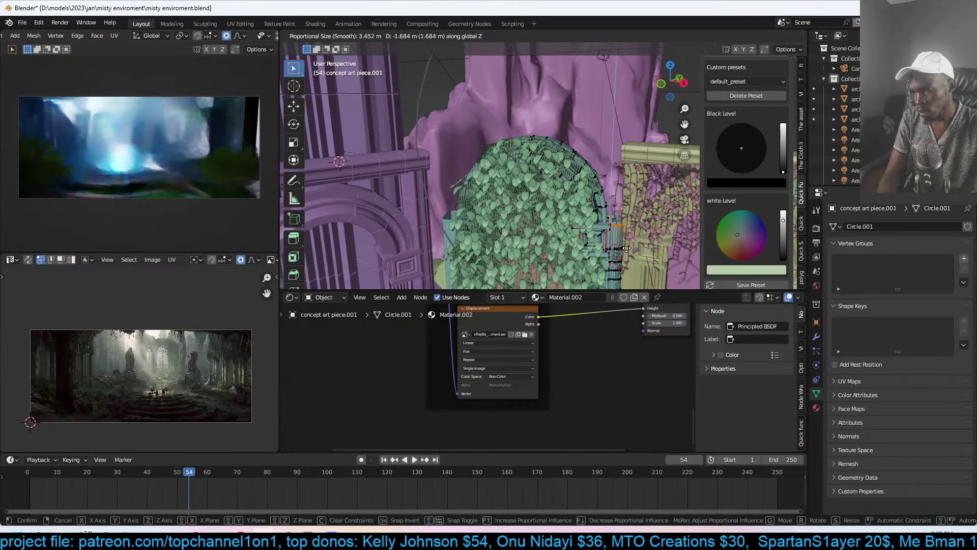
left_click(627, 248)
key("Tab")
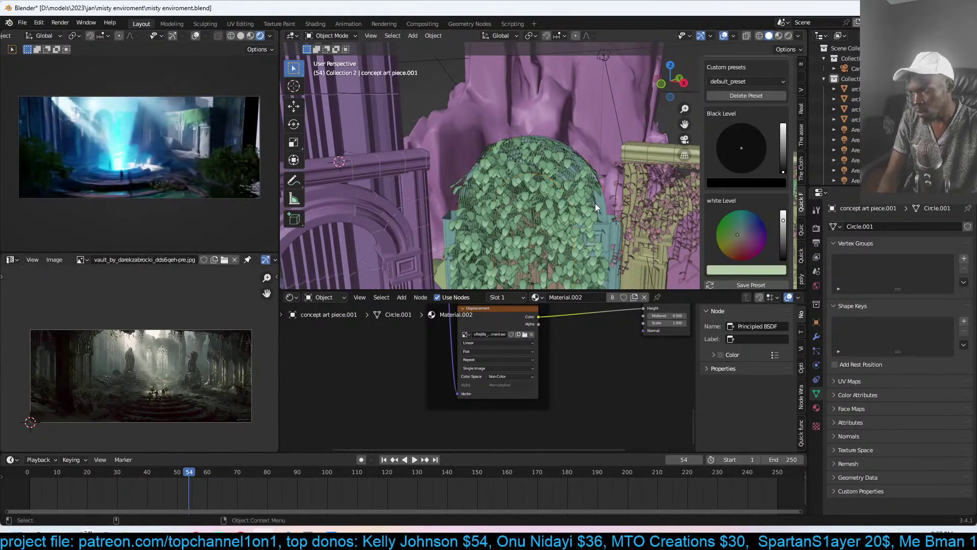
- Hide the vines covering the teal arch and select the arch
mouse_move(594, 203)
middle_mouse_down()
mouse_move(621, 184)
mouse_move(591, 191)
middle_mouse_up()
left_click(592, 191)
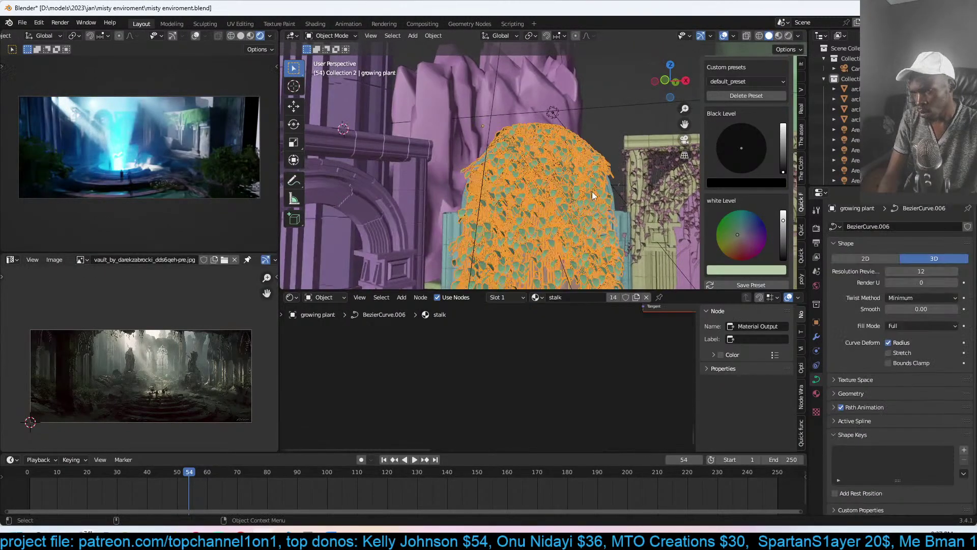
key("h")
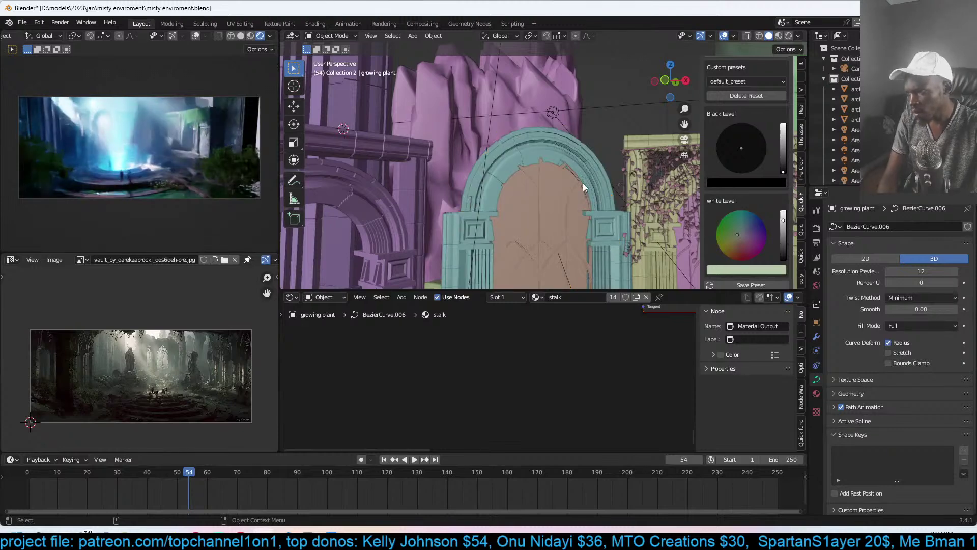
left_click(584, 181)
middle_click_drag(584, 182, 572, 170)
key("Tab")
key("alt+z")
left_click(579, 168, "alt")
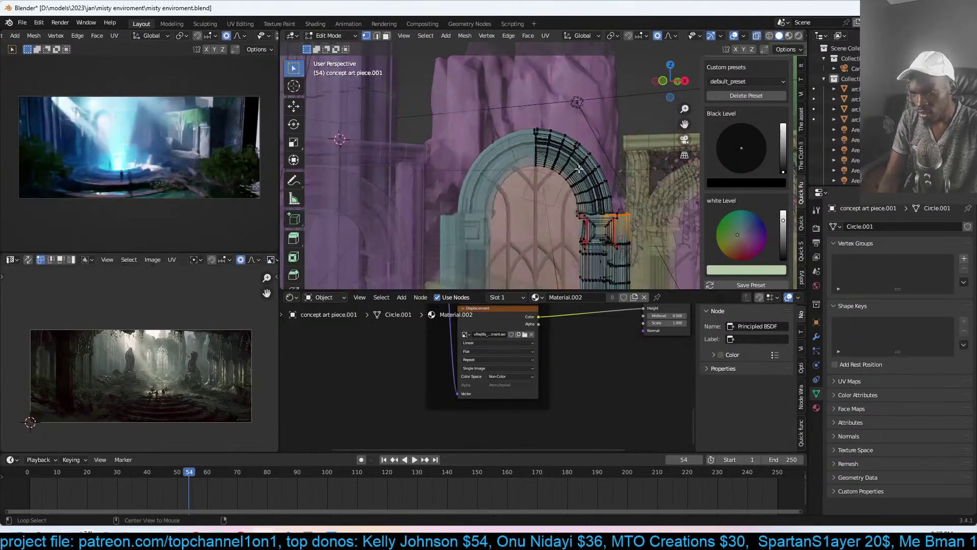
key("Escape")
scroll(567, 158, "down", 4)
key("Tab")
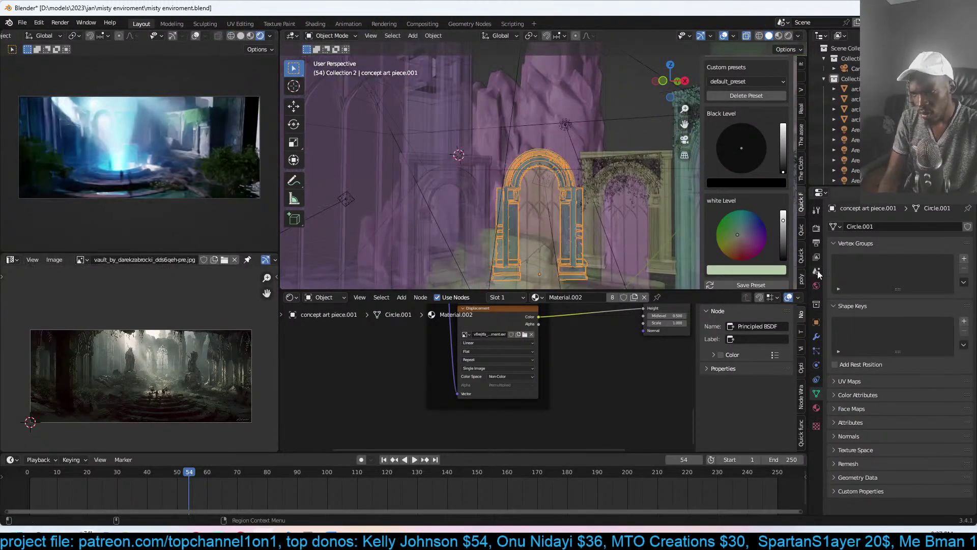
- Apply the Mirror modifier on the teal arch and open its full mesh for editing
left_click(816, 336)
key("ctrl+a")
scroll(523, 180, "up", 3)
key("Tab")
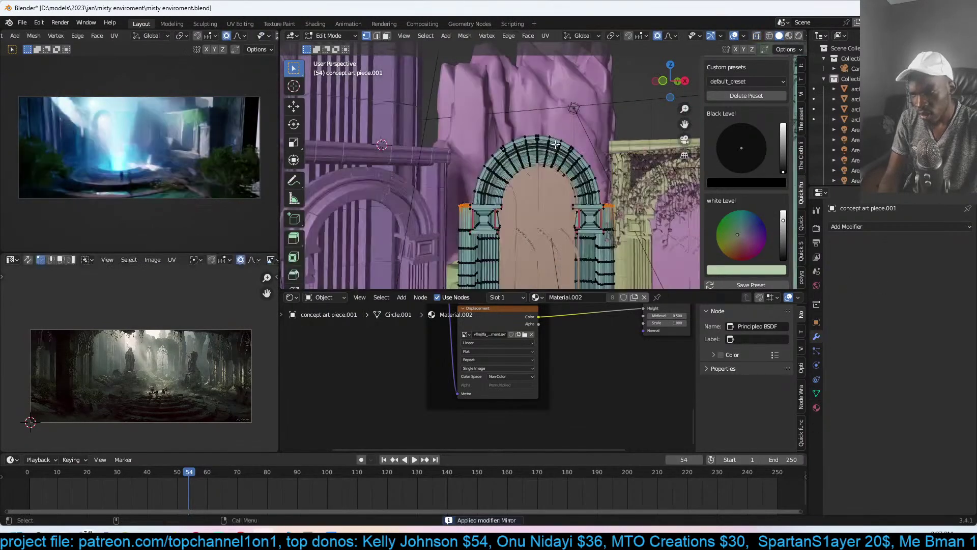
- Circle-select vertices along the crown of the teal arch with X-ray on and delete them for a broken edge
scroll(556, 145, "up", 1)
key("alt+z")
key("c")
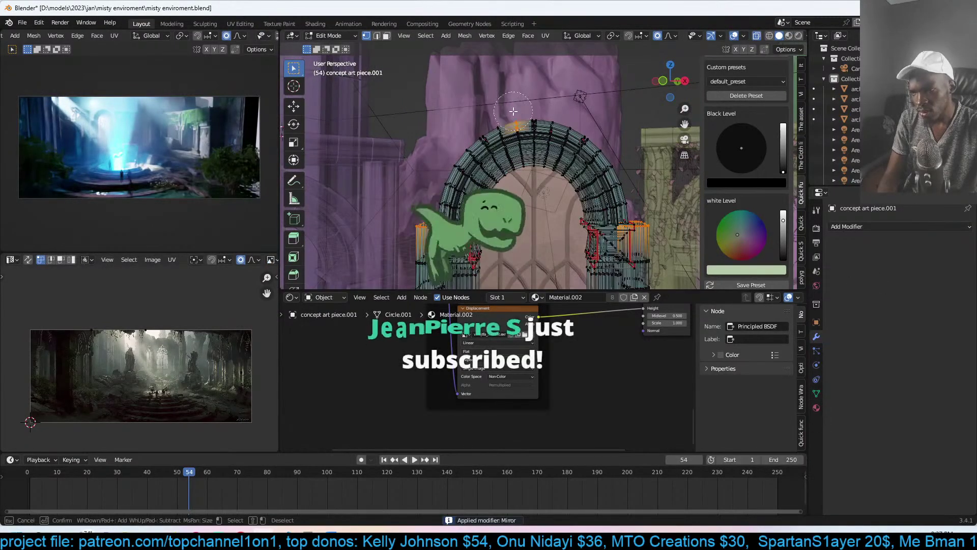
left_click_drag(513, 111, 597, 116)
right_click(597, 117)
key("Tab")
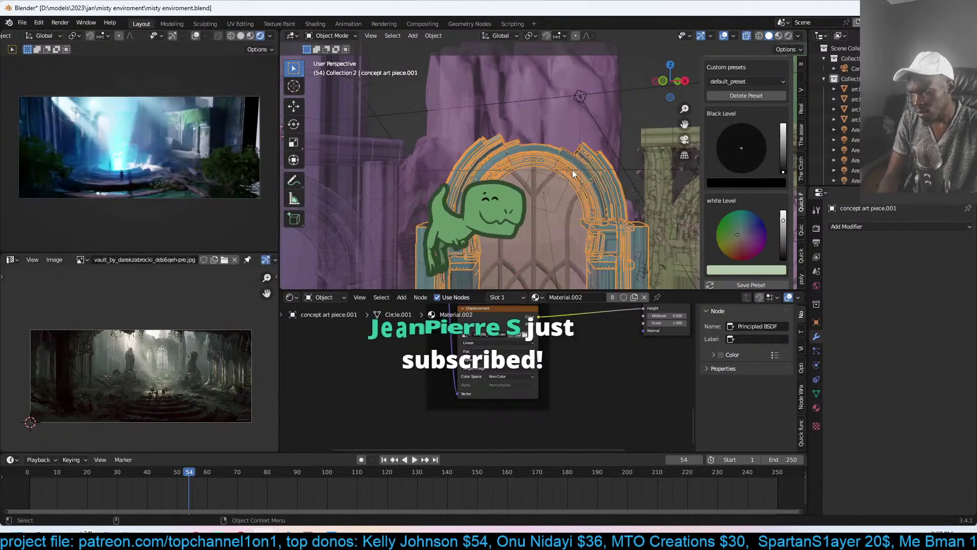
- Delete a further chunk from the upper right of the teal arch to leave a broken gap
key("Tab")
key("c")
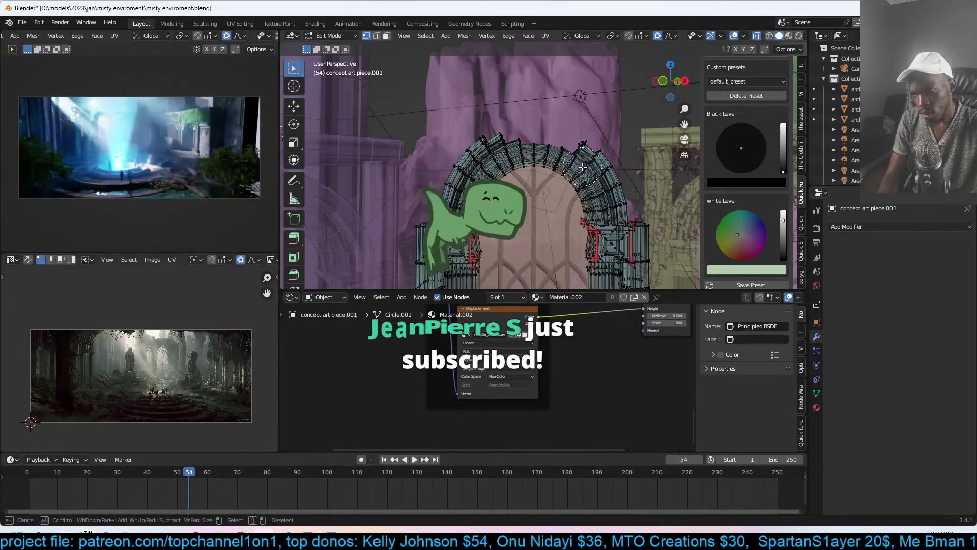
right_click(582, 166)
key("Tab")
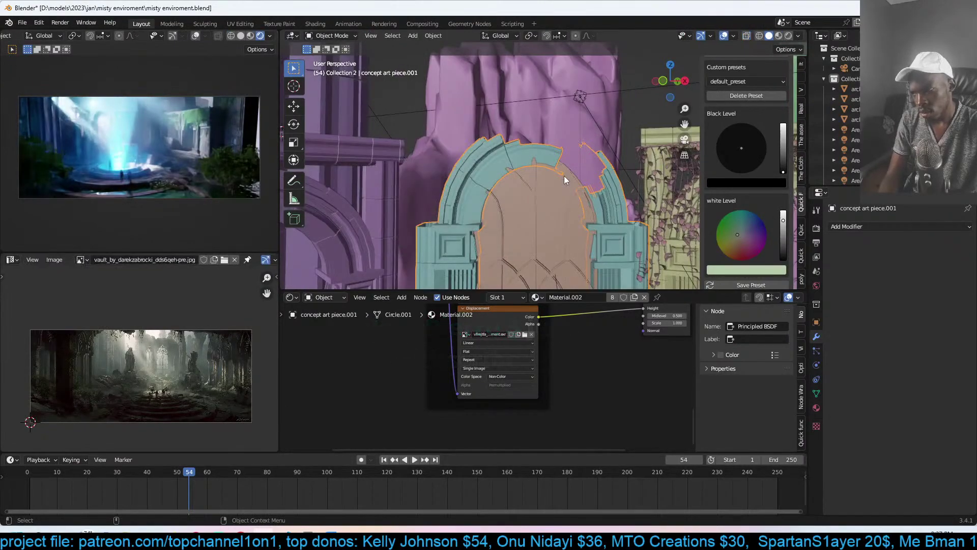
- Unhide the vines on the teal arch and reduce their Cuts value to 8
key("alt+h")
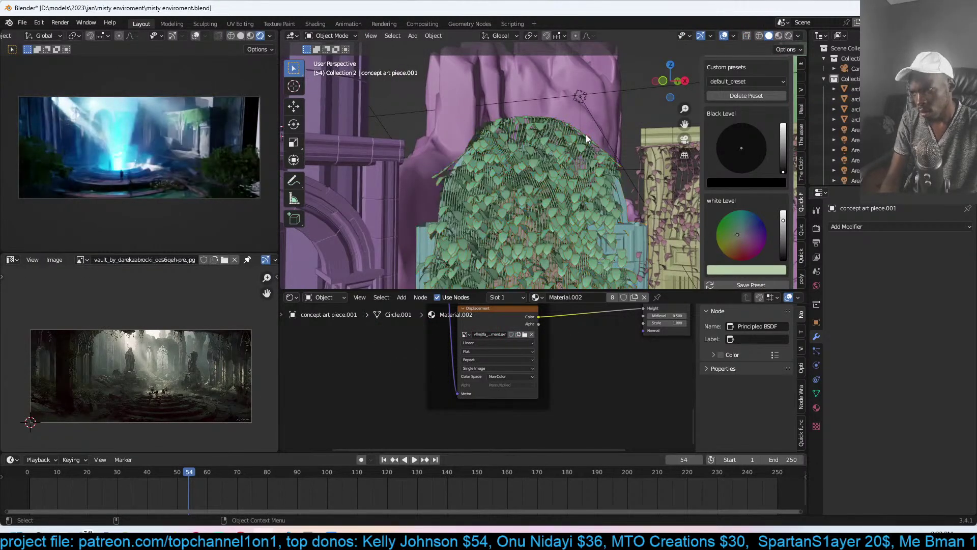
left_click(562, 159)
middle_click_drag(562, 158, 626, 168)
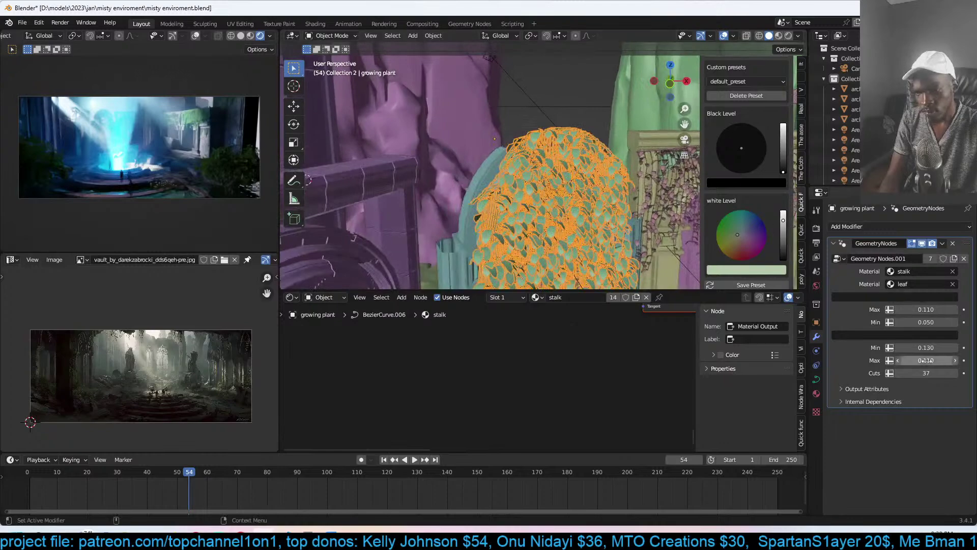
mouse_move(925, 373)
left_mouse_down()
mouse_move(875, 373)
mouse_move(916, 373)
left_mouse_up()
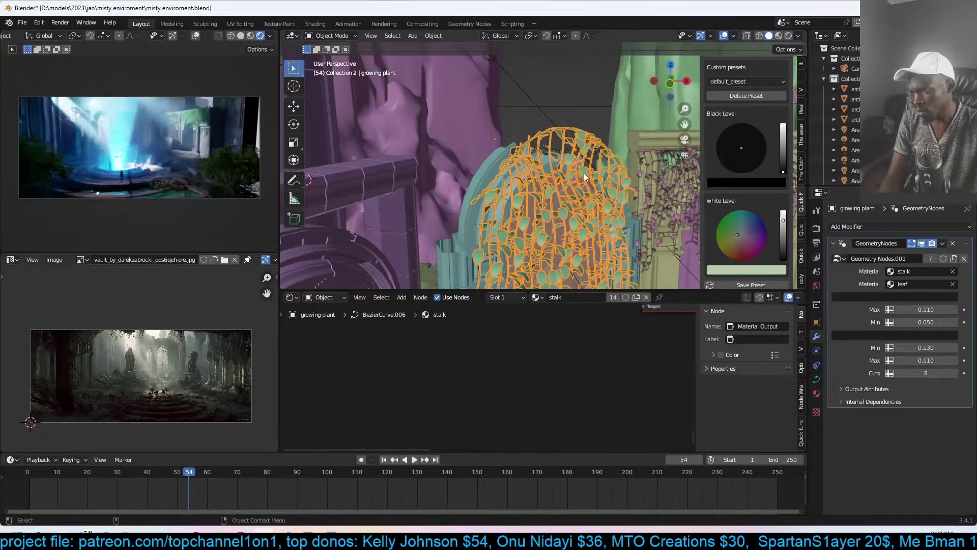
- Deselect the vines, return to the camera view and save the file
middle_click_drag(563, 145, 518, 145)
scroll(617, 236, "down", 2)
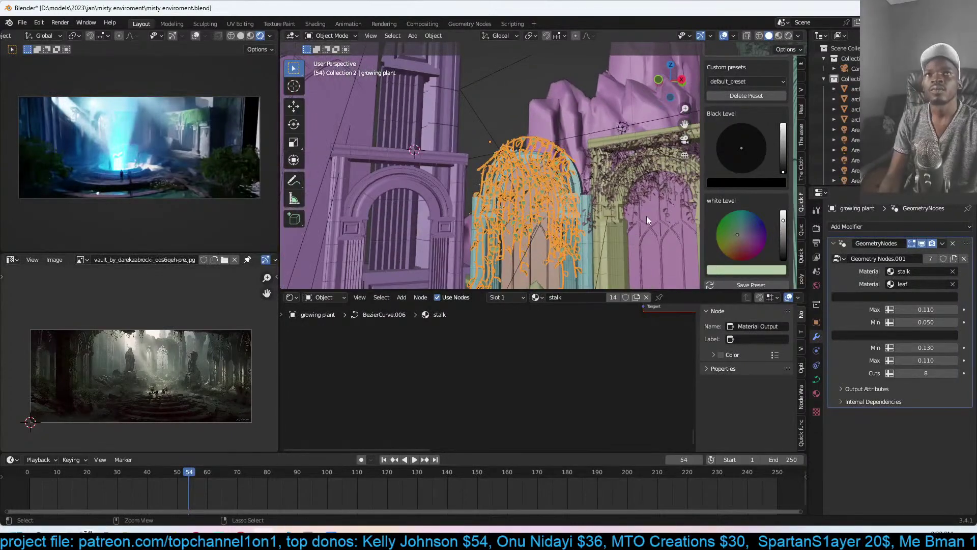
key("alt+a")
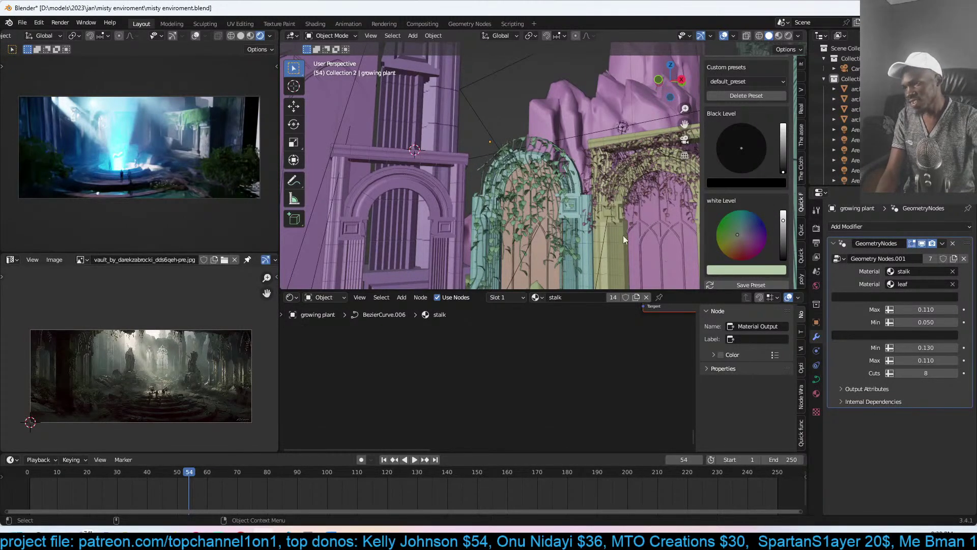
scroll(538, 162, "down", 8)
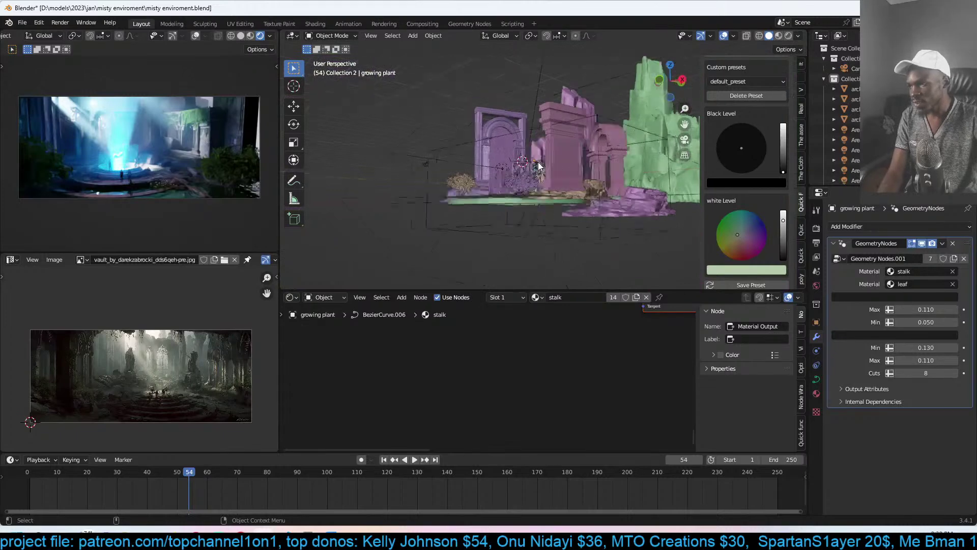
key("KP_0")
scroll(782, 173, "down", 1)
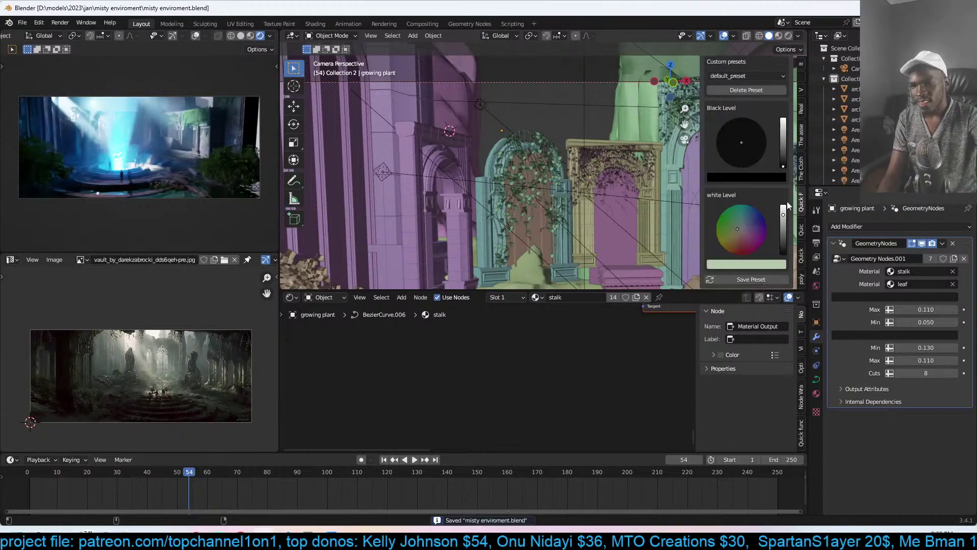
- Raise the white level's brightness to its maximum and save the file
mouse_move(783, 217)
left_mouse_down()
mouse_move(784, 238)
mouse_move(783, 206)
left_mouse_up()
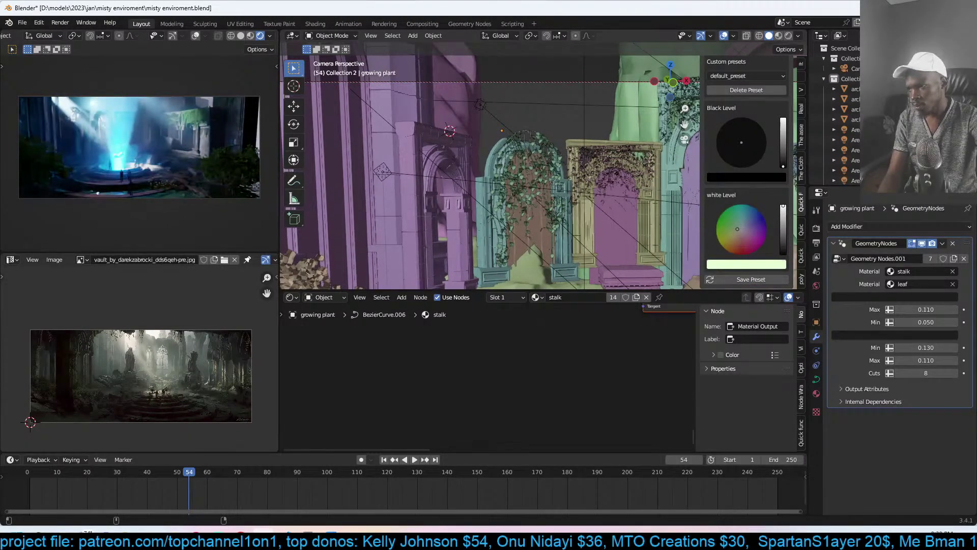
scroll(498, 150, "down", 2)
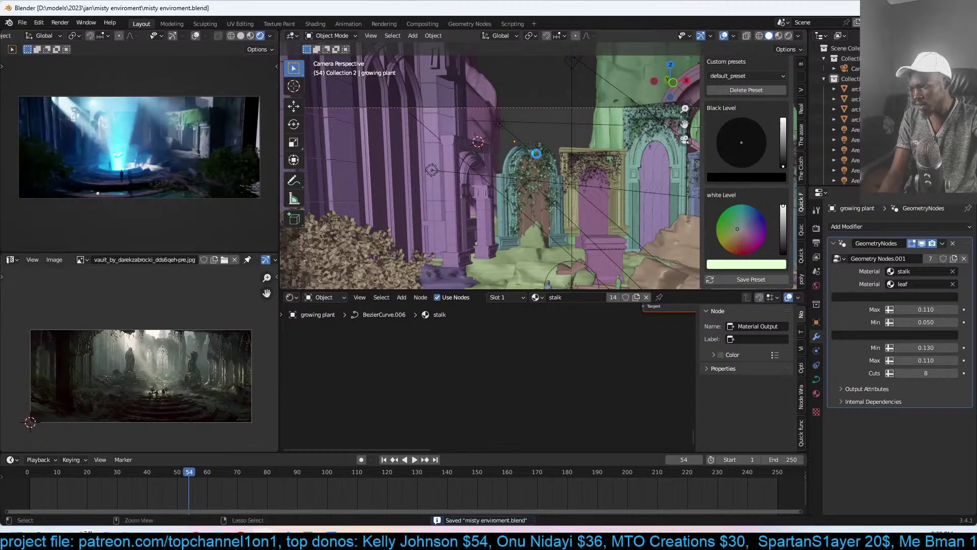
- Select the tall rock behind the round arch, resize it slightly and save the file
middle_click_drag(534, 150, 474, 153, "shift")
scroll(546, 156, "down", 1)
middle_click_drag(546, 160, 501, 159, "shift")
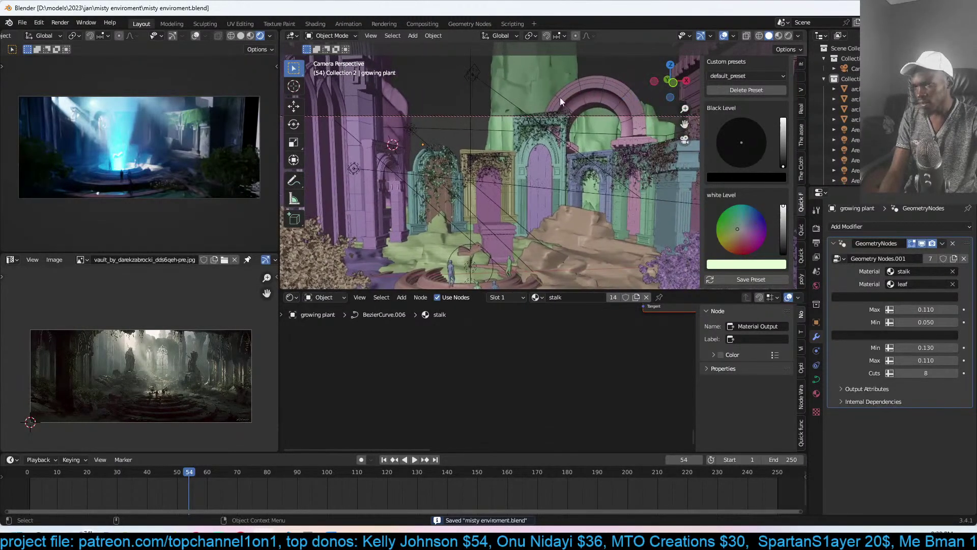
left_click(559, 84)
key("s")
left_click(576, 157)
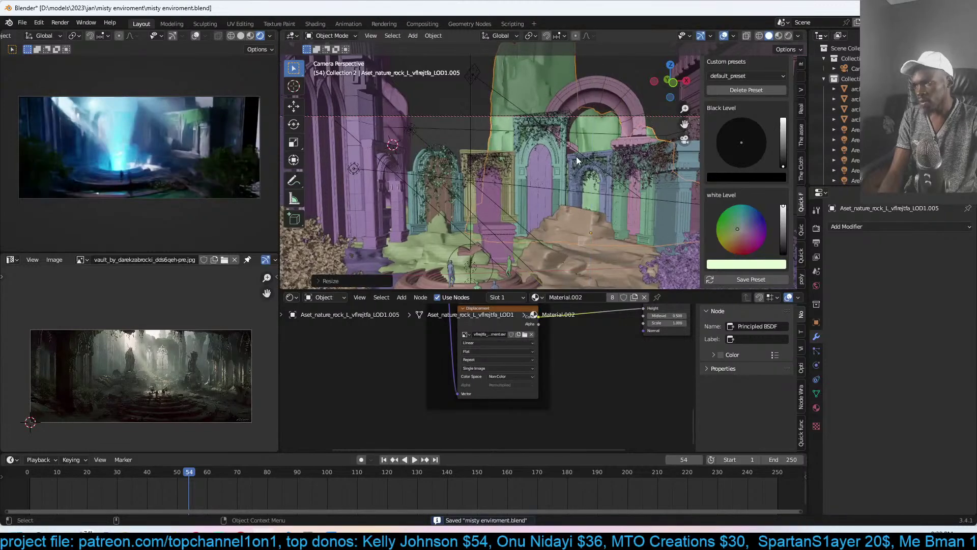
key("ctrl+s")
- Scale the tall background rock up by a factor of about 1.1
scroll(141, 167, "up", 5)
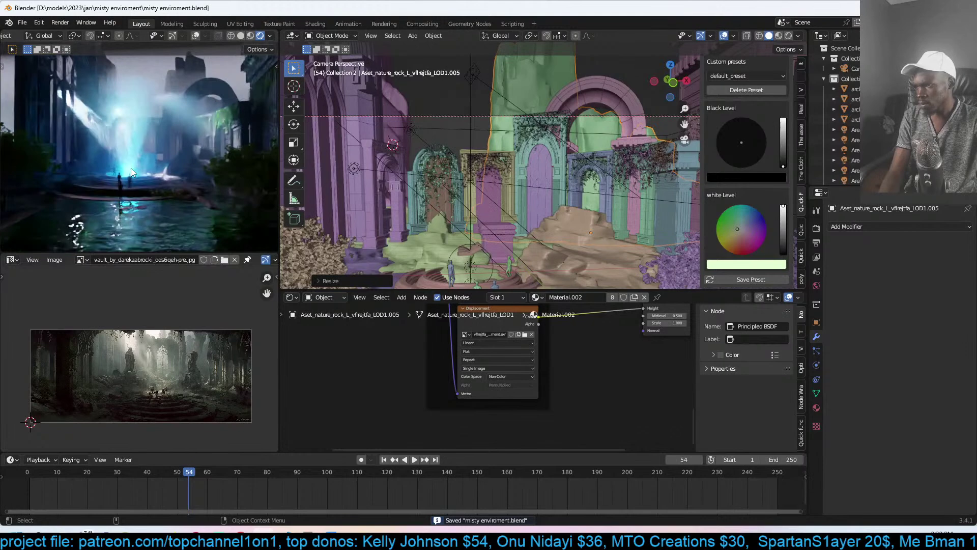
middle_click_drag(130, 168, 181, 170)
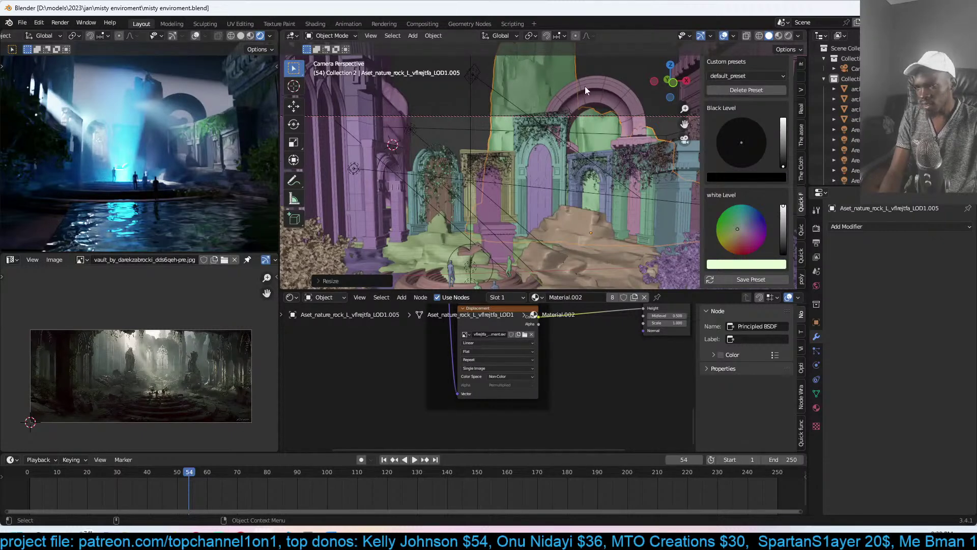
key("g")
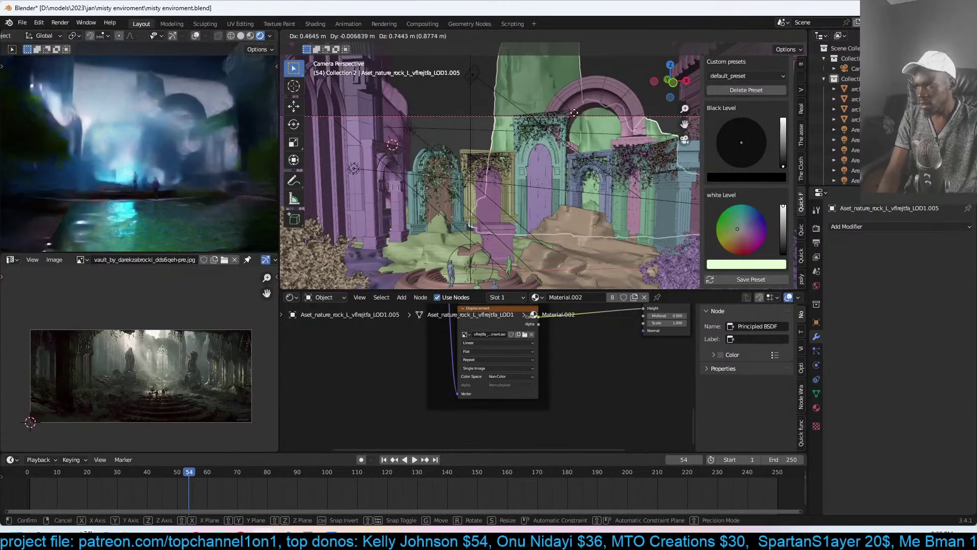
key("s")
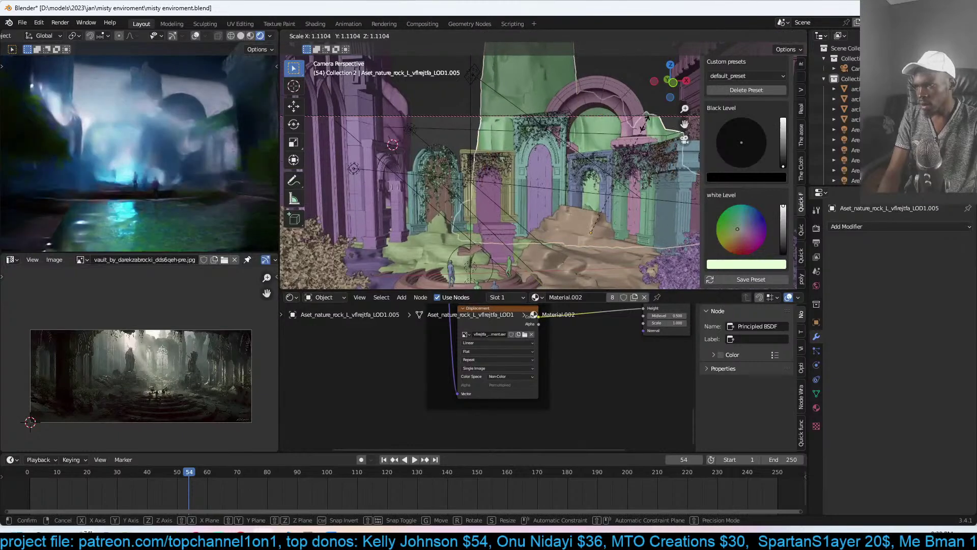
left_click(626, 132)
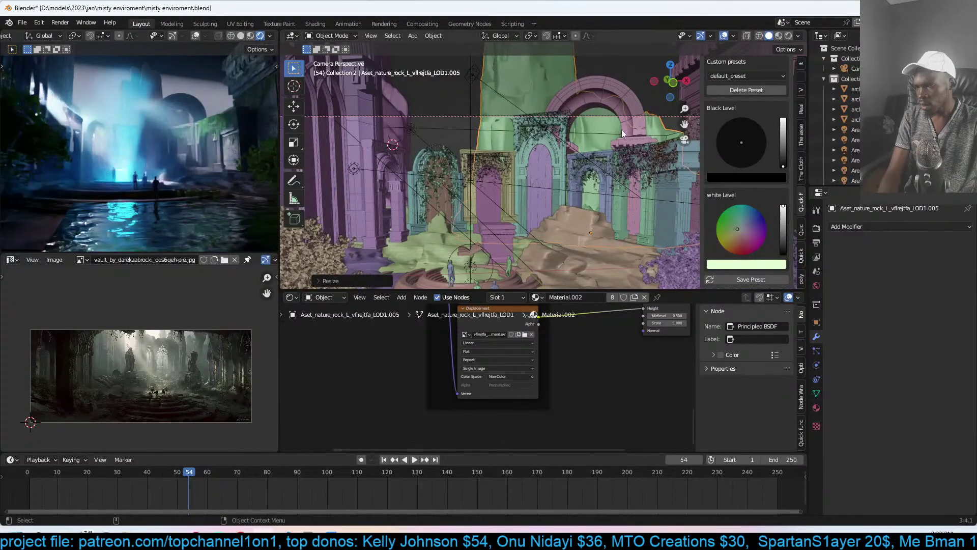
- Duplicate the tall background rock from the top view and place the copy between the original and the purple rock
key("KP_7")
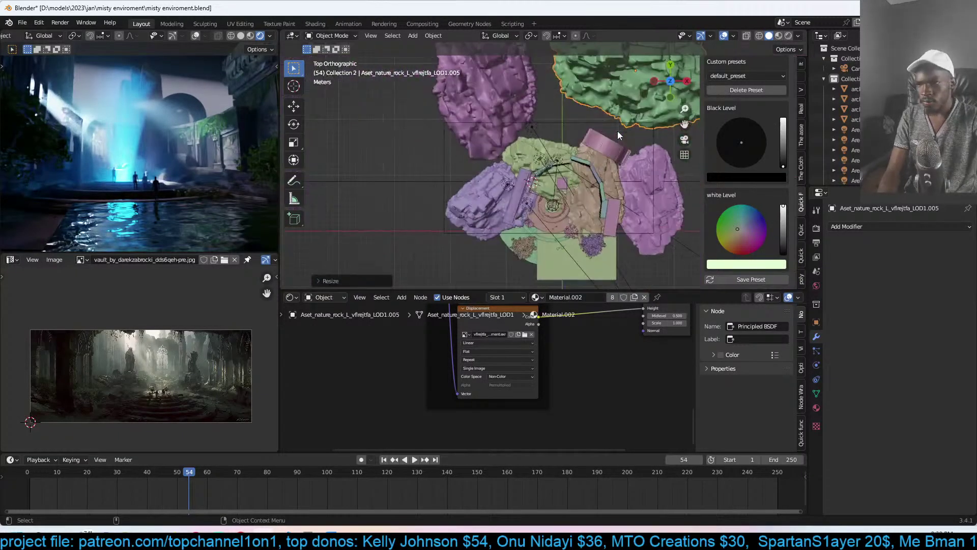
scroll(617, 131, "up", 2)
middle_click_drag(622, 121, 610, 133, "shift")
key("shift+d")
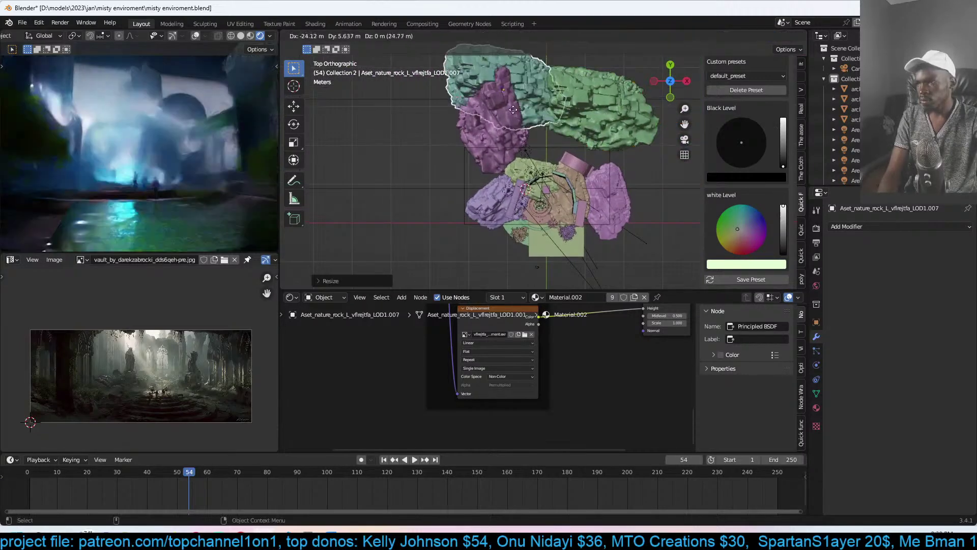
left_click(560, 118)
- Select the mist volume cube, hide and unhide it, and bring its volume material settings into view
middle_click_drag(560, 118, 616, 108)
left_click(616, 108)
key("h")
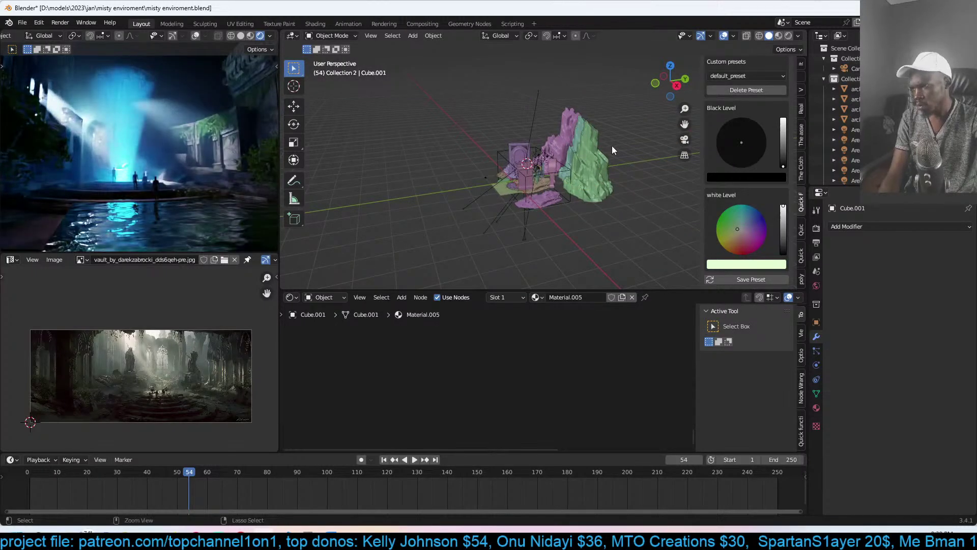
key("alt+h")
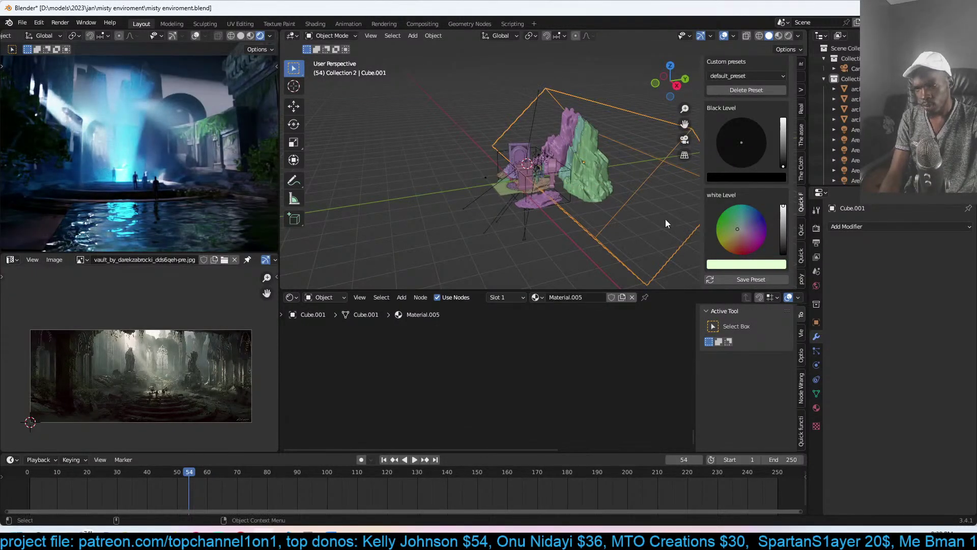
middle_click_drag(665, 223, 660, 218)
key("Home")
middle_click_drag(575, 371, 625, 382)
scroll(631, 353, "up", 3)
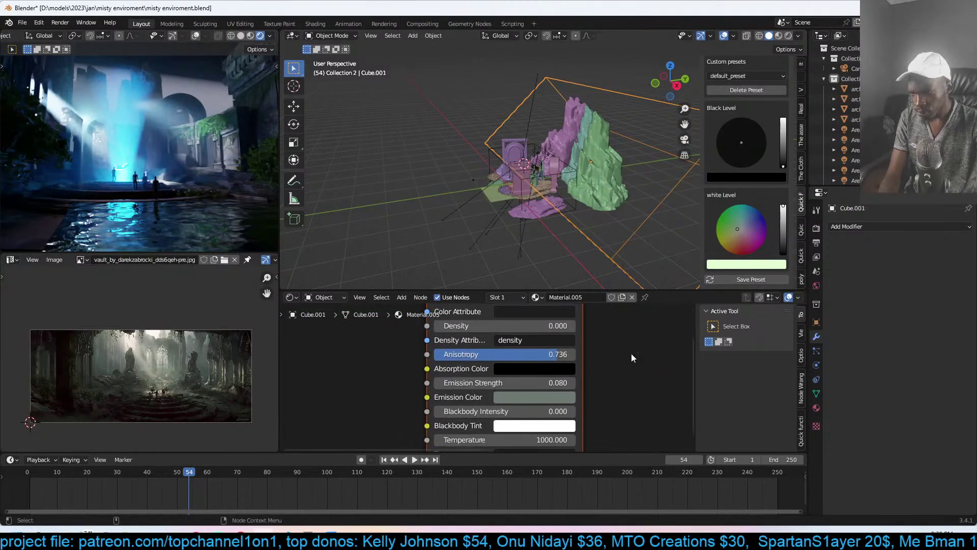
- Try an Emission Strength of 0.1 on the mist volume and settle on 0.020
left_click(555, 372)
type("0.1")
key("Return")
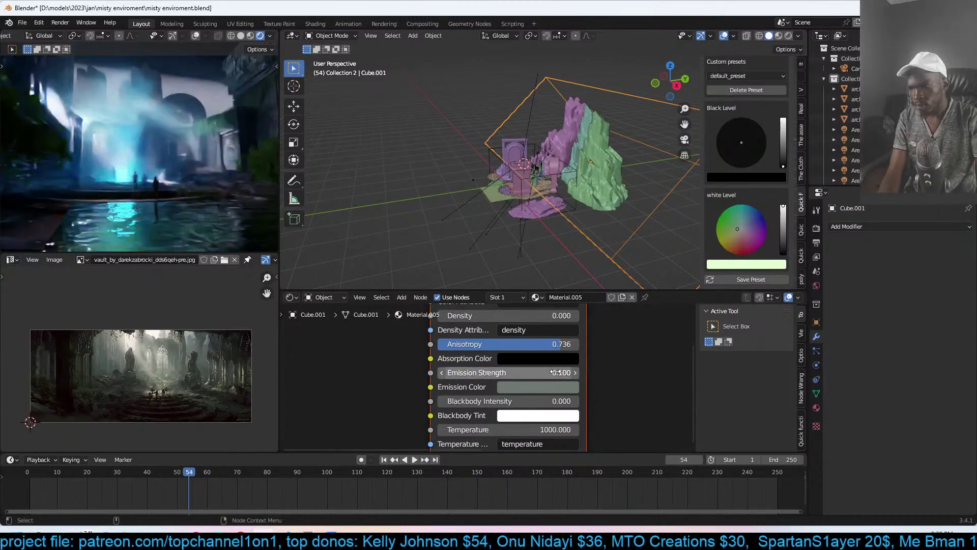
left_click(559, 373)
type("0.2")
key("Return")
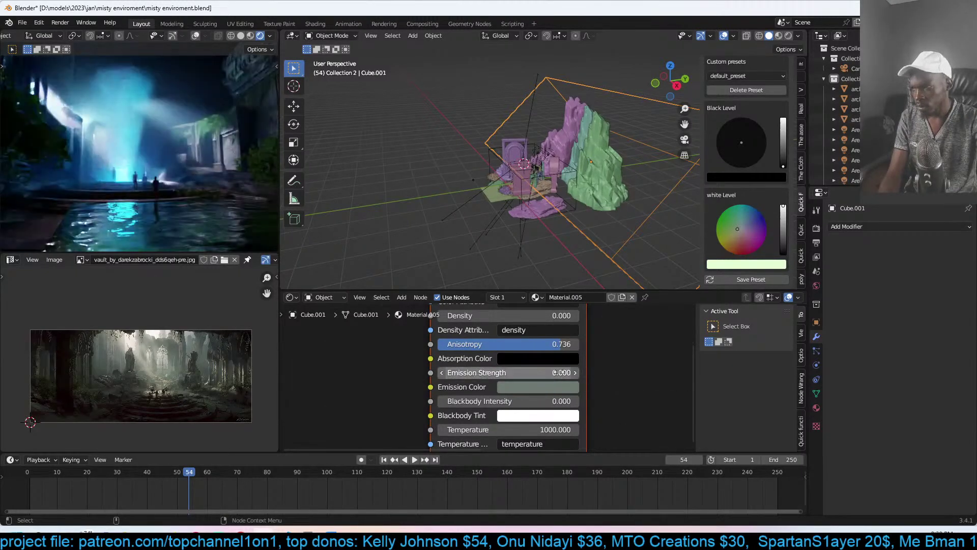
left_click_drag(552, 372, 557, 372)
- Brighten the mist volume's Emission Color to a Value of about 0.42
left_click(548, 385)
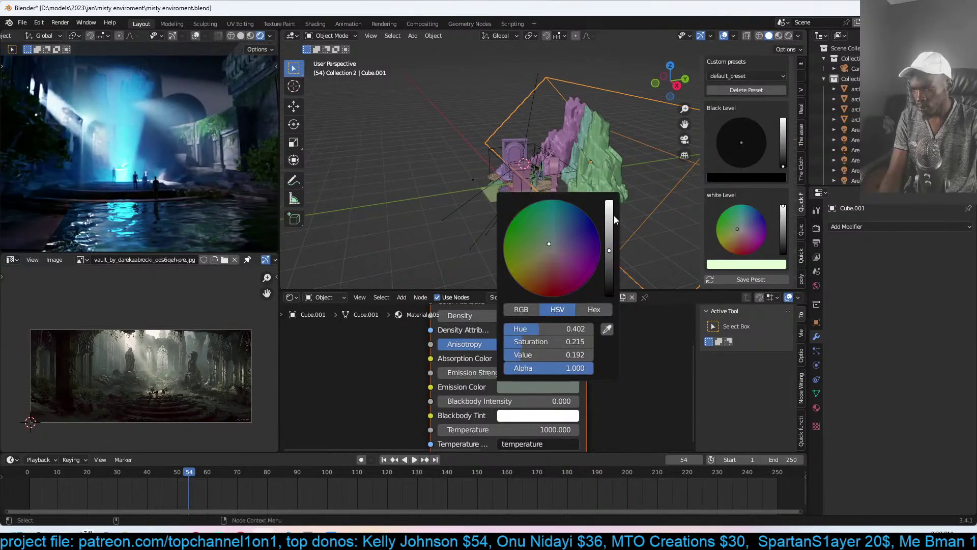
left_click_drag(611, 207, 609, 230)
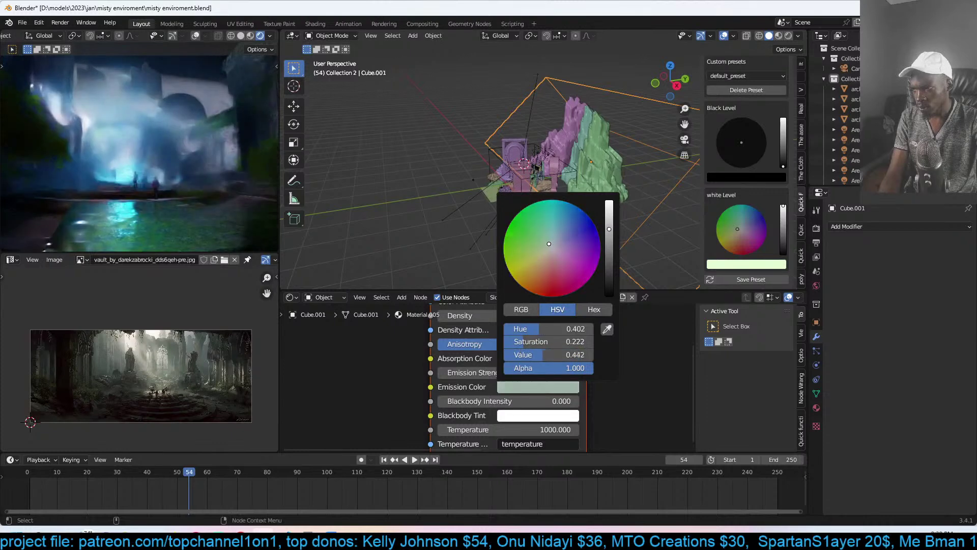
mouse_move(646, 165)
middle_mouse_down()
mouse_move(624, 148)
mouse_move(649, 160)
middle_mouse_up()
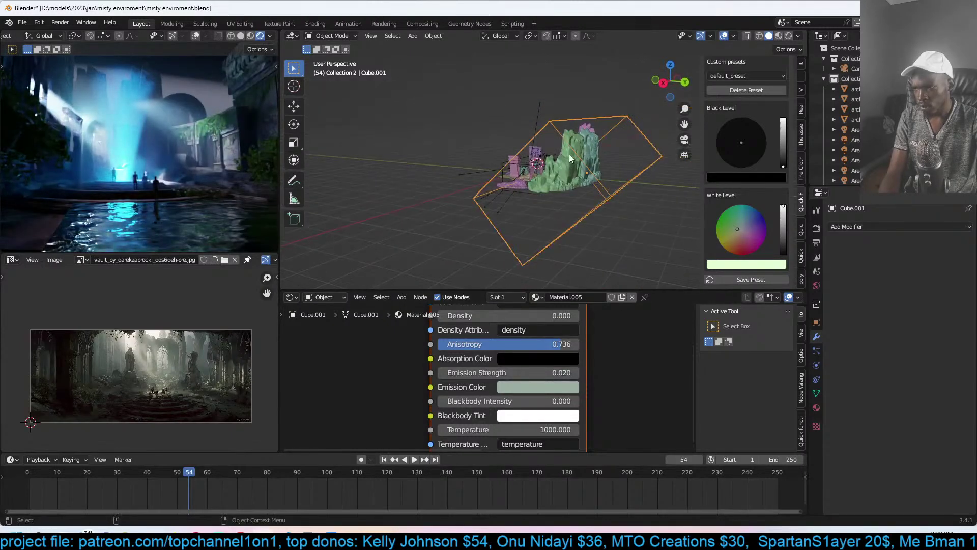
- Raise the mist cube's top edge behind the rocks about 30 m along Z in Edit Mode
key("Tab")
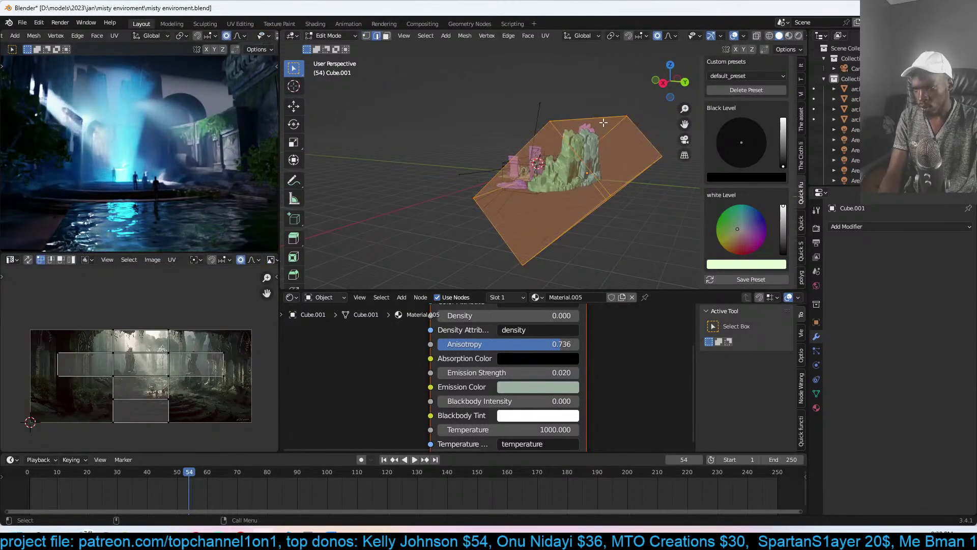
left_click(604, 123)
key("g")
key("z")
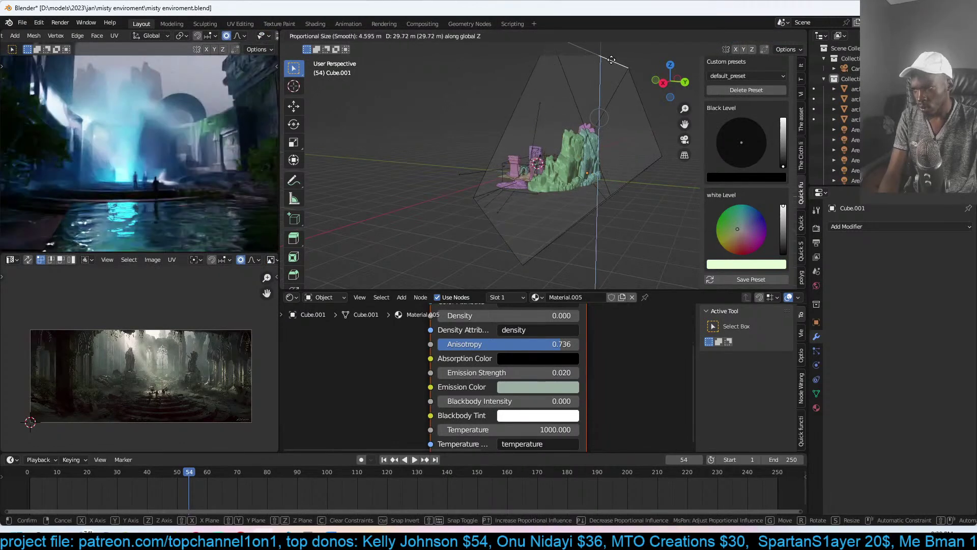
left_click(610, 63)
key("Tab")
- Darken the mist volume's Emission Color to a deep gray-green
scroll(586, 368, "up", 2)
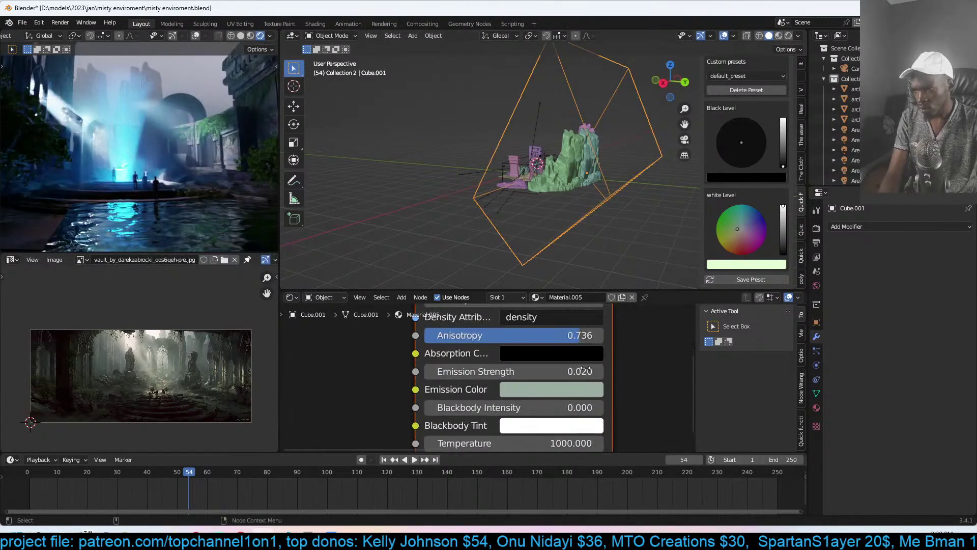
left_click(578, 389)
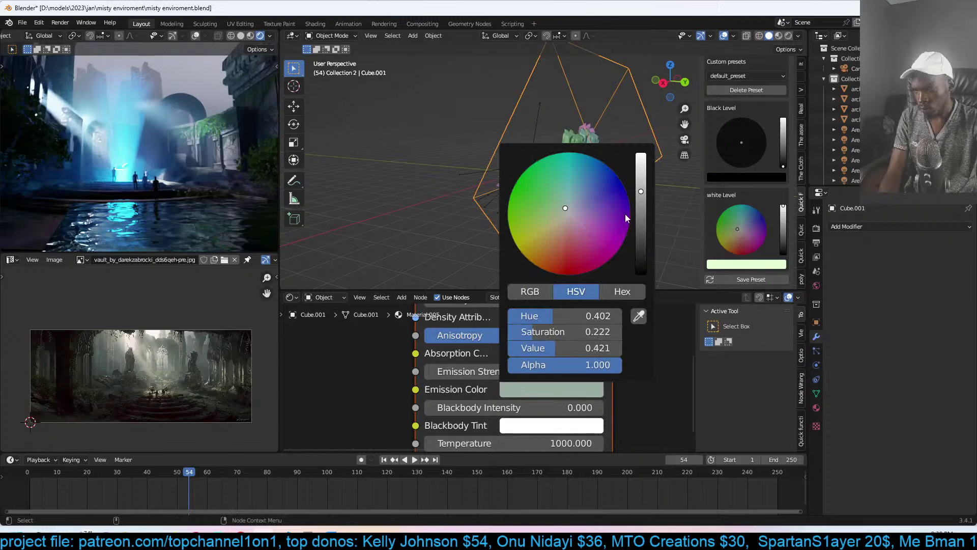
left_click_drag(641, 191, 642, 236)
- Make a linked duplicate of the round arch and place it, rotated, behind the background rocks from the top view
middle_click_drag(642, 235, 601, 151)
left_click(582, 147)
middle_click_drag(579, 186, 650, 205)
key("KP_7")
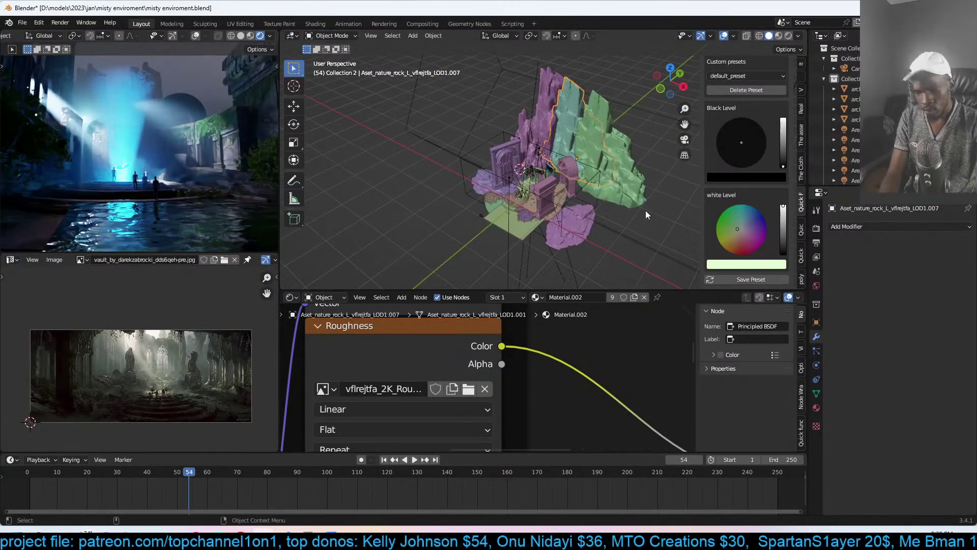
scroll(645, 210, "up", 5)
scroll(585, 164, "down", 4)
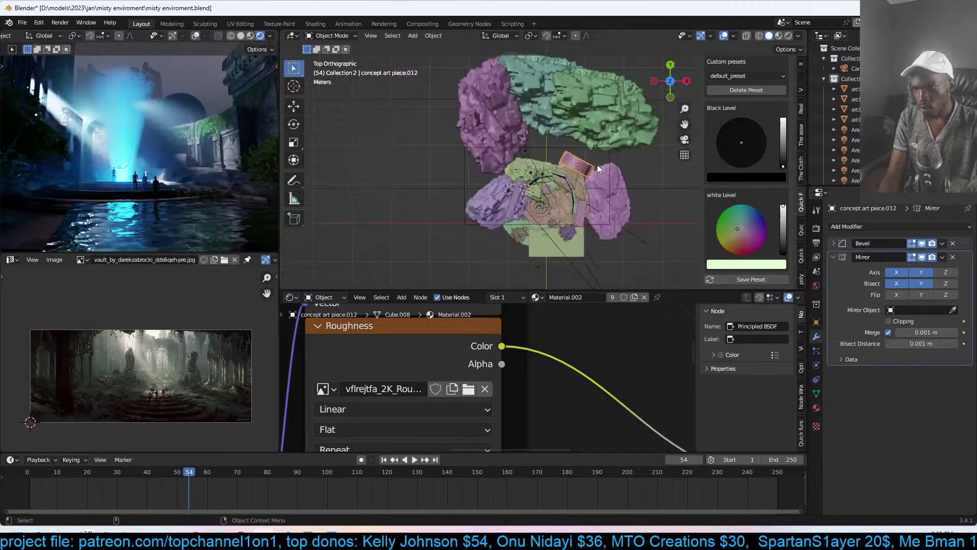
left_click(532, 103)
key("alt+d")
key("r")
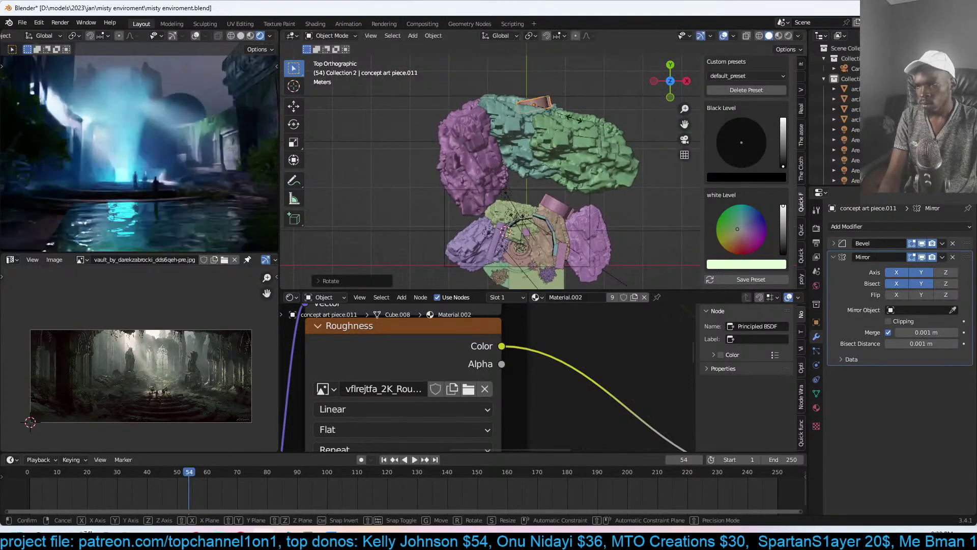
left_click(628, 141)
- Raise the new background arch along Z and adjust its scale so it towers over the rocks
middle_click_drag(628, 181, 612, 129)
key("g")
key("z")
left_click(609, 107)
key("s")
left_click(593, 106)
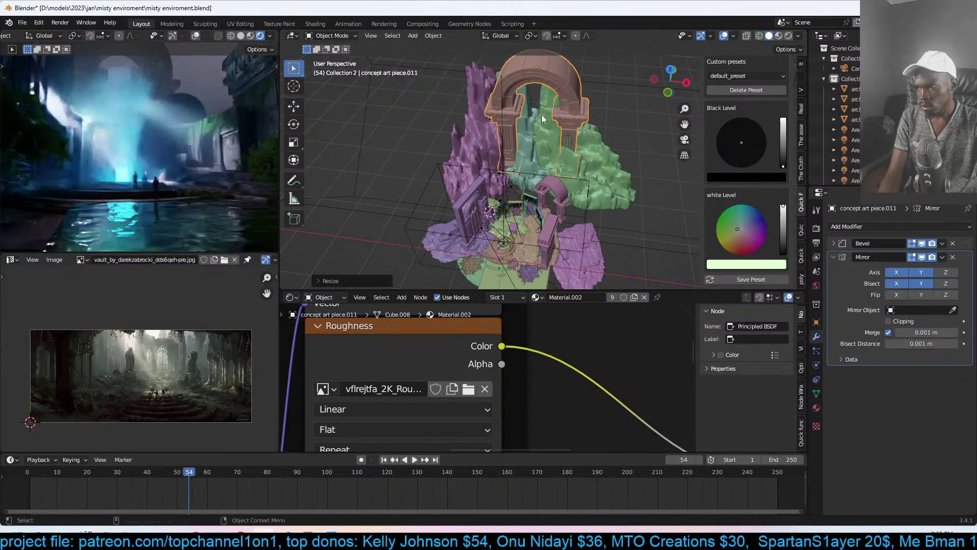
- Make a linked duplicate of the large background arch, rotate it about Z and place it beside the first, over the green rock
key("alt+d")
key("r")
key("z")
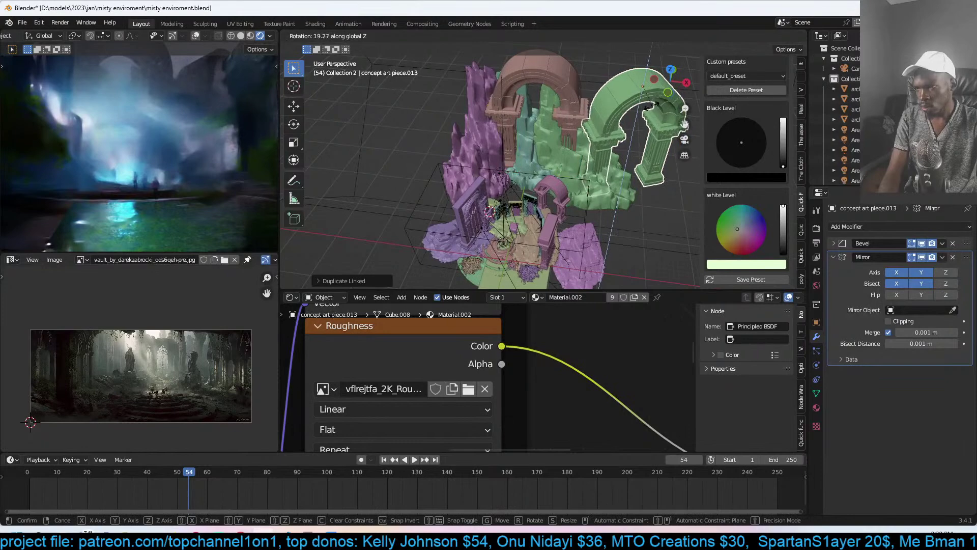
left_click(584, 190)
key("g")
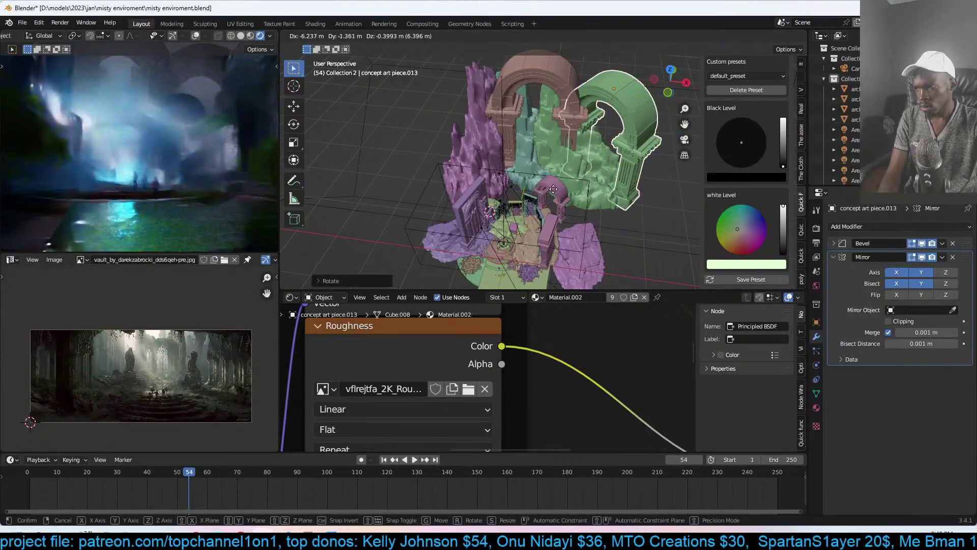
left_click(585, 158)
- Select the mist volume cube, change its Emission Color to a dark teal and save the file
middle_click_drag(585, 158, 514, 123)
left_click(497, 124)
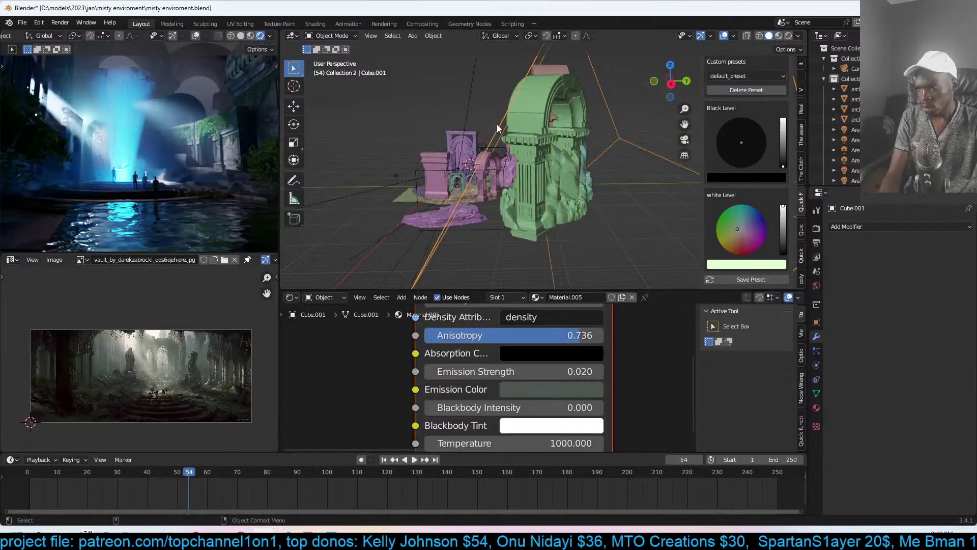
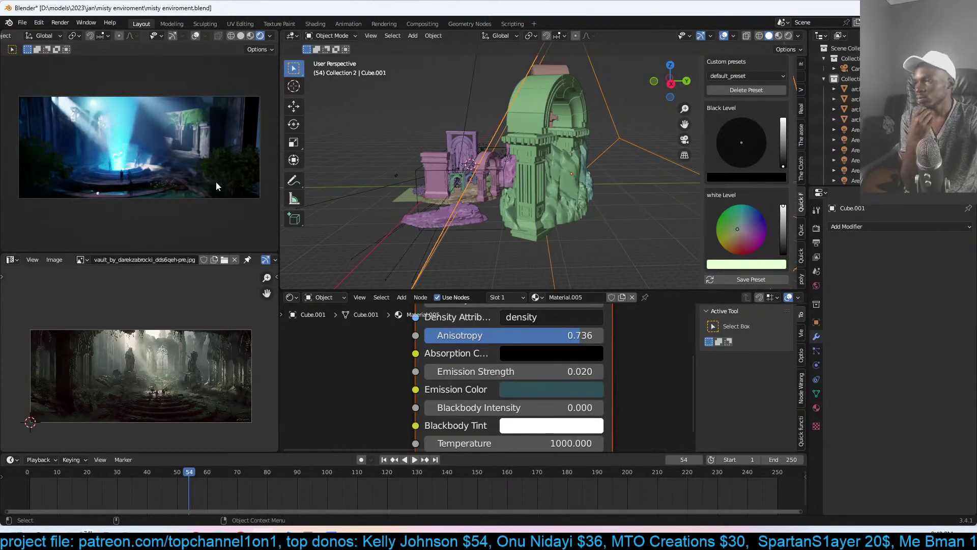
key("ctrl+s")
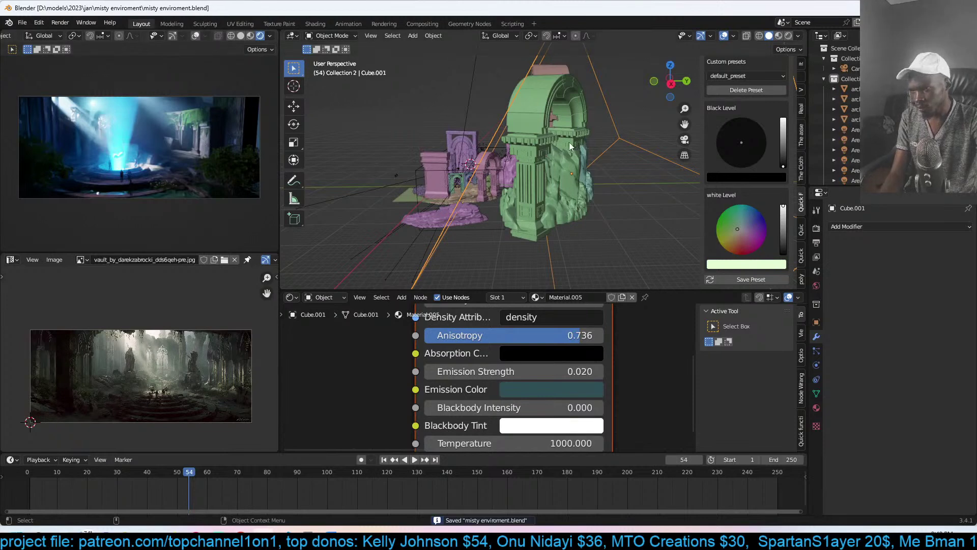
scroll(573, 145, "up", 3)
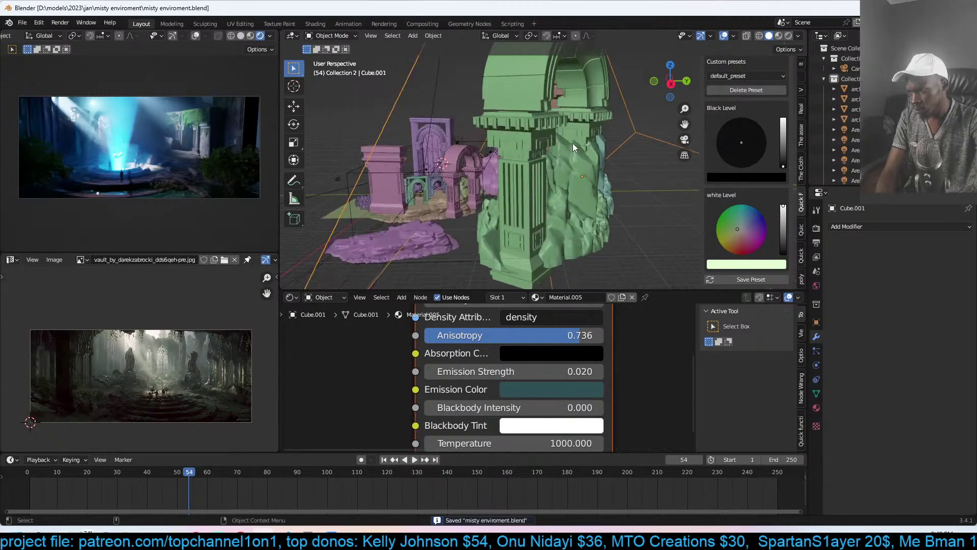
scroll(572, 147, "up", 2)
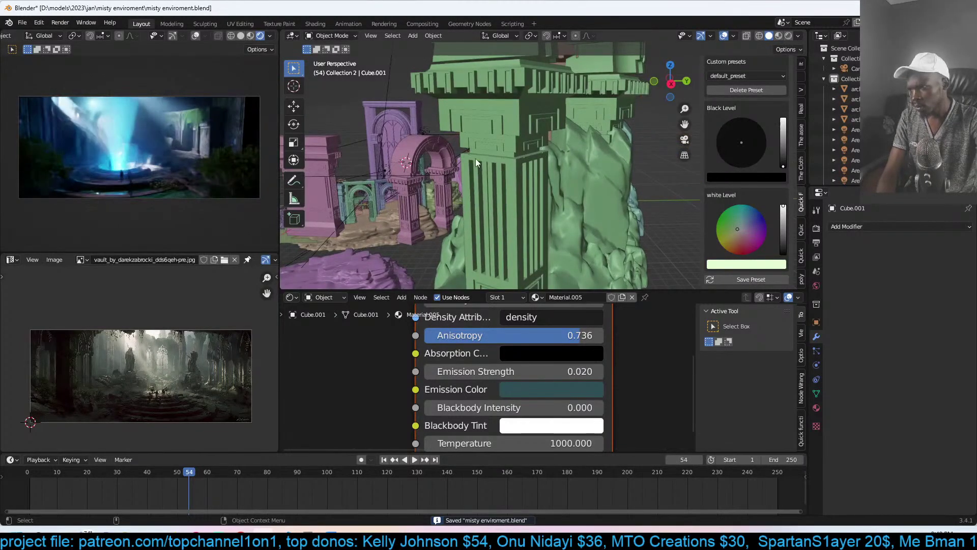
middle_click_drag(450, 162, 579, 210)
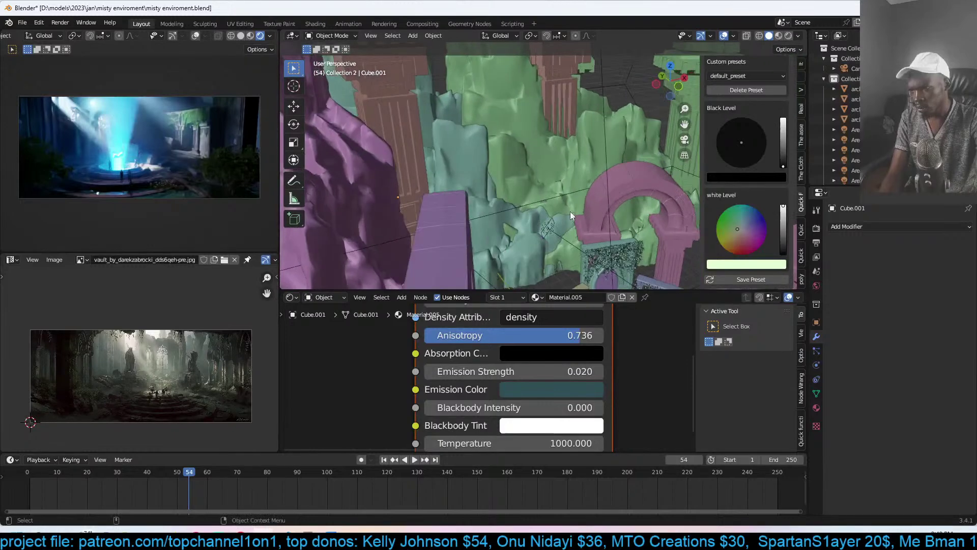
- Select the area light behind the small round arch and set its size to 3 m and spread to 45°
left_click(555, 217)
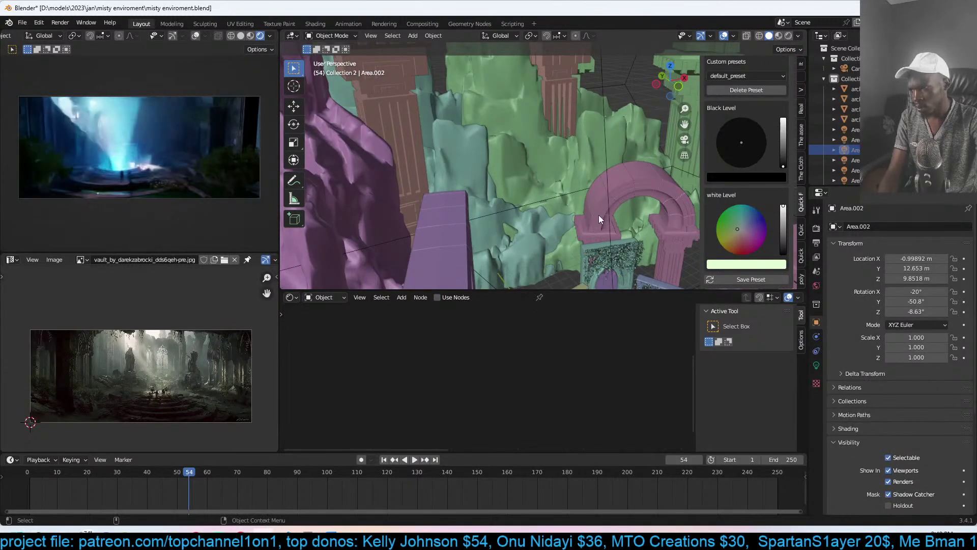
left_click(816, 365)
double_click(927, 322)
type("3")
key("Return")
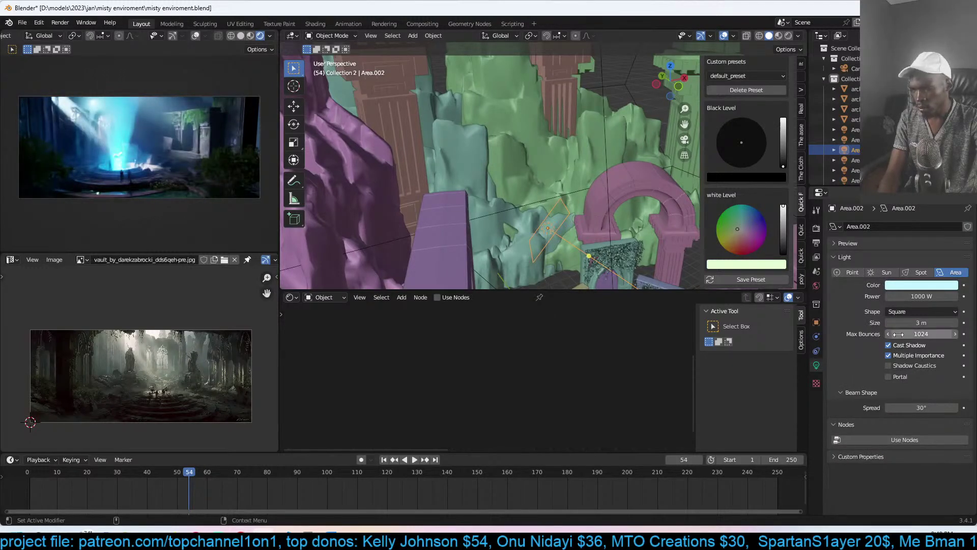
mouse_move(930, 411)
left_mouse_down()
mouse_move(941, 411)
mouse_move(931, 411)
left_mouse_up()
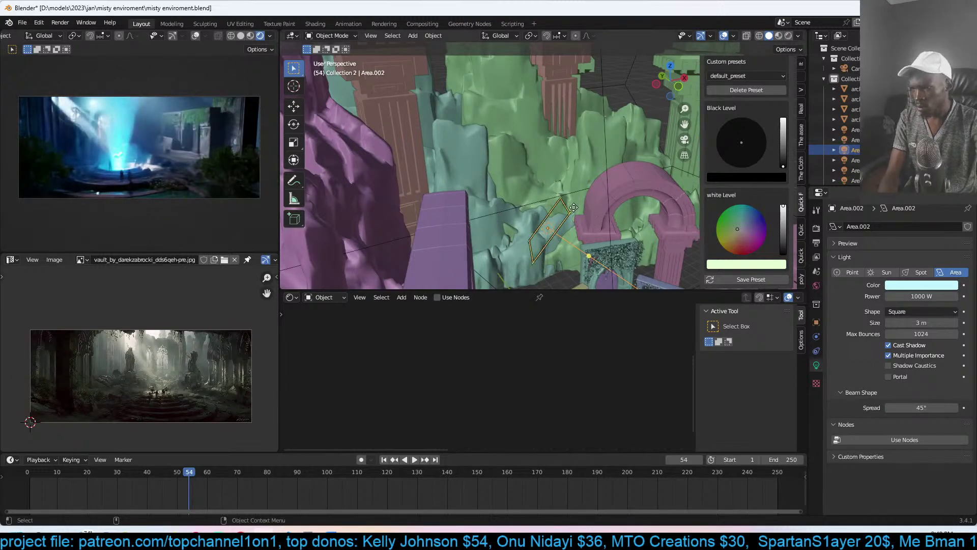
- Rotate the selected area light freely to re-aim its beam at the ruins
middle_click_drag(560, 234, 603, 239)
key("r")
key("r")
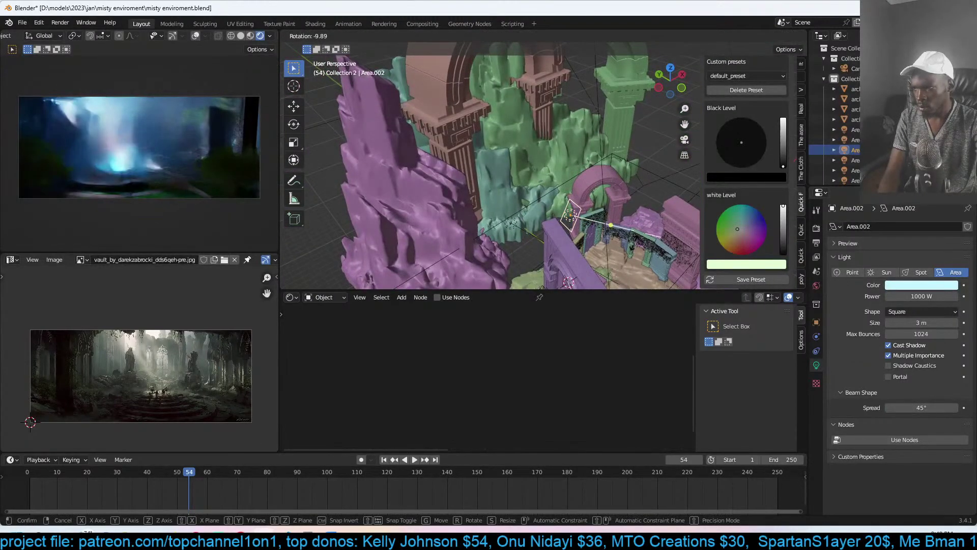
left_click(655, 217)
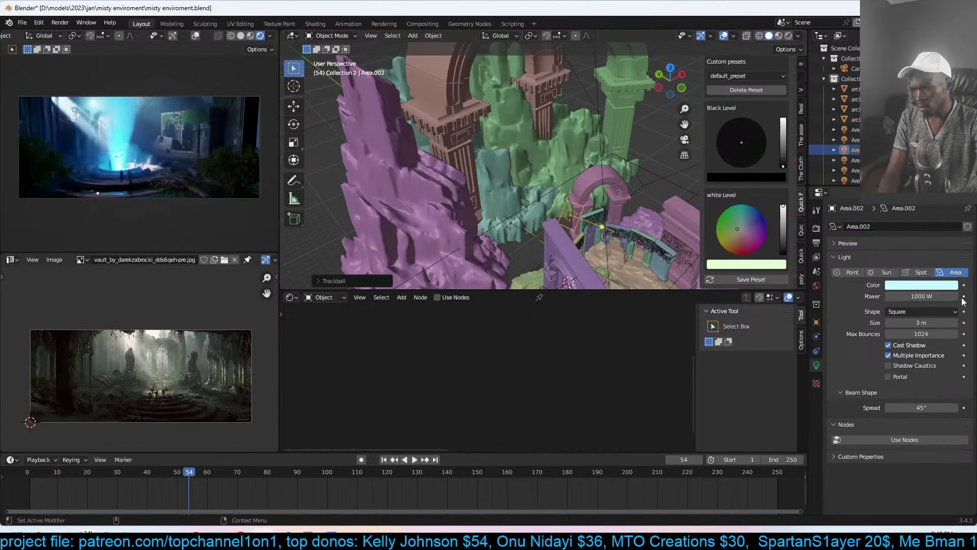
- Darken the area light's color to a dim grey-teal with a value of about 0.124 and save the file
left_click(921, 285)
left_click(949, 205)
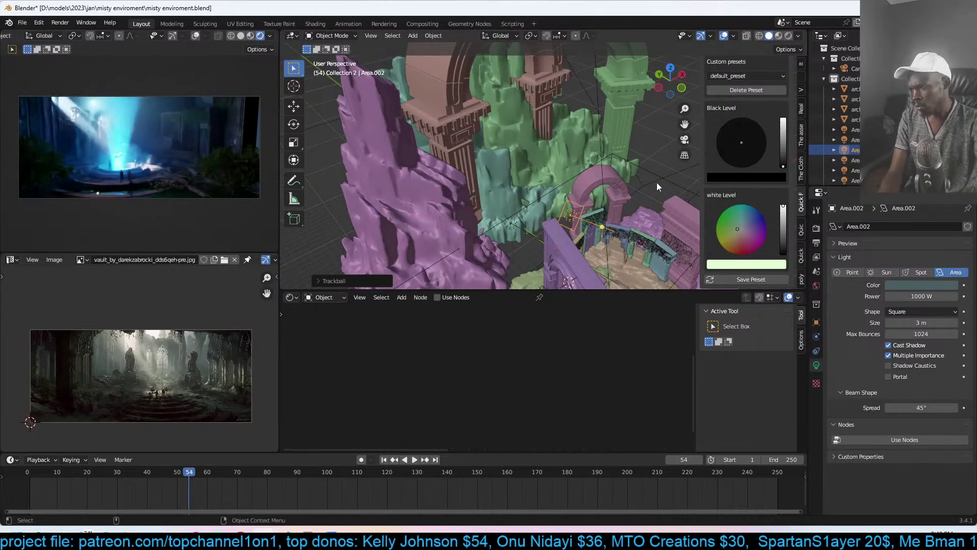
key("KP_0")
key("ctrl+s")
- Select all objects of the same type as the light and move them to a new collection named "lights"
key("shift+g")
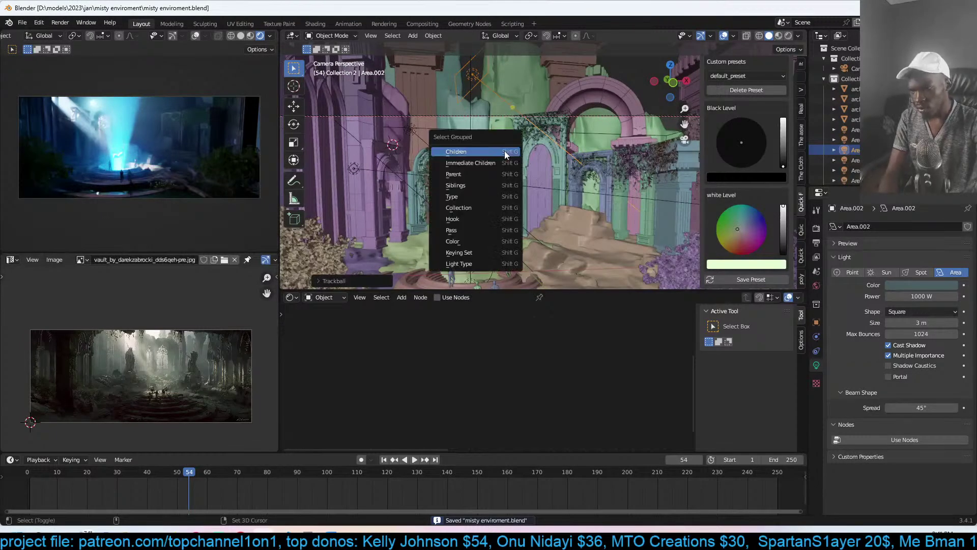
left_click(468, 196)
key("m")
left_click(502, 174)
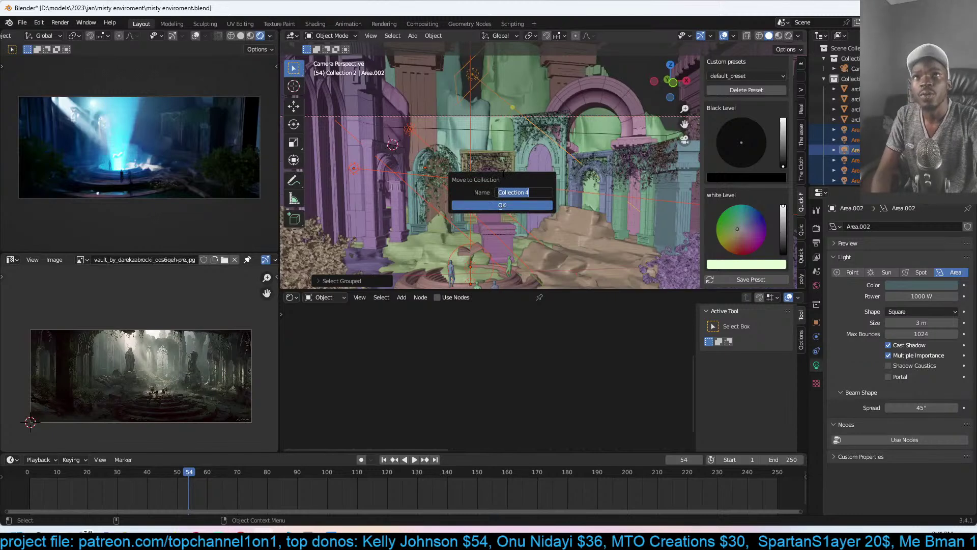
key("BackSpace")
type("lights")
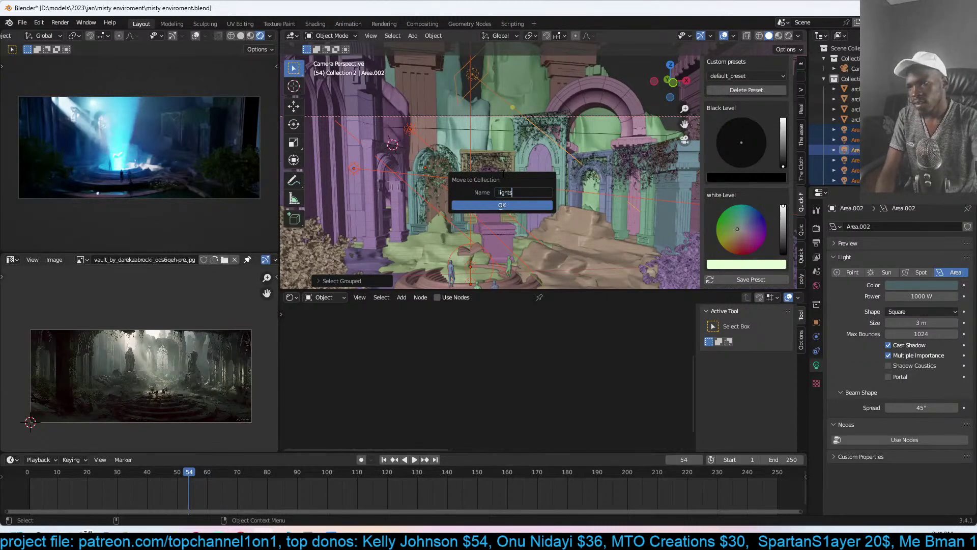
left_click(502, 205)
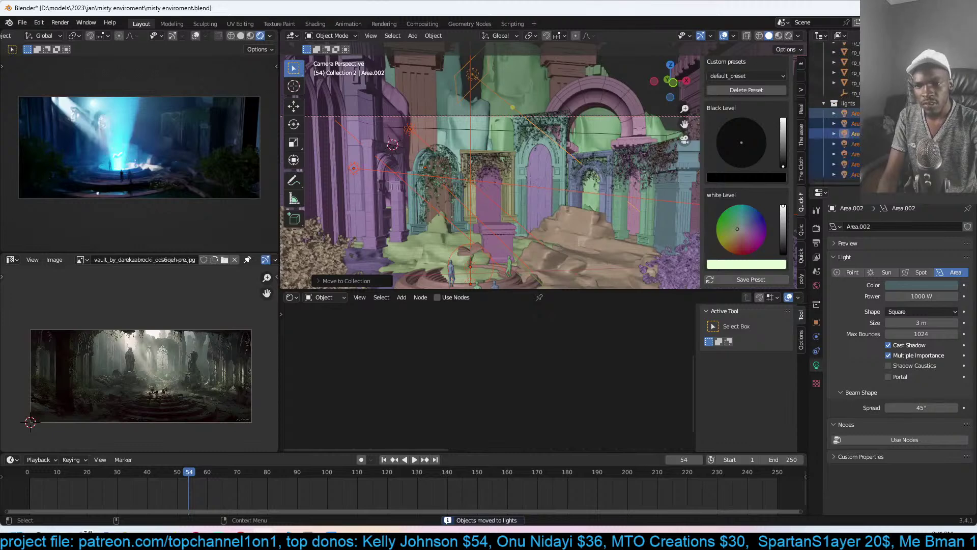
- Hide all lights except the first area light in the lights collection and set its power to 10000 W
key("h")
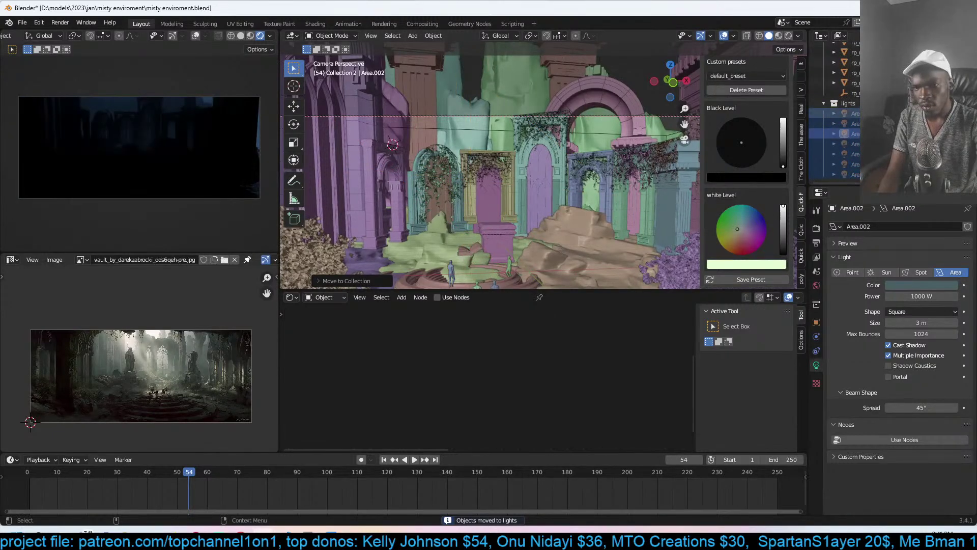
key("alt+h")
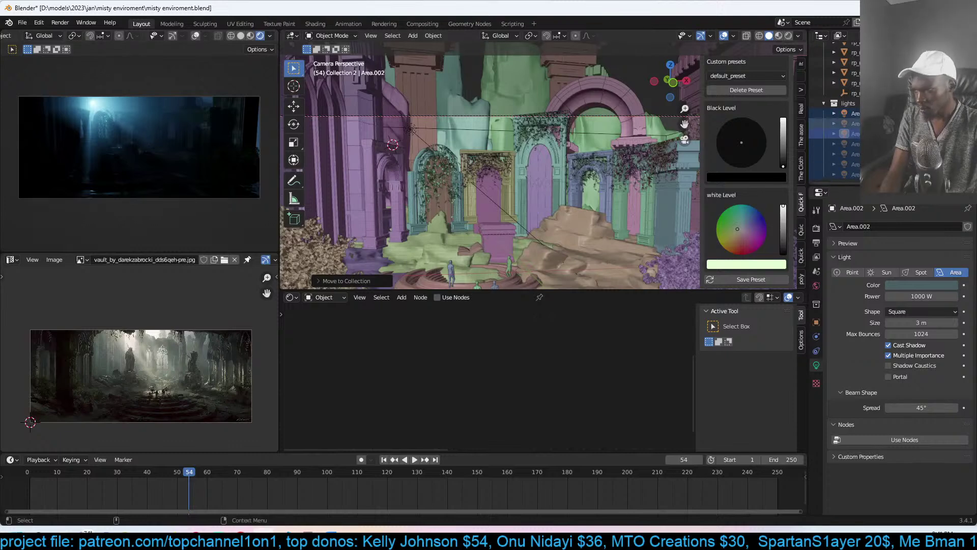
left_click(847, 113)
left_click(895, 296)
type("10000")
key("Return")
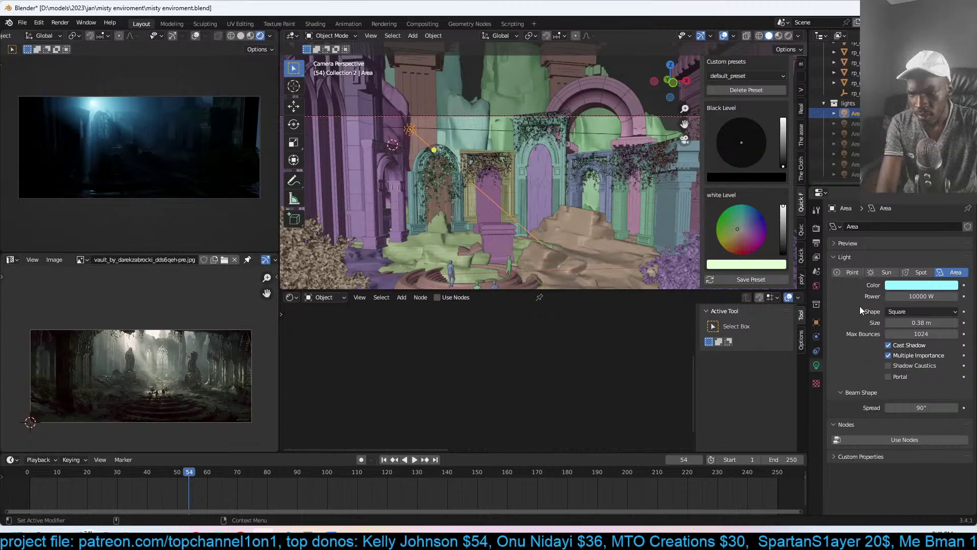
- Try 5000 W for the first area light, reduce its power to 2000 W and save the file
left_click(911, 296)
left_click(906, 296)
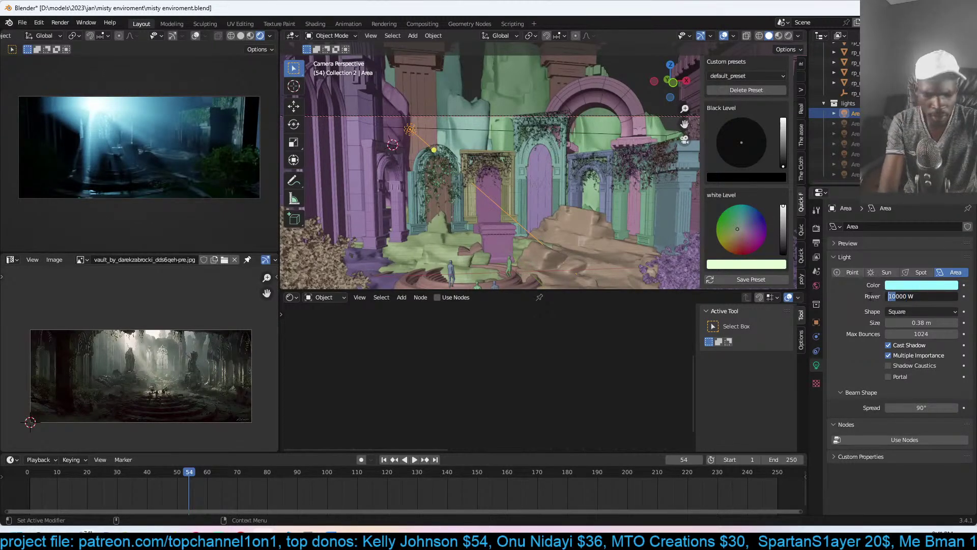
type("5000")
key("Return")
left_click(894, 297)
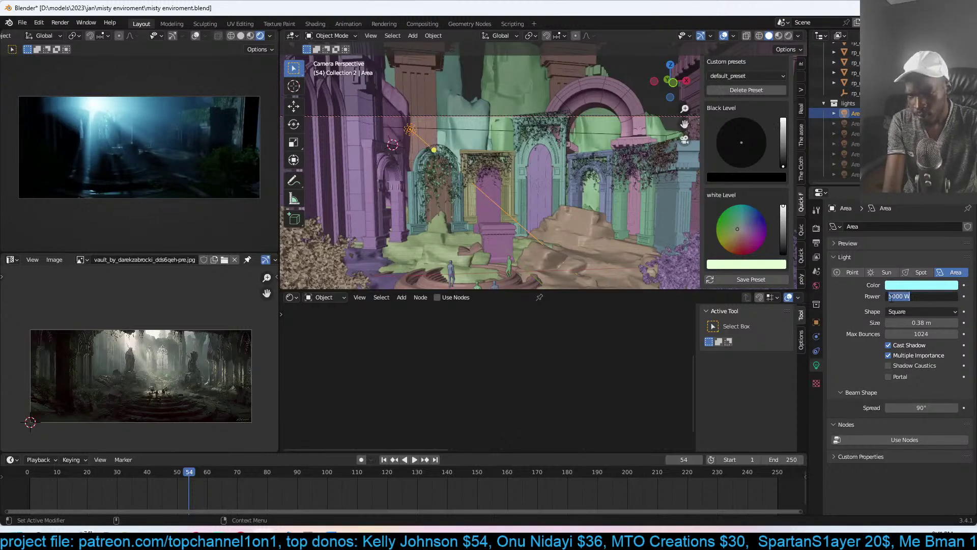
type("2")
key("Return")
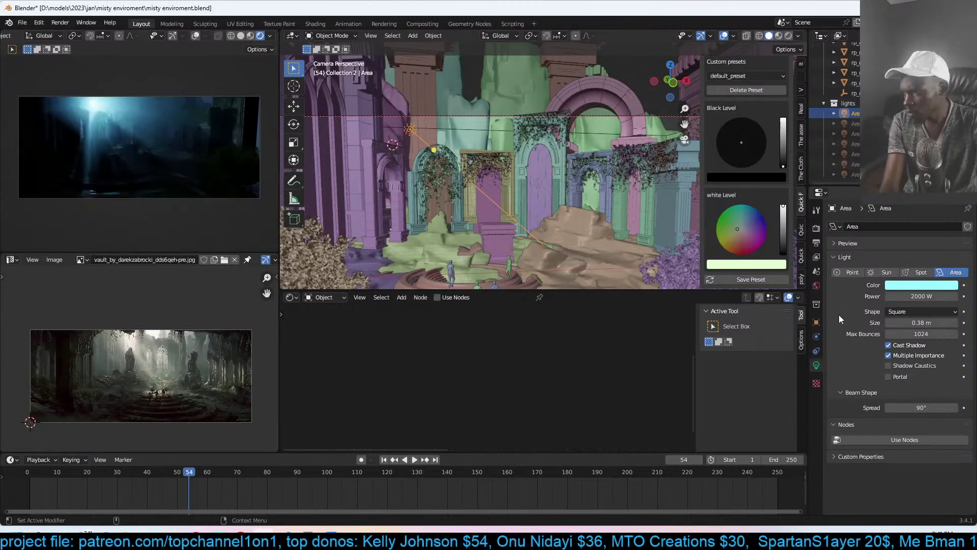
key("ctrl+s")
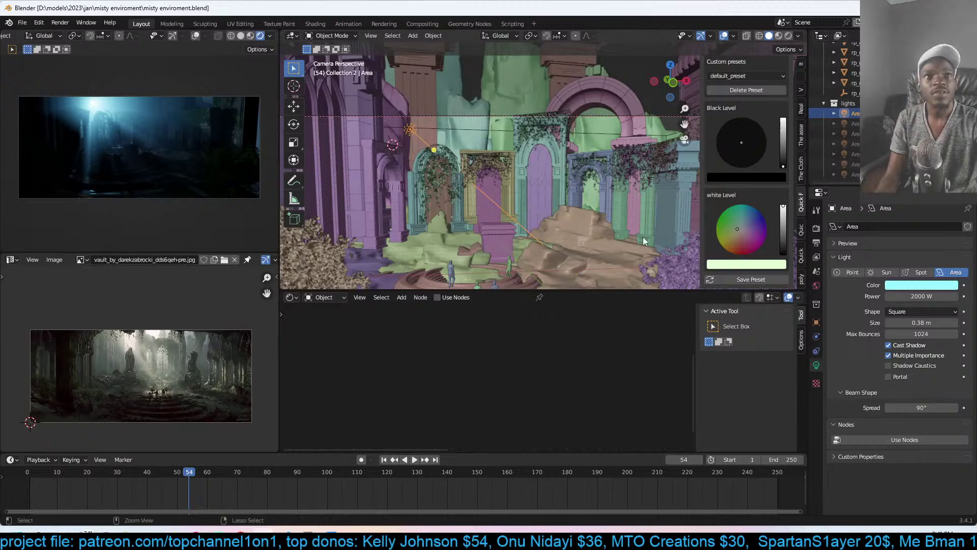
key("ctrl+s")
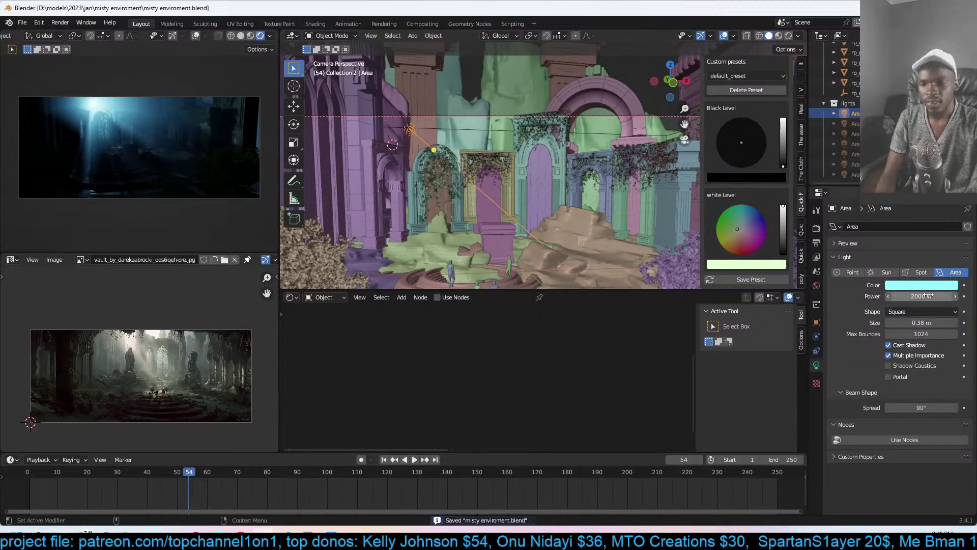
- Show the Area.002 light again and change its color to a bright, saturated sky blue at full value
left_click(956, 123)
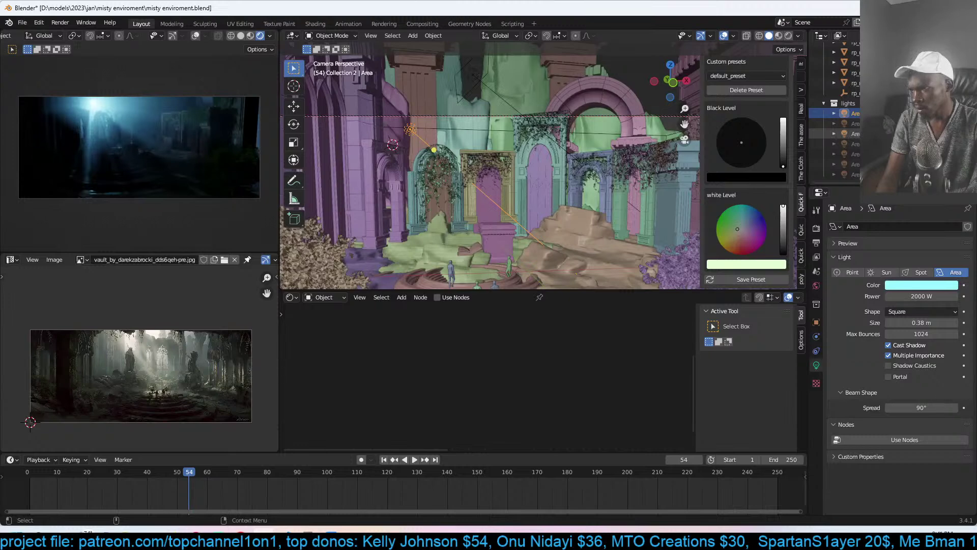
left_click(852, 134)
left_click(921, 285)
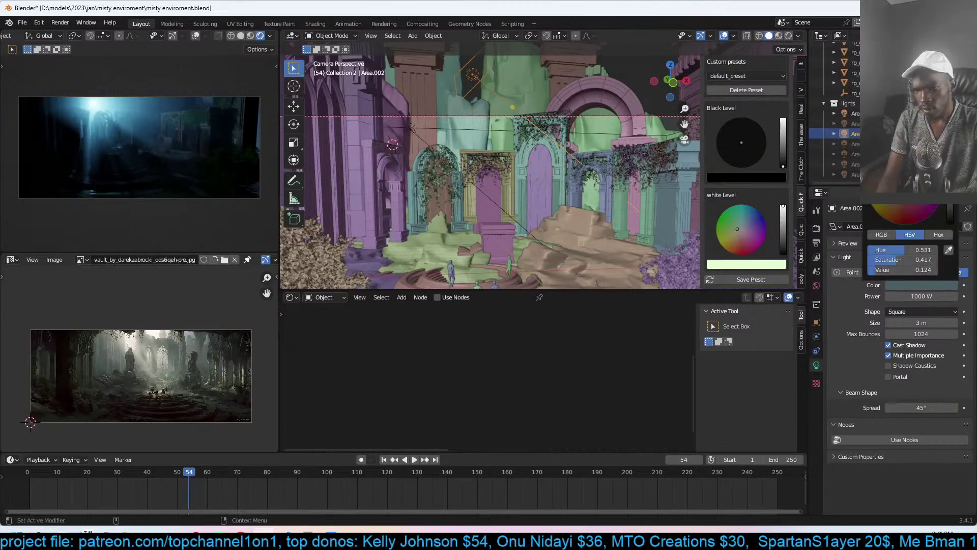
left_click_drag(950, 195, 950, 149)
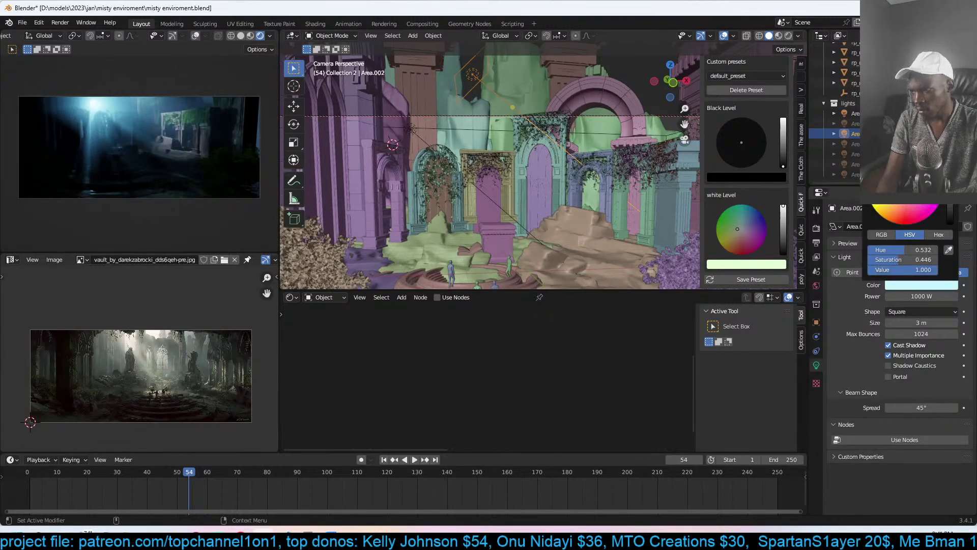
mouse_move(902, 179)
left_mouse_down()
mouse_move(910, 166)
mouse_move(902, 173)
left_mouse_up()
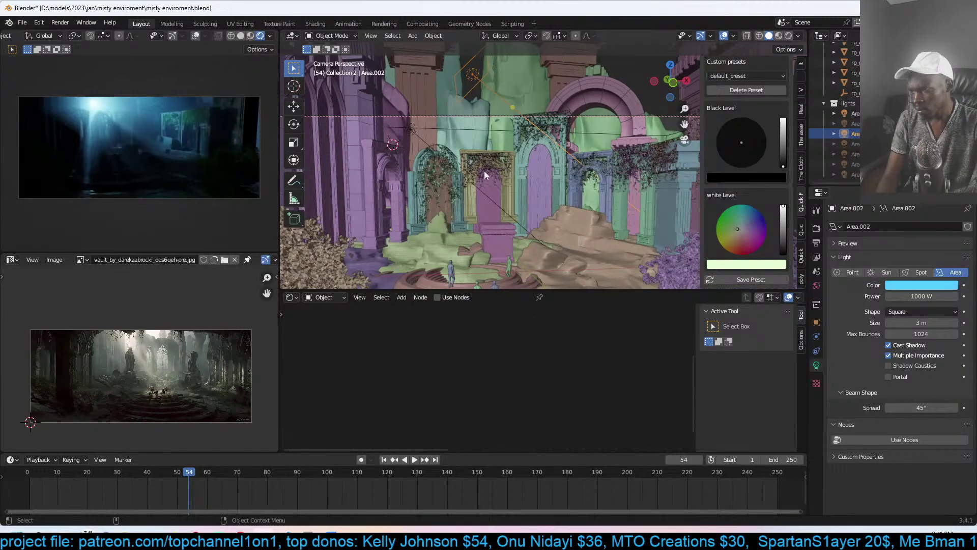
- Show the Area.003 light, rotate it in the top view and move it behind the central ruins
left_click(956, 144)
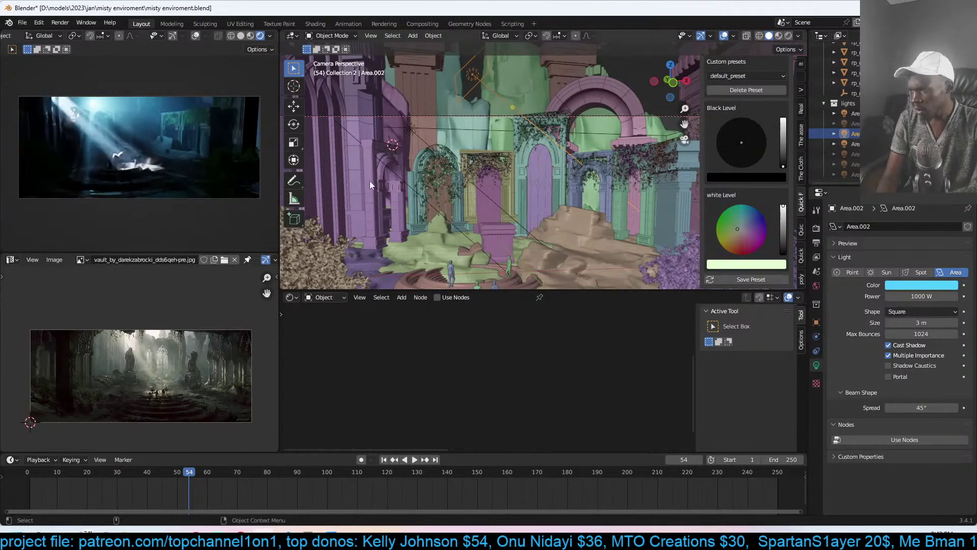
left_click(398, 176)
key("KP_7")
scroll(413, 181, "down", 2)
key("r")
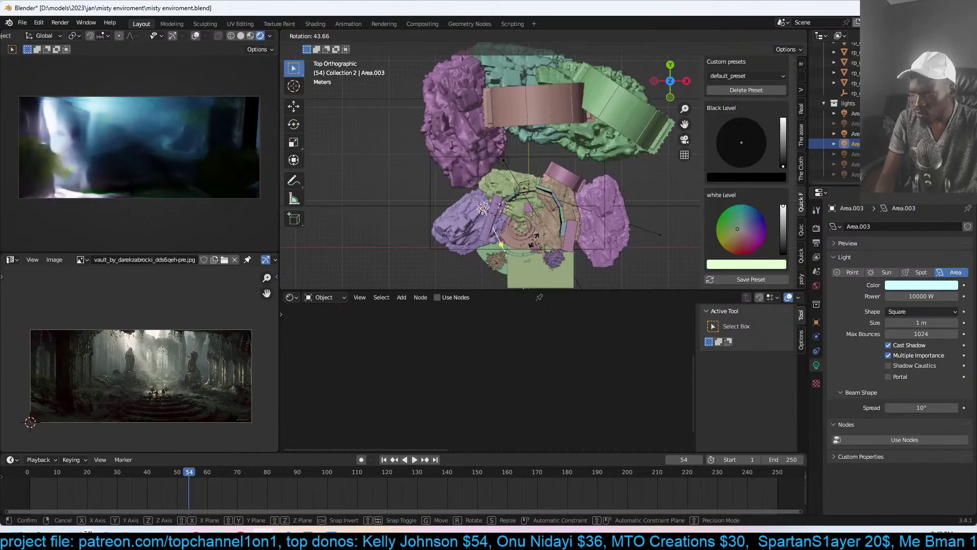
left_click(524, 251)
key("g")
left_click(554, 199)
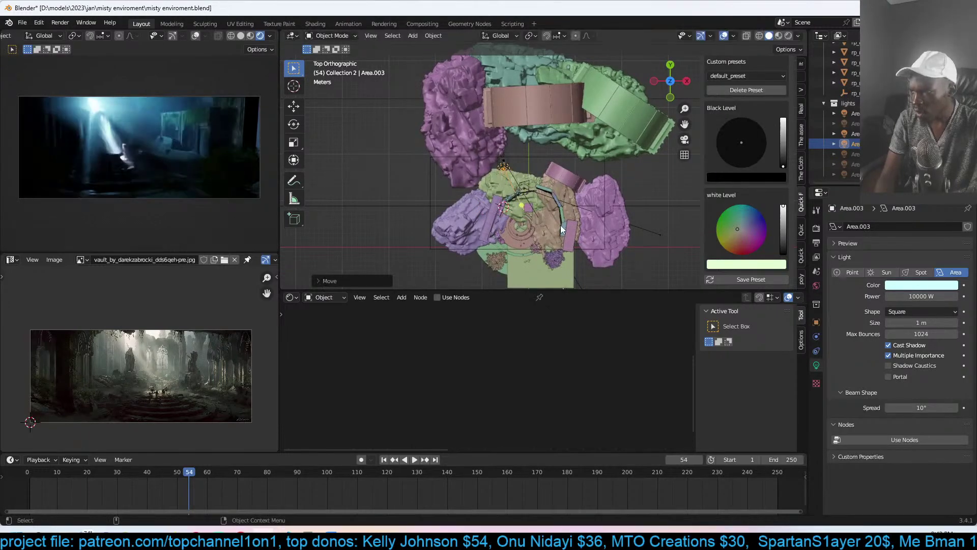
- Rotate the Area.003 light freely from the camera view to aim at the figures on the round steps, and adjust its position
middle_click_drag(560, 228, 544, 158)
scroll(544, 157, "up", 1)
key("KP_0")
key("r")
key("r")
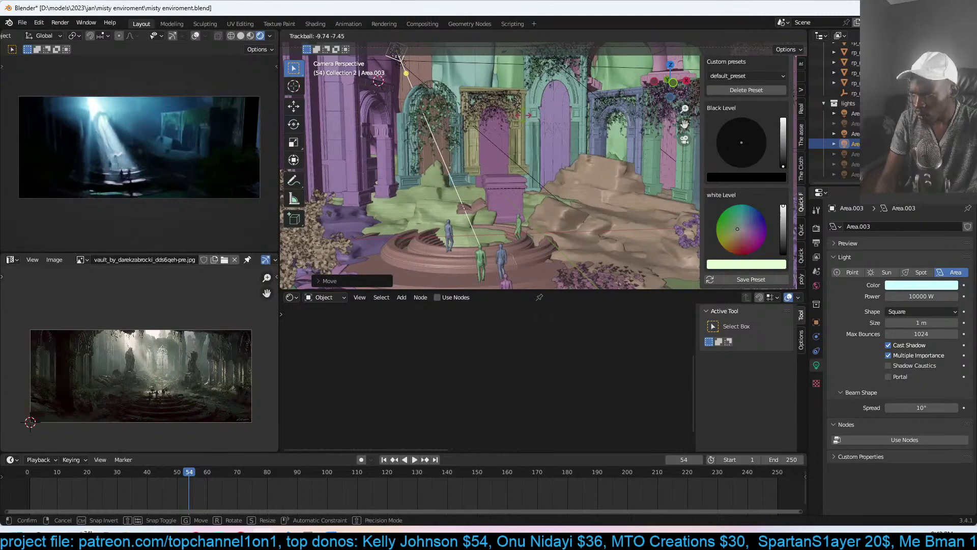
left_click(523, 115)
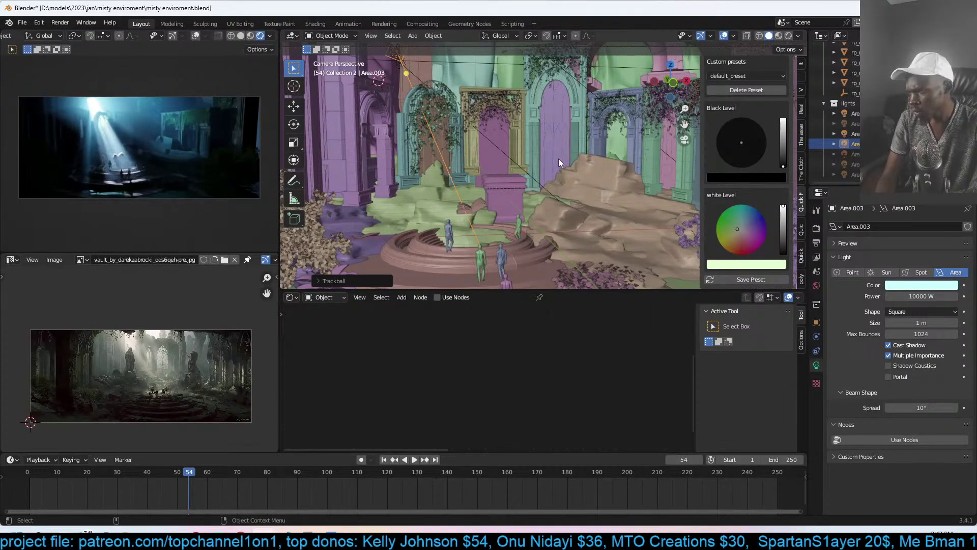
key("g")
left_click(549, 137)
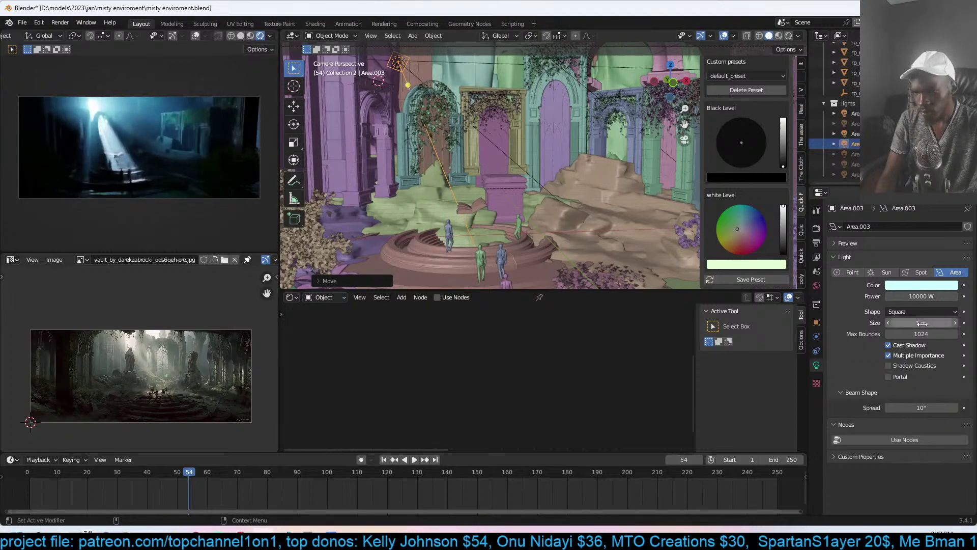
- Set the Area.003 light's size to 0.1 m and its spread to 35°
left_click_drag(921, 323, 908, 323)
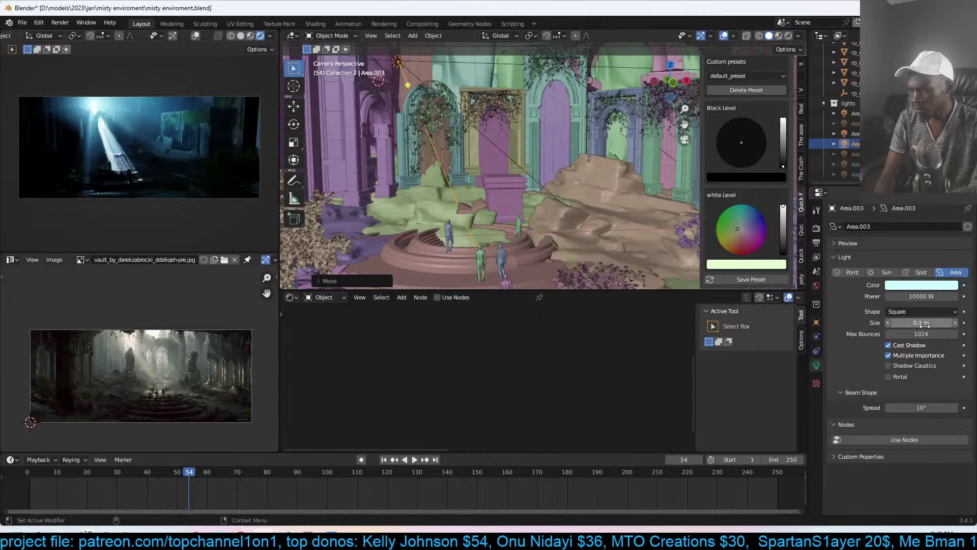
mouse_move(914, 408)
left_mouse_down()
mouse_move(931, 408)
mouse_move(914, 409)
left_mouse_up()
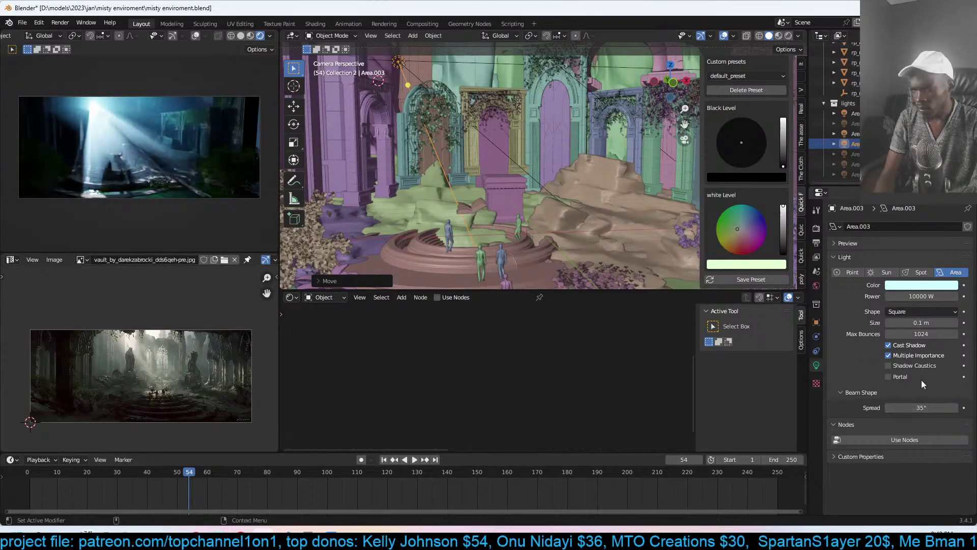
- Try a much lower power on the Area.003 light and restore it to 10000 W
left_click(903, 297)
left_click(902, 297)
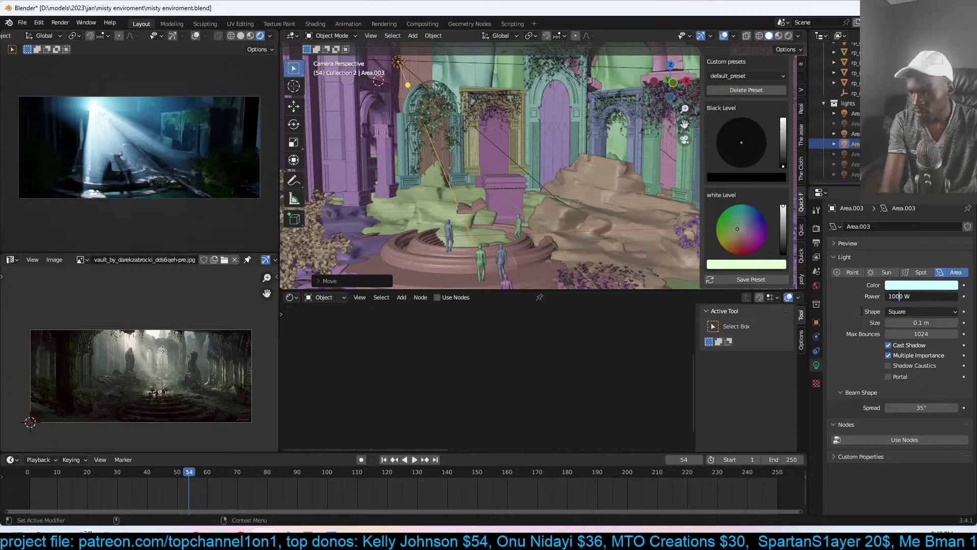
key("BackSpace")
key("Return")
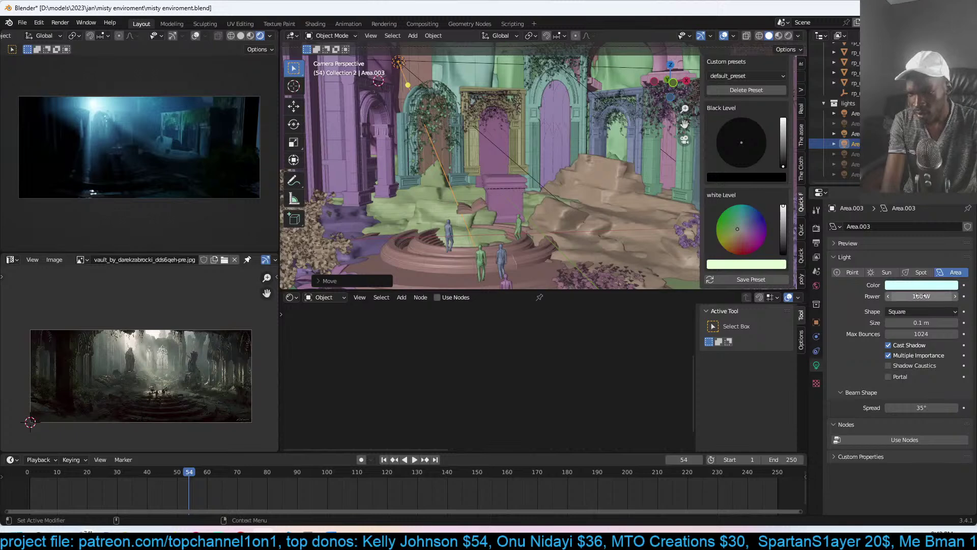
left_click(921, 296)
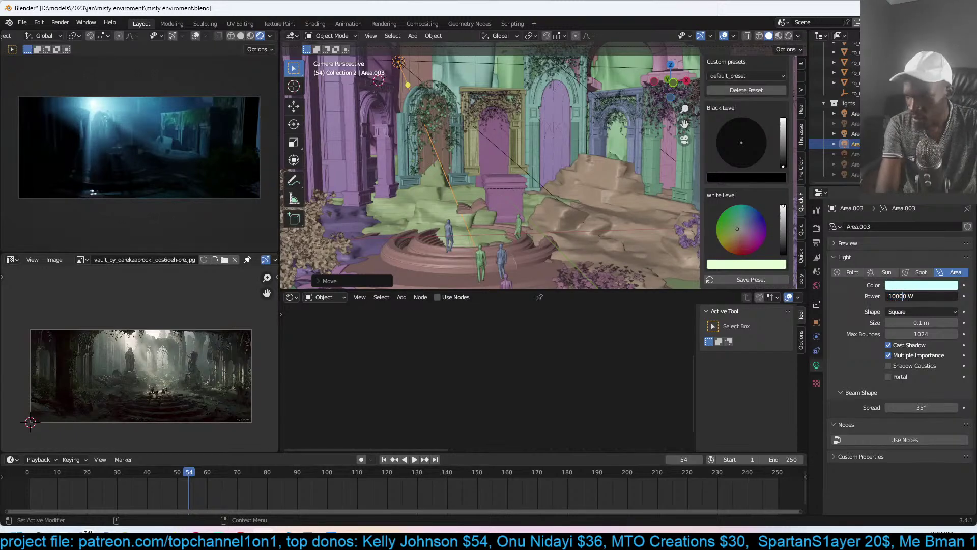
key("Return")
- Narrow the Area.003 light's beam by setting its spread to 10°
left_click(931, 406)
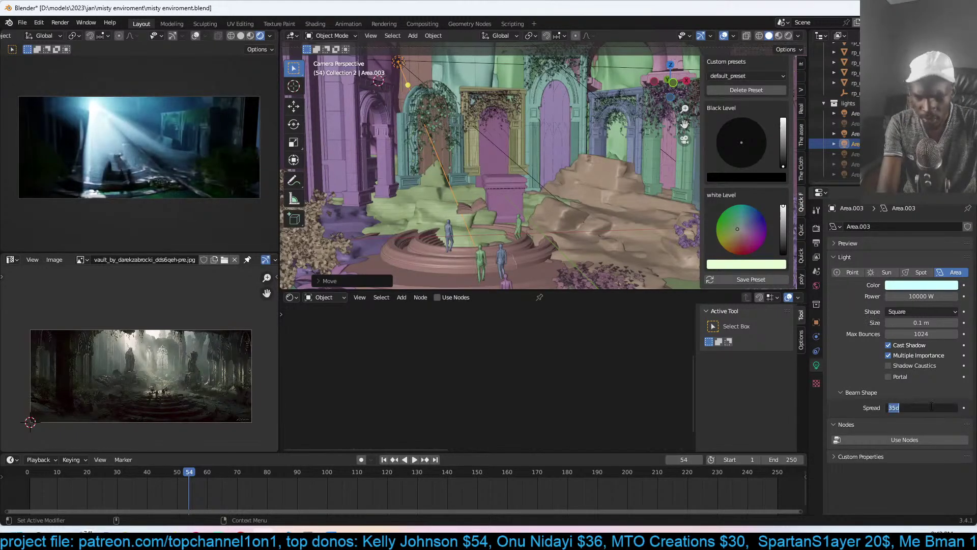
key("Return")
left_click(935, 408)
type("10")
key("Return")
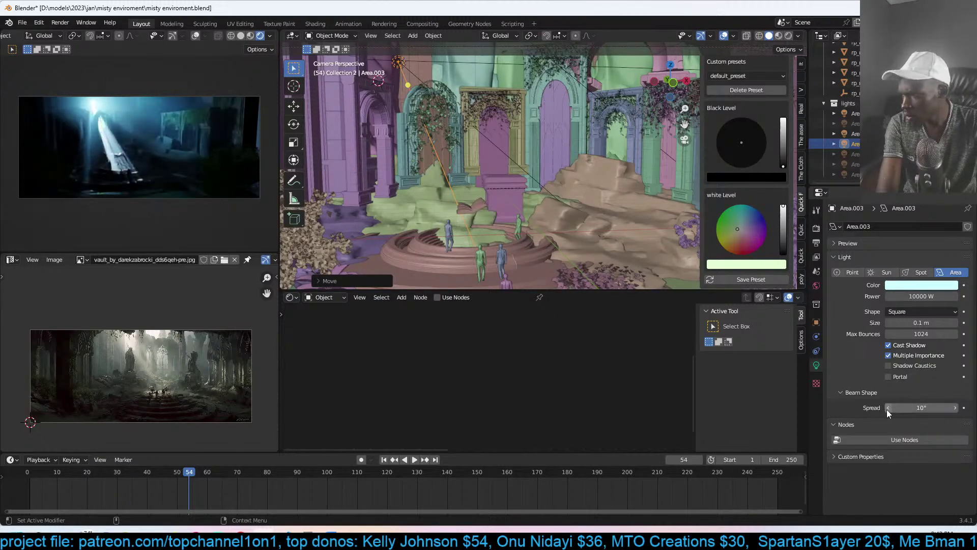
- Set the Area.003 light's power to 1000 W and save the file
left_click(908, 296)
left_click(908, 296)
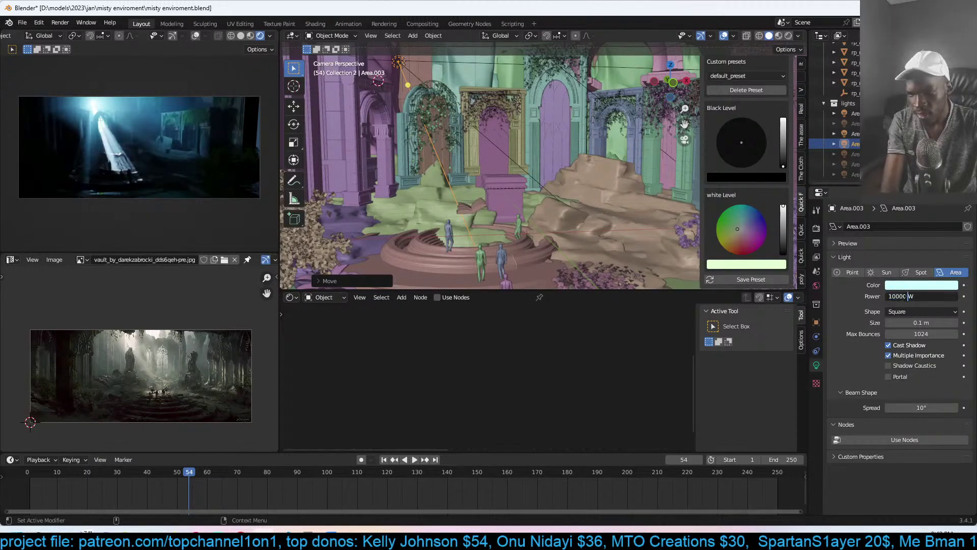
key("Return")
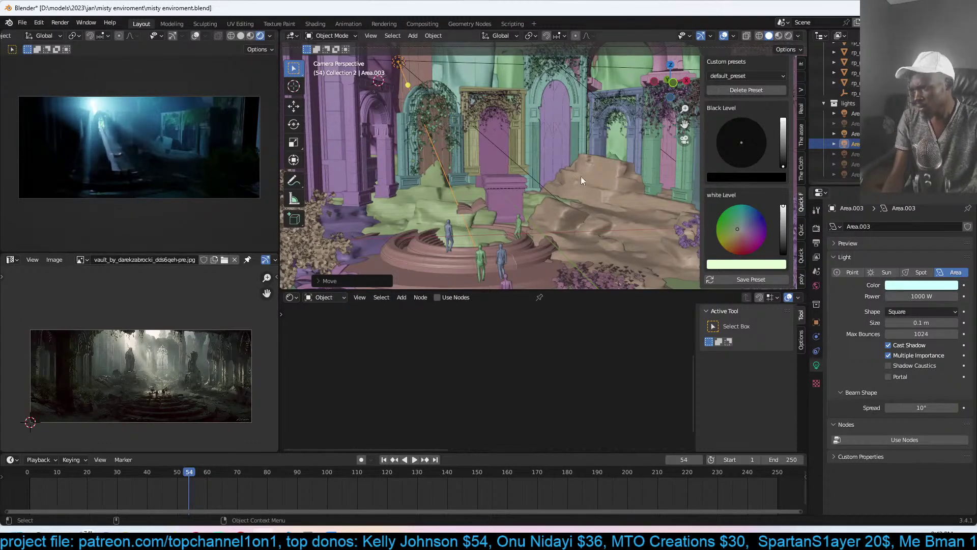
key("ctrl+s")
- Duplicate the arched wall piece and place the copy above the ruined wall behind the rocks
middle_click_drag(567, 169, 546, 199, "shift")
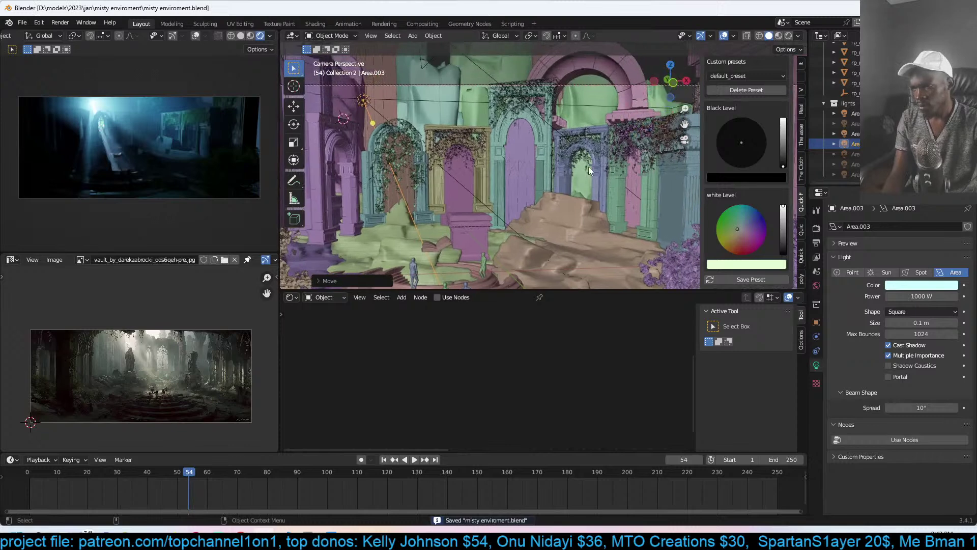
left_click(598, 178)
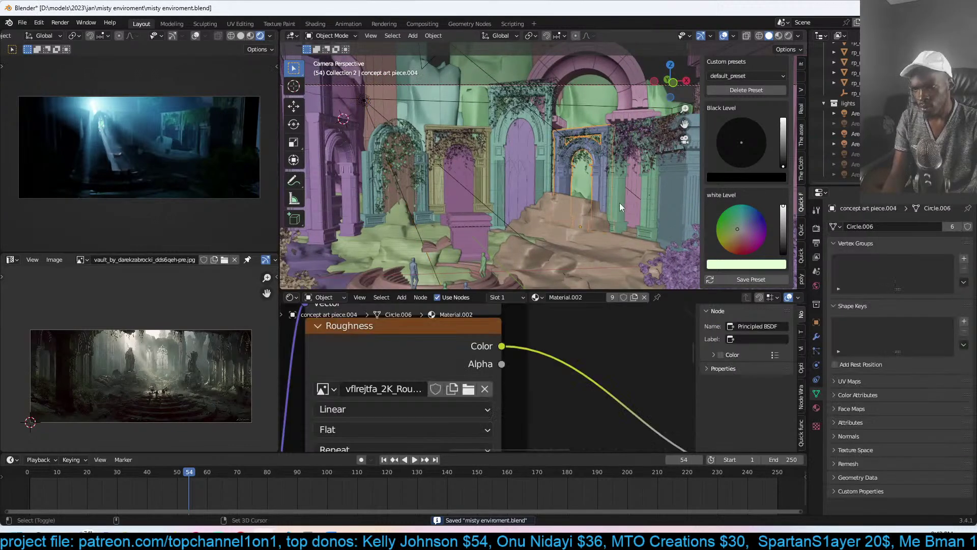
key("shift+d")
left_click(640, 121)
- Reposition the duplicated arches from the top view to line up along the ruined wall, check them through the camera, and save
middle_click_drag(637, 118, 594, 193, "shift")
key("KP_7")
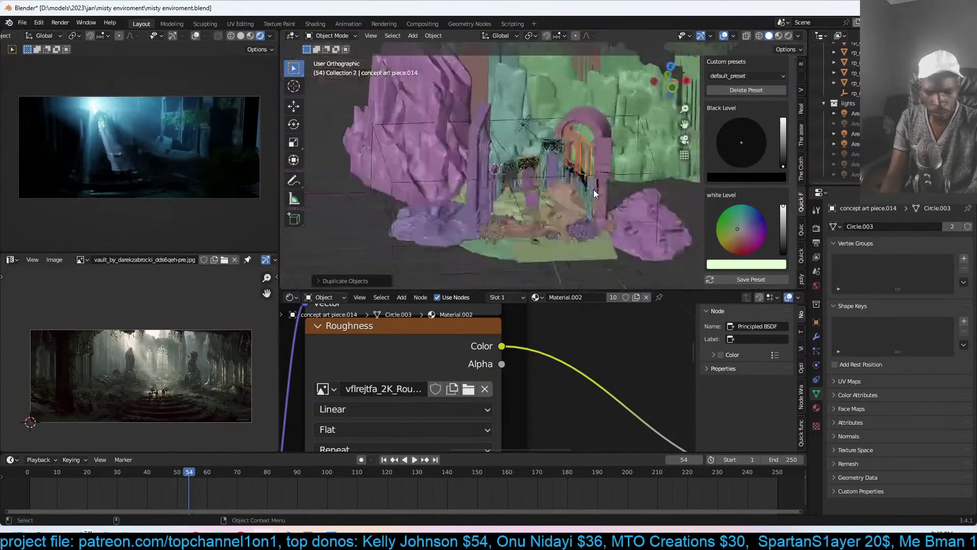
key("g")
left_click(596, 219)
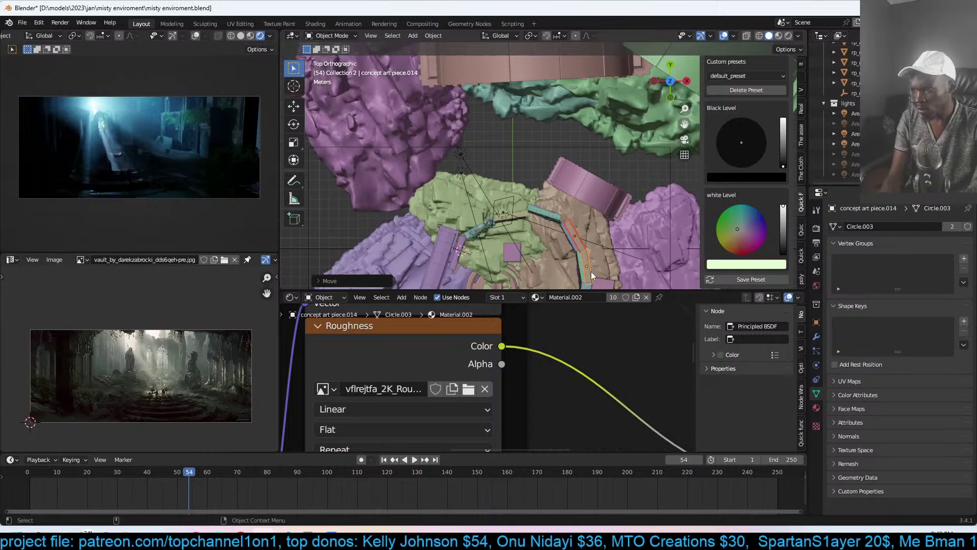
key("KP_0")
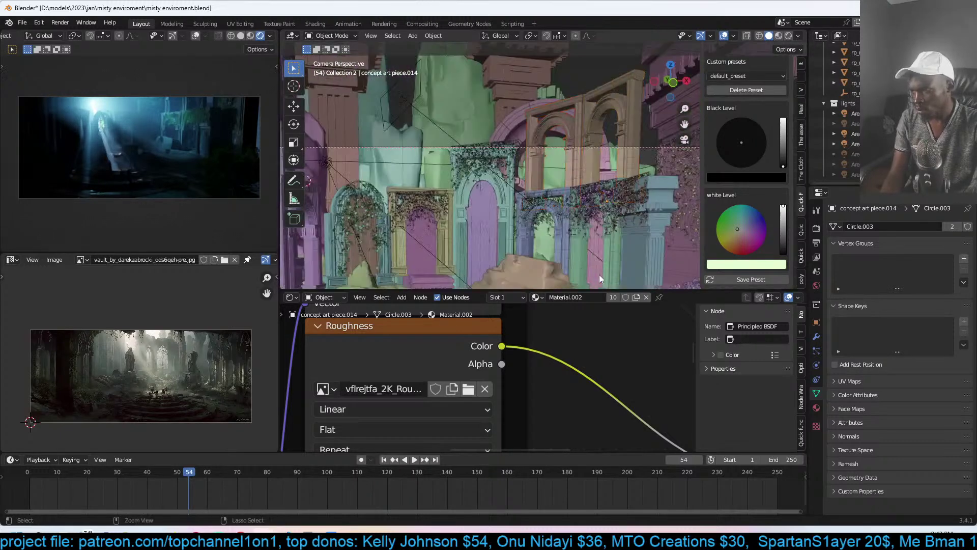
key("ctrl+s")
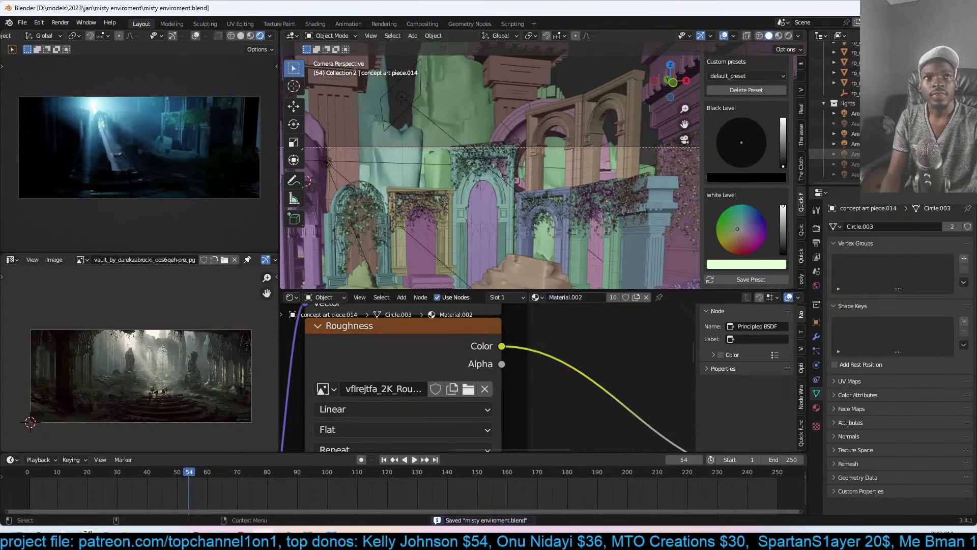
- Turn on the Area.004 light and change its color to a dark blue with saturation 0.723
left_click(956, 153)
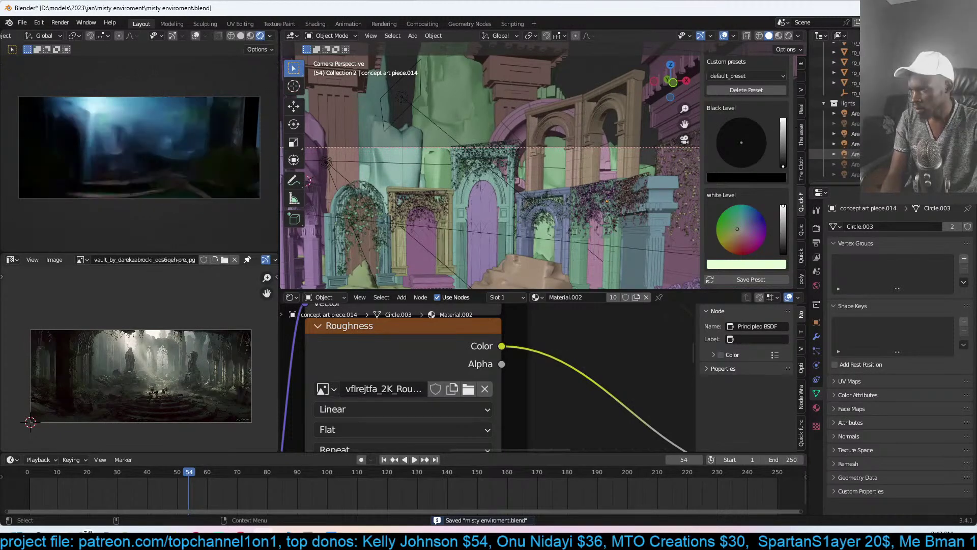
left_click(865, 153)
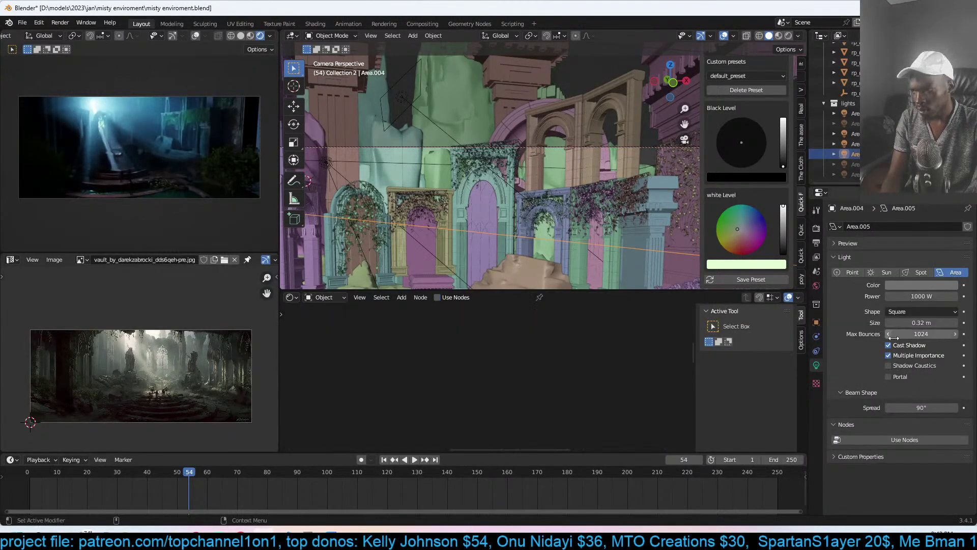
left_click(929, 287)
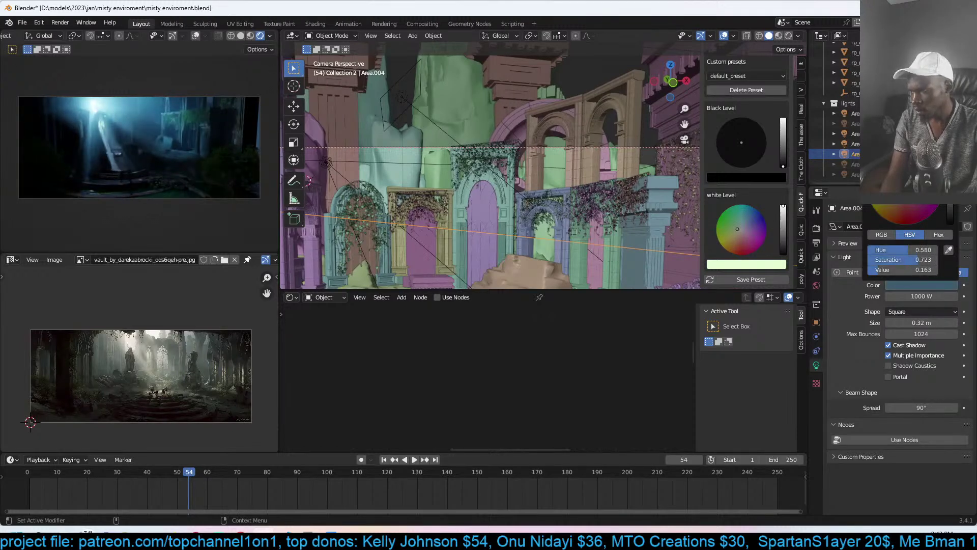
key("Escape")
- Turn on the Area.005 light above the round steps and set its power to 1000 W
scroll(505, 194, "down", 5)
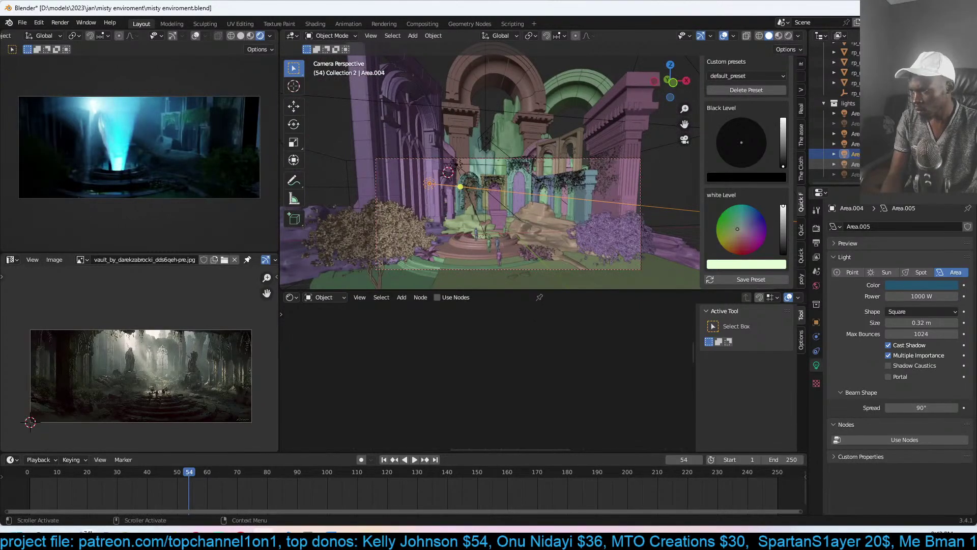
left_click(847, 164)
left_click(902, 296)
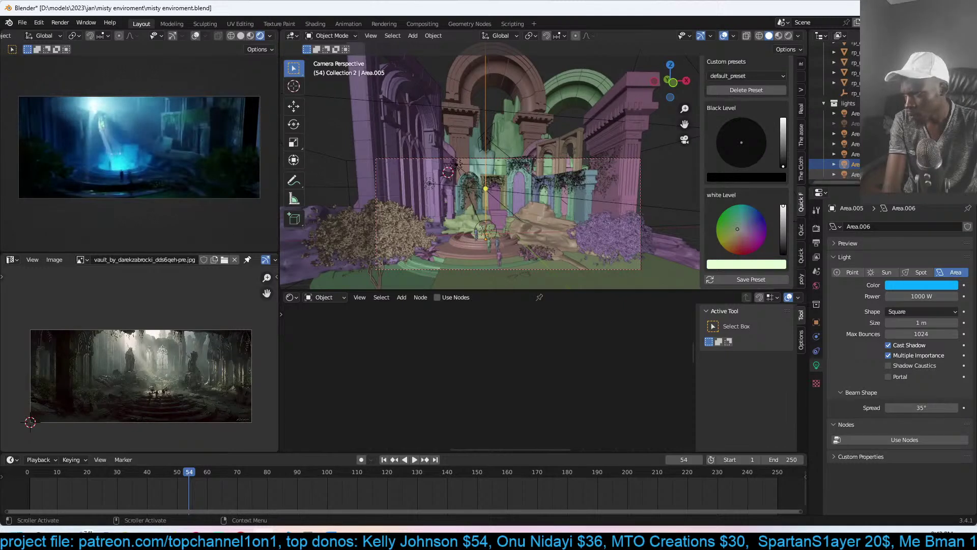
- Set the Area.006 point light's radius to 0.1 m and its power to 100 W, and save the file
left_click(865, 175)
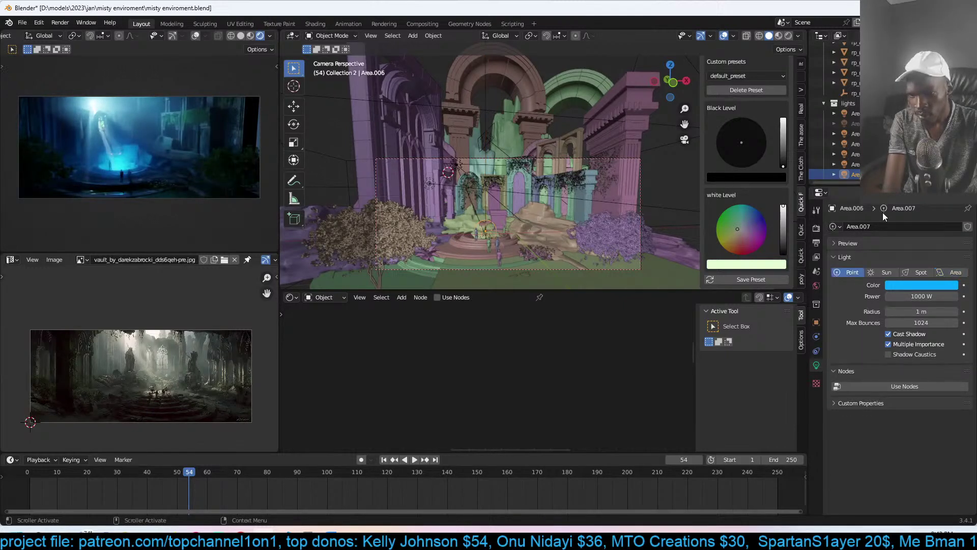
left_click(922, 312)
type(".1")
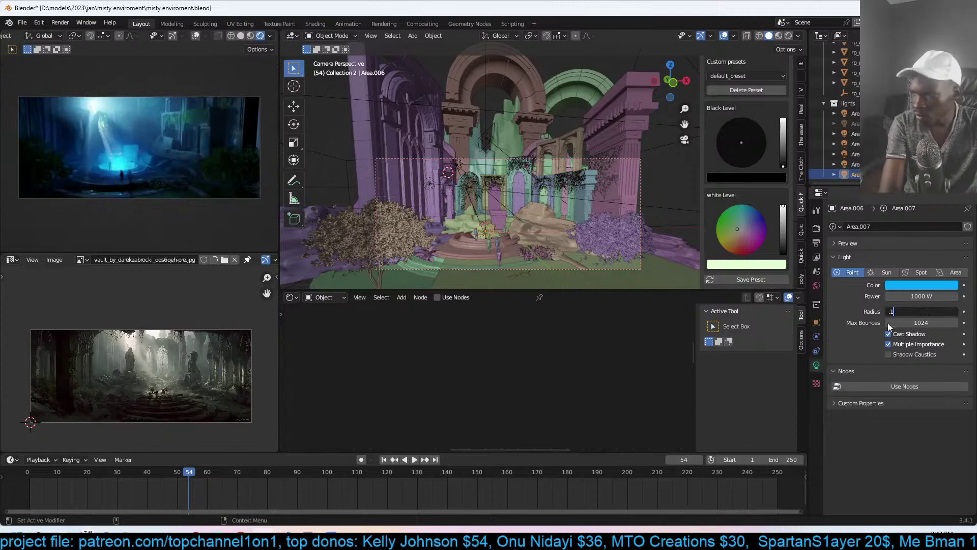
key("Return")
left_click(942, 295)
type("100")
key("Return")
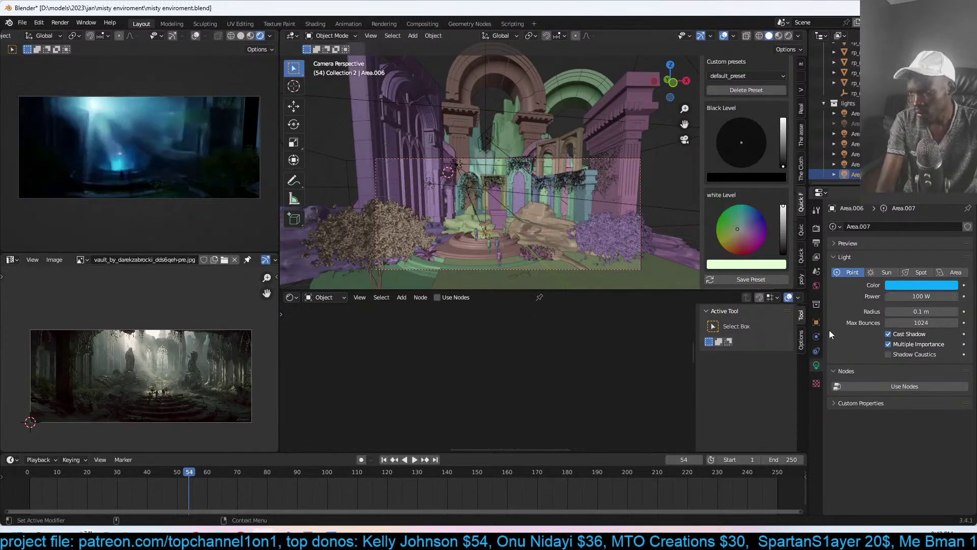
scroll(533, 212, "up", 2)
key("ctrl+s")
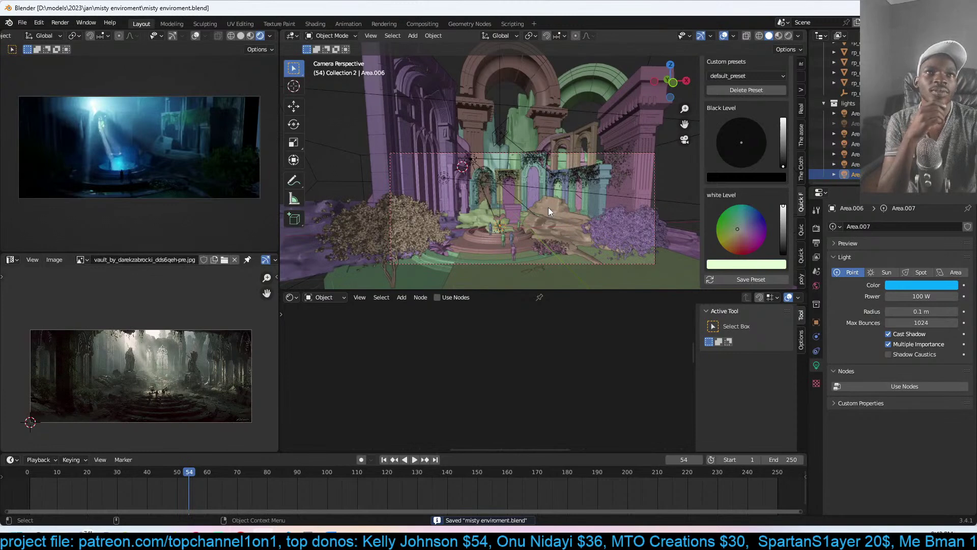
- Try single-color solid shading while orbiting the scene, restore random coloring and the camera view, and save
scroll(556, 190, "up", 1)
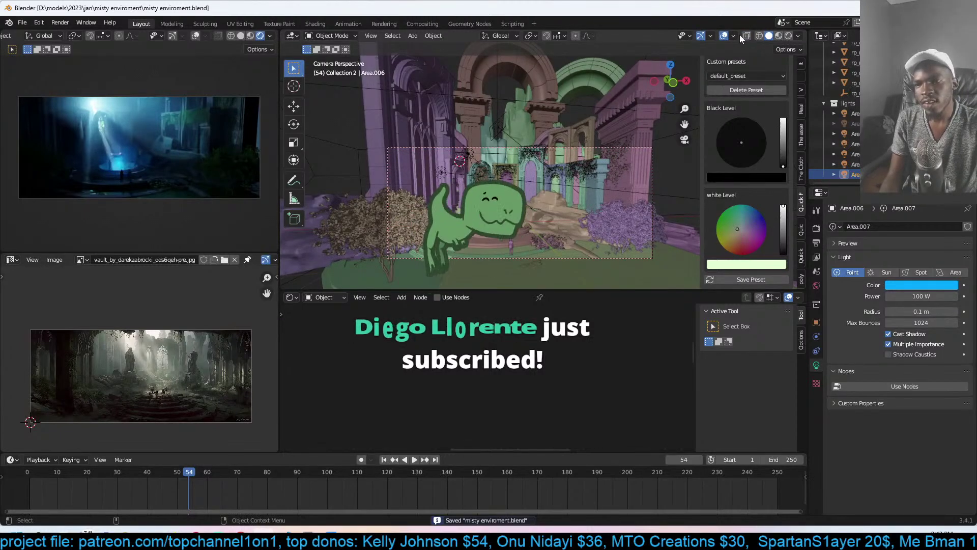
left_click(797, 36)
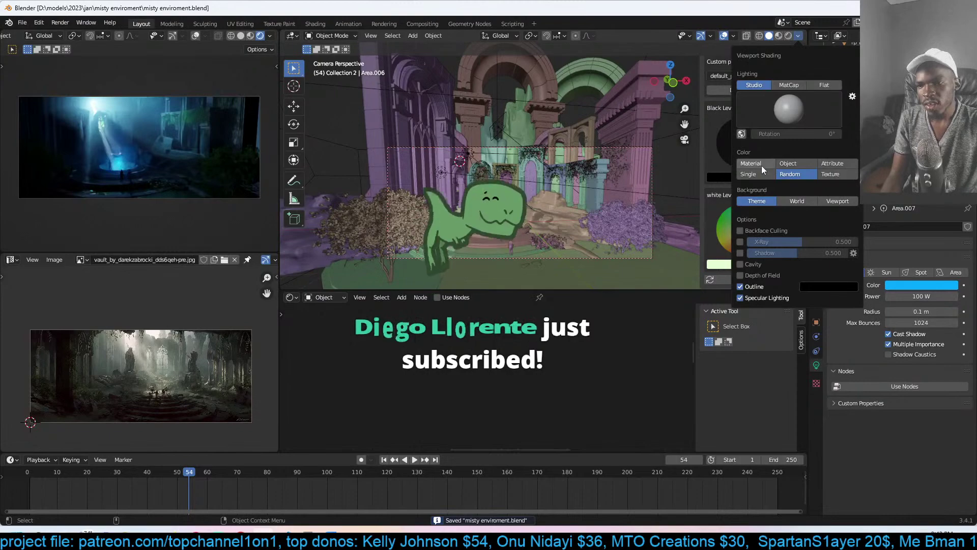
left_click(761, 175)
mouse_move(585, 204)
middle_mouse_down()
mouse_move(484, 210)
mouse_move(566, 228)
mouse_move(469, 210)
mouse_move(505, 178)
middle_mouse_up()
left_click(798, 36)
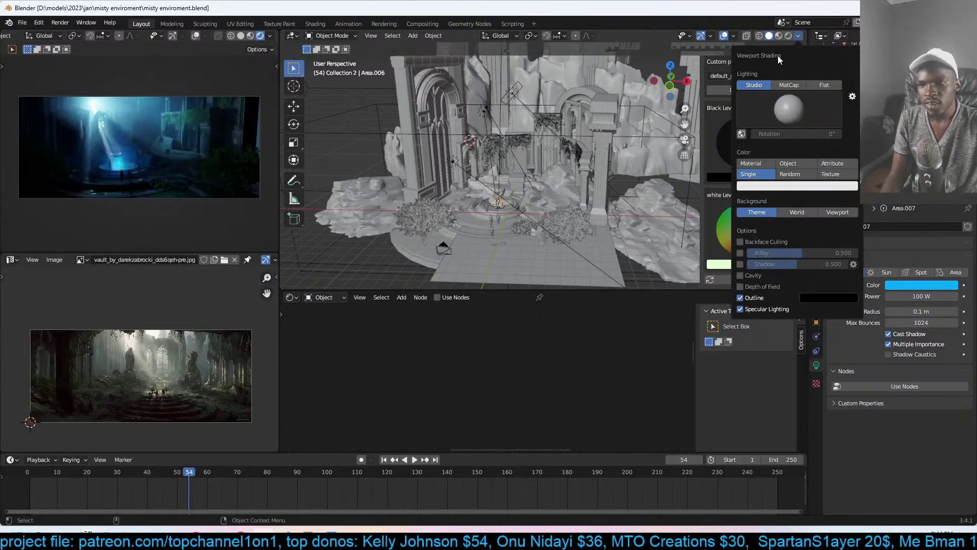
left_click(789, 174)
mouse_move(636, 198)
middle_mouse_down()
mouse_move(597, 203)
mouse_move(566, 188)
middle_mouse_up()
key("KP_0")
key("ctrl+s")
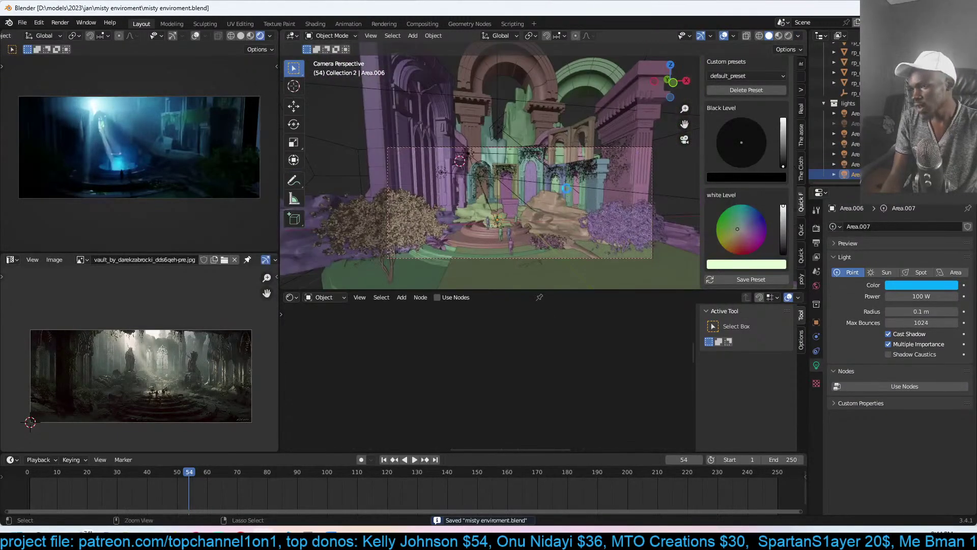
- Preview the camera view in material preview with Scene Lights and Scene World enabled, and hide the viewport overlays
left_click(778, 36)
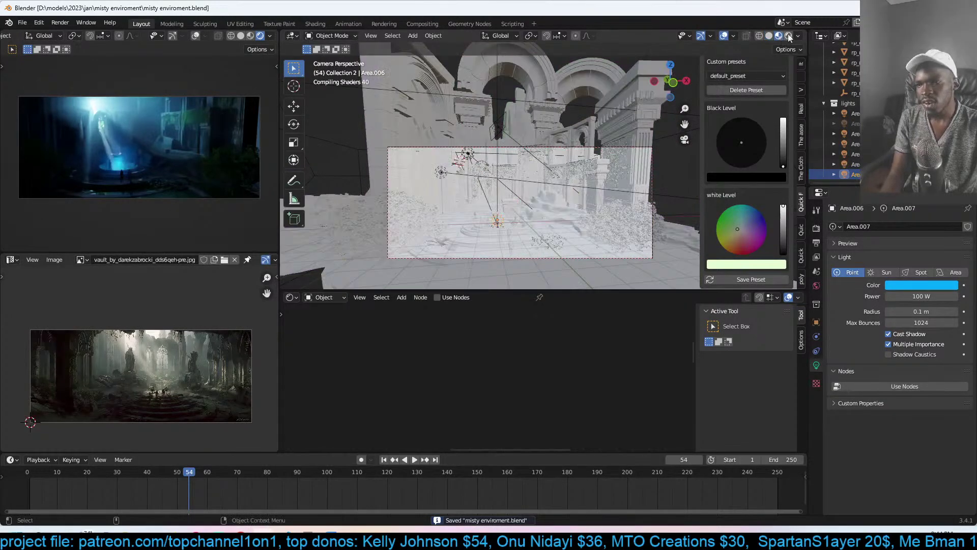
scroll(645, 156, "up", 3)
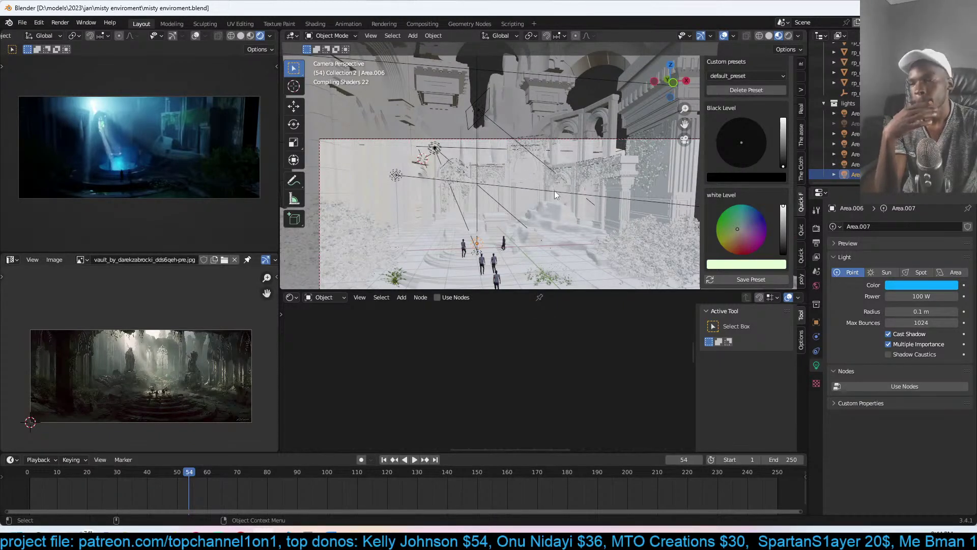
scroll(554, 190, "down", 2)
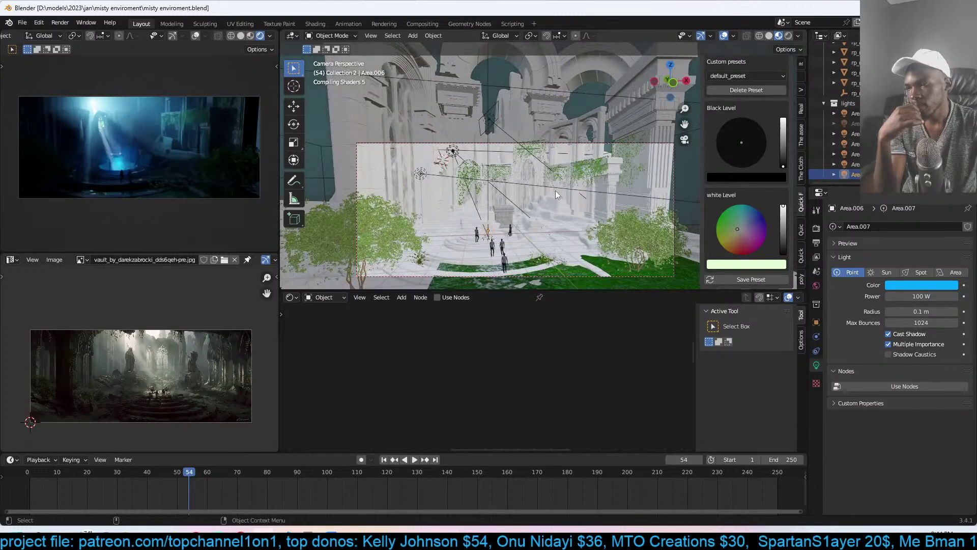
scroll(555, 190, "up", 1)
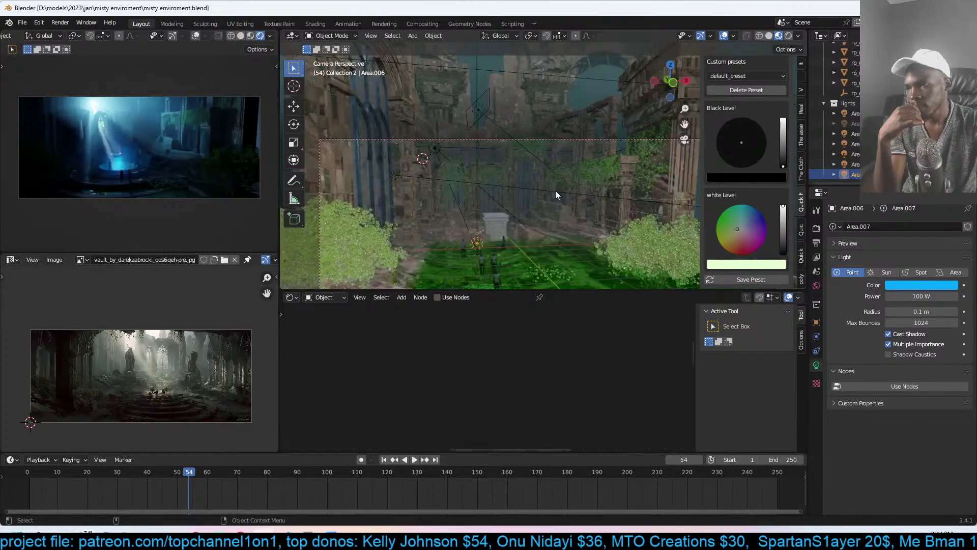
left_click(800, 35)
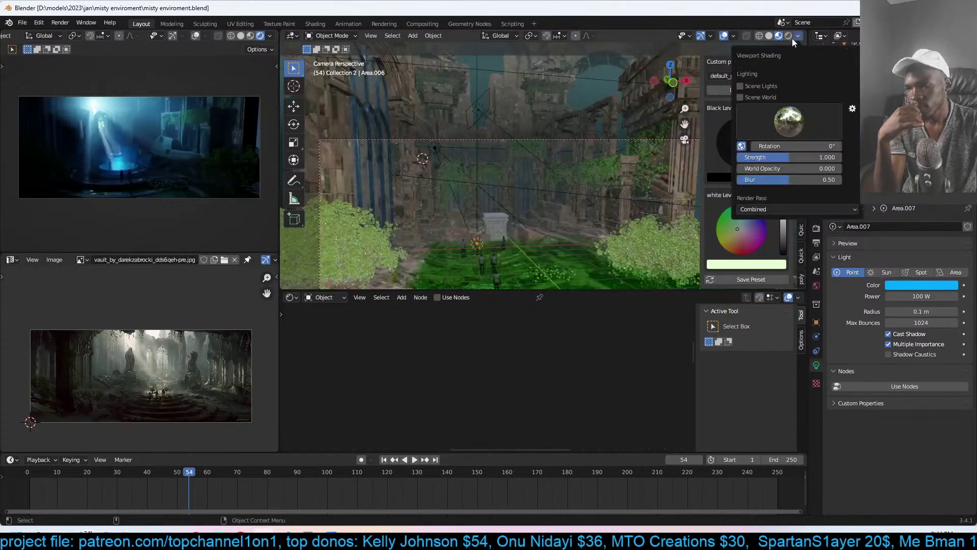
left_click(757, 85)
left_click(757, 96)
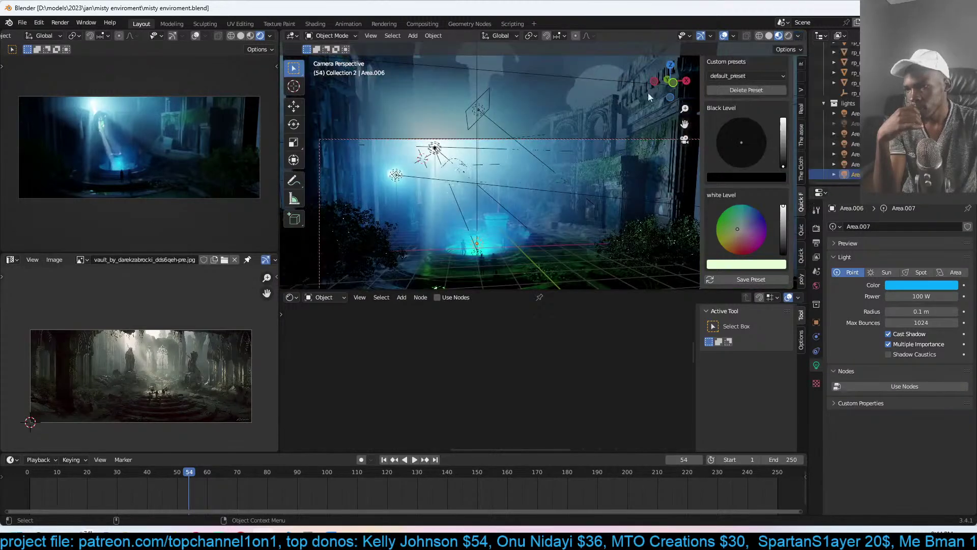
left_click(724, 37)
middle_click_drag(633, 154, 511, 148, "shift")
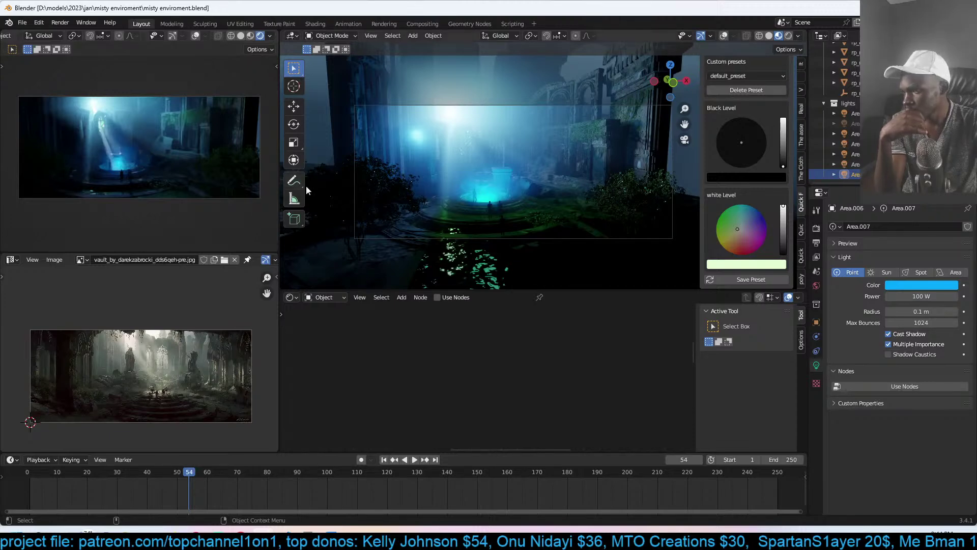
- Select the growing plant on the ruins, save the file, and return the viewport to solid shading
left_click(569, 122)
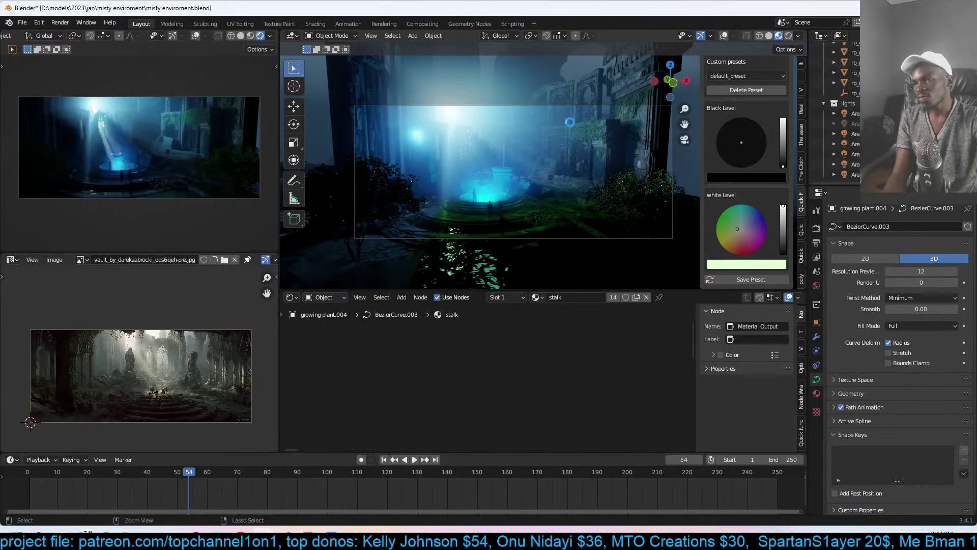
key("ctrl+s")
left_click(768, 36)
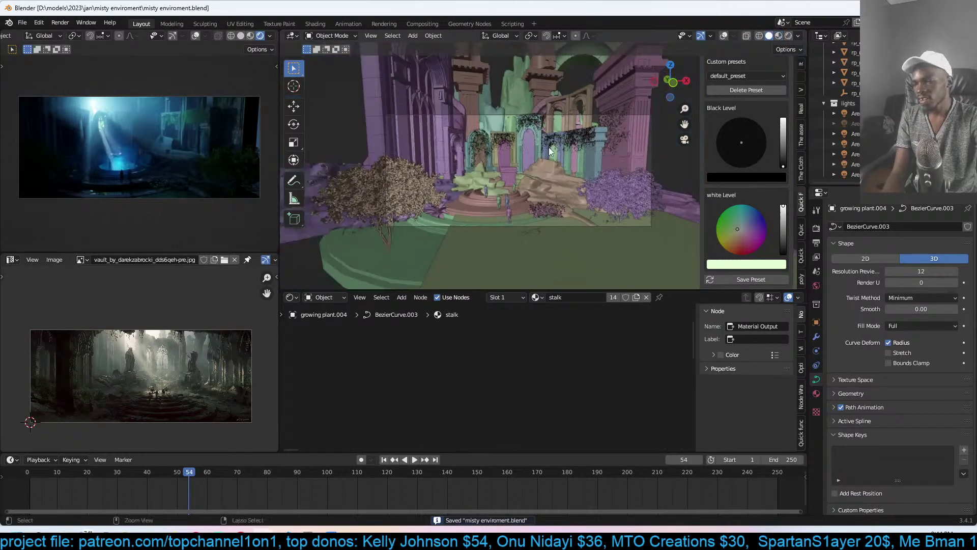
- Switch to Chrome and look through other artworks by the Vault concept artist on DeviantArt, opening Windmill Town and Two towers
mouse_move(112, 492)
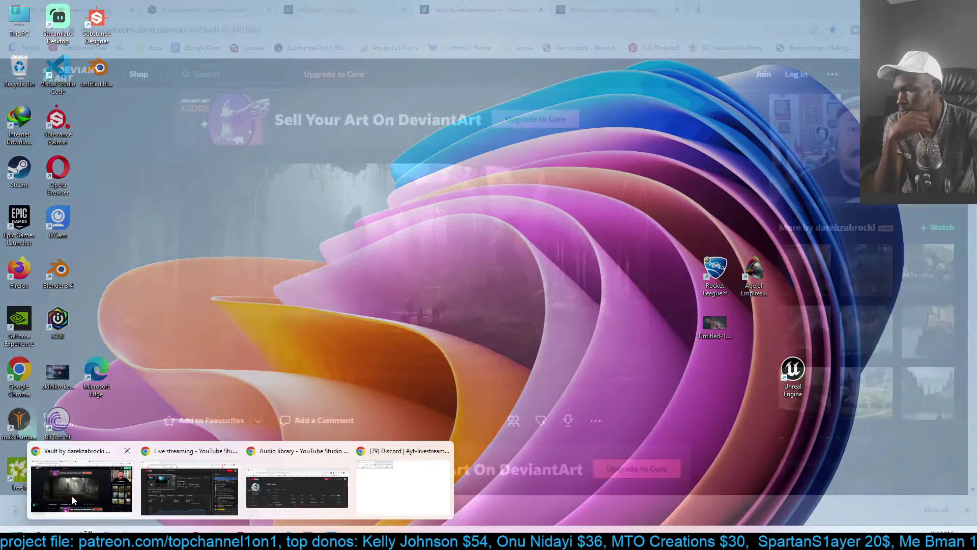
left_click(72, 496)
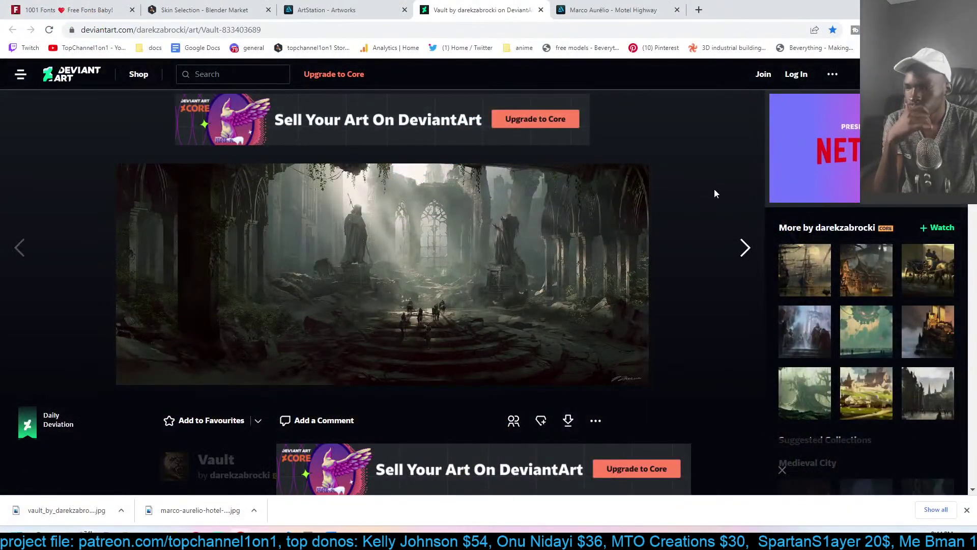
left_click(798, 279)
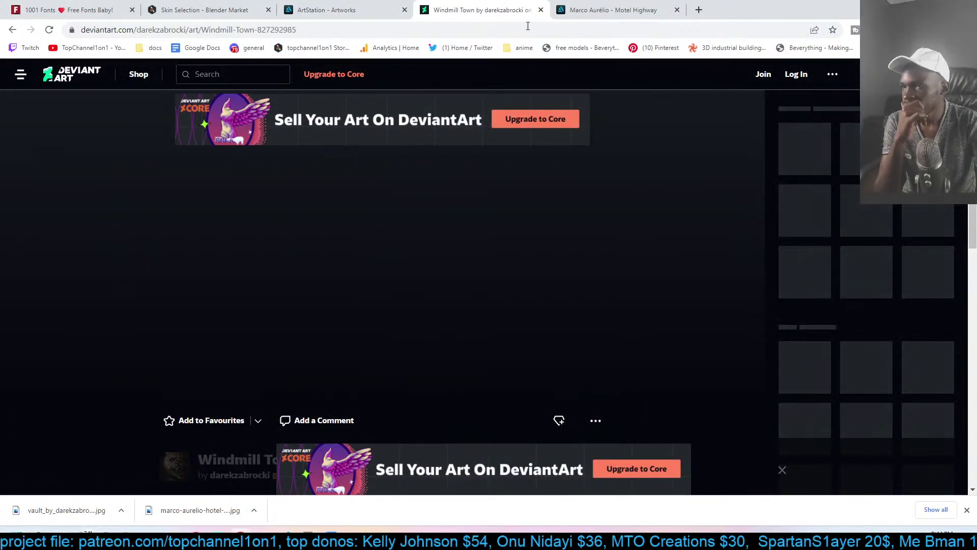
left_click(605, 10)
scroll(488, 275, "down", 8)
left_click(507, 17)
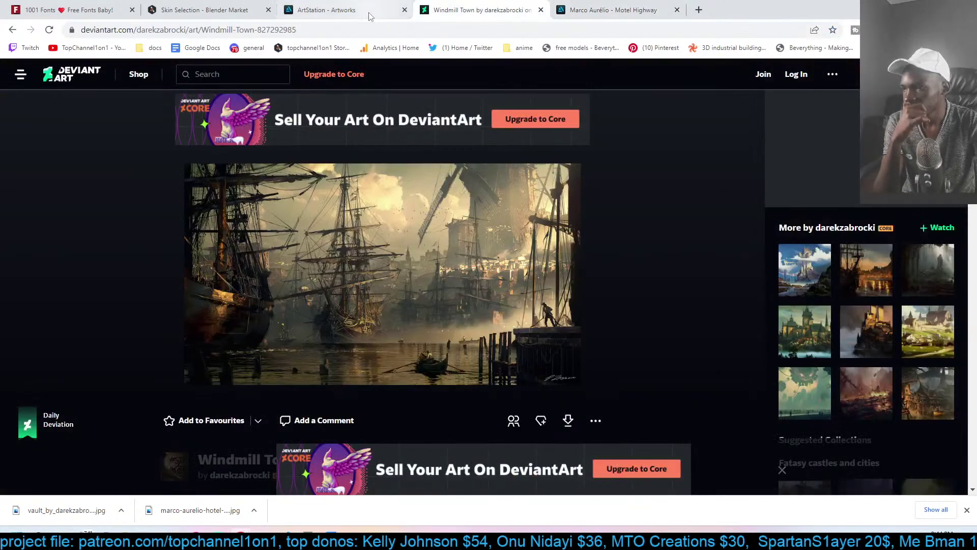
left_click(842, 338)
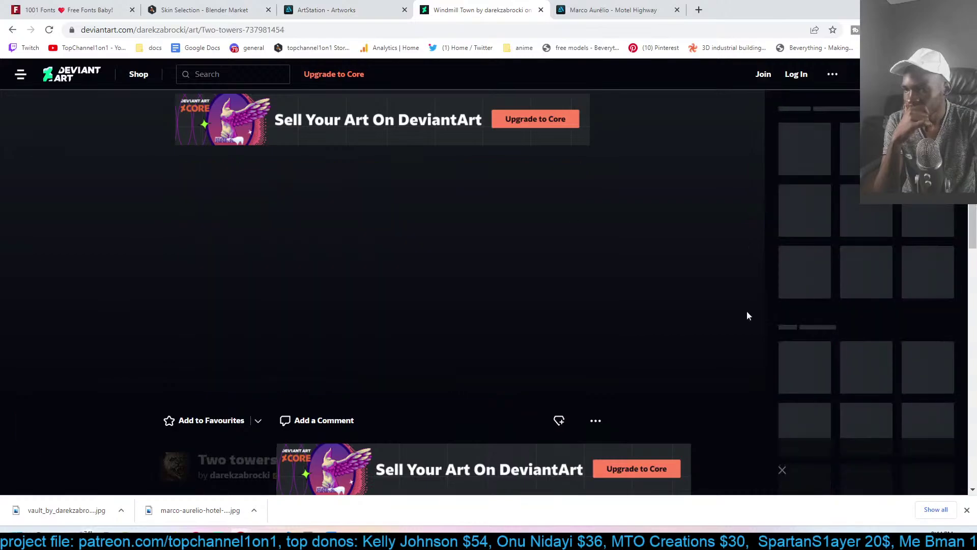
- Browse the ArtStation search results for "cinema" for reference artworks
left_click(312, 11)
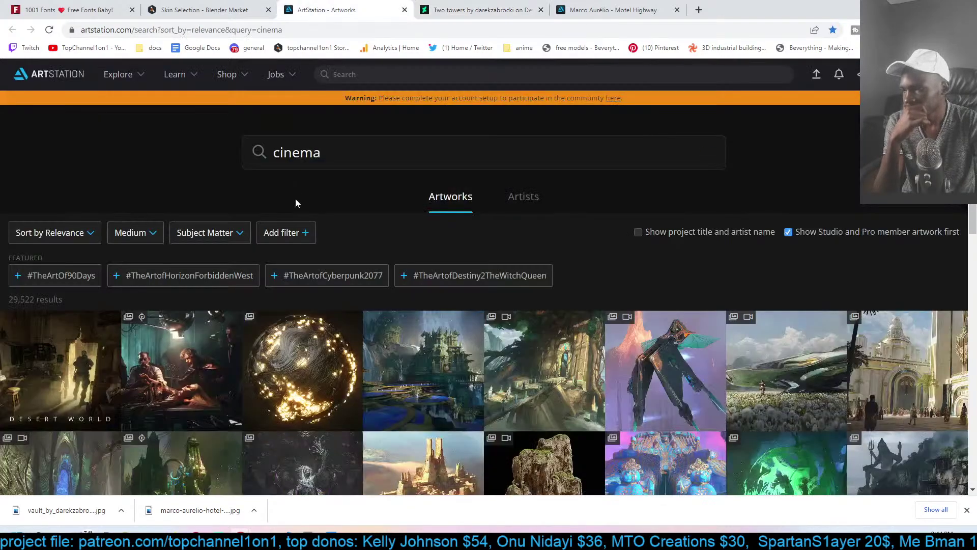
scroll(295, 202, "down", 3)
scroll(296, 203, "up", 3)
scroll(296, 203, "down", 5)
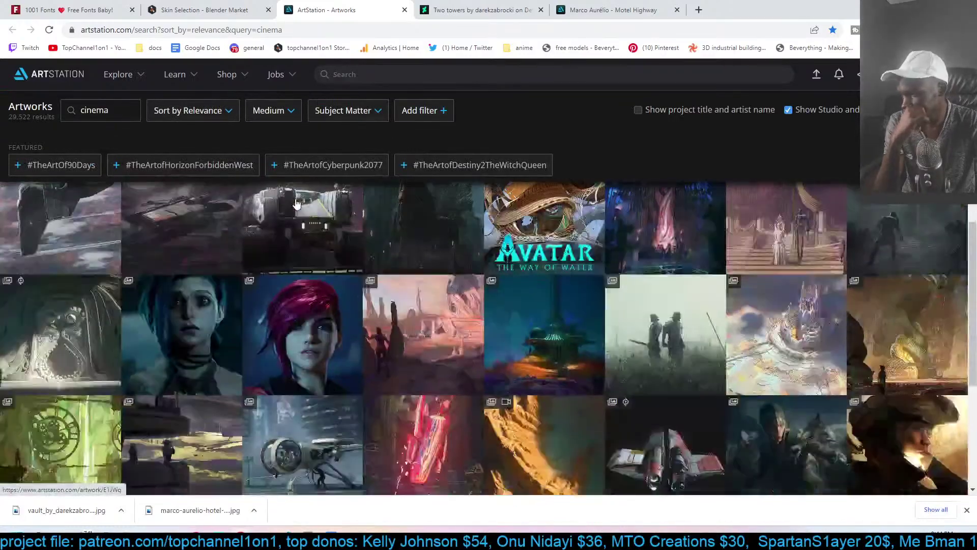
scroll(297, 203, "down", 5)
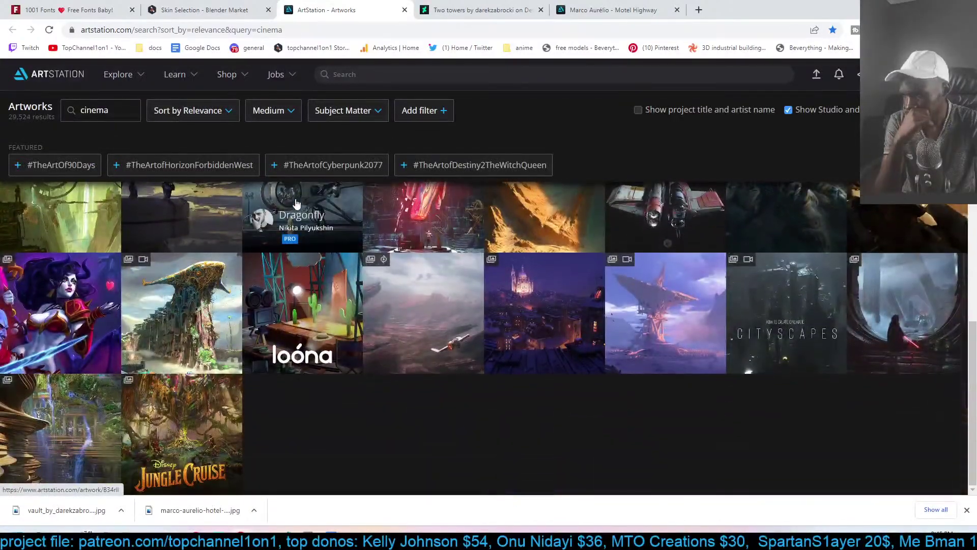
- Shrink the browser window beside the Blender scene and read through the Skin Selection add-on page on Blender Market
mouse_move(814, 10)
left_mouse_down()
mouse_move(814, 34)
mouse_move(820, 7)
left_mouse_up()
left_click(554, 16)
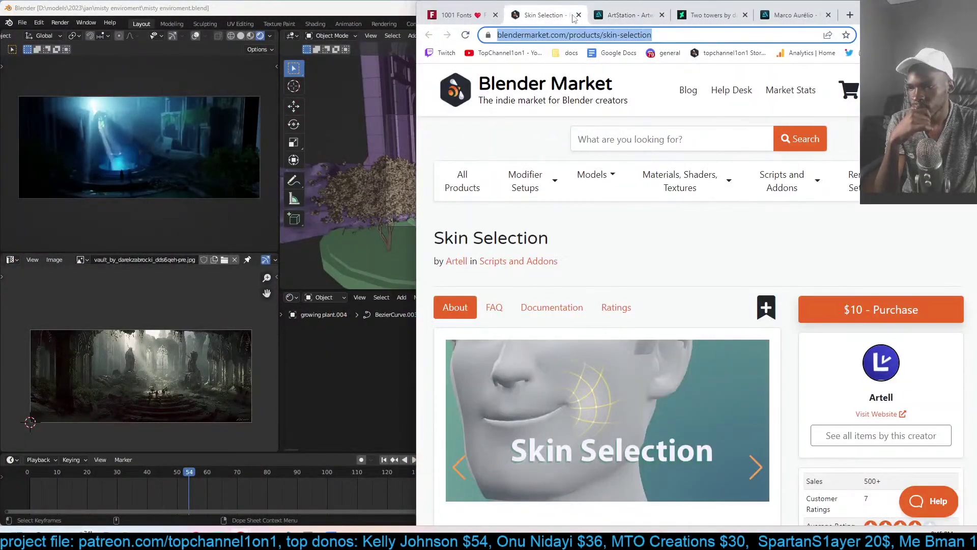
scroll(446, 204, "down", 5)
scroll(446, 204, "up", 3)
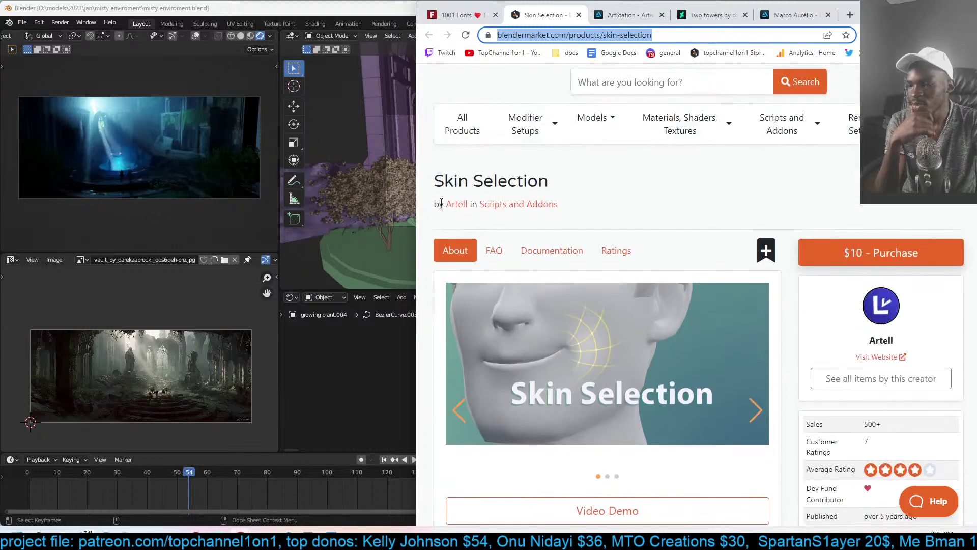
scroll(580, 236, "down", 10)
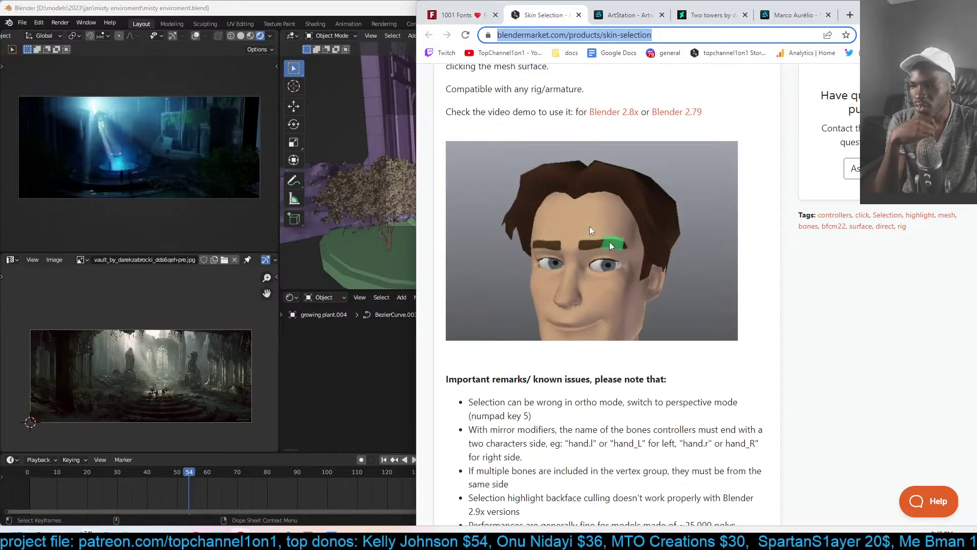
scroll(560, 228, "down", 3)
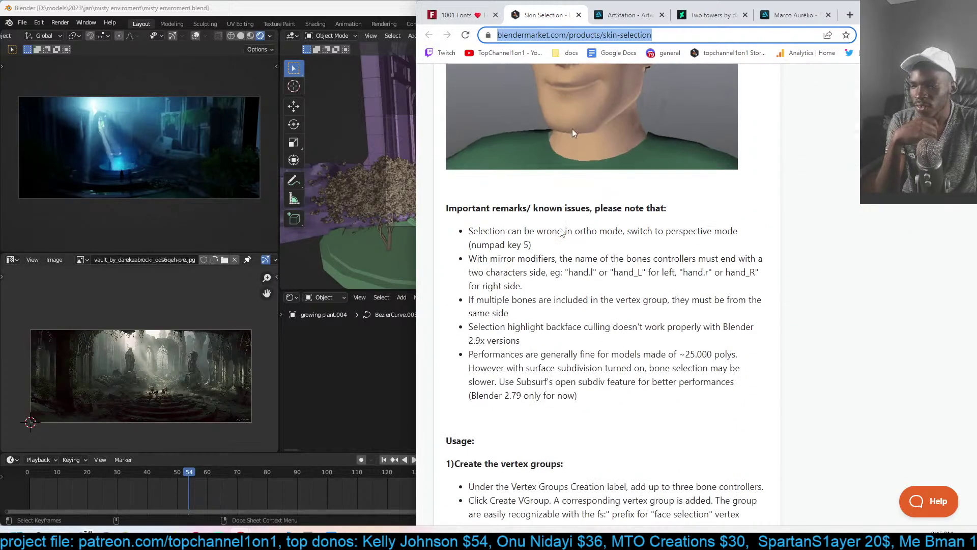
scroll(559, 228, "up", 2)
scroll(580, 230, "down", 15)
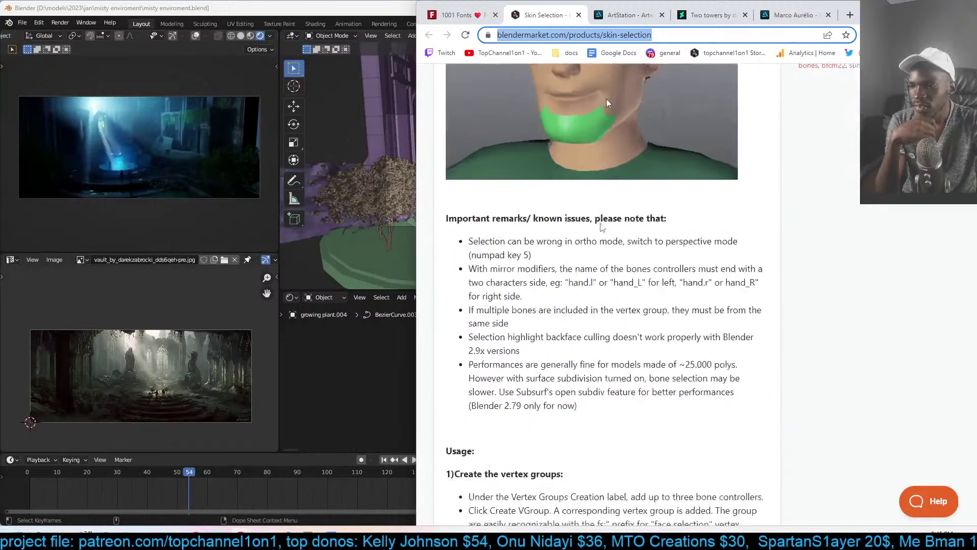
scroll(602, 227, "down", 5)
scroll(602, 228, "up", 20)
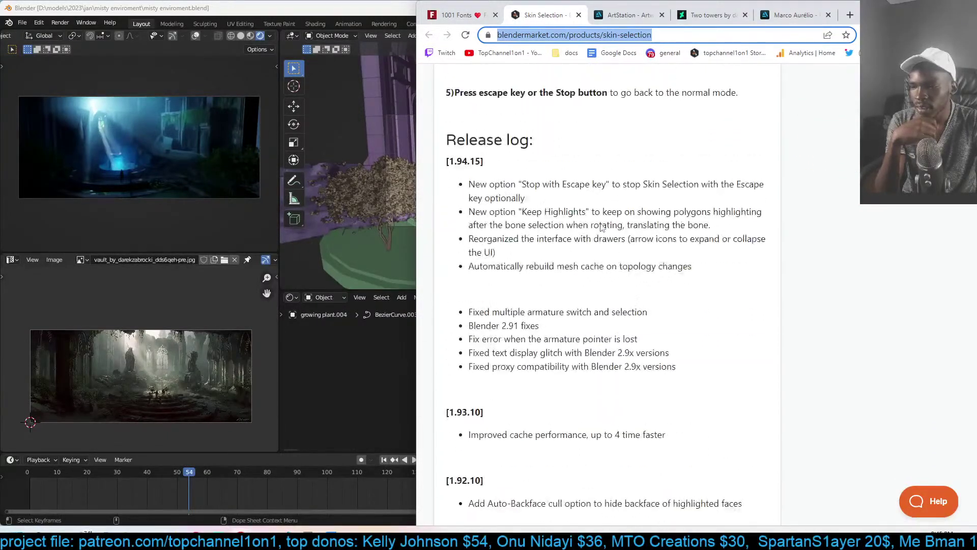
scroll(602, 227, "up", 5)
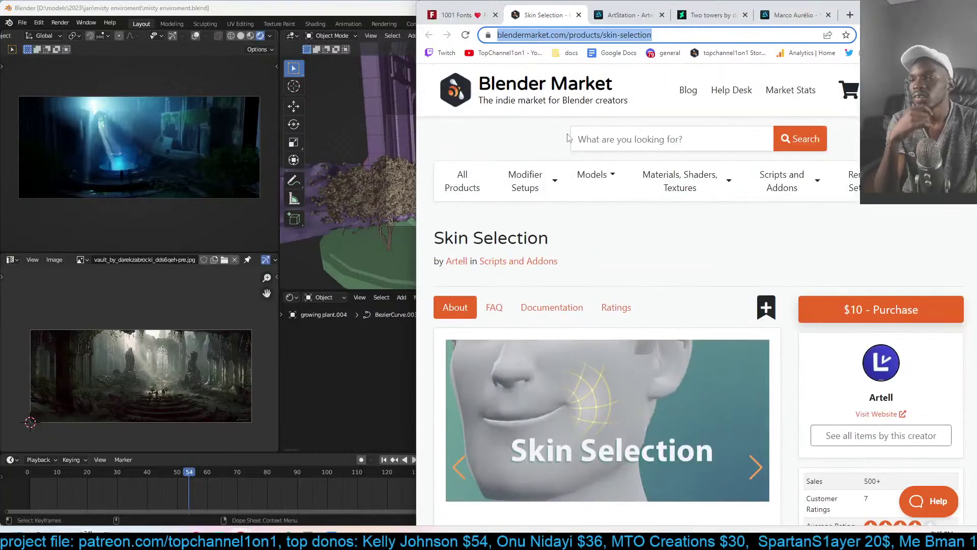
- Return to the ArtStation cinema results and open the Discord server's general channel in a separate browser window
left_click(629, 15)
scroll(649, 309, "down", 3)
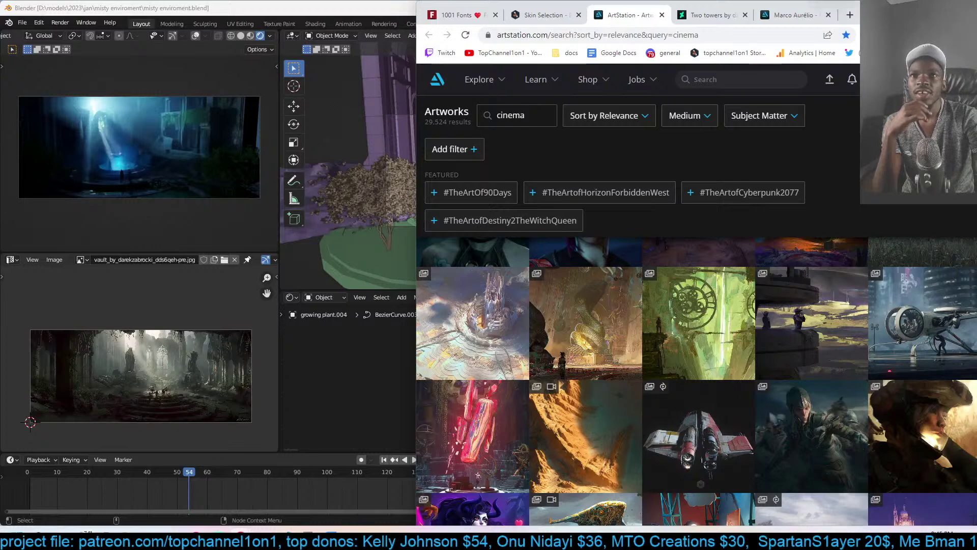
key("ctrl+n")
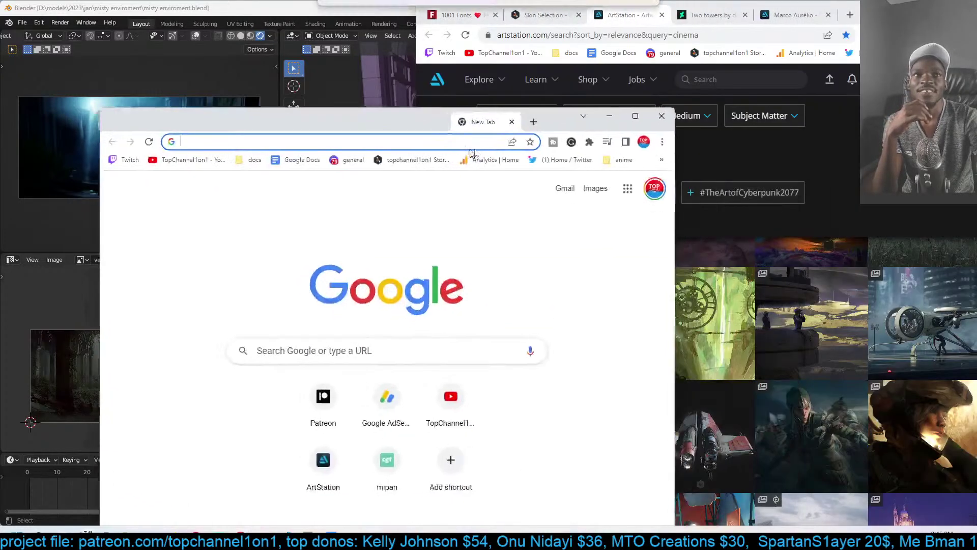
left_click_drag(677, 108, 728, 60)
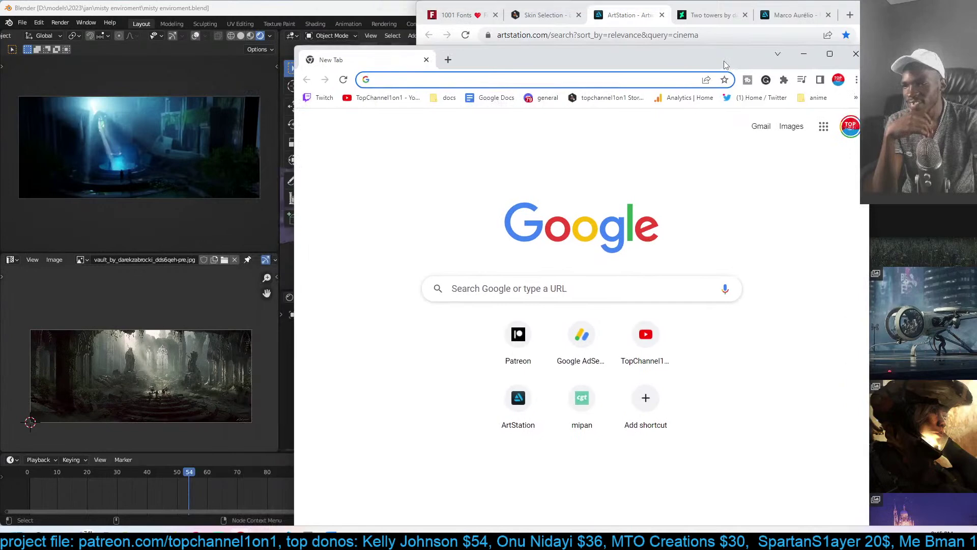
left_click(540, 98)
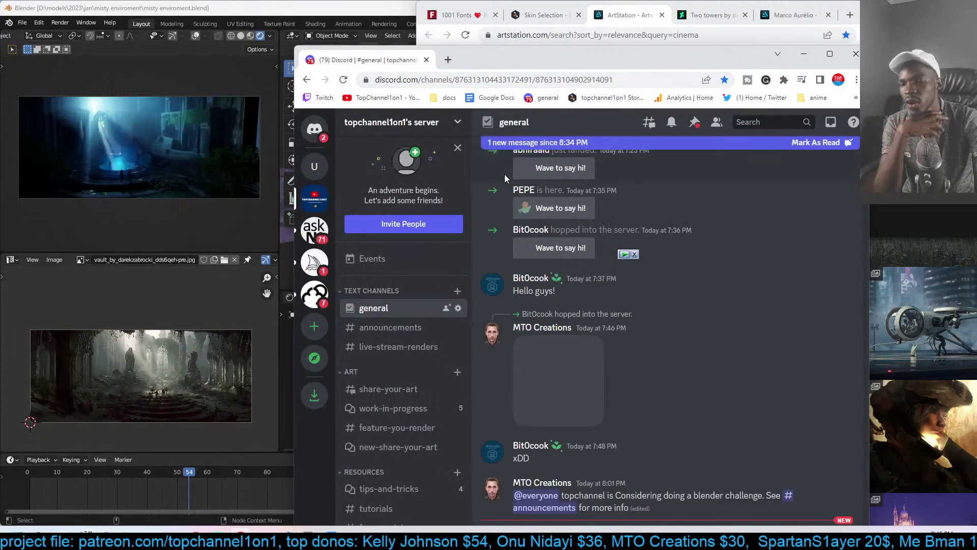
- Open the Dragonfly helicopter artwork on ArtStation, view its main image in a separate tab, and return to the artwork page
left_click(923, 280)
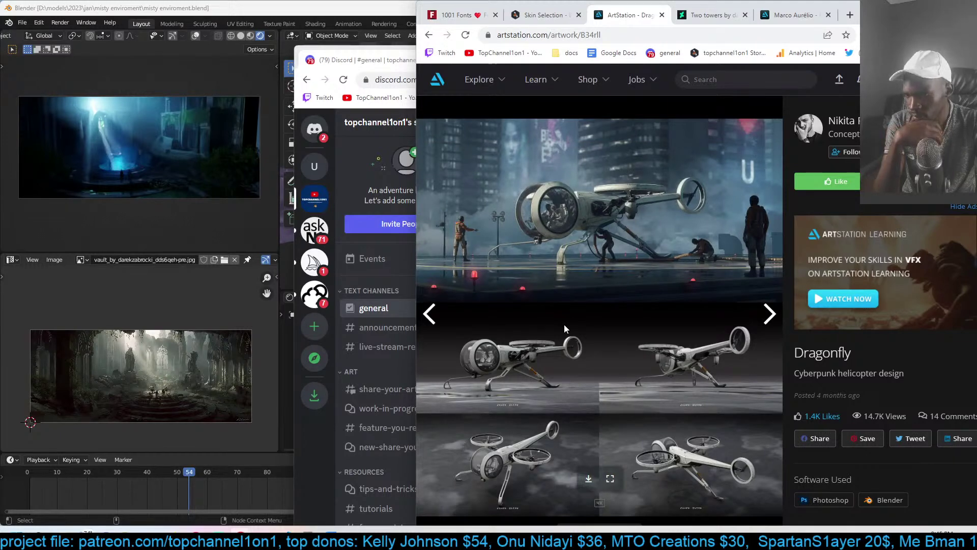
right_click(642, 213)
left_click(664, 221)
left_click(653, 18)
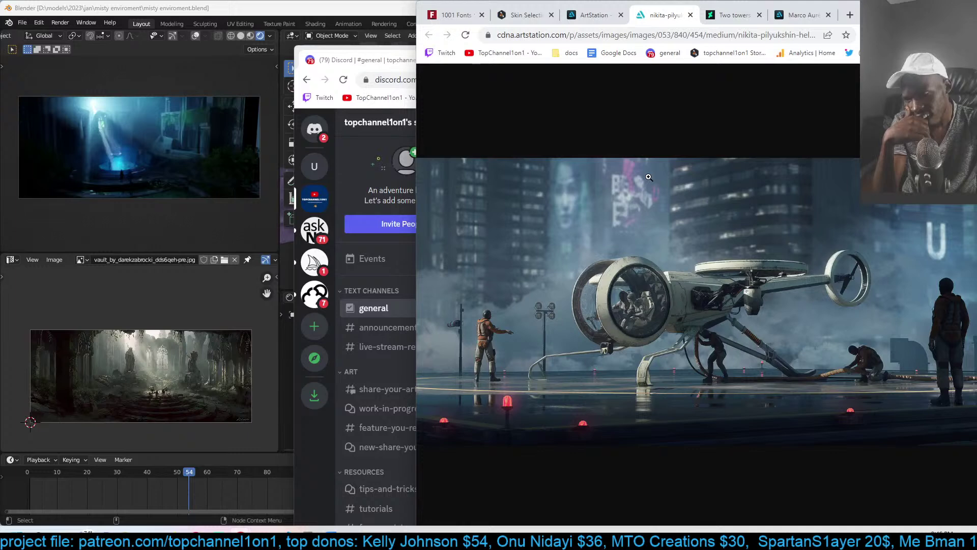
left_click(591, 15)
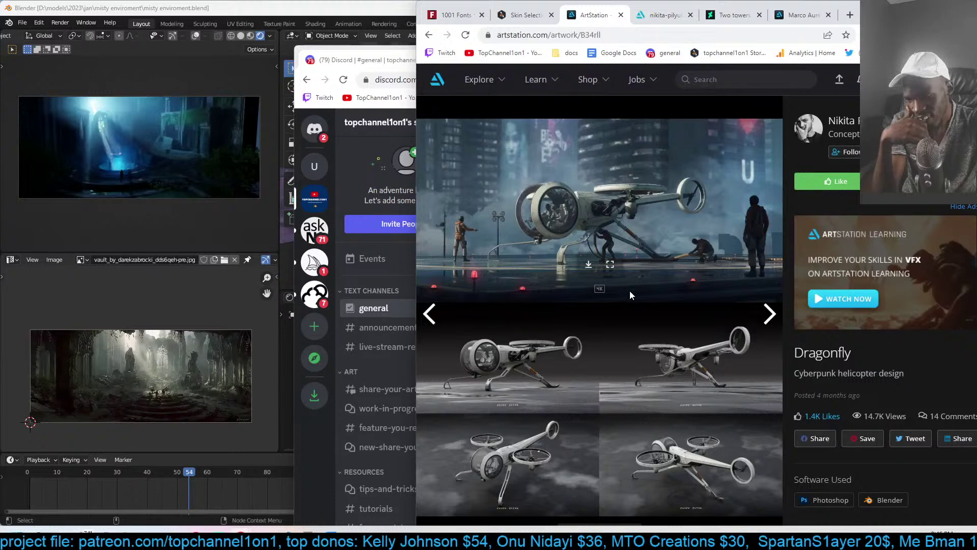